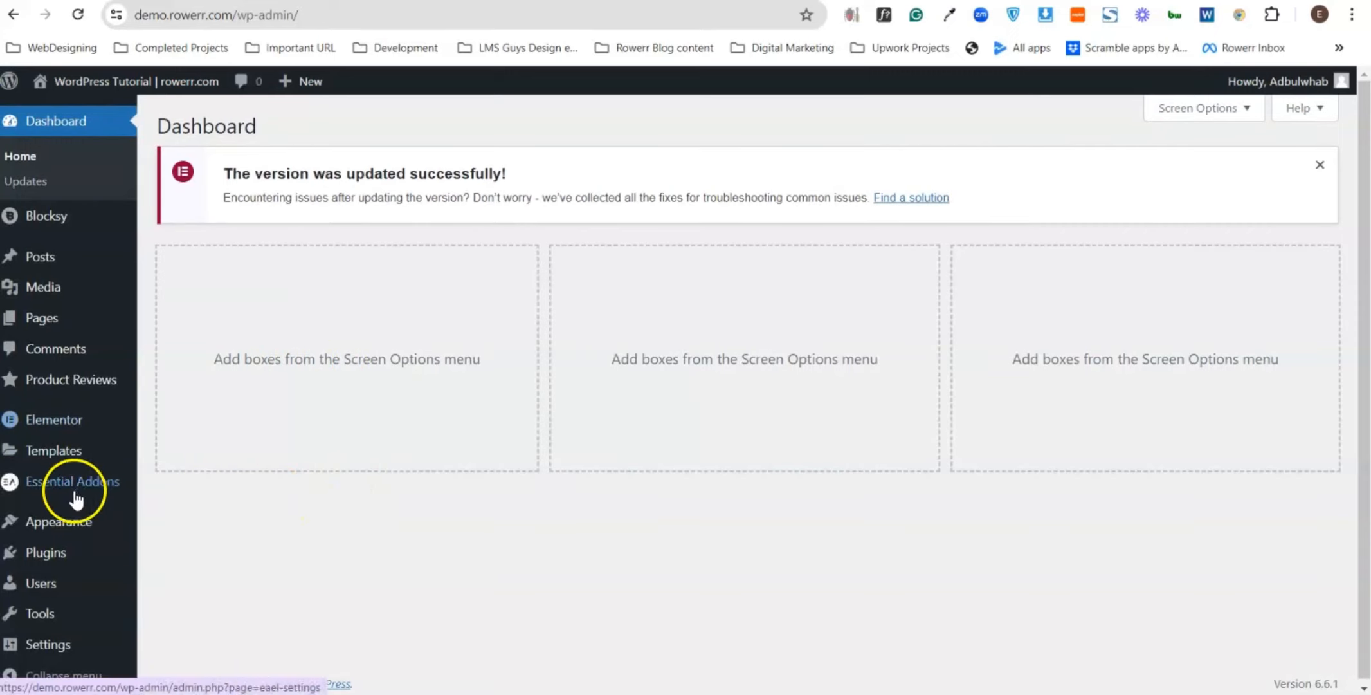
- Open the theme Customizer from the site's appearance options
mouse_move(55, 564)
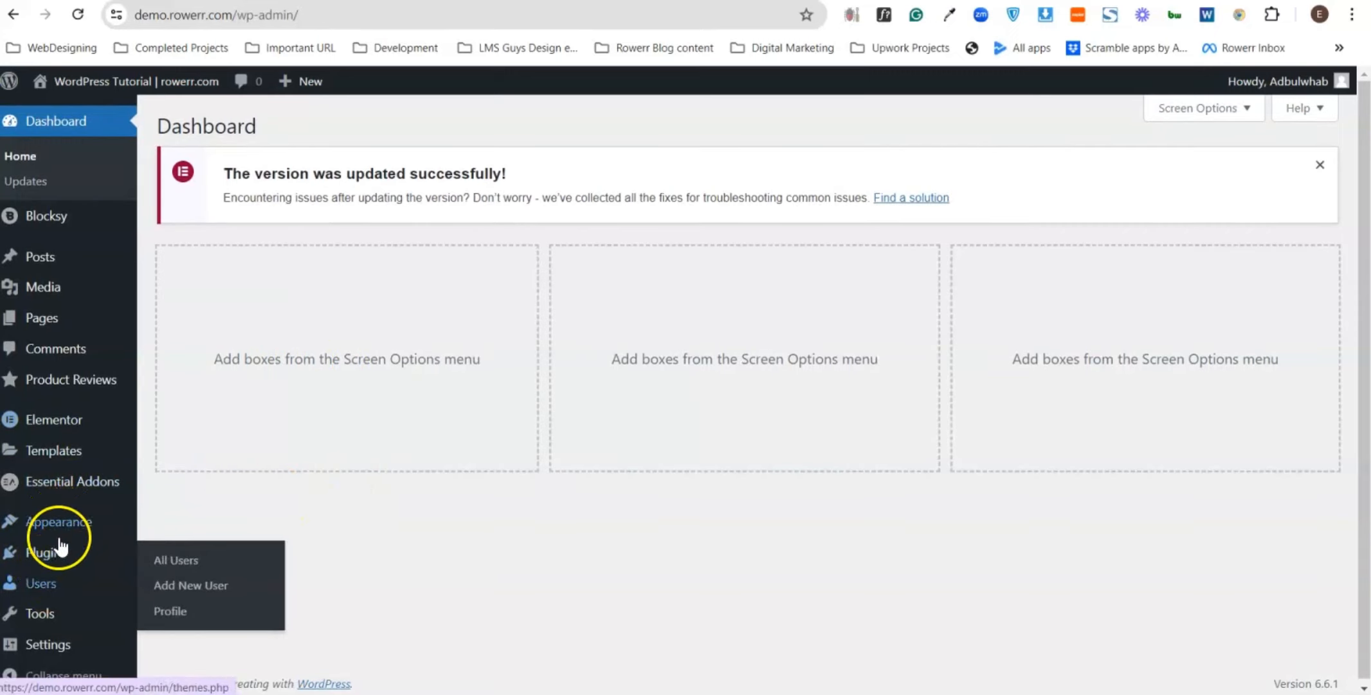
mouse_move(64, 524)
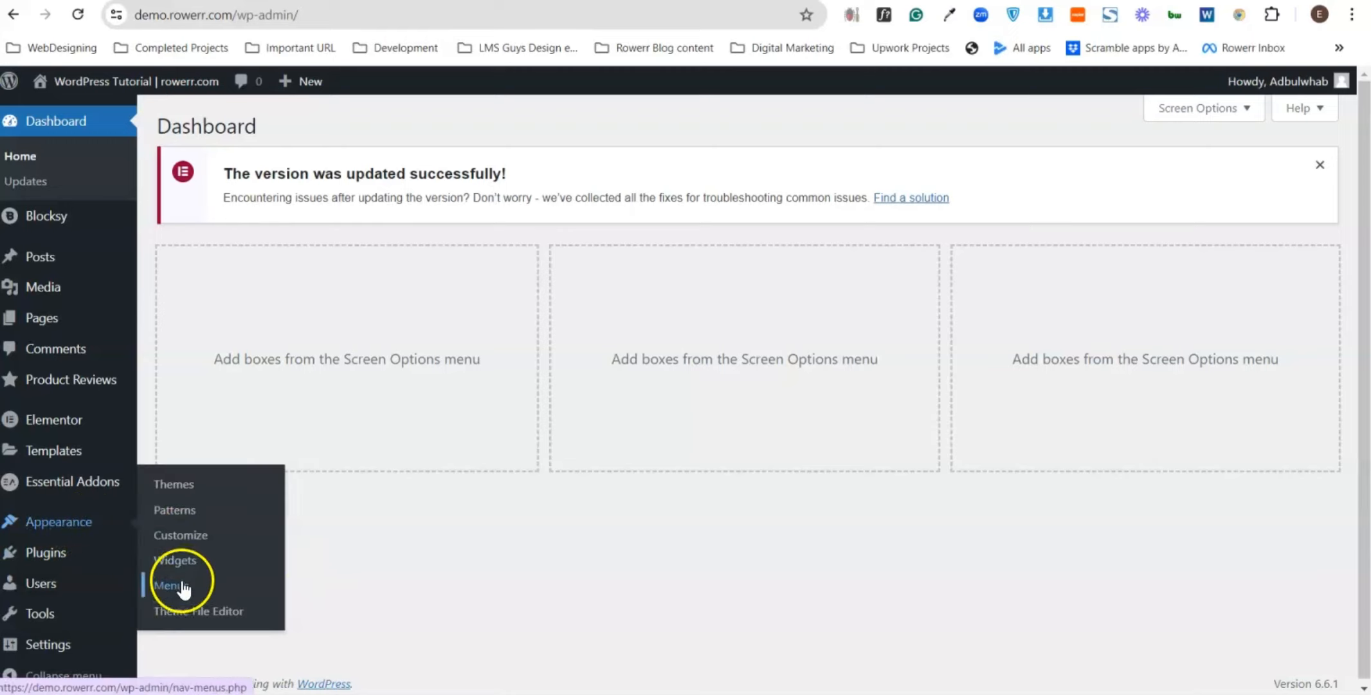
left_click(180, 539)
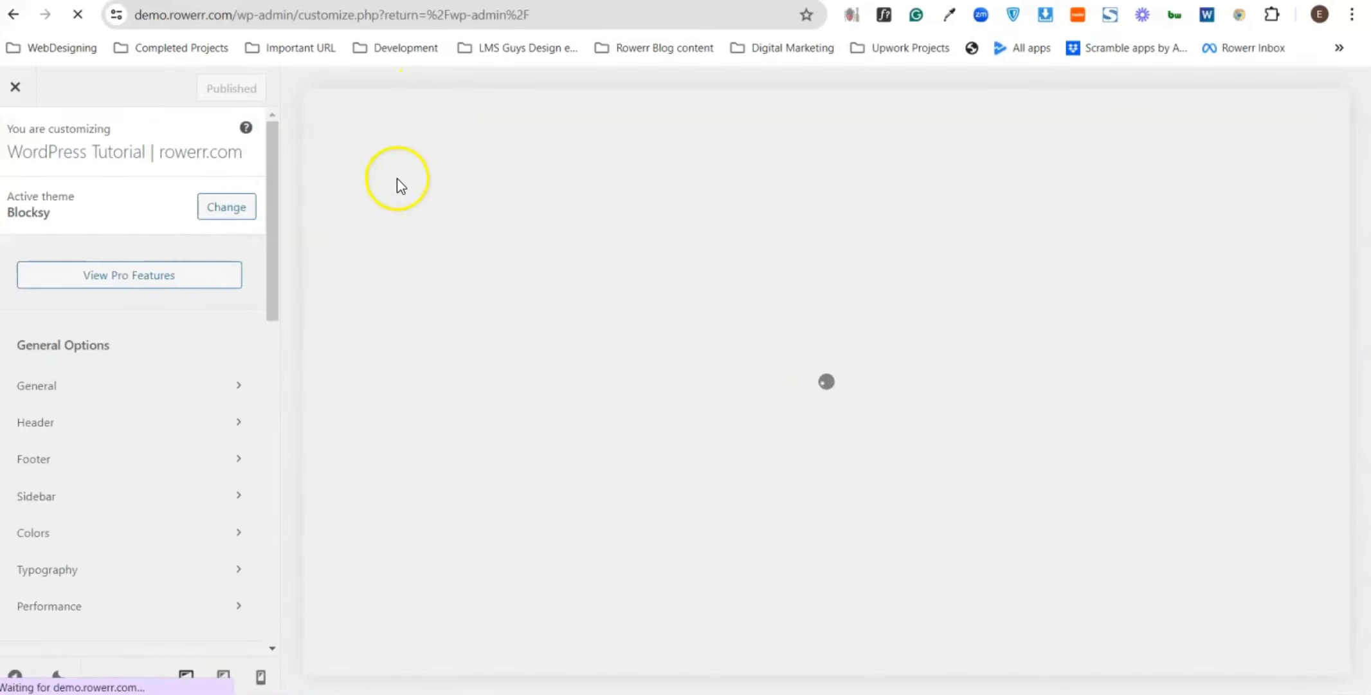
- Look over the Customizer's General Options and check the General section
scroll(64, 386, "down", 5)
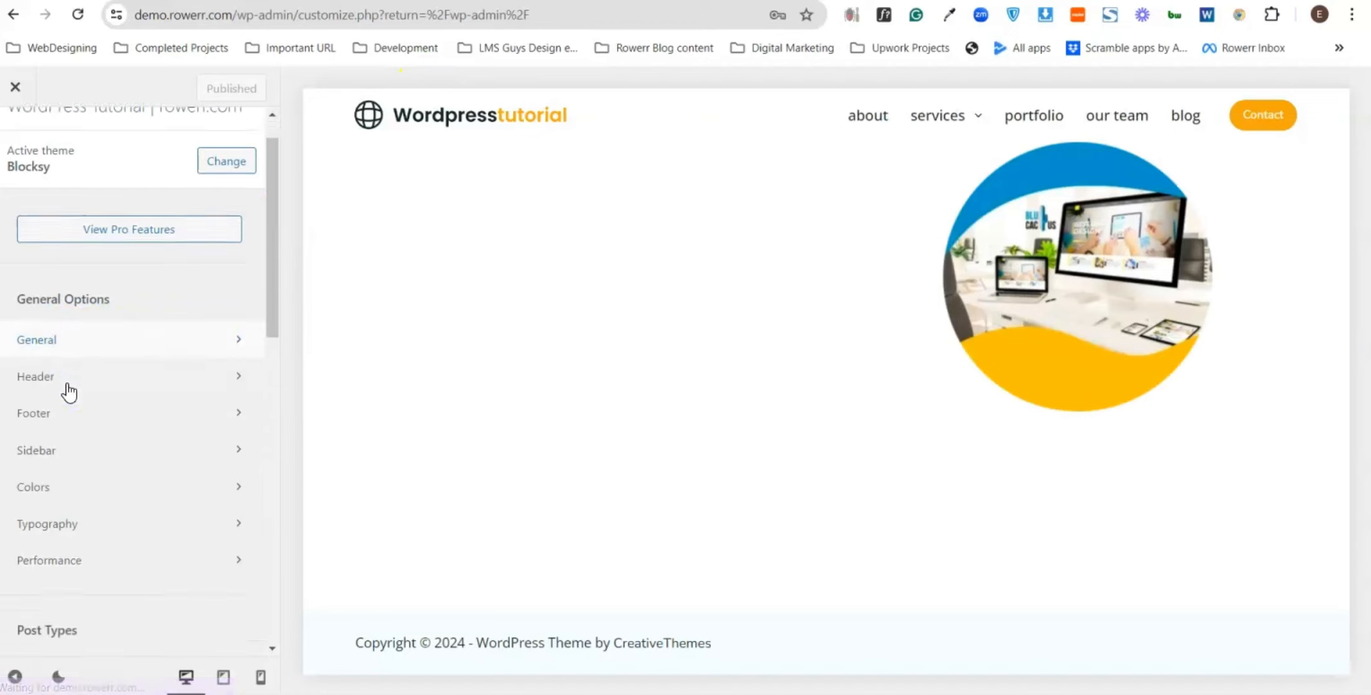
scroll(61, 386, "up", 4)
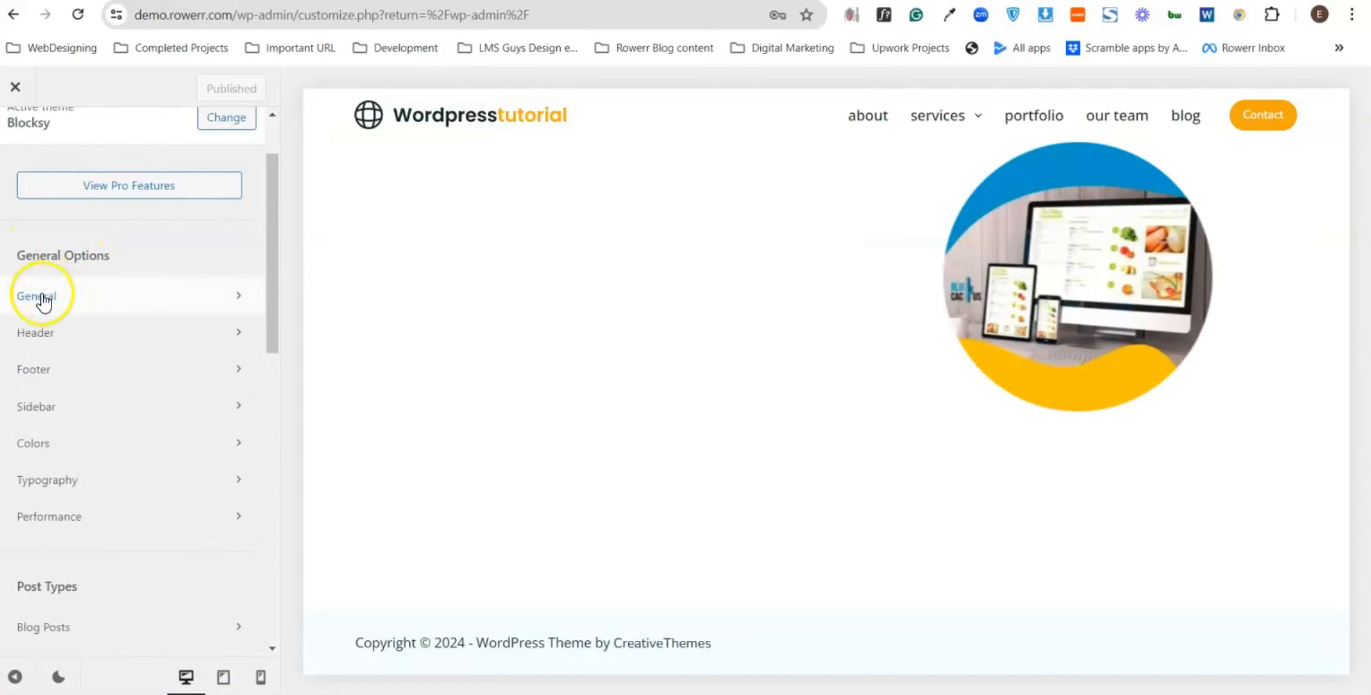
left_click(41, 297)
left_click(14, 146)
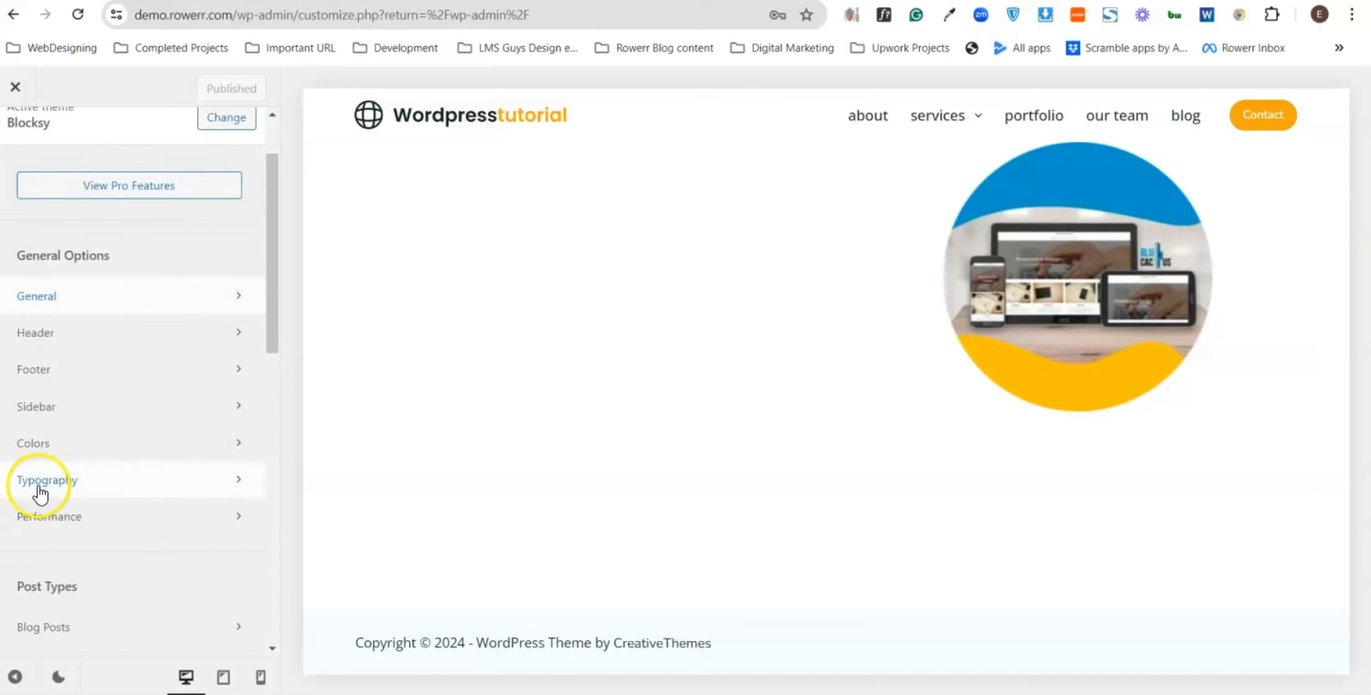
- Review the site title, tagline and site icon under Site Identity, and return to the main Customizer list
scroll(39, 493, "down", 7)
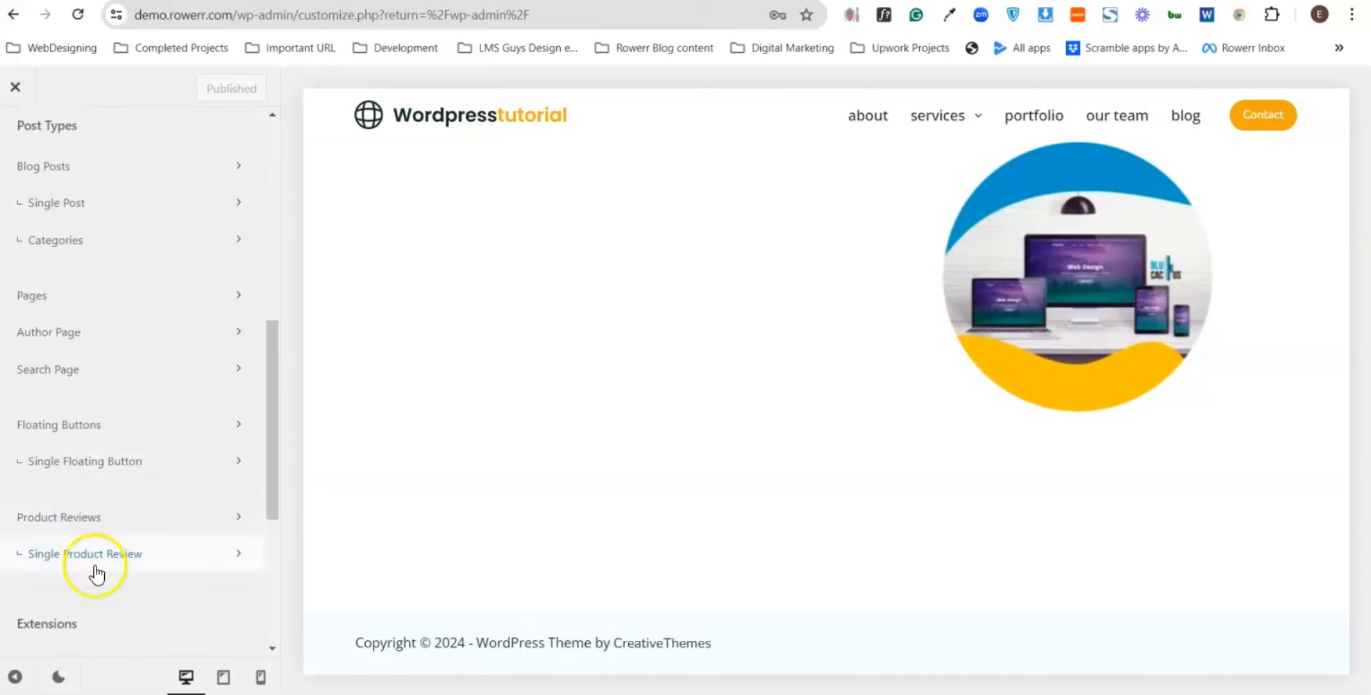
scroll(97, 573, "down", 5)
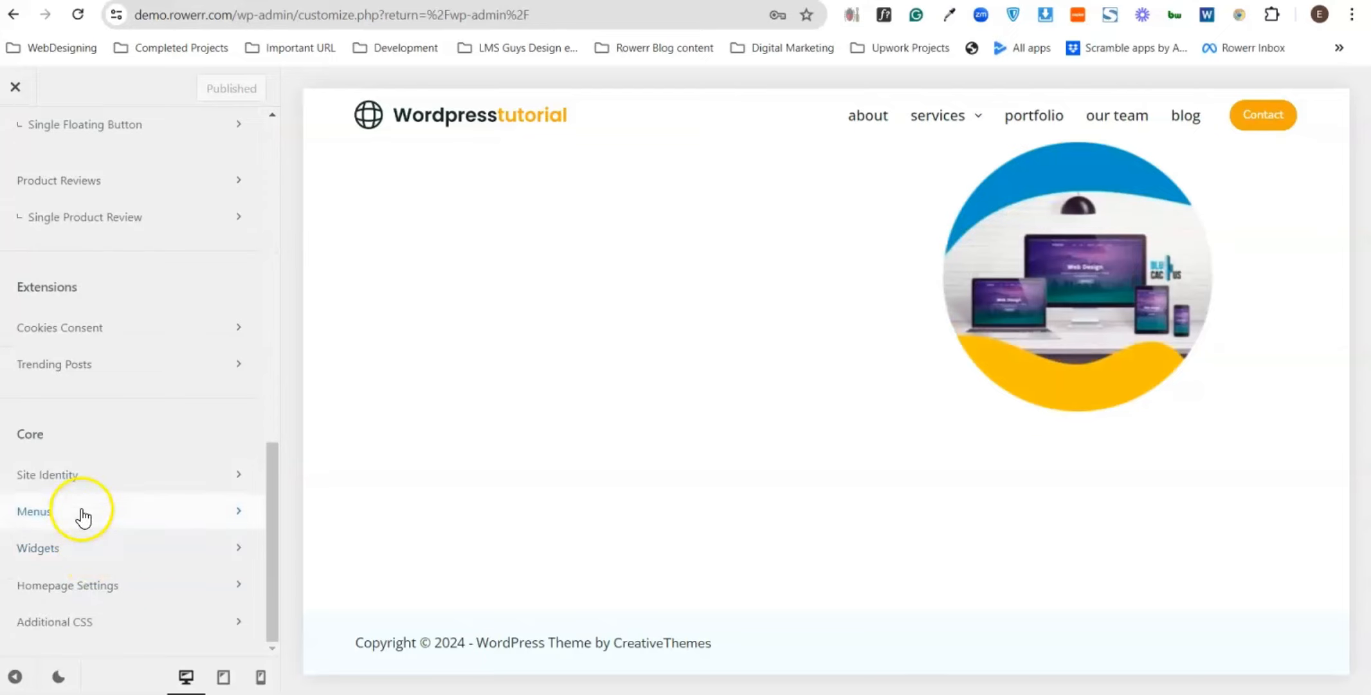
left_click(82, 481)
left_click(207, 479)
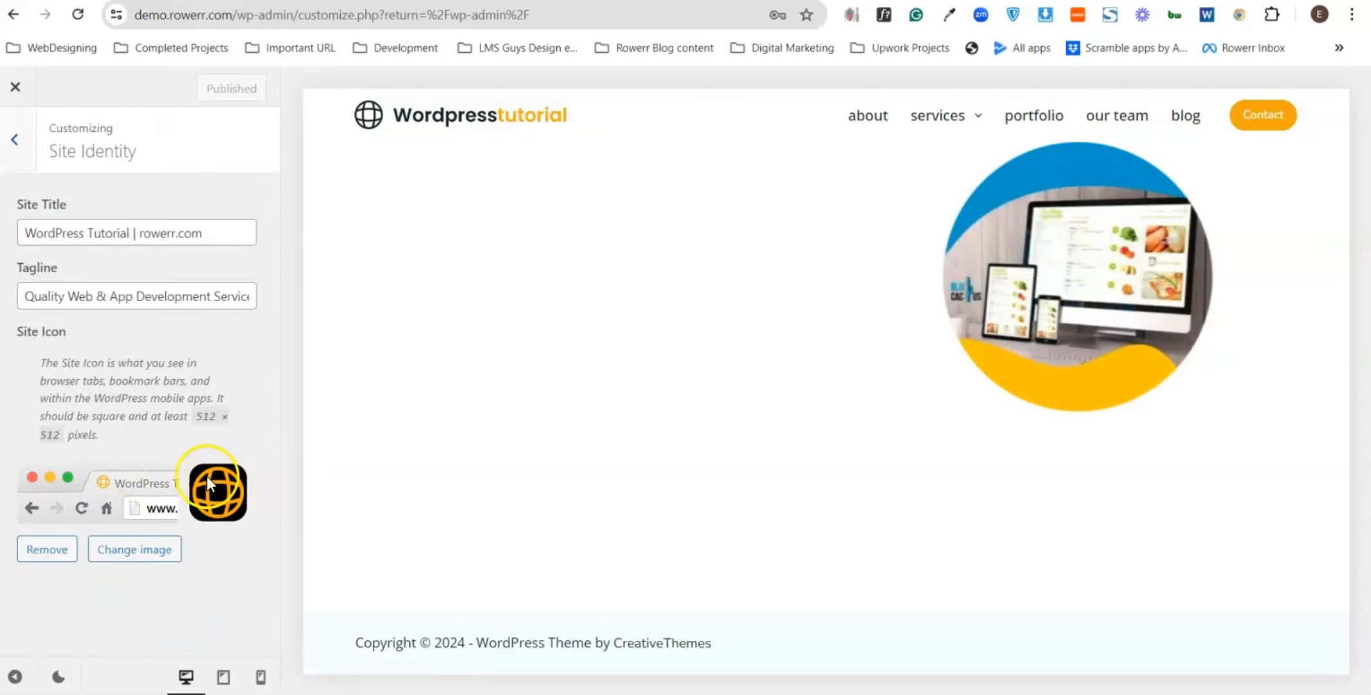
left_click(13, 146)
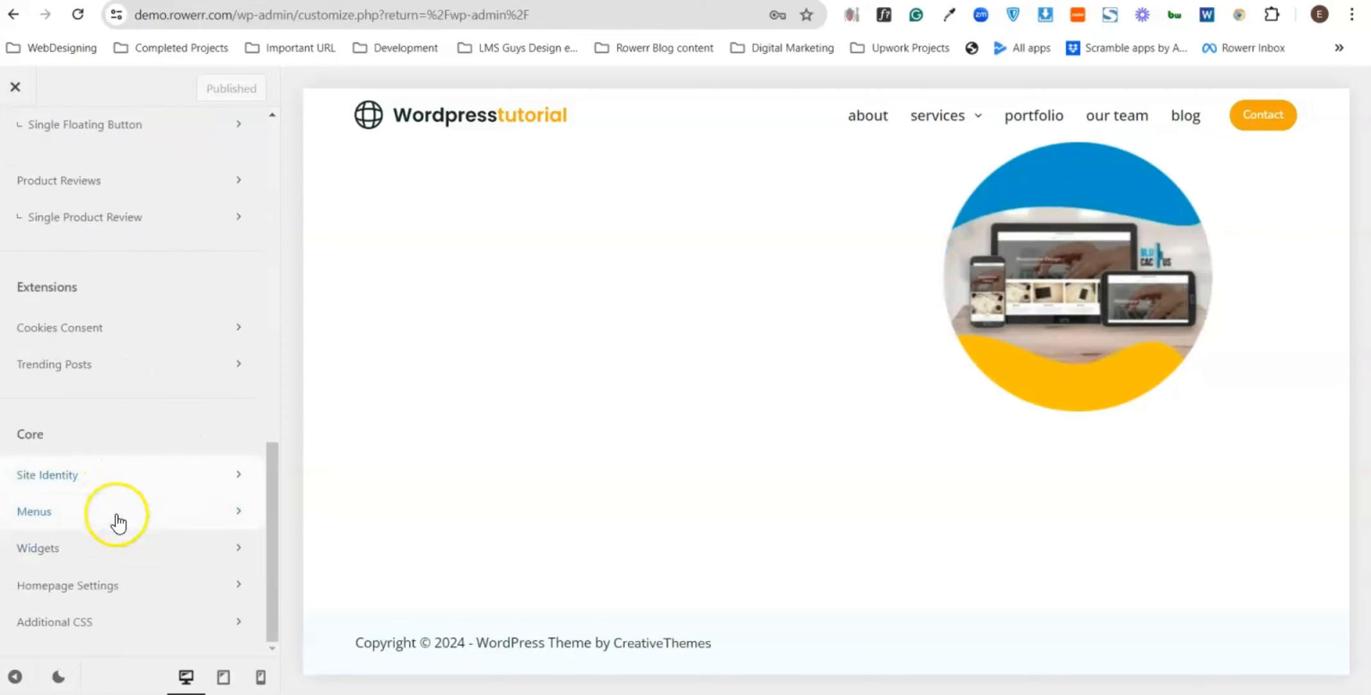
- Check in Homepage Settings which static page is assigned as the homepage, leaving the selection as it is
scroll(88, 511, "up", 4)
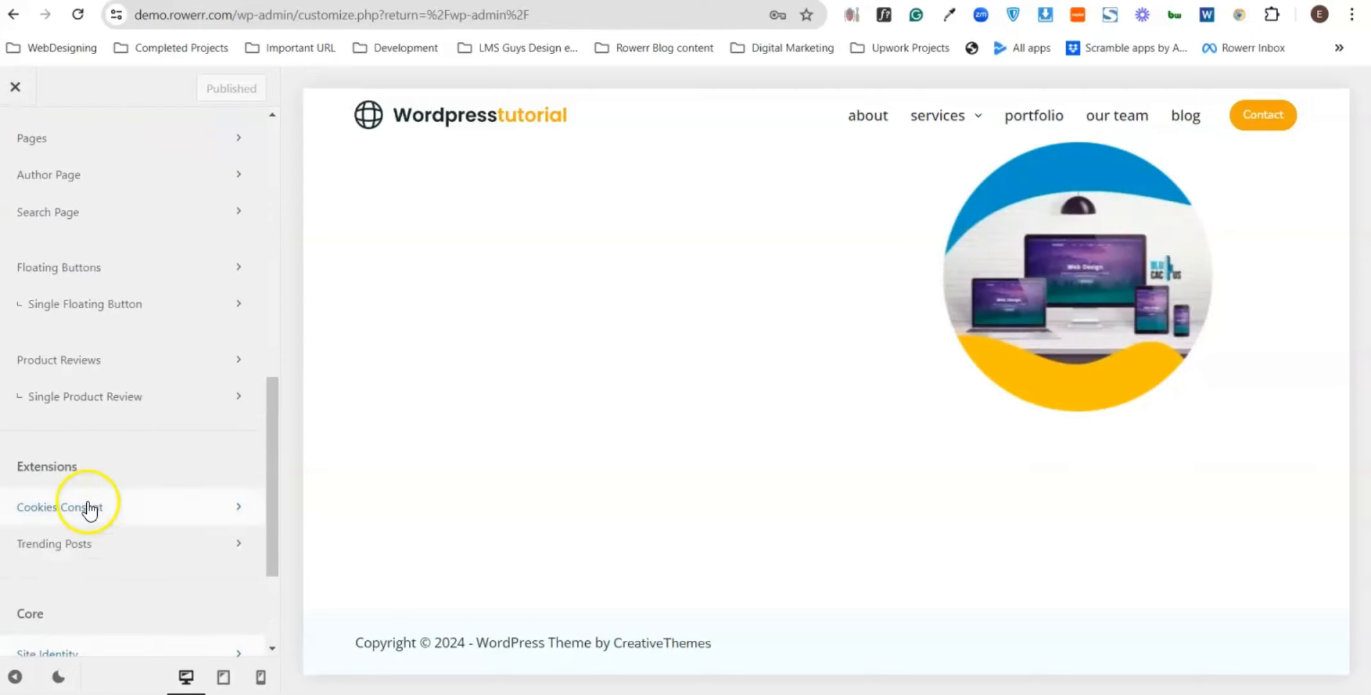
scroll(90, 510, "up", 5)
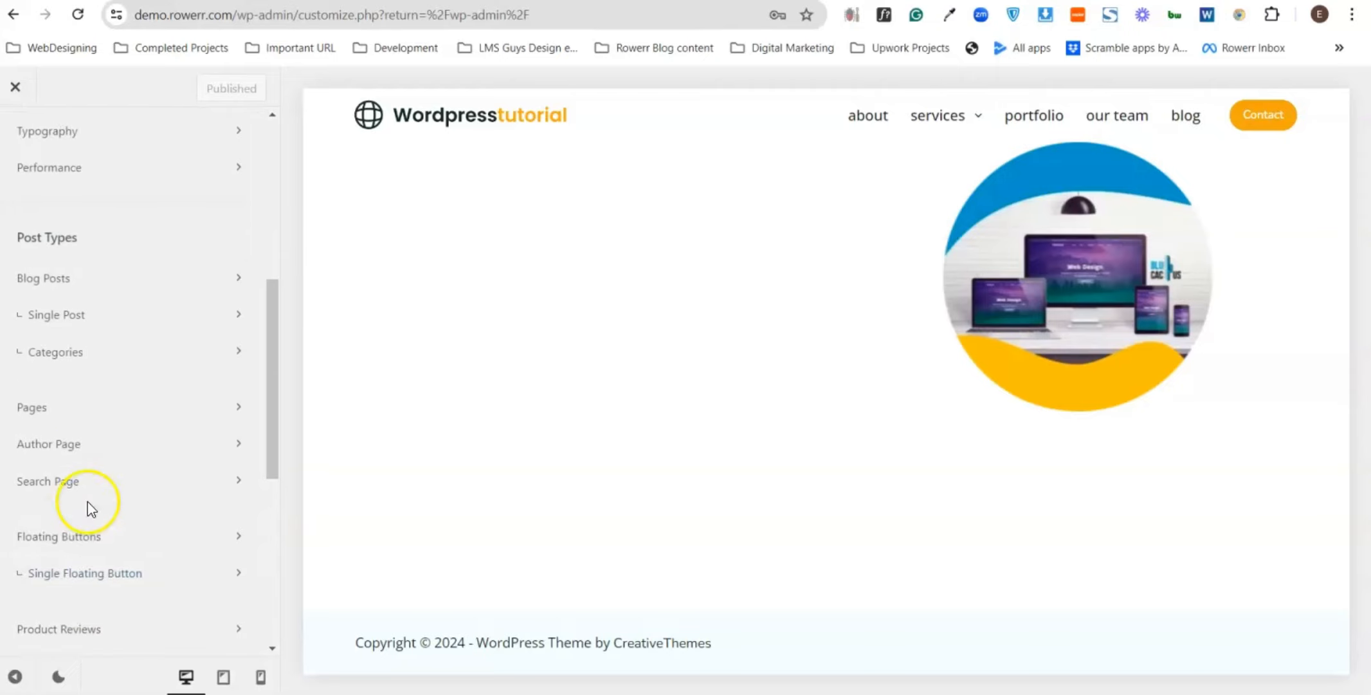
scroll(89, 509, "up", 4)
scroll(90, 510, "down", 8)
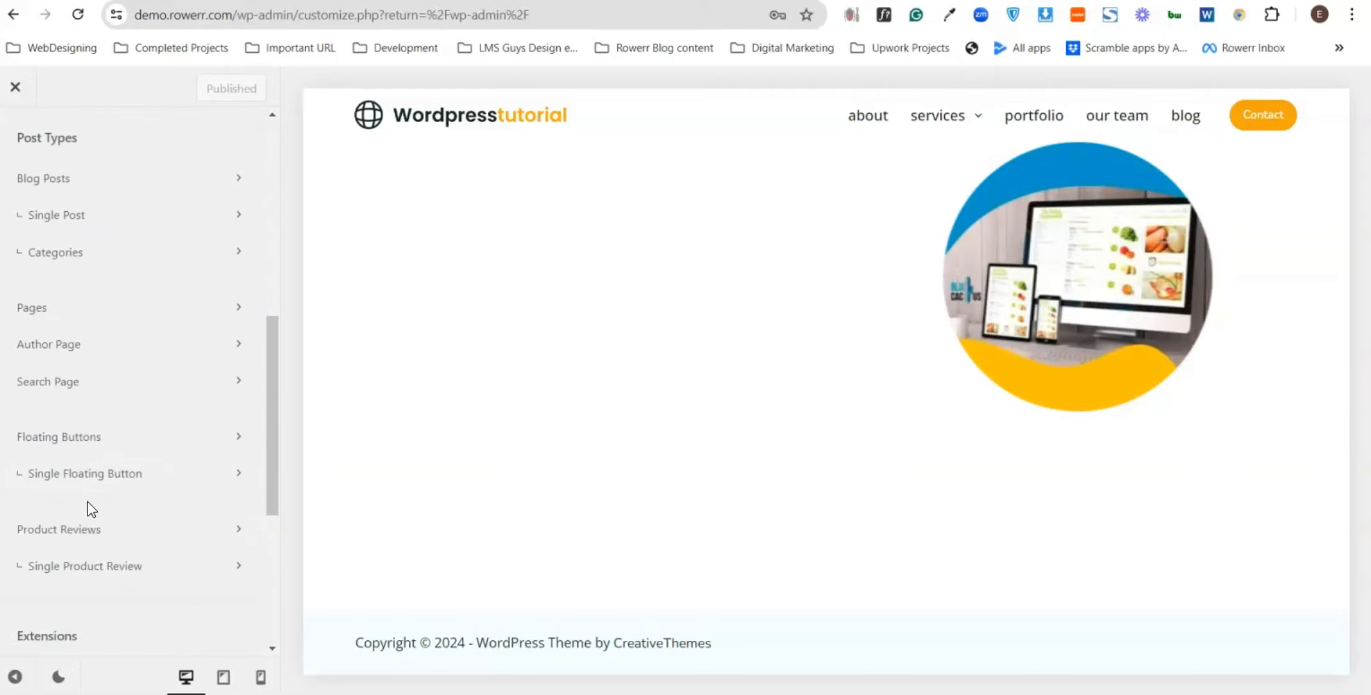
scroll(97, 495, "down", 5)
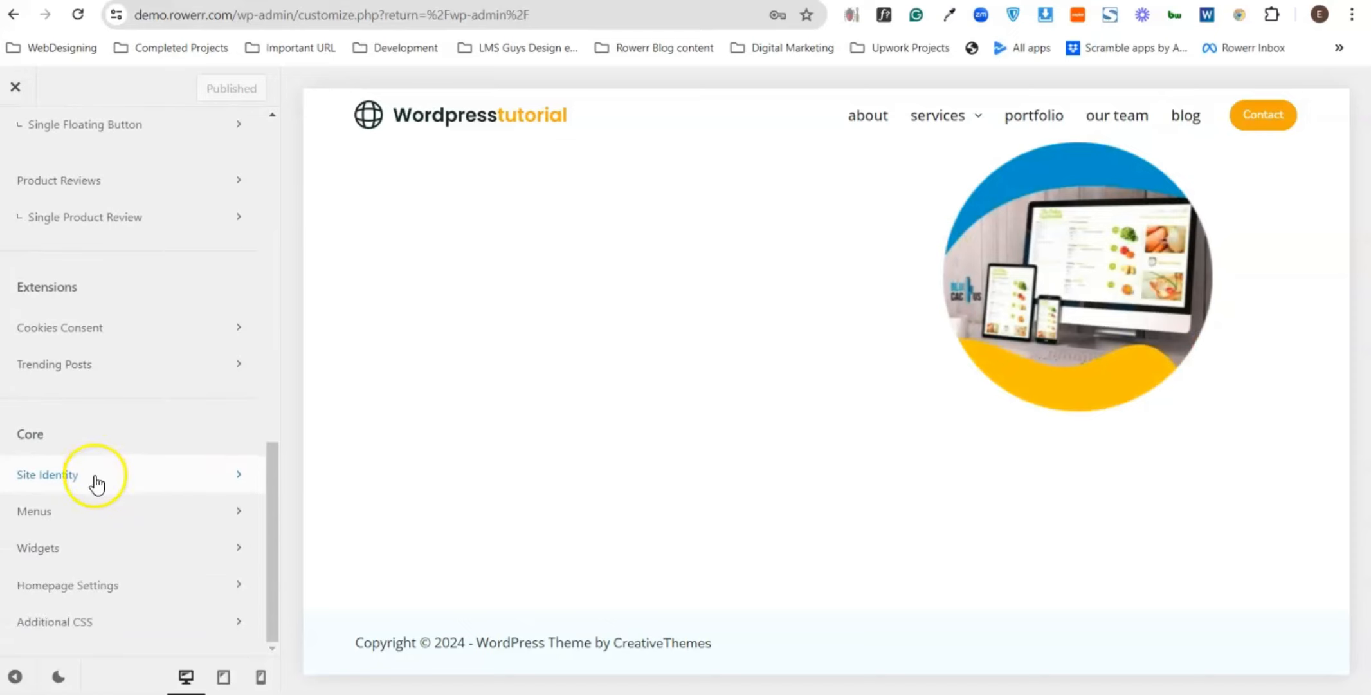
left_click(88, 587)
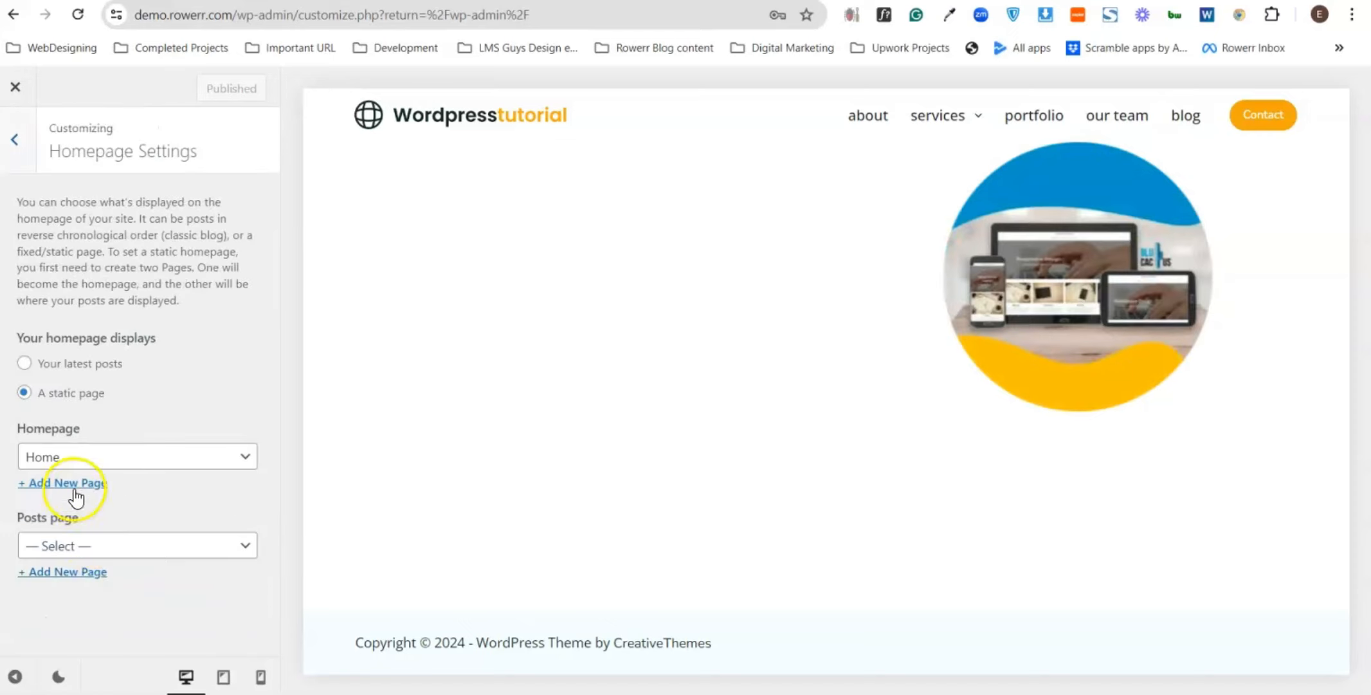
left_click(94, 461)
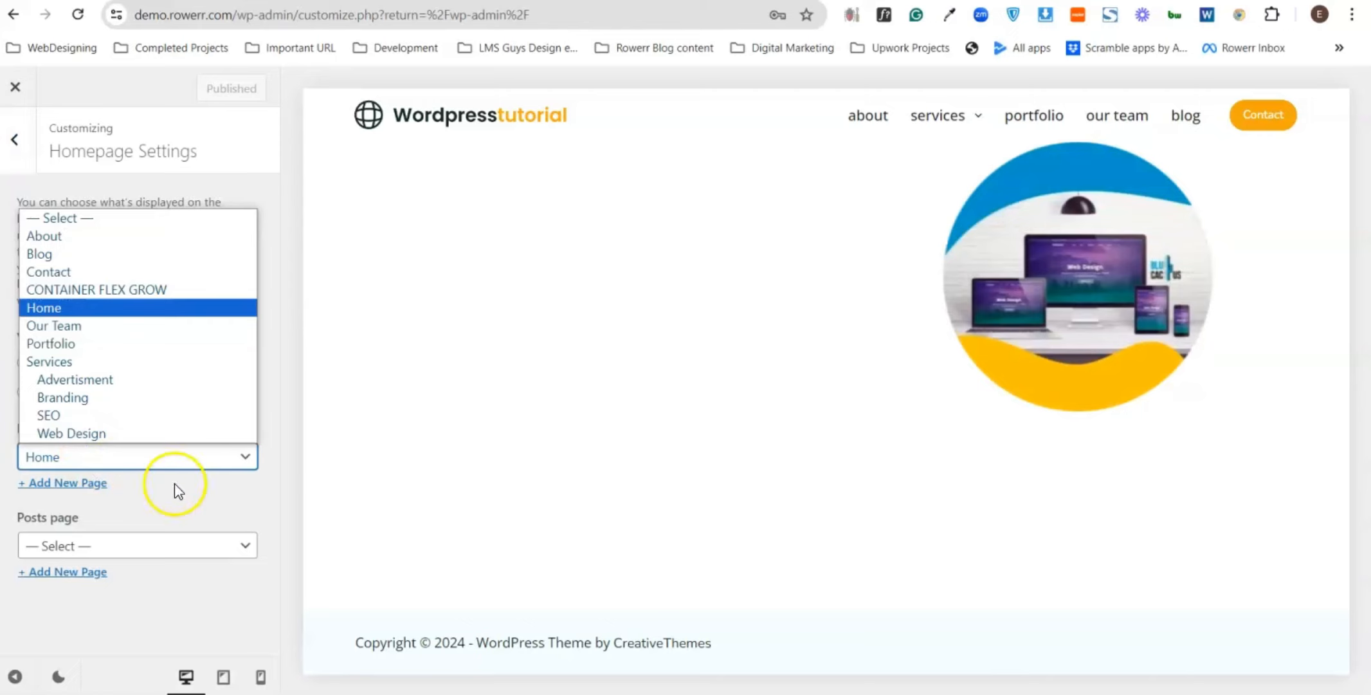
left_click(279, 494)
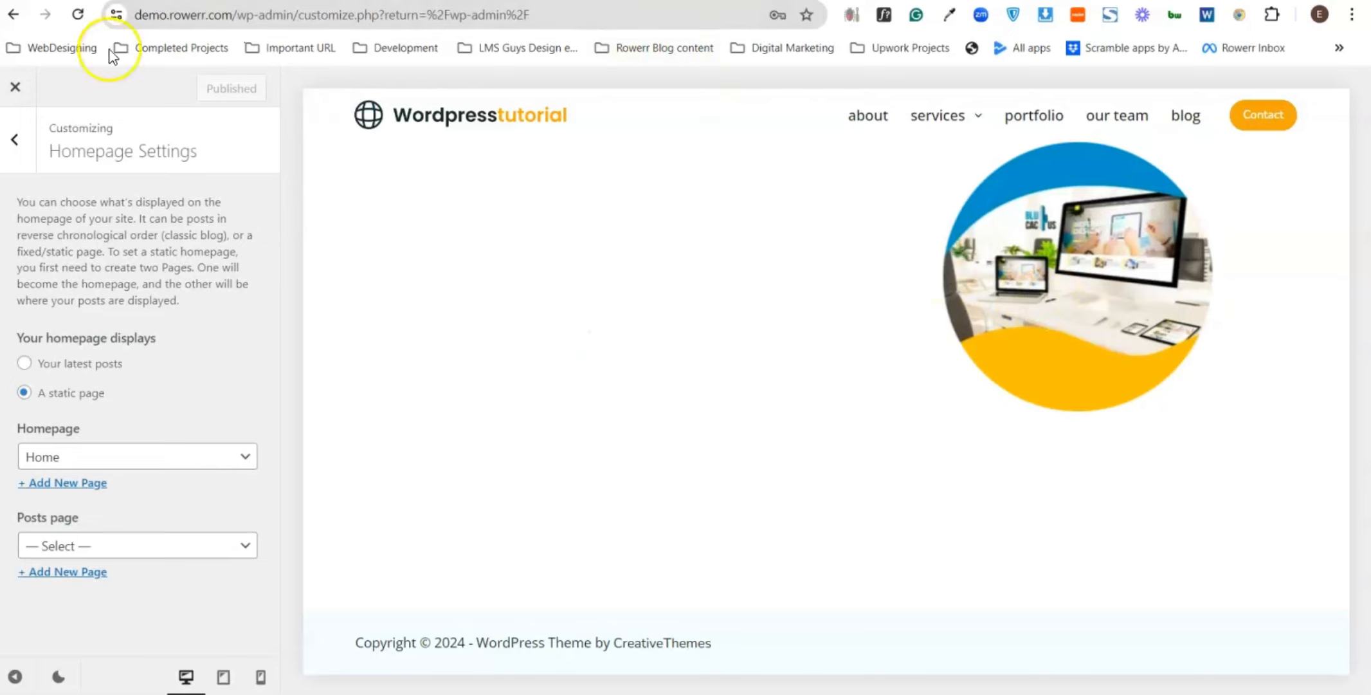
- Open the demo.rowerr.com WordPress admin dashboard in a new browser tab
key("ctrl+t")
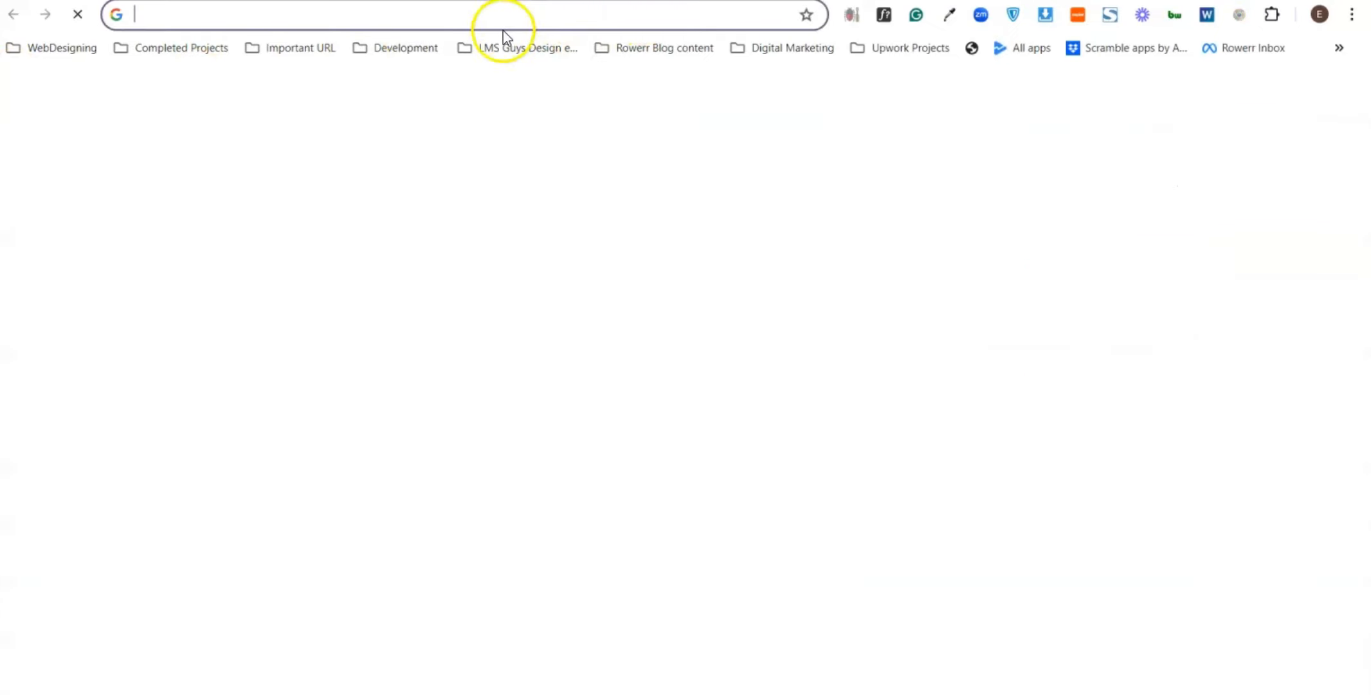
left_click(493, 13)
type("de")
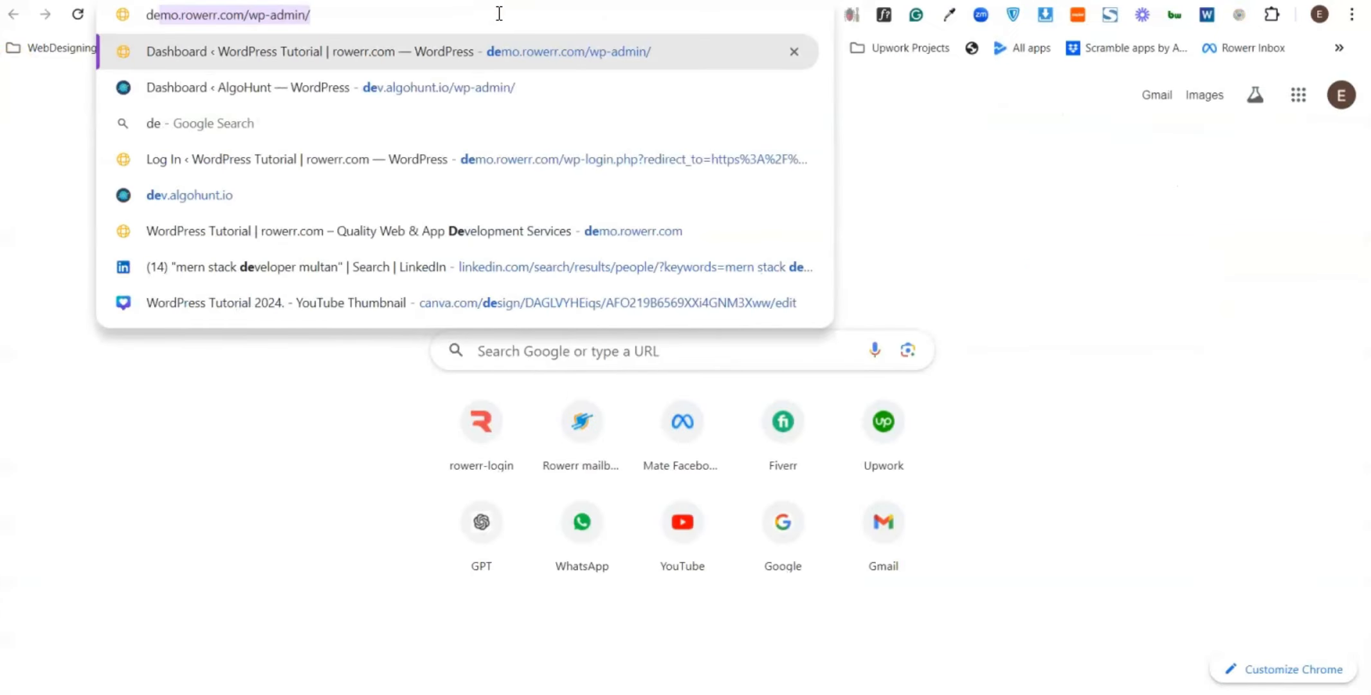
key("Return")
- Find the Home page in the list of all pages and open it for editing with Elementor
mouse_move(85, 402)
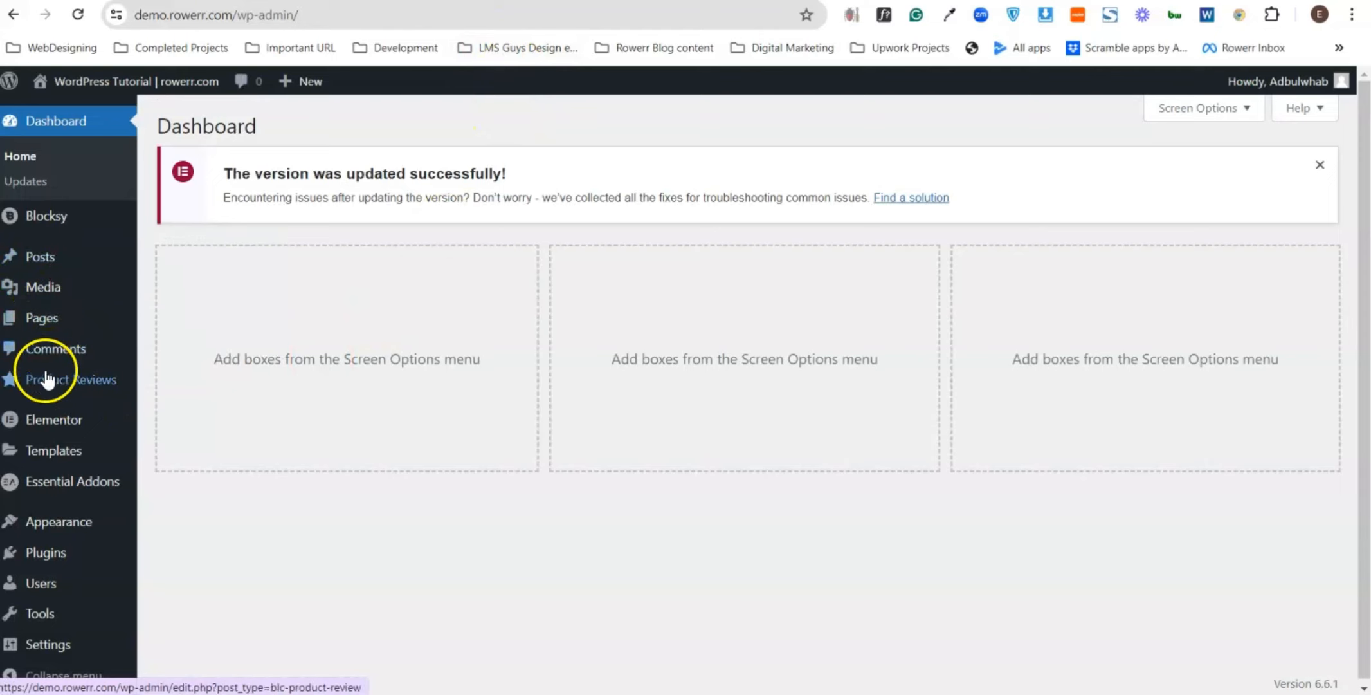
mouse_move(43, 327)
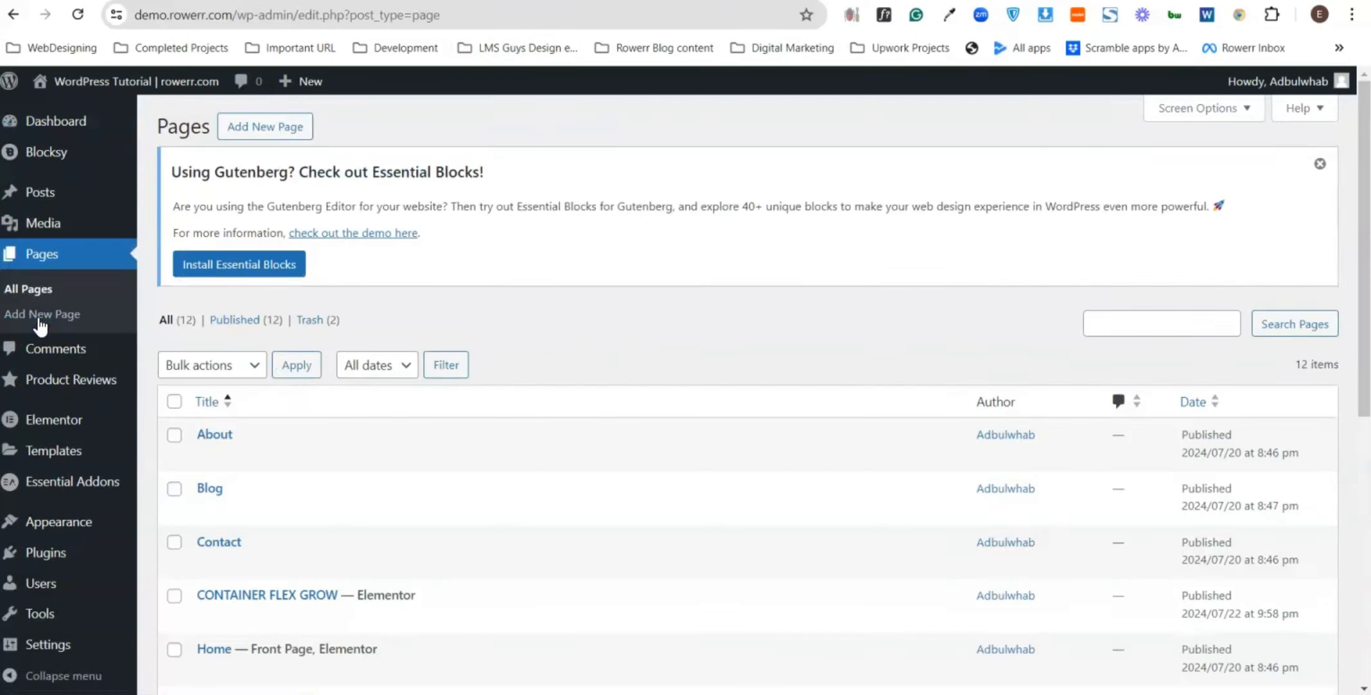
scroll(399, 408, "down", 5)
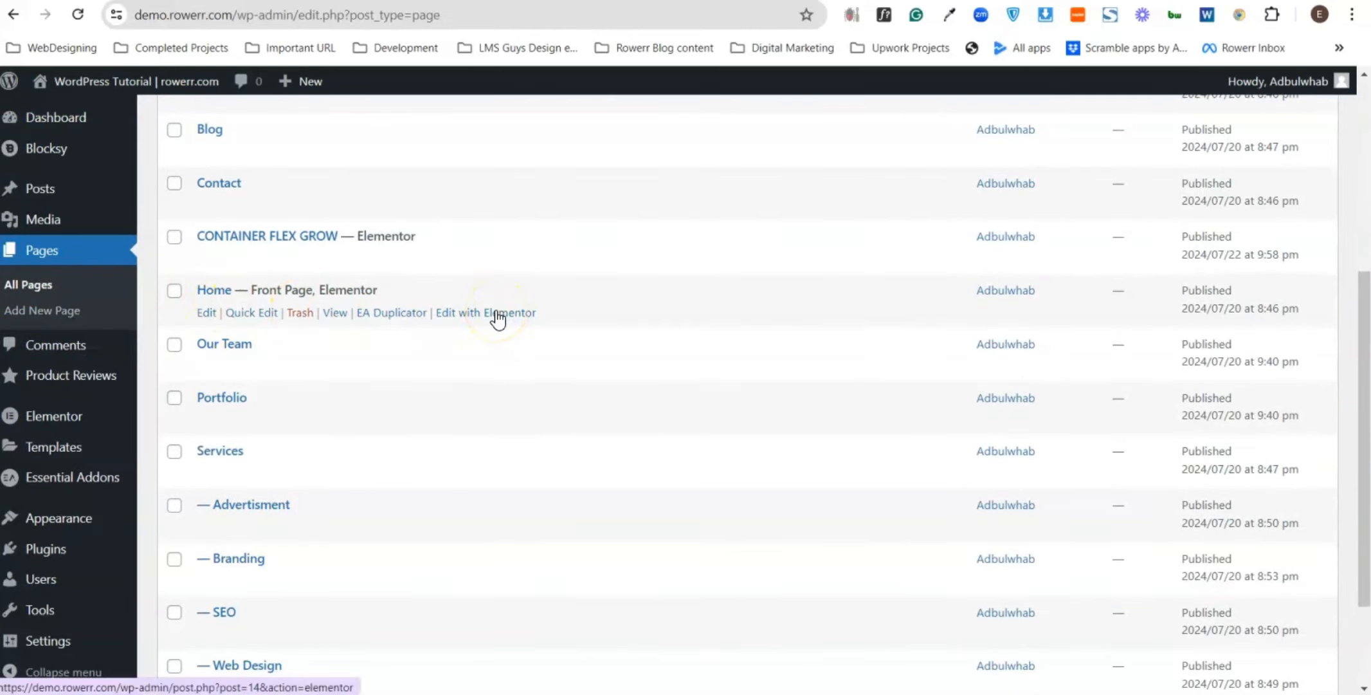
left_click(497, 313)
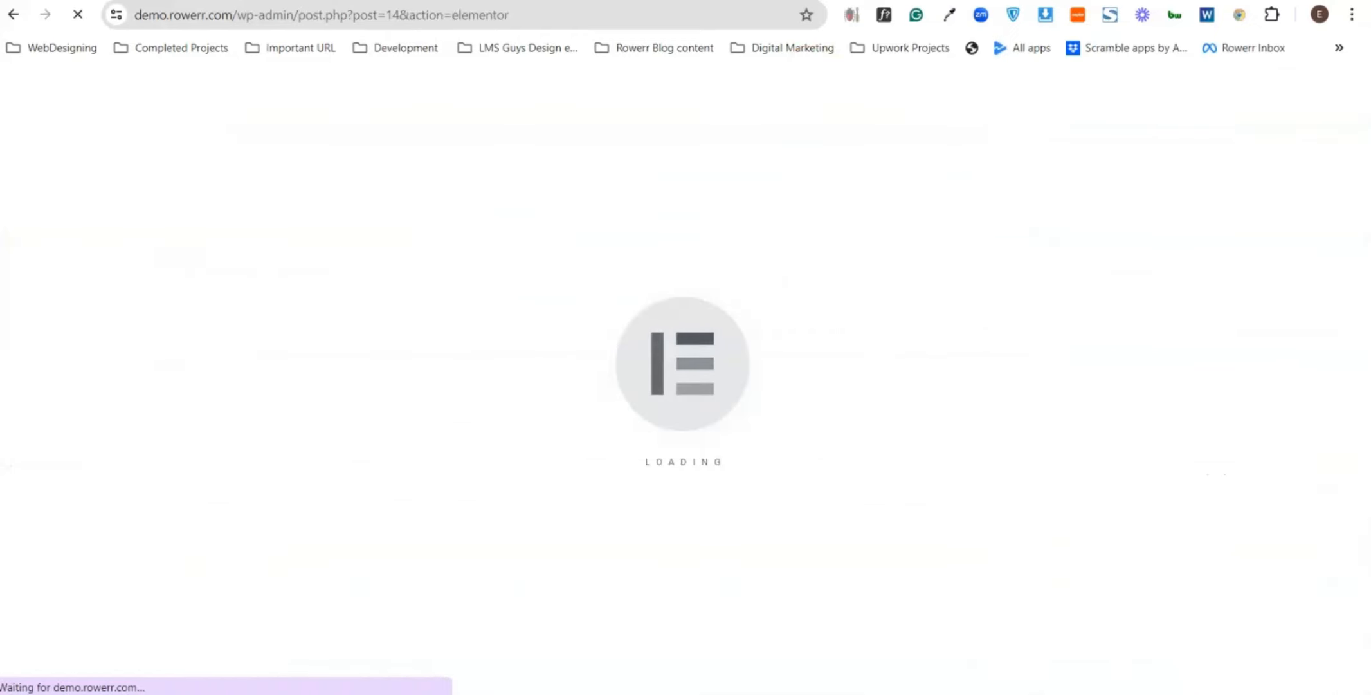
- Open the demo.rowerr.com site in another new browser tab while the Elementor editor loads
left_click(612, 12)
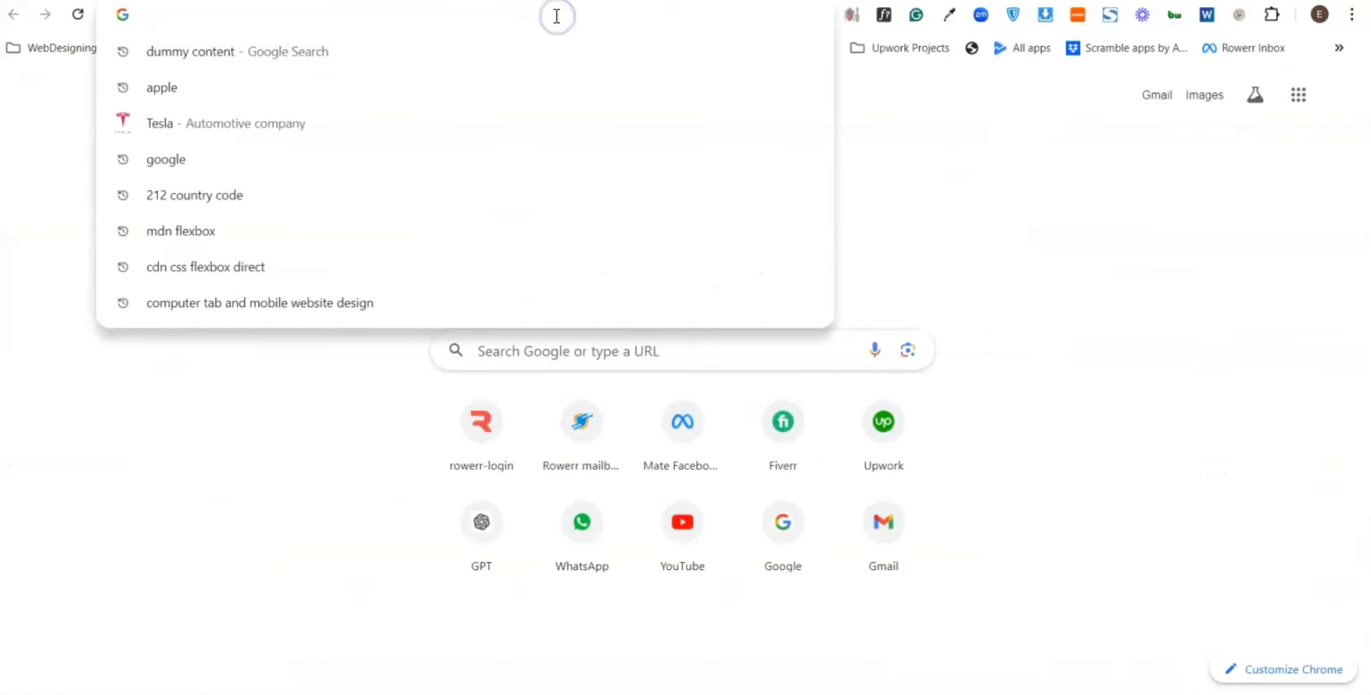
type("de")
key("Return")
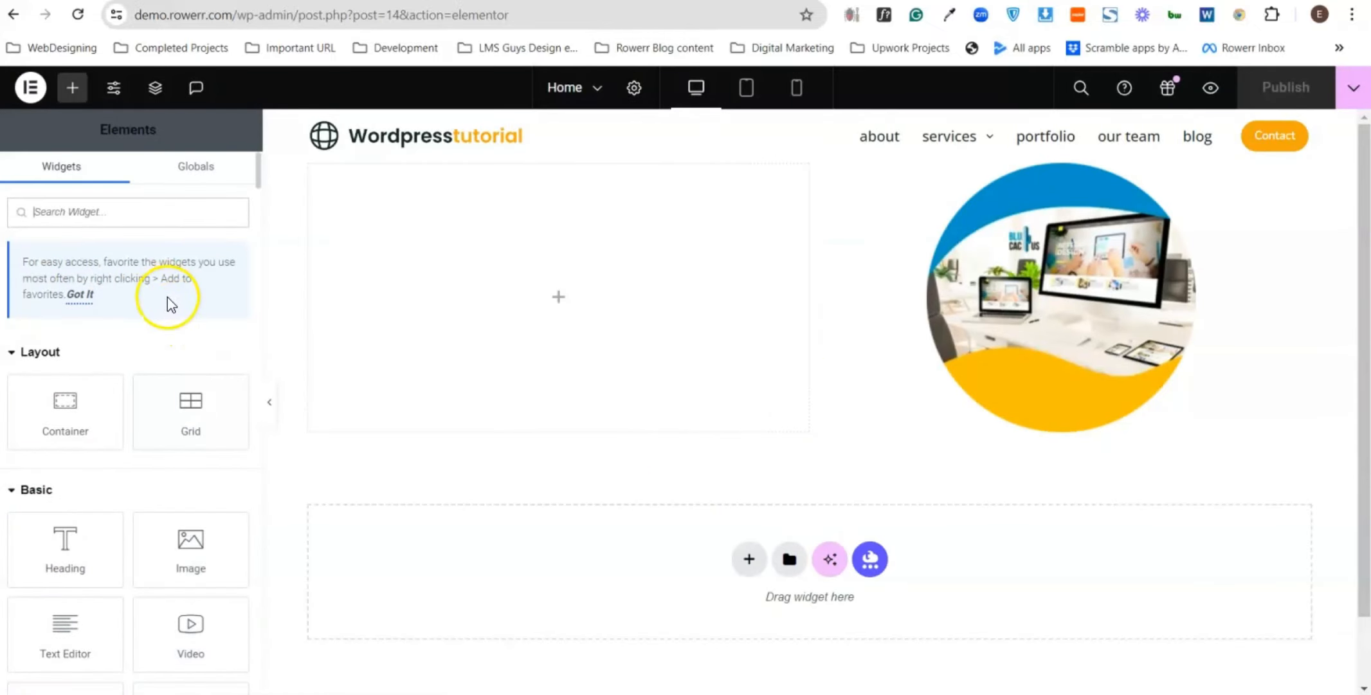
- Delete the existing container with the circular device image from the Home page
mouse_move(866, 306)
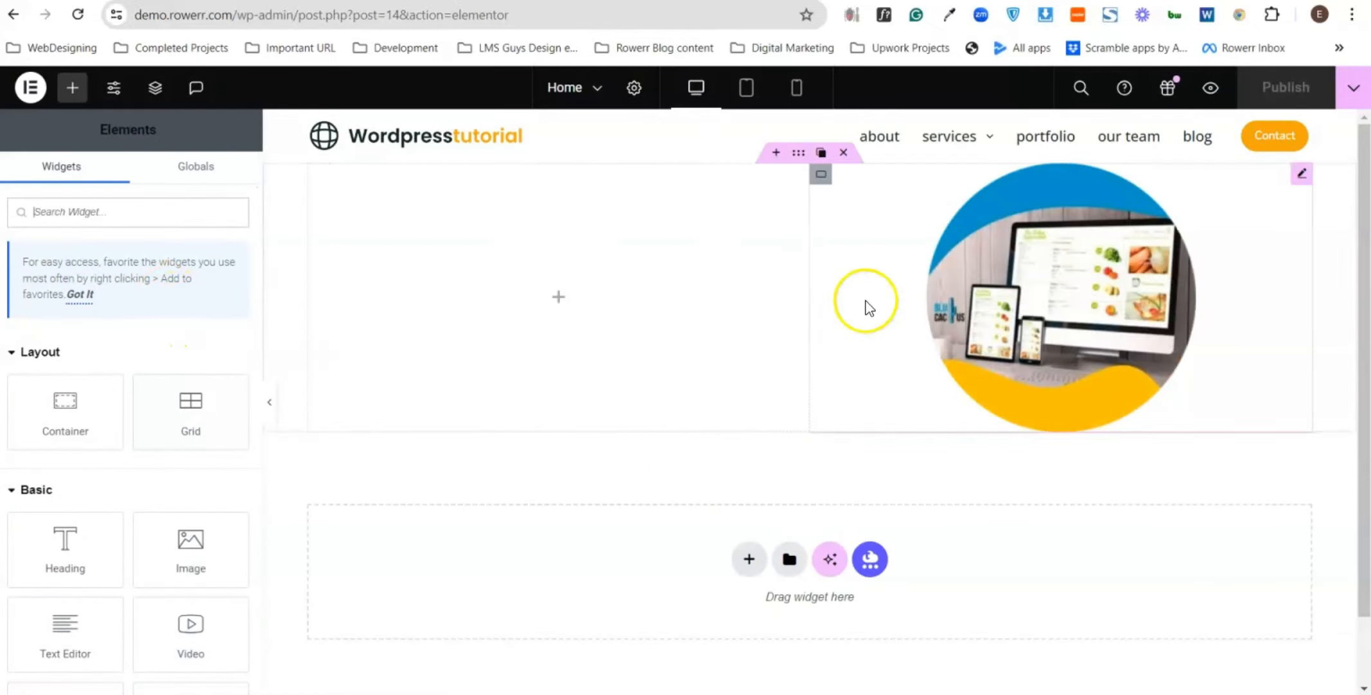
left_click(843, 153)
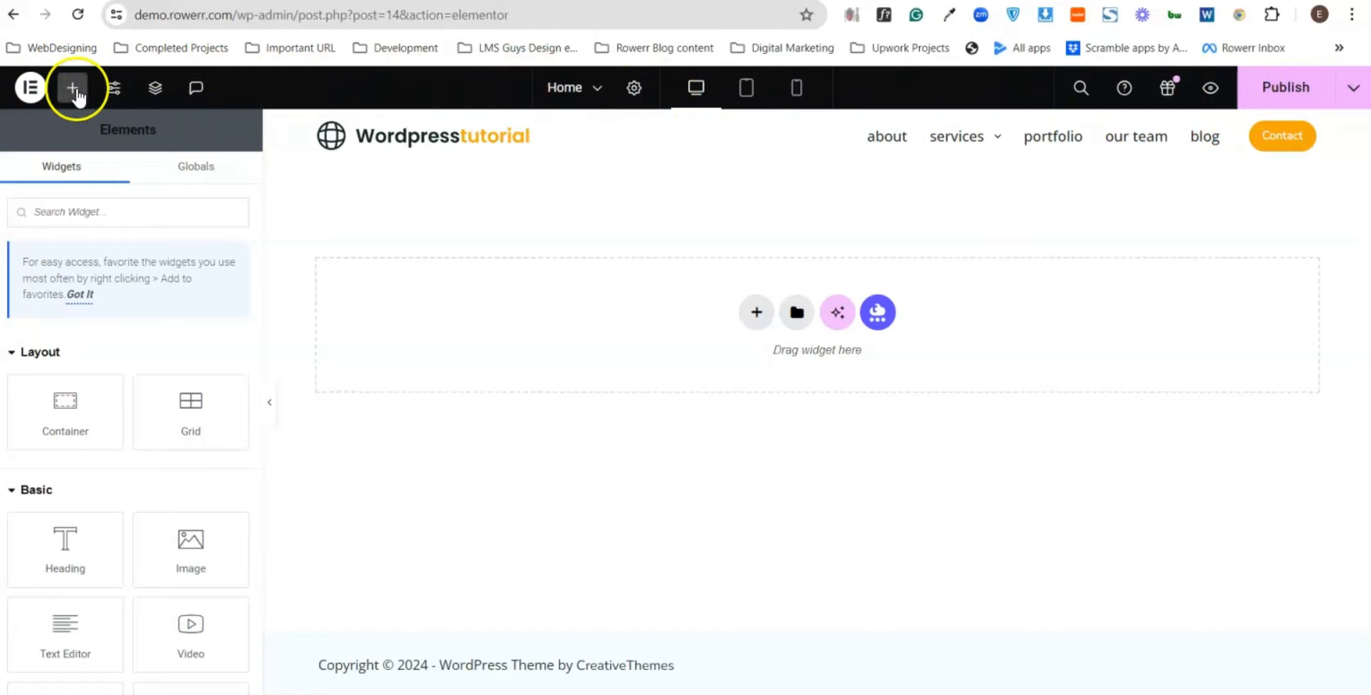
- Look through the available Elementor widgets and open the Site Settings
scroll(153, 382, "down", 5)
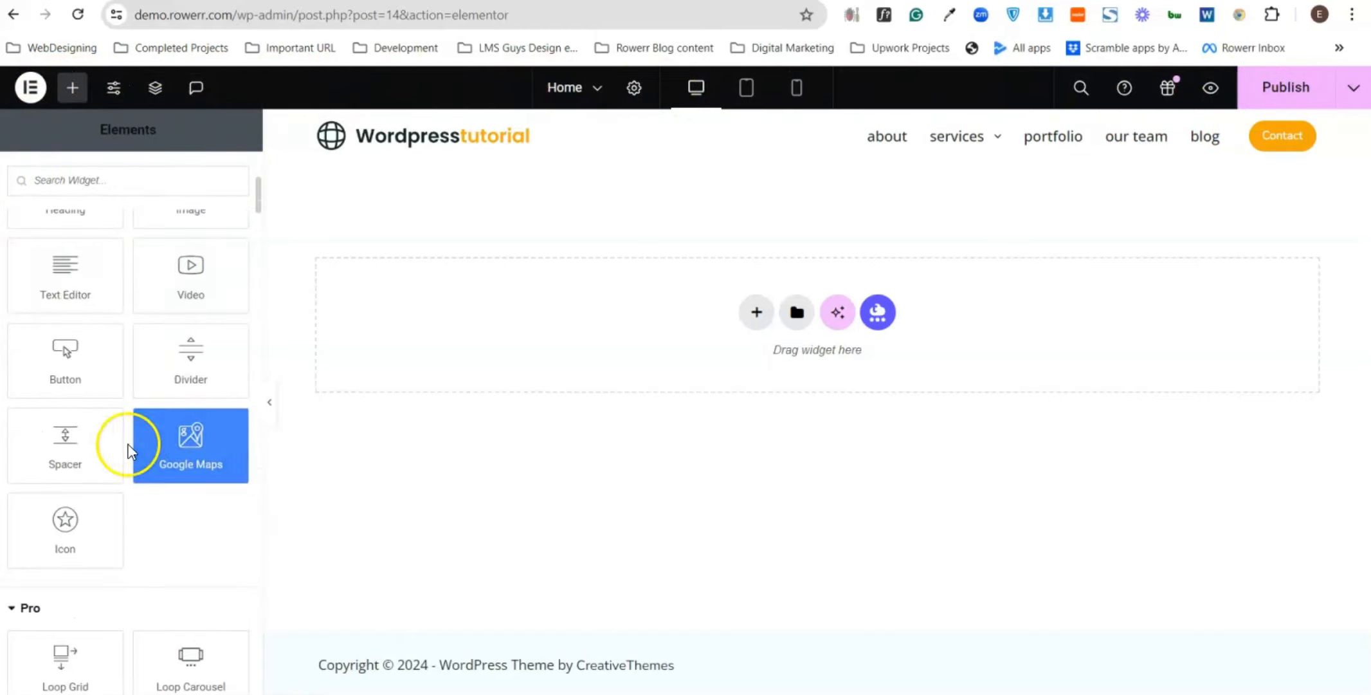
scroll(196, 401, "up", 5)
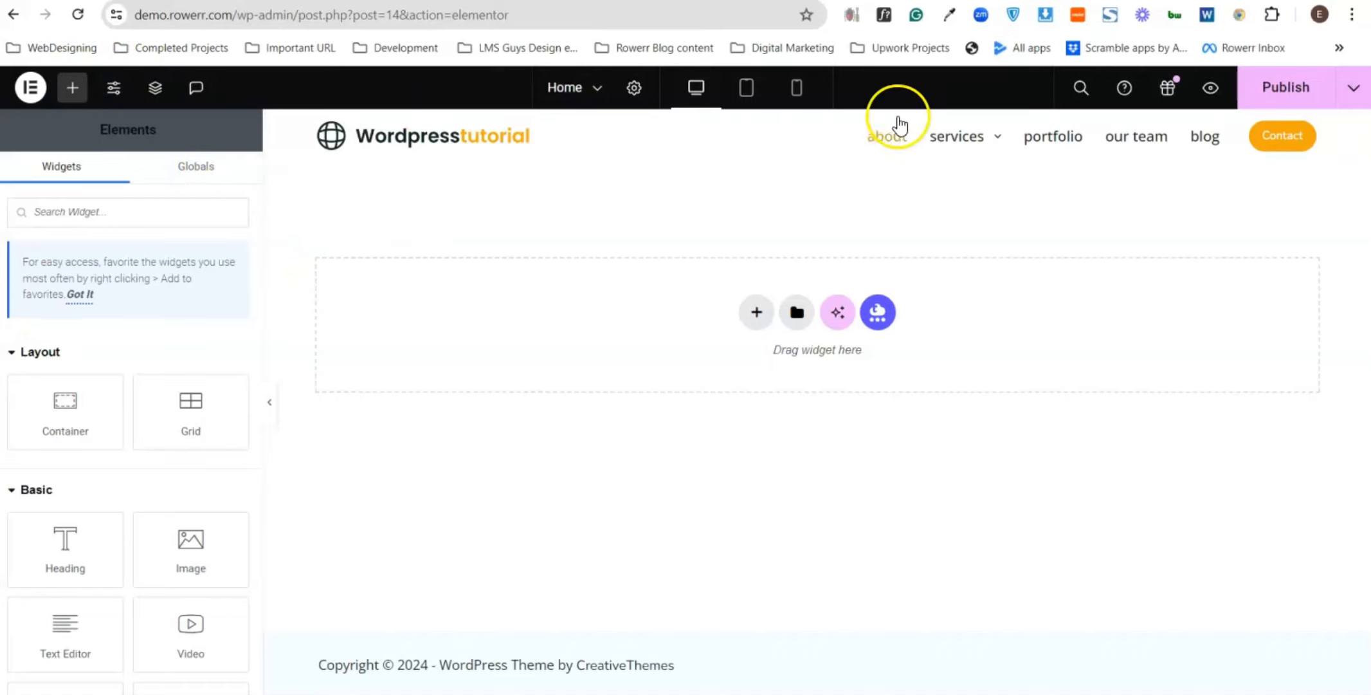
left_click(116, 95)
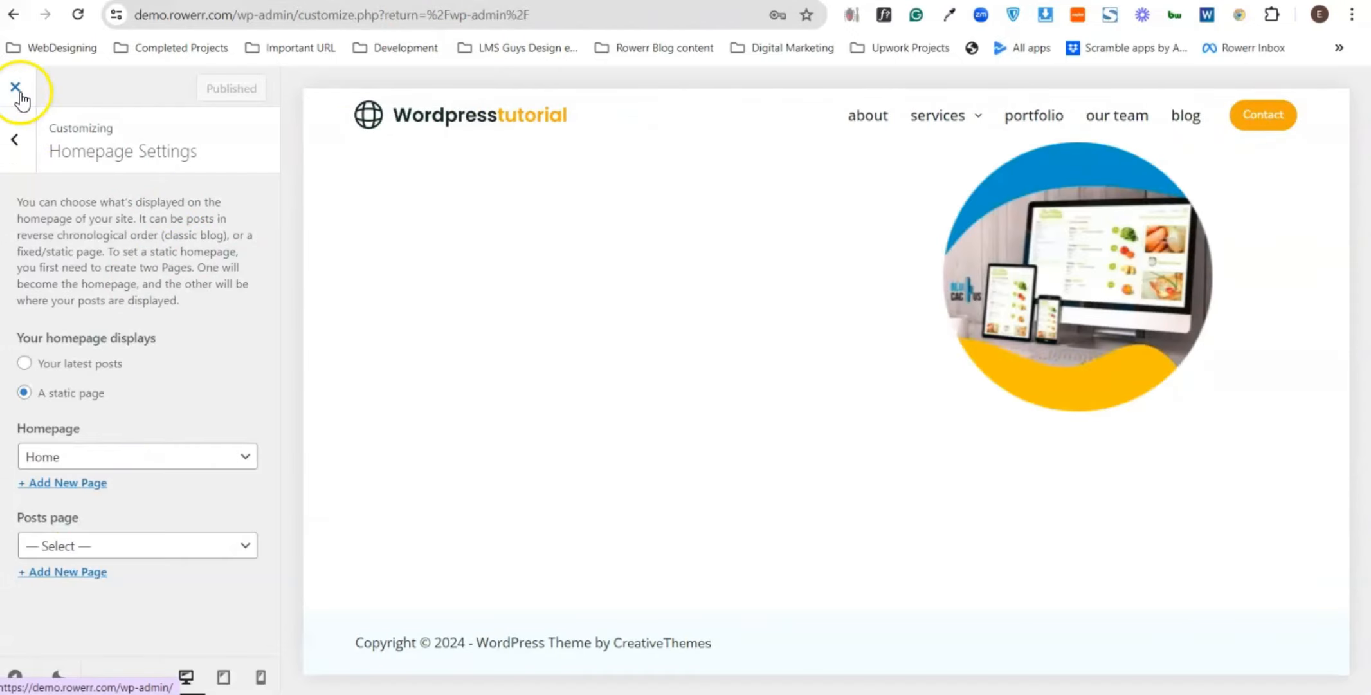
- Switch to the Customizer, leave Homepage Settings and look over its main options list
left_click(18, 134)
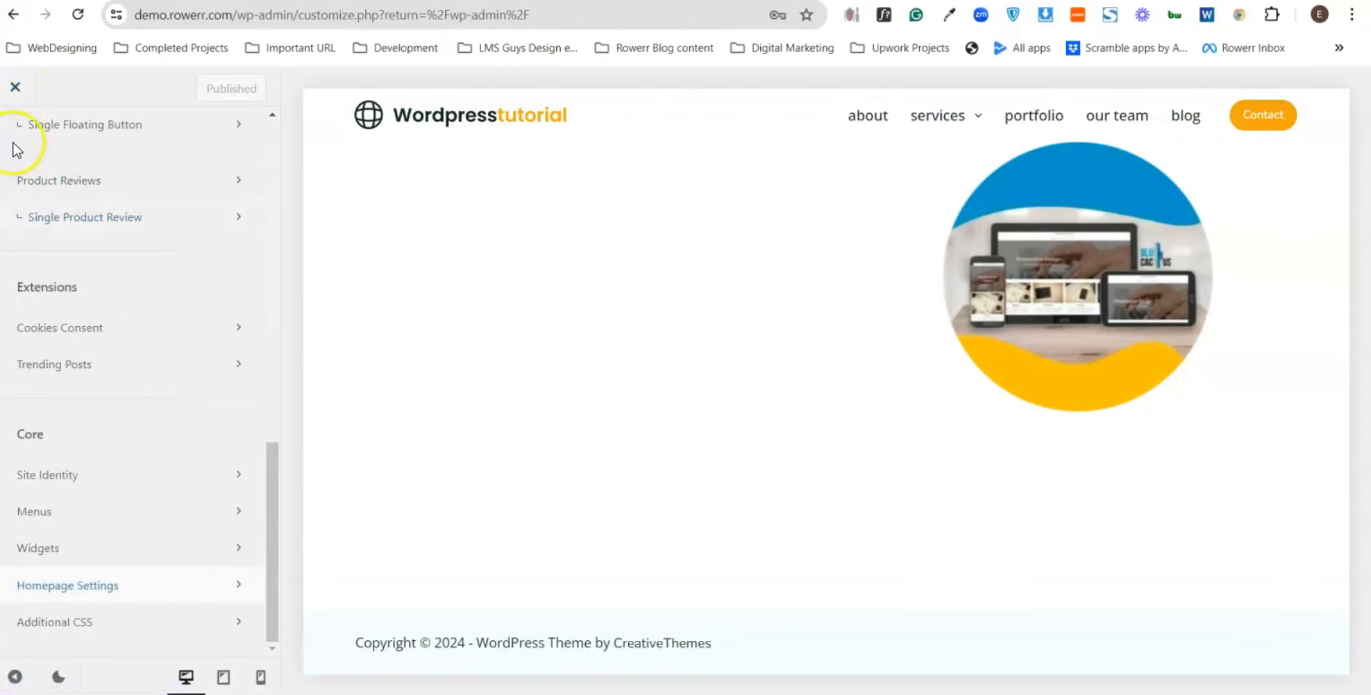
scroll(105, 310, "up", 10)
scroll(104, 311, "up", 3)
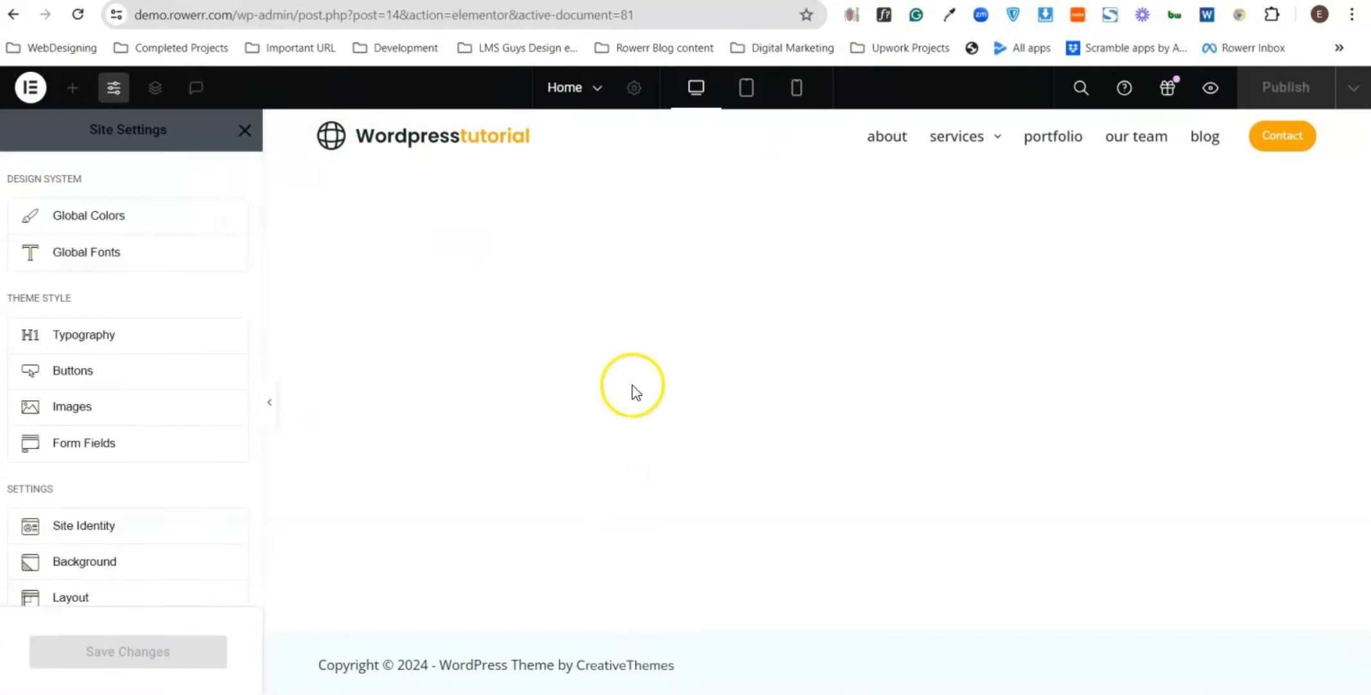
- Open the Layout section of Elementor's Site Settings and review the content width, container padding and gaps
scroll(106, 464, "down", 1)
scroll(106, 488, "down", 2)
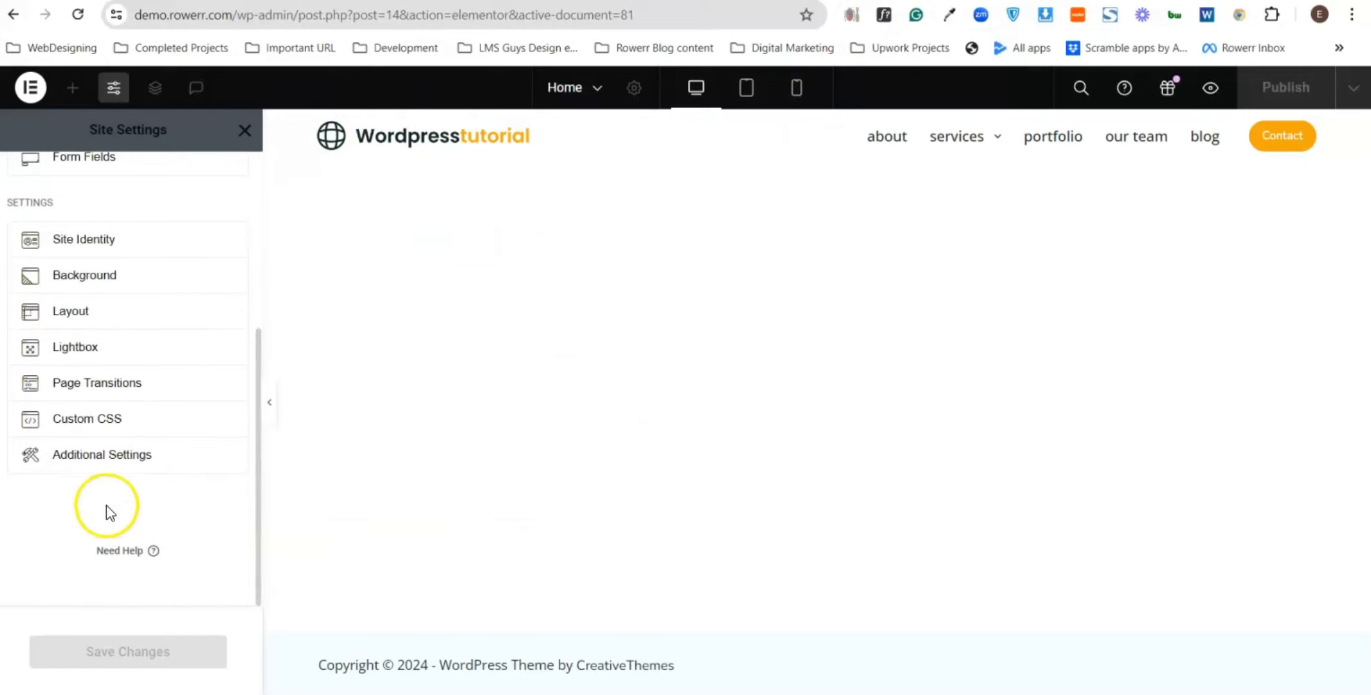
left_click(103, 310)
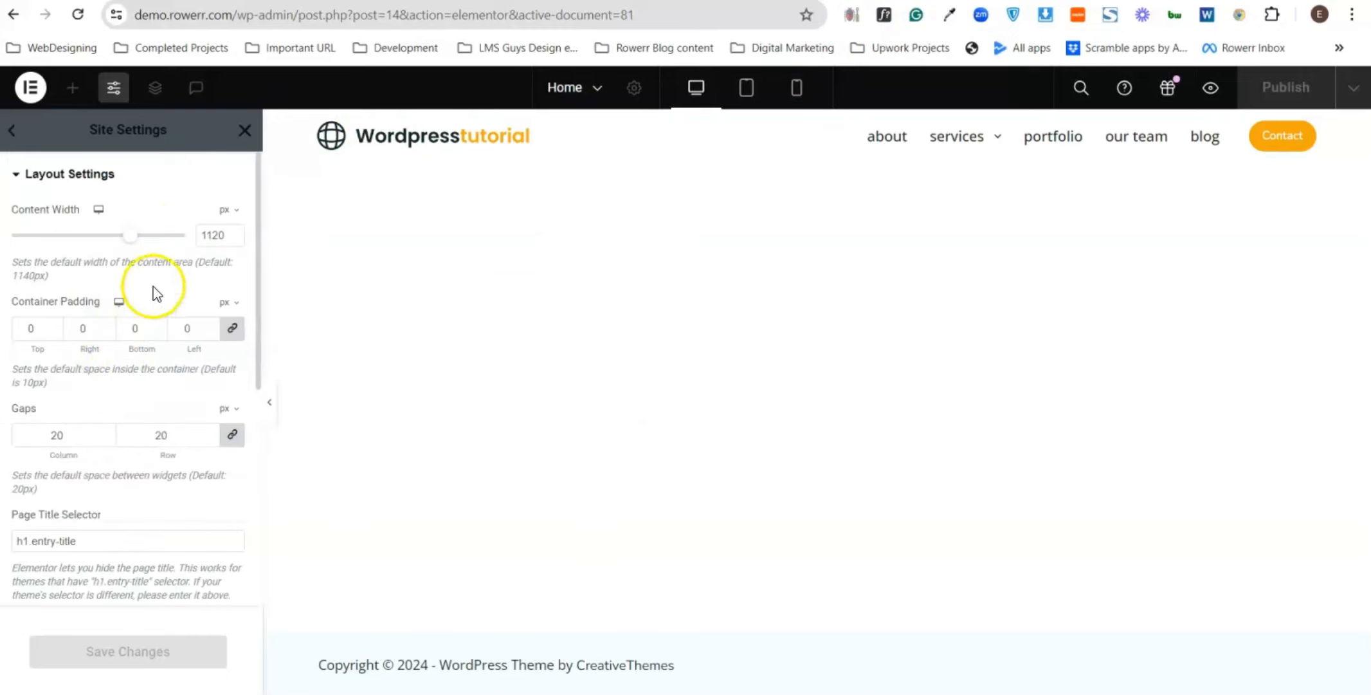
scroll(200, 270, "down", 1)
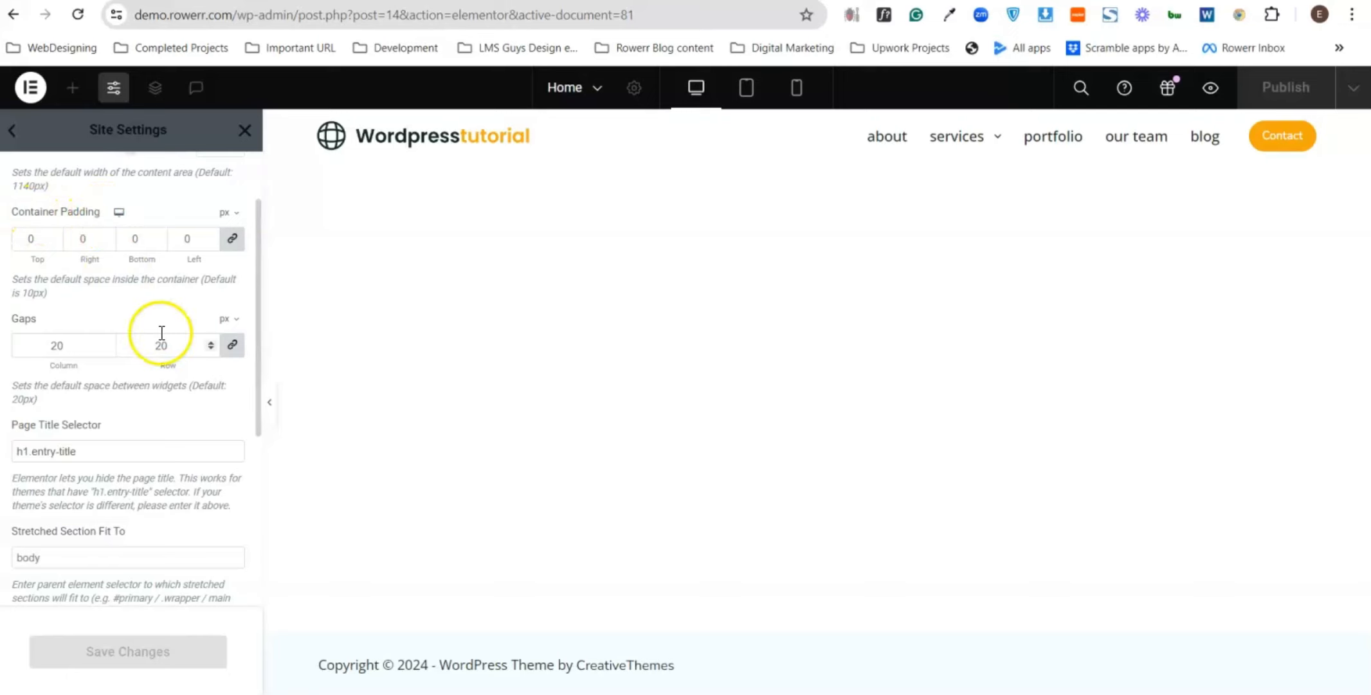
- Look over the remaining Layout settings and close the Site Settings
scroll(155, 336, "down", 1)
scroll(153, 336, "up", 2)
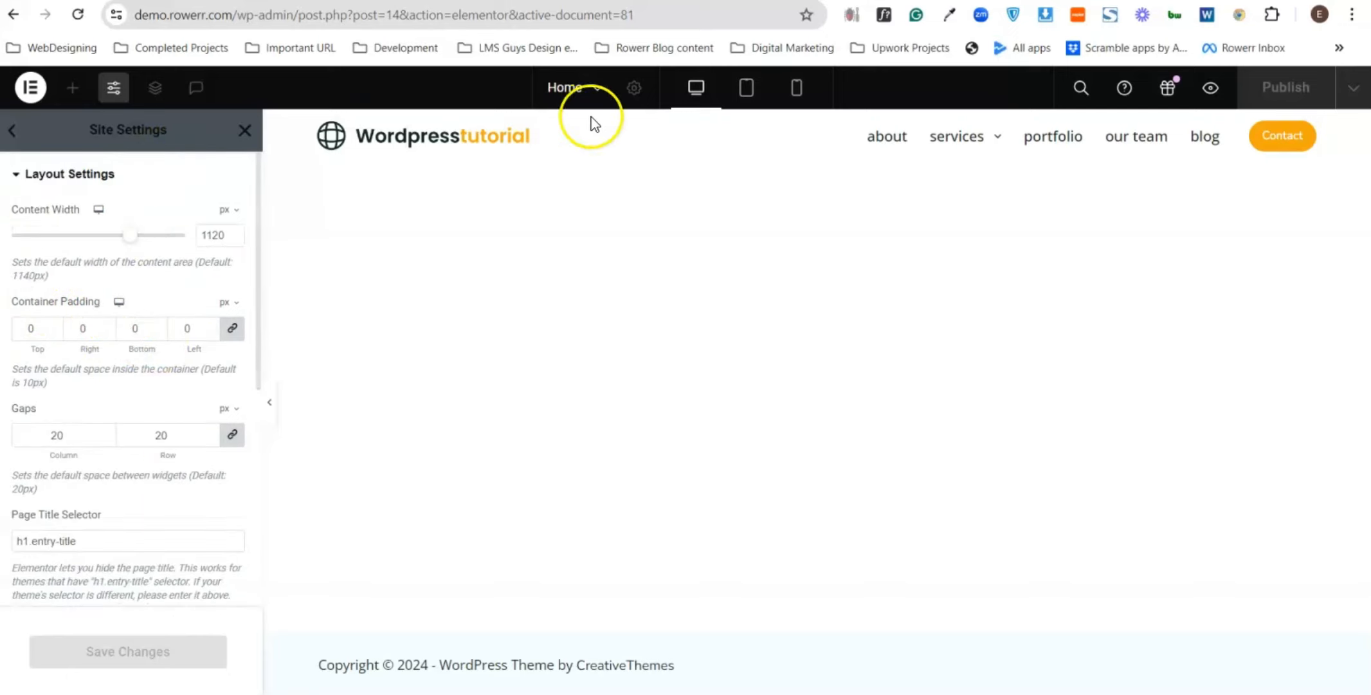
left_click(246, 132)
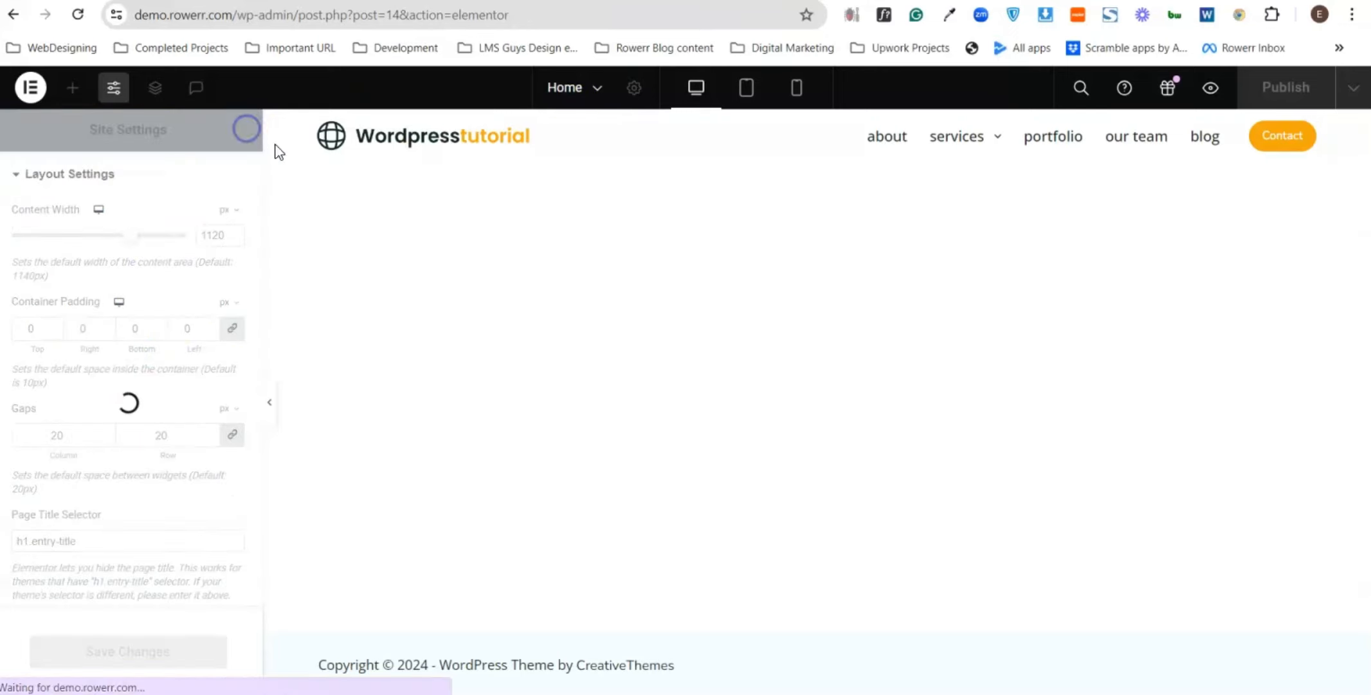
- Open the Home page's settings and delete the two-column container holding the circular device image
left_click(634, 90)
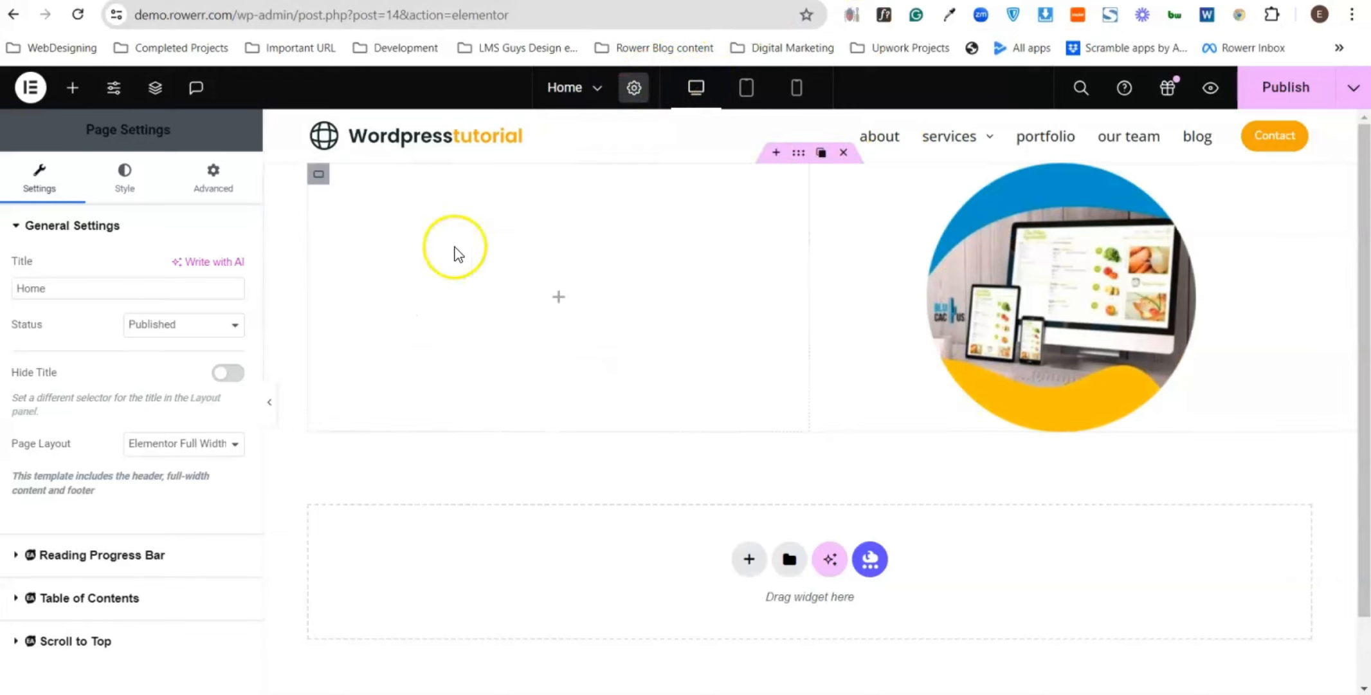
left_click(843, 152)
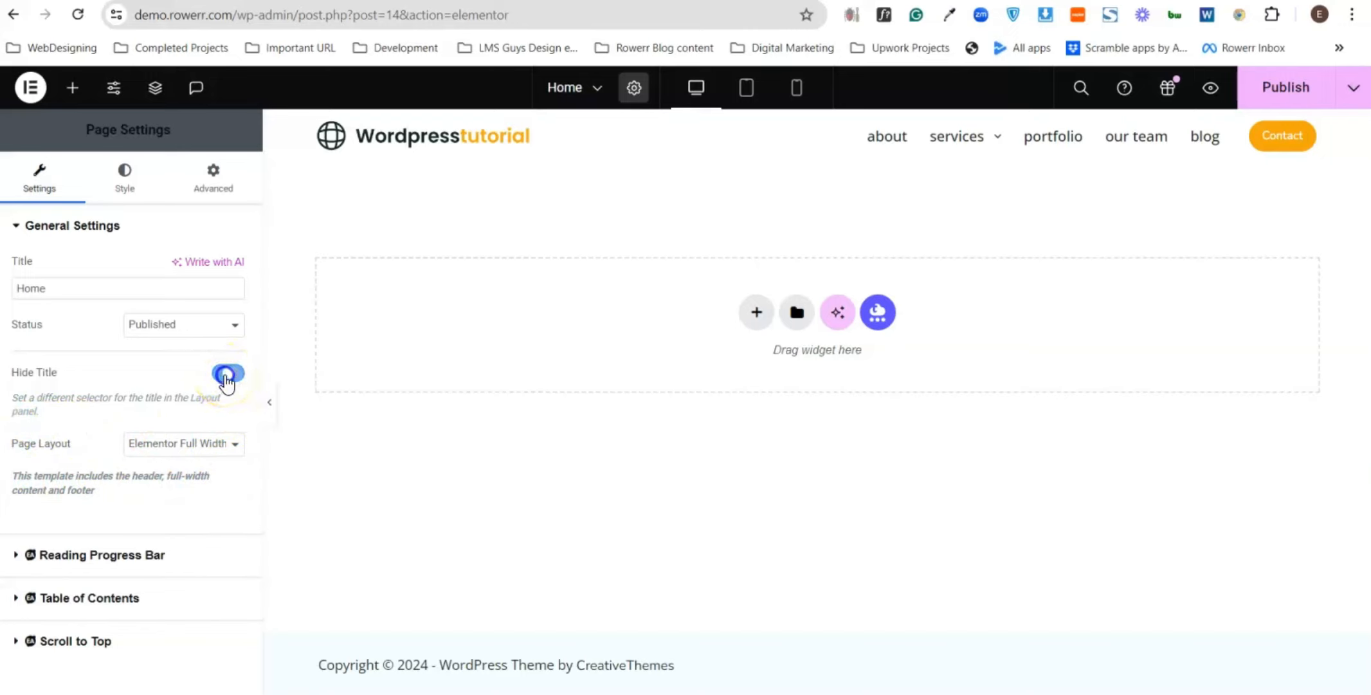
- Set the Home page's layout to Theme and examine the page down to its footer
left_click(179, 451)
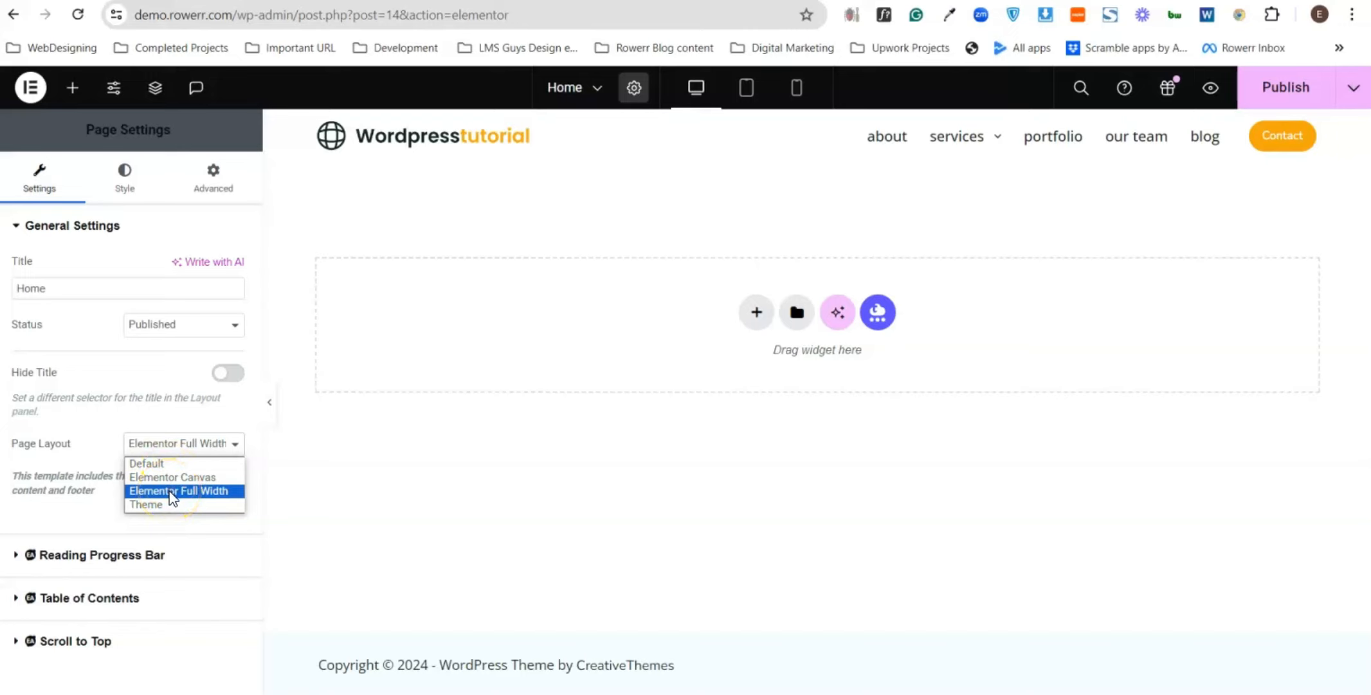
left_click(166, 506)
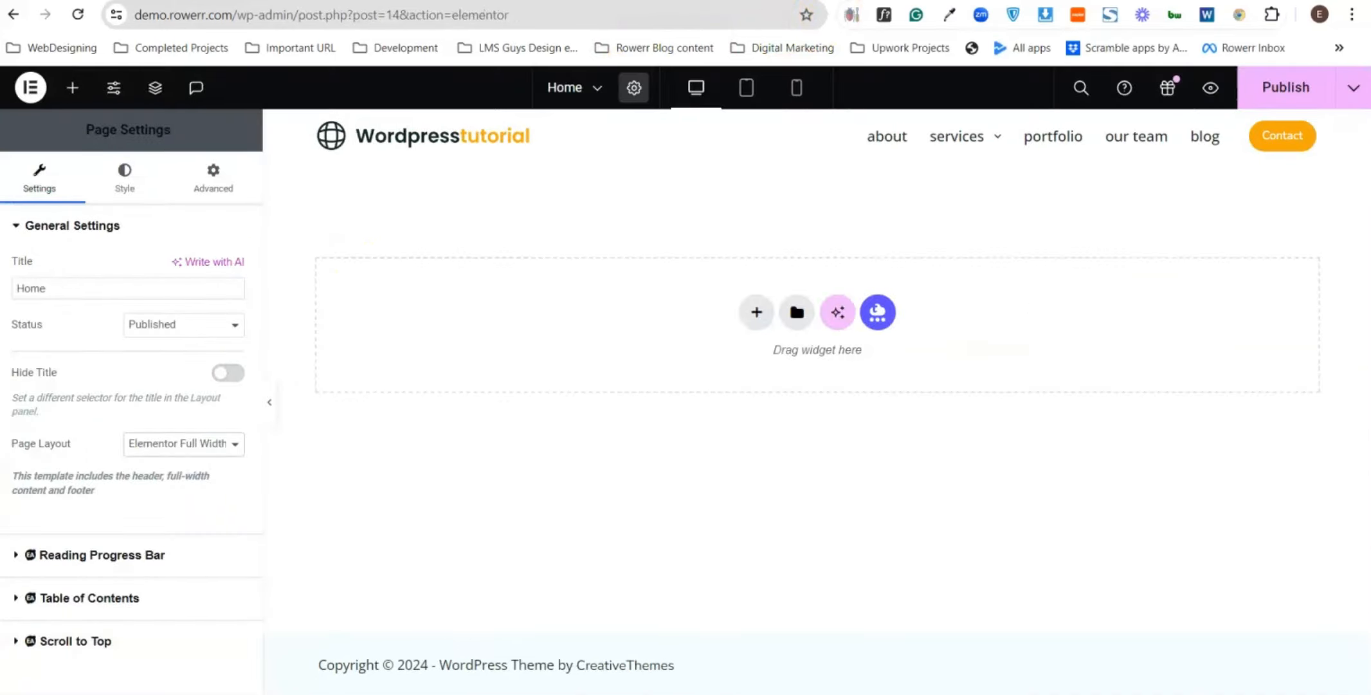
left_click(200, 445)
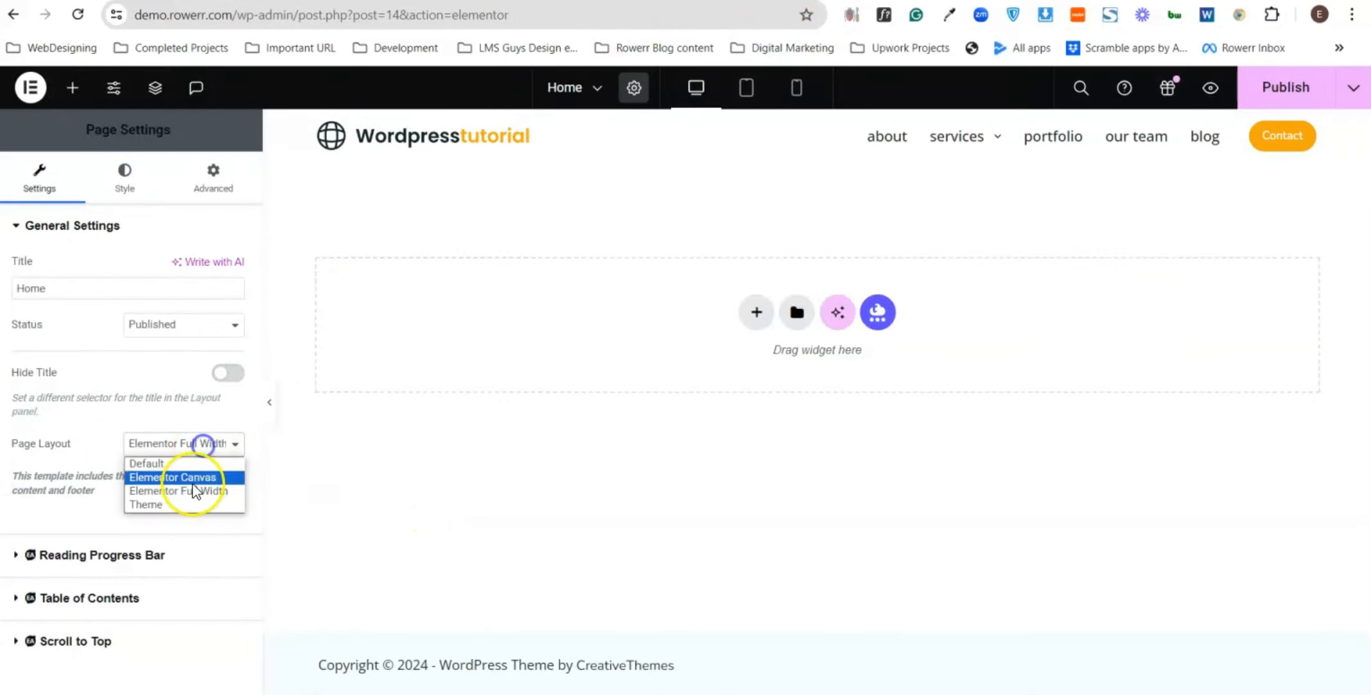
left_click(182, 505)
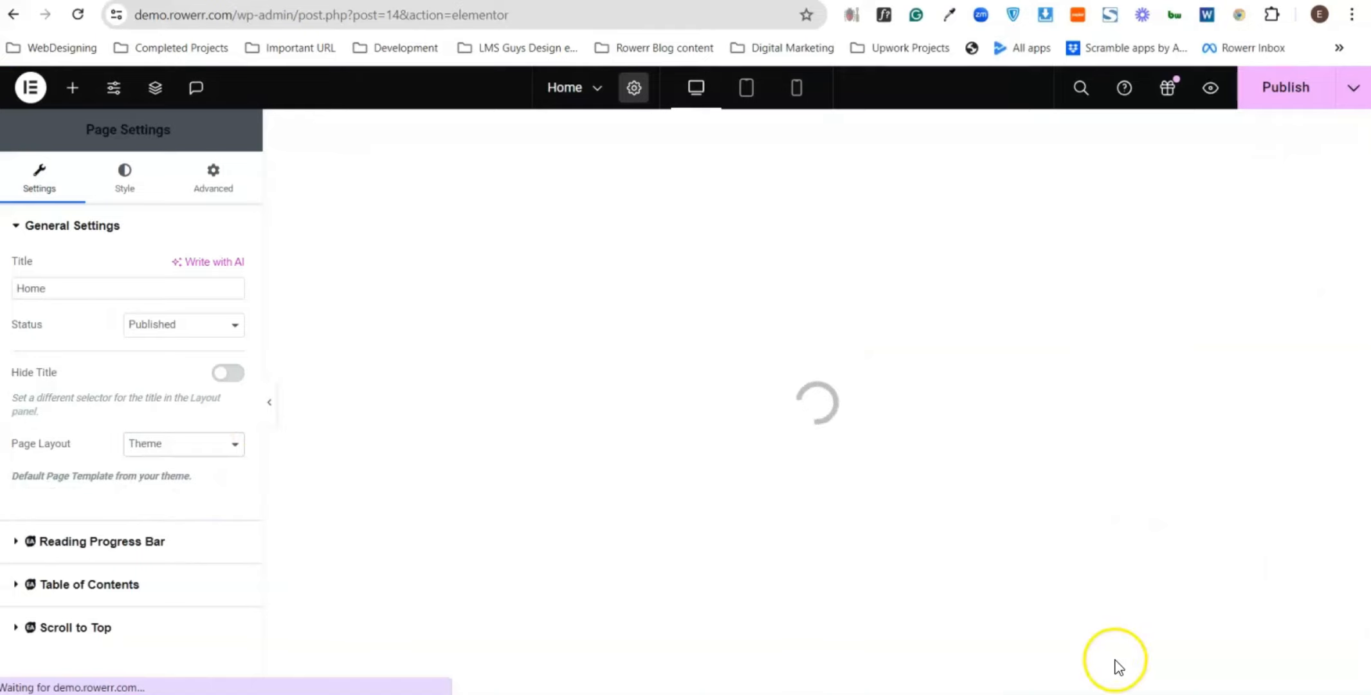
scroll(550, 548, "down", 2)
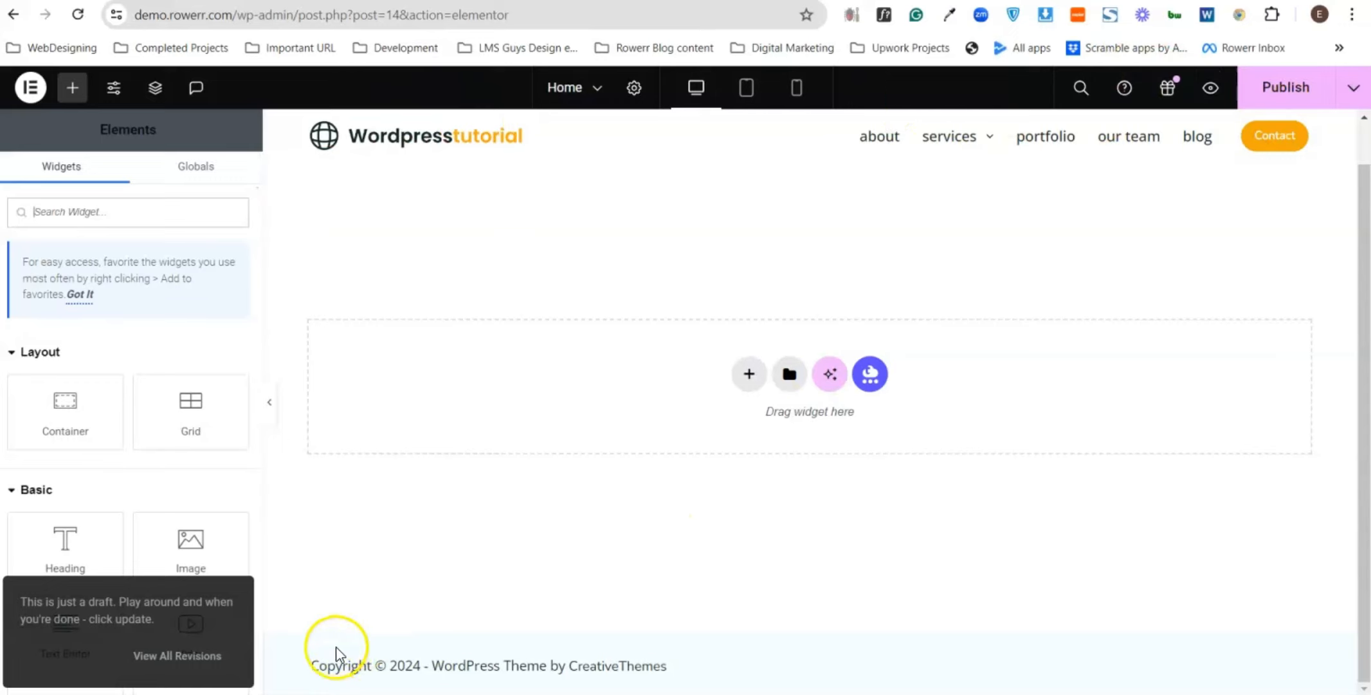
scroll(762, 355, "up", 1)
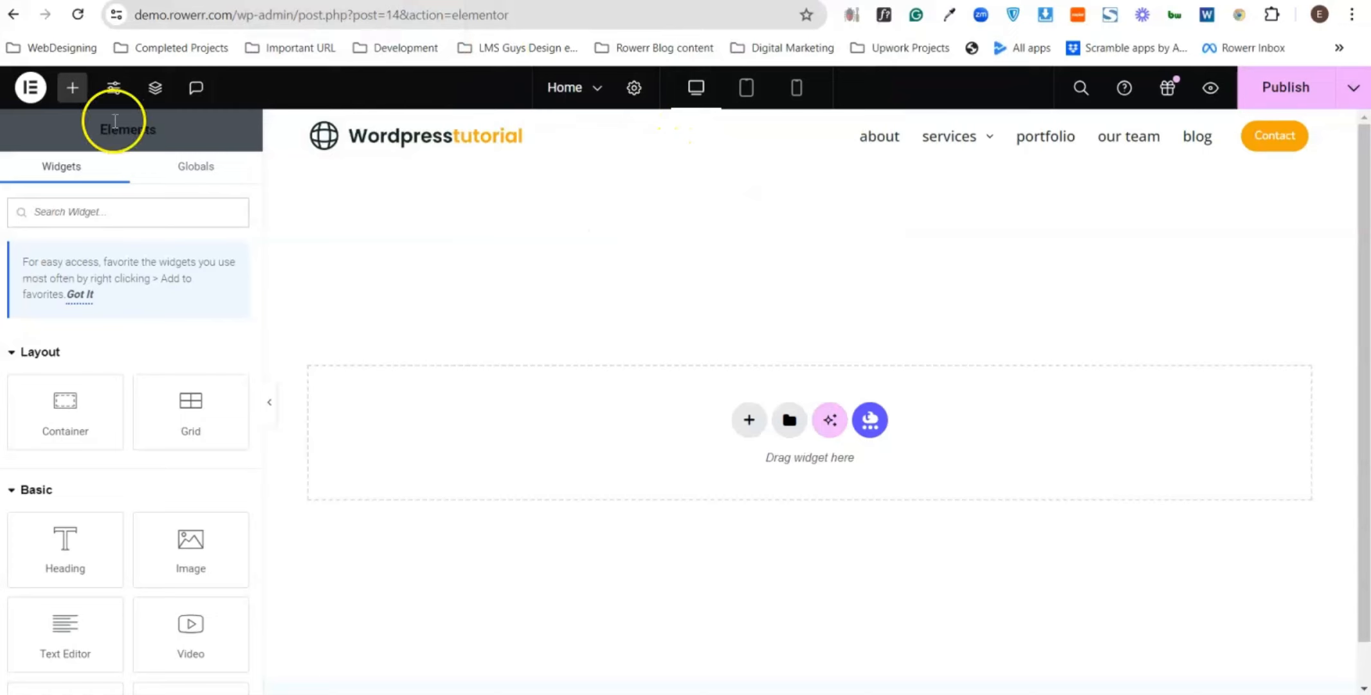
- Change the Home page's layout to Elementor Canvas in the page settings
left_click(634, 88)
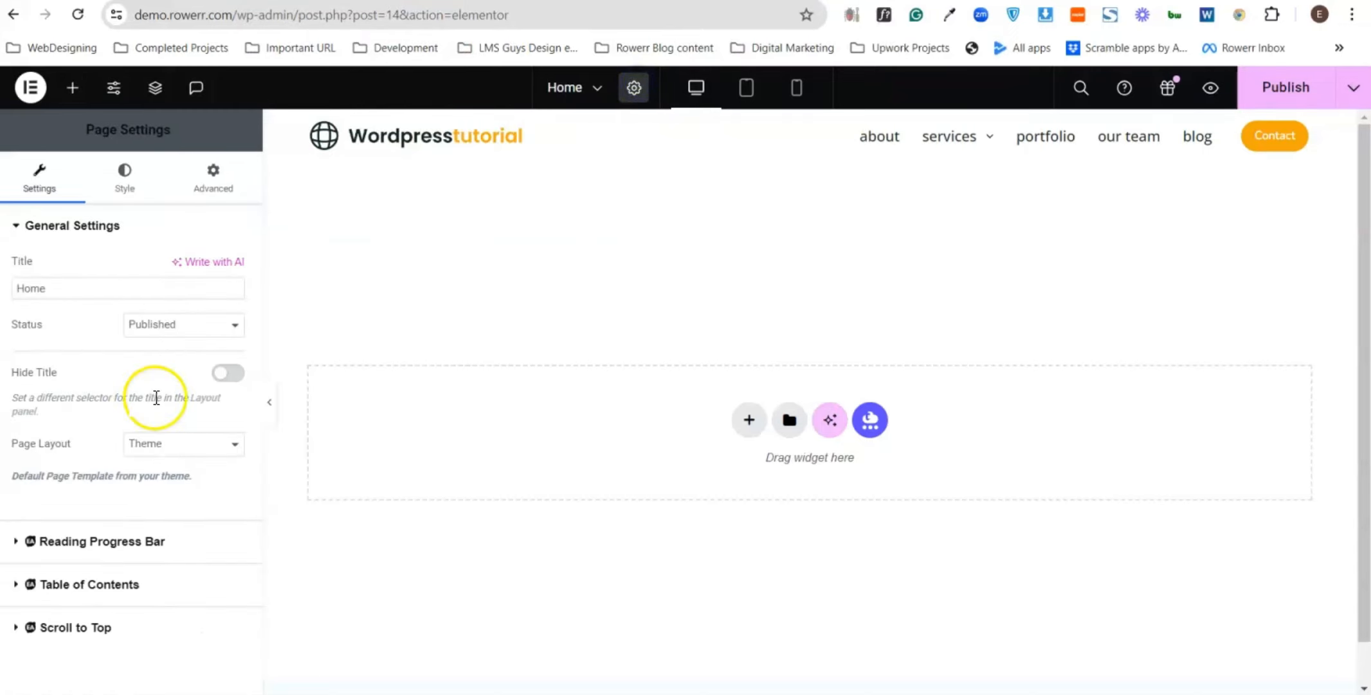
left_click(169, 444)
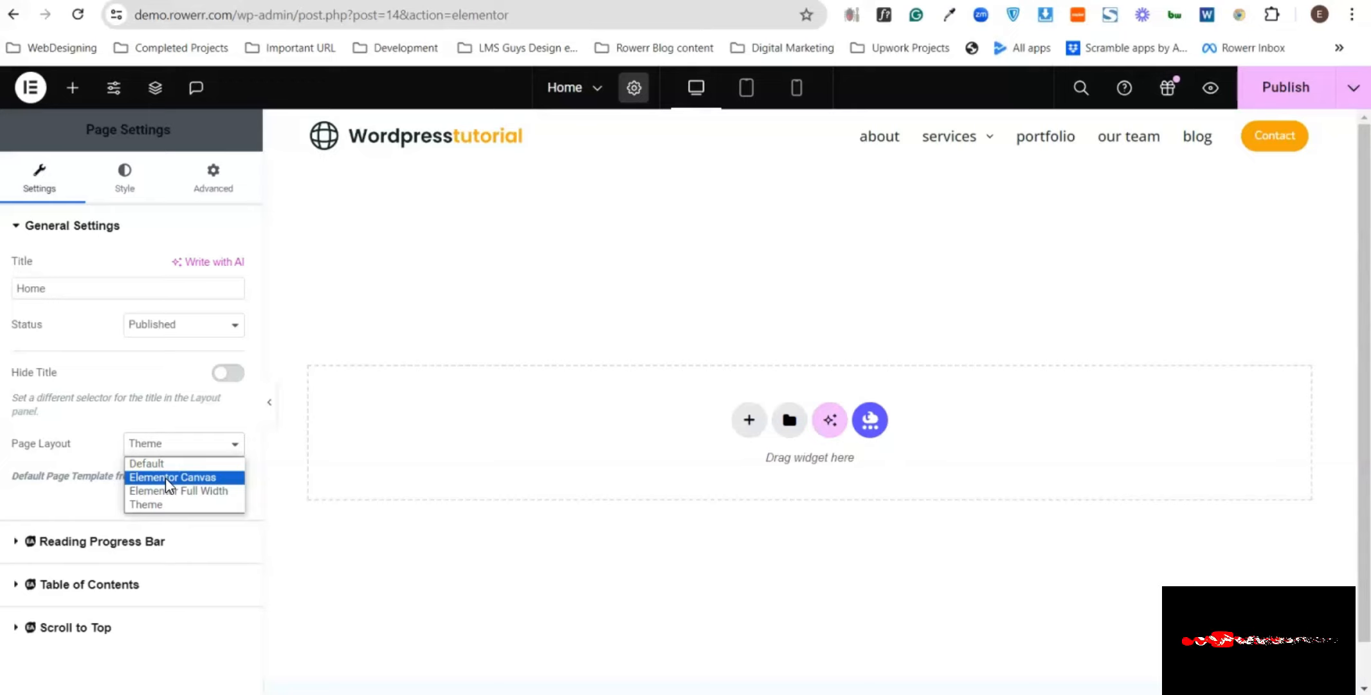
left_click(167, 477)
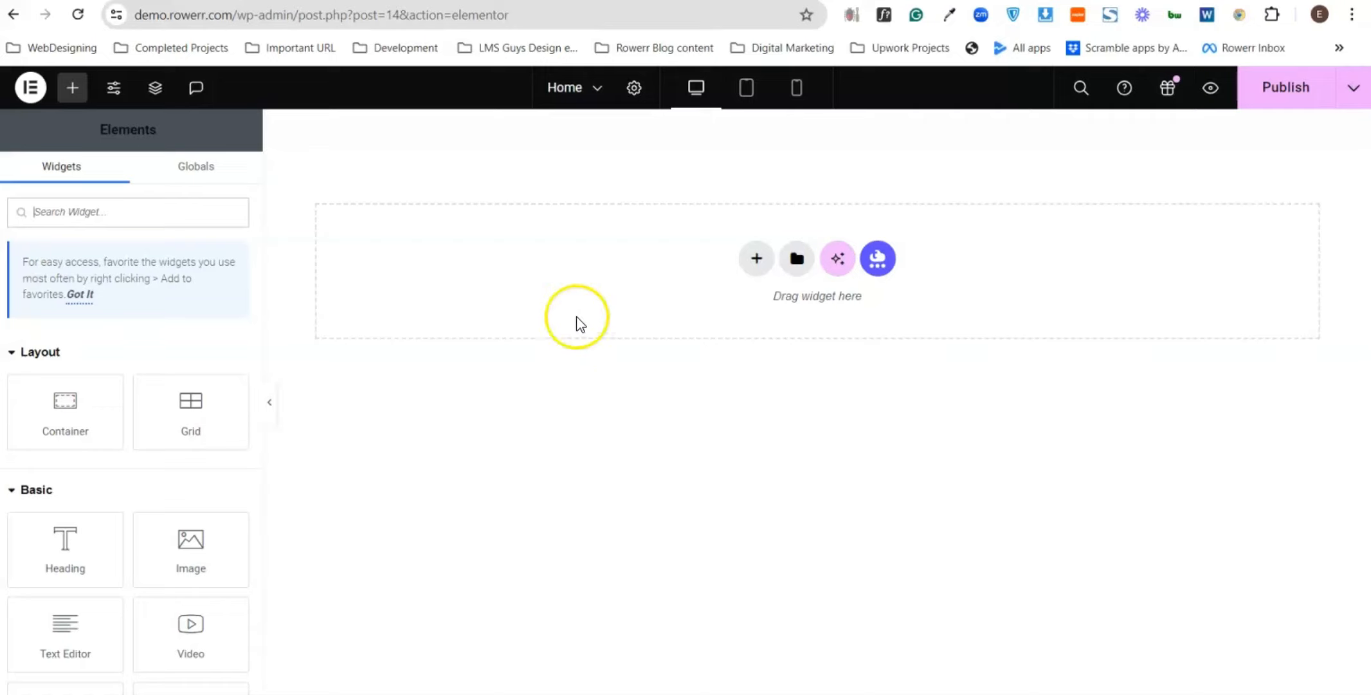
- Set the Home page's layout to Elementor Full Width in the page settings
left_click(634, 88)
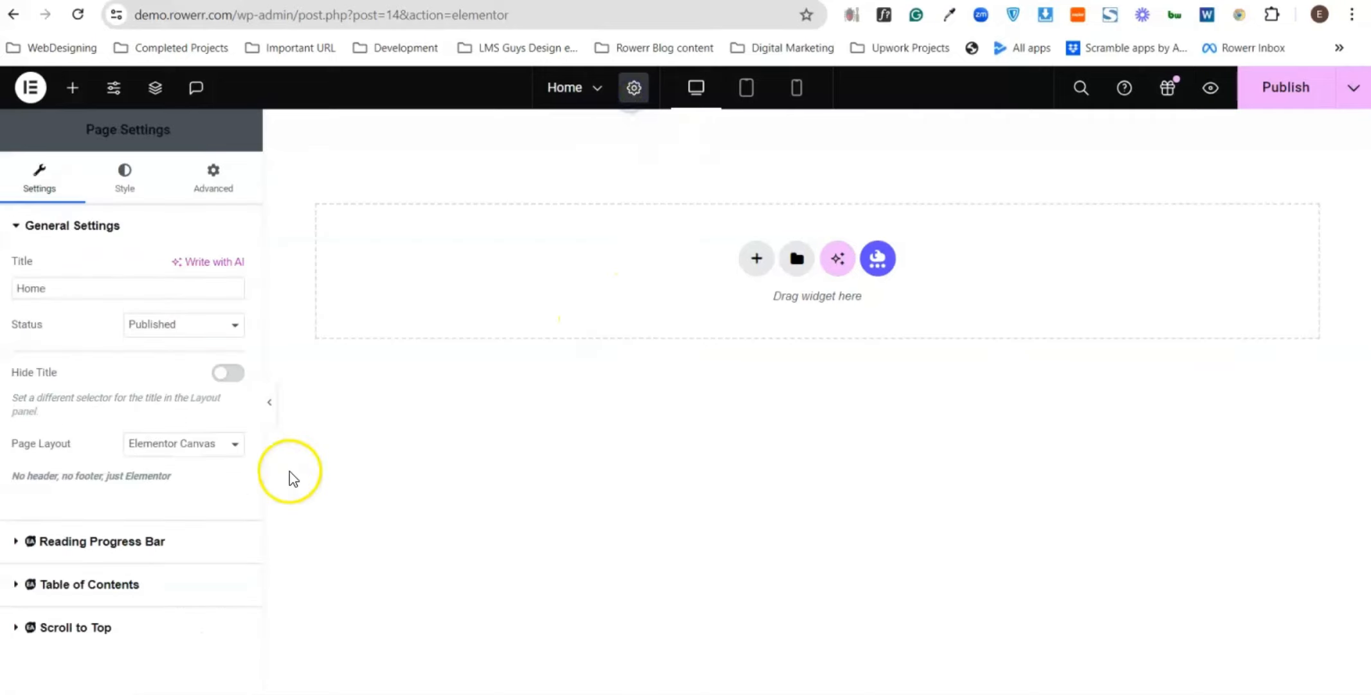
left_click(203, 444)
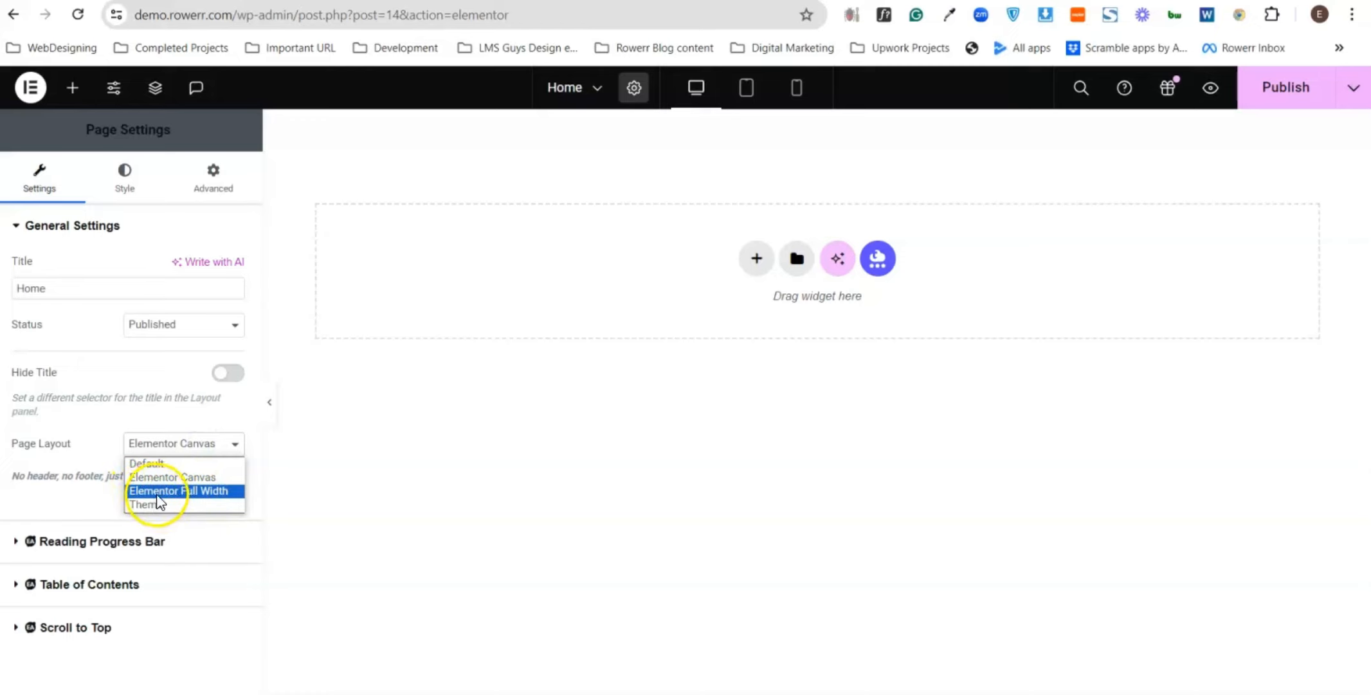
left_click(193, 492)
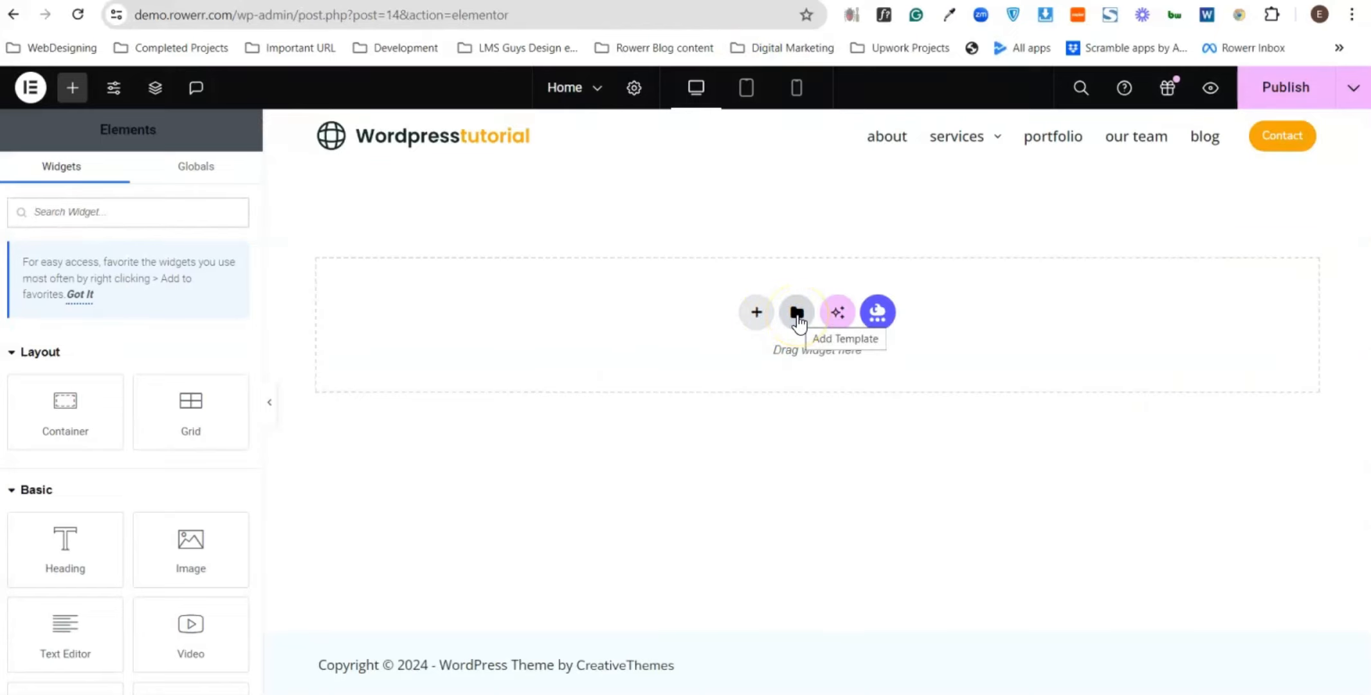
- Open the template library and look through the saved templates and the available page templates
left_click(797, 314)
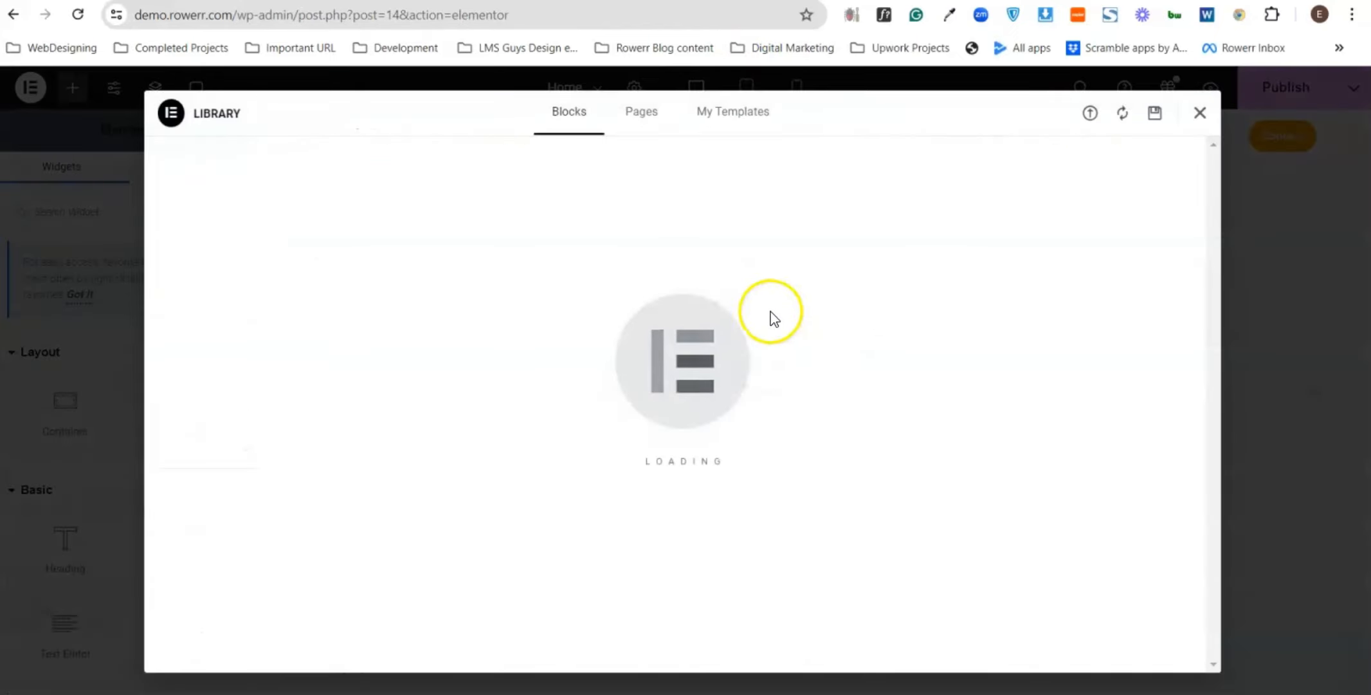
left_click(715, 122)
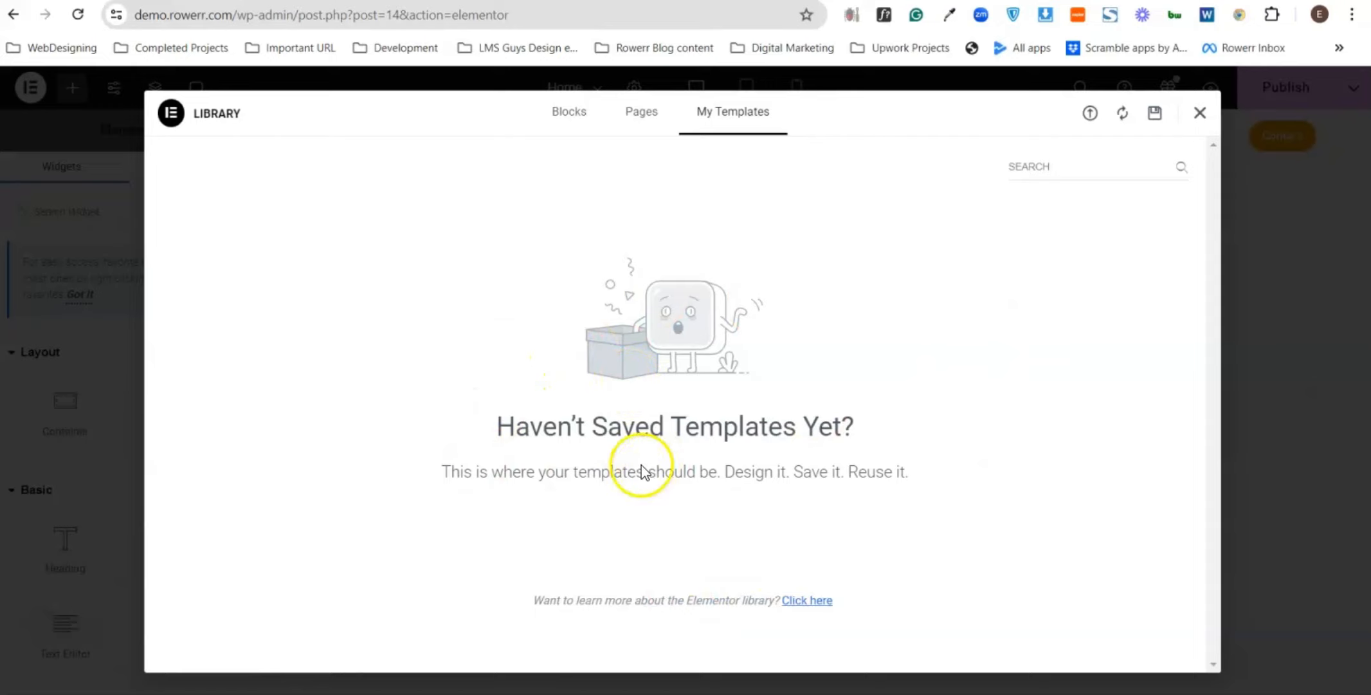
left_click(642, 120)
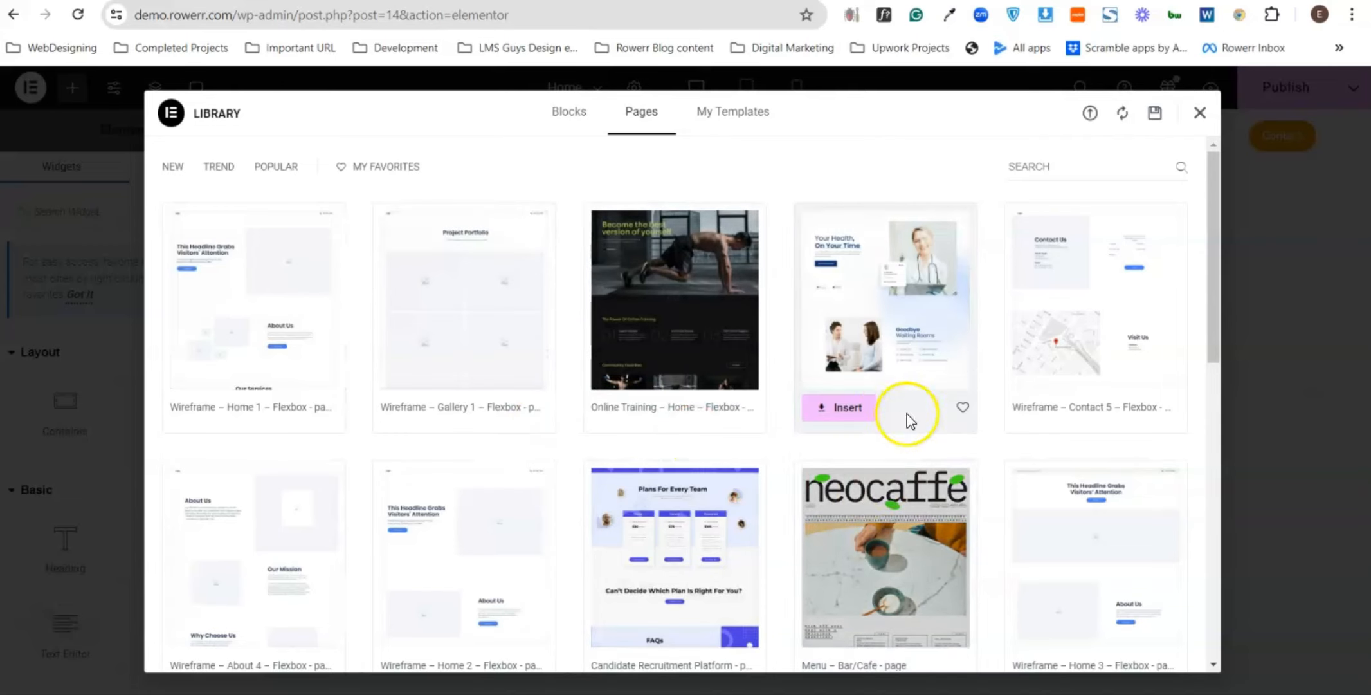
scroll(907, 413, "down", 5)
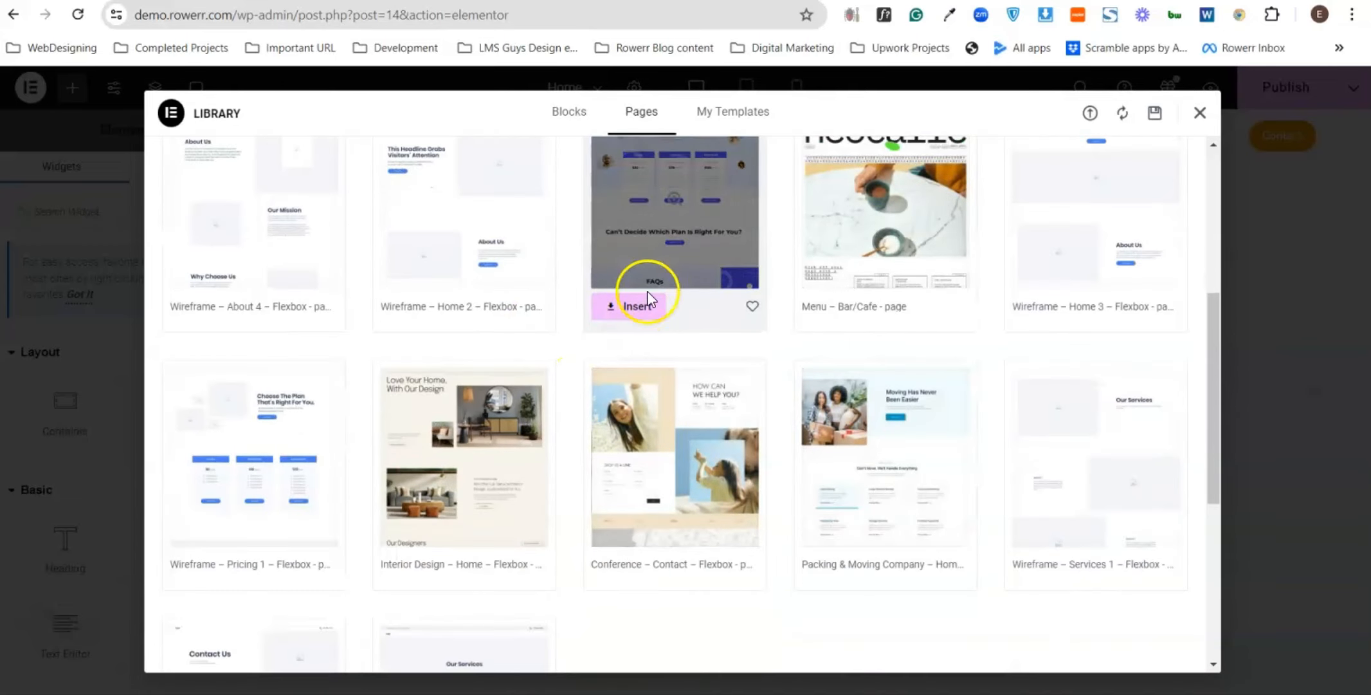
scroll(636, 323, "up", 4)
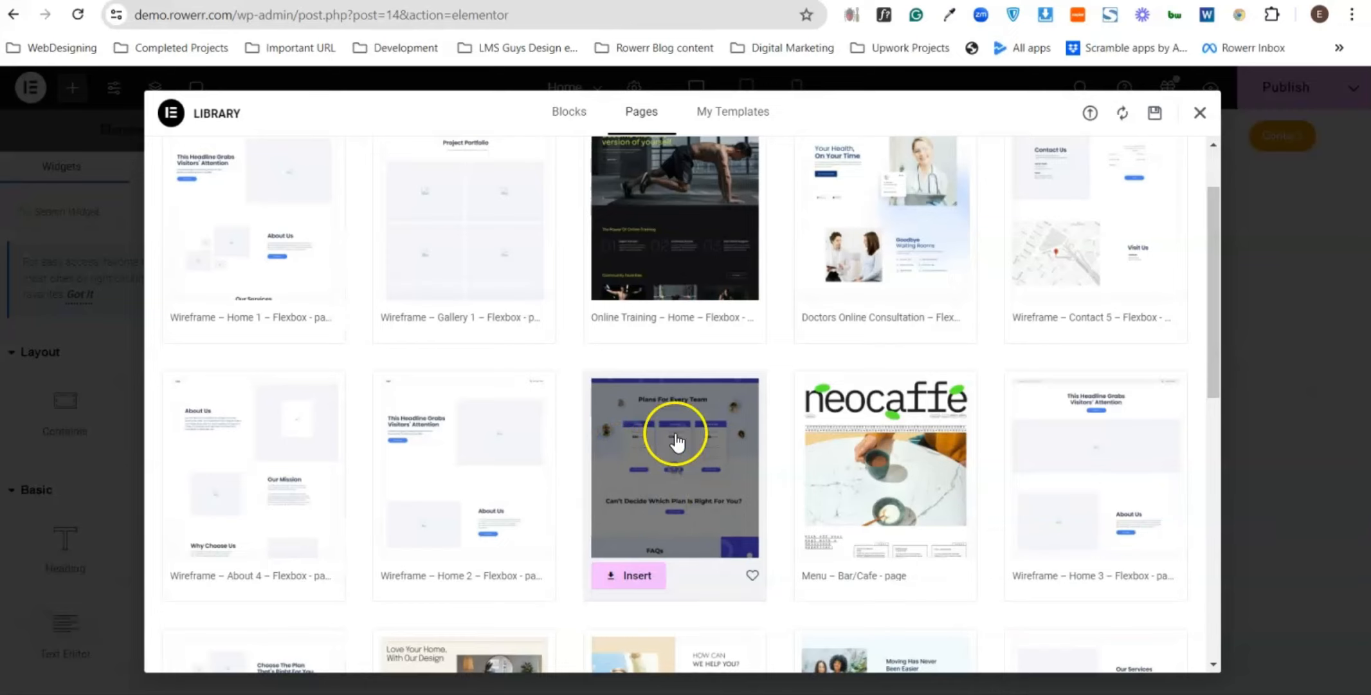
- Try to insert the Wireframe – Home 2 – Flexbox page template and close the library
scroll(652, 422, "down", 3)
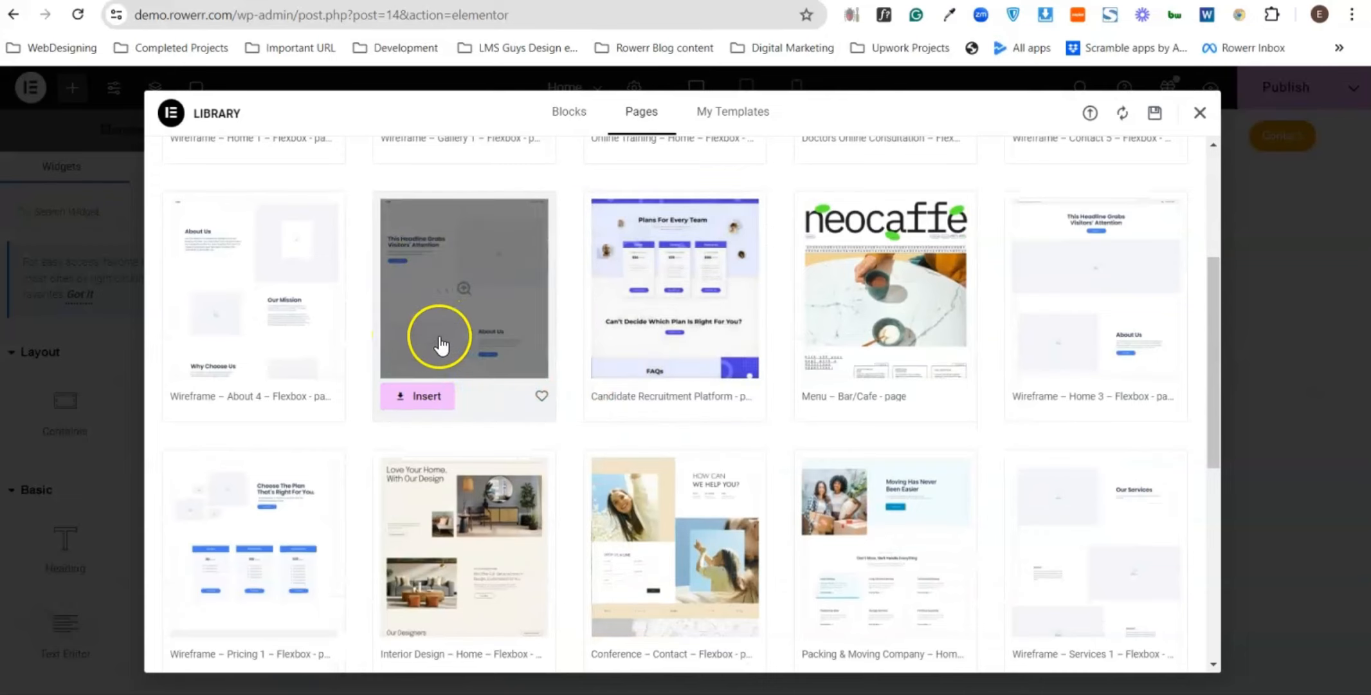
left_click(427, 398)
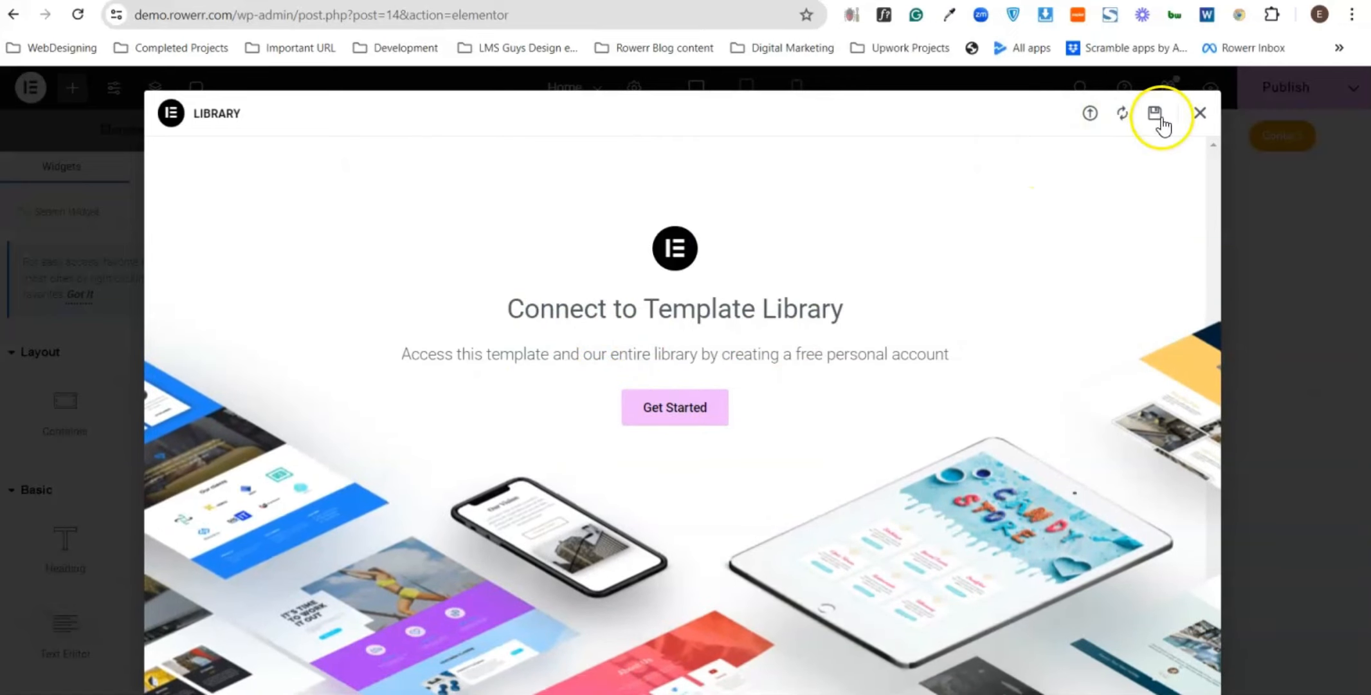
left_click(1199, 113)
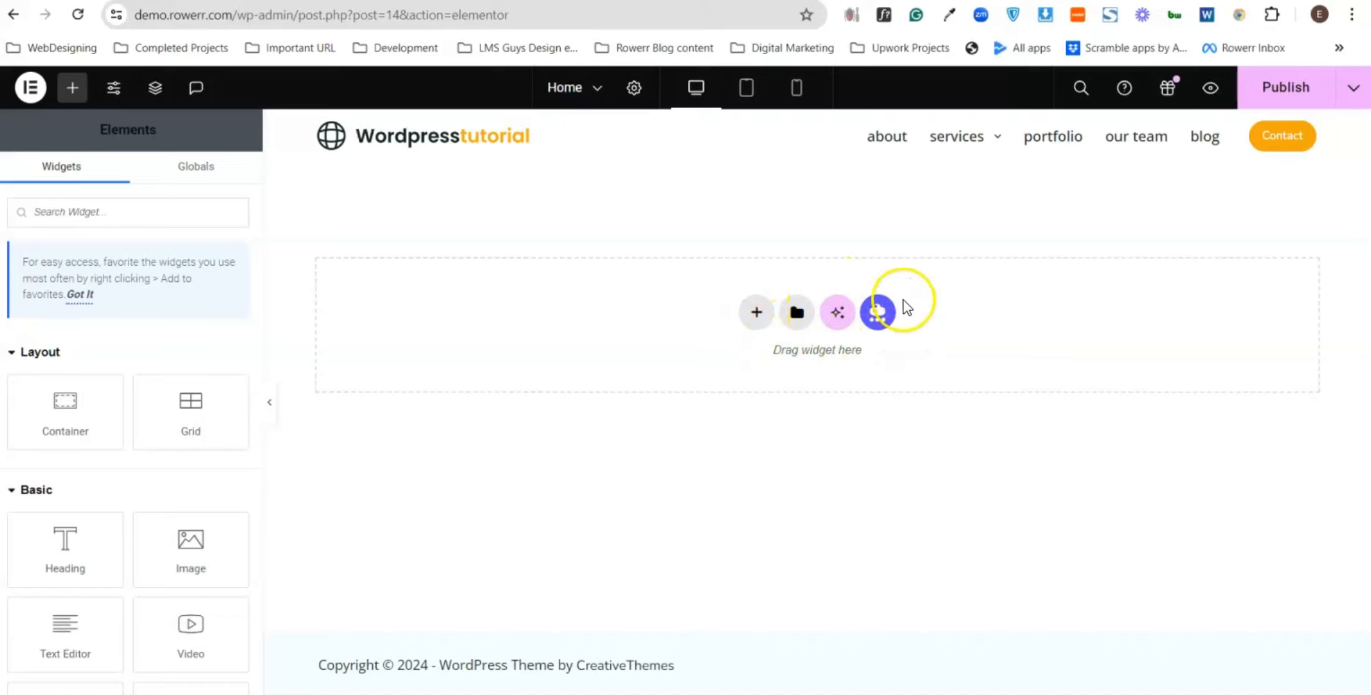
- Reopen the template library, browse the page templates once more and switch to the block templates
left_click(789, 321)
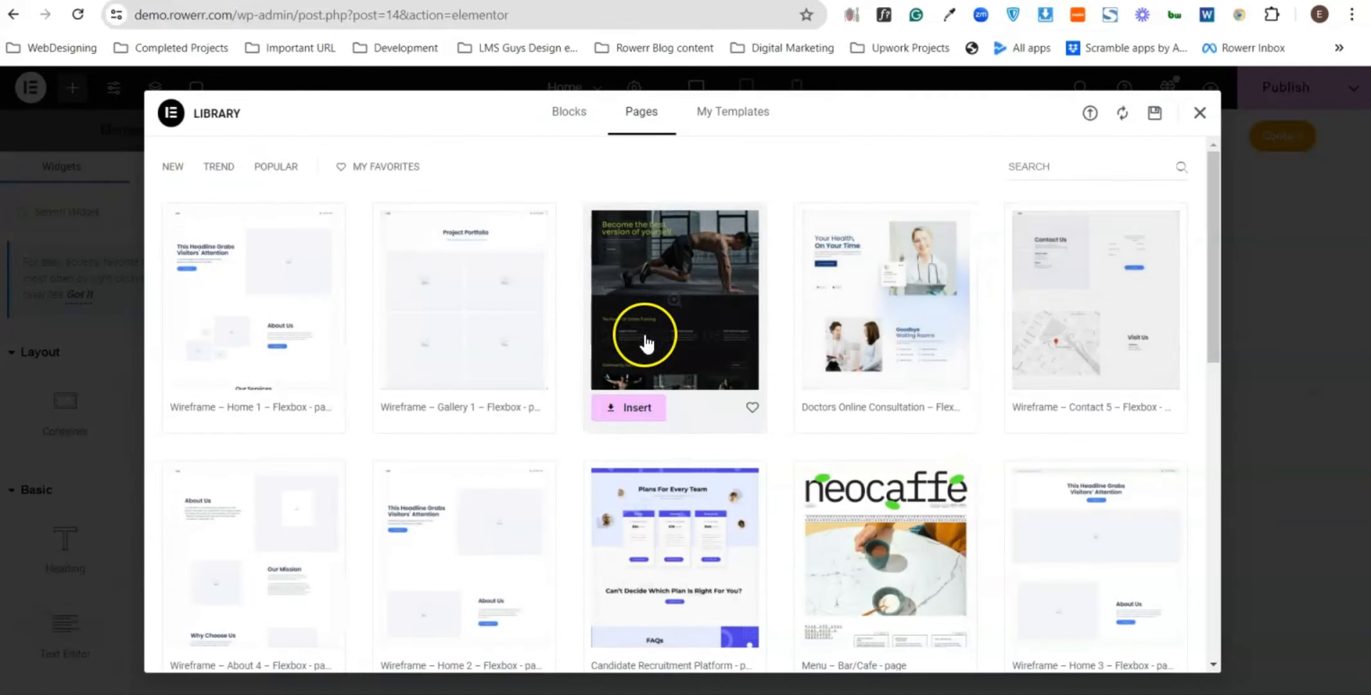
scroll(1109, 334, "down", 7)
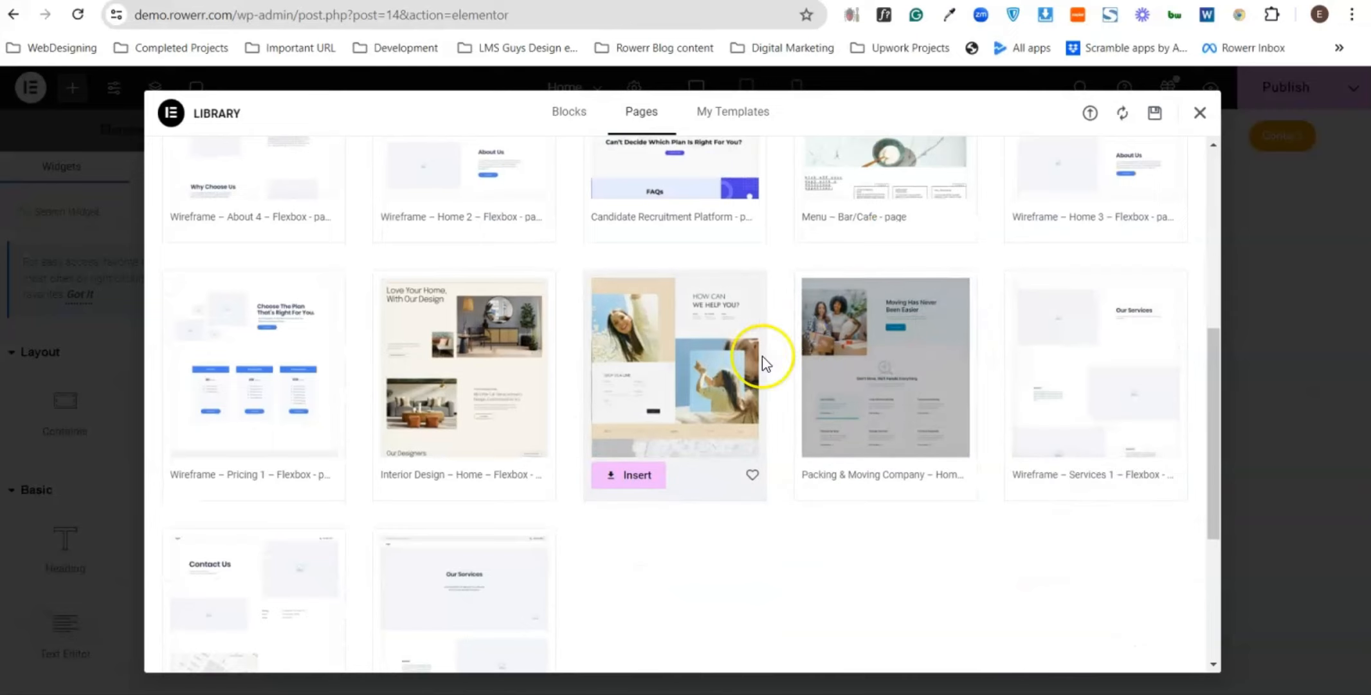
scroll(629, 341, "up", 7)
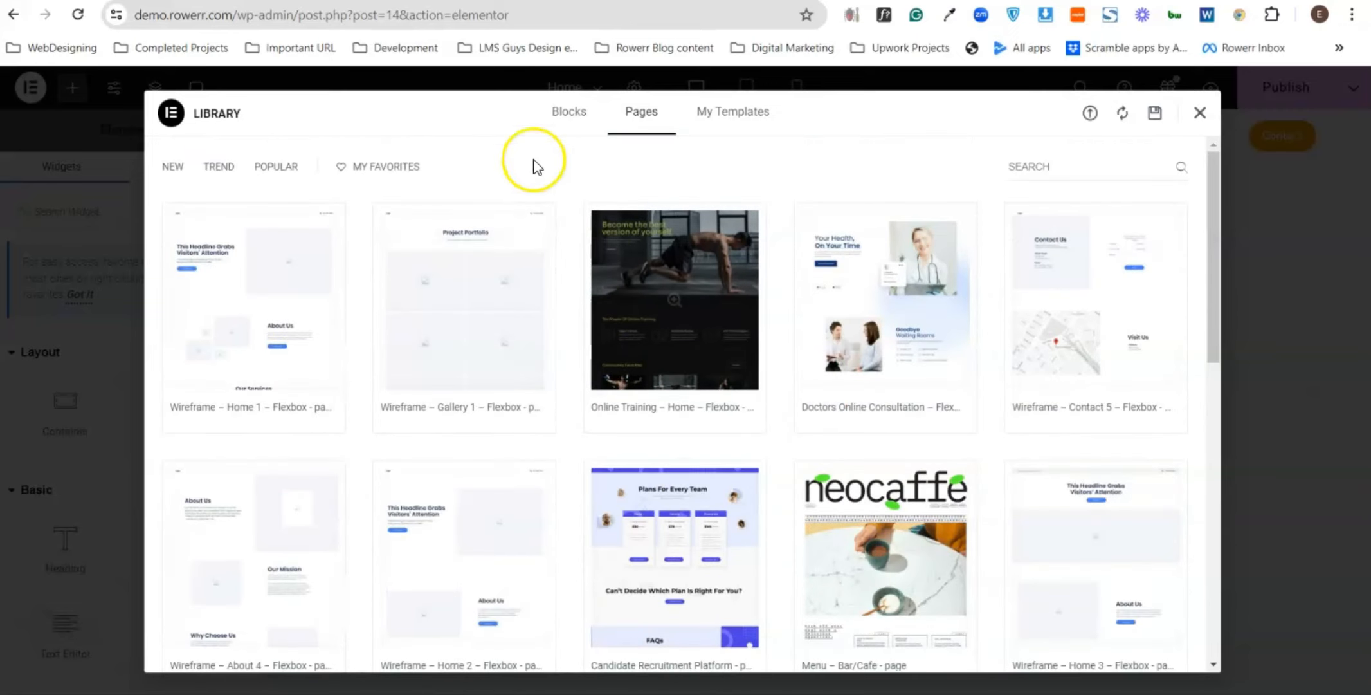
left_click(560, 116)
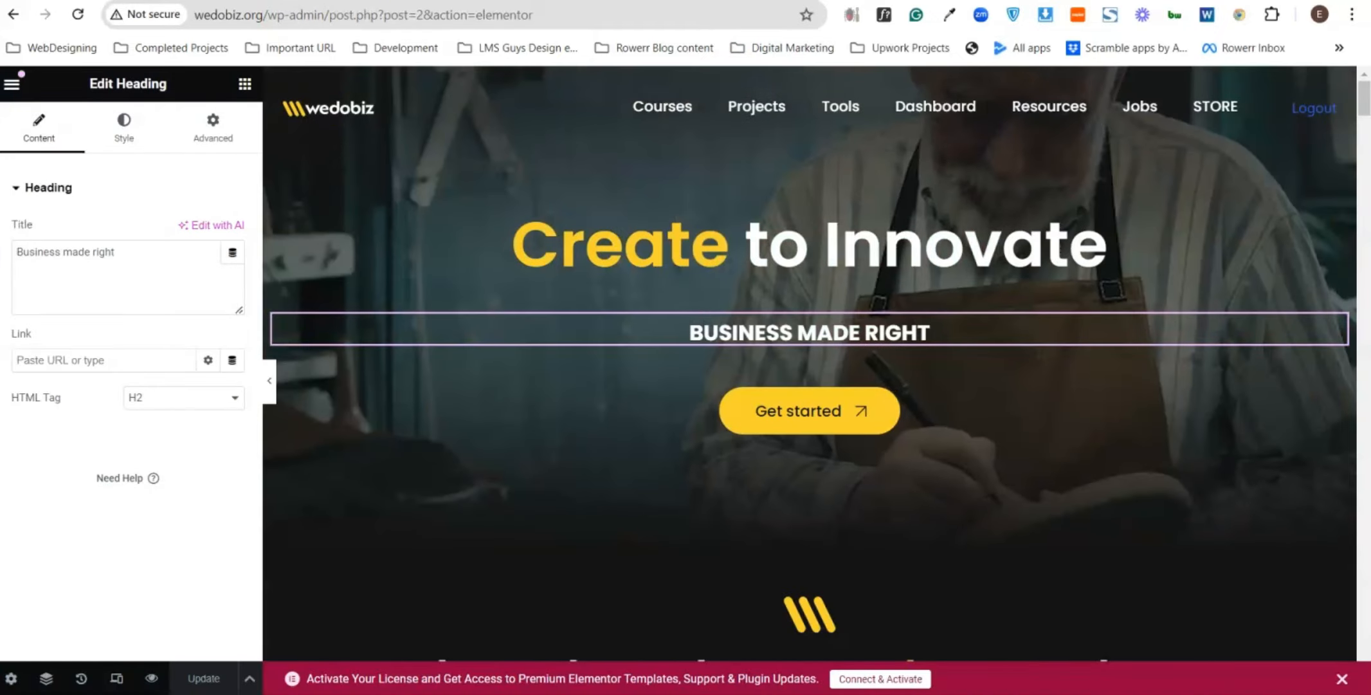
- Switch to the wedobiz.org page in its Elementor editor and examine how its sections are built up
scroll(621, 283, "down", 5)
scroll(591, 283, "down", 4)
scroll(488, 225, "up", 3)
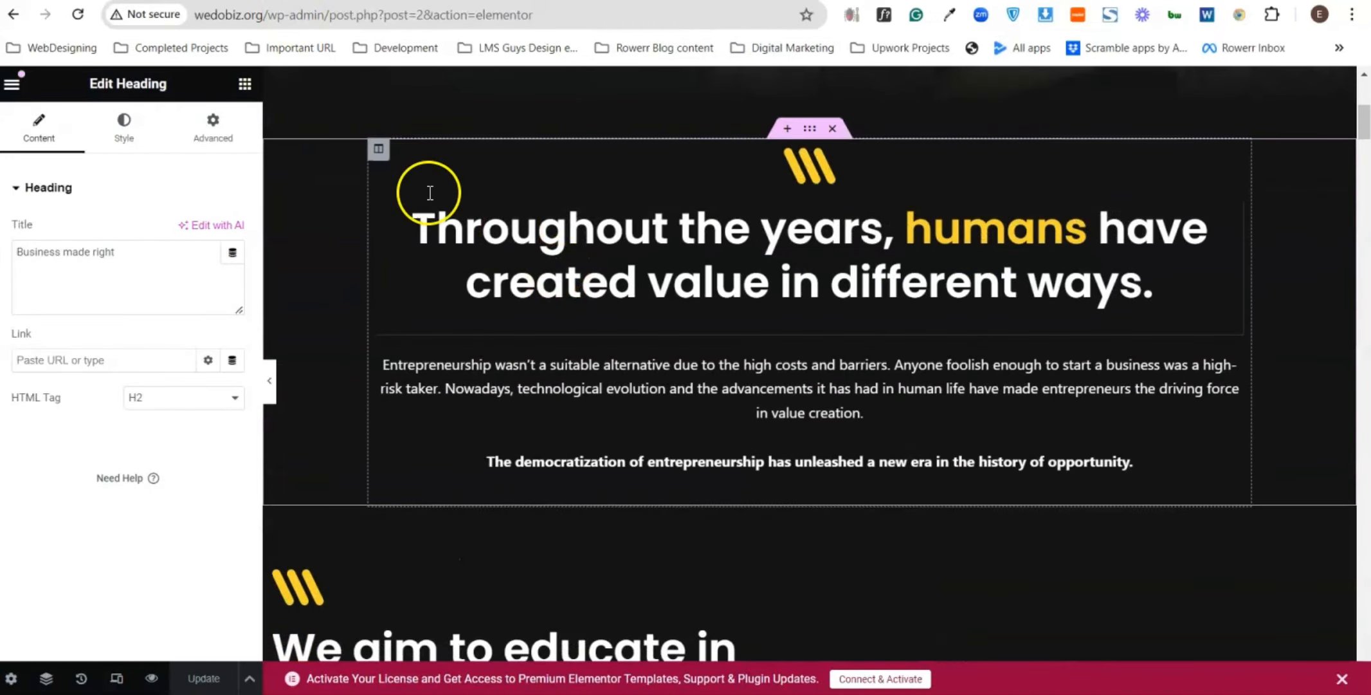
scroll(386, 463, "up", 6)
scroll(451, 303, "up", 1)
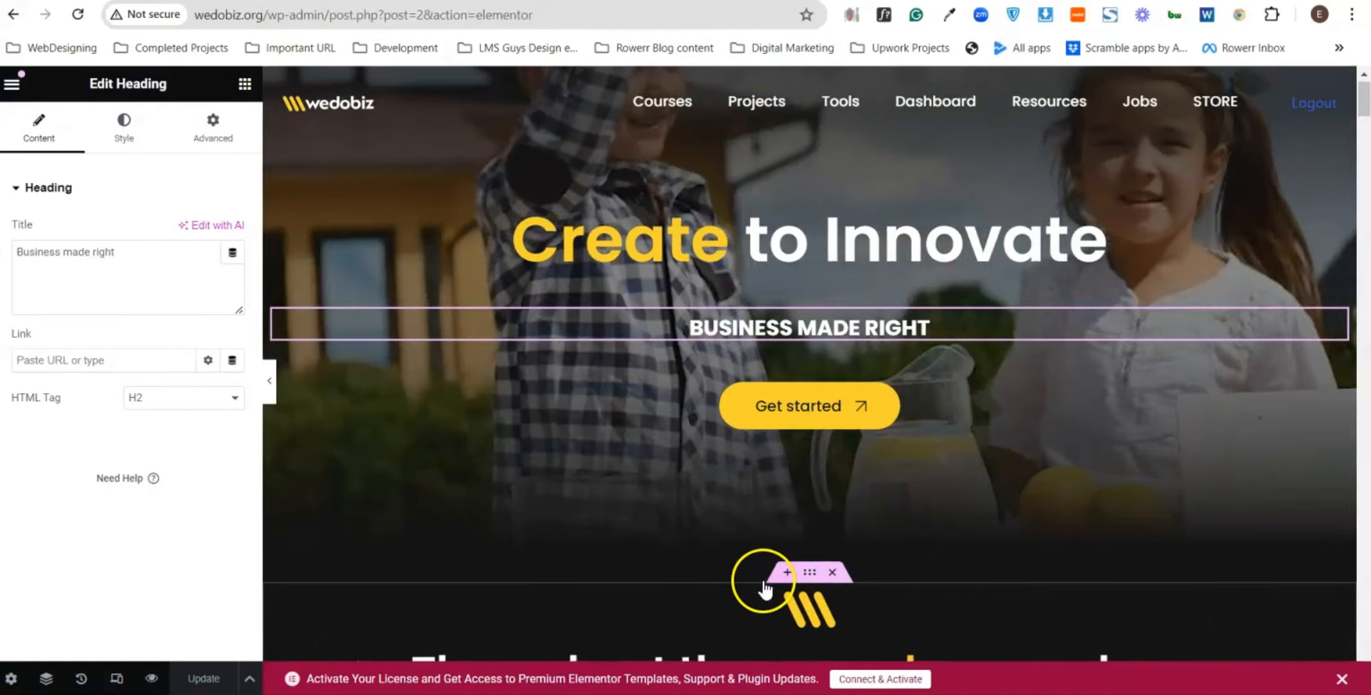
scroll(739, 482, "down", 14)
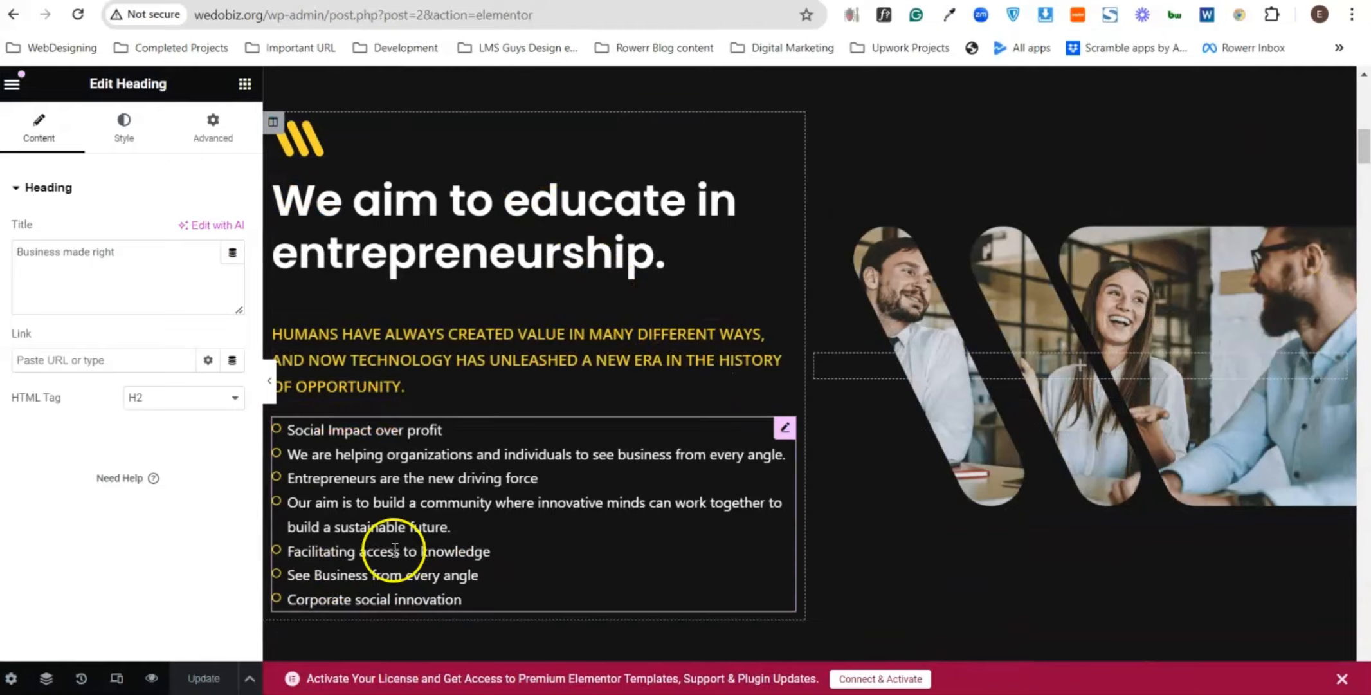
scroll(399, 537, "down", 7)
scroll(609, 214, "up", 20)
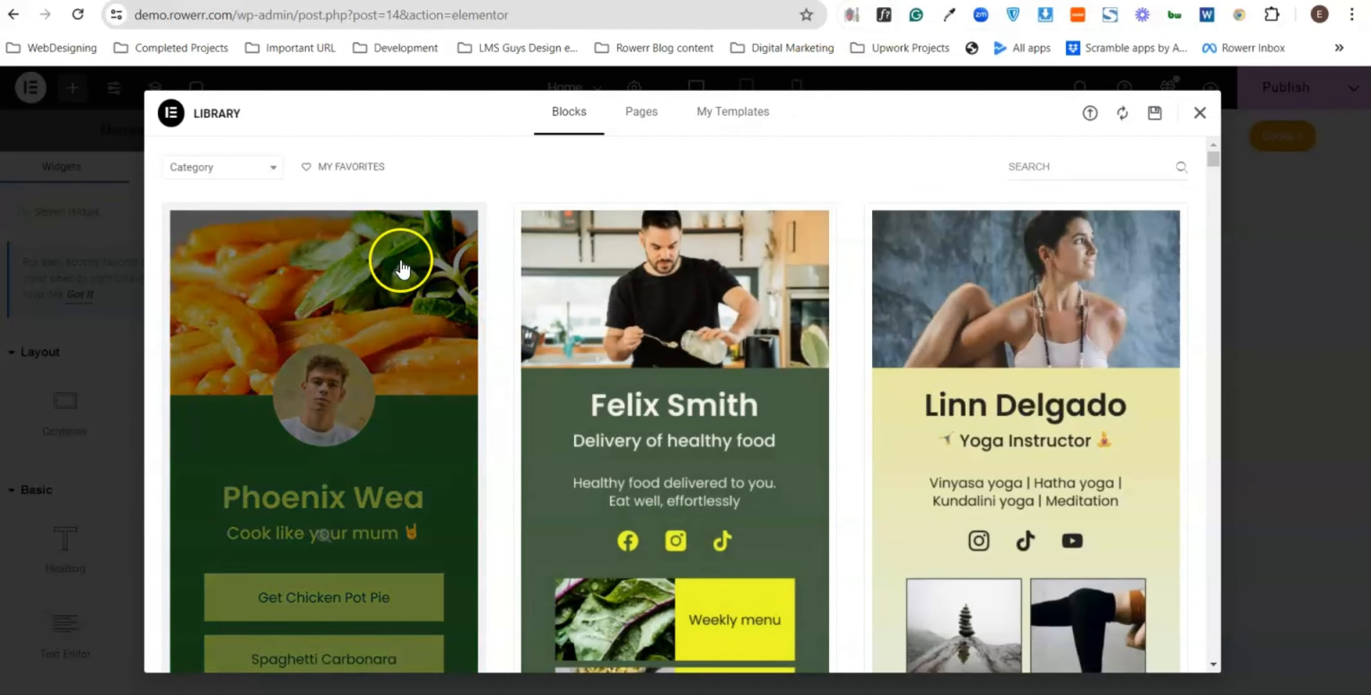
- Filter the block templates by the Pricing category, look through the pricing blocks and close the library
left_click(255, 170)
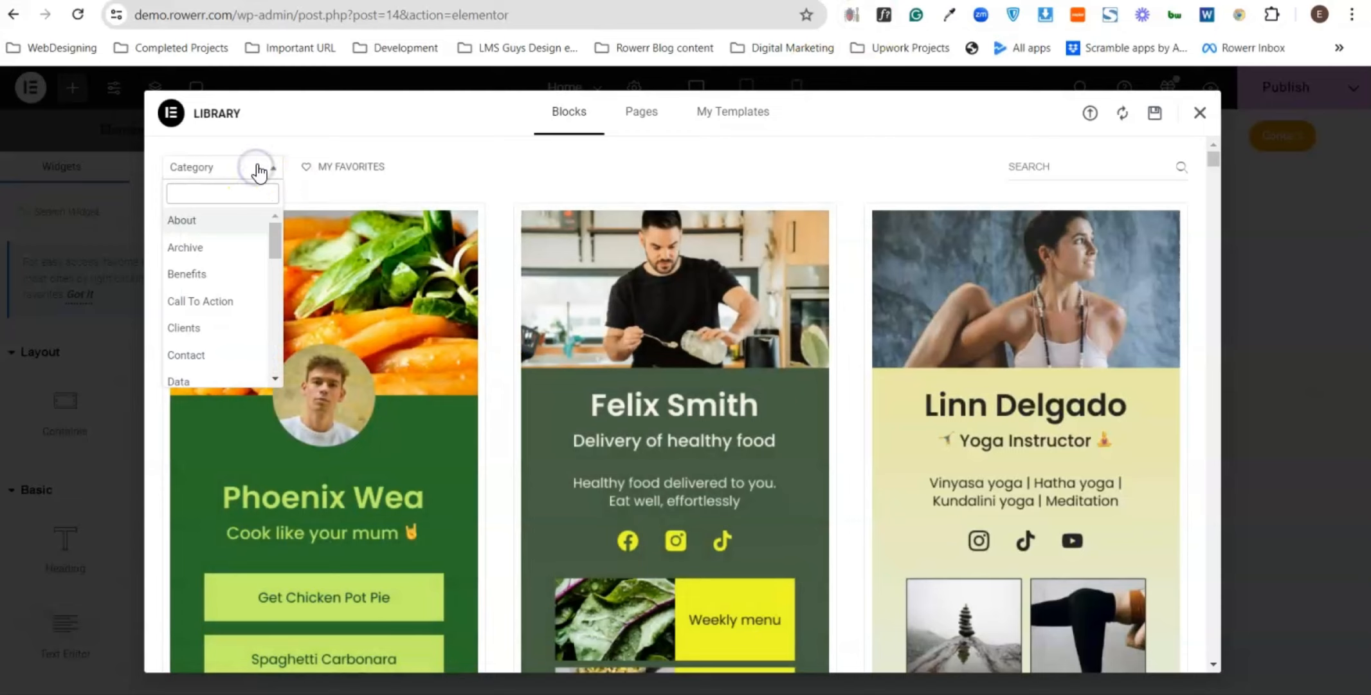
scroll(229, 244, "down", 4)
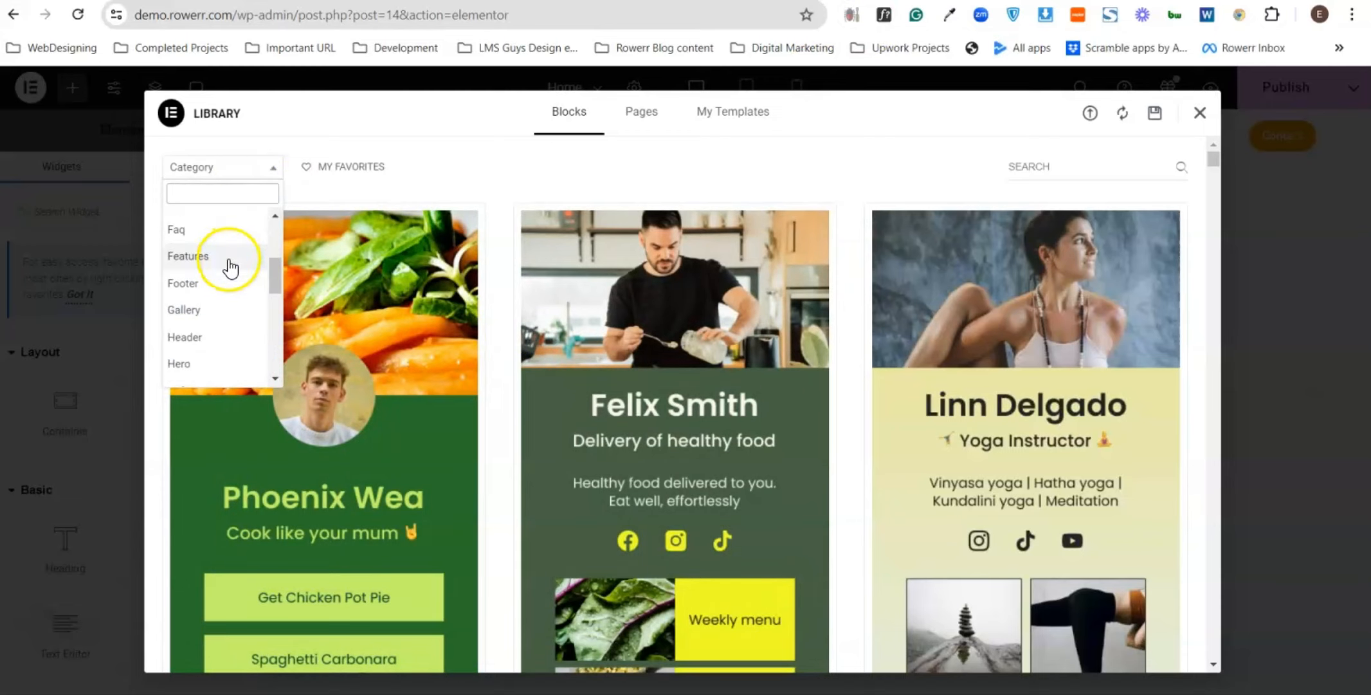
scroll(225, 270, "down", 2)
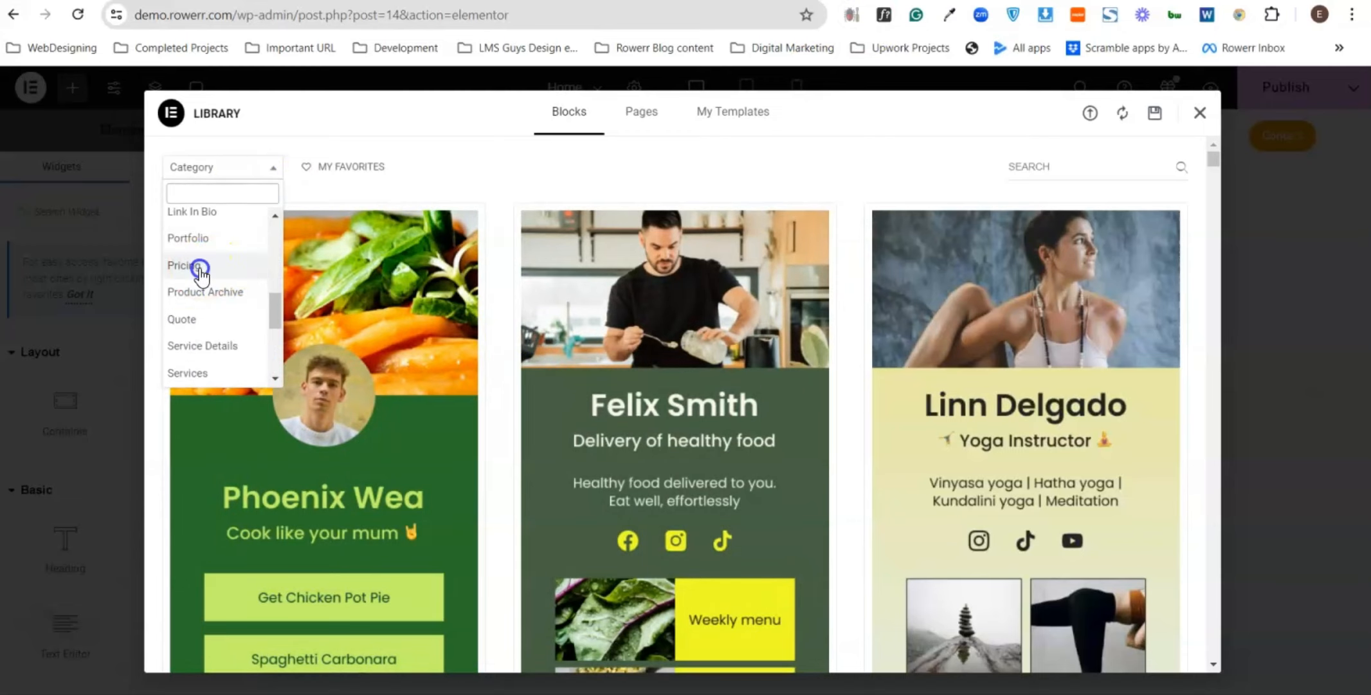
left_click(194, 265)
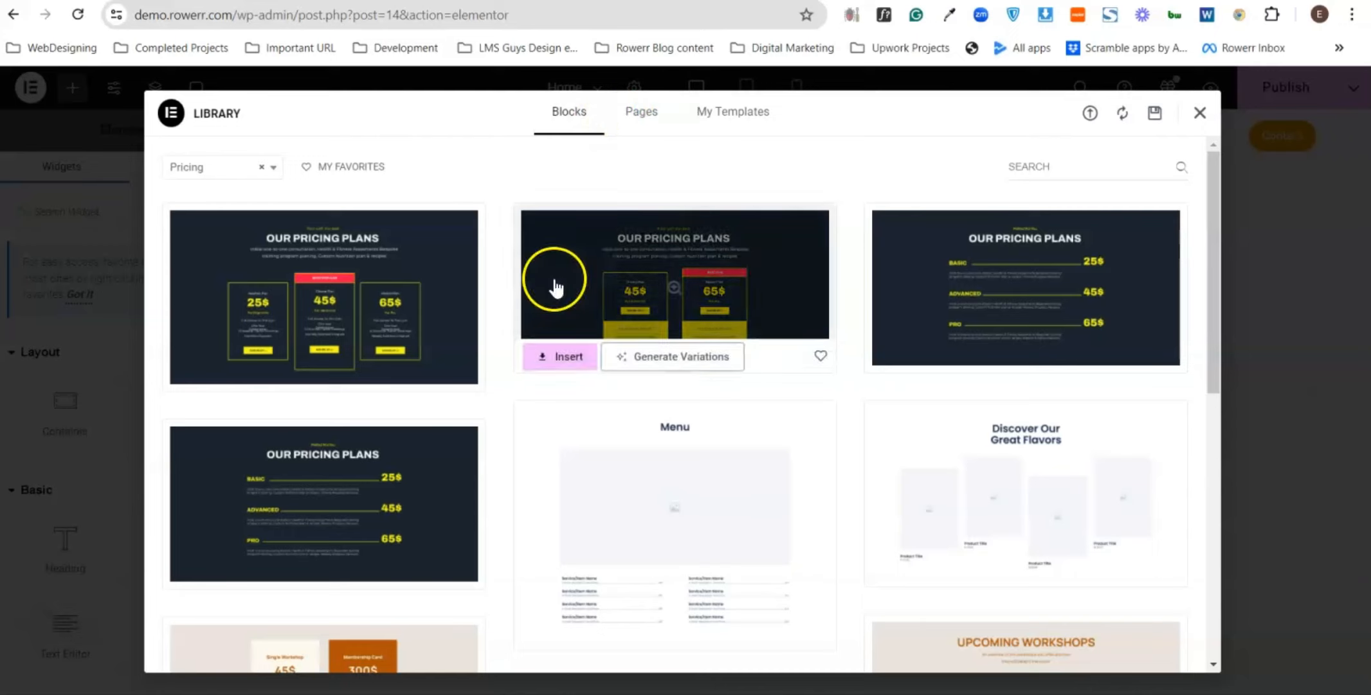
mouse_move(306, 344)
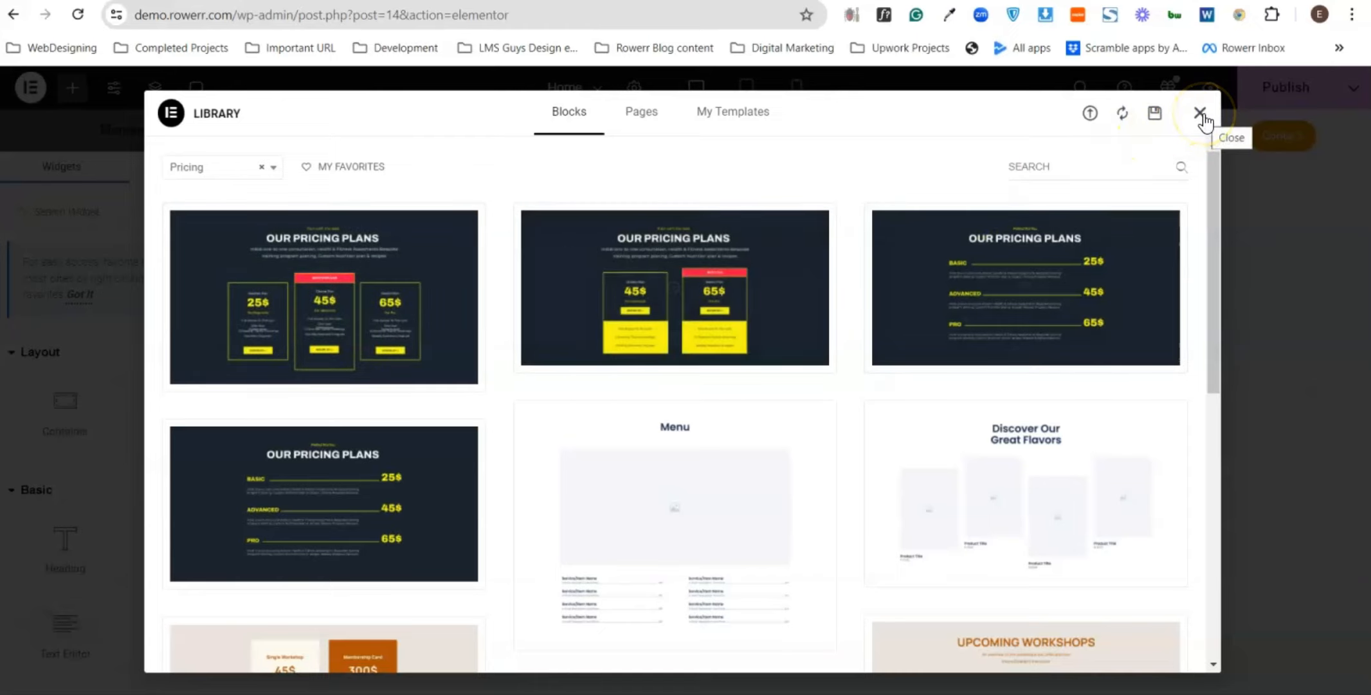
scroll(399, 456, "down", 10)
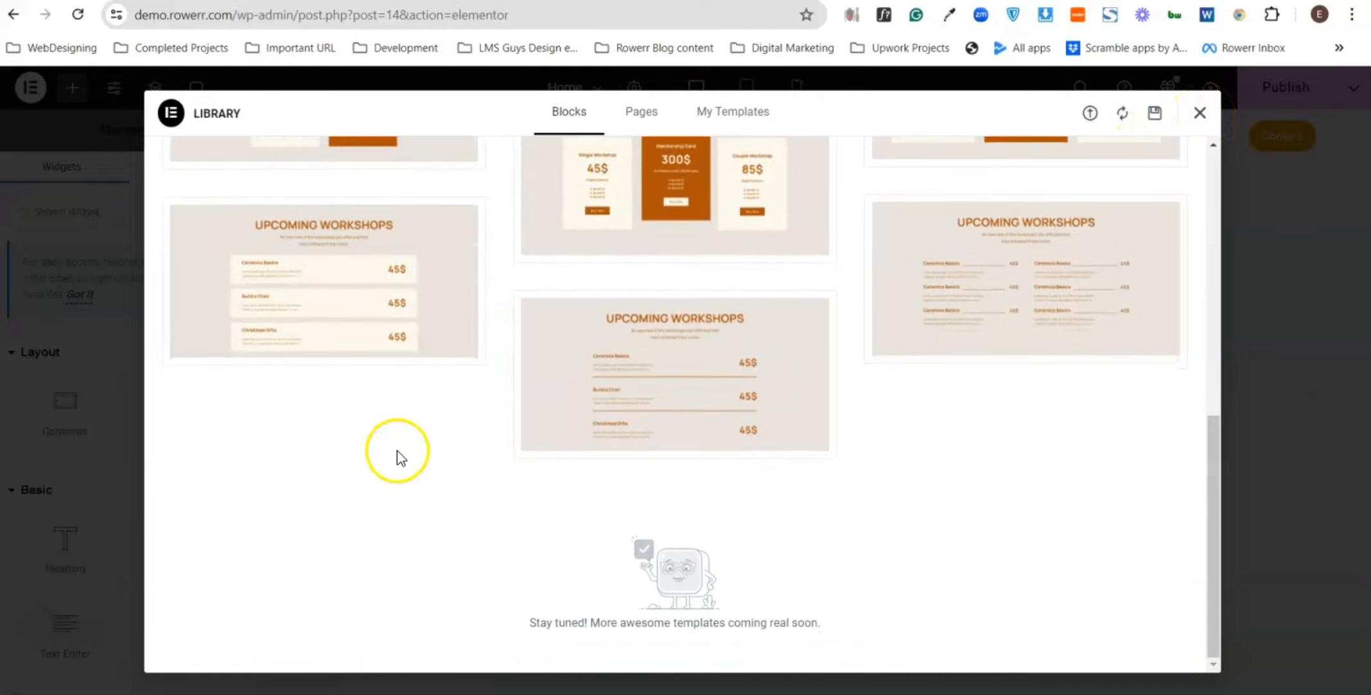
scroll(520, 445, "up", 6)
scroll(519, 445, "up", 6)
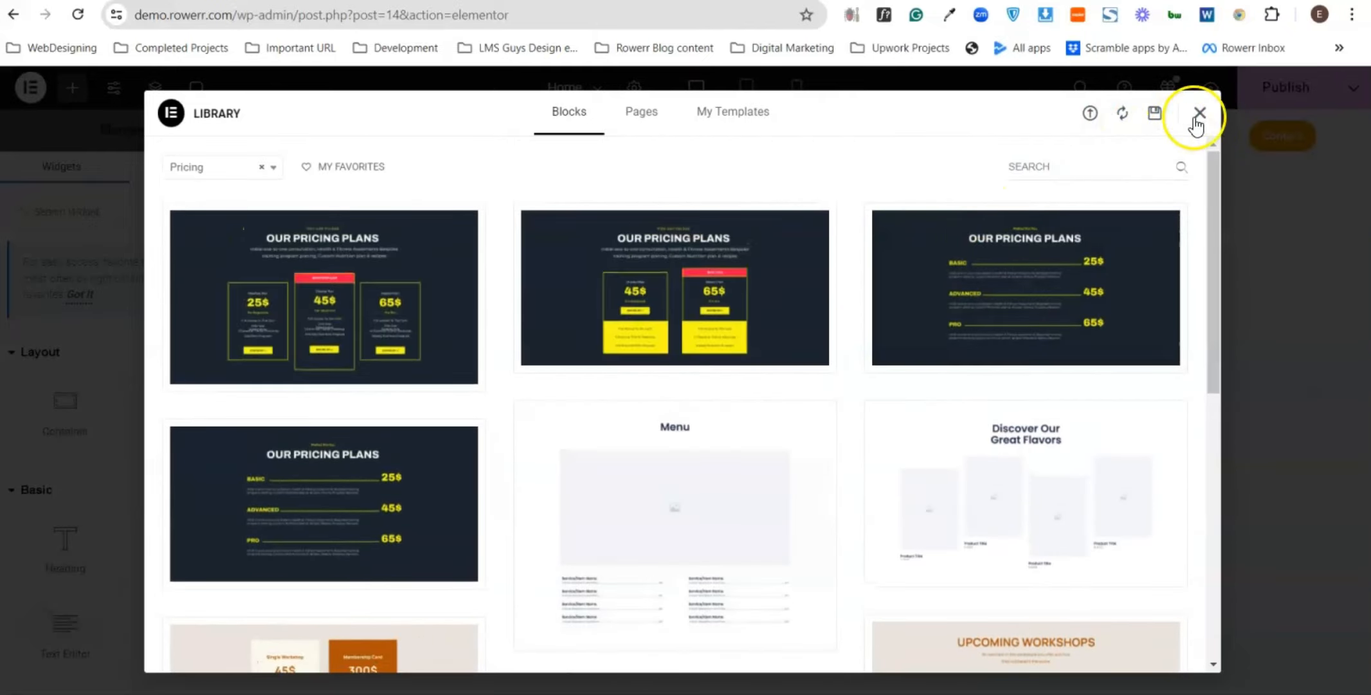
left_click(1200, 112)
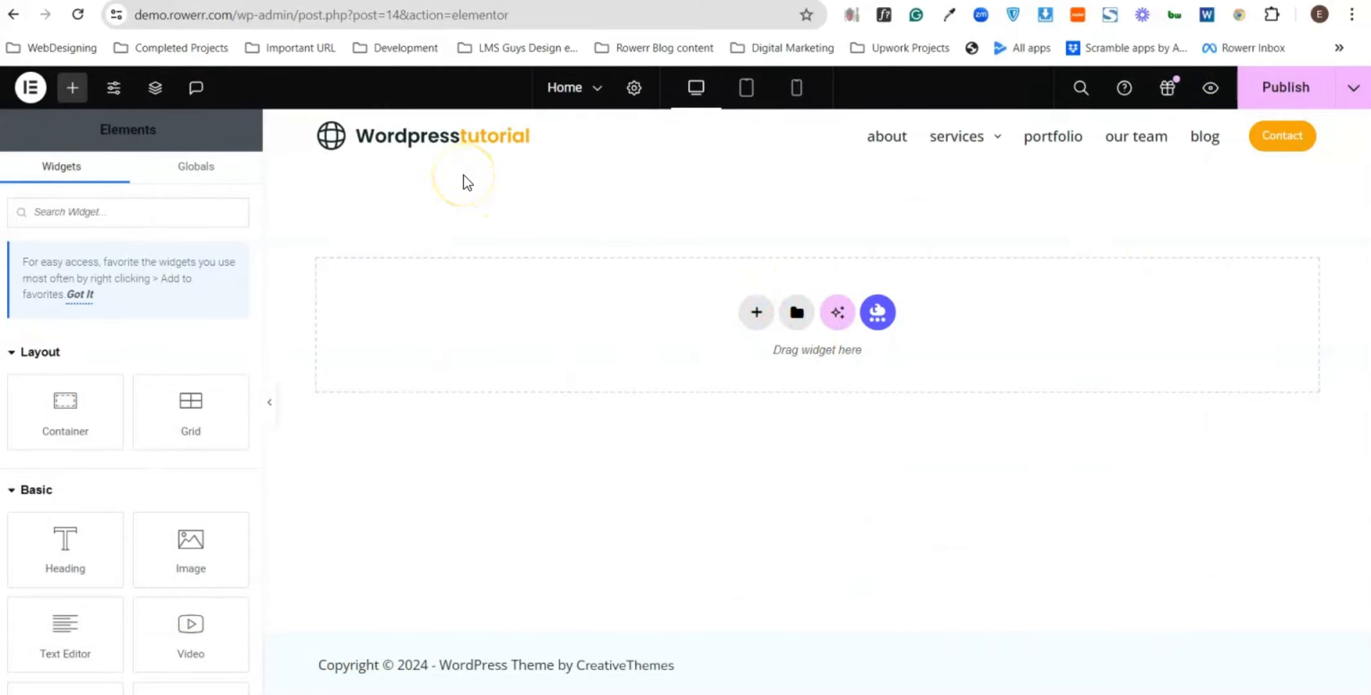
- Try a Direction Column Flexbox container, switch its direction between row and column, and delete it
left_click(756, 312)
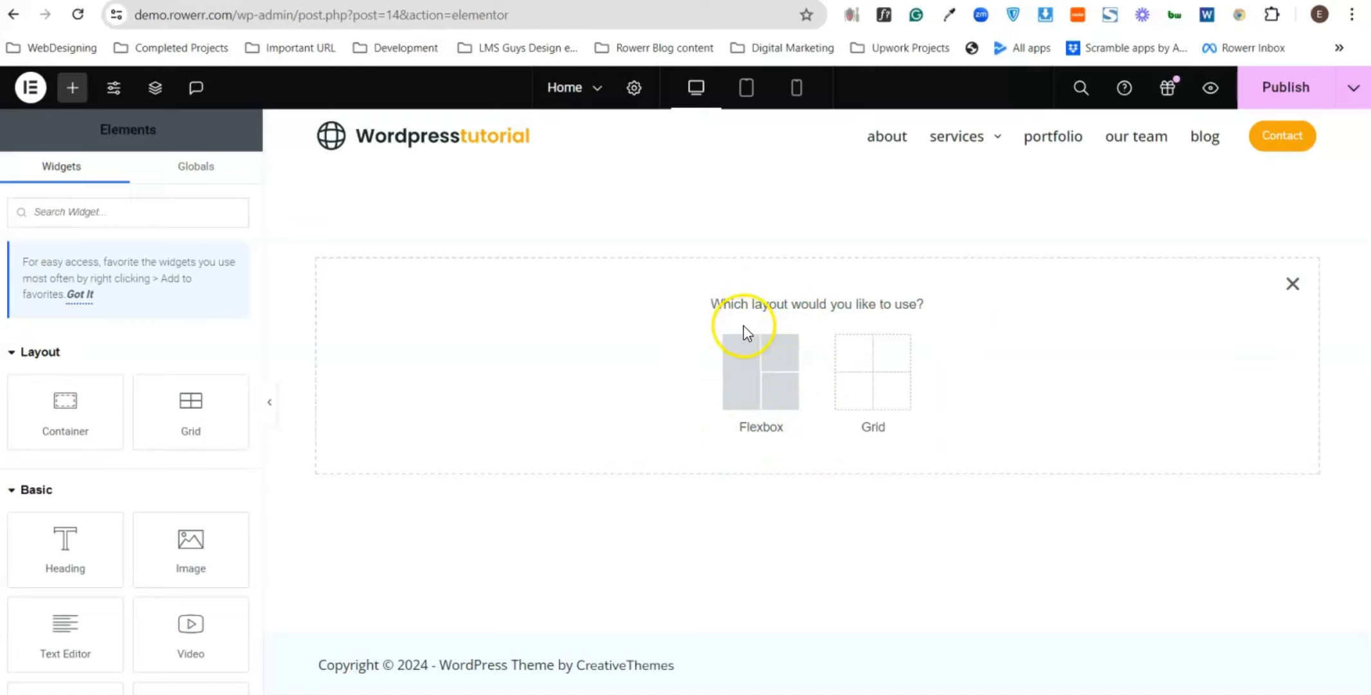
left_click(757, 386)
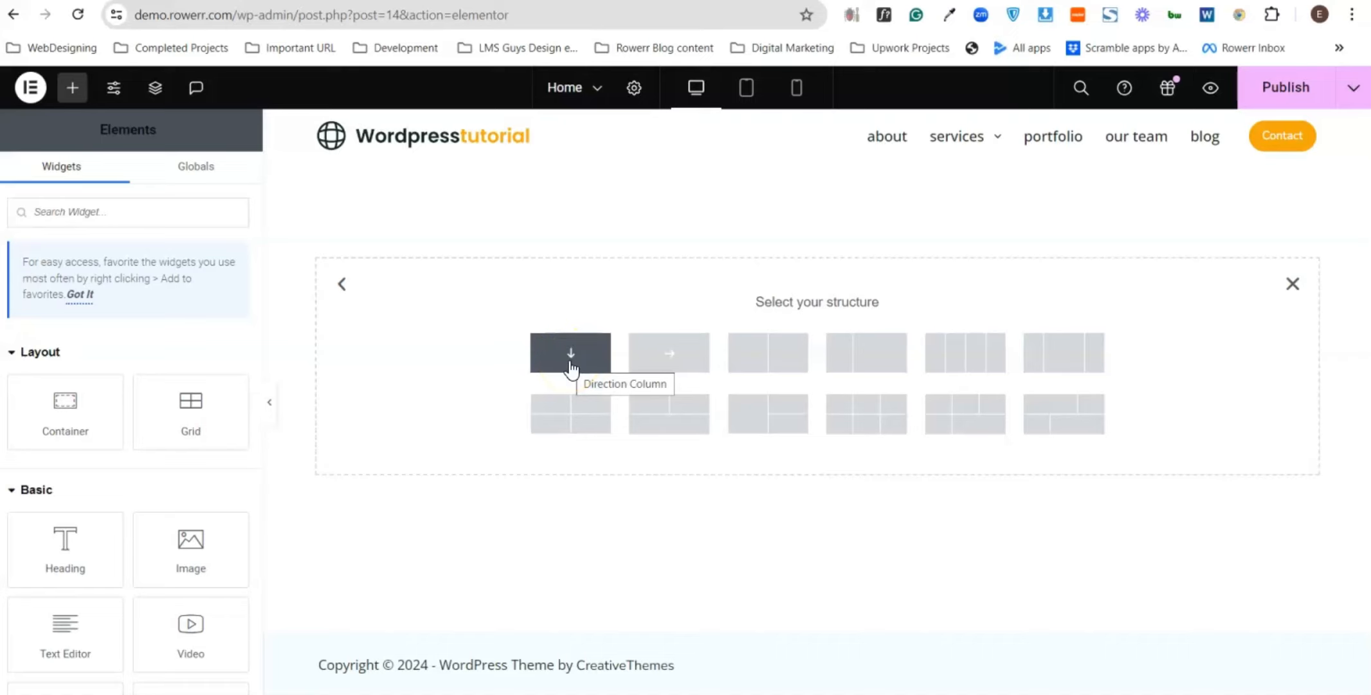
left_click(644, 366)
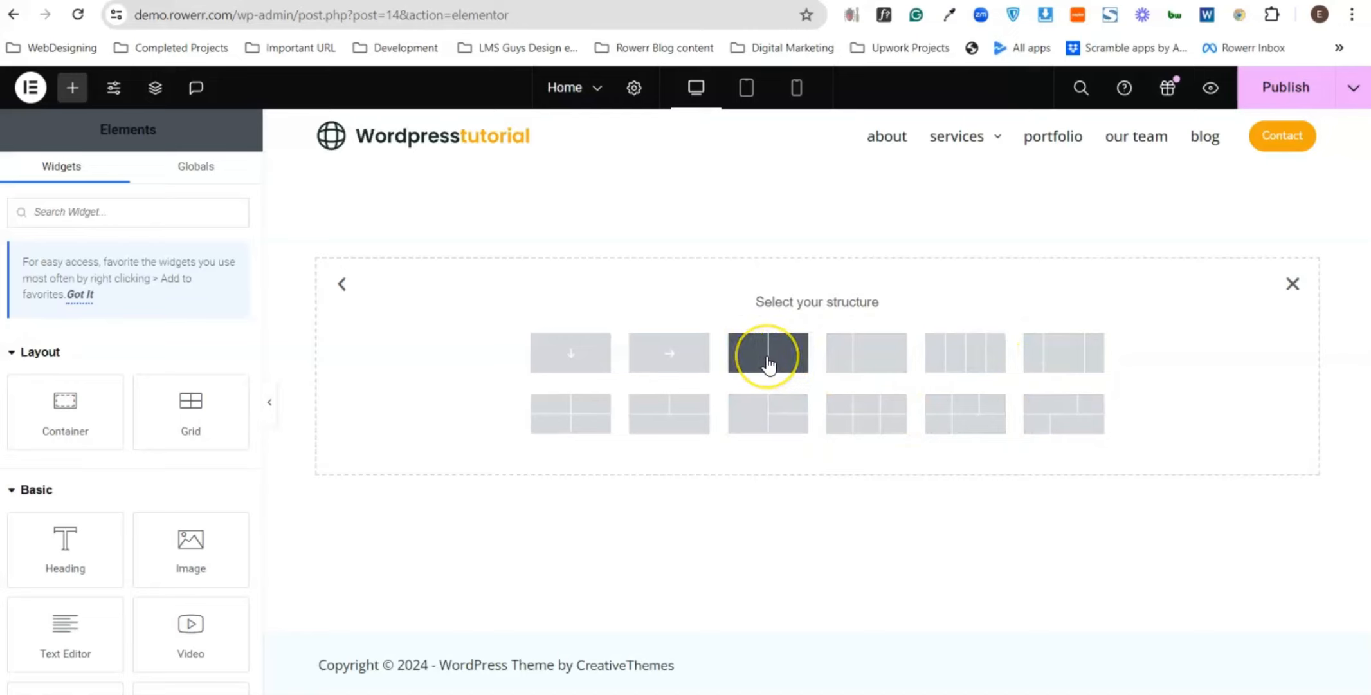
left_click(577, 363)
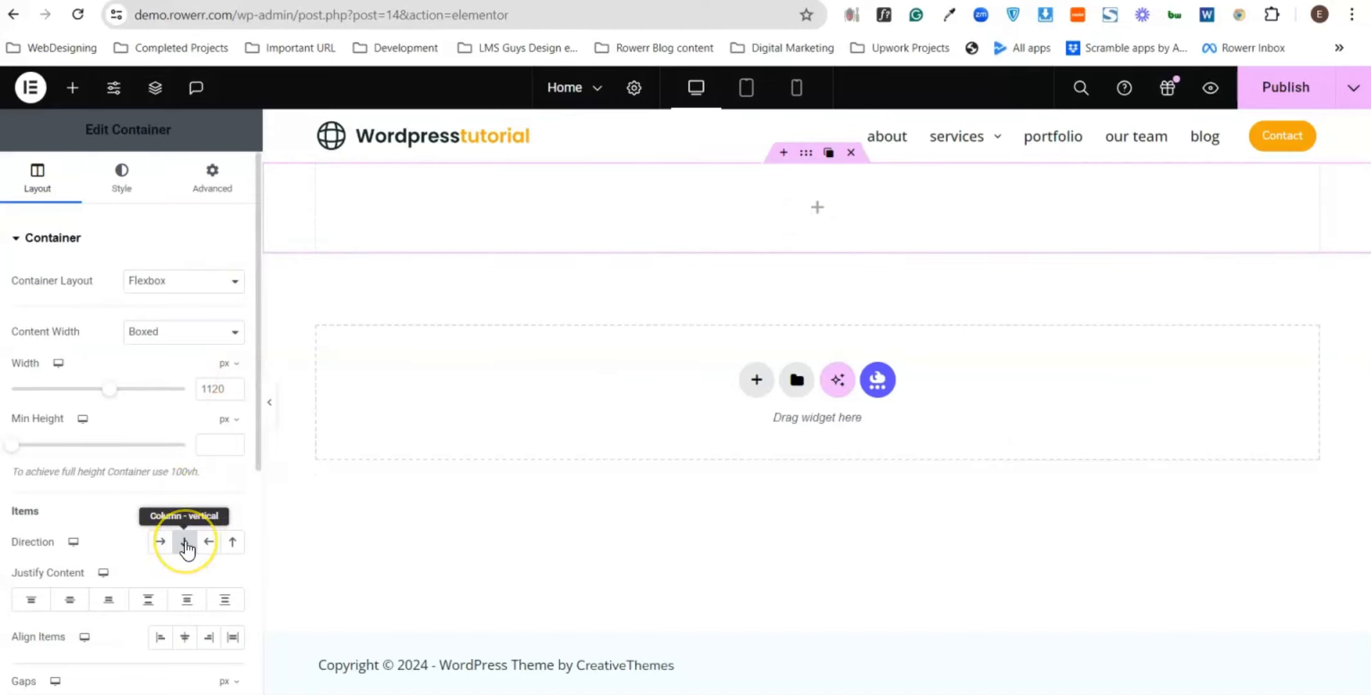
left_click(159, 542)
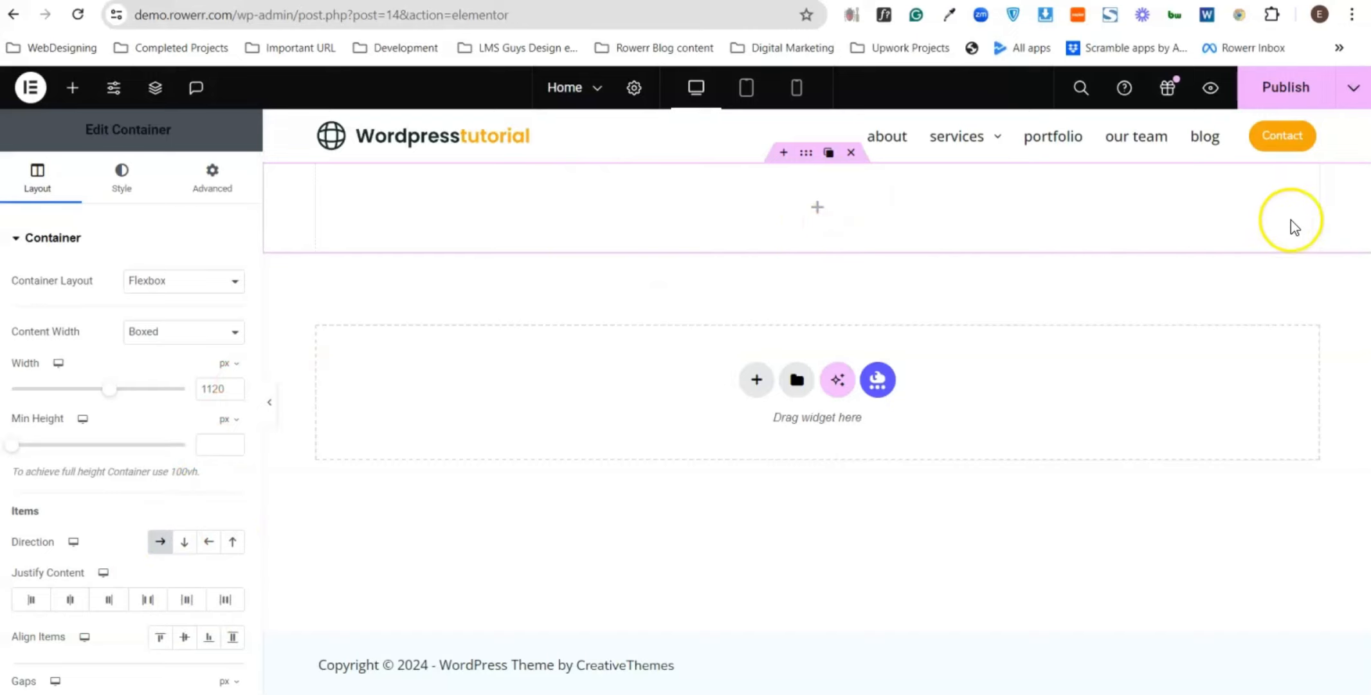
left_click(192, 546)
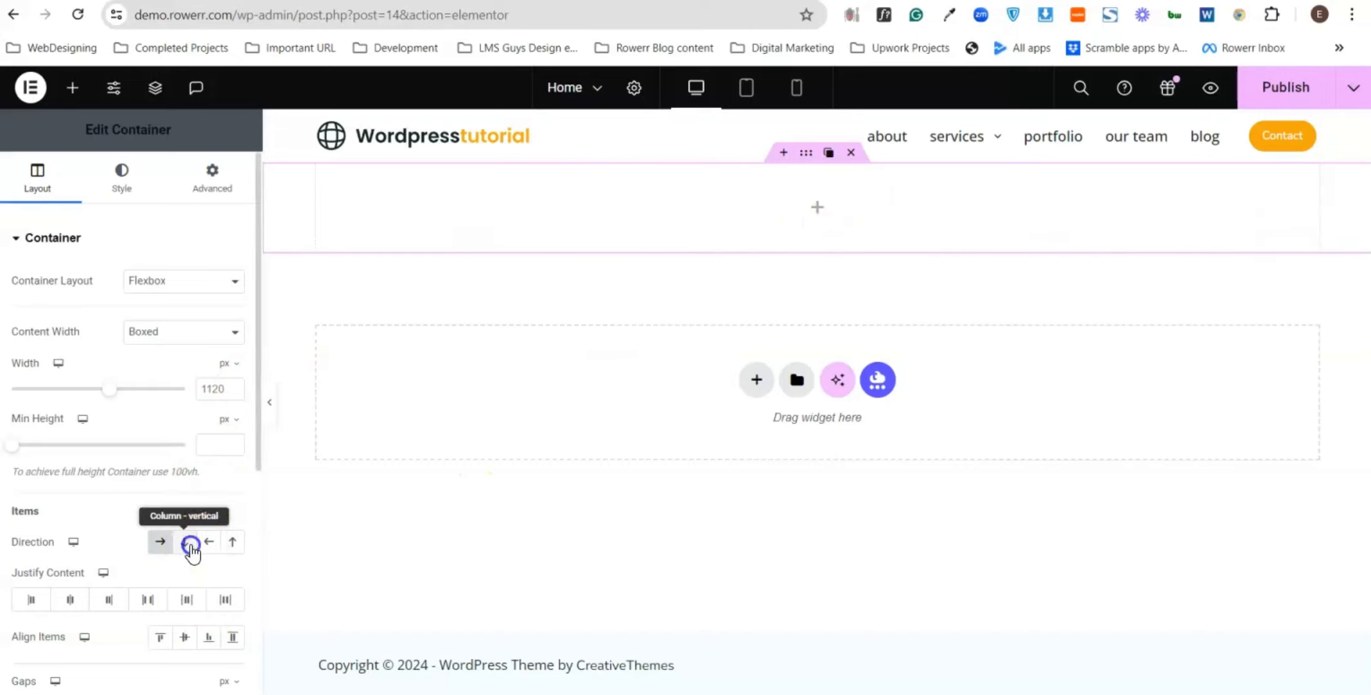
left_click(851, 152)
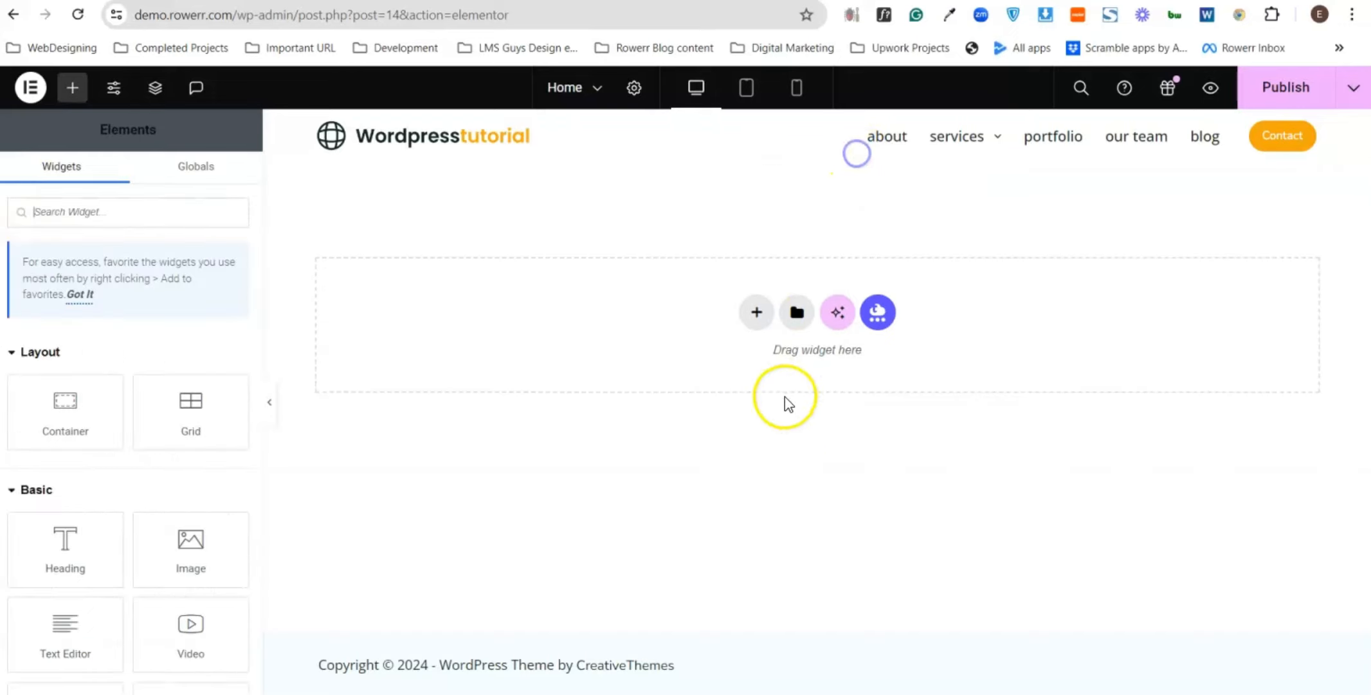
- Add another Flexbox container with the Direction Column structure and bring up the widget list
left_click(741, 320)
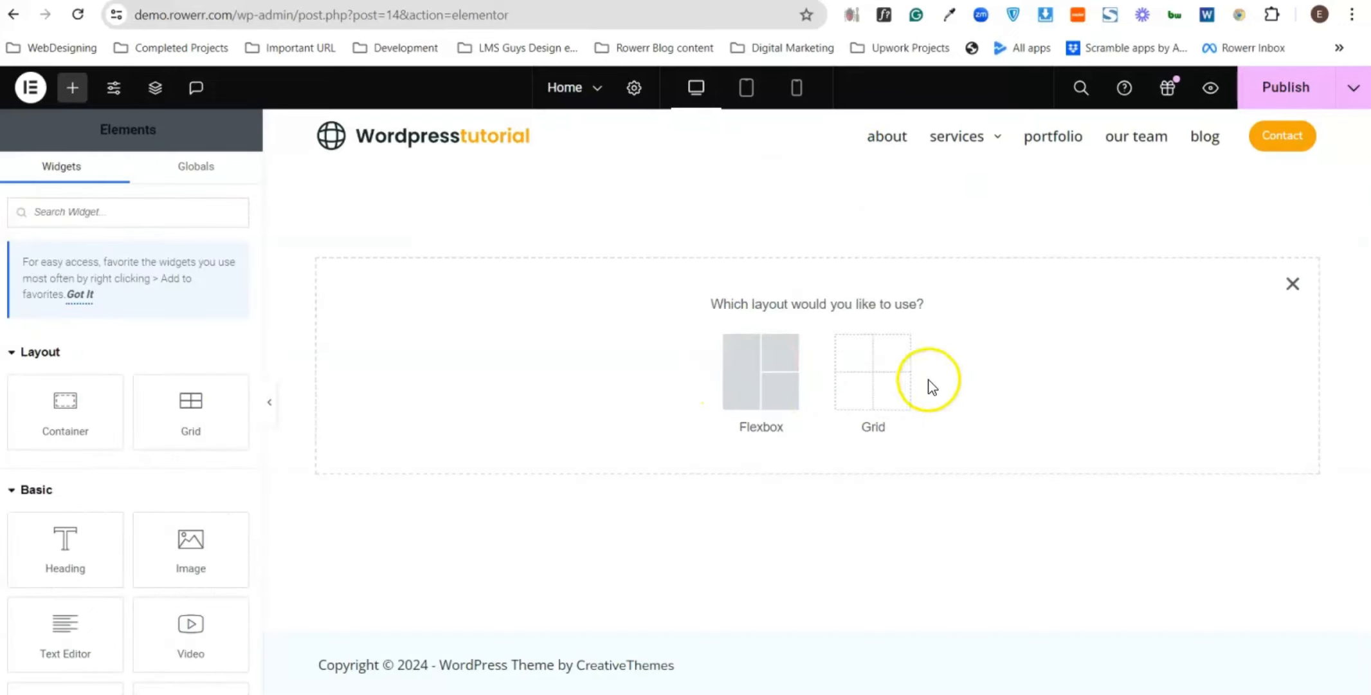
left_click(761, 379)
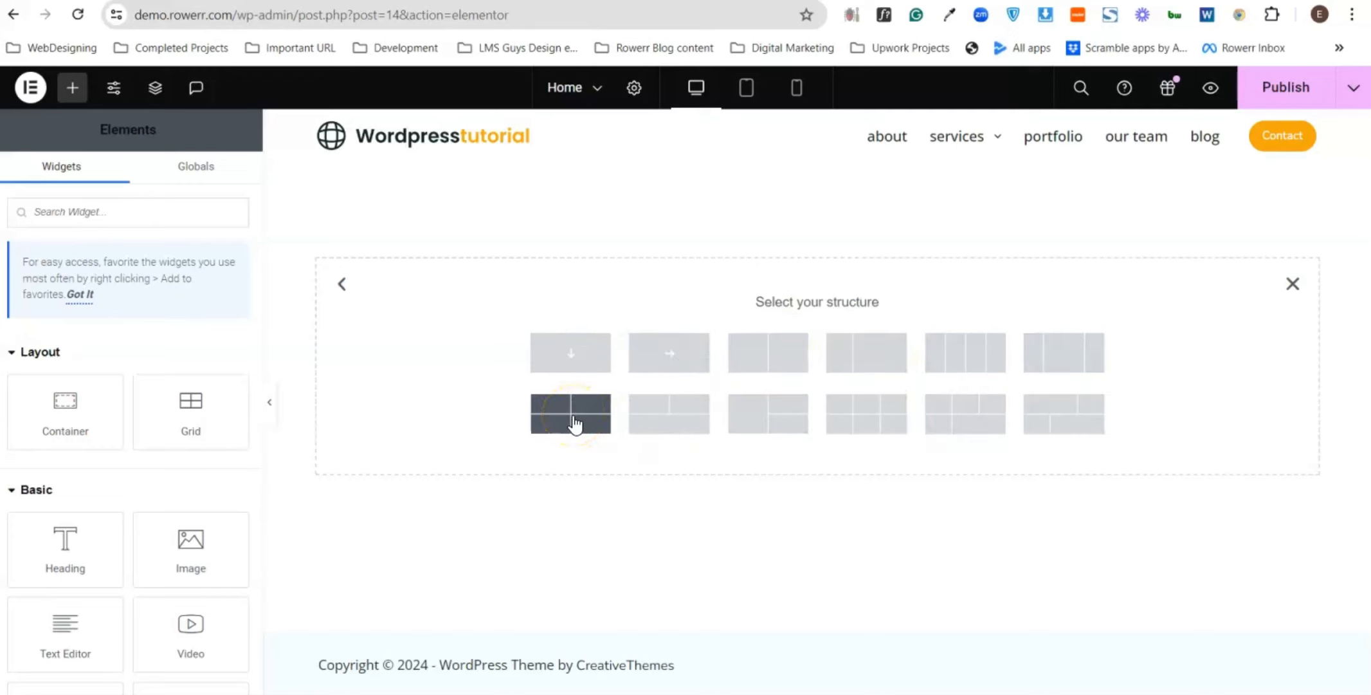
left_click(585, 376)
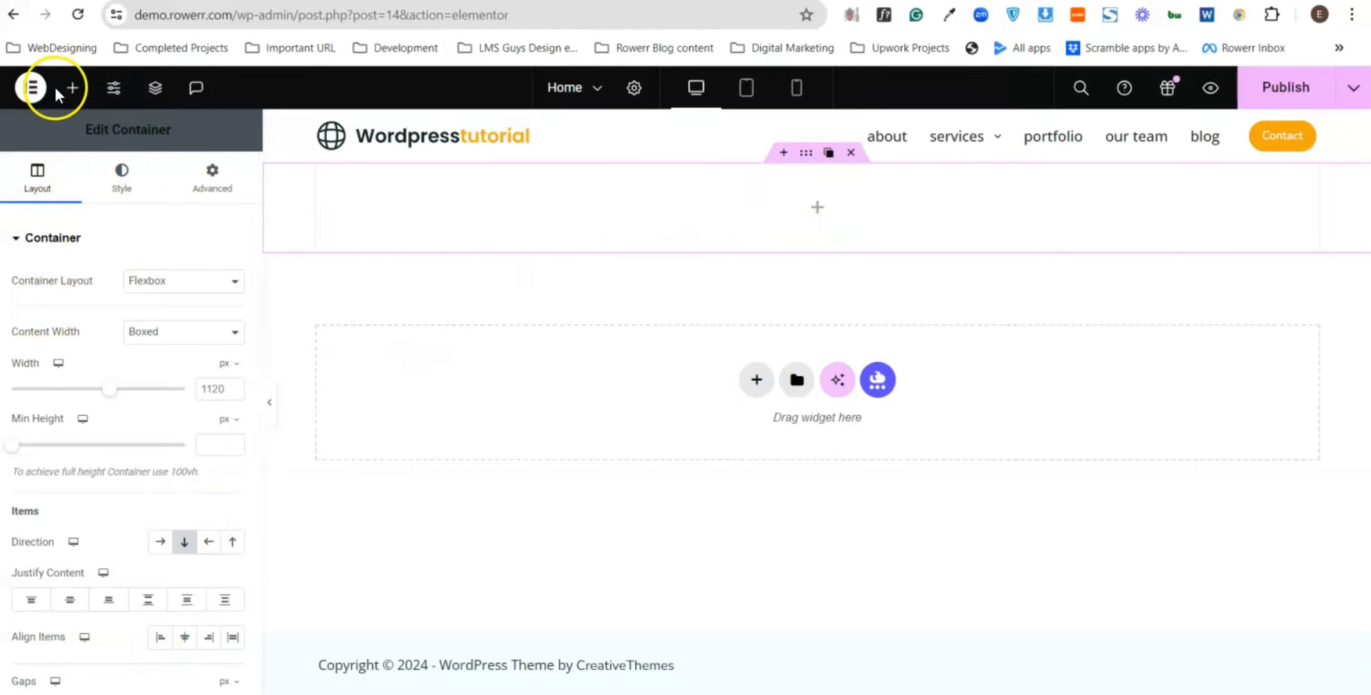
left_click(73, 88)
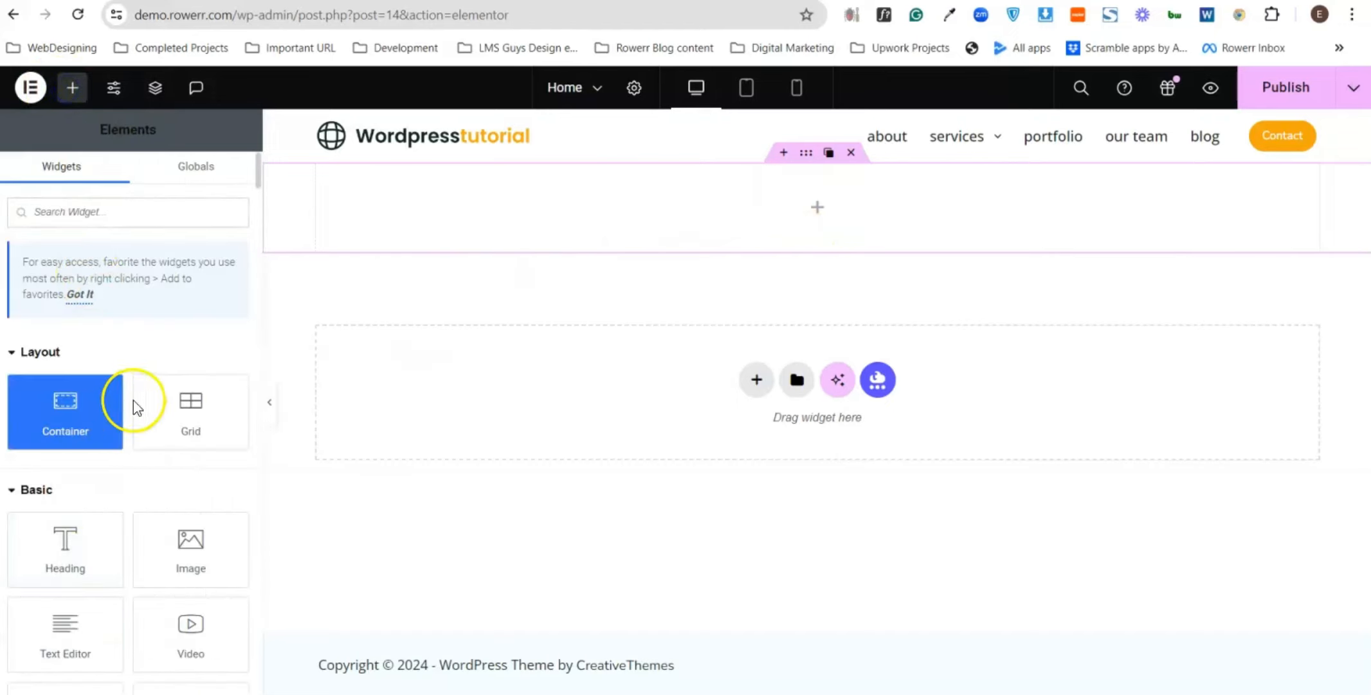
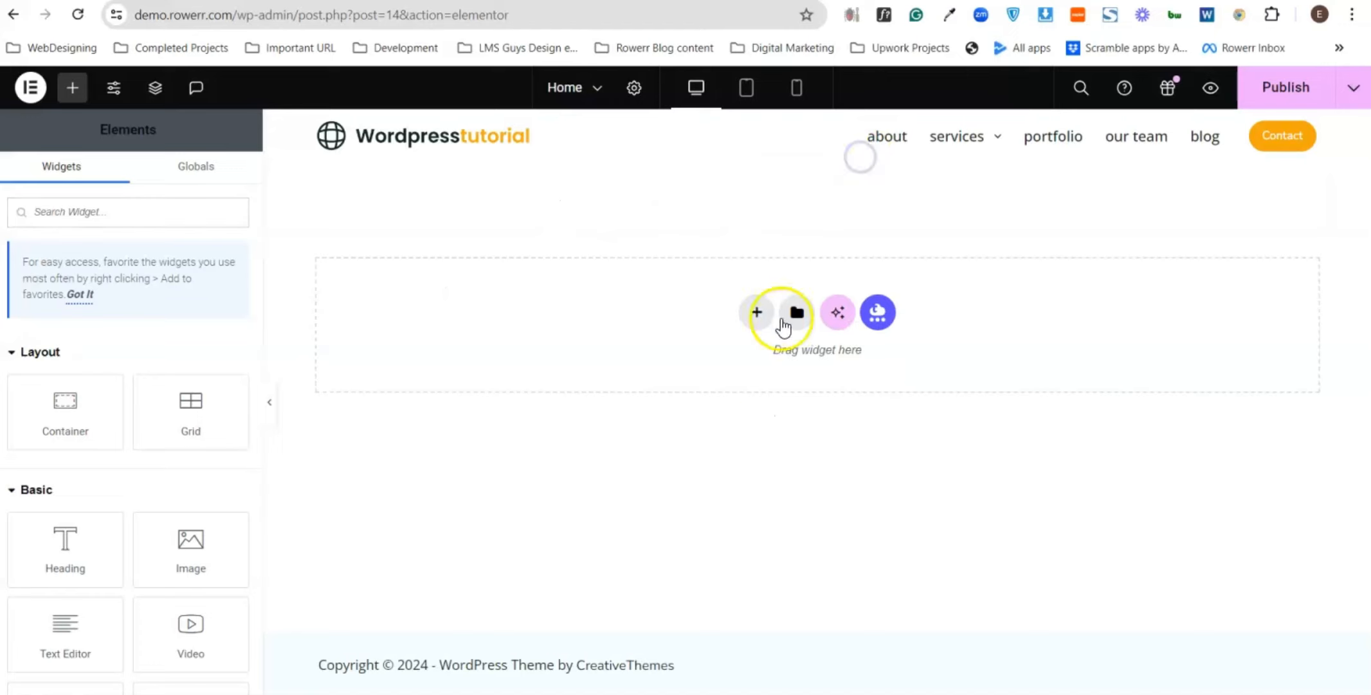
- Add a Flexbox container with two equal columns and place an Image Carousel widget in its right column
left_click(756, 312)
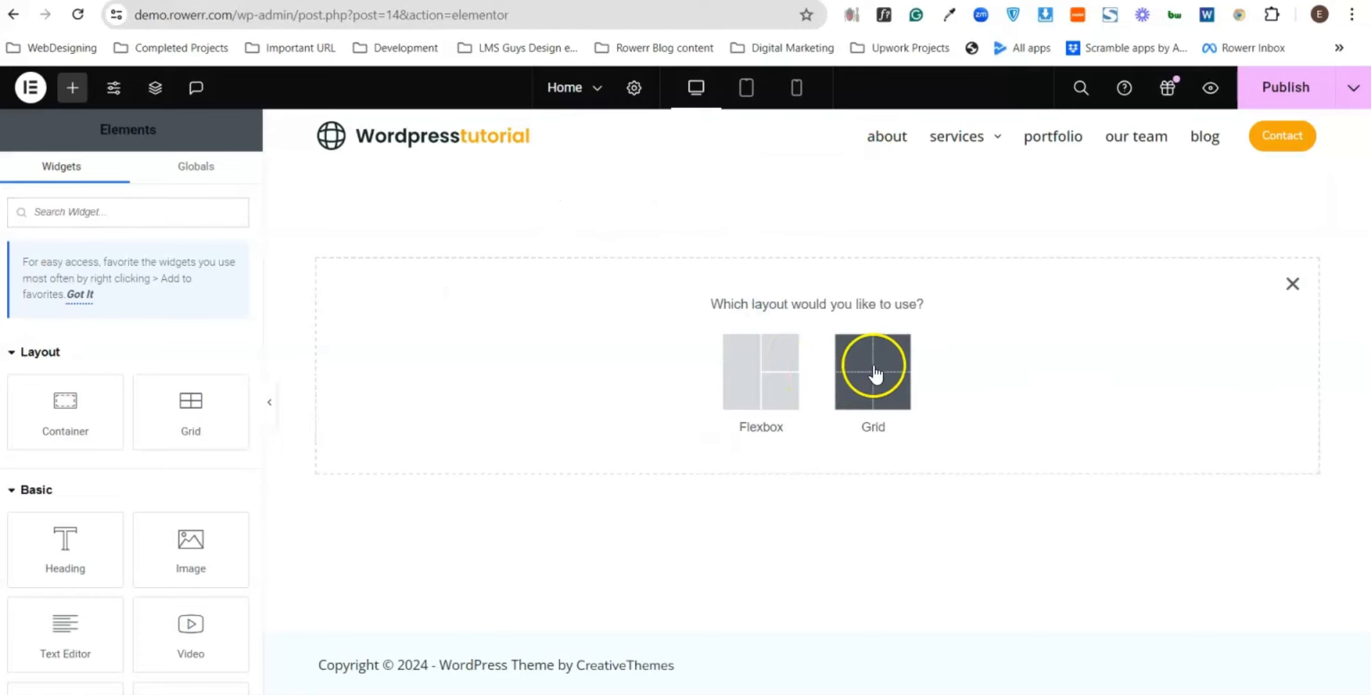
left_click(775, 373)
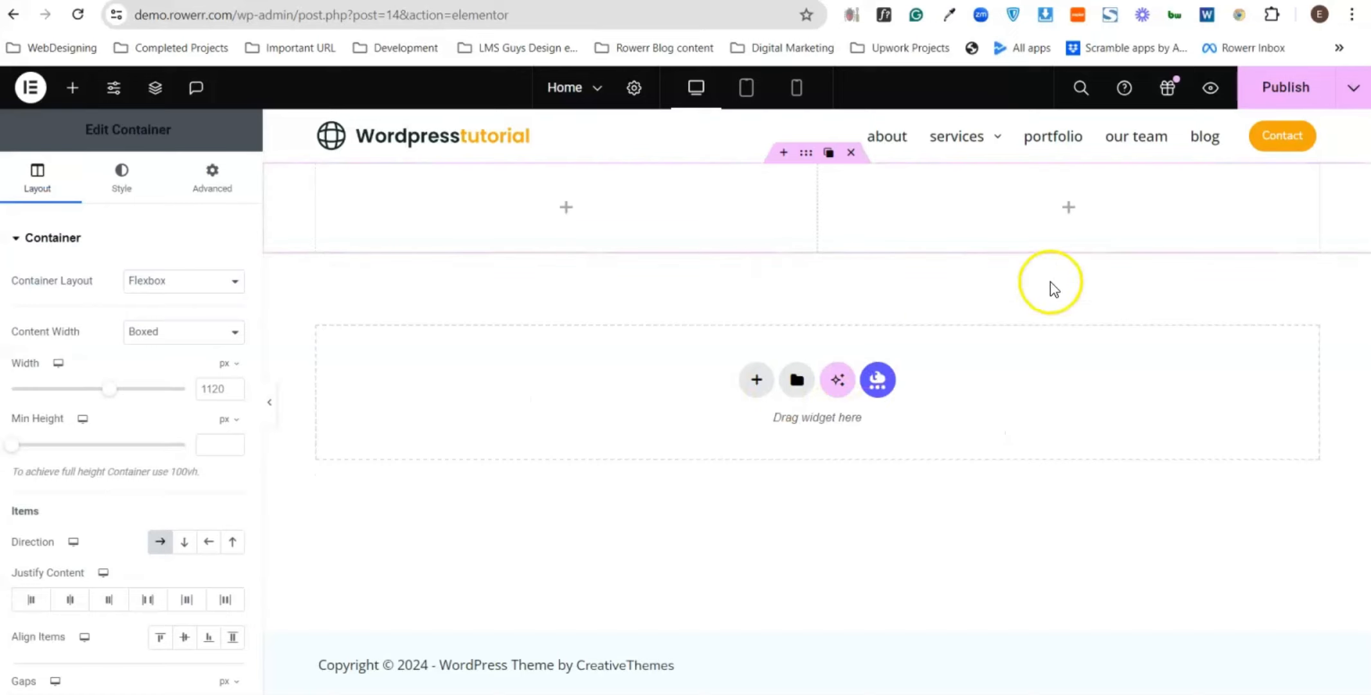
left_click(1069, 207)
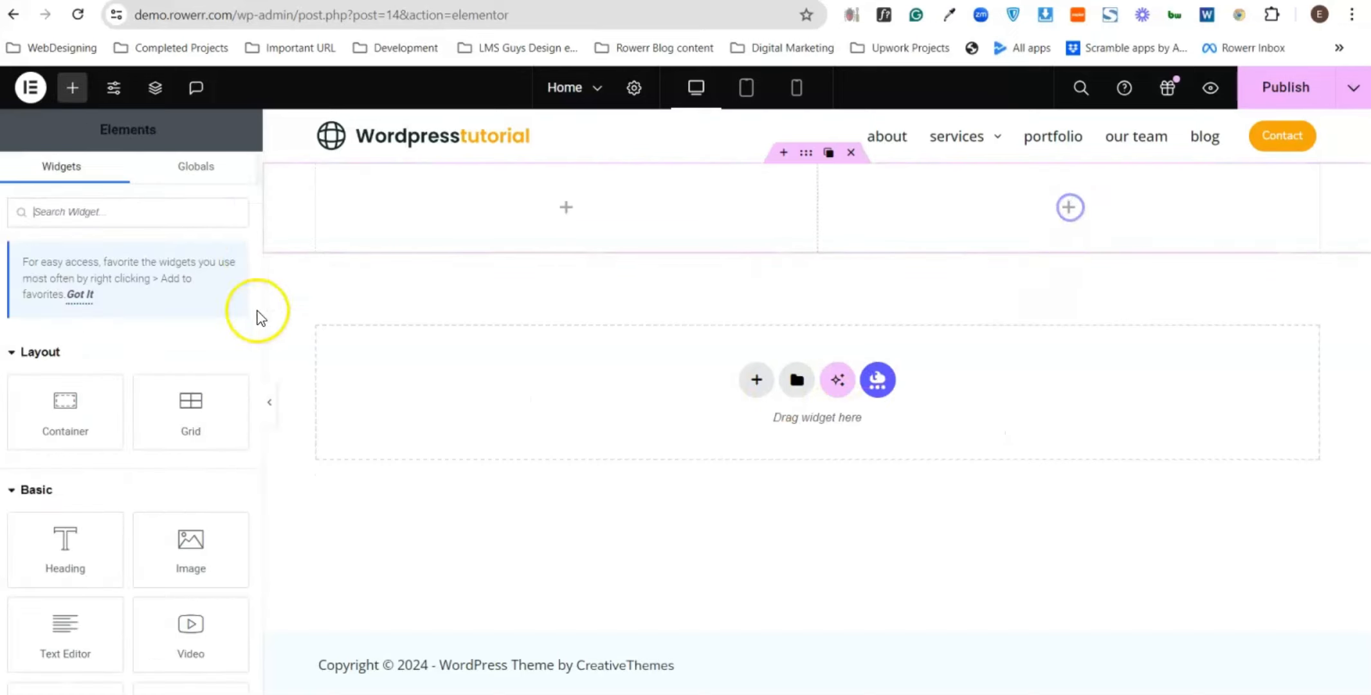
left_click(144, 211)
type("image")
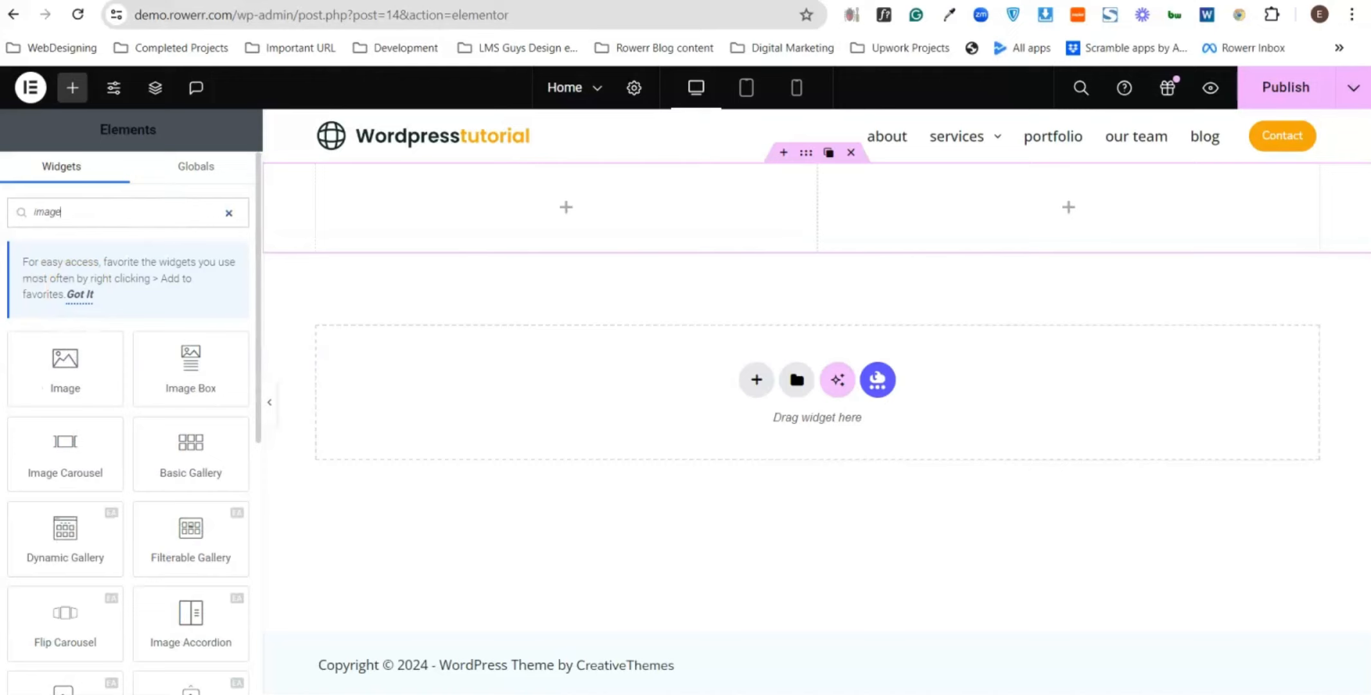
left_click_drag(64, 450, 1056, 197)
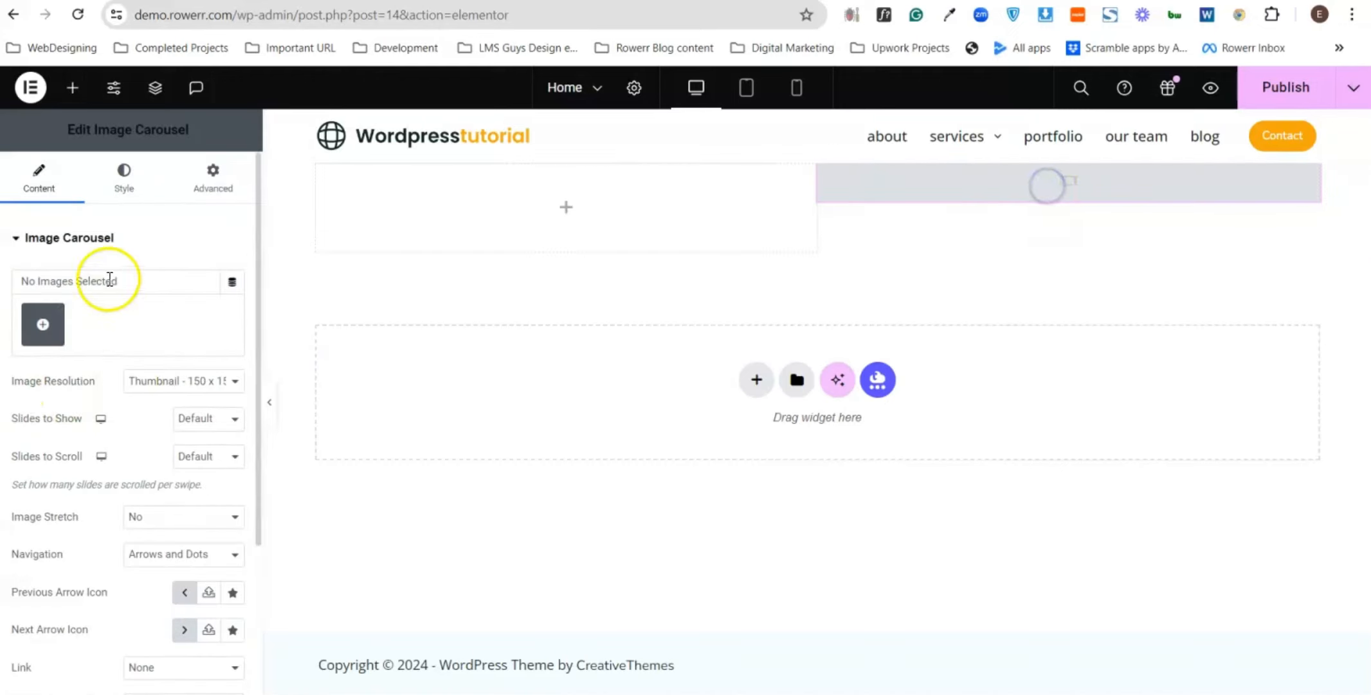
- Fill the carousel with the four circular blue-and-yellow device images from the Media Library and set its image resolution to Medium - 300 x 300
left_click(51, 328)
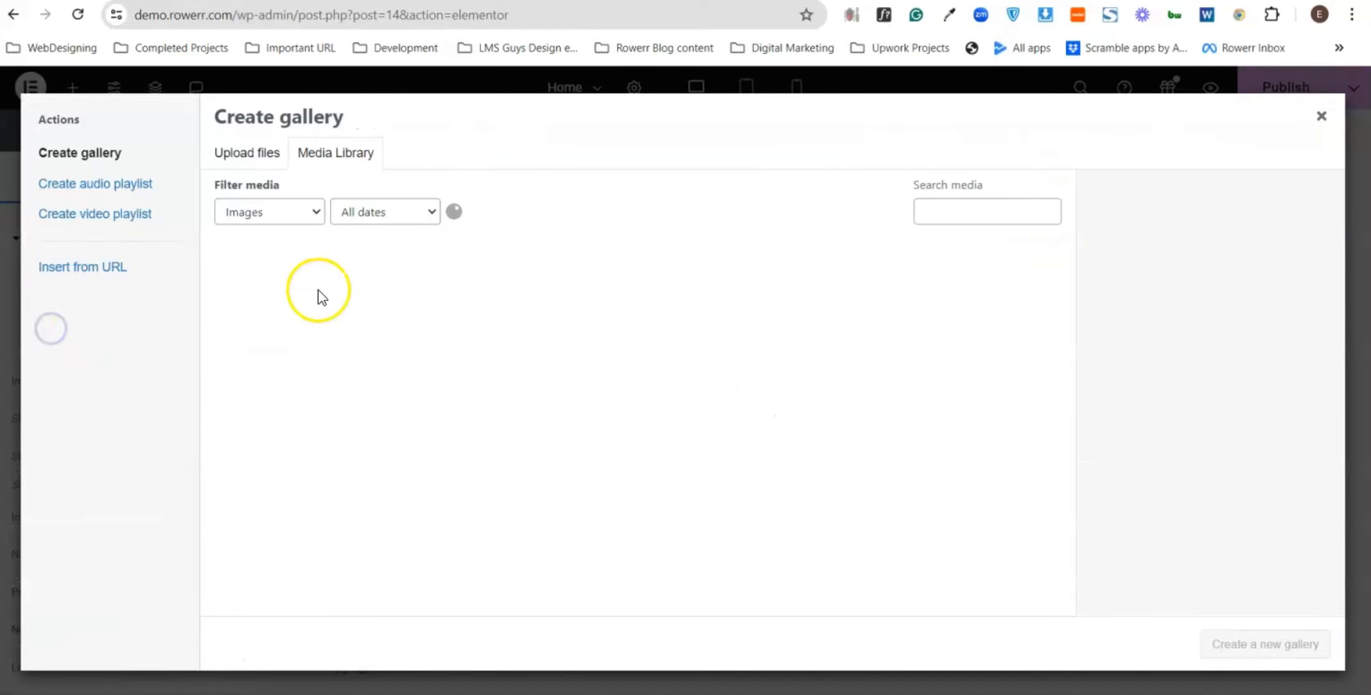
left_click(320, 154)
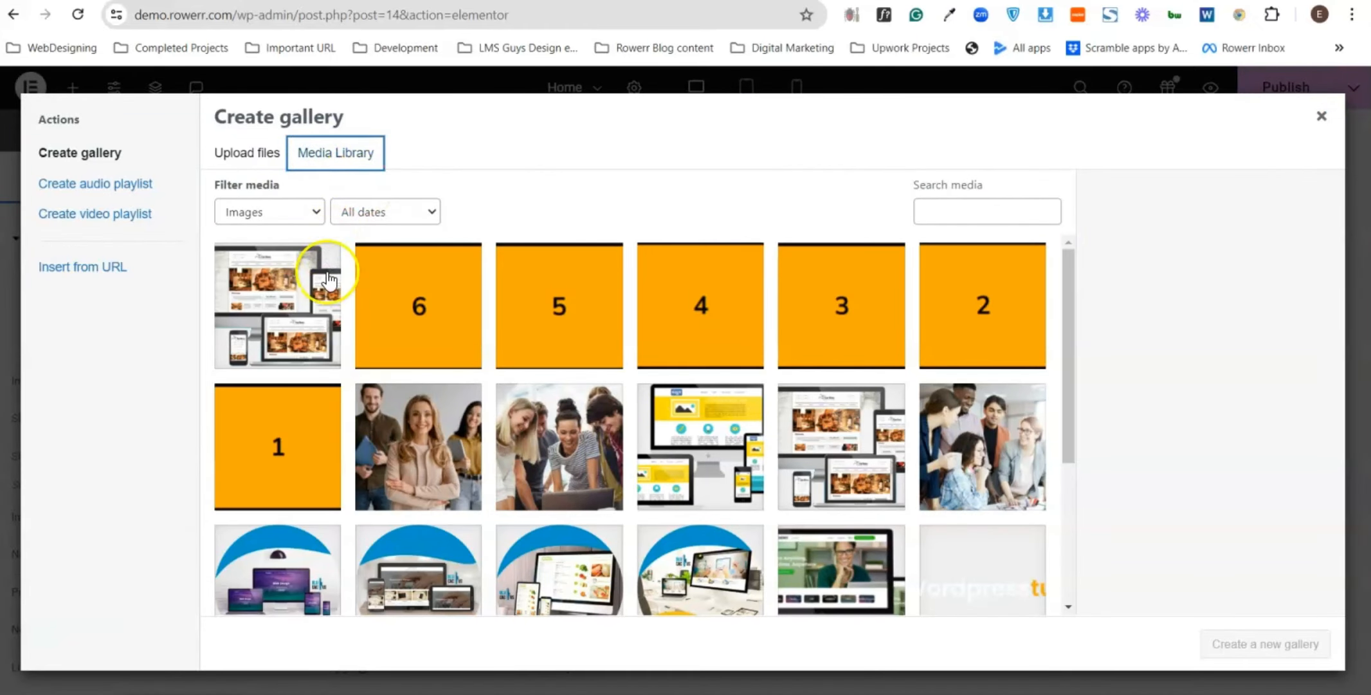
scroll(373, 459, "down", 3)
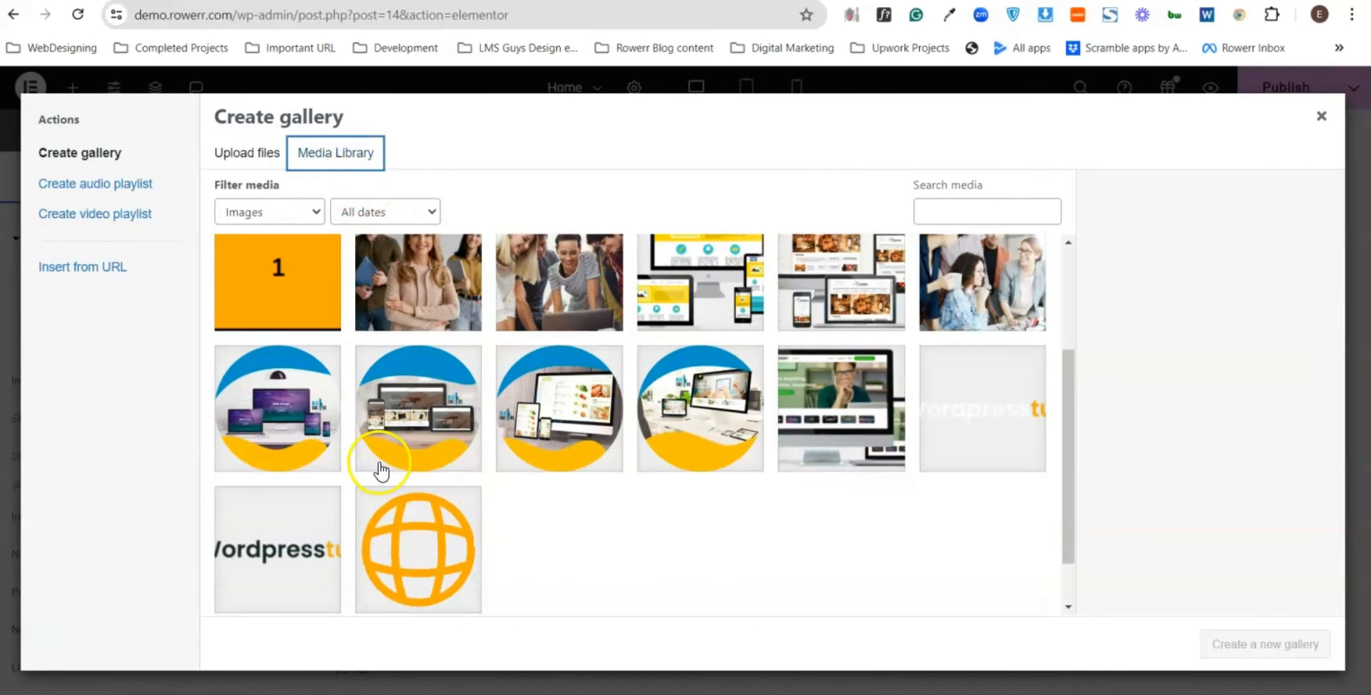
left_click(293, 469)
left_click(450, 431)
left_click(598, 425)
left_click(738, 415)
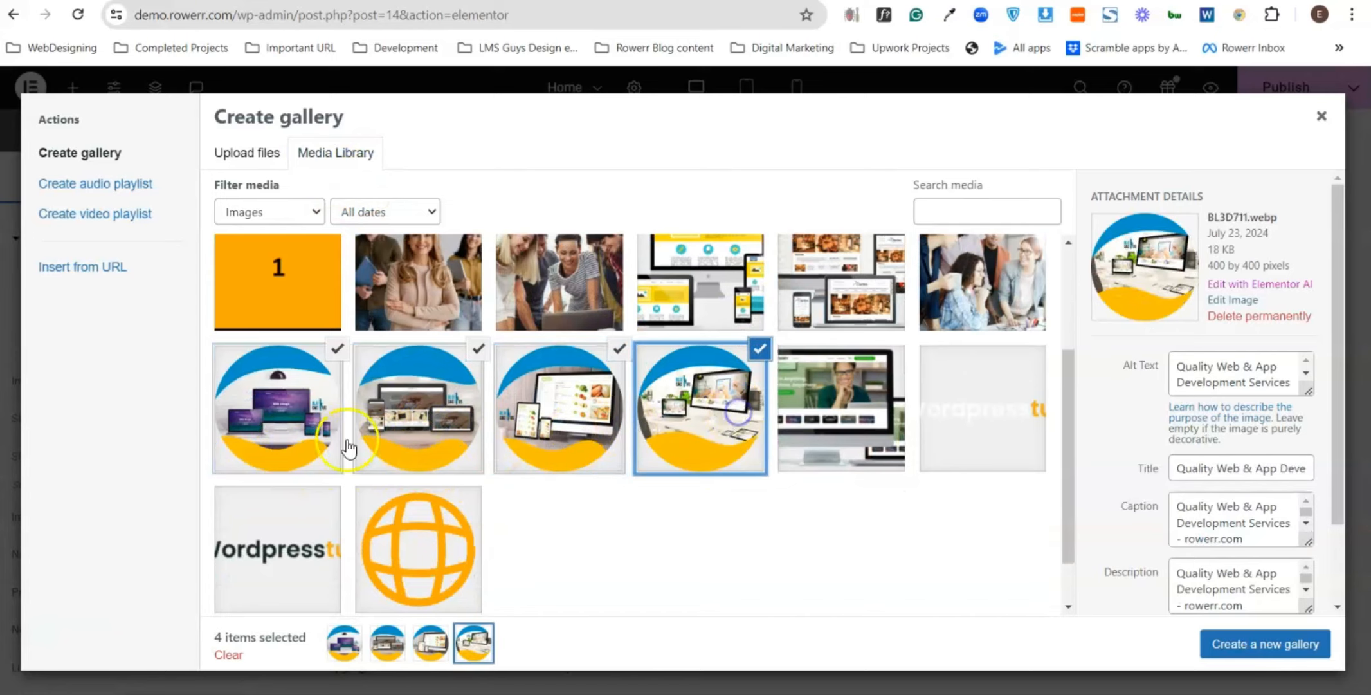
left_click(1256, 655)
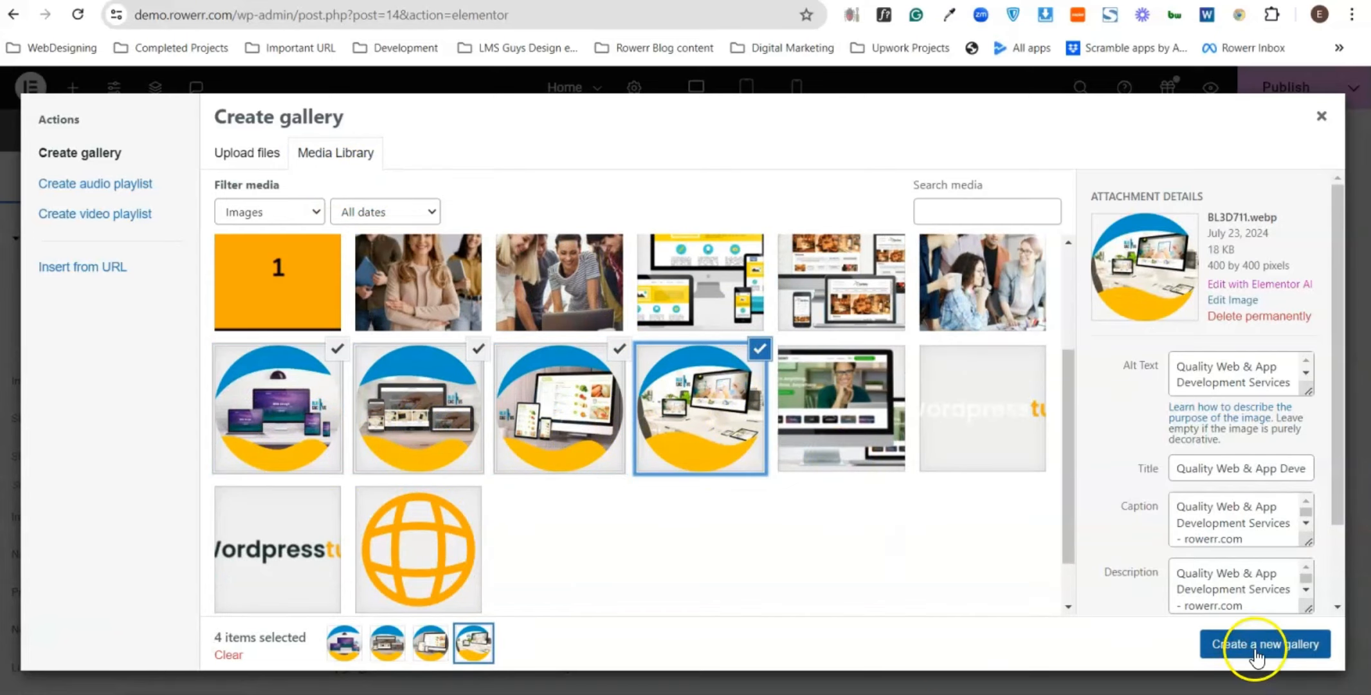
left_click(1258, 654)
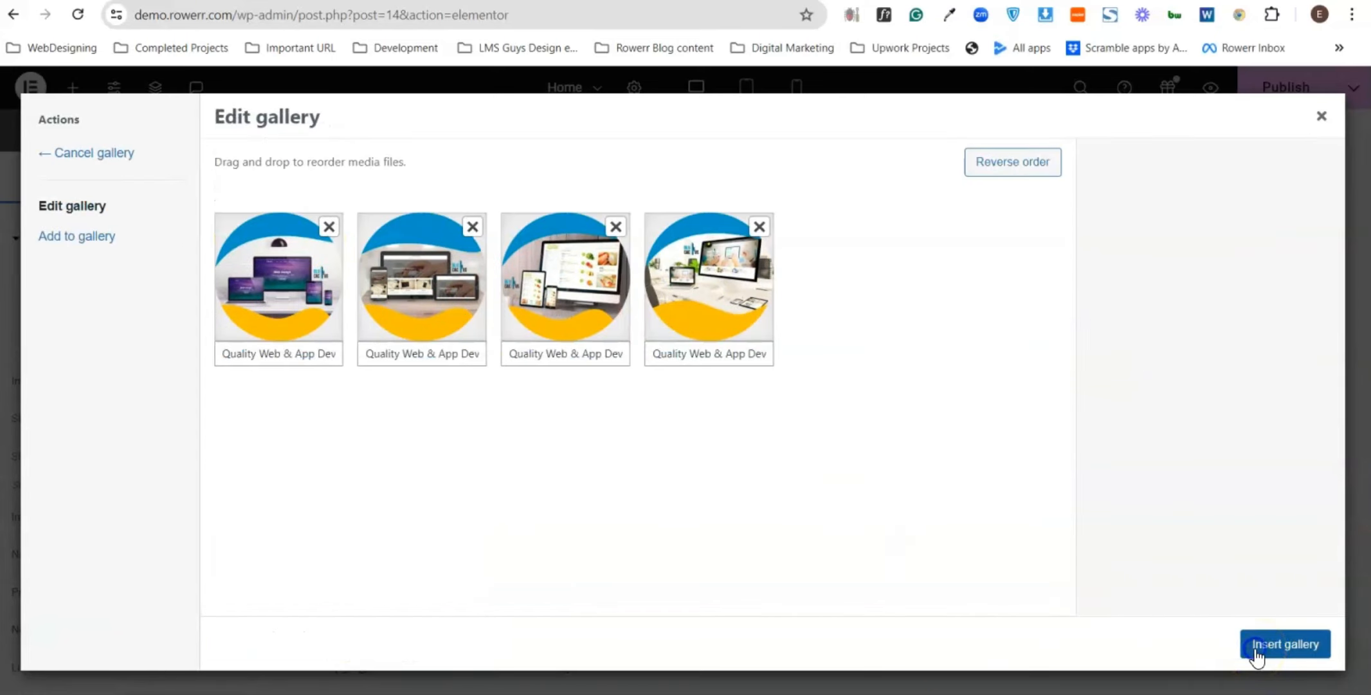
left_click(1281, 643)
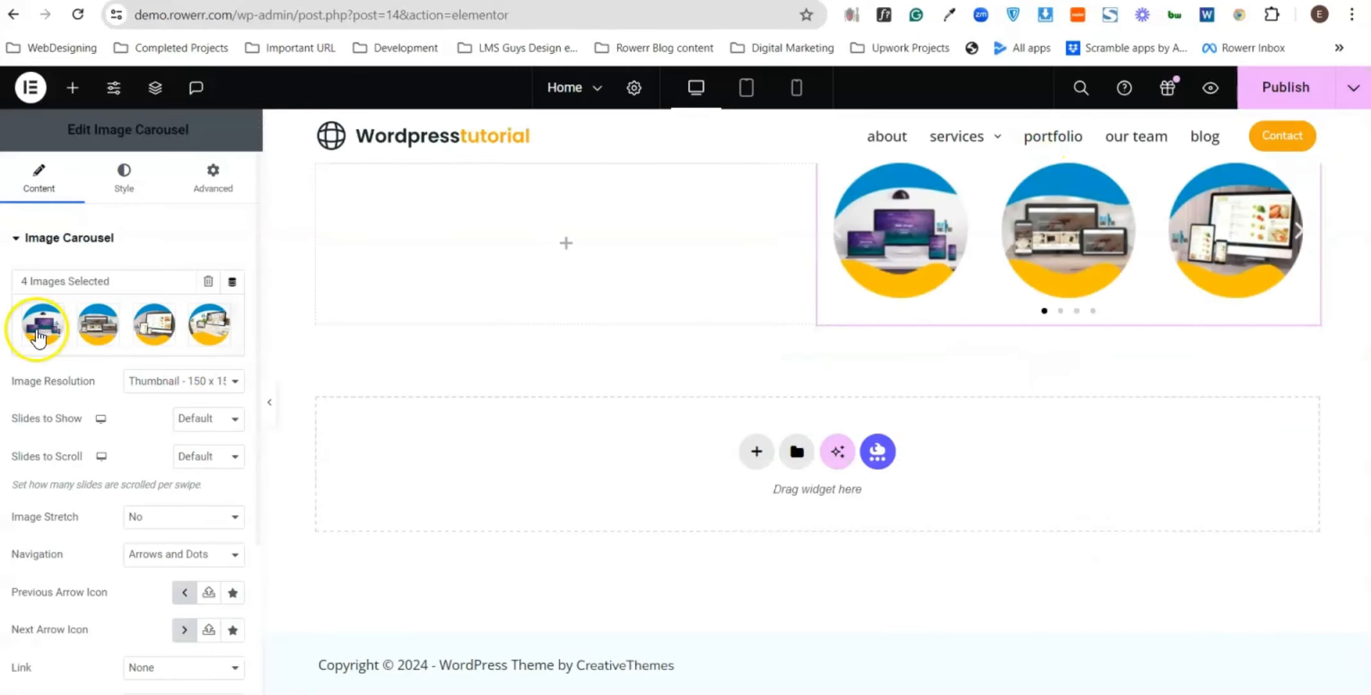
left_click(200, 380)
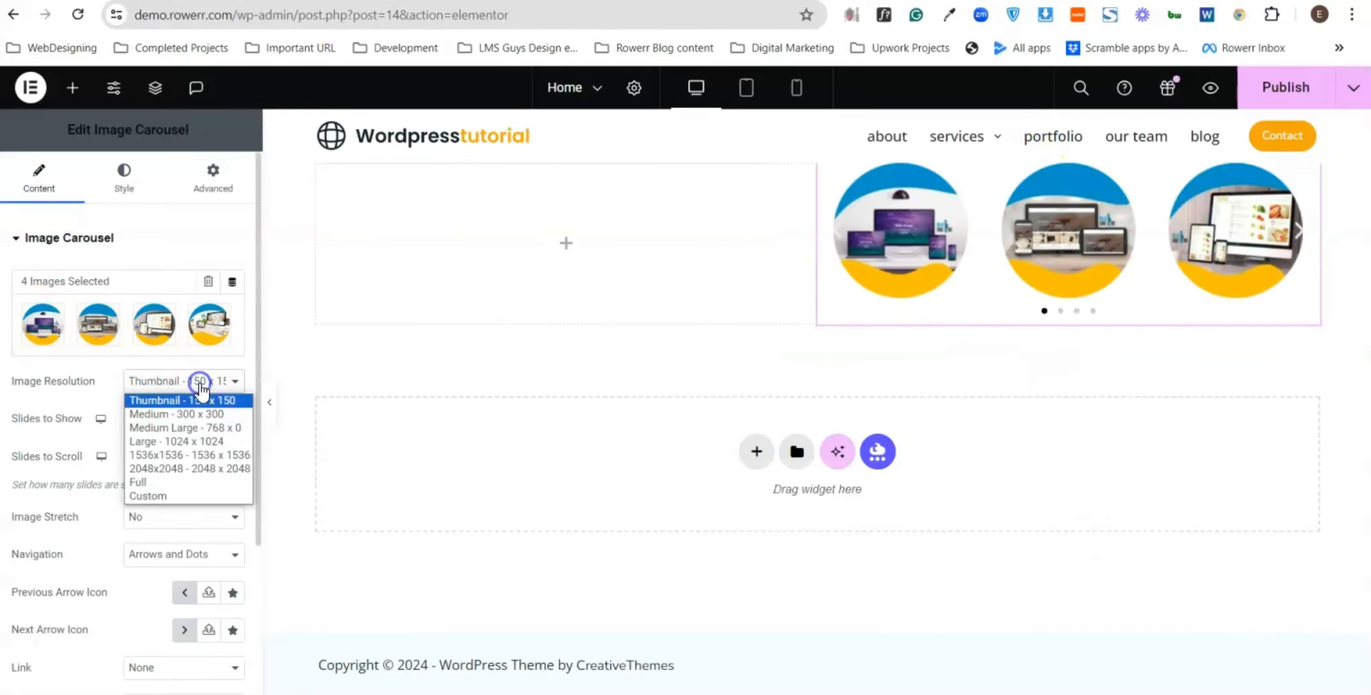
left_click(185, 414)
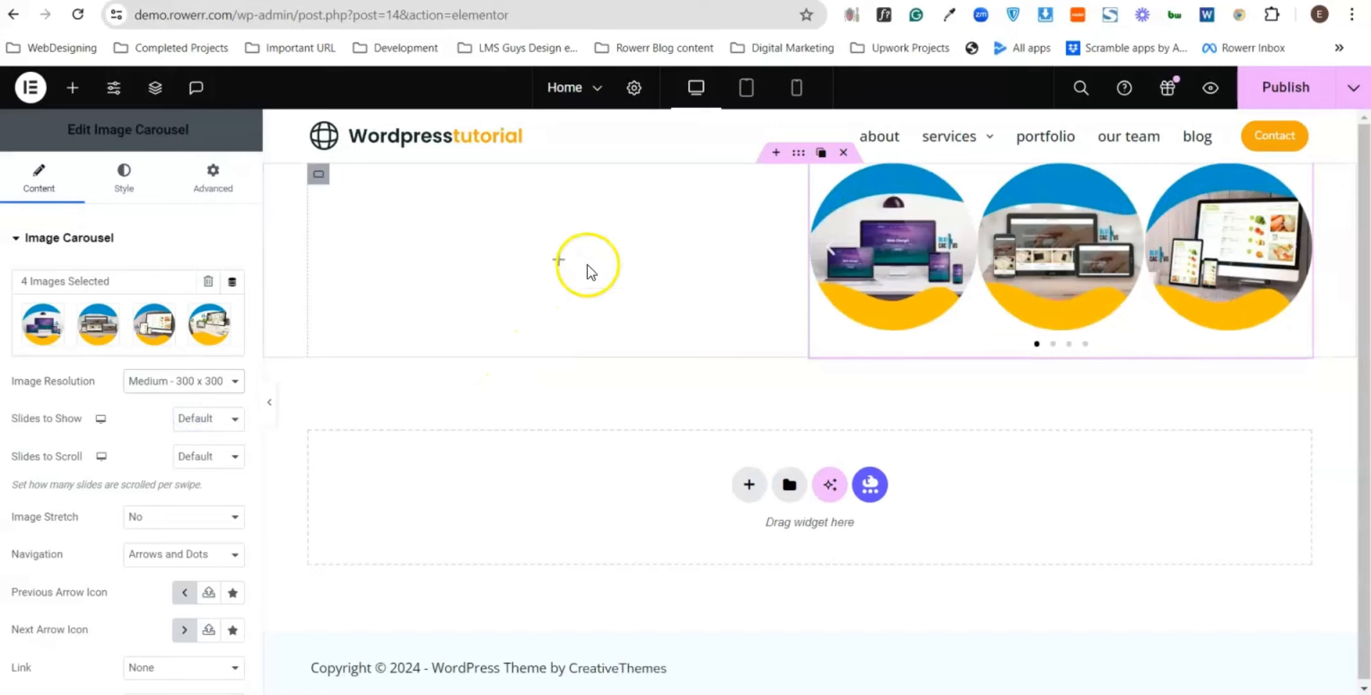
- Add a Heading widget to the empty left column and place a nested container directly beneath it
left_click(562, 265)
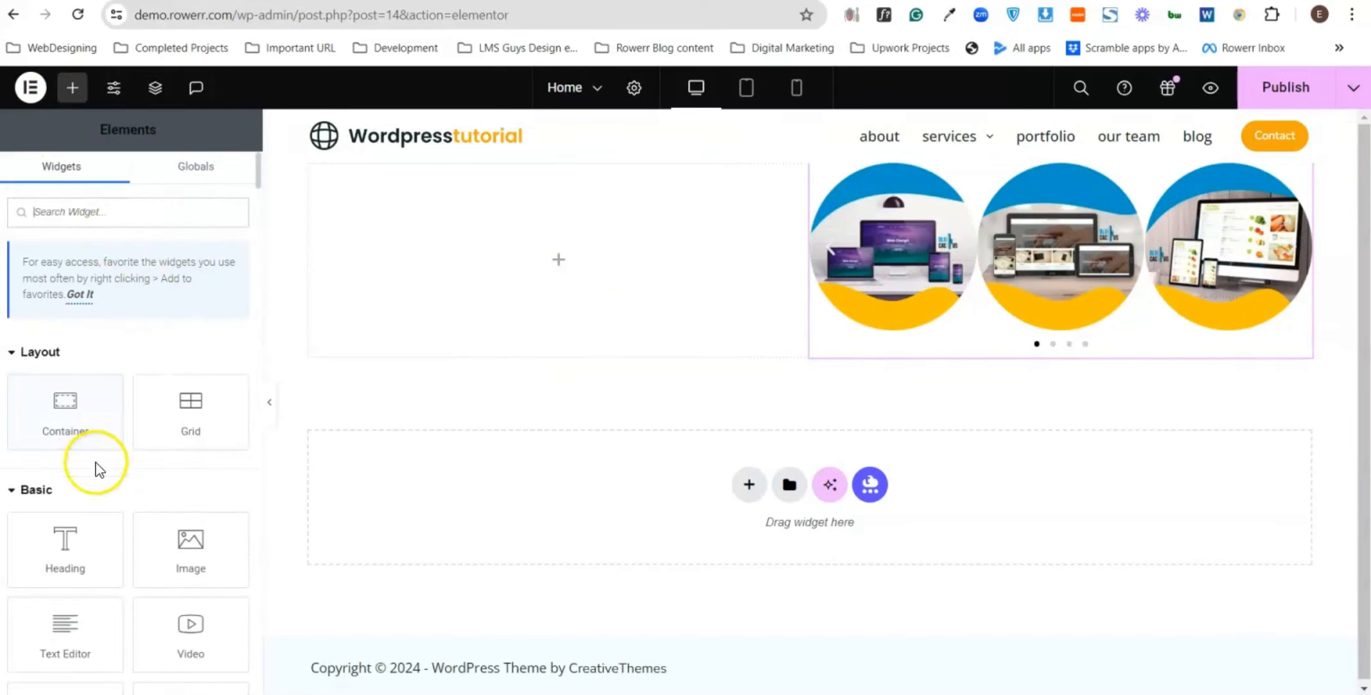
scroll(93, 489, "down", 1)
left_click_drag(77, 475, 530, 276)
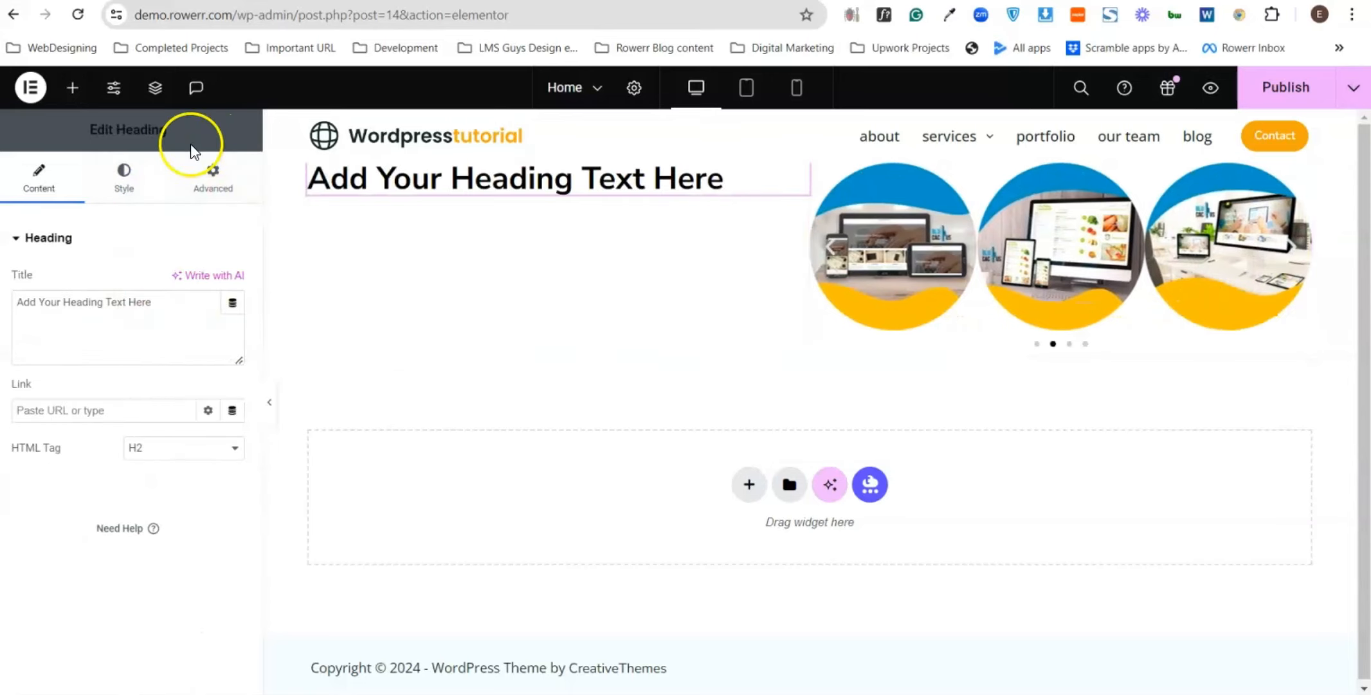
left_click_drag(64, 402, 476, 188)
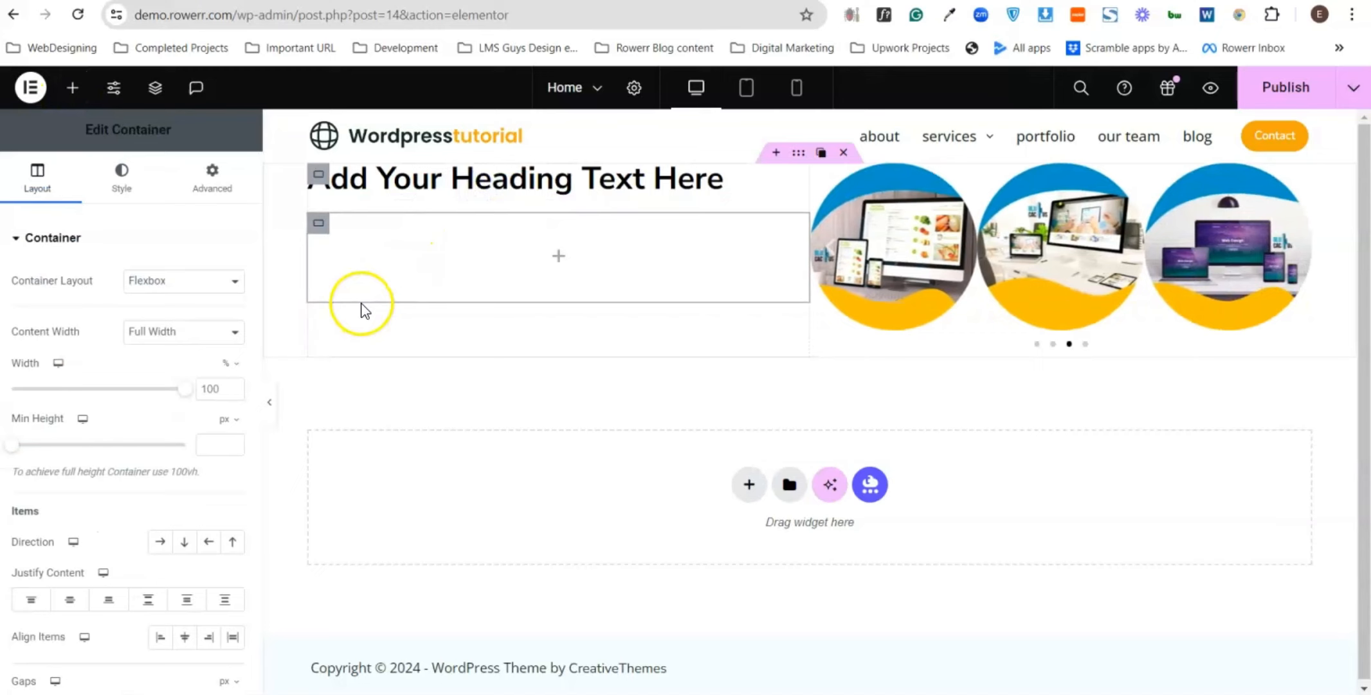
- Try a Text Editor widget in the nested container below the heading and delete it
left_click(558, 255)
scroll(77, 465, "down", 3)
left_click_drag(77, 464, 523, 267)
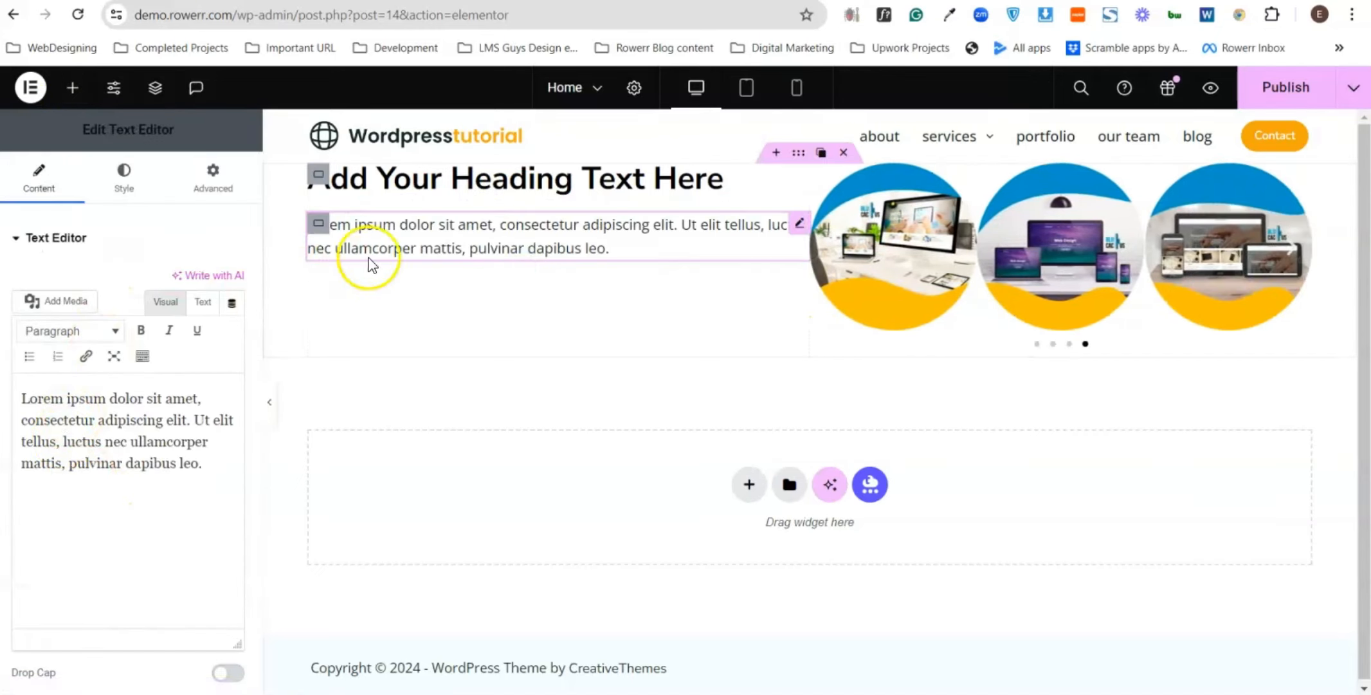
right_click(432, 240)
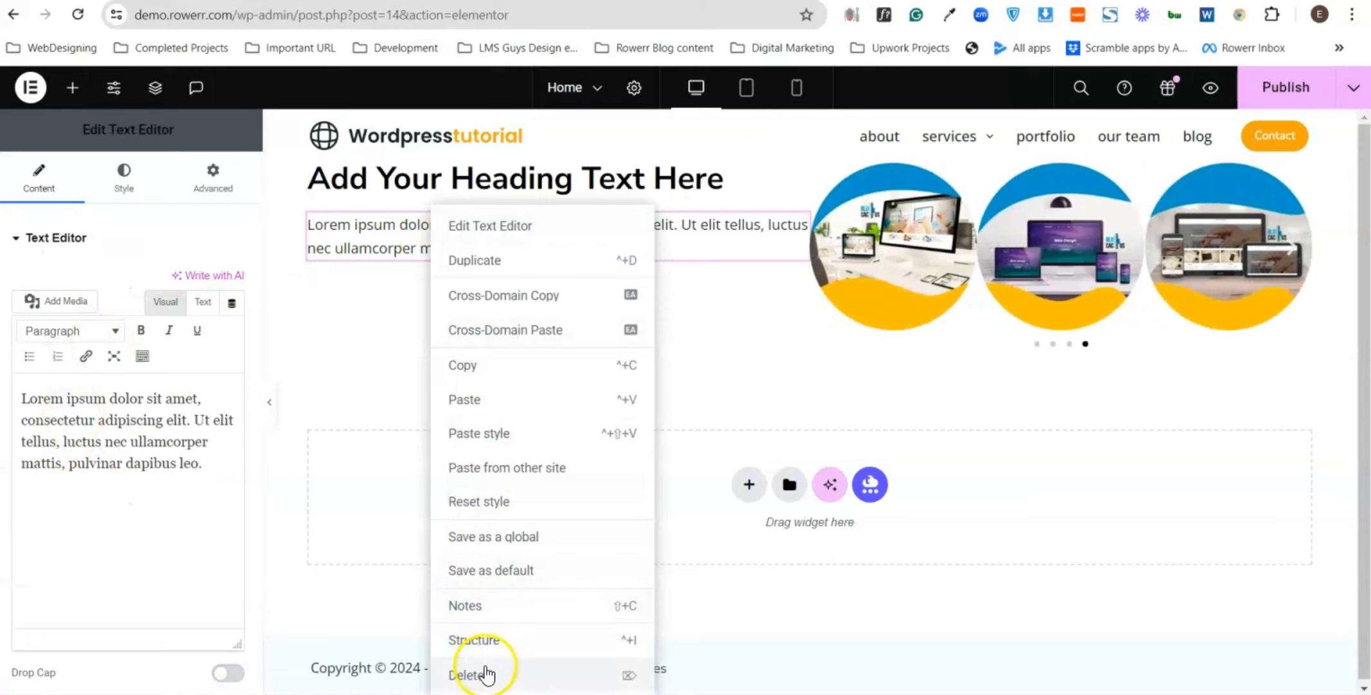
left_click(476, 675)
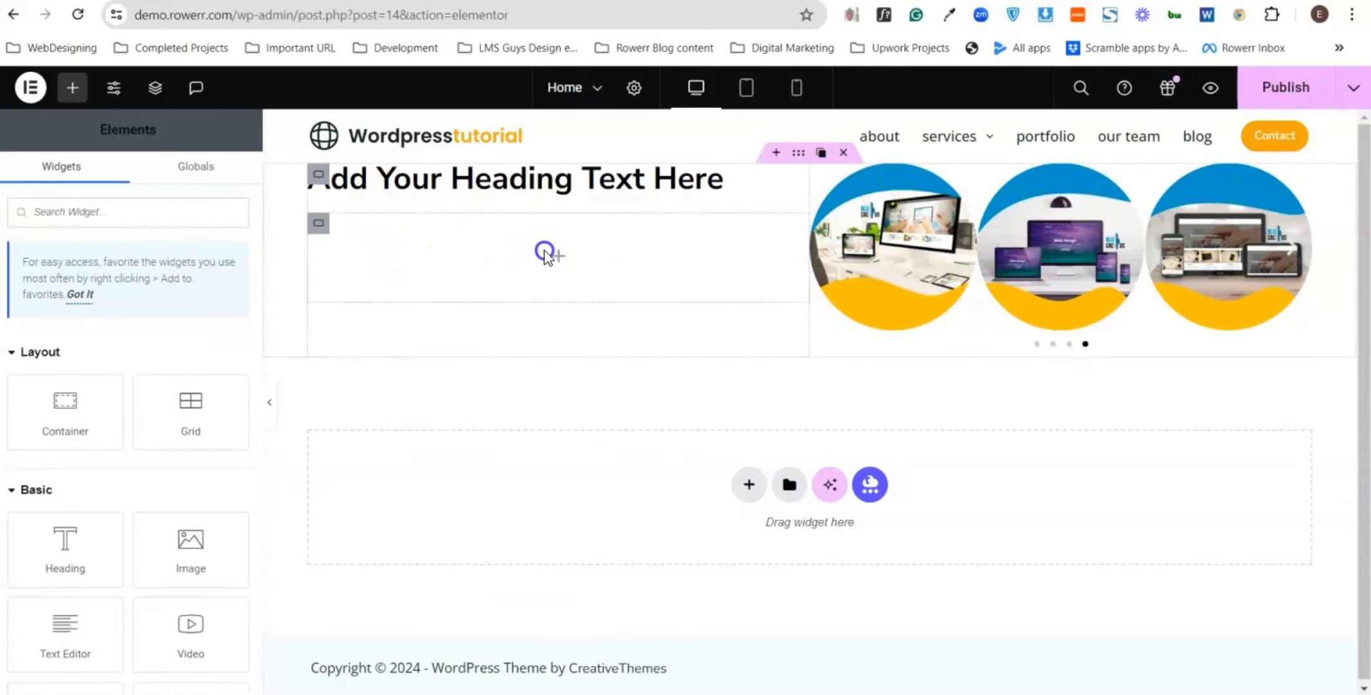
- Place two Button widgets in the nested container below the heading
scroll(174, 351, "down", 5)
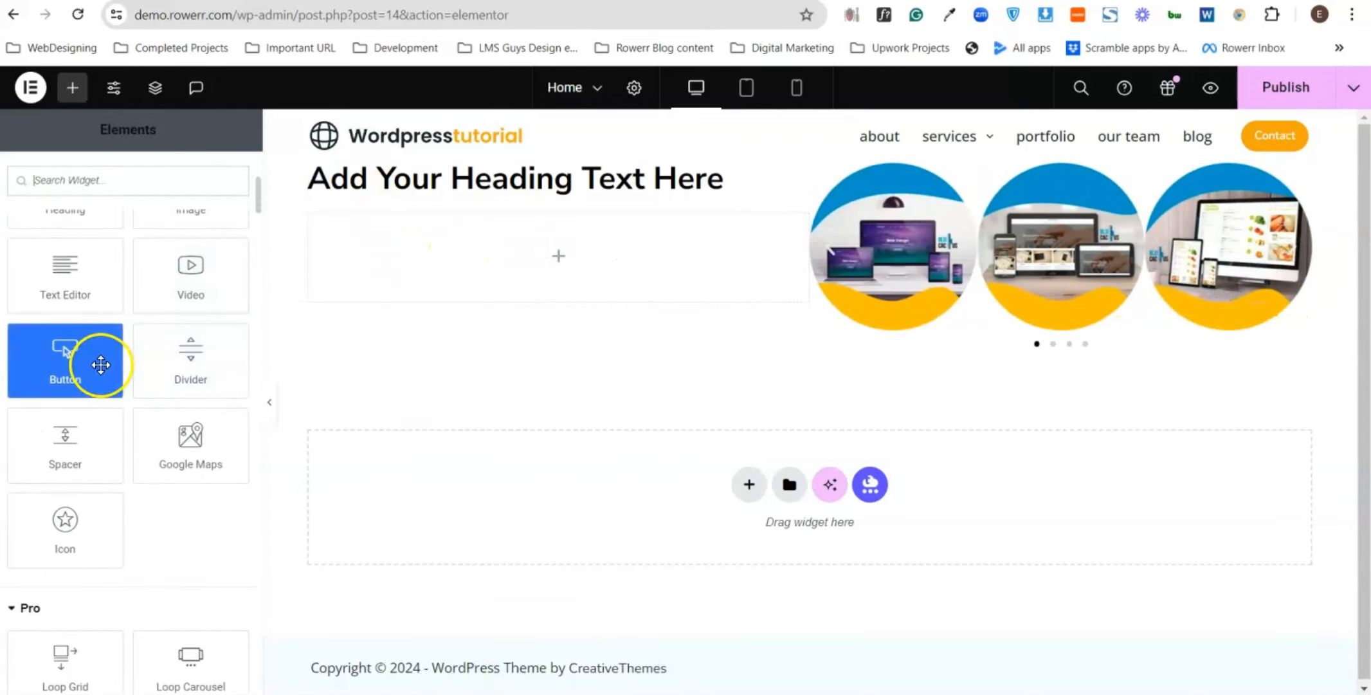
left_click_drag(101, 365, 521, 270)
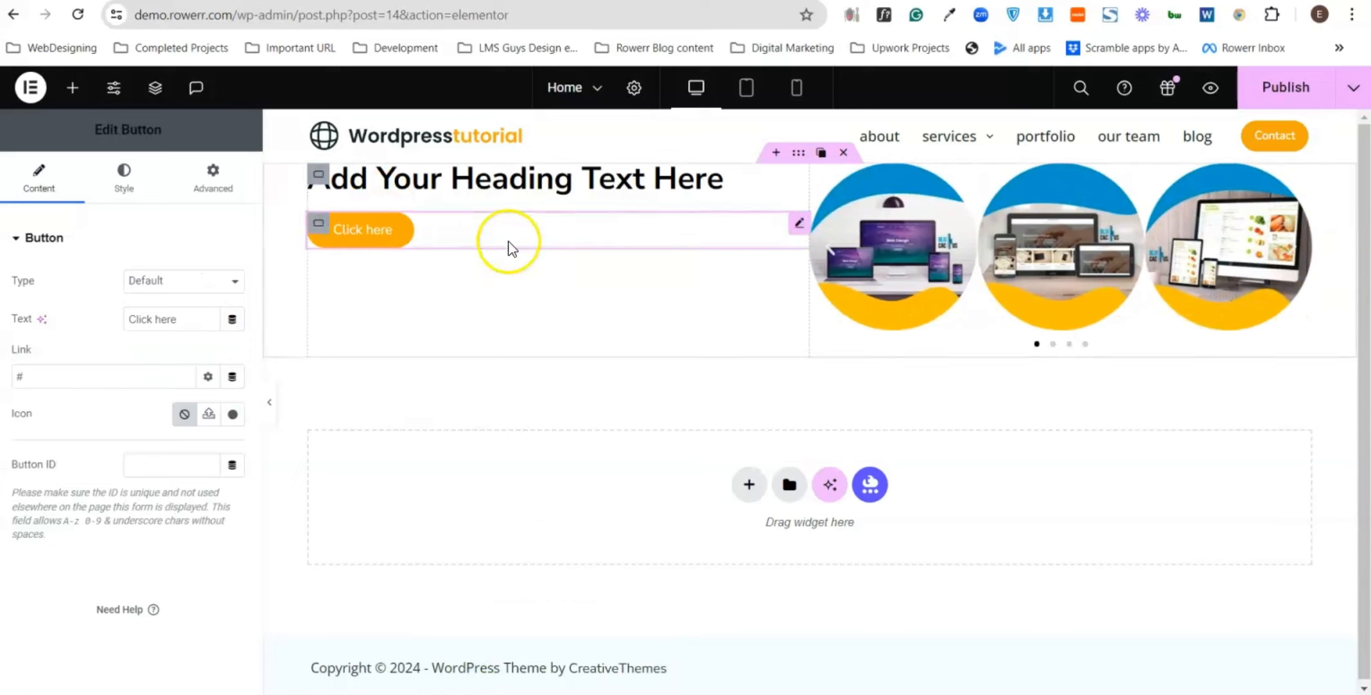
left_click(72, 88)
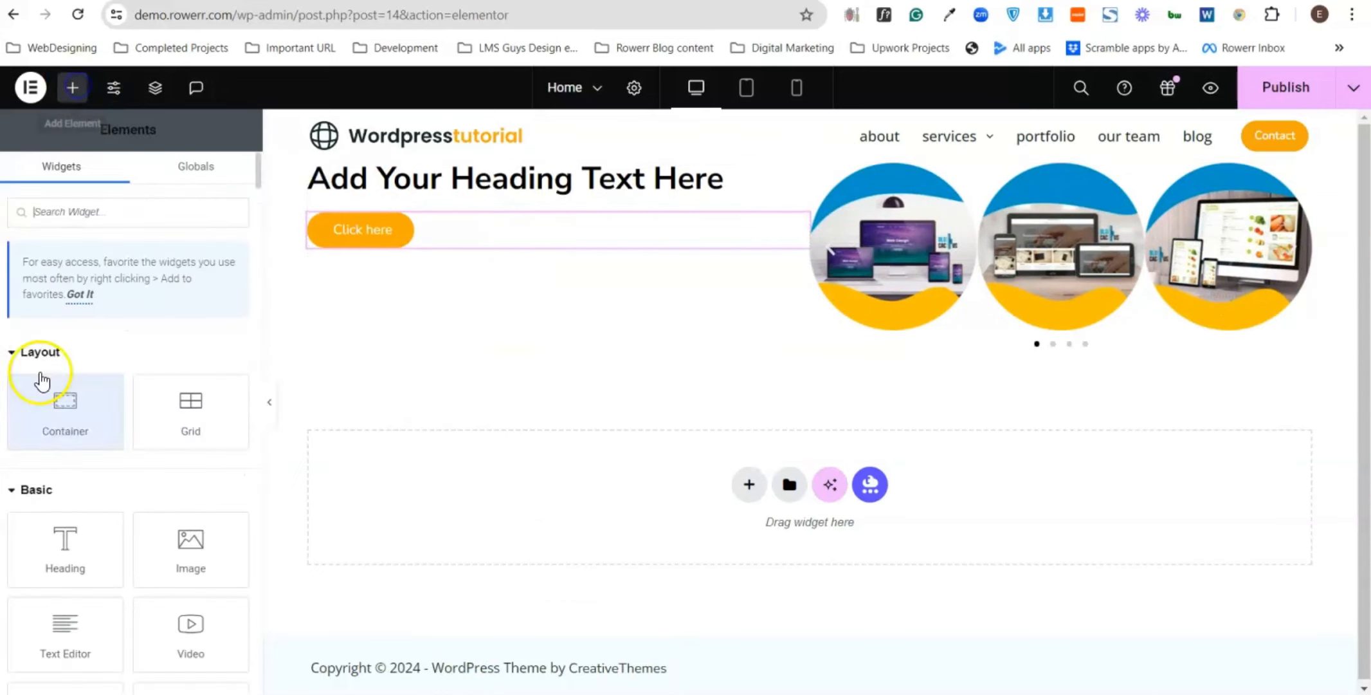
scroll(40, 380, "down", 4)
scroll(59, 461, "down", 2)
left_click_drag(64, 360, 523, 238)
left_click(522, 297)
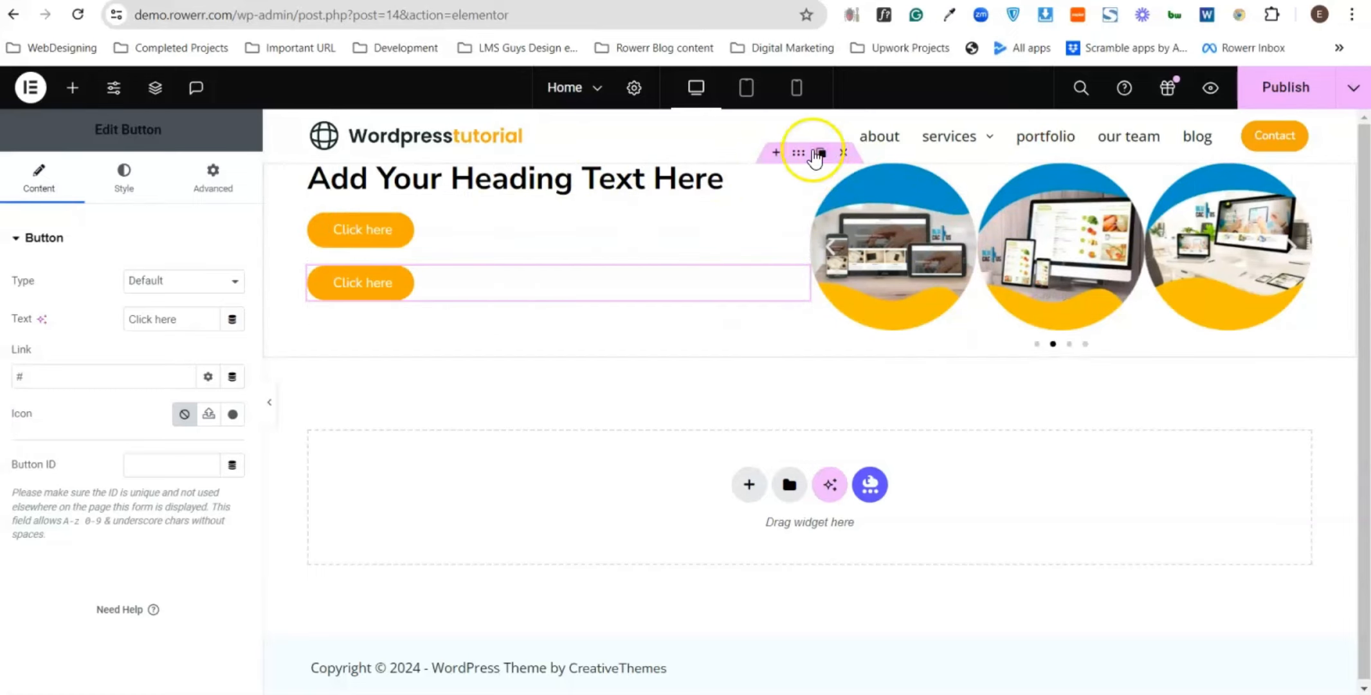
- Unlink the outer two-column container's padding values and set the top padding to 100 px and the bottom to 80 px
left_click(803, 155)
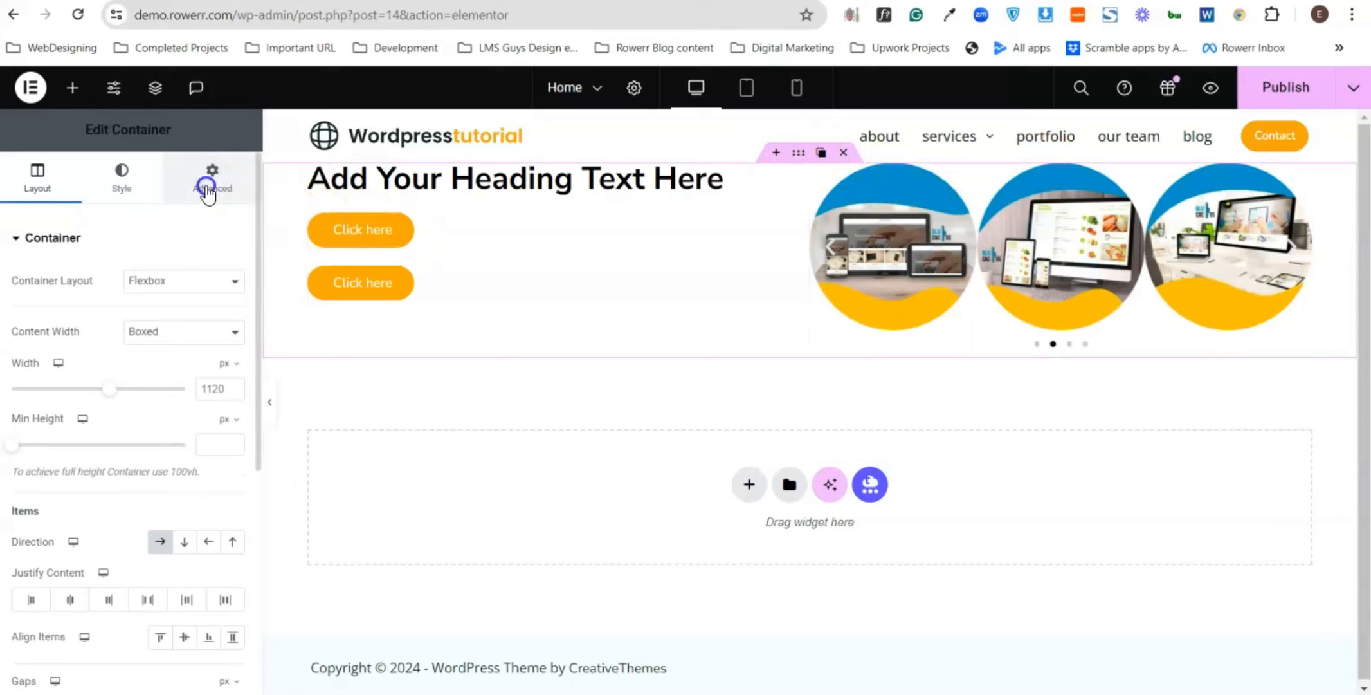
left_click(211, 177)
left_click(230, 372)
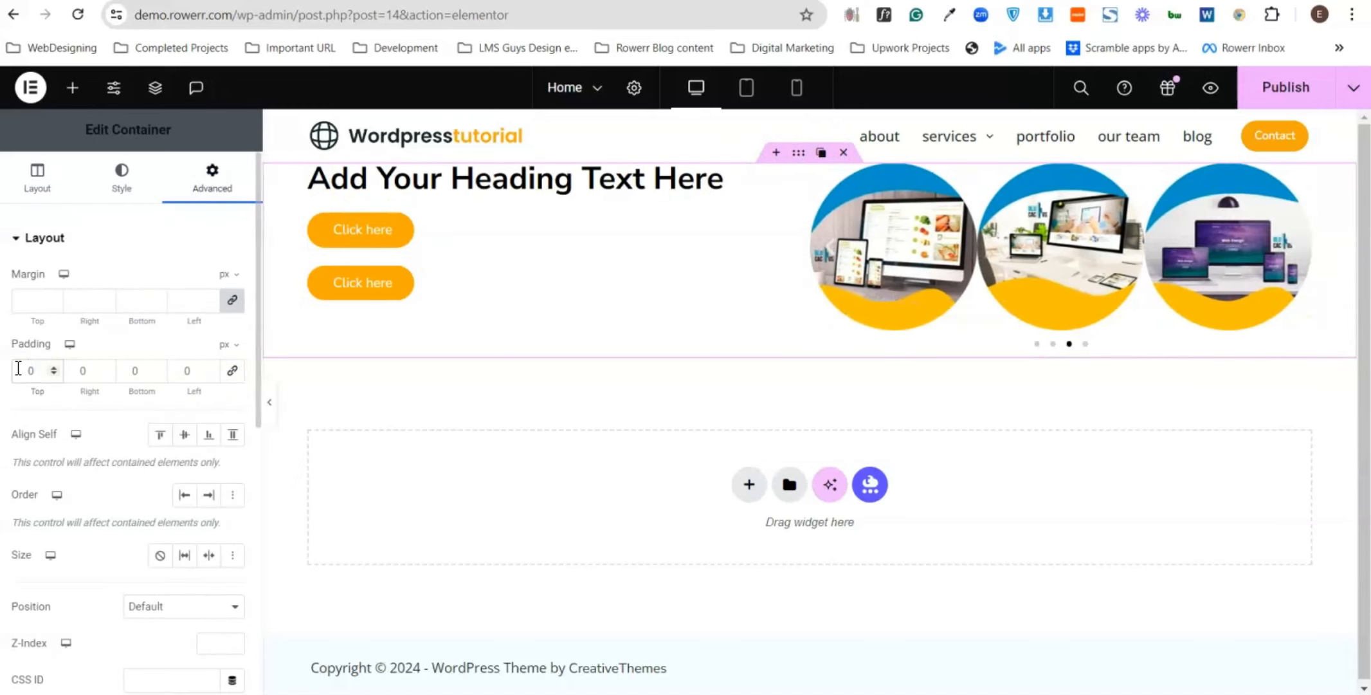
type("800")
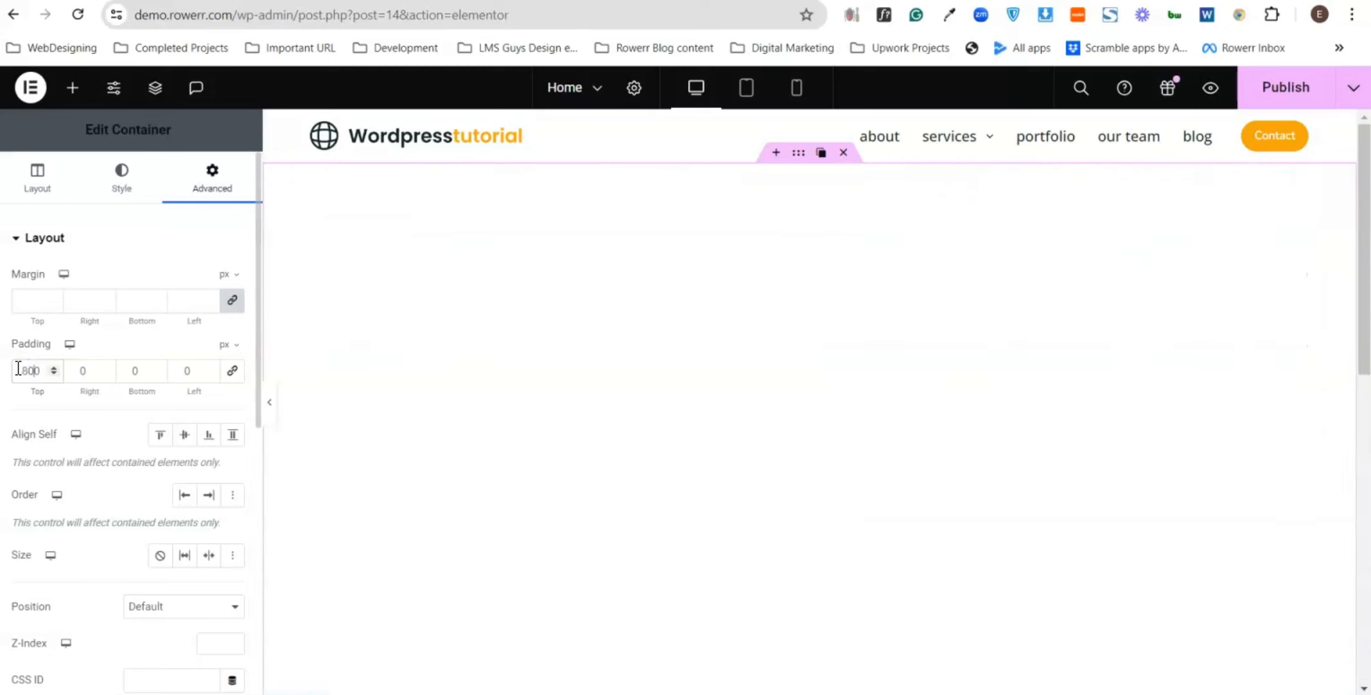
key("BackSpace")
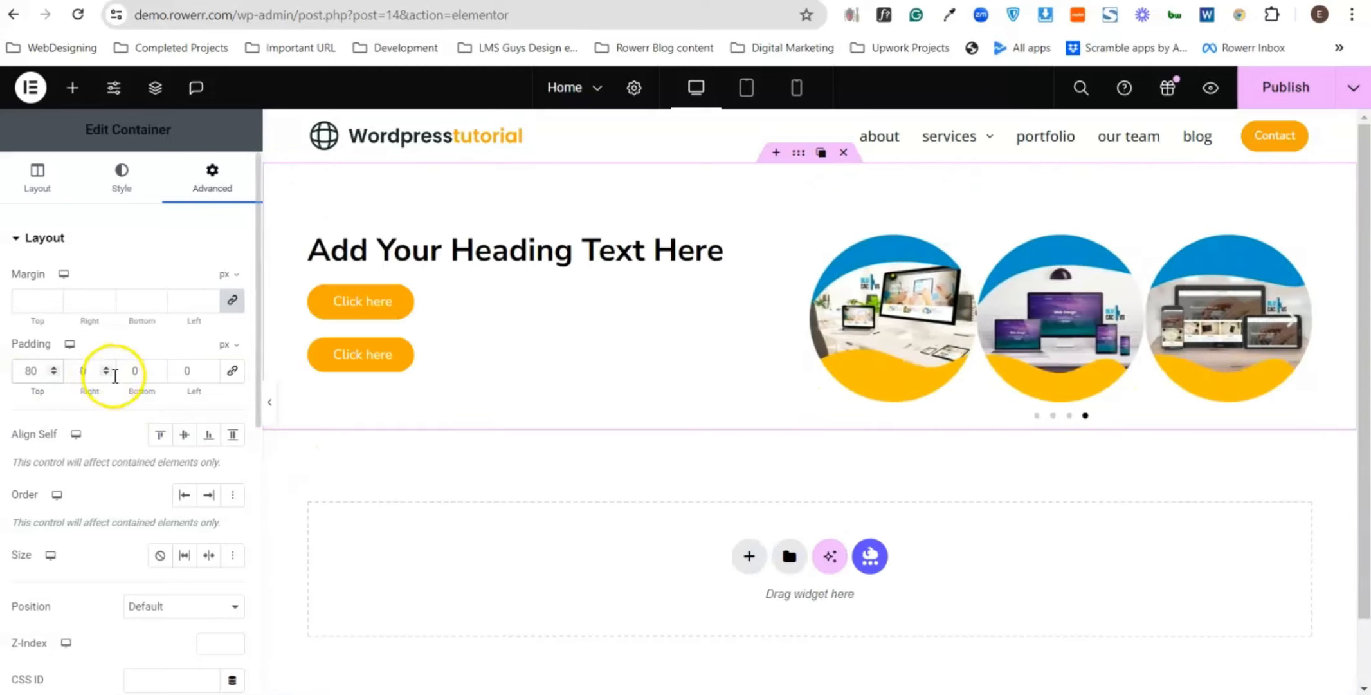
left_click(126, 370)
type("80")
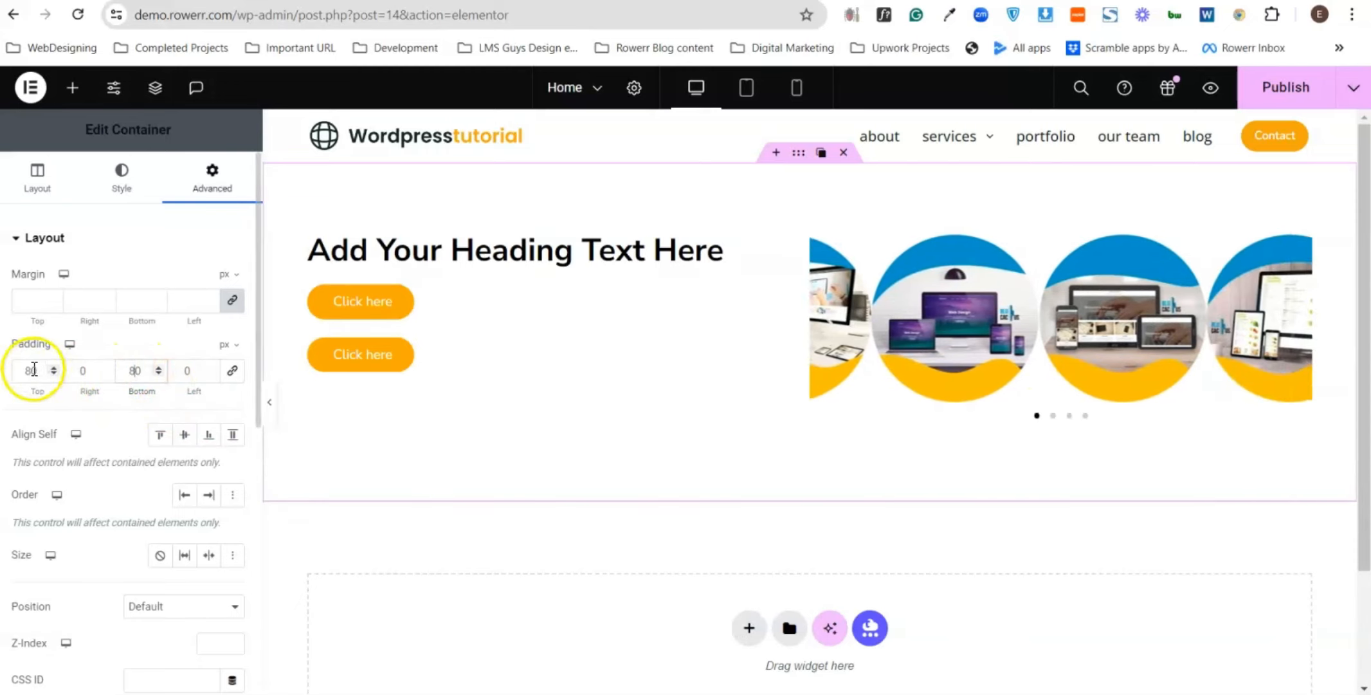
double_click(29, 370)
type("100")
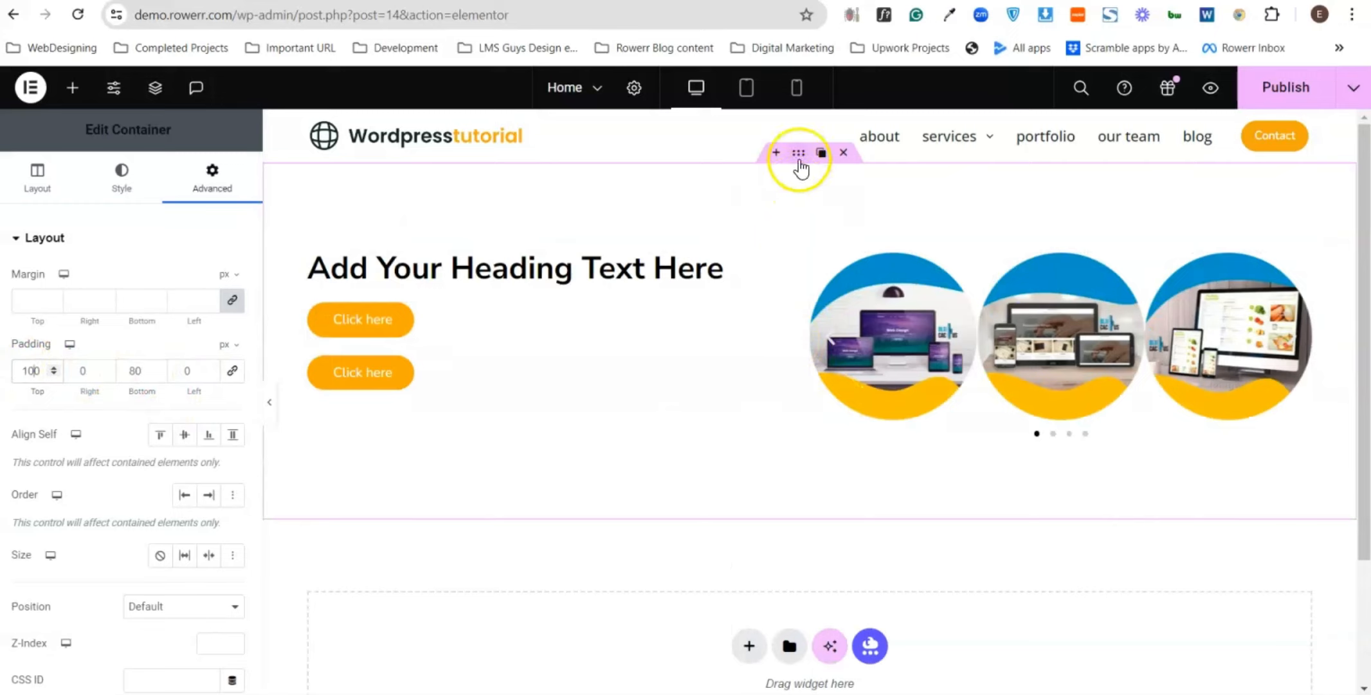
- Give the outer container a linear gradient background from the global Secondary color to the global Text color at a 90-degree angle
left_click(101, 196)
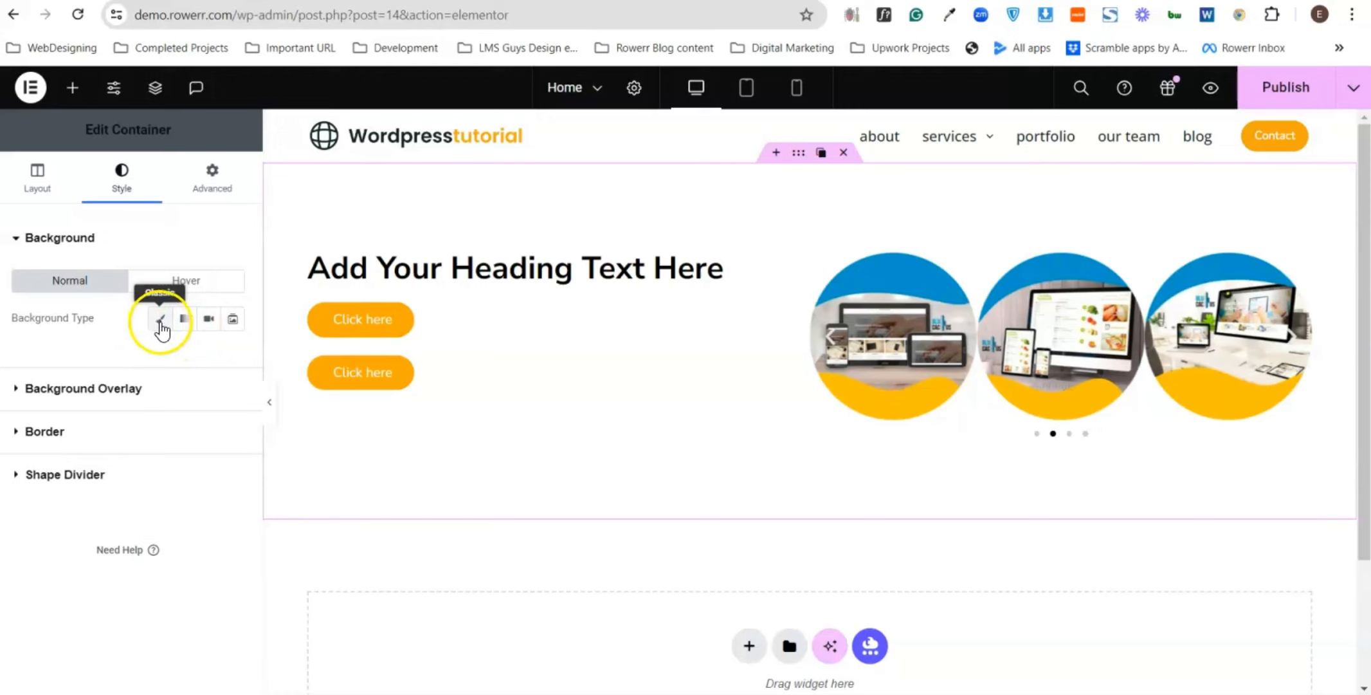
left_click(184, 319)
scroll(162, 386, "down", 2)
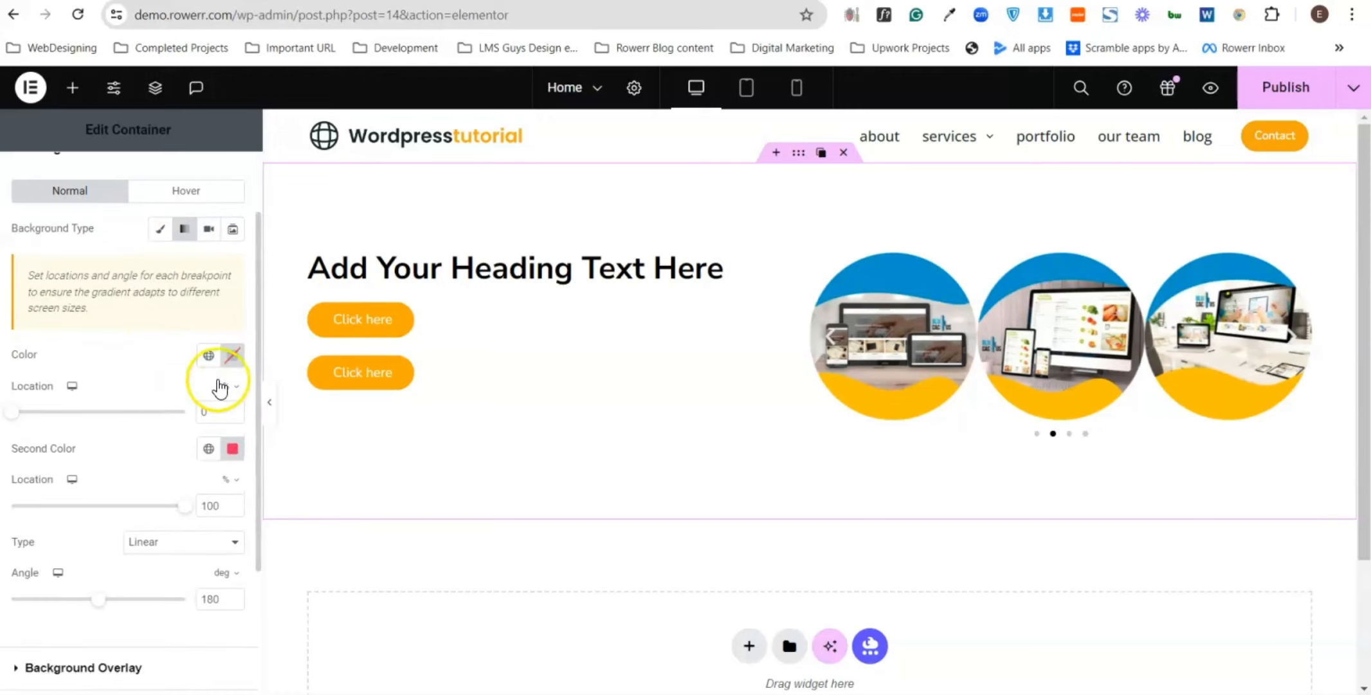
left_click(208, 364)
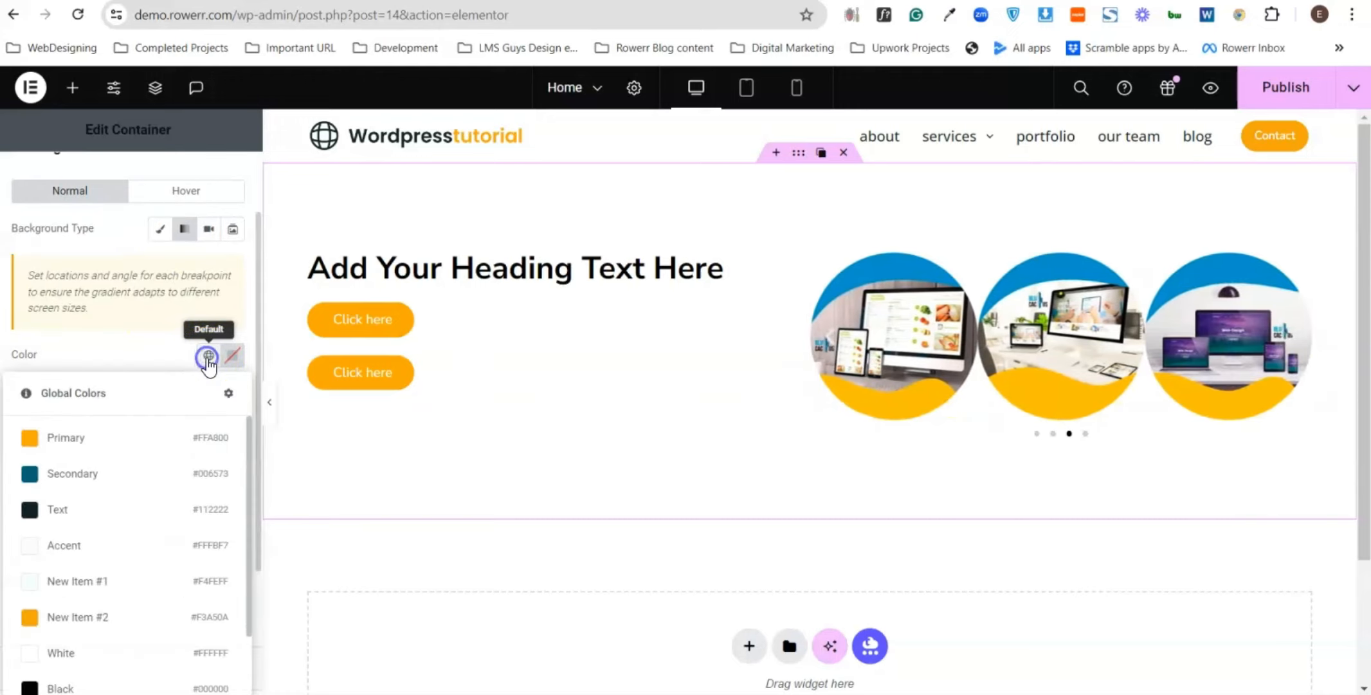
left_click(41, 476)
left_click(210, 451)
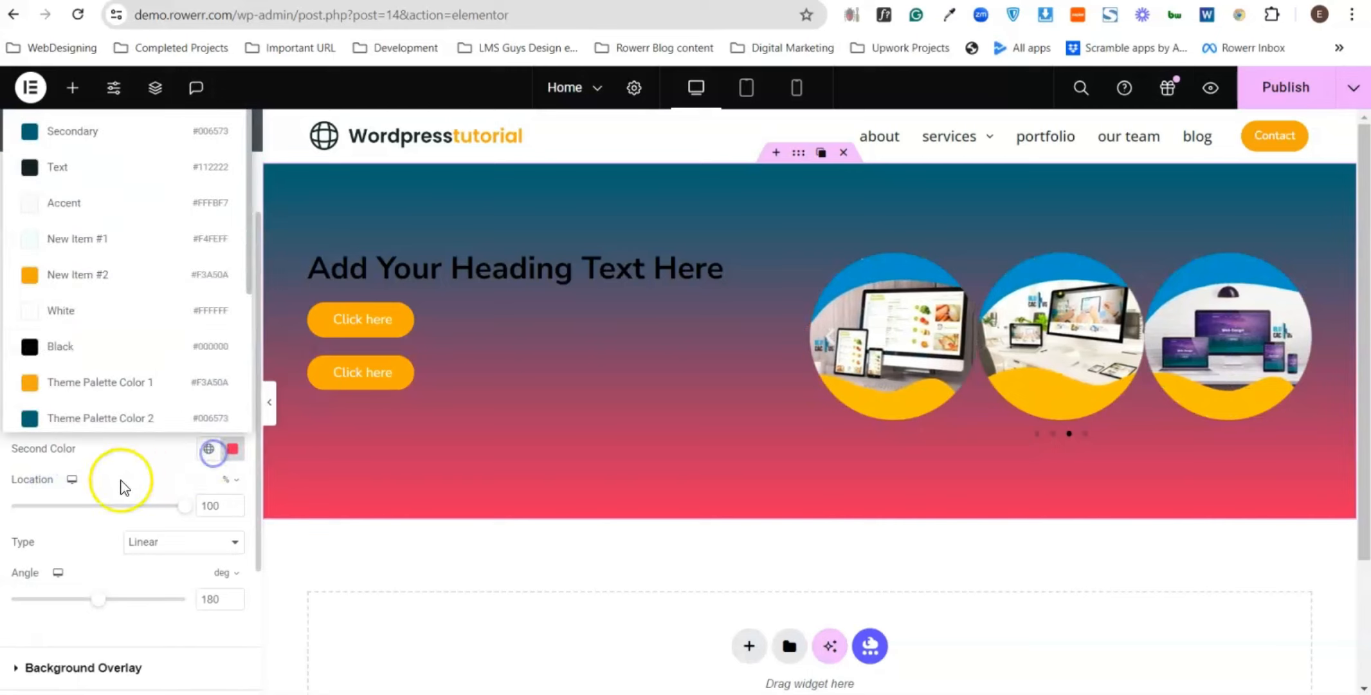
left_click(78, 165)
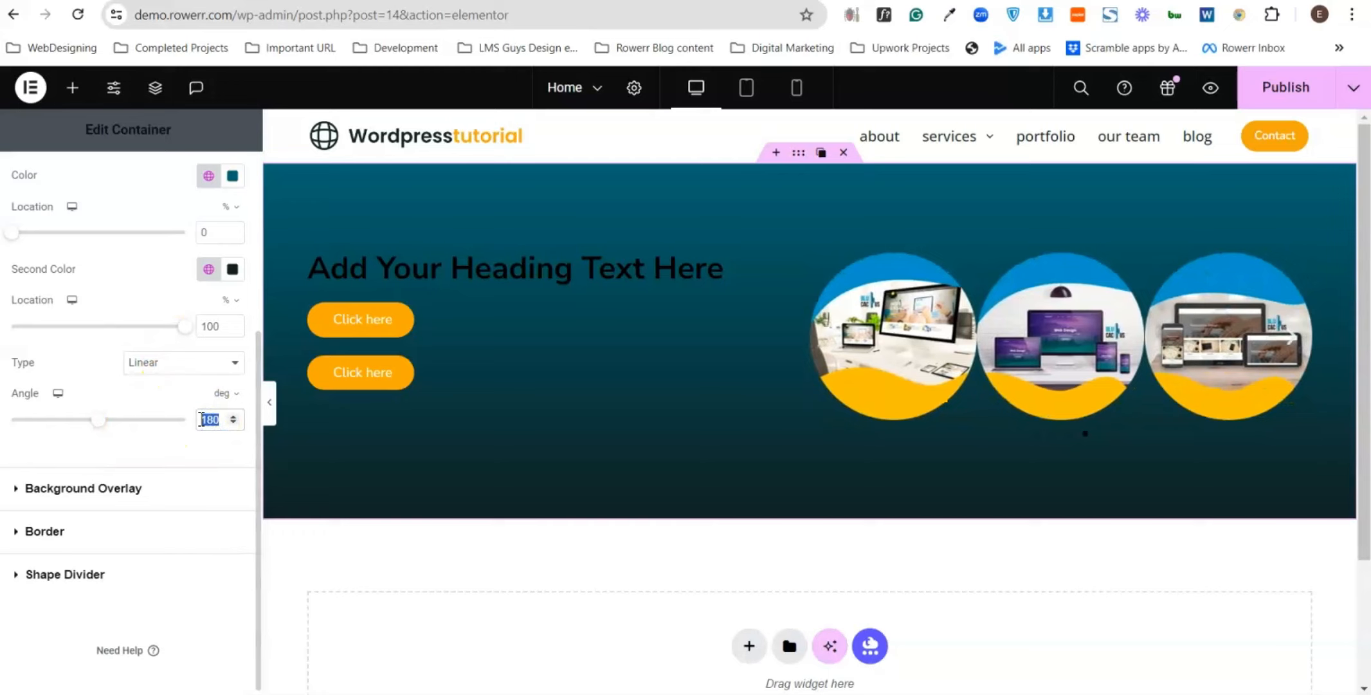
type("90")
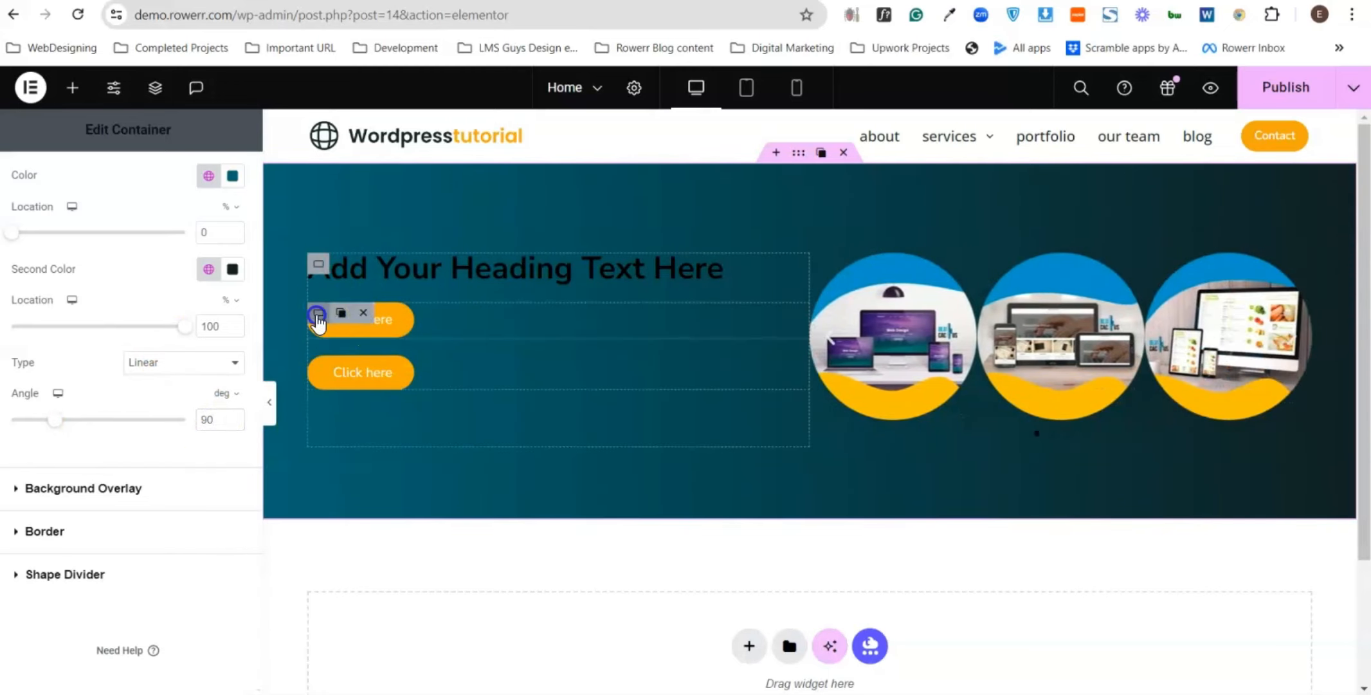
- Set the direction of the nested container holding the two buttons to Row - horizontal
left_click(318, 315)
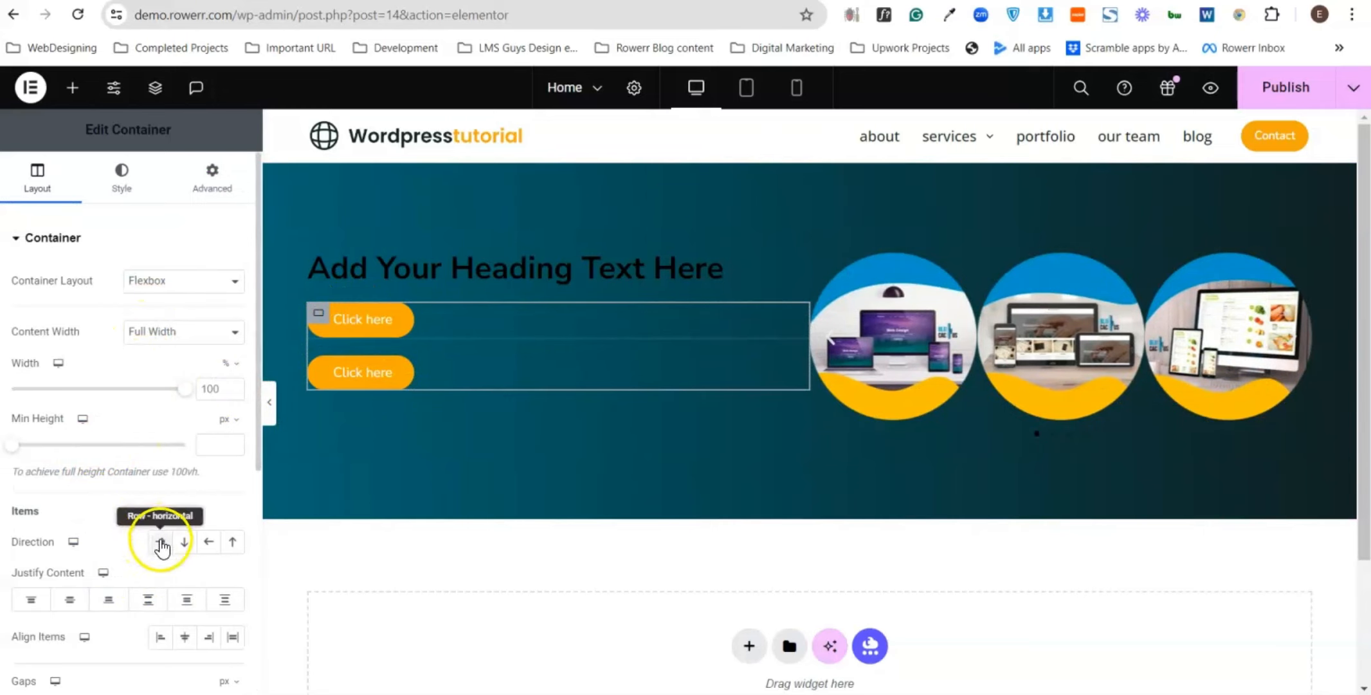
left_click(160, 540)
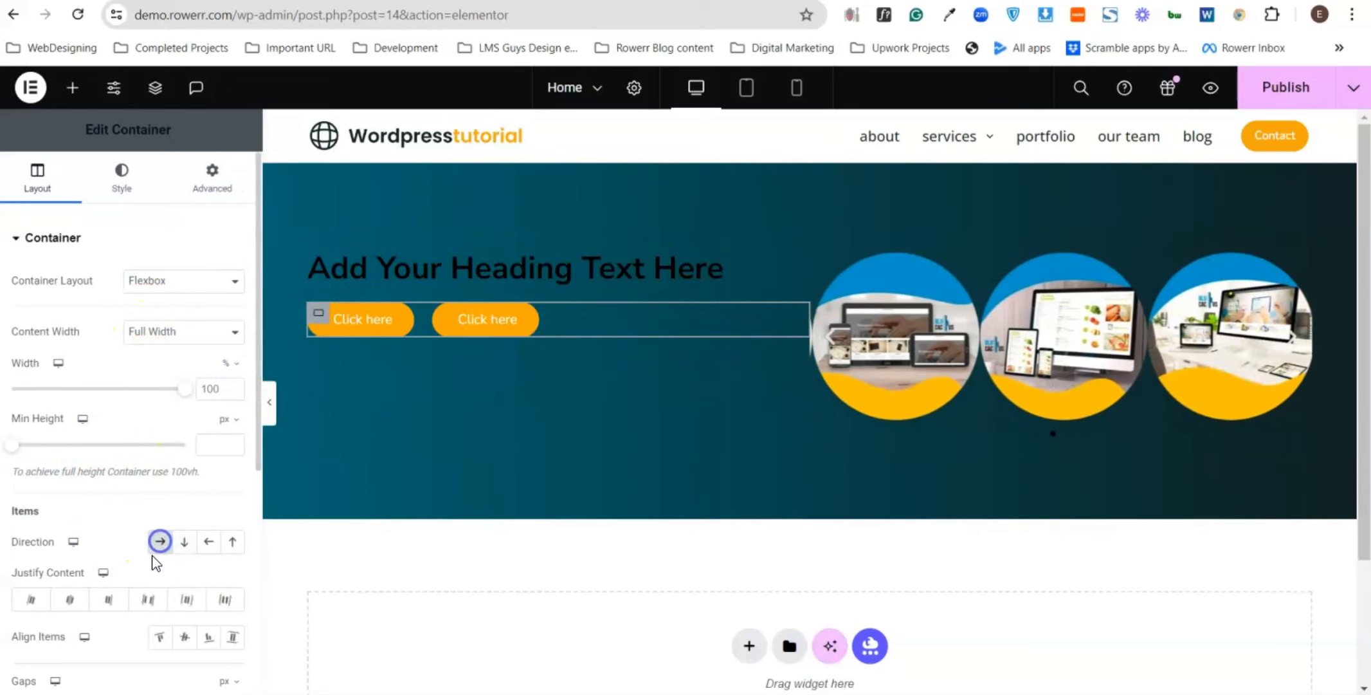
- Replace the heading's title with "Quality Web & App Development Services", copied from the rowerr.com home page in the other browser window
left_click(496, 272)
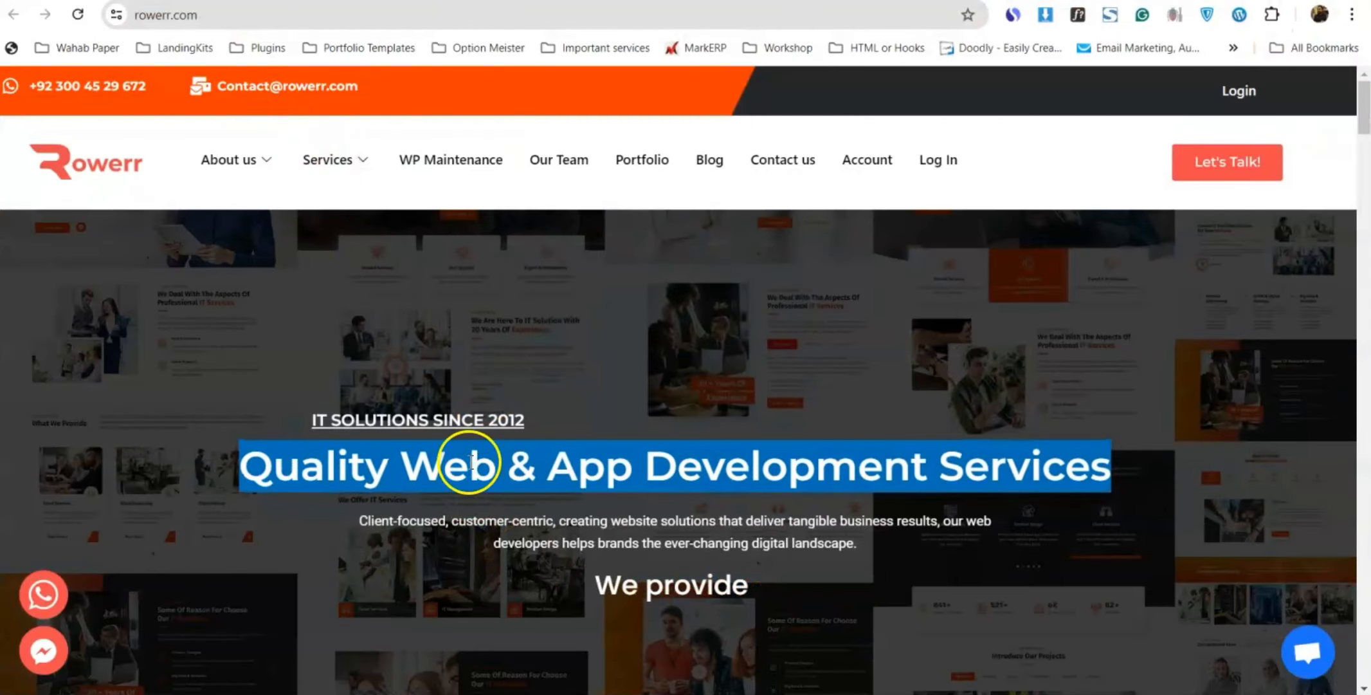
double_click(469, 458)
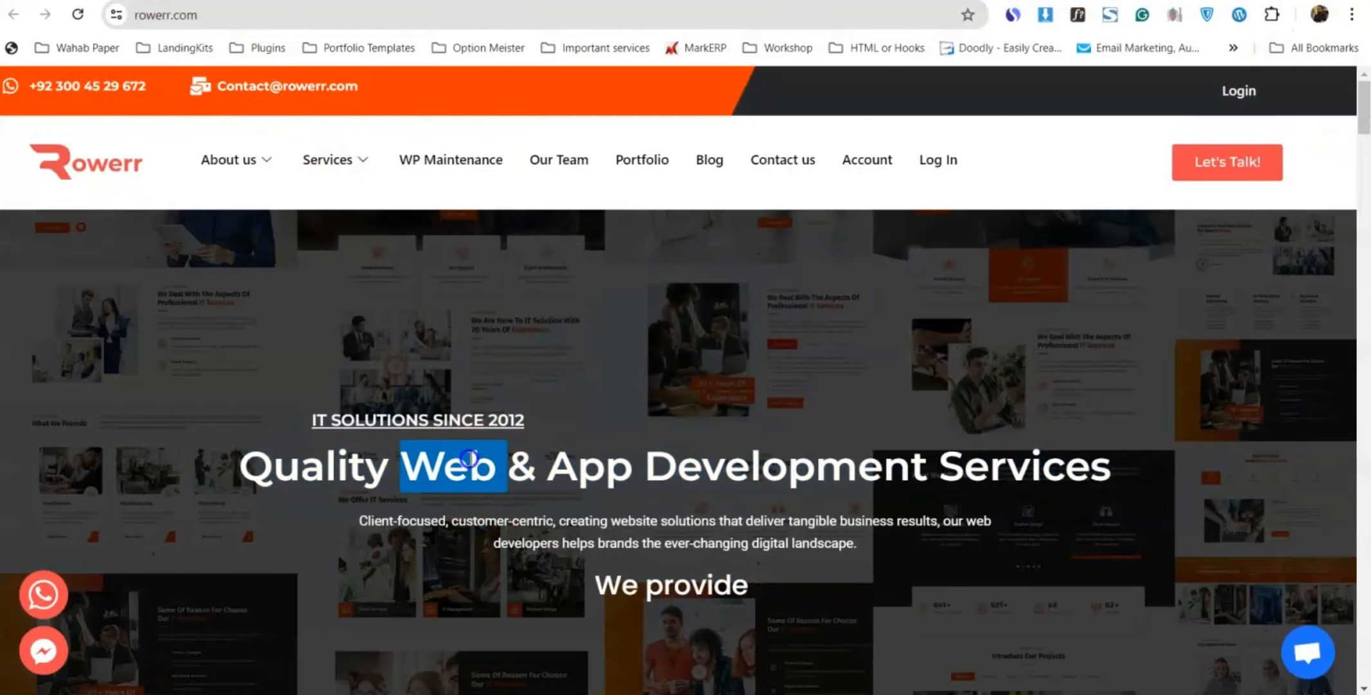
triple_click(469, 458)
key("ctrl+c")
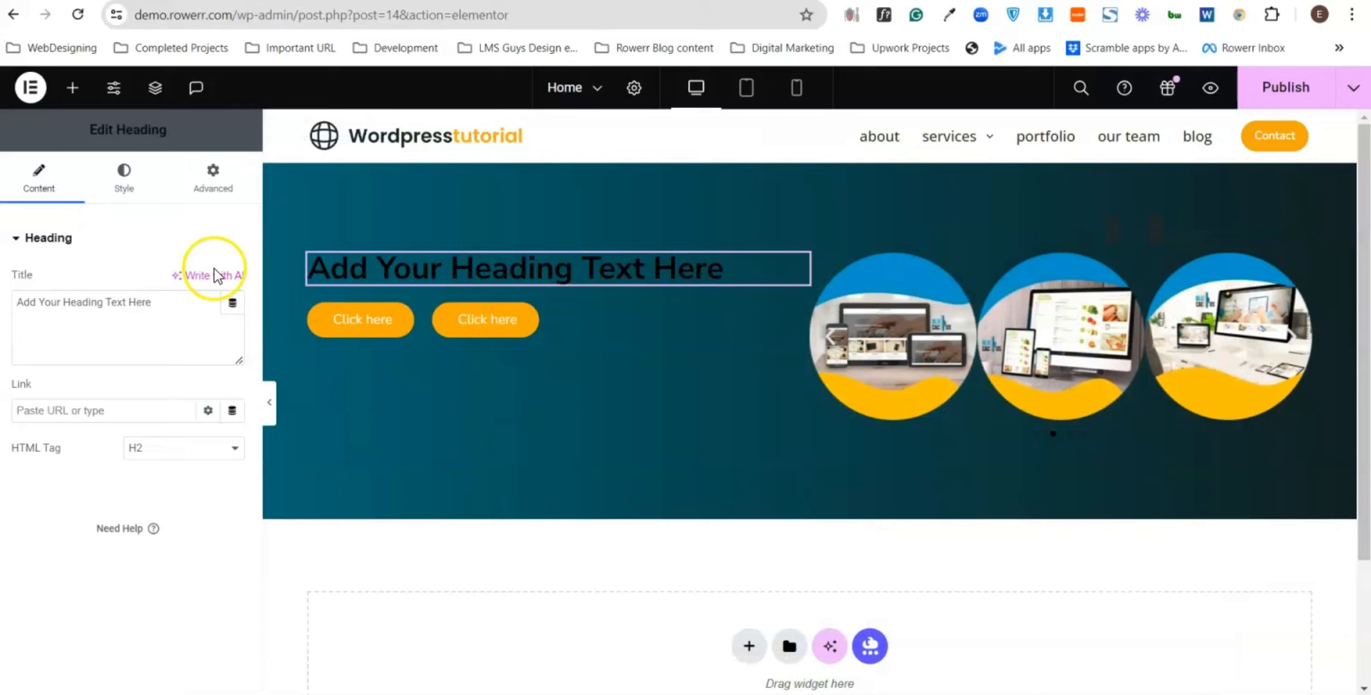
left_click(130, 313)
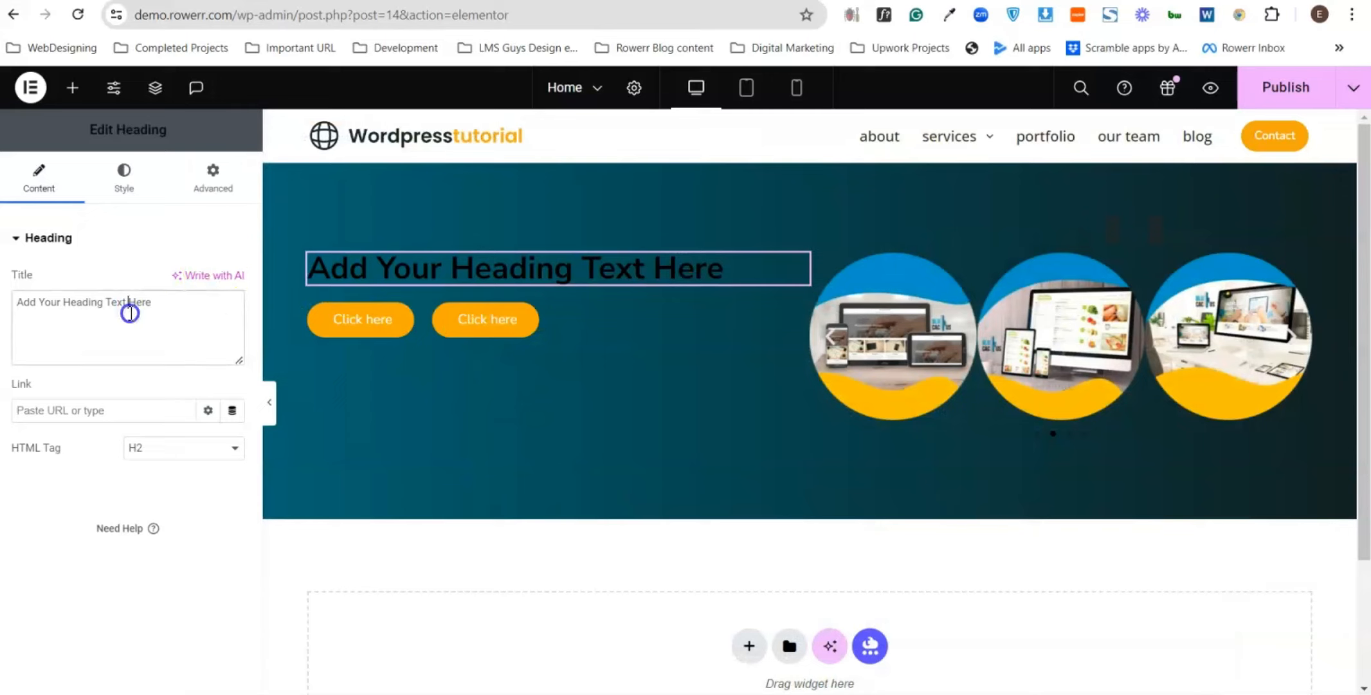
key("ctrl+v")
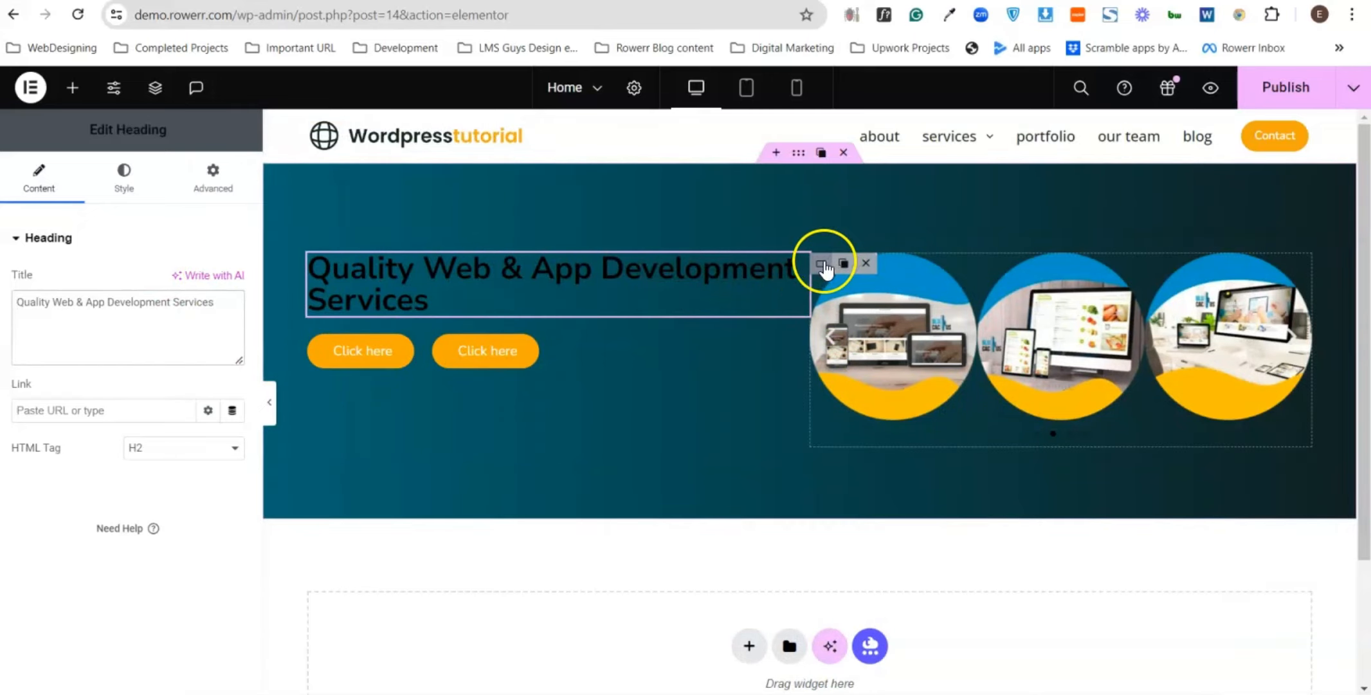
- Link the outer container's column and row gaps and set both to 40 px
left_click(795, 158)
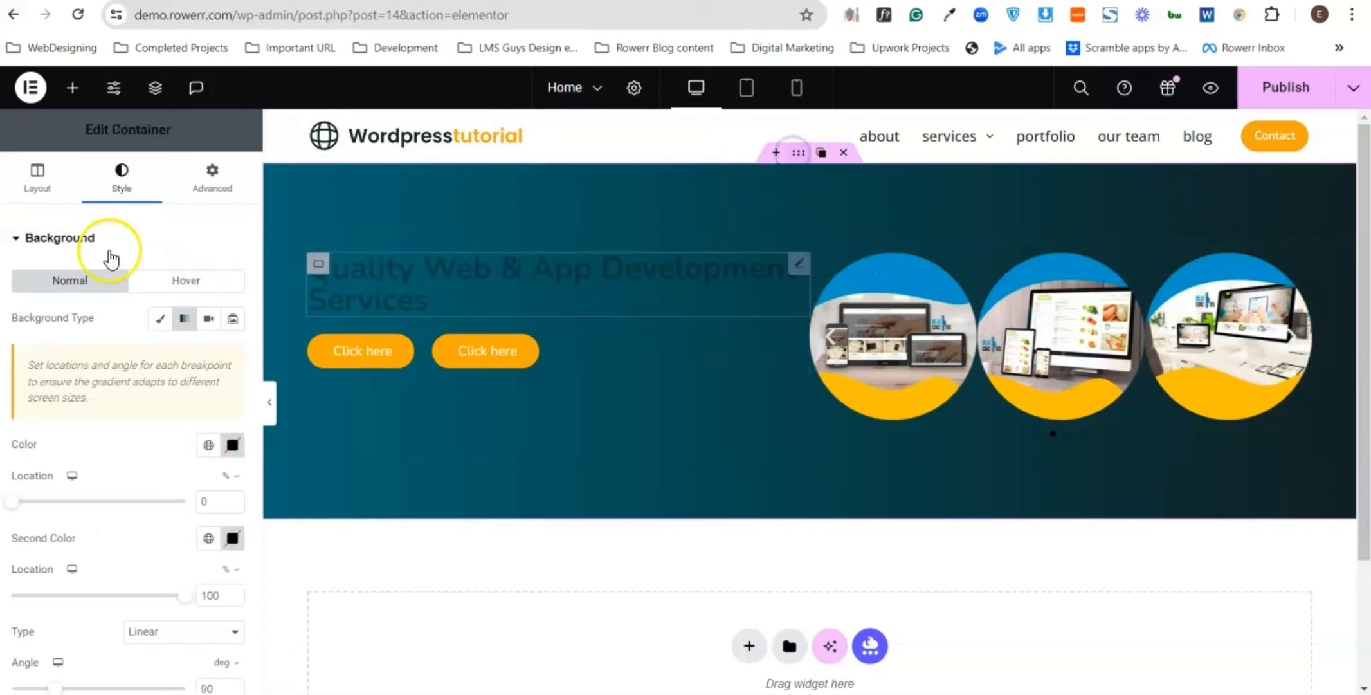
left_click(37, 175)
scroll(88, 381, "down", 5)
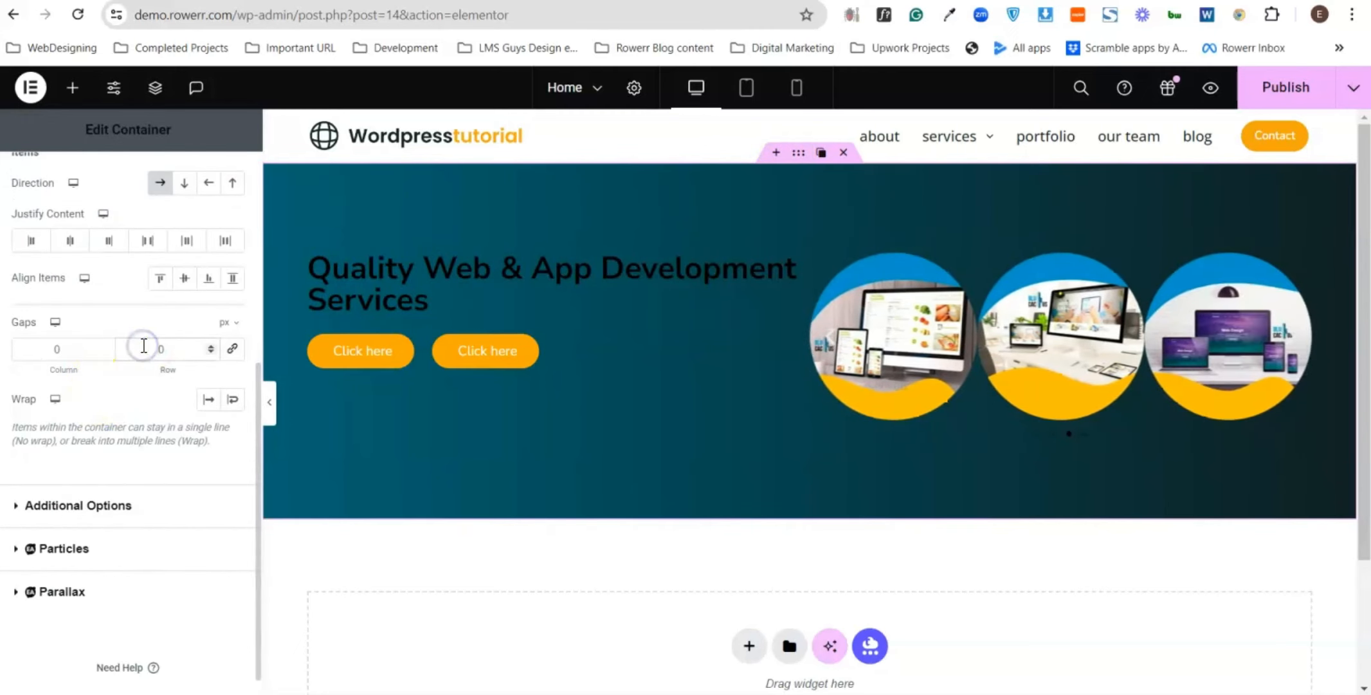
left_click(148, 348)
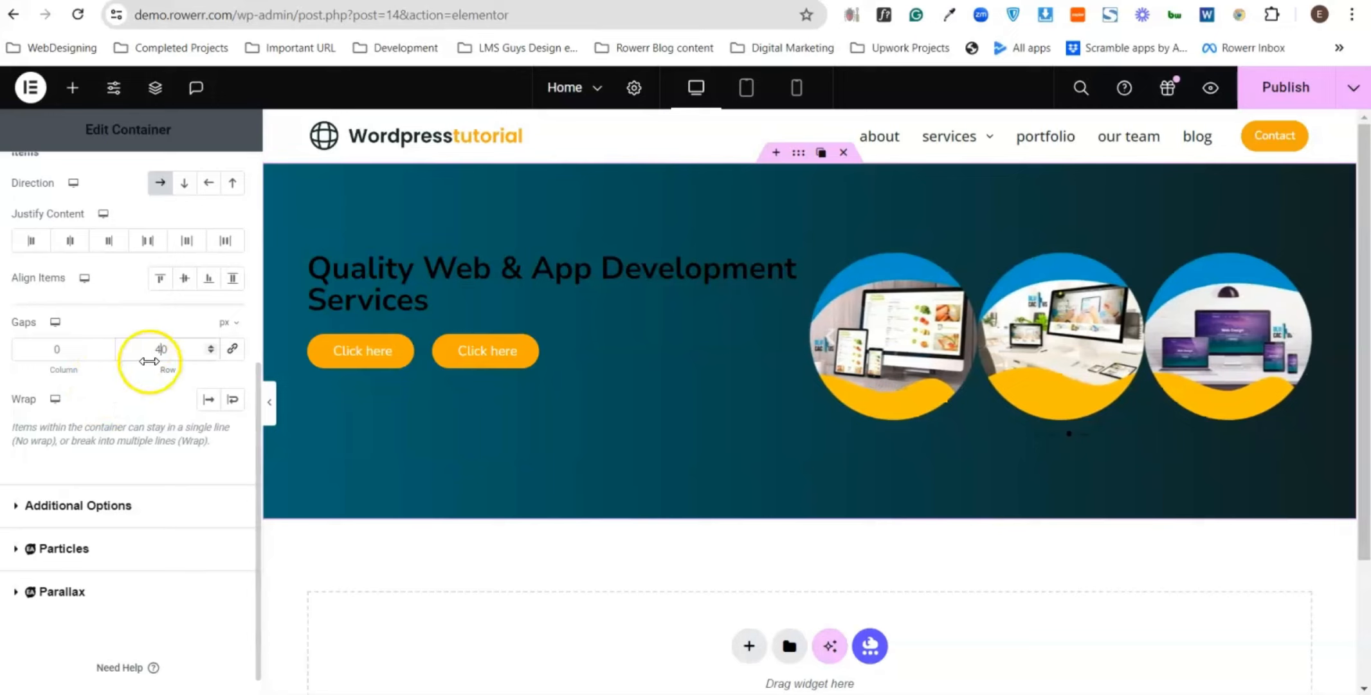
left_click(232, 347)
left_click(72, 361)
left_click(156, 349)
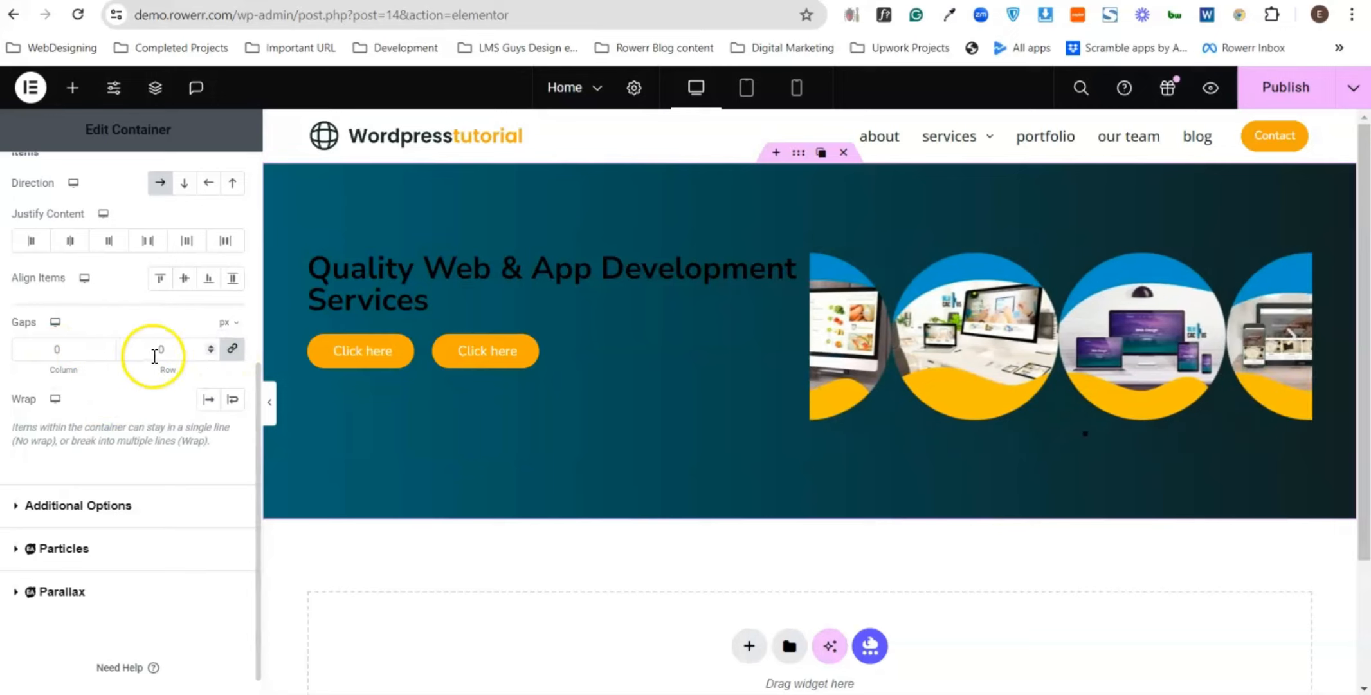
type("40")
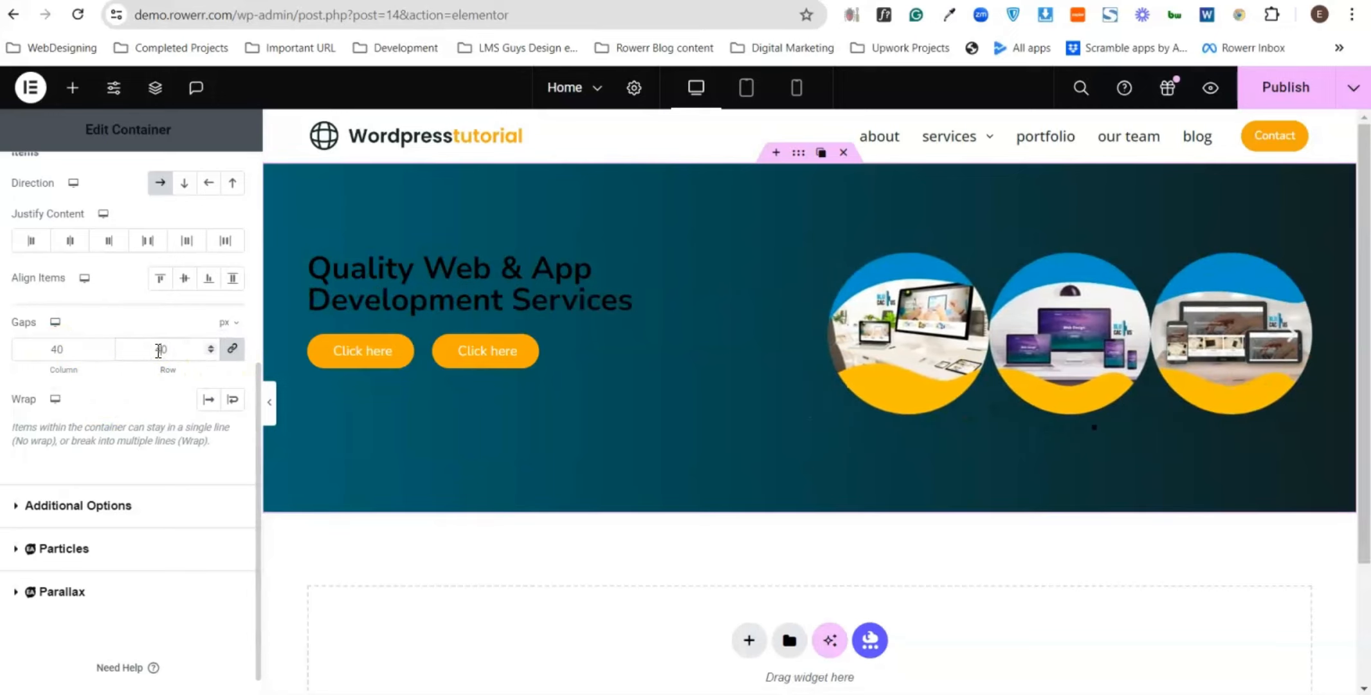
left_click(223, 366)
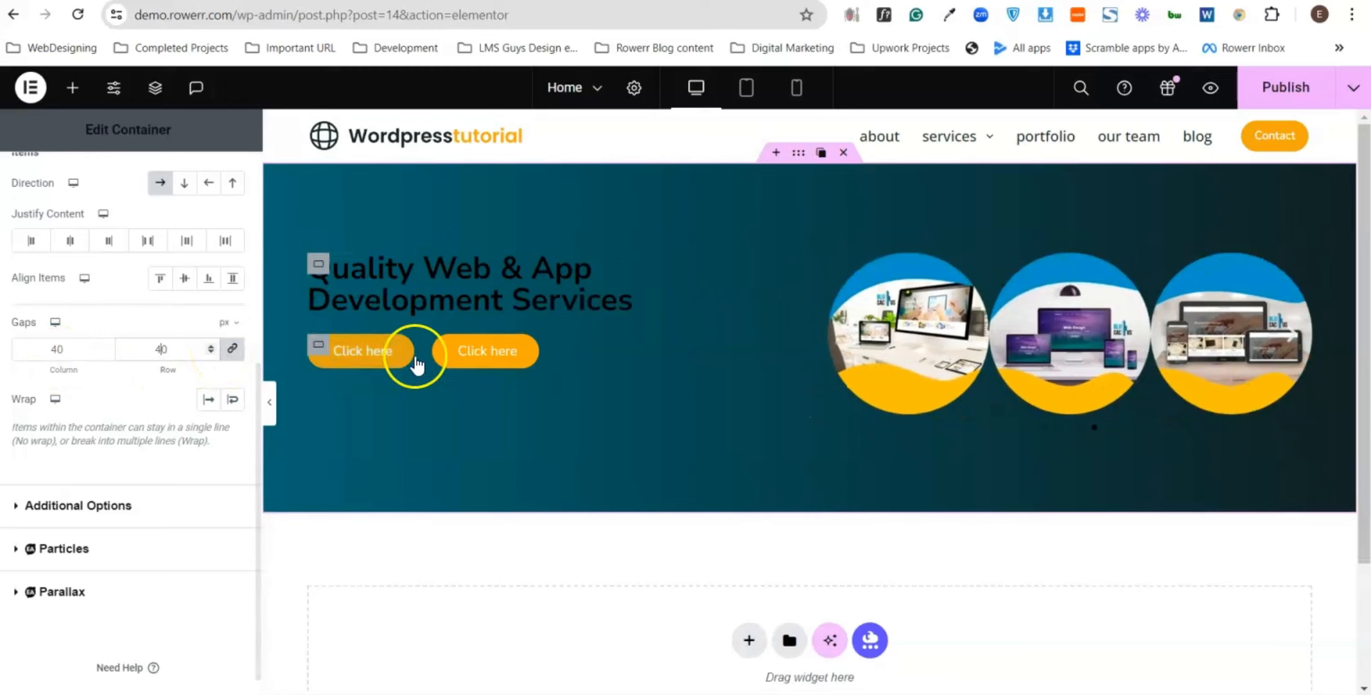
- Set the typography size of the "Quality Web & App Development Services" heading to 56 px
left_click(407, 295)
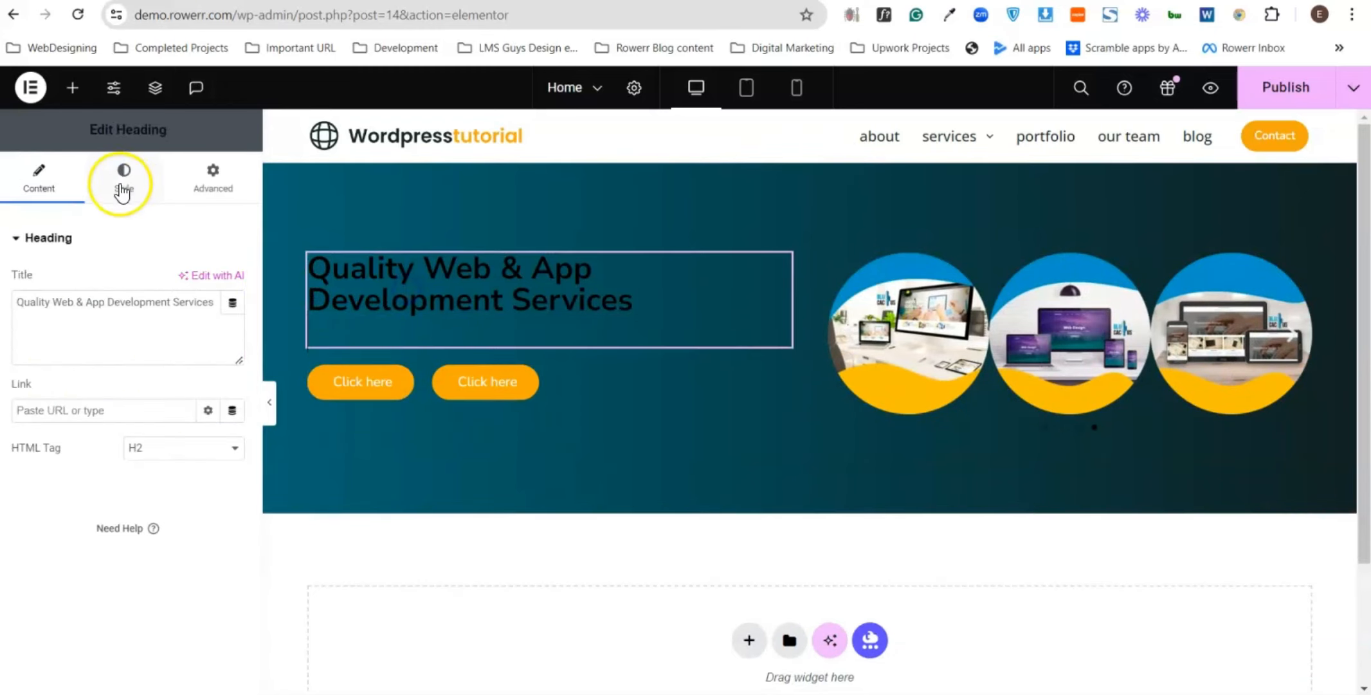
left_click(124, 177)
left_click(238, 356)
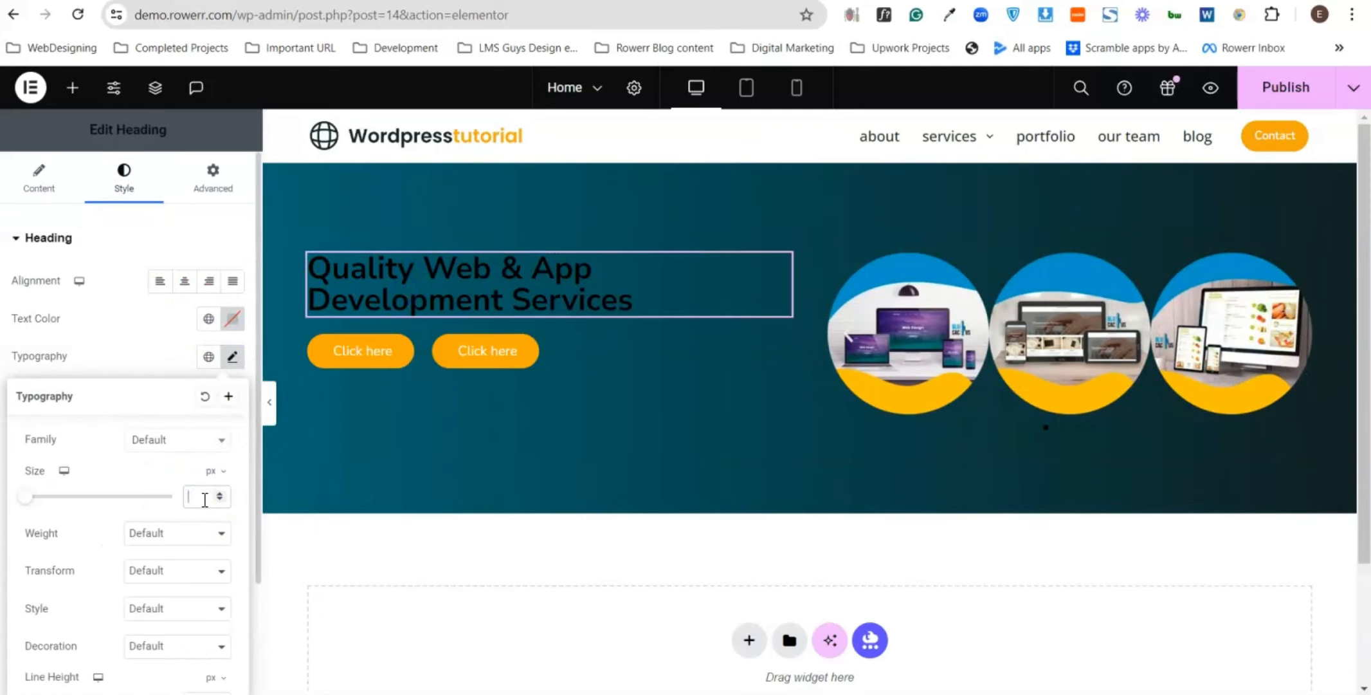
type("56")
left_click(383, 391)
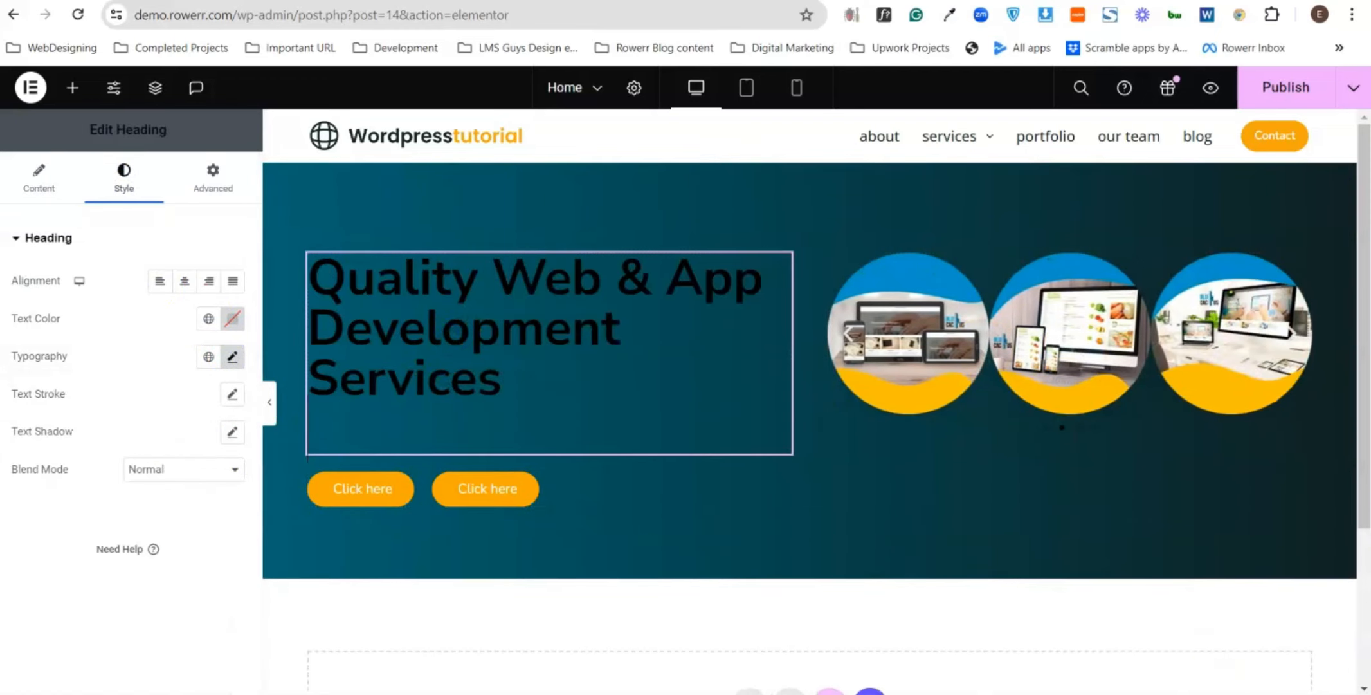
left_click(1081, 692)
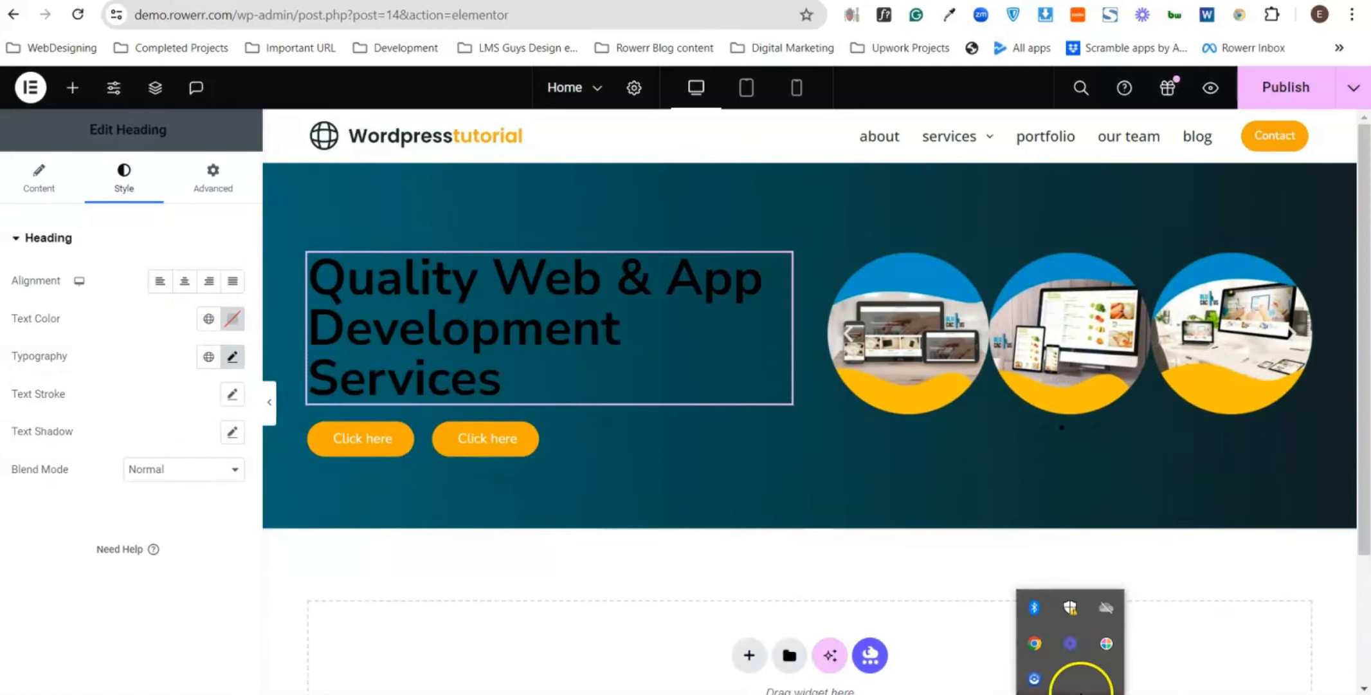
left_click(1114, 650)
left_click(450, 448)
left_click(486, 329)
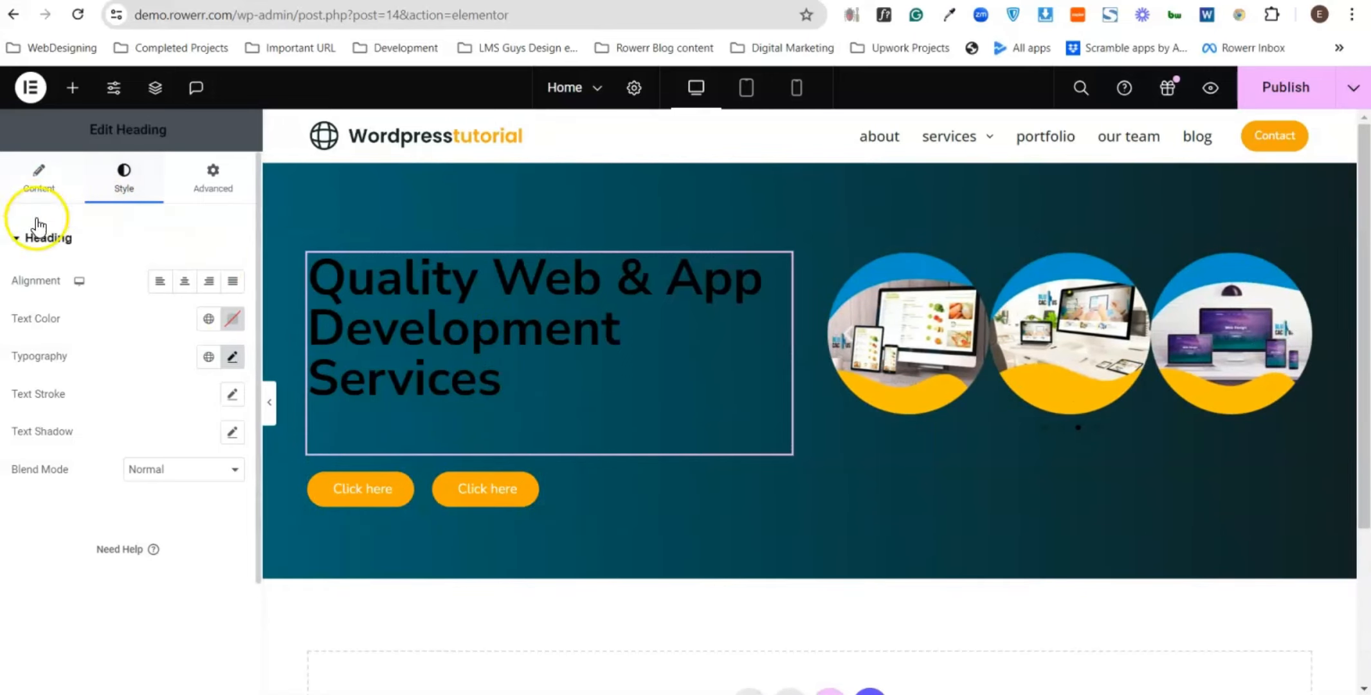
- Set the image carousel to show 1 slide and set its navigation to None
left_click(930, 322)
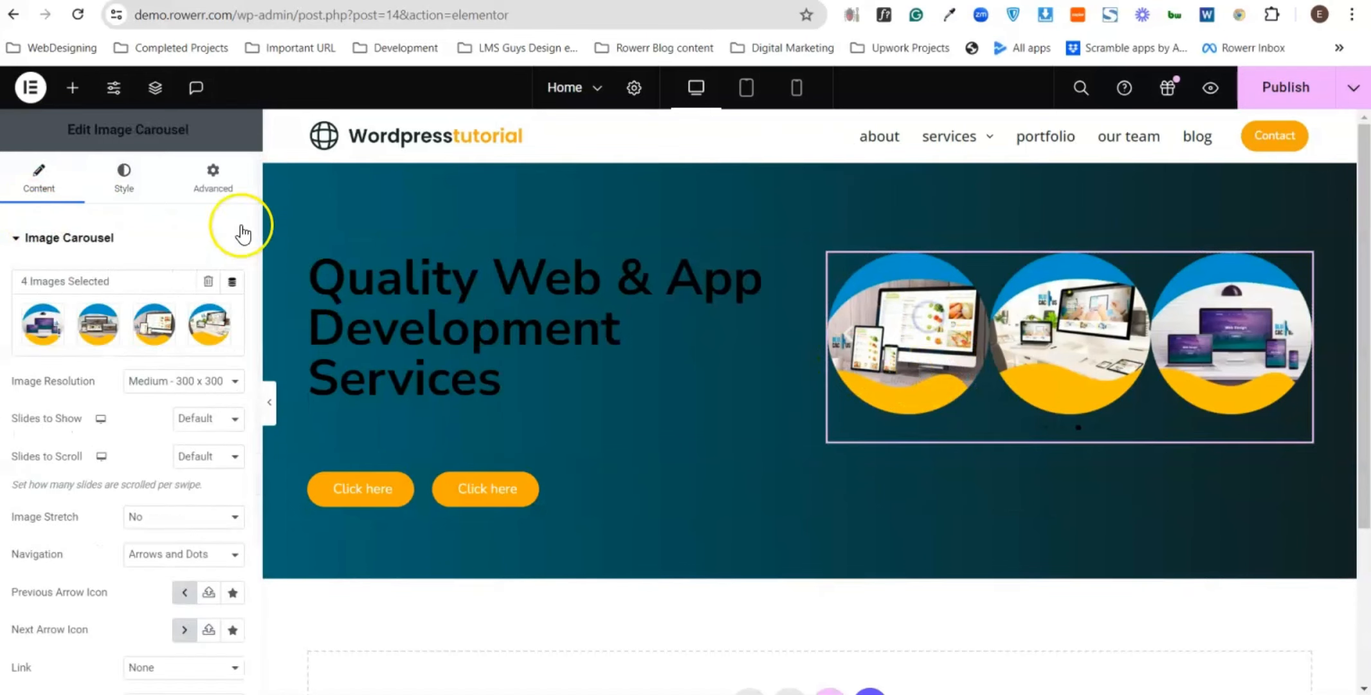
left_click(199, 417)
left_click(200, 439)
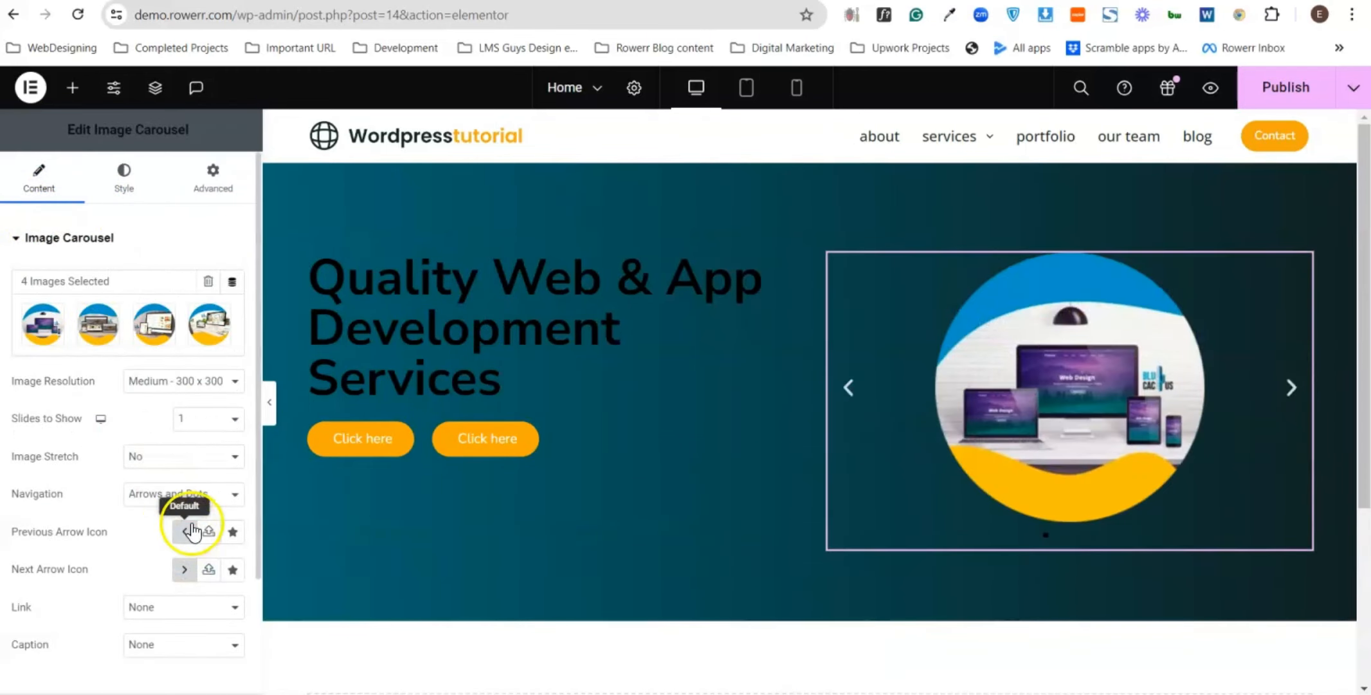
scroll(191, 531, "down", 2)
left_click(185, 404)
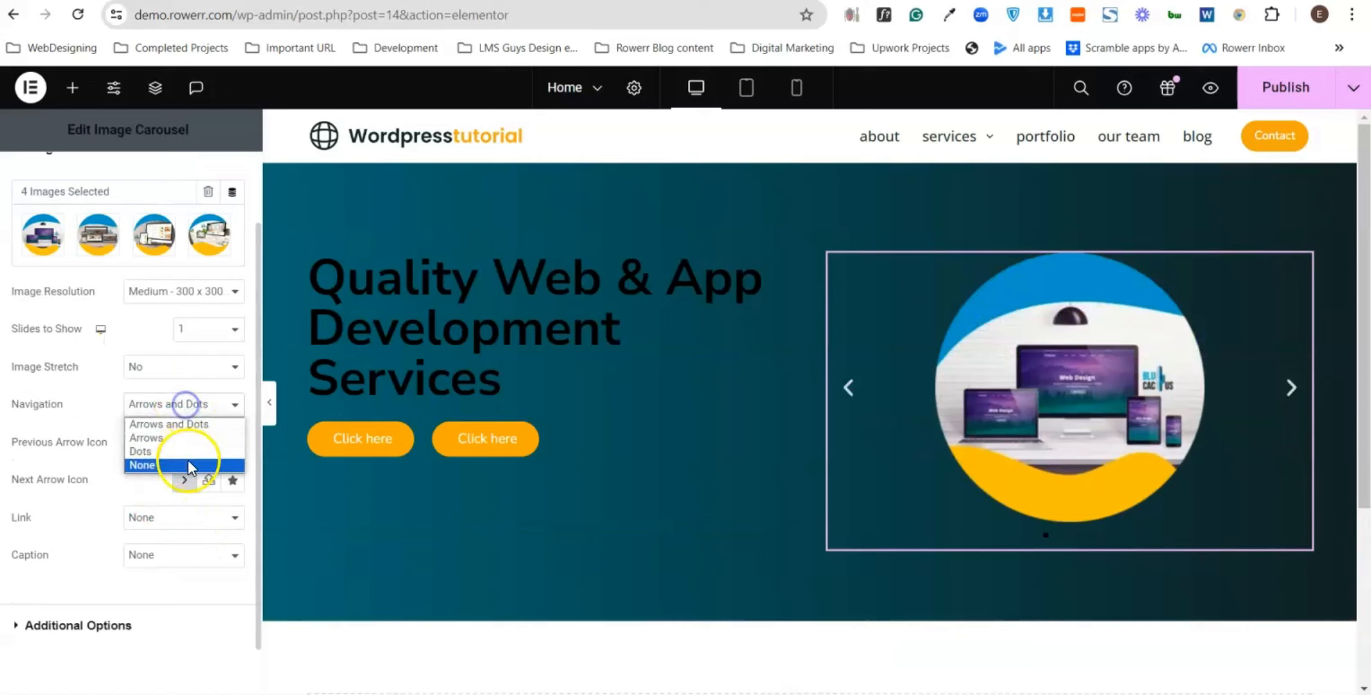
left_click(188, 461)
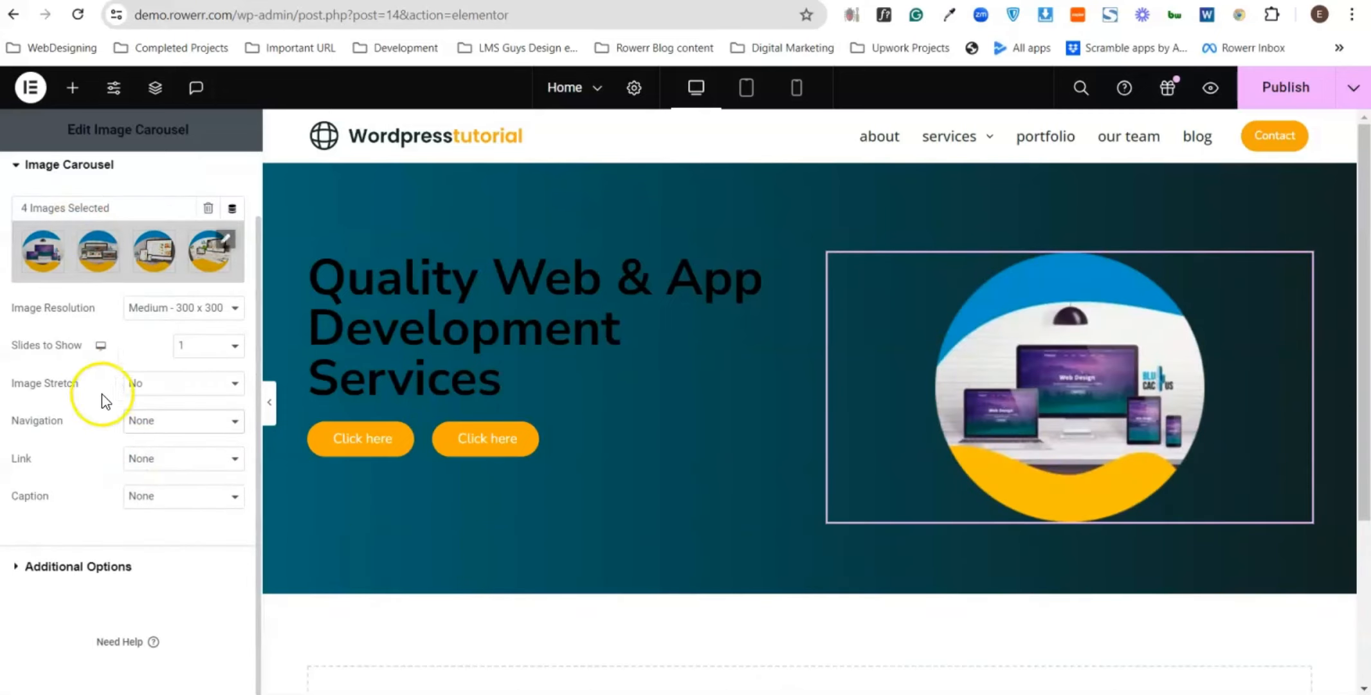
- Set the image carousel's transition effect to Fade in its additional options
left_click(100, 566)
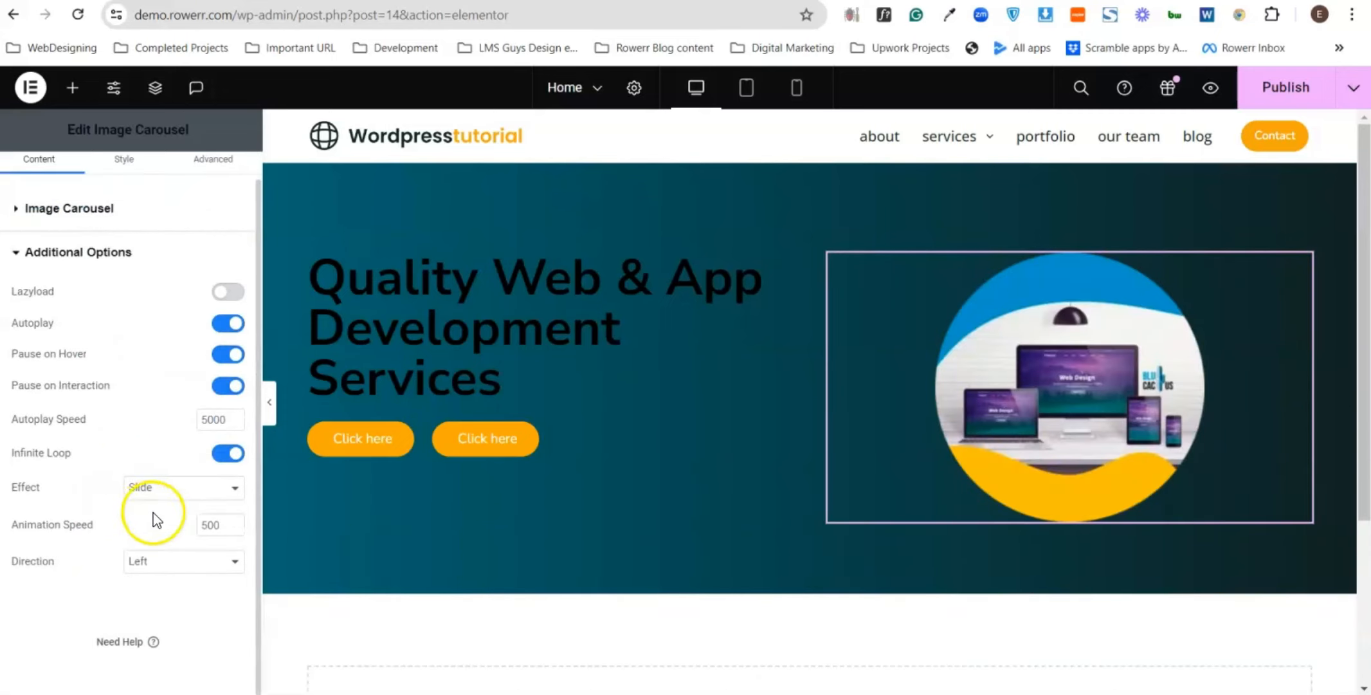
left_click(153, 487)
left_click(141, 520)
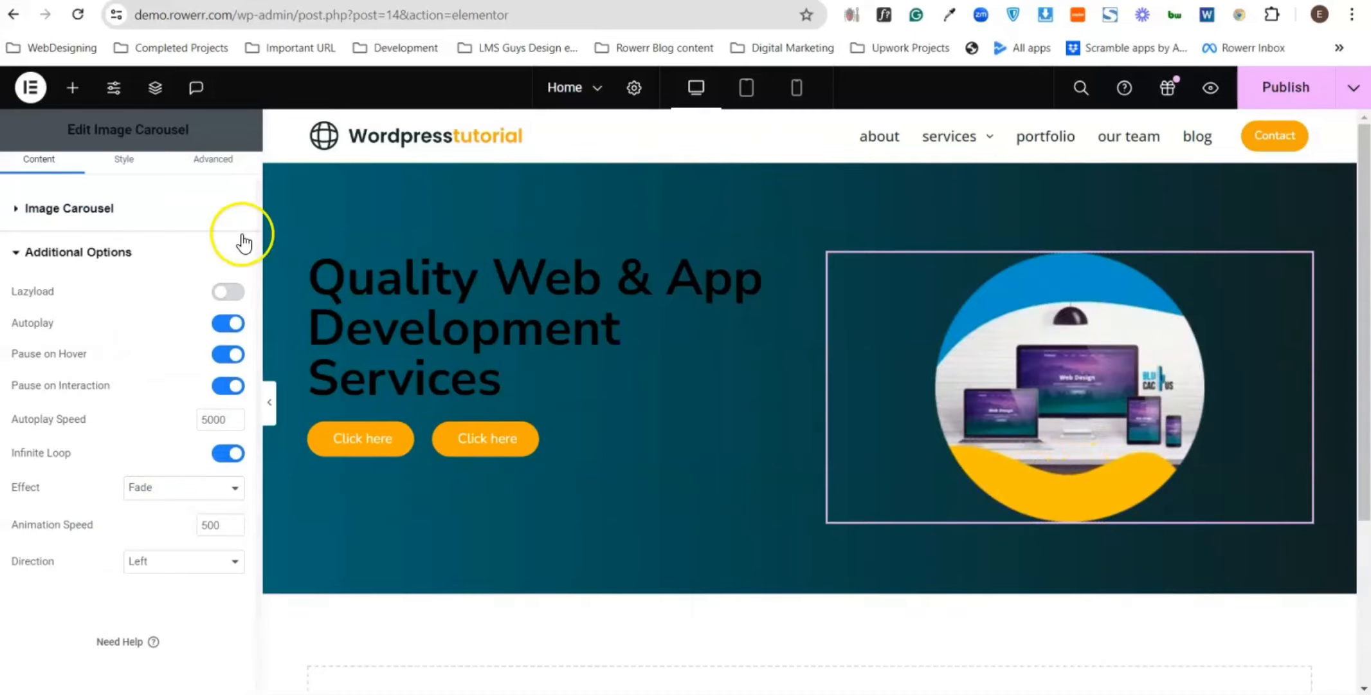
left_click(69, 256)
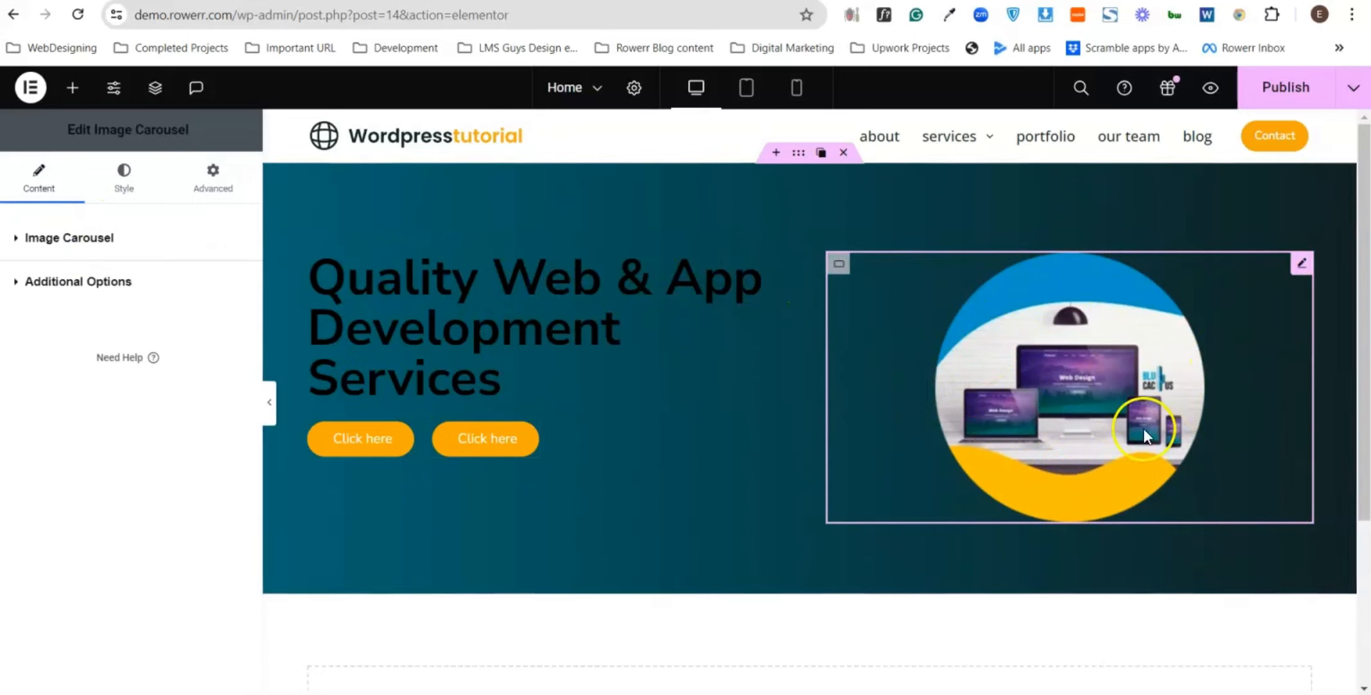
- Set the text color of the "Quality Web & App Development Services" heading to the global Accent color
left_click(533, 293)
left_click(119, 190)
left_click(208, 318)
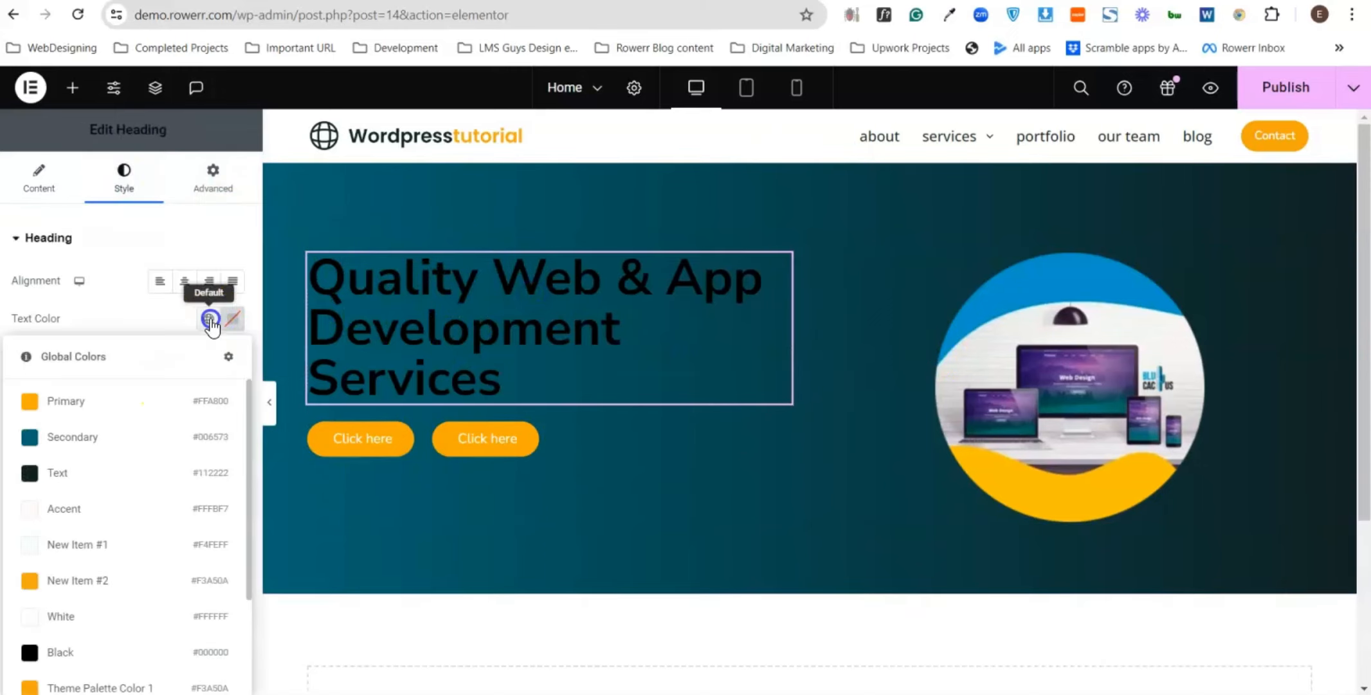
left_click(59, 522)
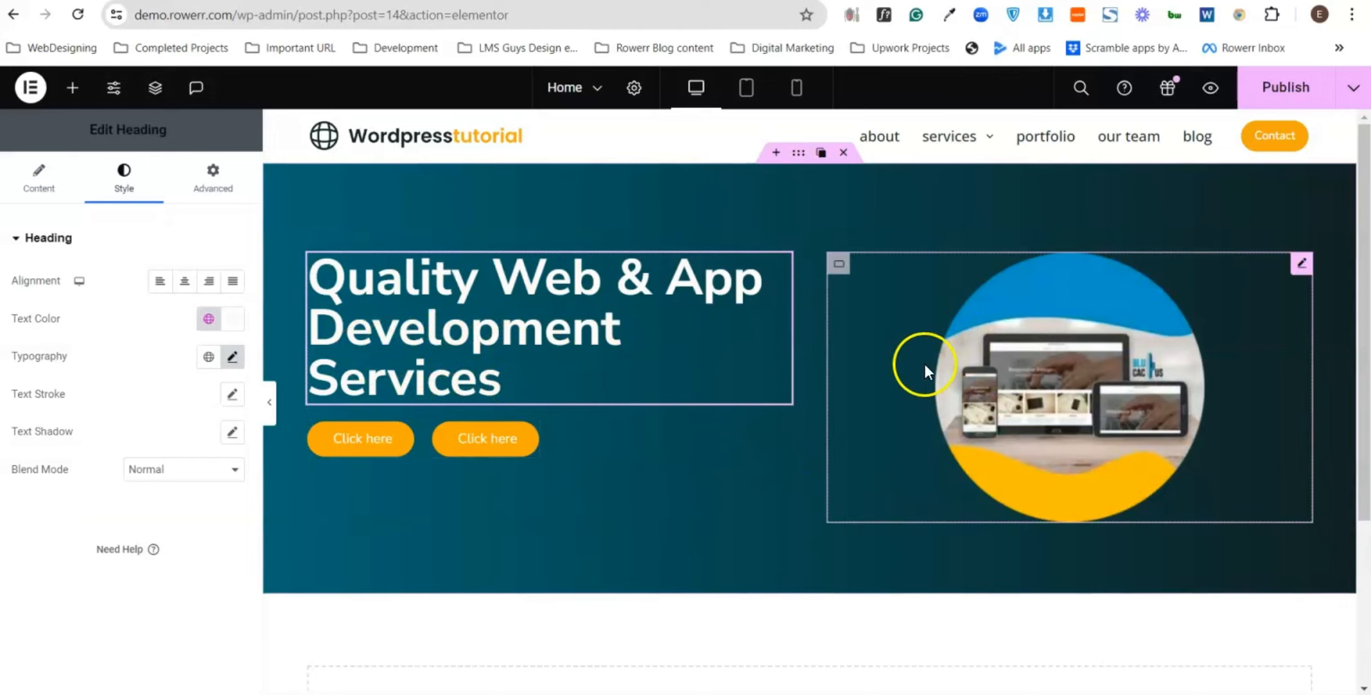
- Delete the hero section's outer container and add an empty single-column Flexbox container in its place
left_click(843, 153)
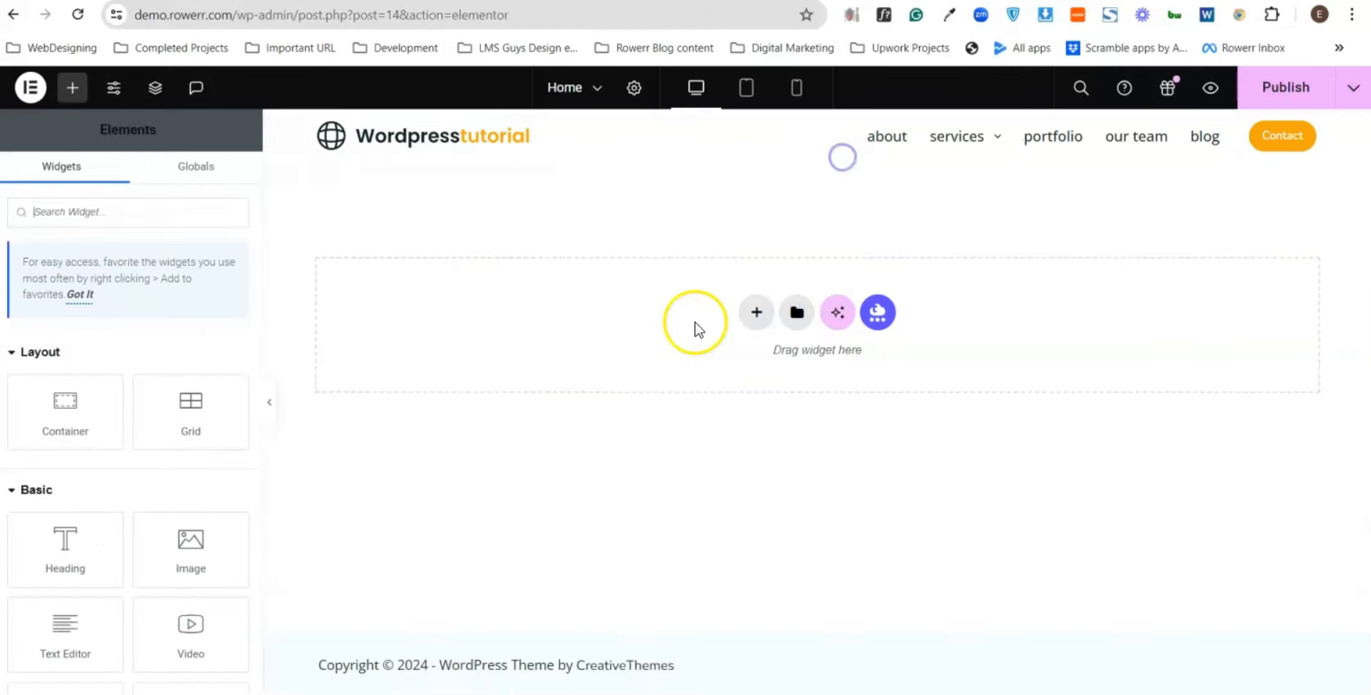
left_click(746, 315)
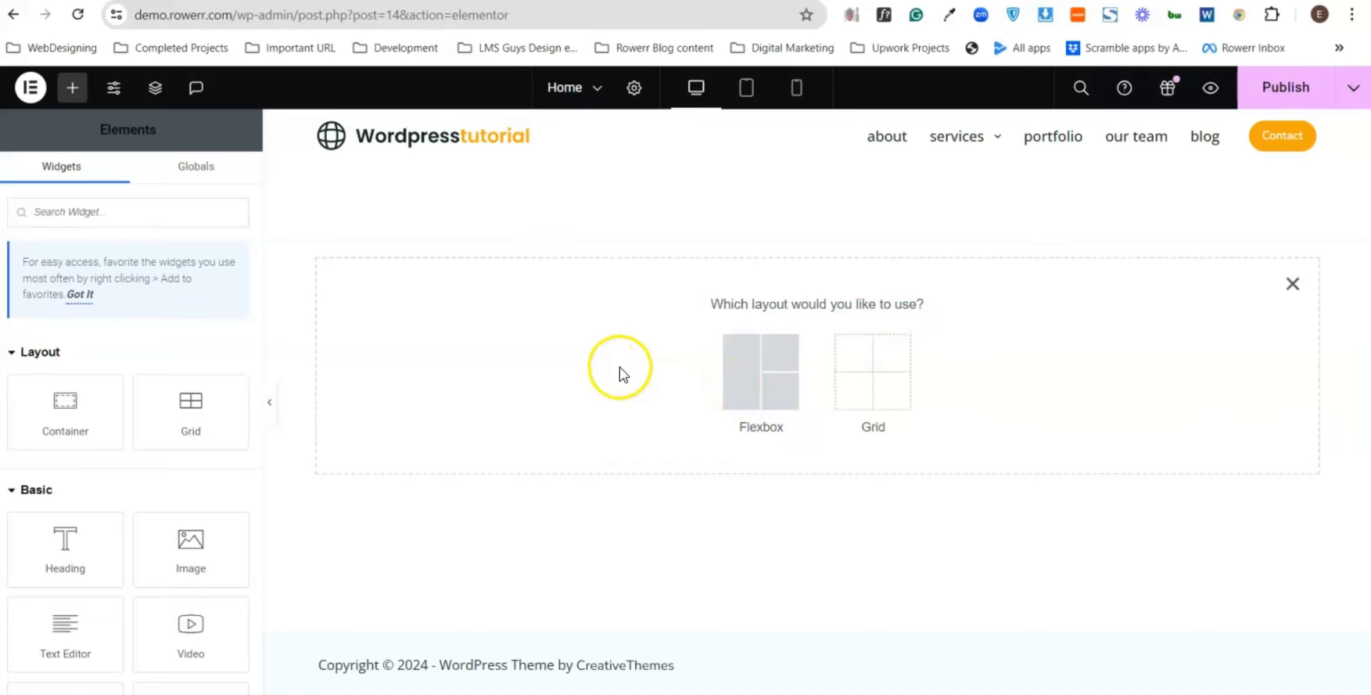
left_click(760, 369)
left_click(570, 314)
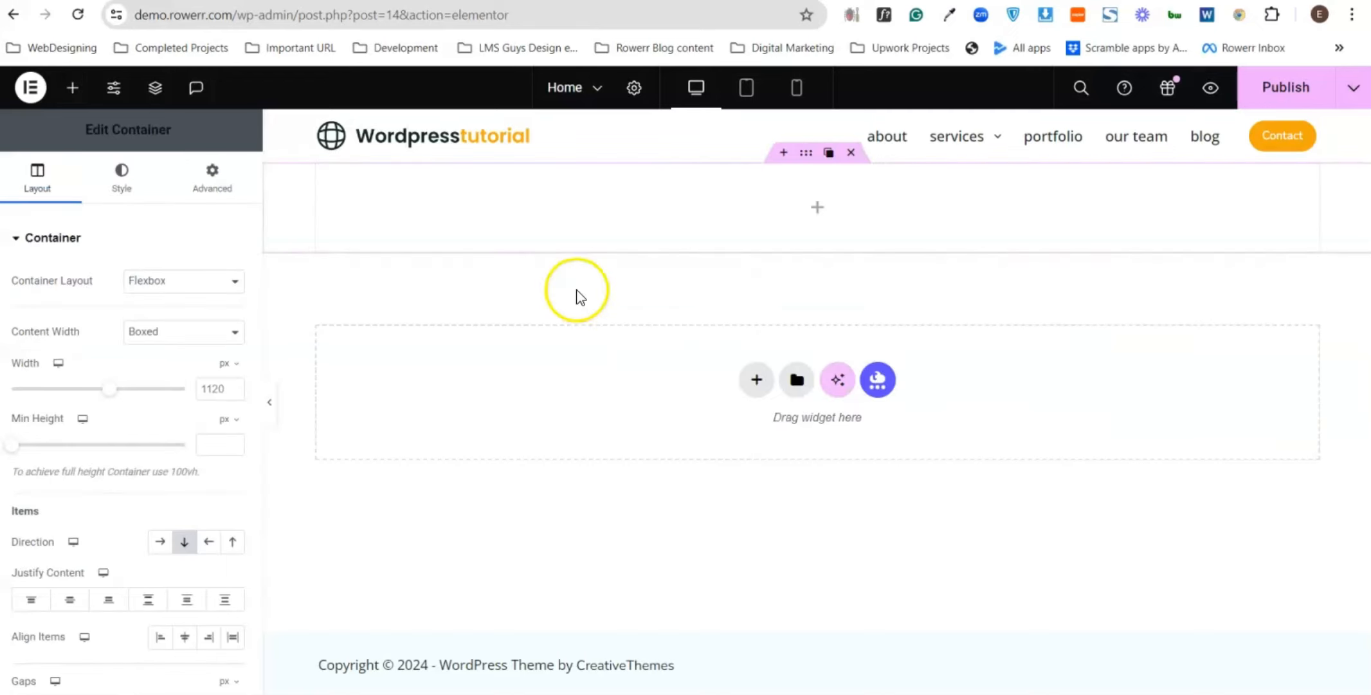
- Place an Image widget inside the new container
left_click(816, 214)
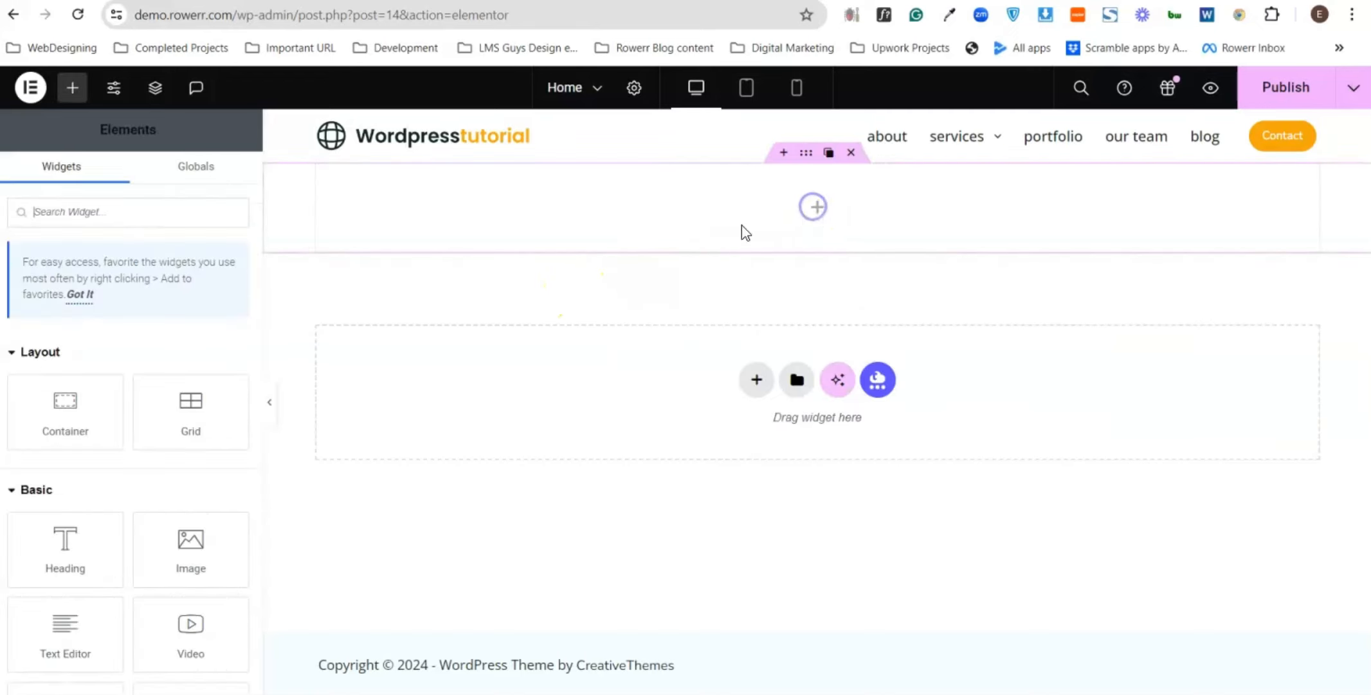
left_click_drag(142, 518, 813, 219)
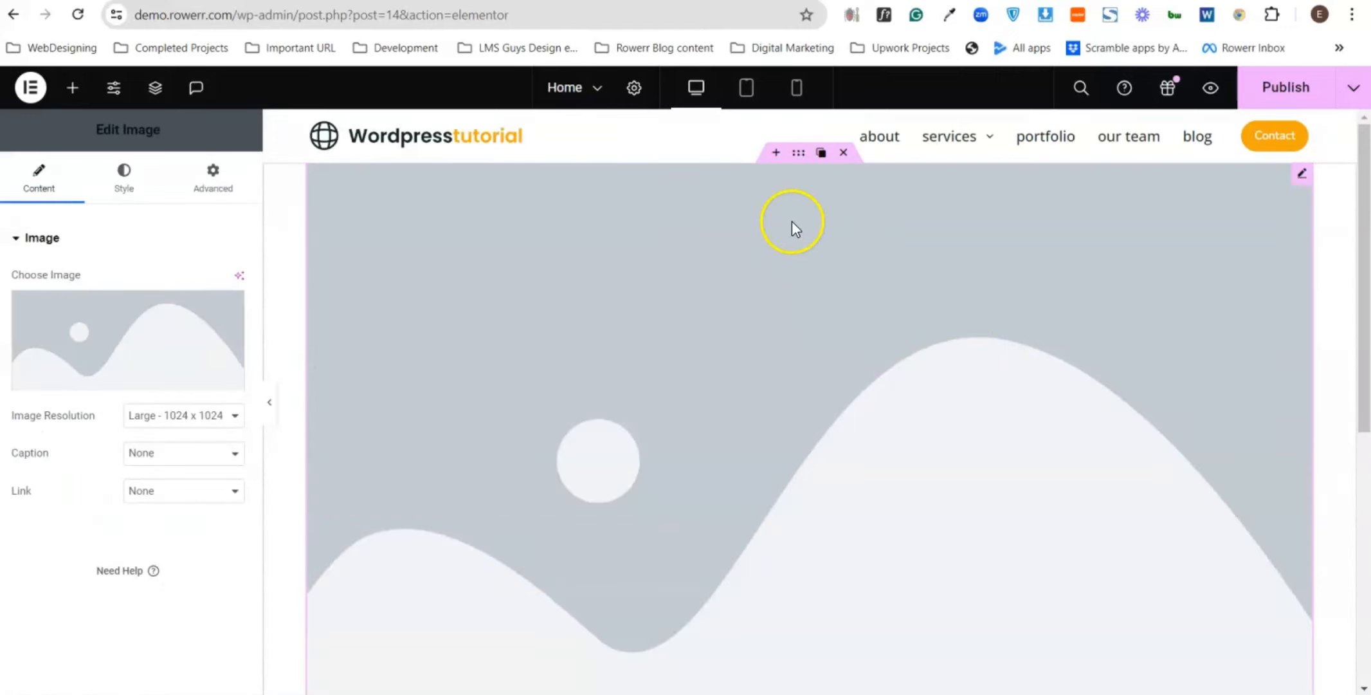
- Set the background type of the container holding the image to Classic
left_click(796, 153)
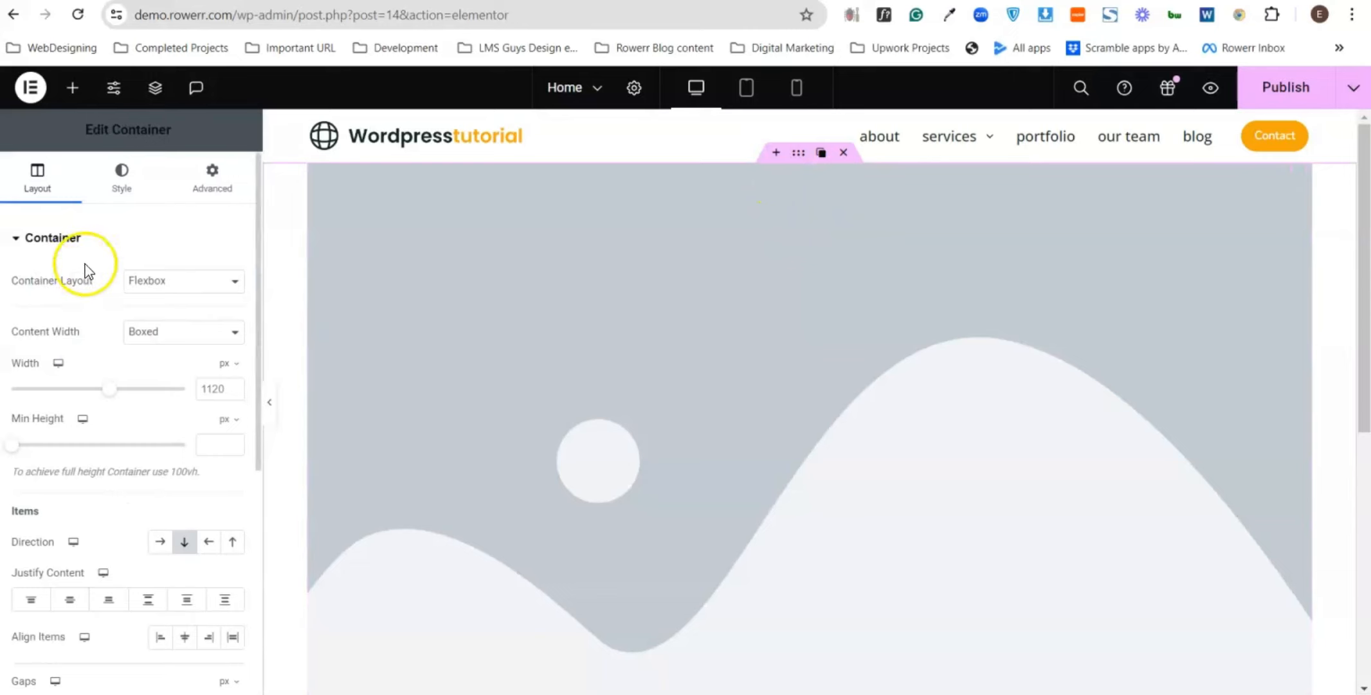
left_click(106, 175)
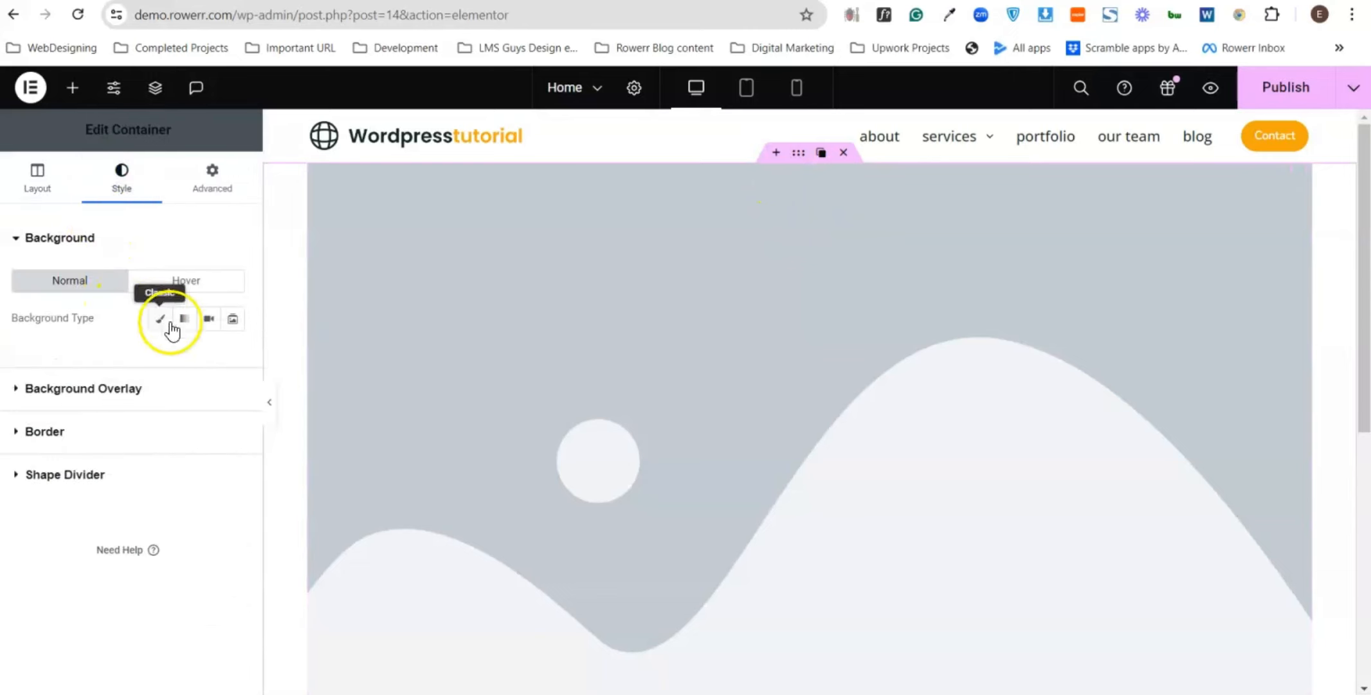
left_click(160, 318)
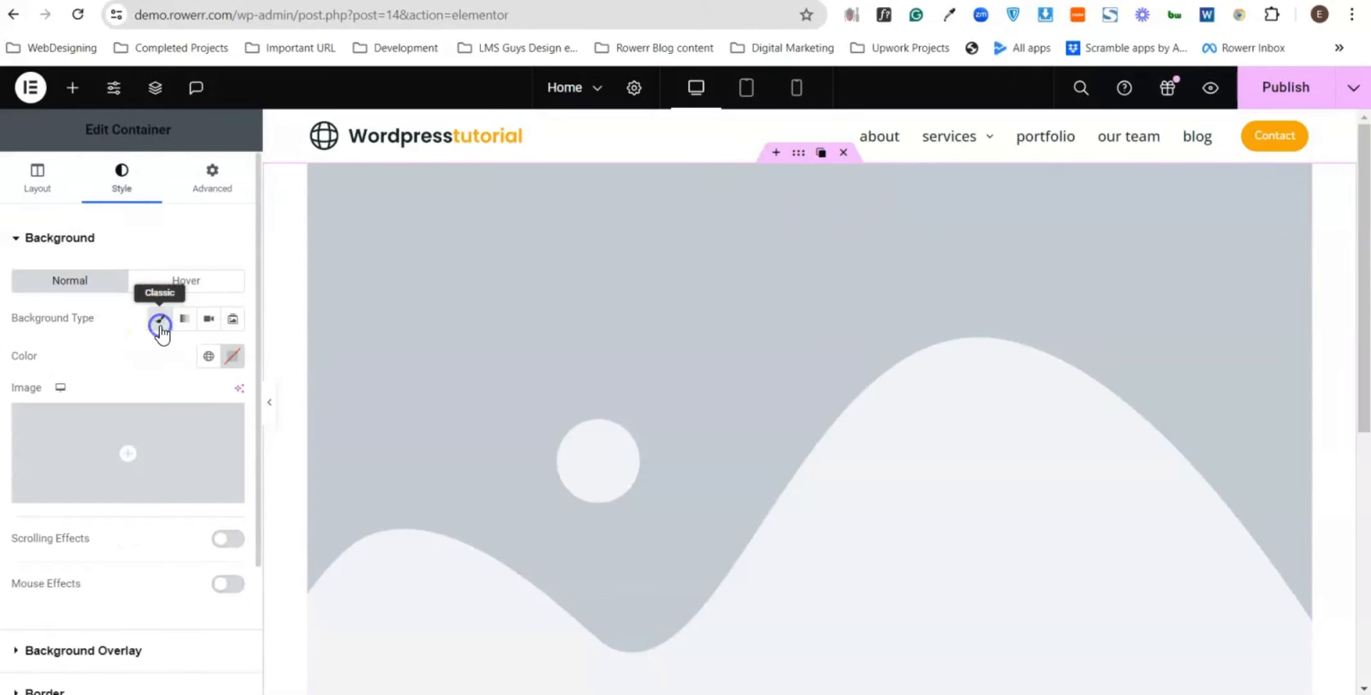
- Try custom background colors for the container, ending on a dark red, and clear the custom color
left_click(228, 357)
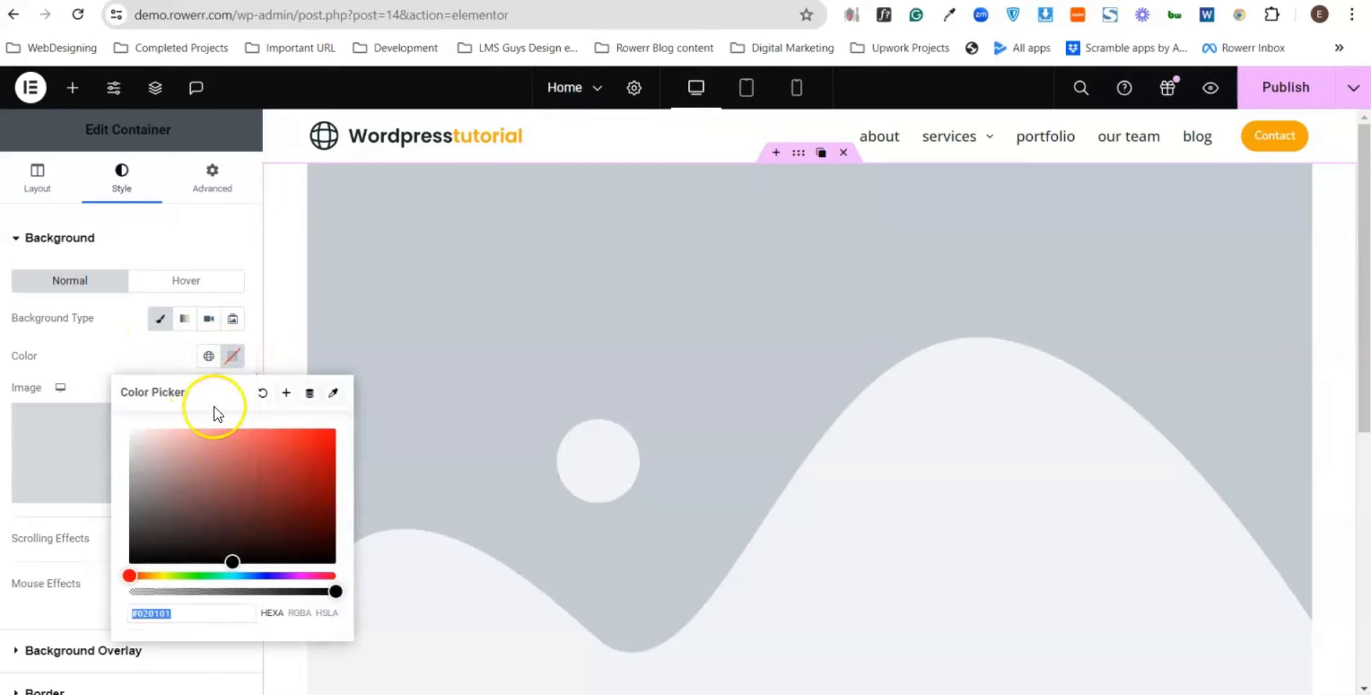
left_click(162, 346)
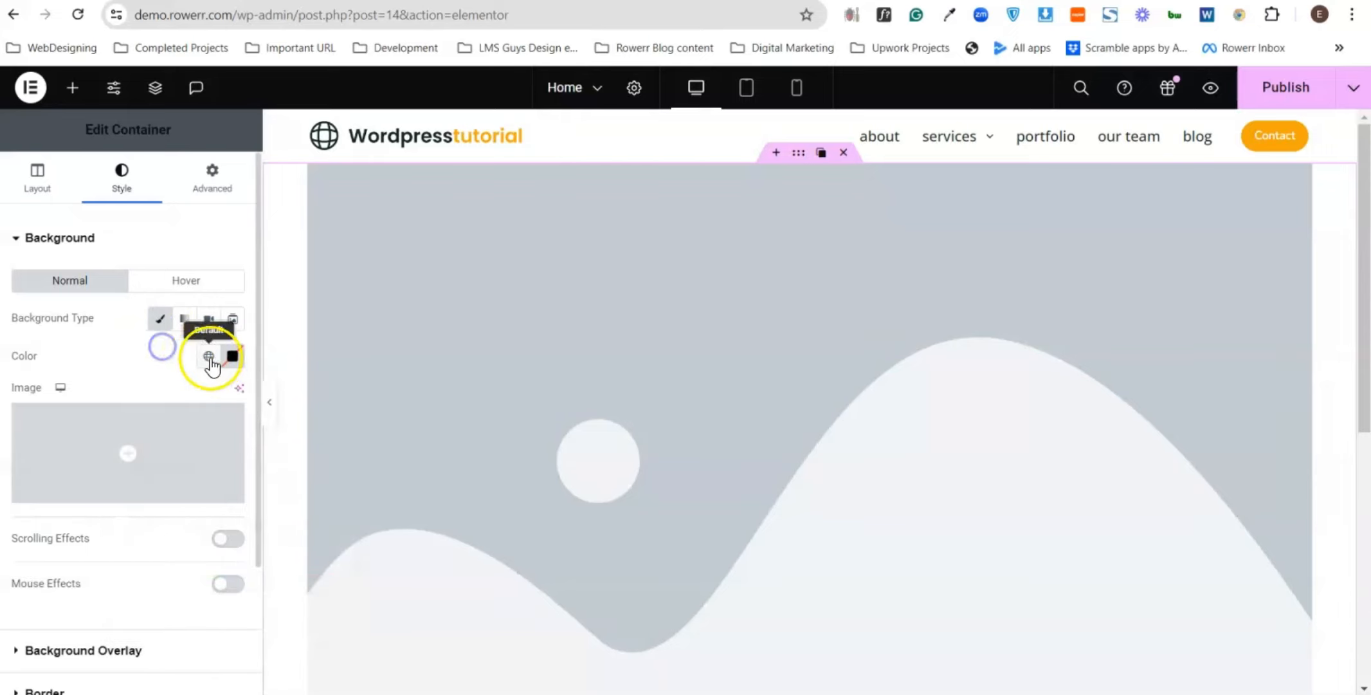
left_click(230, 359)
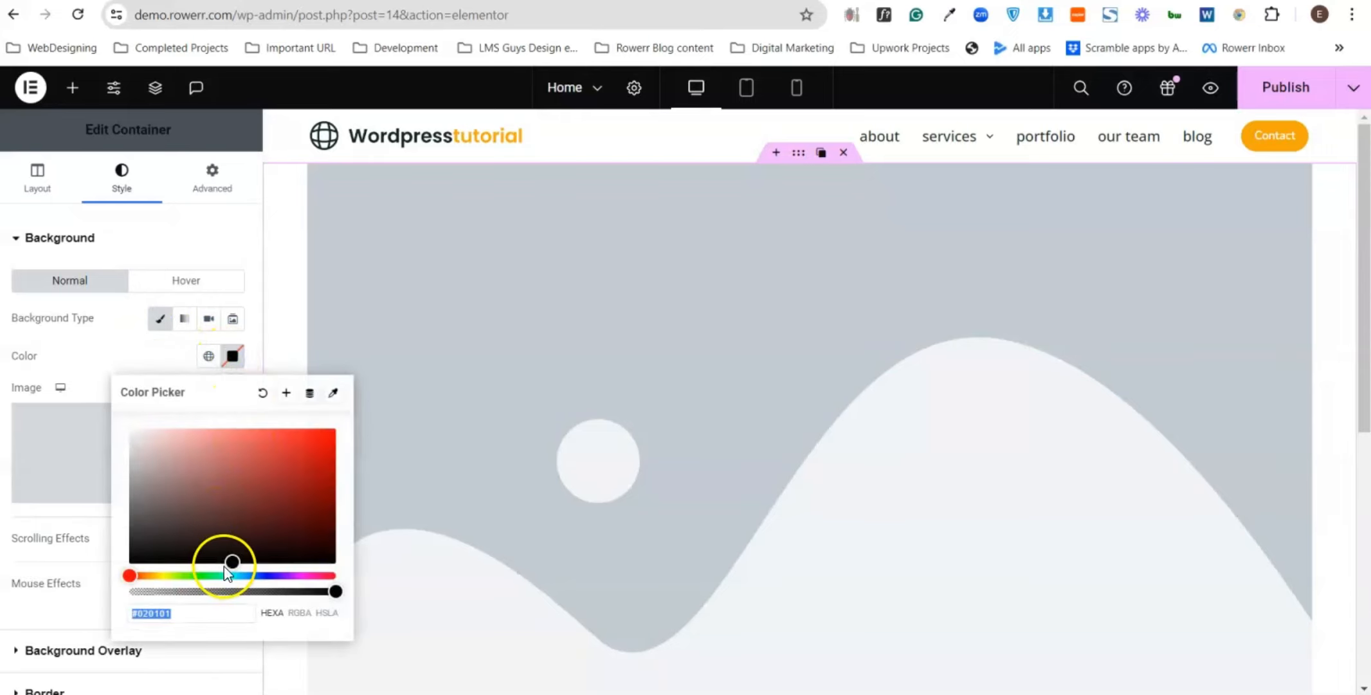
left_click(236, 537)
left_click_drag(237, 536, 156, 460)
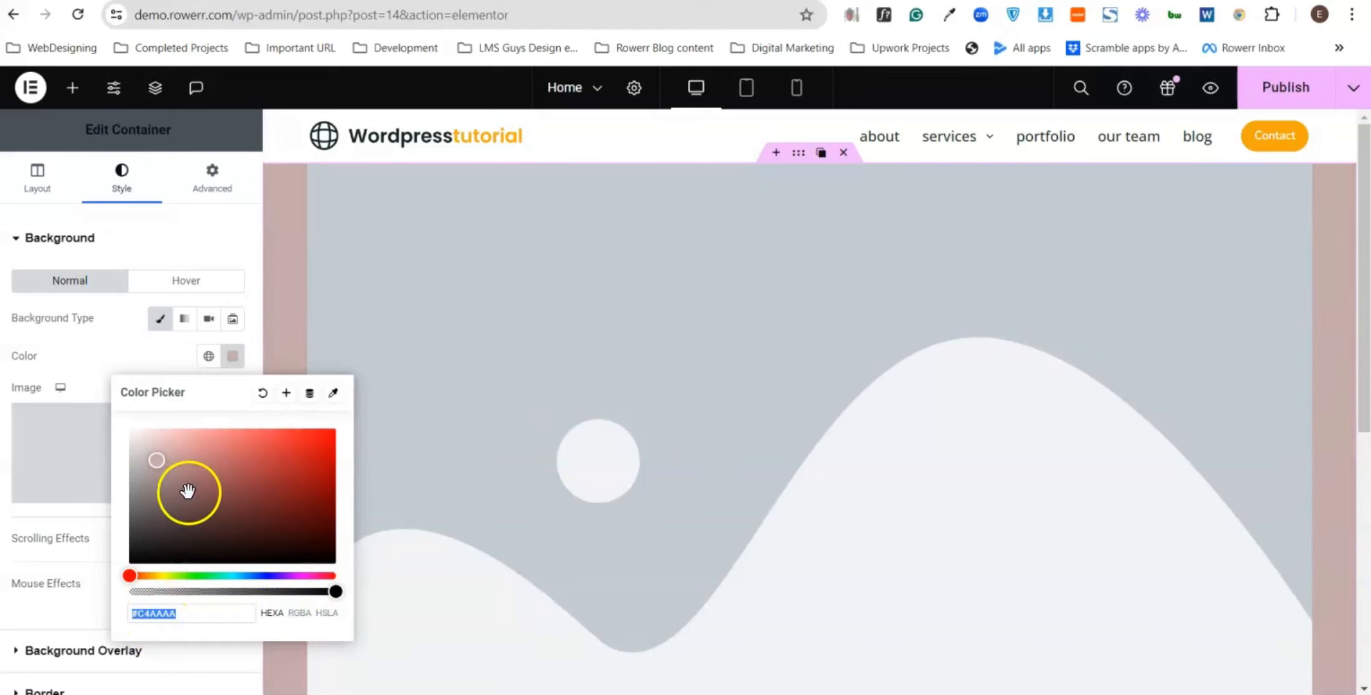
left_click_drag(189, 490, 310, 480)
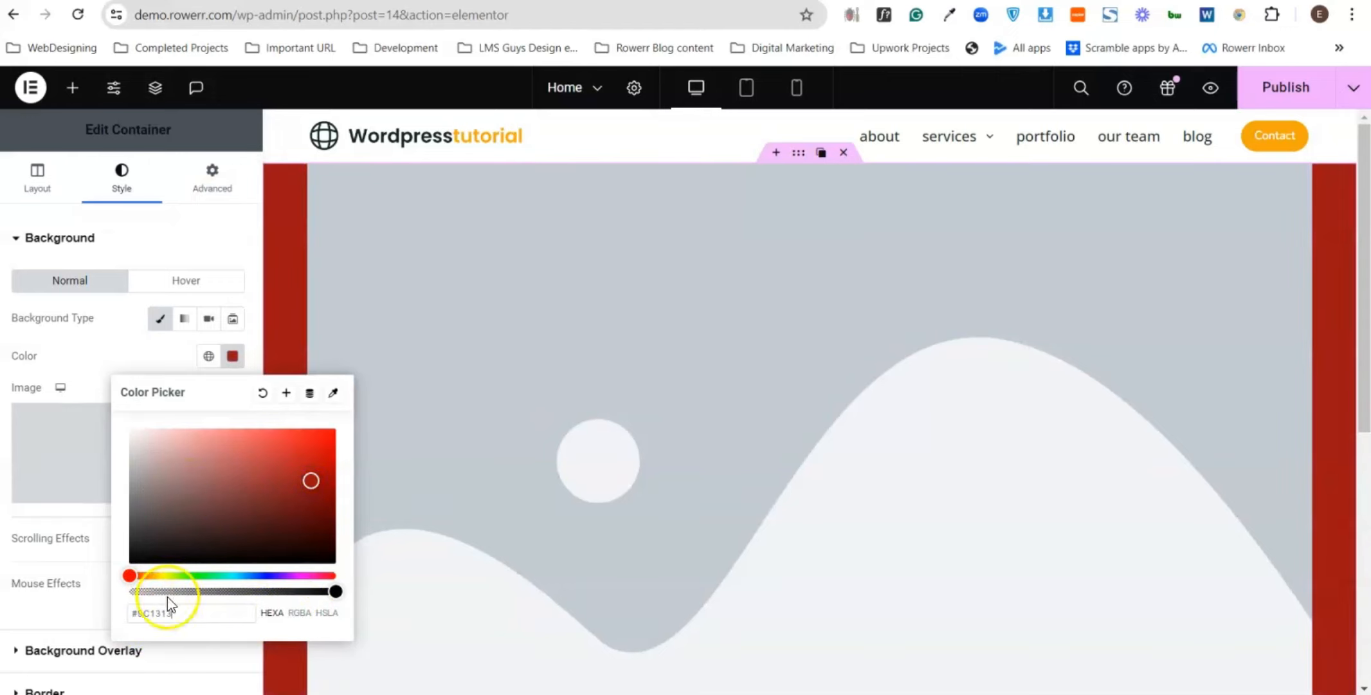
left_click(261, 395)
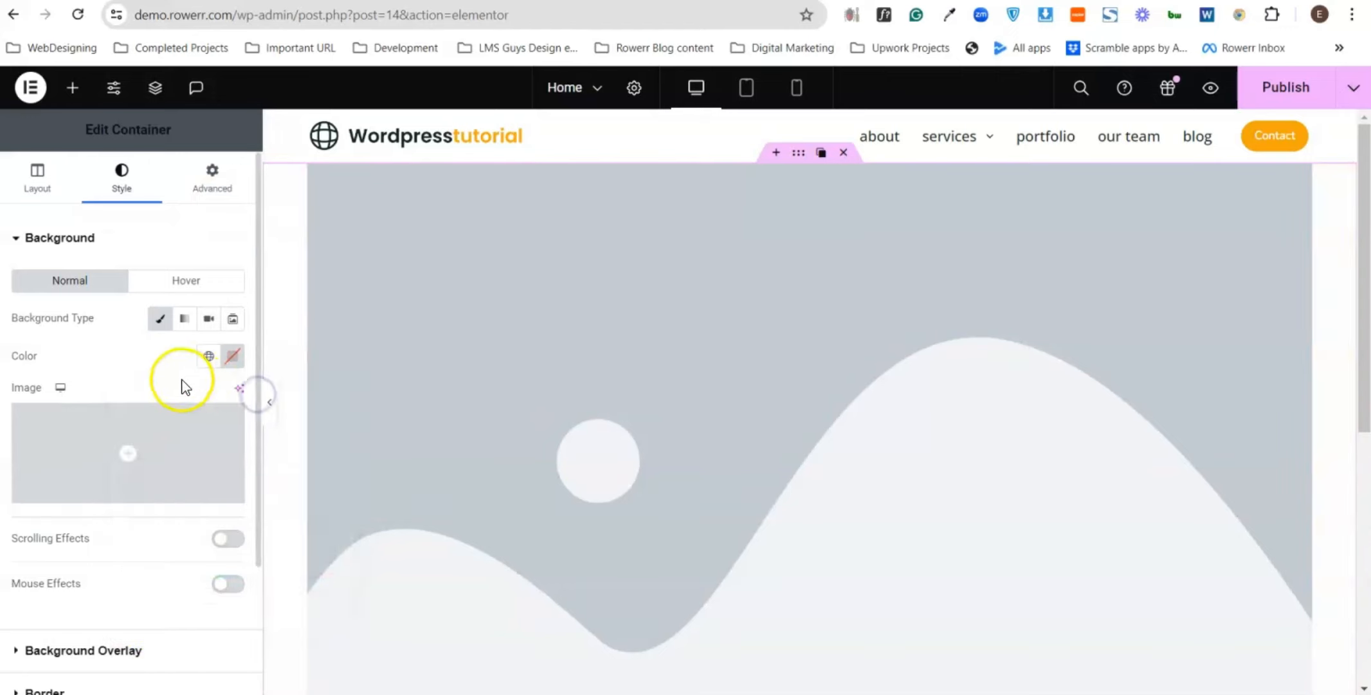
- Set the container's background color to the global Secondary color
left_click(207, 360)
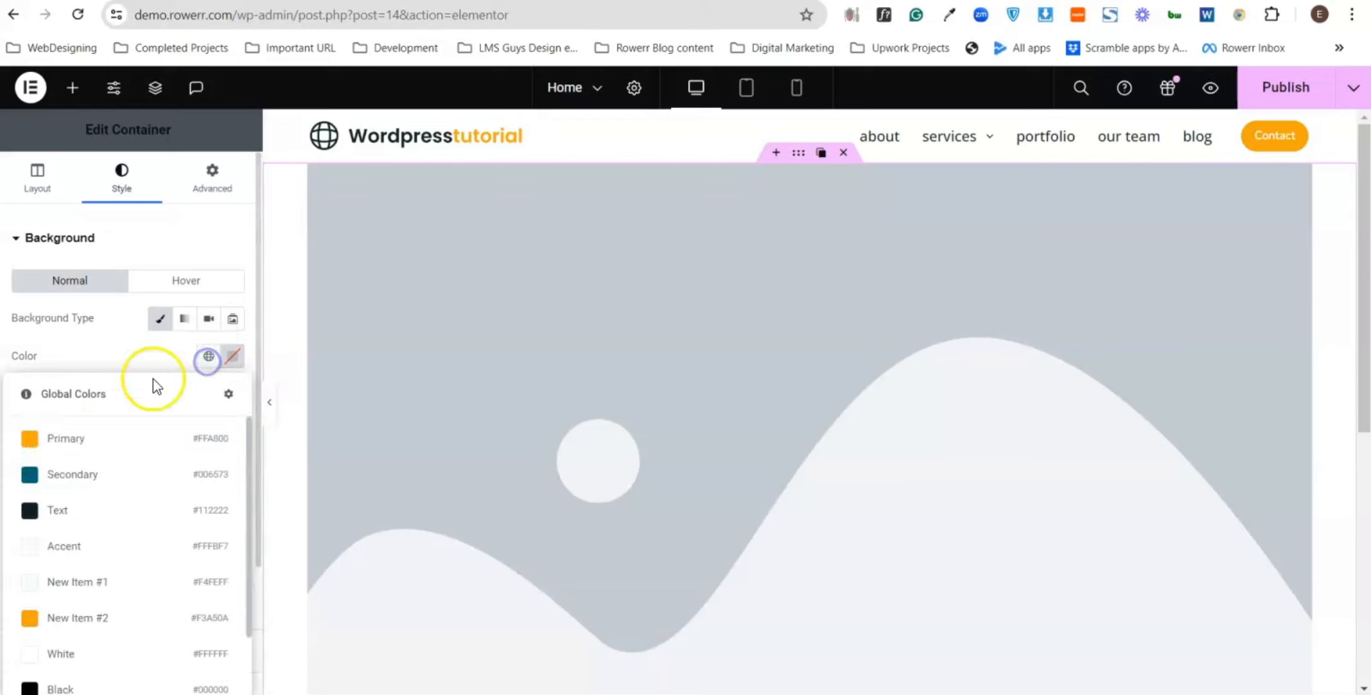
left_click(61, 479)
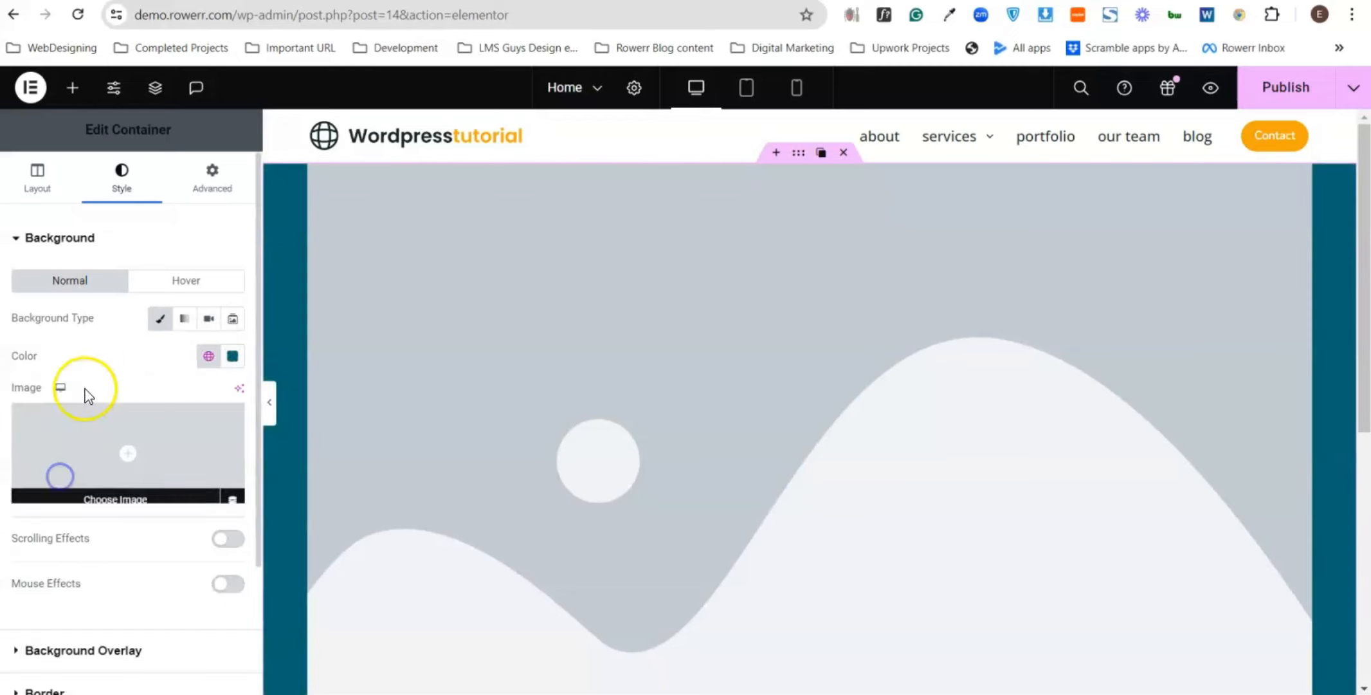
- Preview the Gradient, video and slideshow background types and their options for the container
left_click(183, 319)
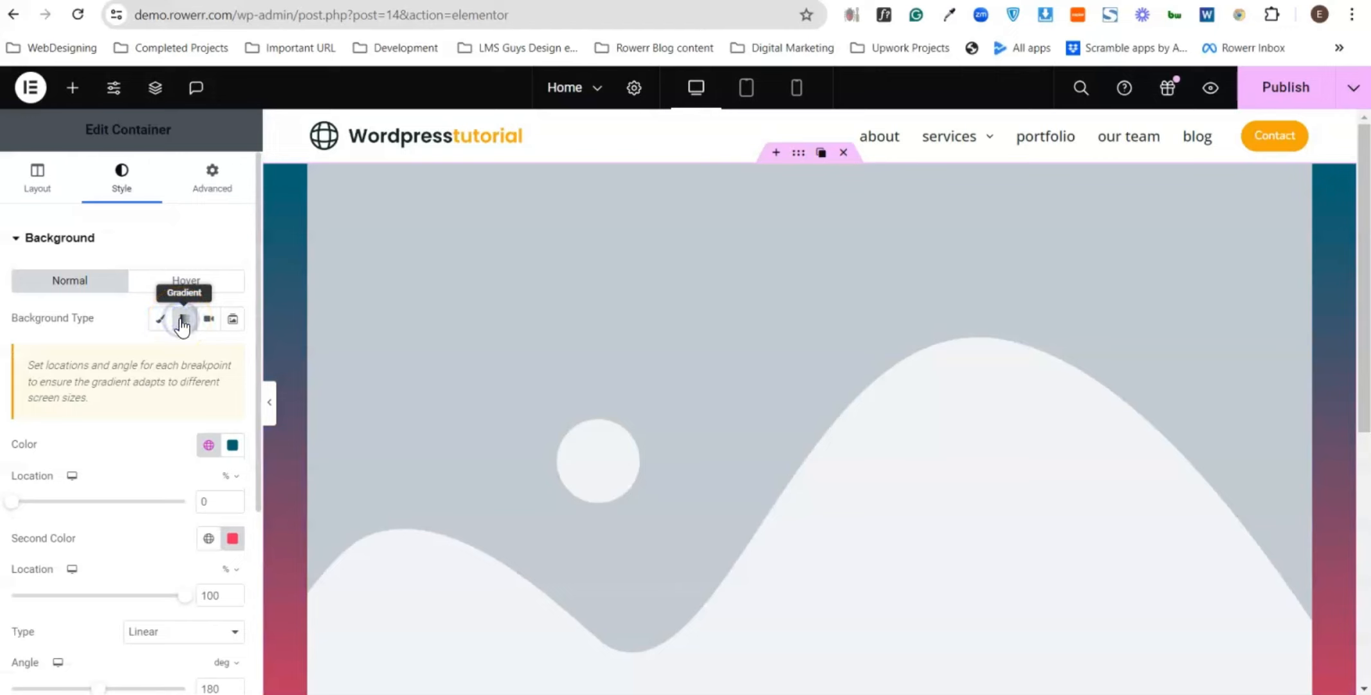
left_click(182, 321)
left_click(208, 319)
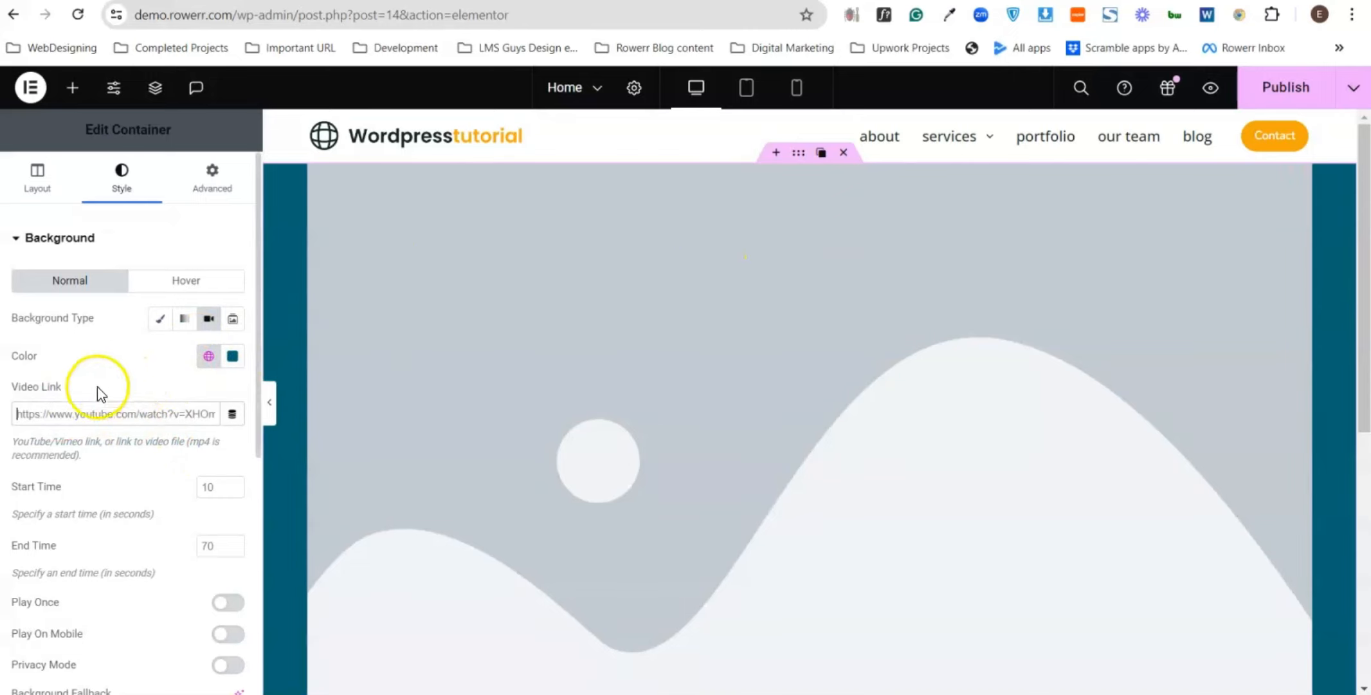
left_click(233, 318)
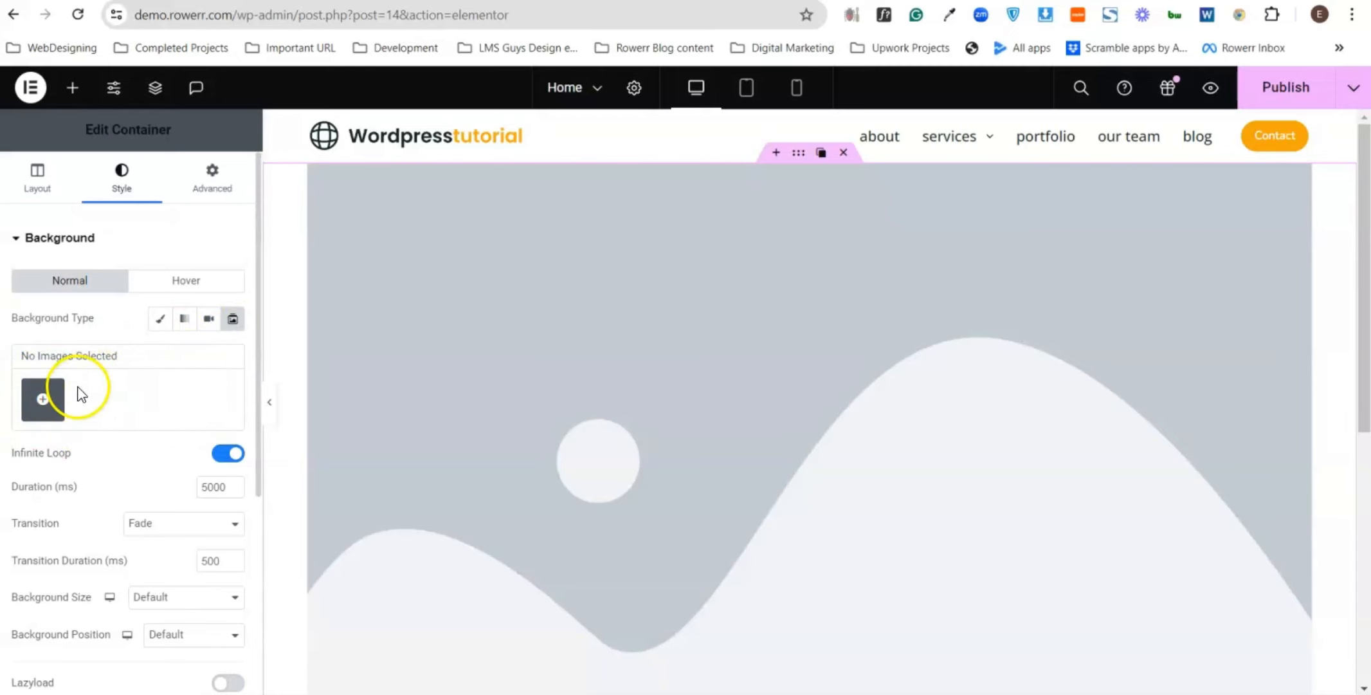
left_click(117, 325)
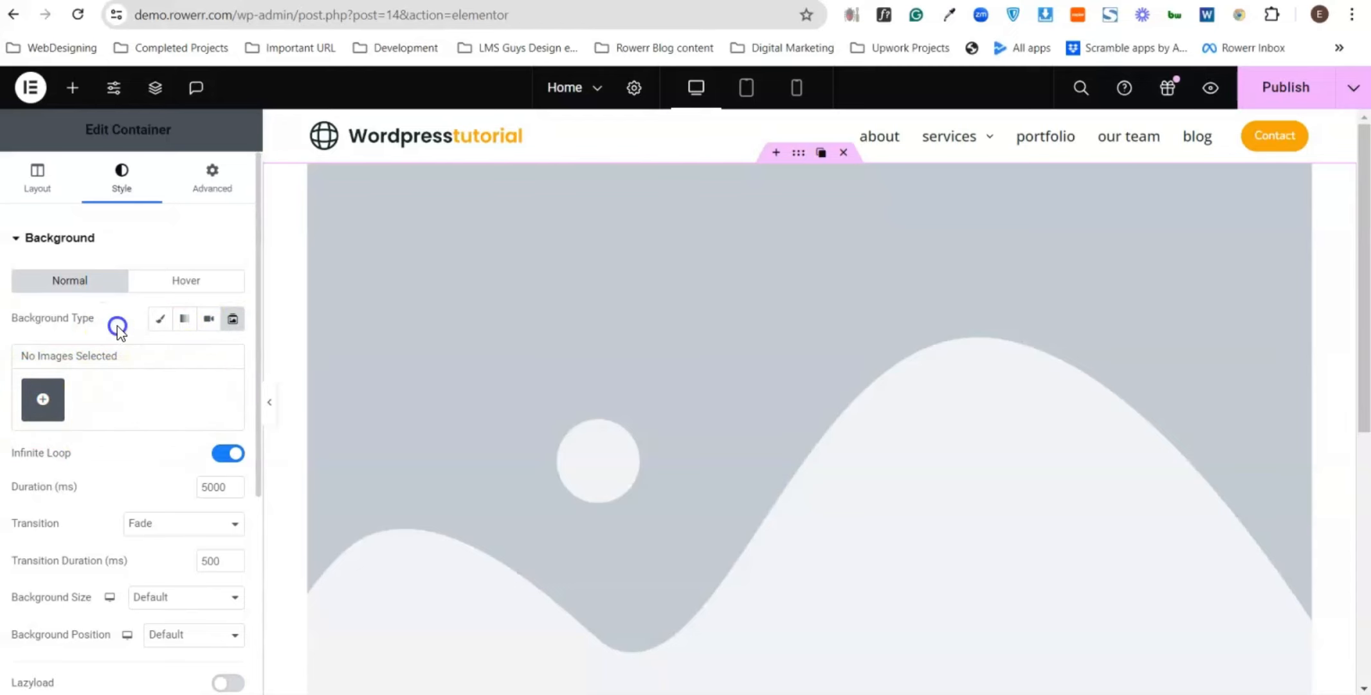
- Try the first media library image, the multi-device website mockup, as the container's Classic background and remove it
left_click(160, 319)
left_click(128, 454)
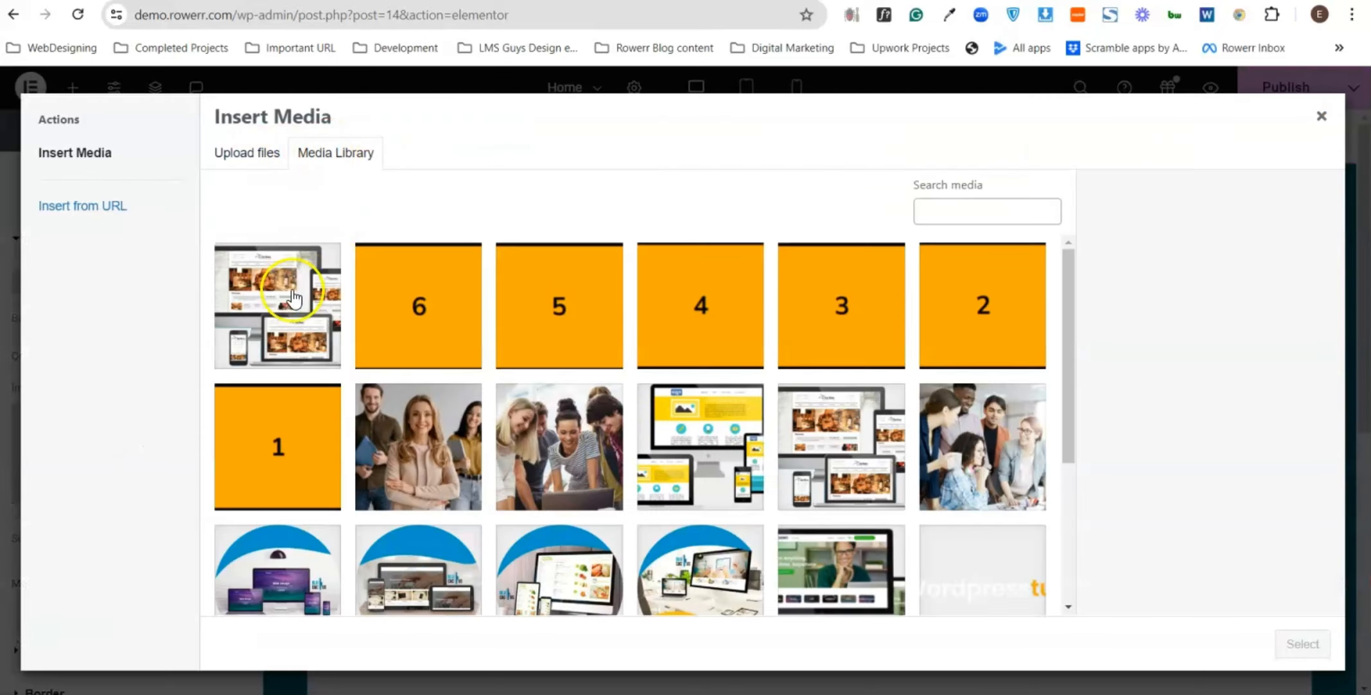
left_click(292, 299)
left_click(1304, 643)
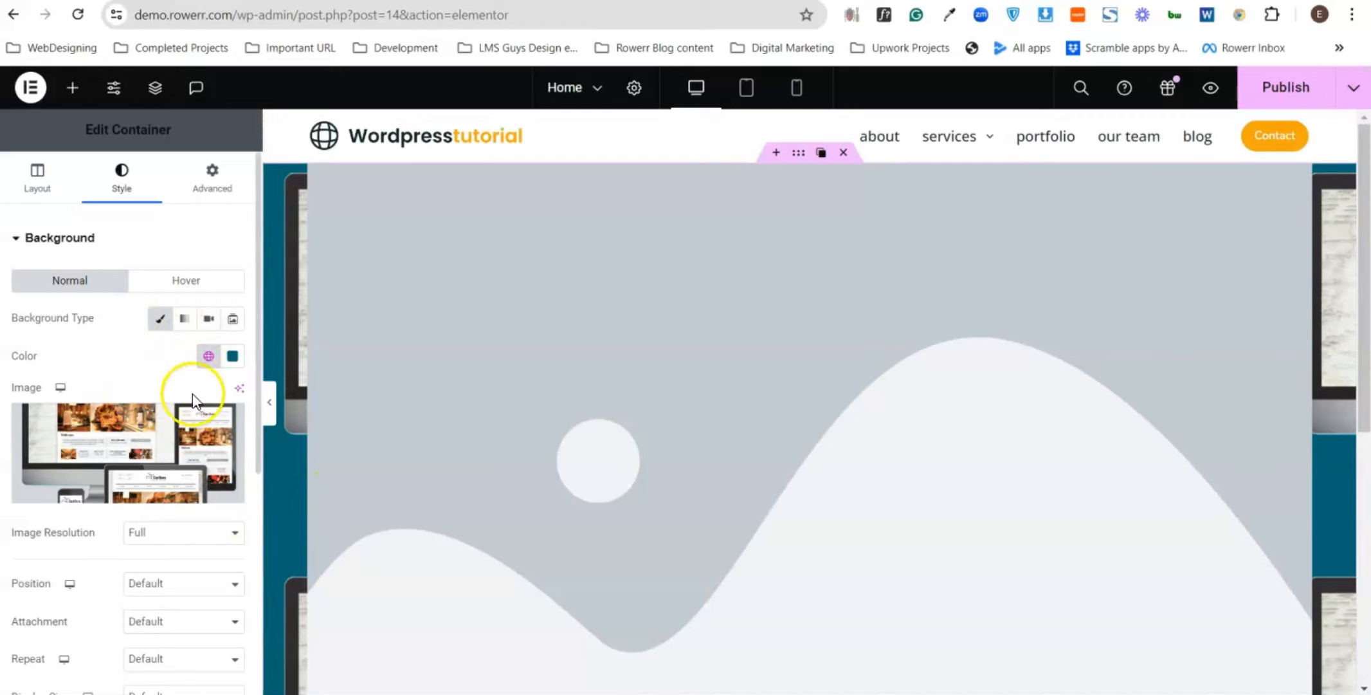
left_click(226, 422)
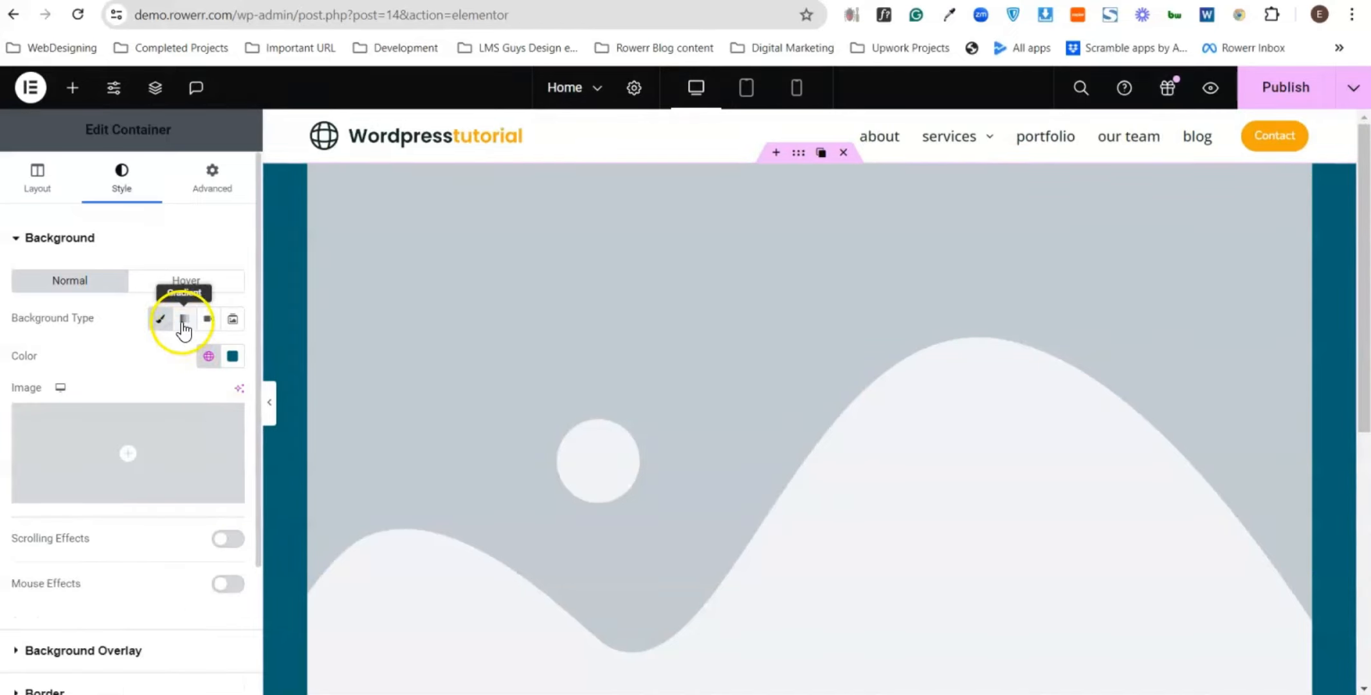
- Give the container a Gradient background with the global Secondary color first and the global Text color second
left_click(184, 318)
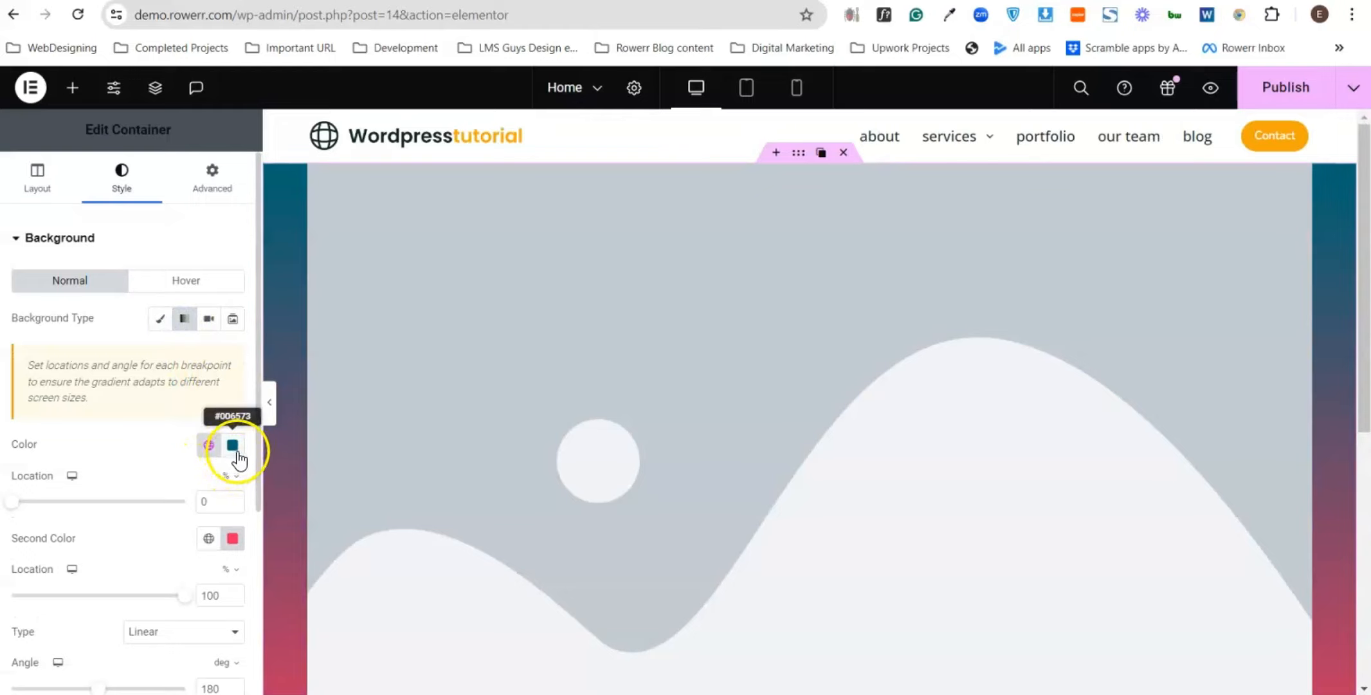
left_click(234, 446)
left_click(205, 448)
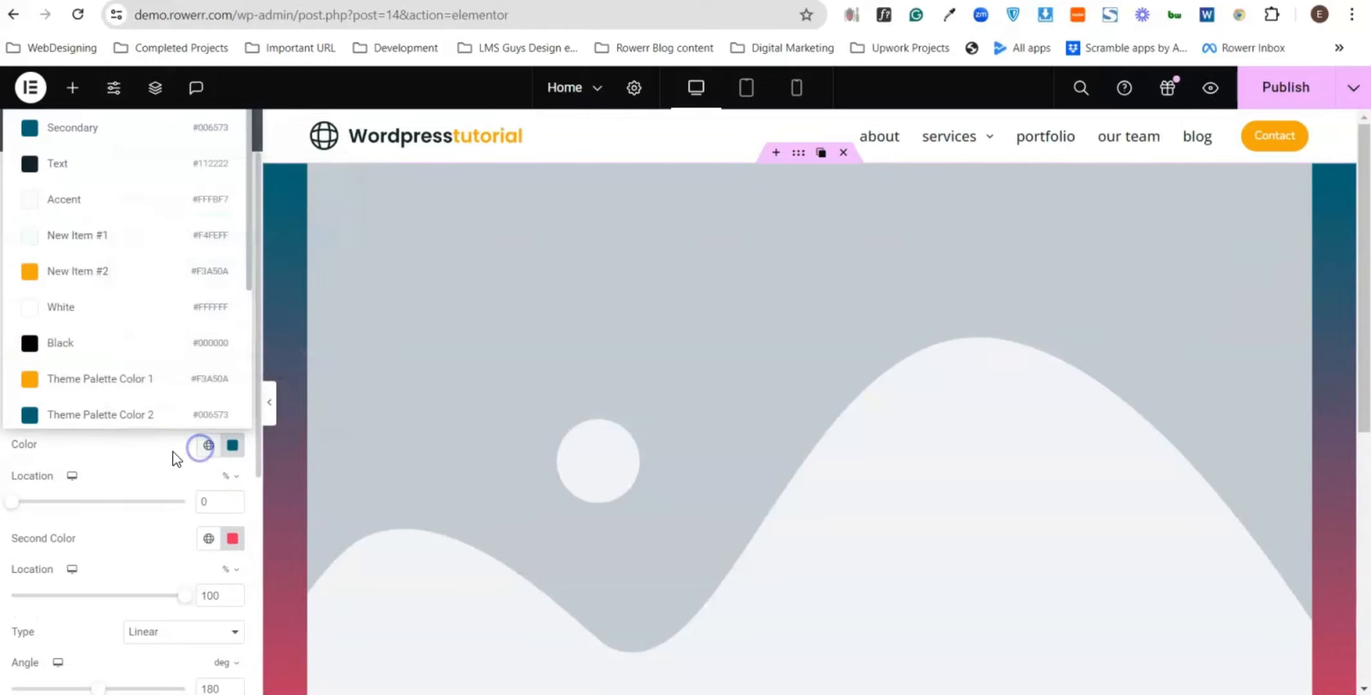
left_click(57, 130)
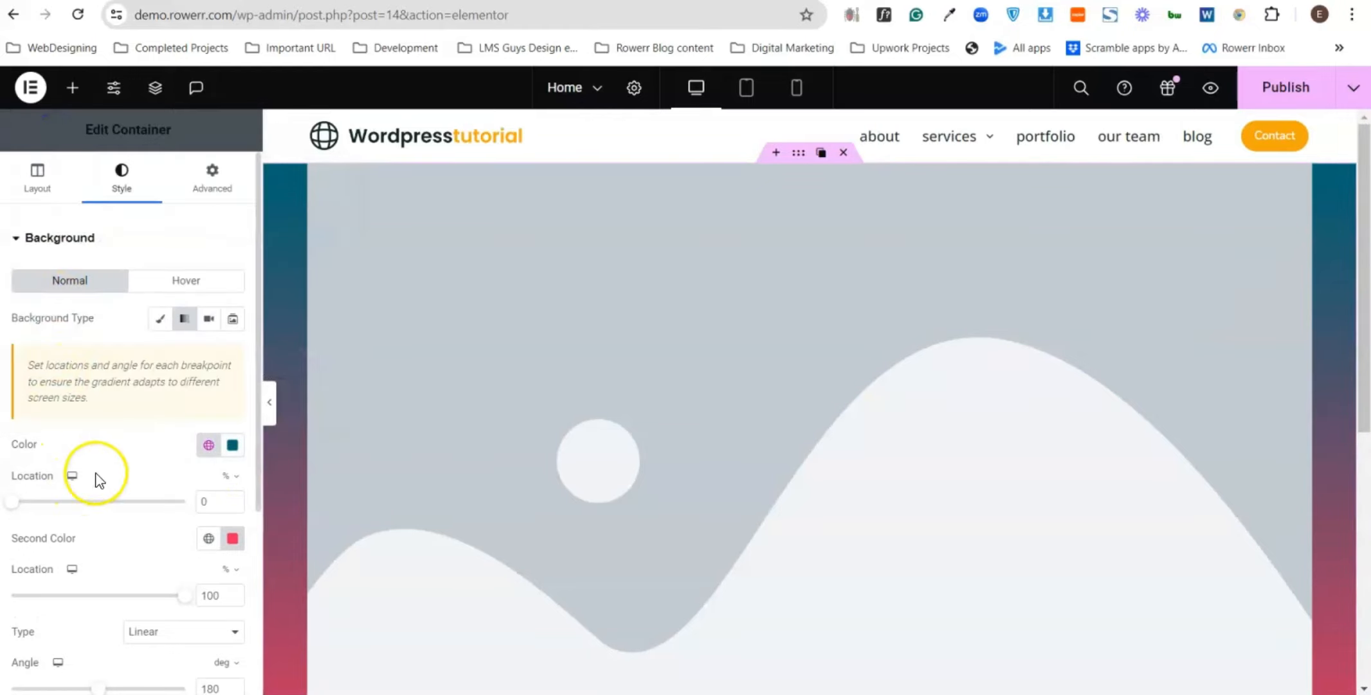
left_click(207, 539)
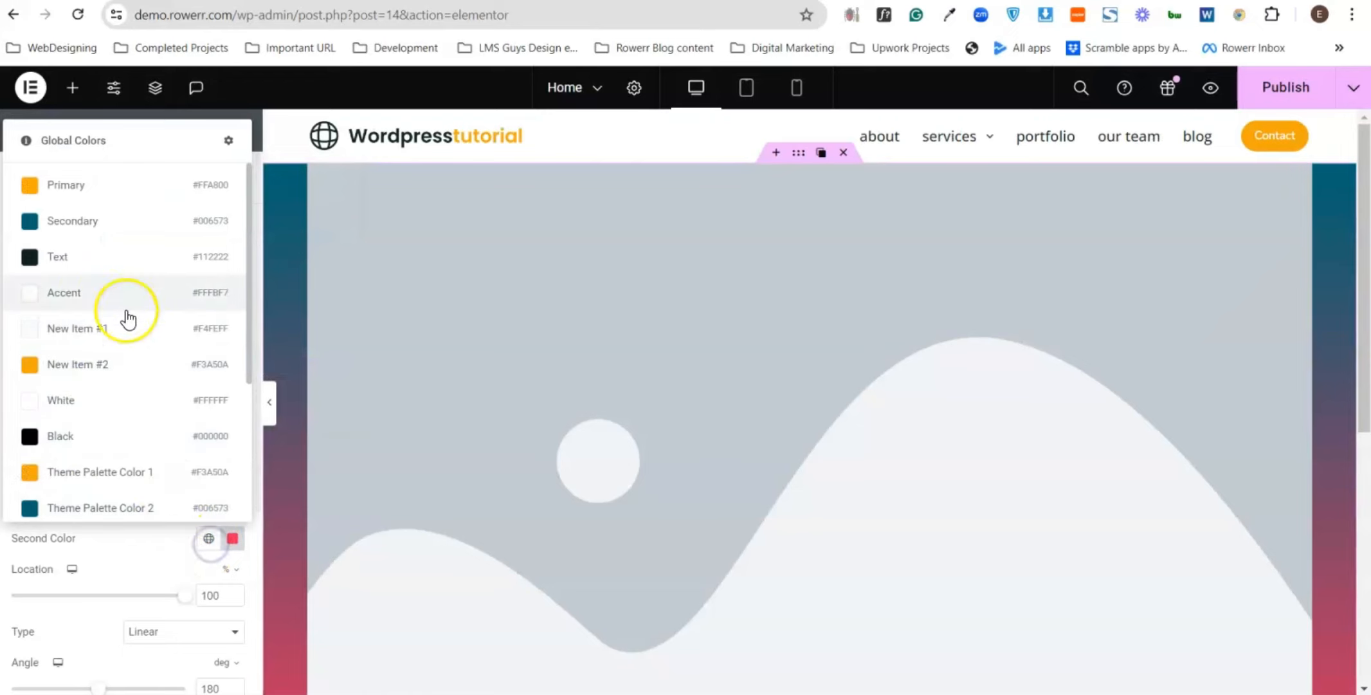
left_click(53, 264)
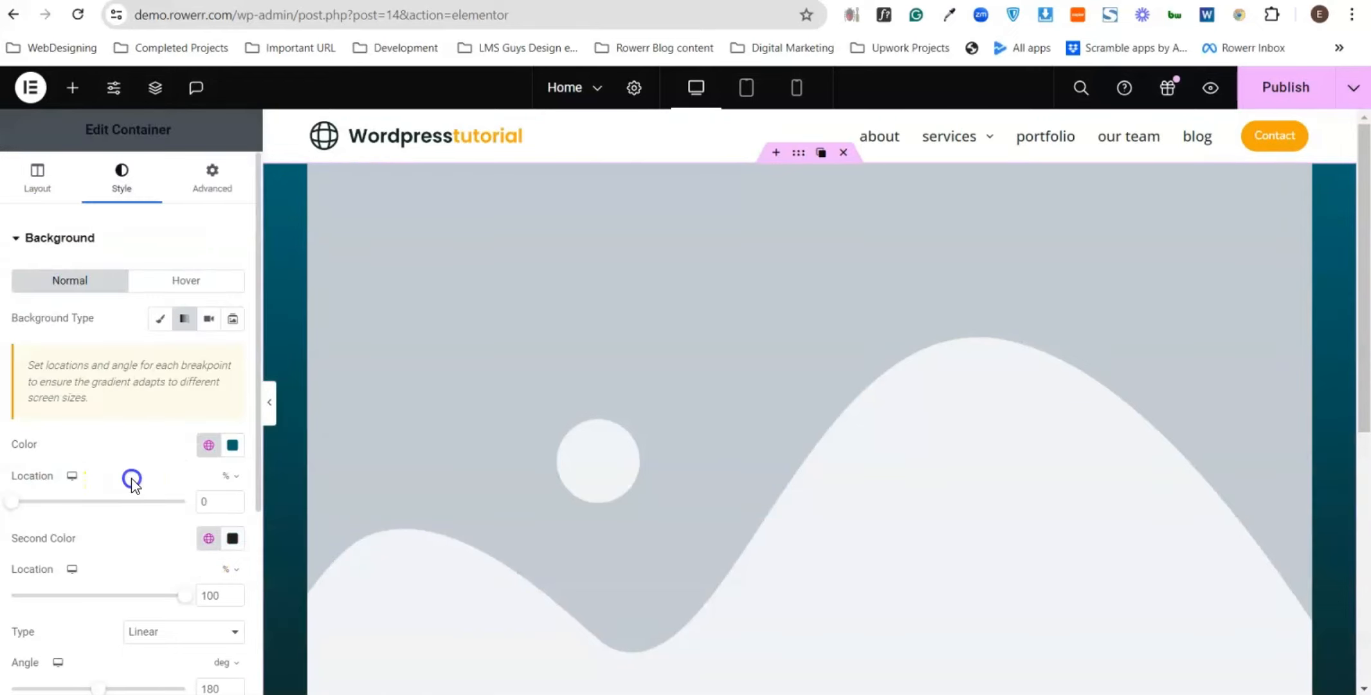
scroll(137, 479, "down", 1)
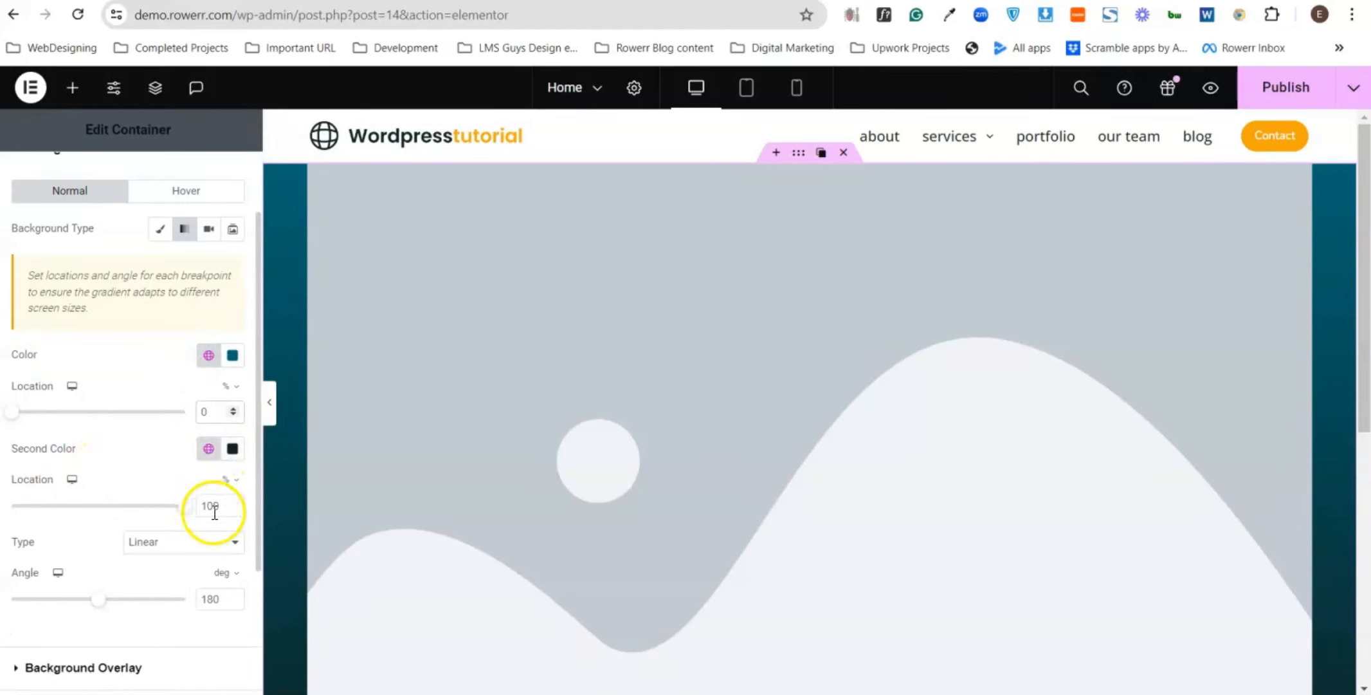
scroll(90, 533, "down", 2)
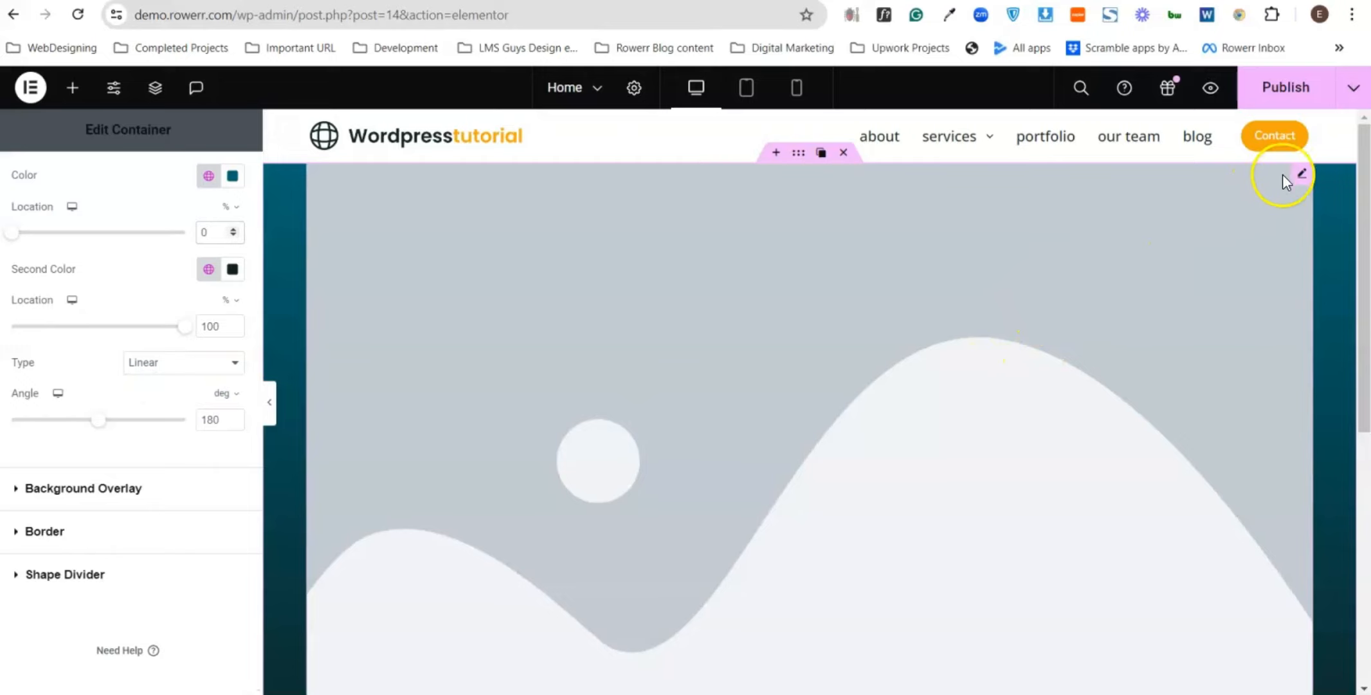
- Replace the image in the gradient container with a Spacer widget and set its space to about 478 px
right_click(1304, 180)
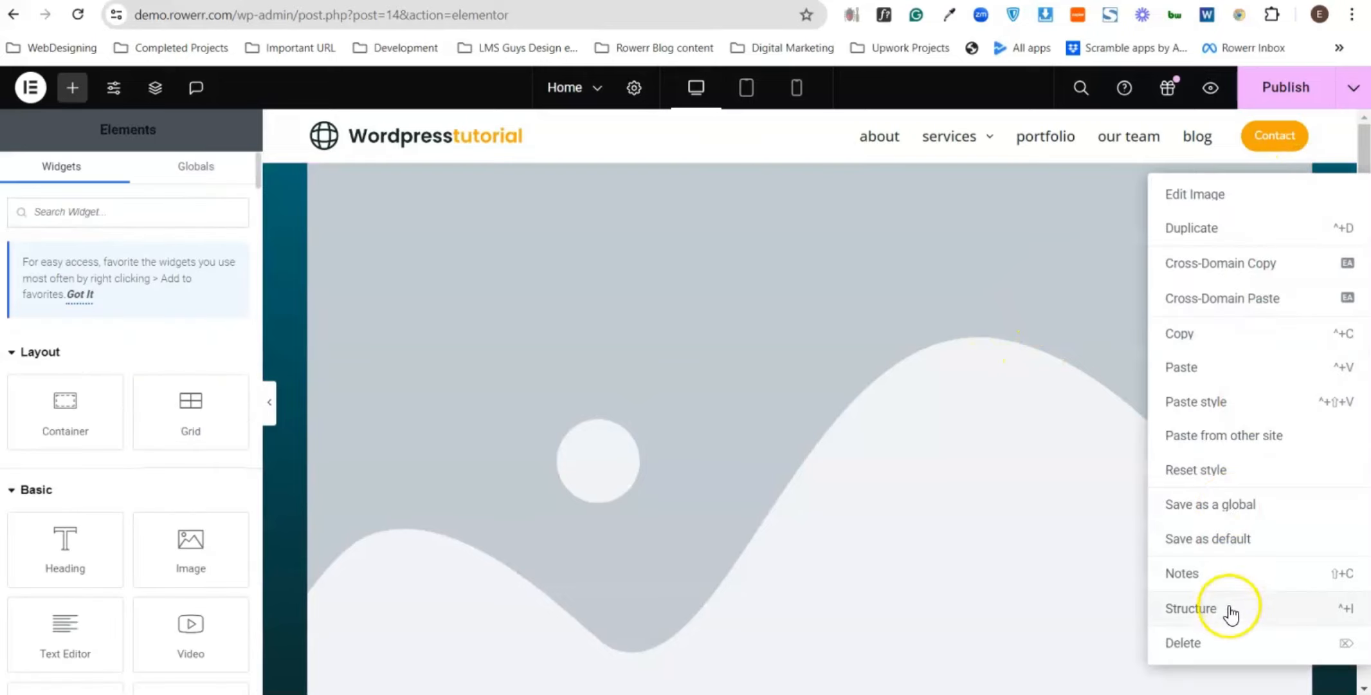
left_click(1197, 641)
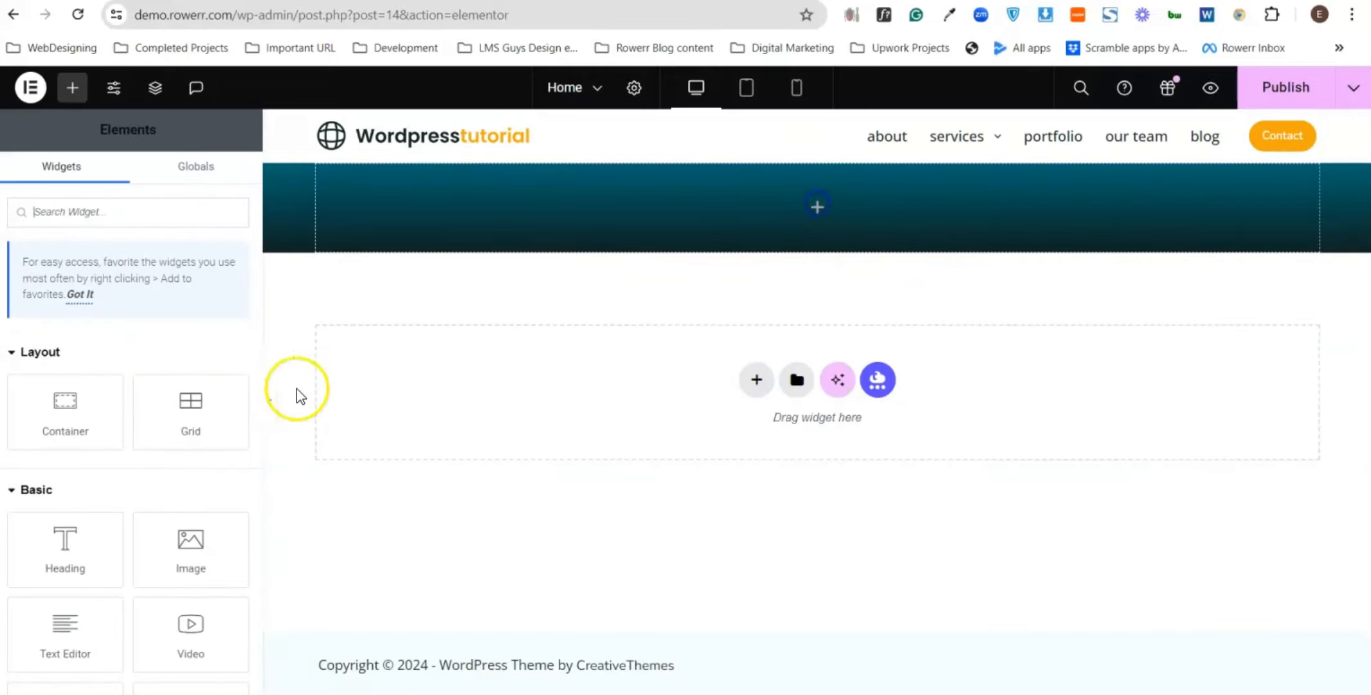
scroll(116, 499, "down", 3)
scroll(126, 490, "down", 3)
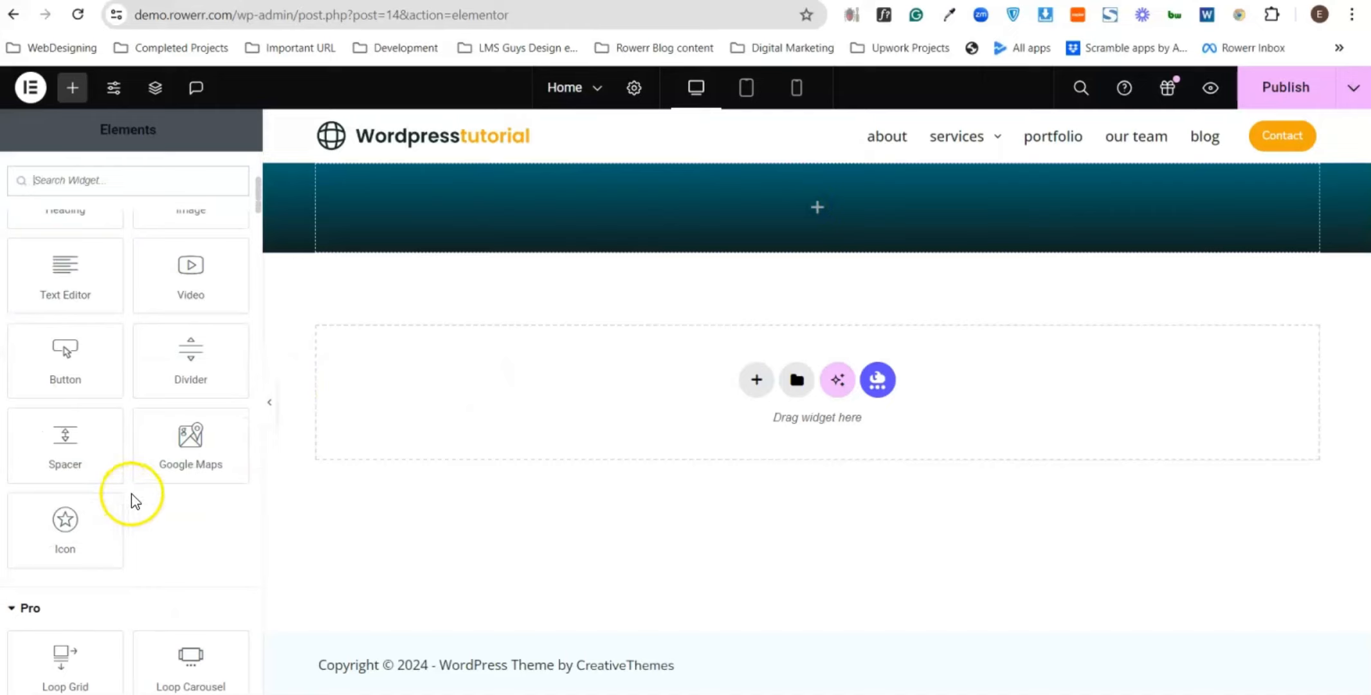
left_click_drag(67, 407, 167, 513)
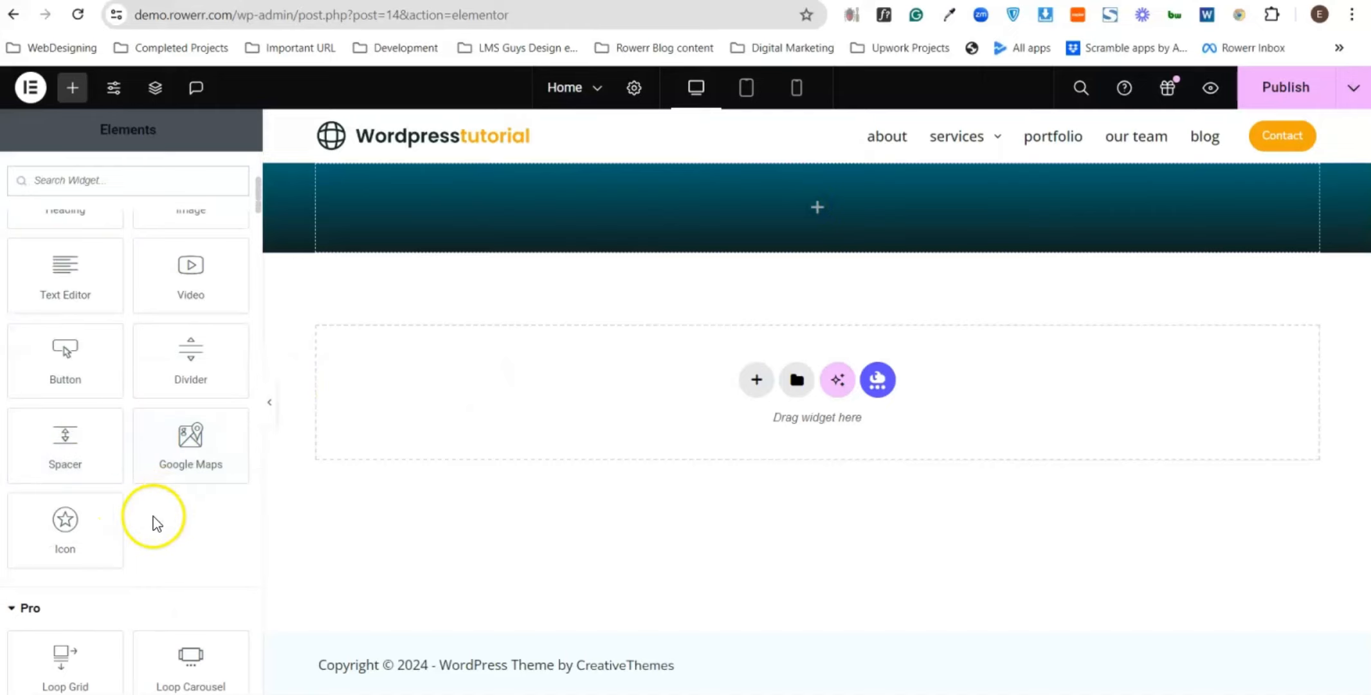
left_click_drag(65, 443, 820, 196)
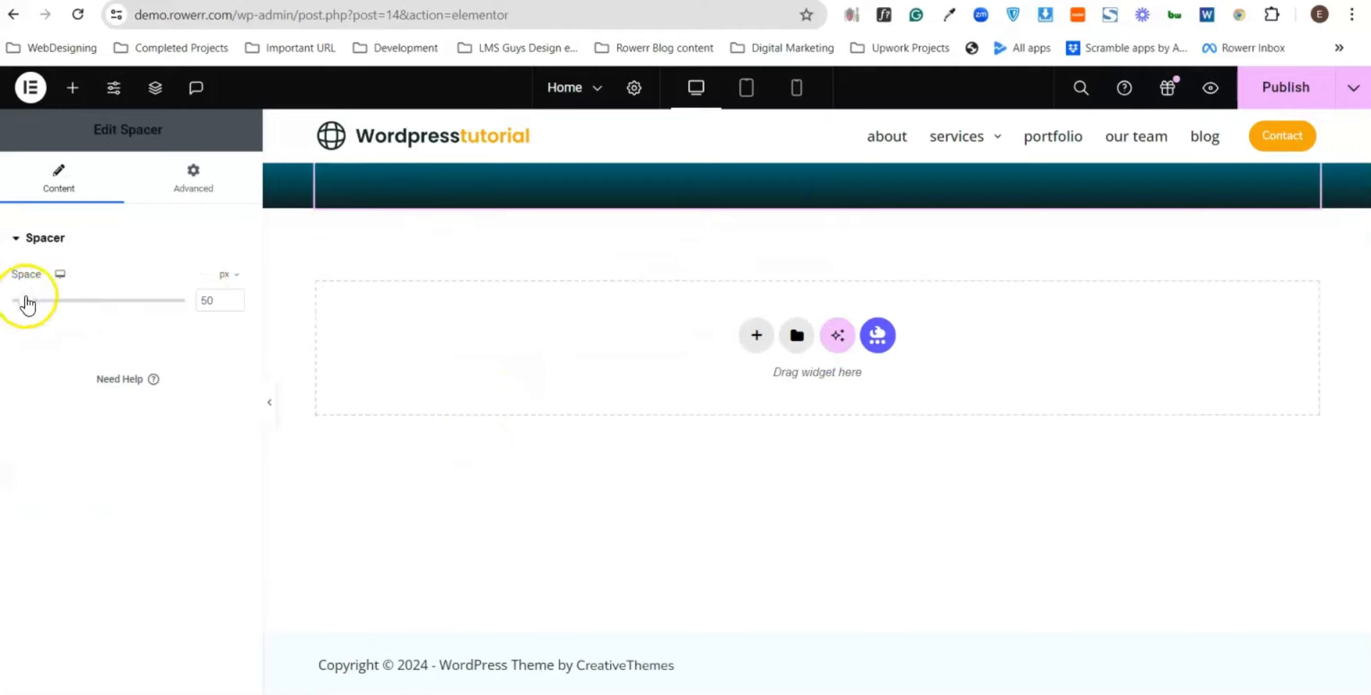
left_click_drag(27, 302, 154, 341)
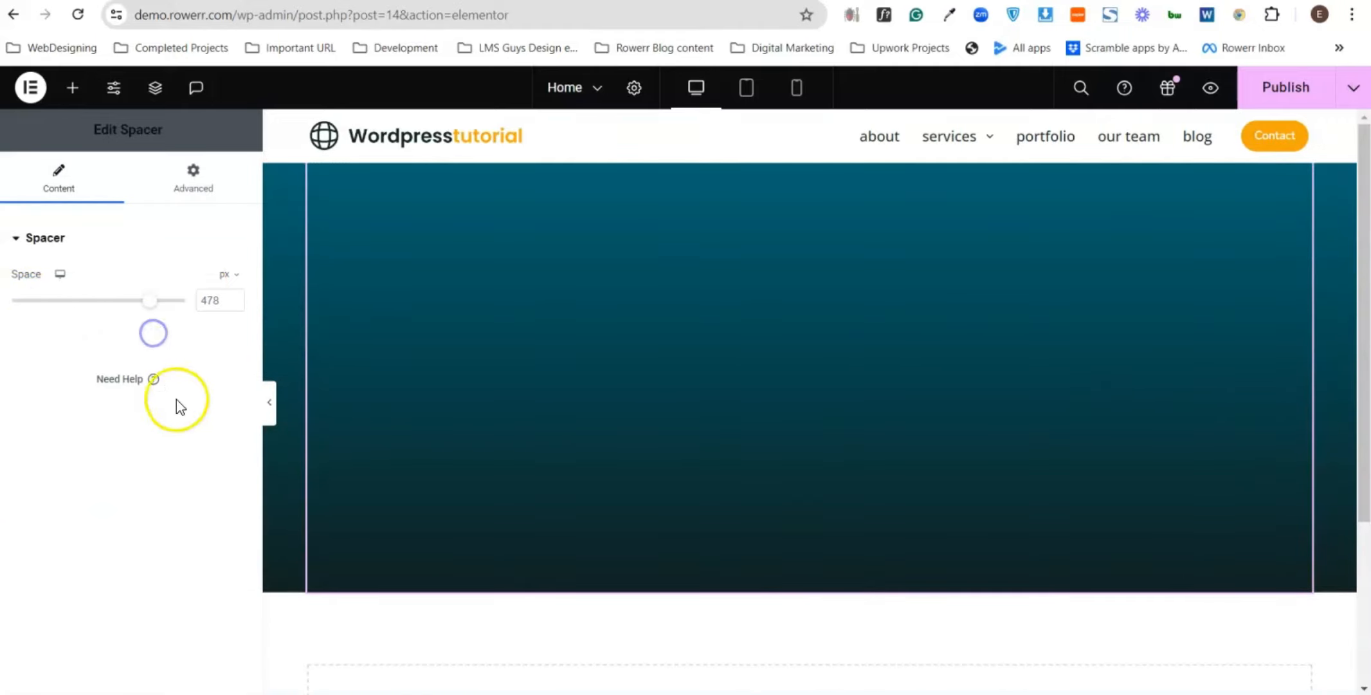
- Try the option to add a new container above the gradient container and dismiss the empty placeholder
mouse_move(591, 207)
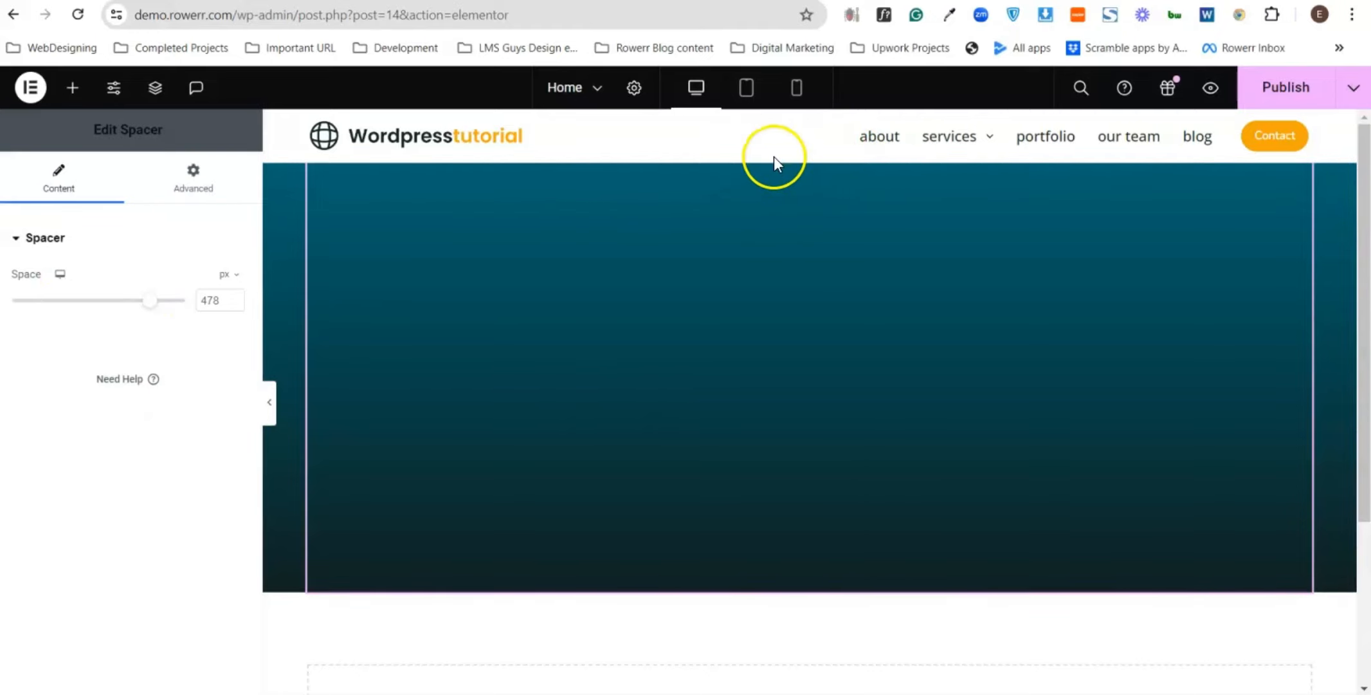
mouse_move(778, 161)
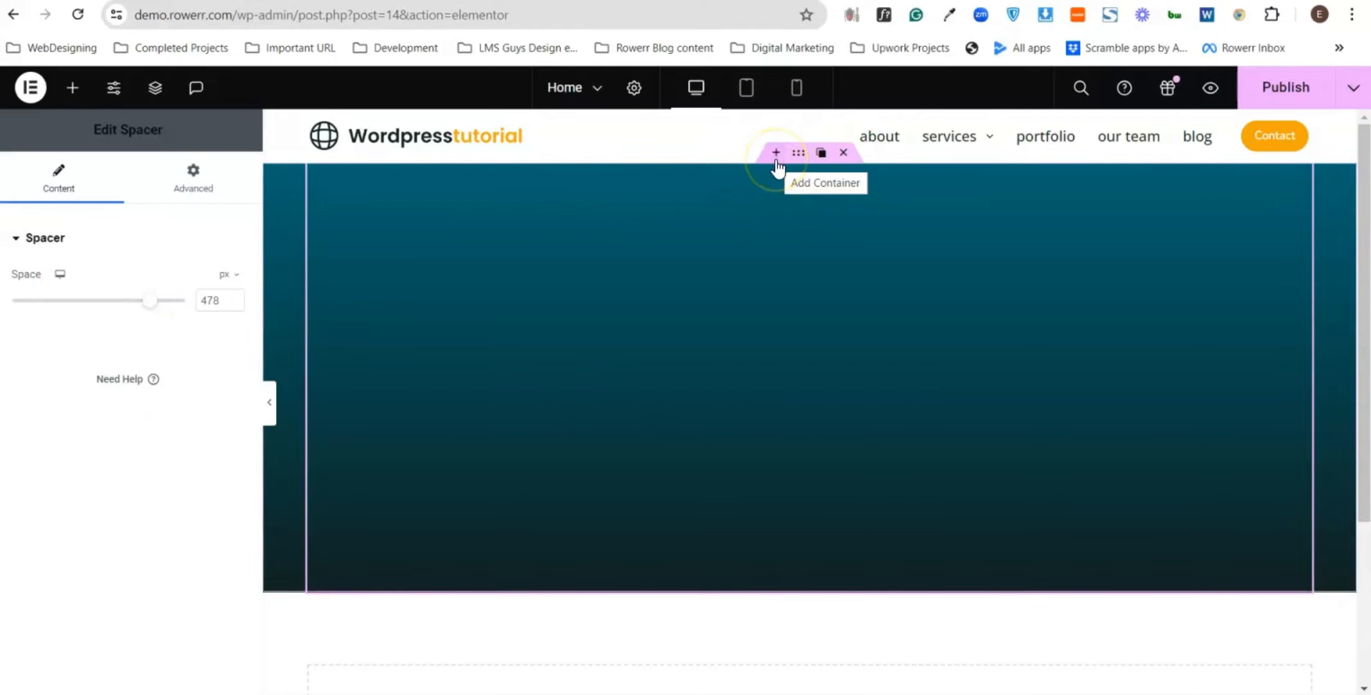
left_click(777, 154)
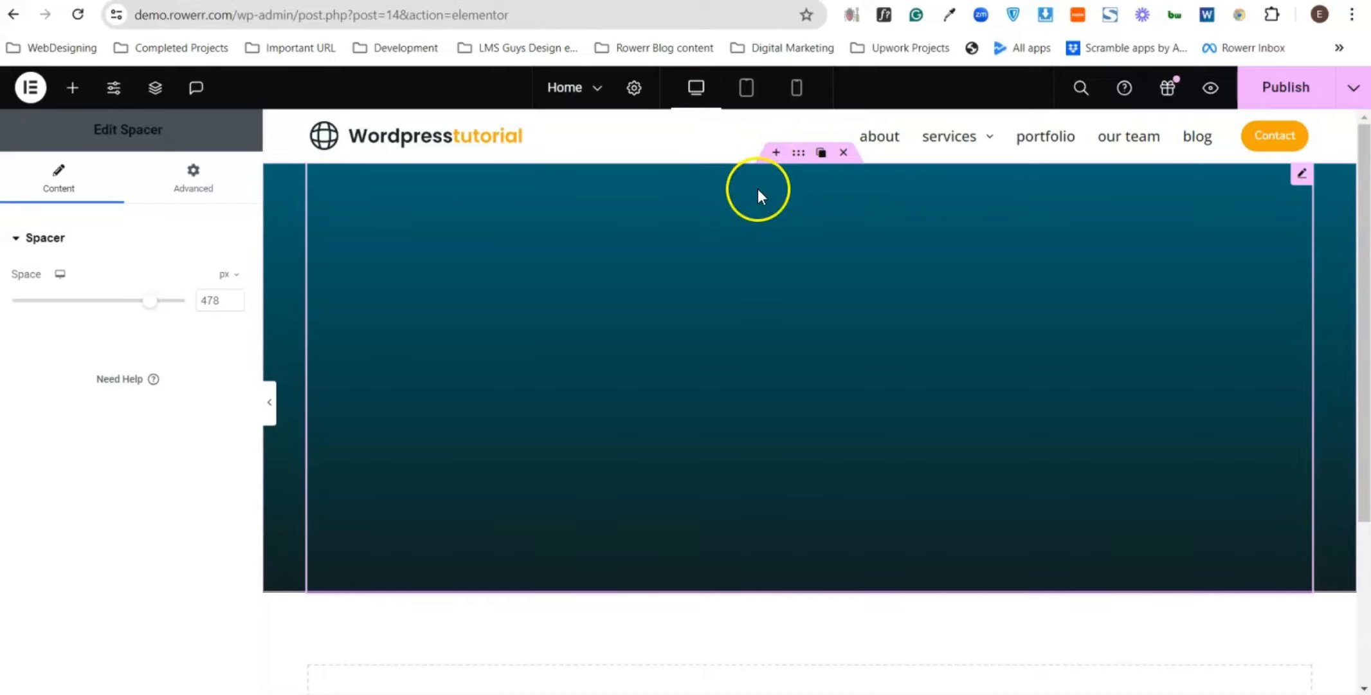
scroll(682, 435, "down", 4)
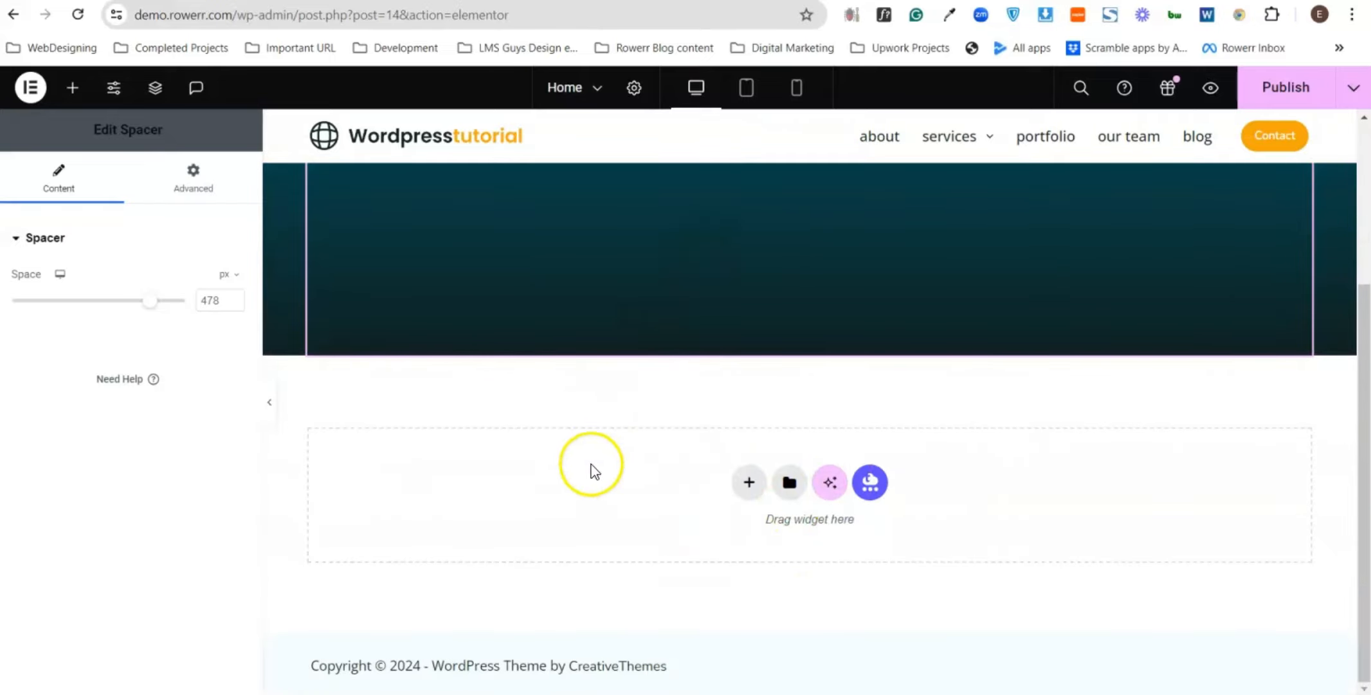
scroll(598, 496, "up", 4)
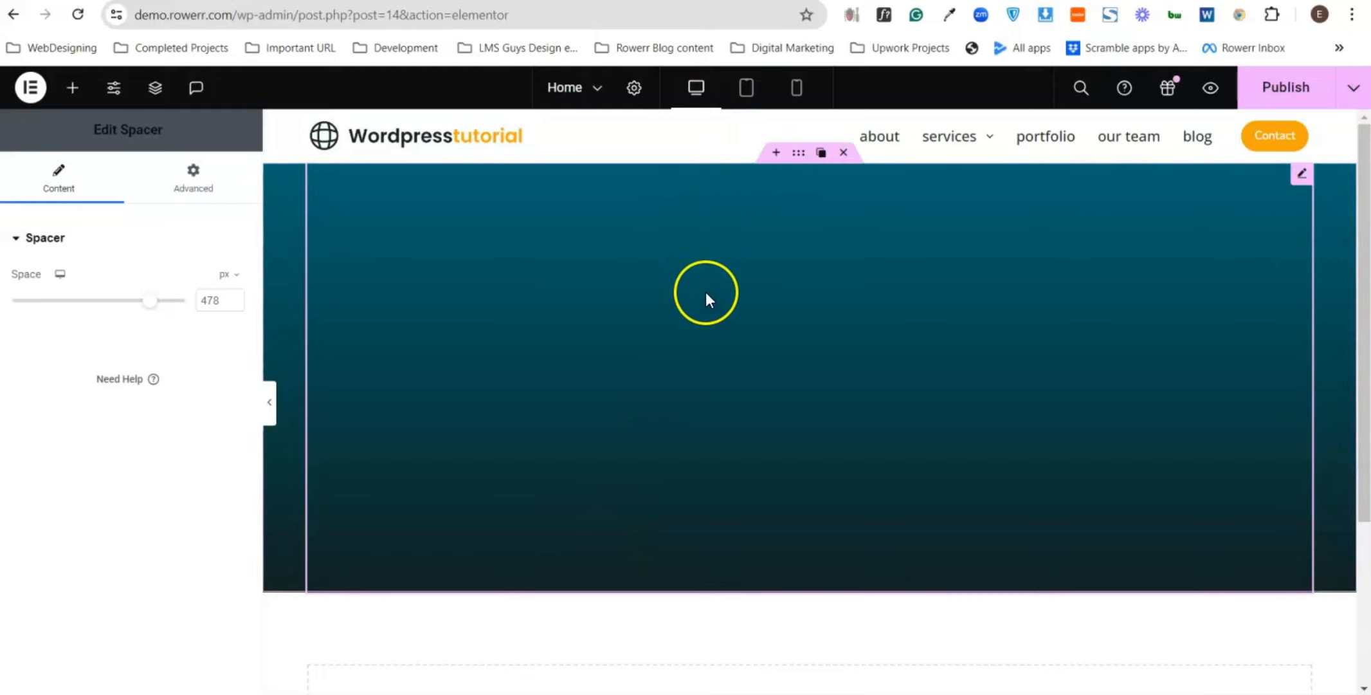
left_click(777, 155)
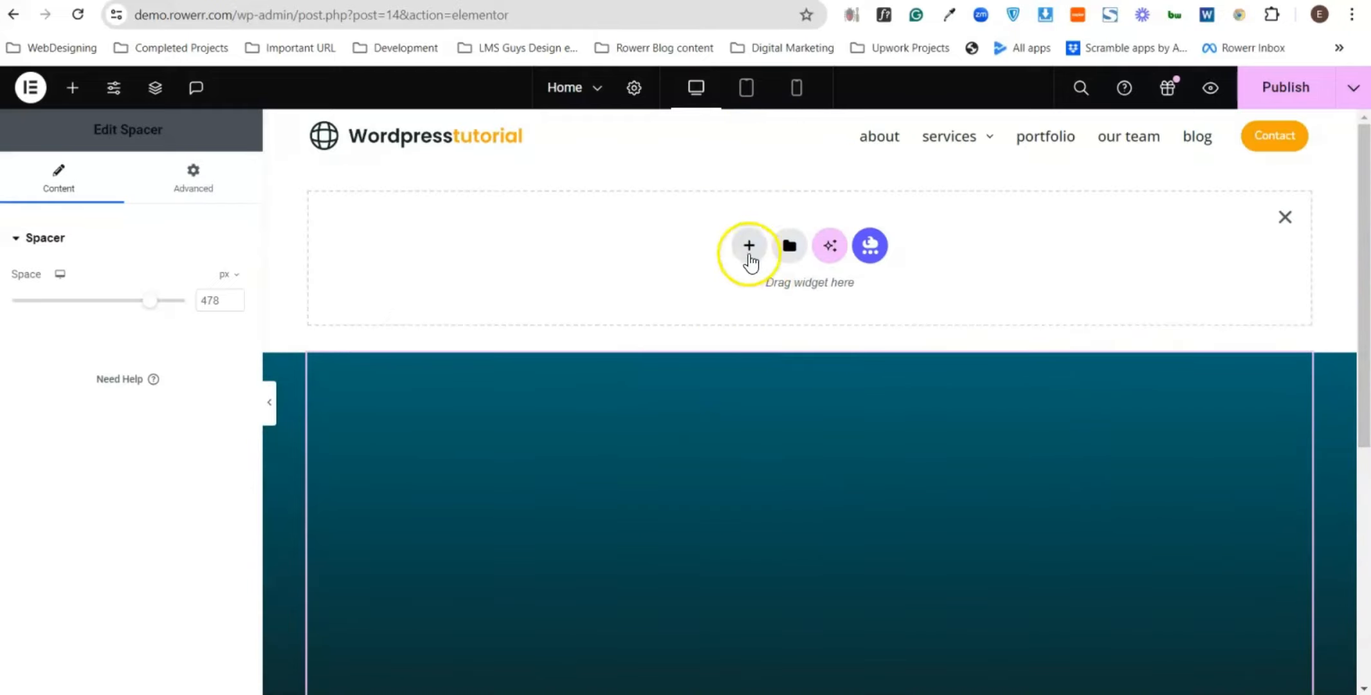
scroll(842, 339, "down", 5)
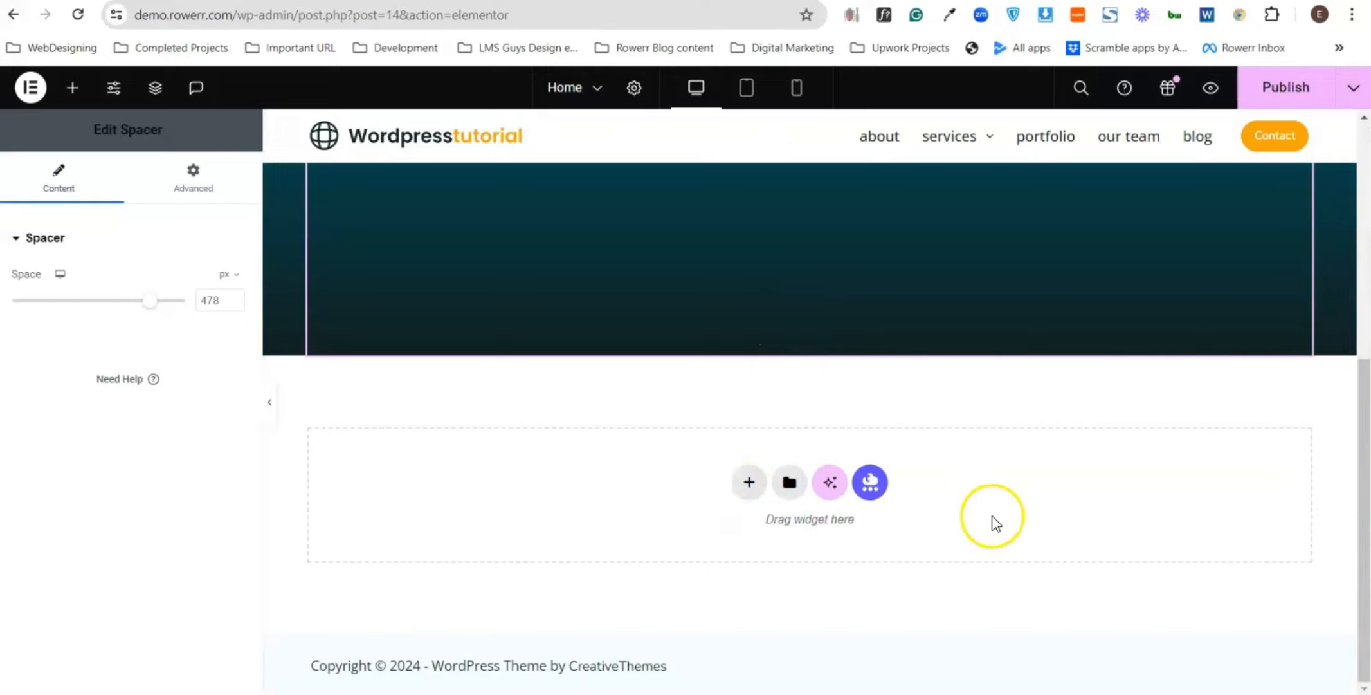
scroll(992, 522, "up", 5)
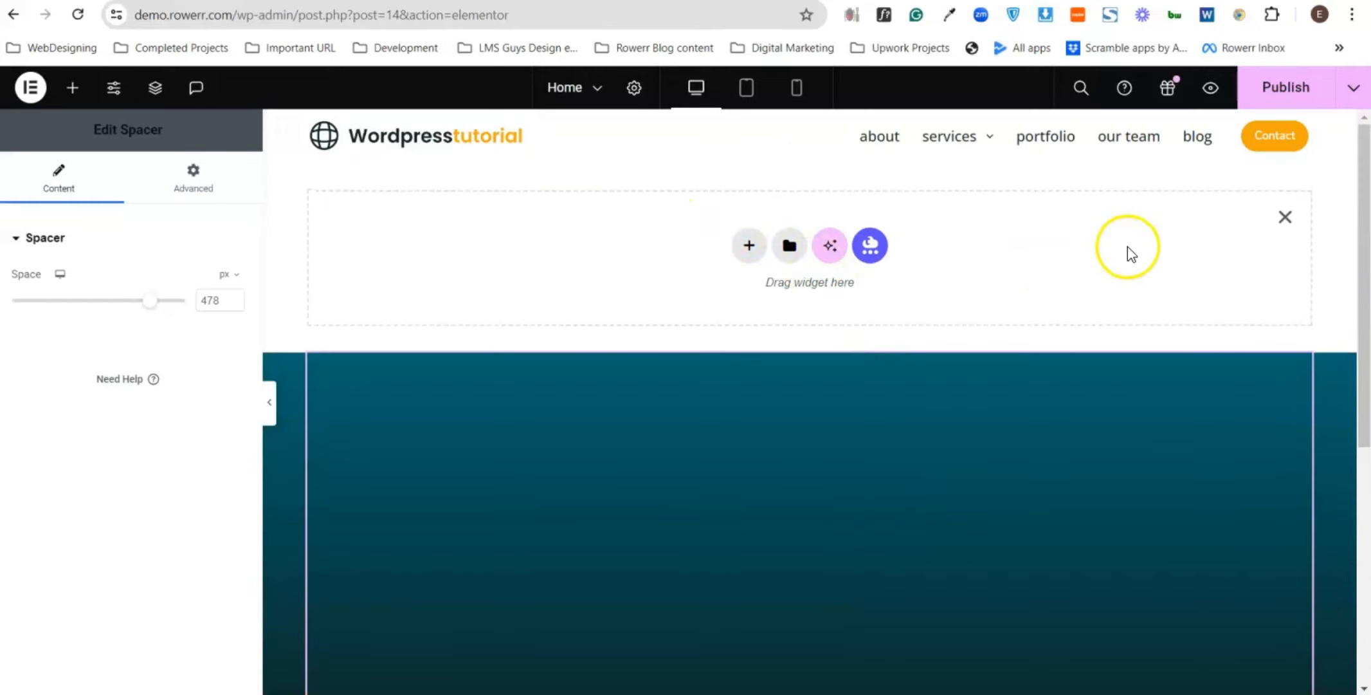
left_click(1285, 217)
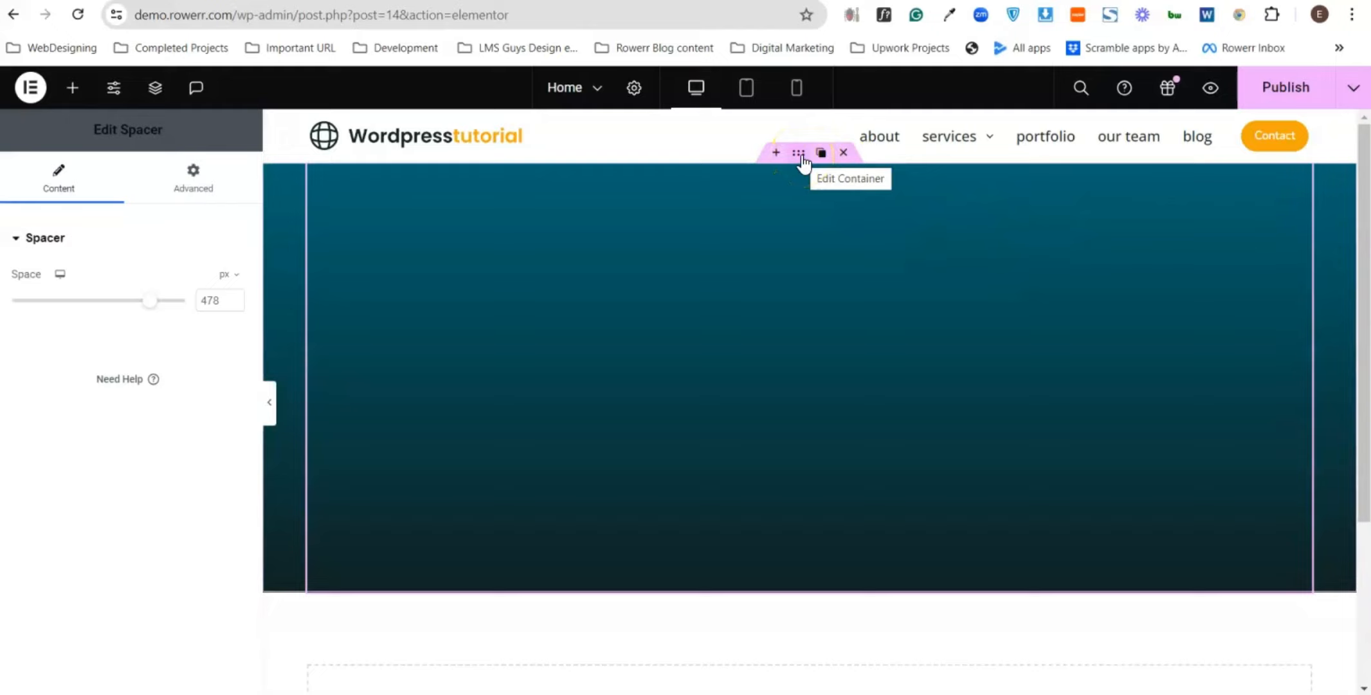
- Duplicate the gradient container and delete the copy below it
left_click(799, 154)
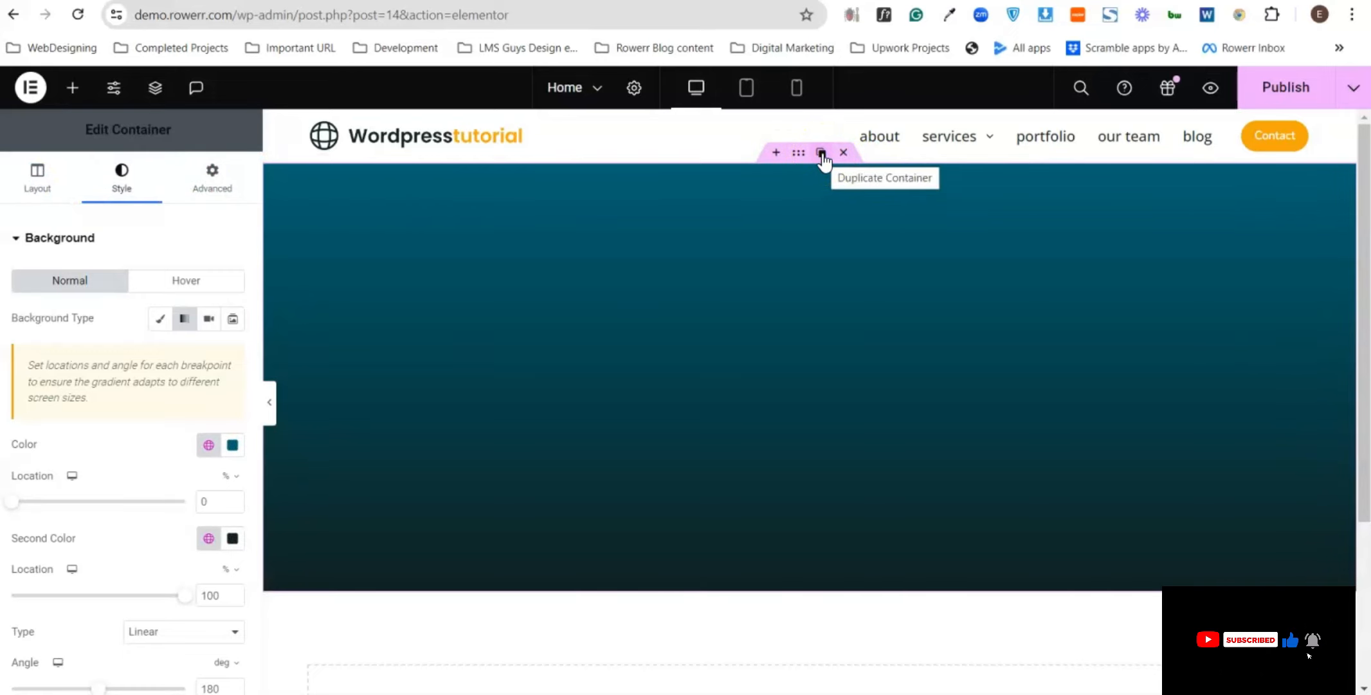
left_click(821, 154)
left_click(830, 350)
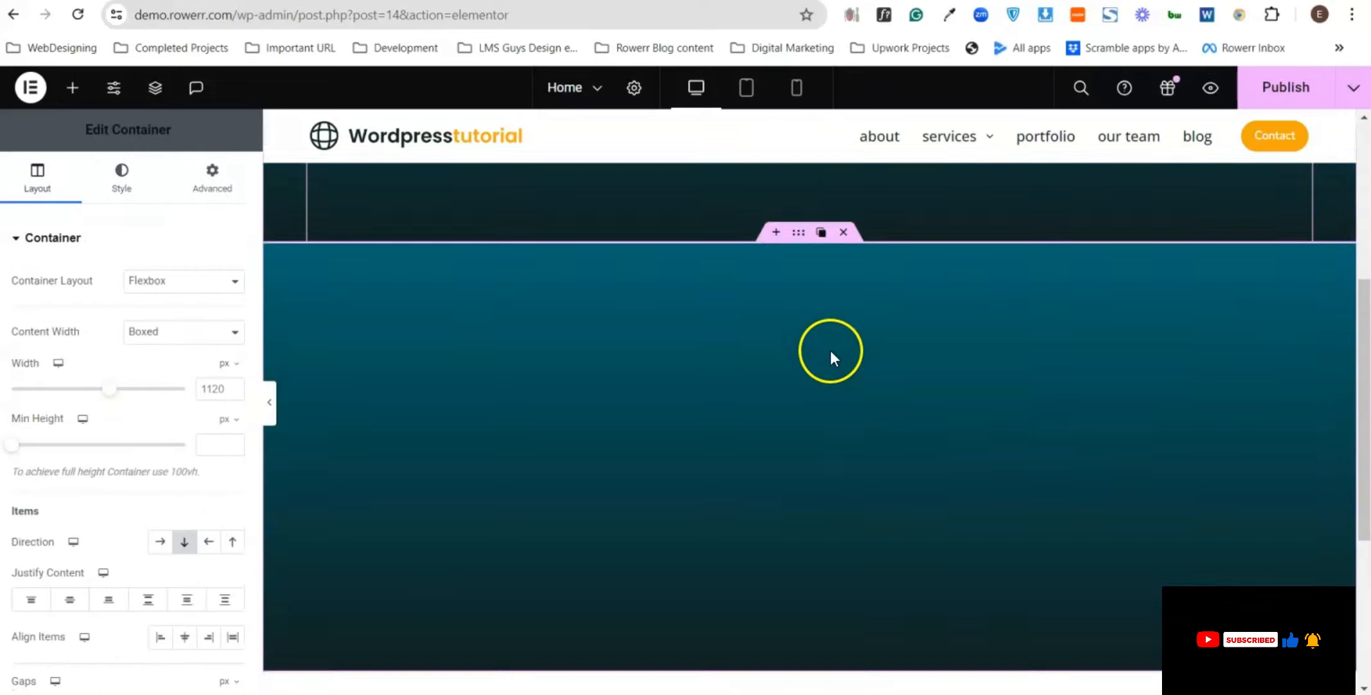
scroll(830, 350, "up", 3)
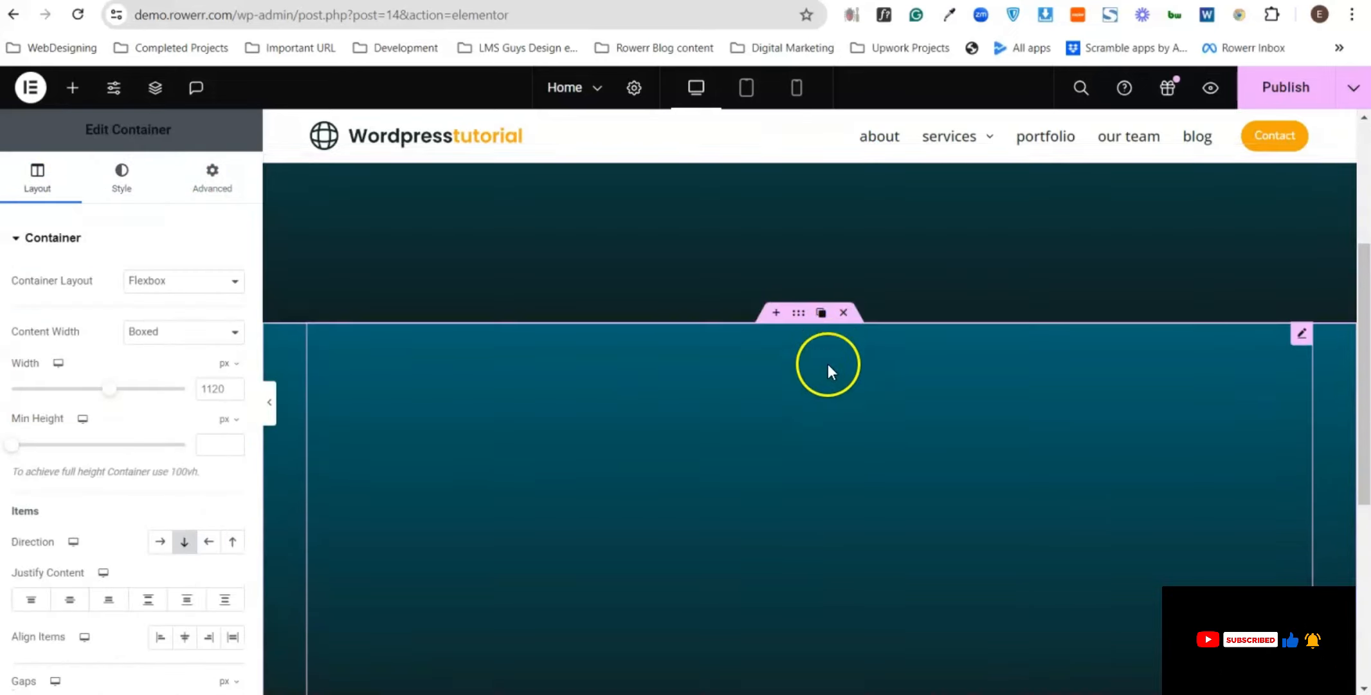
left_click(844, 315)
scroll(777, 356, "up", 4)
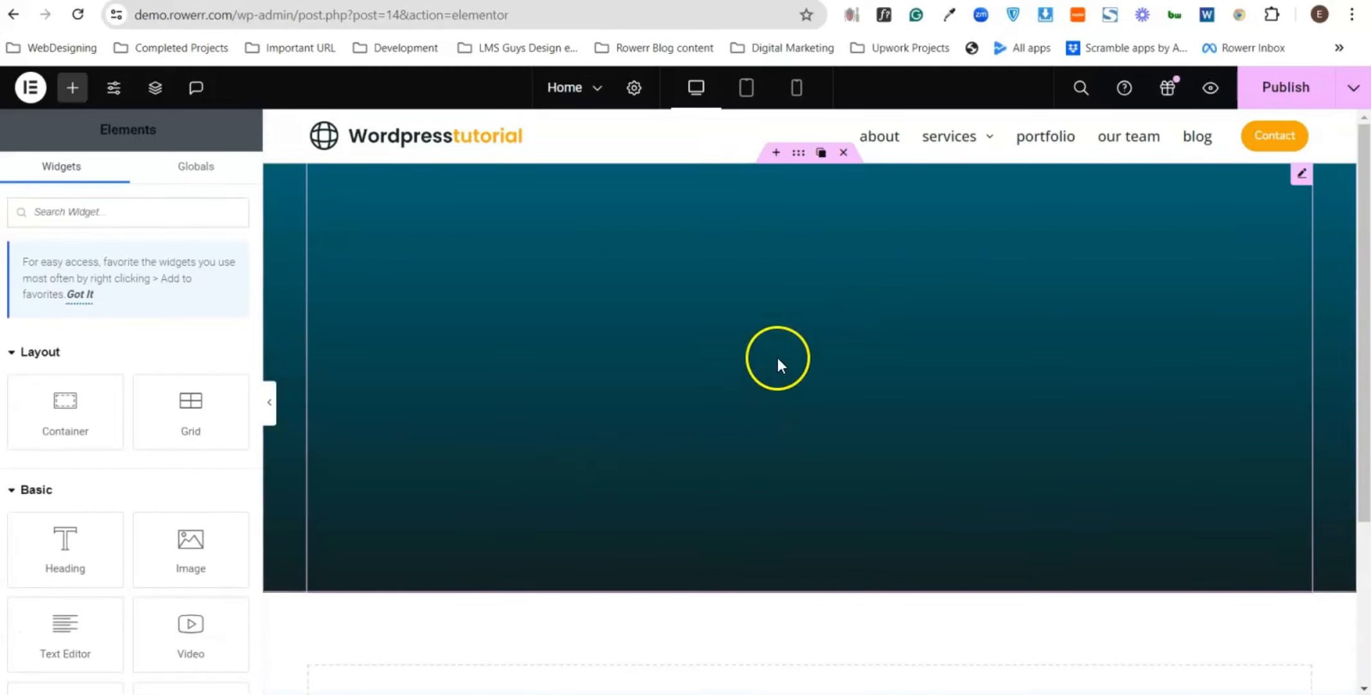
- Try the Radial gradient type on the container's background and switch it back to Linear
left_click(796, 155)
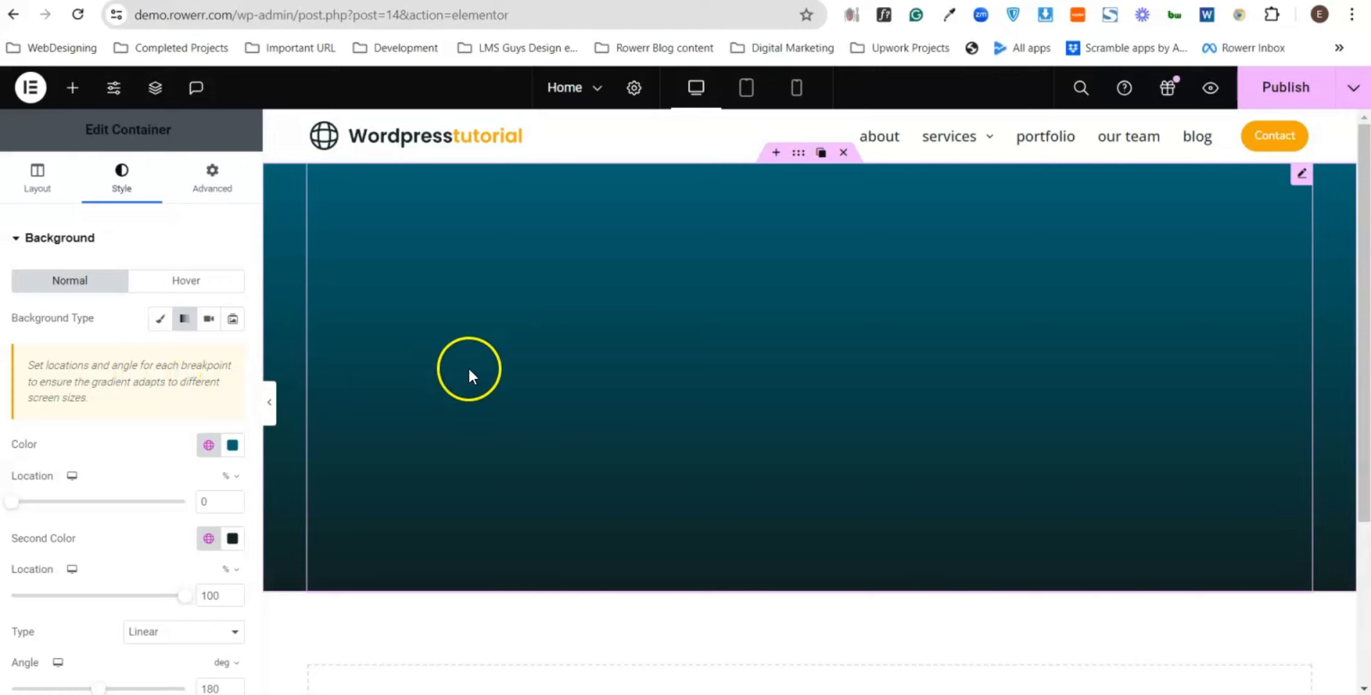
scroll(174, 502, "down", 3)
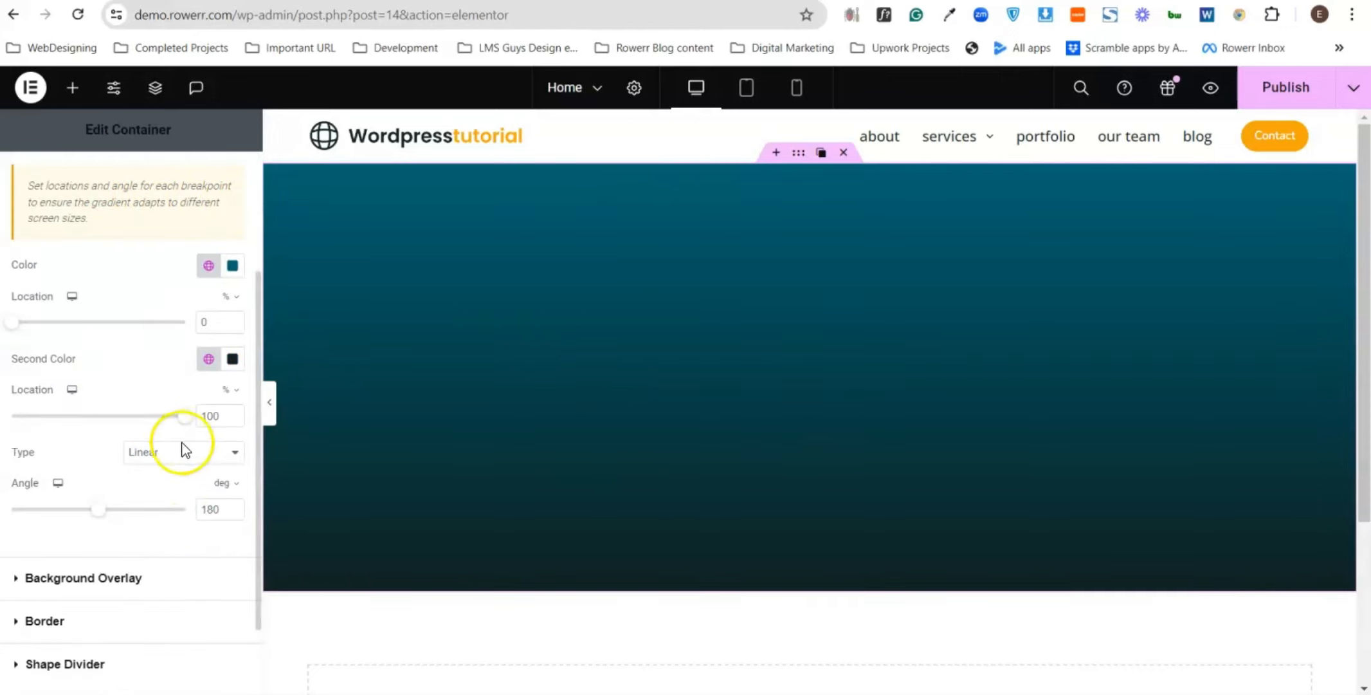
left_click(144, 452)
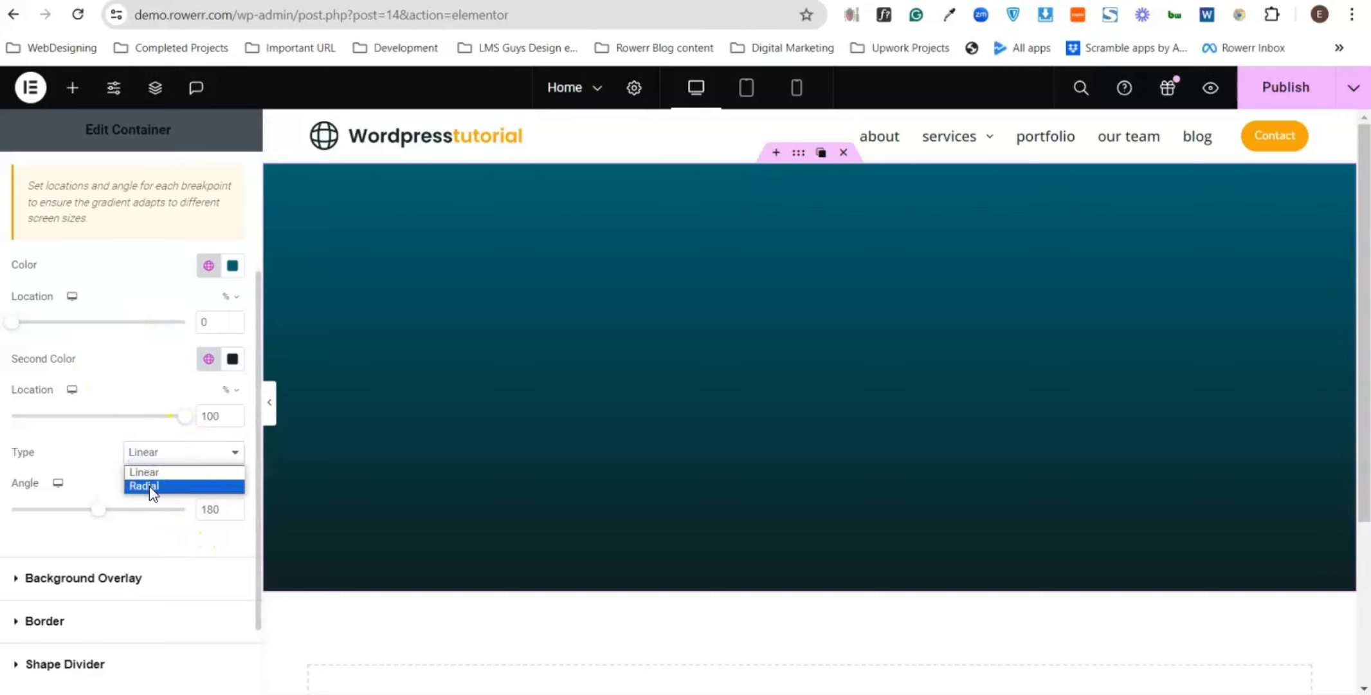
left_click(148, 486)
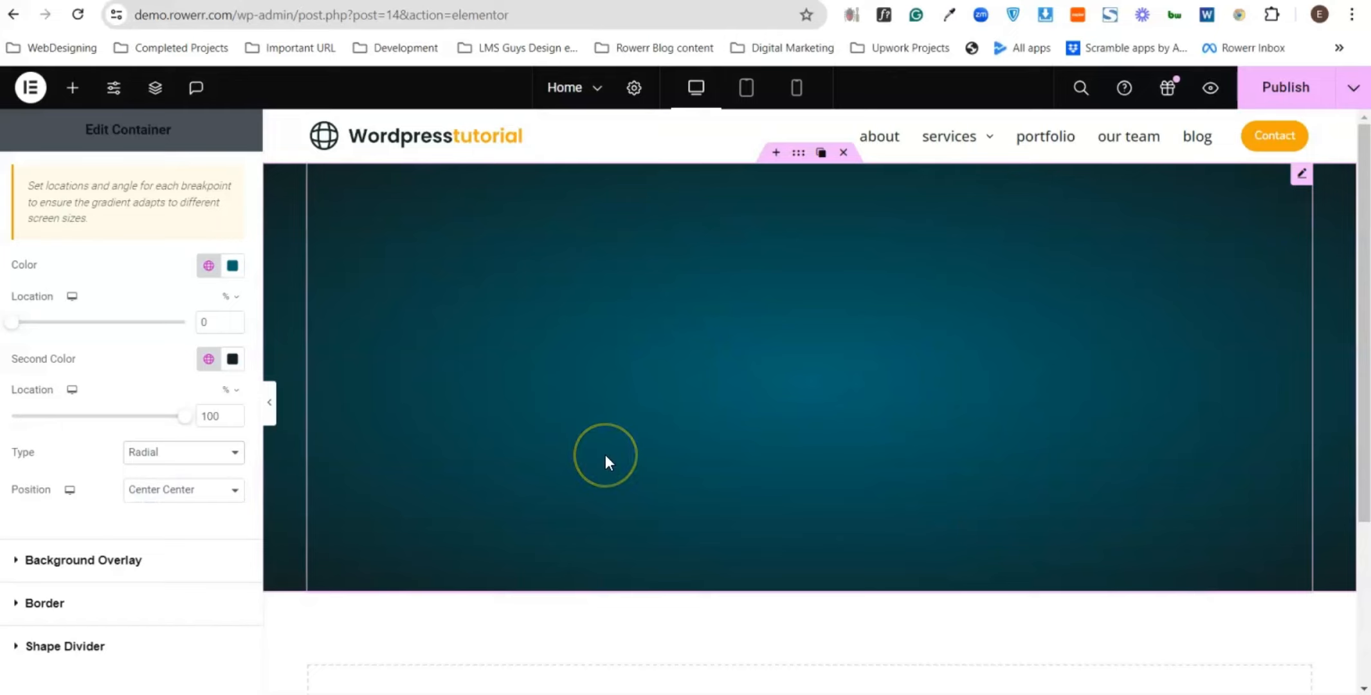
left_click(214, 459)
left_click(186, 475)
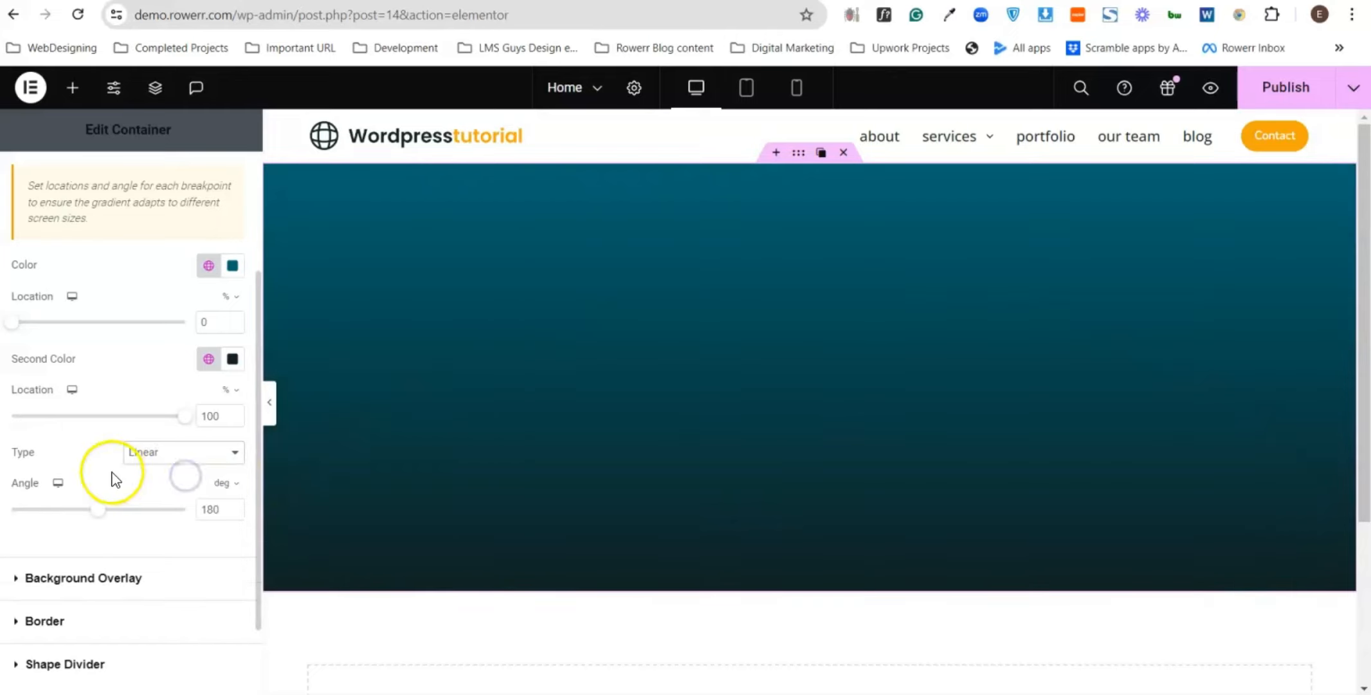
left_click(203, 509)
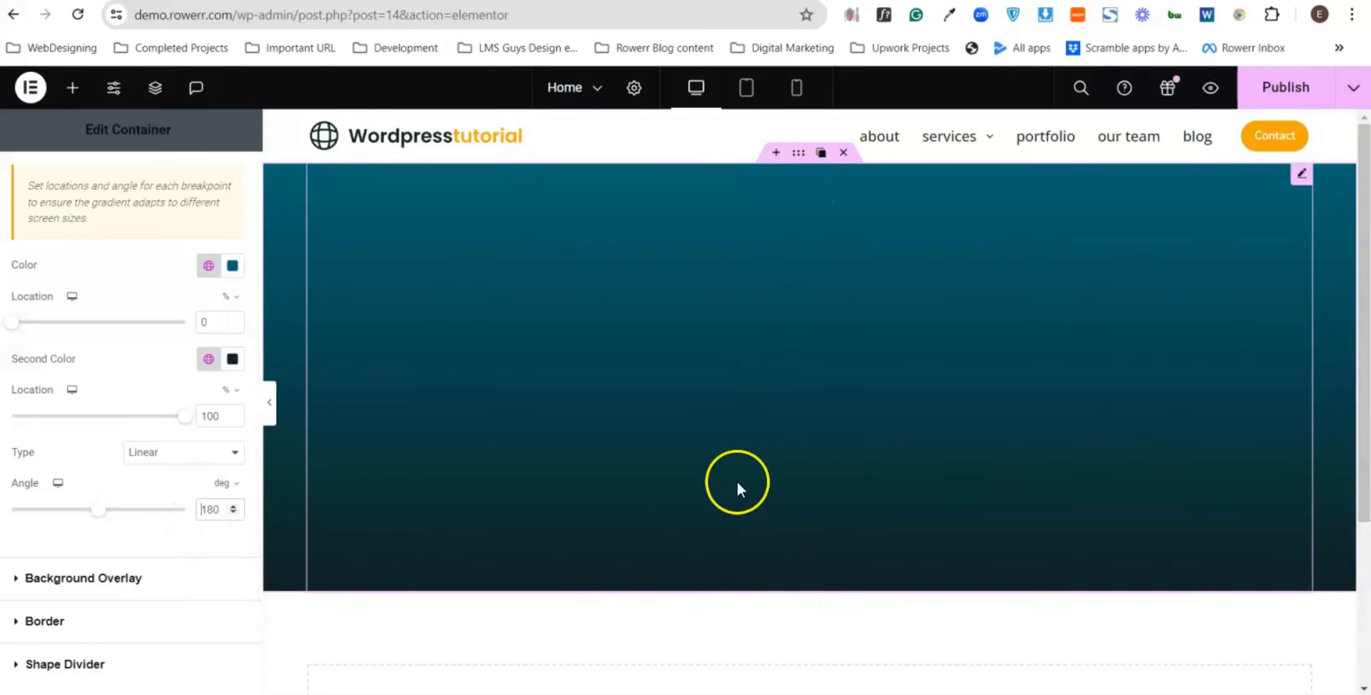
- Try linear gradient angles of 90 and 270 degrees on the container's background and settle on 90 degrees
left_click(211, 507)
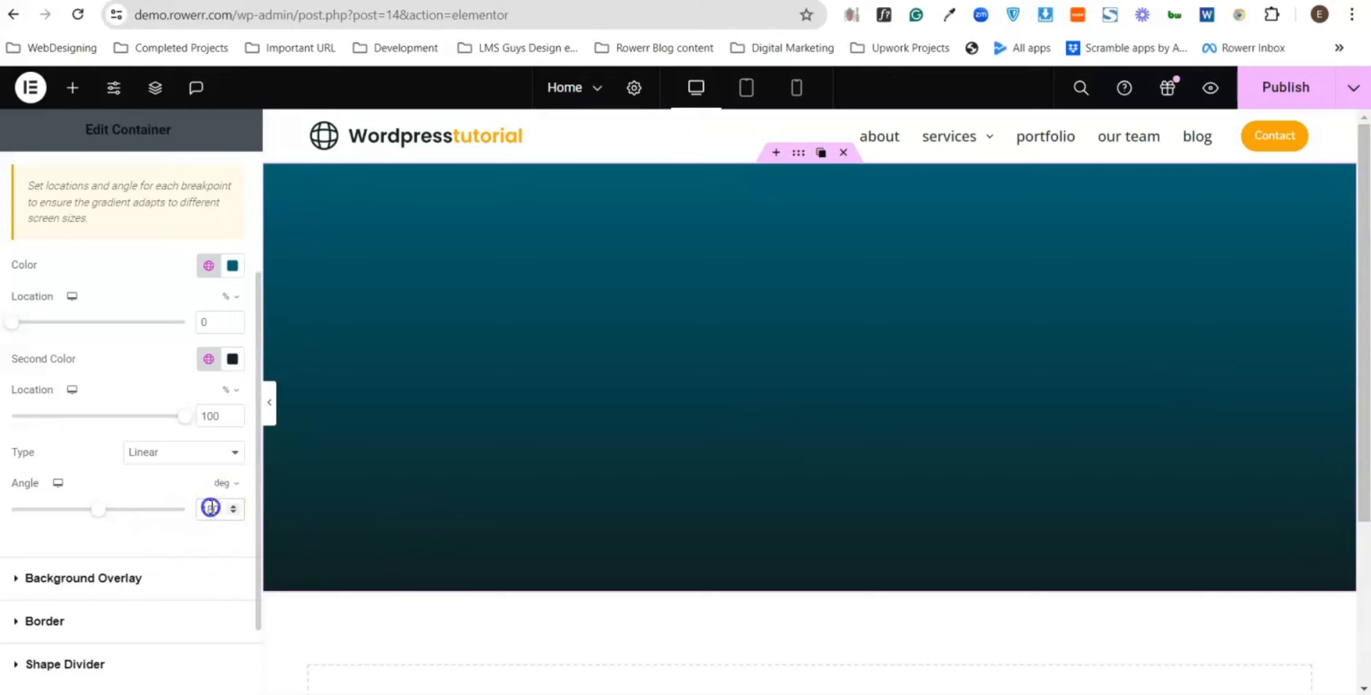
type("90")
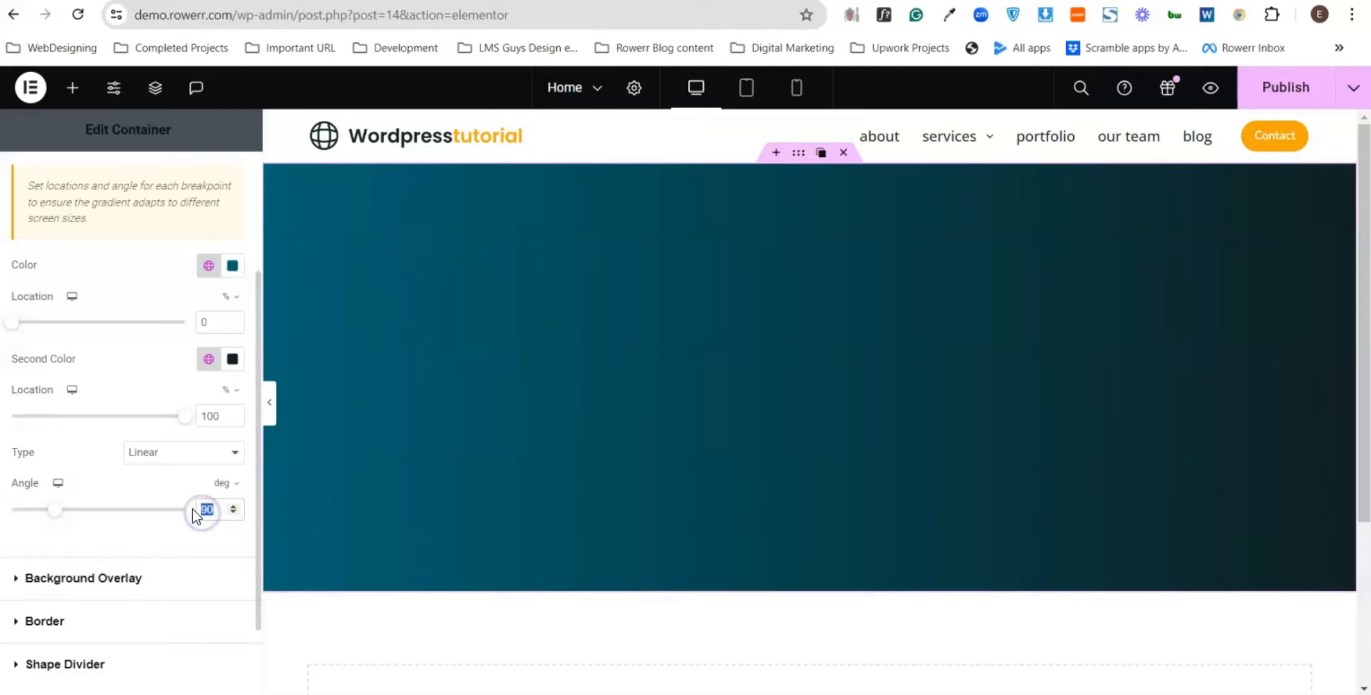
type("27")
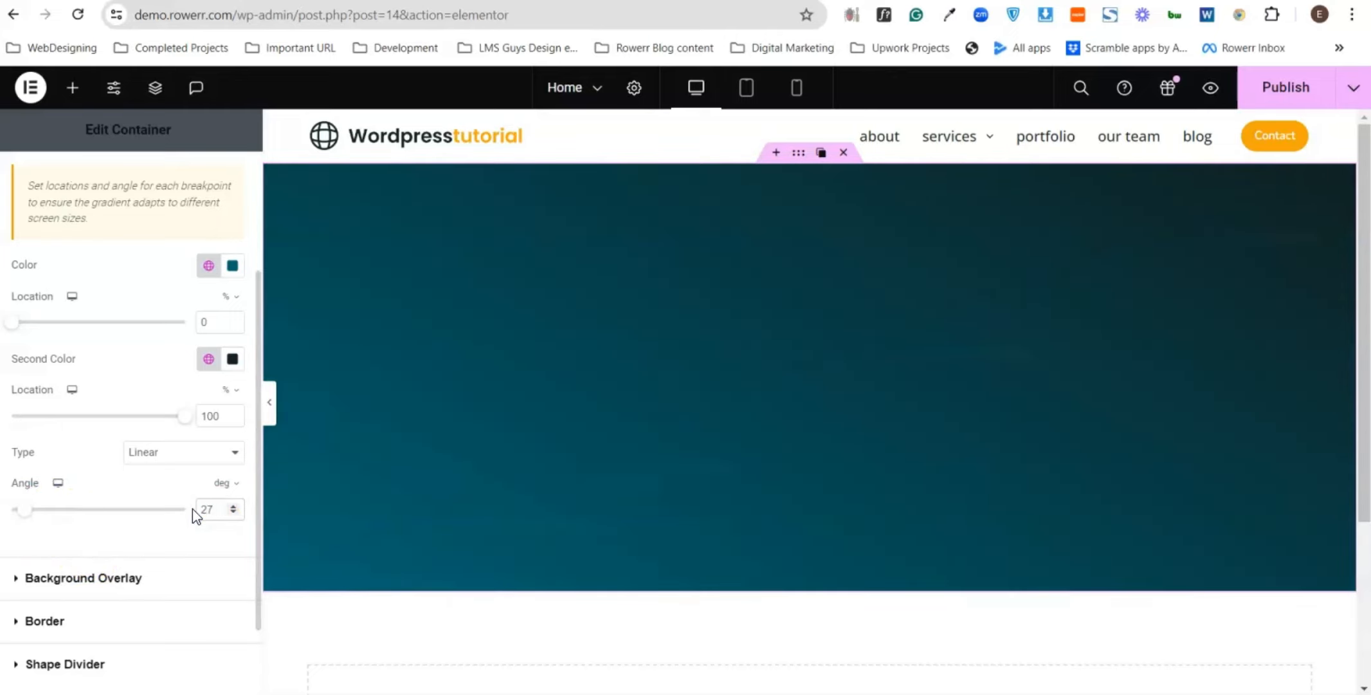
type("0")
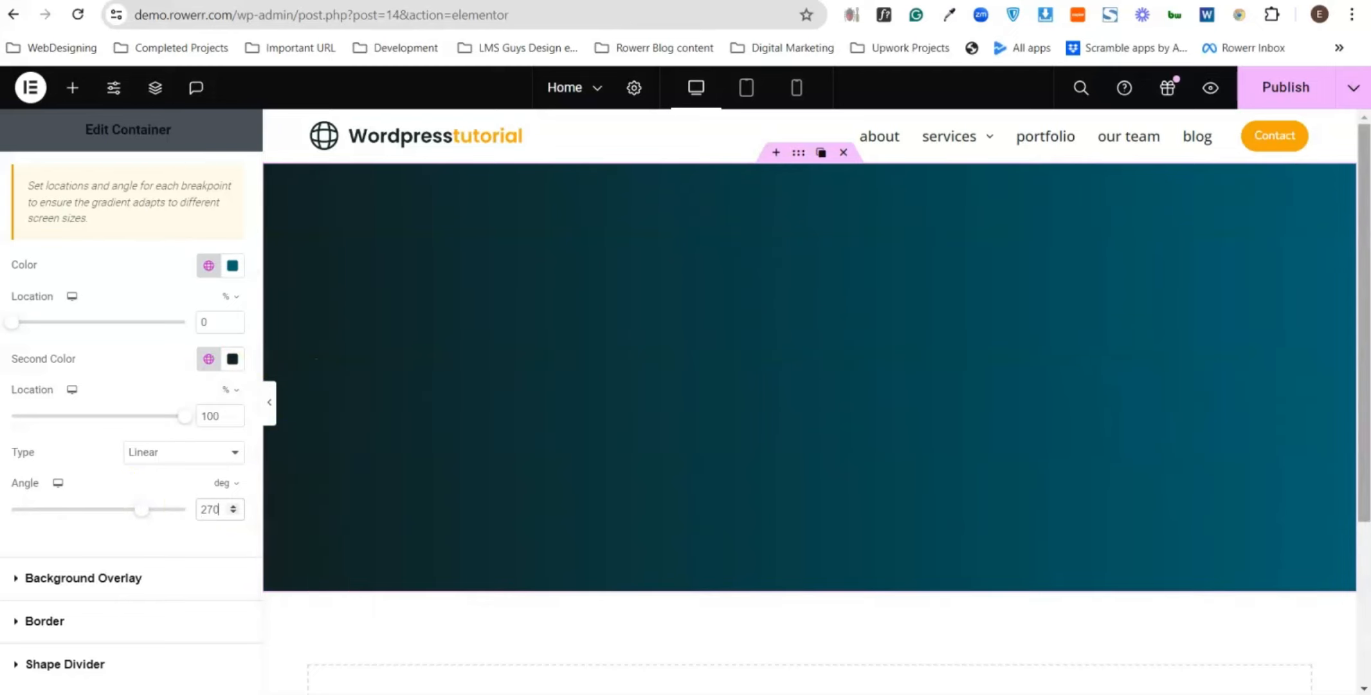
left_click(210, 510)
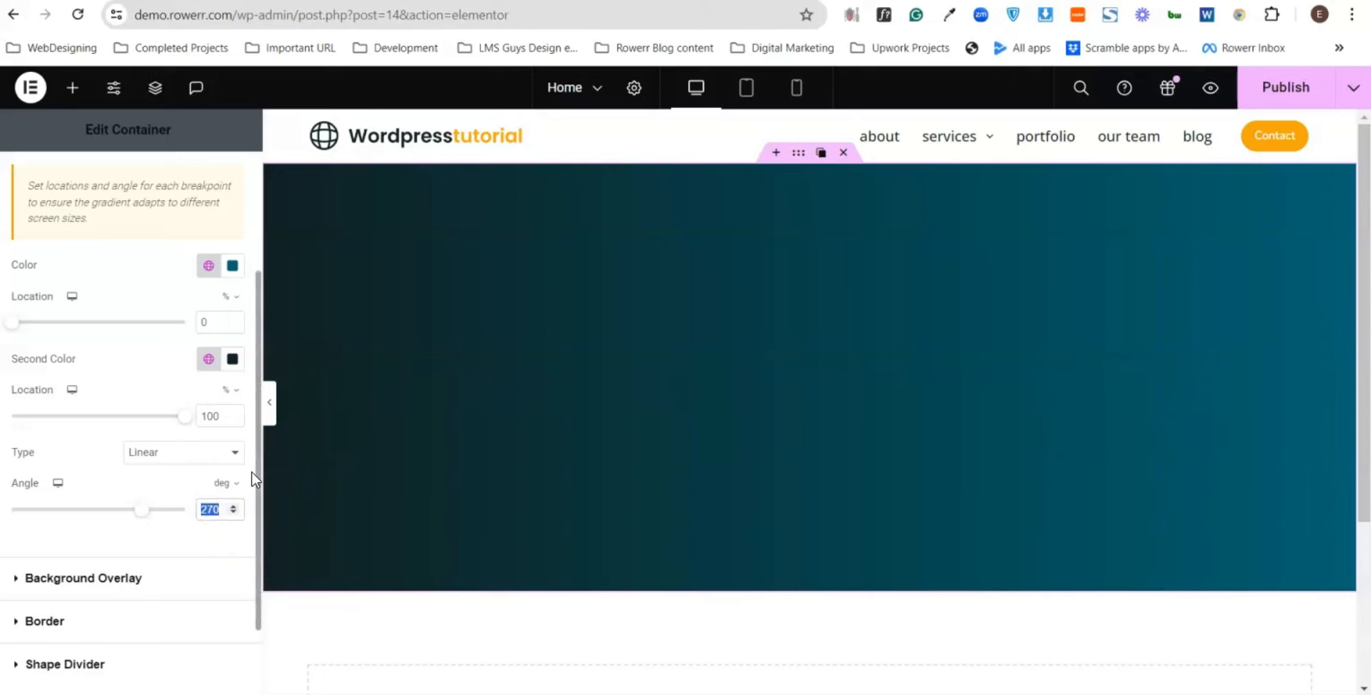
type("90")
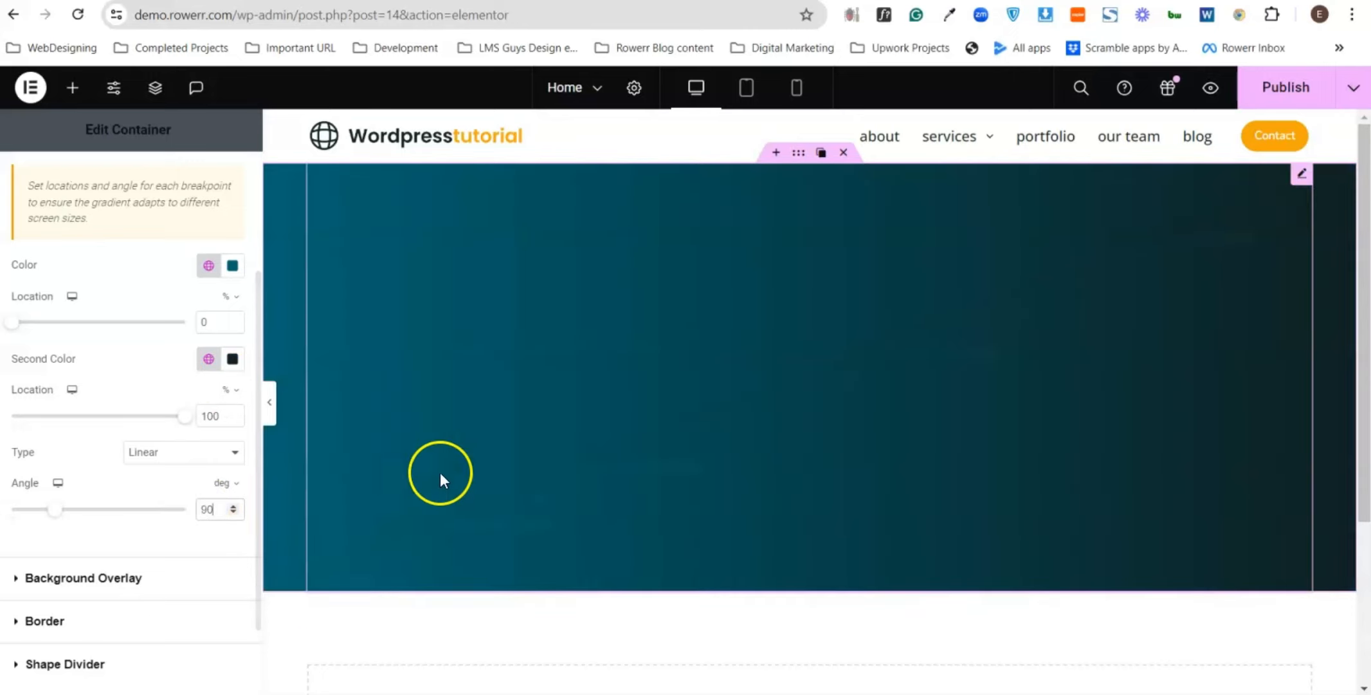
scroll(550, 367, "down", 2)
scroll(550, 375, "up", 2)
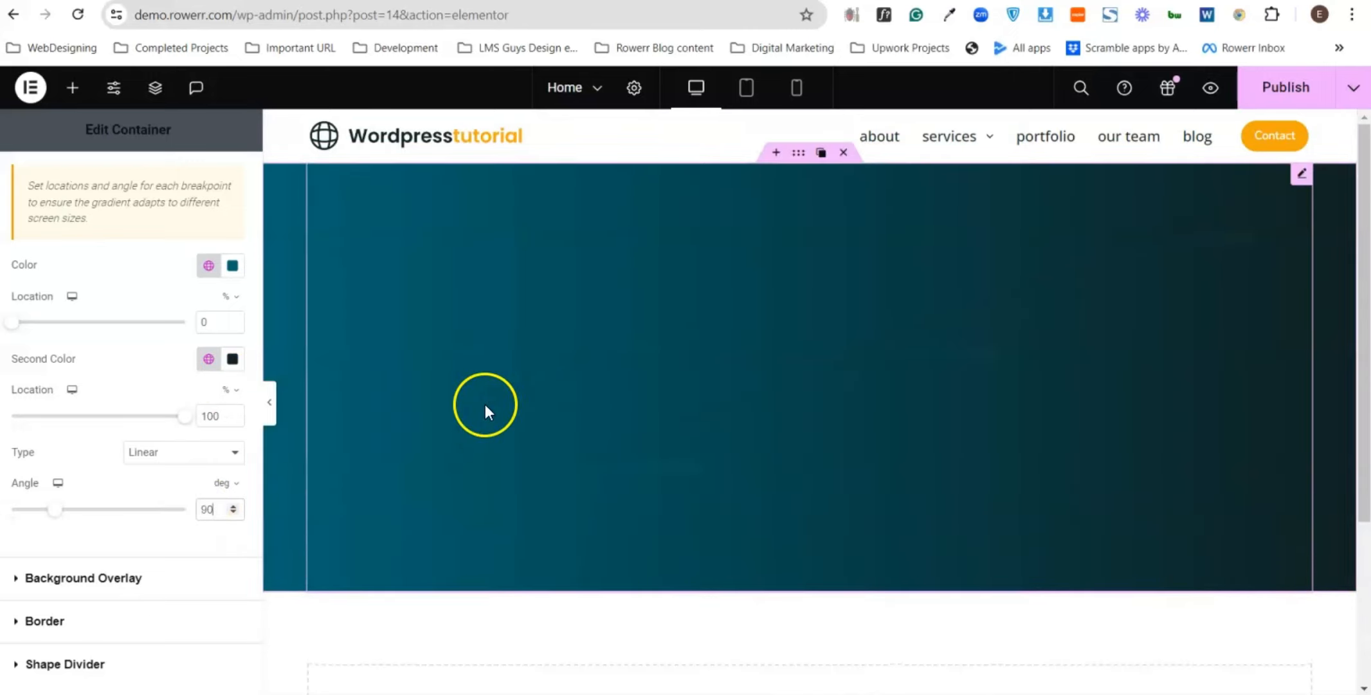
scroll(174, 370, "down", 2)
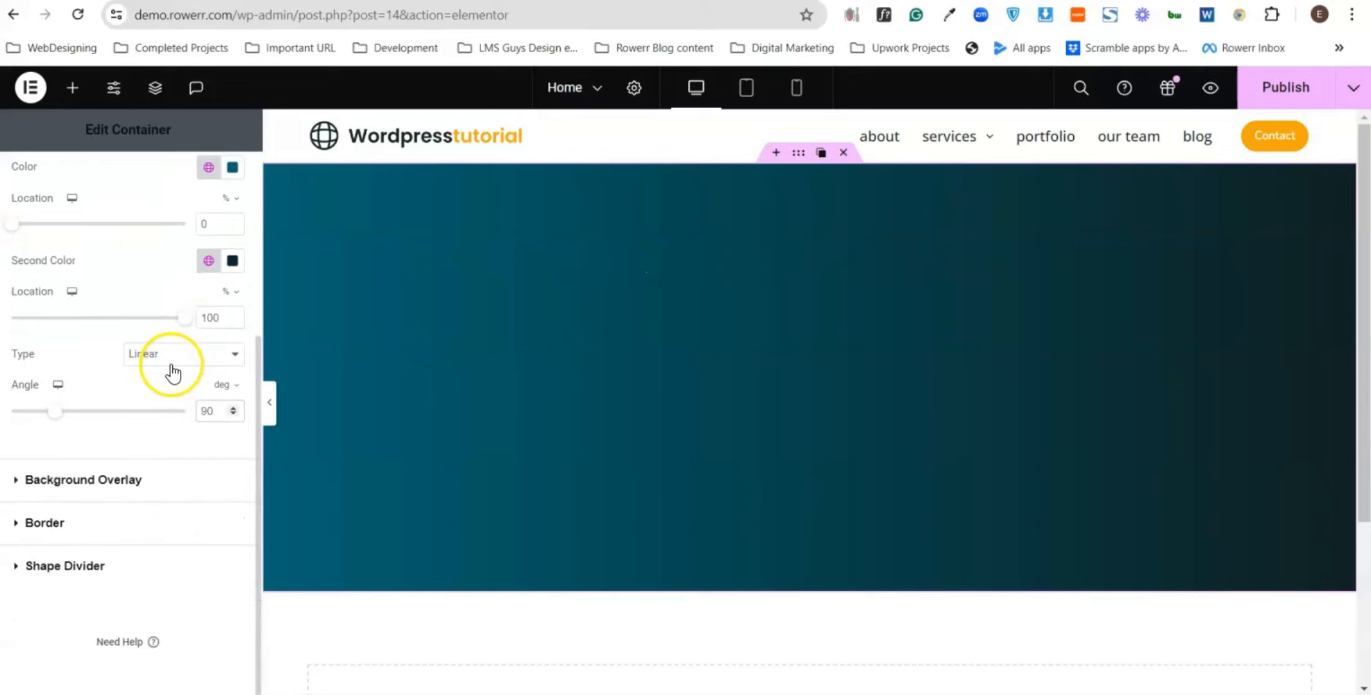
scroll(174, 378, "up", 6)
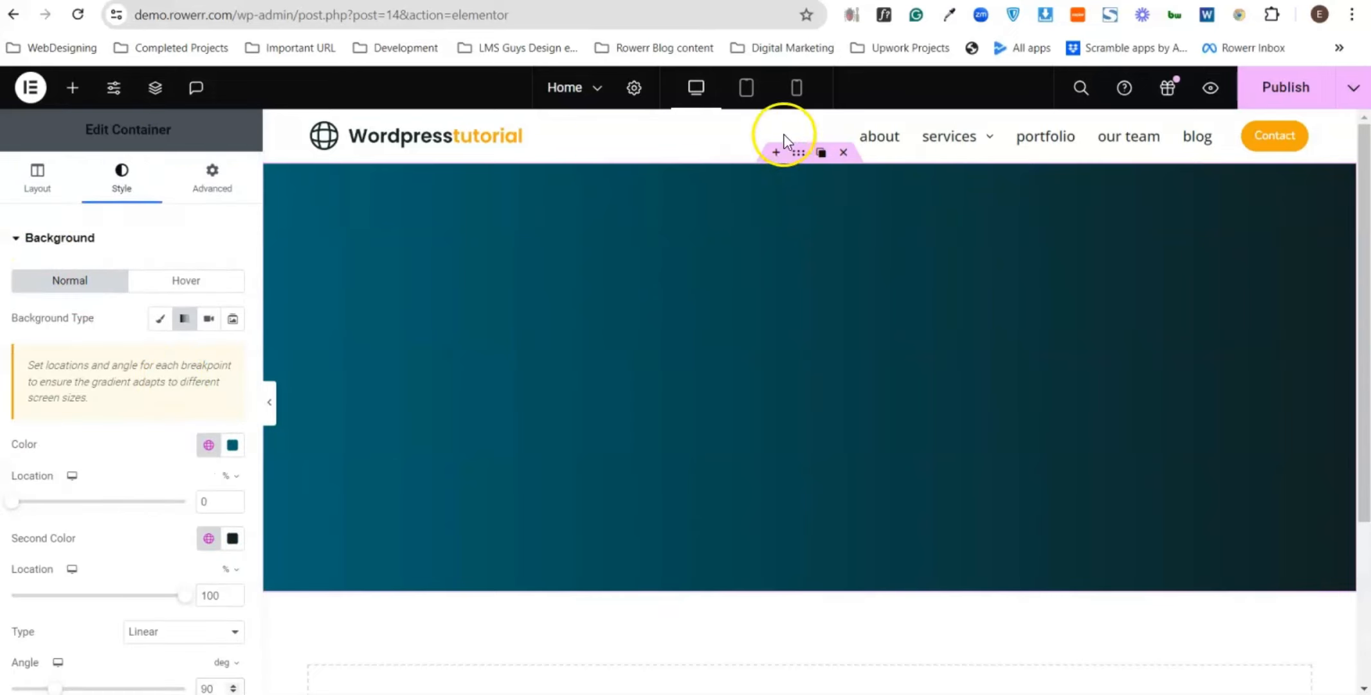
- Try the Grid container layout on the gradient container
left_click(39, 180)
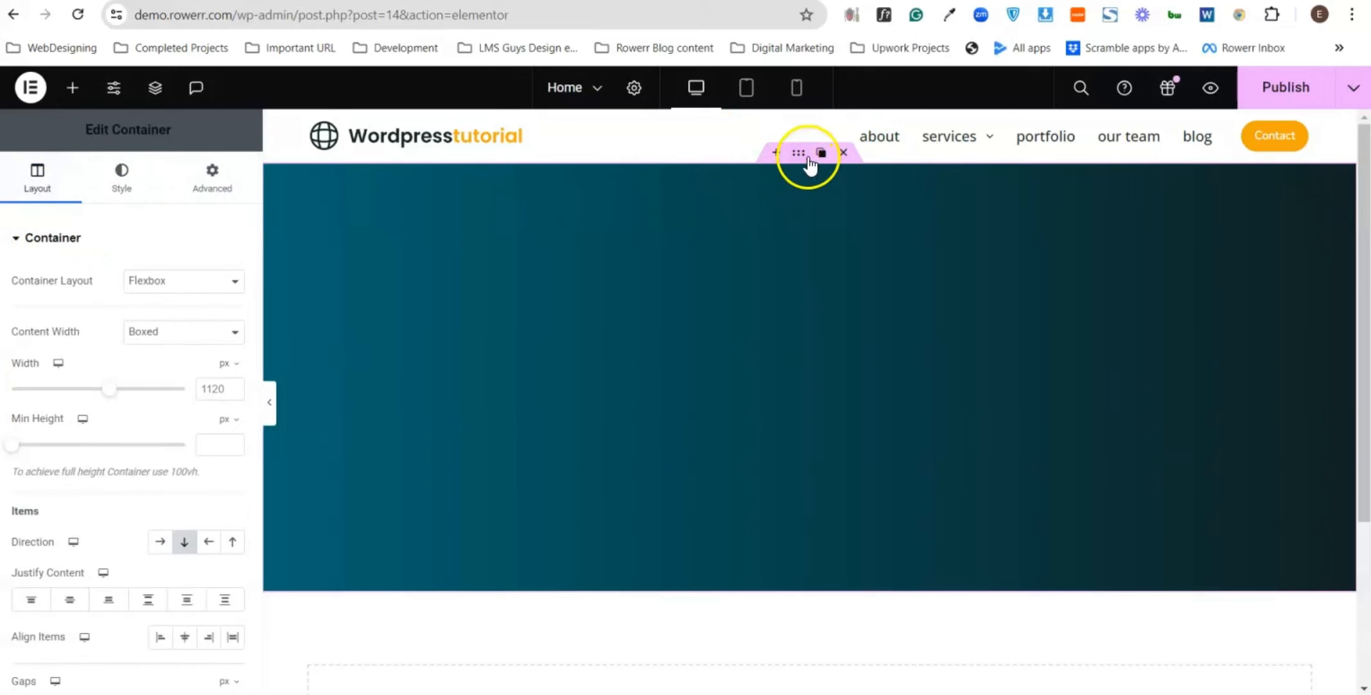
left_click(42, 192)
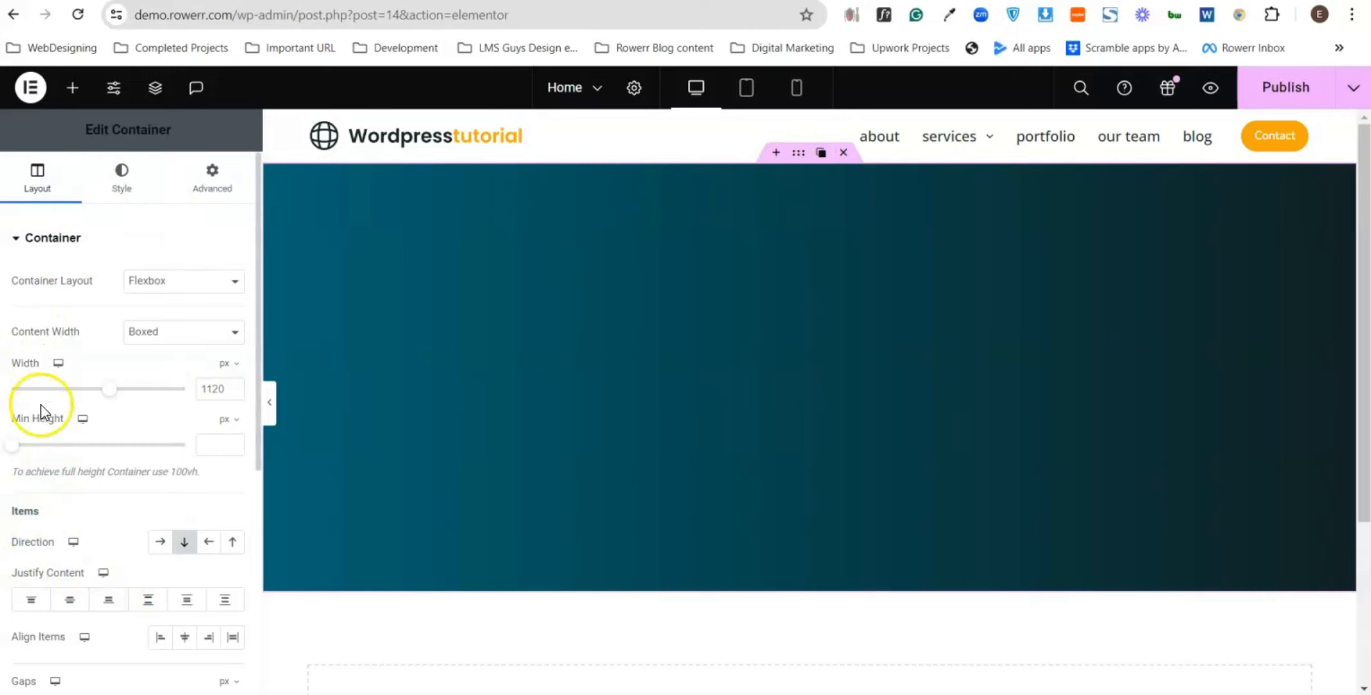
left_click(160, 281)
left_click(154, 315)
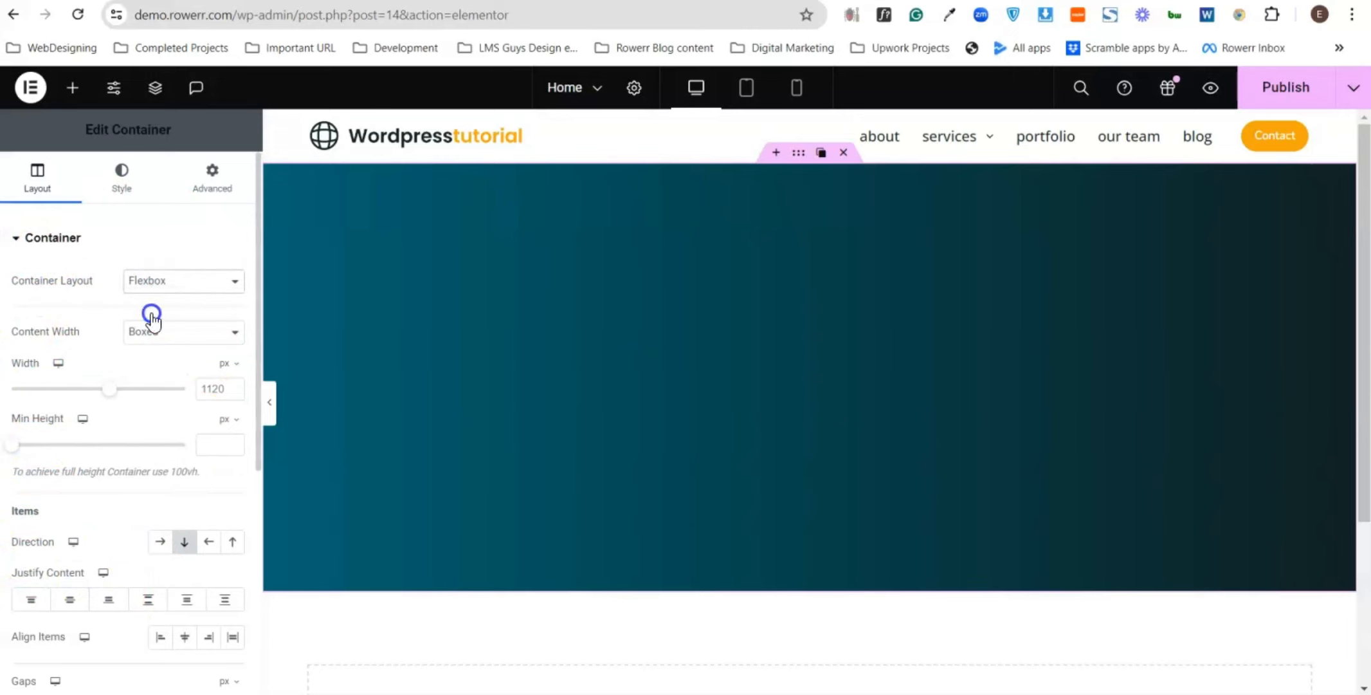
scroll(533, 349, "down", 5)
scroll(531, 351, "up", 5)
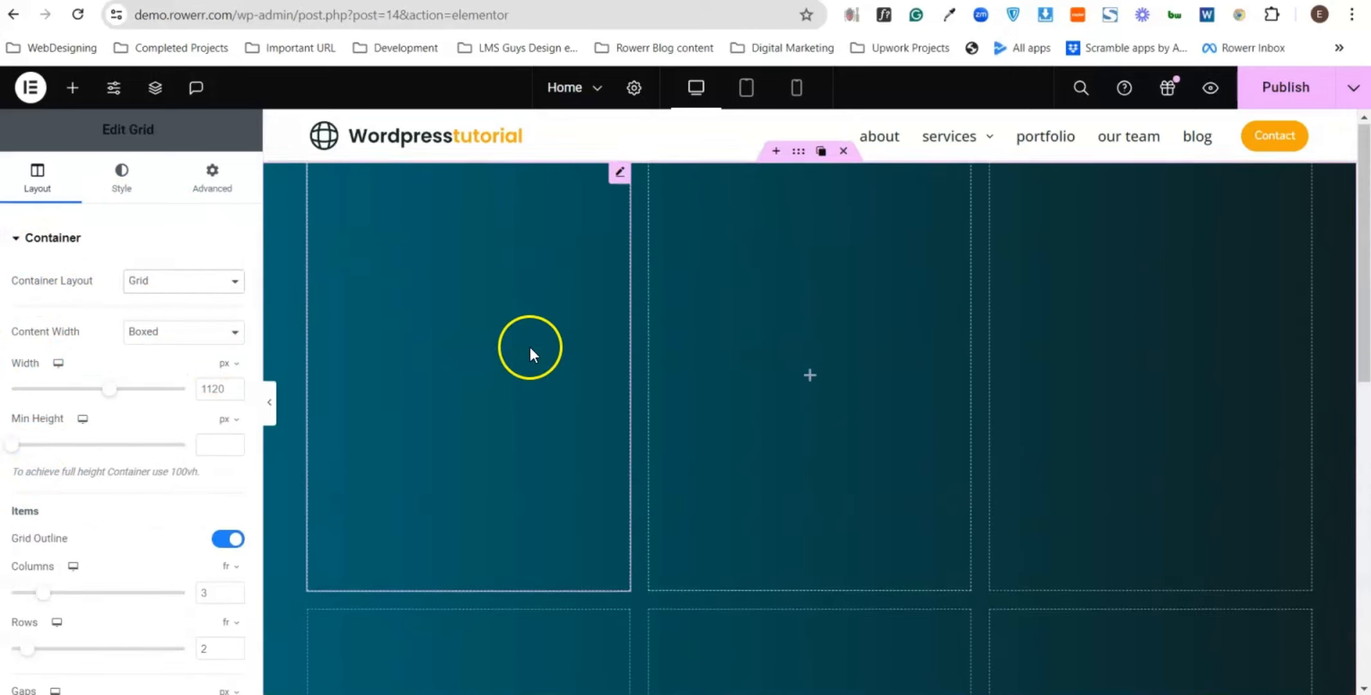
- Open and dismiss the layout choices for a new container above, and return the gradient container's layout to Flexbox
left_click(202, 281)
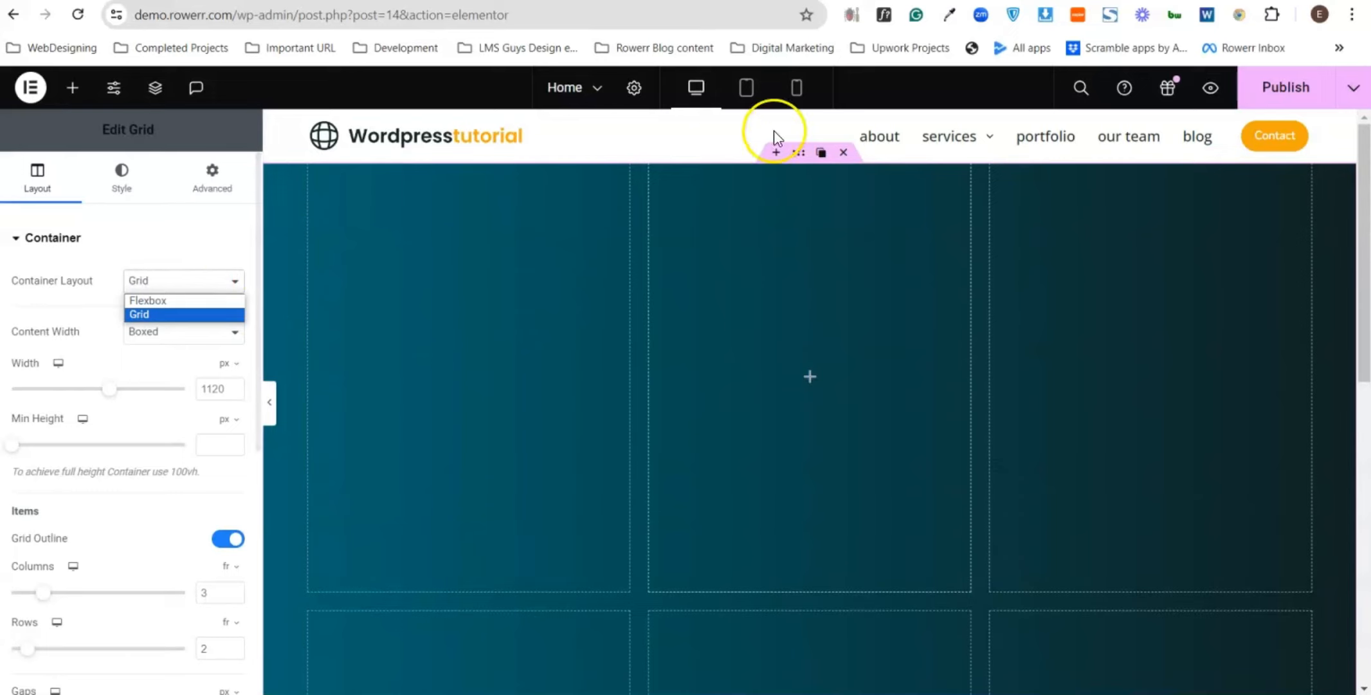
left_click(776, 152)
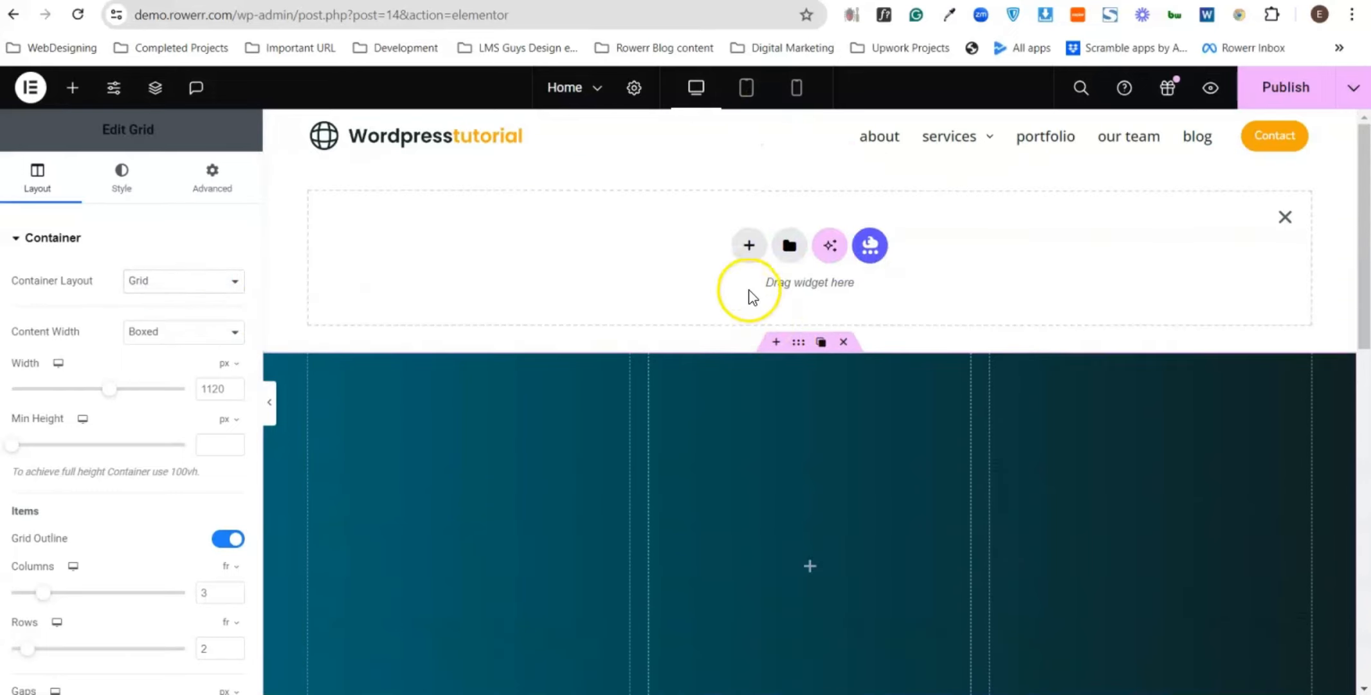
left_click(747, 243)
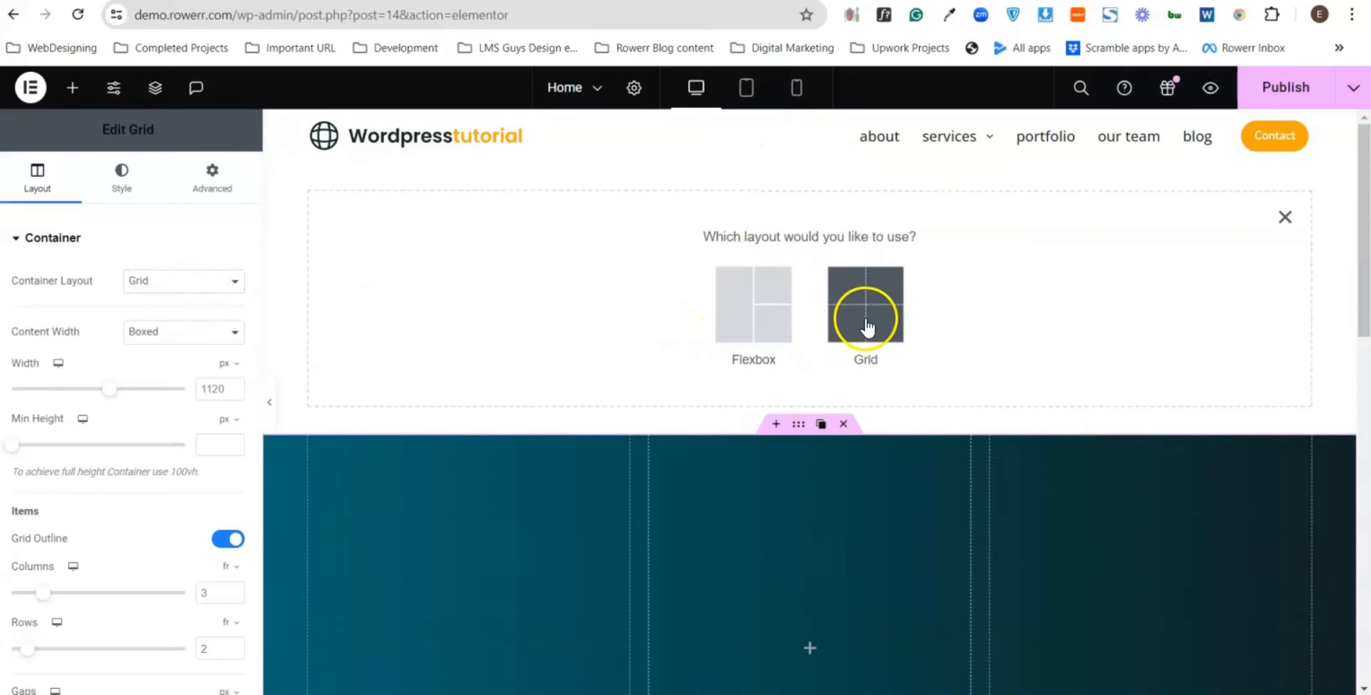
left_click(1284, 218)
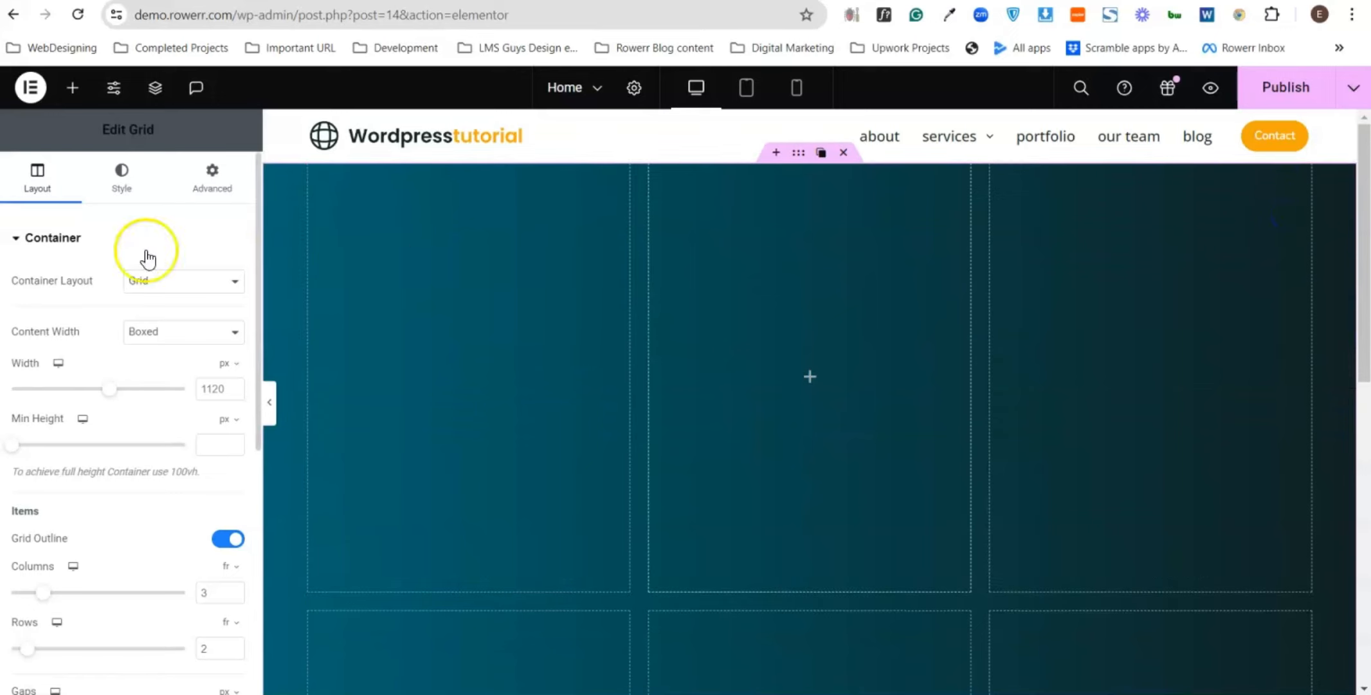
left_click(198, 294)
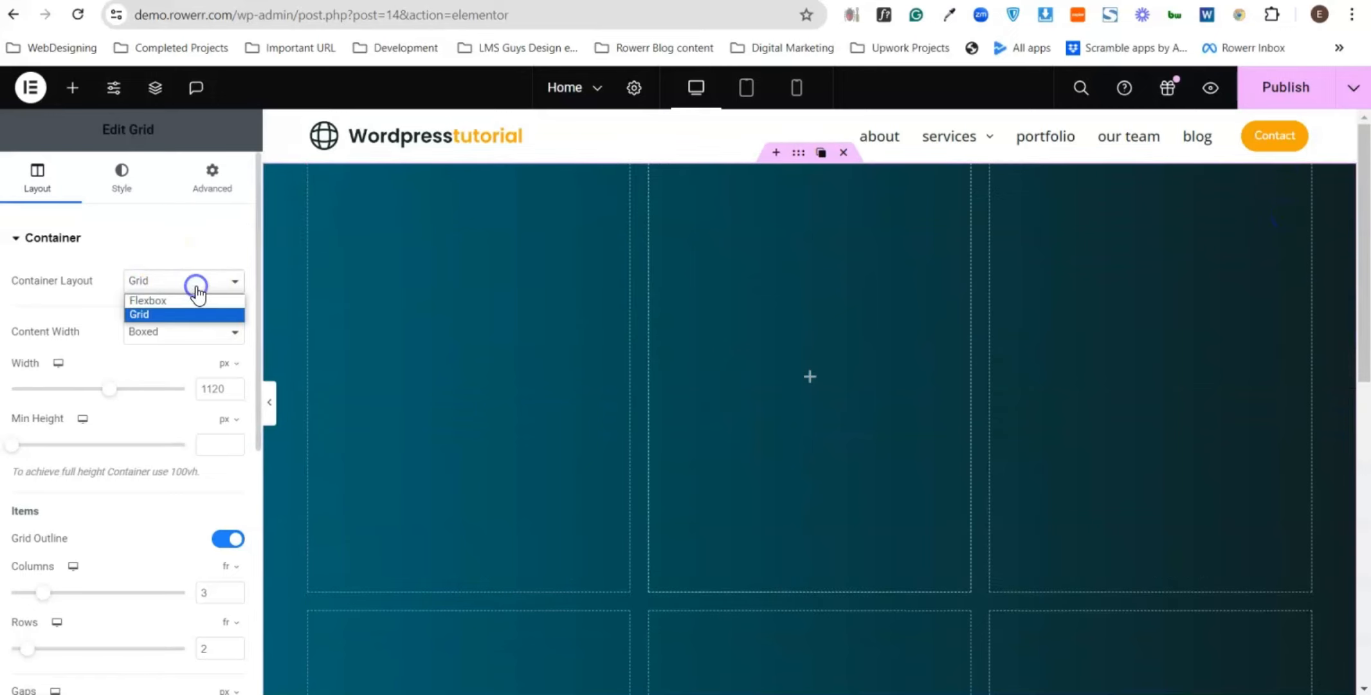
left_click(173, 301)
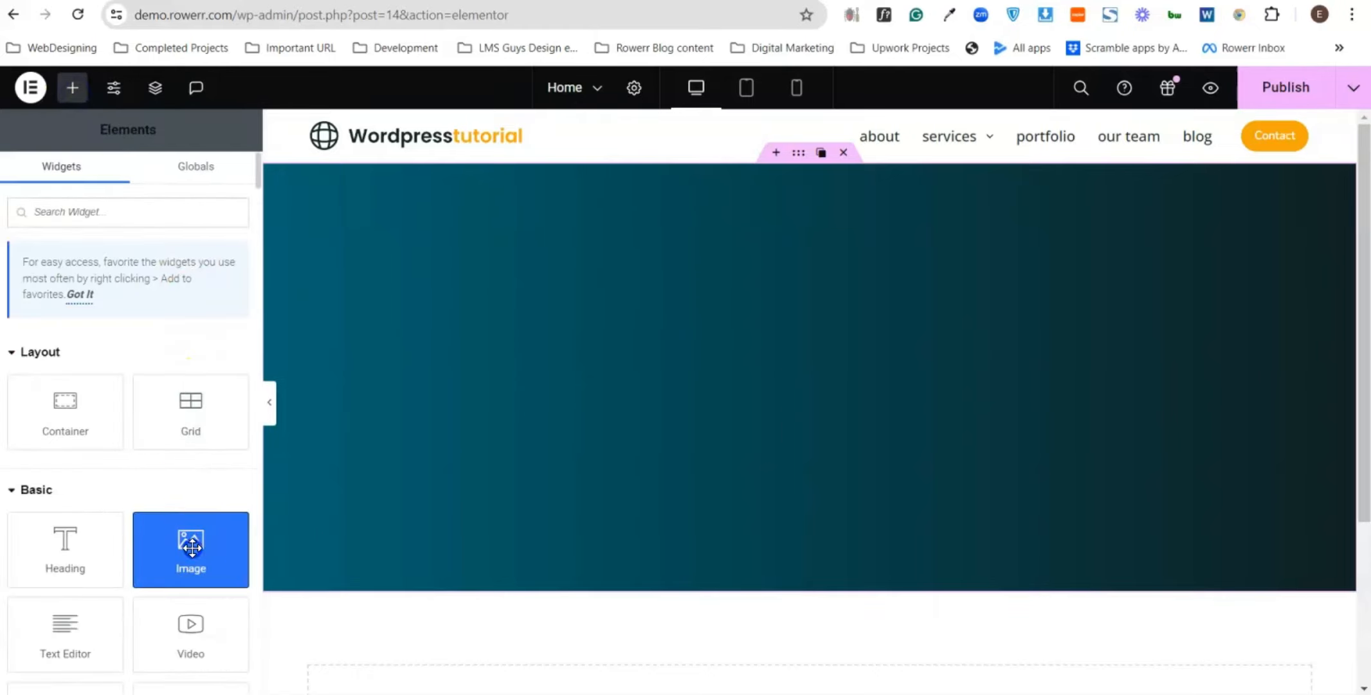
- Add an Image widget to the gradient container and a Heading widget below it
left_click_drag(191, 545, 864, 394)
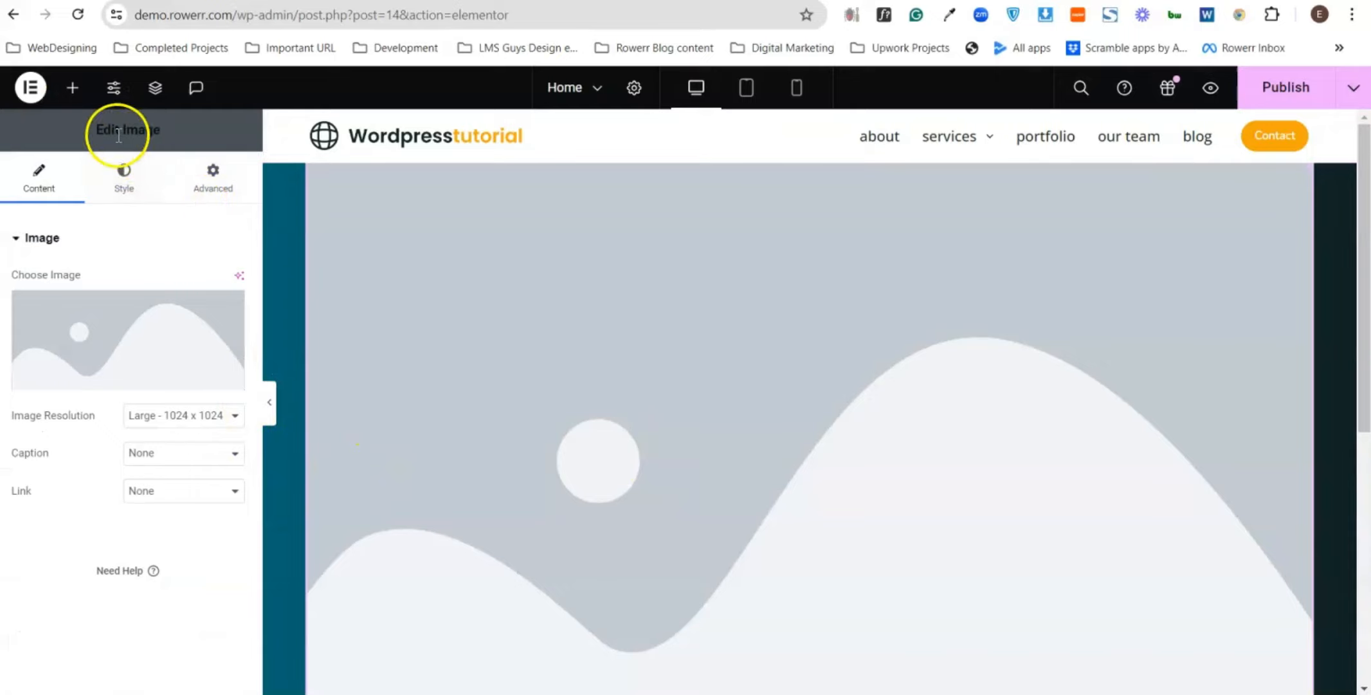
left_click(73, 87)
left_click_drag(95, 555, 628, 250)
scroll(732, 350, "down", 6)
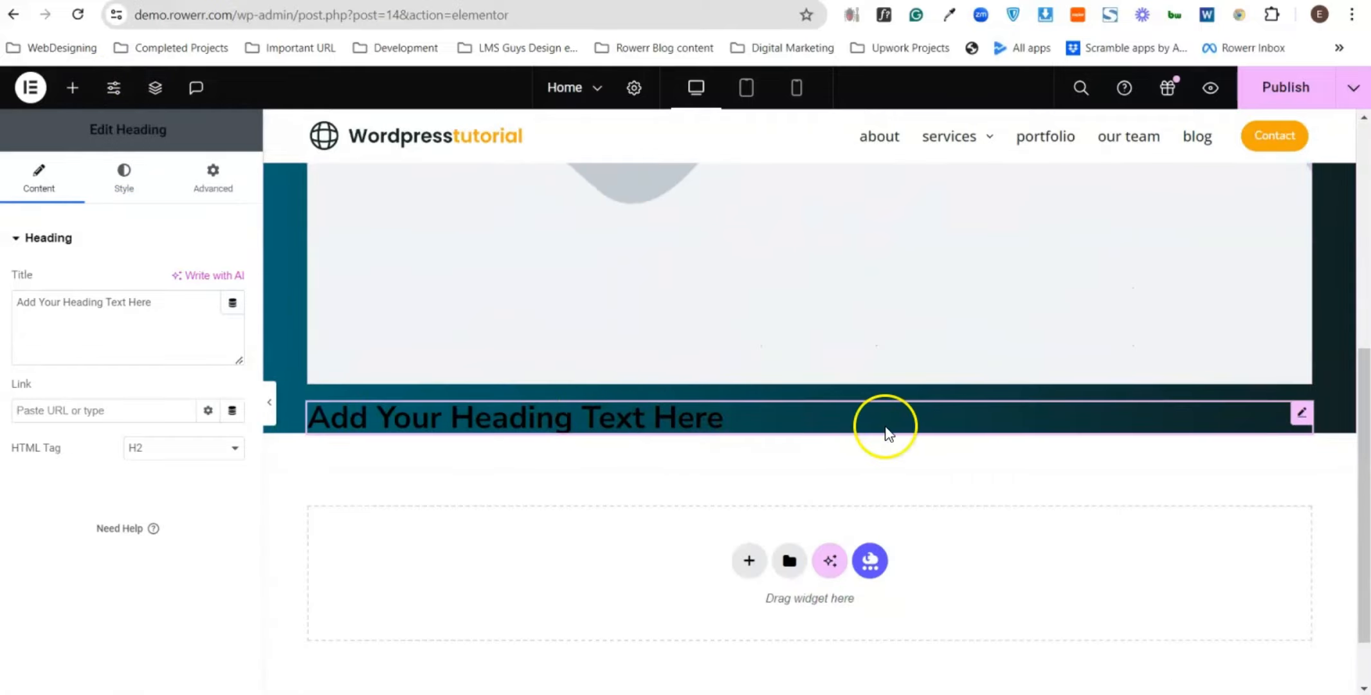
- Set the new heading's text color to the global Accent color
left_click(123, 176)
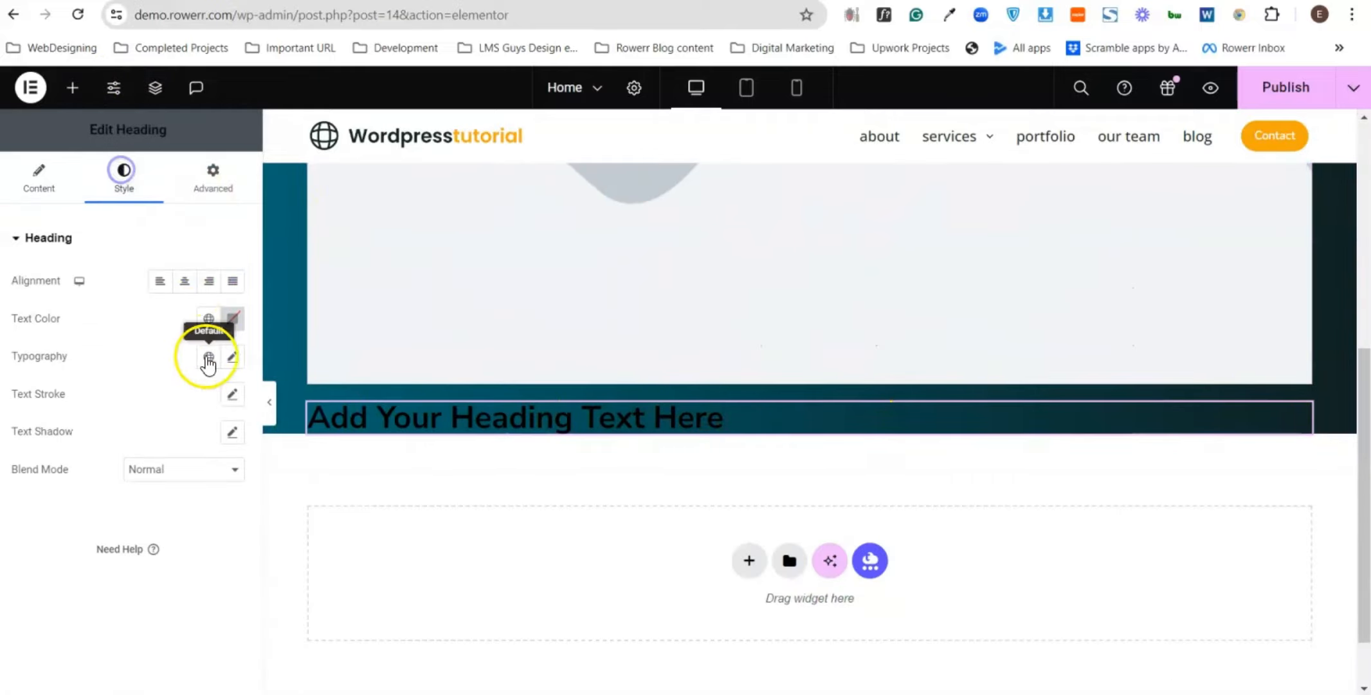
left_click(209, 318)
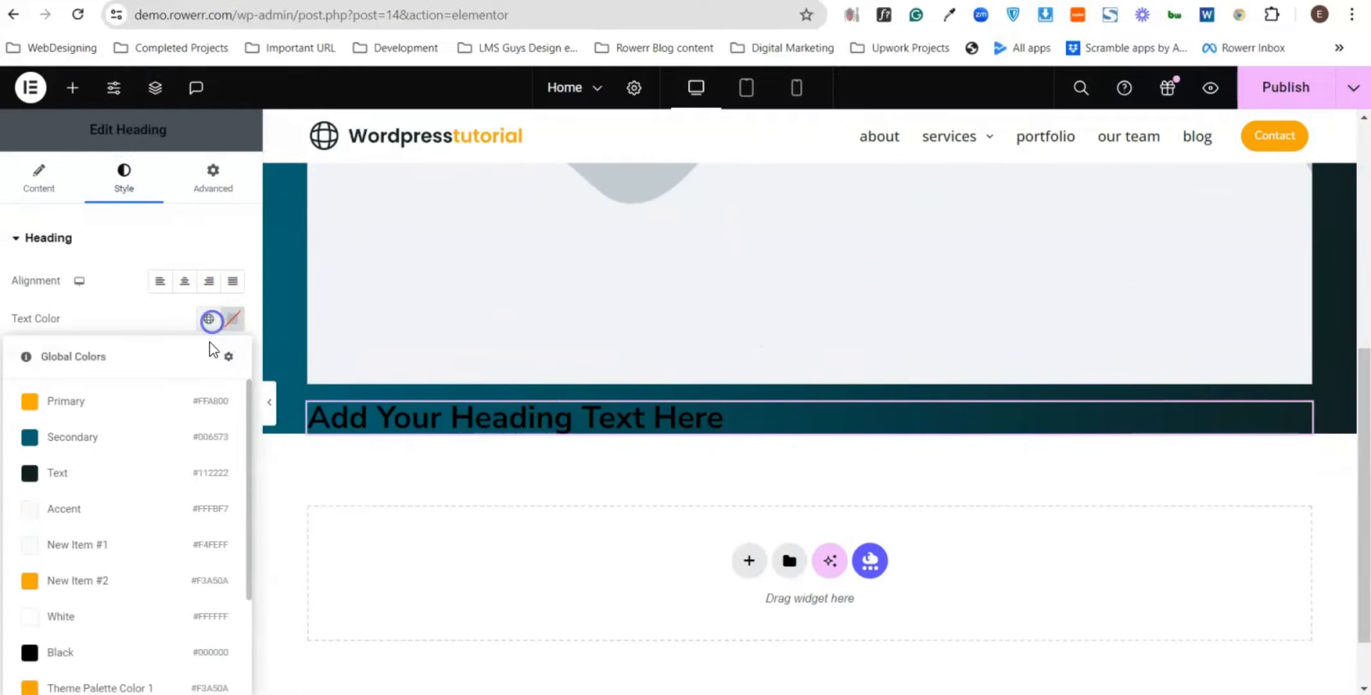
left_click(73, 508)
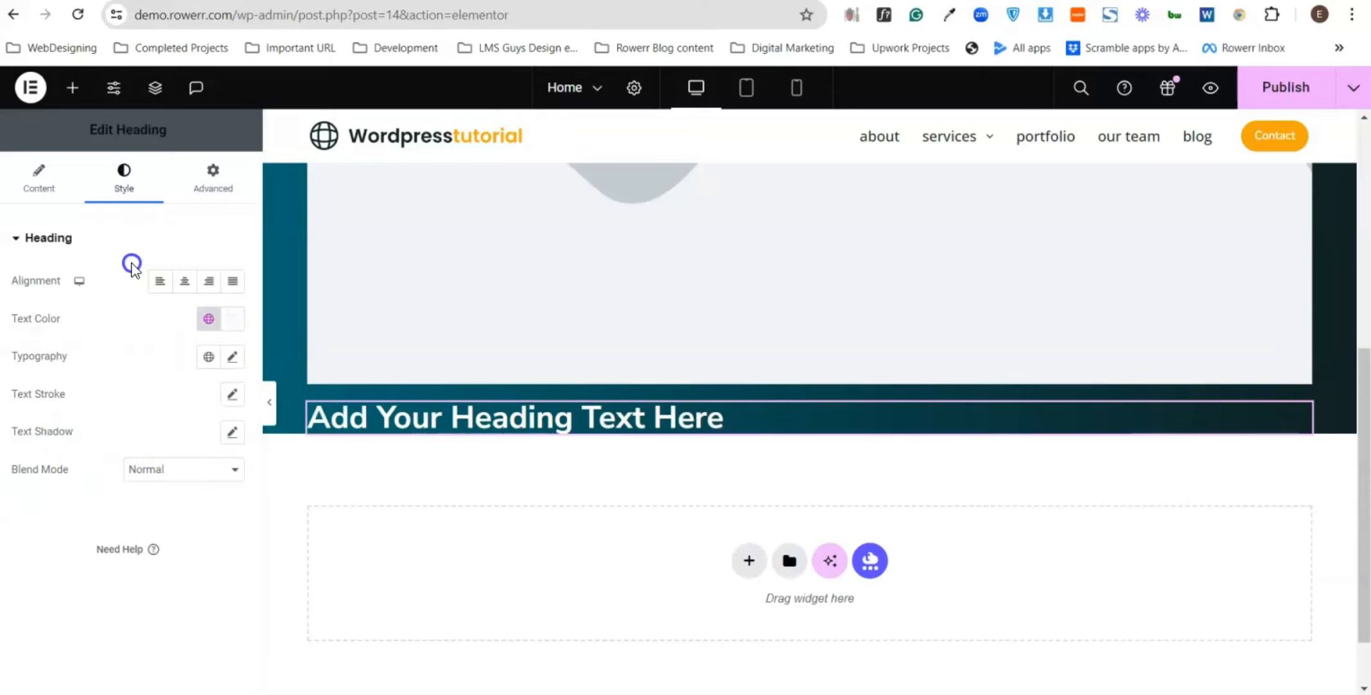
left_click(129, 239)
- Try a boxed content width of 1325 px on the gradient container and set it back to 1120 px
scroll(780, 444, "up", 5)
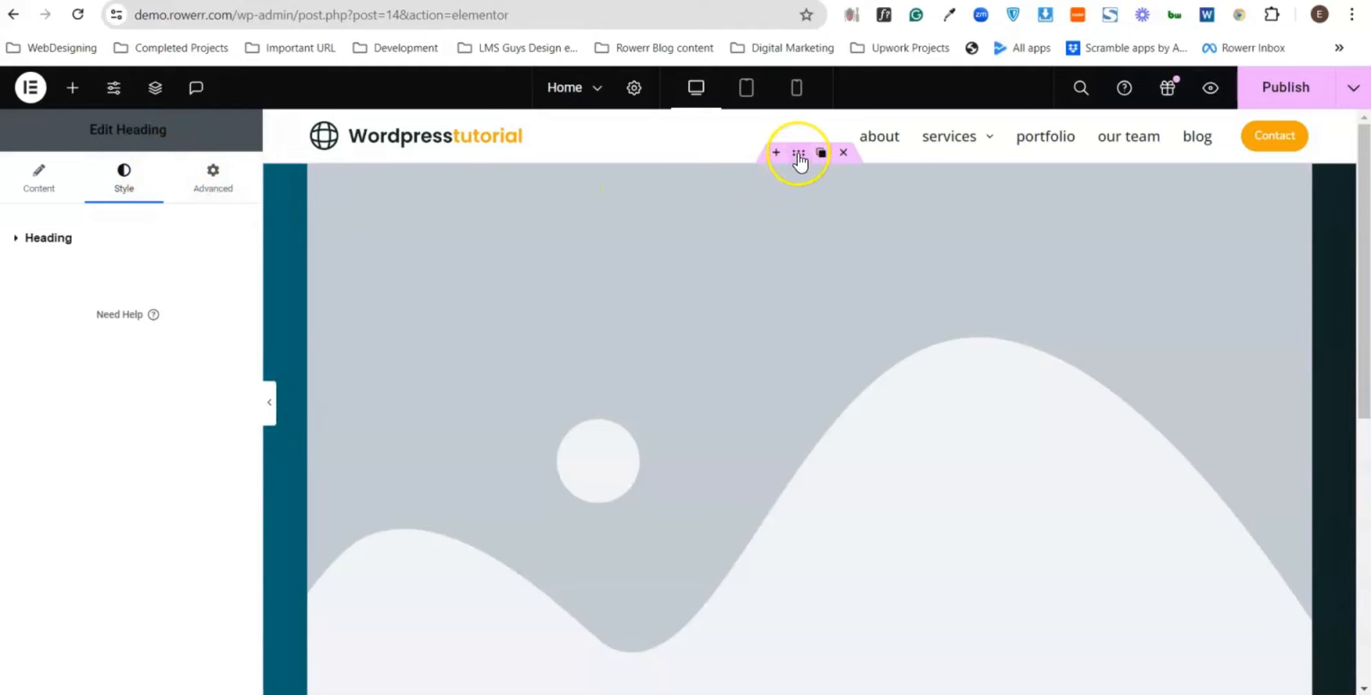
left_click(799, 154)
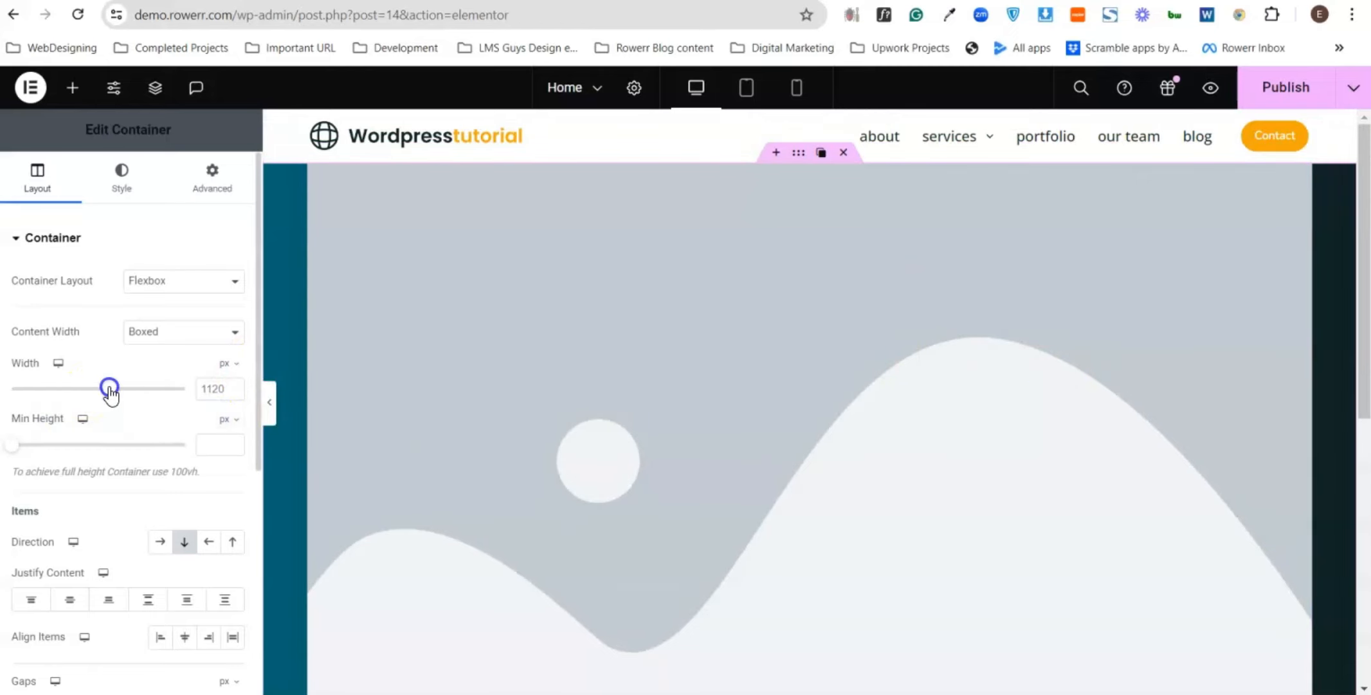
left_click_drag(109, 388, 139, 428)
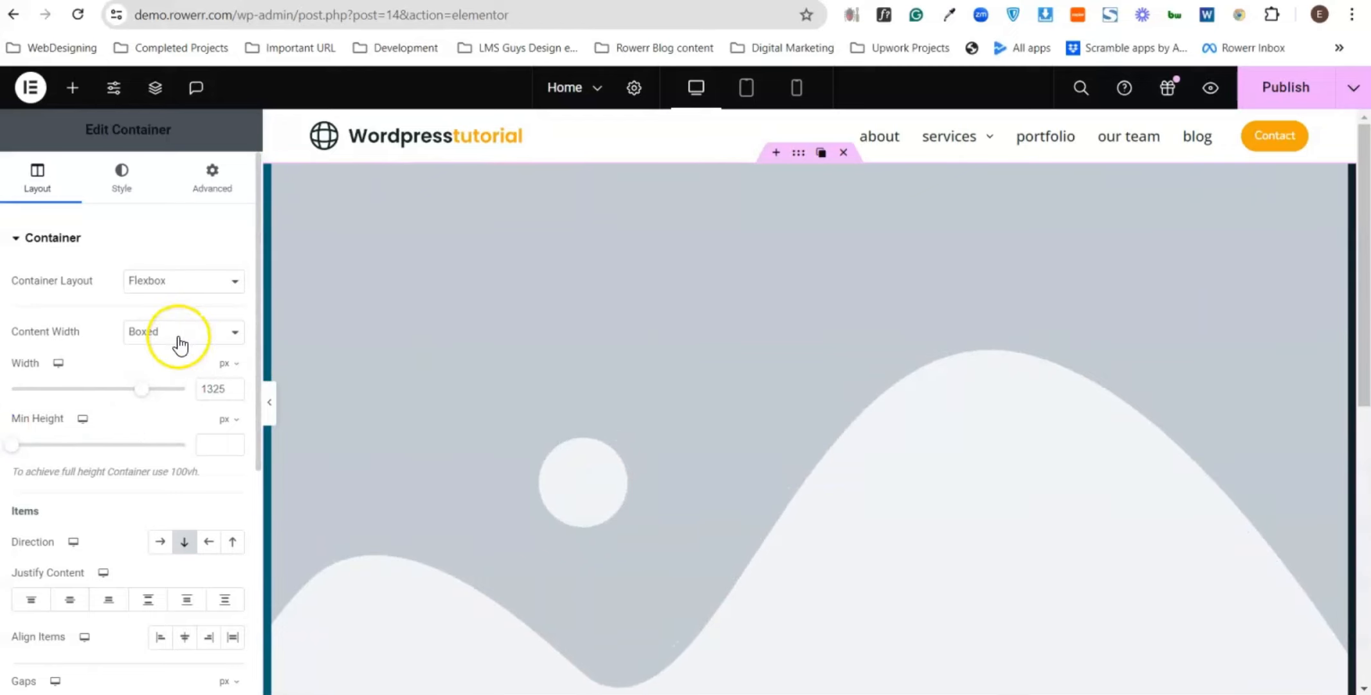
left_click(212, 386)
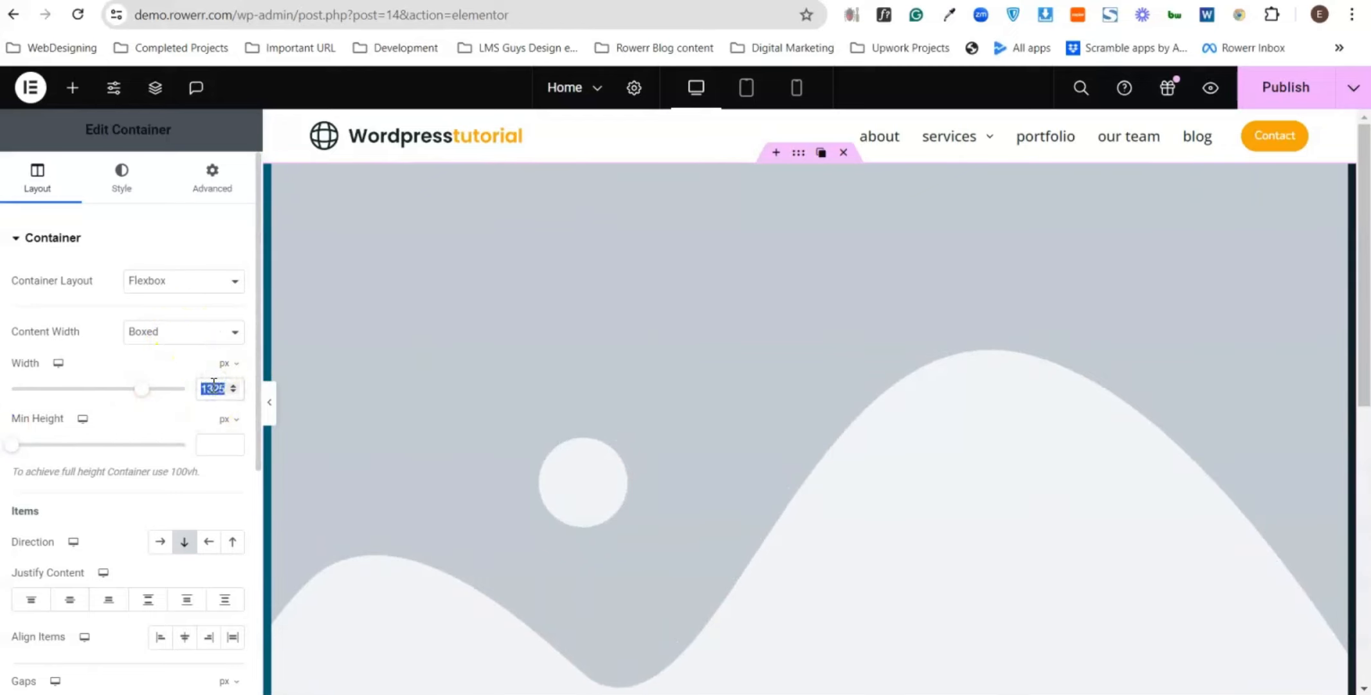
type("11")
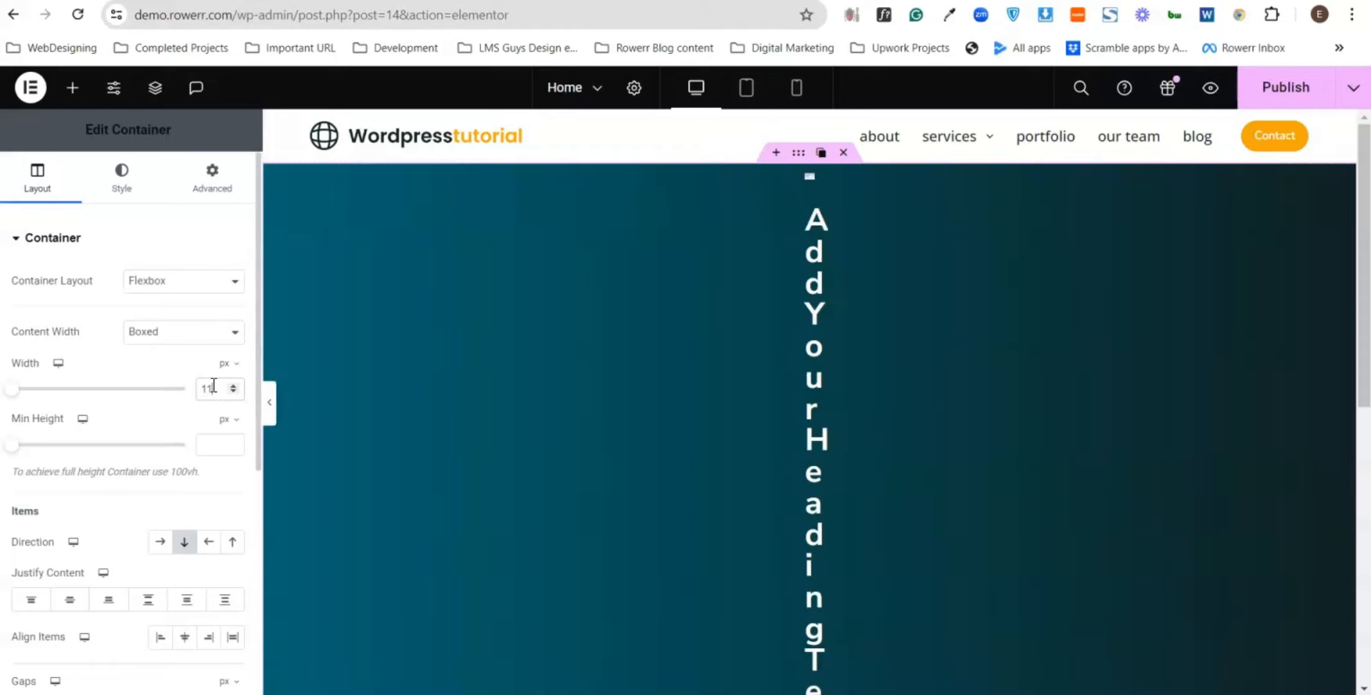
type("20")
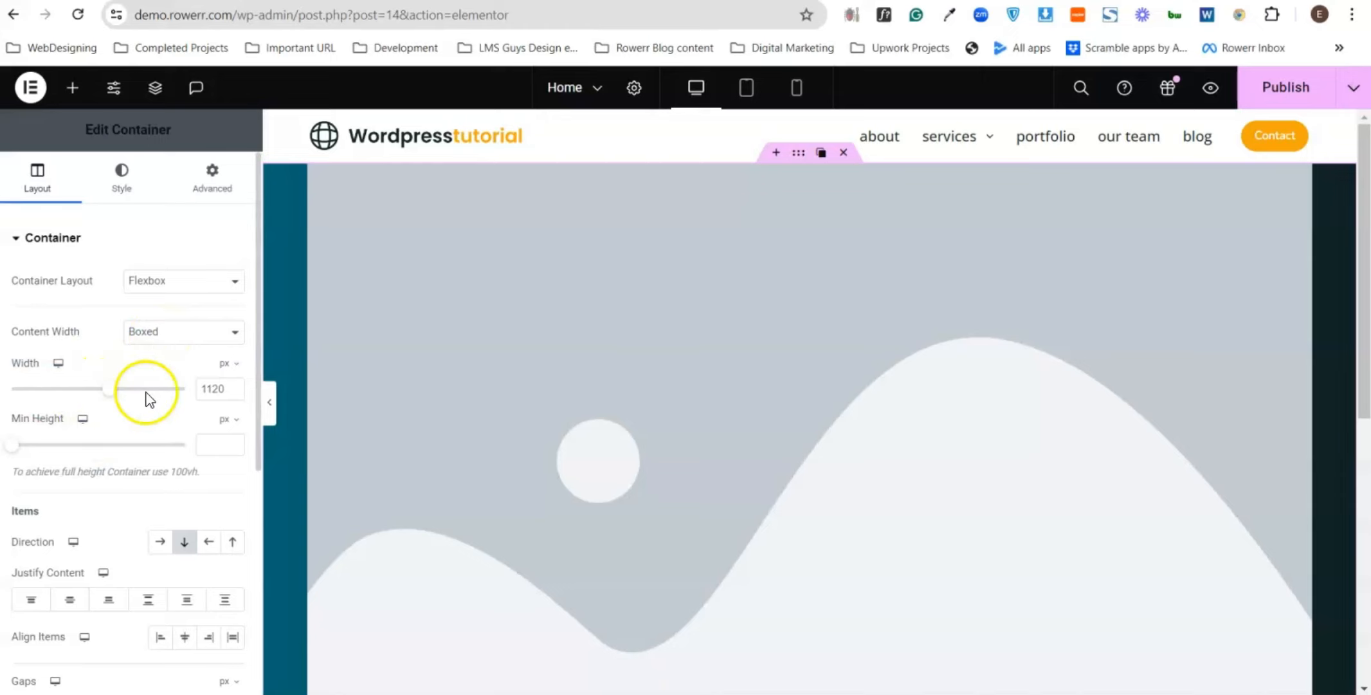
- Try minimum heights of 1440 px and about 286 px on the gradient container and clear the value
scroll(372, 393, "down", 4)
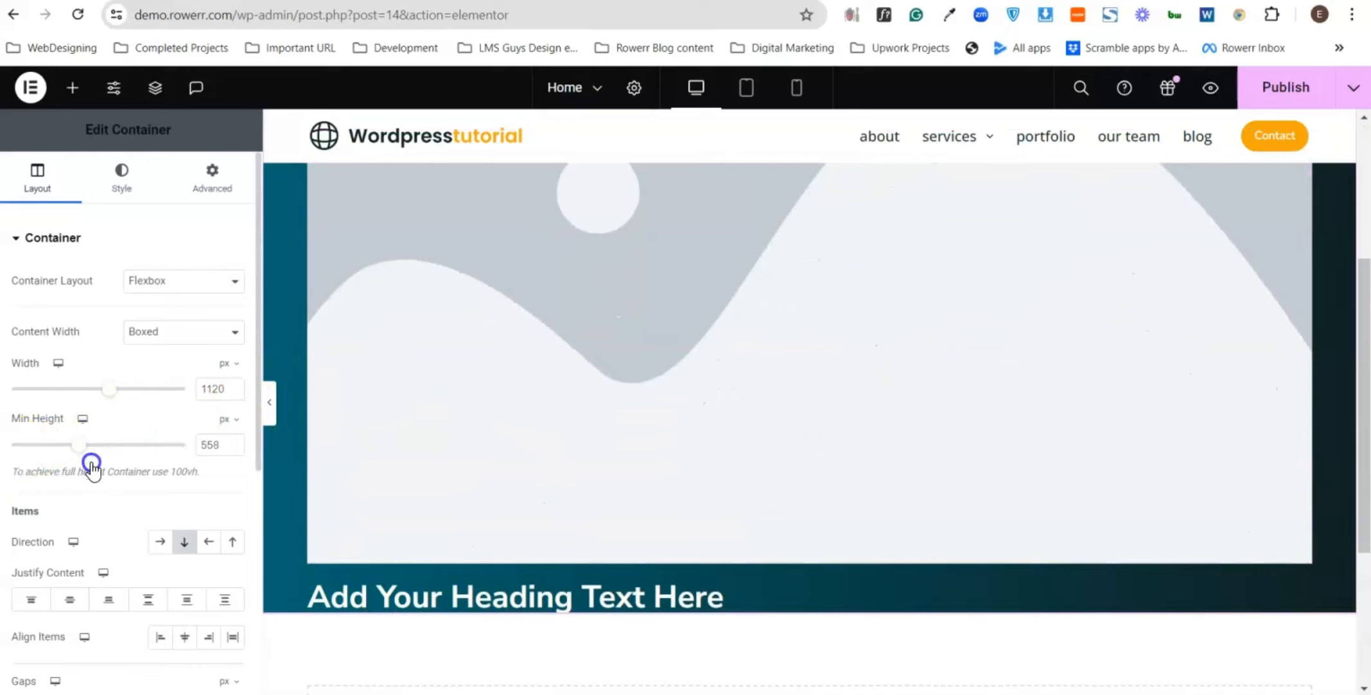
left_click_drag(91, 462, 190, 472)
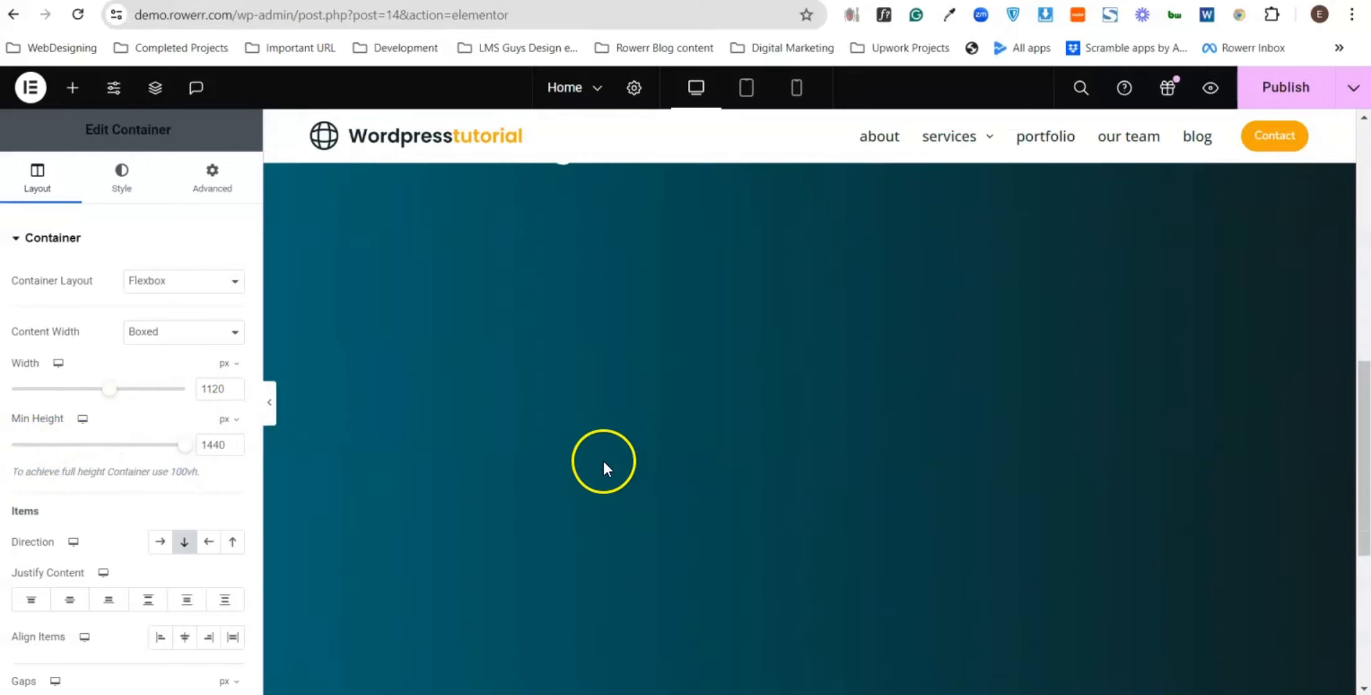
scroll(602, 470, "down", 5)
scroll(593, 487, "up", 10)
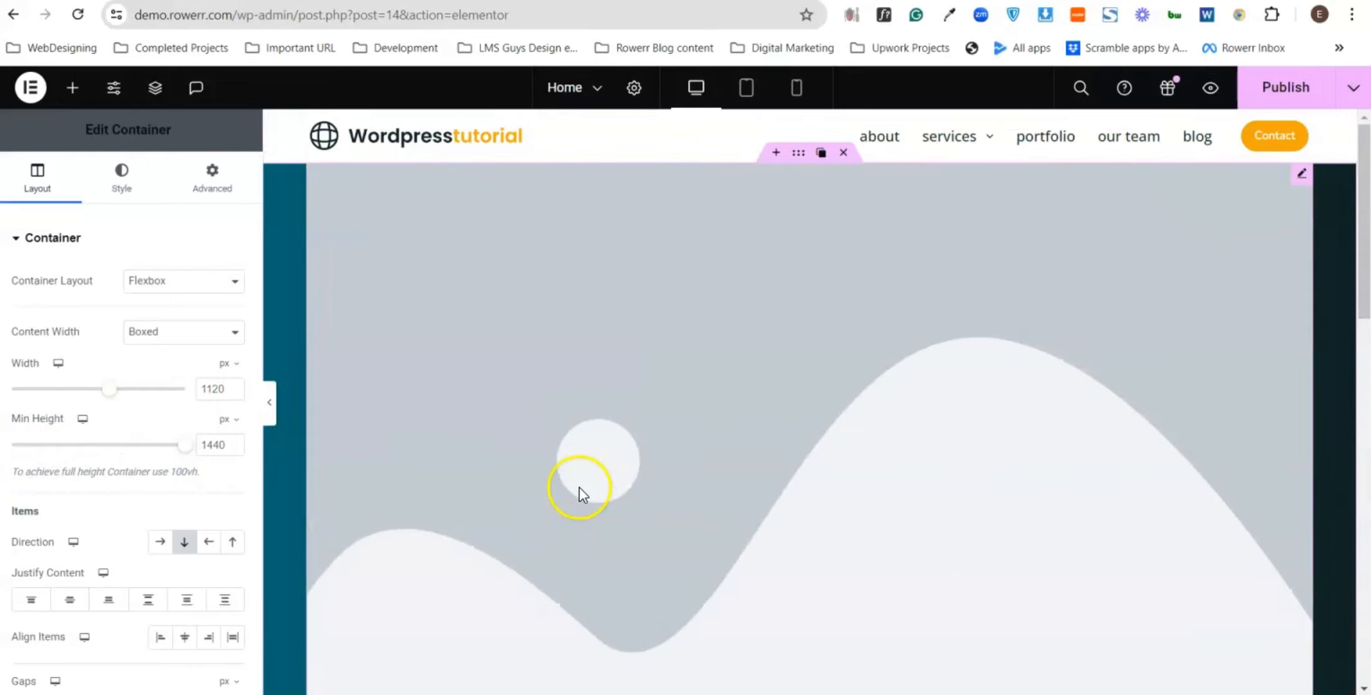
left_click_drag(182, 445, 46, 458)
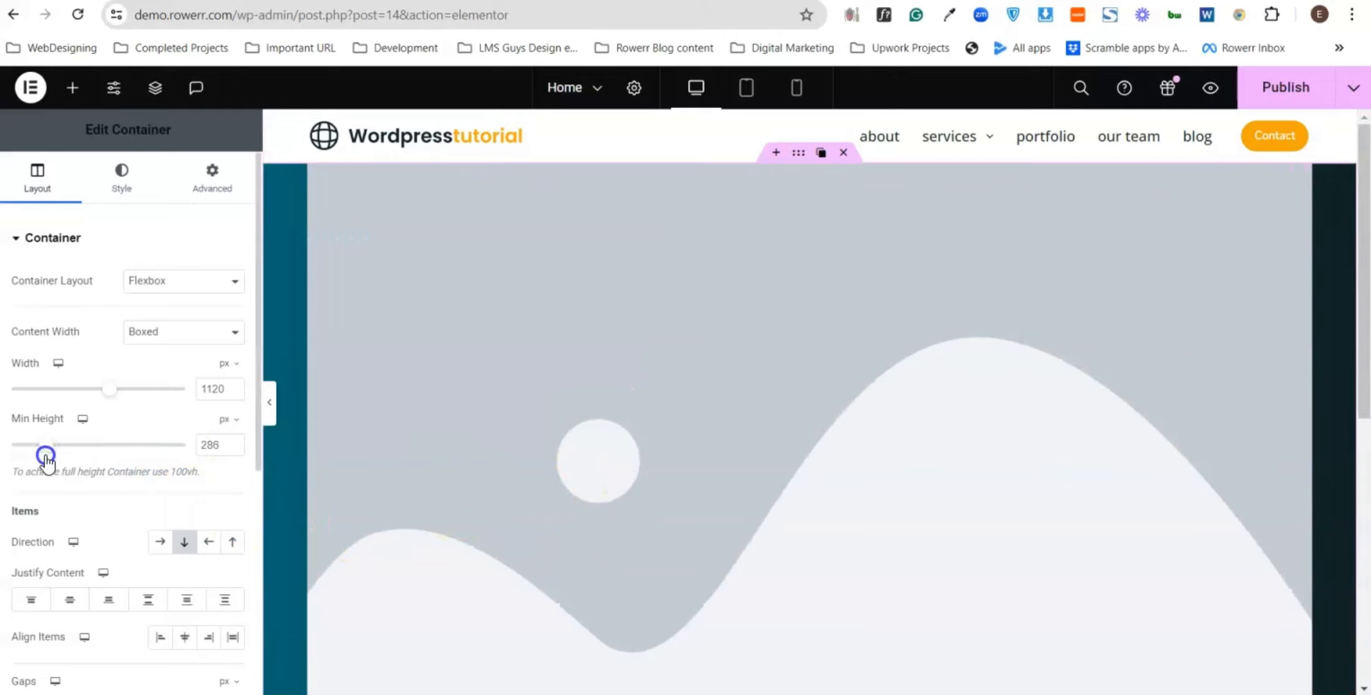
double_click(215, 455)
left_click(211, 491)
scroll(702, 484, "down", 5)
scroll(692, 521, "up", 1)
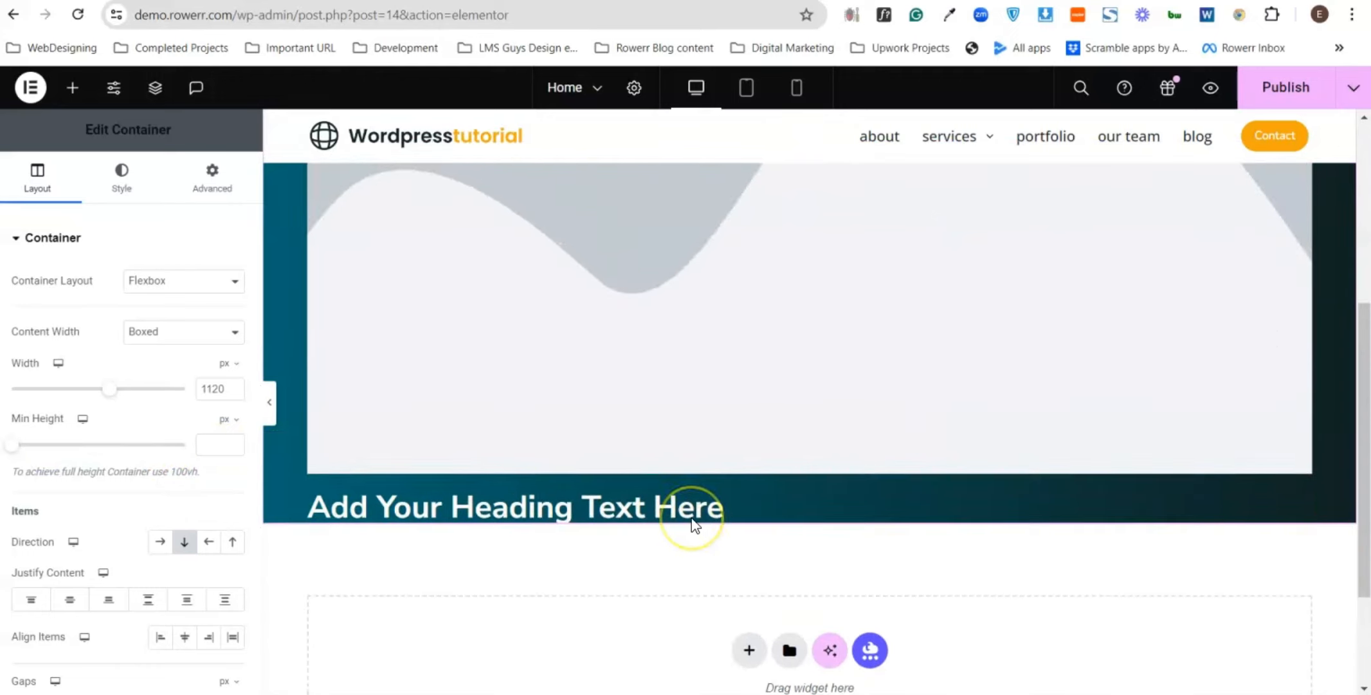
- Examine how the gradient container's boxed content lines up with the page, including a preview without the editing panel
scroll(693, 524, "up", 3)
scroll(691, 523, "down", 1)
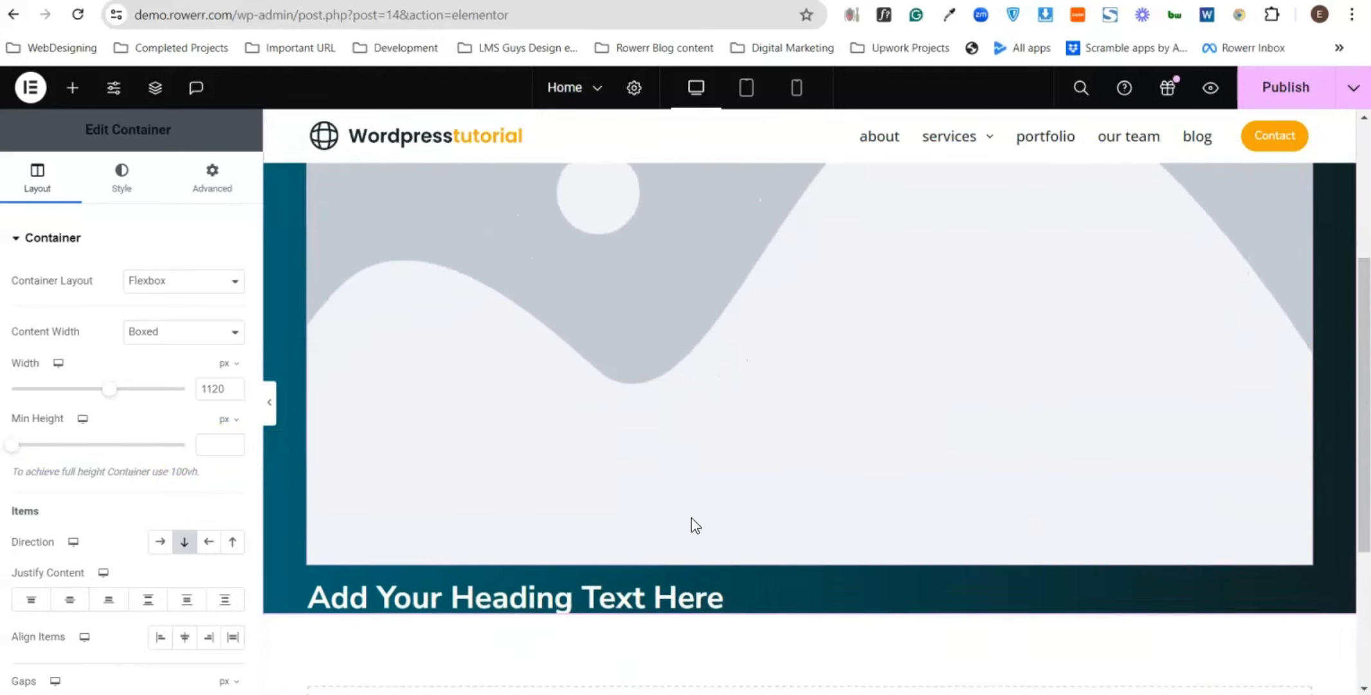
left_click(676, 517)
scroll(526, 605, "up", 1)
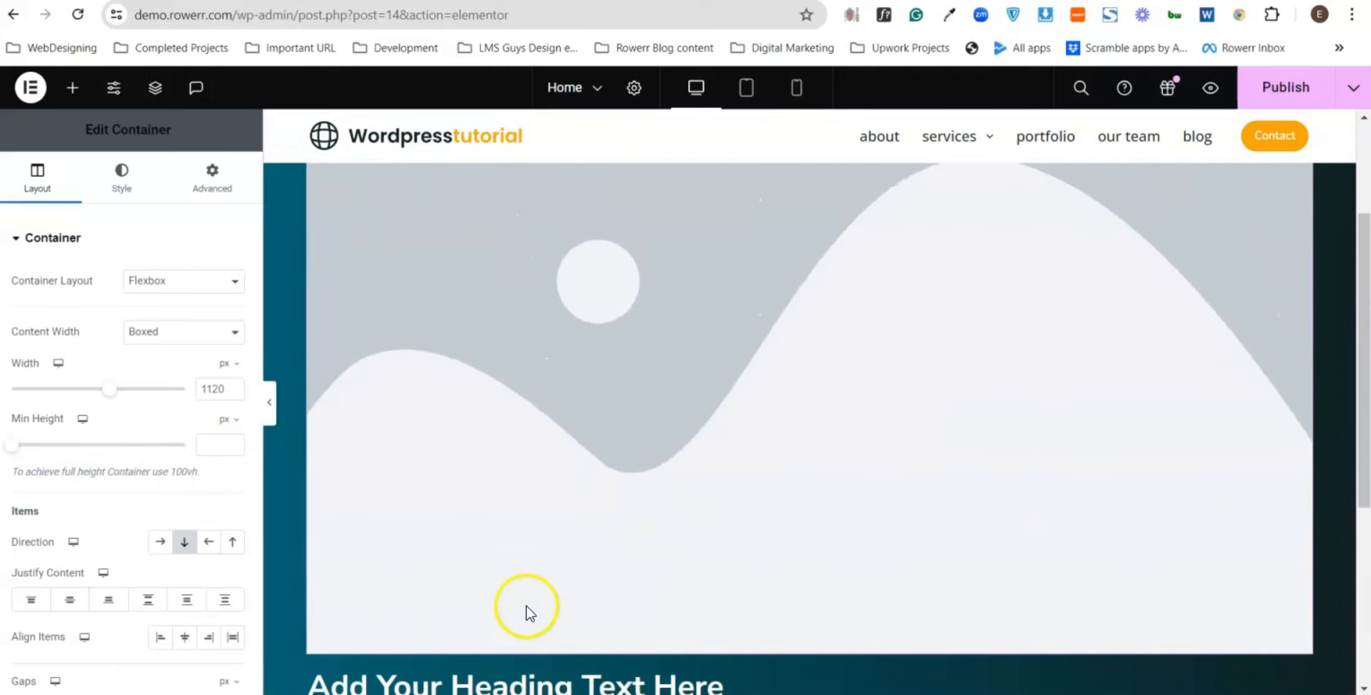
scroll(618, 553, "up", 2)
scroll(658, 336, "down", 3)
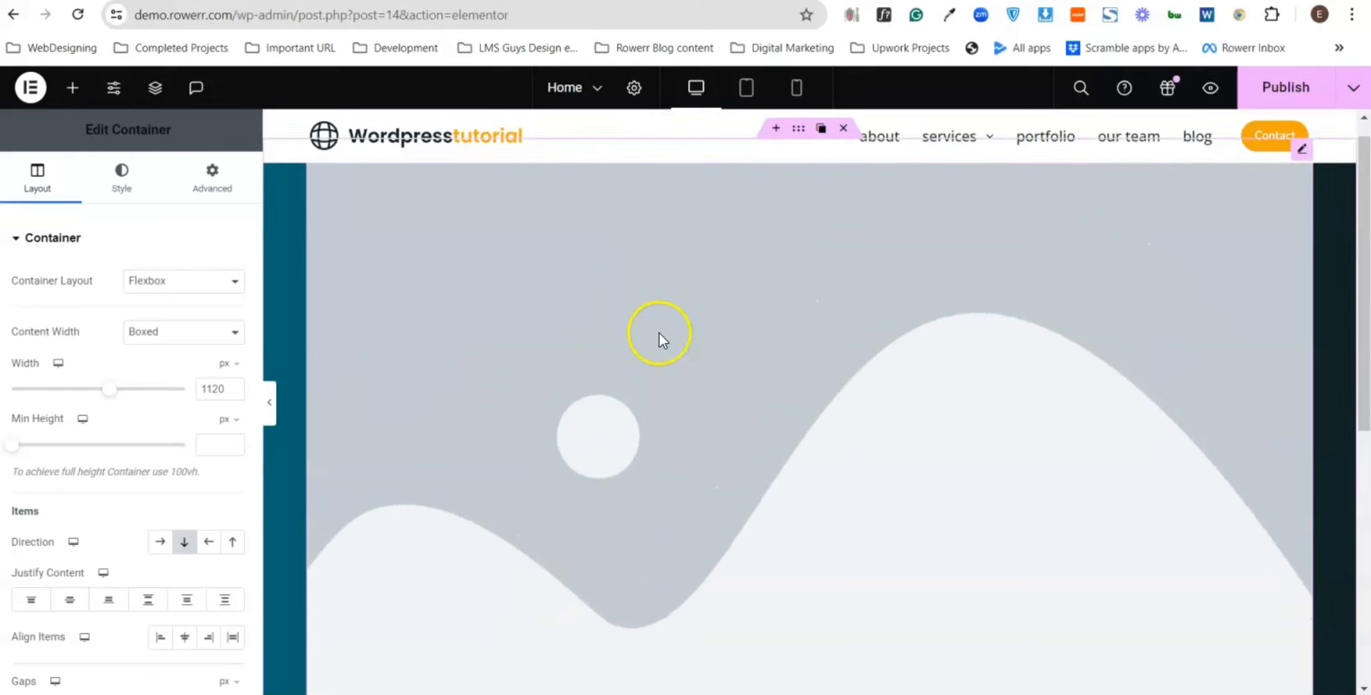
scroll(769, 353, "up", 3)
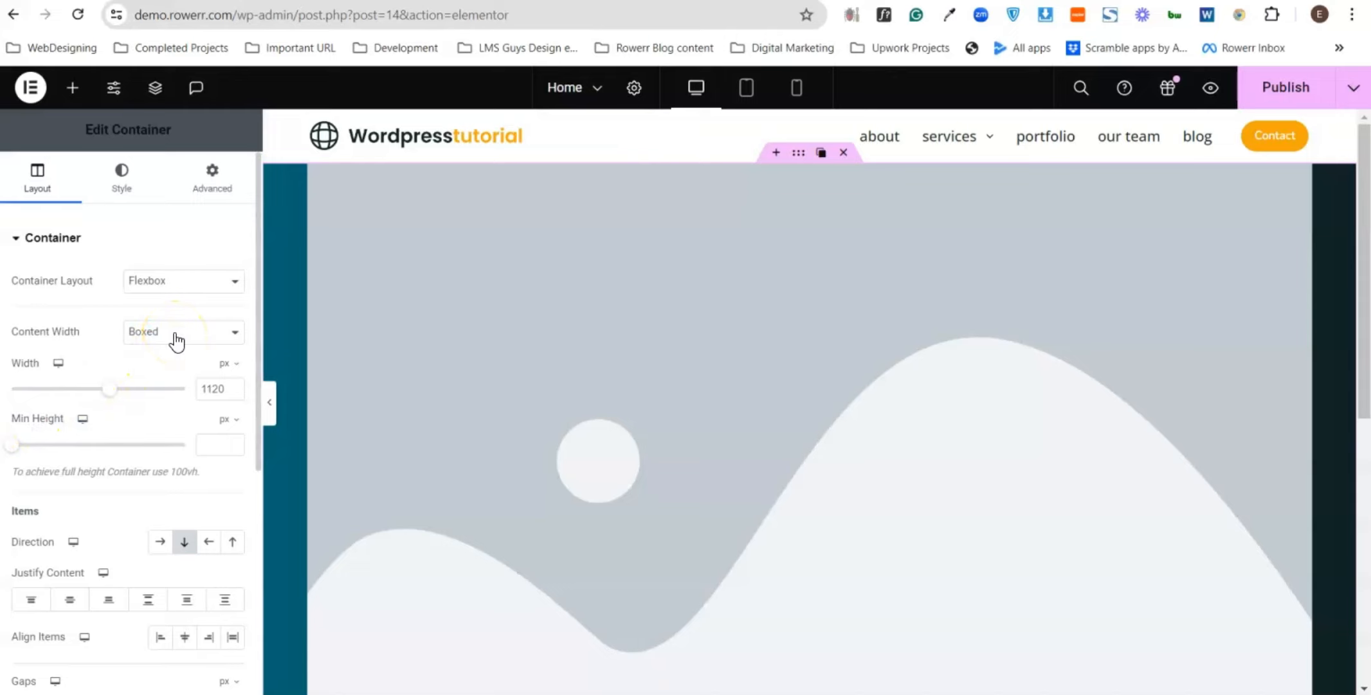
scroll(453, 435, "down", 3)
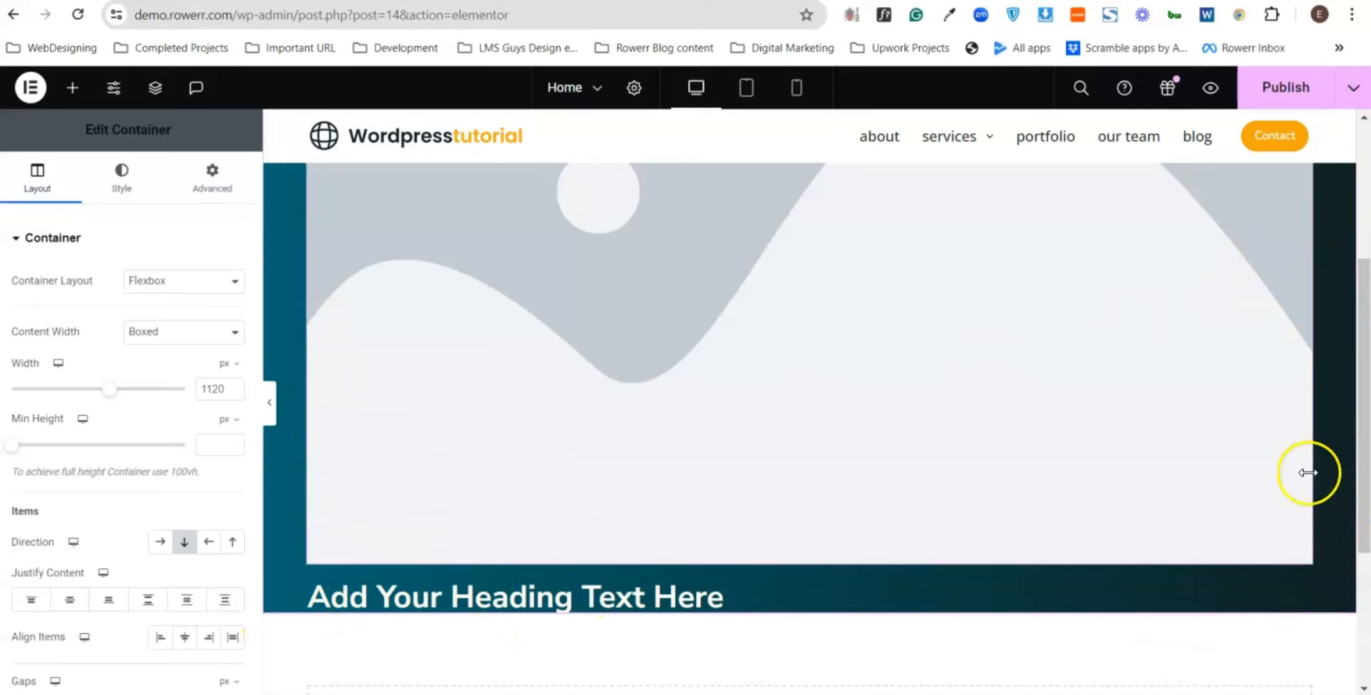
left_click(271, 412)
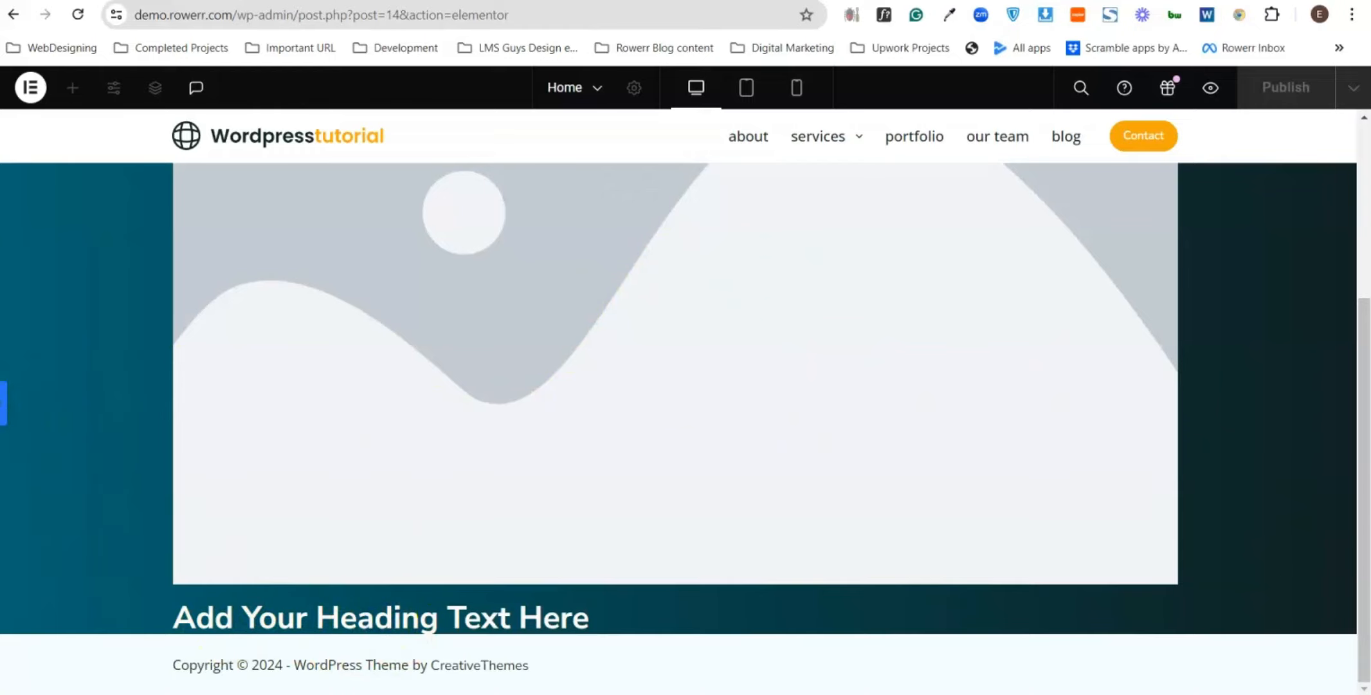
left_click(5, 411)
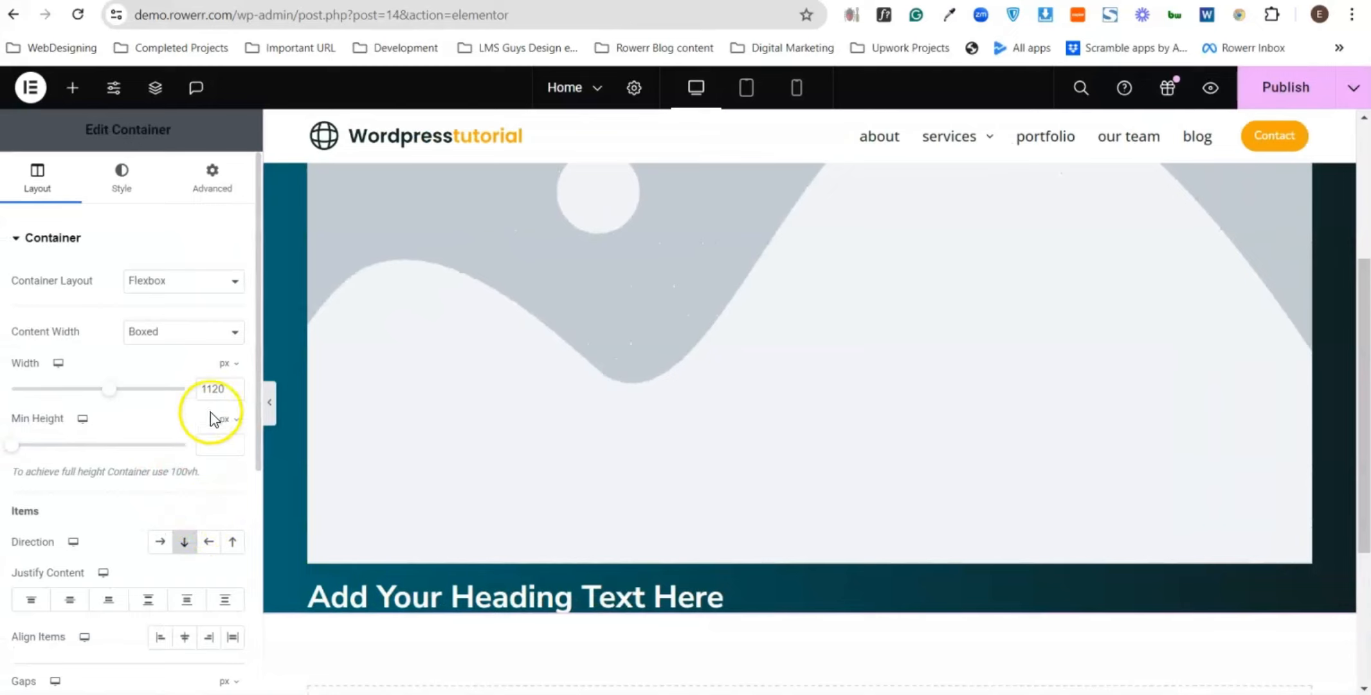
- Try Full Width as the gradient container's content width and preview the page without the editing panel
left_click(164, 334)
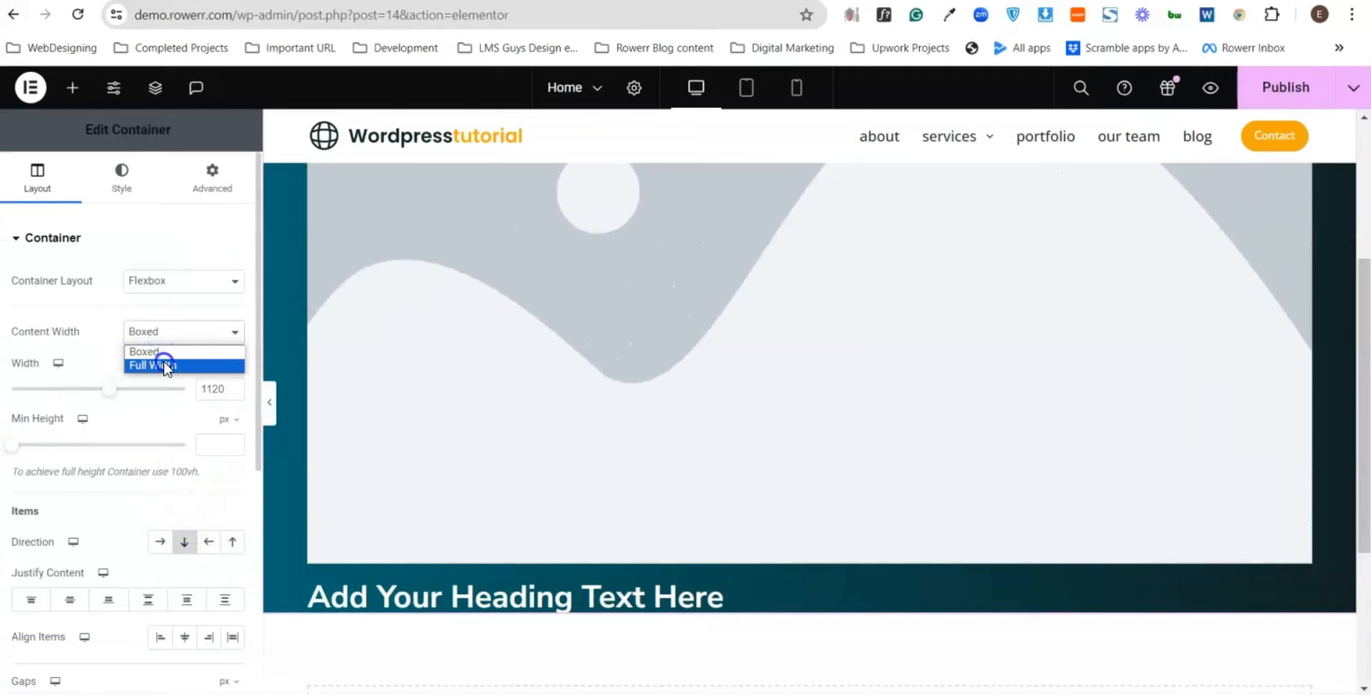
left_click(166, 365)
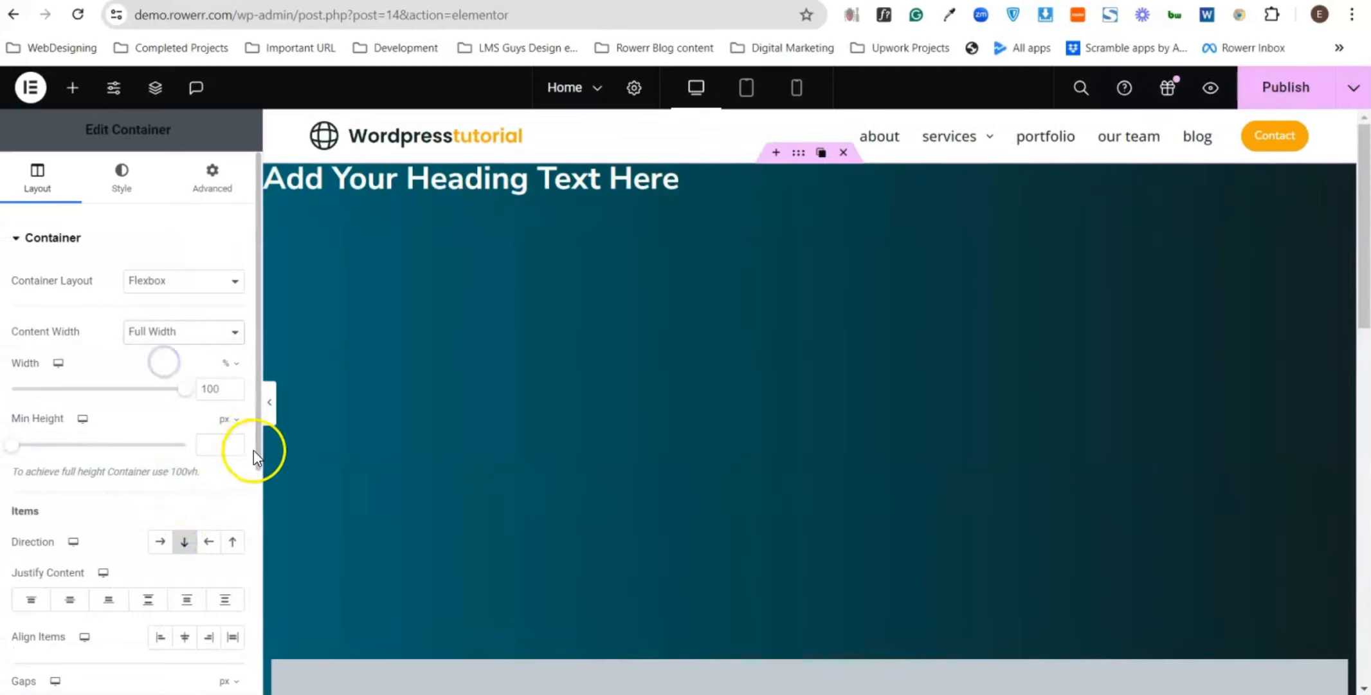
left_click(269, 412)
scroll(522, 411, "down", 10)
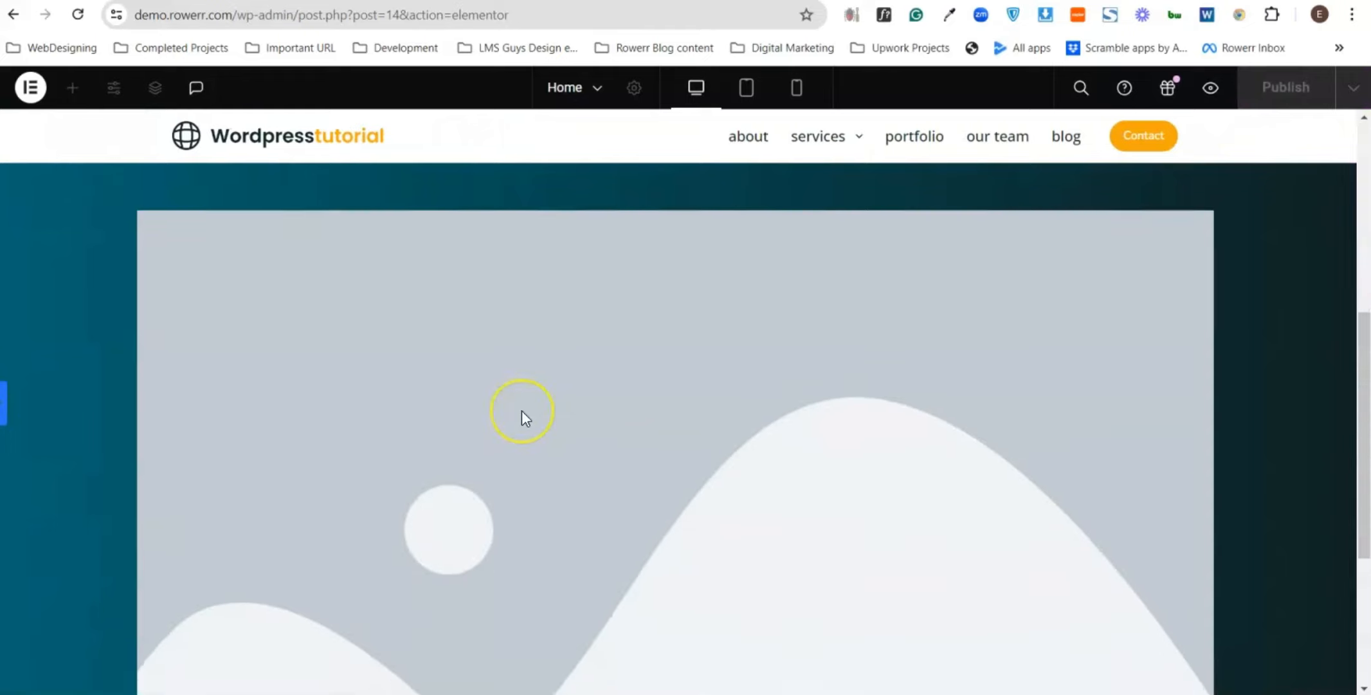
scroll(543, 463, "up", 10)
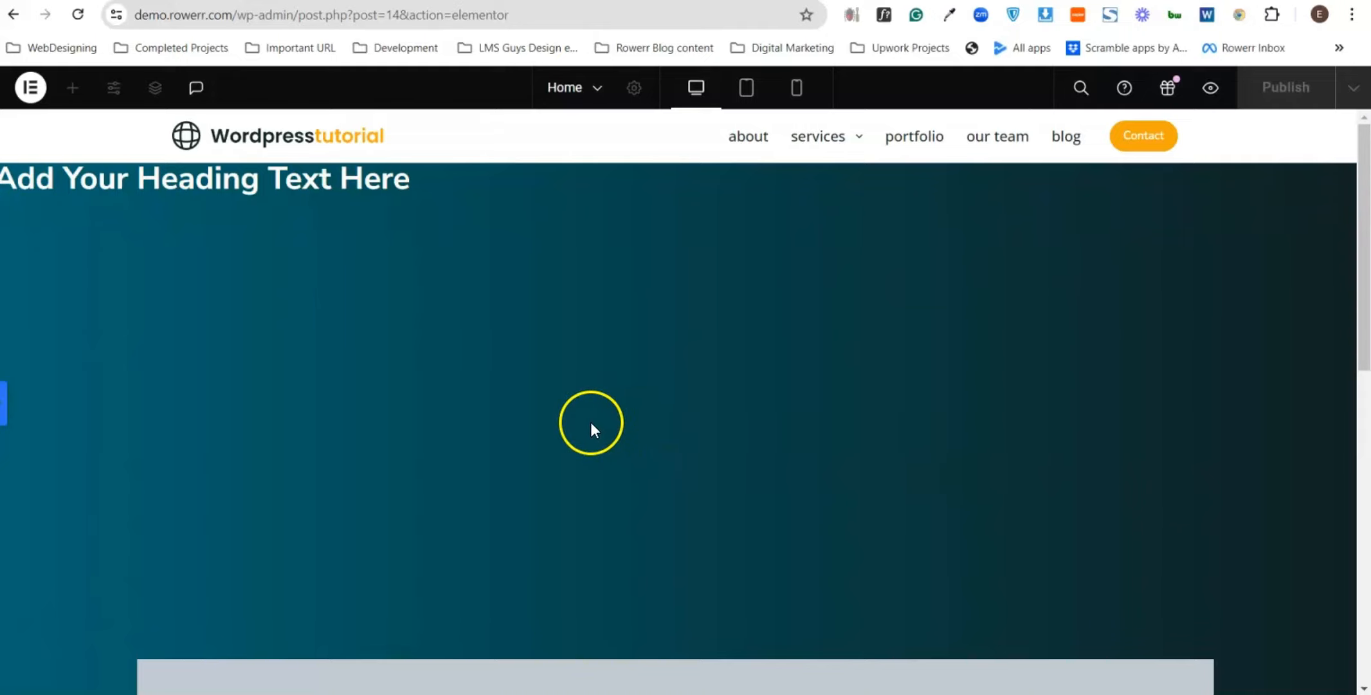
scroll(590, 423, "down", 8)
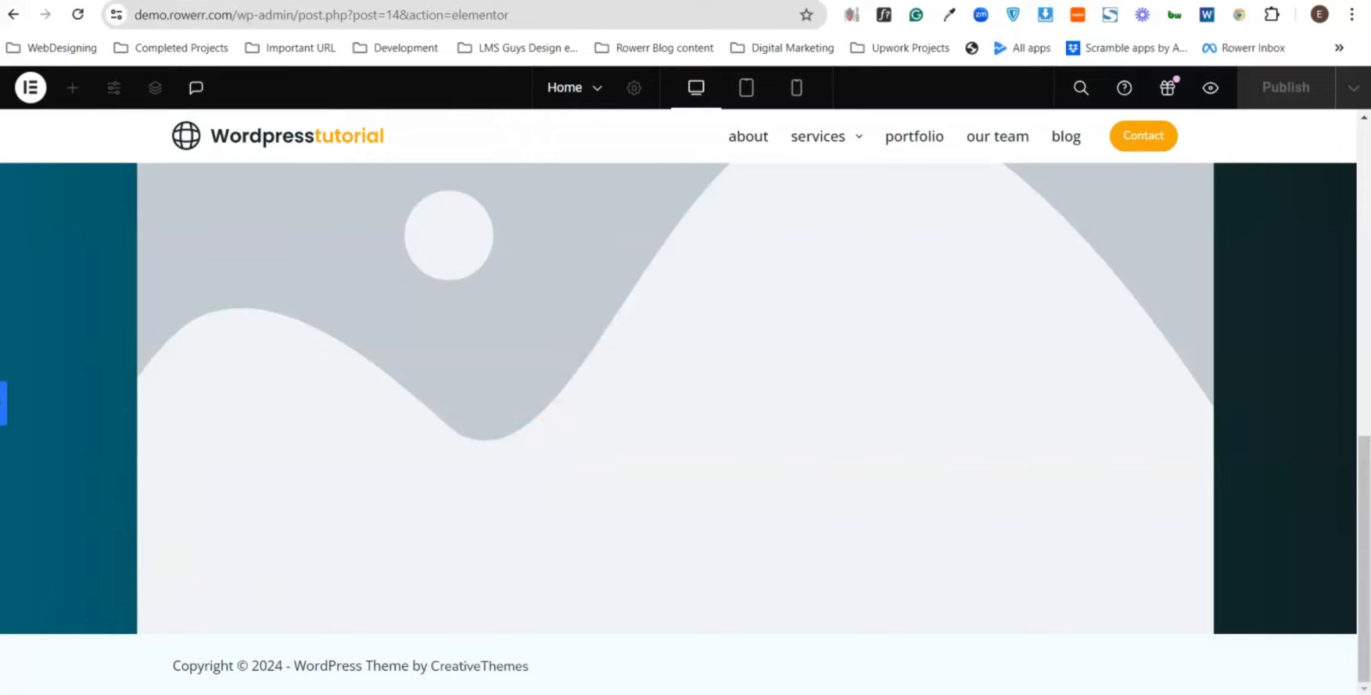
left_click(7, 422)
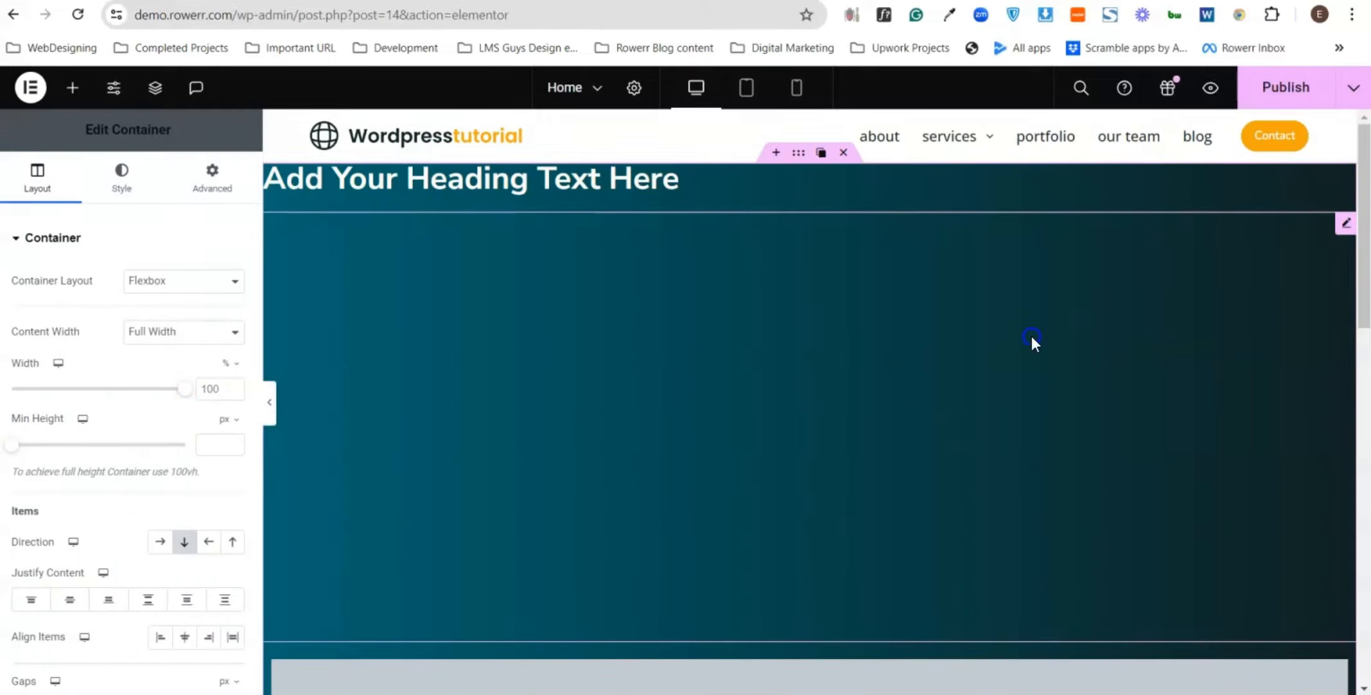
- Delete the Spacer widget between the heading and the image
left_click(1000, 332)
right_click(1001, 331)
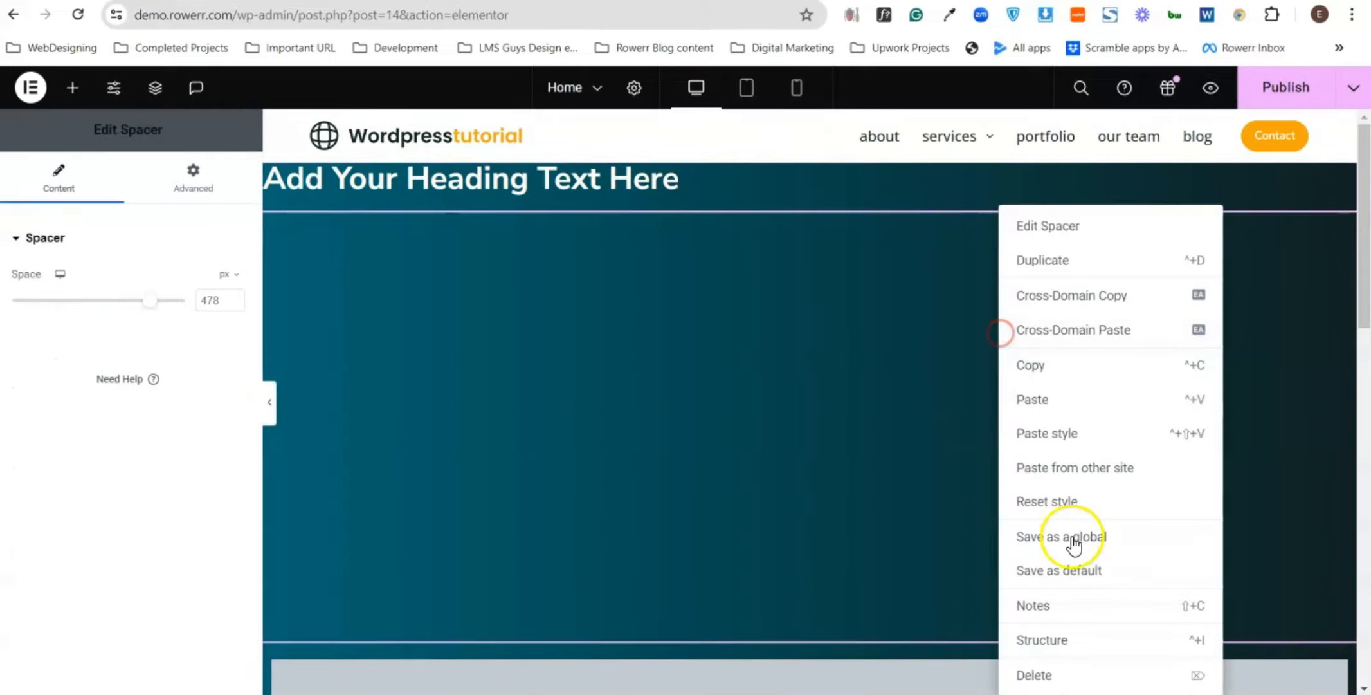
left_click(1058, 679)
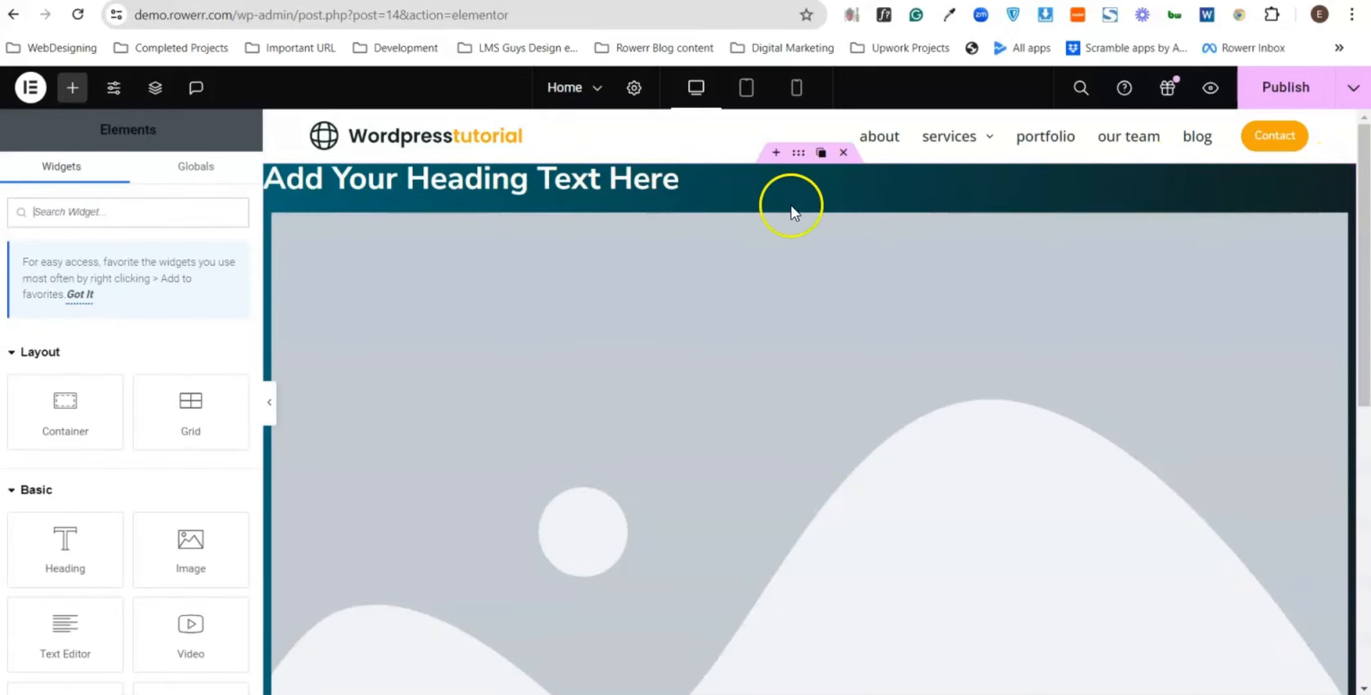
- Set the gradient container's content width back to Boxed and look through its remaining layout options
left_click(798, 153)
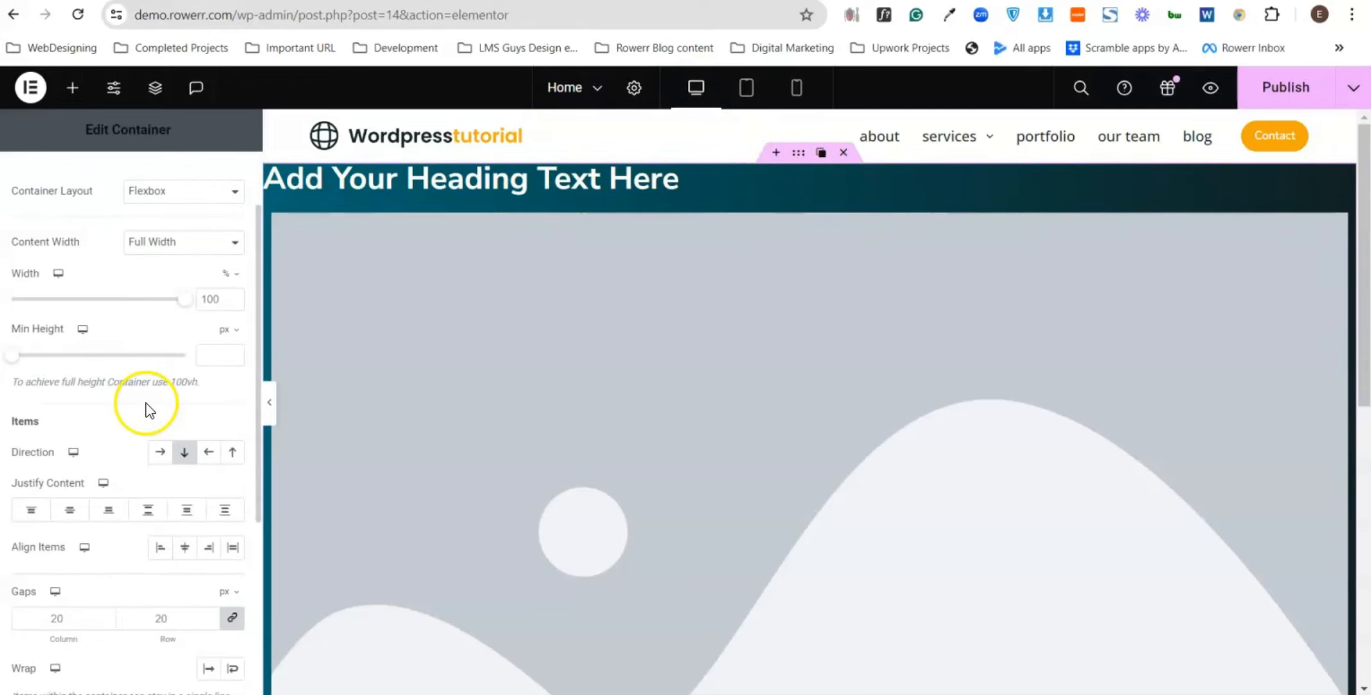
scroll(206, 566, "down", 3)
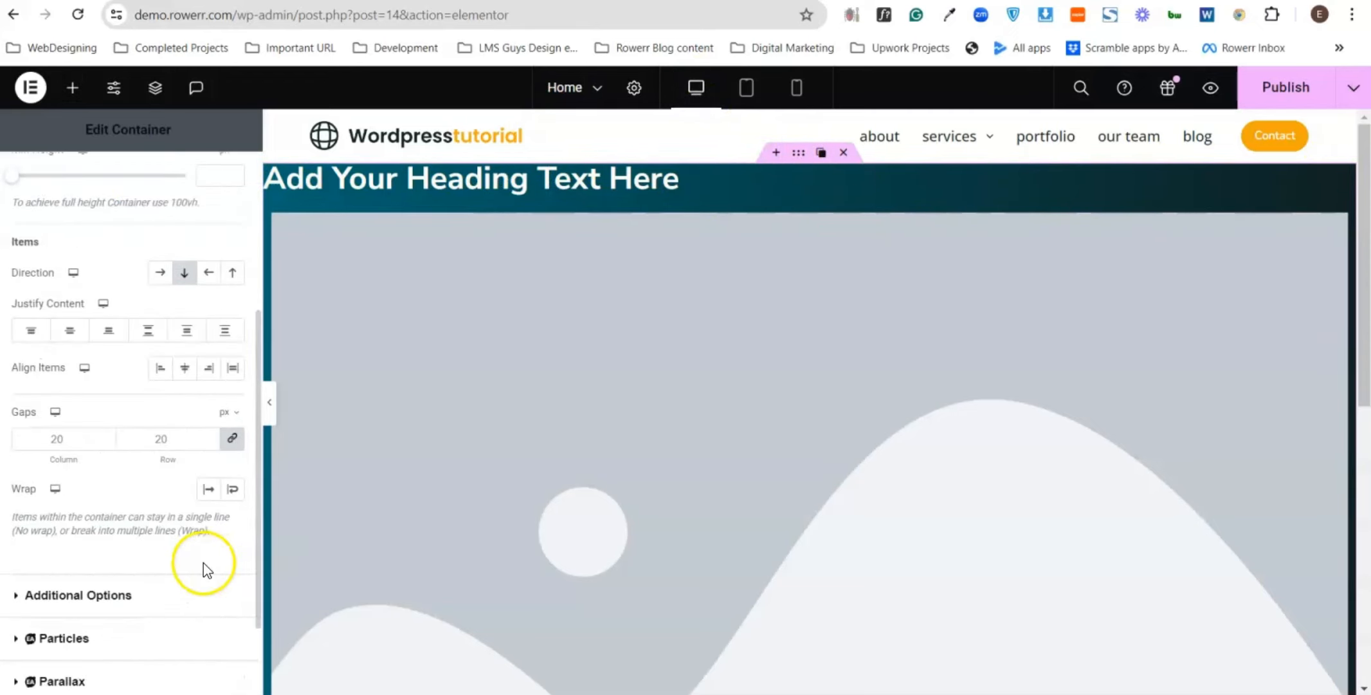
scroll(205, 569, "up", 4)
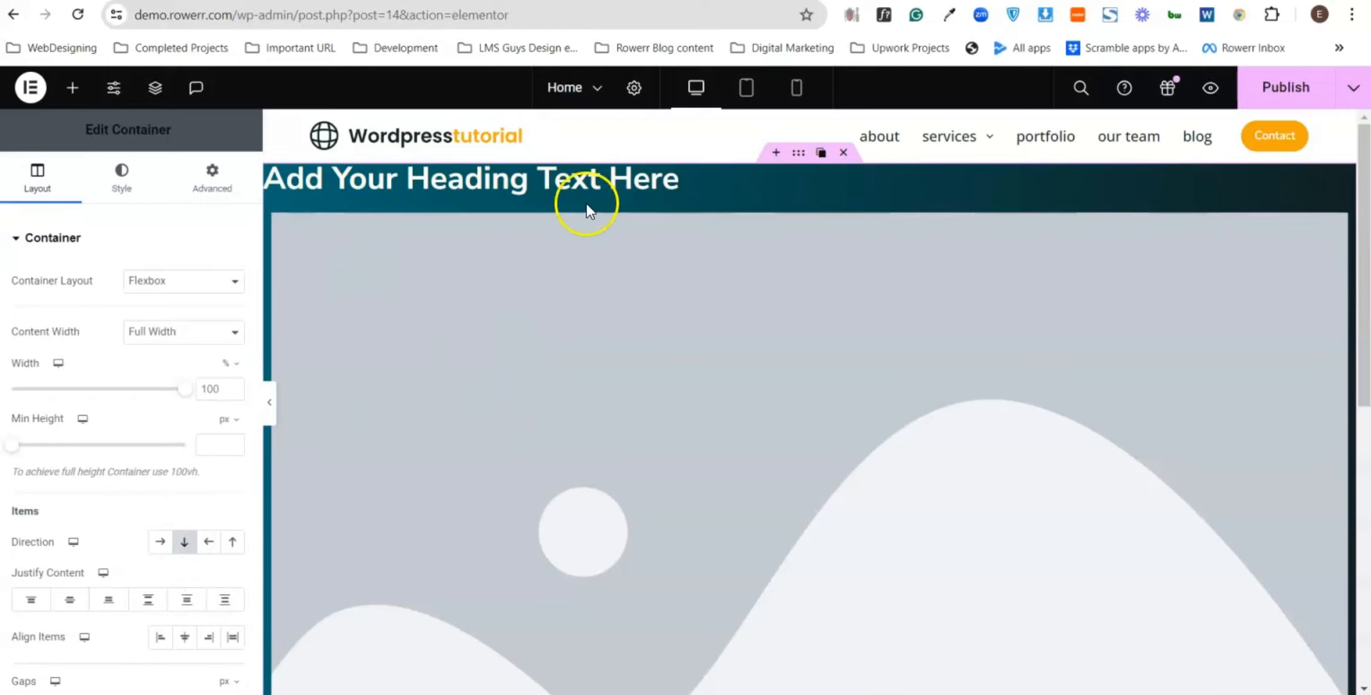
left_click(154, 331)
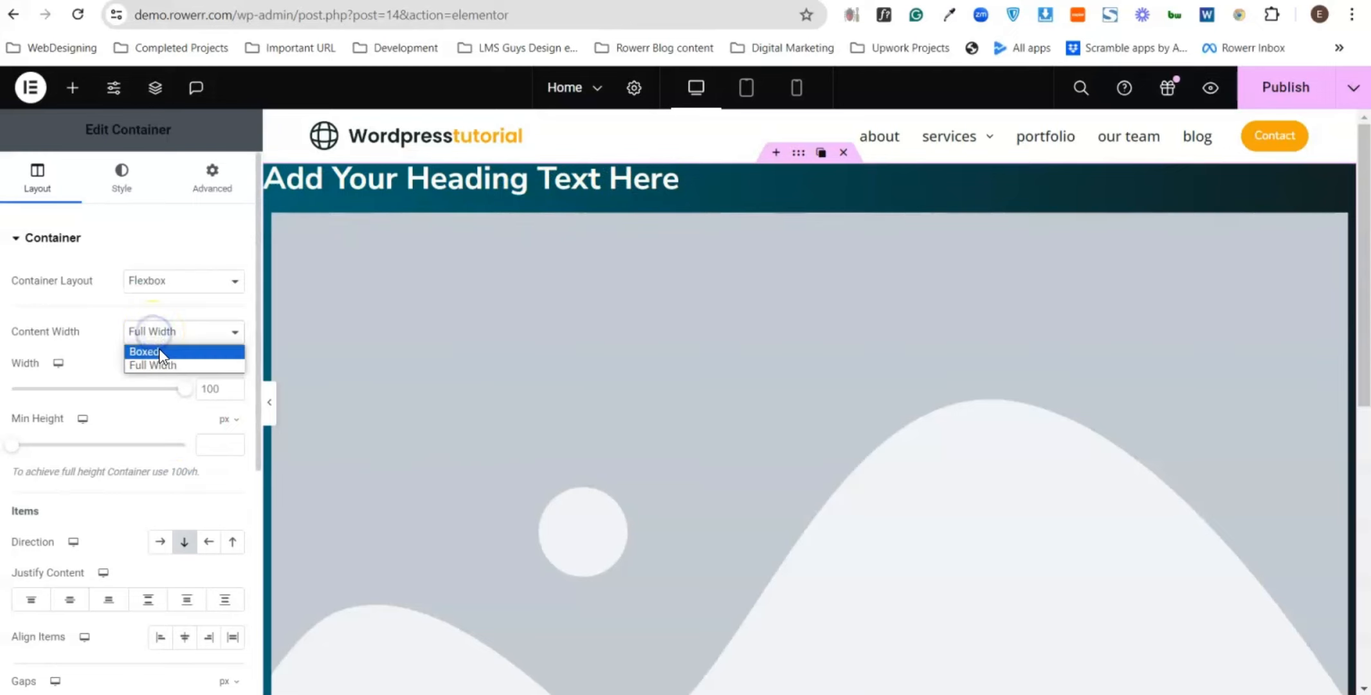
left_click(159, 348)
scroll(112, 360, "down", 6)
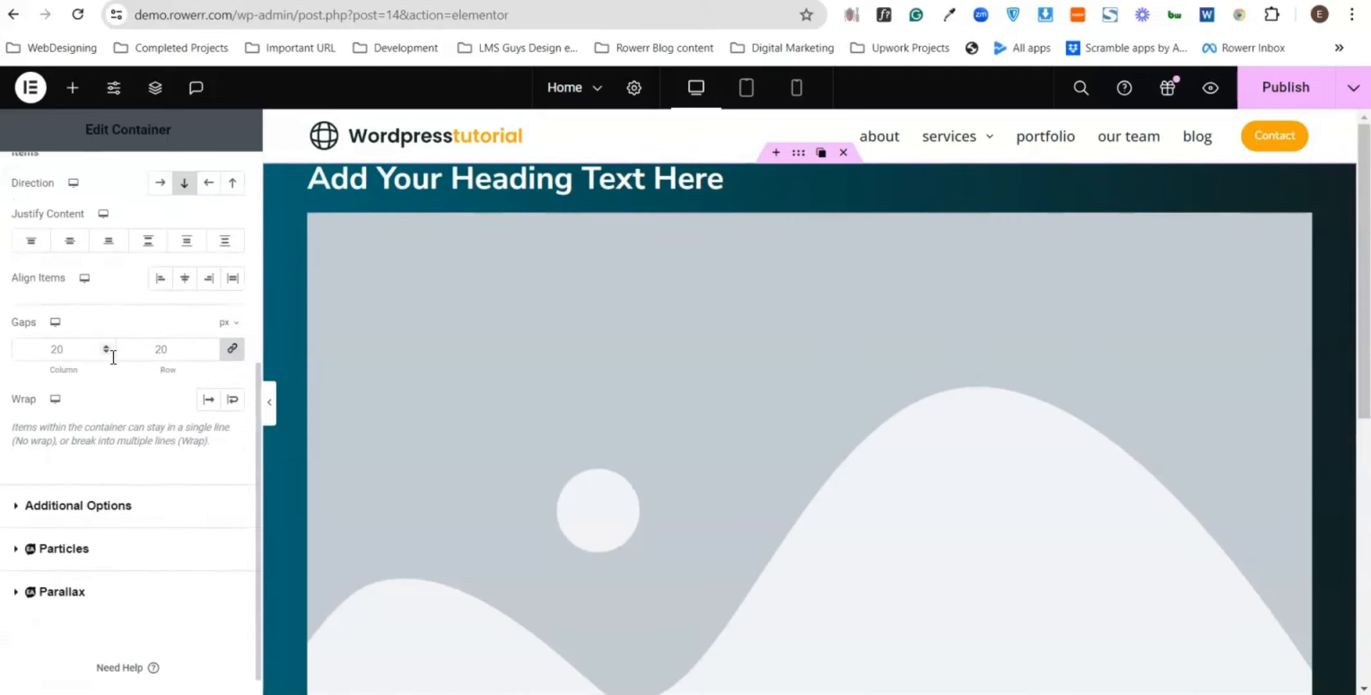
scroll(122, 450, "up", 6)
scroll(97, 457, "down", 6)
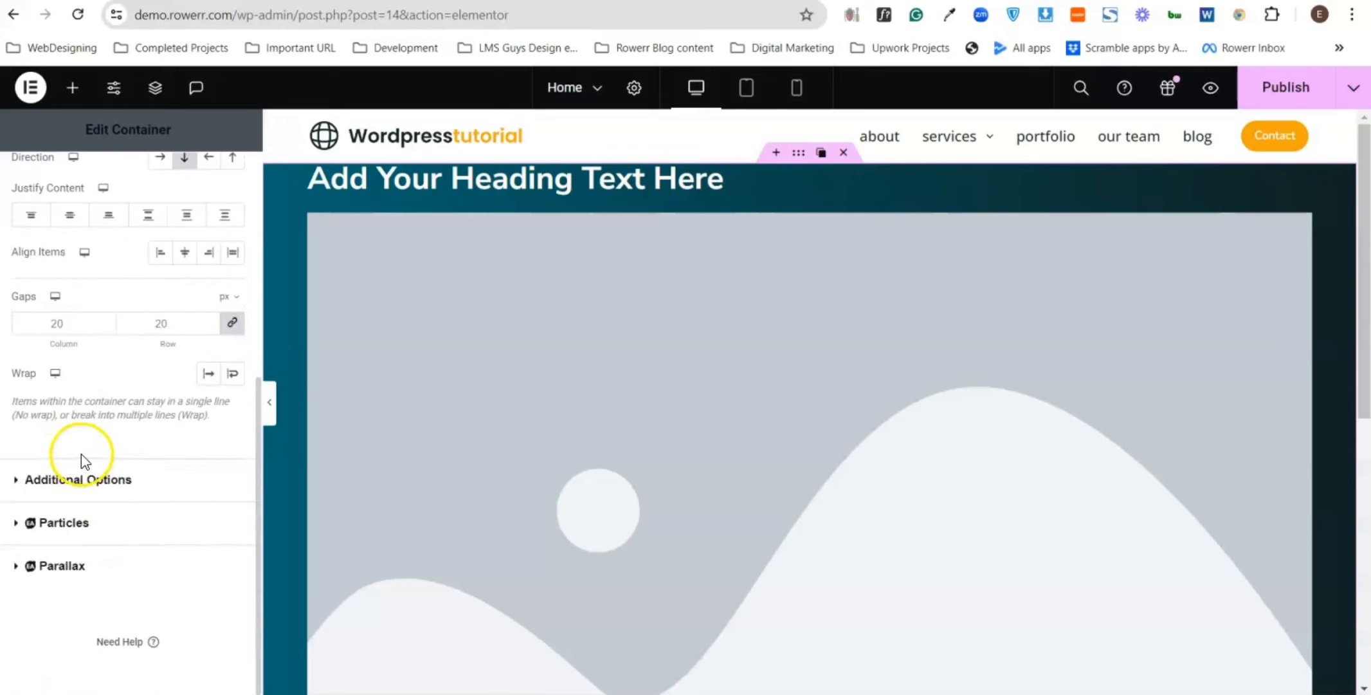
scroll(107, 429, "up", 6)
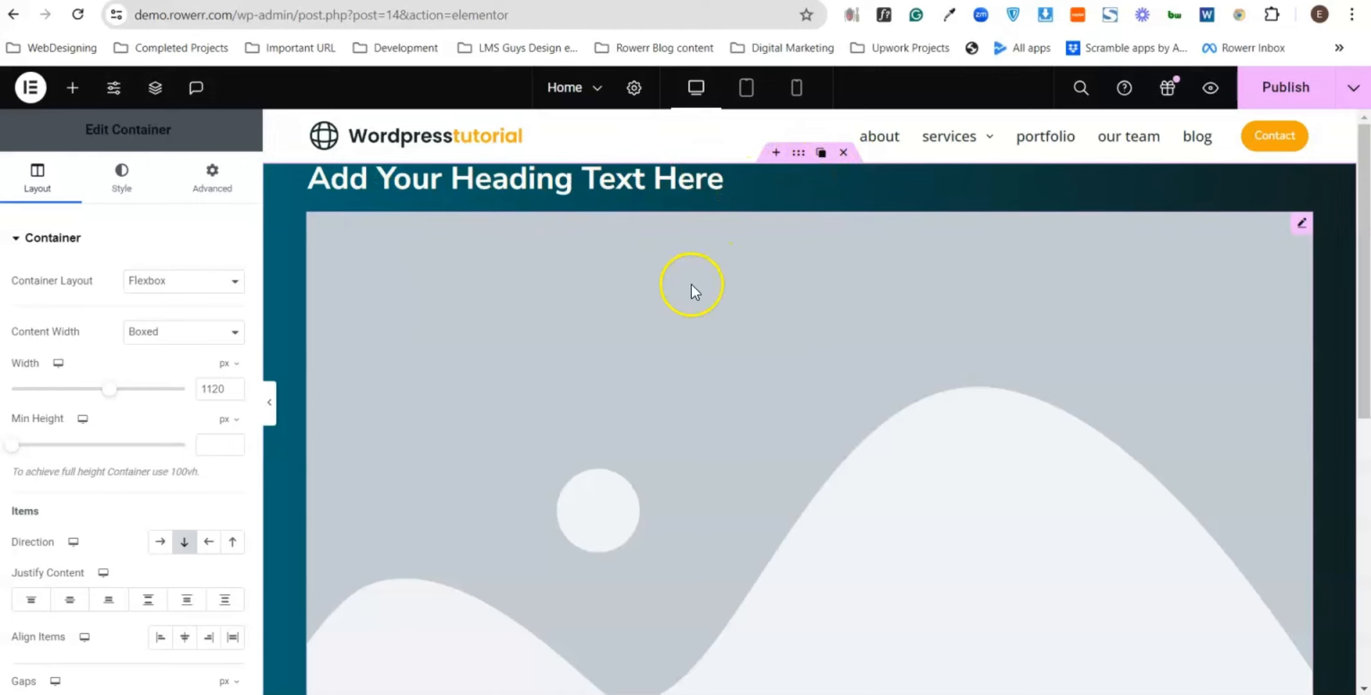
- Review the gradient container's background style settings and browse the available widgets
left_click(126, 188)
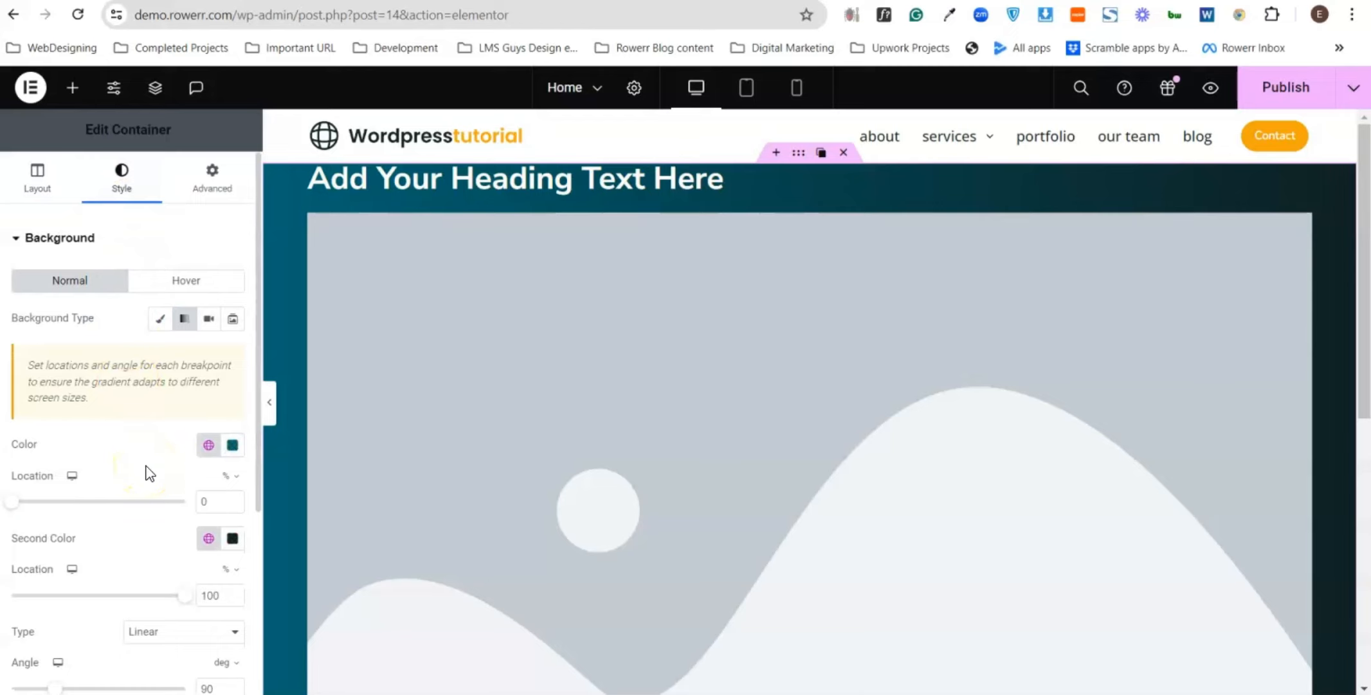
left_click(147, 472)
scroll(152, 489, "down", 4)
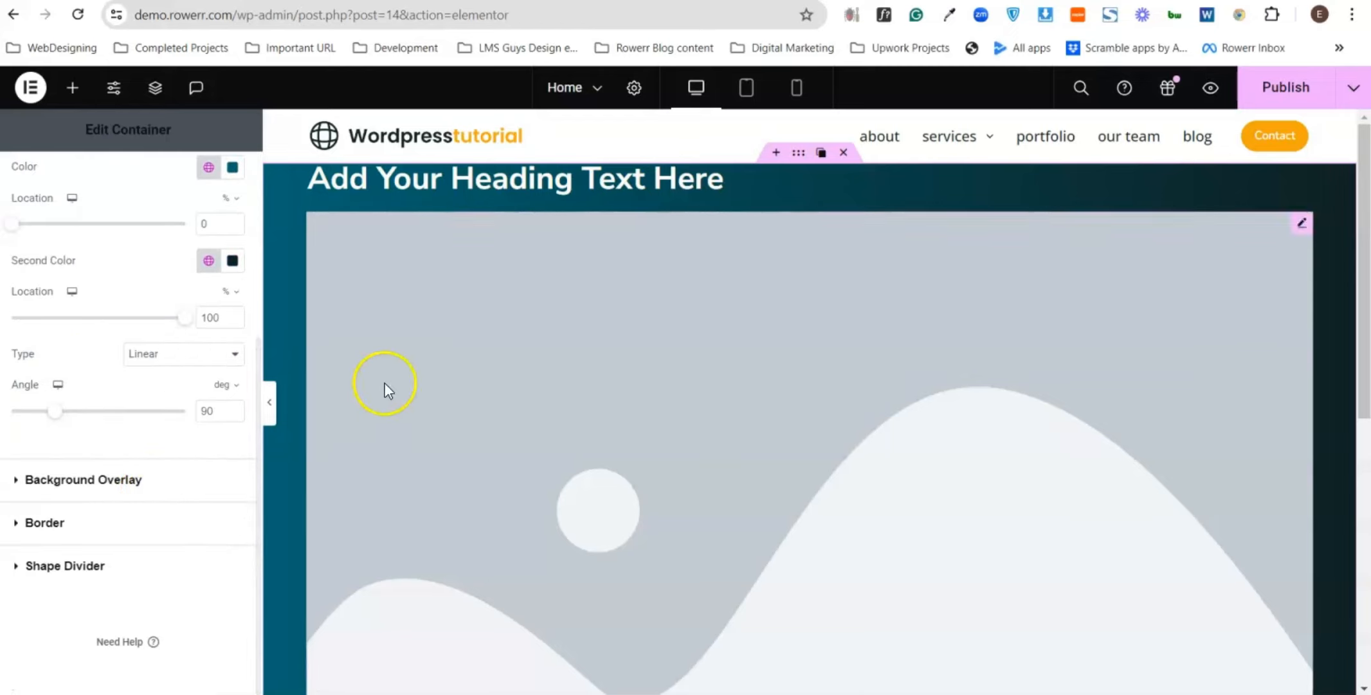
scroll(96, 537, "up", 1)
scroll(97, 537, "up", 2)
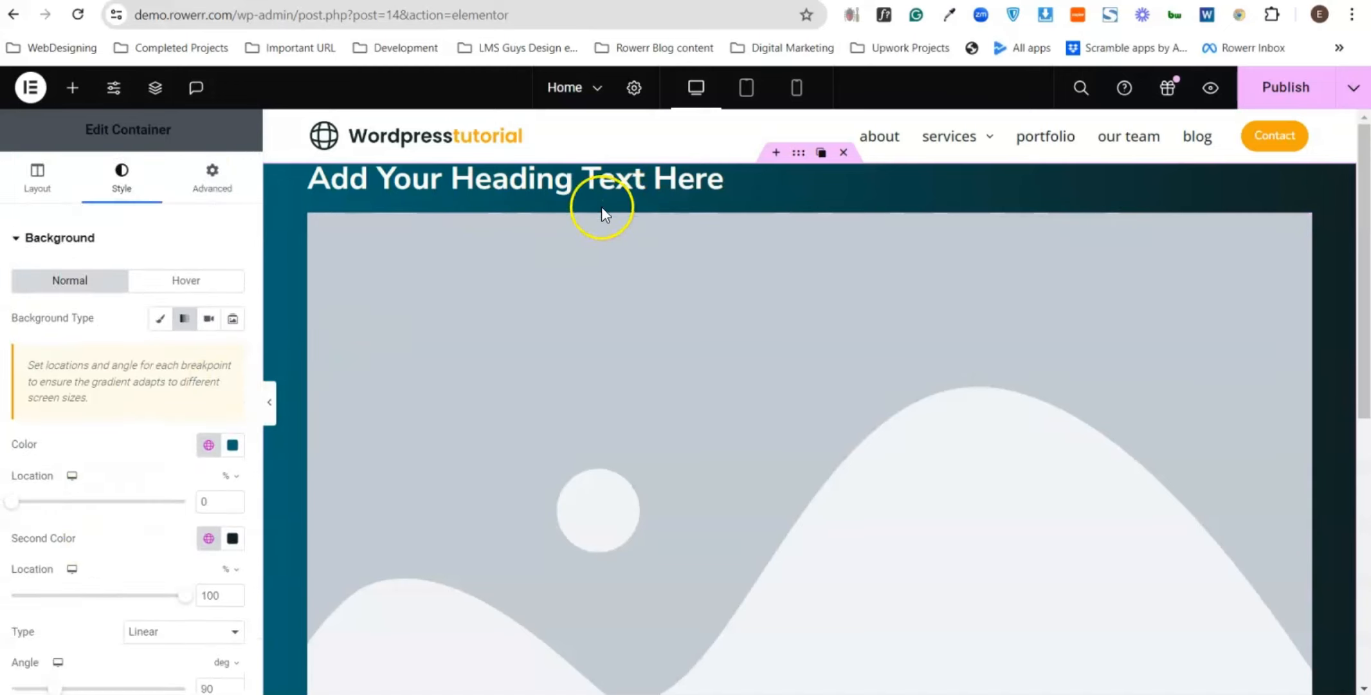
left_click(75, 92)
scroll(45, 396, "down", 5)
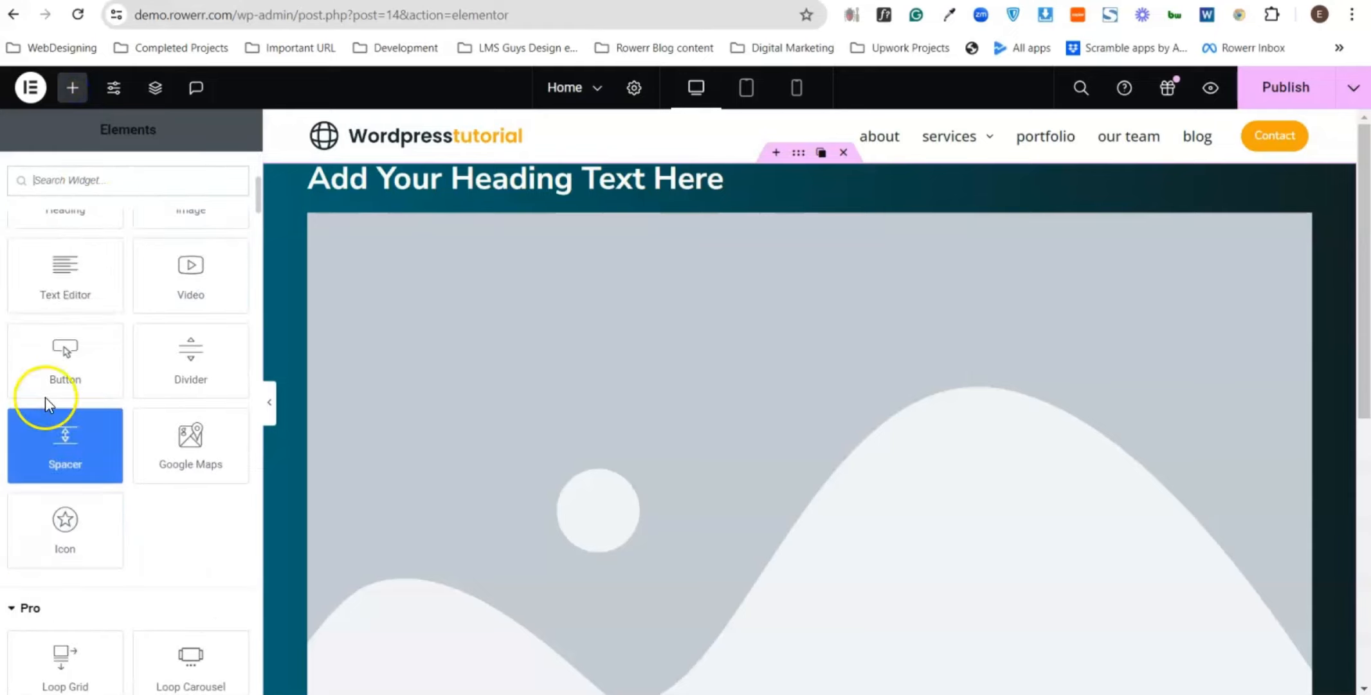
scroll(193, 428, "down", 6)
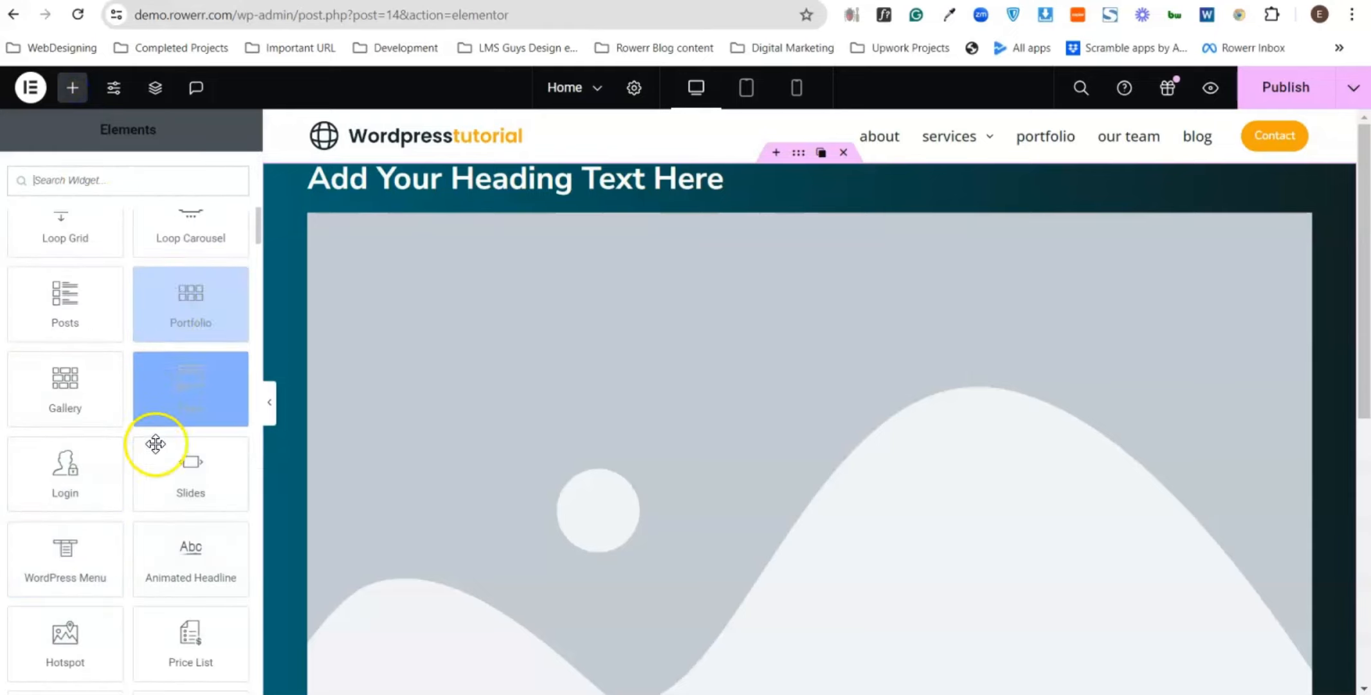
scroll(156, 443, "up", 12)
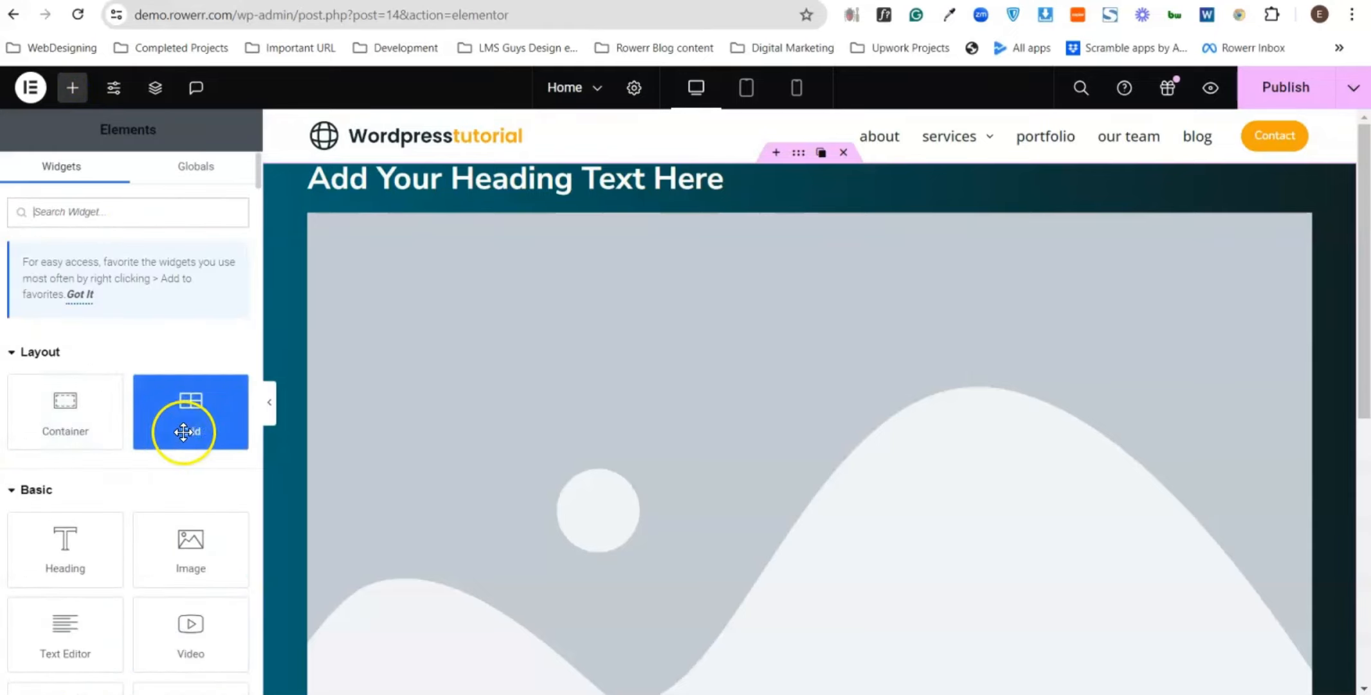
- Inspect the gradient container's style sections and its Background Overlay options
left_click(804, 155)
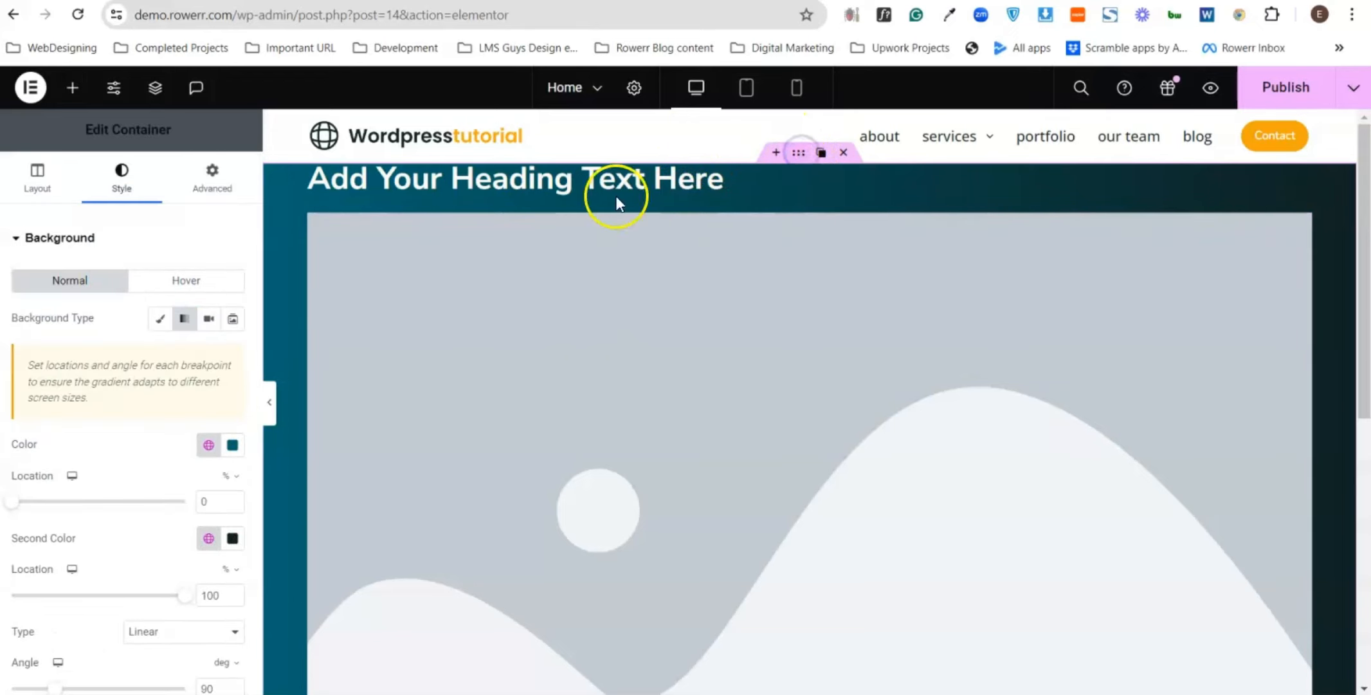
left_click(111, 193)
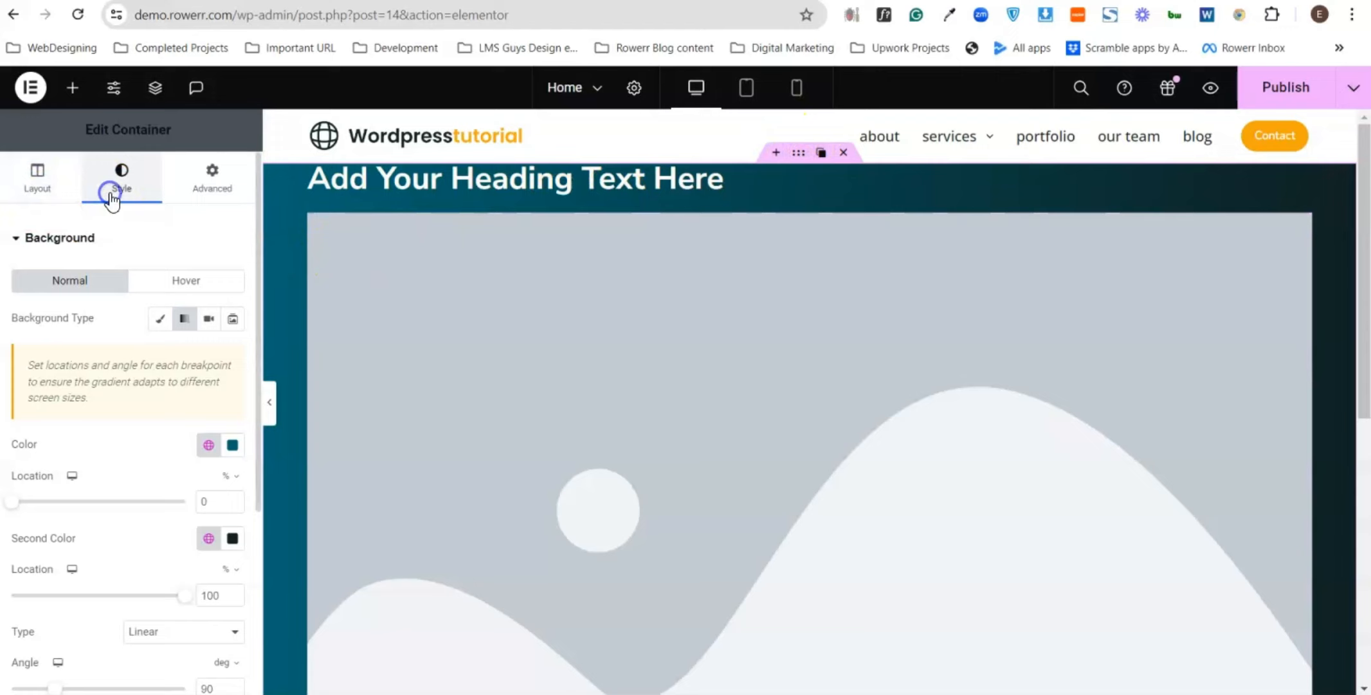
left_click(92, 303)
scroll(95, 327, "down", 5)
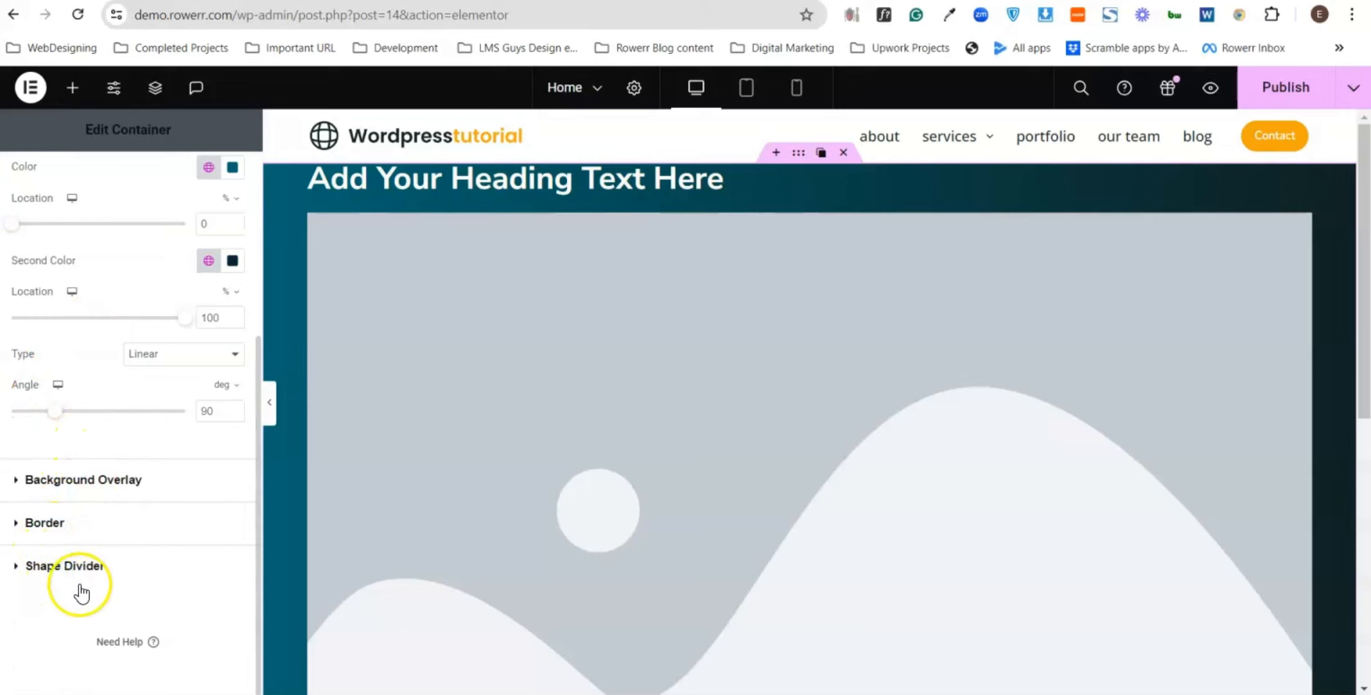
left_click(102, 481)
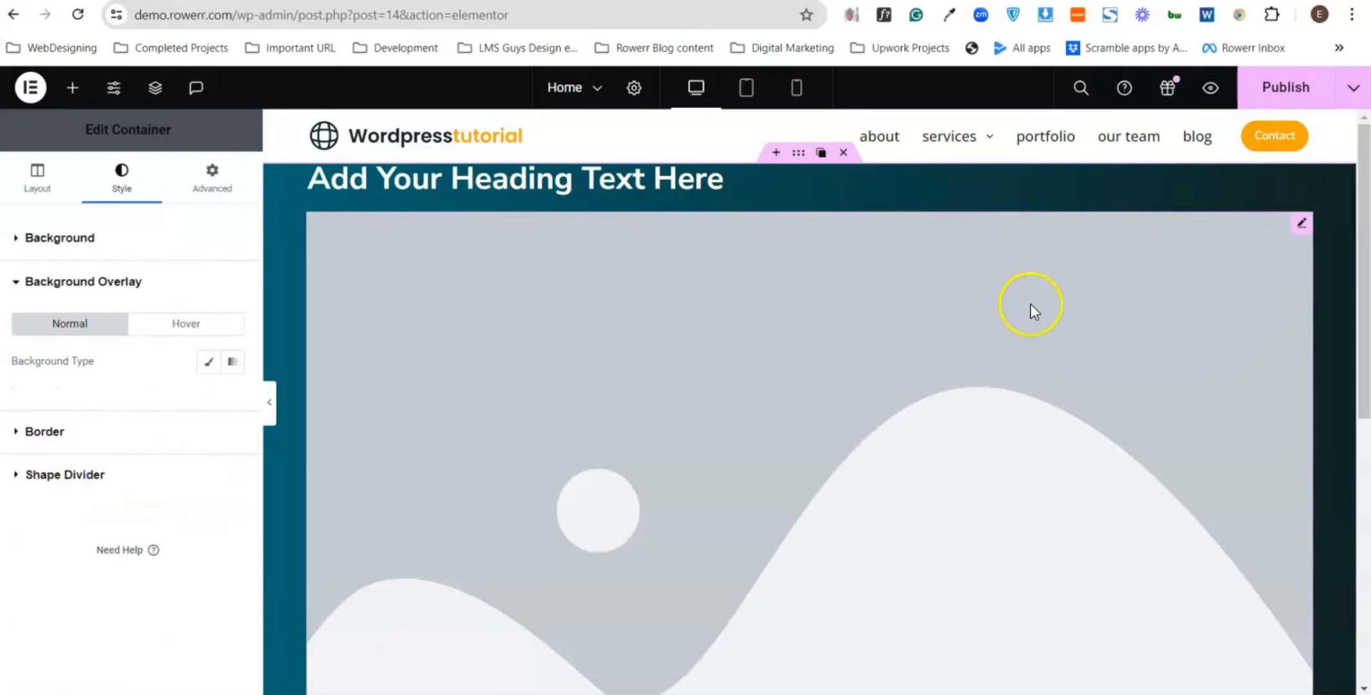
scroll(1029, 309, "down", 3)
scroll(920, 313, "up", 3)
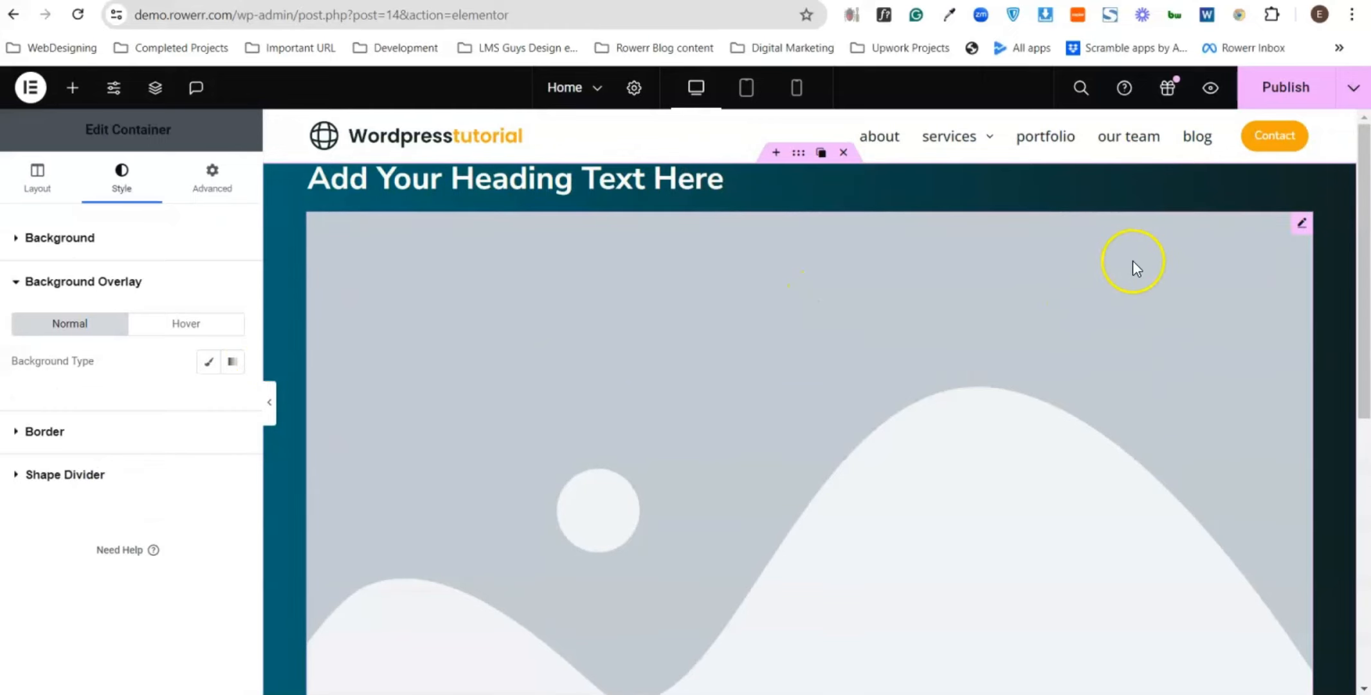
- Replace the placeholder in the image widget with responsive-devices-1.gif from the media library
left_click(1072, 334)
left_click(144, 325)
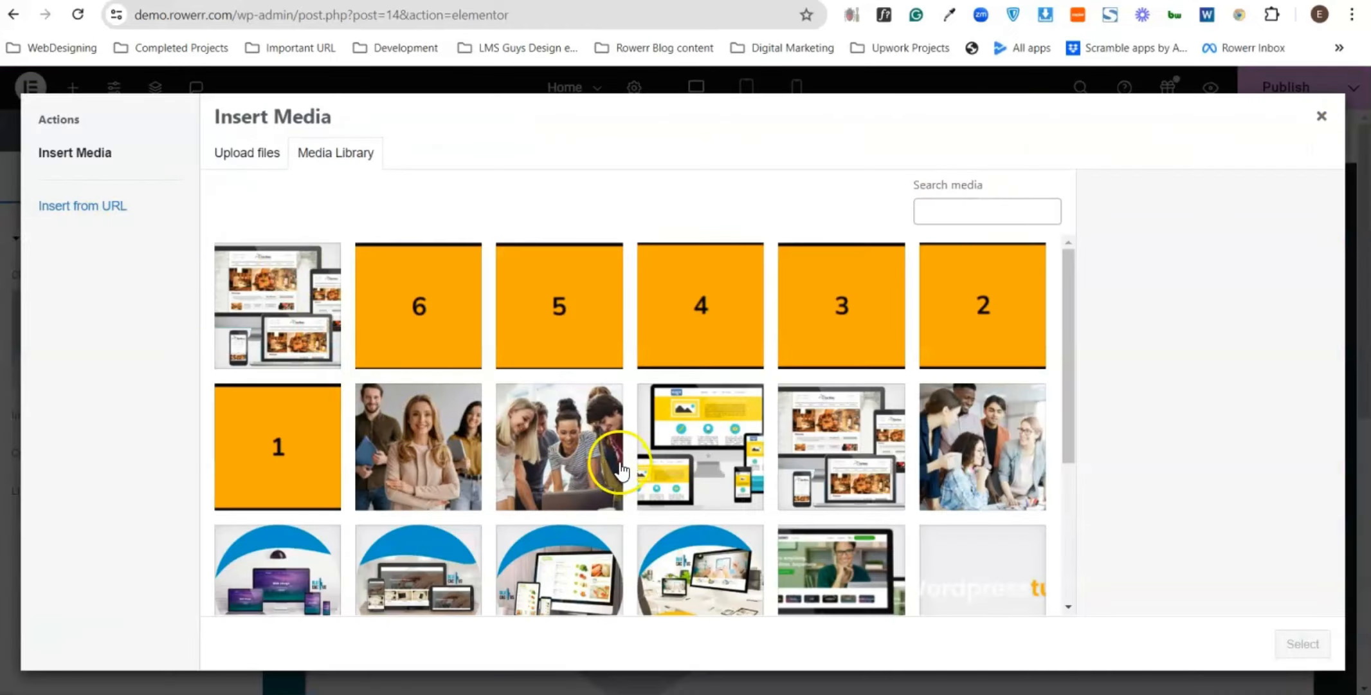
scroll(525, 444, "down", 2)
scroll(298, 352, "up", 2)
left_click(286, 337)
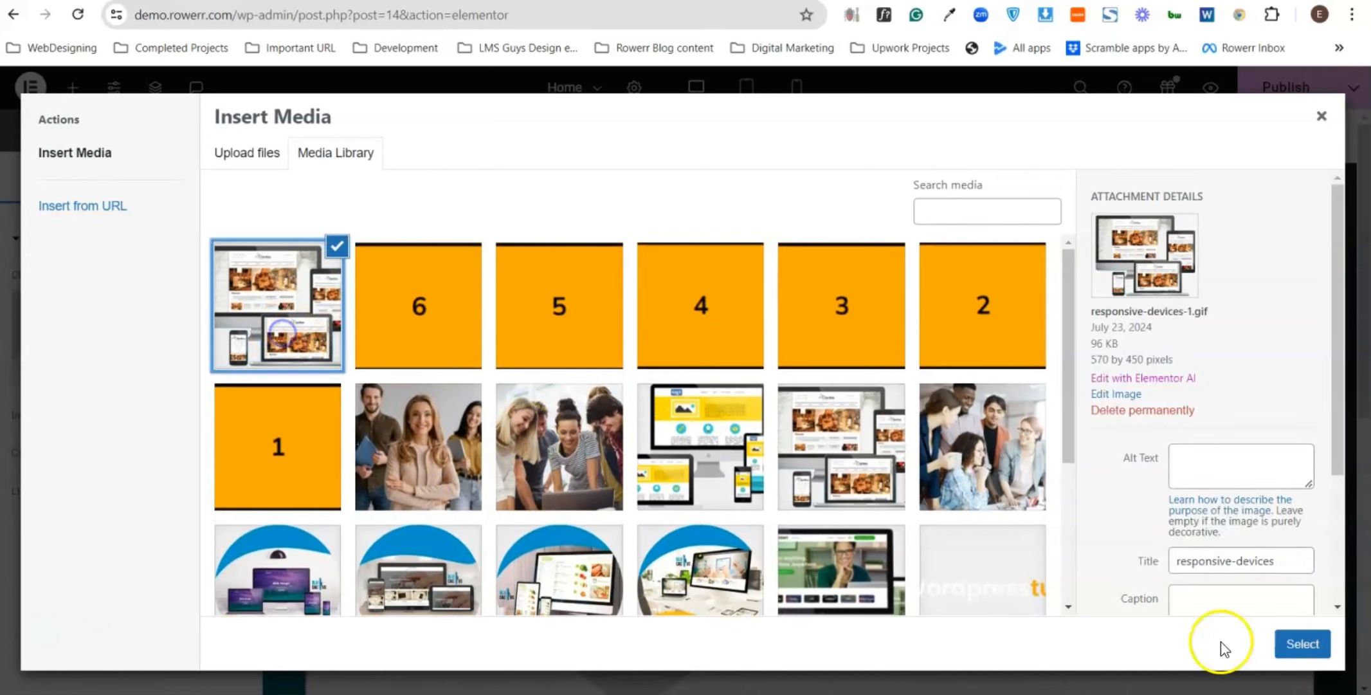
left_click(1294, 645)
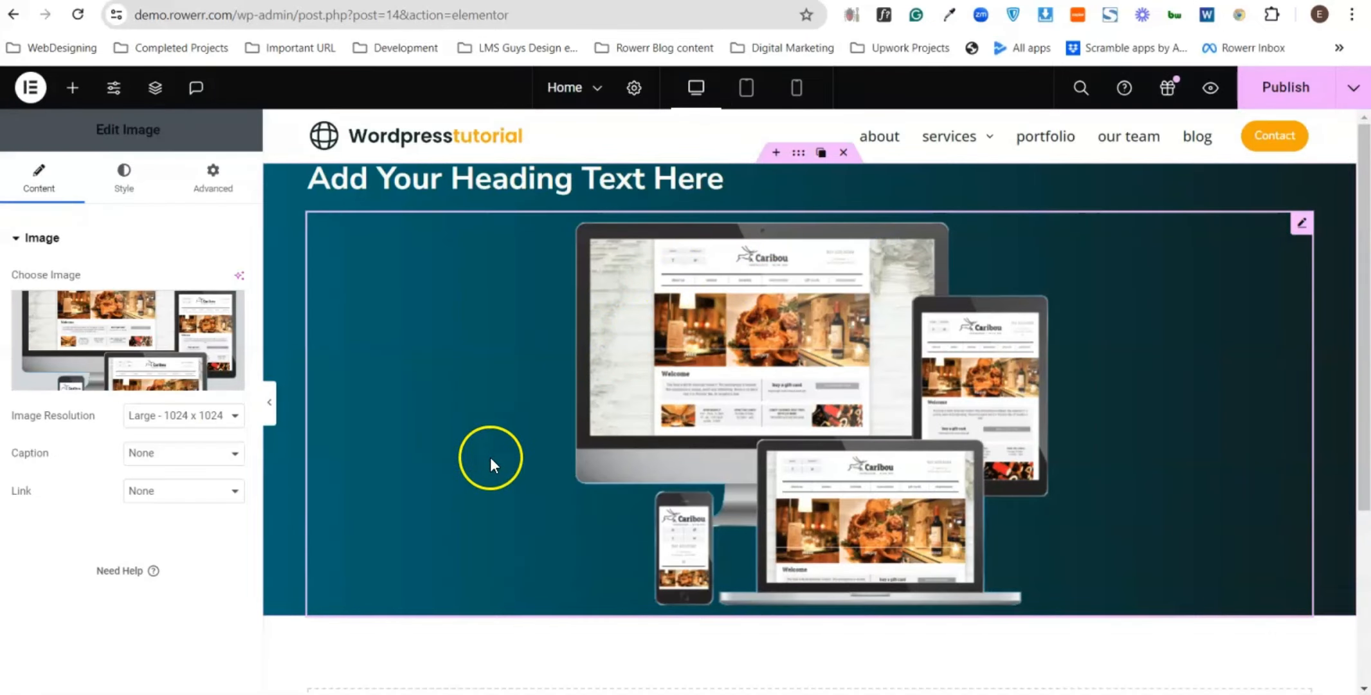
- Add a classic background overlay to the gradient container with the color #000000
left_click(797, 155)
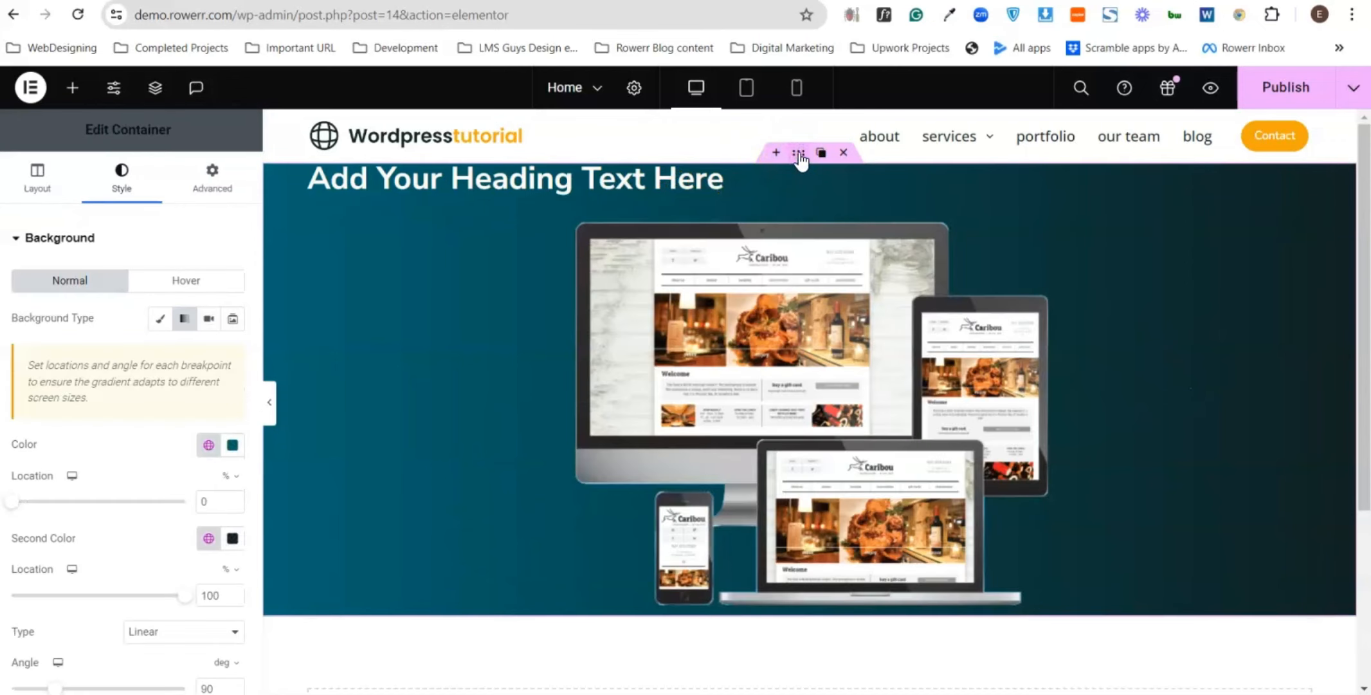
left_click(123, 187)
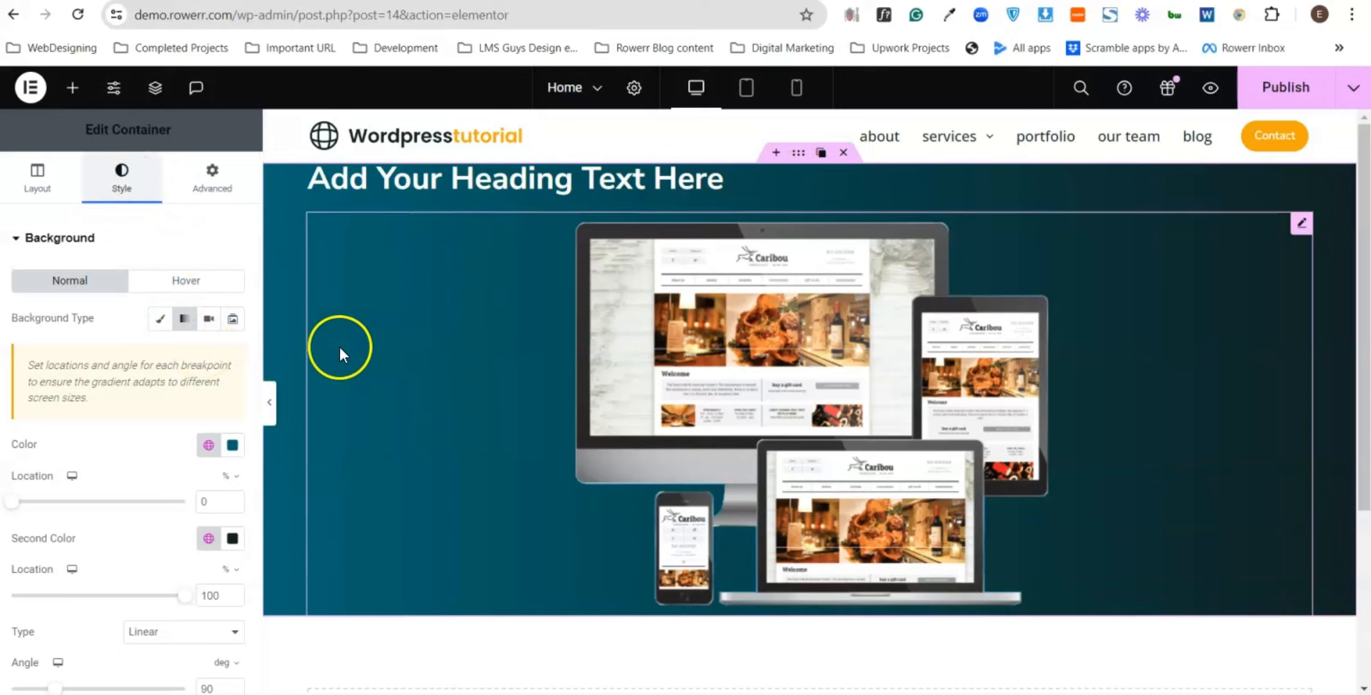
left_click(57, 237)
left_click(62, 288)
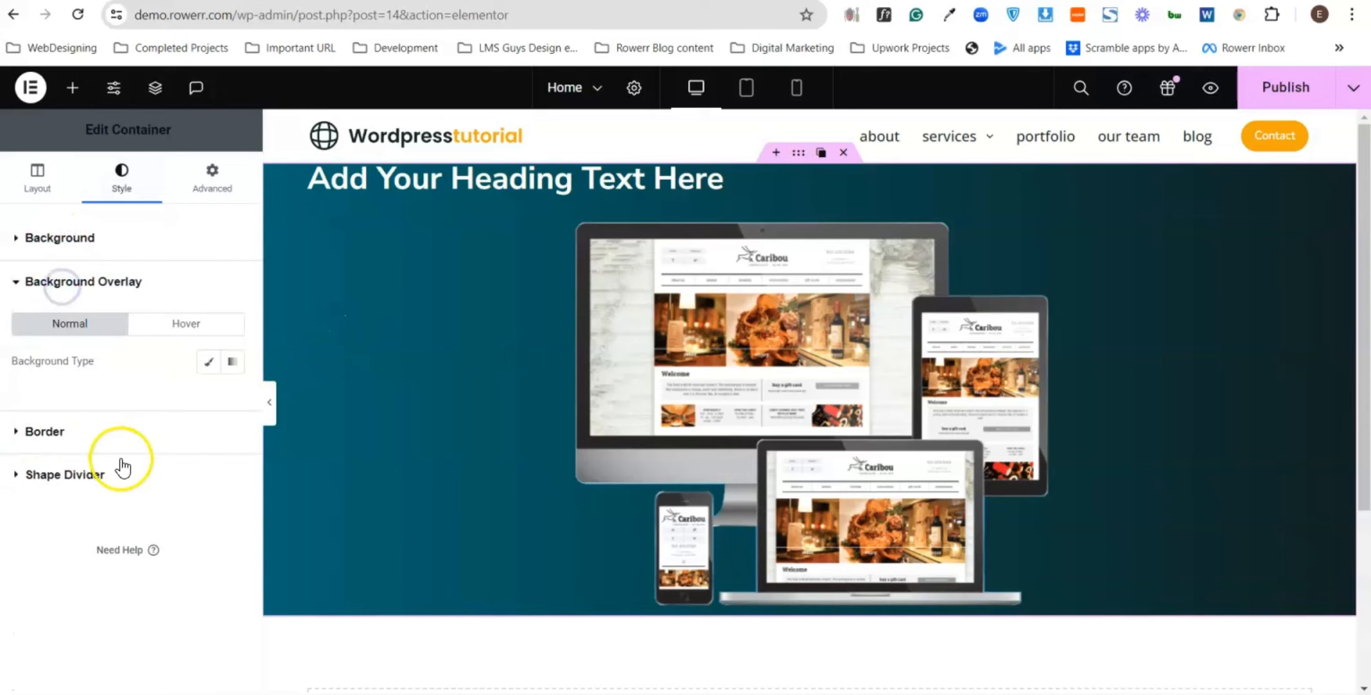
left_click(207, 366)
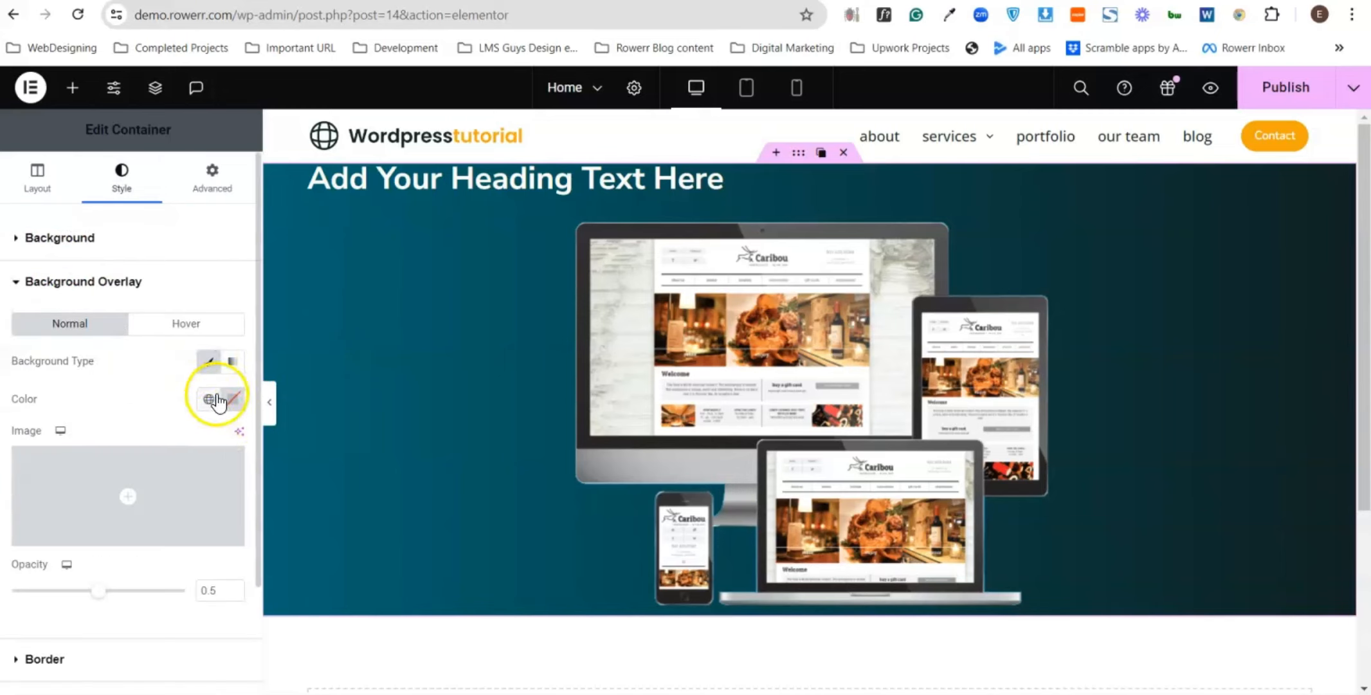
left_click(232, 399)
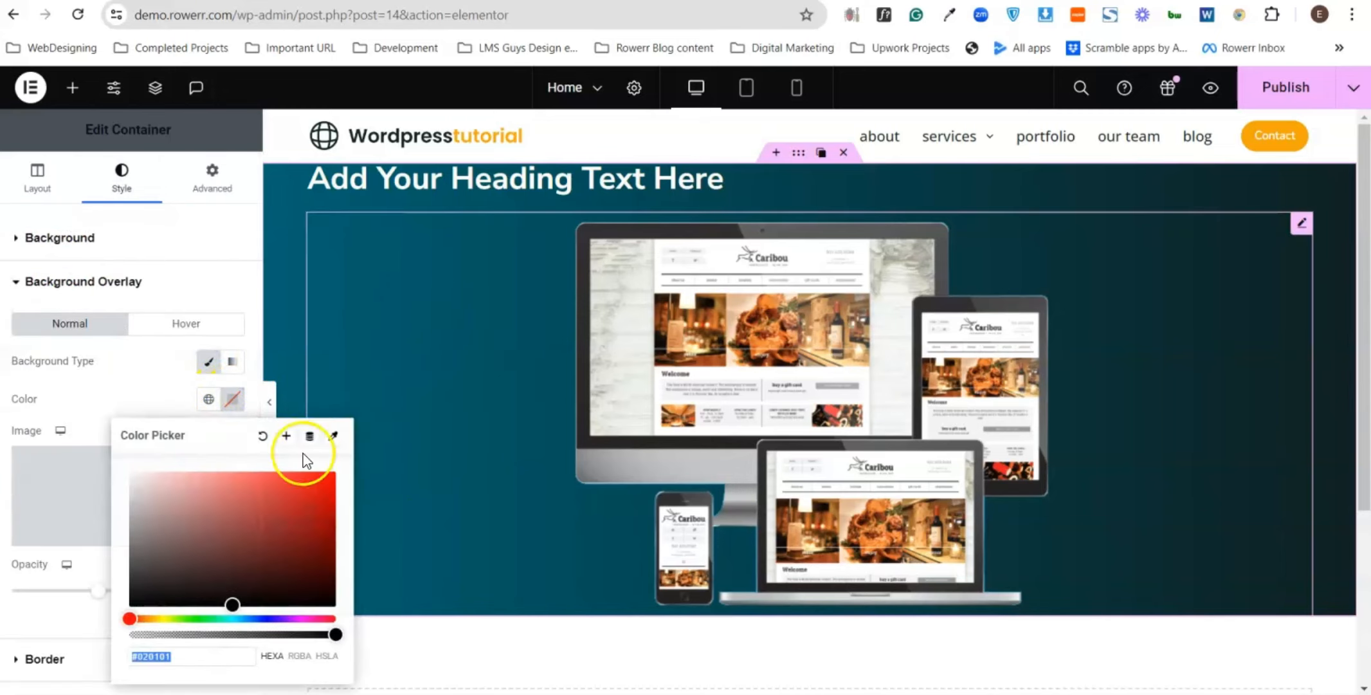
left_click_drag(226, 574, 108, 601)
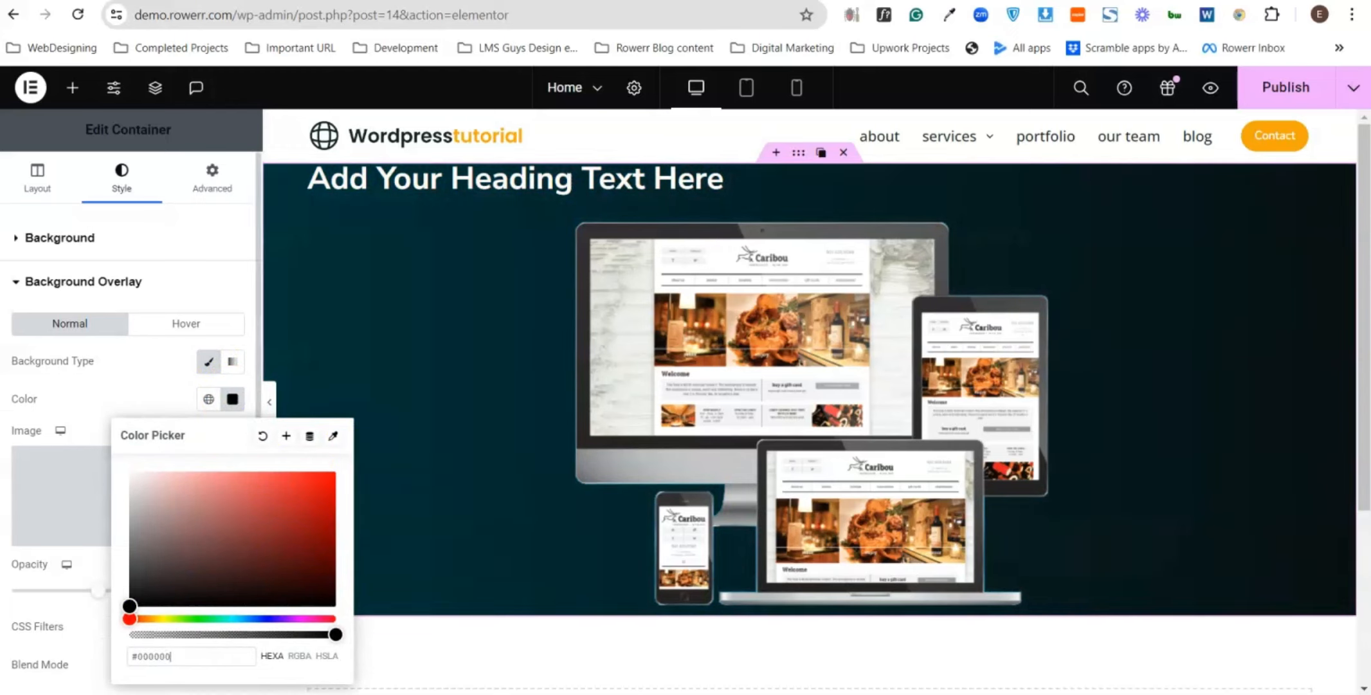
left_click(233, 294)
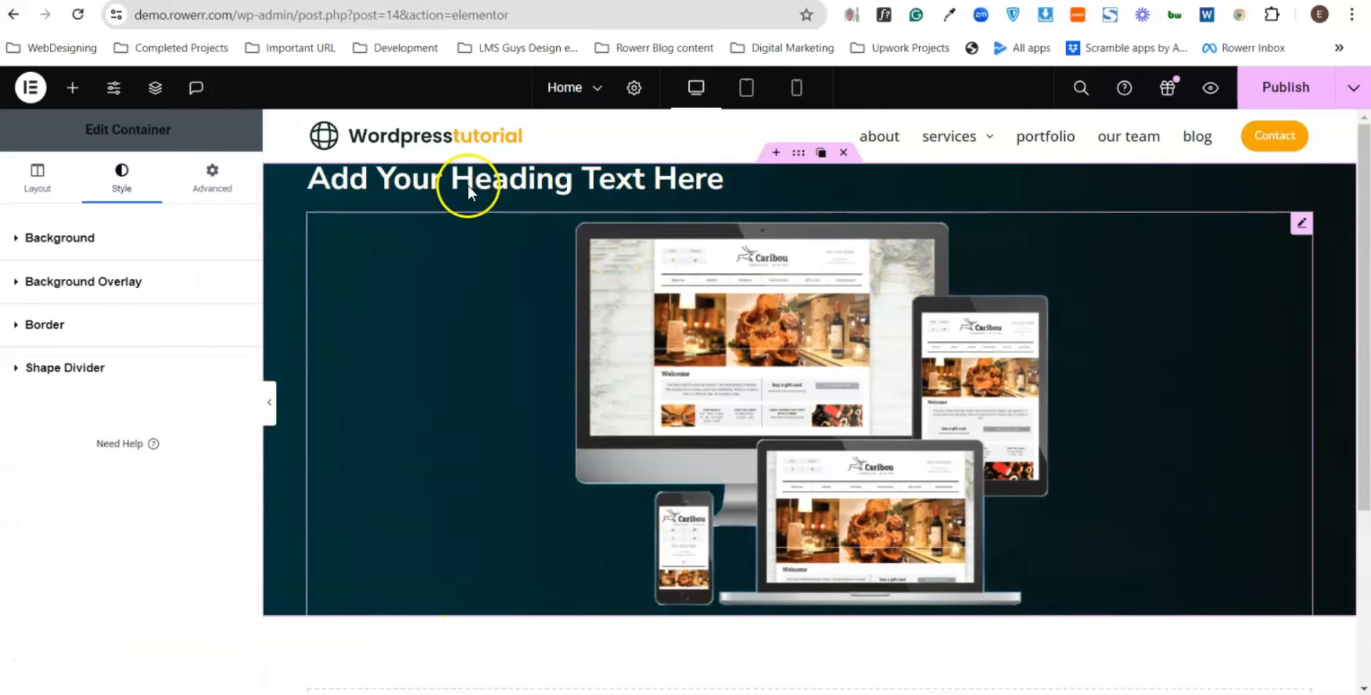
- Lower the background overlay's opacity to 0 and clear the overlay color
left_click(67, 284)
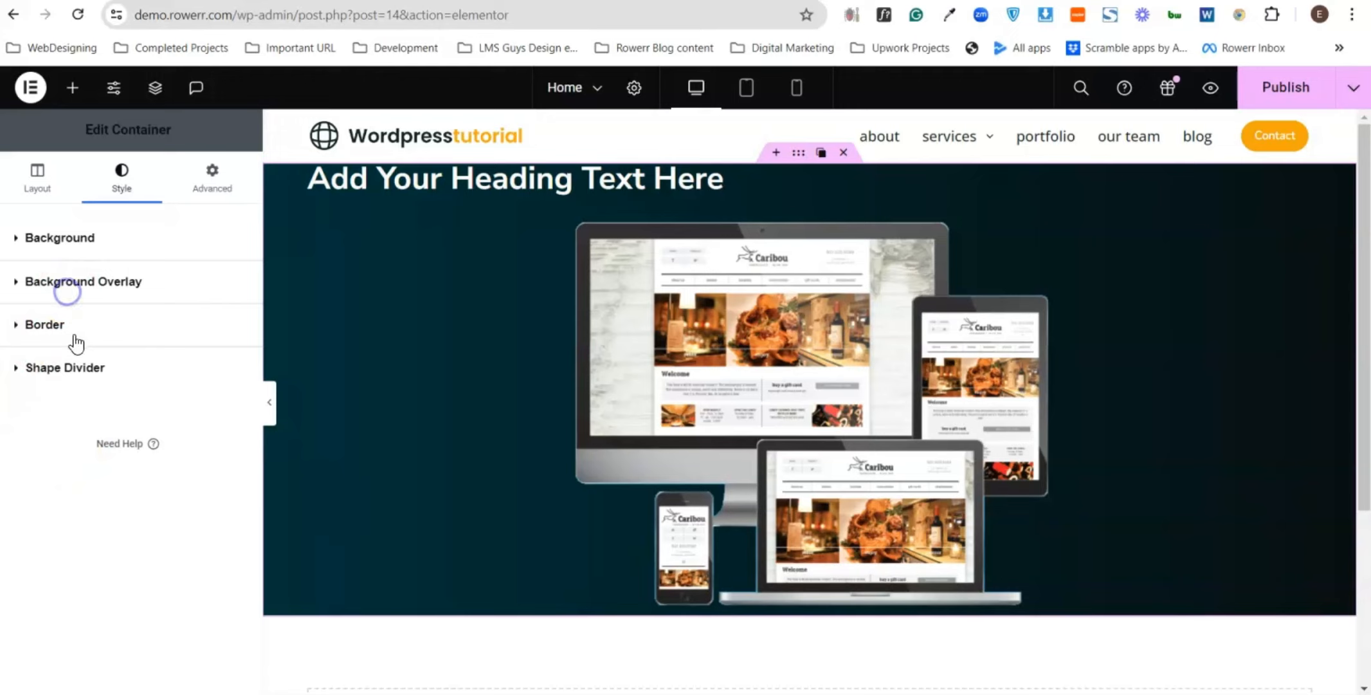
scroll(151, 431, "down", 2)
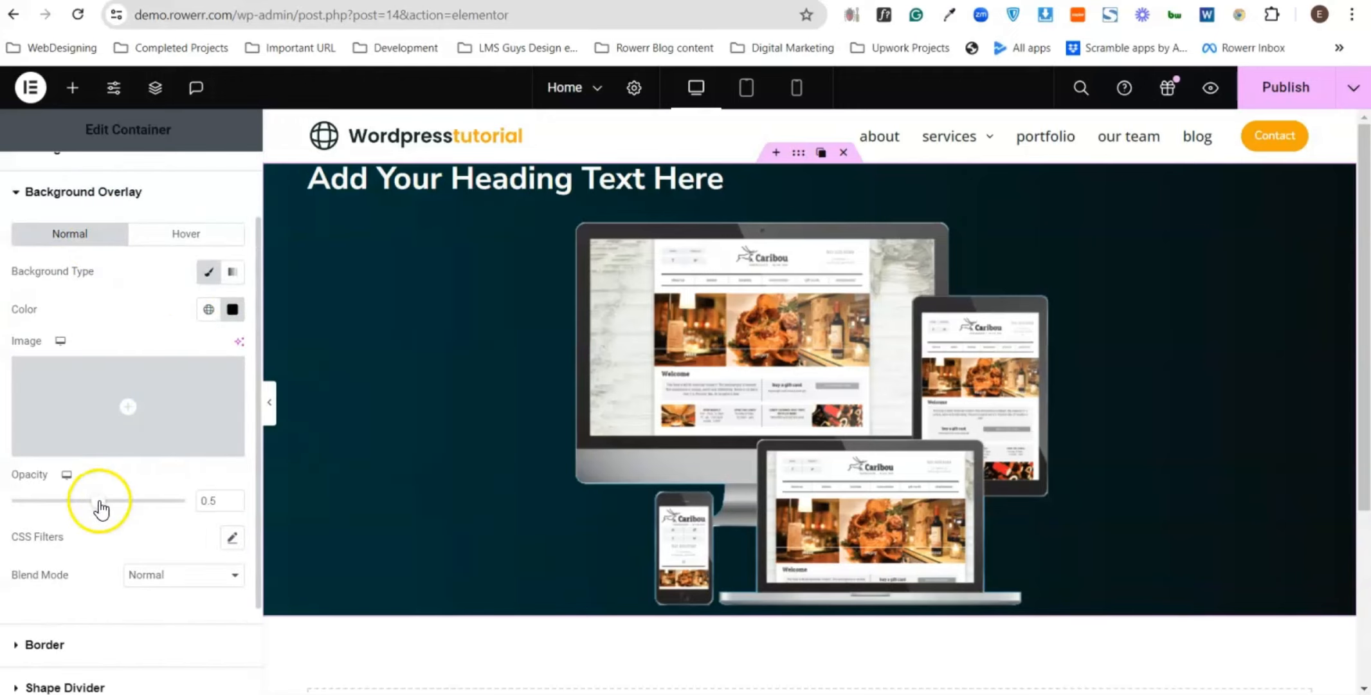
left_click_drag(101, 508, 13, 514)
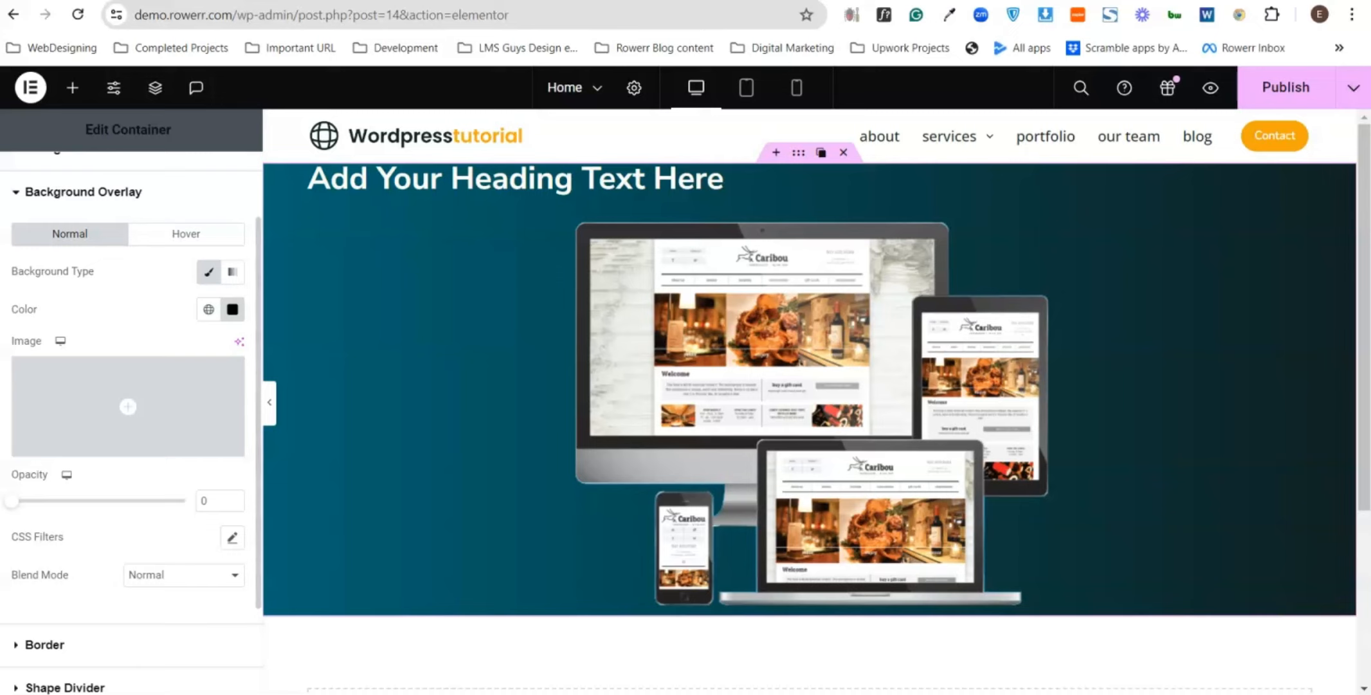
scroll(143, 499, "up", 2)
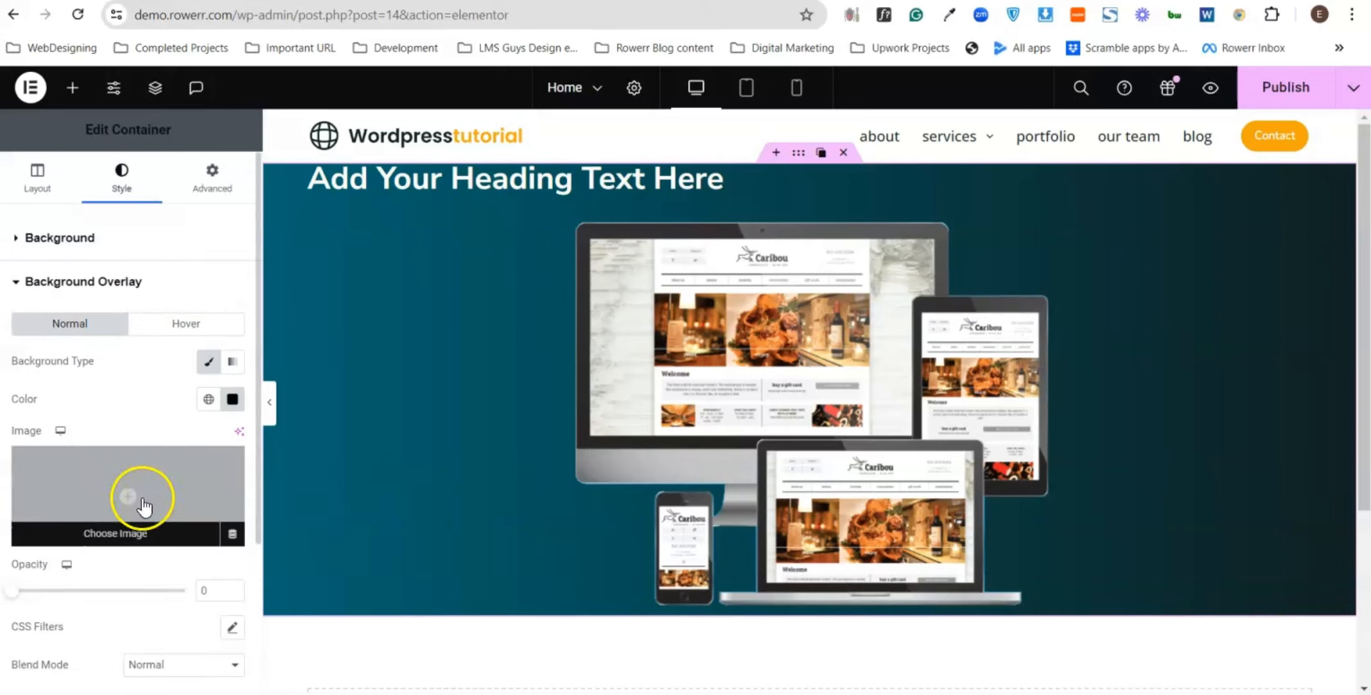
left_click(232, 399)
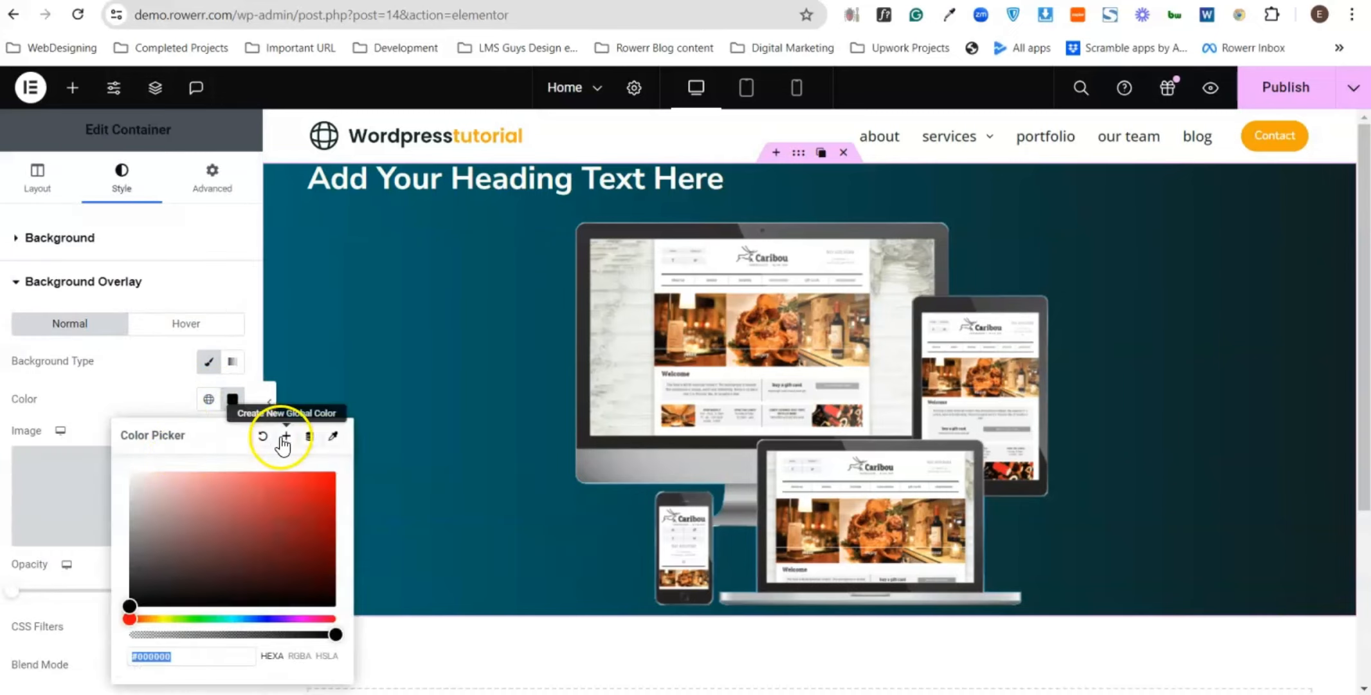
left_click(261, 436)
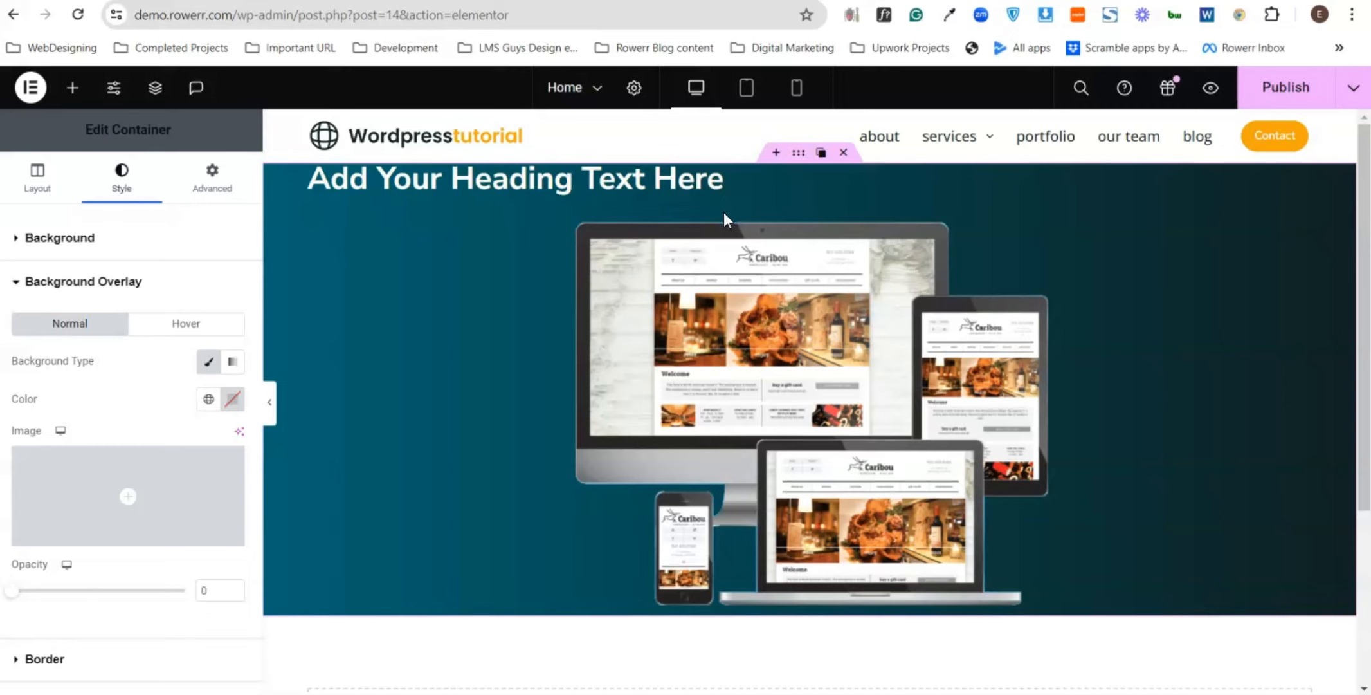
- Apply a solid border to the gradient container, and try a 10 px border radius before clearing it
left_click(84, 281)
left_click(49, 323)
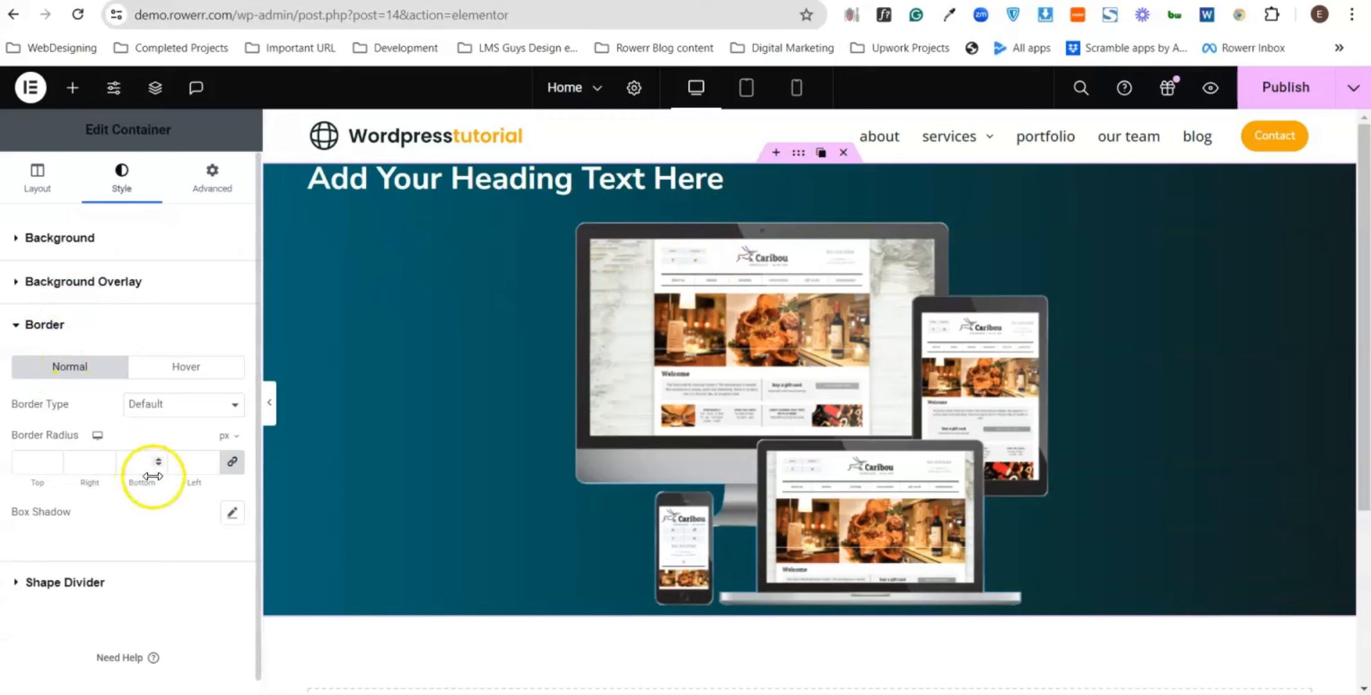
left_click(154, 404)
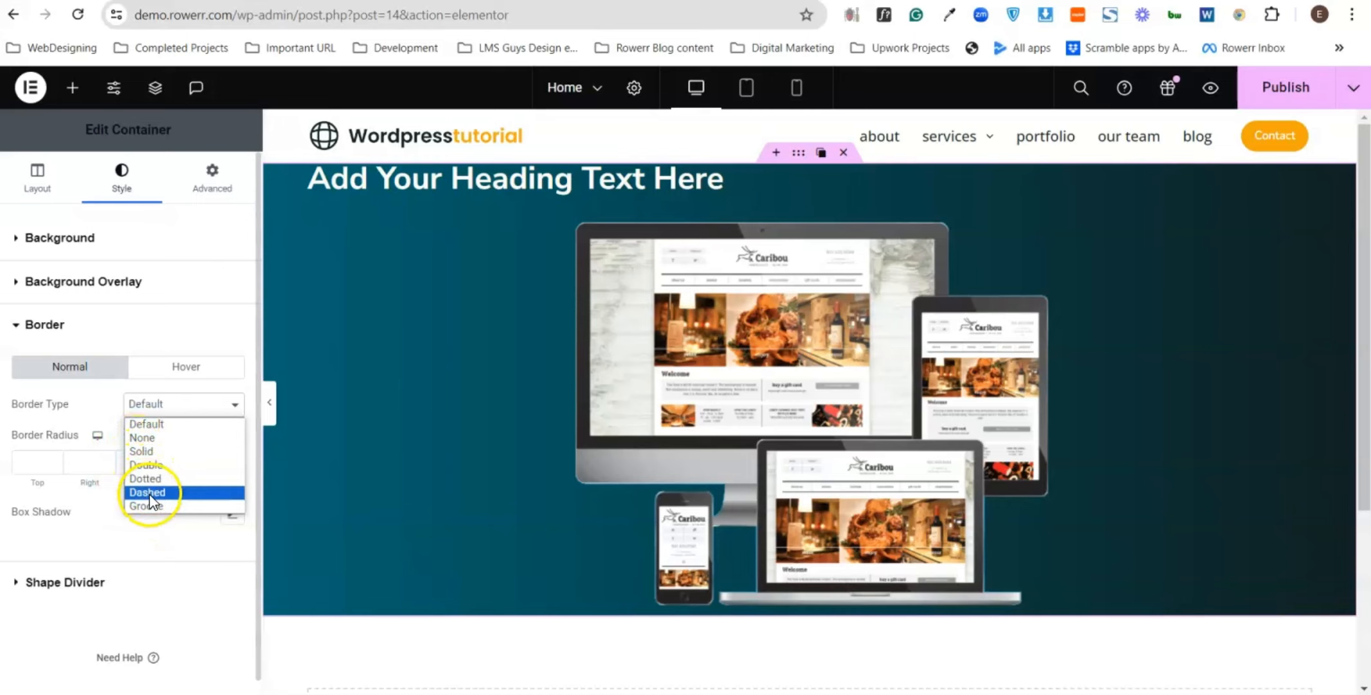
left_click(148, 450)
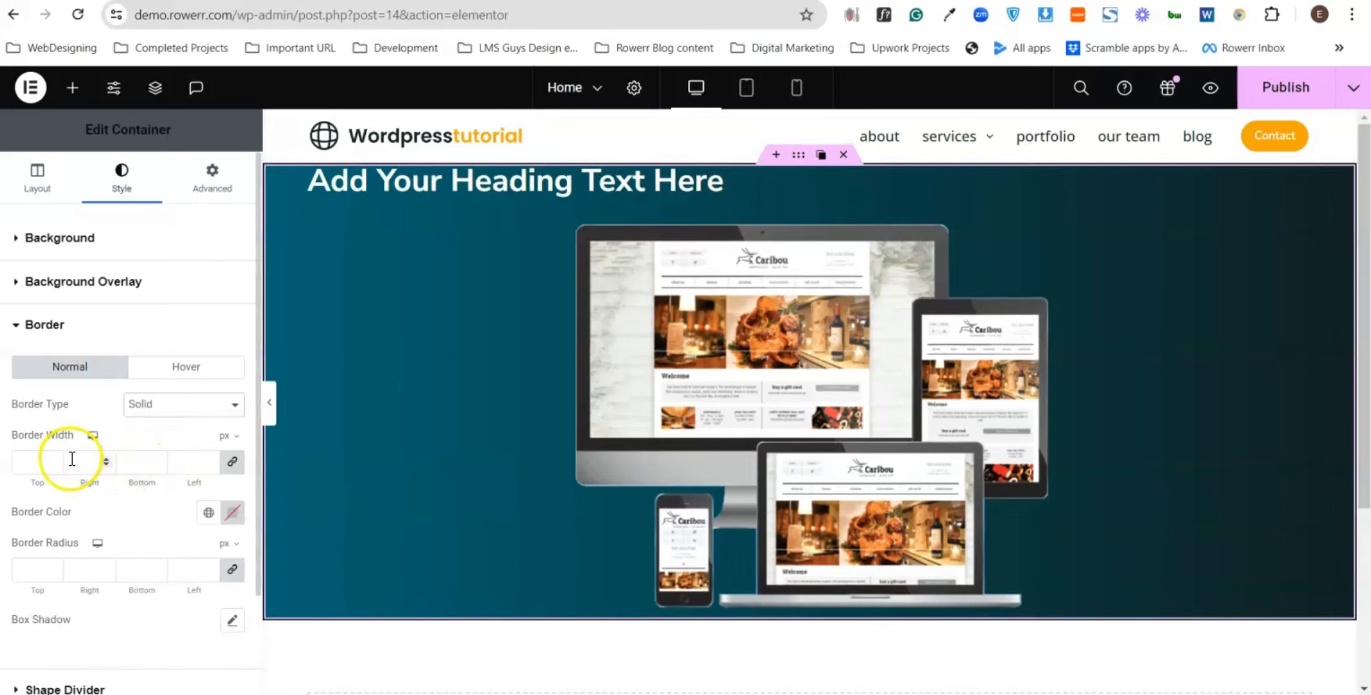
left_click(78, 569)
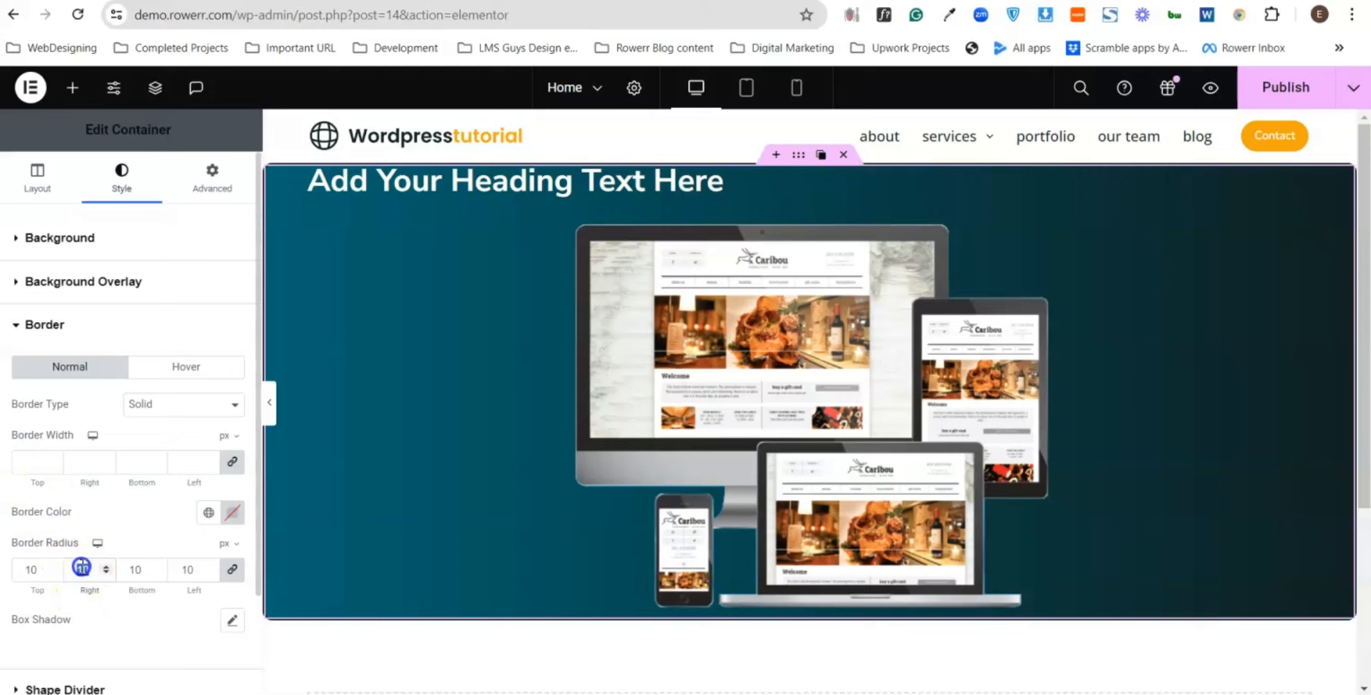
key("BackSpace")
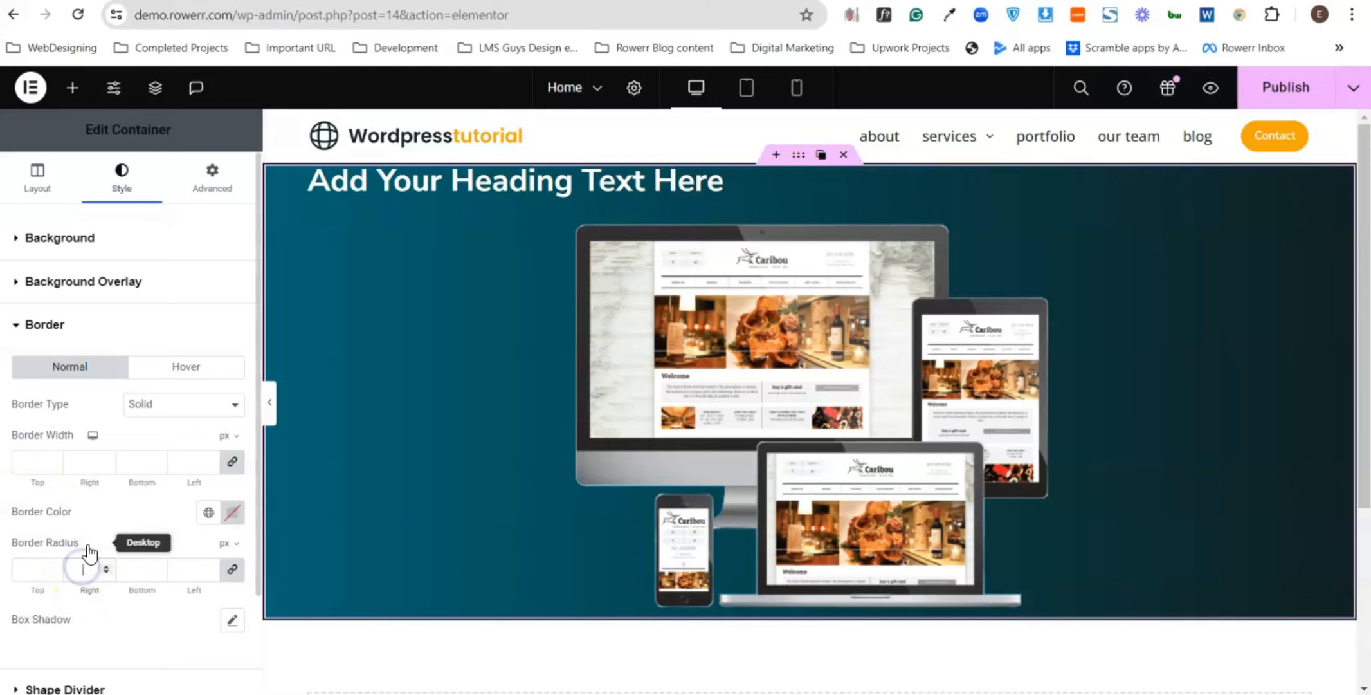
- Set the container's border width to 10 px on all sides and preview the page with the editing panel hidden
left_click(79, 468)
type("10")
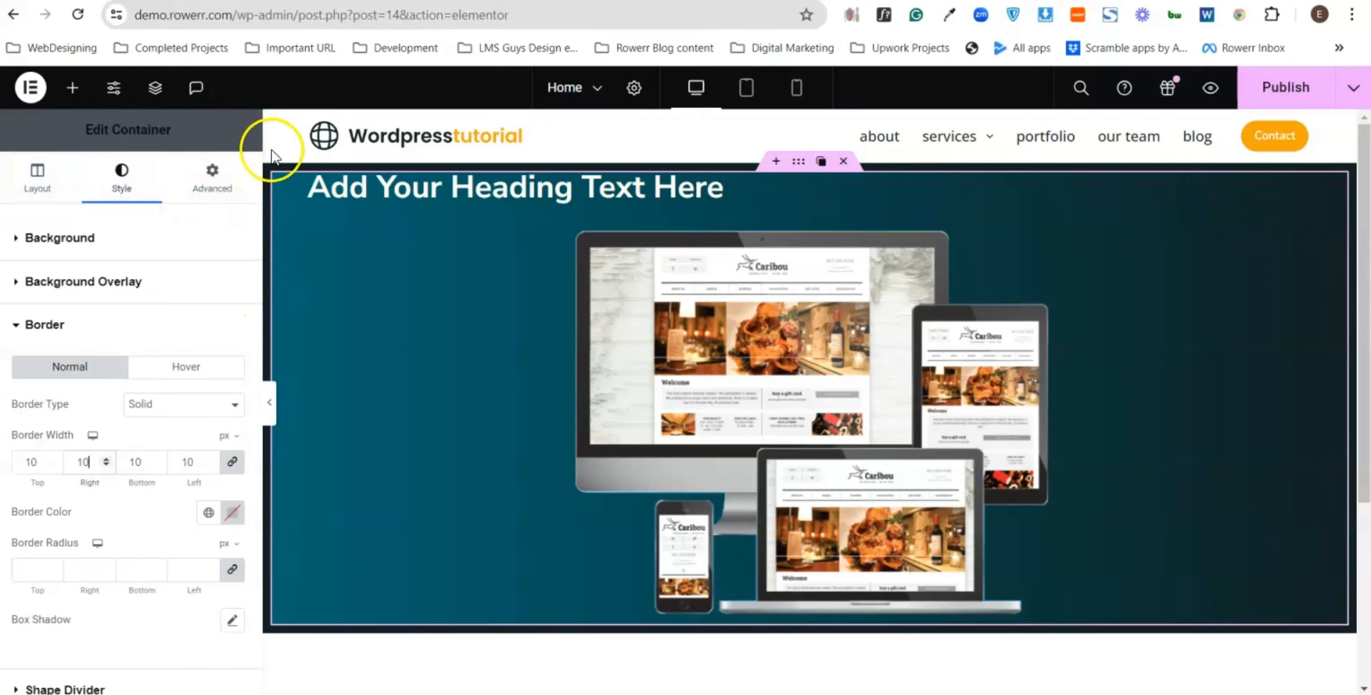
left_click(269, 402)
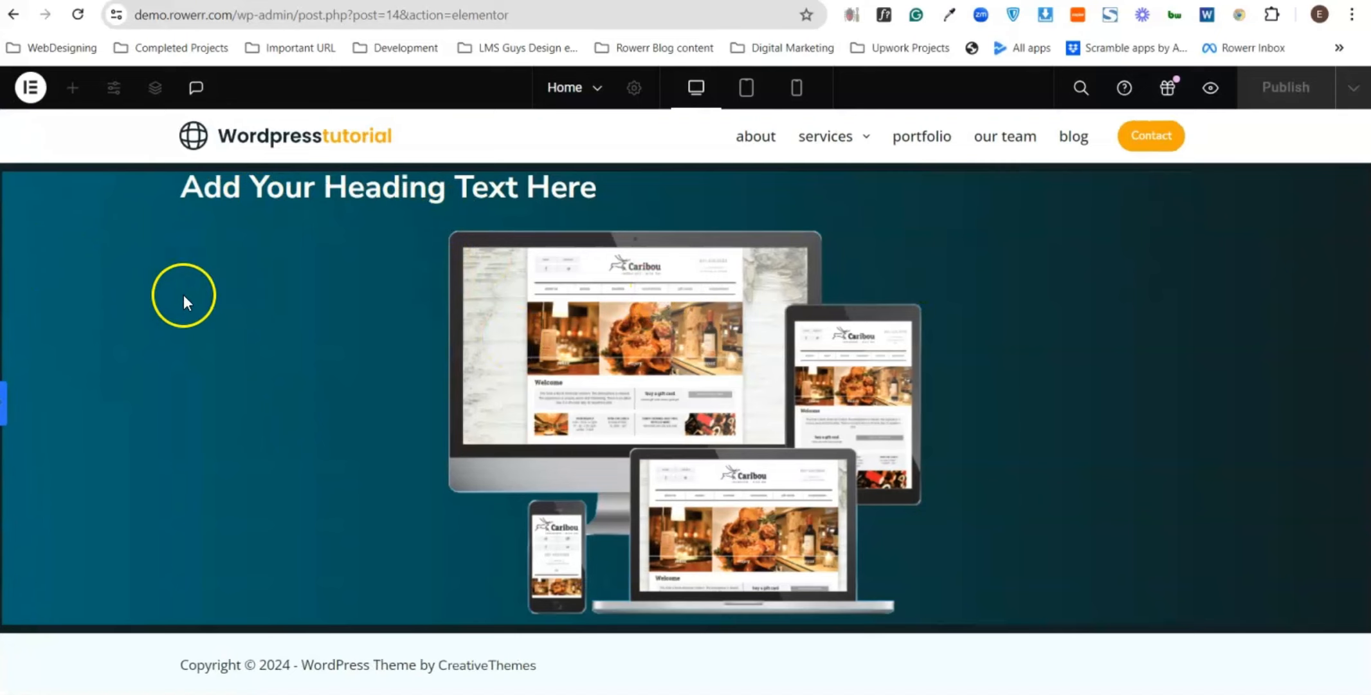
left_click(5, 412)
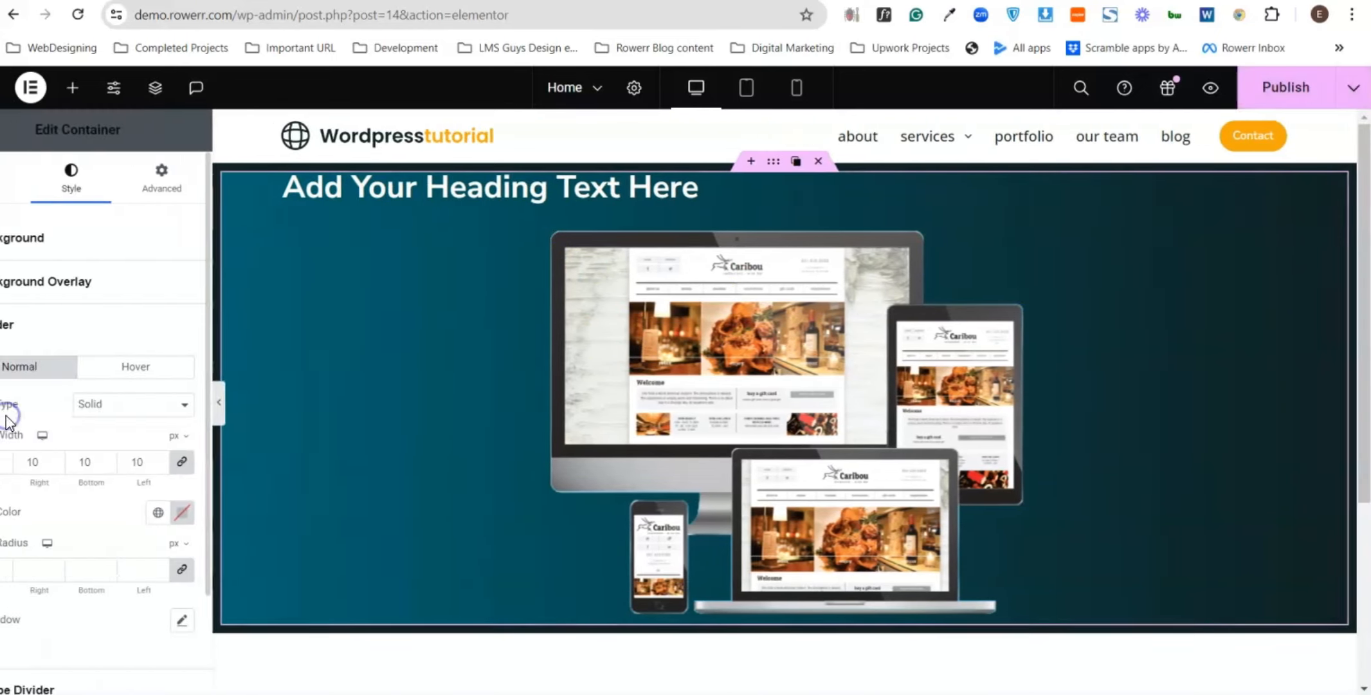
left_click(375, 341)
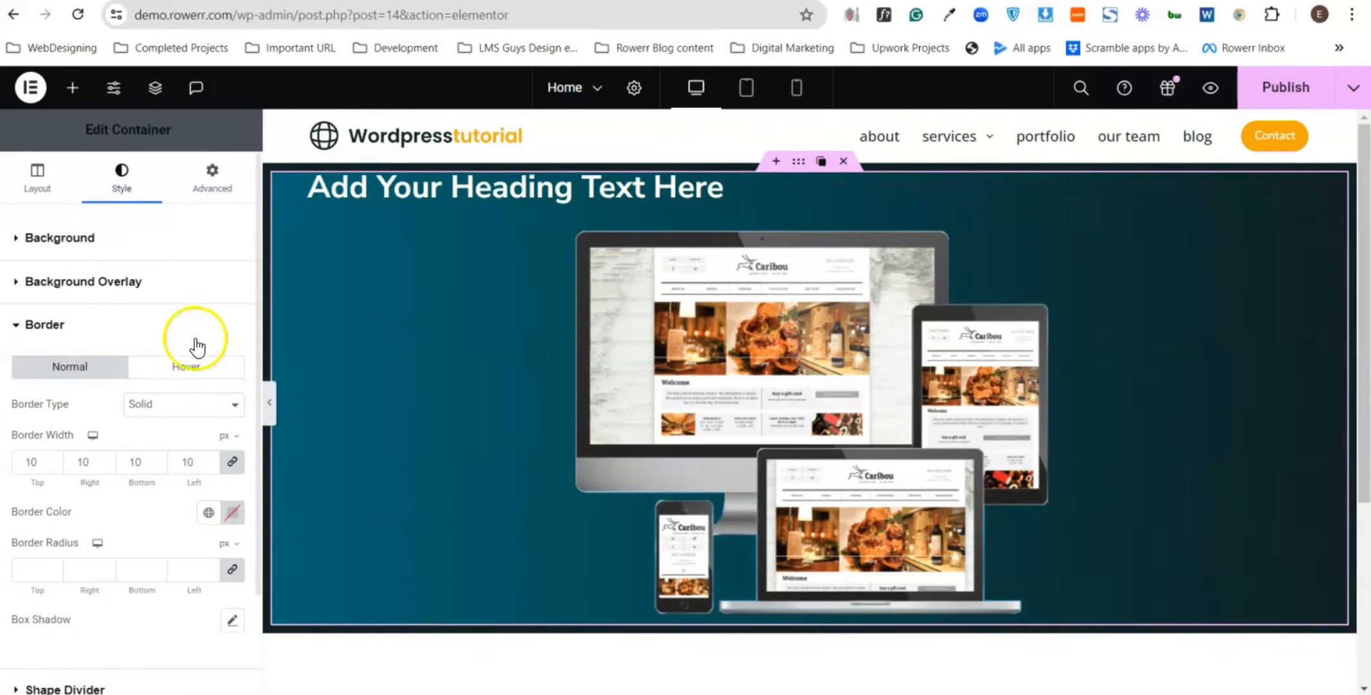
- Look at the gradient container's Shape Divider settings
left_click(146, 326)
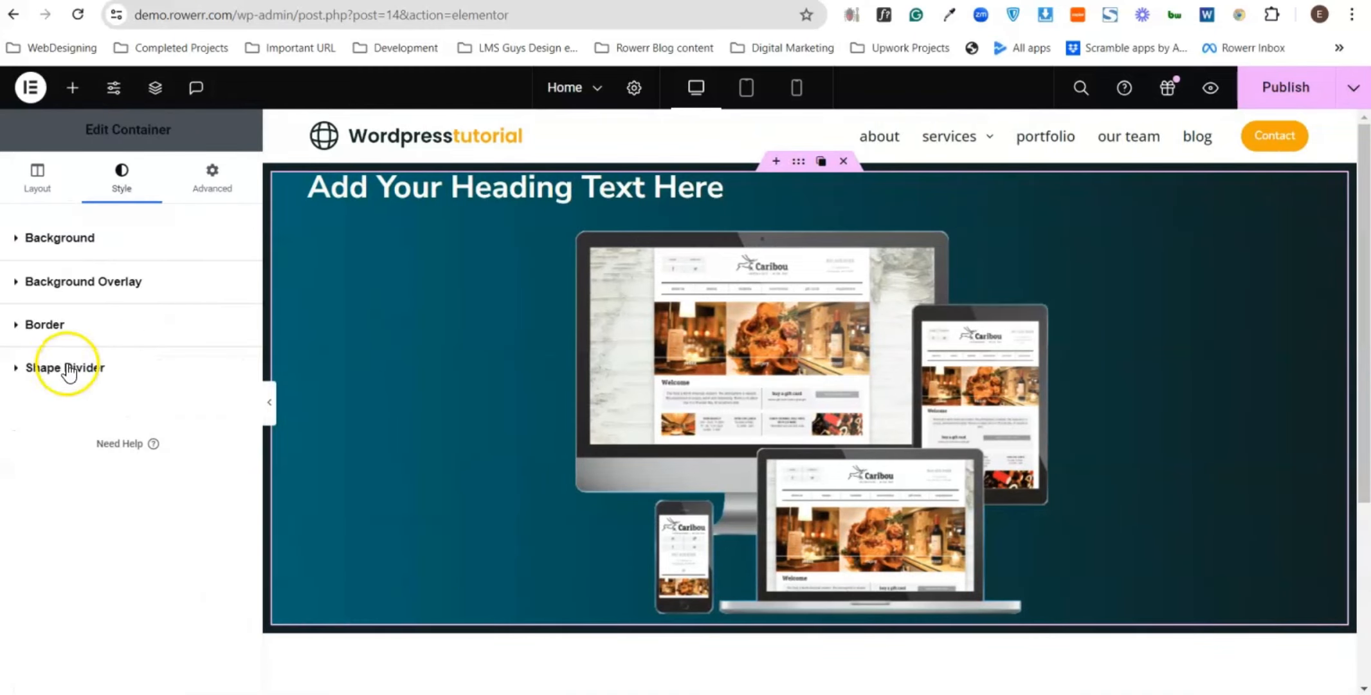
left_click(68, 377)
left_click(68, 376)
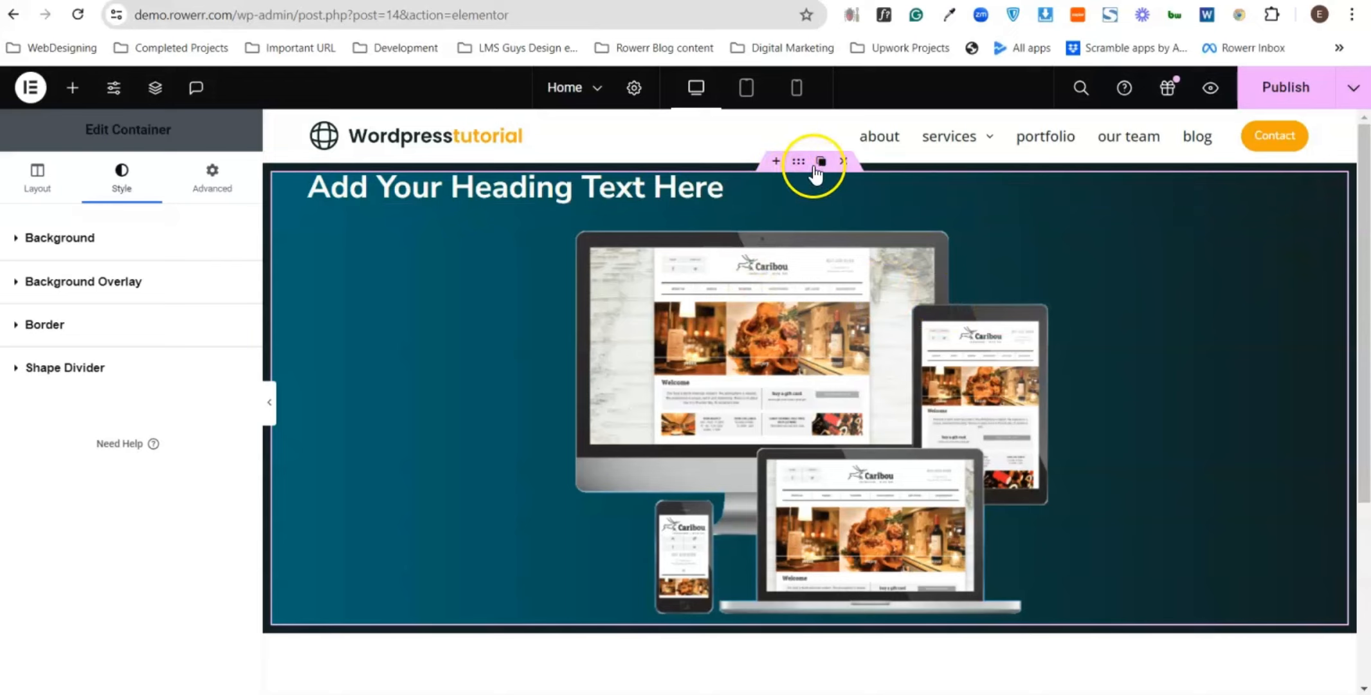
- Delete the gradient container and add a new single-column Flexbox container in its place
left_click(847, 161)
left_click(756, 312)
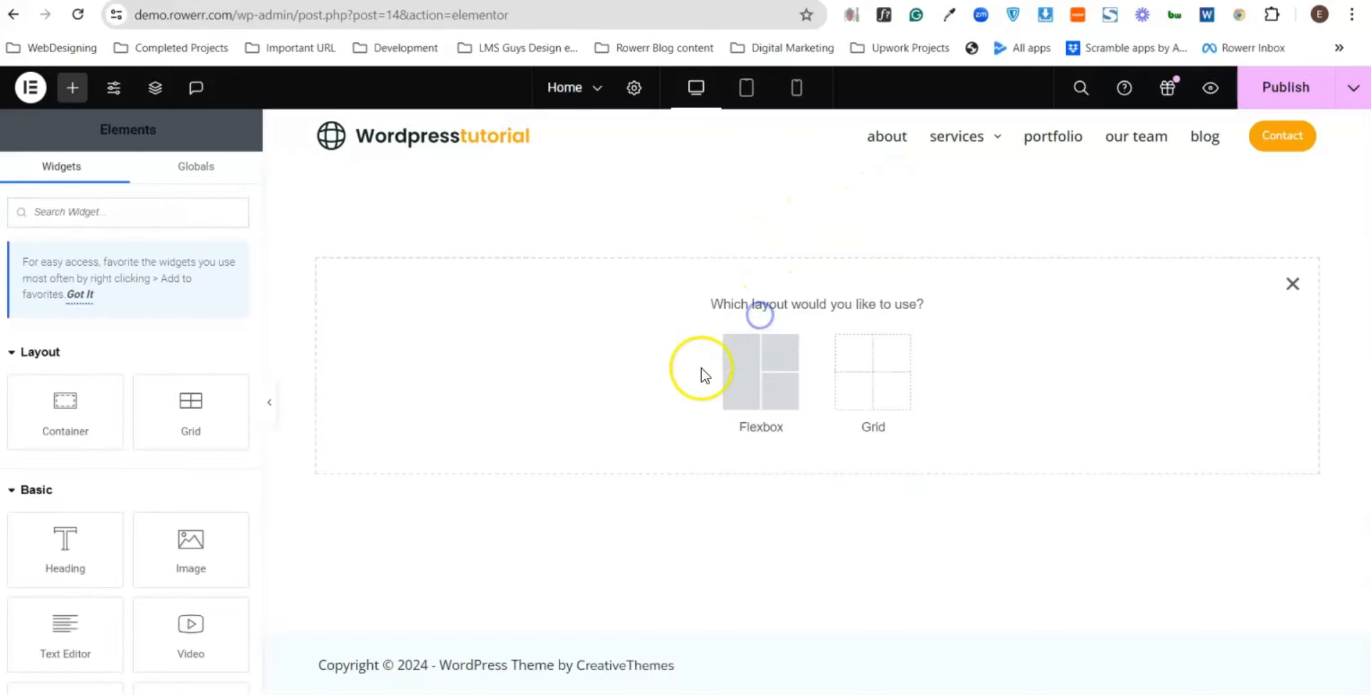
left_click(756, 371)
left_click(566, 358)
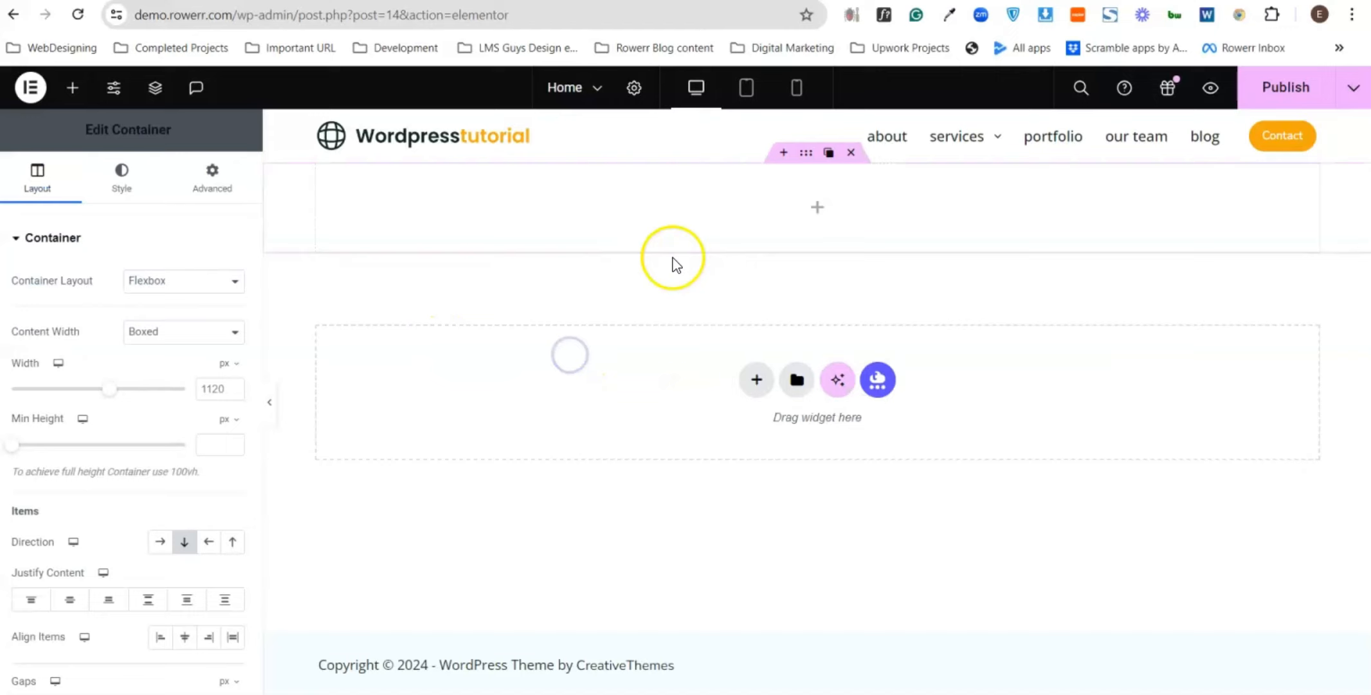
- Duplicate the empty Flexbox container and delete the copy
left_click(825, 152)
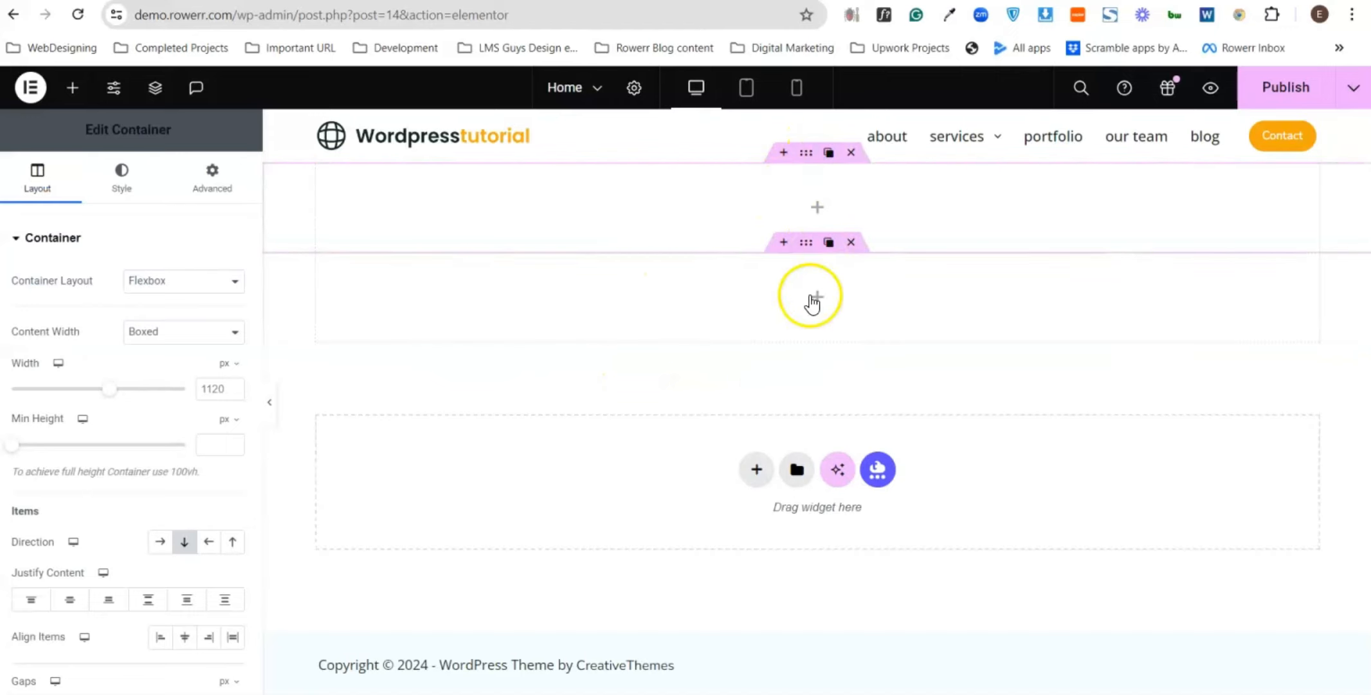
left_click(851, 242)
- Give the empty container a gradient background using the global Text color for both the first and second colors
left_click(807, 153)
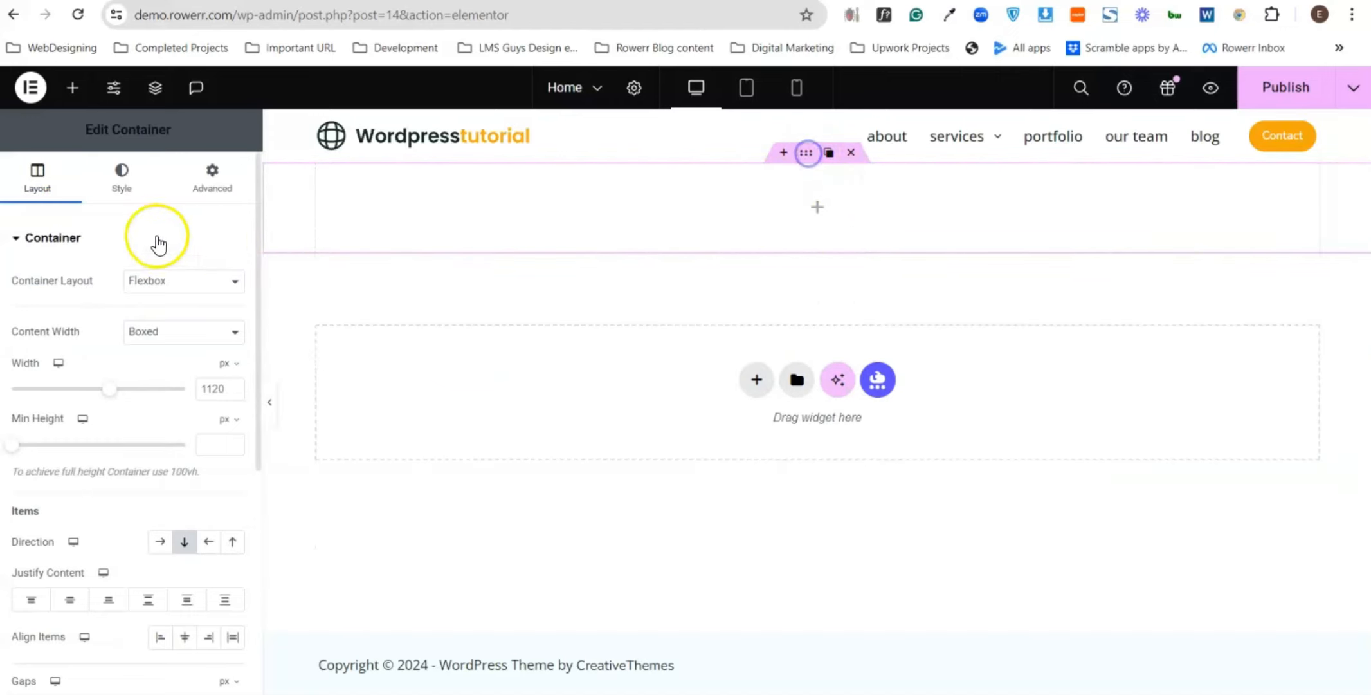
left_click(124, 180)
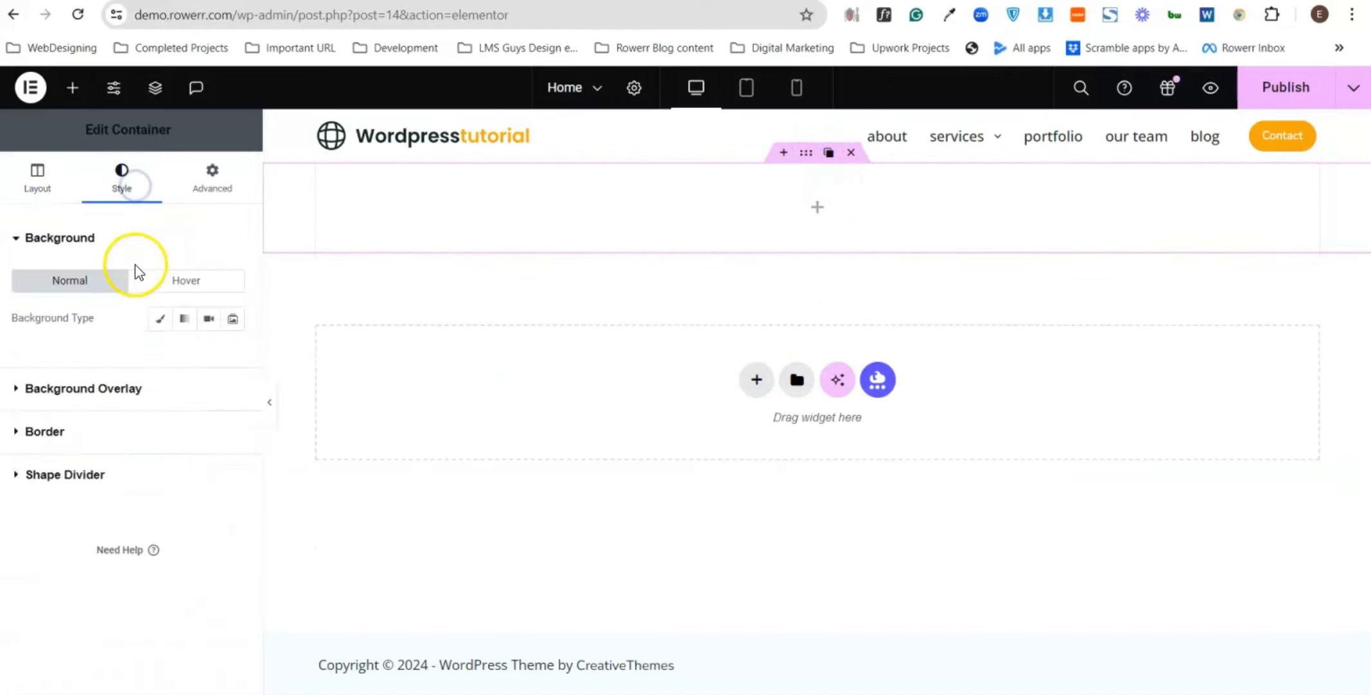
left_click(176, 332)
left_click(207, 445)
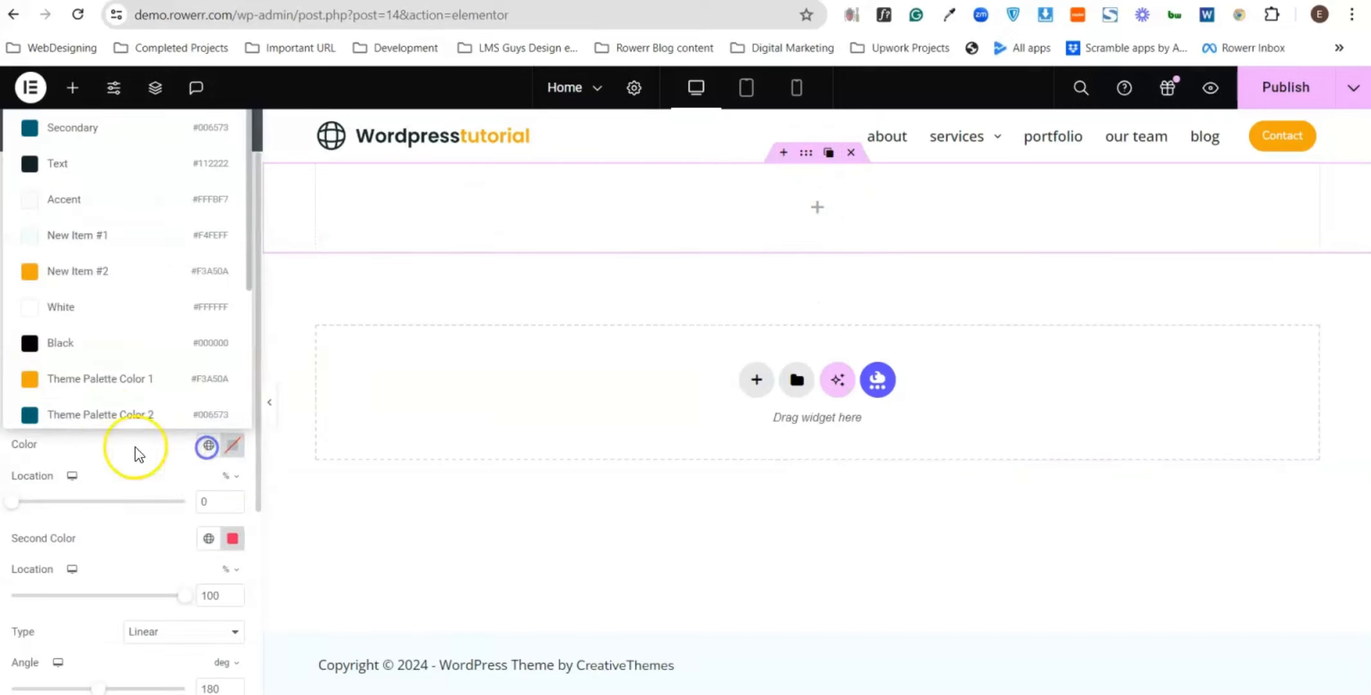
left_click(47, 165)
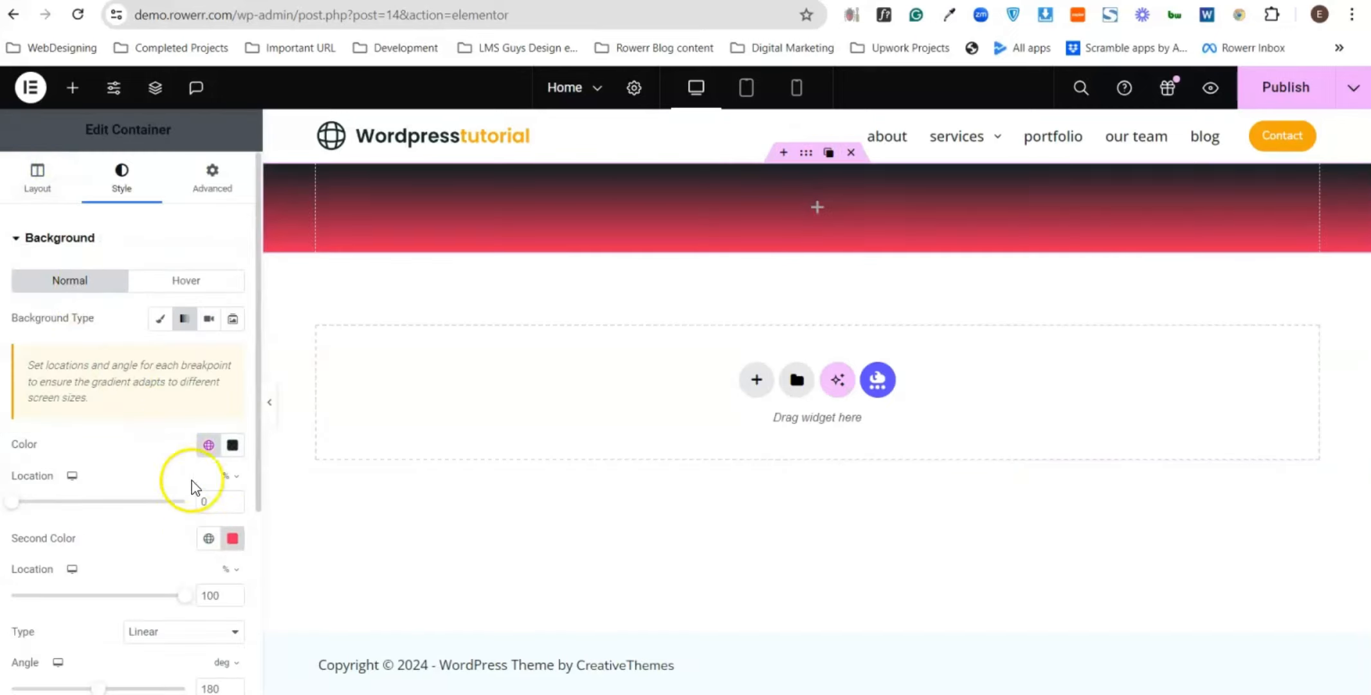
left_click(207, 539)
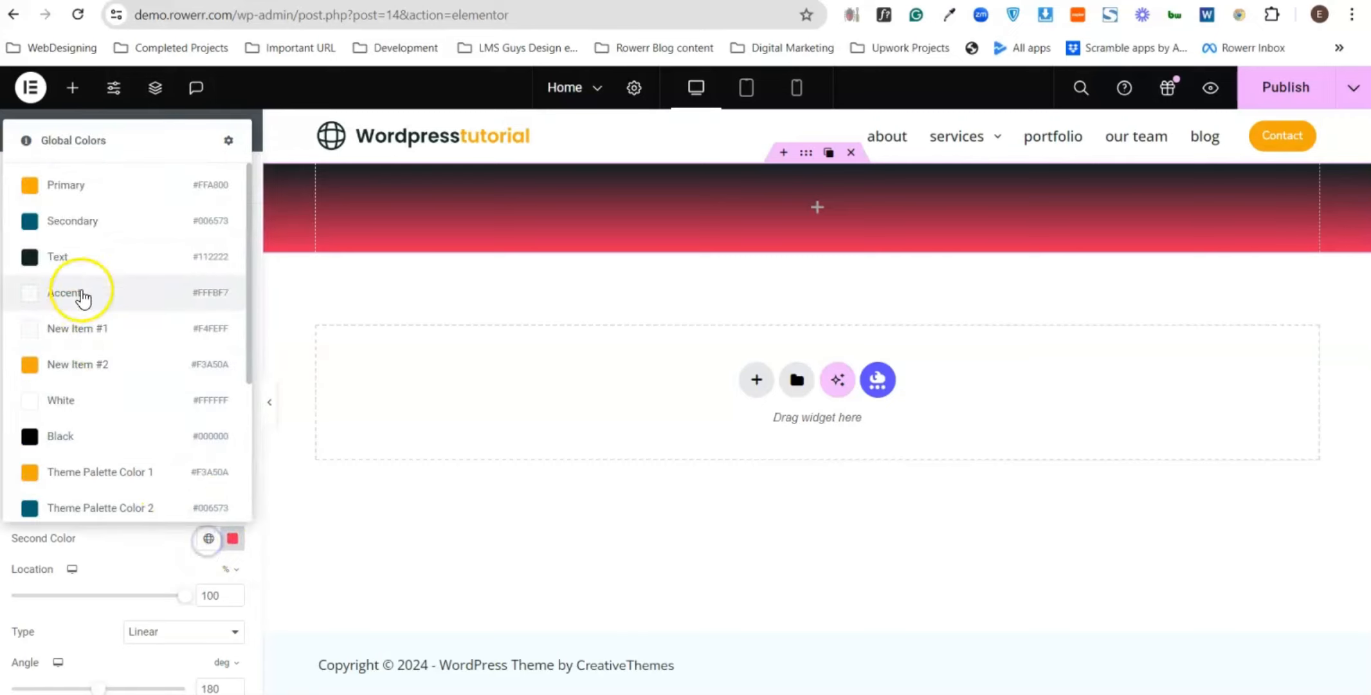
left_click(65, 272)
- Change the gradient's first color to the global Secondary color and set its angle to 90 degrees
scroll(135, 391, "down", 4)
scroll(132, 398, "up", 3)
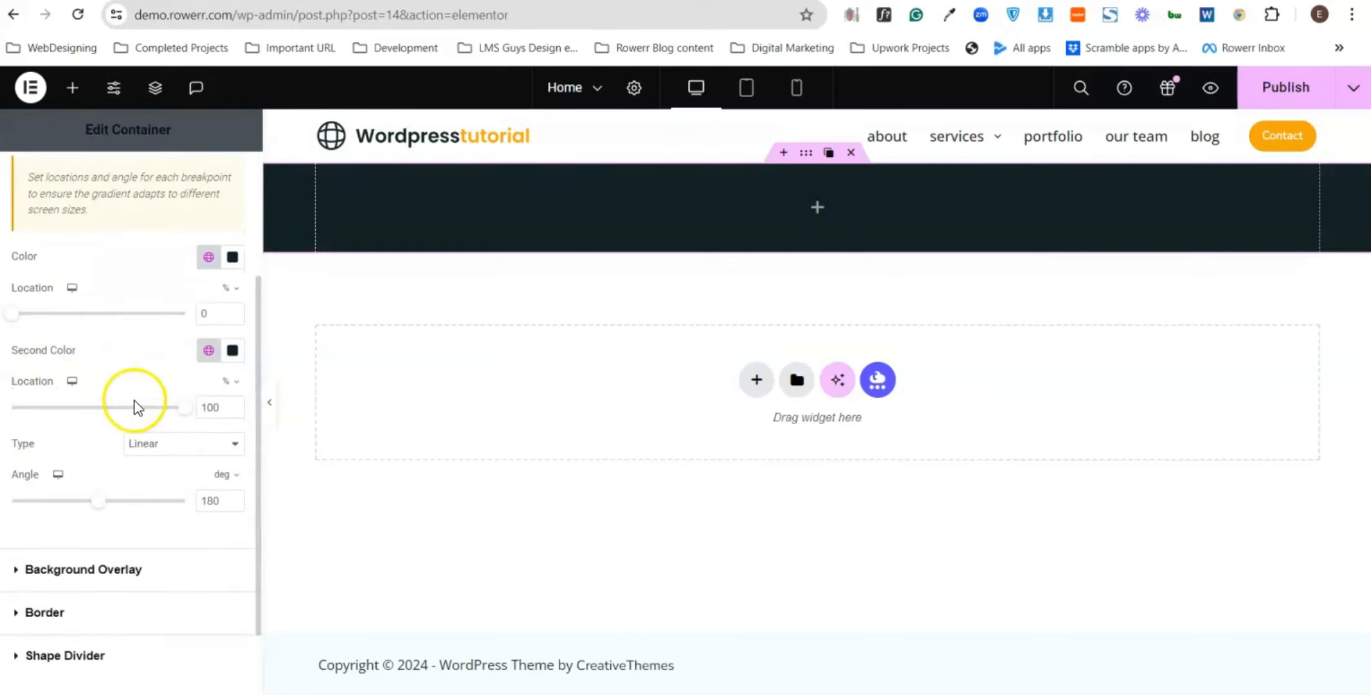
left_click(208, 346)
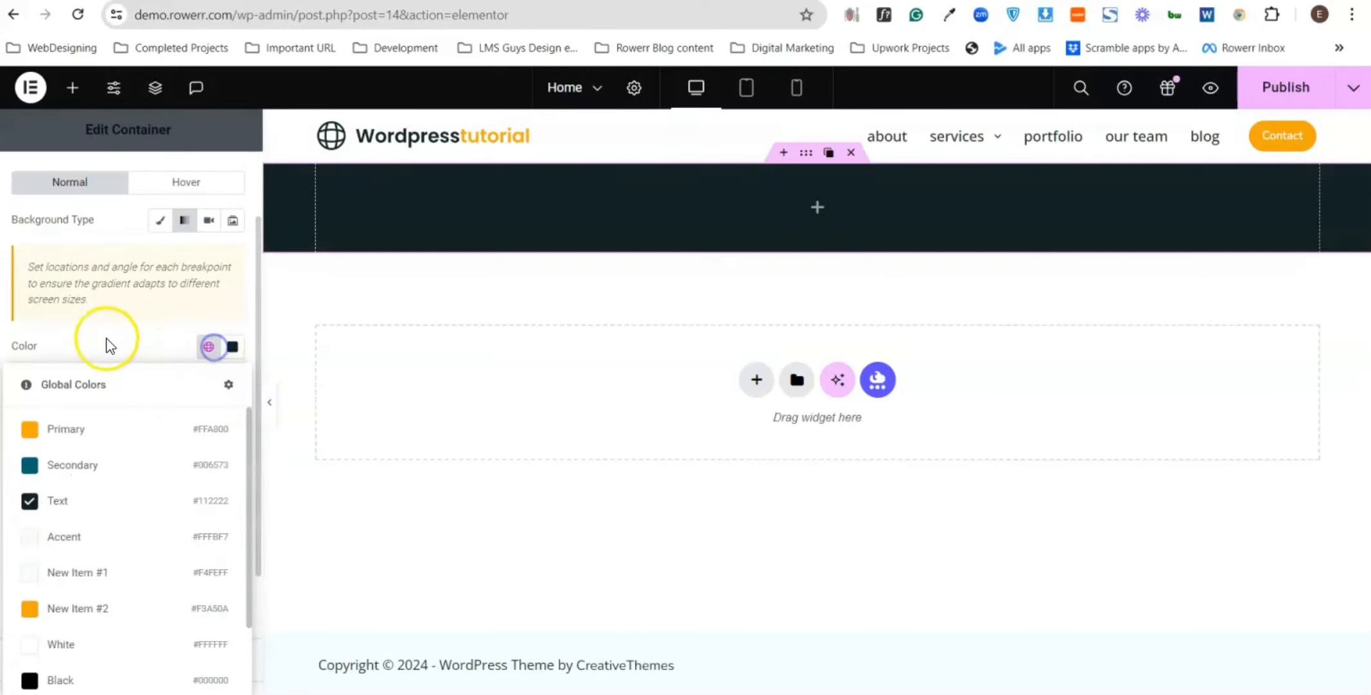
left_click(61, 464)
scroll(151, 443, "down", 3)
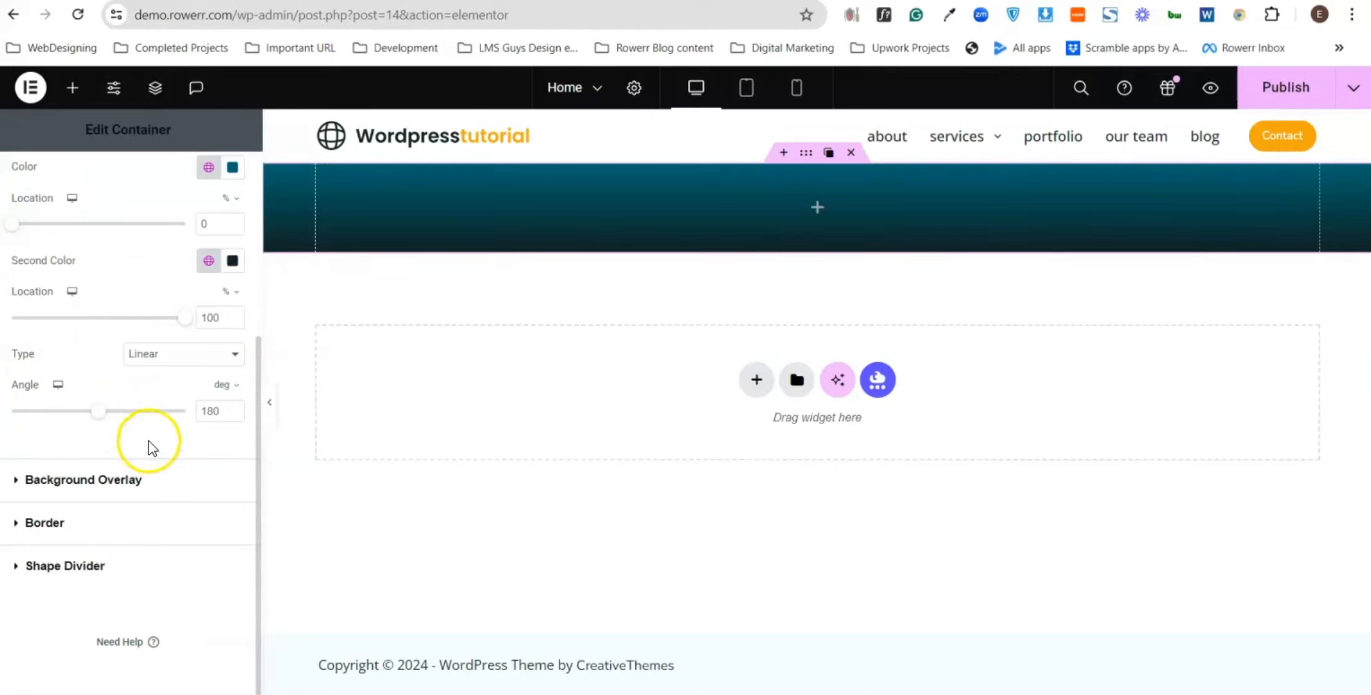
left_click(214, 413)
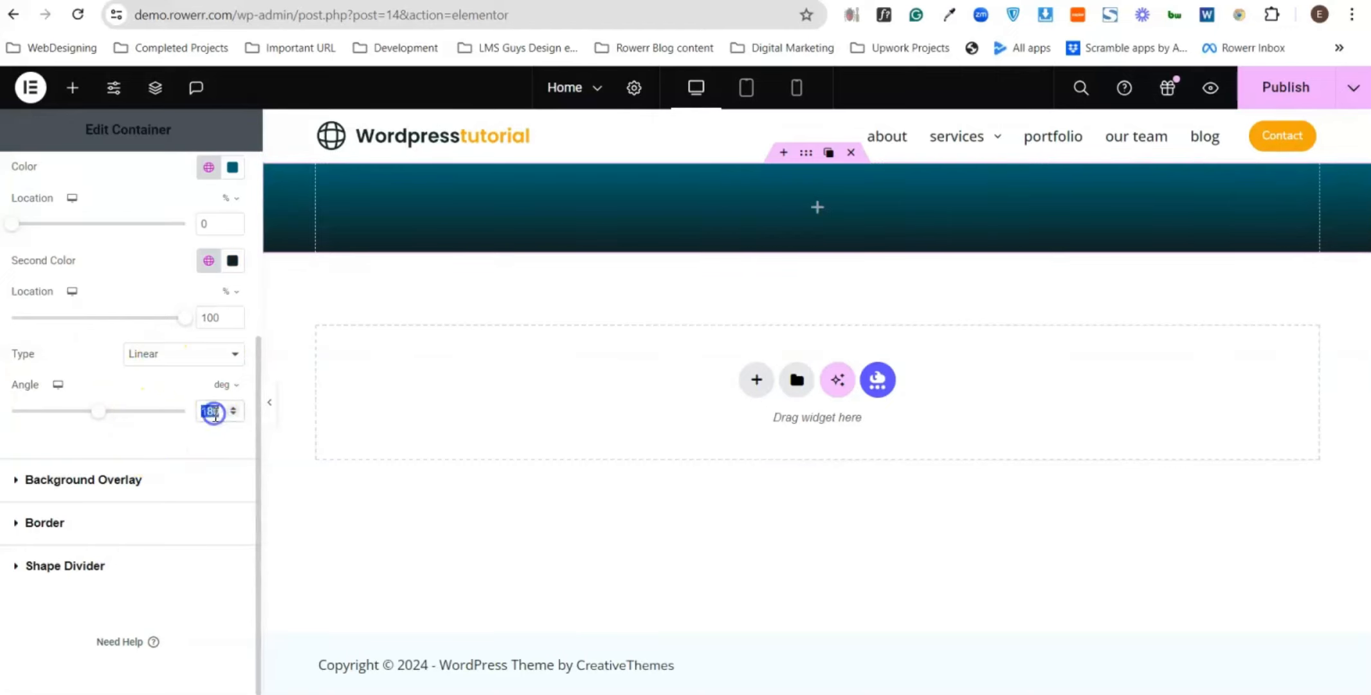
type("90")
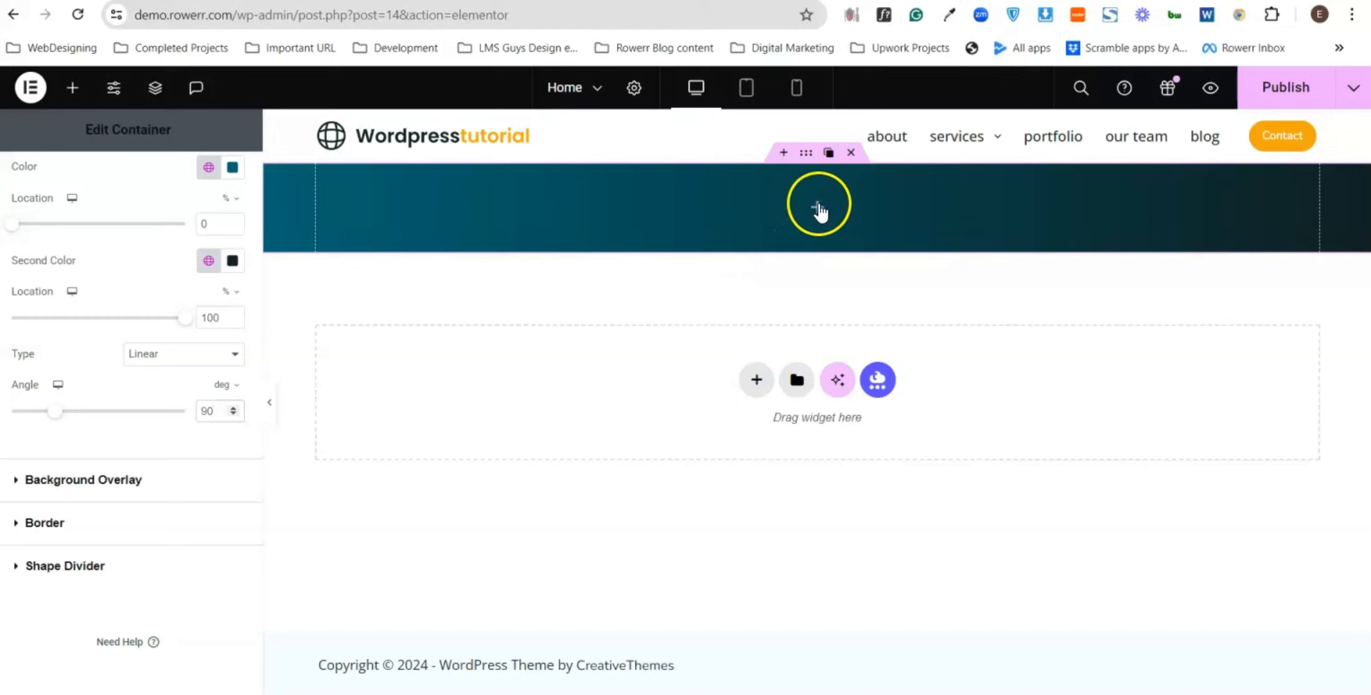
- Add an Image widget inside the gradient container
left_click(73, 88)
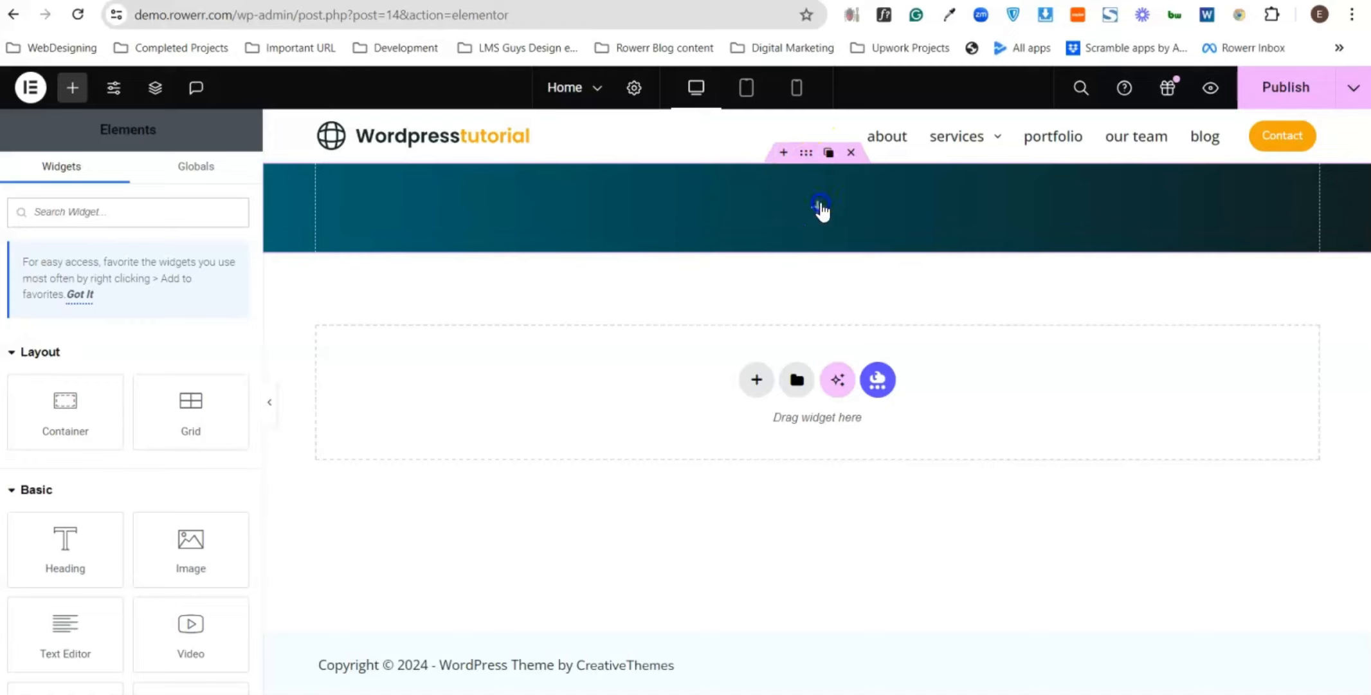
scroll(92, 450, "down", 3)
left_click_drag(183, 403, 835, 225)
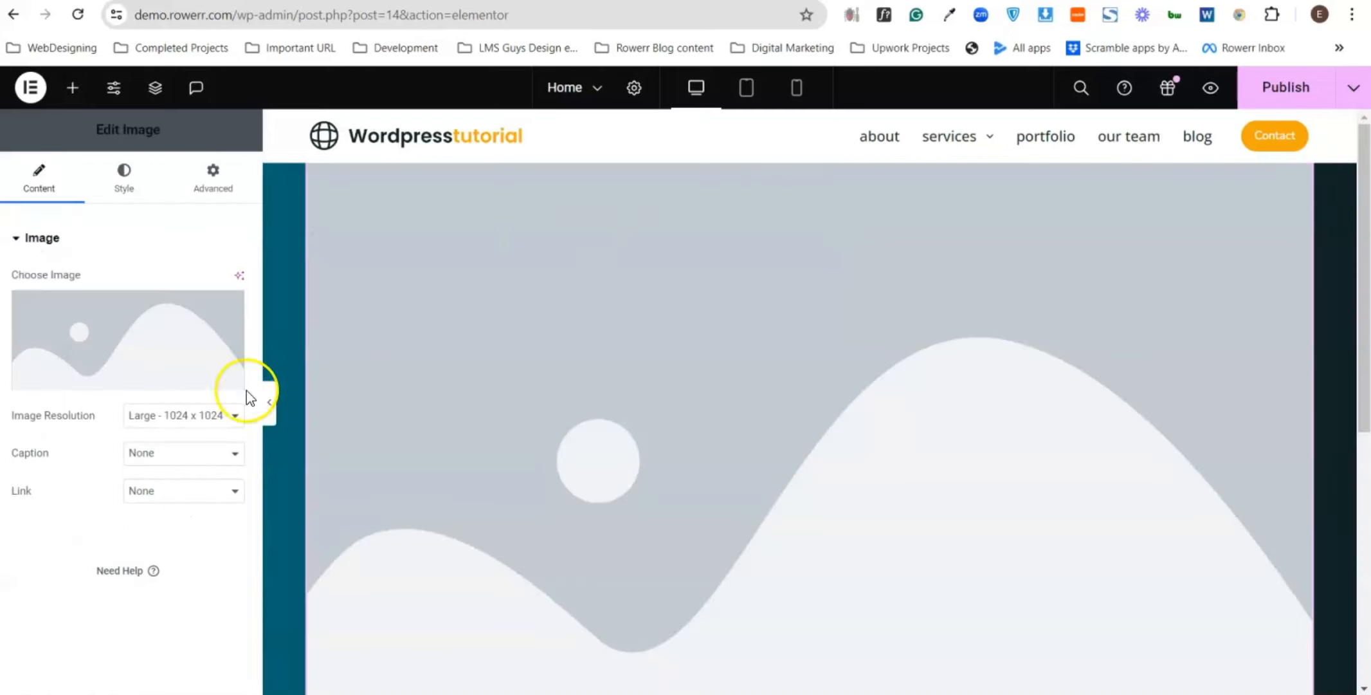
- Set the gradient container's item direction to a left-to-right row
left_click(798, 152)
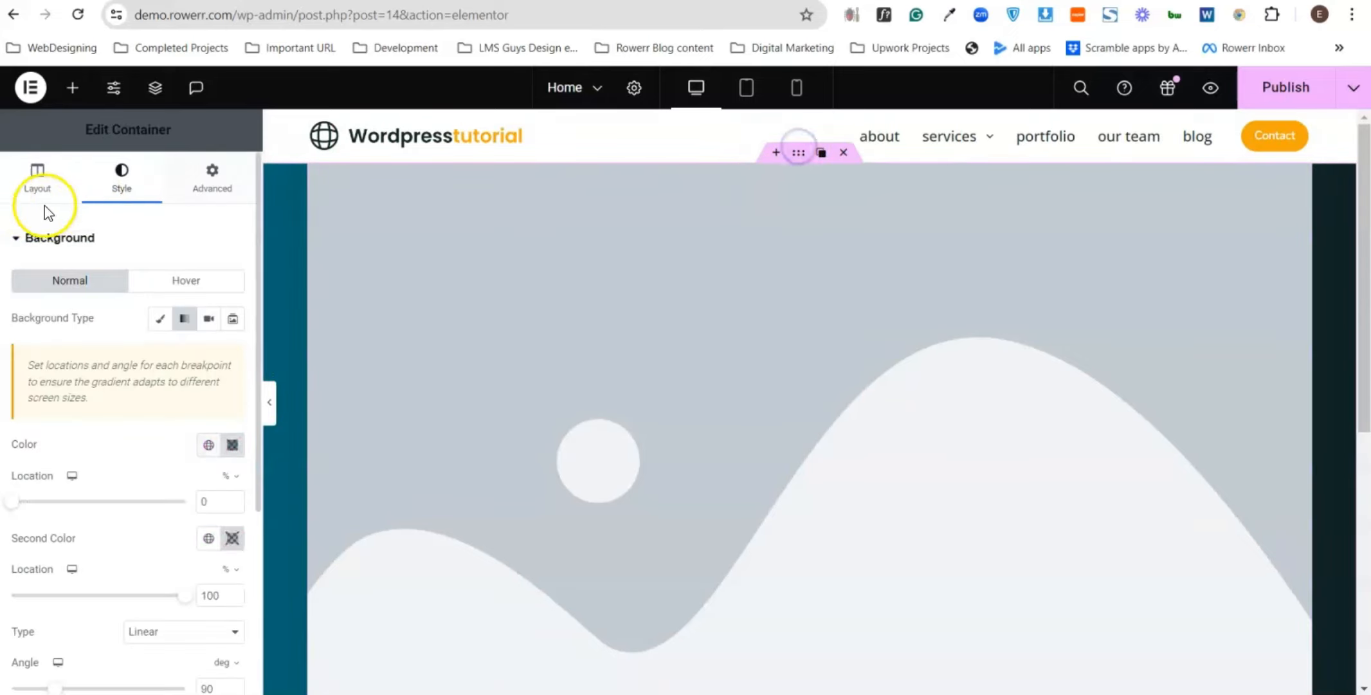
left_click(49, 185)
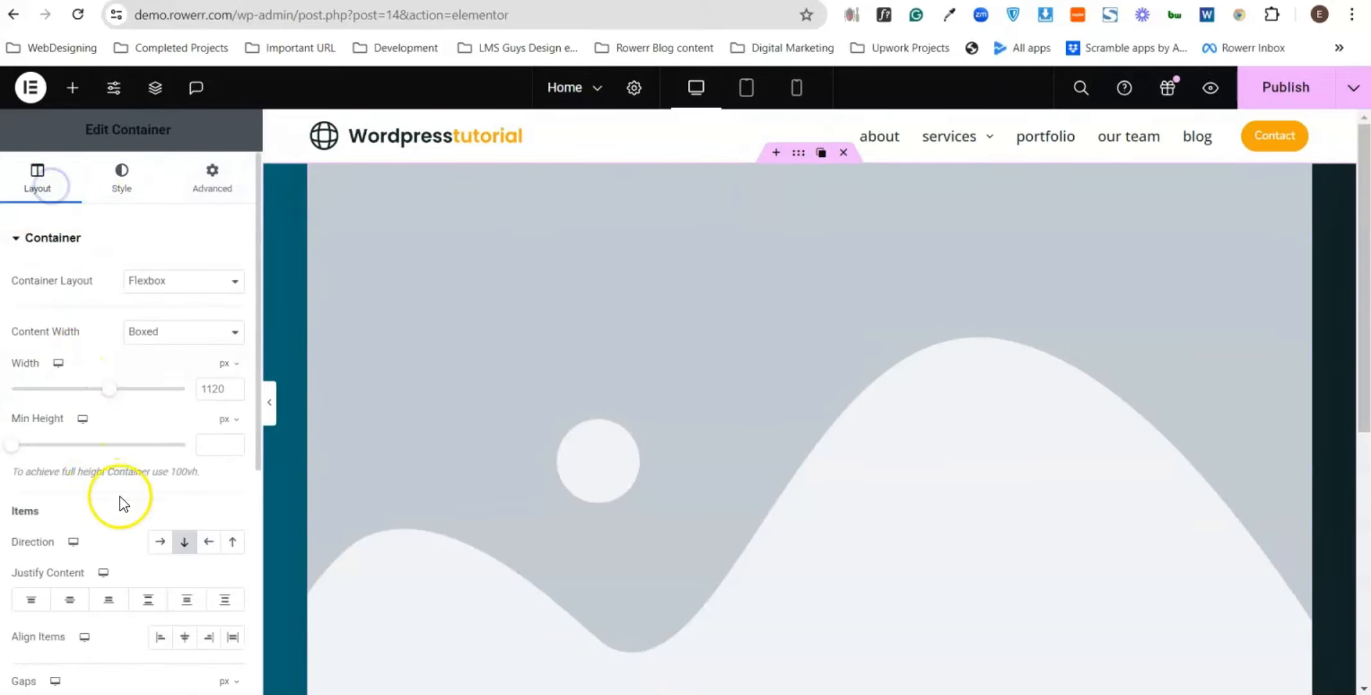
left_click(154, 541)
- Set the placeholder Image widget's picture to the orange number 1 image from the Media Library
left_click(642, 347)
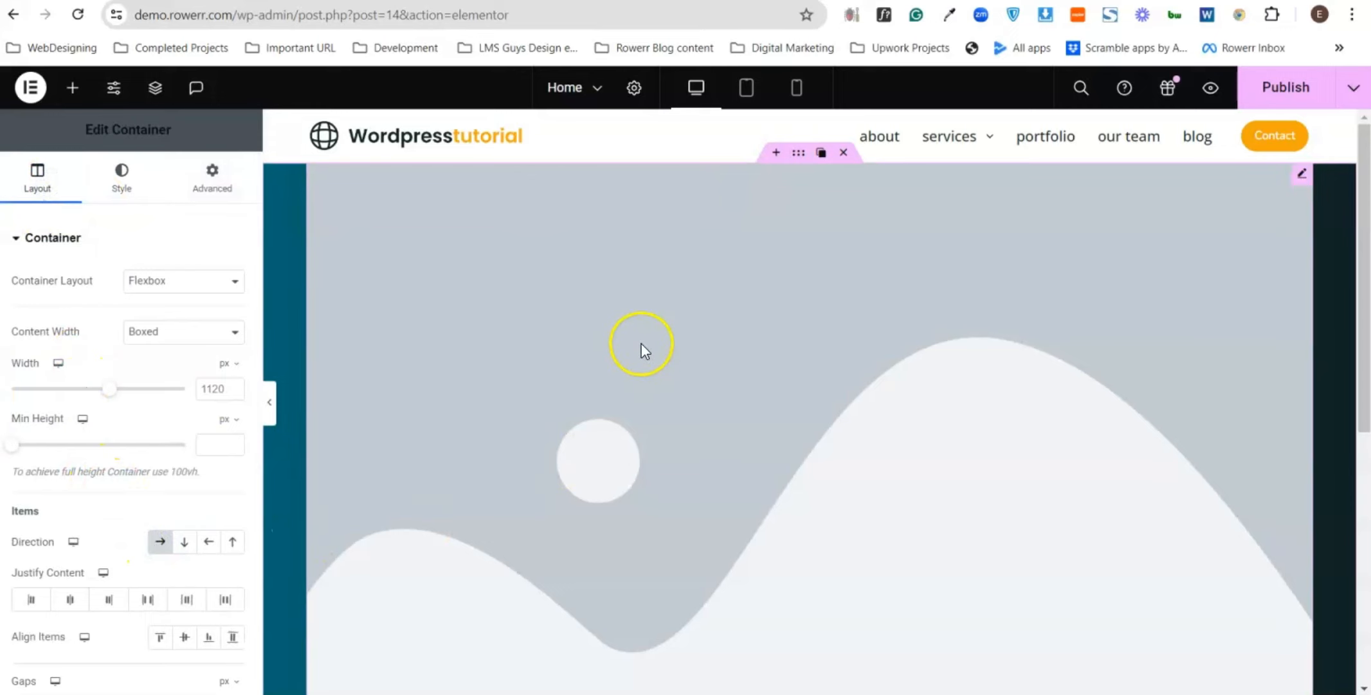
left_click(703, 327)
left_click(214, 318)
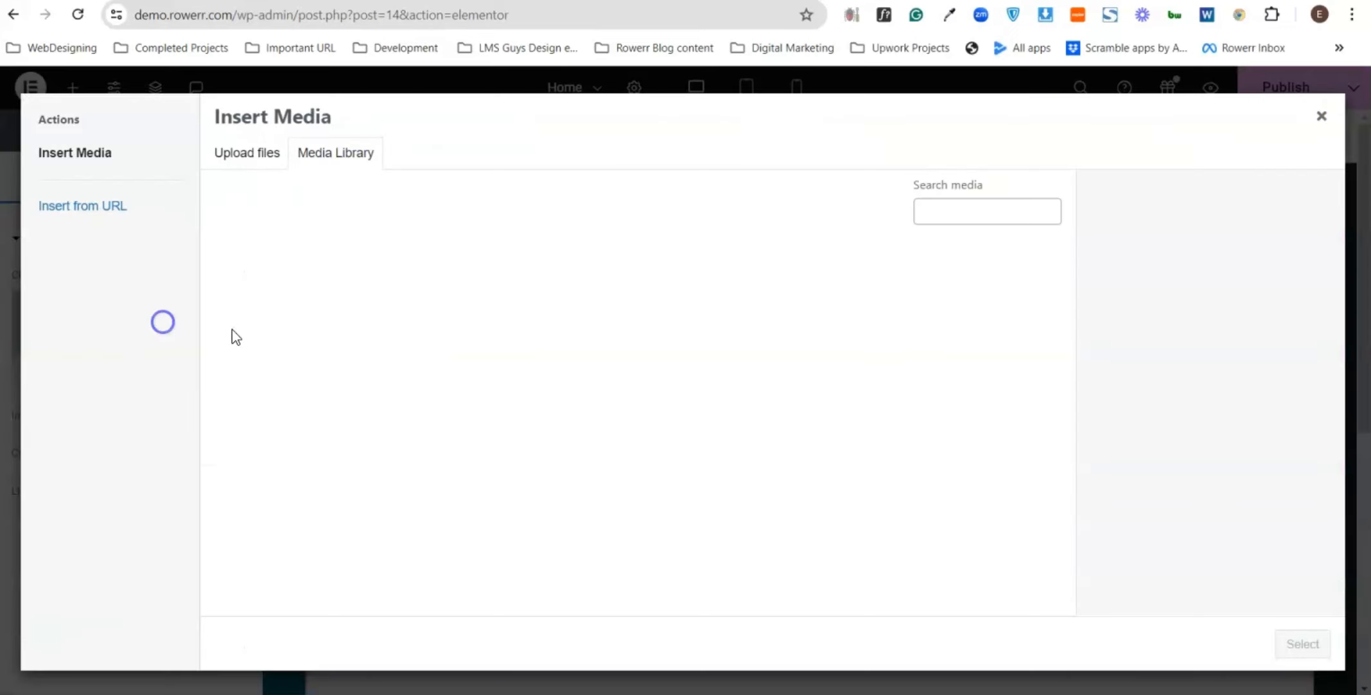
left_click(442, 312)
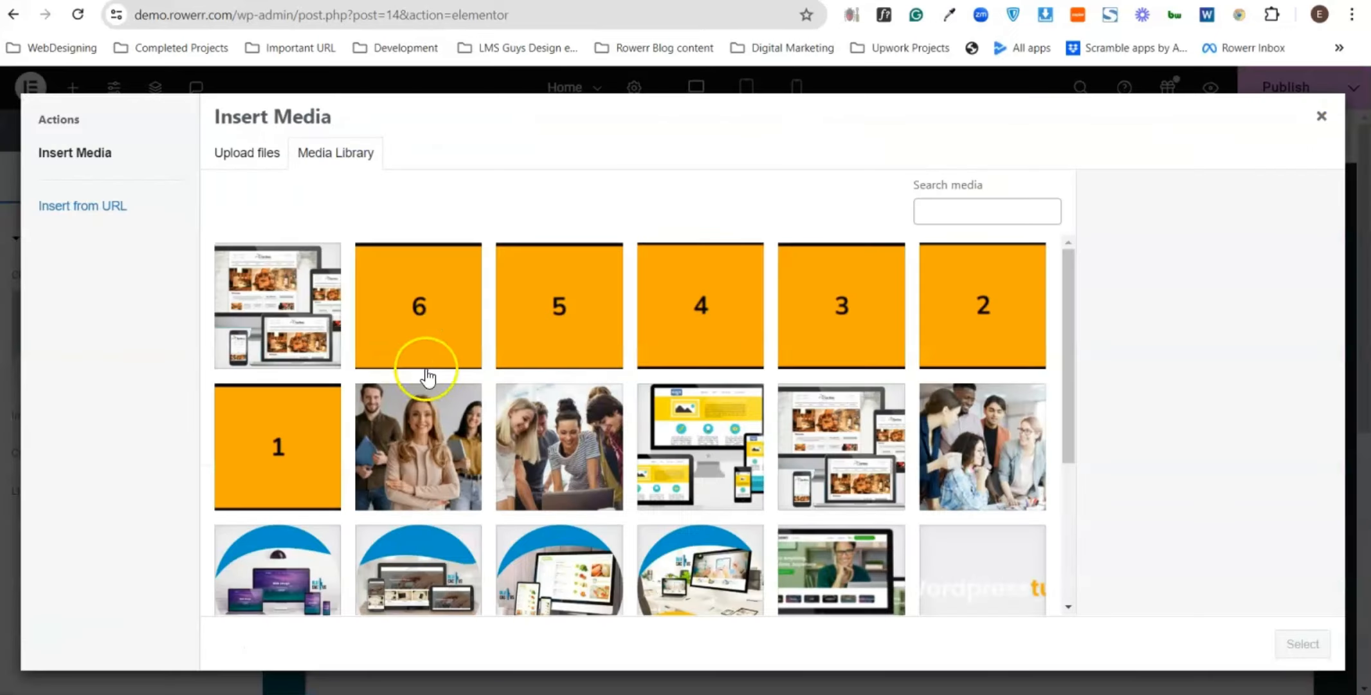
left_click(294, 450)
left_click(1302, 643)
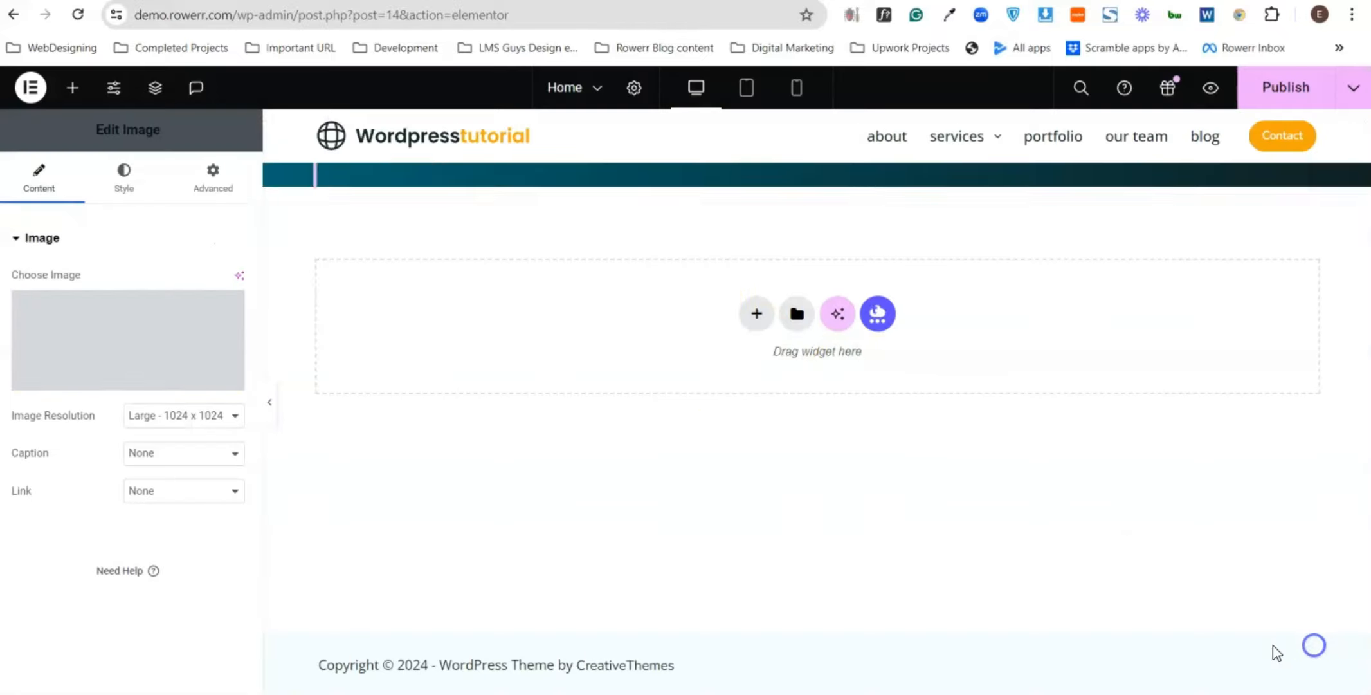
- Duplicate the number 1 image five times to make a row of six images in the container
right_click(426, 248)
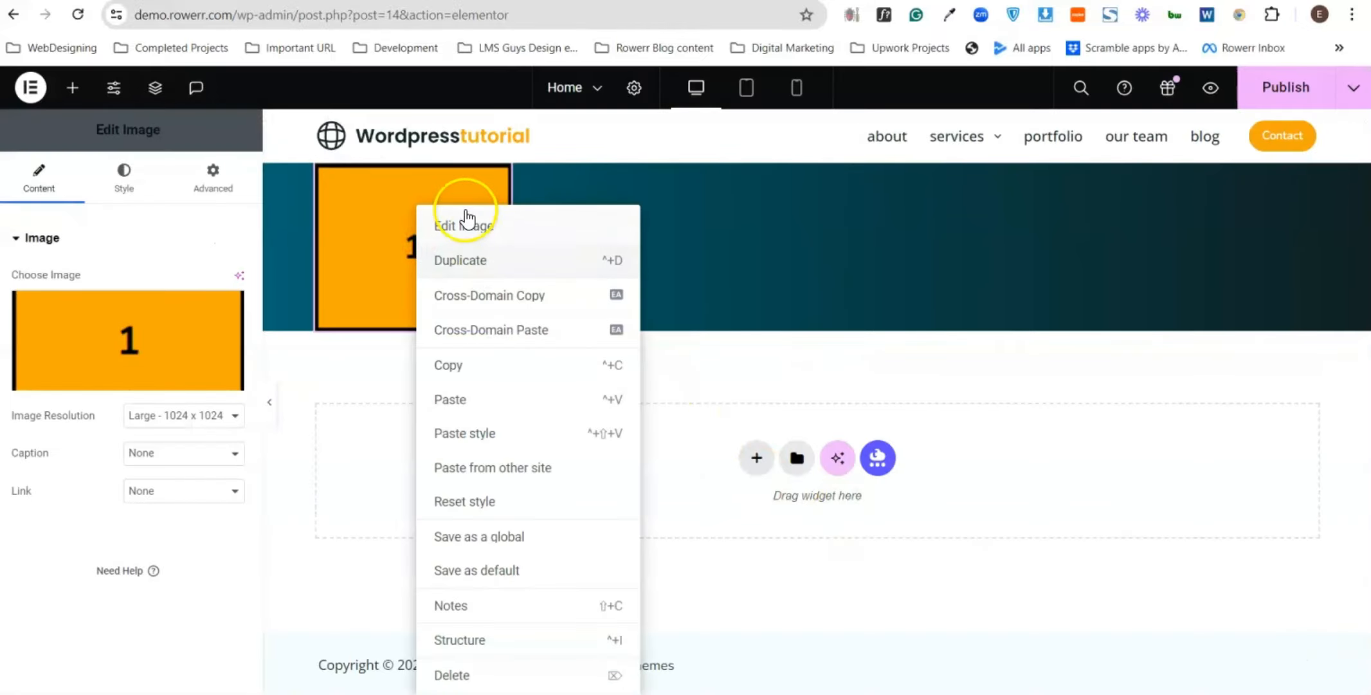
left_click(483, 261)
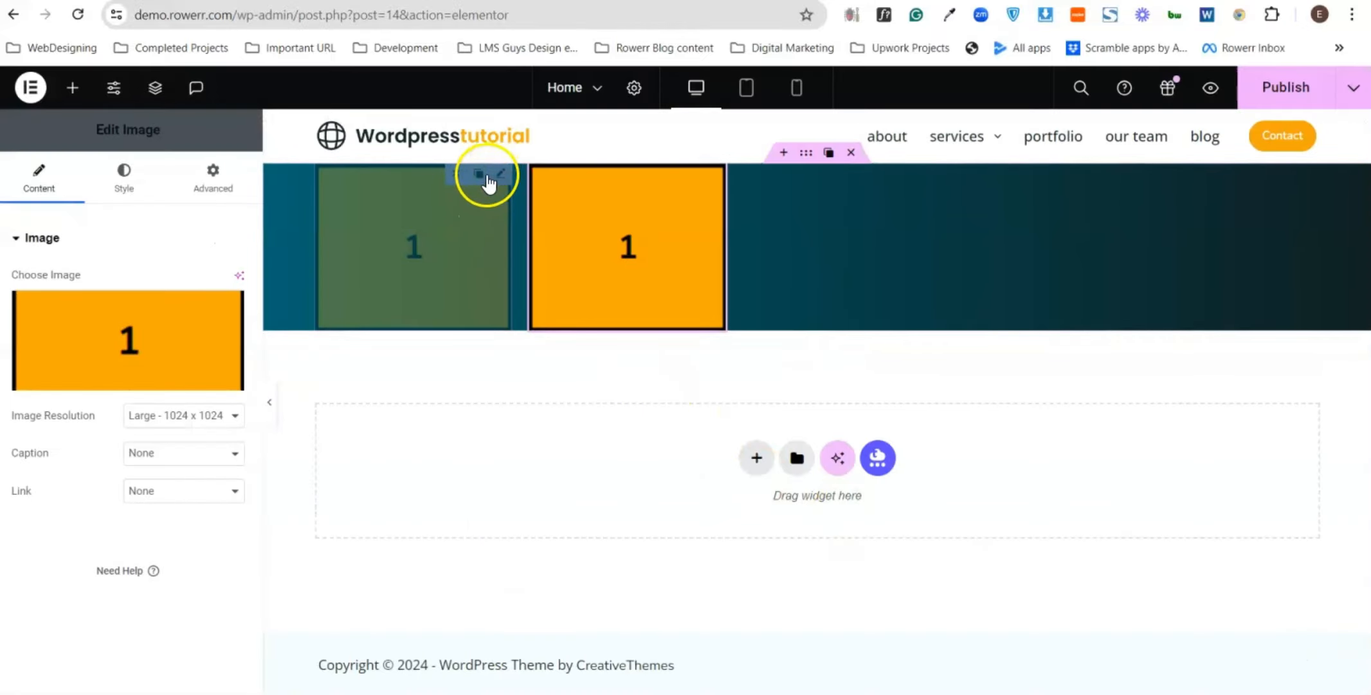
left_click(478, 175)
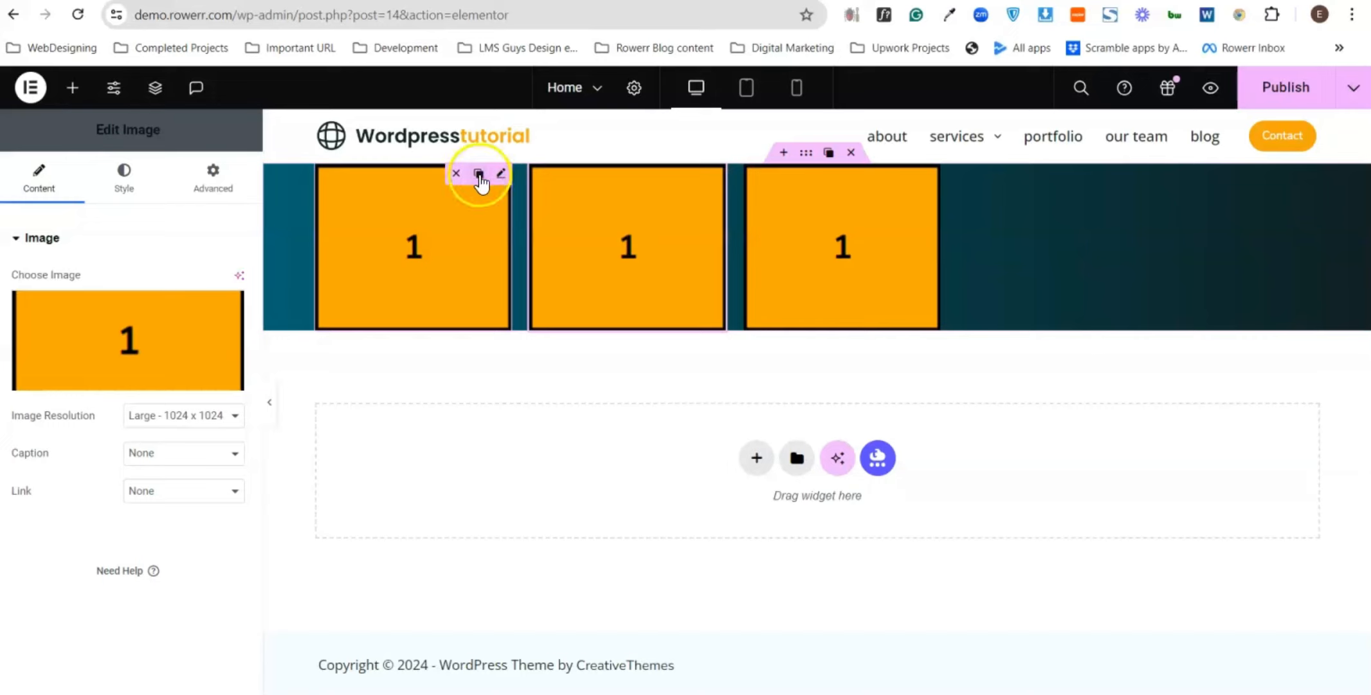
left_click(479, 175)
left_click(478, 175)
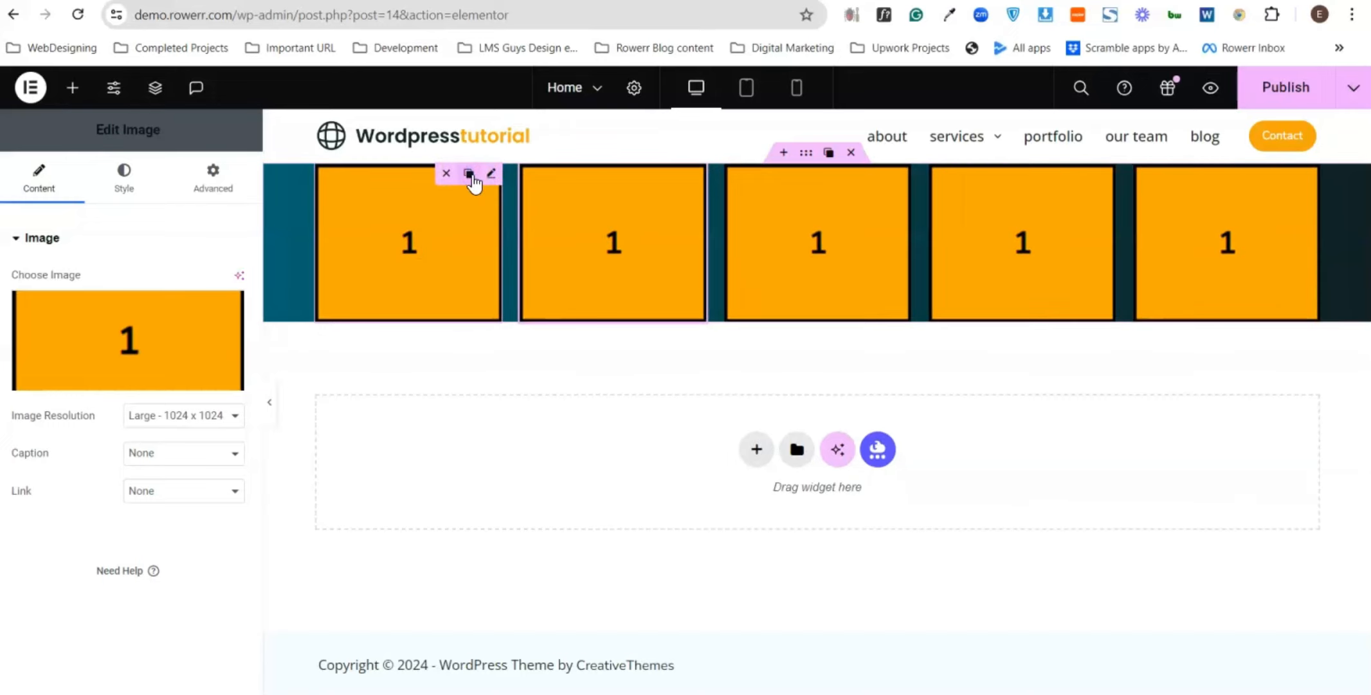
left_click(470, 175)
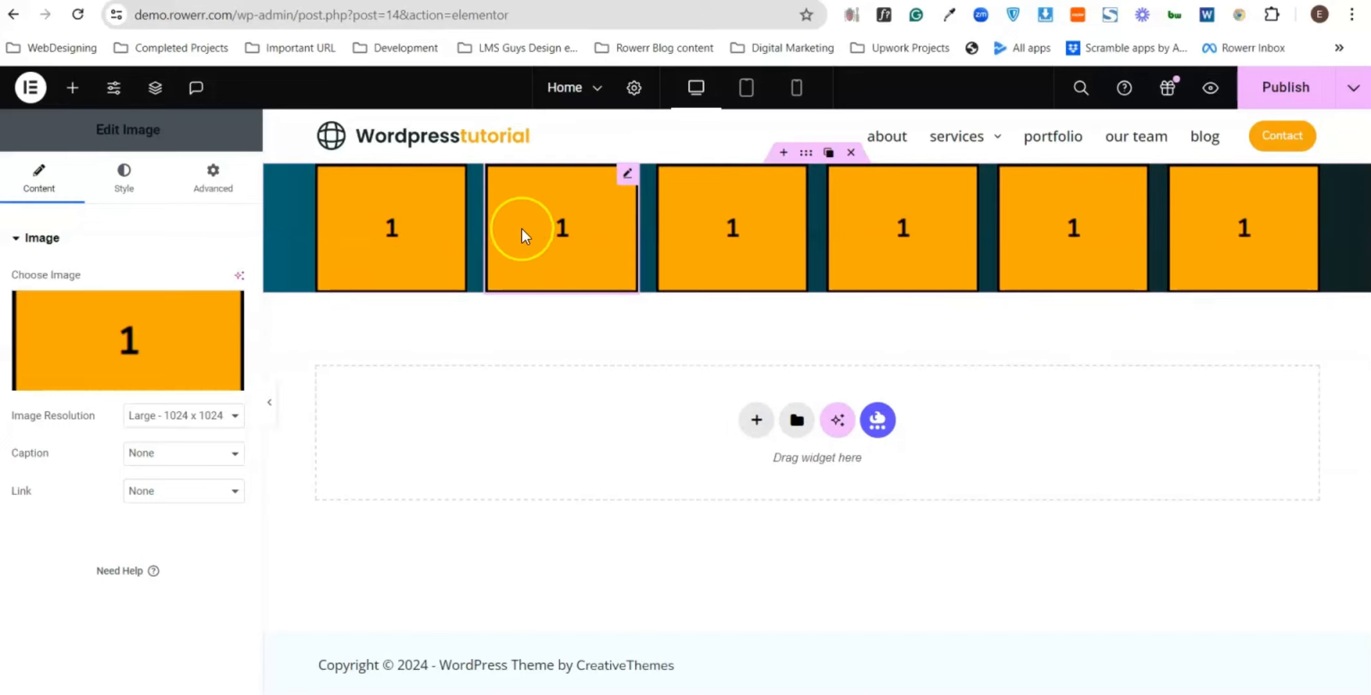
- Replace the second image in the row with the orange number 2 image from the Media Library
left_click(560, 238)
left_click(135, 341)
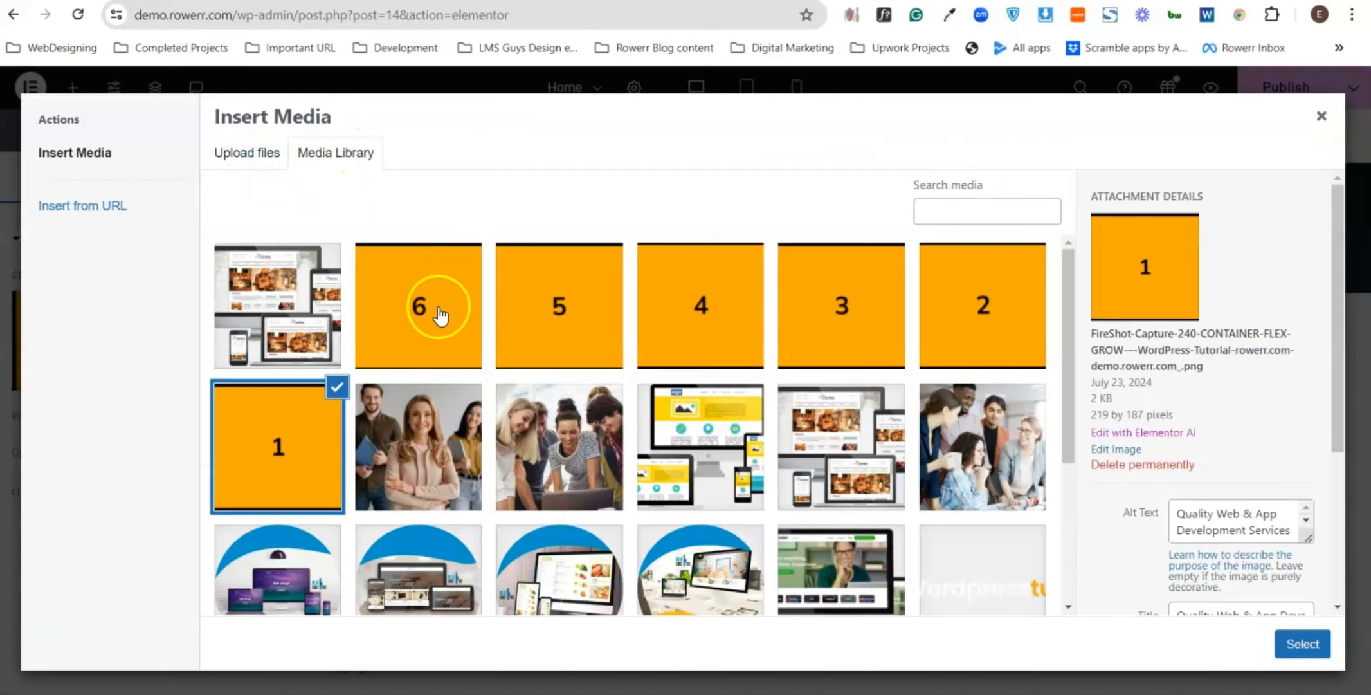
left_click(959, 331)
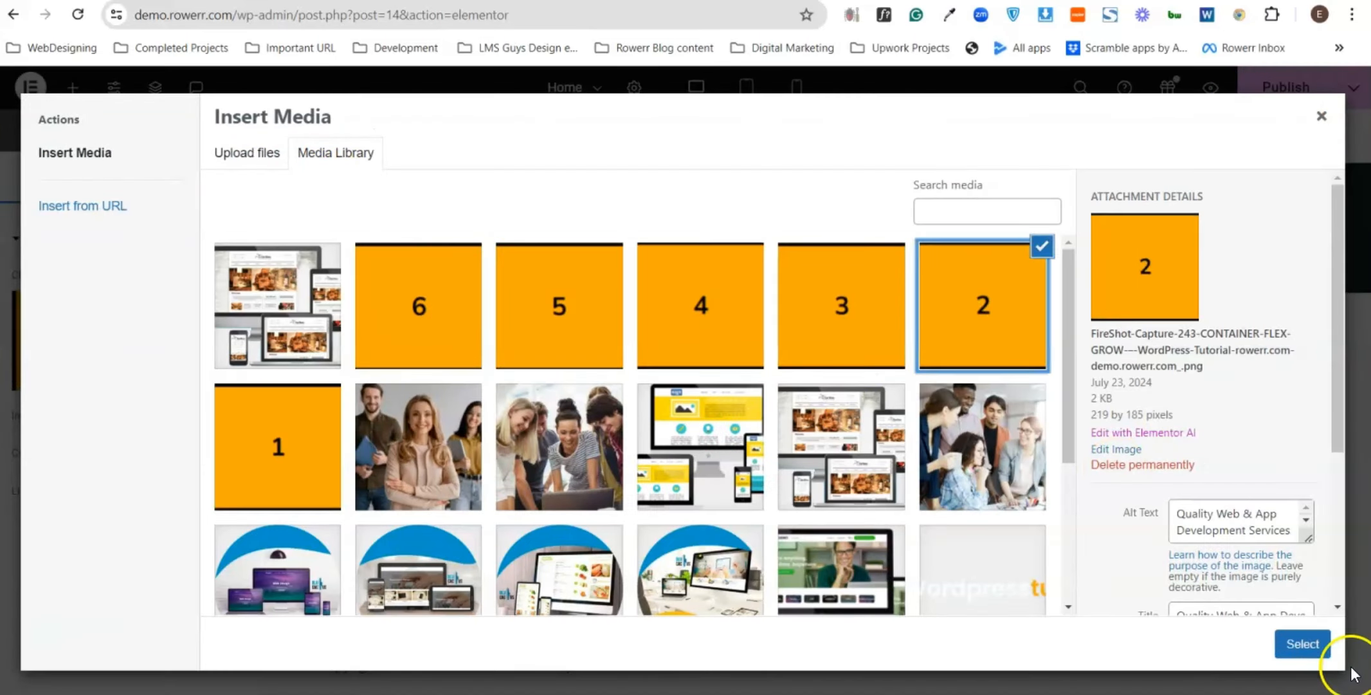
left_click(1302, 643)
- Replace the third image in the row with the orange number 3 image from the Media Library
left_click(735, 255)
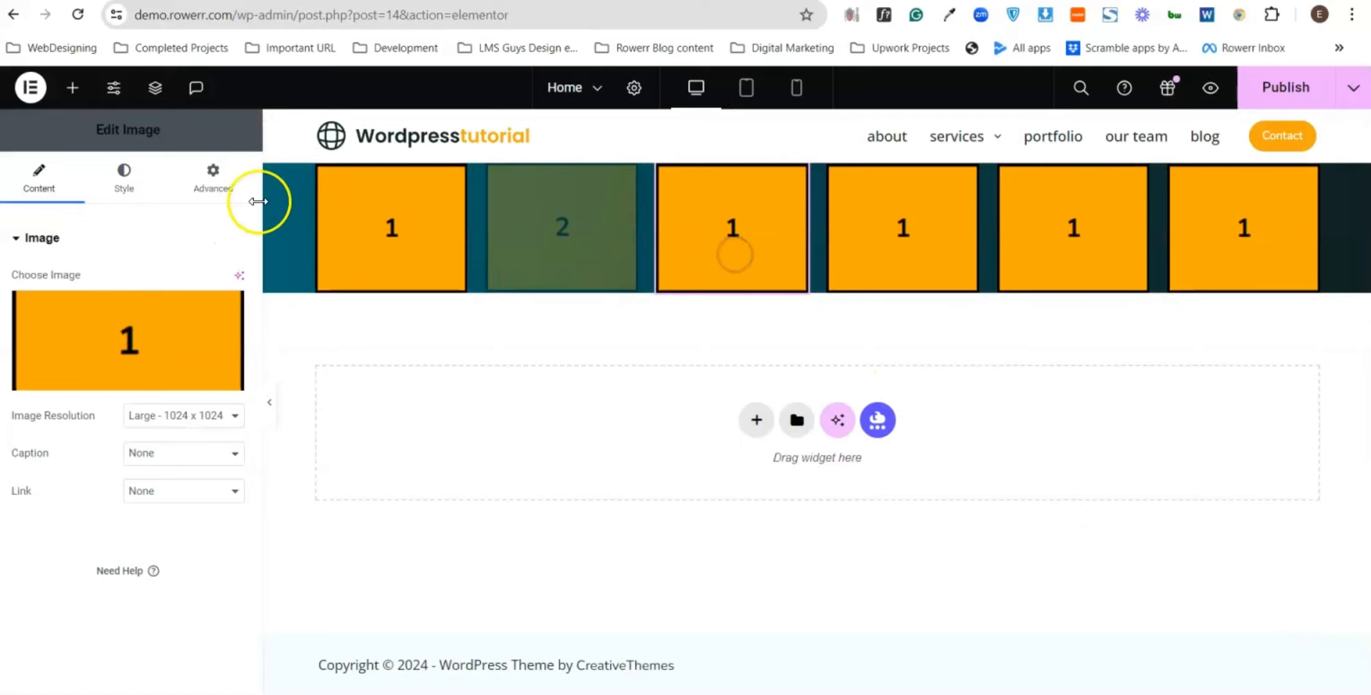
left_click(159, 309)
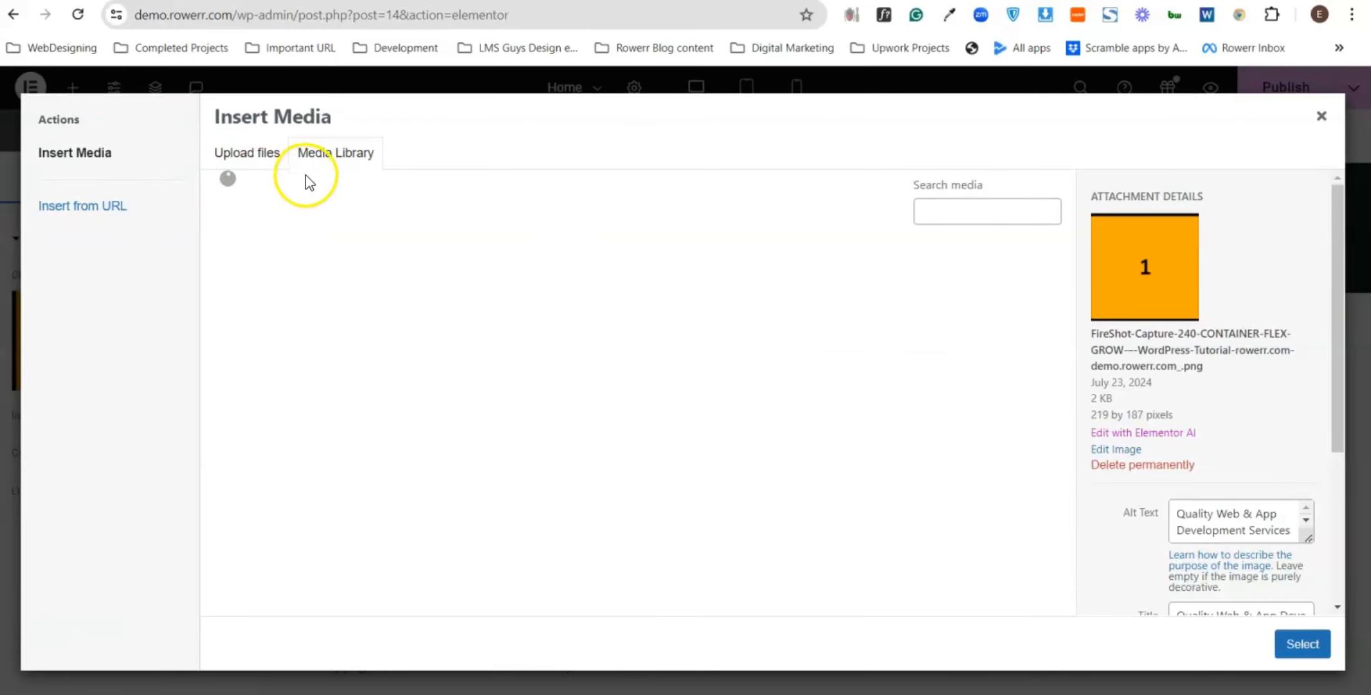
left_click(813, 335)
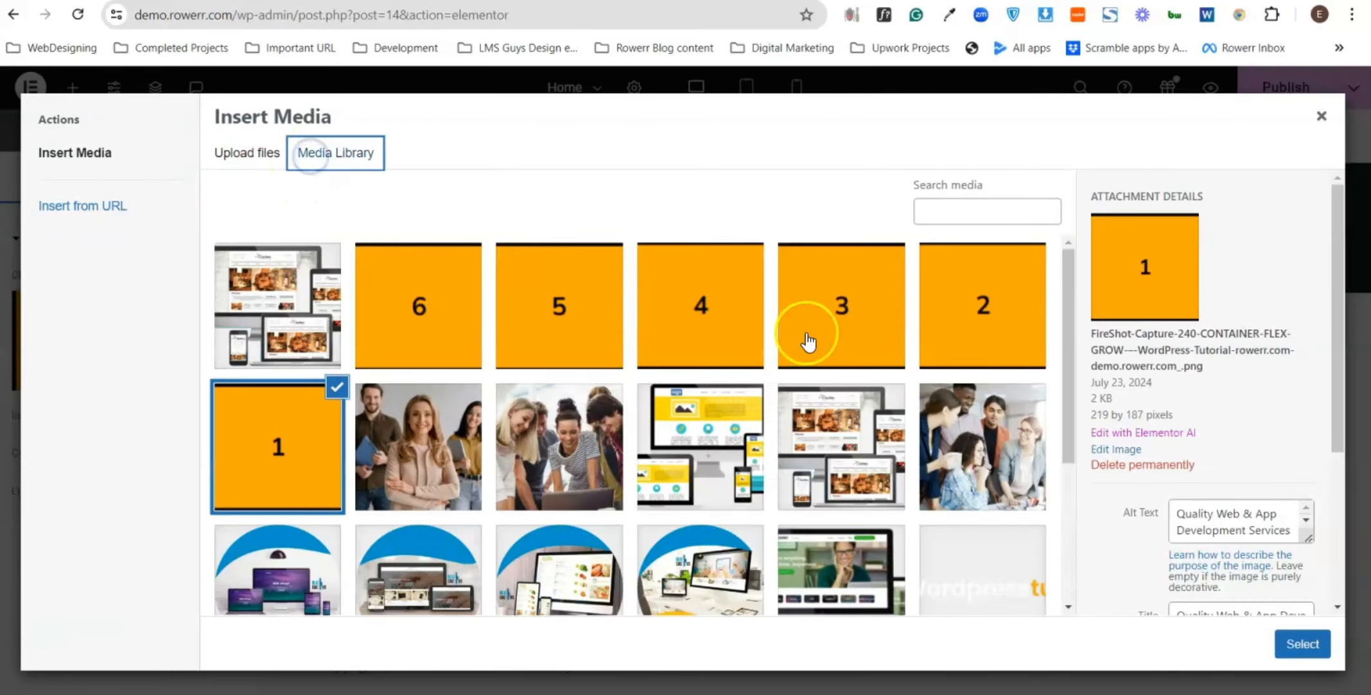
left_click(1299, 643)
- Replace the fourth image in the row with the orange number 4 image from the Media Library
left_click(890, 258)
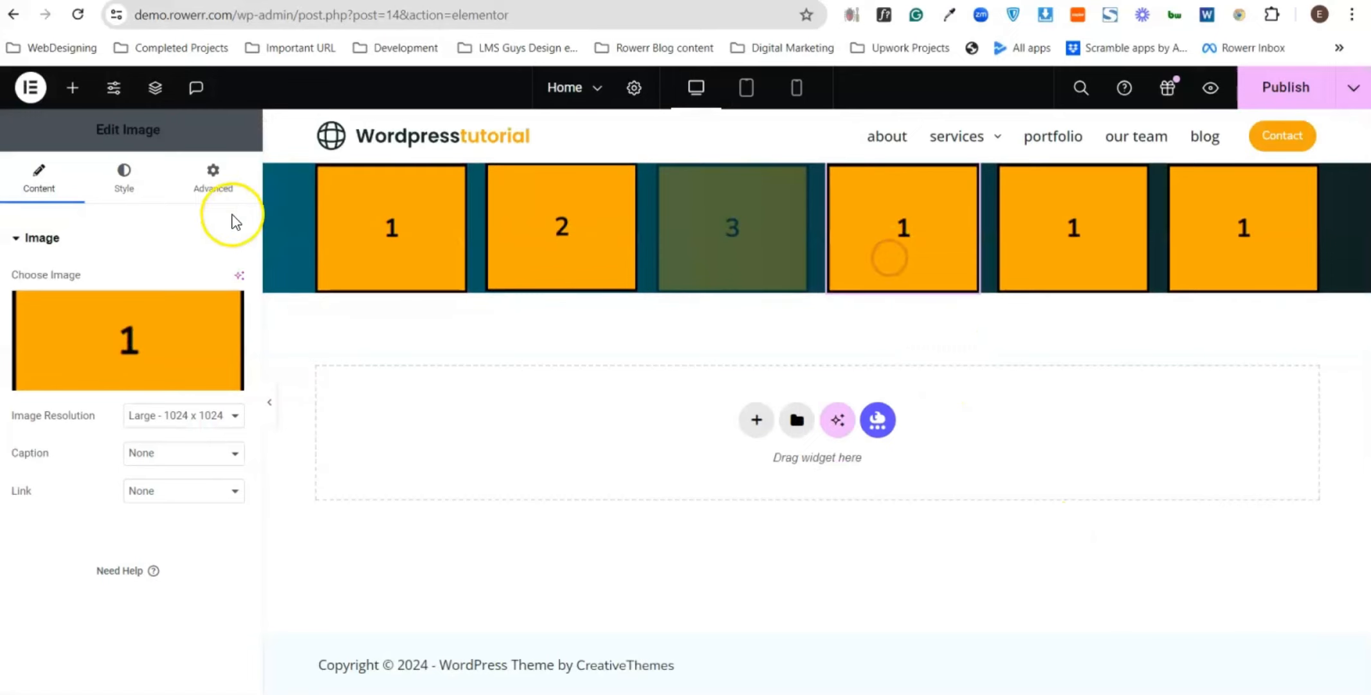
left_click(156, 329)
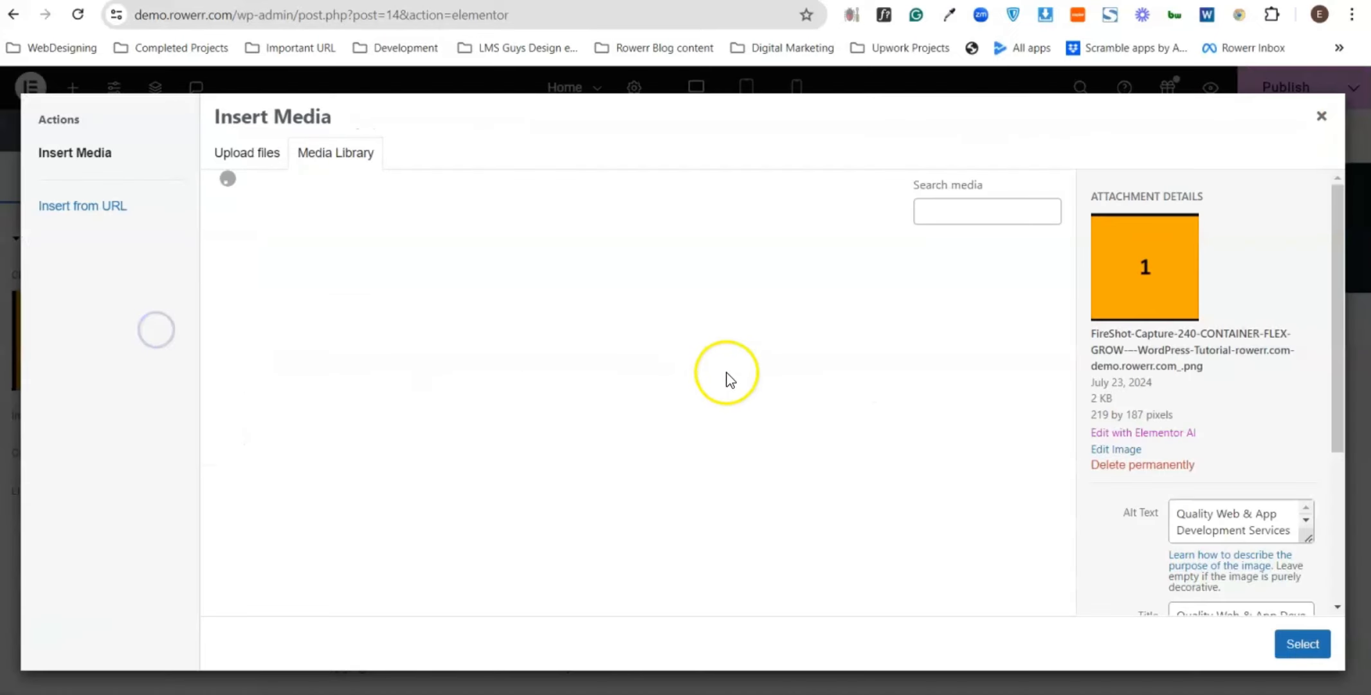
left_click(708, 319)
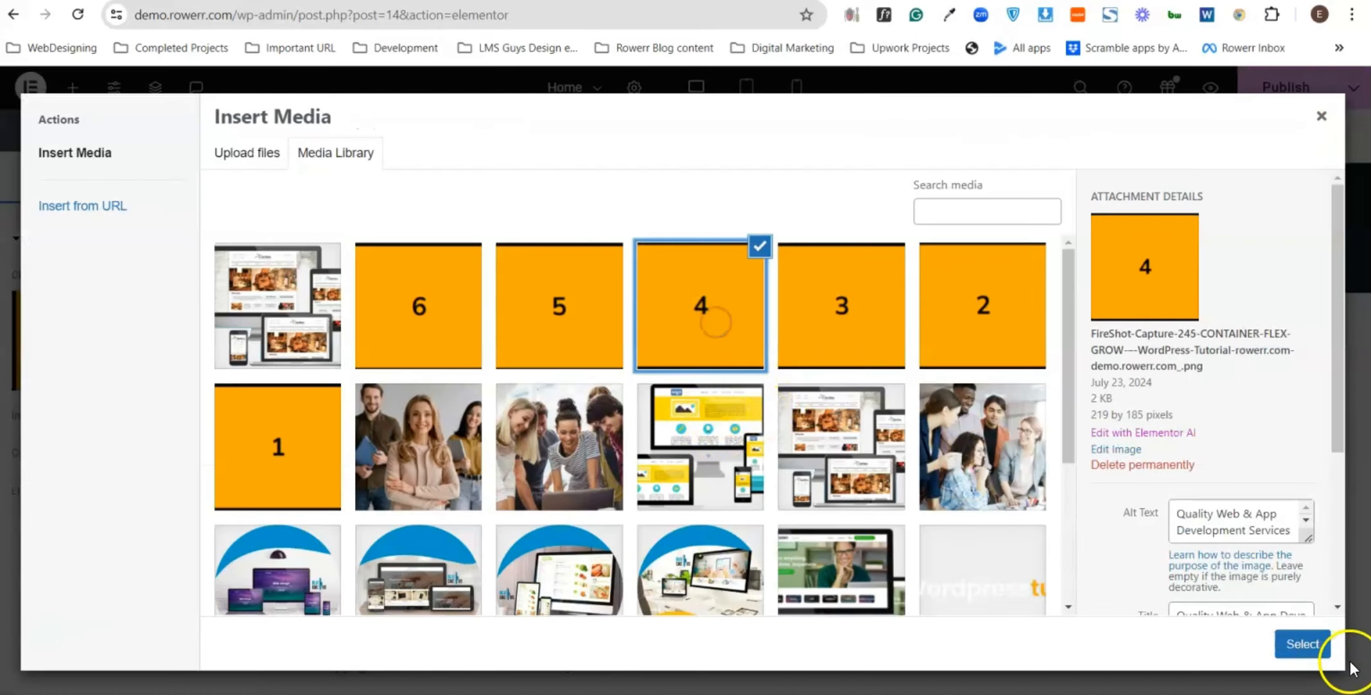
left_click(1305, 645)
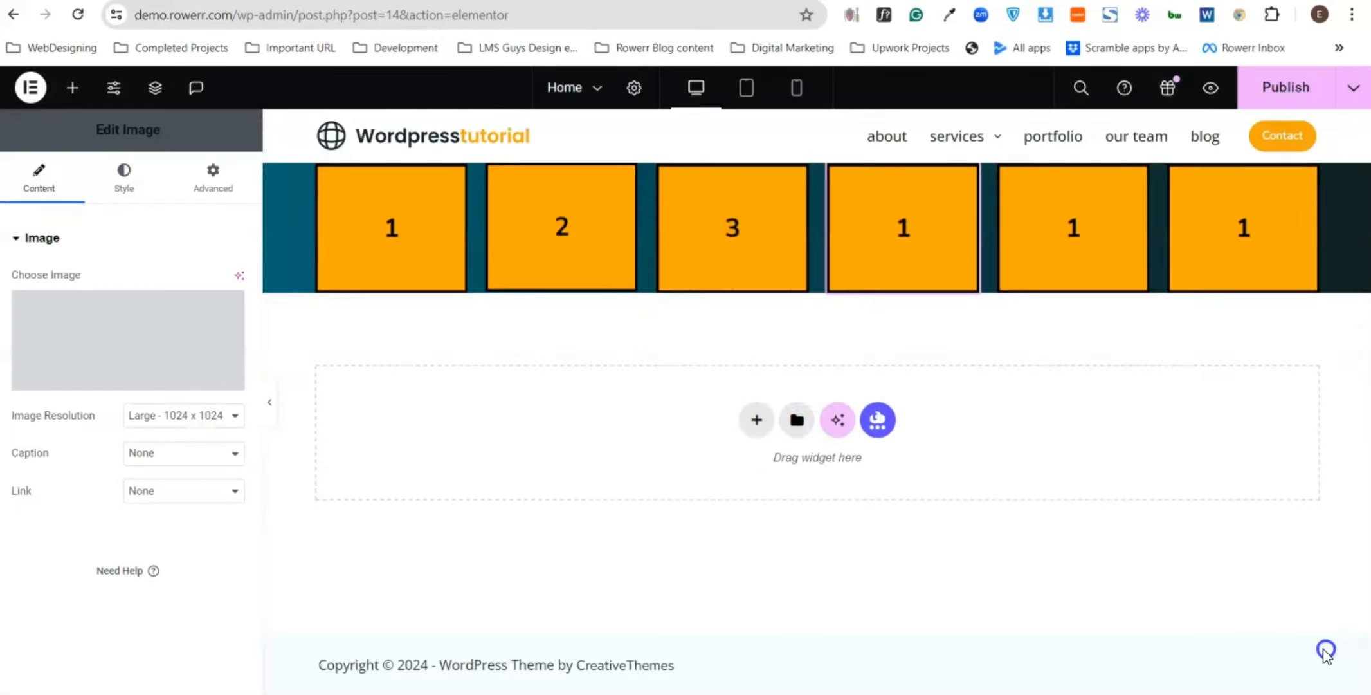
- Replace the fifth image in the row with the orange number 5 image from the Media Library
left_click(1029, 257)
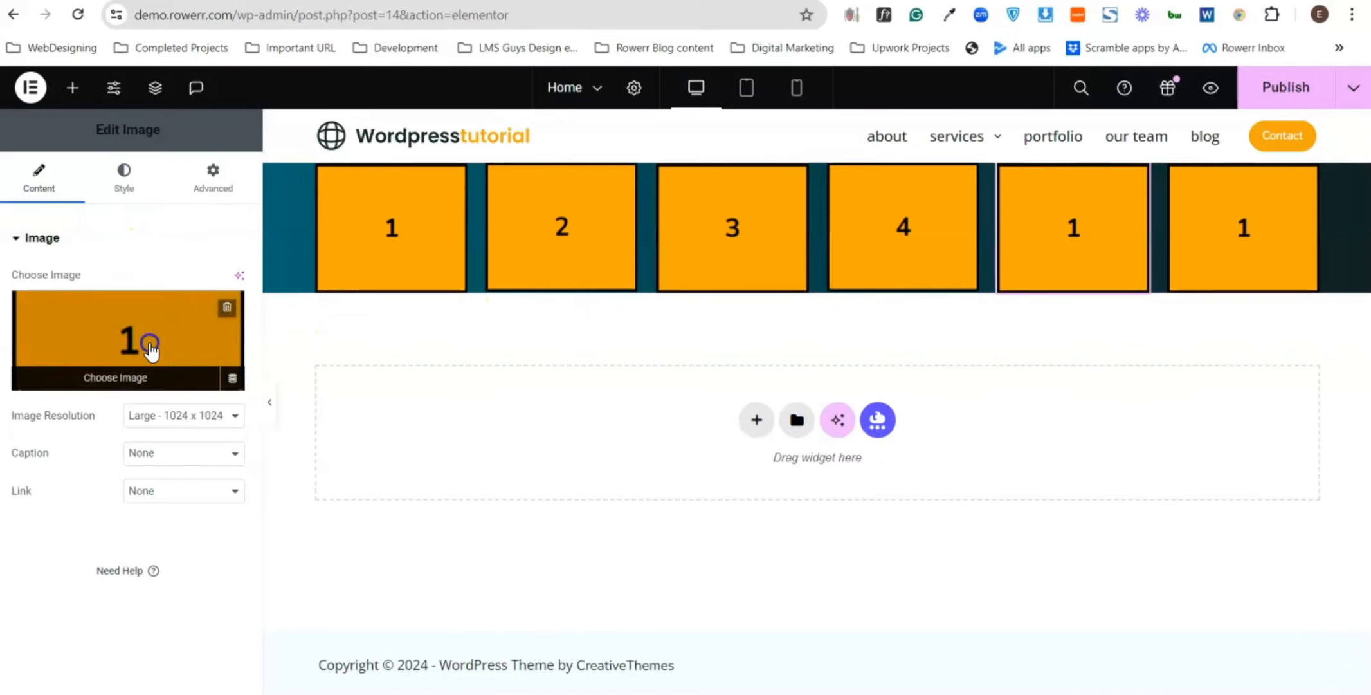
left_click(154, 347)
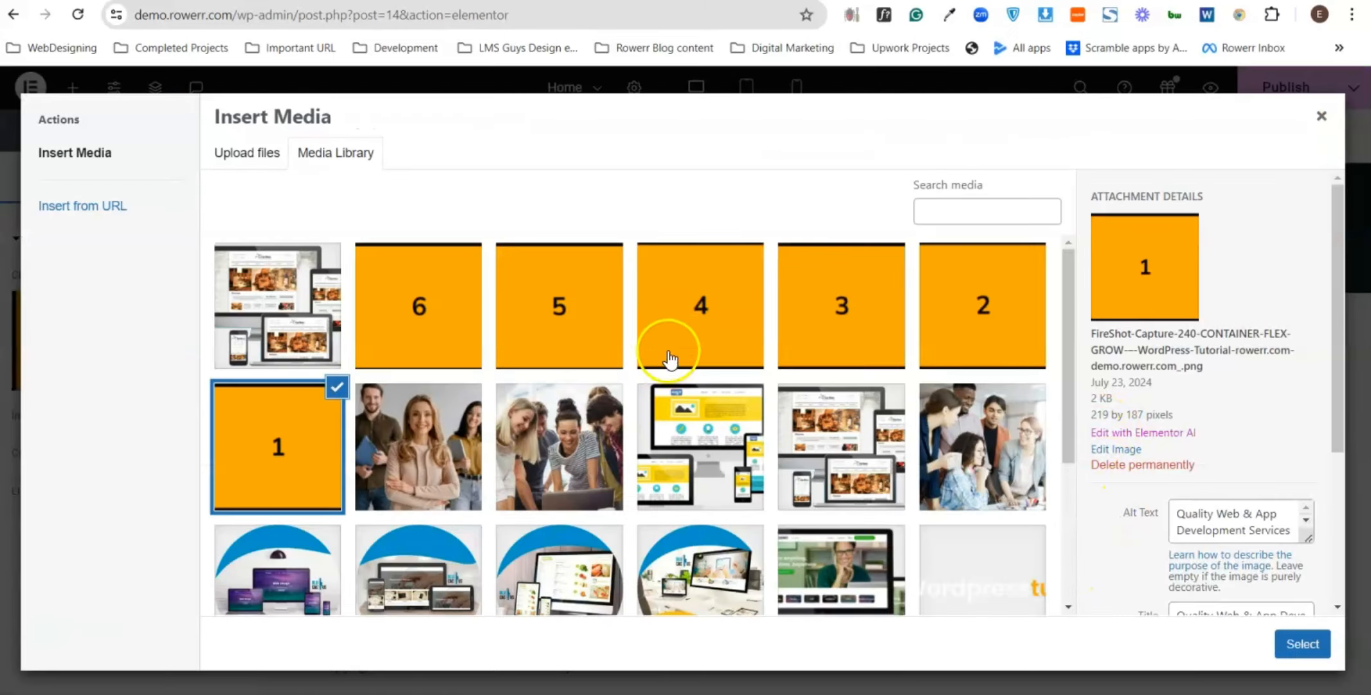
left_click(563, 329)
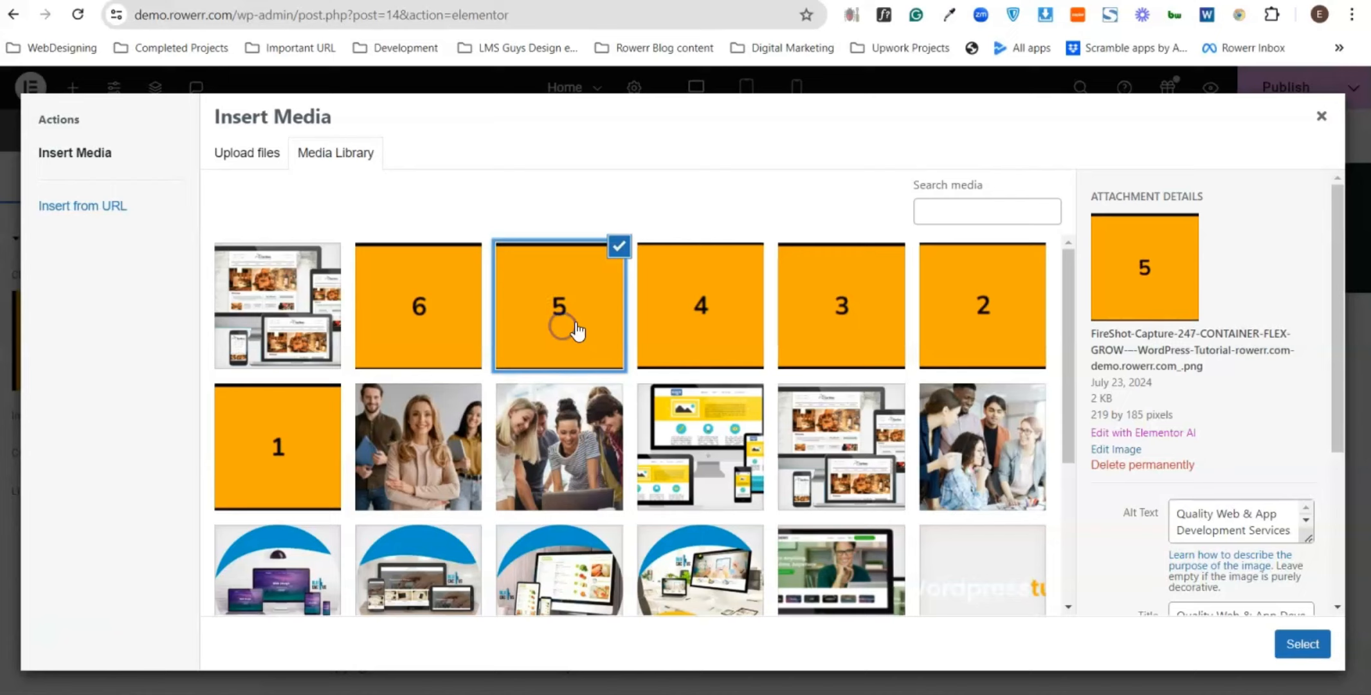
left_click(1317, 659)
- Replace the sixth image in the row with the orange number 6 image from the Media Library
left_click(1225, 241)
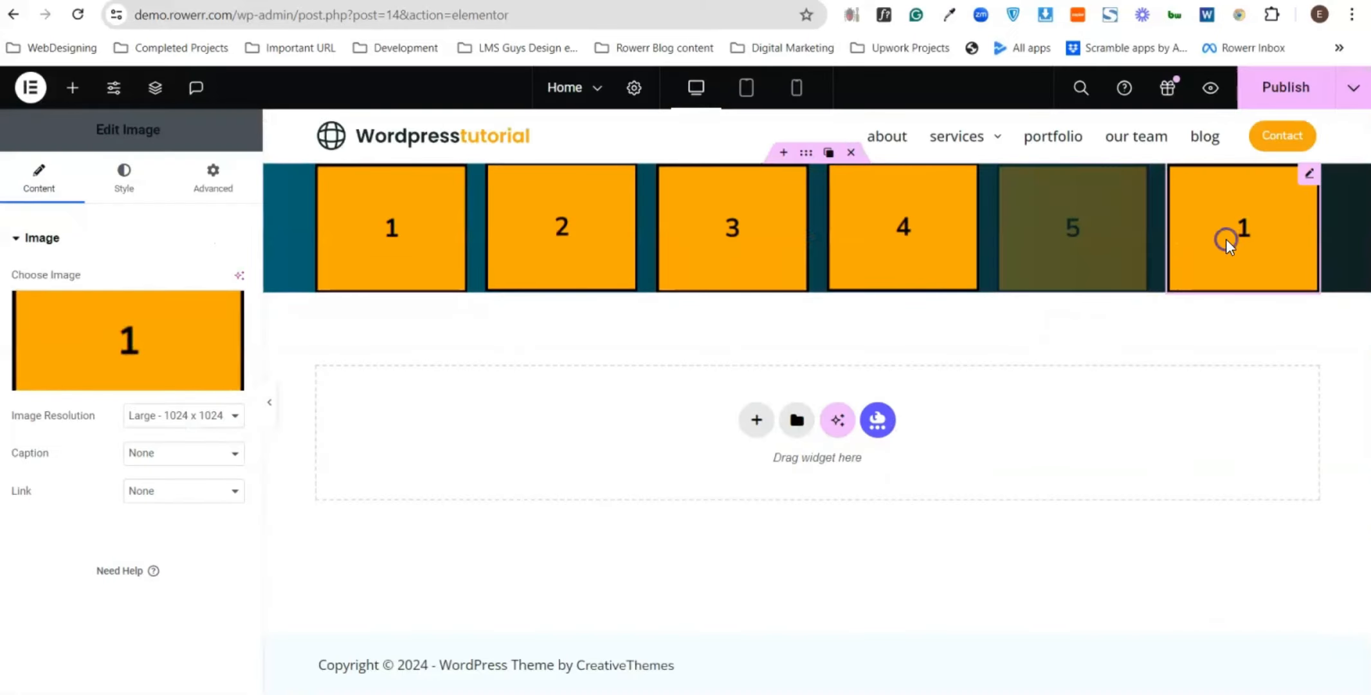
left_click(115, 344)
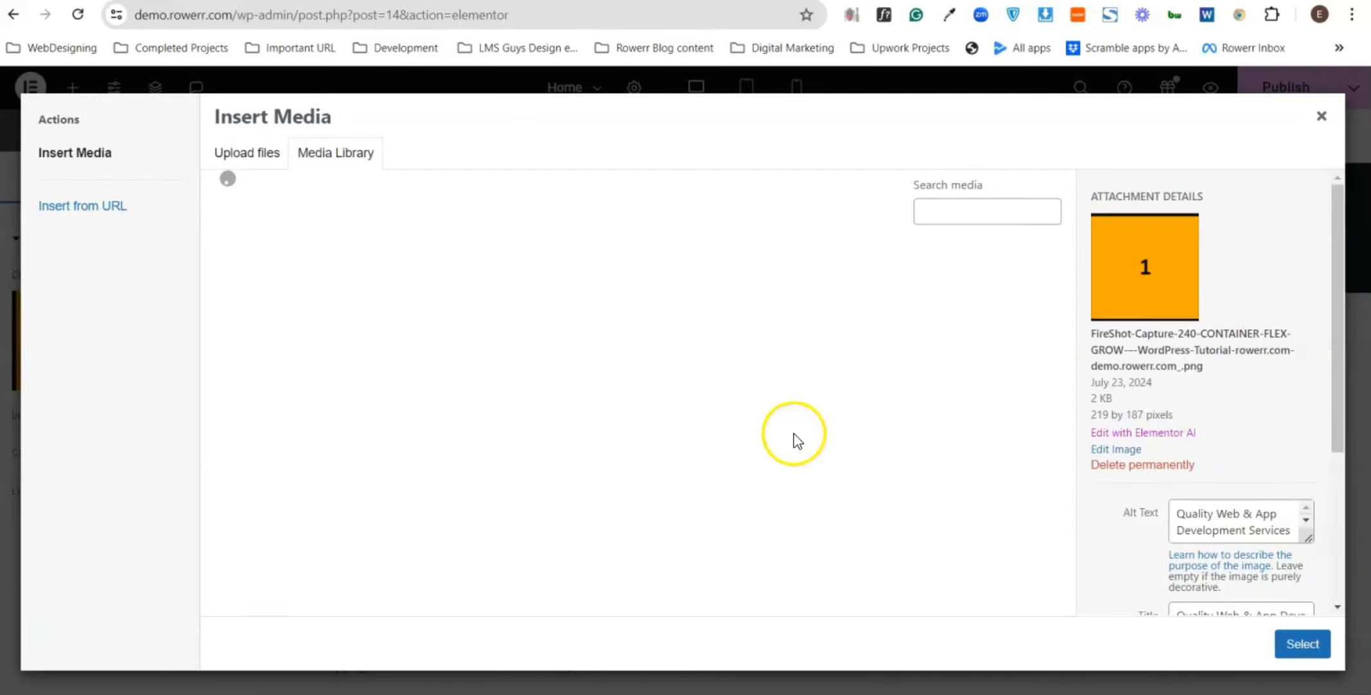
left_click(404, 333)
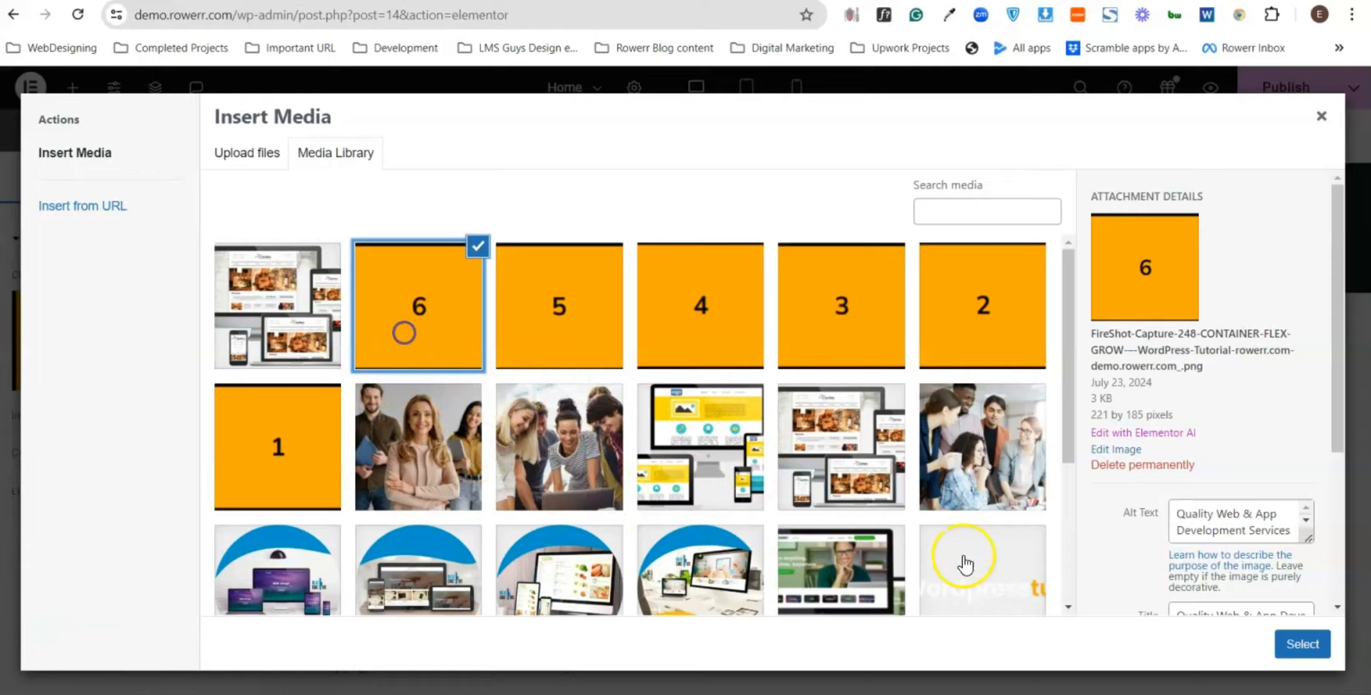
left_click(1282, 643)
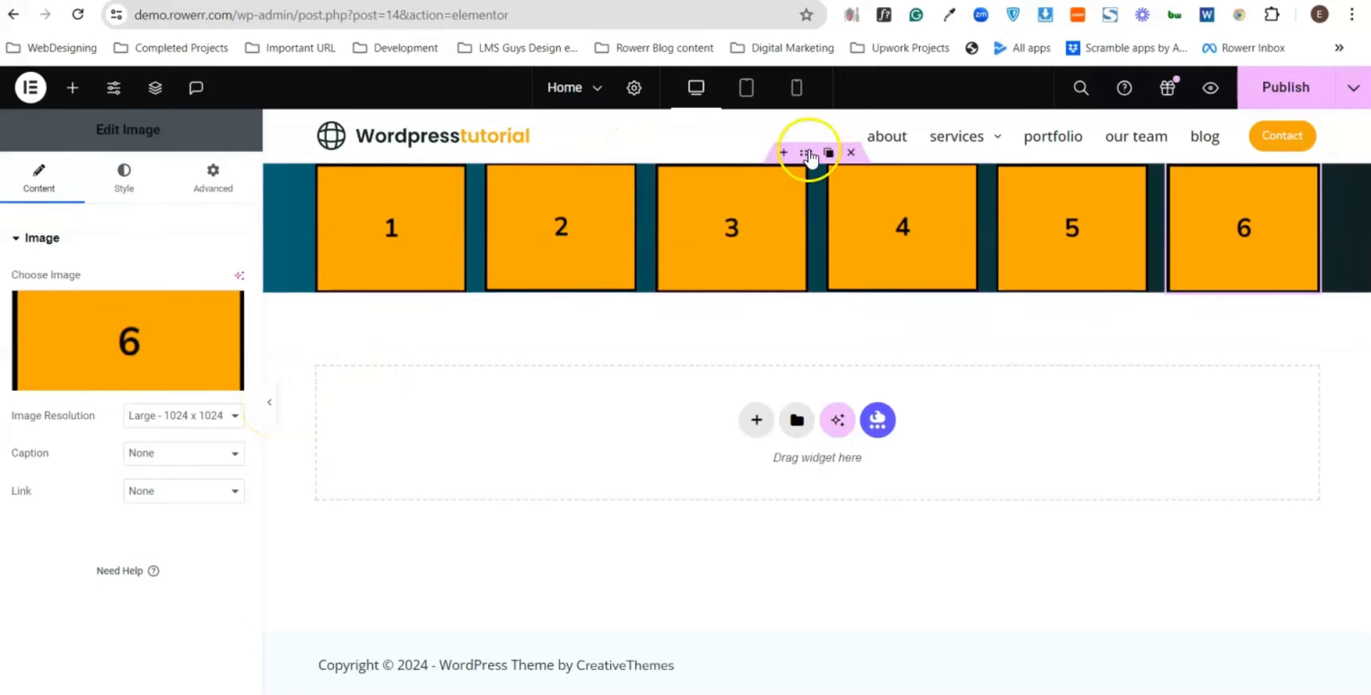
- Open the layout settings of the container holding the six images and briefly preview its boxed layout at full page size
left_click(812, 155)
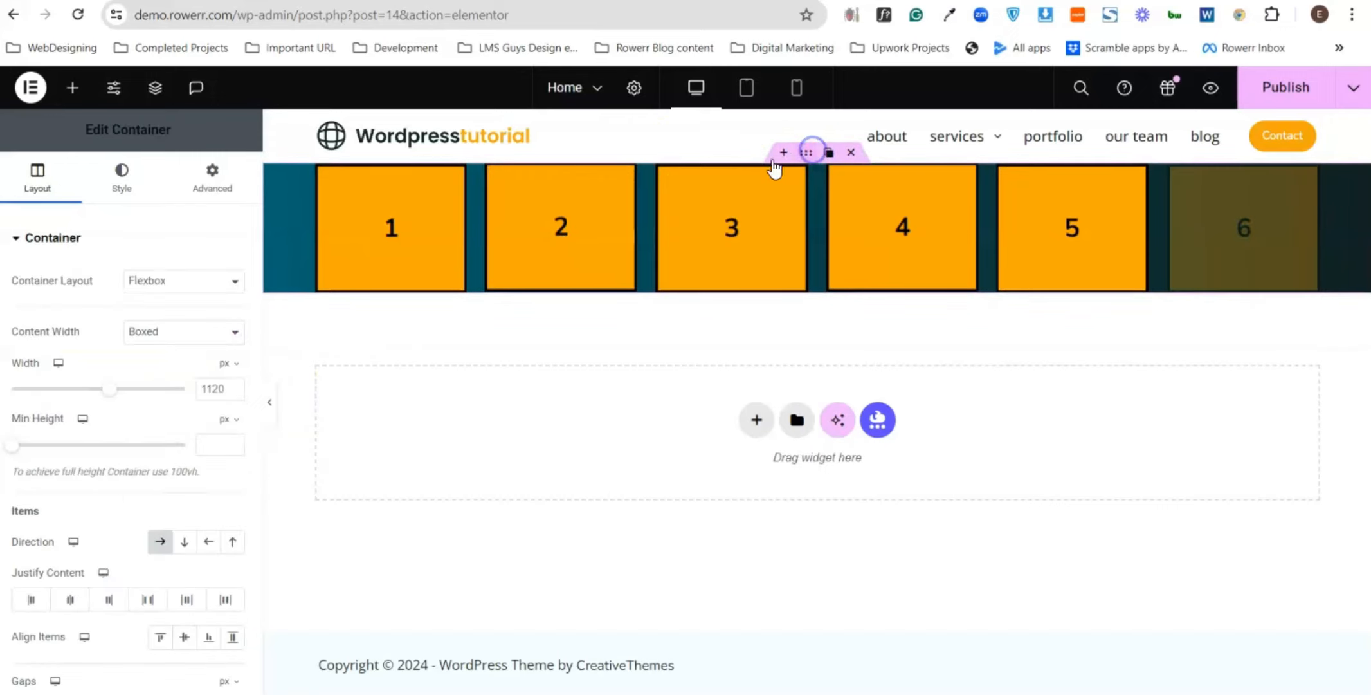
left_click(38, 185)
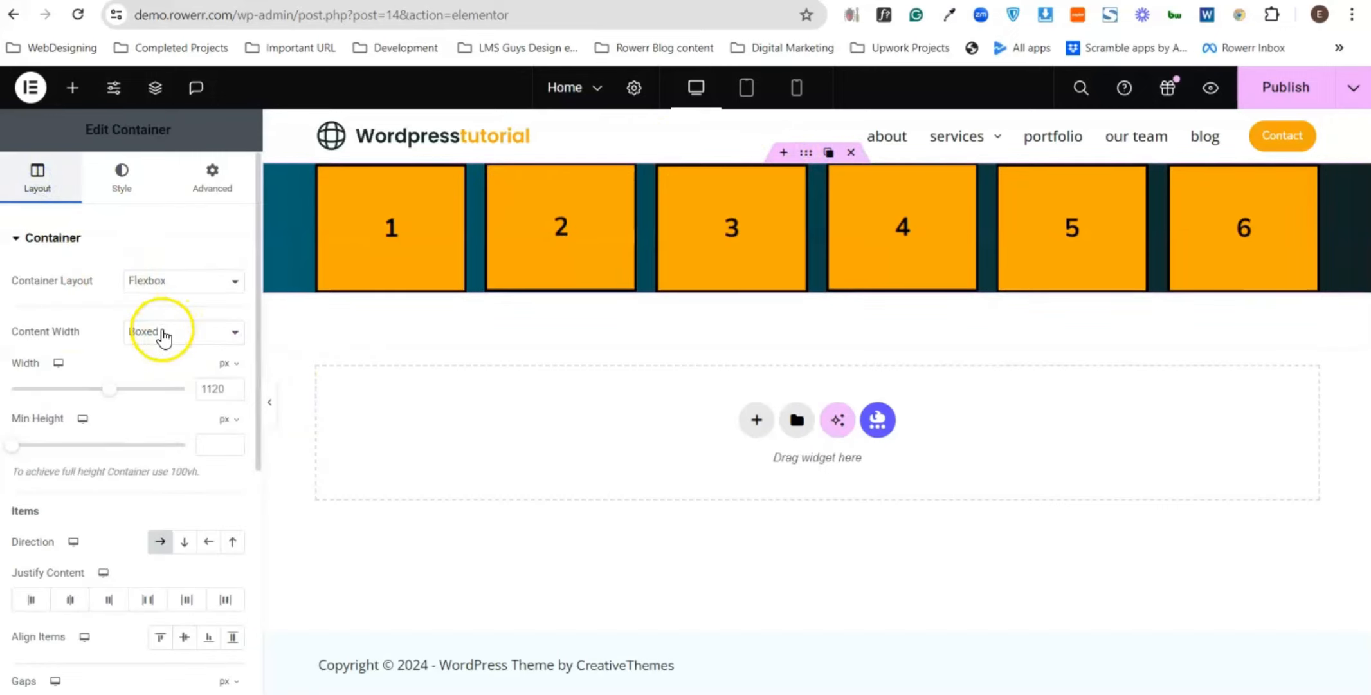
left_click(269, 412)
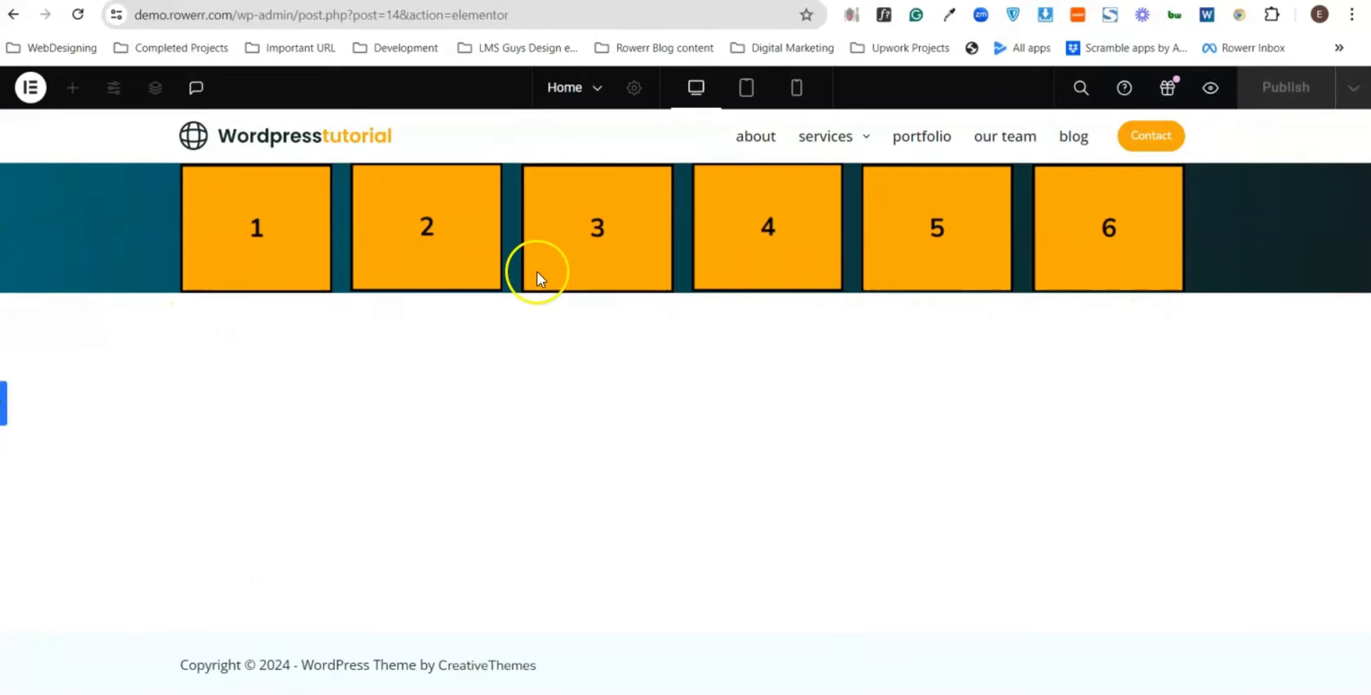
left_click(5, 402)
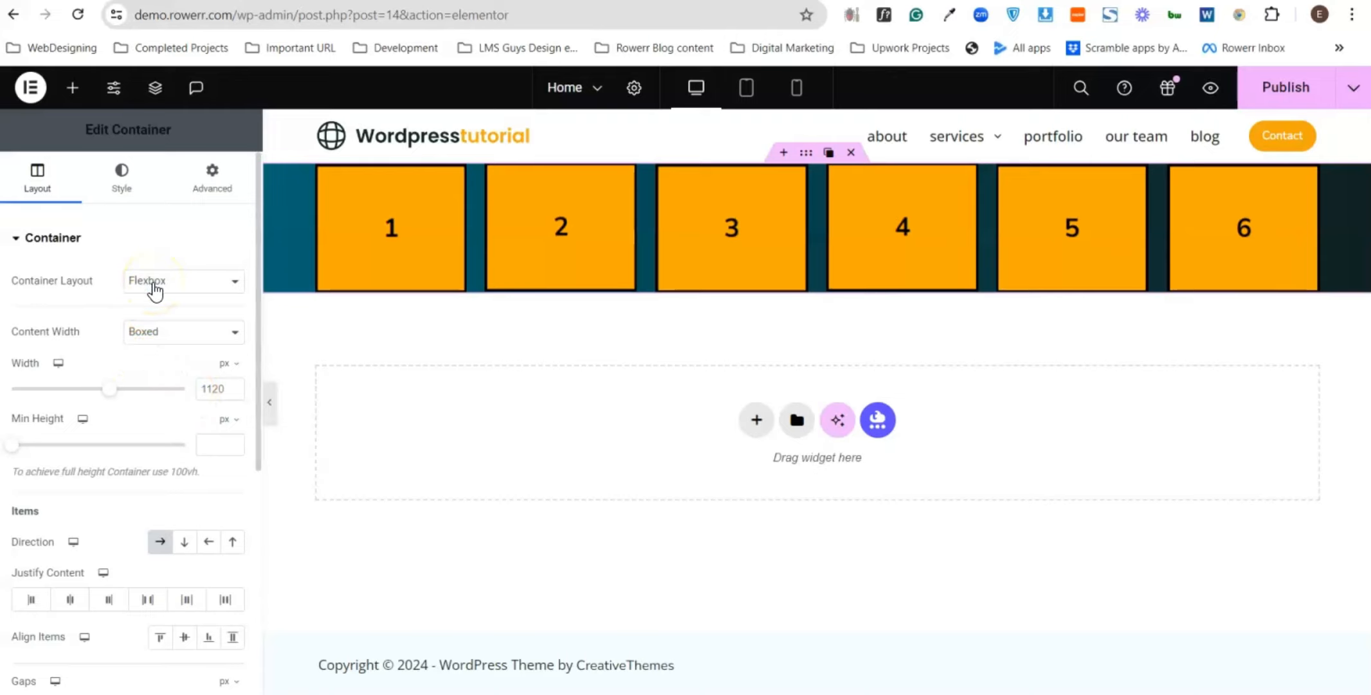
- Set the container's content width to Full Width and preview the six-image row at full page size
left_click(164, 331)
left_click(159, 364)
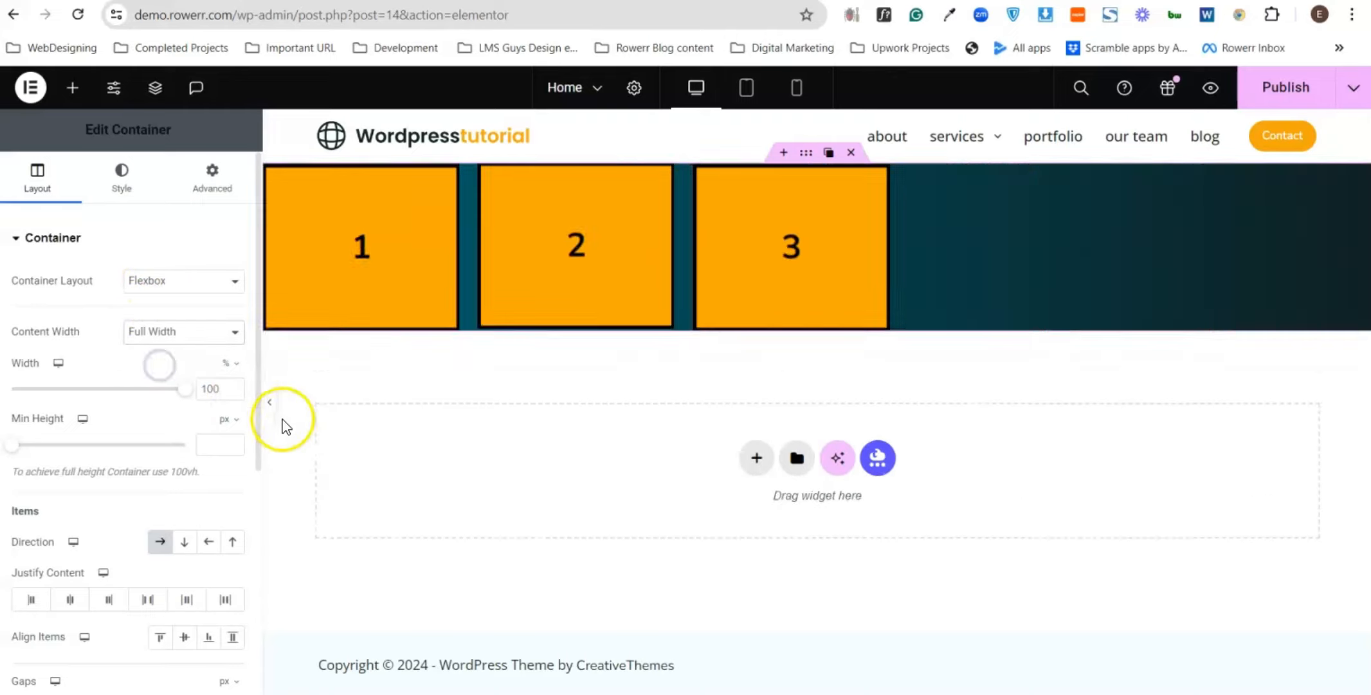
left_click(269, 404)
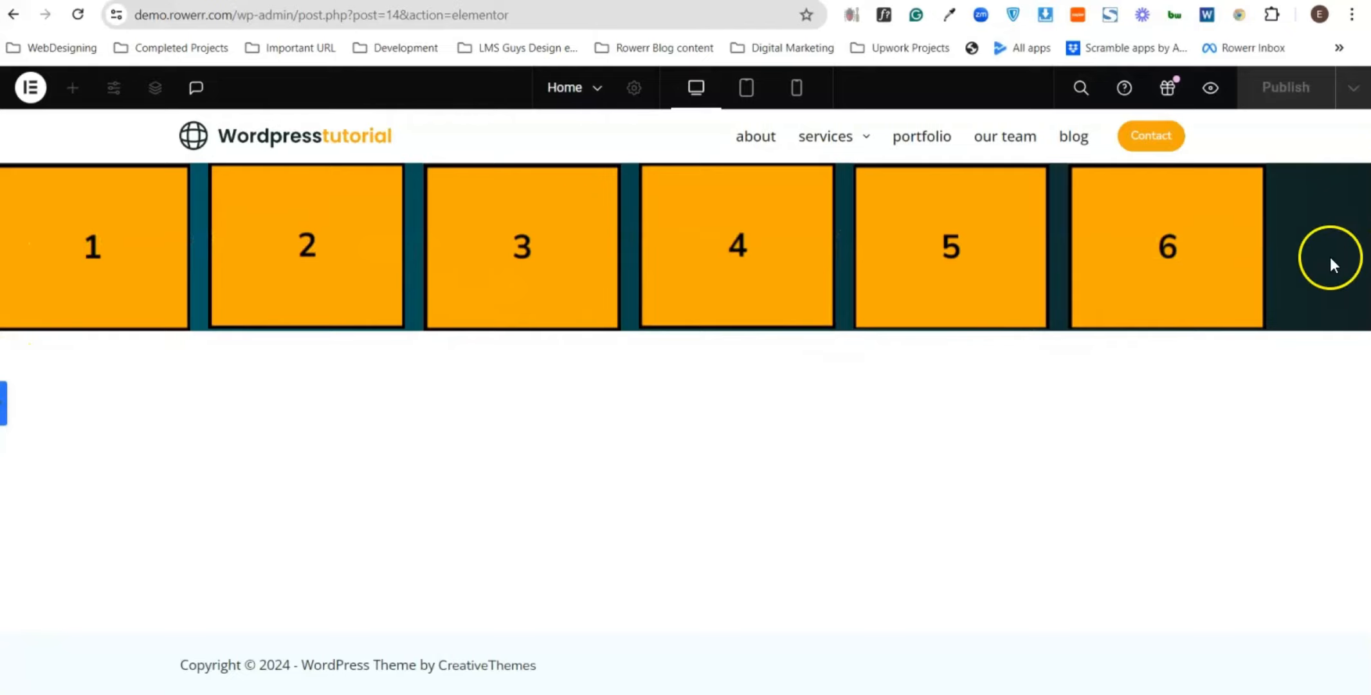
- Turn the container's Wrap option on and back off, and preview the row of boxes with the editing panel hidden
left_click(5, 405)
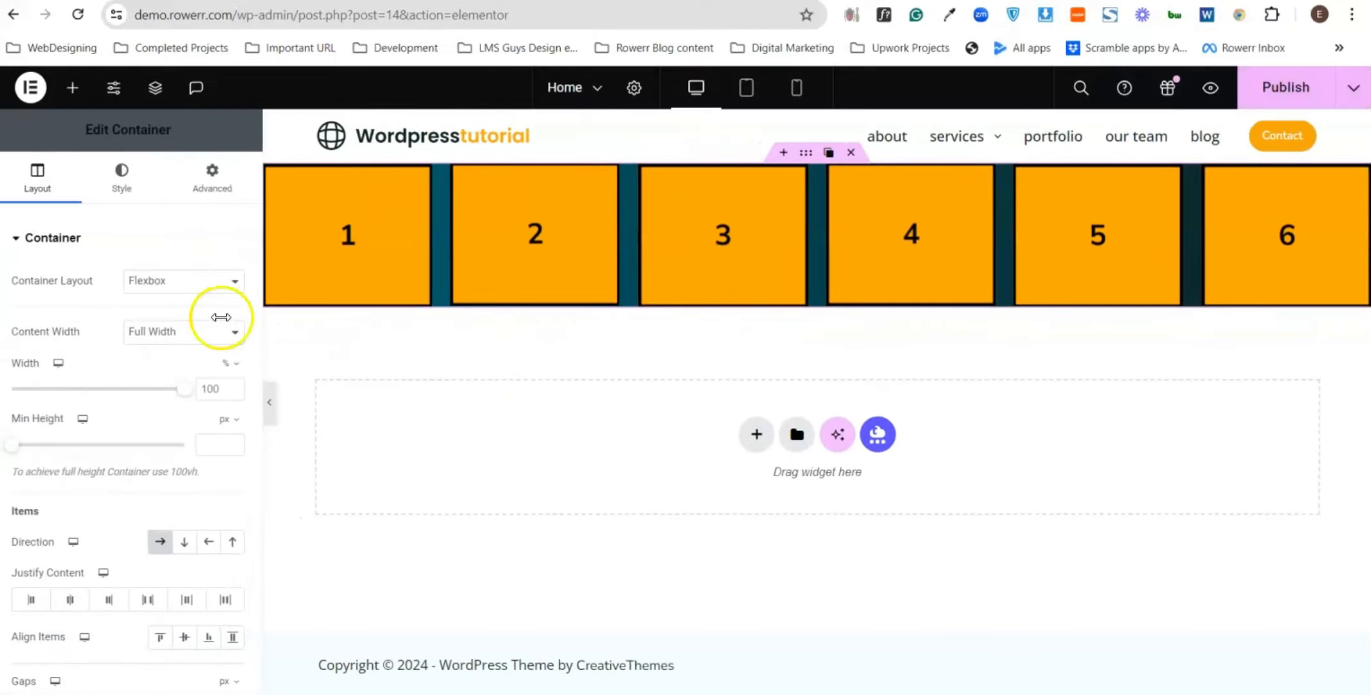
scroll(156, 520, "down", 3)
scroll(219, 514, "down", 2)
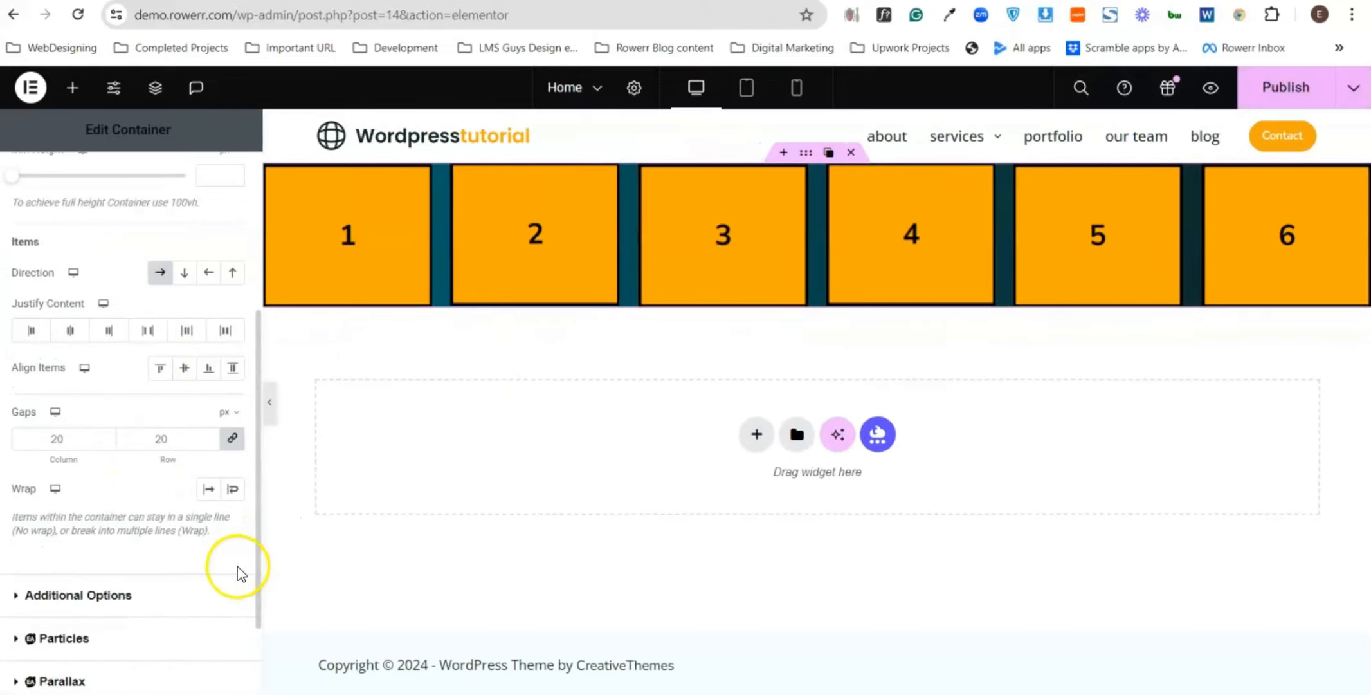
left_click(232, 489)
left_click(232, 489)
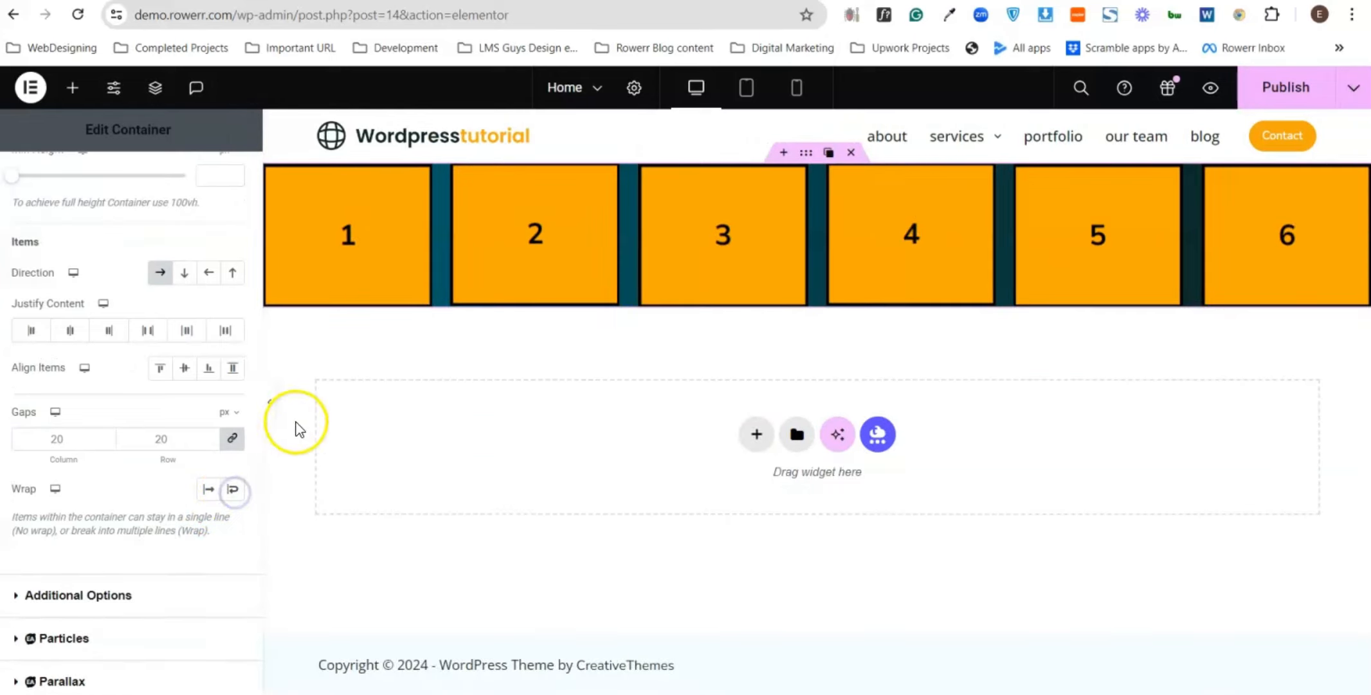
left_click(268, 405)
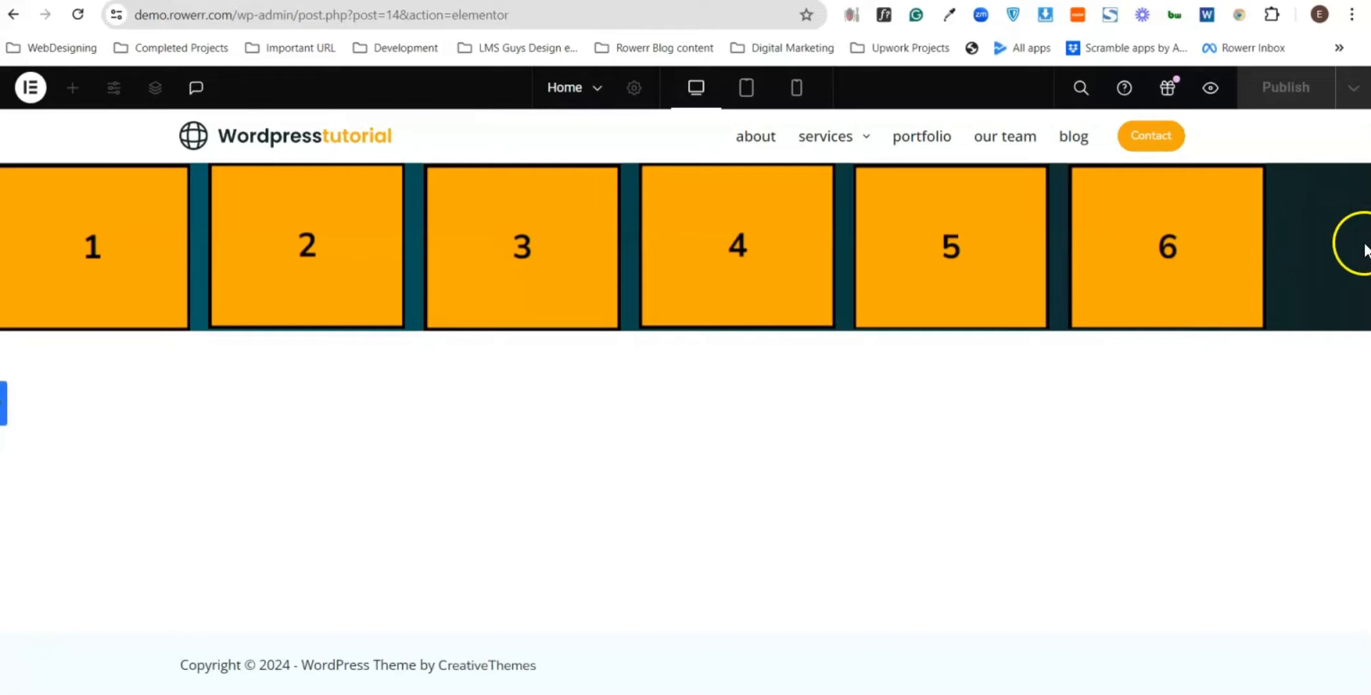
- Set the container's Justify Content to Start, then clear its direction and restore it to Row - horizontal
left_click(4, 418)
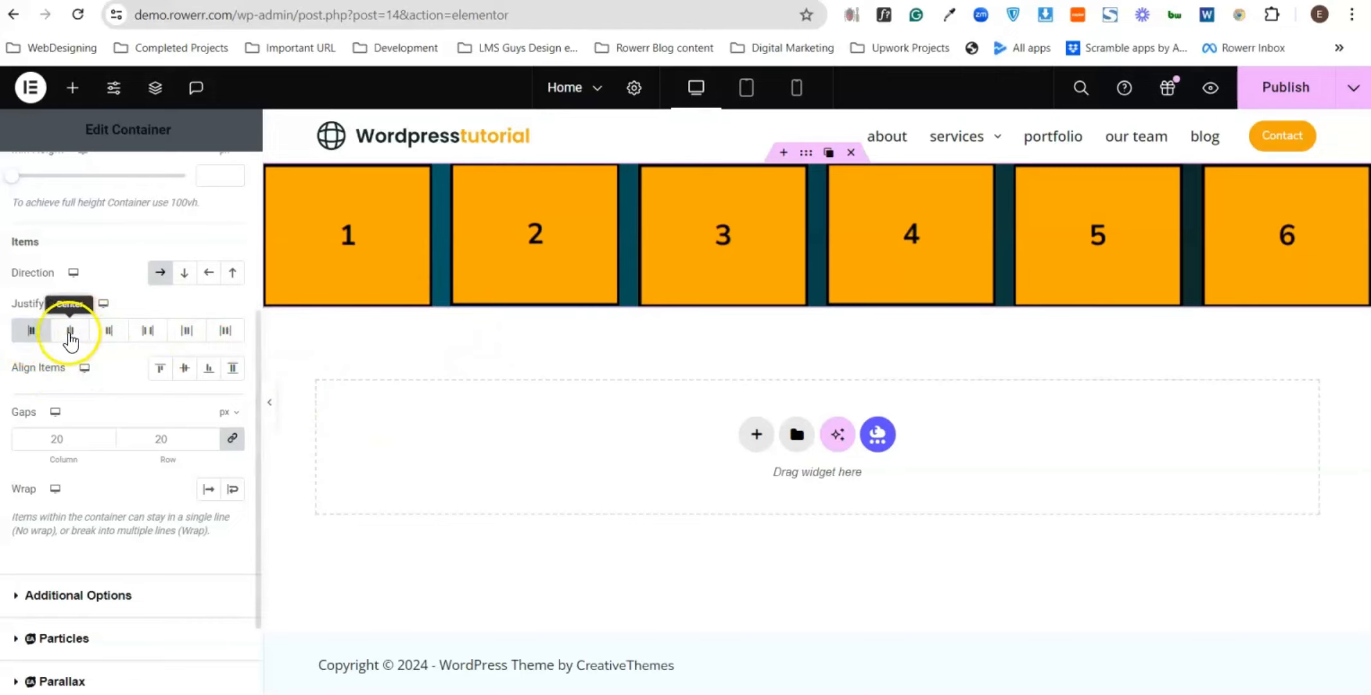
left_click(29, 332)
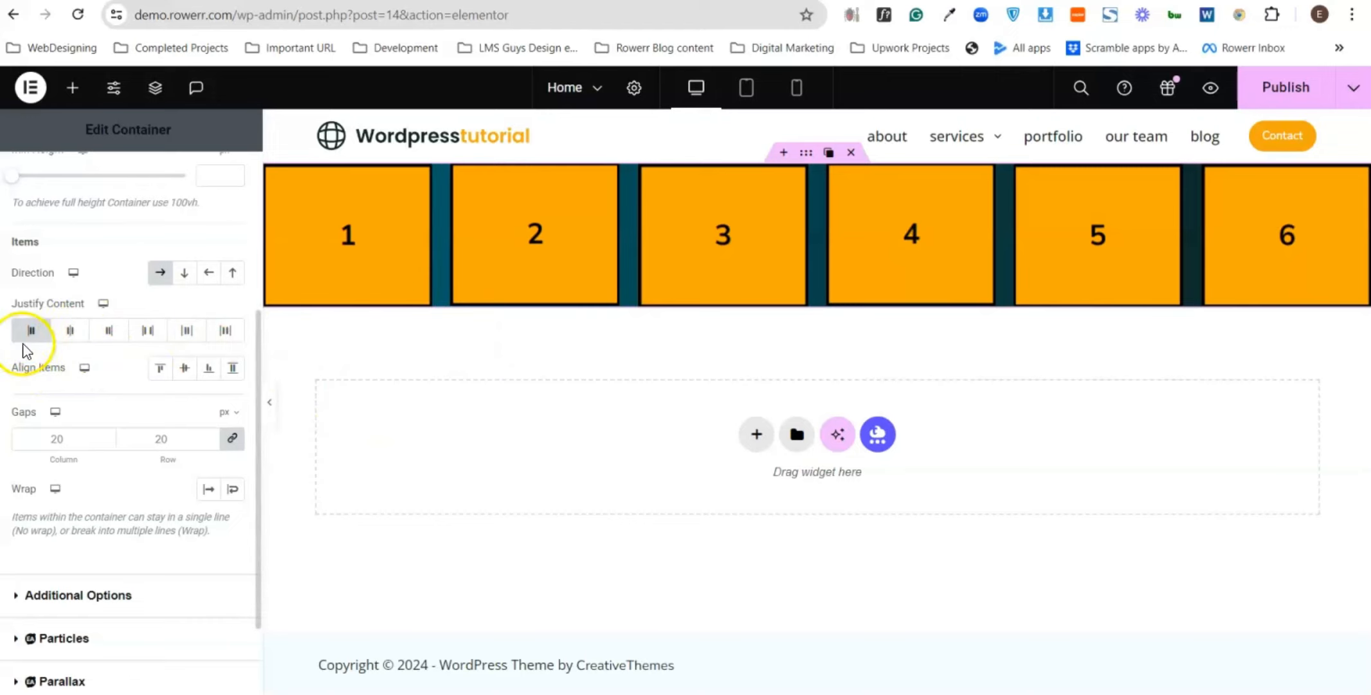
left_click(161, 280)
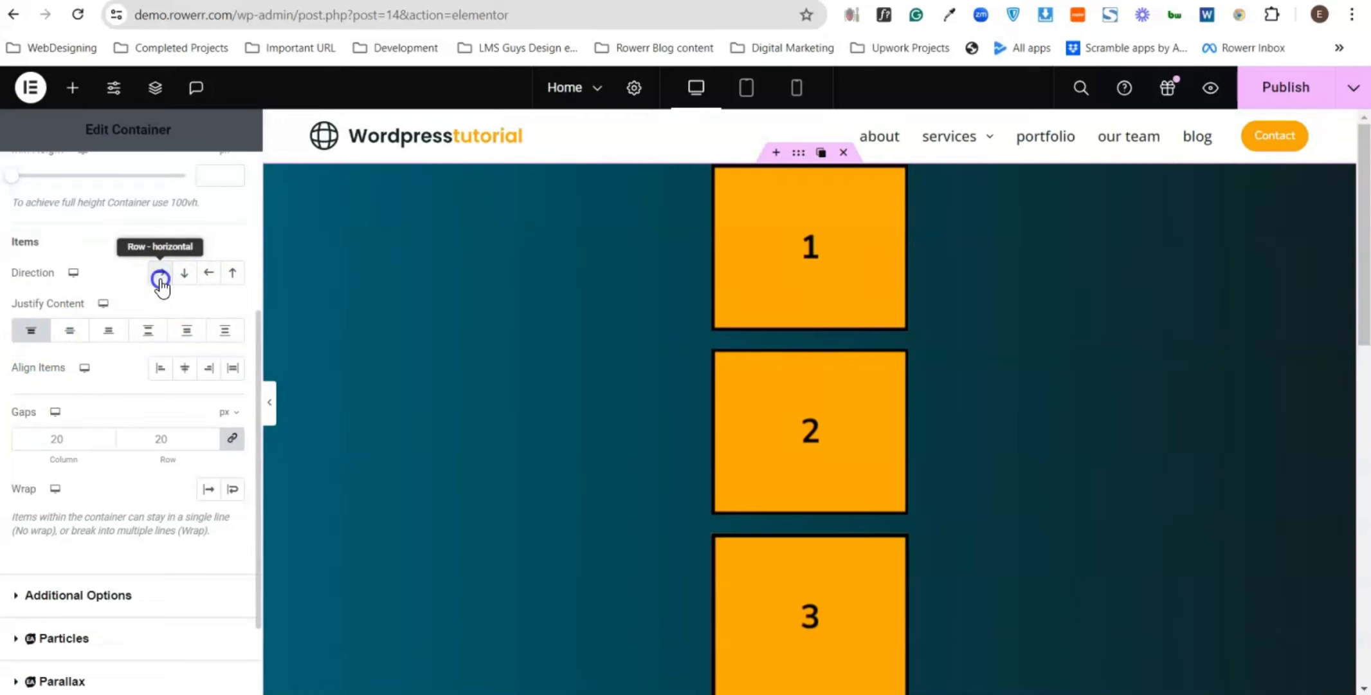
left_click(160, 279)
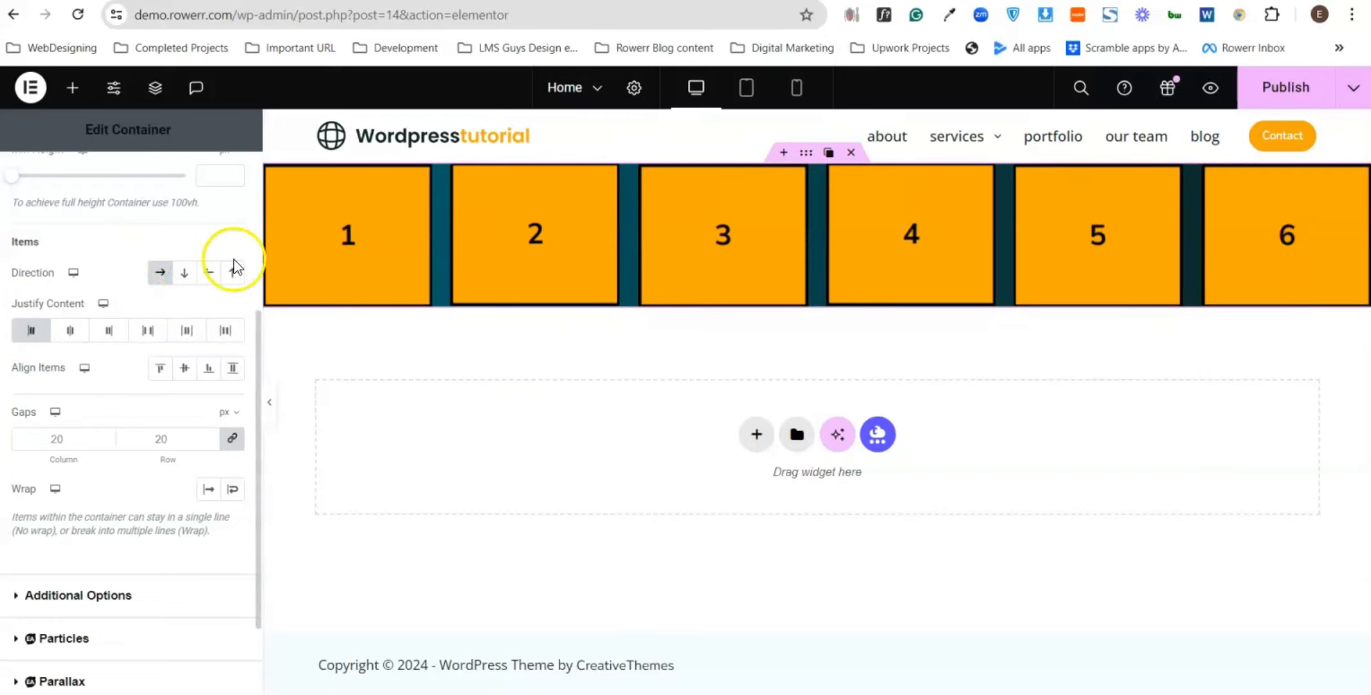
- Change the container's direction to a vertical column and look through the stacked boxes
left_click(183, 273)
scroll(716, 290, "down", 10)
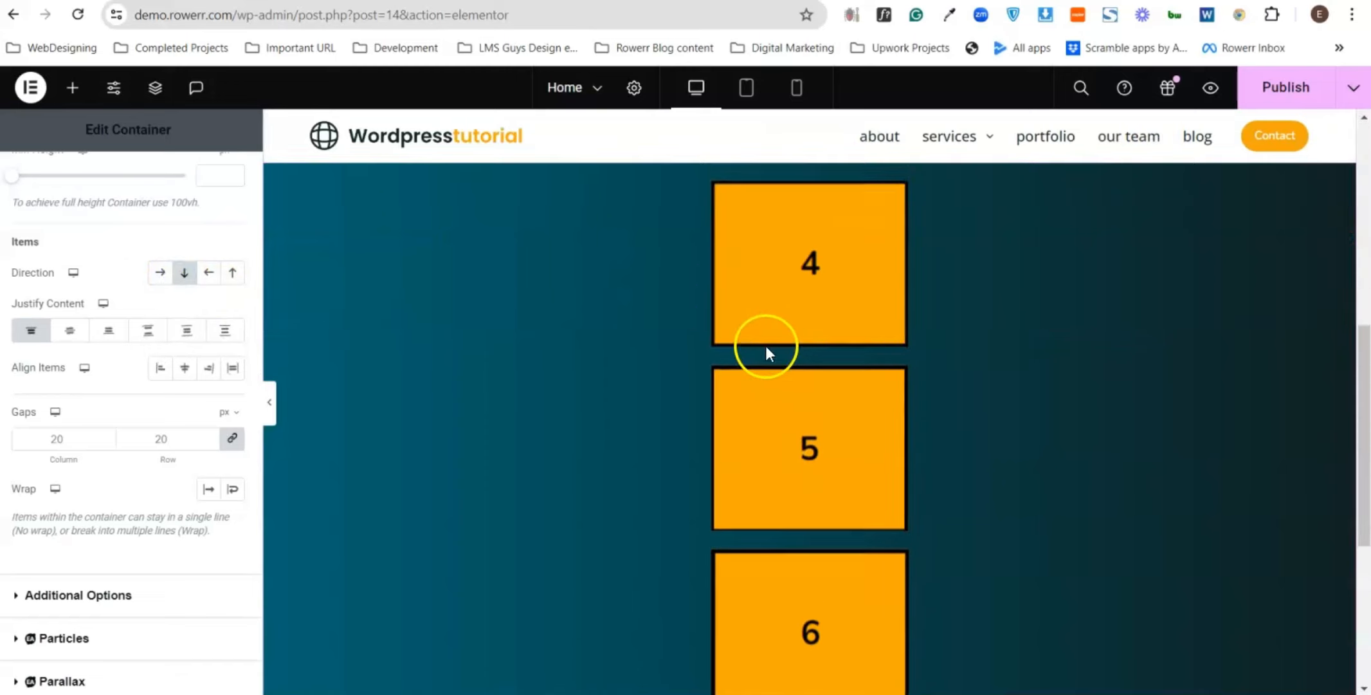
scroll(774, 364, "up", 10)
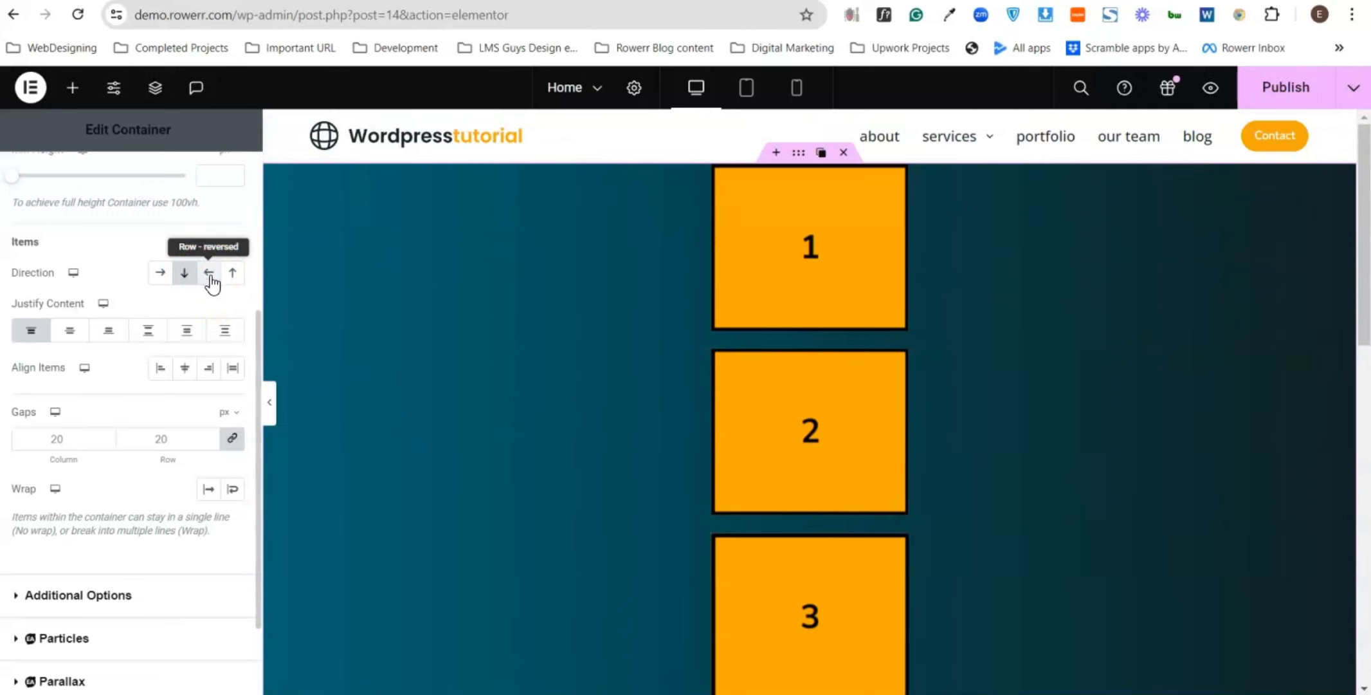
- Try the Row - reversed direction on the container and return it to Row - horizontal
left_click(210, 276)
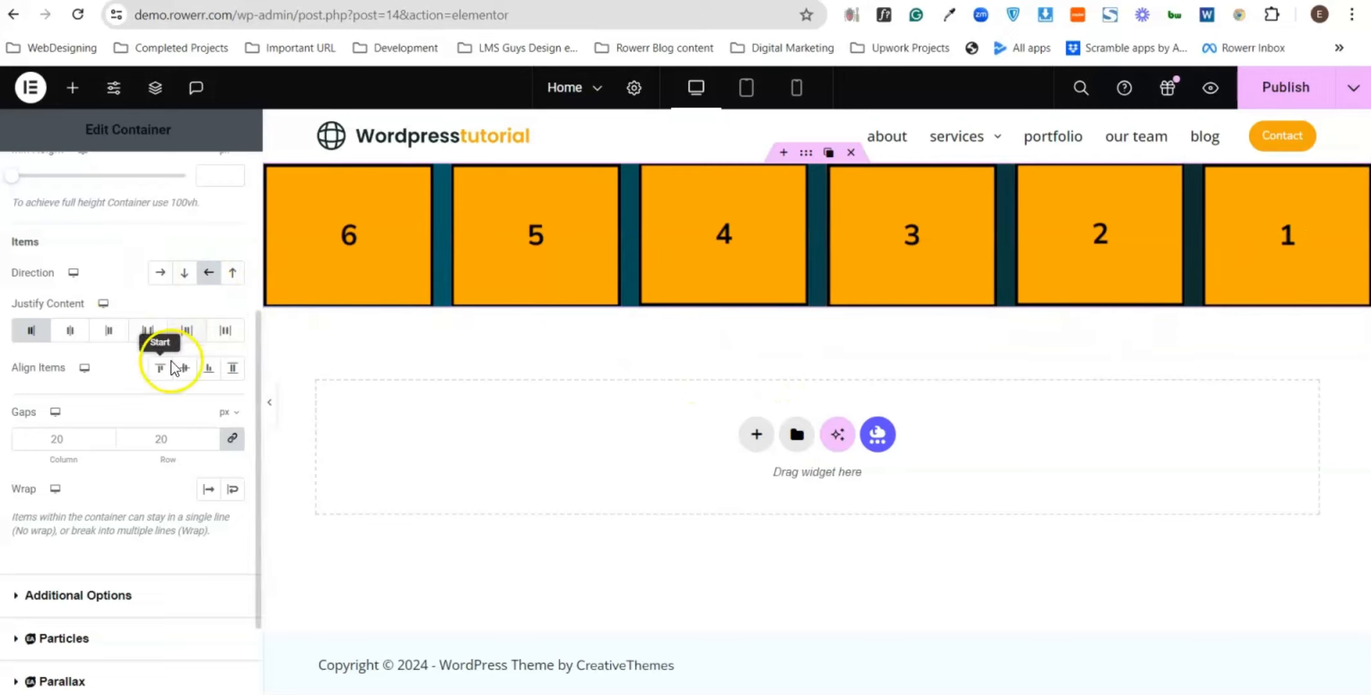
left_click(164, 276)
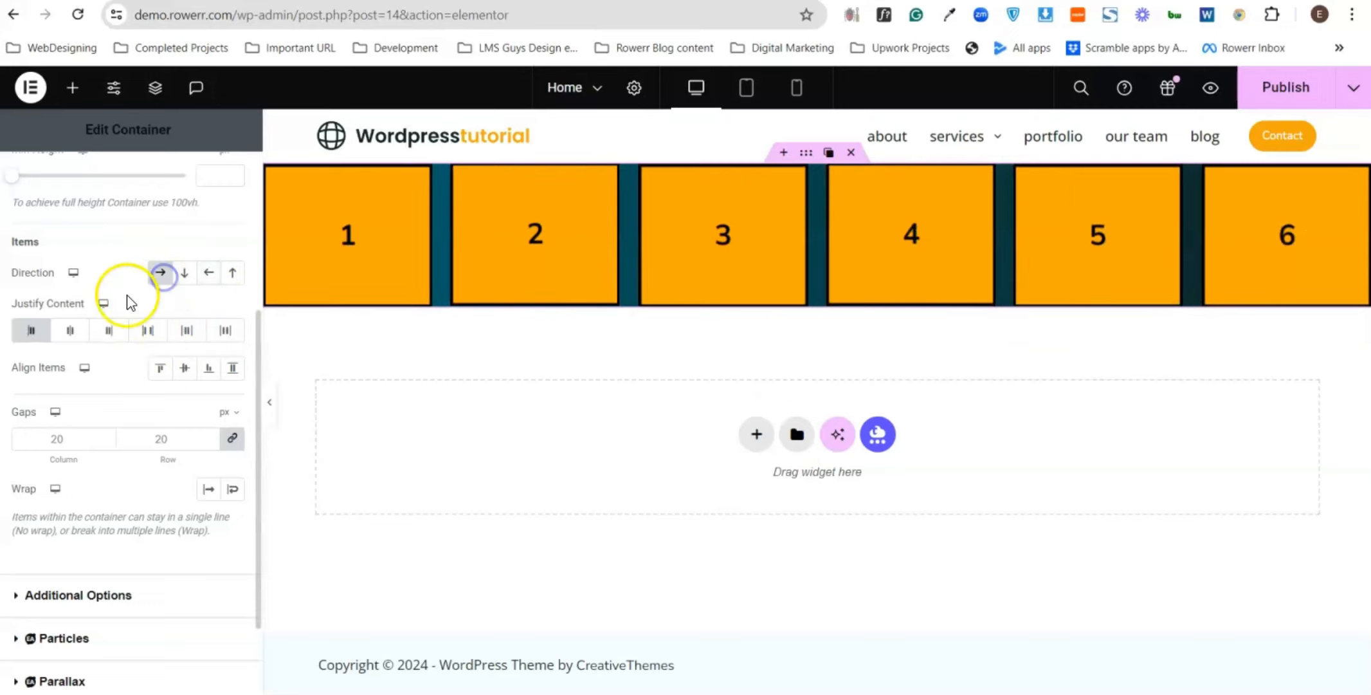
left_click(161, 275)
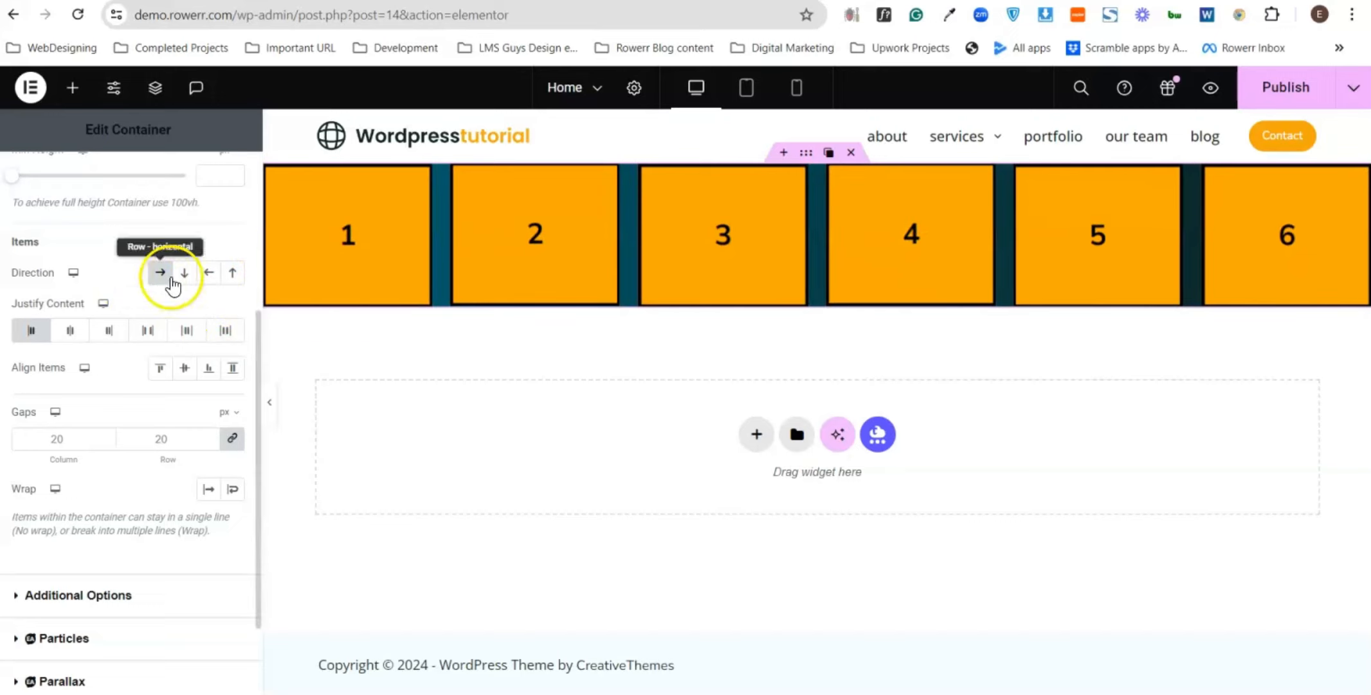
- Set the container's direction to Row - reversed and preview the reversed boxes with the editing panel hidden
left_click(208, 274)
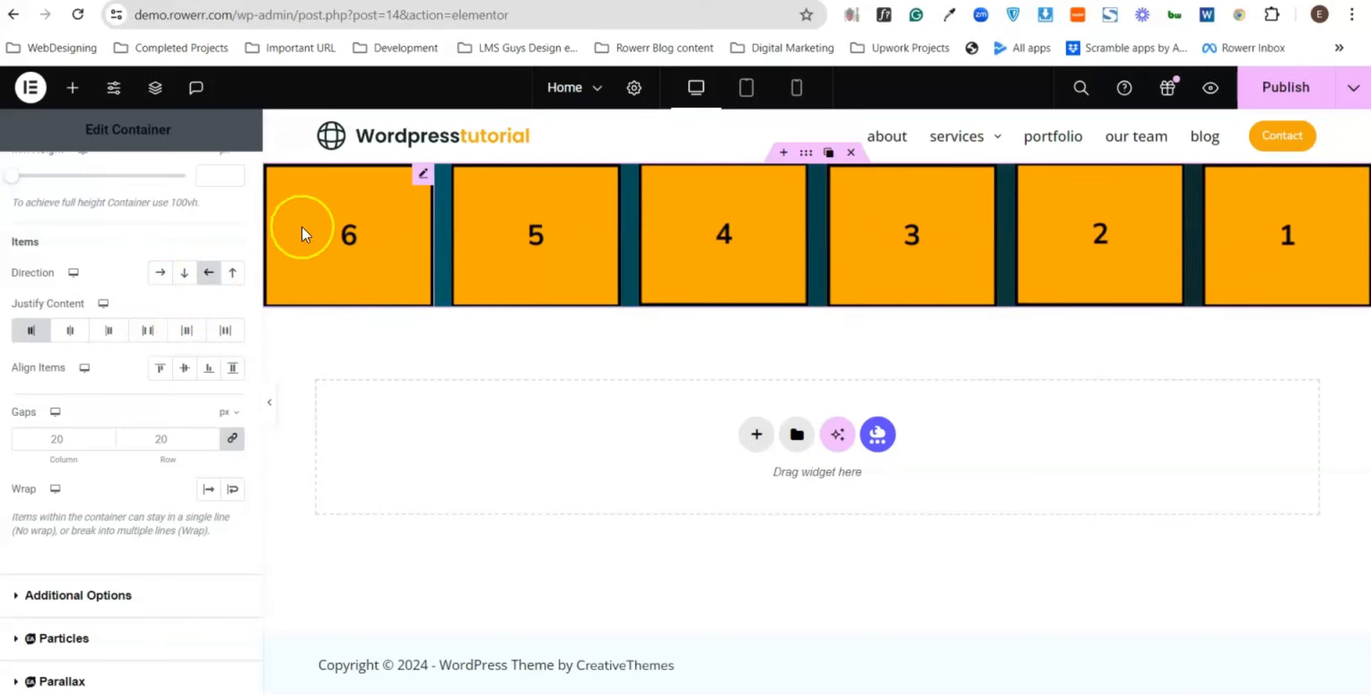
left_click(270, 413)
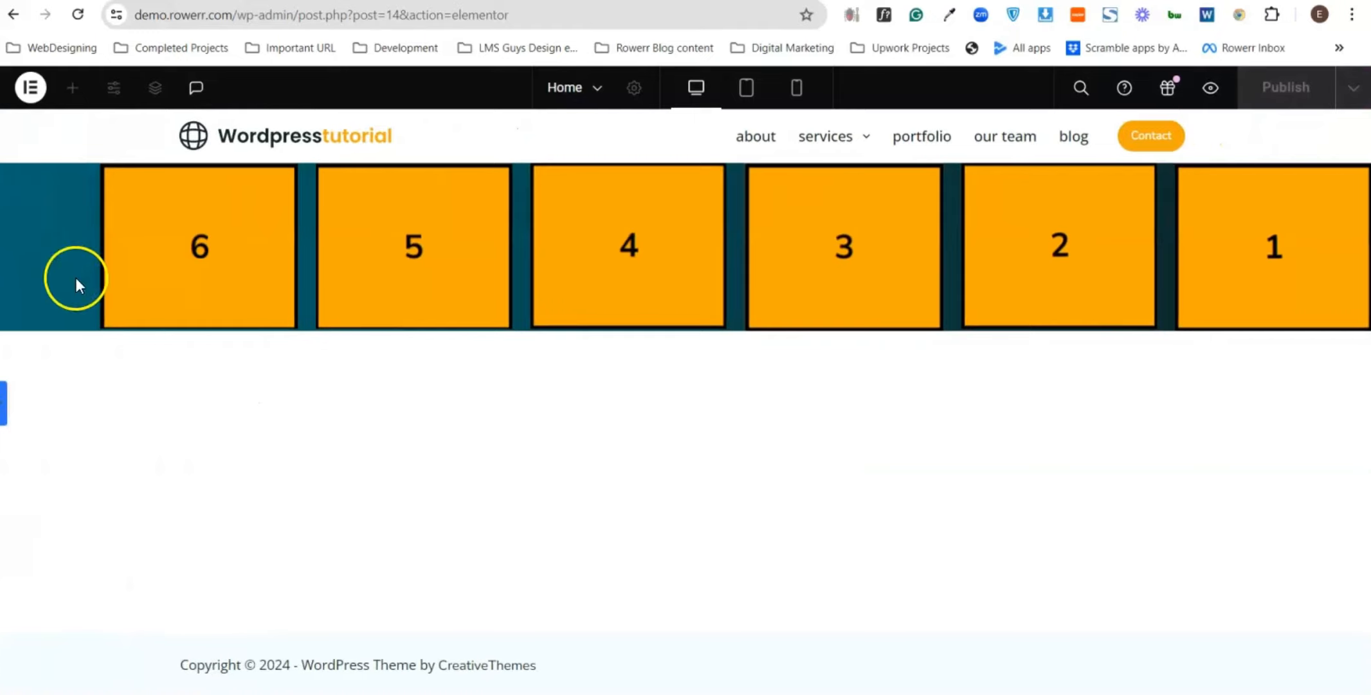
left_click(5, 415)
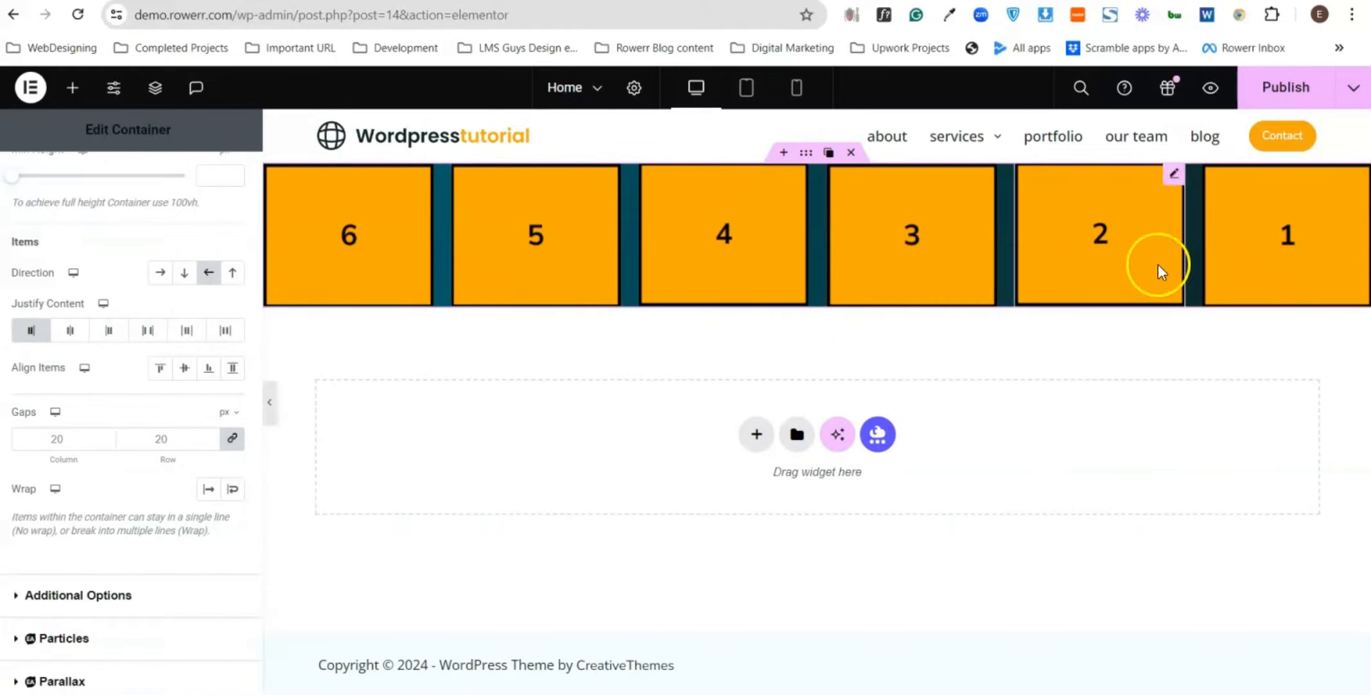
- Set the container's direction to Column - reversed, look through the stacked boxes, and preview them with the editing panel hidden
left_click(233, 273)
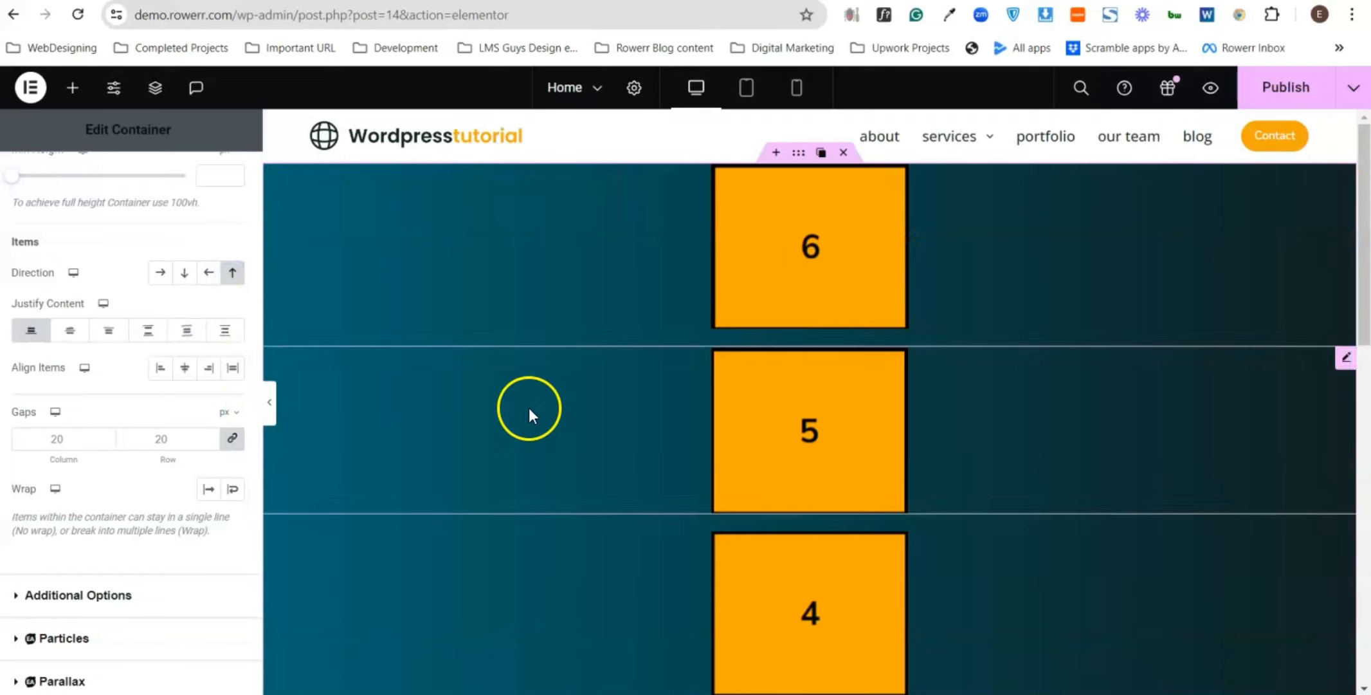
scroll(447, 399, "down", 12)
scroll(849, 360, "up", 6)
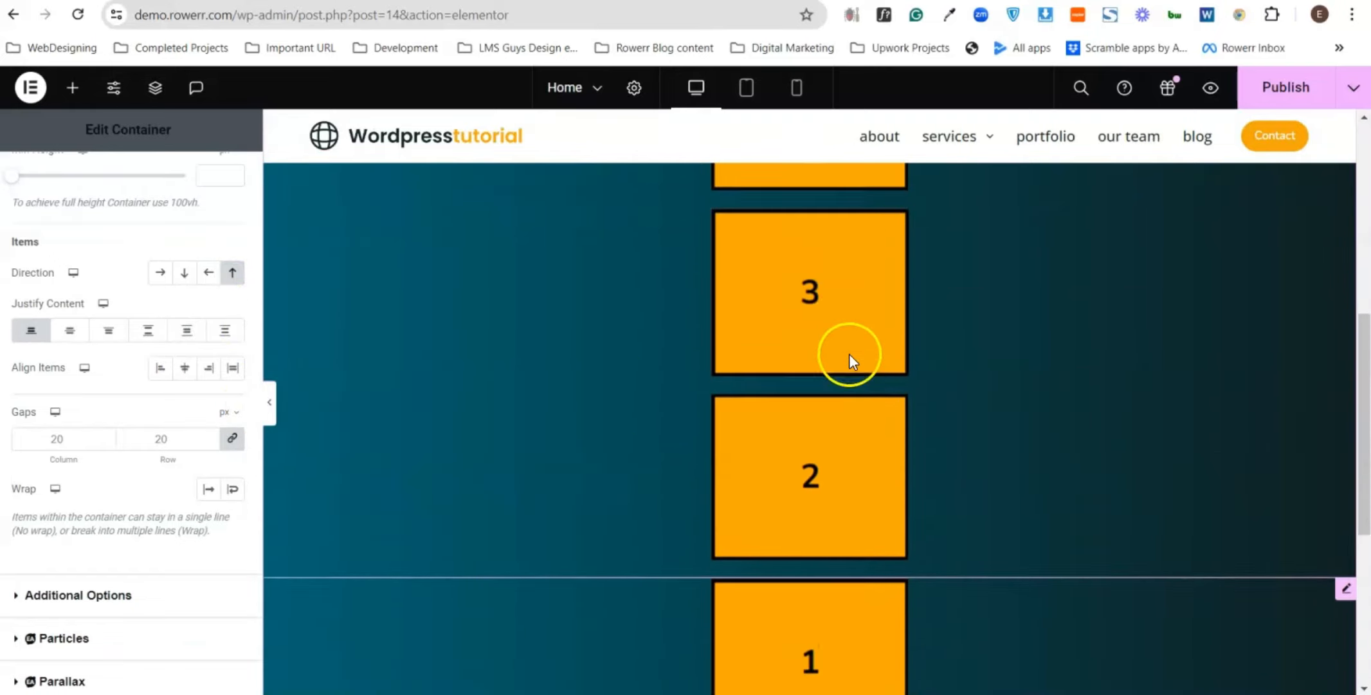
scroll(846, 350, "up", 8)
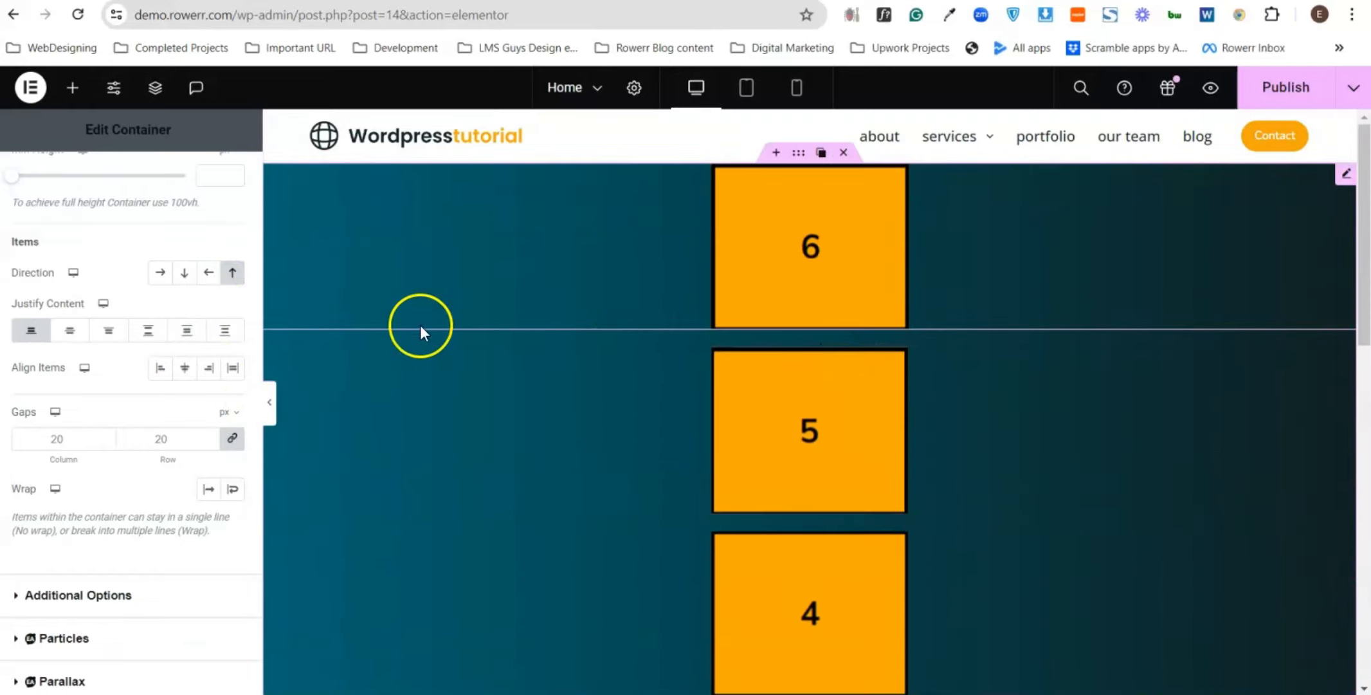
left_click(270, 404)
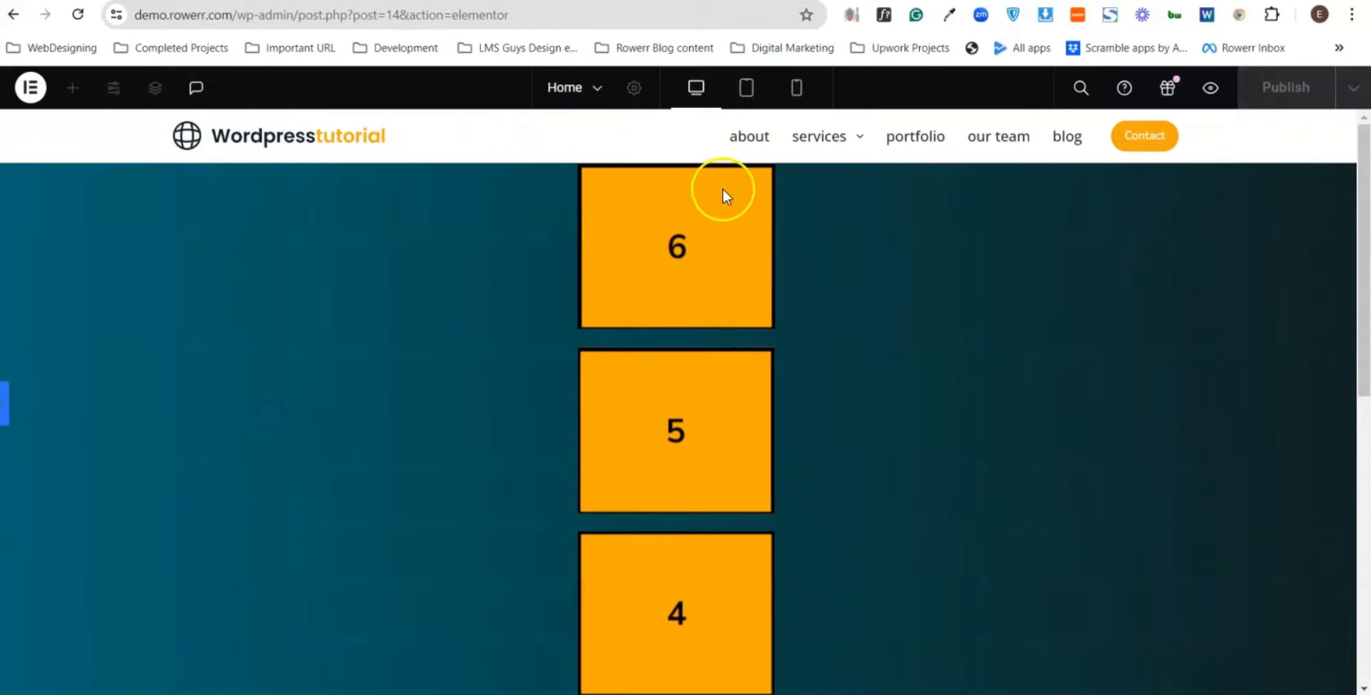
left_click(5, 412)
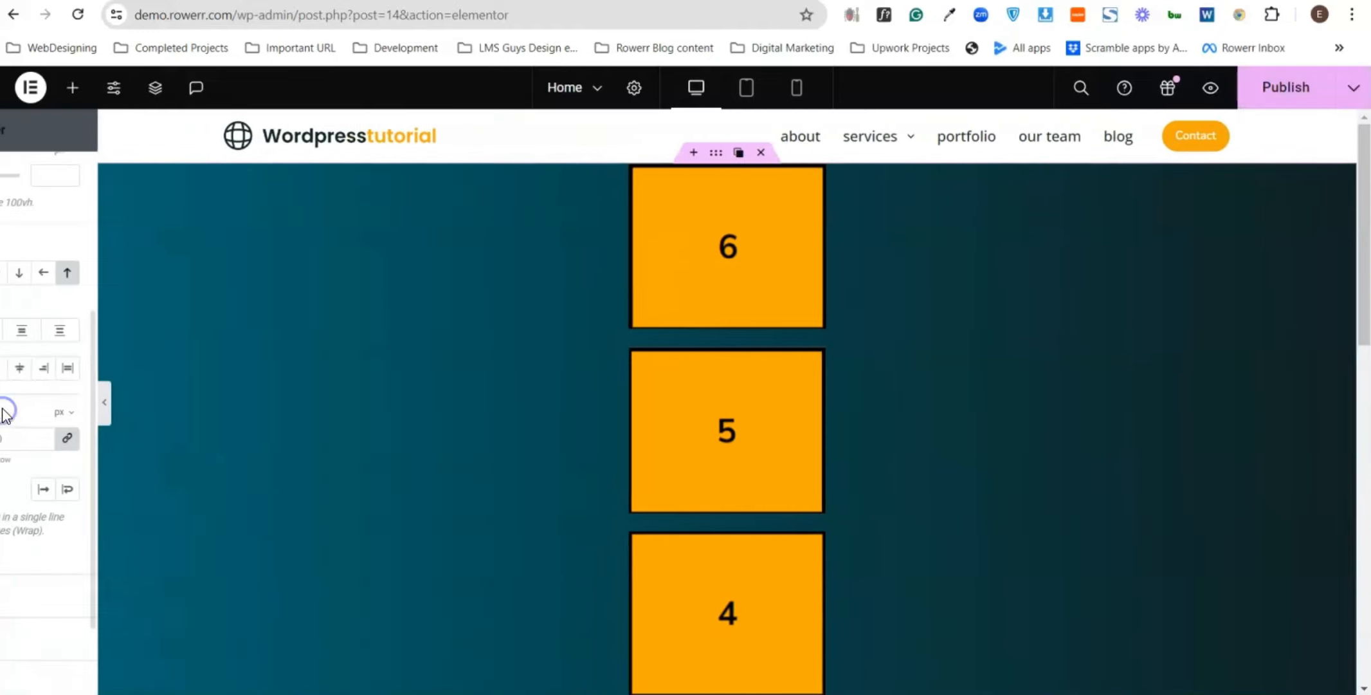
- Set the container's minimum height to 931 px, raise it to 1296 px, and inspect the column's spacing
scroll(674, 408, "down", 5)
scroll(667, 408, "up", 3)
scroll(665, 407, "up", 4)
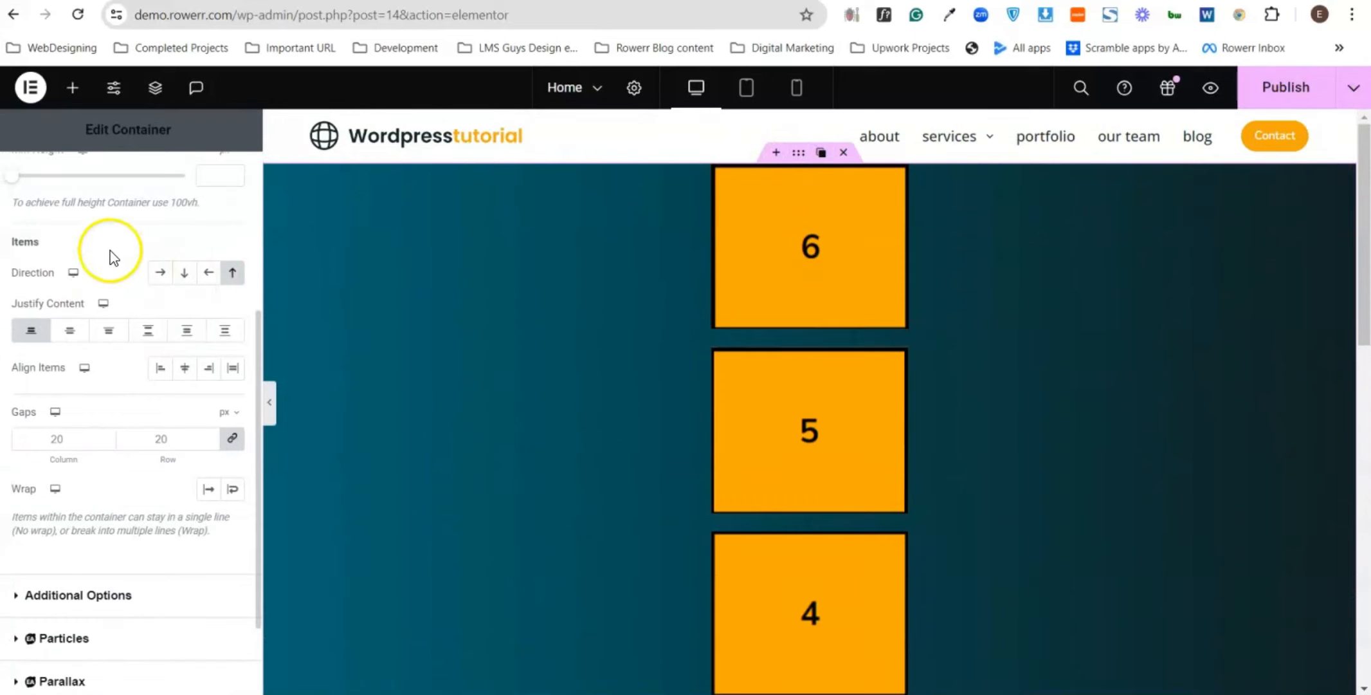
scroll(101, 267, "up", 3)
left_click_drag(13, 358, 116, 362)
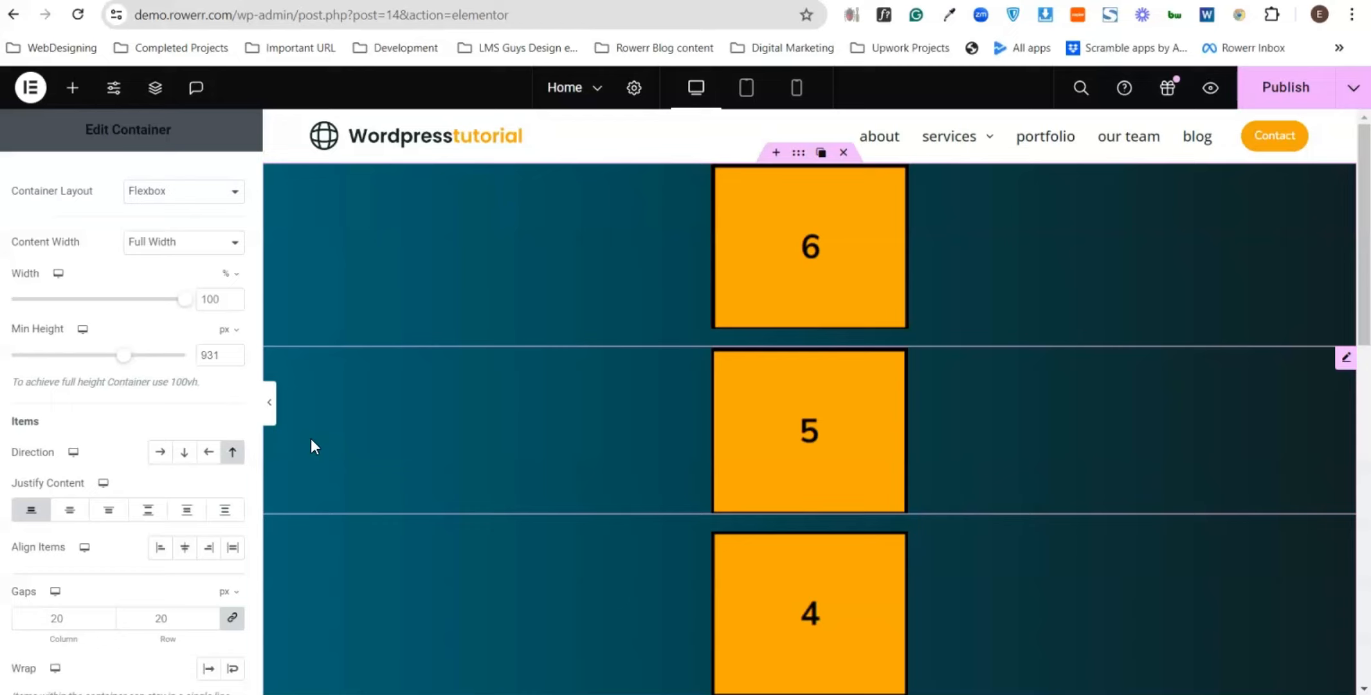
left_click_drag(125, 355, 166, 379)
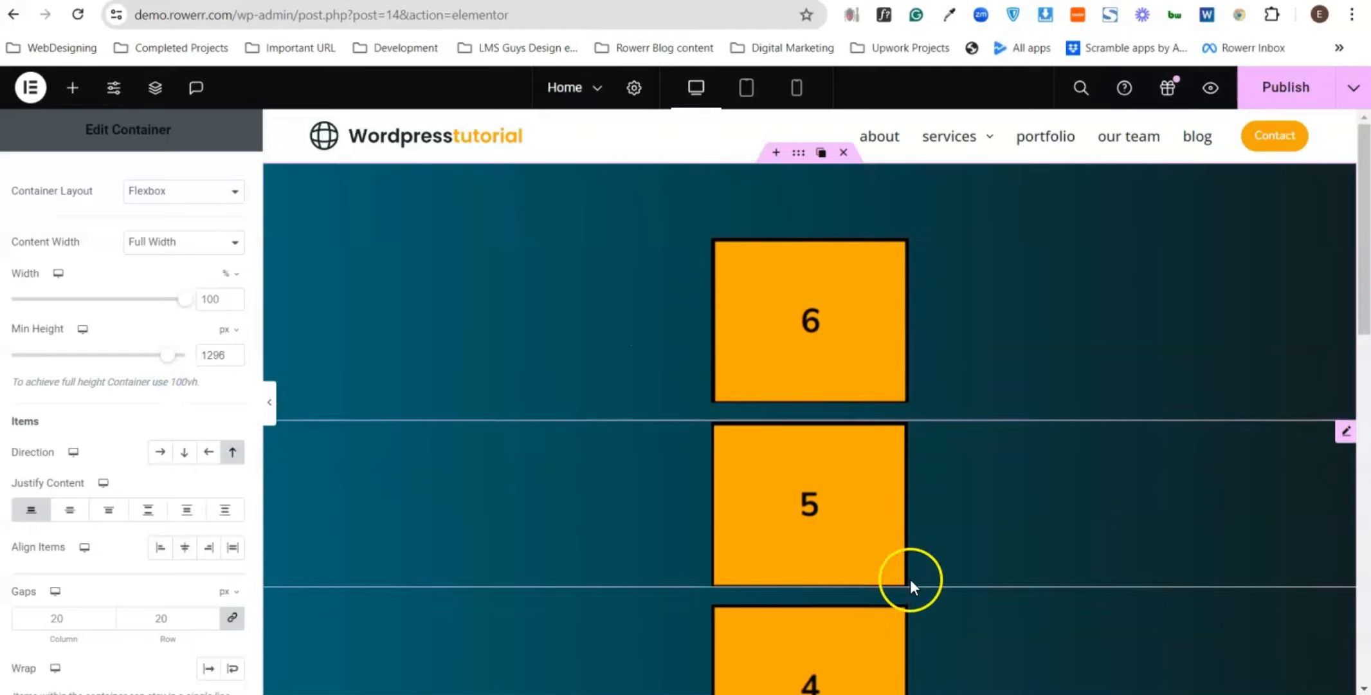
scroll(411, 389, "down", 12)
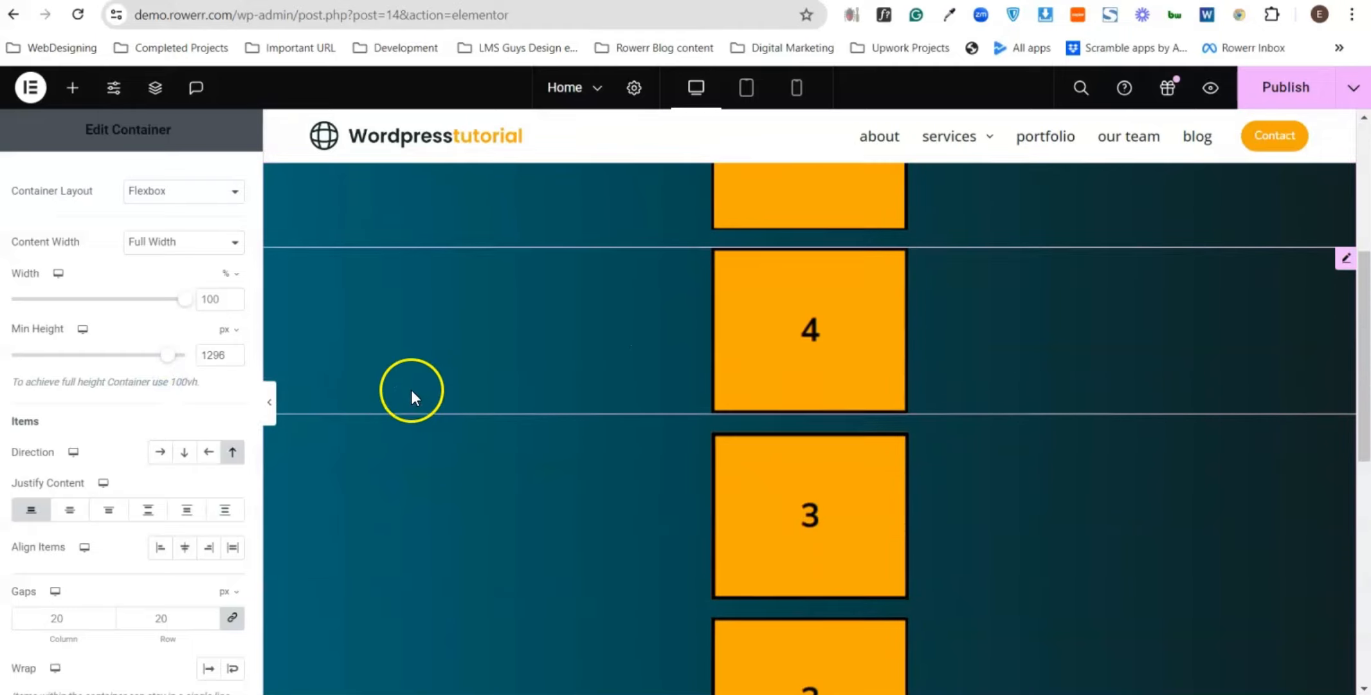
scroll(772, 450, "up", 12)
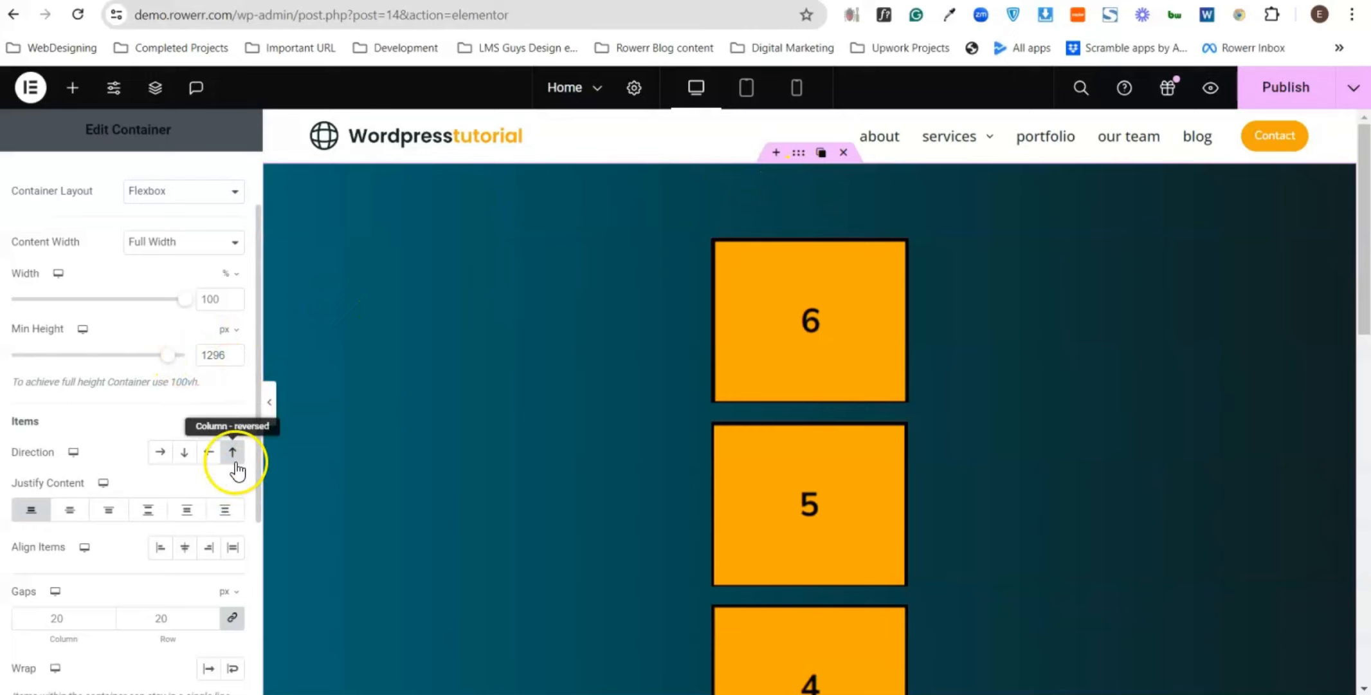
- Return the container's direction to Row - horizontal and clear its minimum height value
left_click(161, 452)
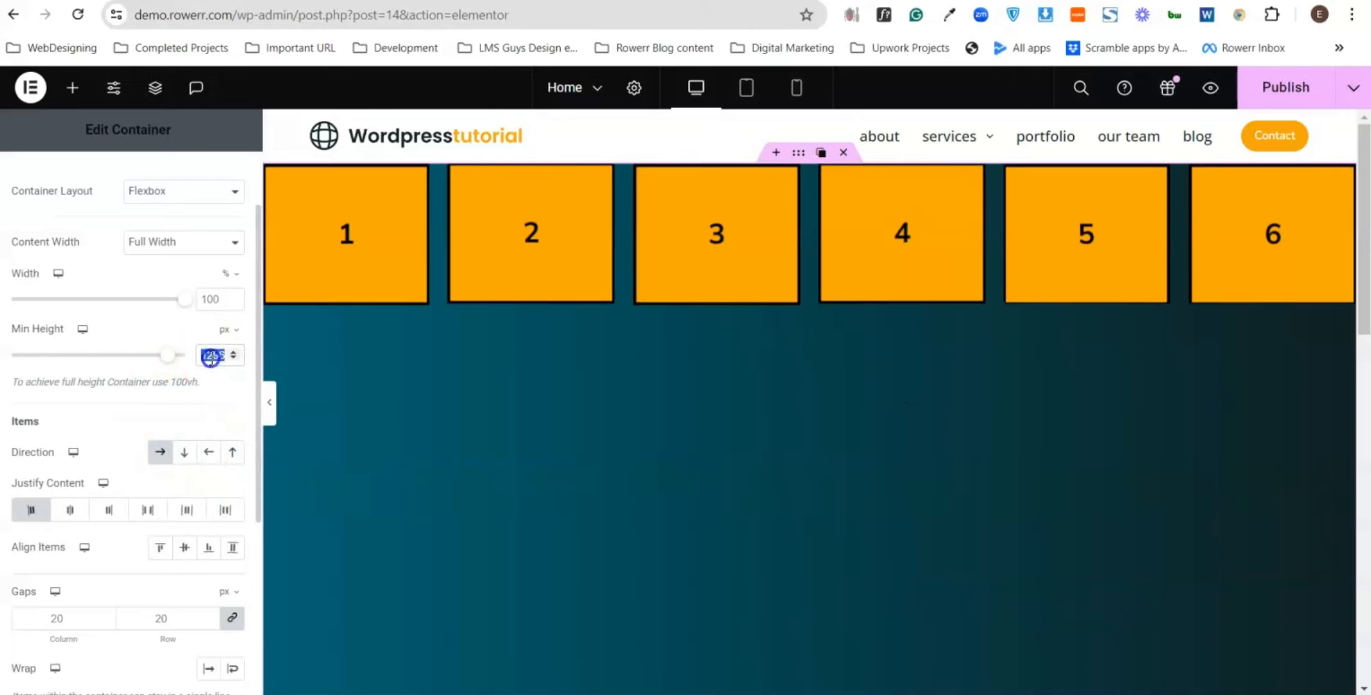
key("BackSpace")
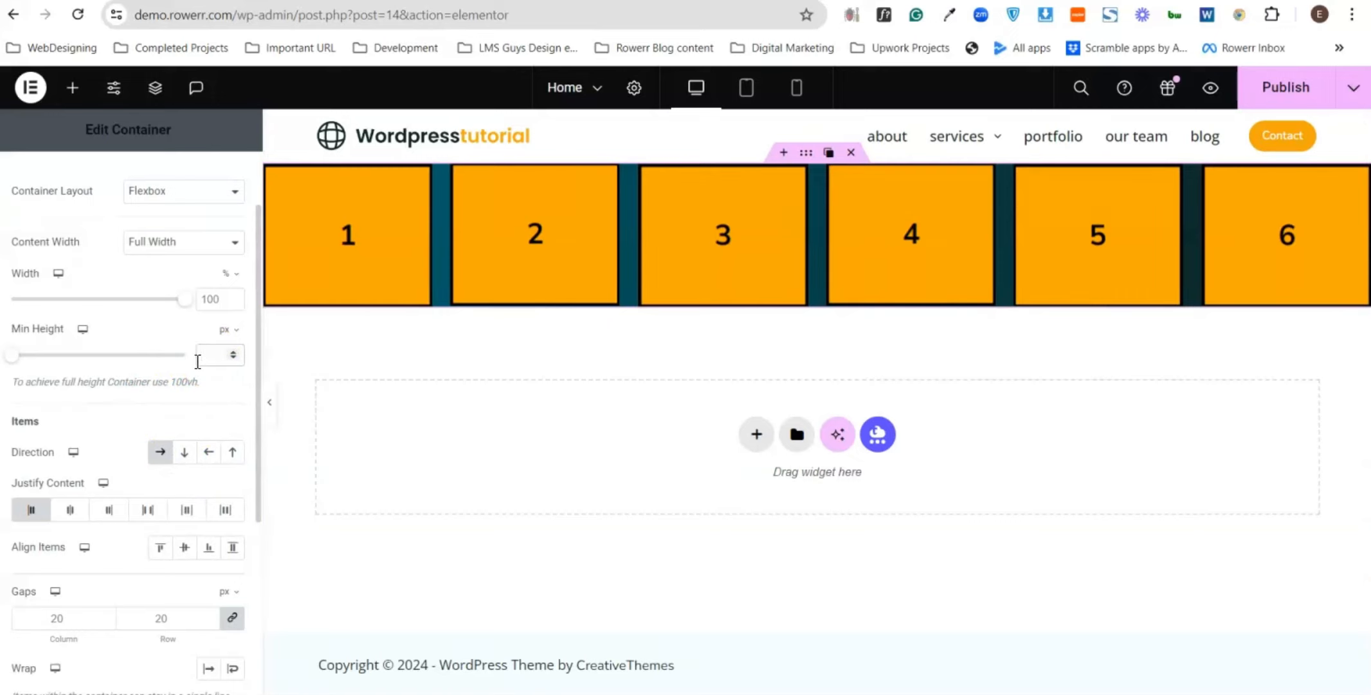
scroll(228, 422, "down", 2)
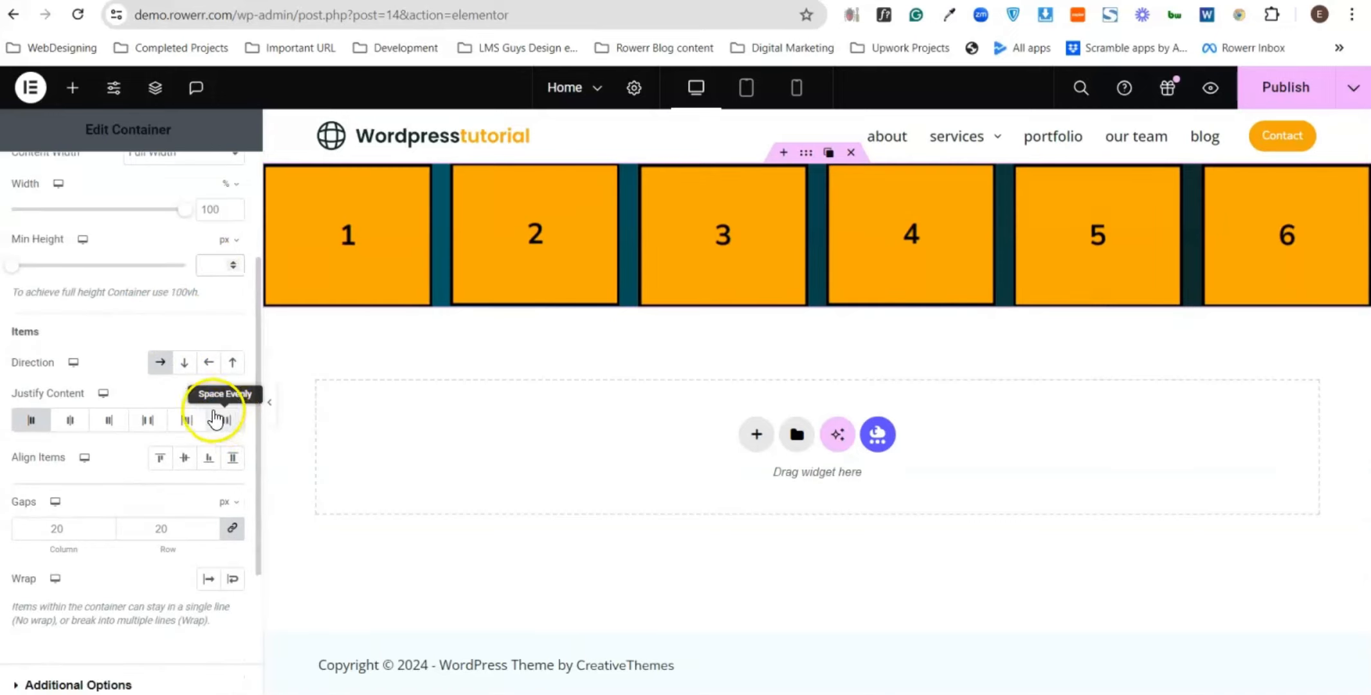
scroll(193, 225, "up", 3)
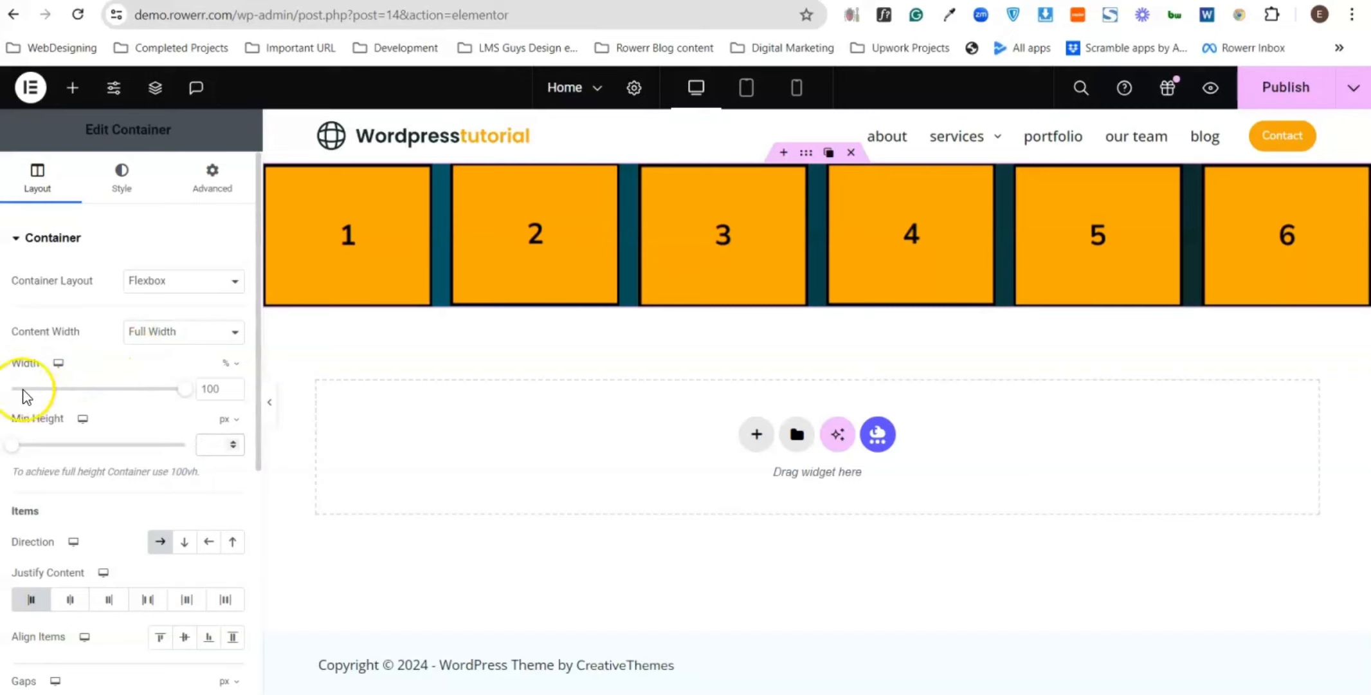
scroll(222, 421, "down", 3)
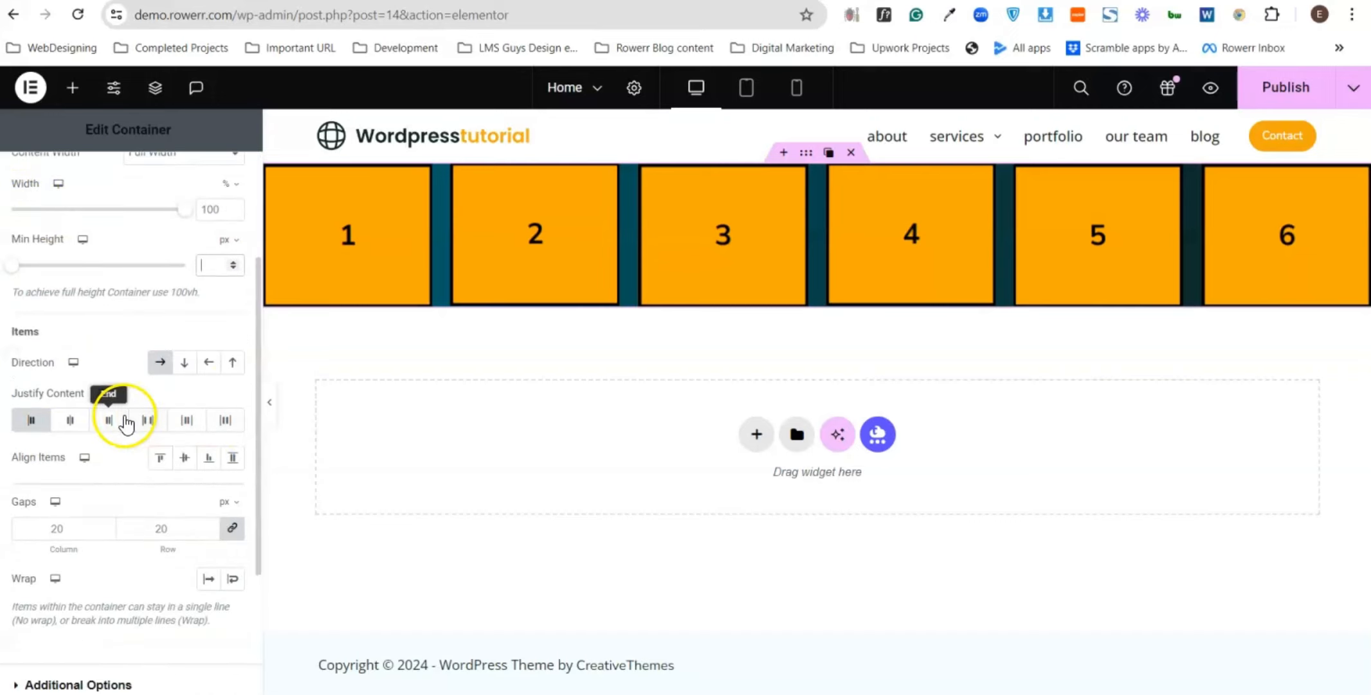
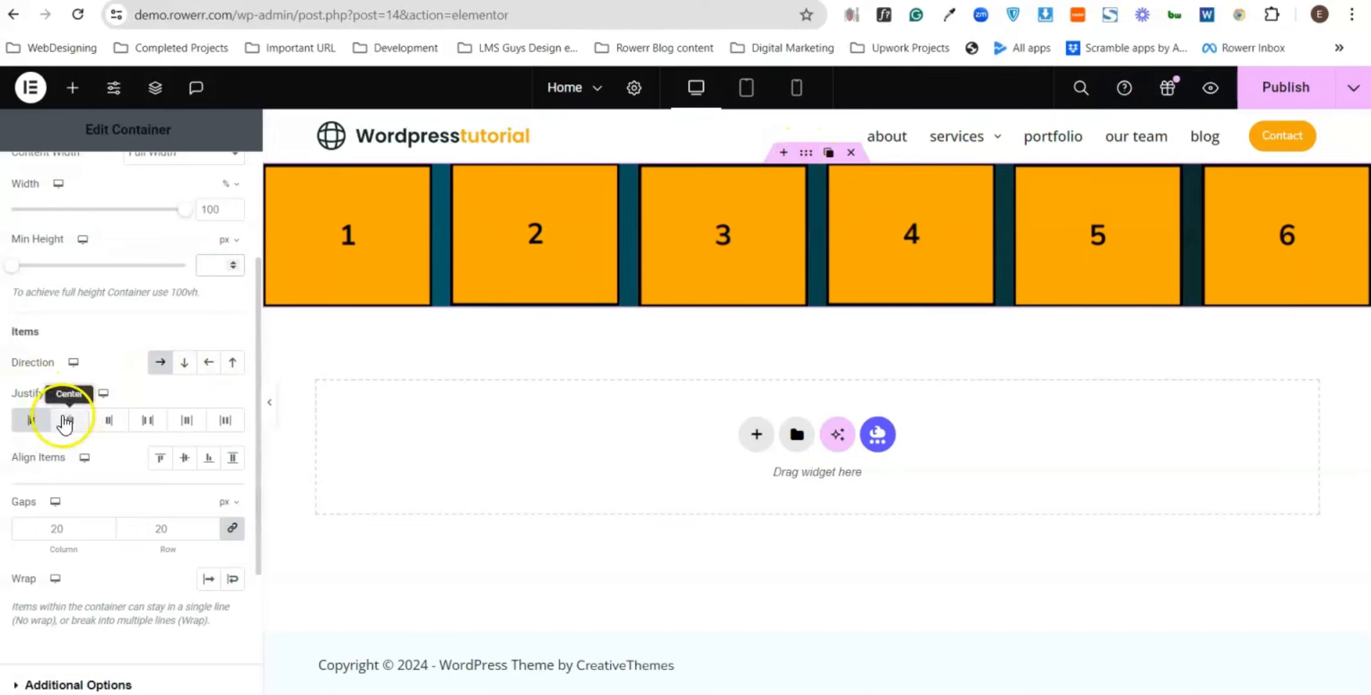
- Preview the horizontal row with the editing panel hidden, and set the container's Justify Content to End
left_click(271, 415)
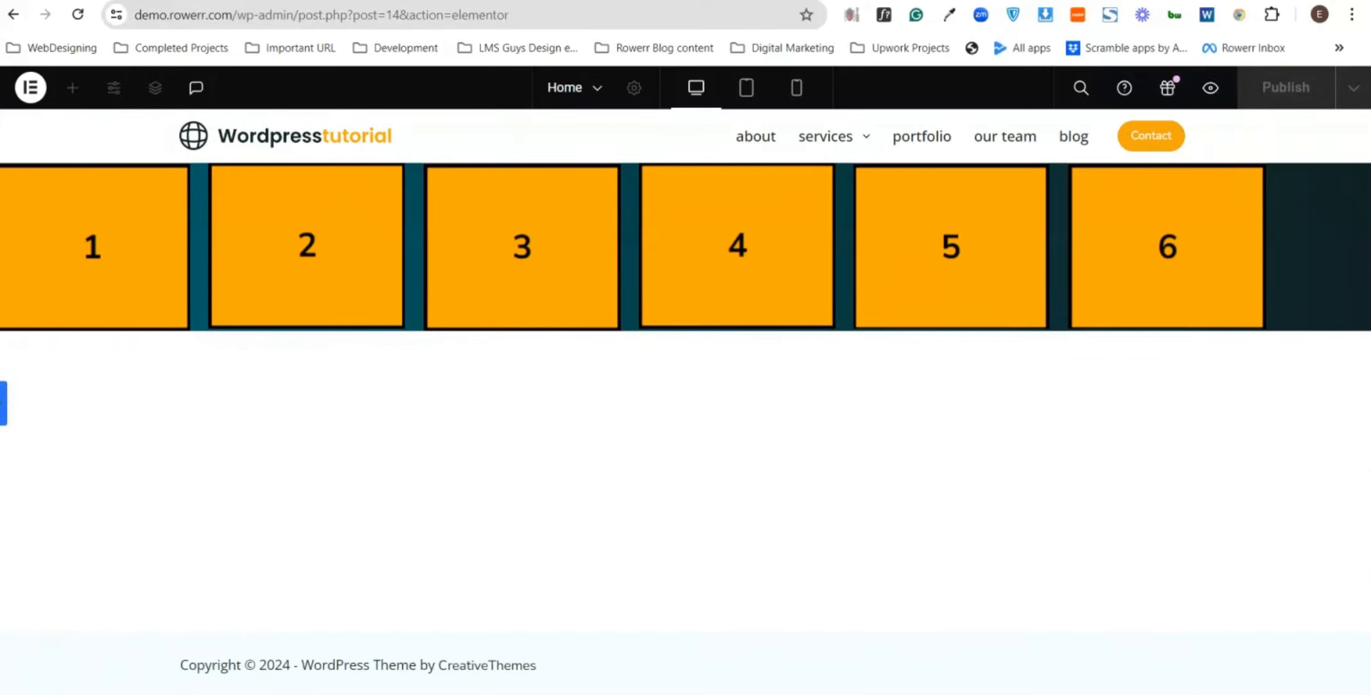
left_click(4, 403)
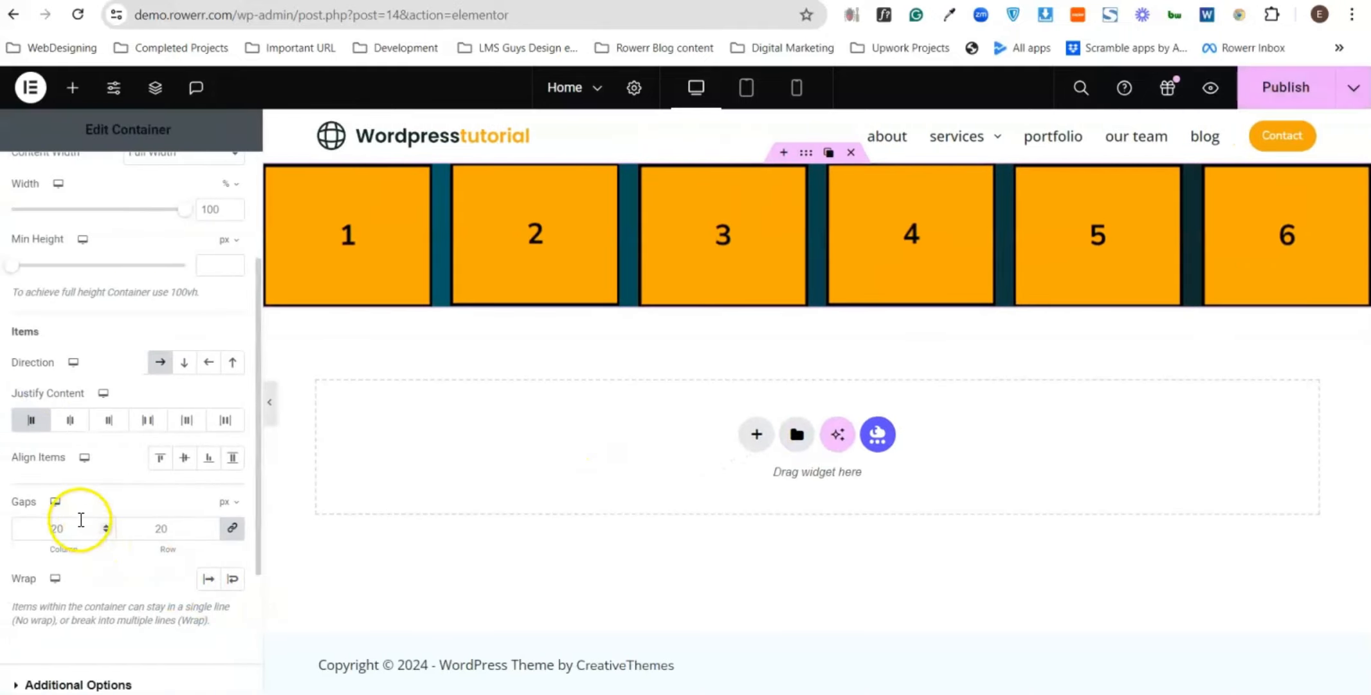
left_click(110, 421)
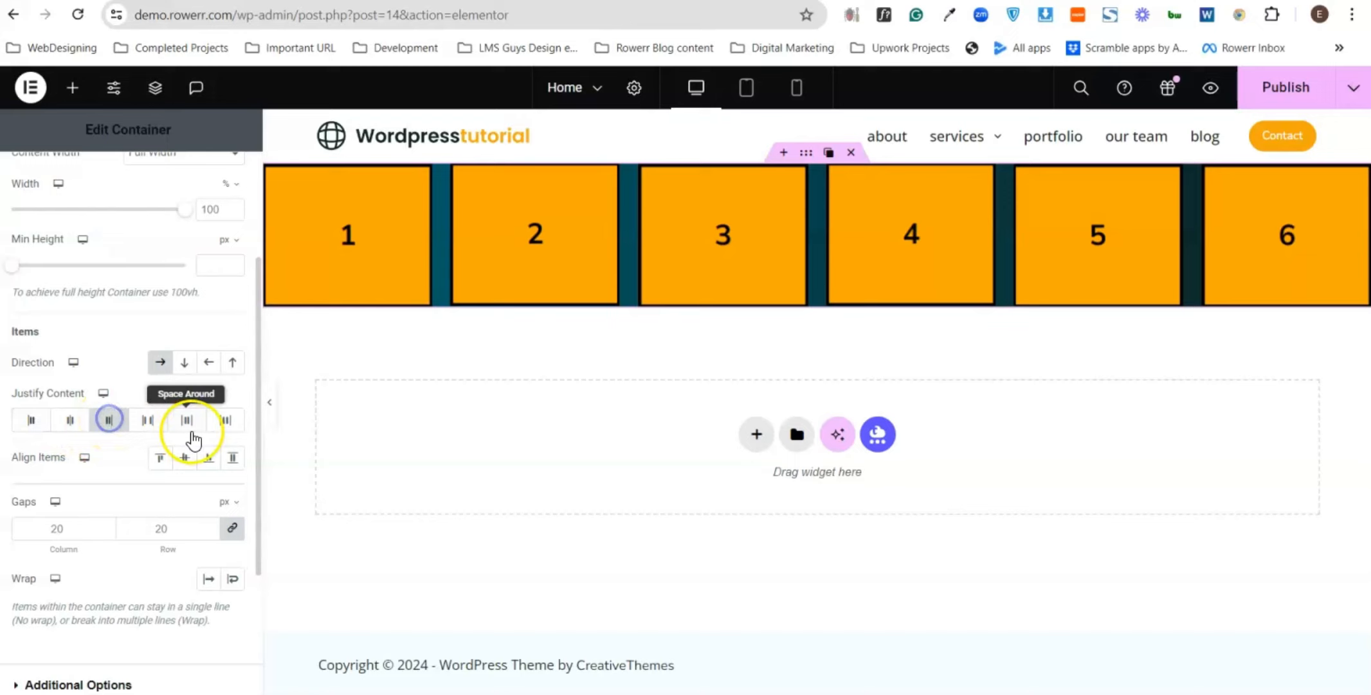
- Preview the row of six boxes justified to the end with the editing panel hidden, and bring the panel back
left_click_drag(270, 414, 248, 427)
left_click(240, 418)
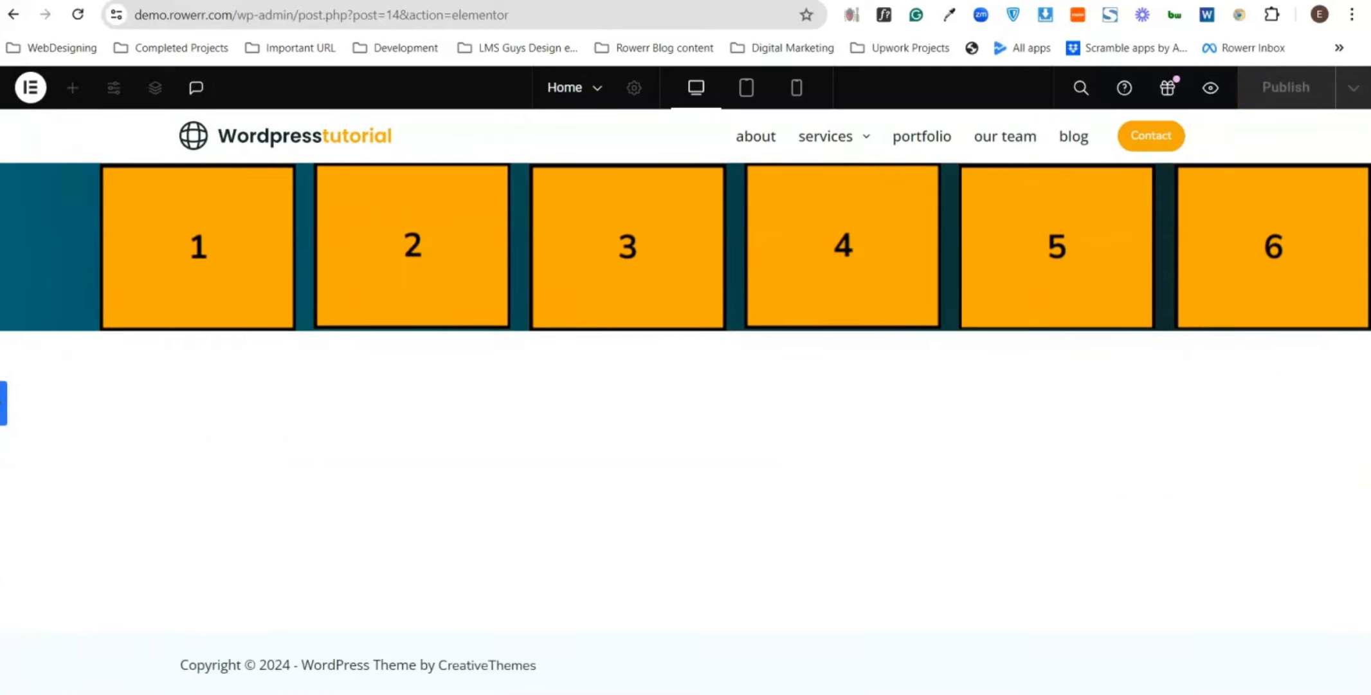
left_click(6, 407)
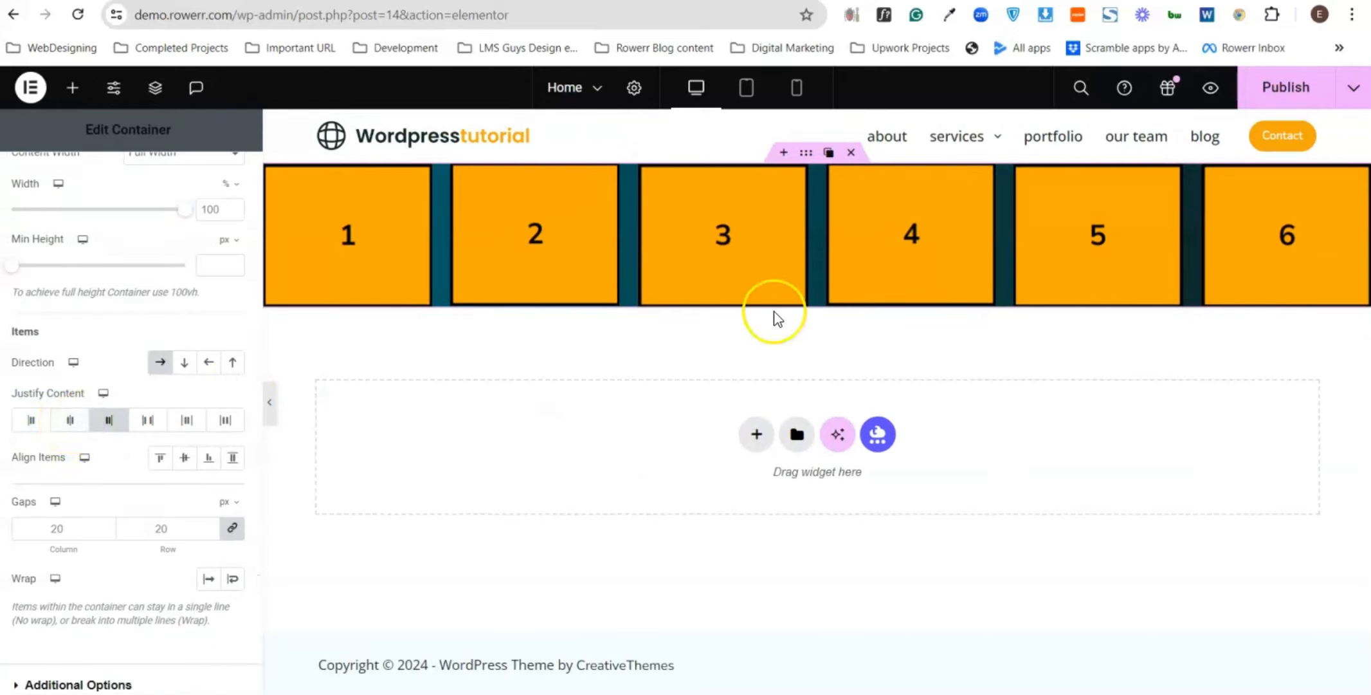
- Set the container's Justify Content to Center and preview the row with the editing panel hidden
left_click(70, 423)
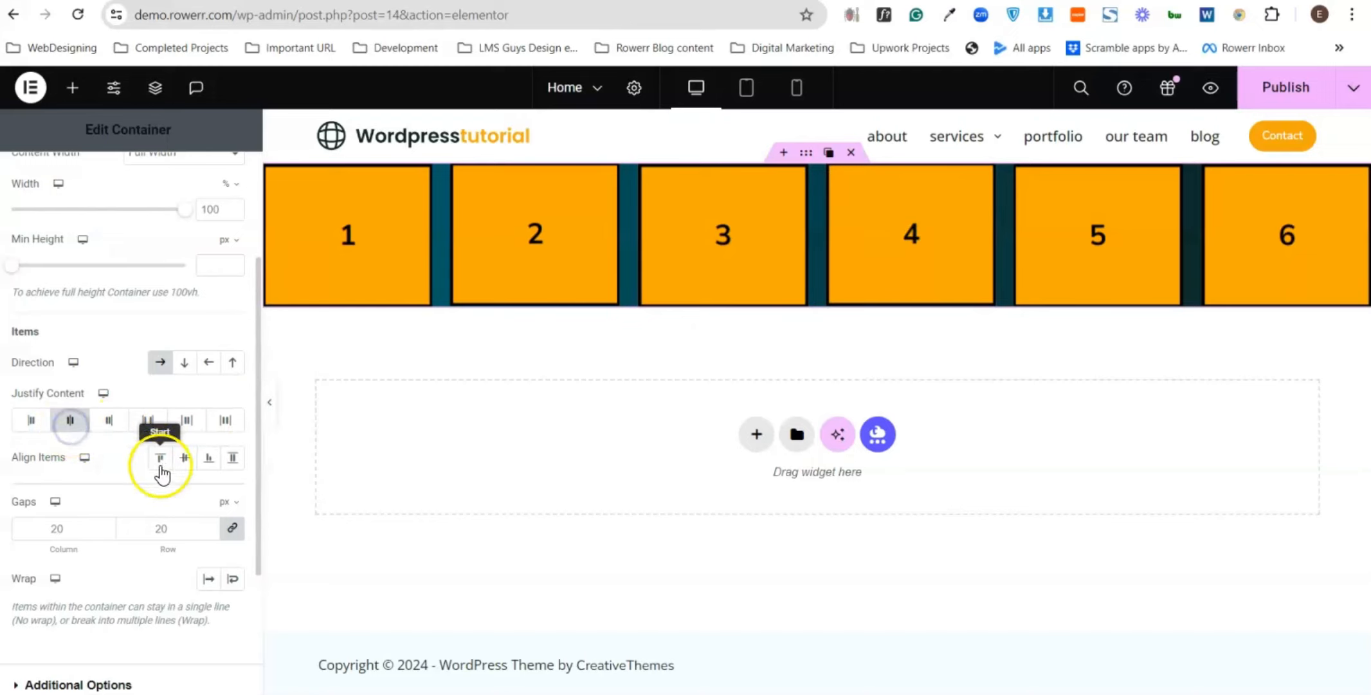
left_click(271, 415)
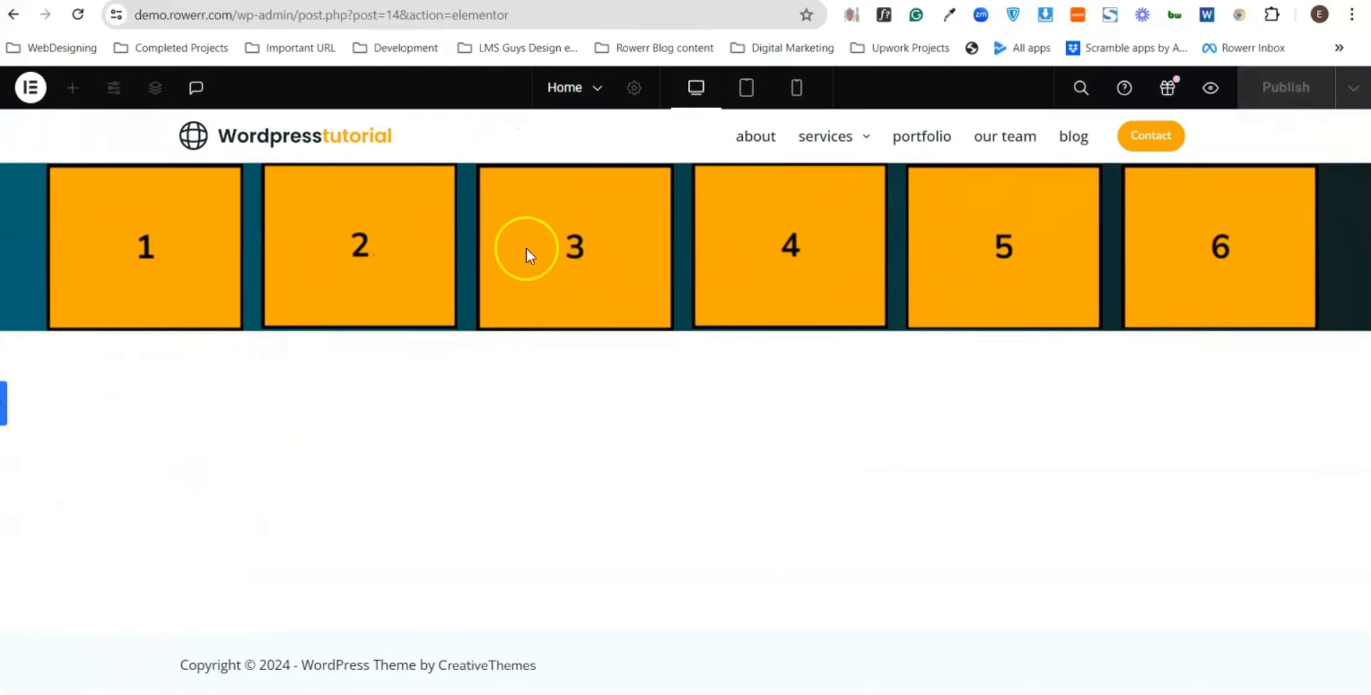
left_click(5, 423)
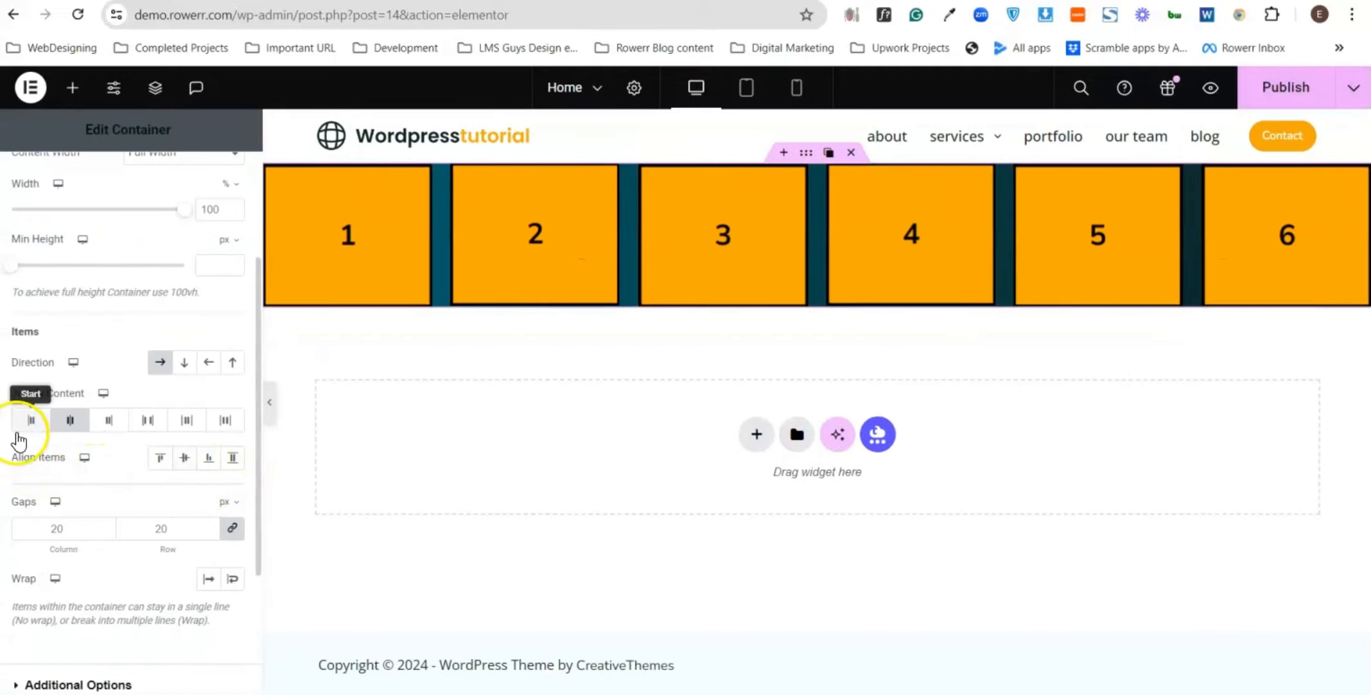
- Set the container's Justify Content to Space Between and preview the box spacing with the editing panel hidden
left_click(160, 427)
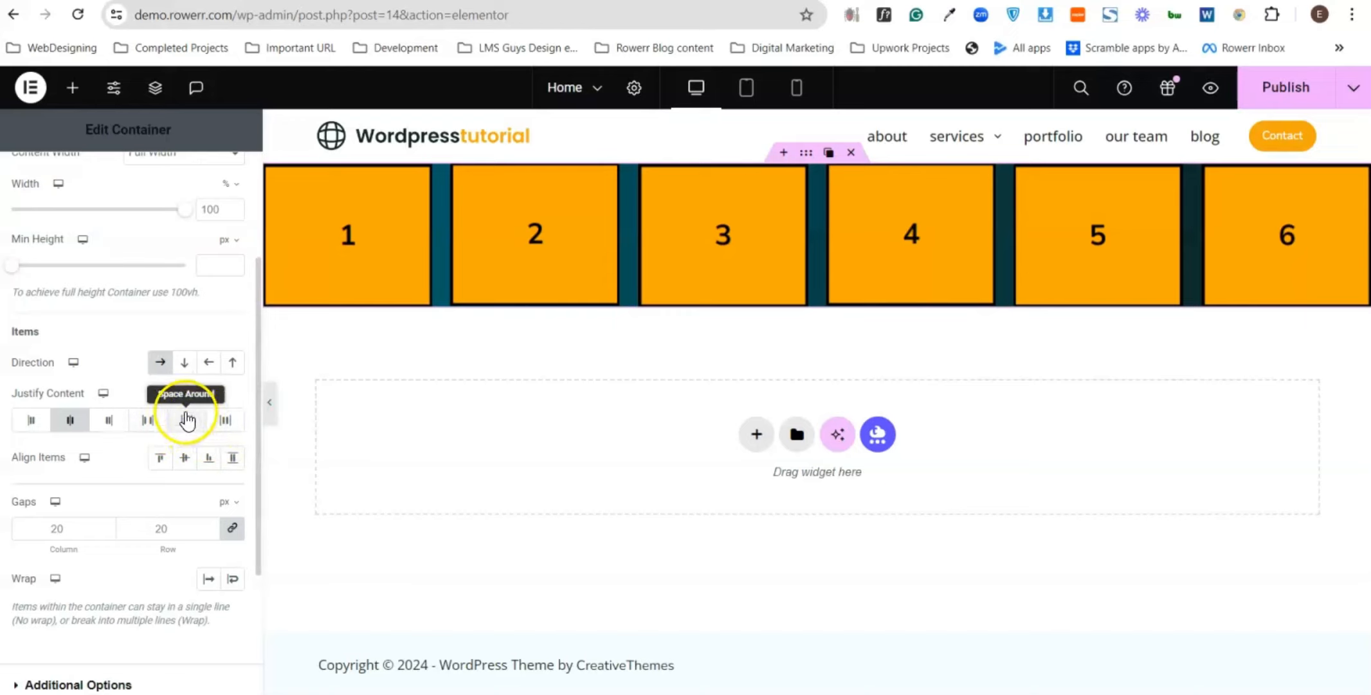
left_click(218, 428)
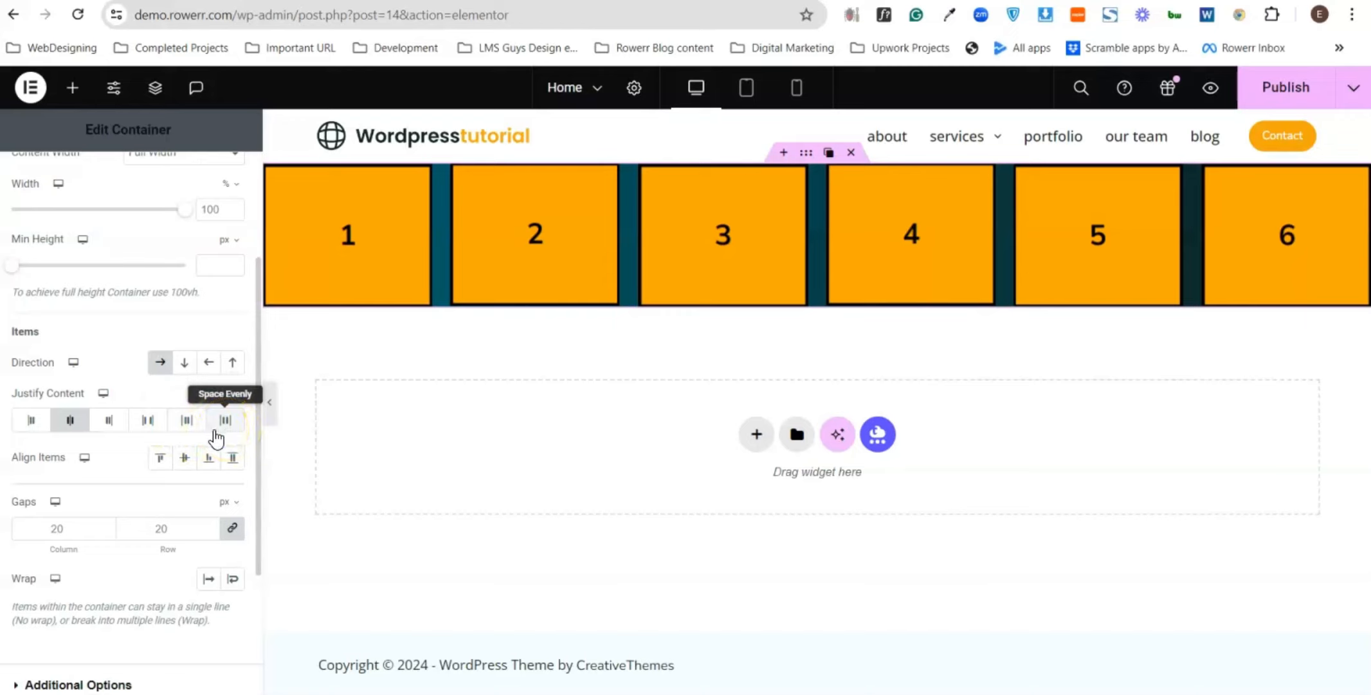
left_click(148, 430)
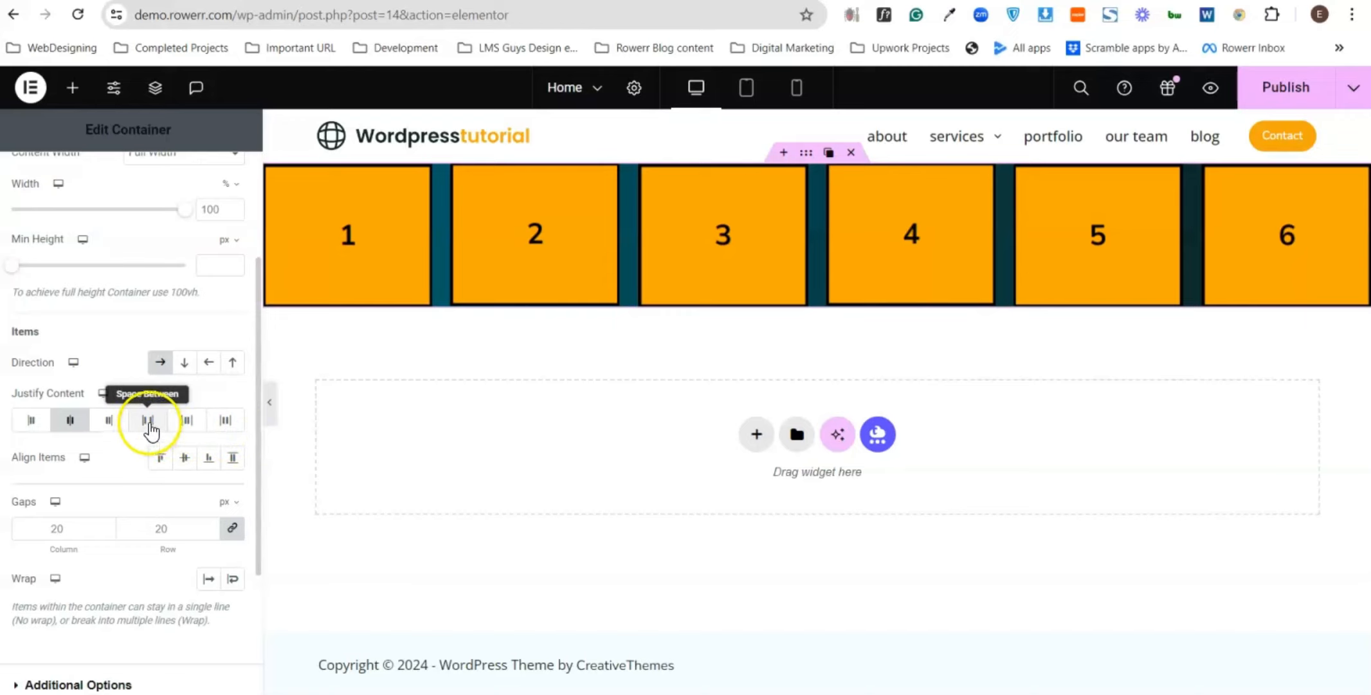
left_click(149, 429)
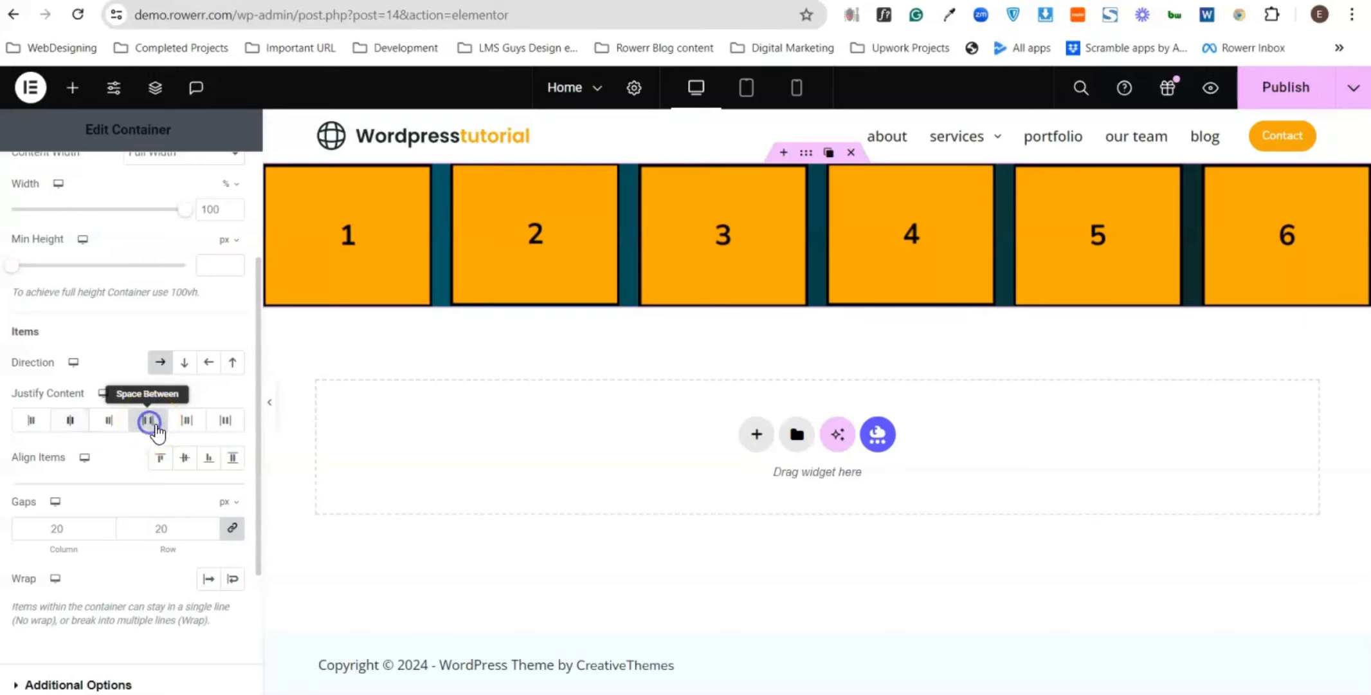
left_click(270, 416)
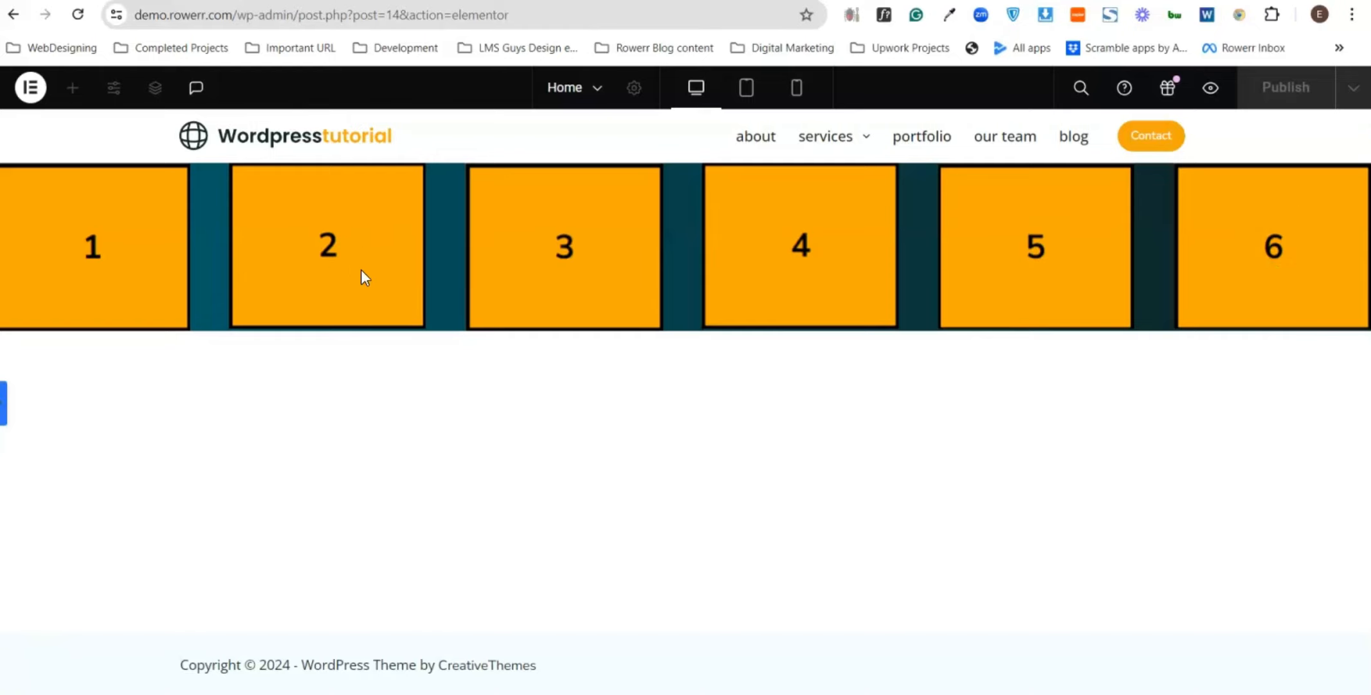
left_click(5, 405)
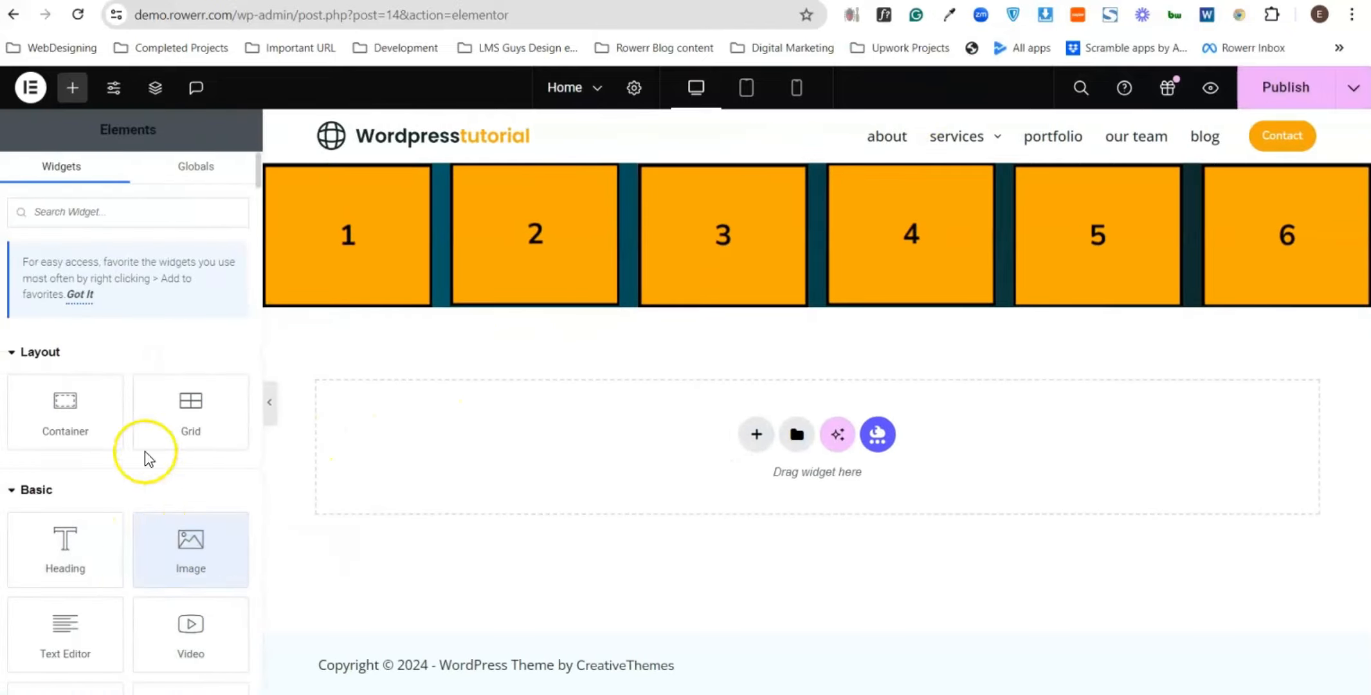
- Reopen the six-box container's settings, set its minimum height to 484 px and its Justify Content to Start
left_click(805, 154)
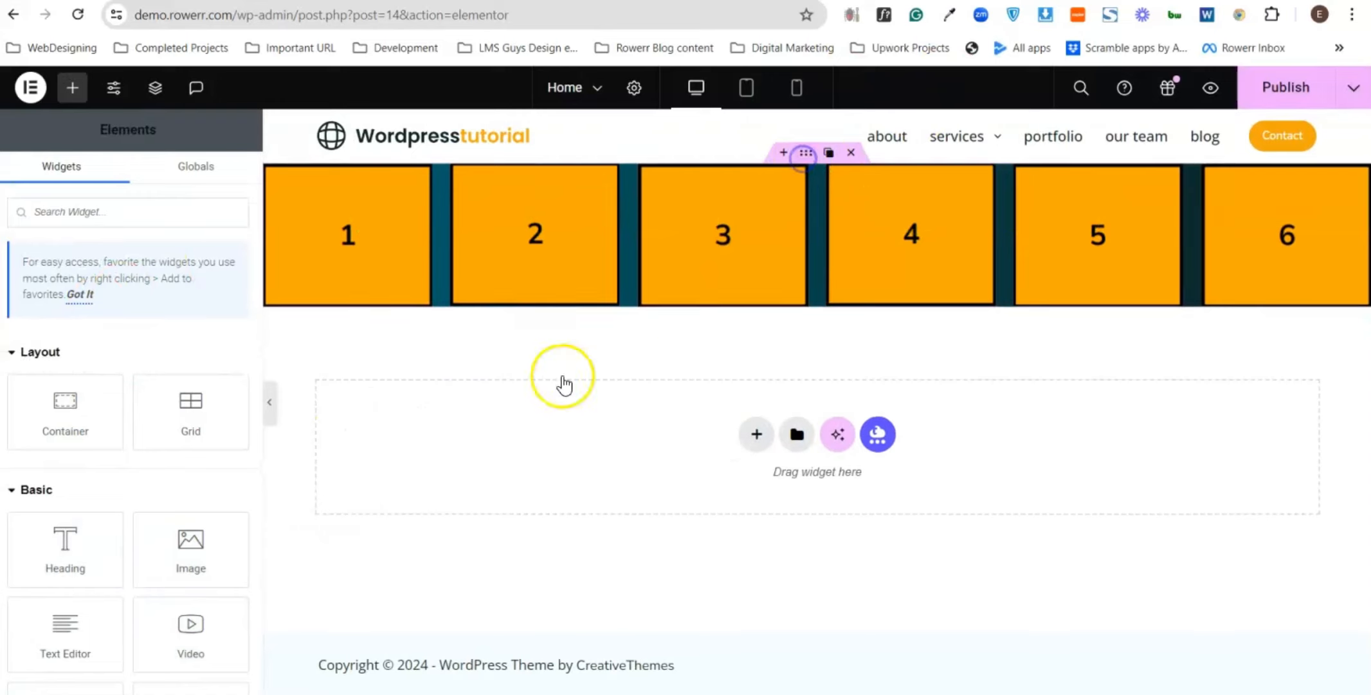
scroll(151, 498, "down", 1)
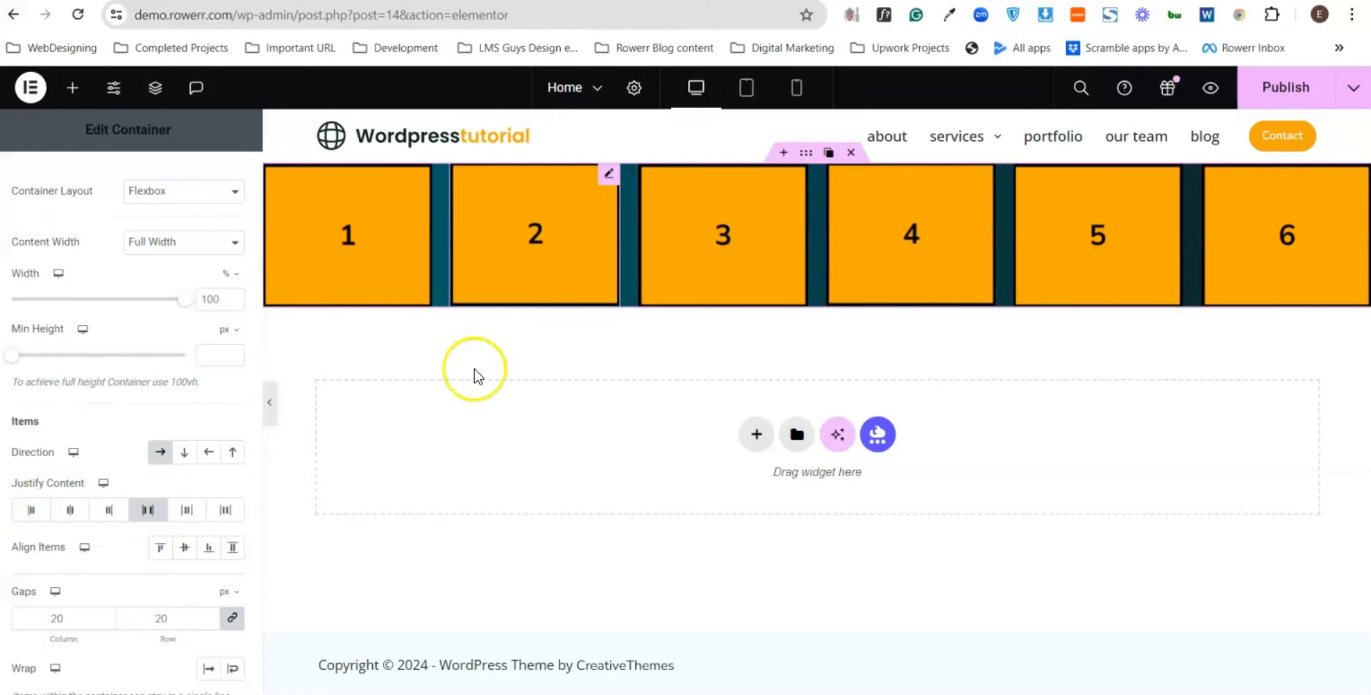
left_click(143, 514)
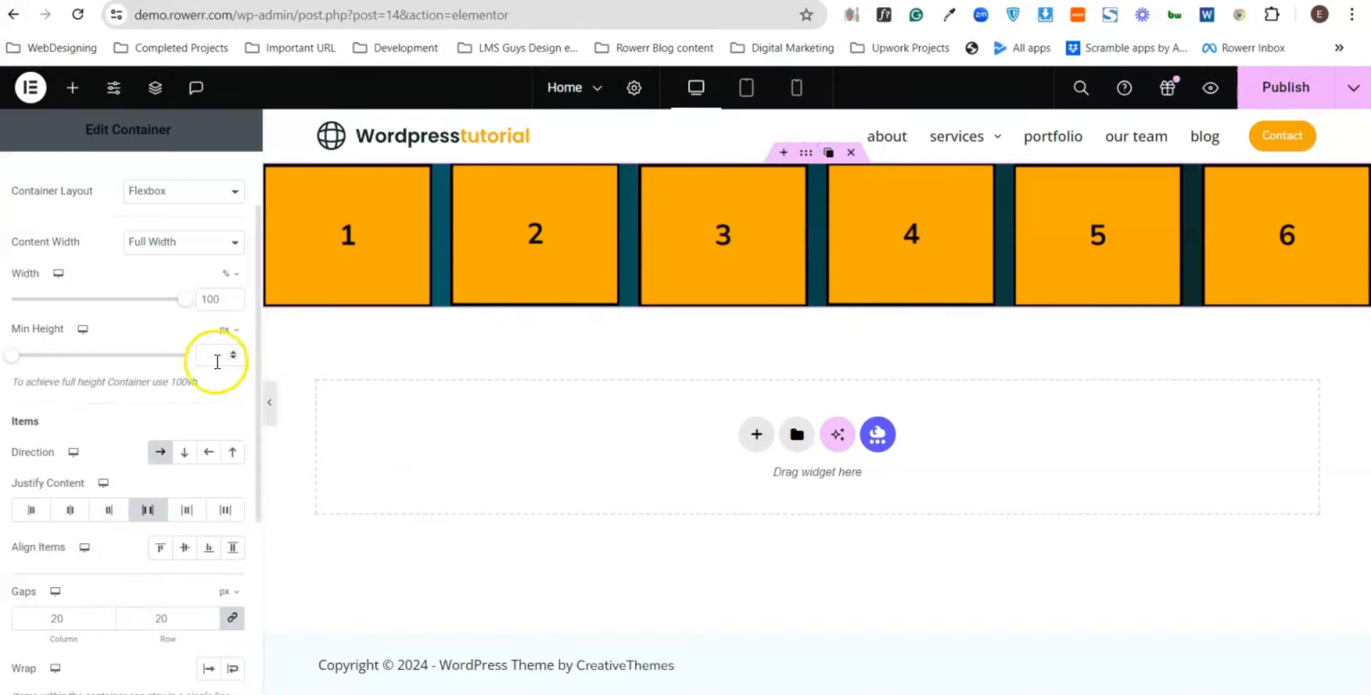
left_click_drag(13, 355, 70, 359)
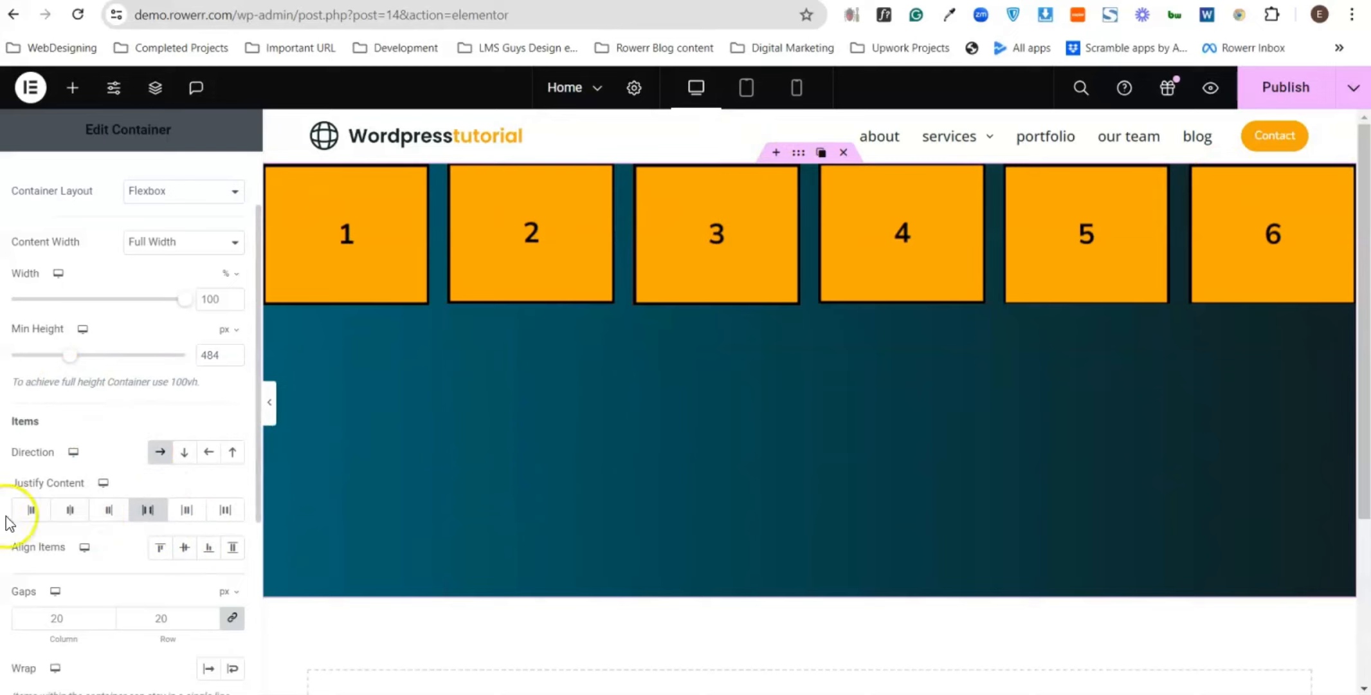
left_click(31, 509)
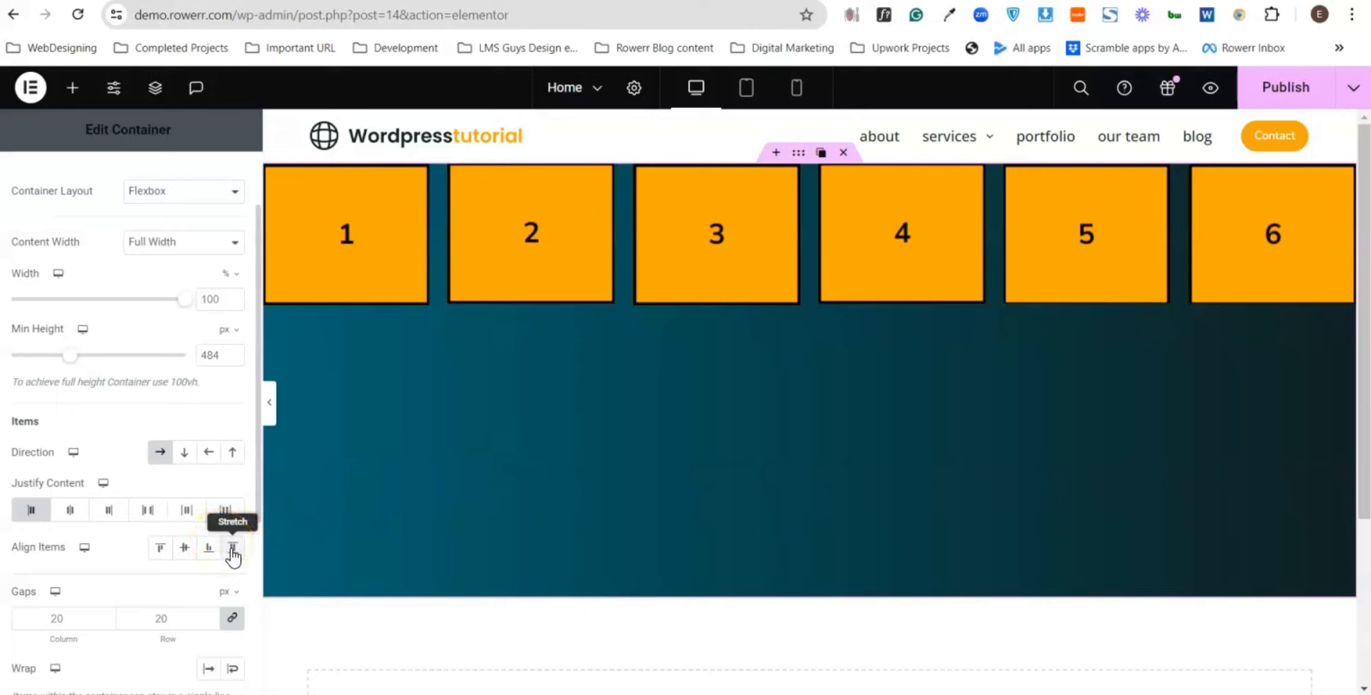
- Try the container's Align Items options in the order Start, End, Center and Stretch
left_click(159, 548)
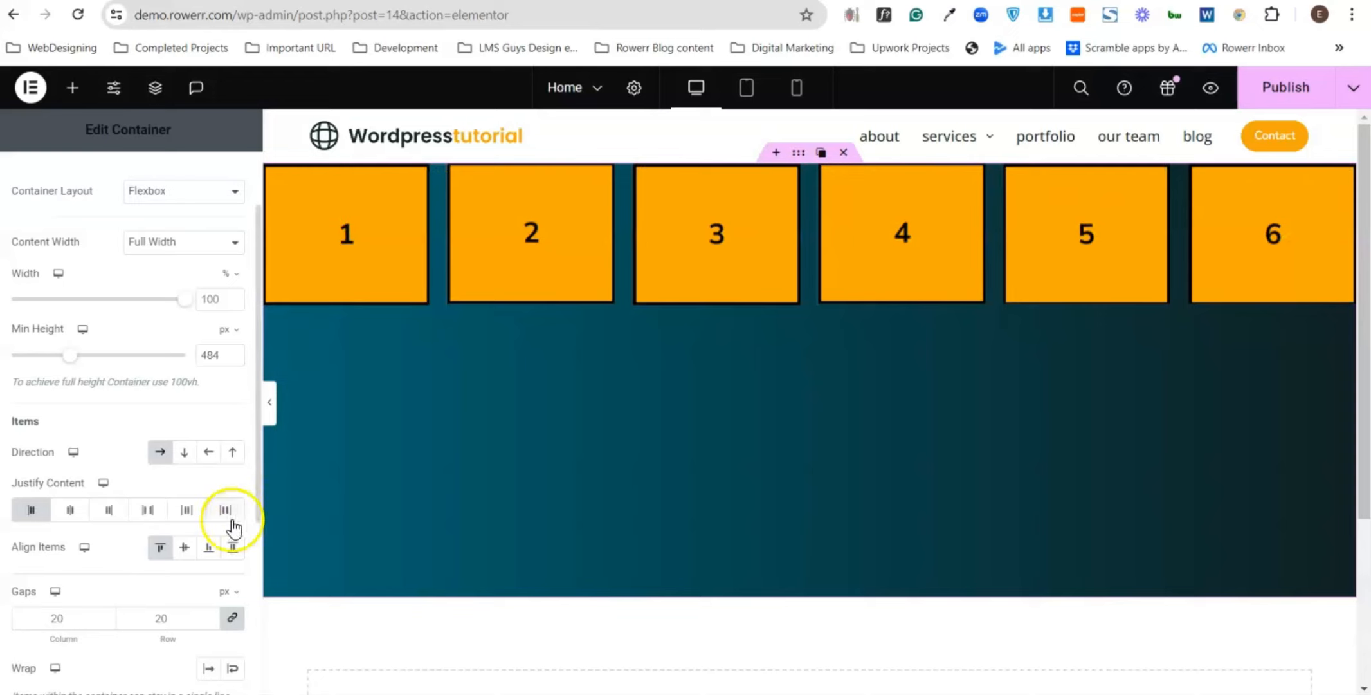
left_click(207, 550)
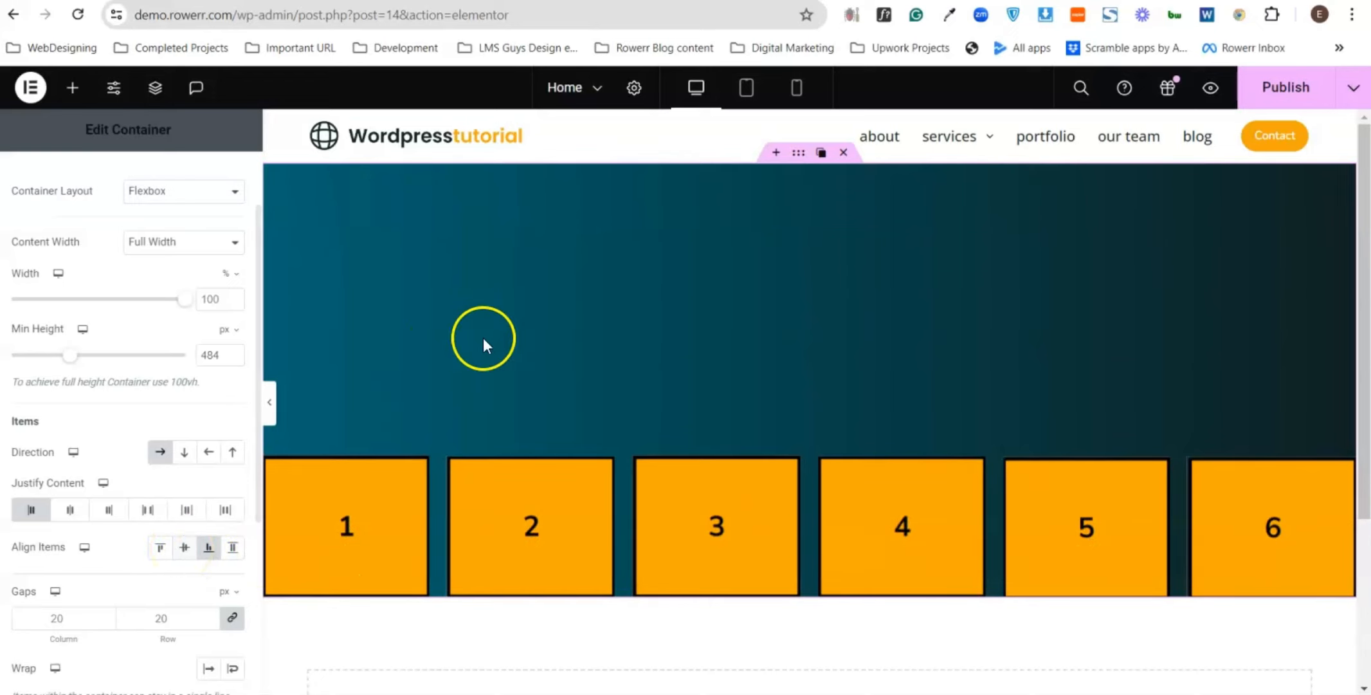
left_click(185, 550)
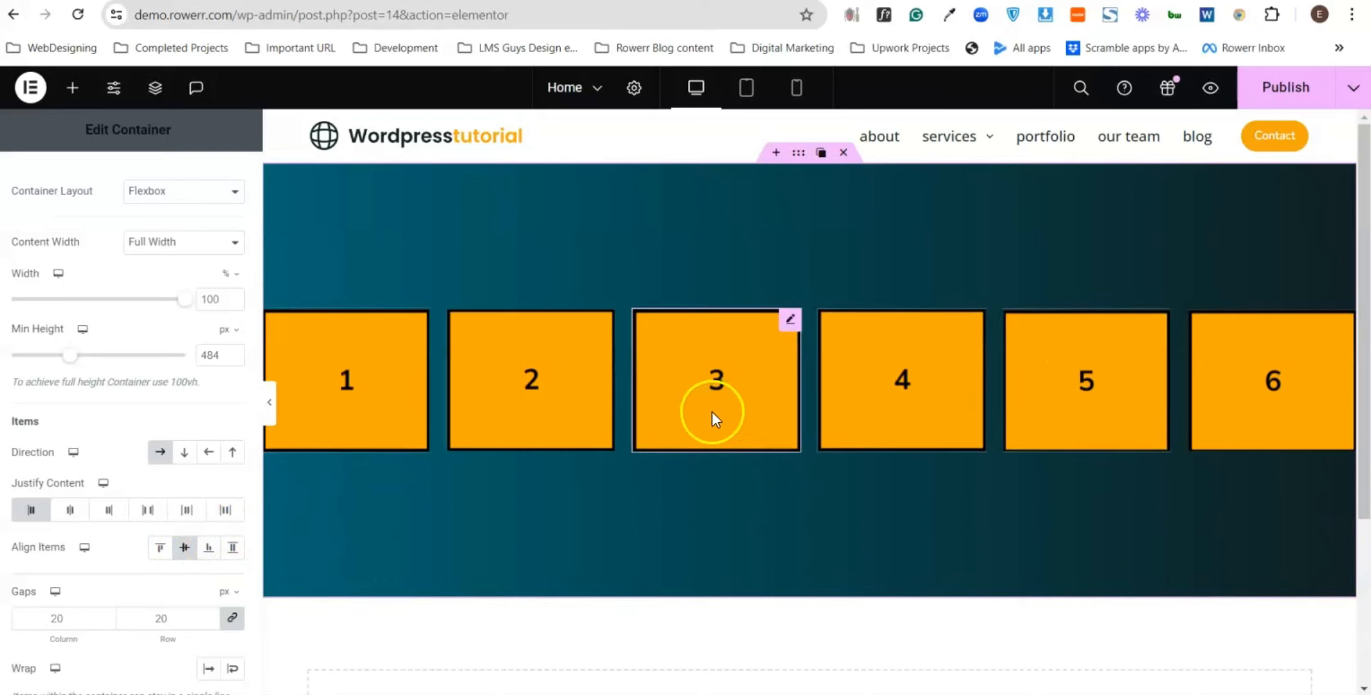
left_click(233, 549)
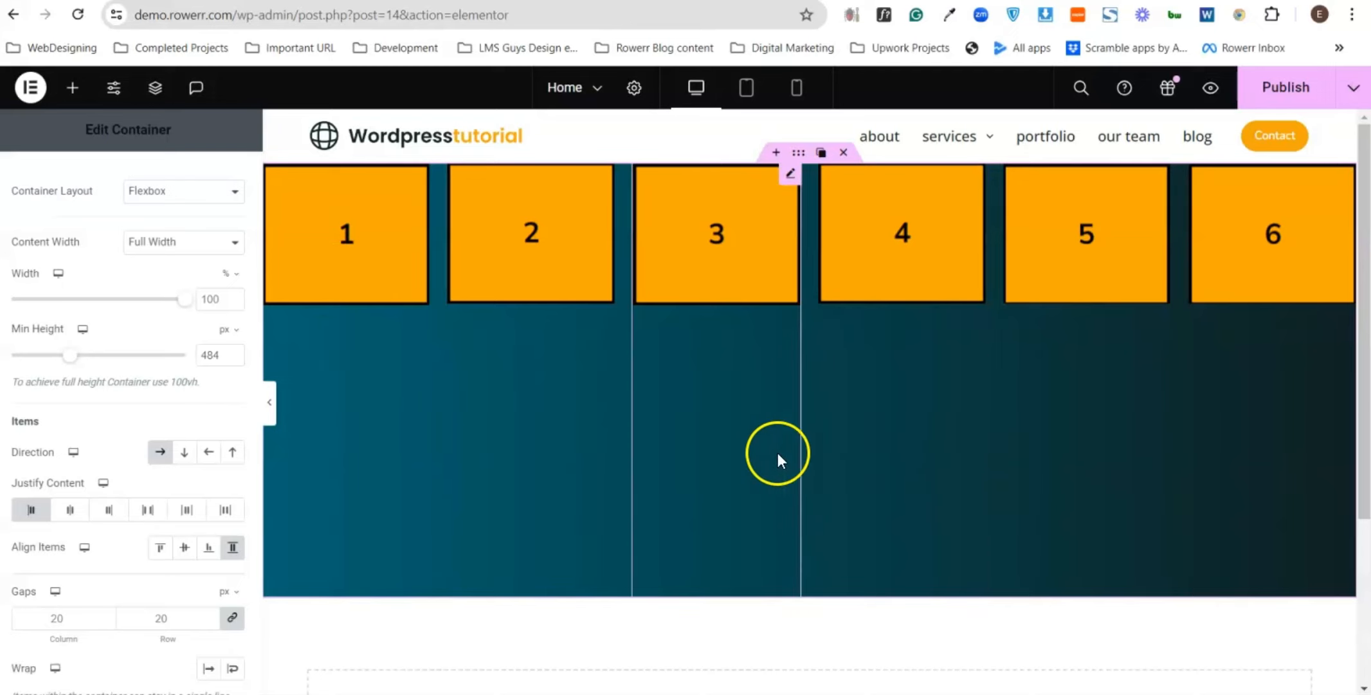
- Cycle Align Items through Start, Center and End again, and leave the container on Stretch
left_click(162, 548)
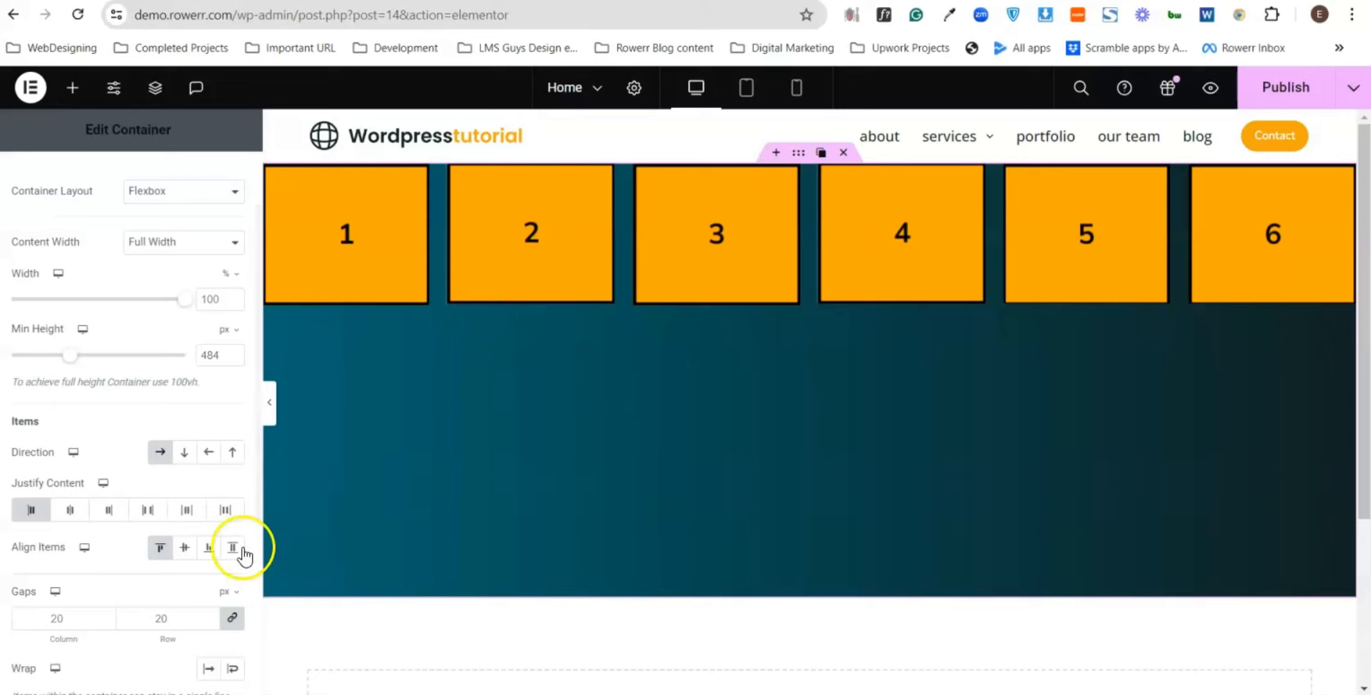
left_click(186, 548)
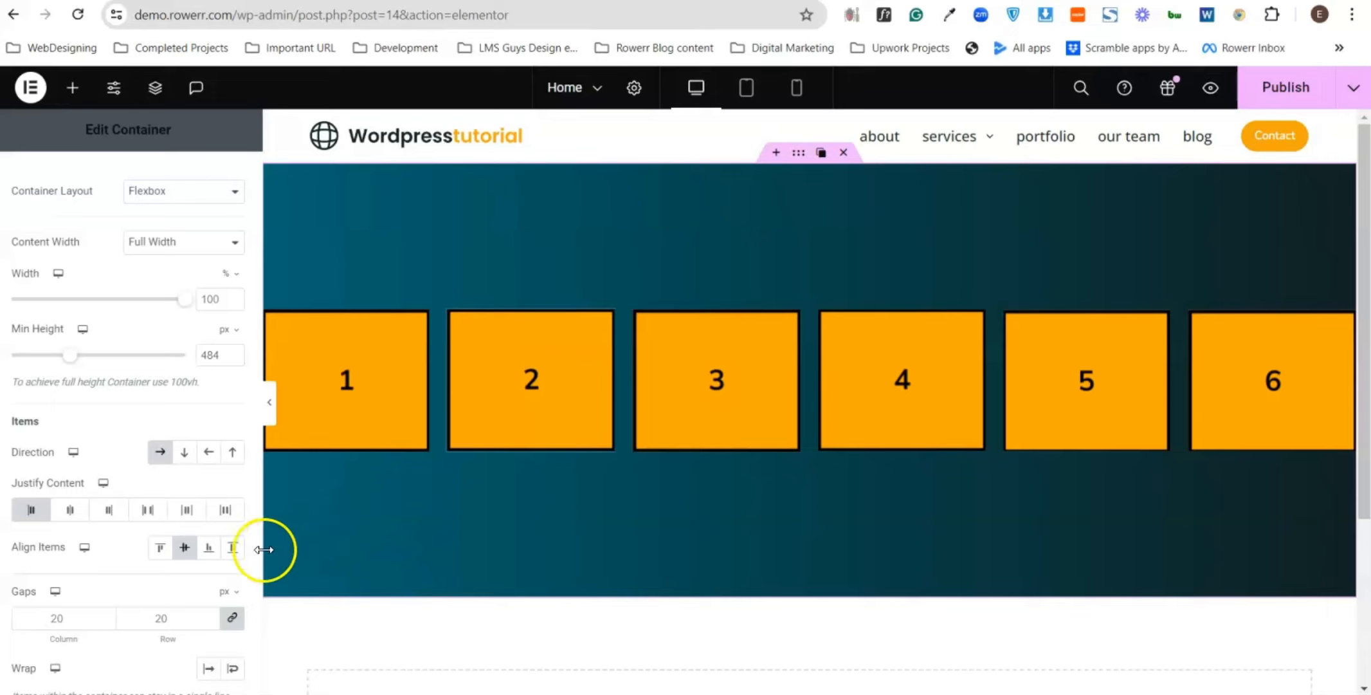
left_click(210, 552)
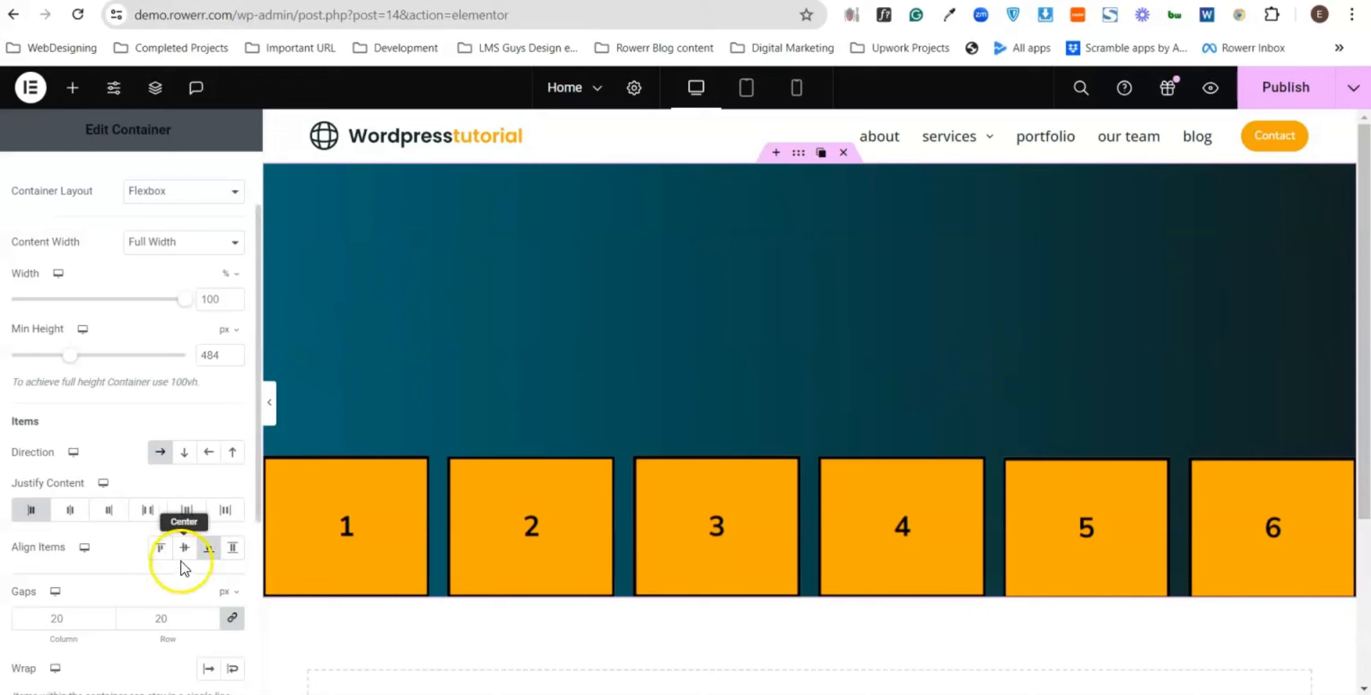
left_click(229, 554)
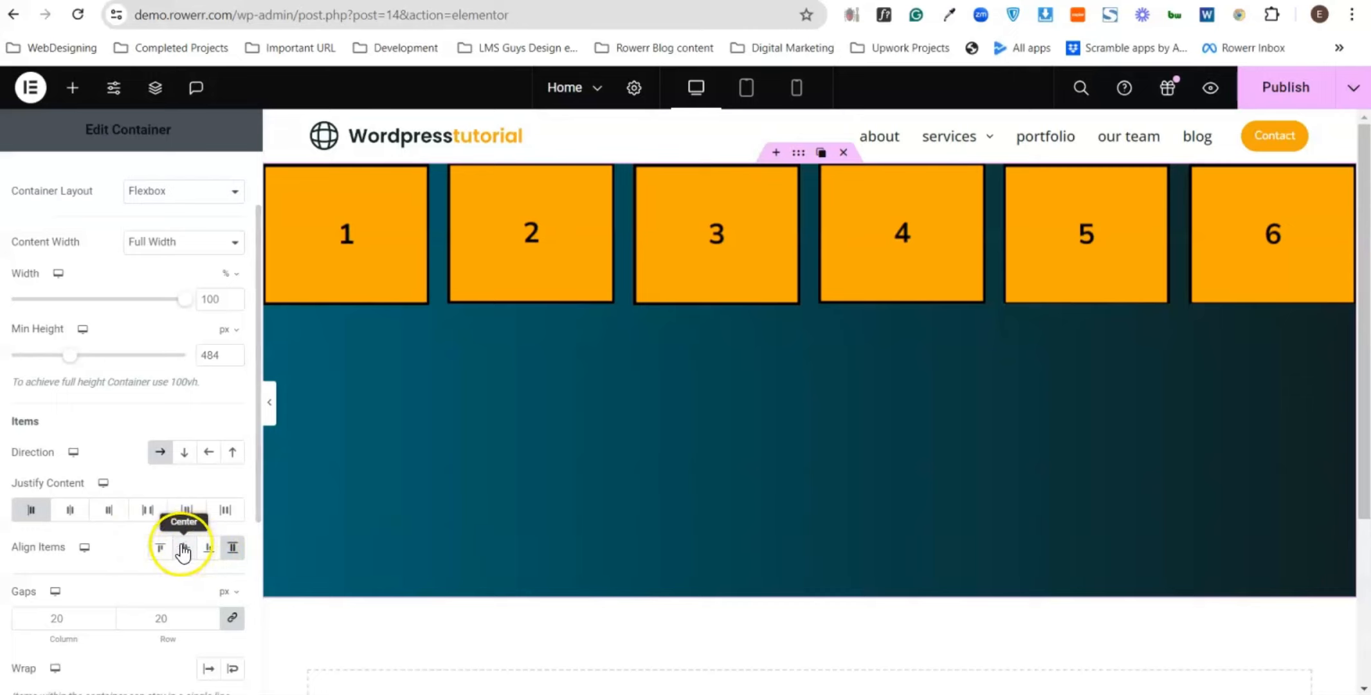
left_click(25, 518)
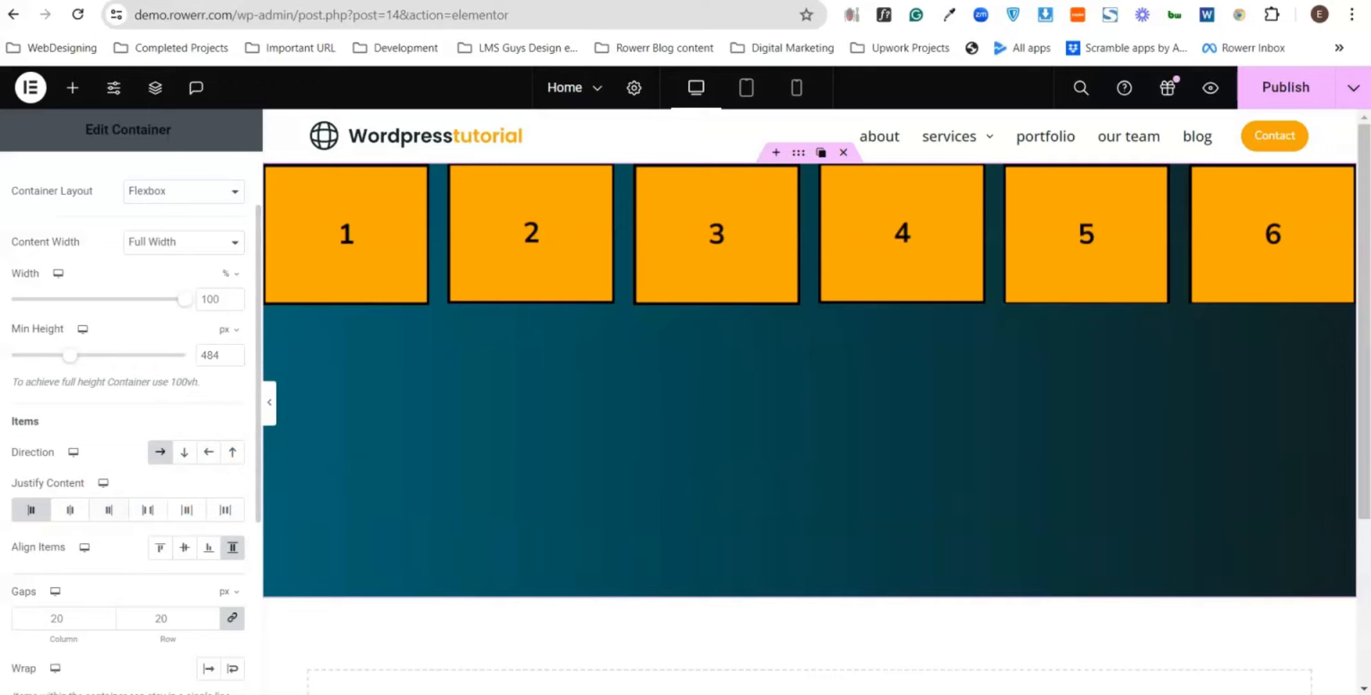
scroll(61, 428, "down", 4)
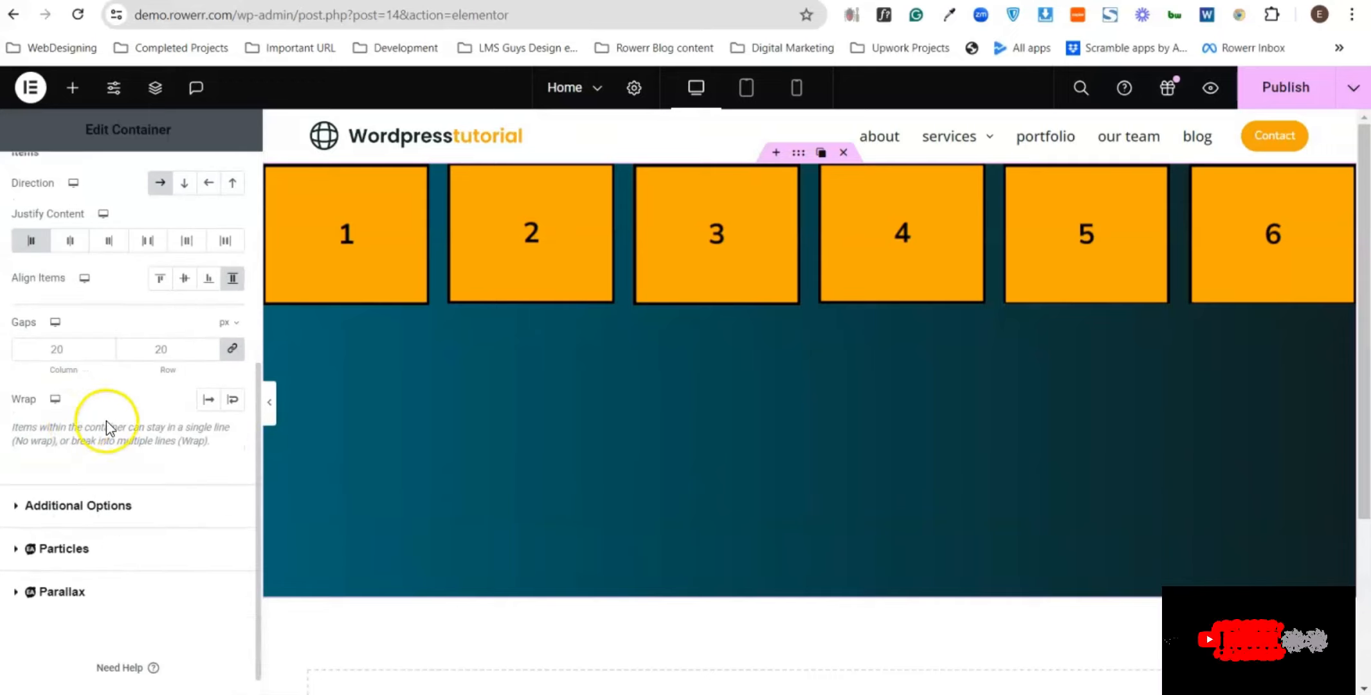
scroll(107, 426, "up", 6)
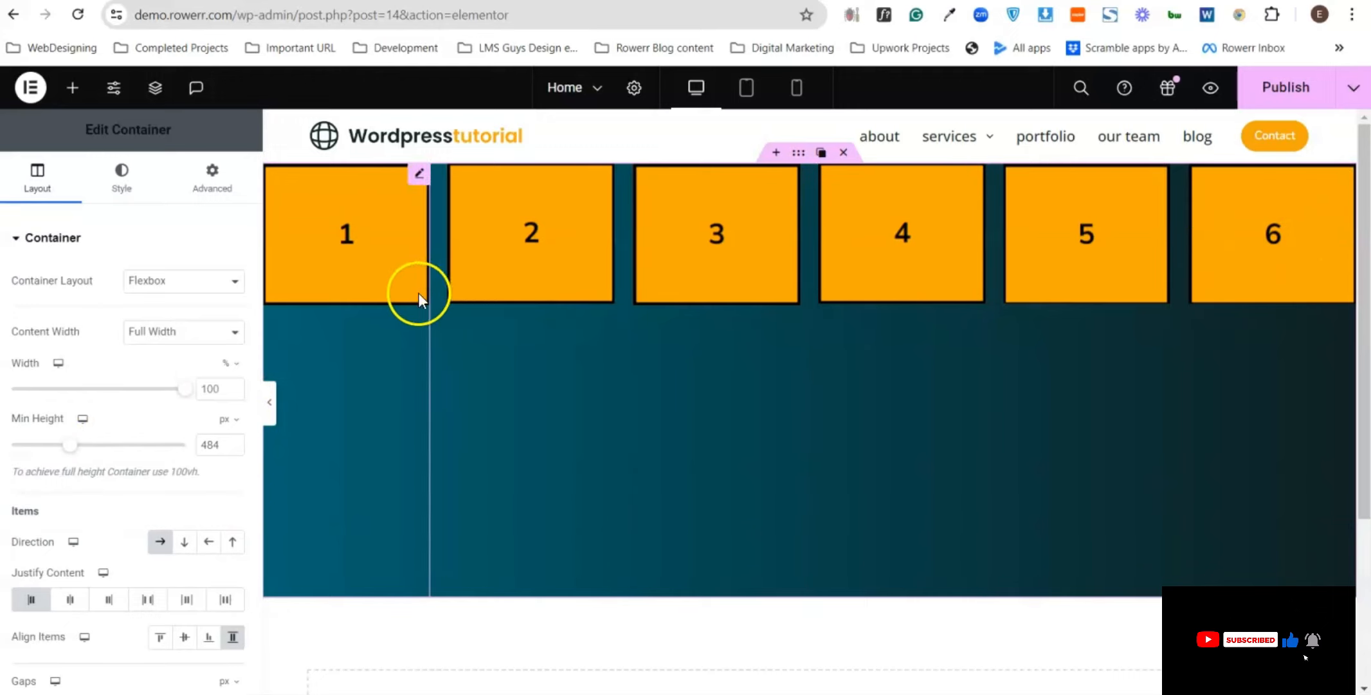
- Delete the numbered images 1 to 6 one by one, and remove the emptied container from the page
right_click(400, 252)
left_click(415, 184)
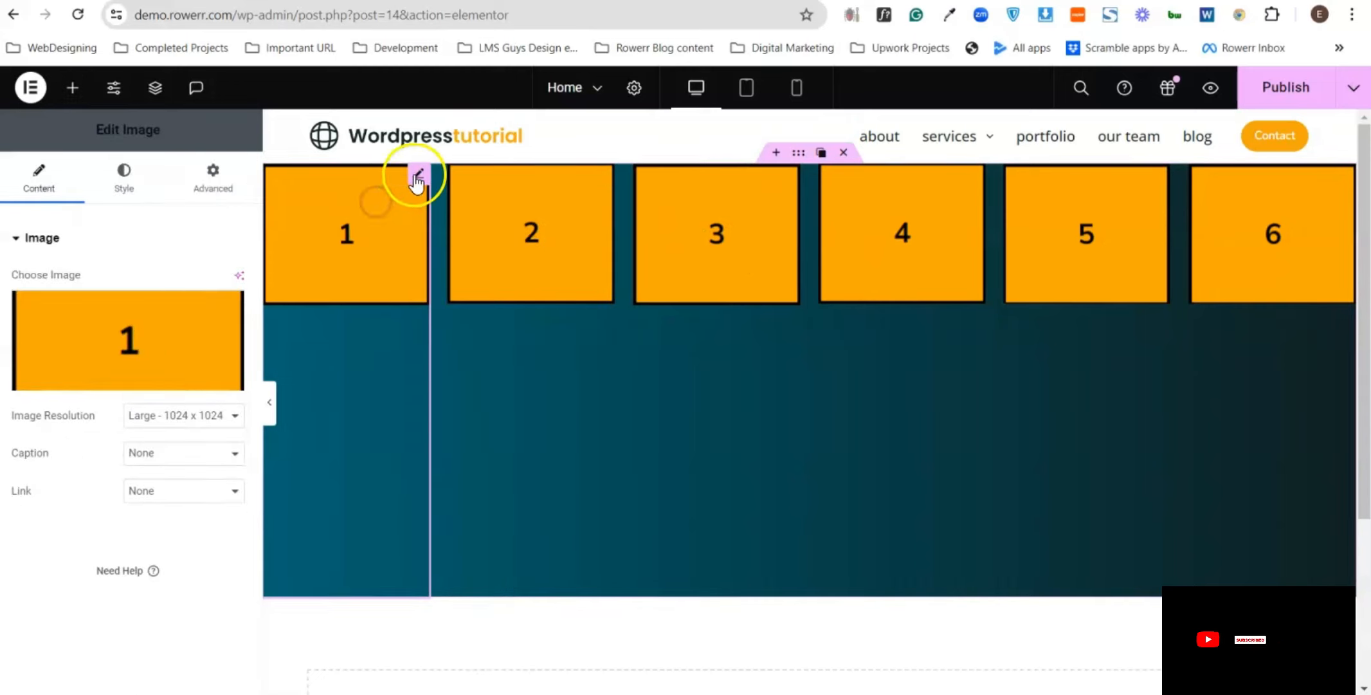
left_click(373, 174)
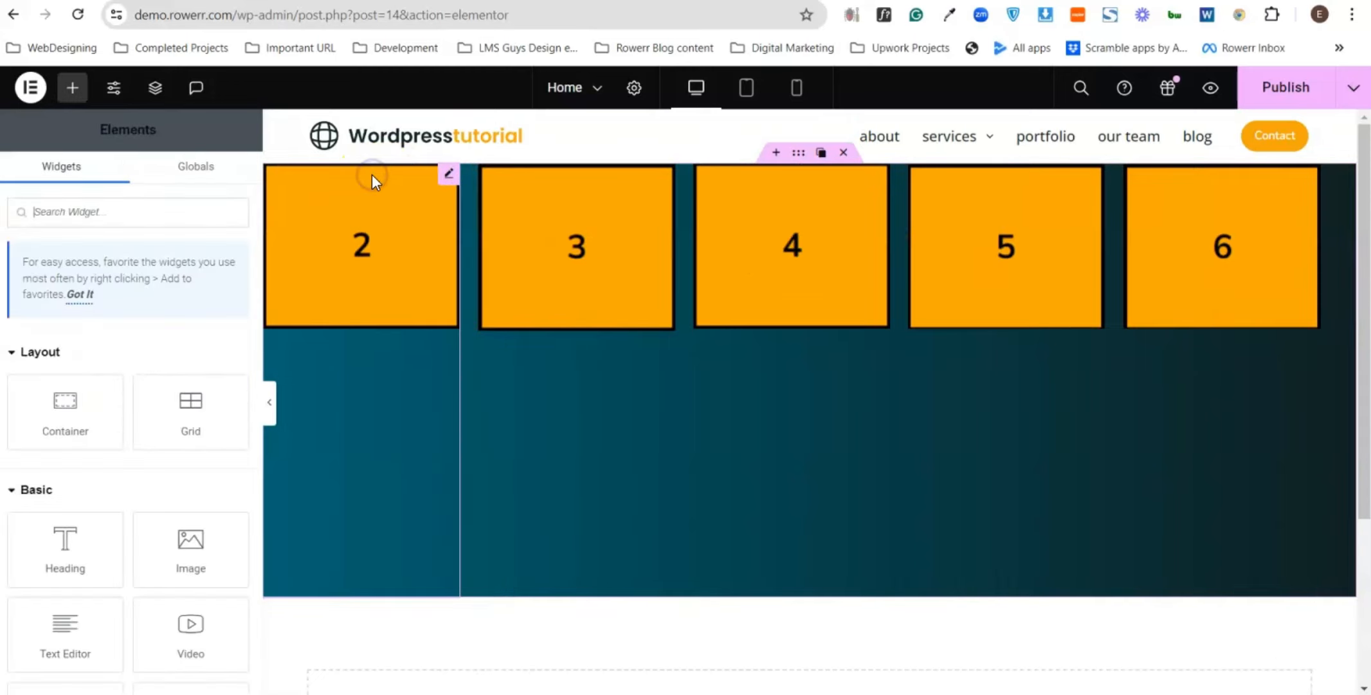
left_click(406, 176)
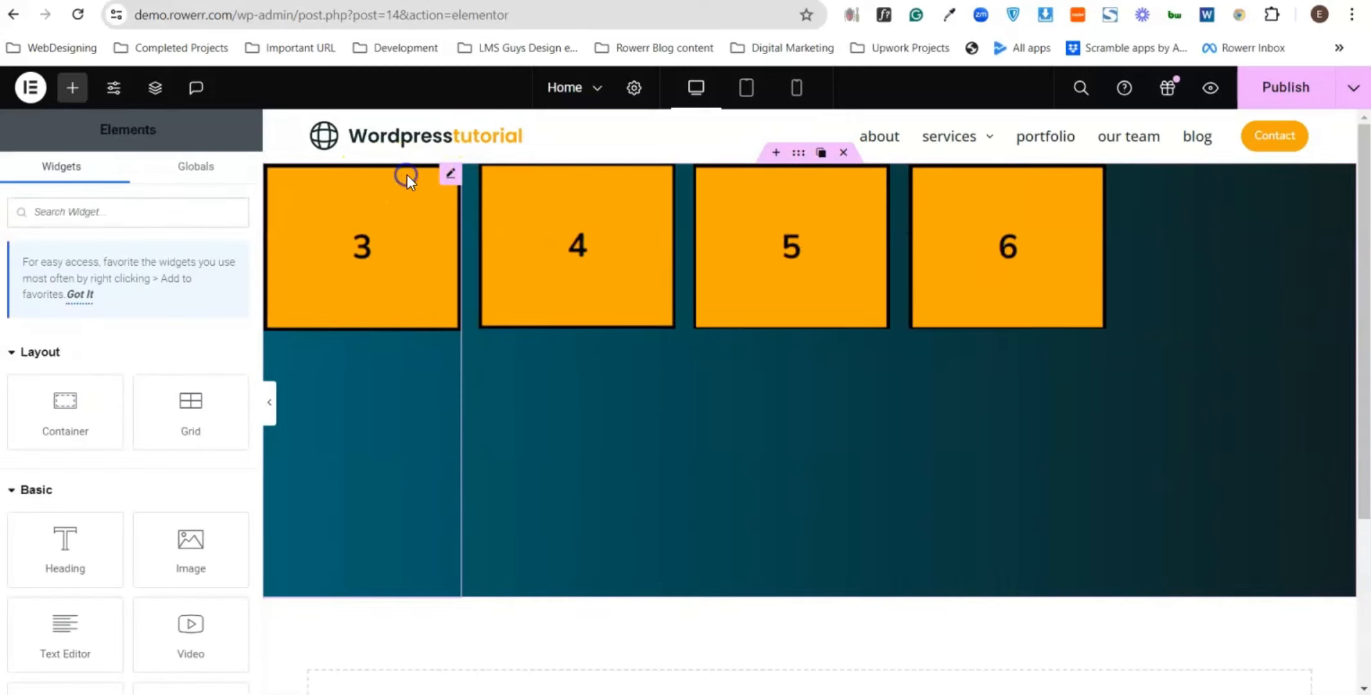
left_click(406, 175)
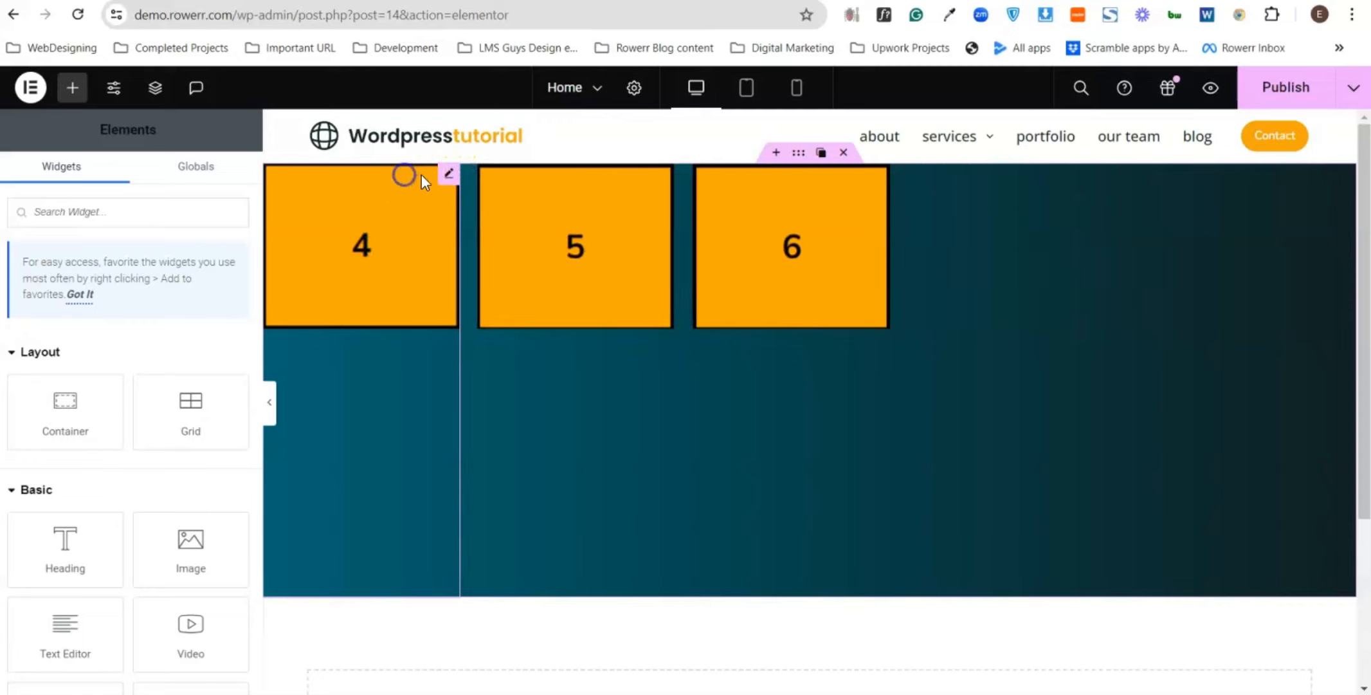
left_click(405, 175)
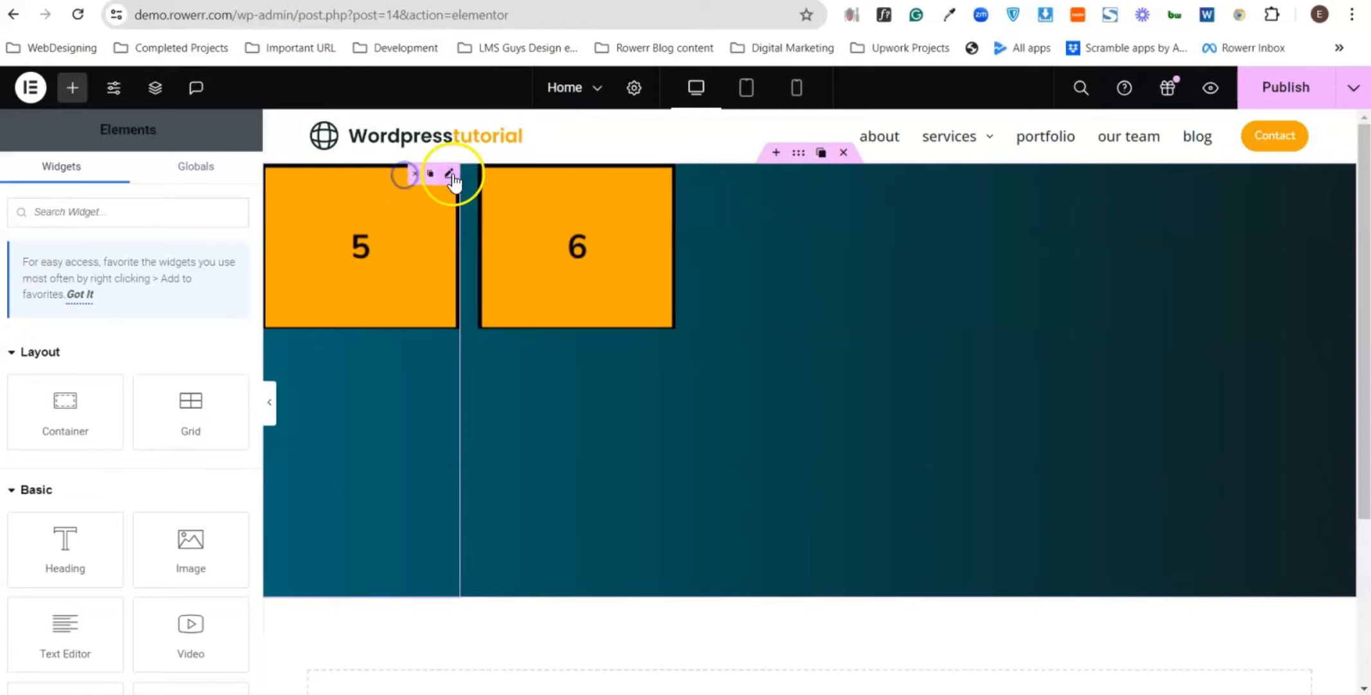
left_click(405, 175)
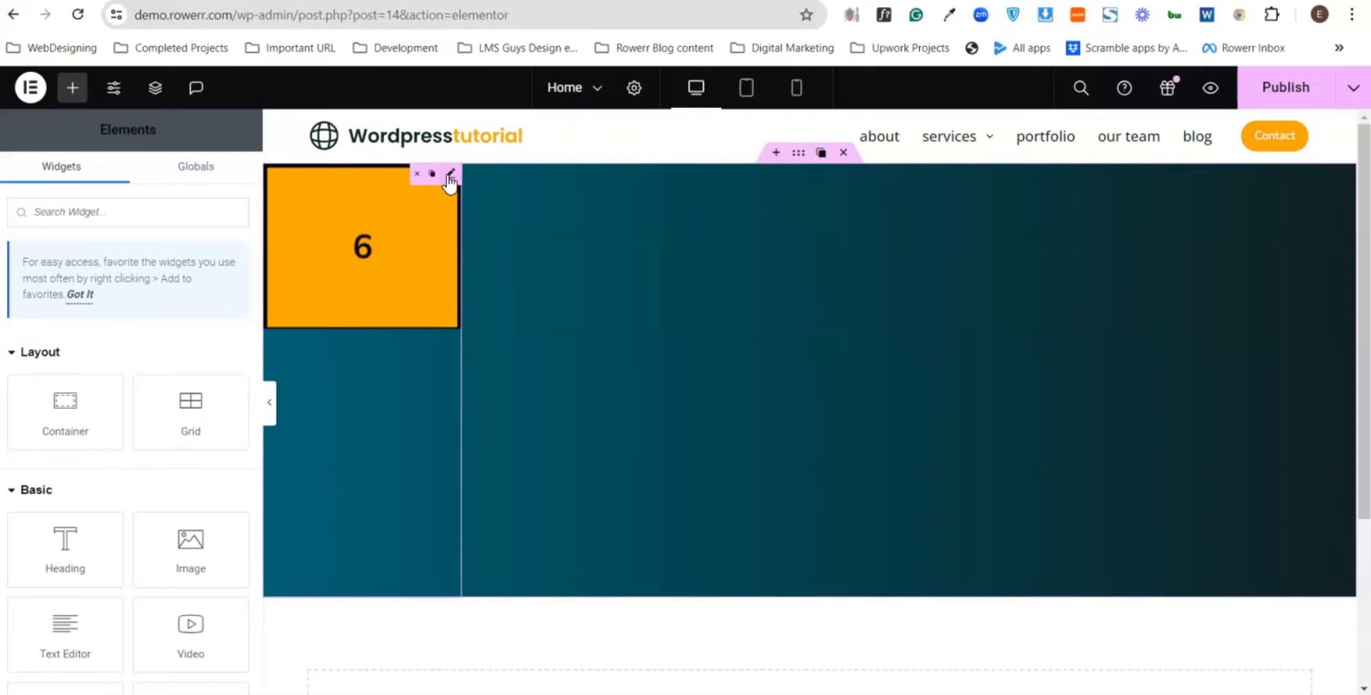
left_click(416, 174)
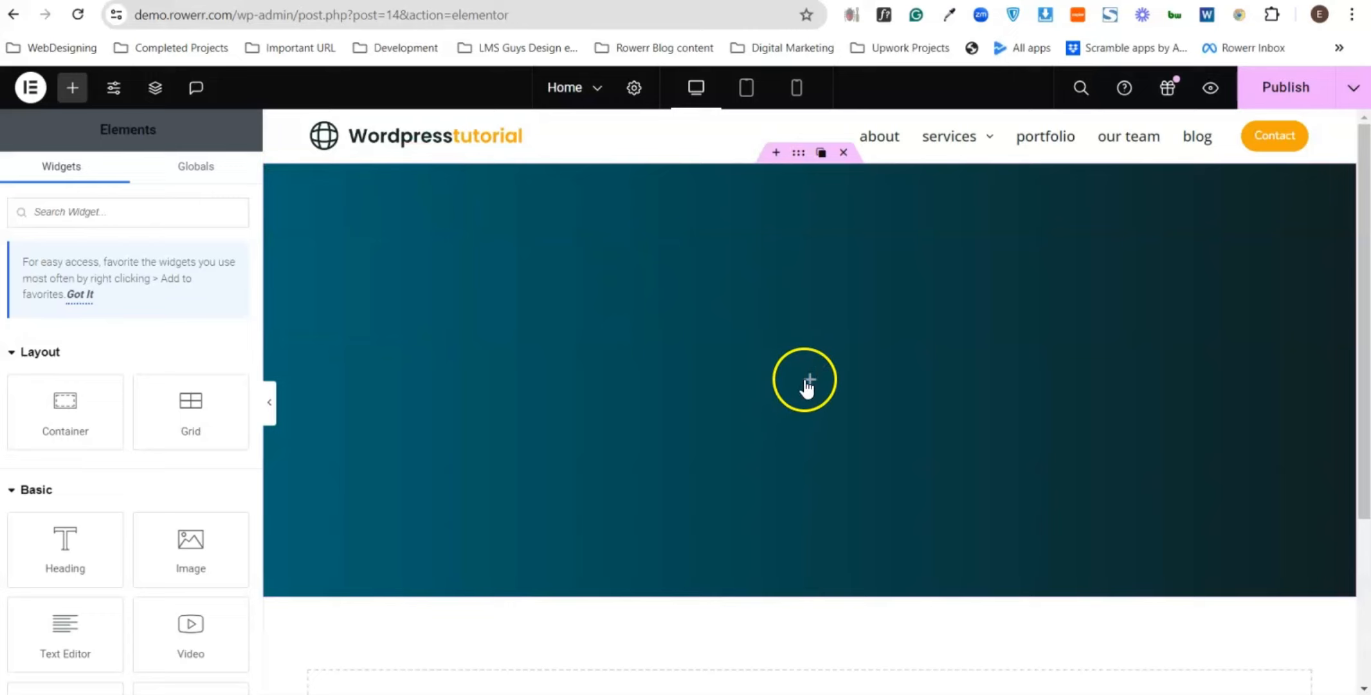
left_click(841, 152)
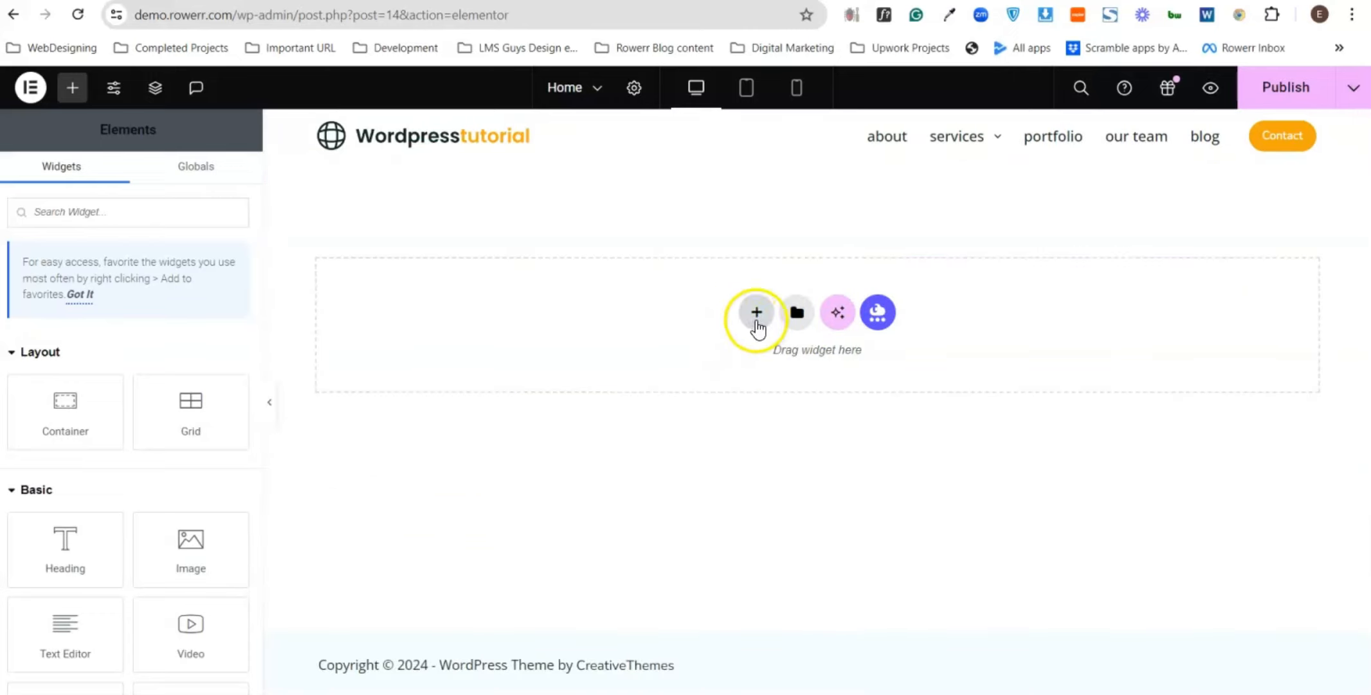
- Publish the emptied Home page and add a new flexbox container with two equal columns
left_click(1256, 86)
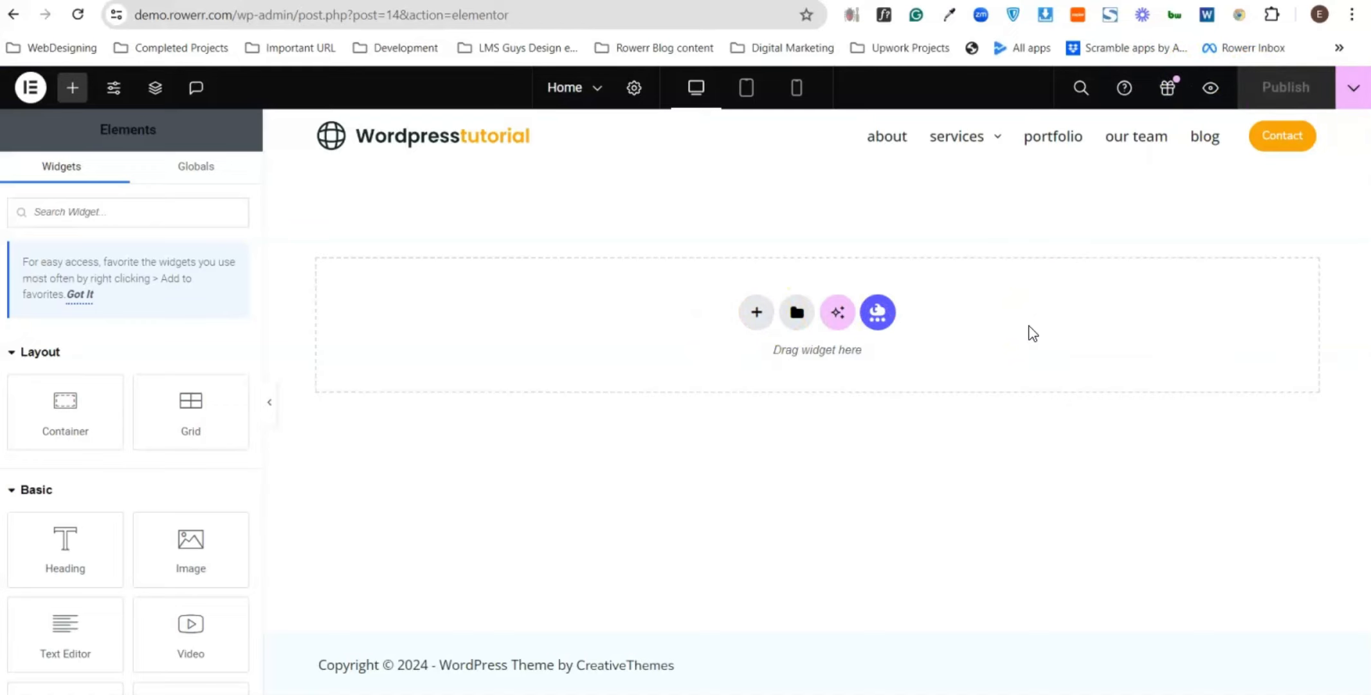
left_click(757, 313)
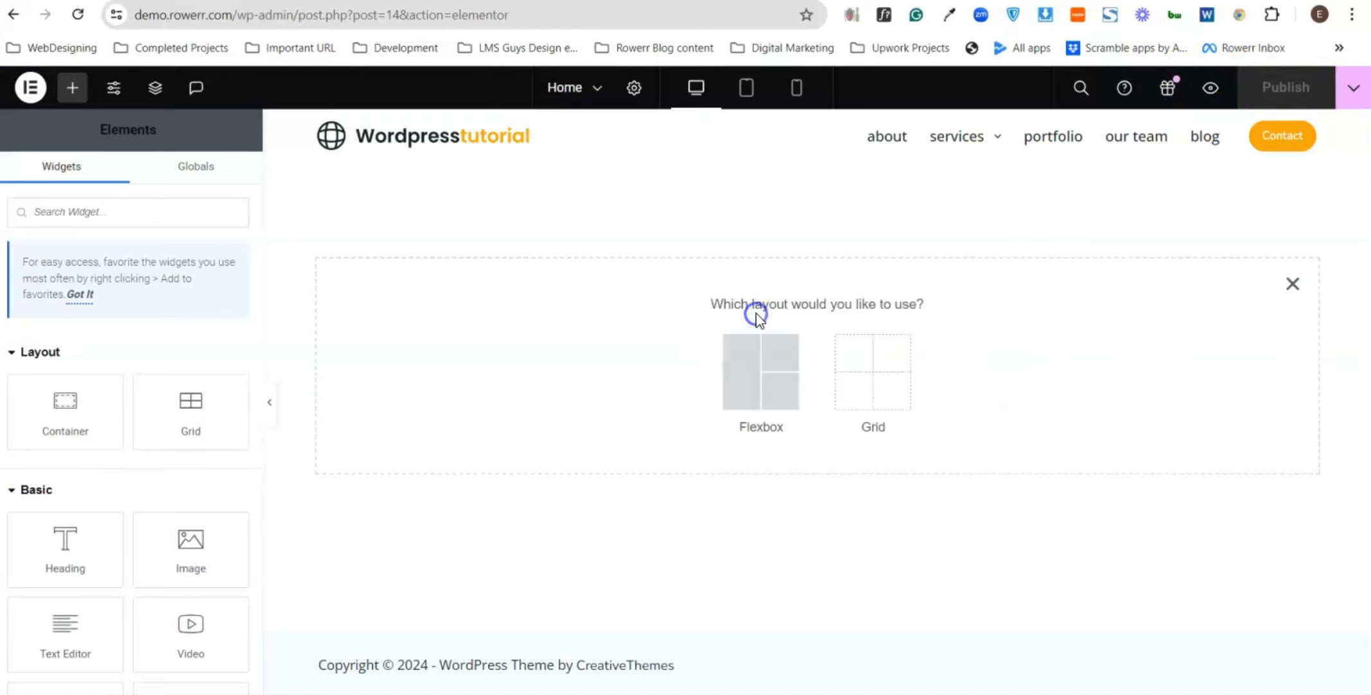
left_click(757, 381)
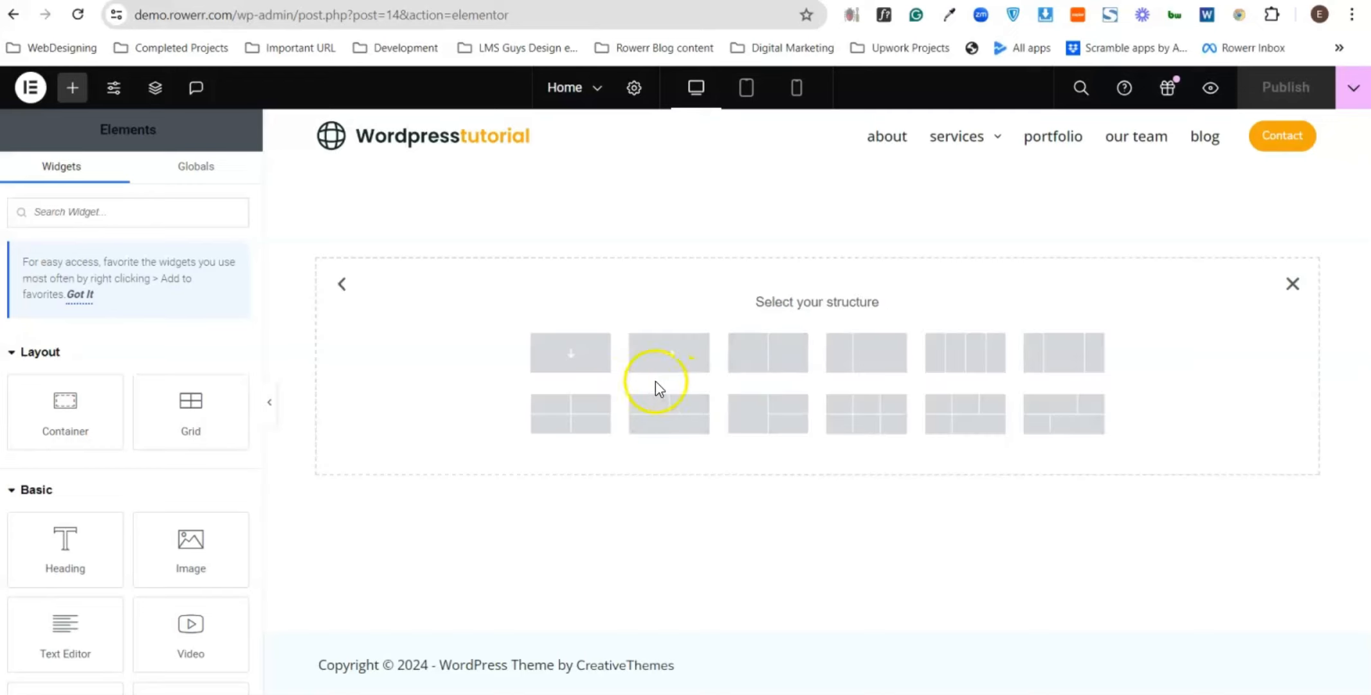
left_click(759, 364)
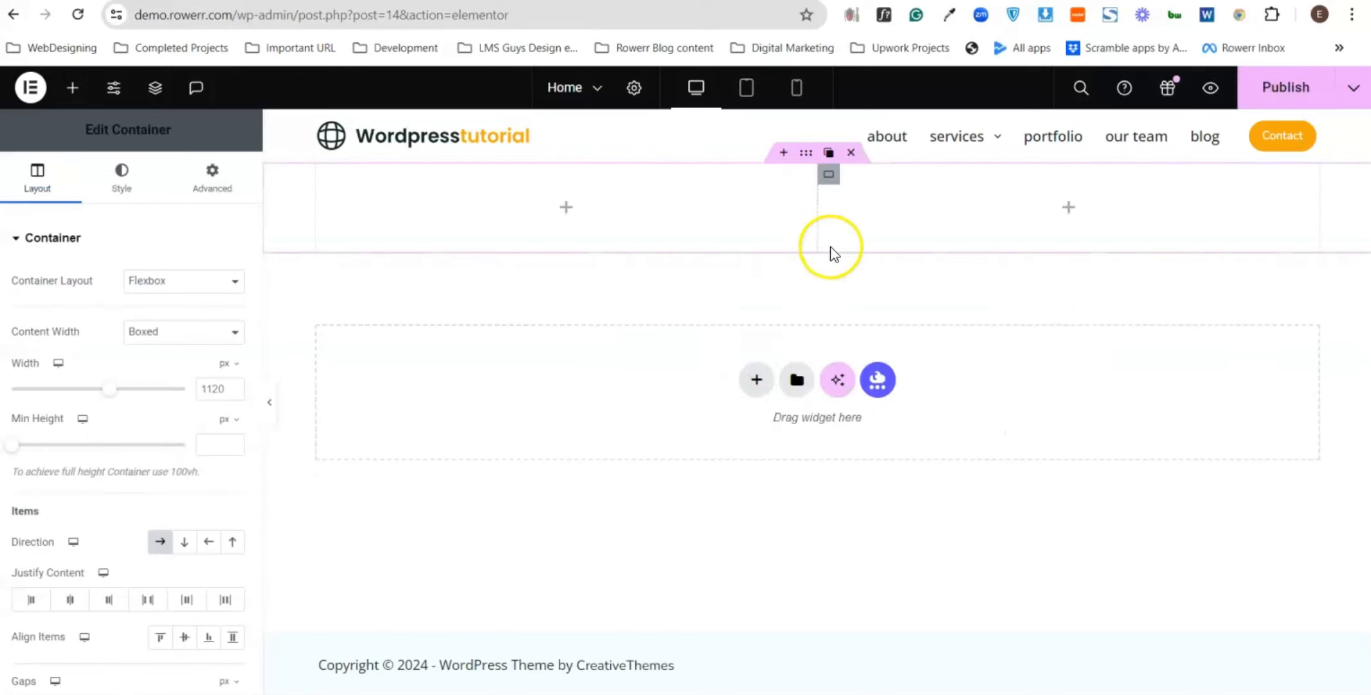
- Find the Image Carousel widget by searching for "image" and place it in the container's right column
left_click(1071, 215)
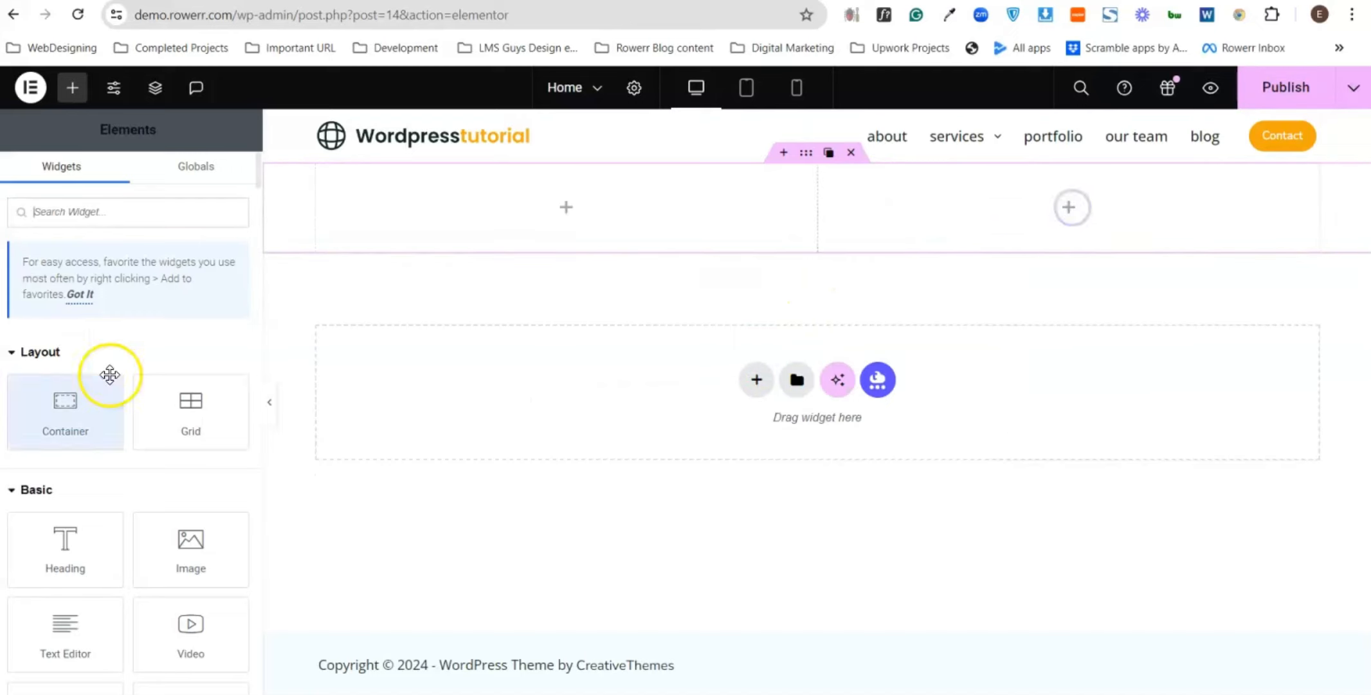
left_click(118, 219)
type("l")
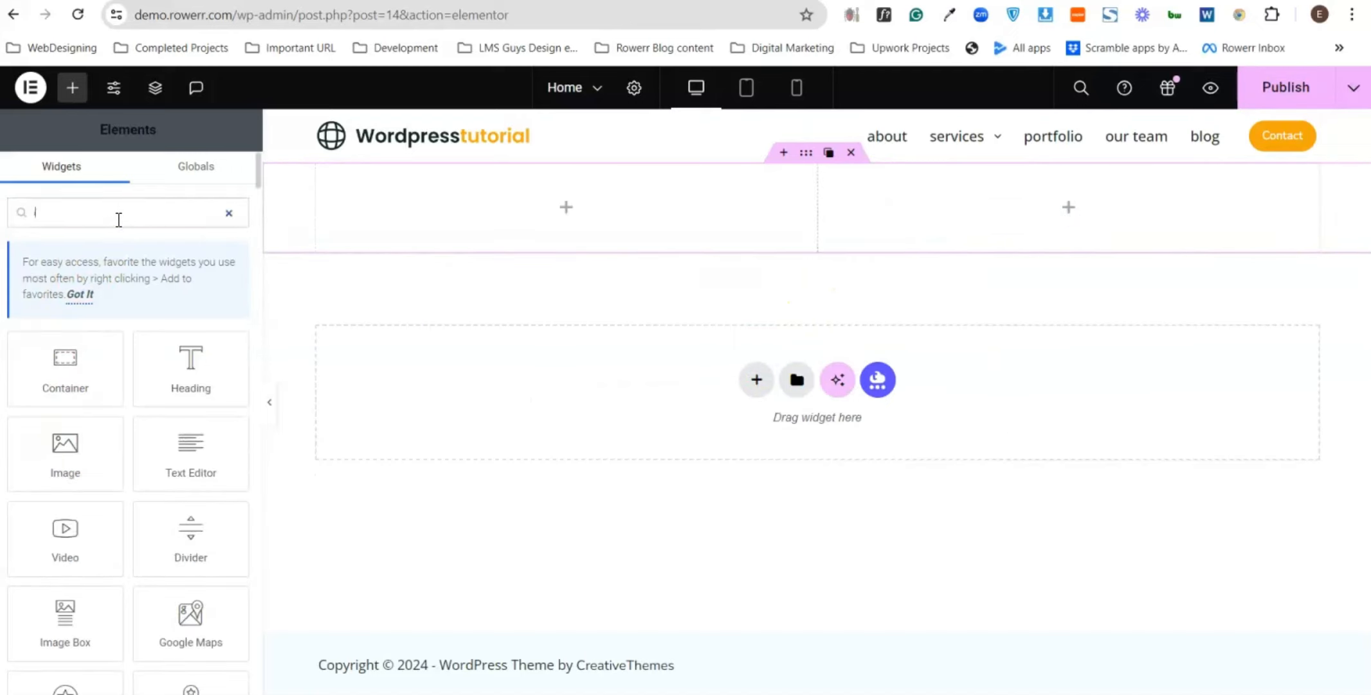
type("mage")
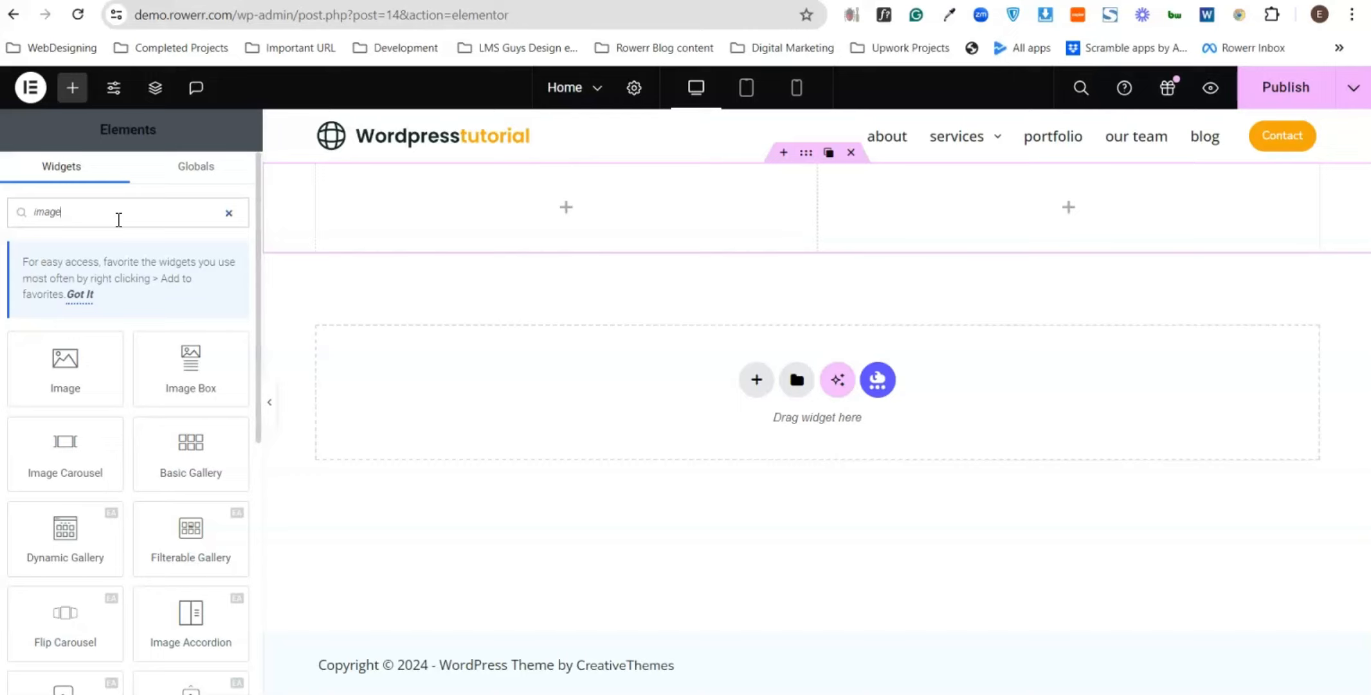
left_click_drag(89, 443, 1089, 193)
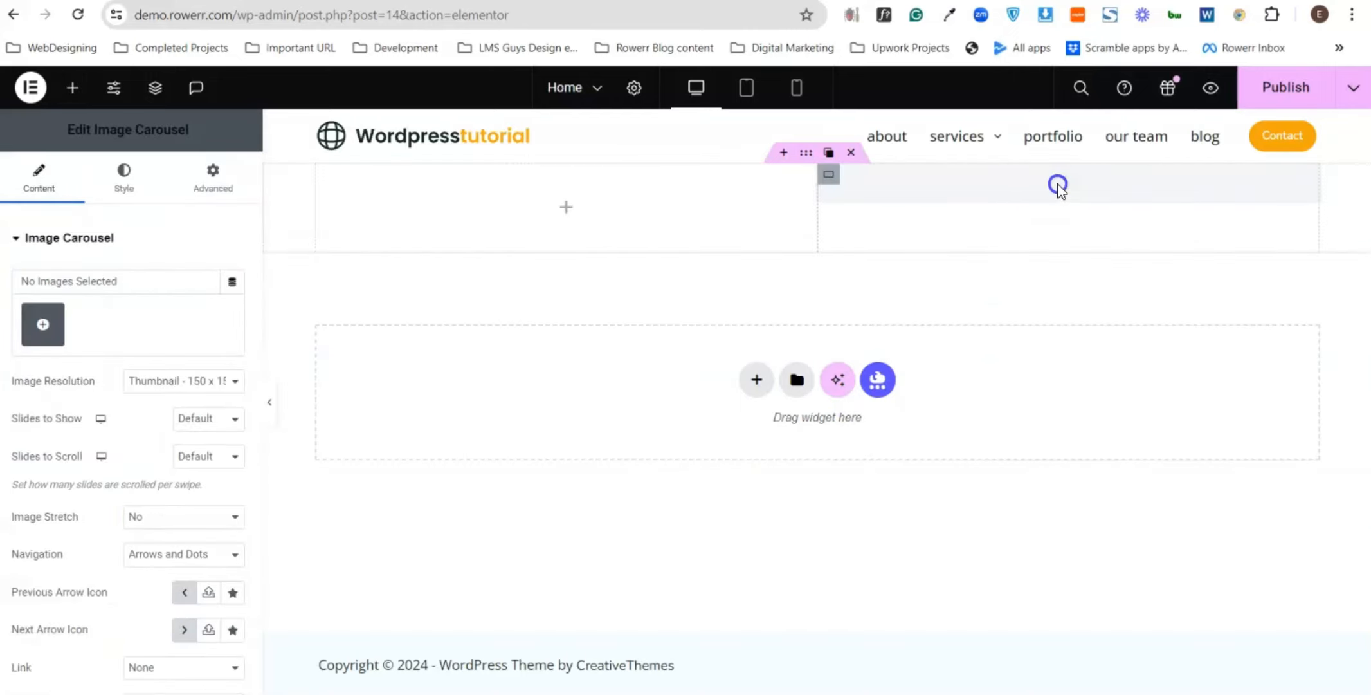
- Fill the carousel with a new gallery of the four circular device mockup images from the media library
left_click(55, 321)
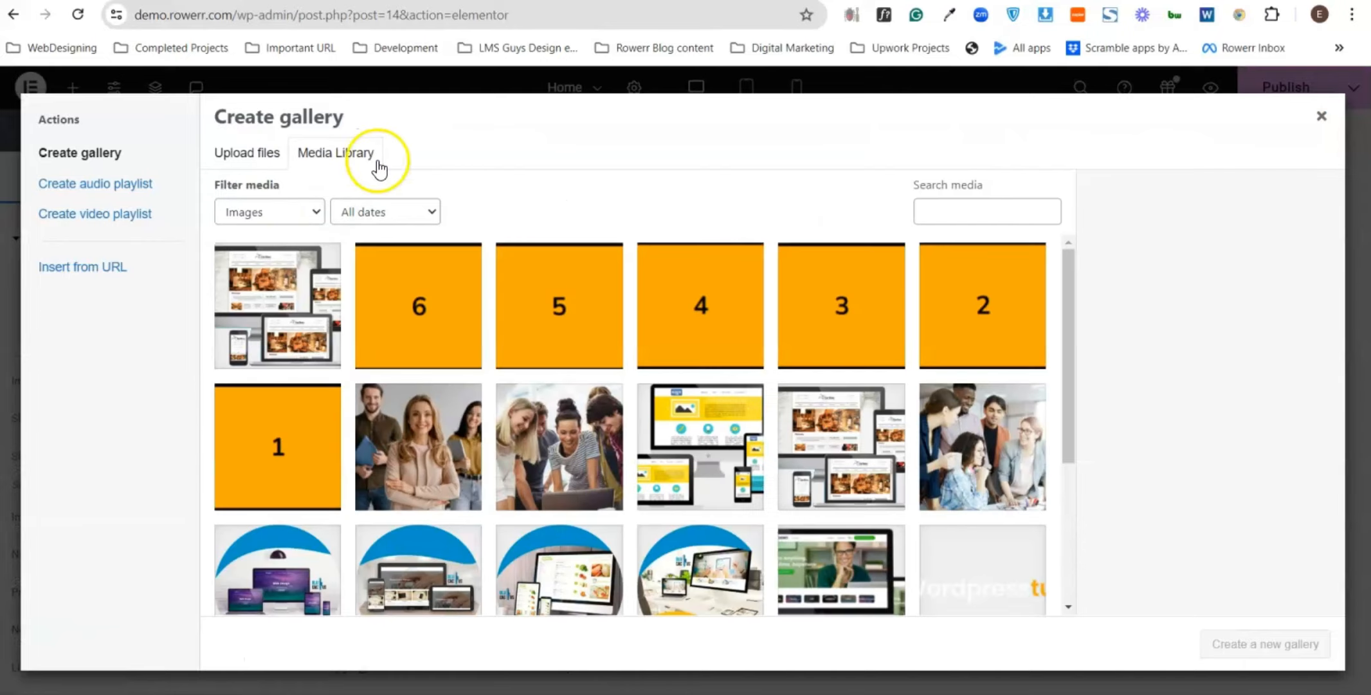
scroll(632, 551, "down", 3)
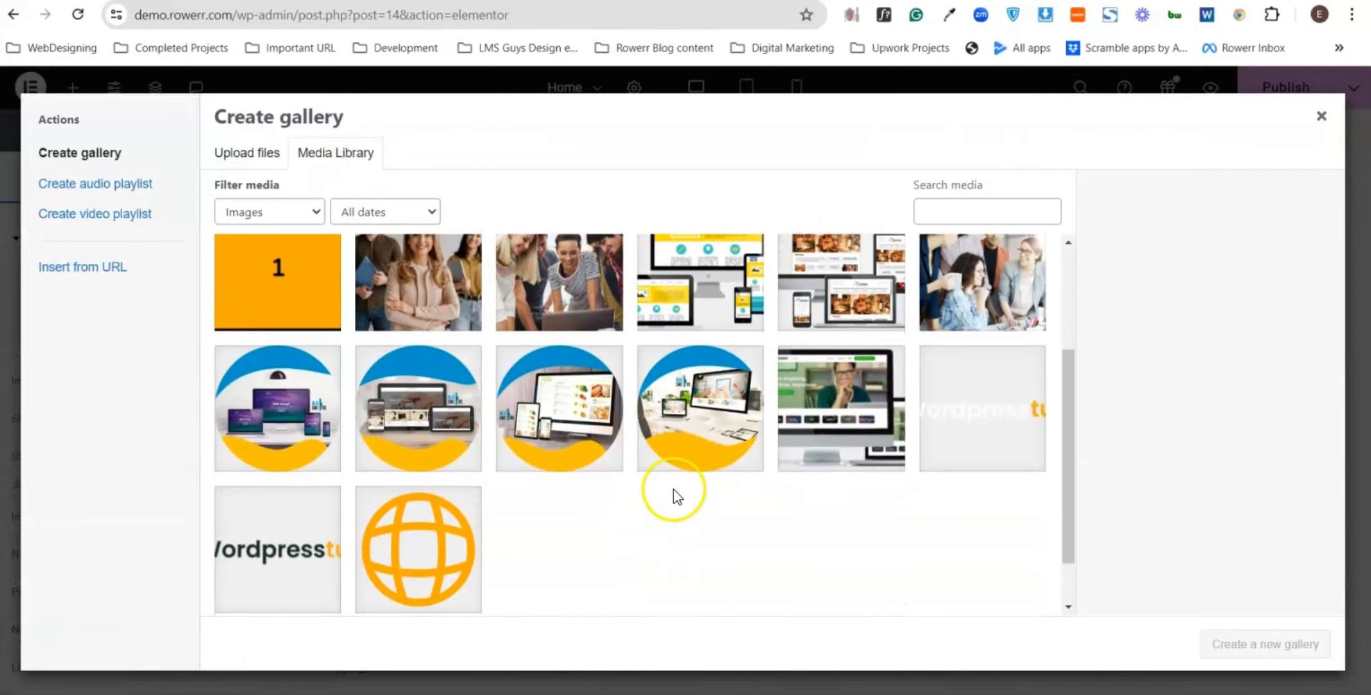
left_click(708, 412)
left_click(559, 418)
left_click(421, 418)
left_click(336, 422)
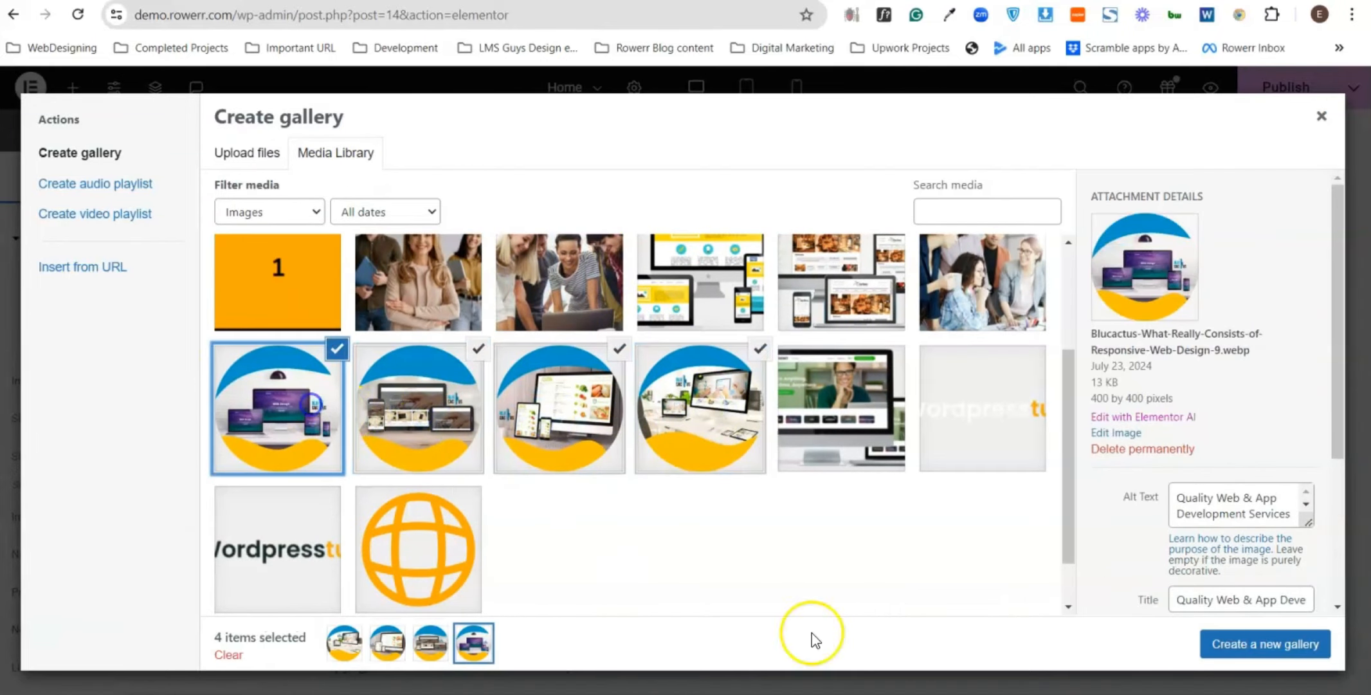
left_click(1235, 643)
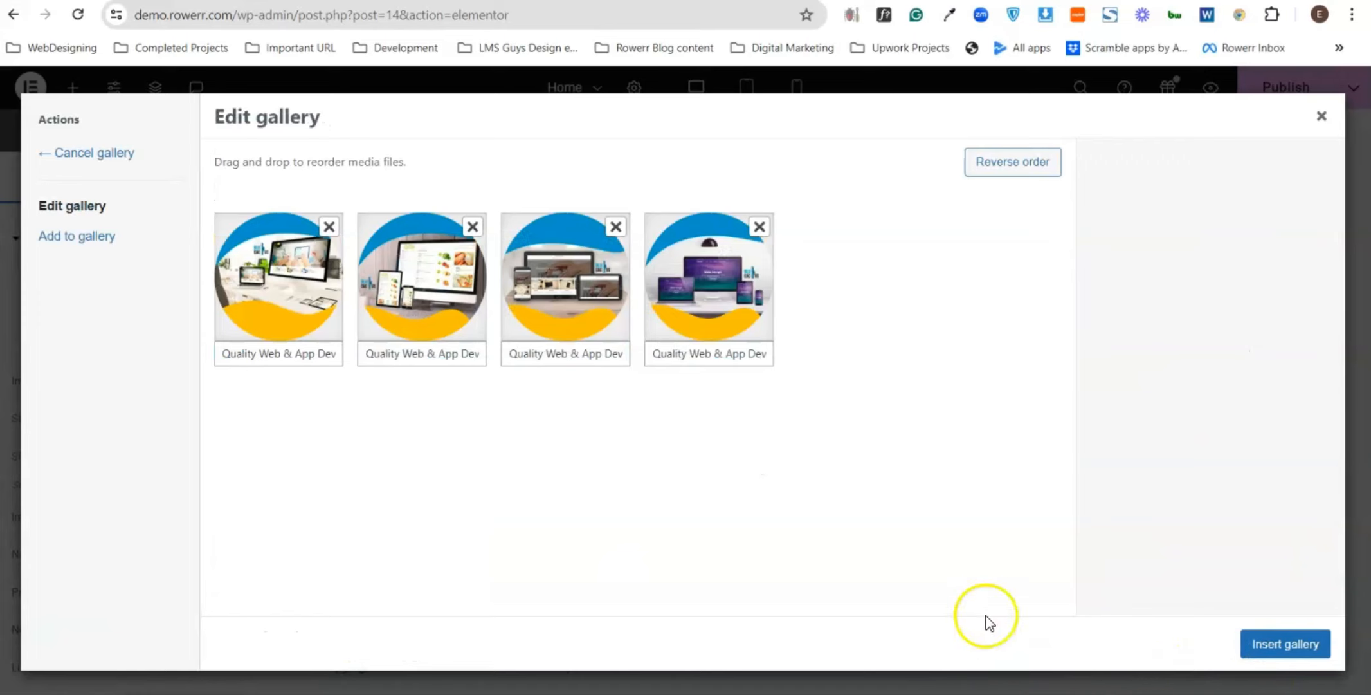
left_click(1298, 645)
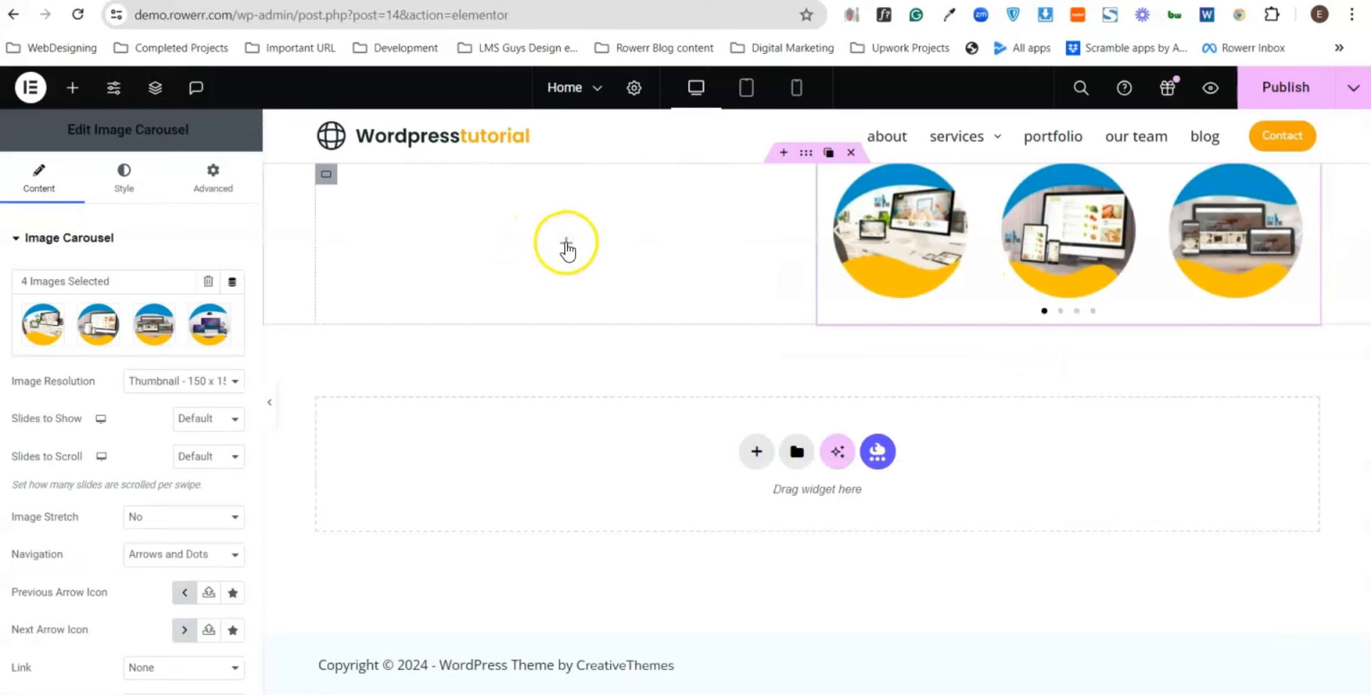
- Add a Heading widget to the container's empty left column
left_click(565, 243)
scroll(113, 352, "down", 2)
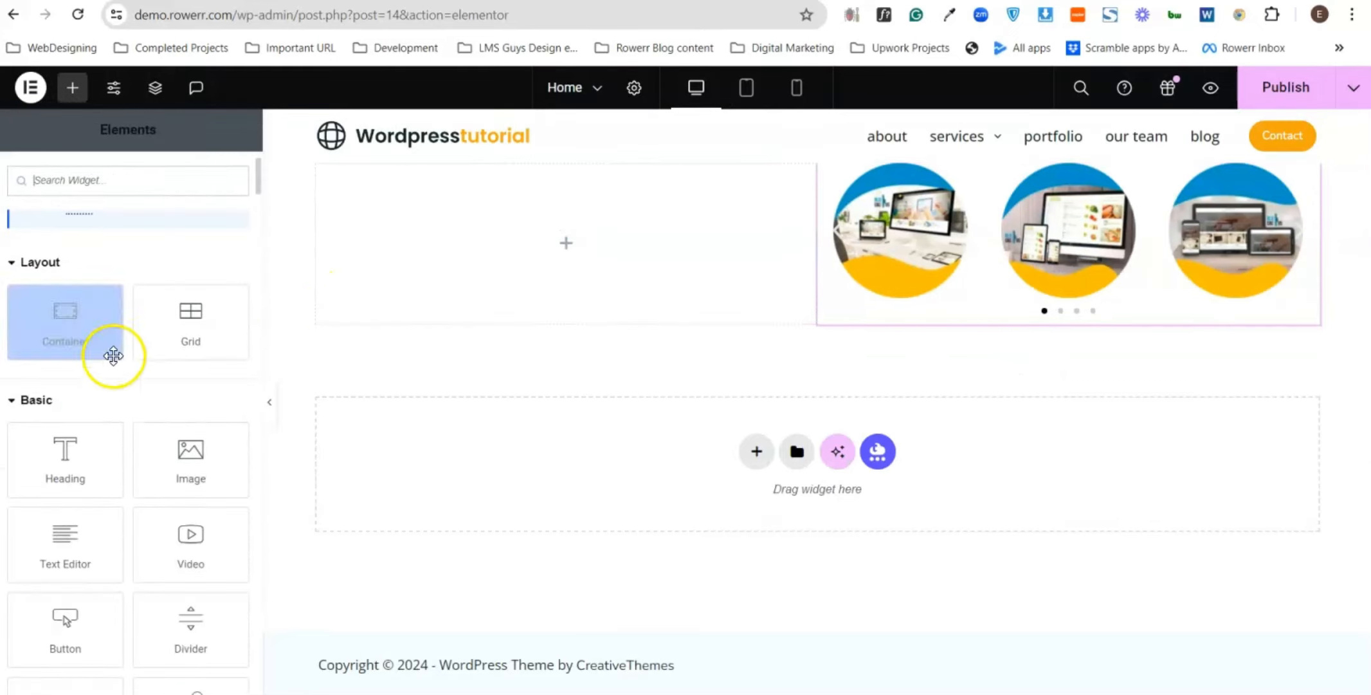
left_click_drag(60, 467, 587, 260)
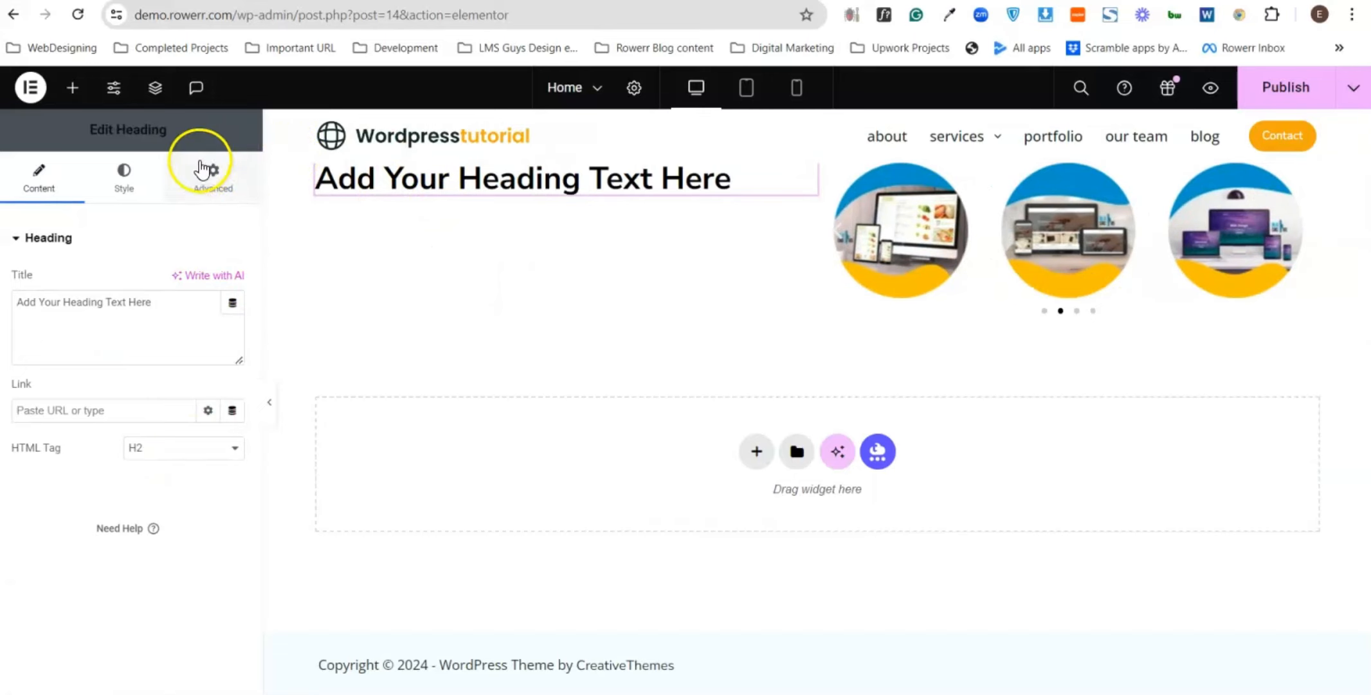
- Add a Button widget below the heading in the left column
left_click(77, 87)
scroll(132, 389, "down", 3)
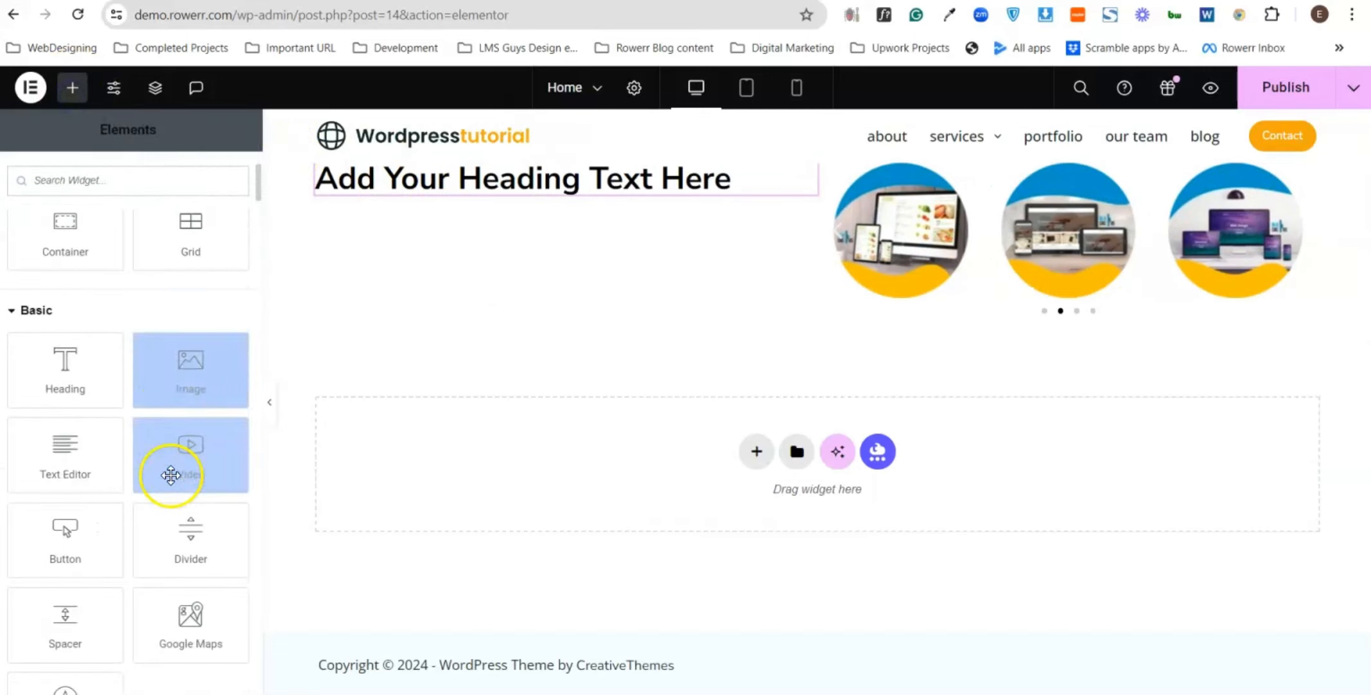
scroll(170, 477, "down", 3)
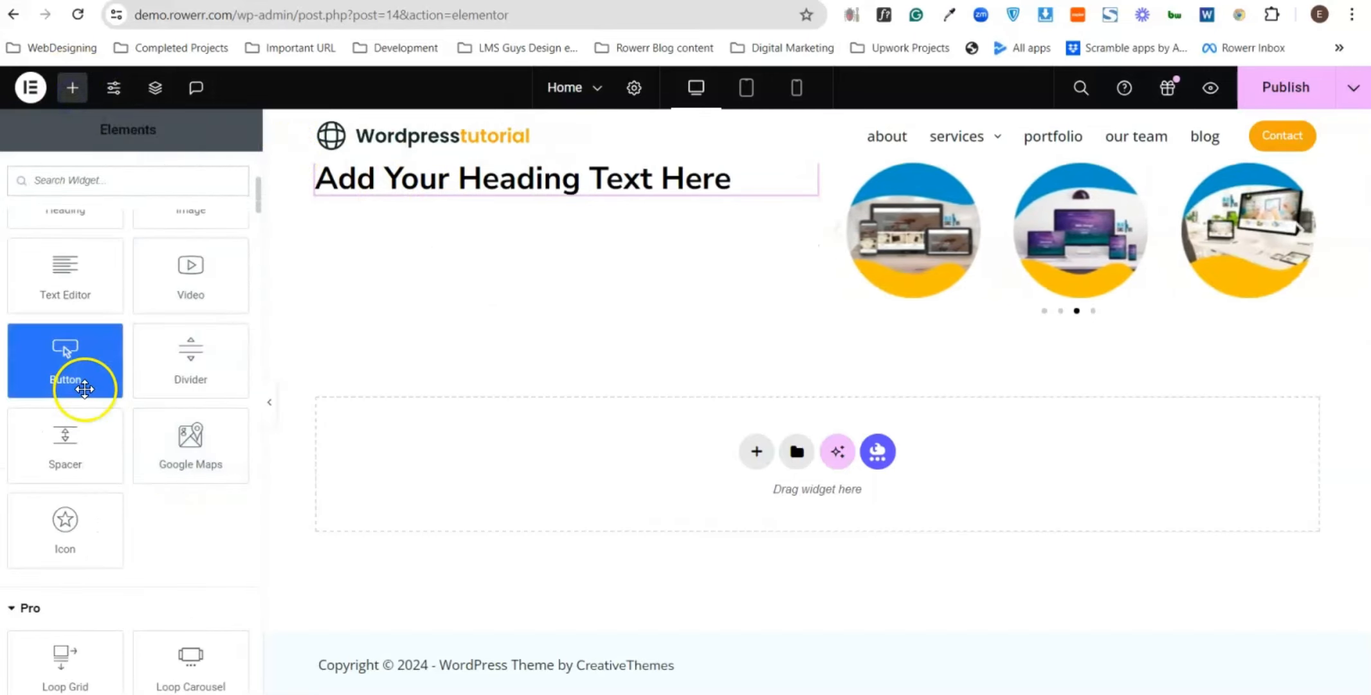
left_click_drag(92, 383, 526, 196)
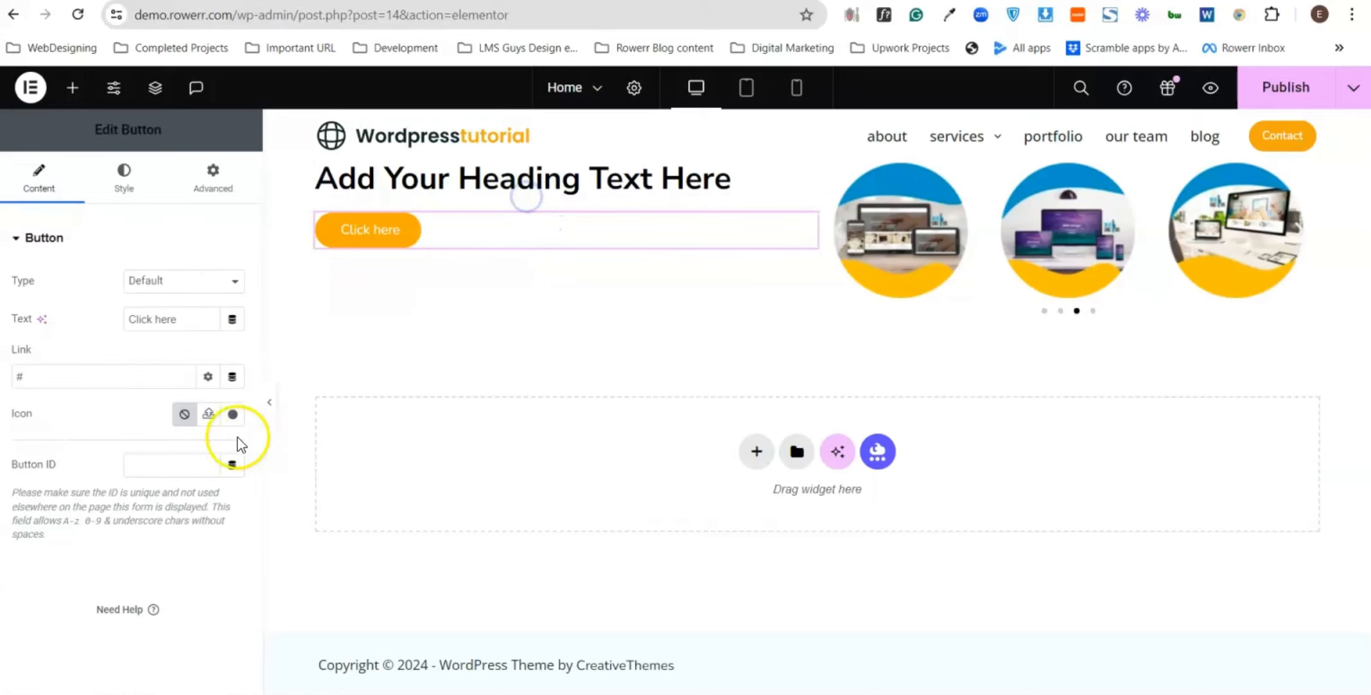
- Add a second Button widget below the first one in the left column
left_click(71, 89)
scroll(52, 450, "down", 3)
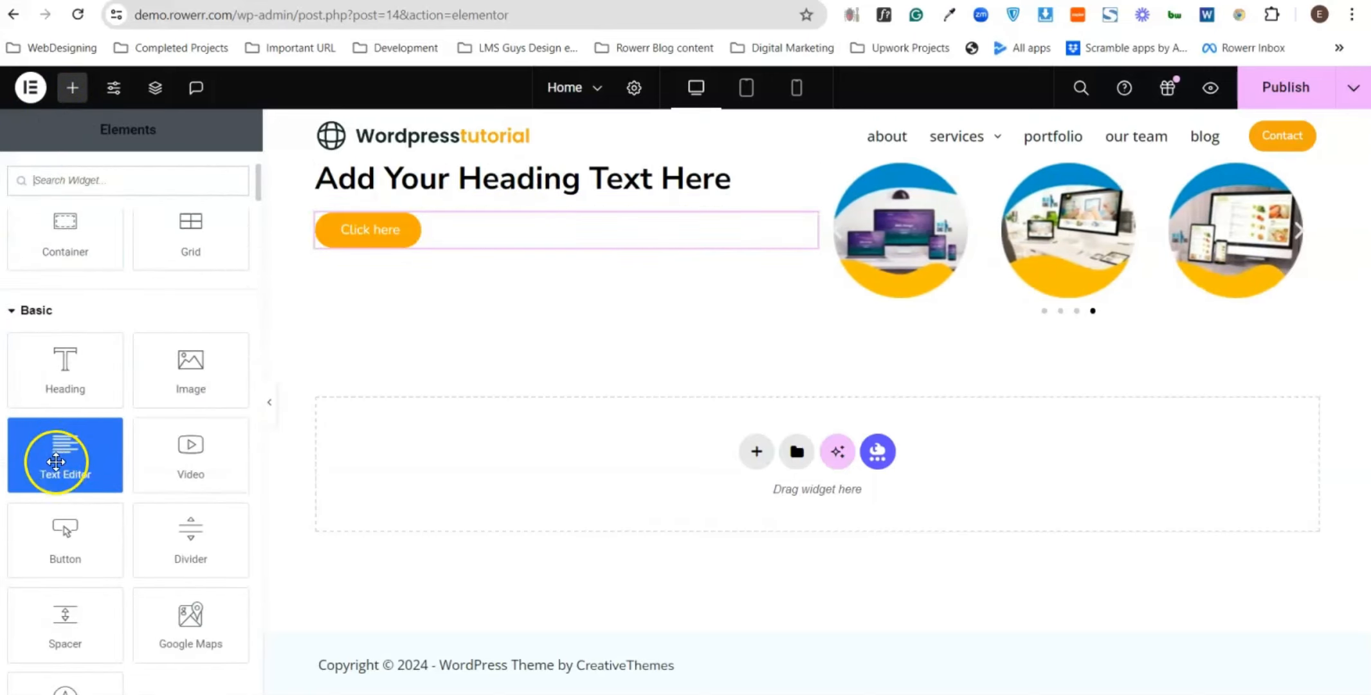
scroll(63, 510, "down", 2)
left_click_drag(66, 439, 406, 235)
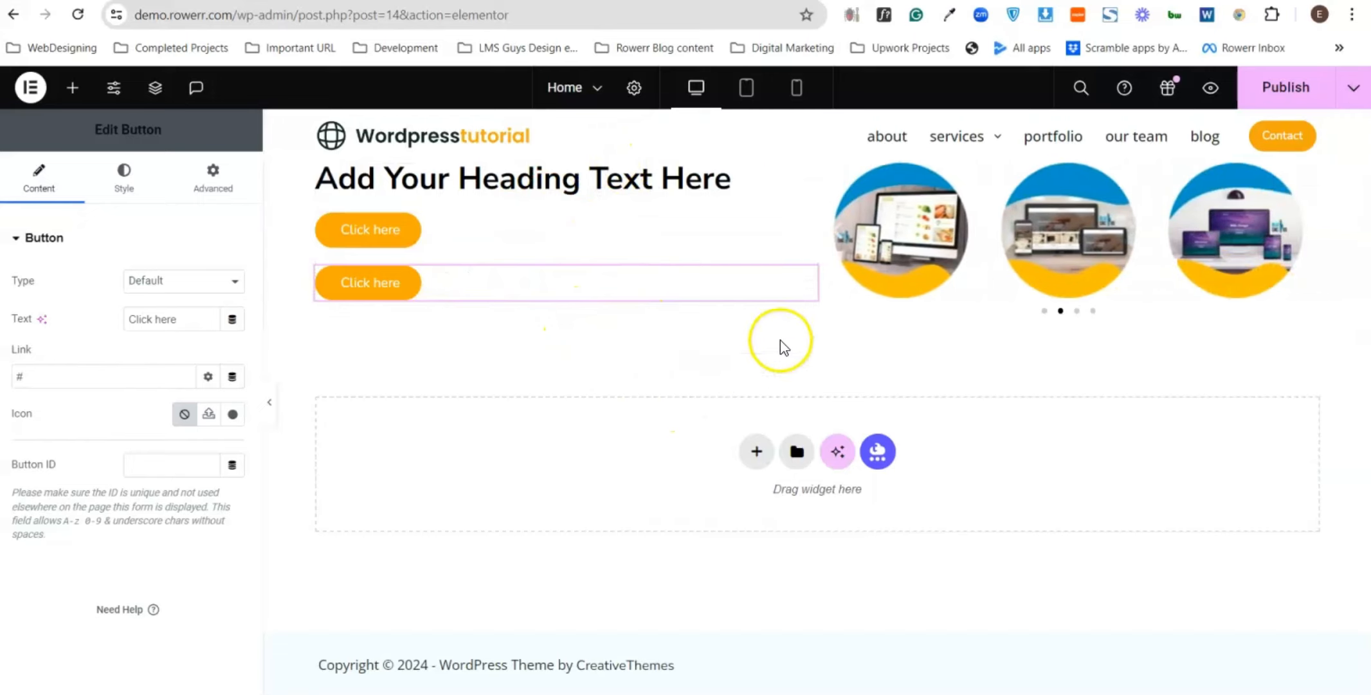
- Try a minimum height on the two-column container and reset it, and set its unlinked top and bottom padding to 100 px
left_click(805, 154)
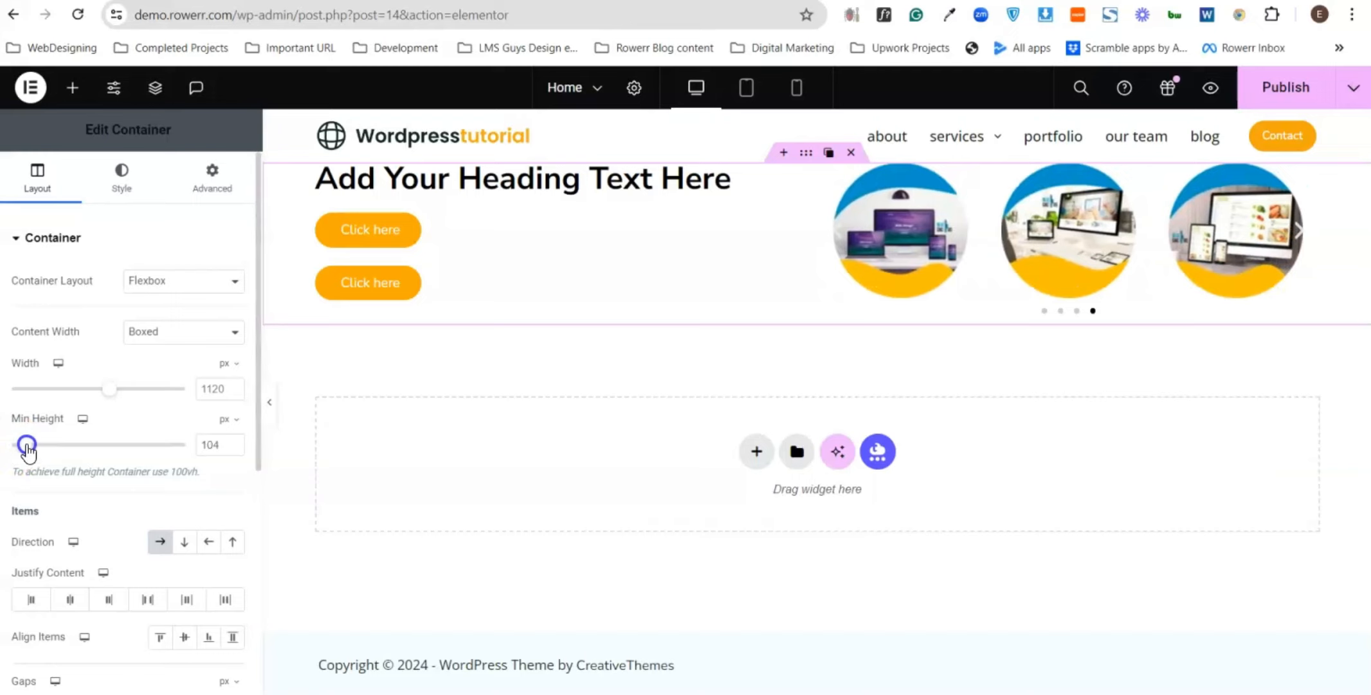
mouse_move(30, 450)
left_mouse_down()
mouse_move(58, 445)
mouse_move(12, 445)
left_mouse_up()
left_click(210, 178)
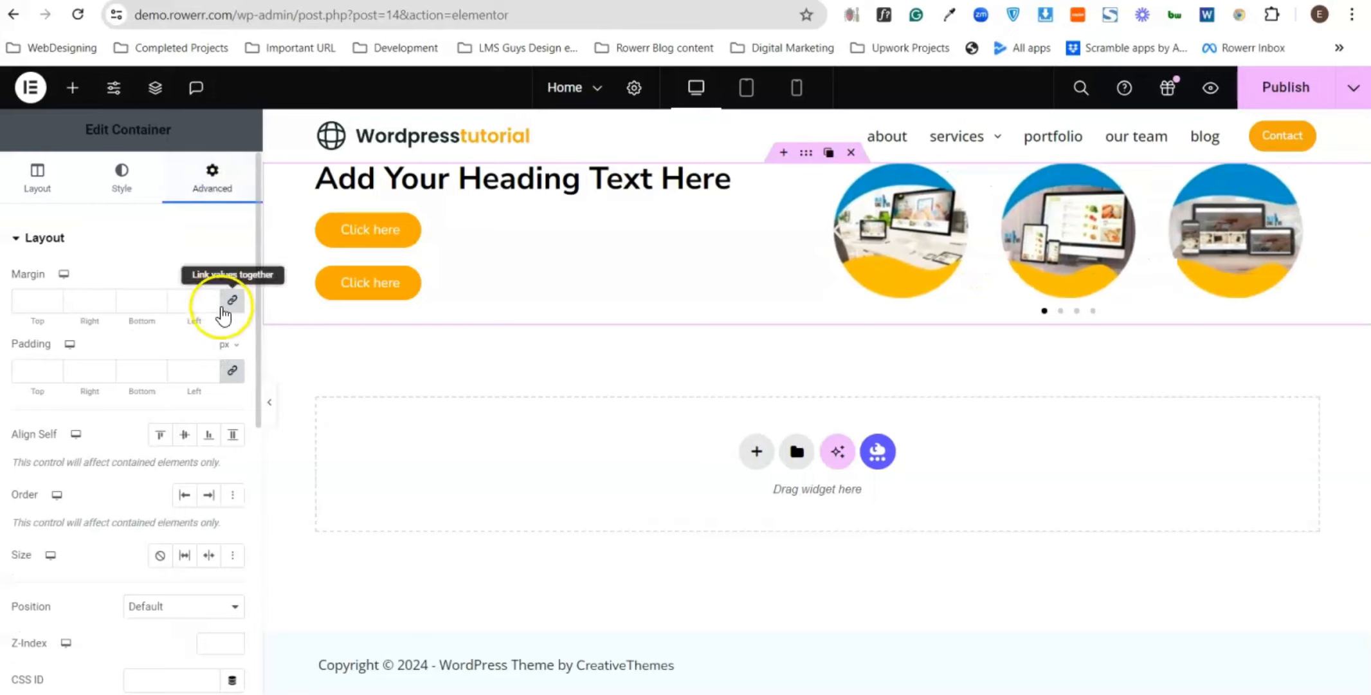
left_click(233, 371)
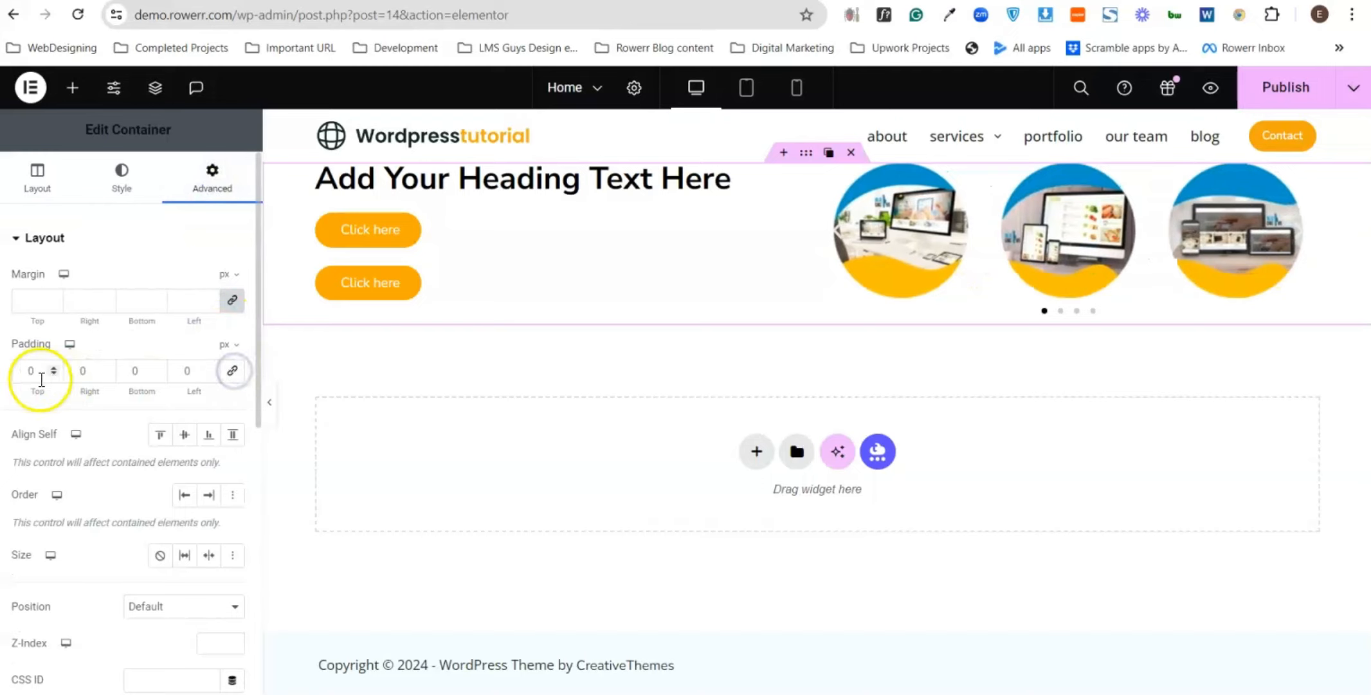
left_click(23, 374)
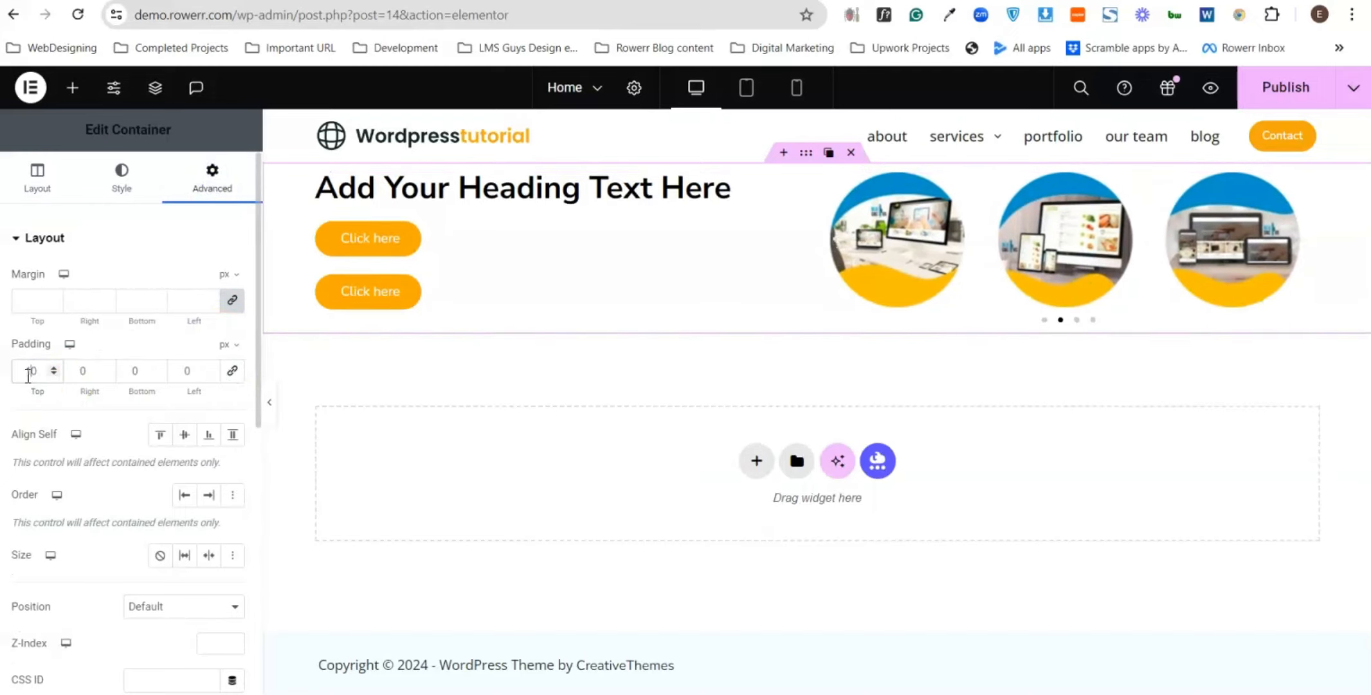
type("100")
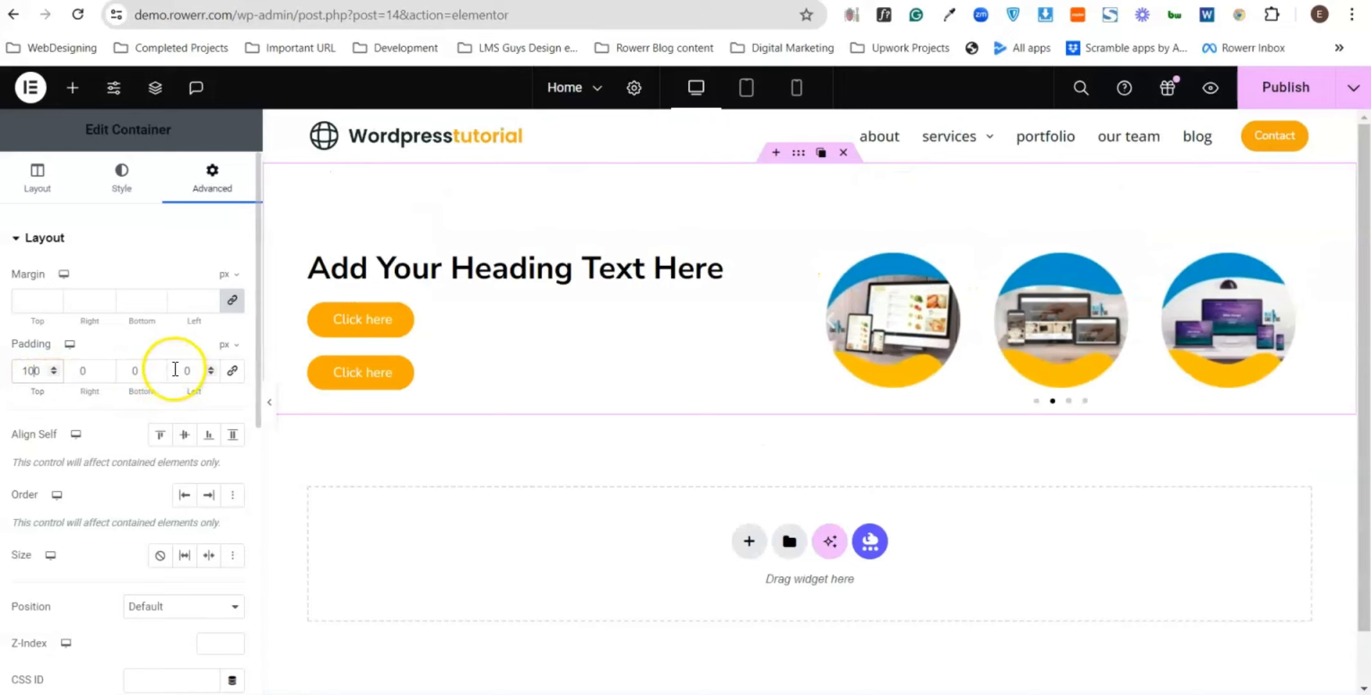
left_click(130, 372)
type("1")
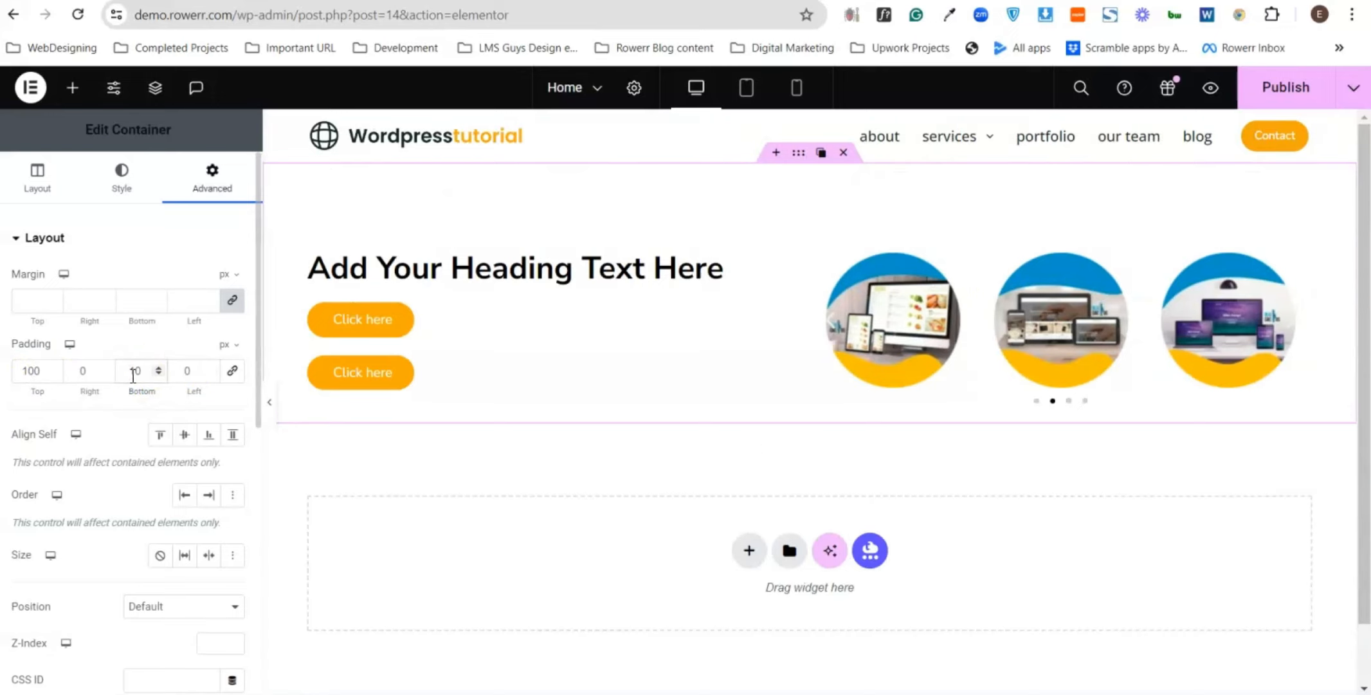
type("0")
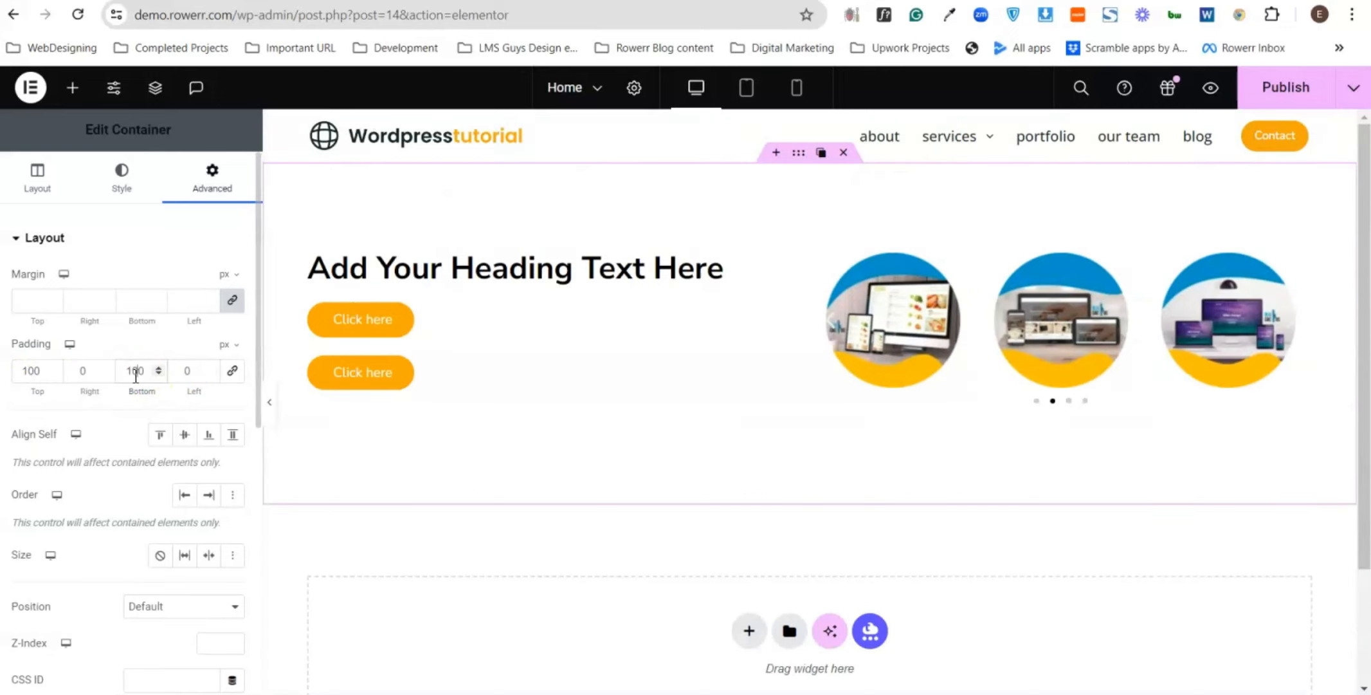
- Set the two-column container's top and bottom padding back to 0
left_click(798, 154)
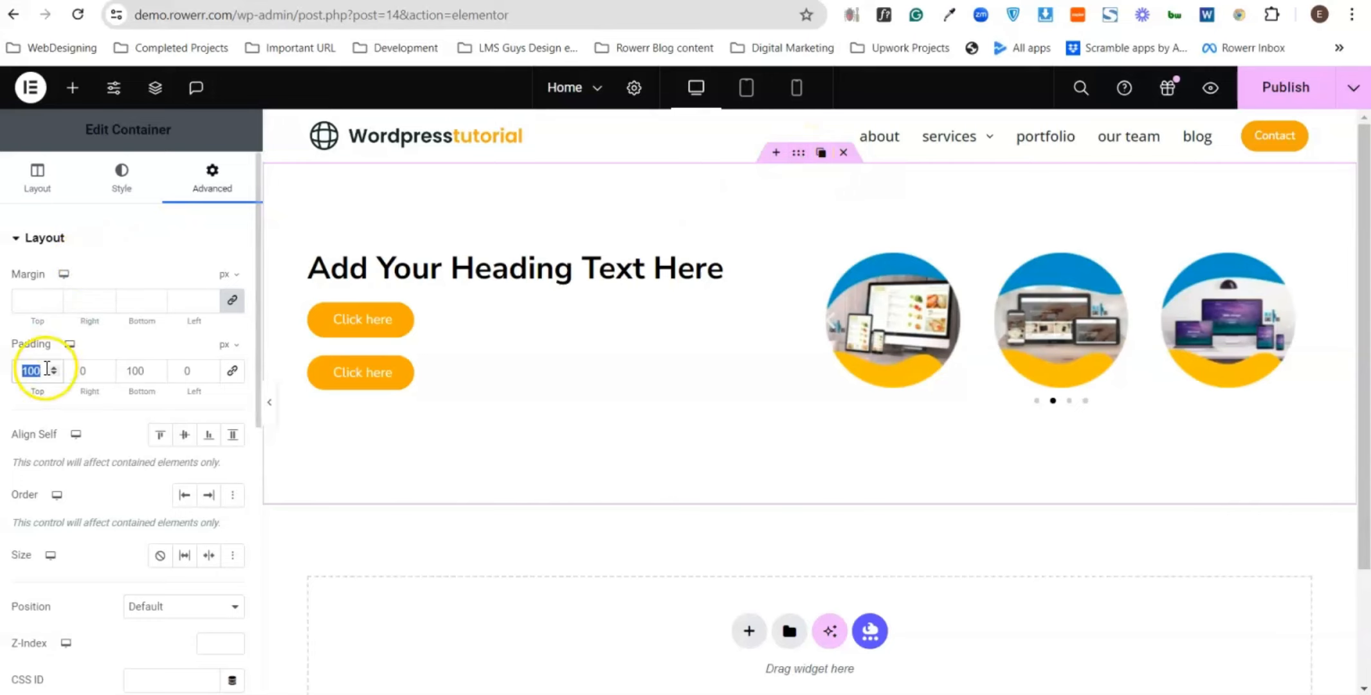
type("0")
double_click(130, 373)
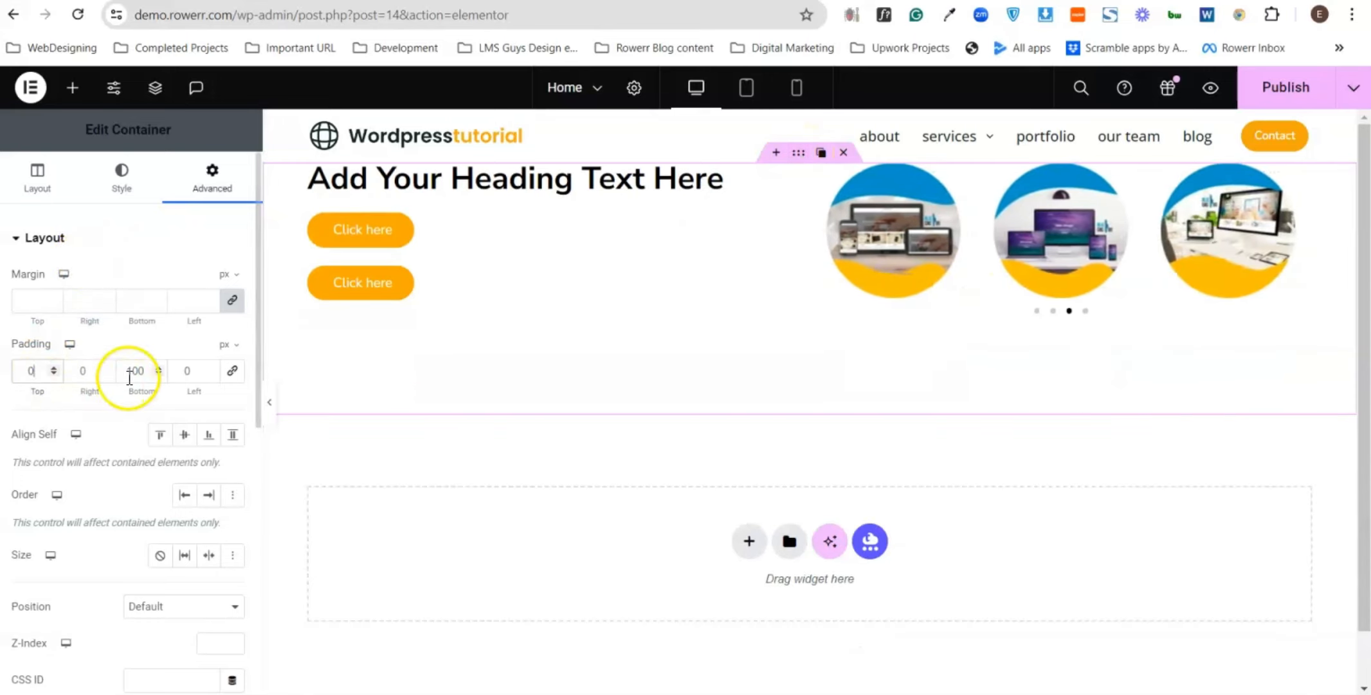
type("0")
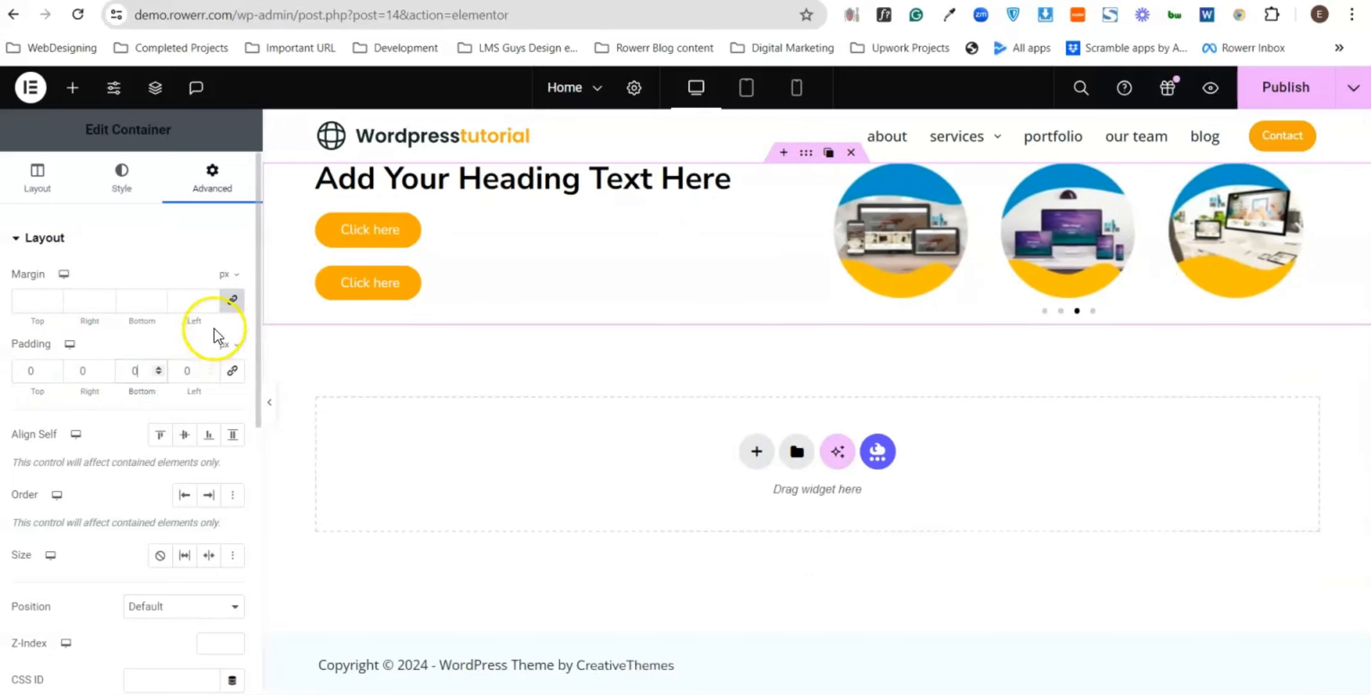
- Unlink the two-column container's margin values and set its top and bottom margins to 100 px
left_click(232, 301)
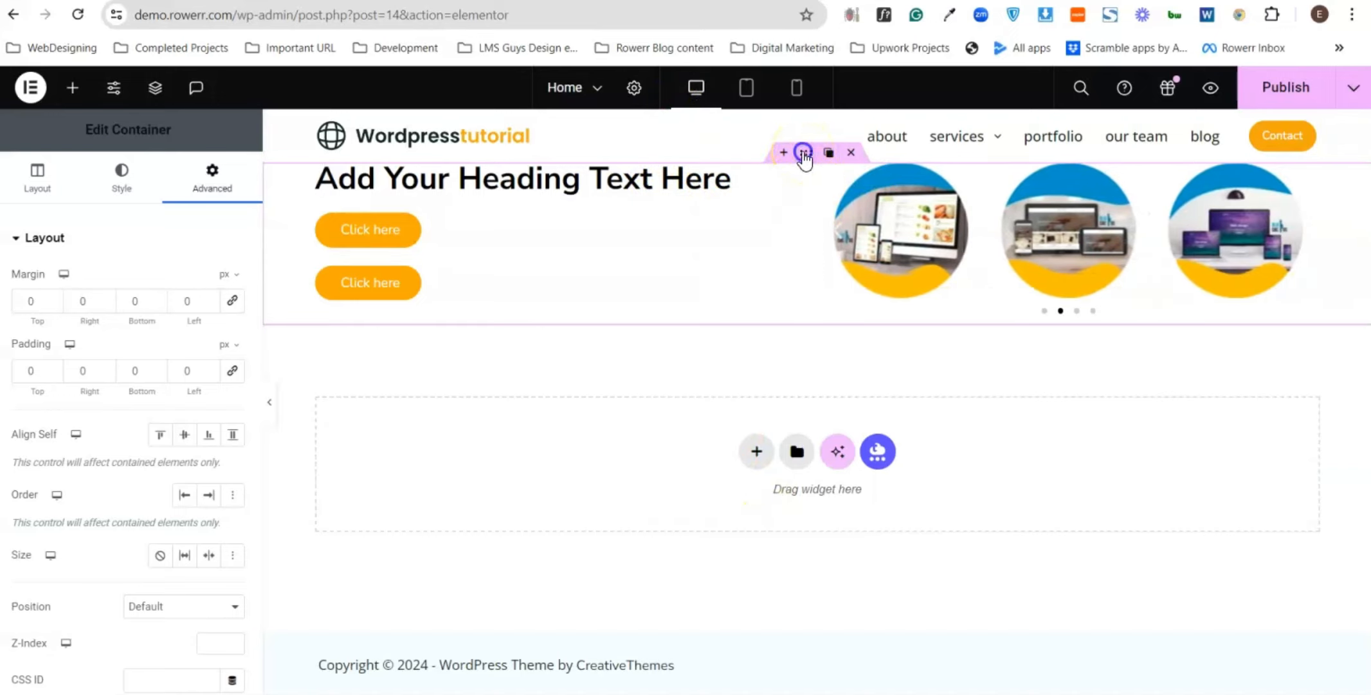
left_click(18, 303)
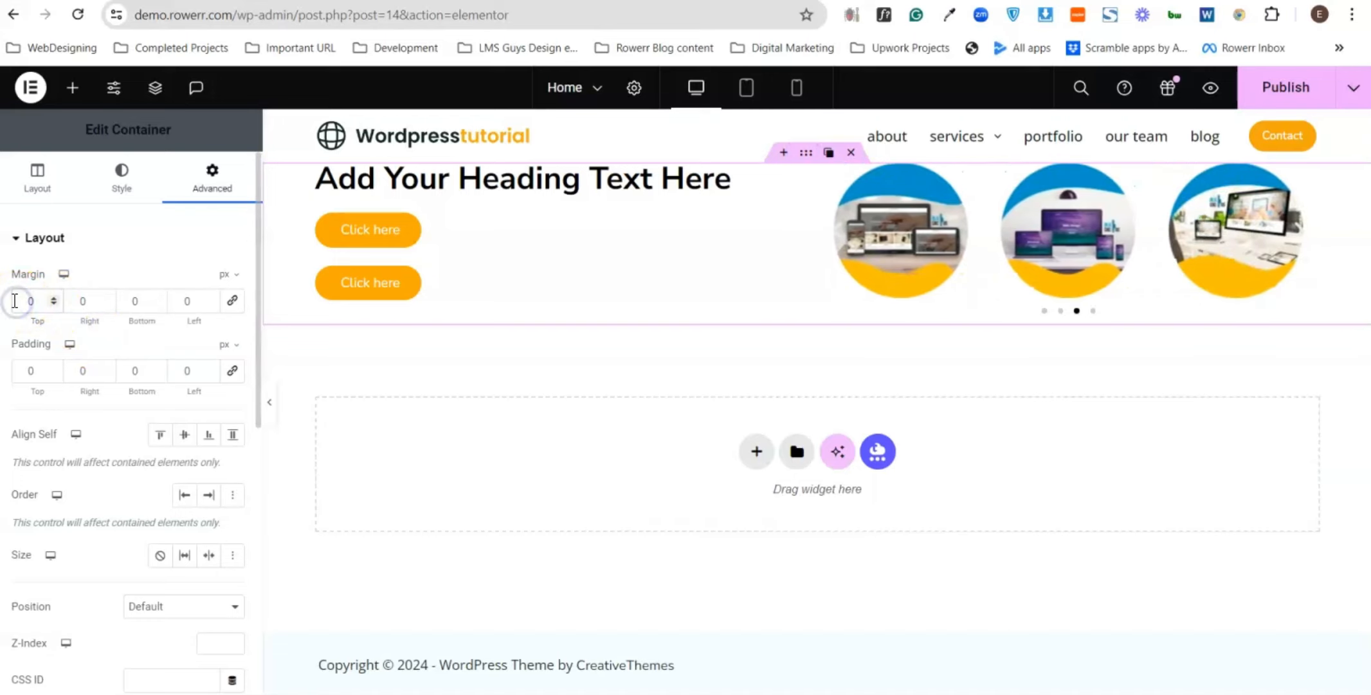
type("100")
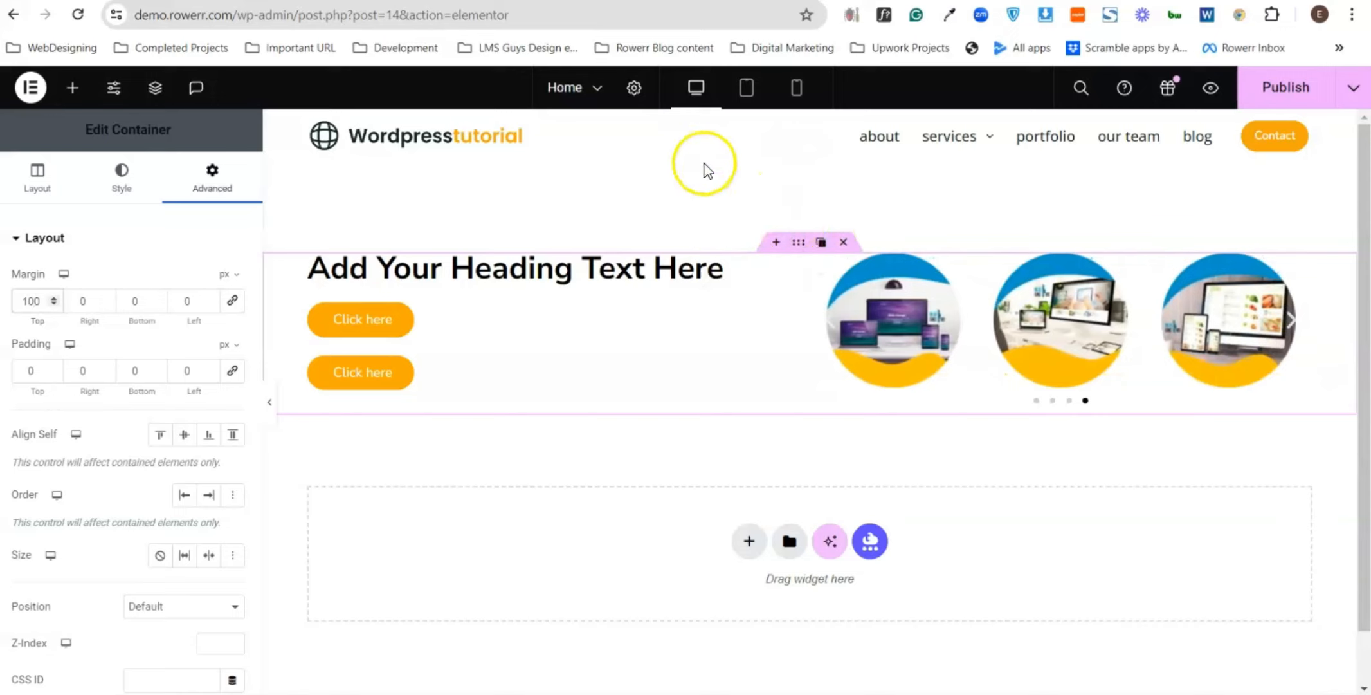
left_click(136, 300)
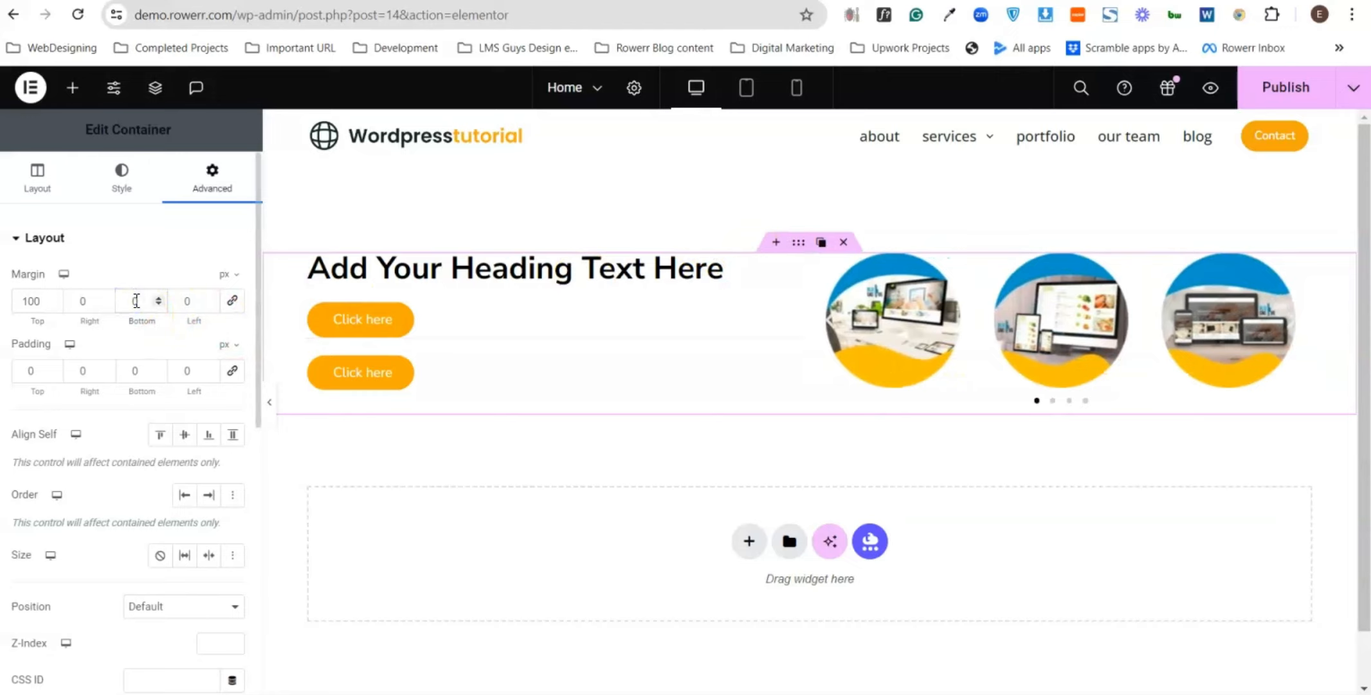
type("100")
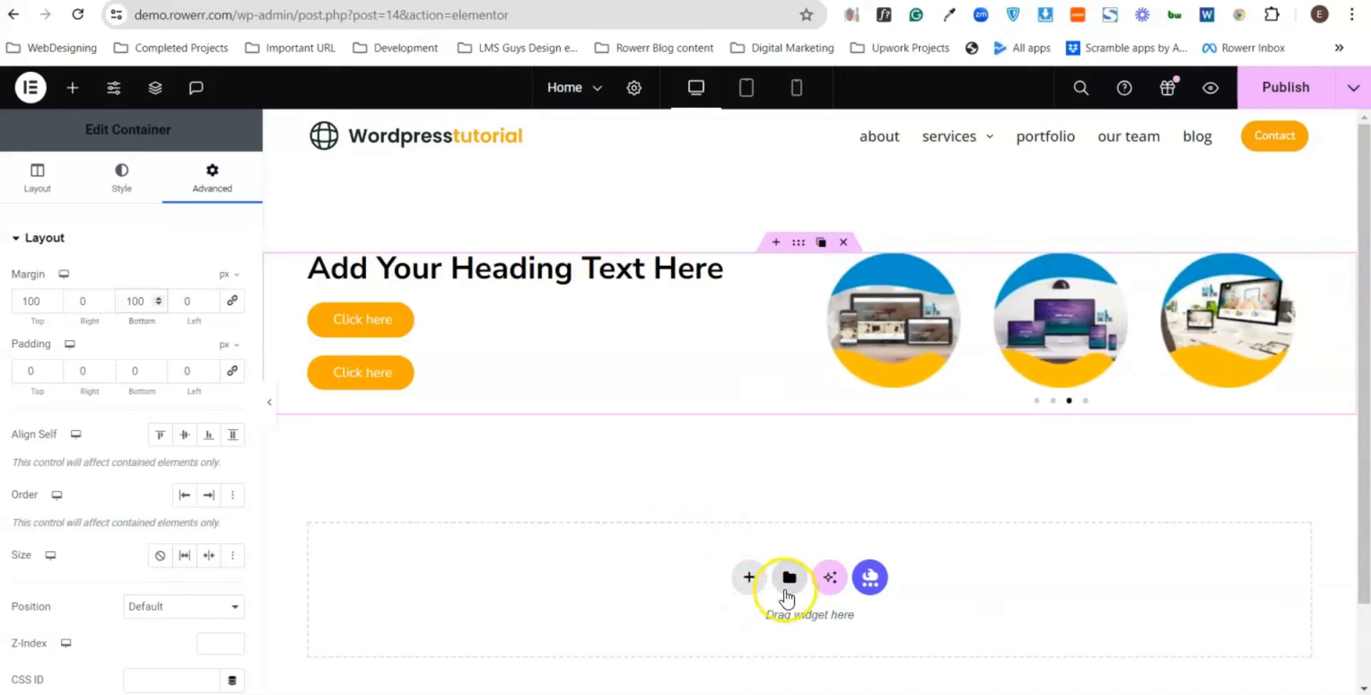
- Add a single-column Flexbox container below the two-column container and delete it again
left_click(749, 582)
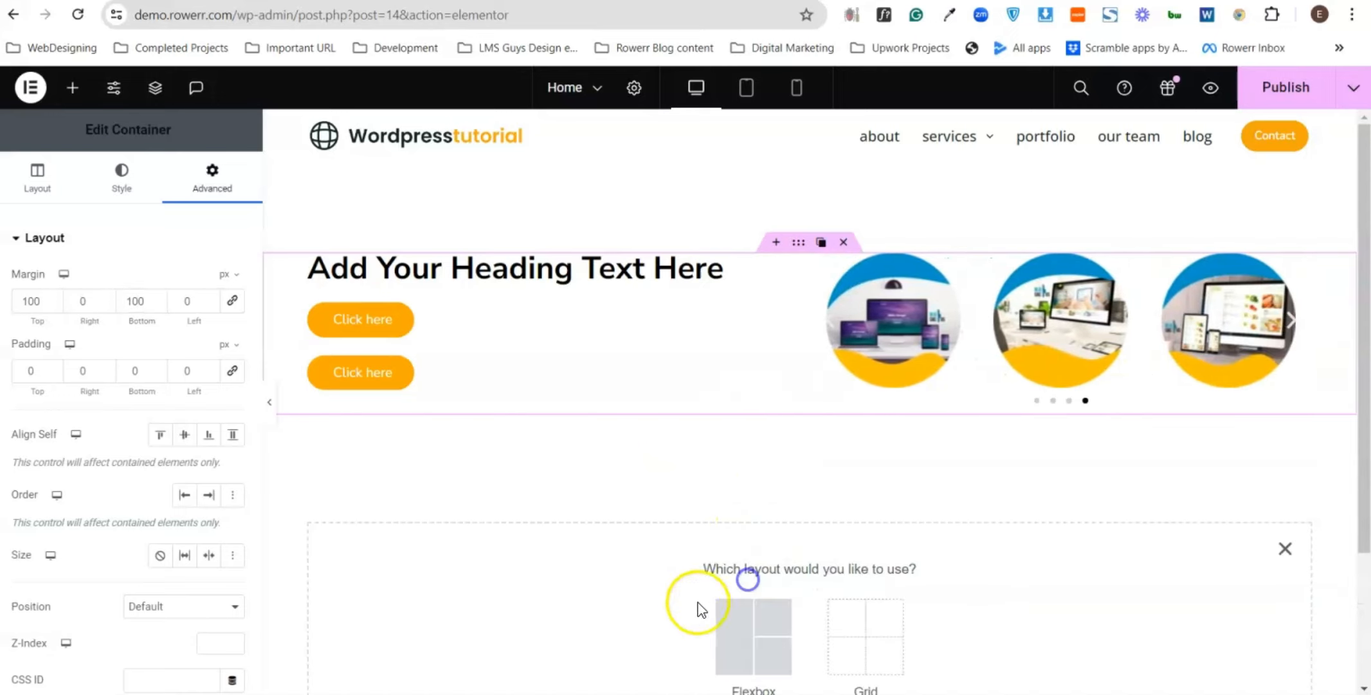
left_click(769, 641)
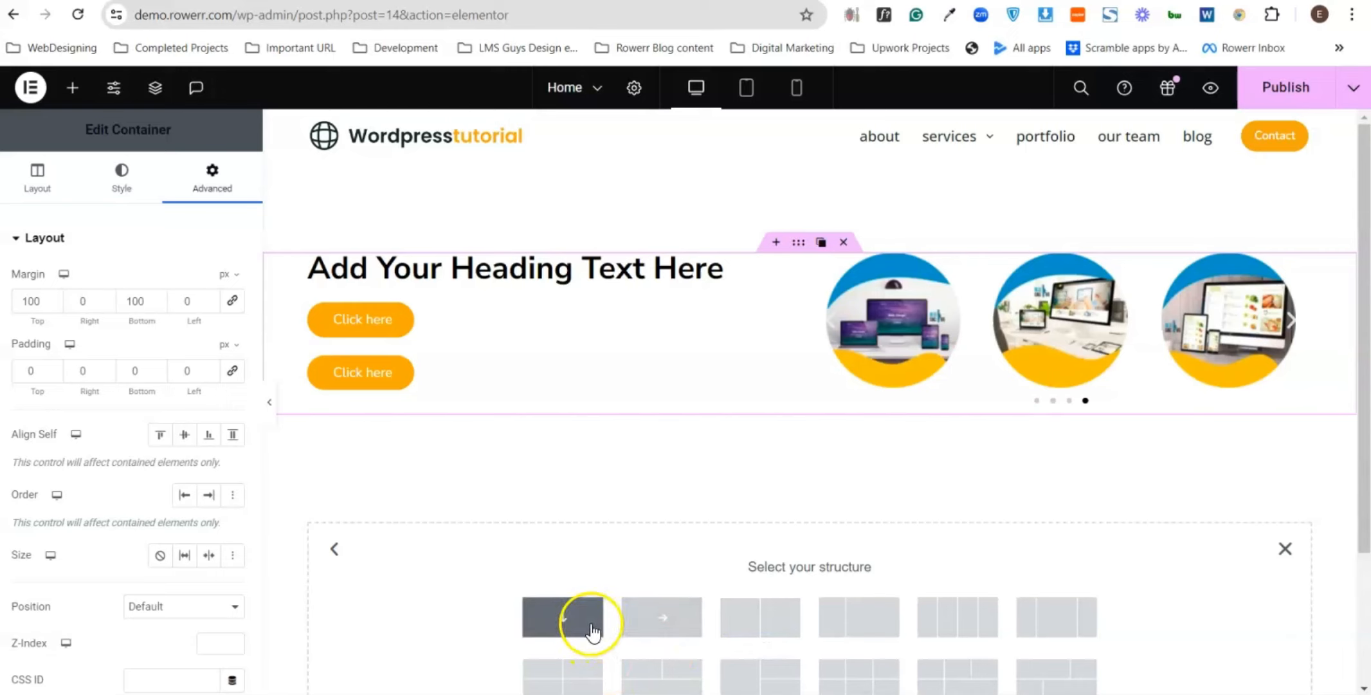
left_click(576, 614)
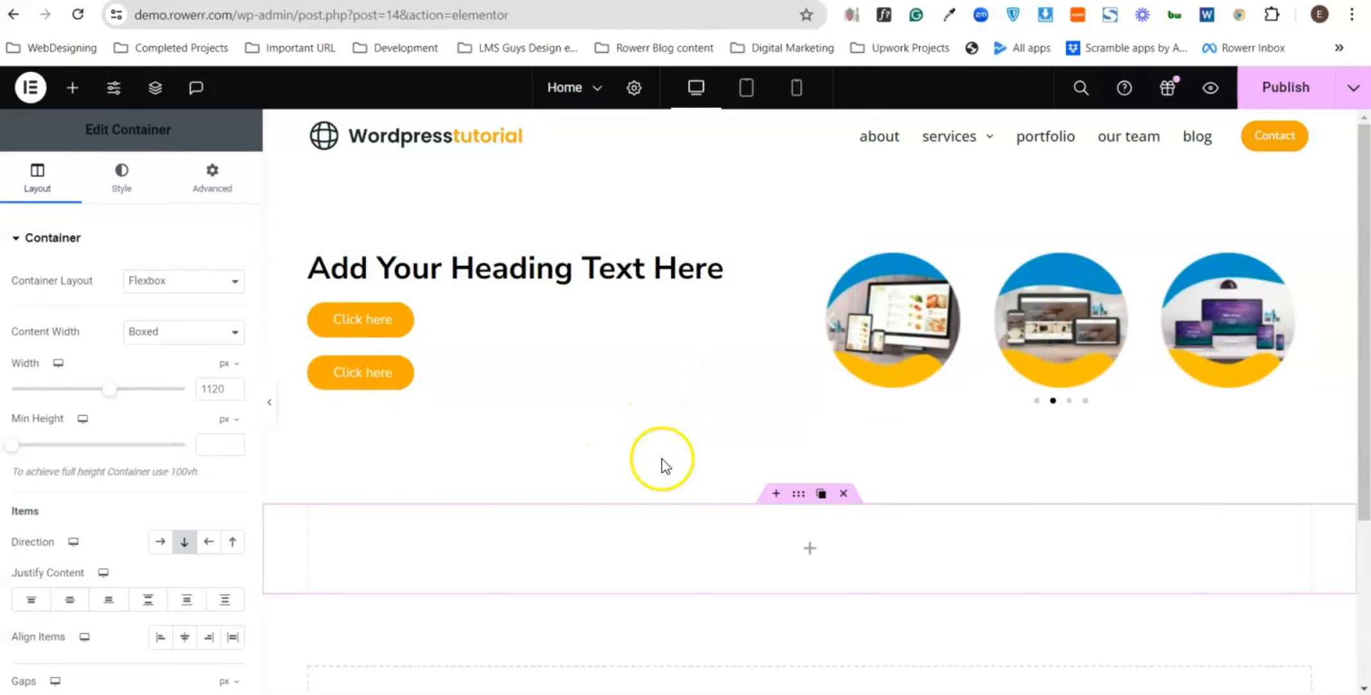
left_click(843, 495)
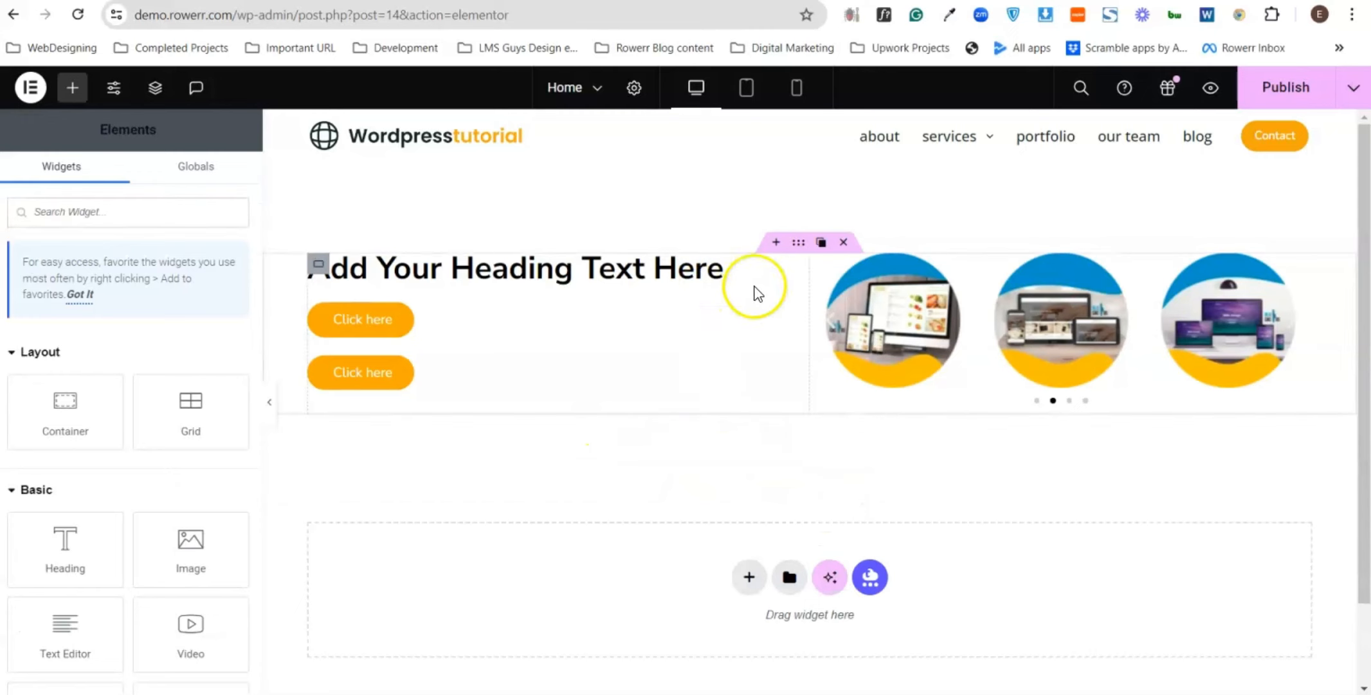
- Set the two-column container's top and bottom margins back to 0
left_click(799, 245)
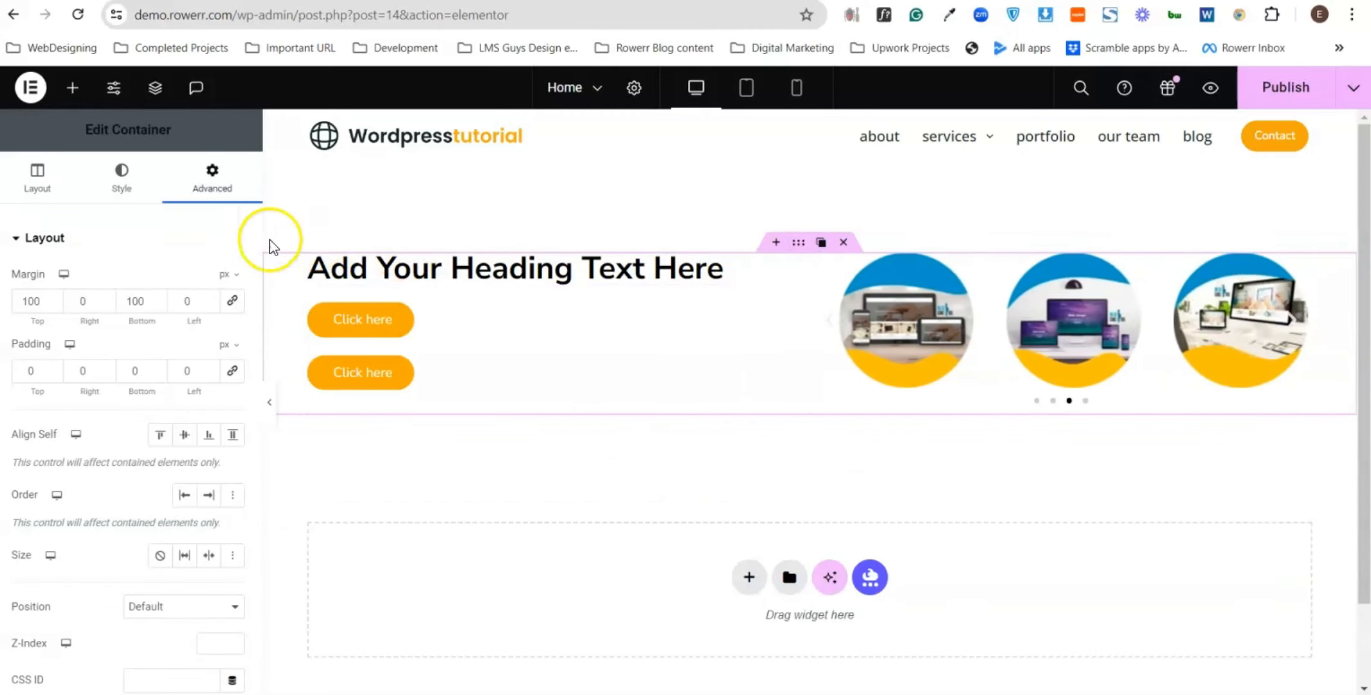
left_click(142, 299)
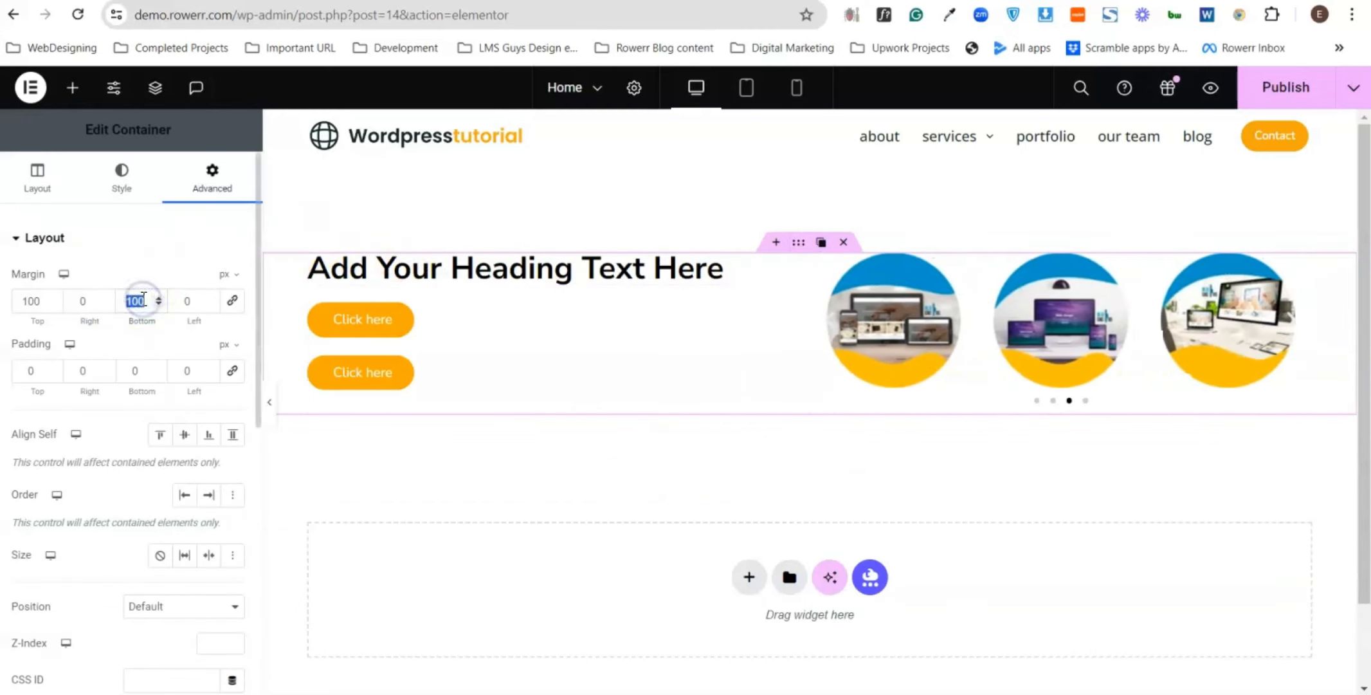
type("0")
left_click(31, 311)
type("0")
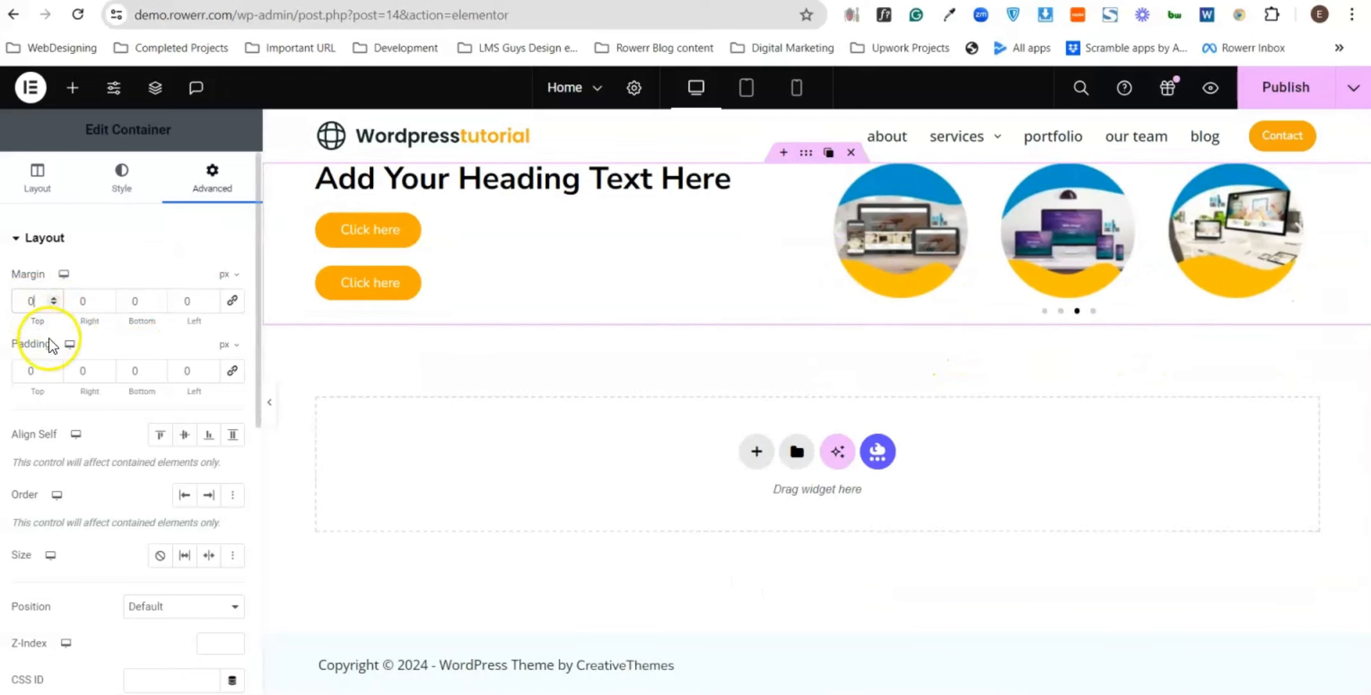
- Set the two-column container's top and bottom padding to 100 px
left_click(32, 376)
type("100")
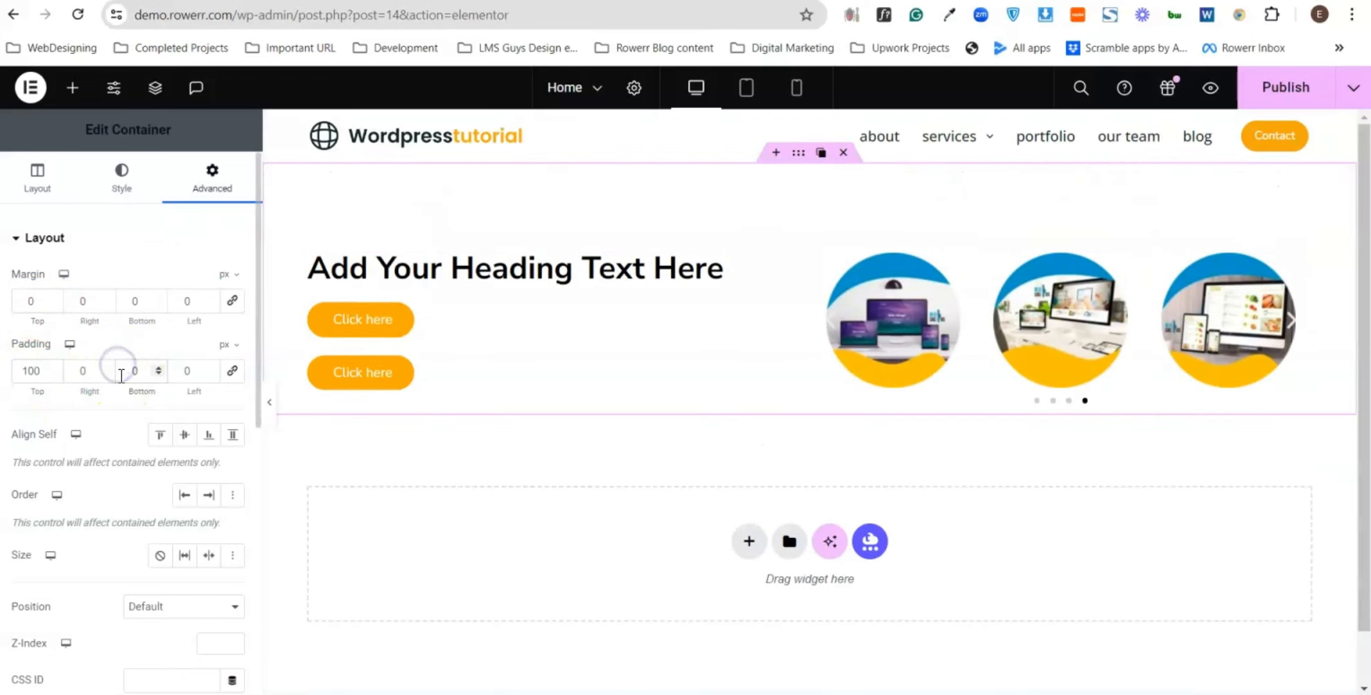
type("100")
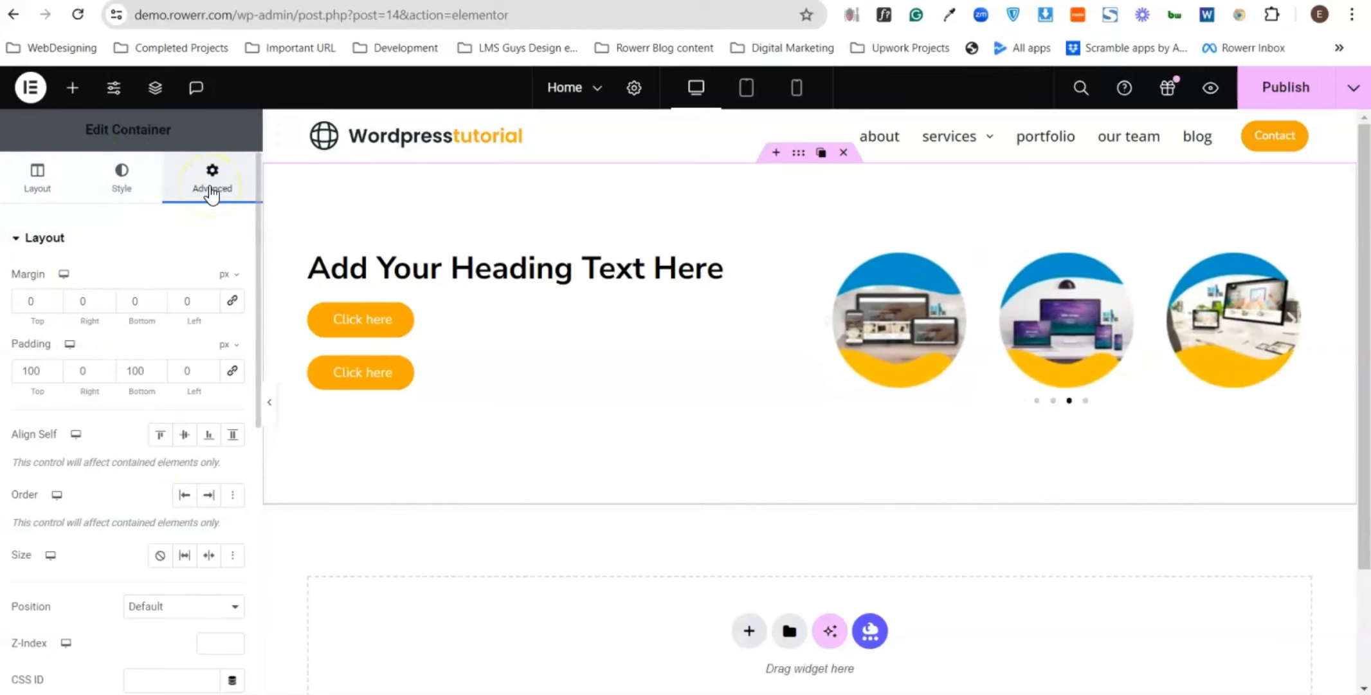
left_click(219, 197)
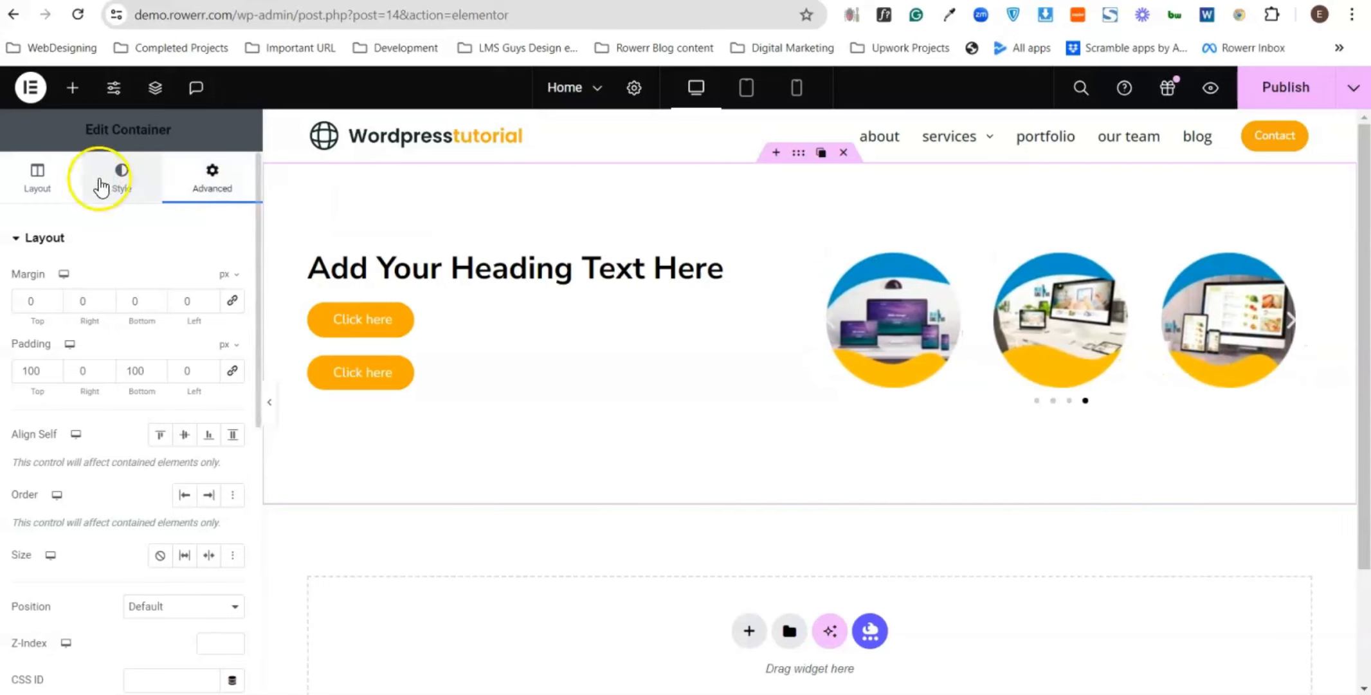
- Give the two-column container a gradient background from the global Secondary color to the global Text color
left_click(104, 183)
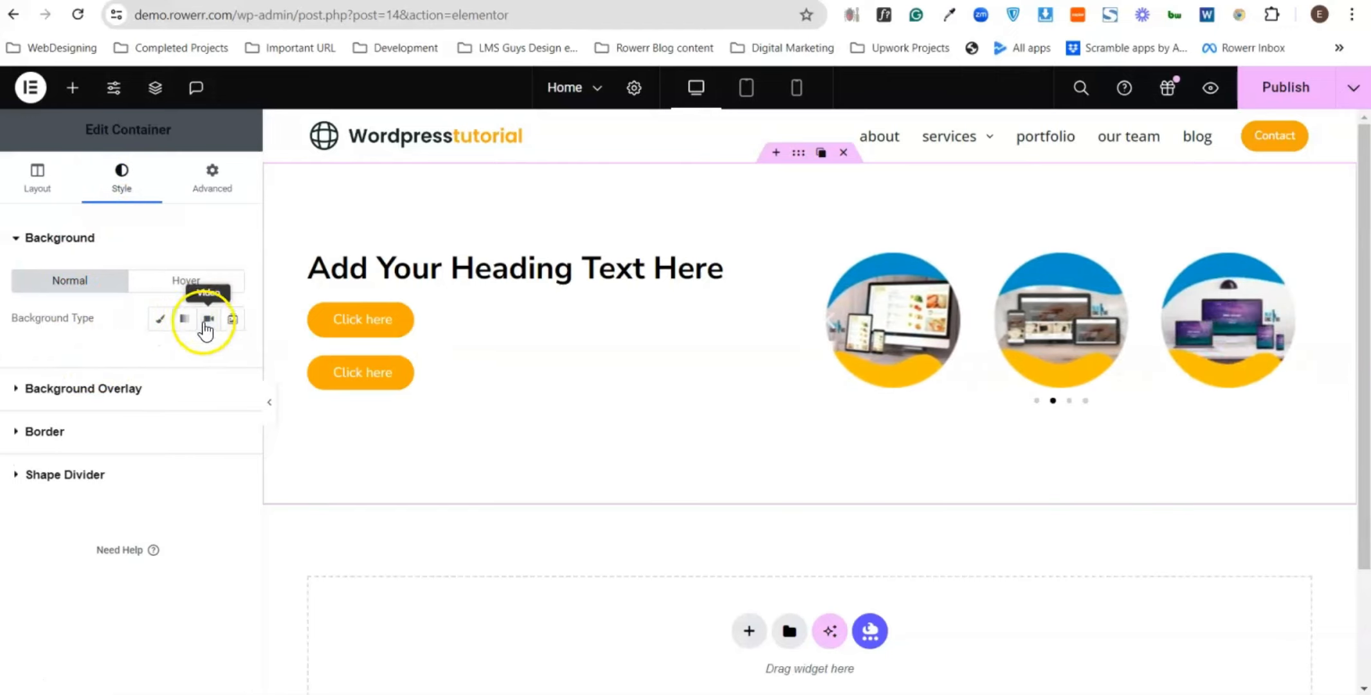
left_click(183, 320)
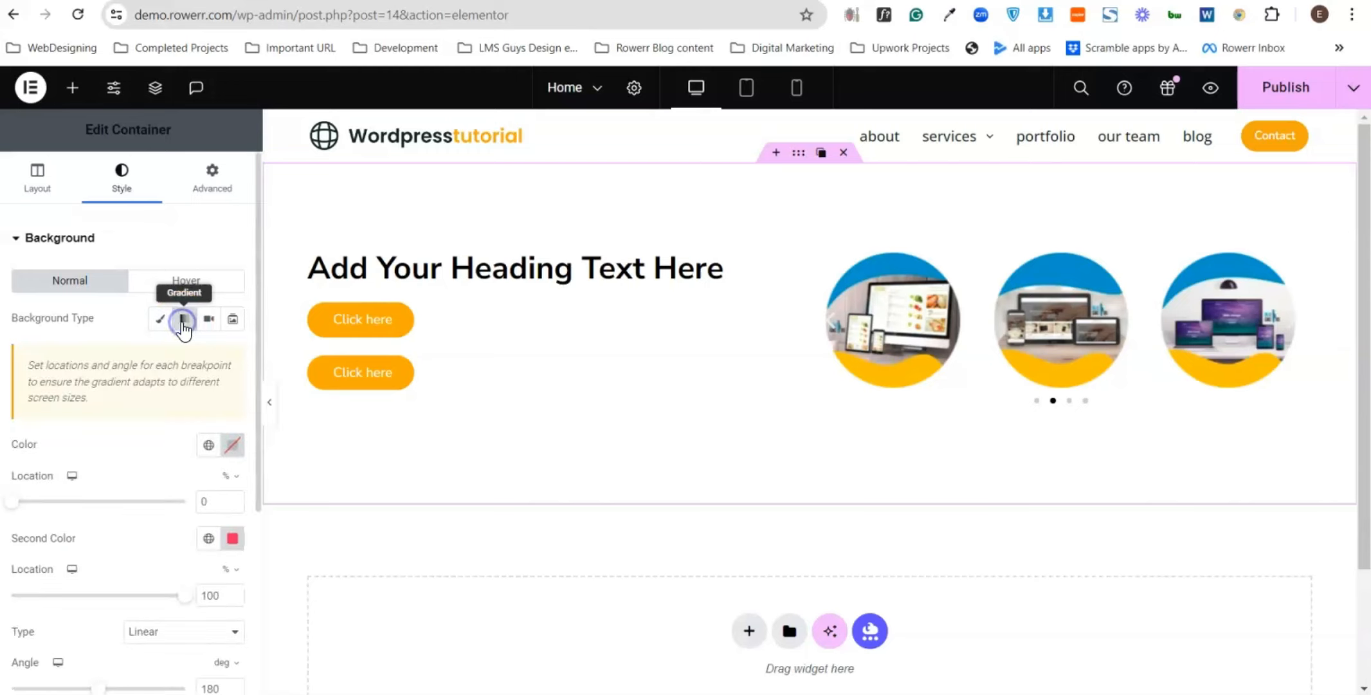
scroll(105, 454, "down", 3)
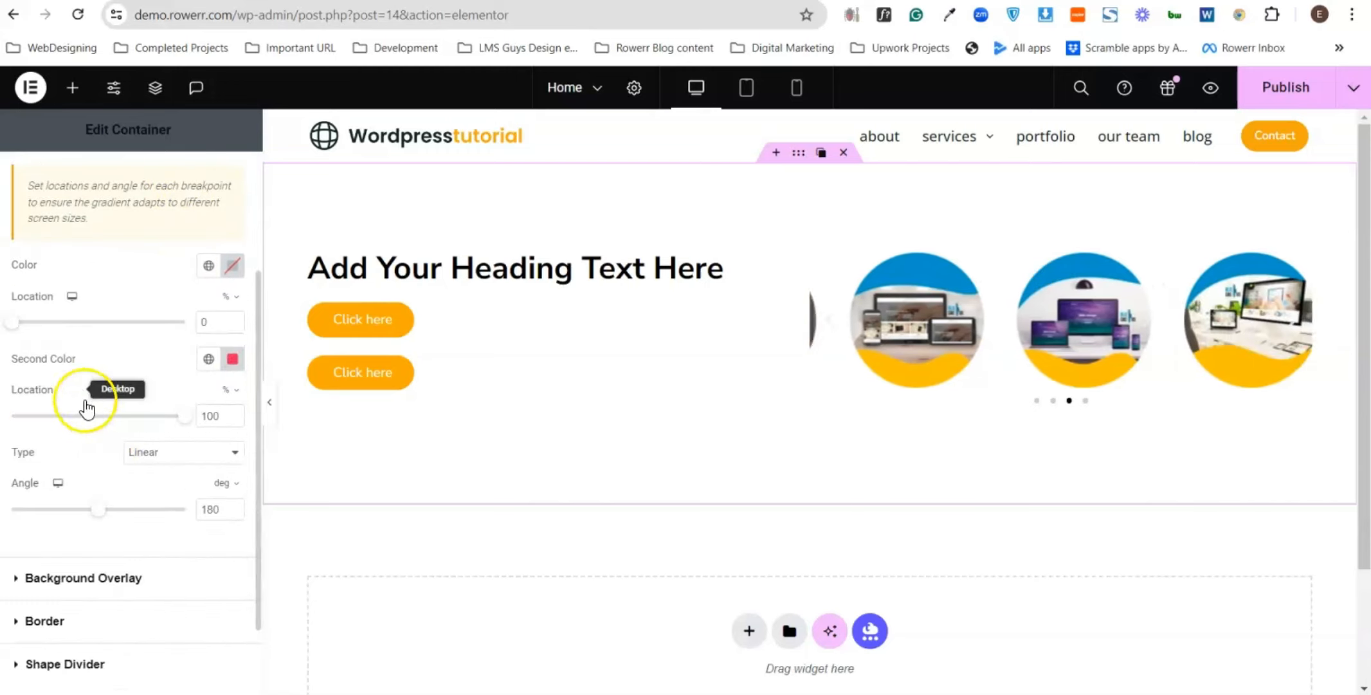
left_click(215, 265)
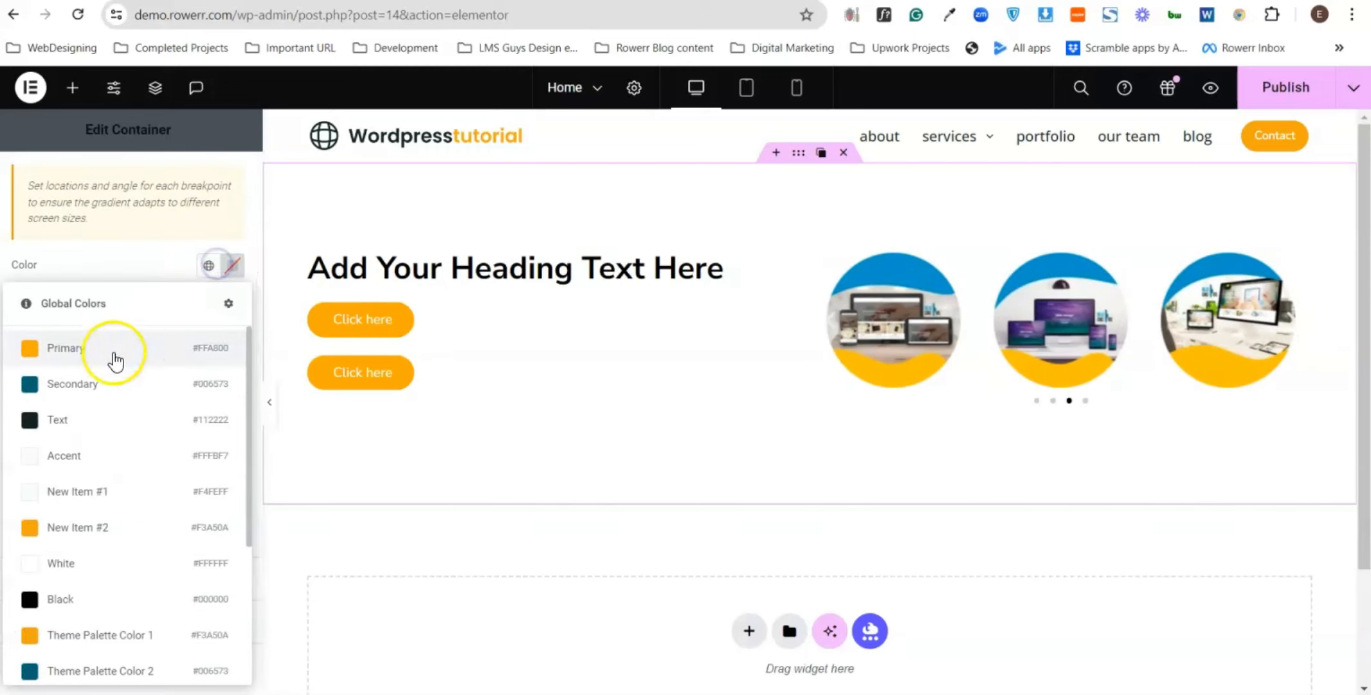
left_click(54, 385)
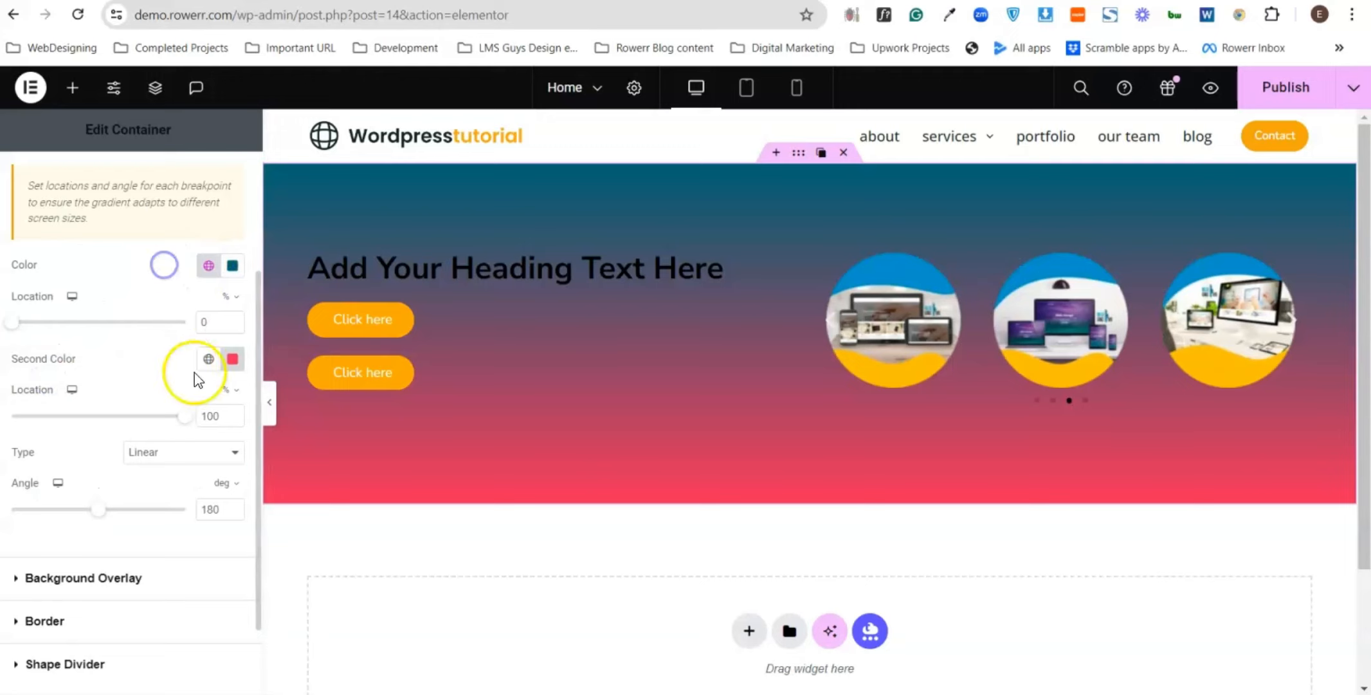
left_click(209, 358)
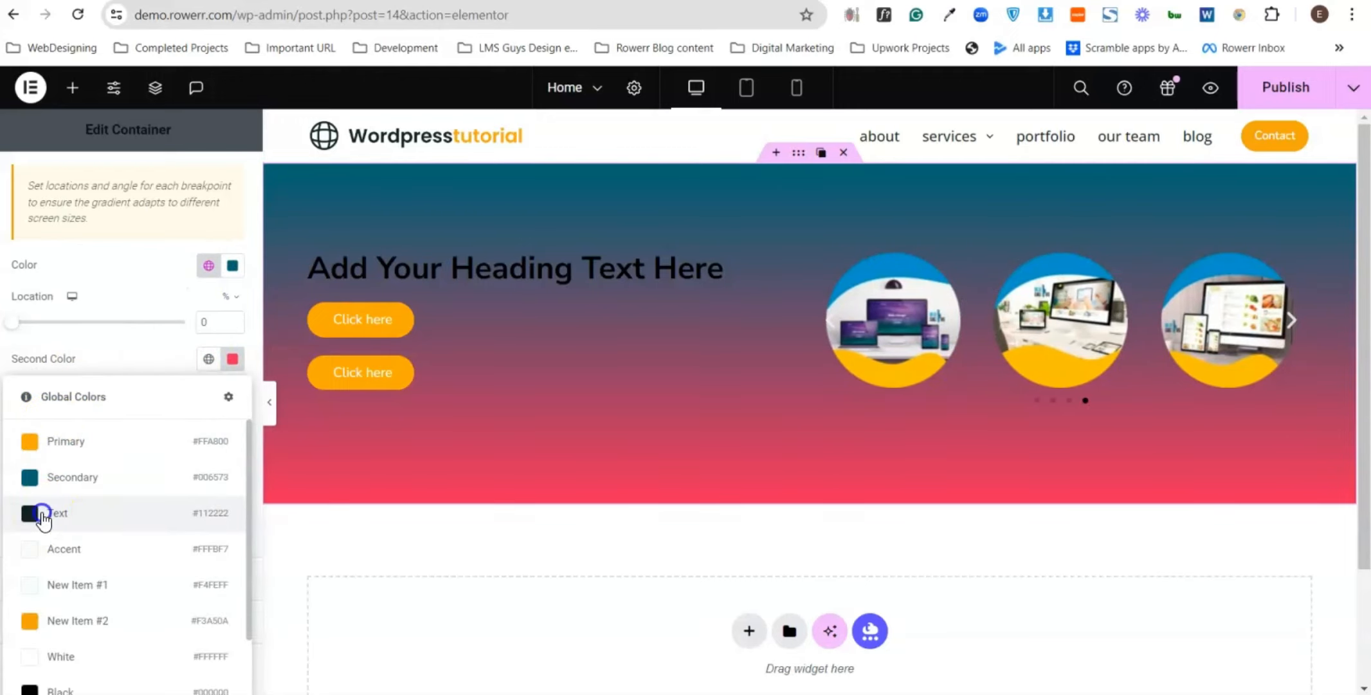
left_click(43, 514)
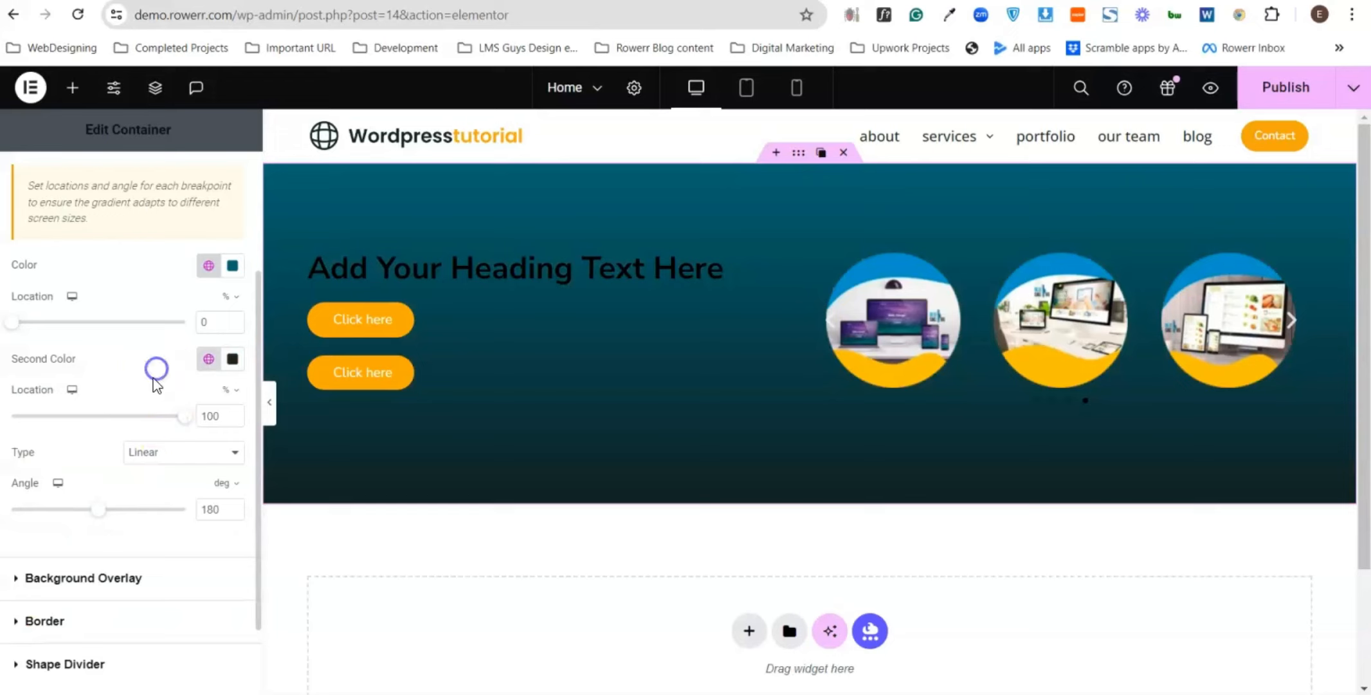
- Try the Radial gradient type, return to Linear, and set the gradient angle to 90 degrees
left_click(161, 452)
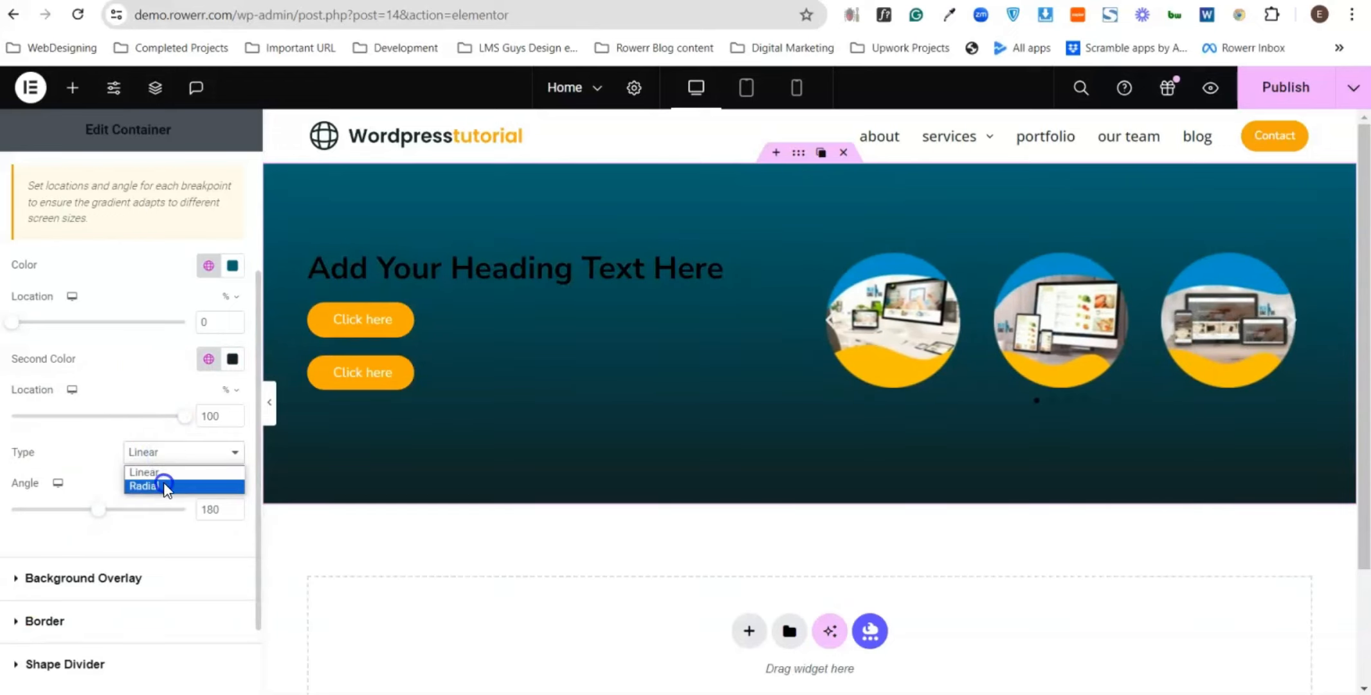
left_click(154, 486)
left_click(155, 453)
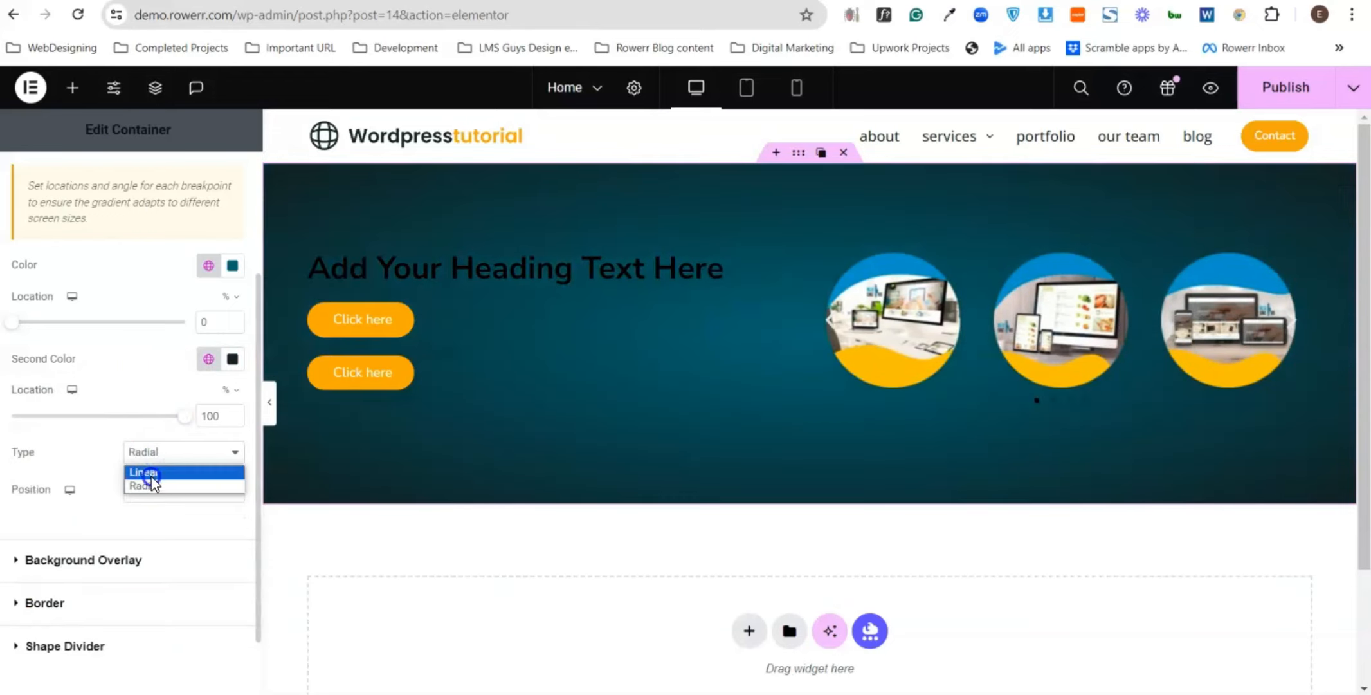
left_click(142, 474)
left_click(204, 509)
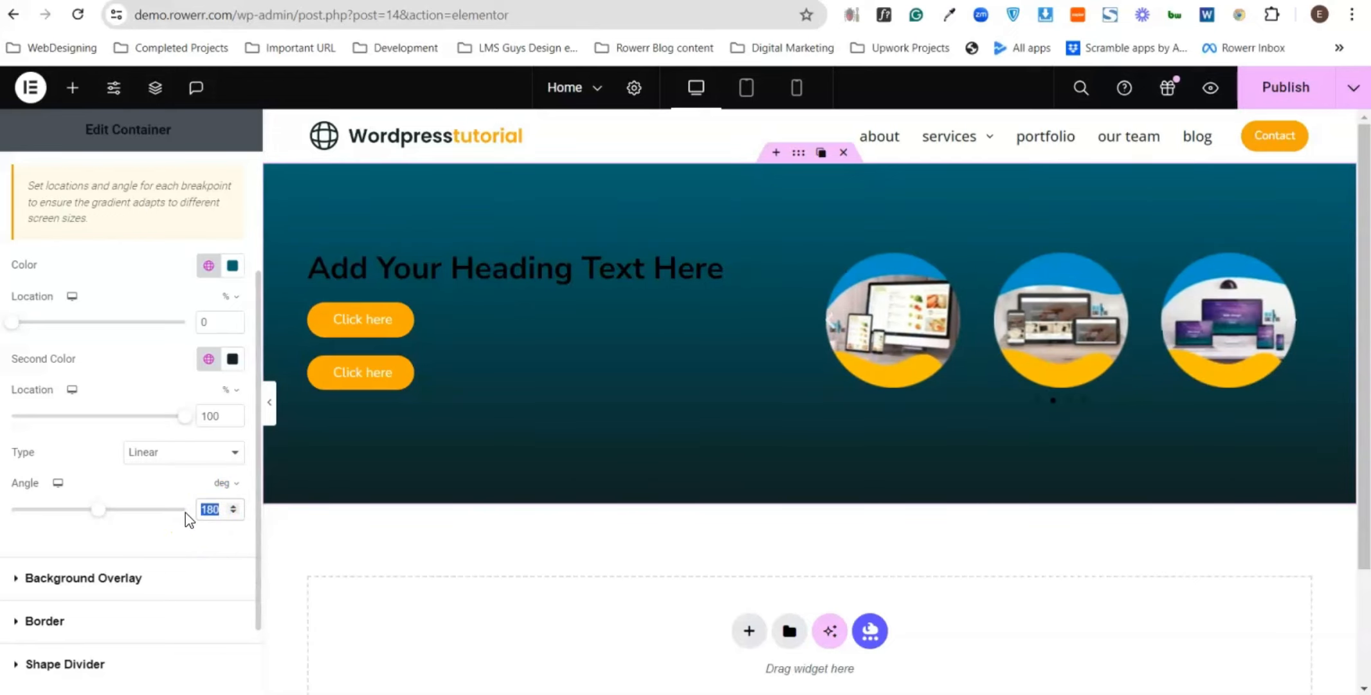
type("90")
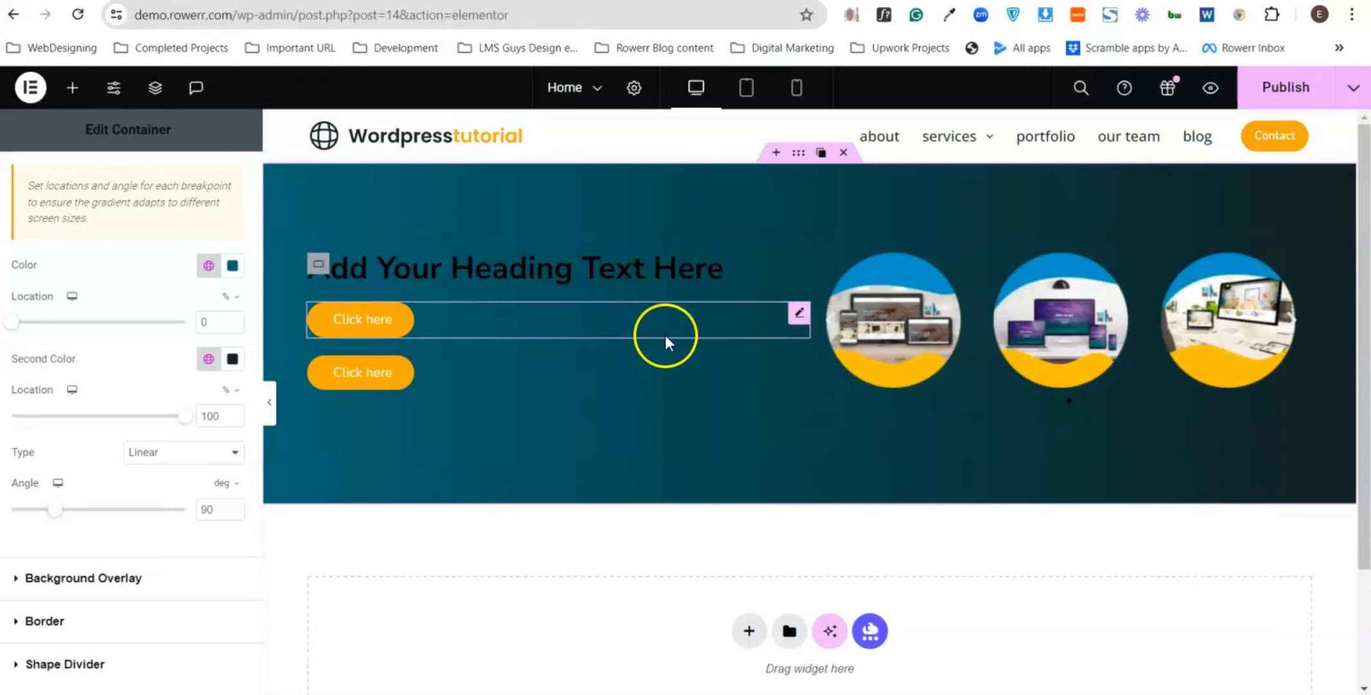
- Replace the heading's title in the left column with "Quality Web & App Development Services"
left_click(573, 274)
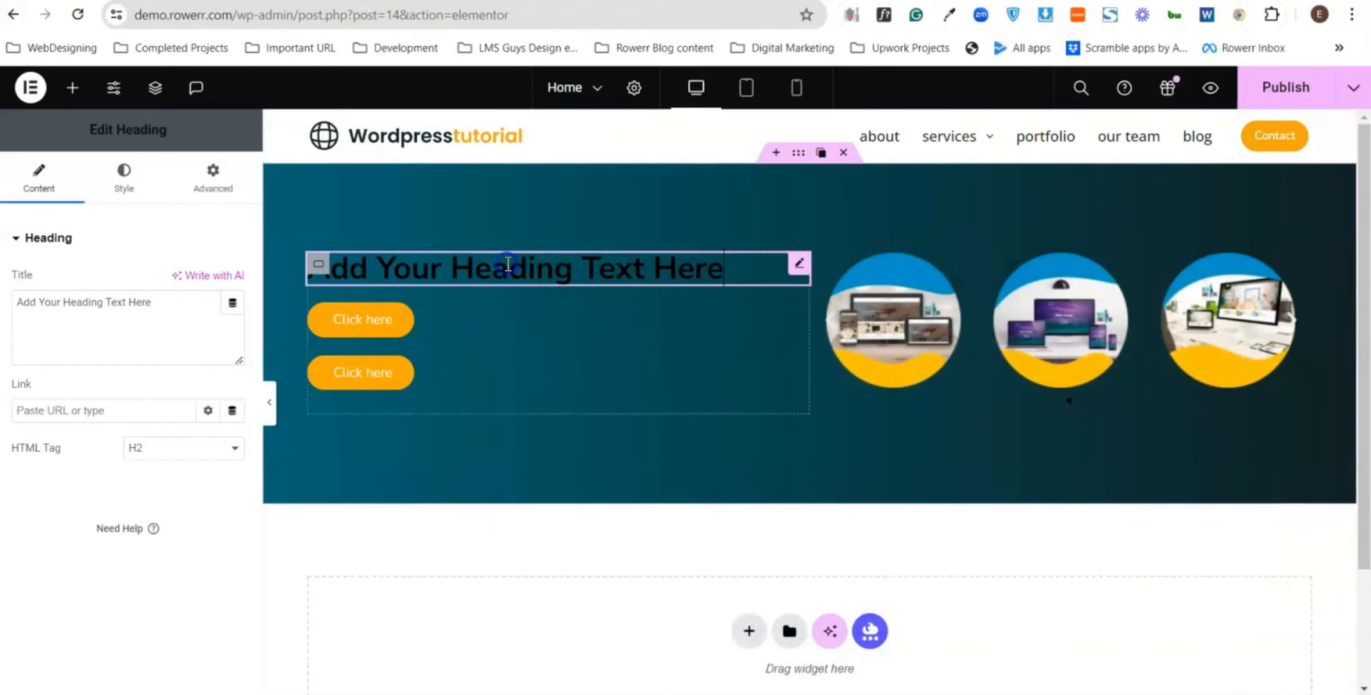
left_click(799, 263)
left_click(608, 269)
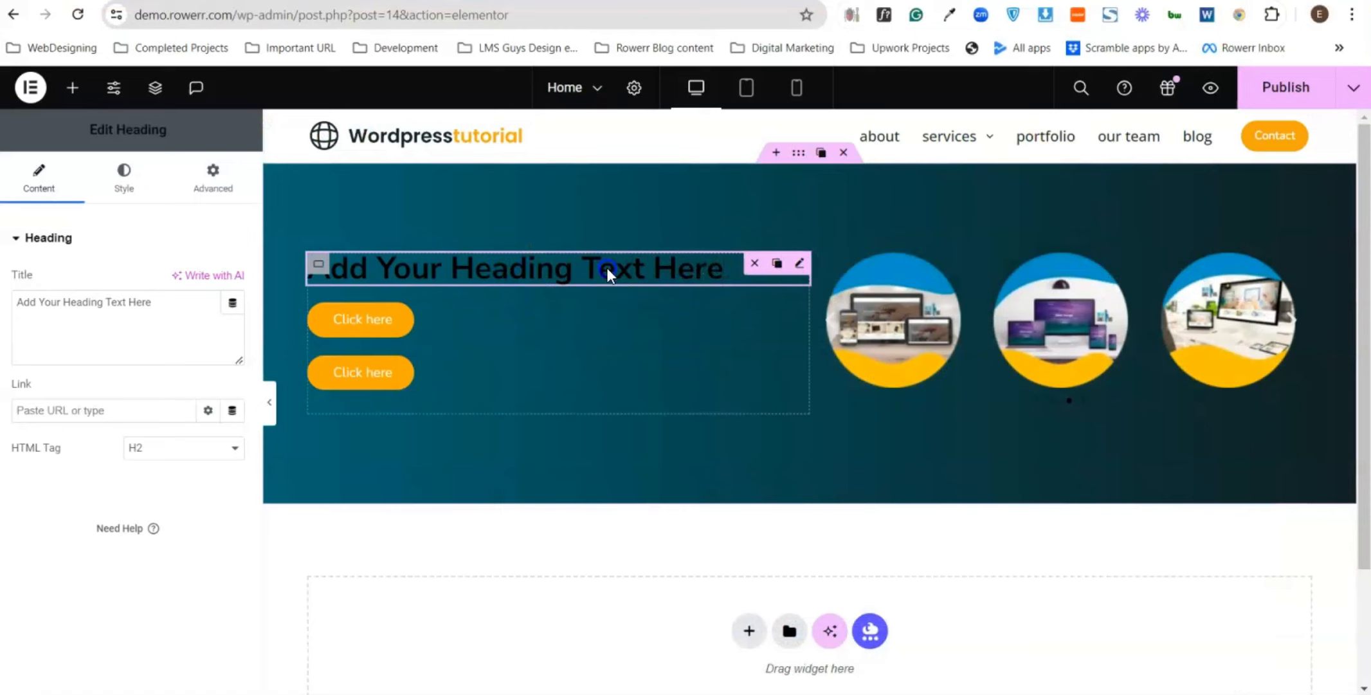
triple_click(114, 301)
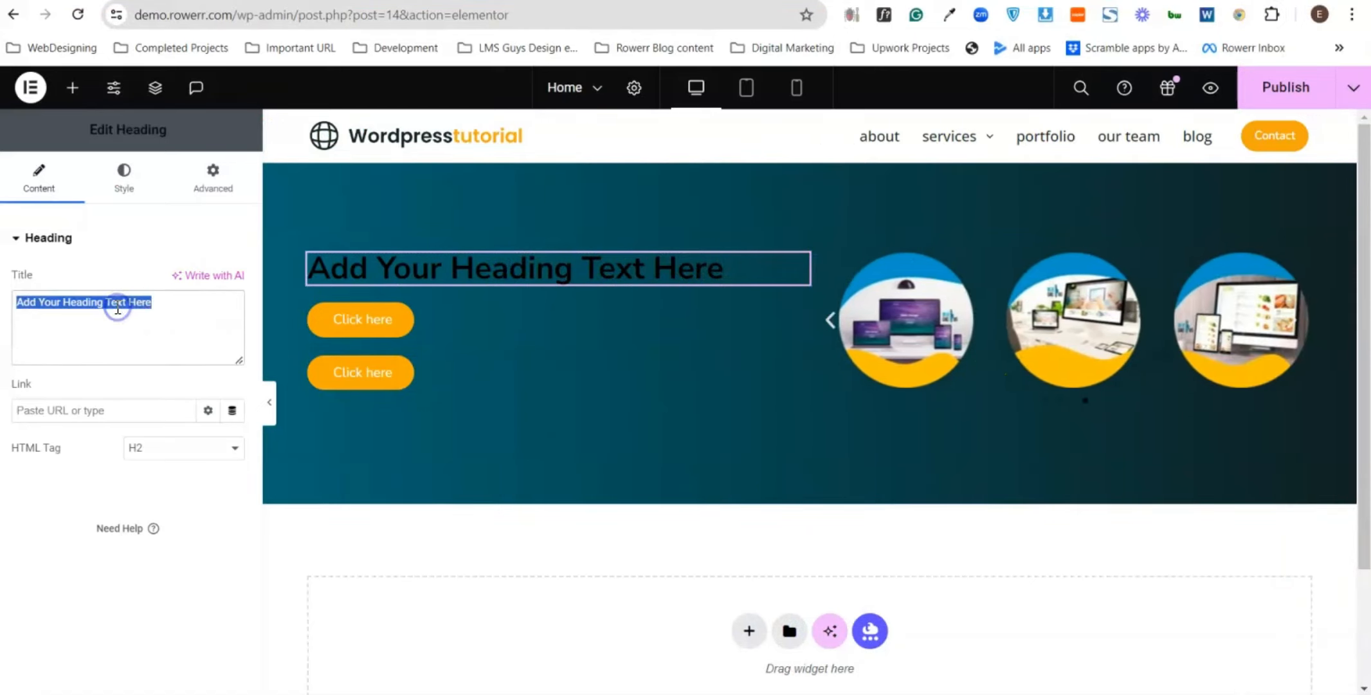
type("Quality Web & App Development Services")
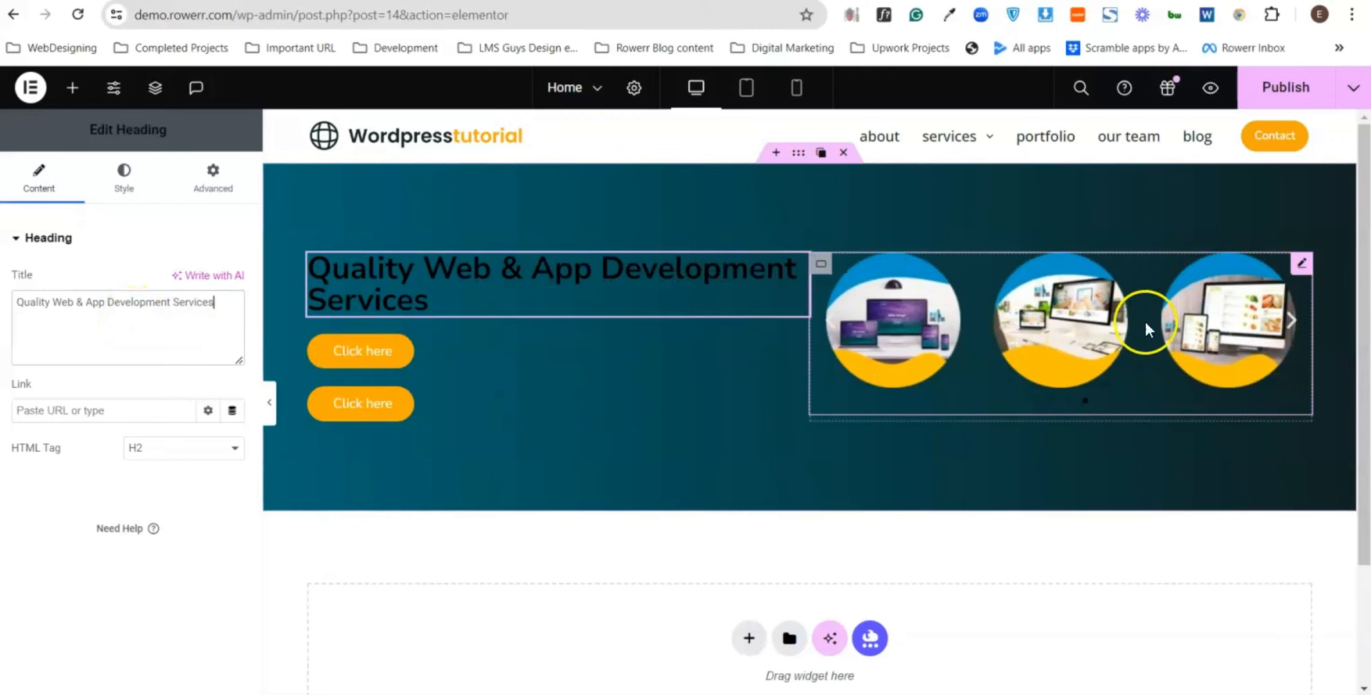
- Set the image carousel's image resolution to Medium - 300 x 300
left_click(1299, 265)
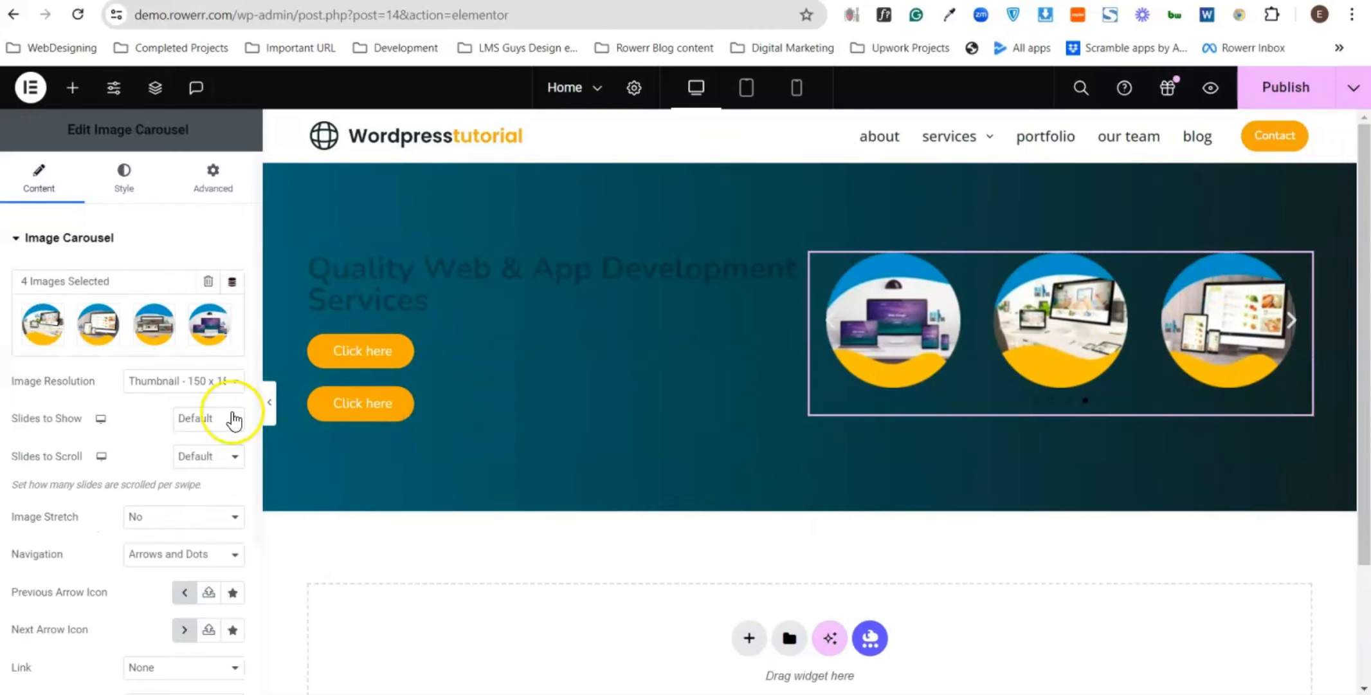
scroll(58, 392, "down", 2)
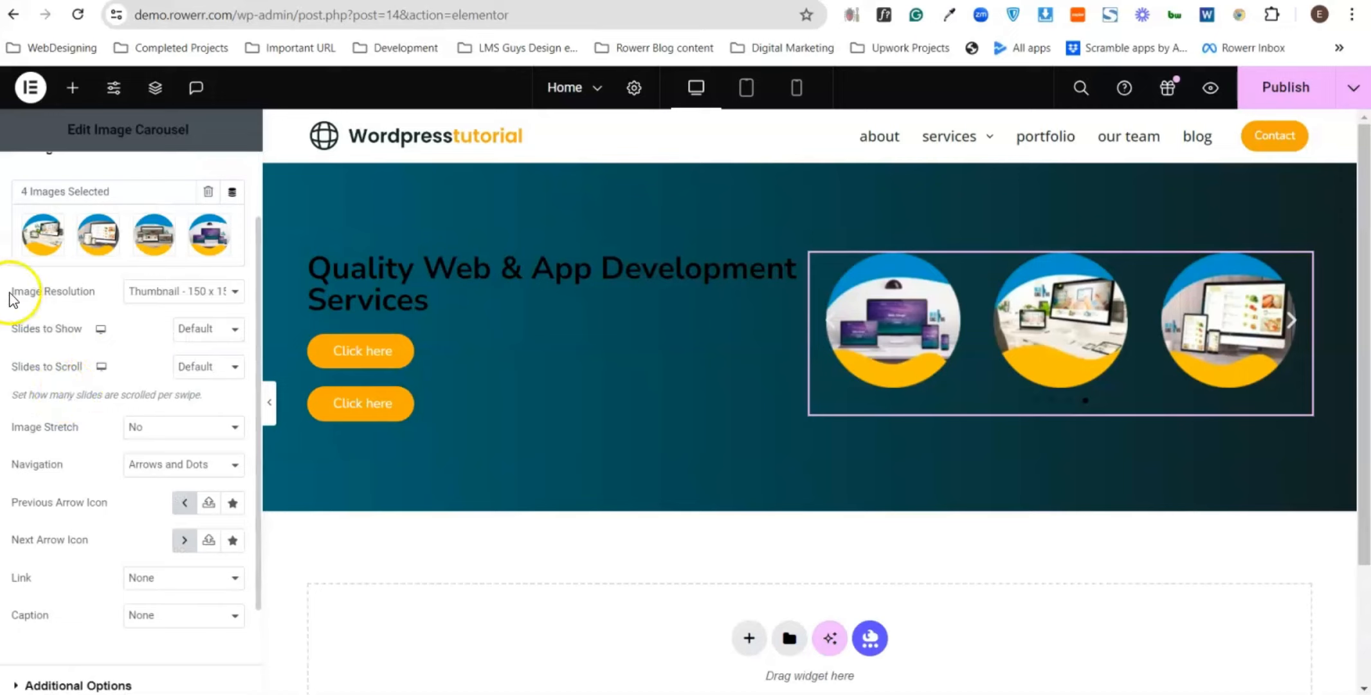
left_click(161, 291)
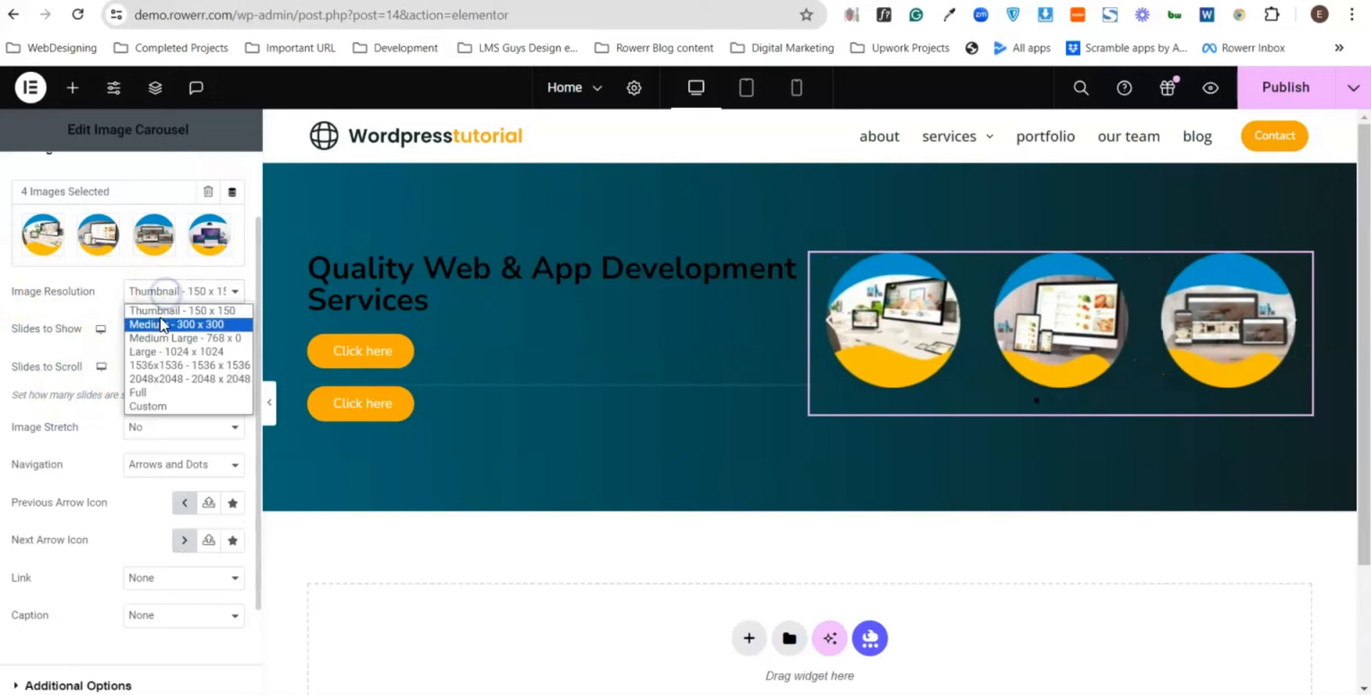
left_click(166, 324)
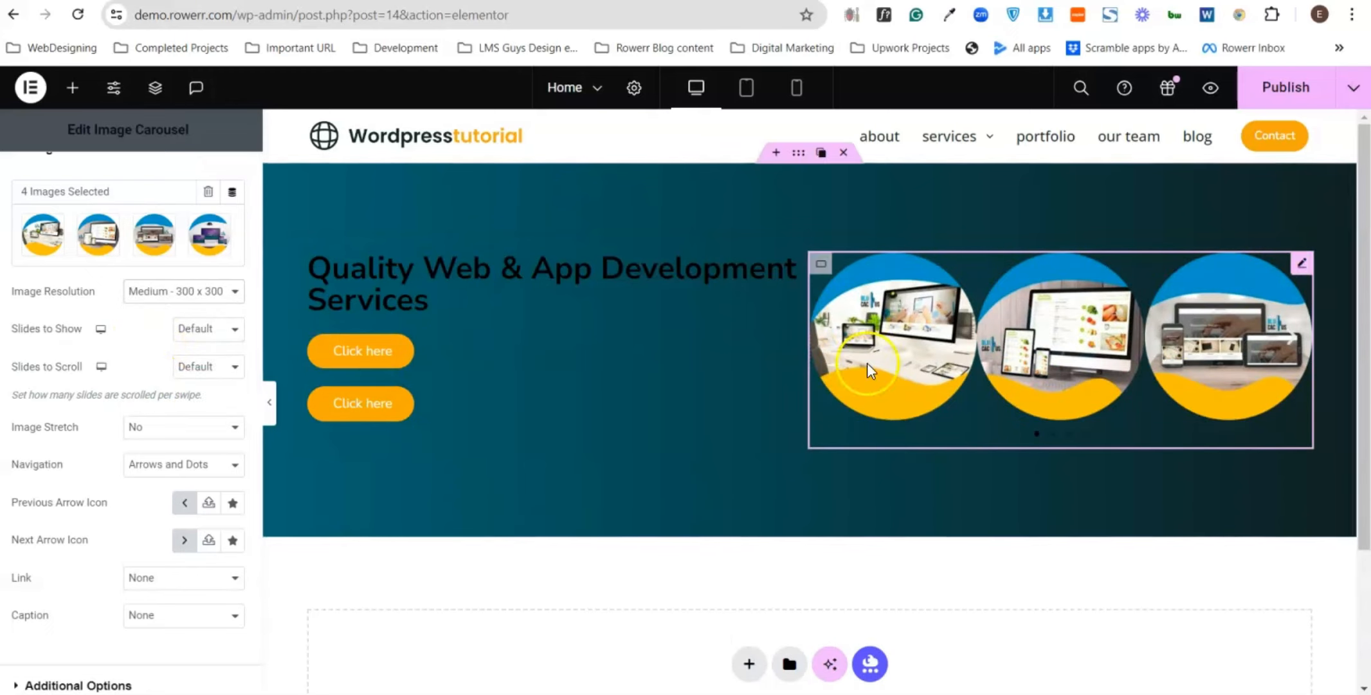
- Set the image carousel to show 1 slide and its navigation to None
left_click(206, 328)
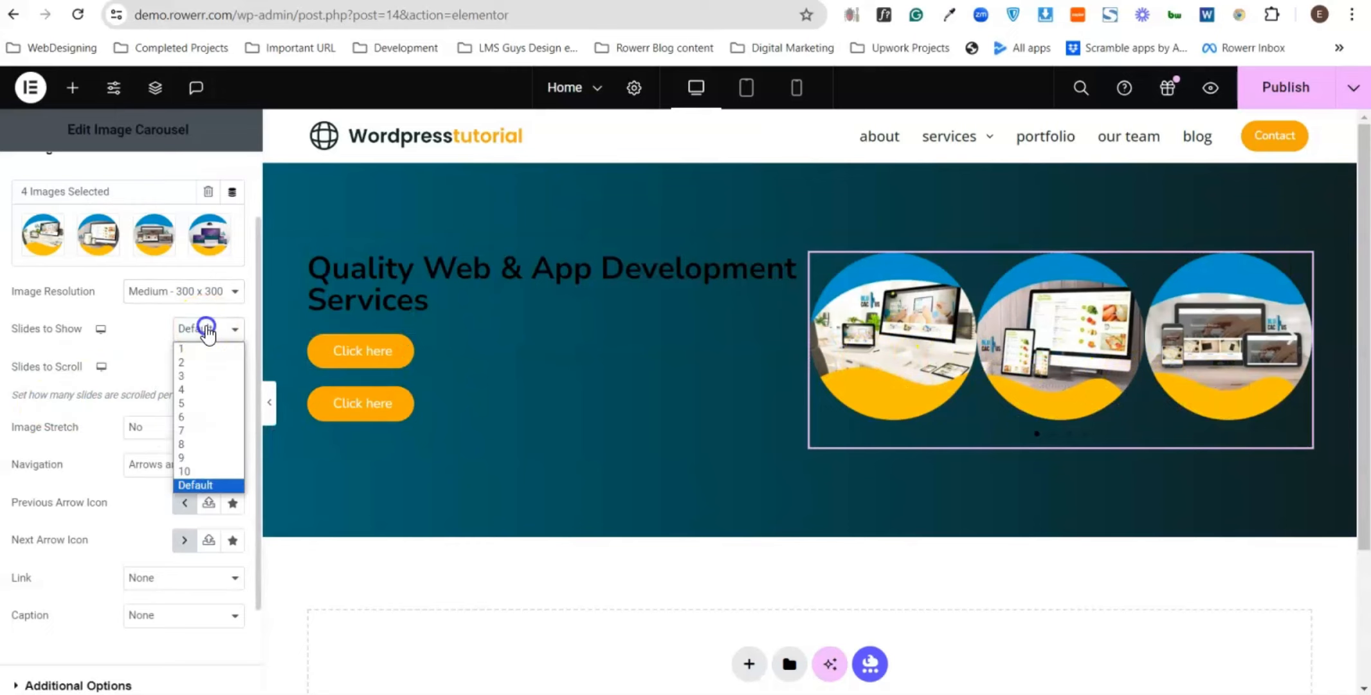
left_click(183, 349)
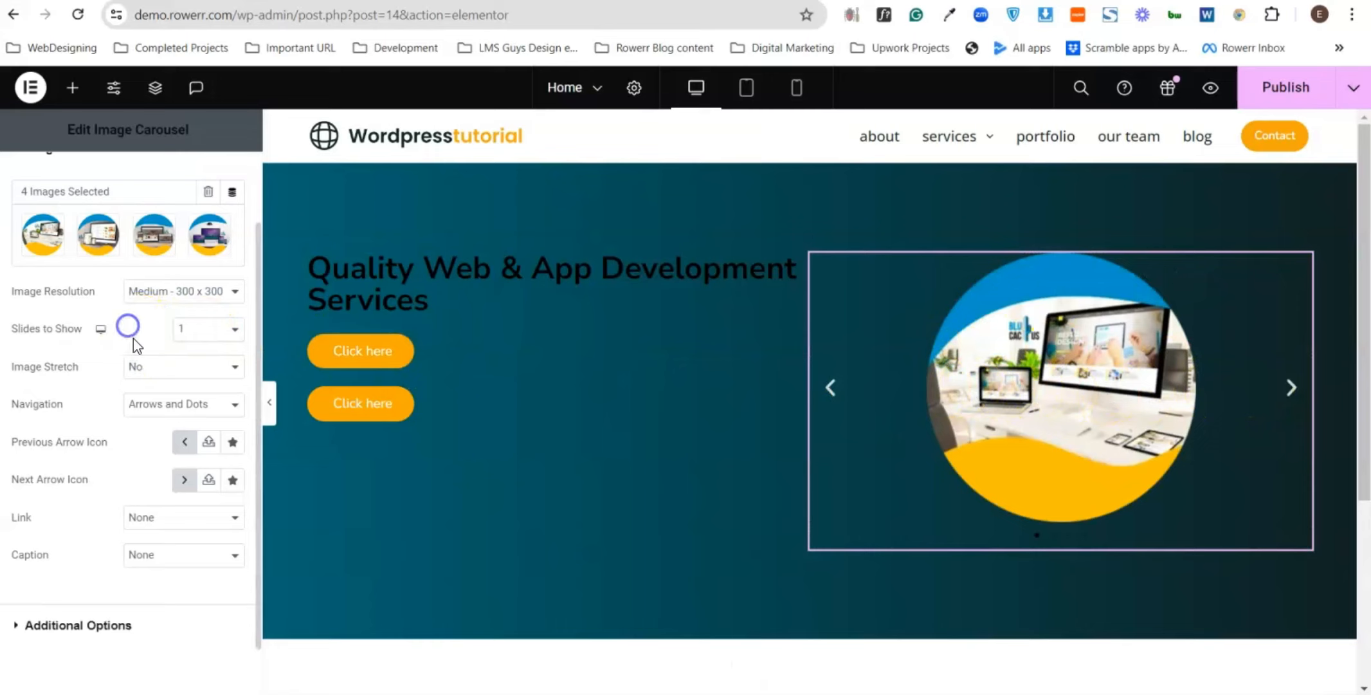
scroll(171, 393, "down", 1)
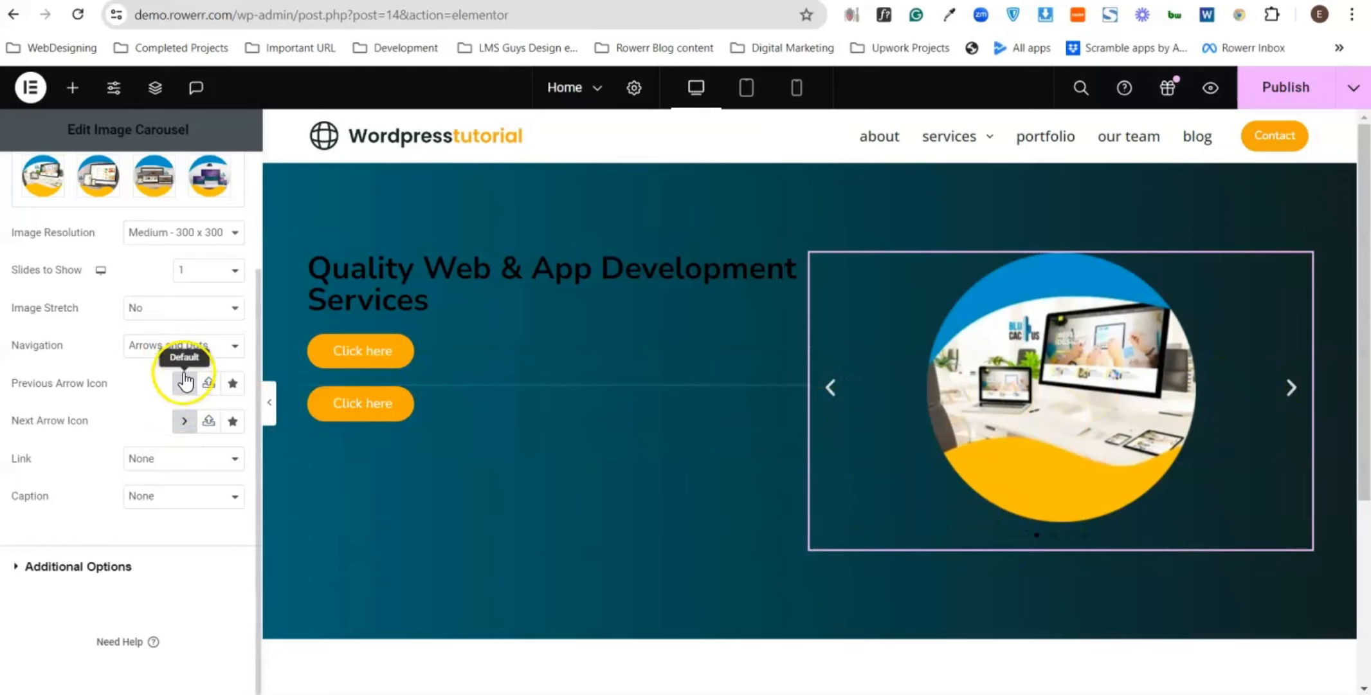
left_click(177, 347)
left_click(167, 406)
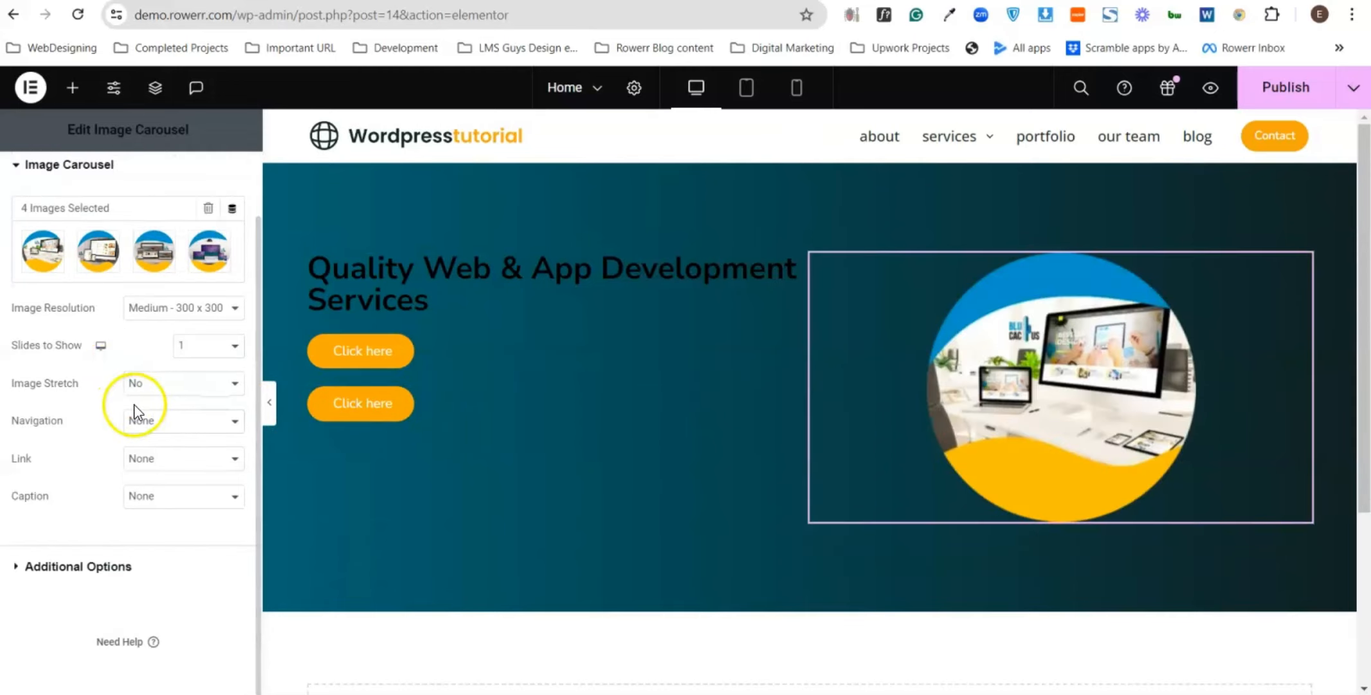
- Show the image carousel's additional options, including its autoplay, loop, effect and speed settings
left_click(73, 175)
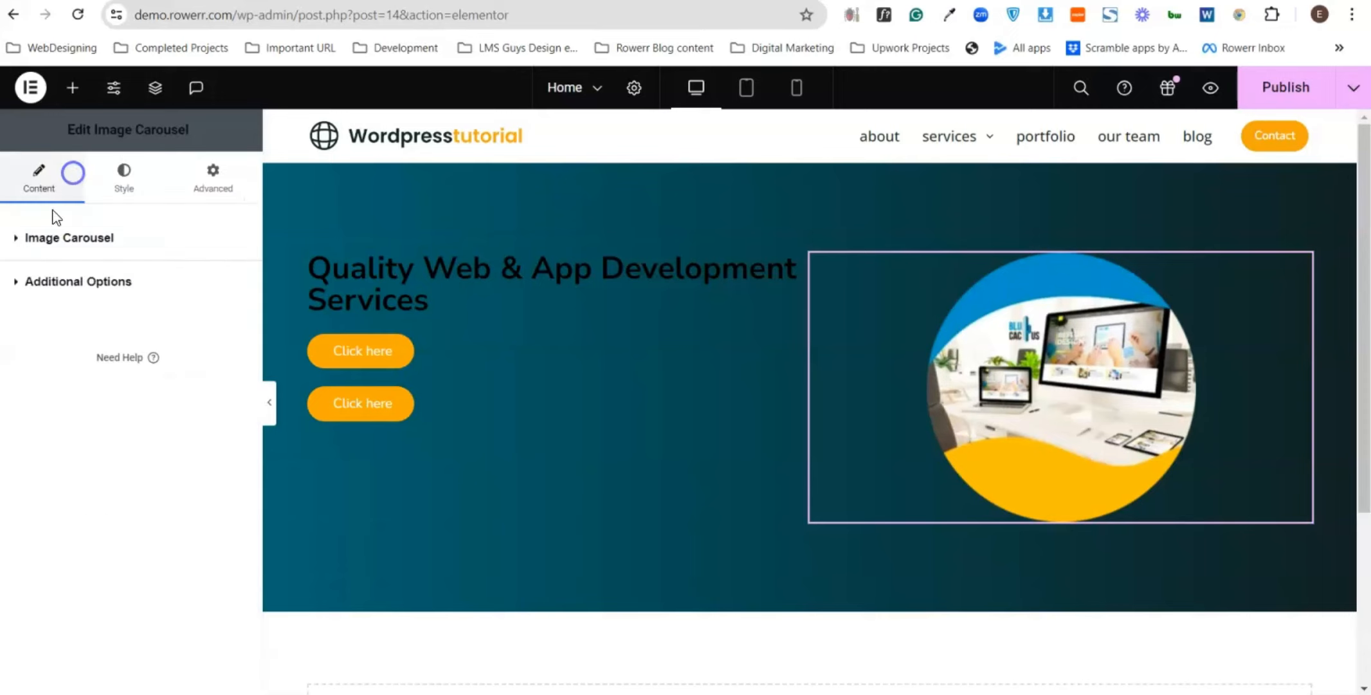
left_click(78, 283)
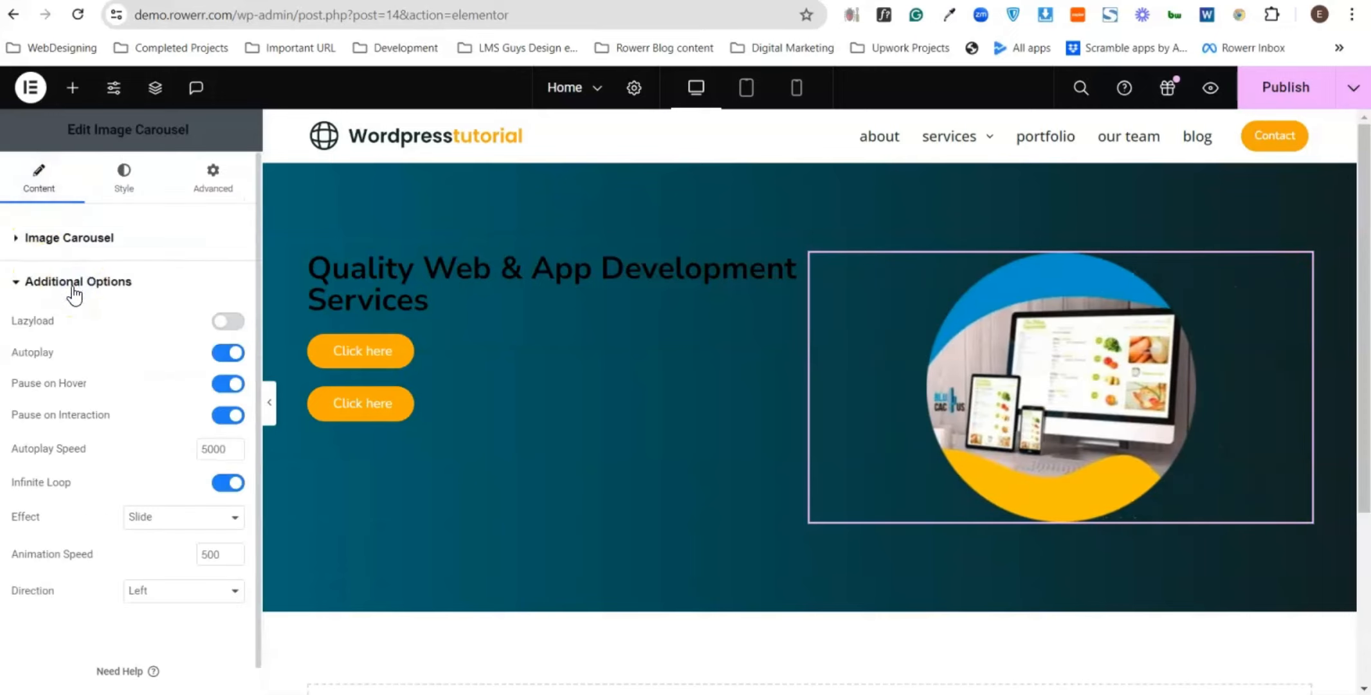
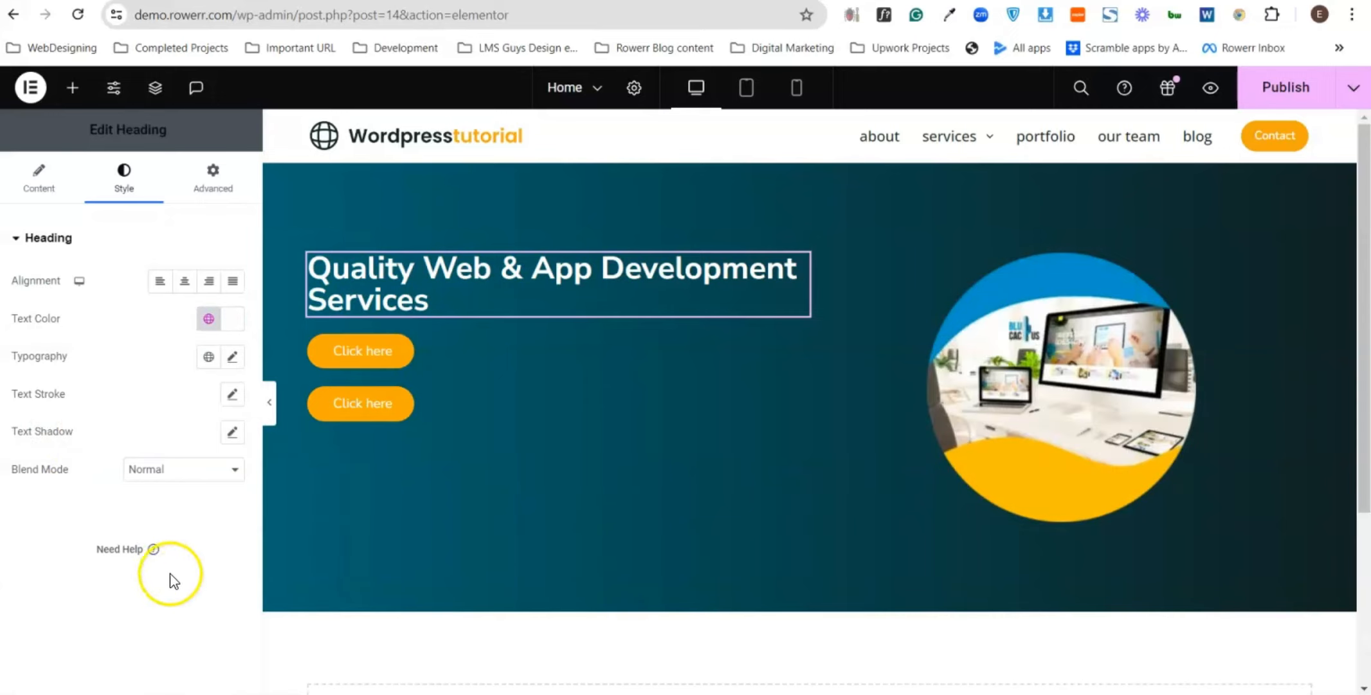
left_click(189, 527)
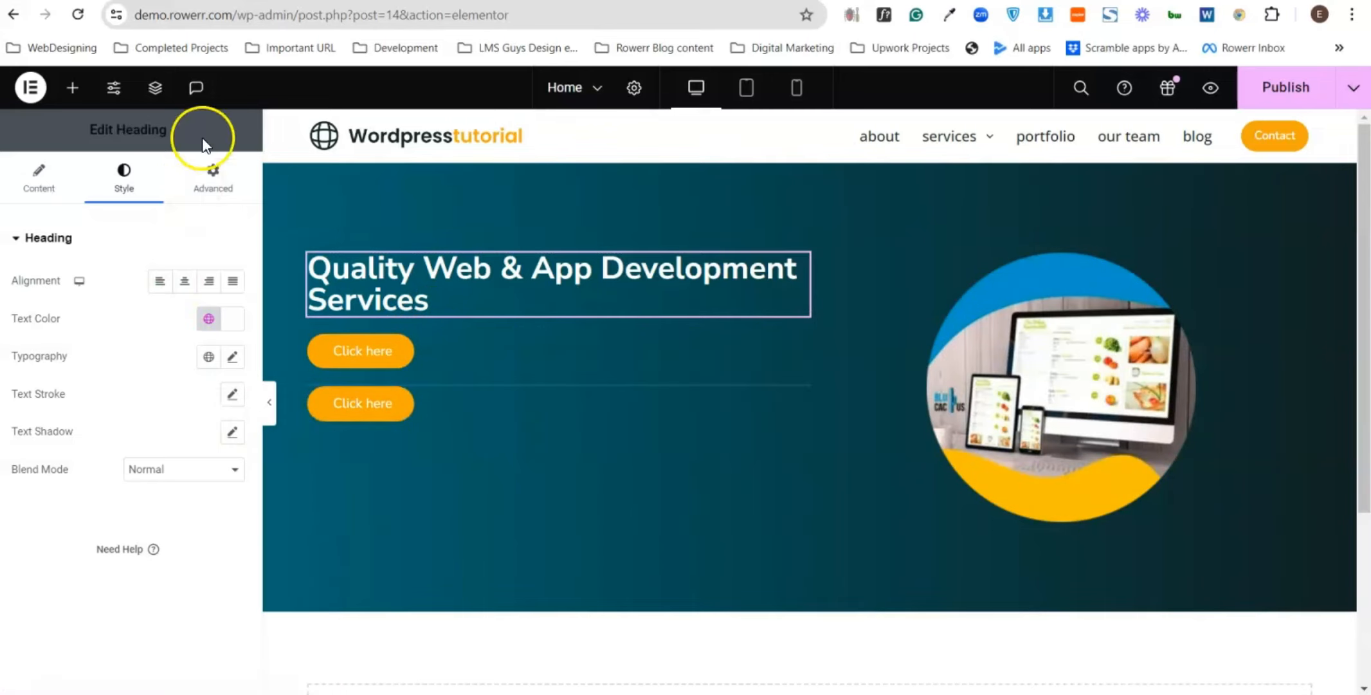
- Add a container below the buttons in the left column and move both buttons into it
left_click(72, 88)
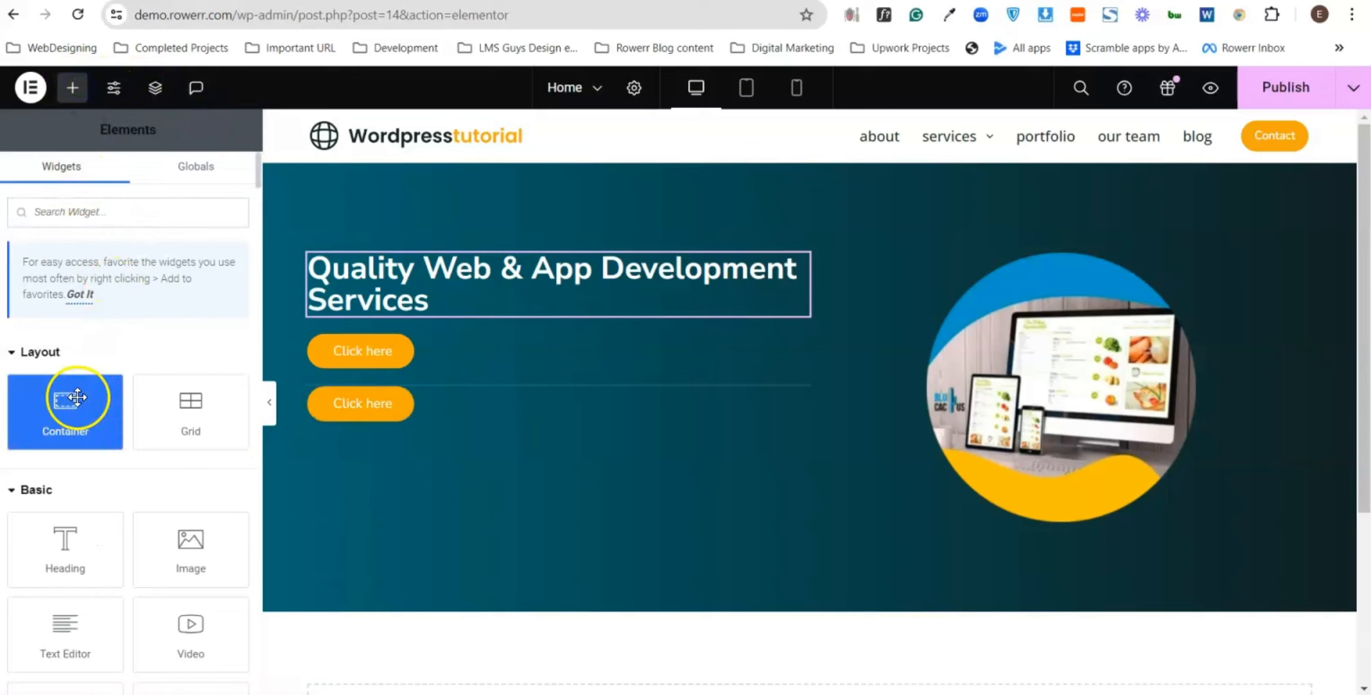
left_click_drag(77, 397, 523, 412)
scroll(522, 408, "down", 1)
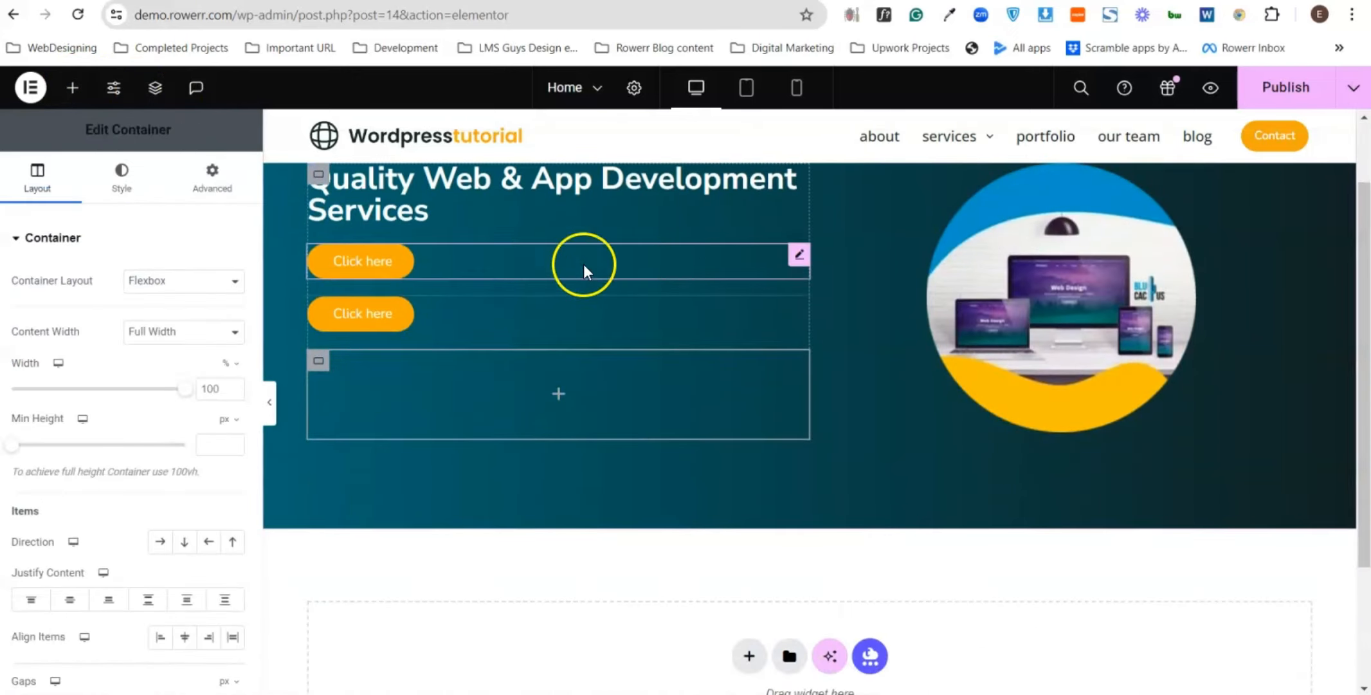
left_click_drag(807, 268, 710, 384)
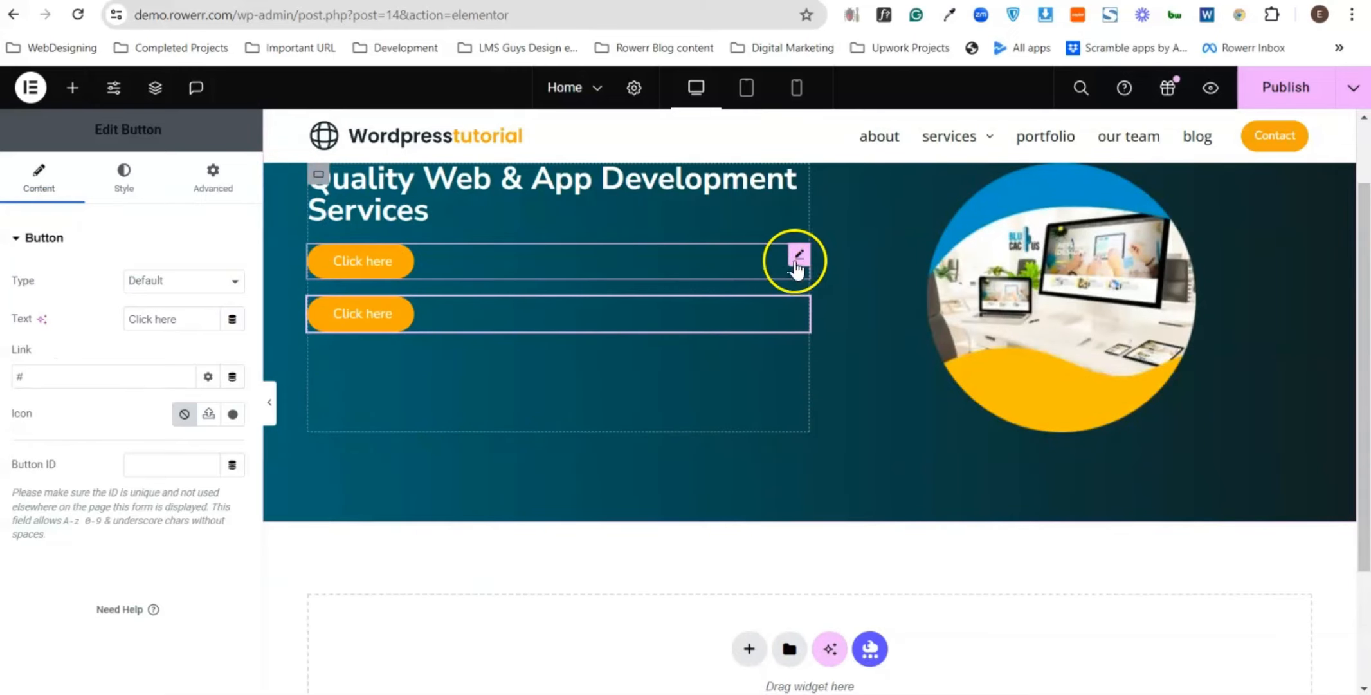
left_click_drag(798, 254, 476, 329)
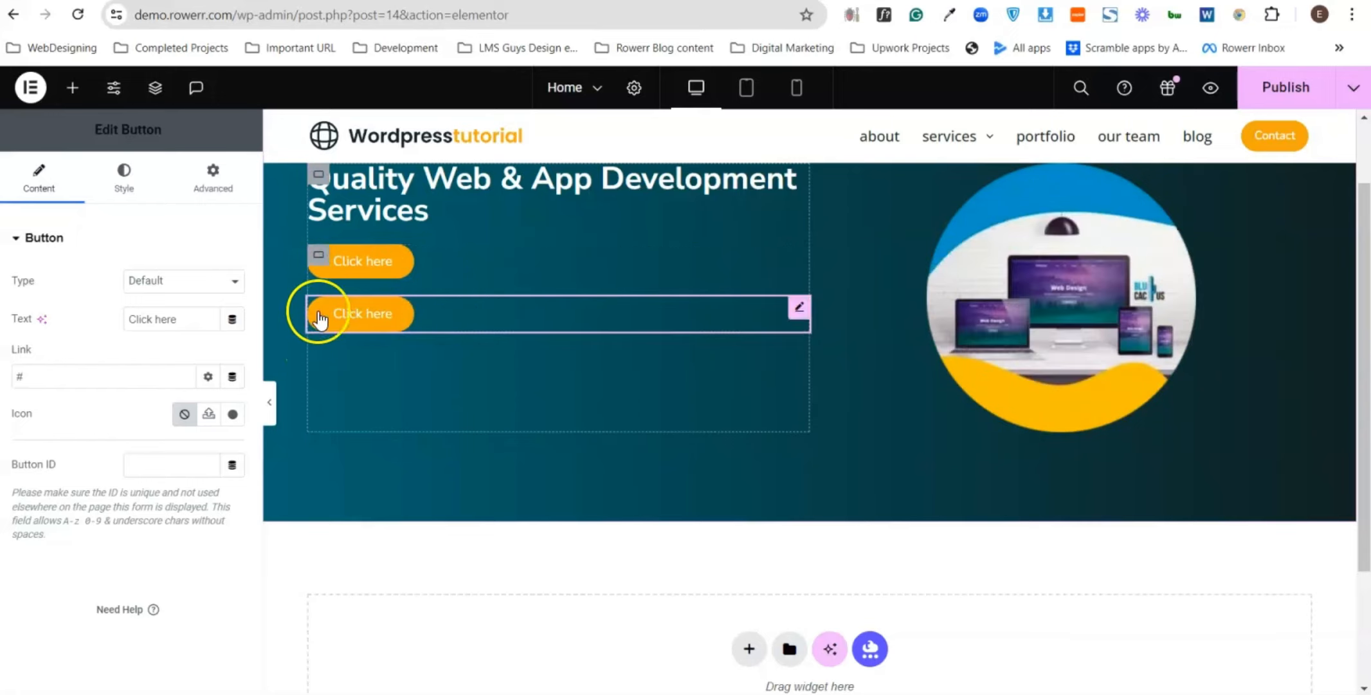
- Set the direction of the inner container holding the two buttons to a horizontal row
mouse_move(318, 256)
left_click(336, 354)
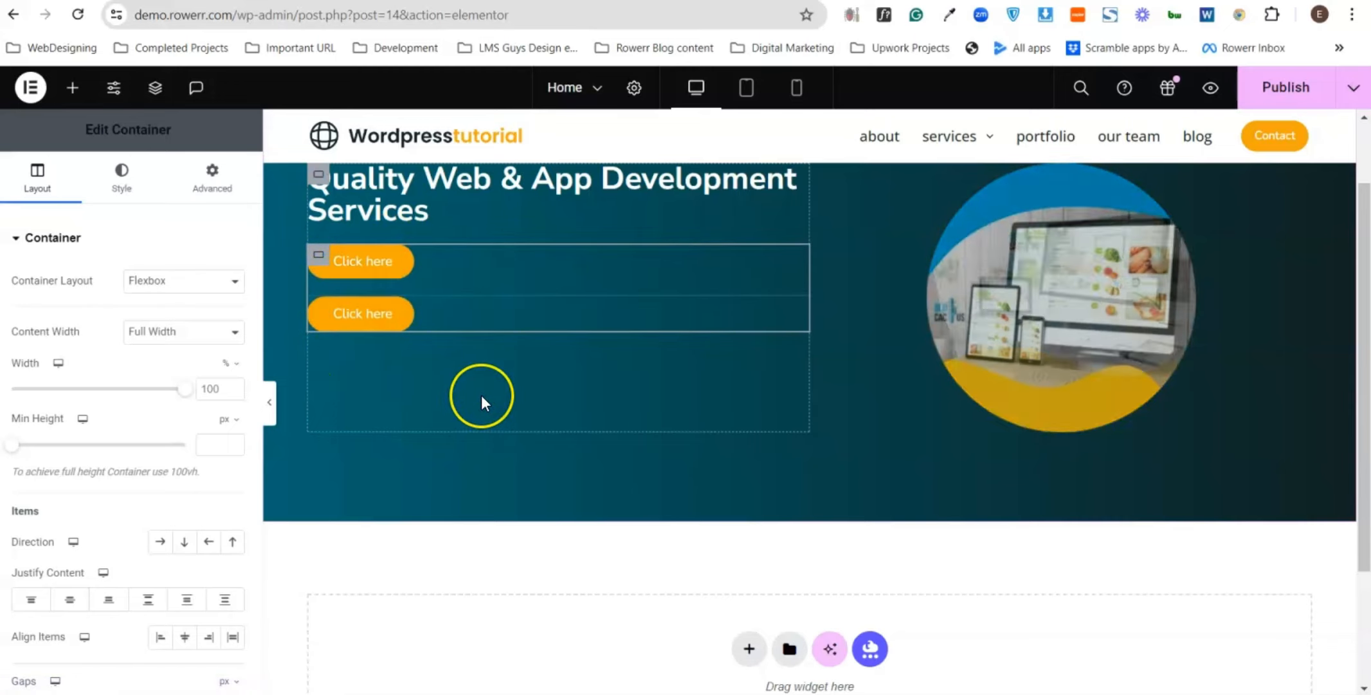
scroll(481, 396, "up", 2)
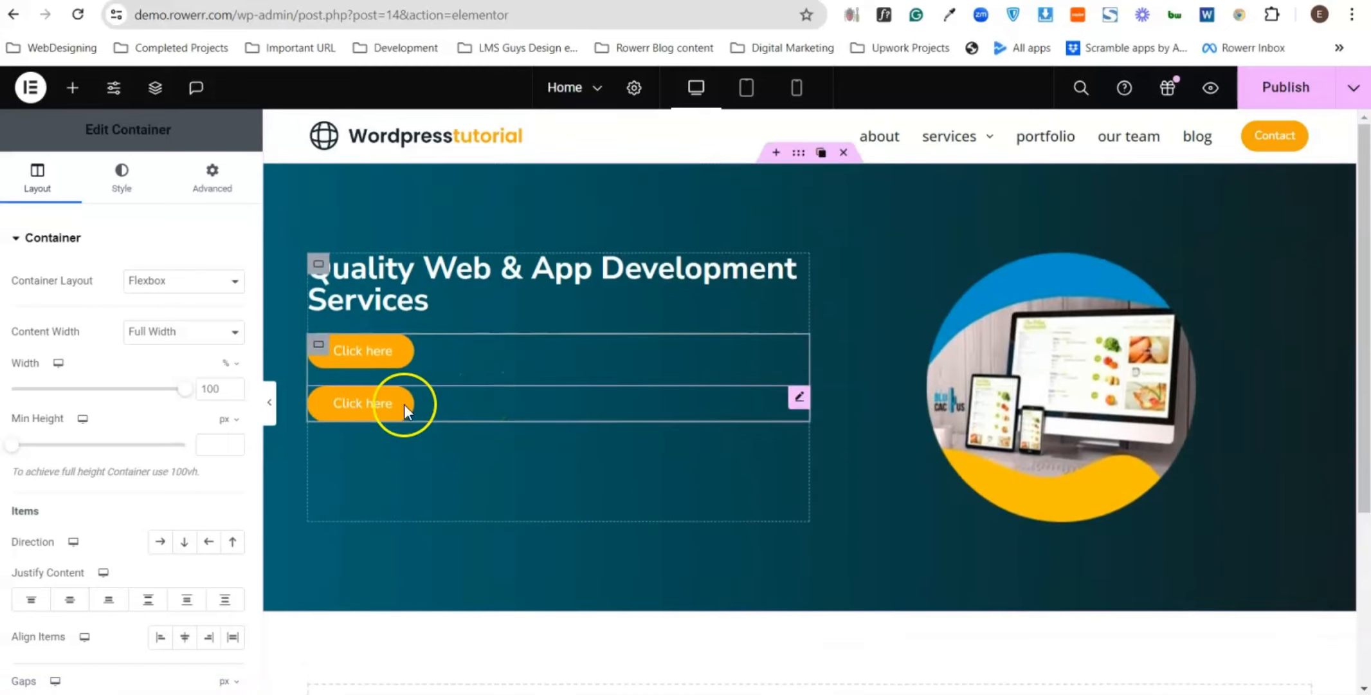
left_click(319, 346)
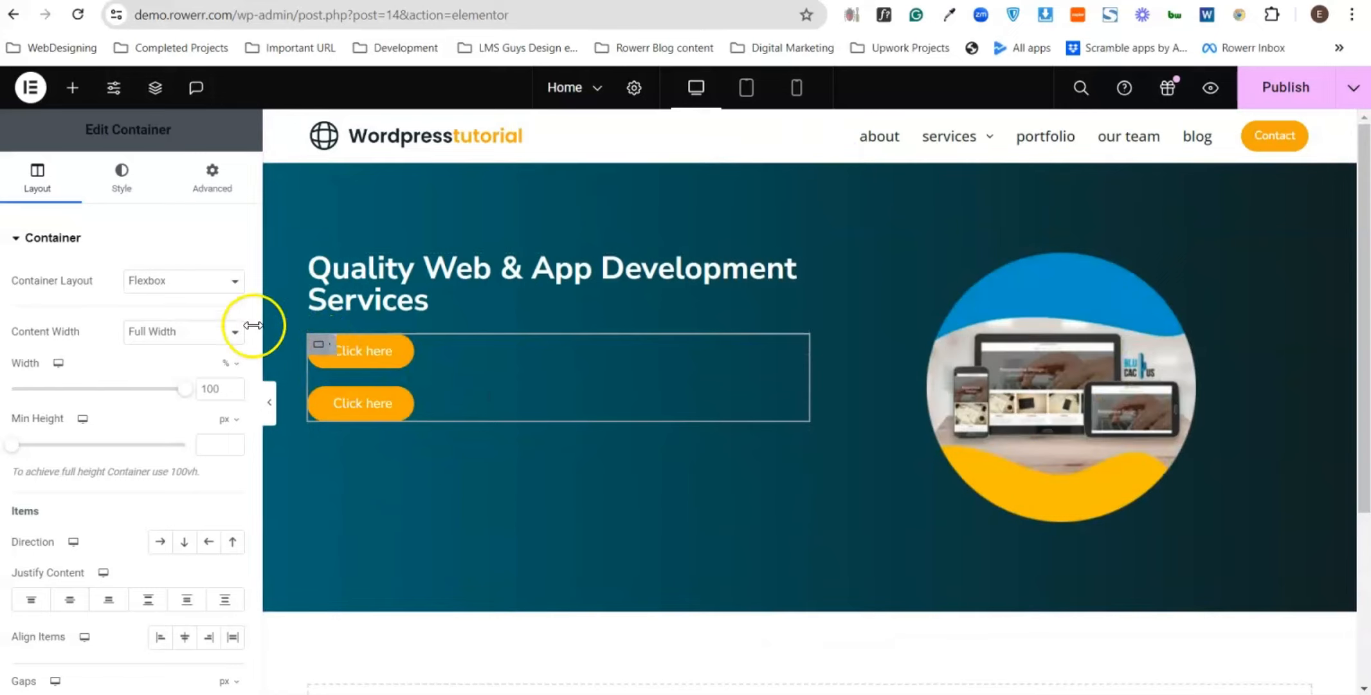
left_click(162, 545)
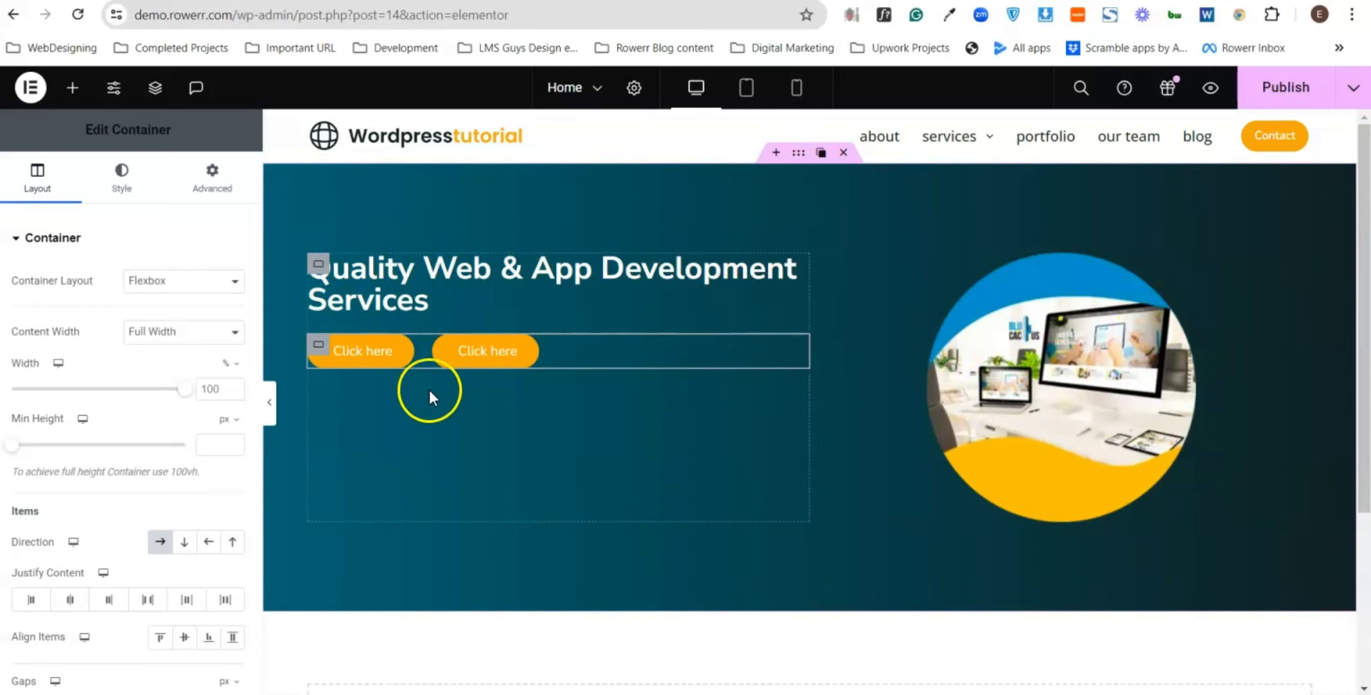
- Set the outer hero container's Align Items option to Center in its layout settings
left_click(791, 158)
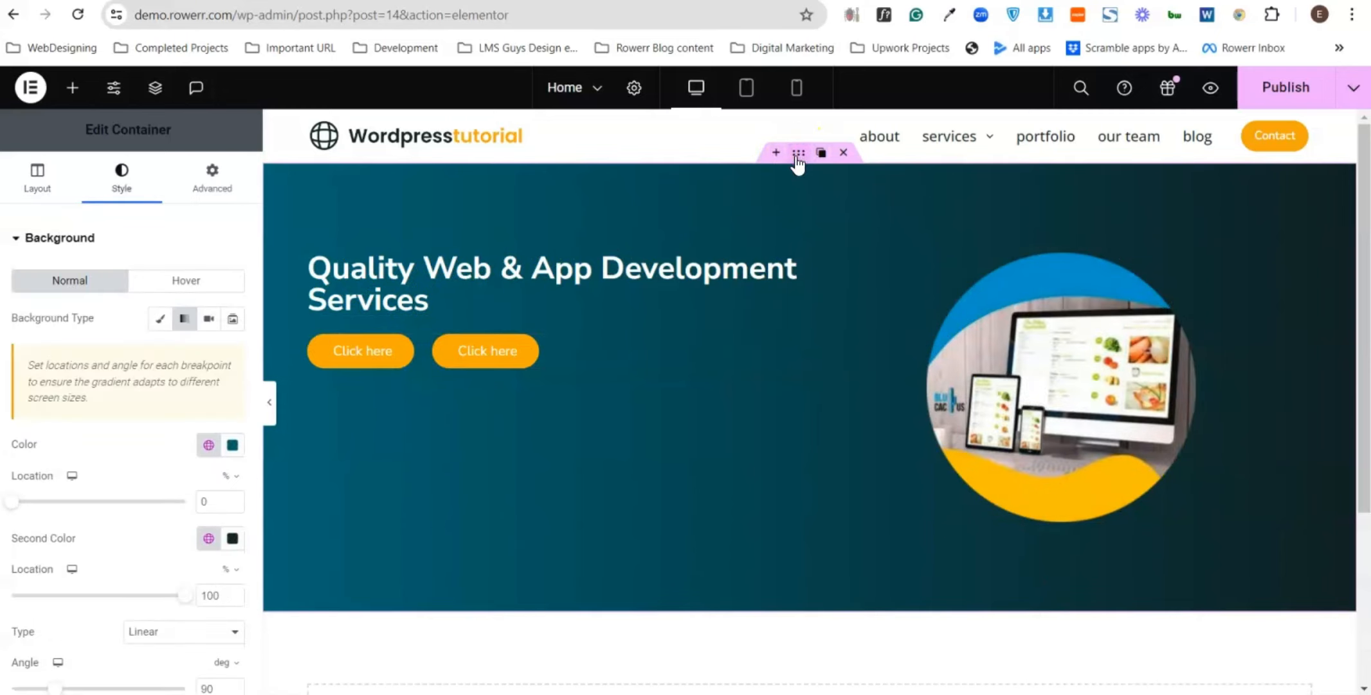
left_click(33, 193)
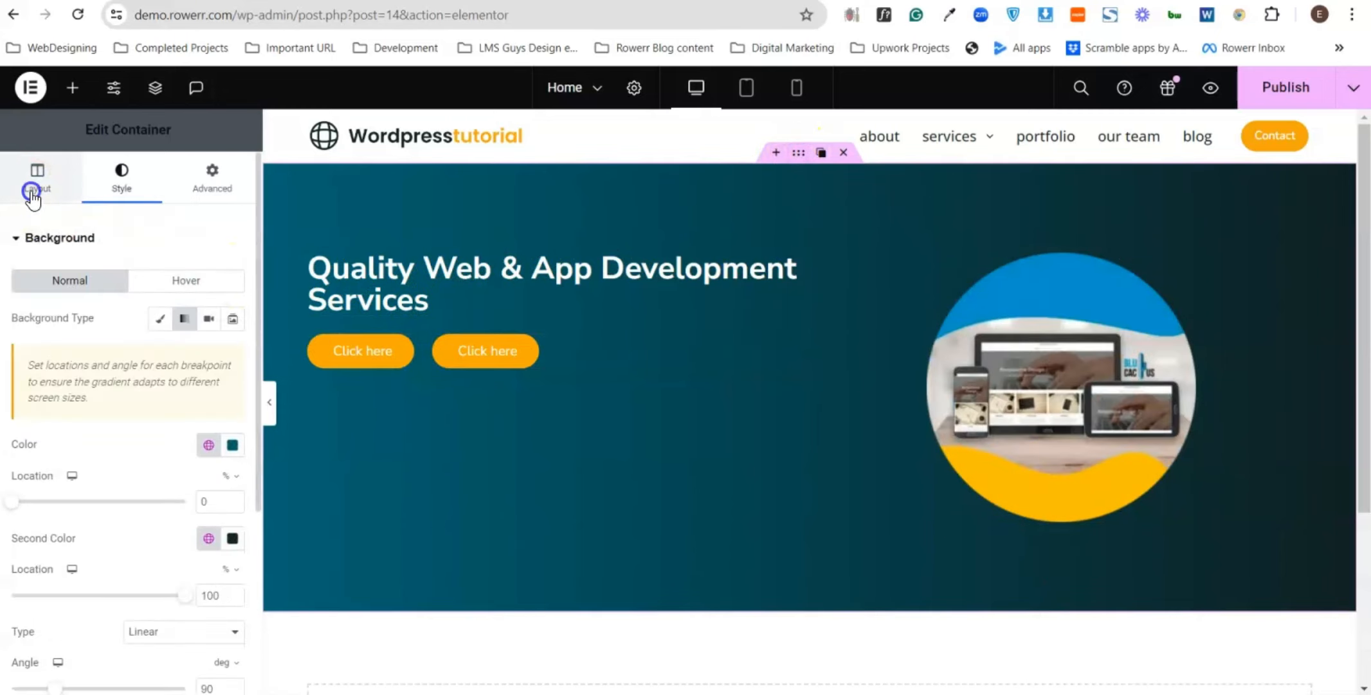
scroll(70, 309, "down", 3)
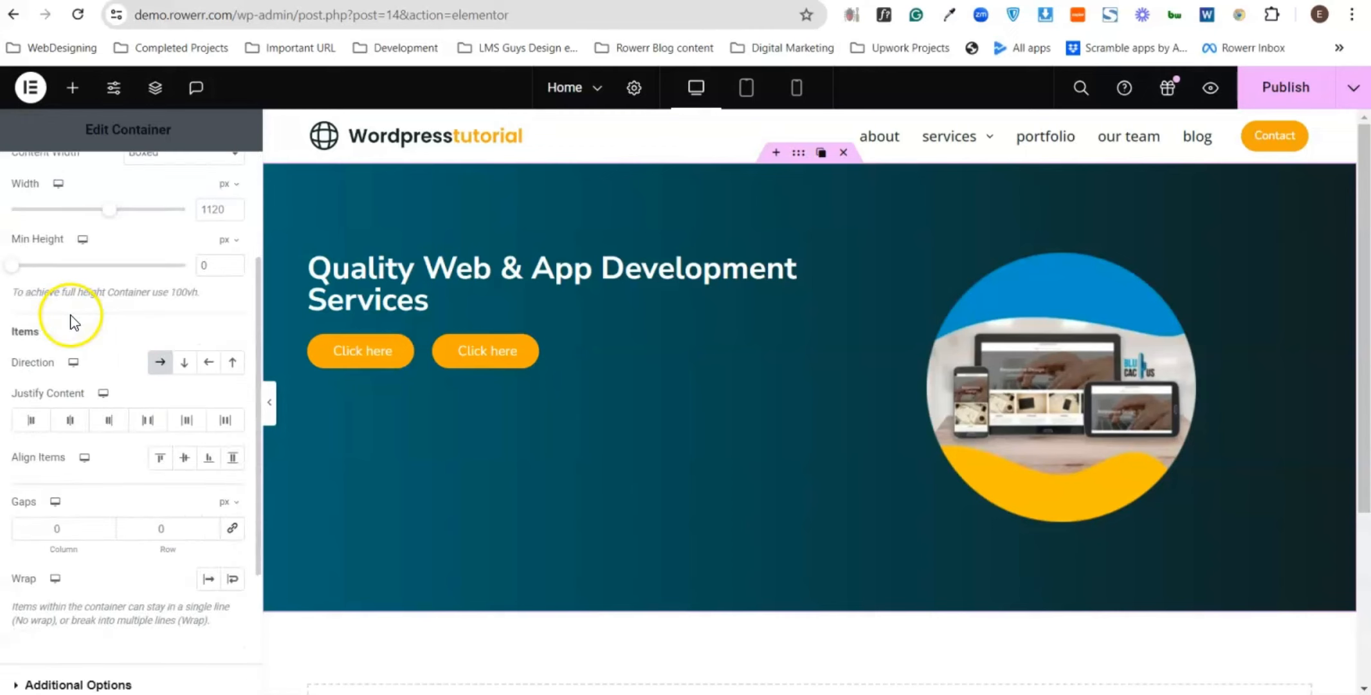
left_click(184, 458)
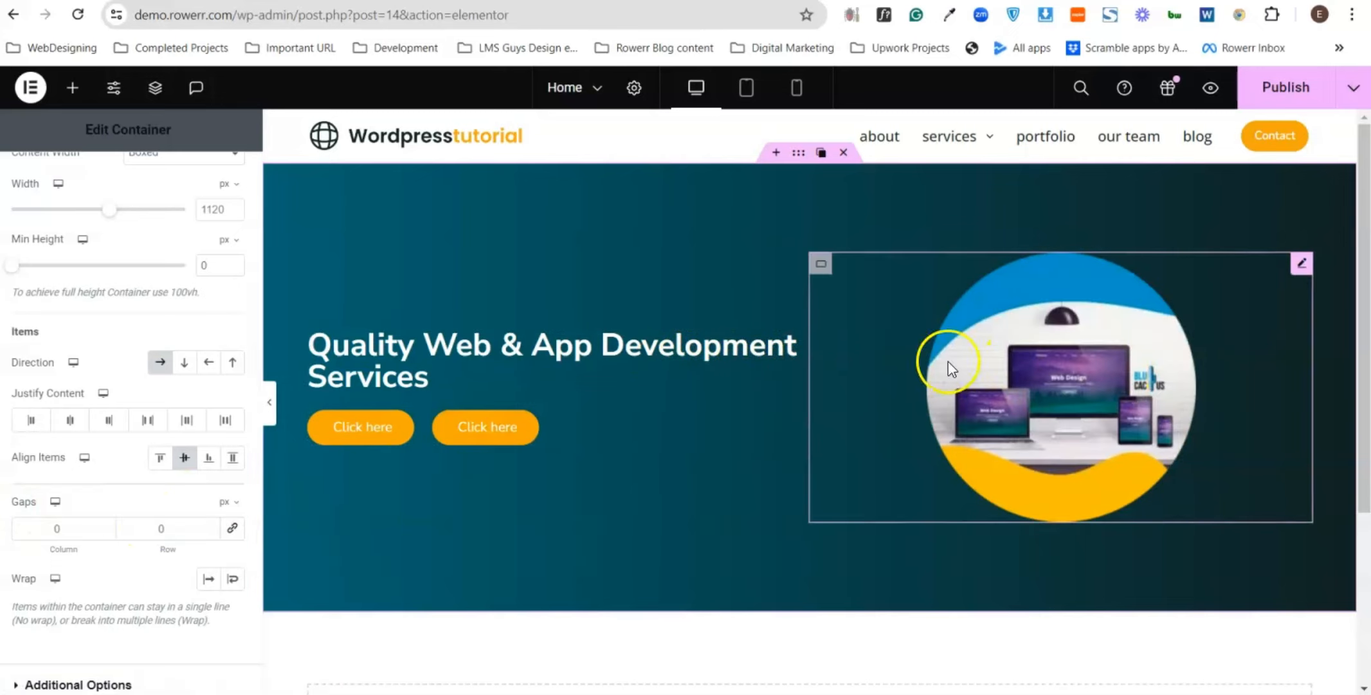
- Try linked column and row gaps of 20 px on the outer hero container
left_click(154, 525)
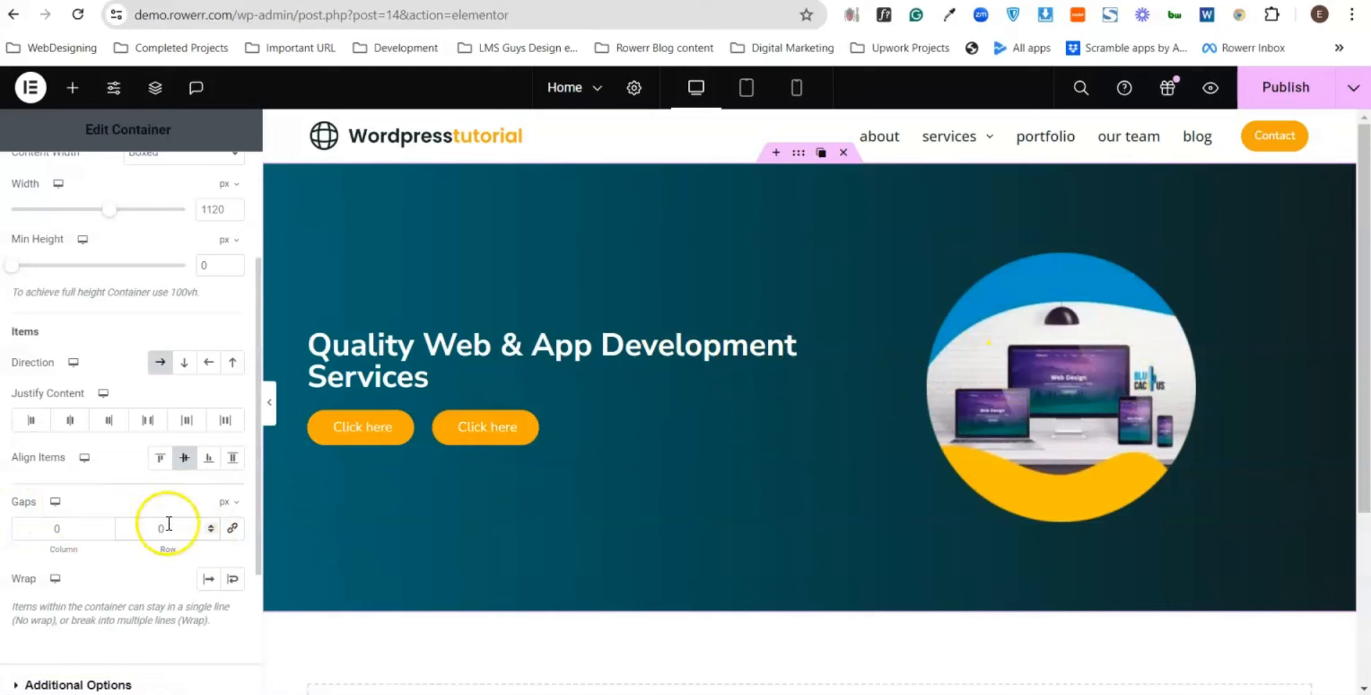
left_click(232, 528)
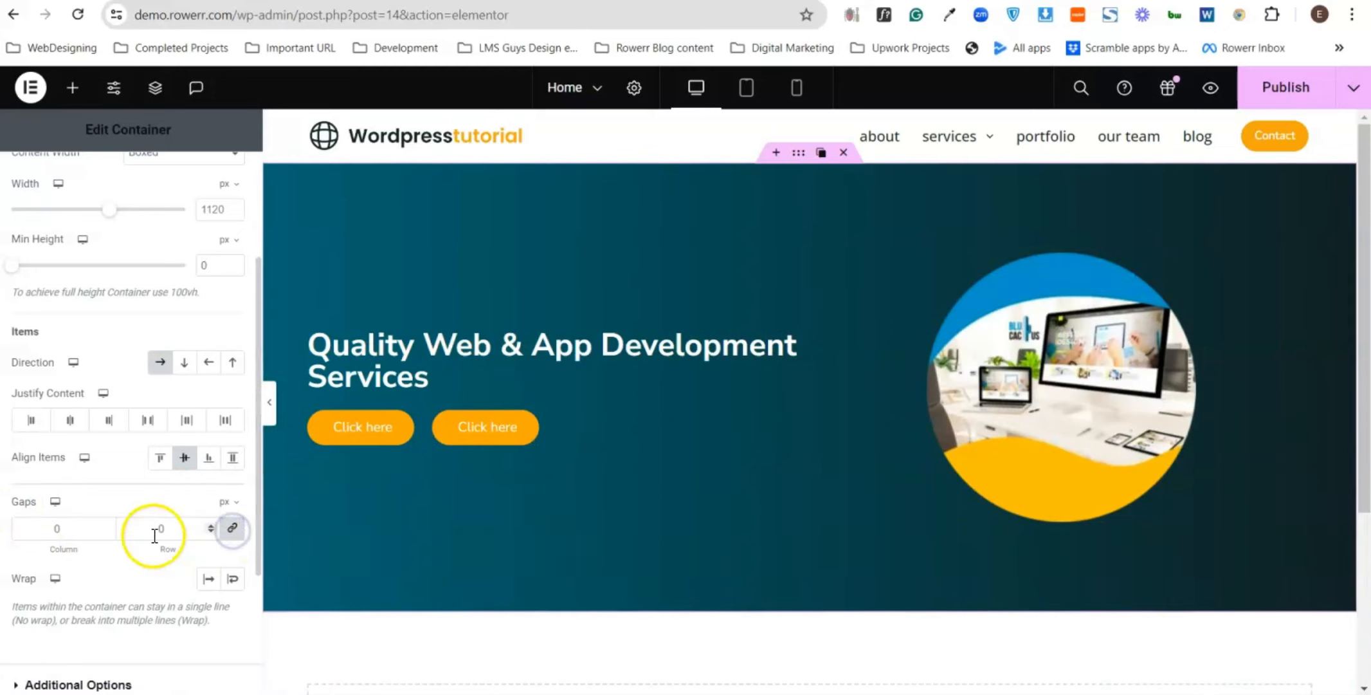
left_click(148, 531)
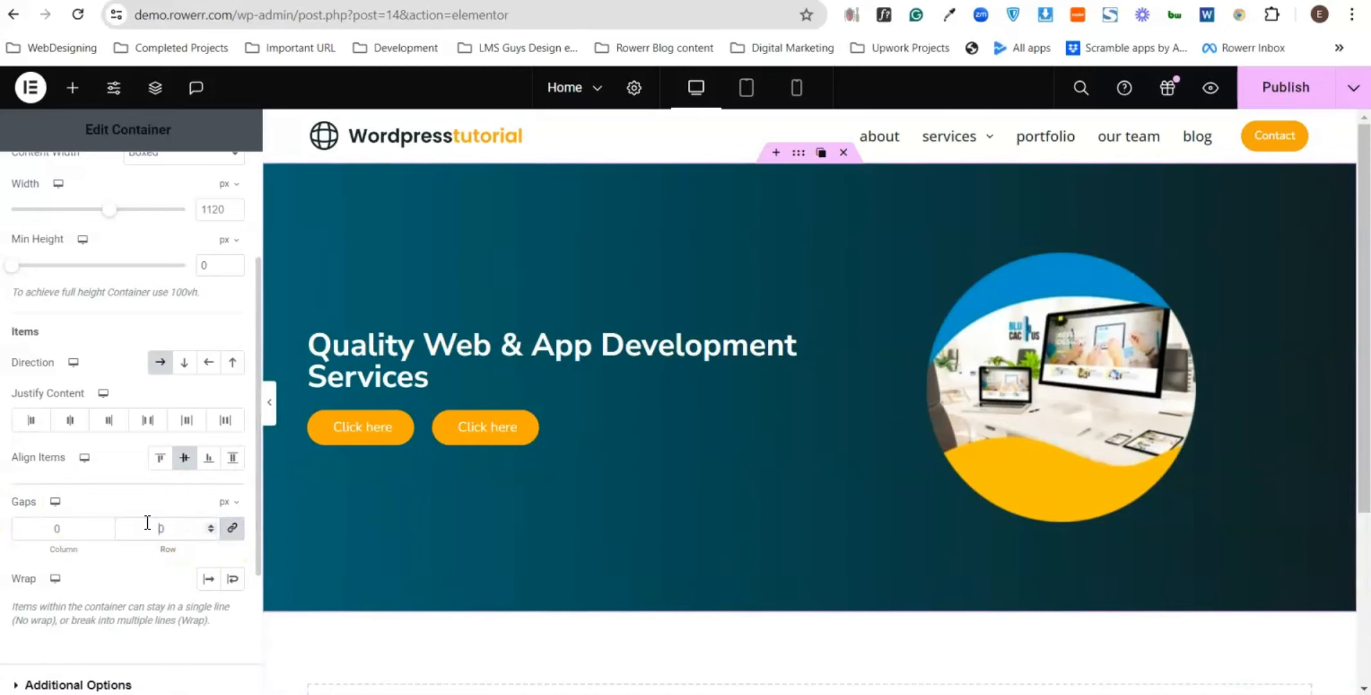
type("20")
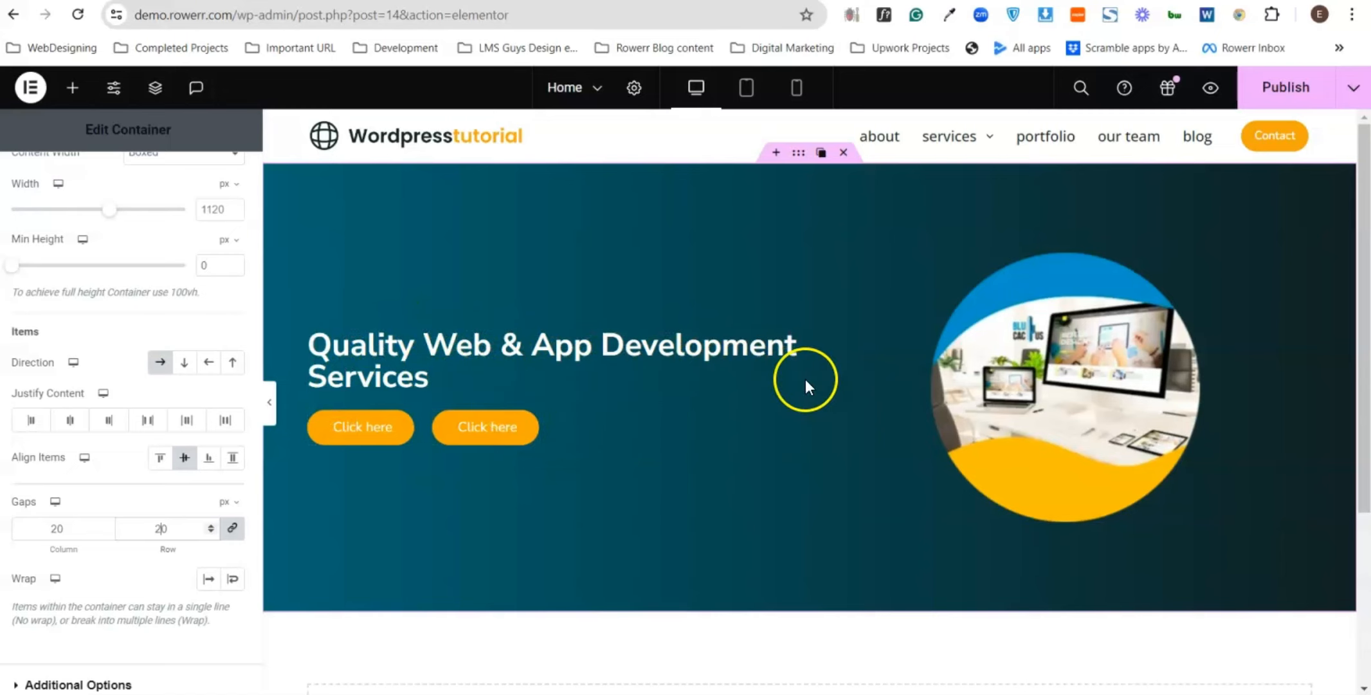
key("BackSpace")
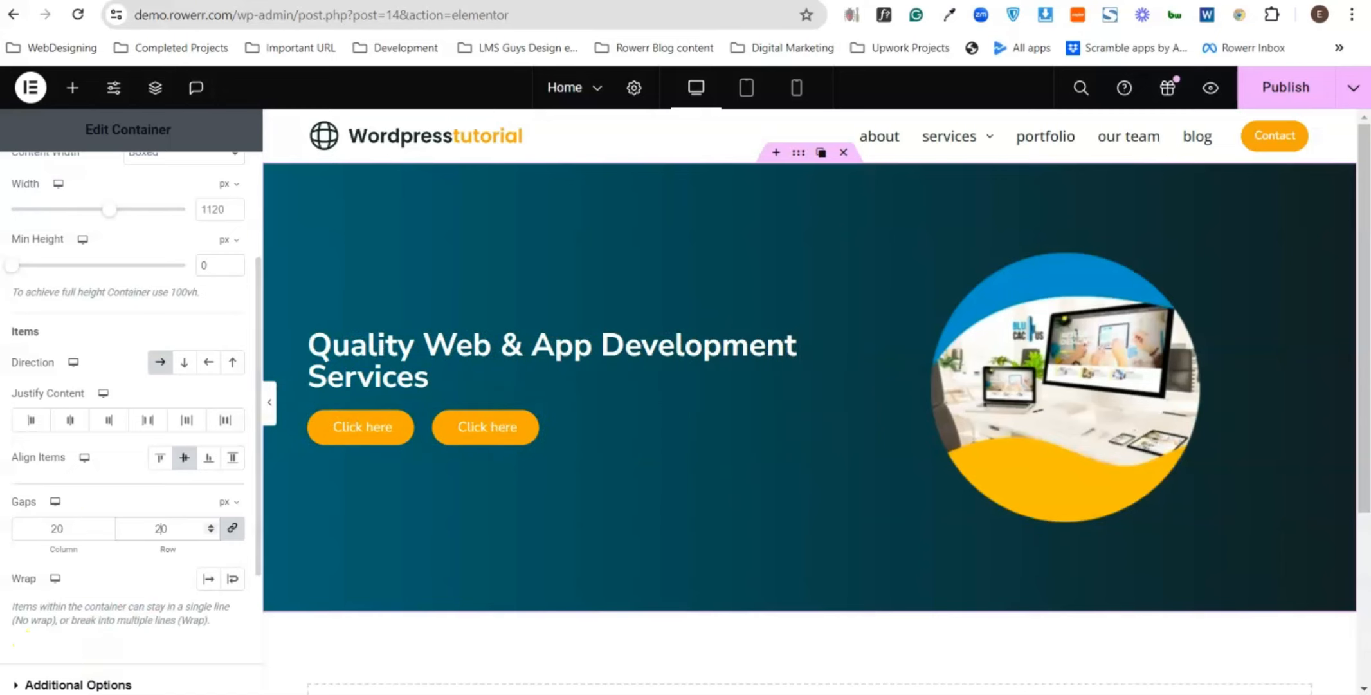
- Change the text of the first button below the heading to "Learn more"
left_click(393, 443)
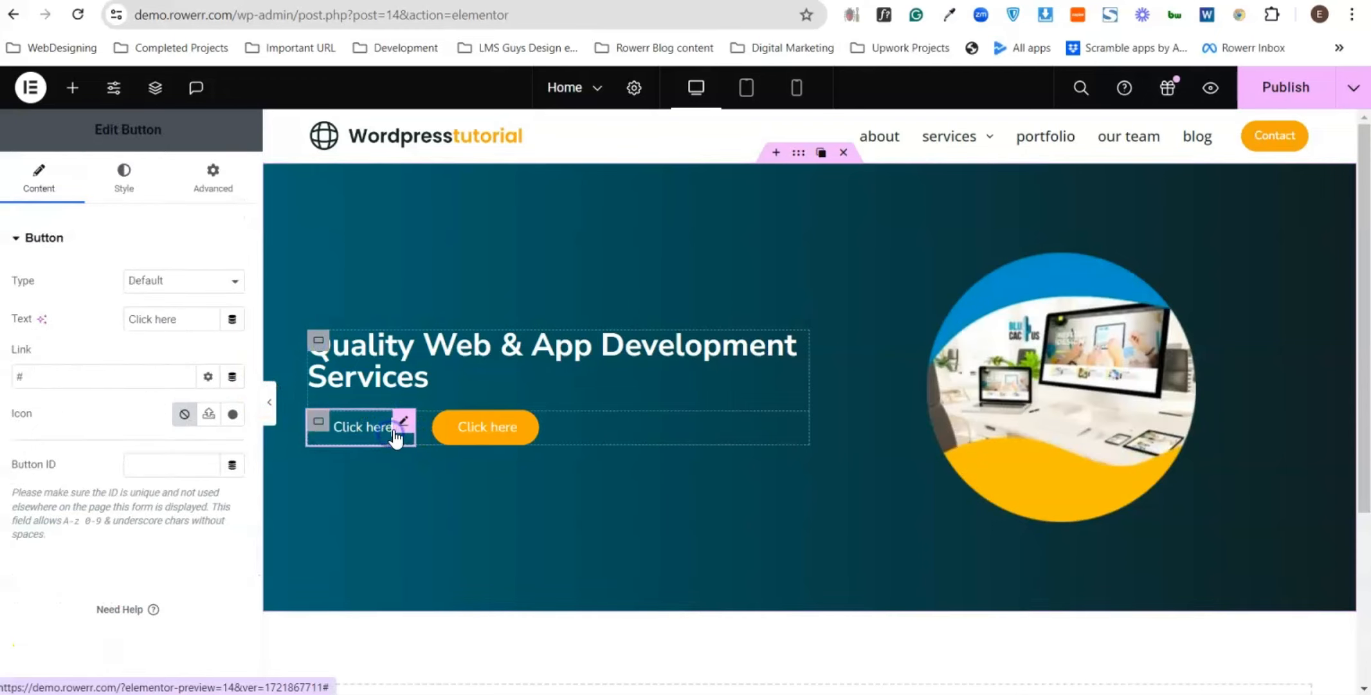
left_click(350, 429)
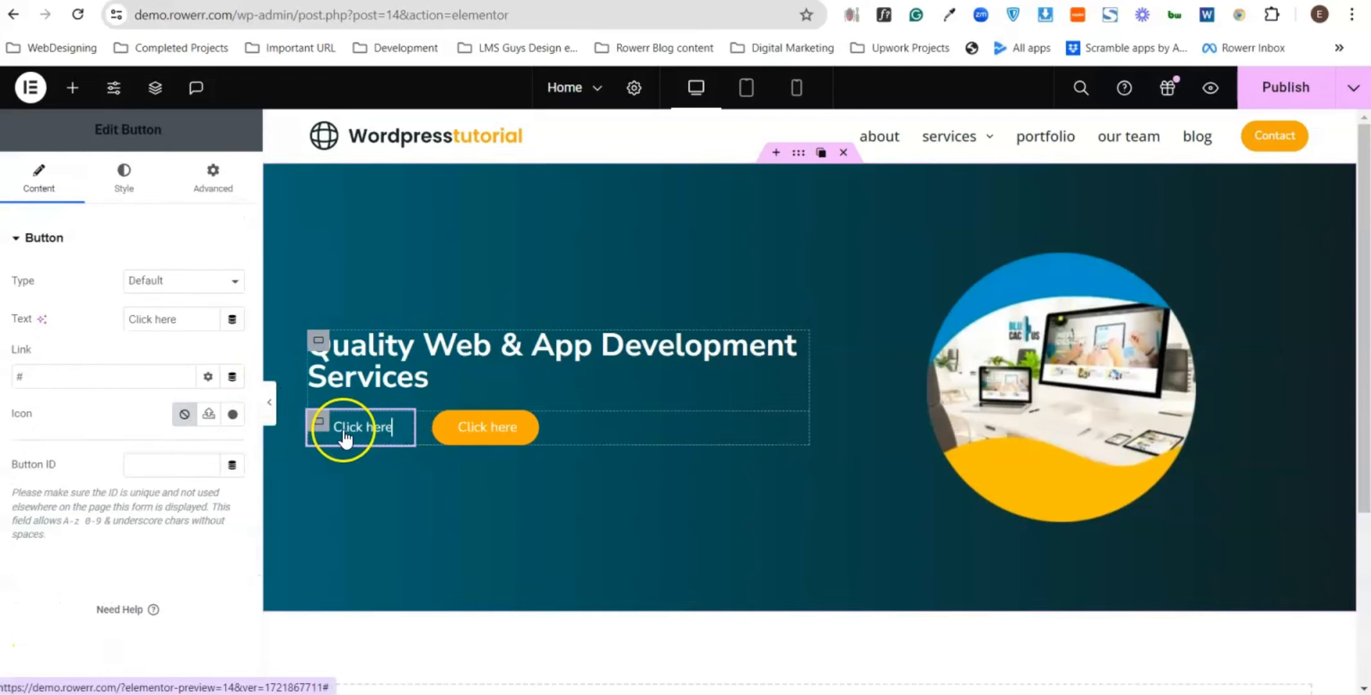
triple_click(169, 318)
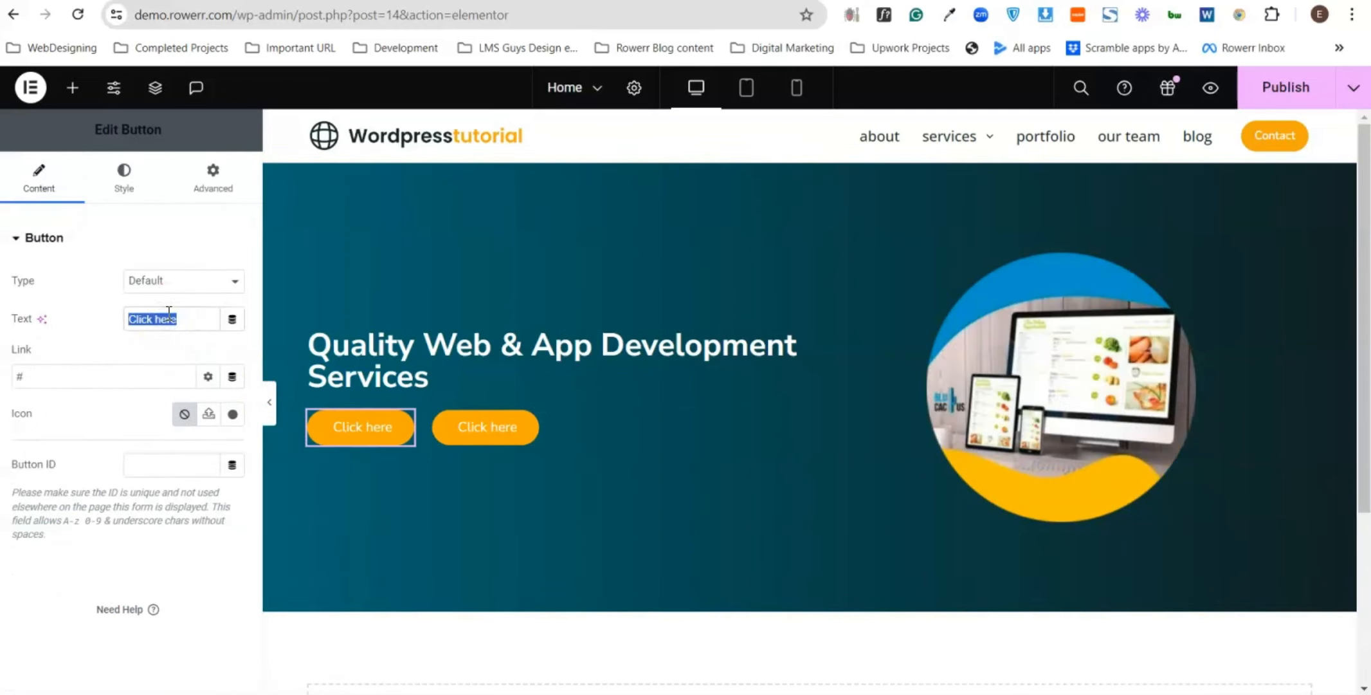
type("Lear")
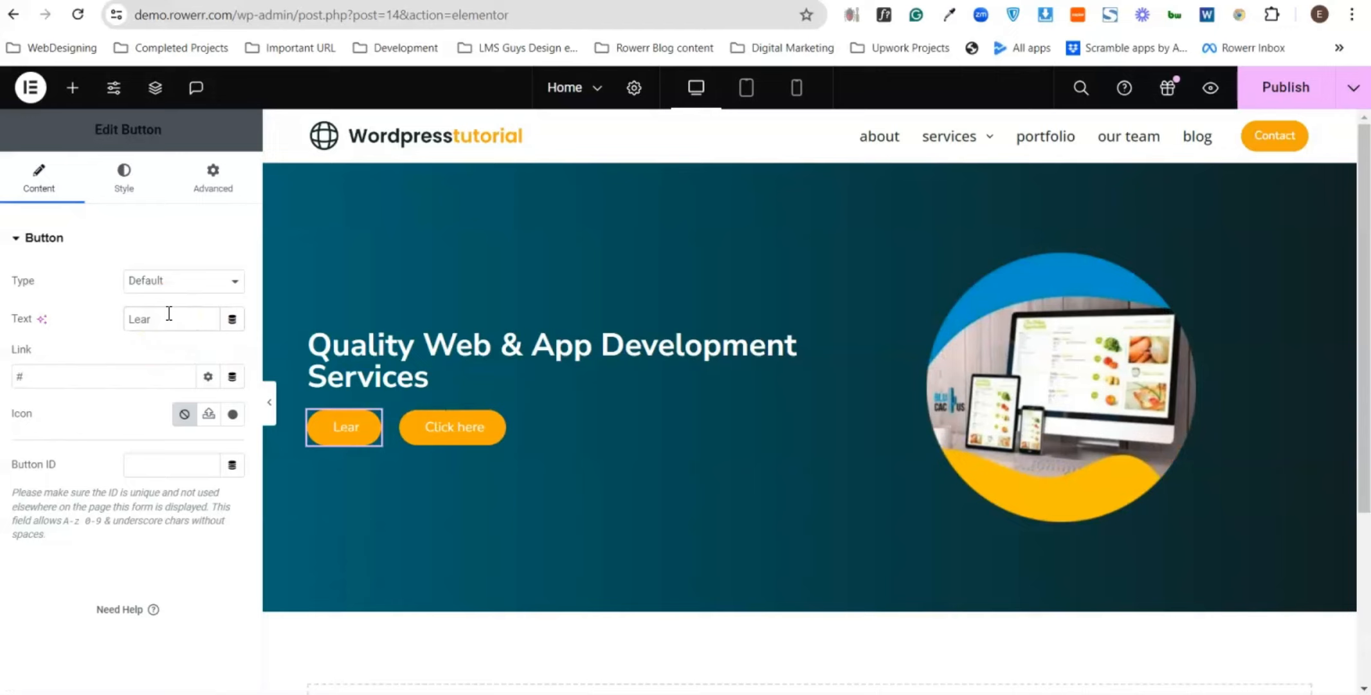
type("n")
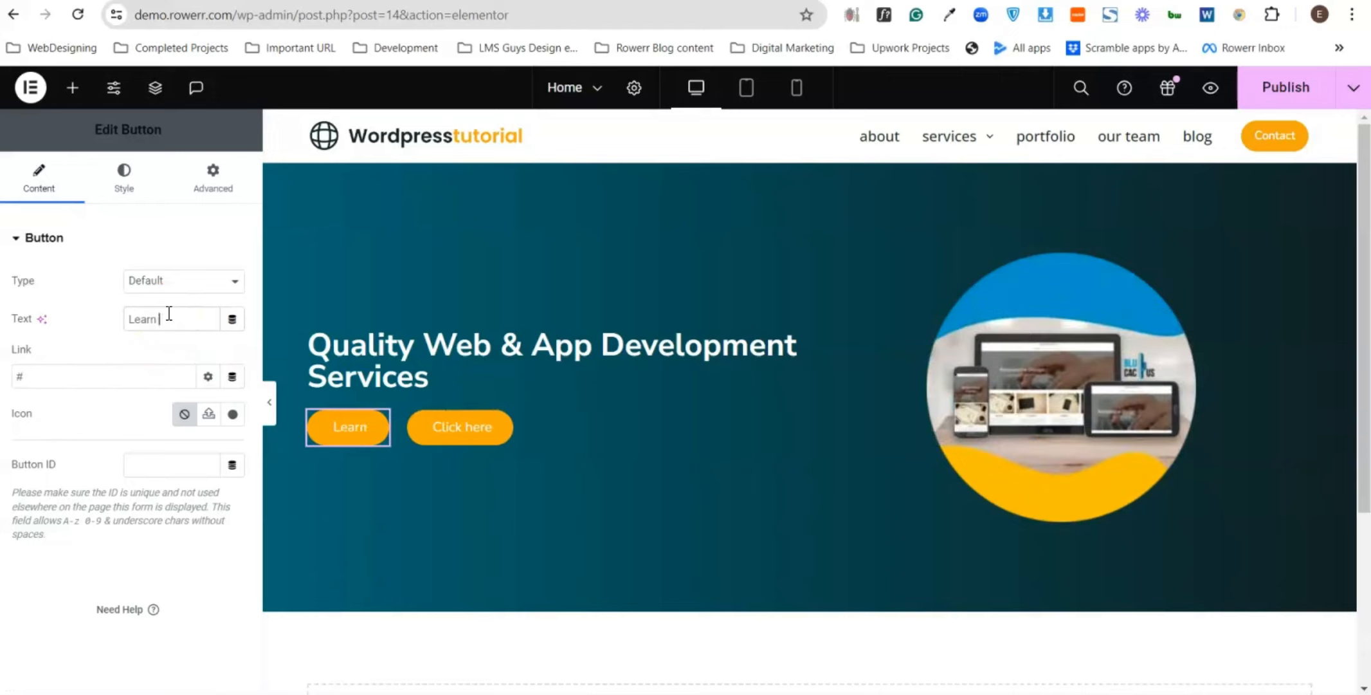
type(" more")
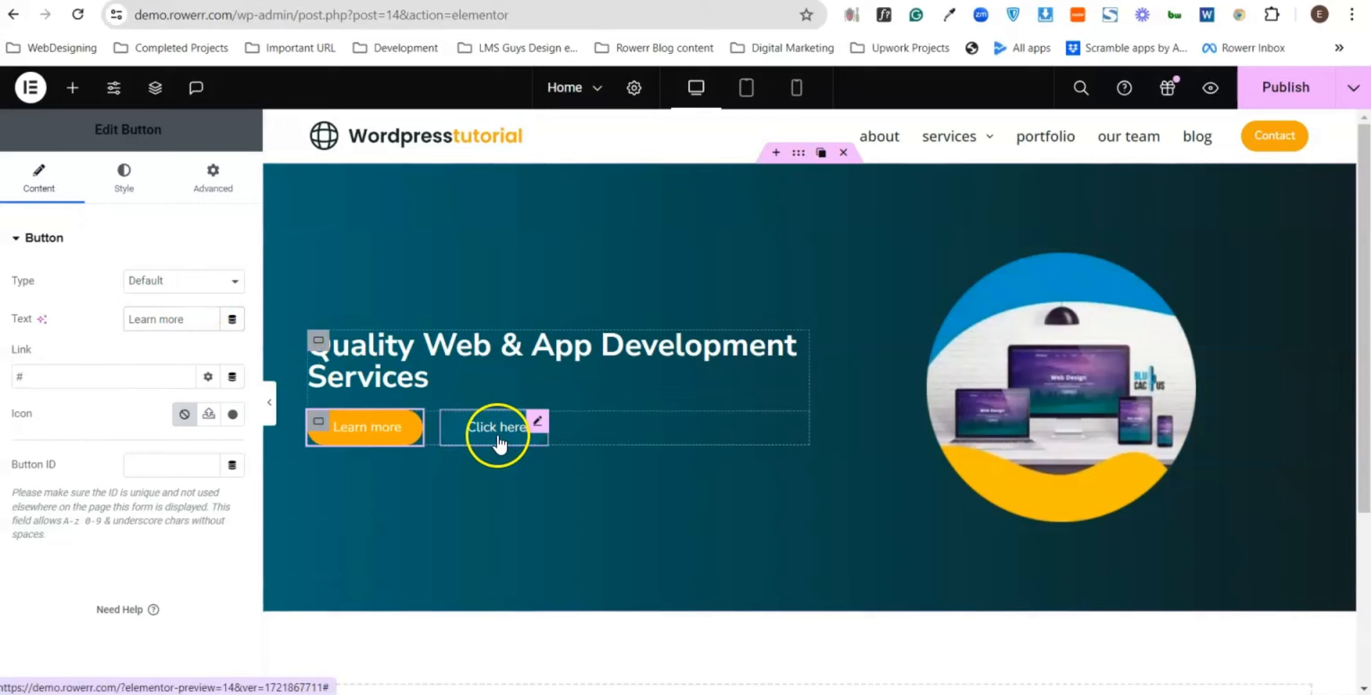
- Change the text of the second button below the heading to "Buy now"
left_click(498, 442)
double_click(156, 320)
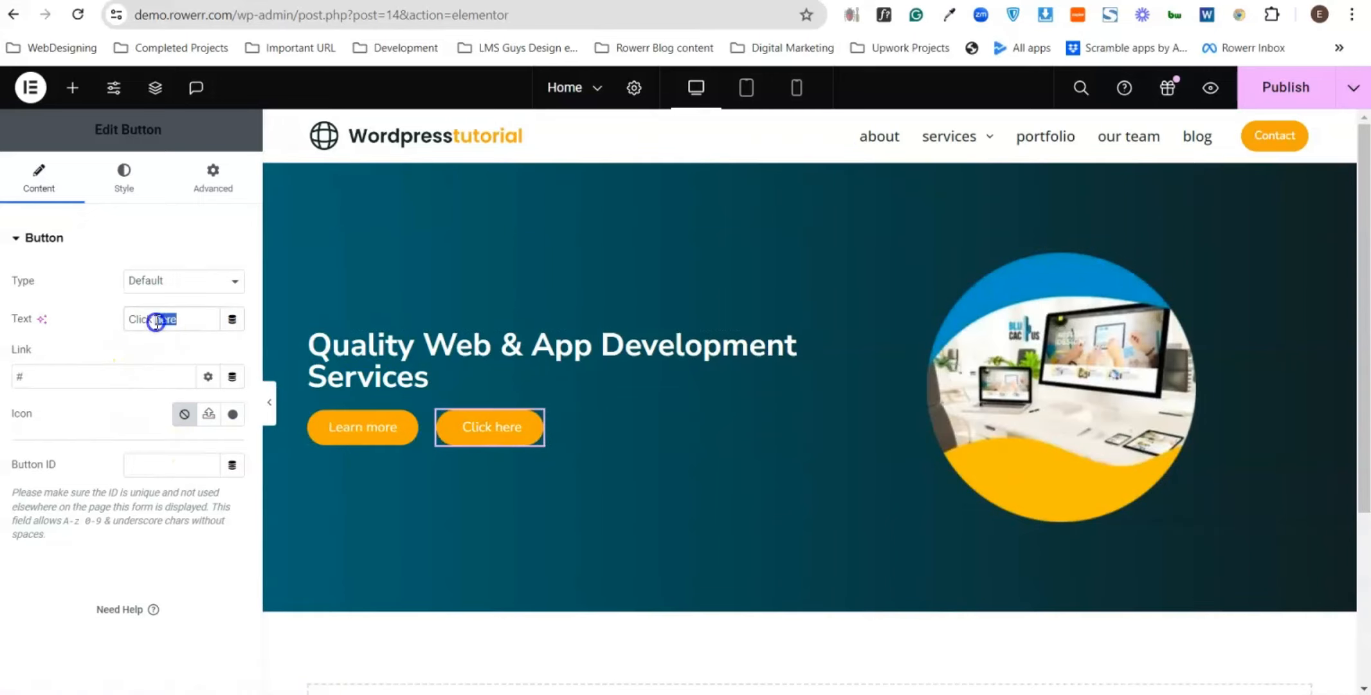
type("Buy now")
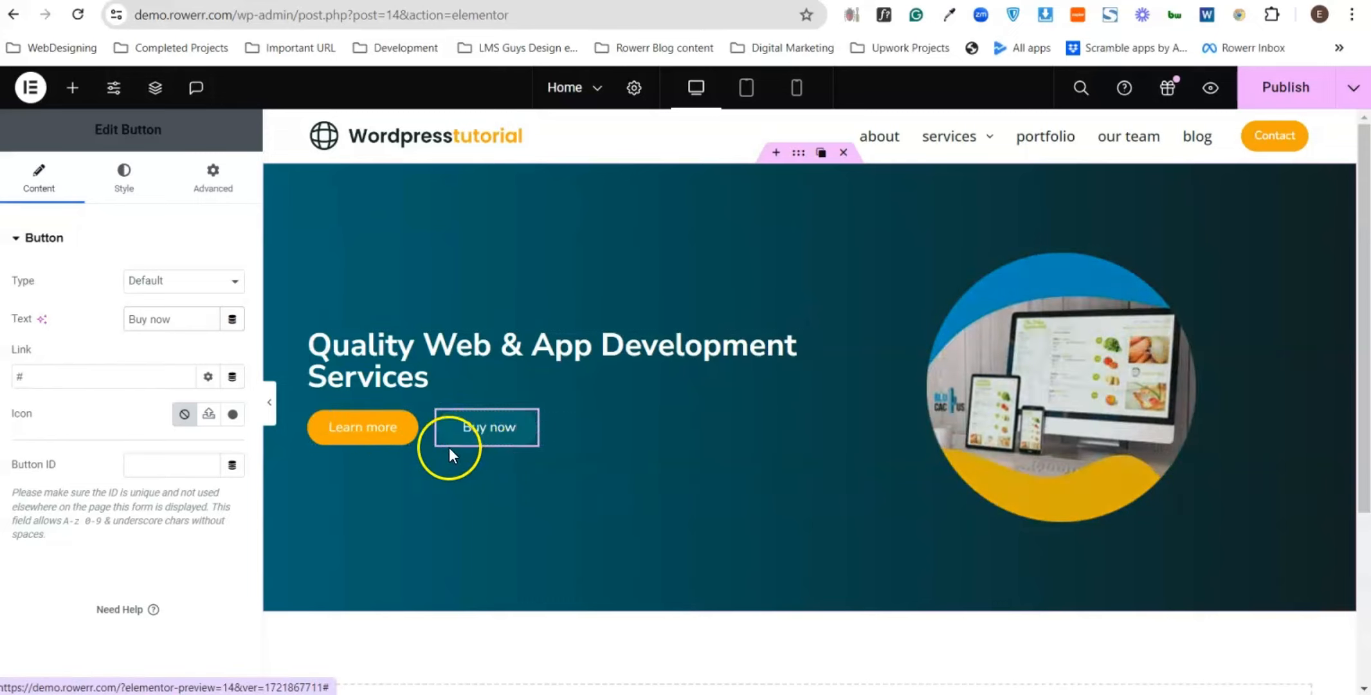
- Move the image carousel out of the right column's container and place it directly in the outer container, between the two columns
left_click(428, 360)
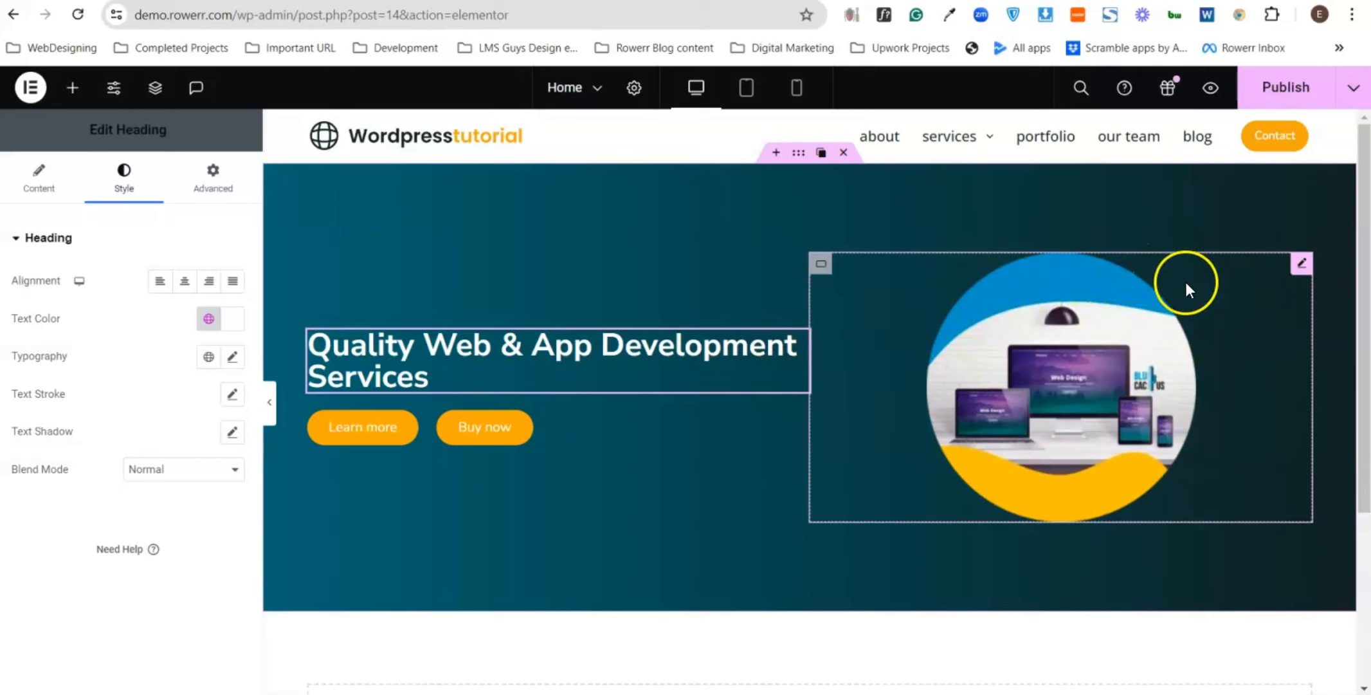
left_click(1298, 266)
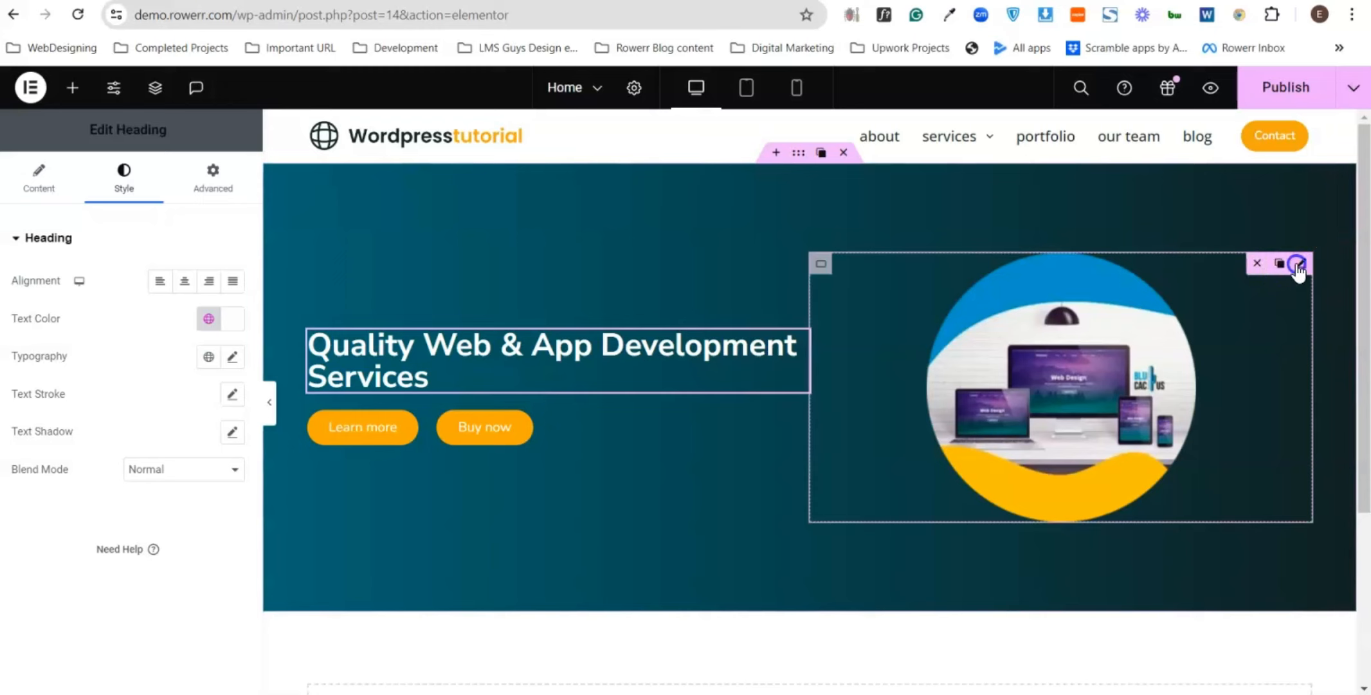
left_click_drag(1294, 270, 810, 356)
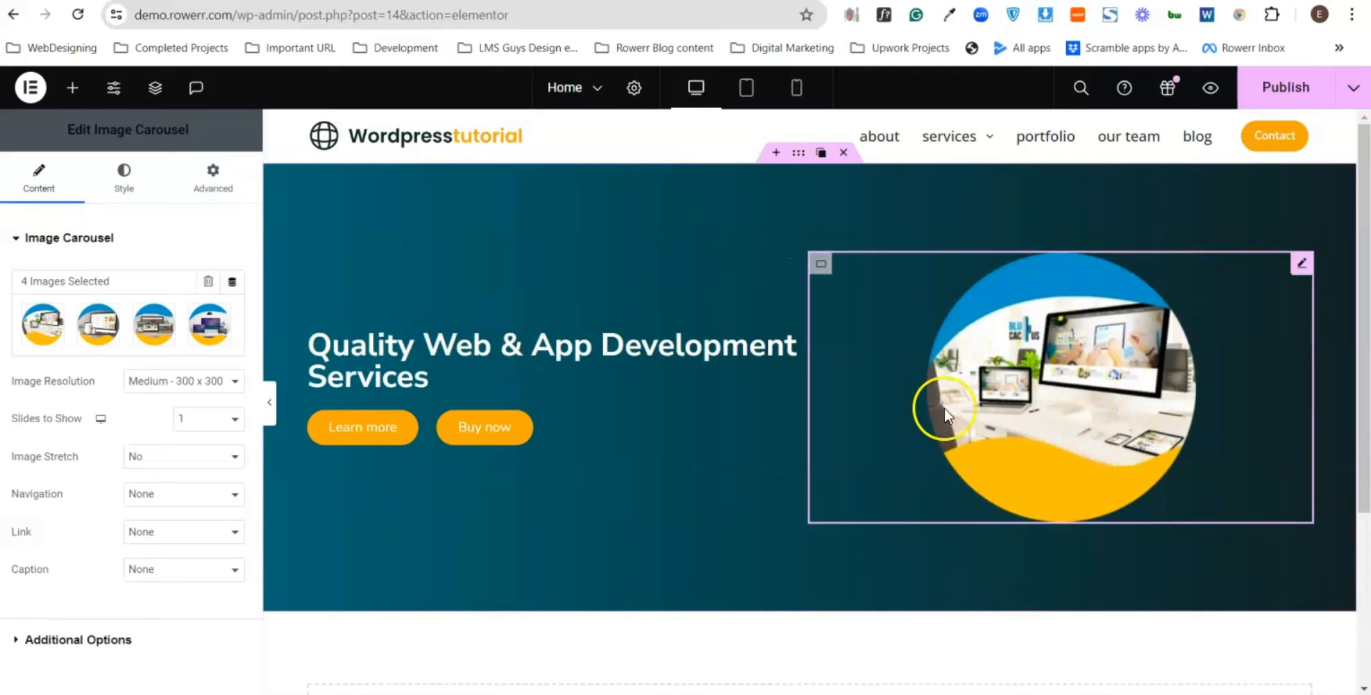
mouse_move(830, 264)
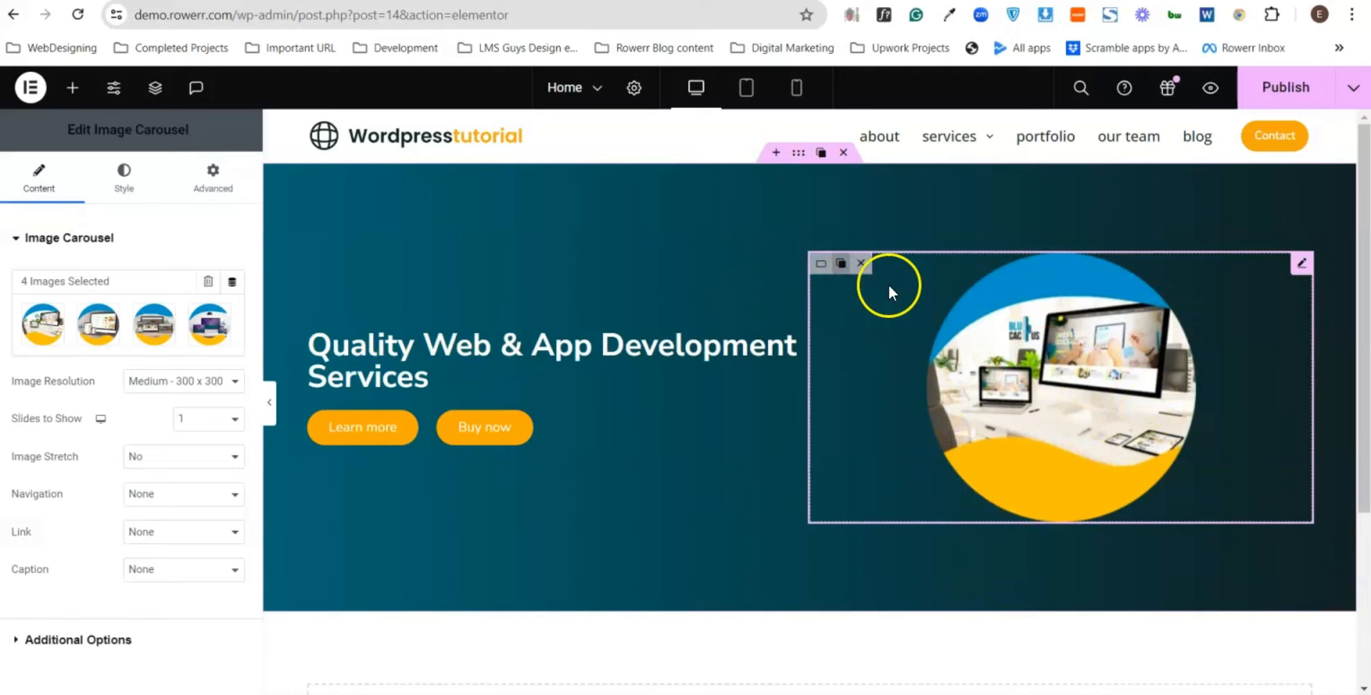
left_click_drag(1302, 264, 807, 339)
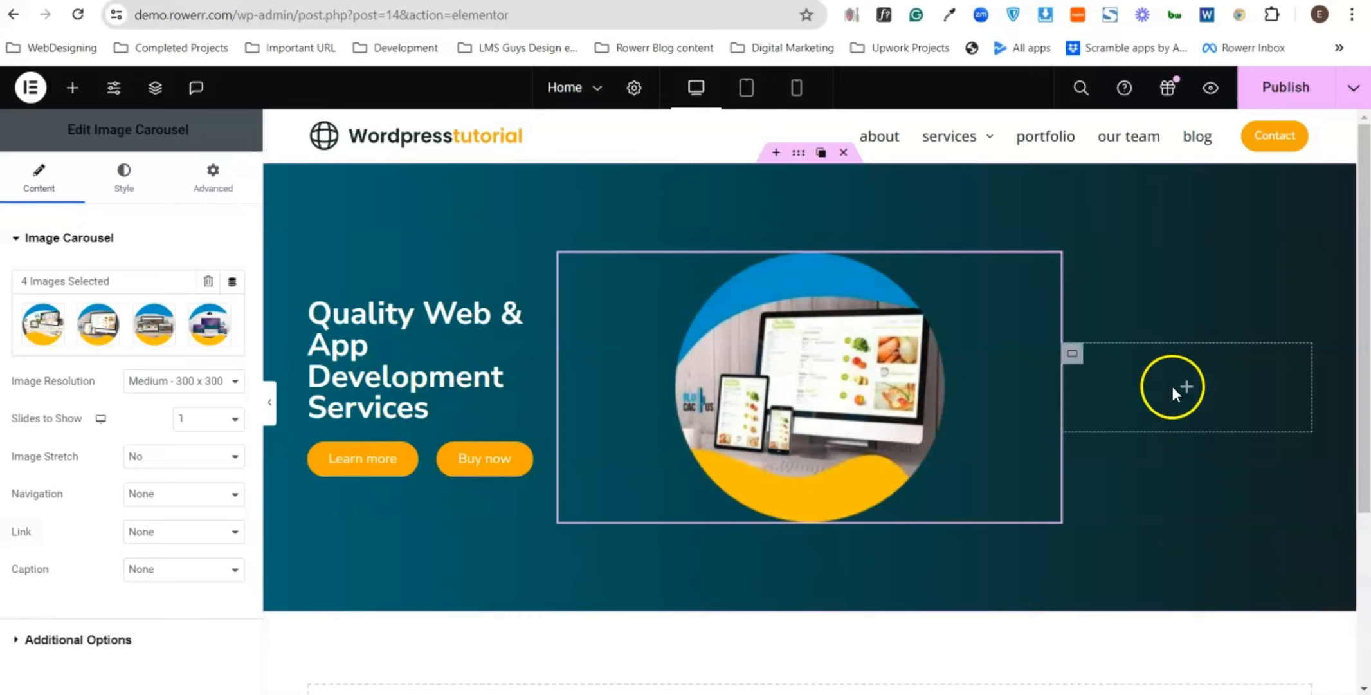
mouse_move(1072, 355)
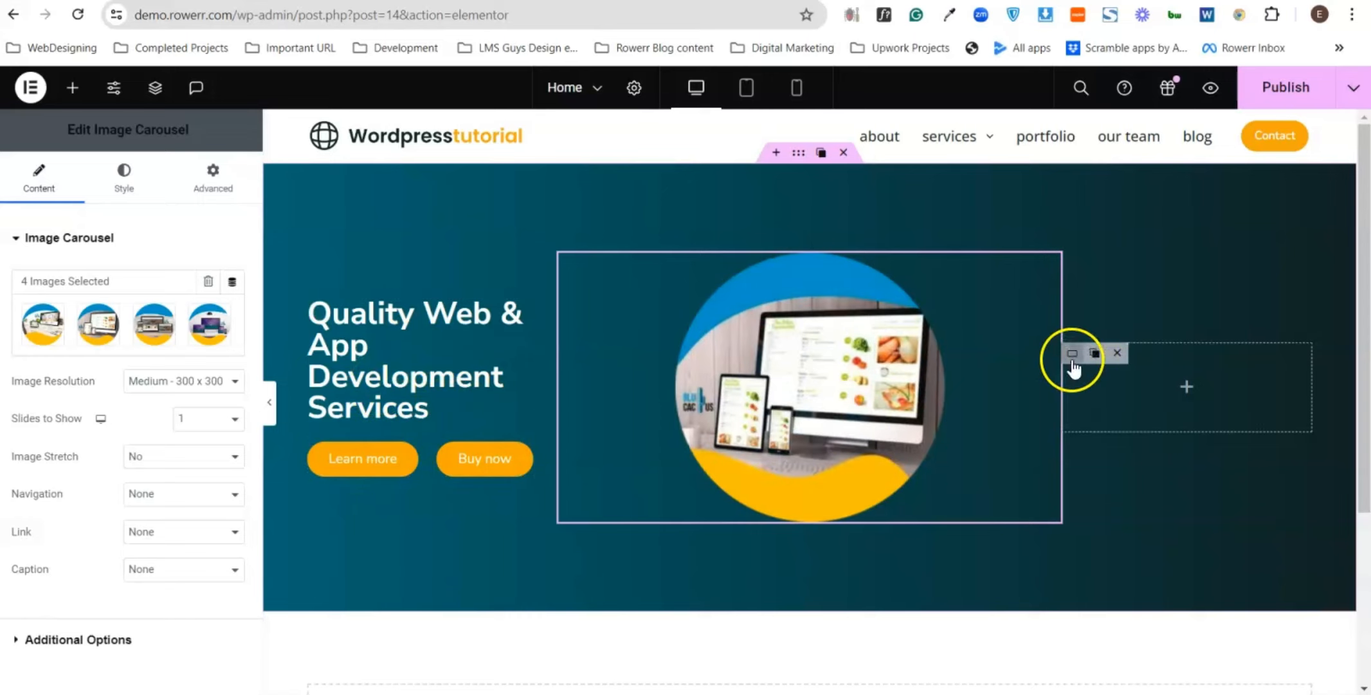
- Delete the empty container beside the image carousel and select the carousel for editing
left_click(1118, 354)
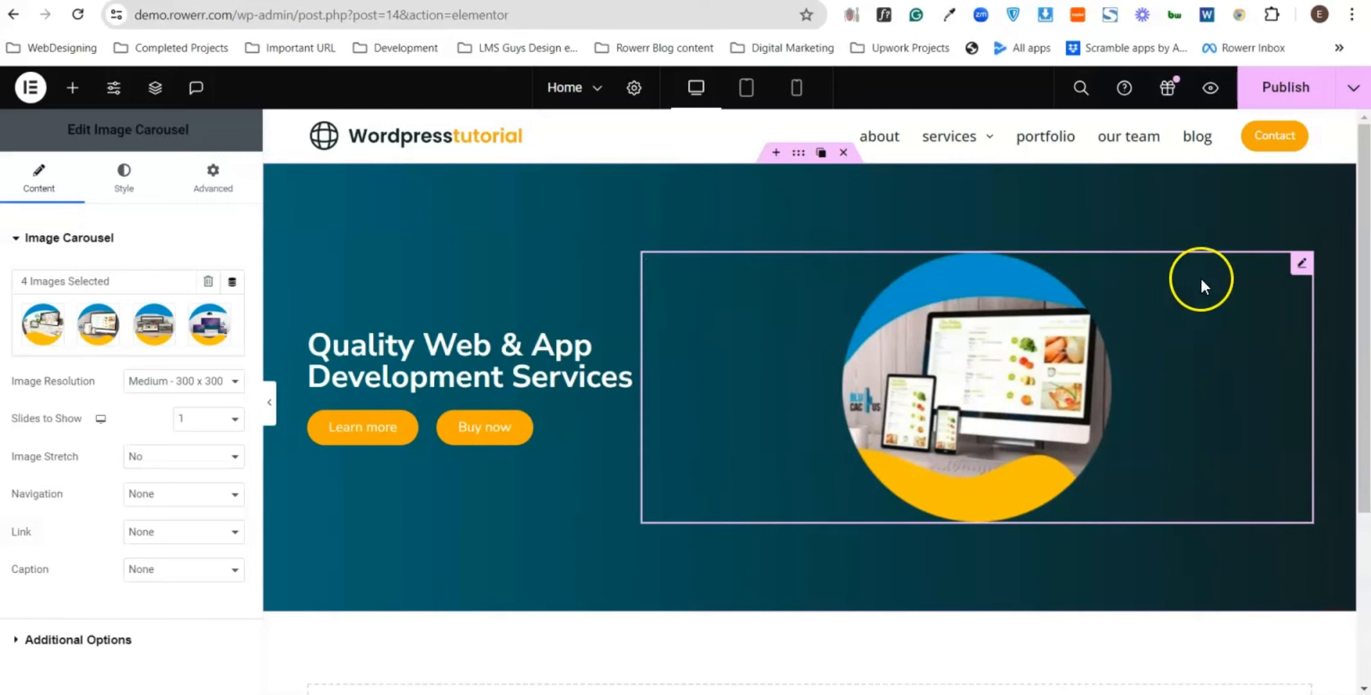
mouse_move(1304, 270)
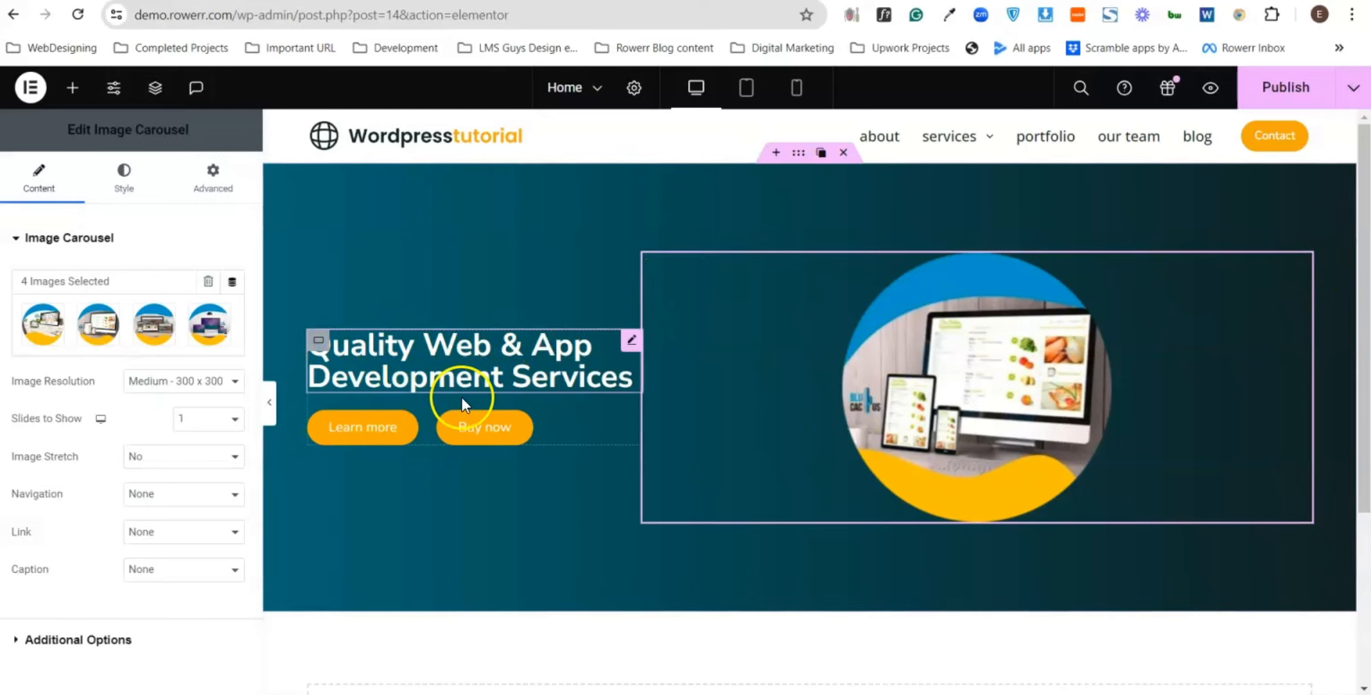
left_click(1303, 270)
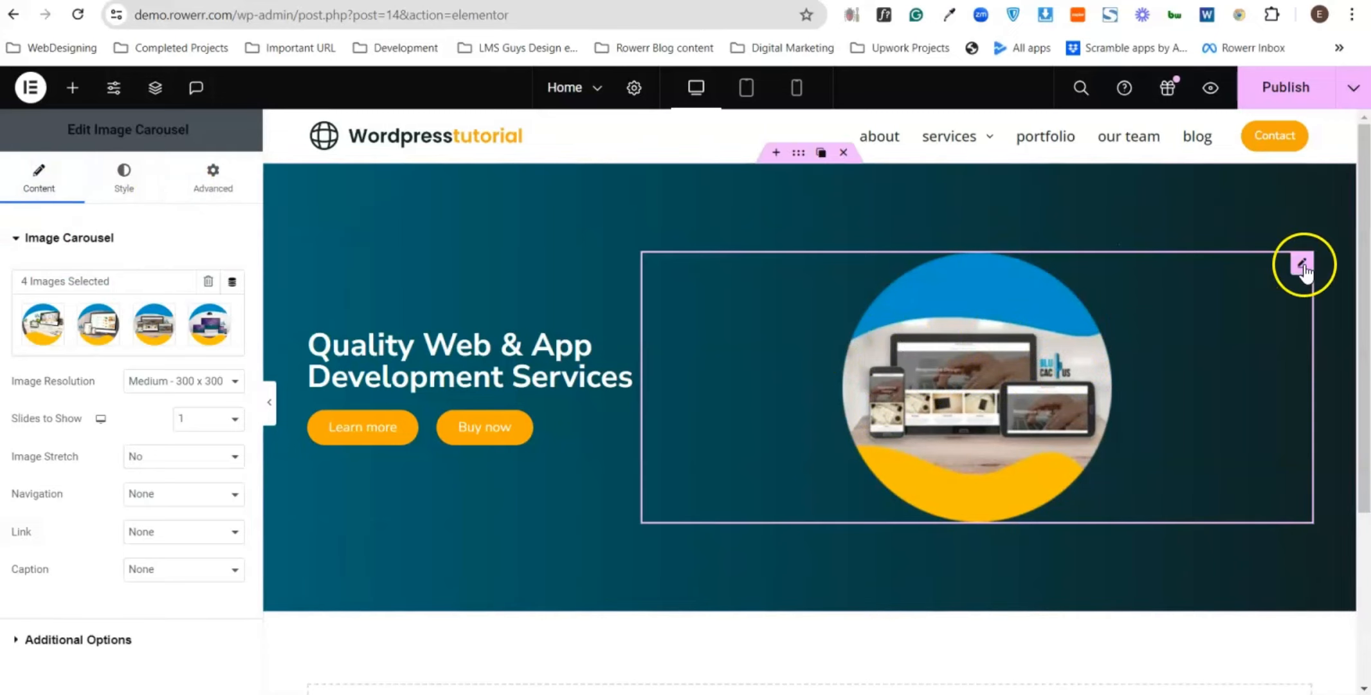
mouse_move(1304, 269)
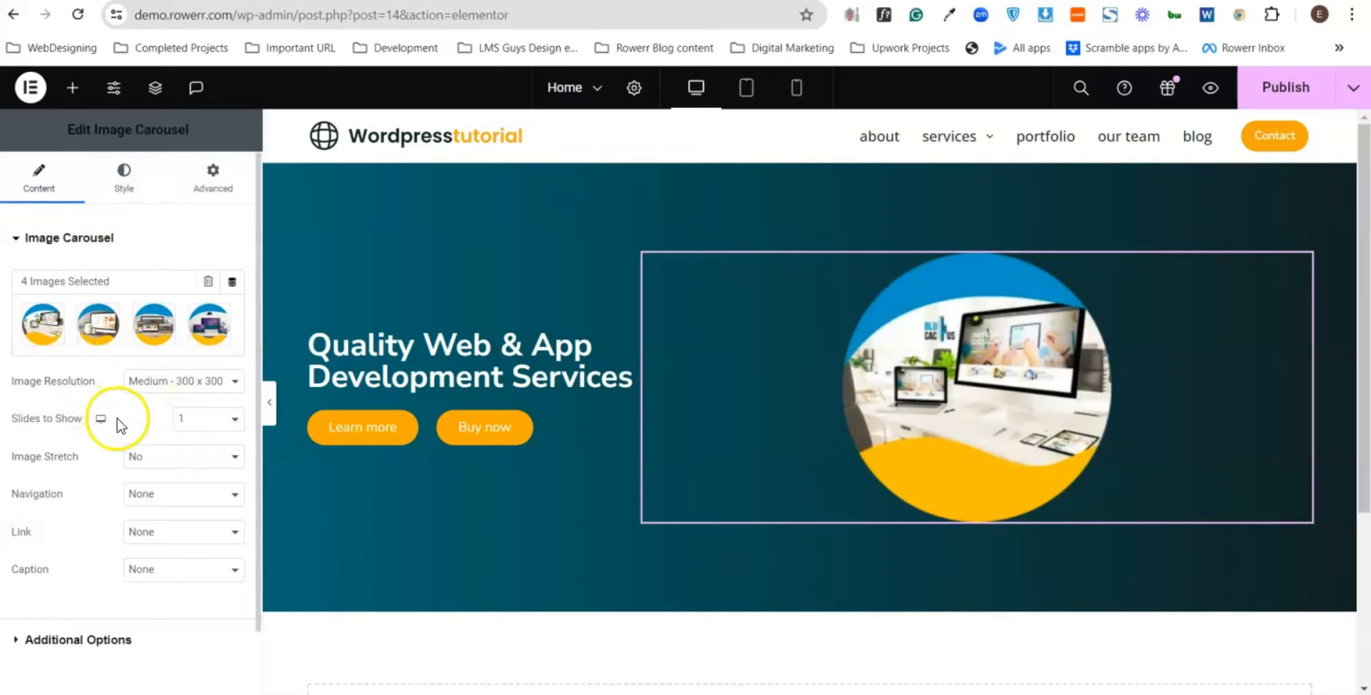
- Give the image carousel a custom width of 50%
left_click(214, 194)
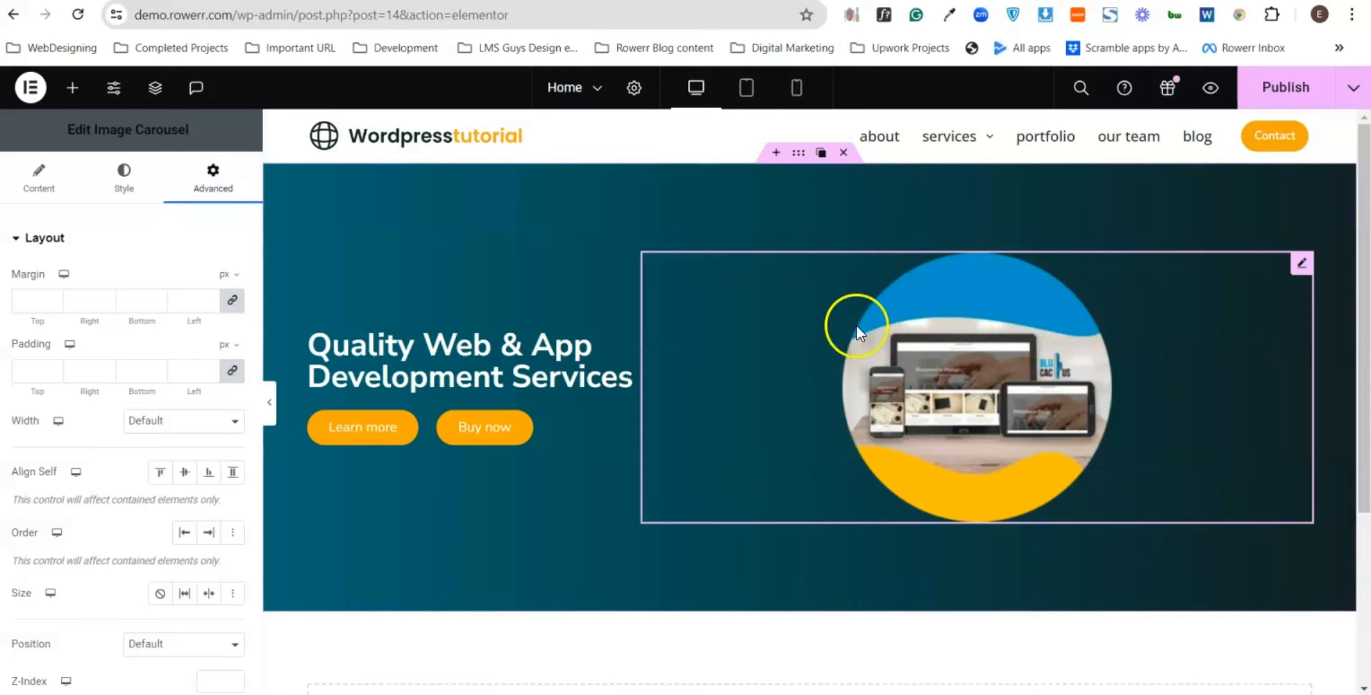
left_click(209, 420)
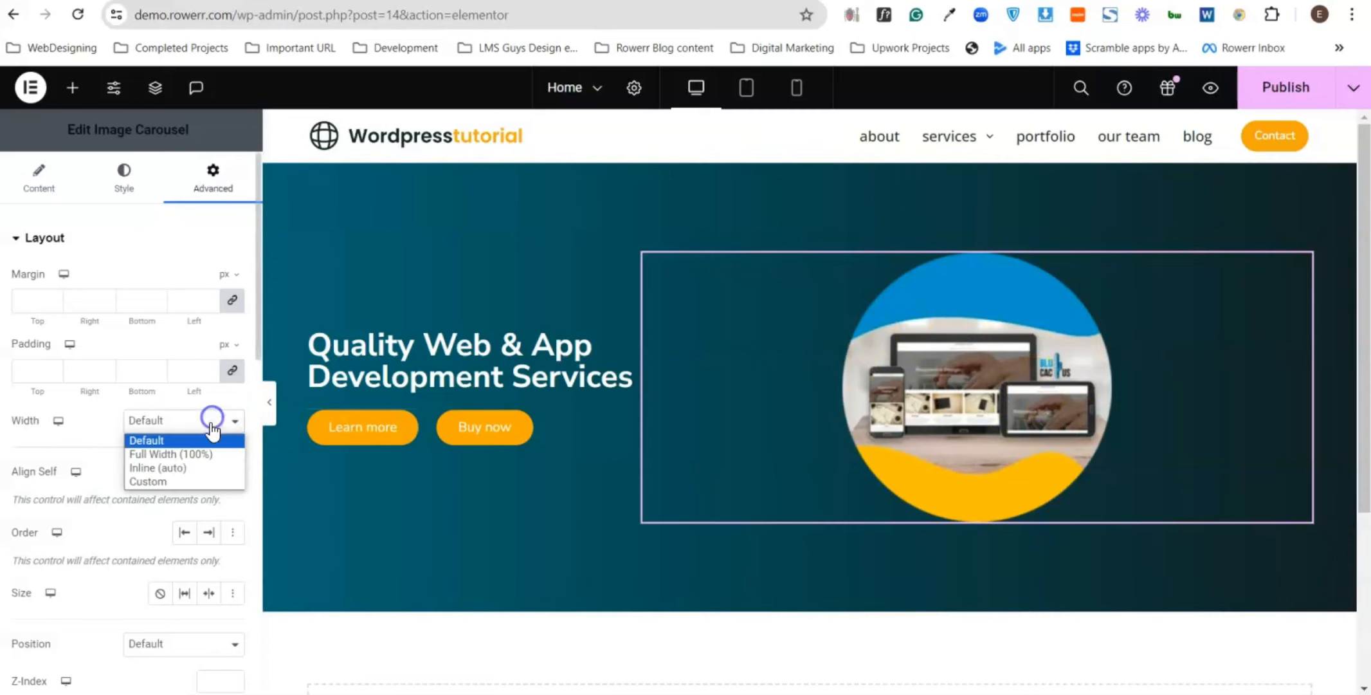
left_click(158, 484)
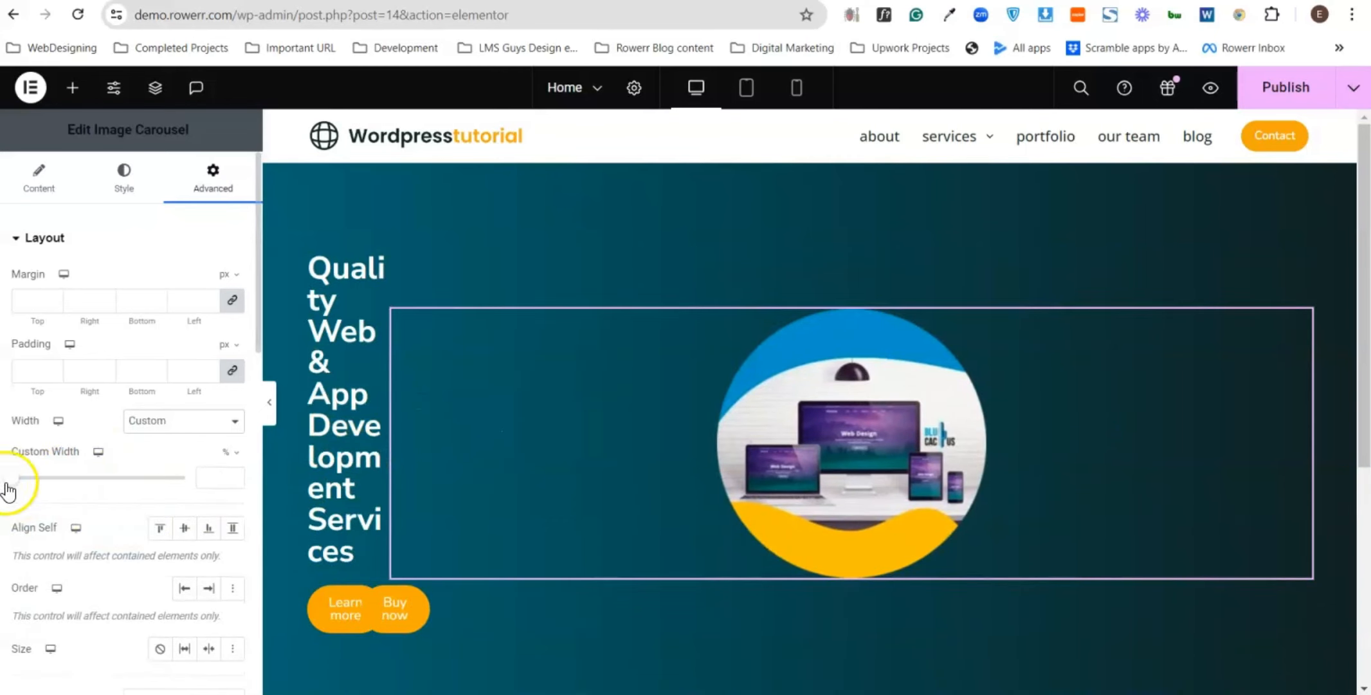
left_click_drag(18, 488, 171, 484)
left_click(217, 476)
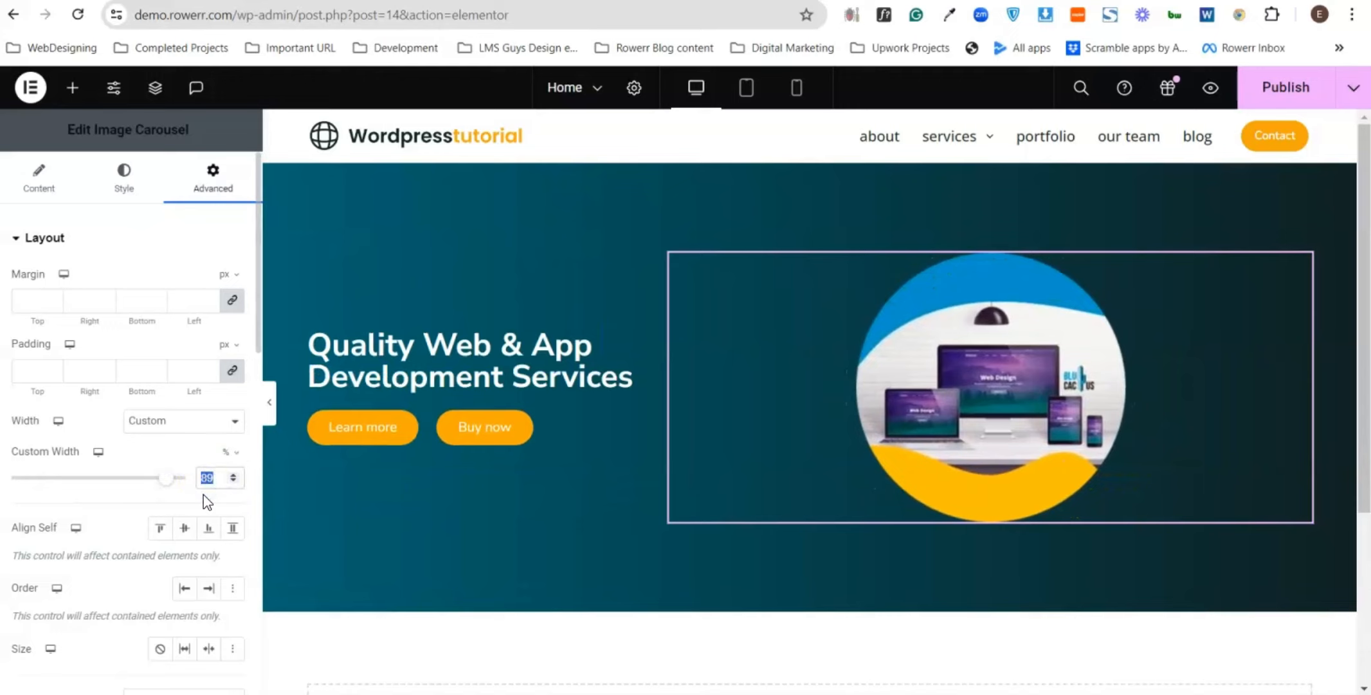
type("50")
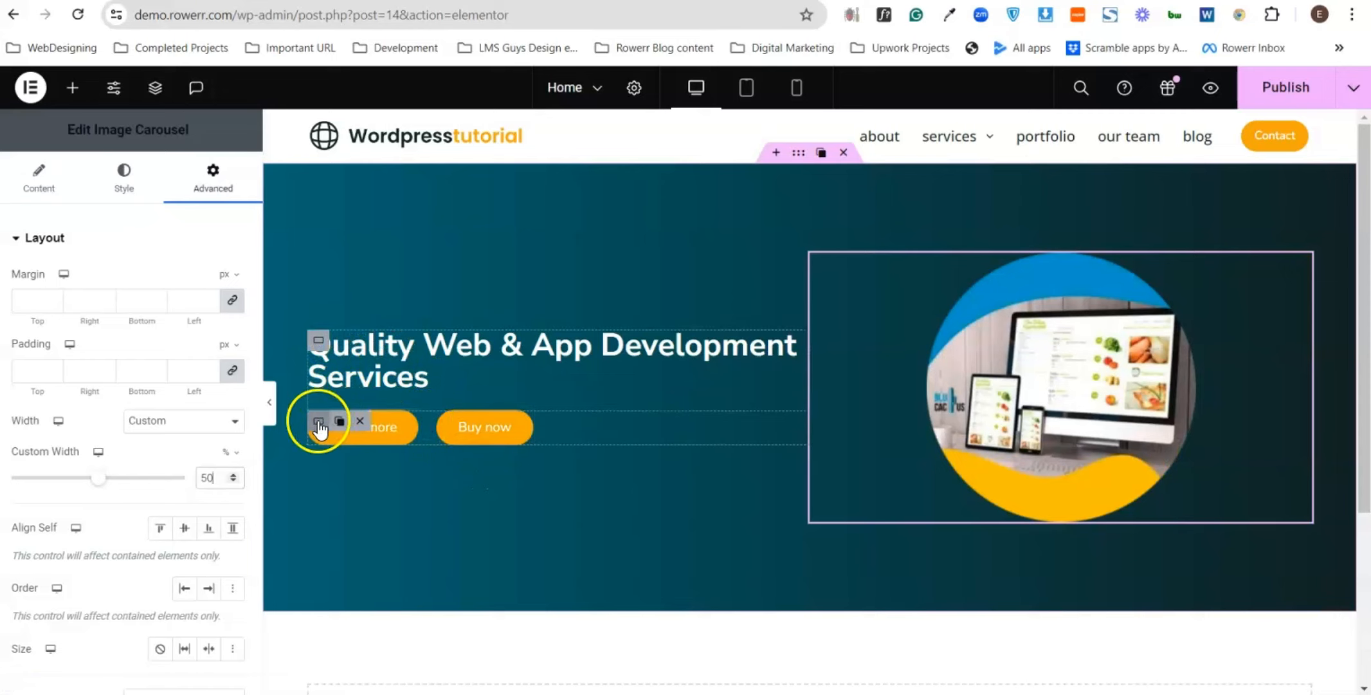
- Move the "Learn more" and "Buy now" buttons directly into the heading's container and delete the emptied nested container
left_click(408, 424)
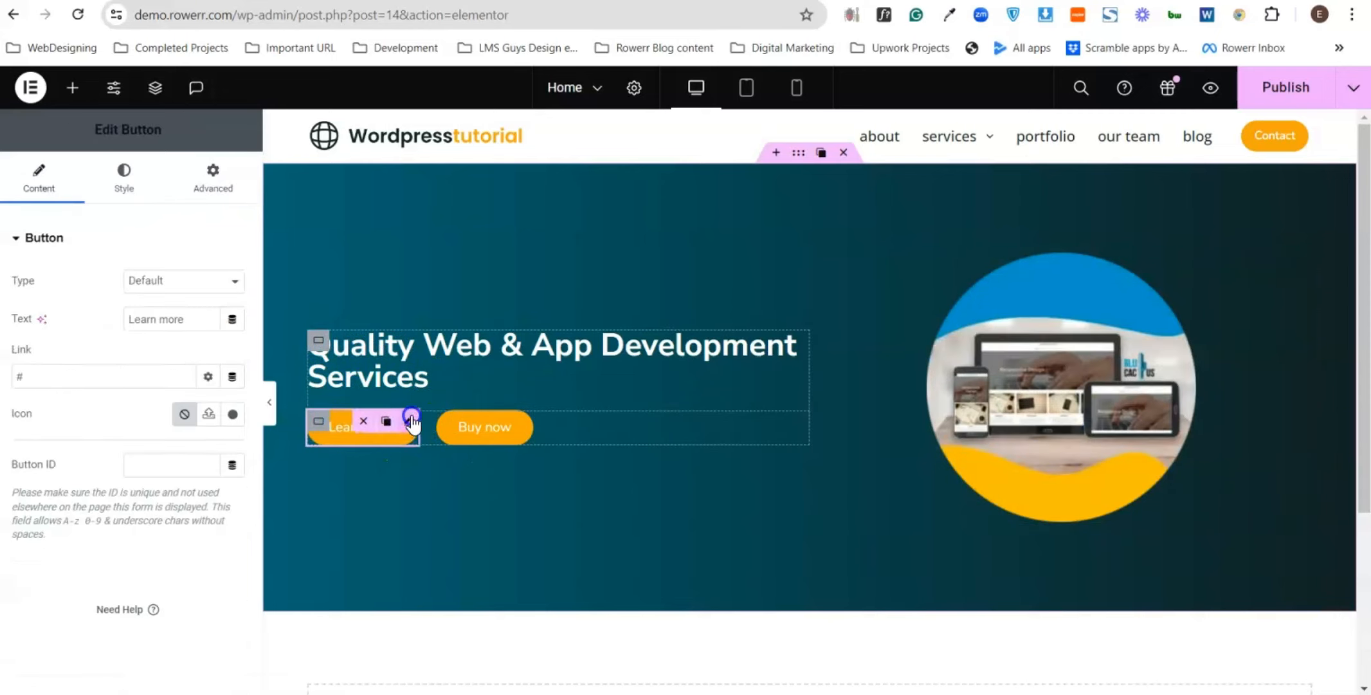
mouse_move(407, 425)
left_mouse_down()
mouse_move(408, 382)
mouse_move(473, 454)
mouse_move(393, 421)
mouse_move(393, 400)
mouse_move(441, 447)
mouse_move(383, 433)
left_mouse_up()
left_click(393, 443)
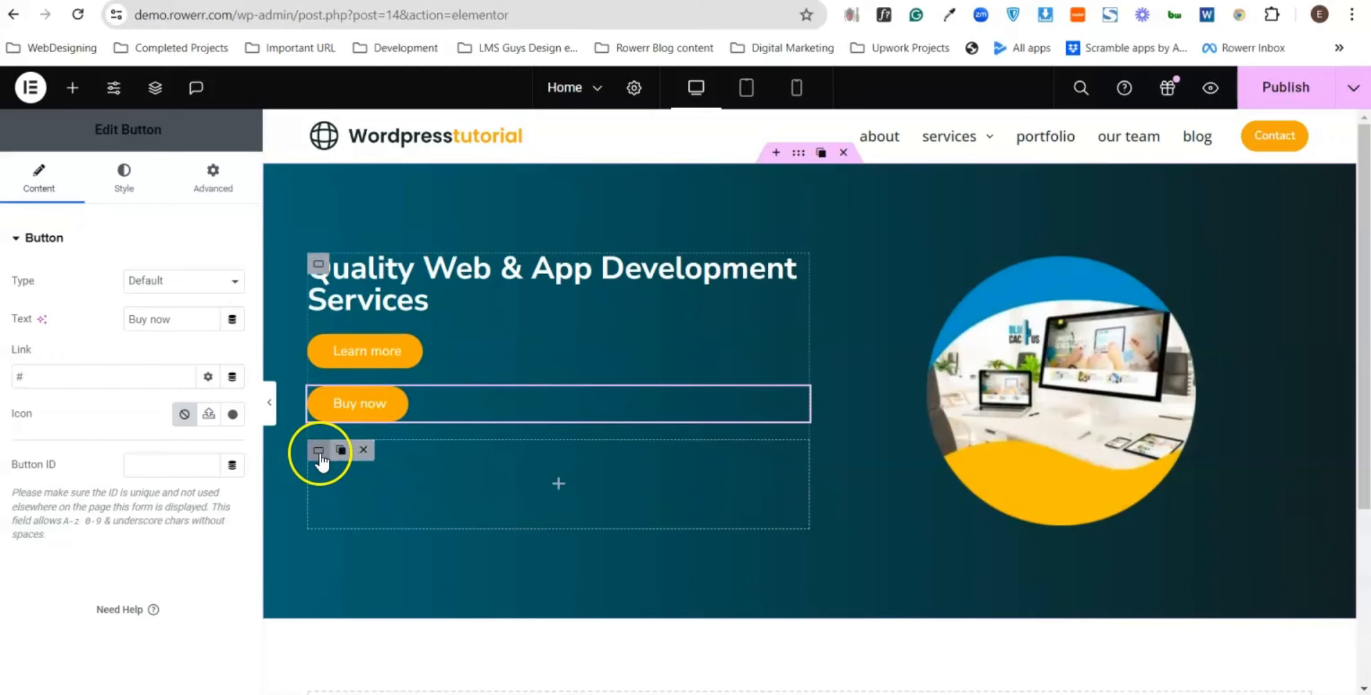
left_click(364, 449)
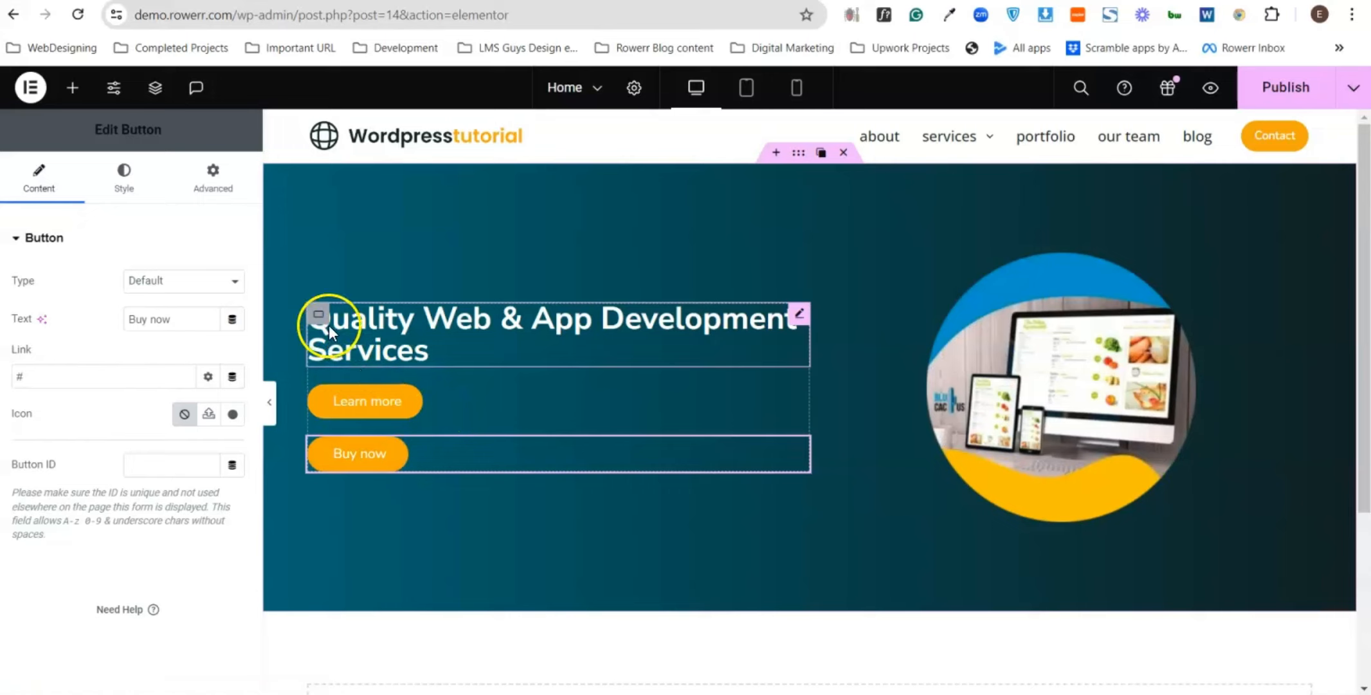
- Set the container holding the heading and buttons to a horizontal row direction with wrapping enabled
mouse_move(329, 327)
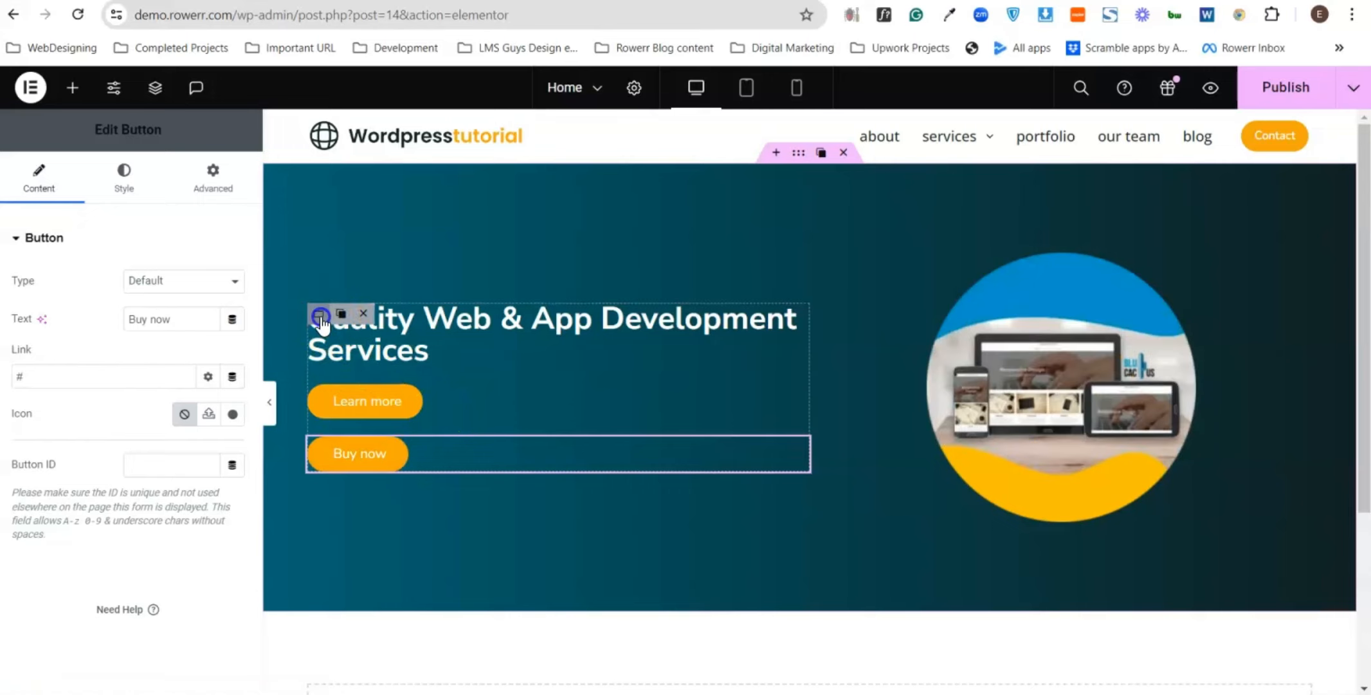
left_click(320, 317)
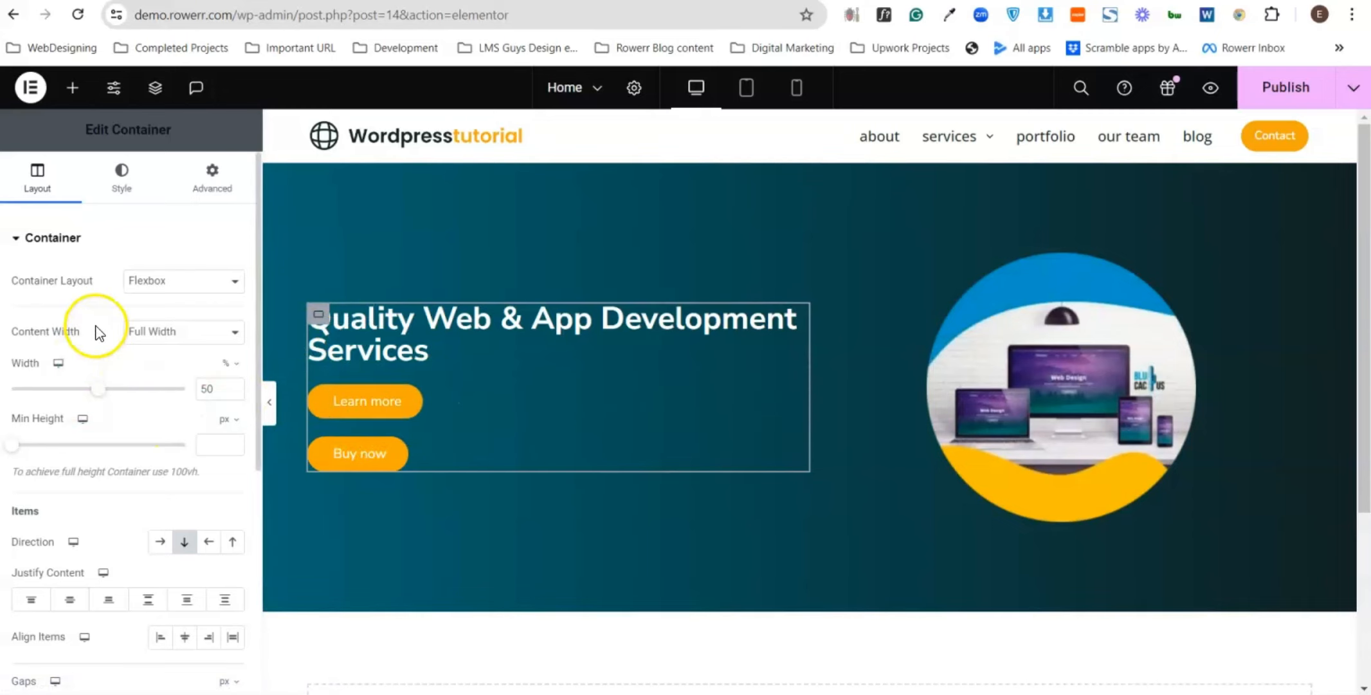
scroll(109, 309, "down", 3)
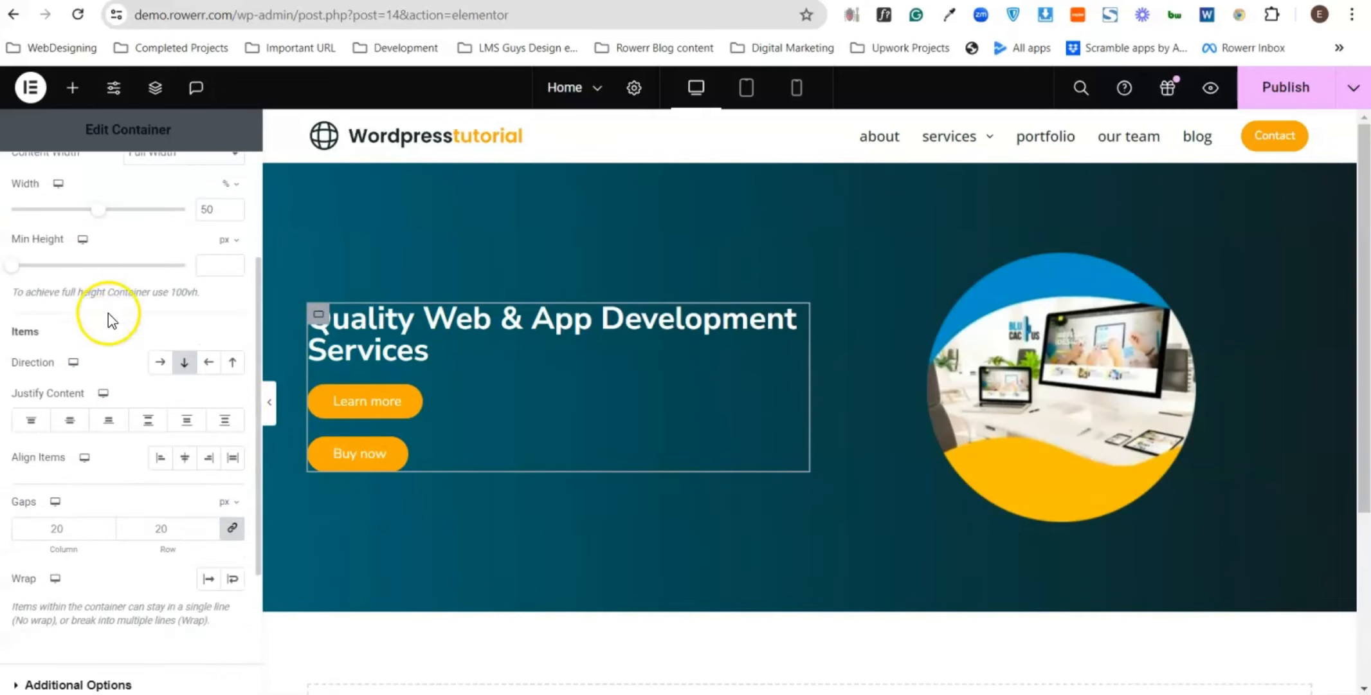
left_click(160, 364)
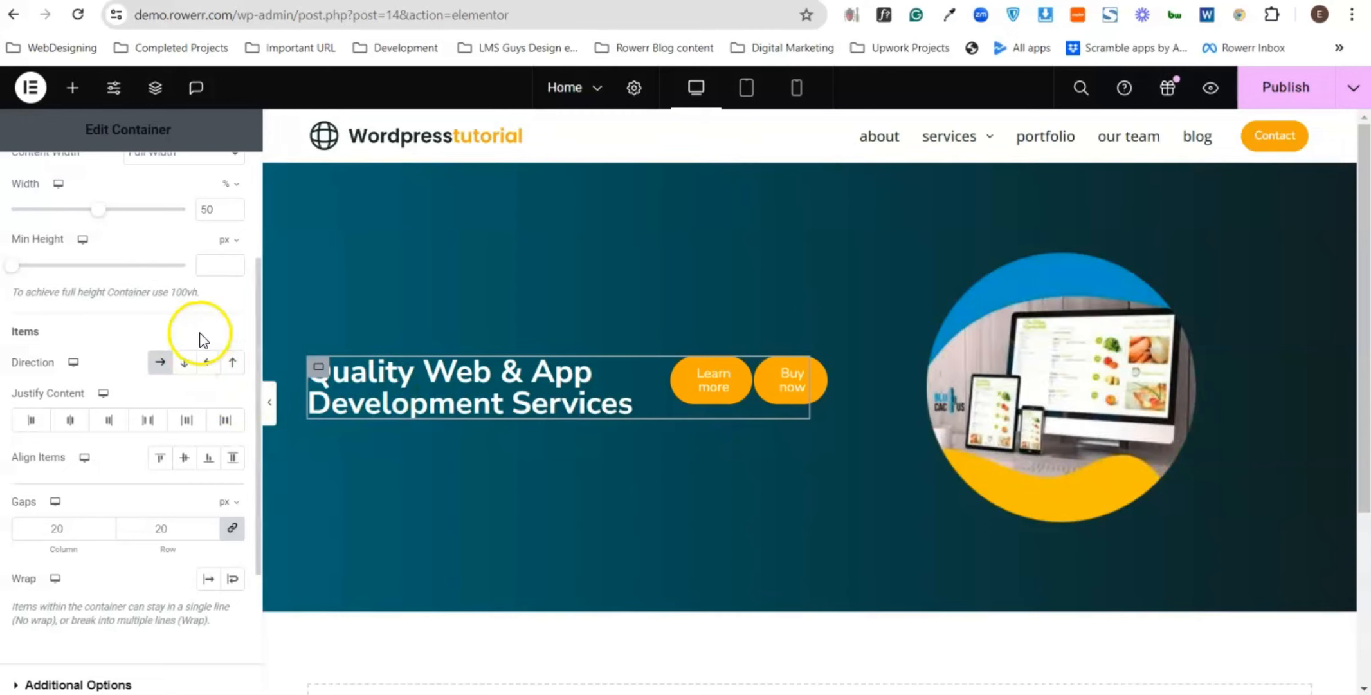
scroll(203, 339, "down", 3)
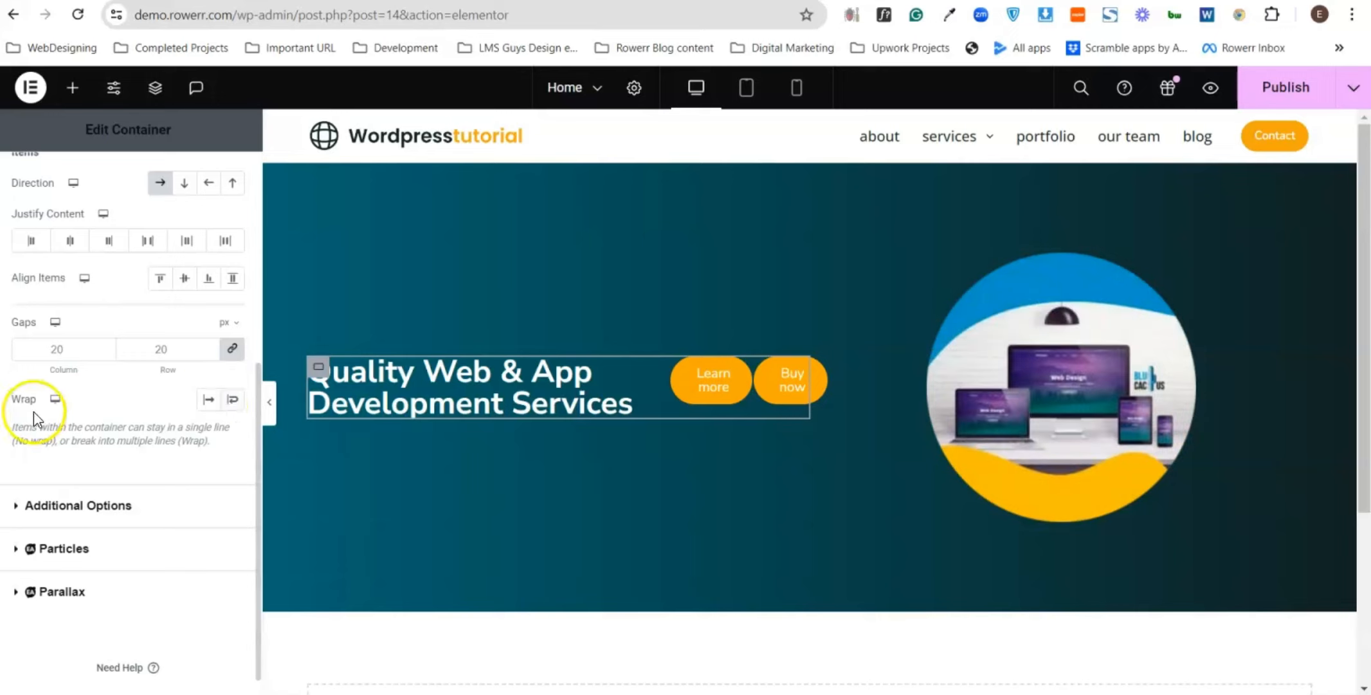
left_click(236, 402)
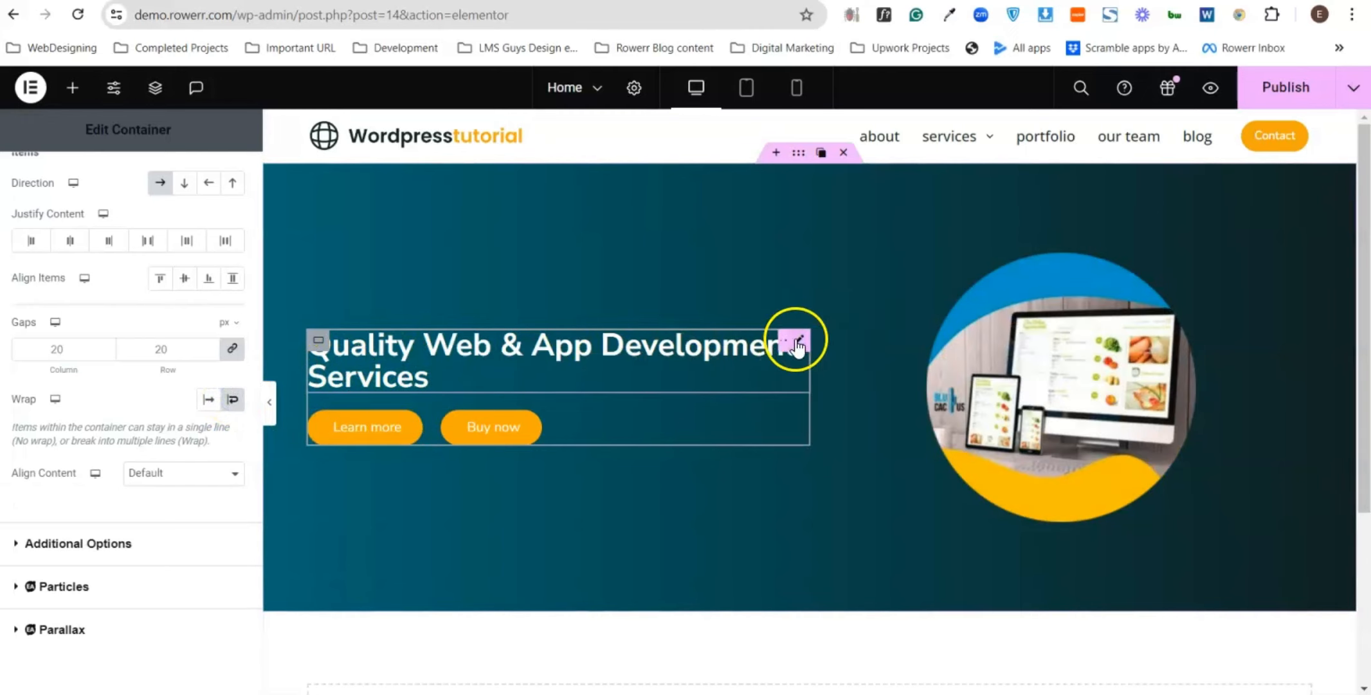
- Set the HTML tag of the hero heading "Quality Web & App Development Services" to H1
left_click(619, 357)
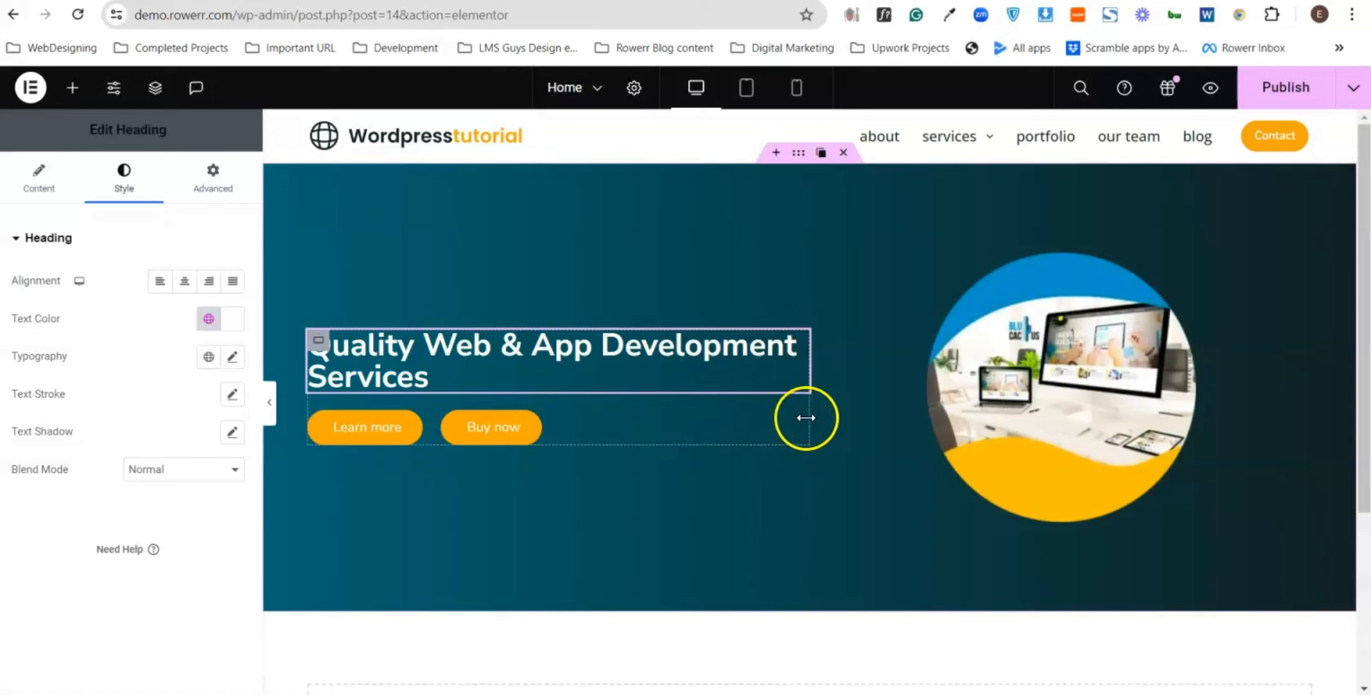
mouse_move(803, 339)
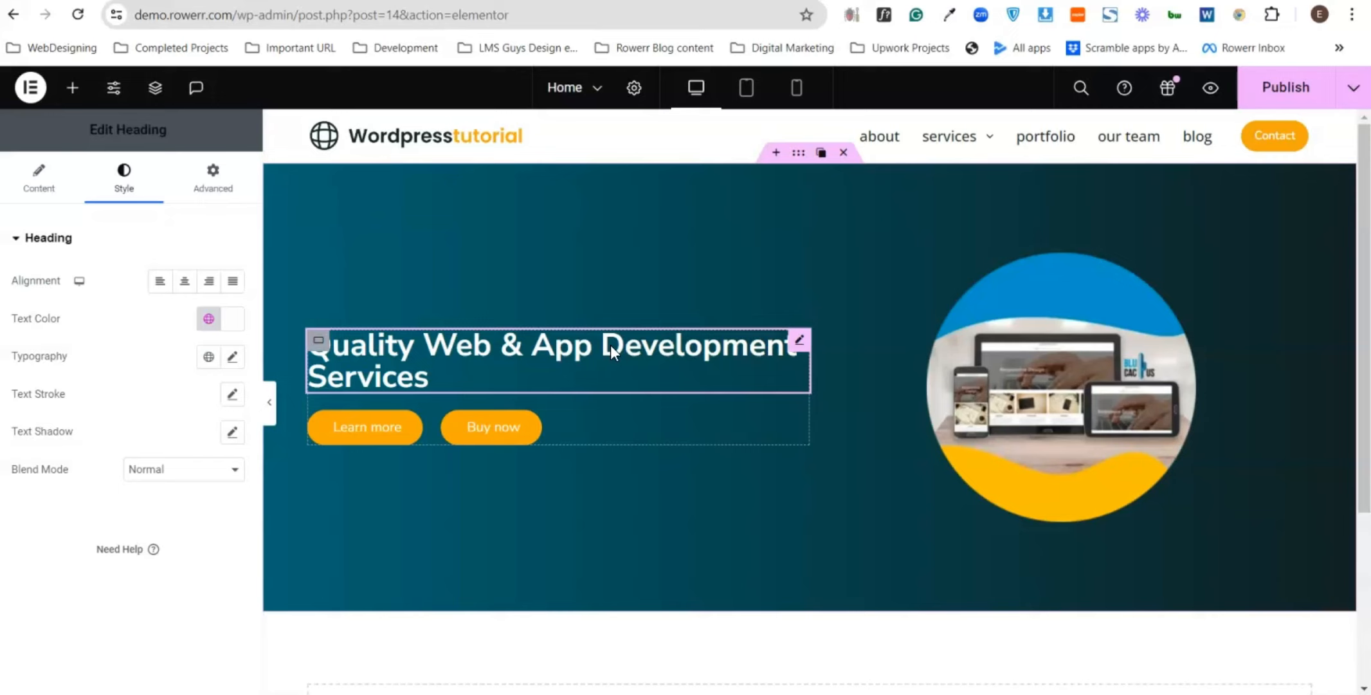
left_click(645, 349)
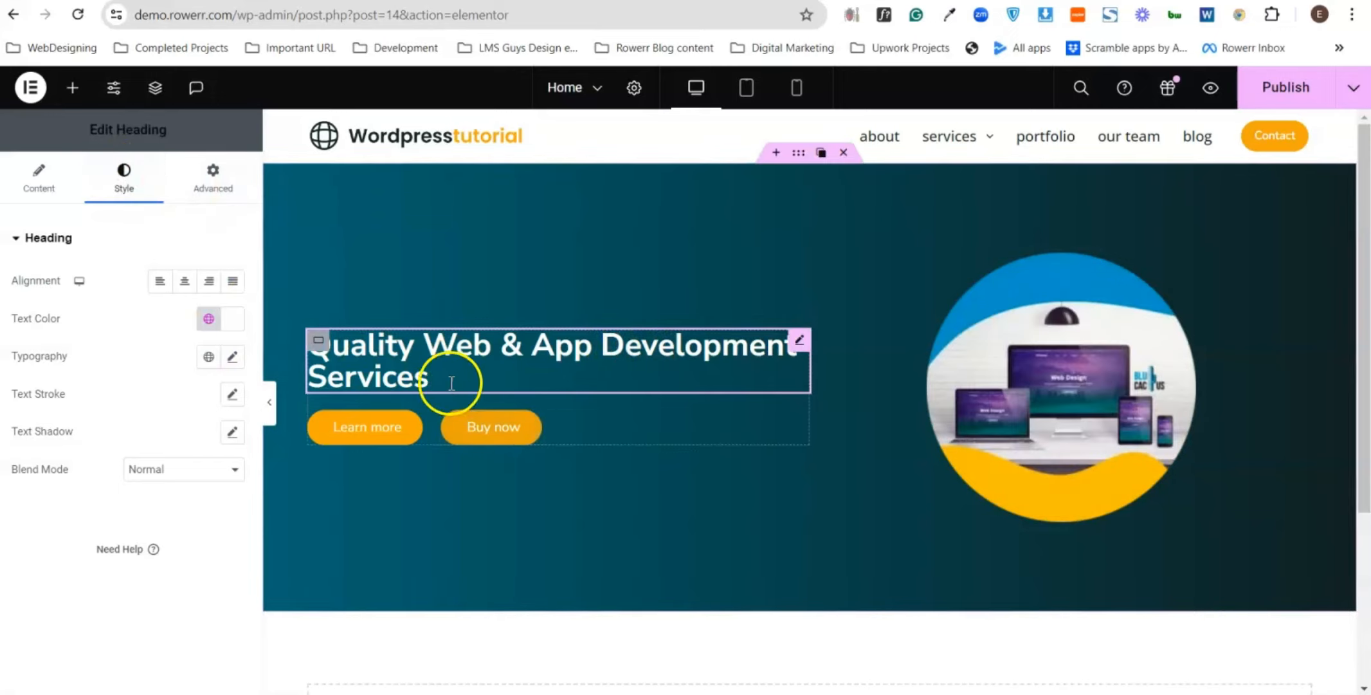
left_click(74, 204)
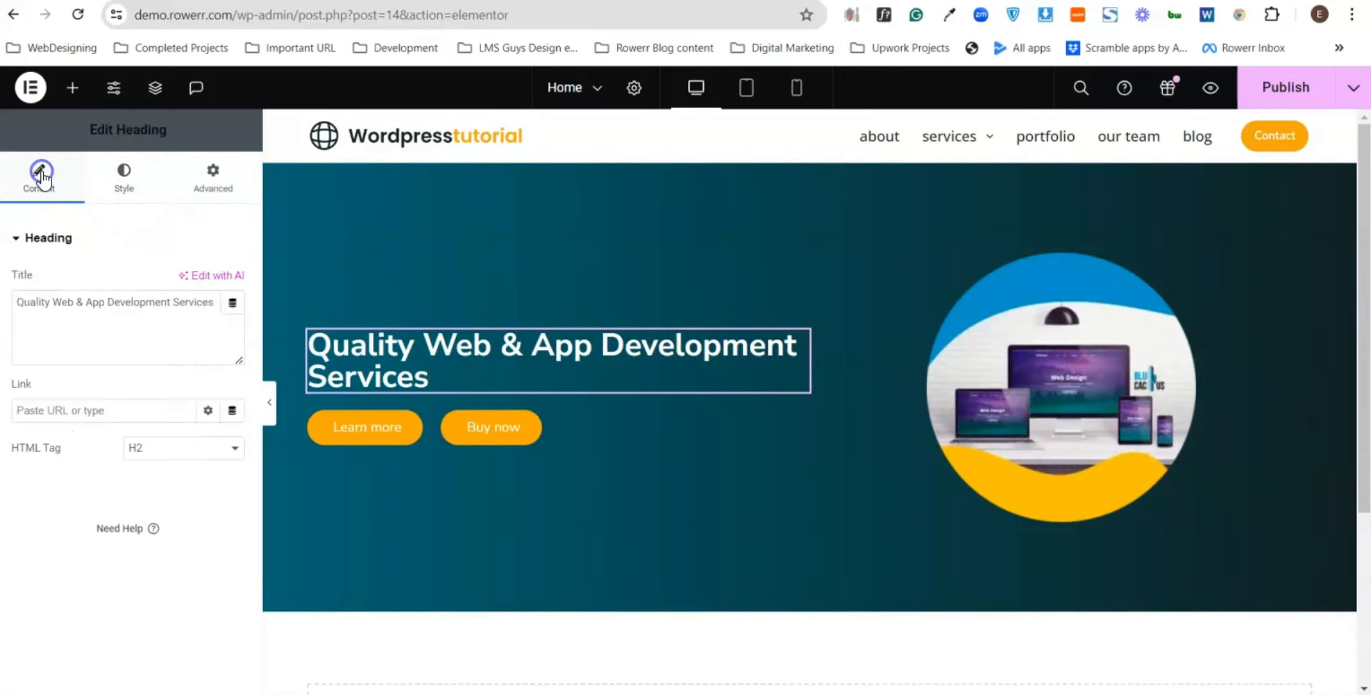
left_click(163, 452)
left_click(153, 471)
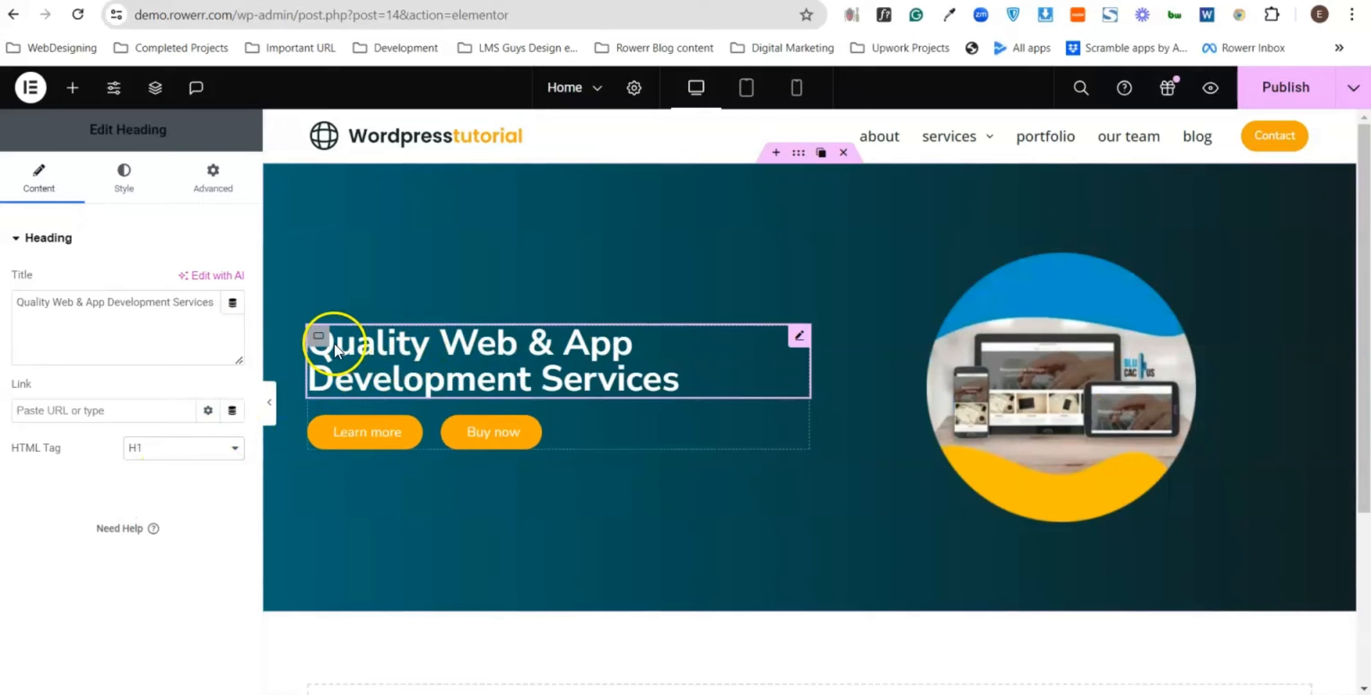
- Try the H2 tag on the hero heading for comparison and restore H1
left_click(157, 450)
left_click(147, 482)
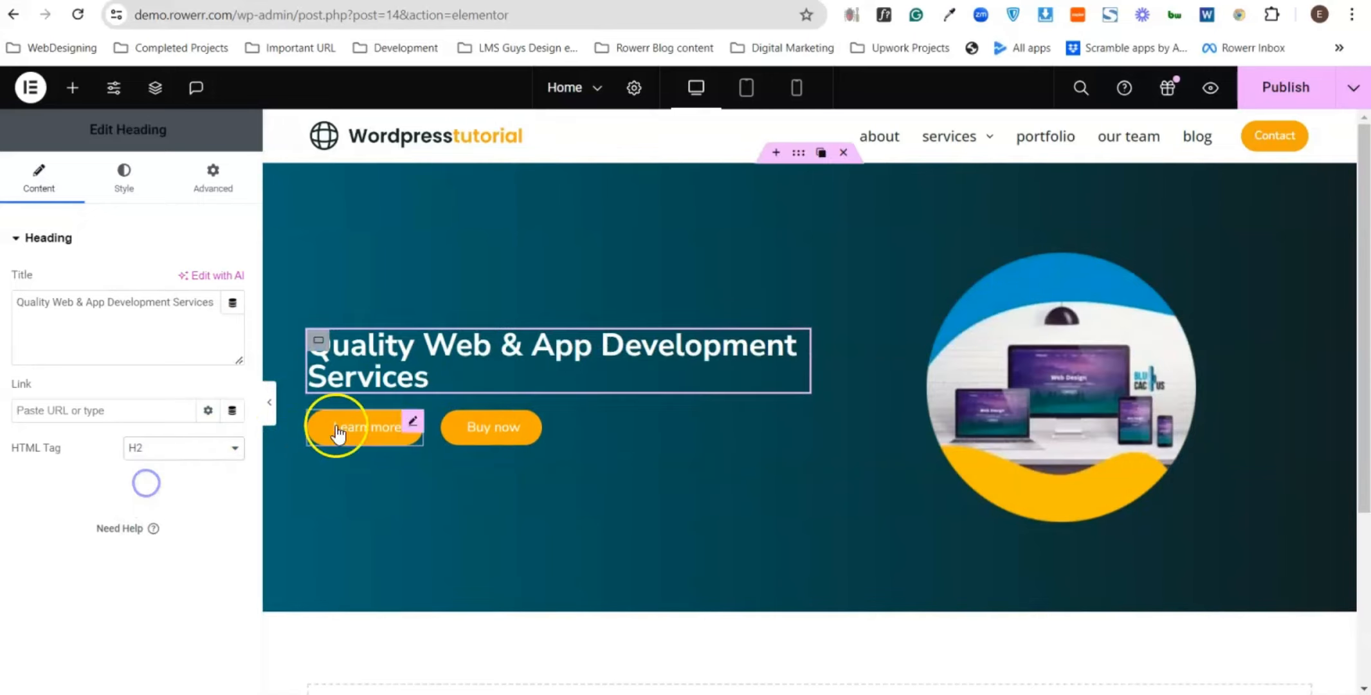
left_click(154, 453)
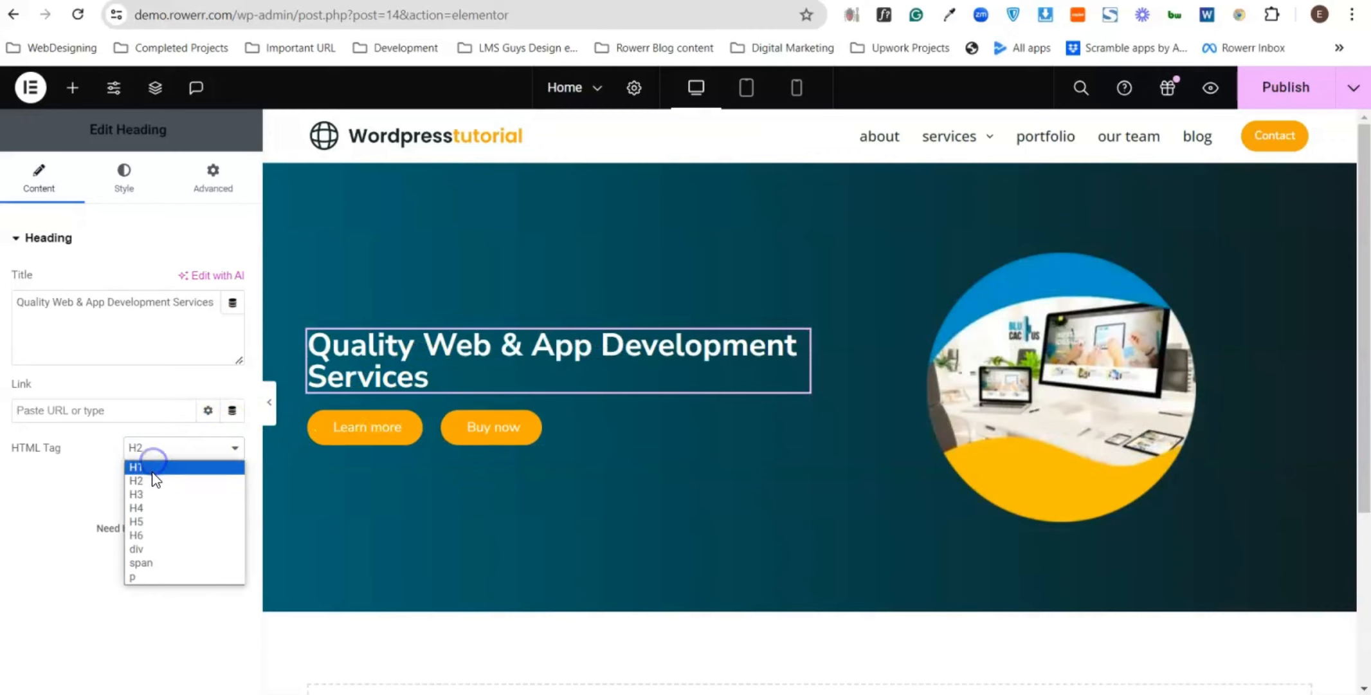
left_click(154, 466)
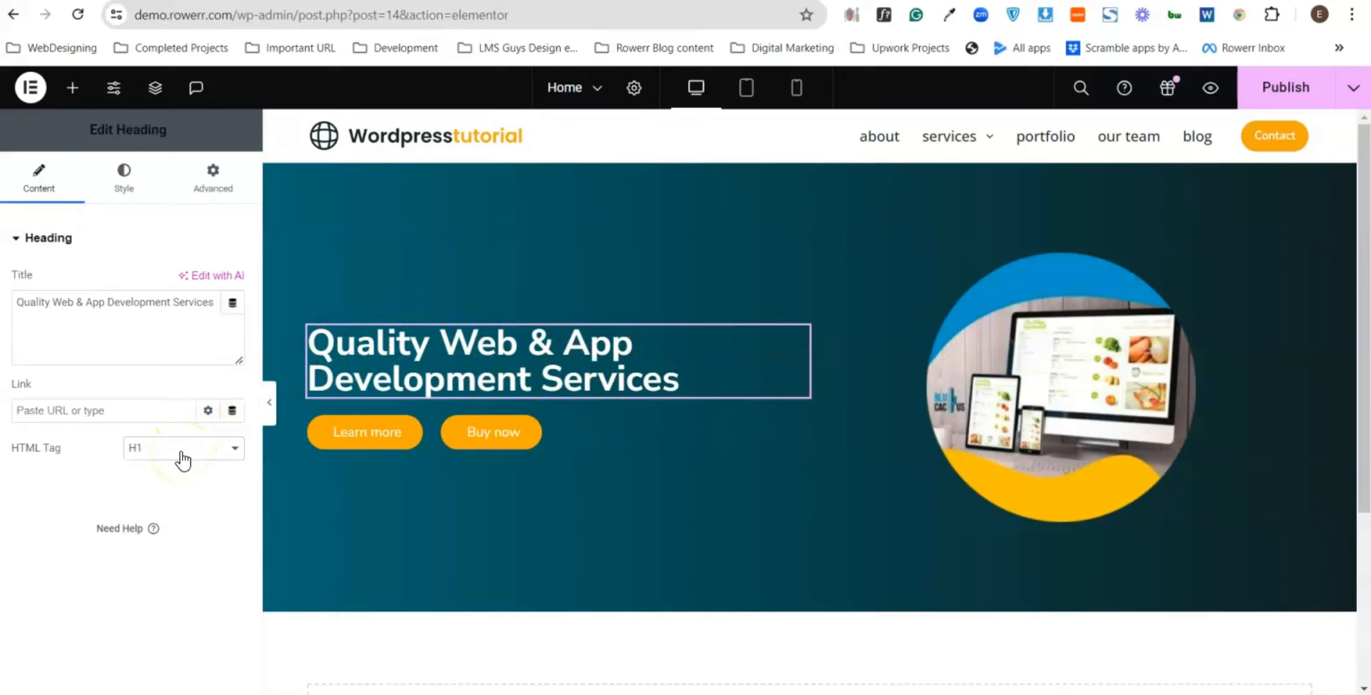
- Set the hero heading's typography size to 56 px
left_click(124, 177)
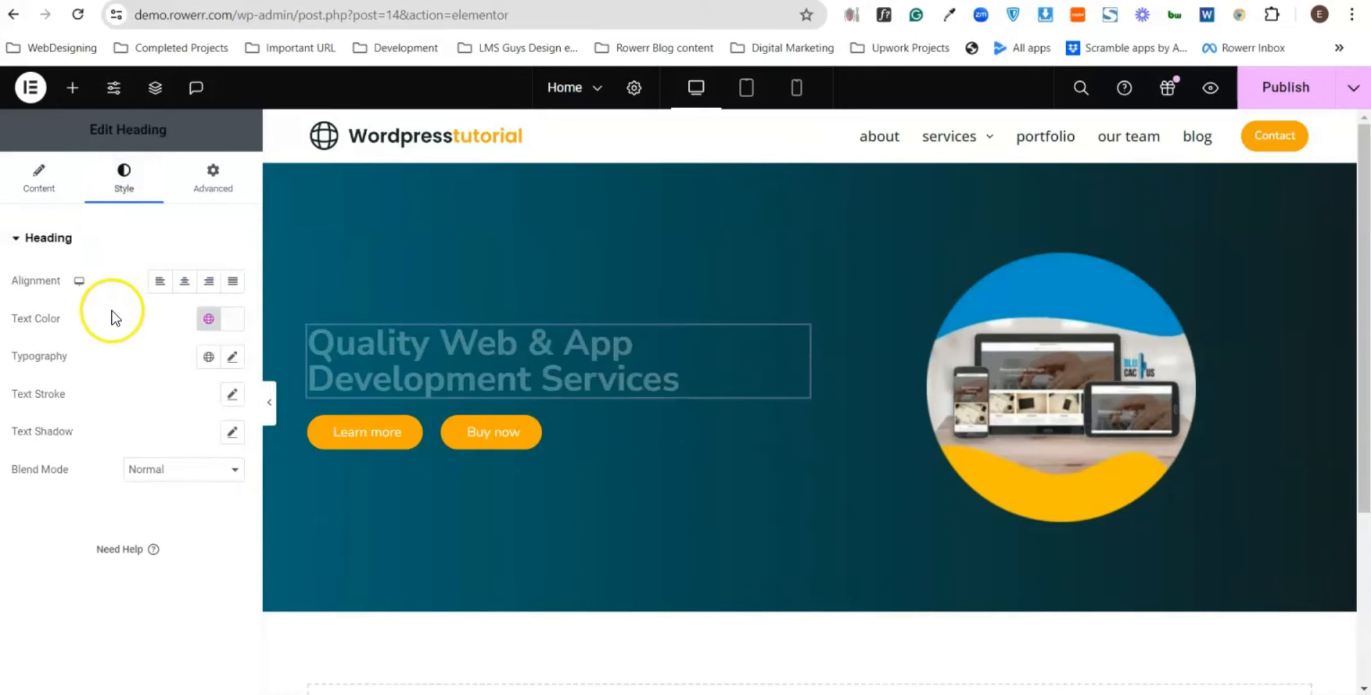
left_click(229, 356)
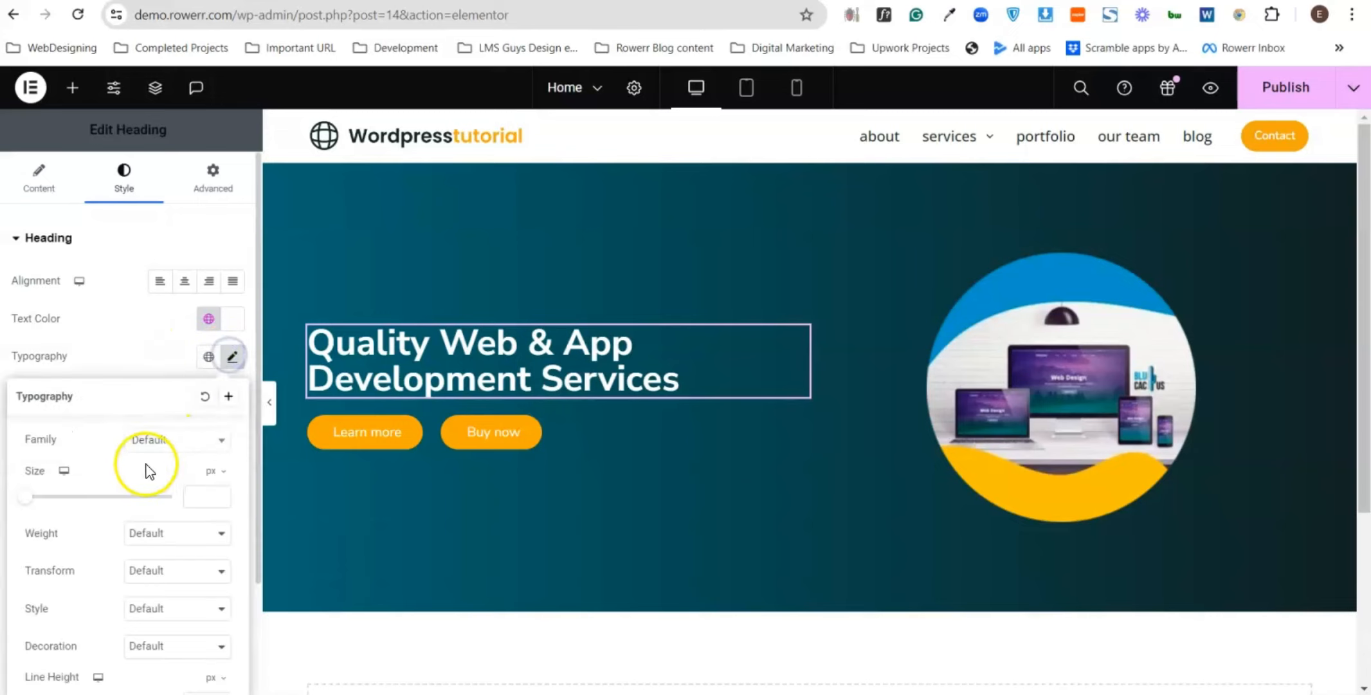
scroll(138, 460, "down", 2)
left_click(202, 407)
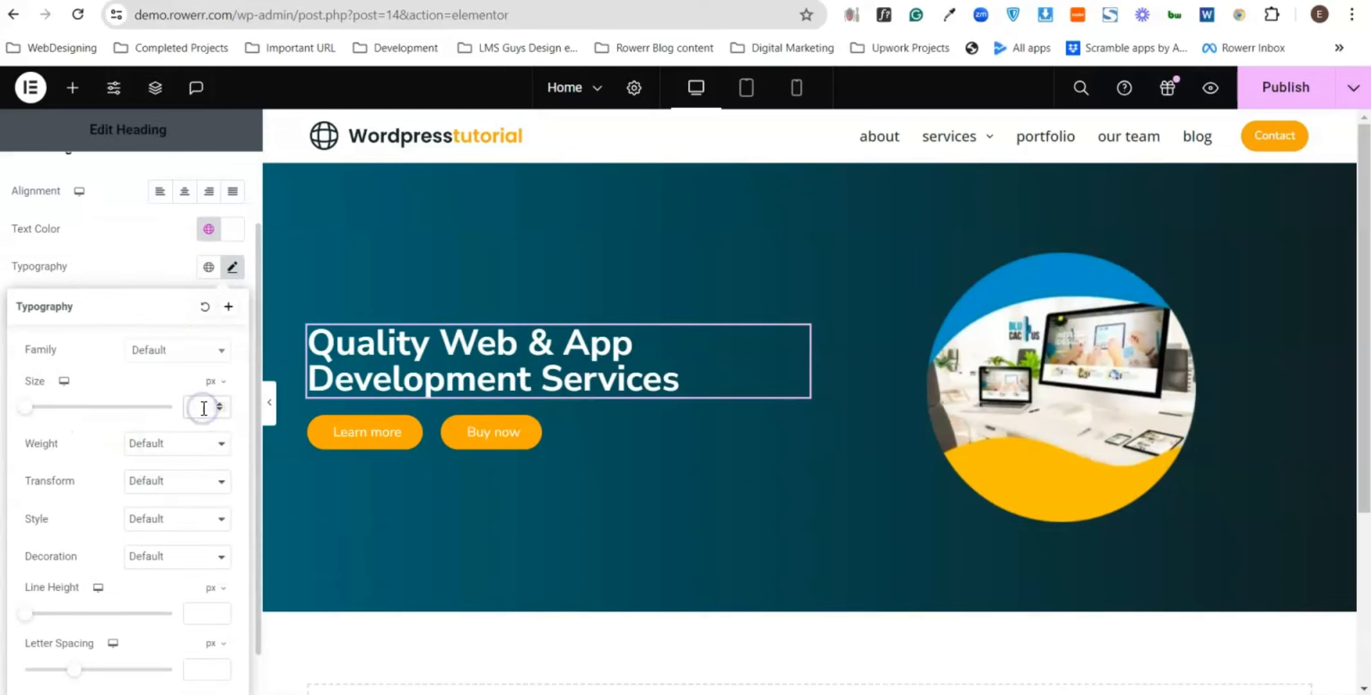
type("56")
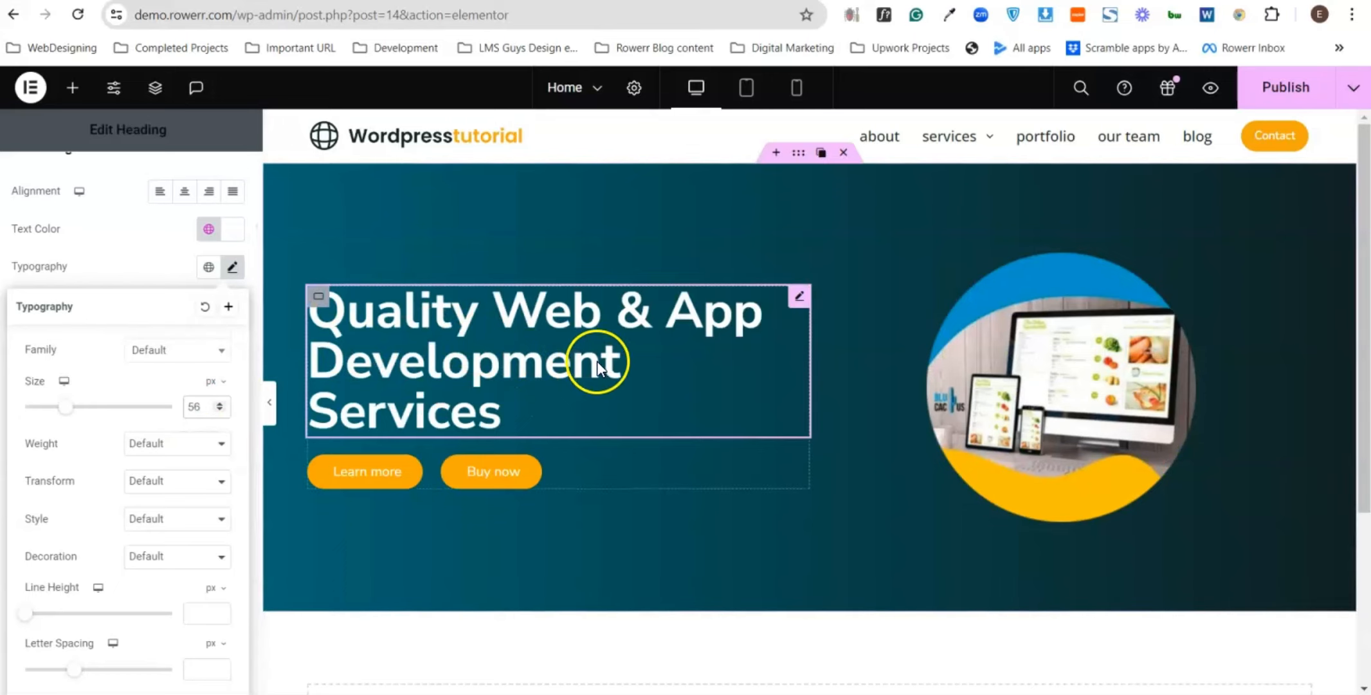
left_click(497, 382)
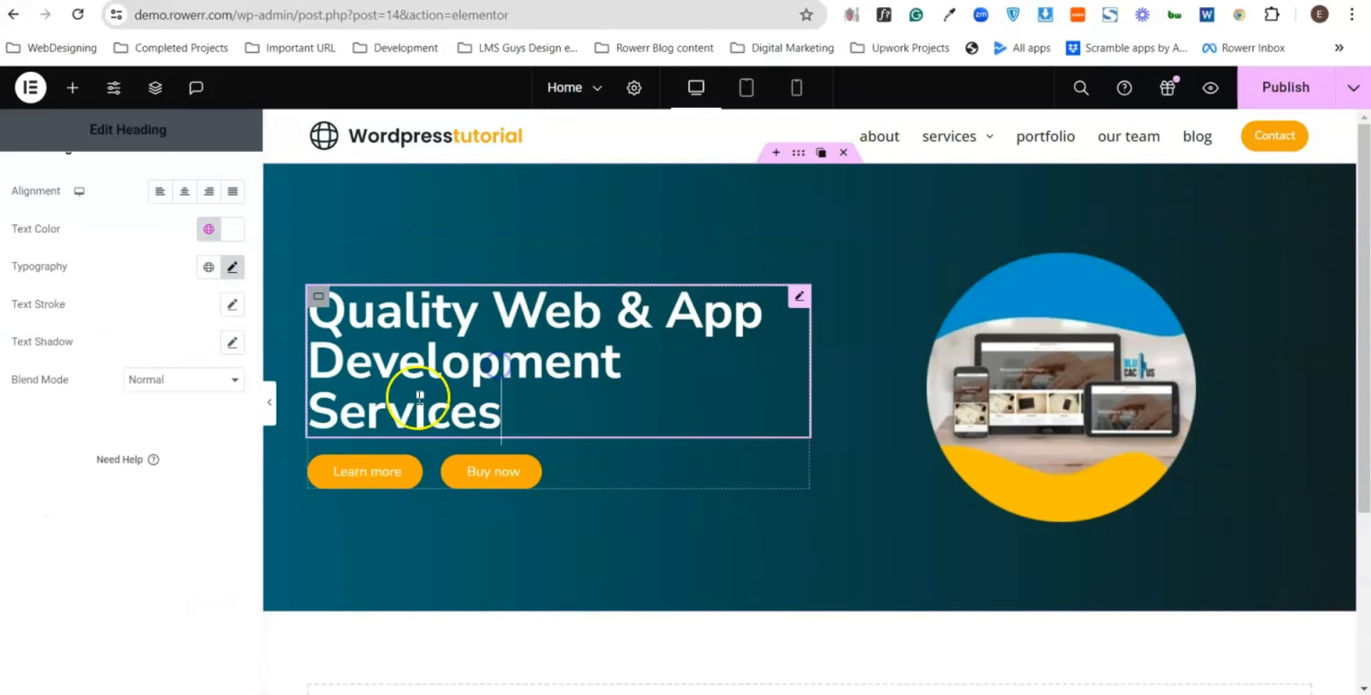
left_click(371, 360)
left_click(315, 375)
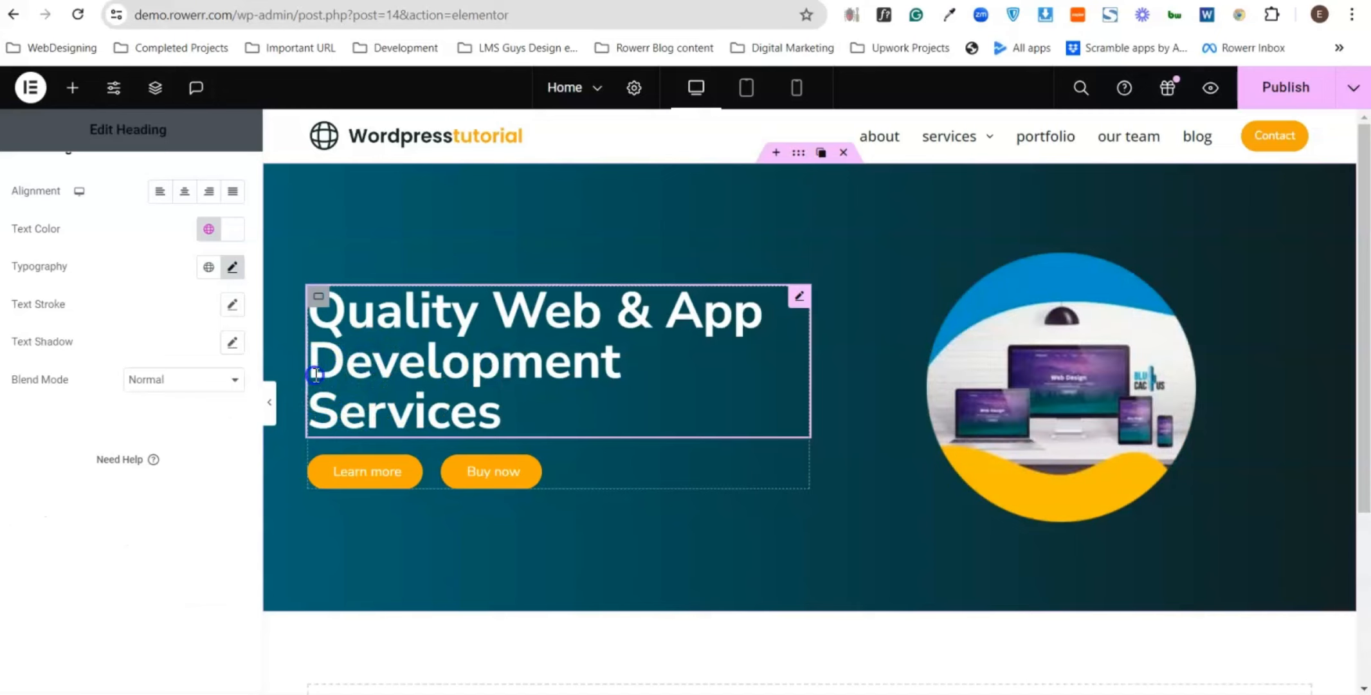
left_click(455, 365)
left_click(573, 356)
left_click(502, 371)
left_click(369, 351)
left_click(320, 364)
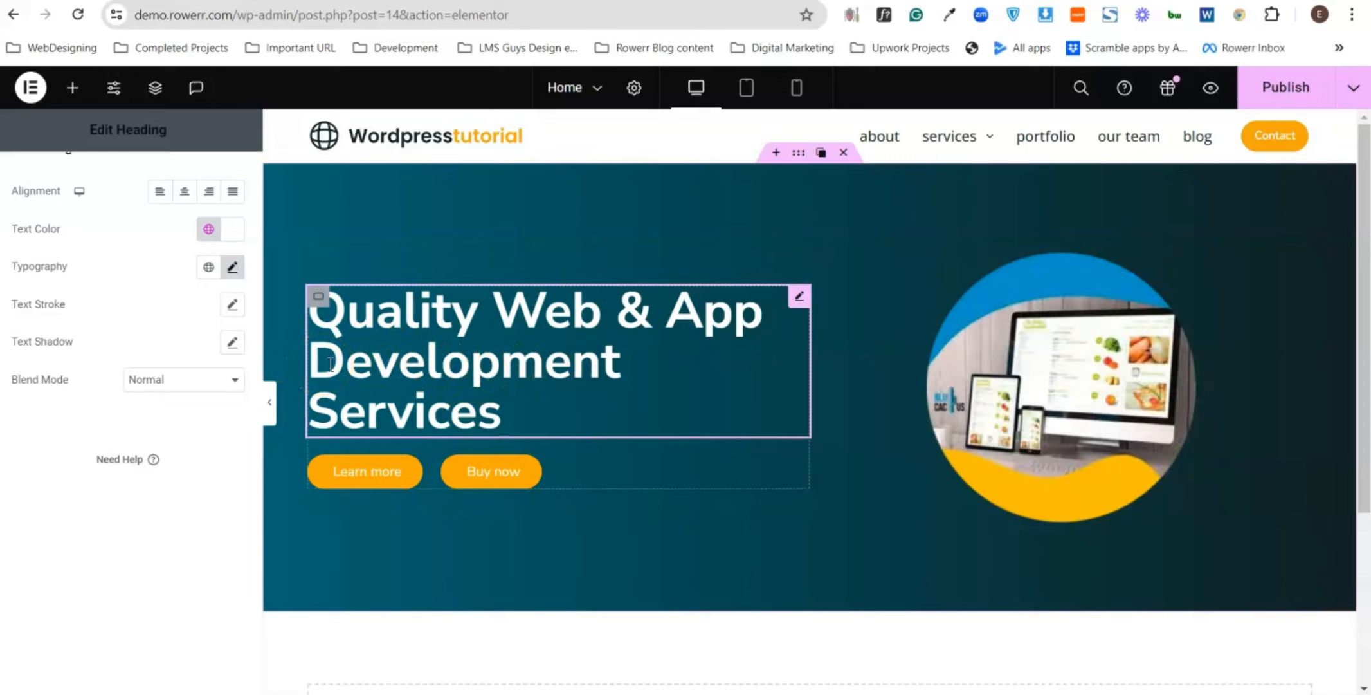
left_click(629, 368)
left_click_drag(628, 368, 319, 377)
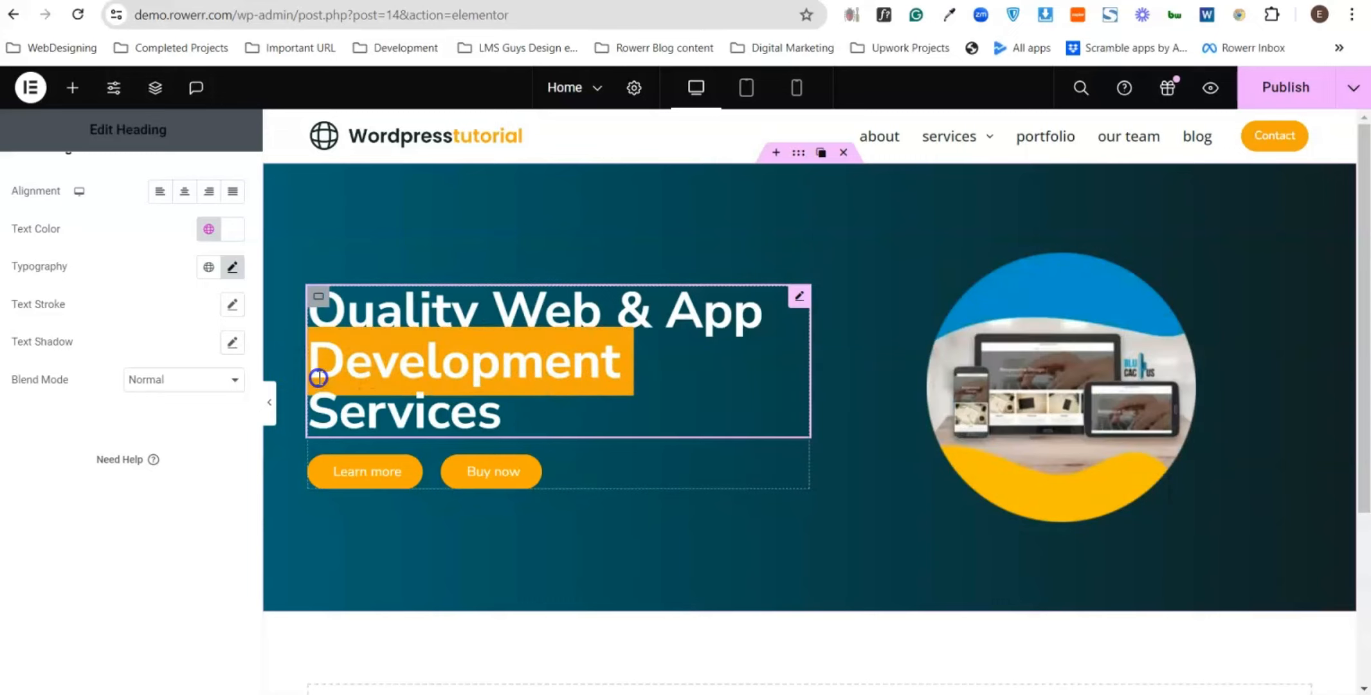
left_click(358, 368)
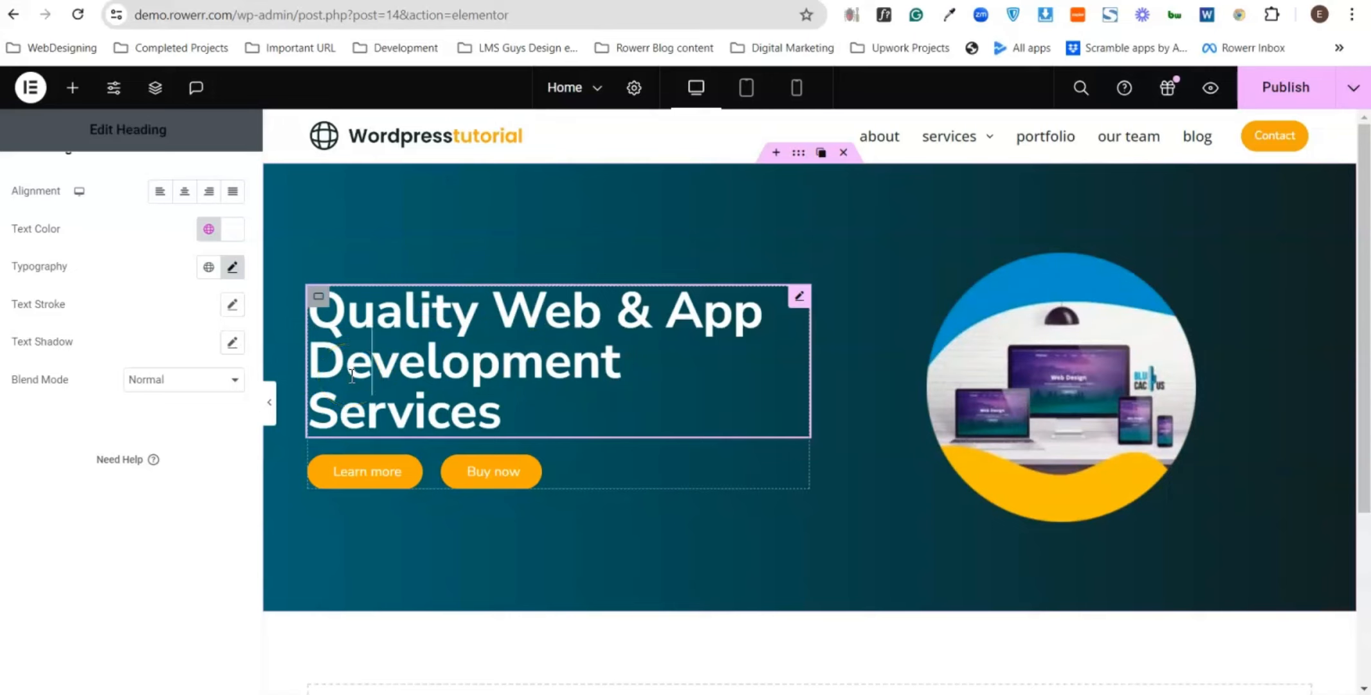
- Try the Primary and Secondary global colors on the hero heading's text and restore its white color
scroll(96, 257, "up", 2)
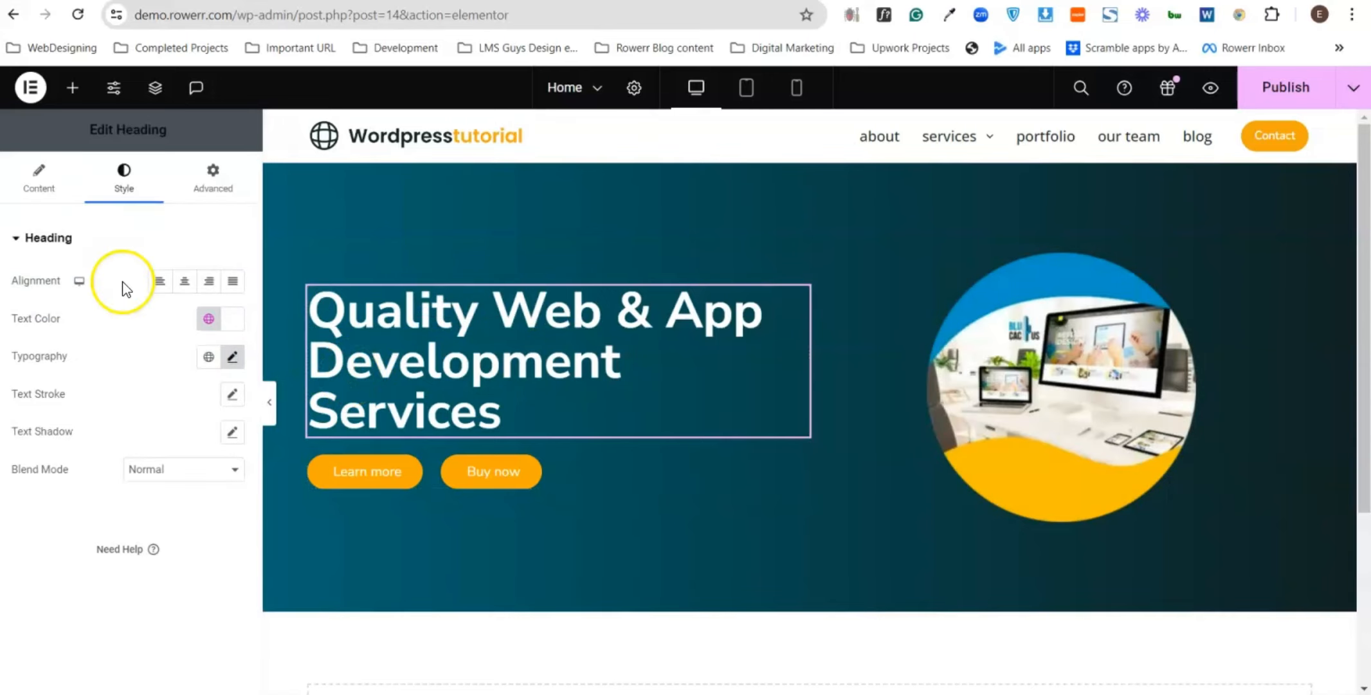
left_click(38, 193)
left_click(128, 189)
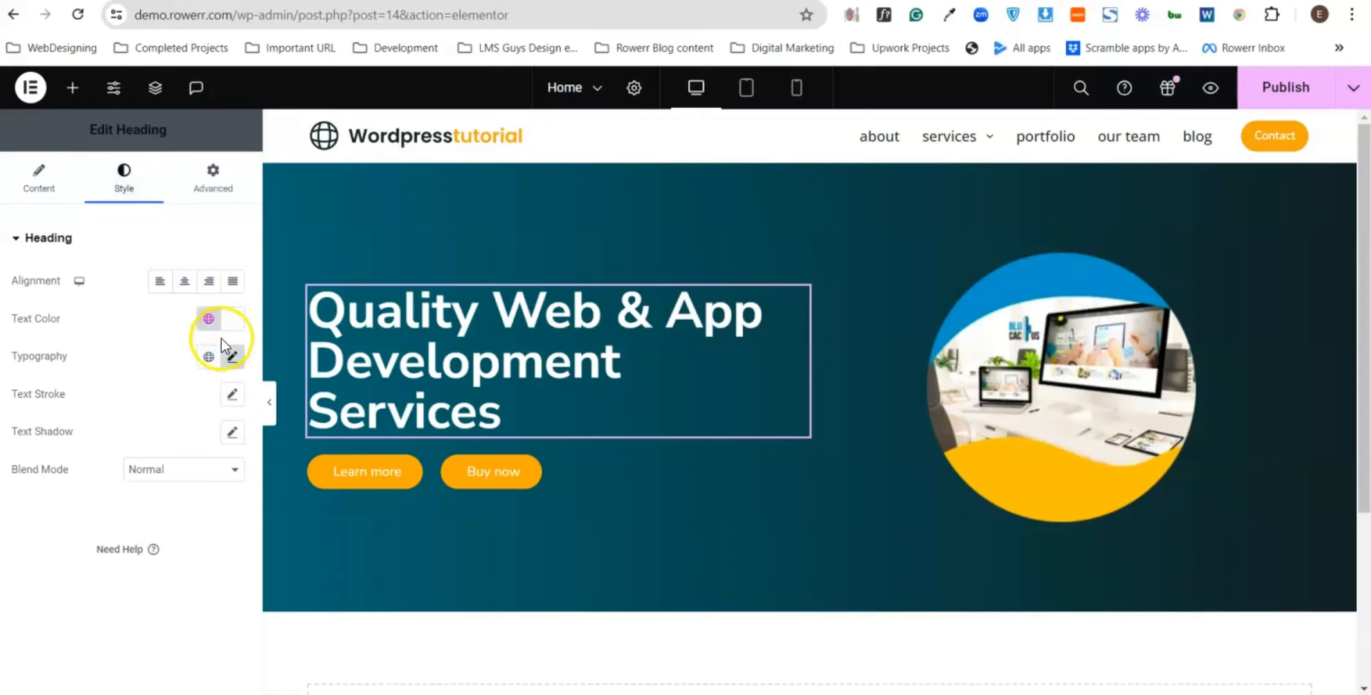
left_click(209, 318)
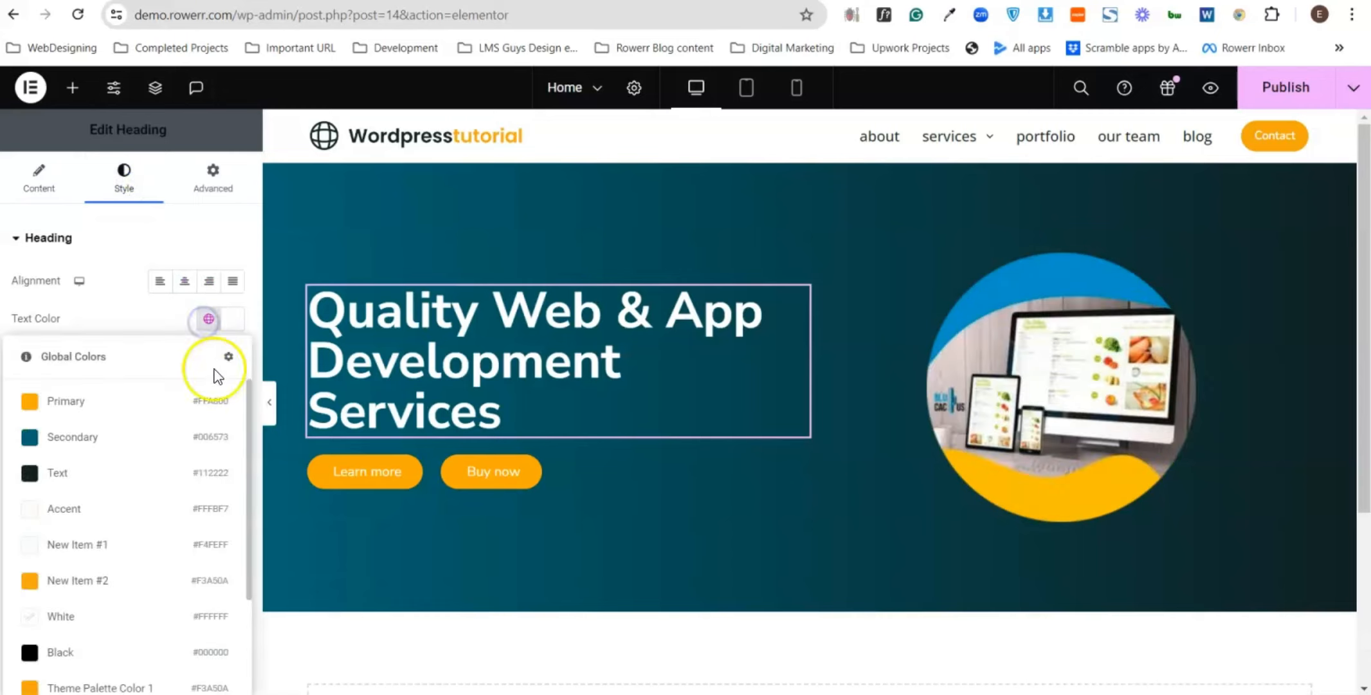
left_click(96, 401)
left_click(207, 324)
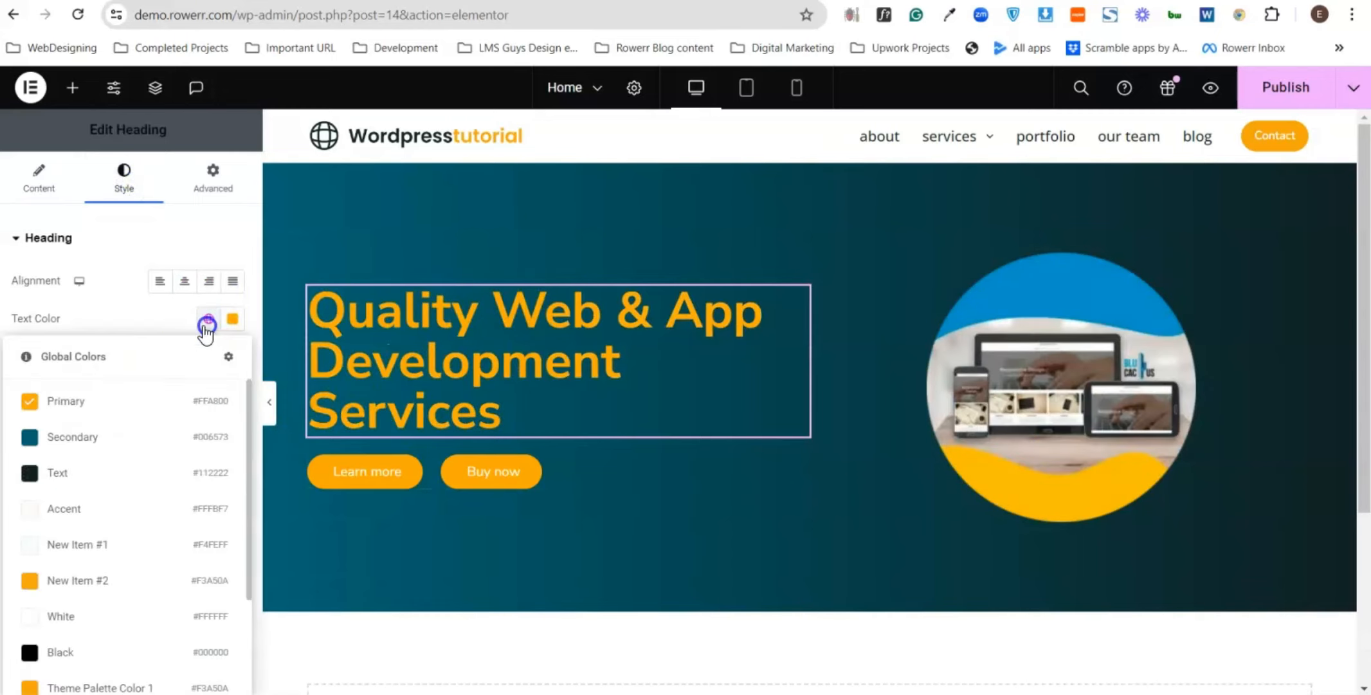
left_click(67, 437)
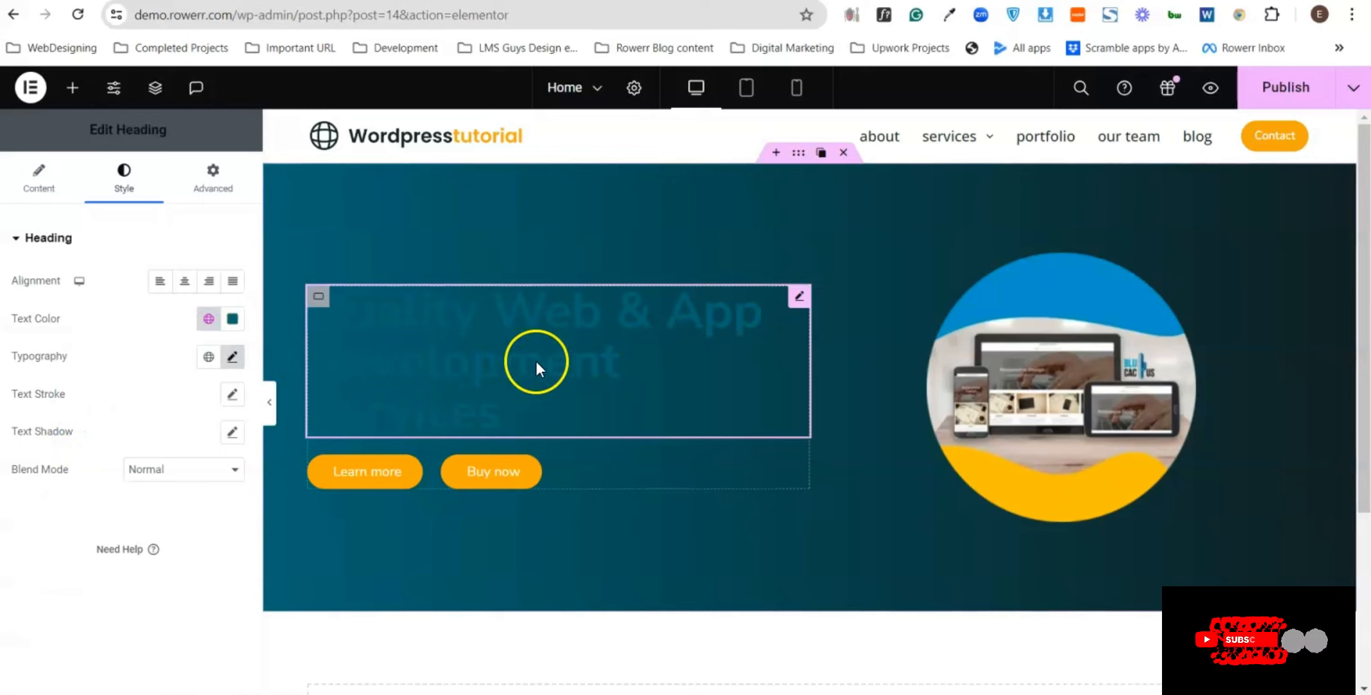
left_click(207, 323)
left_click(119, 394)
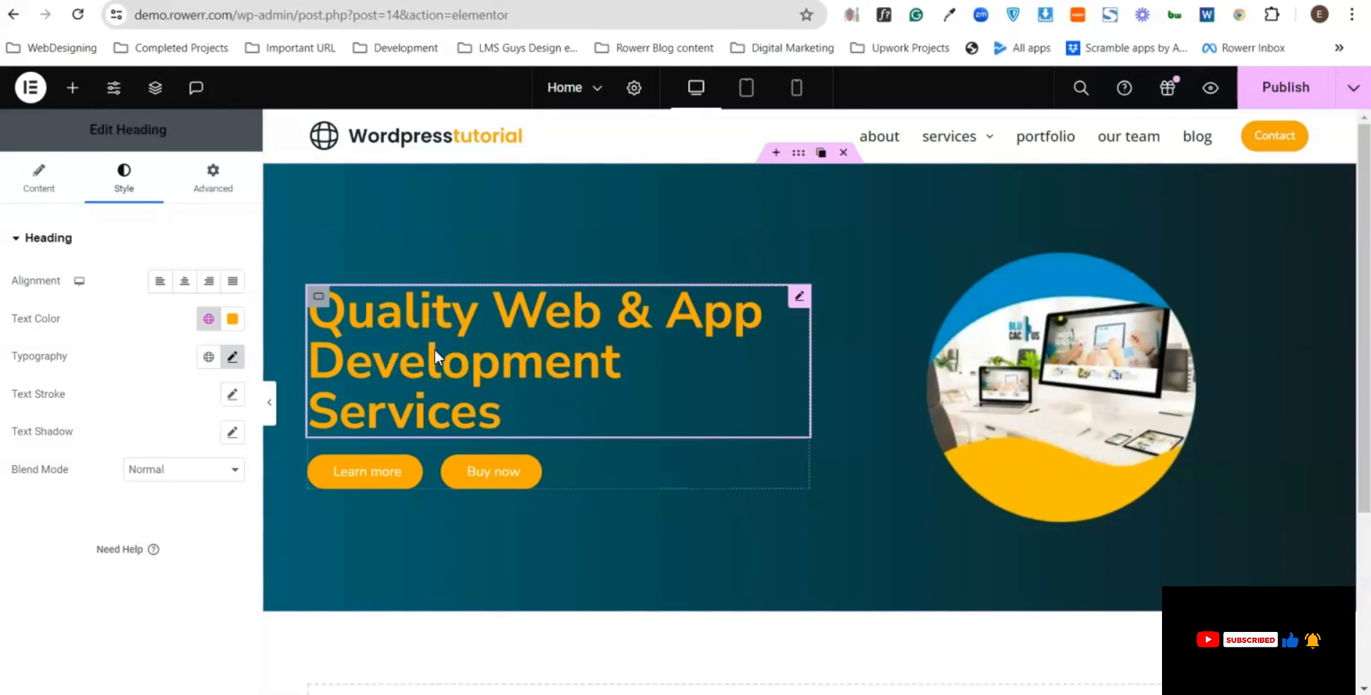
left_click(208, 318)
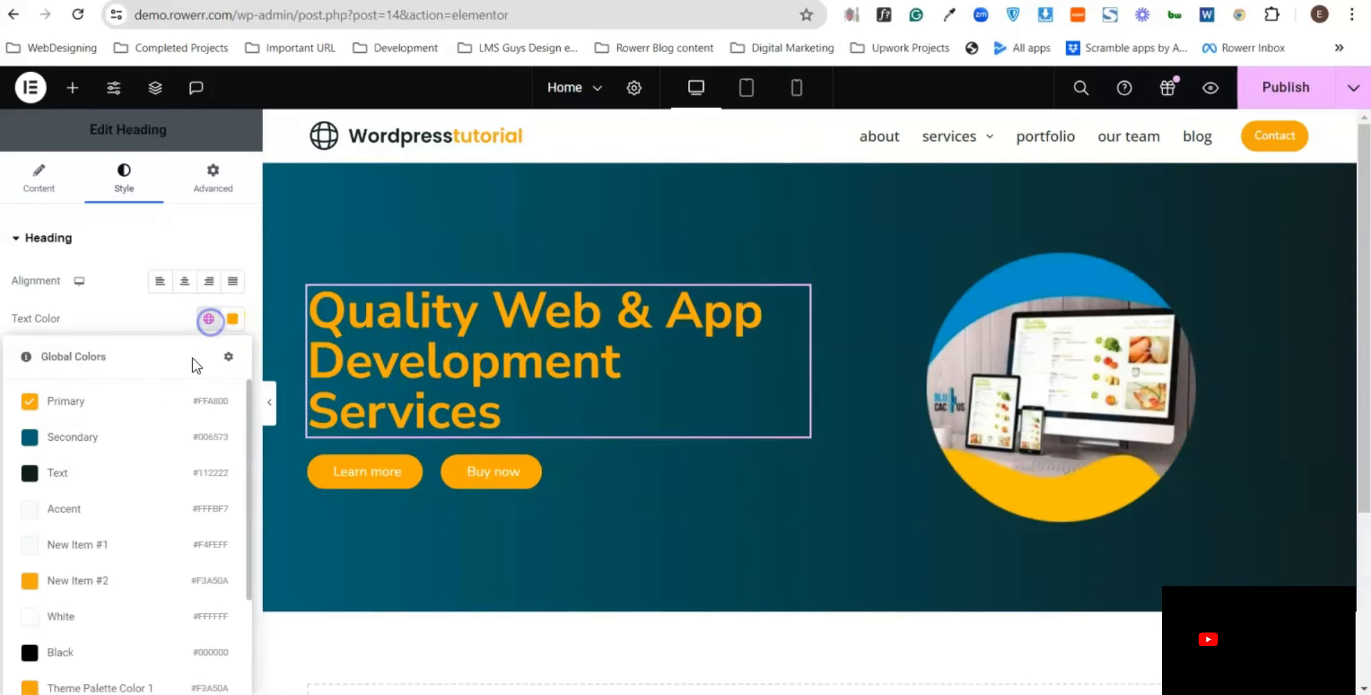
scroll(129, 480, "down", 5)
left_click(73, 439)
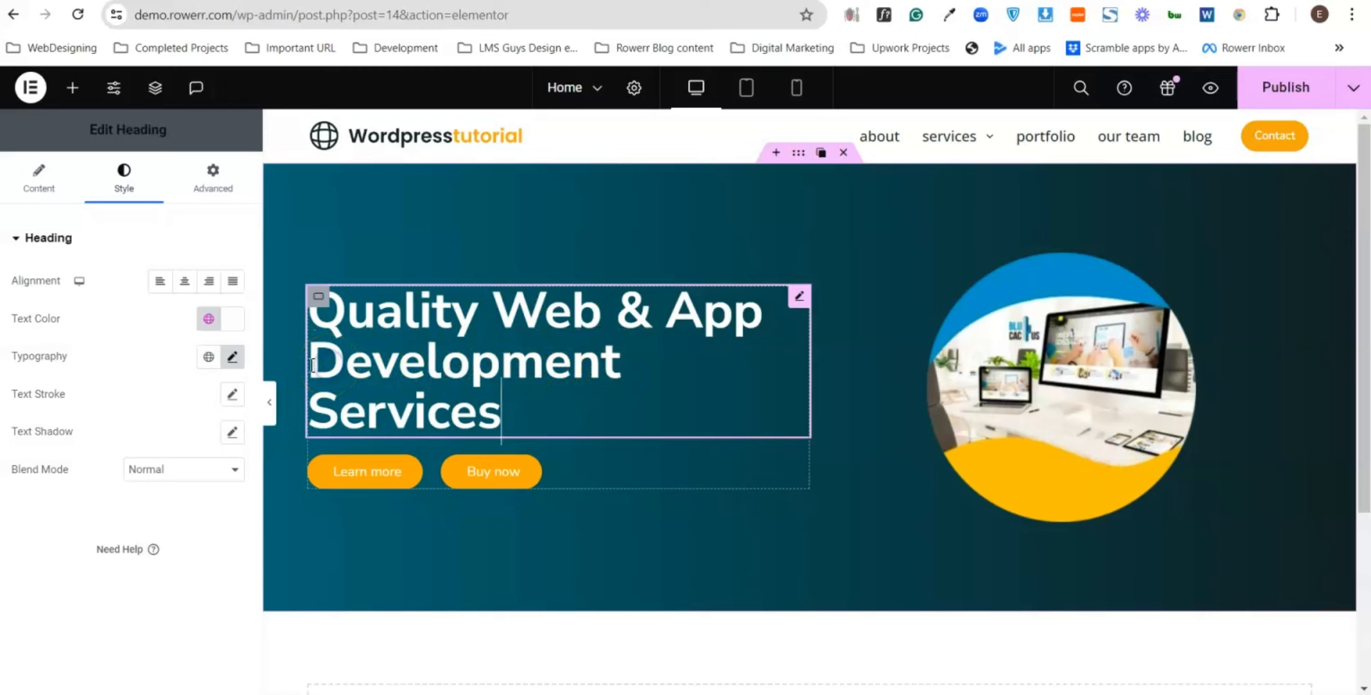
- Insert an opening tag <span style="color:"> before "Development" in the hero heading's title
left_click(37, 183)
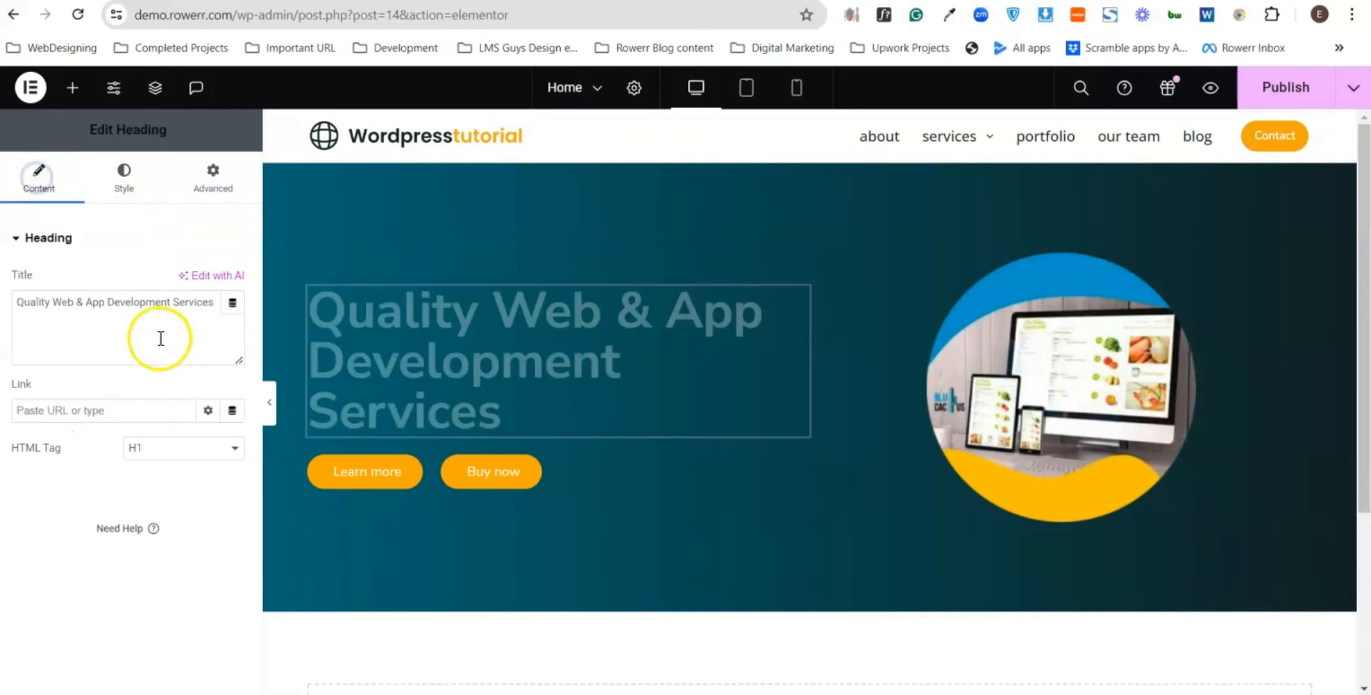
left_click(108, 303)
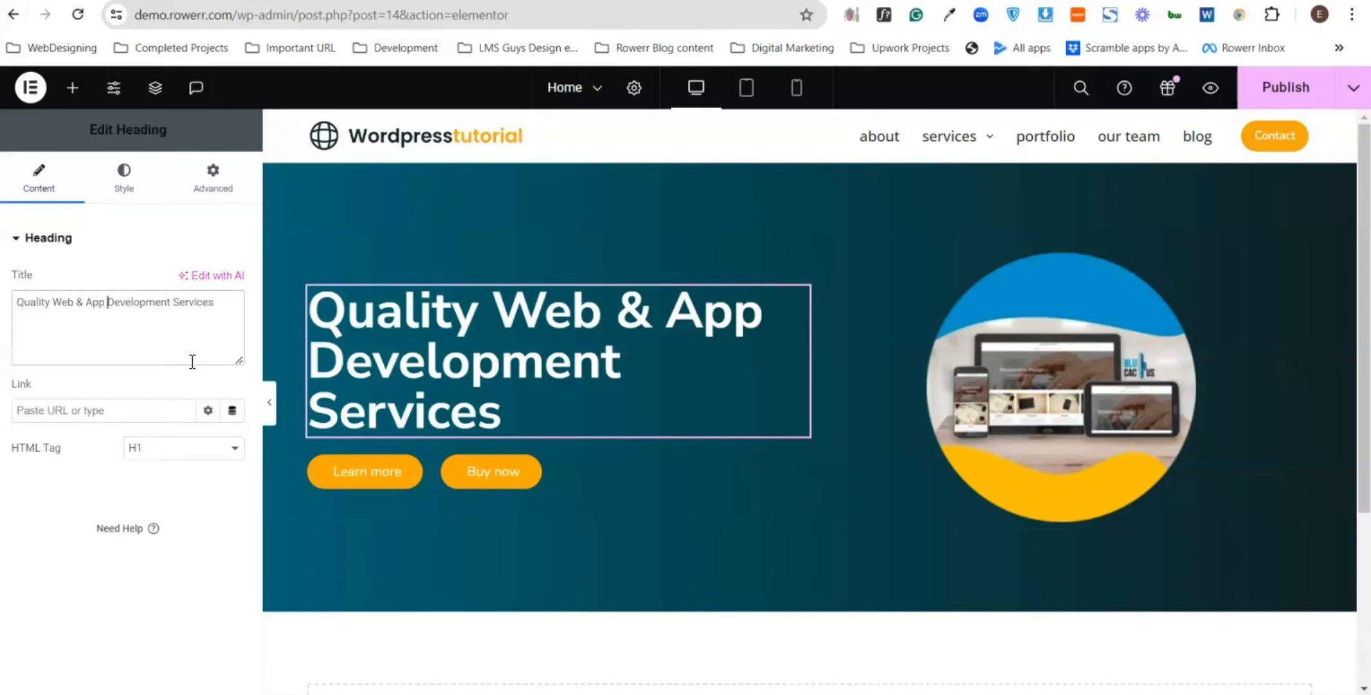
type("<>")
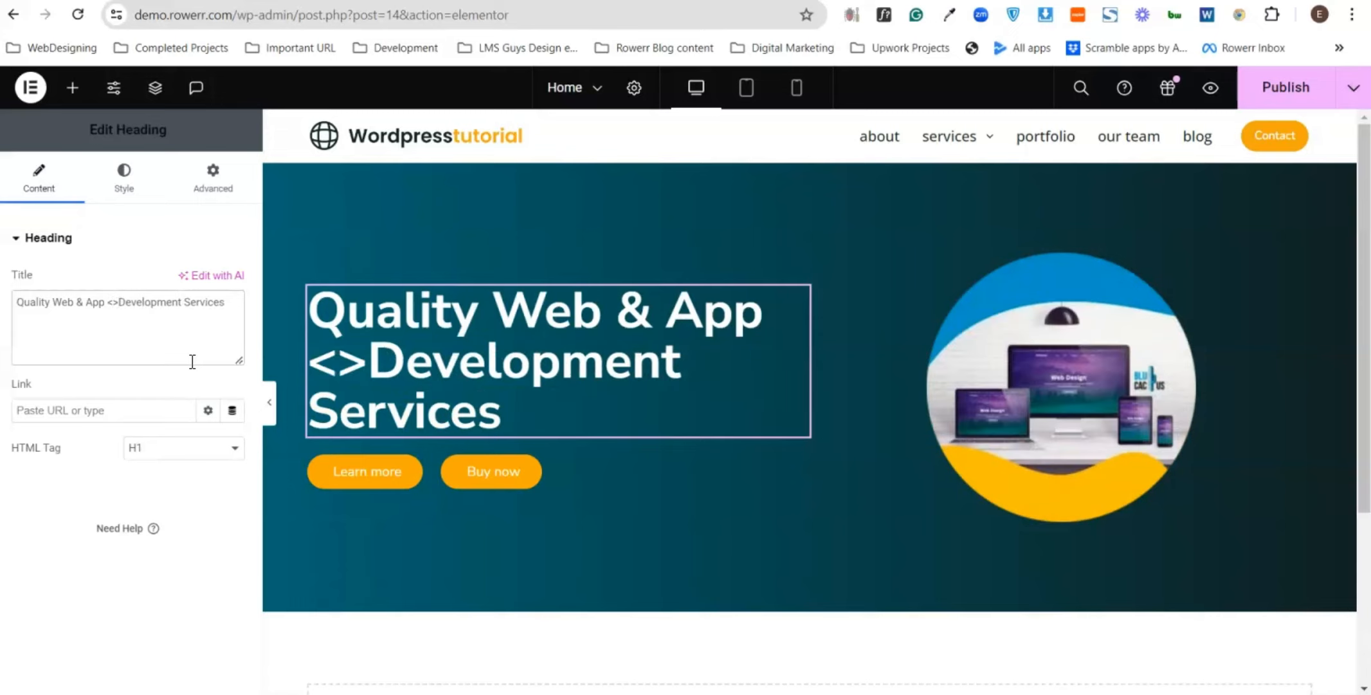
type("span style")
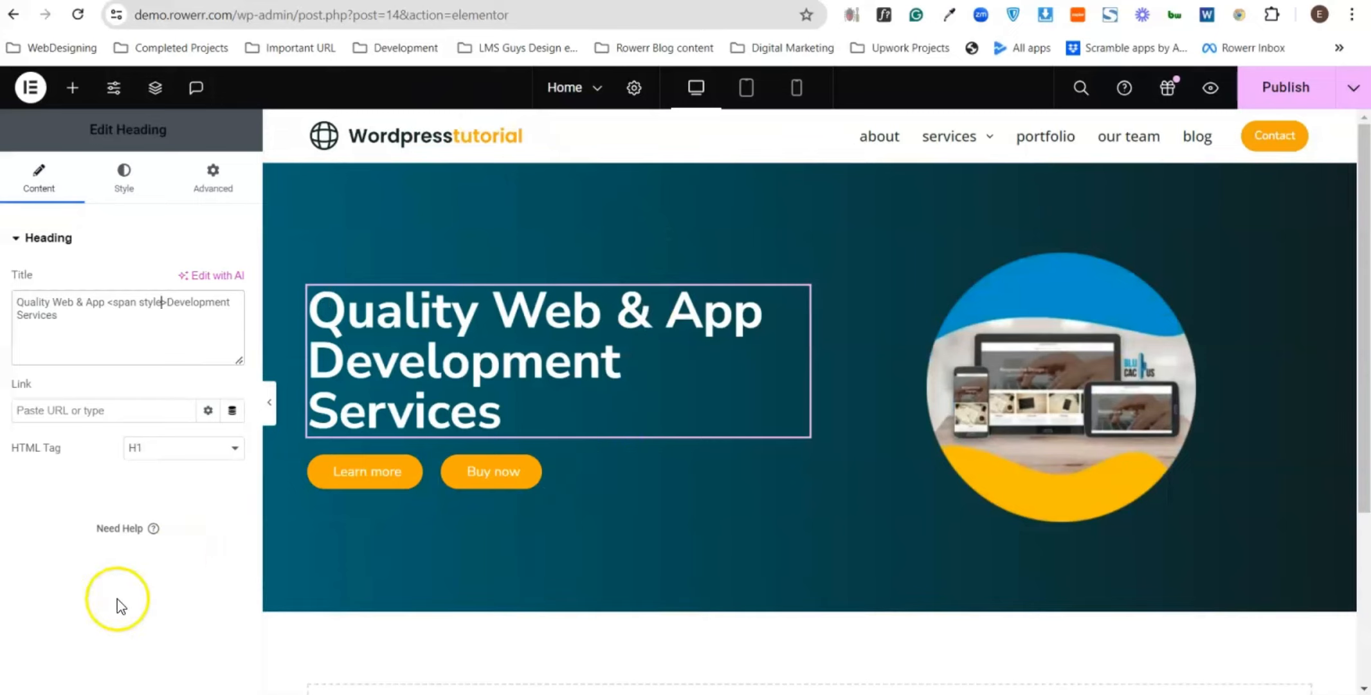
left_click(164, 302)
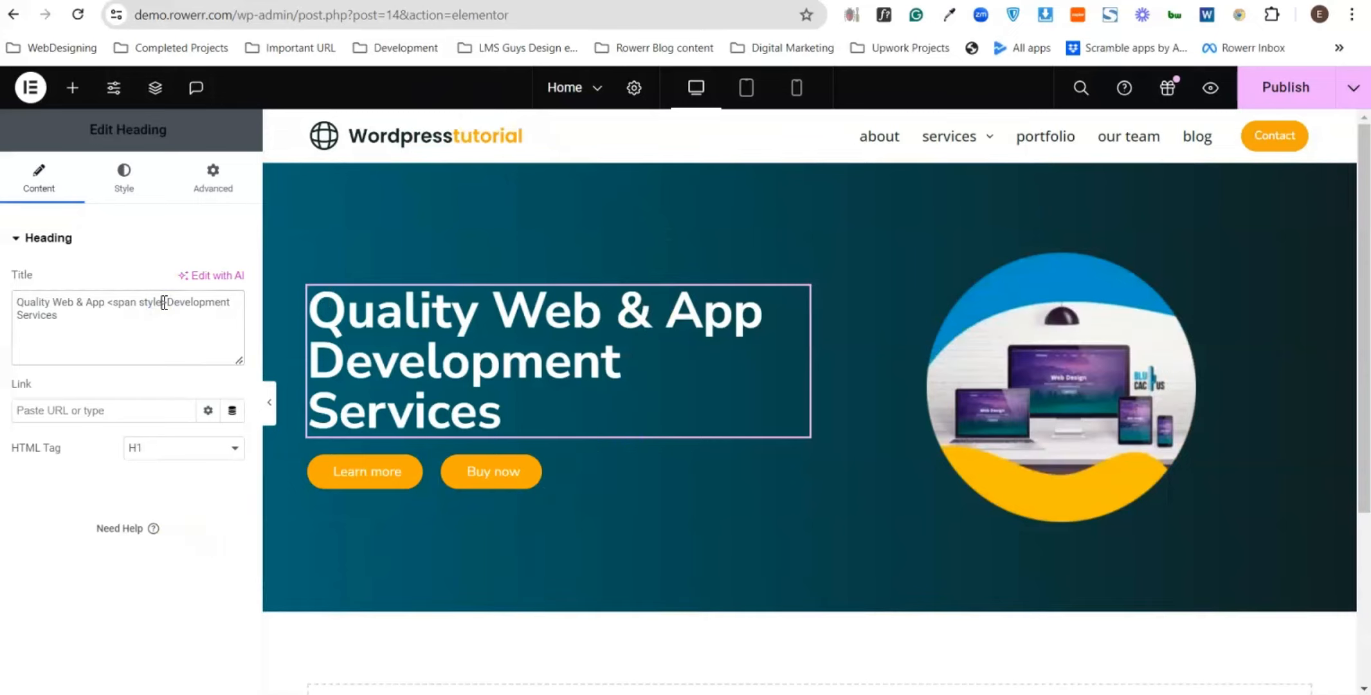
type("=")
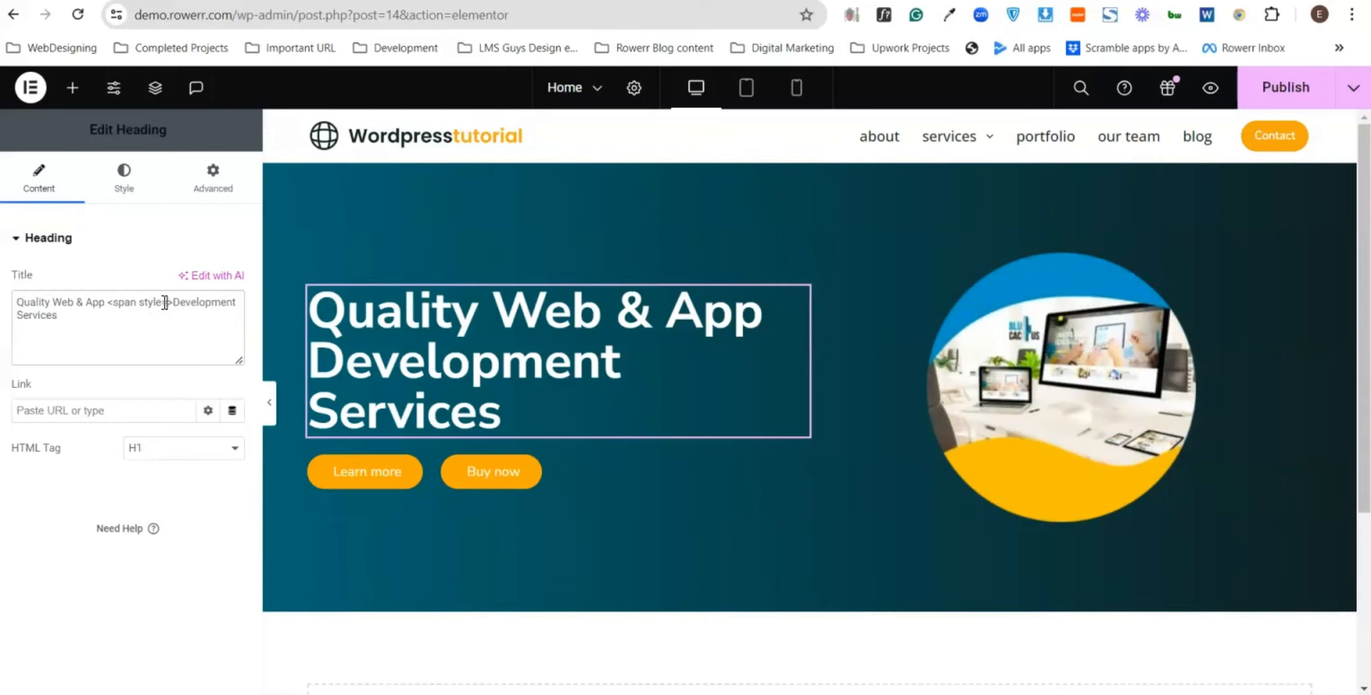
type("\"\"")
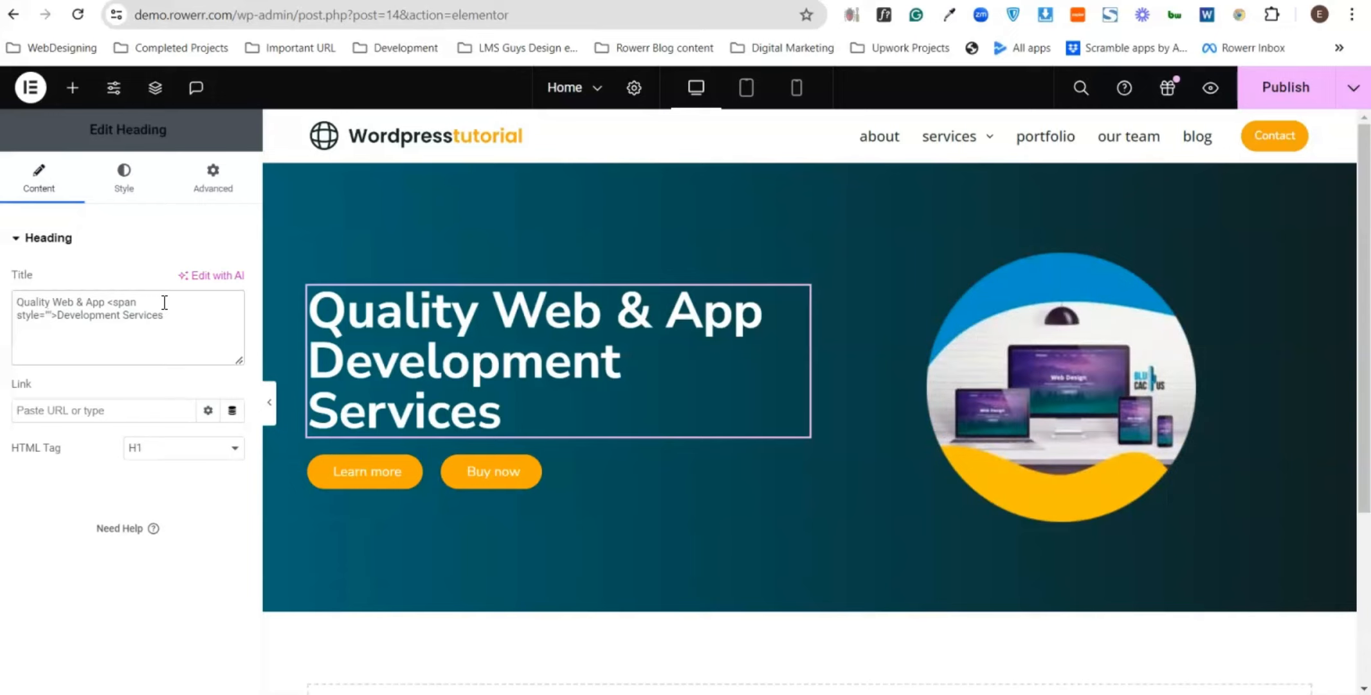
type("color")
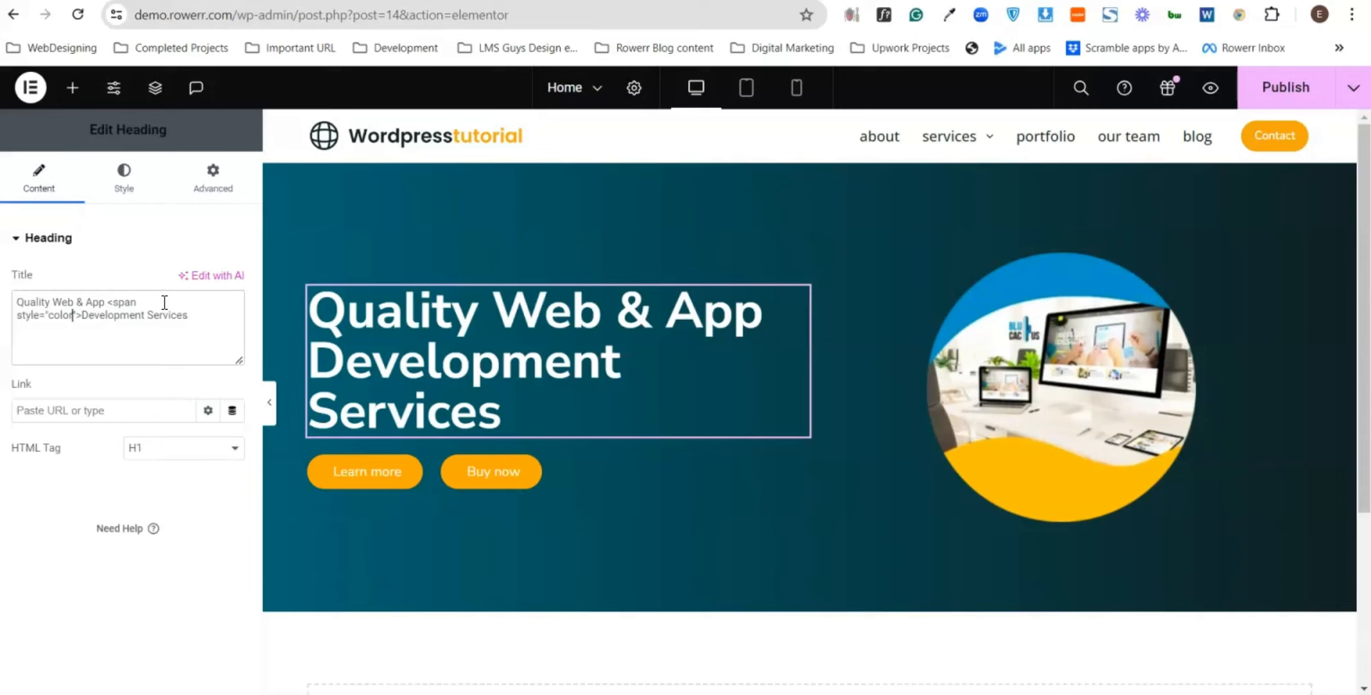
type(":")
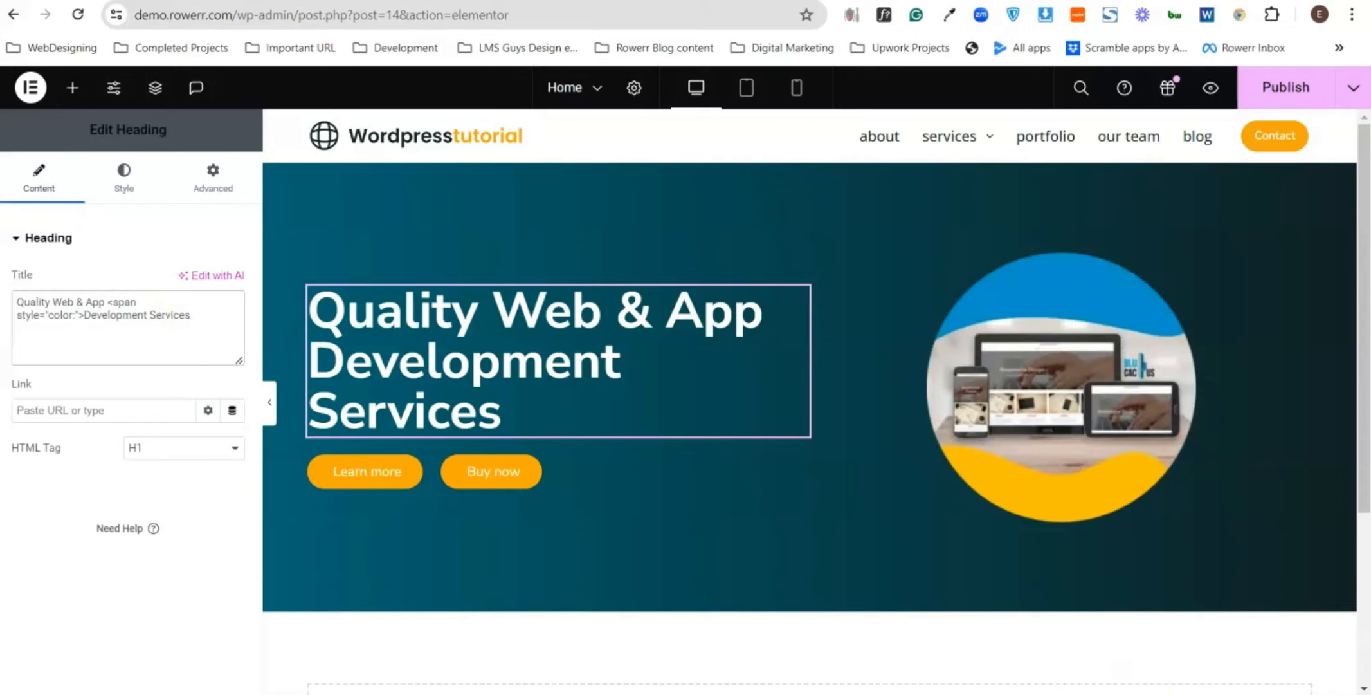
- Sample the orange of the "Buy now" button and enter #FFA800 as the span's color value
left_click(1106, 643)
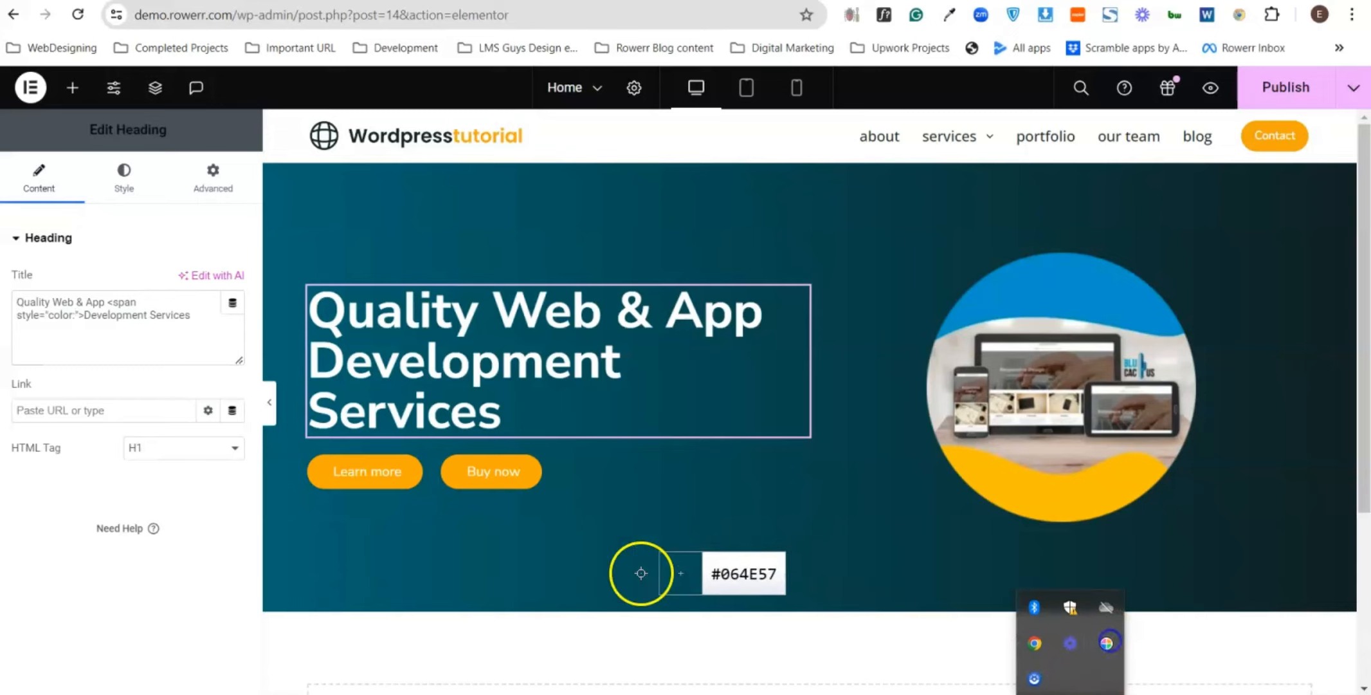
left_click(519, 481)
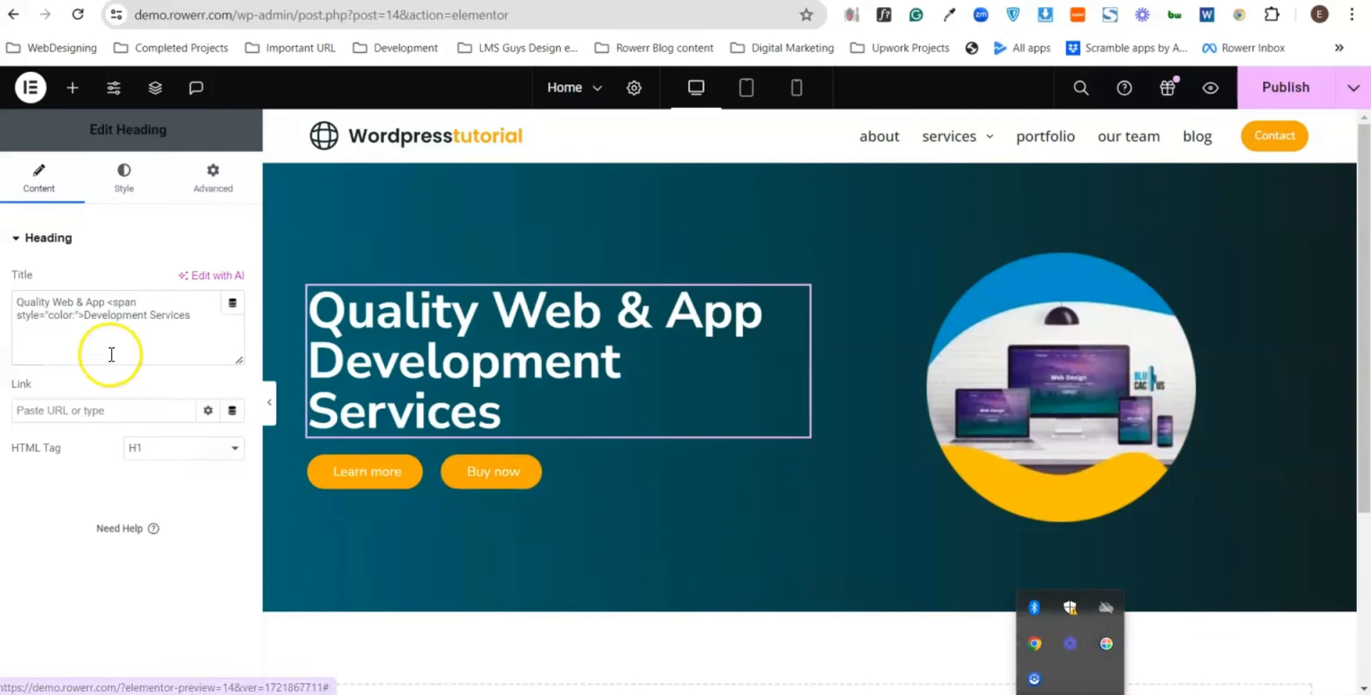
left_click(76, 315)
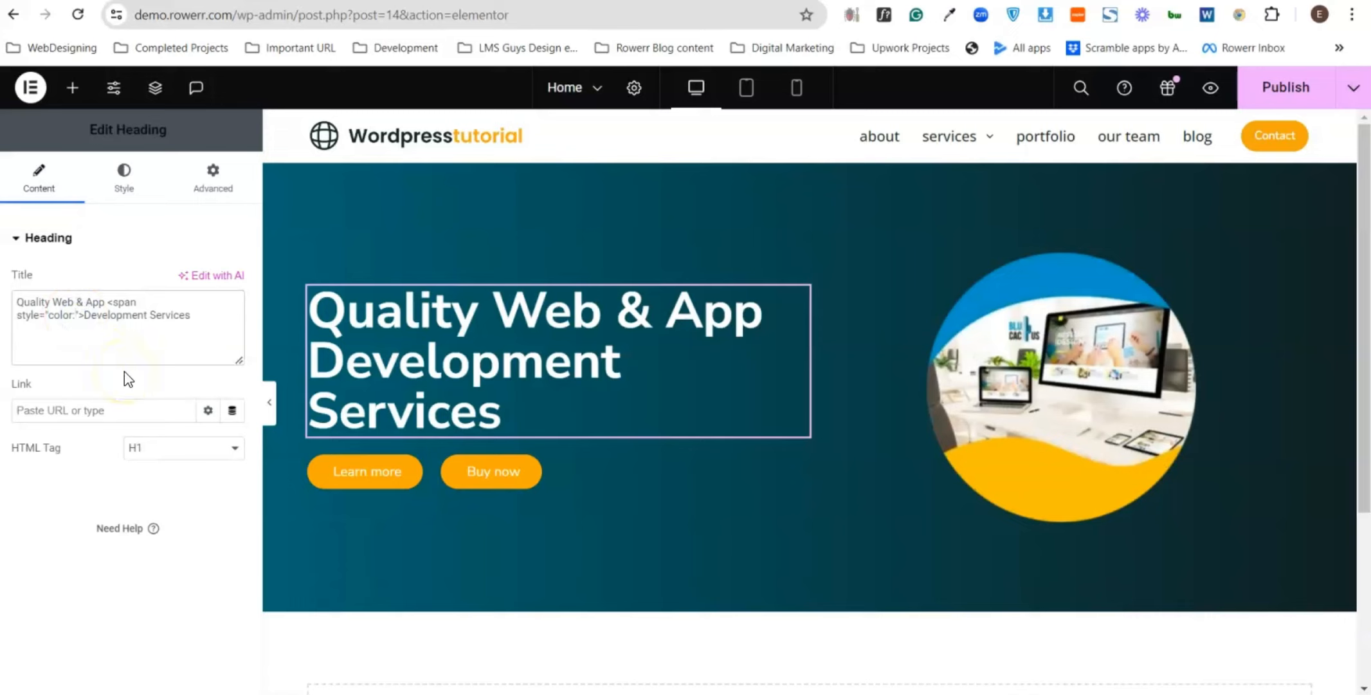
type("#FFA800")
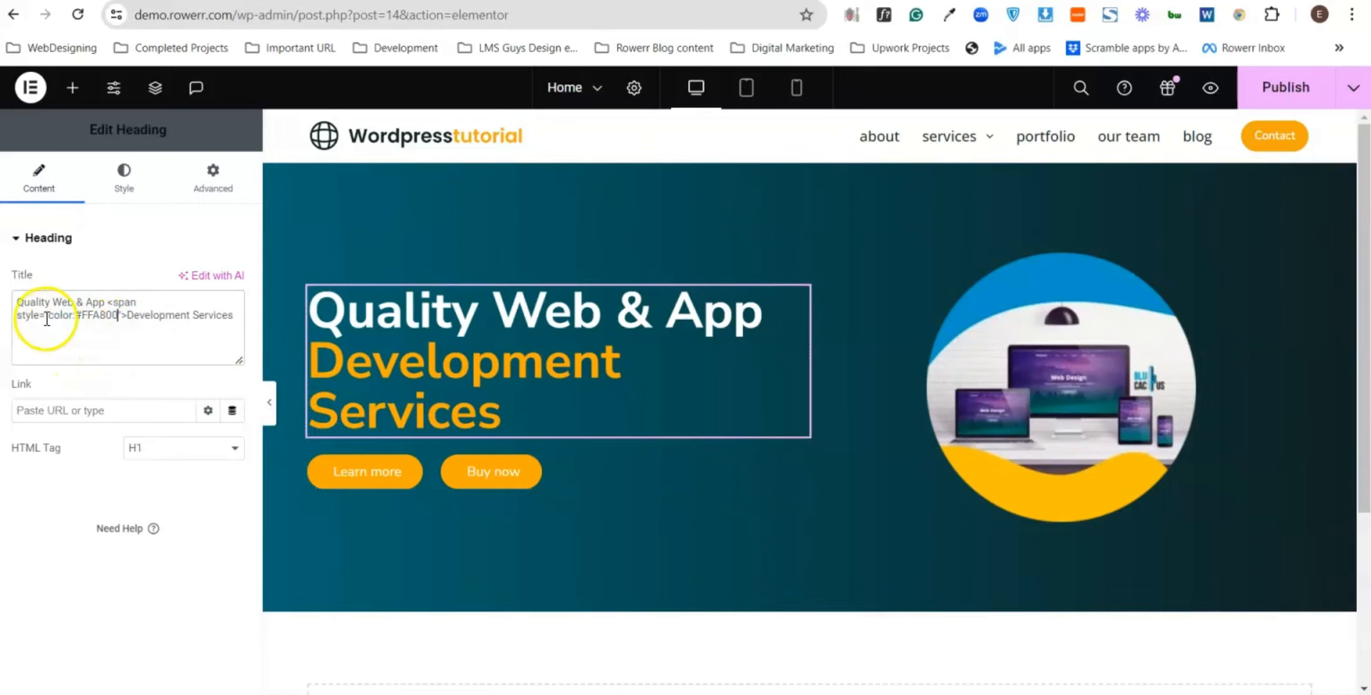
- Close the colored span with </span> directly after "Development" in the heading title so that "Services" is excluded
left_click(110, 300)
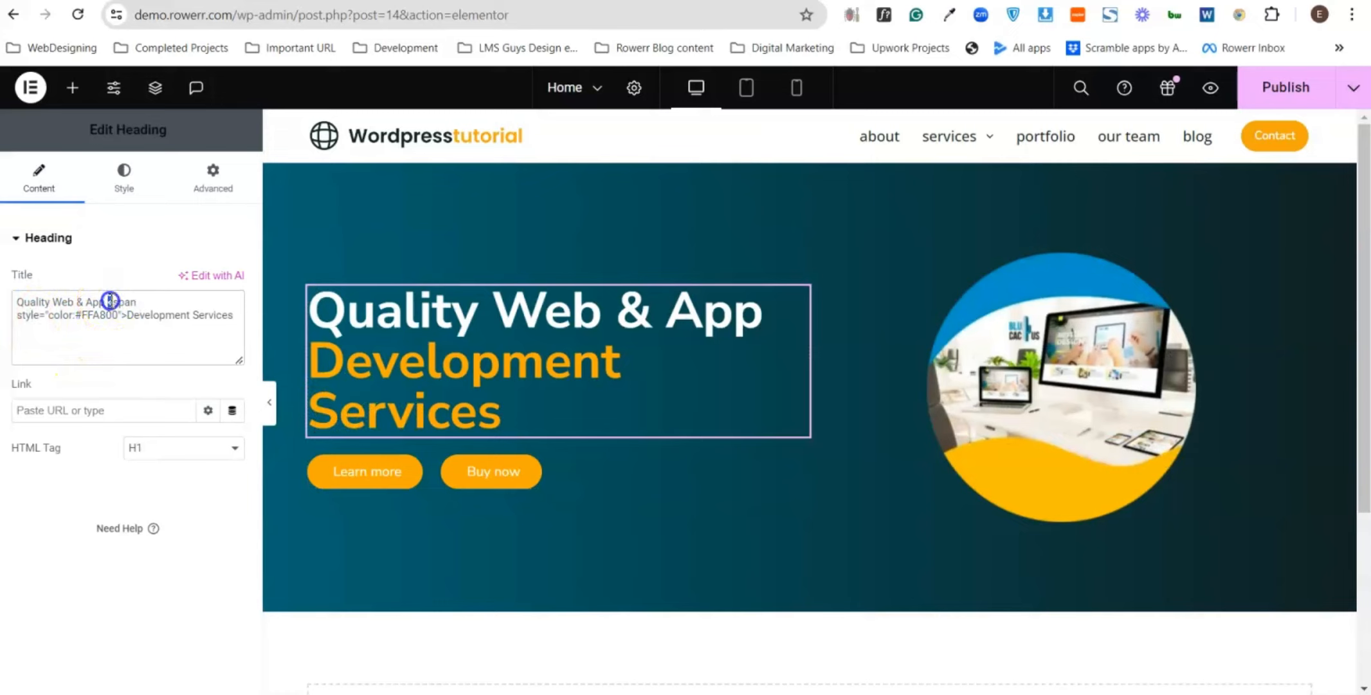
left_click_drag(110, 300, 128, 314)
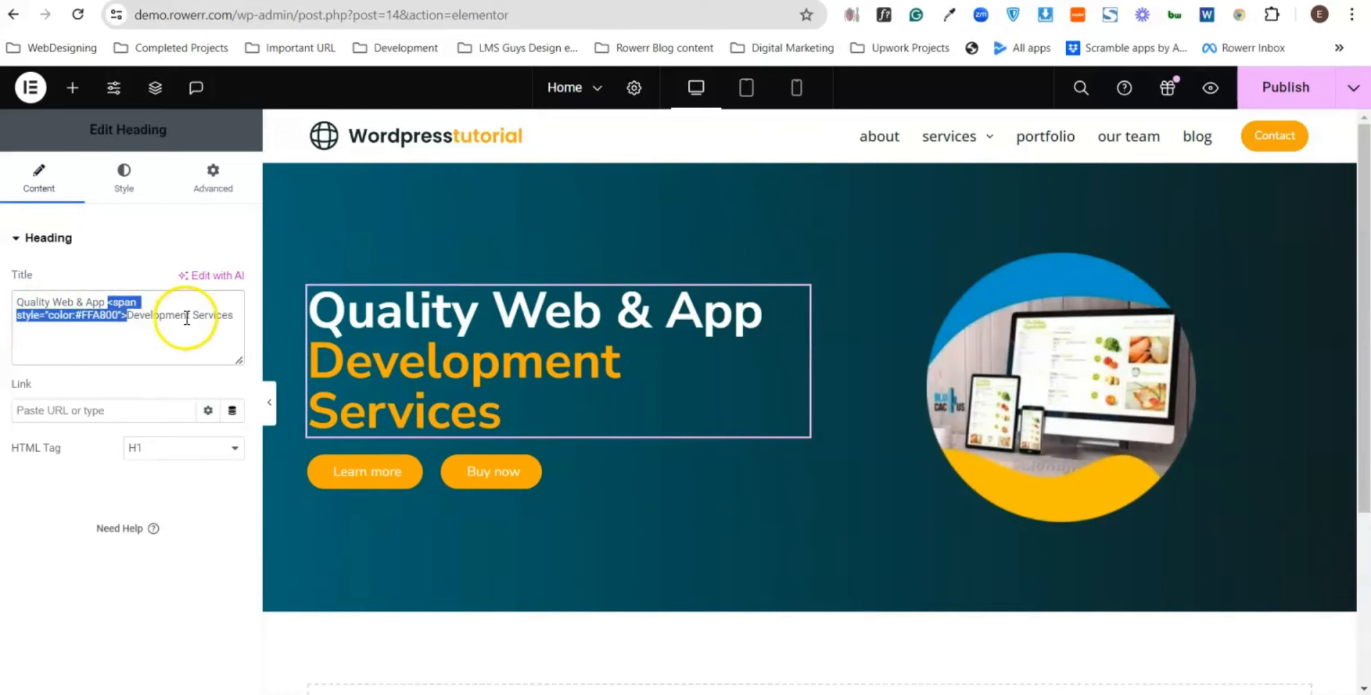
left_click(190, 318)
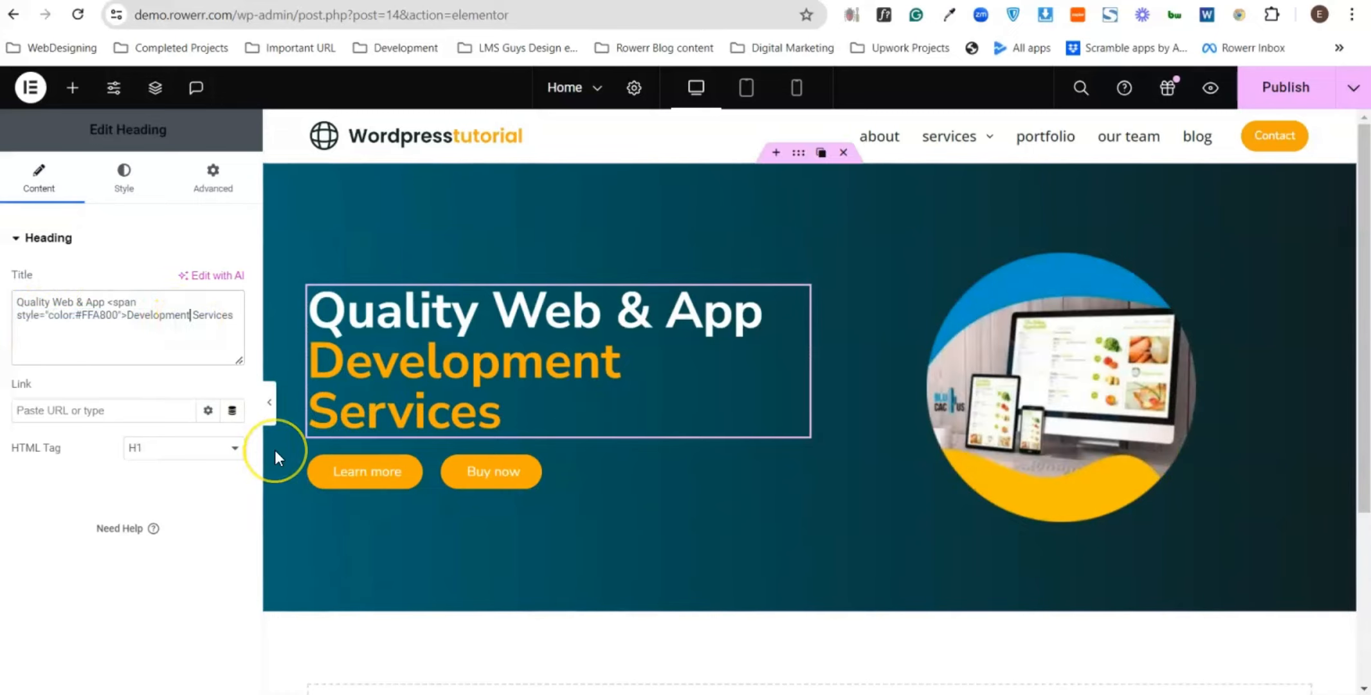
type("<>")
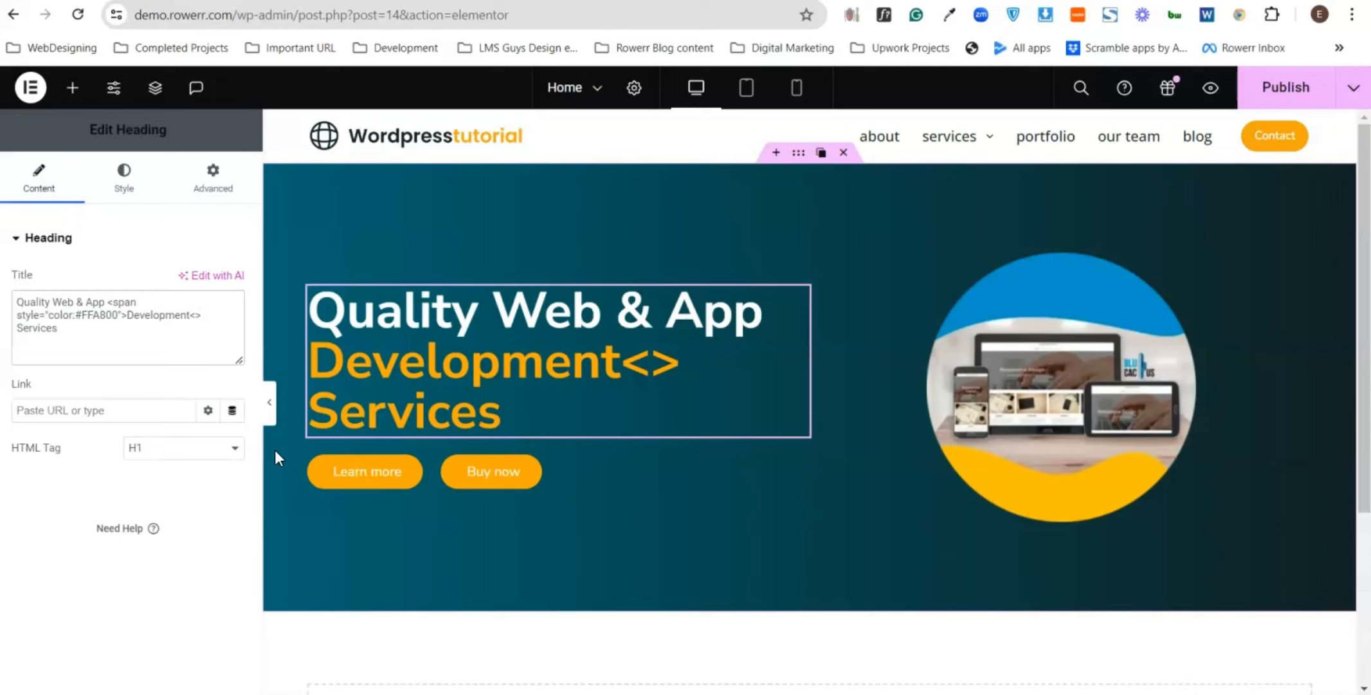
key("Left")
type("/")
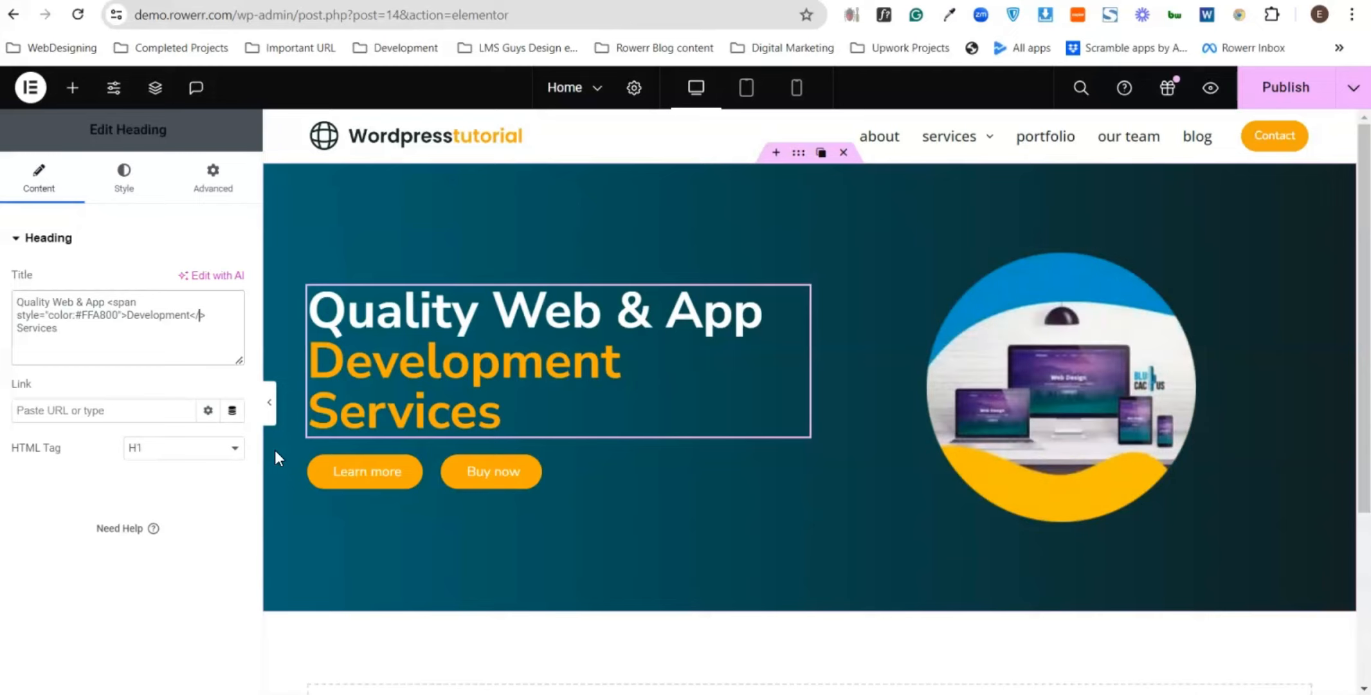
type("span")
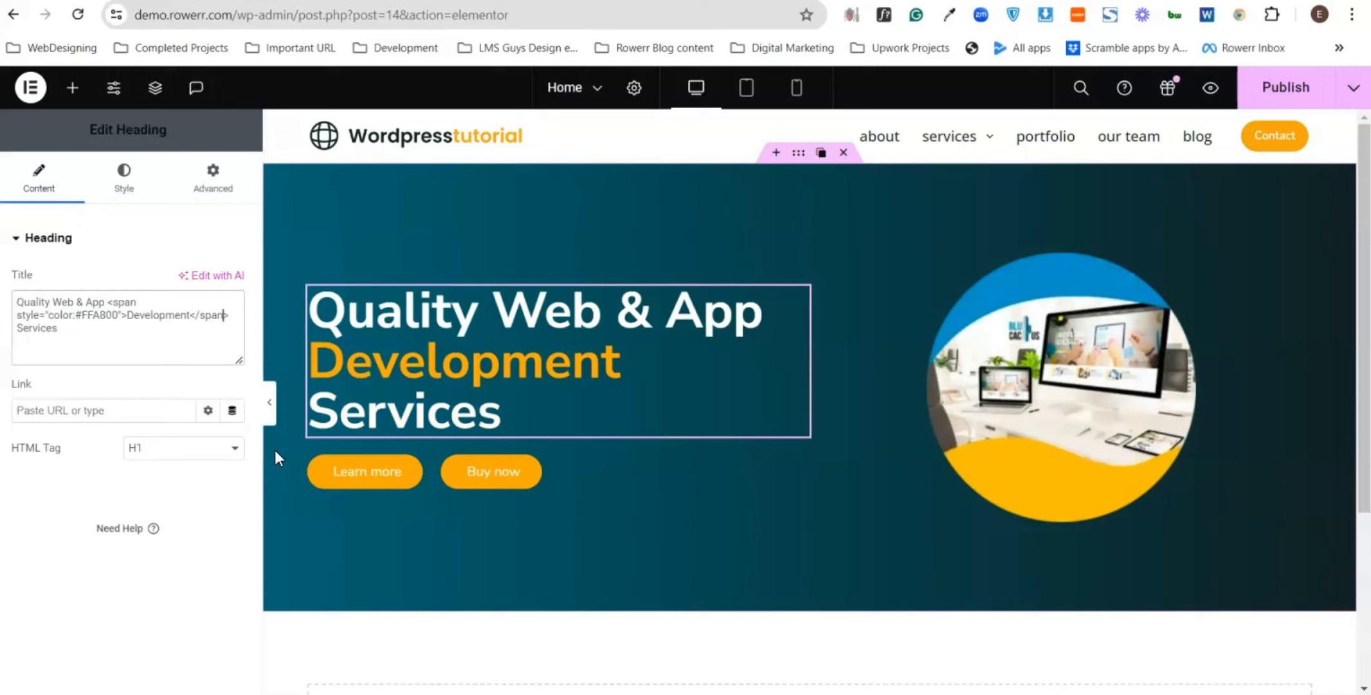
left_click(307, 347)
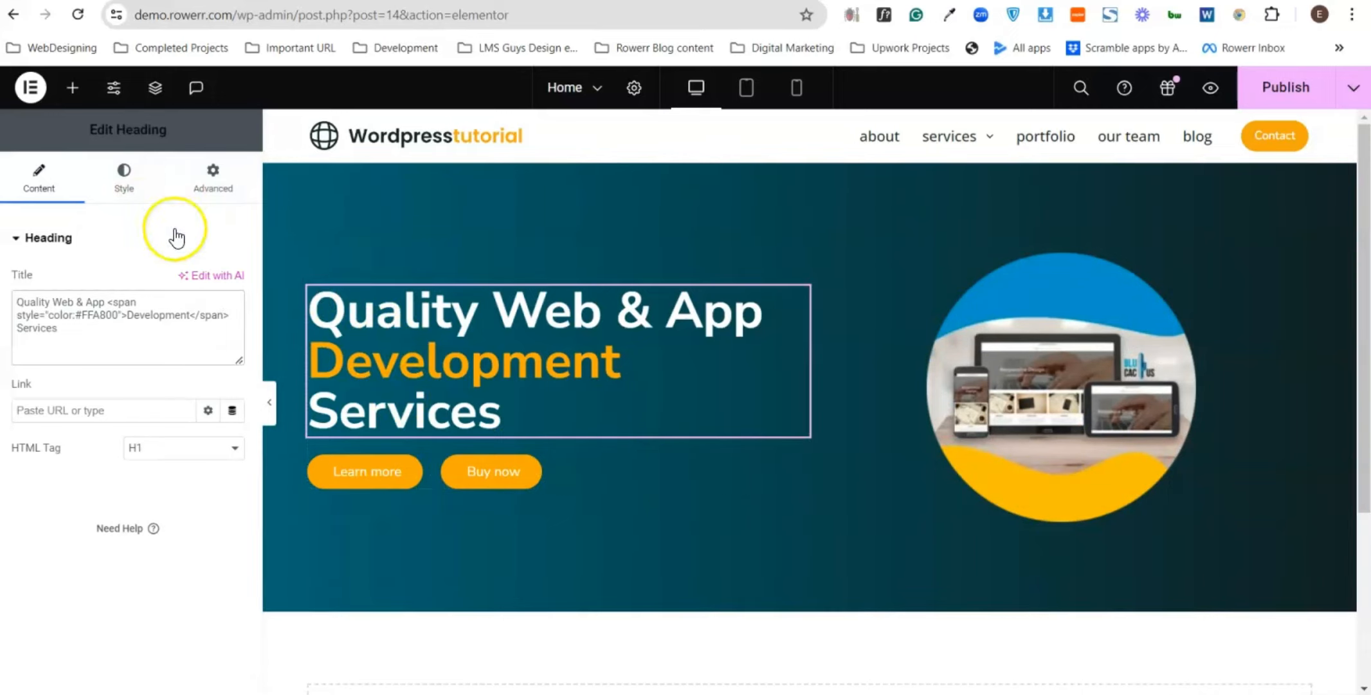
- Set the hero heading's typography line height to 62 px
left_click(123, 176)
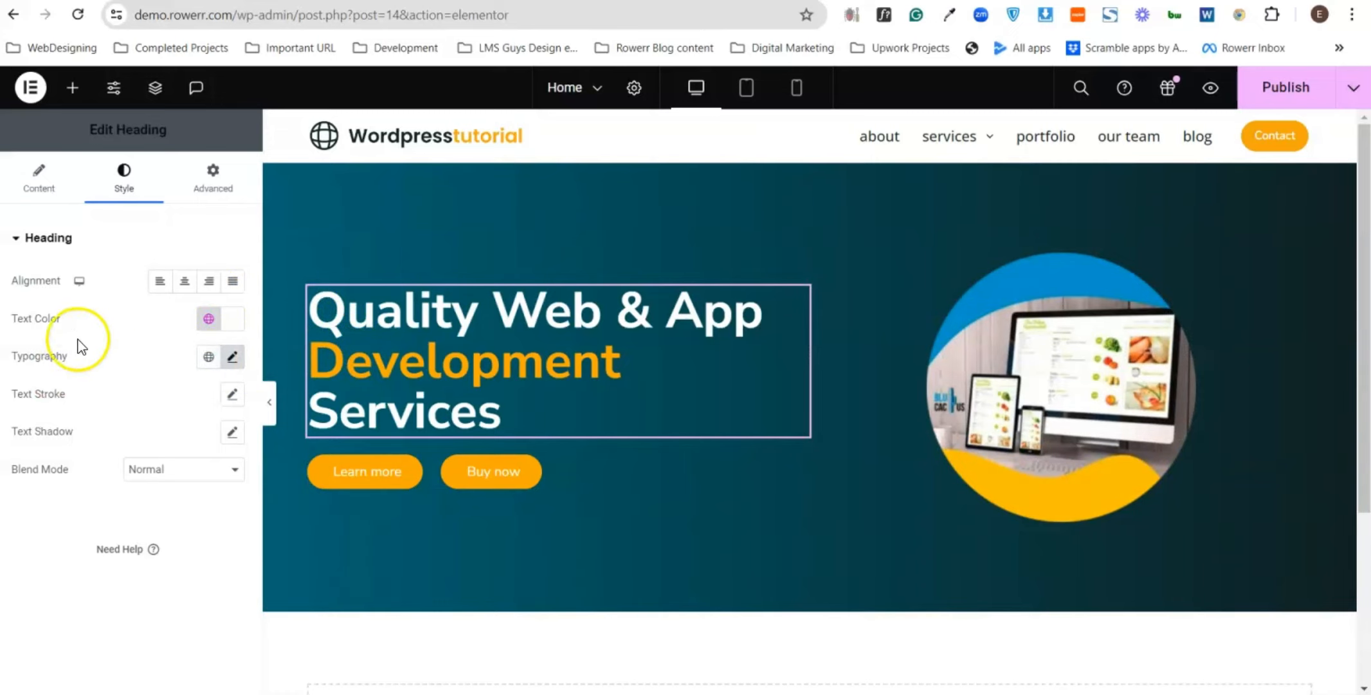
left_click(232, 356)
scroll(158, 450, "down", 2)
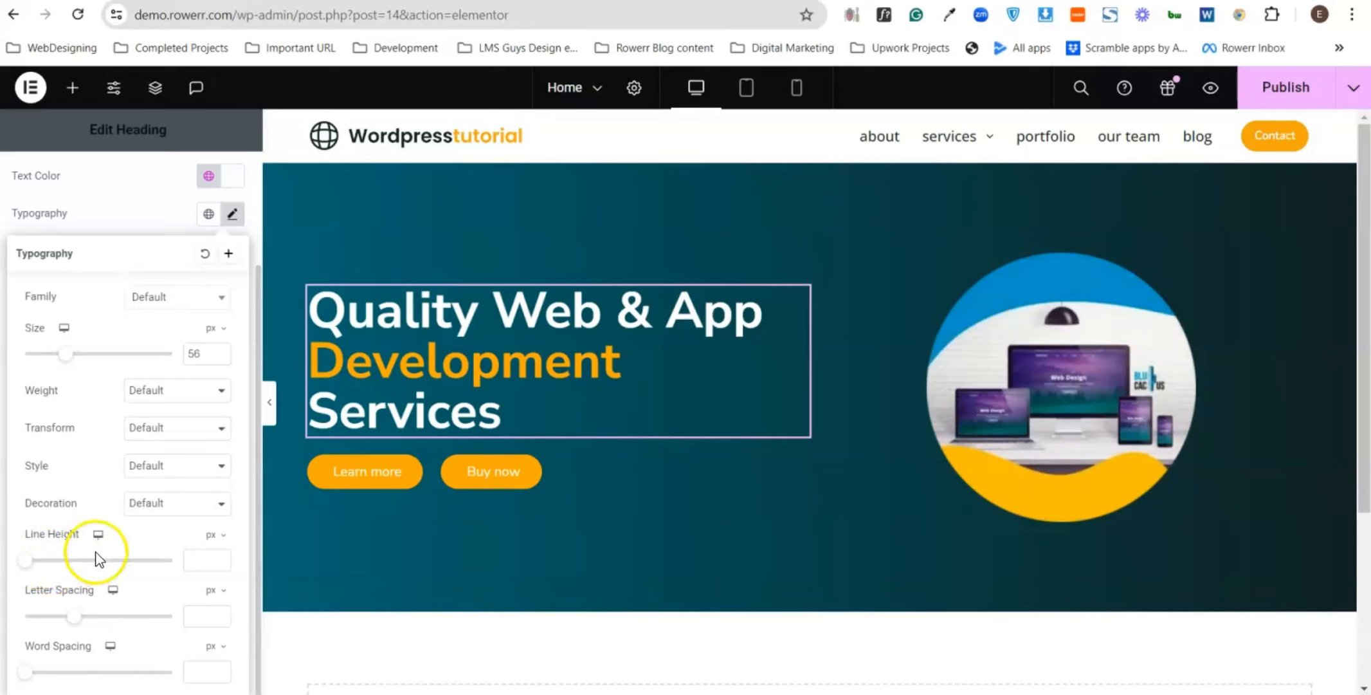
left_click(195, 559)
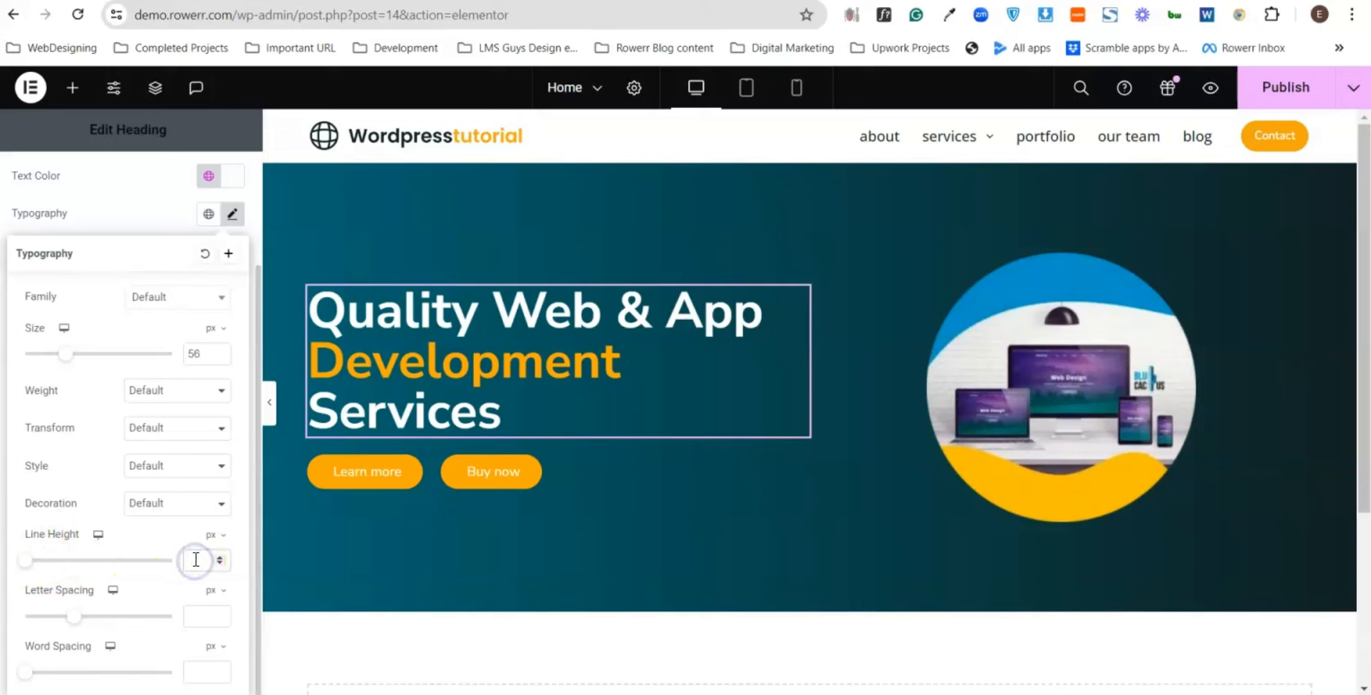
type("55")
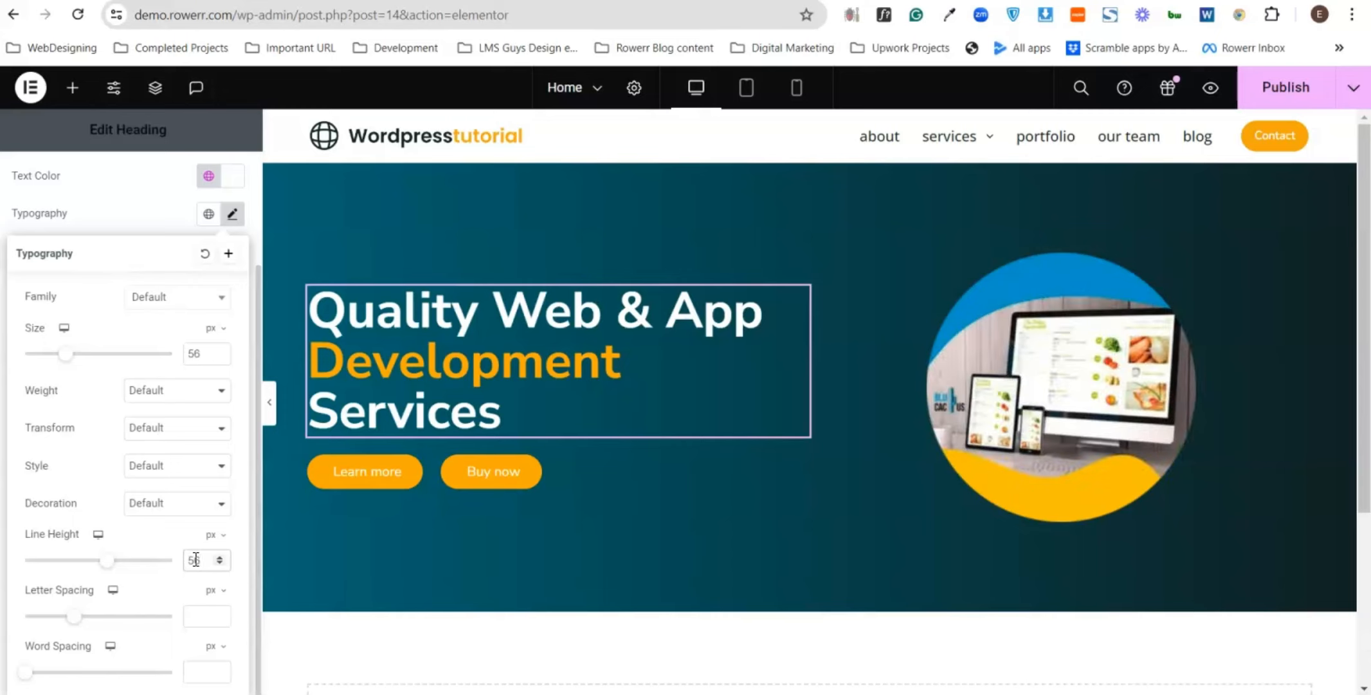
key("Up")
key("Up")
key("Up")
key("Up")
key("Up")
key("Up")
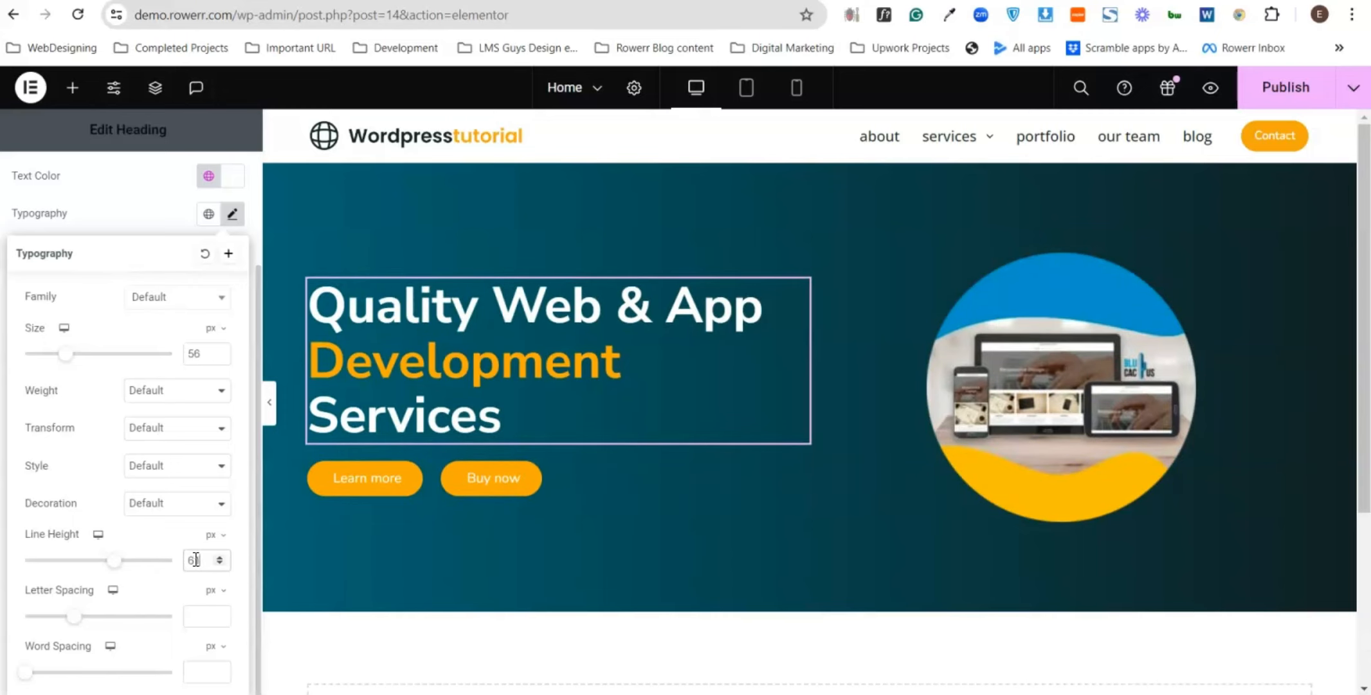
key("Down")
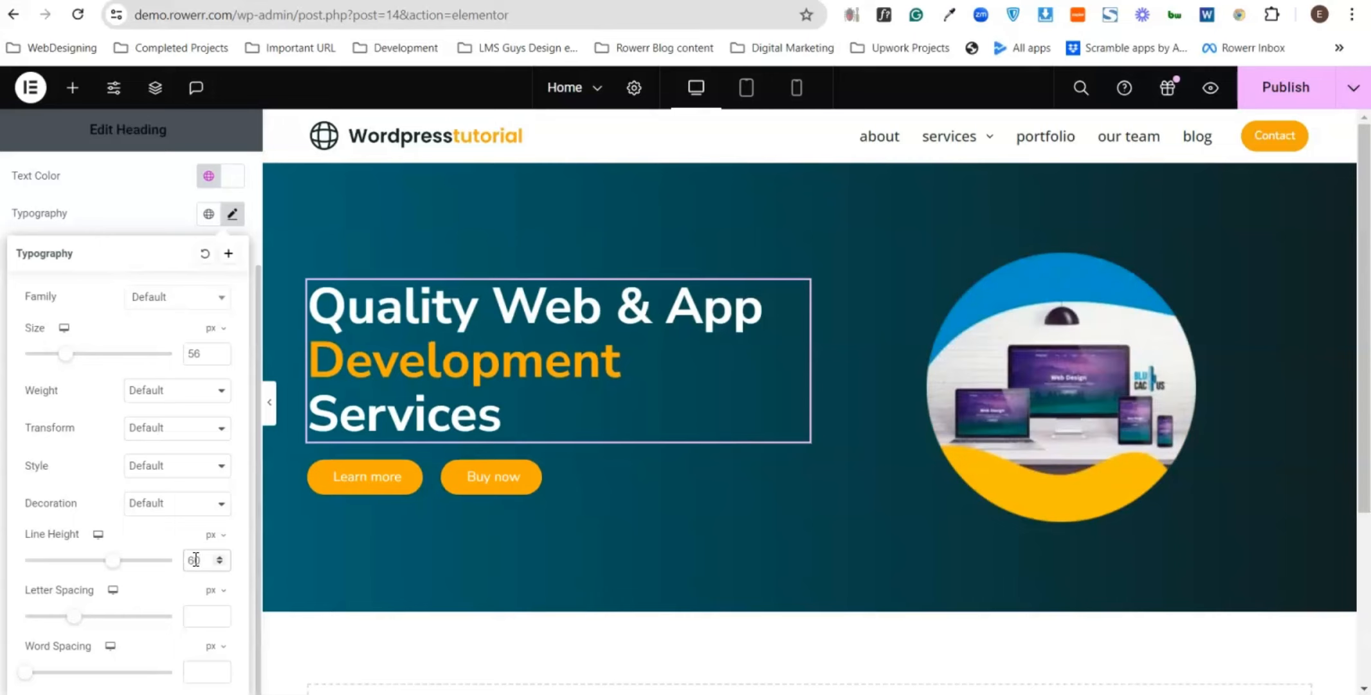
key("Up")
key("Up")
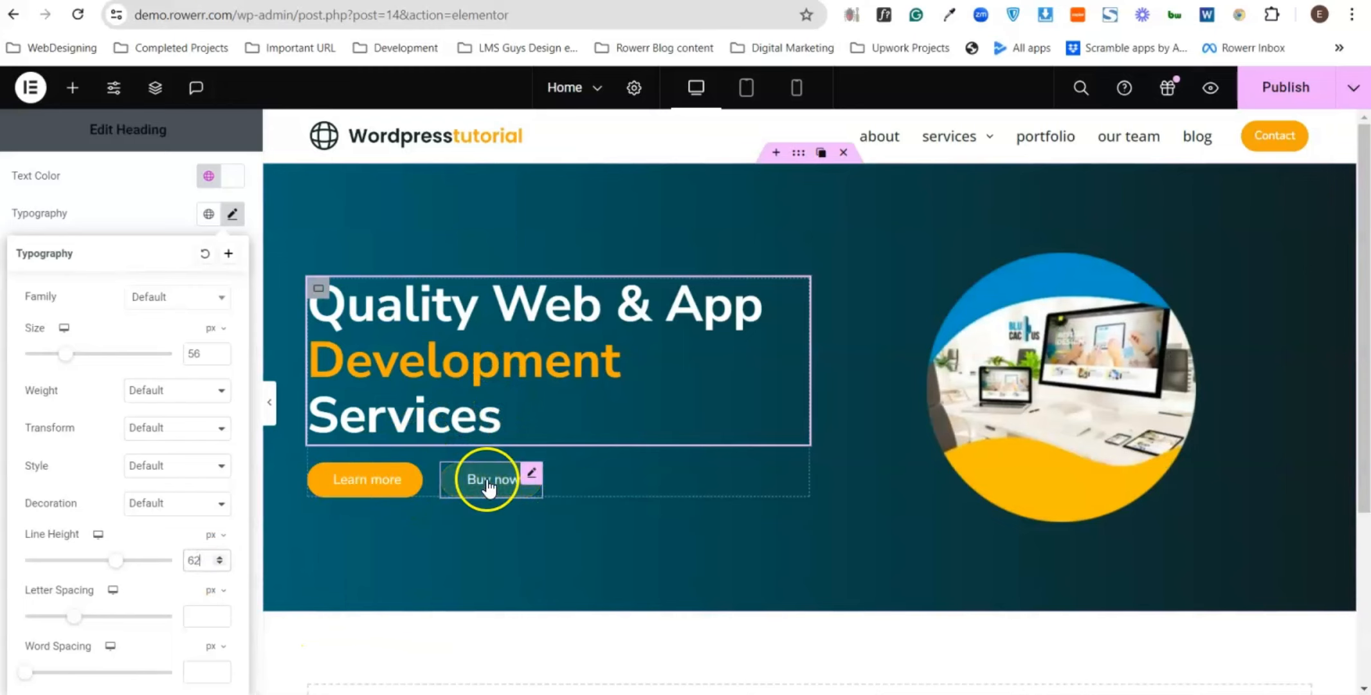
- Apply the global Primary color to the whole hero heading's text
left_click(379, 365)
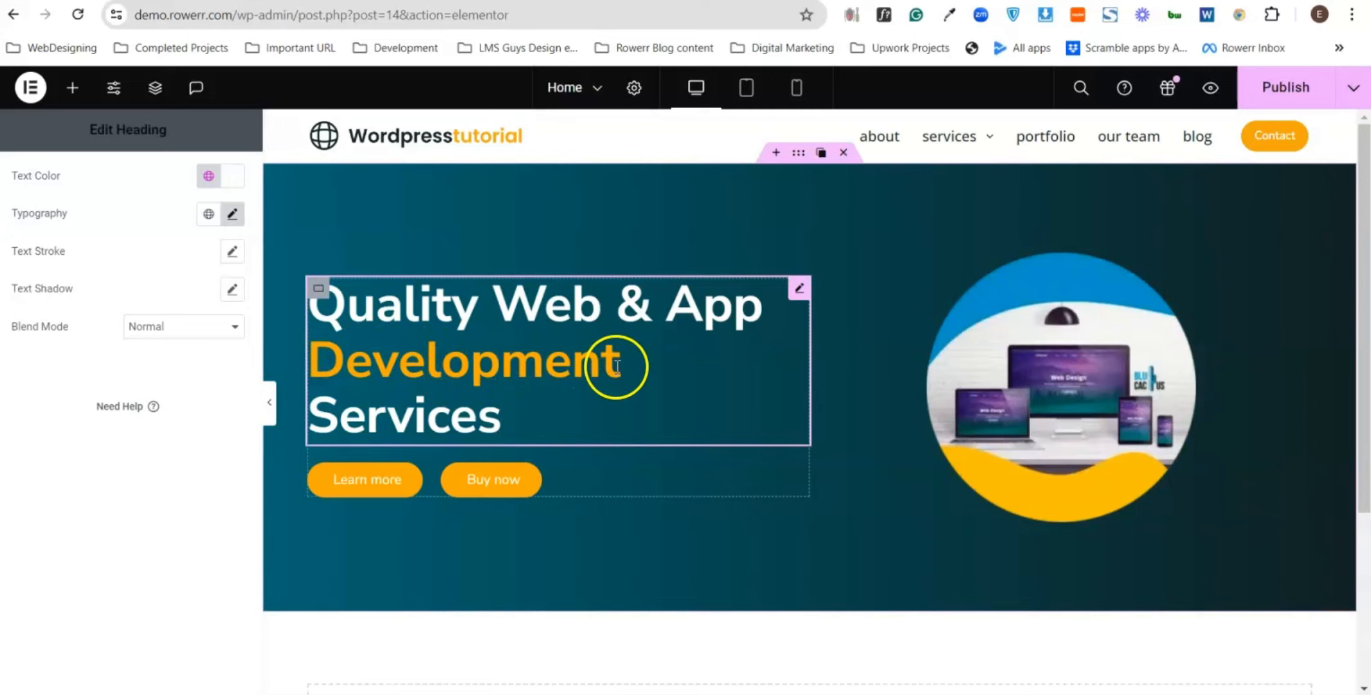
left_click_drag(621, 365, 542, 374)
left_click(543, 377)
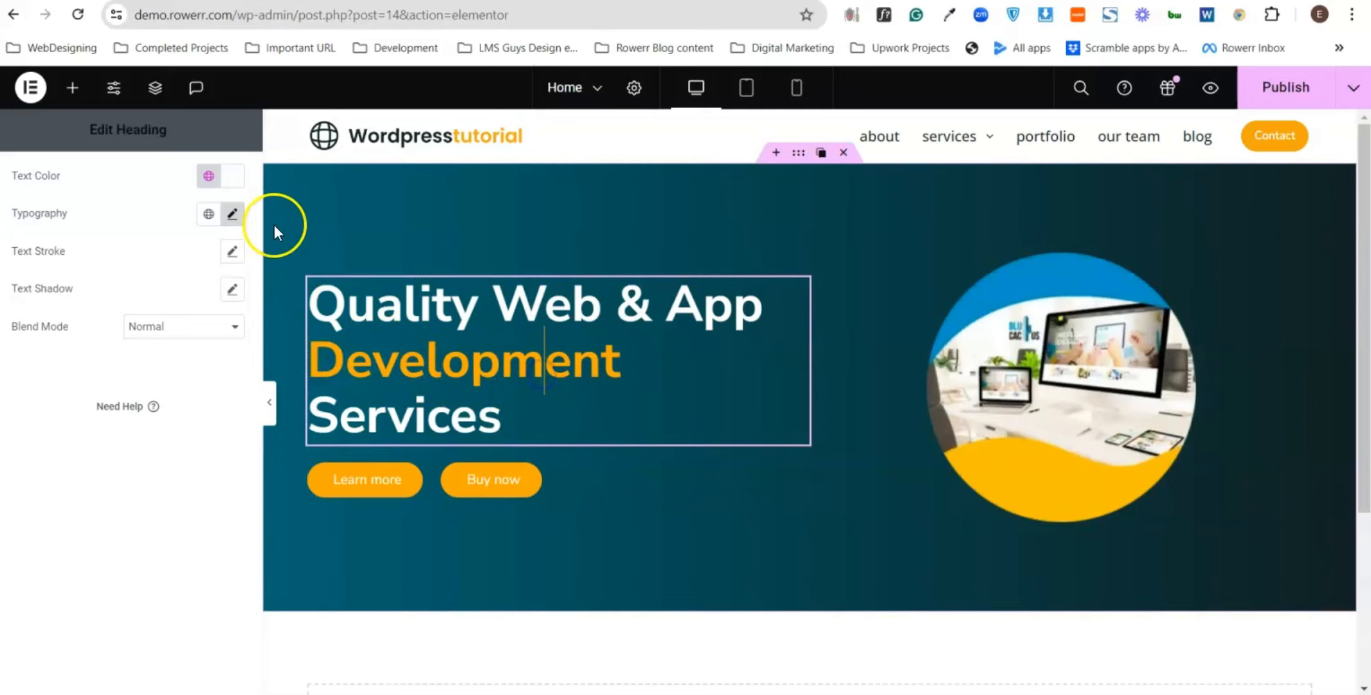
left_click(208, 177)
left_click(82, 261)
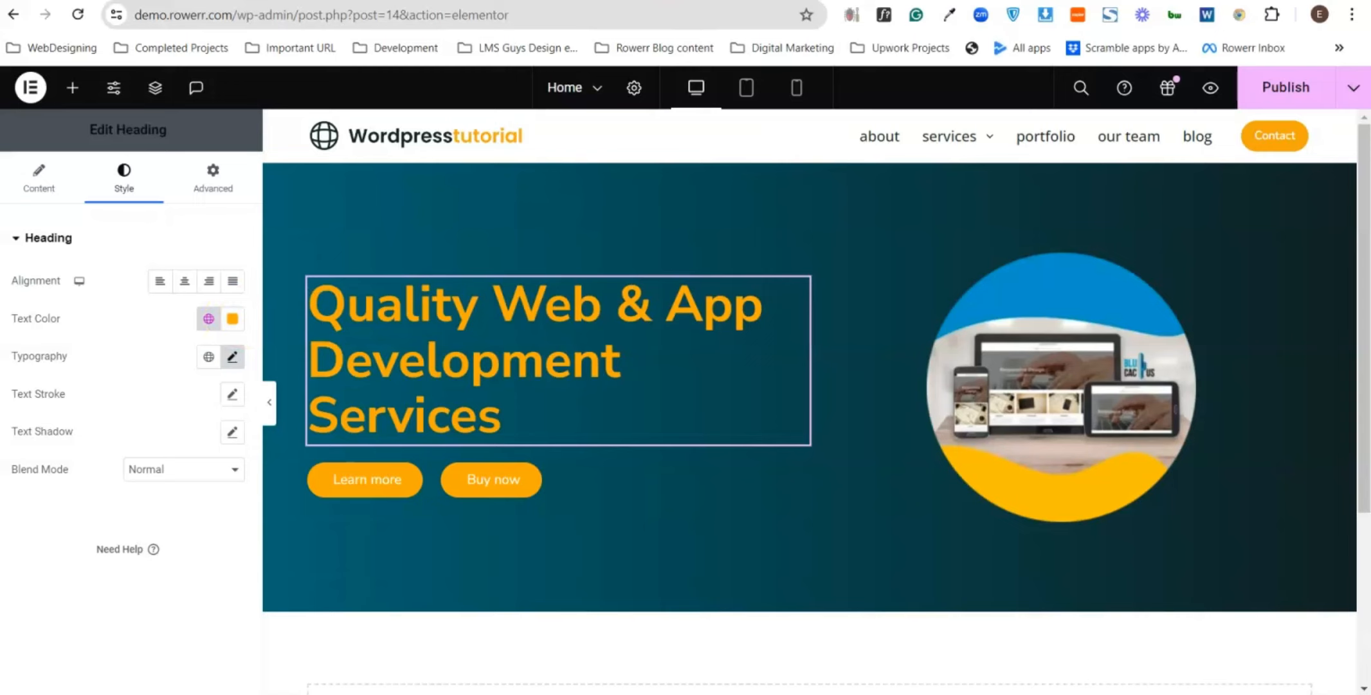
- Switch to the theme customizer and open its Colors settings to view the global palette
left_click(721, 1)
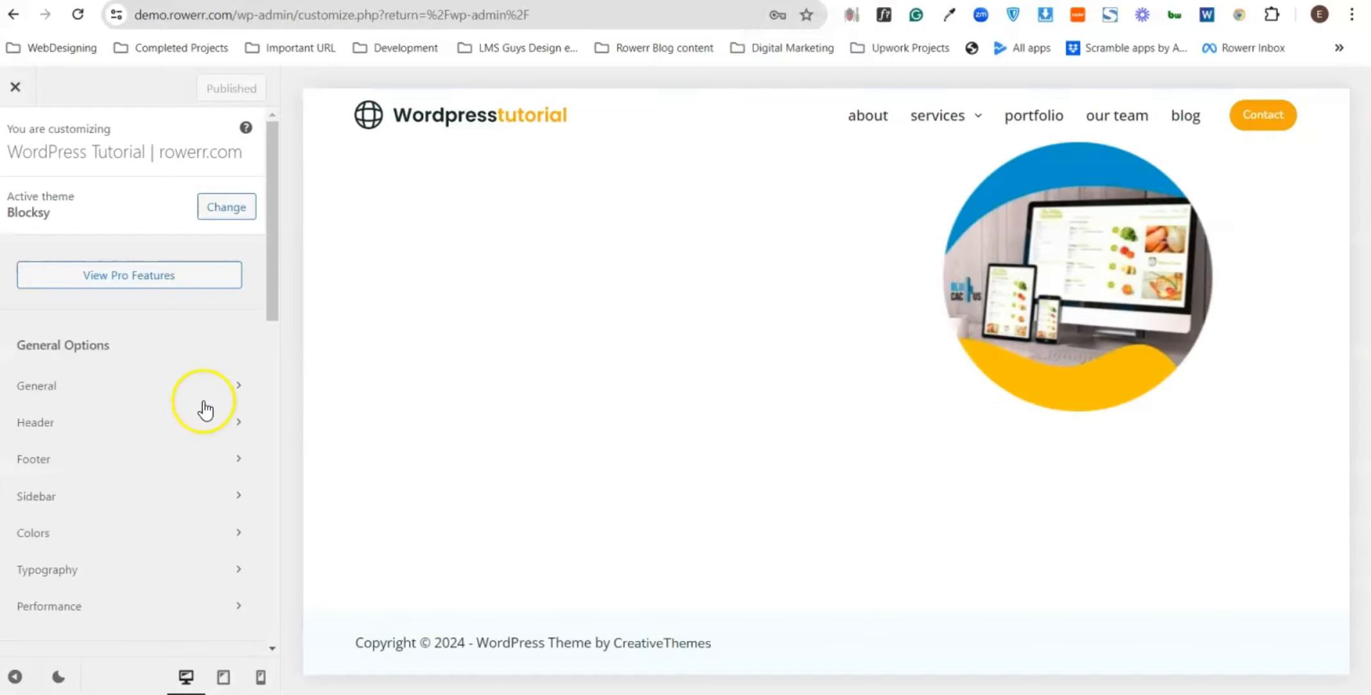
scroll(168, 422, "down", 3)
left_click(145, 350)
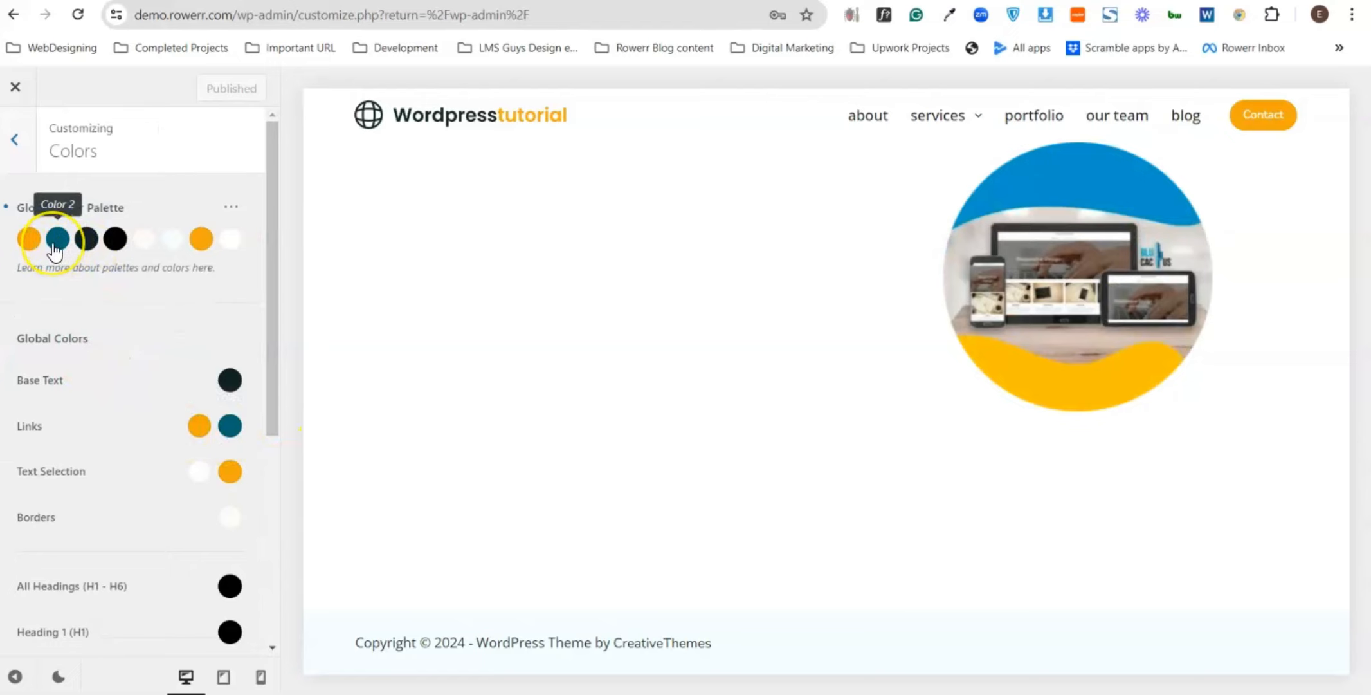
- Return to the Elementor editor and set the hero heading's text color to the global White
left_click(726, 2)
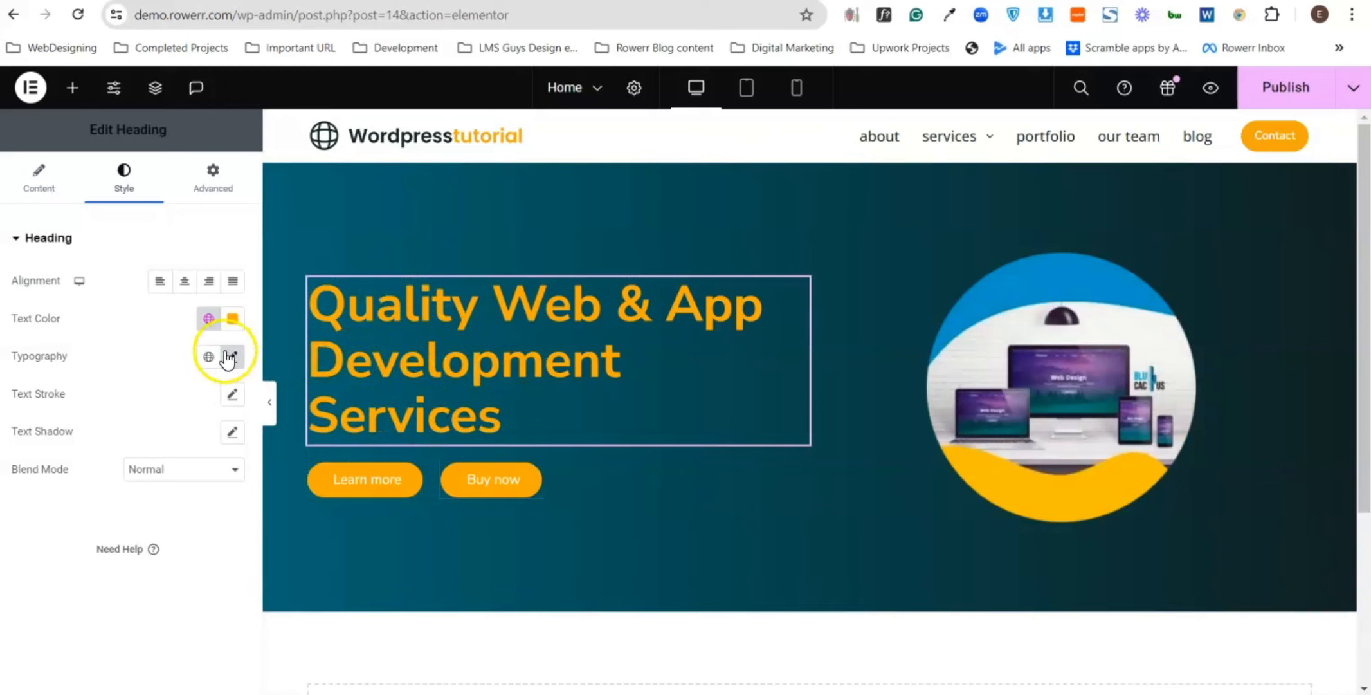
left_click(208, 318)
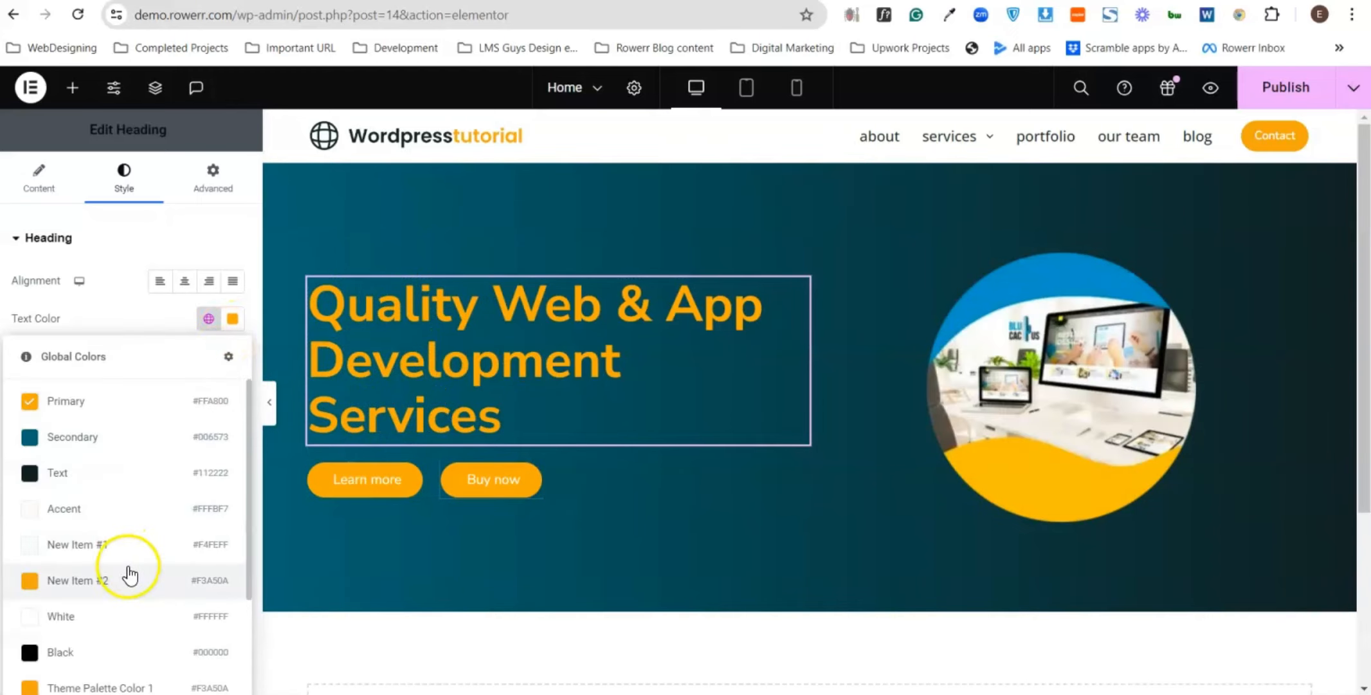
scroll(130, 574, "down", 3)
left_click(73, 447)
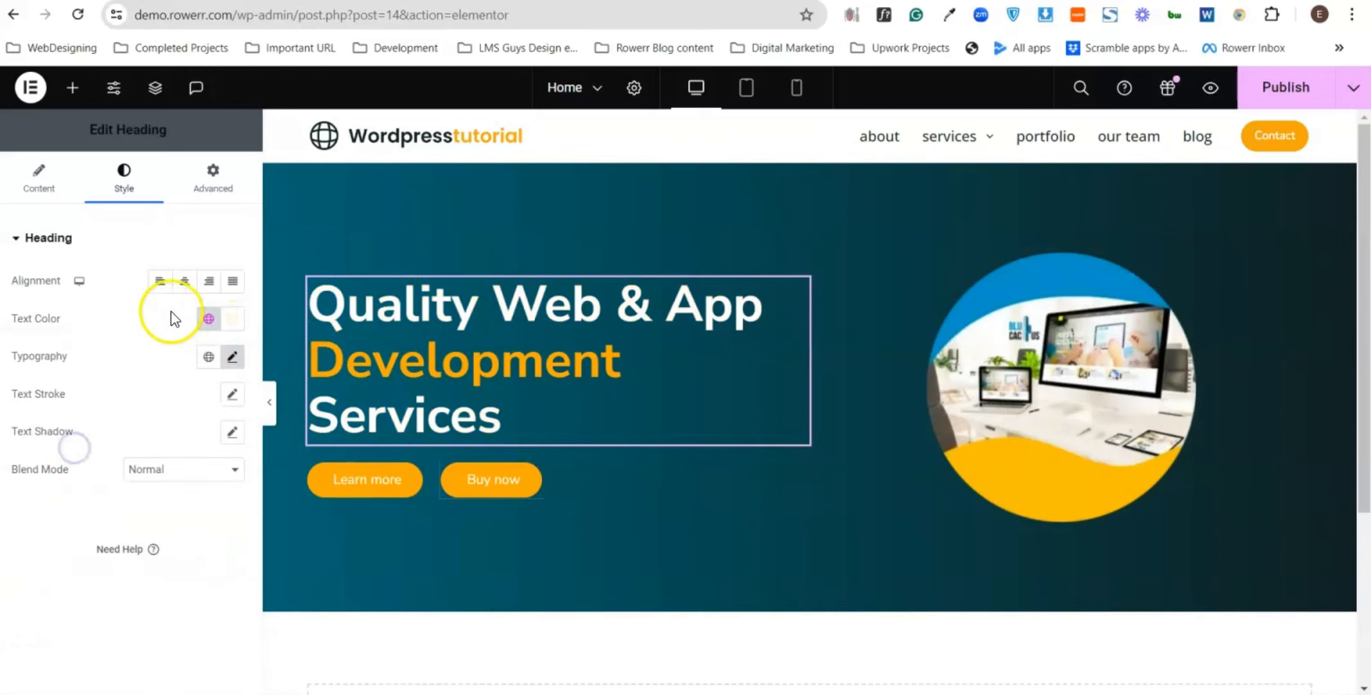
left_click(132, 305)
- Check the span code in the heading's title, then copy the first palette color's variable var(--theme-palette-color-1) from the theme customizer
left_click(329, 362)
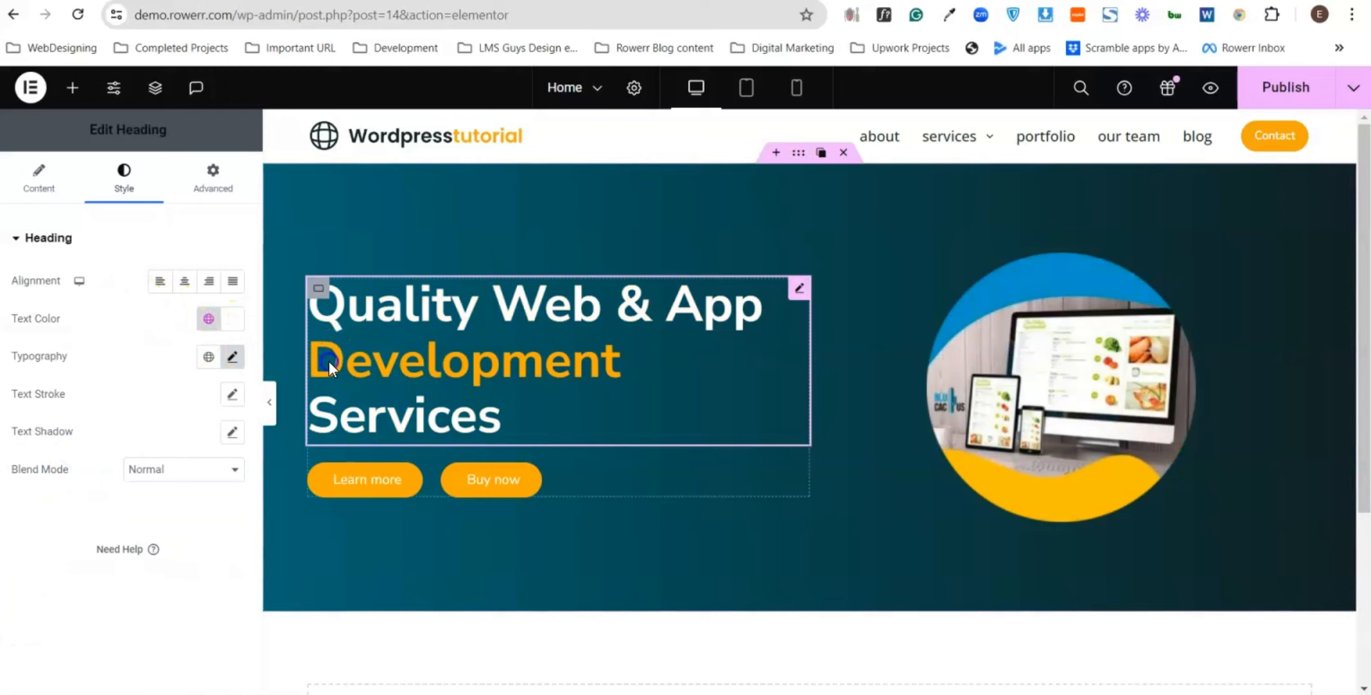
left_click(122, 183)
left_click(43, 175)
left_click(95, 337)
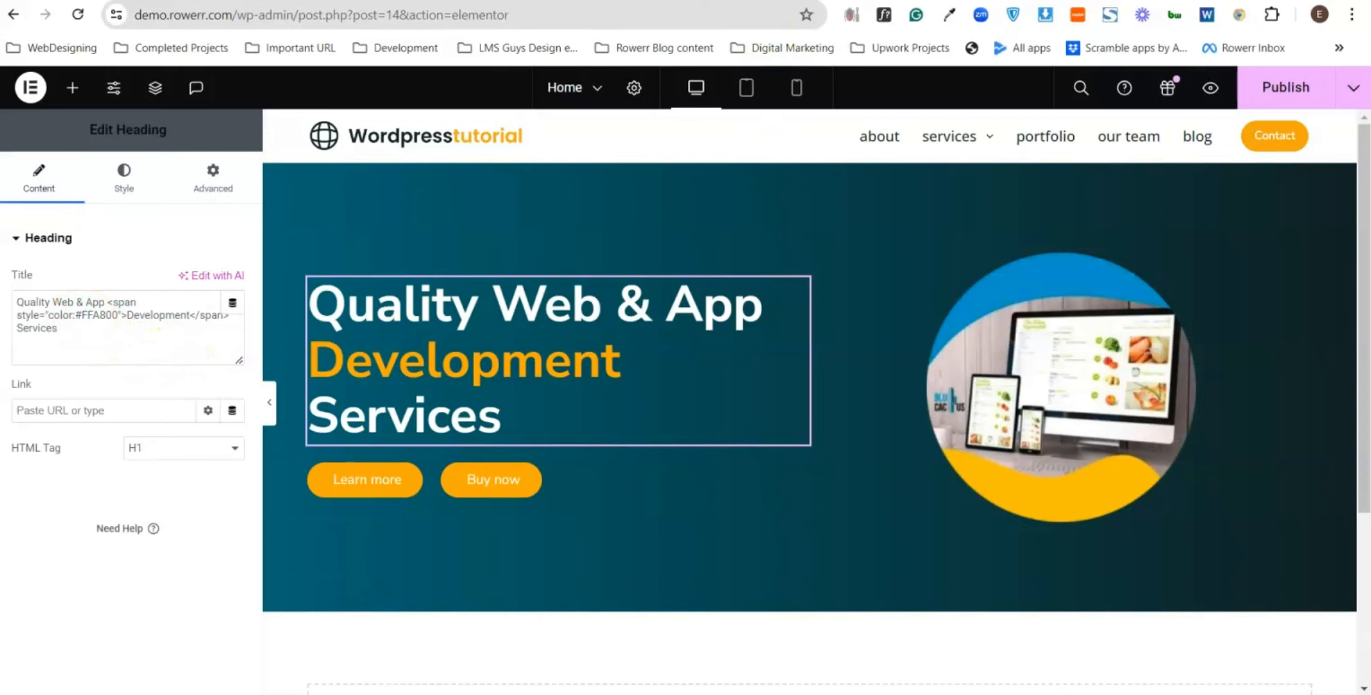
left_click(695, 1)
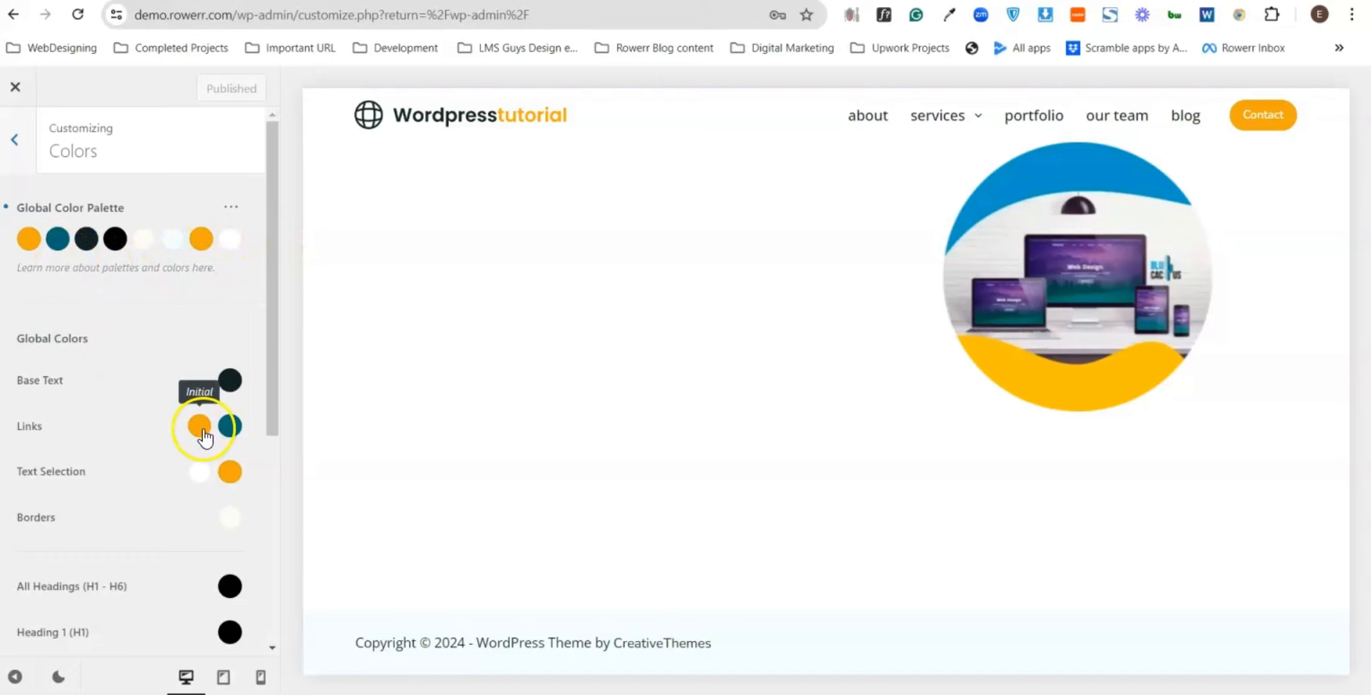
left_click(27, 241)
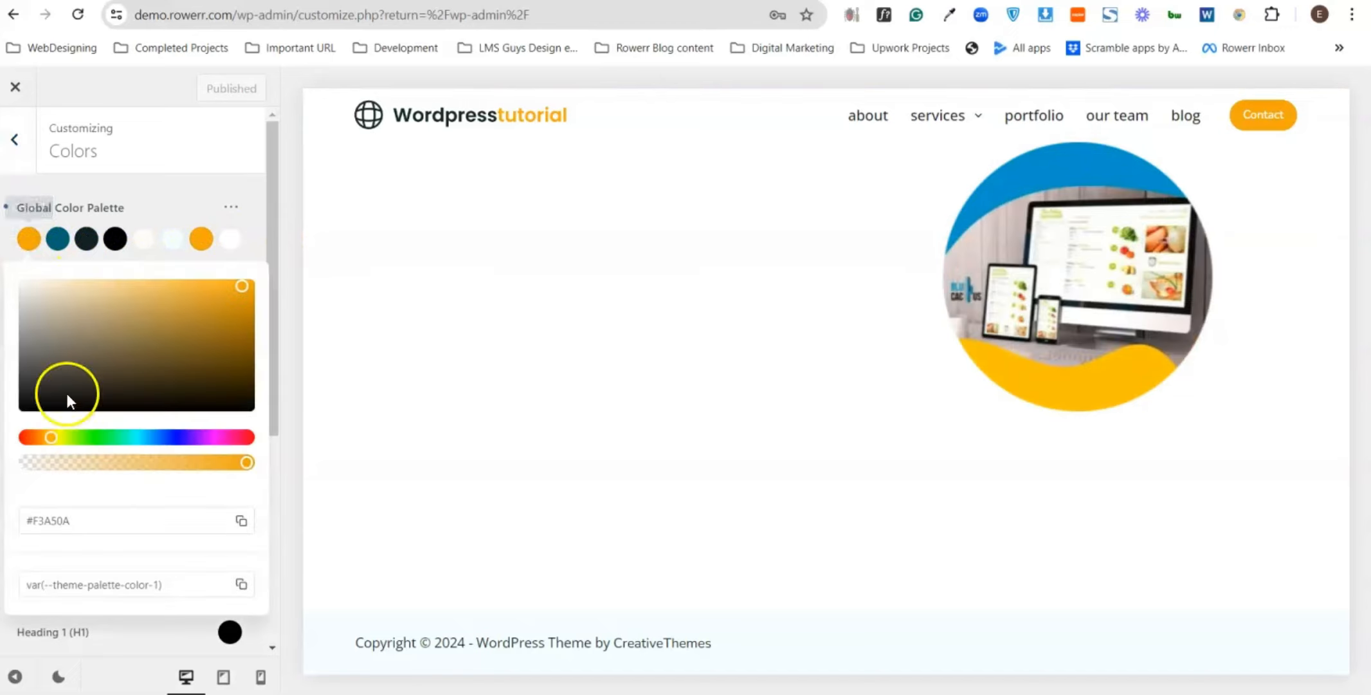
left_click(102, 583)
key("ctrl+c")
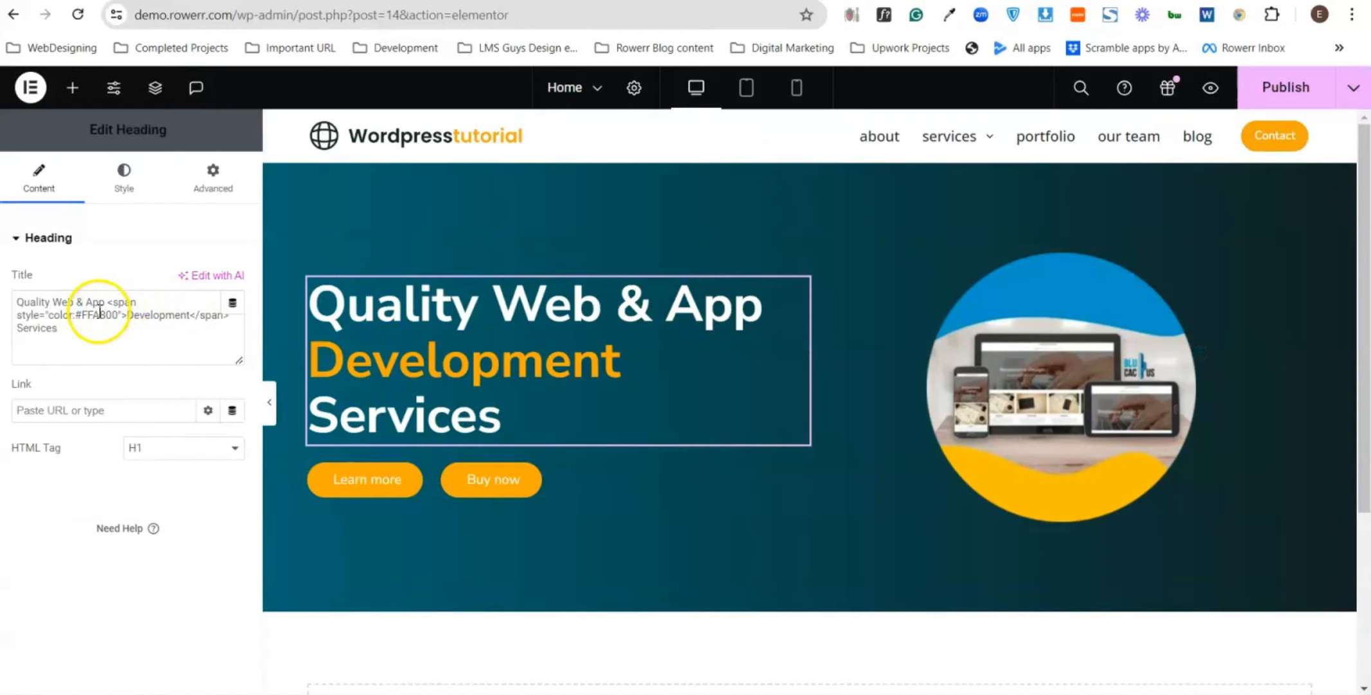
- Replace #FFA800 in the heading title's span with var(--theme-palette-color-1)
left_click(78, 314)
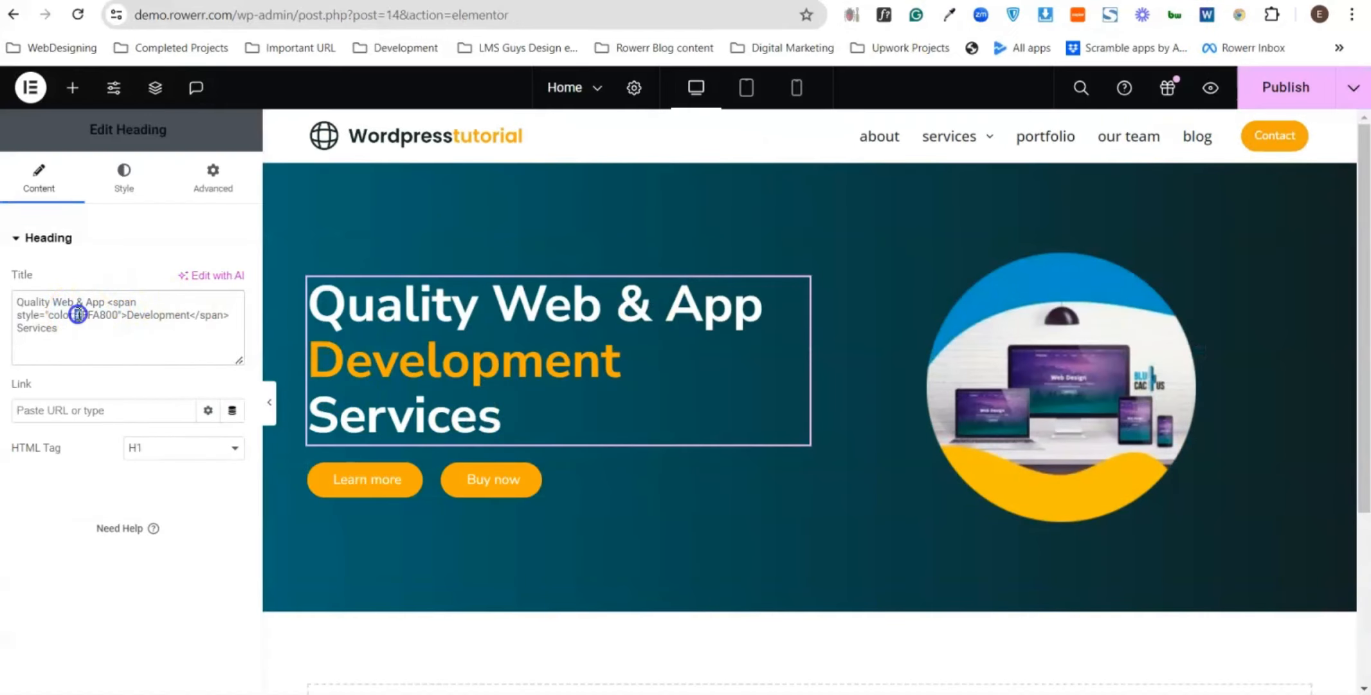
left_click_drag(110, 321, 116, 318)
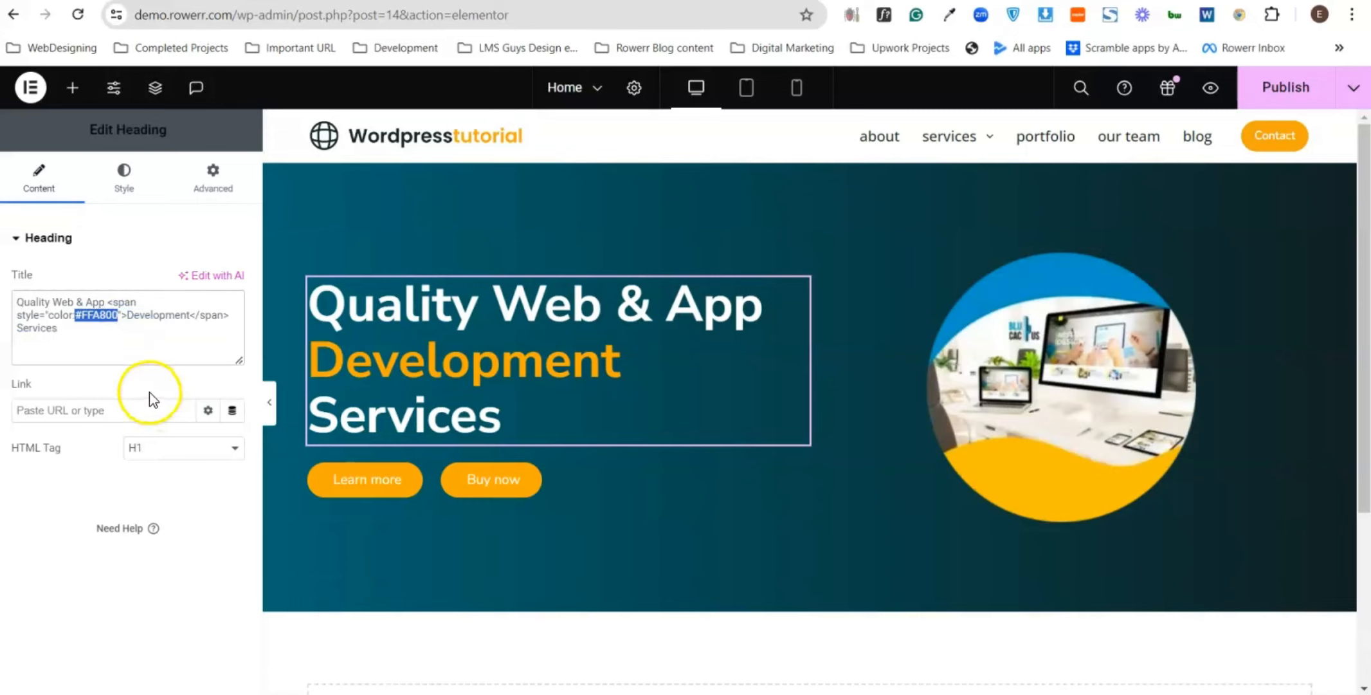
key("ctrl+v")
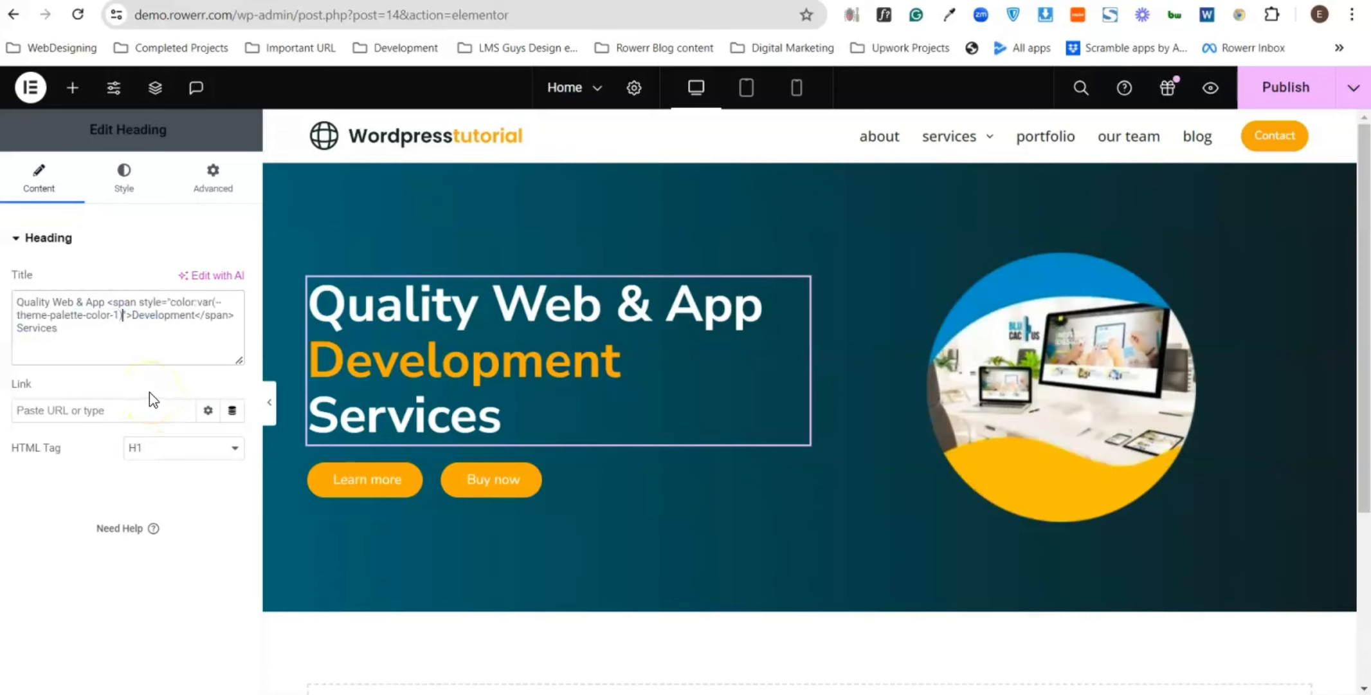
left_click(151, 350)
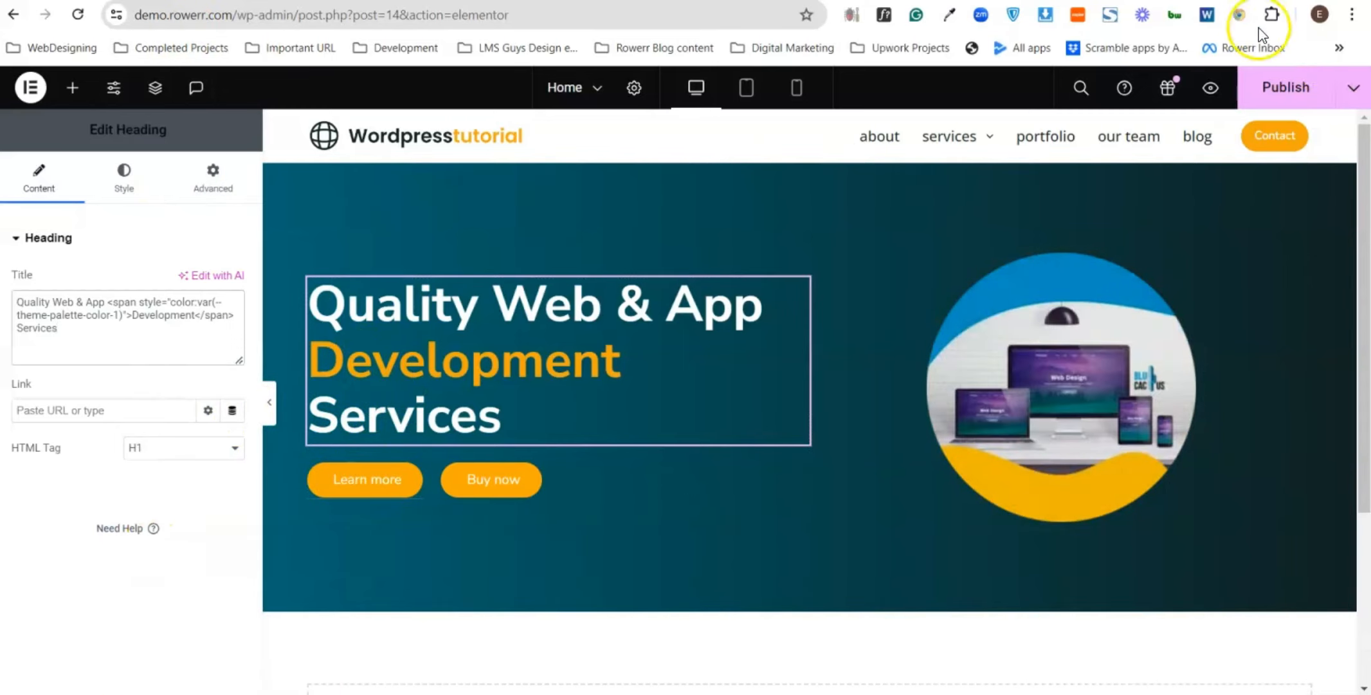
- Publish the Home page and preview it to check the color of "Development" in the heading
left_click(1279, 96)
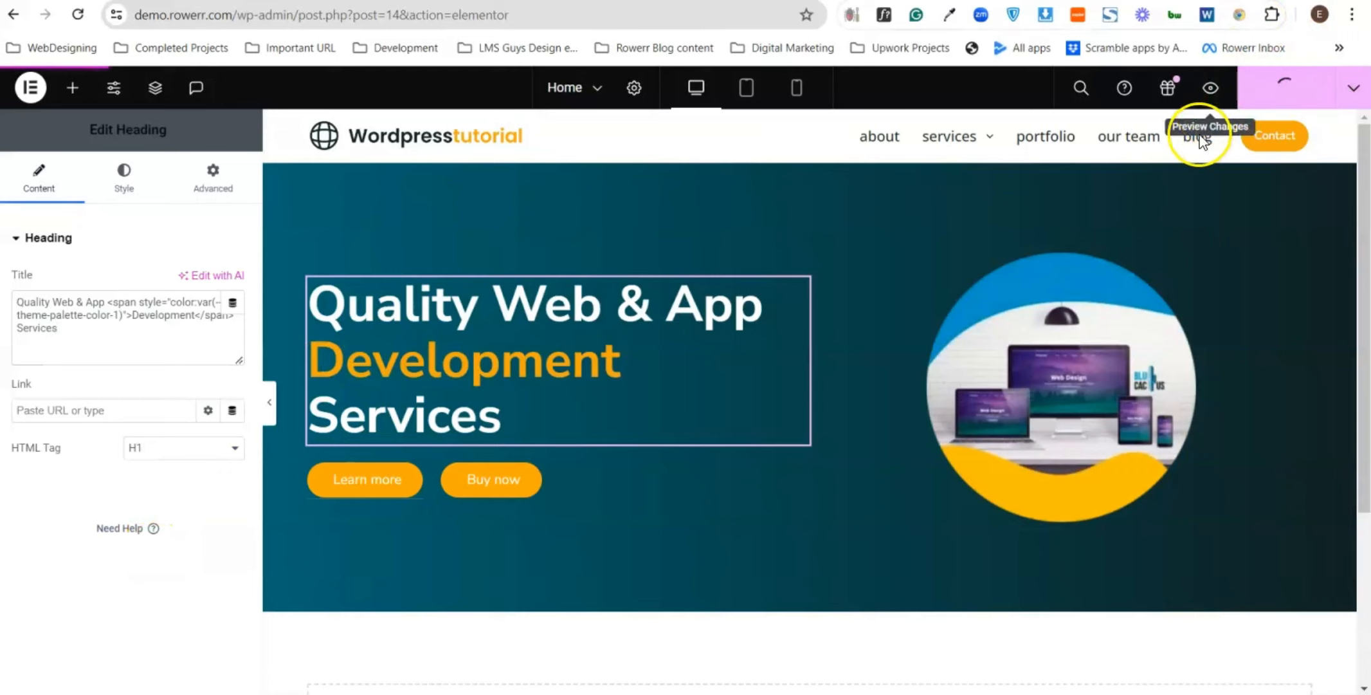
left_click(1209, 90)
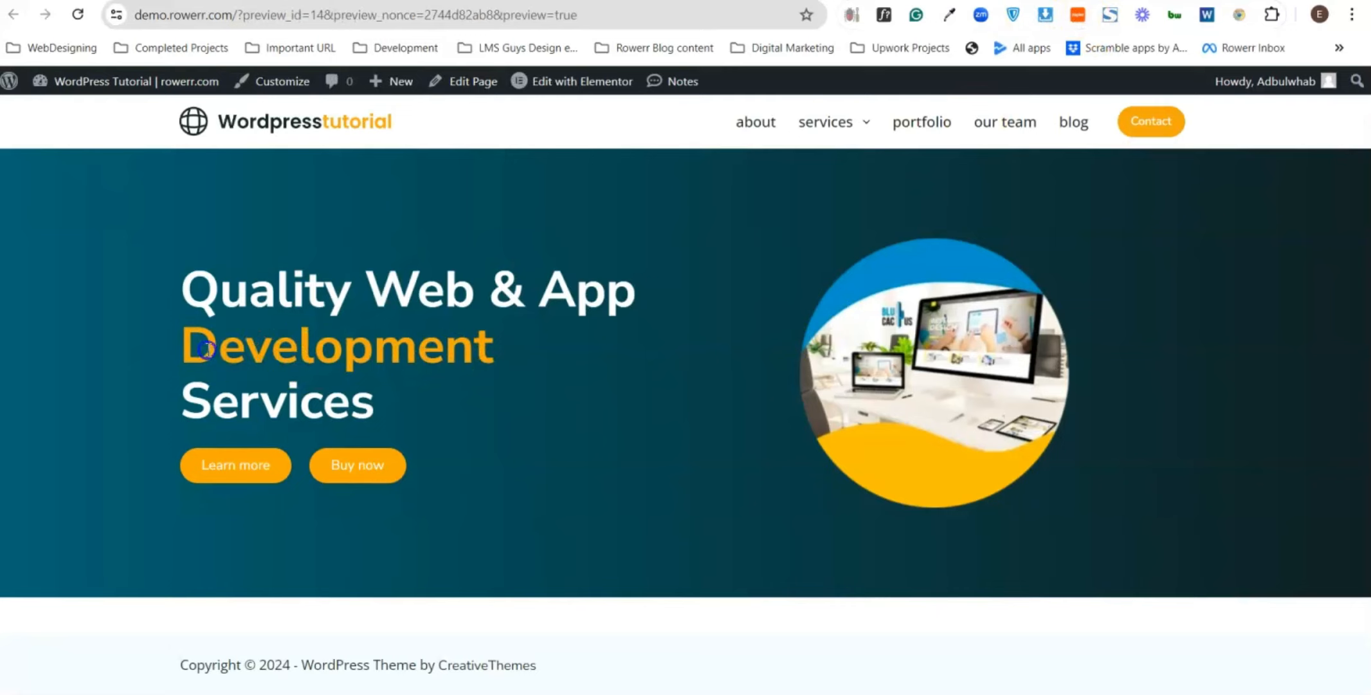
left_click_drag(206, 349, 379, 350)
left_click(416, 350)
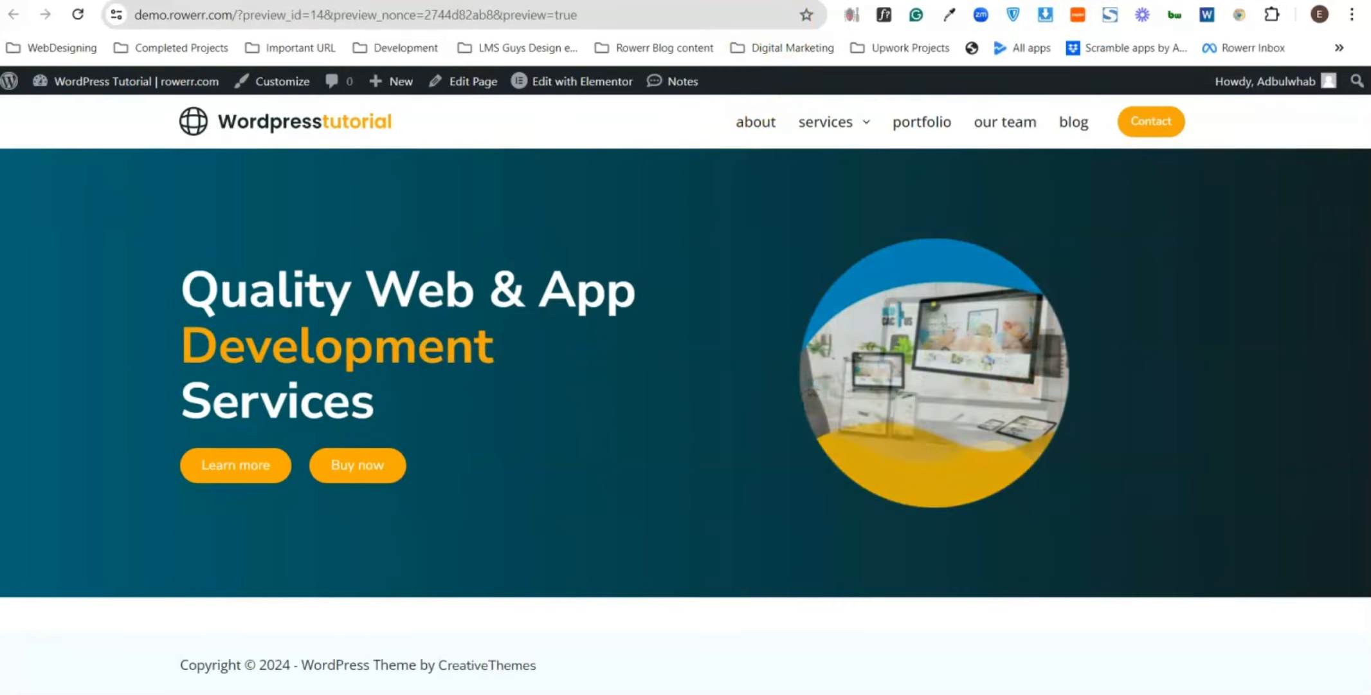
- Change the first global palette color in the theme customizer to black, #000000, and publish the change
left_click(643, 1)
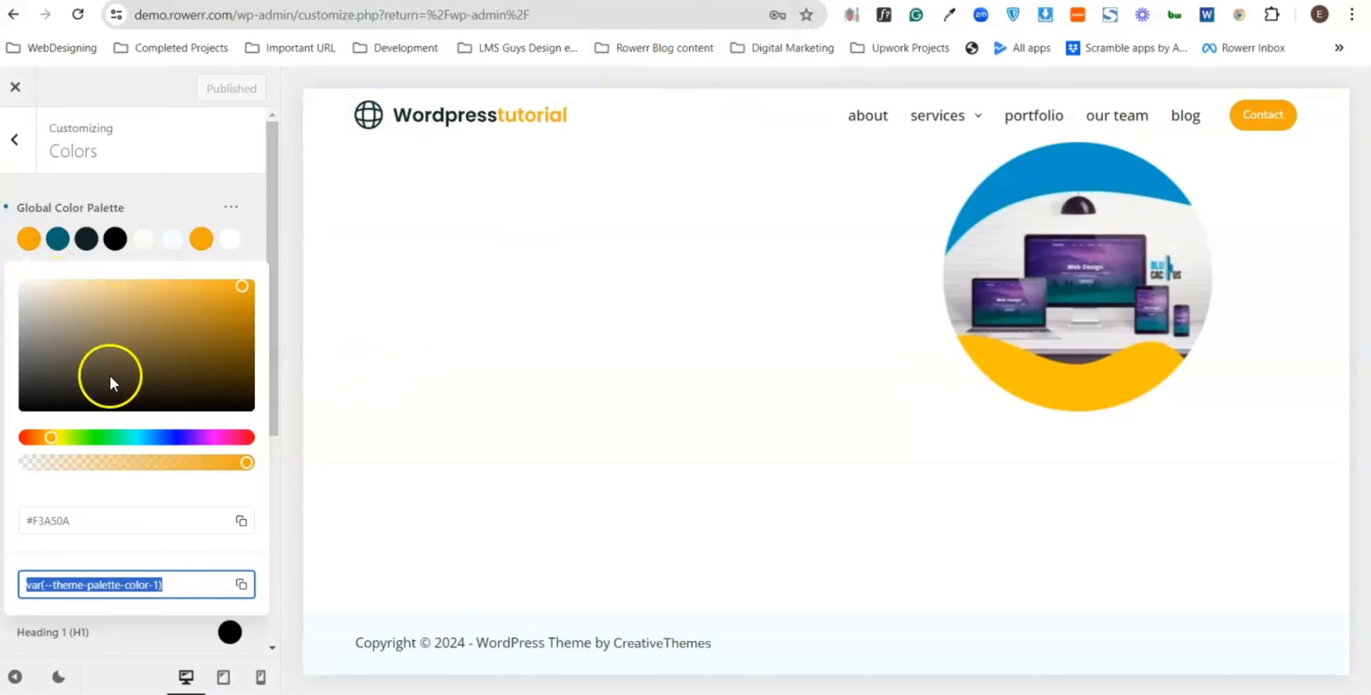
left_click(145, 371)
left_click_drag(146, 372, 253, 411)
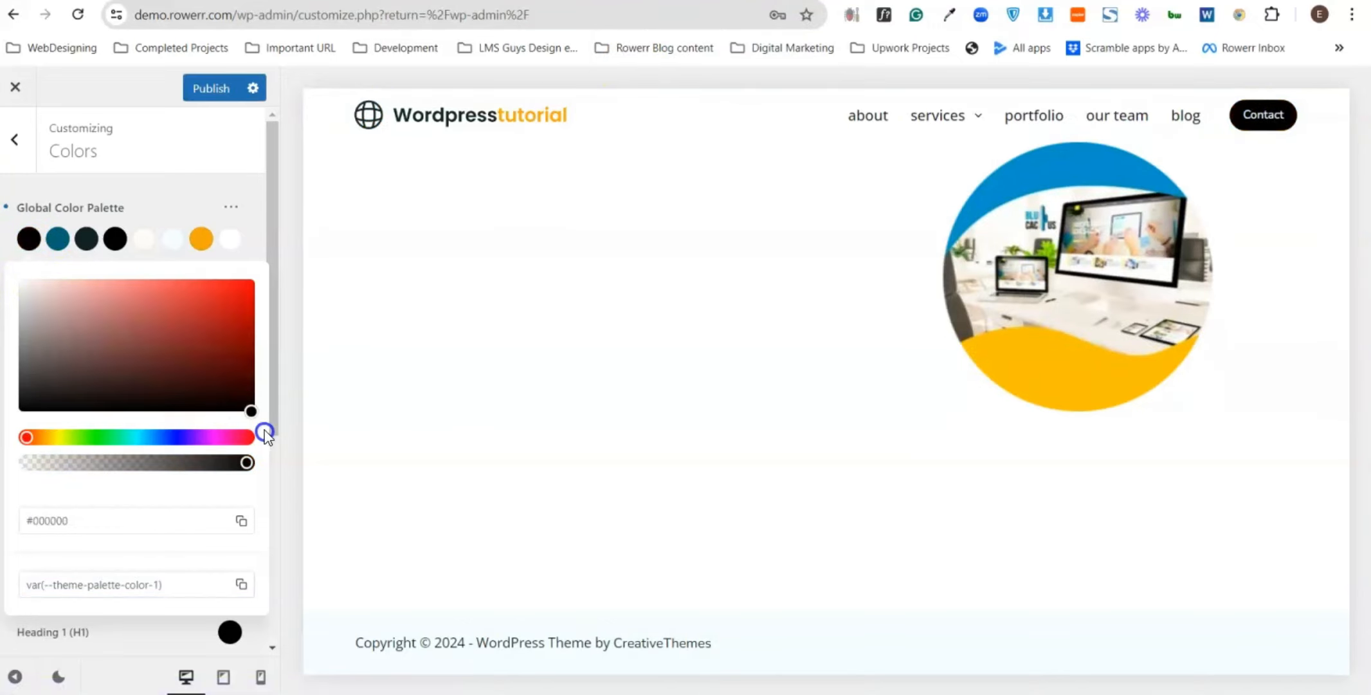
left_click(210, 88)
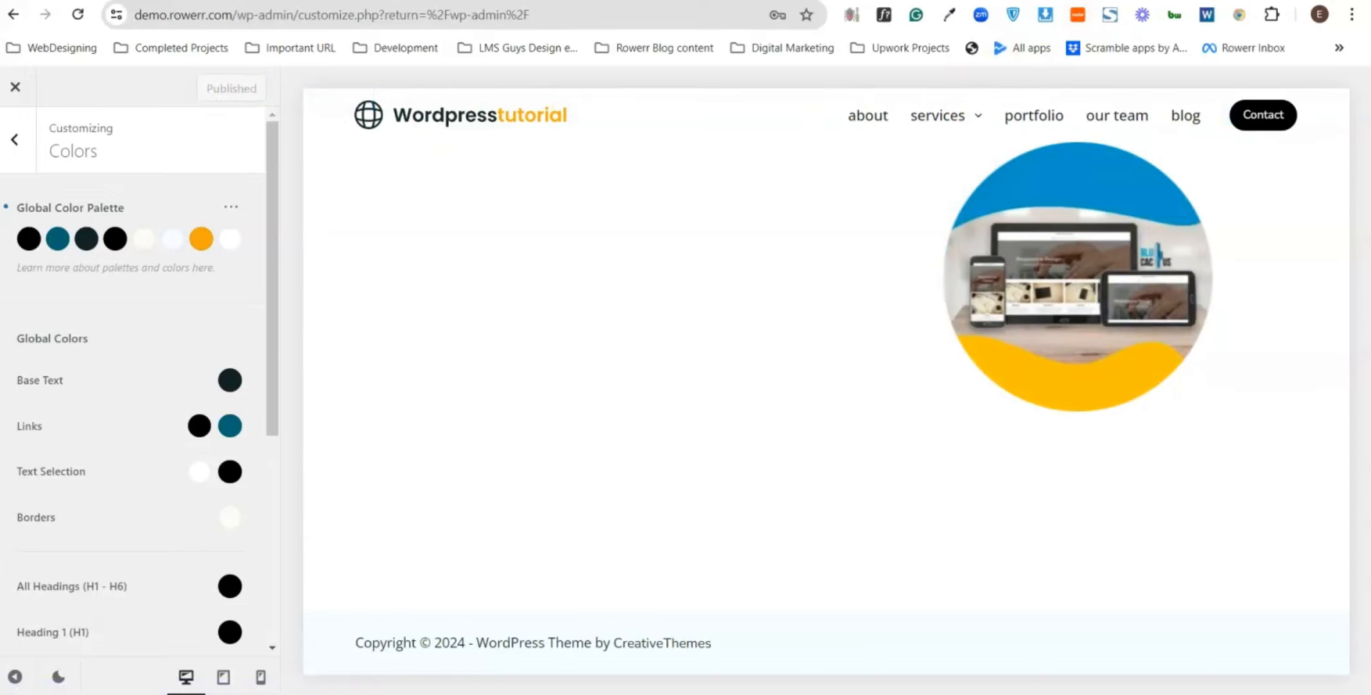
- Reload the page preview and check the color of "Development" in the hero heading
left_click(1029, 1)
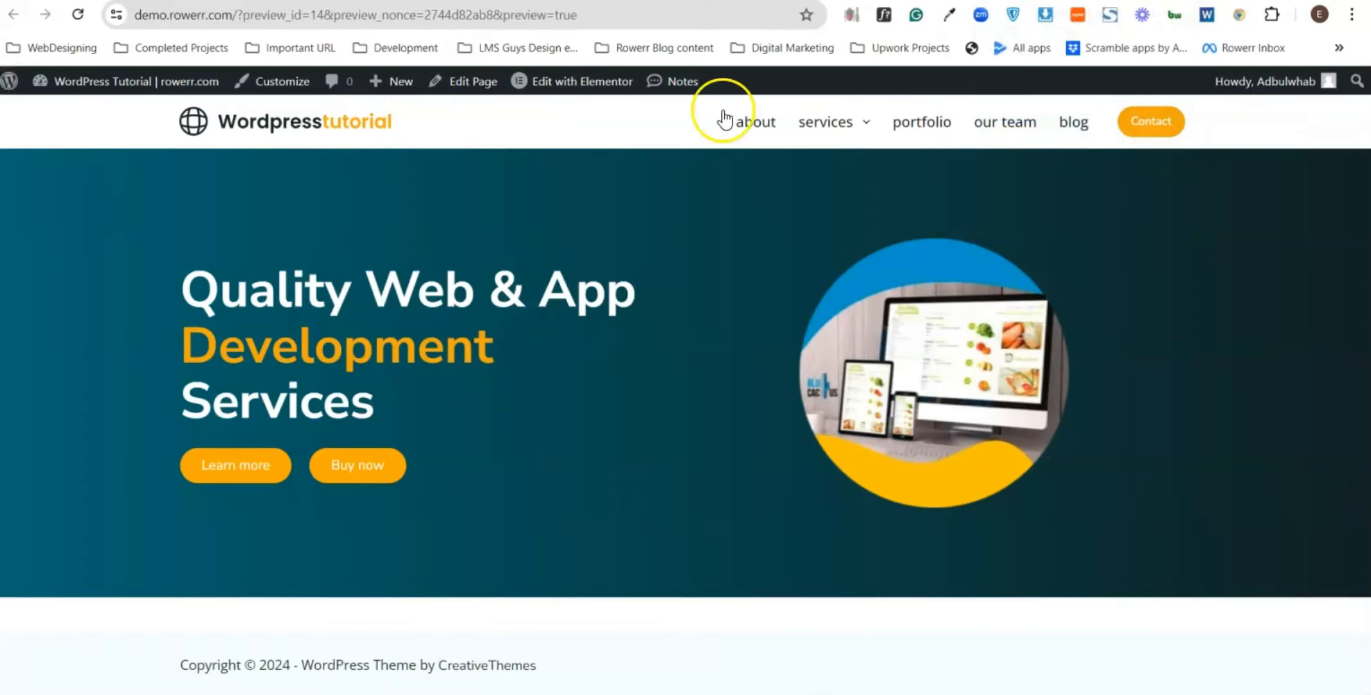
left_click(79, 16)
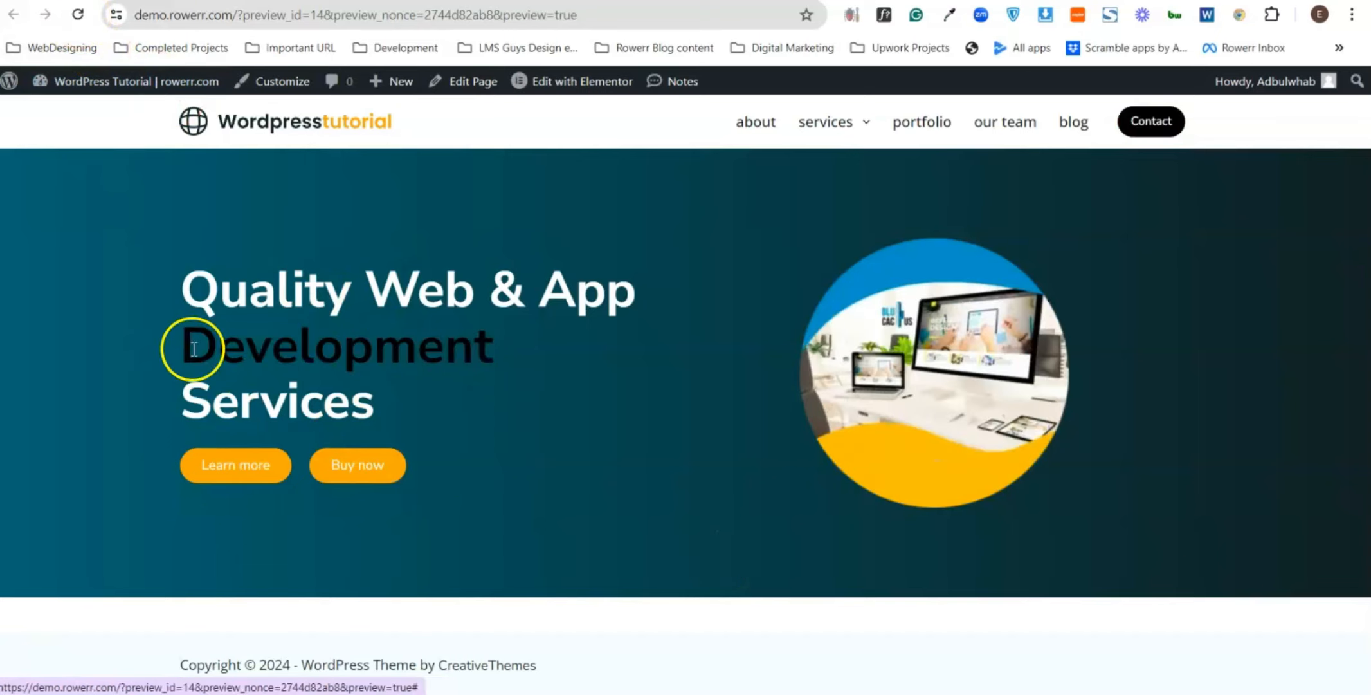
left_click_drag(186, 346, 505, 350)
left_click(587, 397)
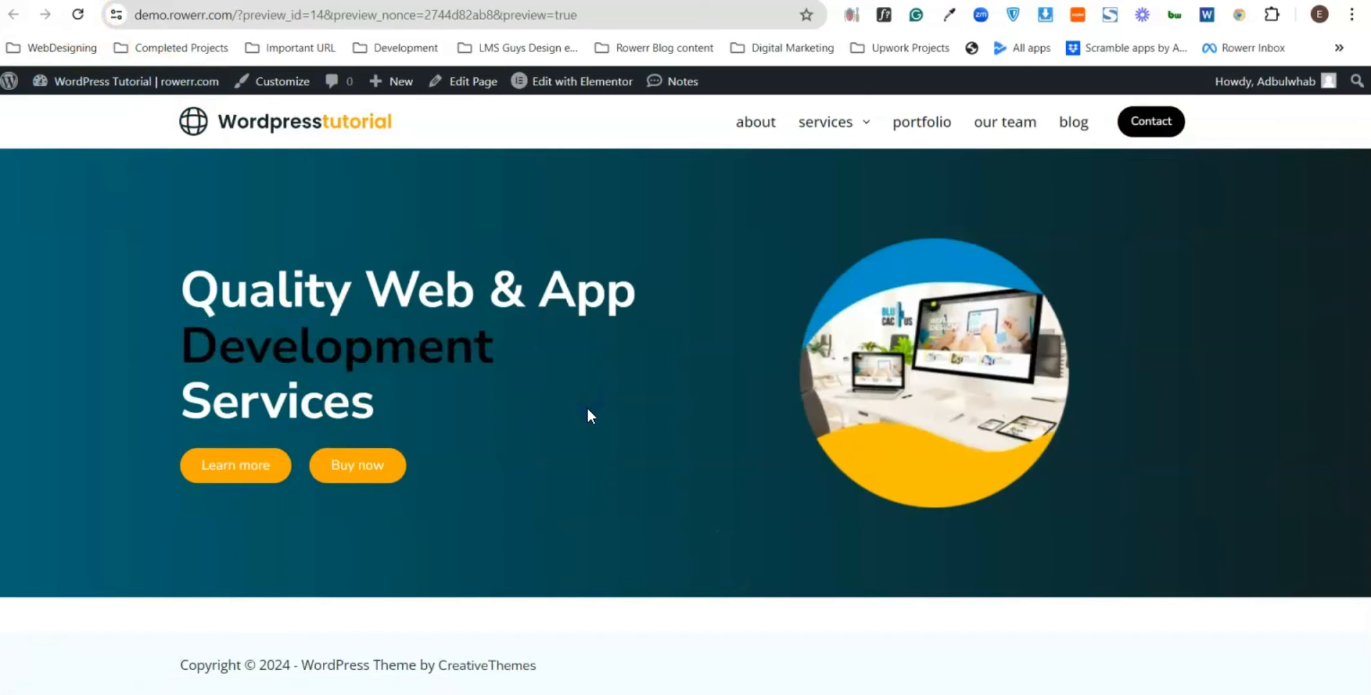
left_click(535, 386)
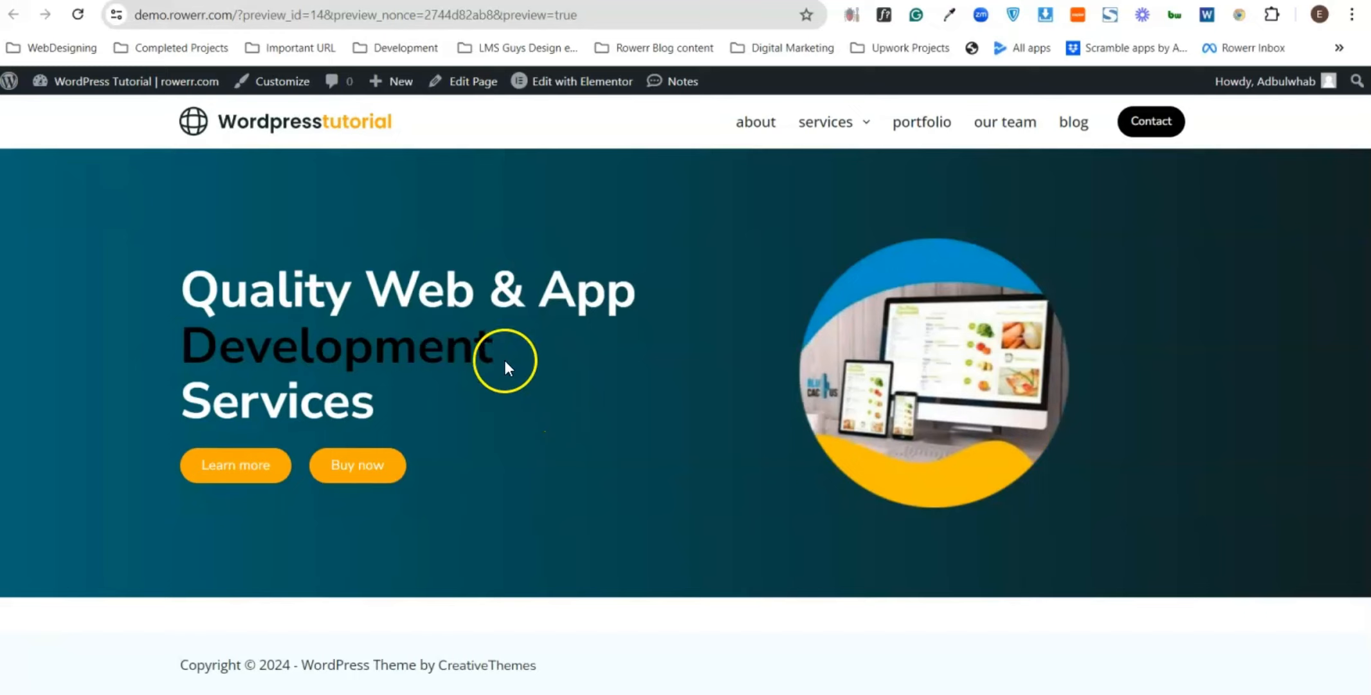
mouse_move(504, 360)
left_mouse_down()
mouse_move(188, 351)
mouse_move(491, 350)
left_mouse_up()
left_click(189, 350)
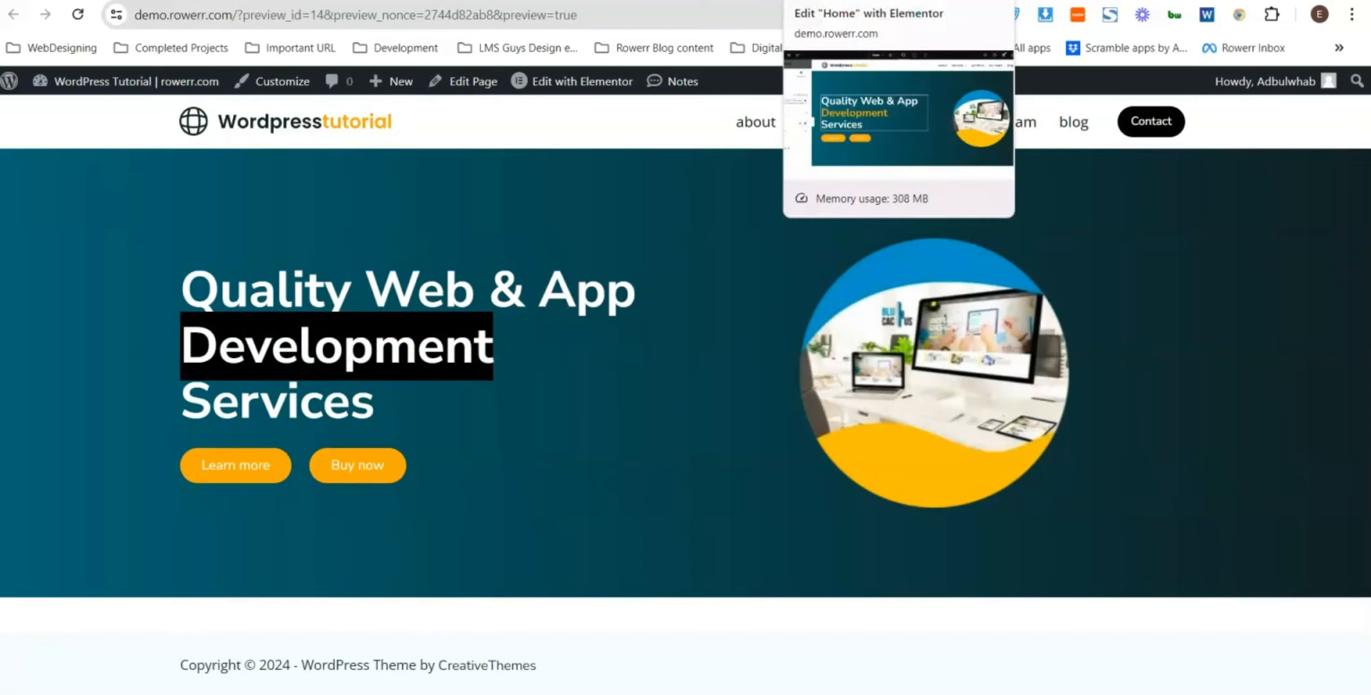
- Sample the orange of the "Buy now" button in the page preview with the color picker
left_click(852, 1)
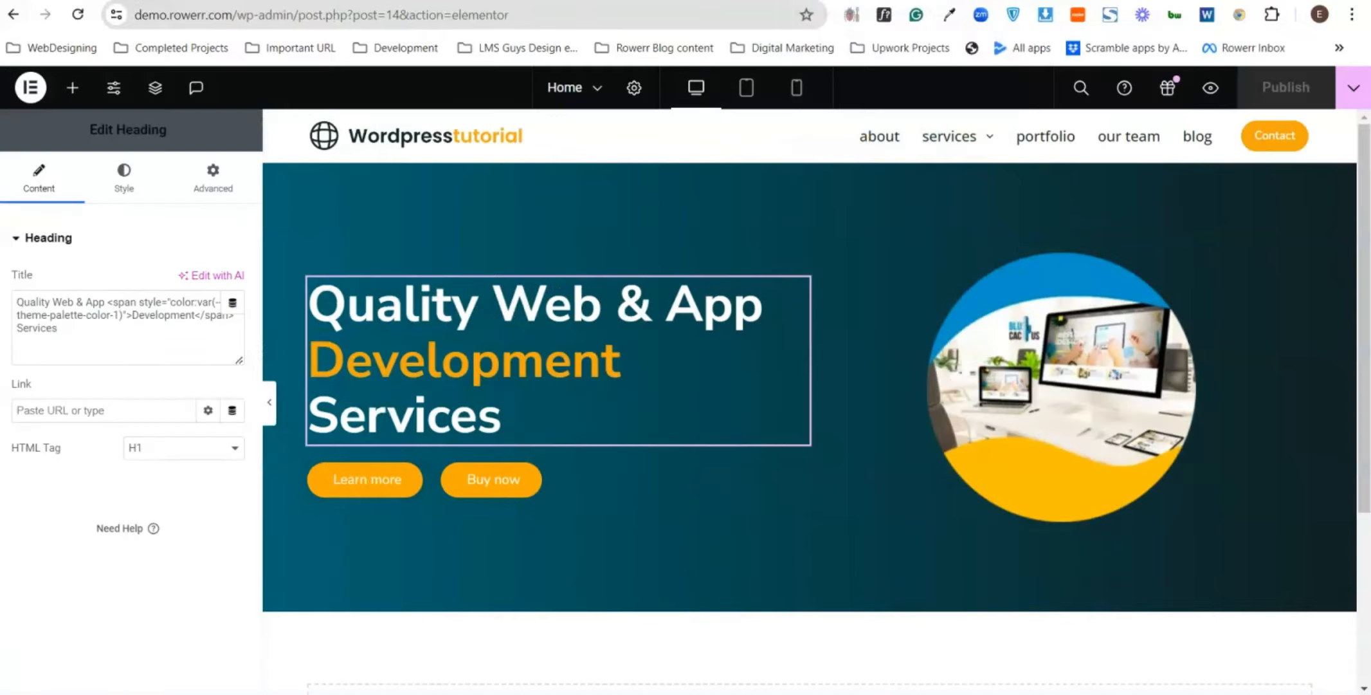
left_click(662, 1)
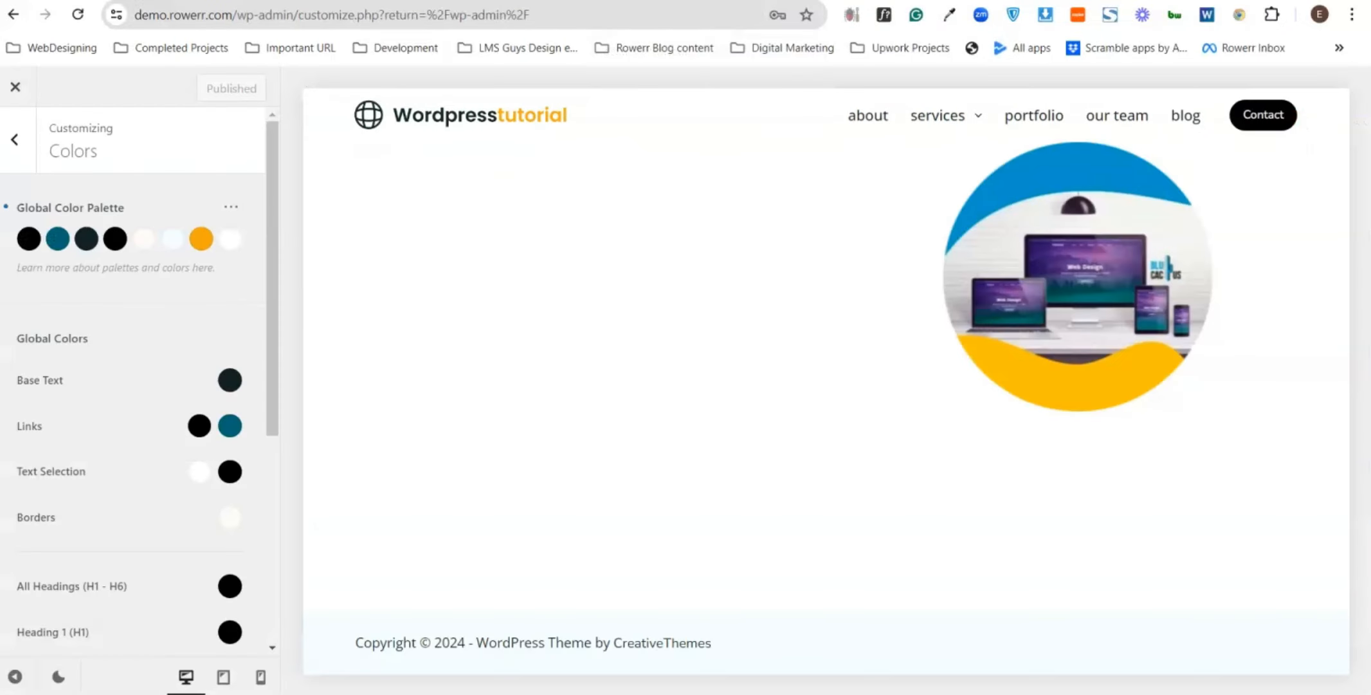
left_click(30, 247)
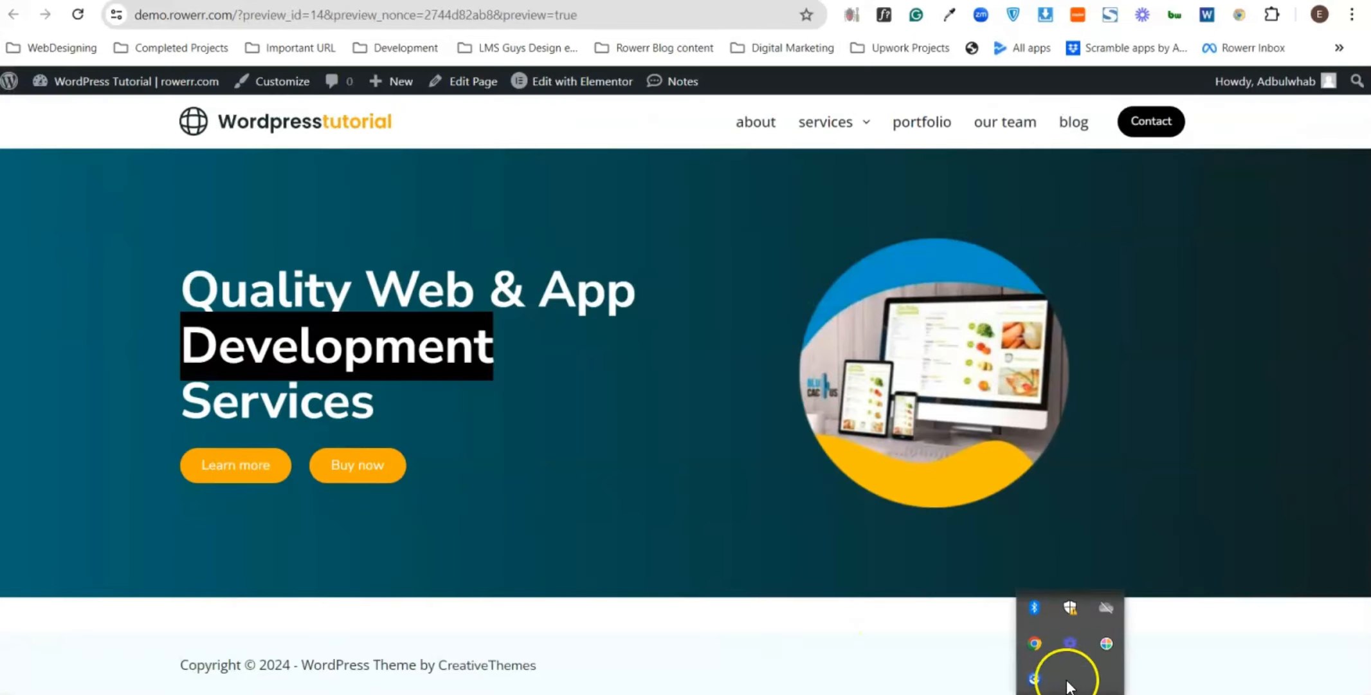
left_click(1104, 643)
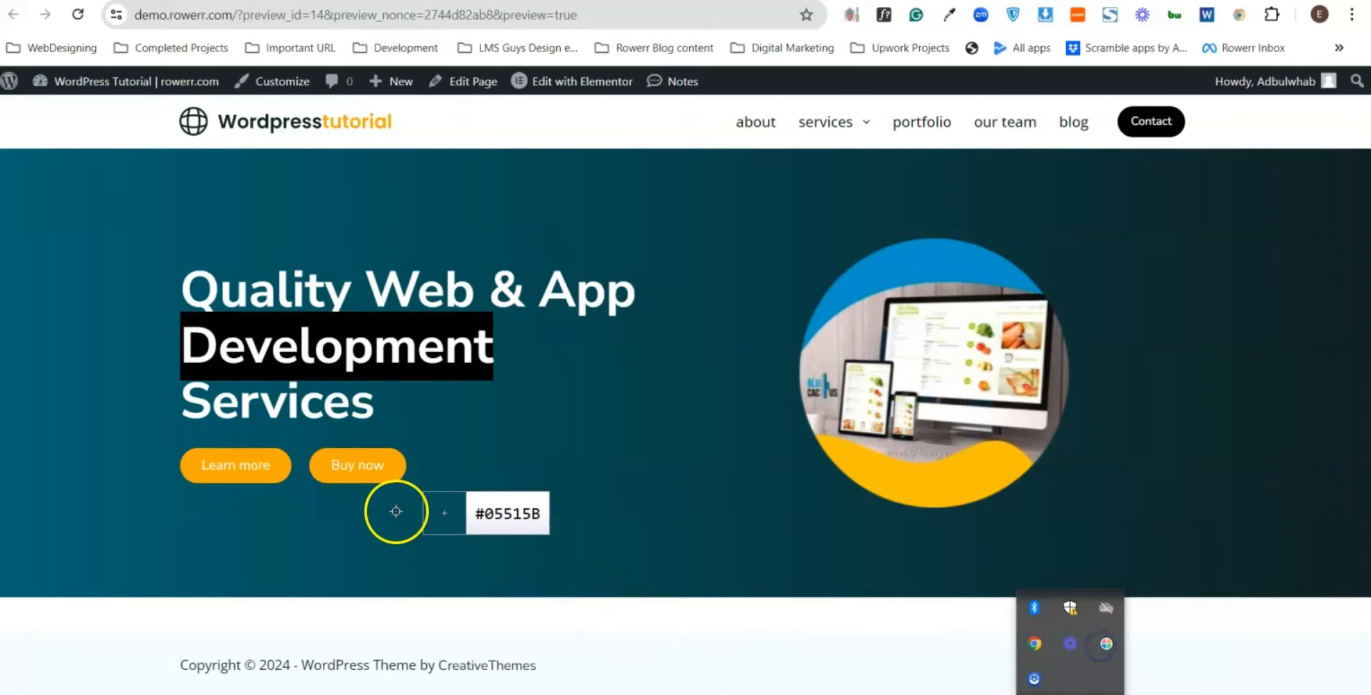
left_click(377, 475)
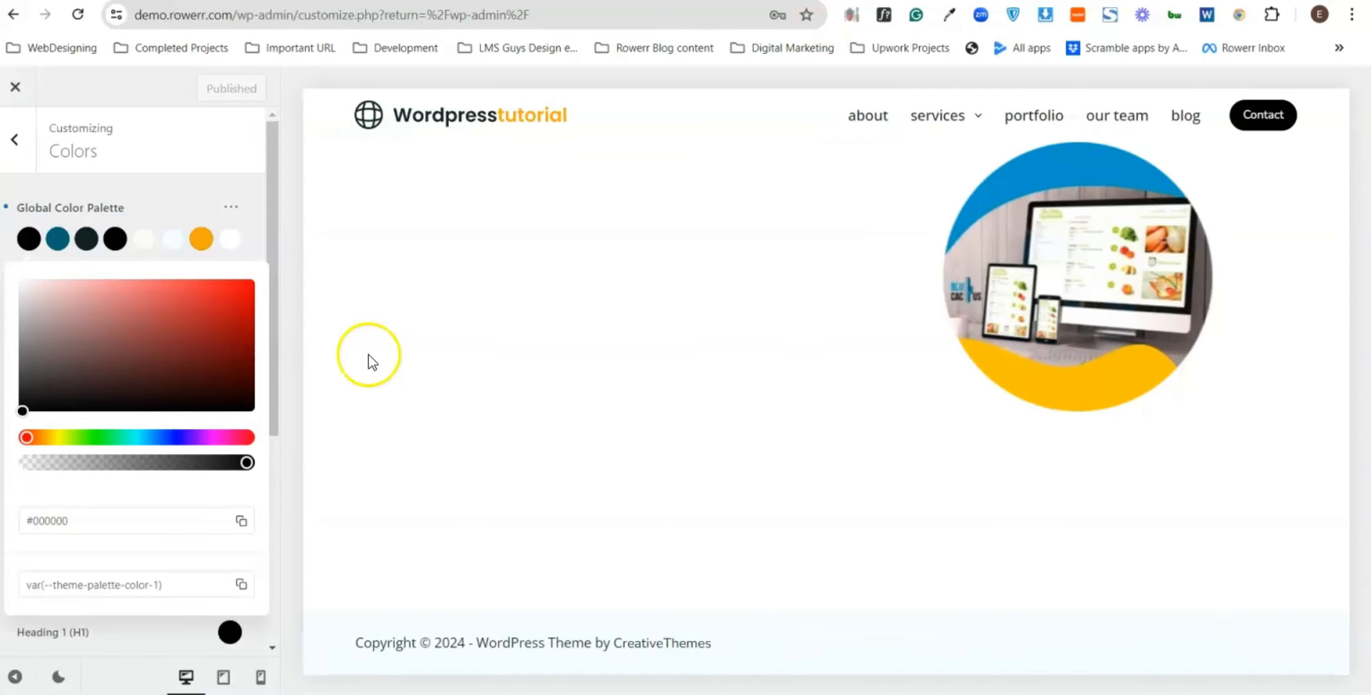
- Change the first global palette color in the theme customizer to orange, #FFA800, and publish the change
left_click(28, 238)
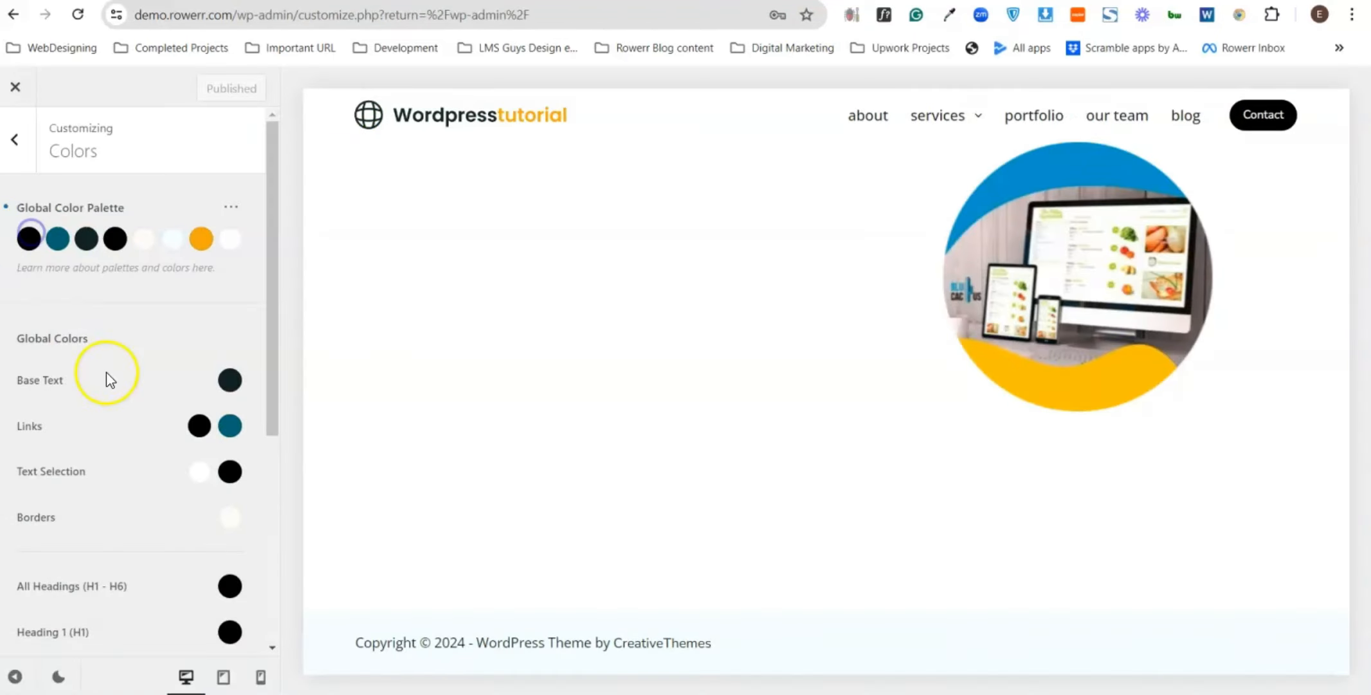
left_click(28, 238)
left_click(74, 519)
triple_click(74, 516)
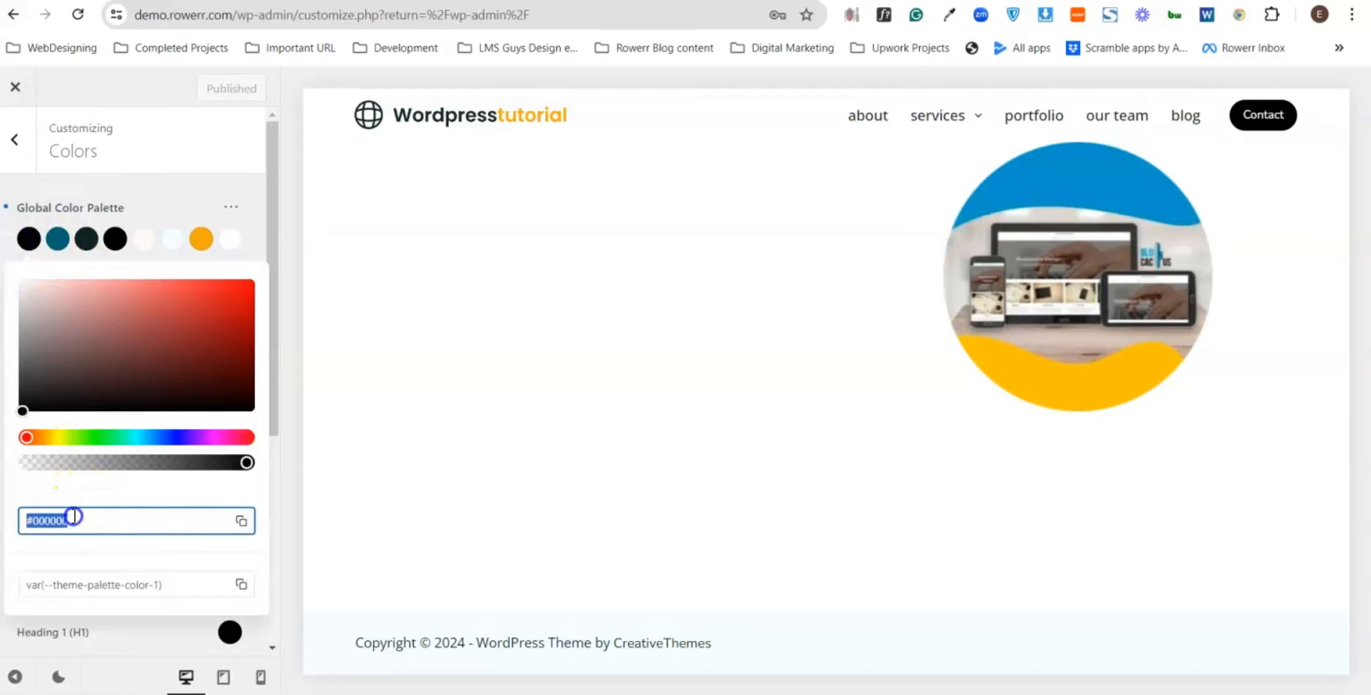
type("#ffa500")
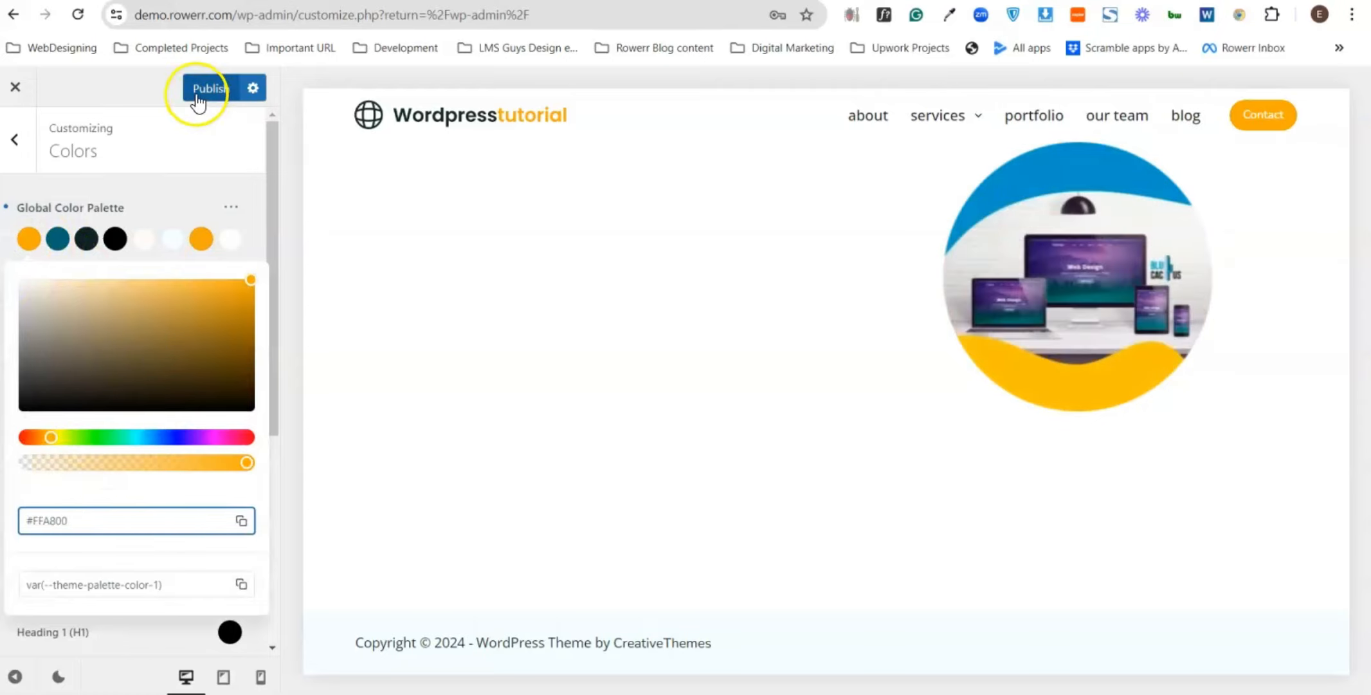
left_click(196, 90)
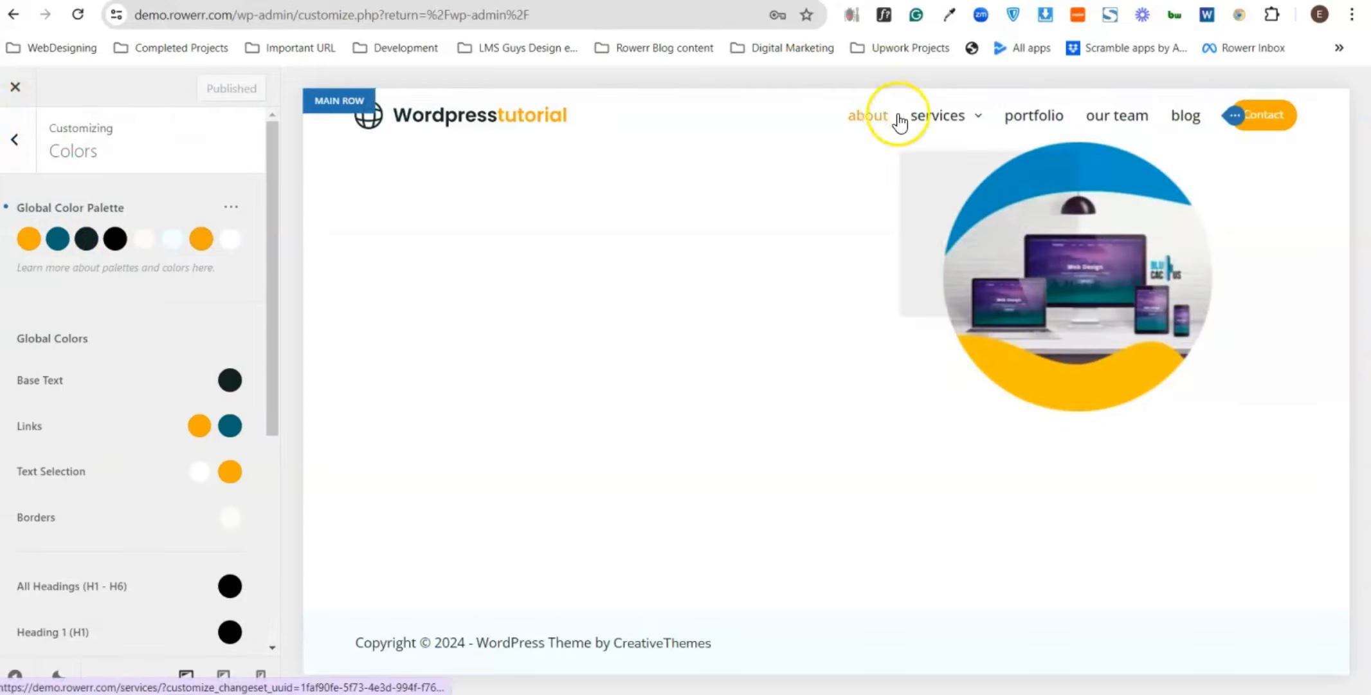
- Reload the Home page preview and check whether "Development" and the "Contact" button follow the new palette color
left_click(804, 2)
left_click(220, 240)
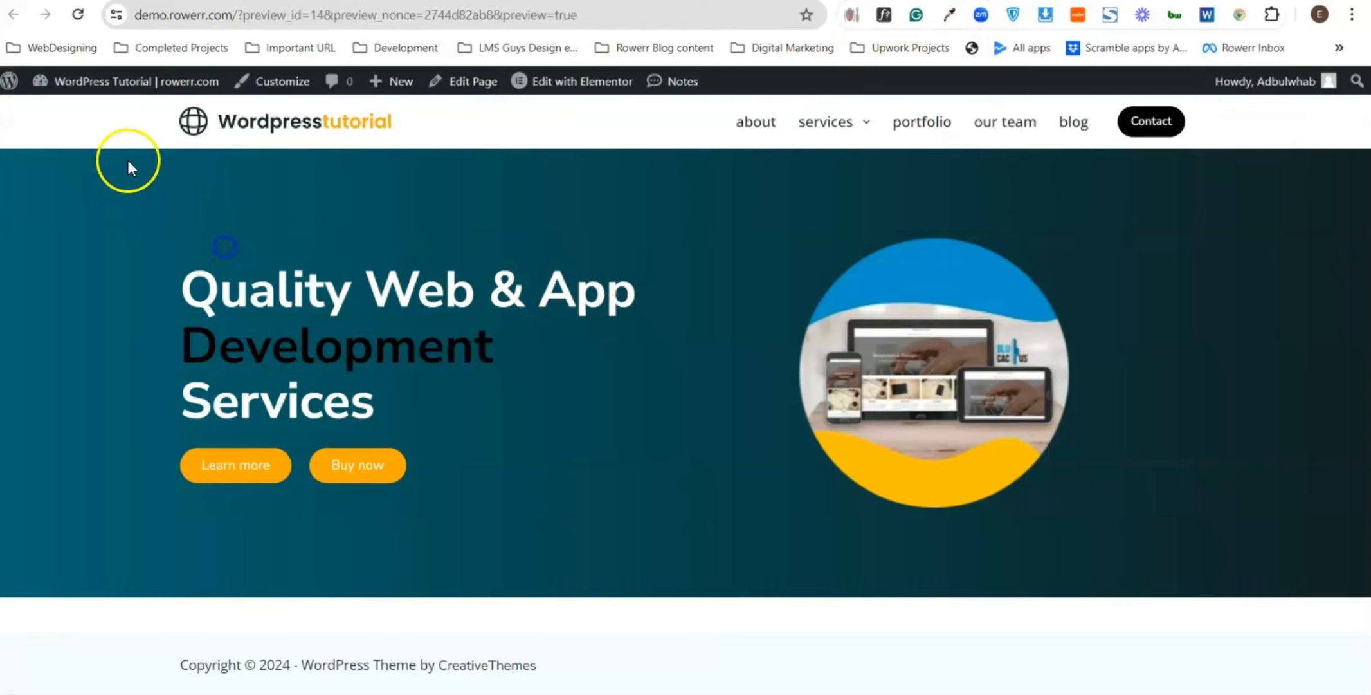
left_click(77, 14)
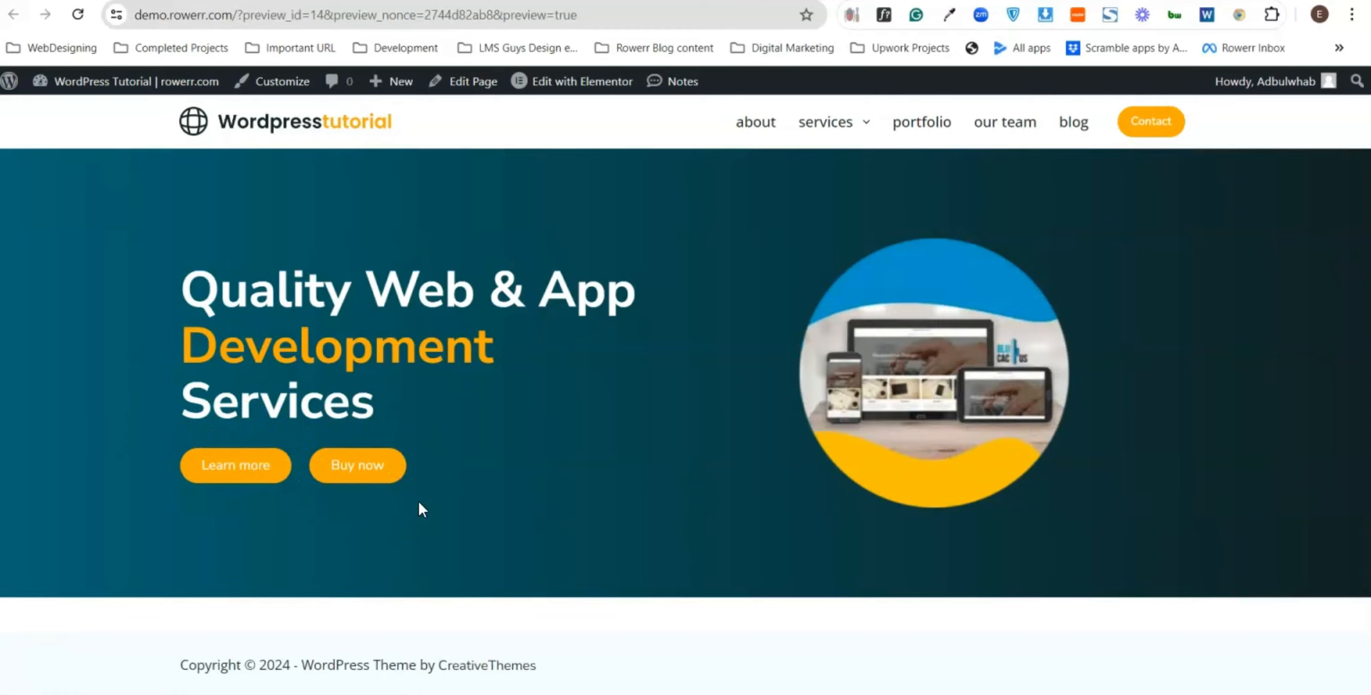
left_click(487, 440)
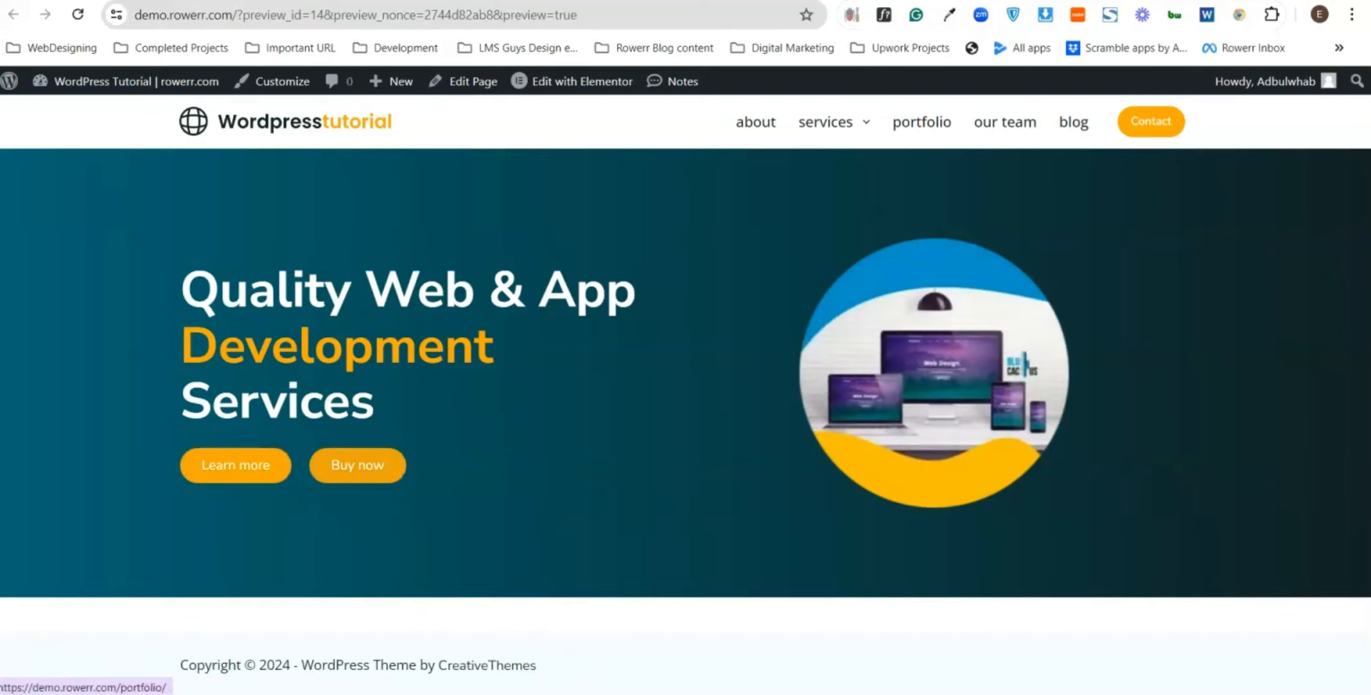
- Search Google for "apple" in a new browser tab and open the official apple.com website
key("ctrl+t")
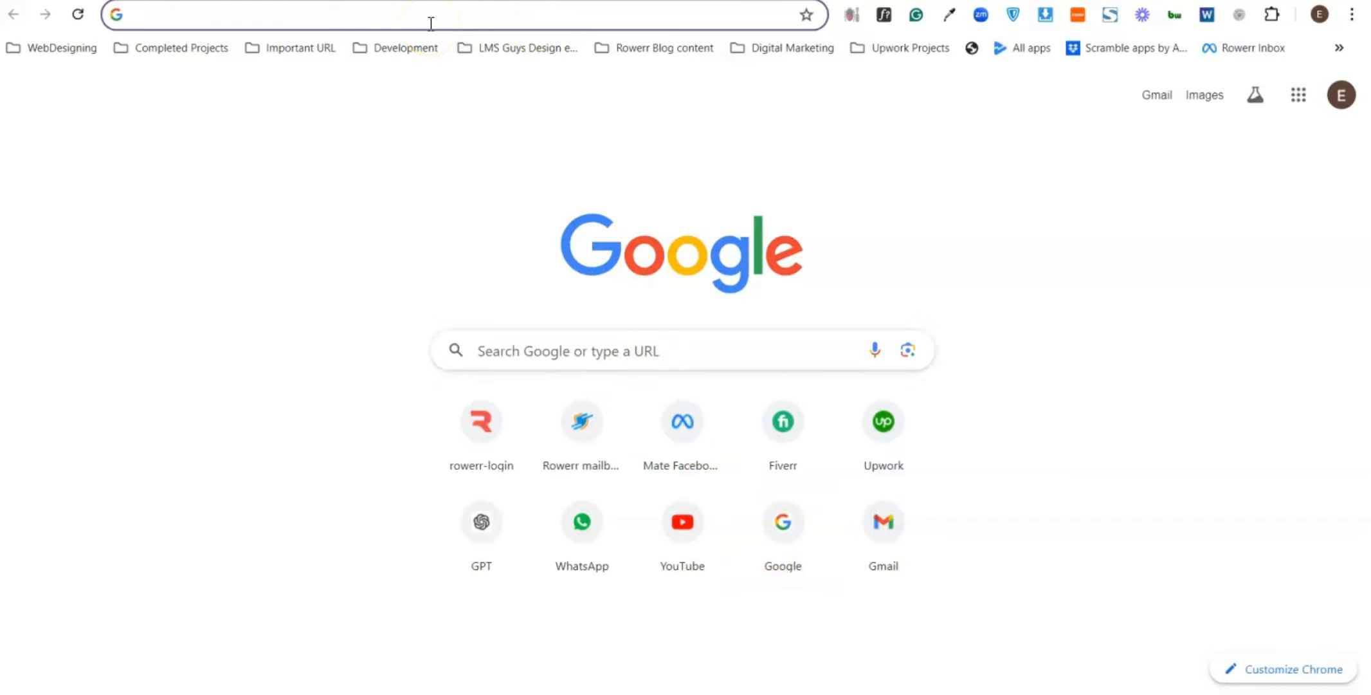
type("aple")
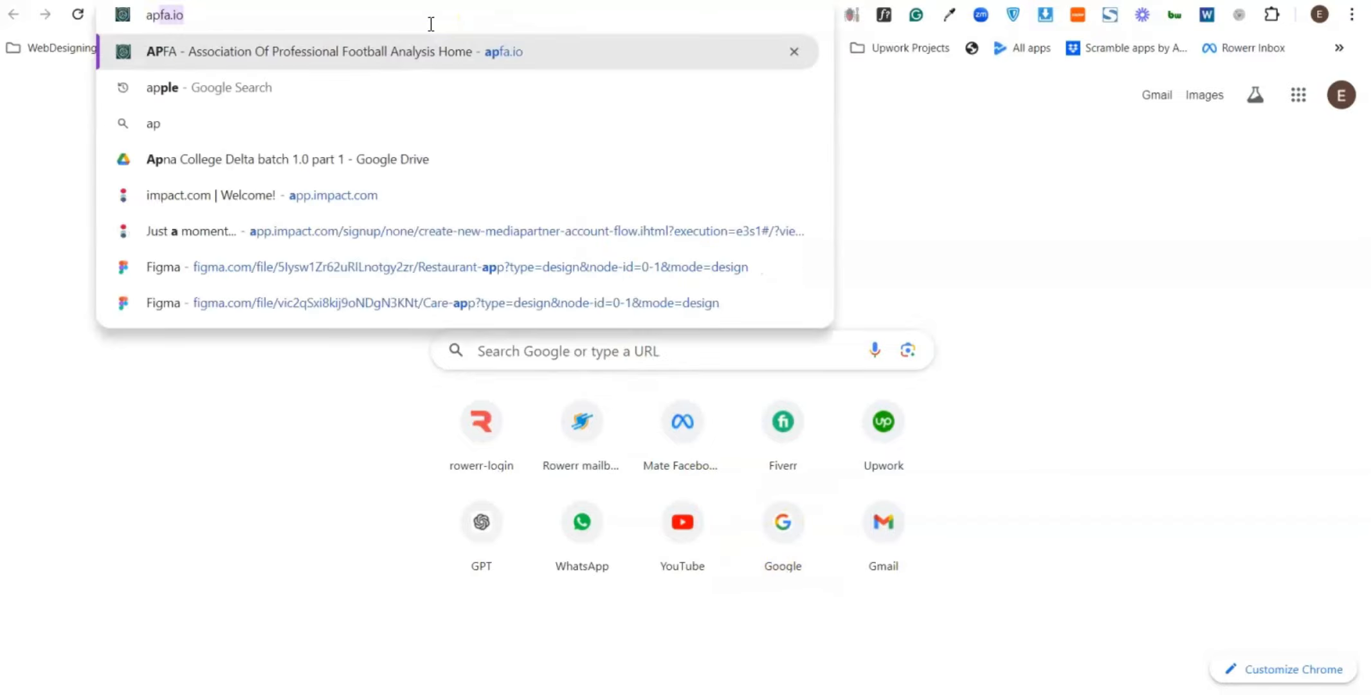
key("BackSpace")
key("BackSpace")
key("BackSpace")
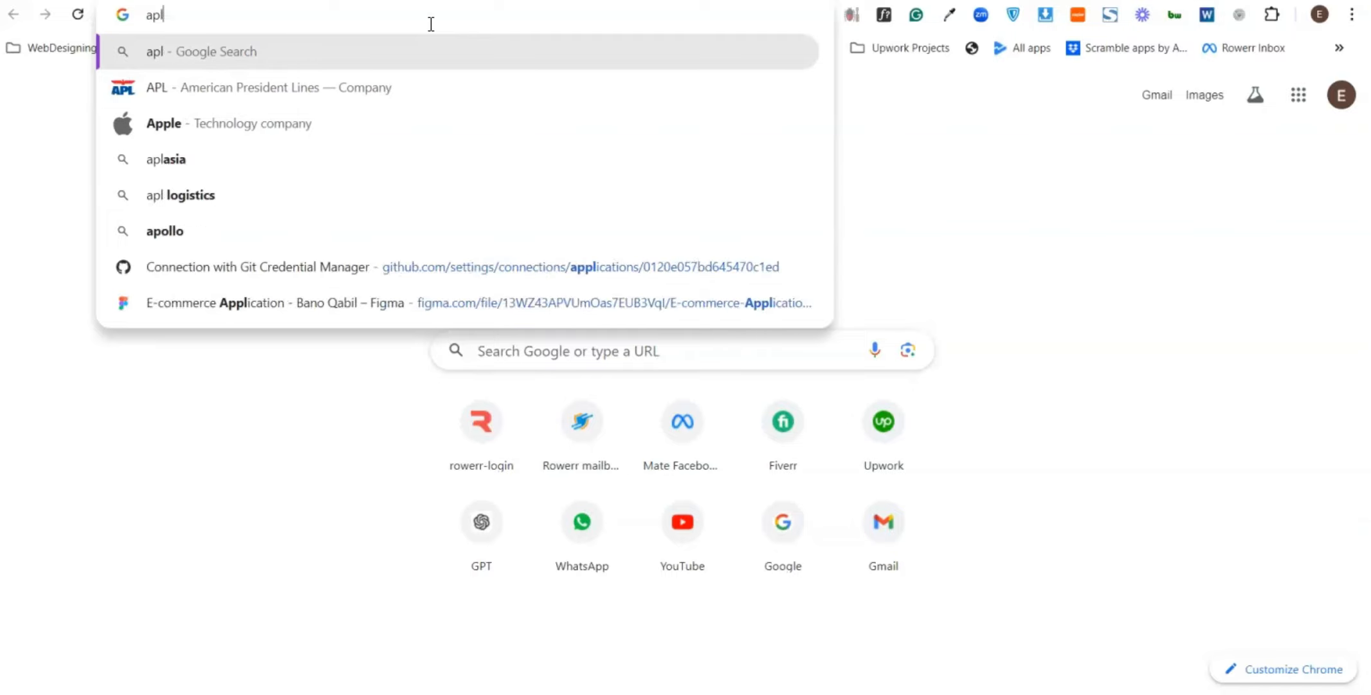
type("pple")
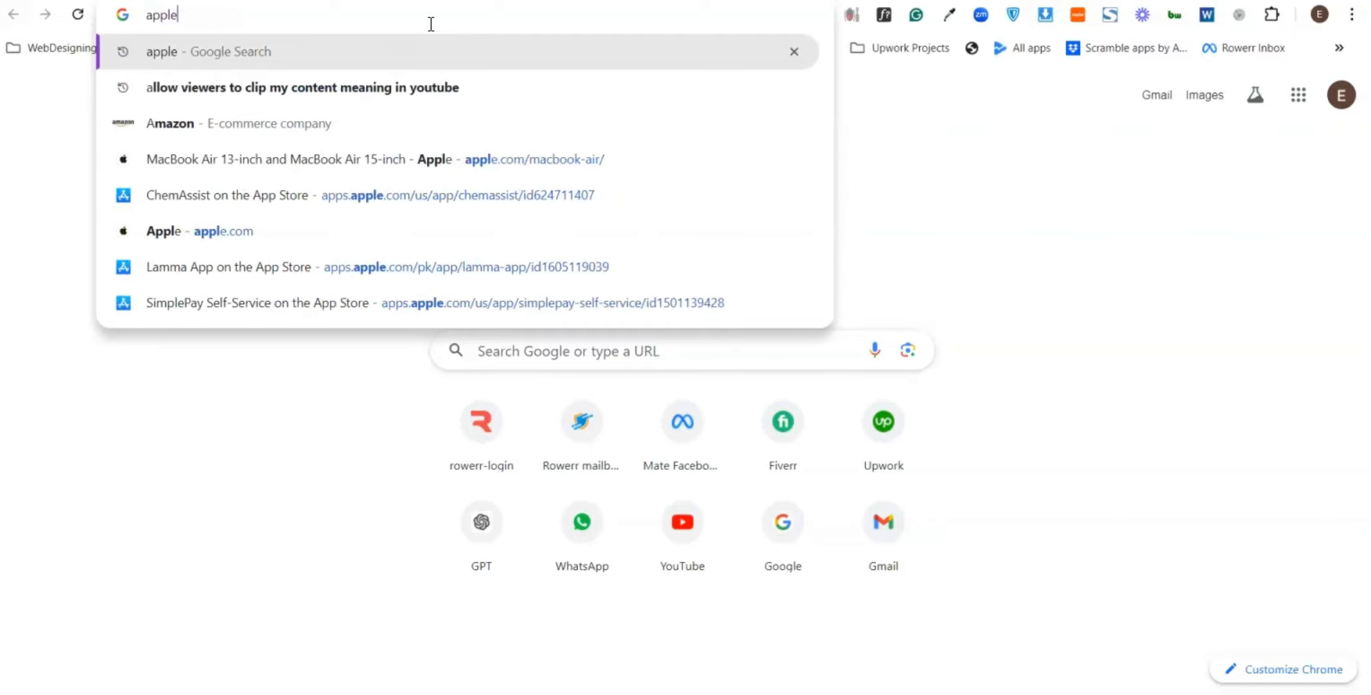
key("Return")
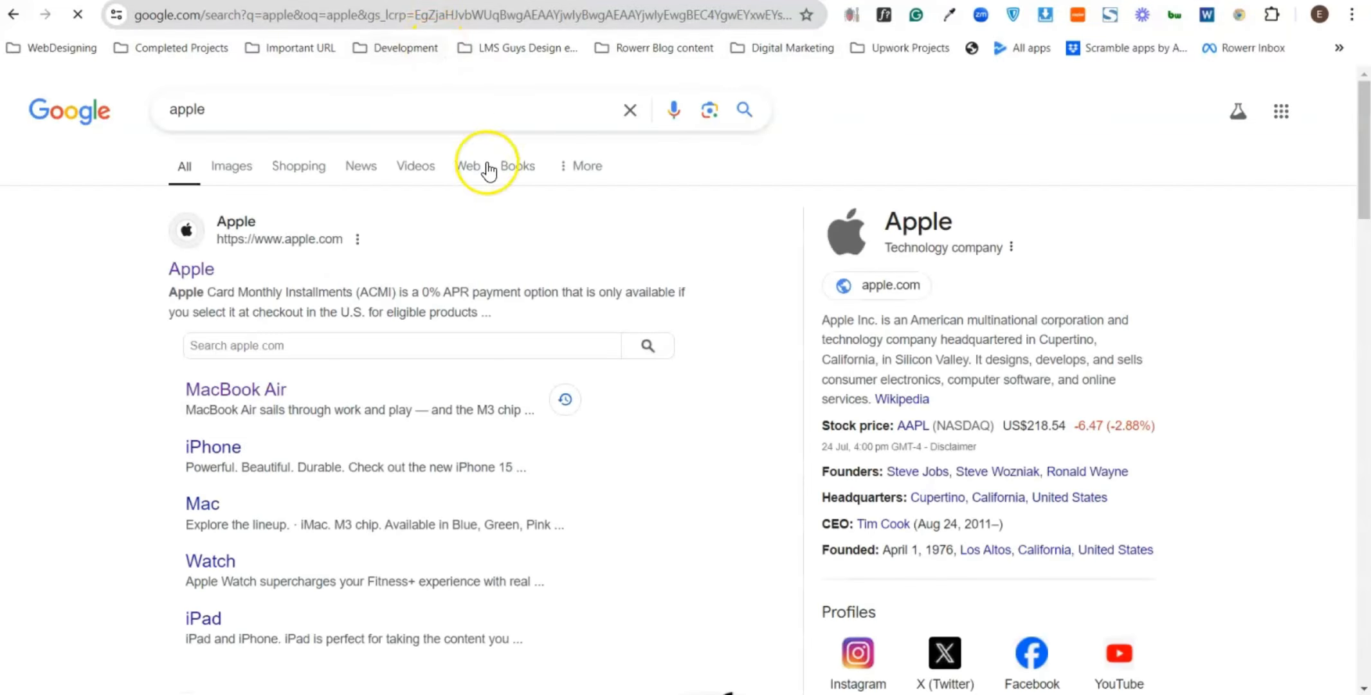
left_click(243, 225)
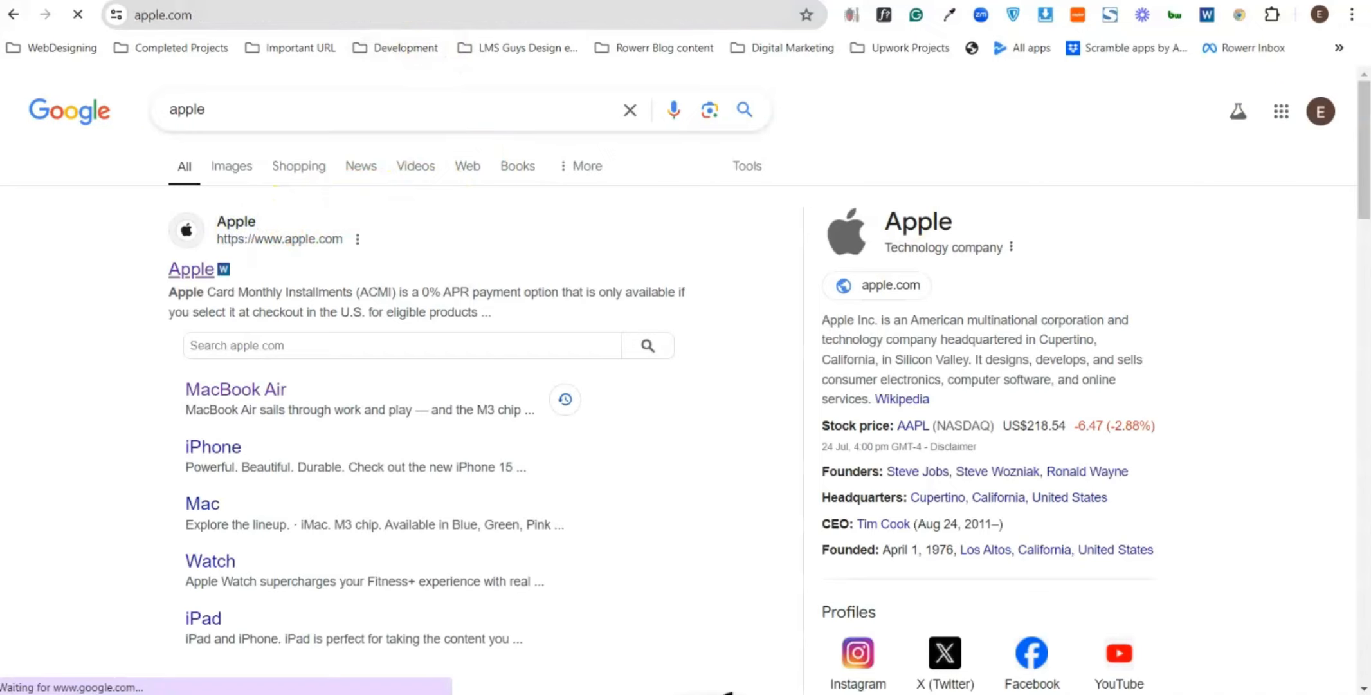
- Search Google for Tesla in another new browser tab
key("ctrl+t")
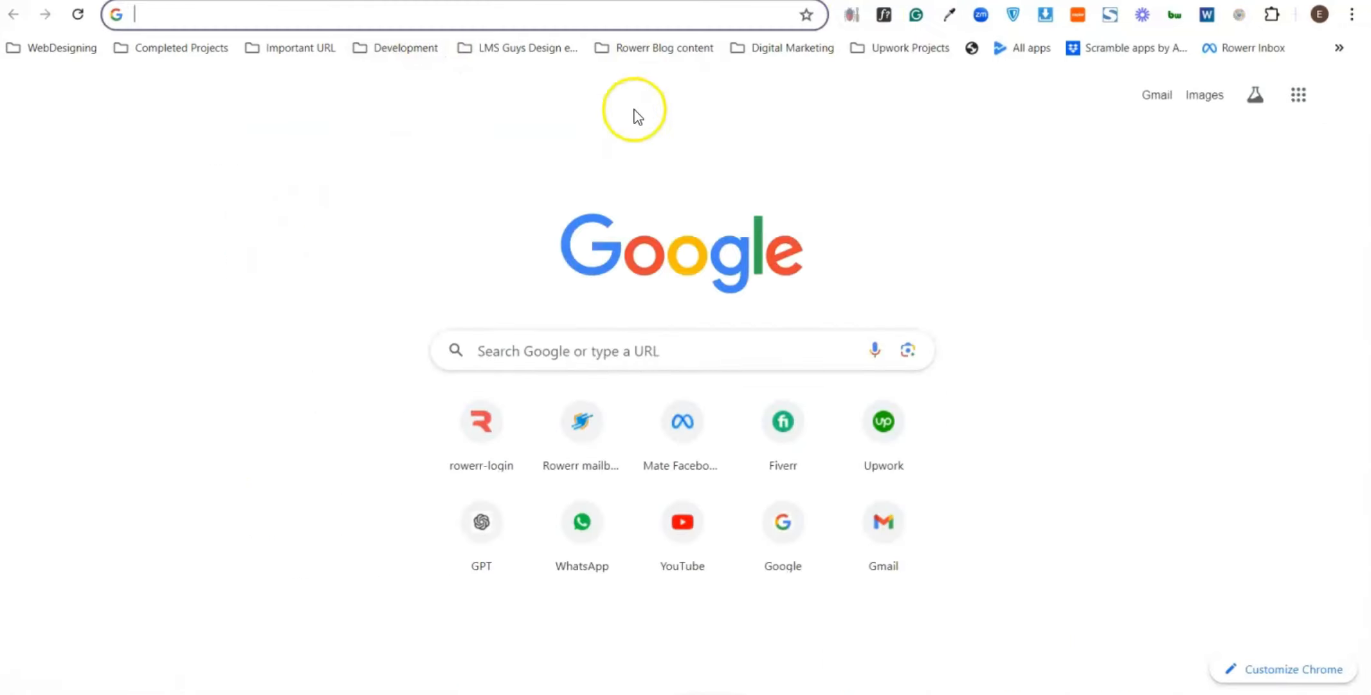
left_click(376, 17)
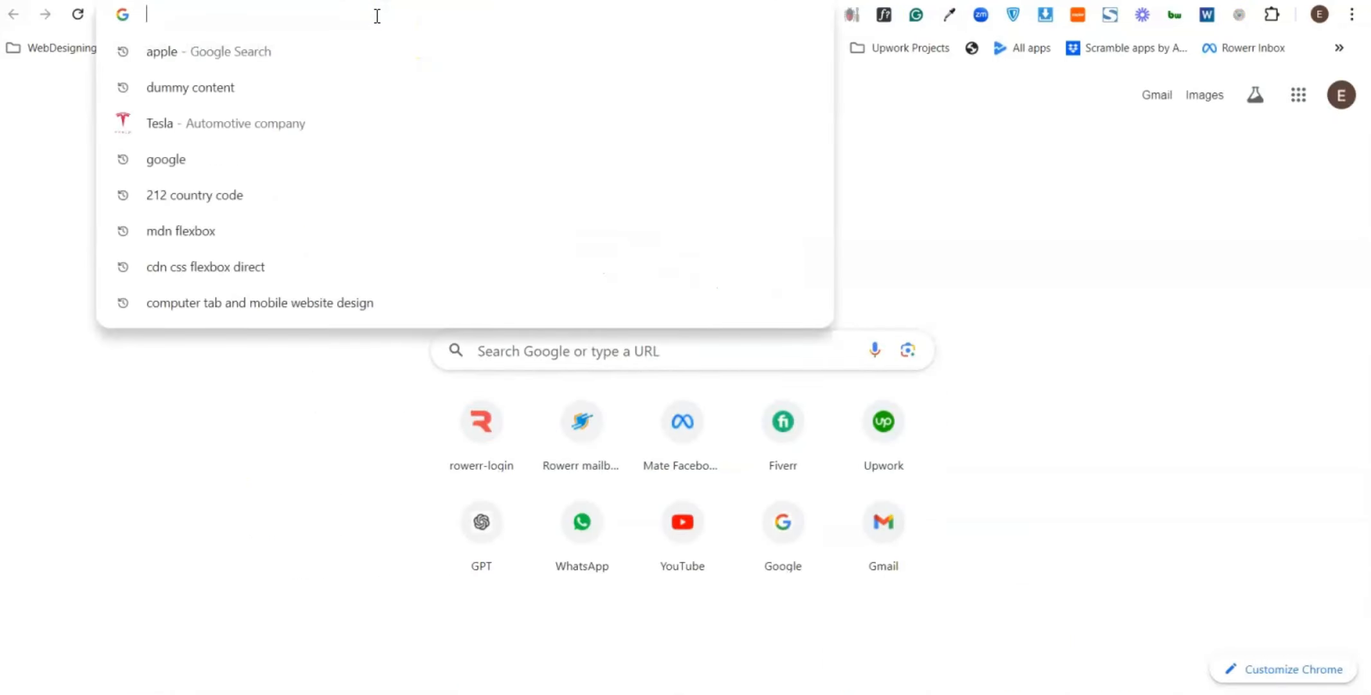
left_click(278, 110)
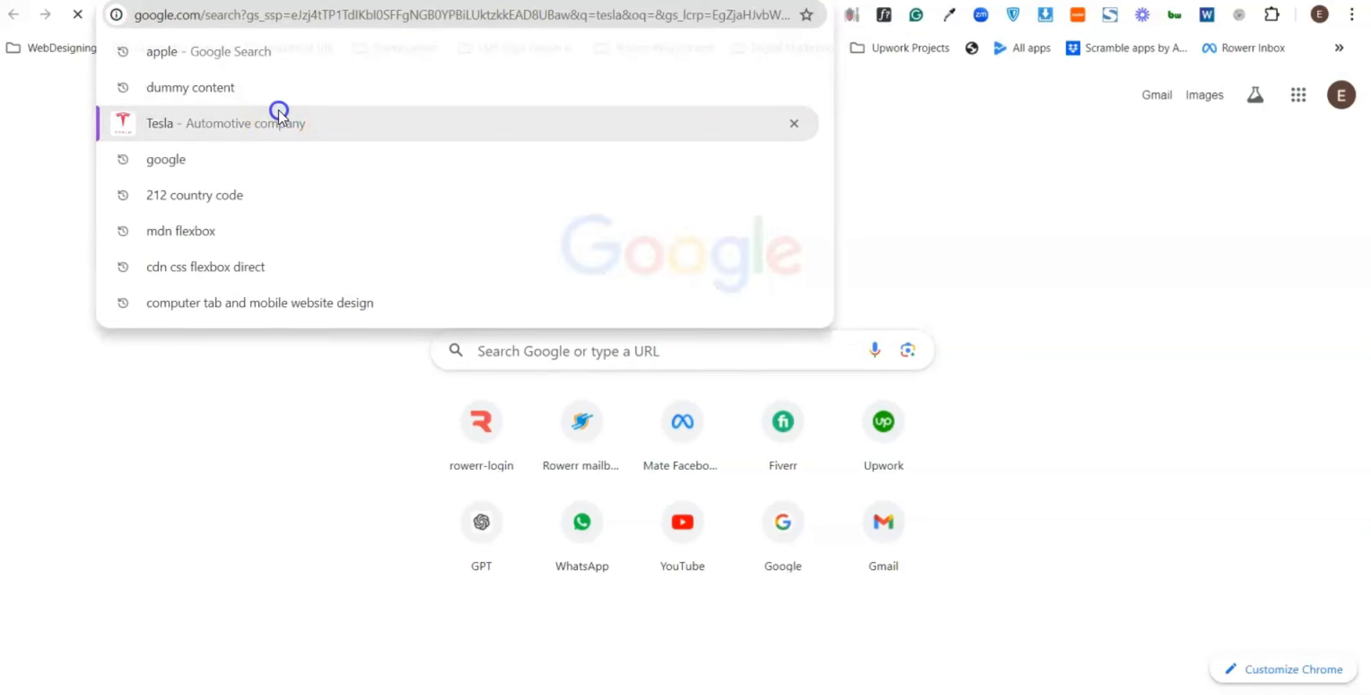
- Examine the hero banner and the iPad Pro section with its two buttons on the Apple home page
key("ctrl+shift+Tab")
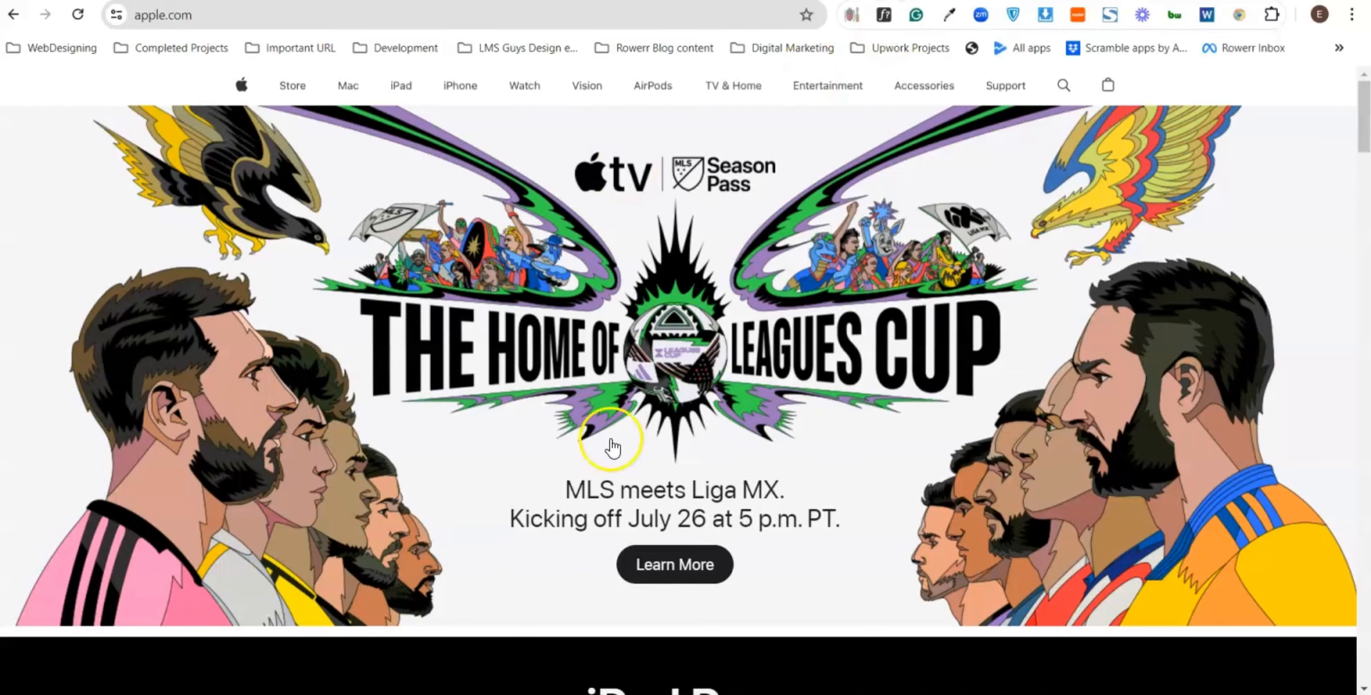
scroll(767, 257, "down", 10)
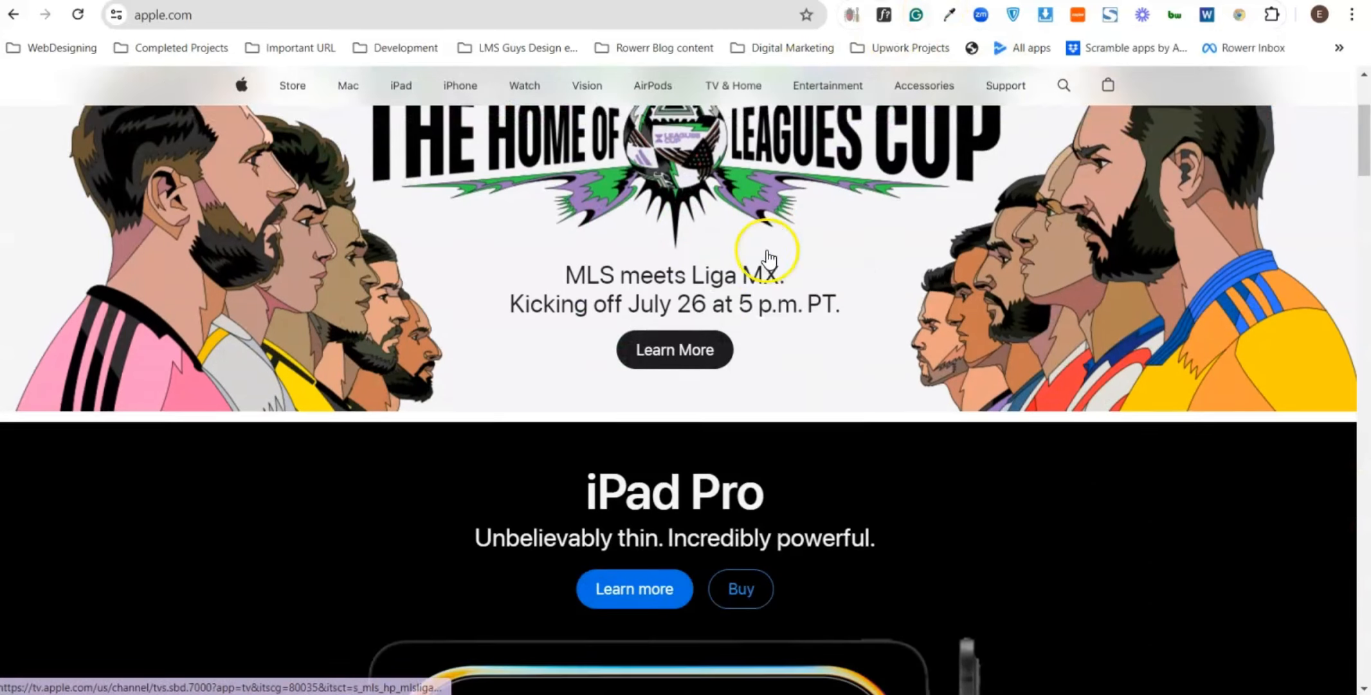
scroll(767, 258, "up", 10)
scroll(764, 257, "down", 5)
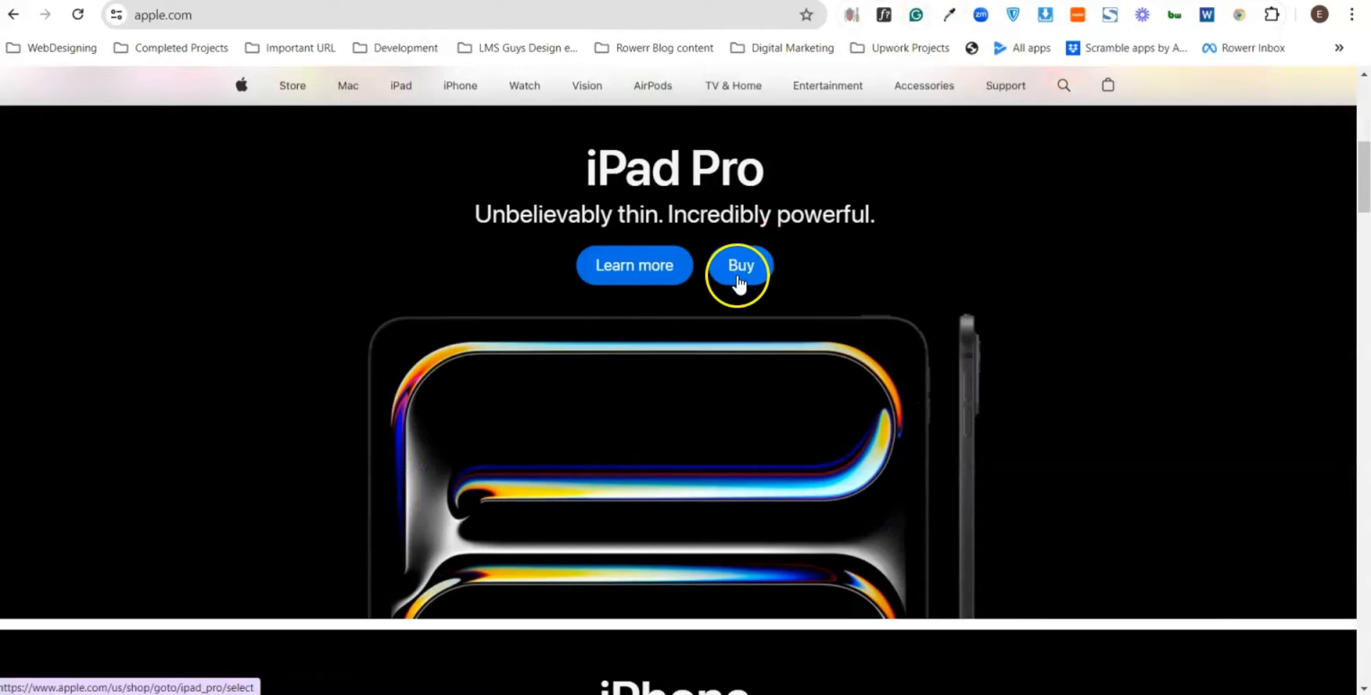
scroll(763, 261, "up", 5)
- Open the iPad Pro page from the Apple home page and look over its hero and highlights sections
left_click(75, 15)
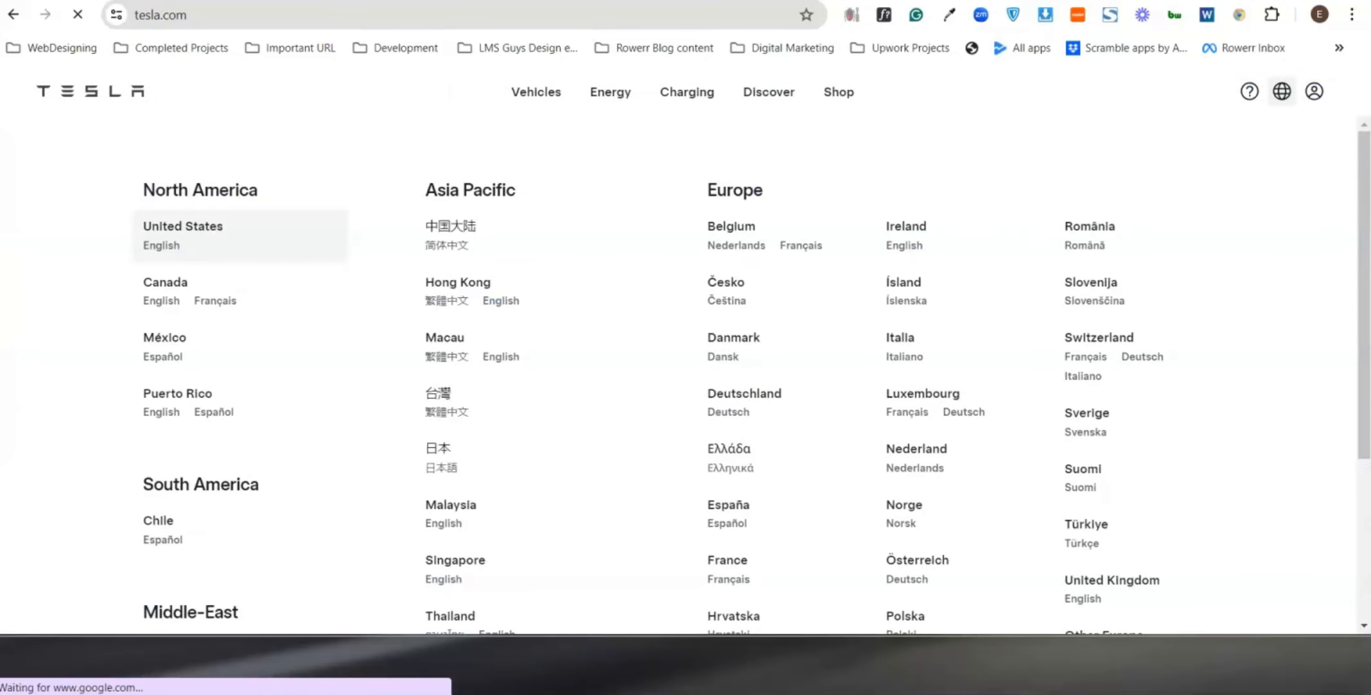
left_click(892, 658)
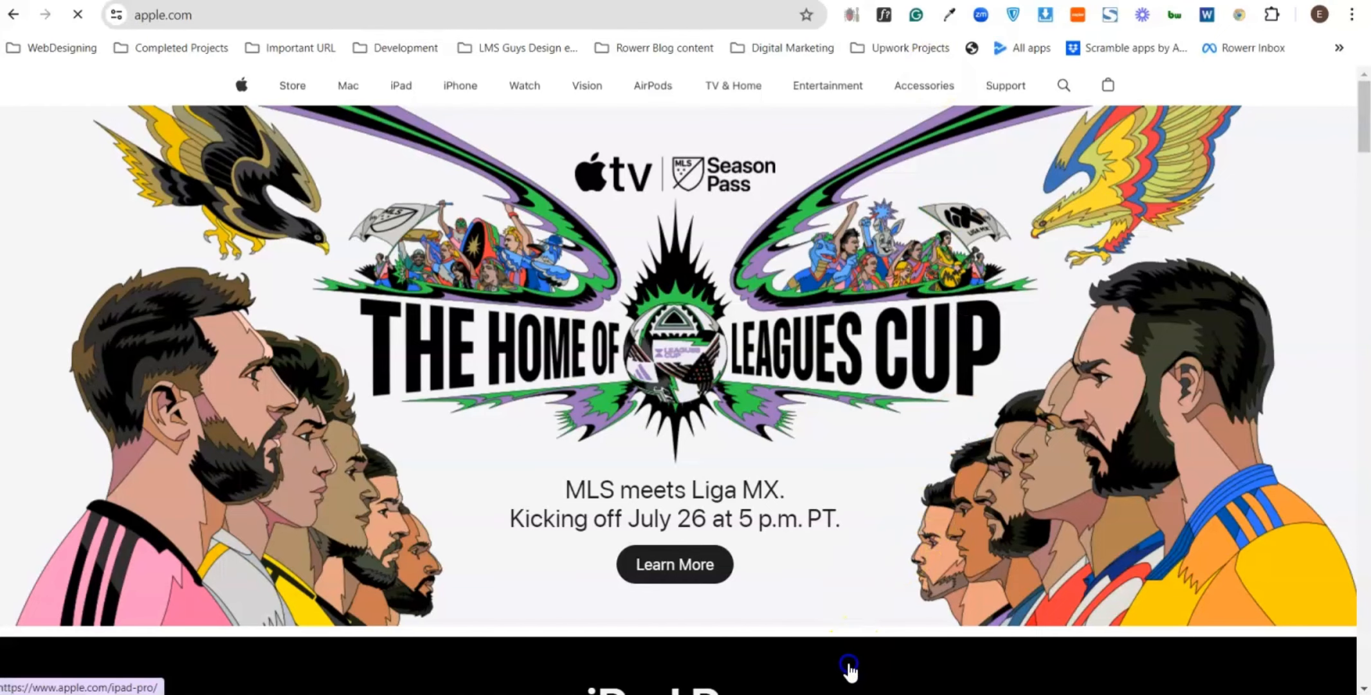
left_click(878, 674)
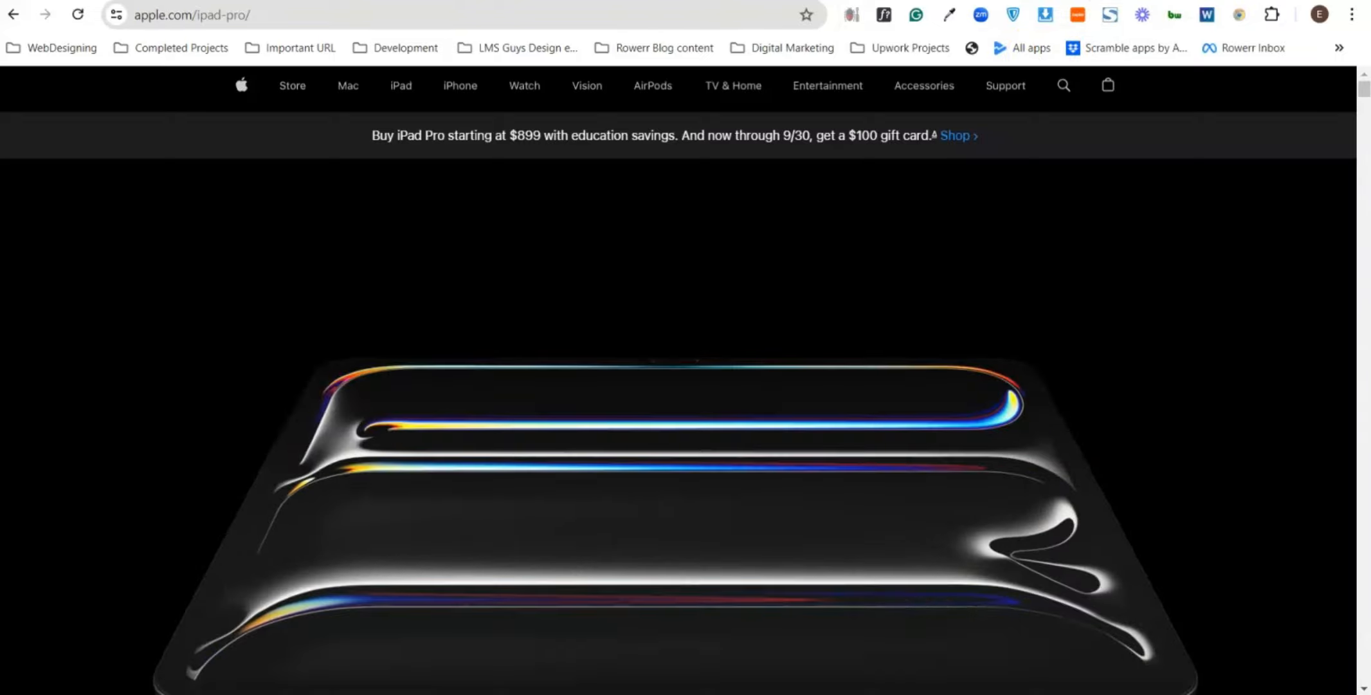
scroll(891, 332, "down", 10)
scroll(891, 334, "down", 5)
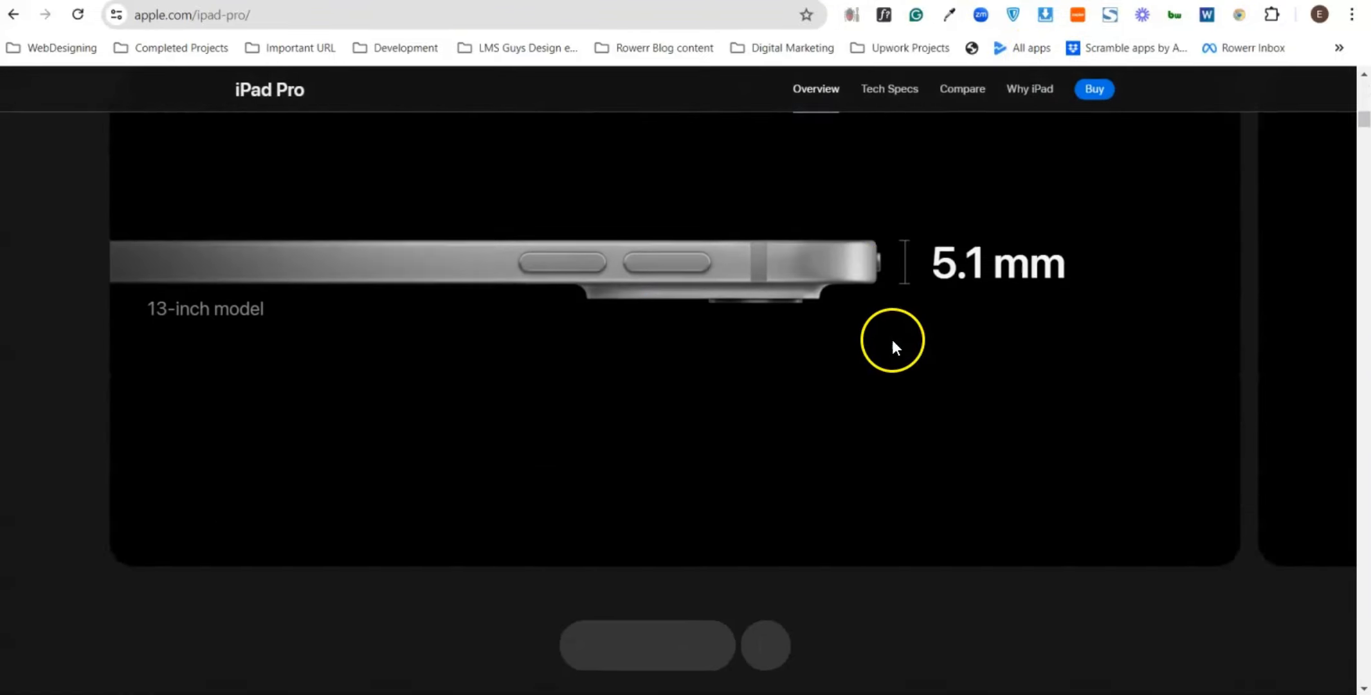
scroll(891, 336, "up", 15)
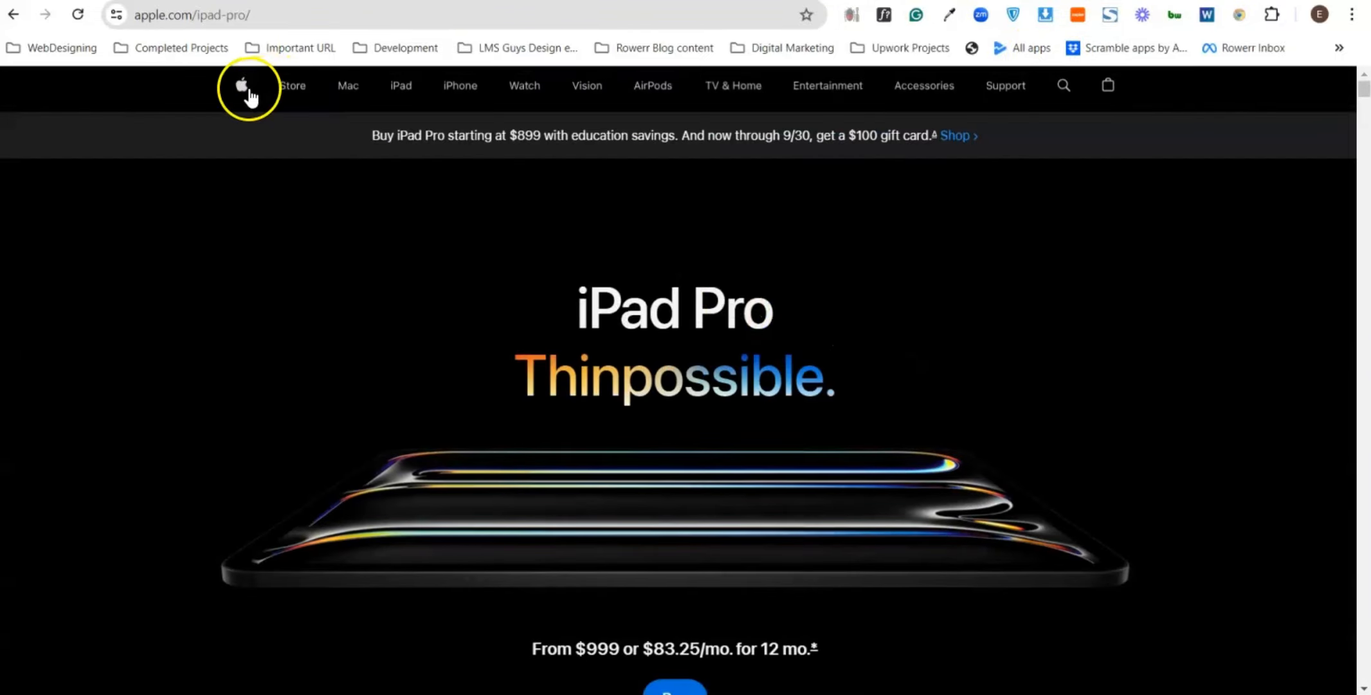
- View the MLS Season Pass page linked from the Apple home page's hero banner and return to the iPad Pro page
left_click(243, 87)
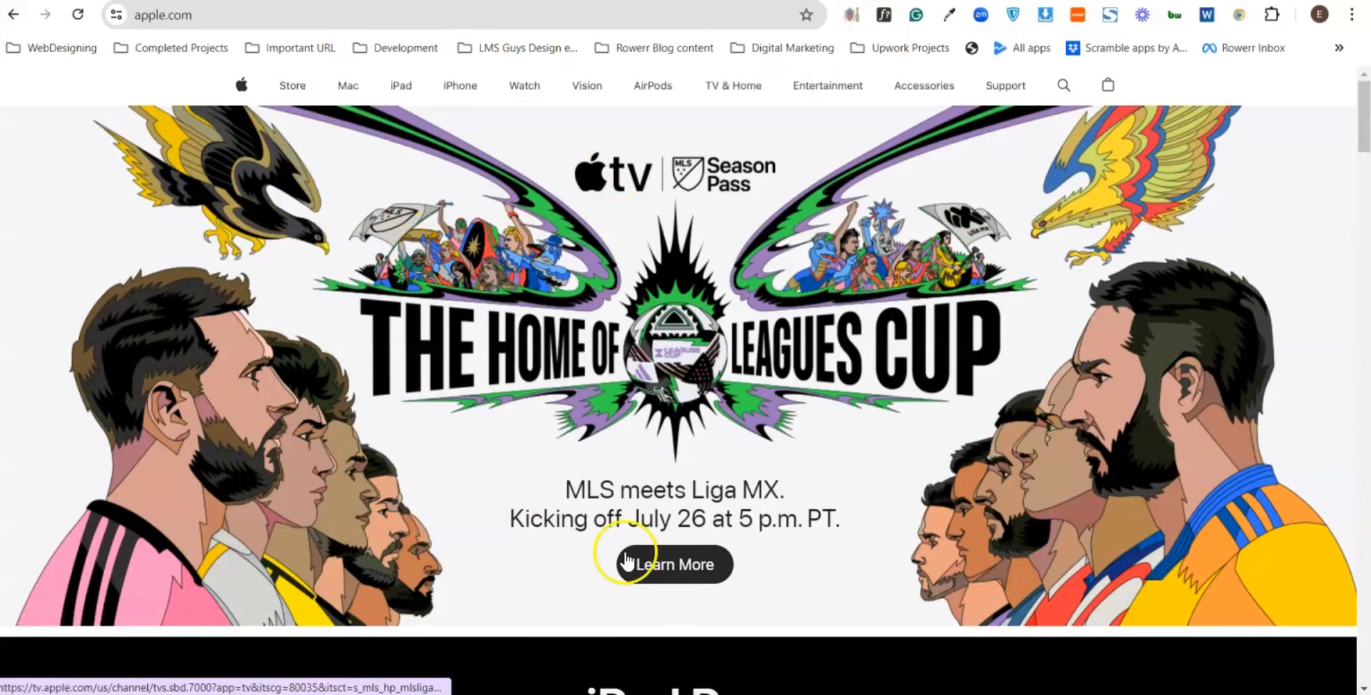
left_click(641, 626)
left_click(642, 650)
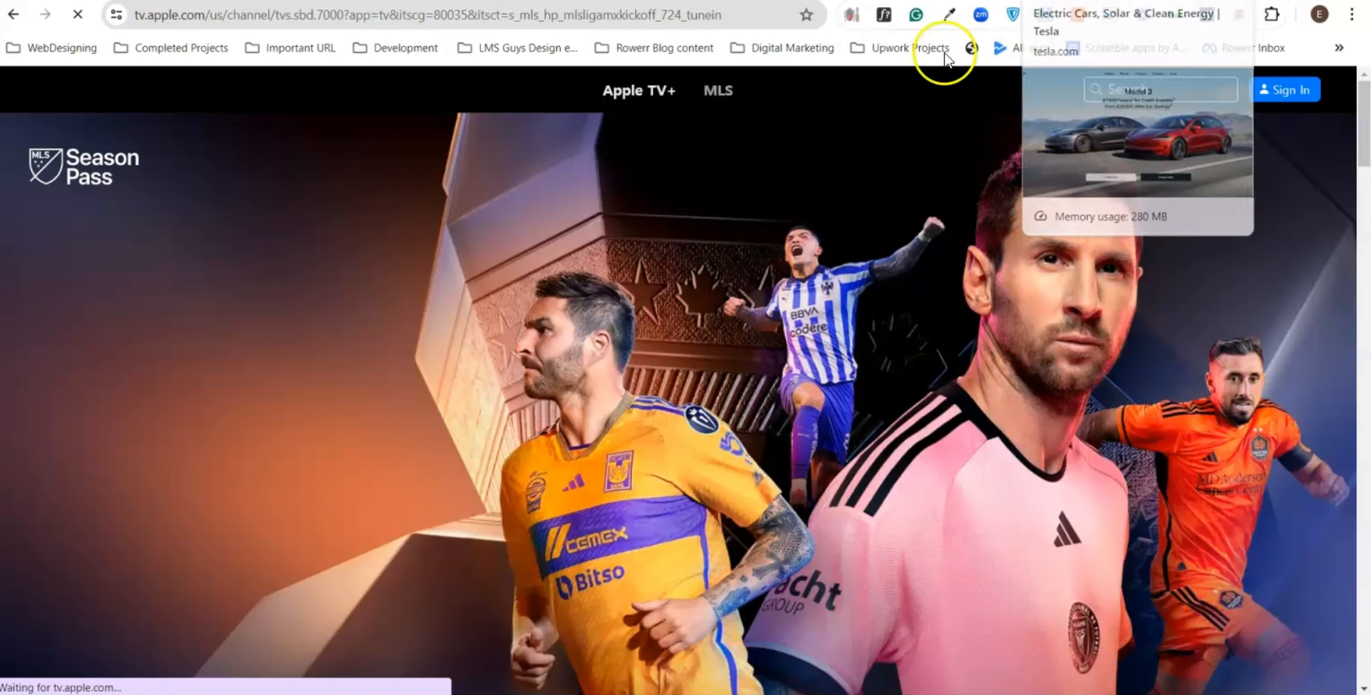
left_click(62, 130)
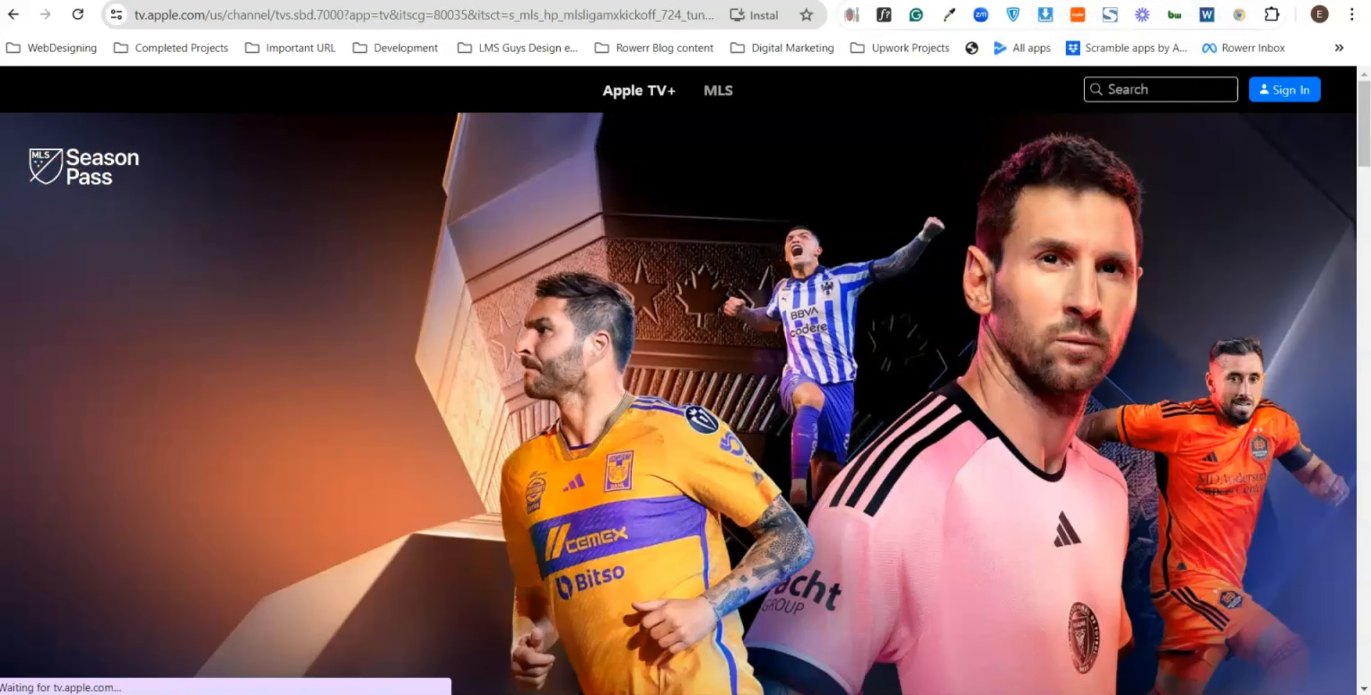
left_click(15, 15)
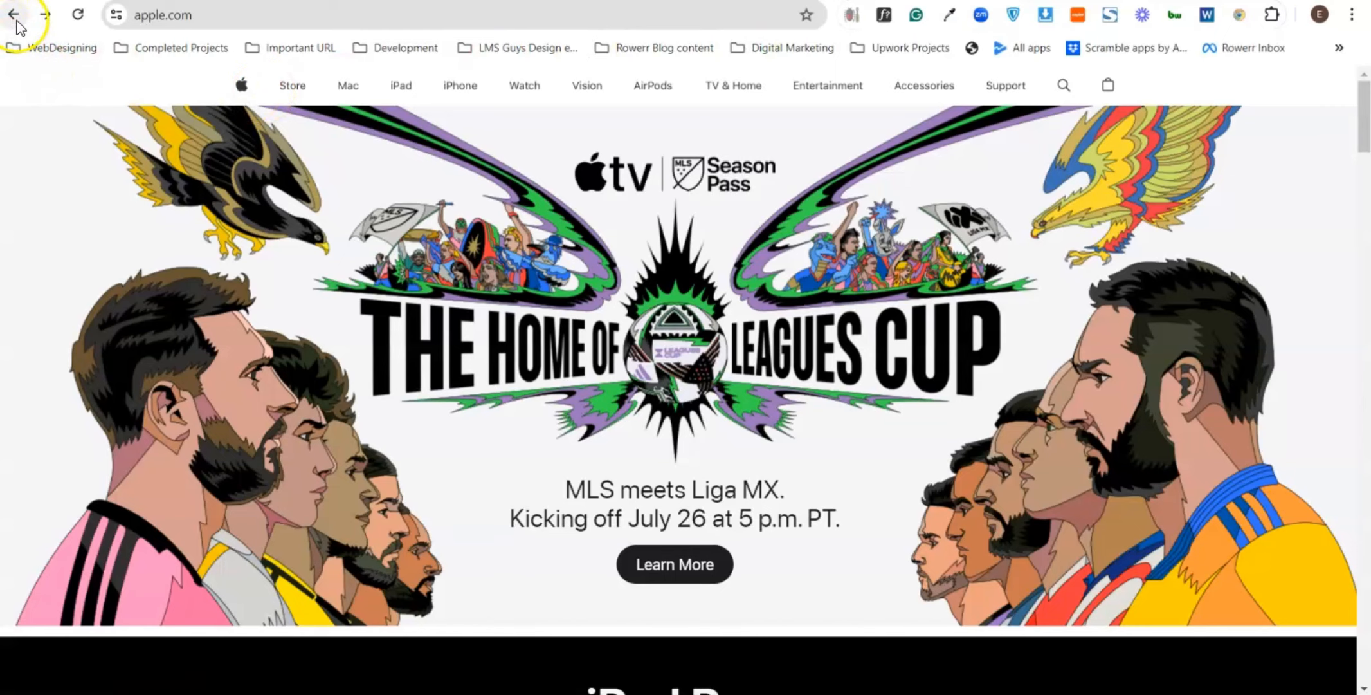
left_click(16, 15)
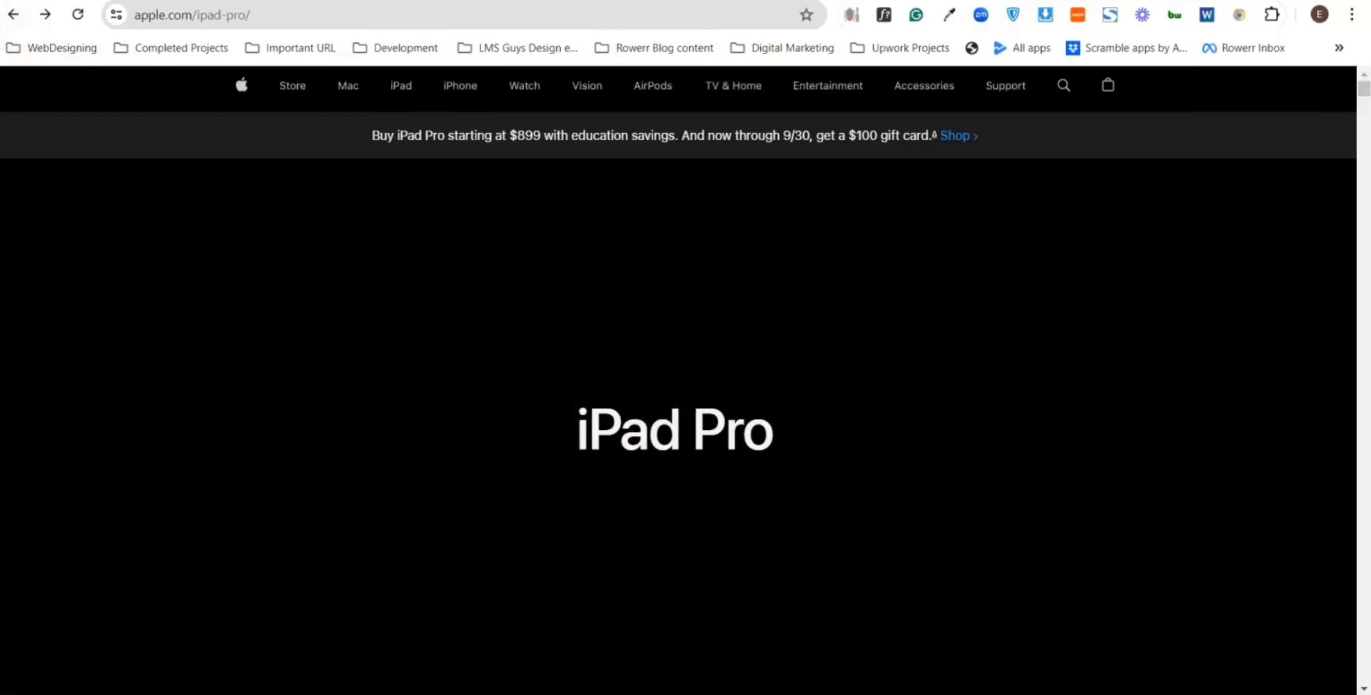
- Examine the Model 3 heading, tax credit line and price line in the hero section of the Tesla home page
key("ctrl+Tab")
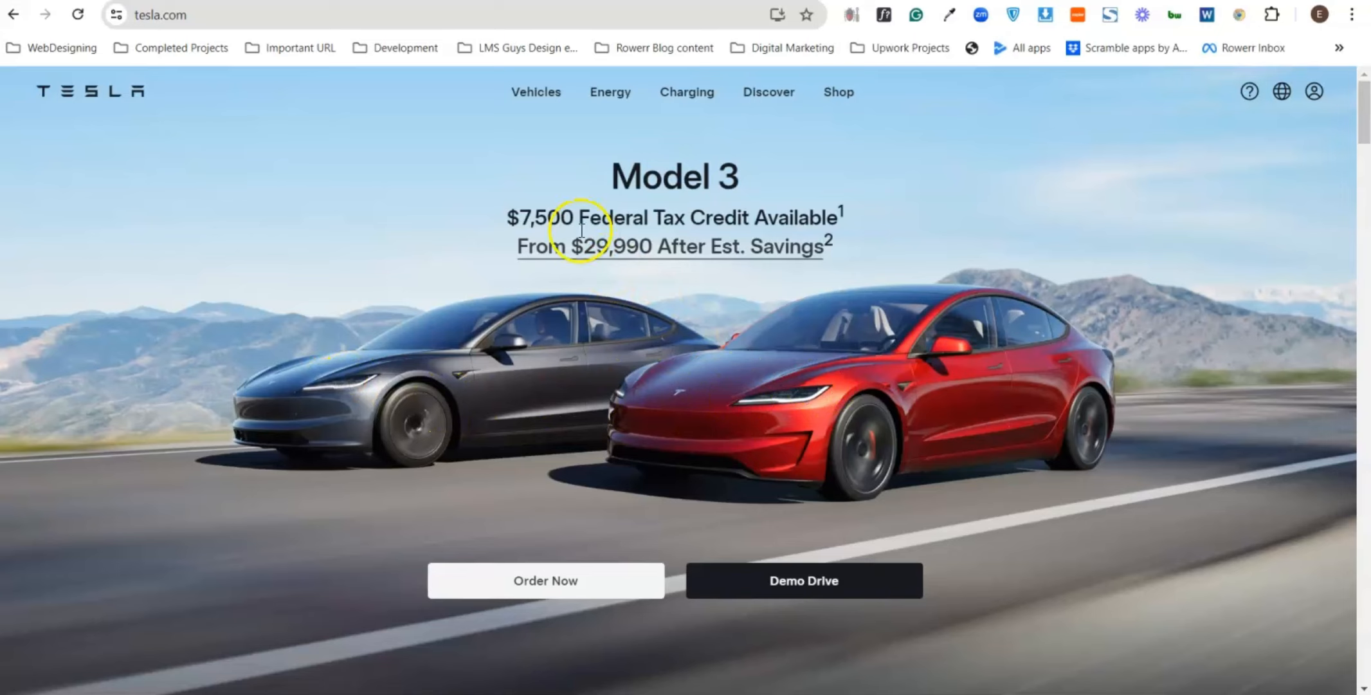
left_click_drag(632, 173, 772, 169)
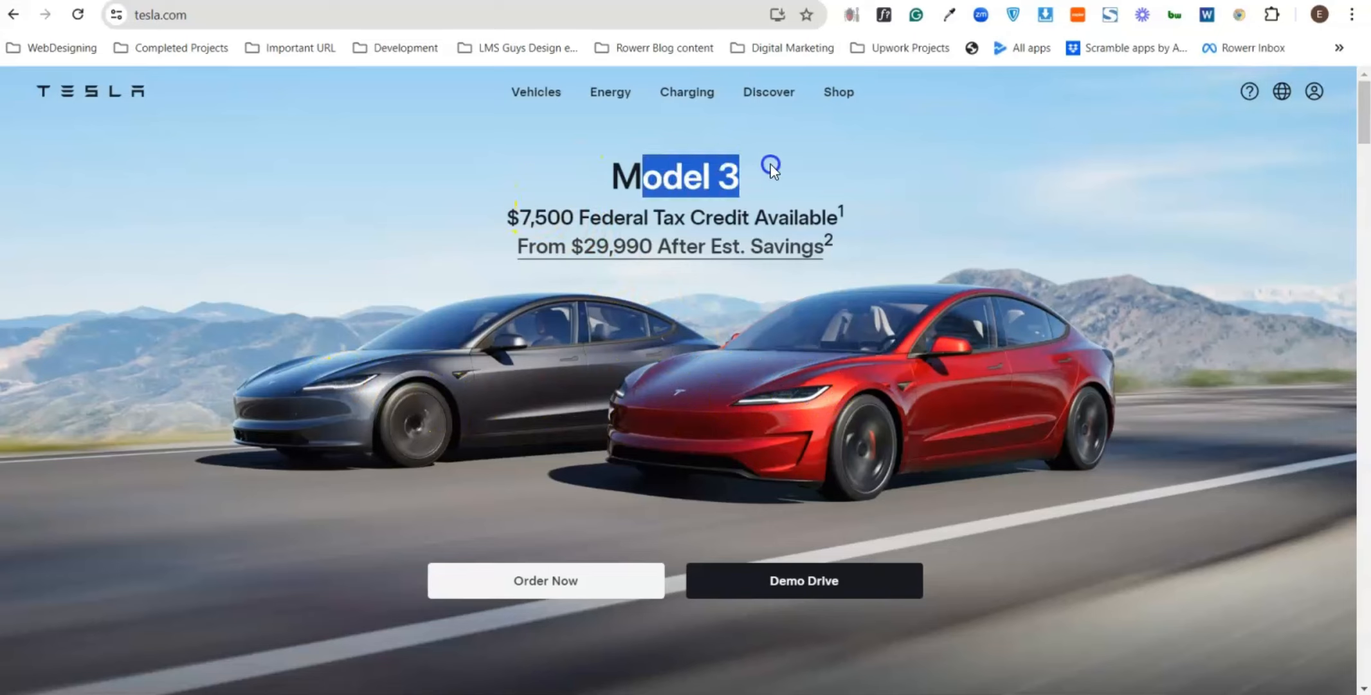
left_click(569, 226)
left_click_drag(569, 217, 814, 220)
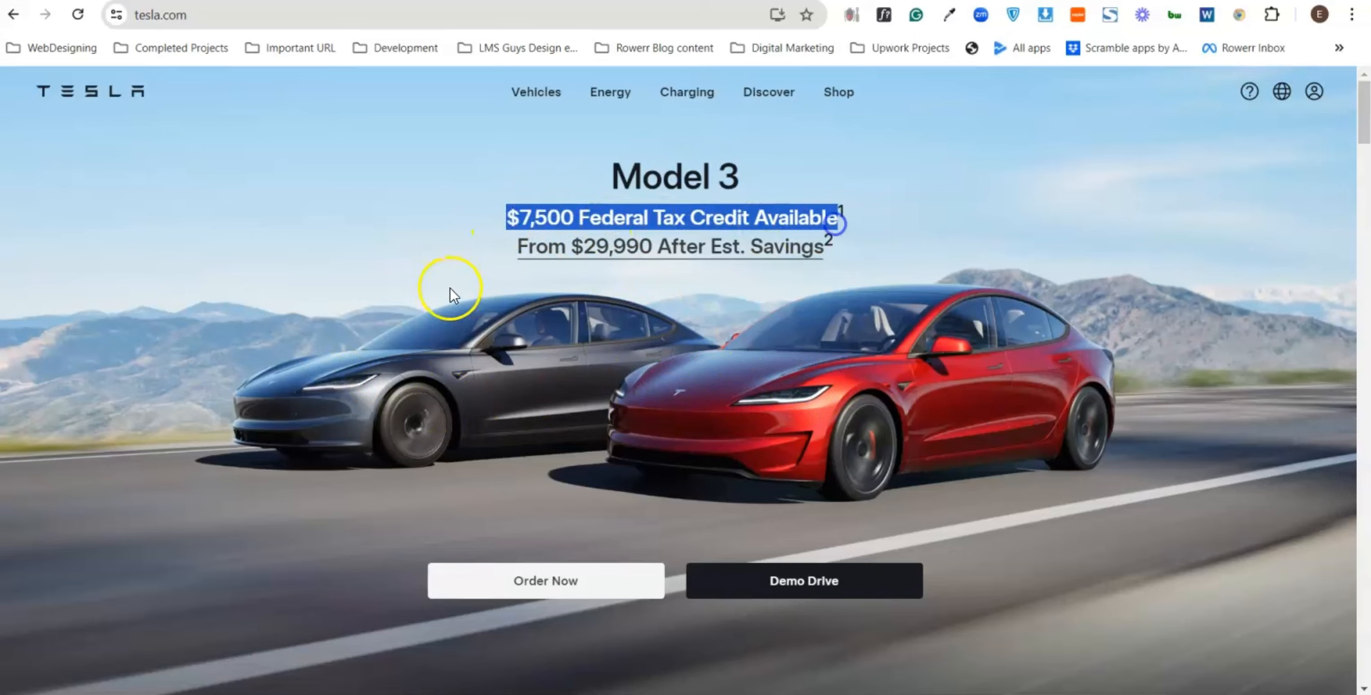
left_click_drag(505, 253, 849, 246)
left_click(849, 247)
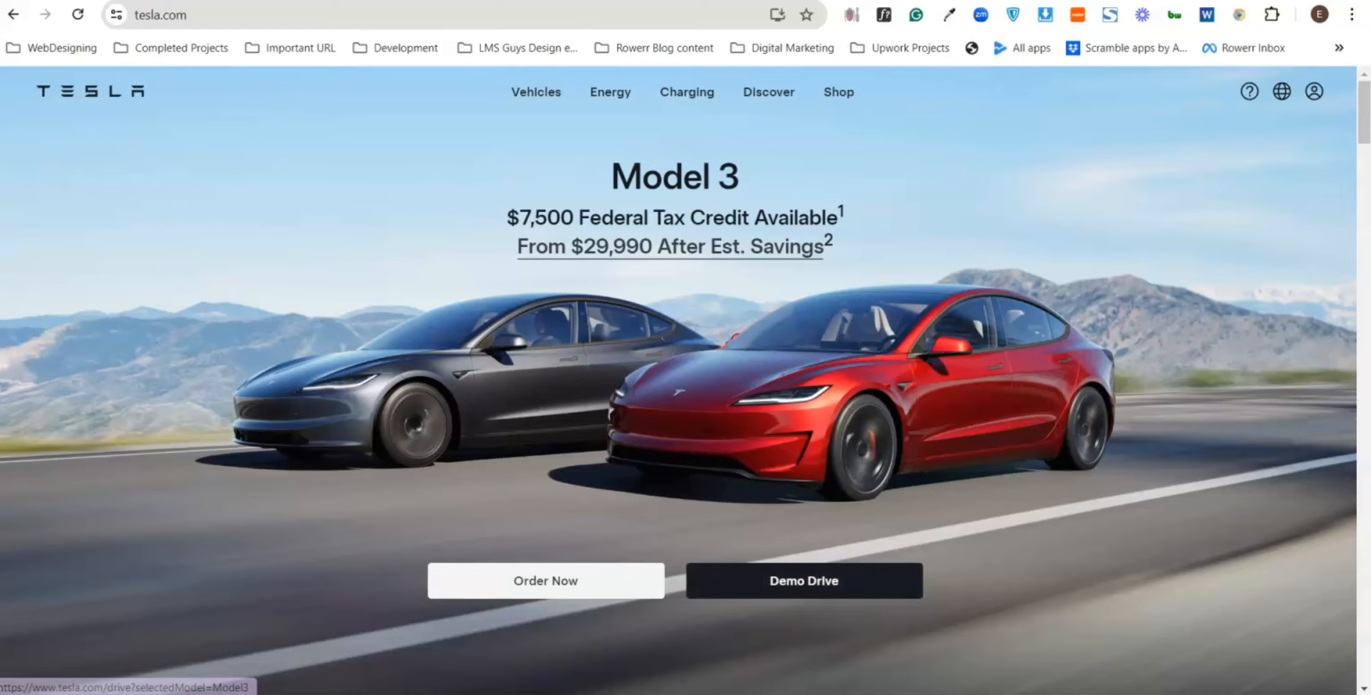
key("alt+Left")
scroll(766, 385, "down", 10)
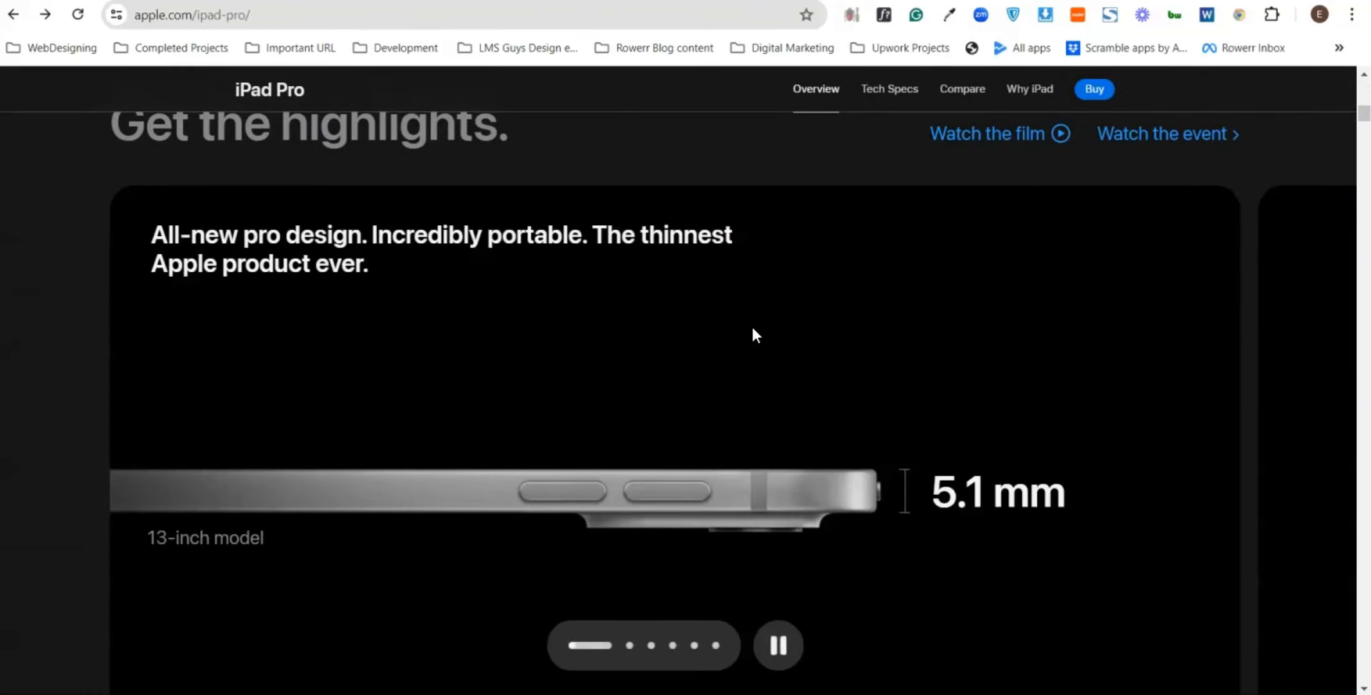
left_click_drag(146, 235, 481, 286)
scroll(517, 350, "down", 5)
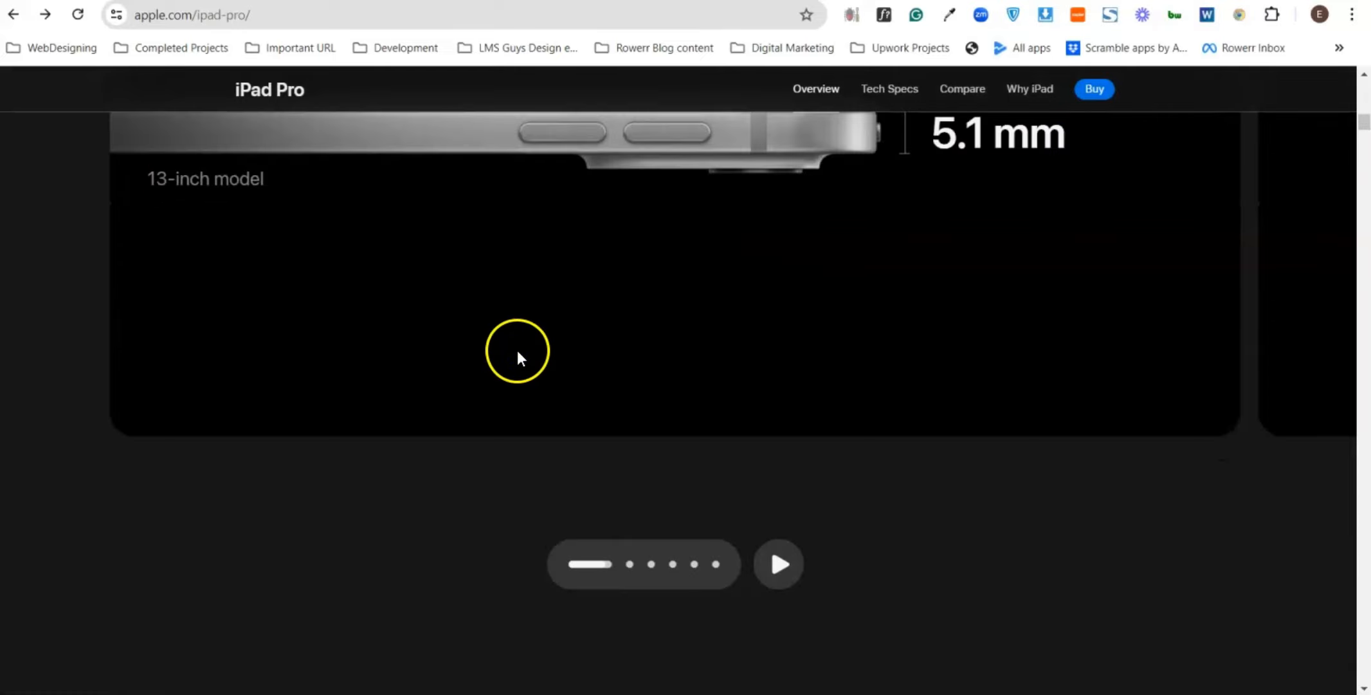
- View the Apple Store page from the iPad Pro page and go back to the Apple home page
scroll(517, 351, "up", 15)
scroll(514, 329, "up", 1)
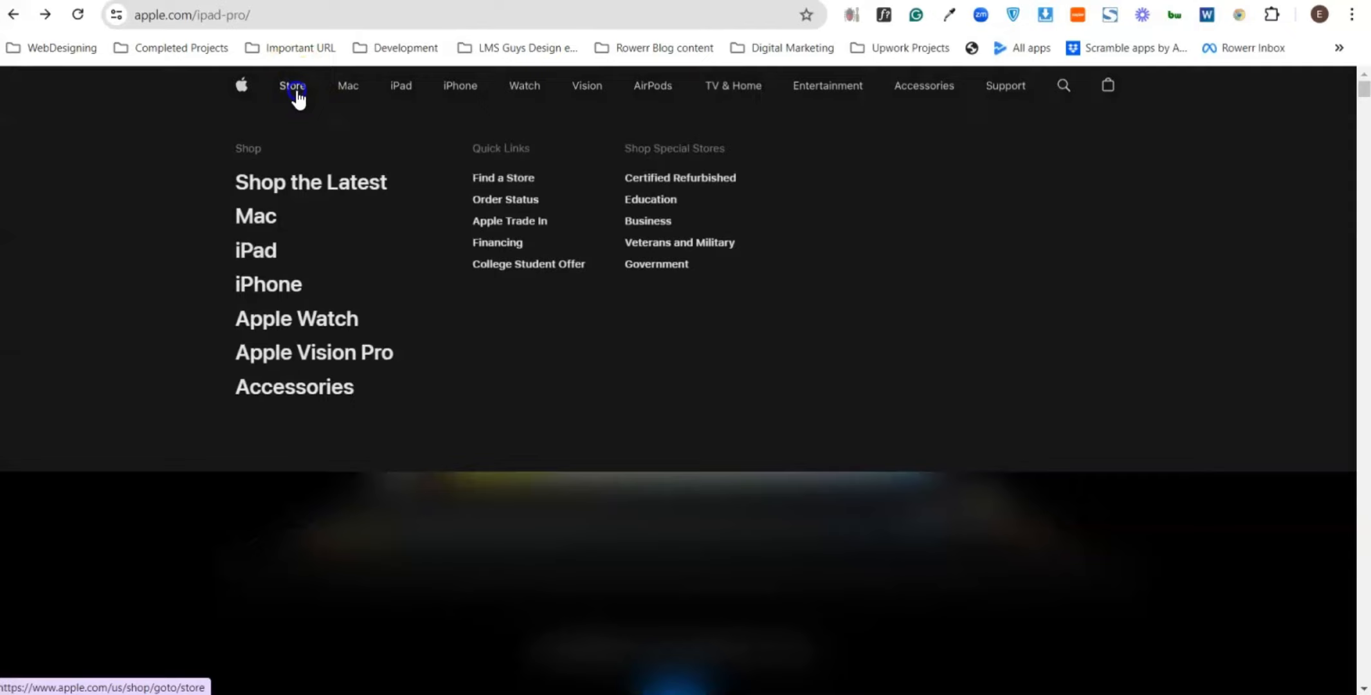
left_click(297, 90)
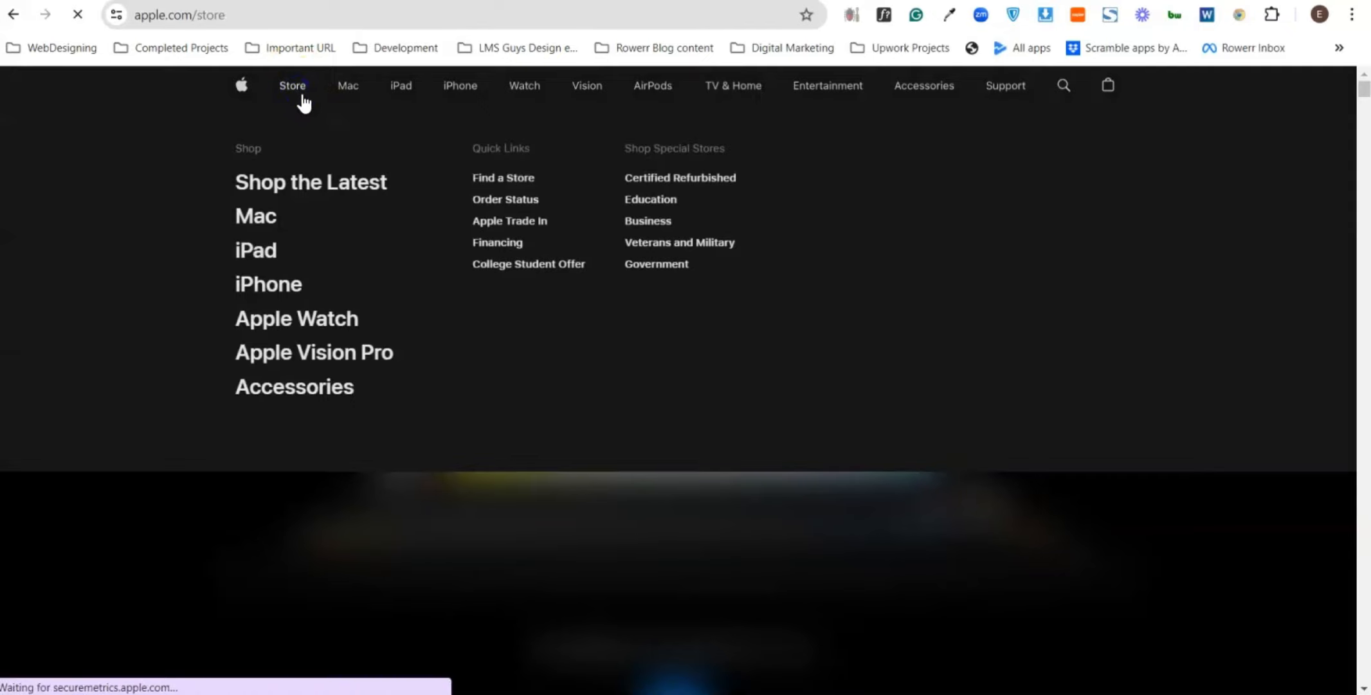
left_click(313, 103)
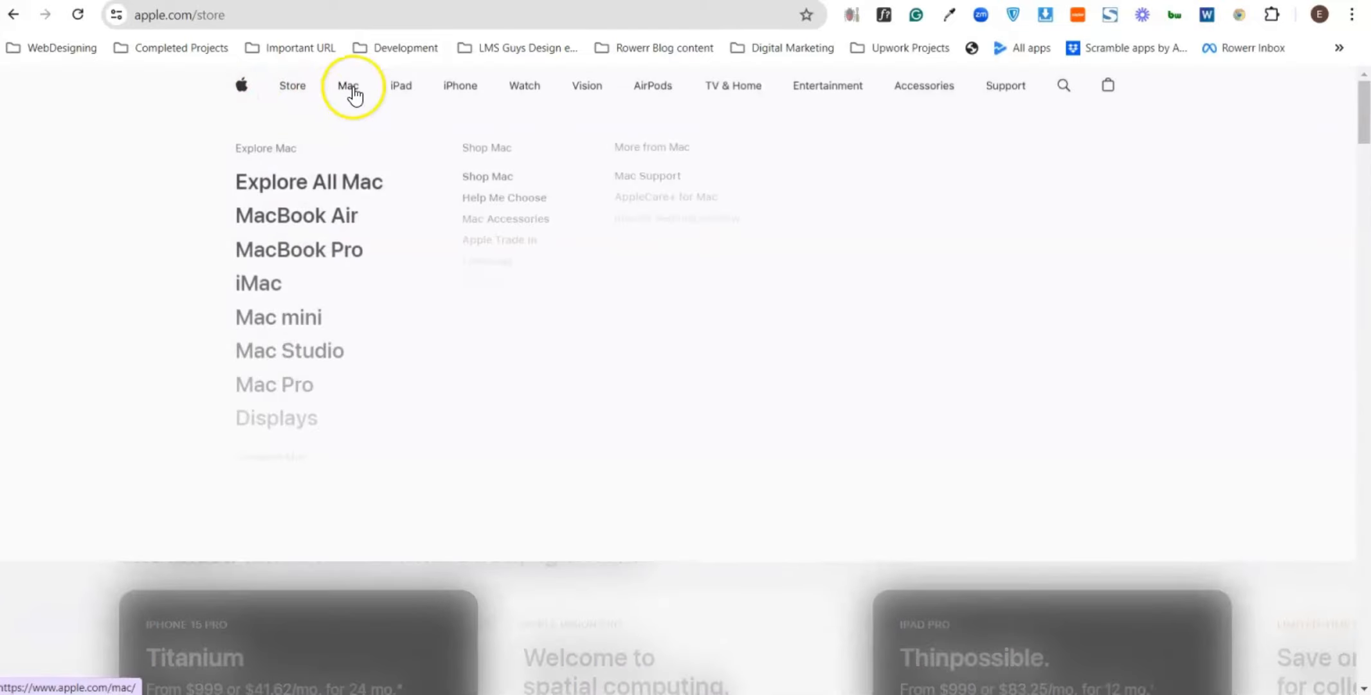
left_click(241, 85)
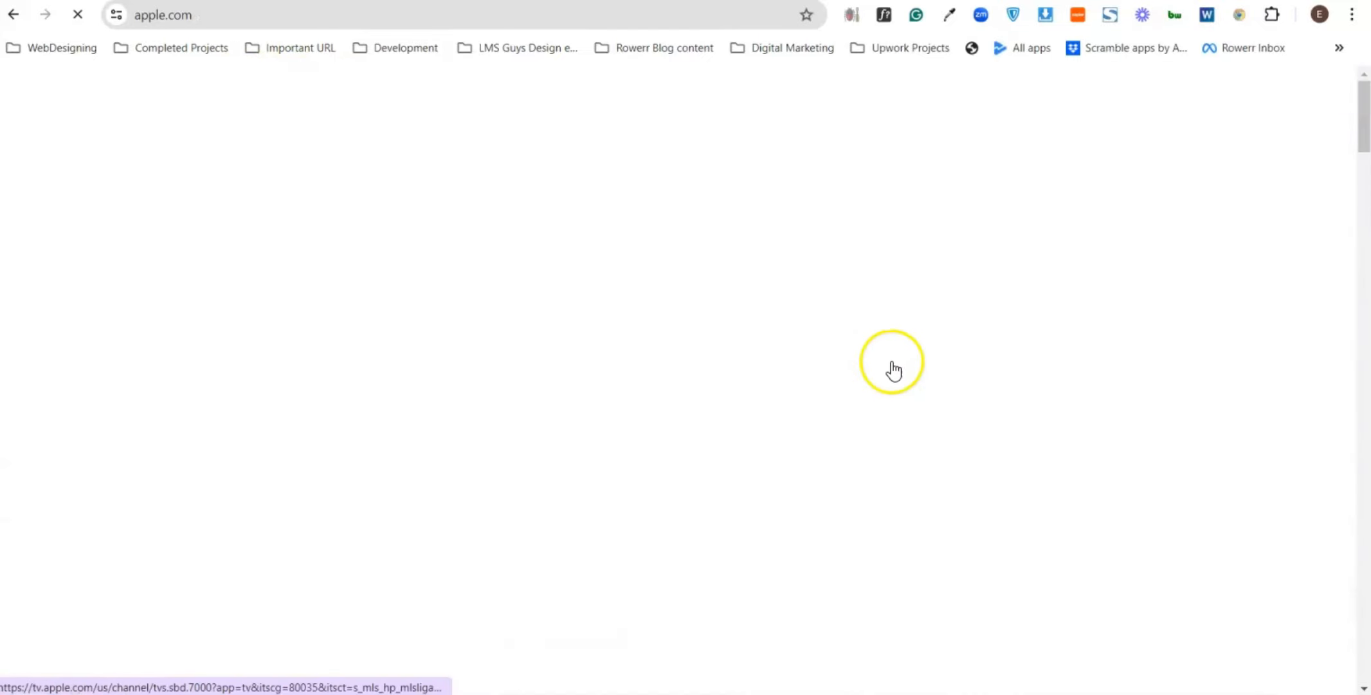
- Examine the headings, taglines and paired call-to-action buttons in the iPad Pro and iPhone sections of the Apple home page
scroll(844, 315, "down", 10)
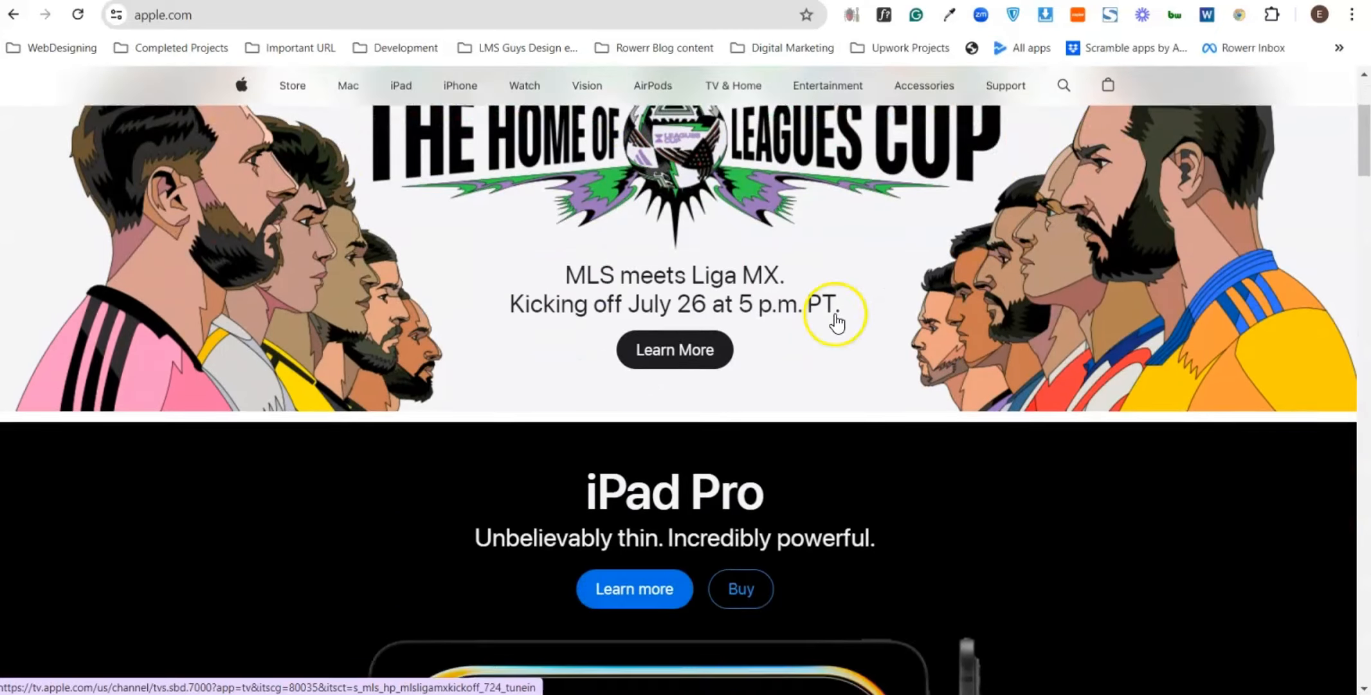
scroll(840, 322, "up", 3)
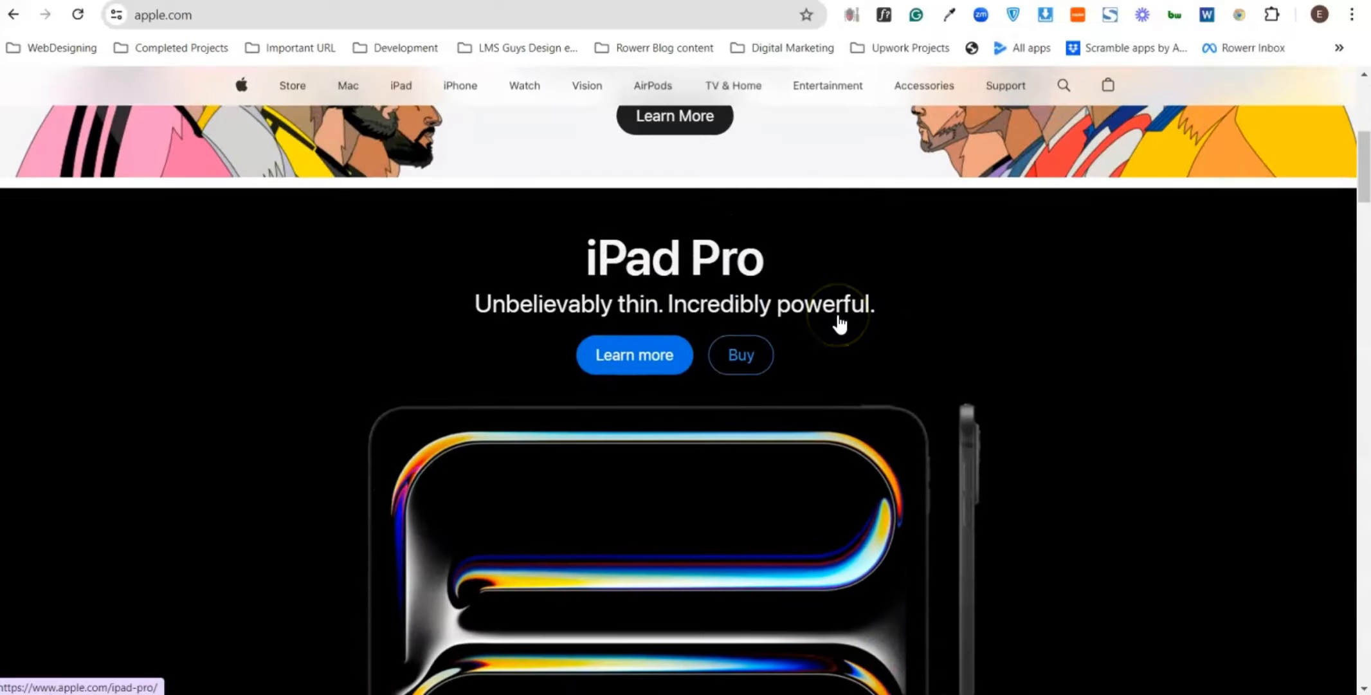
scroll(840, 322, "down", 4)
scroll(982, 376, "up", 3)
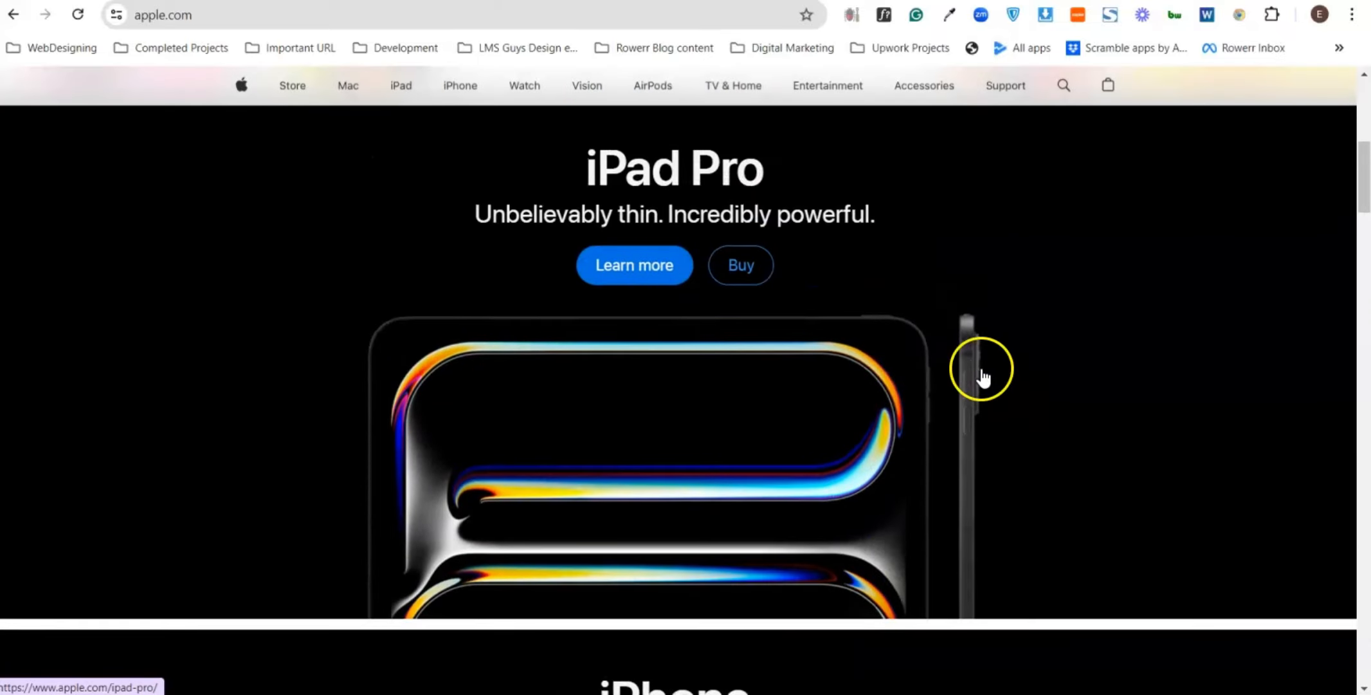
scroll(980, 372, "down", 8)
scroll(603, 341, "up", 4)
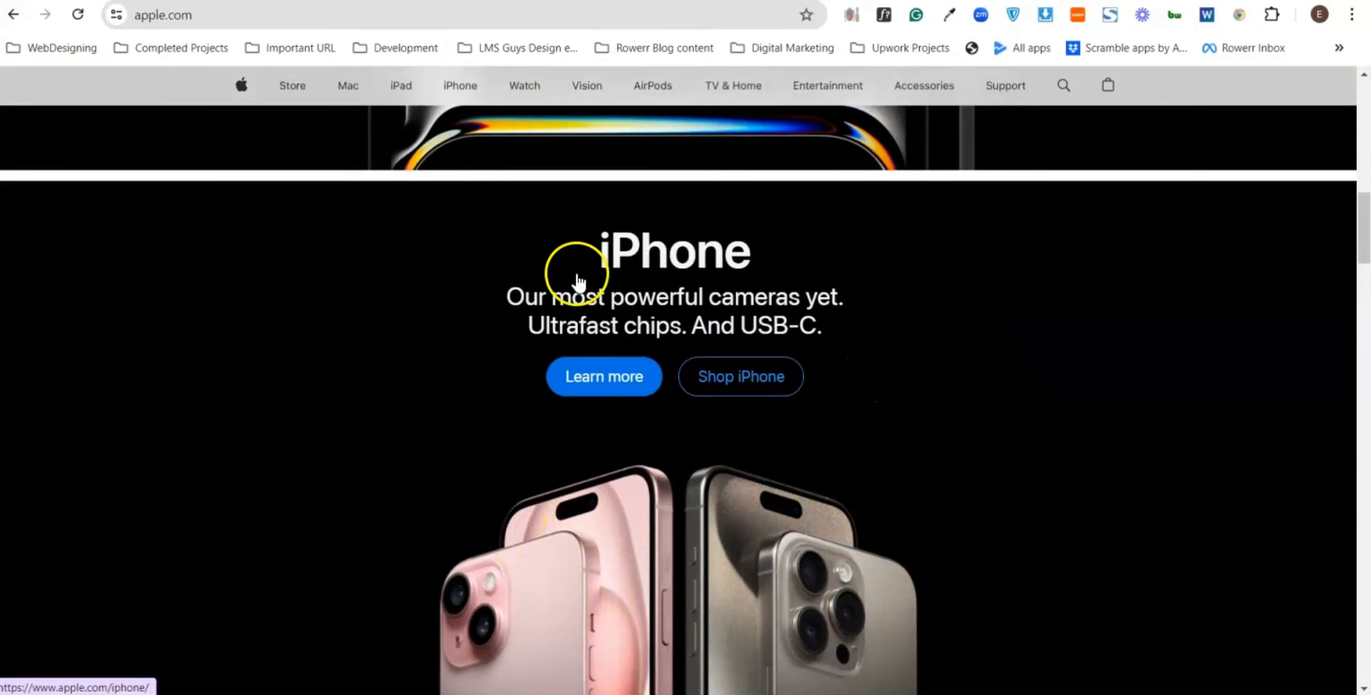
scroll(646, 346, "up", 5)
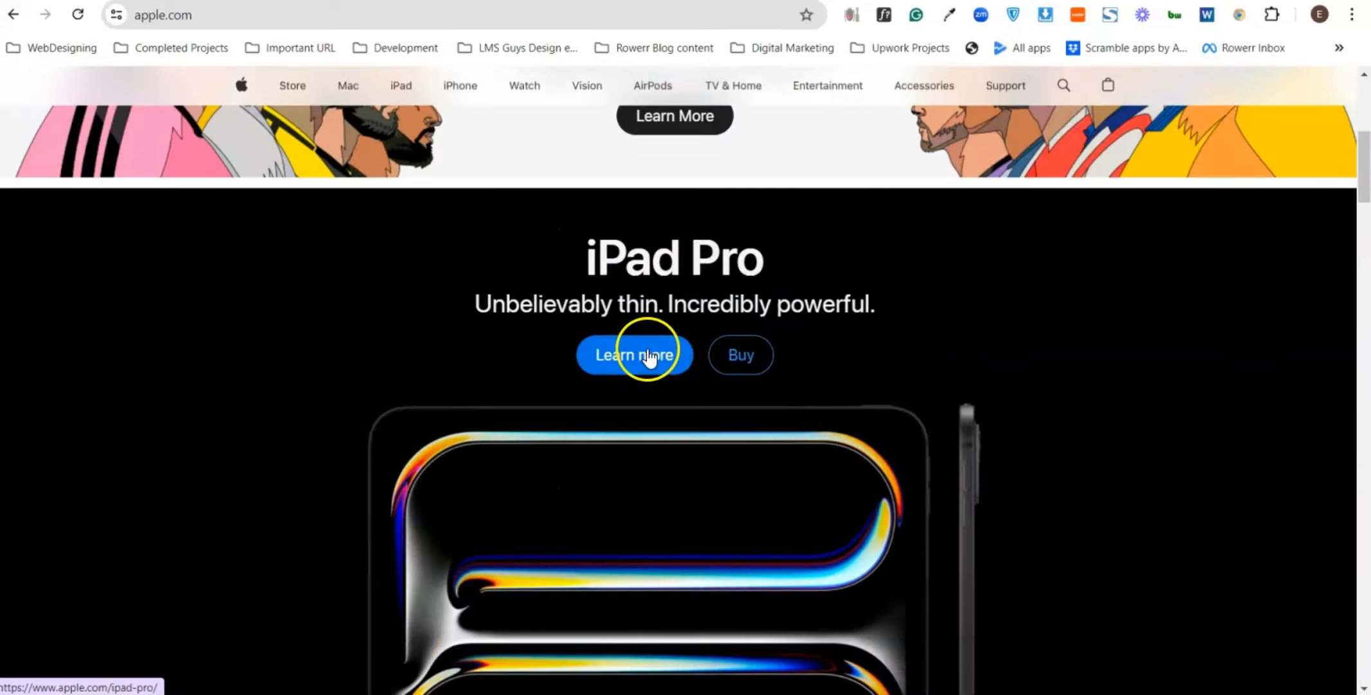
scroll(883, 358, "down", 4)
scroll(883, 358, "down", 1)
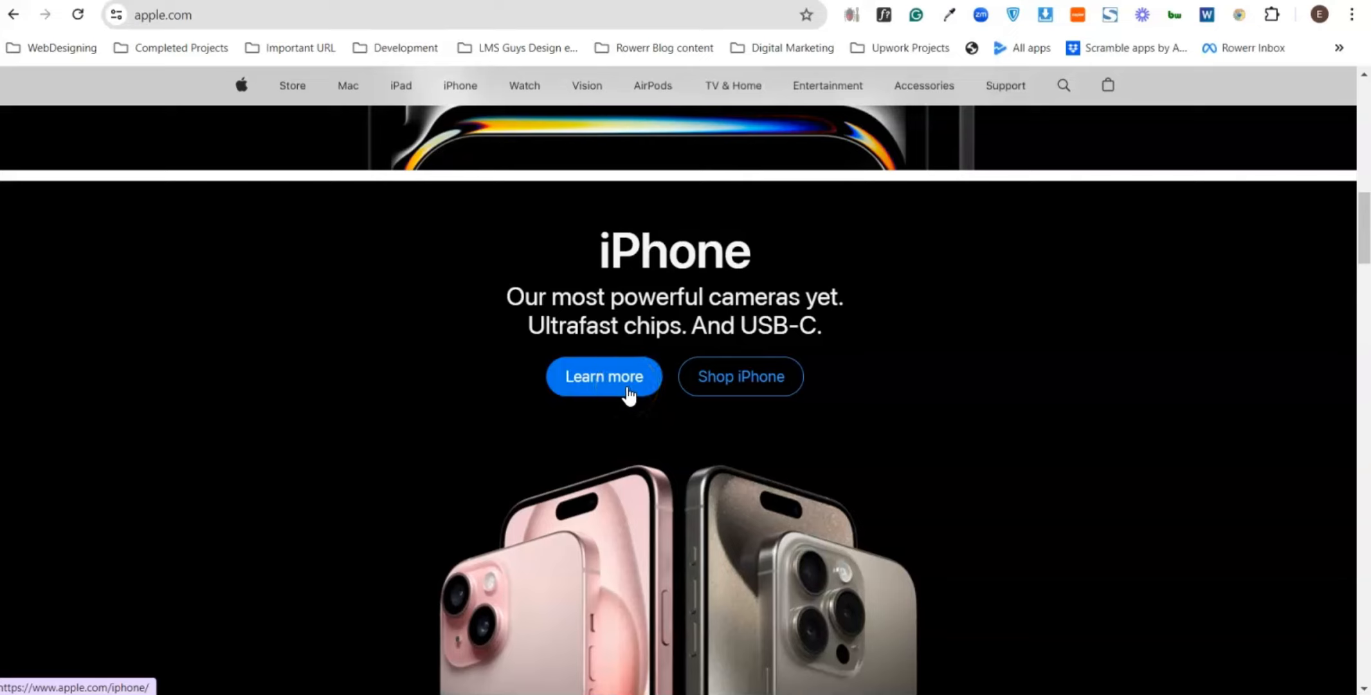
left_click(598, 377)
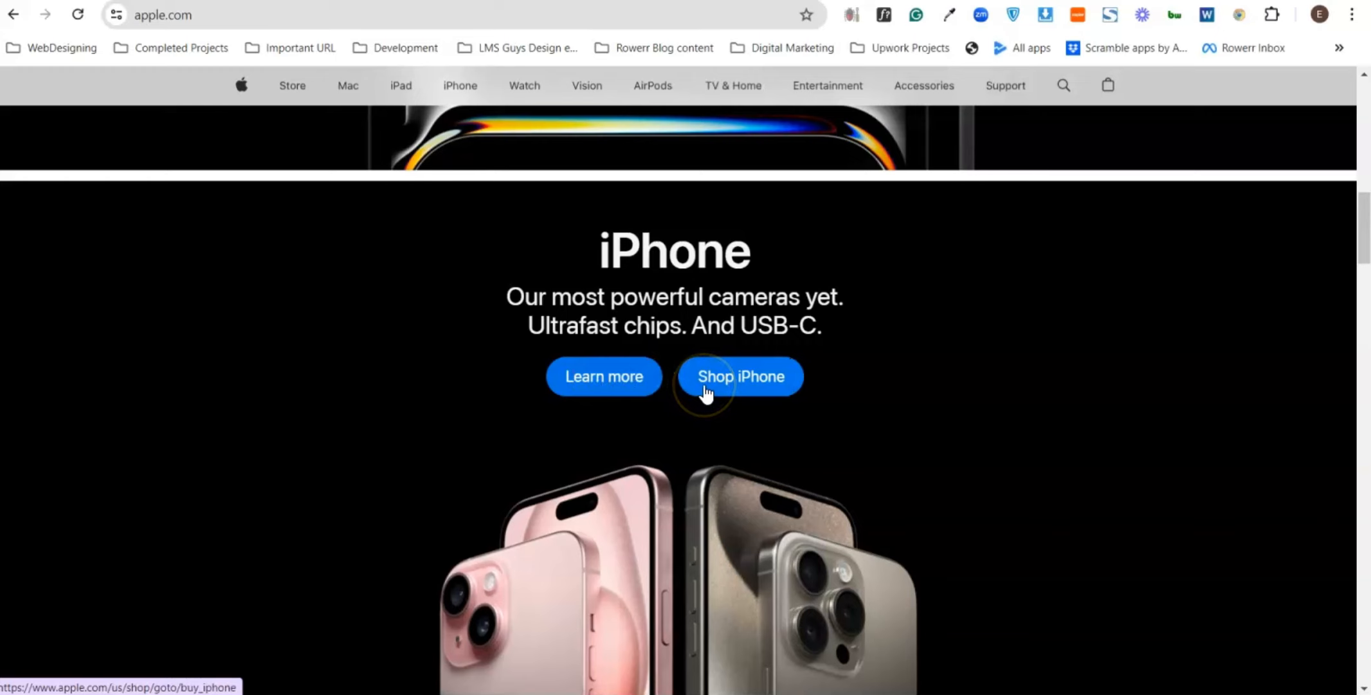
- Look over the buttons and text in the MacBook Air, Vision Pro, Card and Trade In tiles further down the Apple home page
scroll(706, 394, "down", 12)
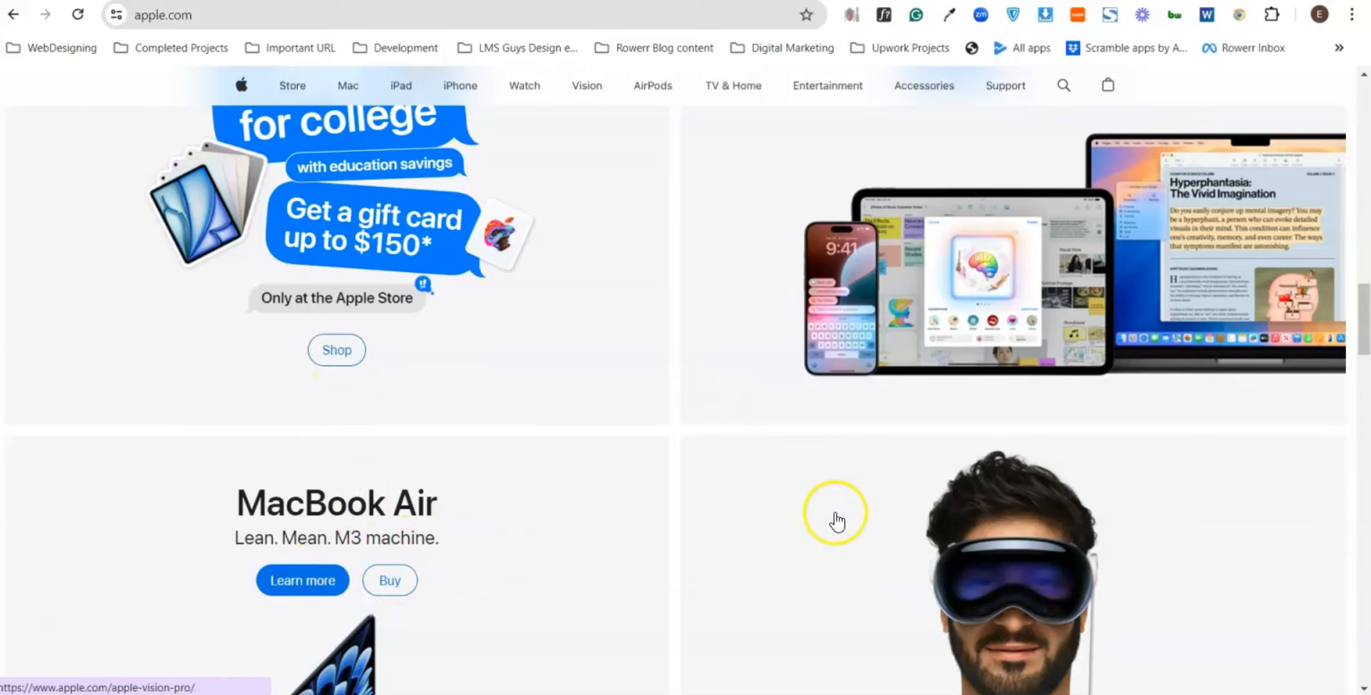
scroll(836, 517, "down", 6)
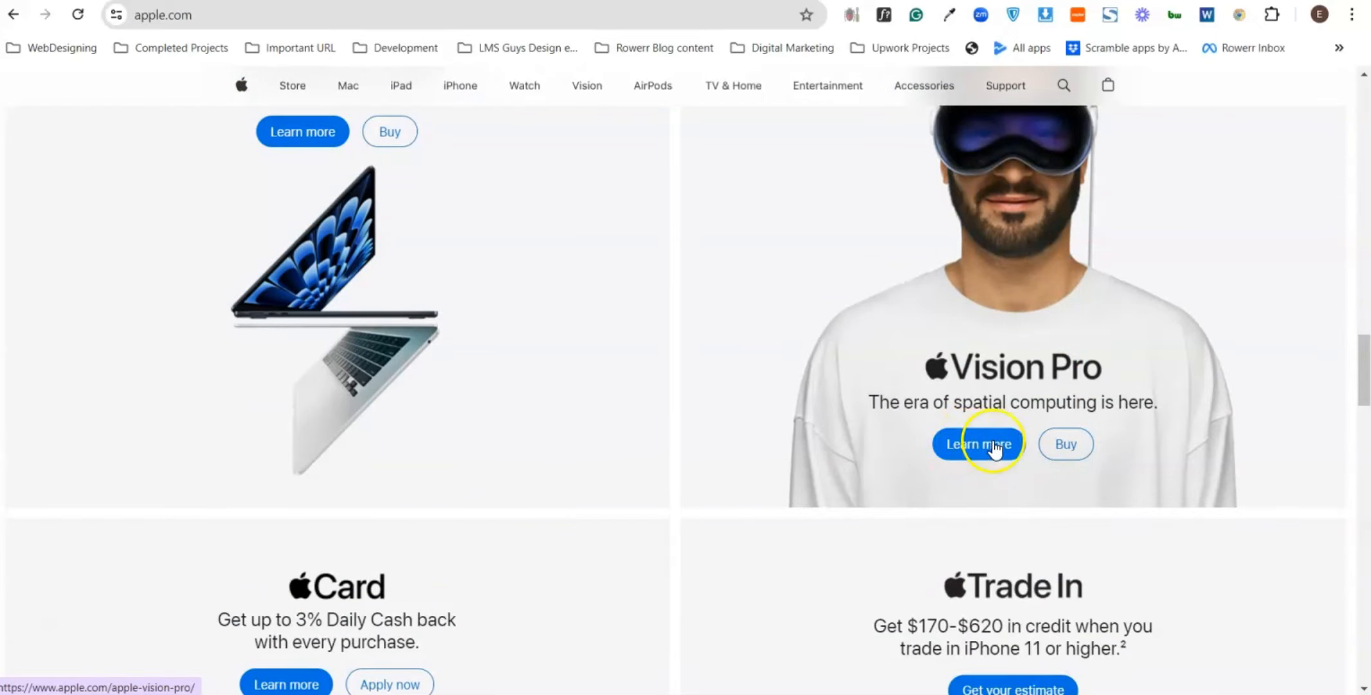
scroll(708, 486, "down", 5)
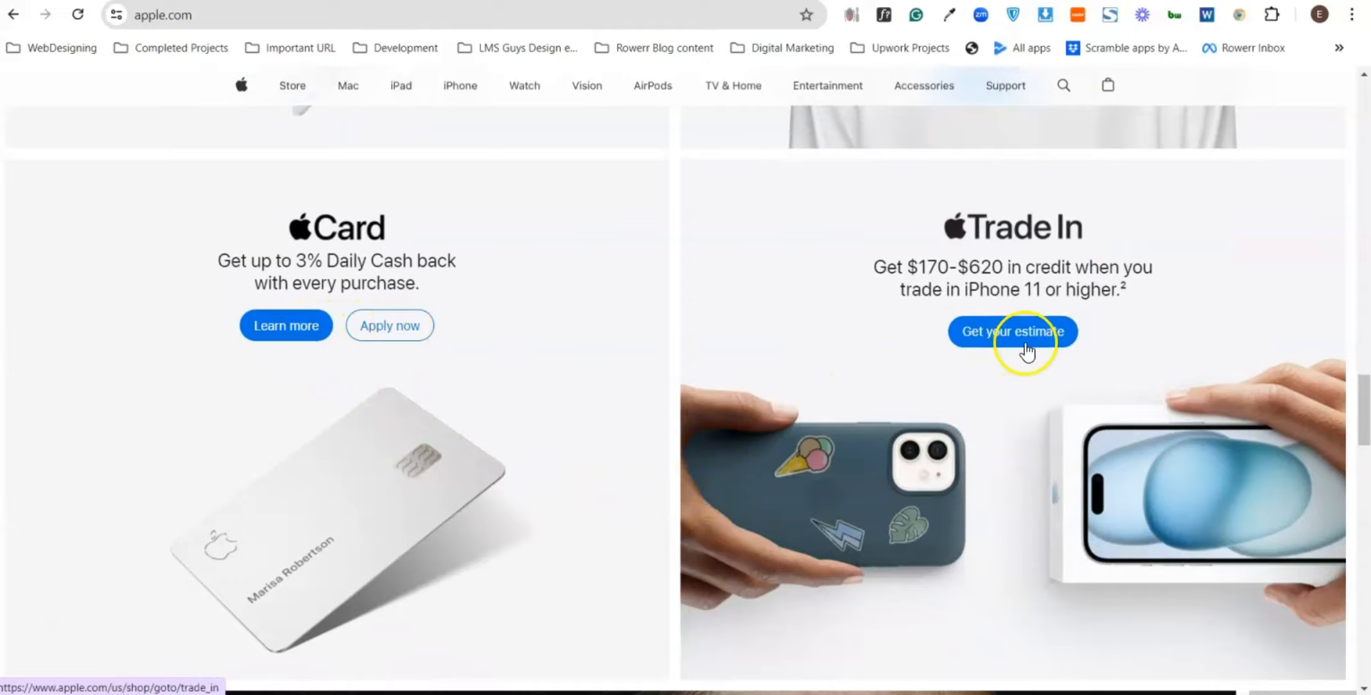
scroll(957, 431, "down", 6)
scroll(956, 437, "down", 7)
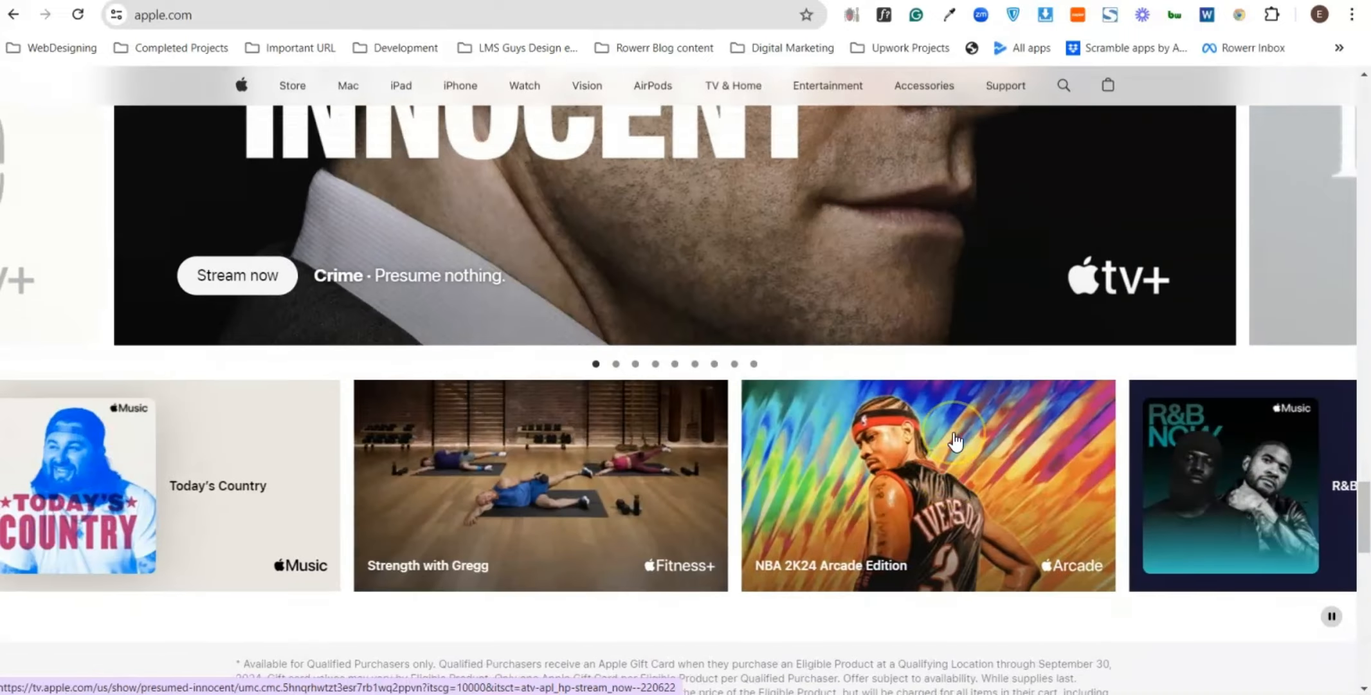
scroll(957, 437, "up", 15)
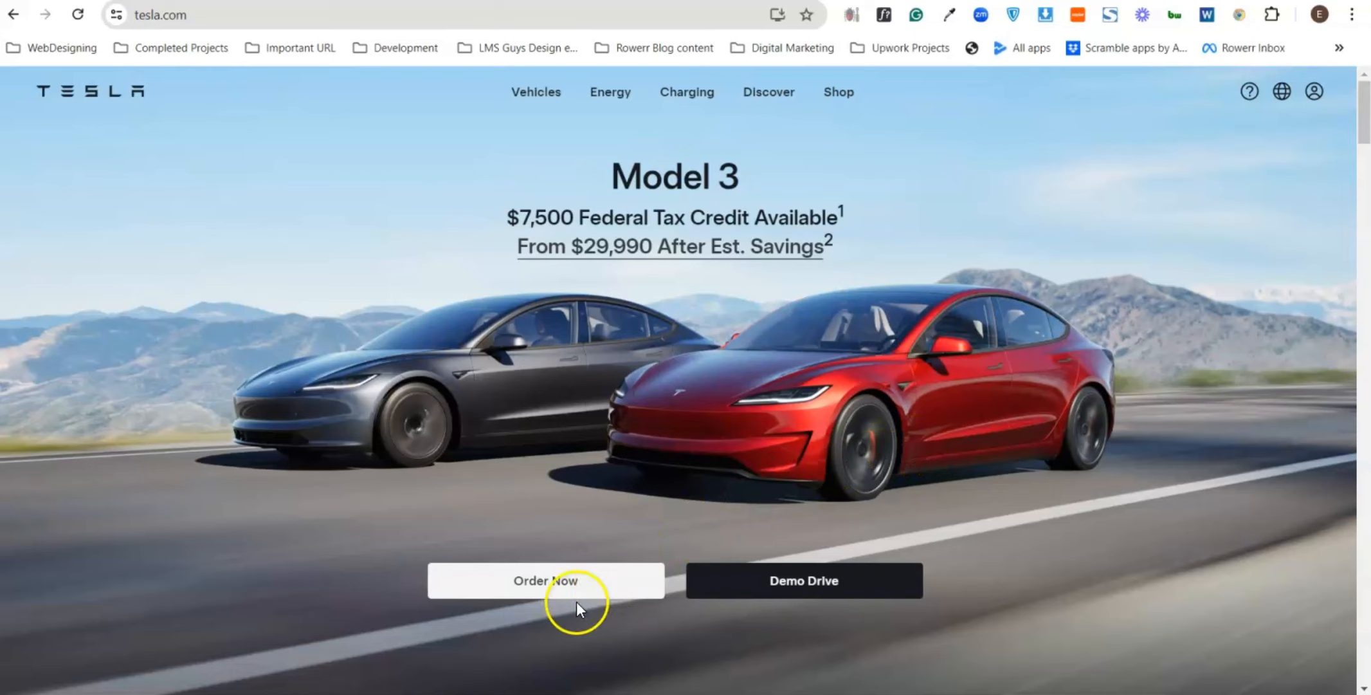
- Compare the button pairs and text layout of the Model 3, Model Y and Model X sections on the Tesla home page
scroll(735, 603, "down", 8)
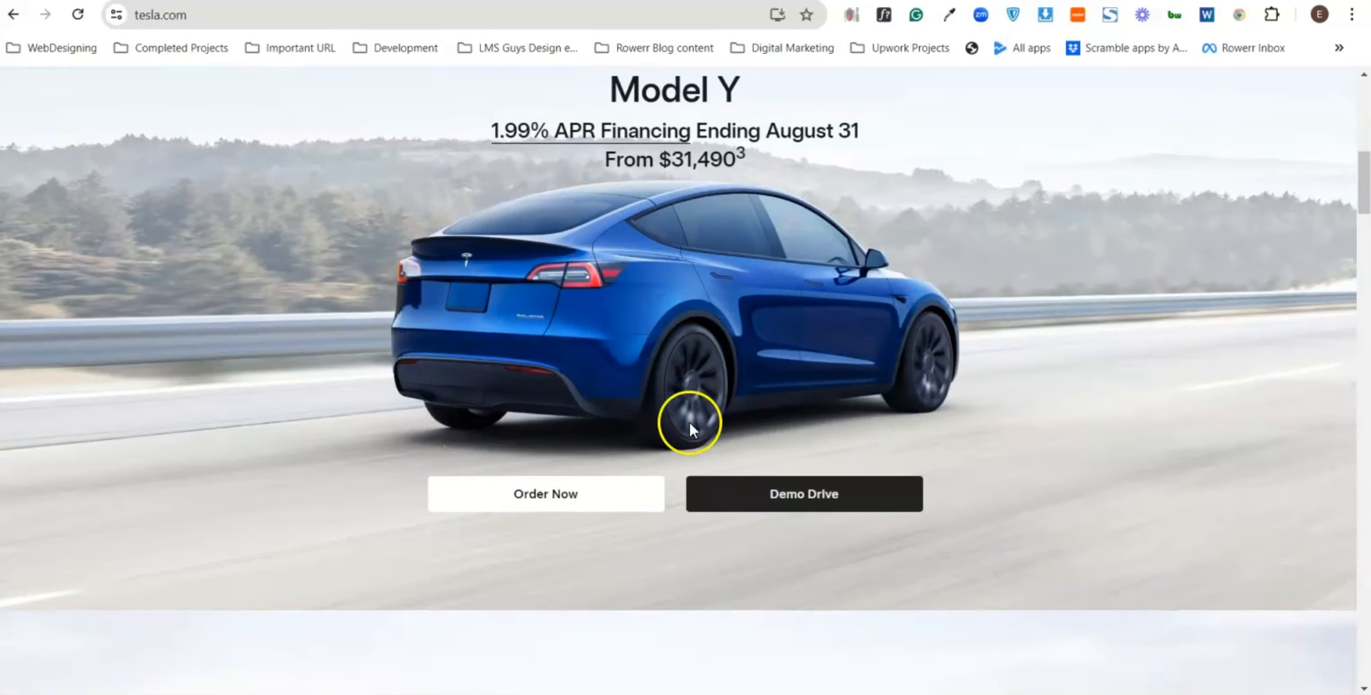
scroll(531, 560, "down", 3)
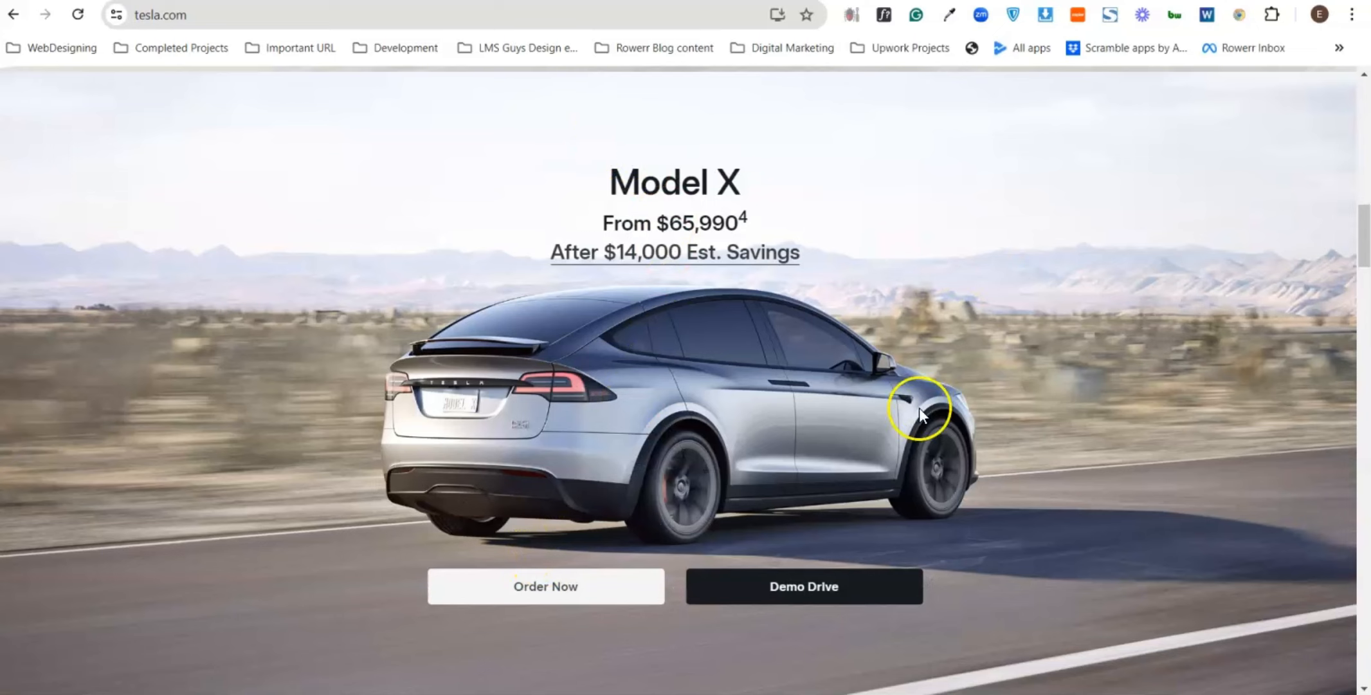
scroll(845, 527, "up", 3)
scroll(841, 554, "down", 1)
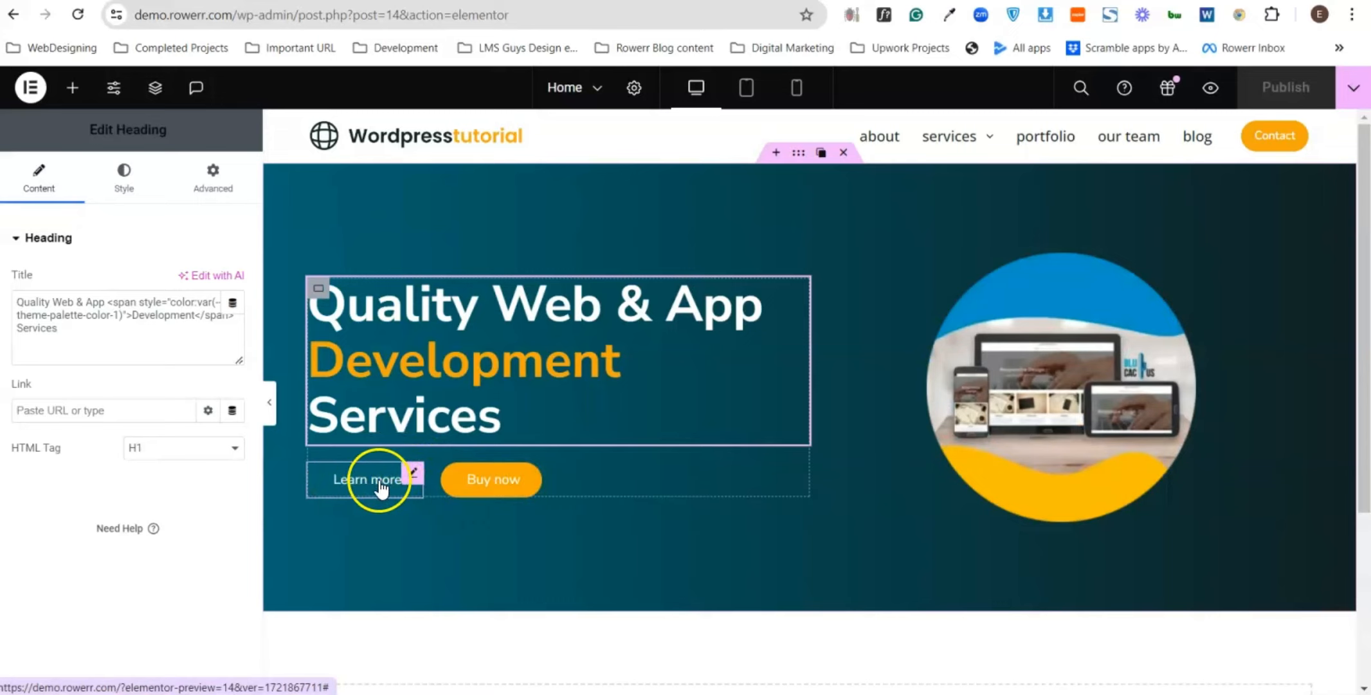
- Set the Learn more button's normal background to the global Secondary color and preview the hero section without the editing panel
left_click(412, 473)
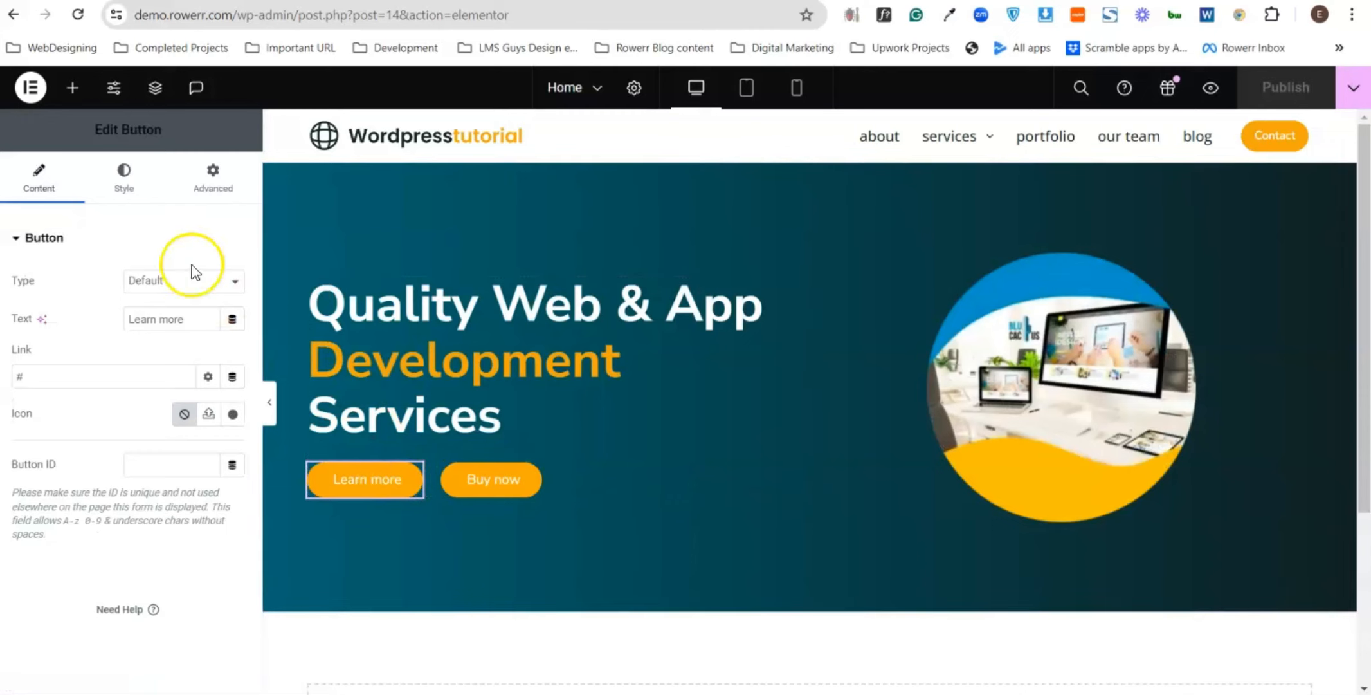
left_click(121, 187)
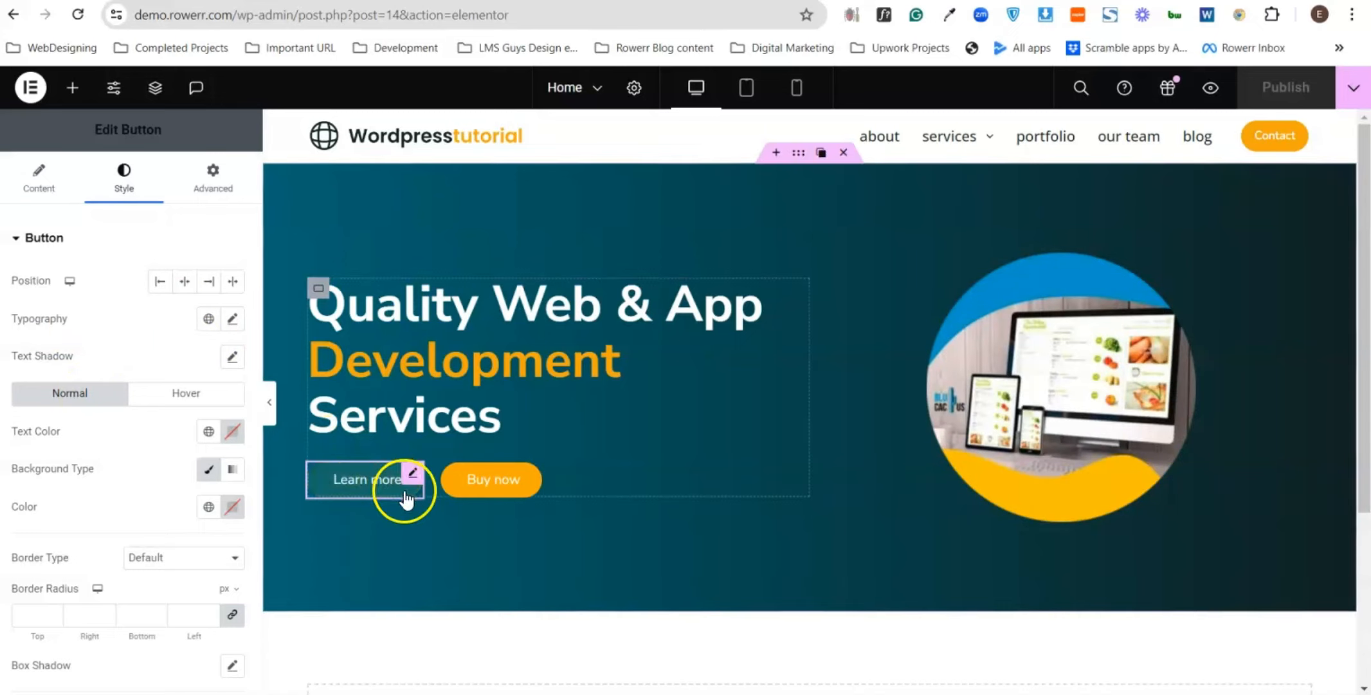
left_click(39, 176)
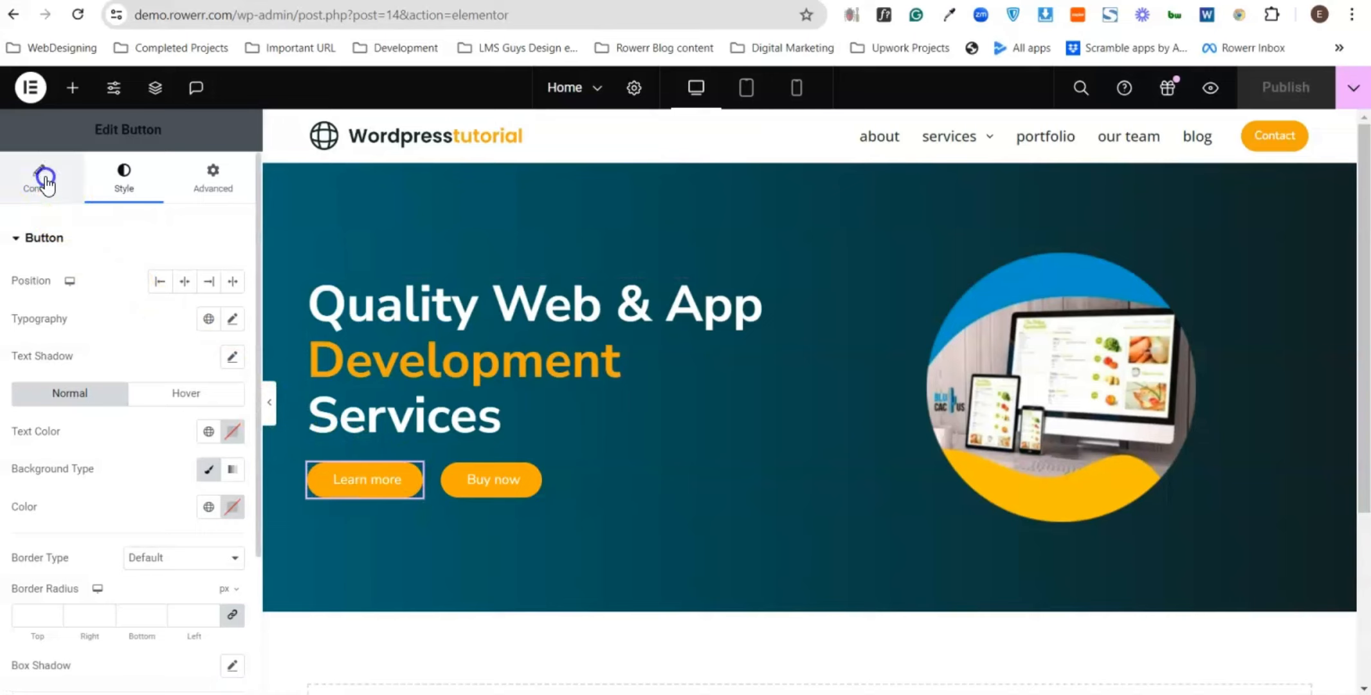
left_click(100, 173)
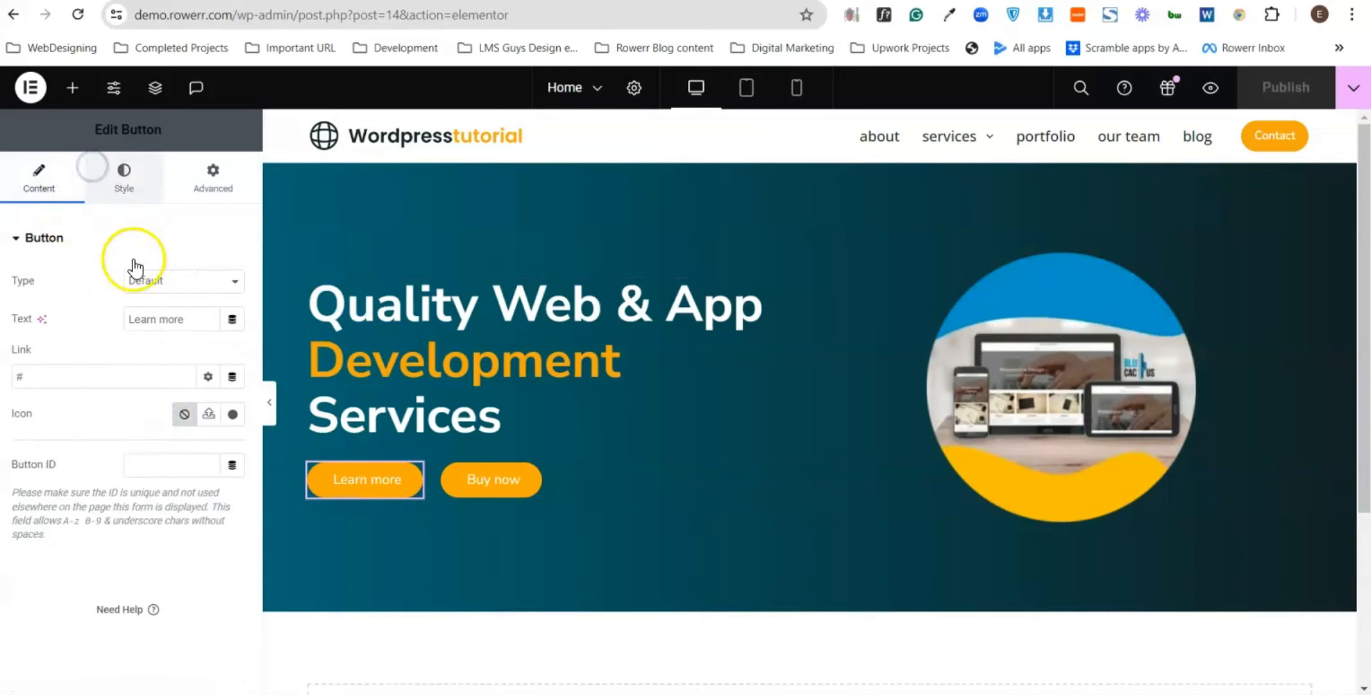
scroll(146, 347, "down", 2)
scroll(148, 350, "down", 1)
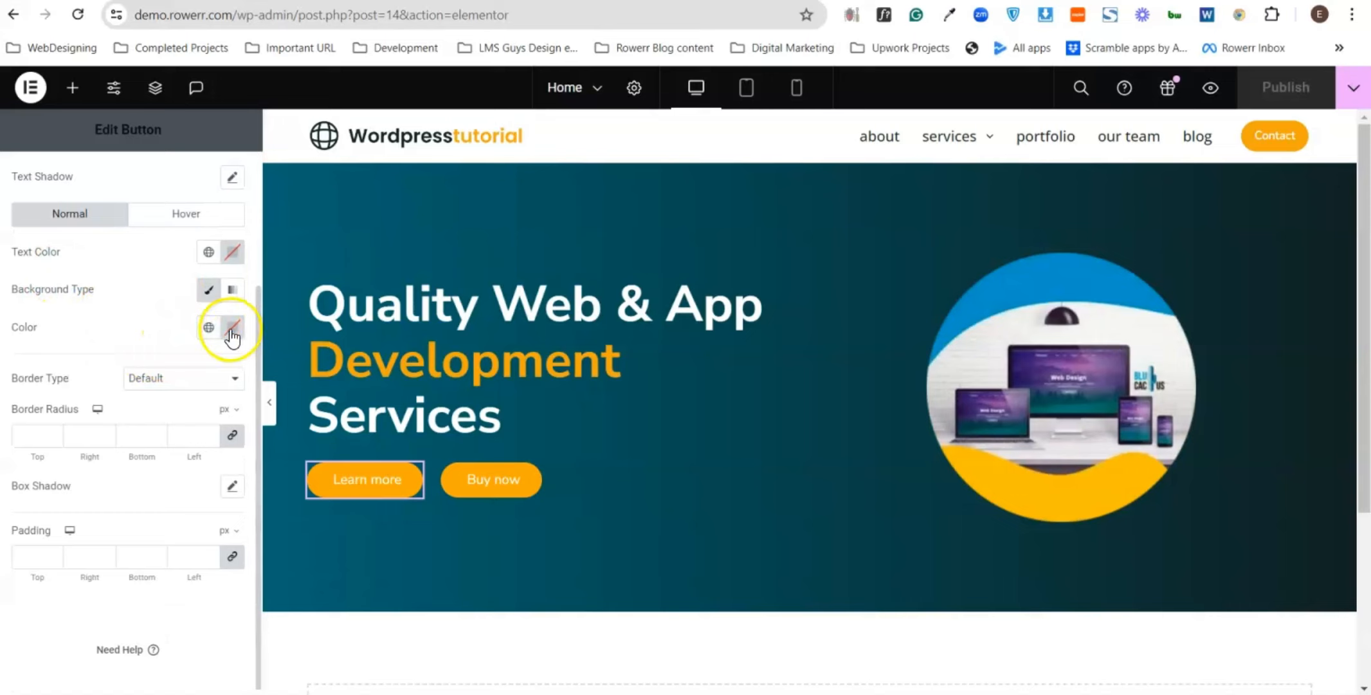
left_click(209, 327)
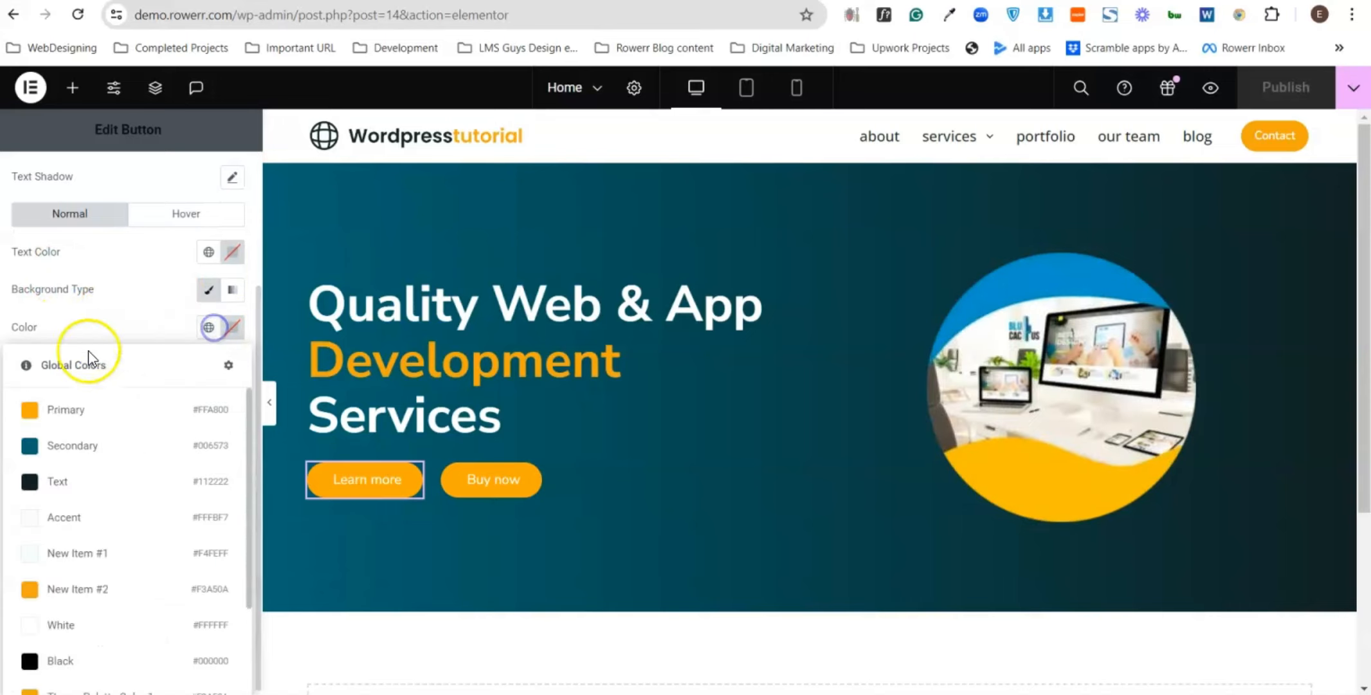
left_click(59, 453)
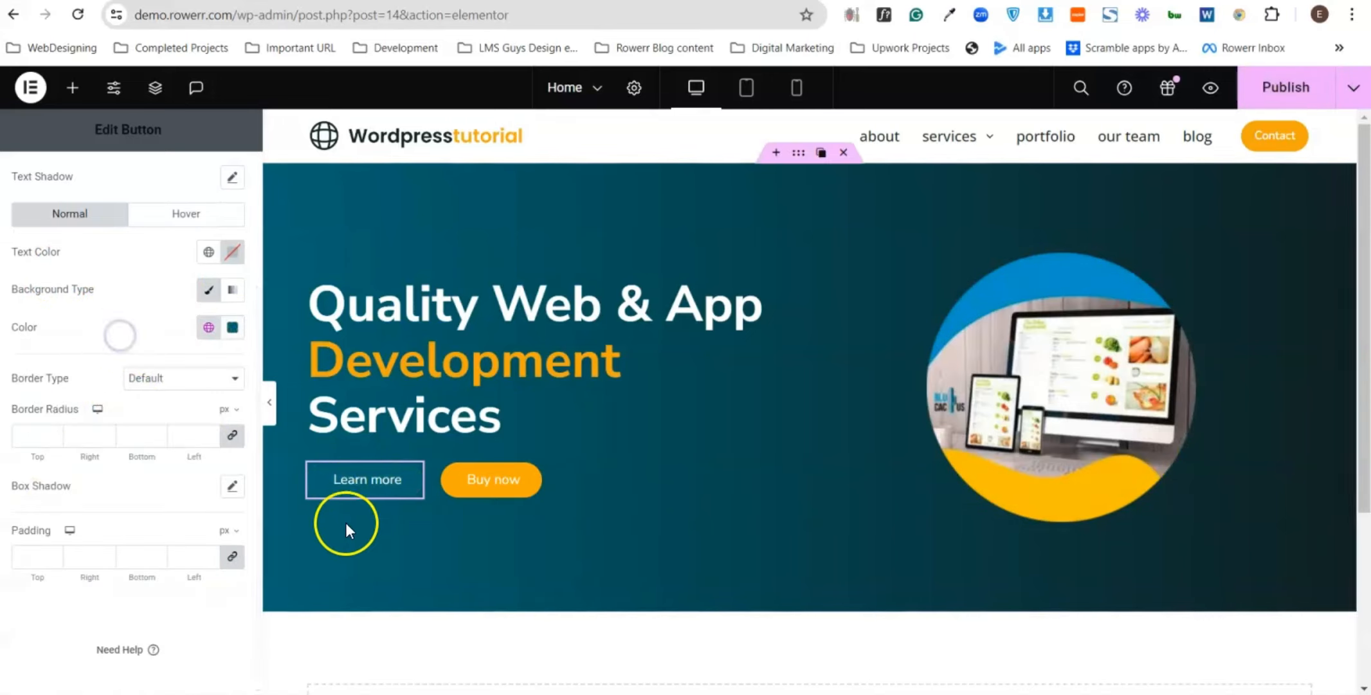
left_click(271, 418)
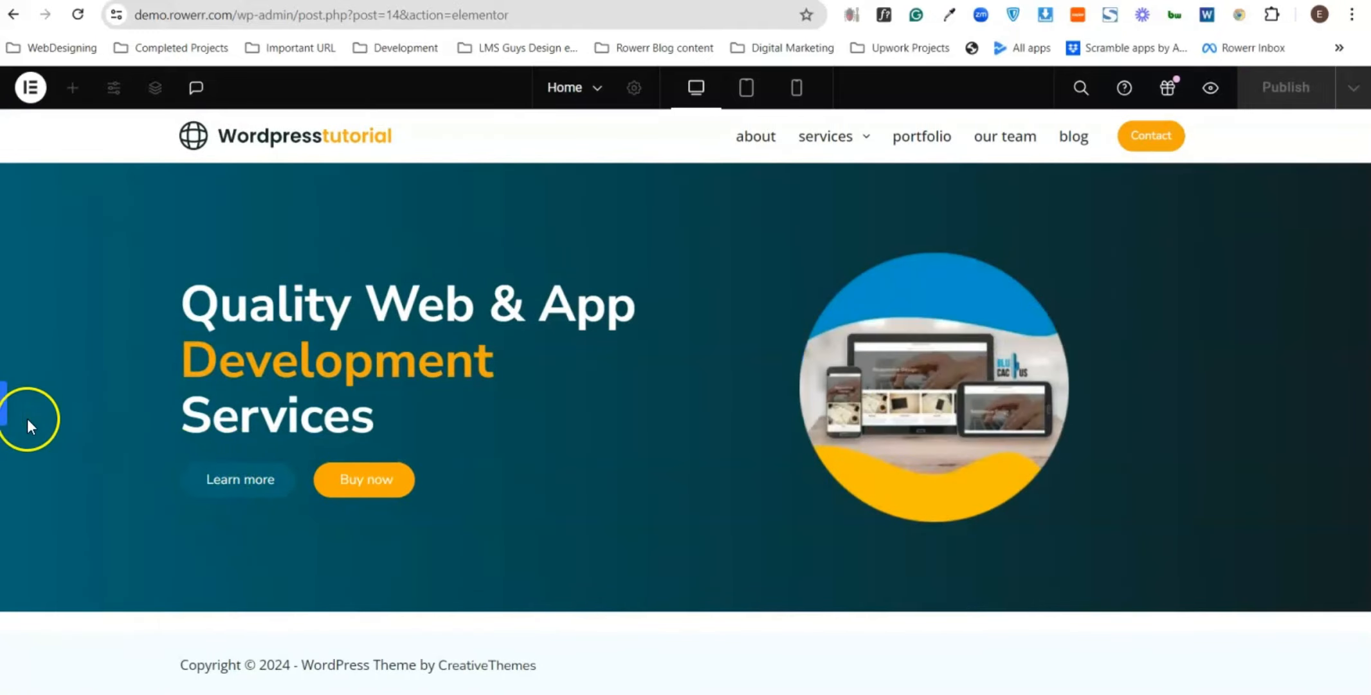
left_click(6, 415)
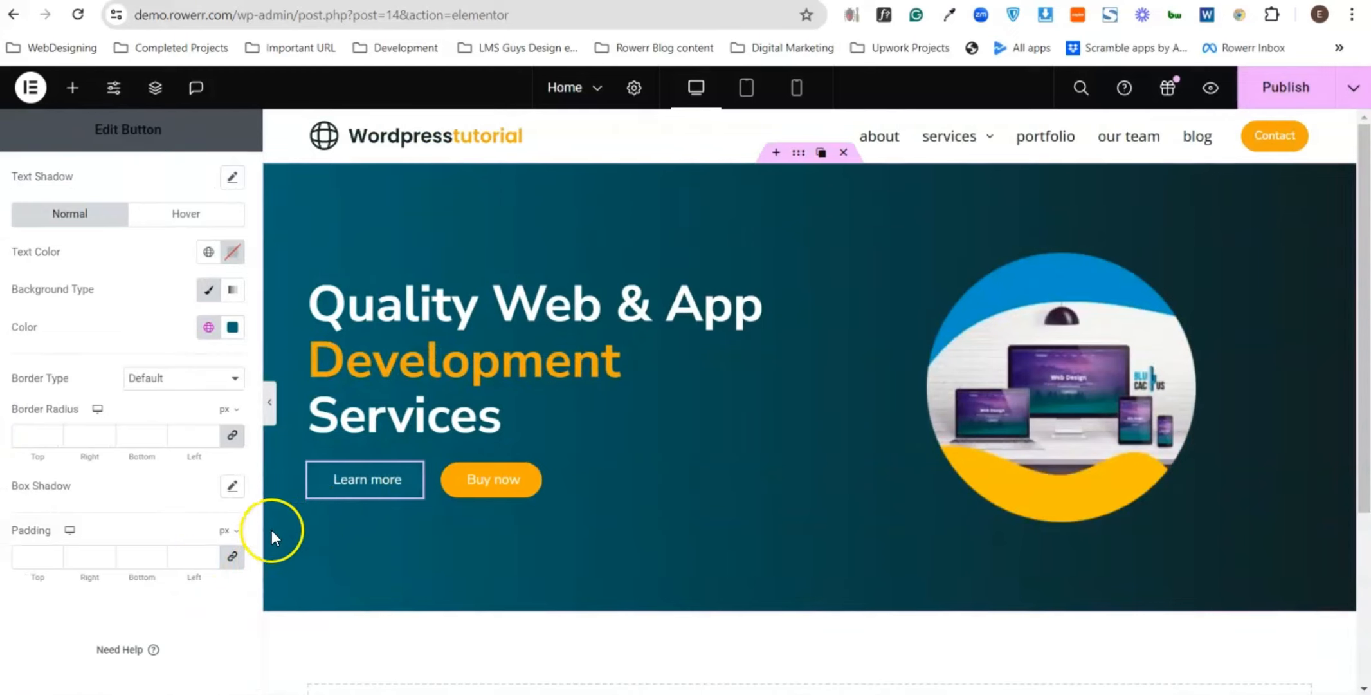
- Give the Learn more button a solid border 2 px wide on all sides and preview it at full width
left_click(179, 379)
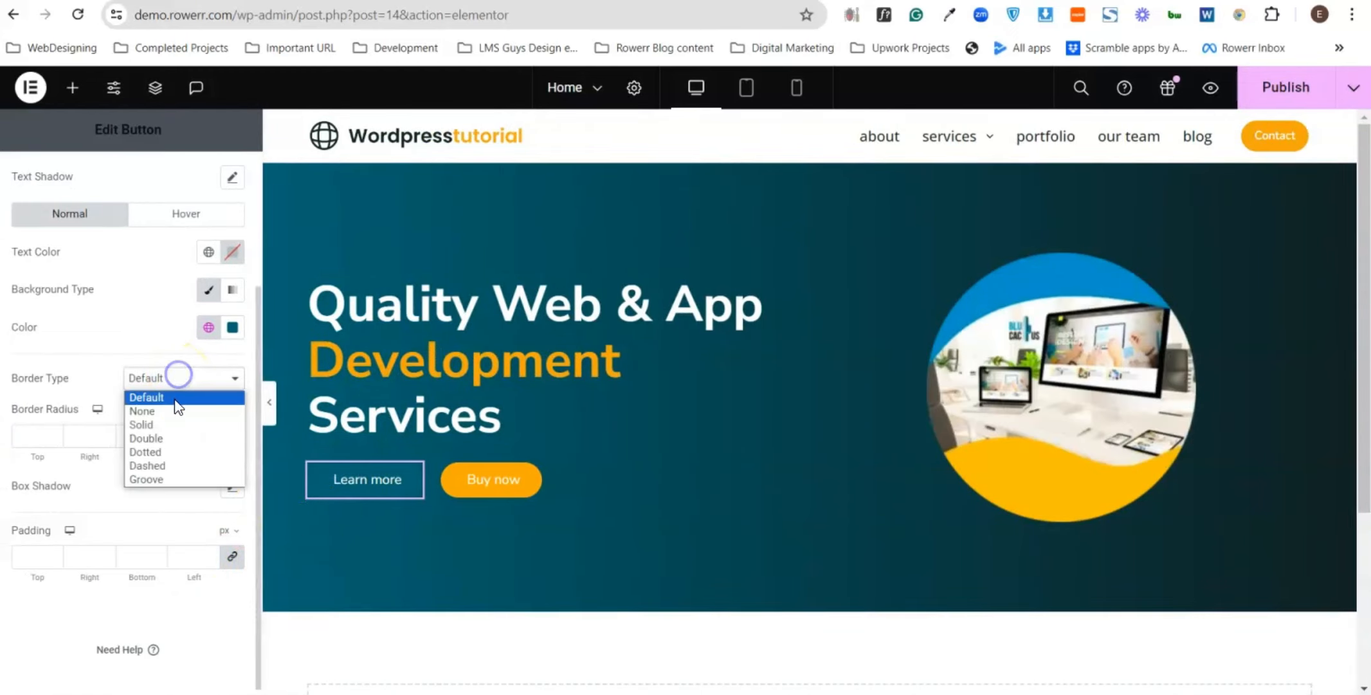
left_click(161, 427)
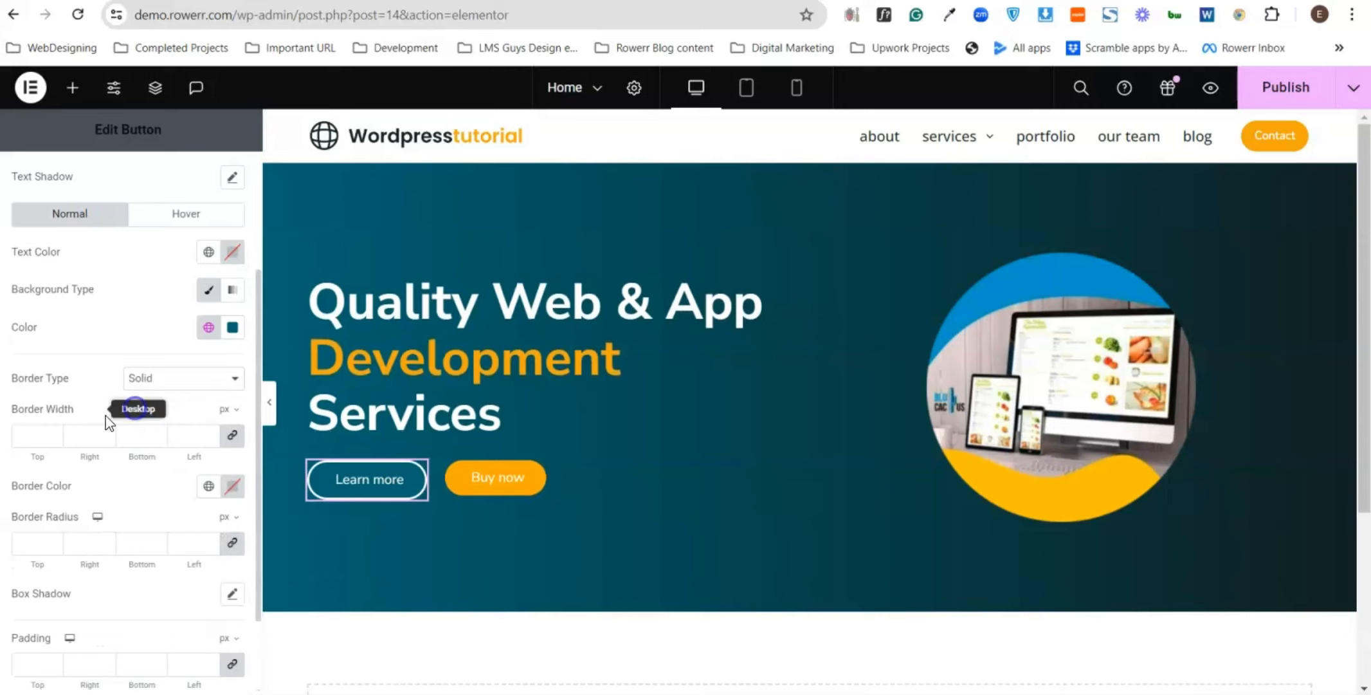
type("2")
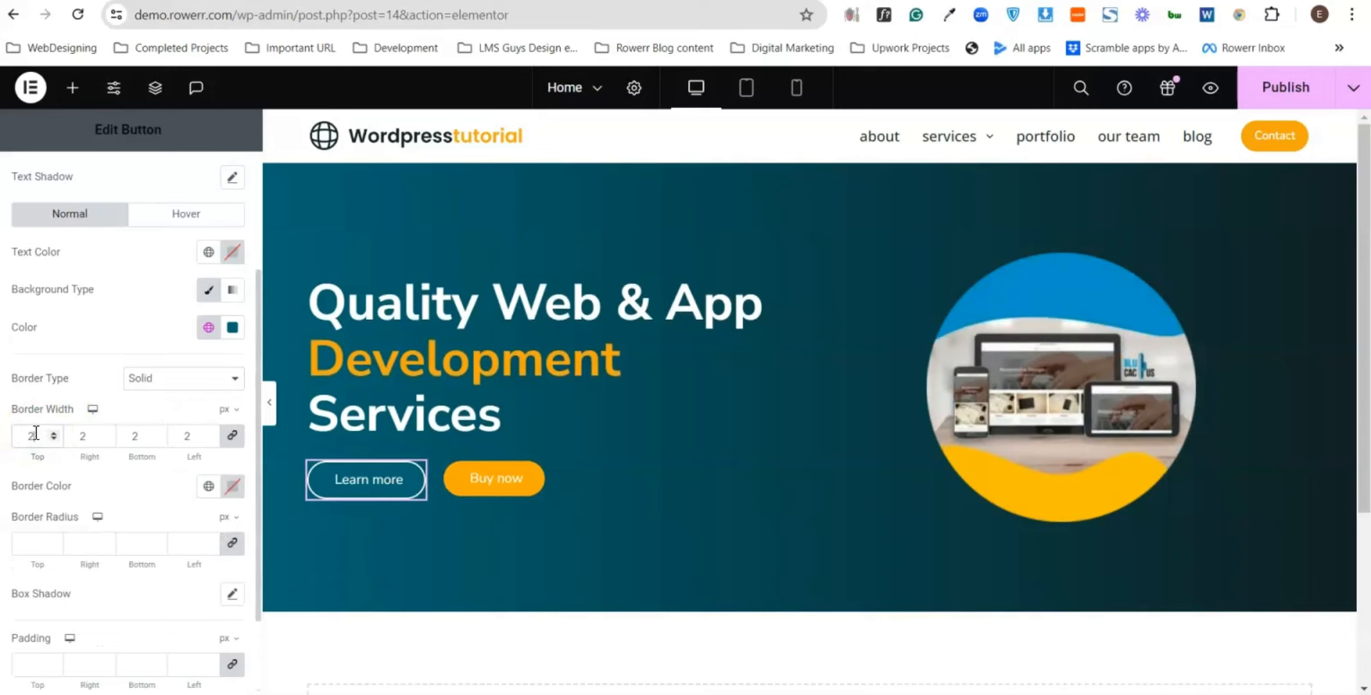
left_click(270, 402)
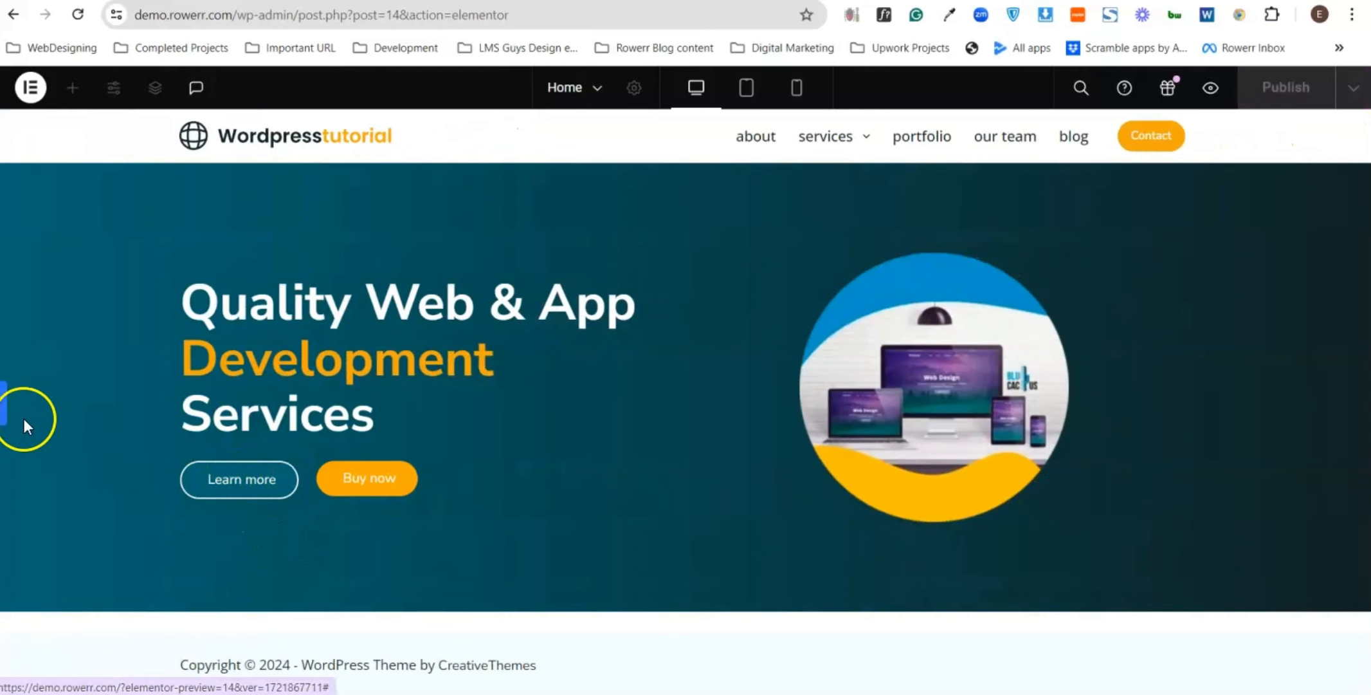
left_click(9, 412)
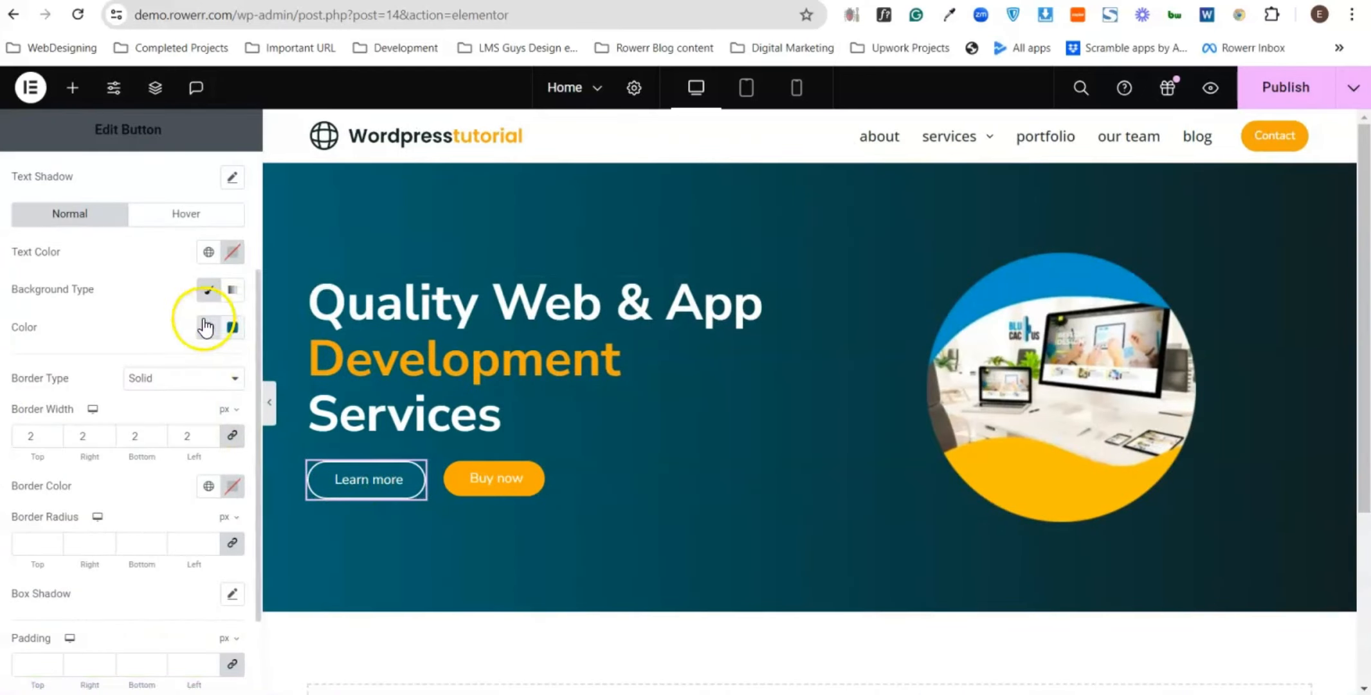
- Set the Learn more button's hover background to the global Secondary color and open that color for custom adjustment
left_click(174, 221)
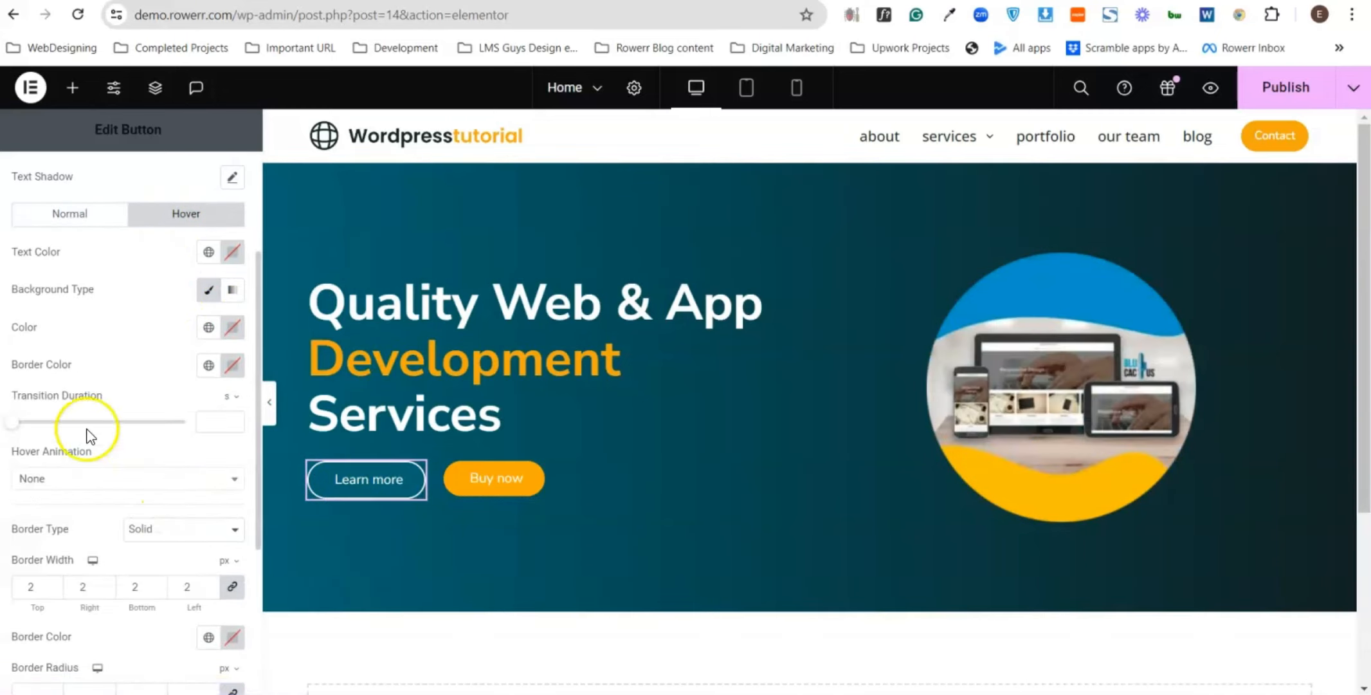
left_click(234, 329)
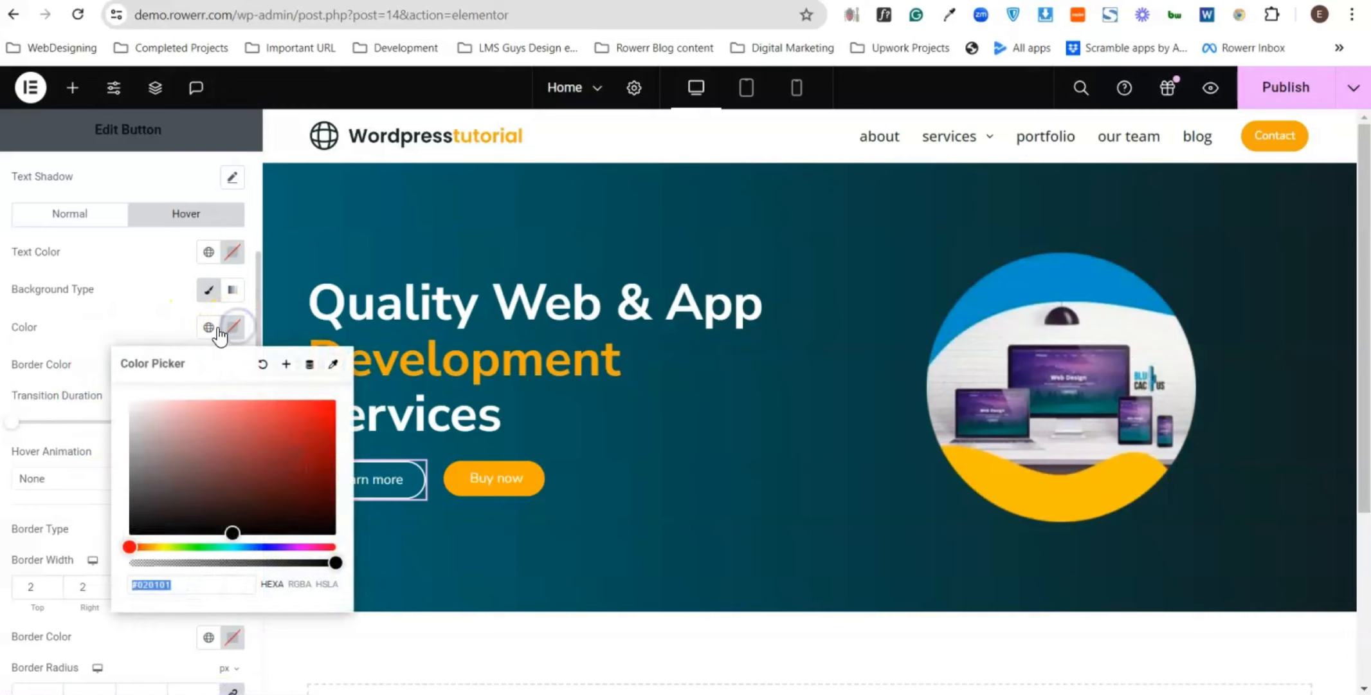
left_click(208, 326)
left_click(50, 450)
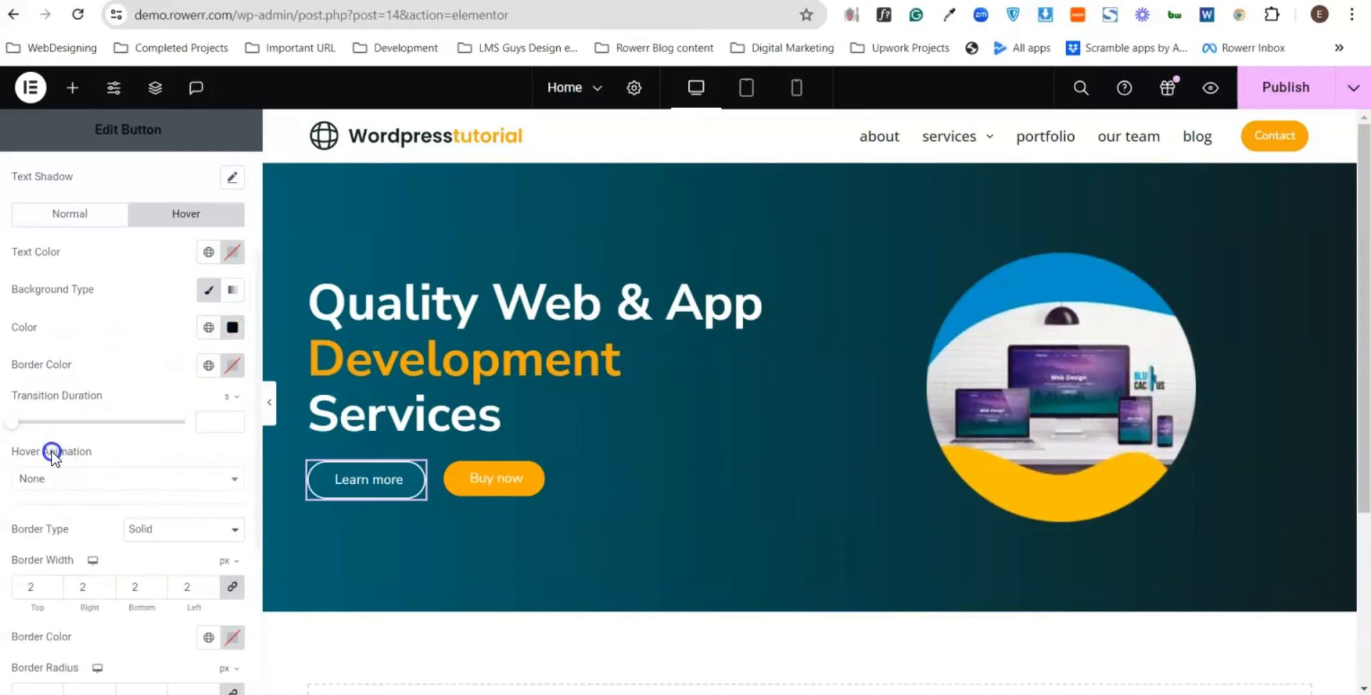
left_click(232, 329)
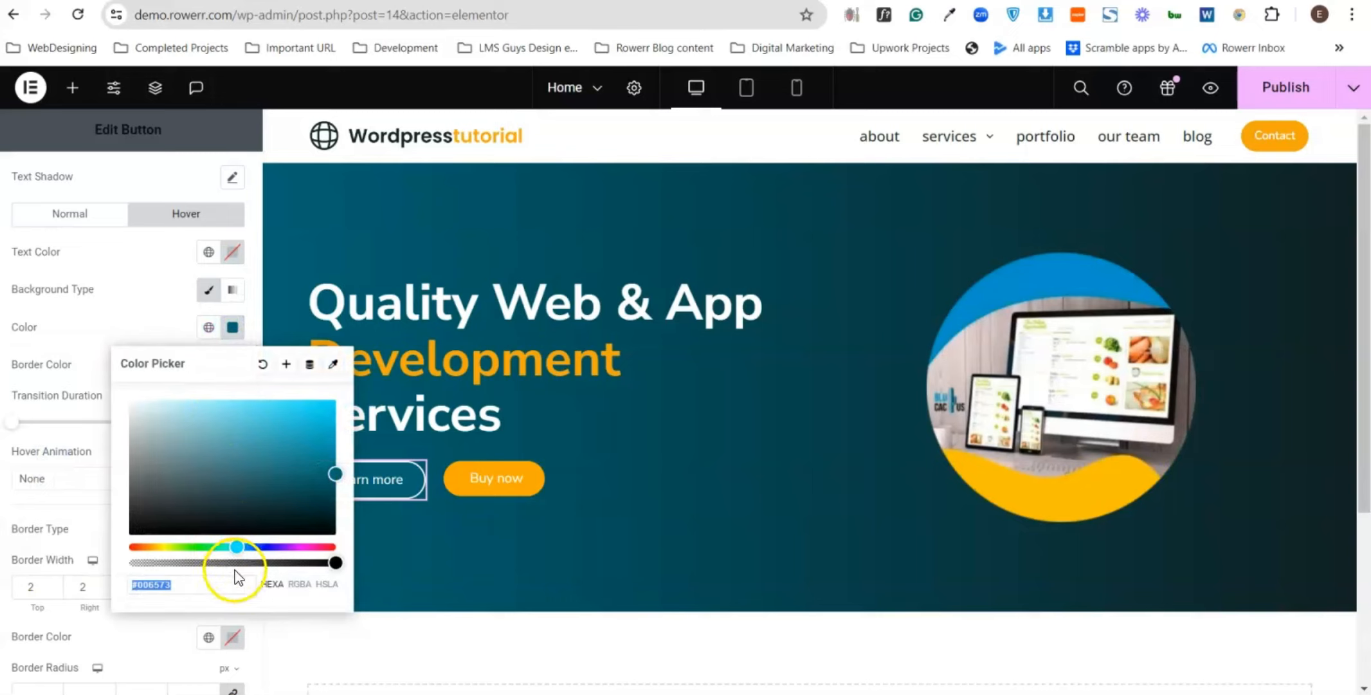
- Darken the Learn more button's hover background colour to a deep teal of about #014953
left_click_drag(330, 481, 334, 491)
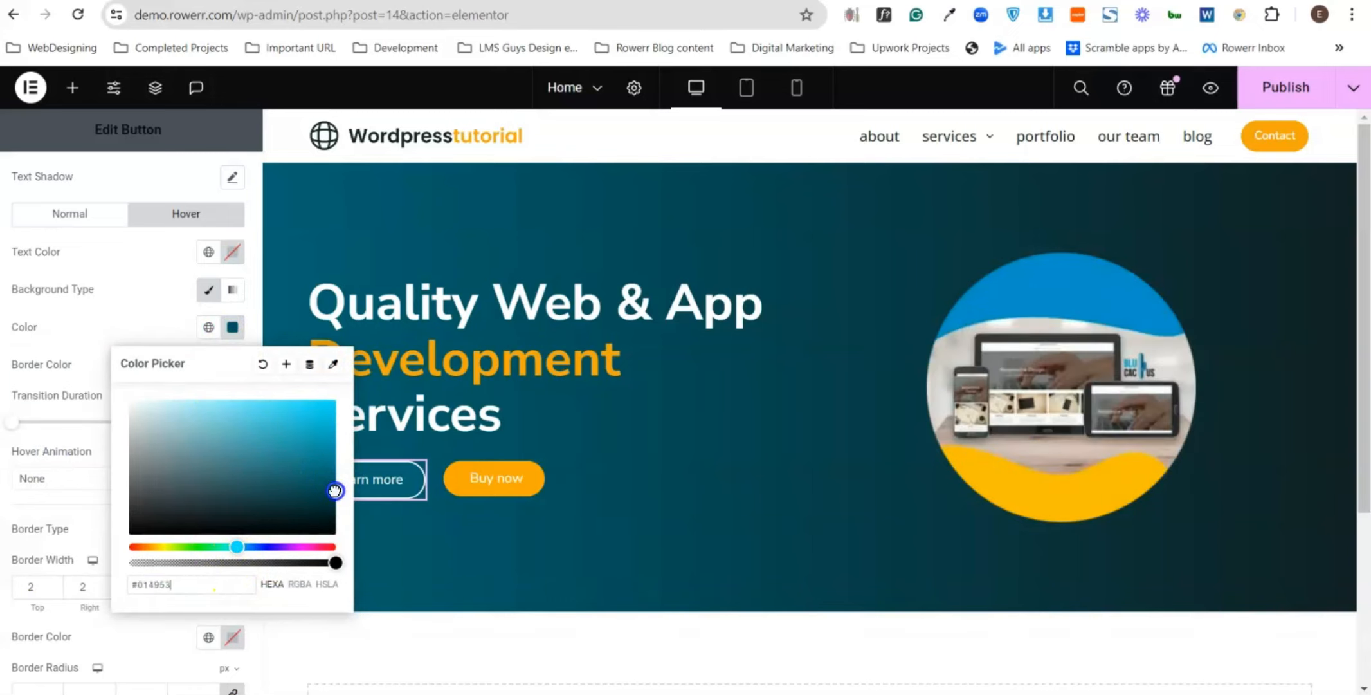
left_click(86, 291)
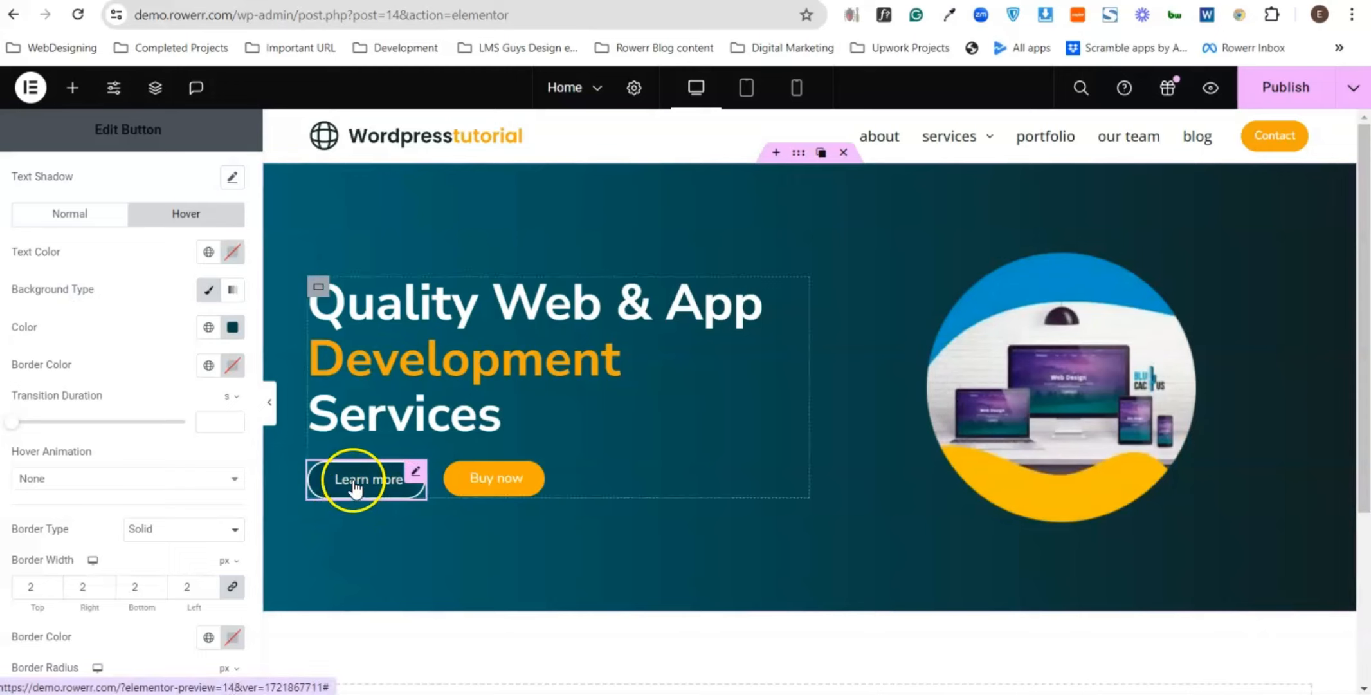
- Publish the page, check both hero buttons in the site preview, and return to the editor
left_click(1288, 88)
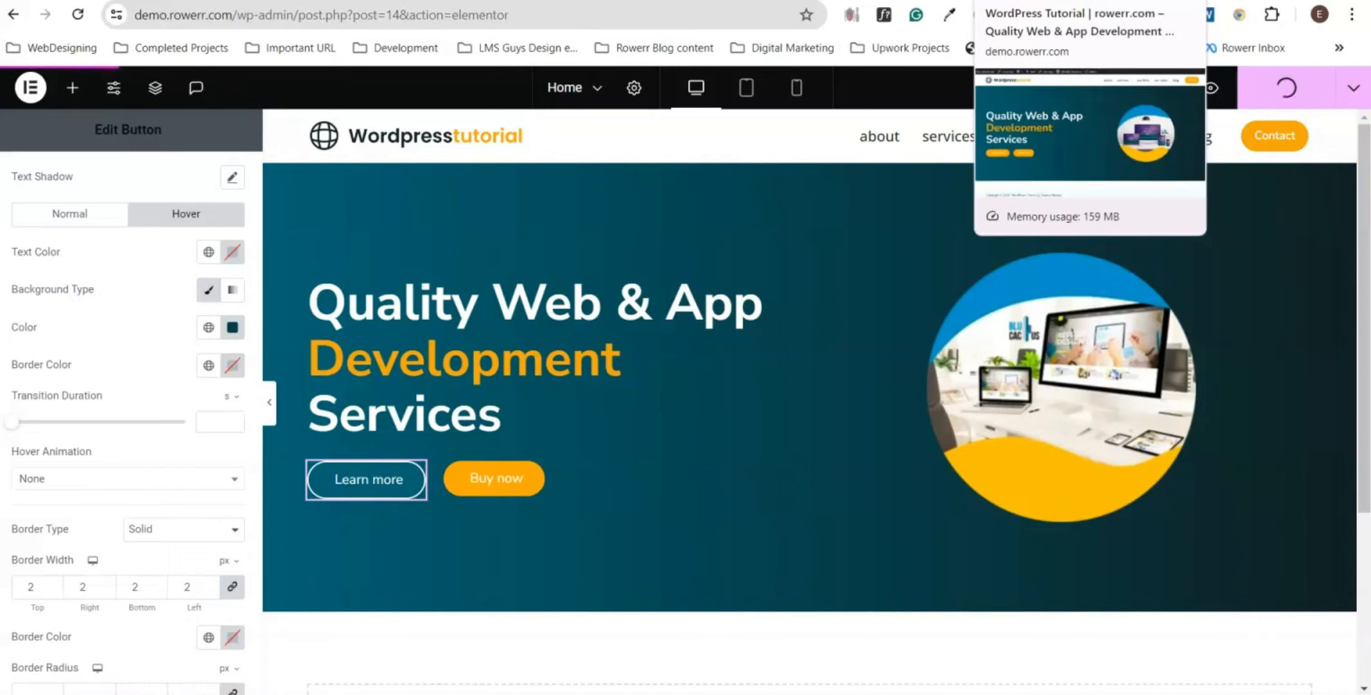
left_click(1042, 1)
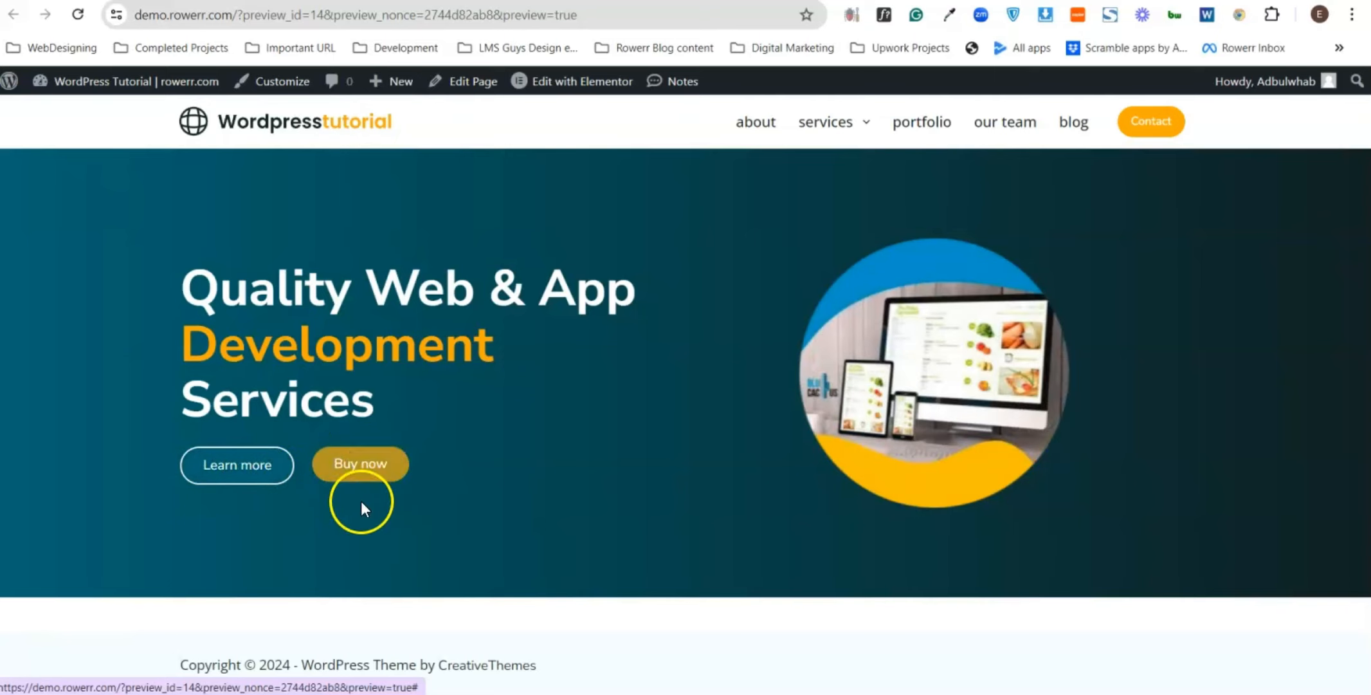
left_click(901, 2)
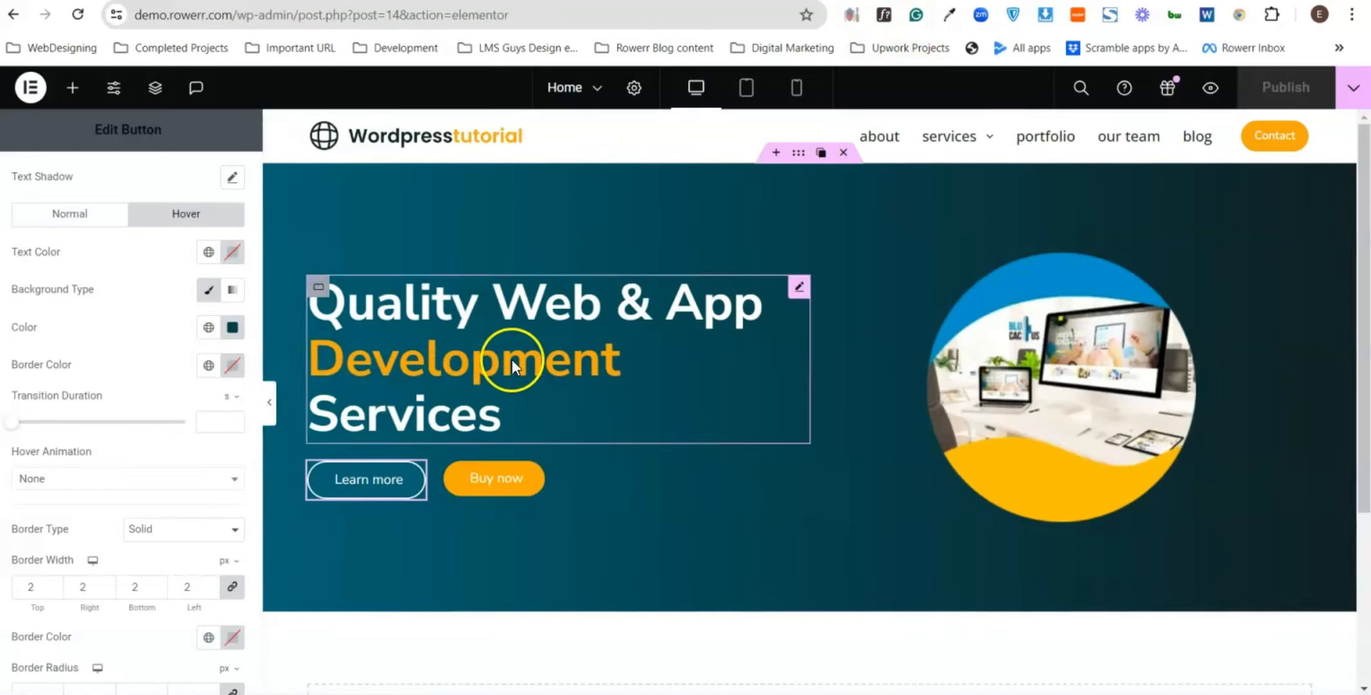
- Set the Buy now button's padding to 14 px on all sides
left_click(535, 472)
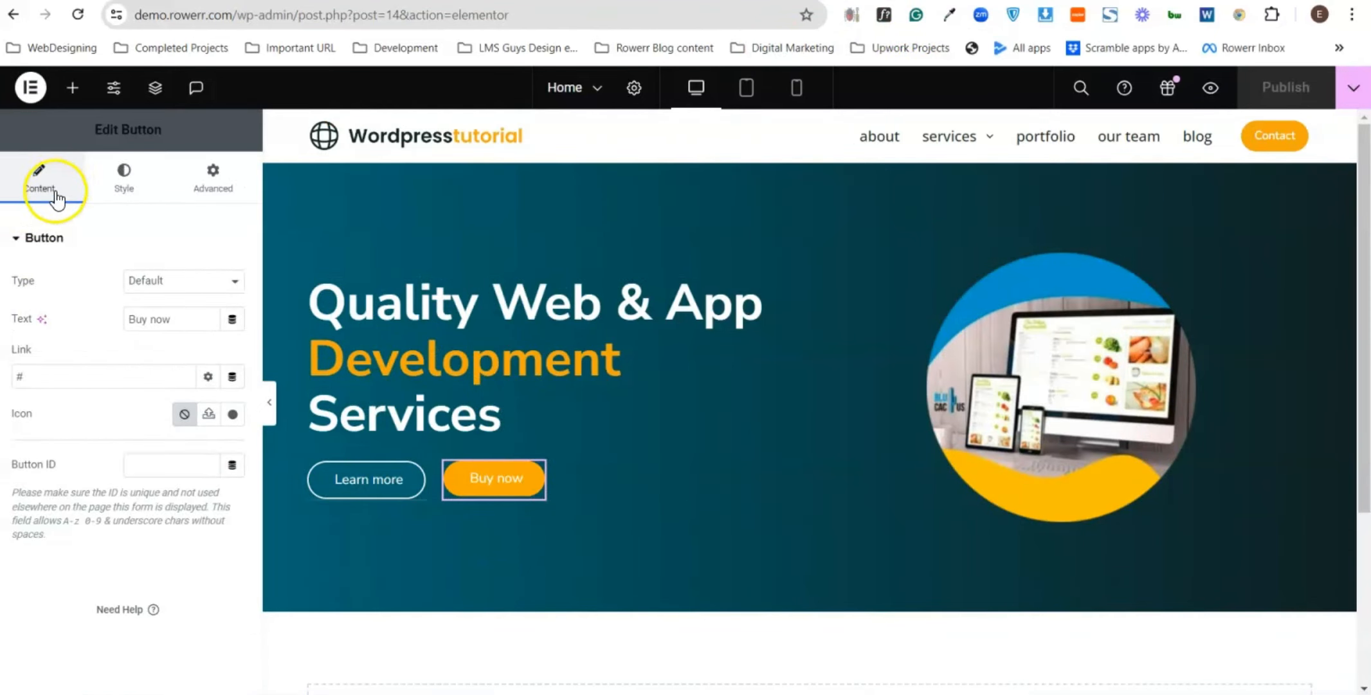
left_click(124, 191)
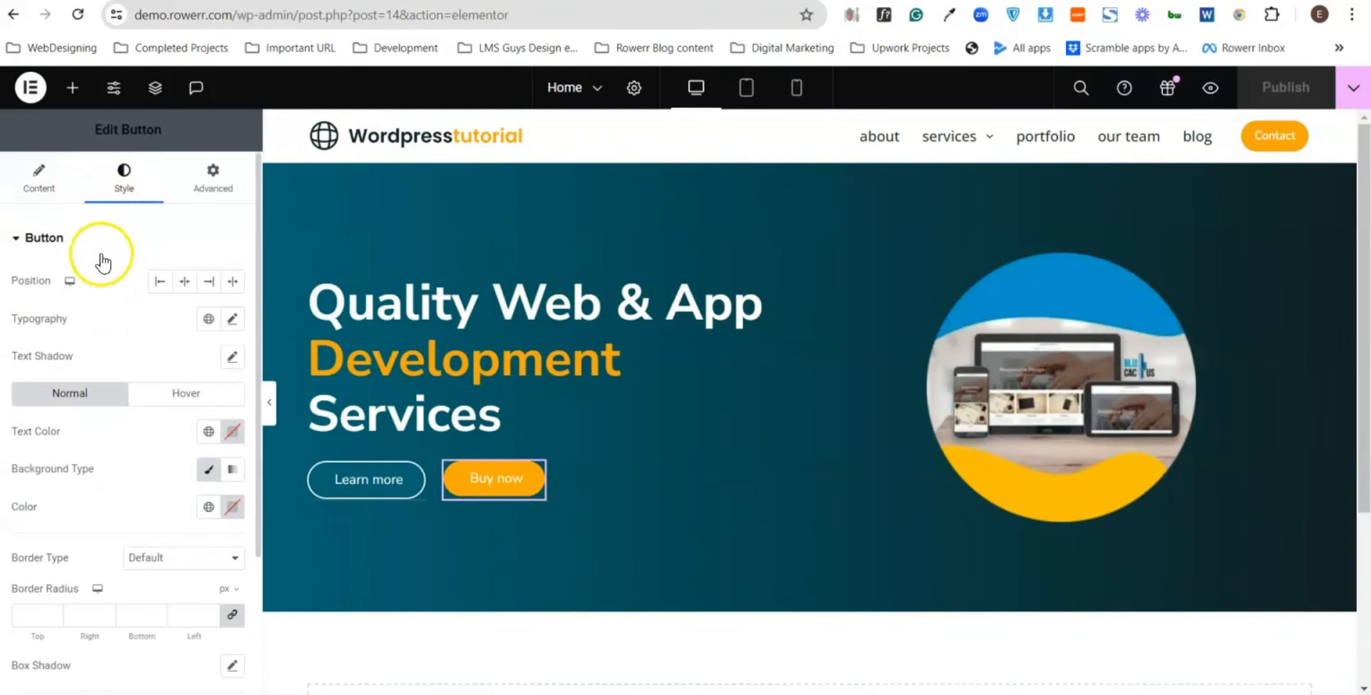
scroll(124, 318, "down", 3)
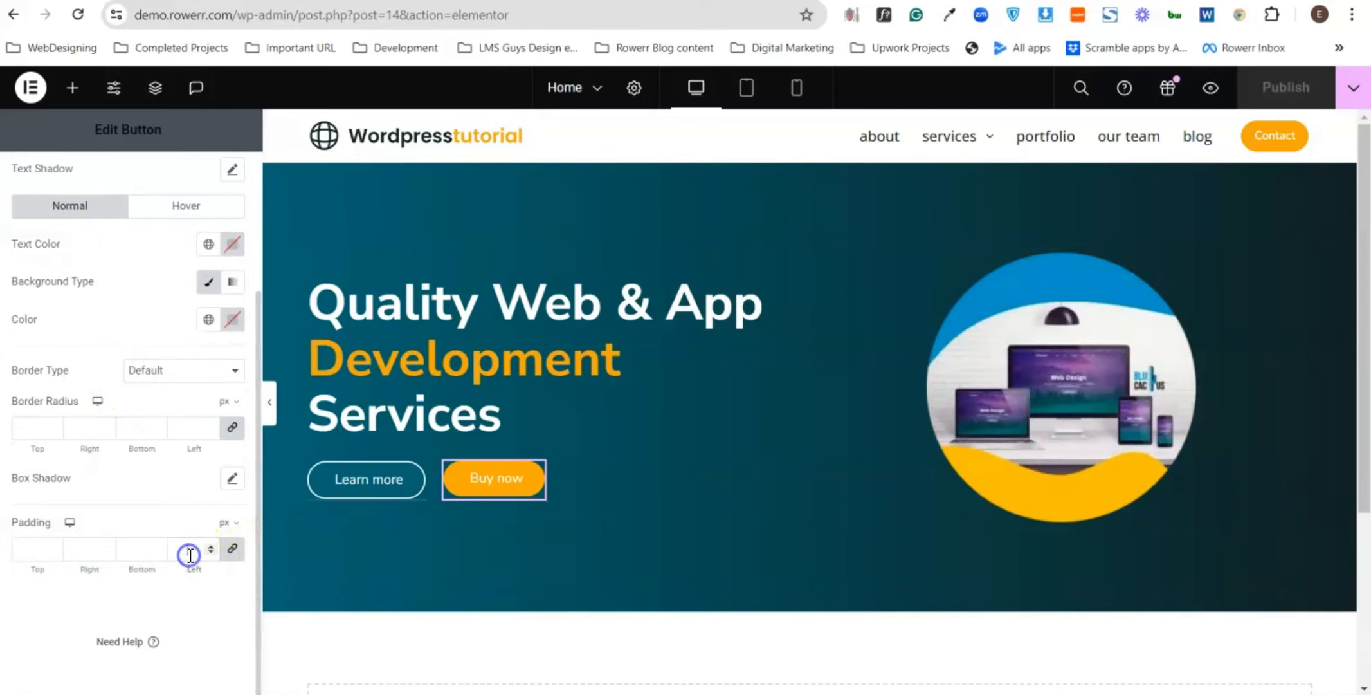
type("0")
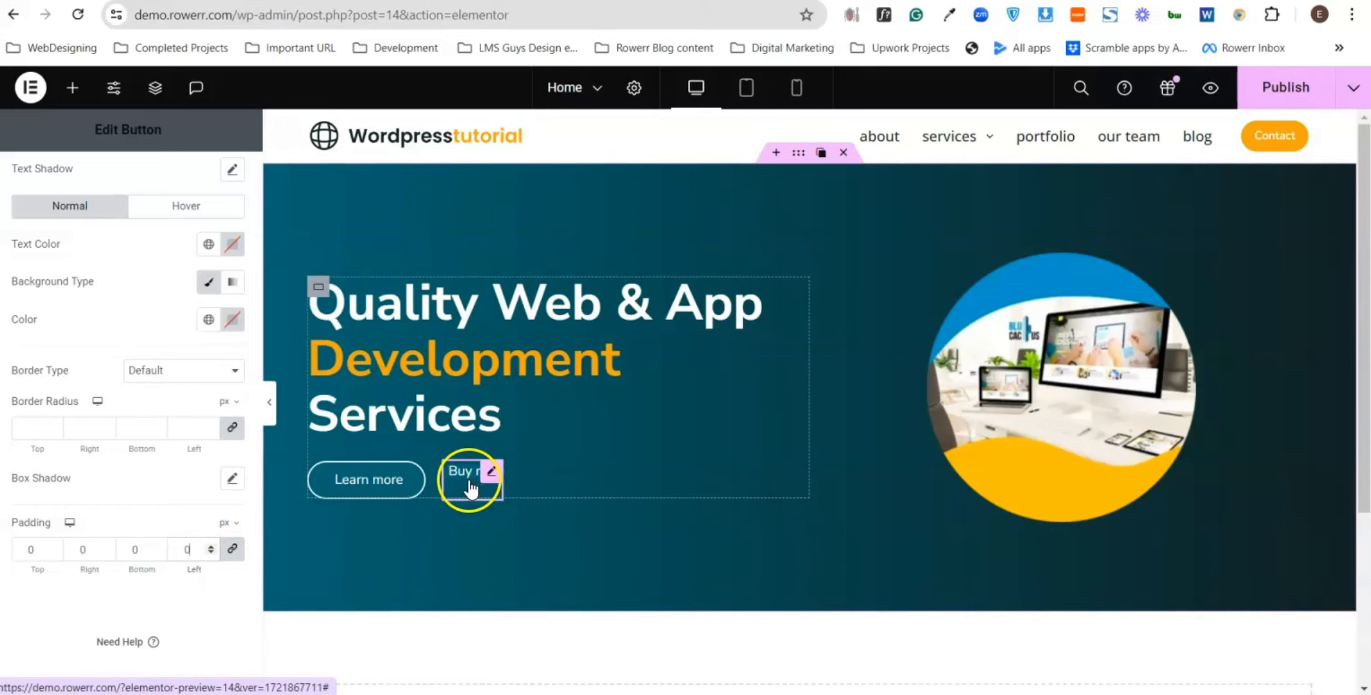
left_click(210, 546)
left_click(210, 545)
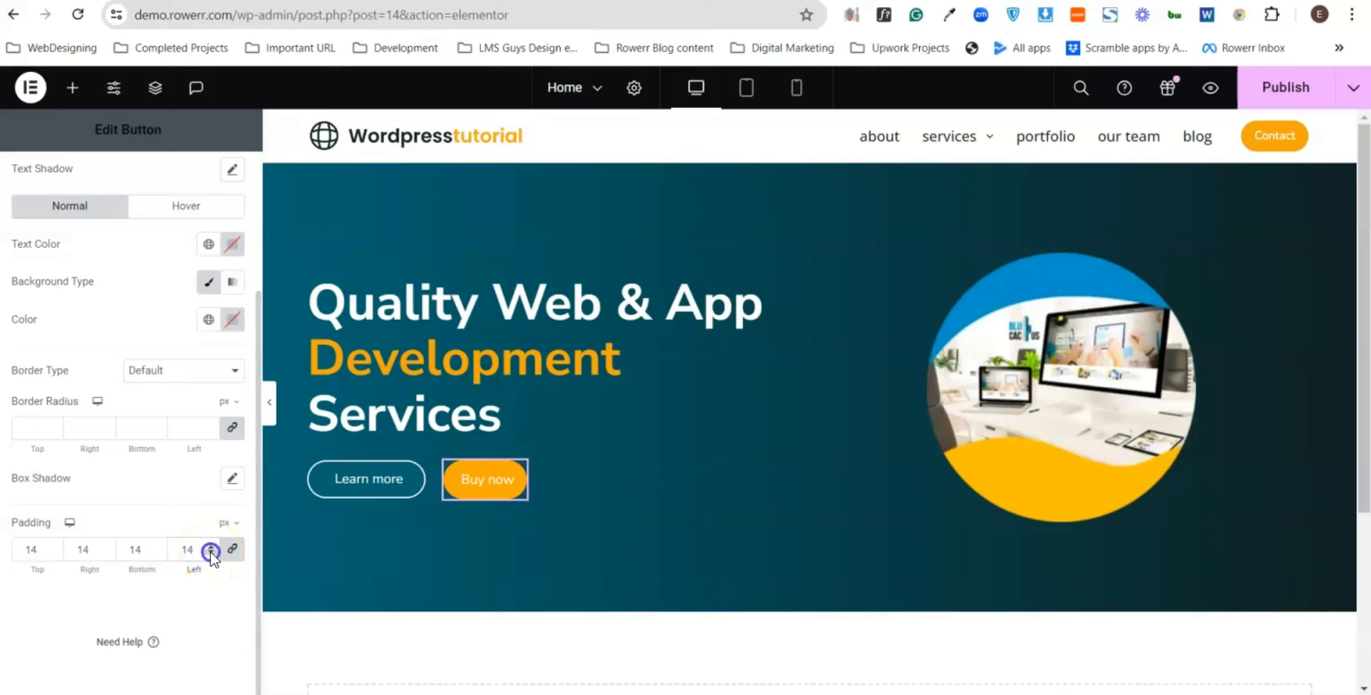
left_click(210, 553)
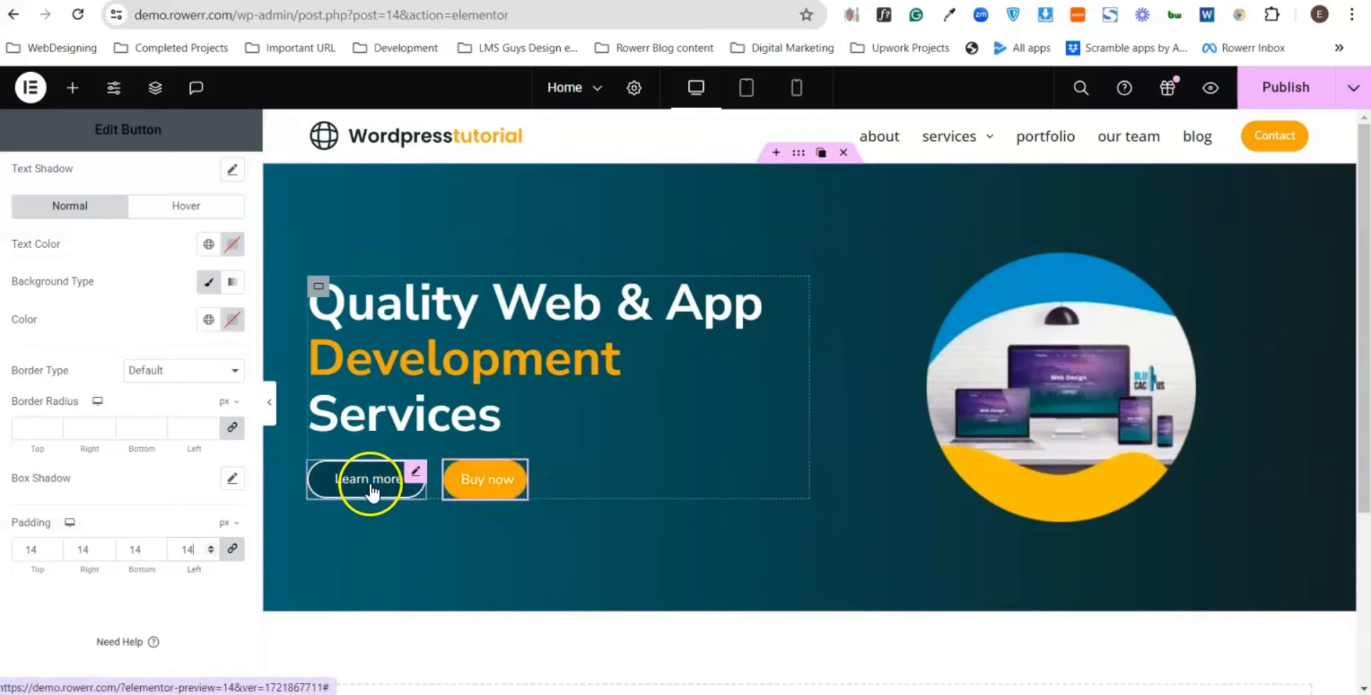
- Unlink the Buy now button's padding values and set its right and left padding to 30 px
left_click(232, 551)
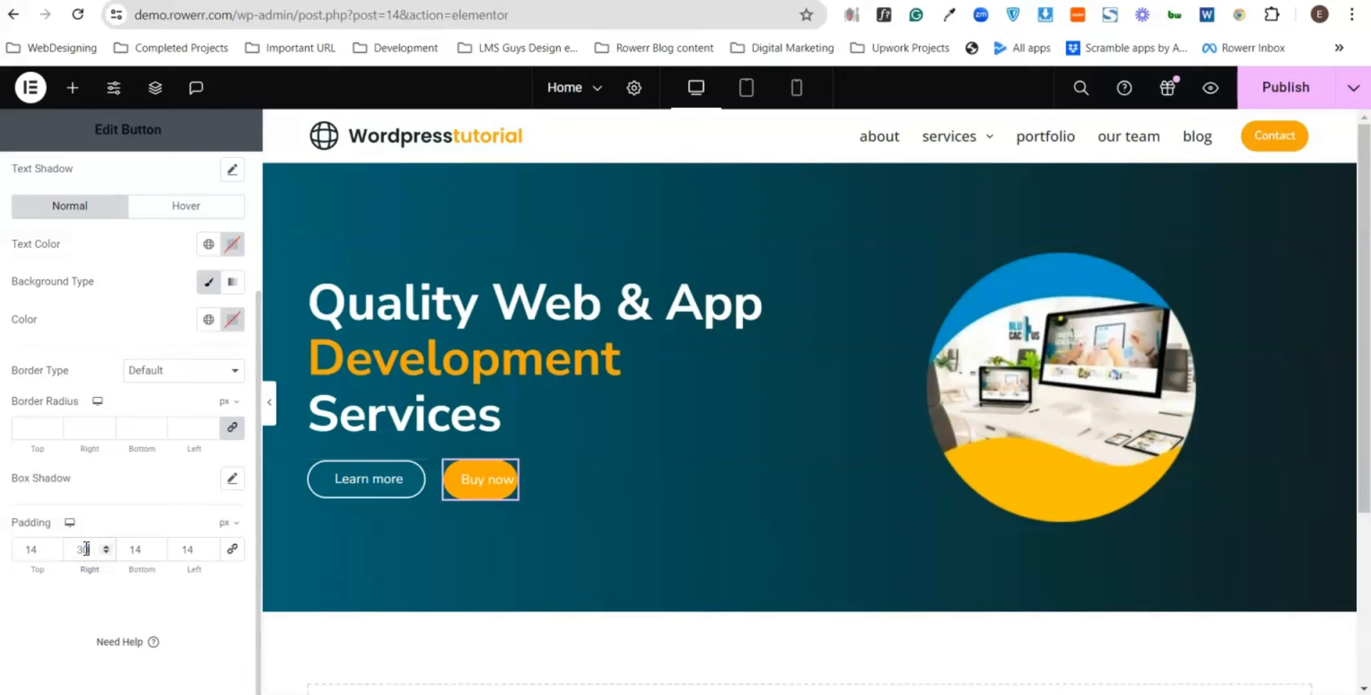
double_click(182, 548)
type("30")
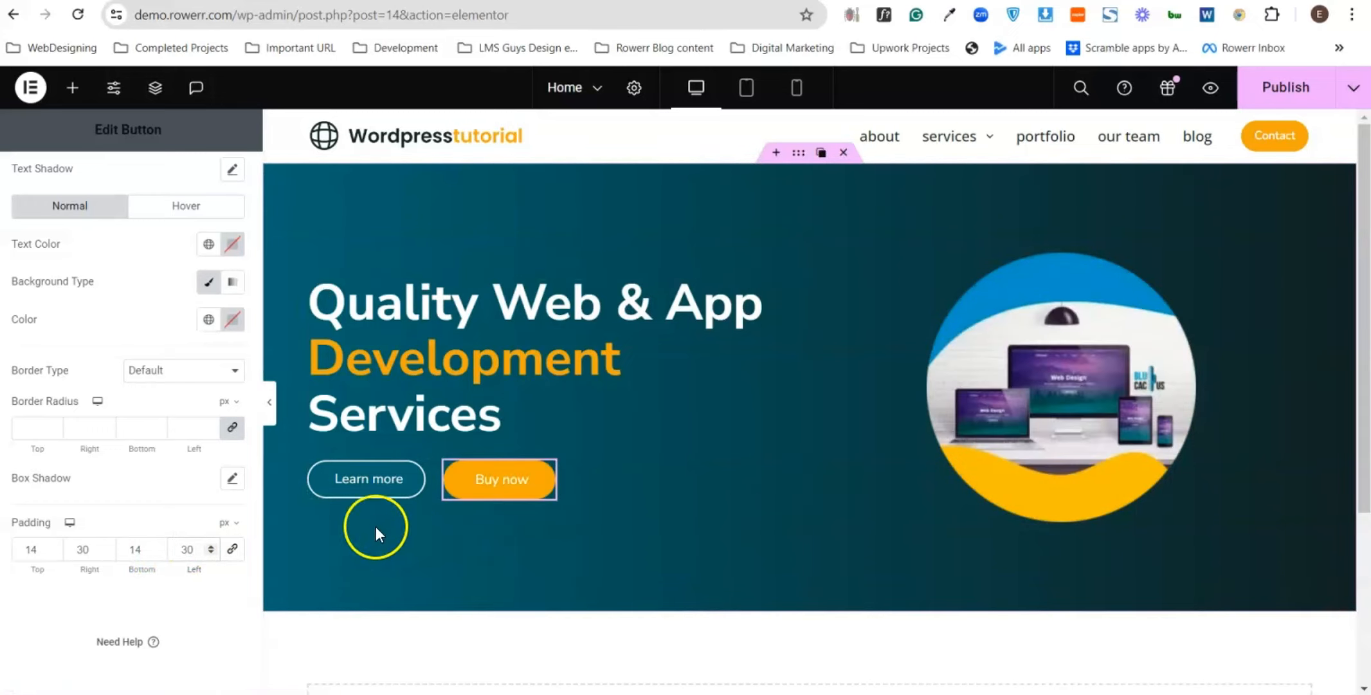
- Widen the Buy now button by setting its right and left padding to 40 px
double_click(193, 550)
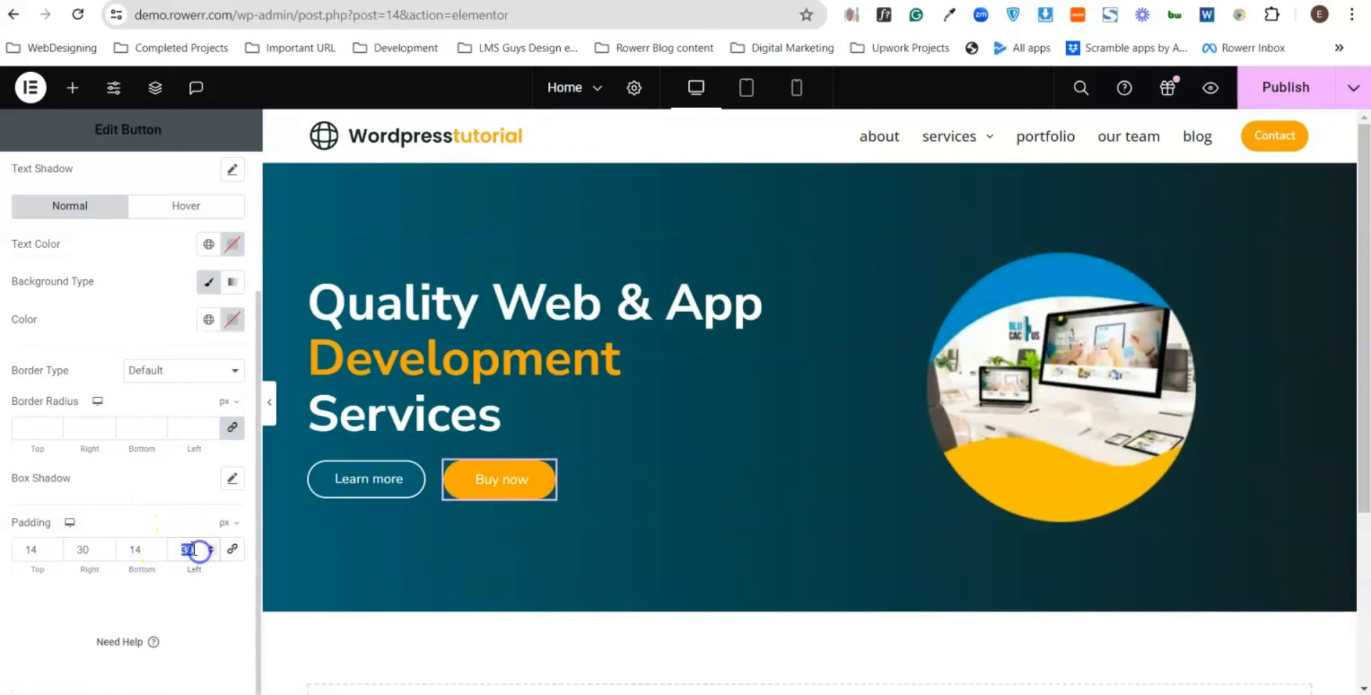
type("40")
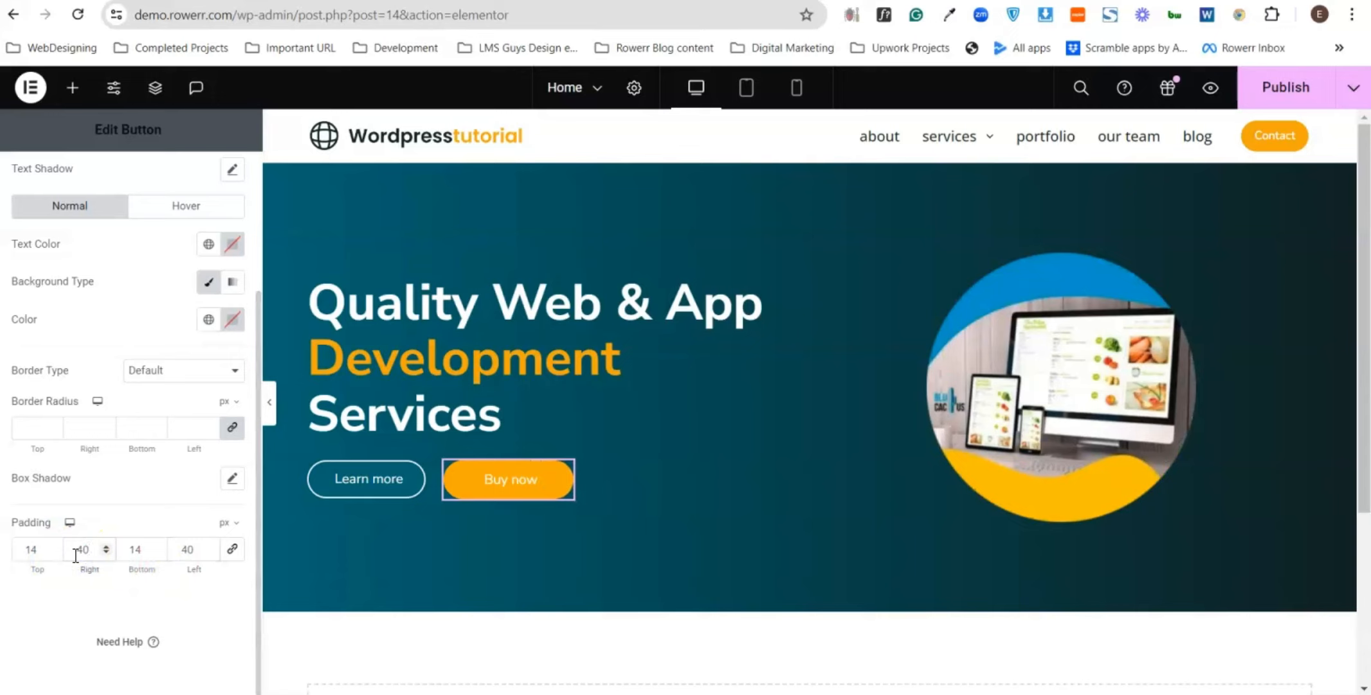
left_click(75, 555)
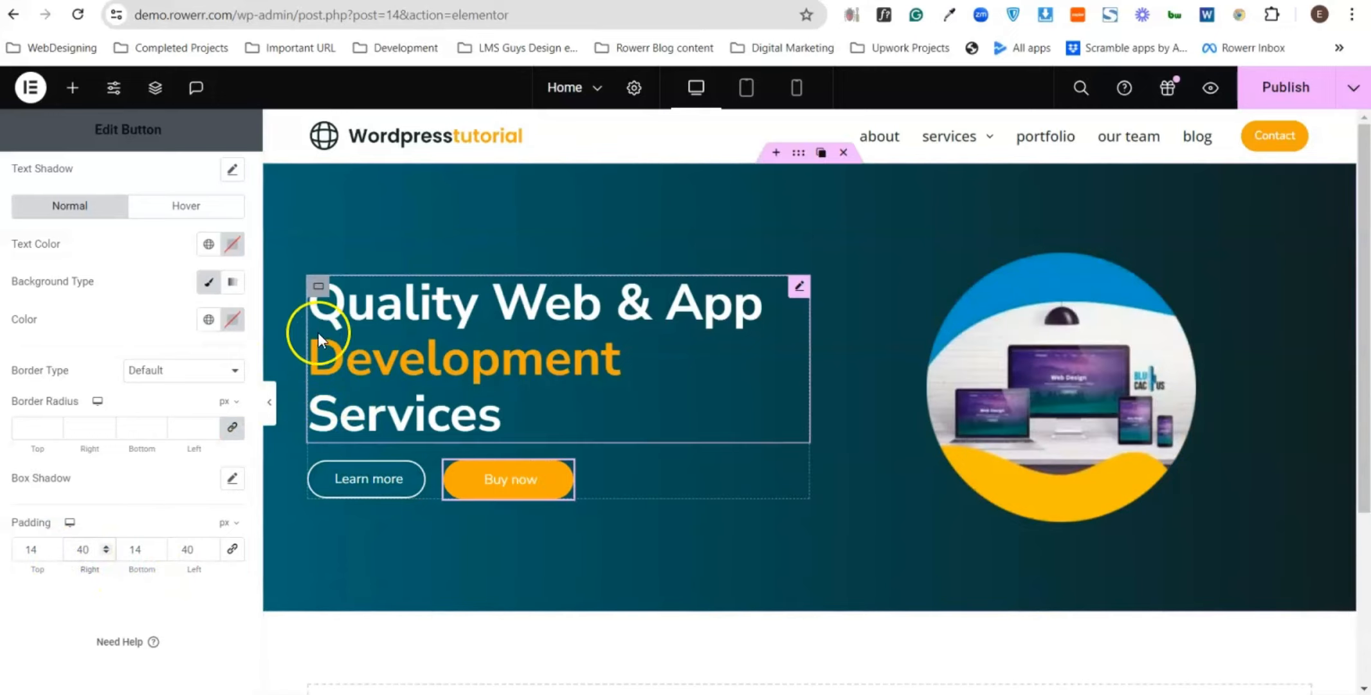
- Stack the heading and buttons vertically by setting their container's direction to column
left_click(315, 287)
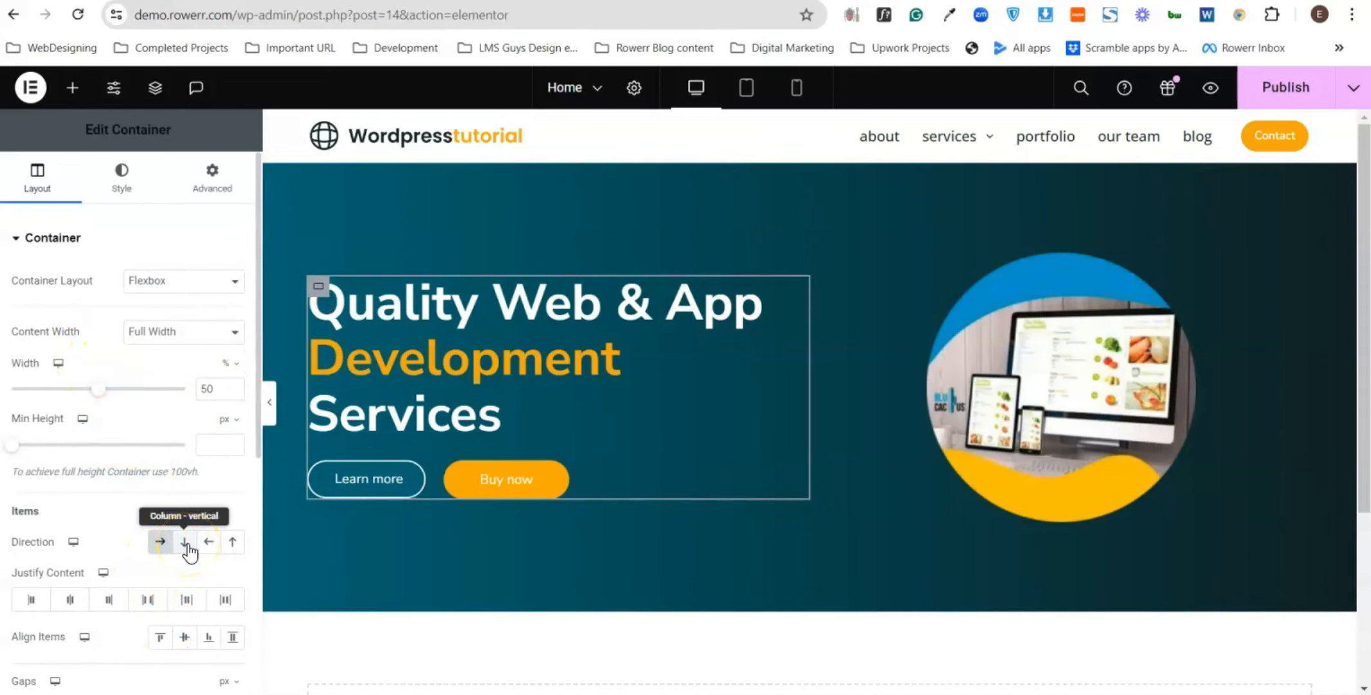
left_click(188, 543)
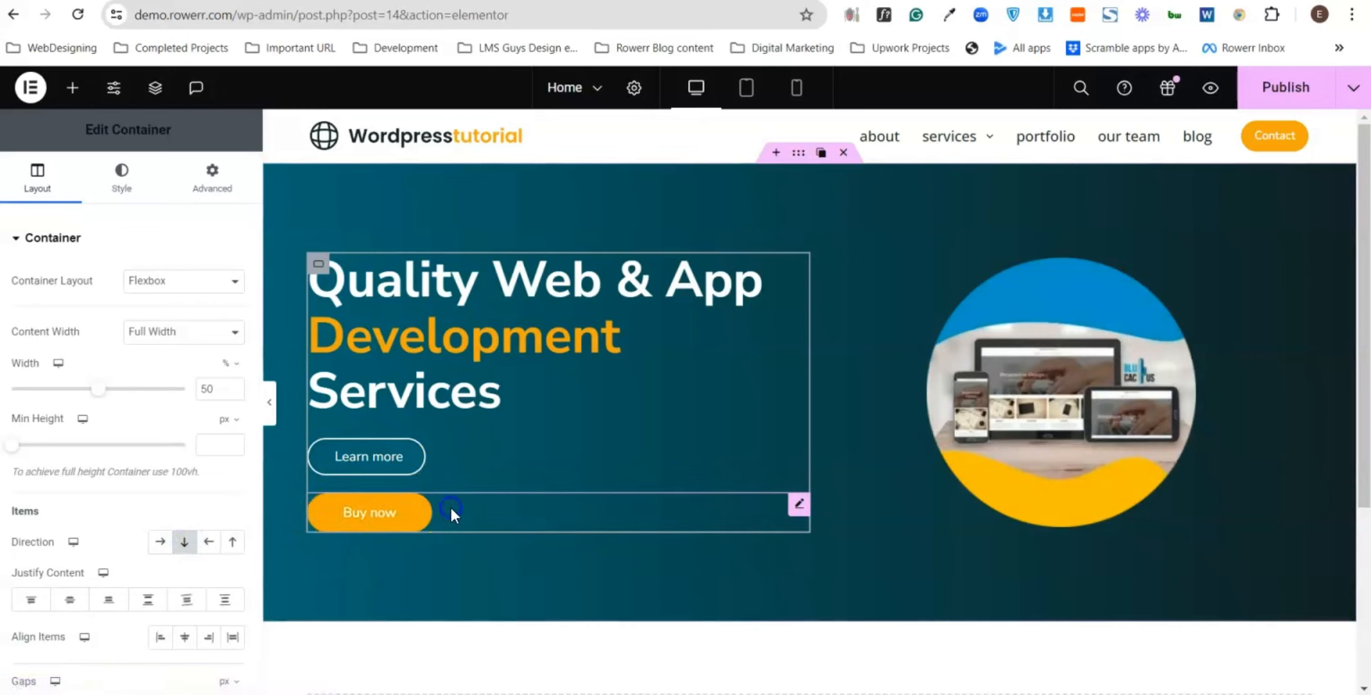
- Adjust the Buy now button's right and left padding to 38 px each to match the Learn more button's width
left_click(536, 508)
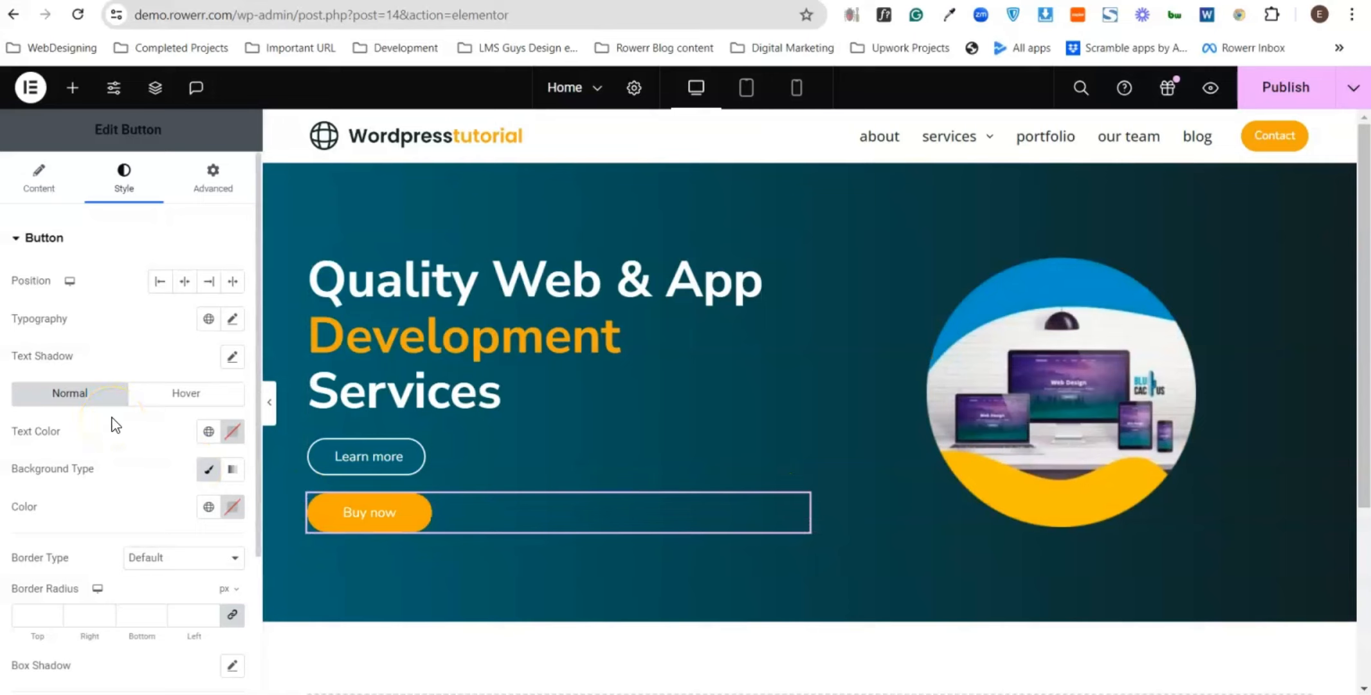
scroll(106, 429, "down", 3)
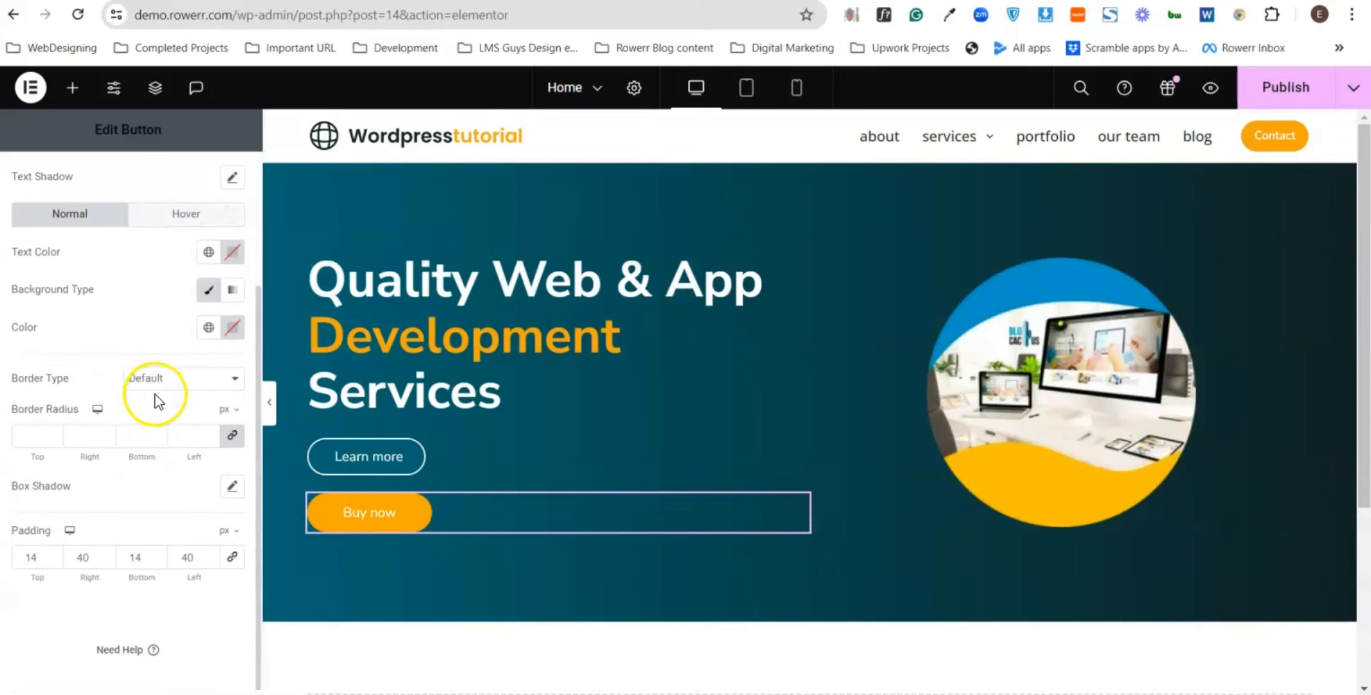
double_click(82, 548)
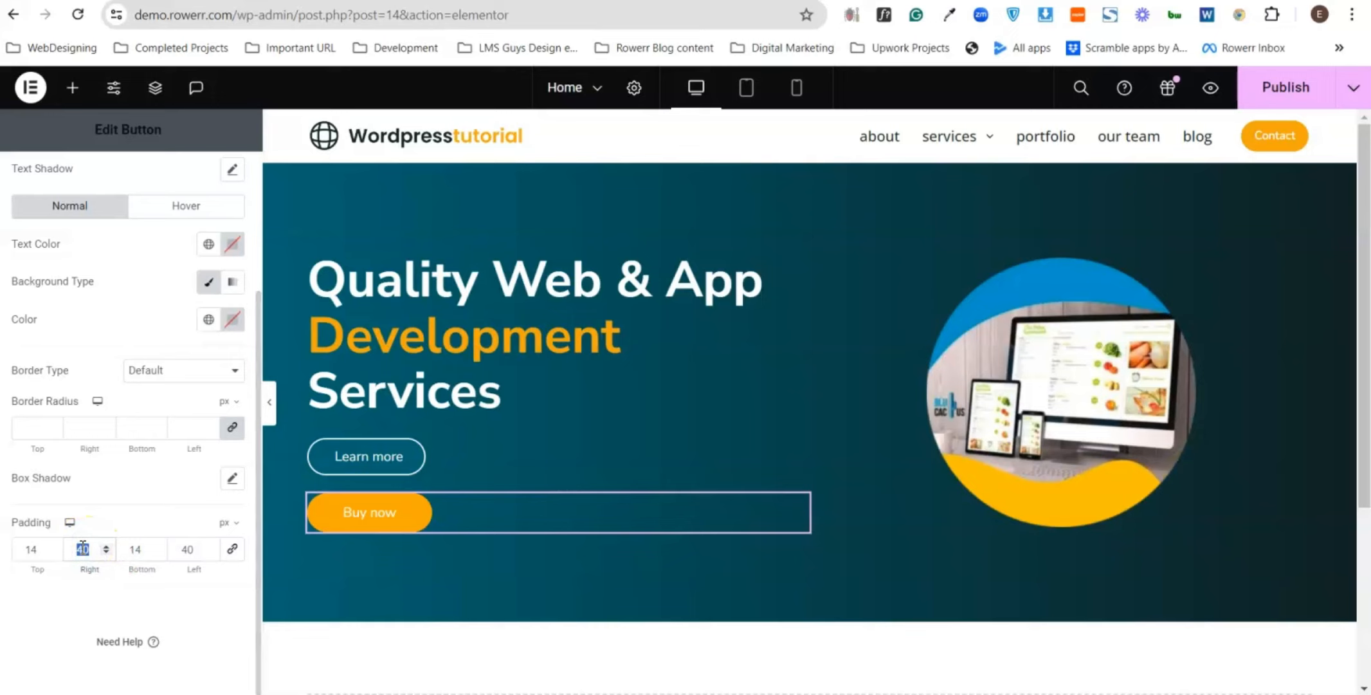
type("30")
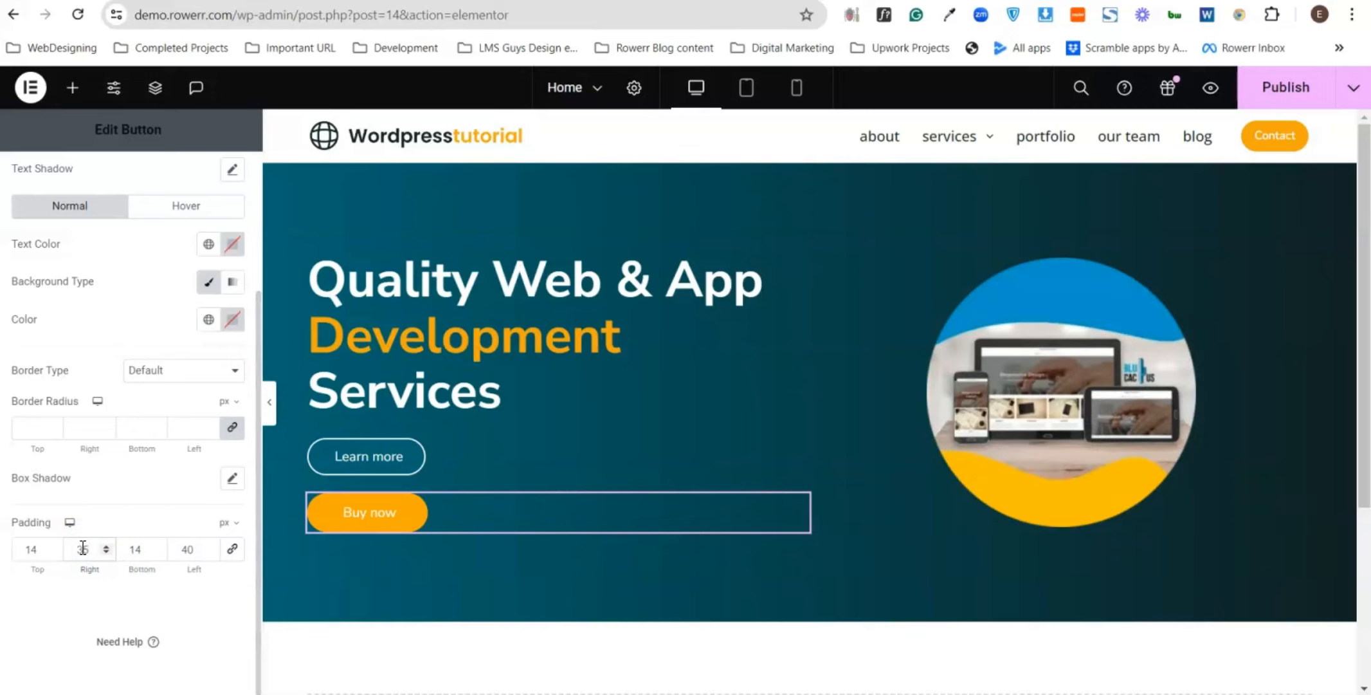
double_click(180, 551)
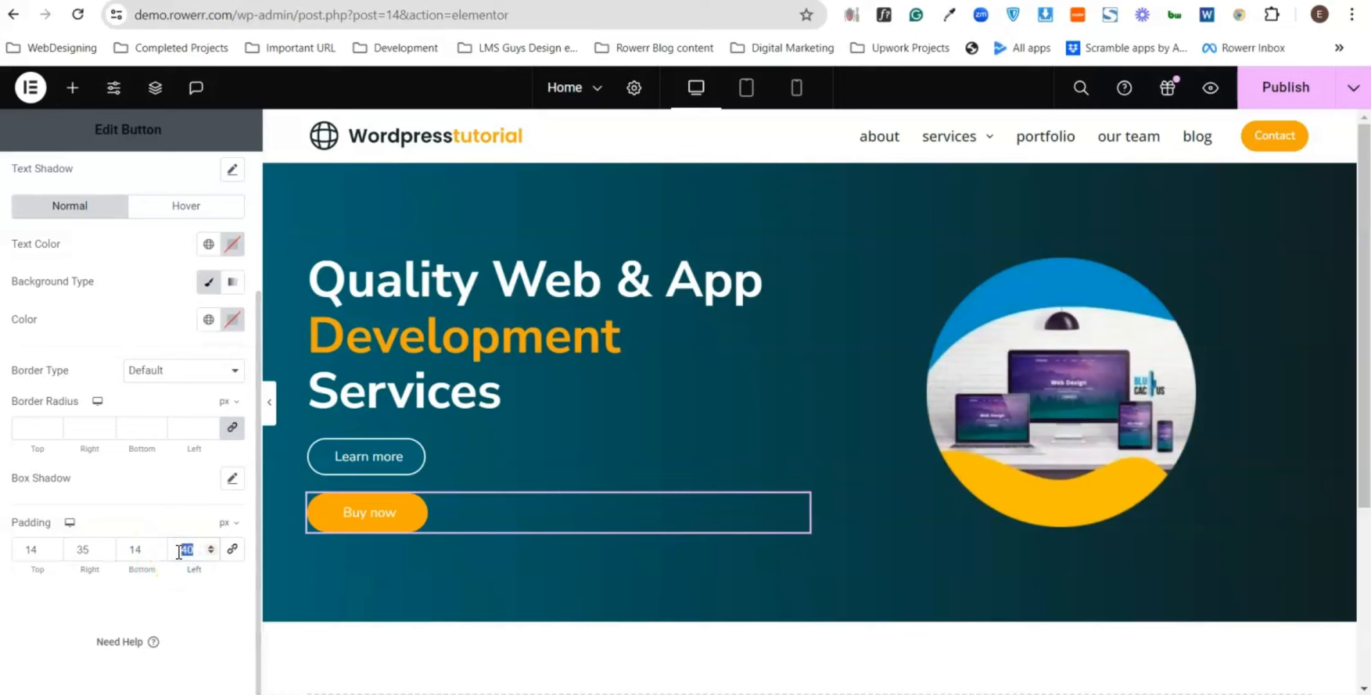
type("35")
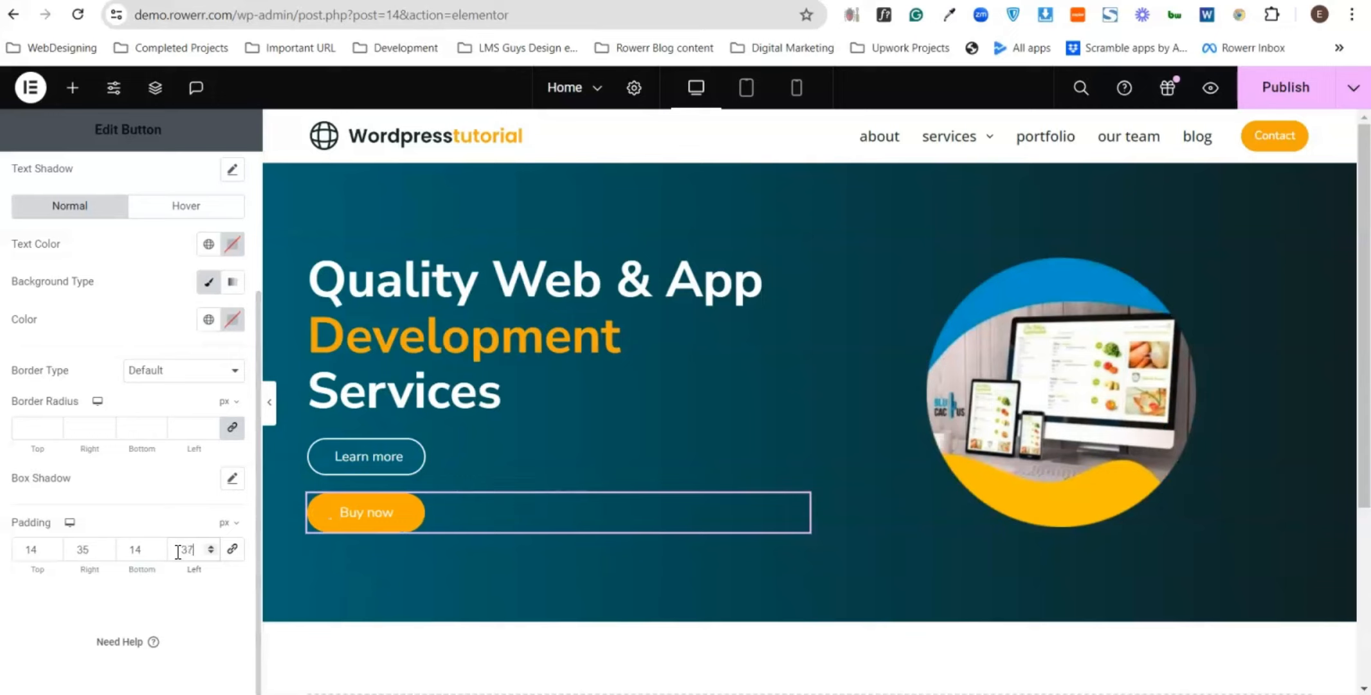
key("Up")
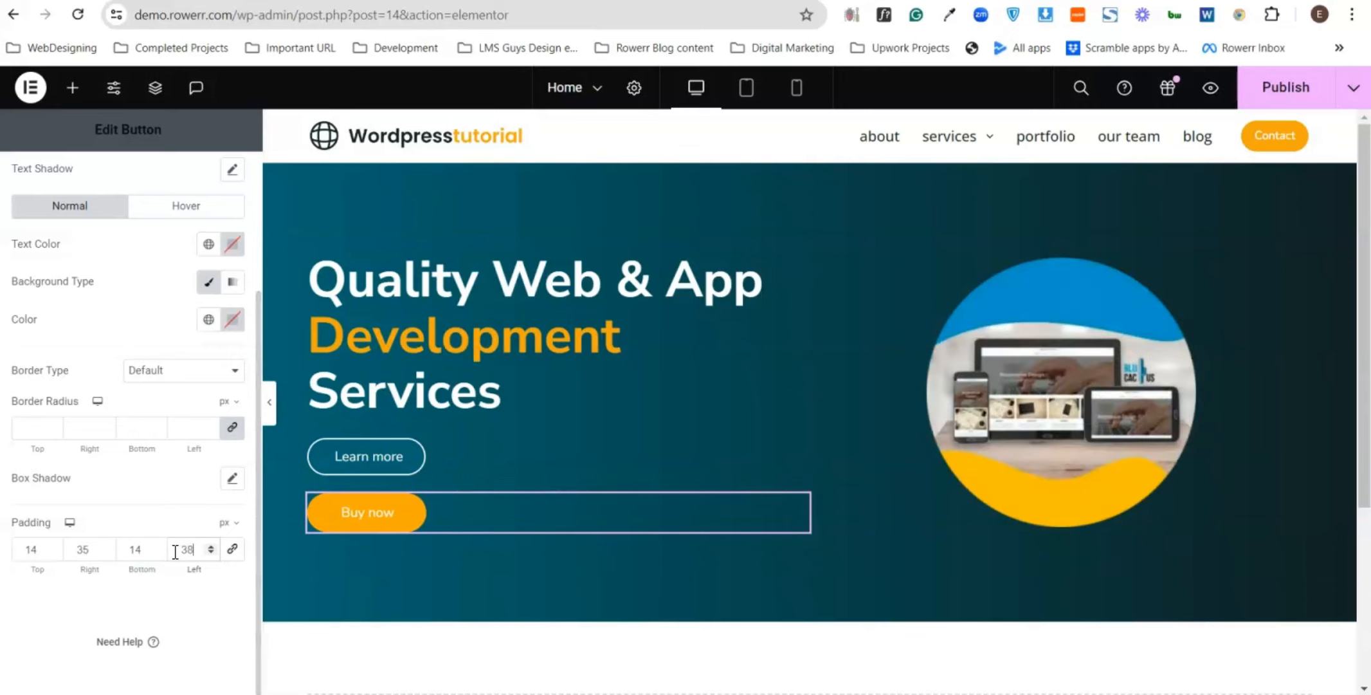
left_click(86, 558)
left_click(87, 554)
key("Up")
key("Up")
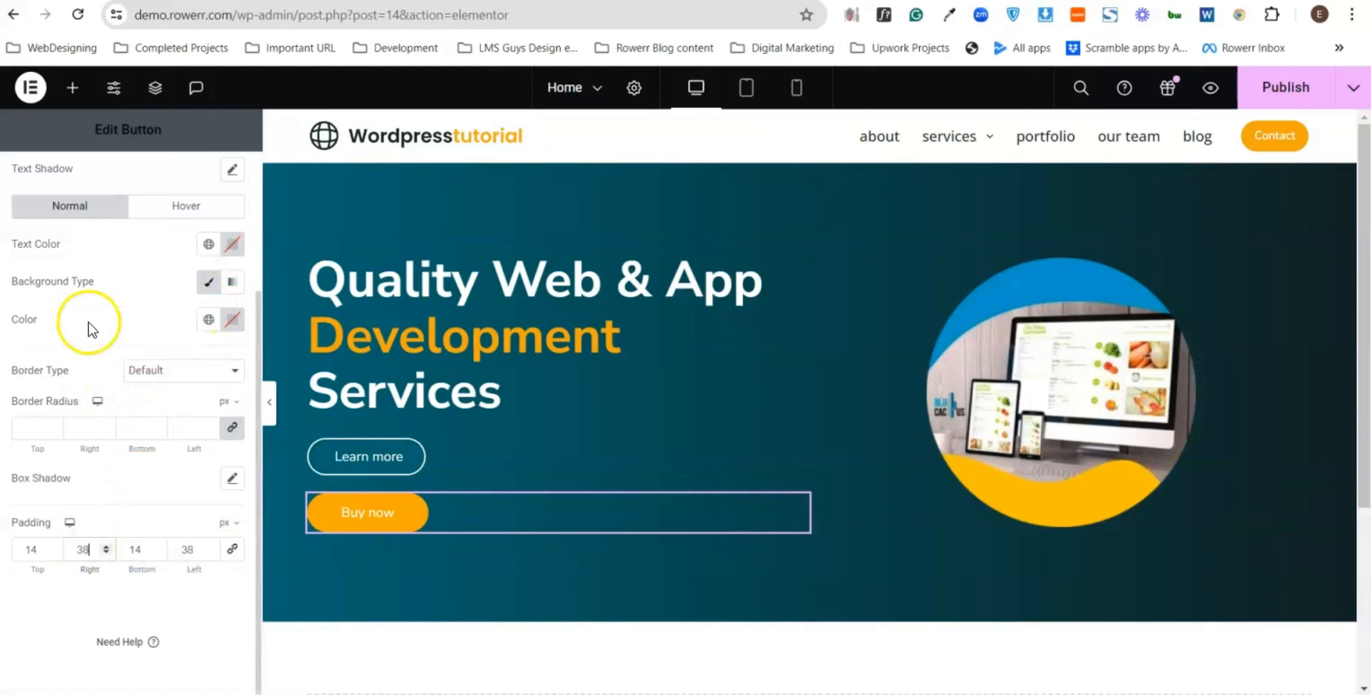
- Set the direction of the container holding the heading and buttons back to horizontal row
left_click(315, 265)
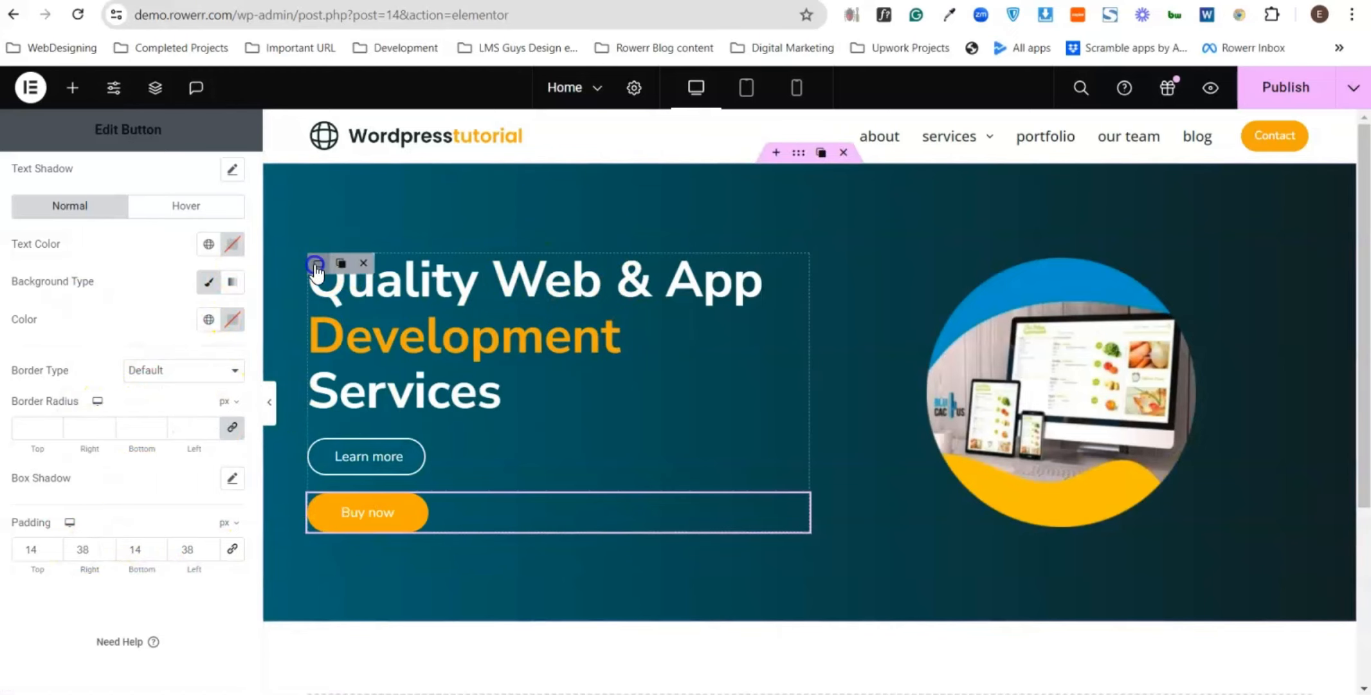
scroll(157, 489, "down", 1)
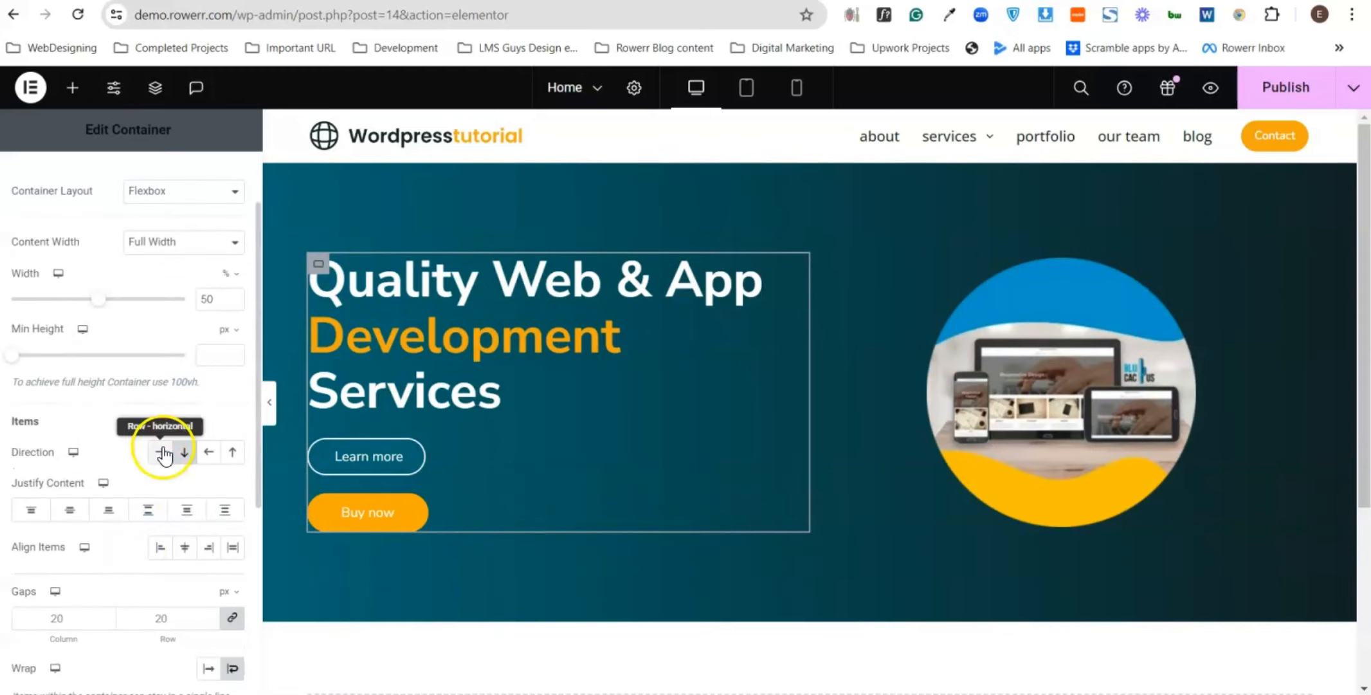
left_click(162, 453)
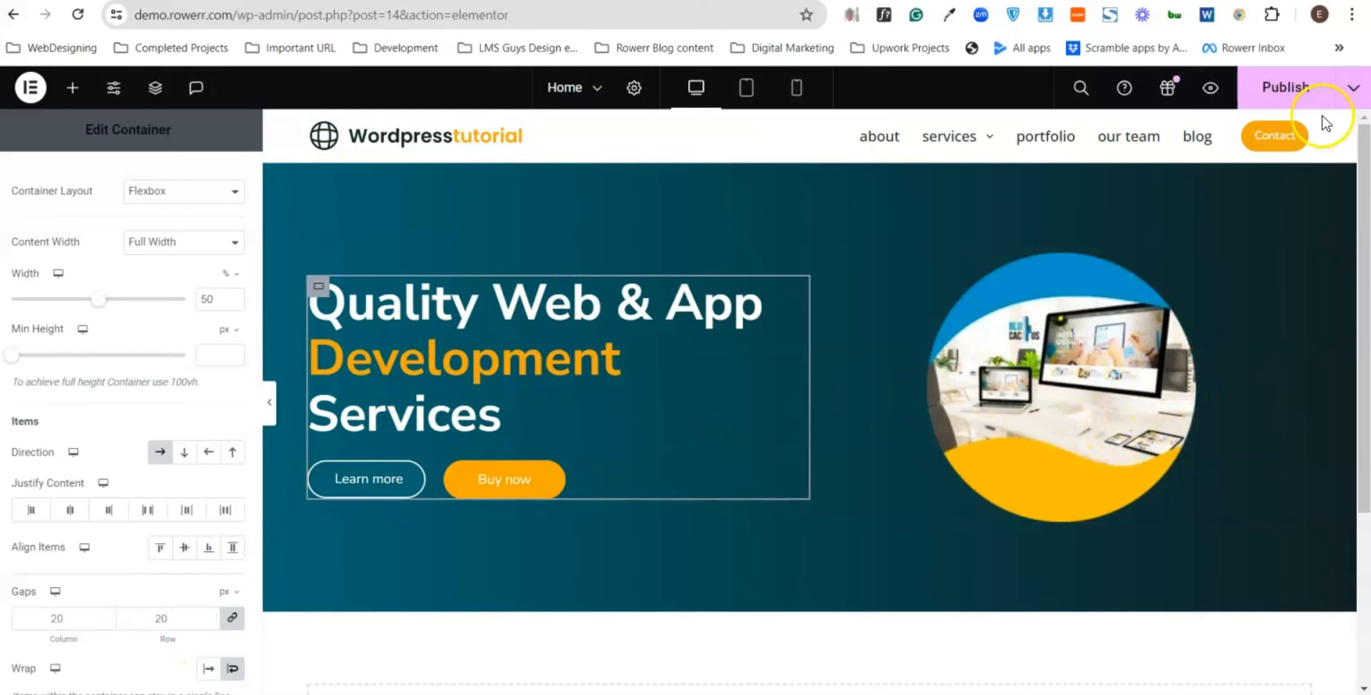
- Publish the page and review the updated hero heading, buttons and image in the site preview
left_click(1294, 86)
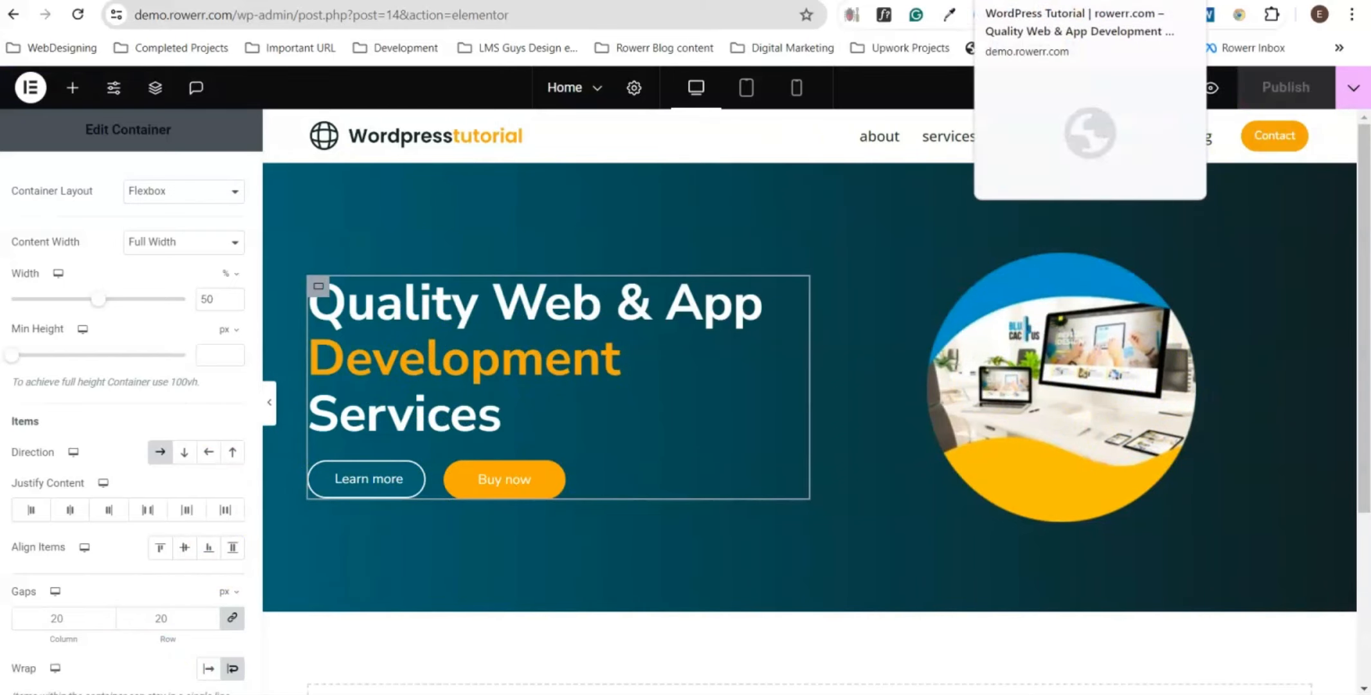
left_click(1036, 0)
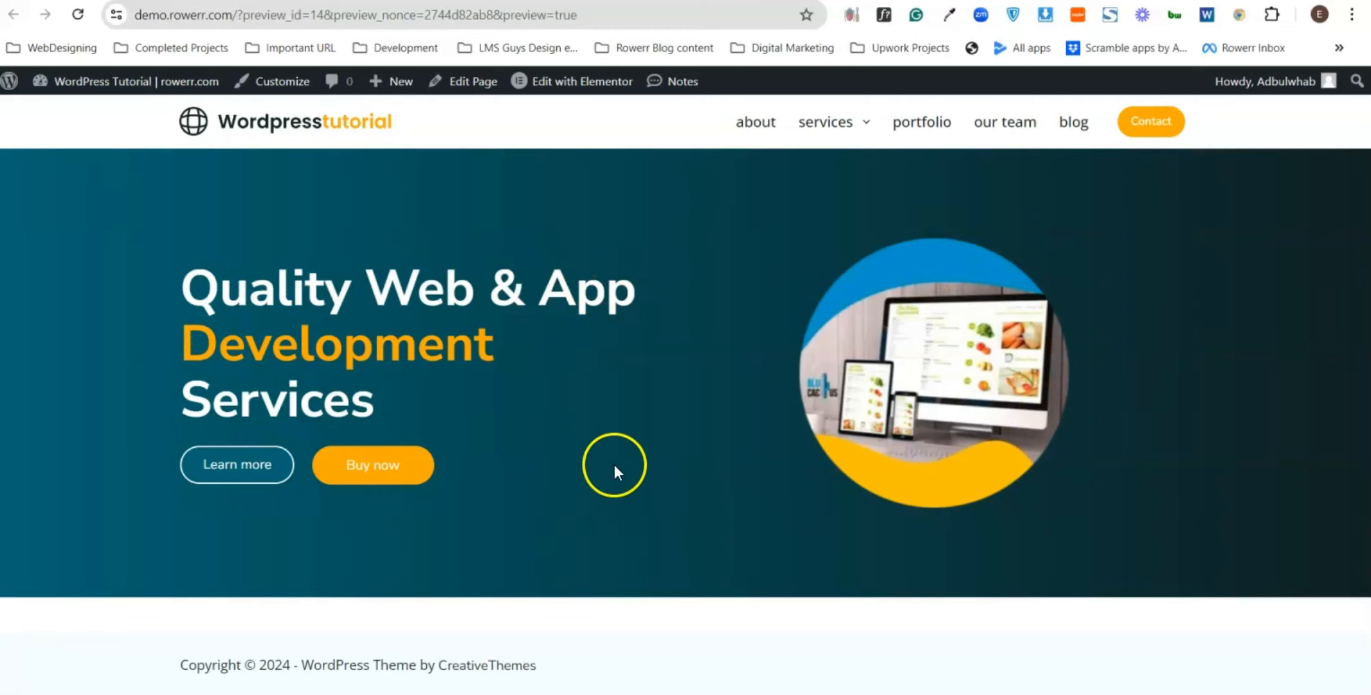
left_click_drag(124, 281, 429, 370)
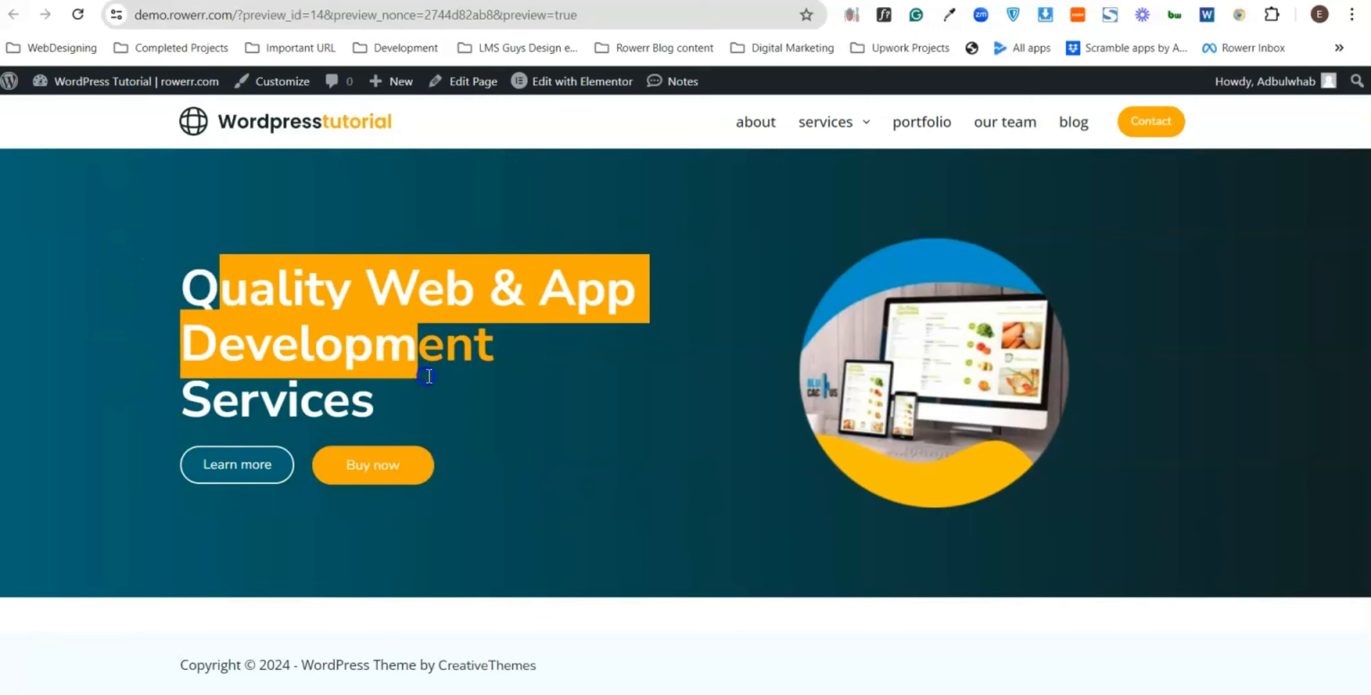
left_click(418, 409)
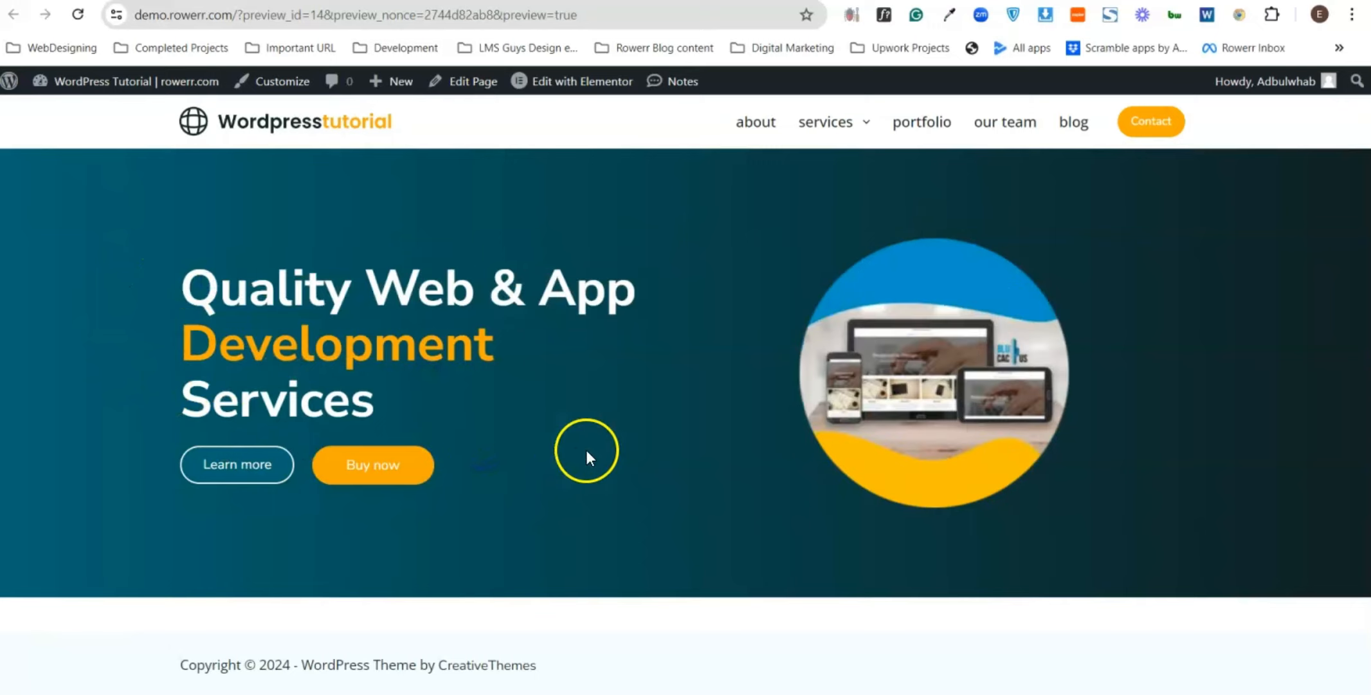
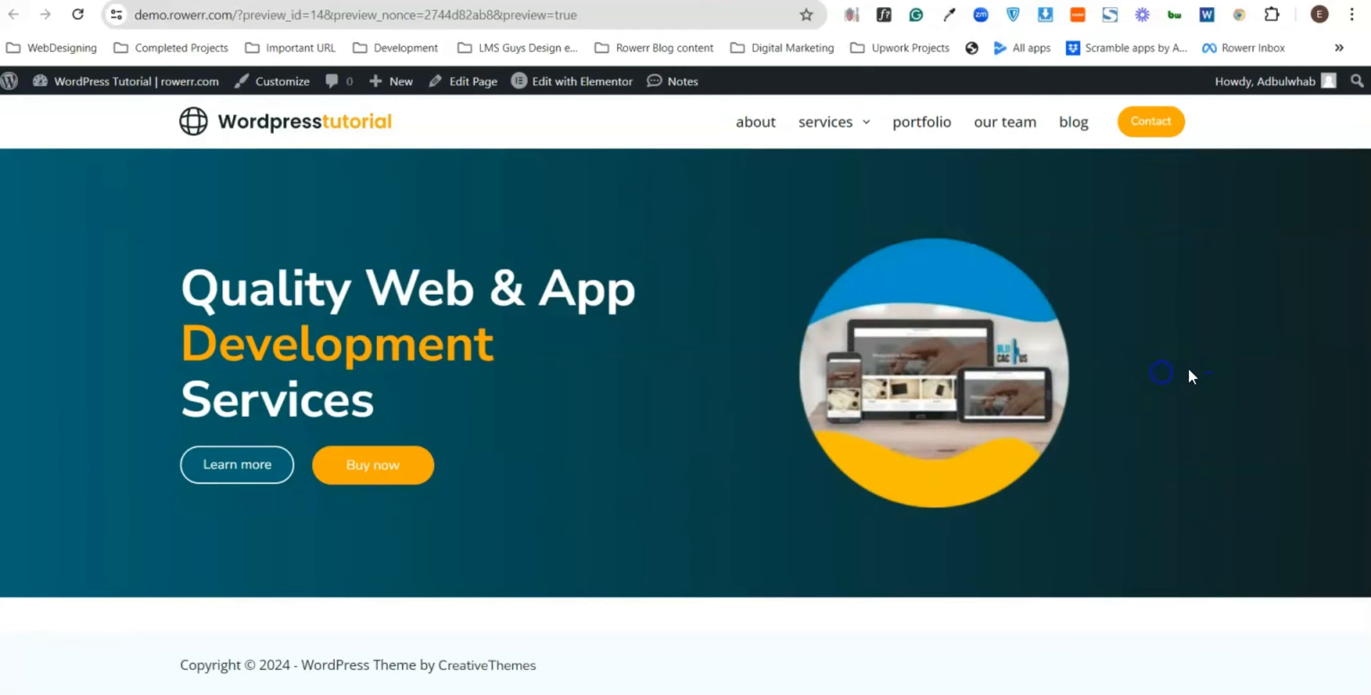
left_click(1125, 386)
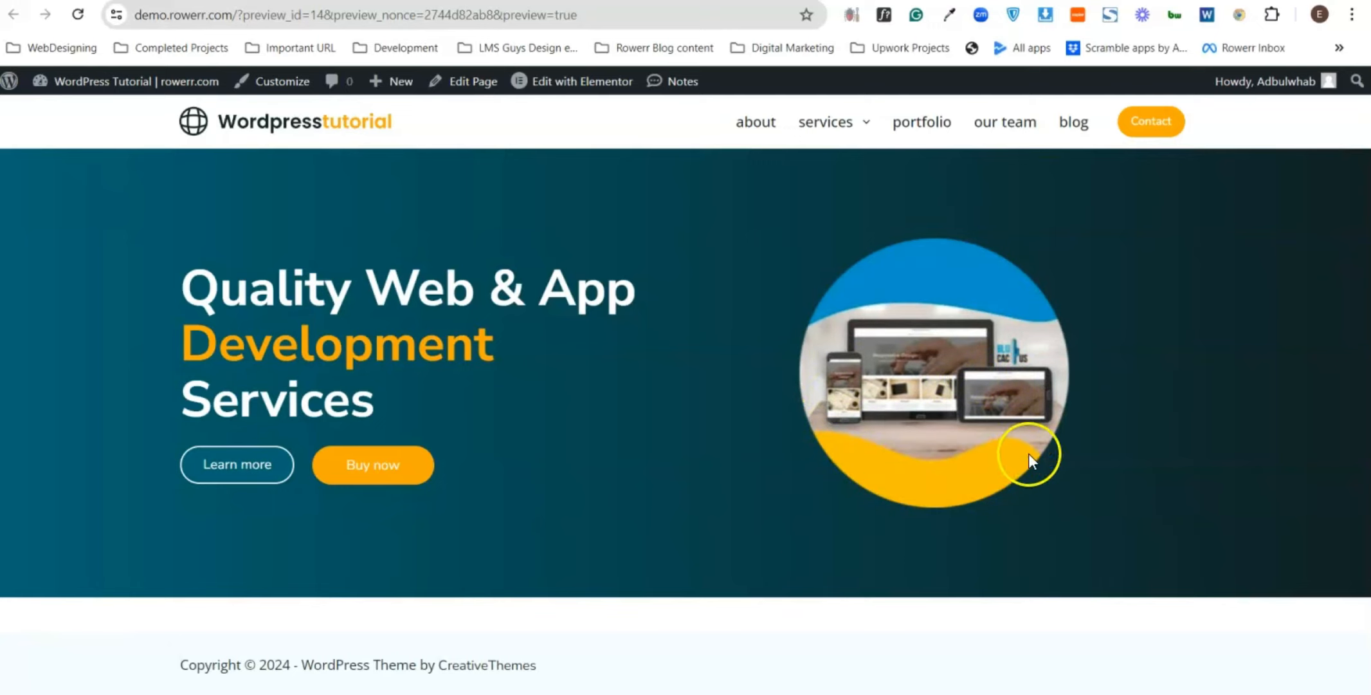
- Apply a Mountains shape divider to the top edge of the hero section's outer container
left_click(1165, 304)
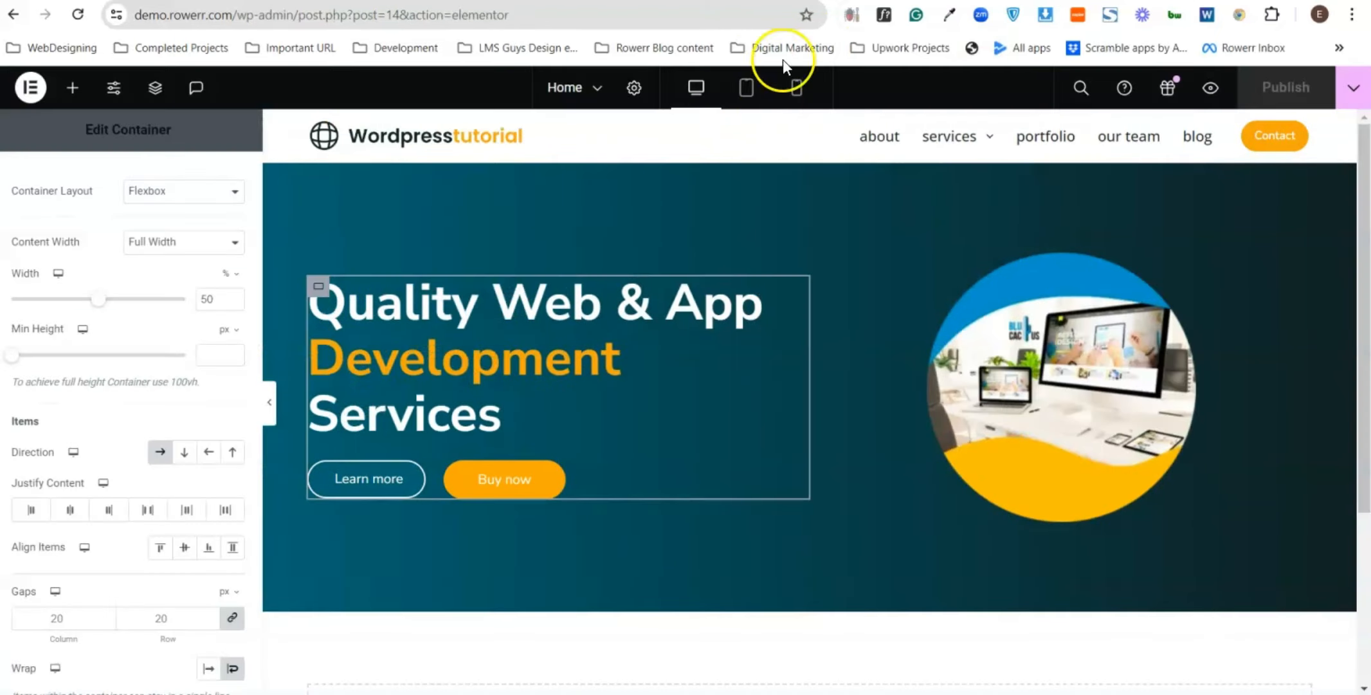
left_click(799, 153)
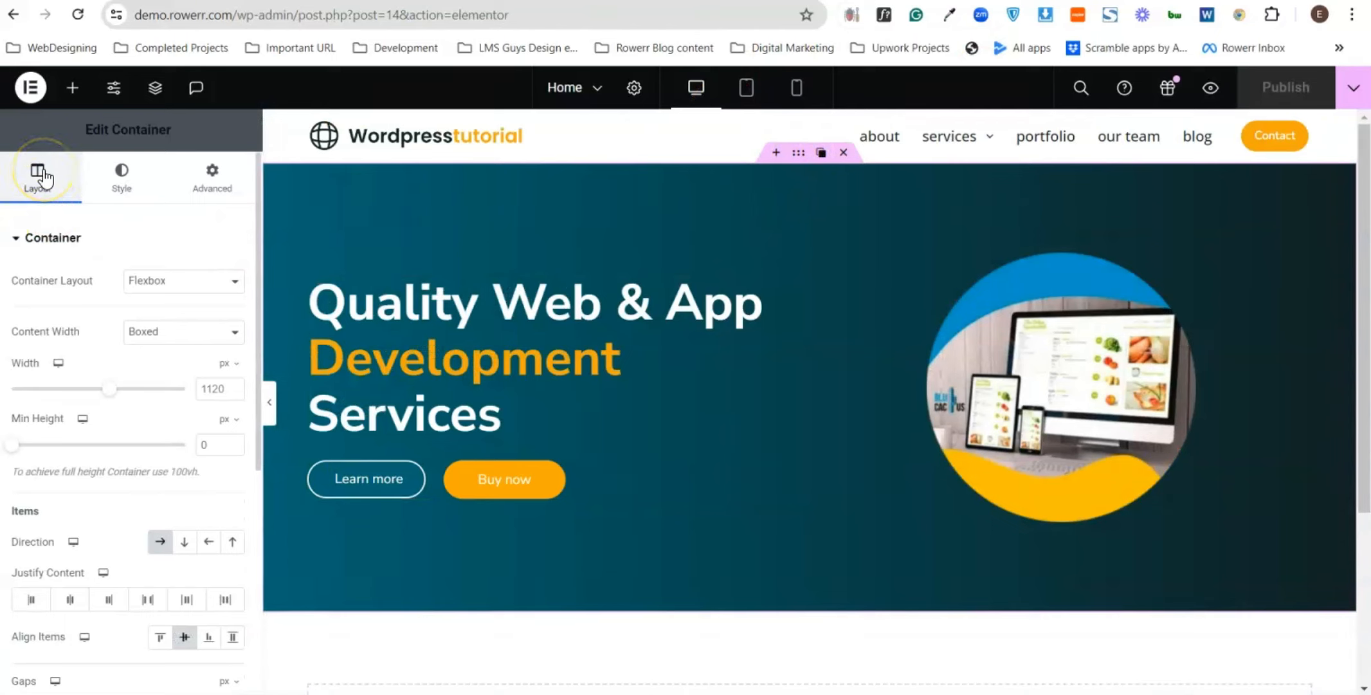
left_click(57, 238)
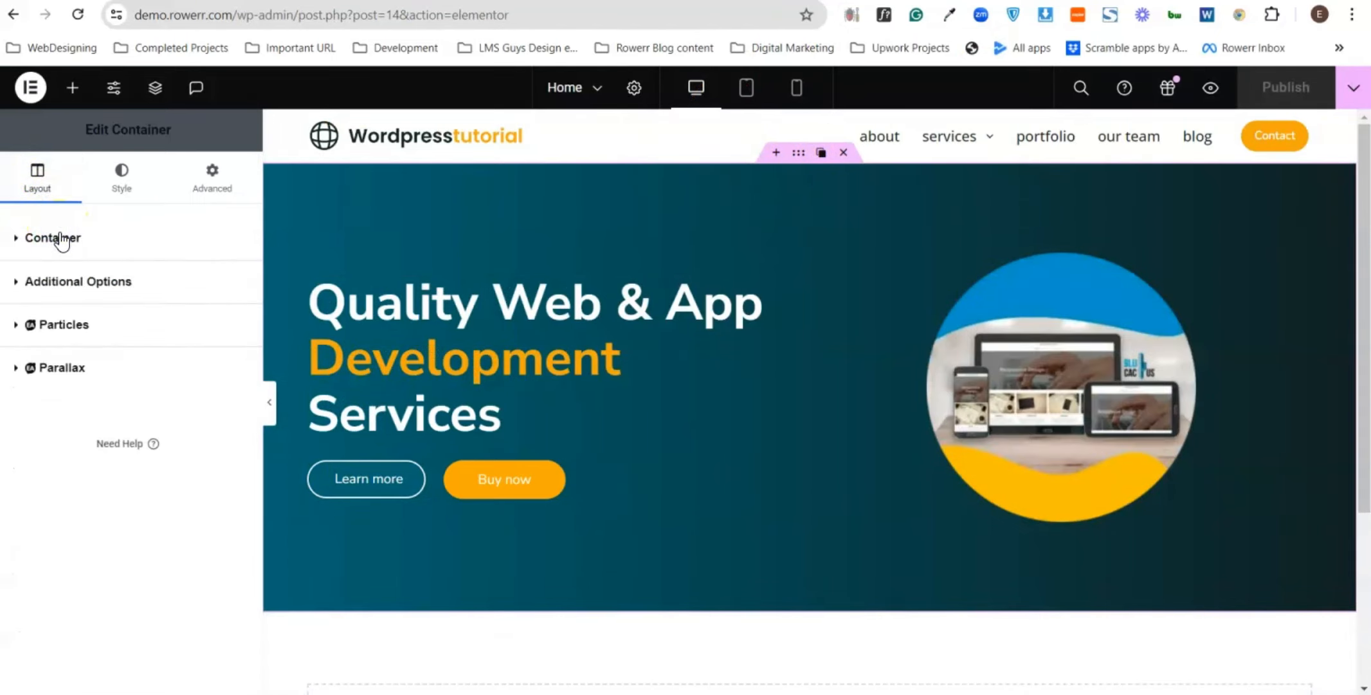
left_click(118, 186)
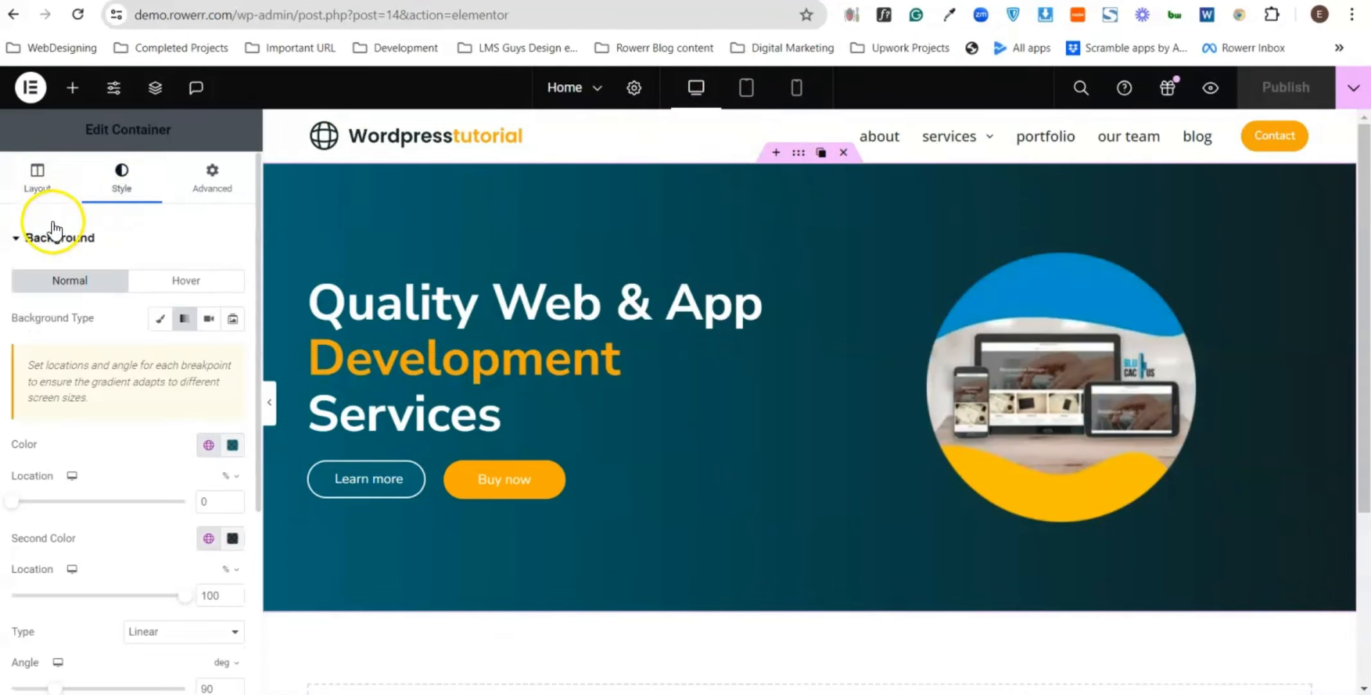
left_click(55, 233)
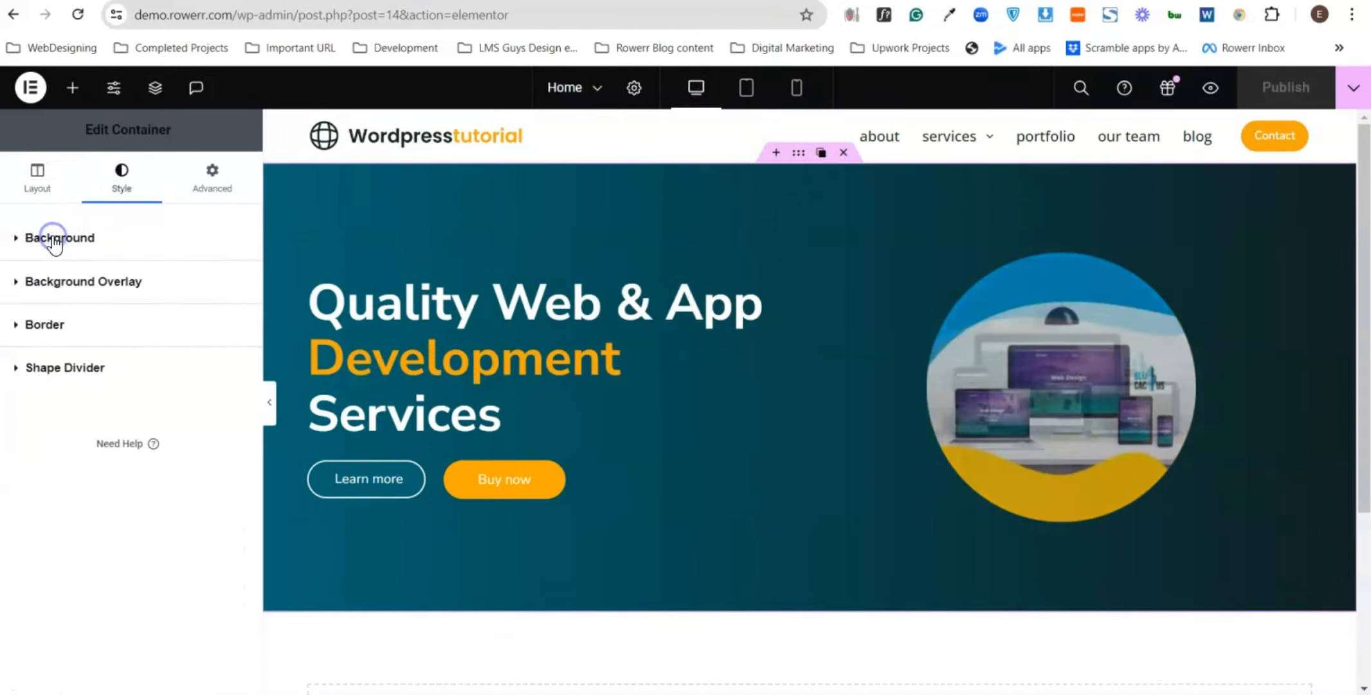
left_click(43, 373)
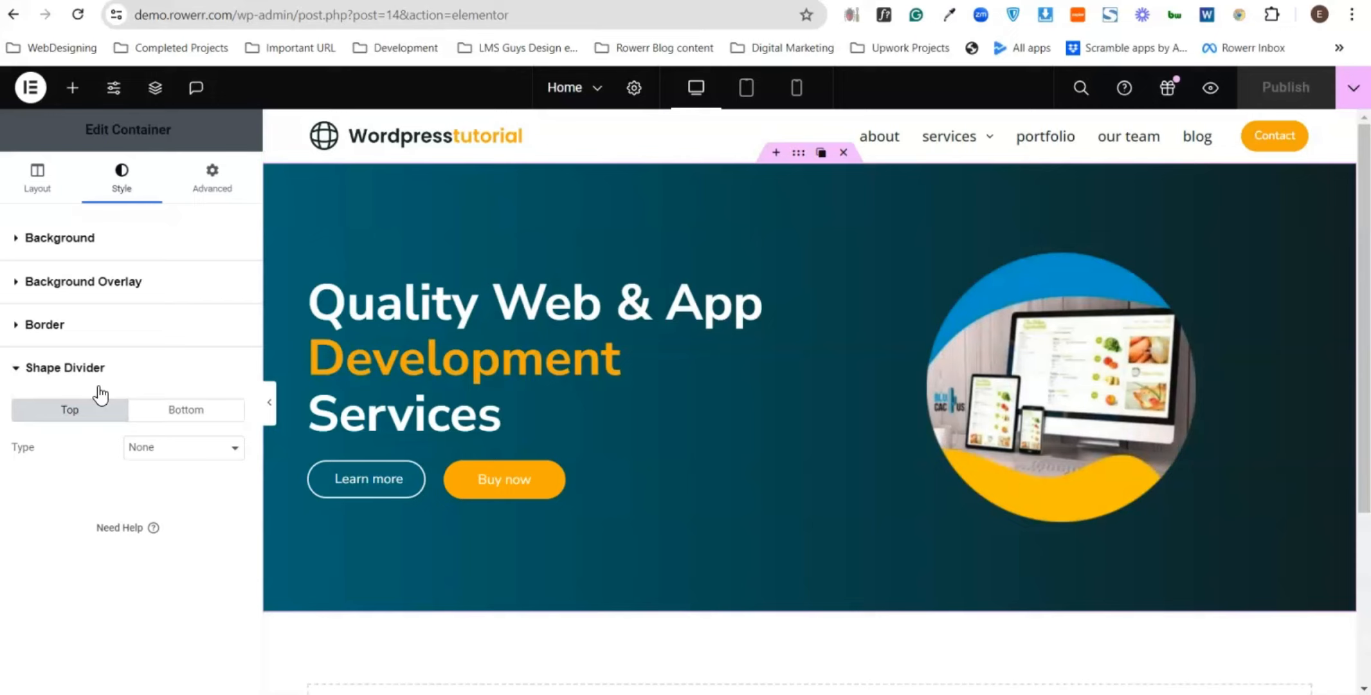
left_click(203, 449)
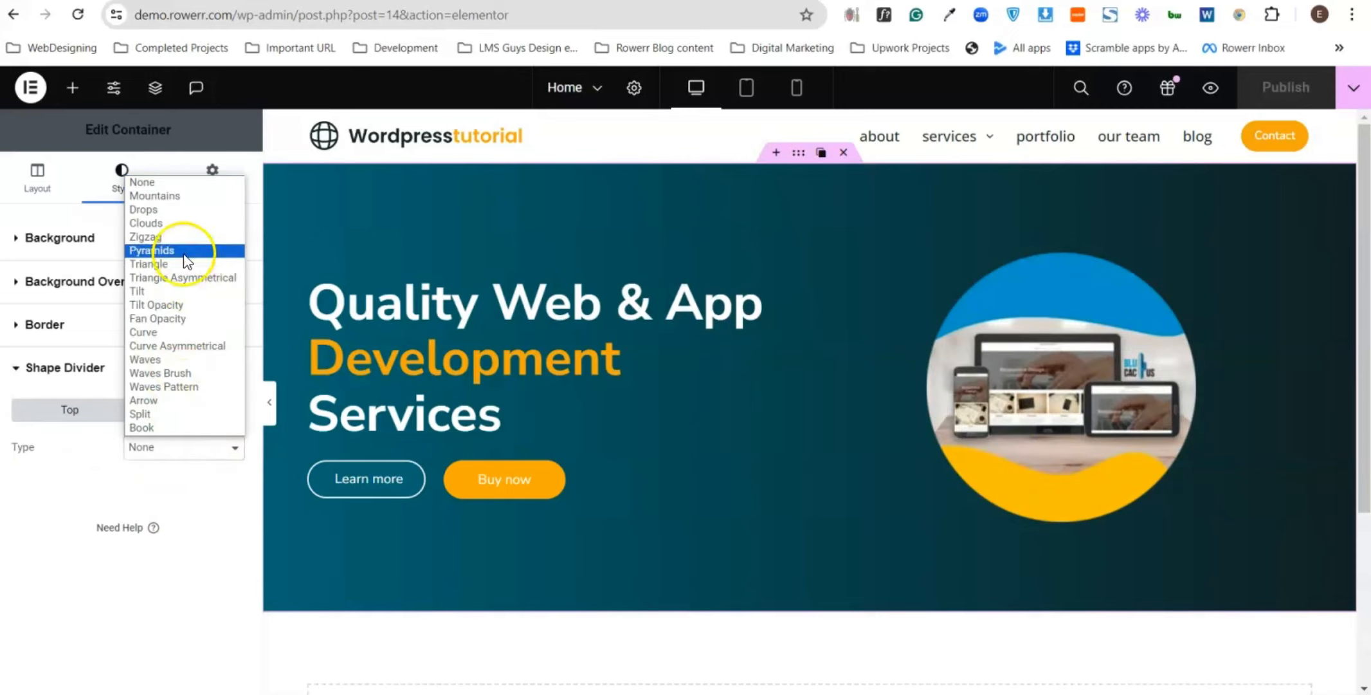
left_click(184, 196)
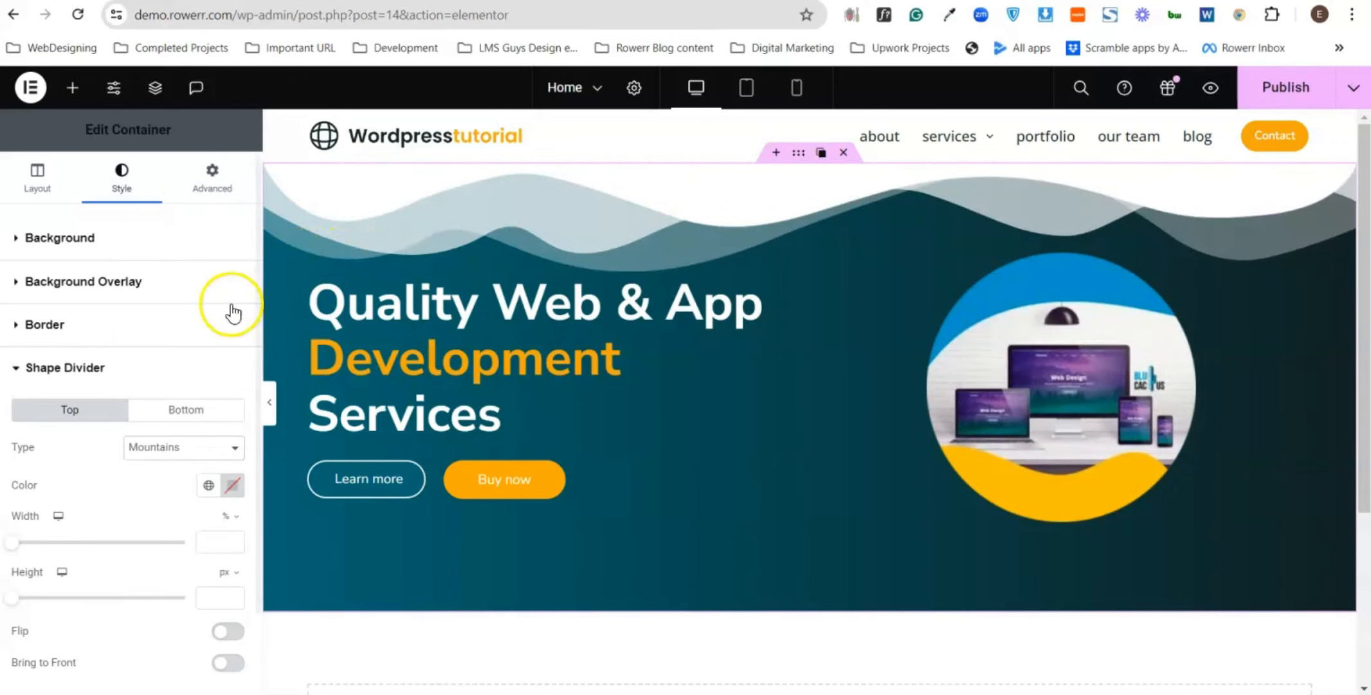
- Remove the top shape divider from the hero container by setting its type to None
left_click(181, 409)
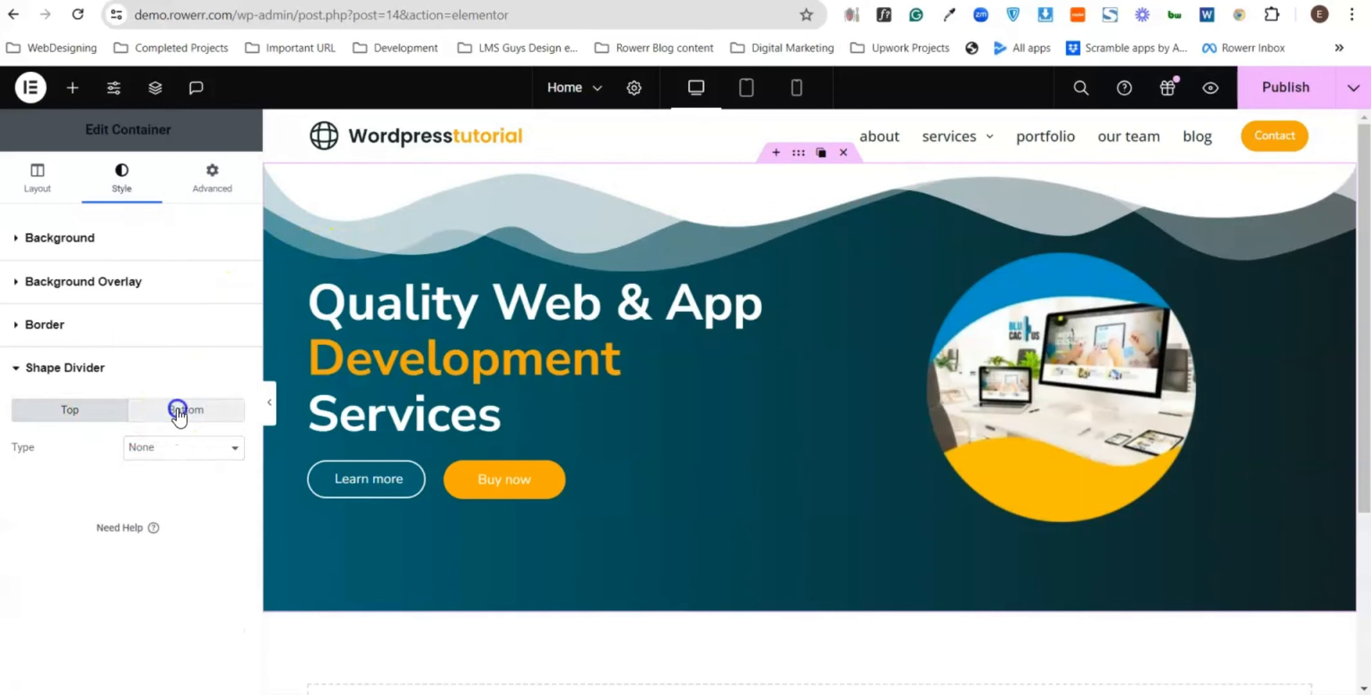
left_click(58, 411)
left_click(193, 447)
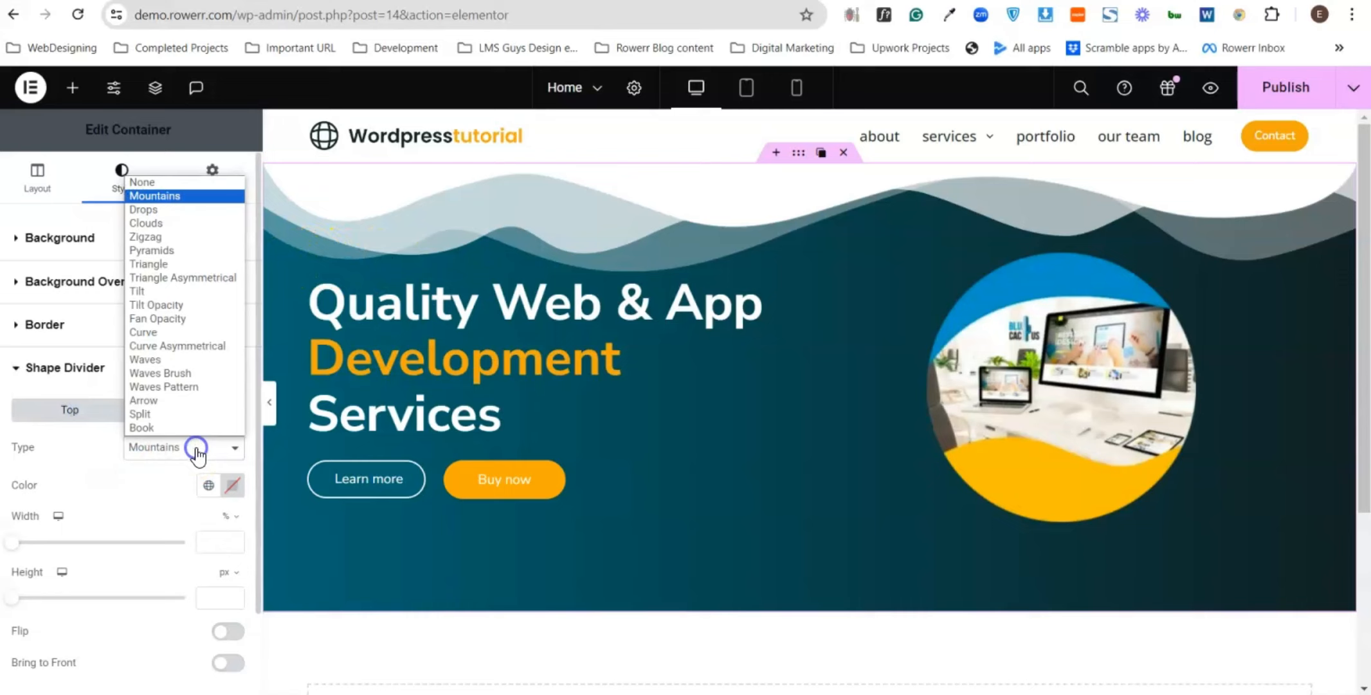
left_click(158, 183)
- Try the Drops, Split and Book shape dividers on the hero container's bottom edge
left_click(179, 408)
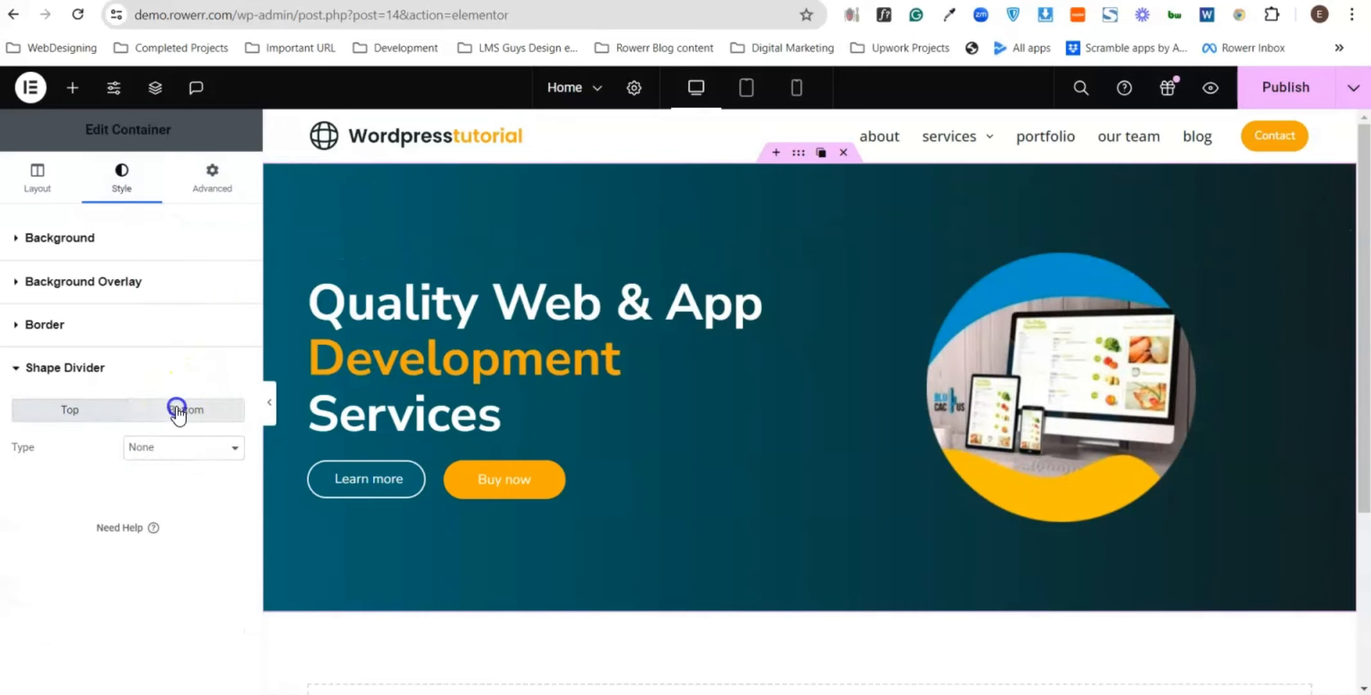
left_click(161, 450)
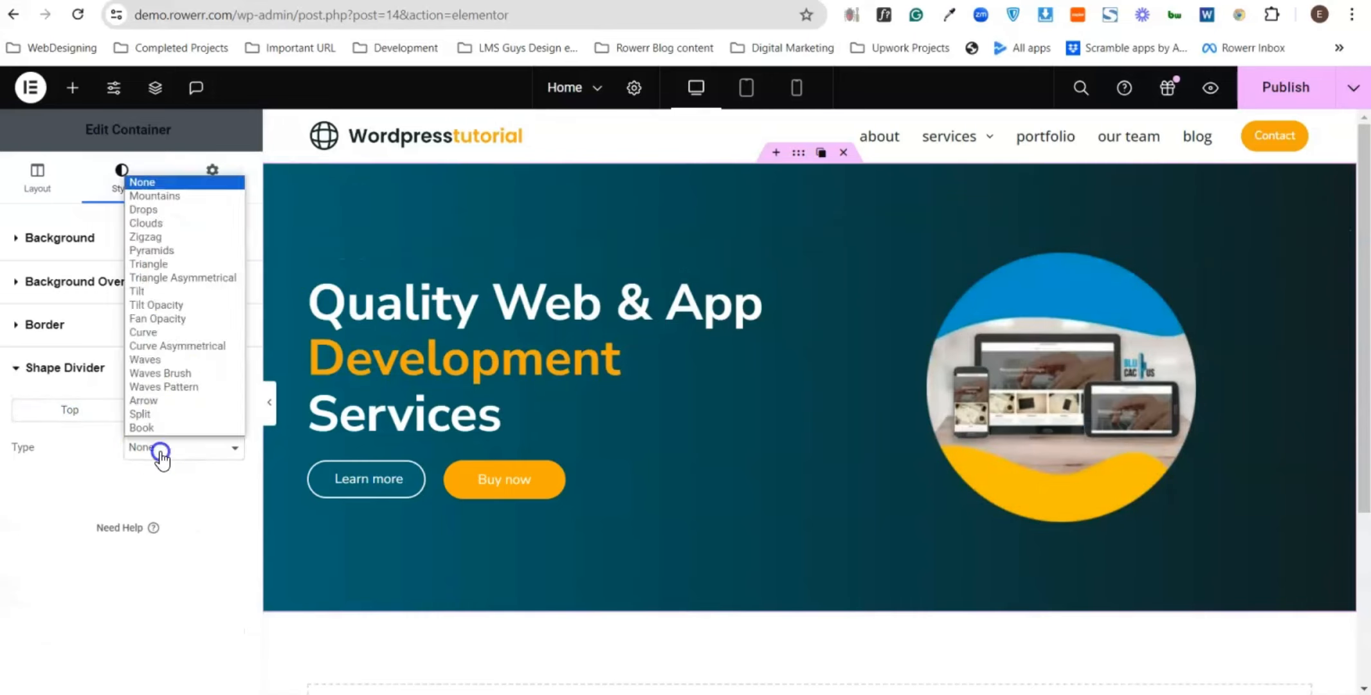
left_click(149, 209)
left_click(183, 447)
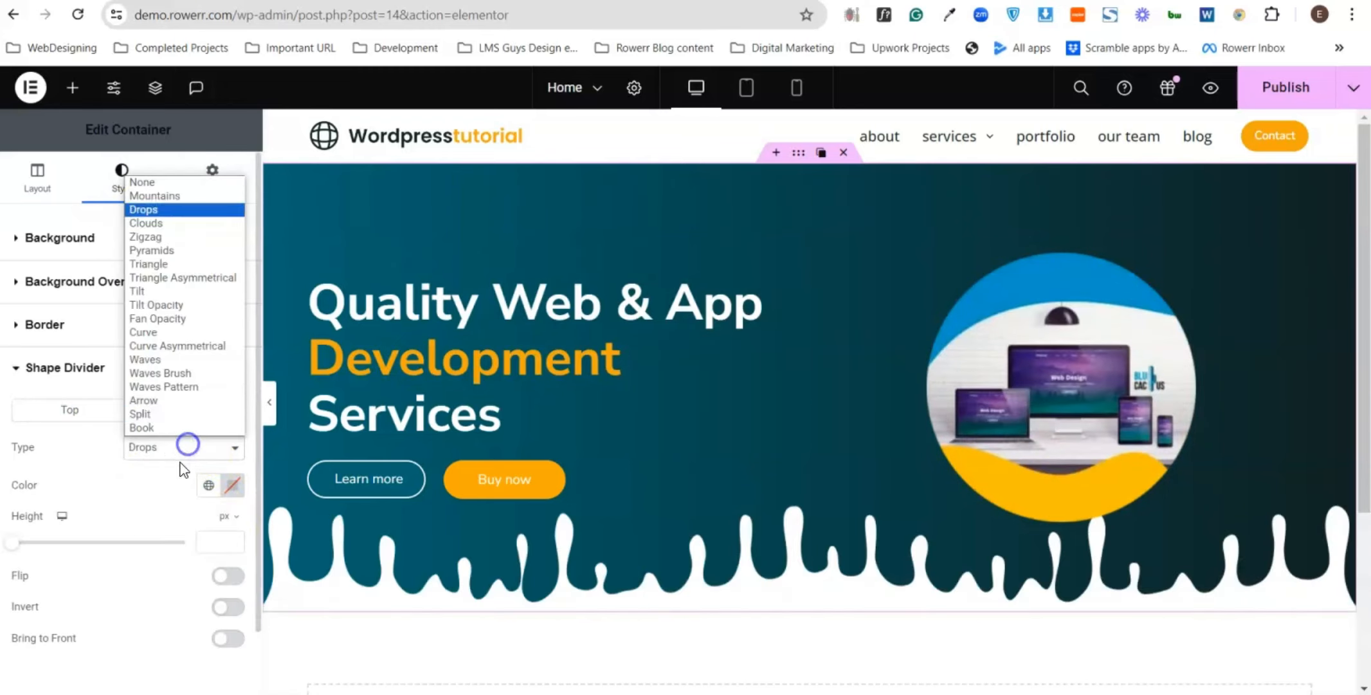
left_click(156, 415)
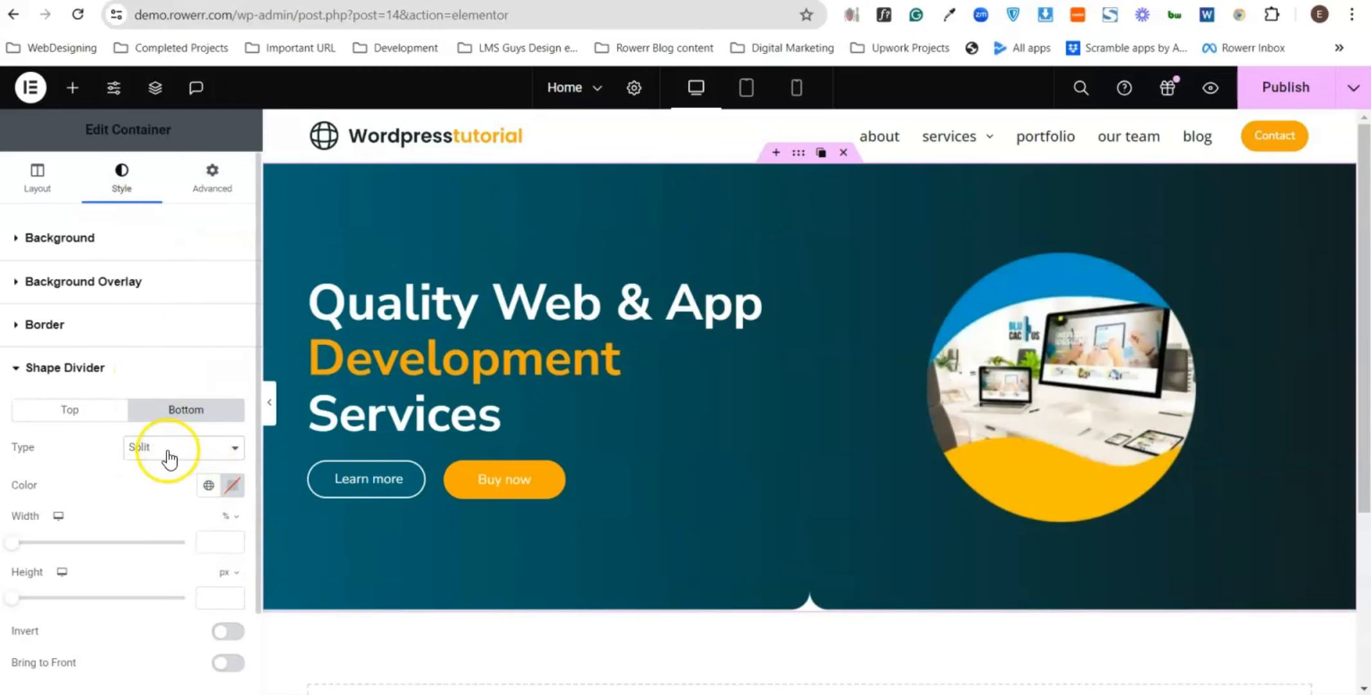
left_click(170, 456)
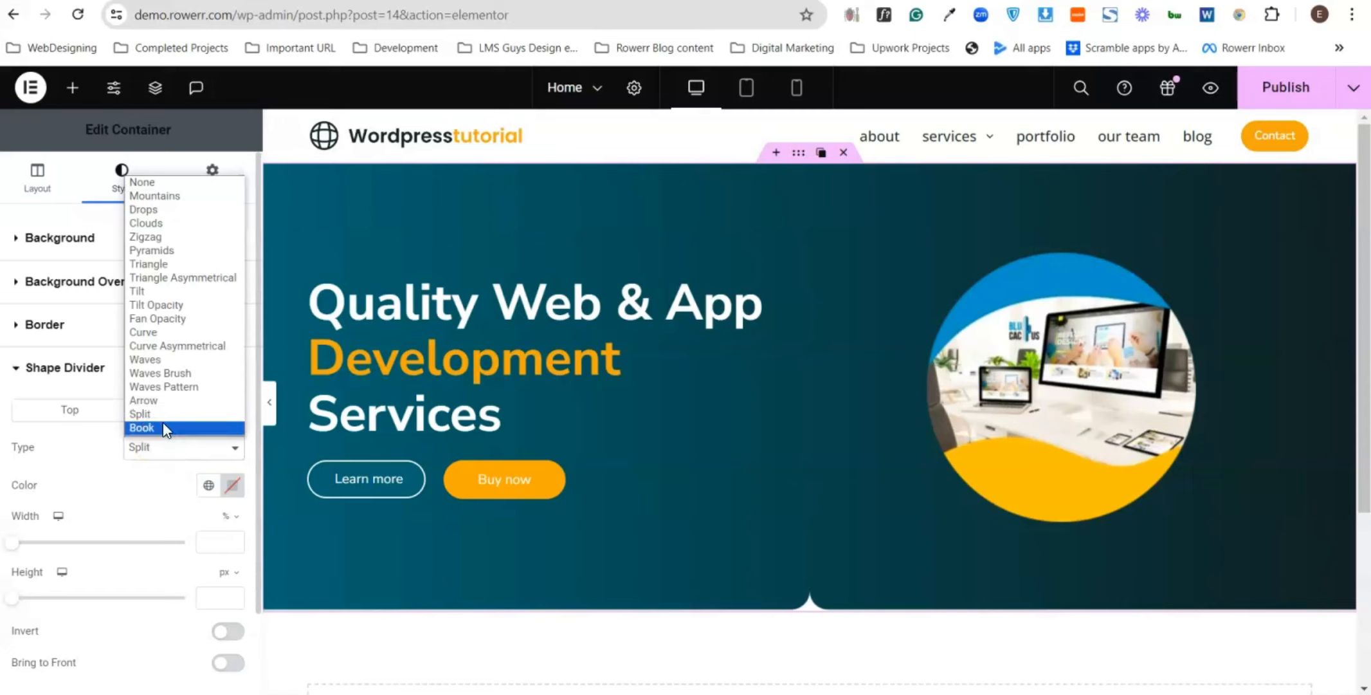
left_click(163, 423)
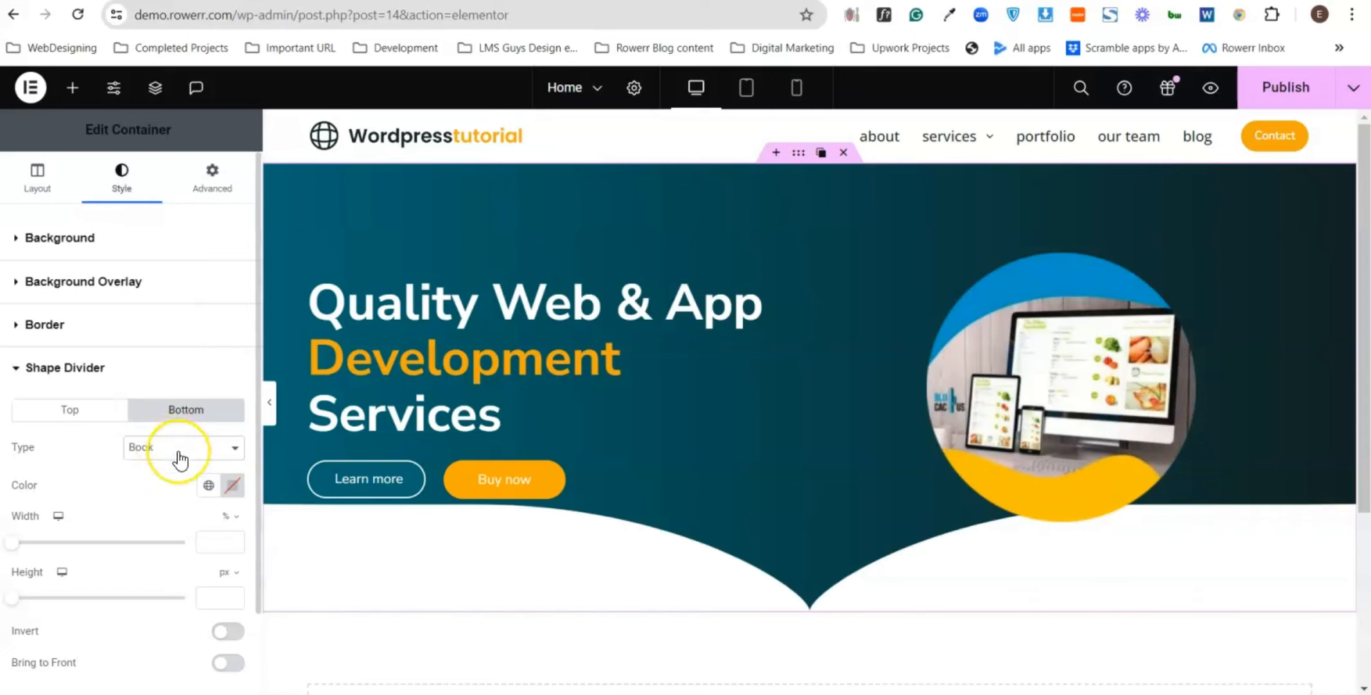
- Set the hero container's bottom shape divider to Waves with a height of 57 px
left_click(179, 450)
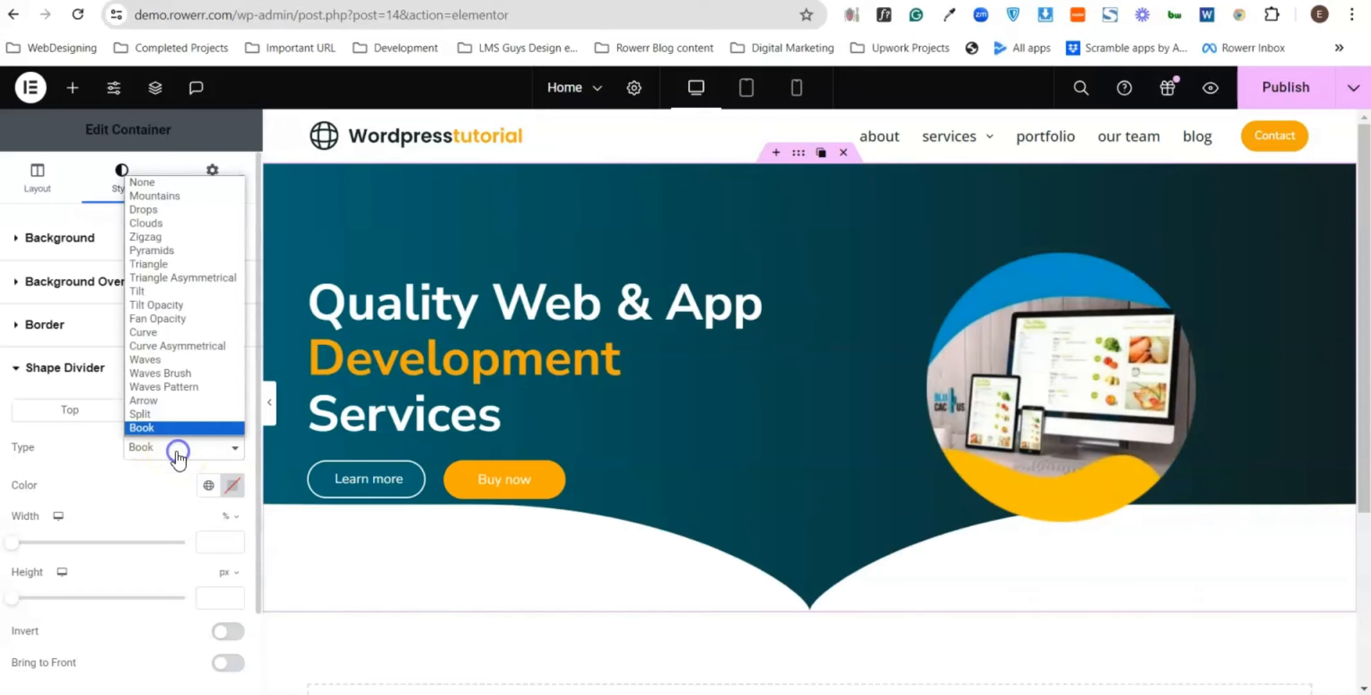
left_click(154, 360)
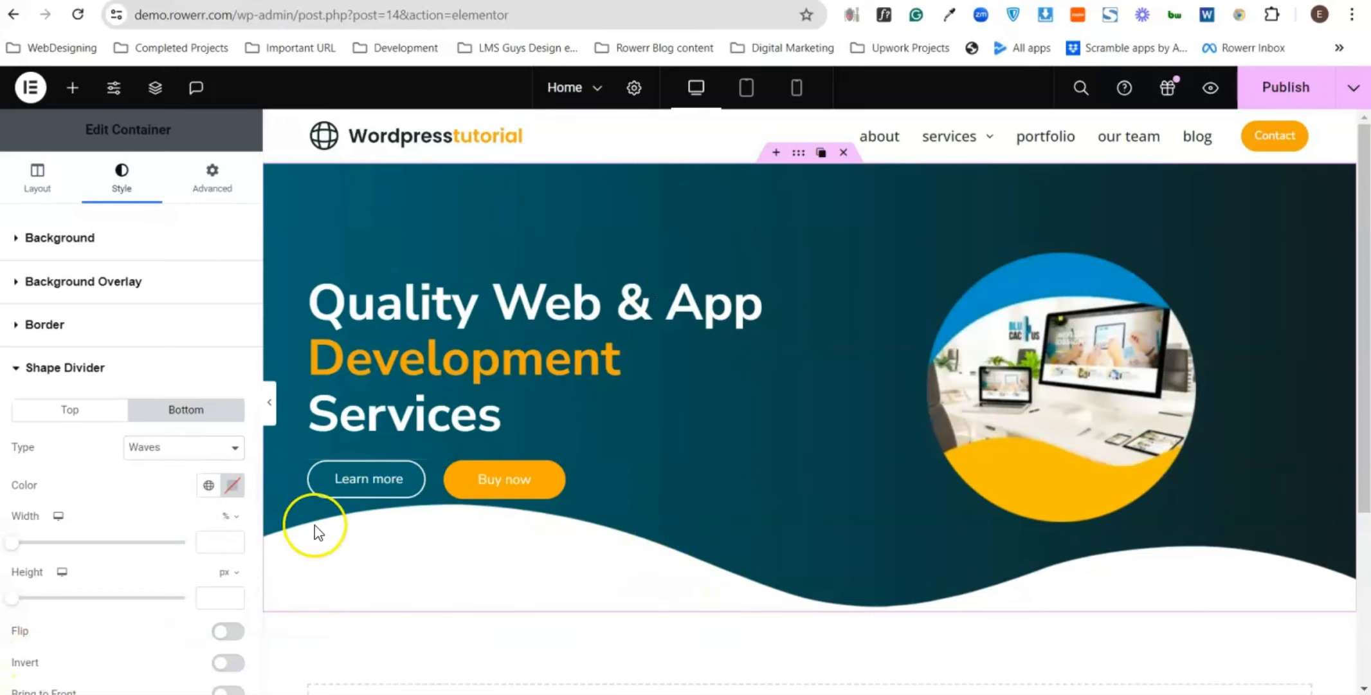
scroll(189, 380, "down", 2)
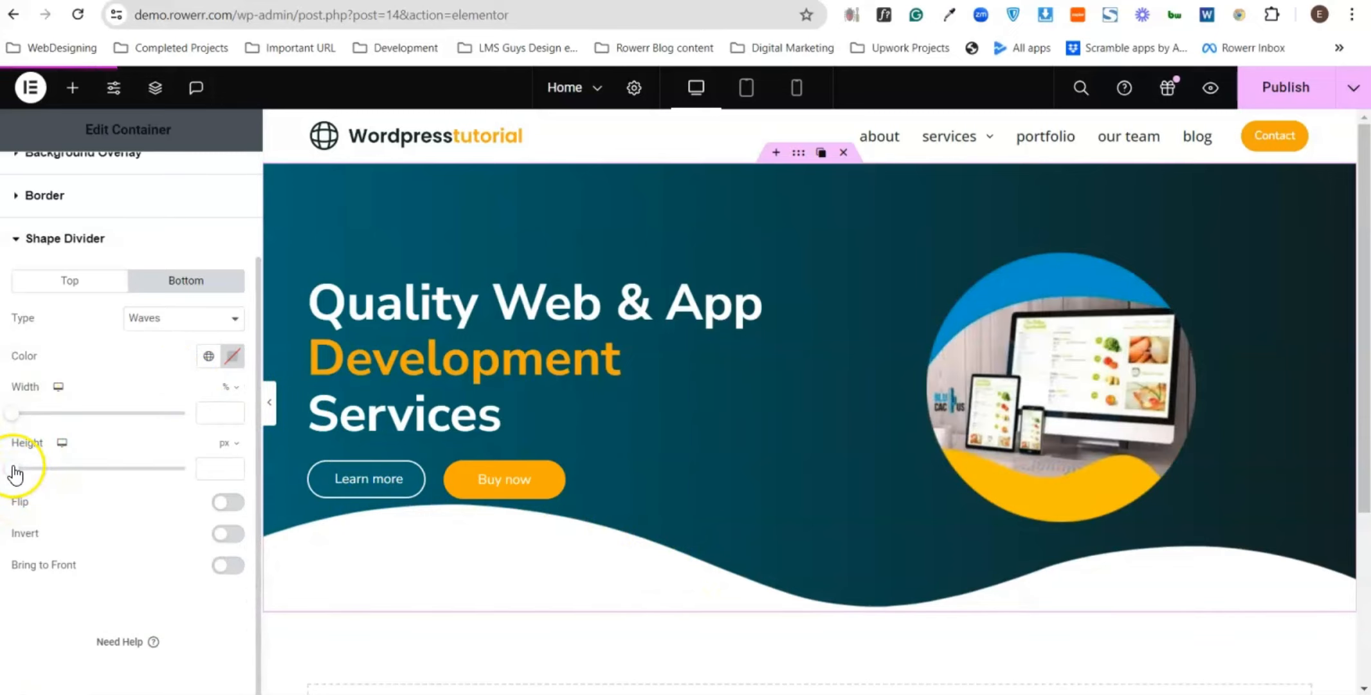
left_click_drag(14, 472, 32, 469)
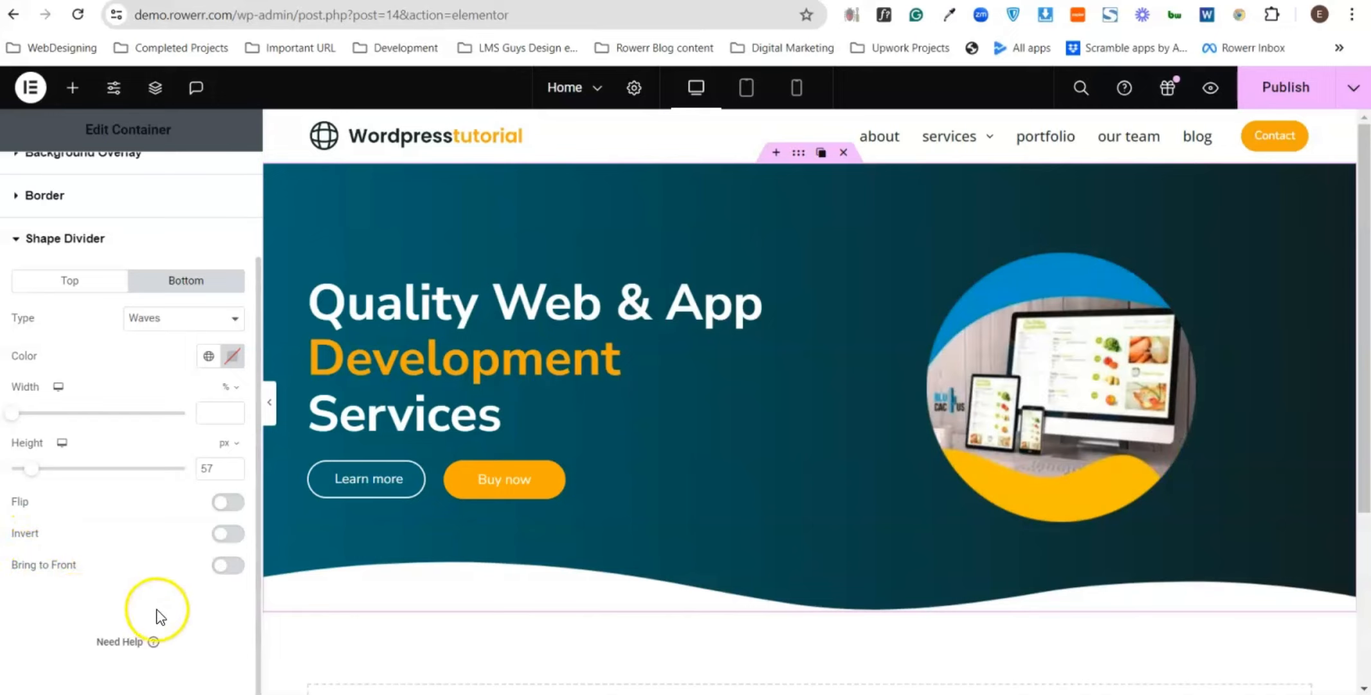
- Try Flip and then Invert on the bottom Waves divider, and publish the inverted version to check it in the site preview
left_click(225, 503)
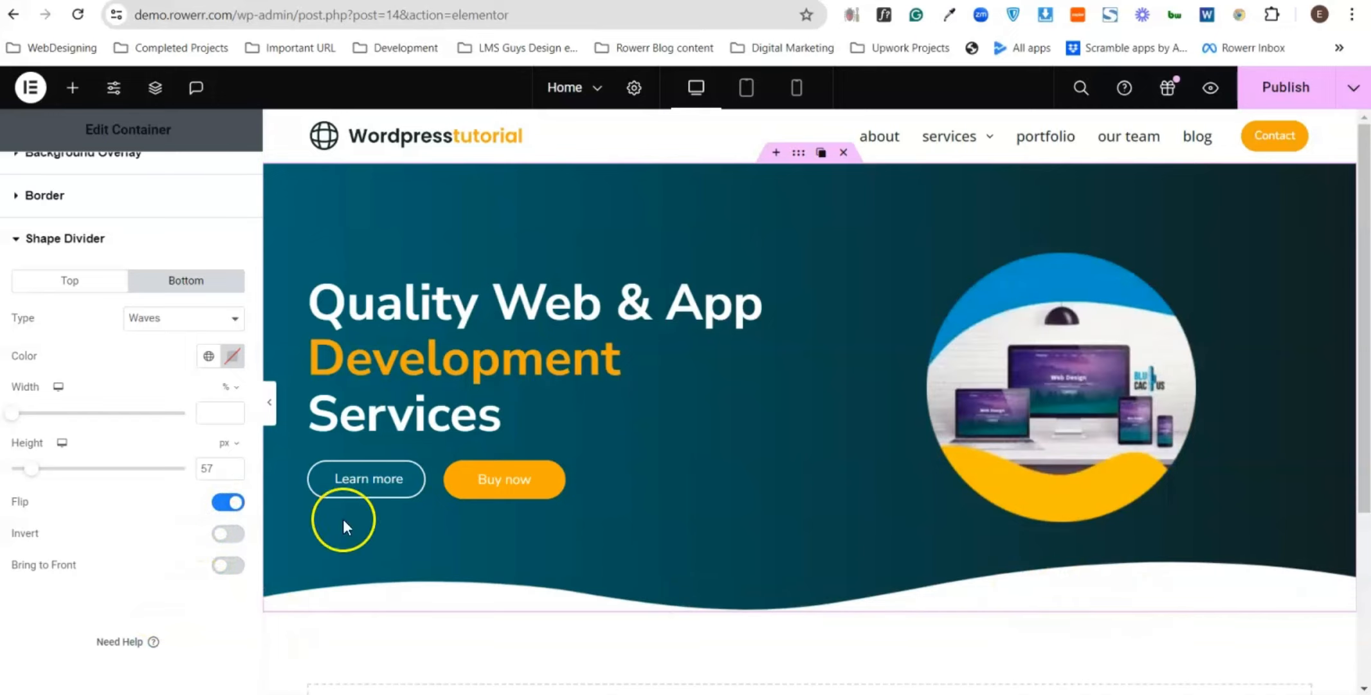
left_click(232, 506)
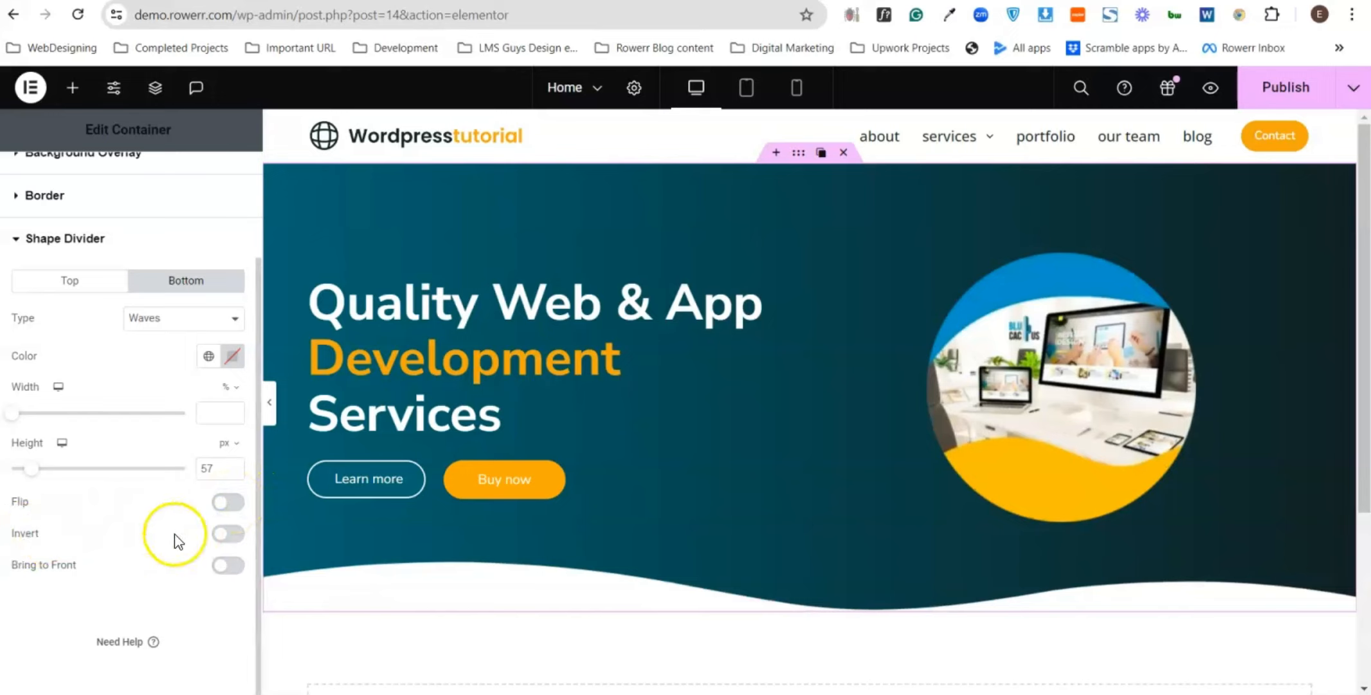
left_click(226, 535)
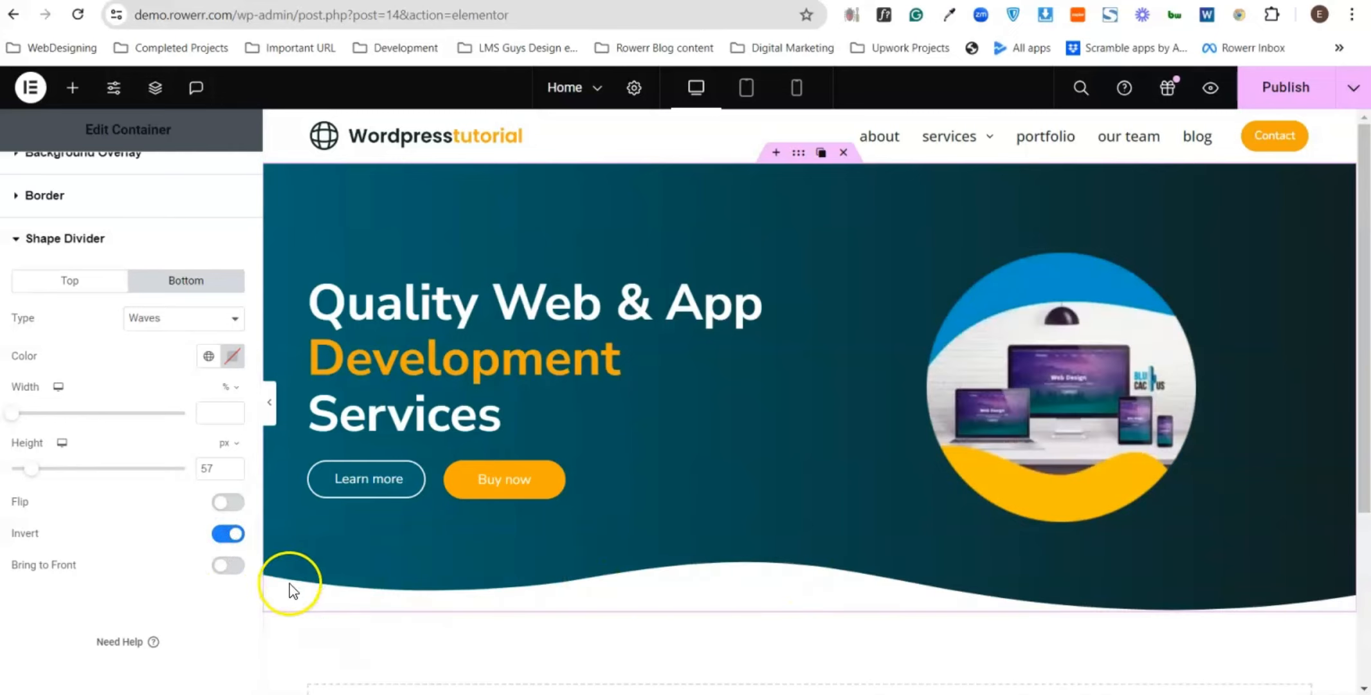
left_click(235, 539)
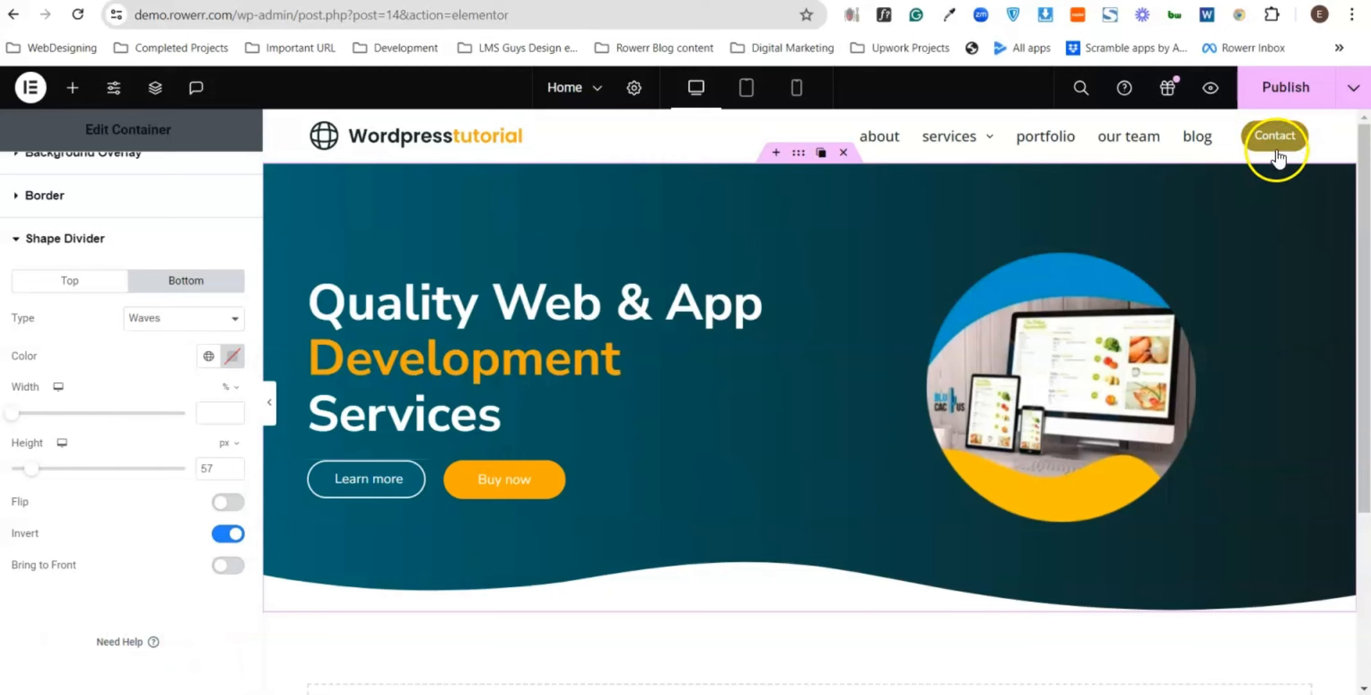
left_click(1282, 91)
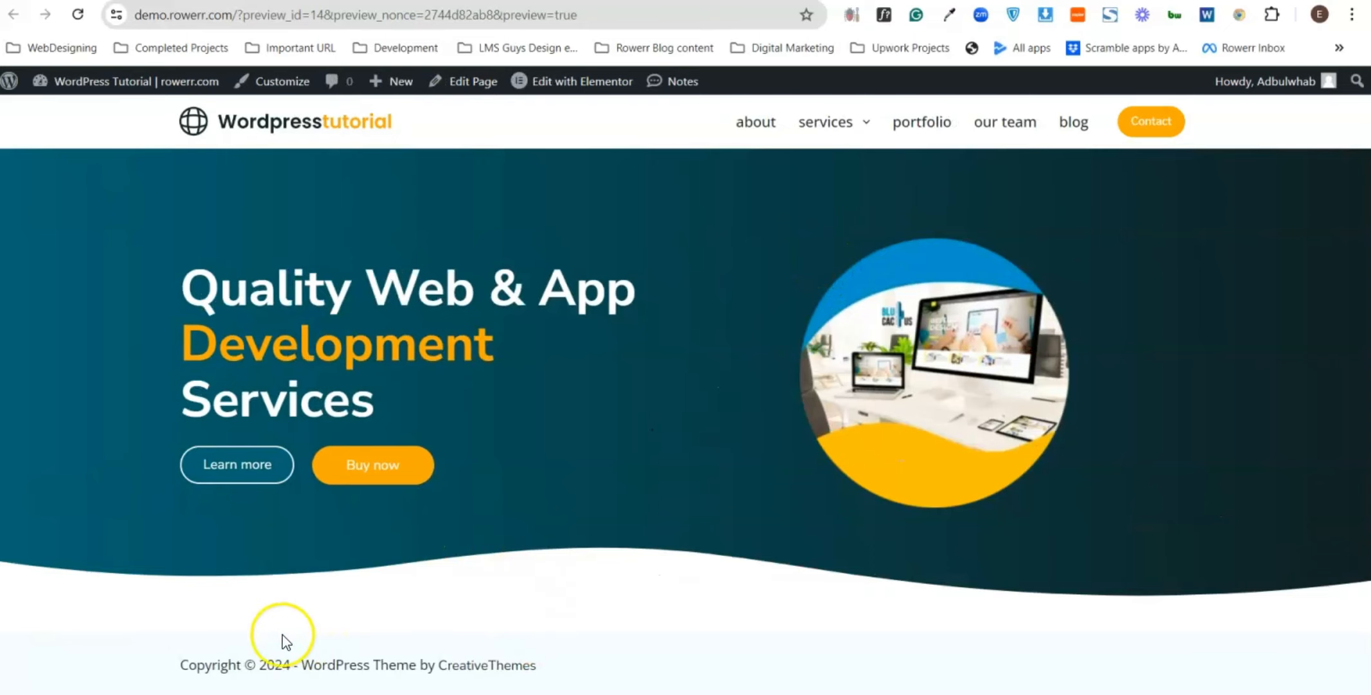
left_click(424, 2)
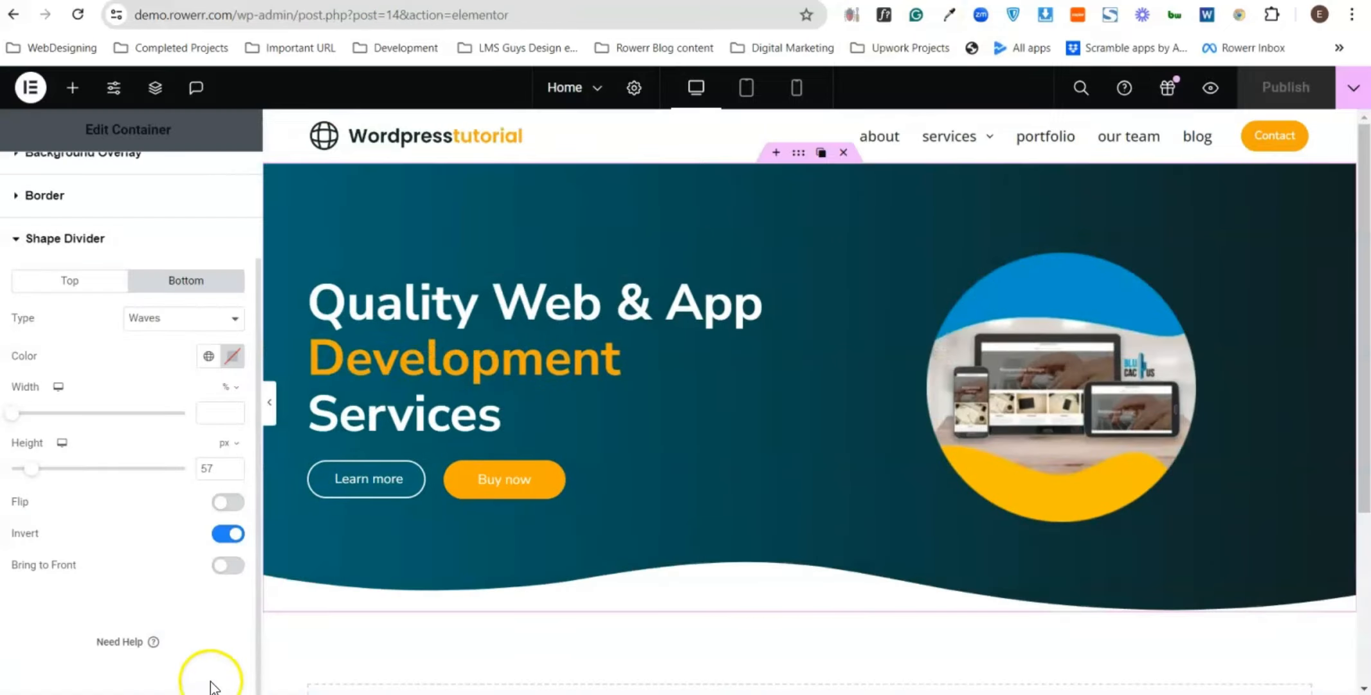
- Turn off Invert for the bottom Waves divider, and publish the page to review it in the site preview
left_click(233, 533)
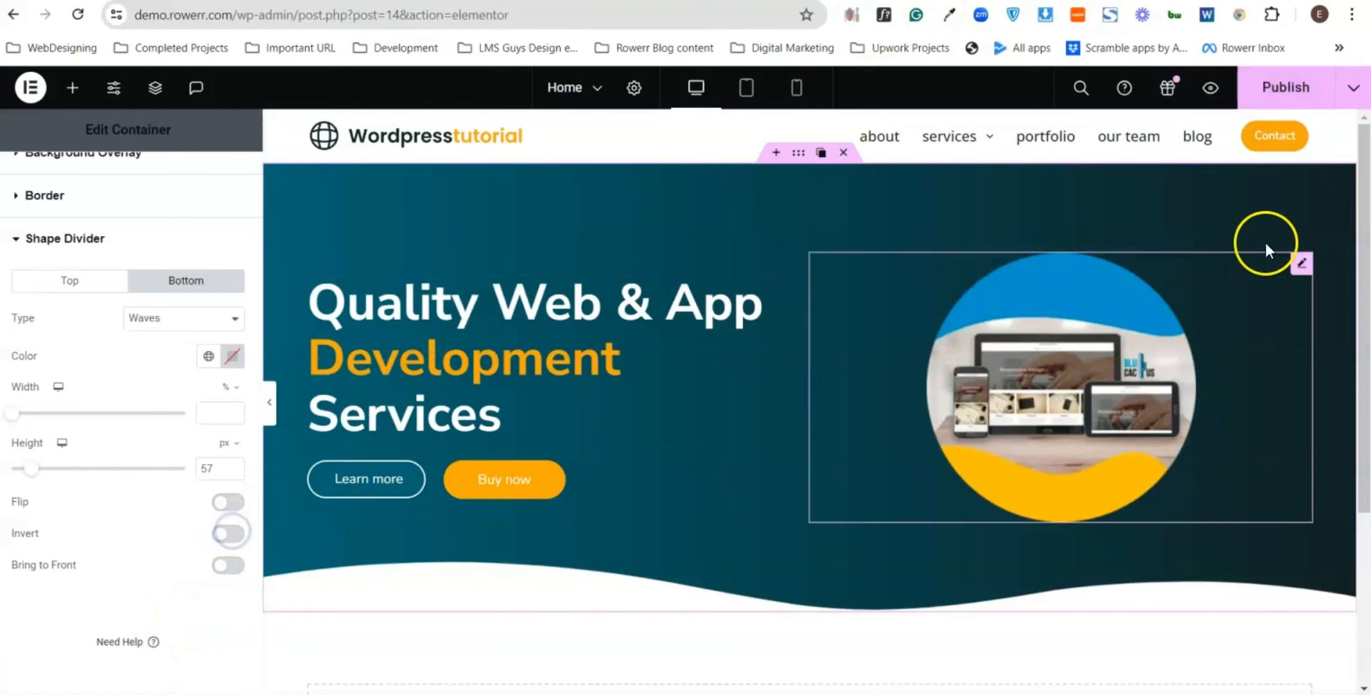
left_click(1268, 140)
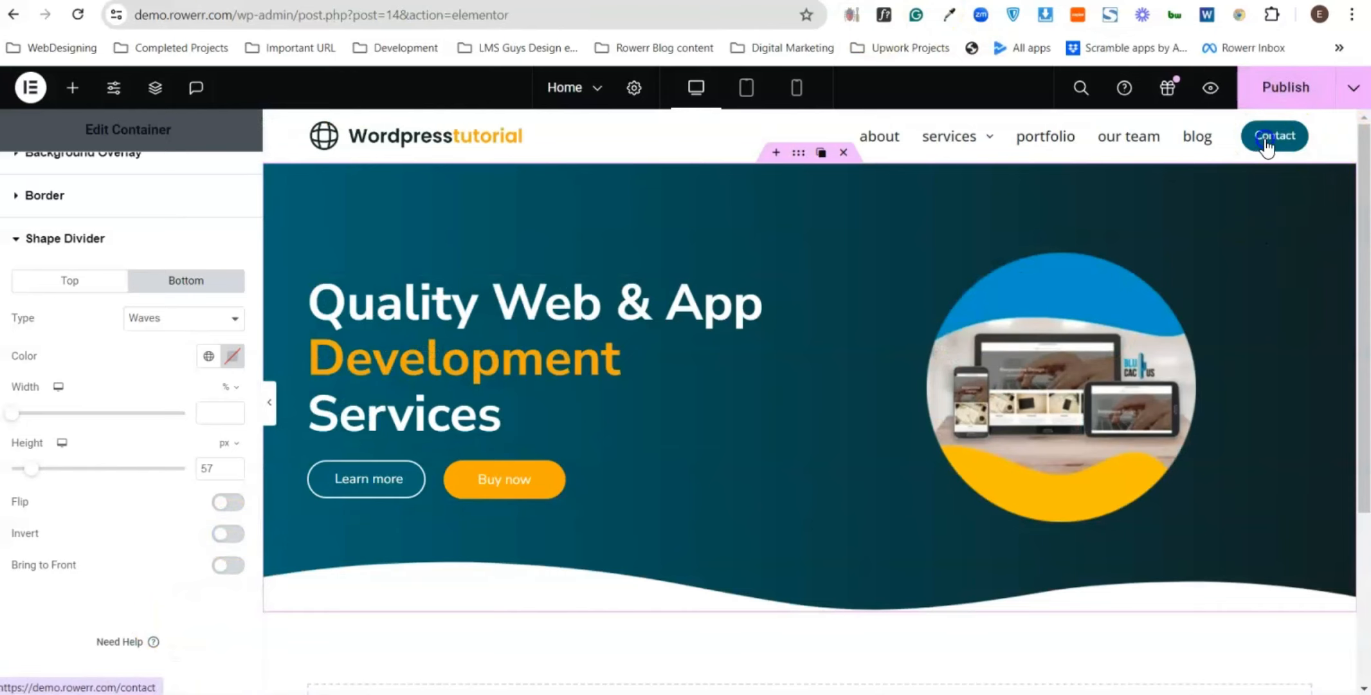
left_click(1301, 90)
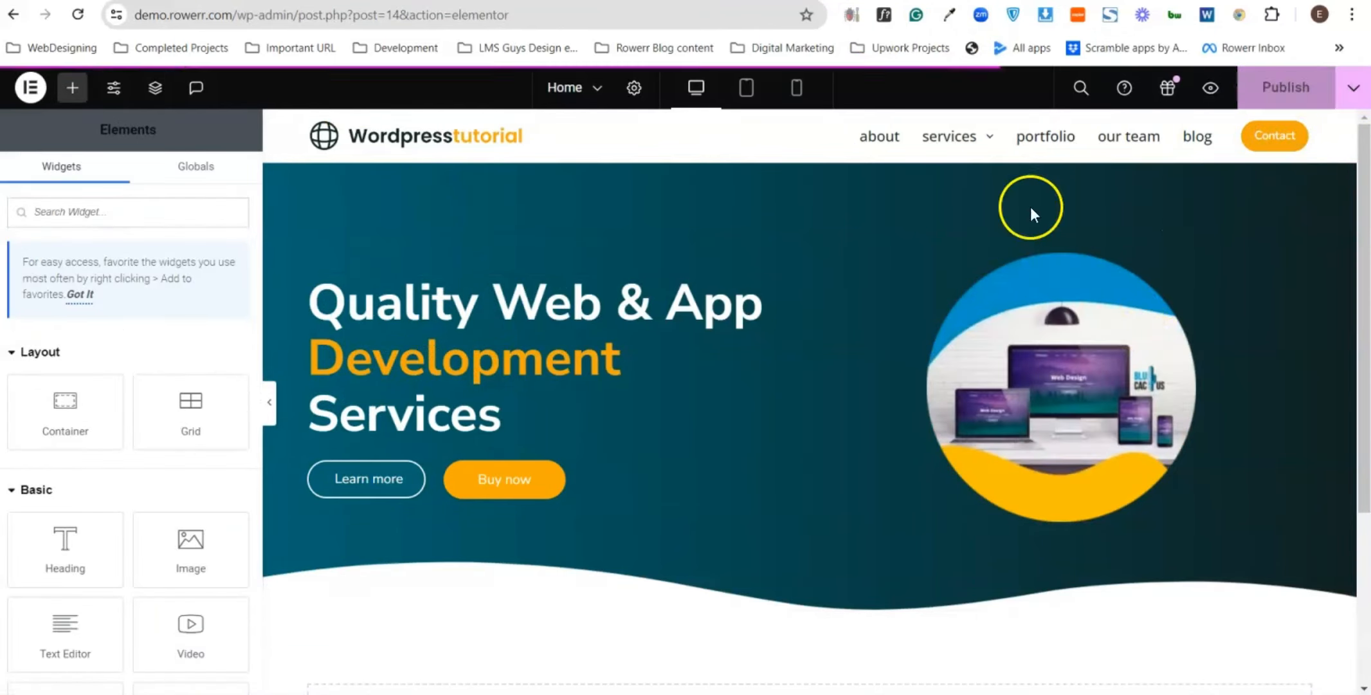
left_click(1210, 87)
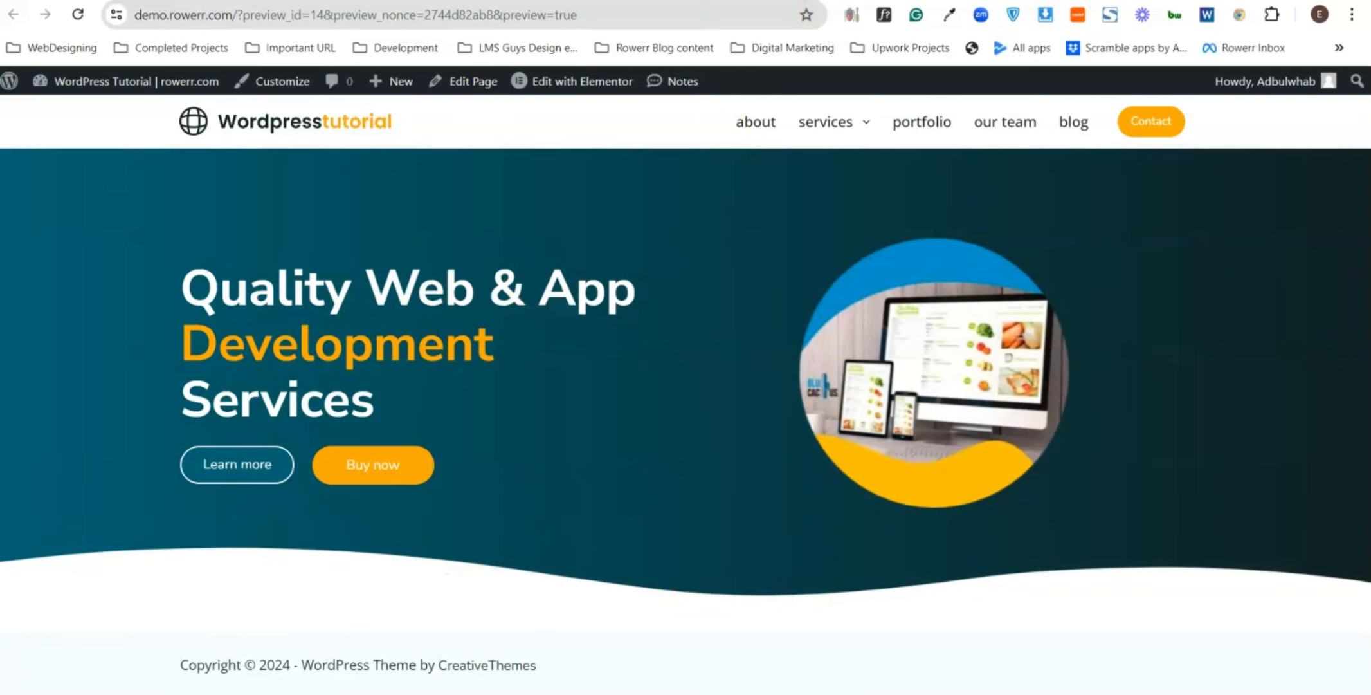
left_click(900, 0)
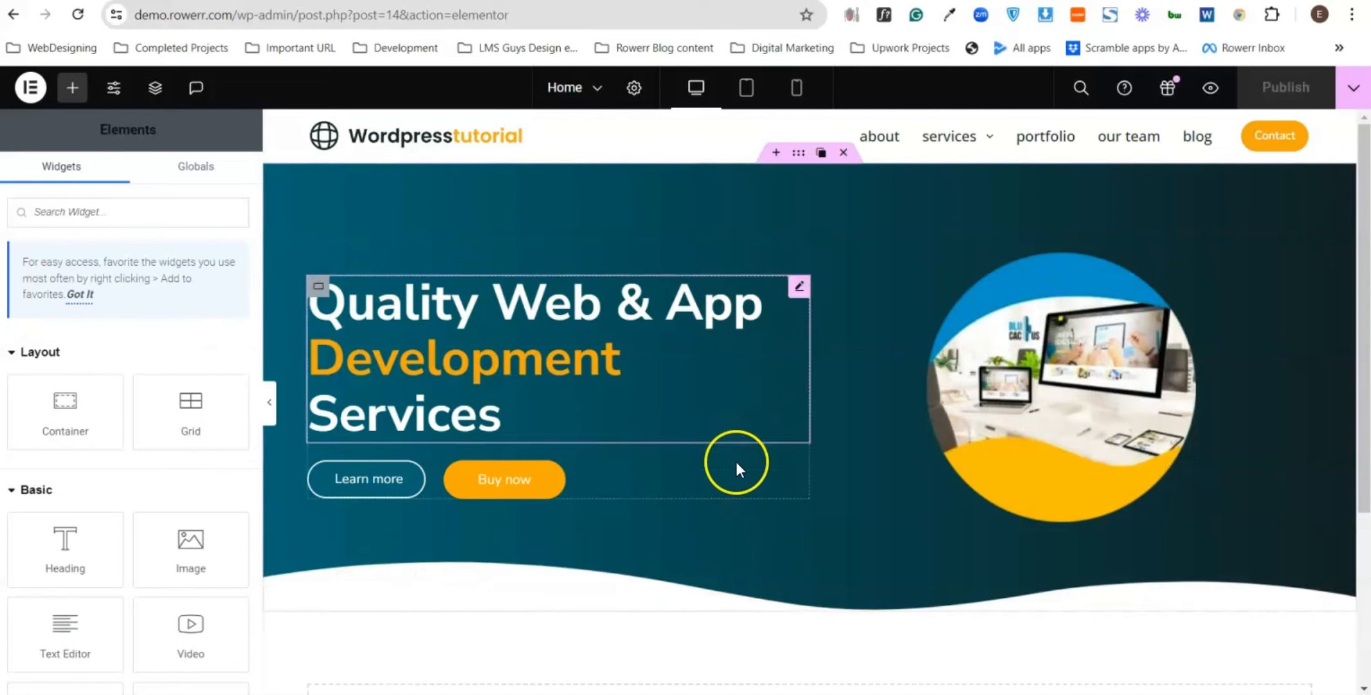
- Add a new Flexbox container with the single horizontal row structure below the hero section
left_click(797, 153)
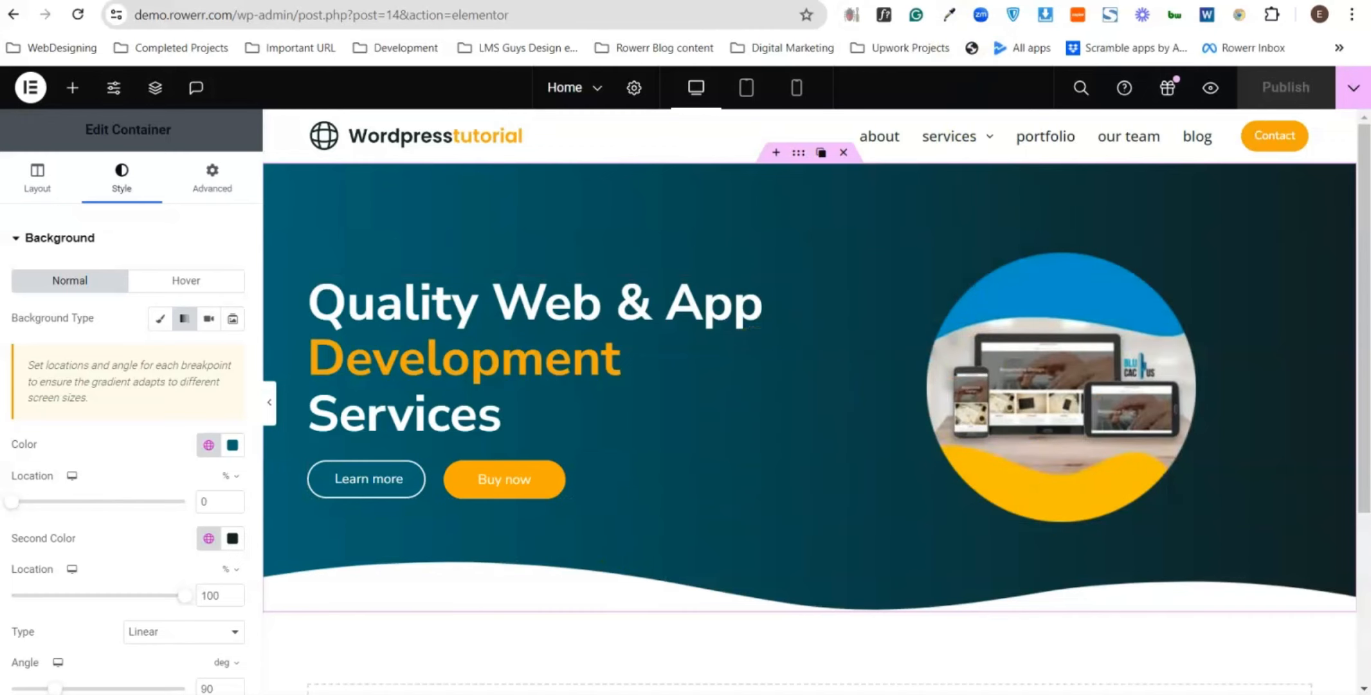
left_click(1210, 87)
scroll(826, 545, "down", 4)
left_click(749, 481)
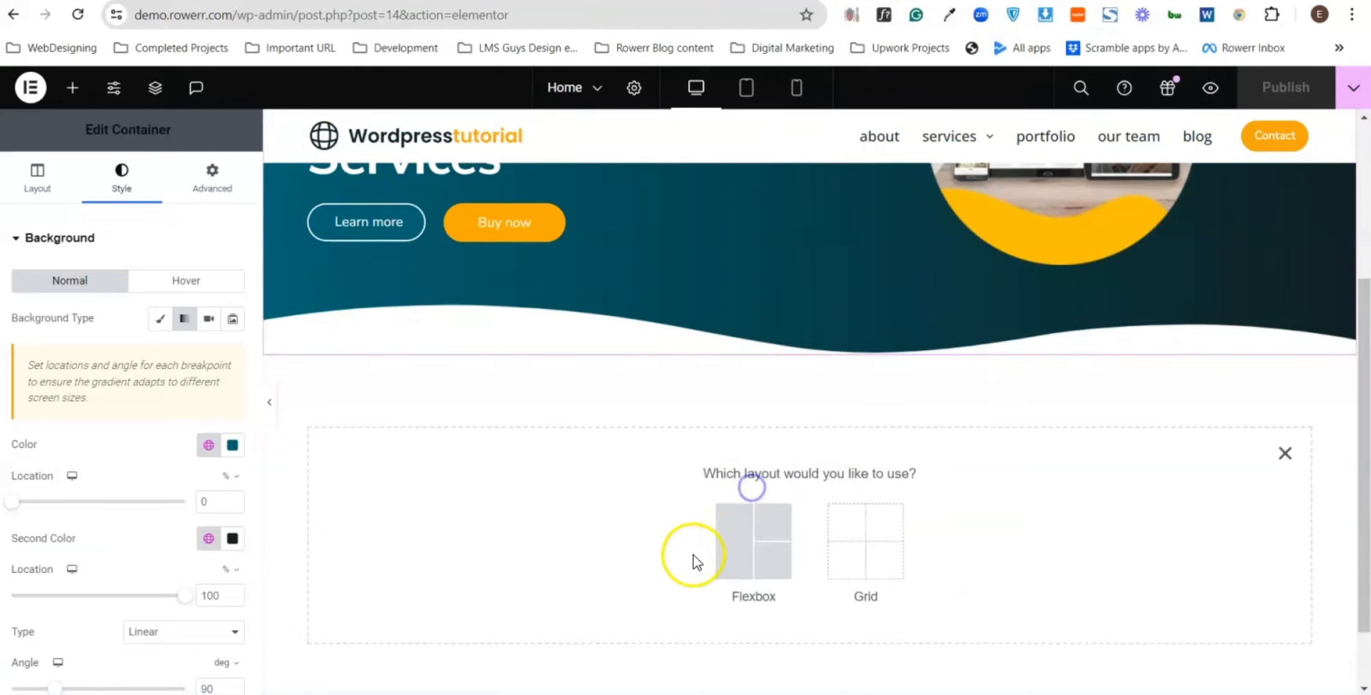
left_click(766, 552)
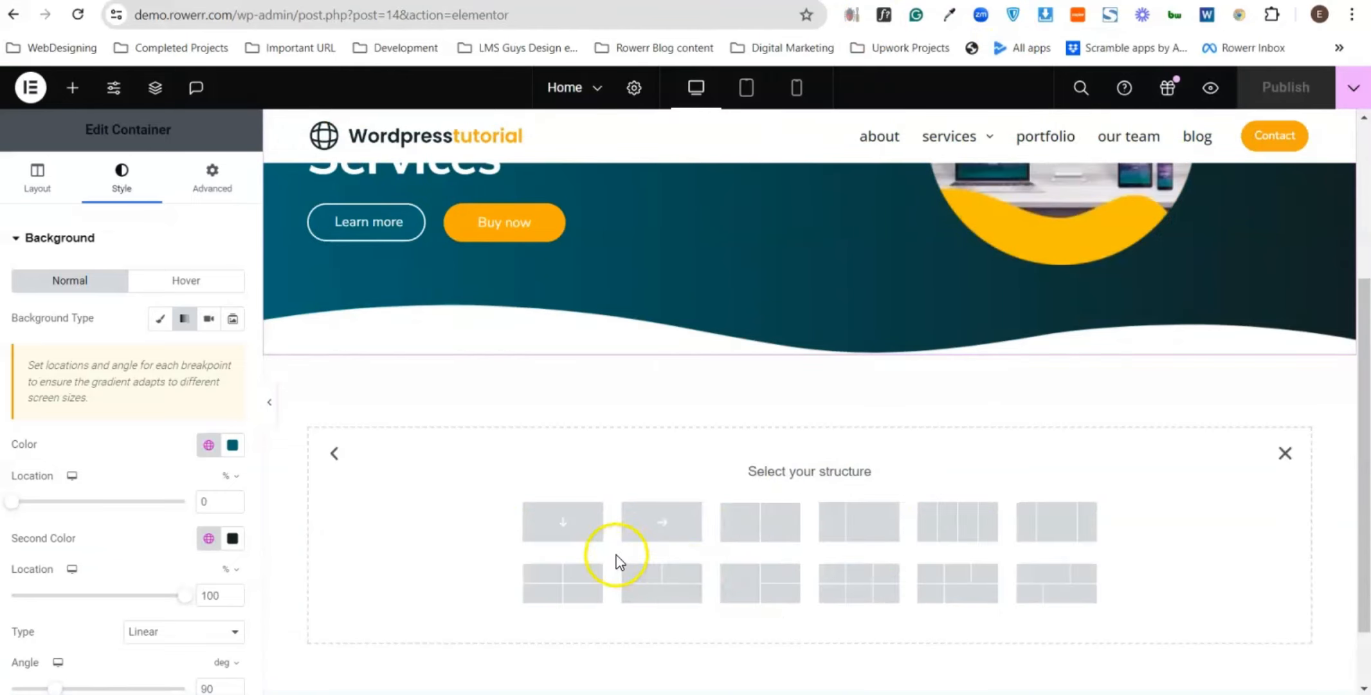
left_click(647, 526)
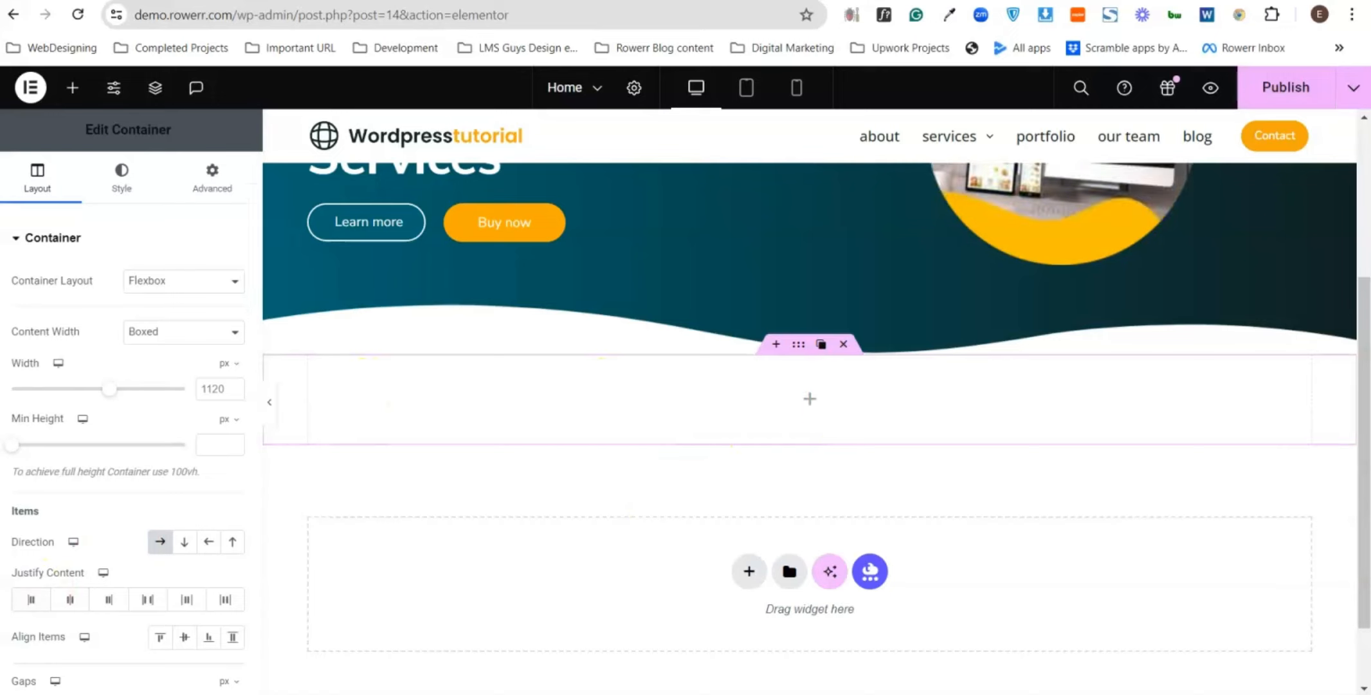
- Add an Icon Box widget to the empty container below the hero section and open it for editing
left_click(800, 402)
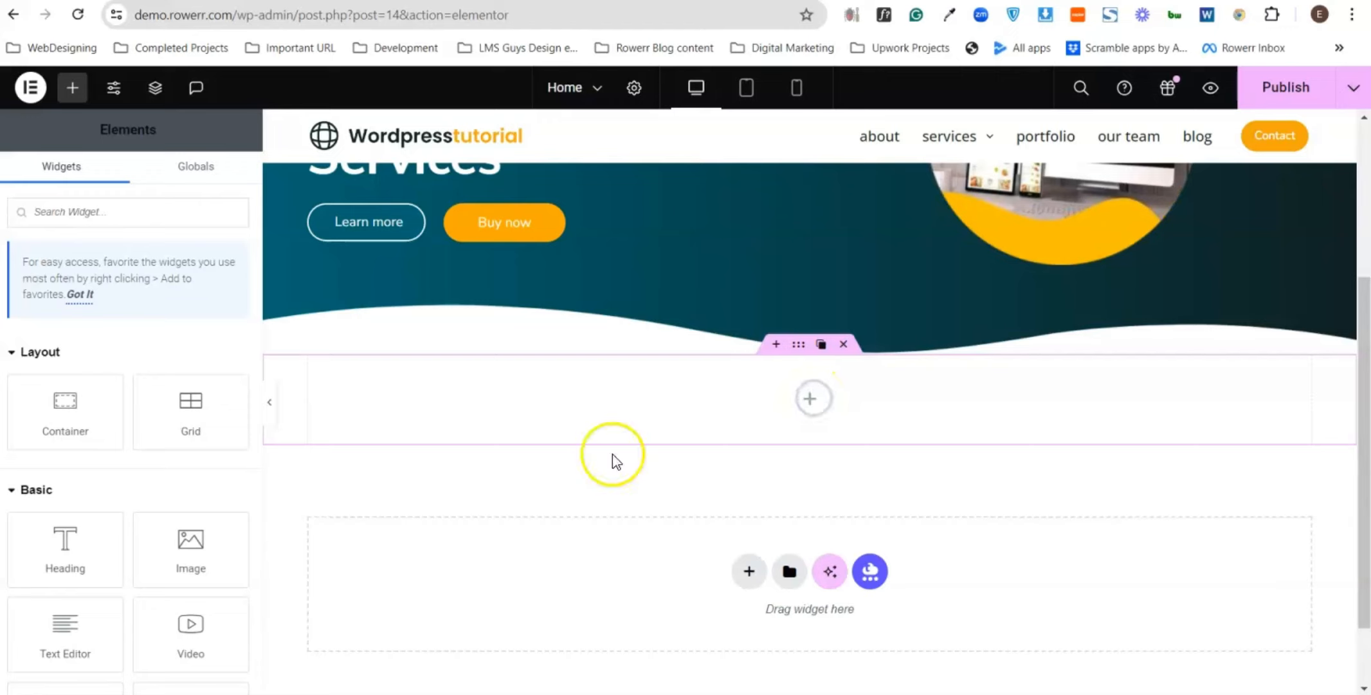
left_click(184, 218)
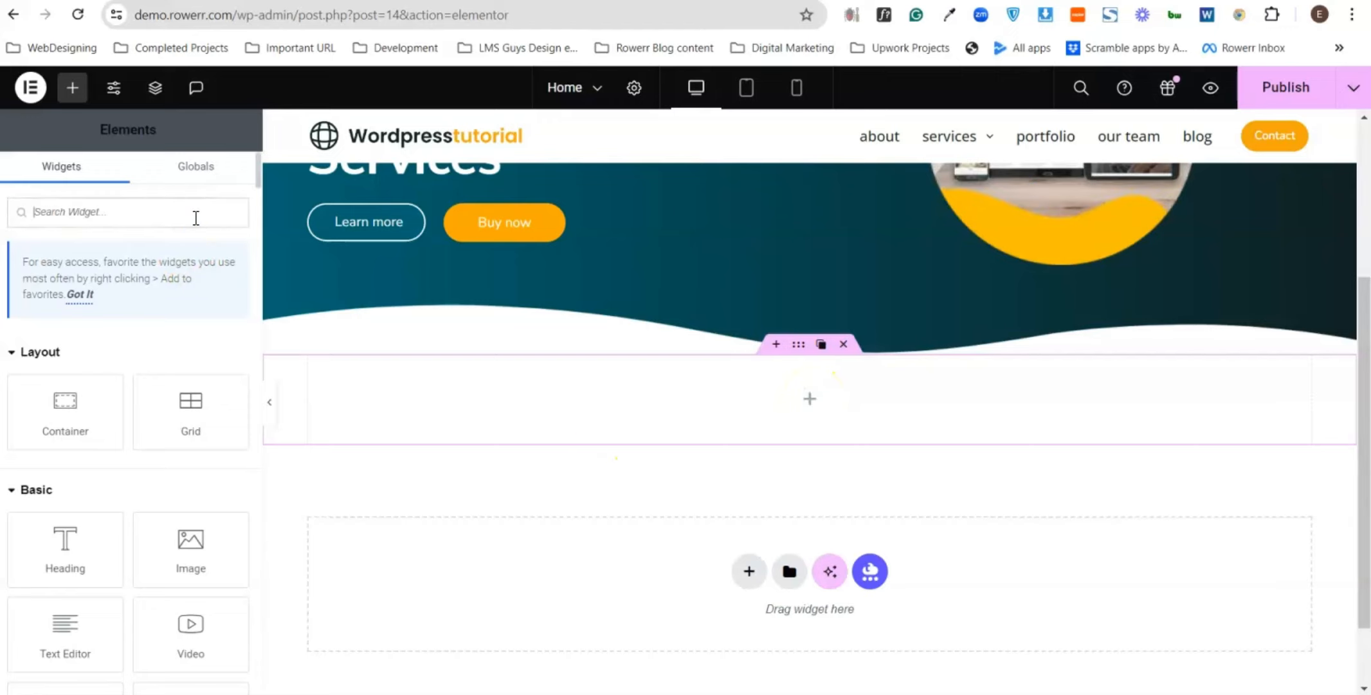
type("icon")
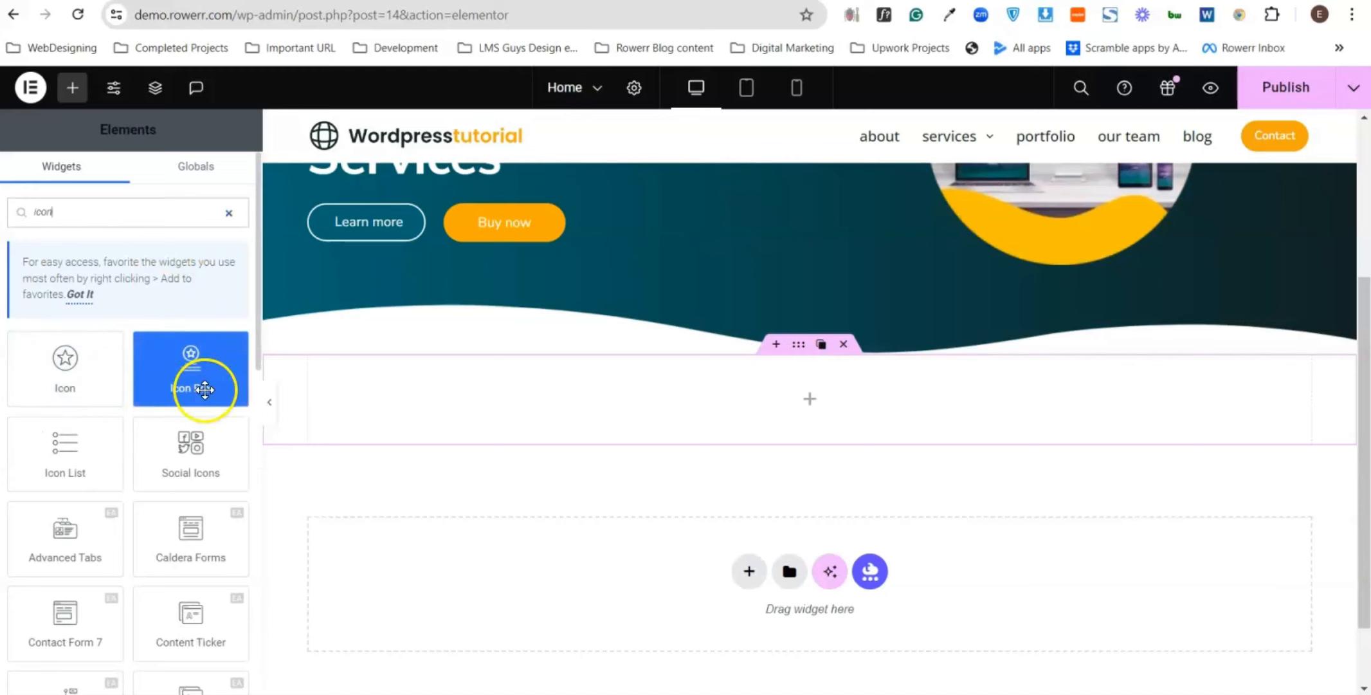
left_click_drag(202, 382, 822, 428)
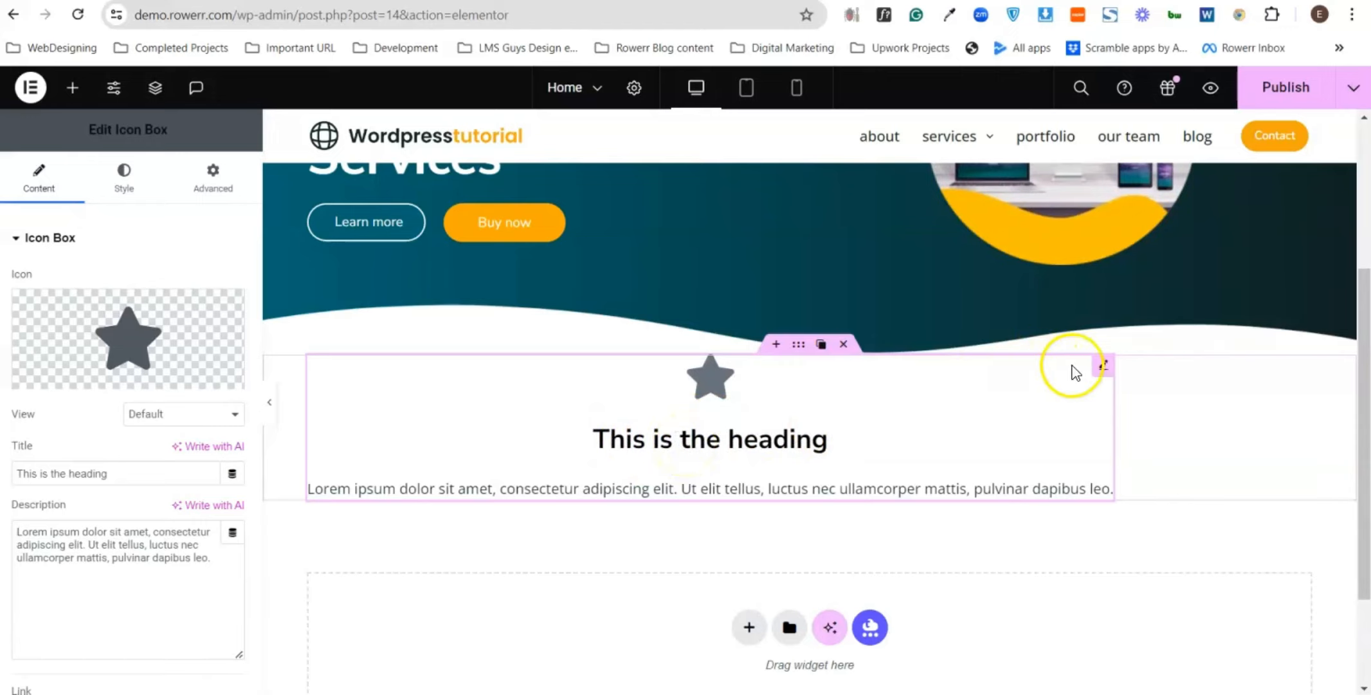
left_click(1103, 366)
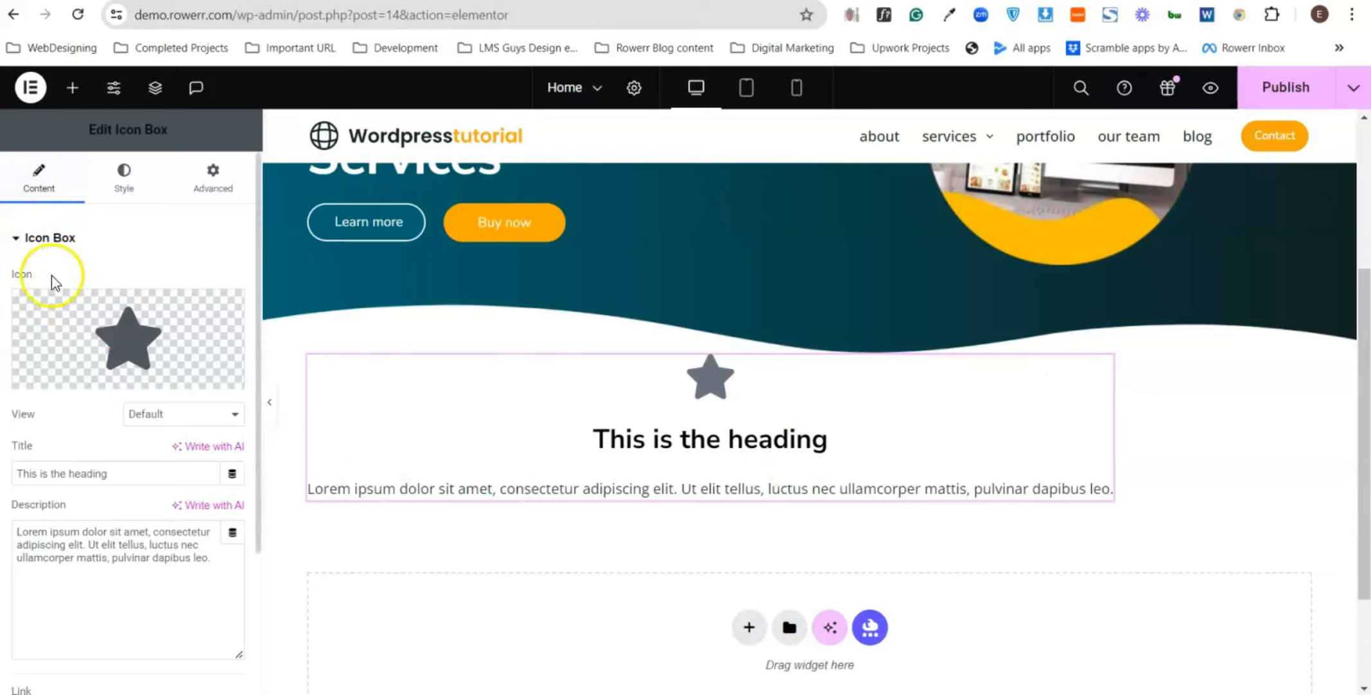
- Replace the Icon Box's star with the Deskpro icon from the icon library, filtering the icons by "des"
scroll(74, 530, "down", 3)
scroll(82, 527, "up", 3)
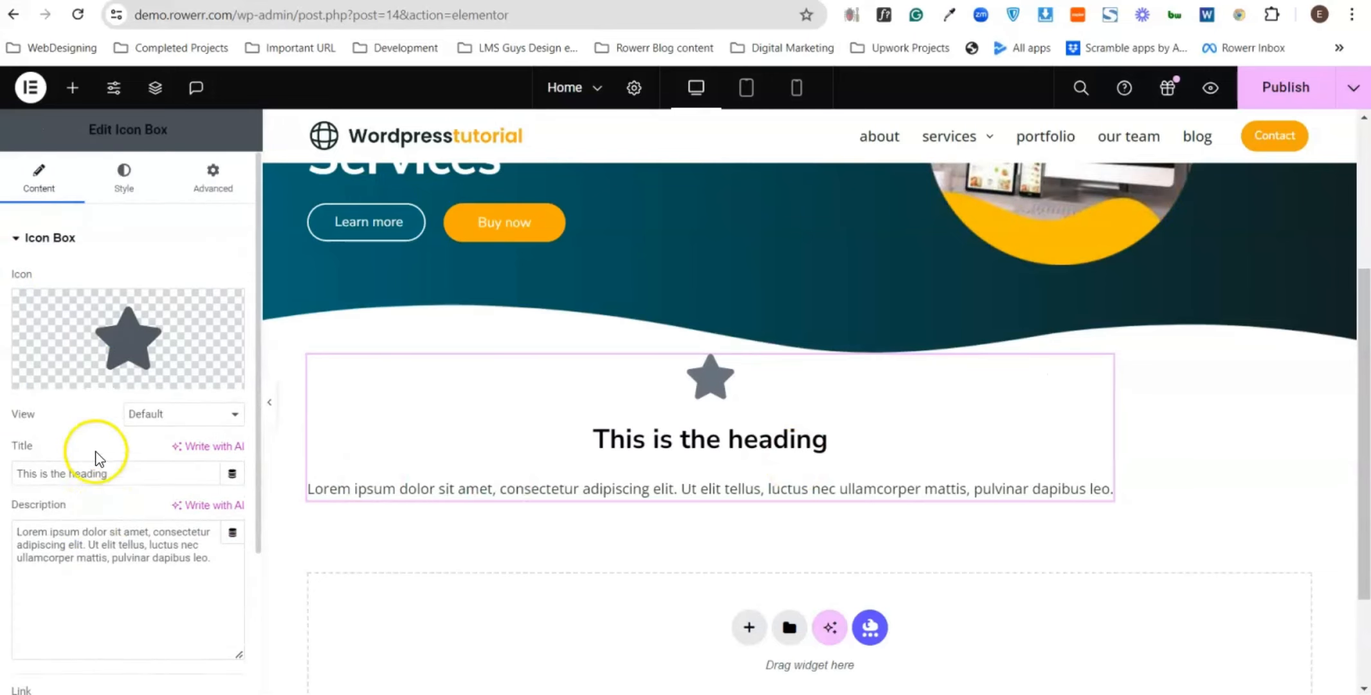
scroll(98, 312, "down", 3)
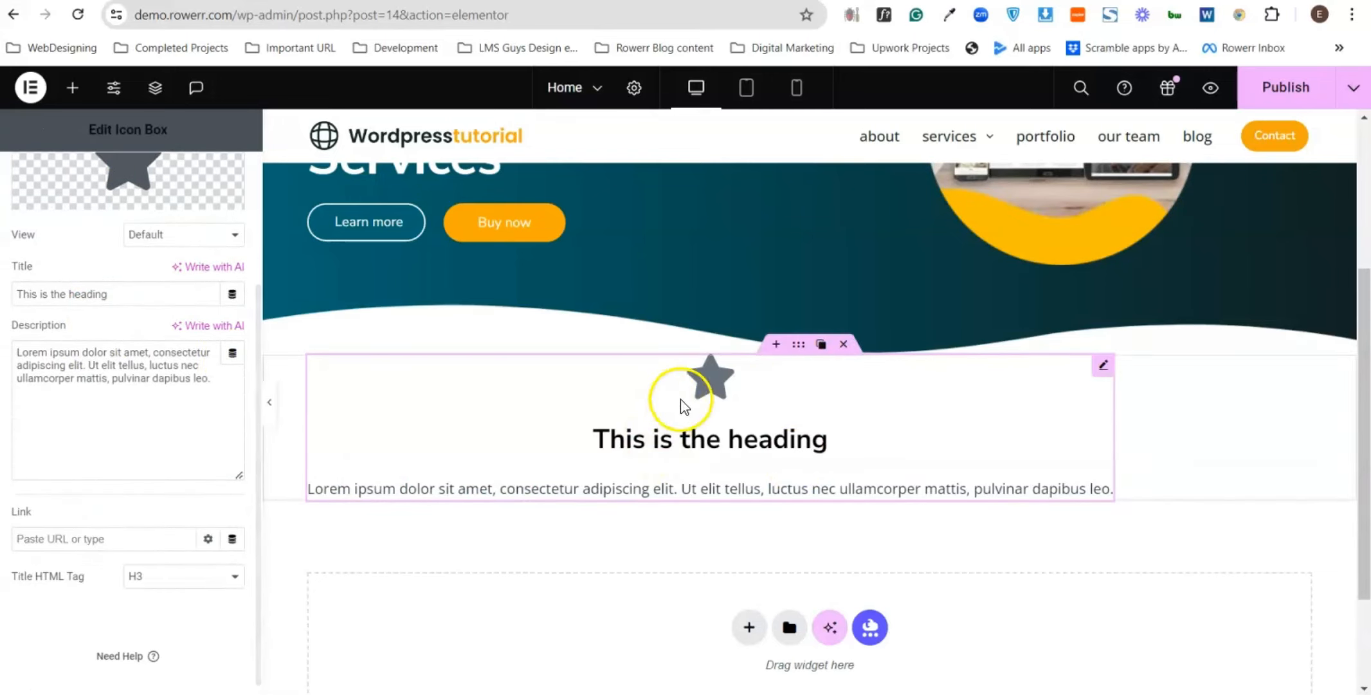
scroll(73, 515, "up", 3)
mouse_move(190, 306)
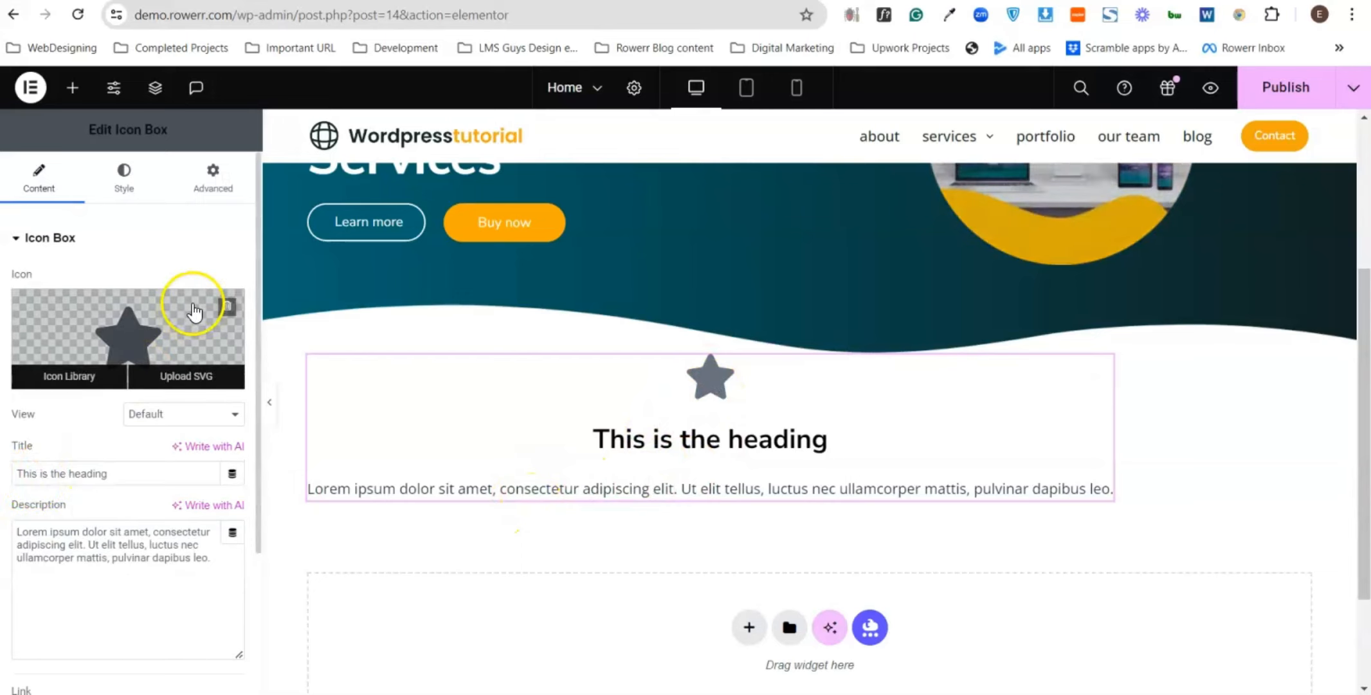
left_click(136, 327)
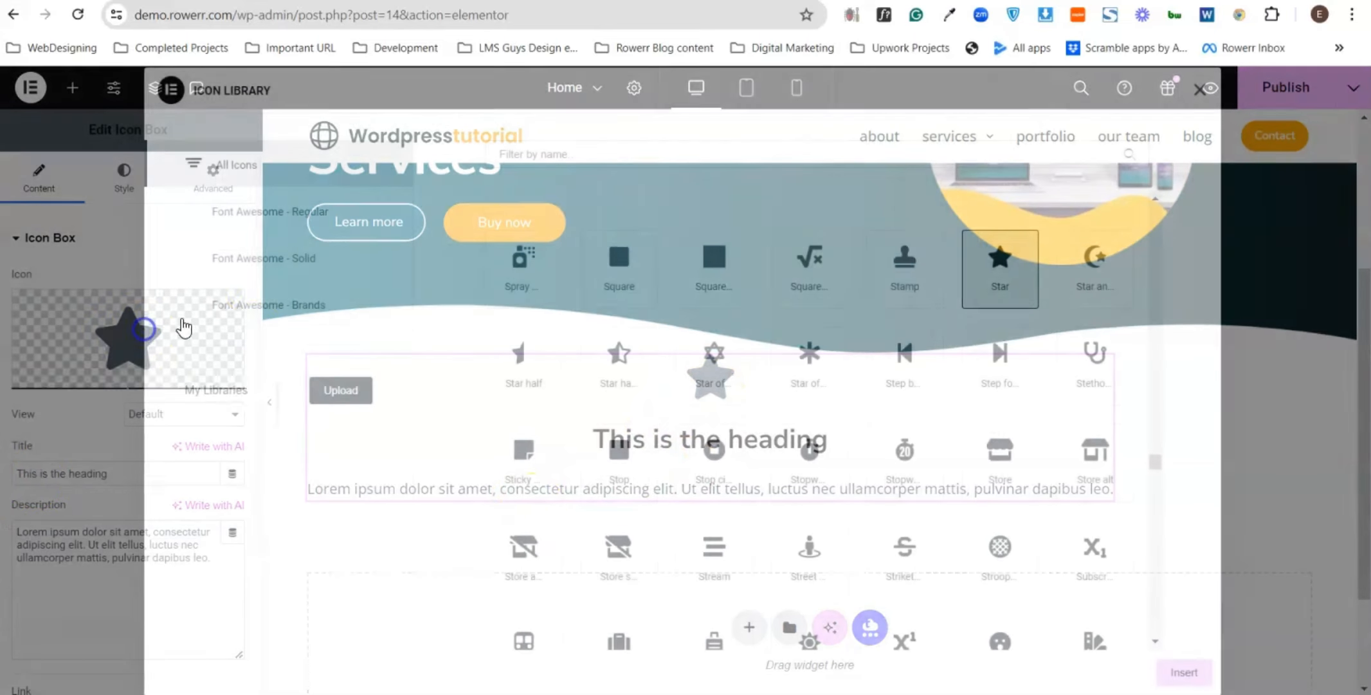
left_click(518, 154)
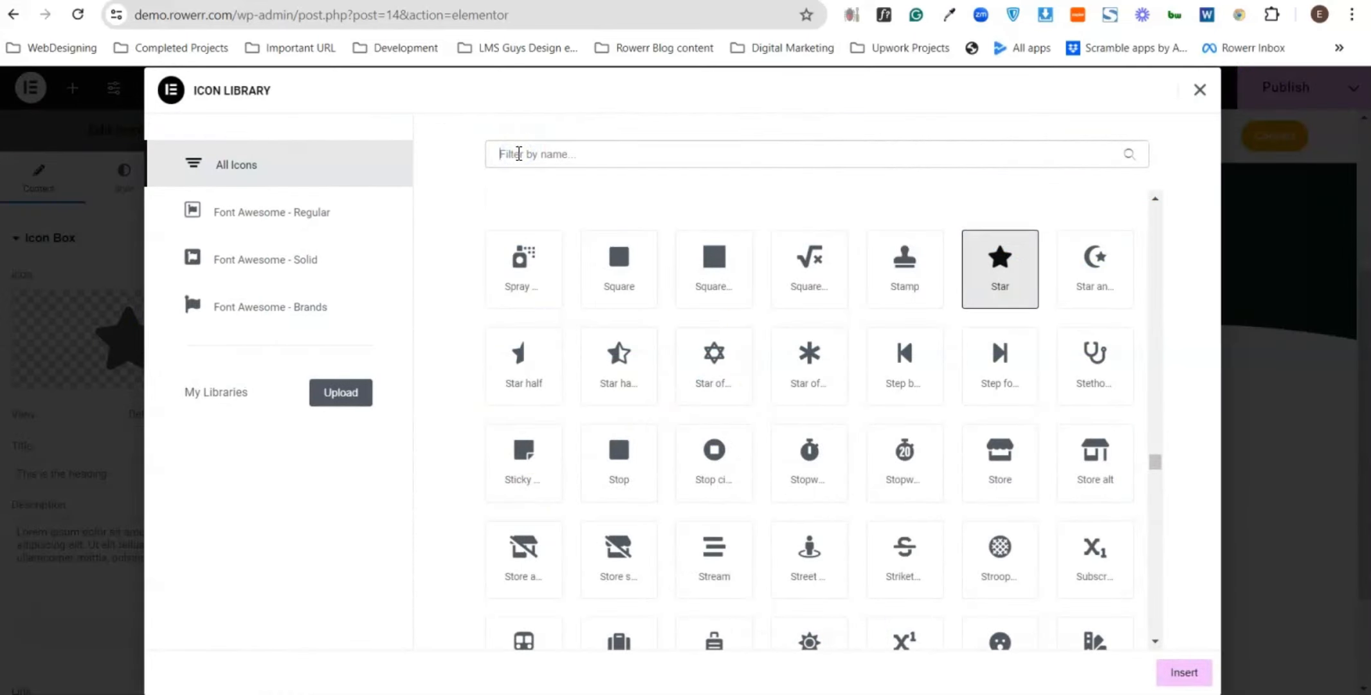
type("desi")
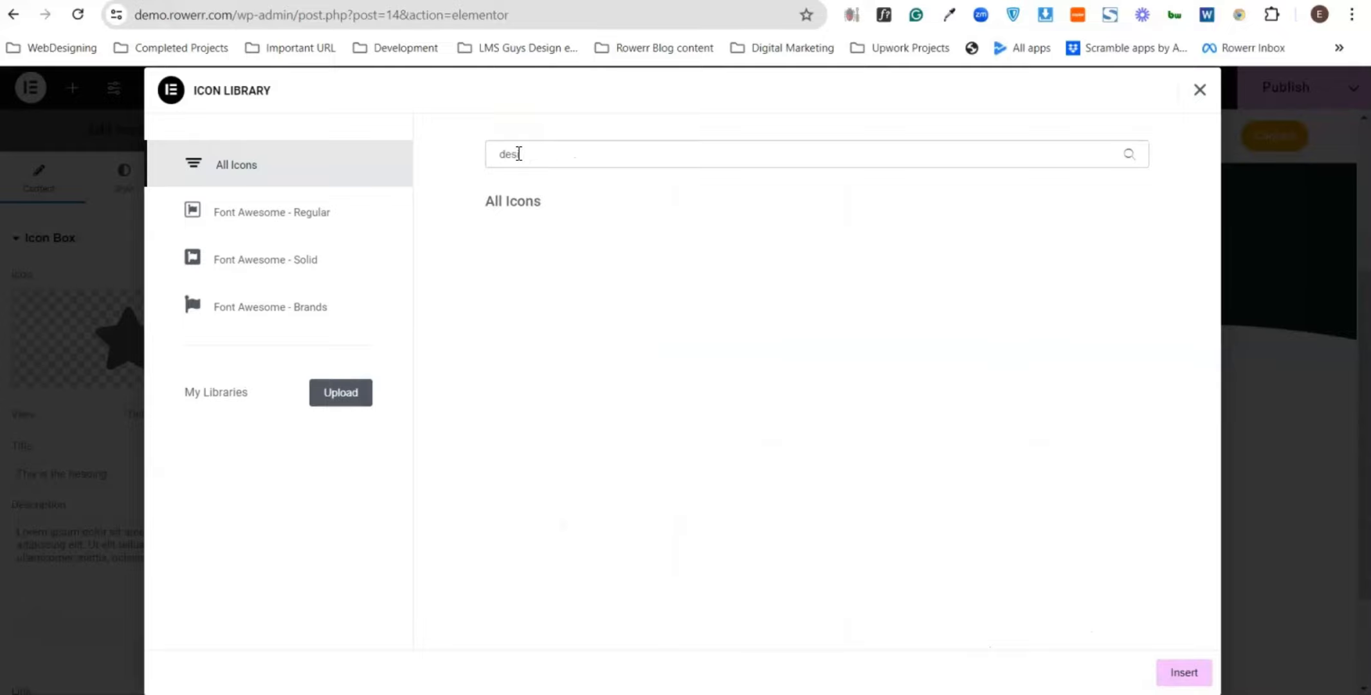
key("BackSpace")
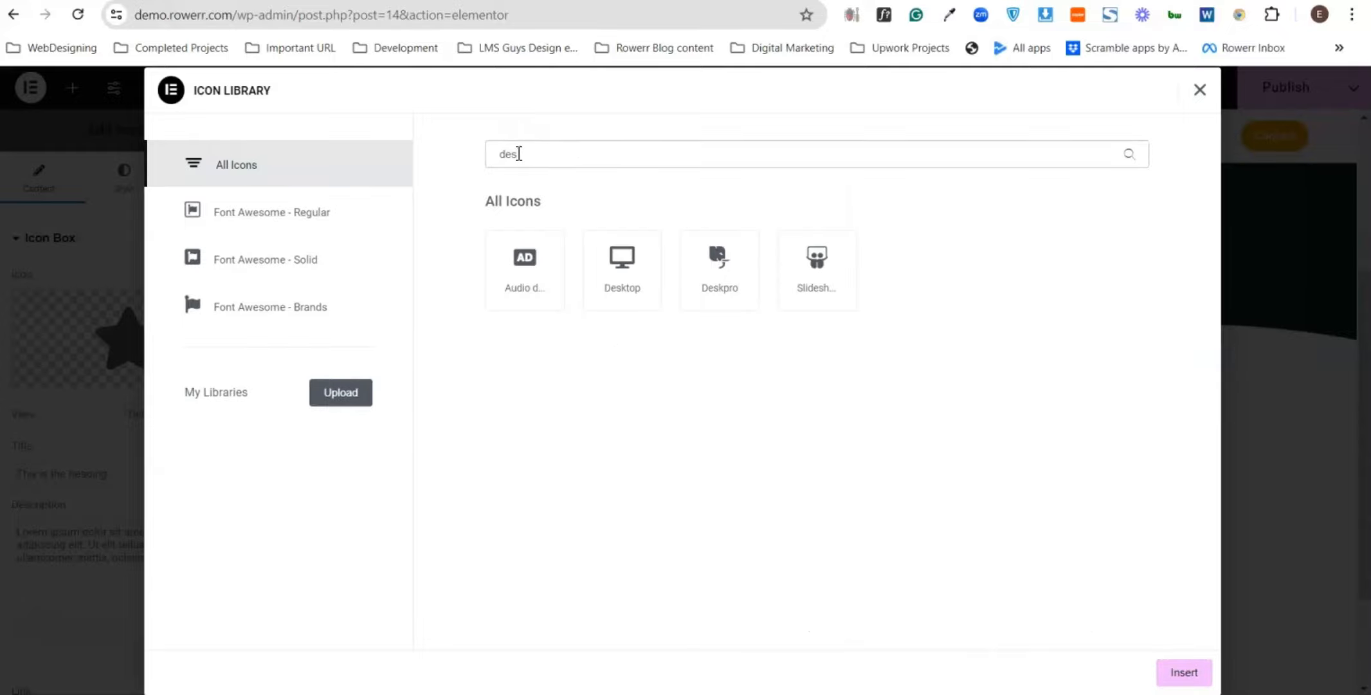
left_click(747, 288)
left_click(1183, 671)
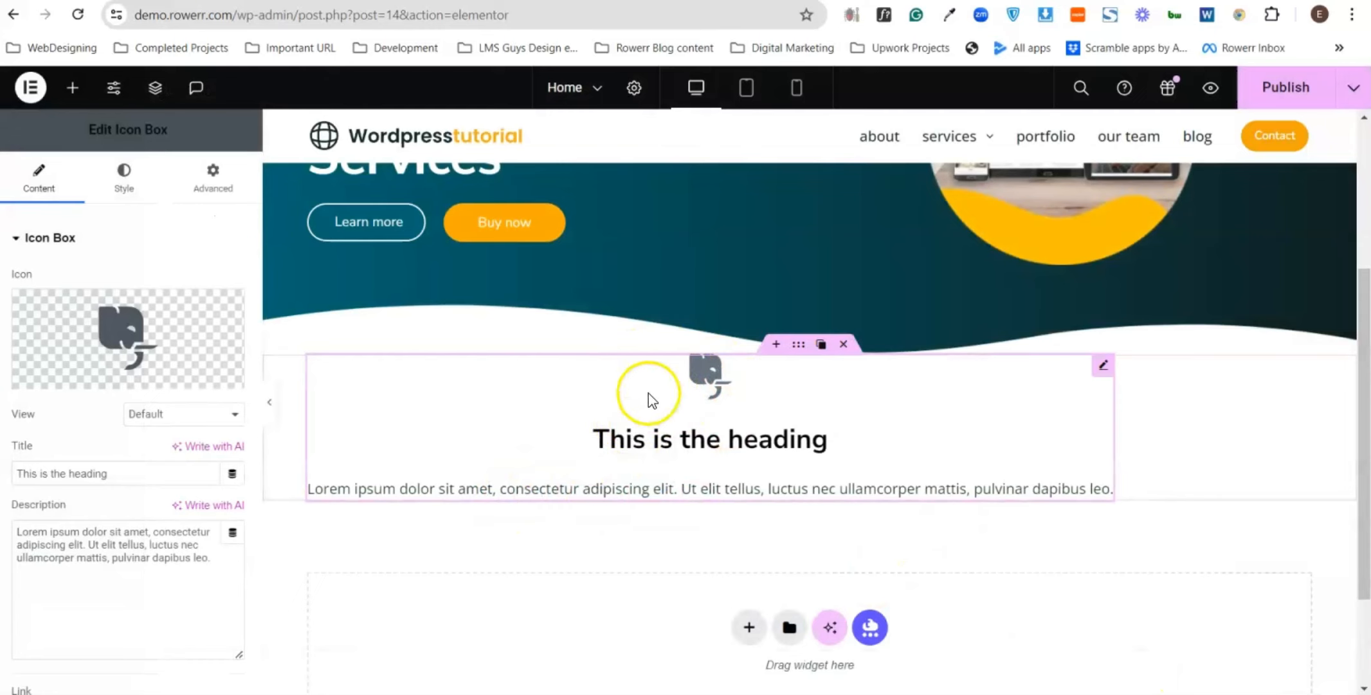
- Change the Icon Box title to "Web Development"
left_click(49, 191)
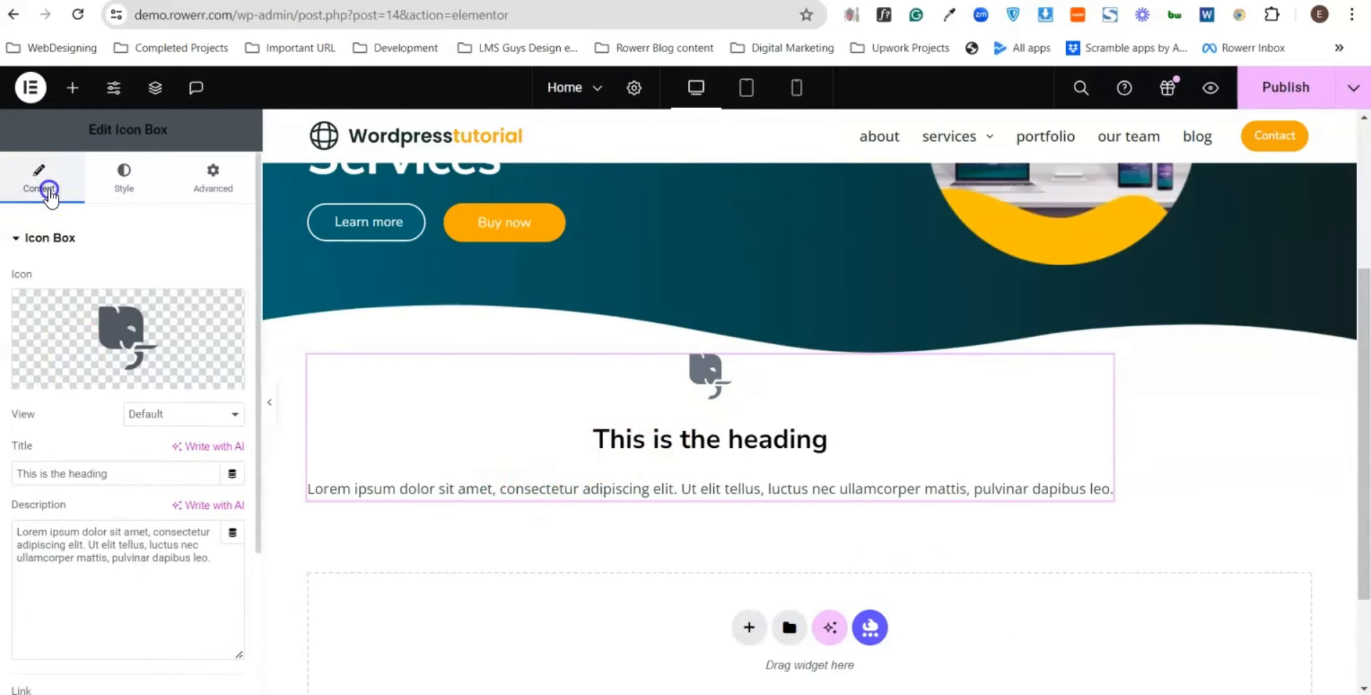
left_click(699, 443)
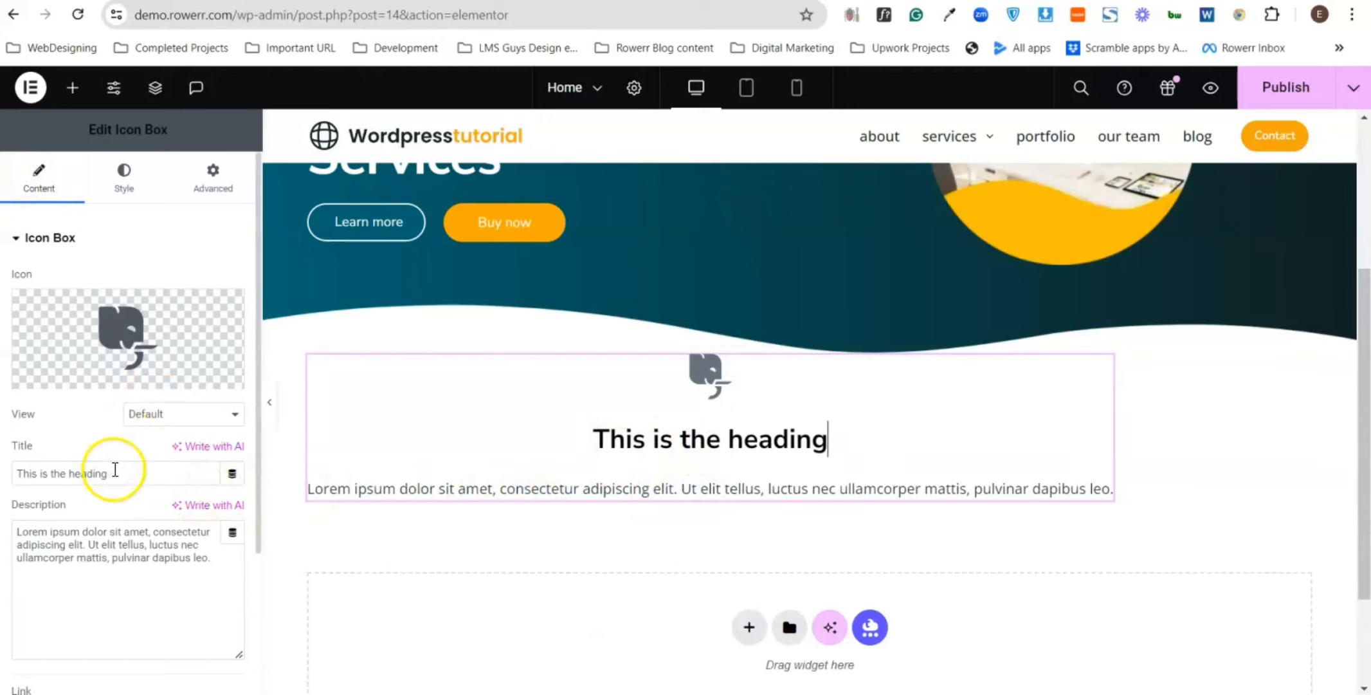
triple_click(115, 469)
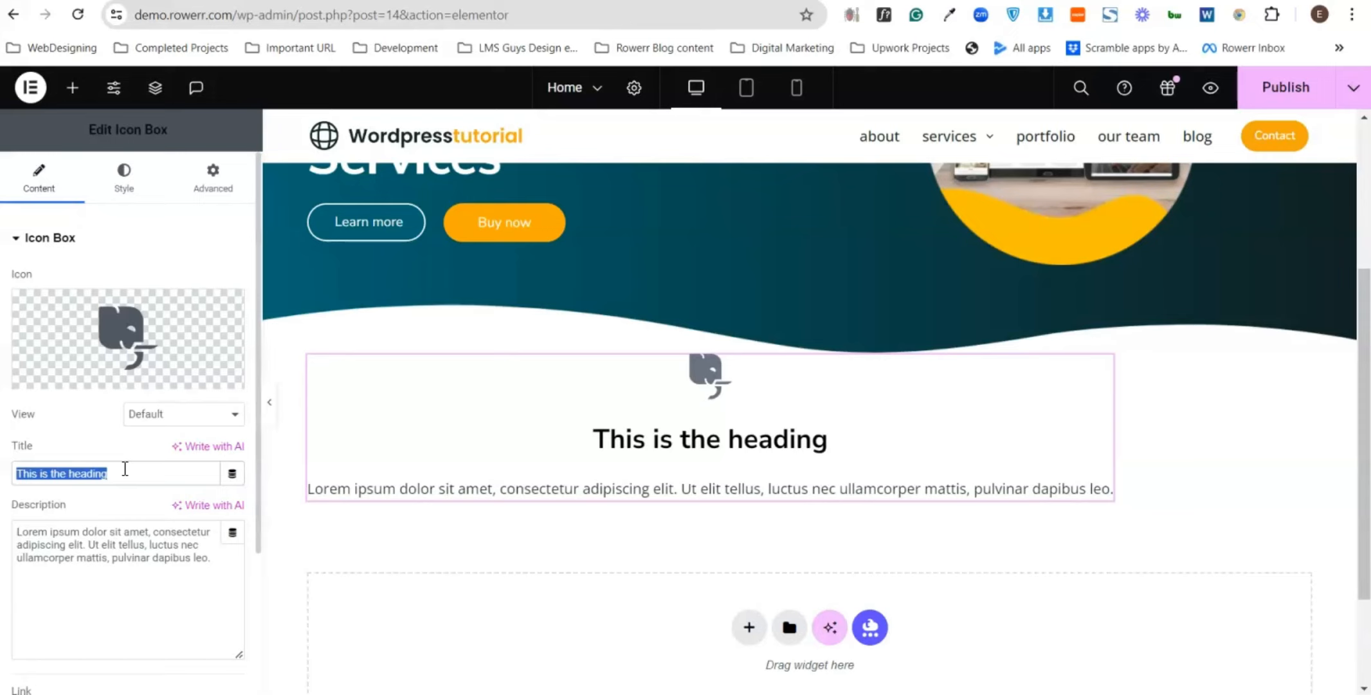
type("We")
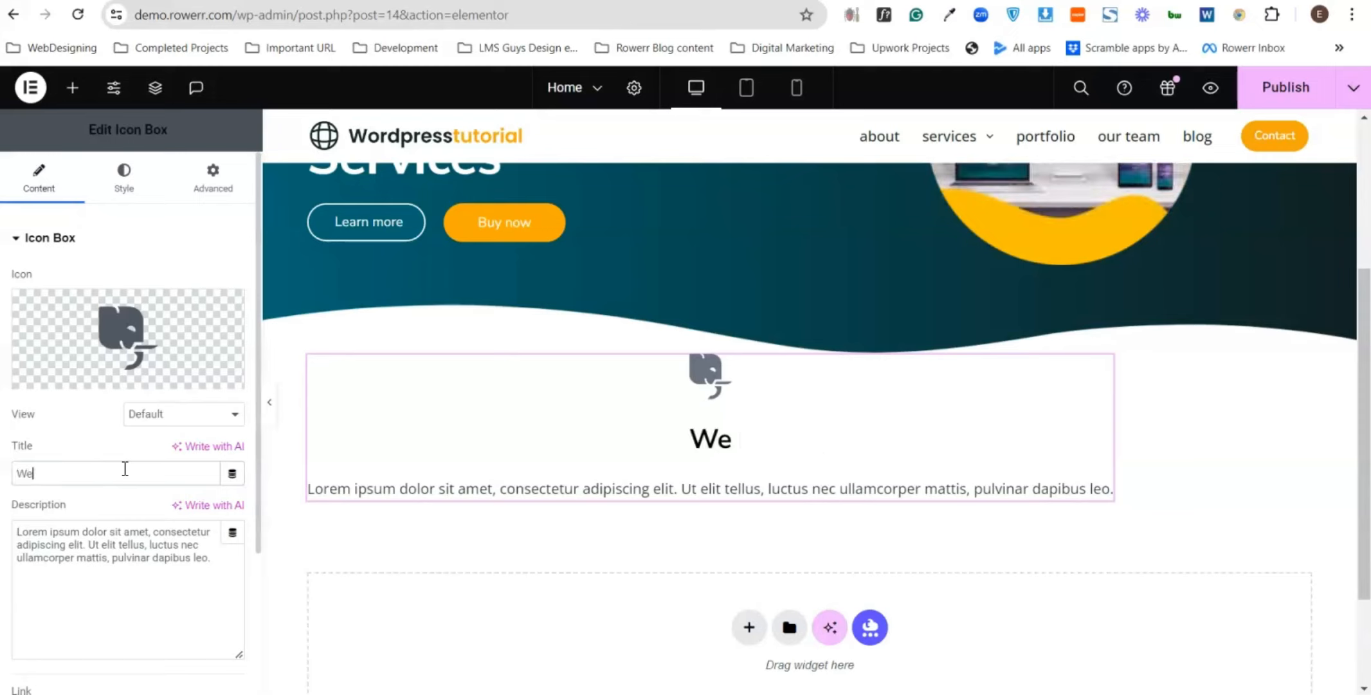
type("b De")
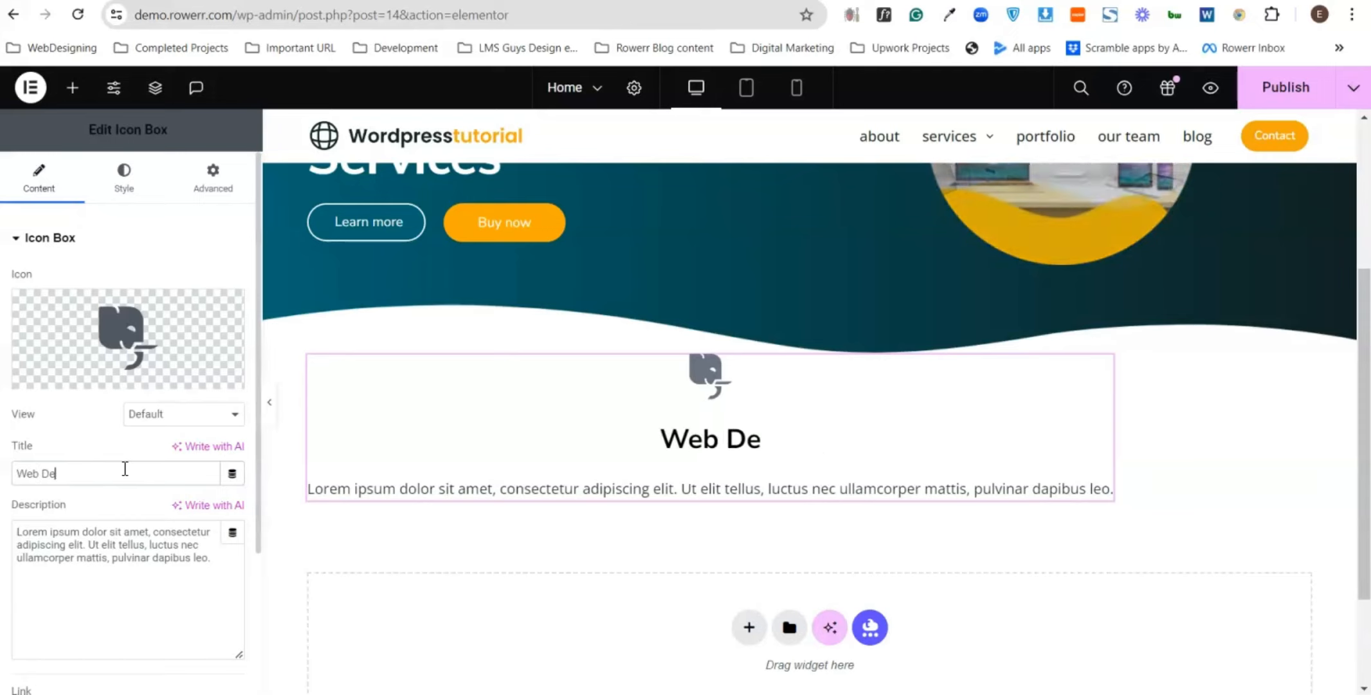
type("velopment")
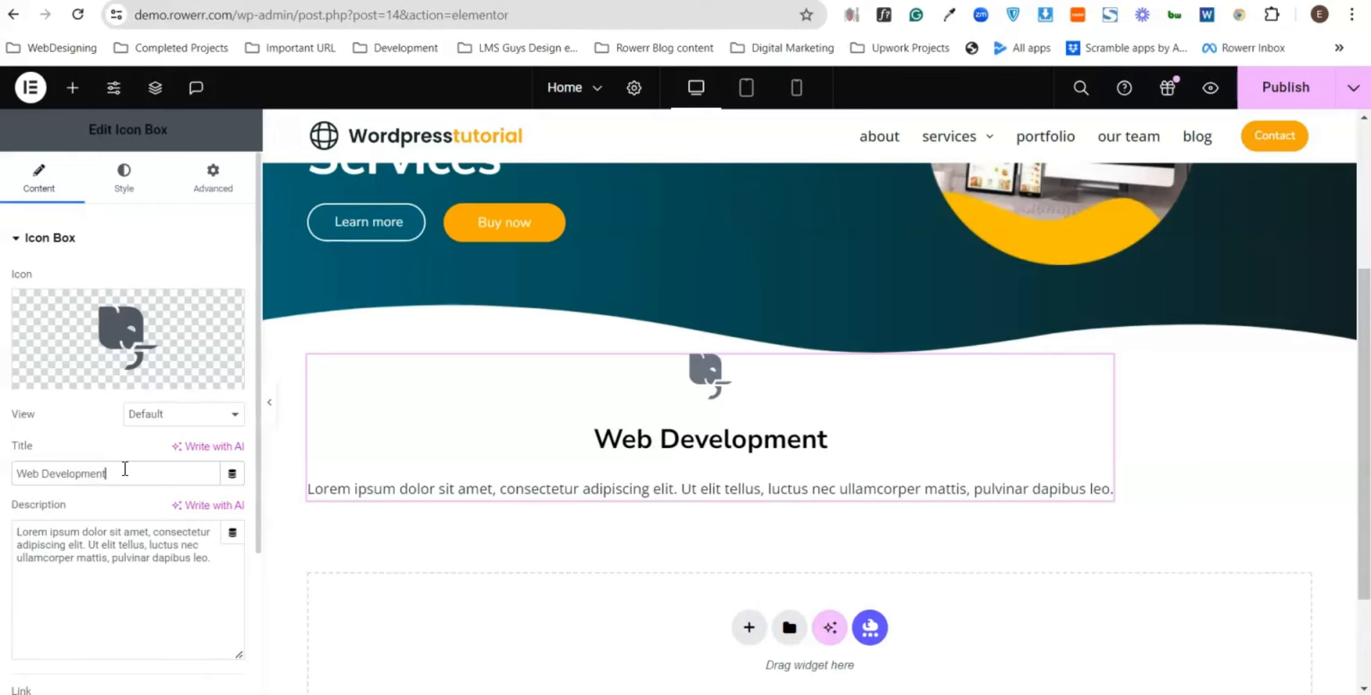
left_click(102, 462)
- Review the Icon Box's description, icon, title and link fields
left_click(524, 492)
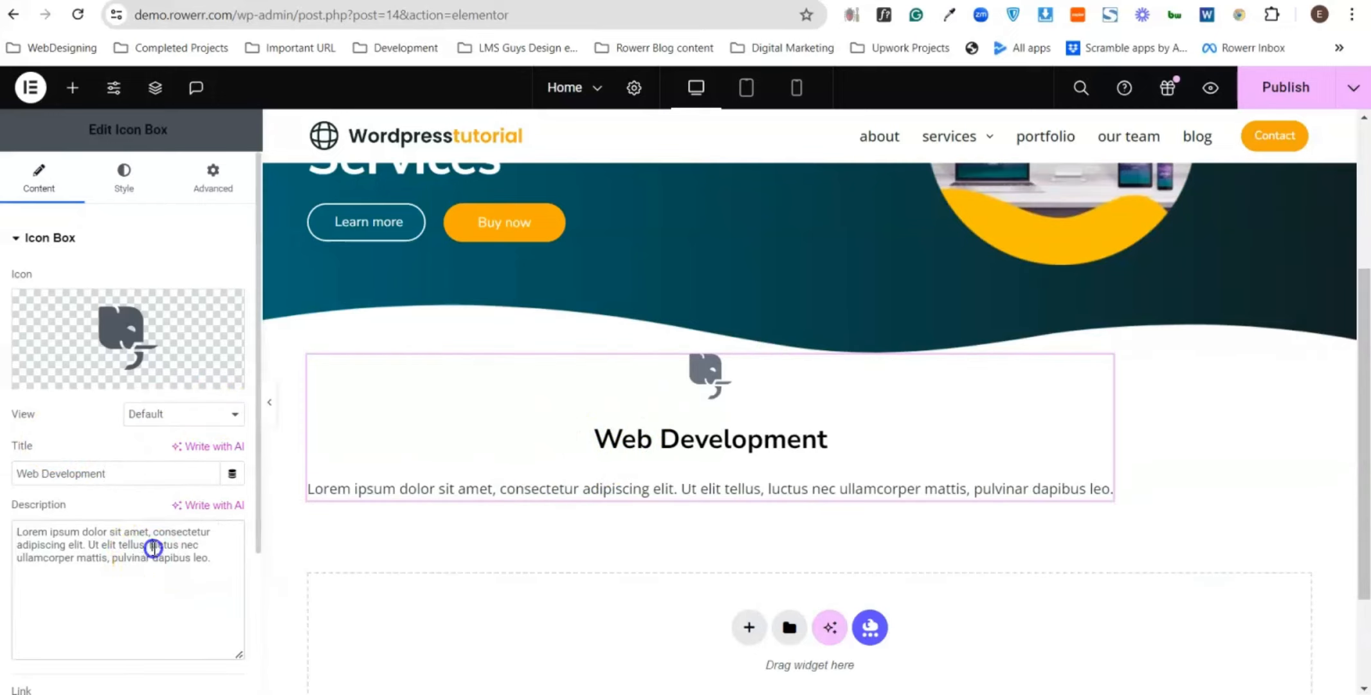
left_click_drag(151, 548, 211, 558)
left_click(200, 561)
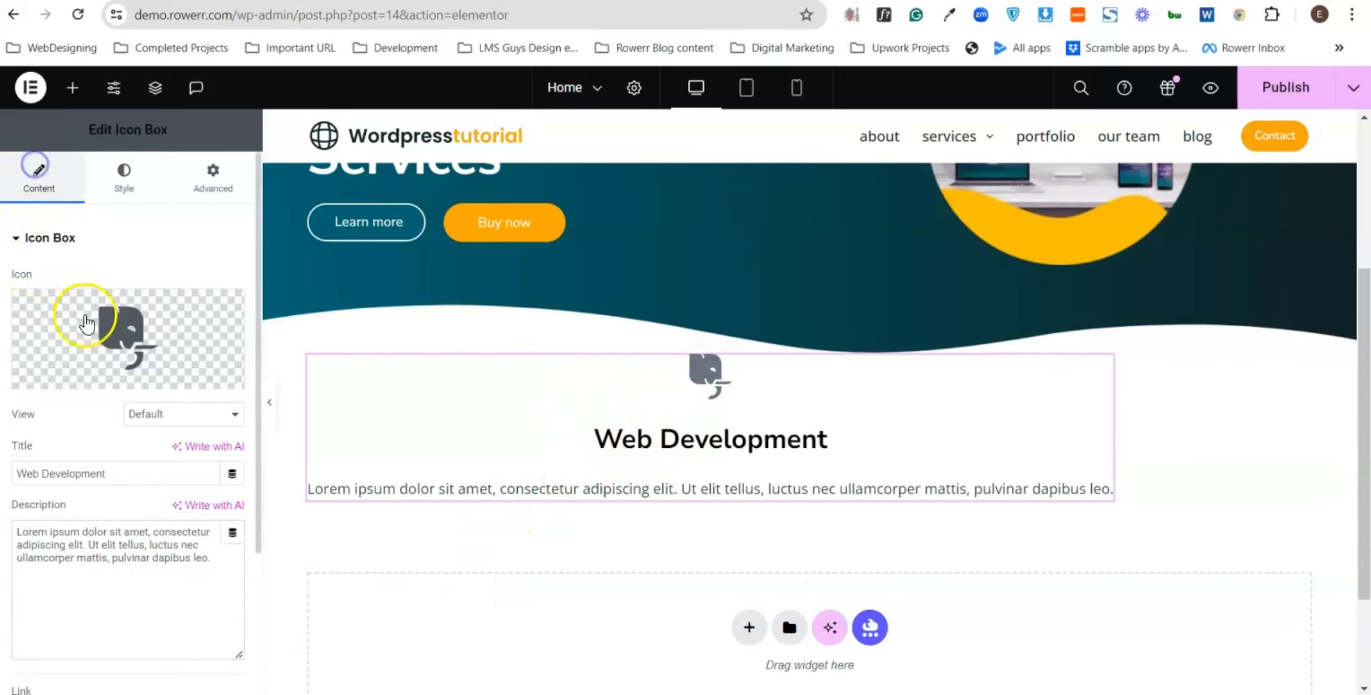
mouse_move(90, 335)
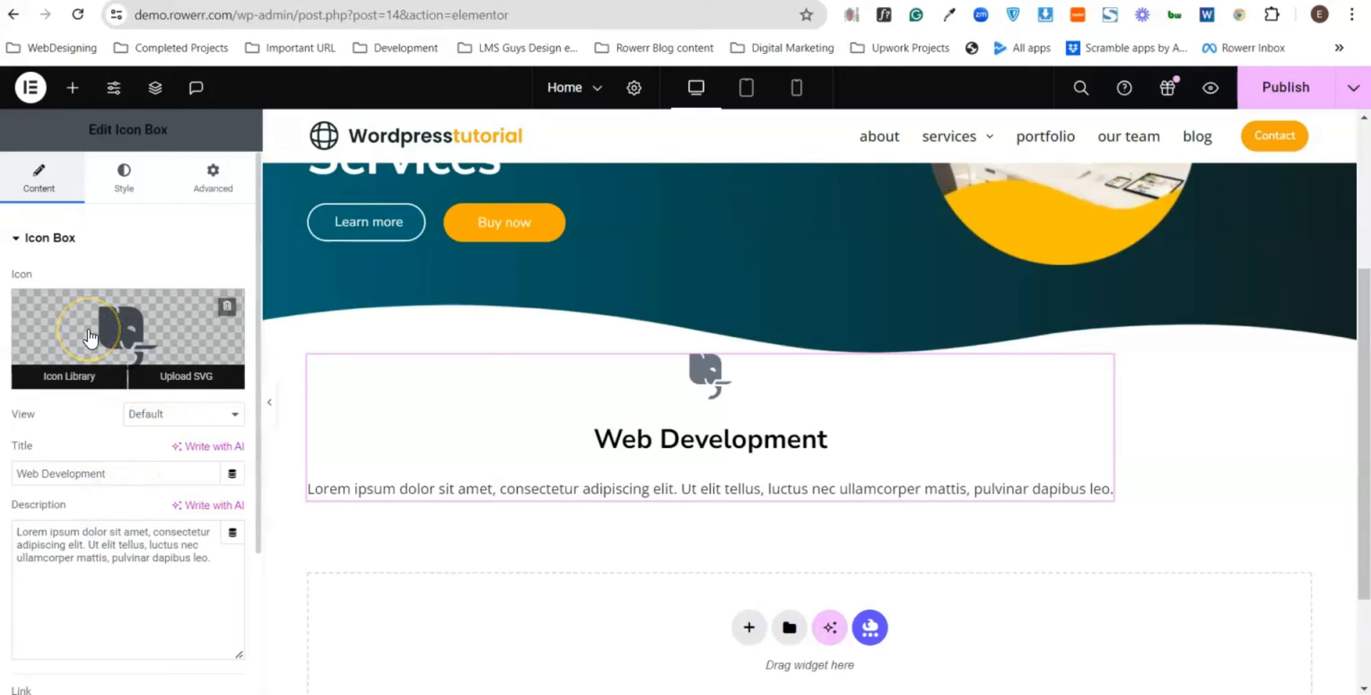
triple_click(34, 468)
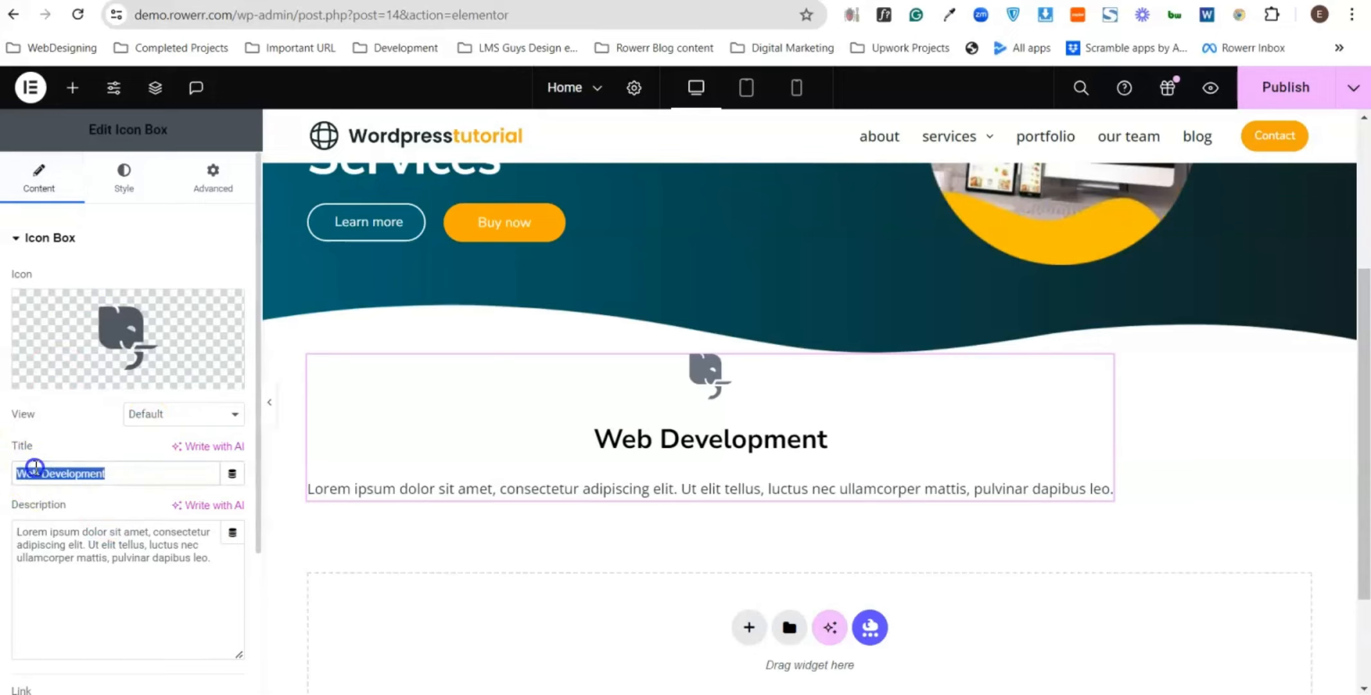
triple_click(64, 531)
scroll(70, 473, "down", 3)
left_click(70, 524)
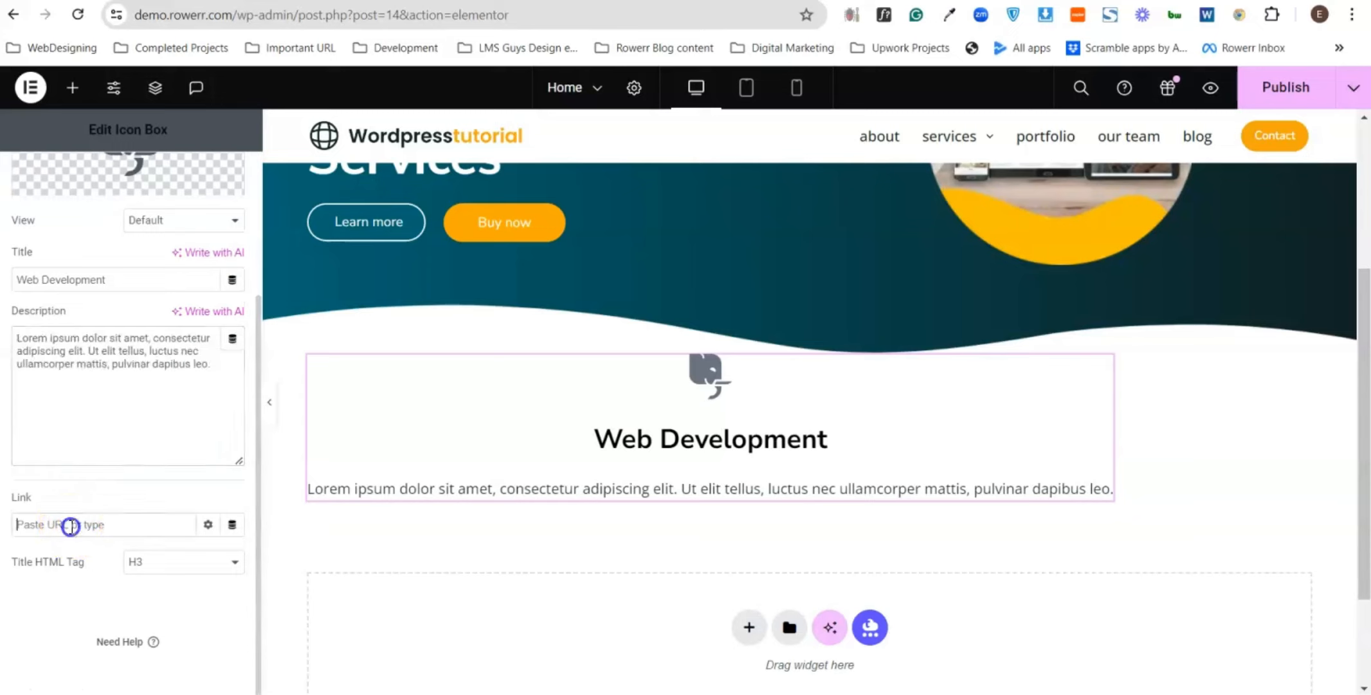
left_click(135, 525)
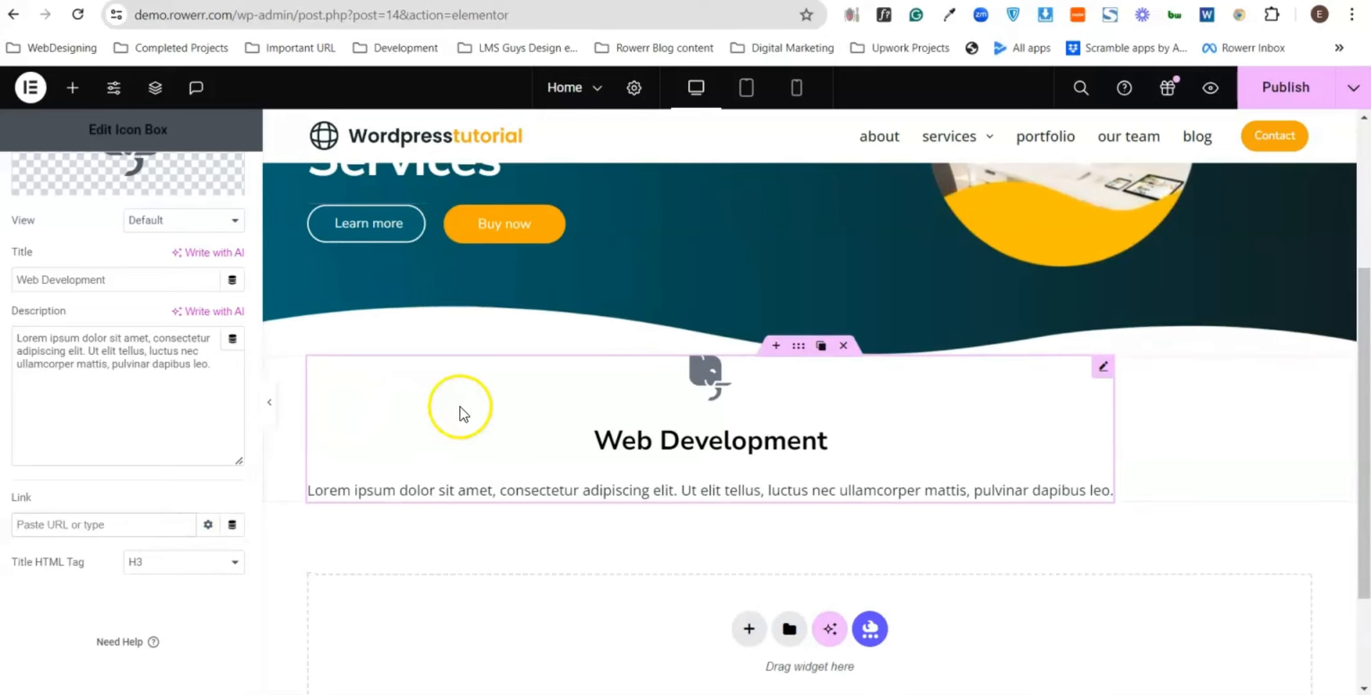
- Check the link setting of the hero section's Learn more button
scroll(459, 407, "up", 3)
left_click(418, 395)
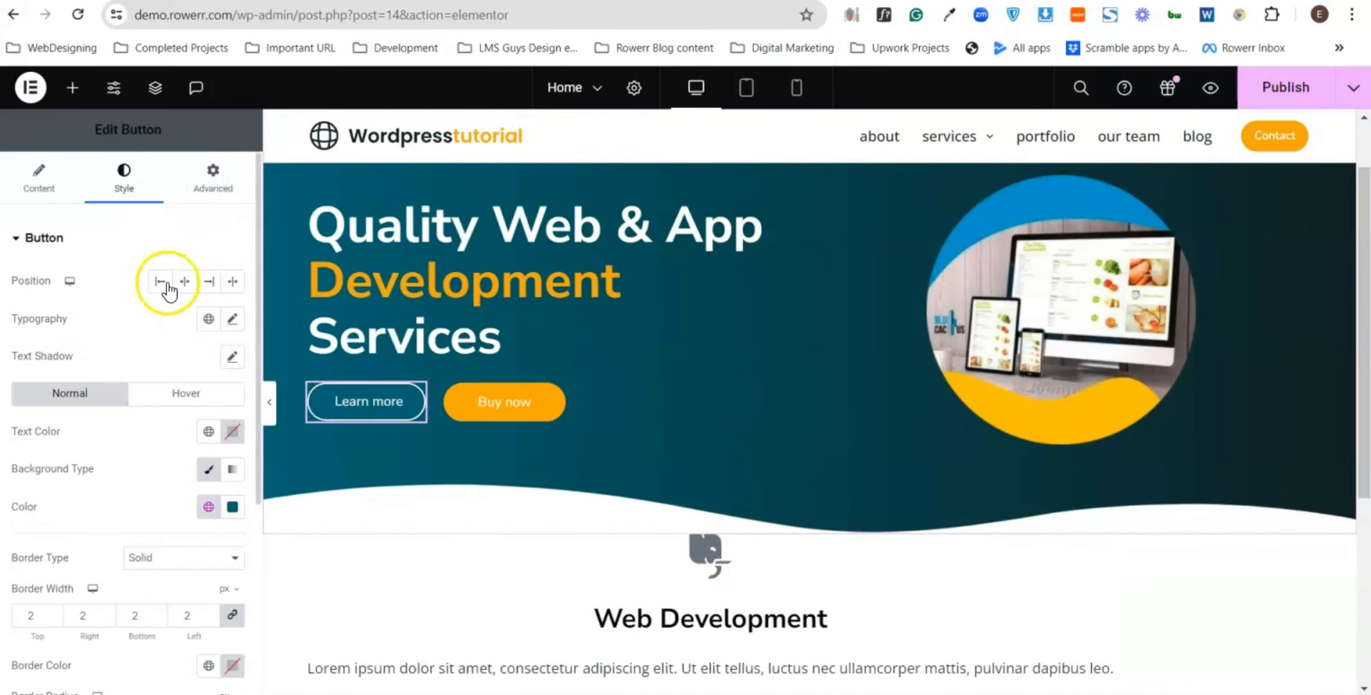
left_click(29, 190)
double_click(60, 375)
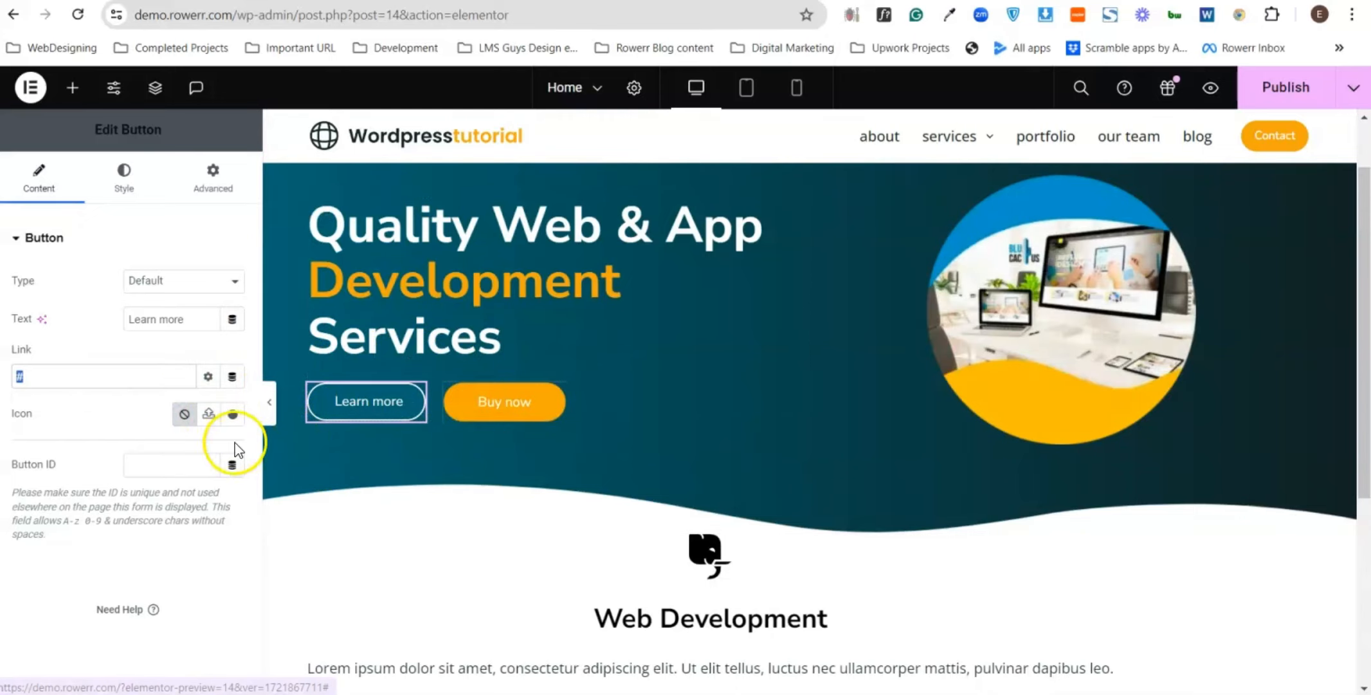
- Set the padding of the Web Development Icon Box to 50 px on all sides
scroll(701, 534, "down", 5)
left_click(741, 351)
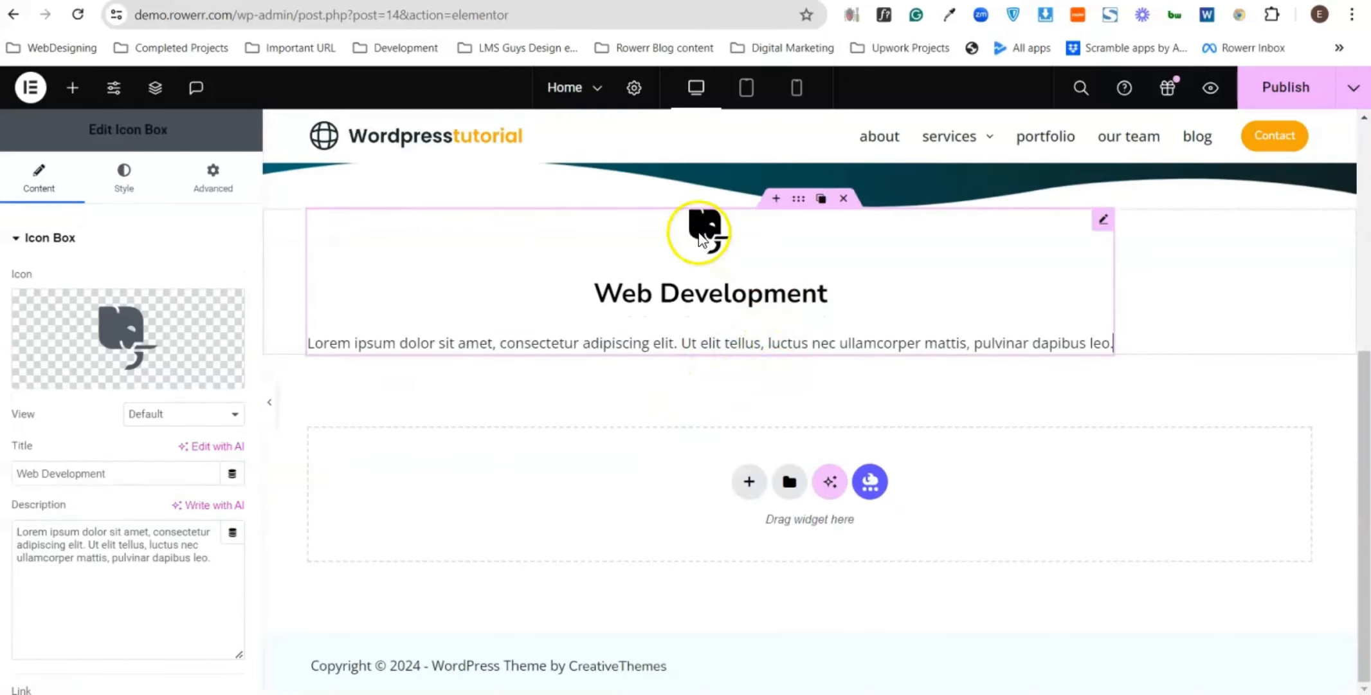
left_click(126, 179)
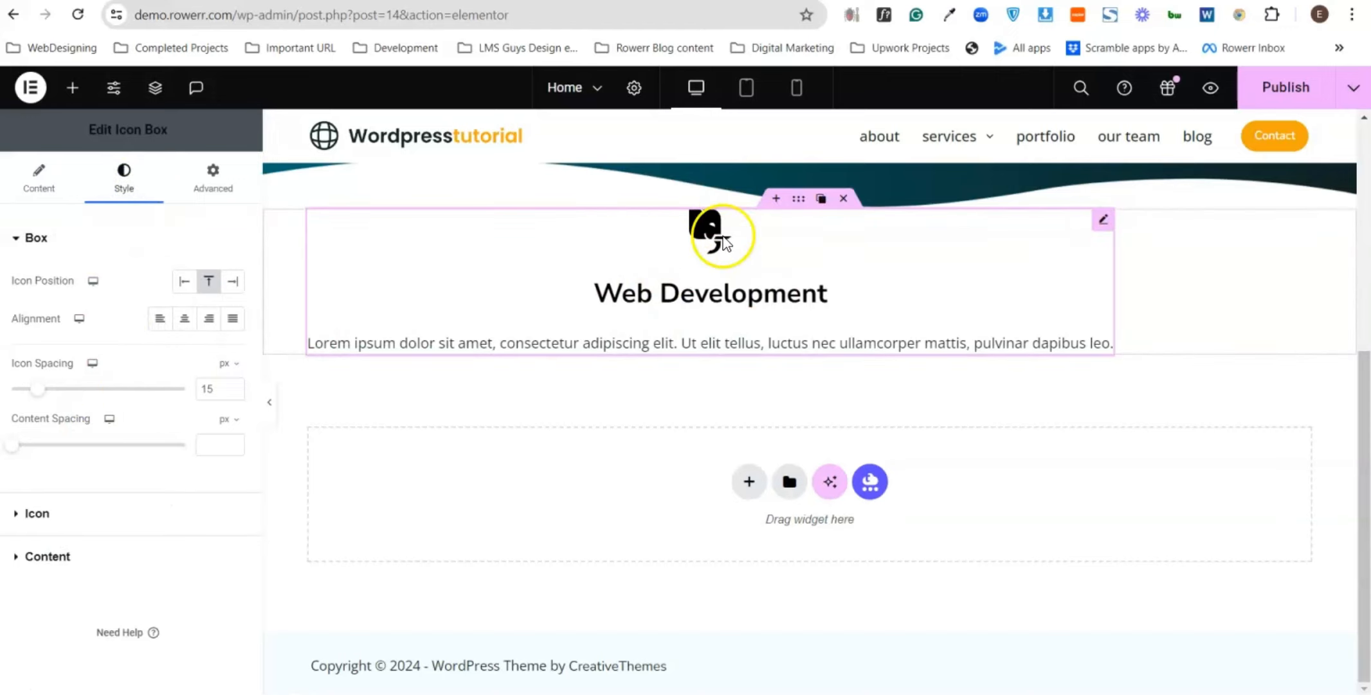
left_click(792, 231)
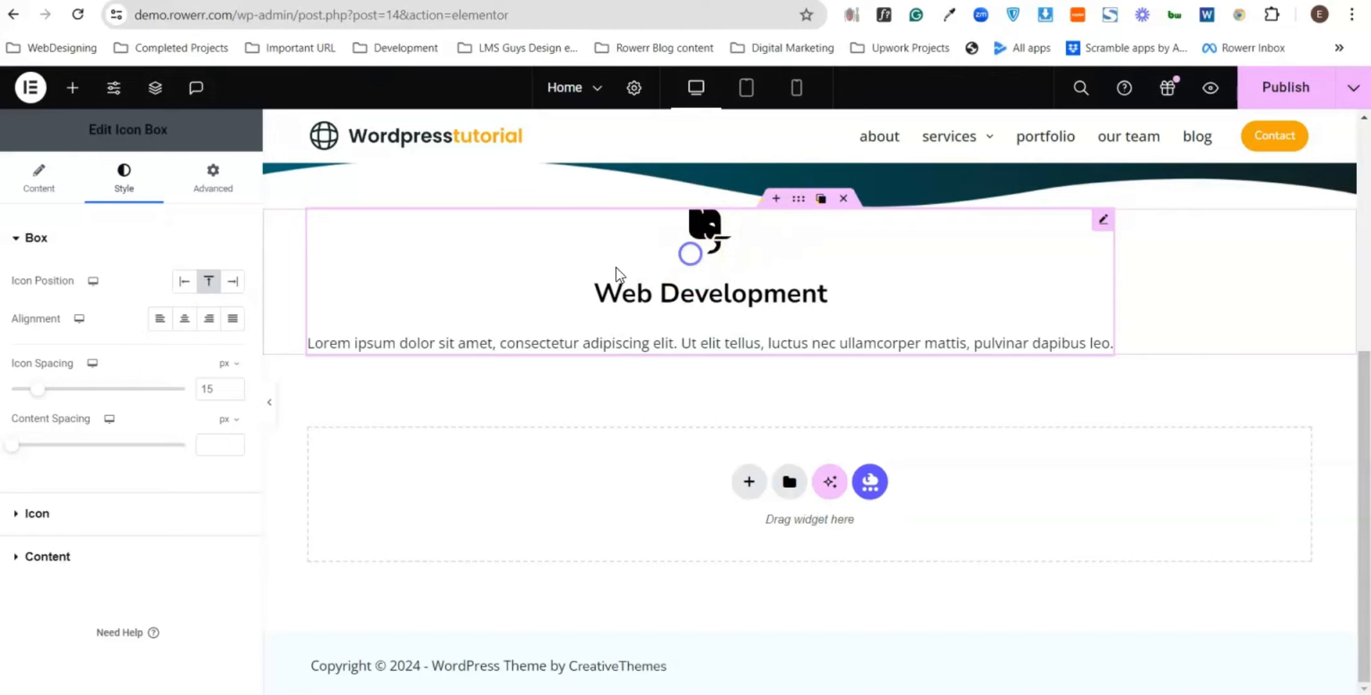
left_click(213, 191)
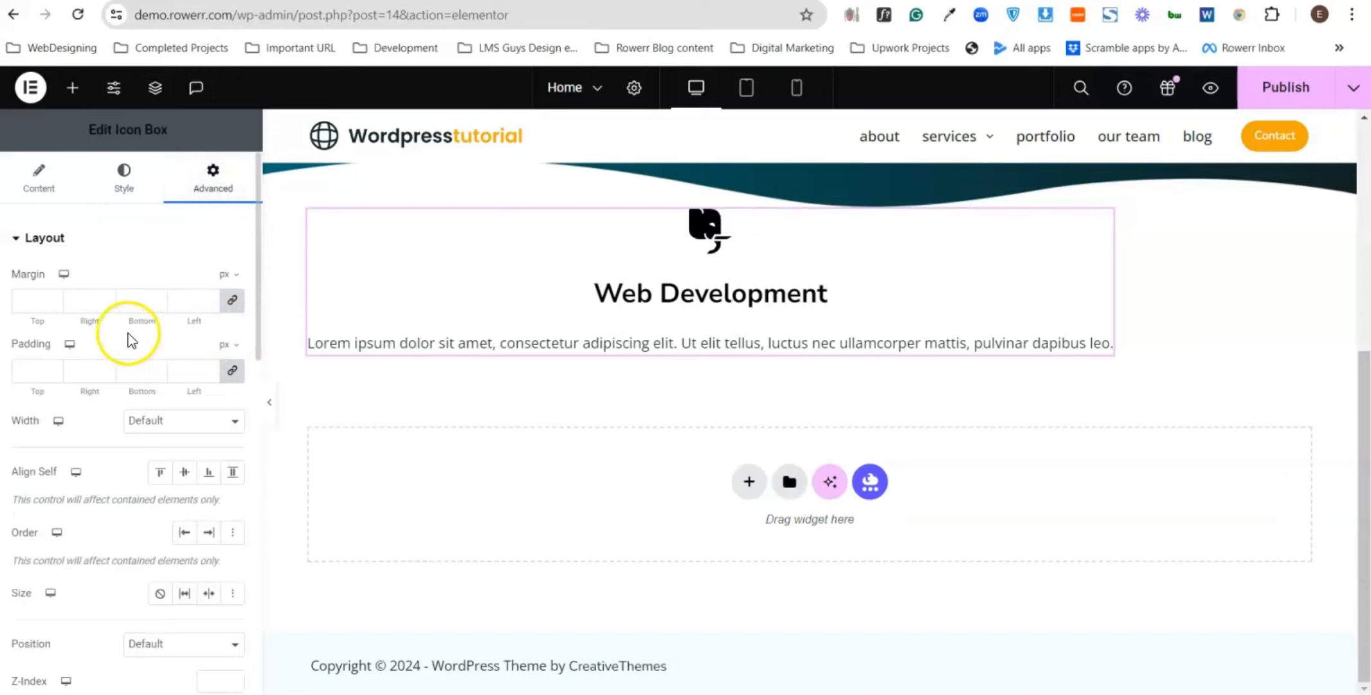
left_click(72, 364)
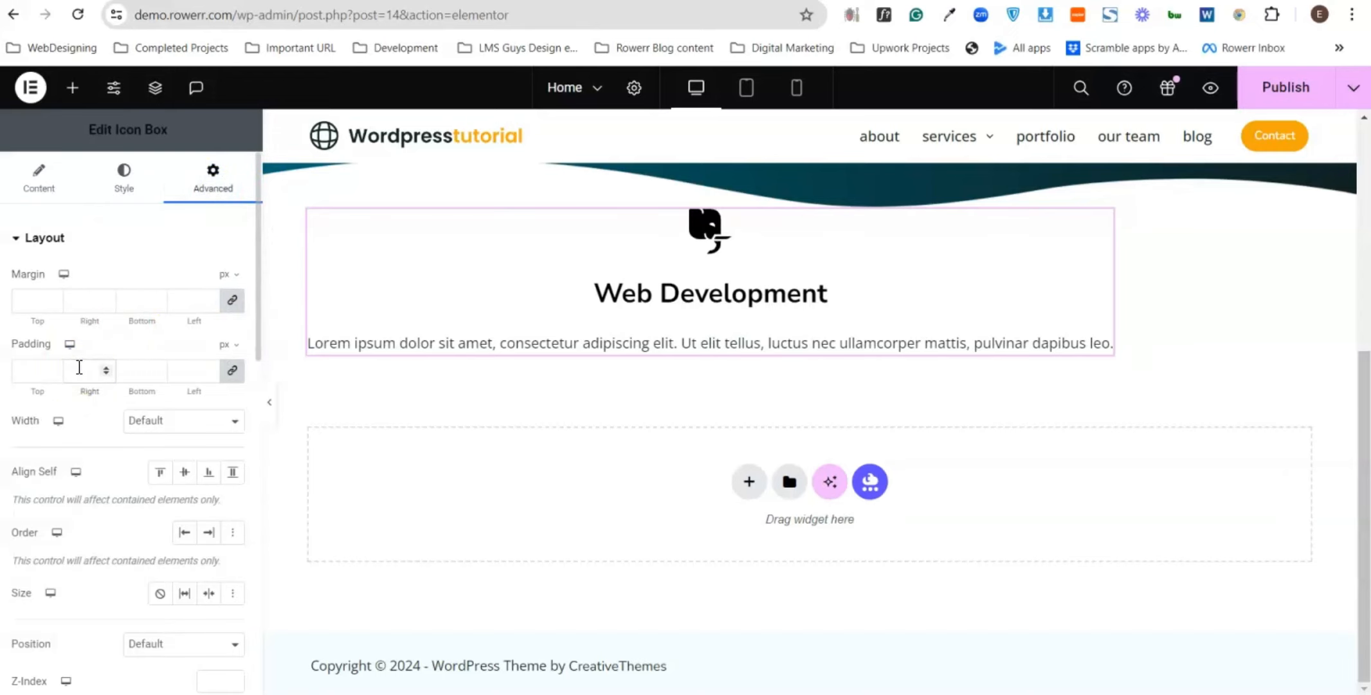
type("50")
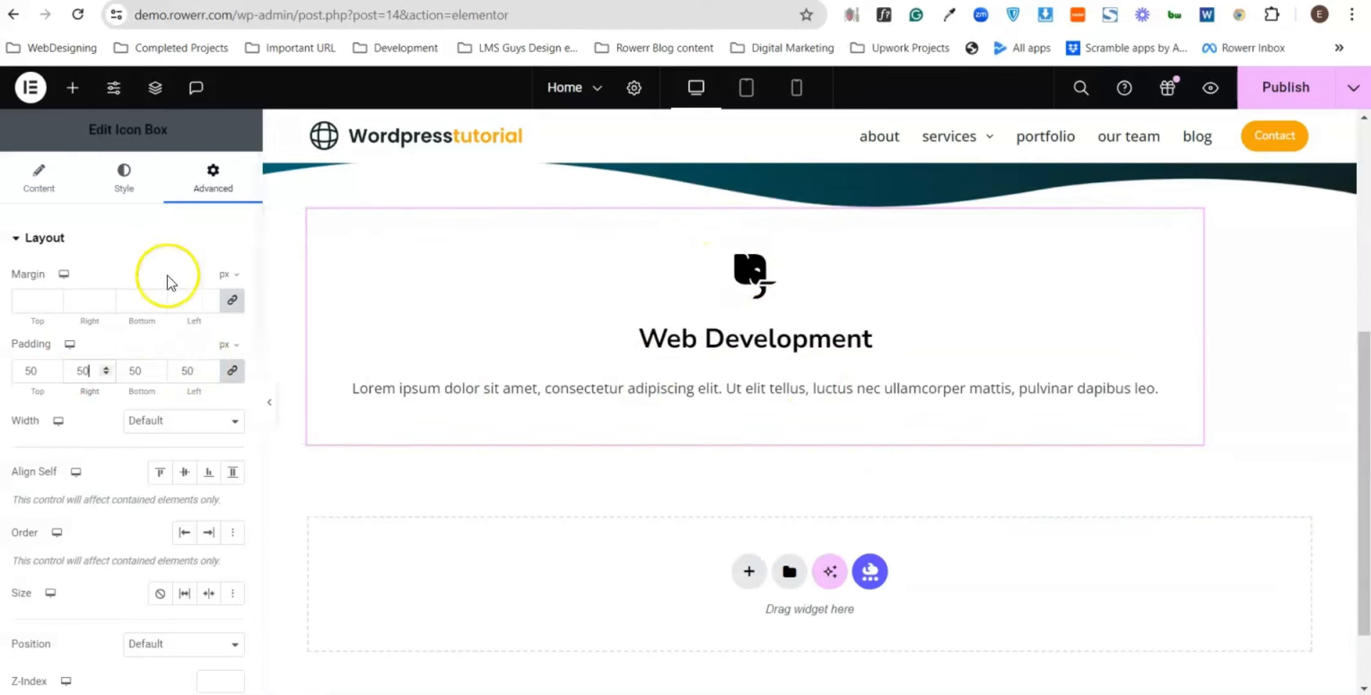
- Set the view of the Web Development Icon Box's icon to Stacked
left_click(116, 197)
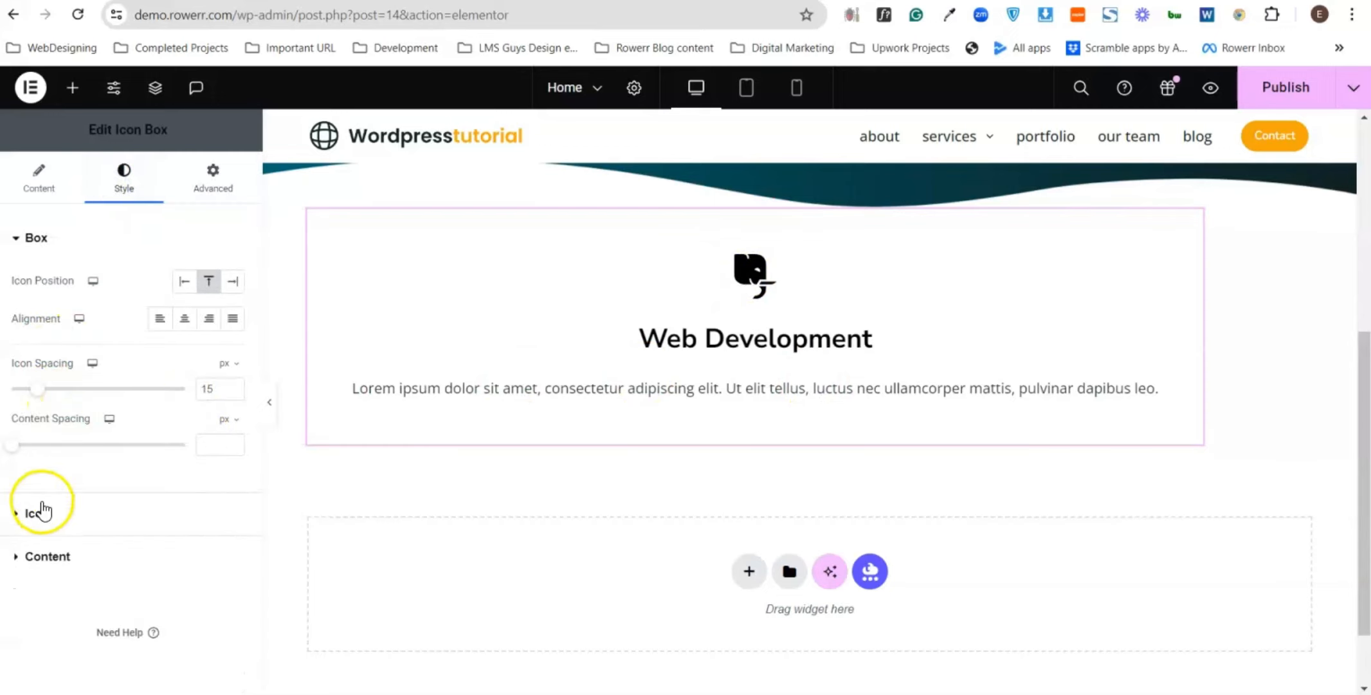
left_click(25, 514)
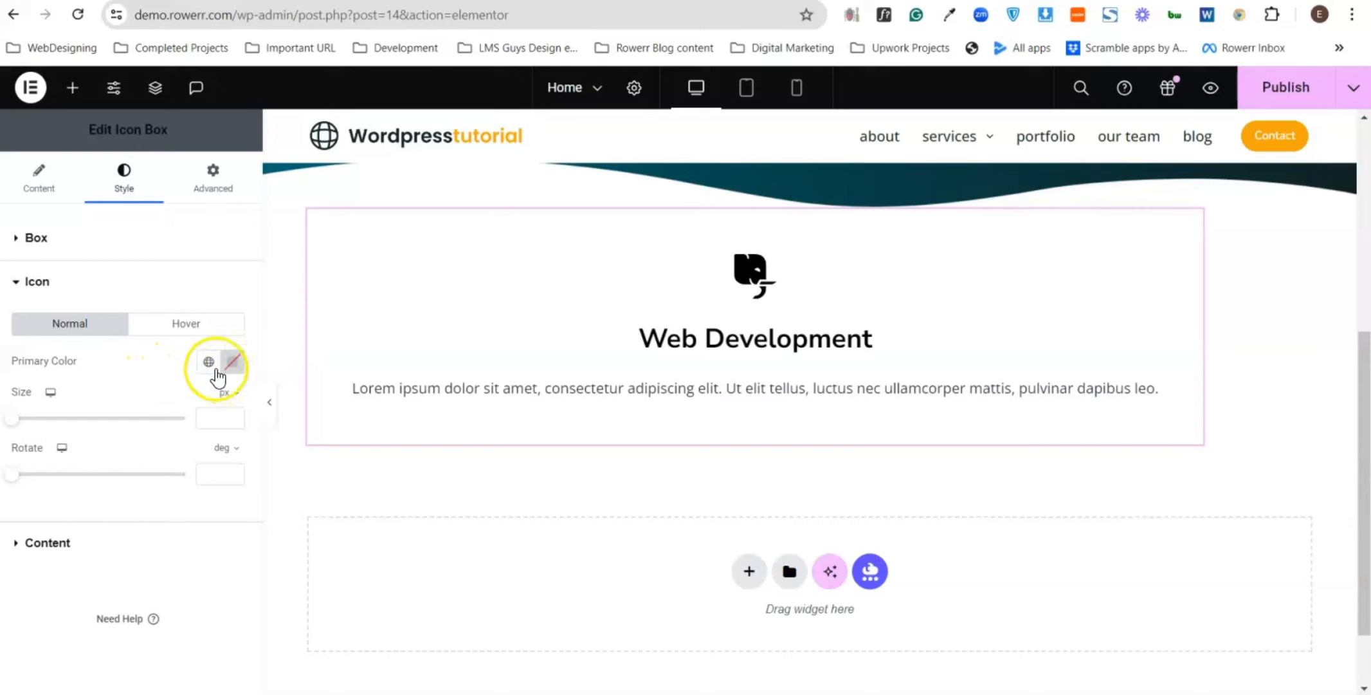
left_click(41, 184)
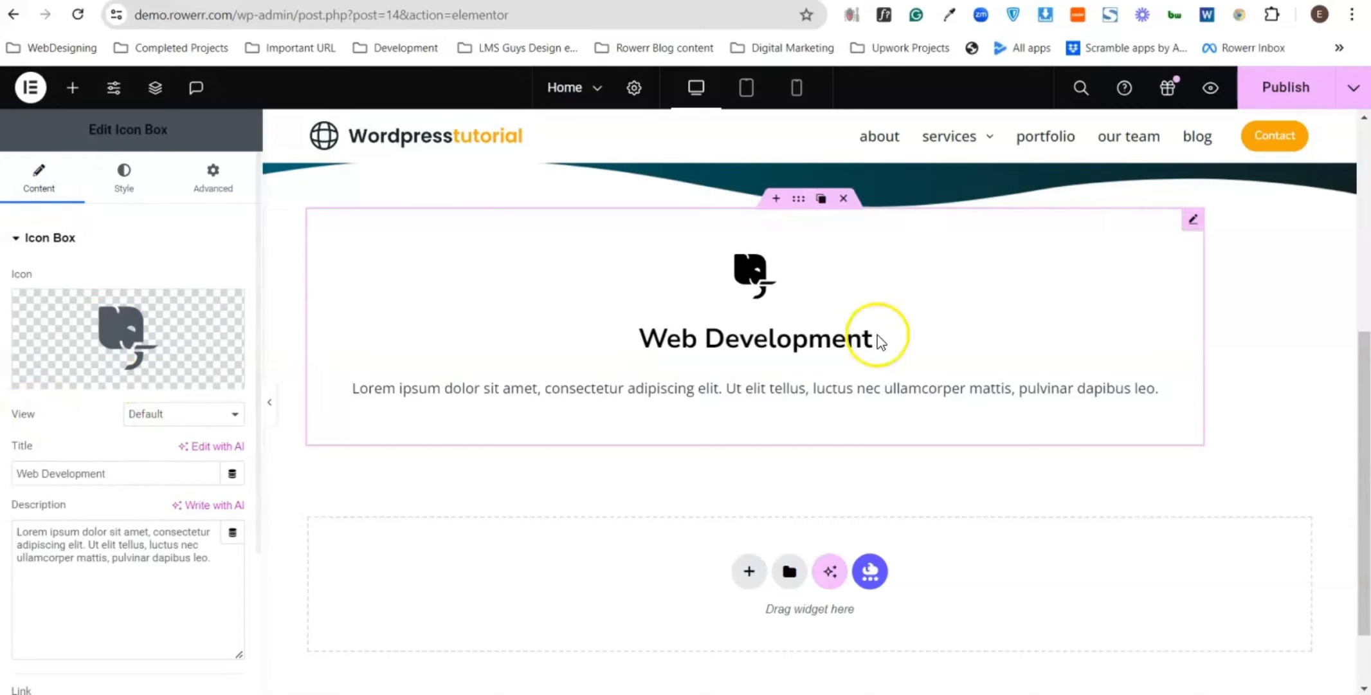
left_click(183, 424)
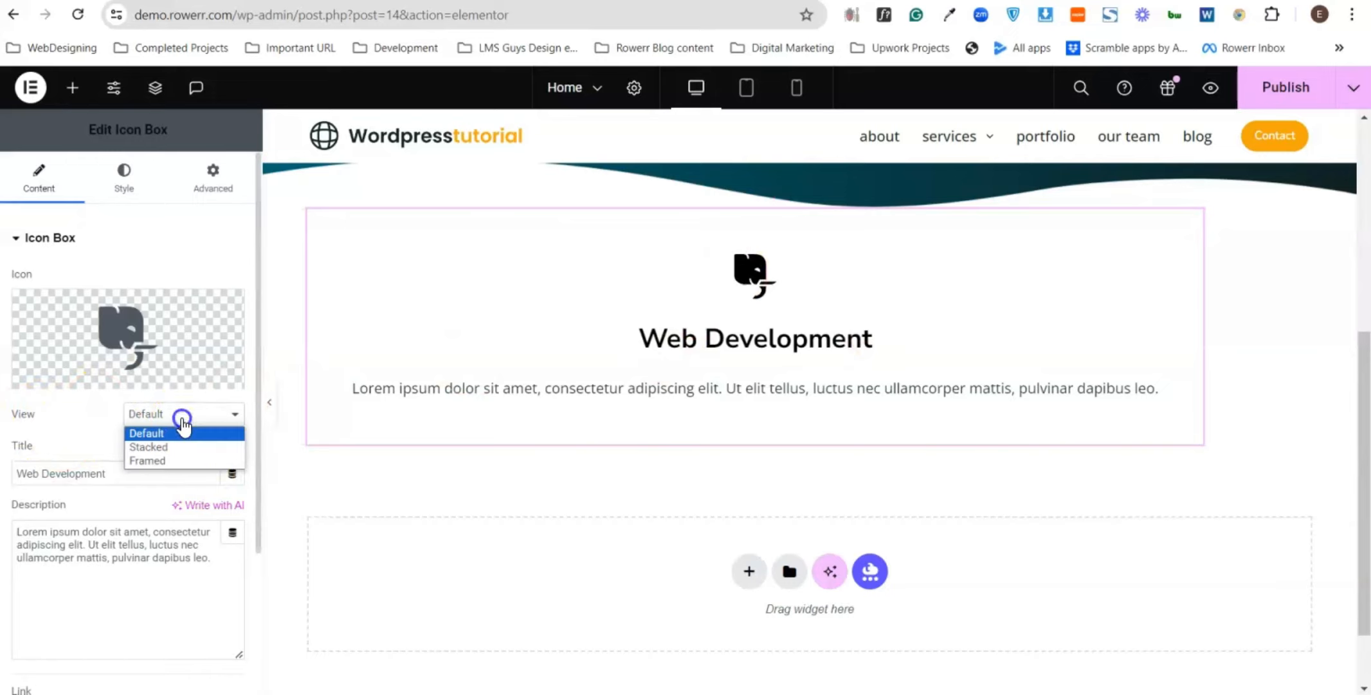
left_click(149, 463)
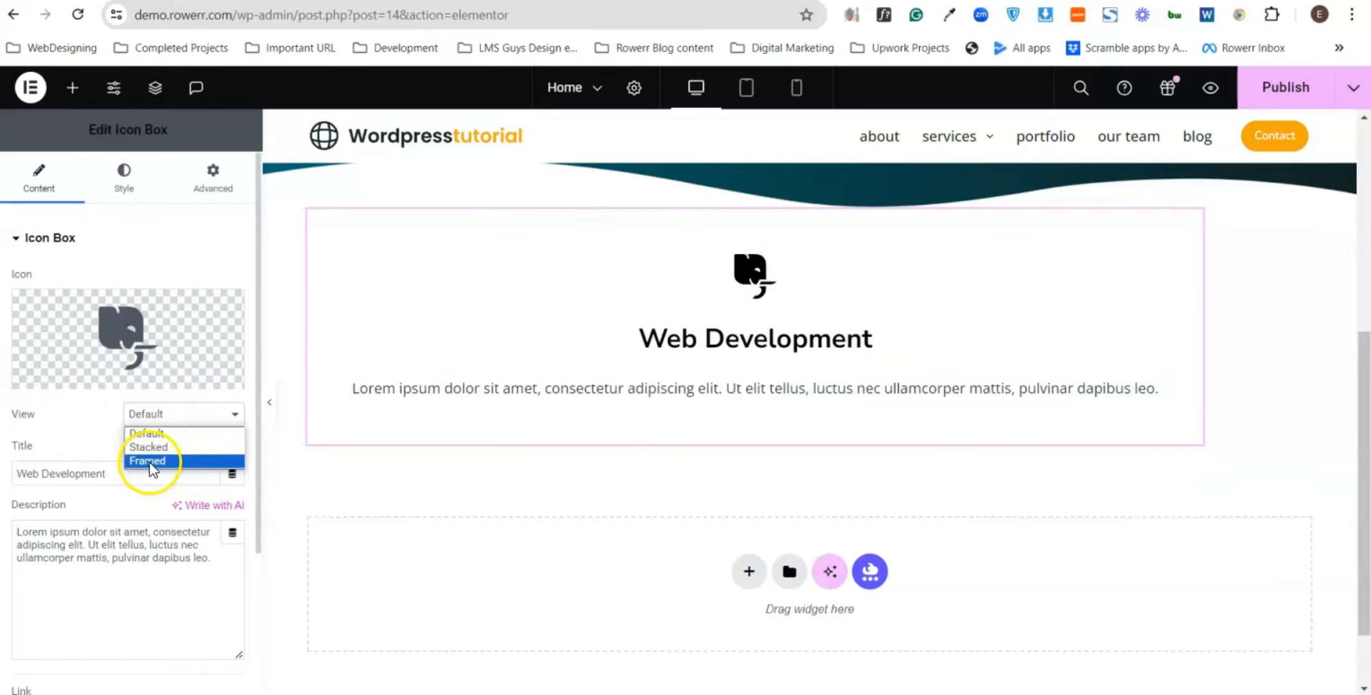
left_click(148, 446)
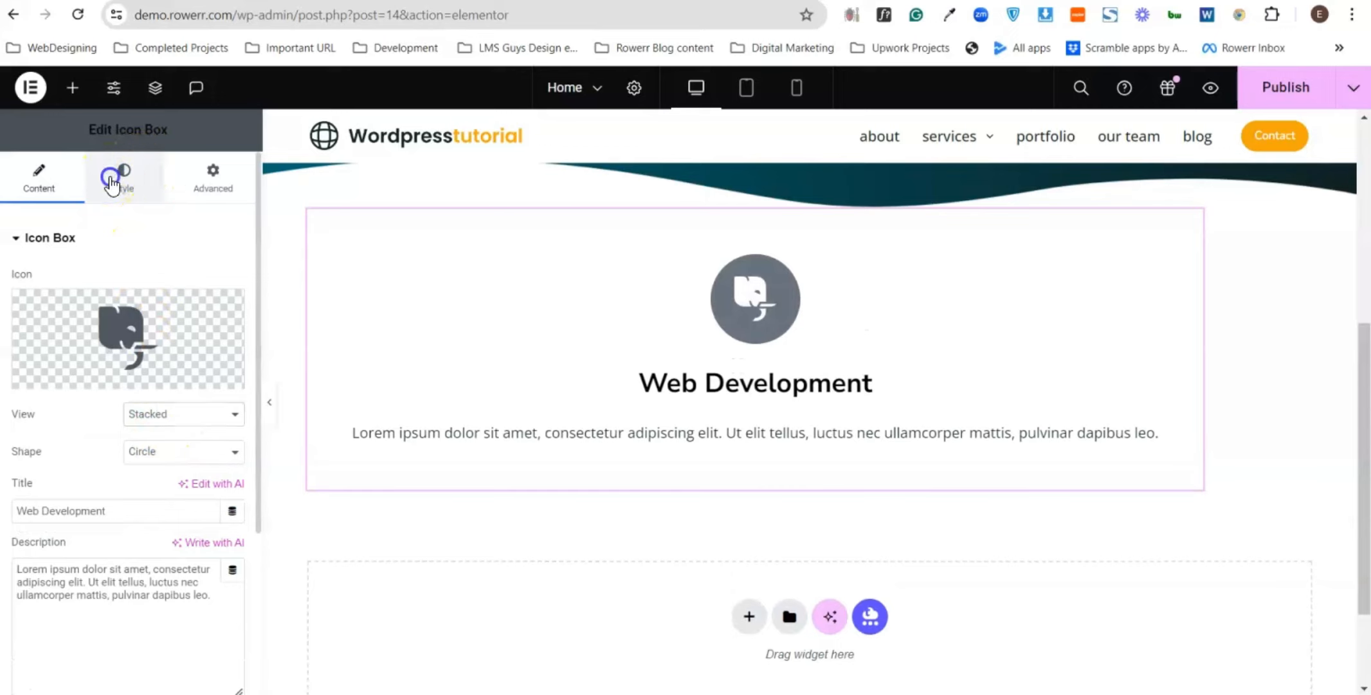
- Set the stacked icon's primary color to the global Secondary (#006573) and its secondary color to the global Primary (#FFA800)
left_click(121, 175)
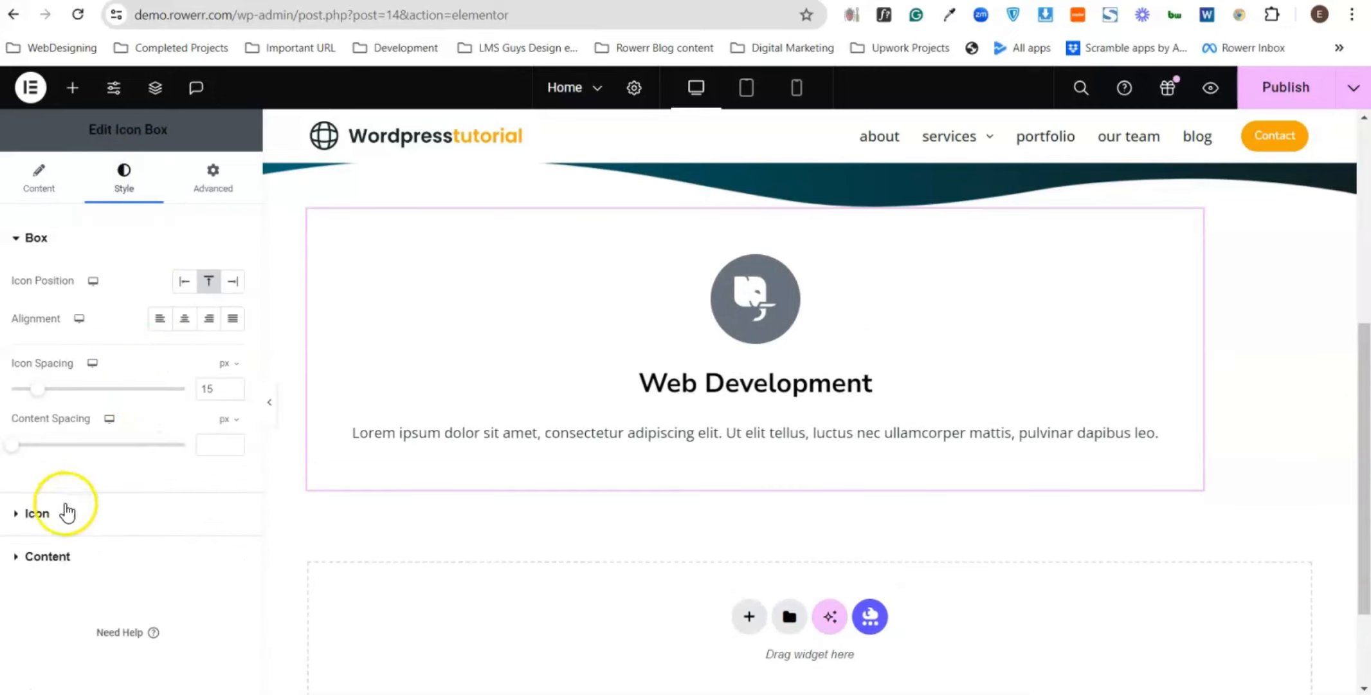
left_click(65, 512)
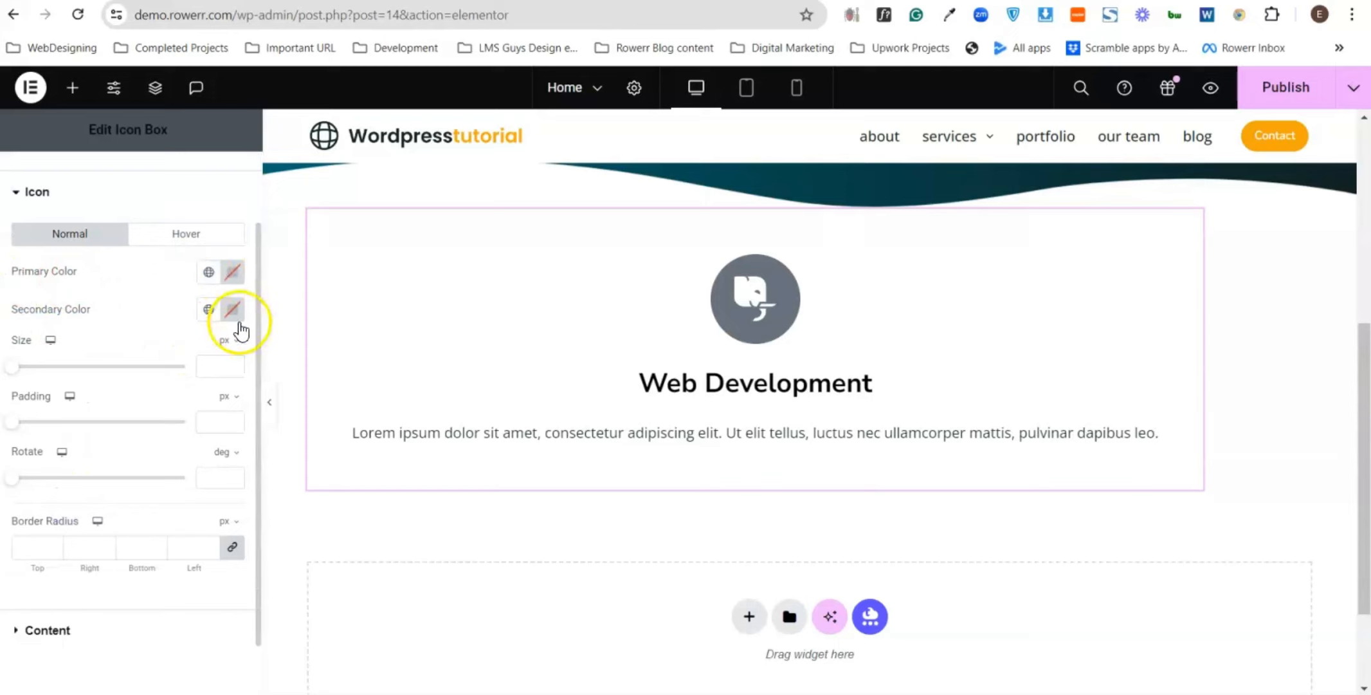
left_click(206, 315)
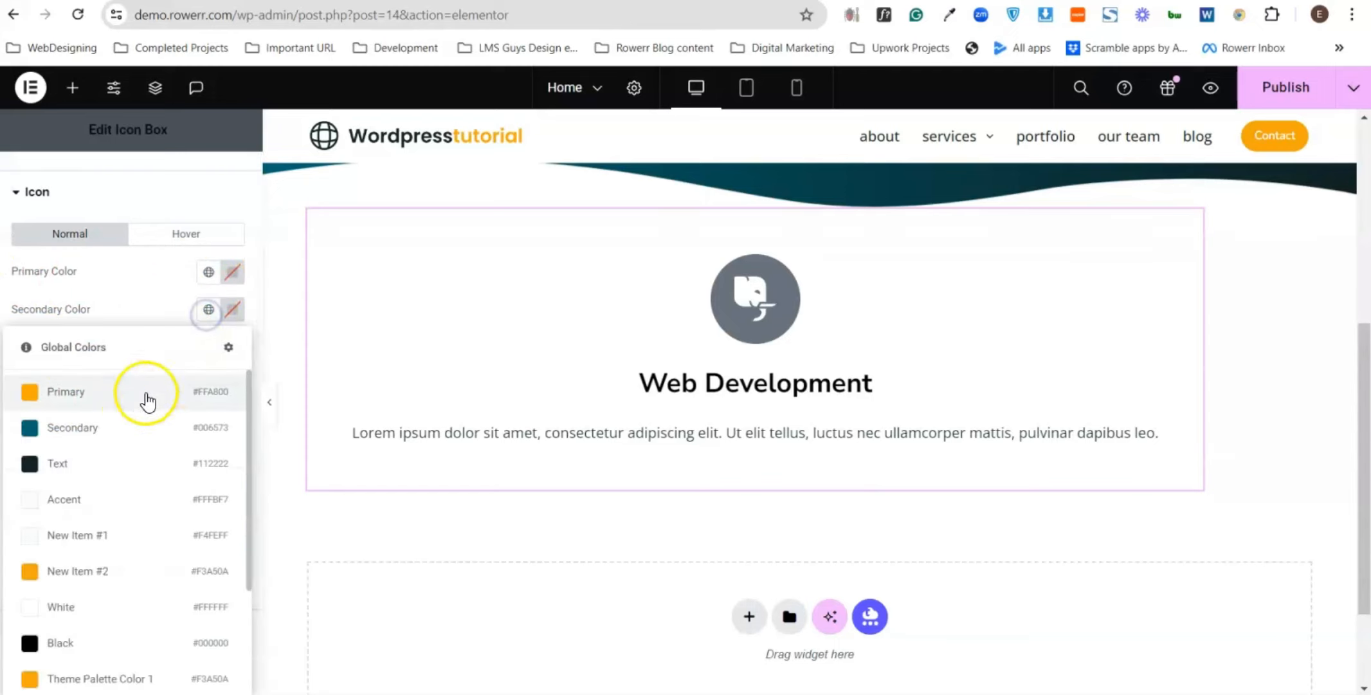
left_click(47, 430)
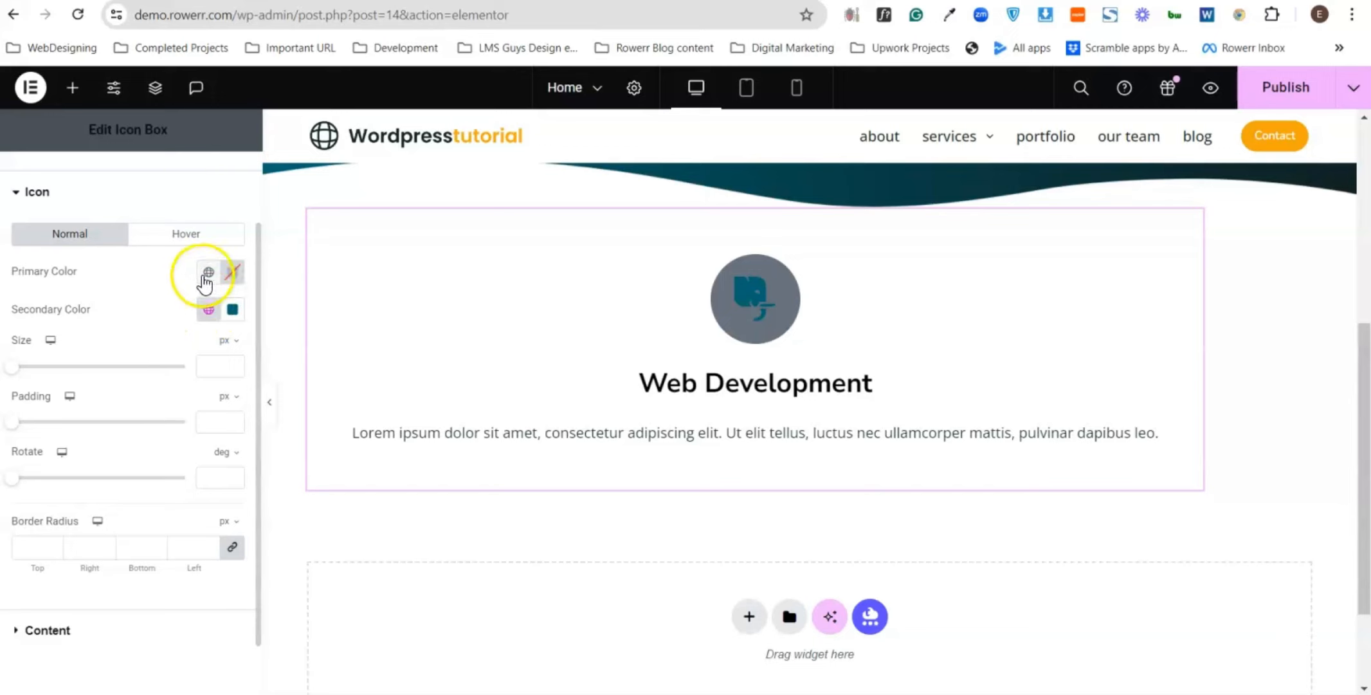
left_click(208, 271)
left_click(68, 394)
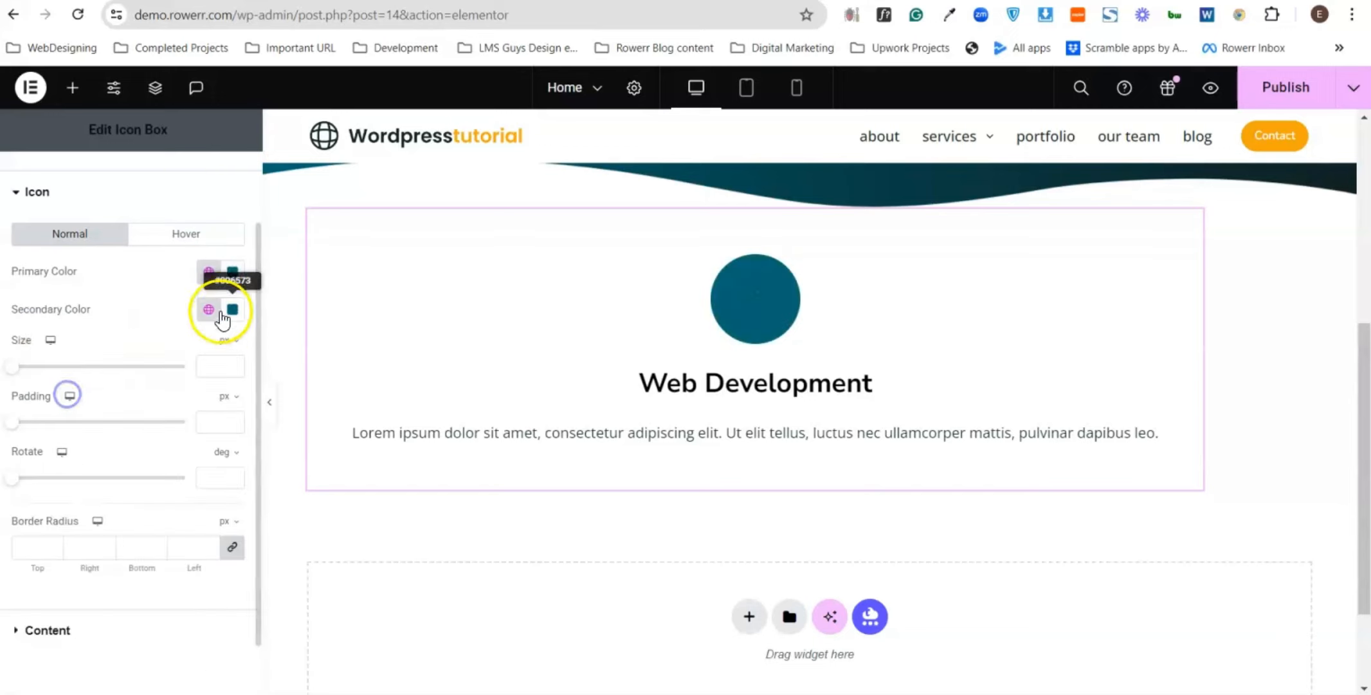
left_click(209, 309)
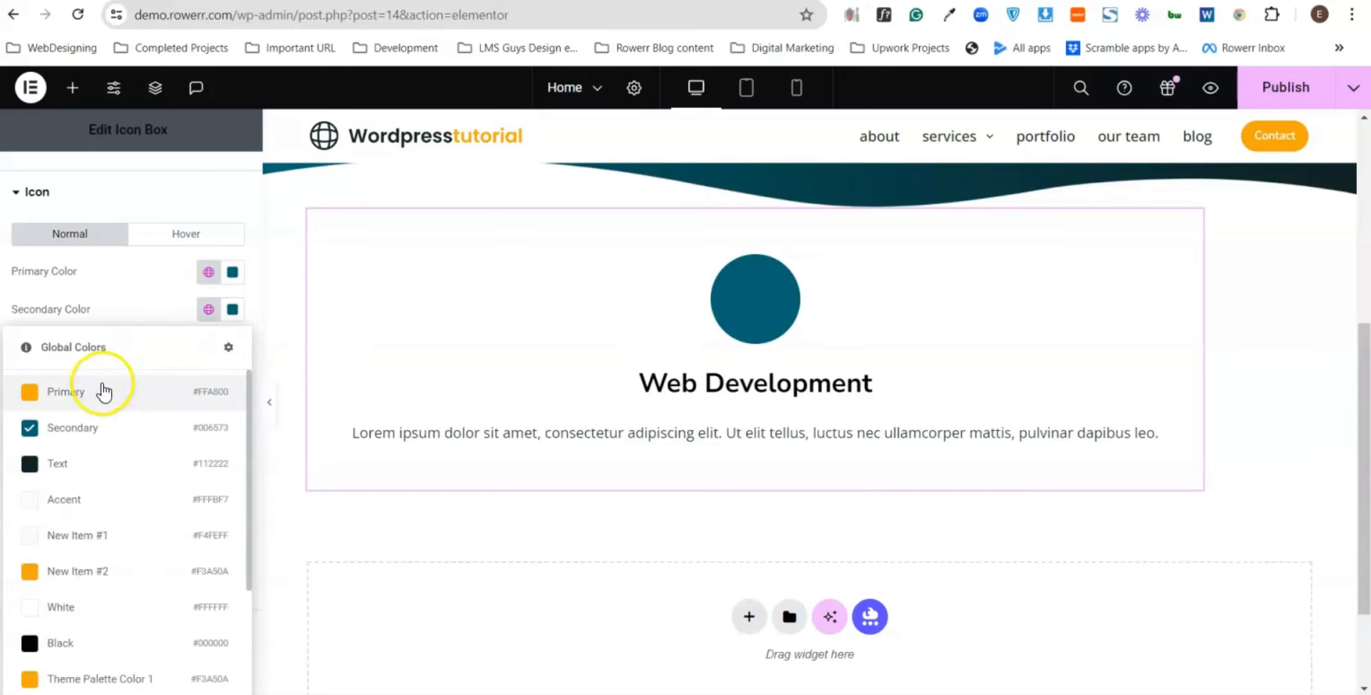
left_click(103, 391)
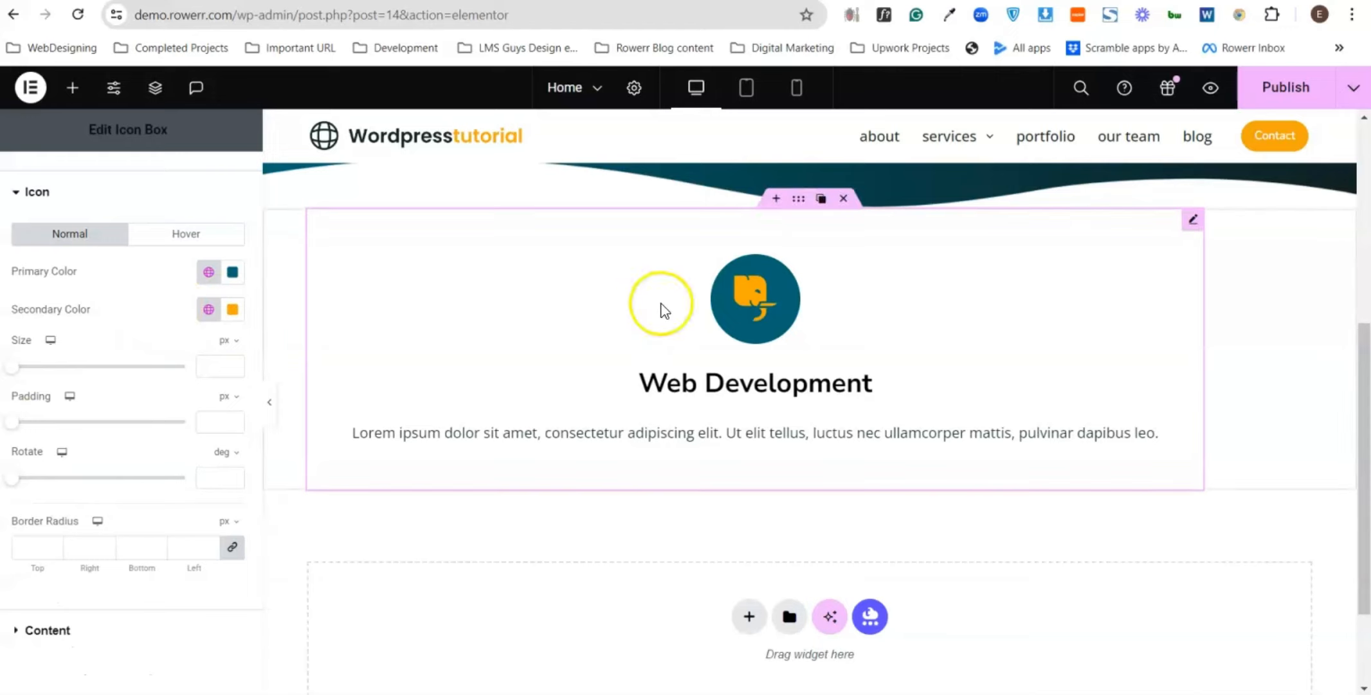
- Set the size of the Icon Box's icon to 30 px
left_click(150, 313)
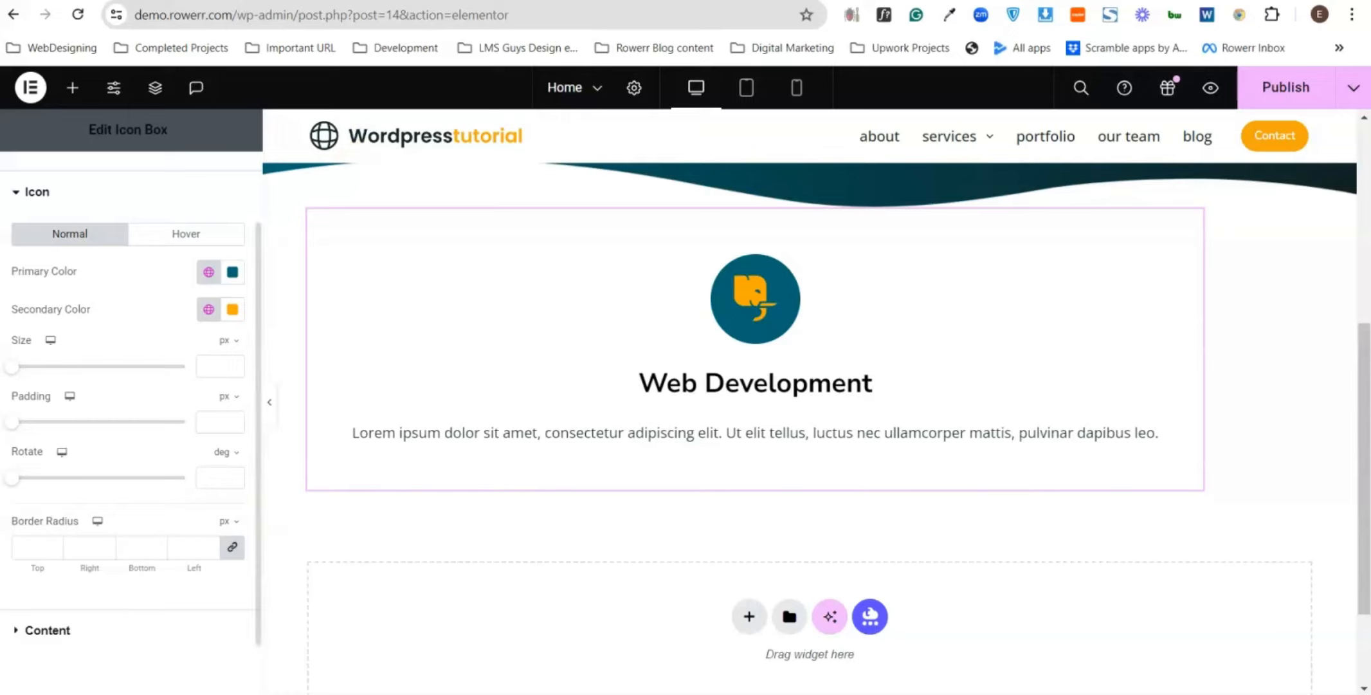
left_click(202, 367)
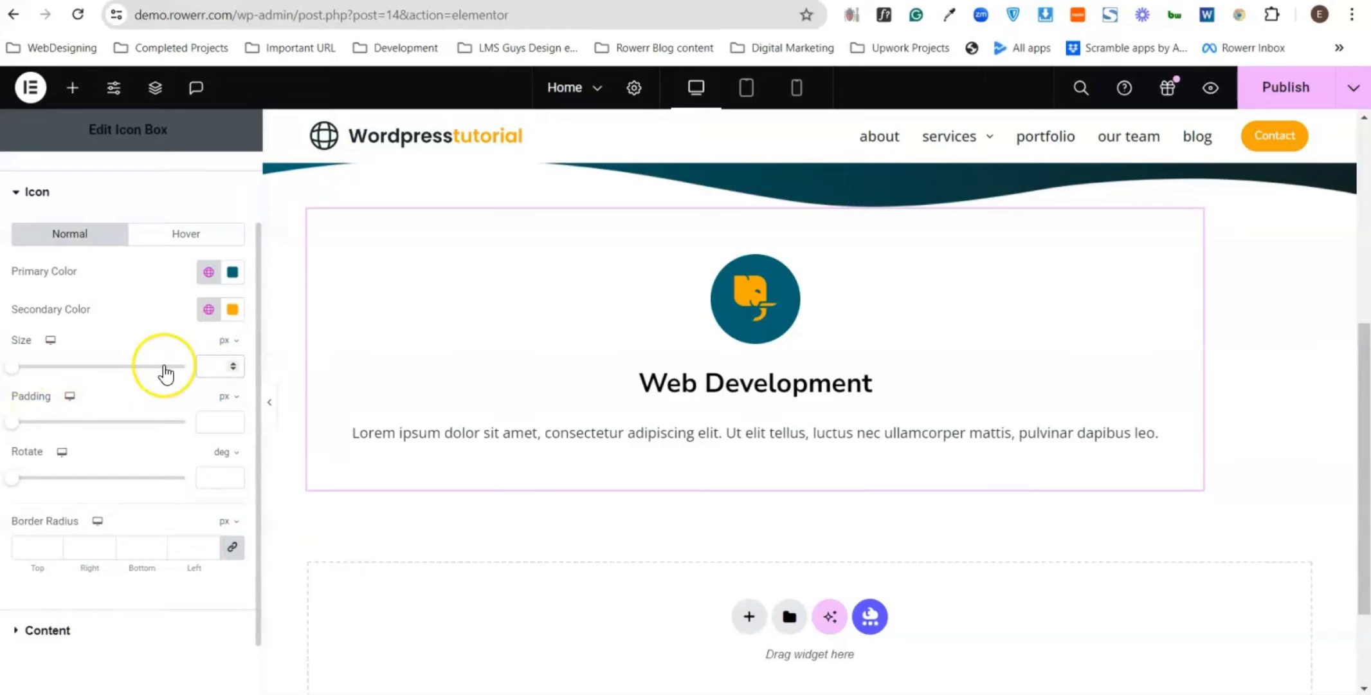
type("30")
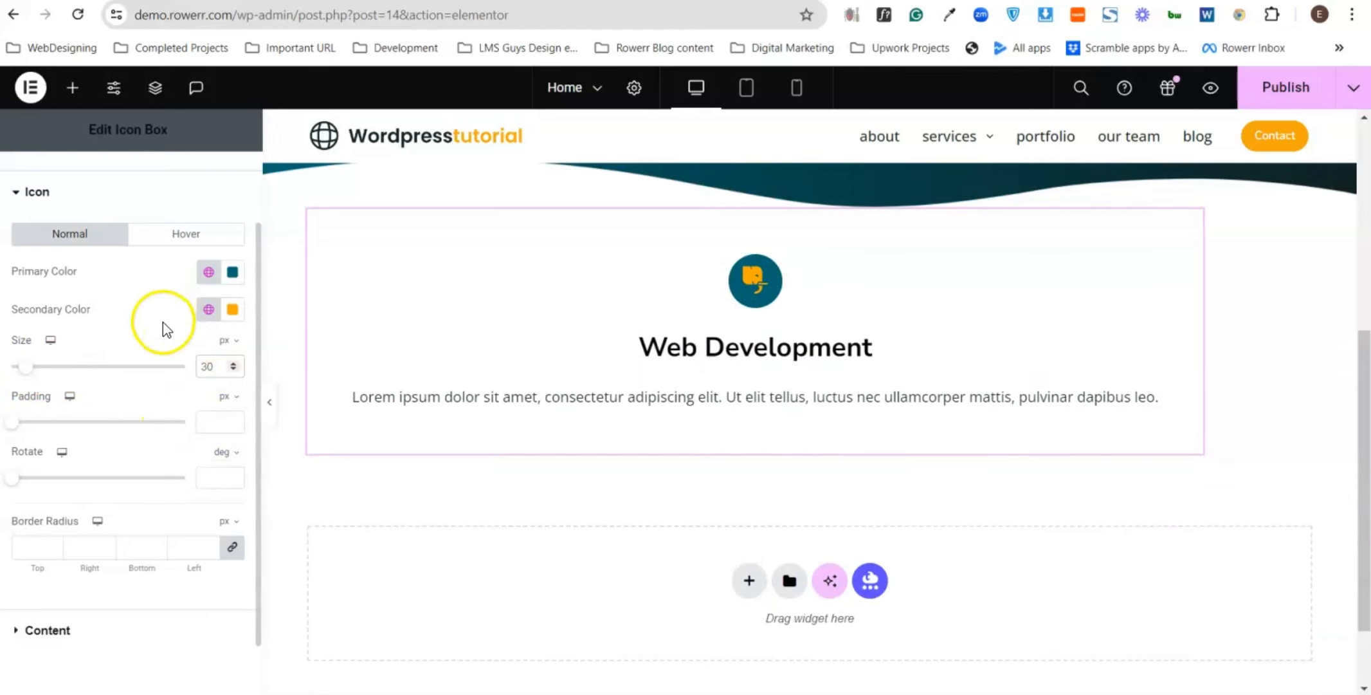
- Set the font family of the Icon Box description to Nunito Sans
scroll(154, 431, "down", 1)
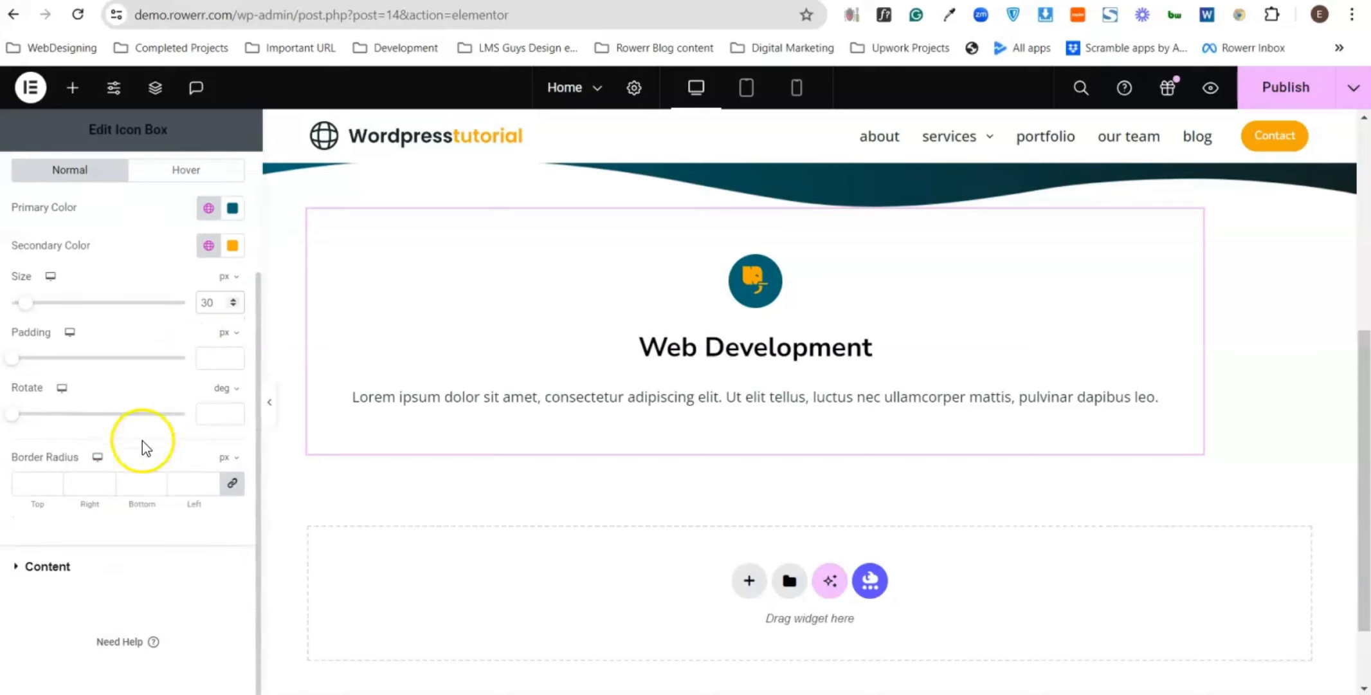
left_click(82, 566)
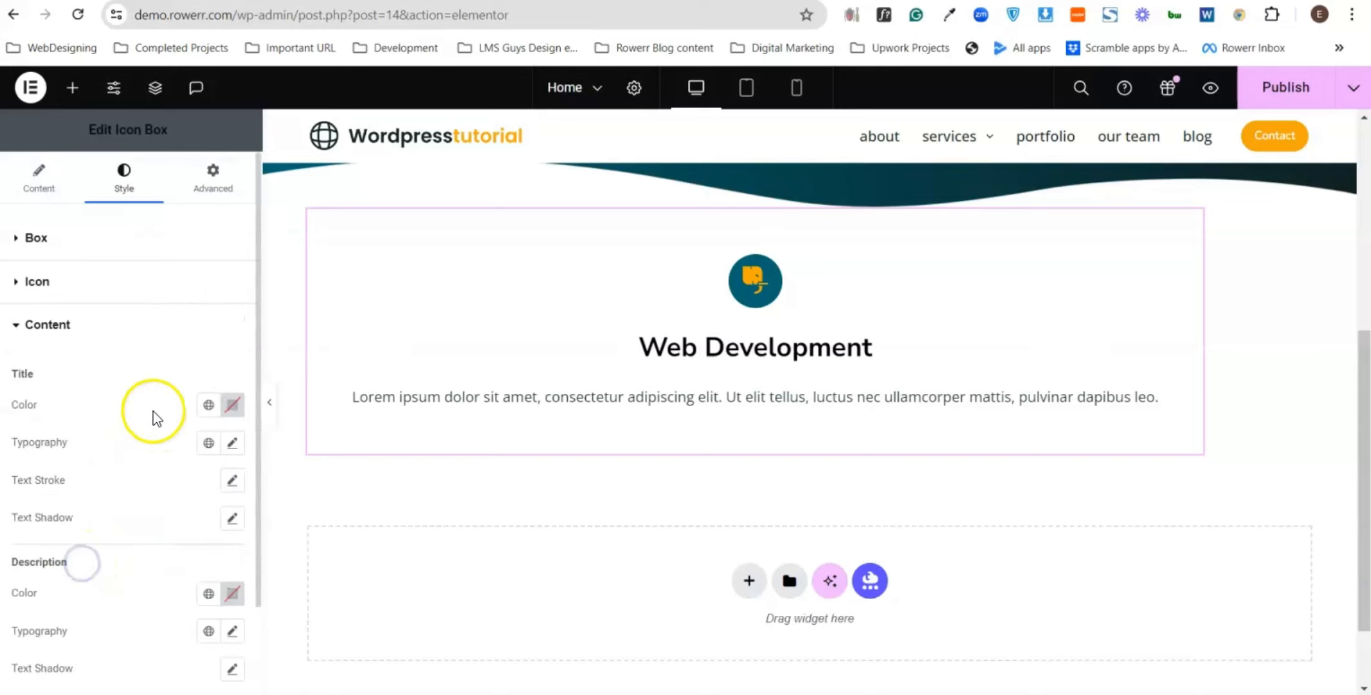
scroll(153, 413, "down", 2)
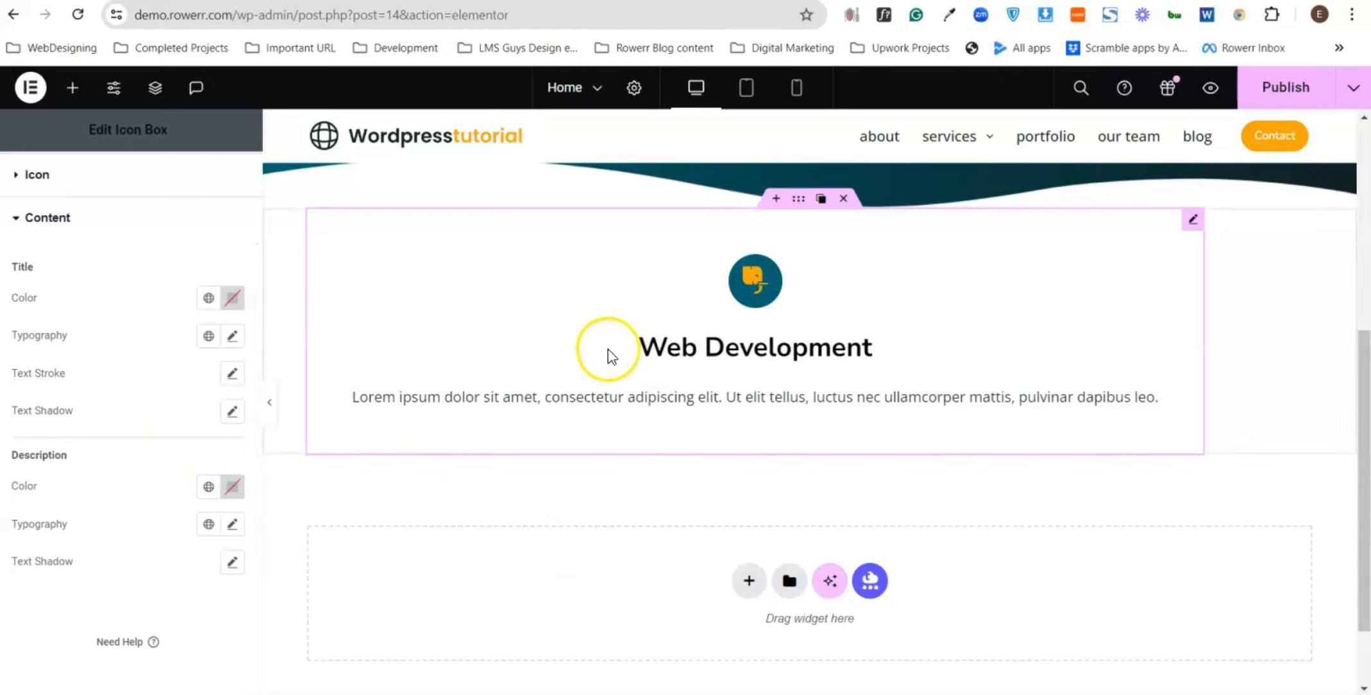
left_click(670, 348)
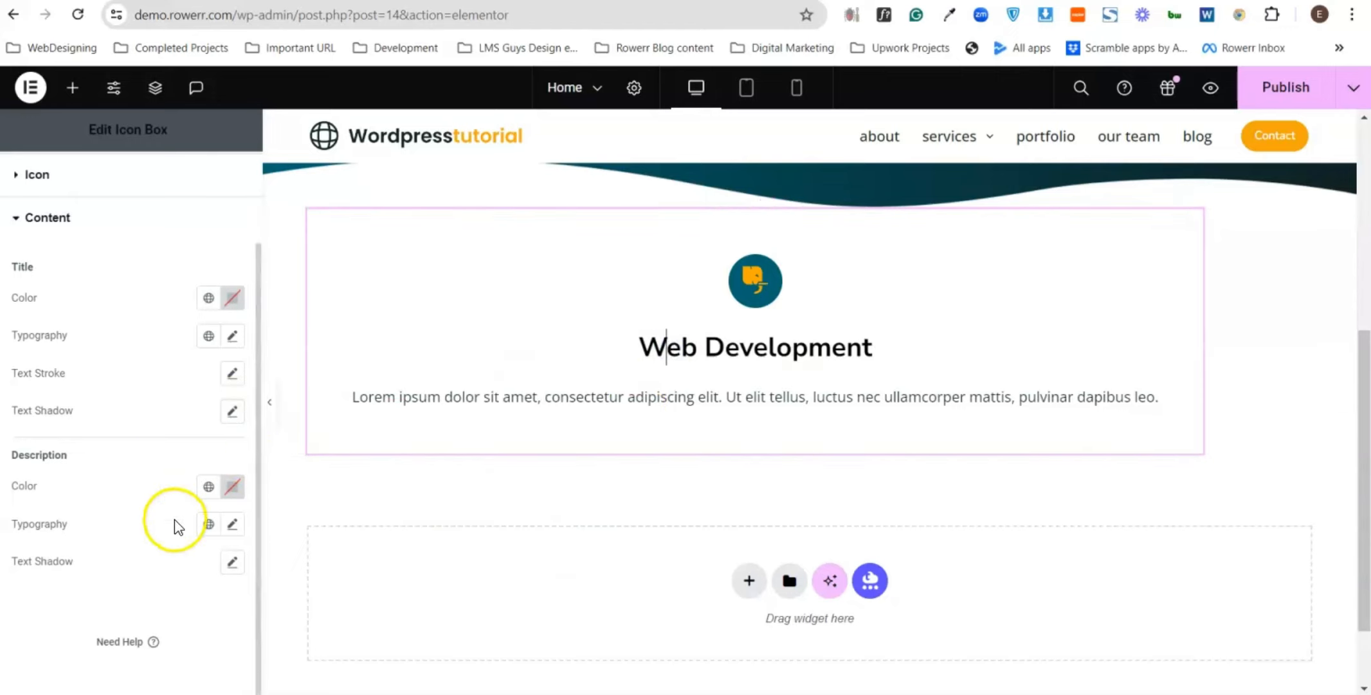
left_click(233, 525)
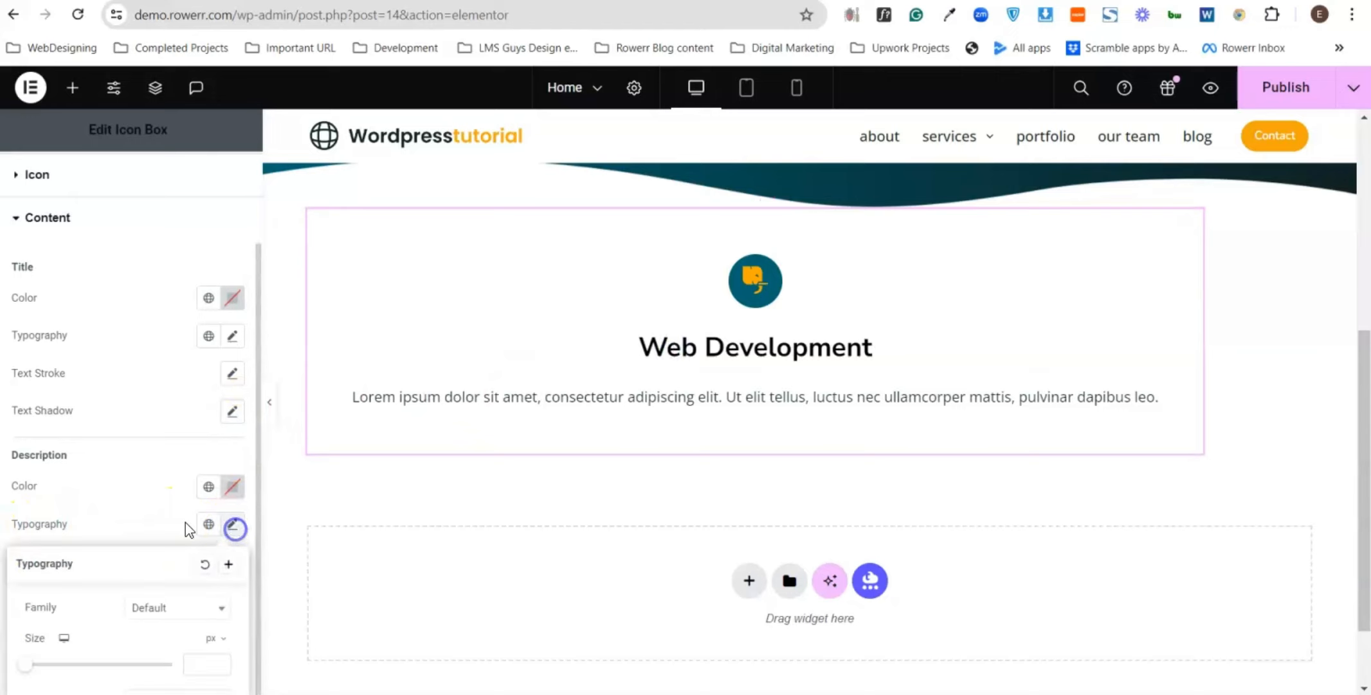
scroll(164, 453, "down", 5)
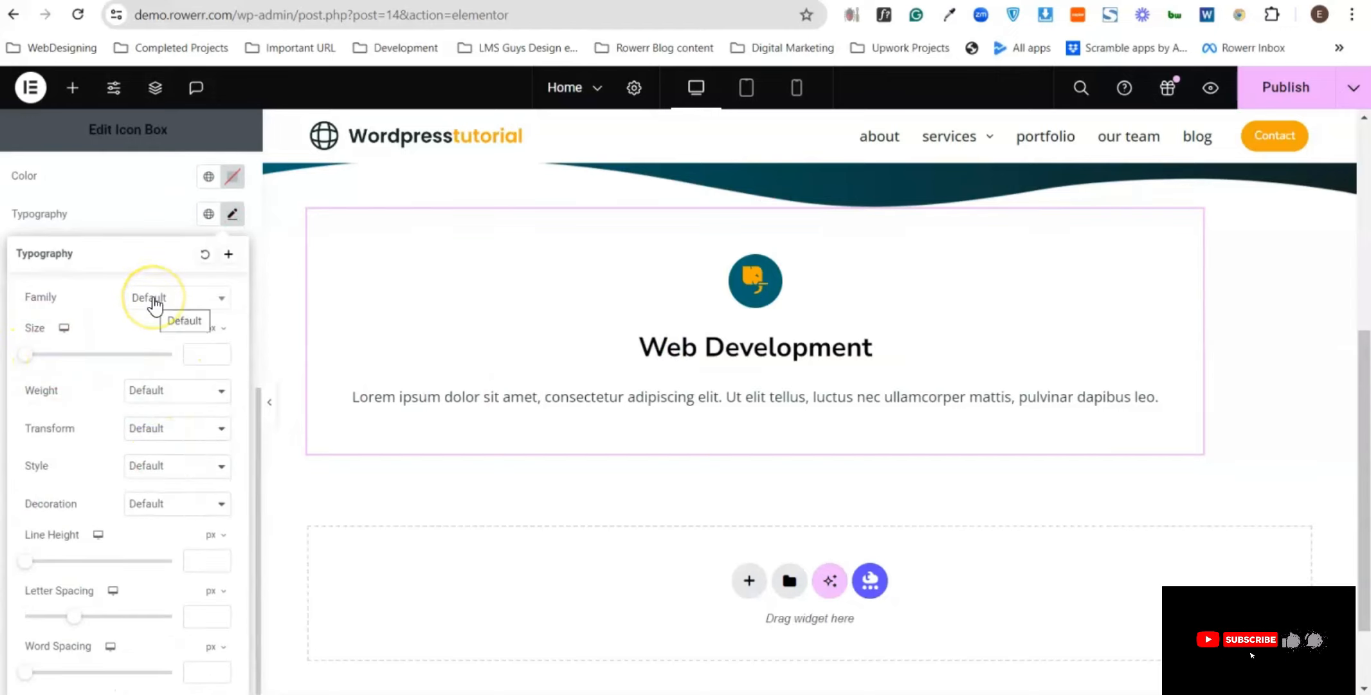
left_click(203, 357)
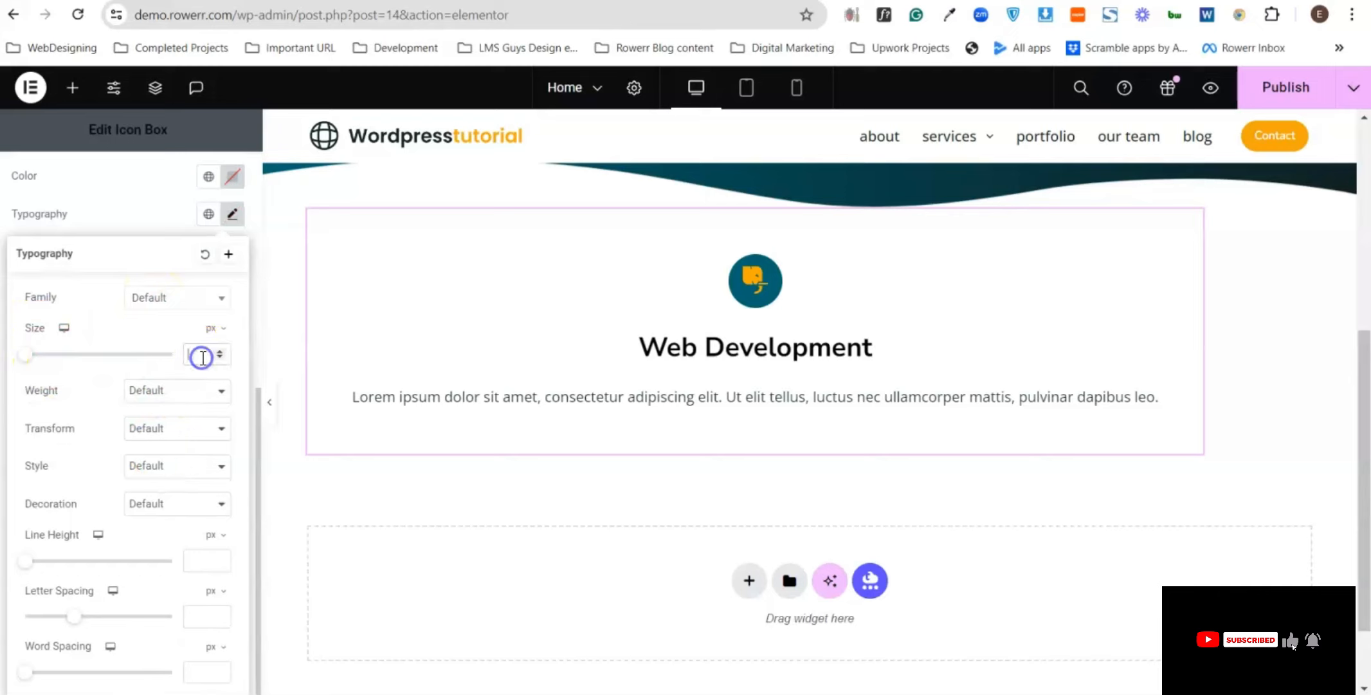
left_click(174, 298)
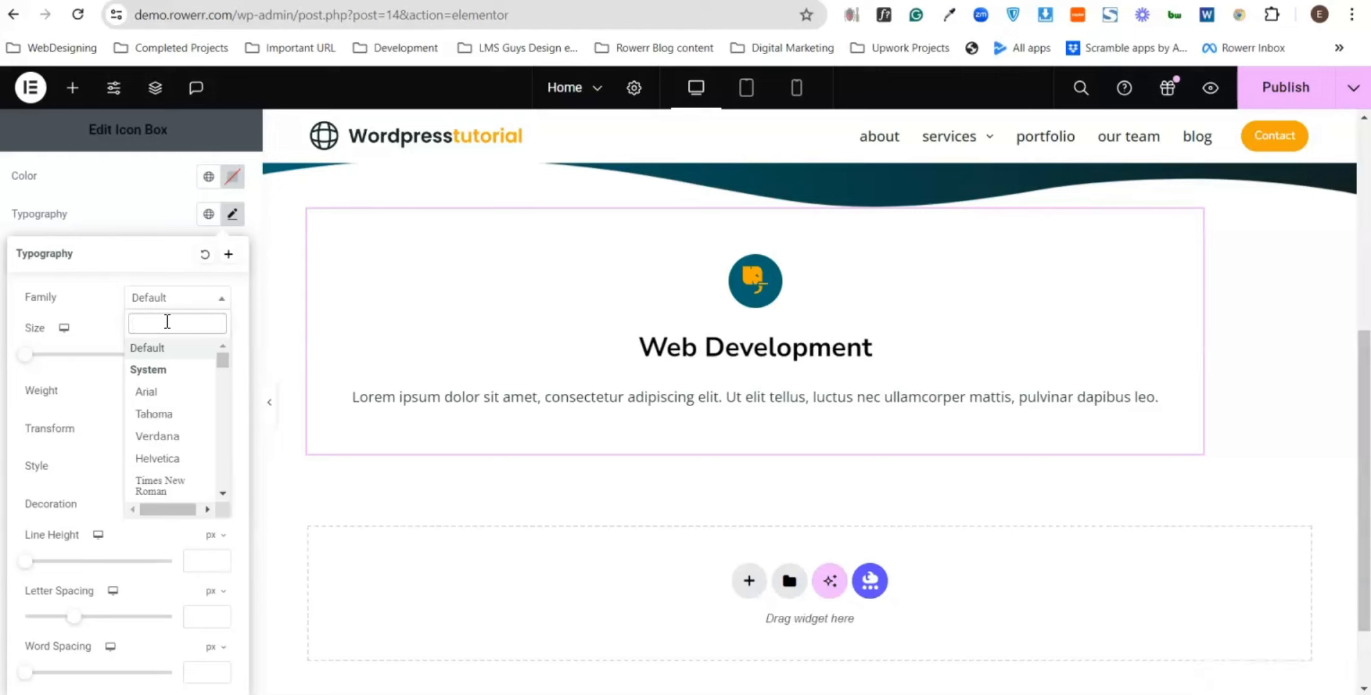
type("nunito")
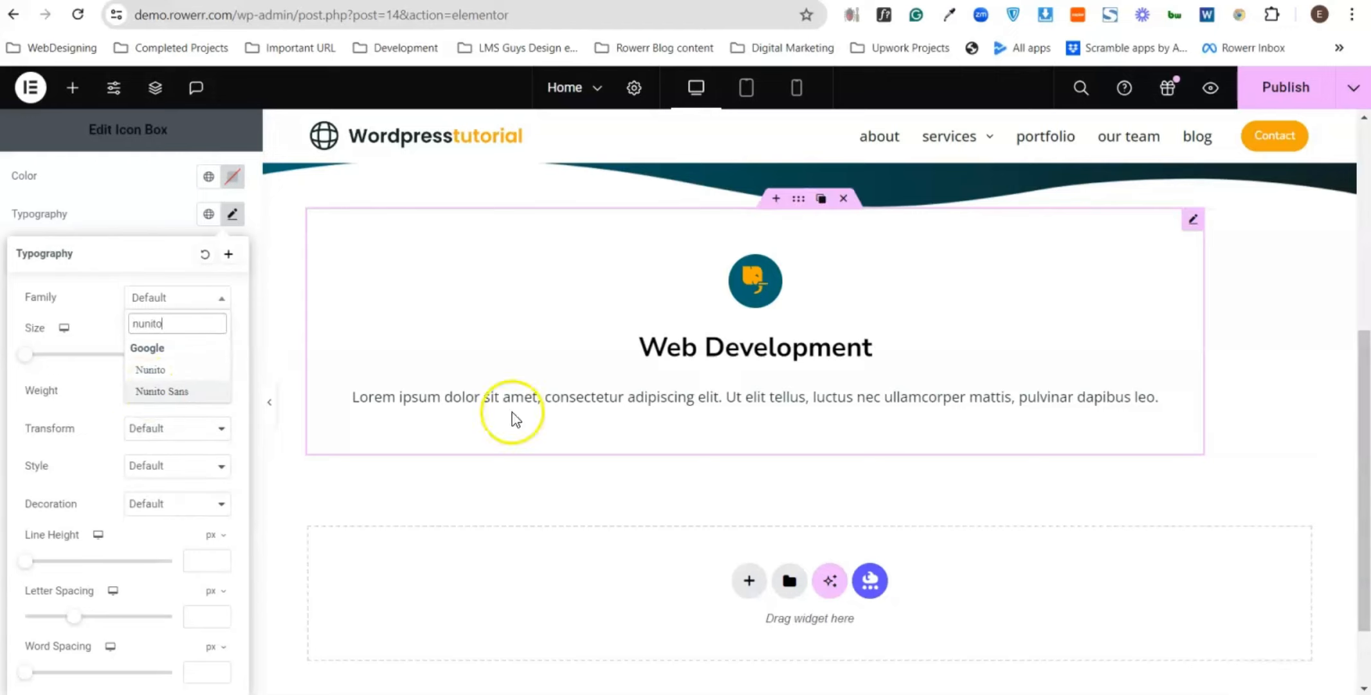
left_click(163, 391)
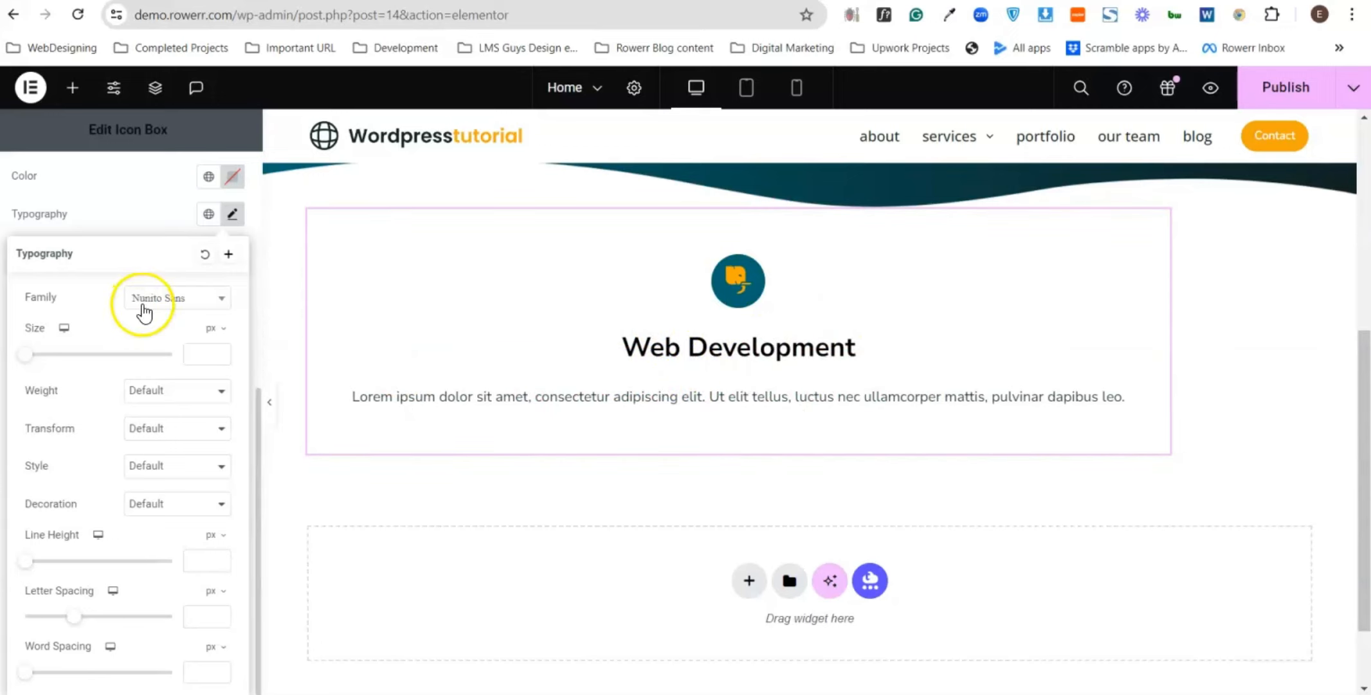
- Try a font size of 20 px for the Icon Box description, and clear the size value again
left_click(188, 353)
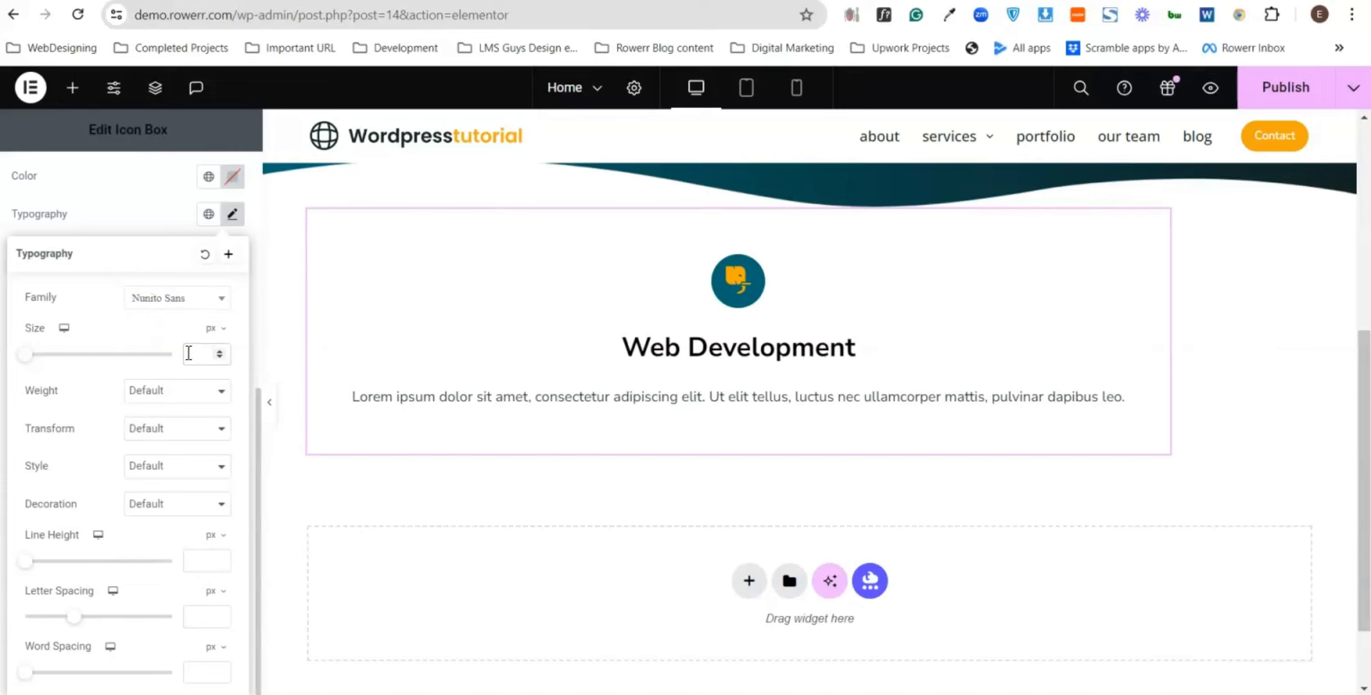
type("20")
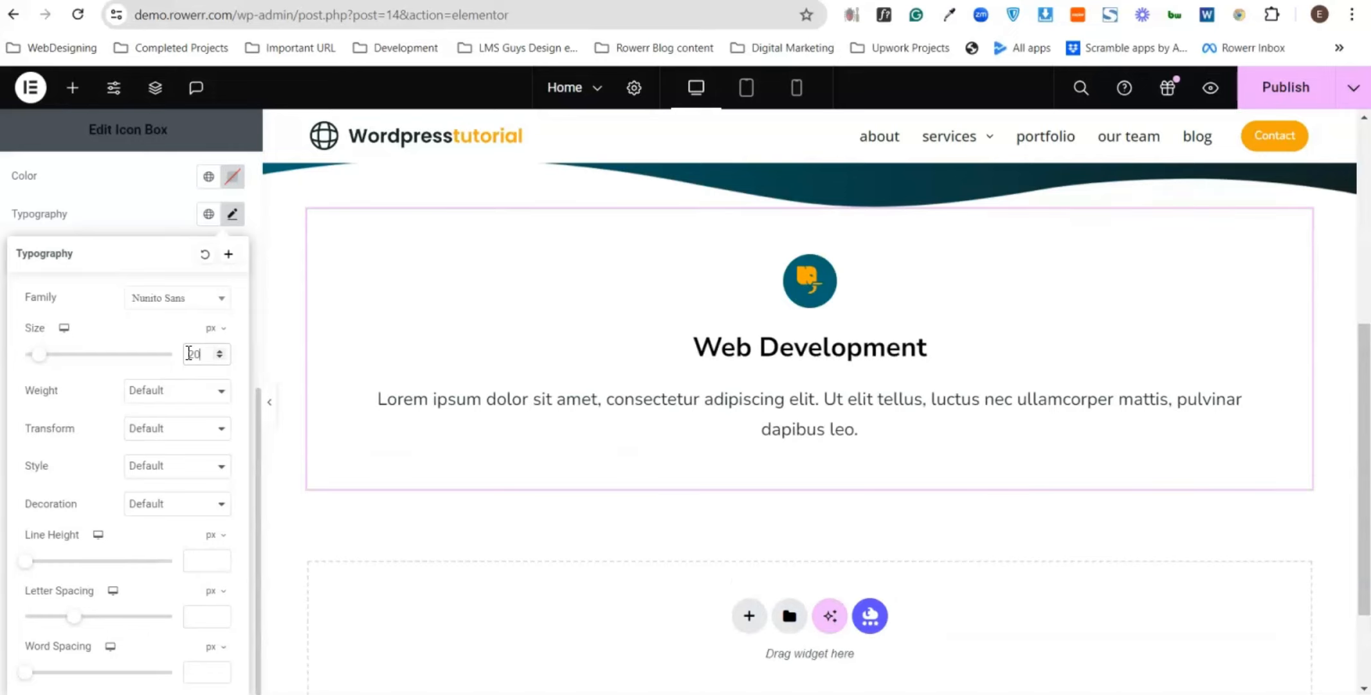
double_click(186, 361)
type("16")
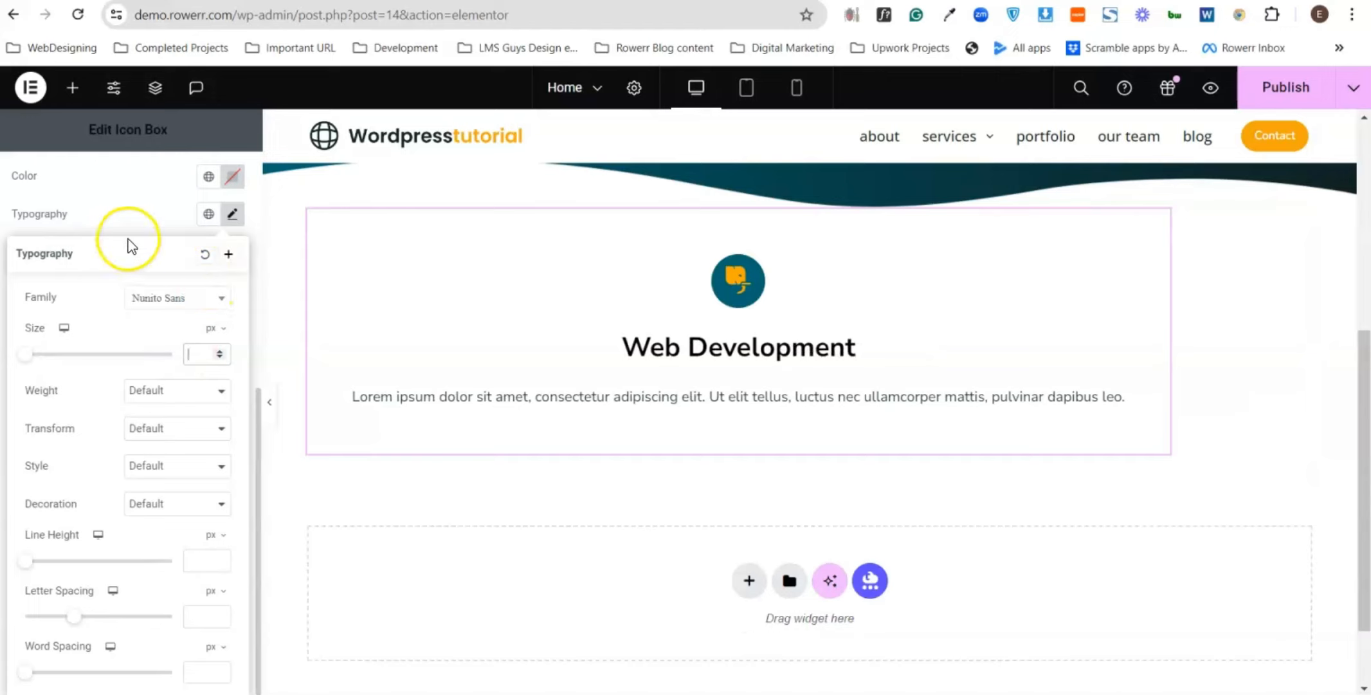
left_click(121, 222)
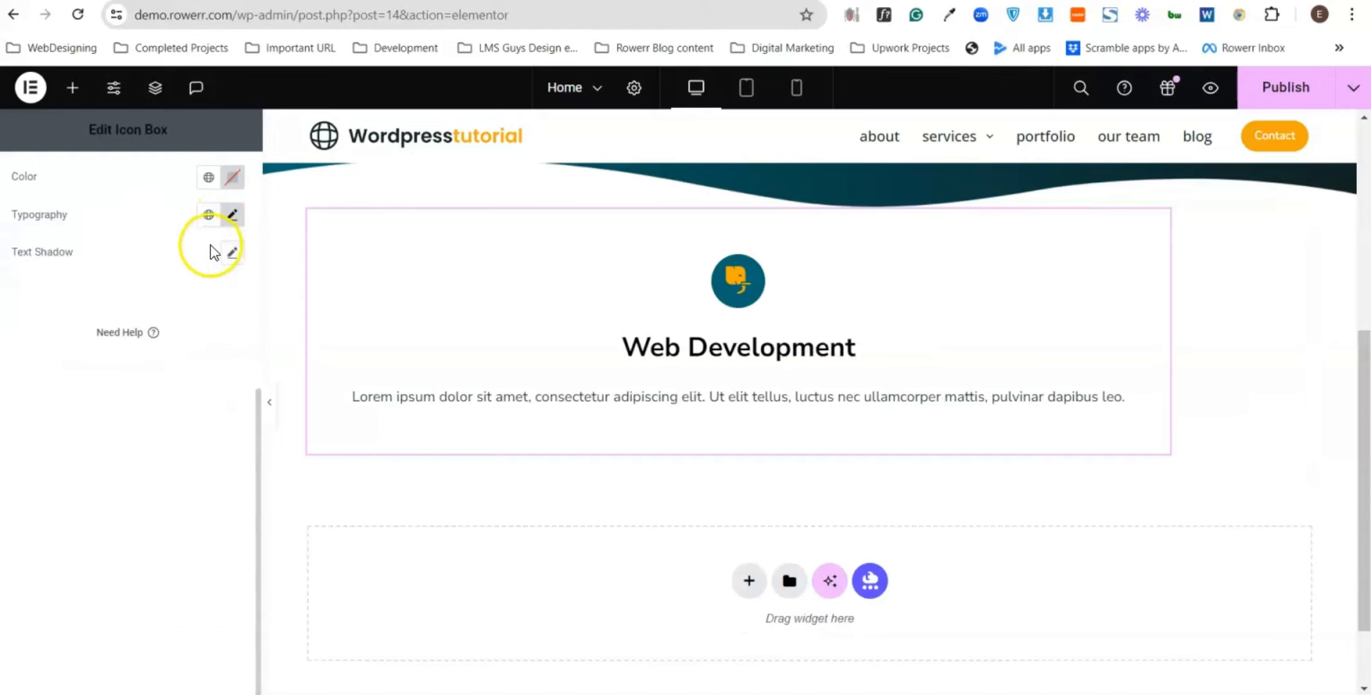
- Check the typography settings of the Icon Box title
scroll(193, 263, "up", 2)
scroll(190, 267, "up", 4)
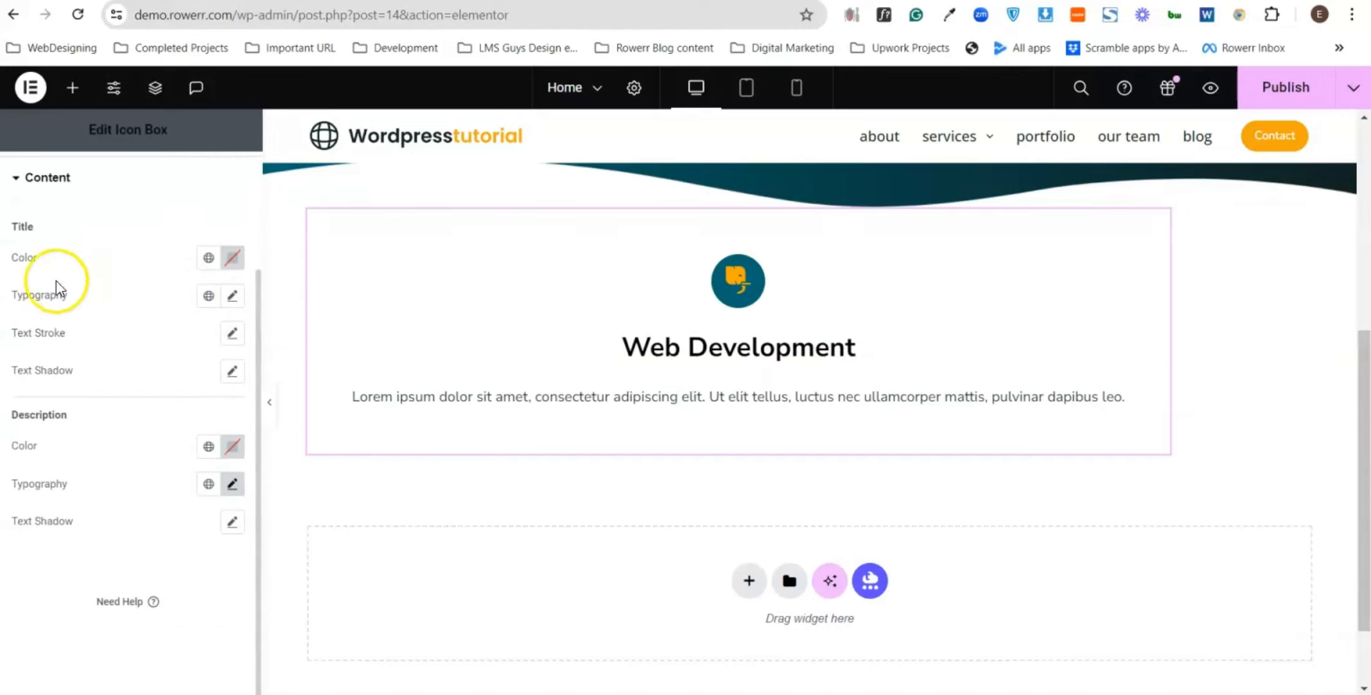
left_click(233, 296)
scroll(160, 424, "down", 2)
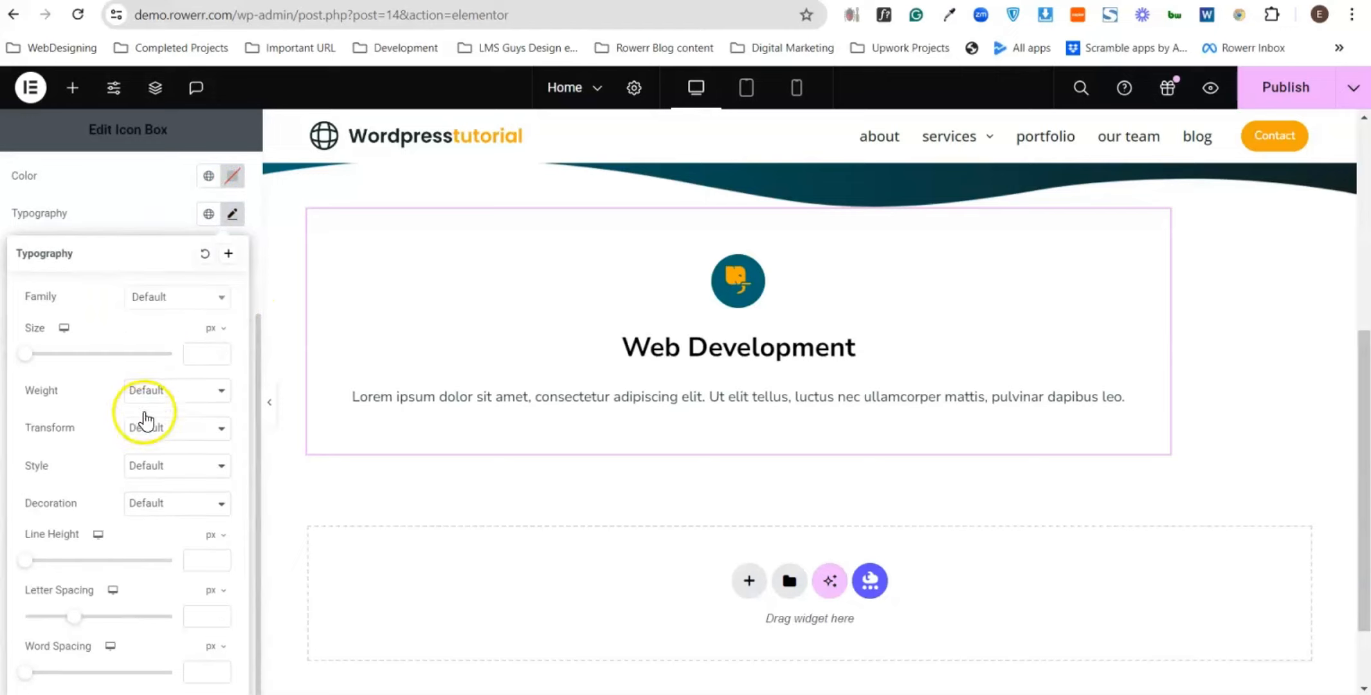
left_click(149, 212)
- Reset the font family of the Icon Box description to Default
left_click(231, 401)
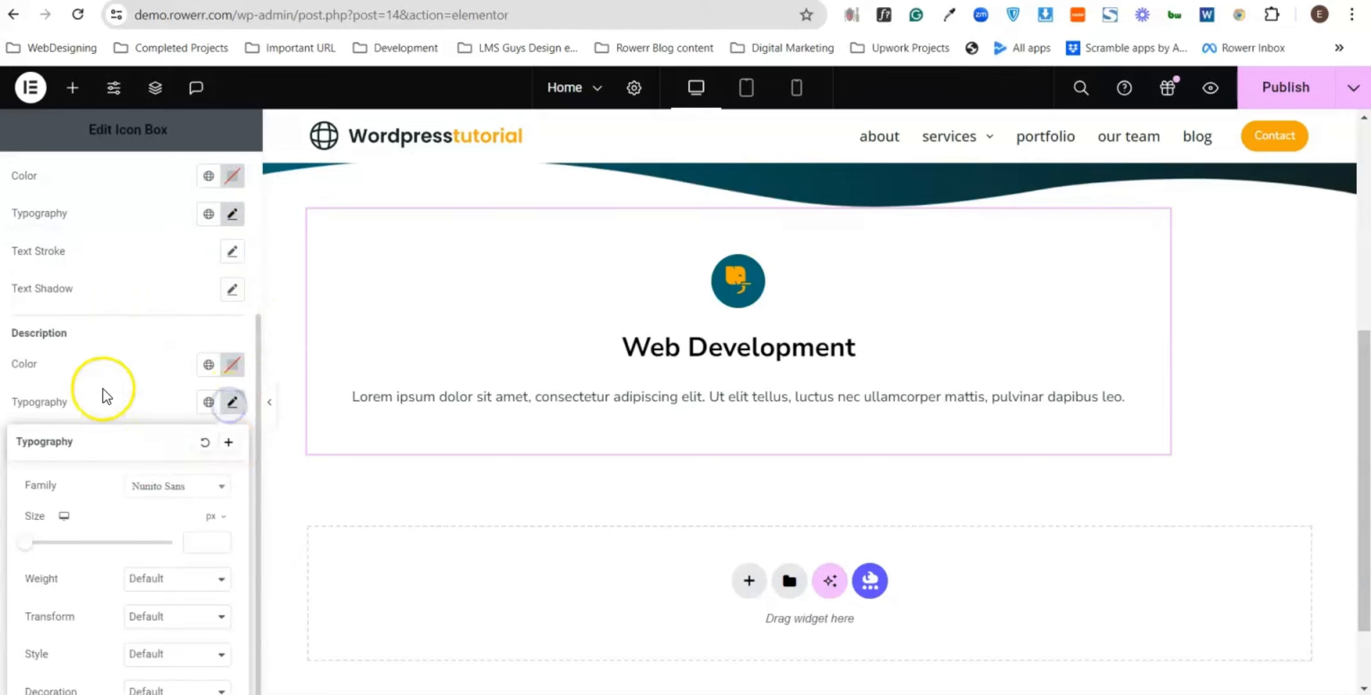
scroll(129, 379, "down", 3)
left_click(196, 297)
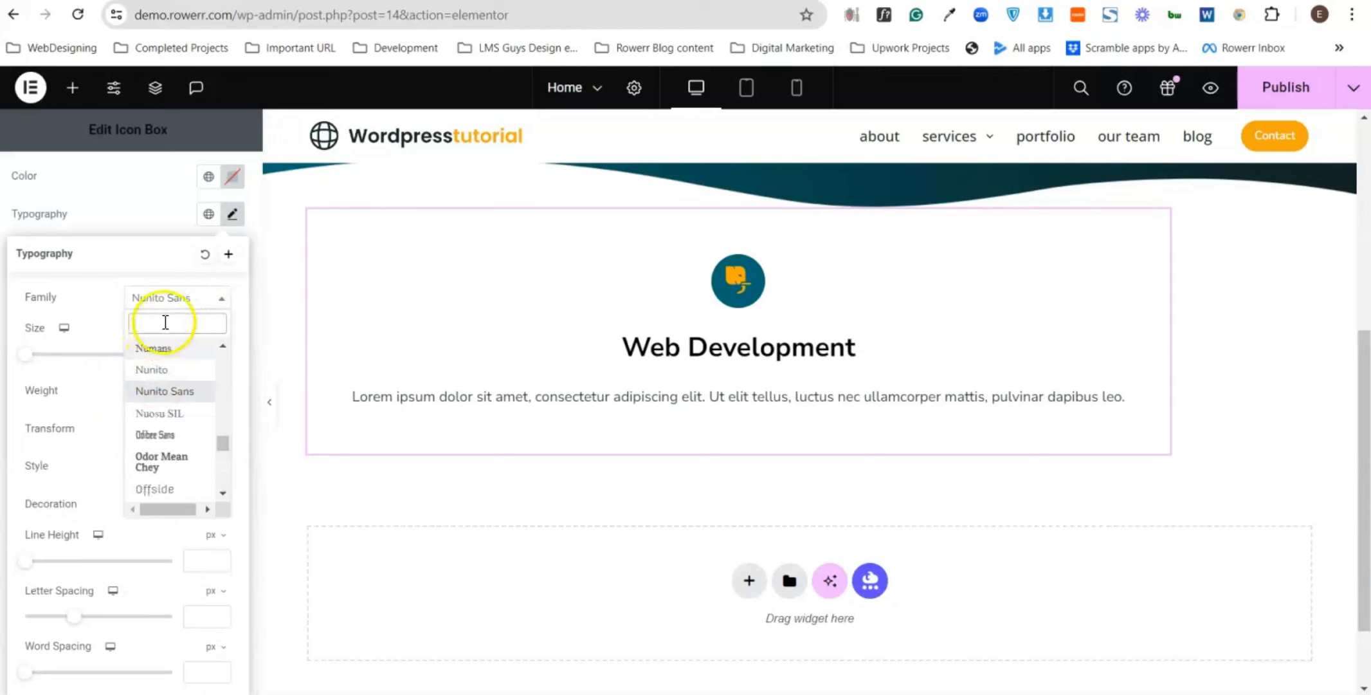
scroll(162, 360, "up", 8)
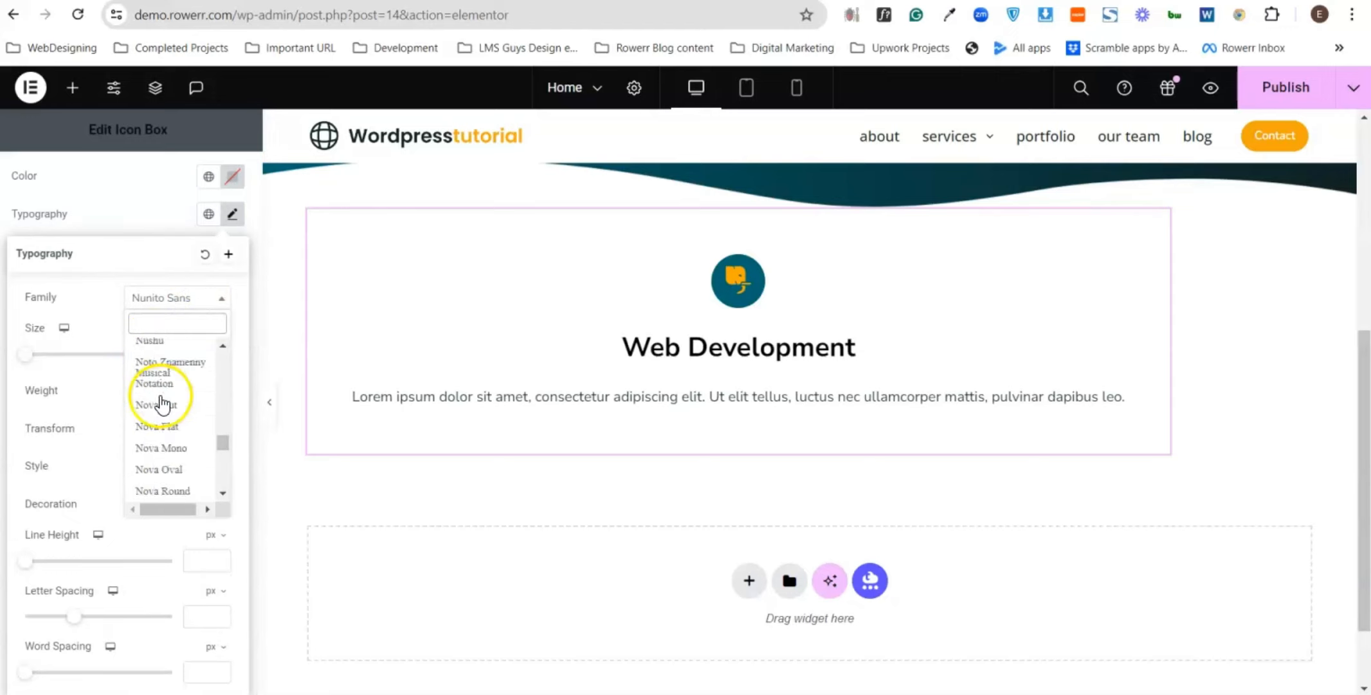
left_click_drag(225, 445, 229, 346)
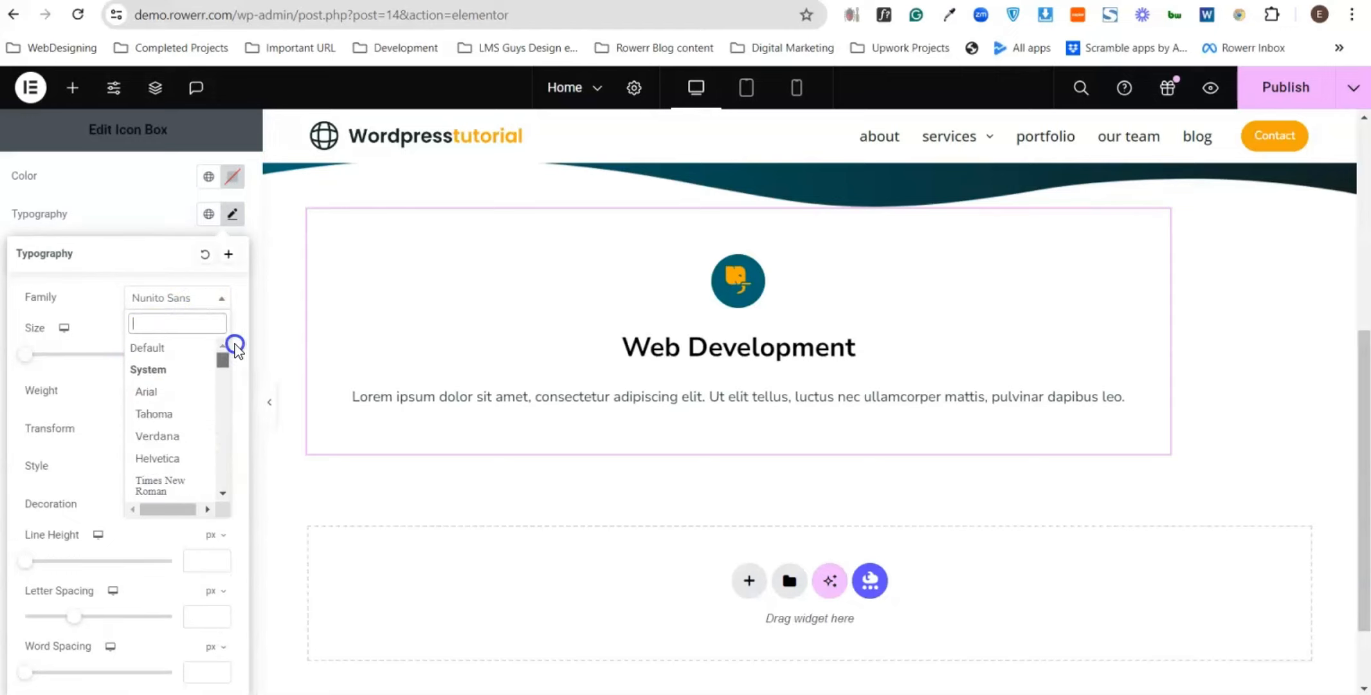
left_click(168, 347)
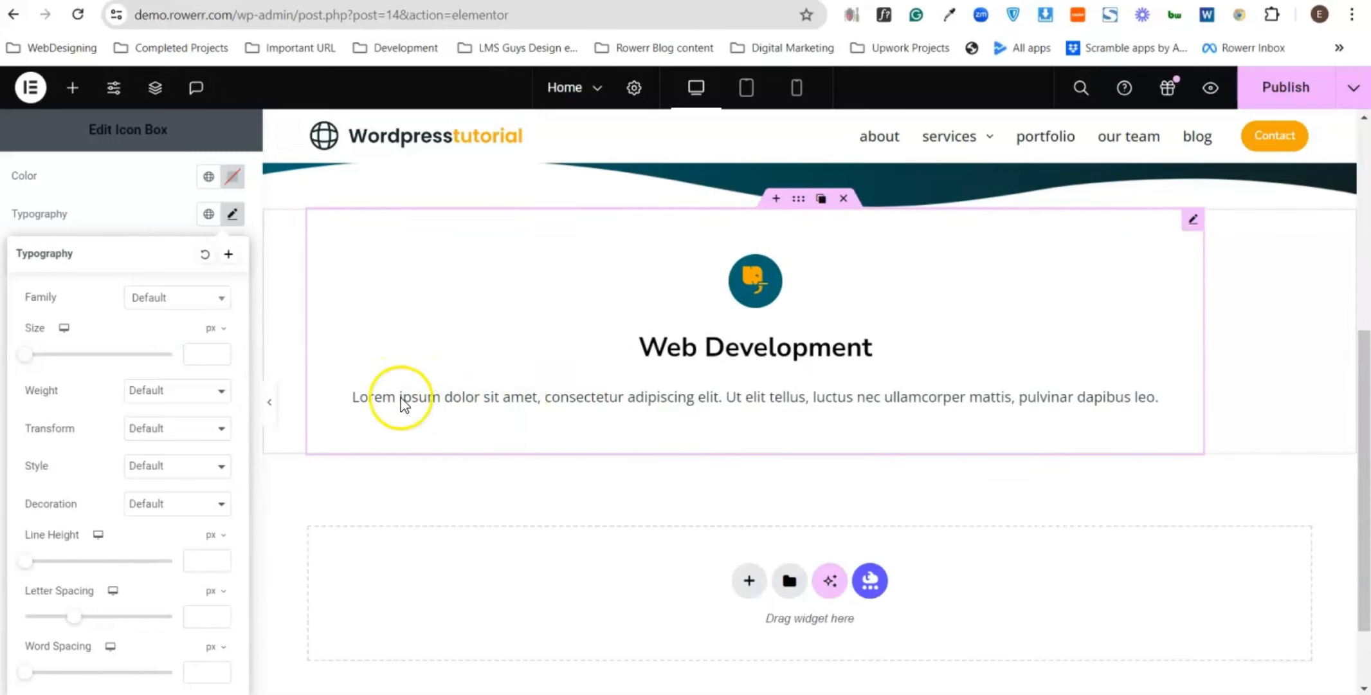
- Set the font family of the Icon Box description to the Google font Open Sans
left_click(184, 298)
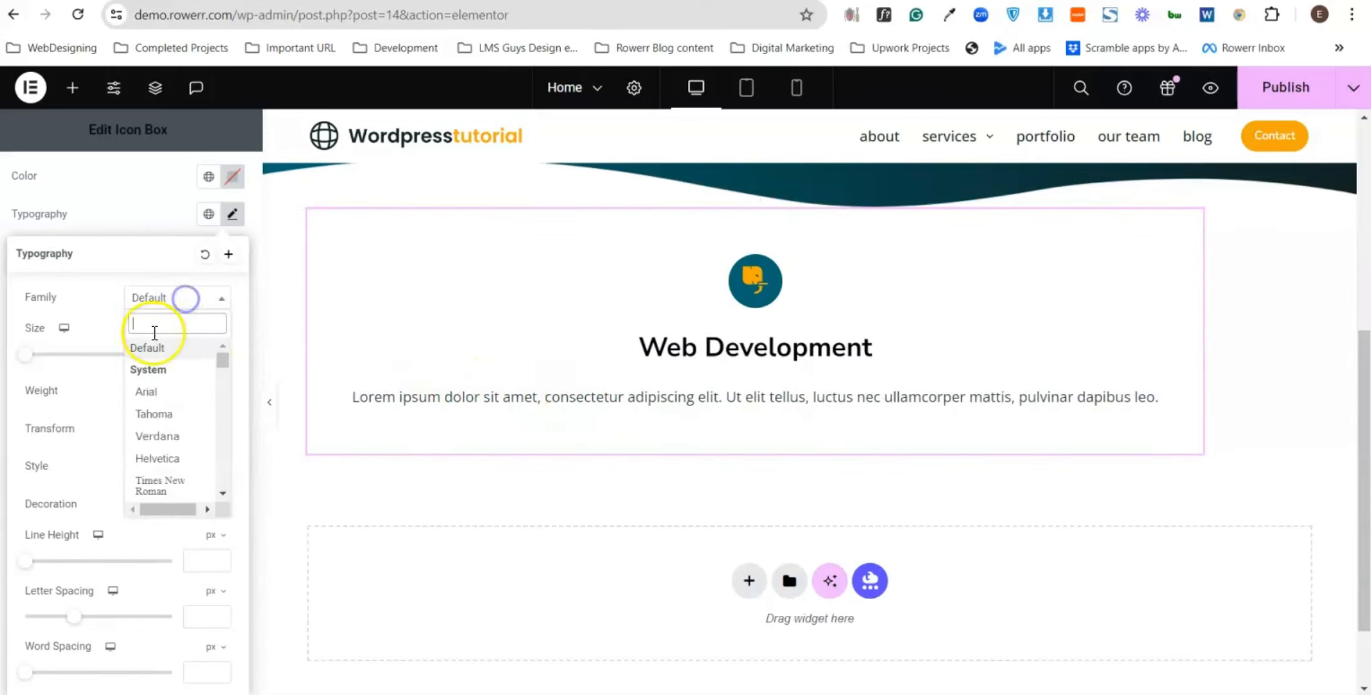
left_click(153, 324)
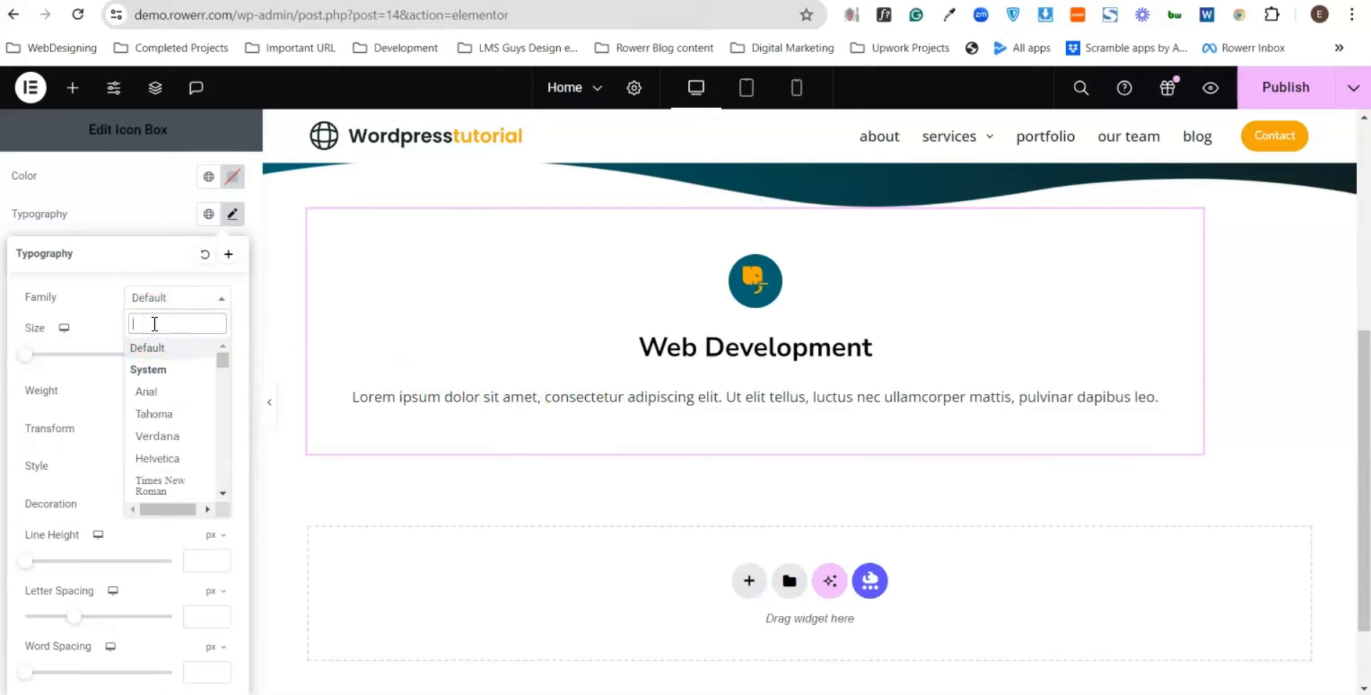
type("p")
key("BackSpace")
type("opw")
key("BackSpace")
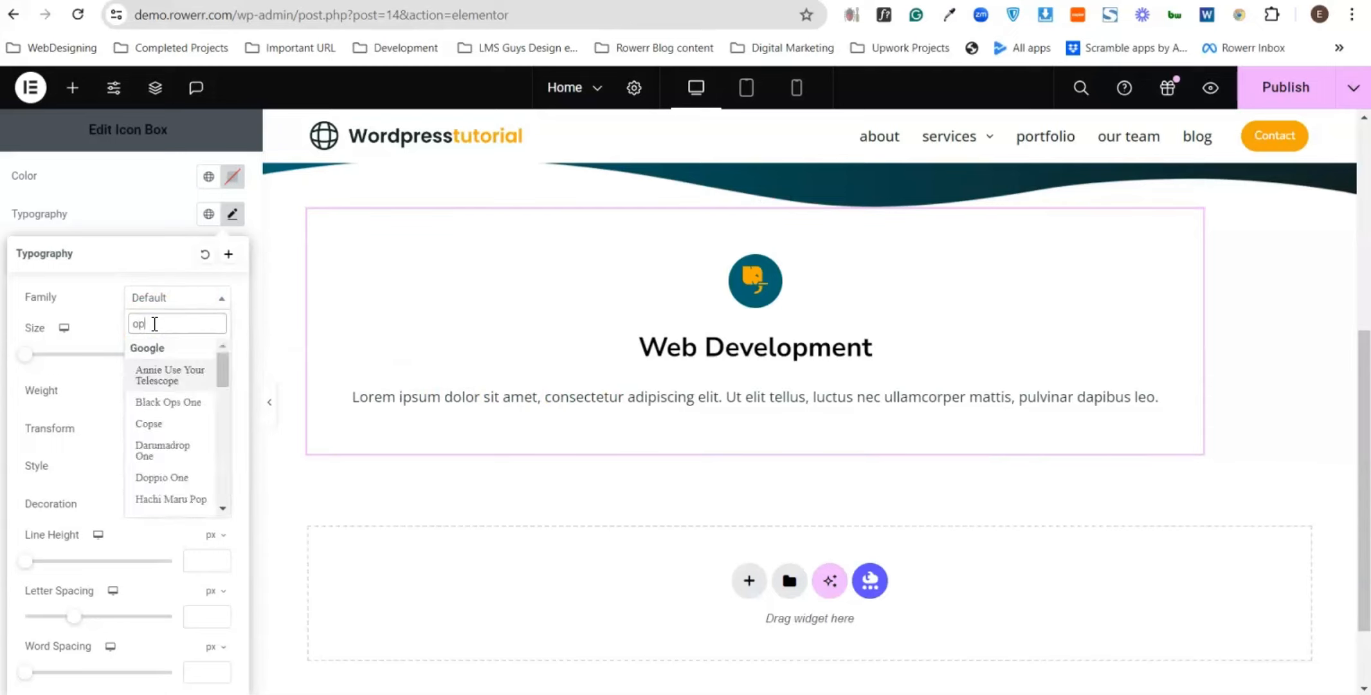
type("en")
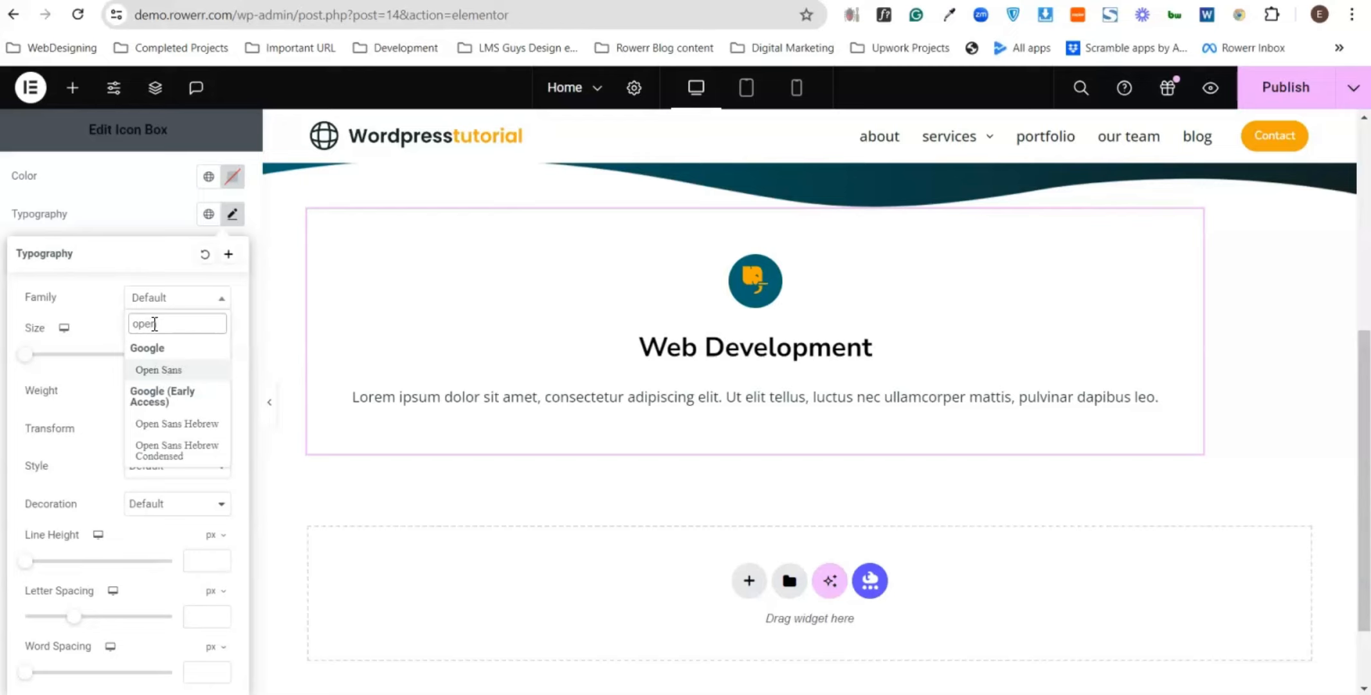
left_click(157, 371)
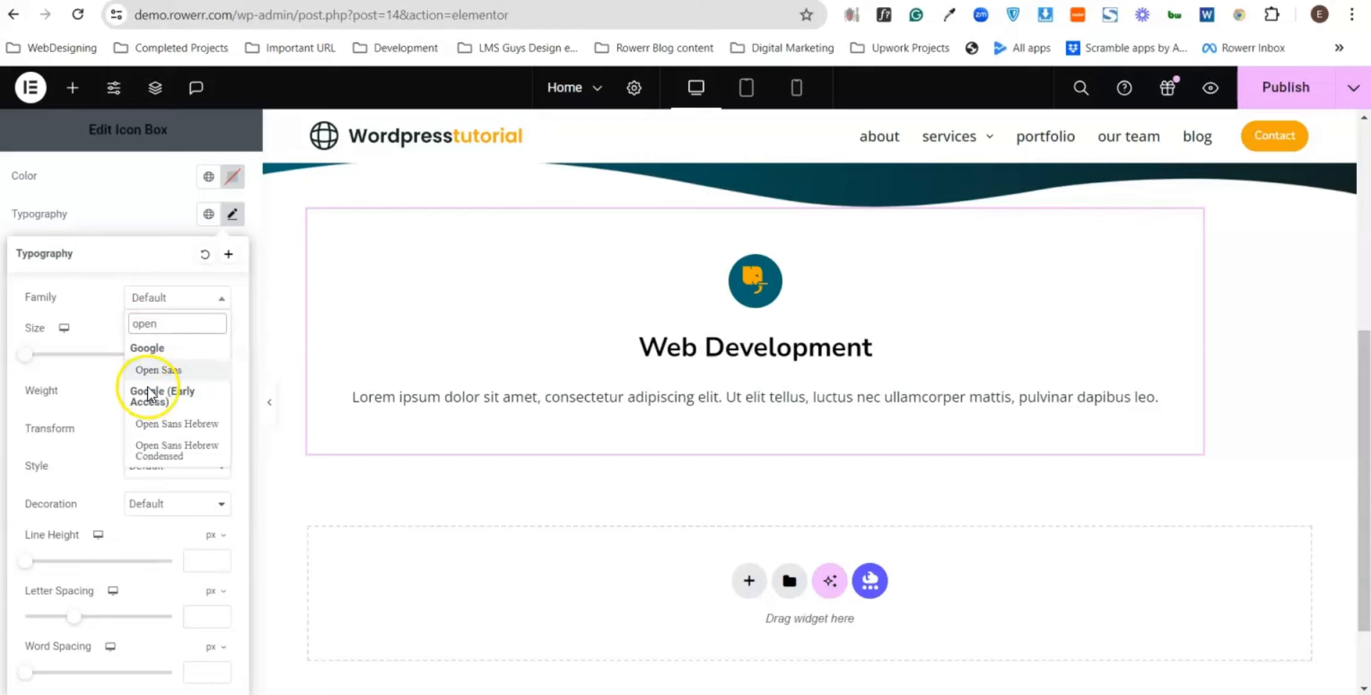
left_click(158, 371)
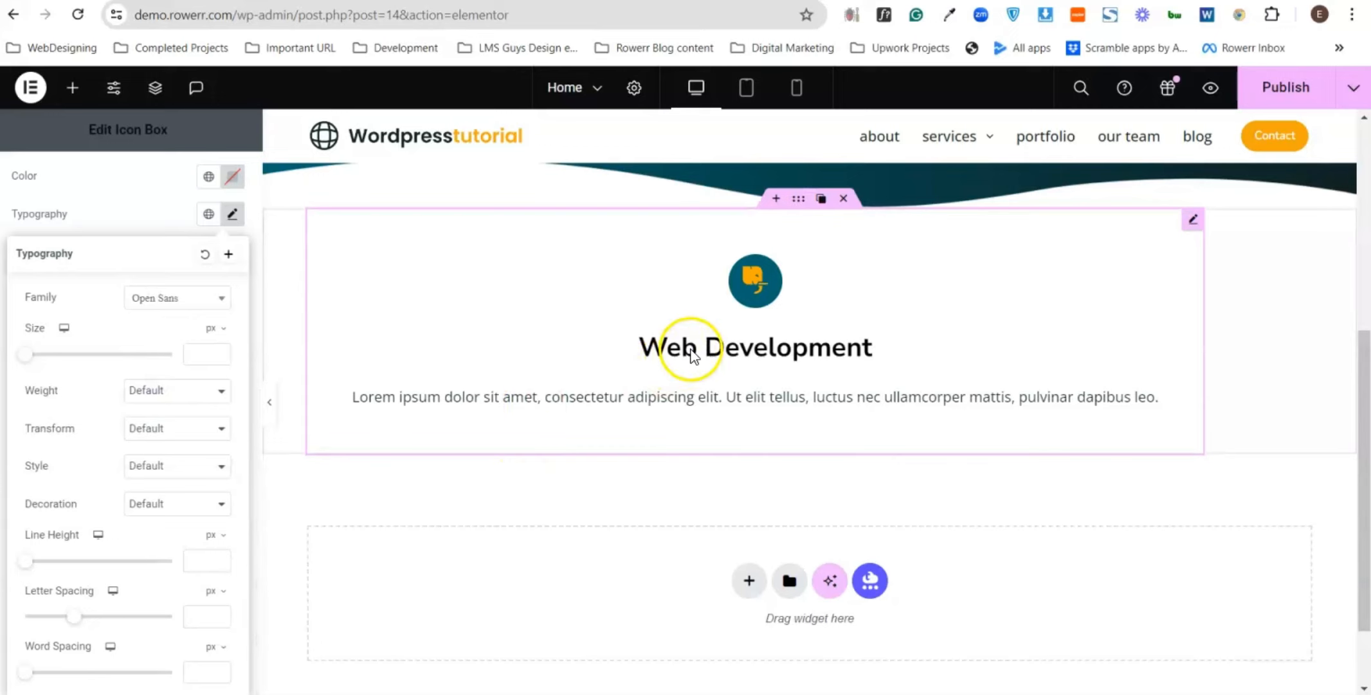
- Set the font family of the Icon Box title to Nunito Sans
left_click(142, 212)
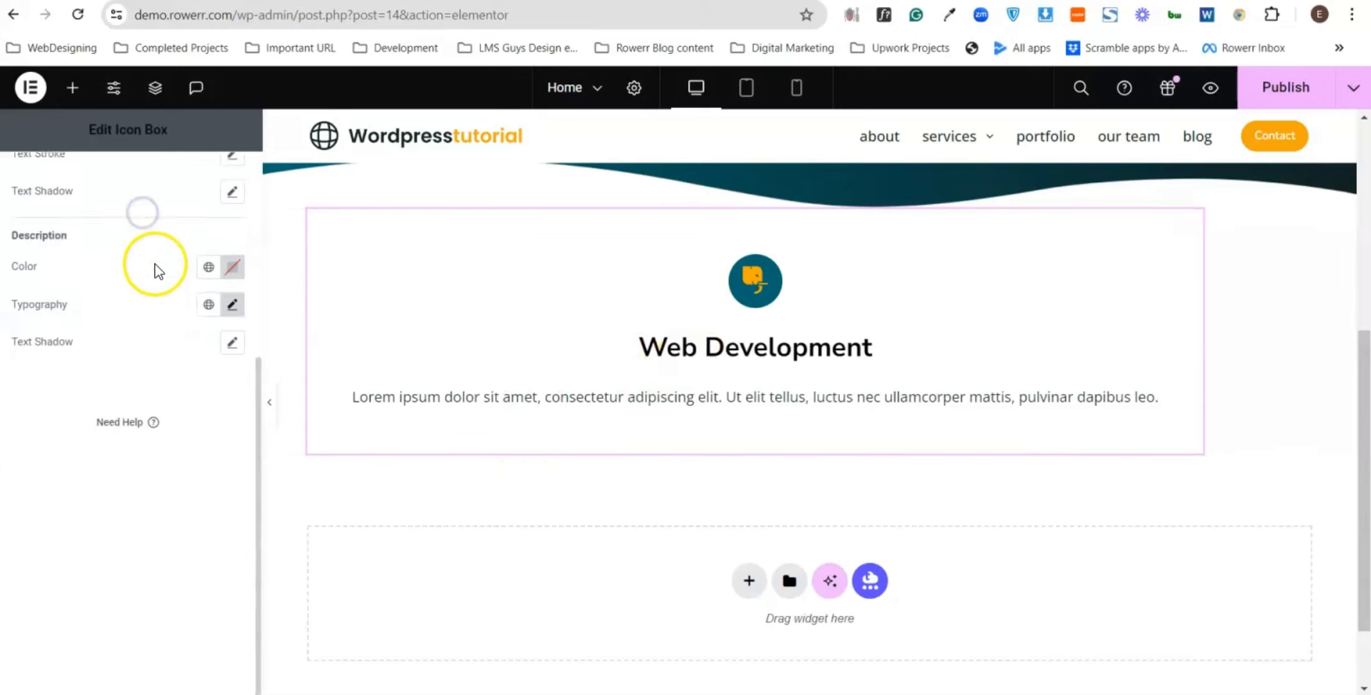
scroll(164, 321, "up", 4)
left_click(232, 384)
scroll(138, 312, "down", 3)
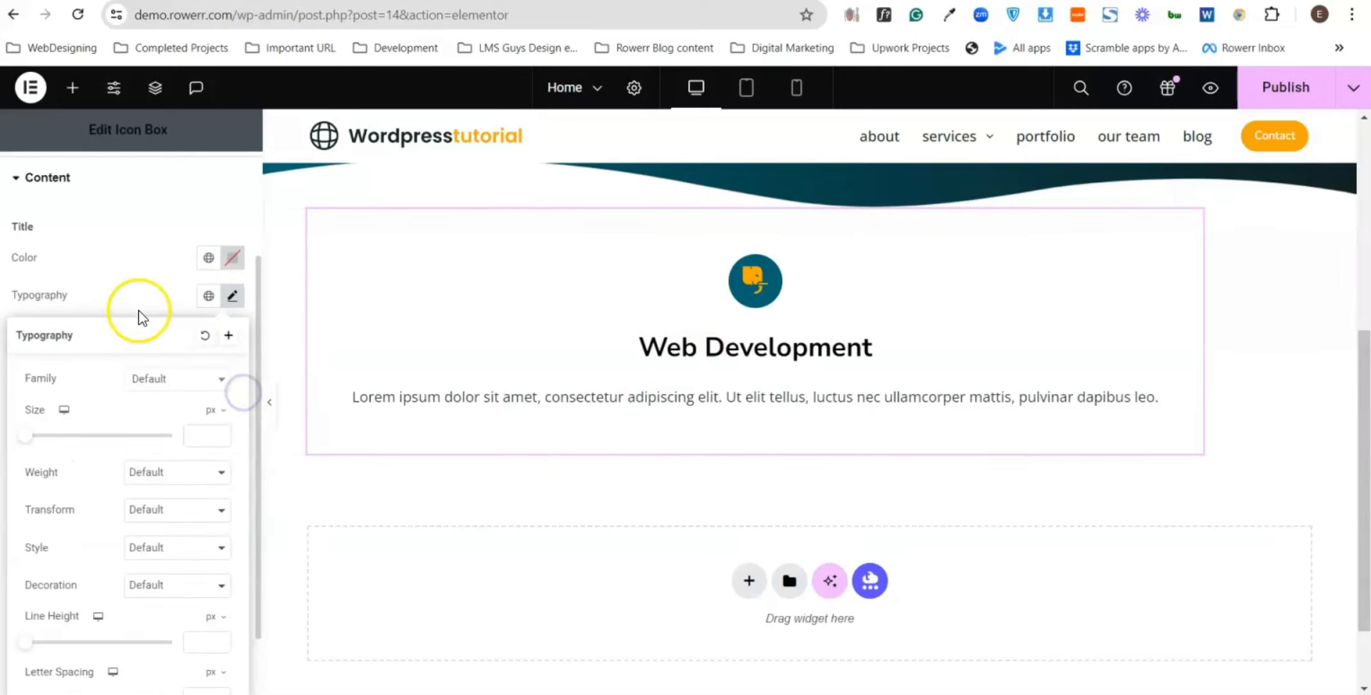
left_click(154, 296)
left_click(154, 322)
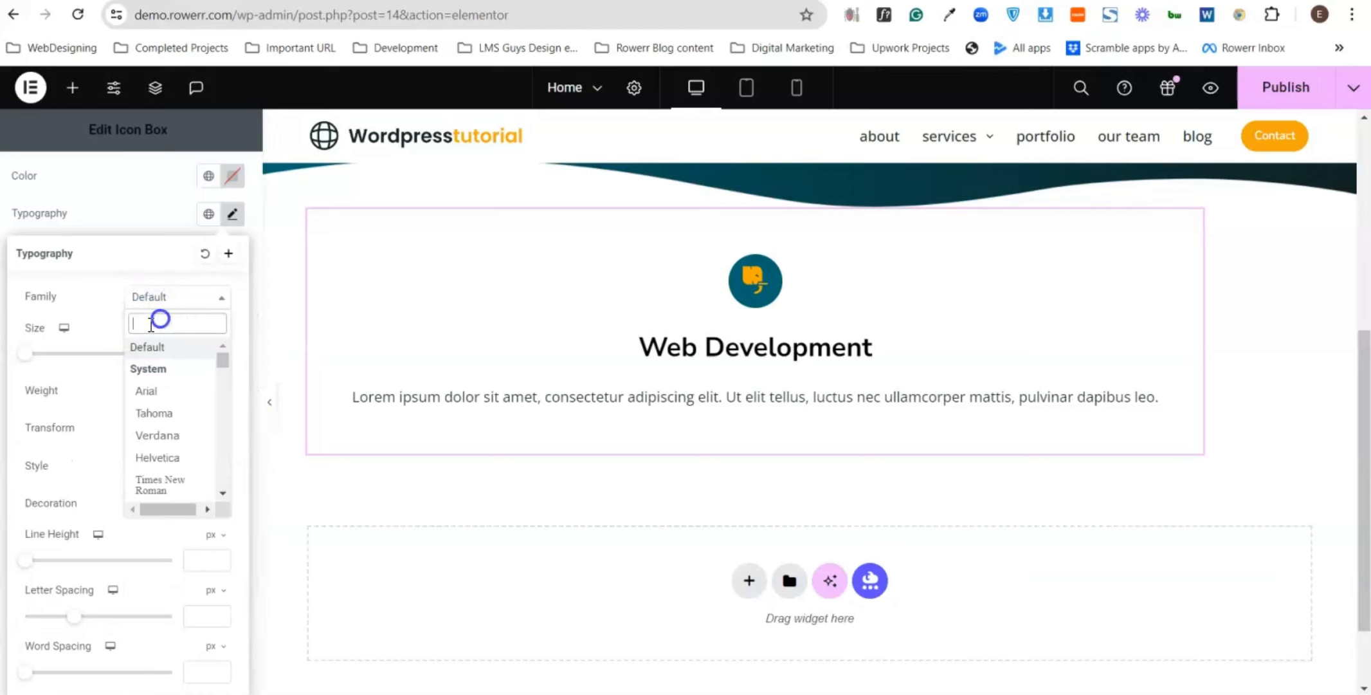
type("nunito")
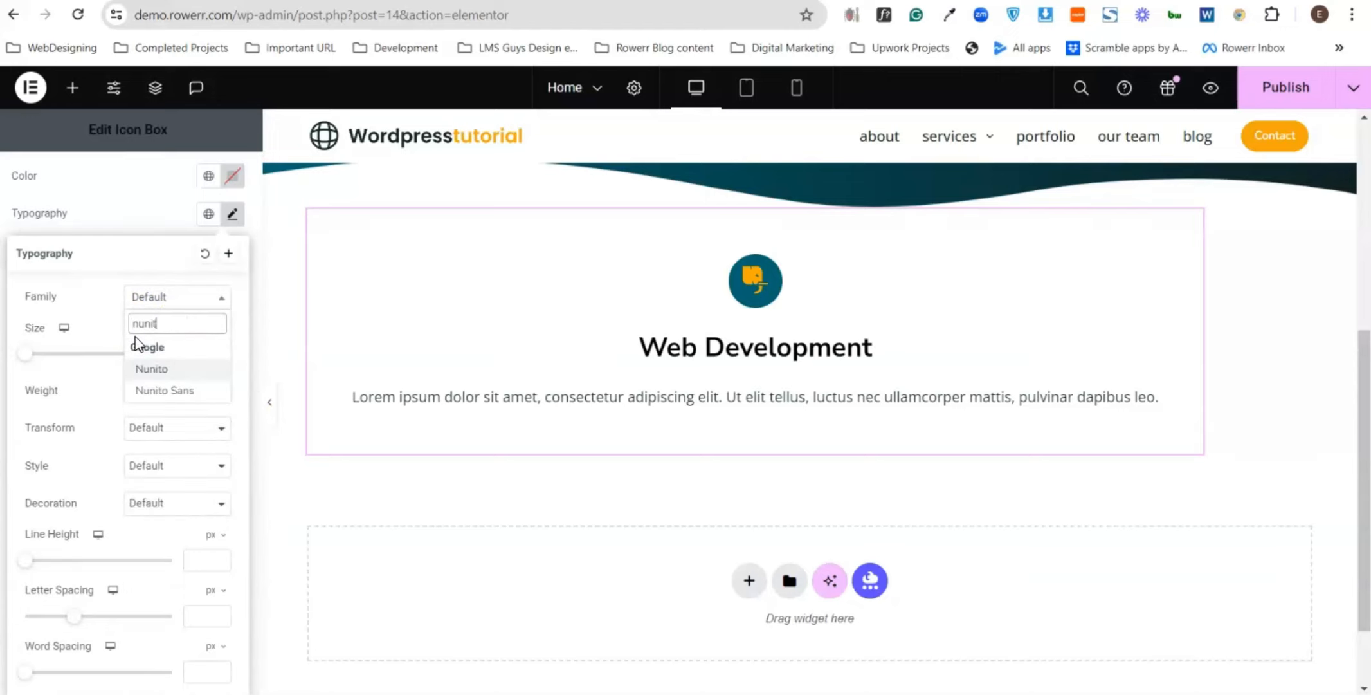
left_click(175, 398)
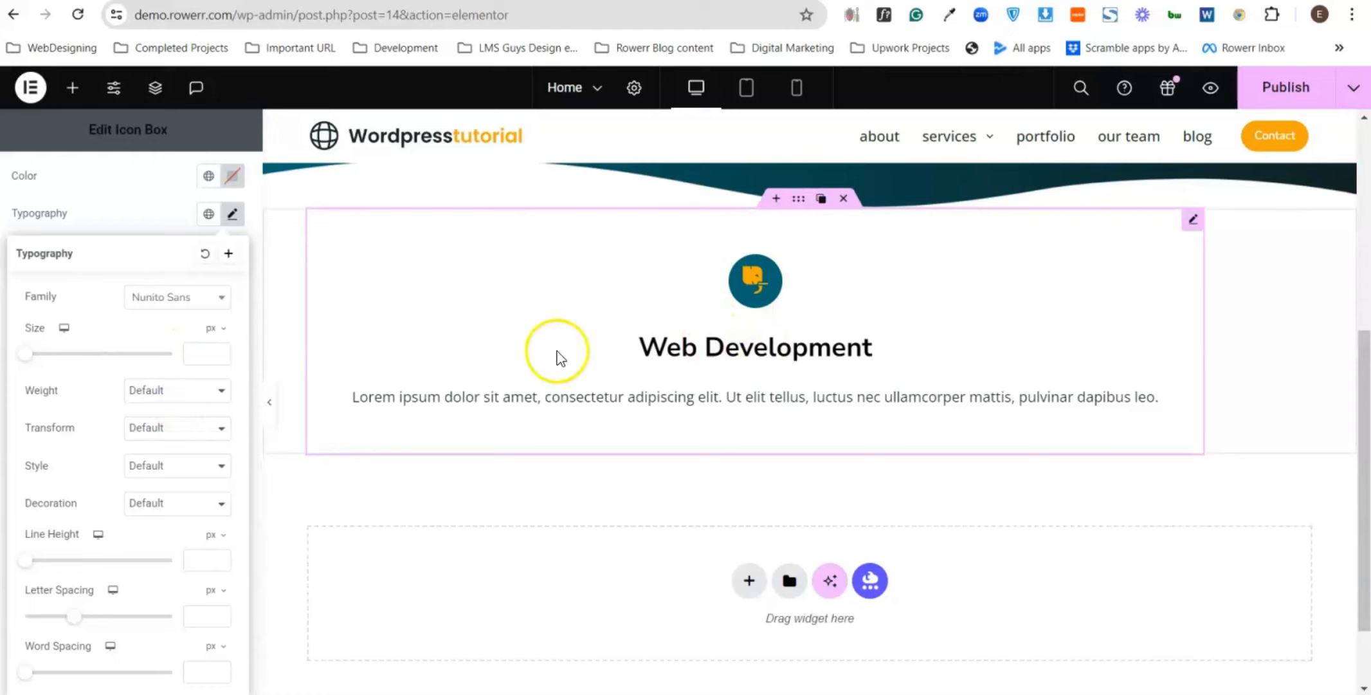
- Check which HTML tag the Icon Box title uses in the widget's content settings
left_click(186, 352)
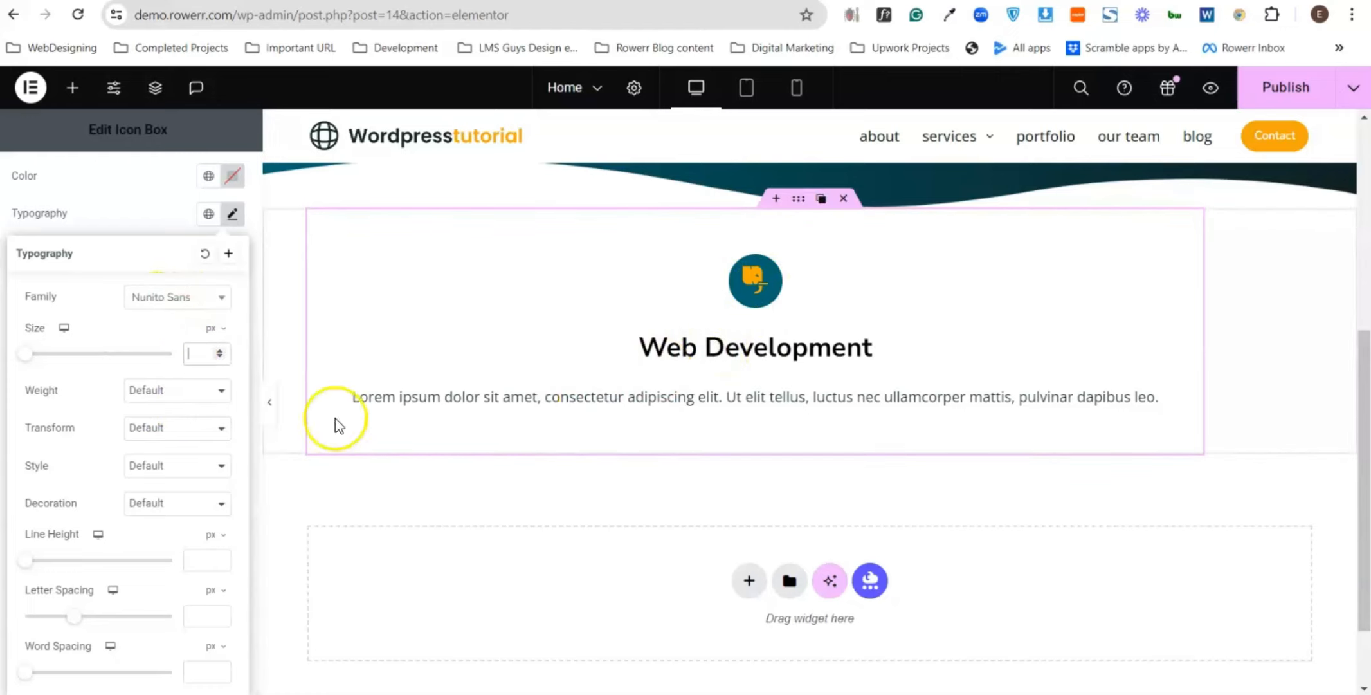
left_click(124, 211)
scroll(68, 290, "up", 5)
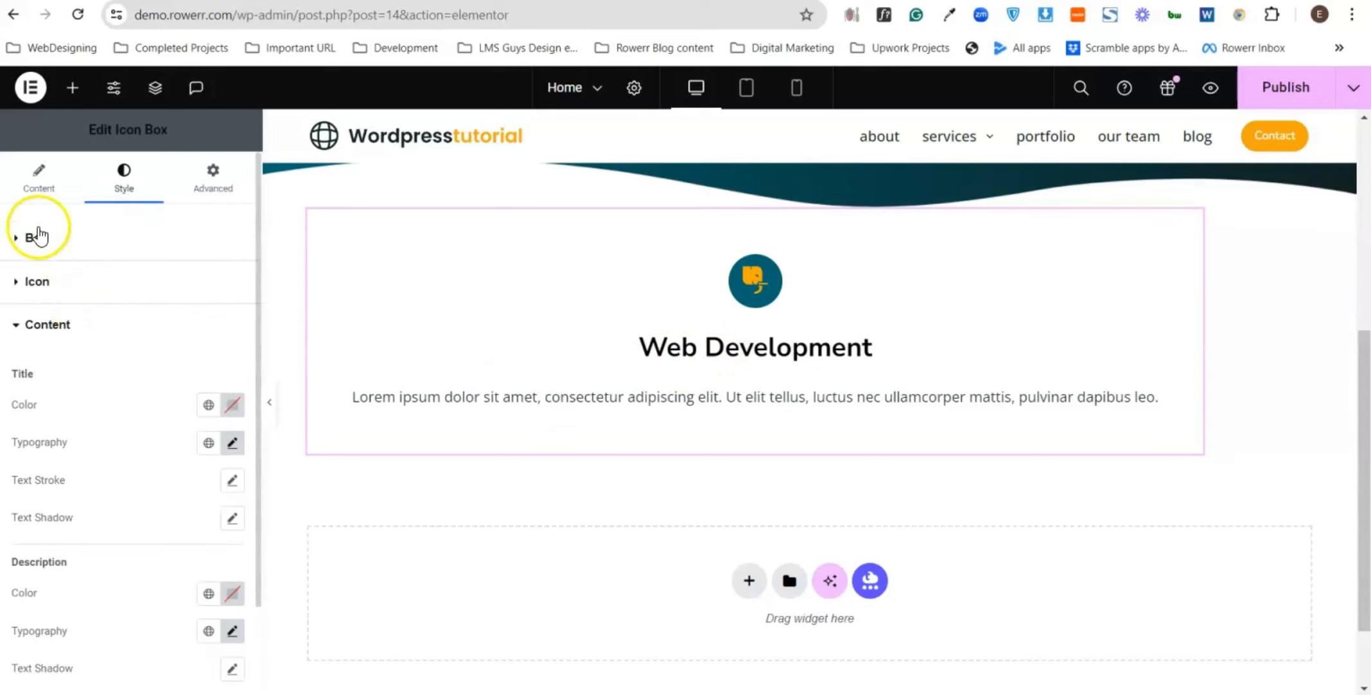
left_click(27, 191)
scroll(153, 412, "down", 4)
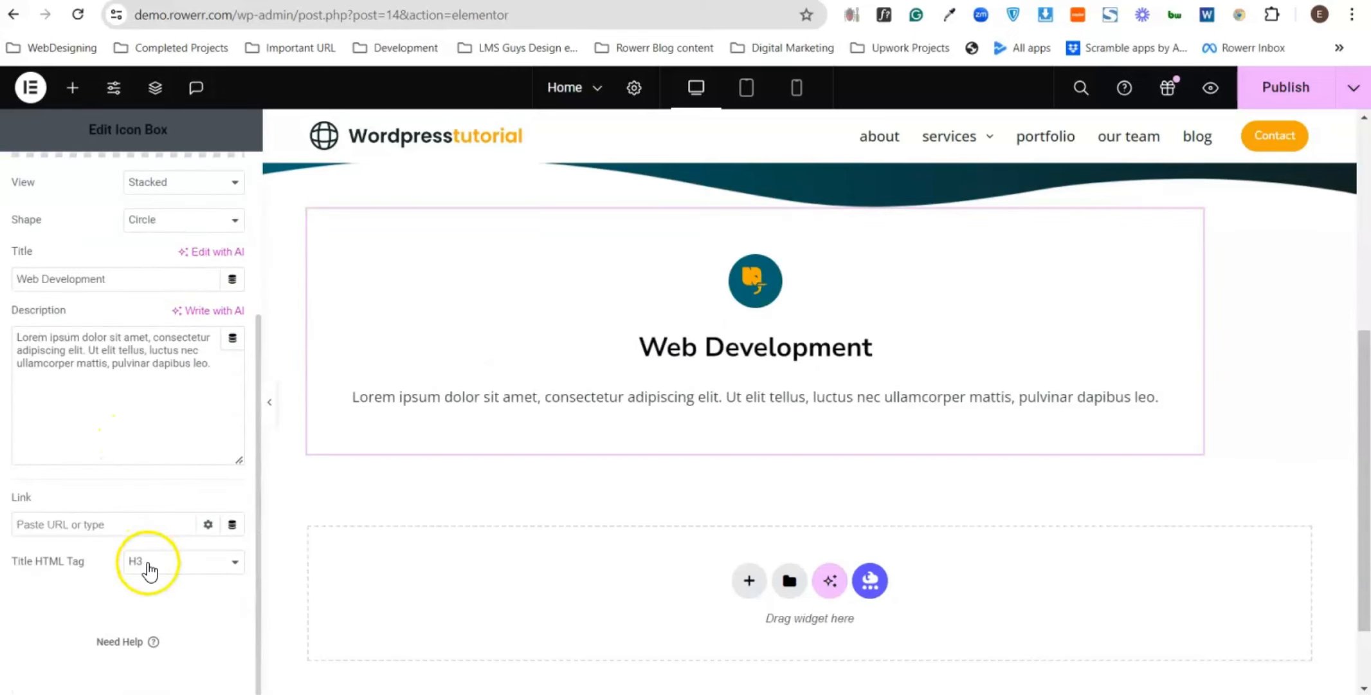
scroll(149, 569, "up", 4)
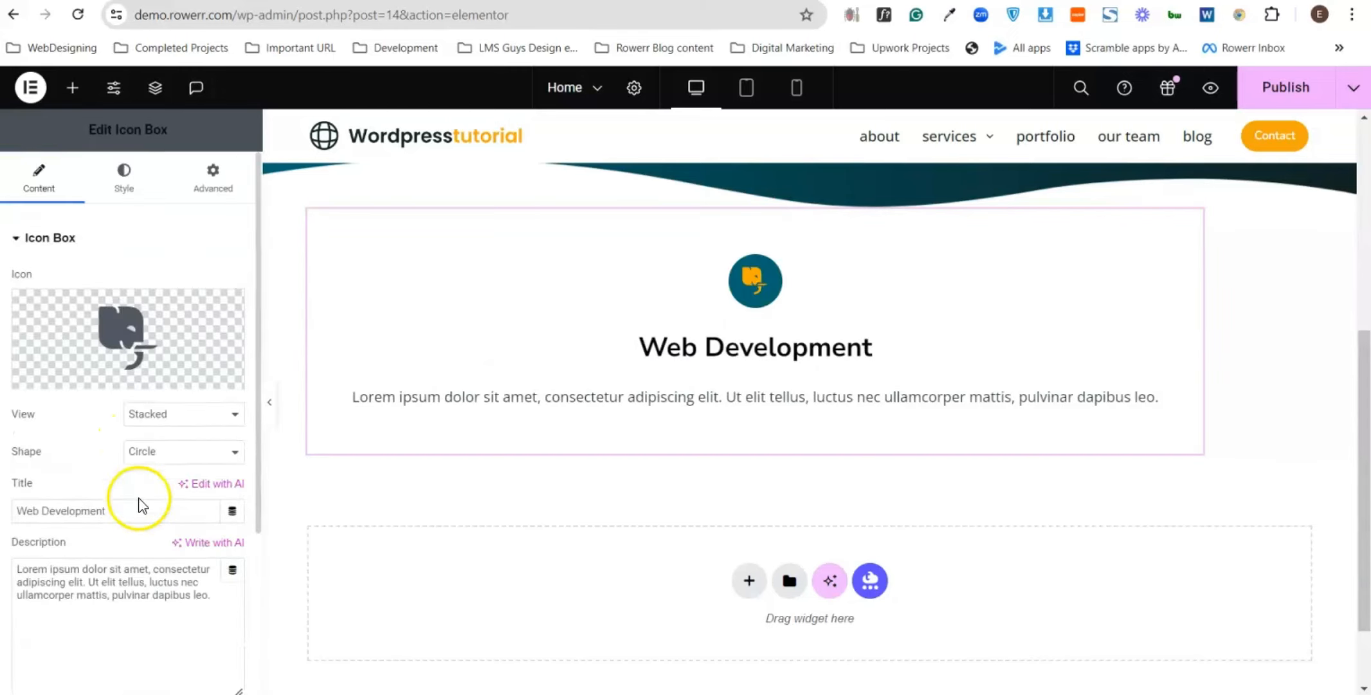
- Set the font size of the Icon Box title to 23 px
left_click(119, 175)
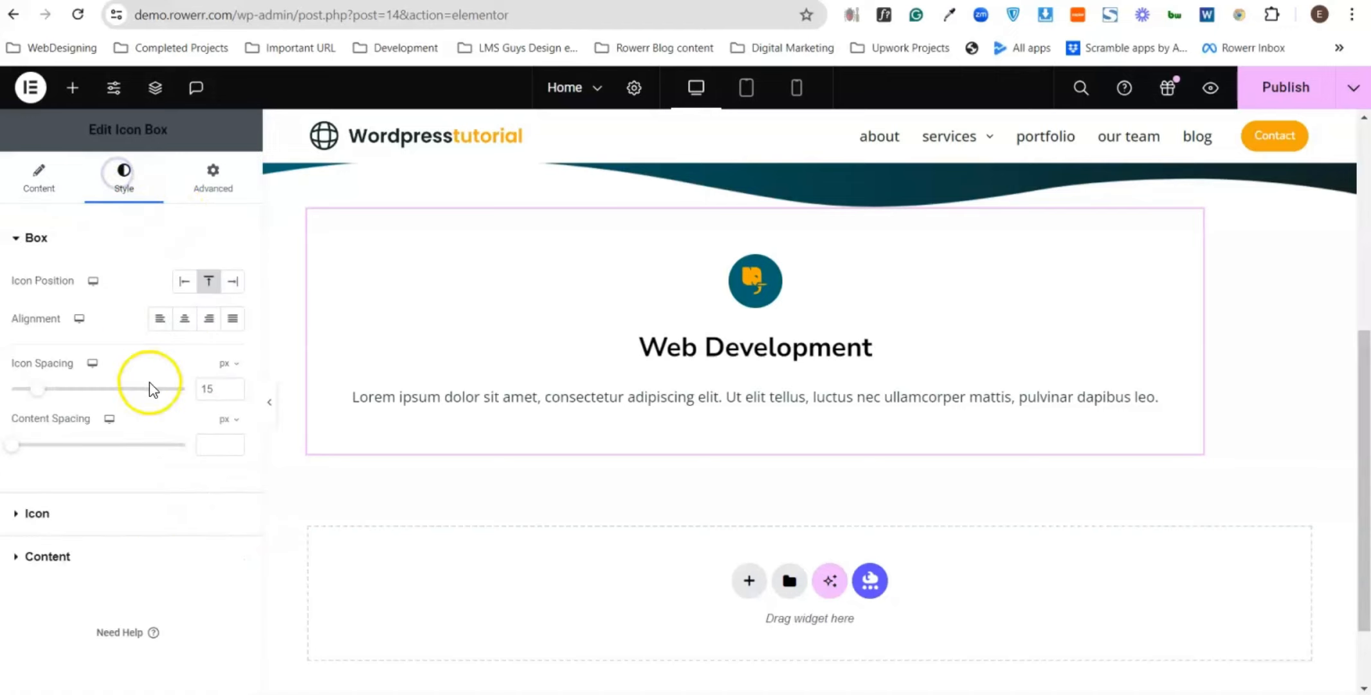
left_click(65, 550)
left_click(235, 336)
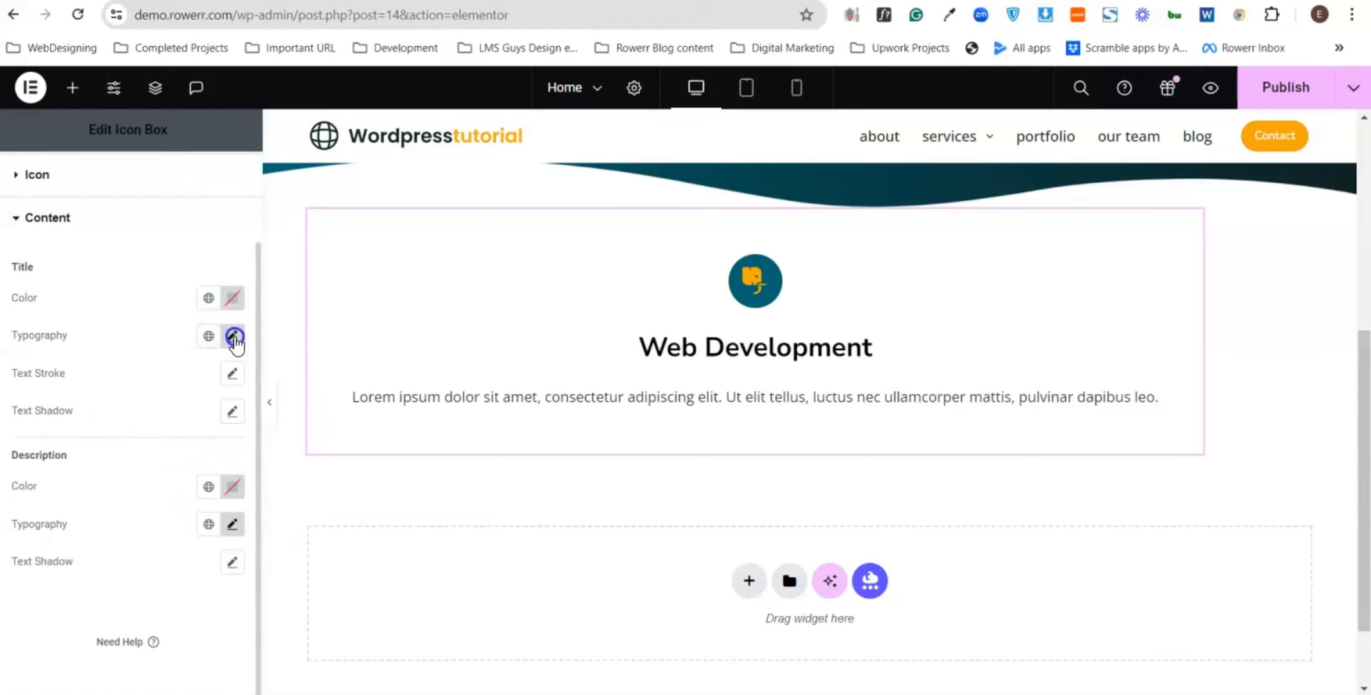
scroll(212, 385, "down", 2)
left_click(190, 353)
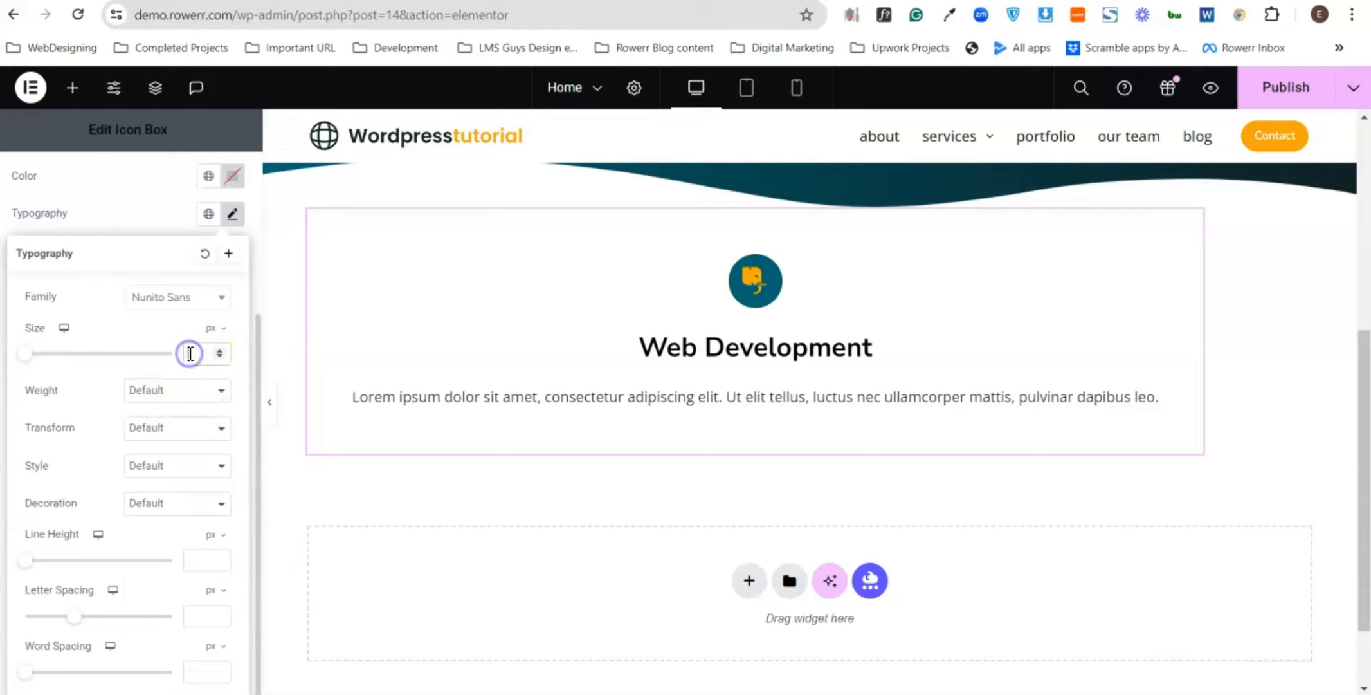
type("30")
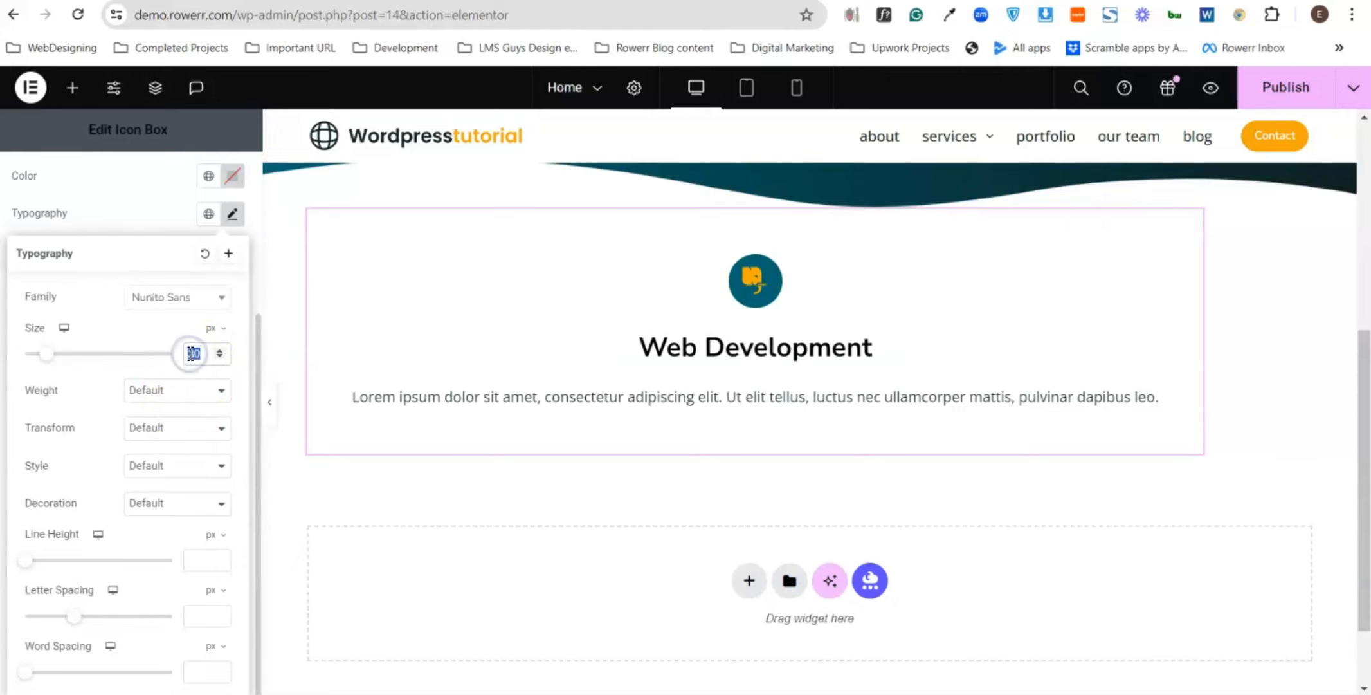
type("20")
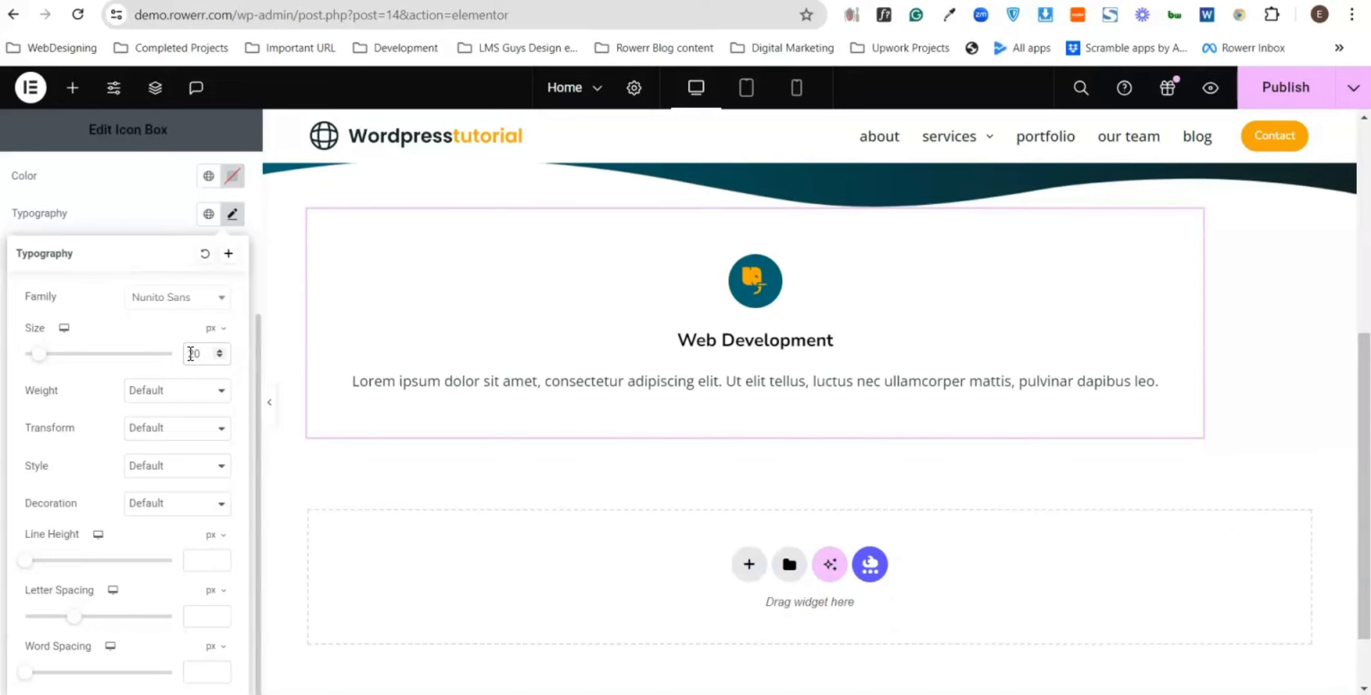
key("Up")
key("Up")
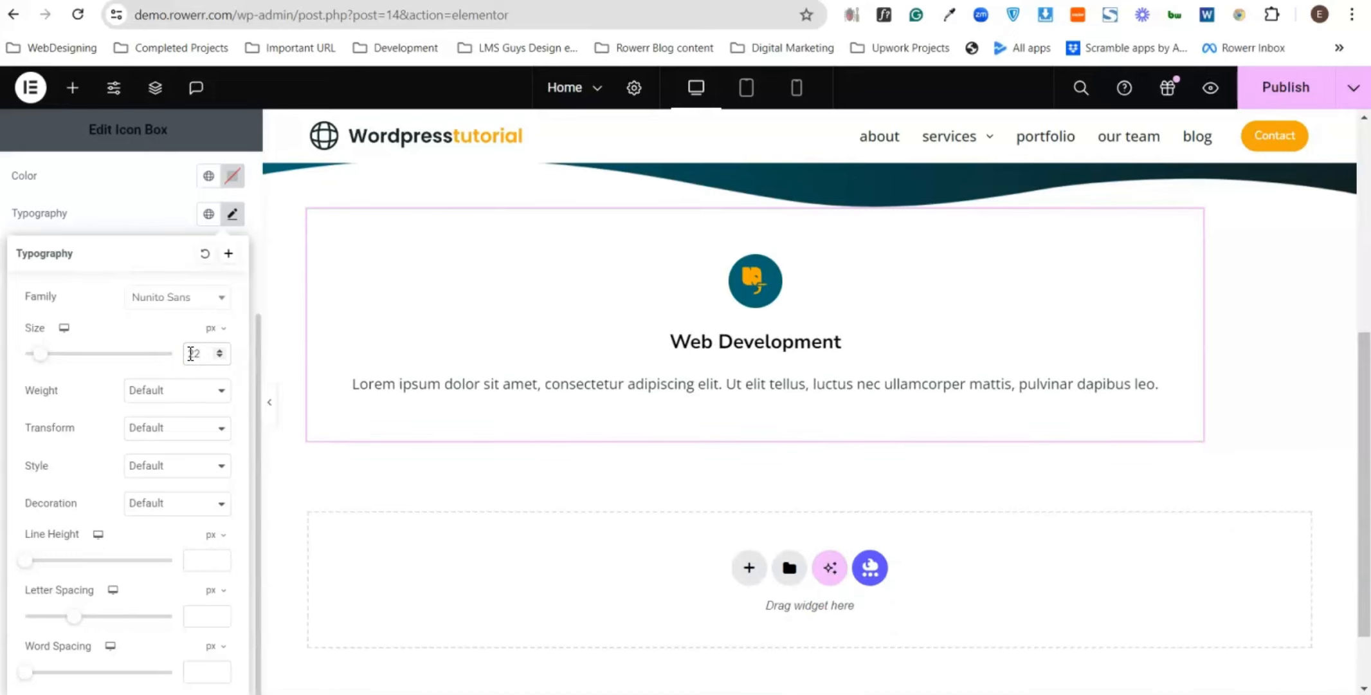
key("Up")
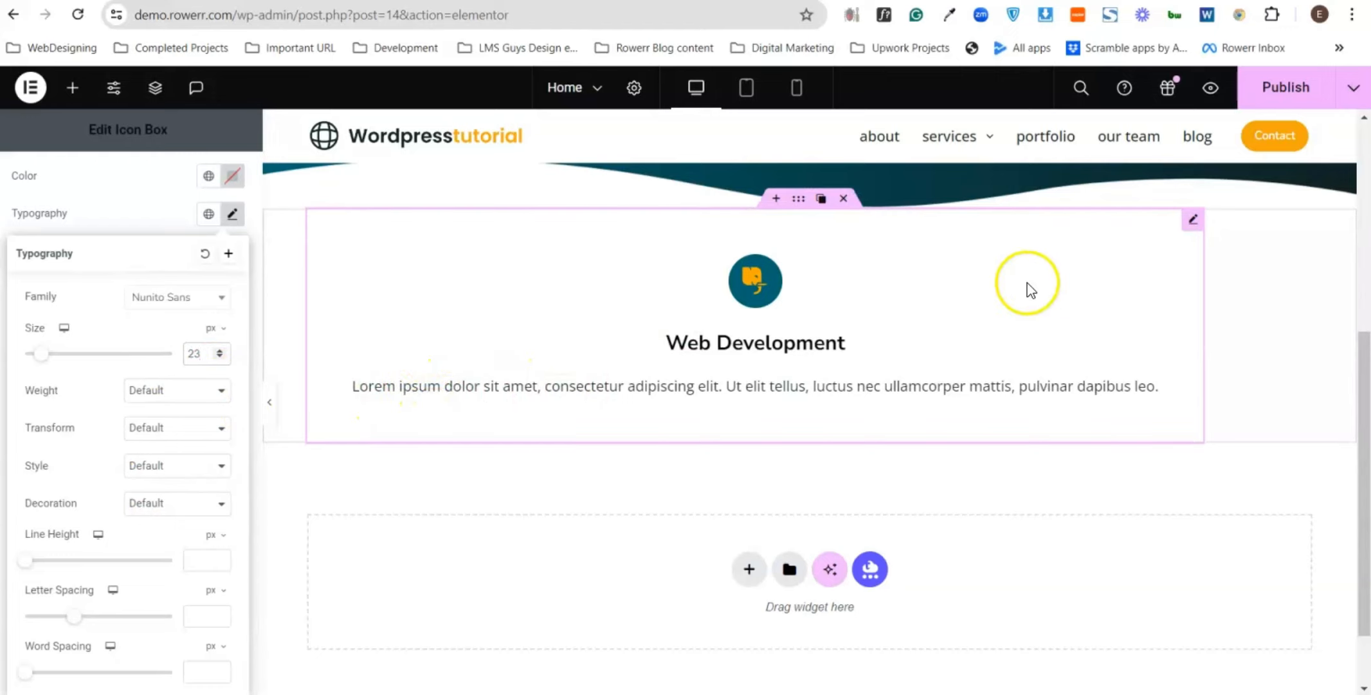
left_click(1190, 222)
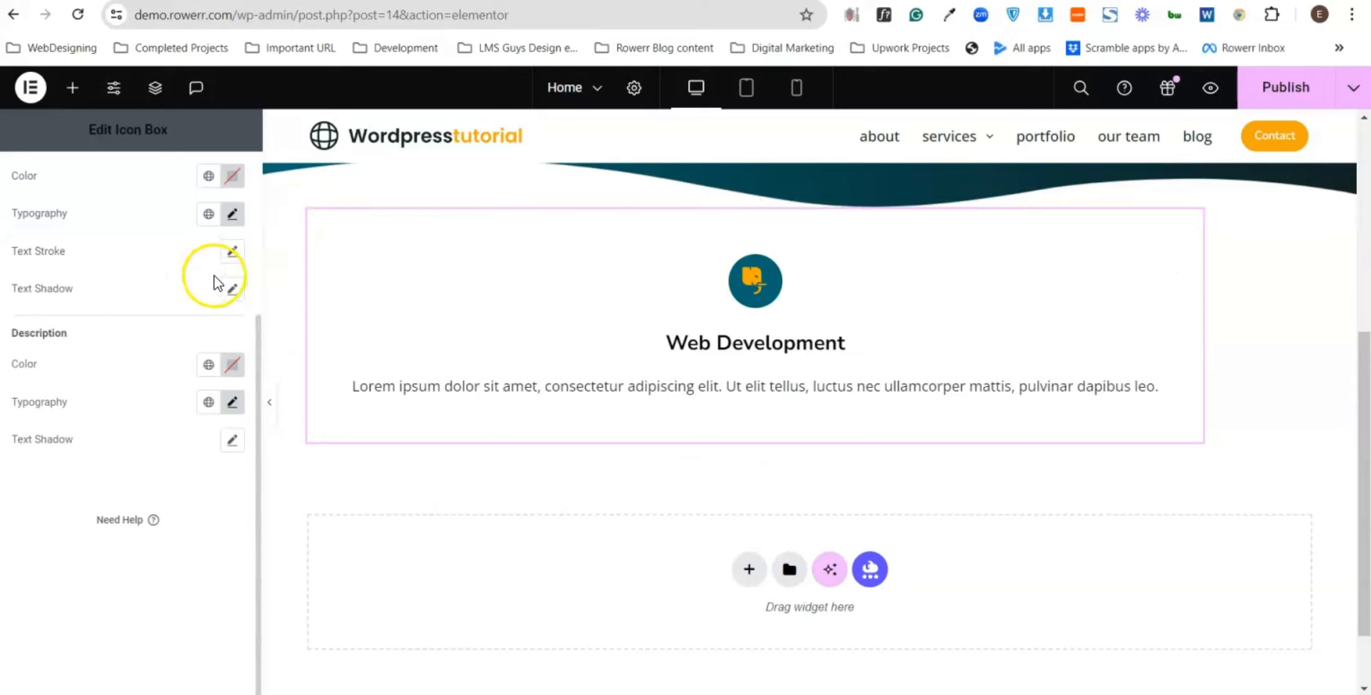
scroll(154, 395, "up", 4)
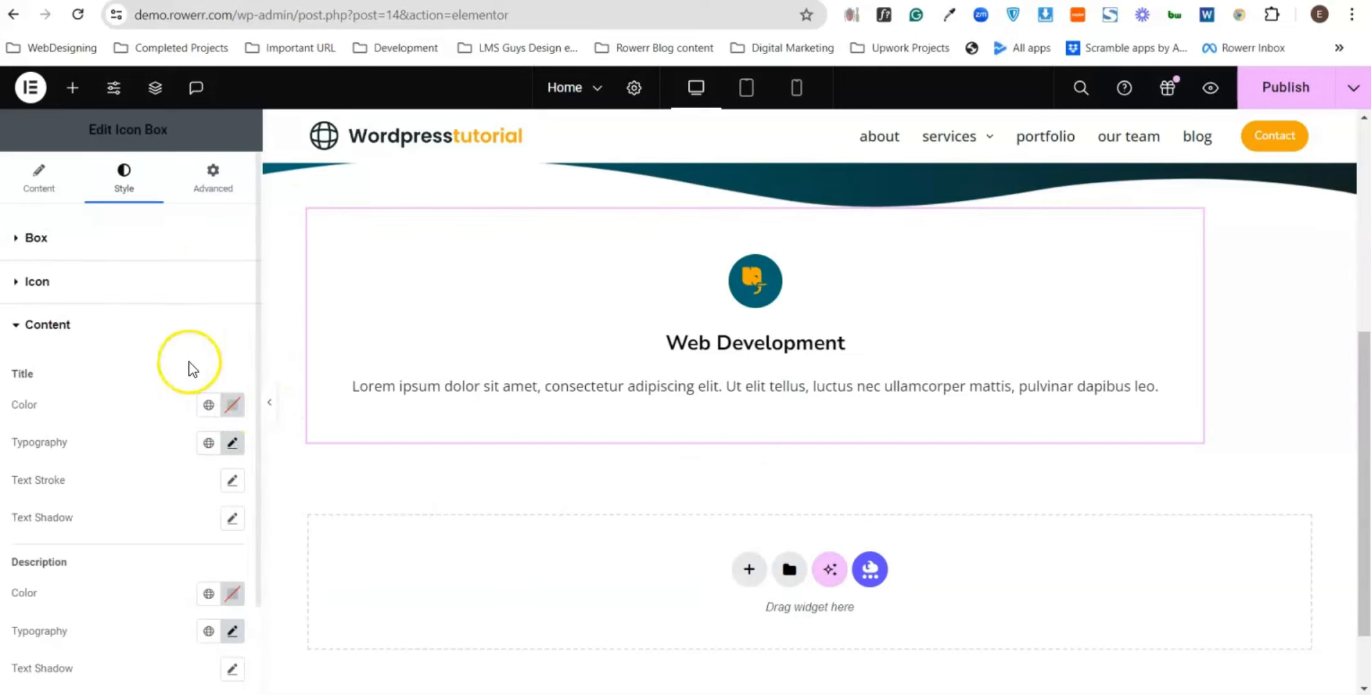
left_click(48, 325)
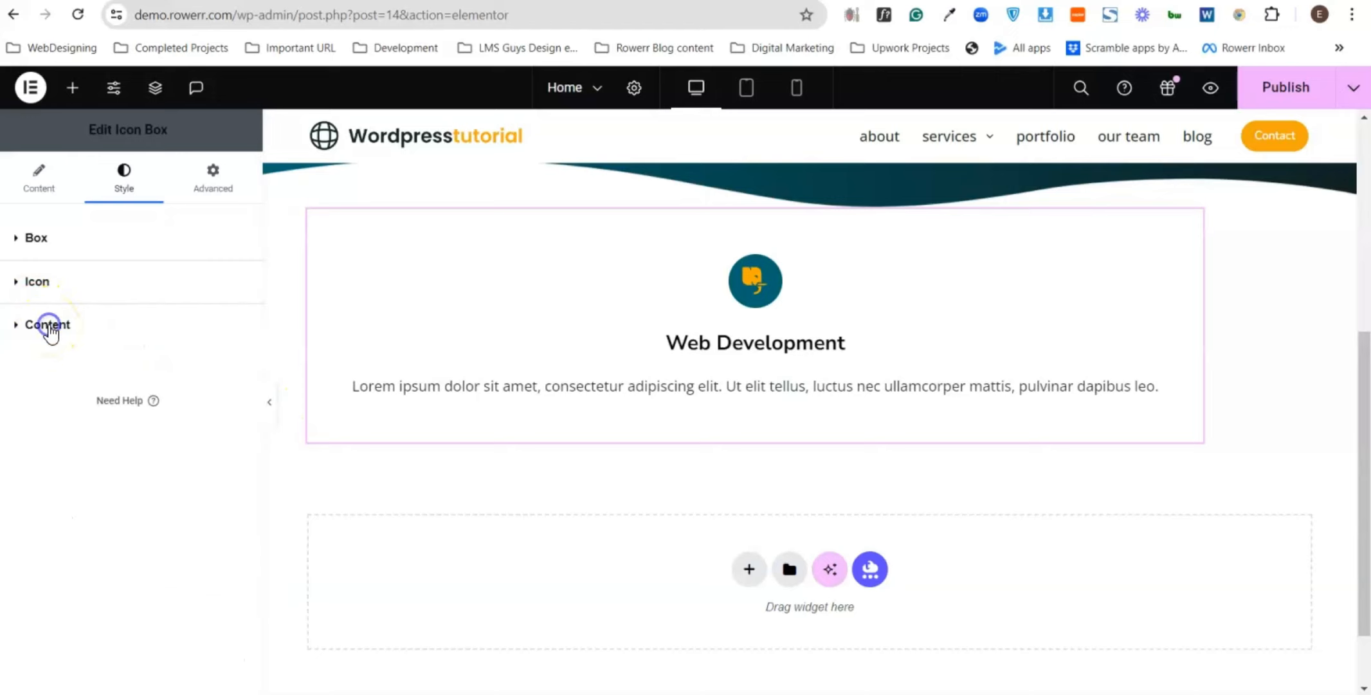
left_click(42, 183)
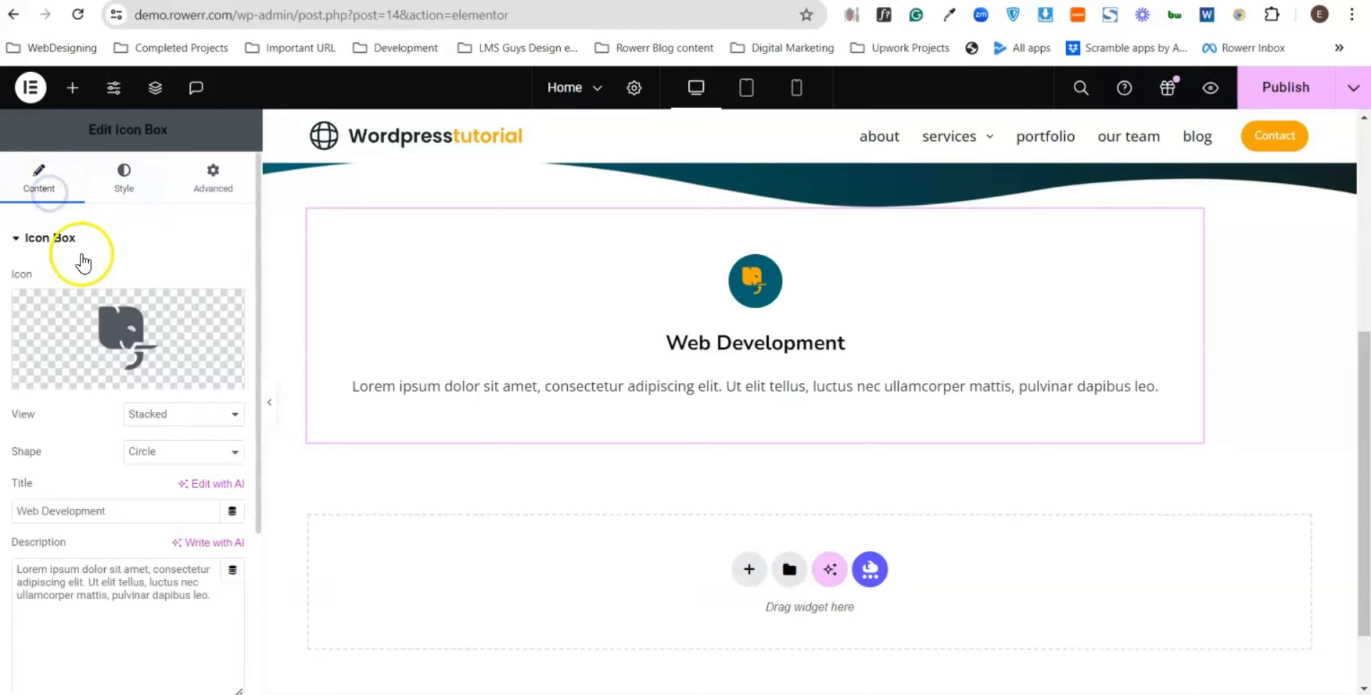
left_click(114, 186)
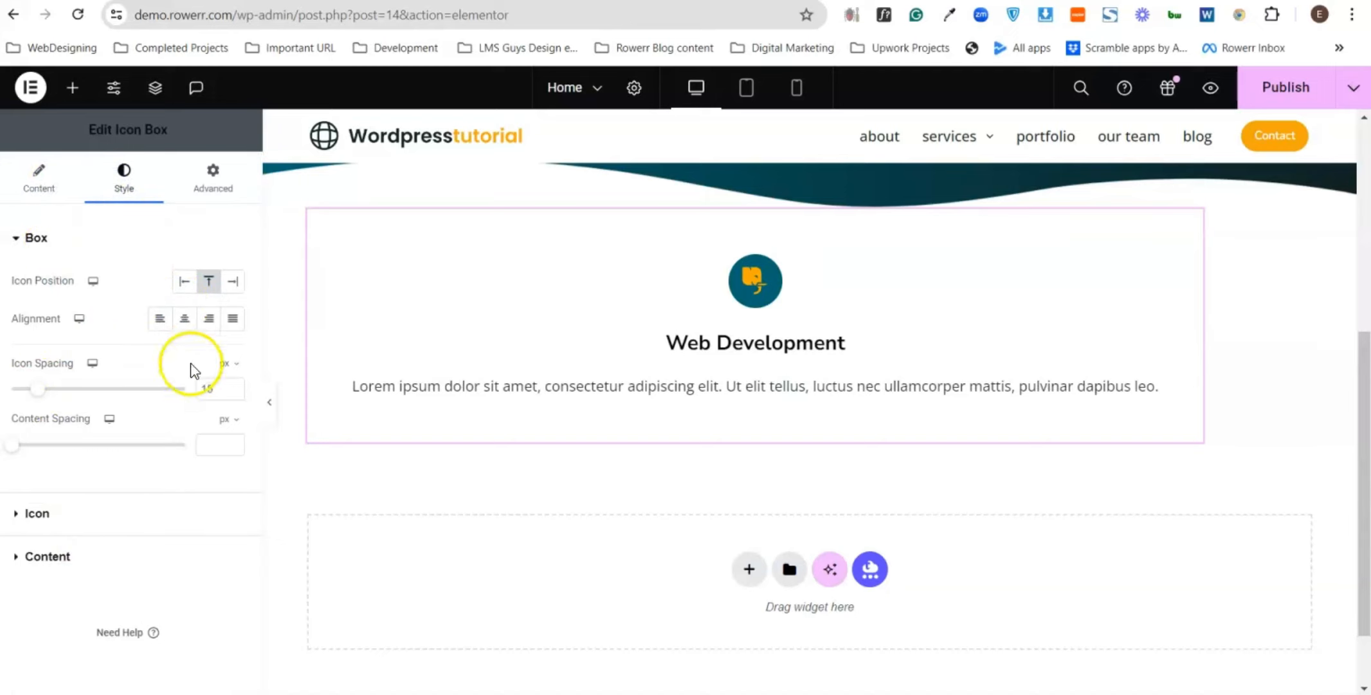
left_click(28, 238)
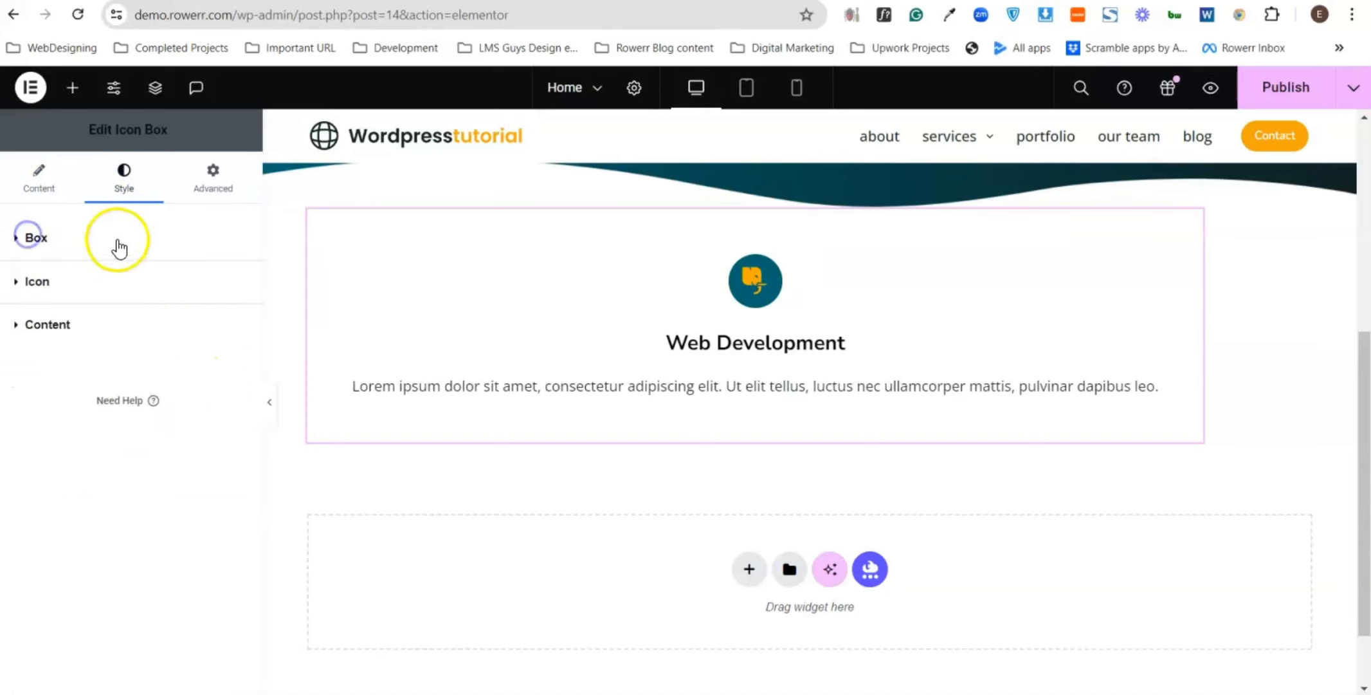
- Give the Web Development Icon Box a classic background in the global color White
left_click(217, 182)
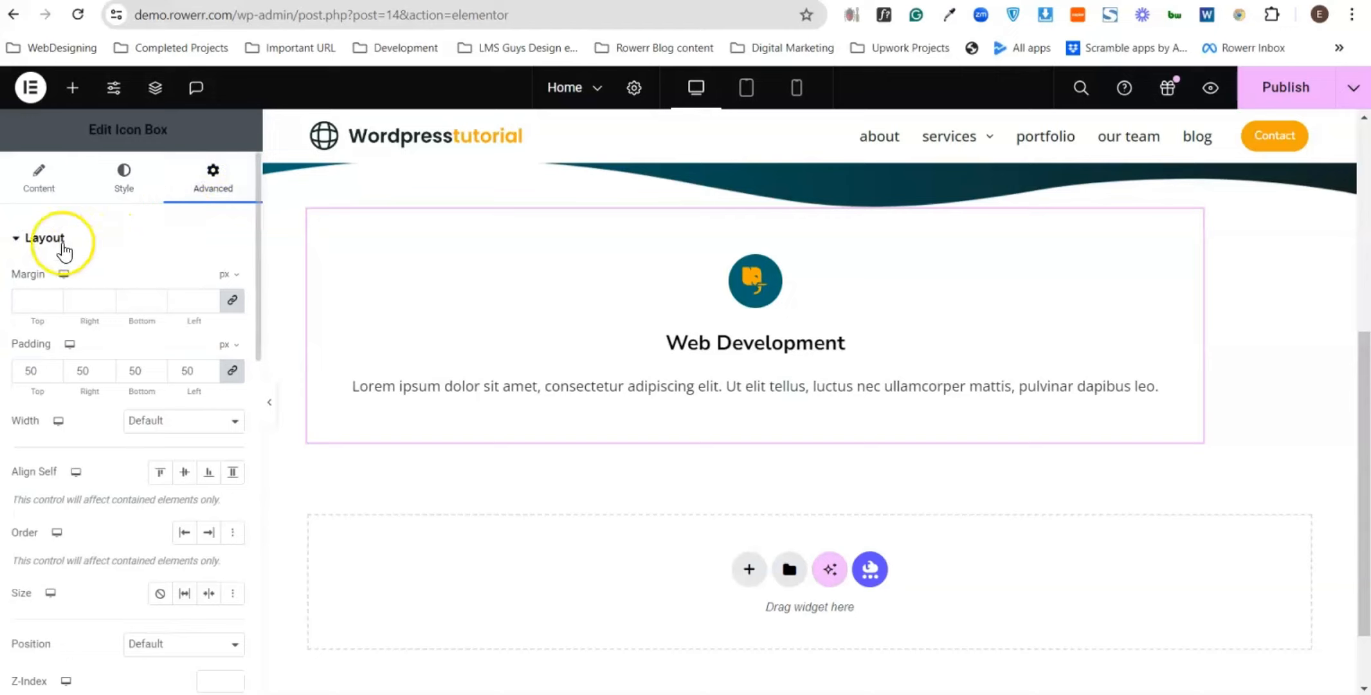
left_click(58, 242)
scroll(125, 319, "down", 3)
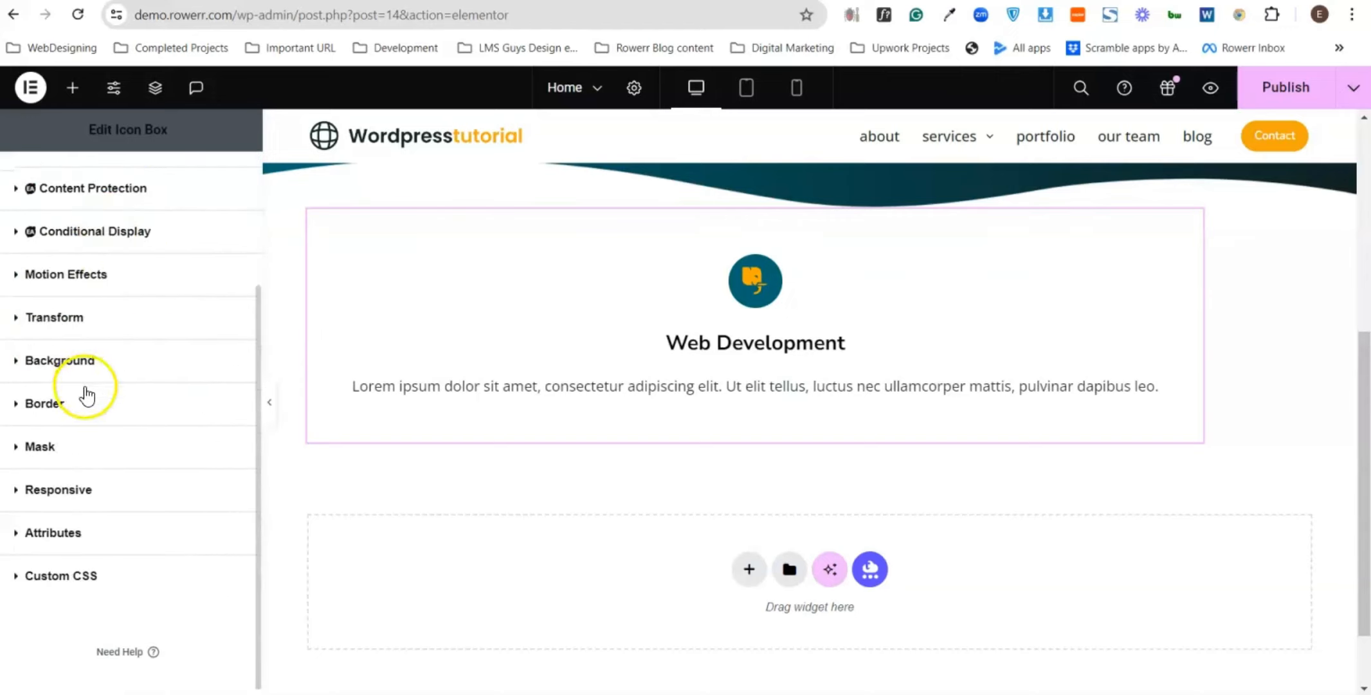
left_click(95, 360)
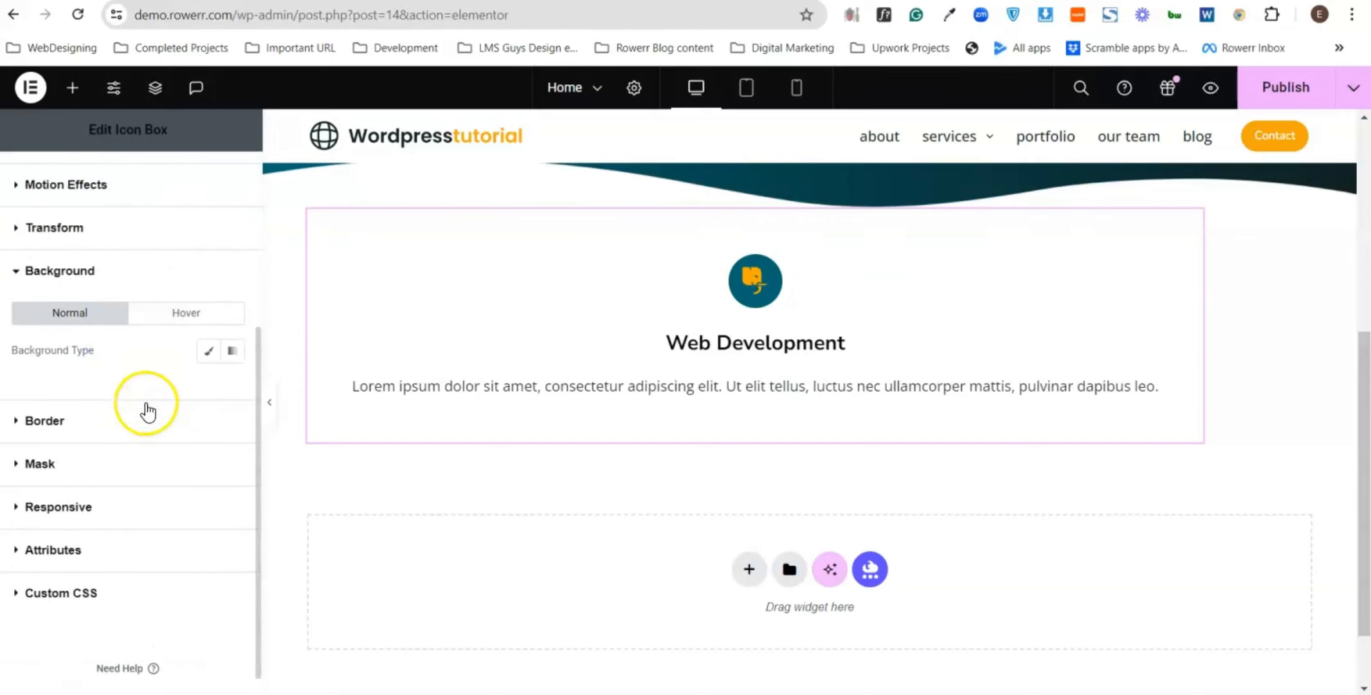
left_click(209, 352)
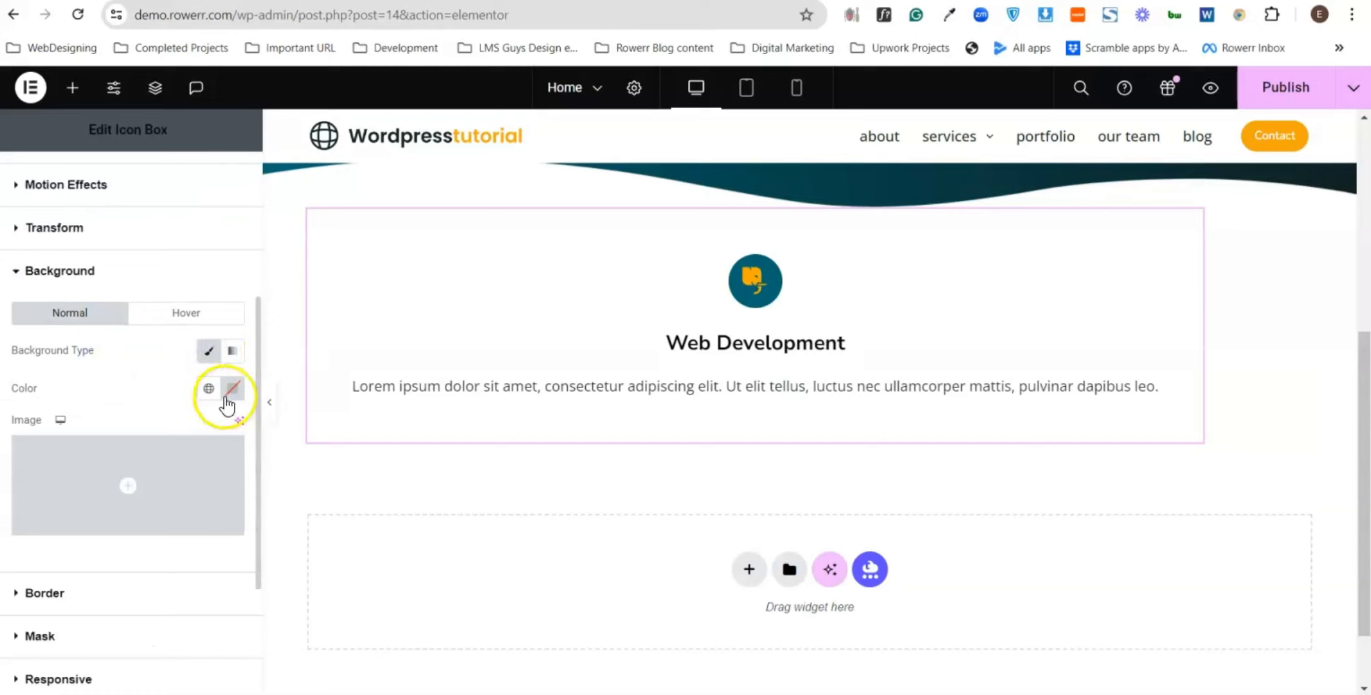
left_click(232, 388)
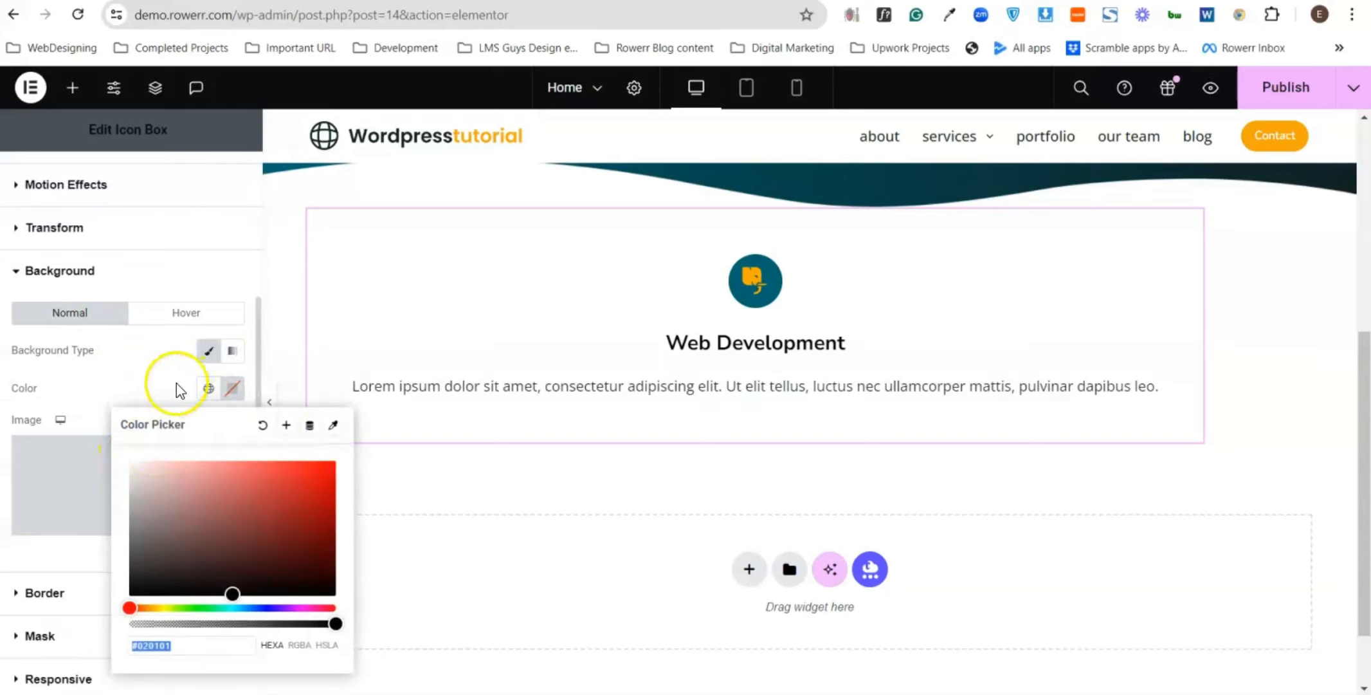
left_click(176, 386)
left_click(207, 388)
scroll(154, 302, "down", 1)
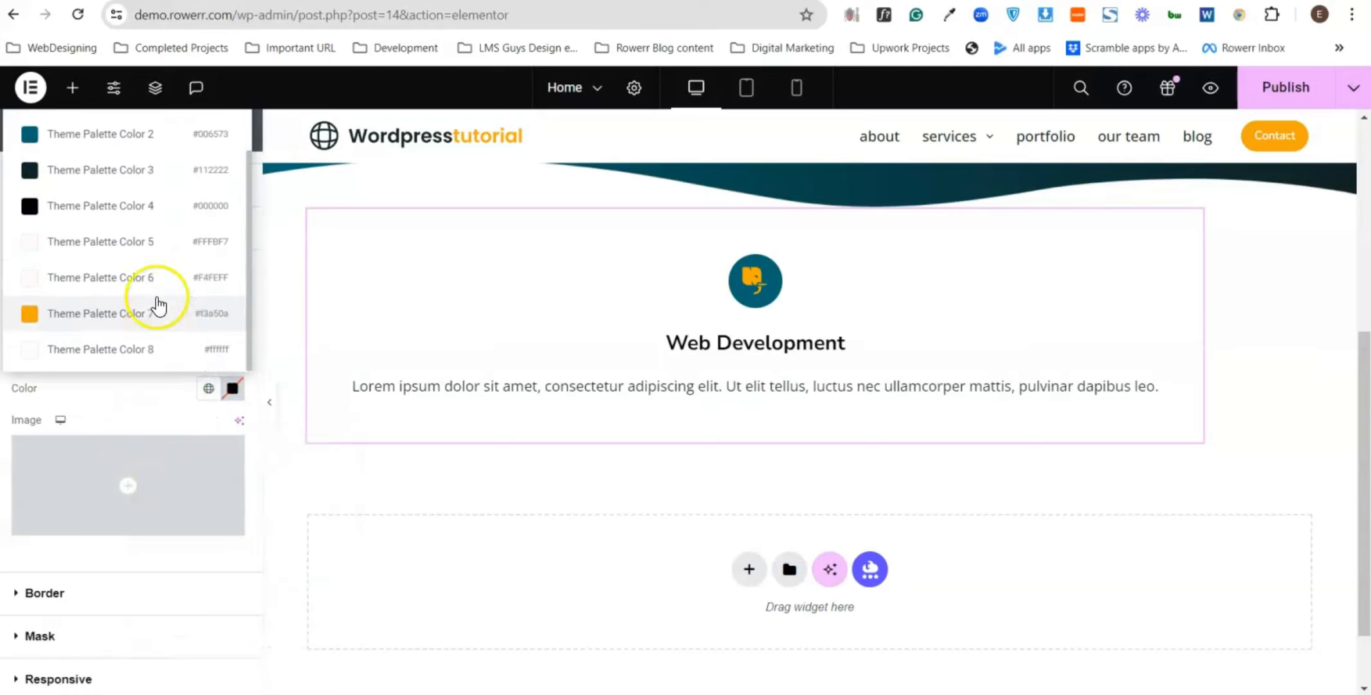
scroll(110, 307, "up", 1)
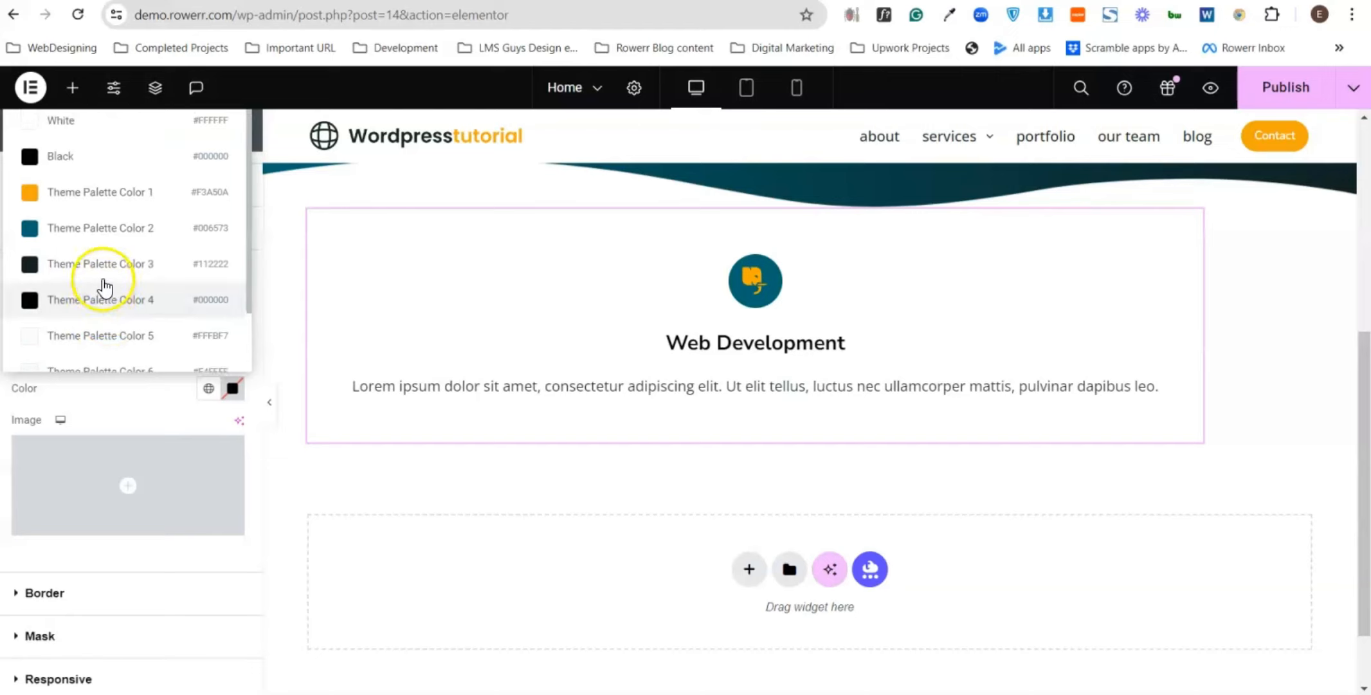
scroll(105, 287, "up", 1)
left_click(55, 206)
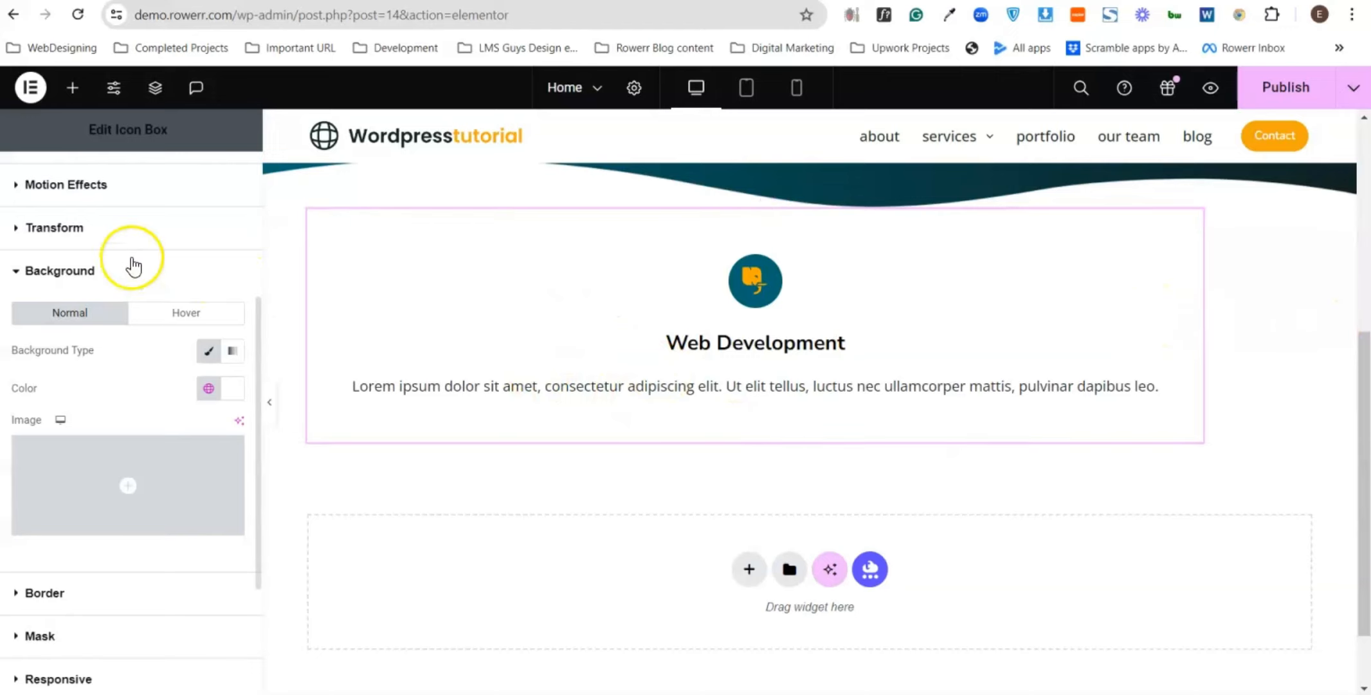
left_click(85, 270)
scroll(185, 327, "down", 3)
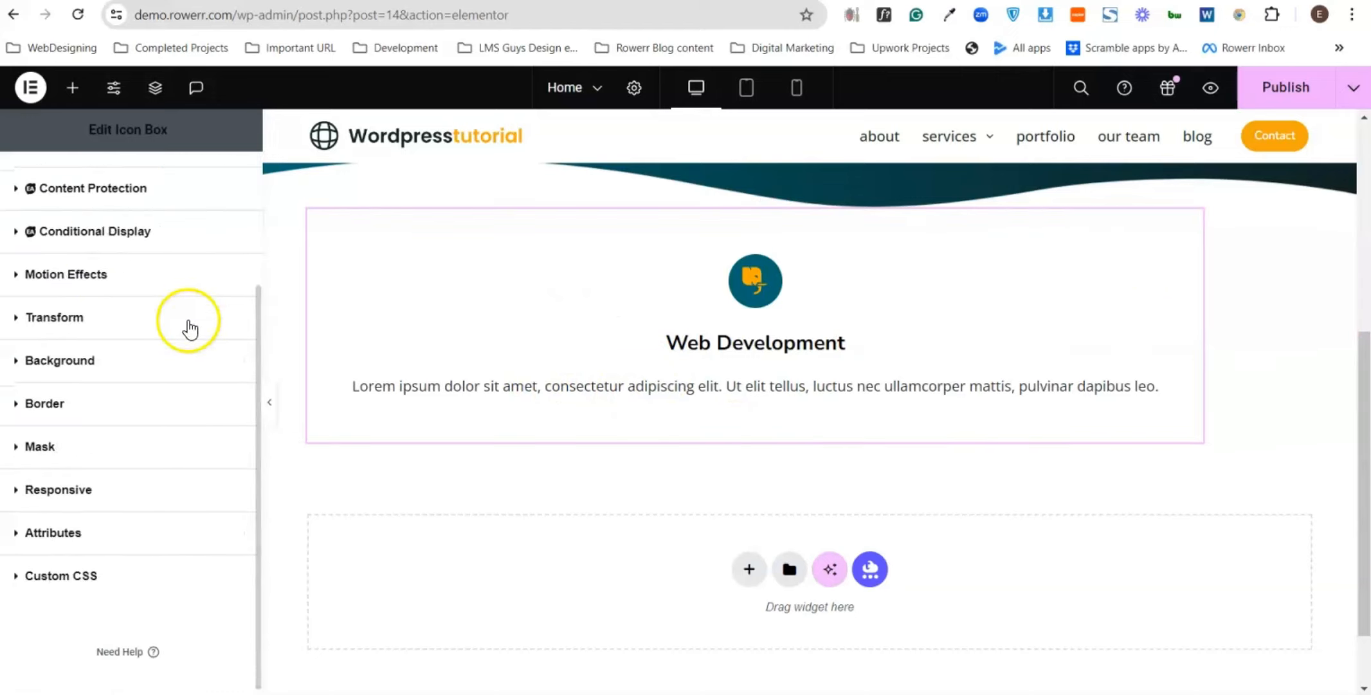
- Duplicate the Web Development Icon Box twice to make a row of three service boxes
right_click(440, 327)
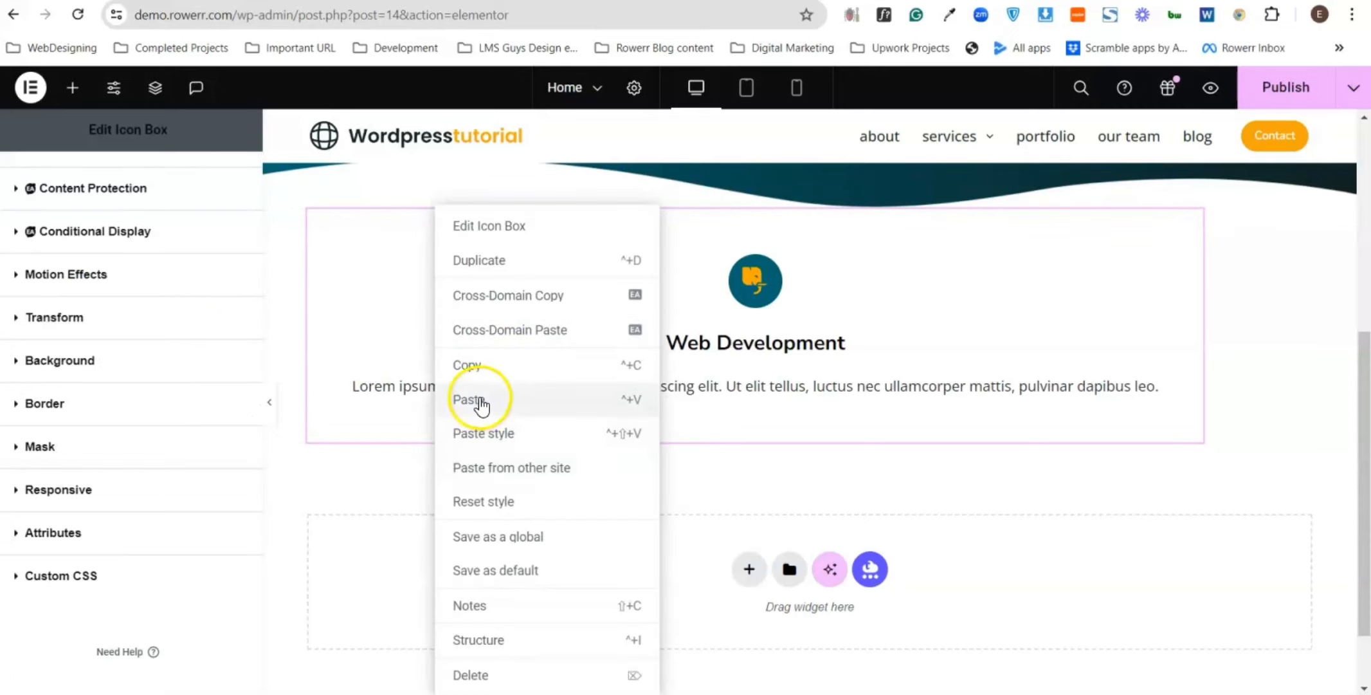
left_click(407, 245)
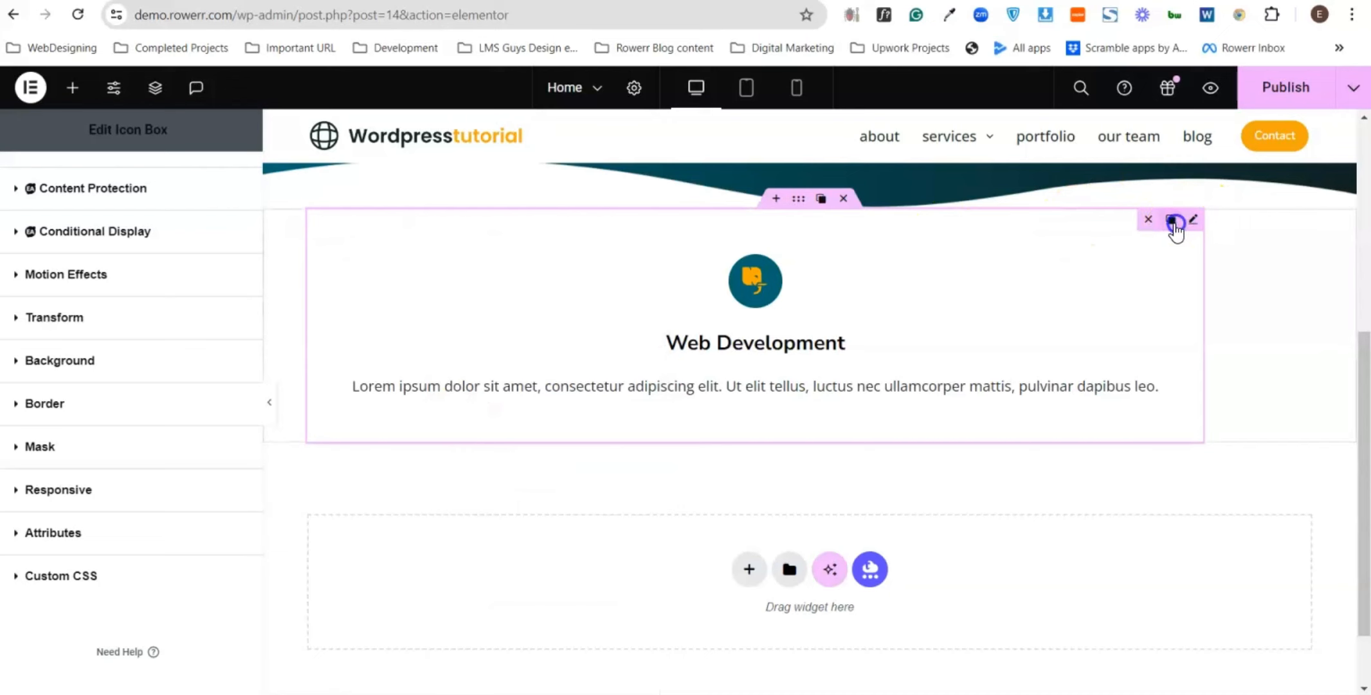
left_click(1172, 220)
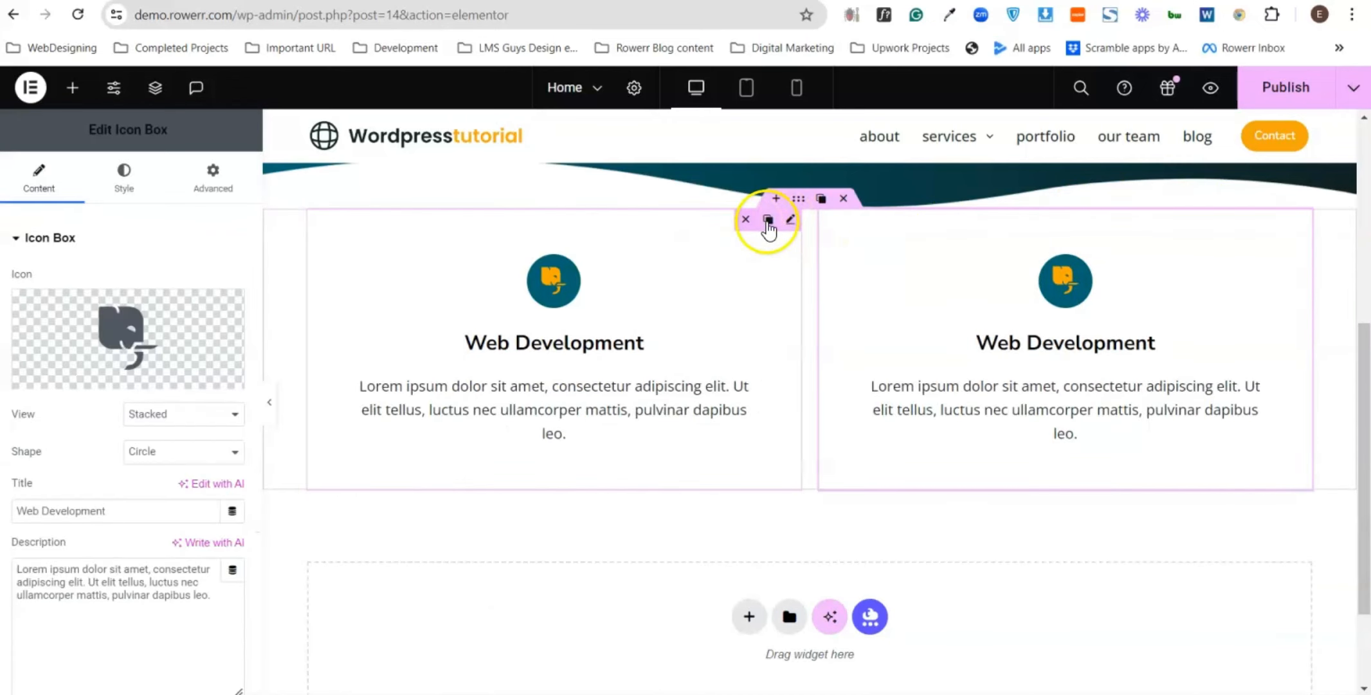
left_click(768, 221)
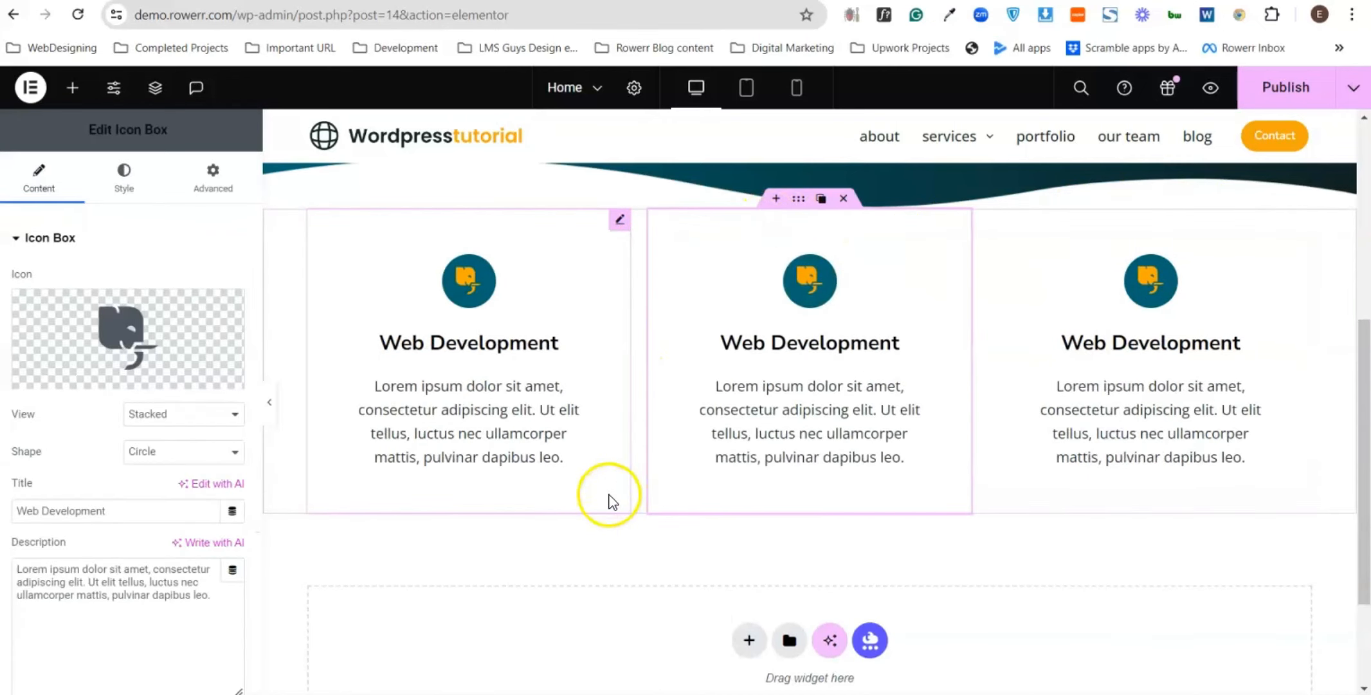
- Publish the page and check the services section below the hero in the page preview
left_click(1274, 105)
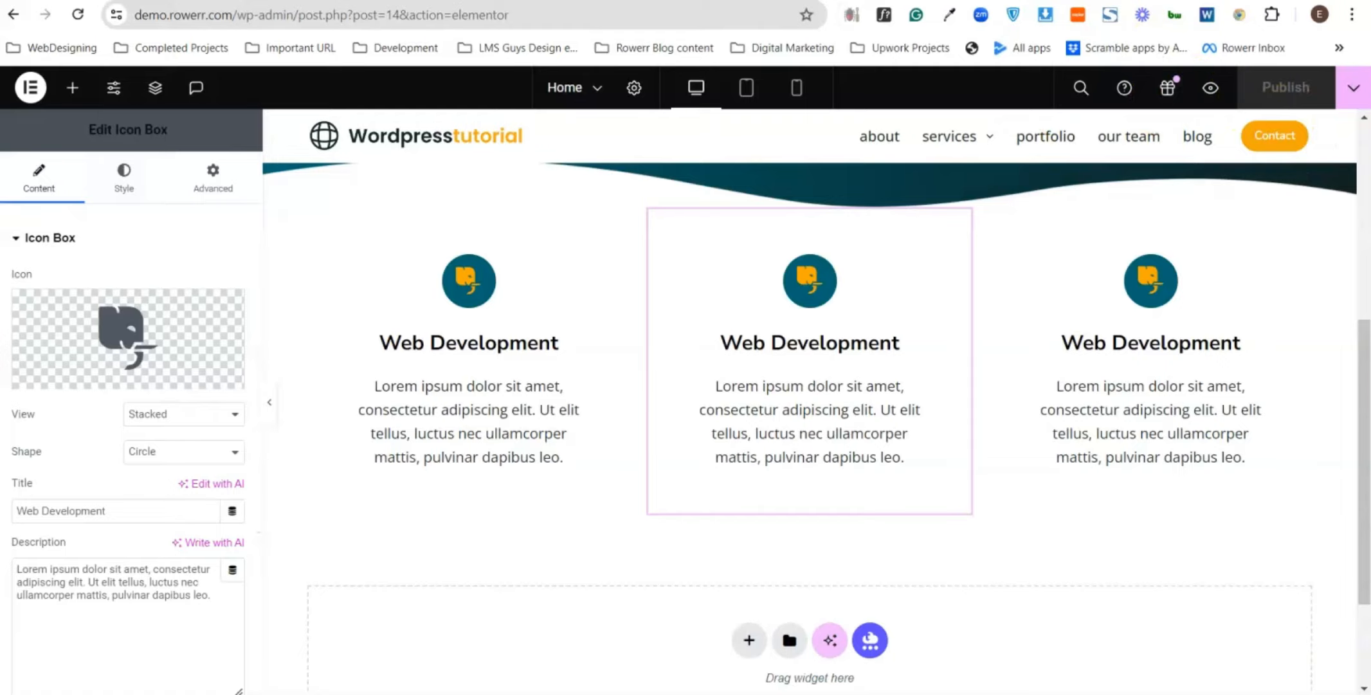
left_click(1210, 88)
scroll(765, 500, "down", 4)
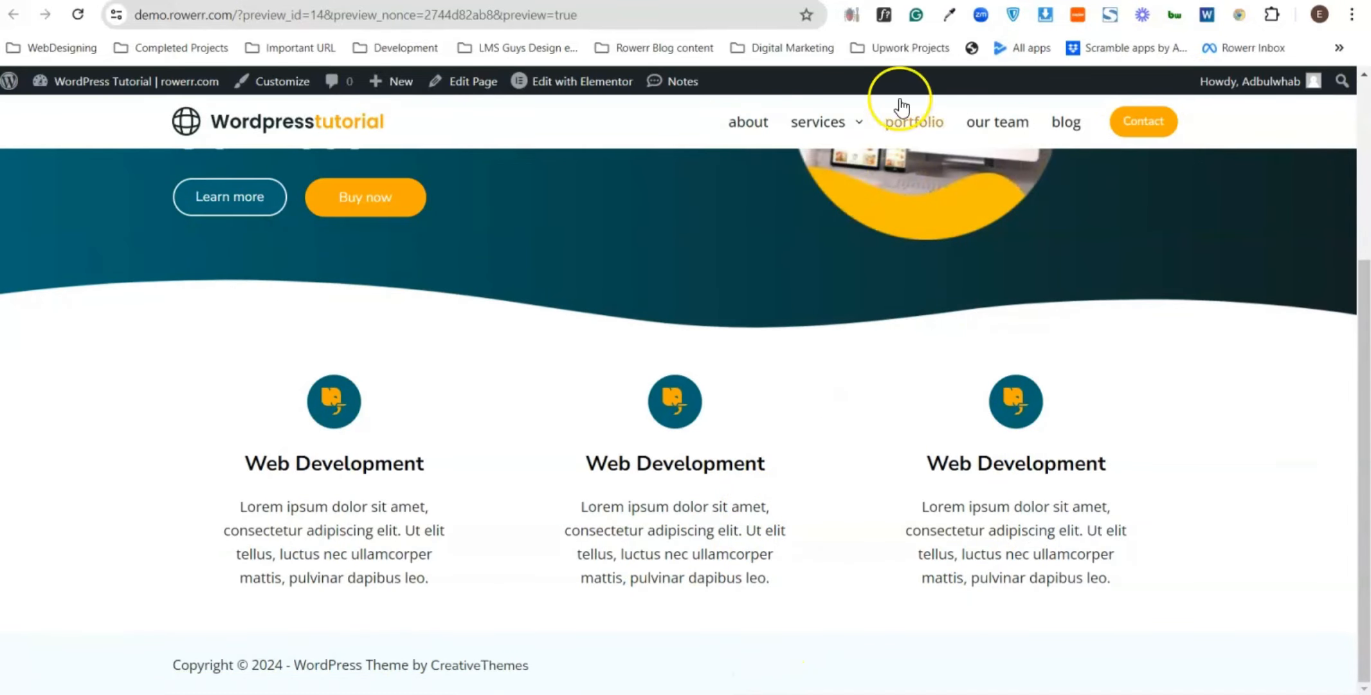
left_click(910, 2)
- Examine the first Icon Box's style and content settings, including its icon, view, shape, title and description options
scroll(513, 392, "up", 3)
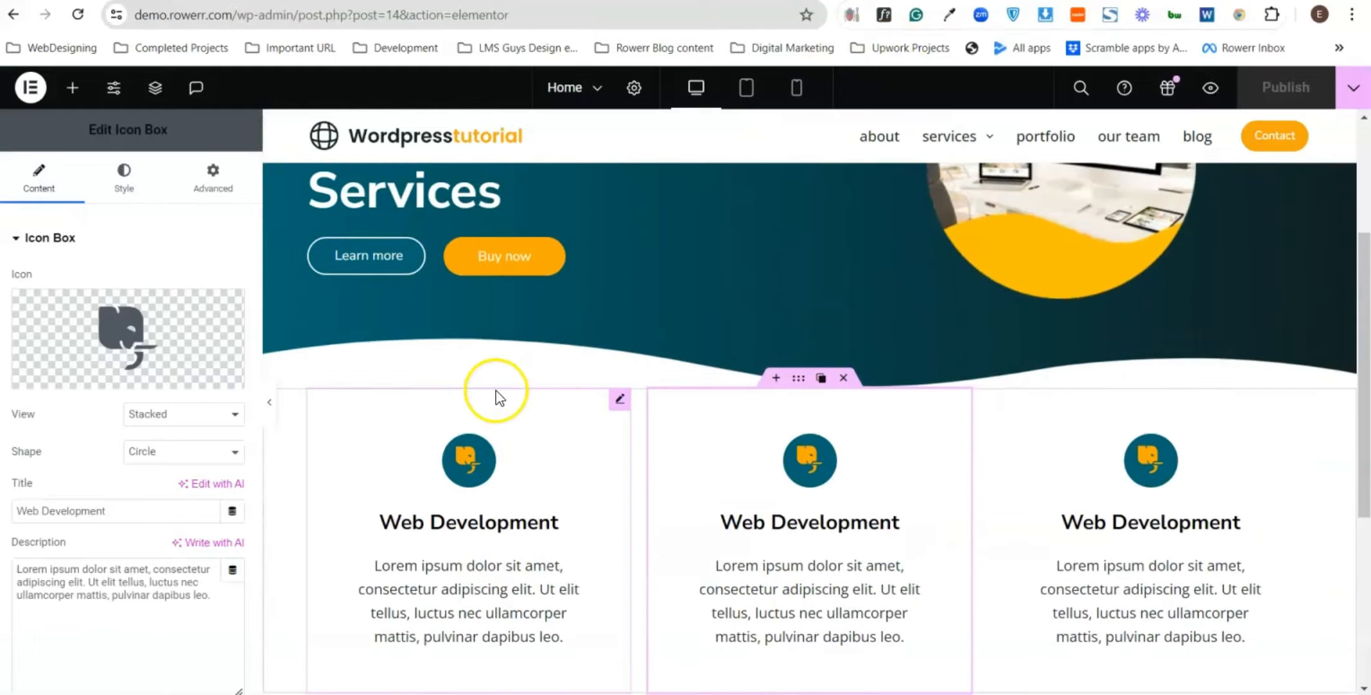
scroll(489, 392, "down", 1)
left_click(619, 310)
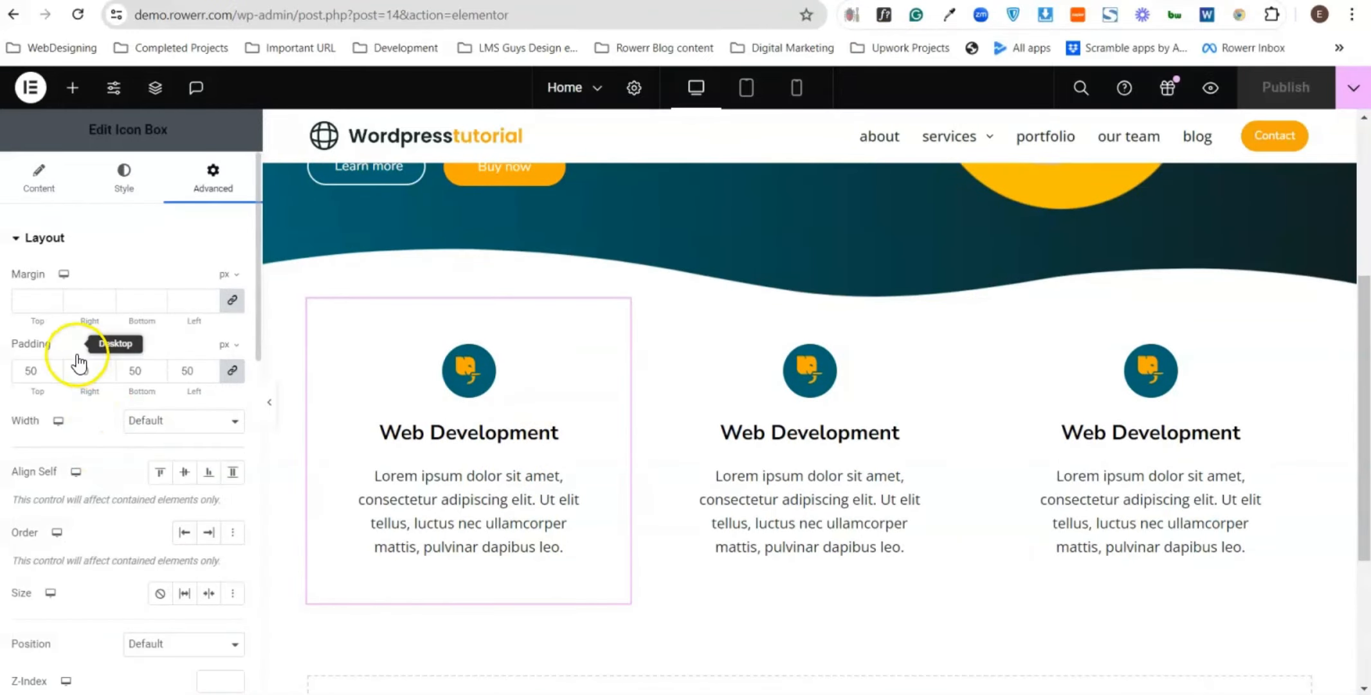
left_click(122, 175)
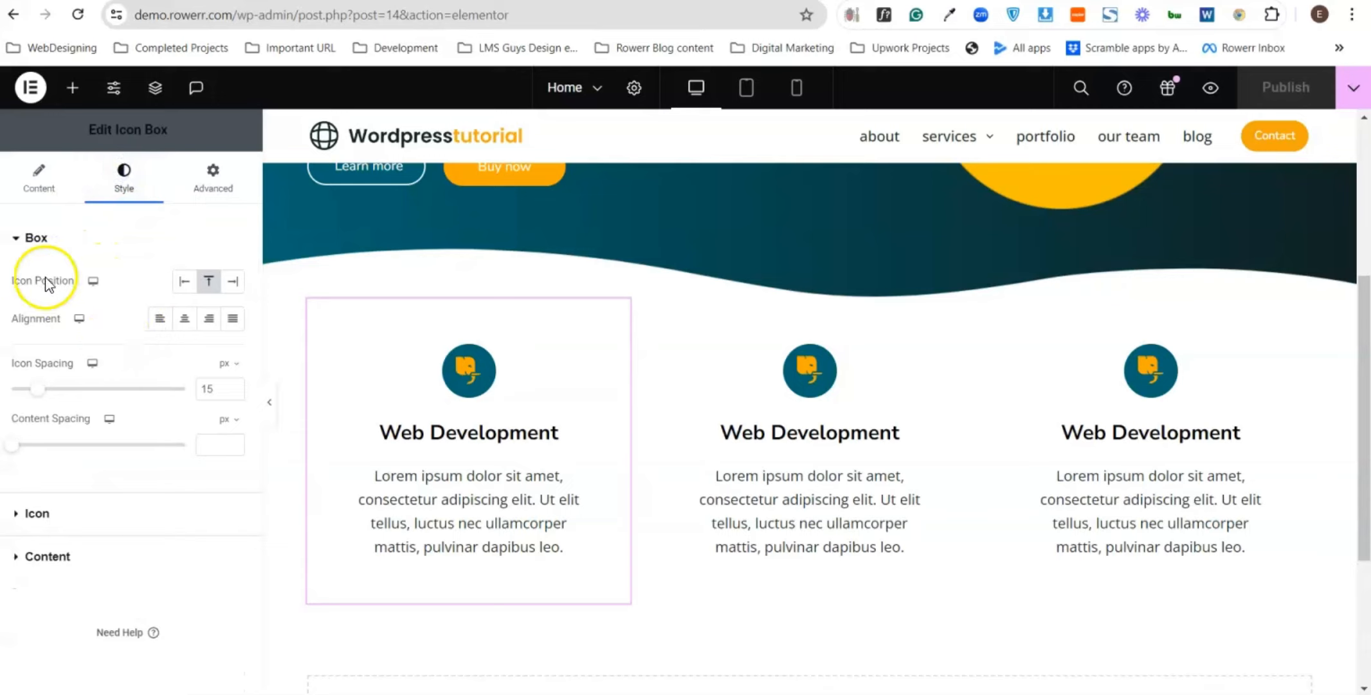
left_click(31, 237)
left_click(27, 281)
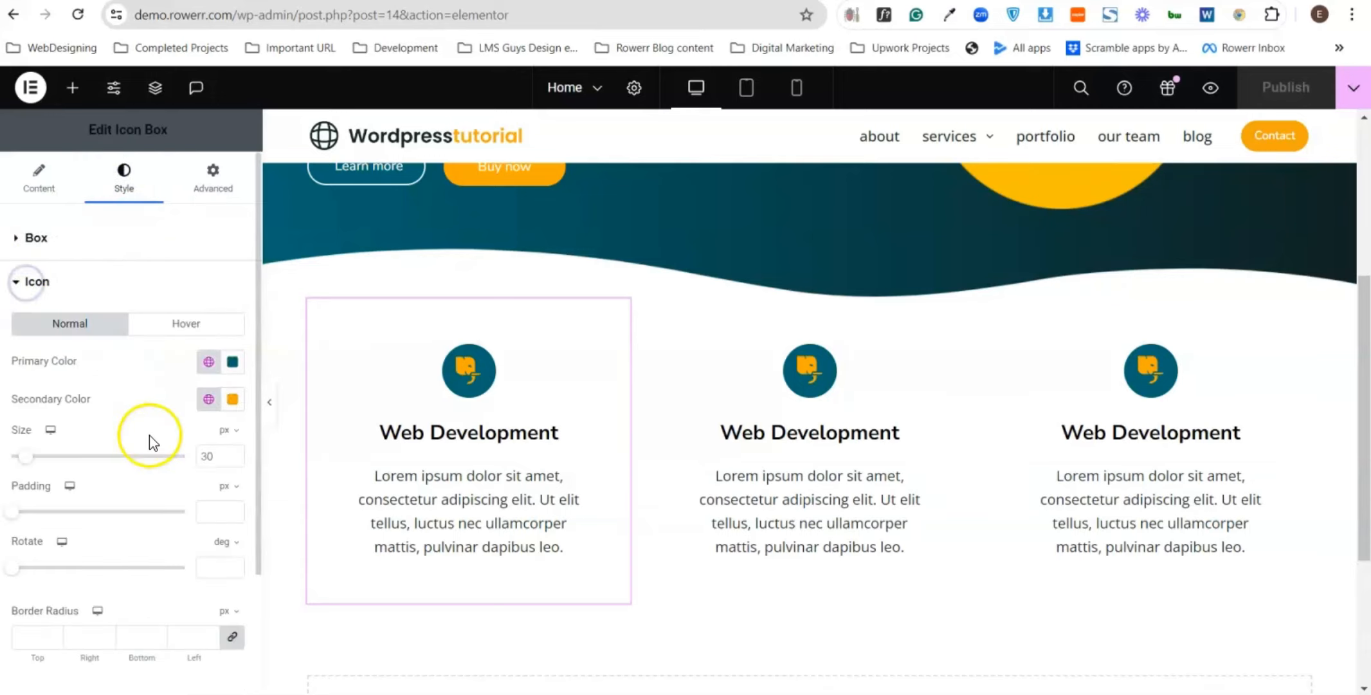
scroll(135, 447, "down", 2)
scroll(136, 447, "up", 2)
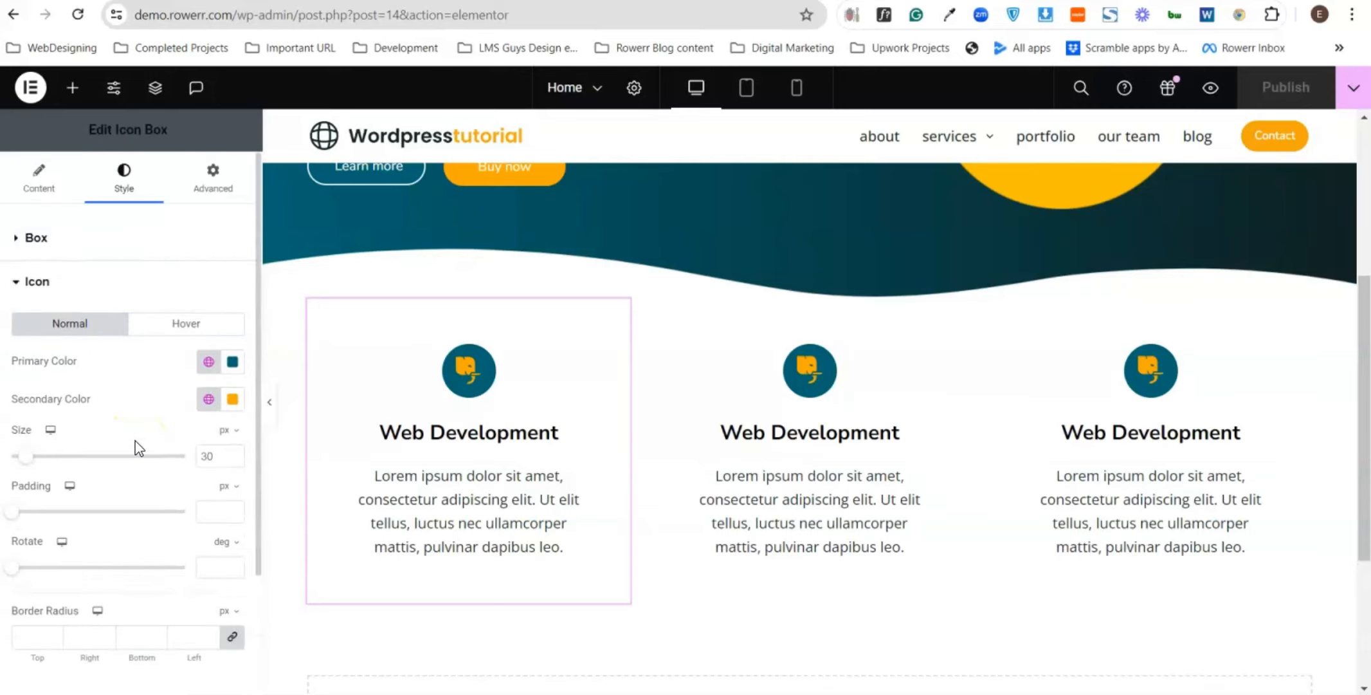
left_click(24, 282)
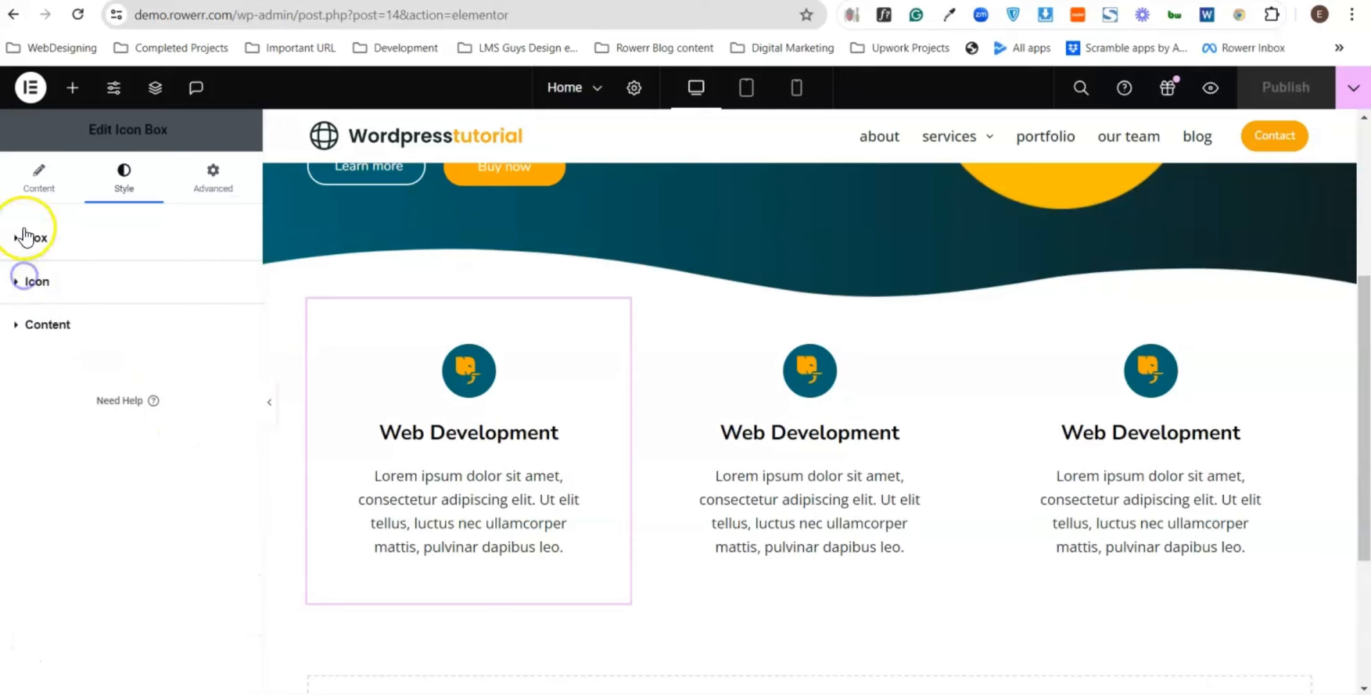
left_click(19, 172)
scroll(80, 315, "down", 3)
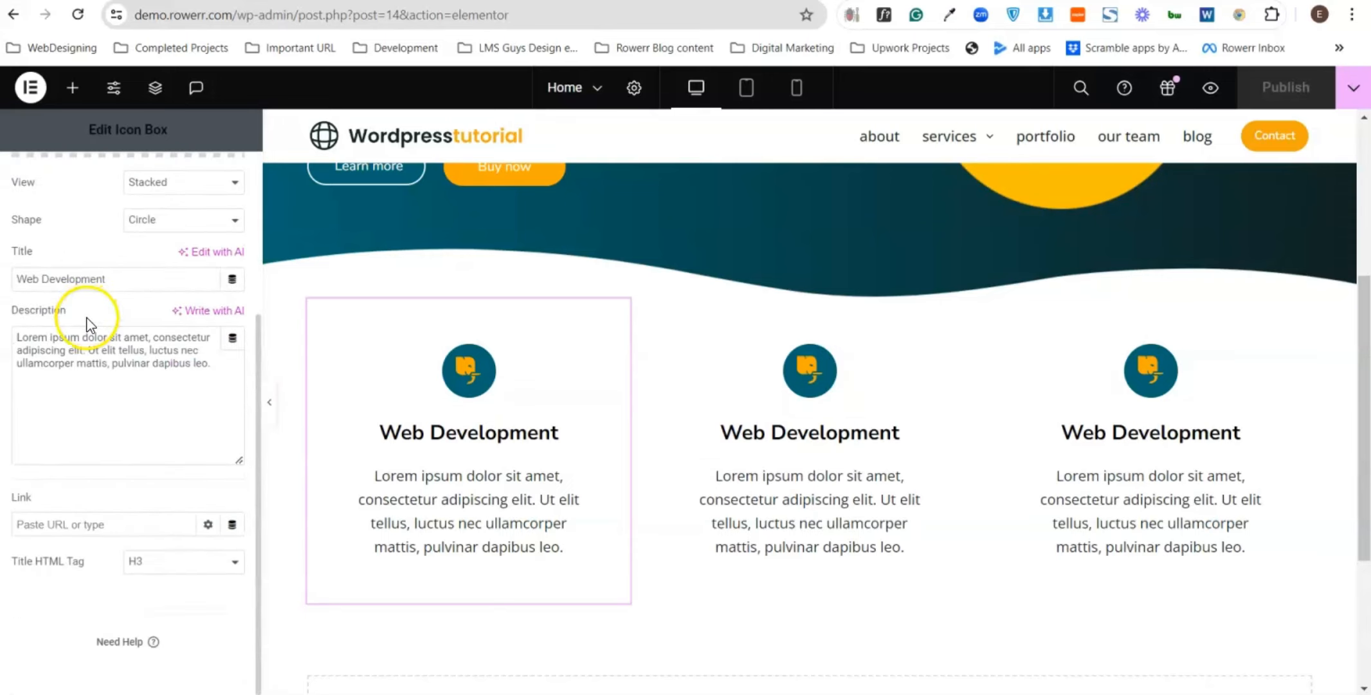
scroll(87, 323, "up", 4)
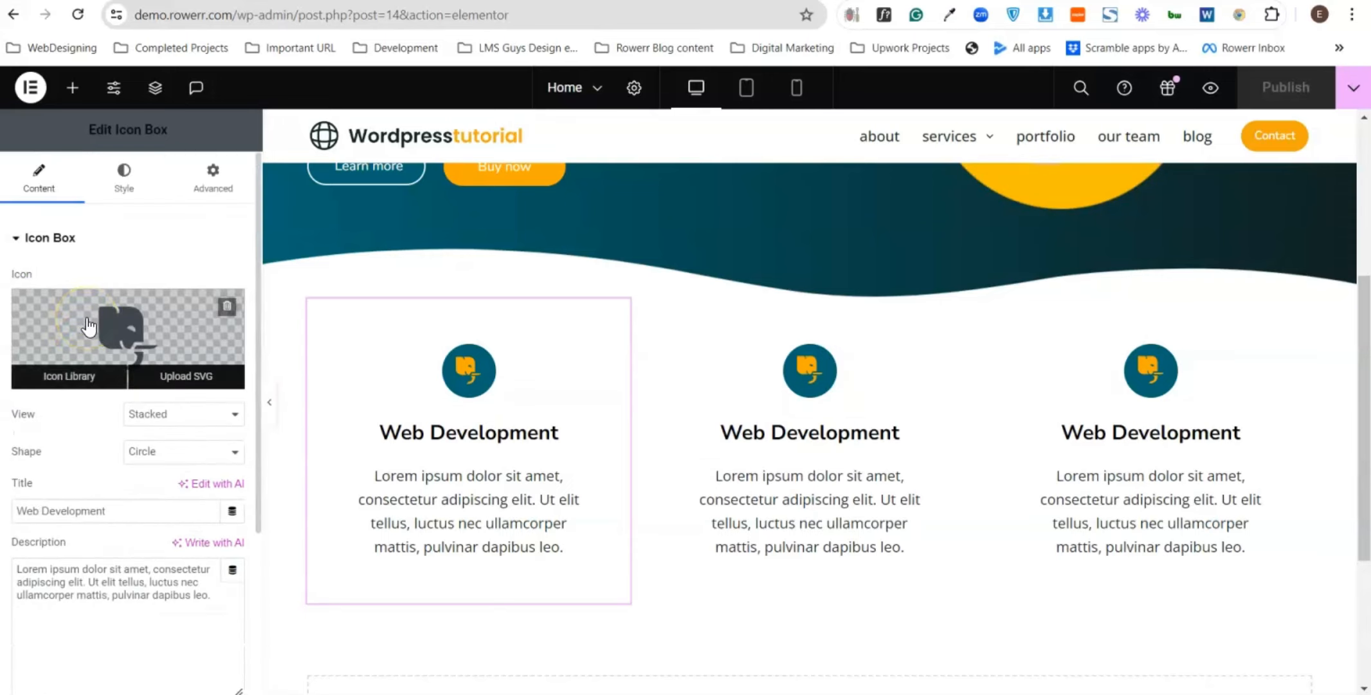
scroll(90, 324, "down", 2)
scroll(138, 370, "down", 2)
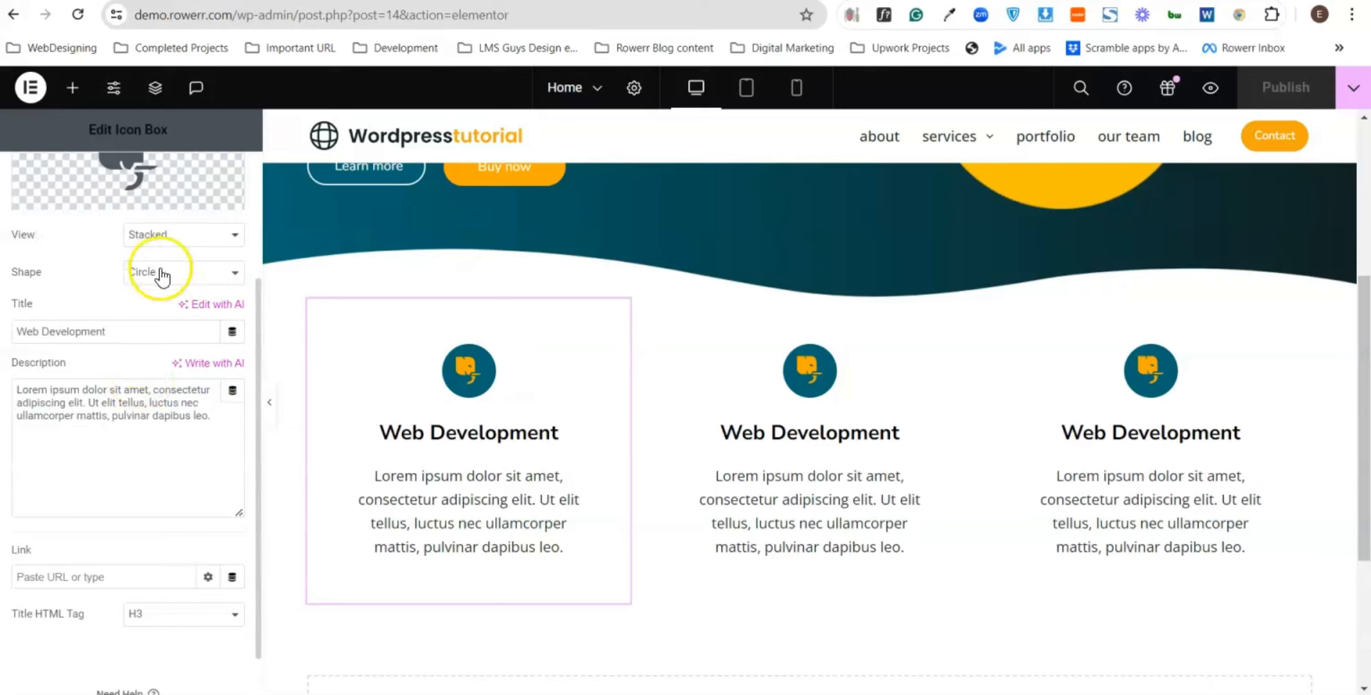
scroll(136, 303, "down", 1)
scroll(135, 312, "up", 4)
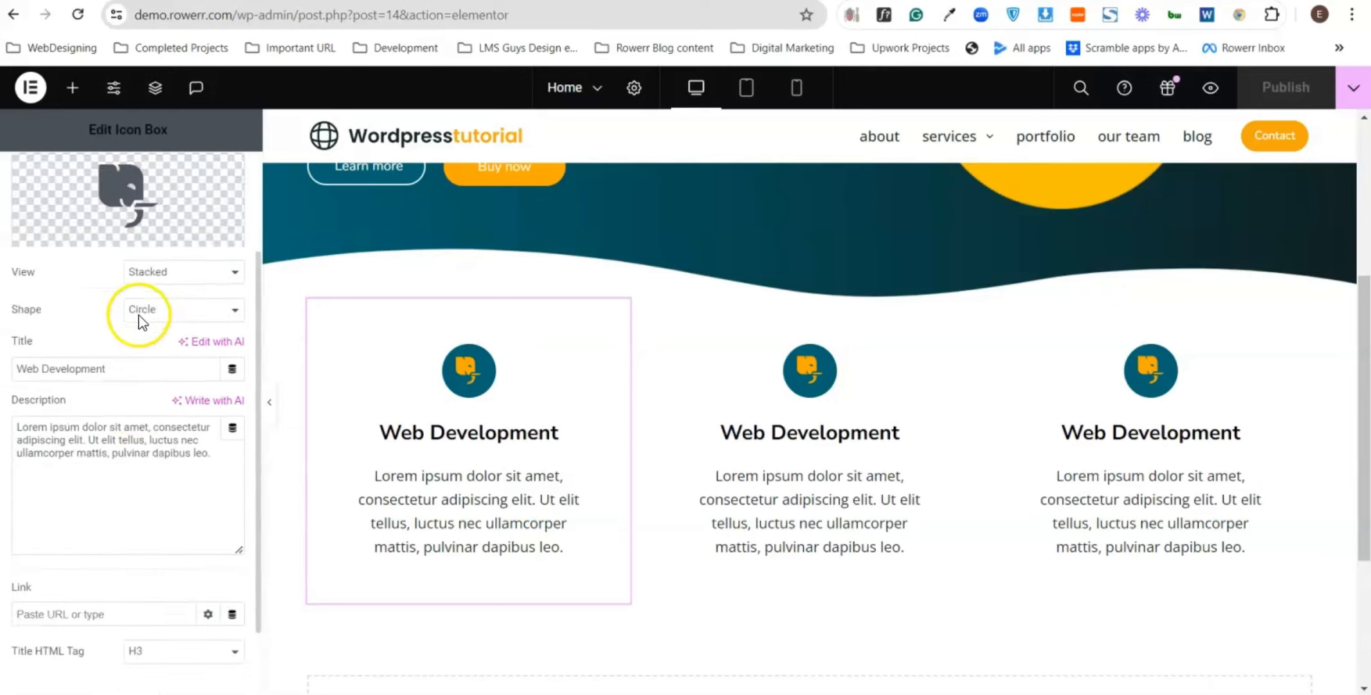
- Keep the first Icon Box's icon on top, left-align its contents and set the content spacing to 4 px
left_click(126, 186)
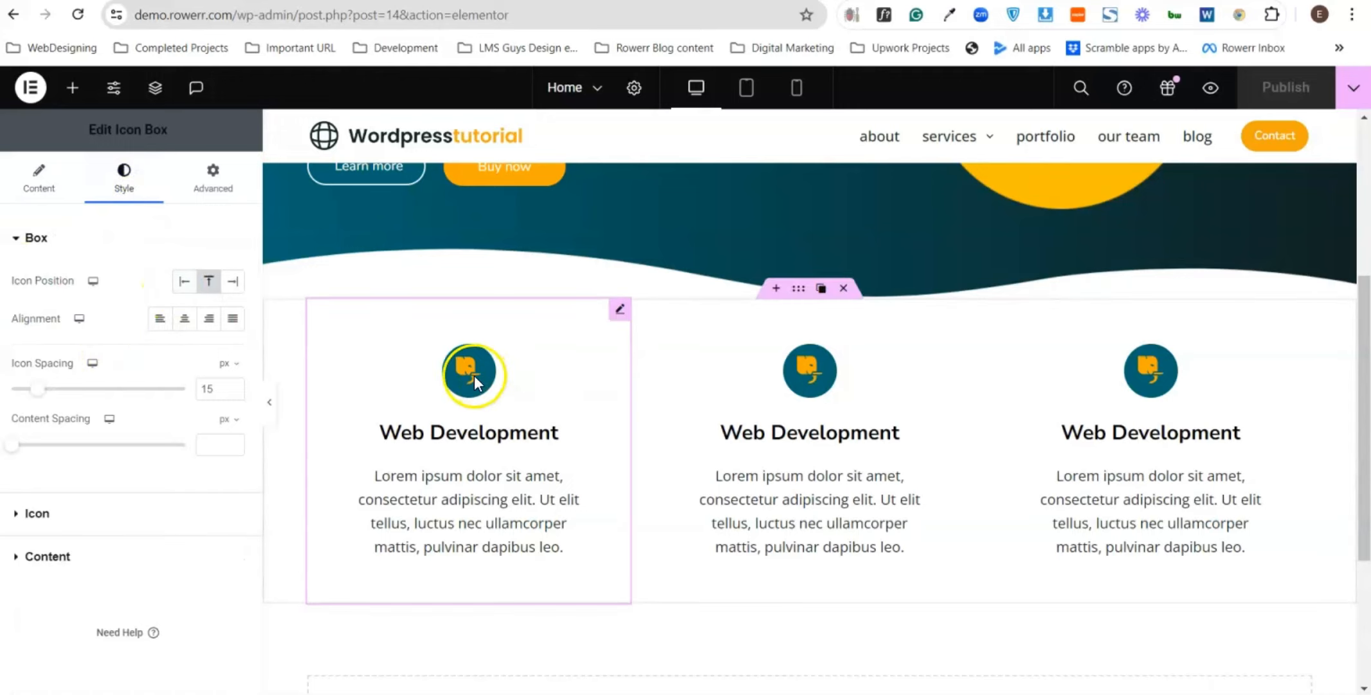
left_click(185, 282)
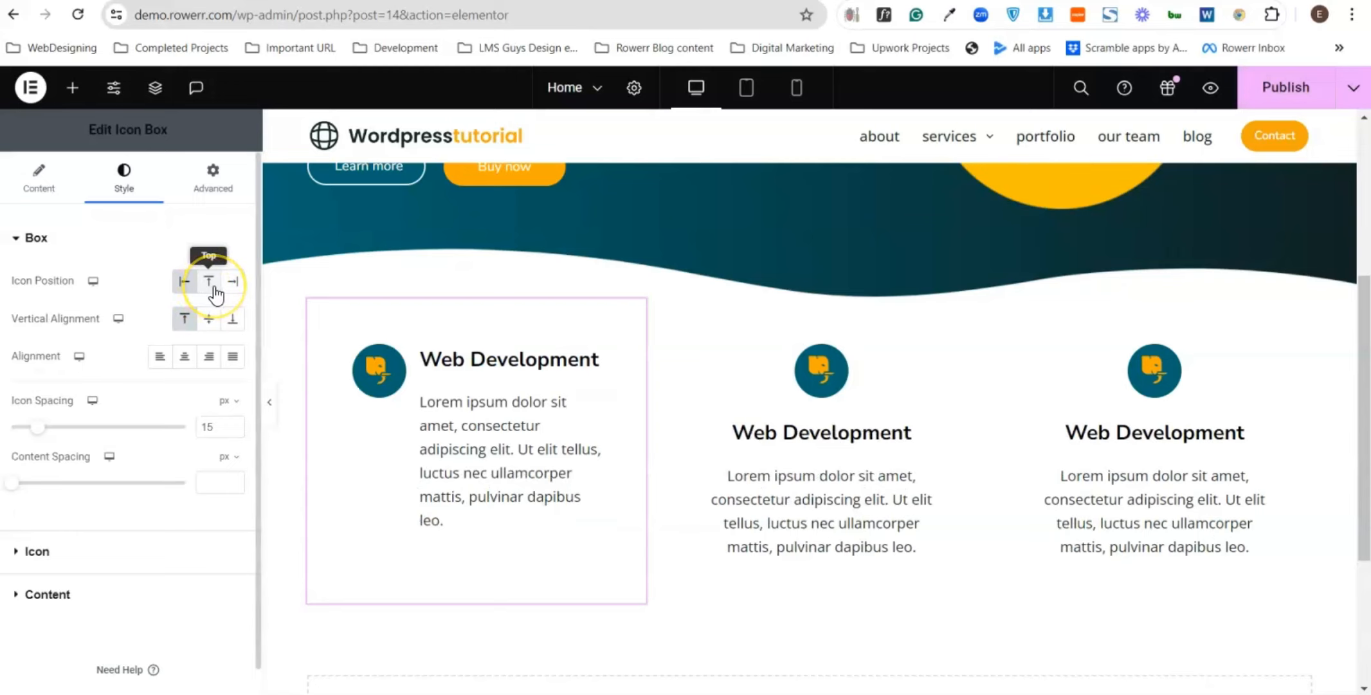
left_click(209, 283)
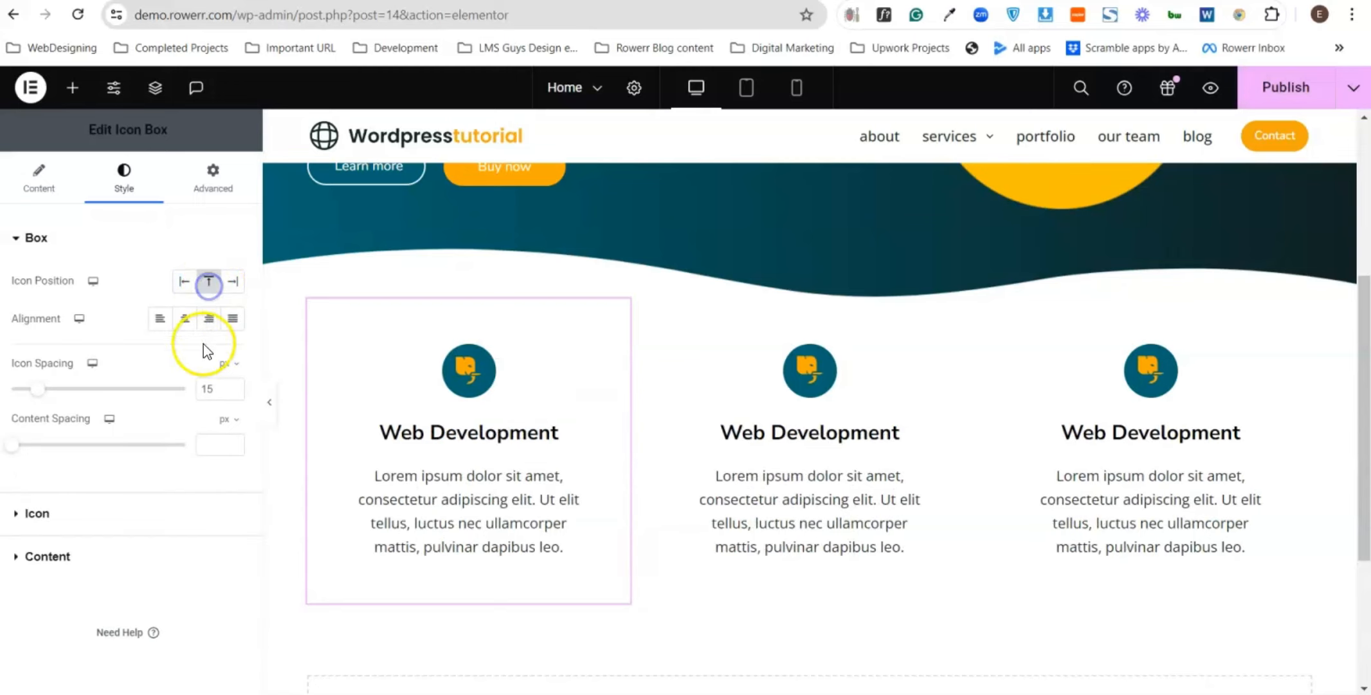
left_click(160, 319)
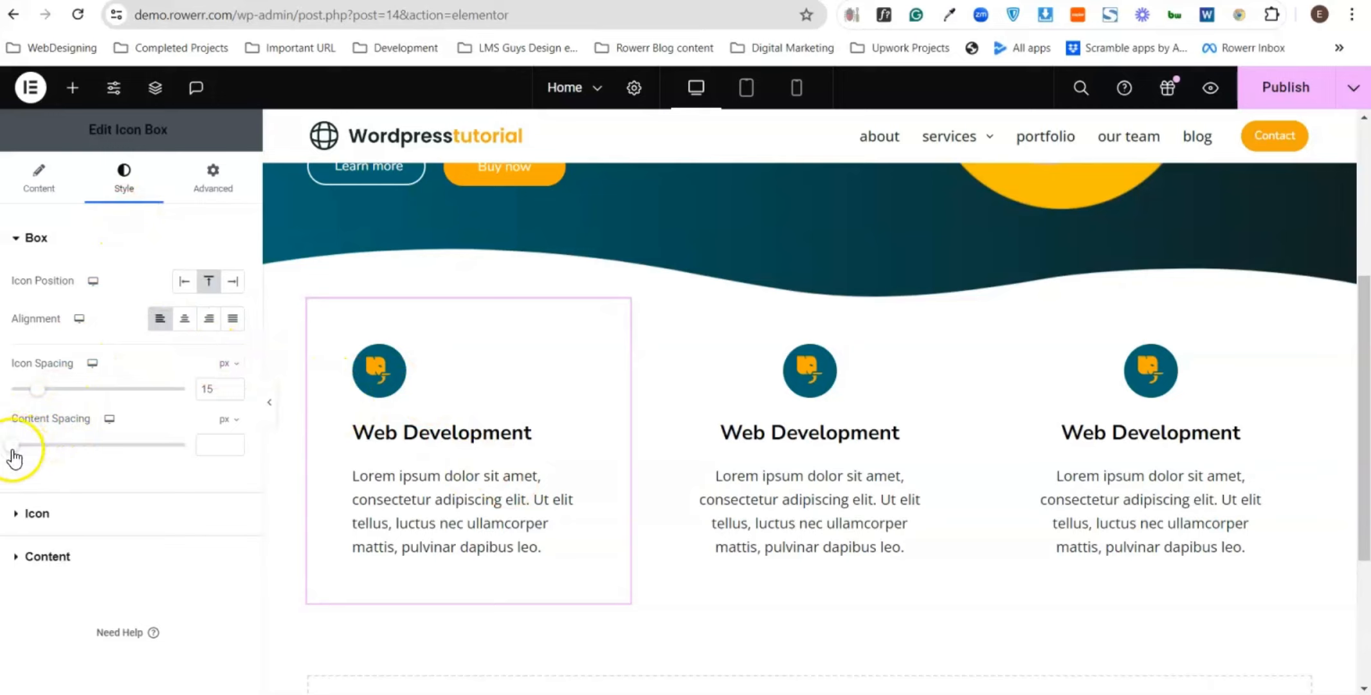
left_click_drag(14, 455, 21, 457)
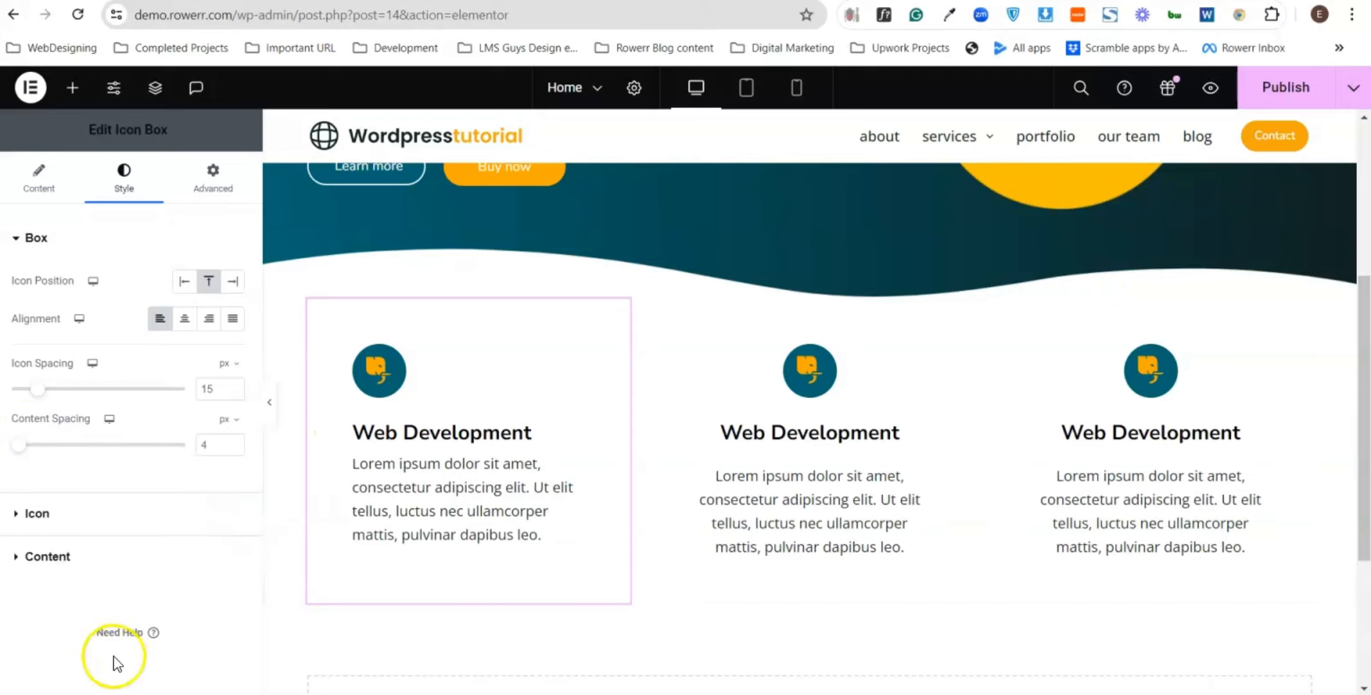
- Set the first Icon Box's content spacing to 6 px and its padding to 20 px on all sides
left_click(234, 442)
left_click(234, 441)
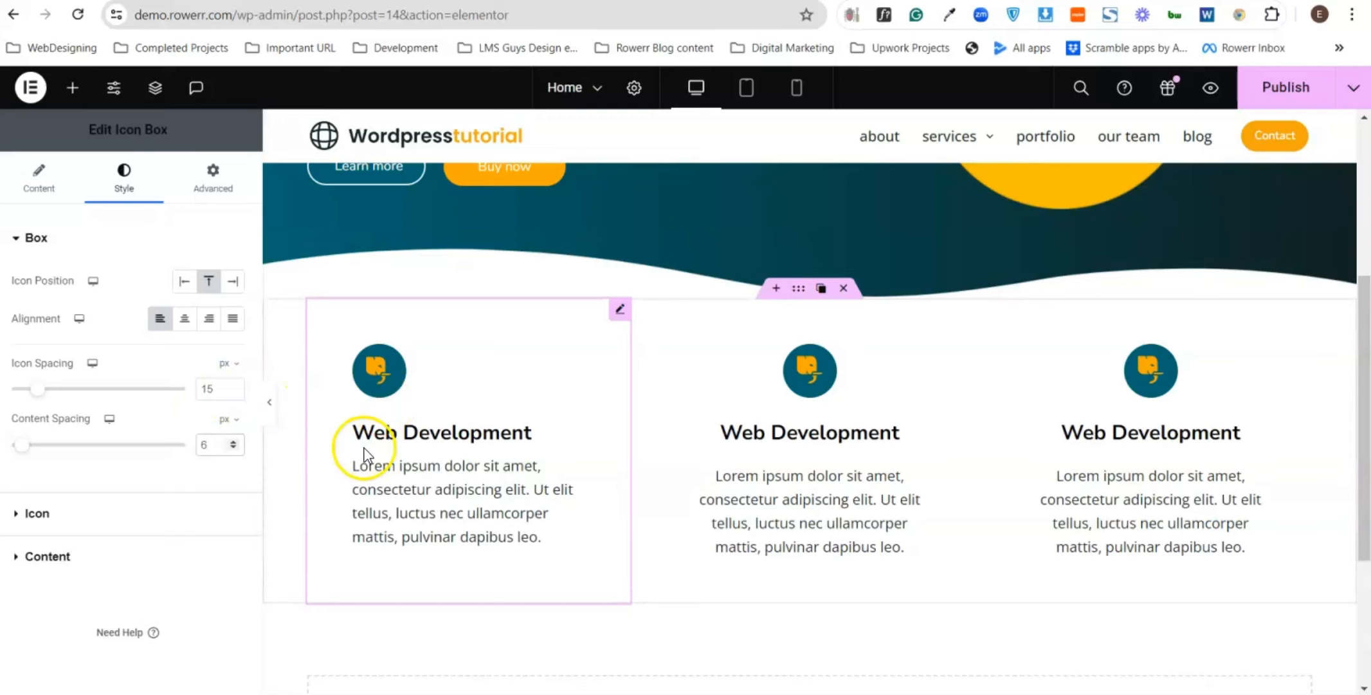
scroll(361, 482, "down", 1)
scroll(361, 502, "up", 1)
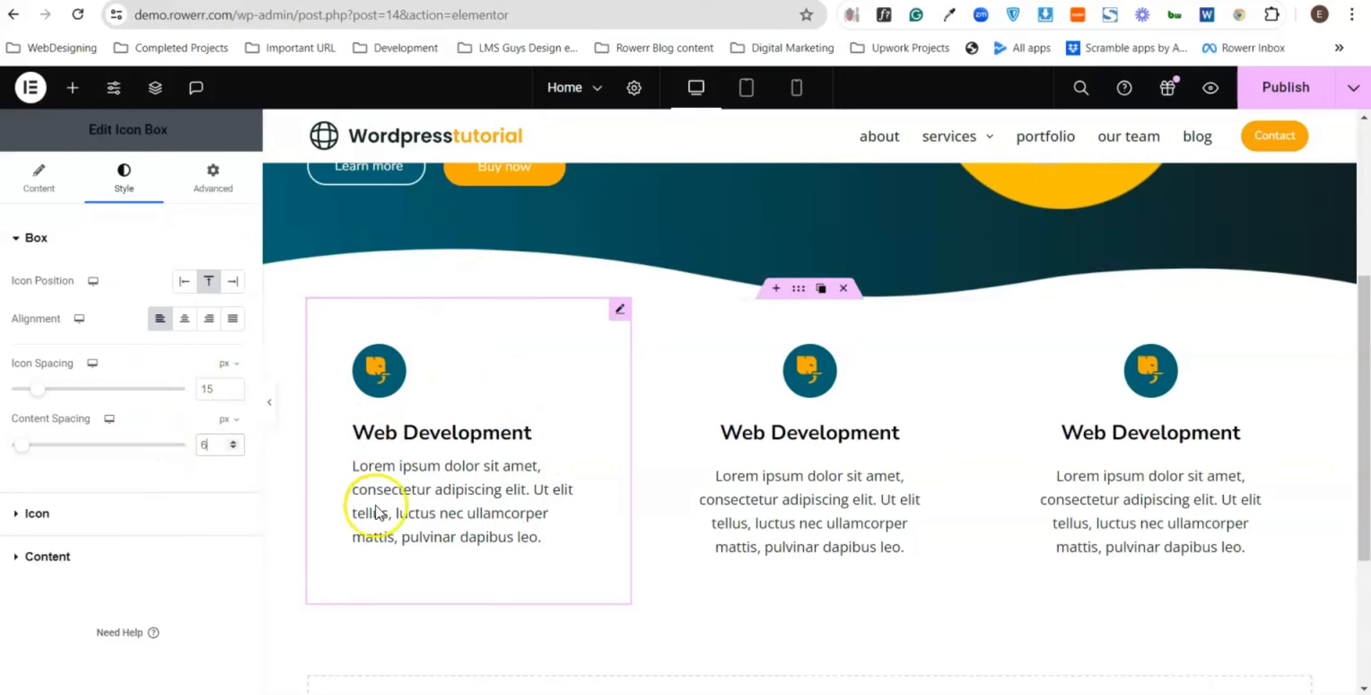
left_click(222, 183)
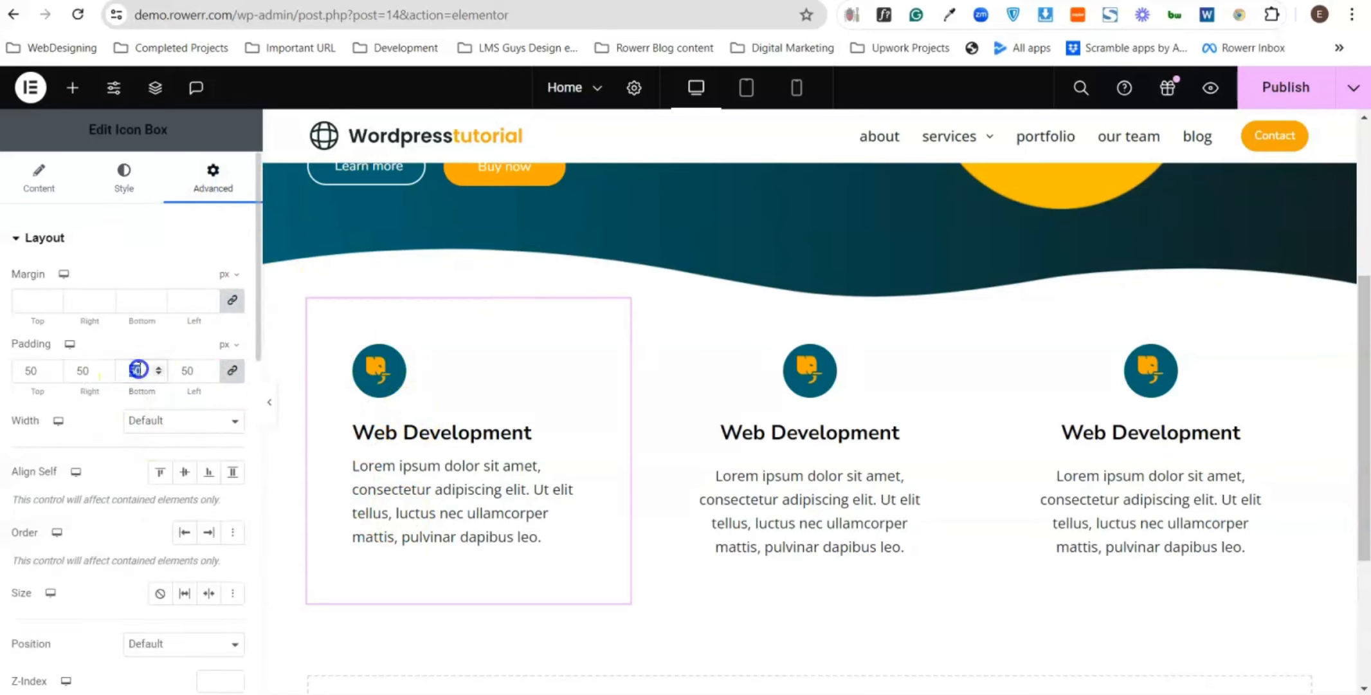
type("20")
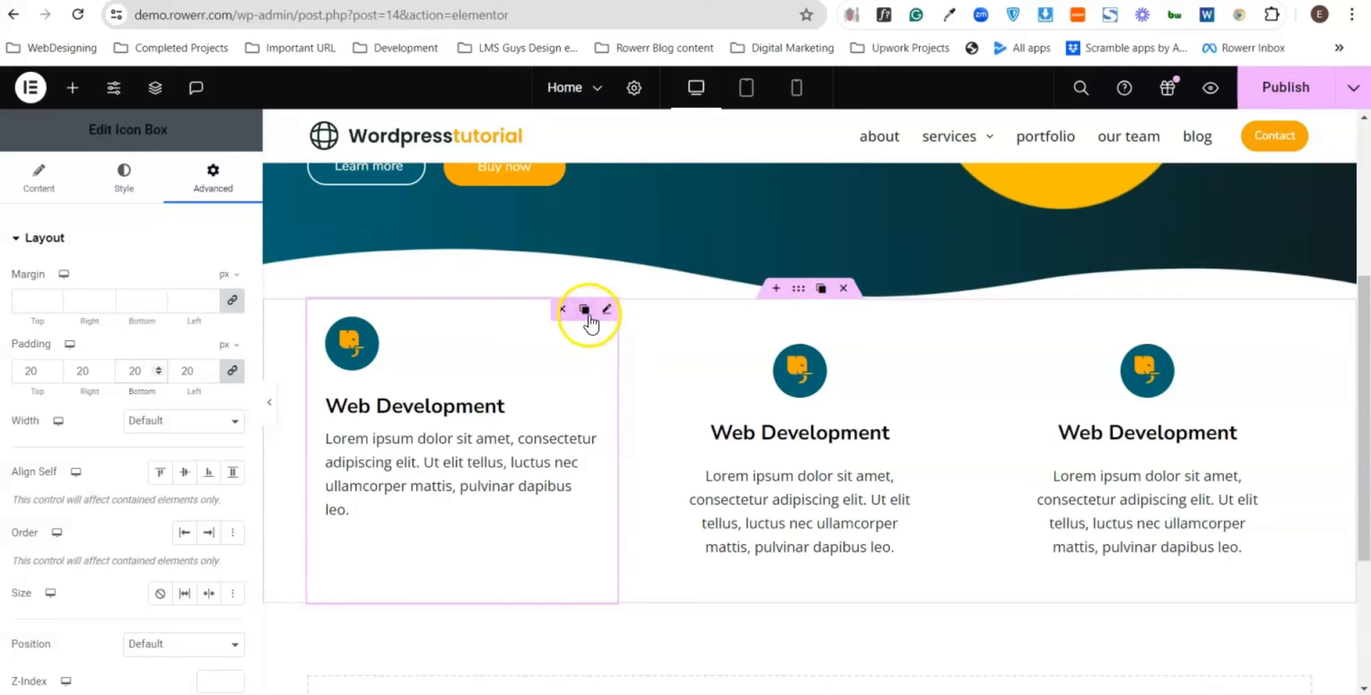
- Look through the first Icon Box's advanced layout options and its border type, radius and box shadow settings
scroll(137, 383, "down", 4)
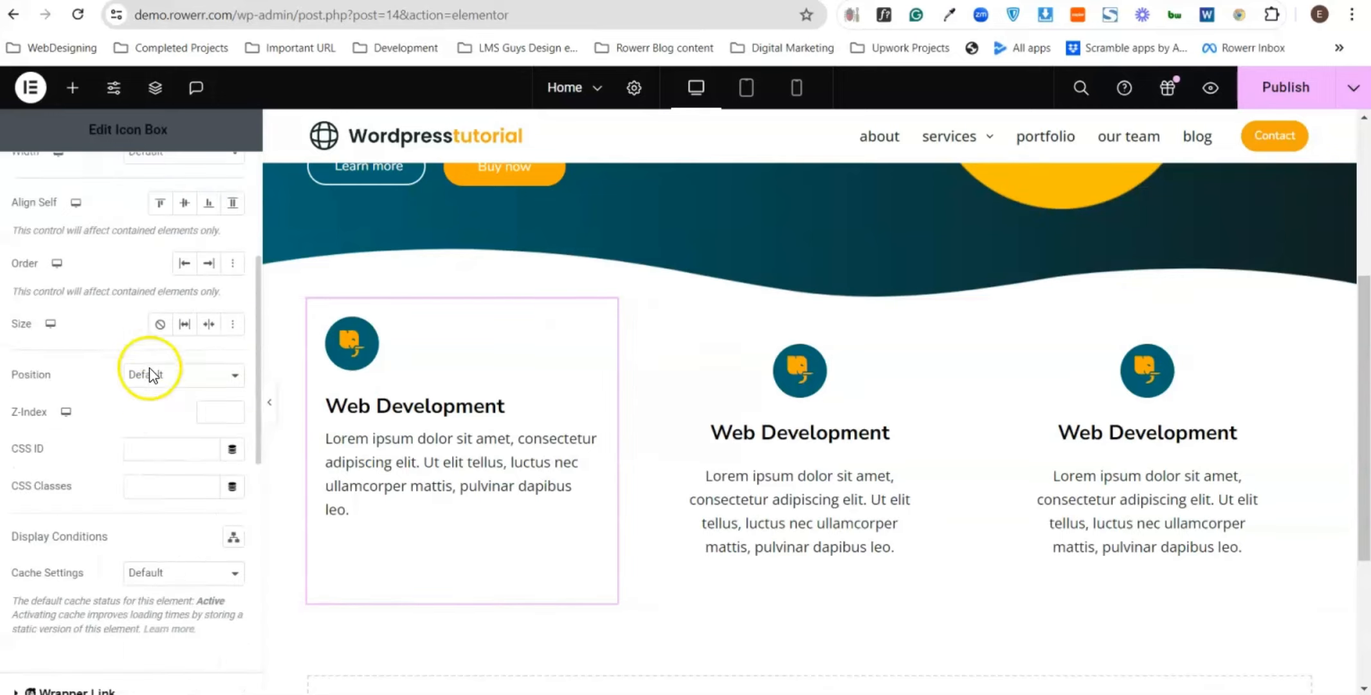
scroll(125, 360, "up", 4)
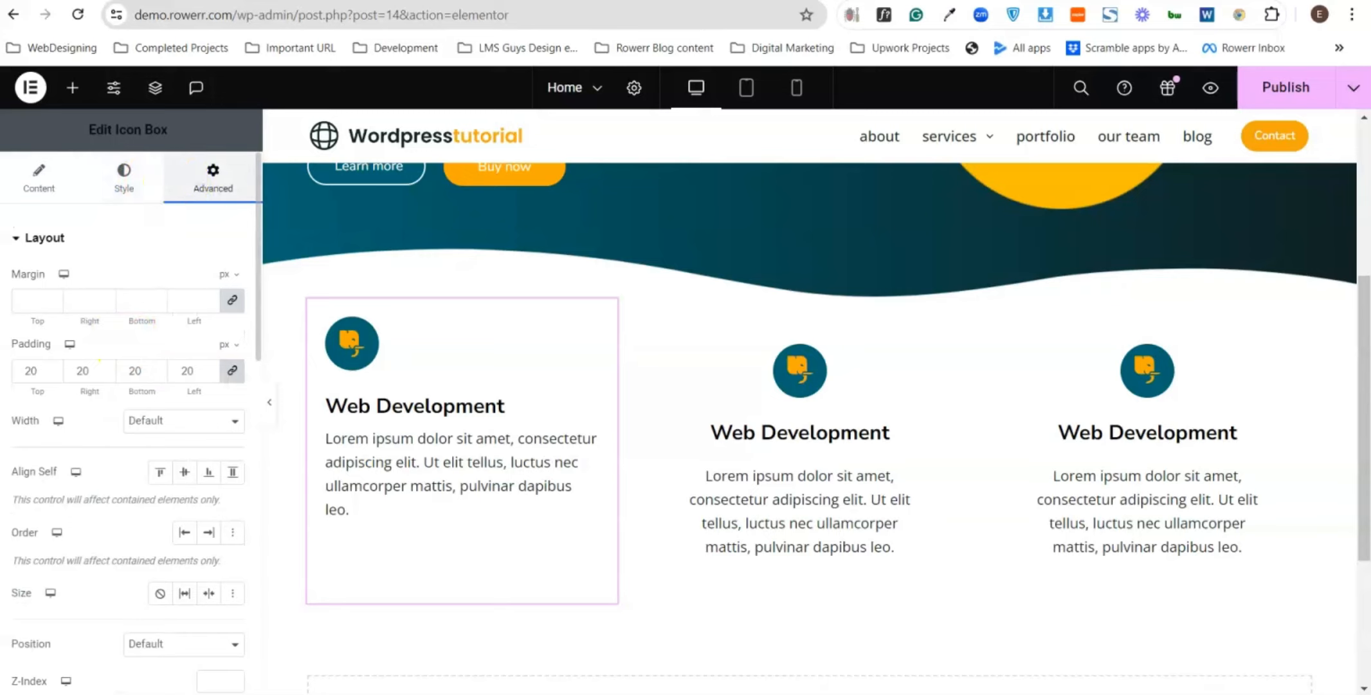
left_click(65, 238)
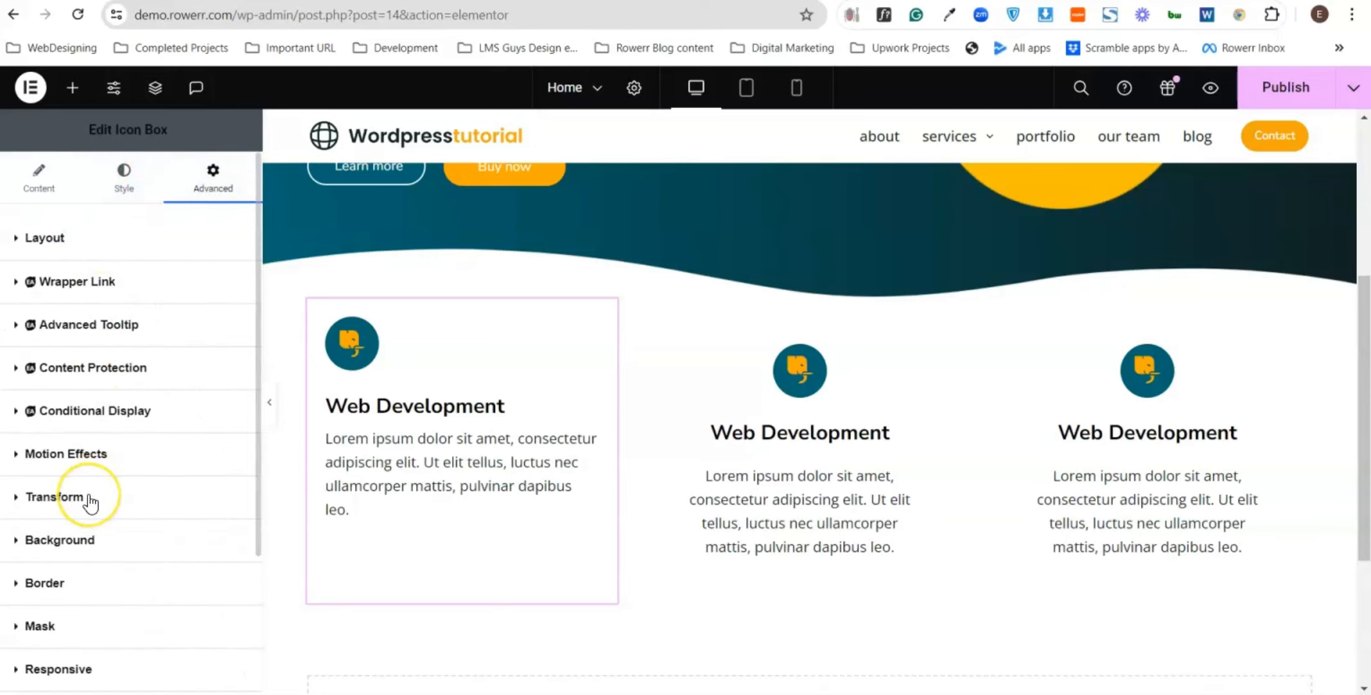
scroll(86, 526, "down", 3)
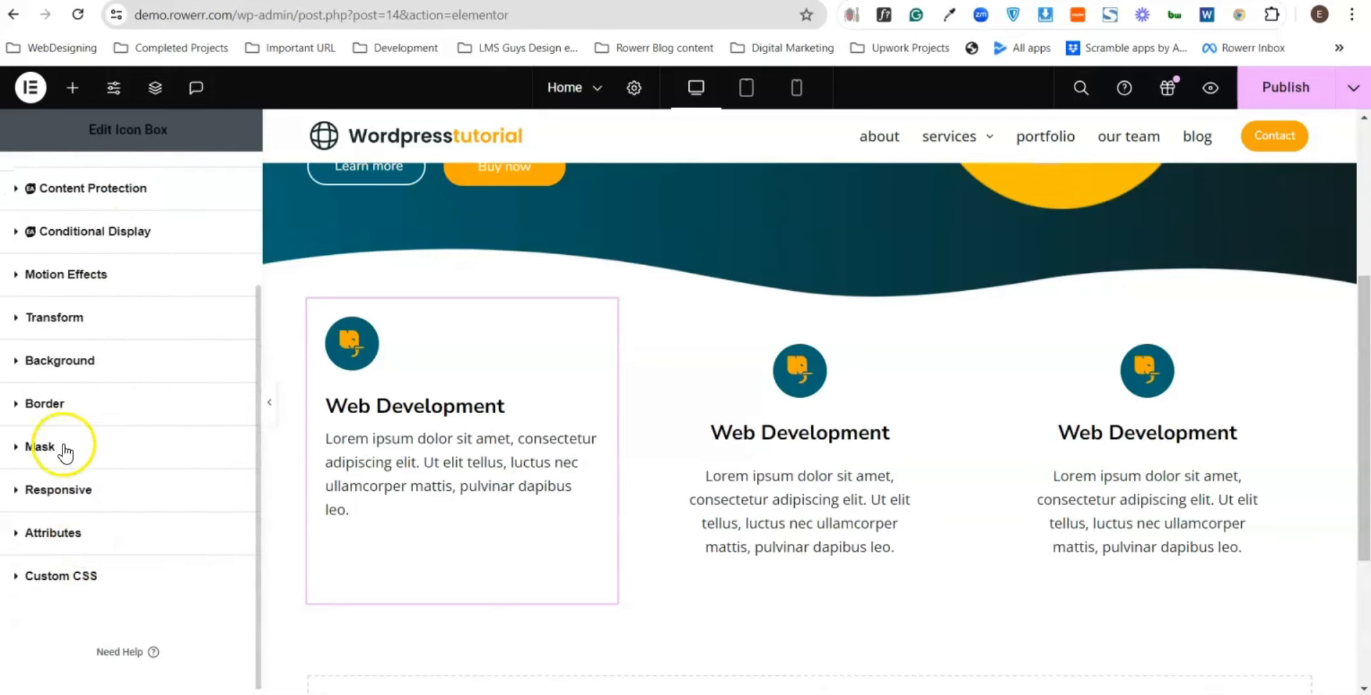
left_click(53, 405)
scroll(138, 431, "down", 5)
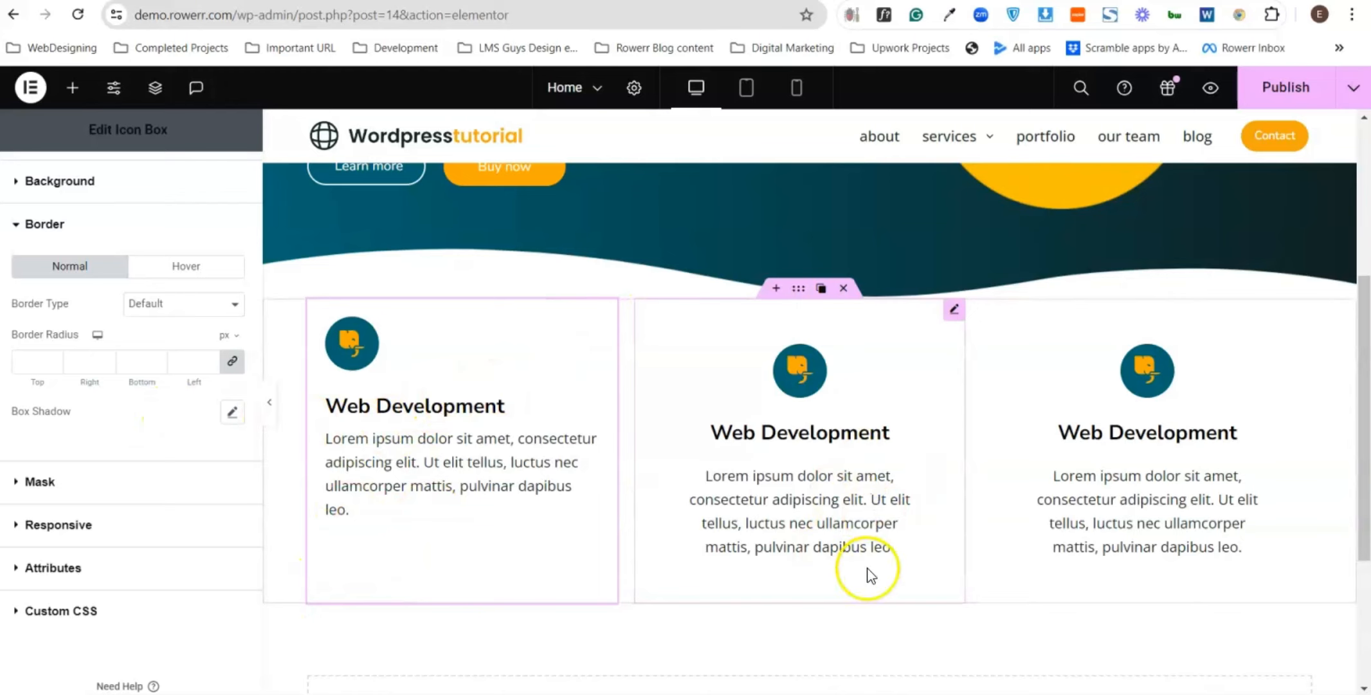
- Copy the first Icon Box and paste its style onto the second and third Icon Boxes
right_click(499, 404)
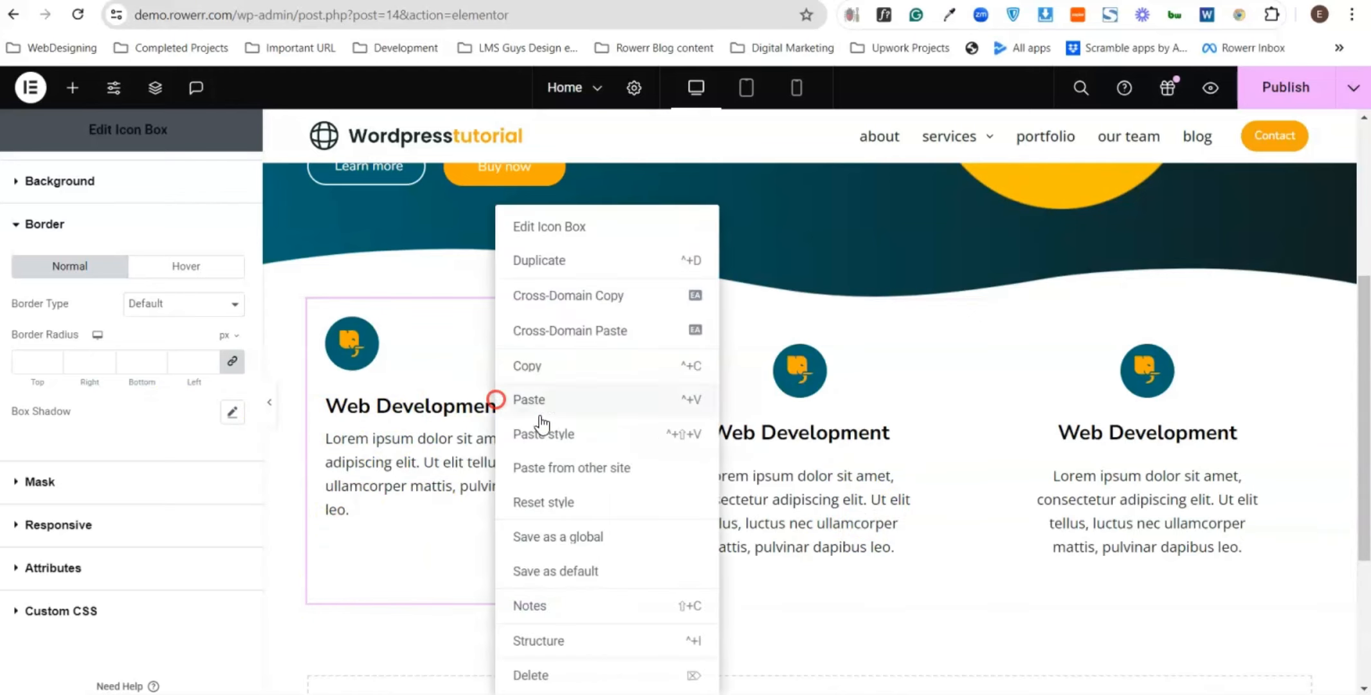
left_click(538, 371)
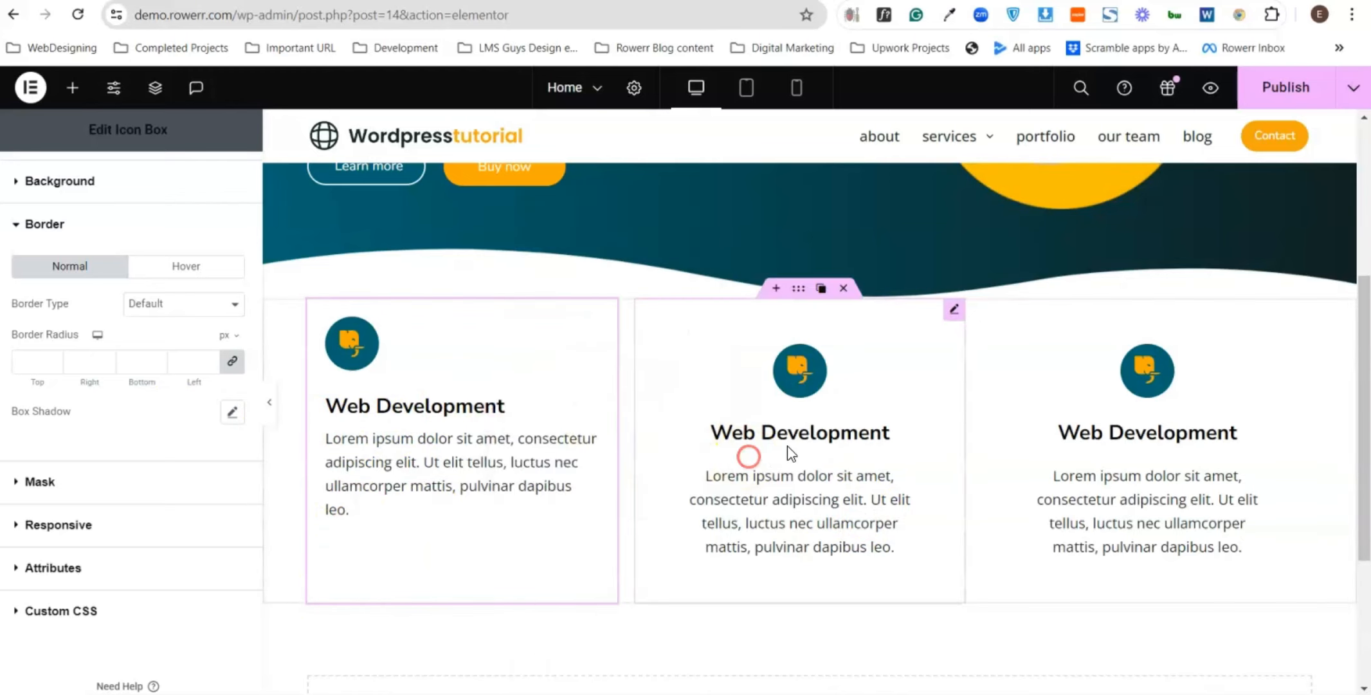
right_click(751, 452)
left_click(796, 434)
right_click(1106, 466)
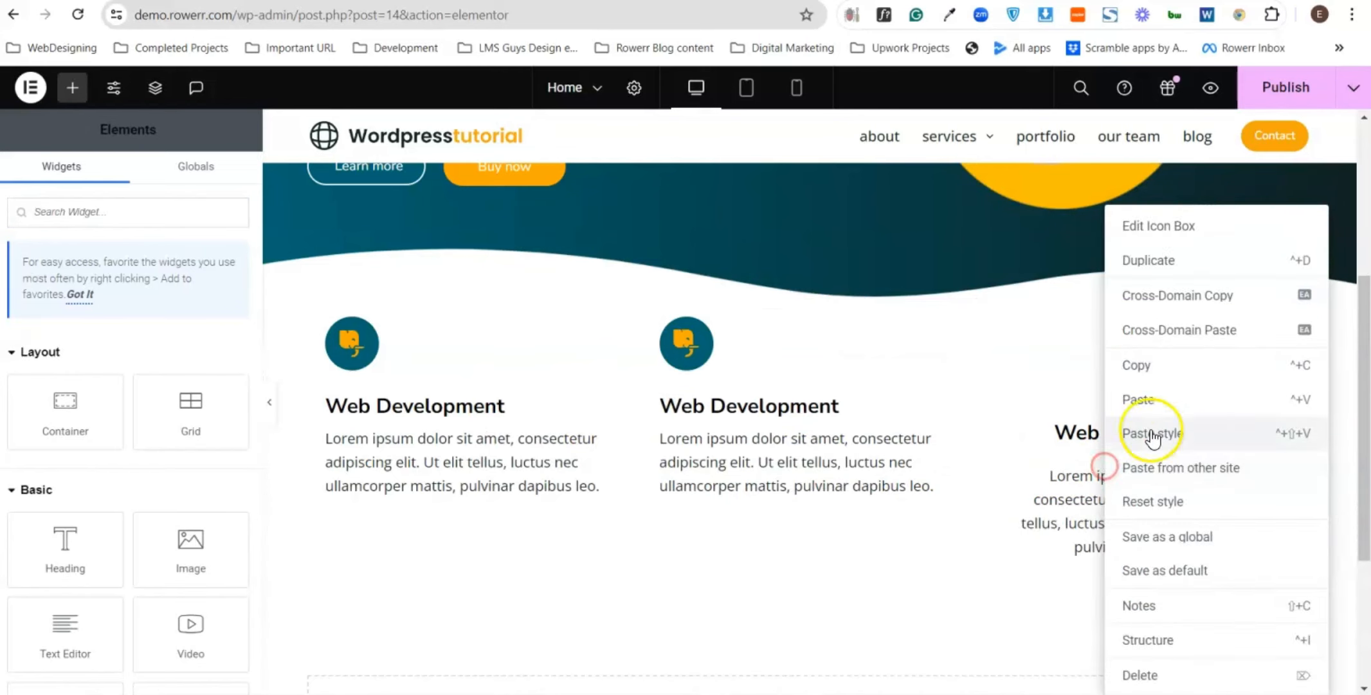
left_click(1175, 440)
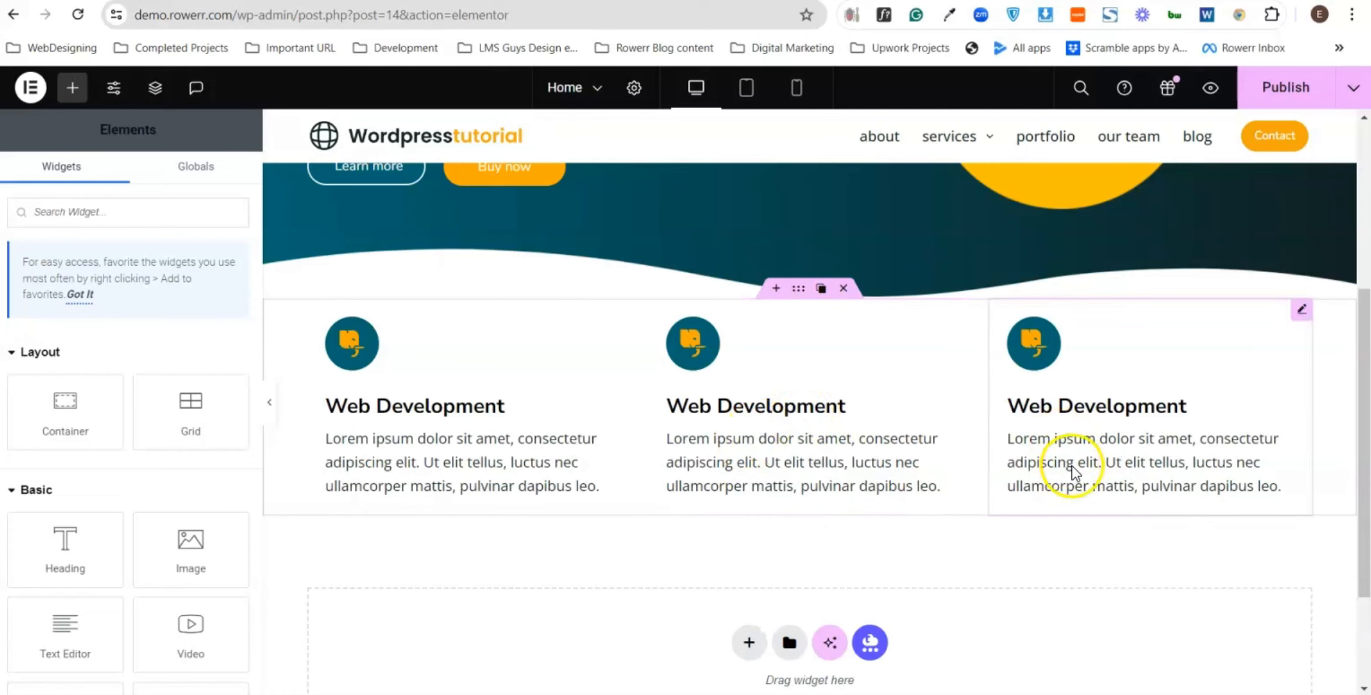
- Paste a full copy of the first Icon Box after the second one and delete the extra box
right_click(393, 440)
left_click(424, 367)
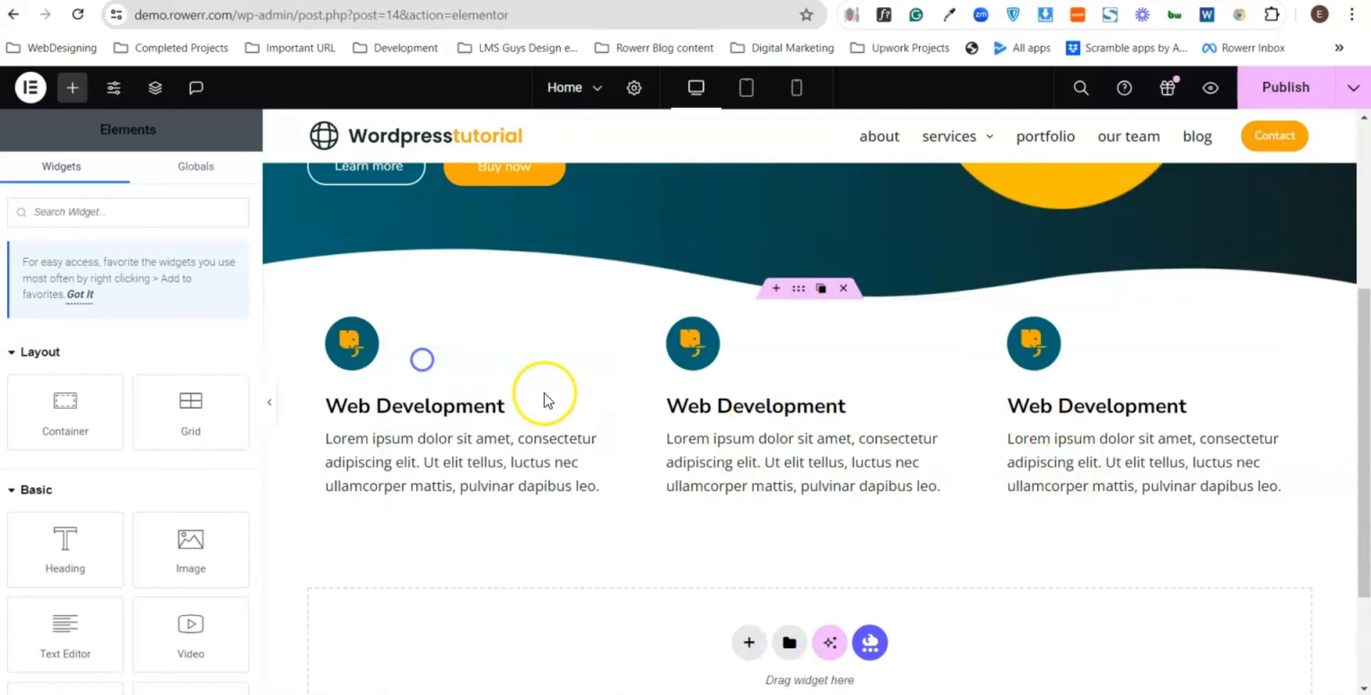
right_click(717, 415)
left_click(806, 402)
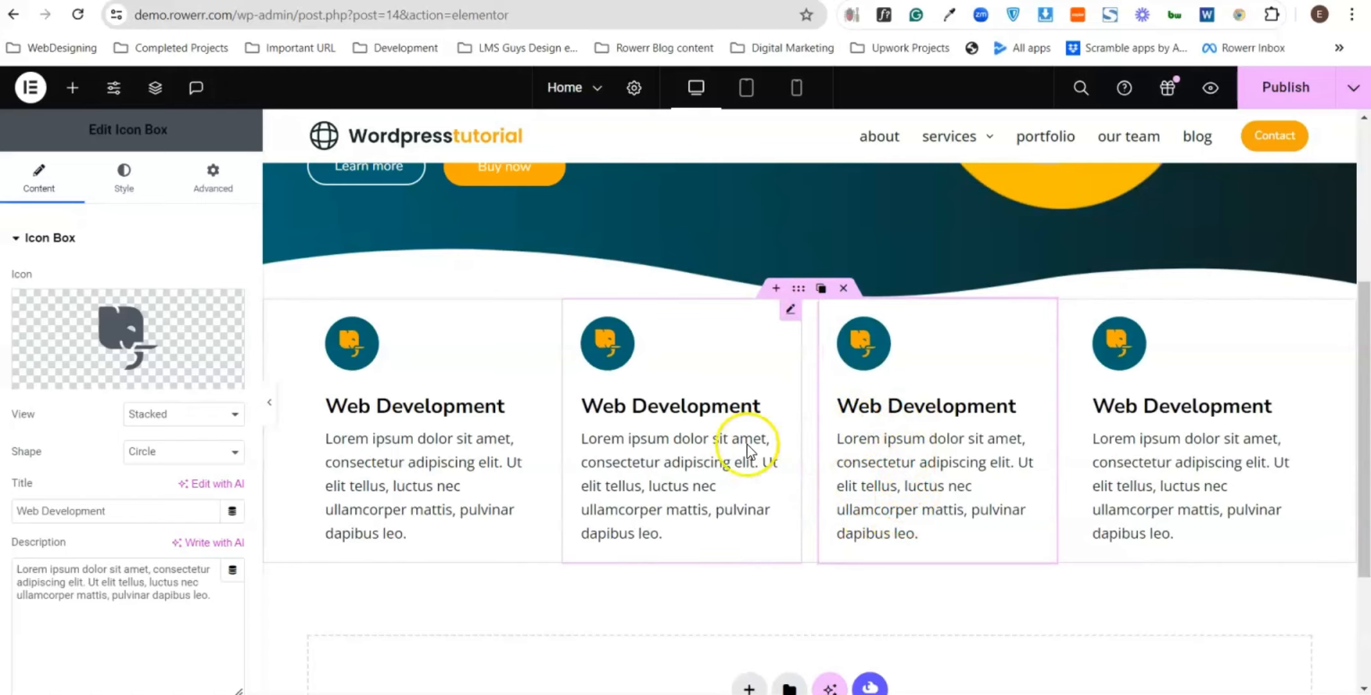
right_click(1043, 319)
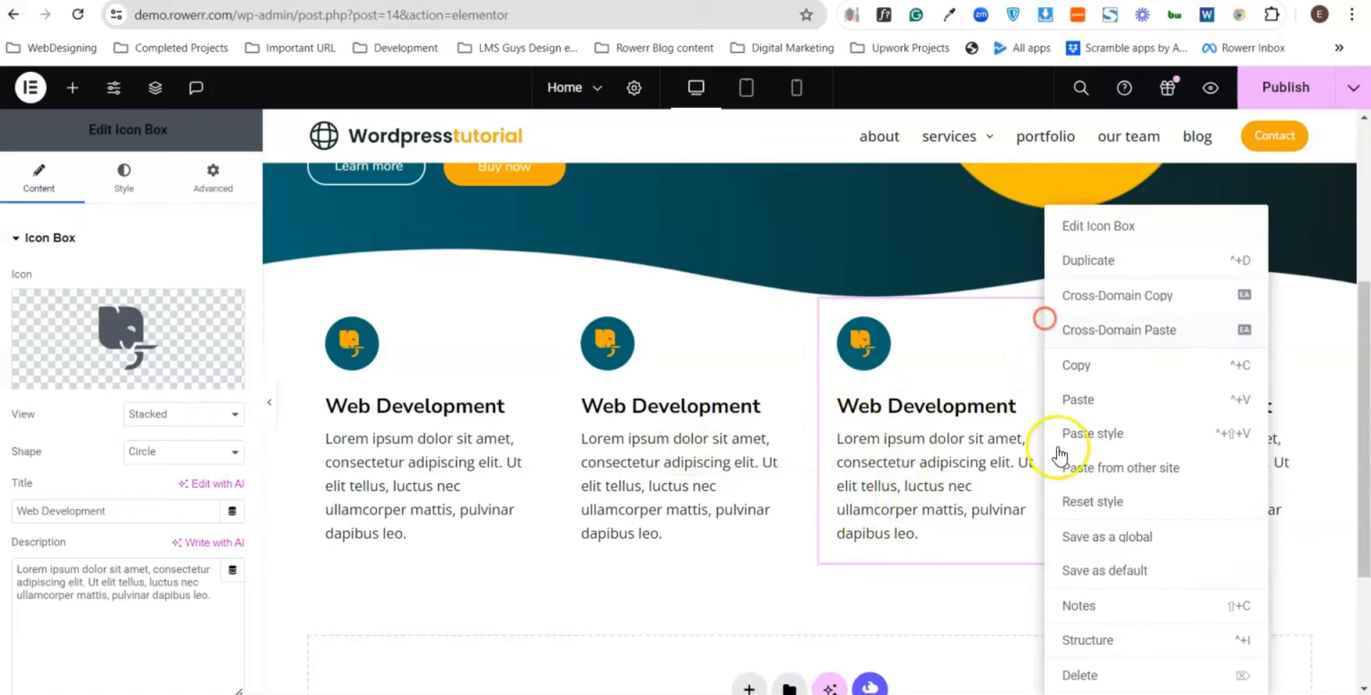
left_click(1109, 676)
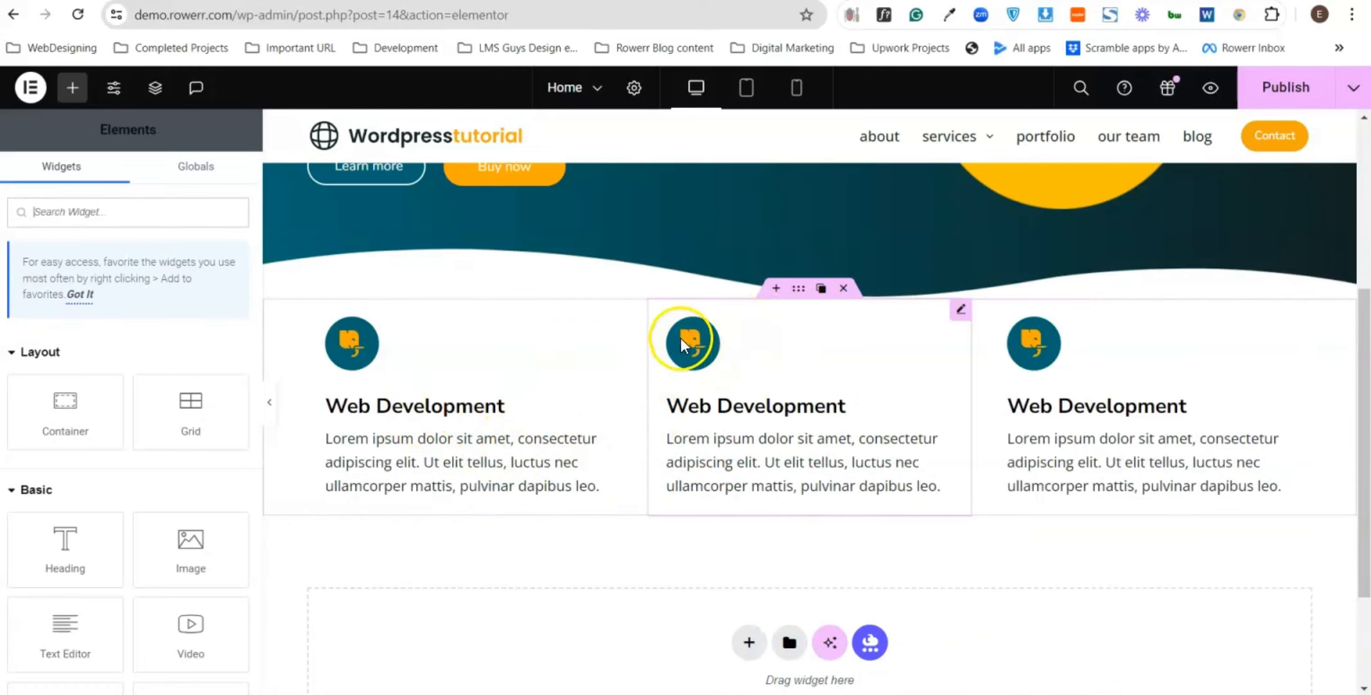
- Set the first Icon Box's icon position to left so the icon sits beside its title and description
scroll(572, 341, "down", 3)
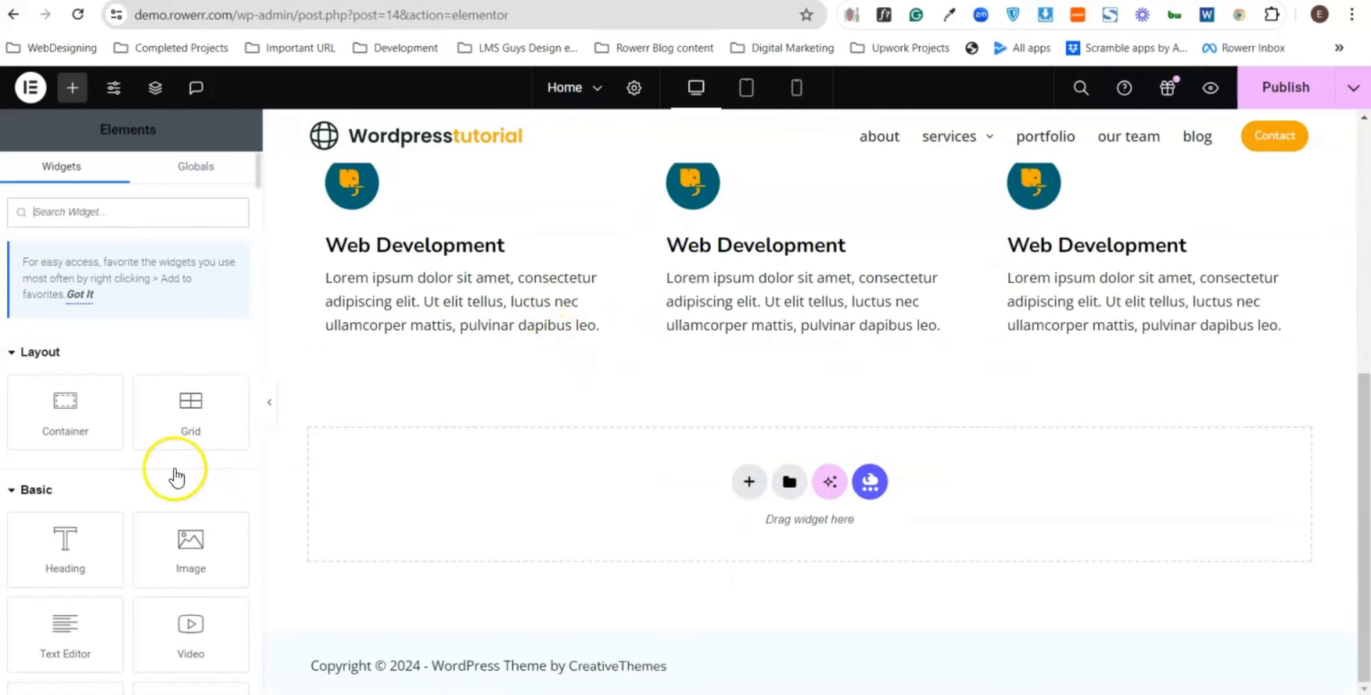
scroll(539, 392, "up", 5)
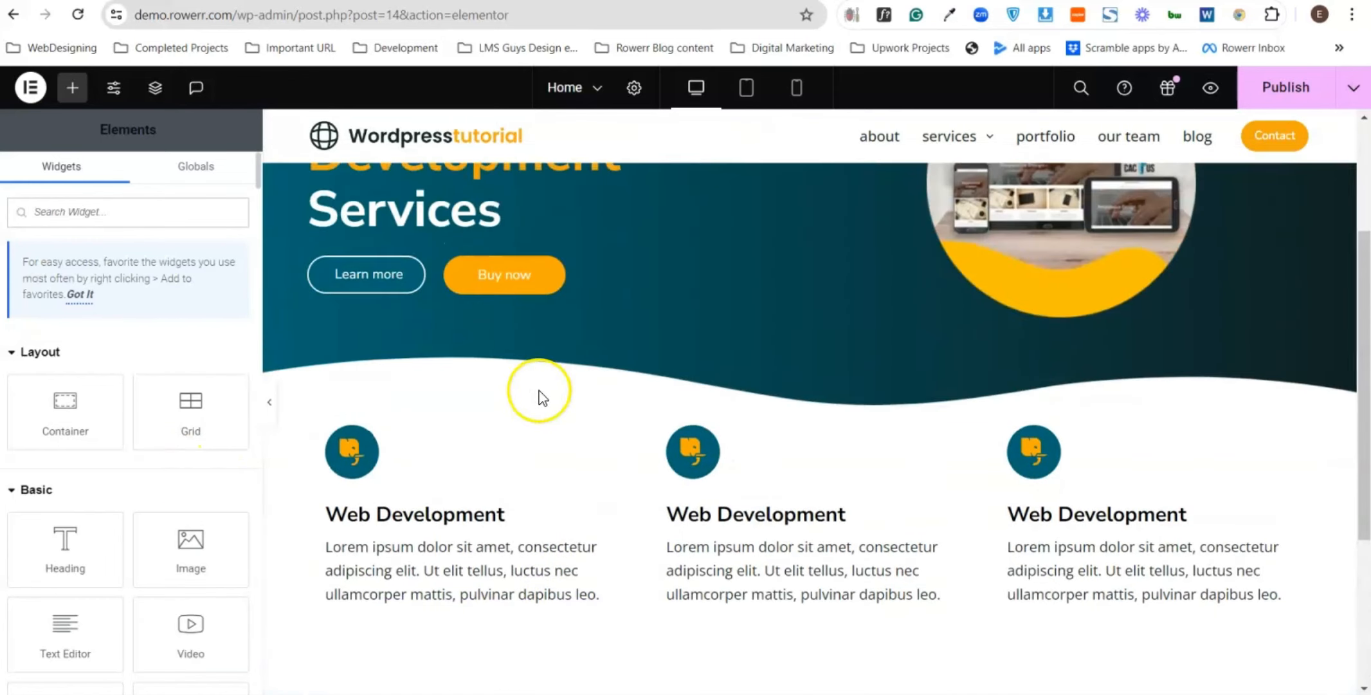
left_click(476, 472)
left_click(213, 183)
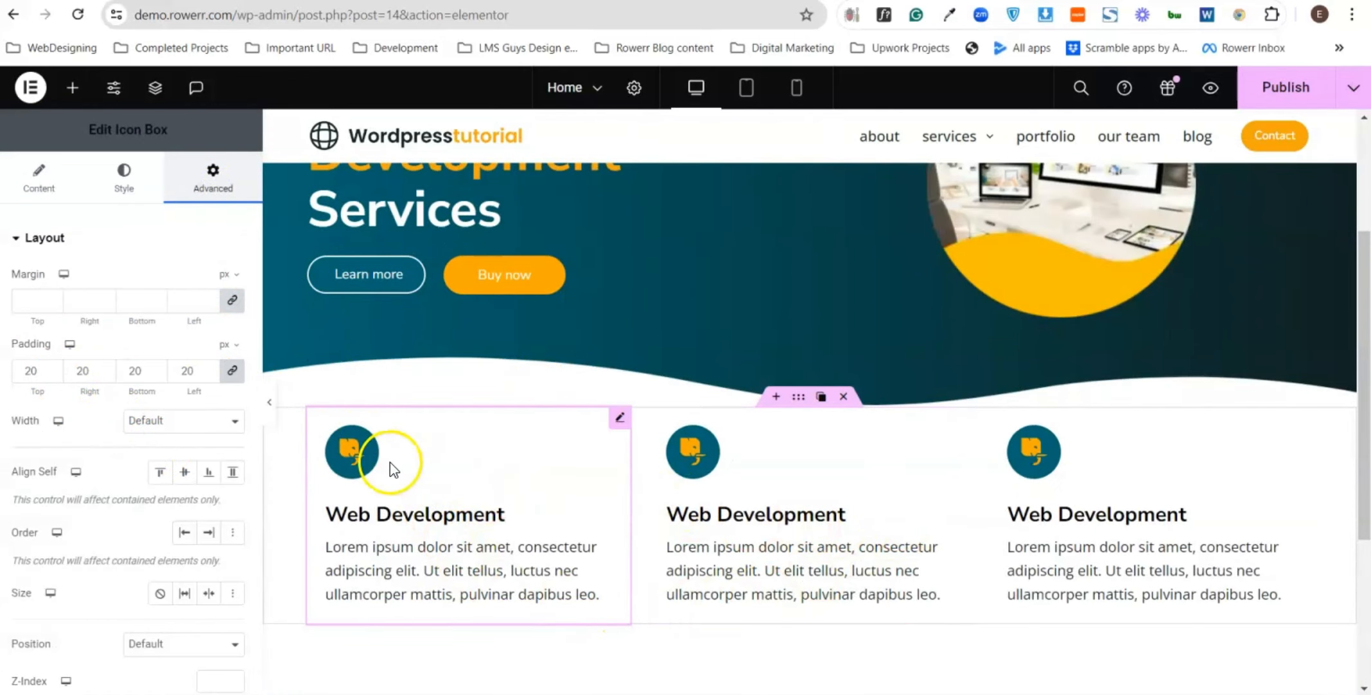
left_click(39, 177)
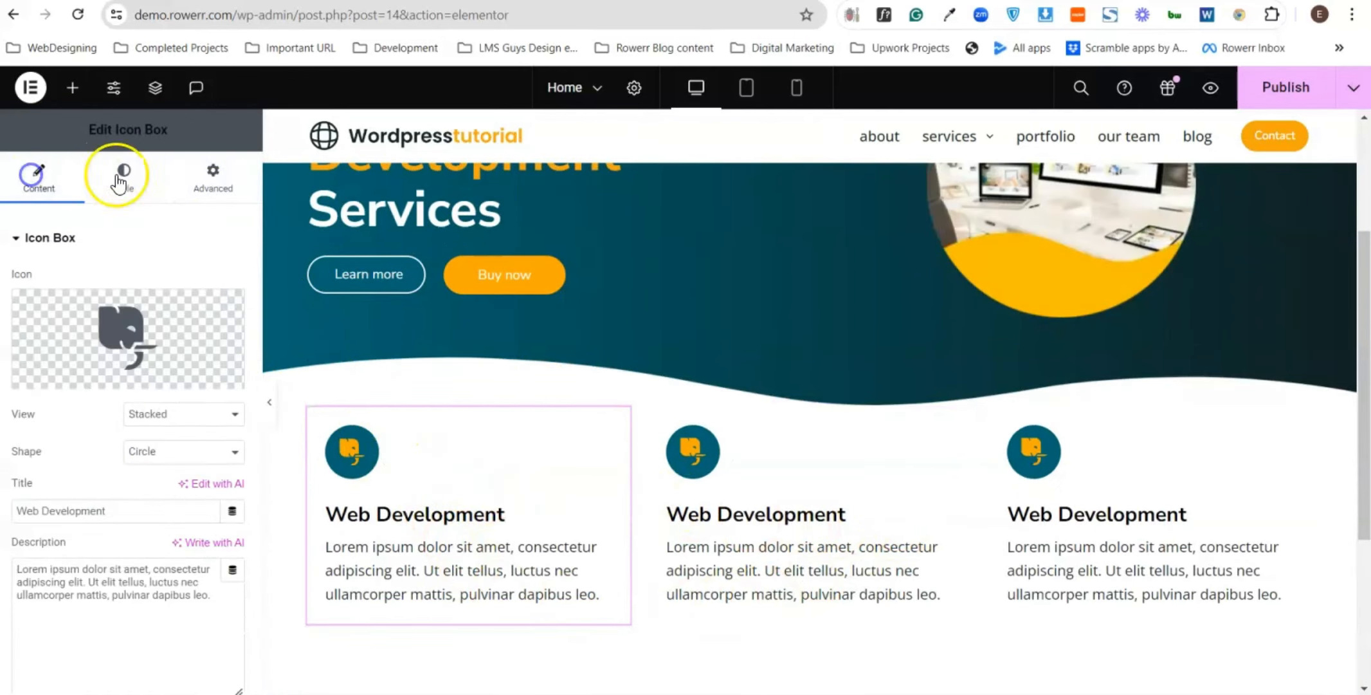
left_click(125, 177)
left_click(184, 281)
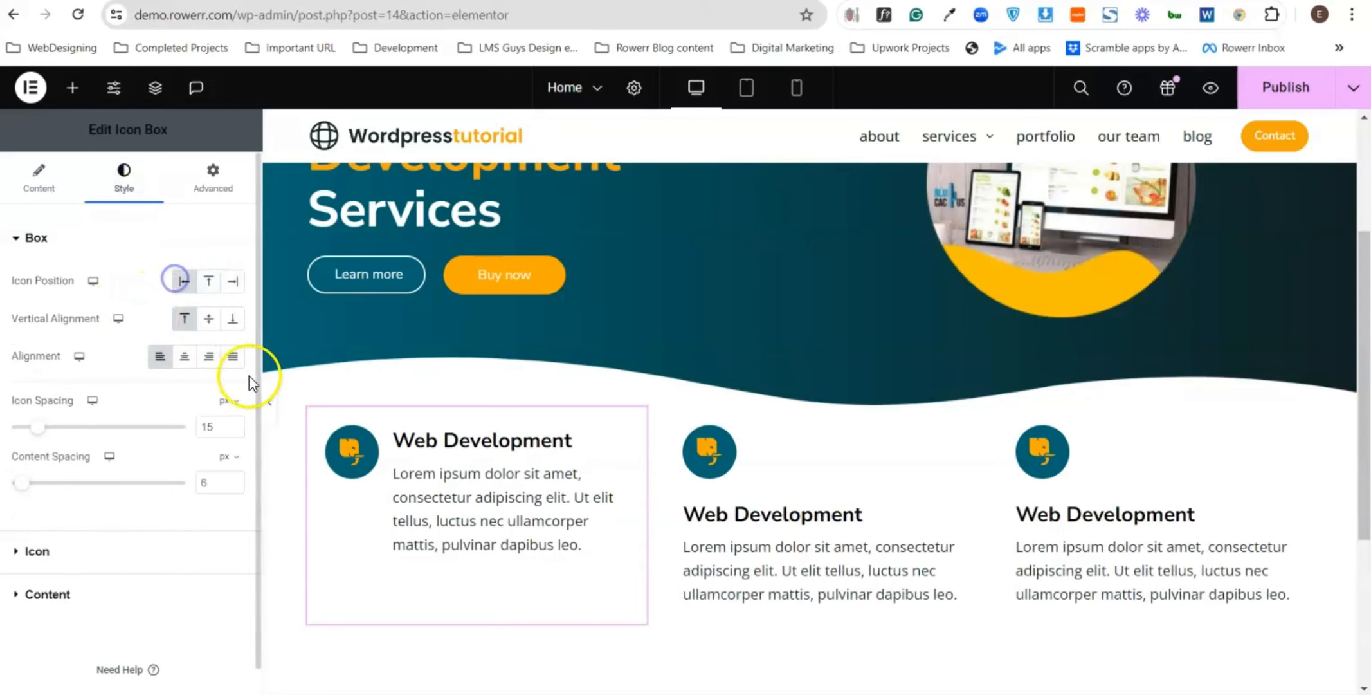
- Copy the left-icon Icon Box and paste its style onto the other two service boxes
right_click(517, 502)
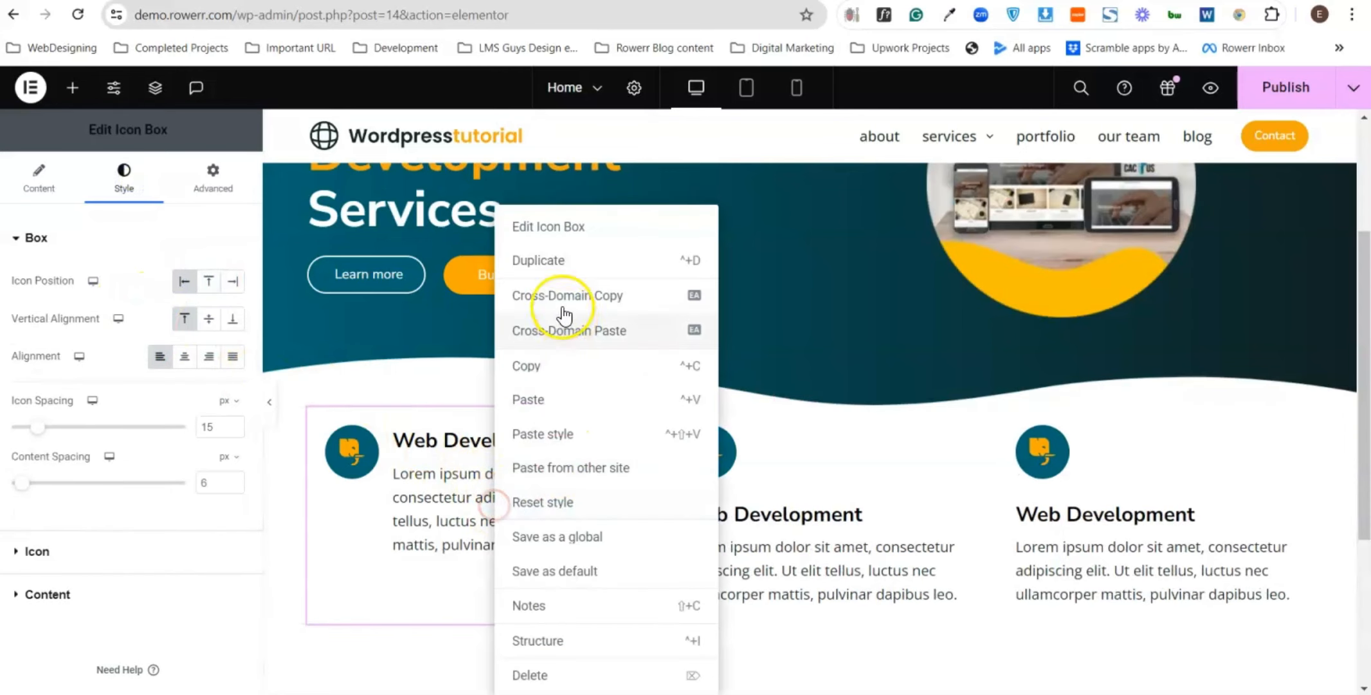
left_click(531, 366)
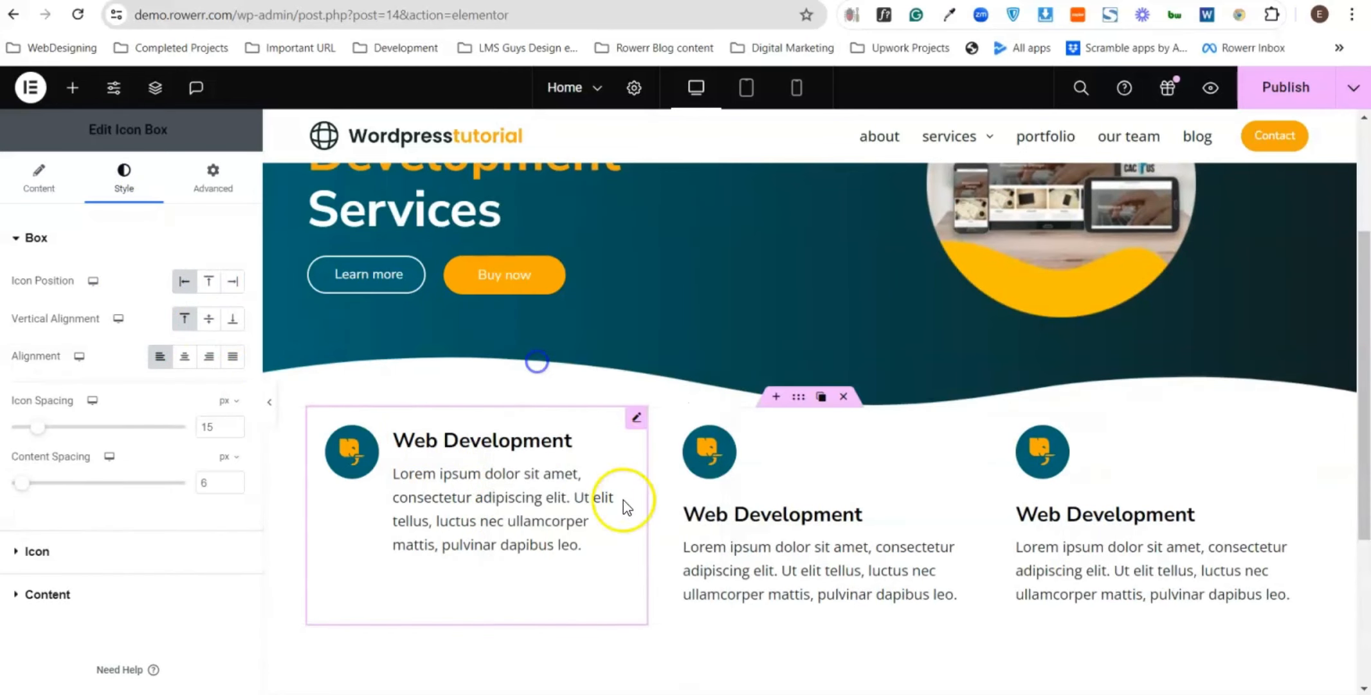
right_click(791, 540)
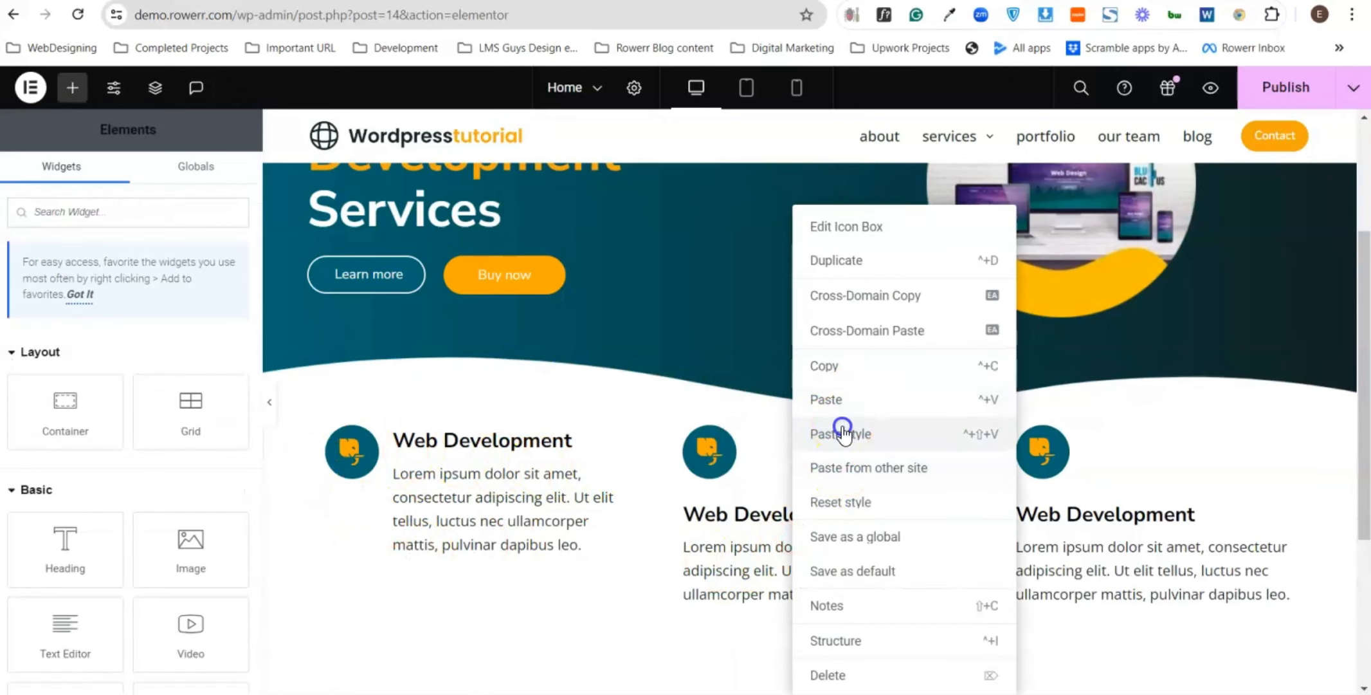
left_click(839, 432)
right_click(1040, 496)
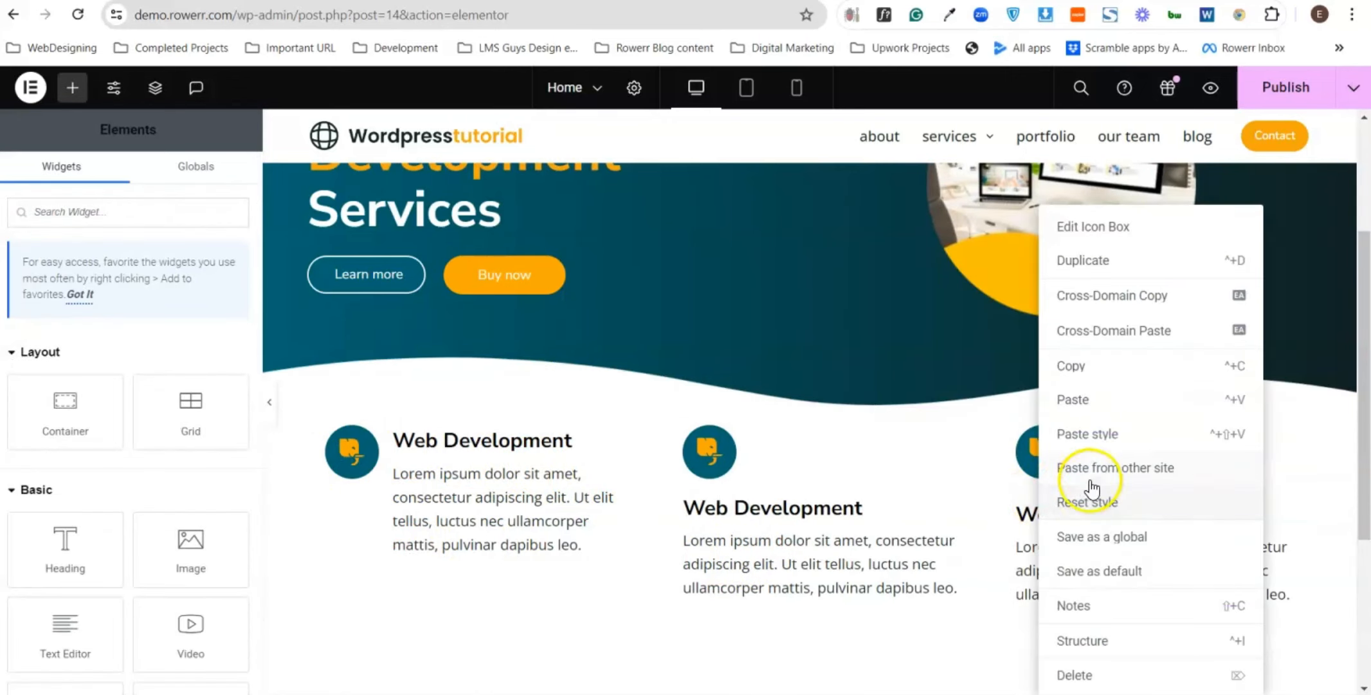
left_click(1102, 433)
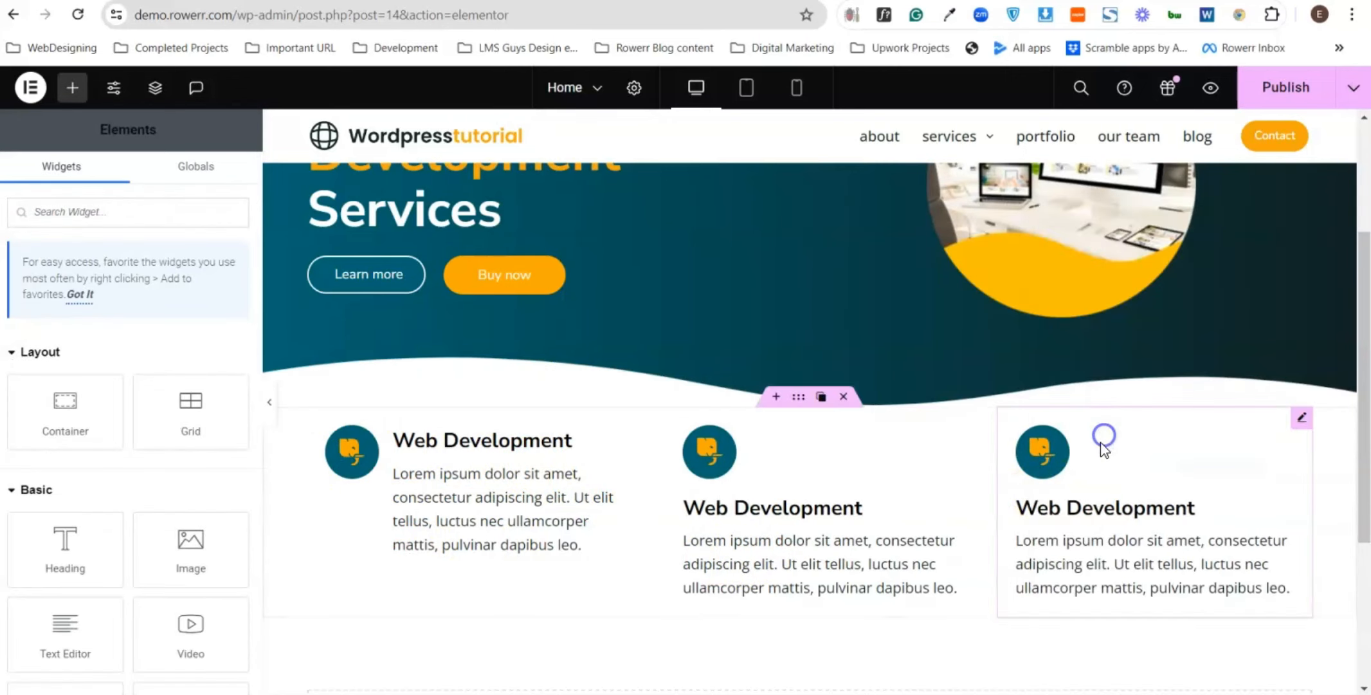
- Try to apply the left icon position to the second Icon Box
left_click(840, 497)
left_click(123, 183)
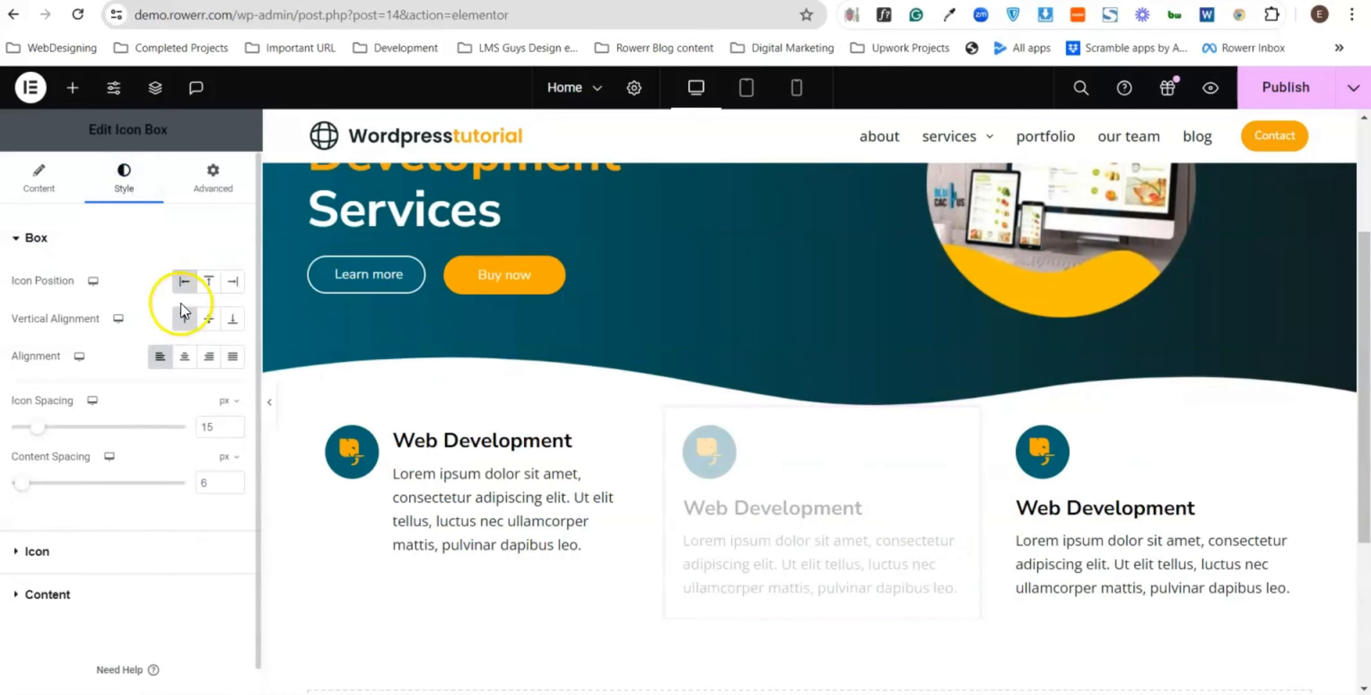
left_click(759, 456)
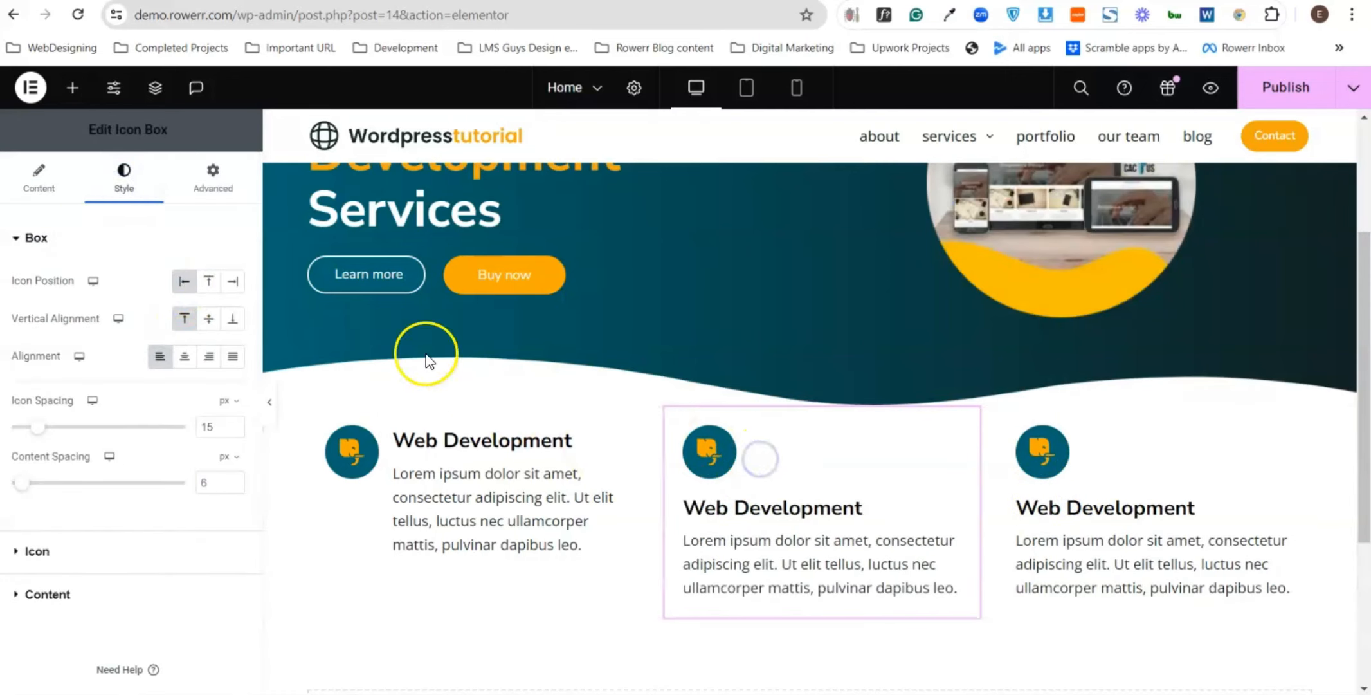
left_click(182, 281)
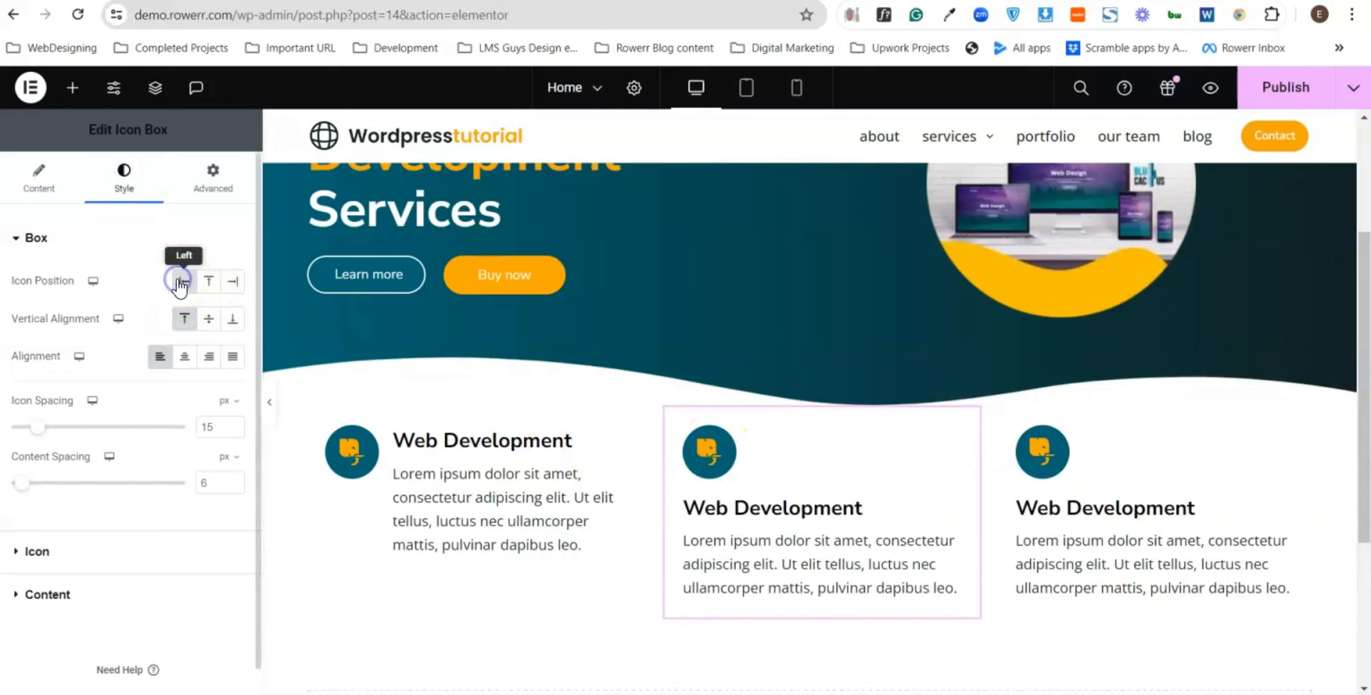
- Try to apply the left icon position and top vertical alignment to the third Icon Box, and return to the first box
left_click(1083, 456)
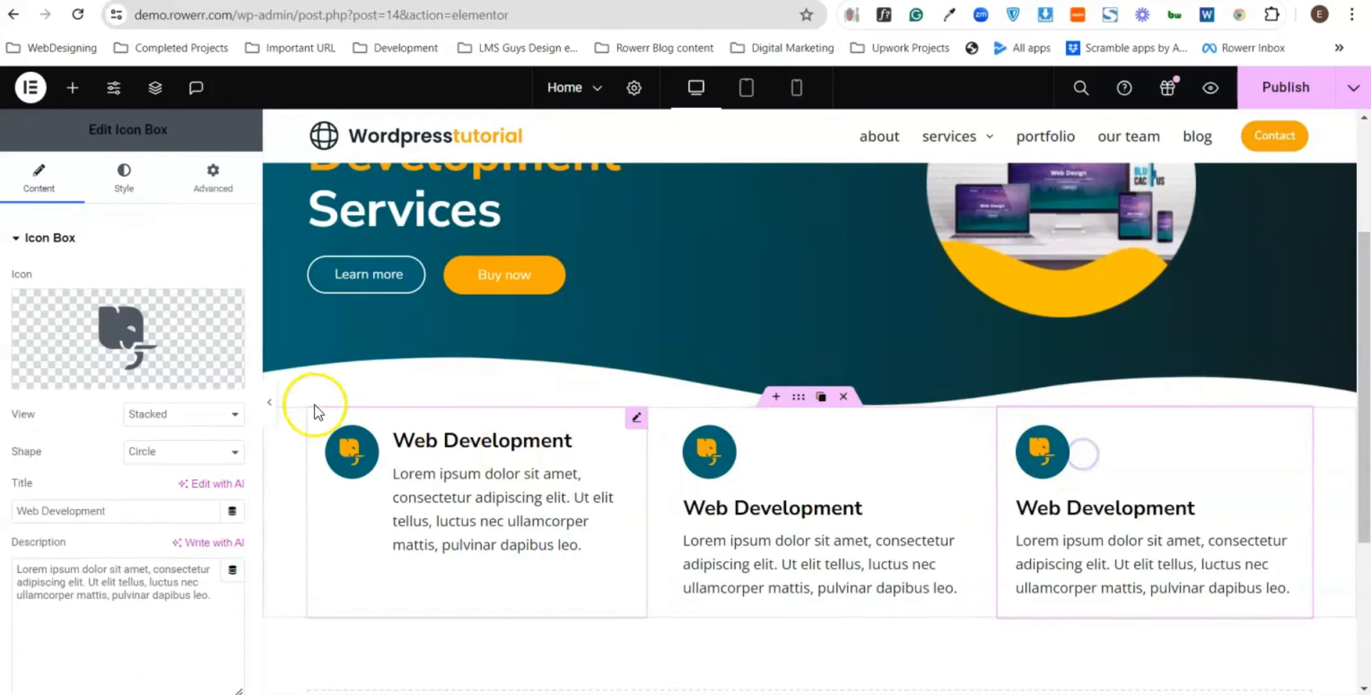
left_click(142, 191)
left_click(185, 291)
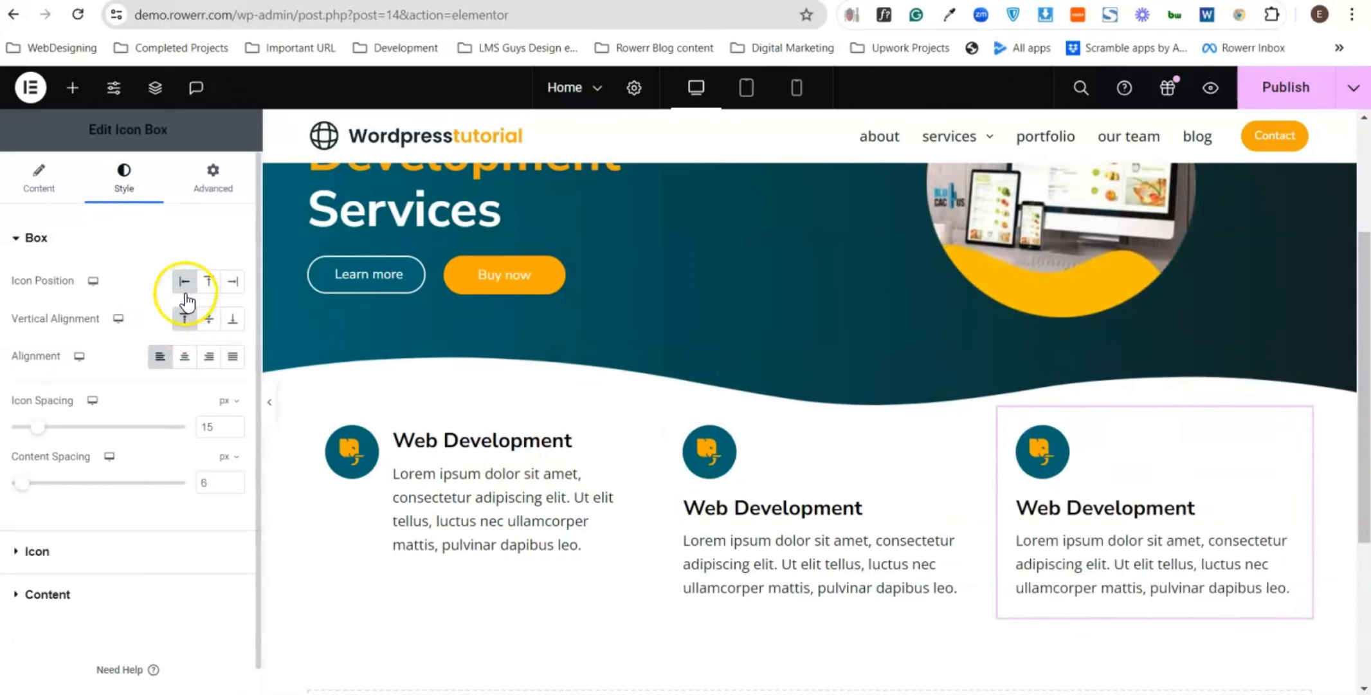
left_click(185, 319)
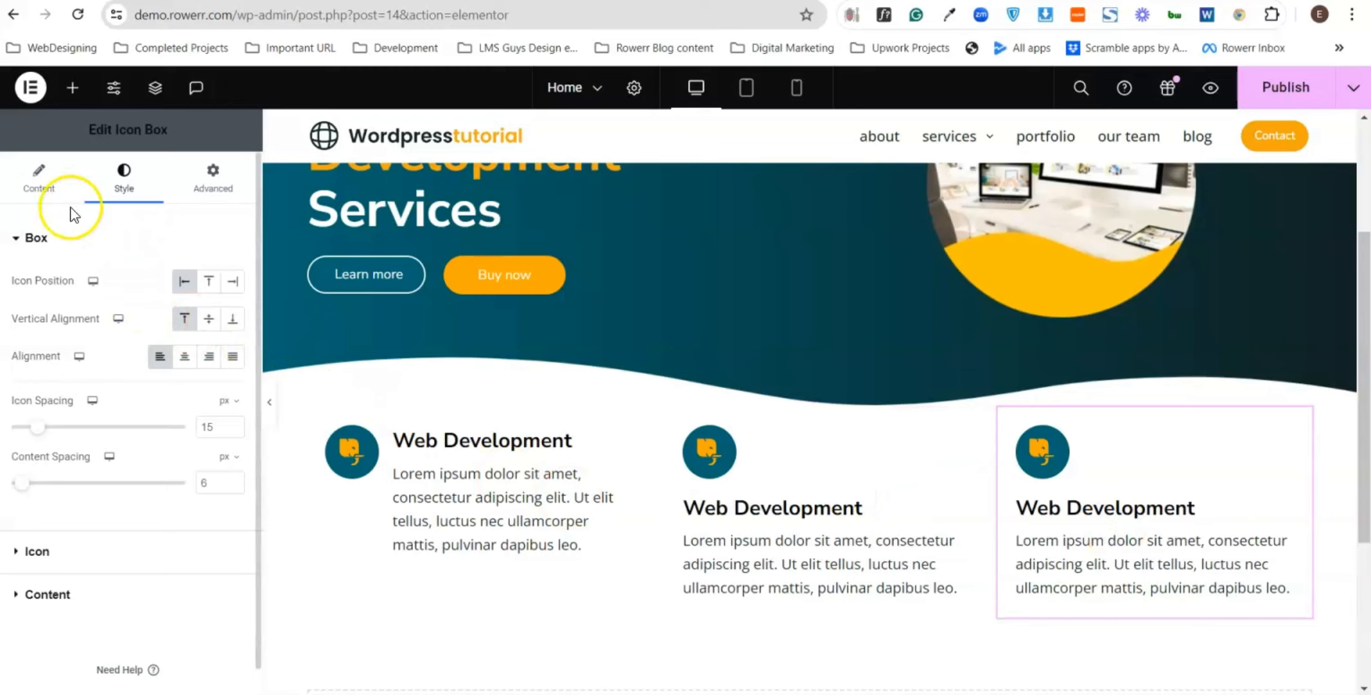
left_click(52, 192)
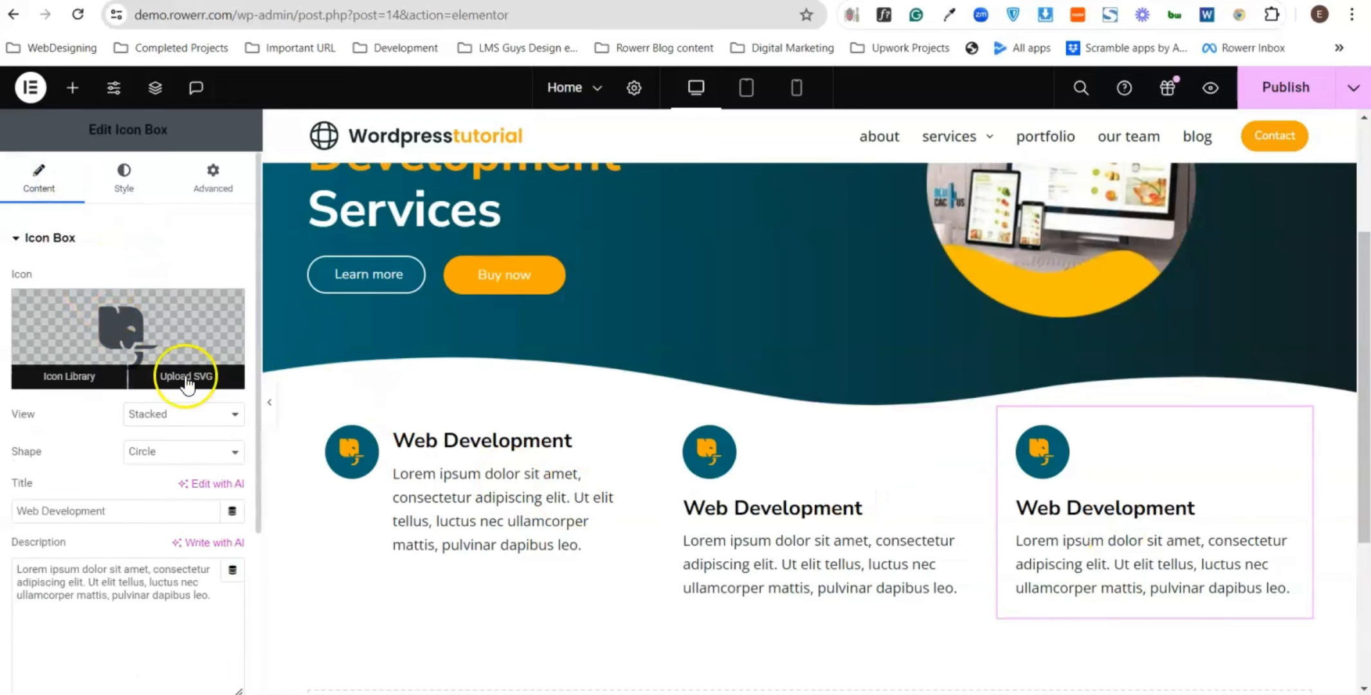
left_click(477, 497)
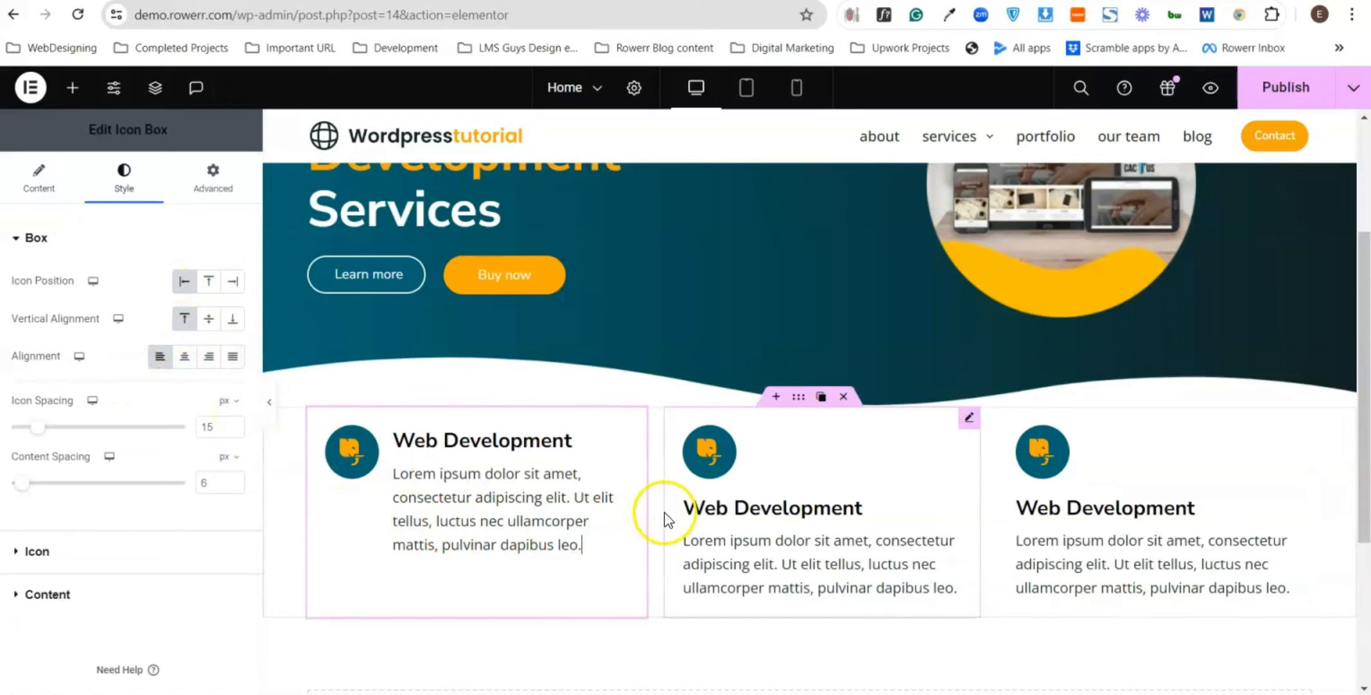
- Publish the homepage, check the three service boxes on the preview page, and return to the editor
left_click(969, 417)
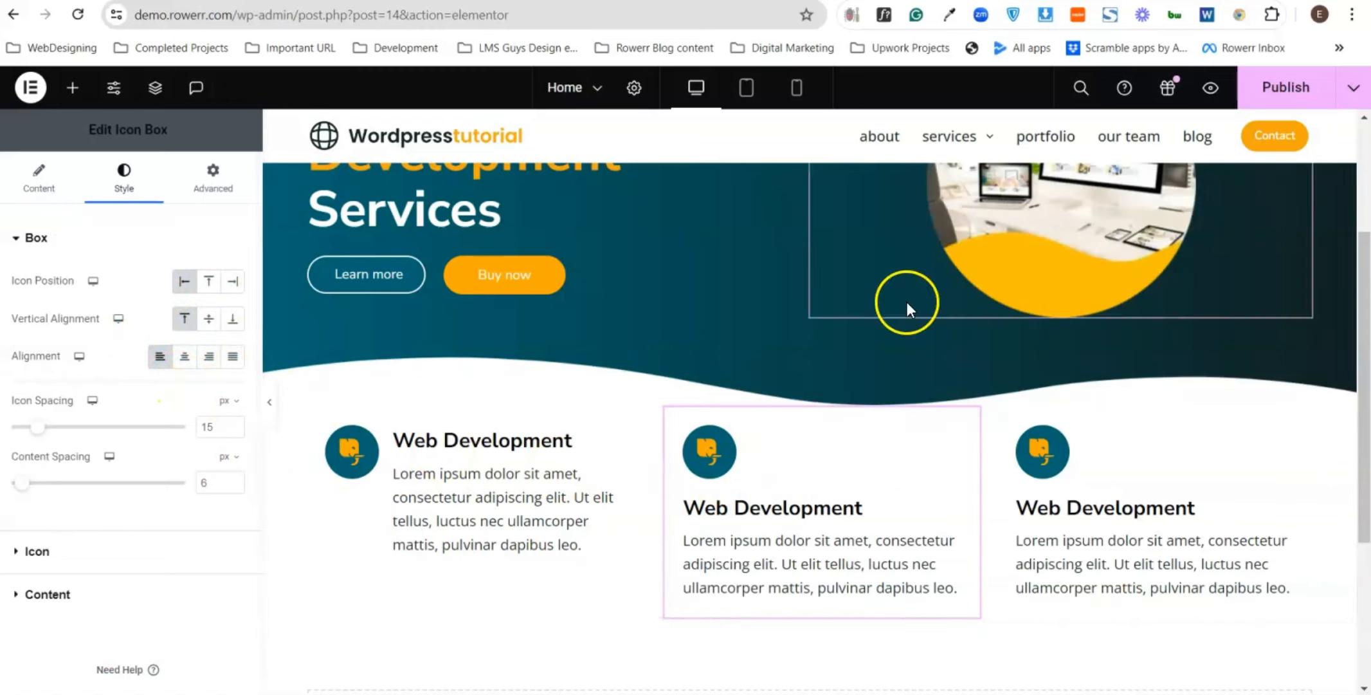
left_click(1277, 91)
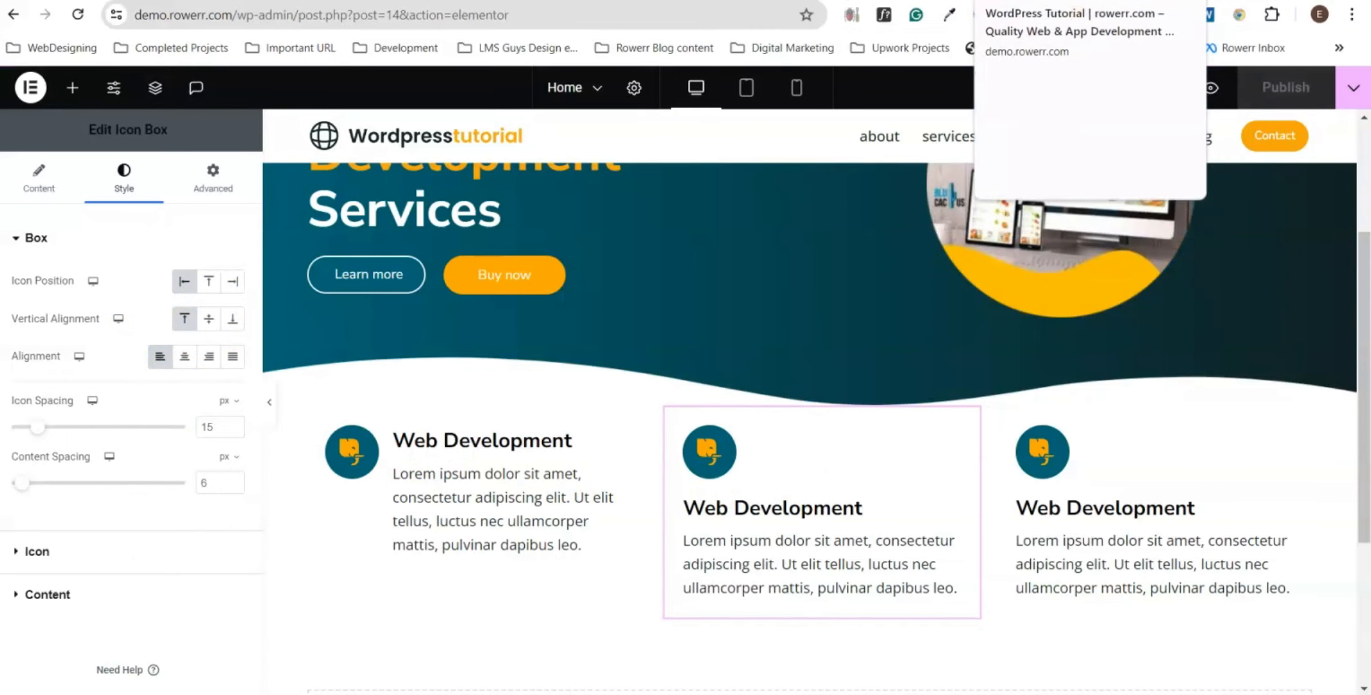
left_click(1029, 1)
scroll(561, 483, "down", 2)
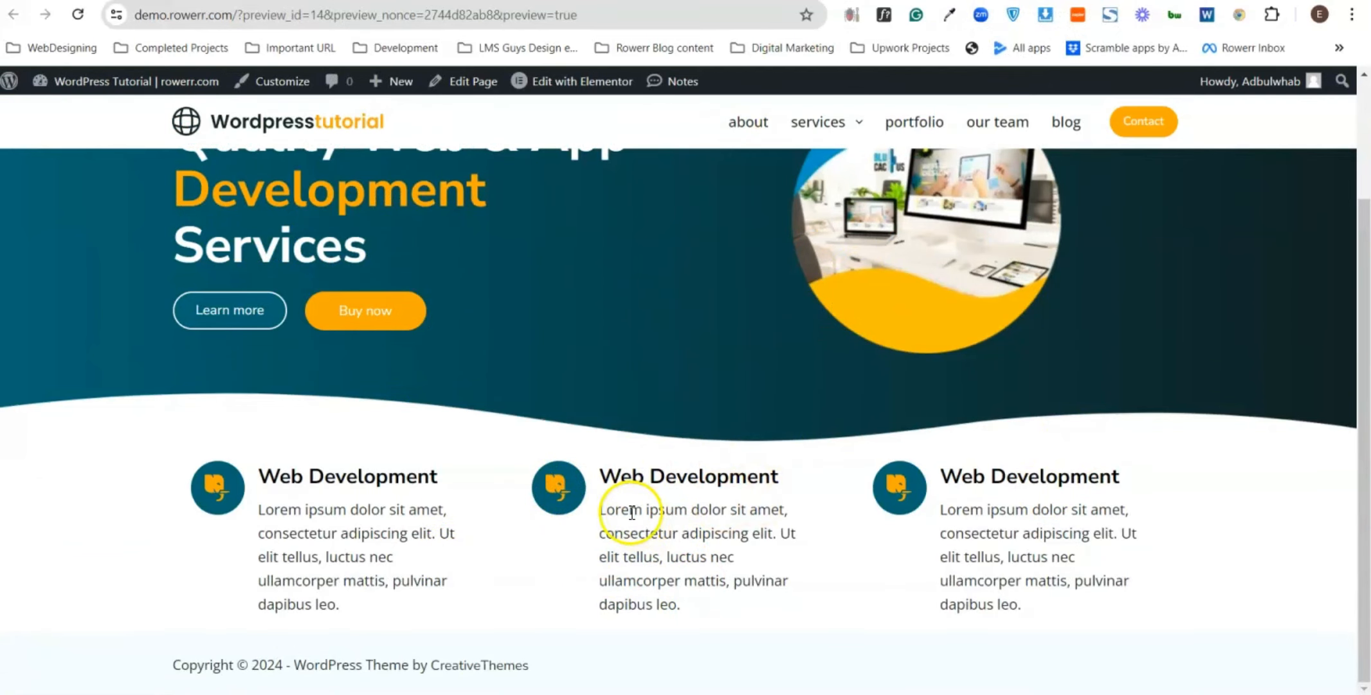
key("ctrl+shift+Tab")
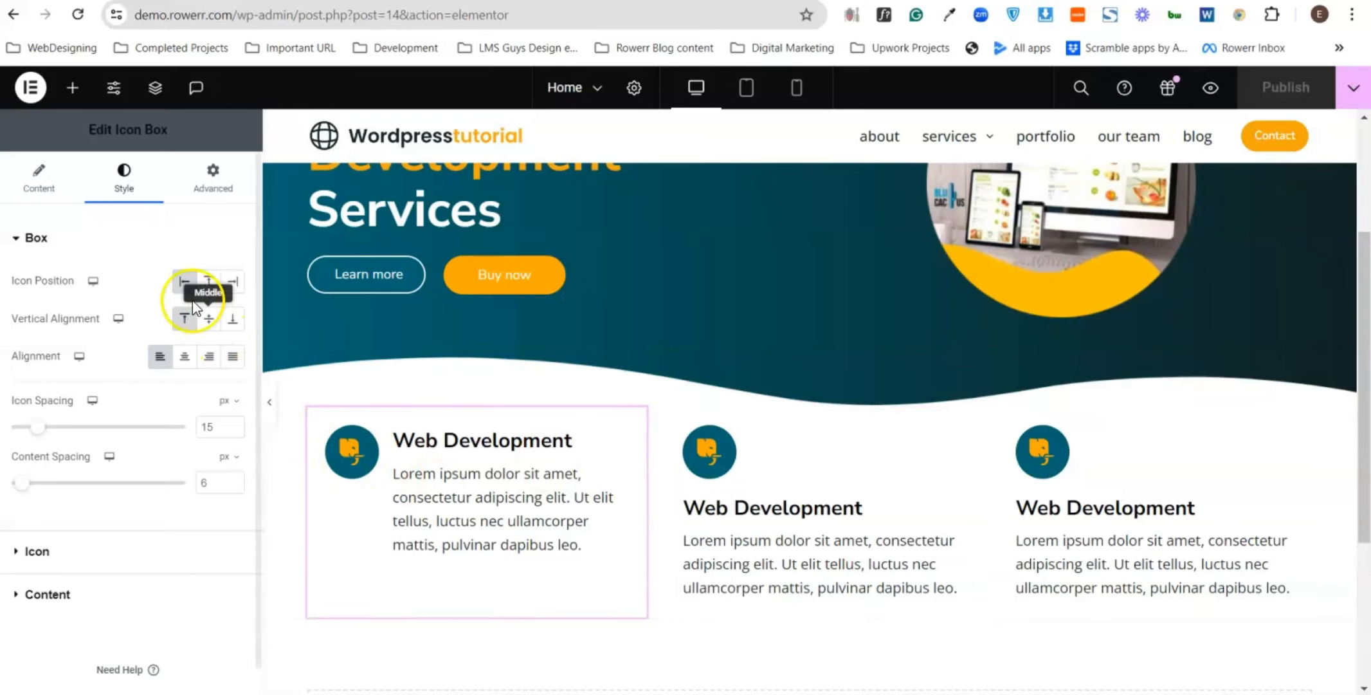
- Add an Outline box shadow with a blur of 10 and no offset or spread to the first Icon Box
left_click(201, 191)
scroll(135, 260, "down", 5)
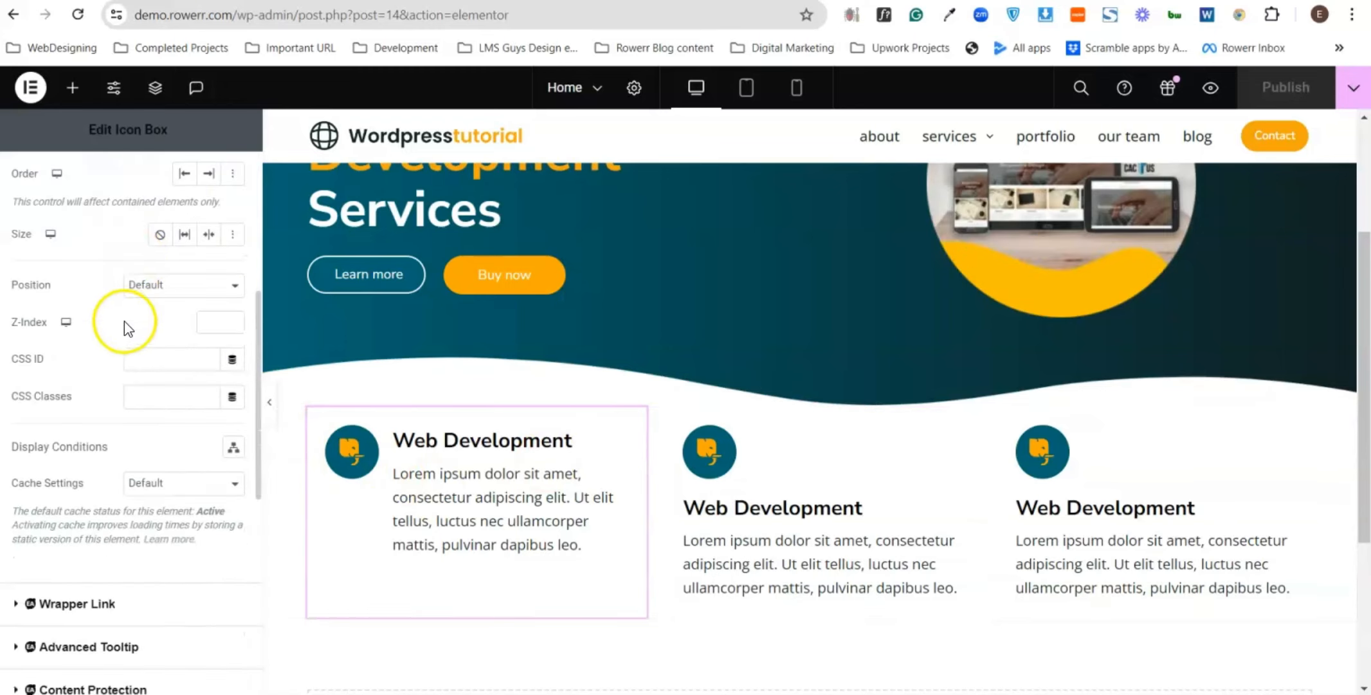
scroll(117, 327, "up", 5)
left_click(16, 239)
scroll(74, 361, "down", 3)
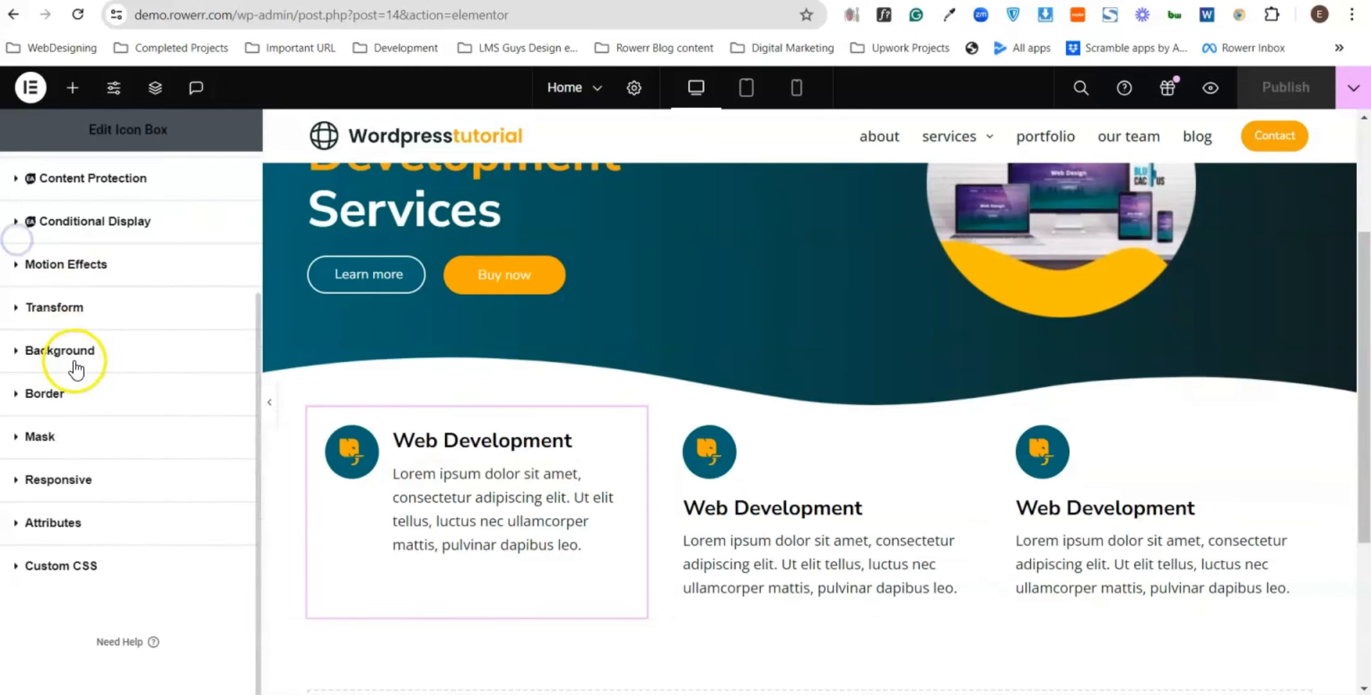
left_click(74, 396)
scroll(193, 467, "down", 5)
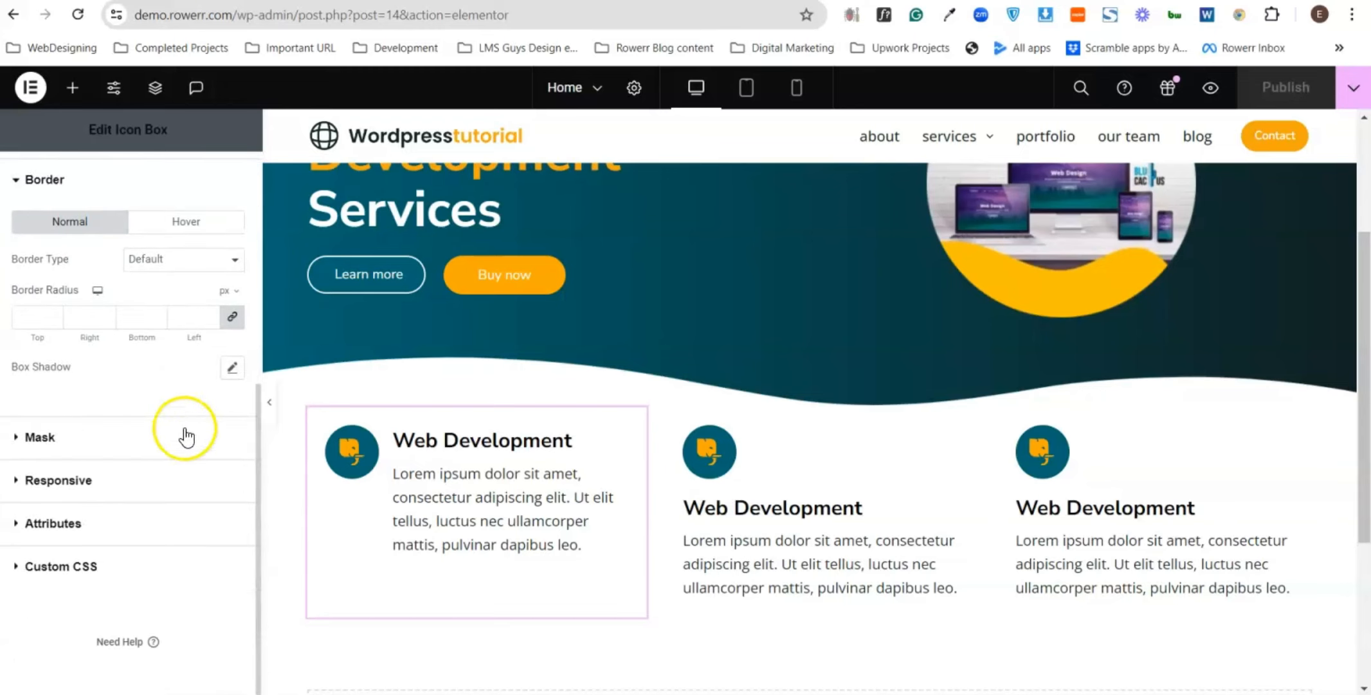
left_click(234, 369)
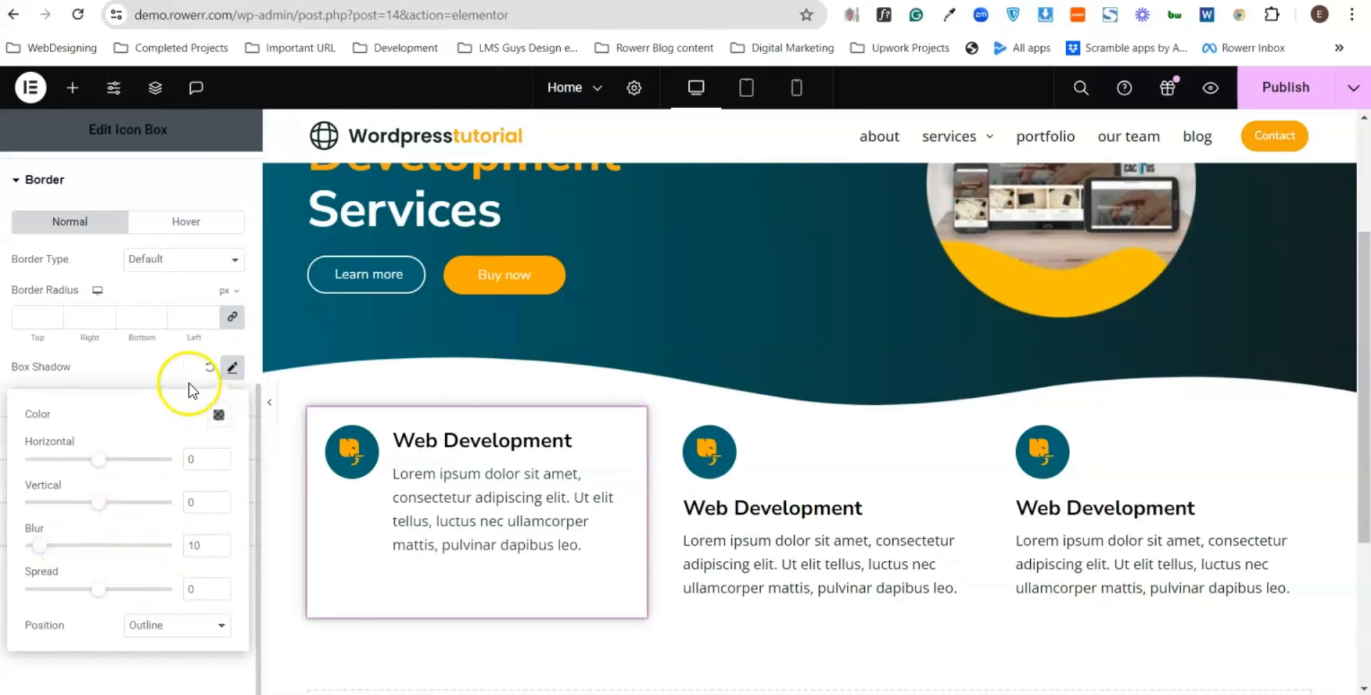
left_click(171, 371)
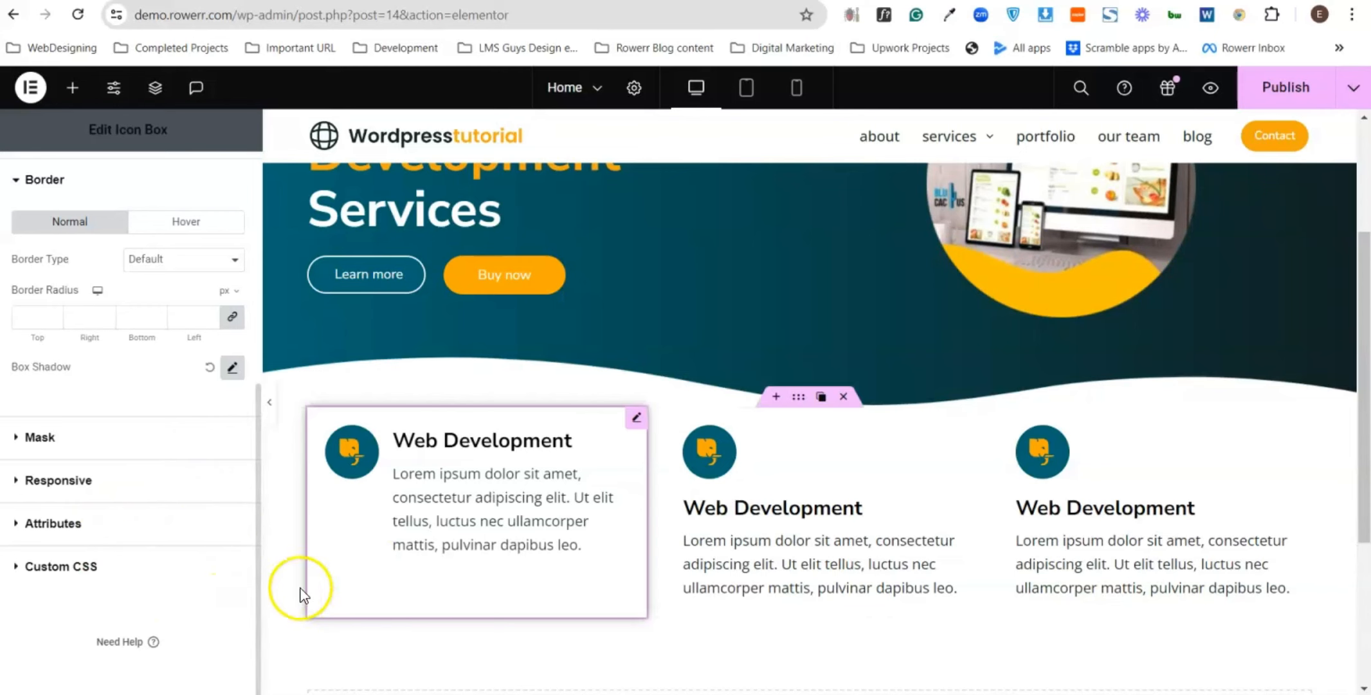
- Copy the shadowed Icon Box and paste its style onto the second and third service boxes
right_click(403, 523)
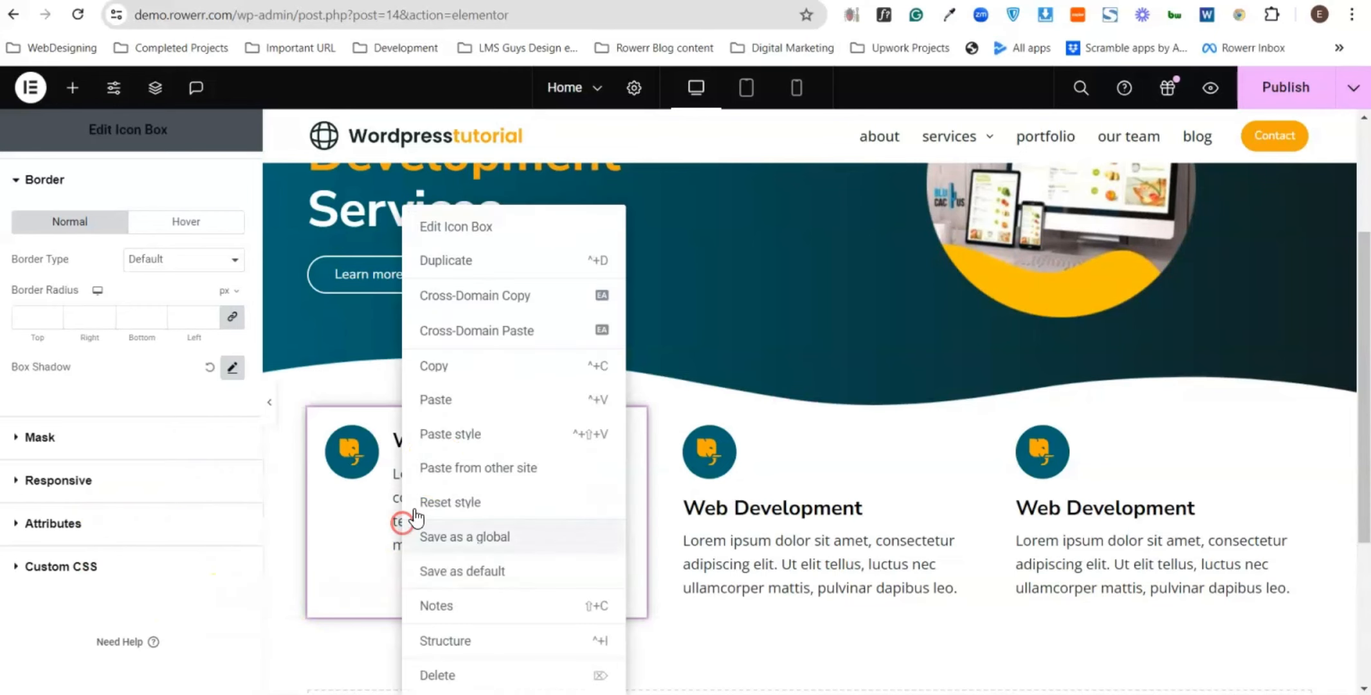
left_click(453, 365)
right_click(720, 483)
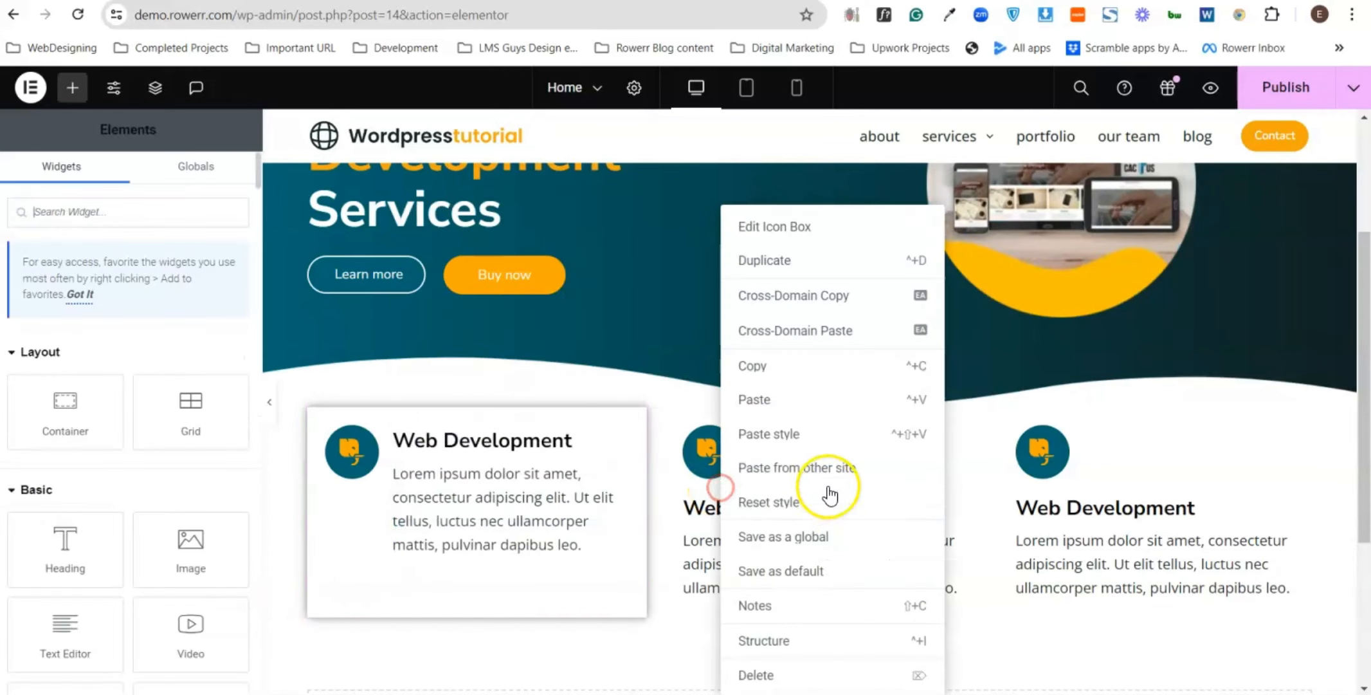
left_click(802, 438)
right_click(1096, 537)
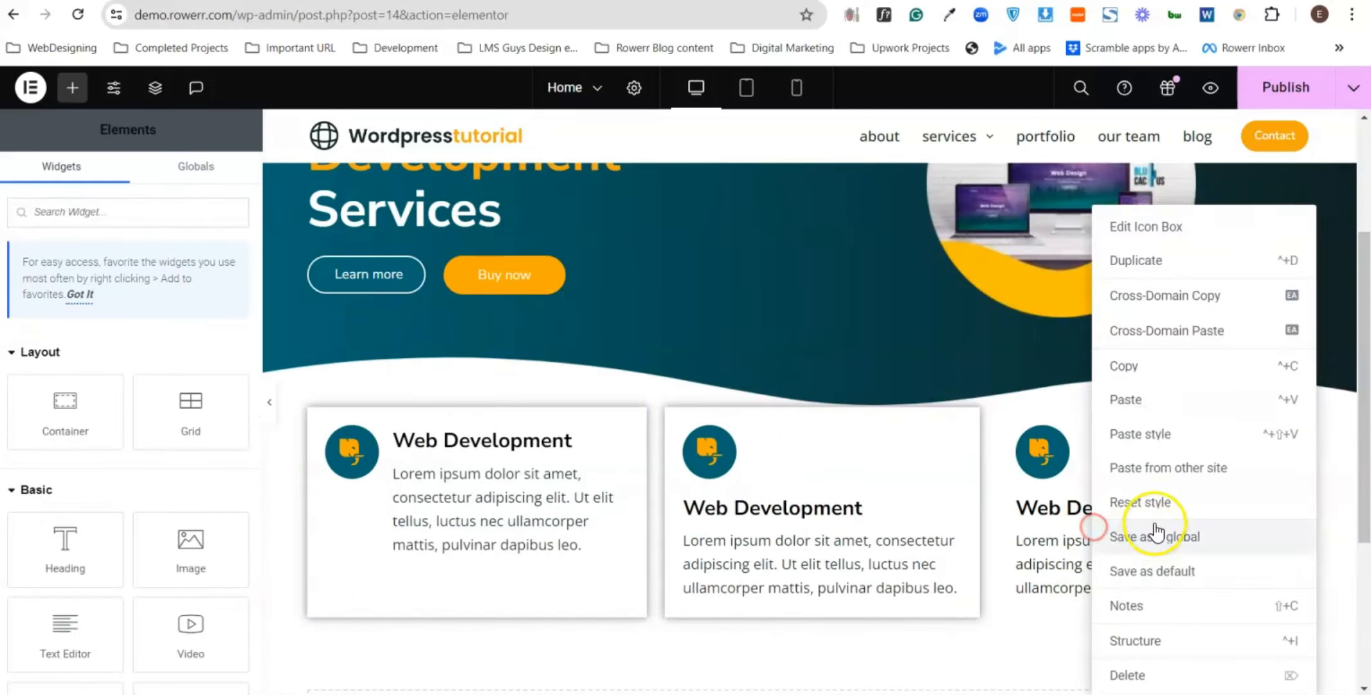
left_click(1167, 409)
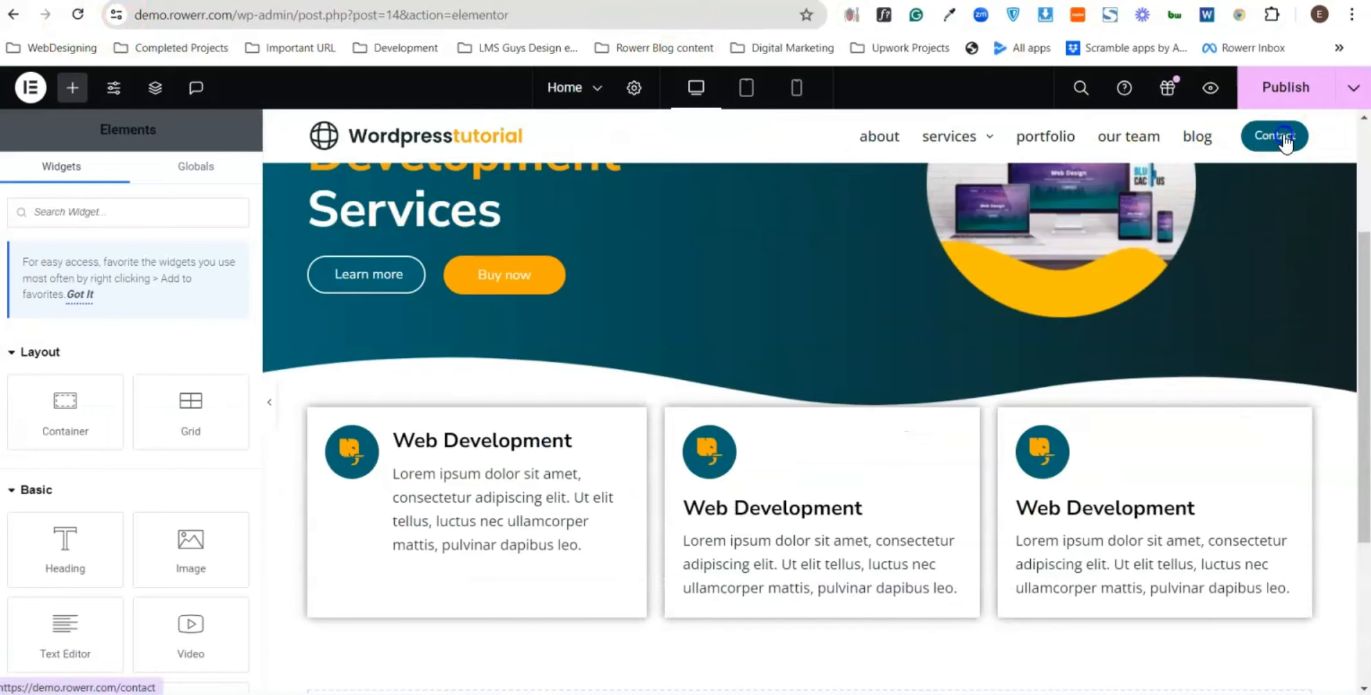
- Publish the page, inspect the box shadows on the preview page, and go back to the editor
left_click(1284, 90)
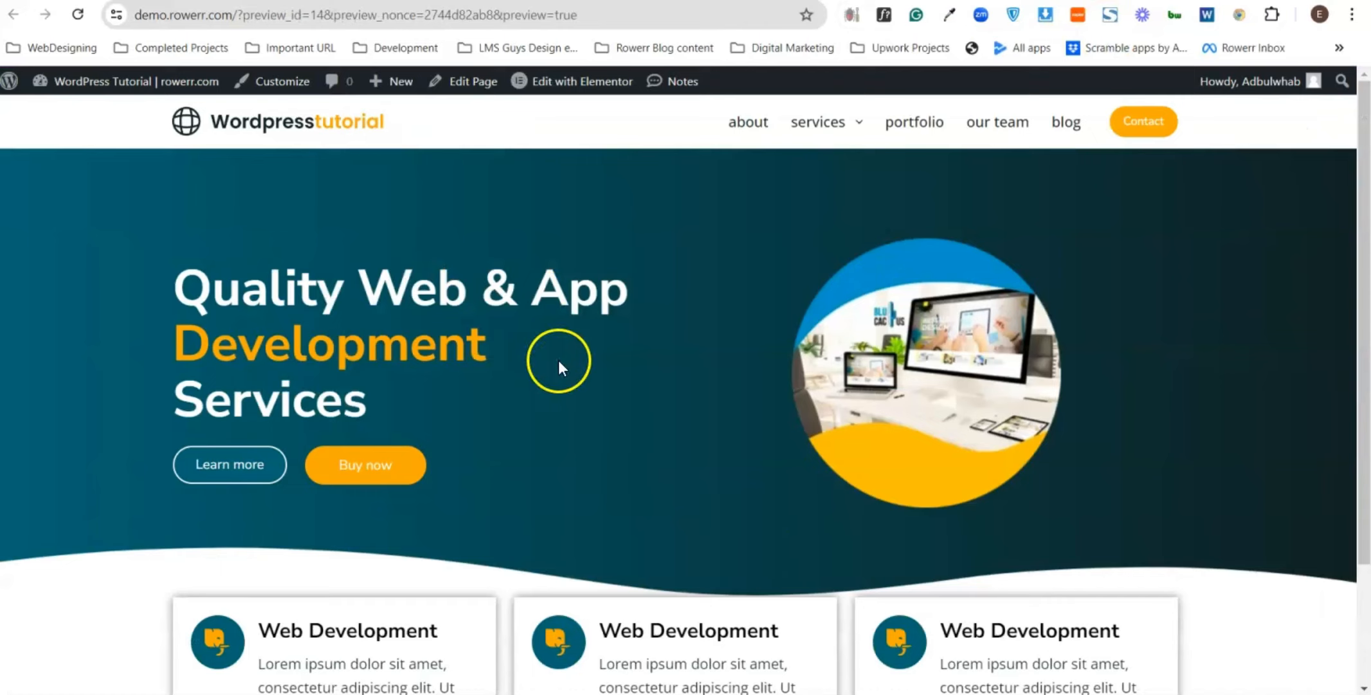
scroll(890, 180, "down", 1)
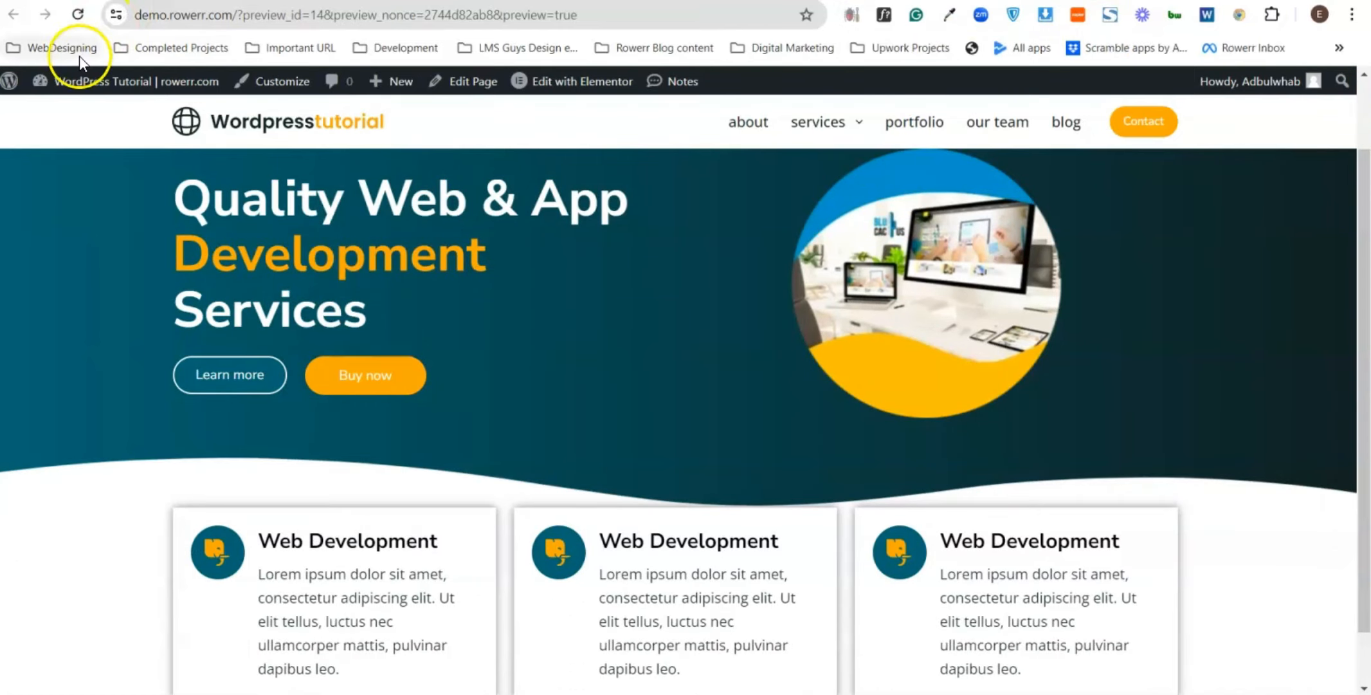
scroll(810, 576, "down", 1)
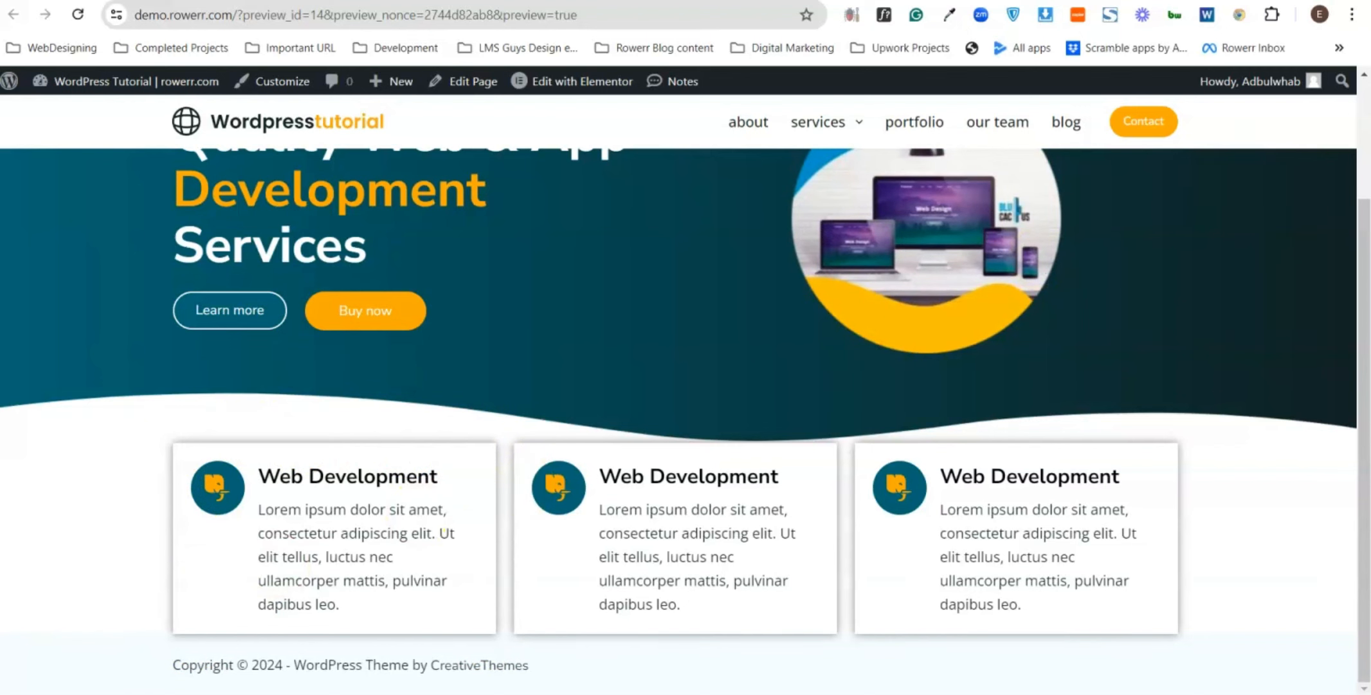
left_click(876, 1)
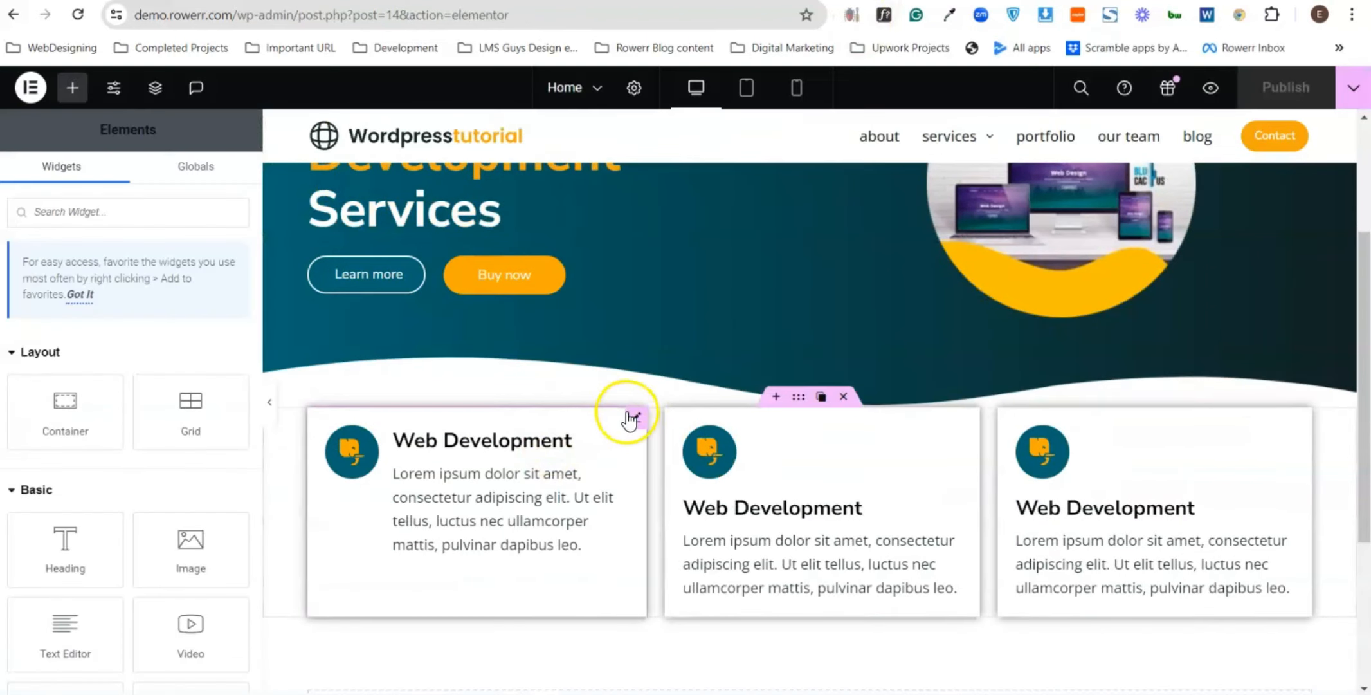
- Set the first Icon Box's border radius to 10 px on all corners
left_click(632, 419)
left_click(201, 195)
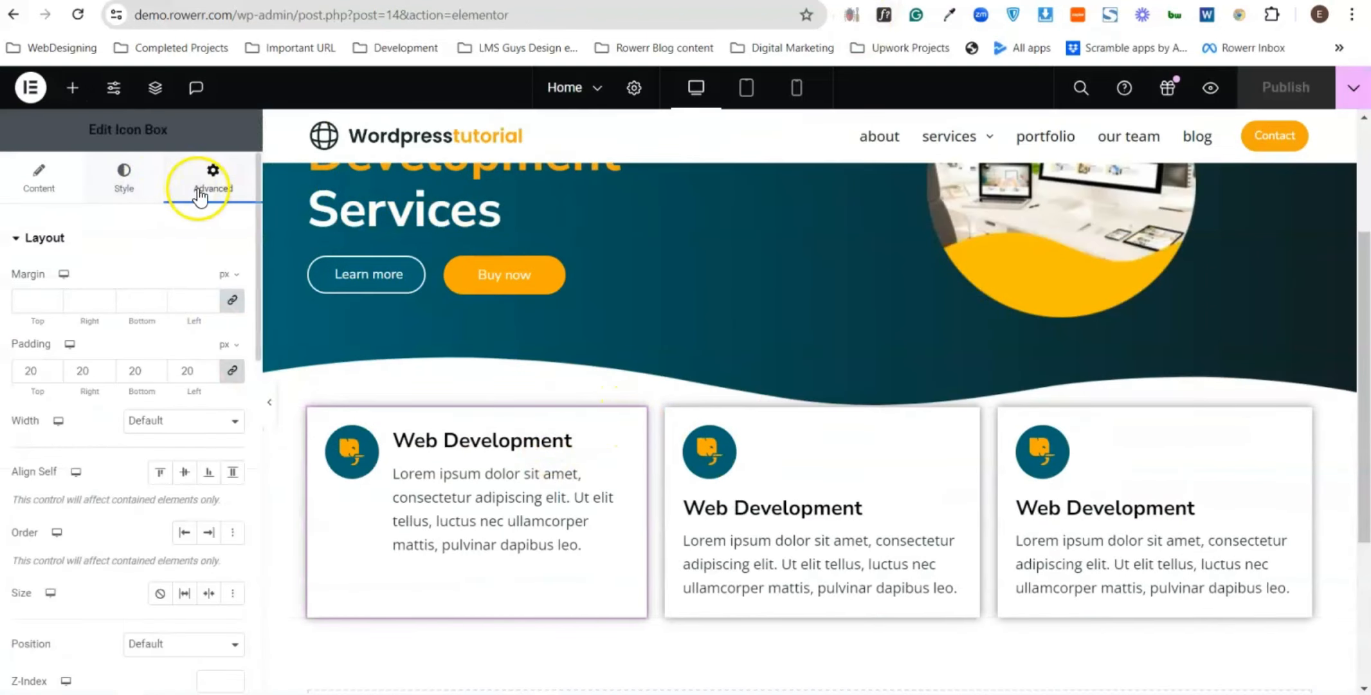
left_click(68, 238)
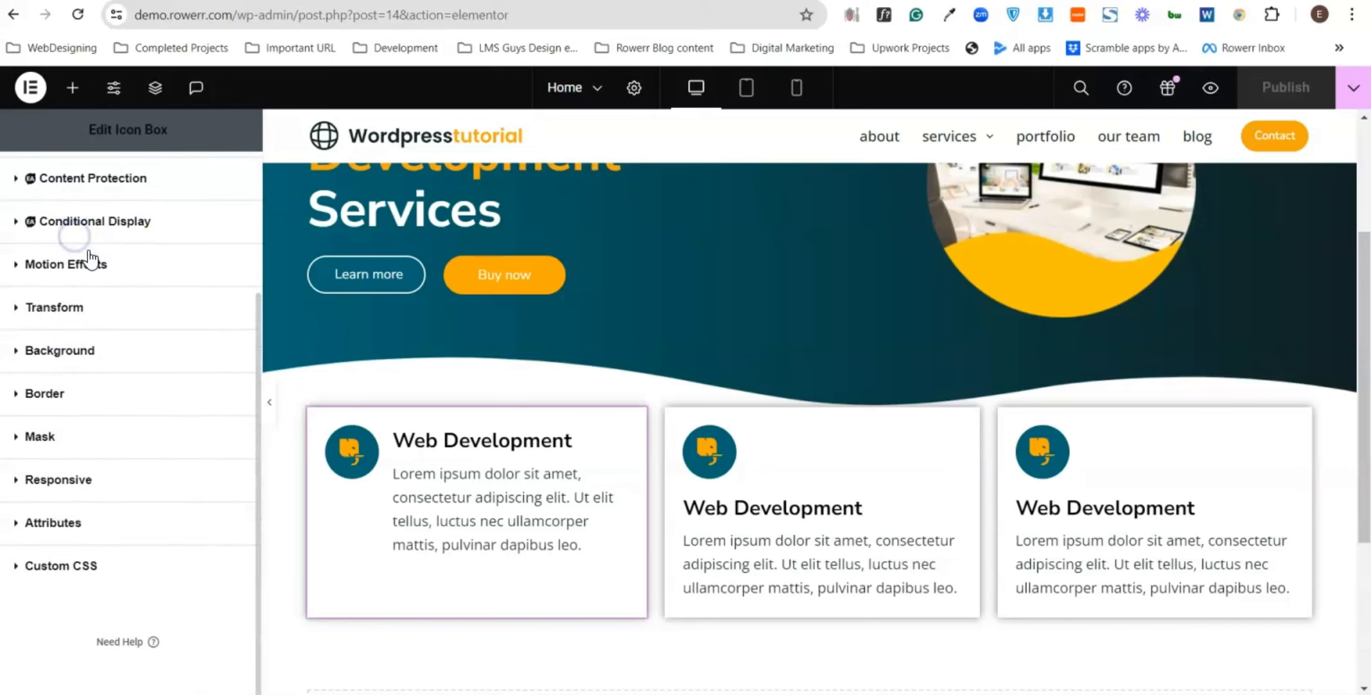
left_click(80, 392)
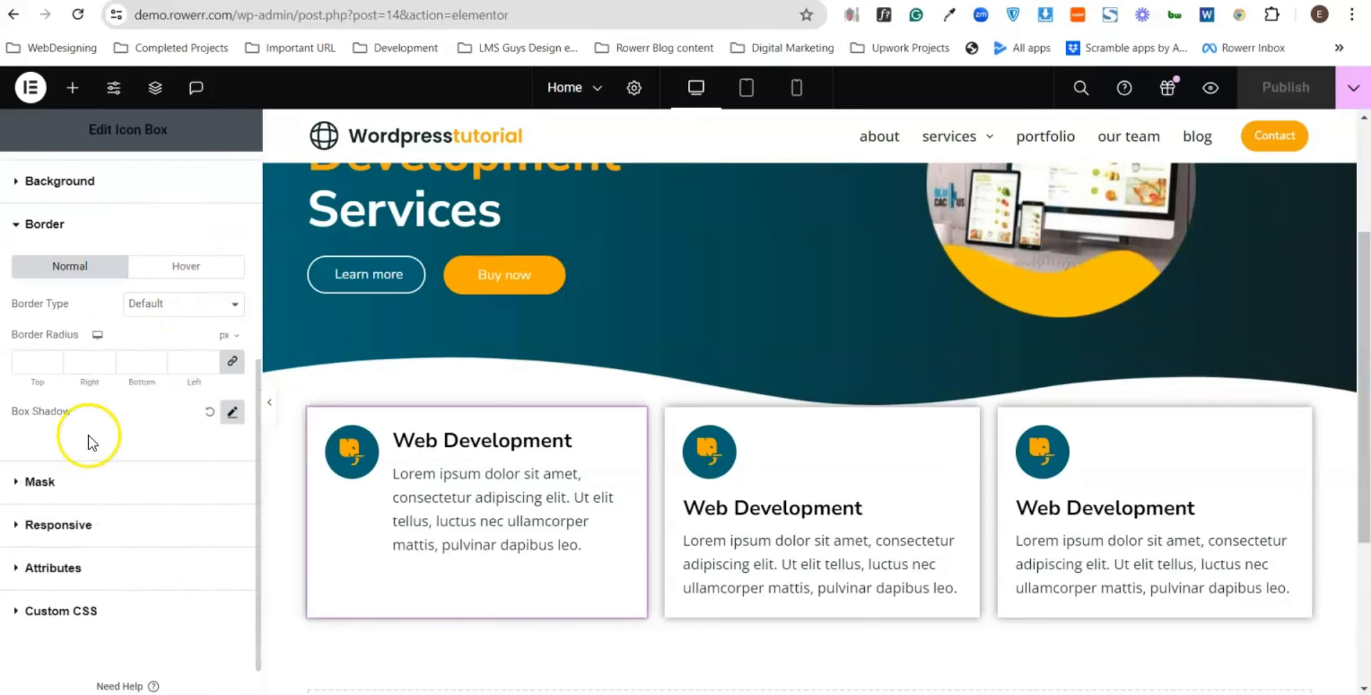
left_click(46, 362)
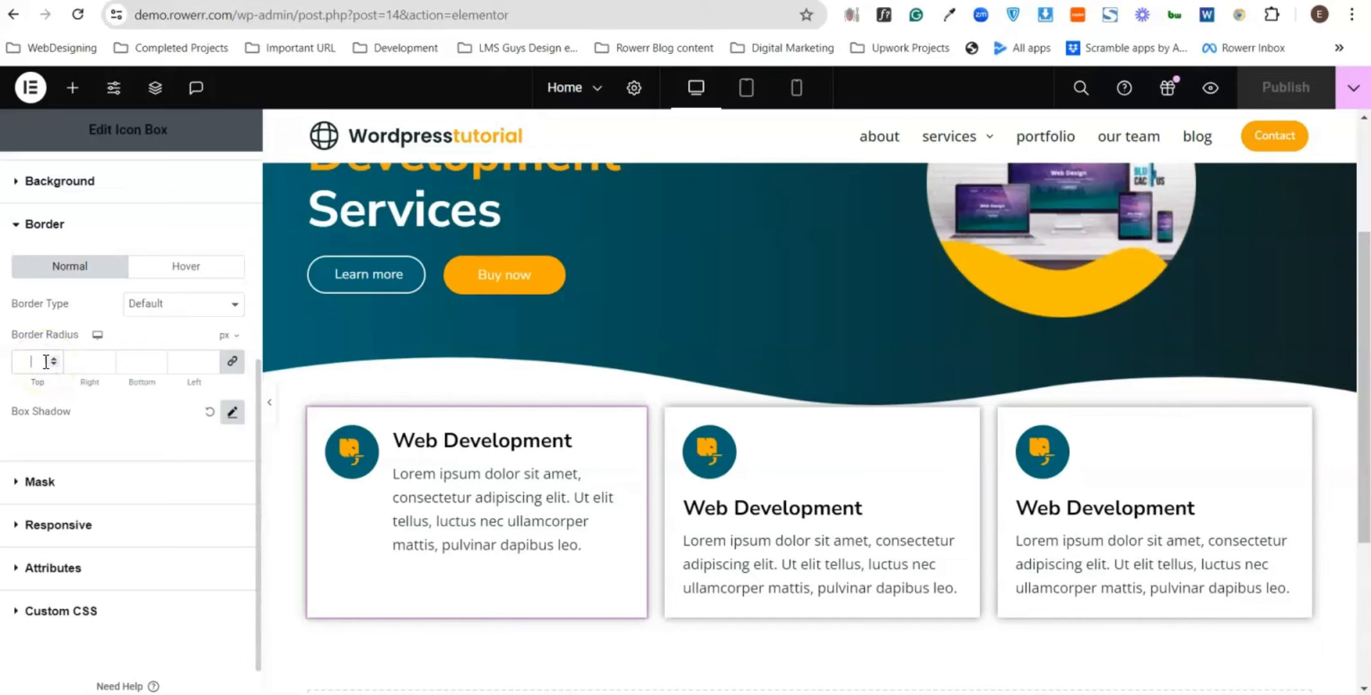
type("10")
- Copy the rounded Icon Box and paste its style onto the other two service boxes
right_click(474, 553)
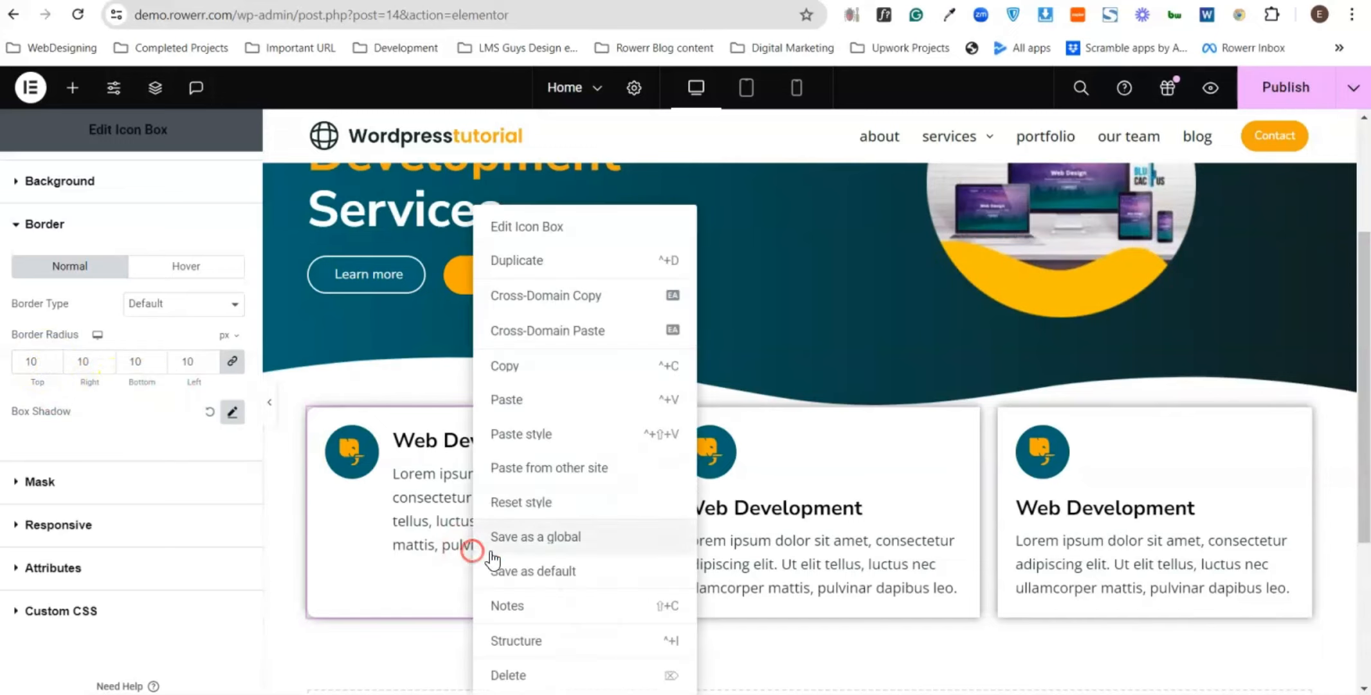
left_click(527, 367)
right_click(766, 544)
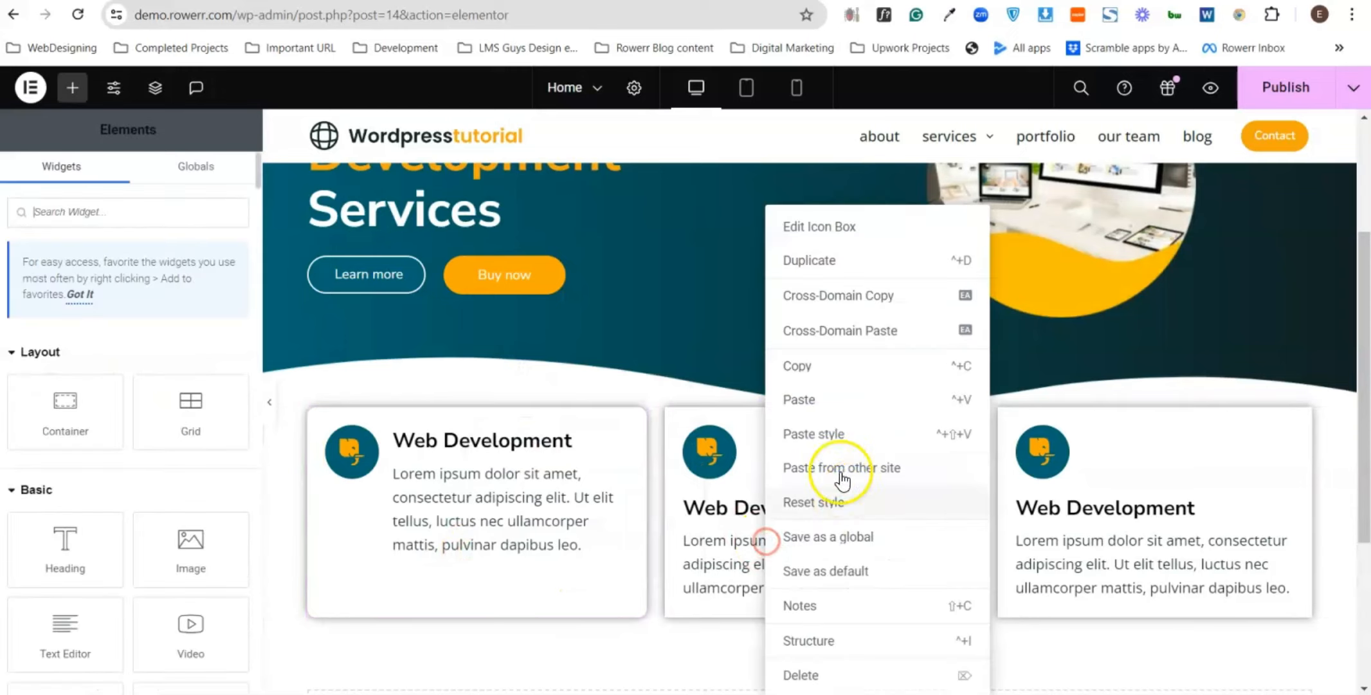
left_click(833, 435)
right_click(1106, 515)
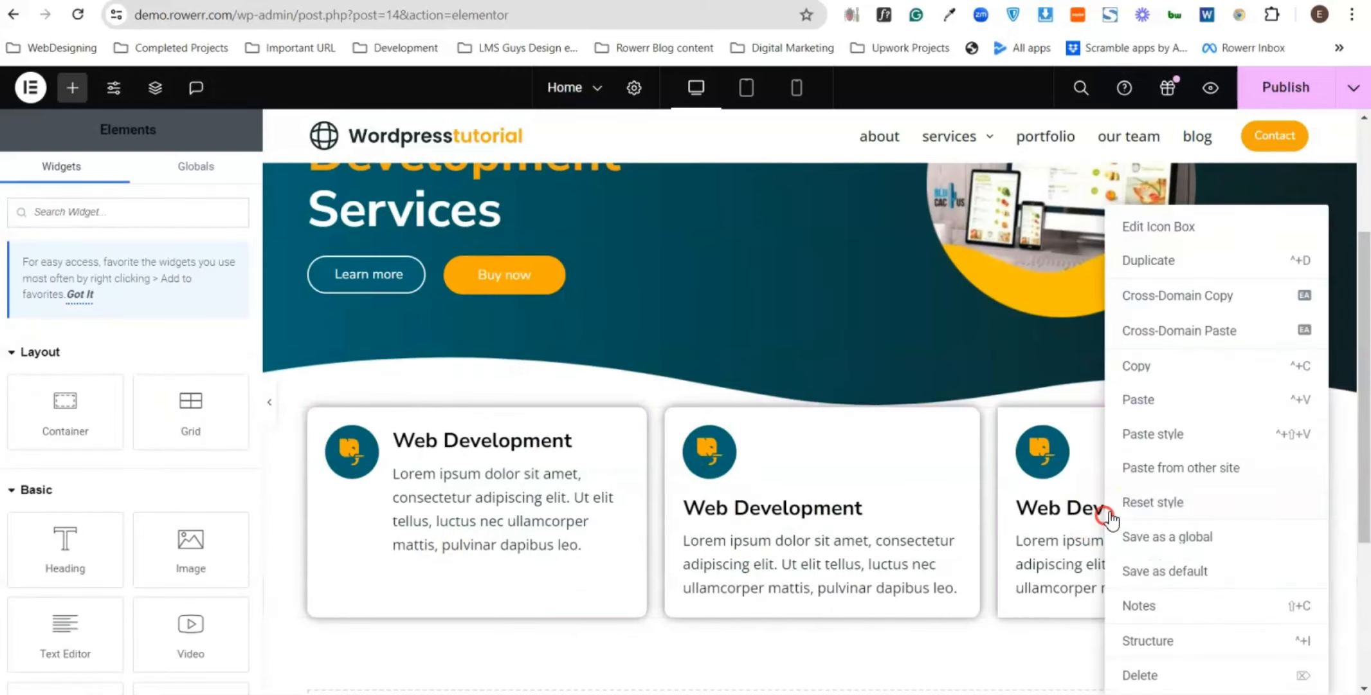
left_click(1151, 434)
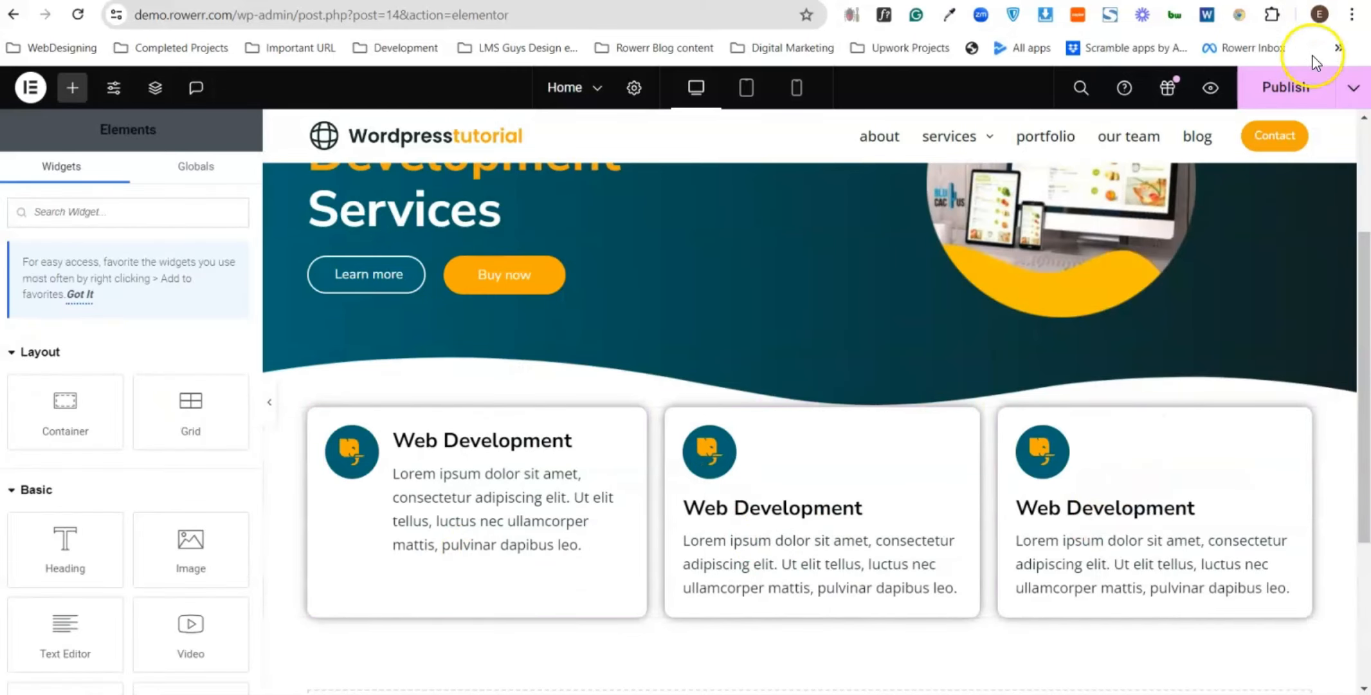
- Publish the update, review the rounded service boxes on the preview page, and return to editing
left_click(1293, 83)
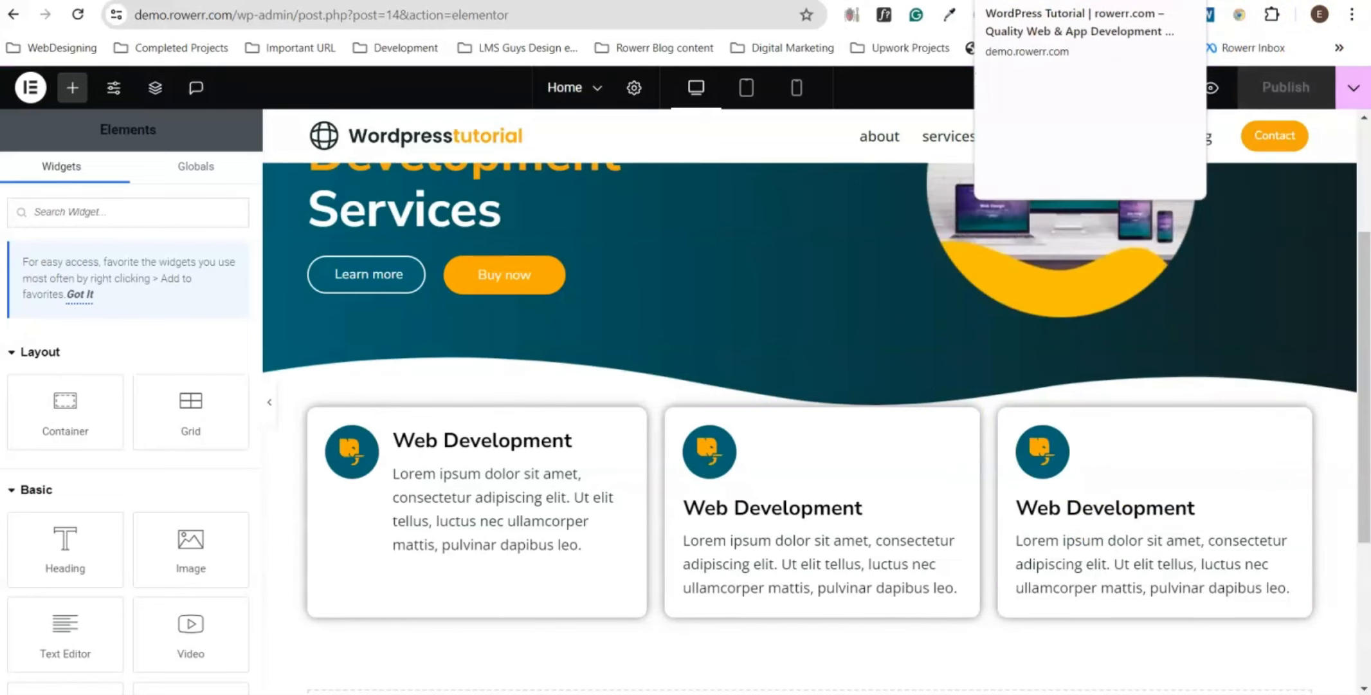
left_click(1035, 2)
scroll(790, 378, "down", 3)
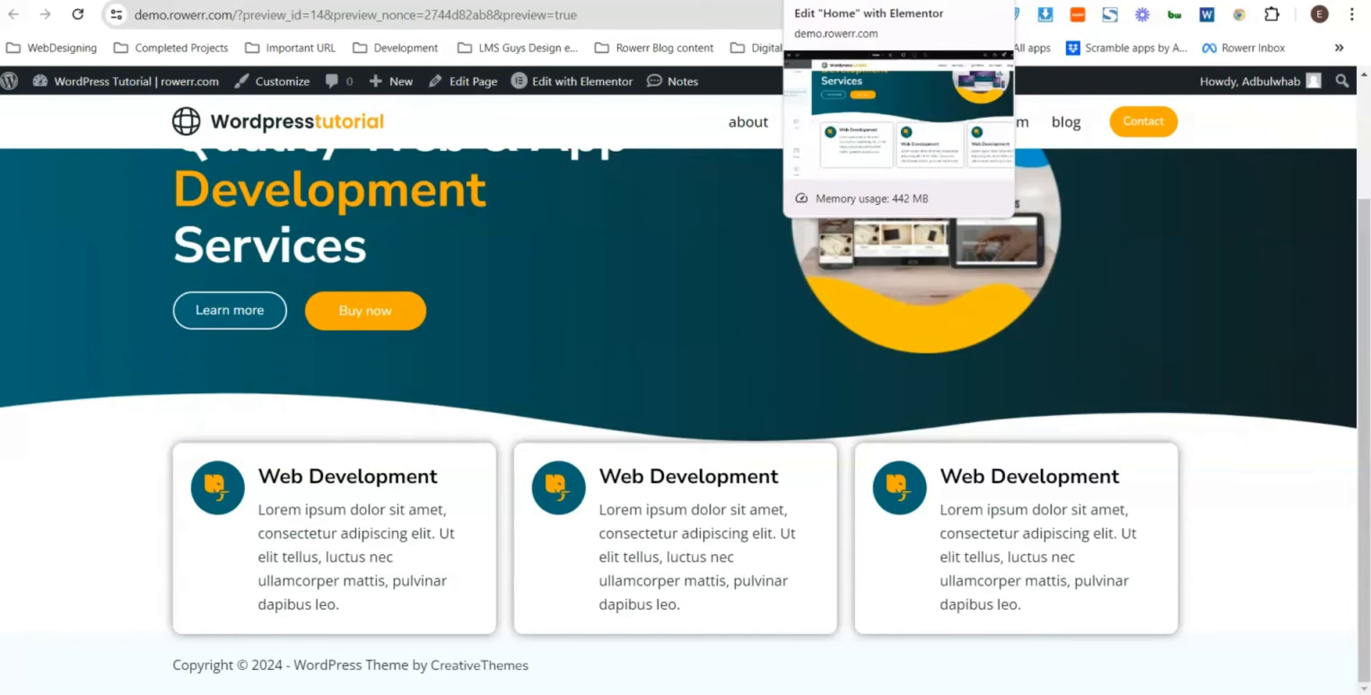
left_click(844, 0)
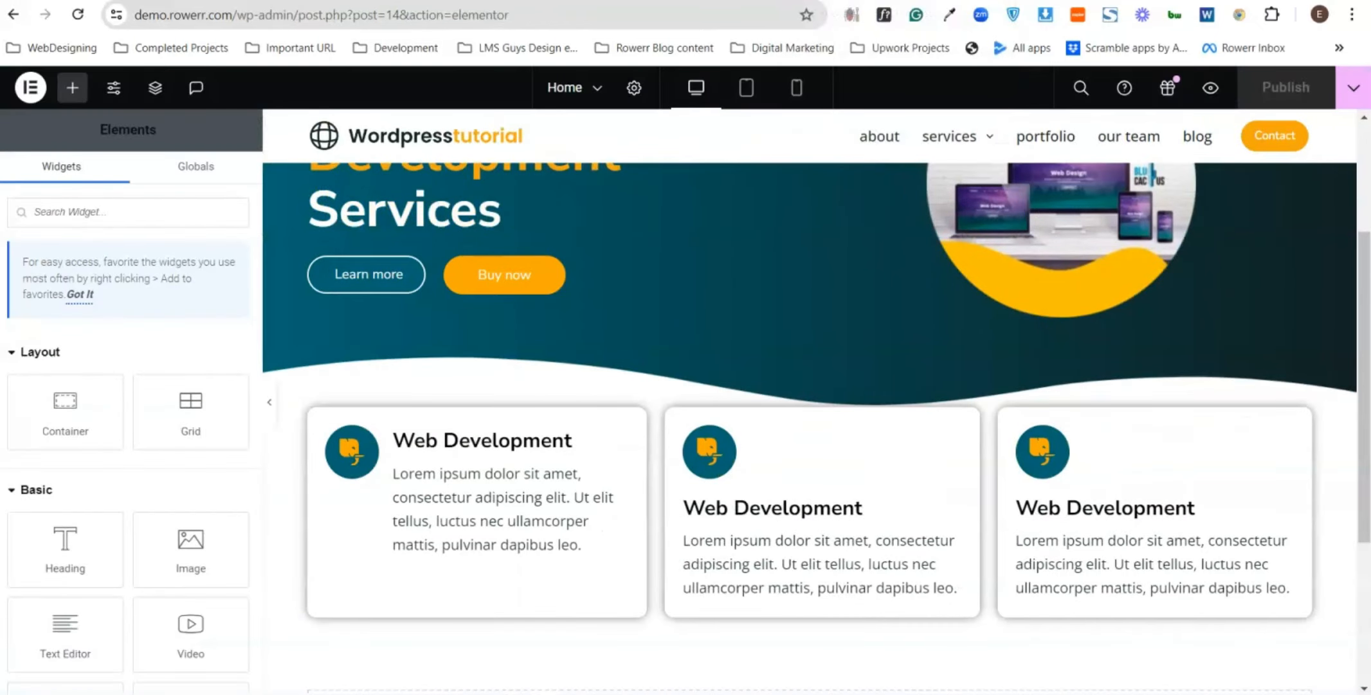
- Unlink the margin values of the service boxes' container and try a top margin of 50 px before resetting it to 0
mouse_move(649, 425)
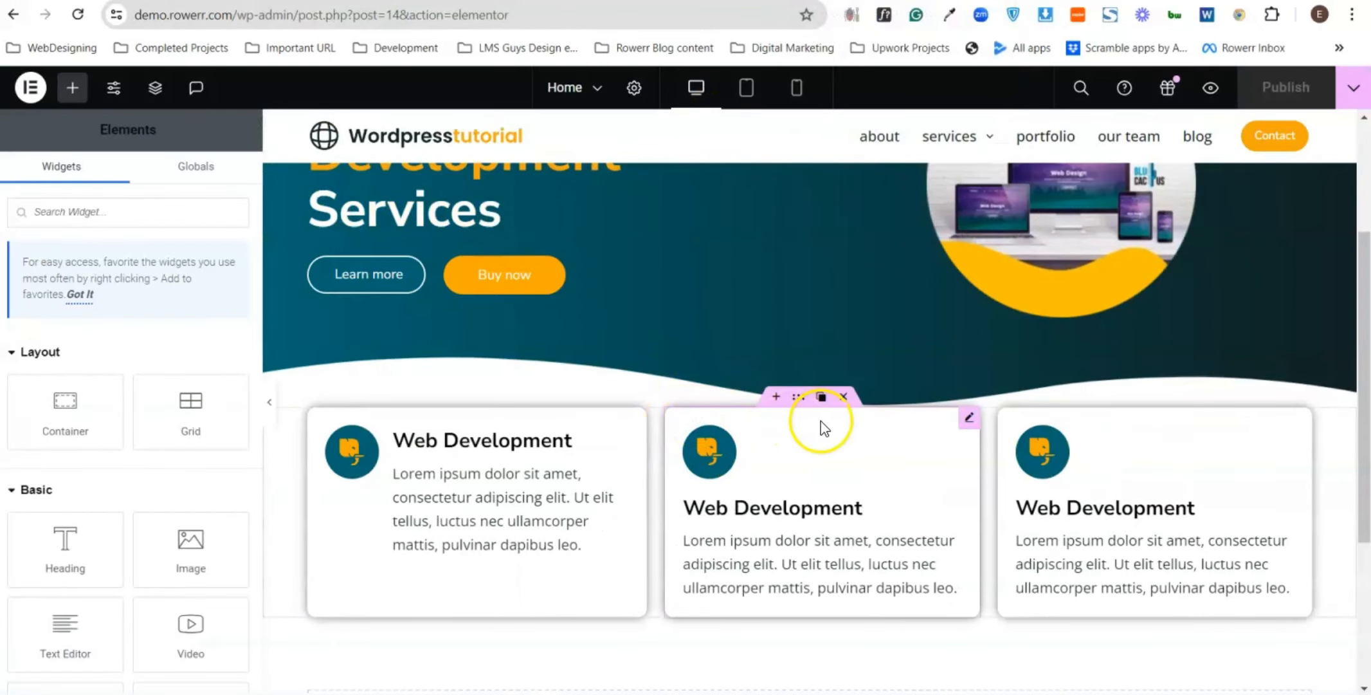
left_click(798, 396)
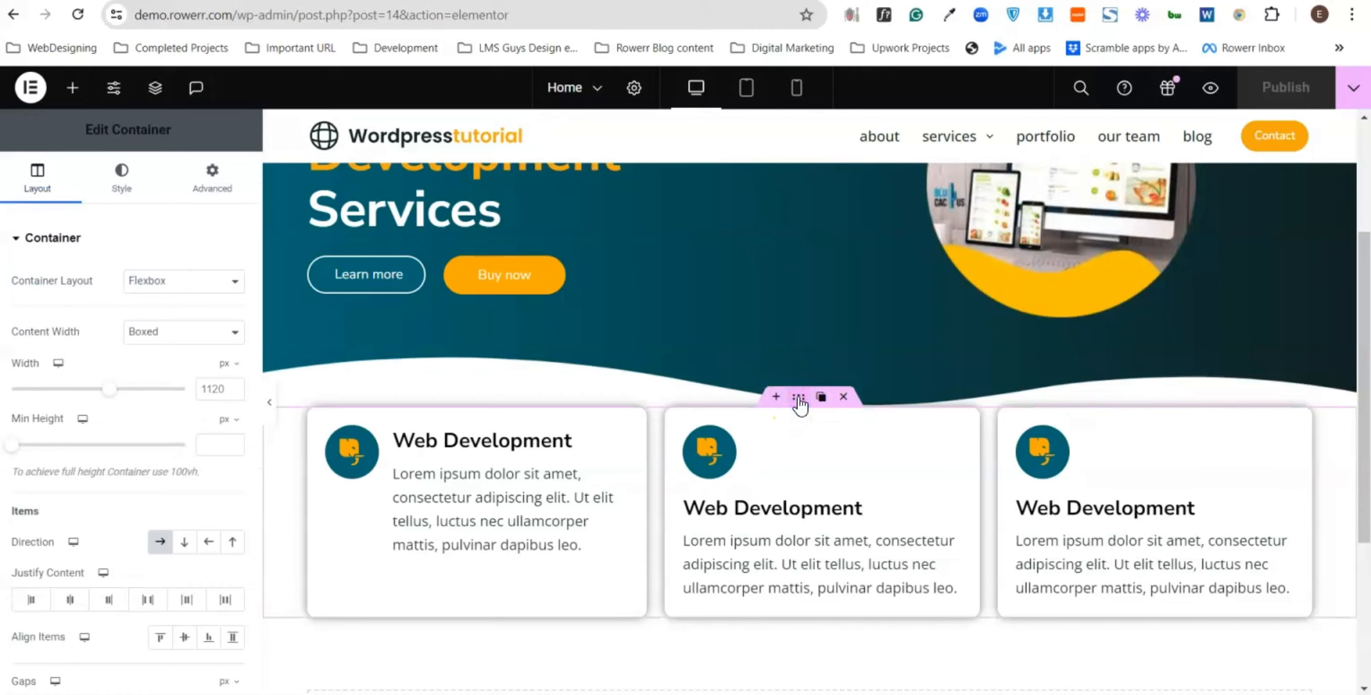
left_click(217, 179)
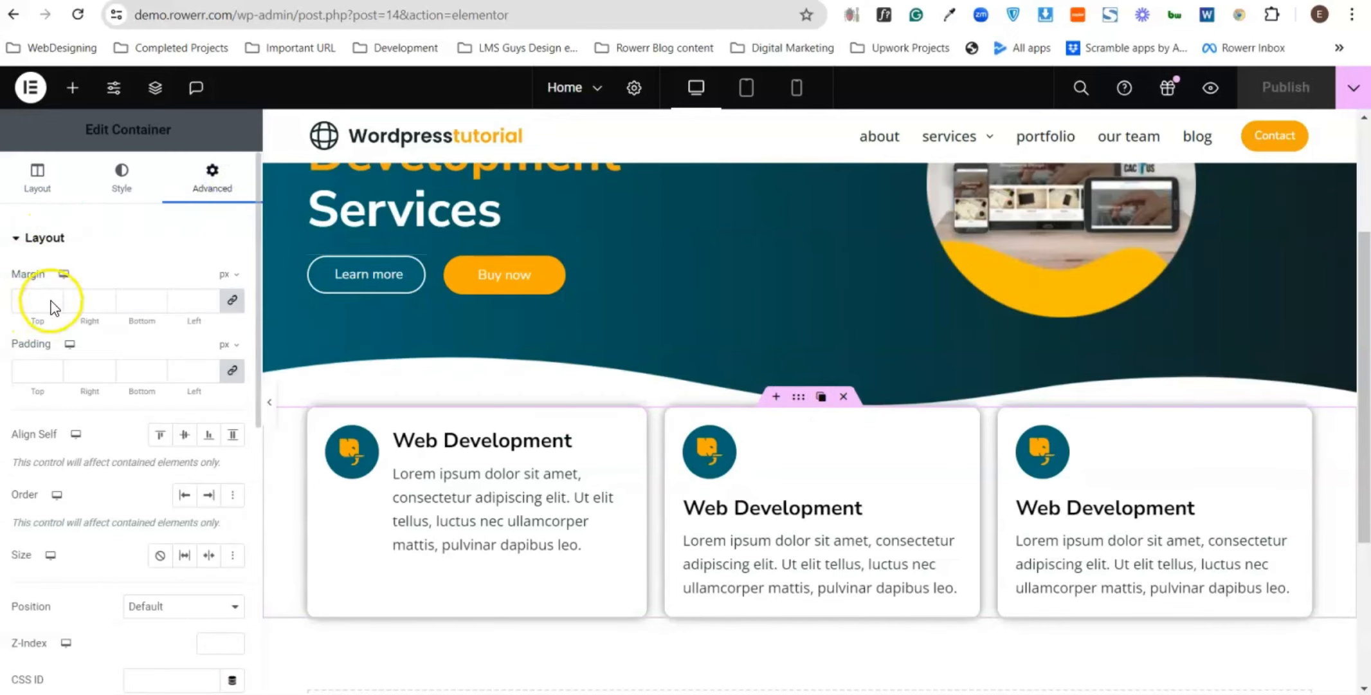
left_click(232, 300)
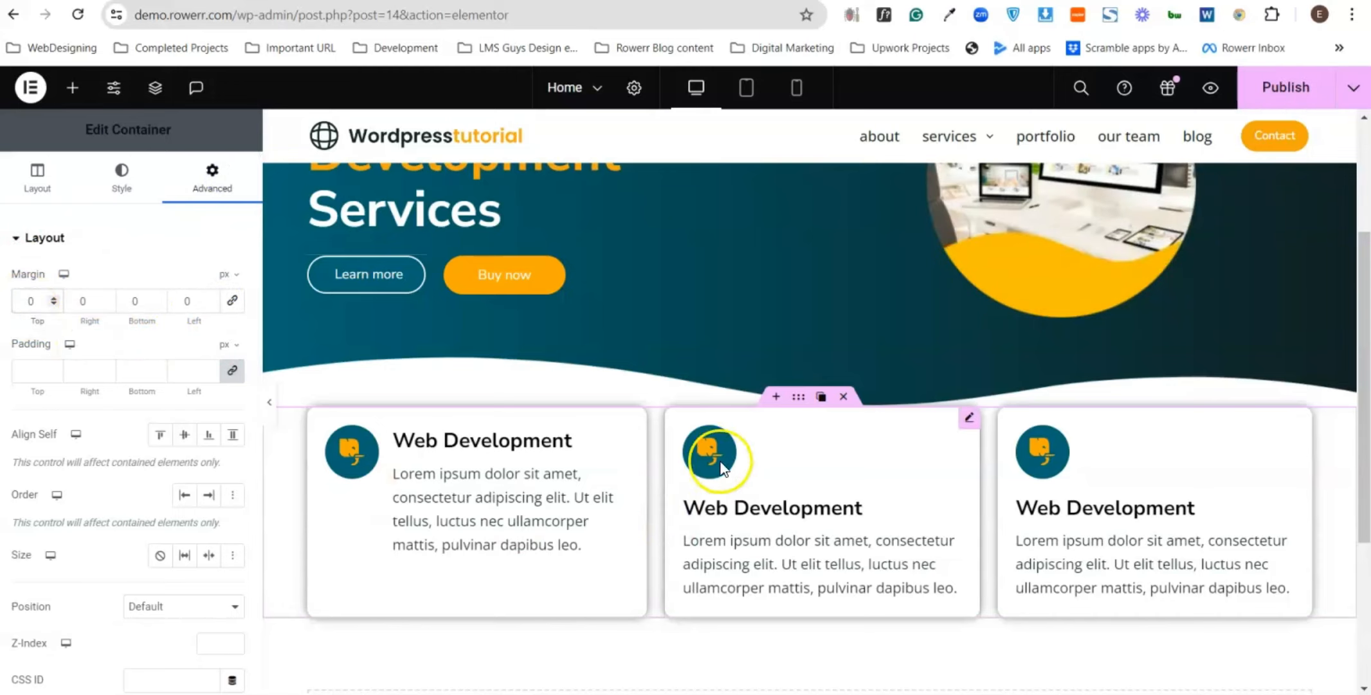
type("5")
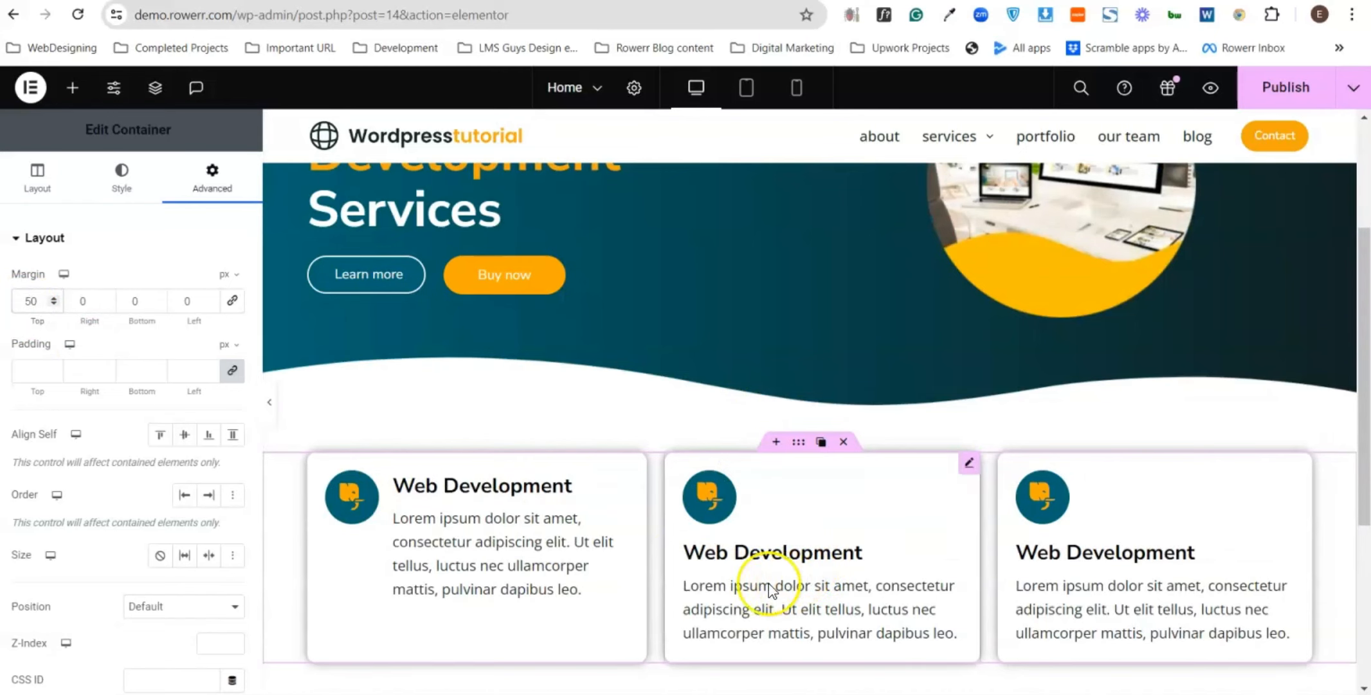
key("Delete")
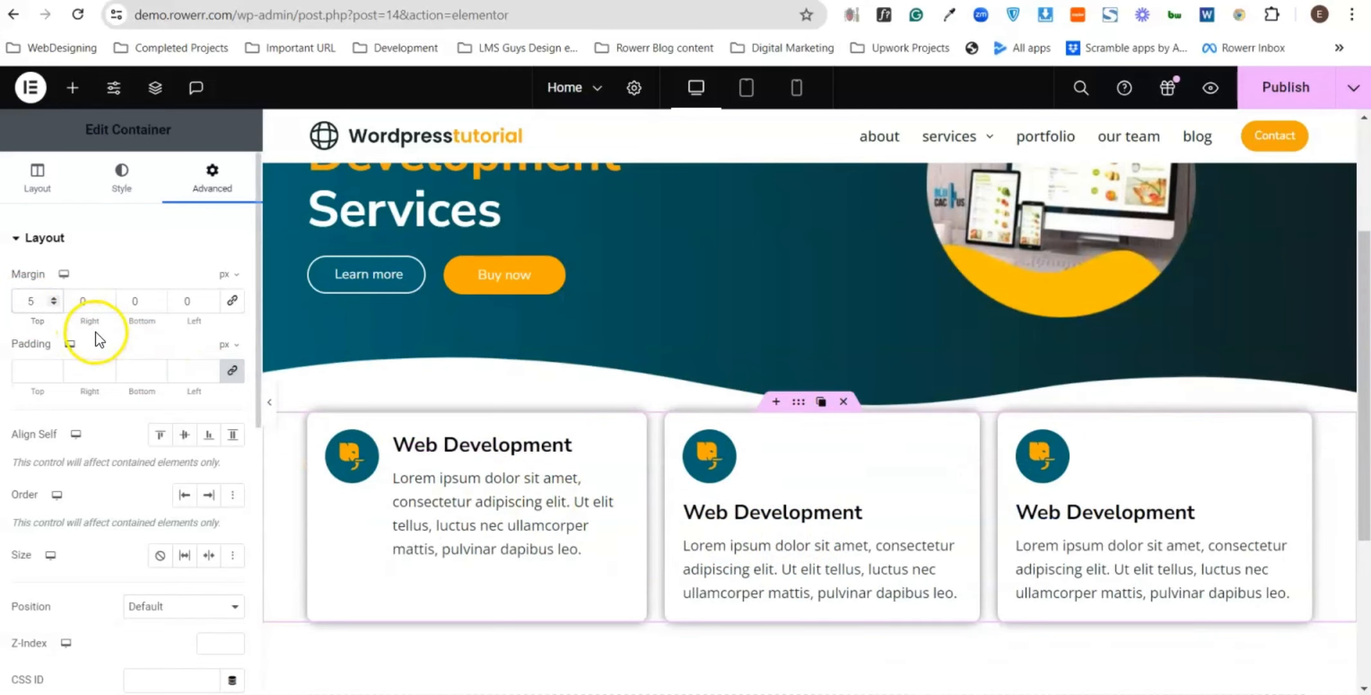
left_click(39, 308)
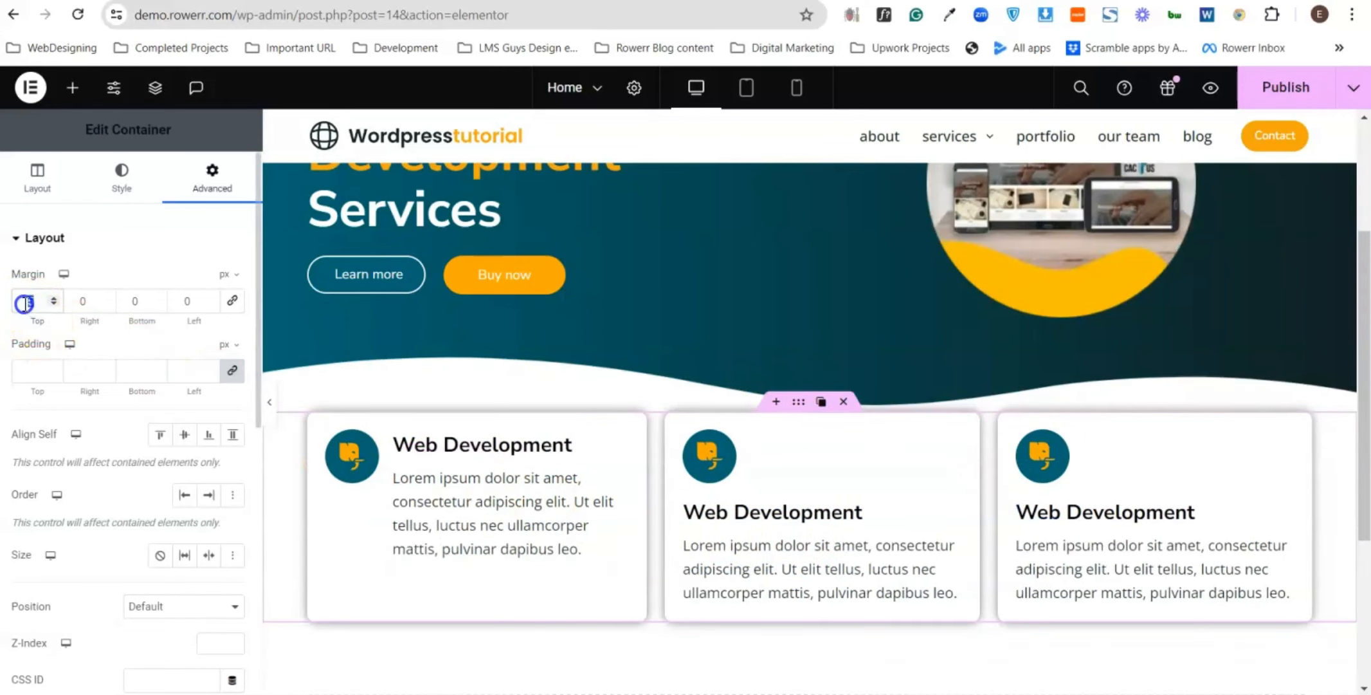
key("BackSpace")
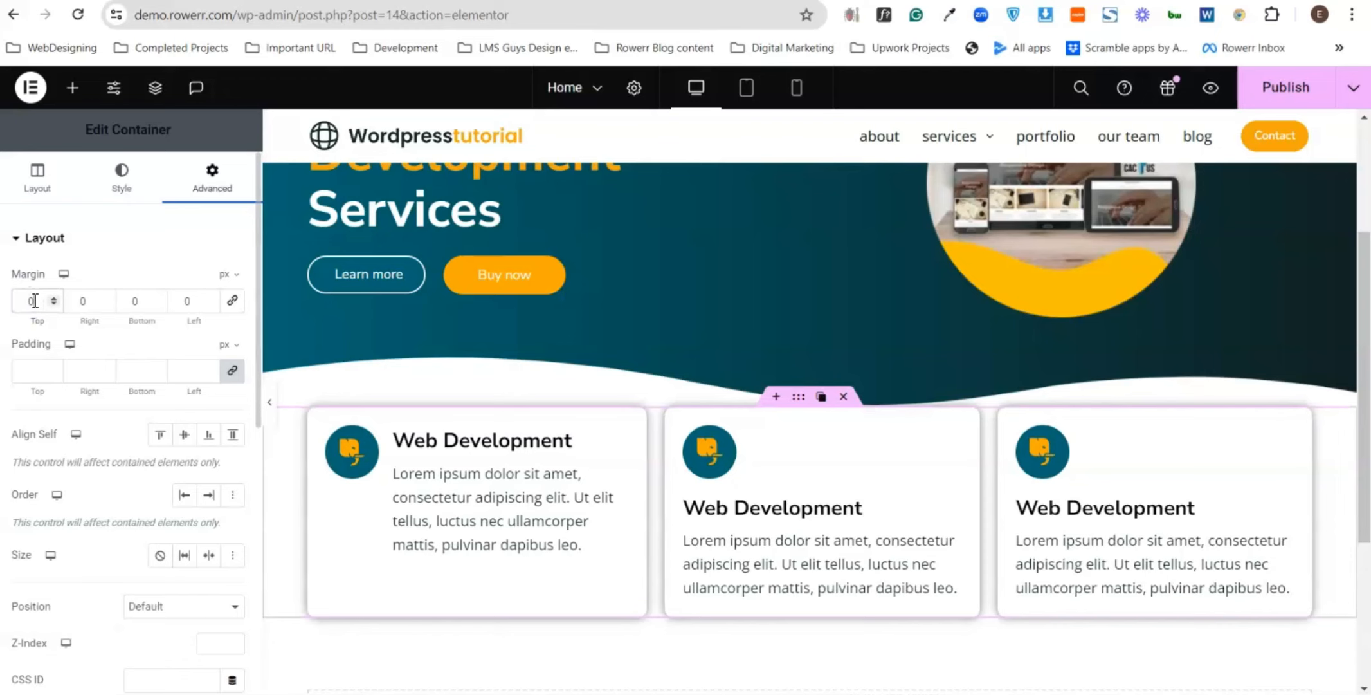
- Set the top margin of the service boxes' container to -80 px so the boxes overlap the hero section
key("Down")
key("Down")
key("Down")
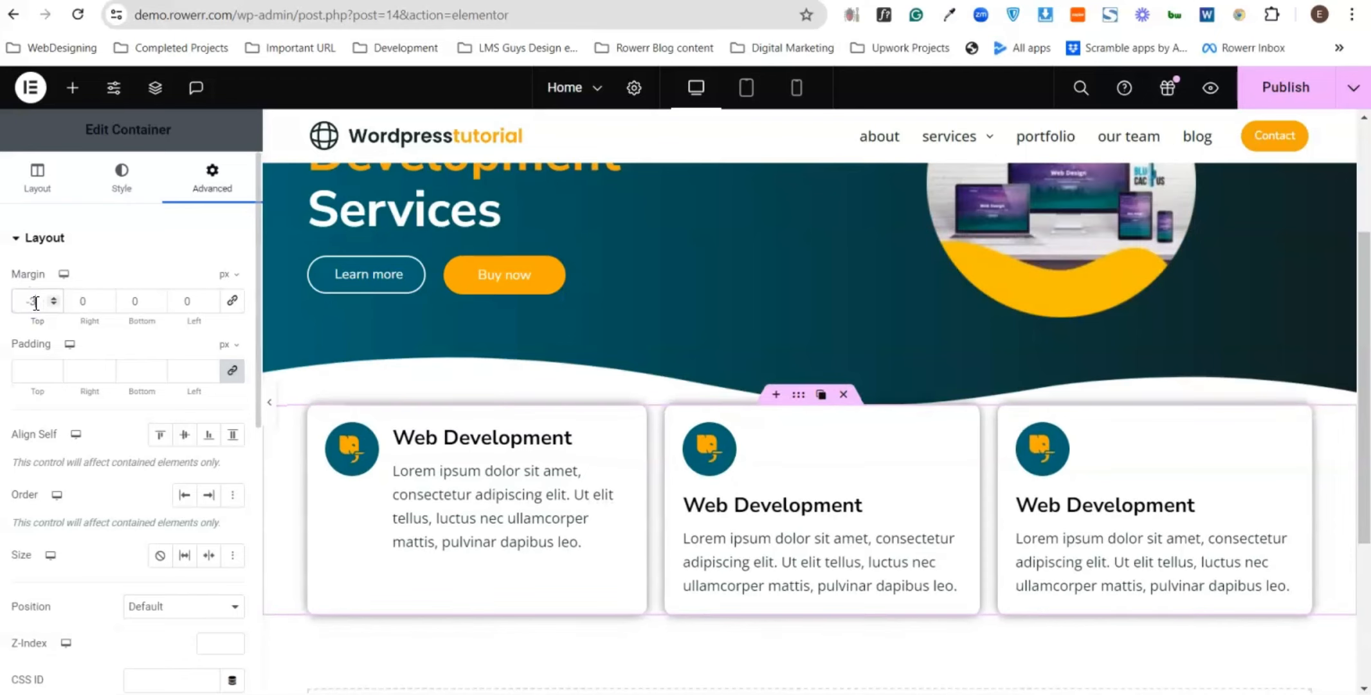
key("Down")
key("Down")
key("Down")
key("Down")
key("Down")
key("Down")
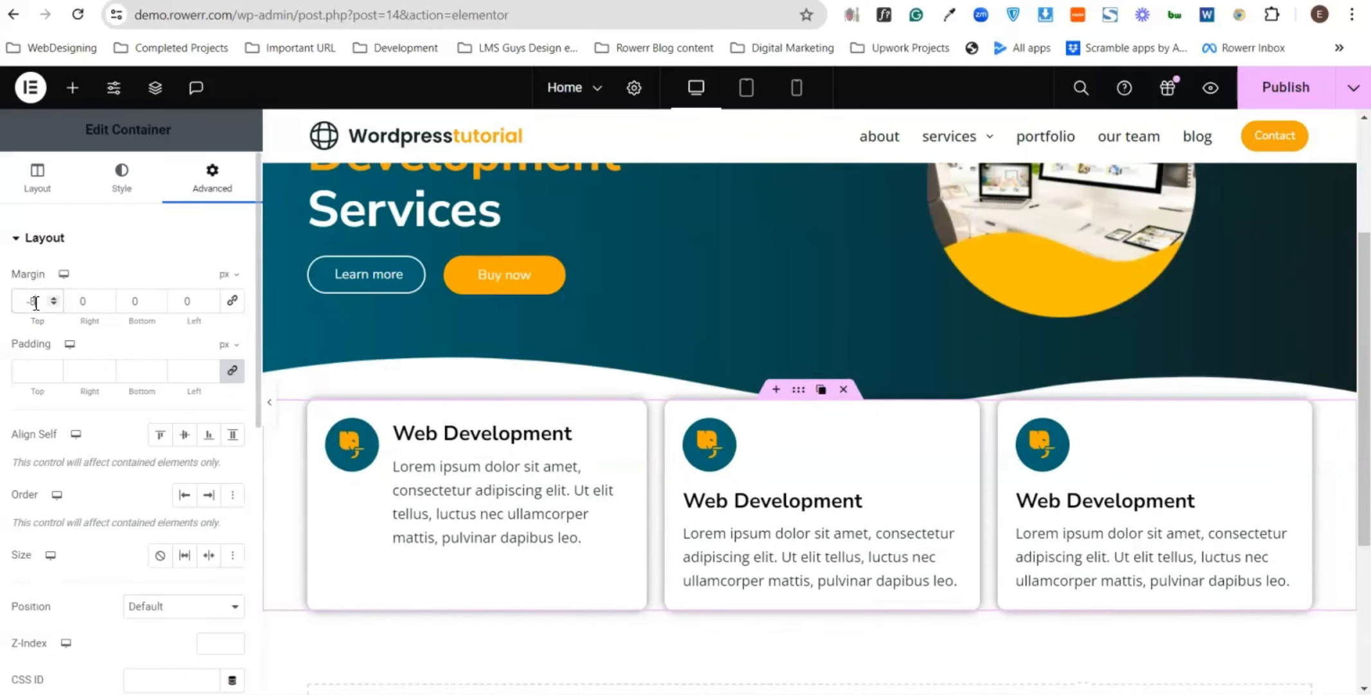
key("Down")
key("Down")
key("Down")
key("Down")
key("Down")
key("Down")
key("Down")
key("Down")
key("Down")
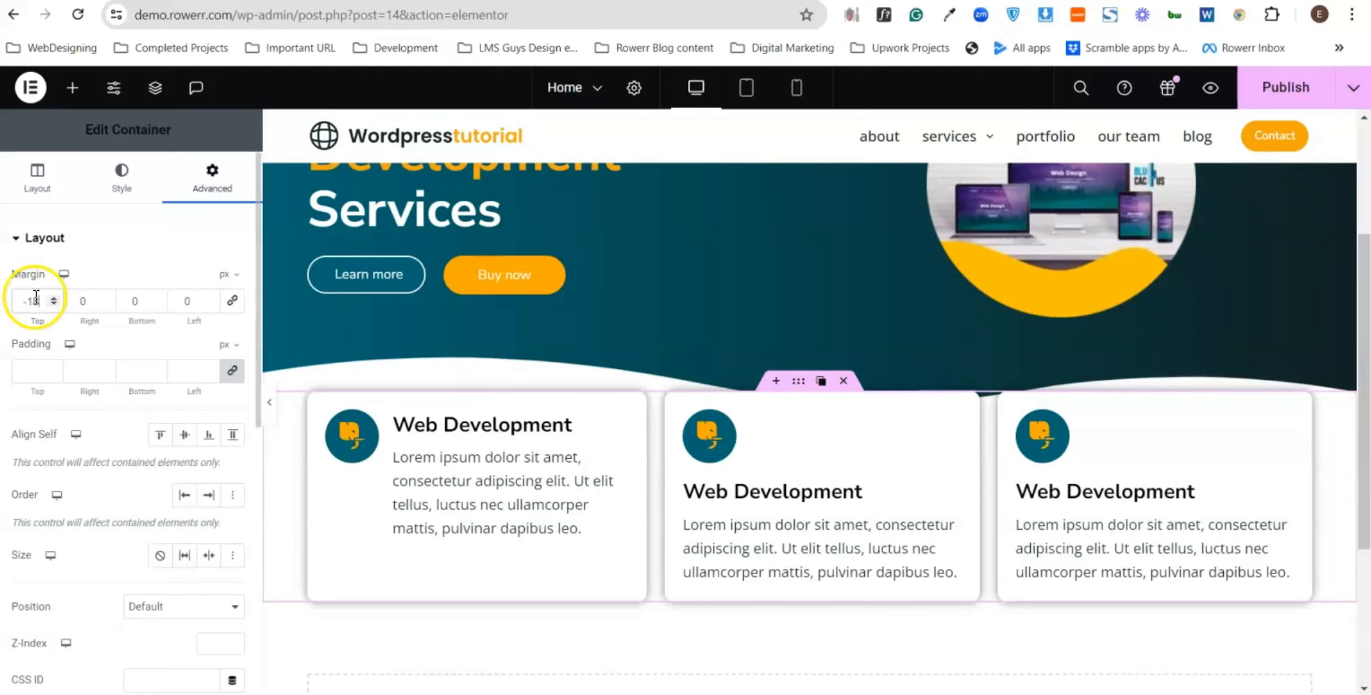
left_click_drag(27, 300, 59, 301)
type("80")
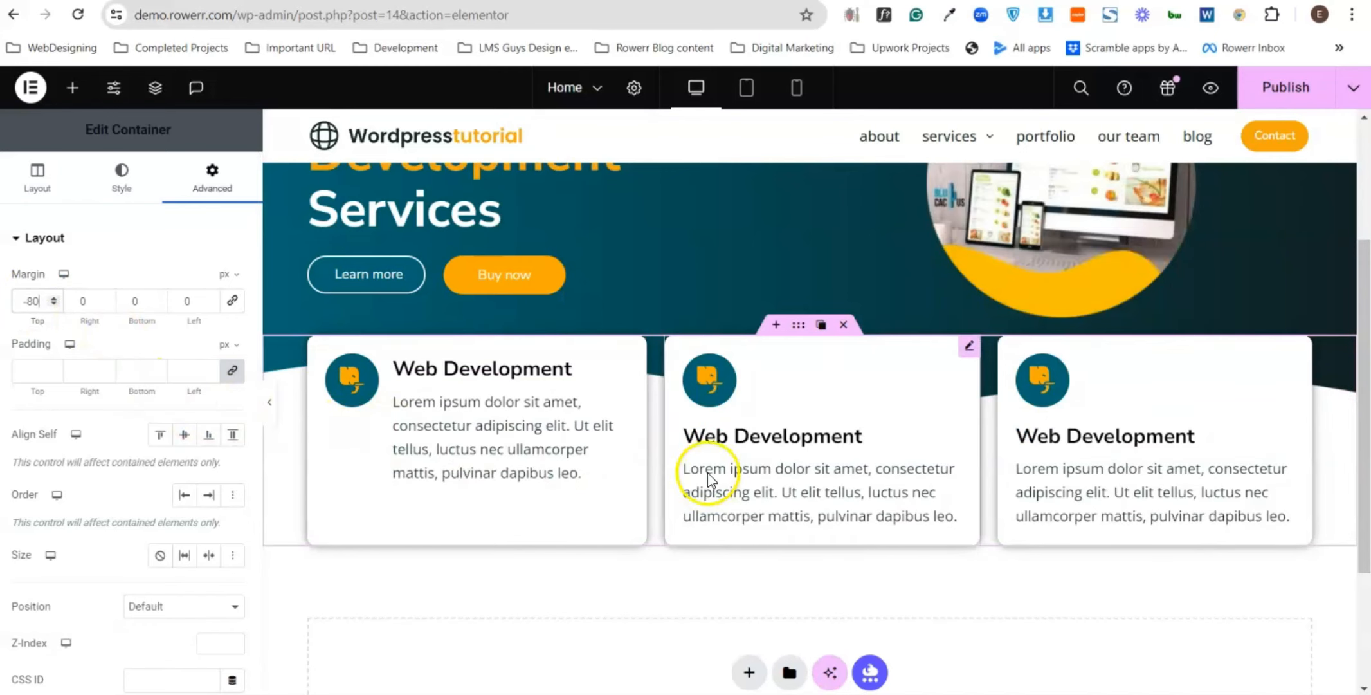
- Publish the page, review the overlapping service boxes on the preview page, and return to the editor
scroll(708, 473, "up", 3)
left_click(1286, 87)
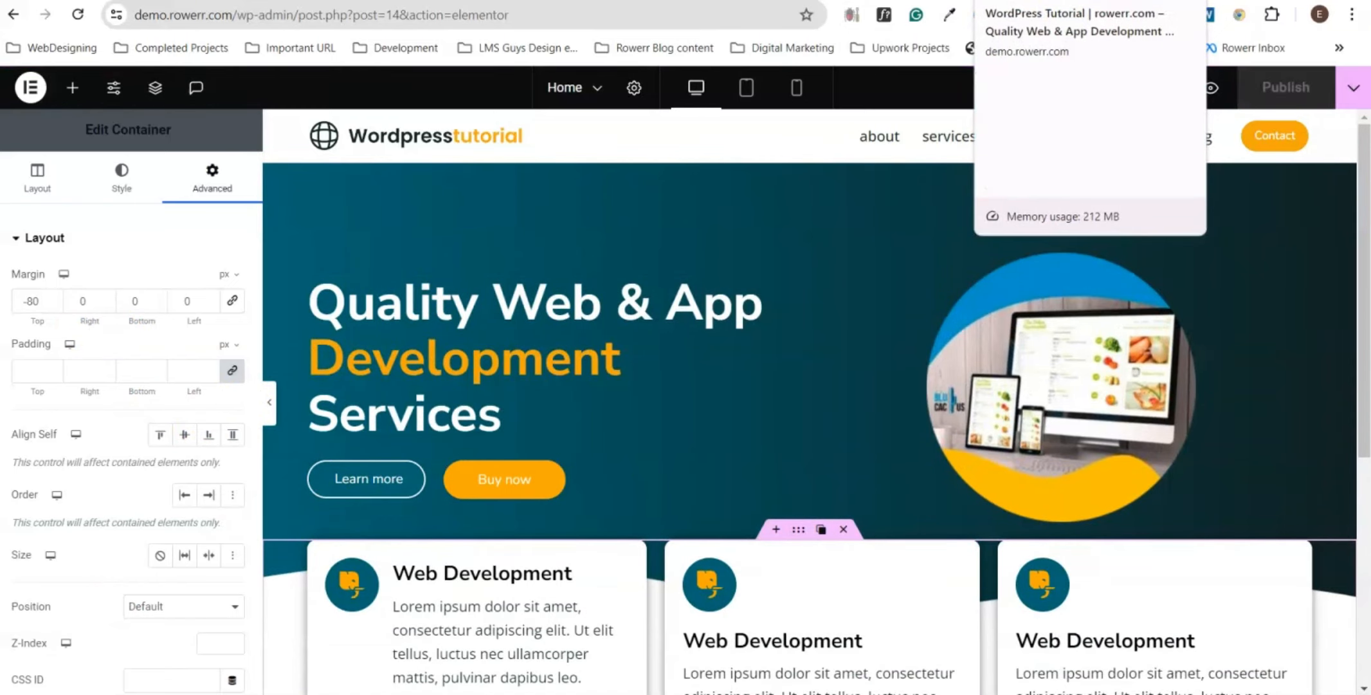
left_click(1029, 1)
scroll(652, 373, "up", 1)
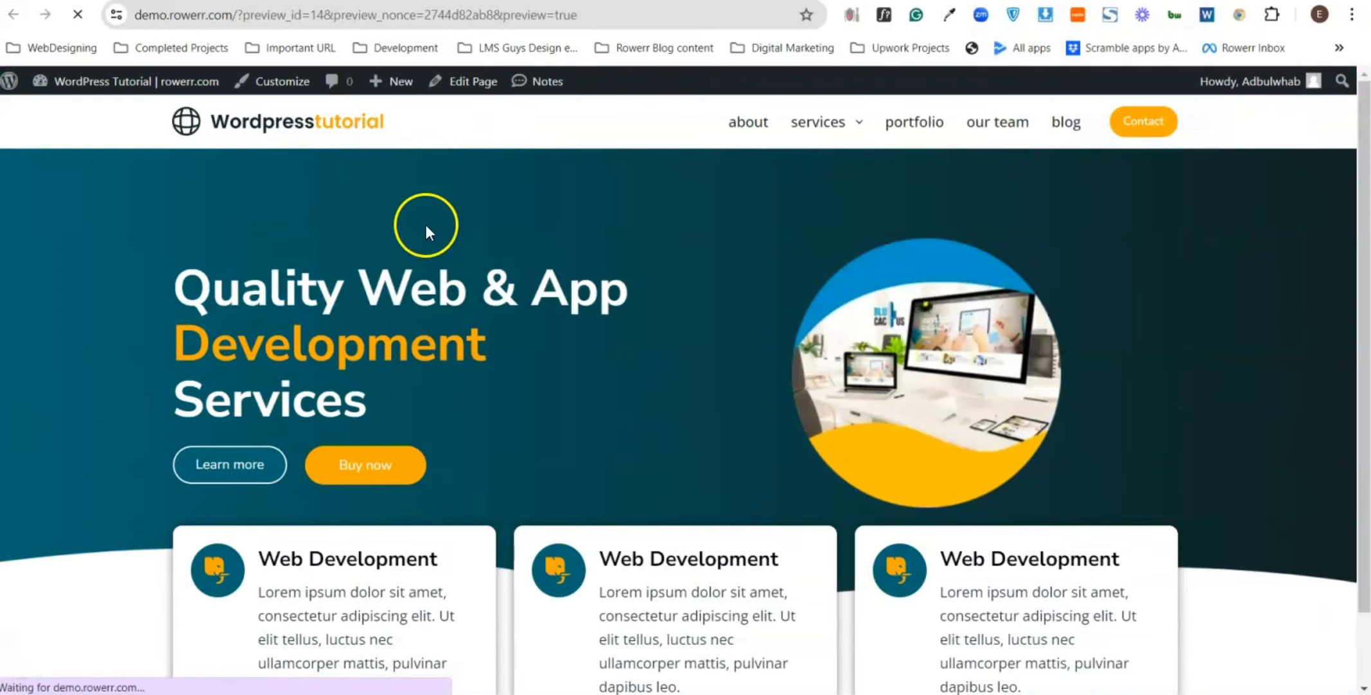
scroll(645, 274, "down", 1)
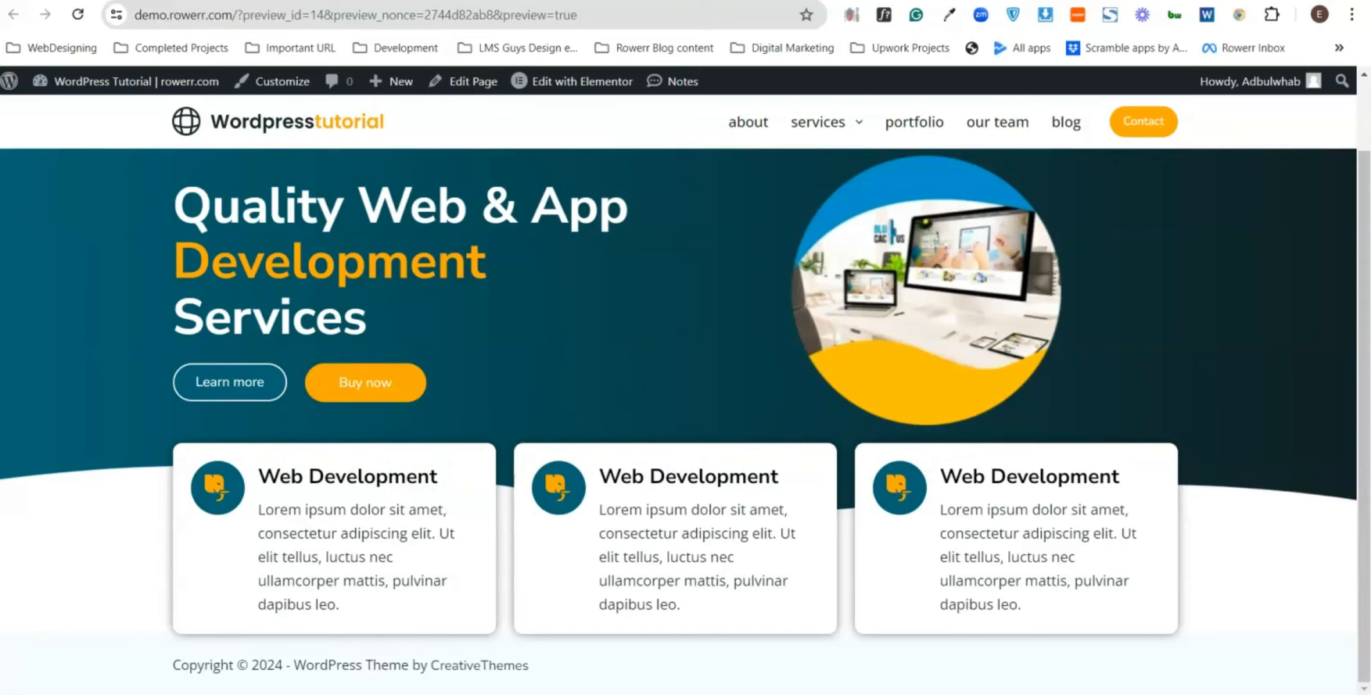
left_click(836, 2)
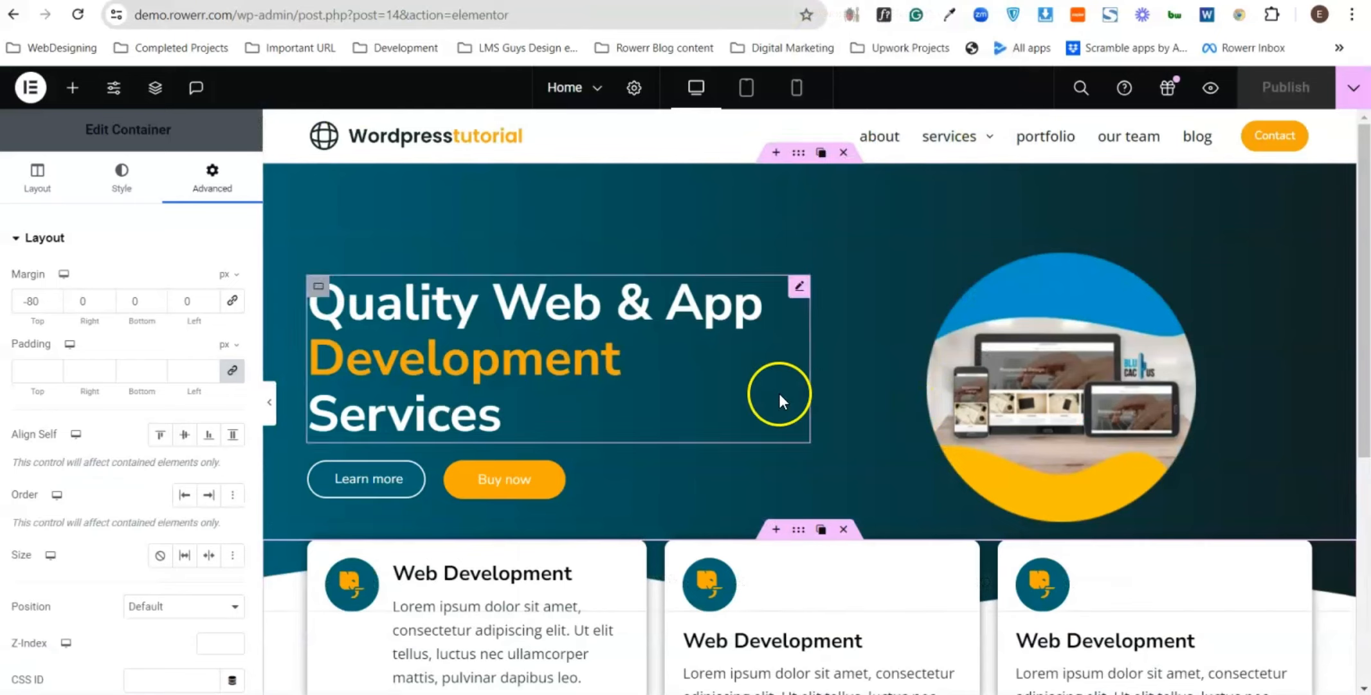
- Open the hero container's advanced layout settings and examine its margin and padding against the service boxes below
left_click(797, 152)
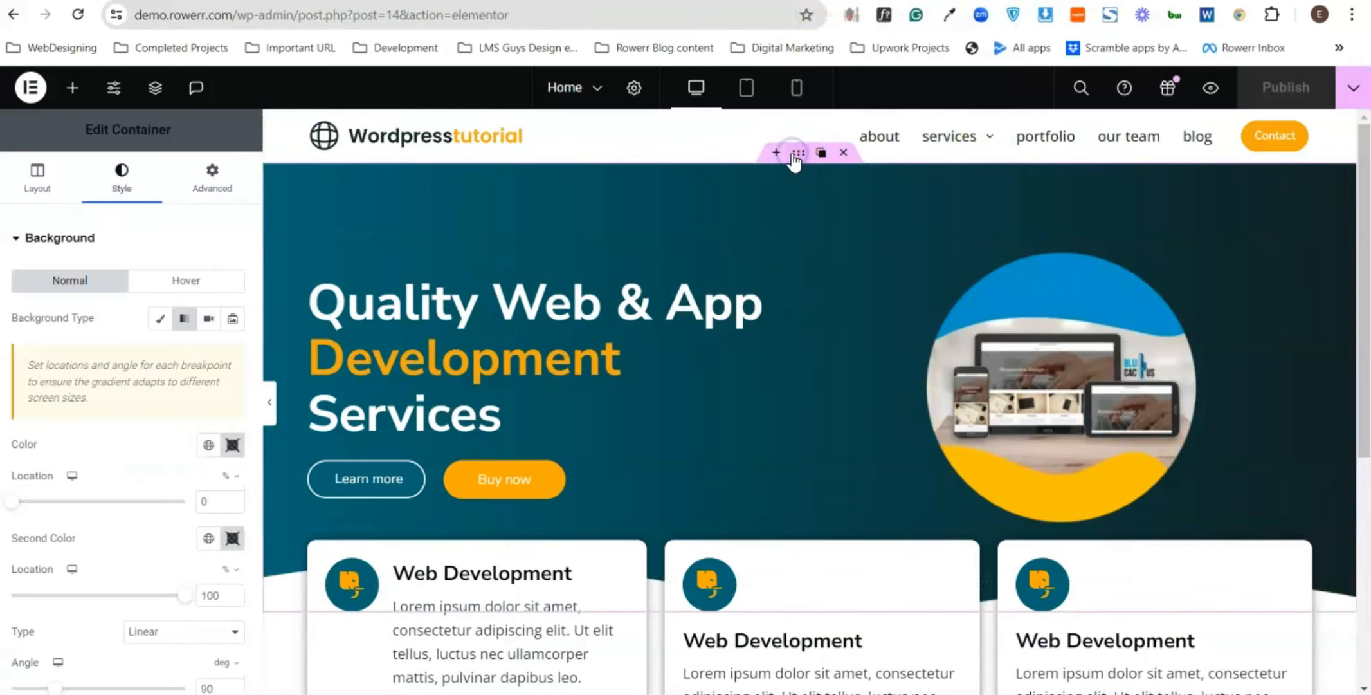
left_click(213, 176)
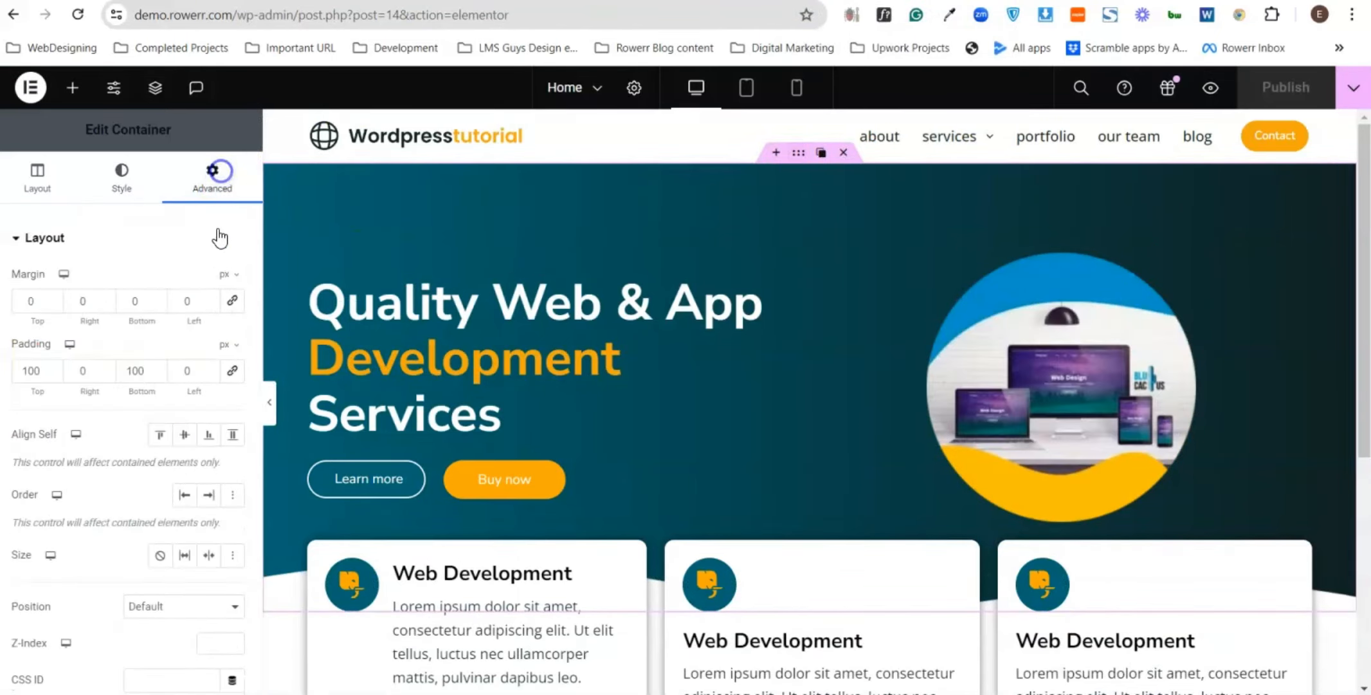
left_click(47, 381)
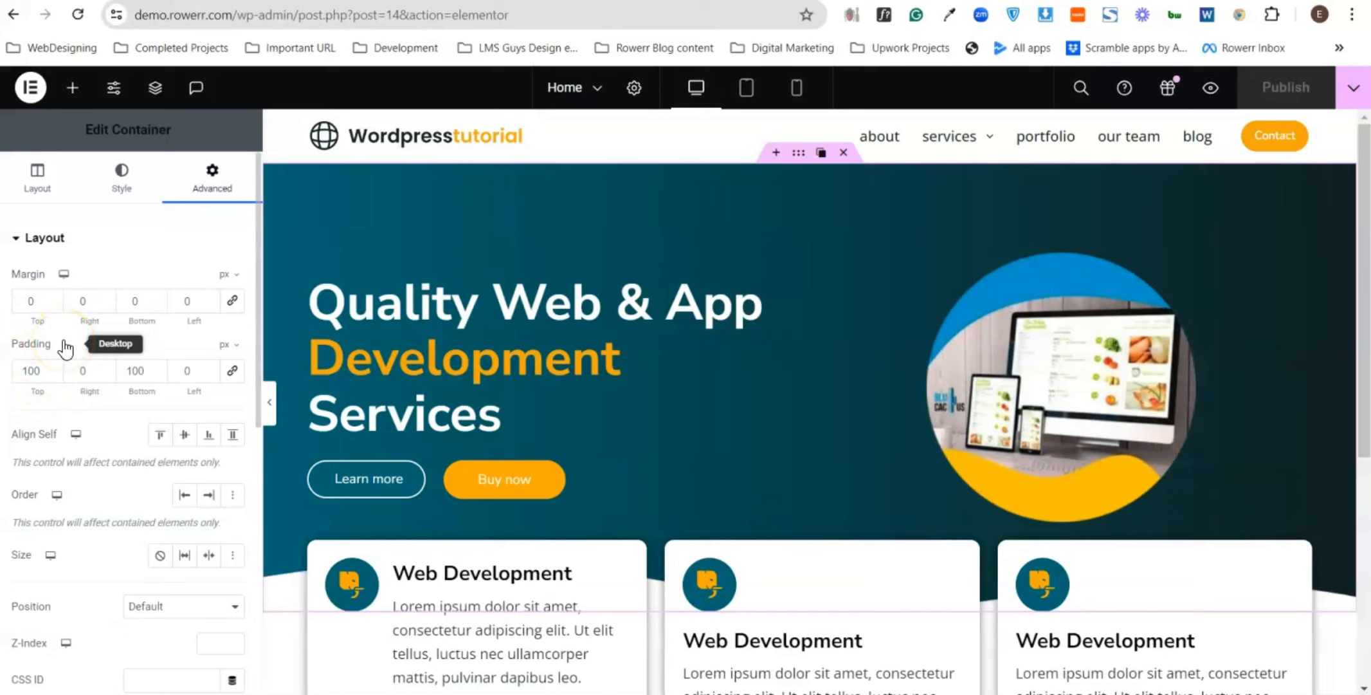
left_click(31, 347)
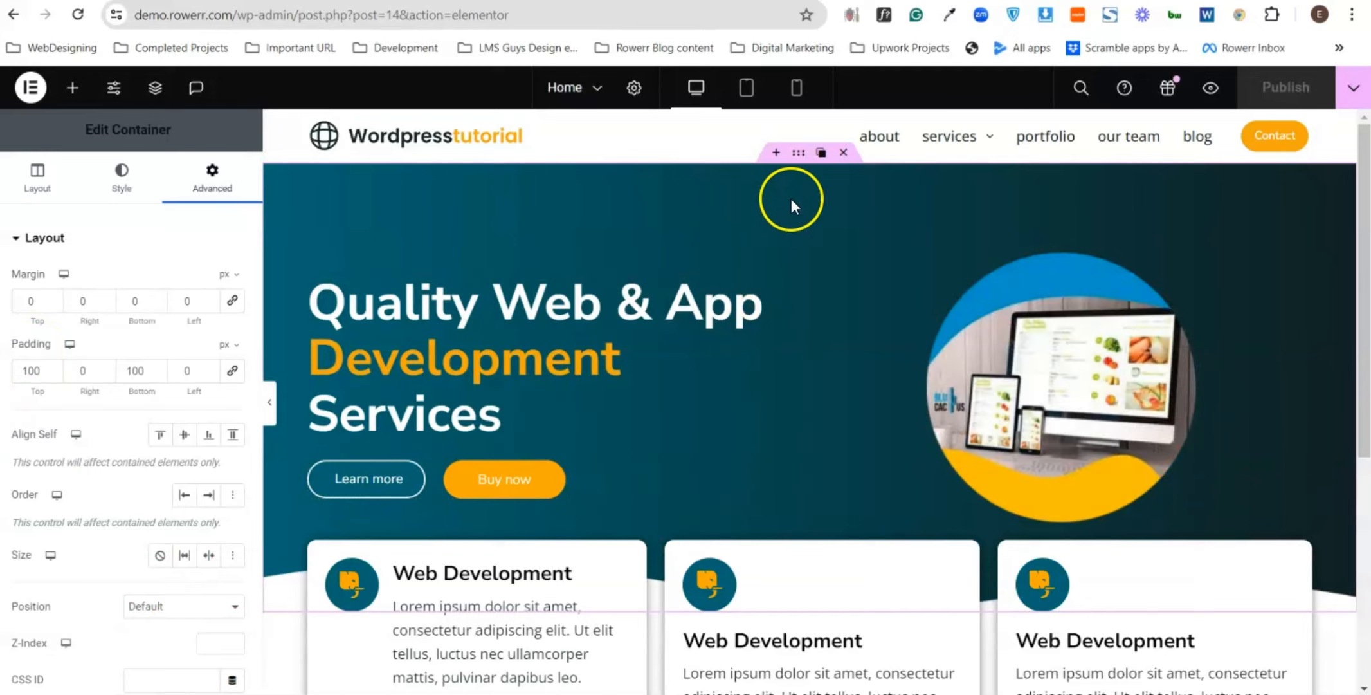
left_click(799, 154)
left_click(797, 158)
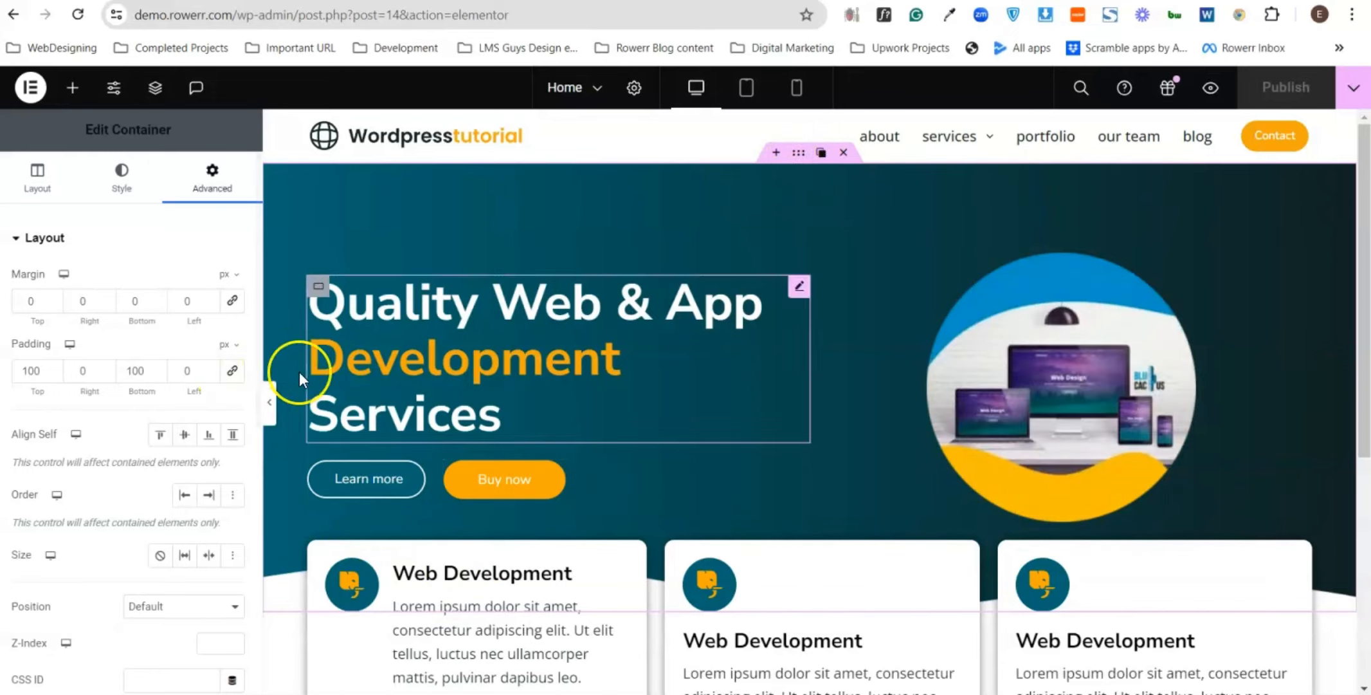
scroll(566, 479, "down", 1)
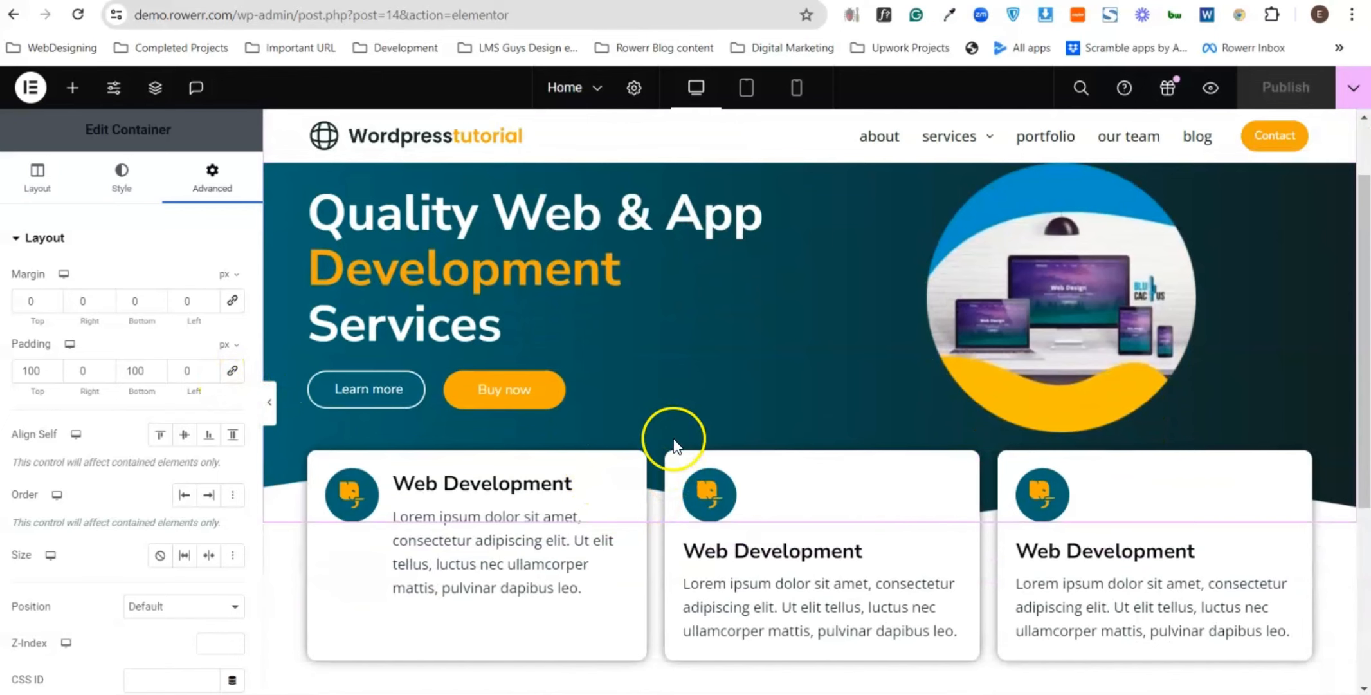
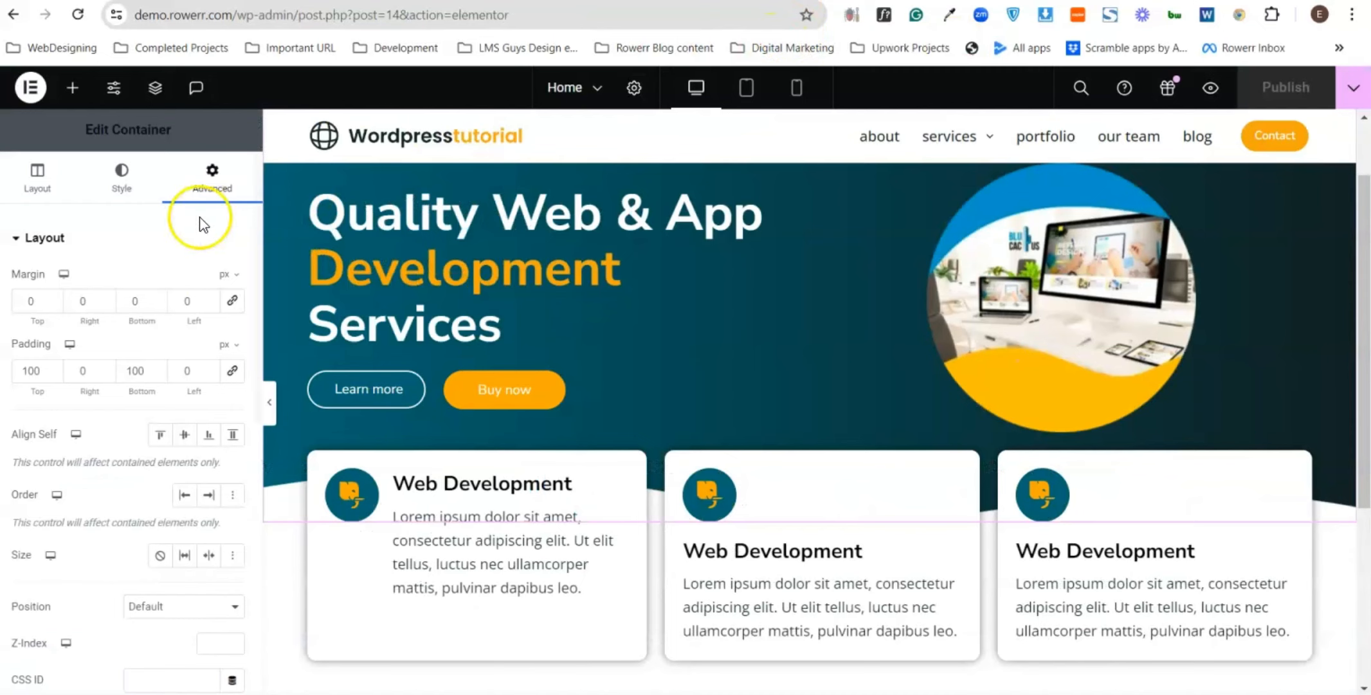
- Try a bottom padding of 180 px on the hero container
left_click(142, 373)
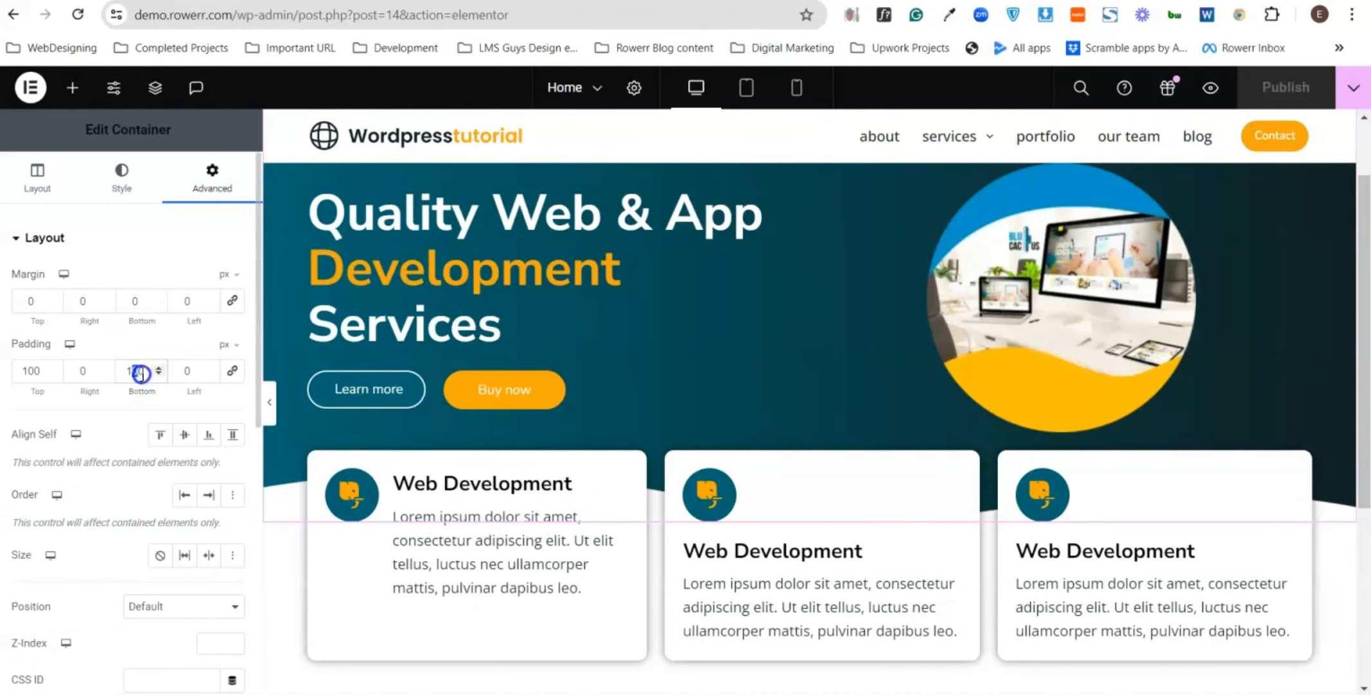
key("Down")
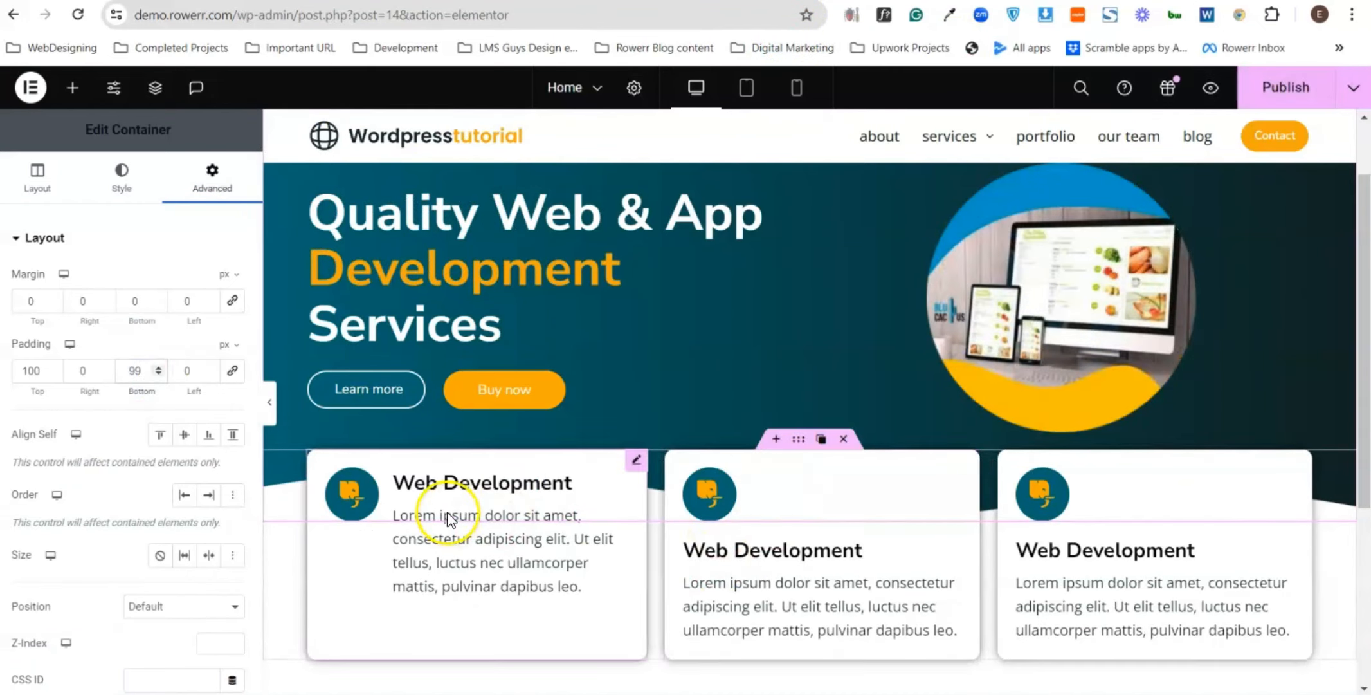
double_click(128, 372)
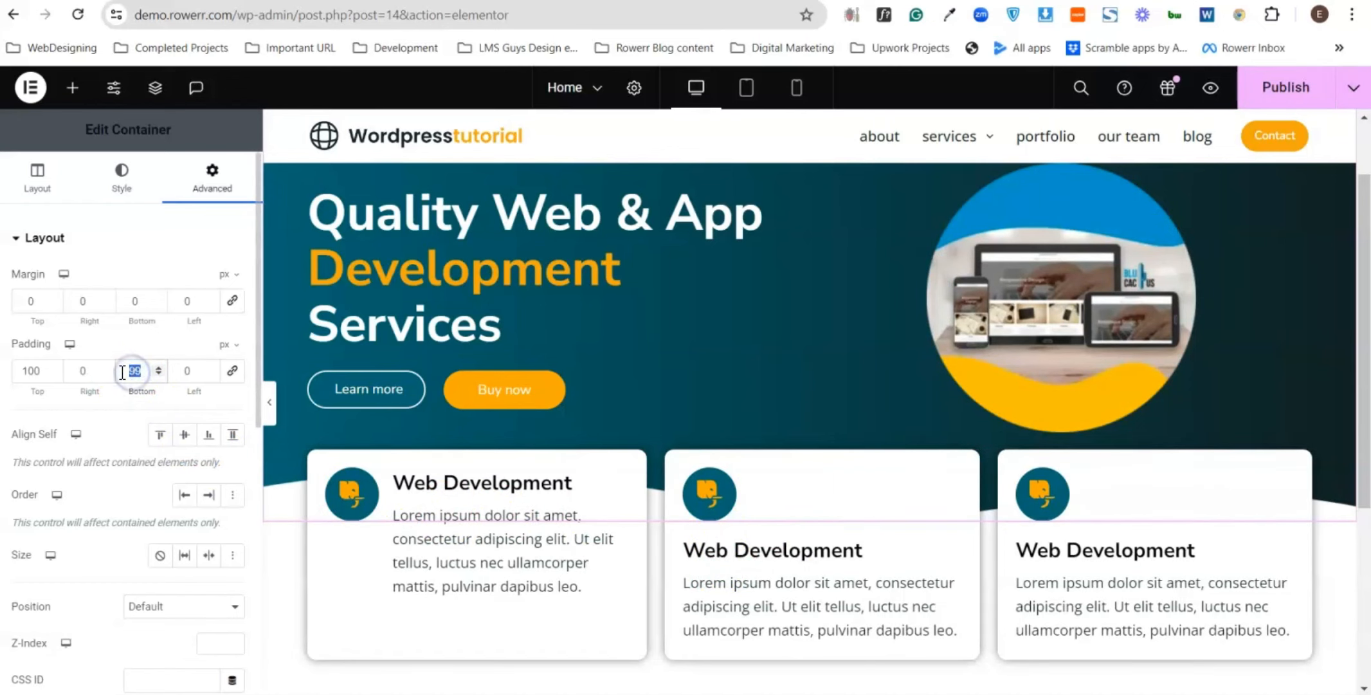
type("180")
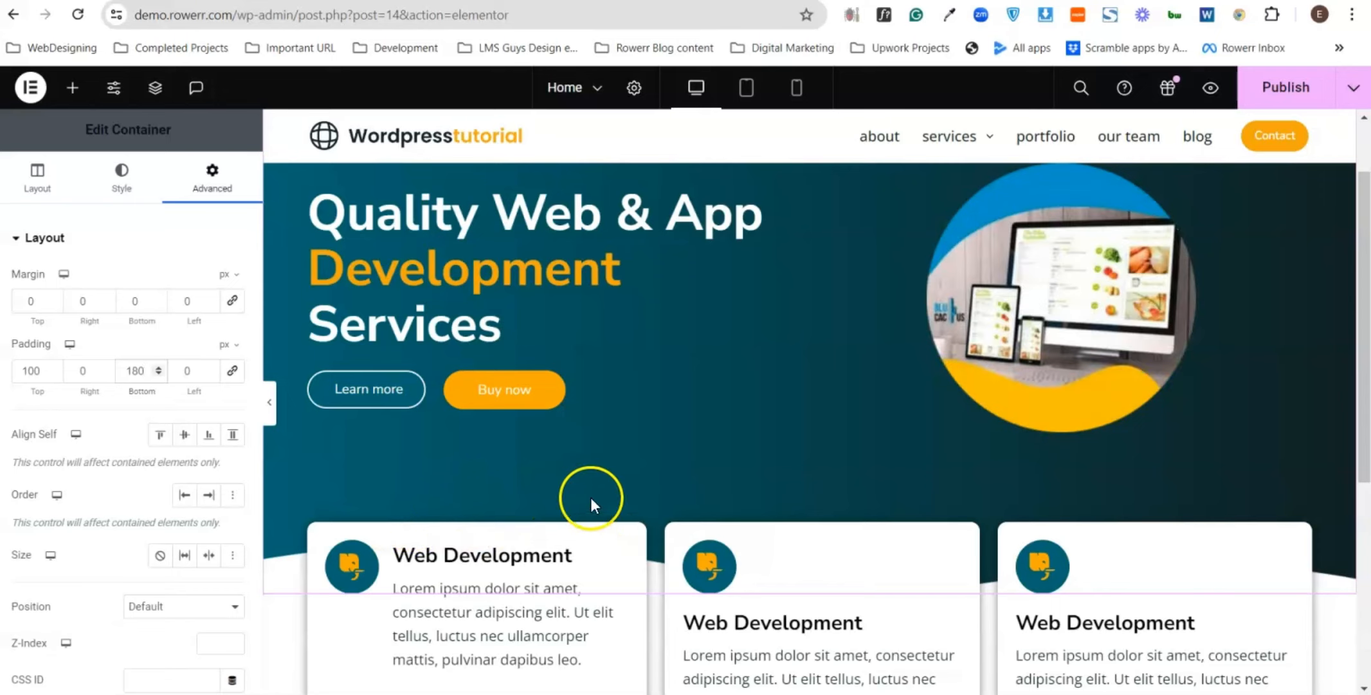
- Test a bottom padding of 813 px on the hero container, and set it back to 180 px
double_click(134, 368)
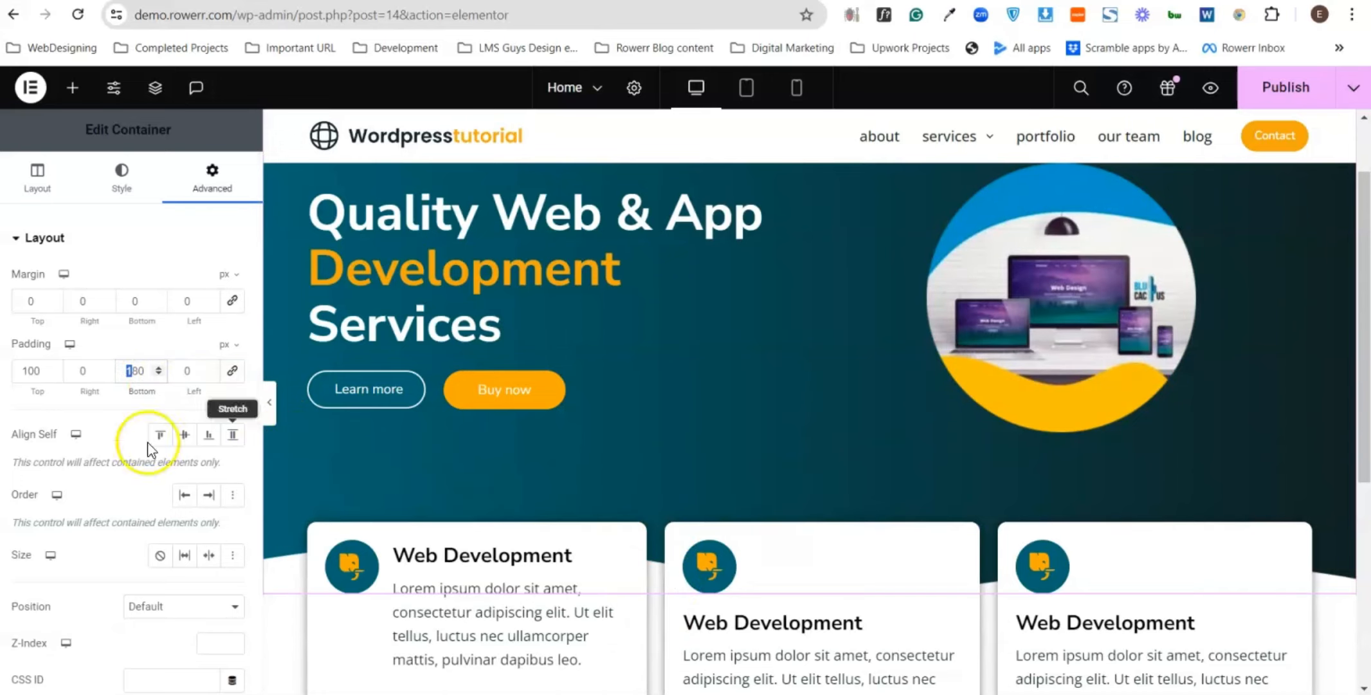
left_click(131, 366)
type("800")
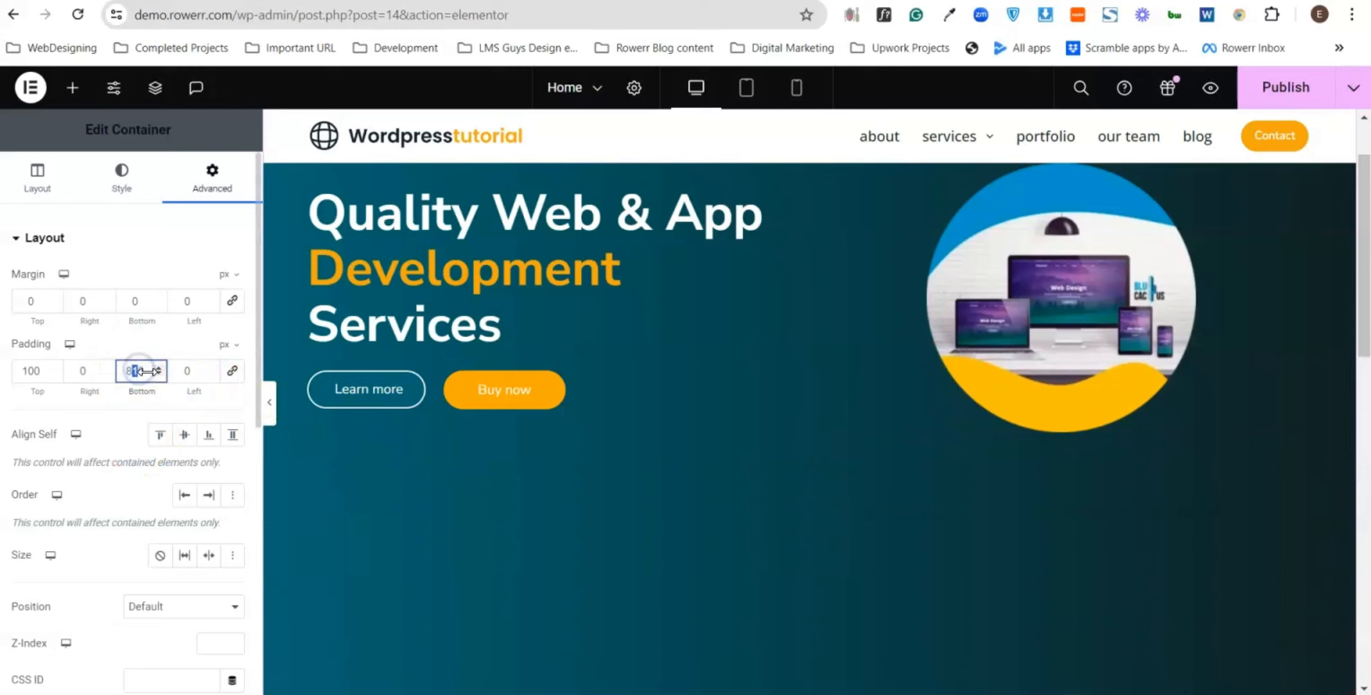
left_click(139, 369)
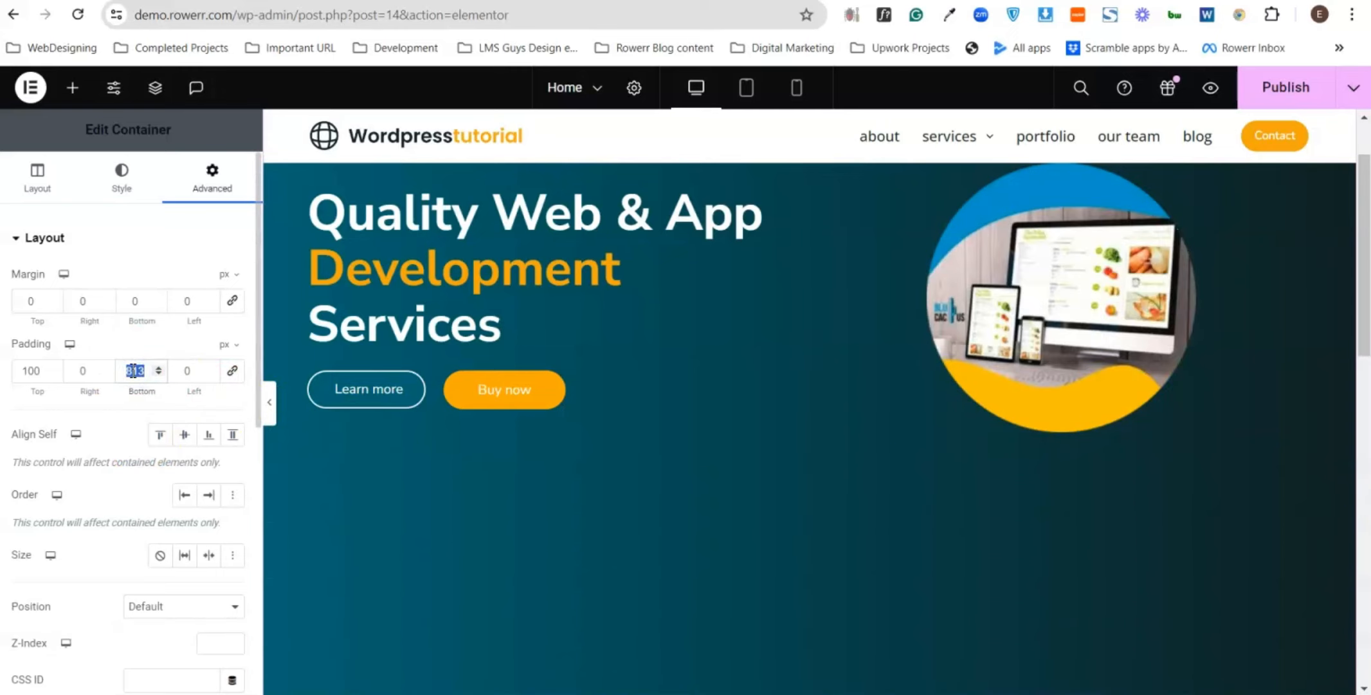
type("180")
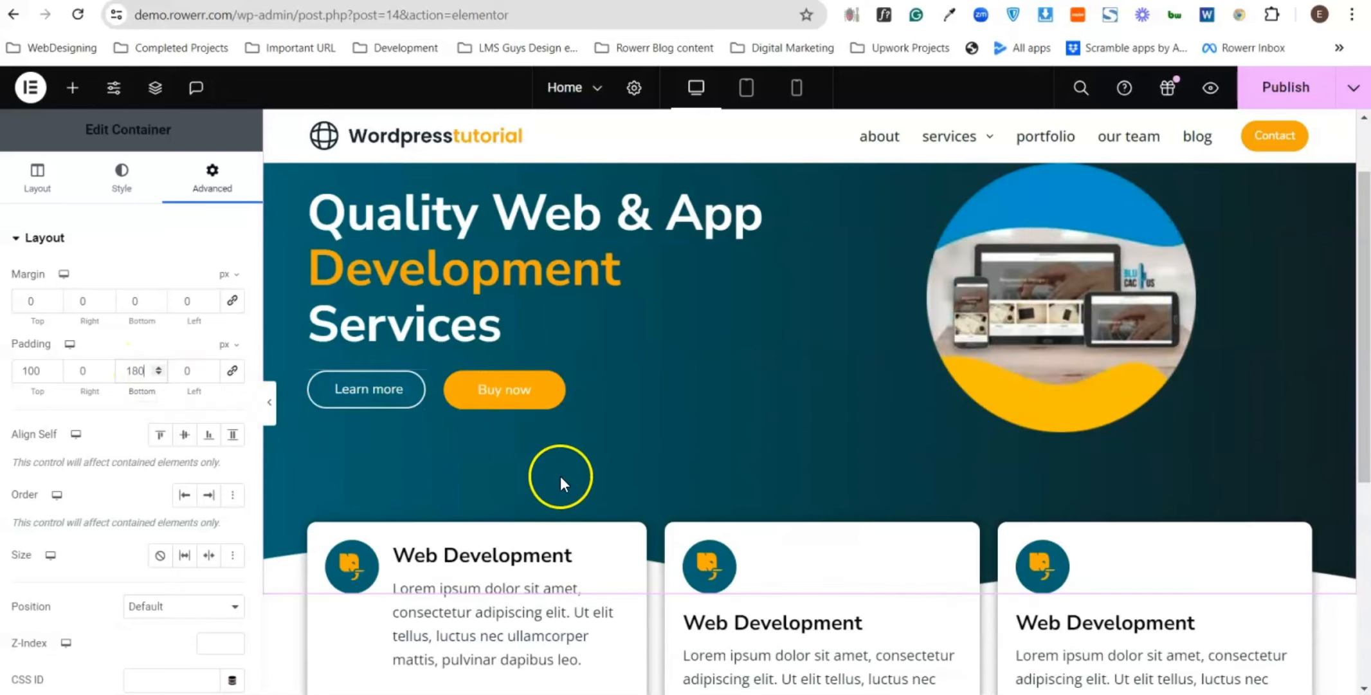
- Restore the hero container's bottom padding to 100 px and open its bottom margin value for editing
left_click(133, 373)
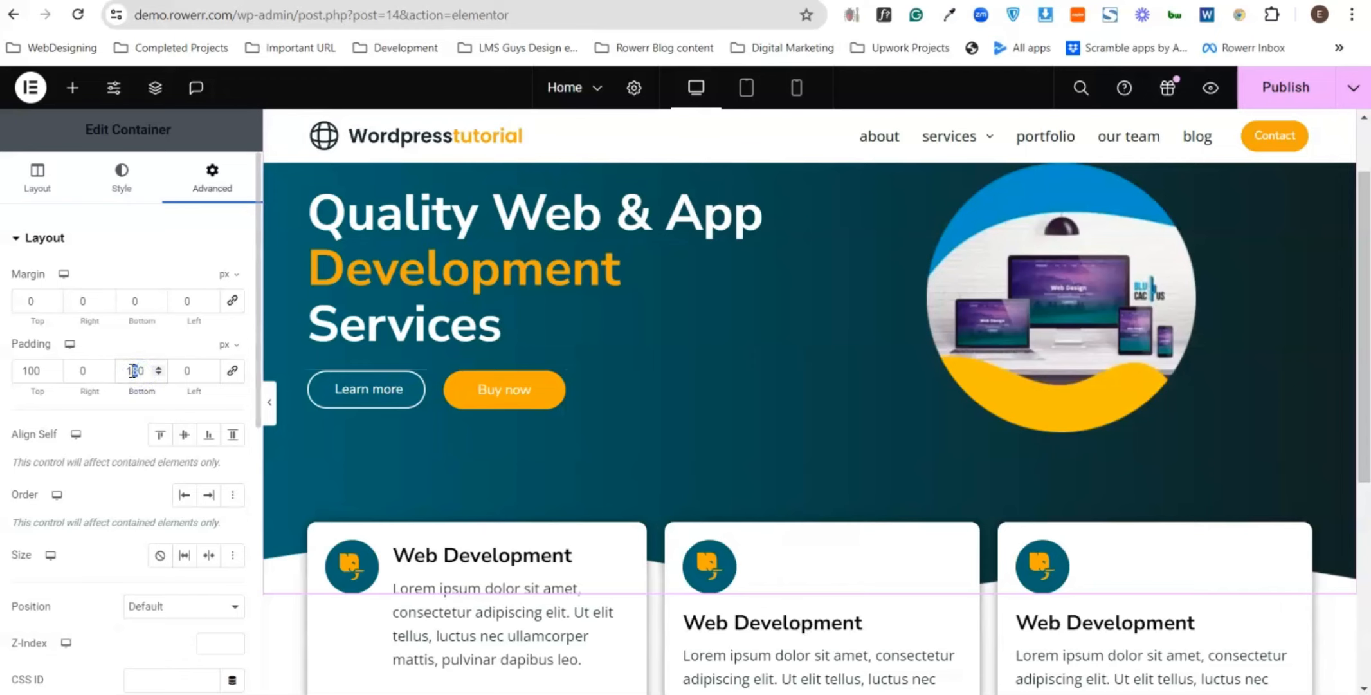
type("0")
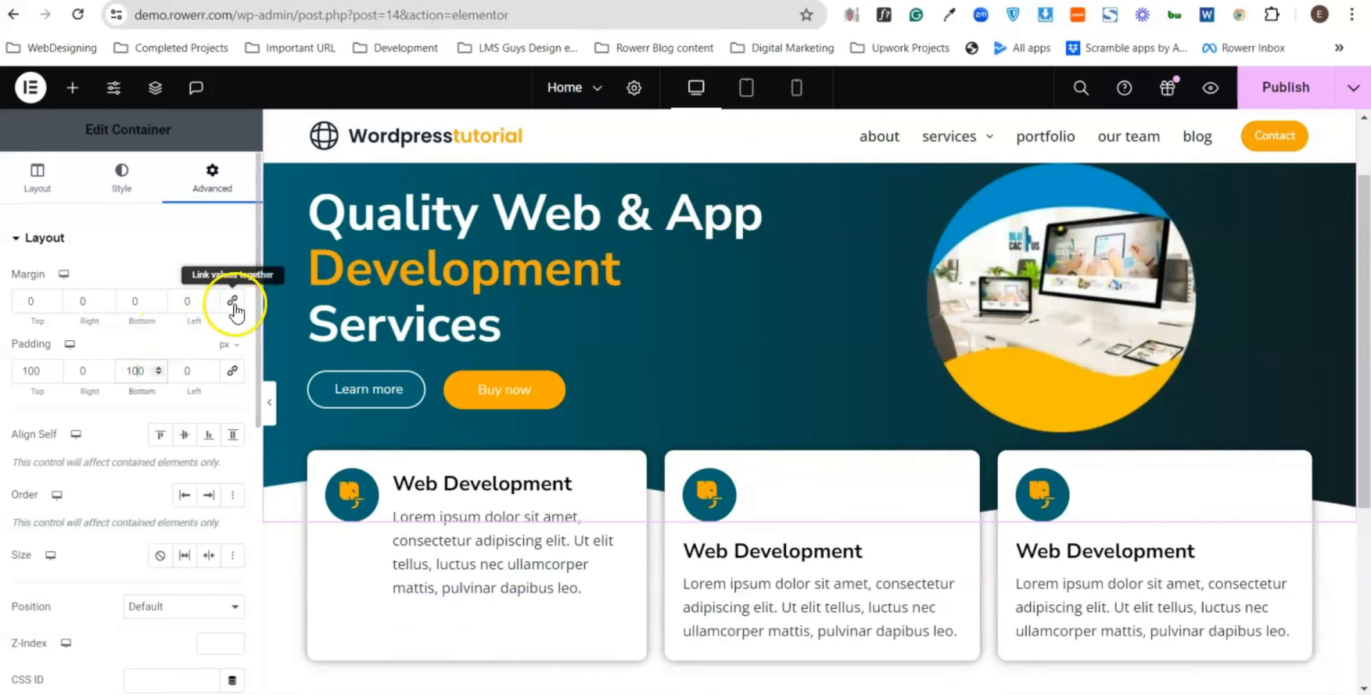
left_click(132, 300)
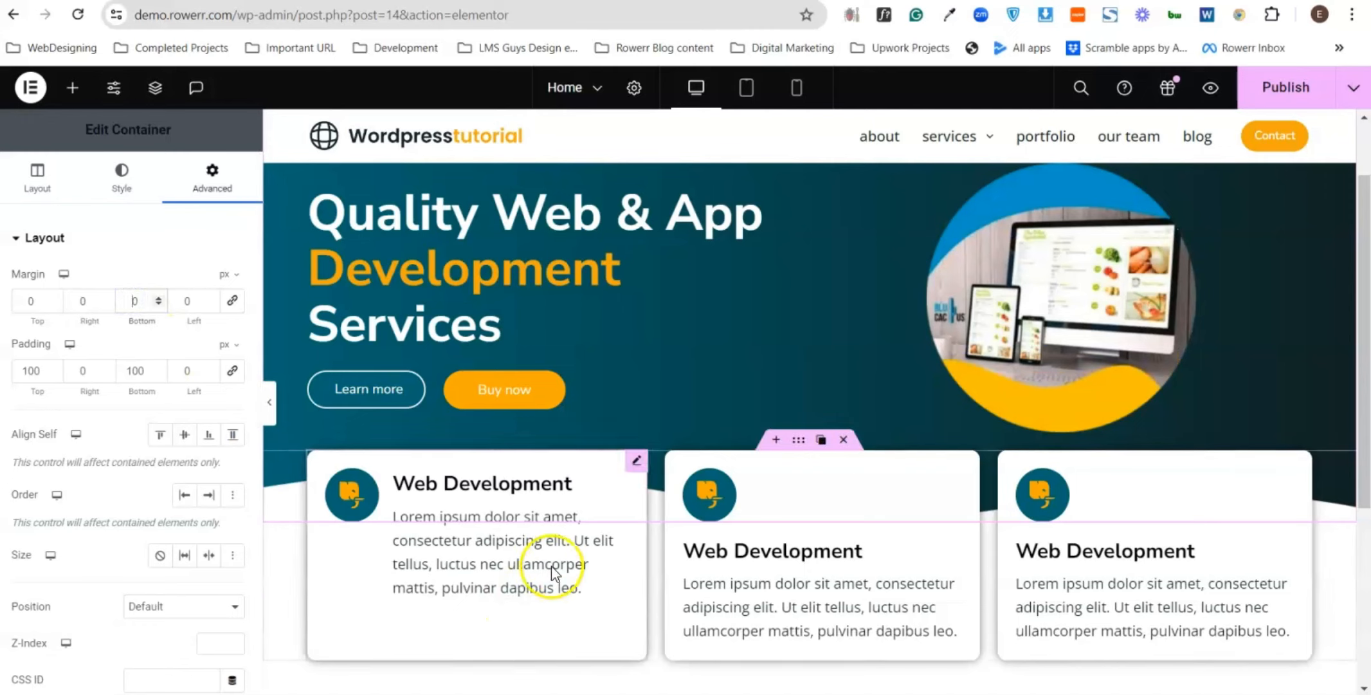
mouse_move(791, 453)
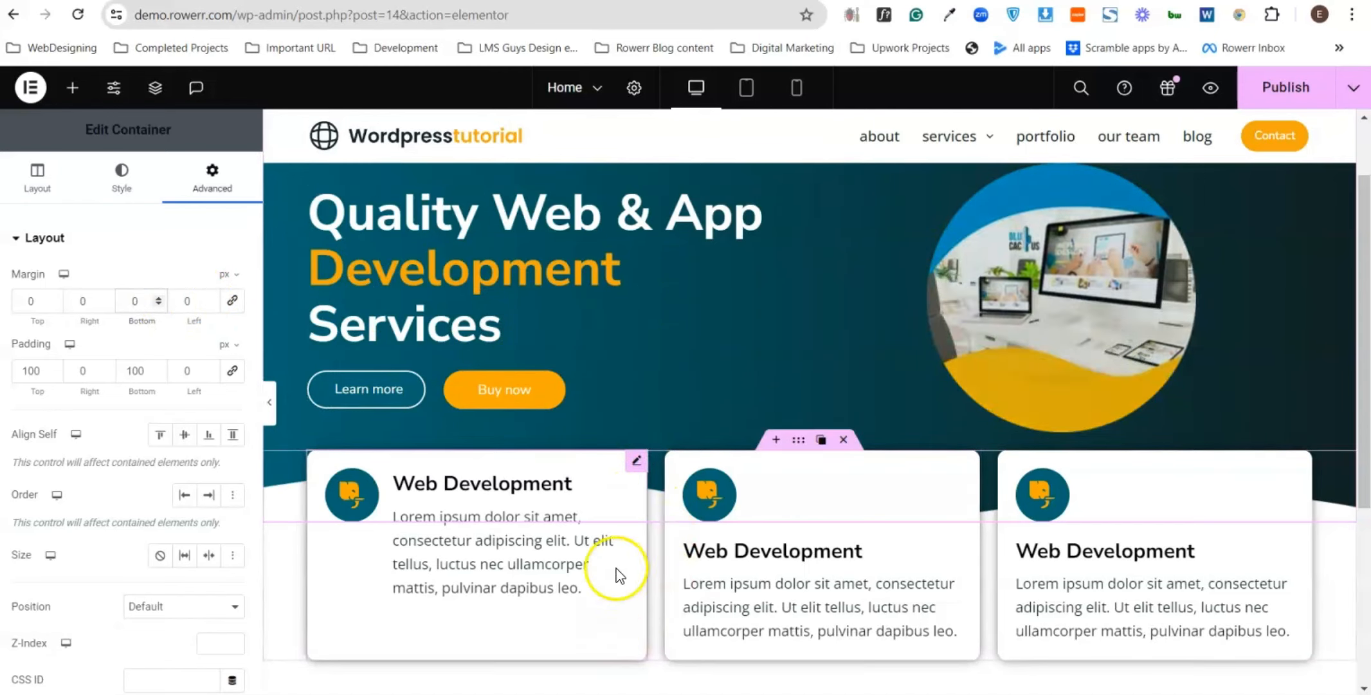
- Set the hero container's bottom margin to 8 px and its bottom padding to 180 px
type("8")
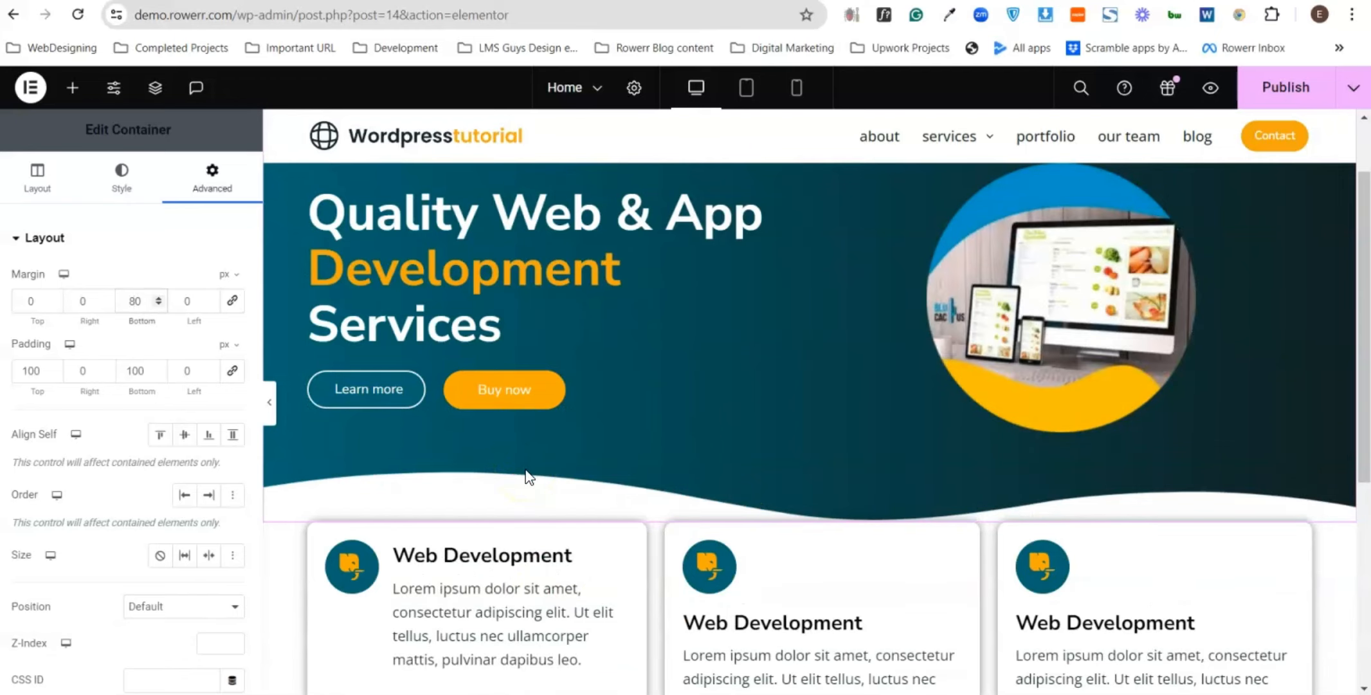
key("Delete")
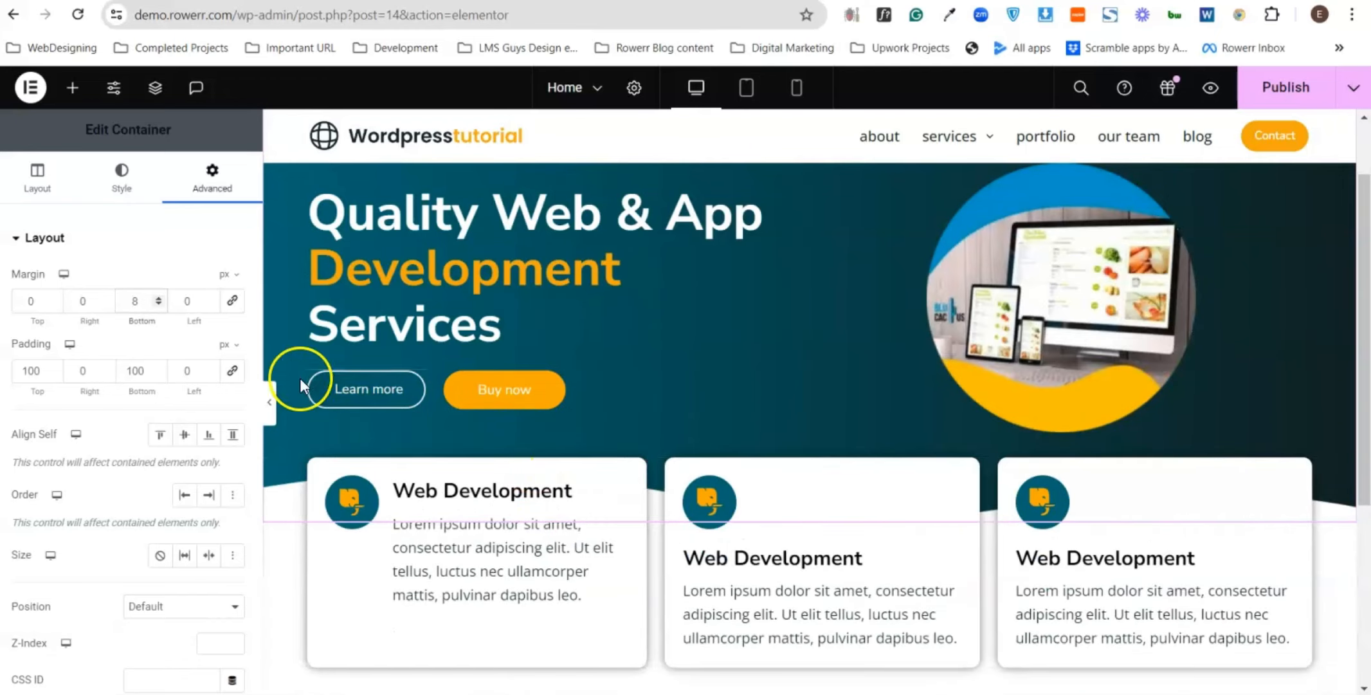
left_click_drag(133, 370, 138, 369)
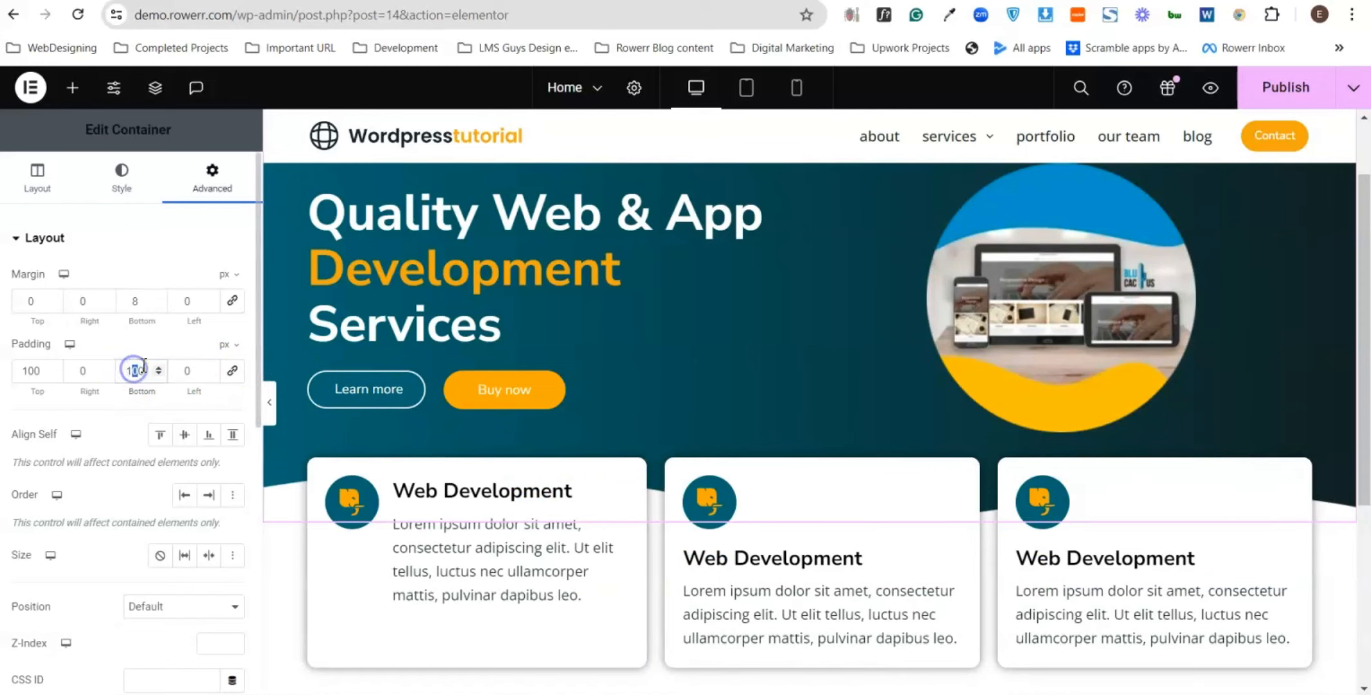
type("8")
scroll(781, 416, "down", 4)
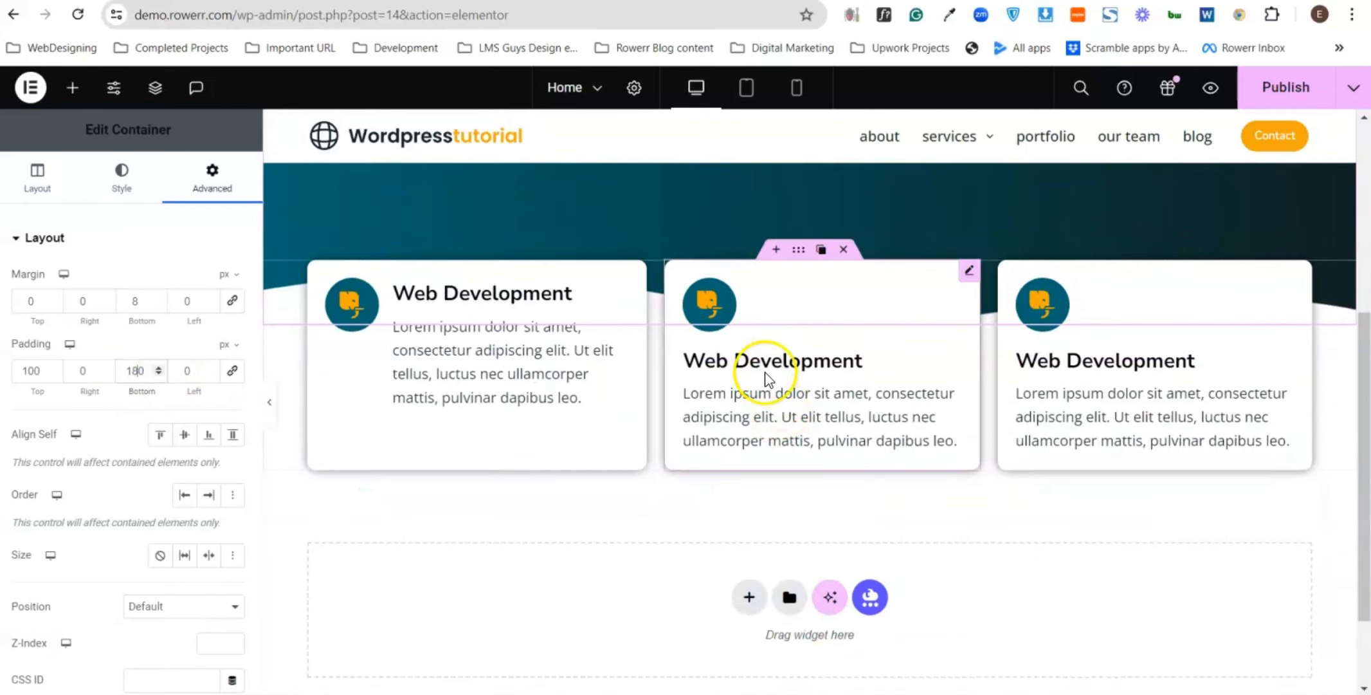
- Publish the homepage changes and open the page preview
left_click(1299, 87)
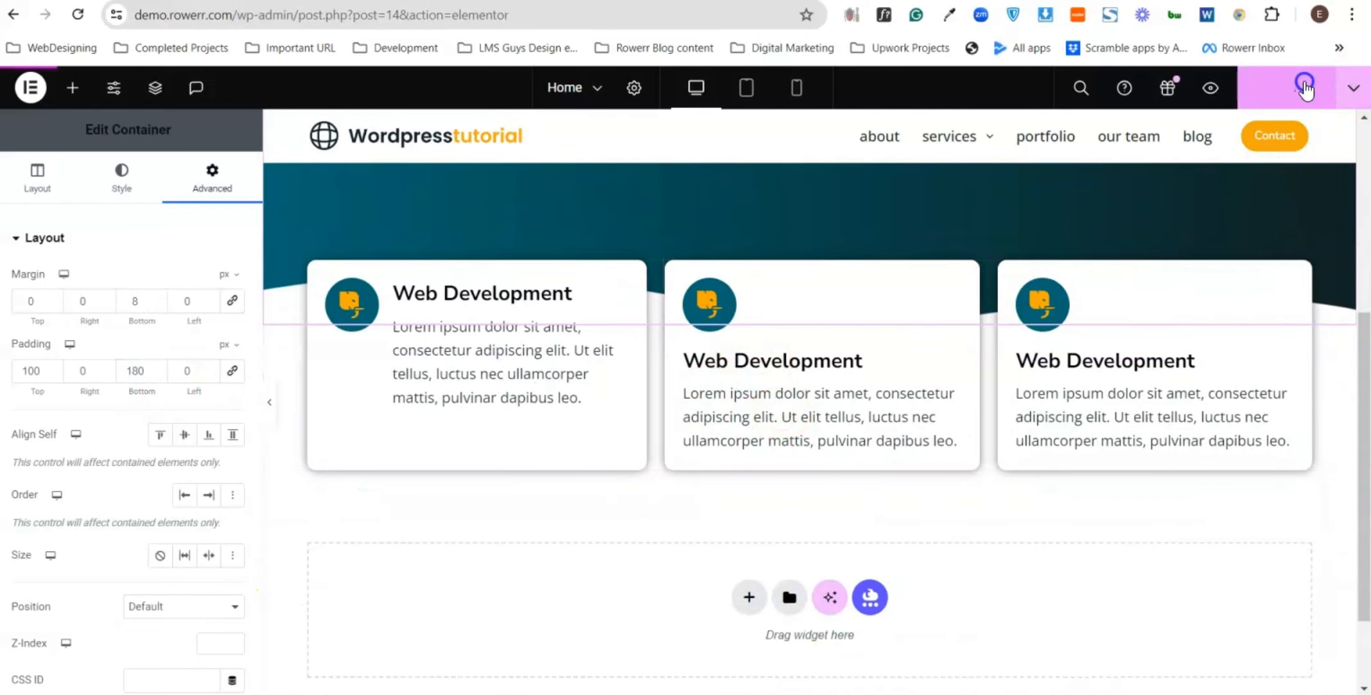
mouse_move(1000, 149)
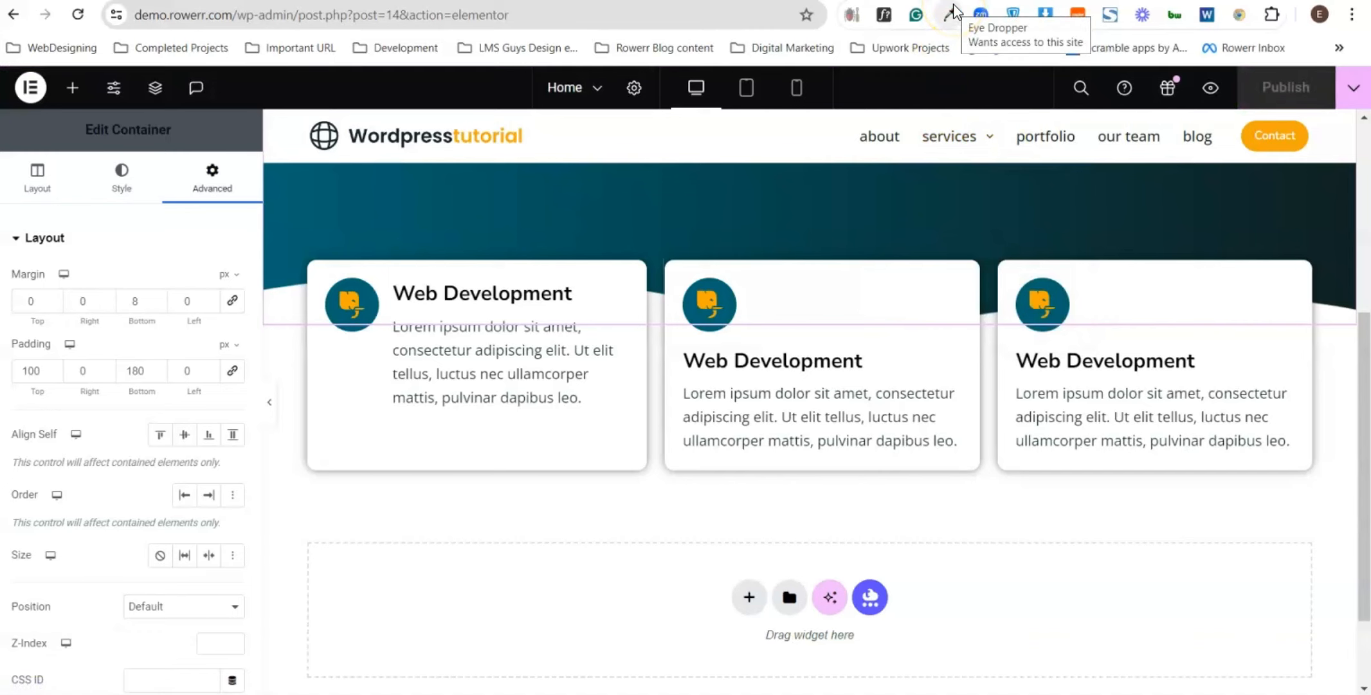
left_click(1211, 88)
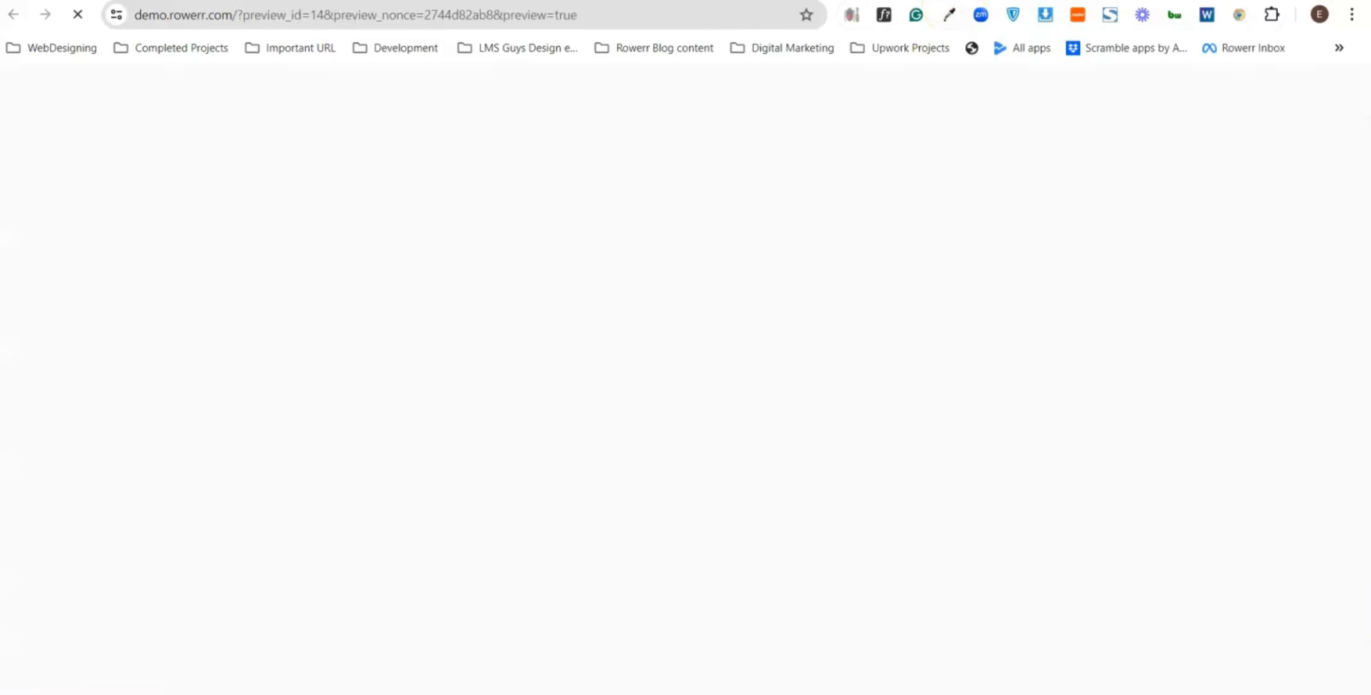
- Examine the previewed homepage from header to footer, checking how the service boxes overlap the hero section
scroll(836, 232, "down", 3)
scroll(828, 252, "up", 3)
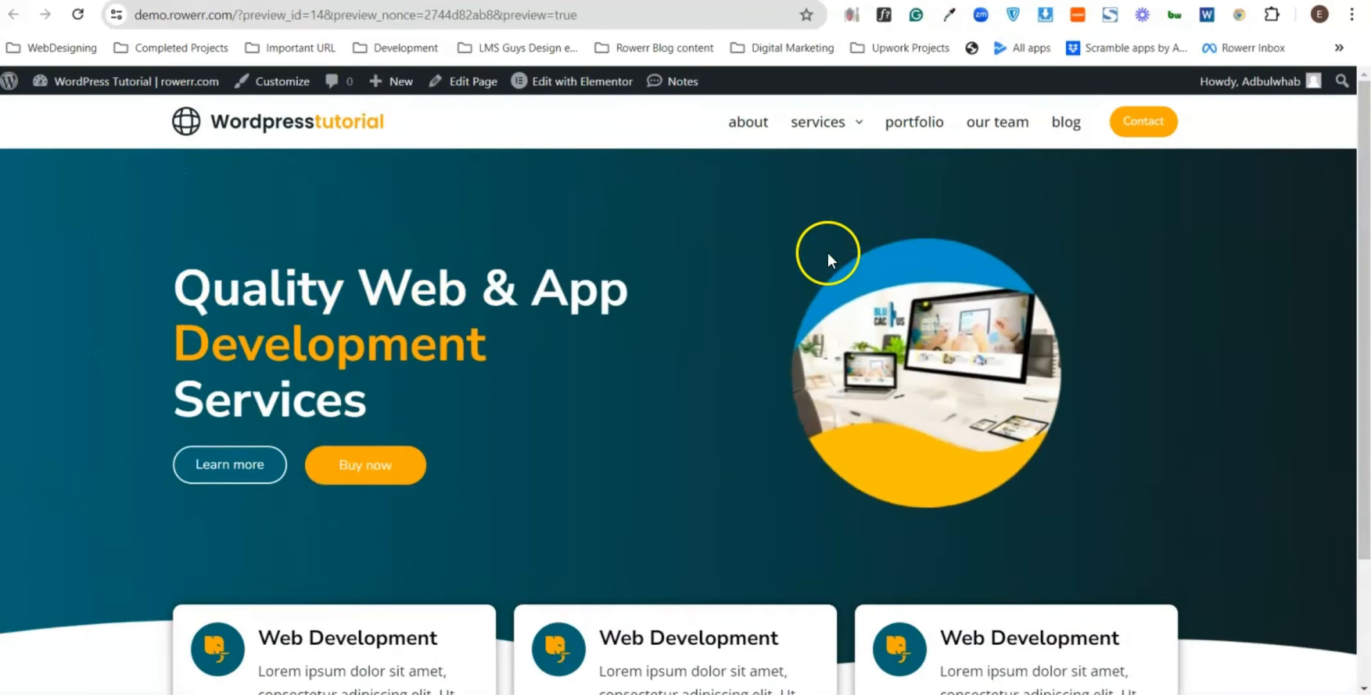
left_click(668, 334)
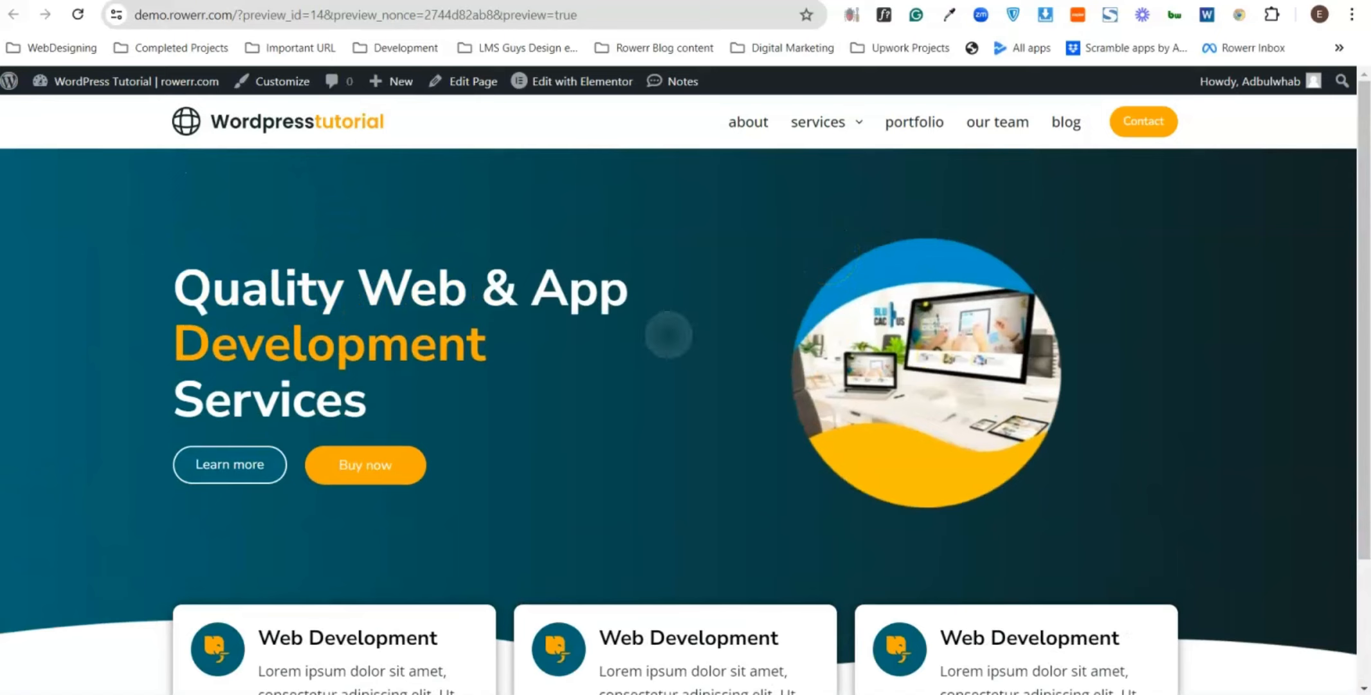
scroll(740, 311, "down", 3)
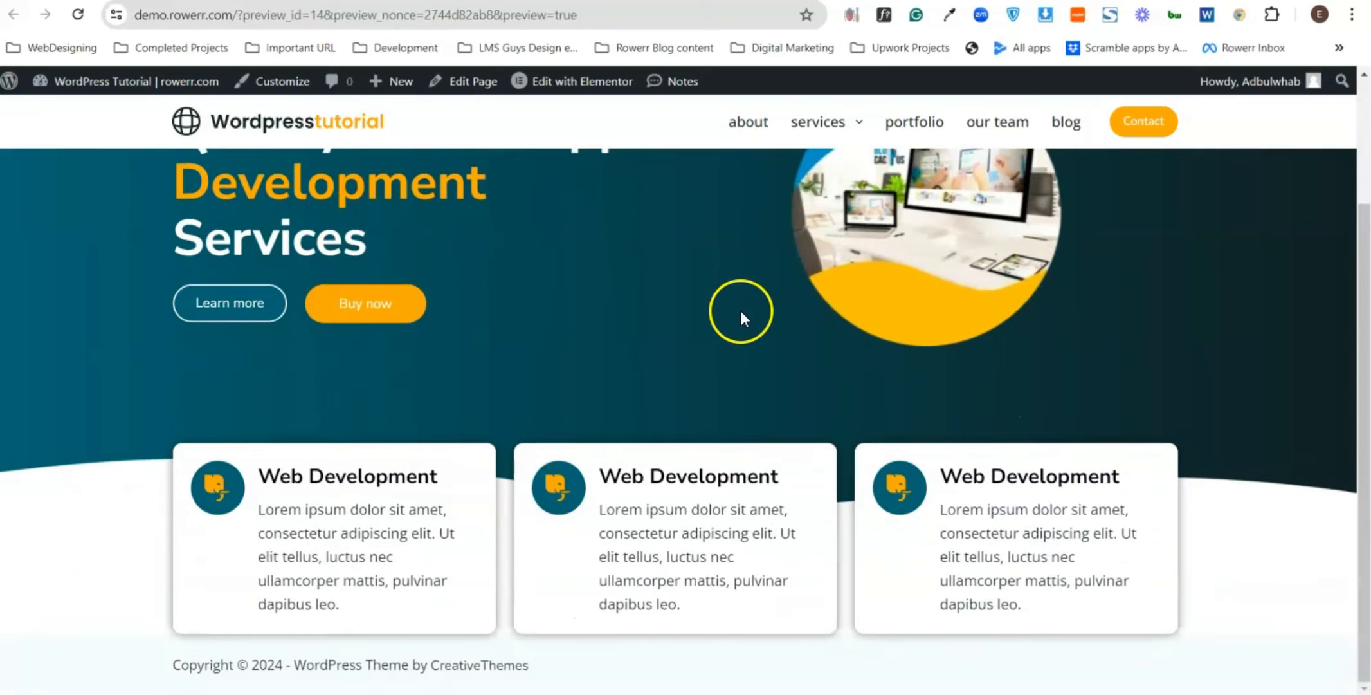
scroll(748, 310, "up", 3)
scroll(751, 314, "down", 3)
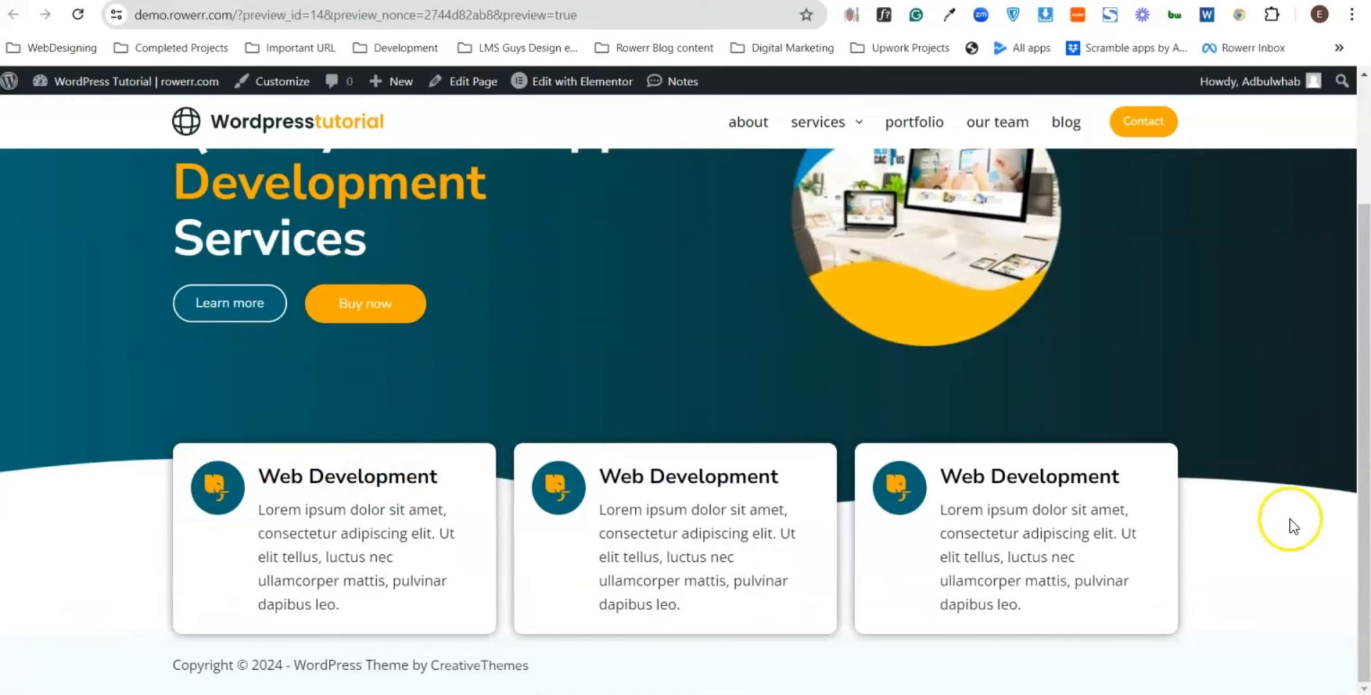
scroll(925, 501, "up", 3)
scroll(921, 487, "down", 3)
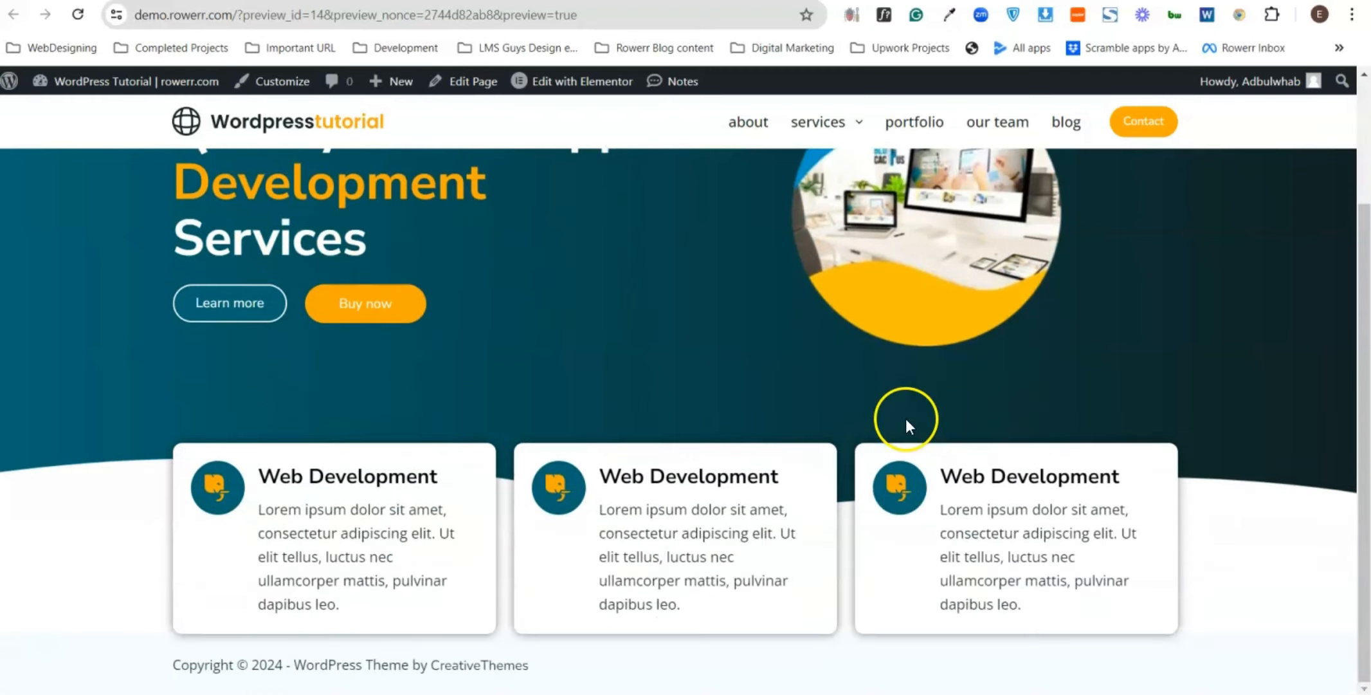
scroll(495, 373, "up", 3)
scroll(520, 342, "down", 3)
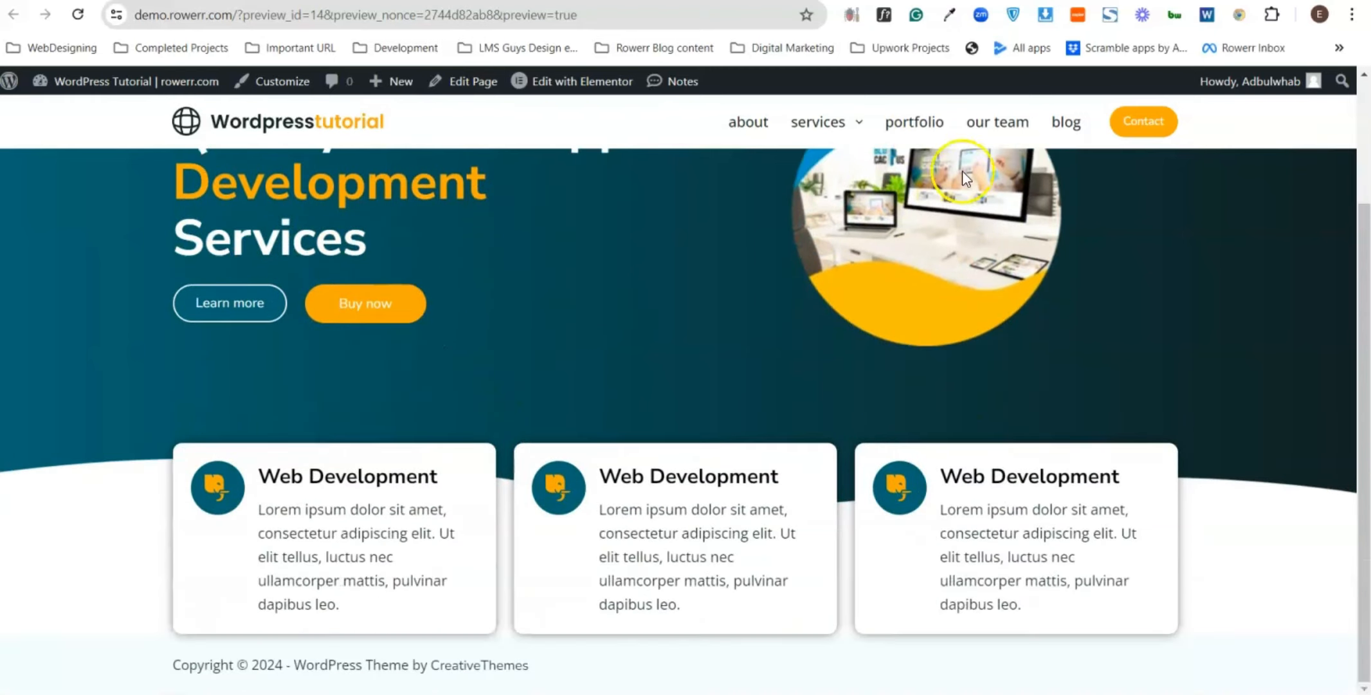
scroll(889, 318, "up", 3)
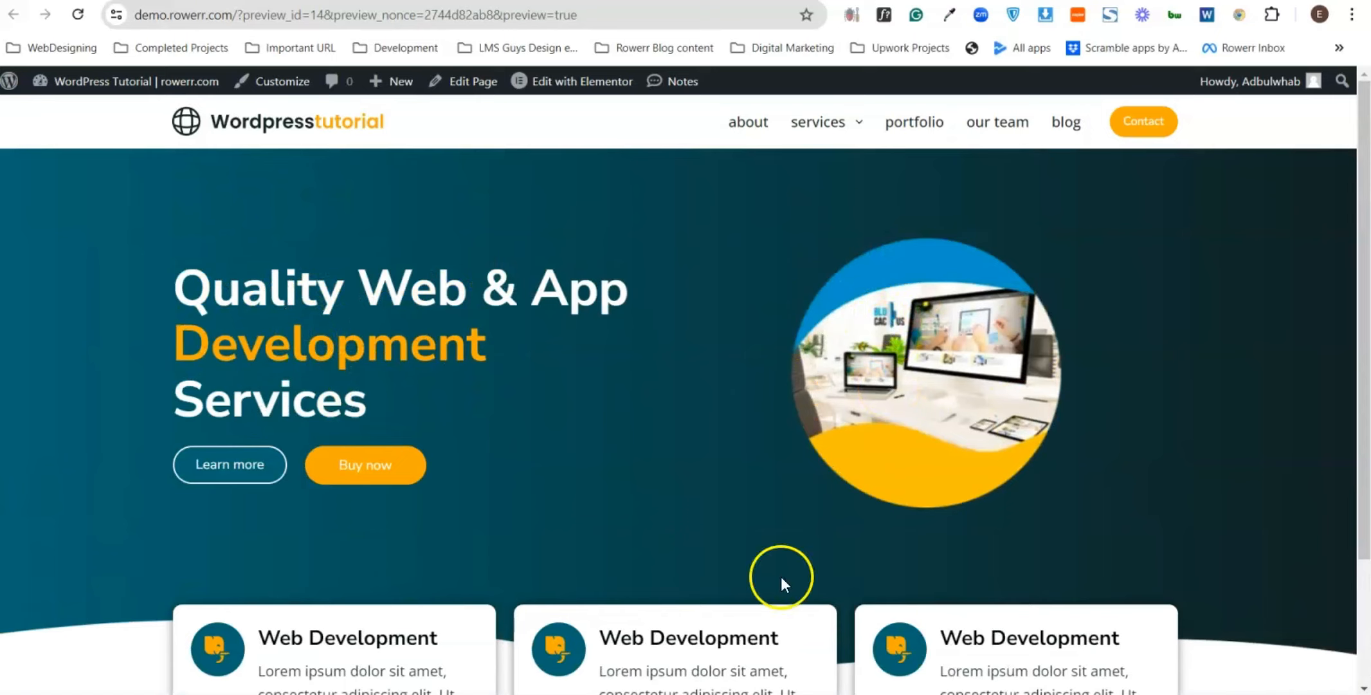
scroll(175, 497, "down", 3)
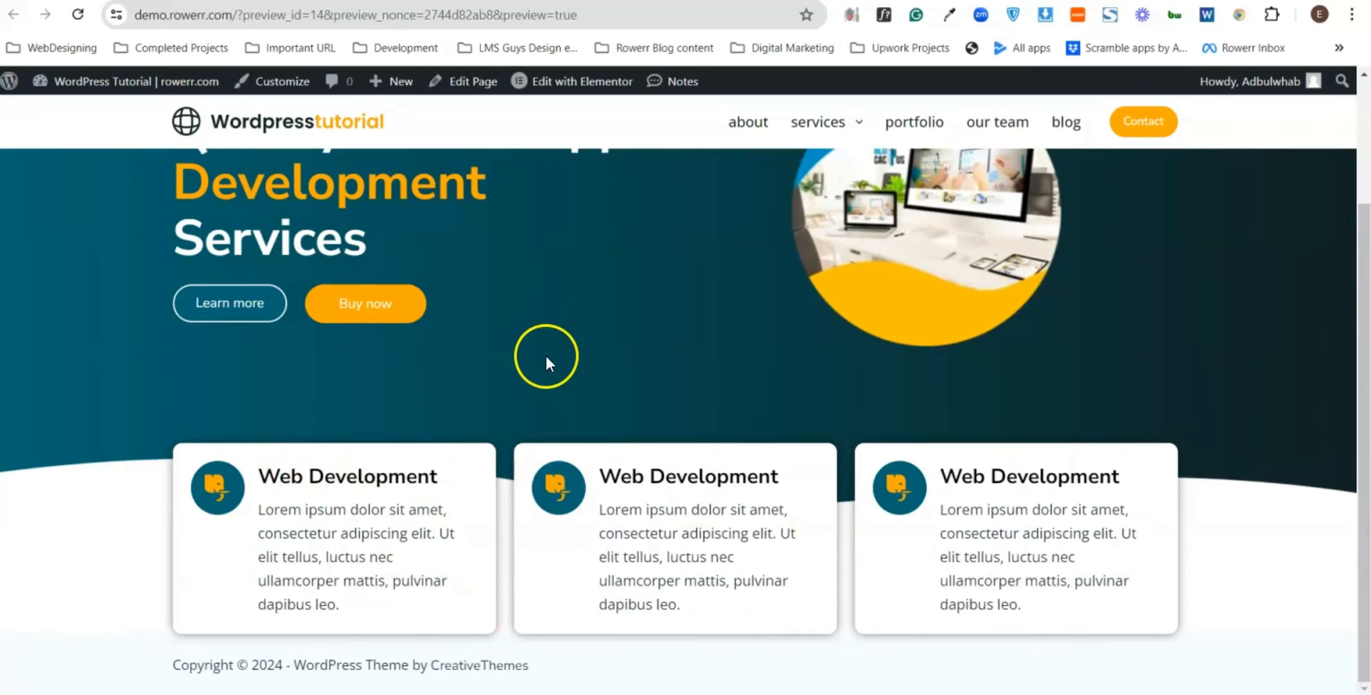
scroll(613, 383, "up", 3)
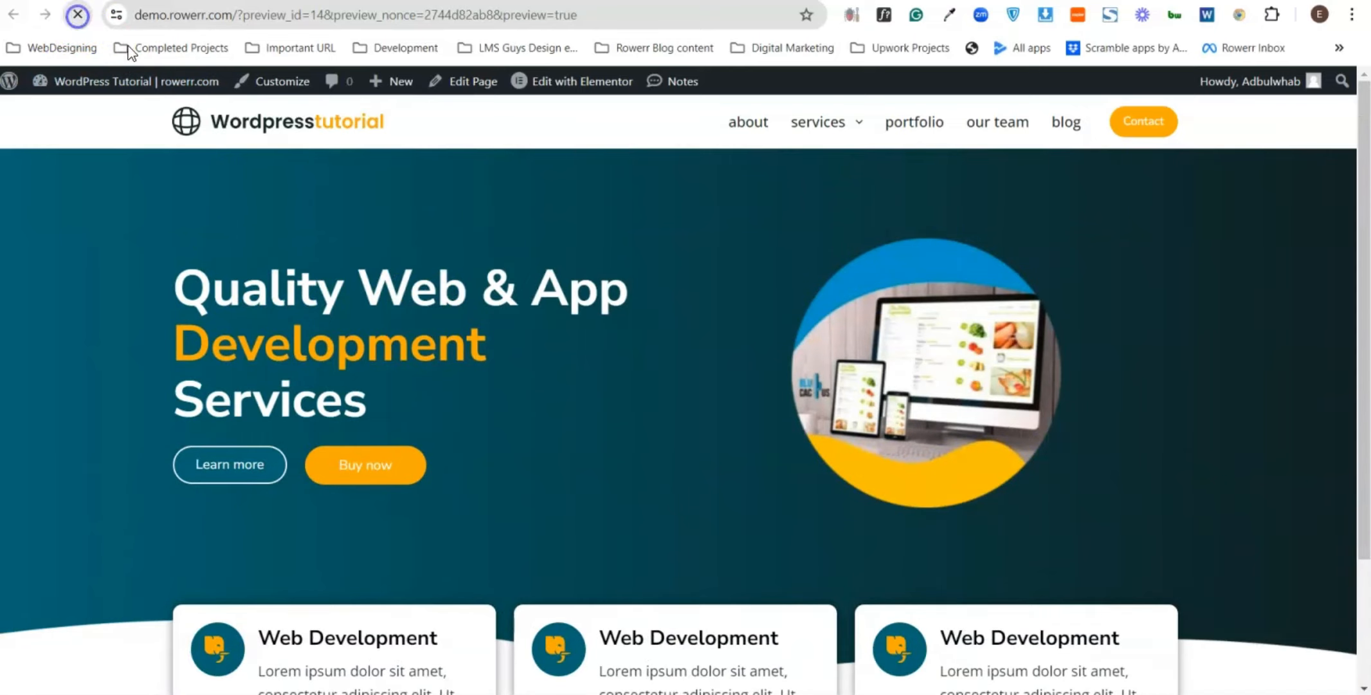
- Reload the homepage preview twice and recheck the hero section and the service boxes
left_click(77, 14)
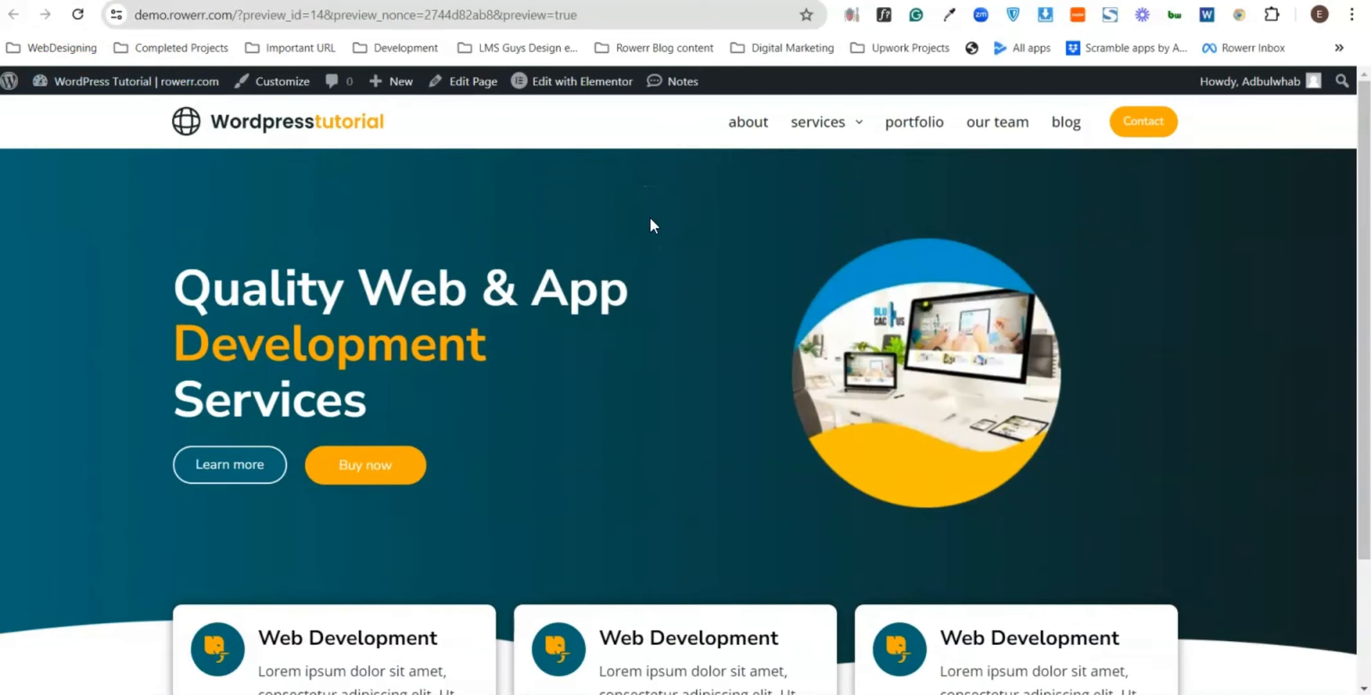
scroll(656, 200, "down", 3)
scroll(647, 206, "up", 3)
scroll(644, 204, "down", 3)
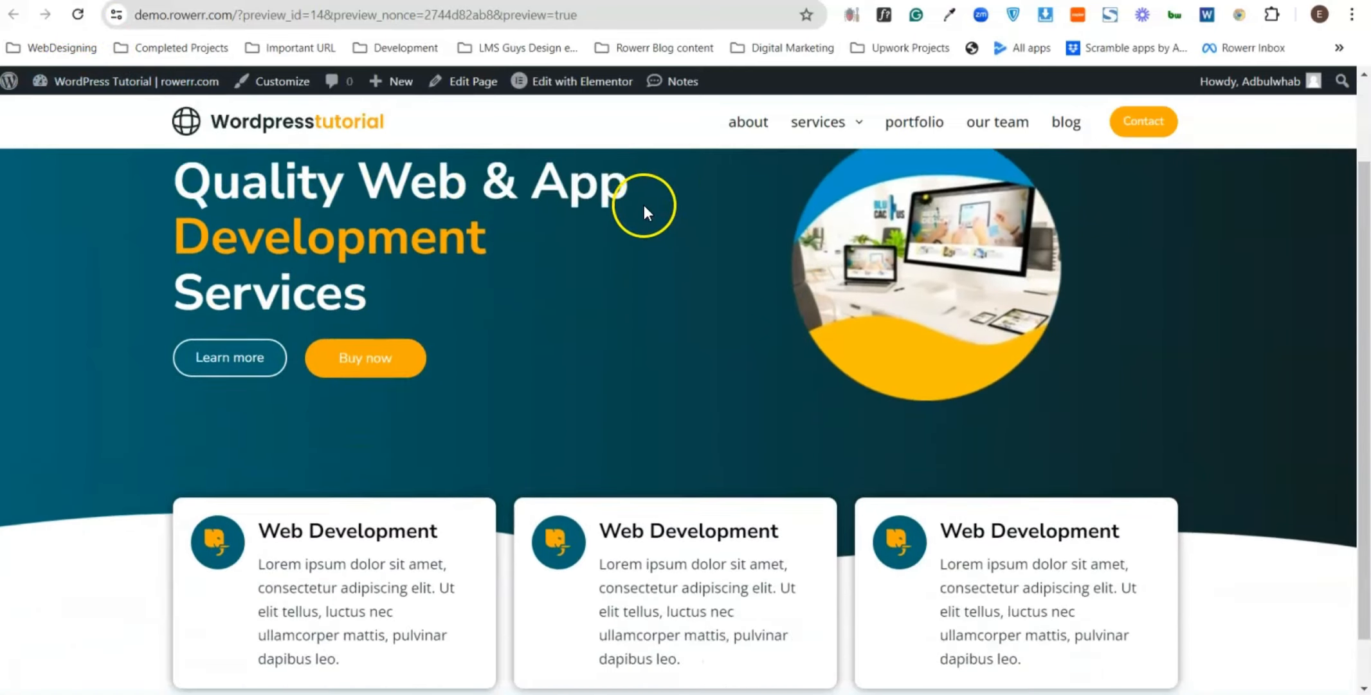
scroll(644, 204, "up", 3)
left_click(77, 14)
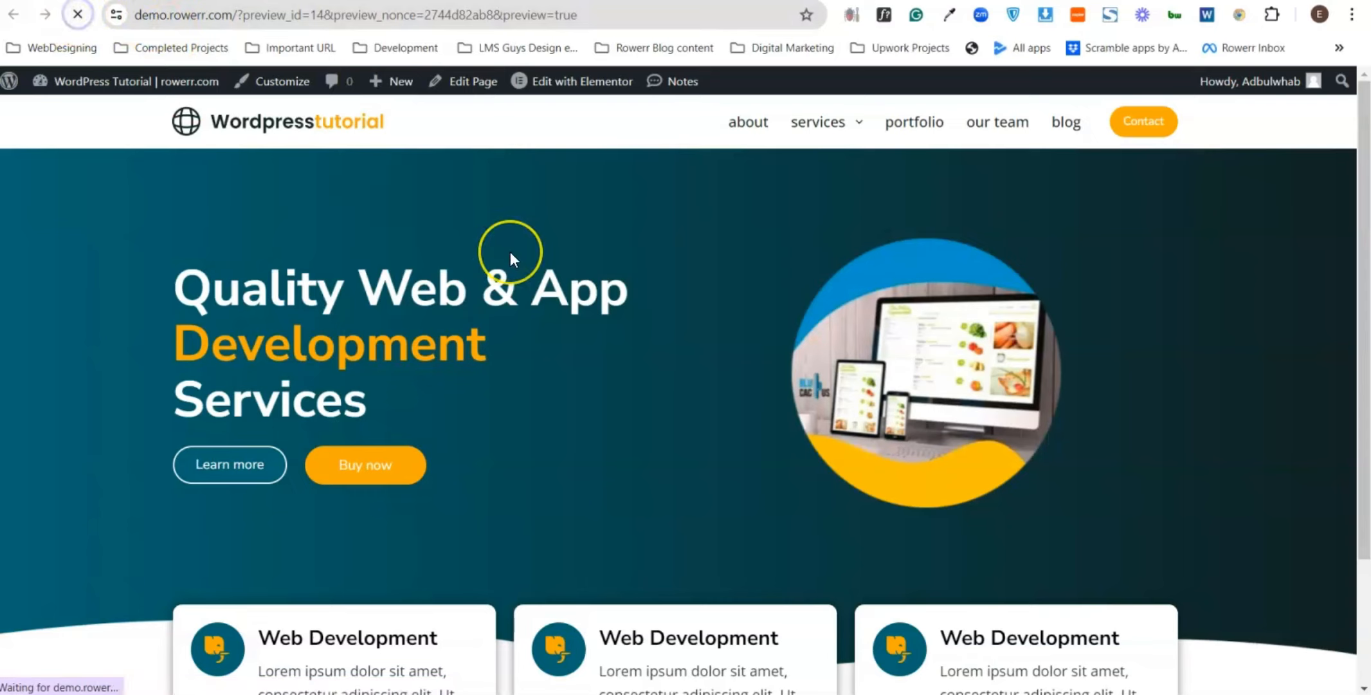
scroll(532, 196, "down", 3)
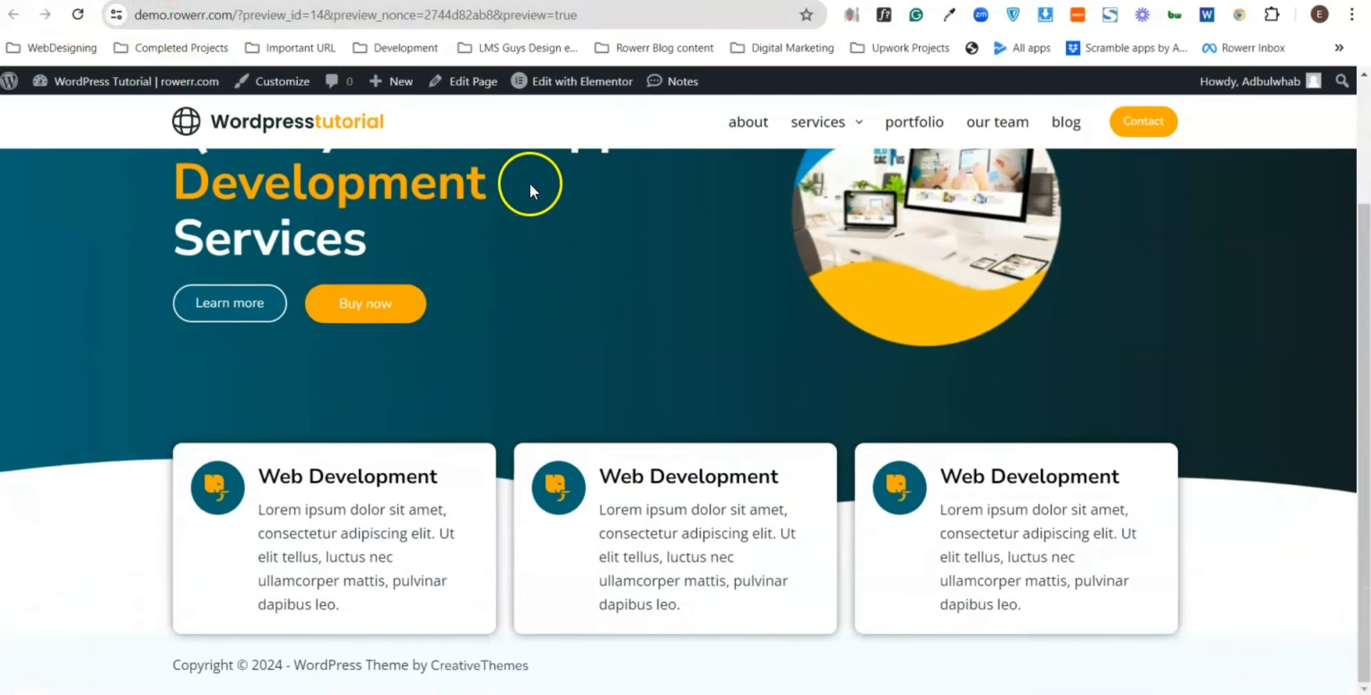
scroll(530, 185, "up", 3)
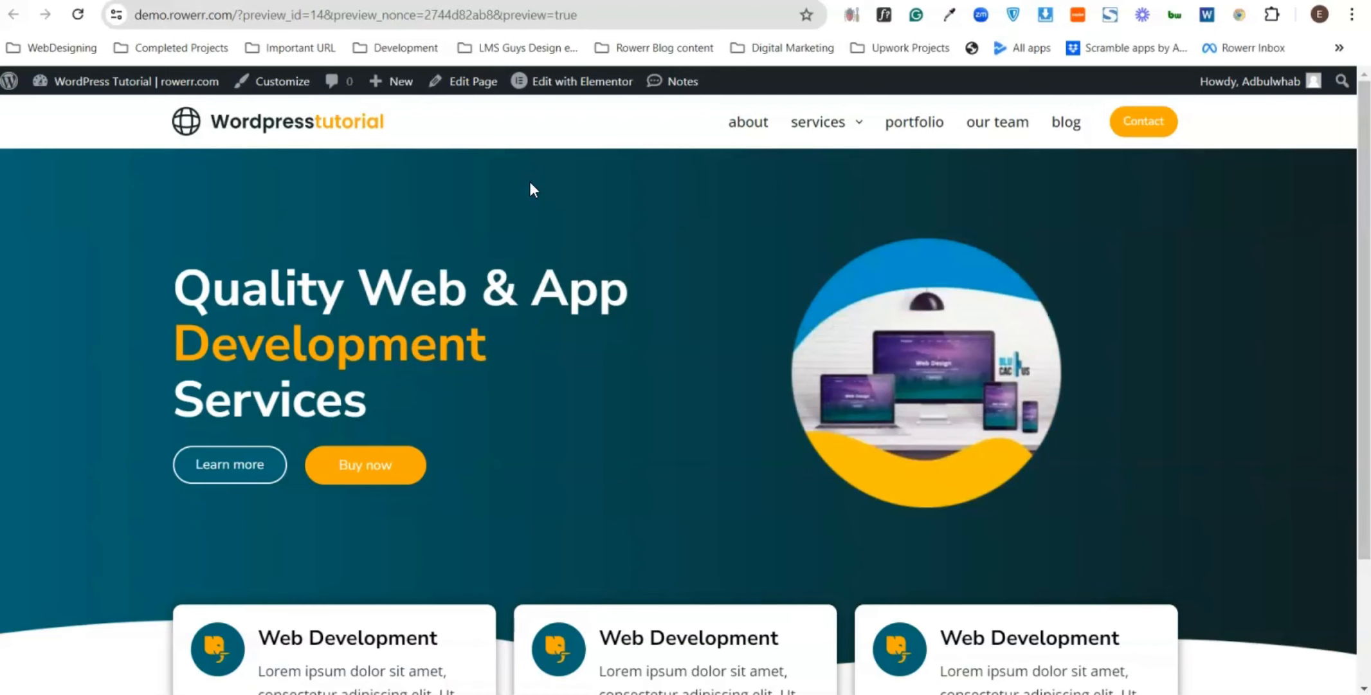
- Return to the Elementor editor, show the page structure from the hero container, and move it slightly lower over the canvas
left_click(583, 81)
scroll(698, 257, "up", 2)
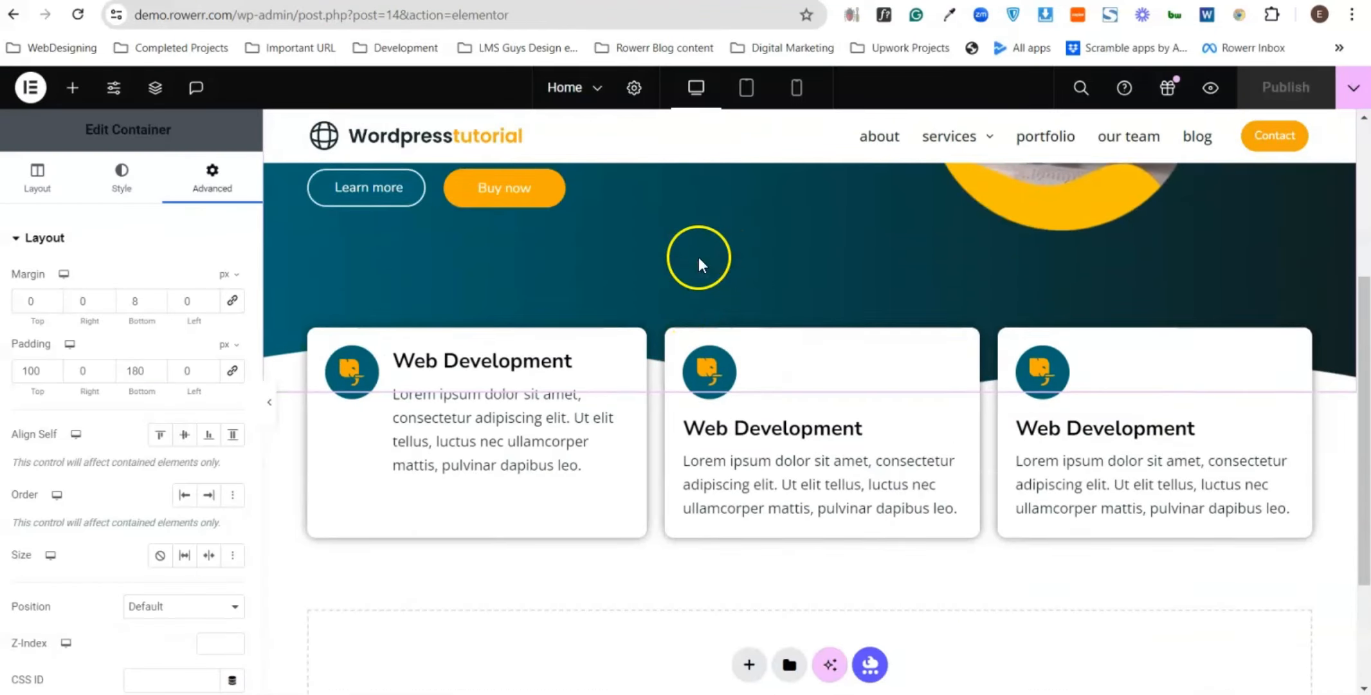
scroll(698, 257, "up", 4)
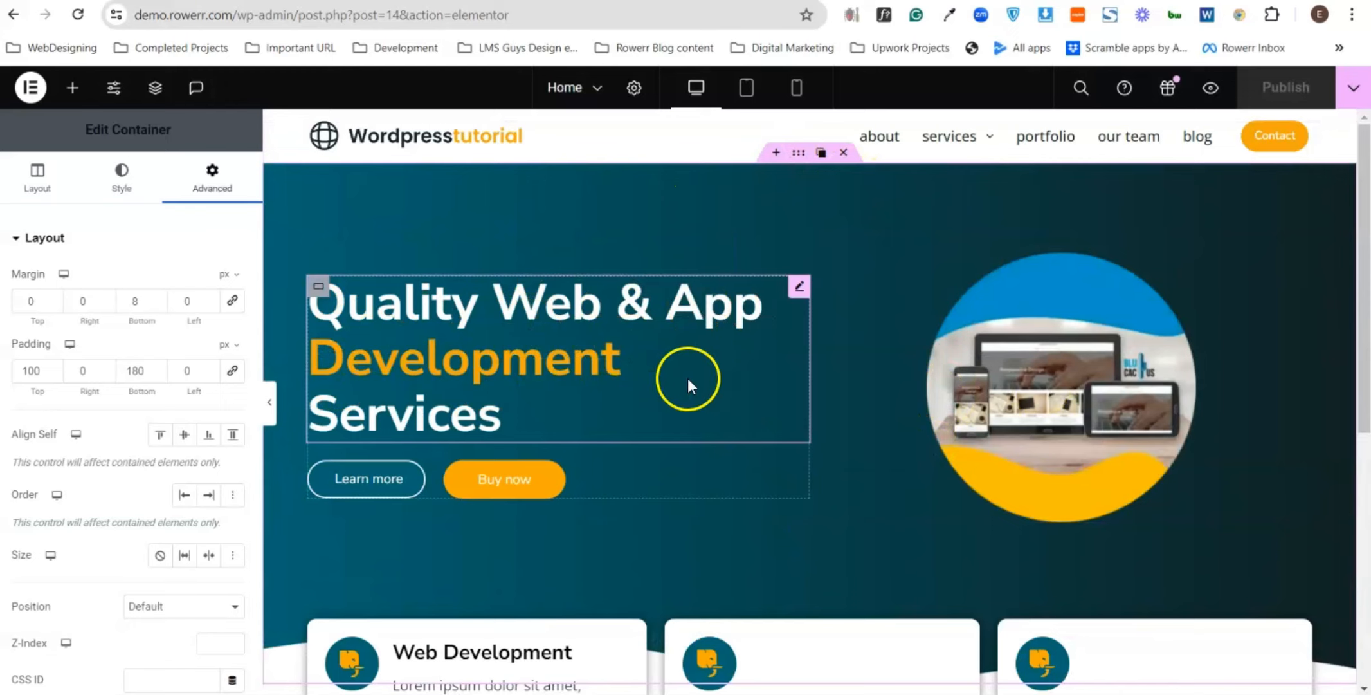
right_click(683, 197)
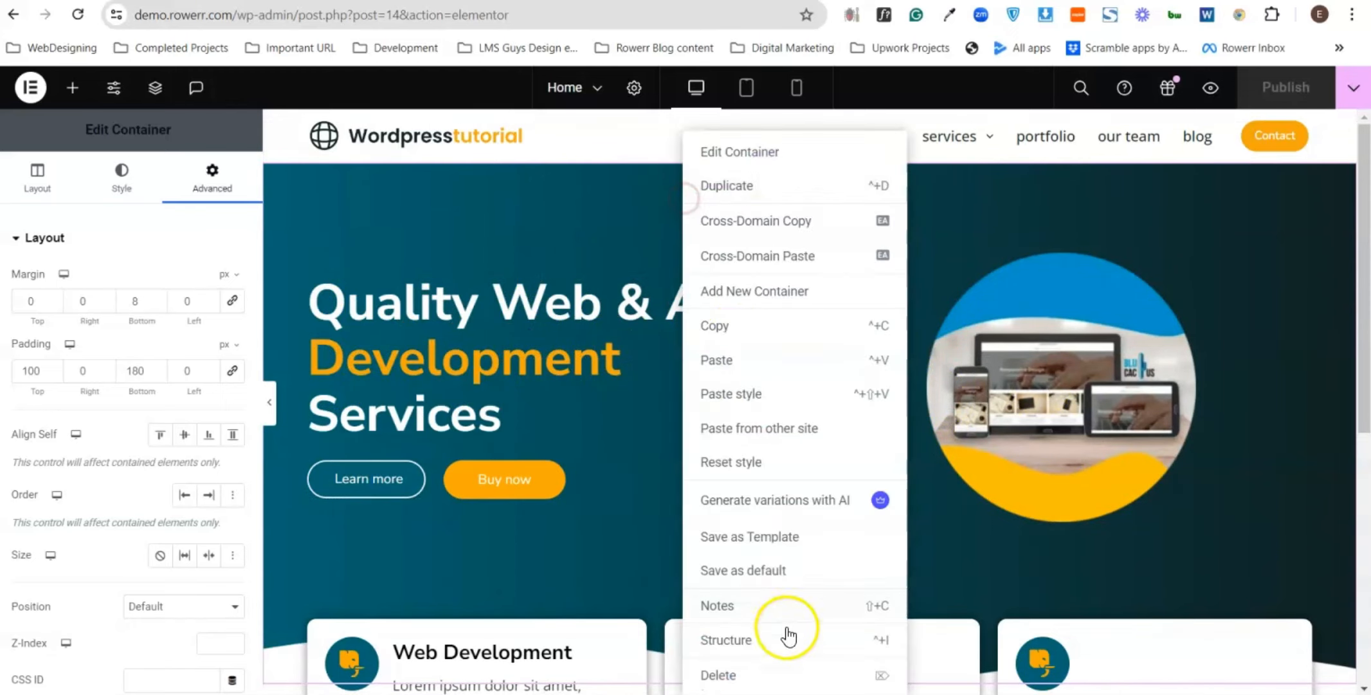
left_click(761, 640)
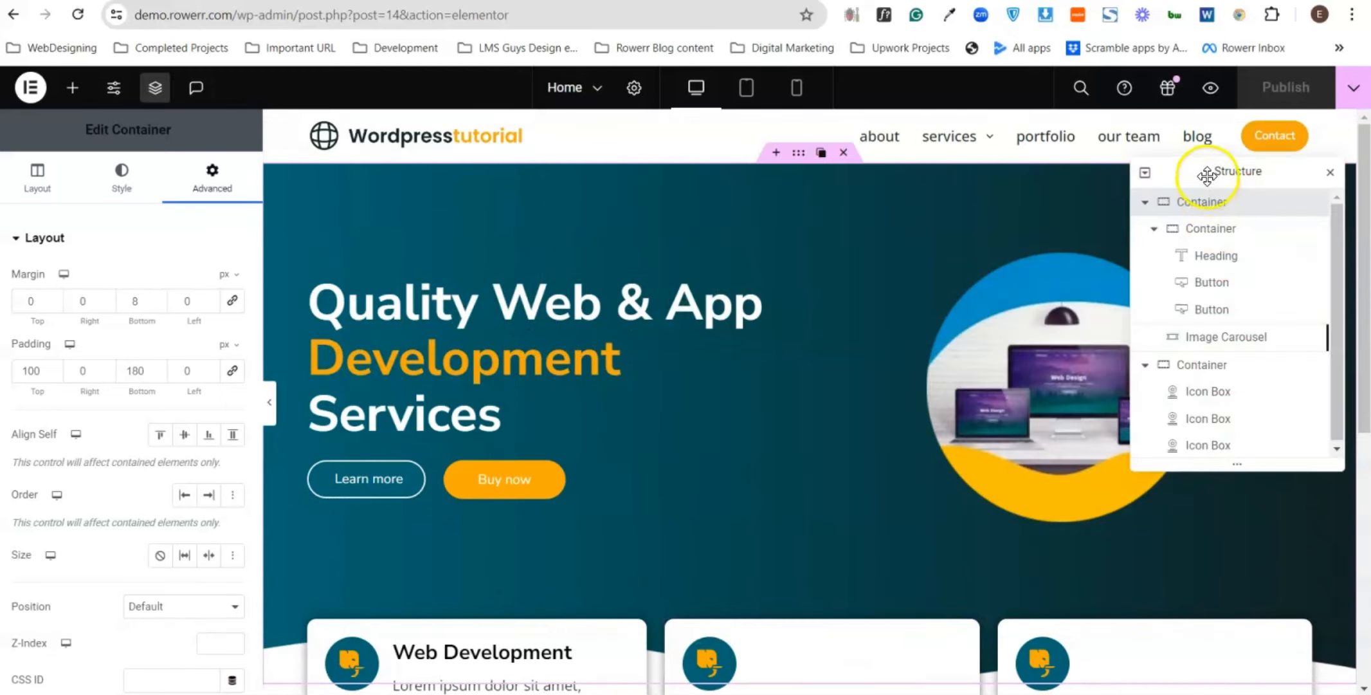
left_click_drag(1207, 173, 1190, 231)
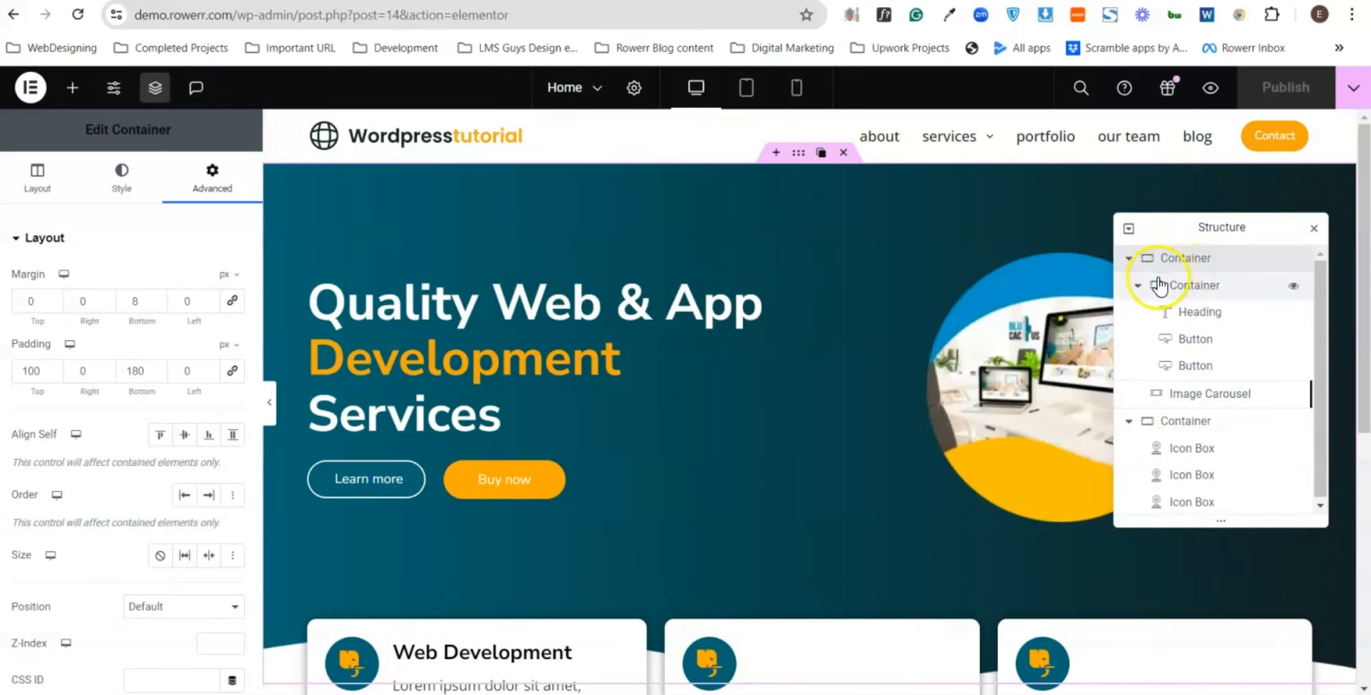
- Collapse the hero's inner container and both top-level containers in the page structure
left_click(1137, 285)
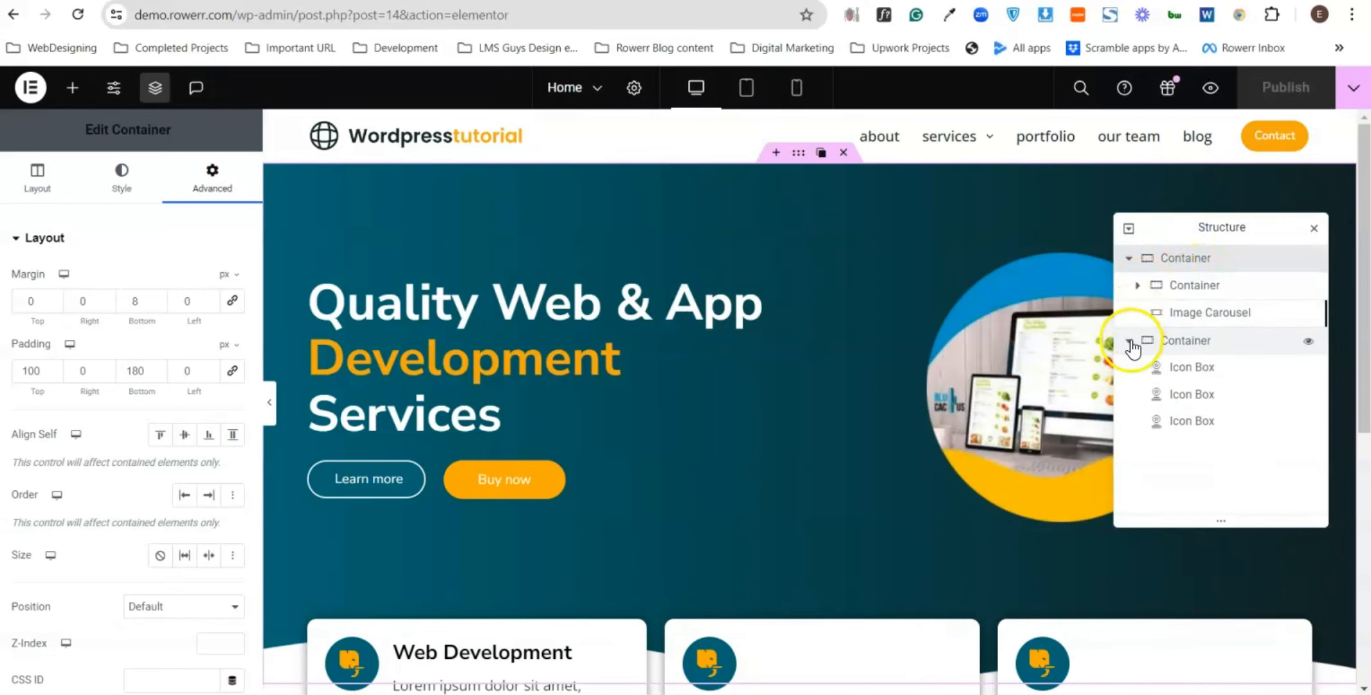
left_click(1137, 286)
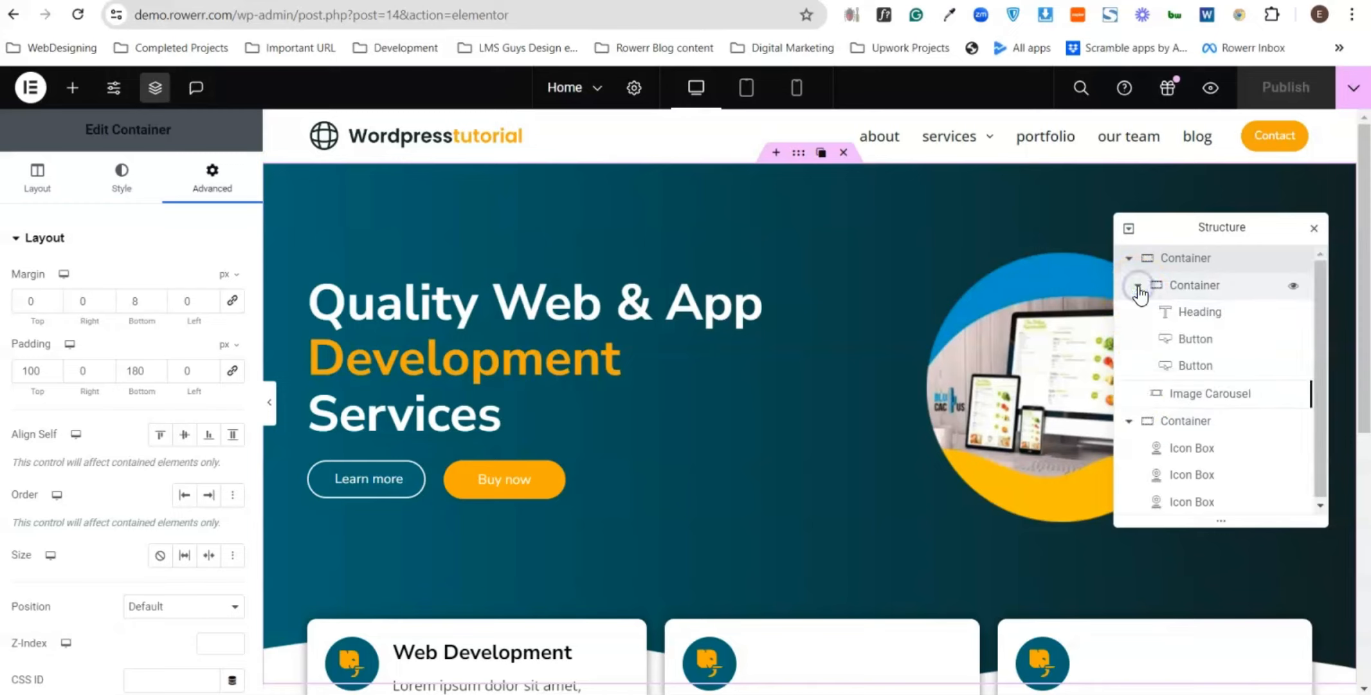
left_click(1138, 285)
left_click(1130, 259)
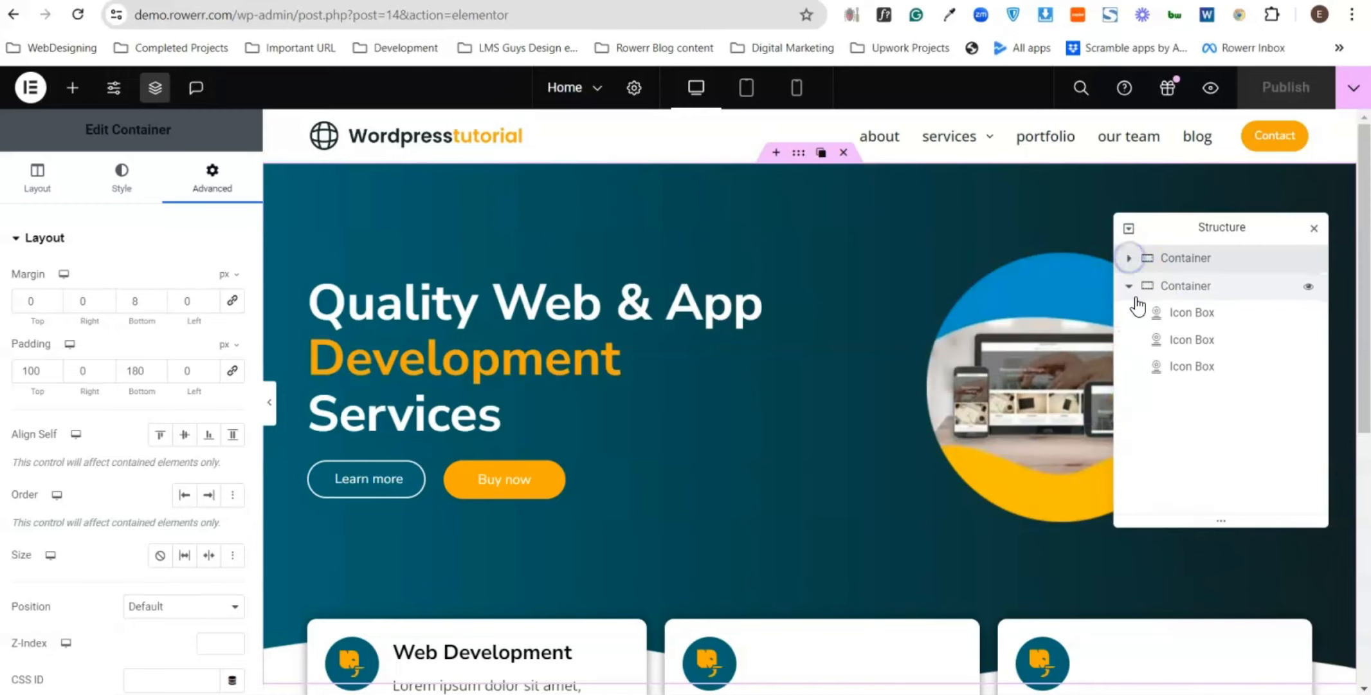
left_click(1129, 287)
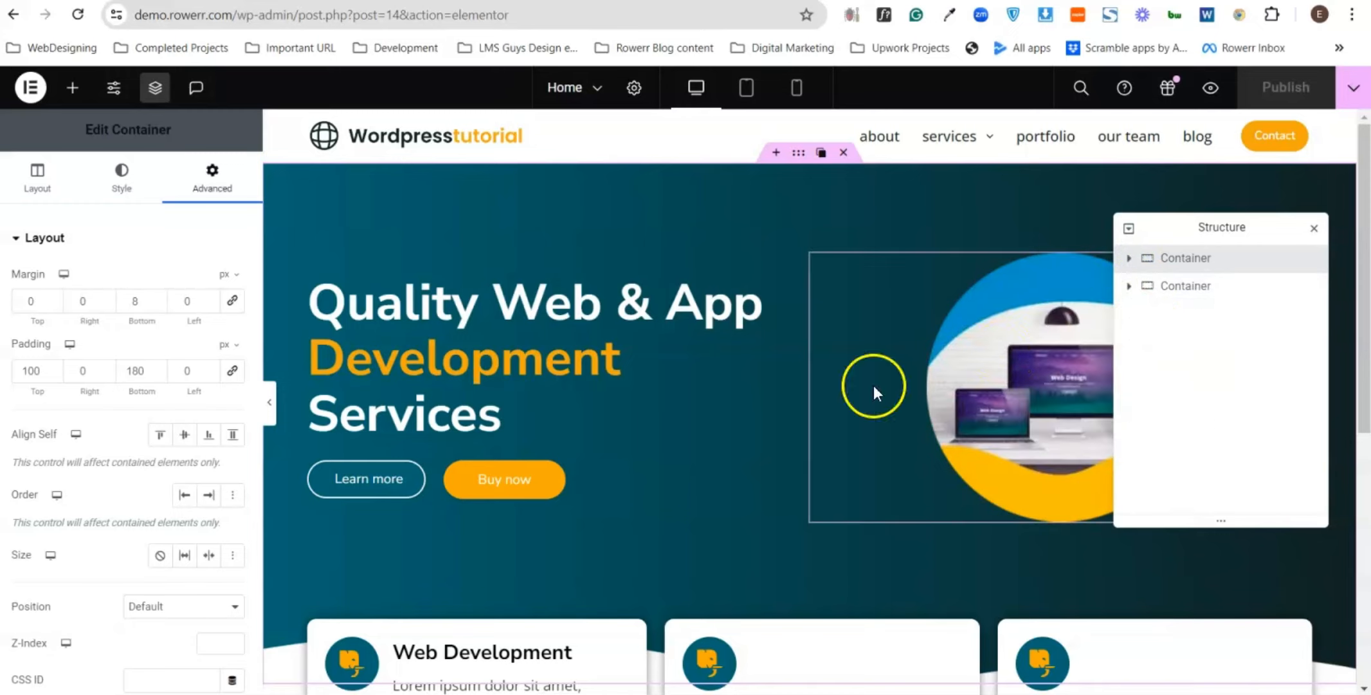
- Rename the first top-level container in the structure as Hero, and check its nested elements
left_click(1196, 266)
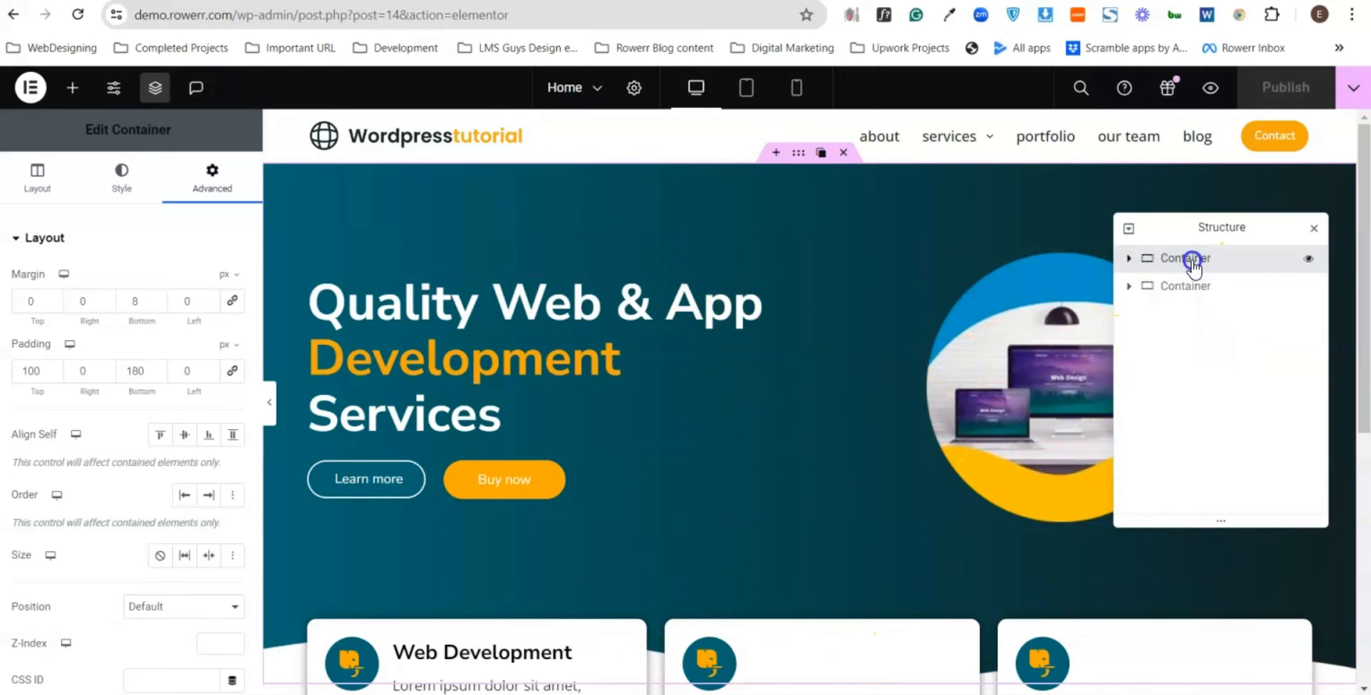
double_click(1193, 266)
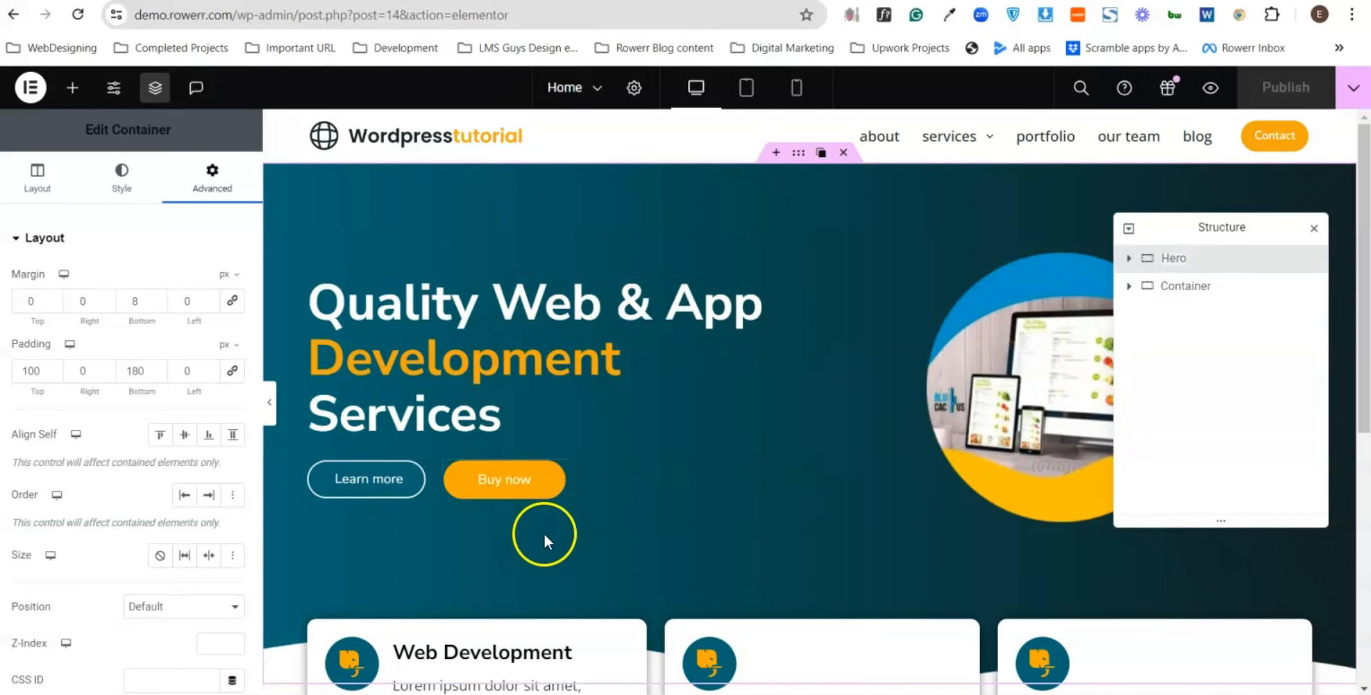
left_click(1144, 357)
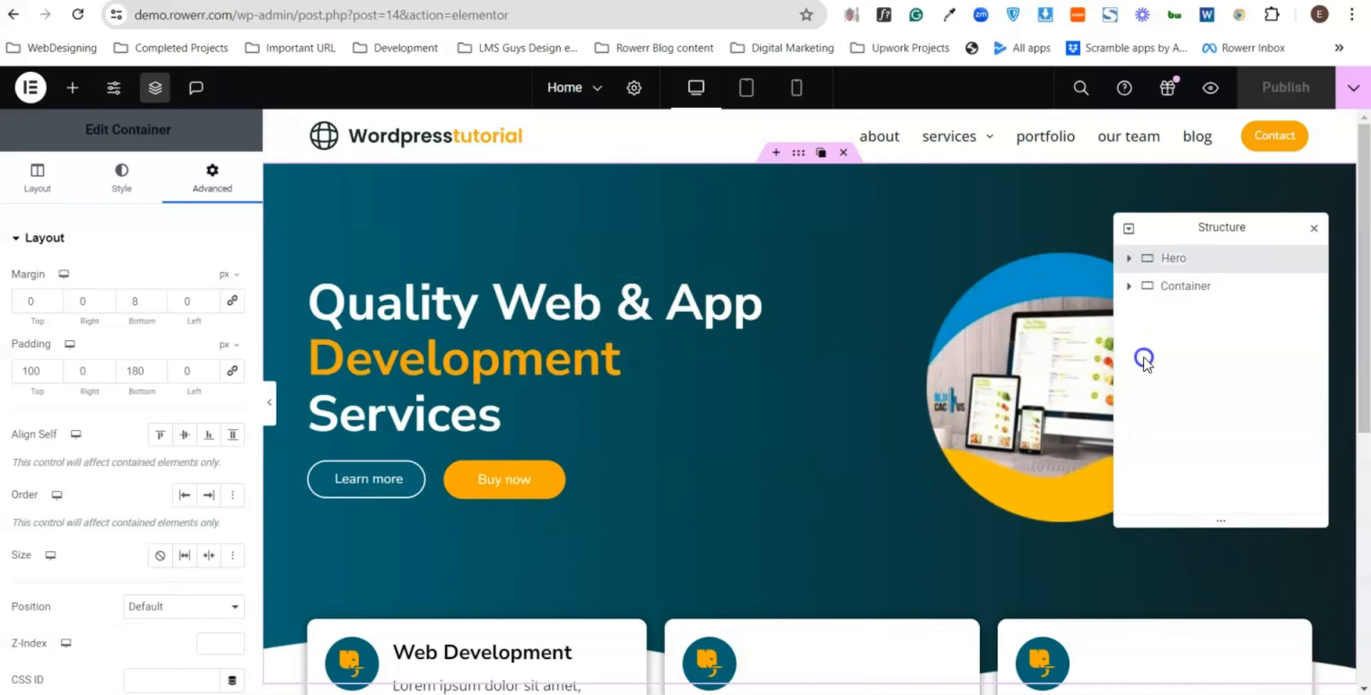
left_click(1128, 258)
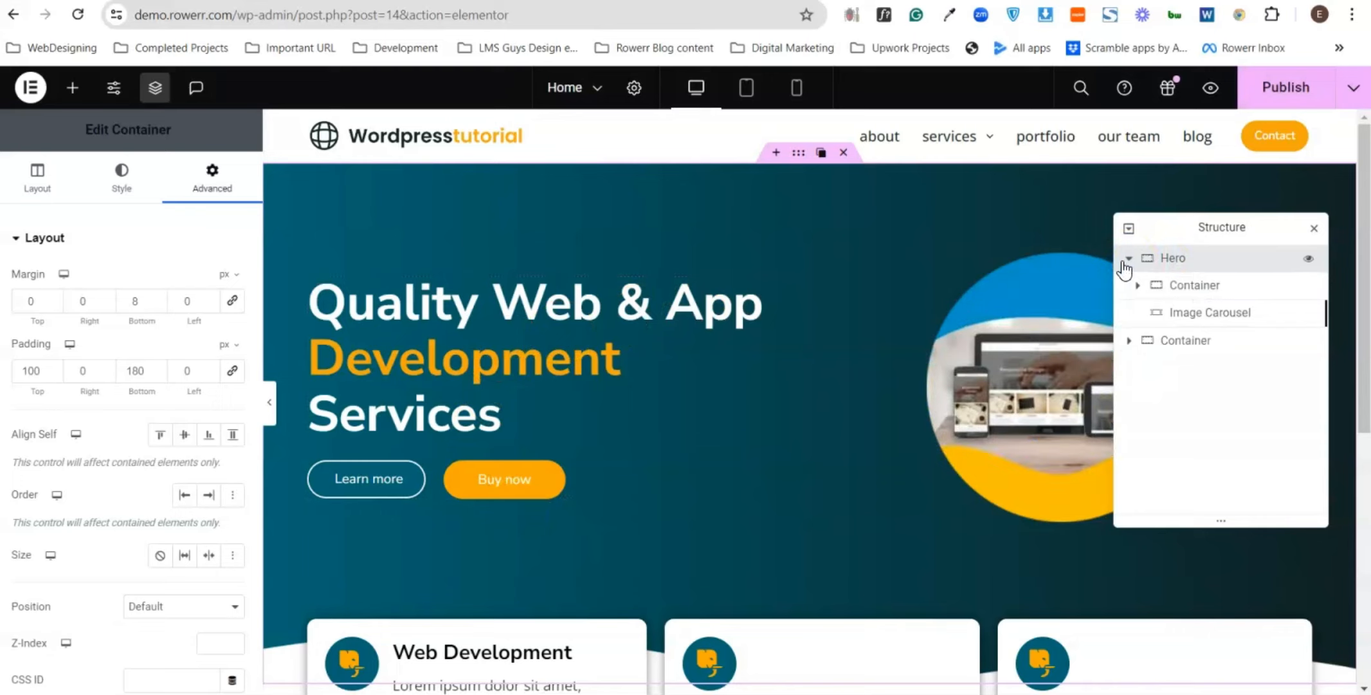
left_click(1128, 259)
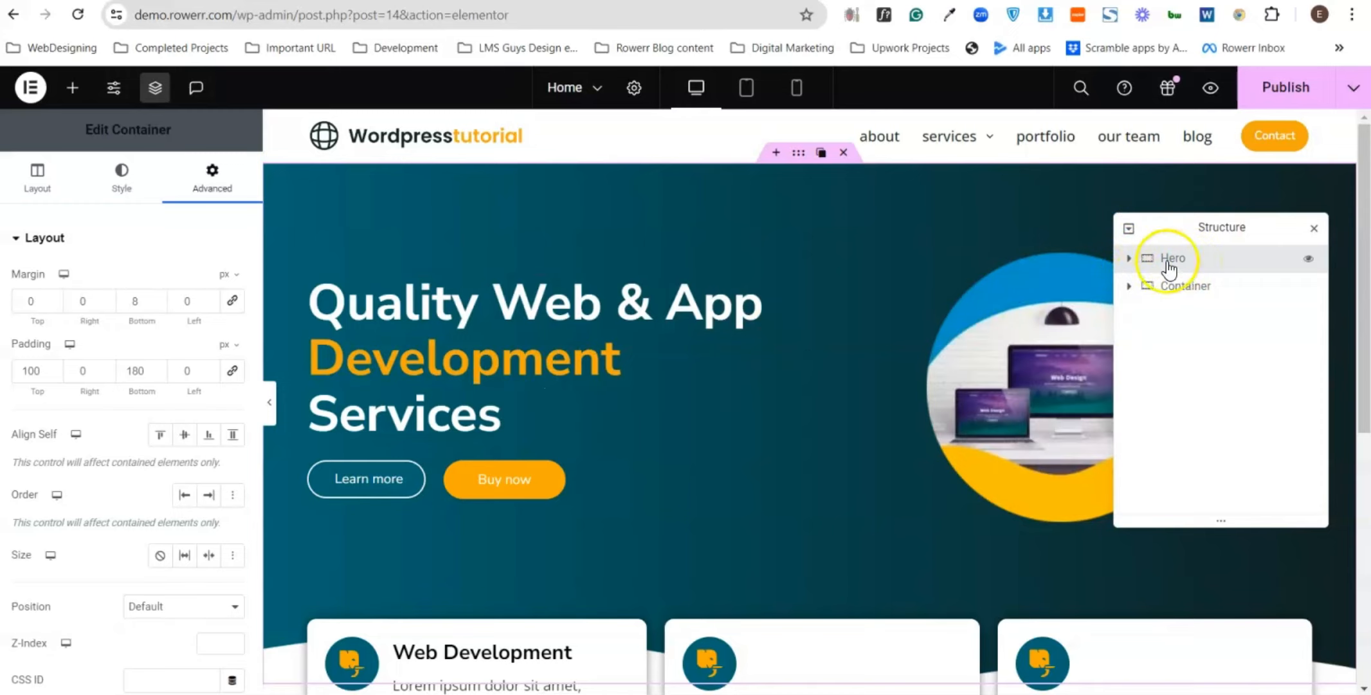
- Check the inner container and Image Carousel nested under Hero in the structure, and collapse Hero again
left_click(1129, 258)
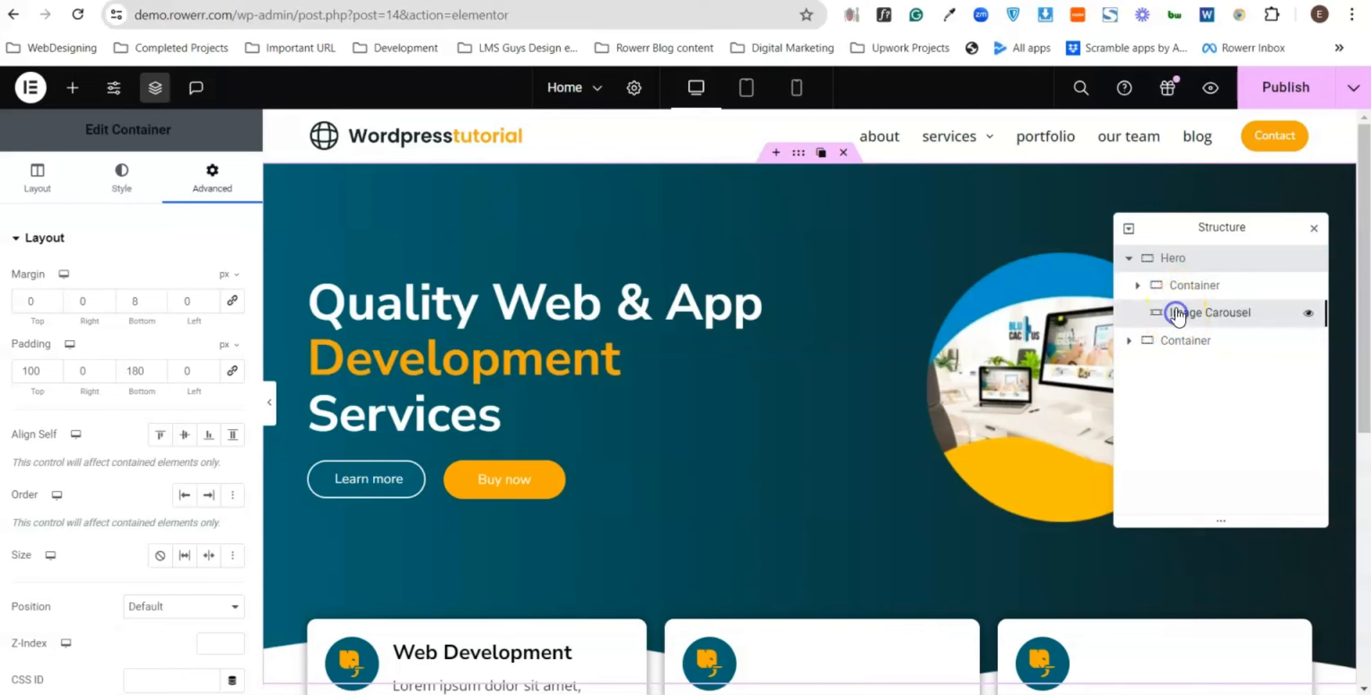
left_click(1177, 314)
left_click(1174, 293)
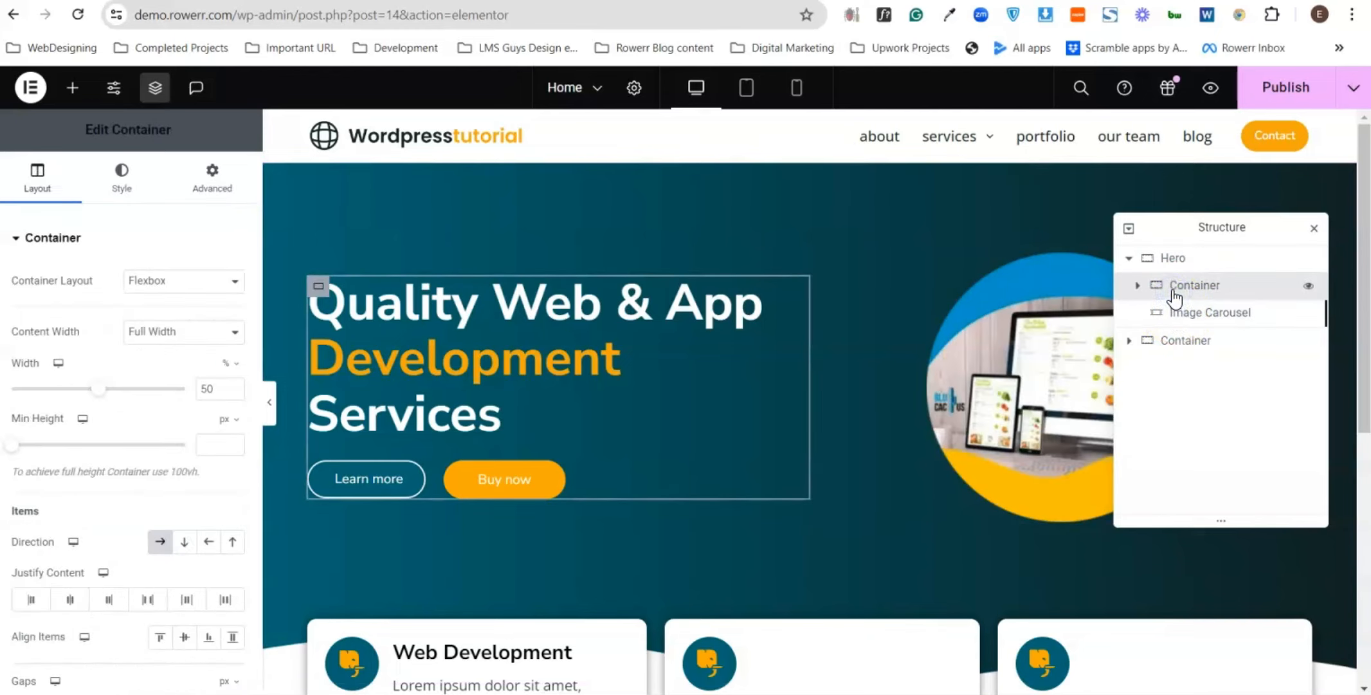
left_click(1135, 258)
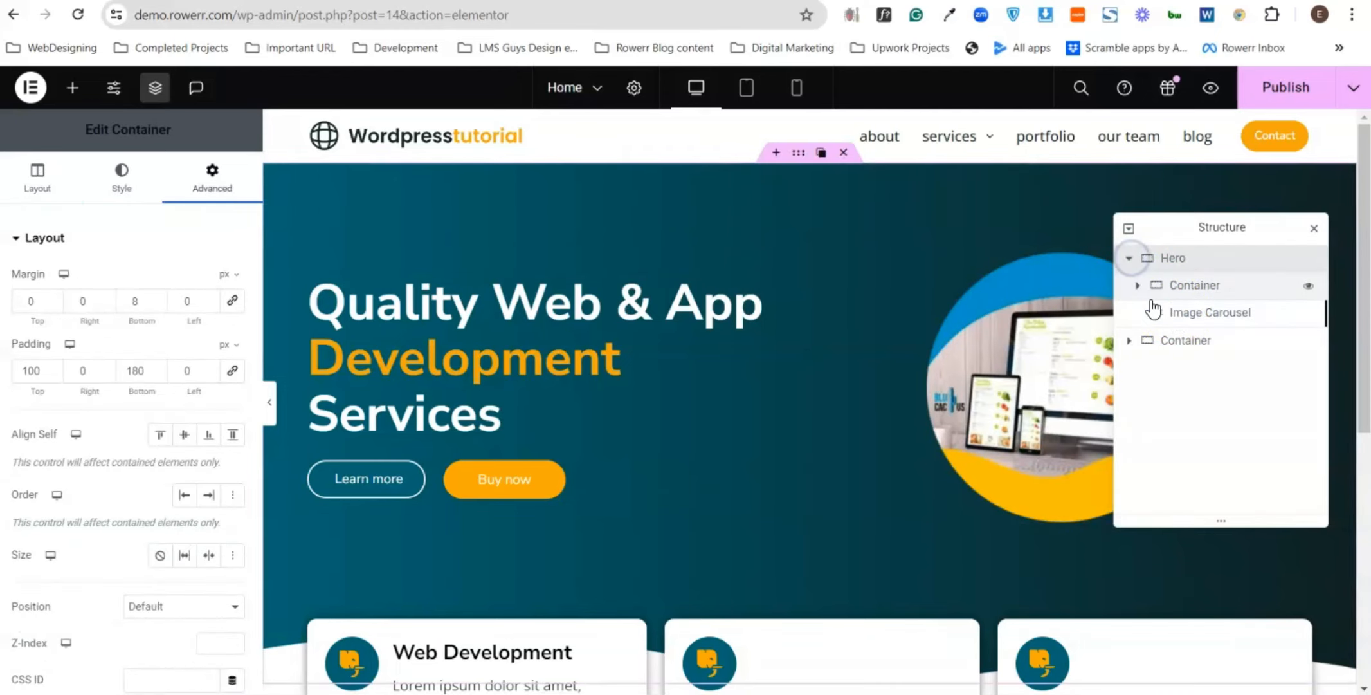
left_click(1128, 257)
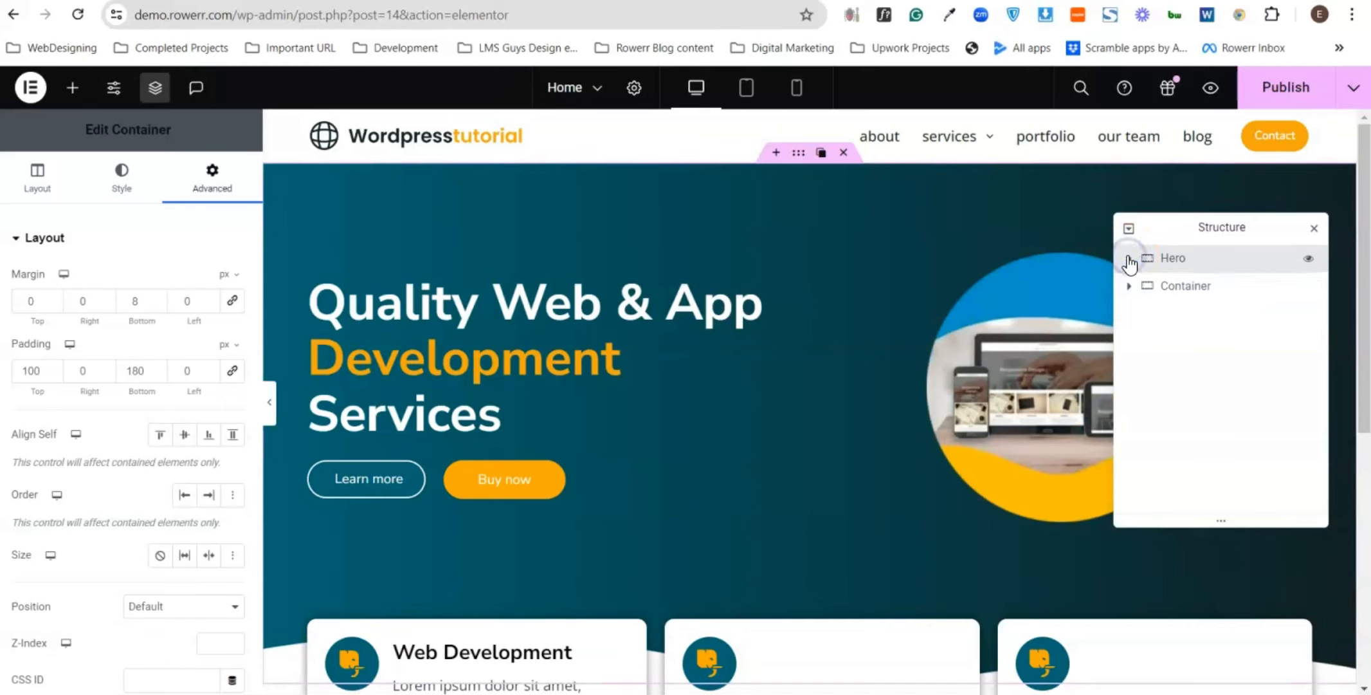
- Change the title of the middle service Icon Box to Branding
scroll(791, 636, "down", 4)
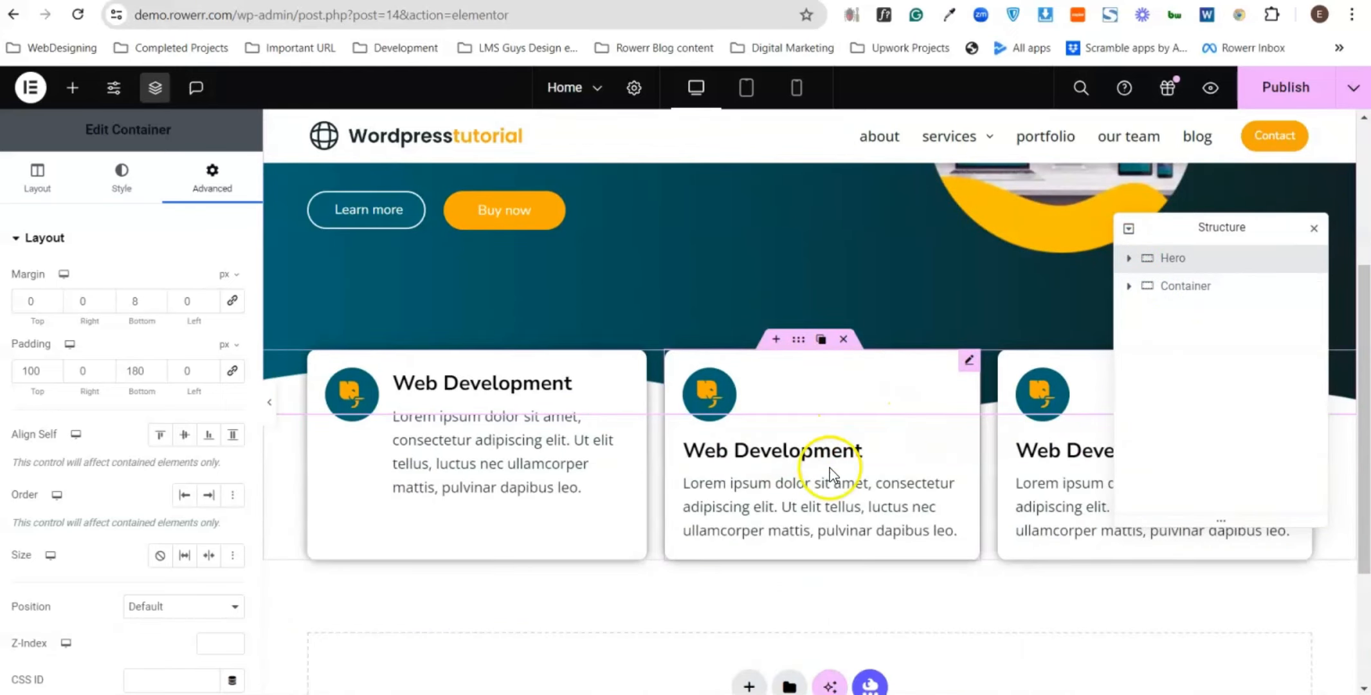
left_click(795, 450)
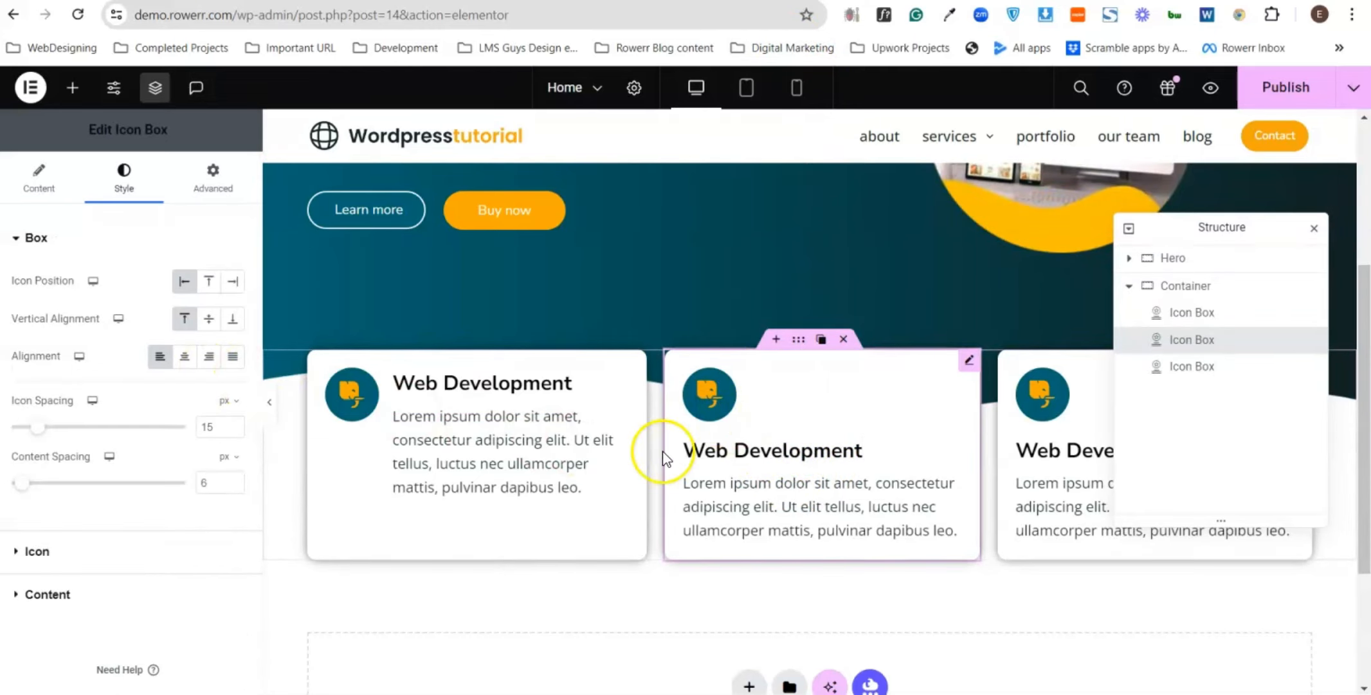
left_click(848, 450)
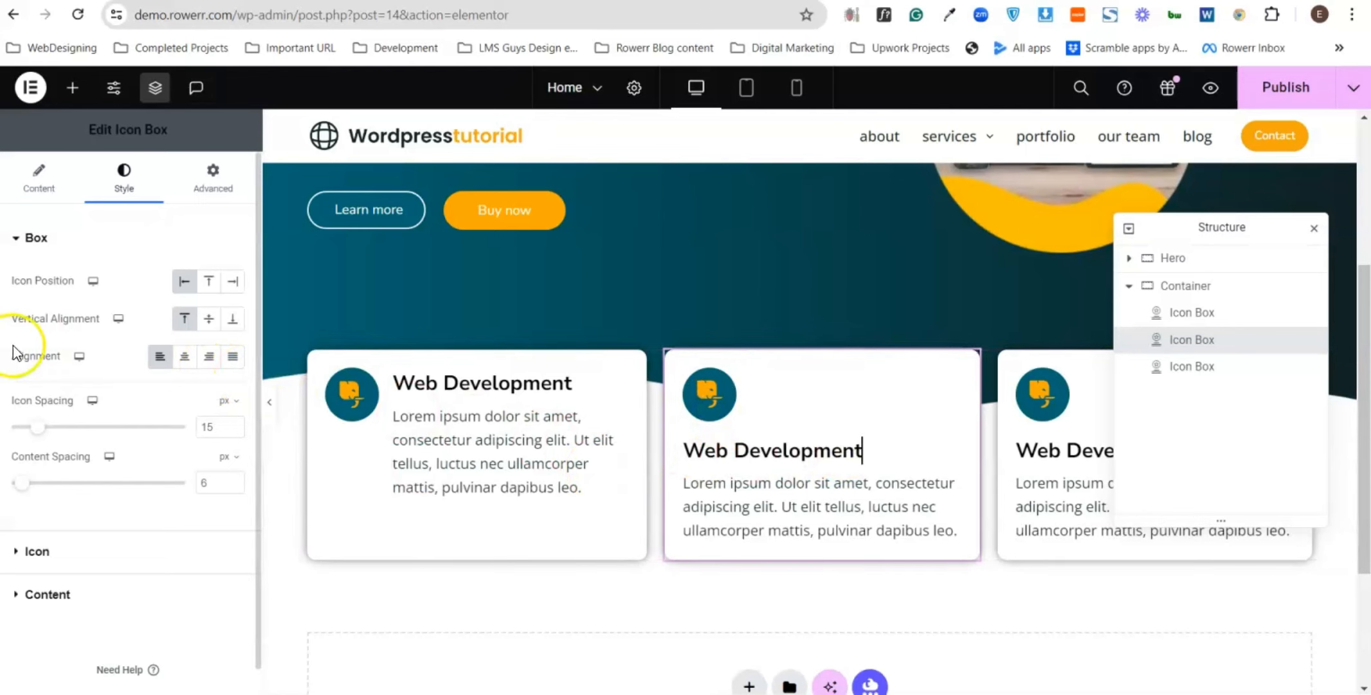
left_click(40, 175)
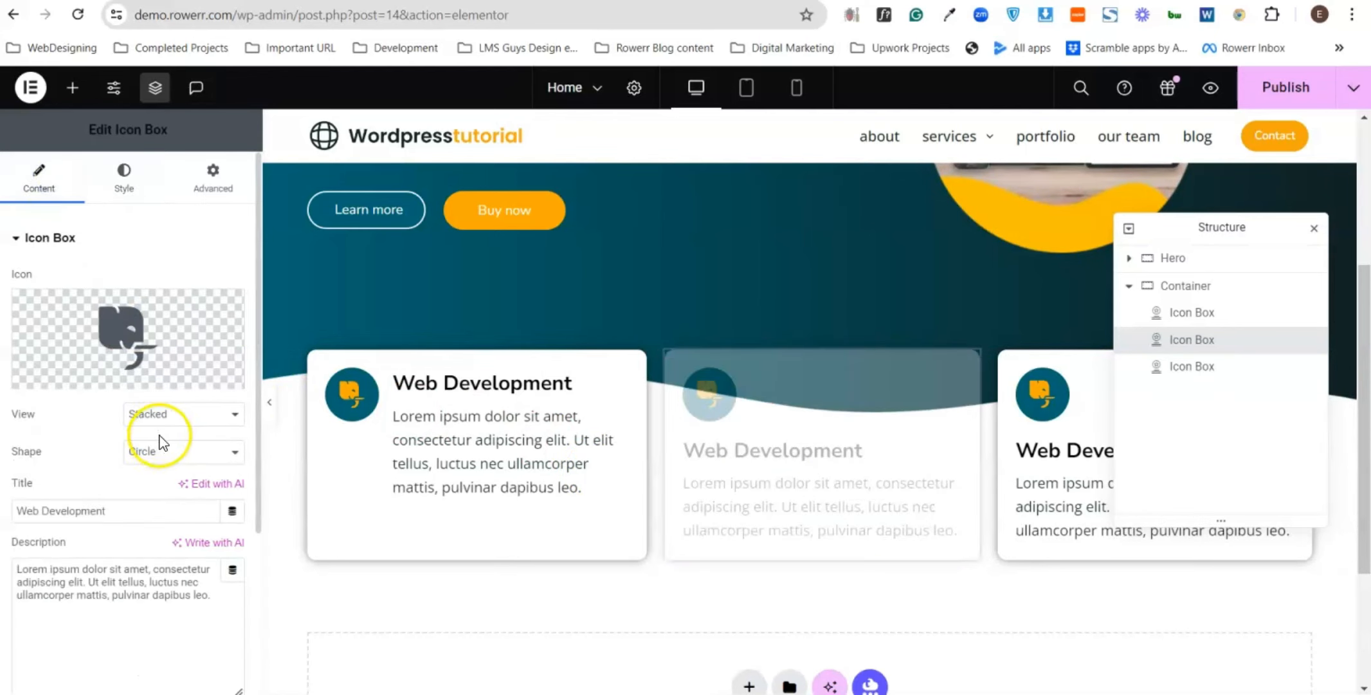
scroll(161, 444, "down", 1)
left_click(116, 423)
triple_click(116, 424)
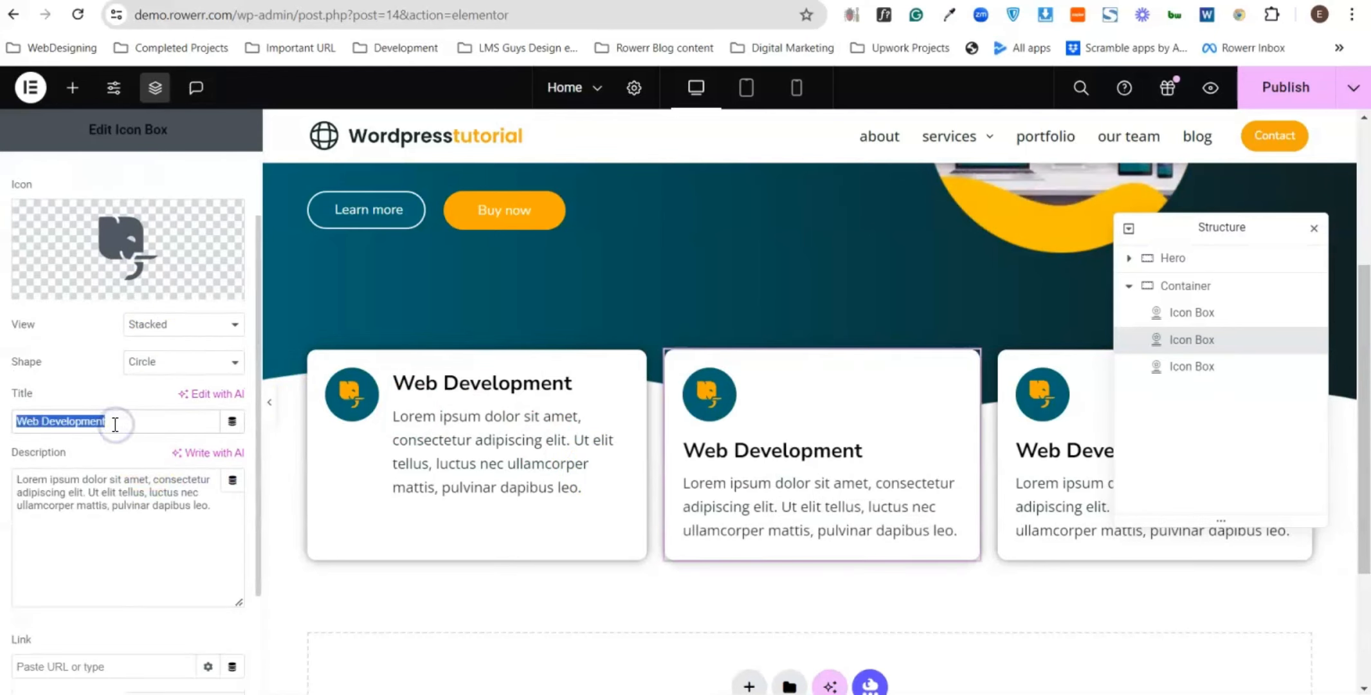
type("Branding")
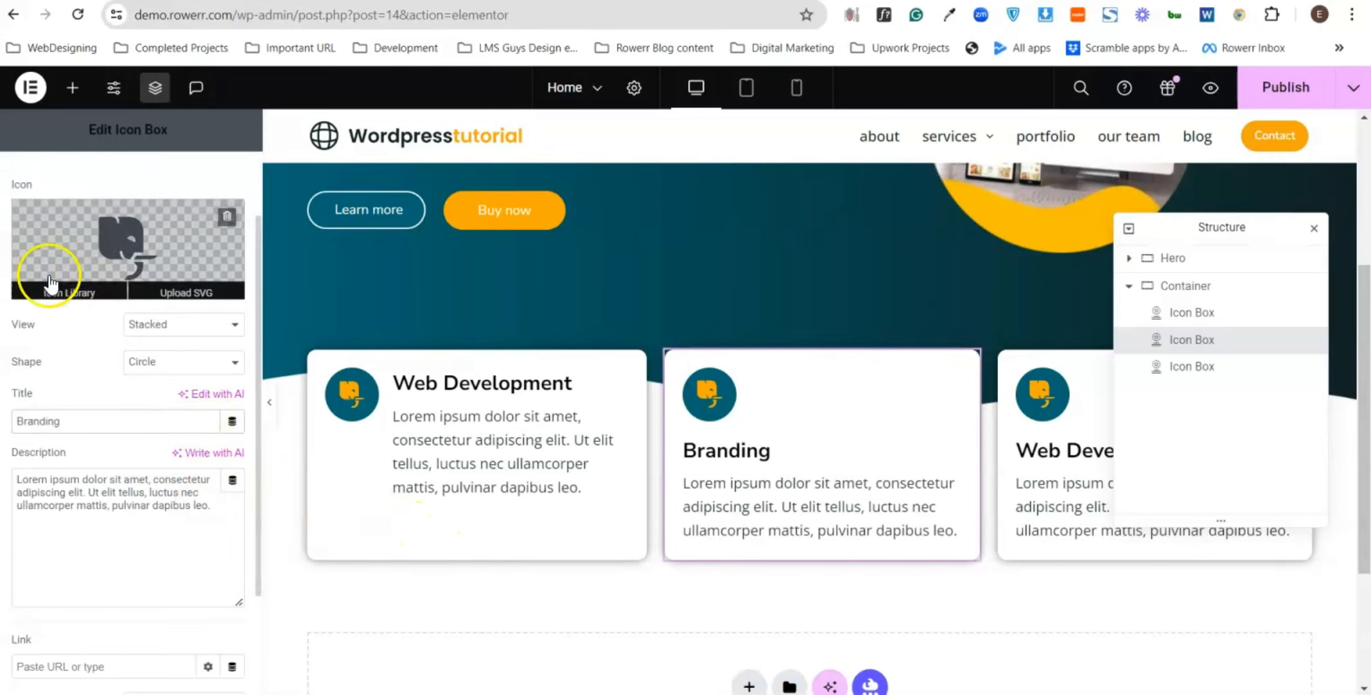
- Replace the Branding box's icon with the outlined lightbulb from the icon library, searching for "light"
left_click(68, 285)
left_click(655, 143)
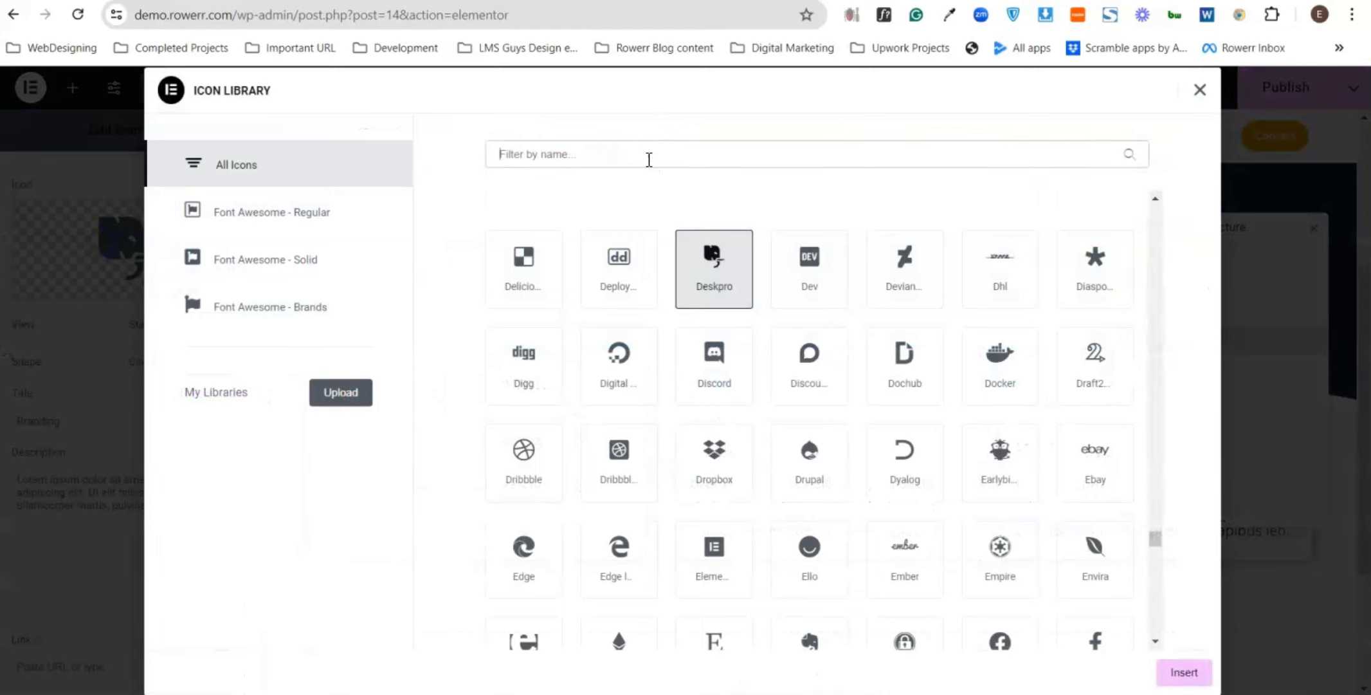
type("light")
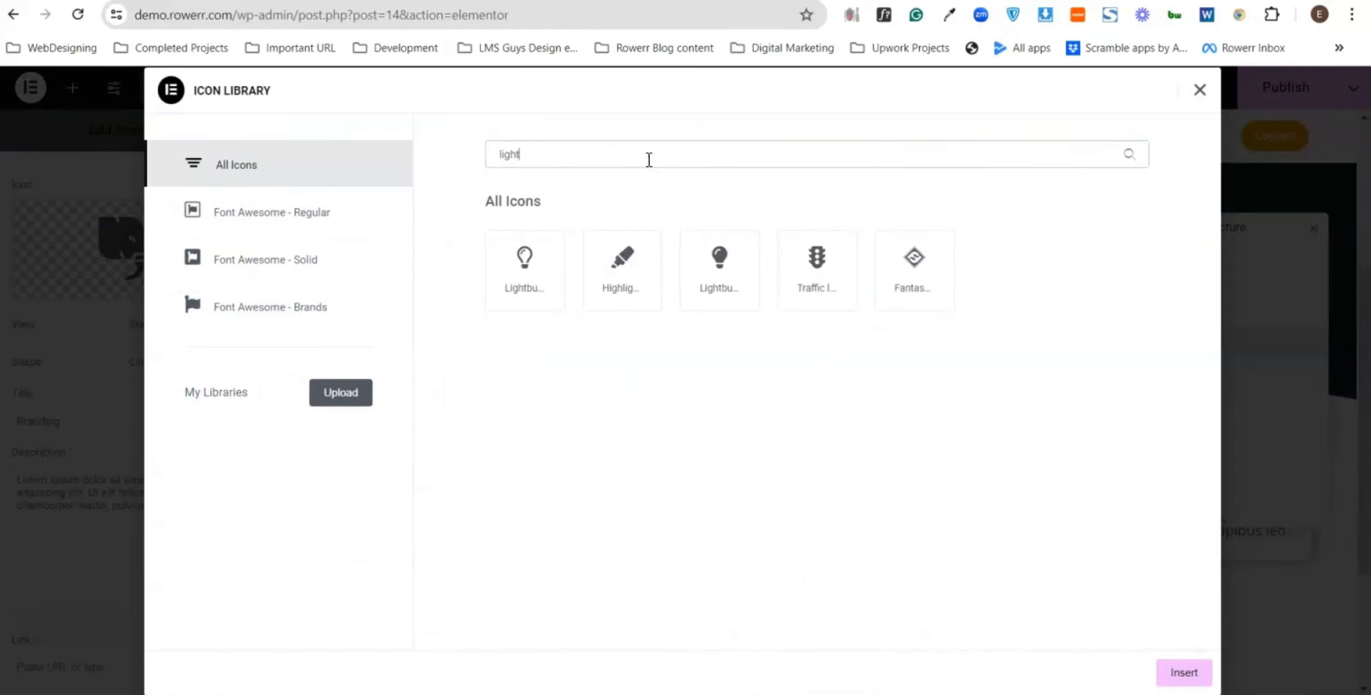
left_click(548, 248)
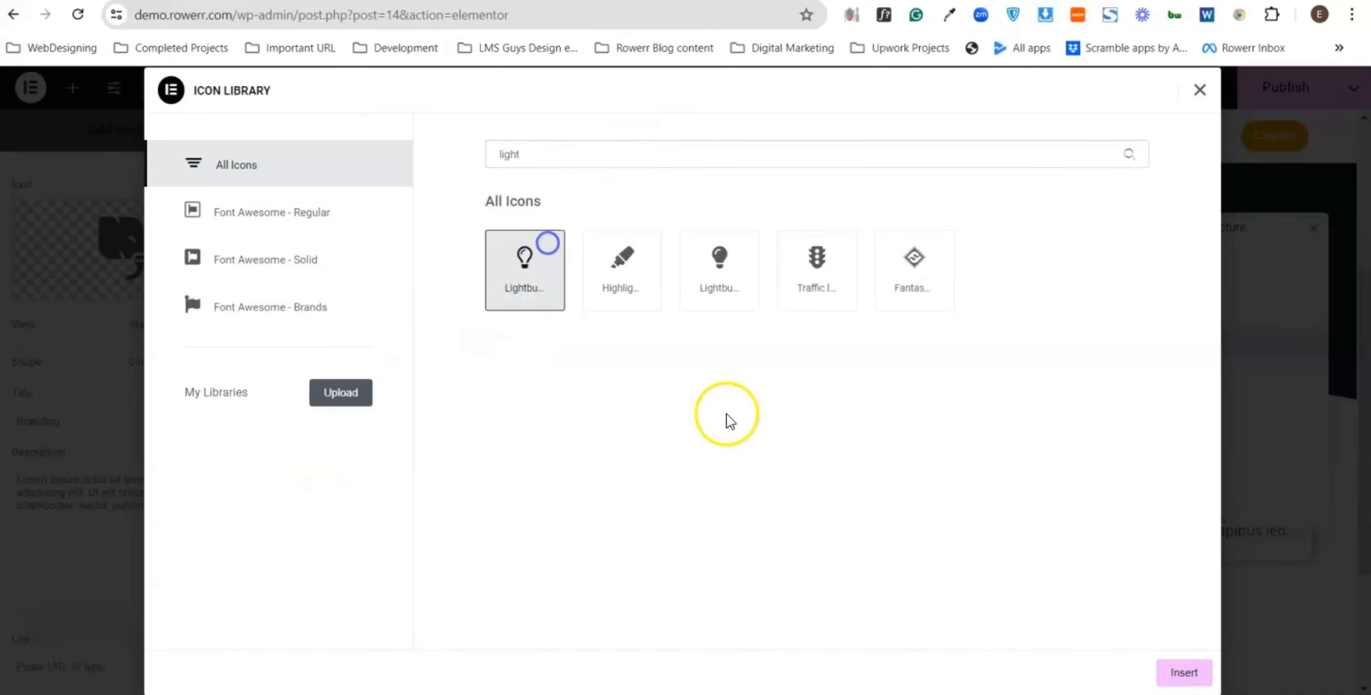
left_click(1169, 671)
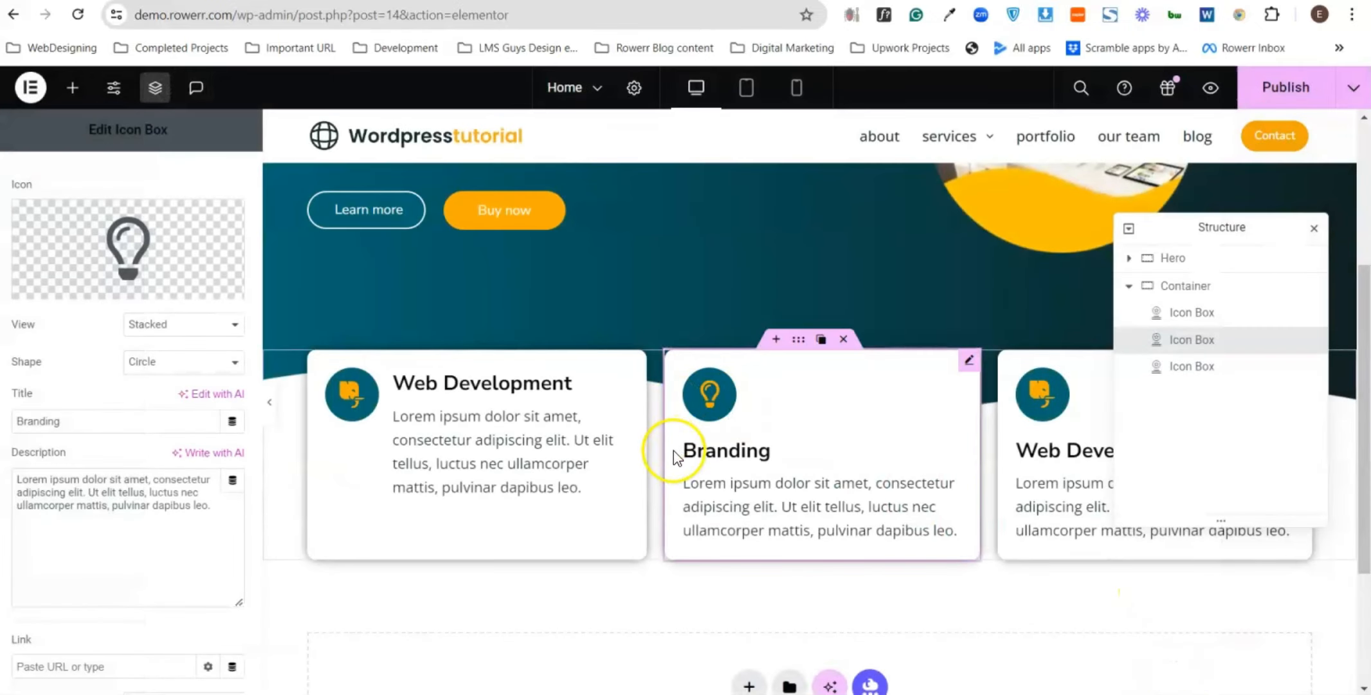
- Change the title of the third service Icon Box to "Advertisment"
left_click(1076, 430)
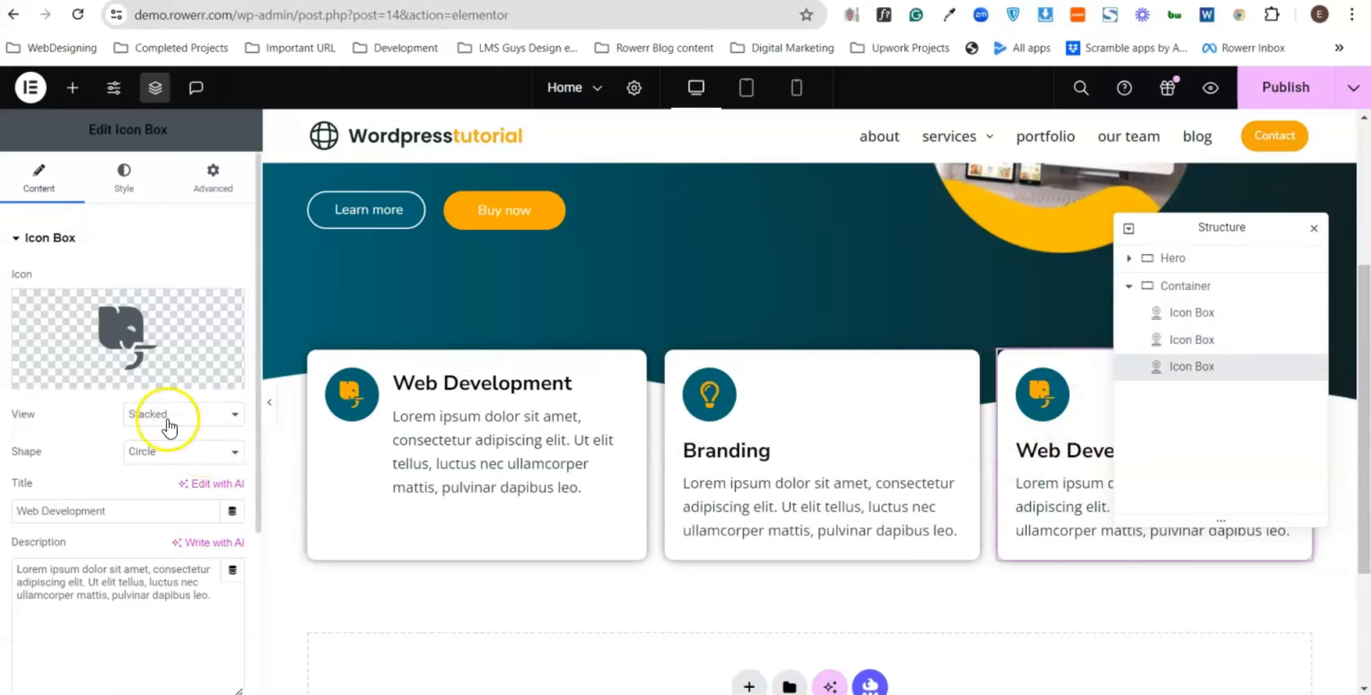
double_click(120, 512)
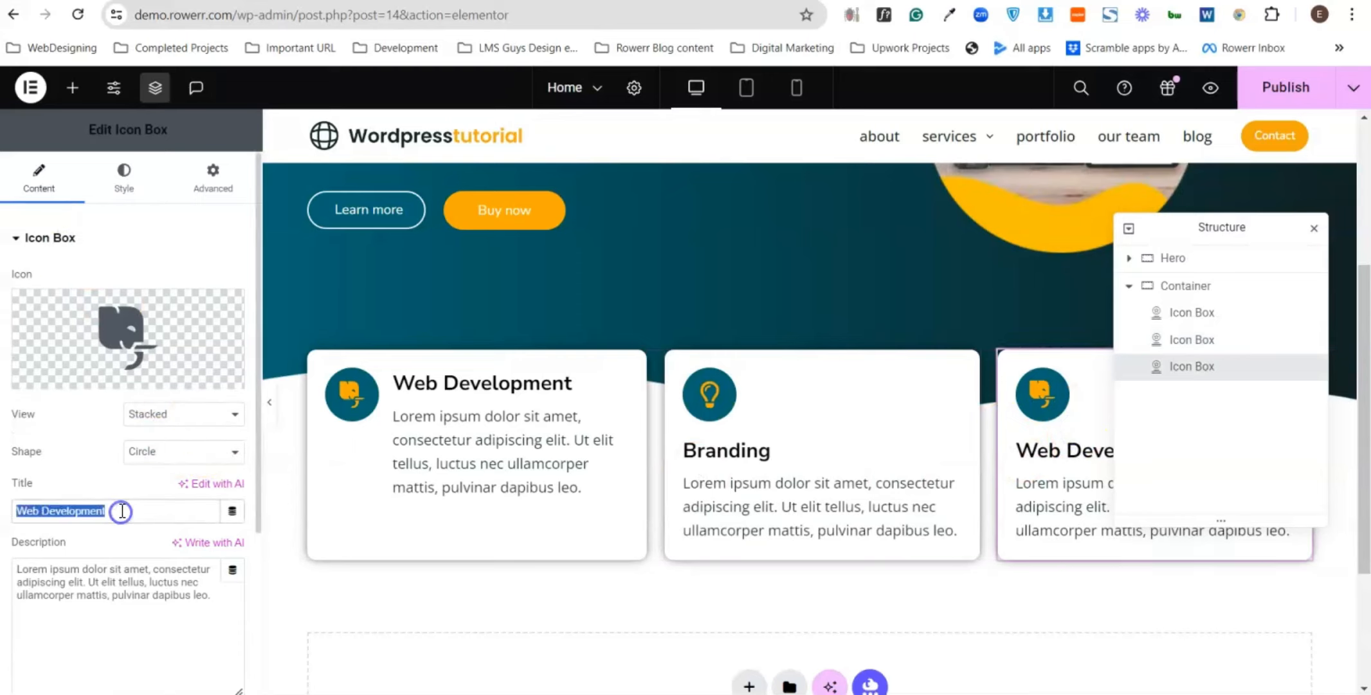
type("Advertisment")
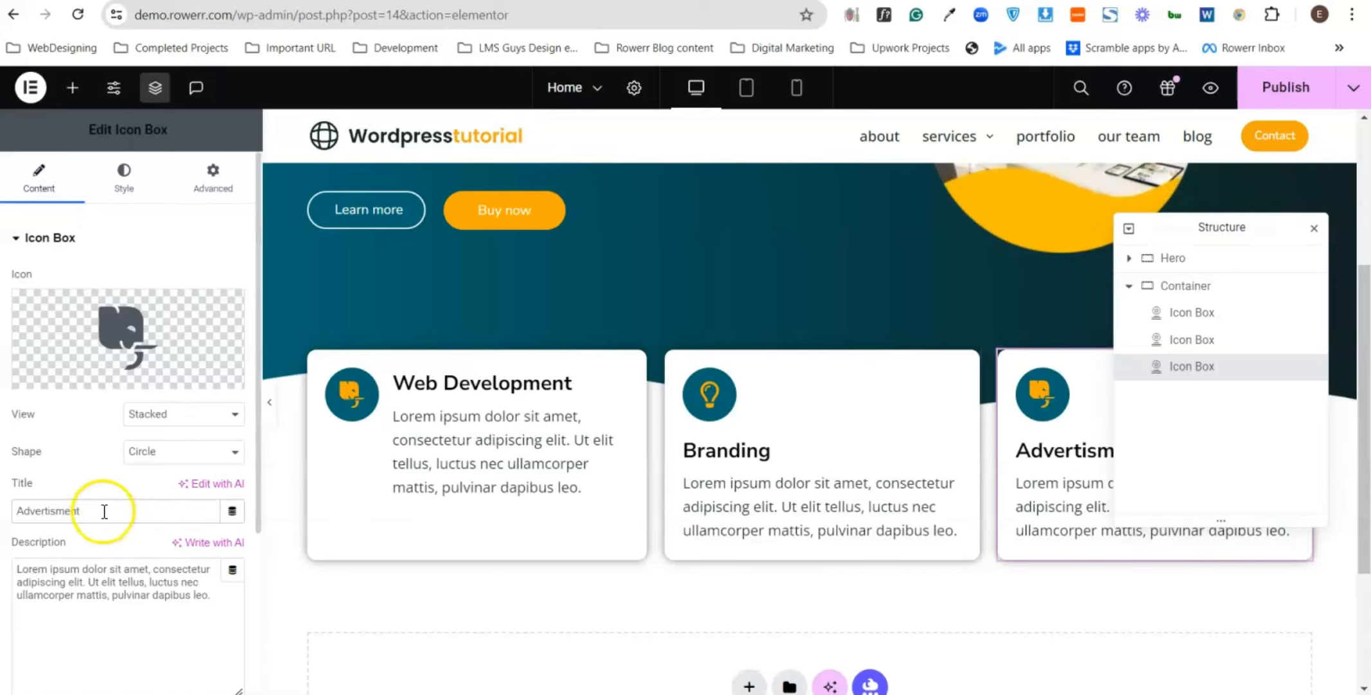
- Replace the icon of the Advertisment icon box with the Network icon from the icon library
left_click(62, 352)
left_click(595, 162)
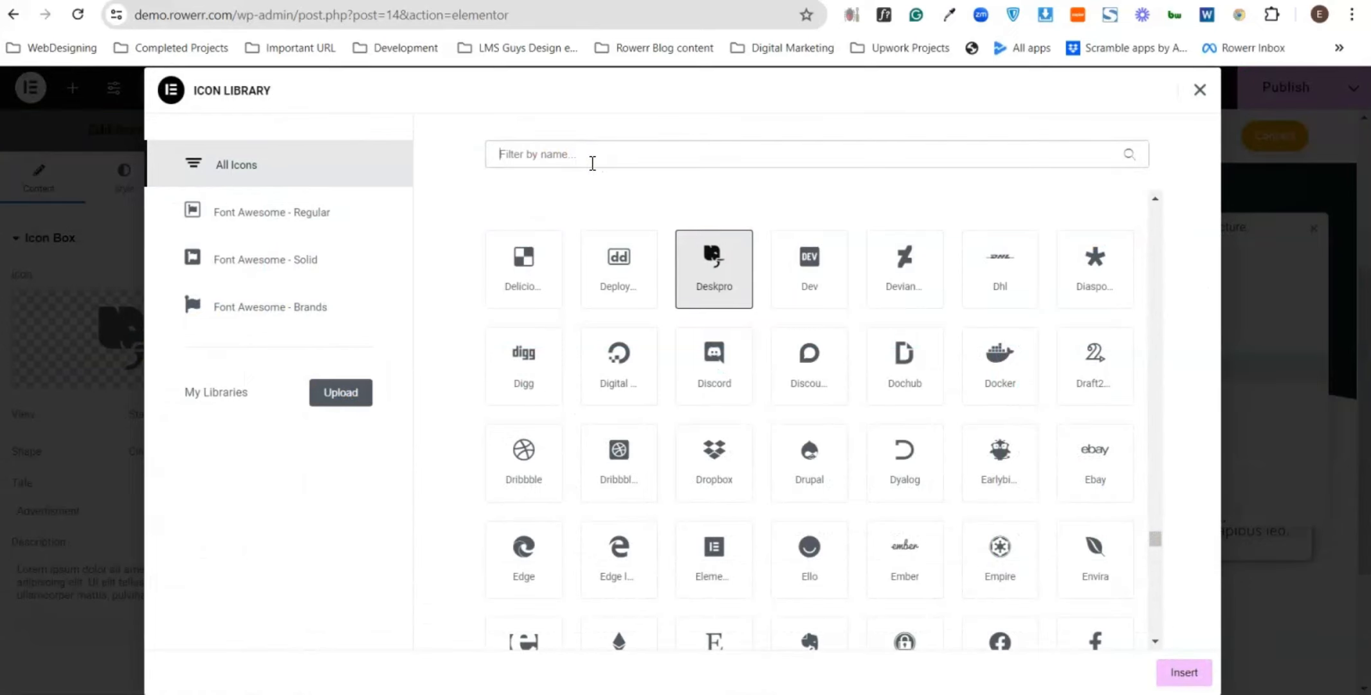
type("socia")
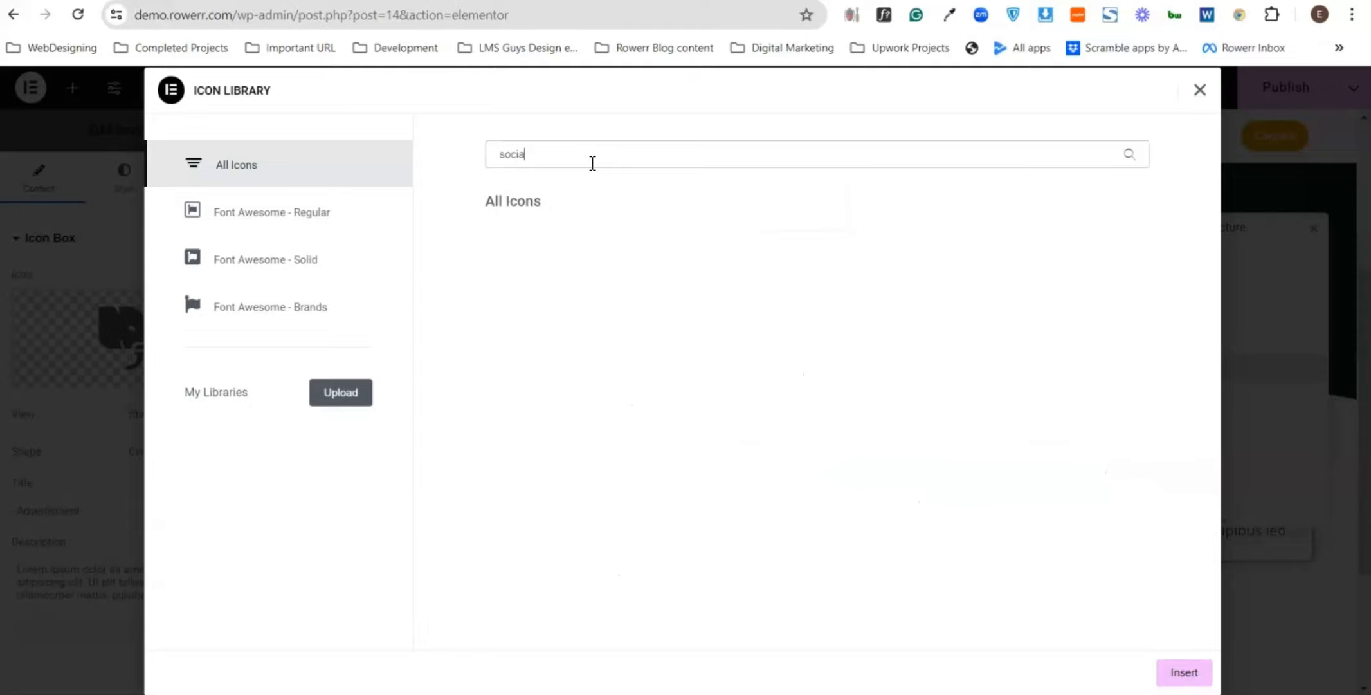
key("BackSpace")
key("BackSpace")
key("BackSpace")
key("BackSpace")
key("BackSpace")
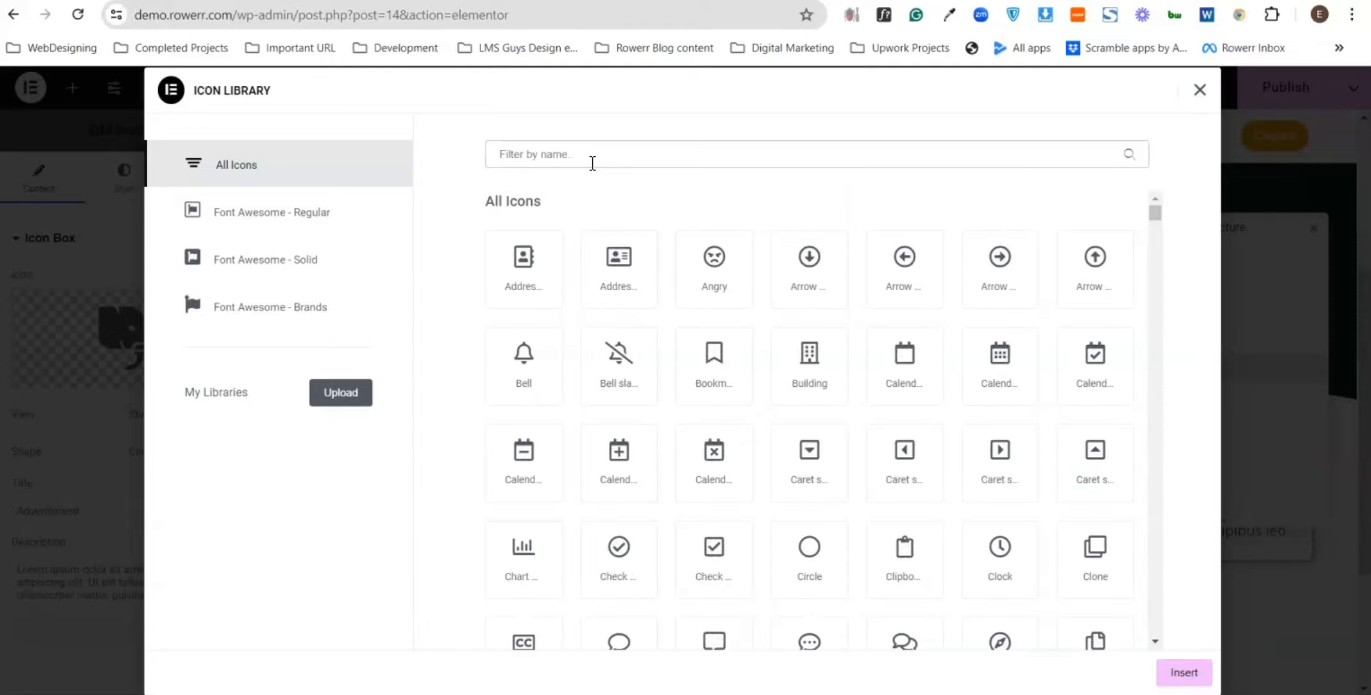
type("network")
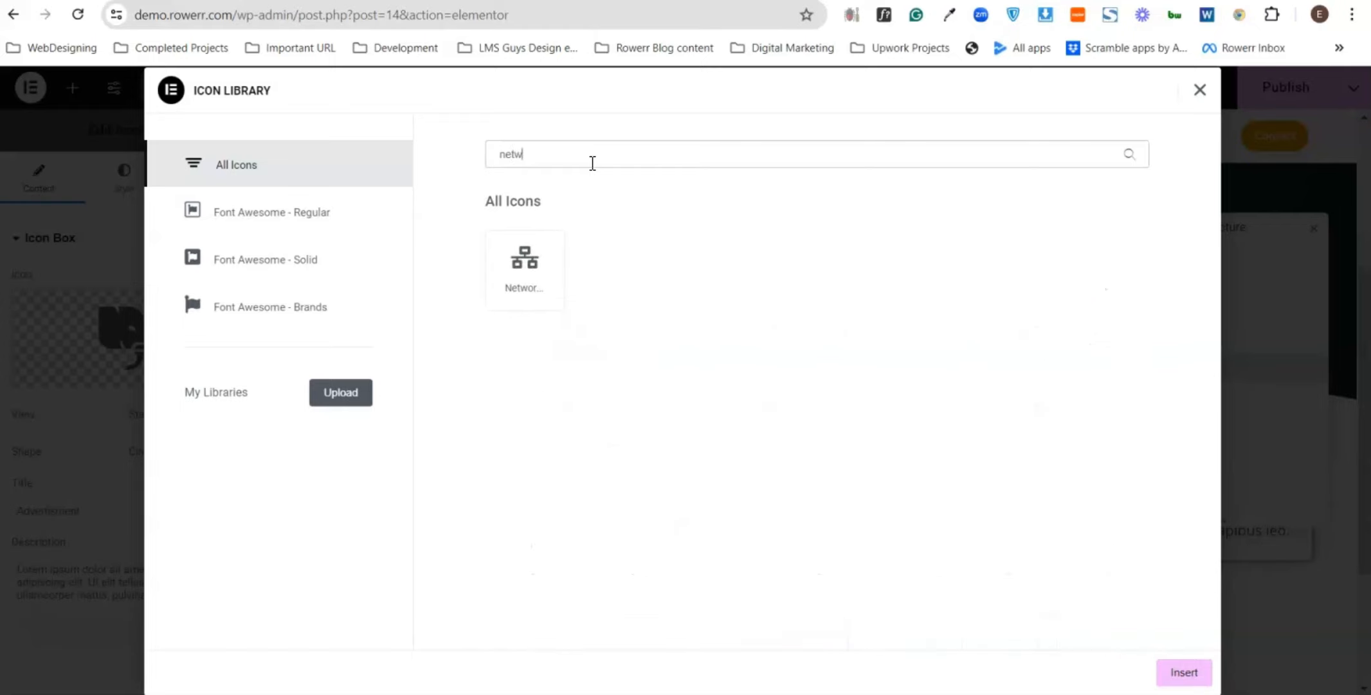
left_click(536, 270)
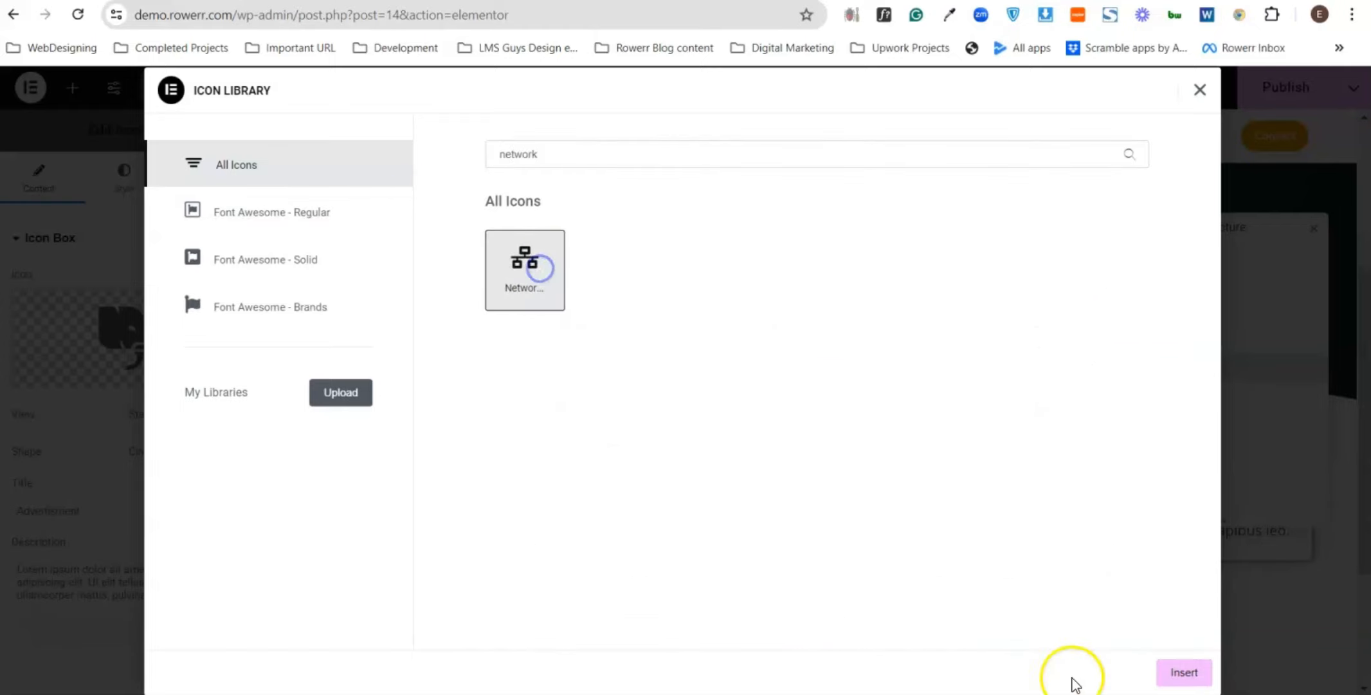
left_click(1201, 681)
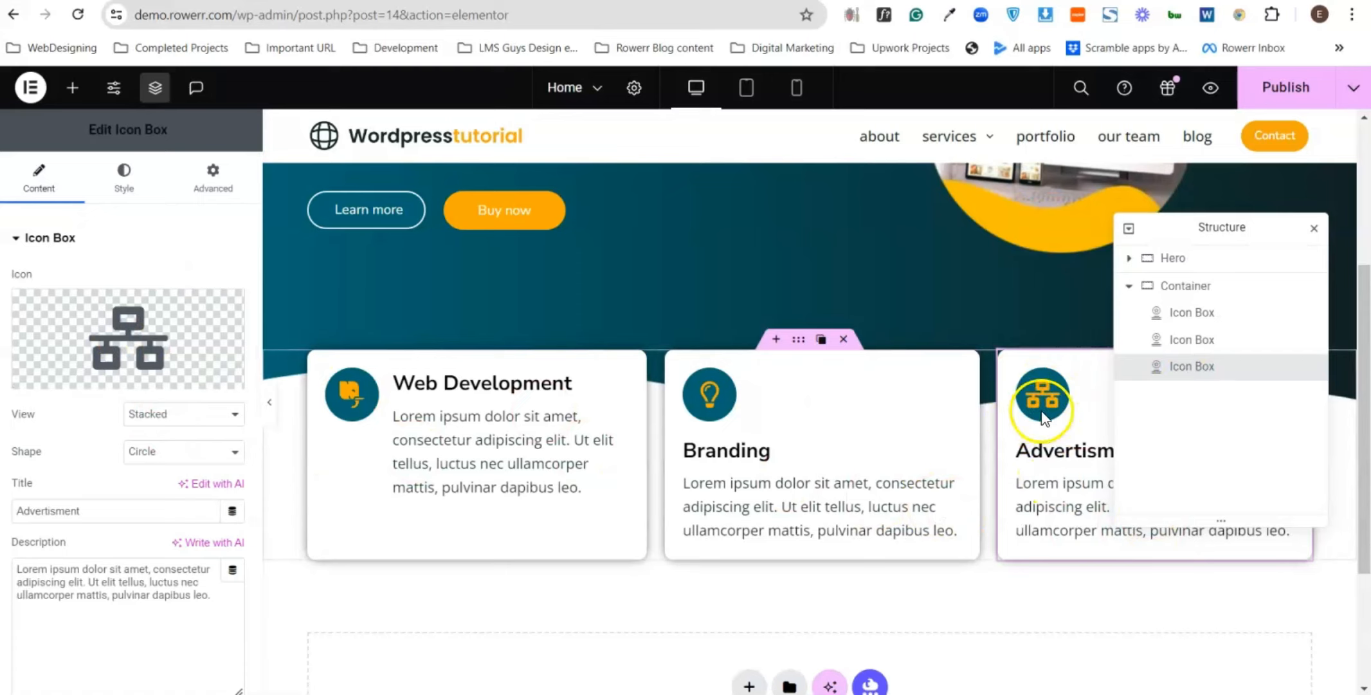
mouse_move(109, 328)
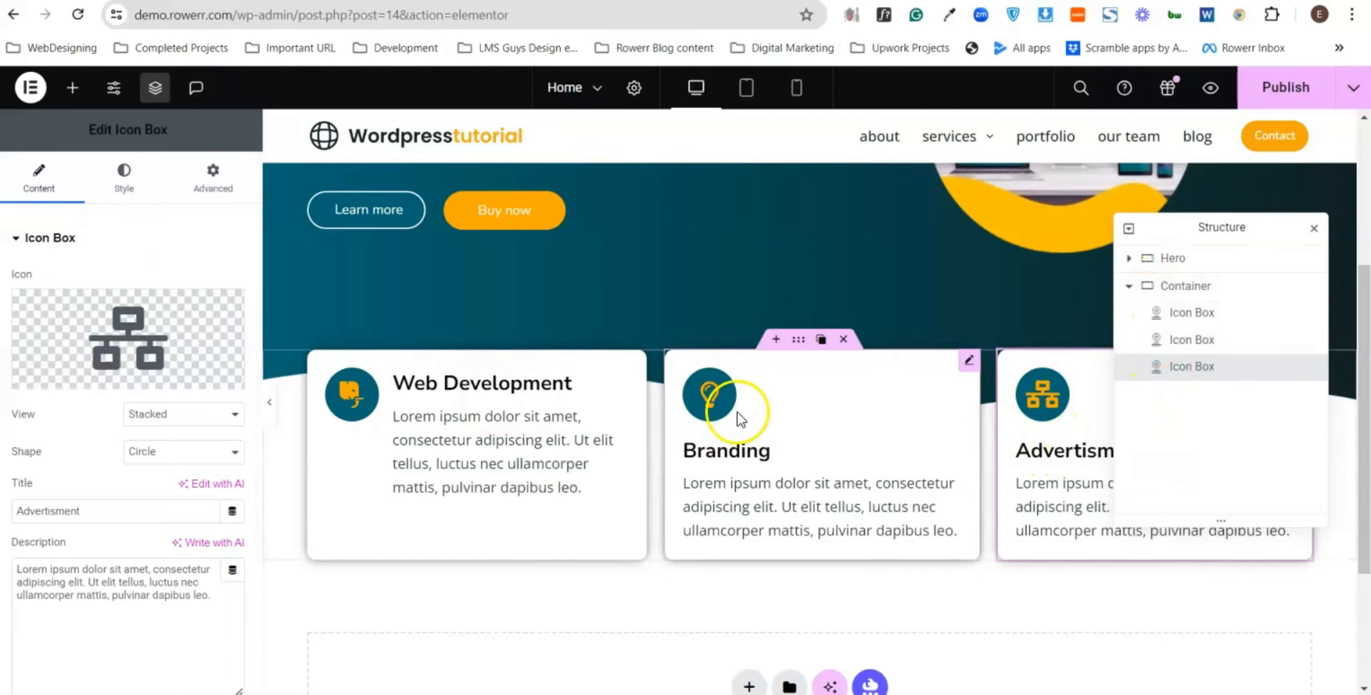
- Rename the container holding the three icon boxes to "Services" and its first icon box to "web Development" in the page structure
double_click(1170, 294)
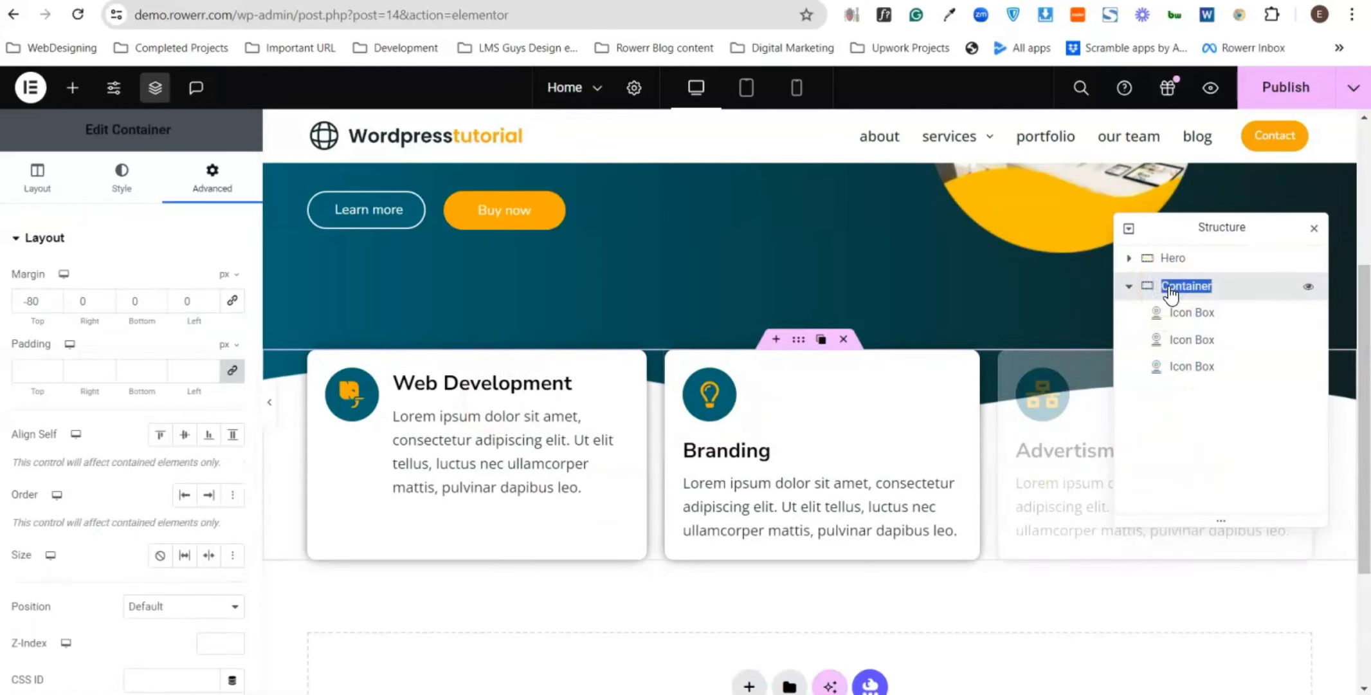
type("Services")
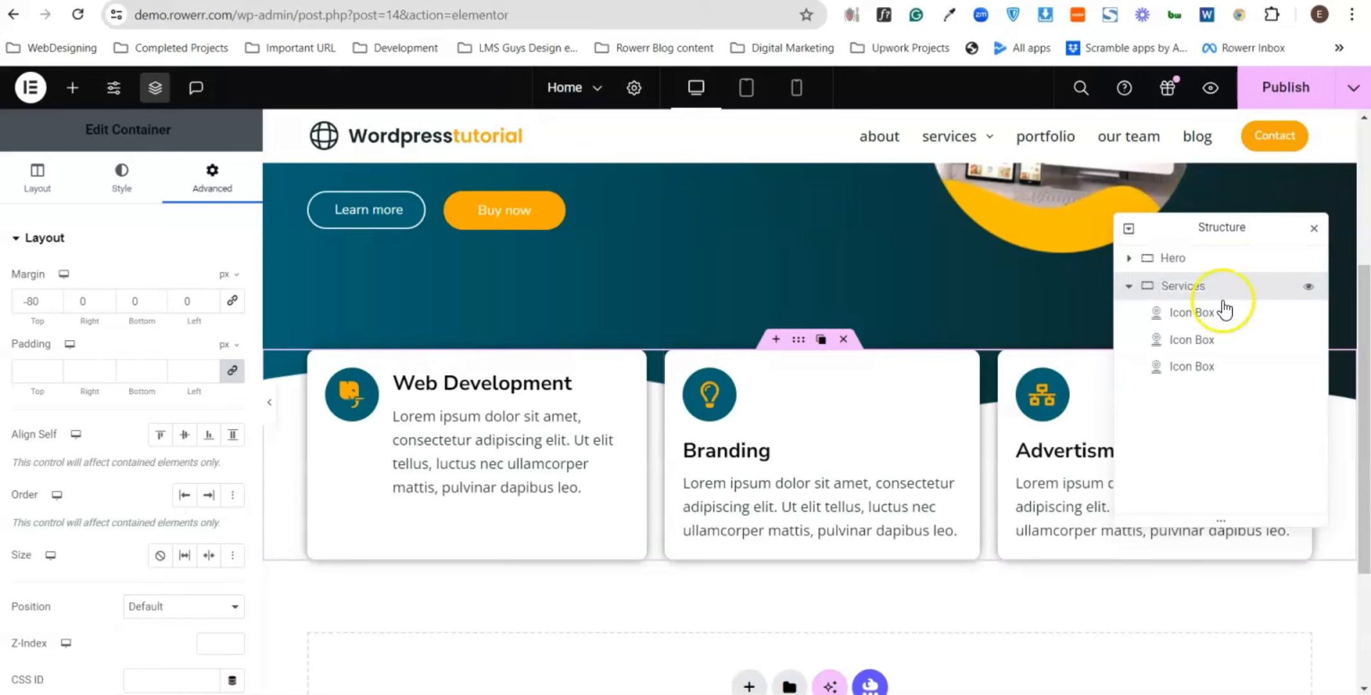
left_click(1191, 315)
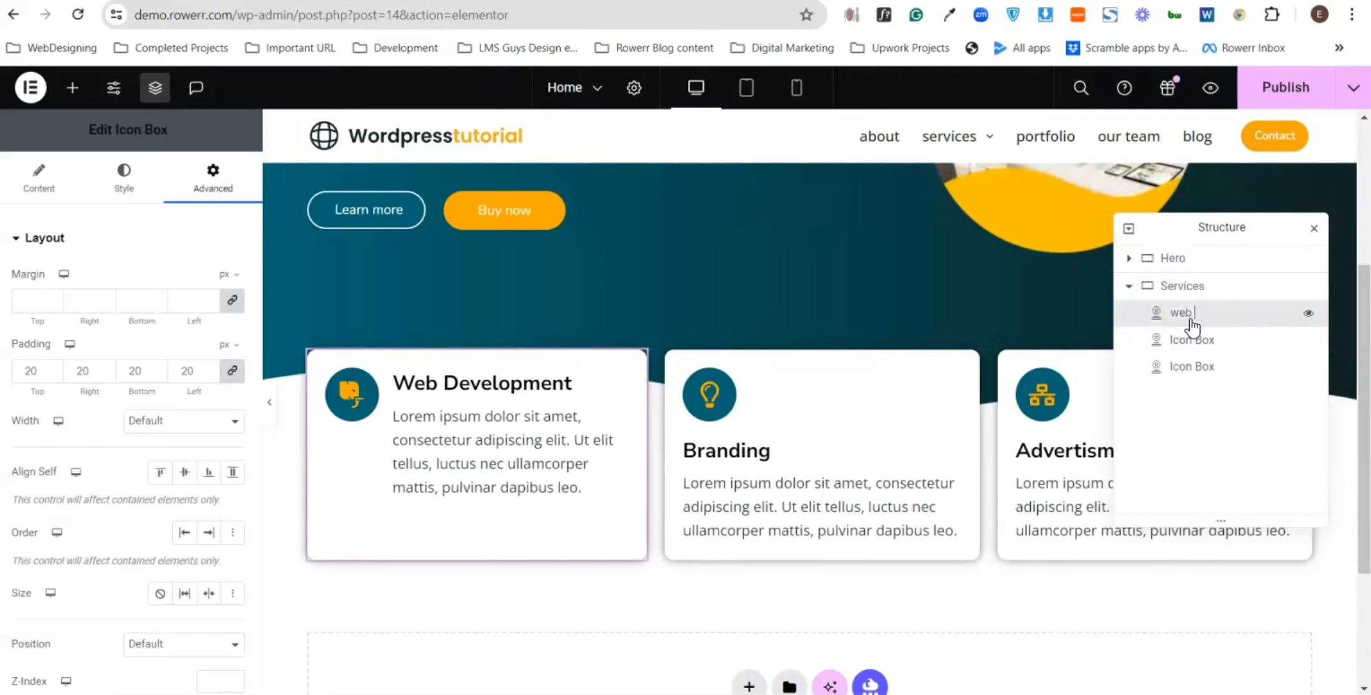
type("opemnt")
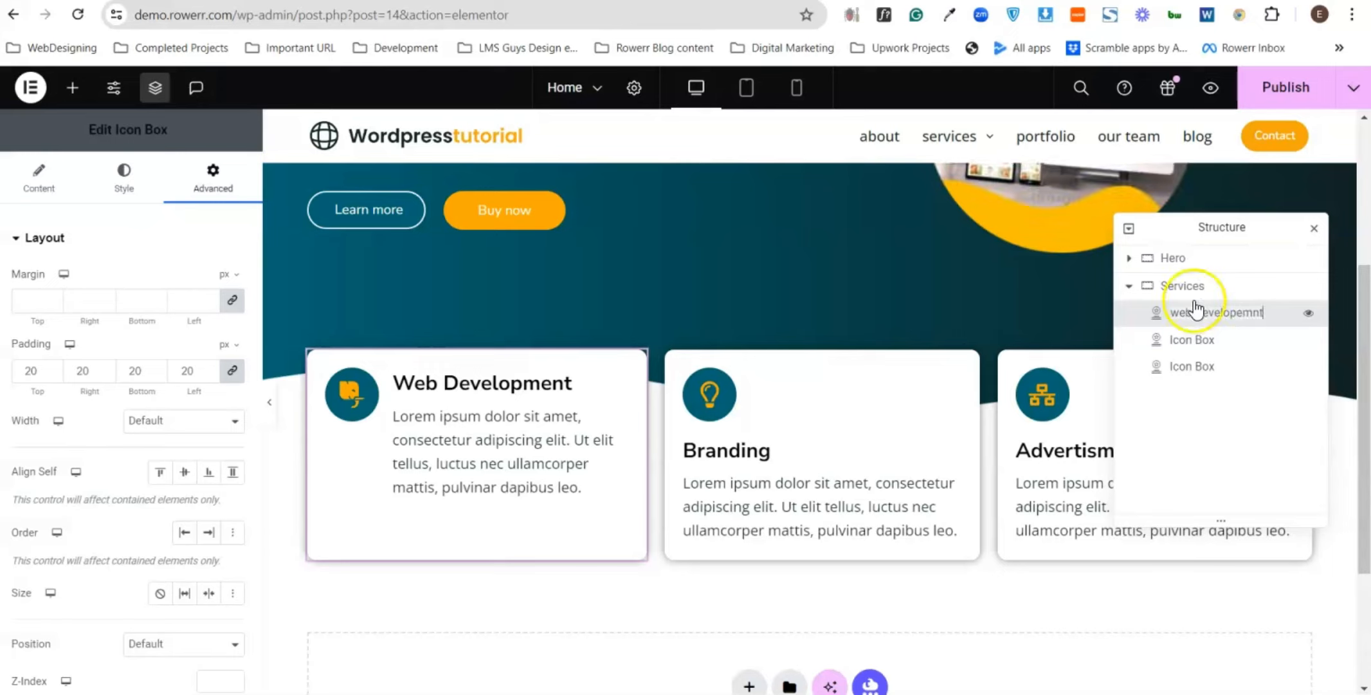
left_click(1244, 315)
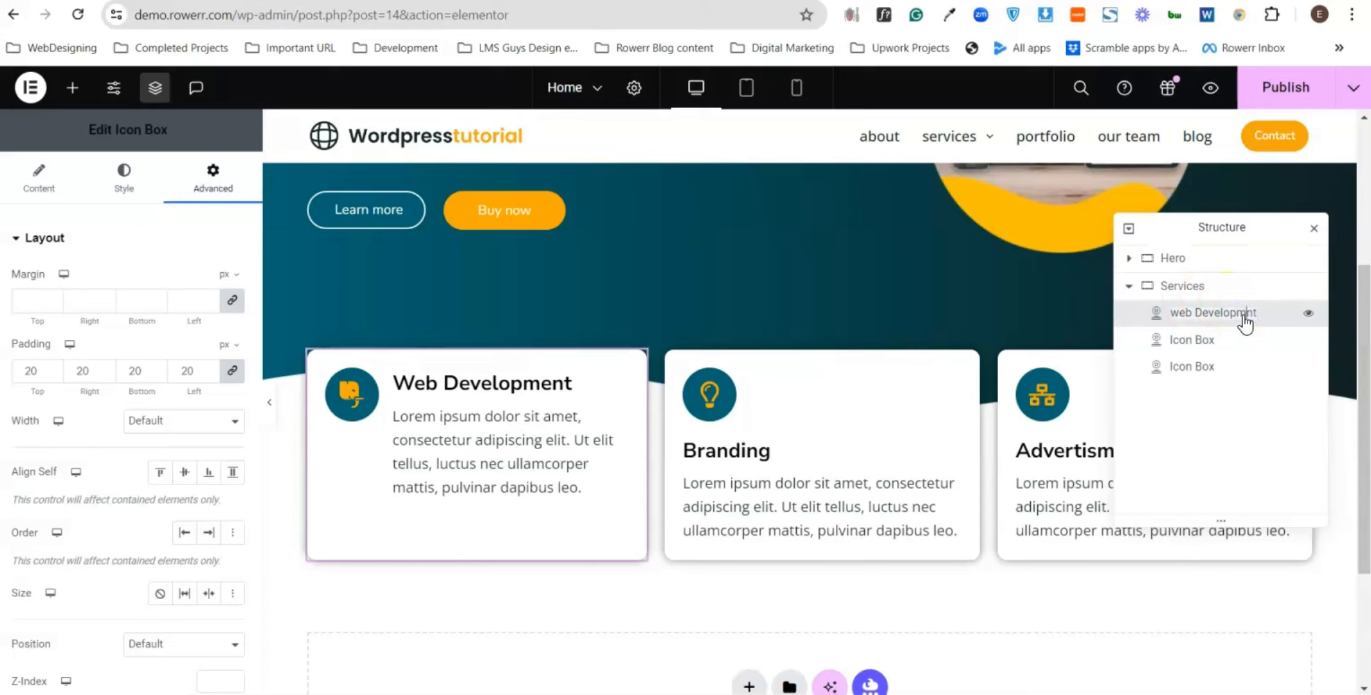
type("e")
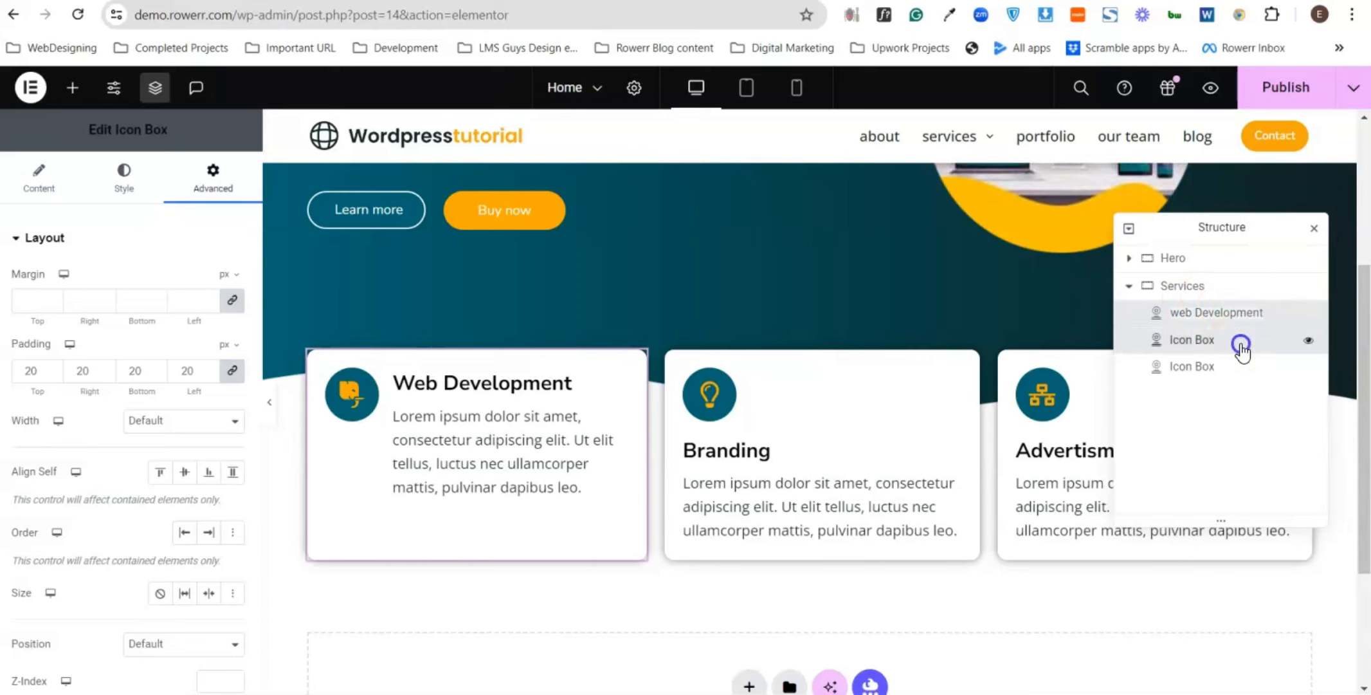
- Rename the second icon box in the Services container to "Branding" and the third to "Advertisment"
left_click(1238, 347)
left_click(1209, 339)
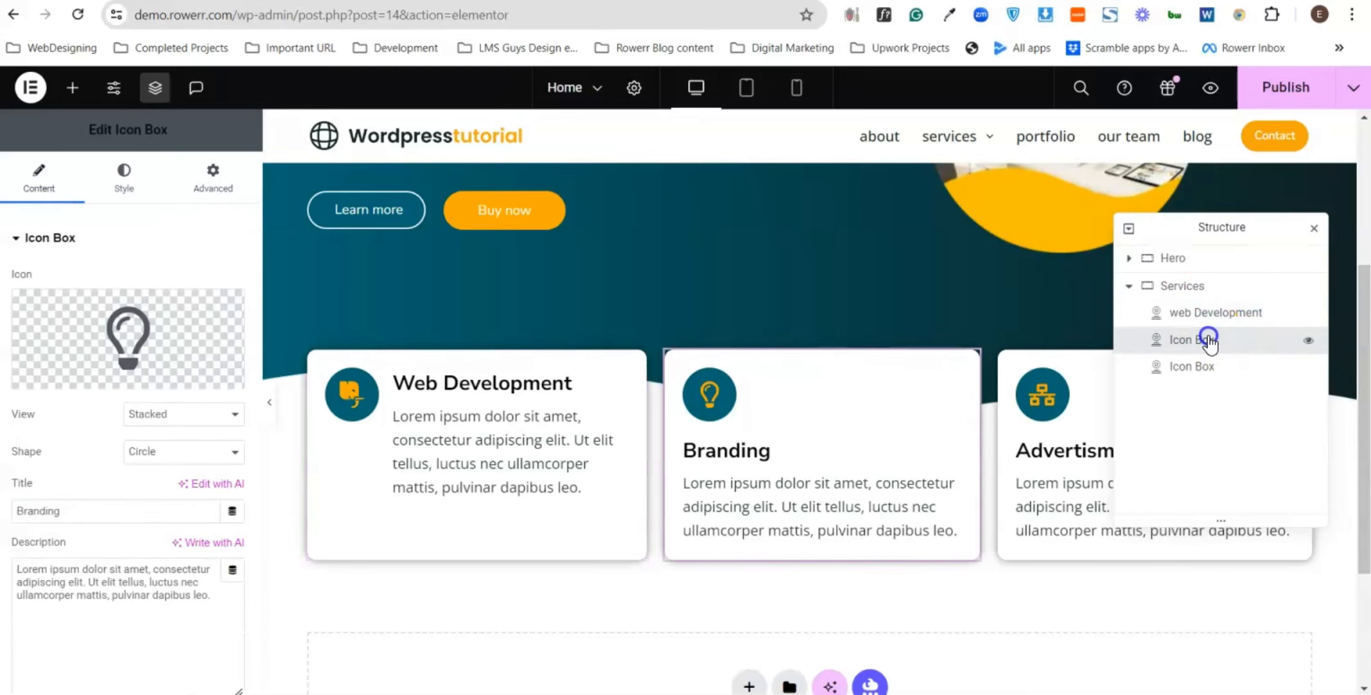
type("Branding")
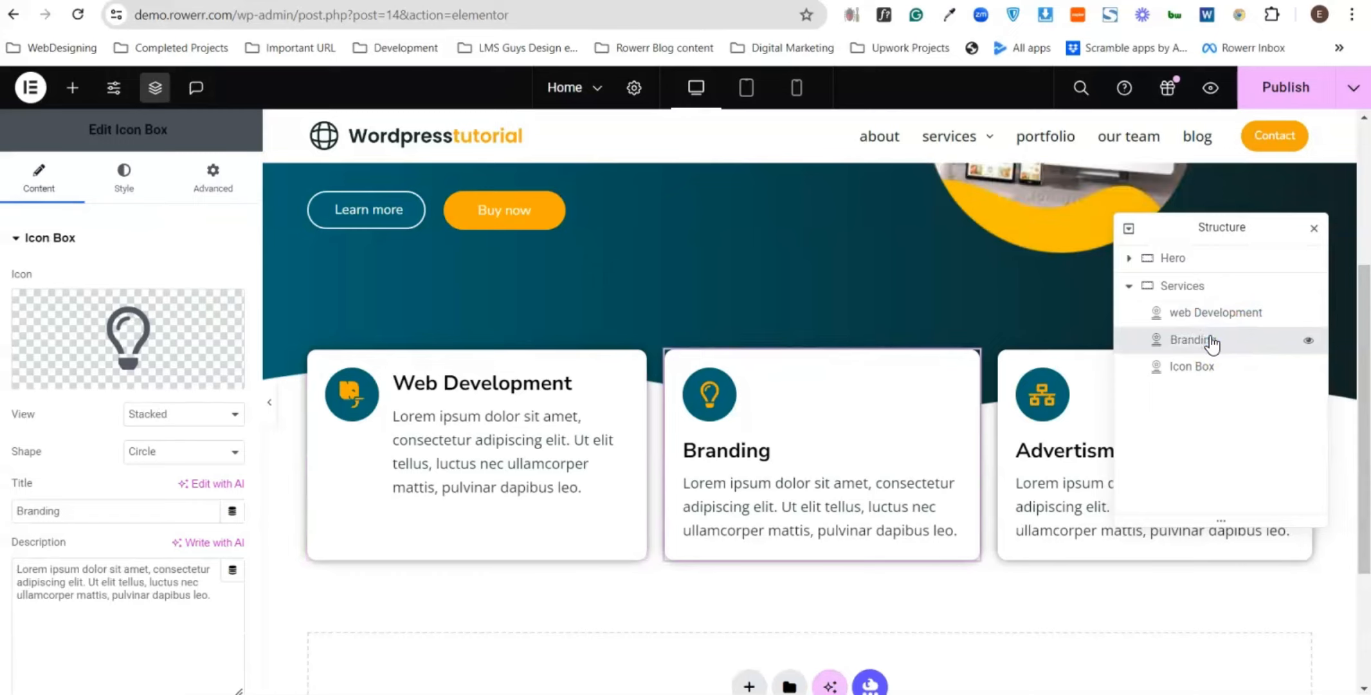
left_click(1203, 367)
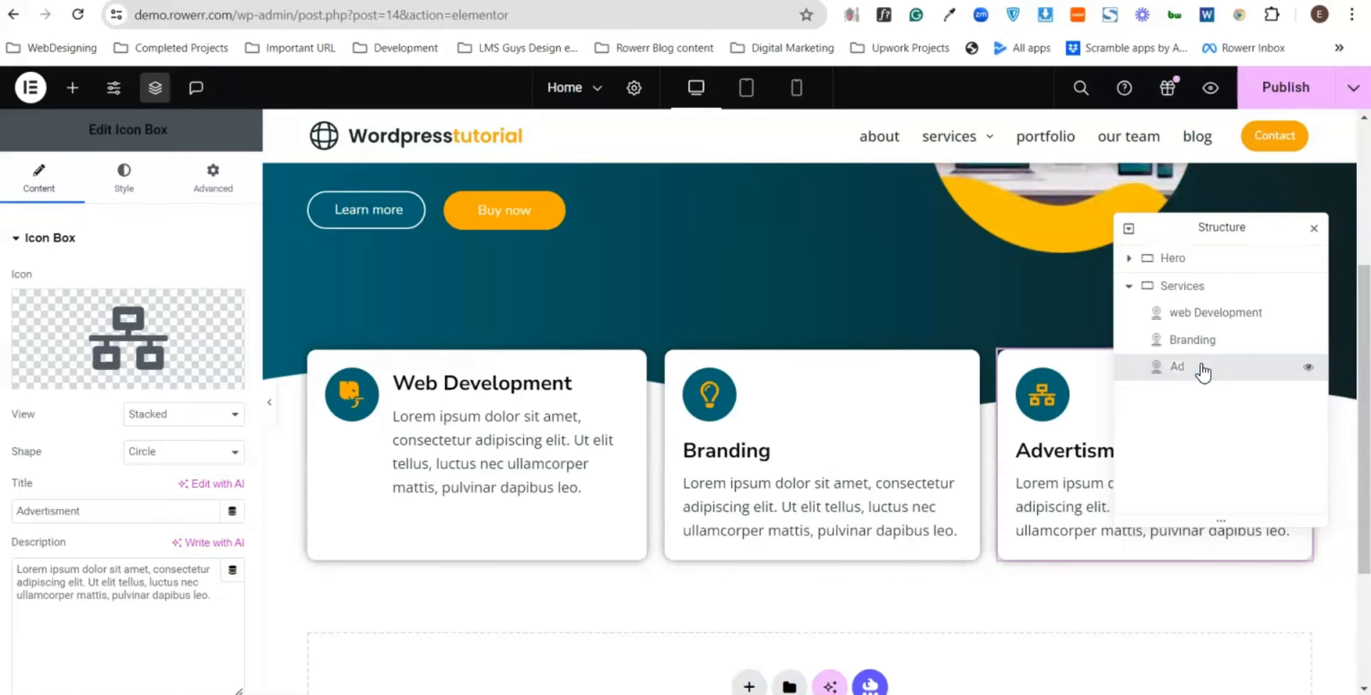
type("Advertisment")
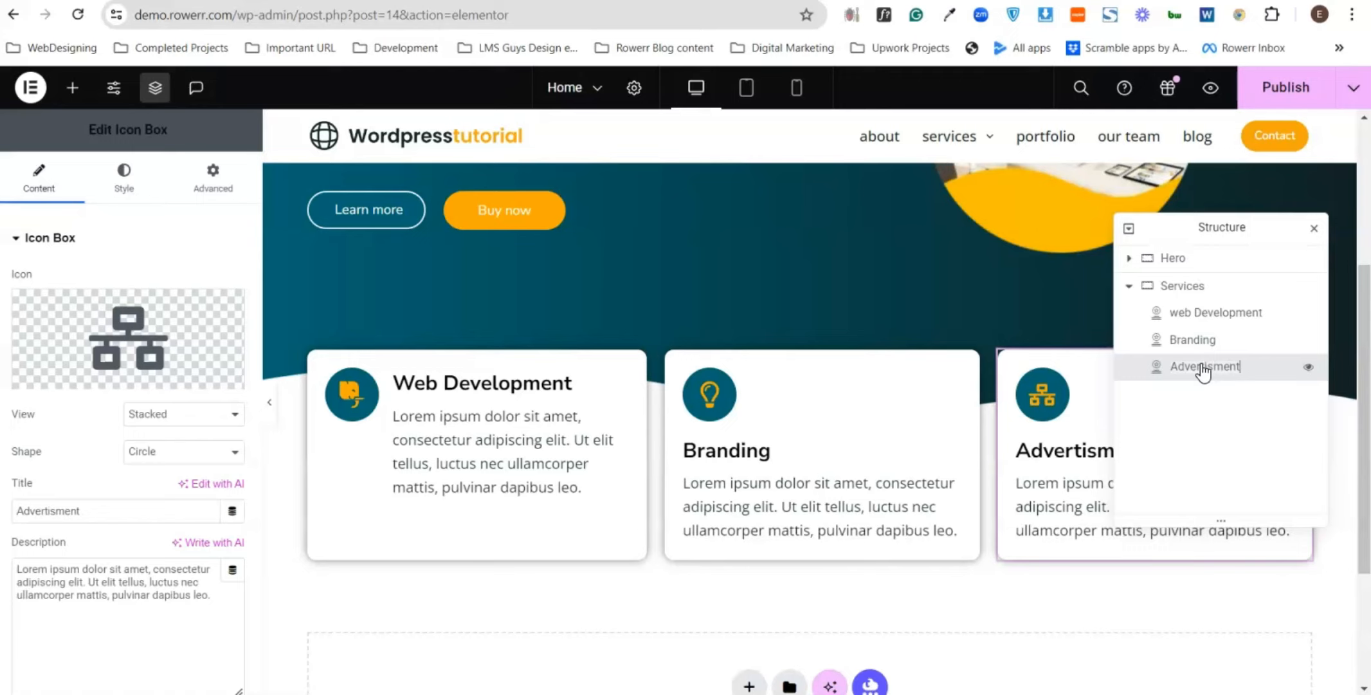
left_click(1190, 392)
- Collapse the Services container in the page structure
left_click(1128, 290)
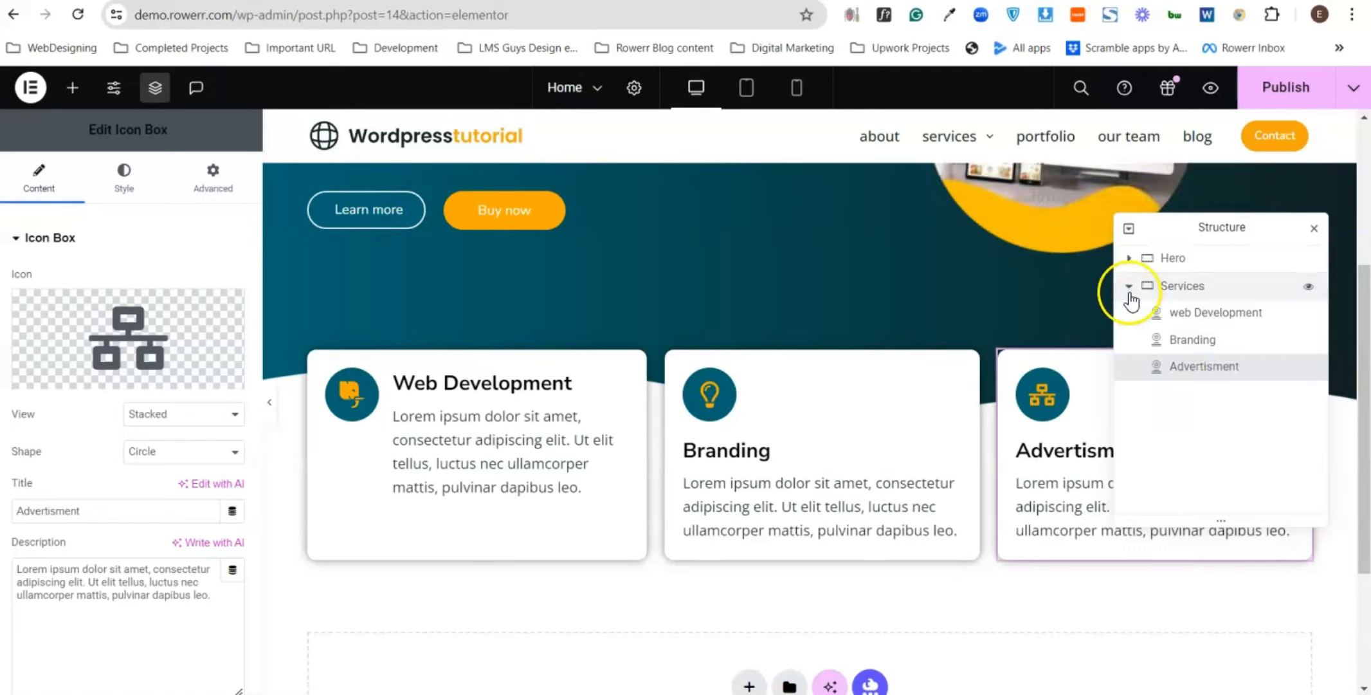
left_click(1129, 286)
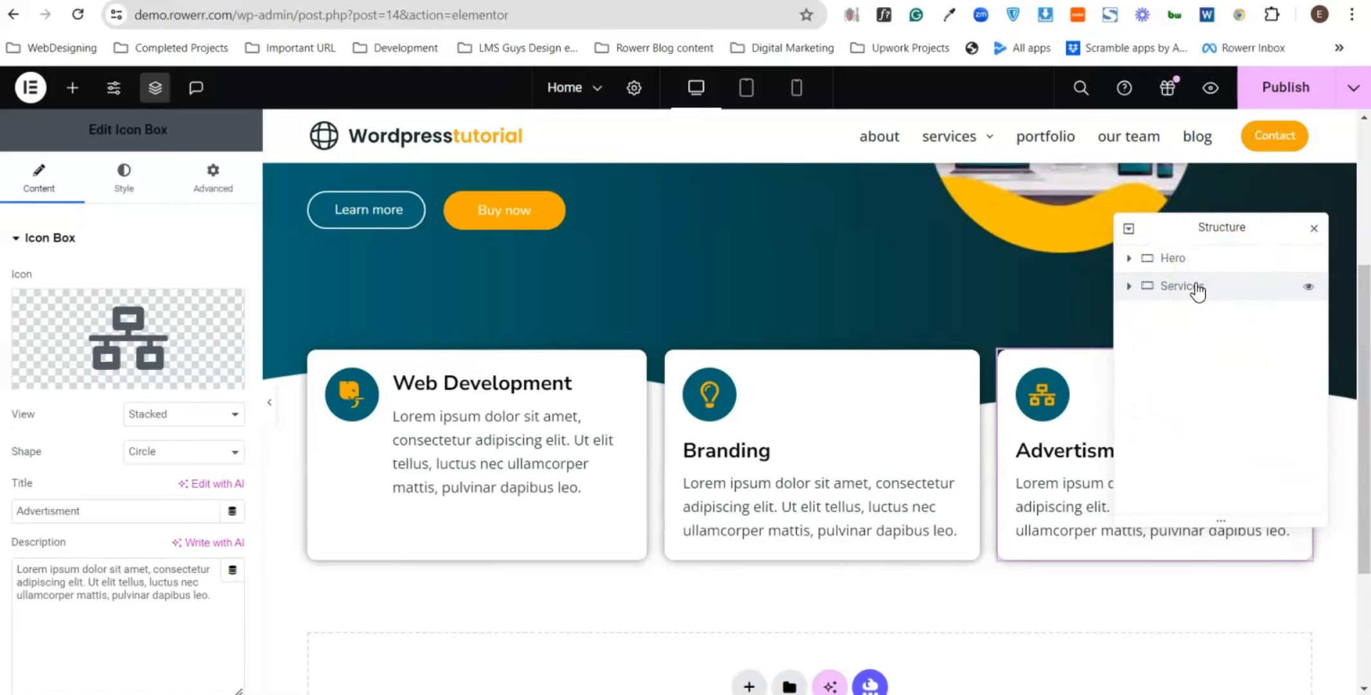
left_click(1135, 287)
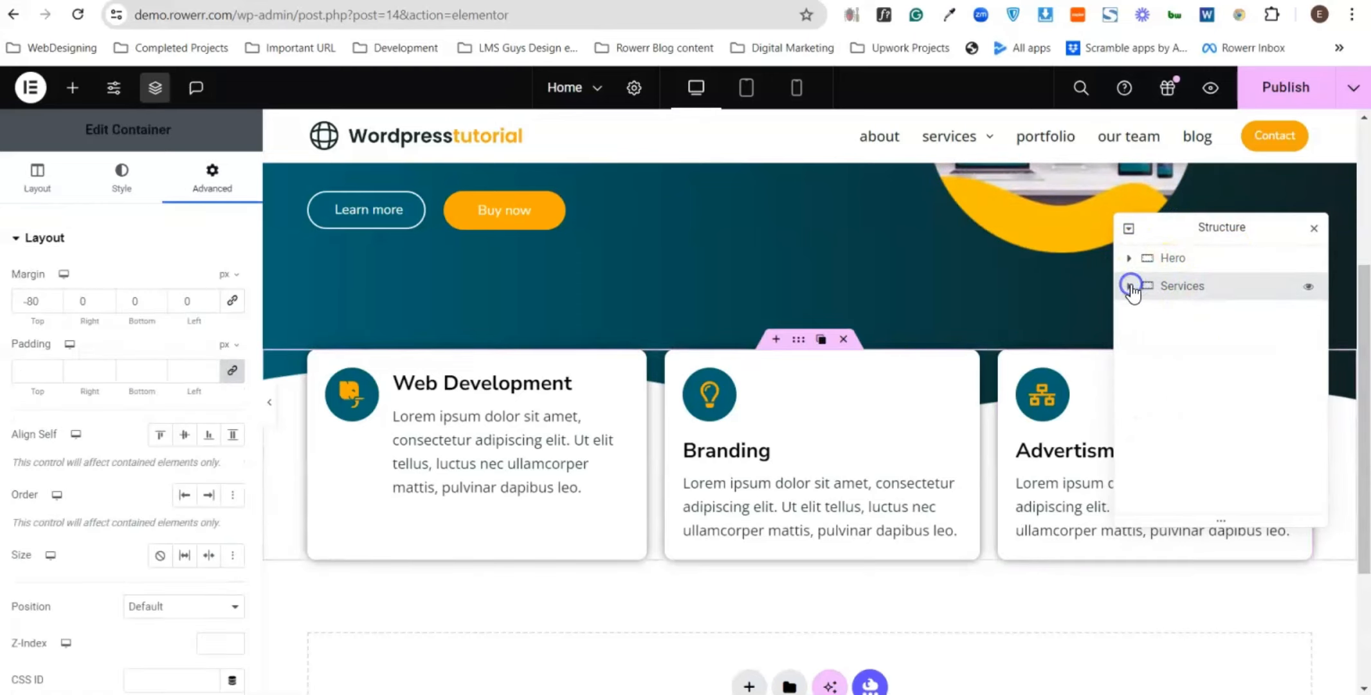
left_click(1130, 286)
left_click(1129, 286)
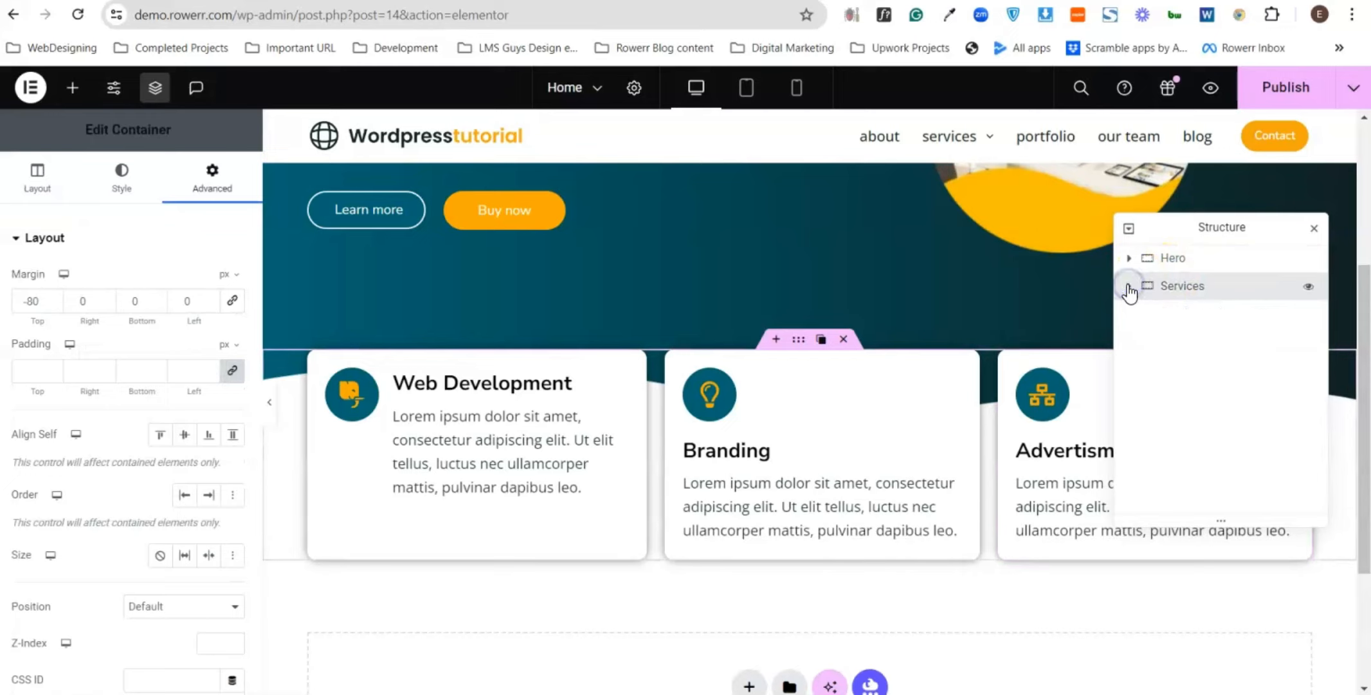
- Rename the container inside Hero that holds the heading and two buttons to "Tagline + 2 CTA"
left_click(1128, 259)
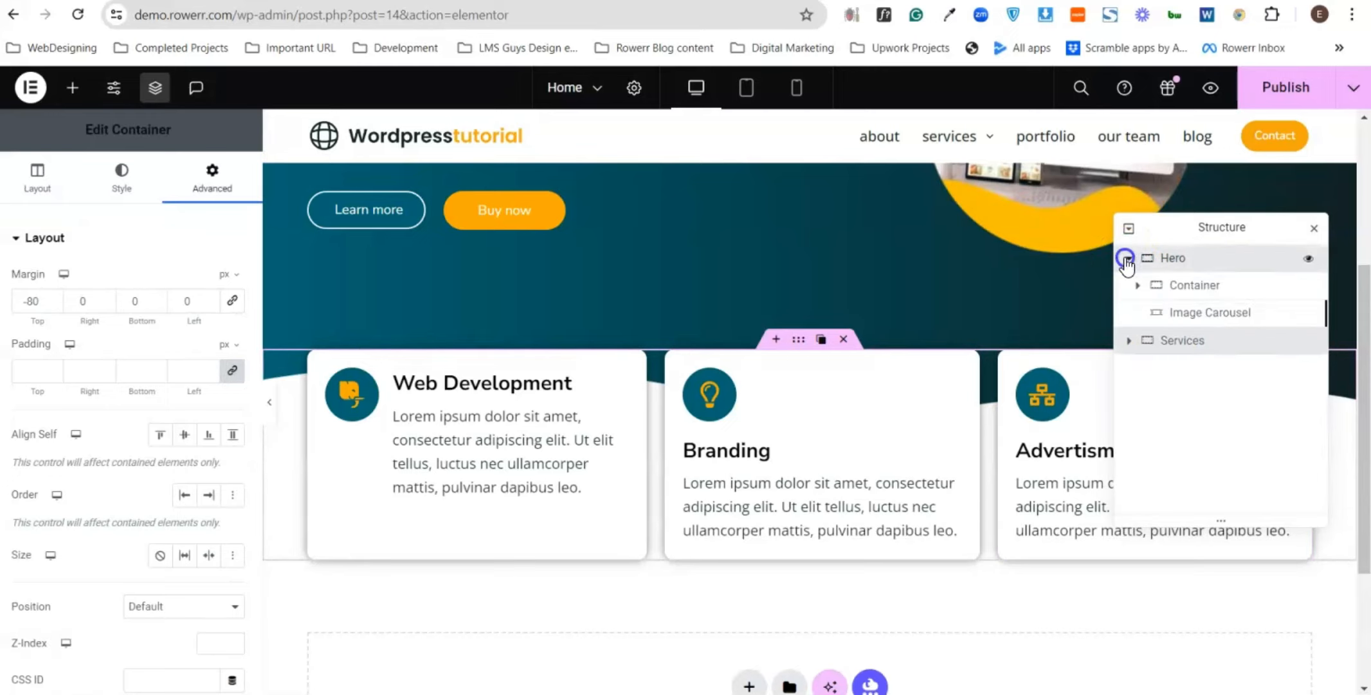
left_click(1128, 259)
left_click(1128, 259)
left_click(1255, 353)
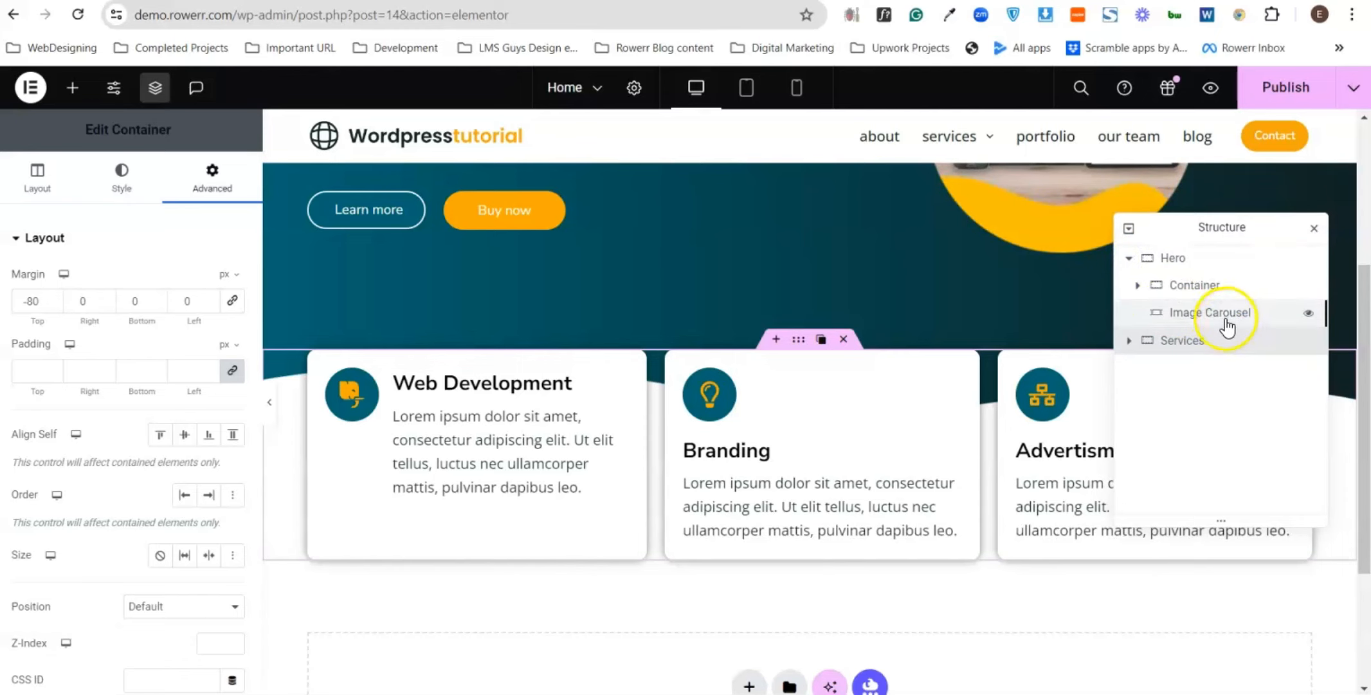
scroll(1061, 213, "up", 2)
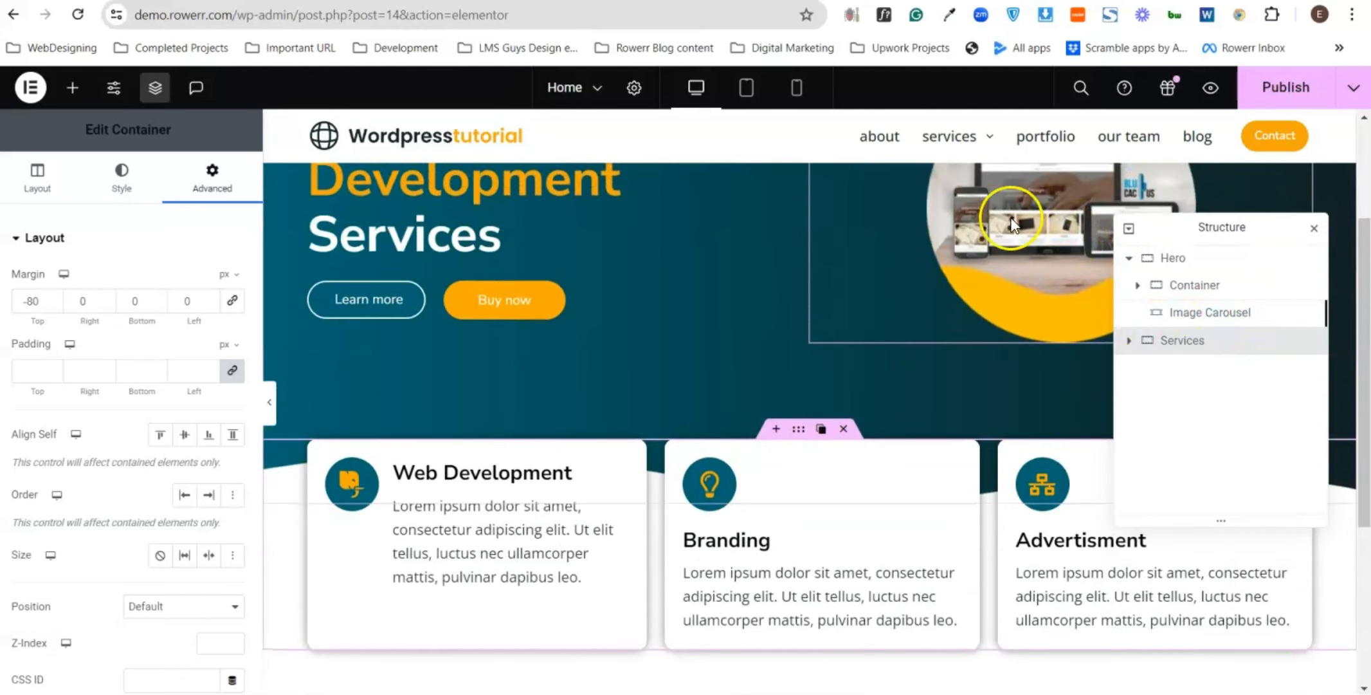
left_click(1186, 288)
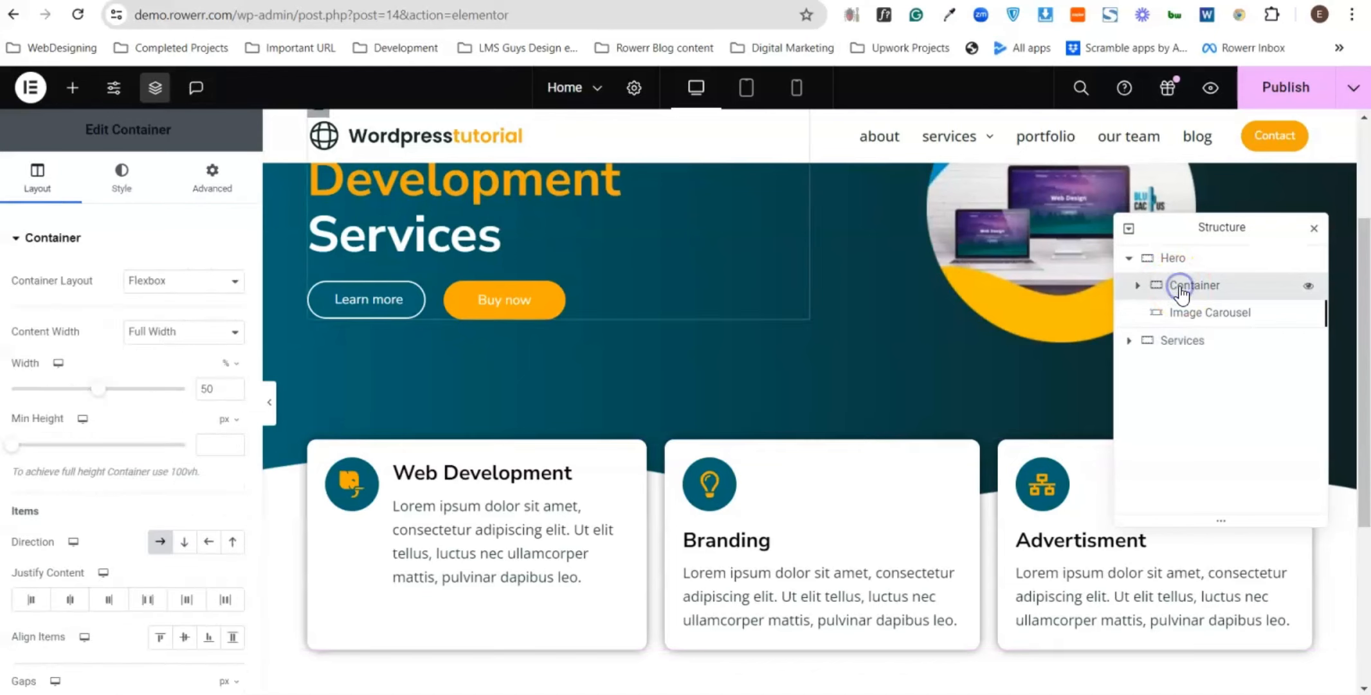
left_click(1194, 292)
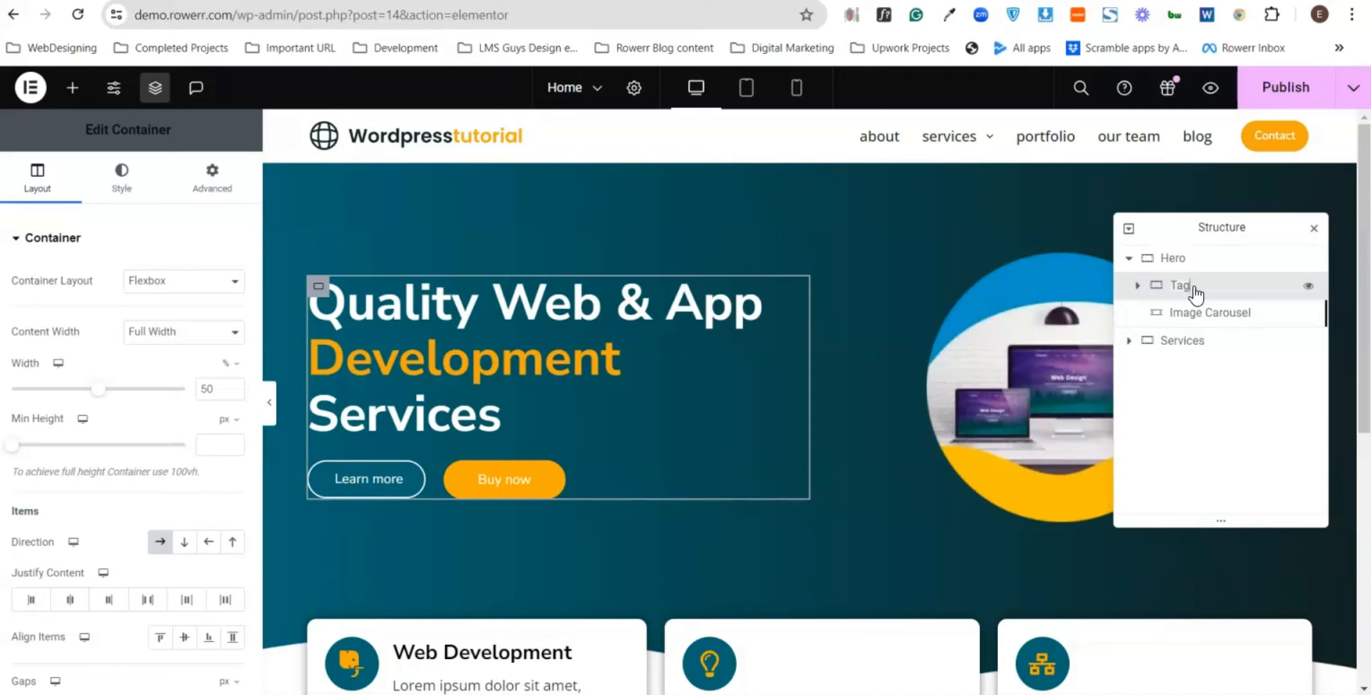
left_click(1196, 295)
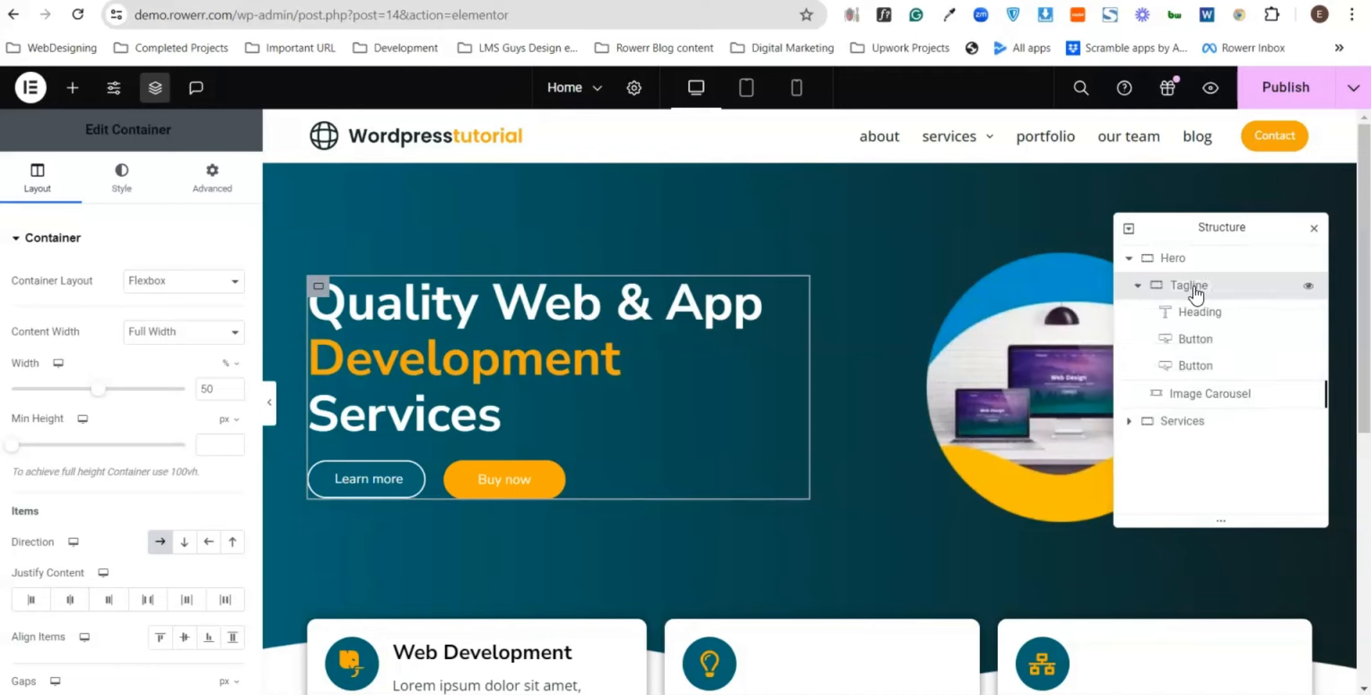
left_click(1196, 295)
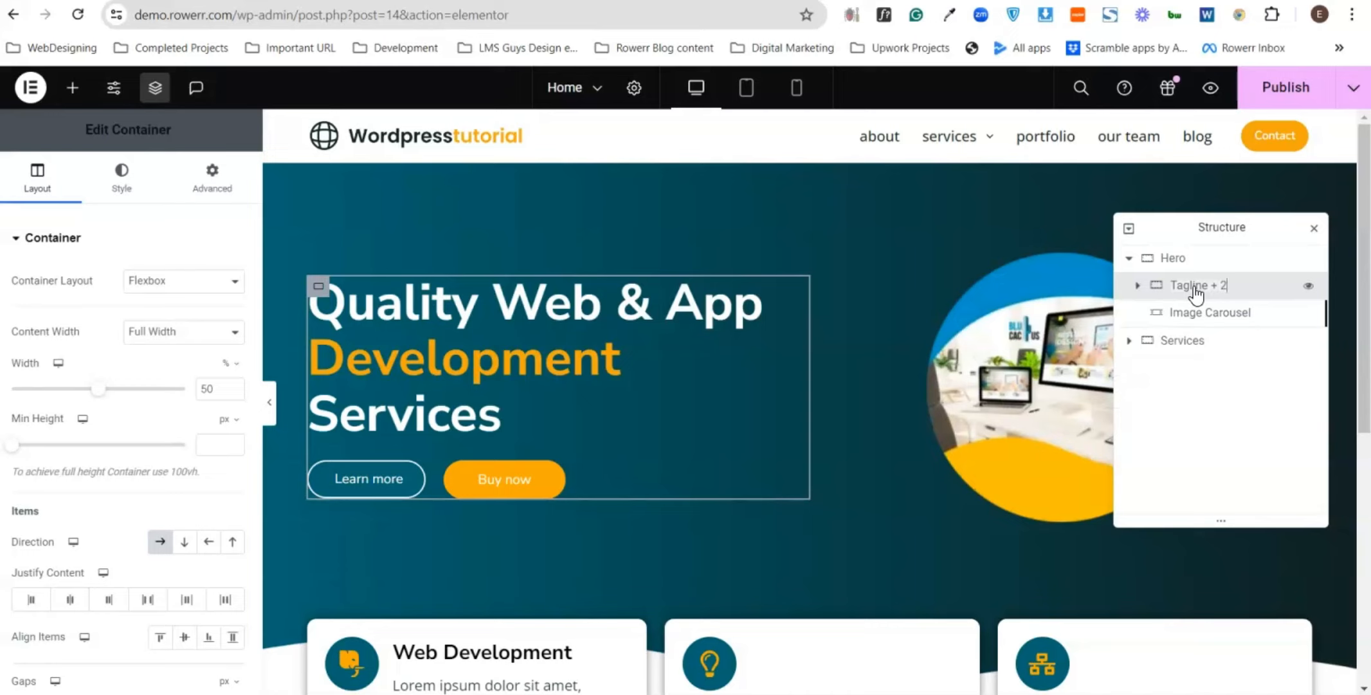
left_click(1195, 291)
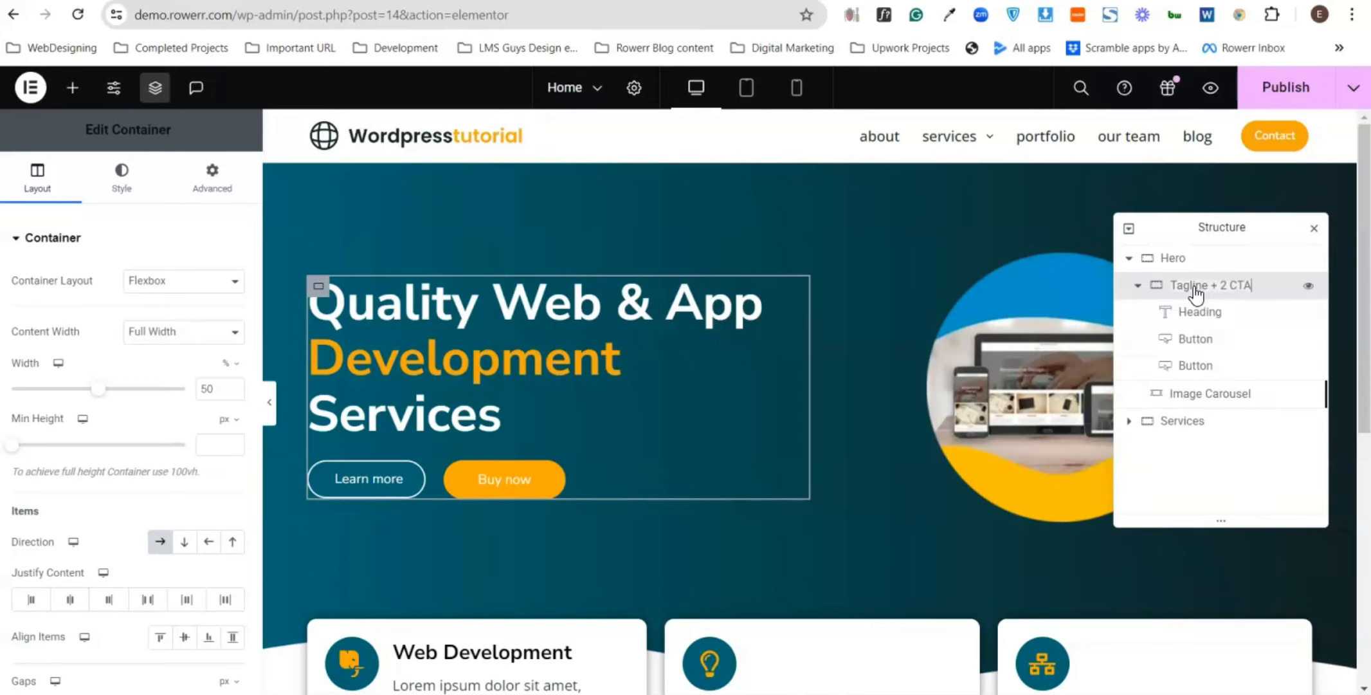
left_click(1203, 289)
- Examine the elements nested in the Hero and Services containers and leave both collapsed in the page structure
left_click(1128, 257)
left_click(1129, 258)
left_click(1209, 320)
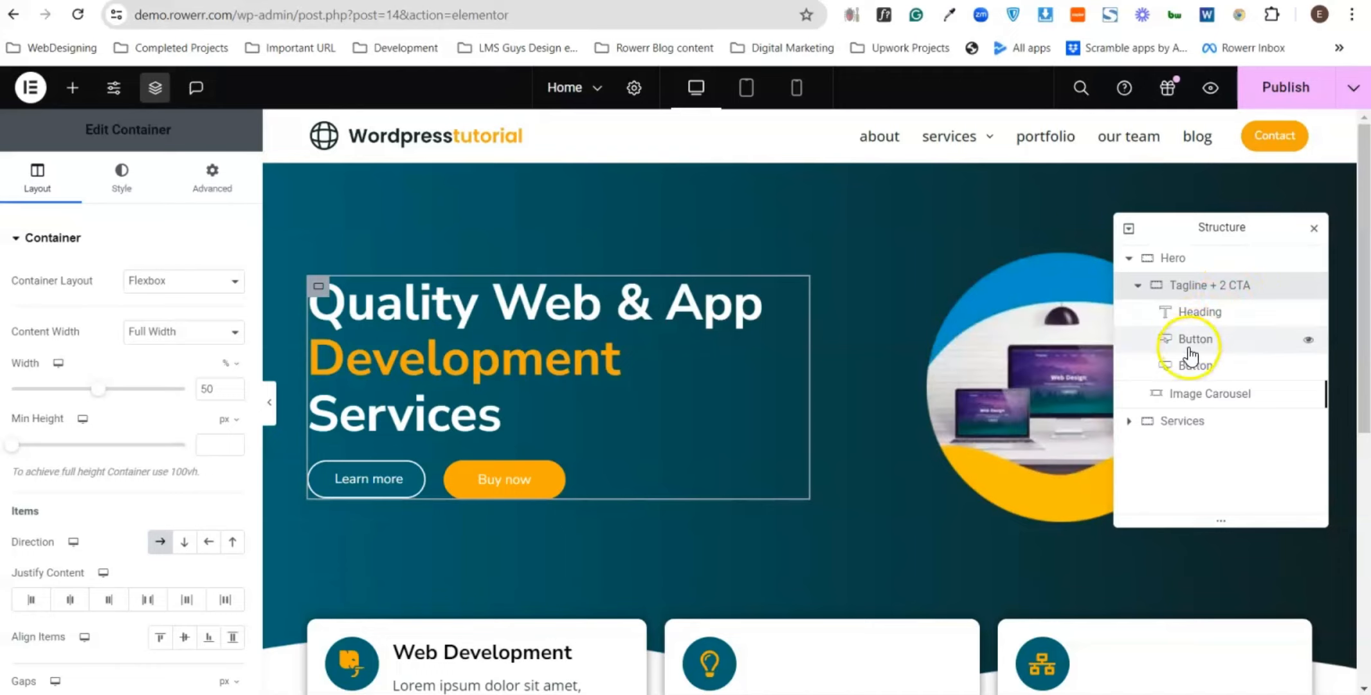
left_click(1143, 288)
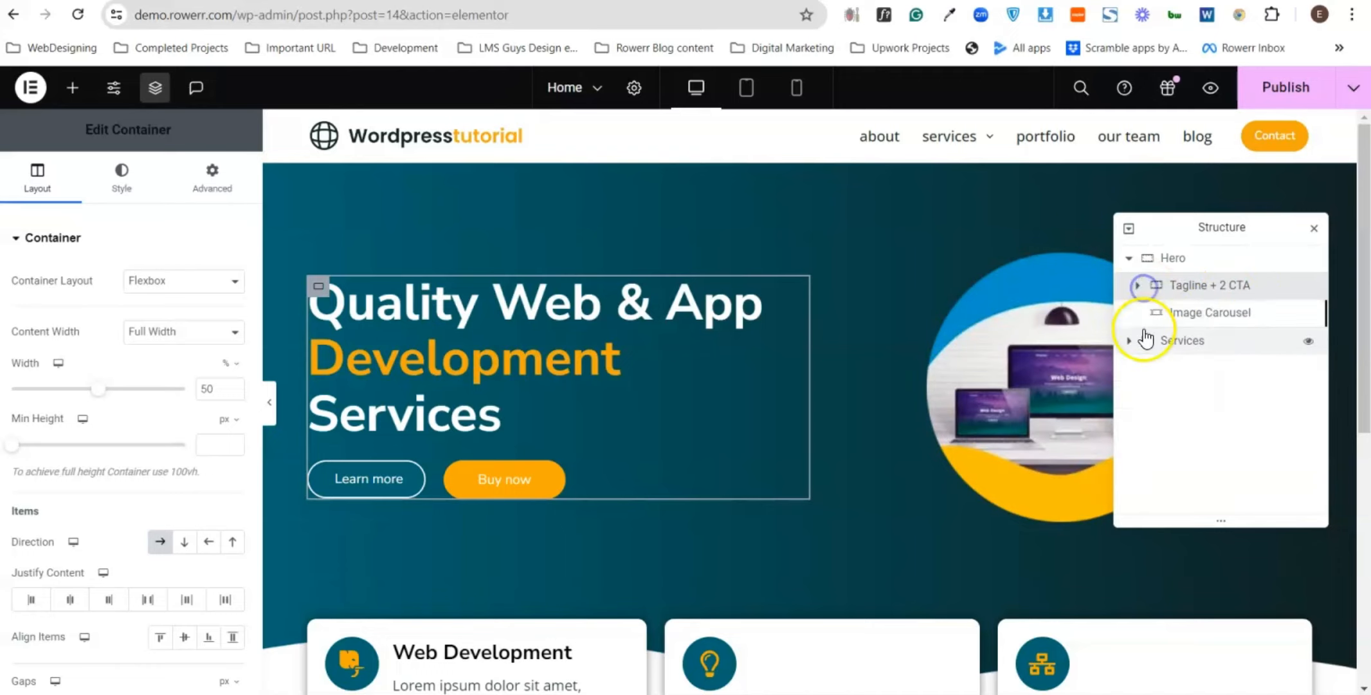
left_click(1149, 319)
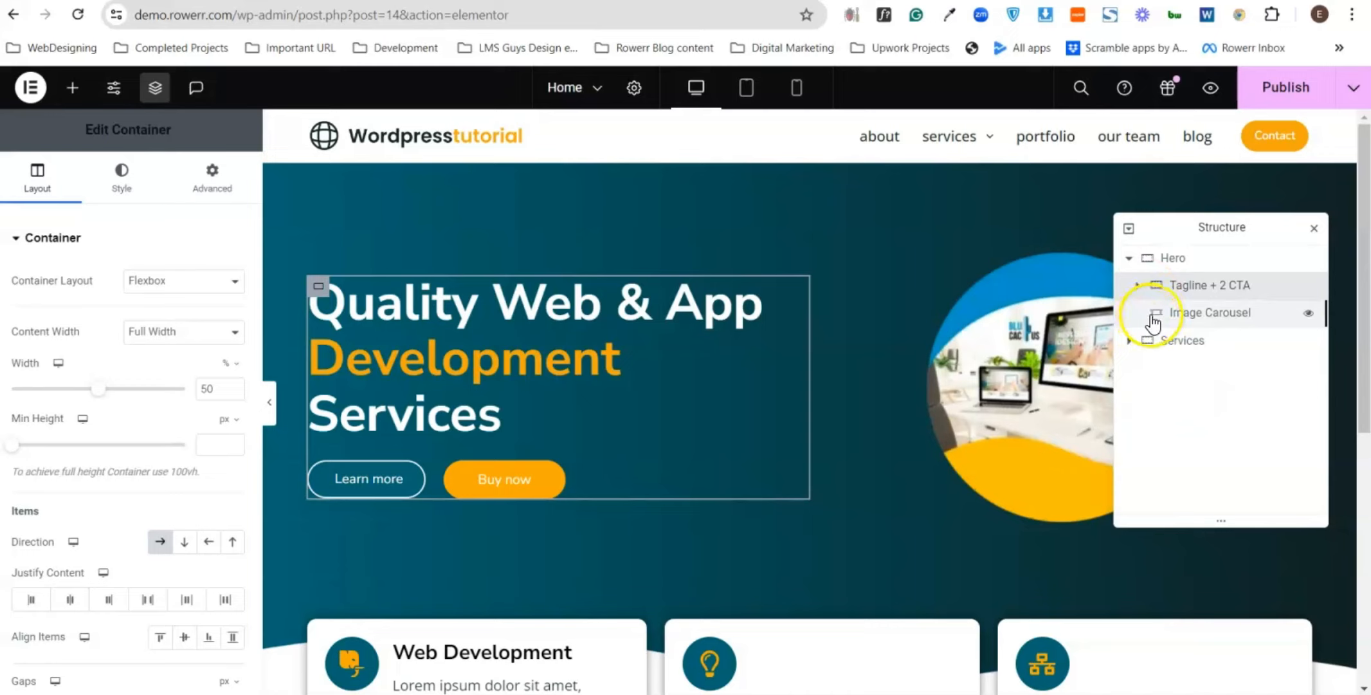
left_click(1129, 257)
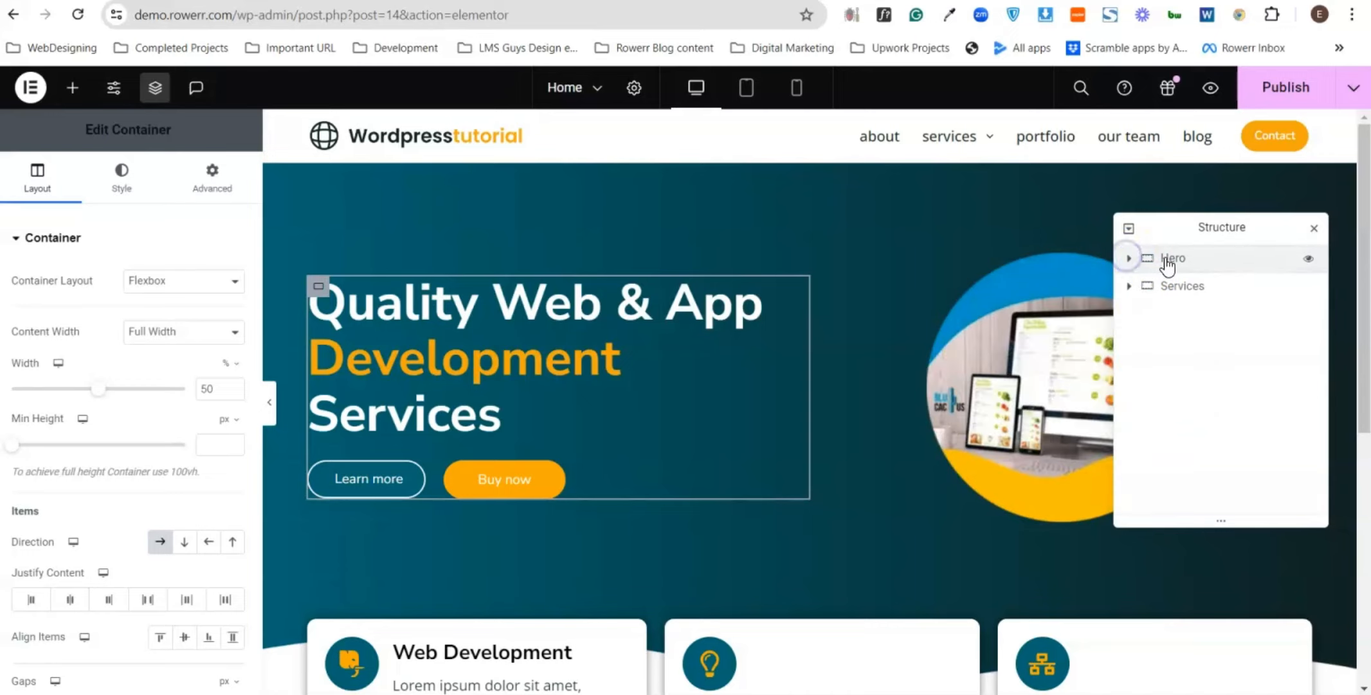
left_click(1130, 286)
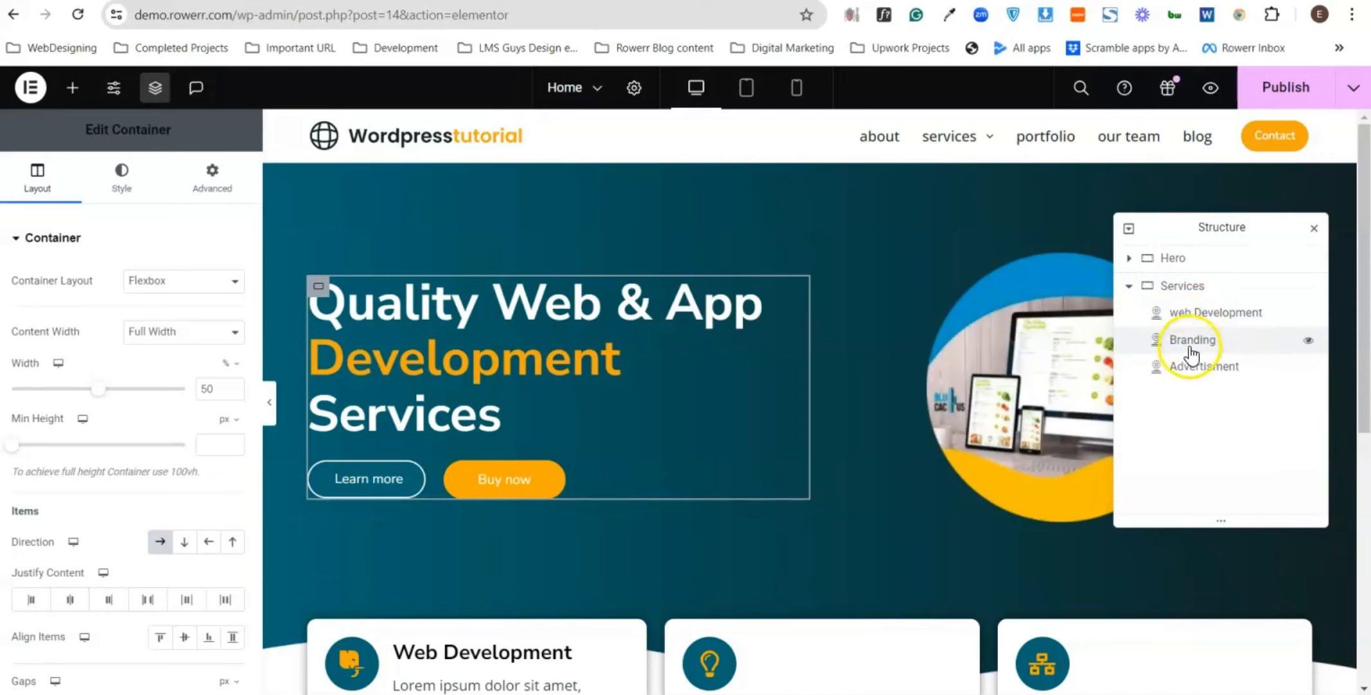
left_click(1129, 285)
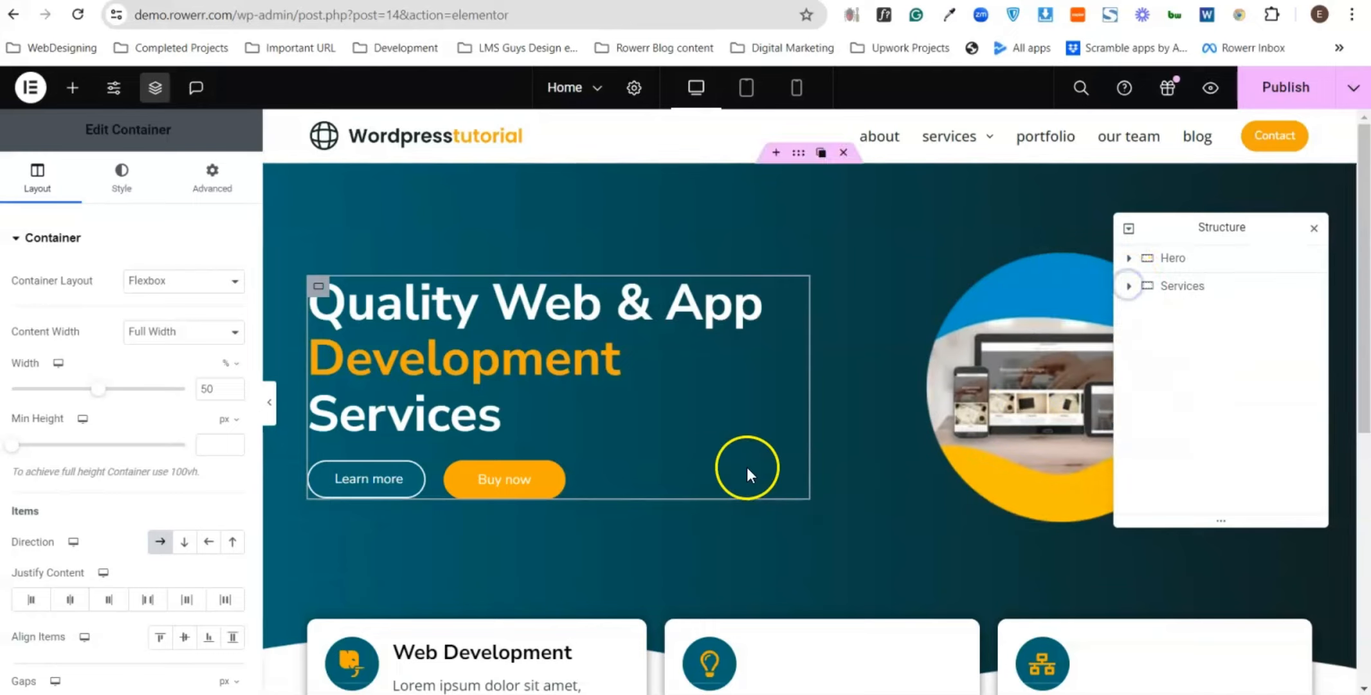
- Close the page structure panel
scroll(746, 473, "down", 4)
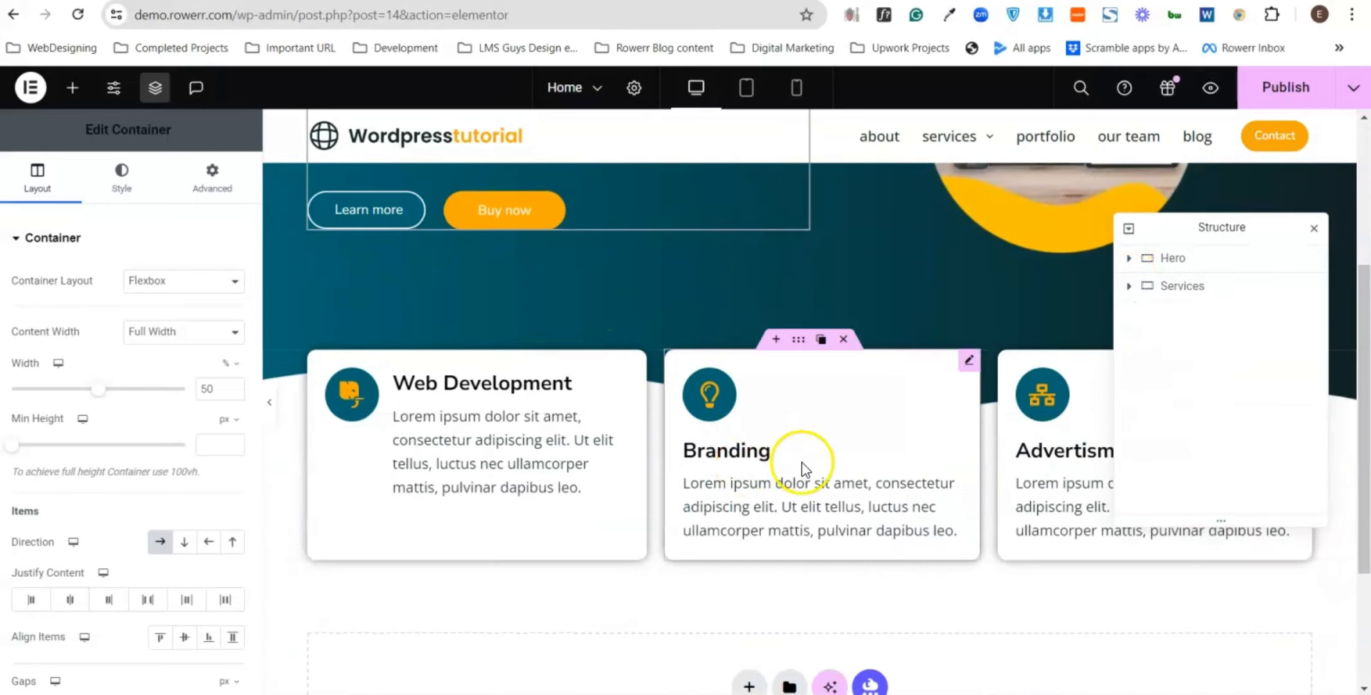
left_click(1313, 230)
scroll(816, 458, "up", 4)
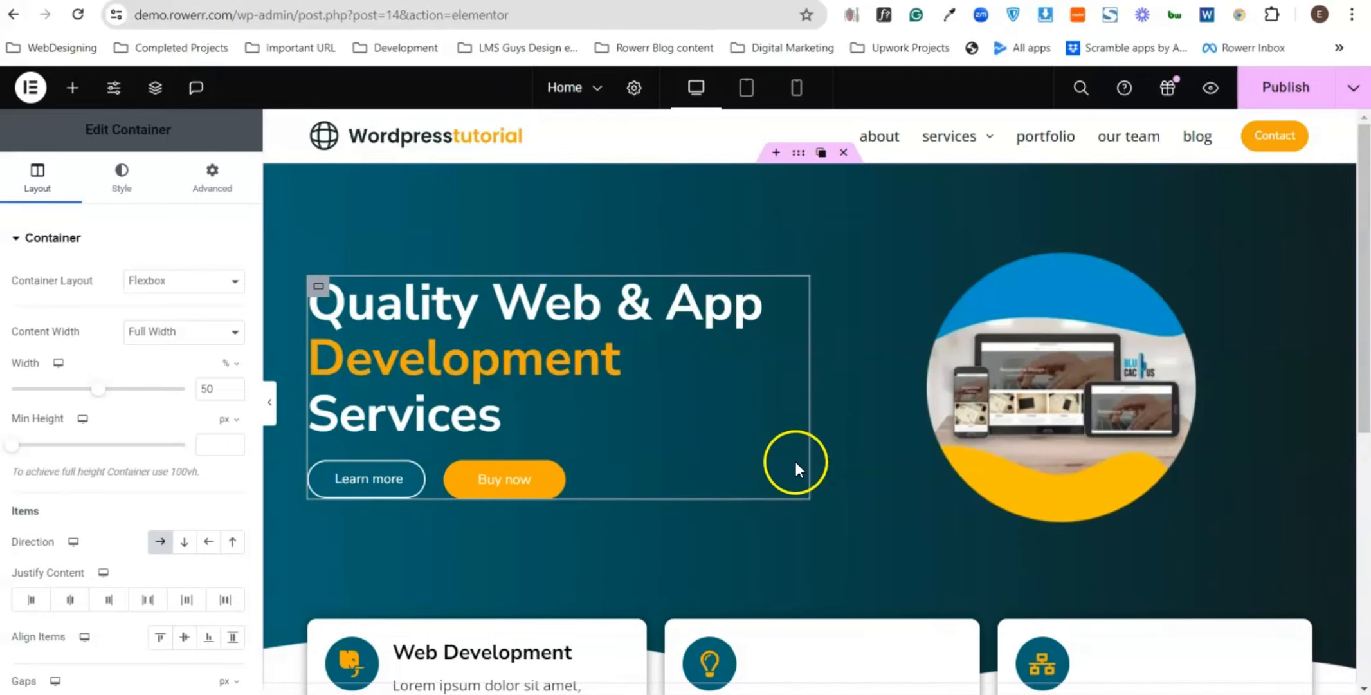
- Give the hero heading a Fade In Left entrance animation with a Slow animation duration
left_click(726, 349)
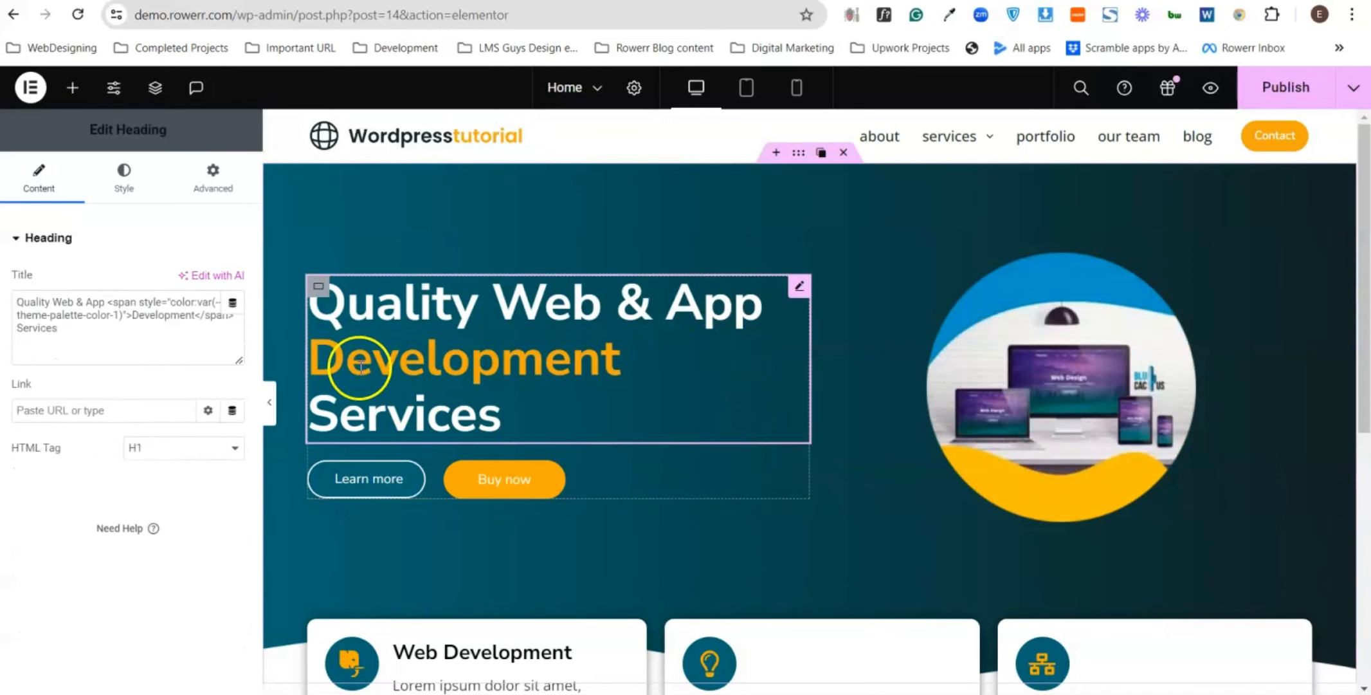
left_click(197, 200)
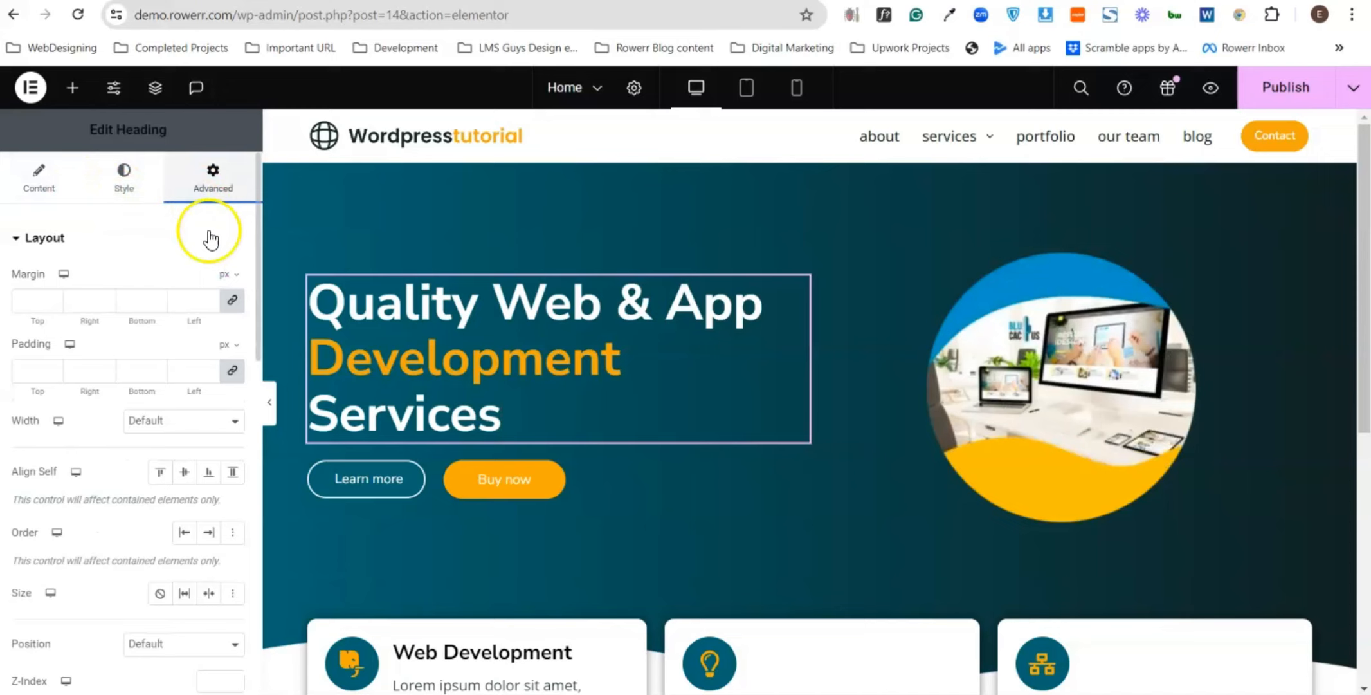
left_click(116, 238)
scroll(114, 325, "down", 3)
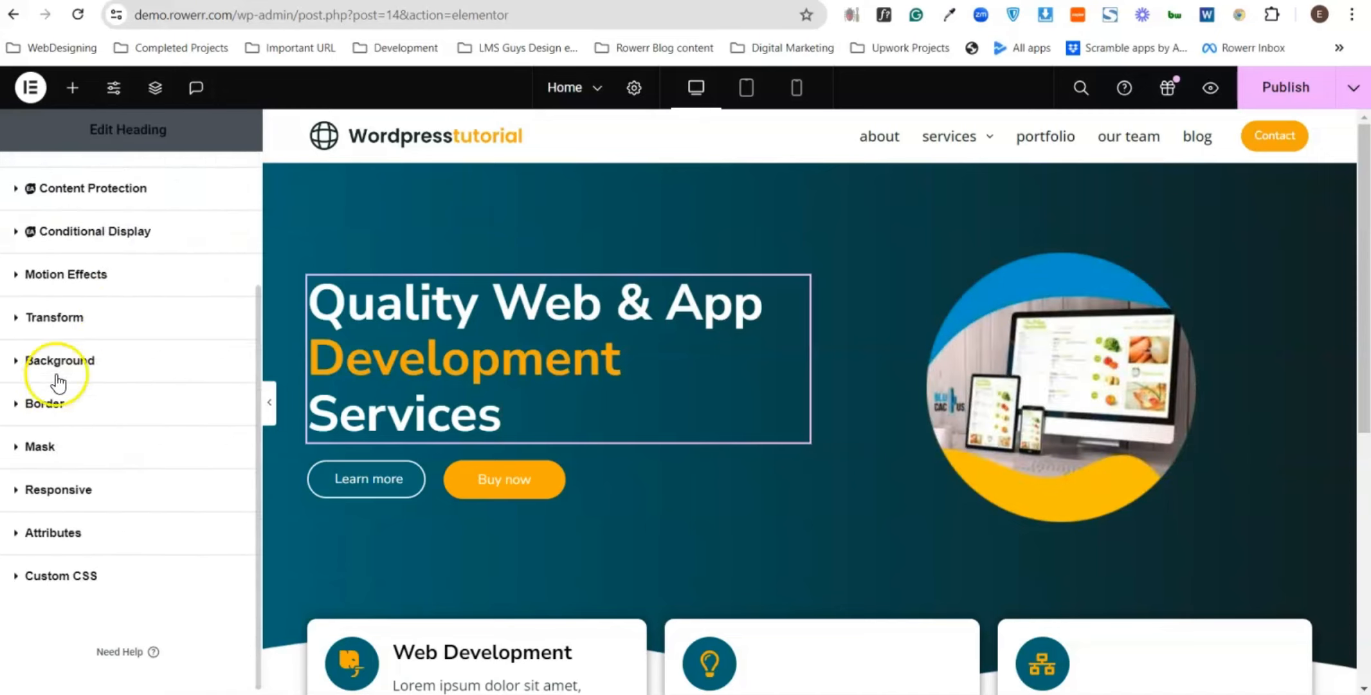
left_click(88, 279)
scroll(177, 359, "down", 2)
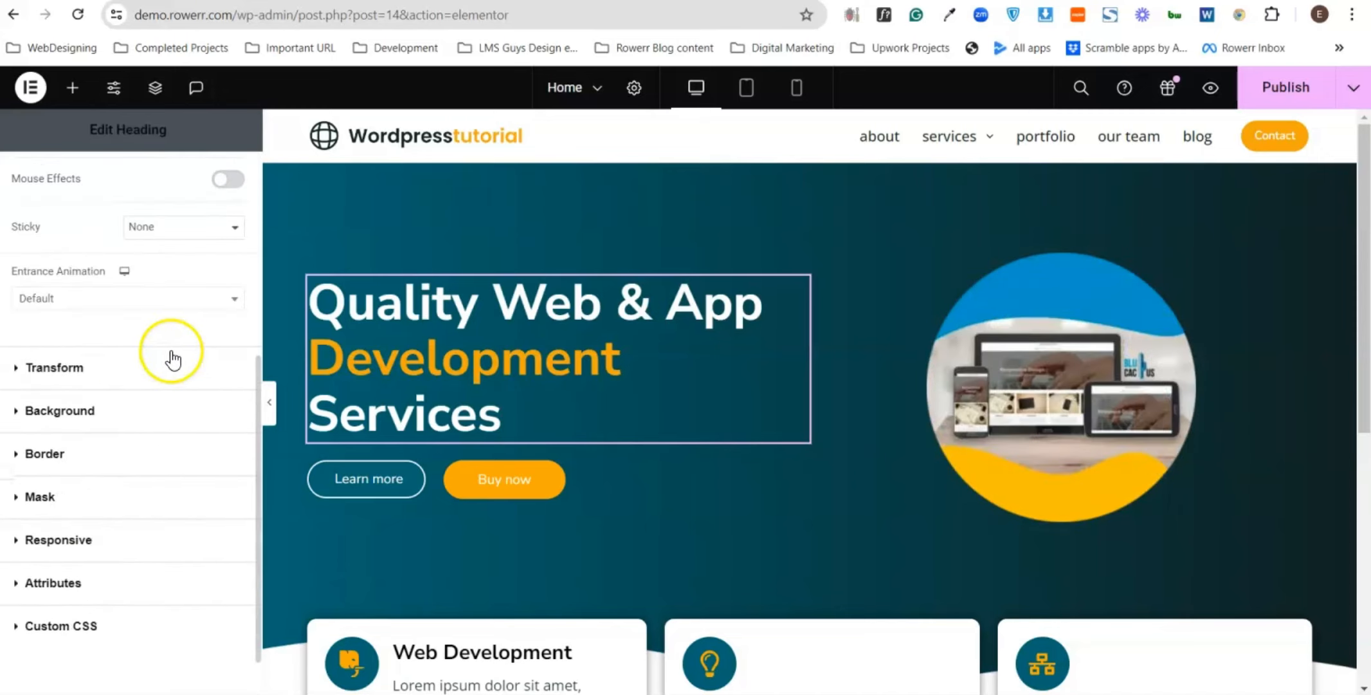
scroll(117, 339, "up", 2)
scroll(104, 361, "down", 2)
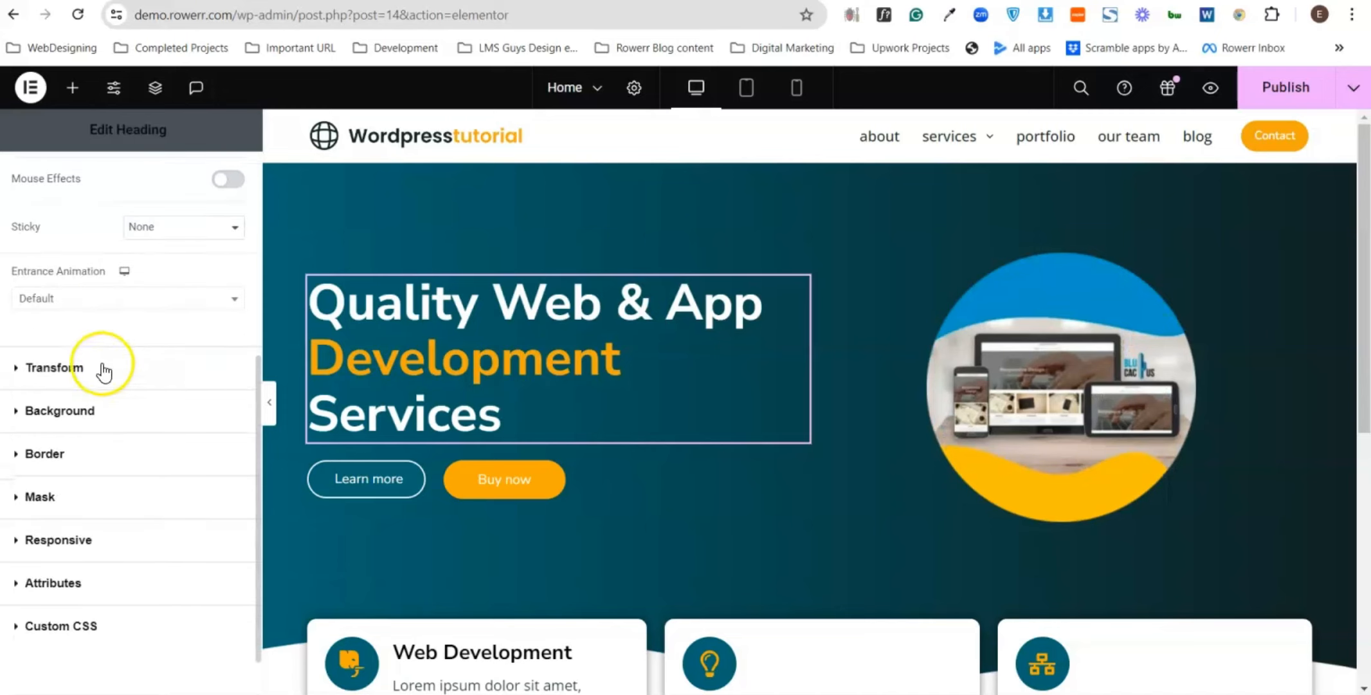
left_click(117, 303)
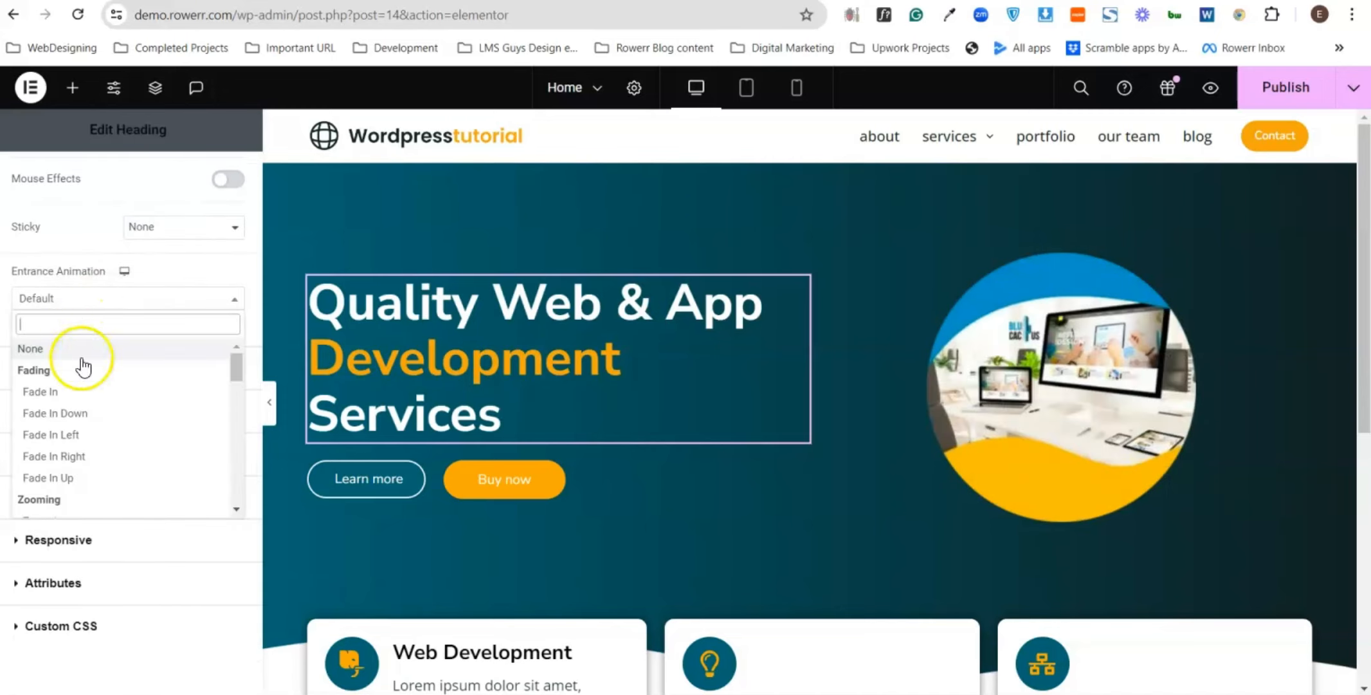
left_click(57, 435)
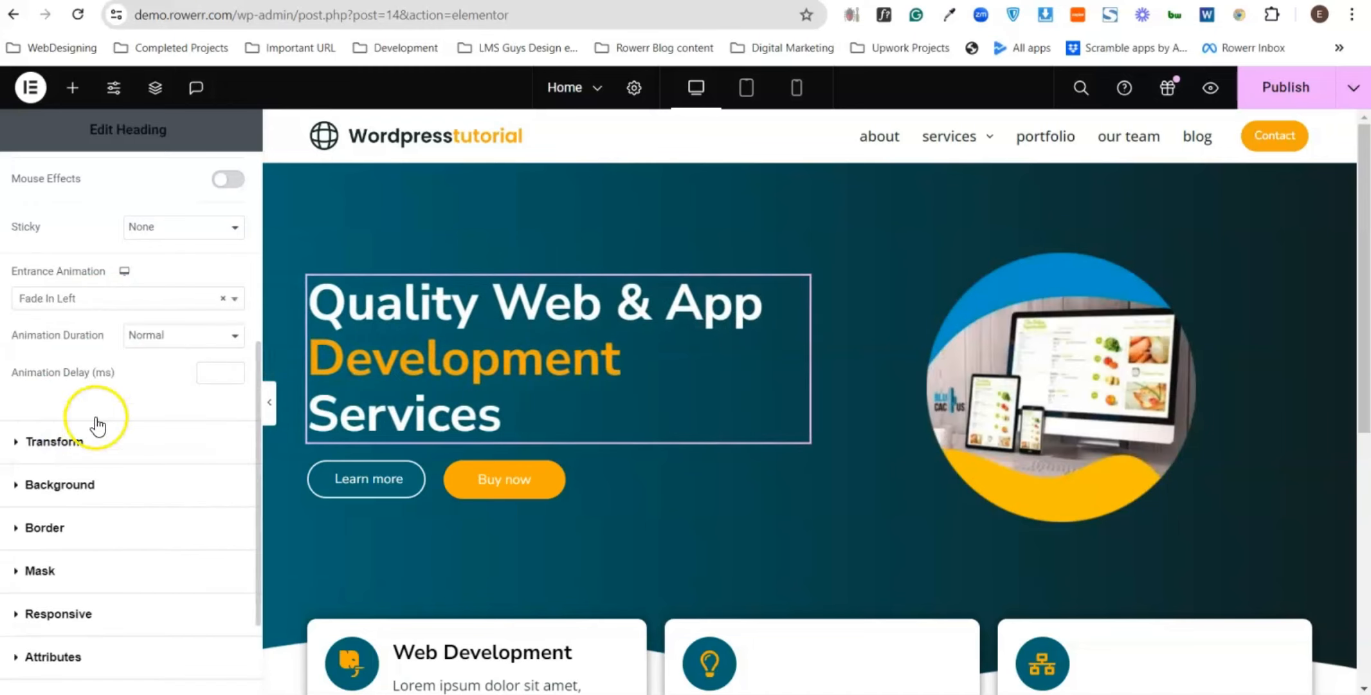
left_click(188, 336)
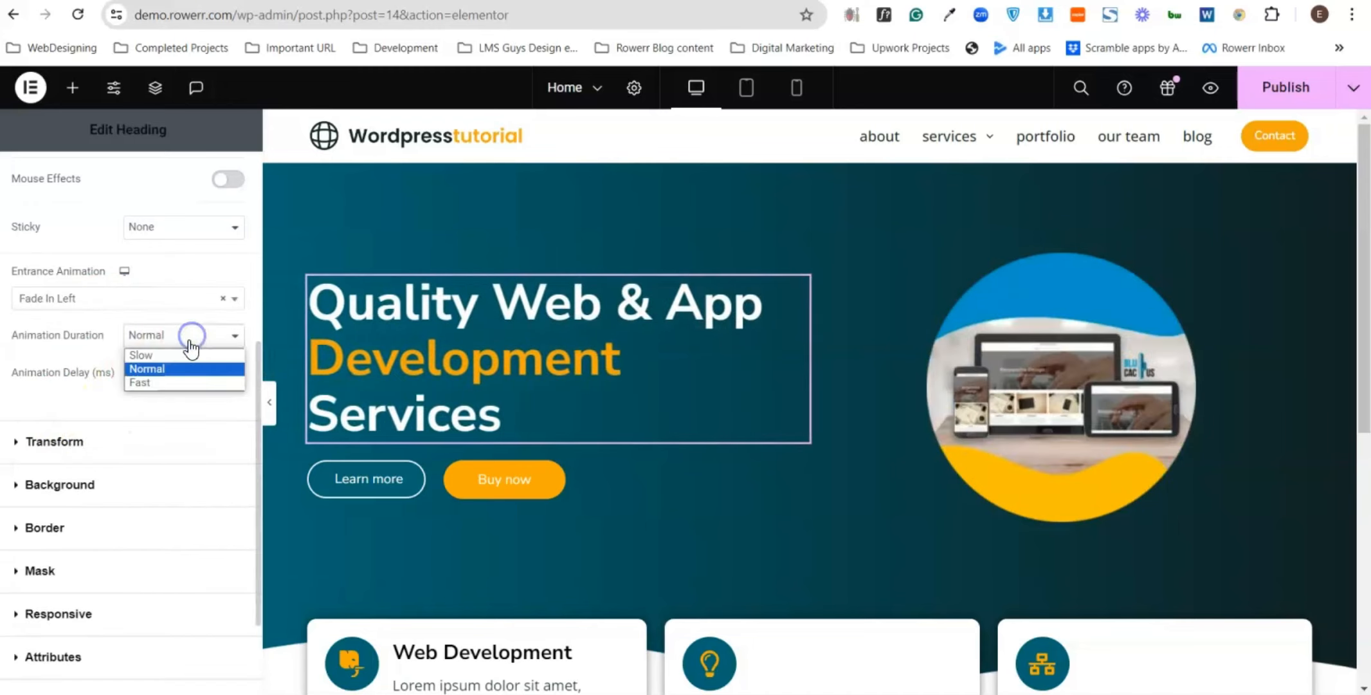
left_click(171, 357)
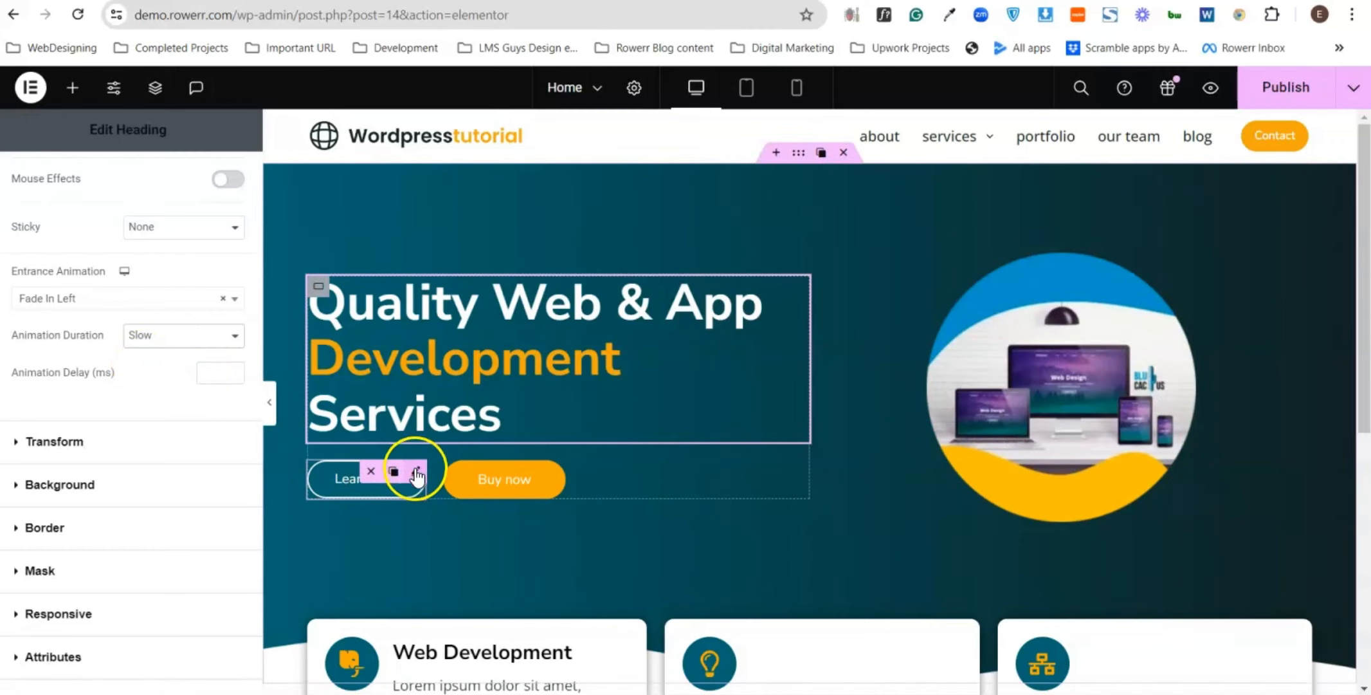
- Give the Learn more button a Fade In Left entrance animation with a Slow animation duration
left_click(416, 473)
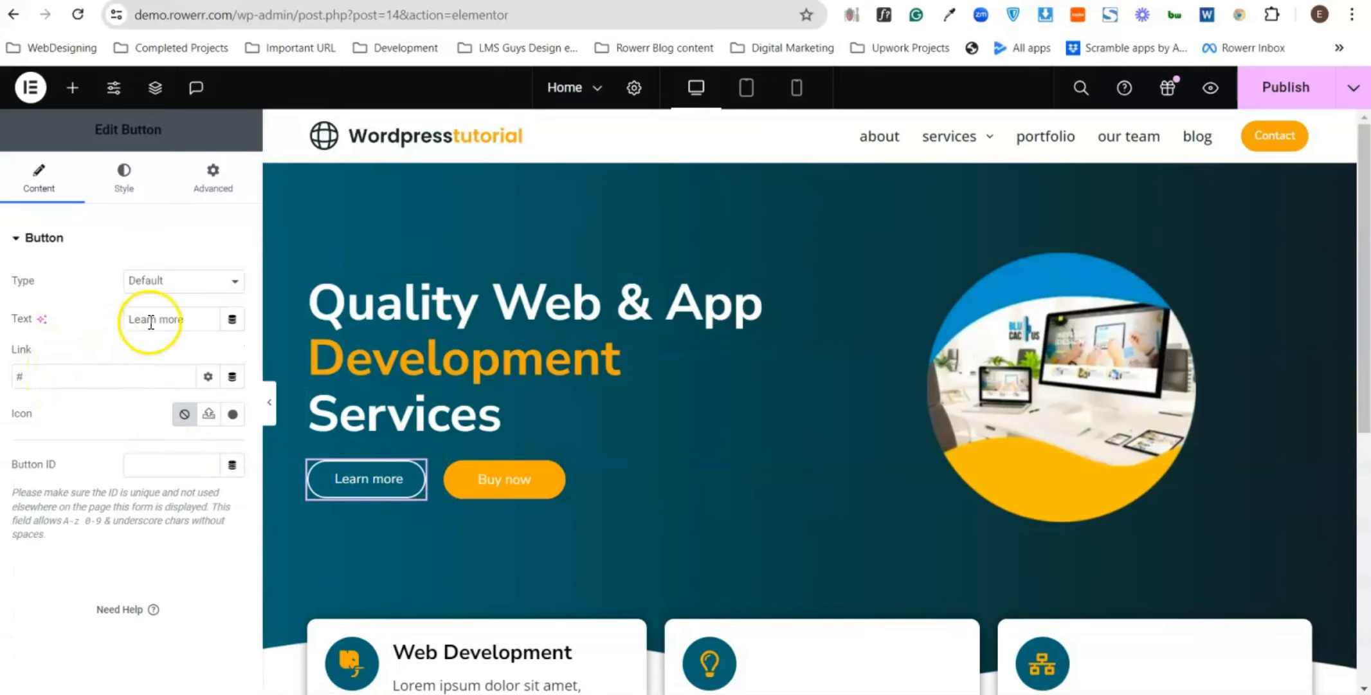
left_click(210, 180)
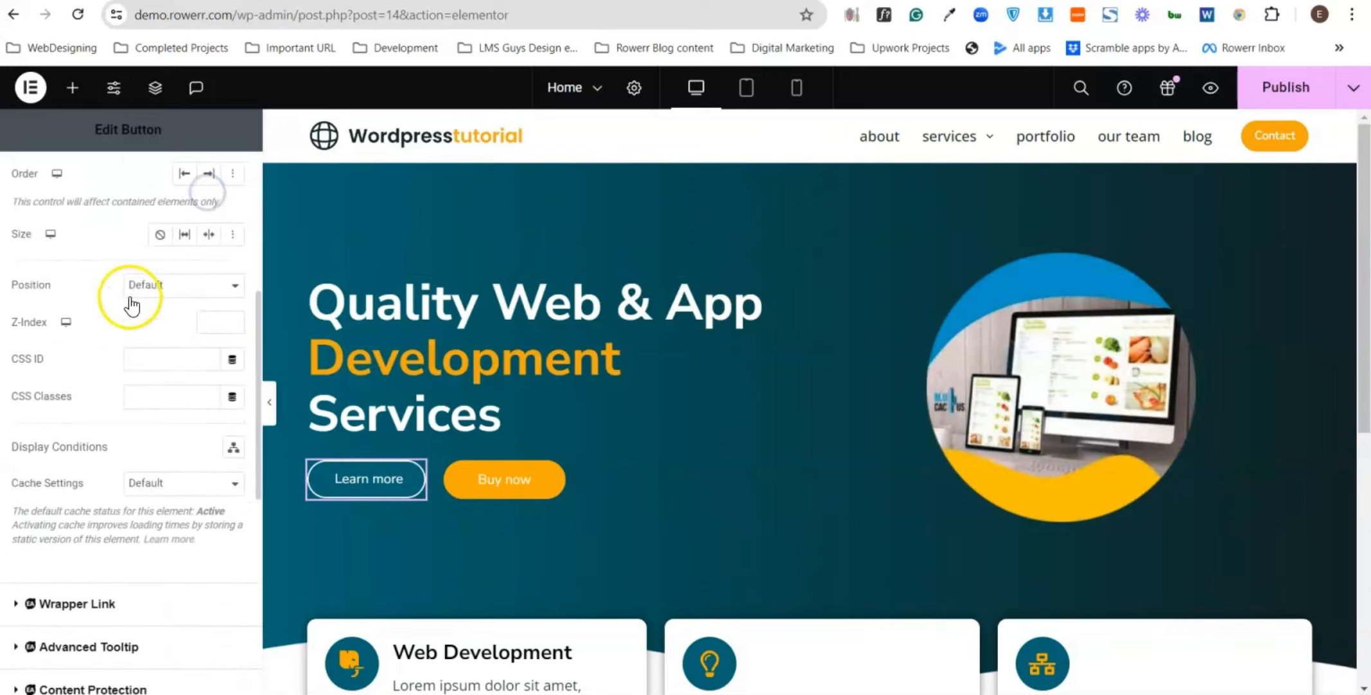
scroll(119, 373, "down", 5)
left_click(78, 420)
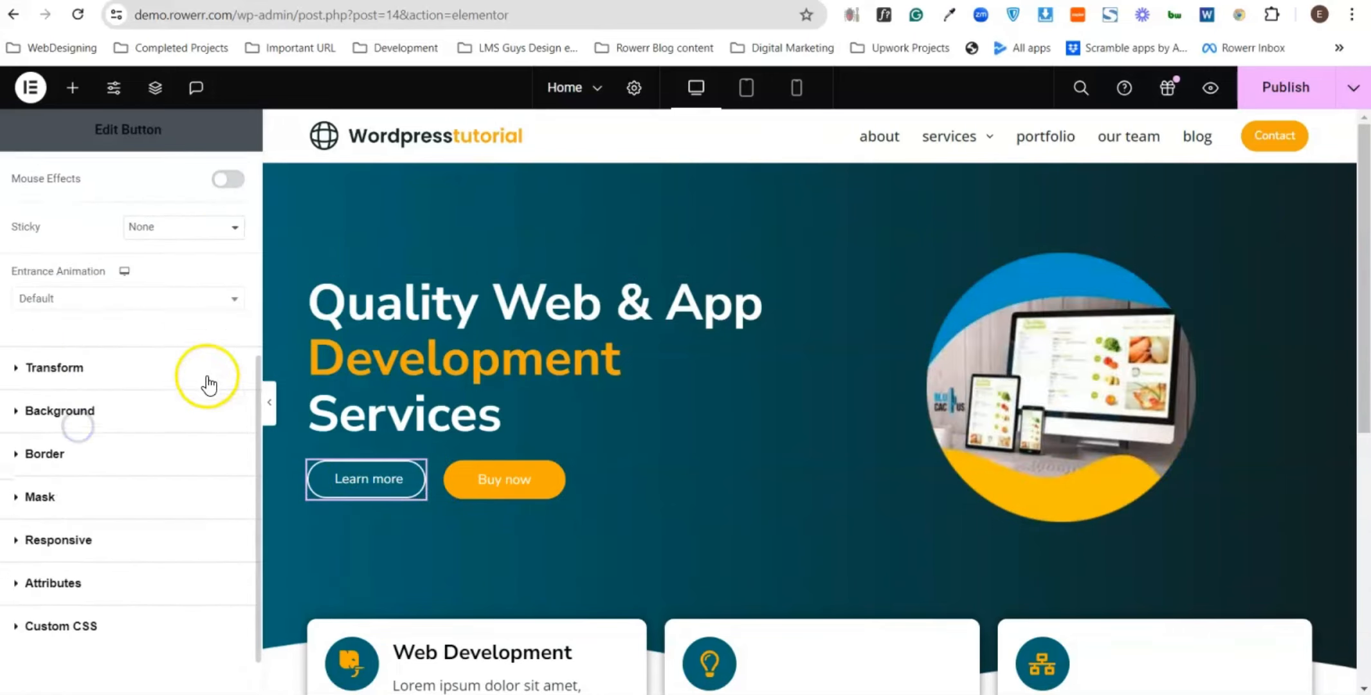
left_click(161, 302)
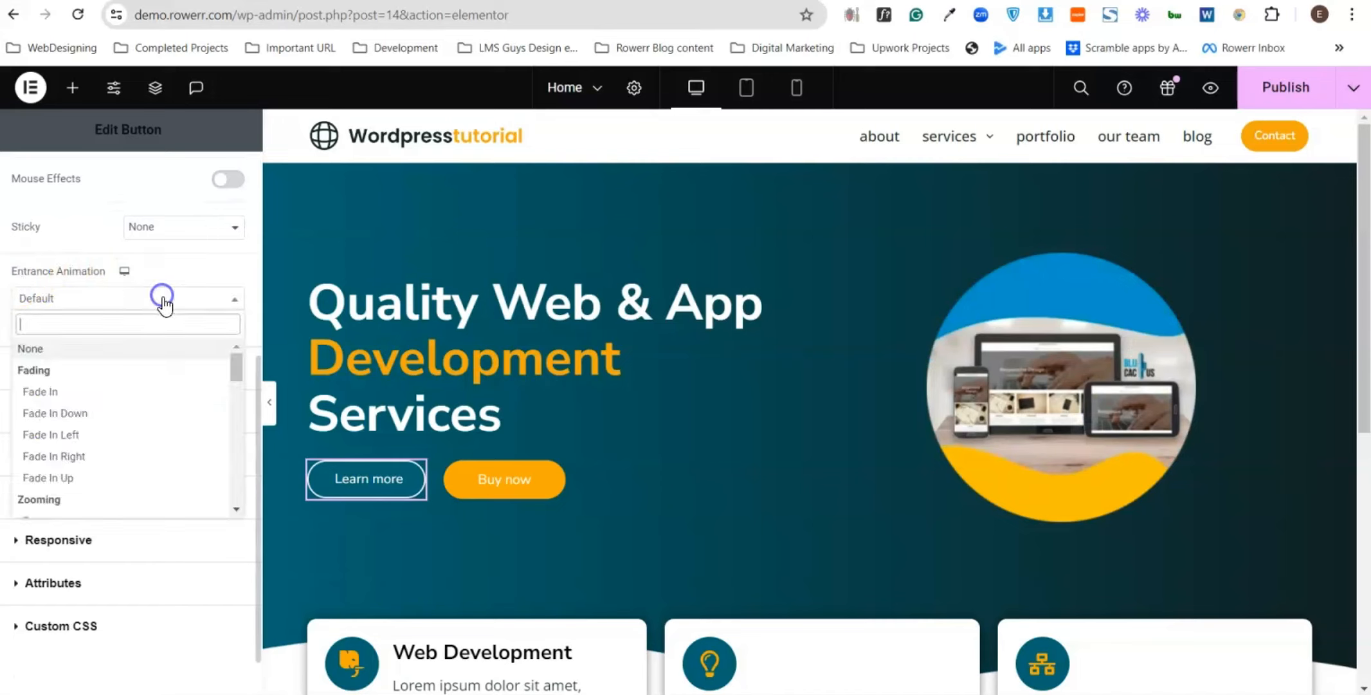
left_click(103, 437)
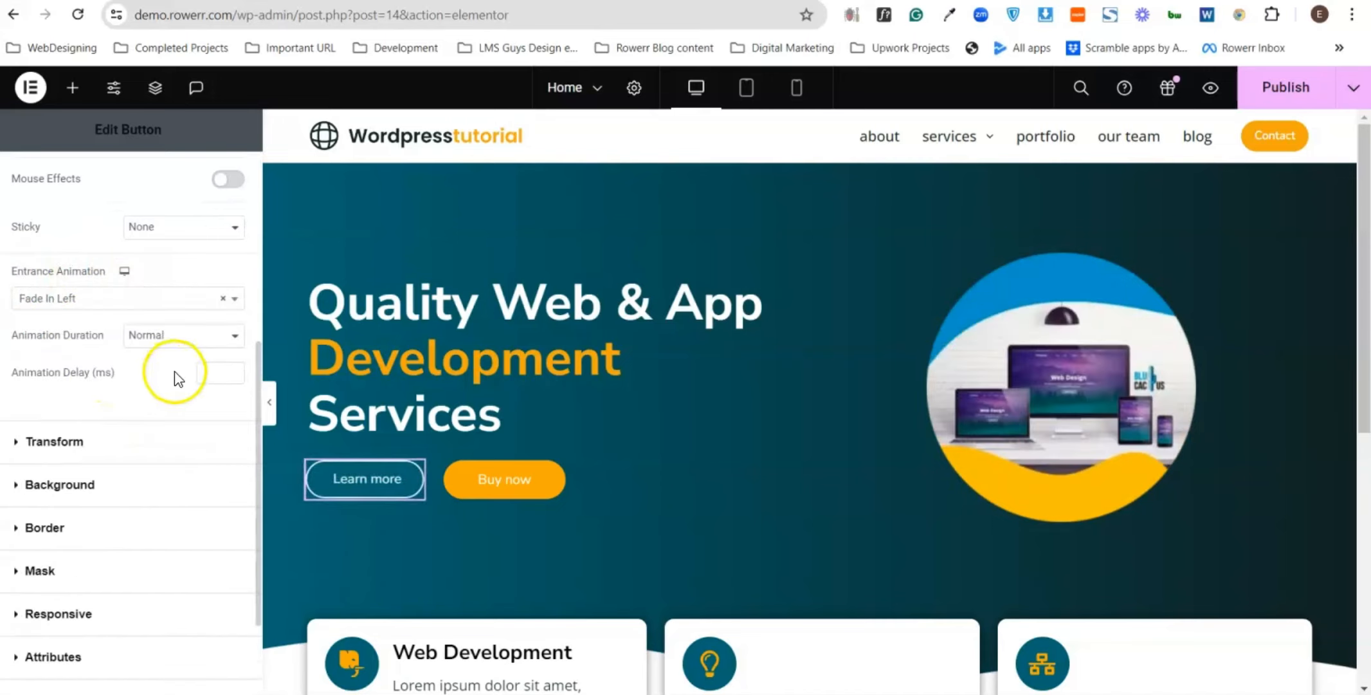
left_click(196, 337)
left_click(160, 355)
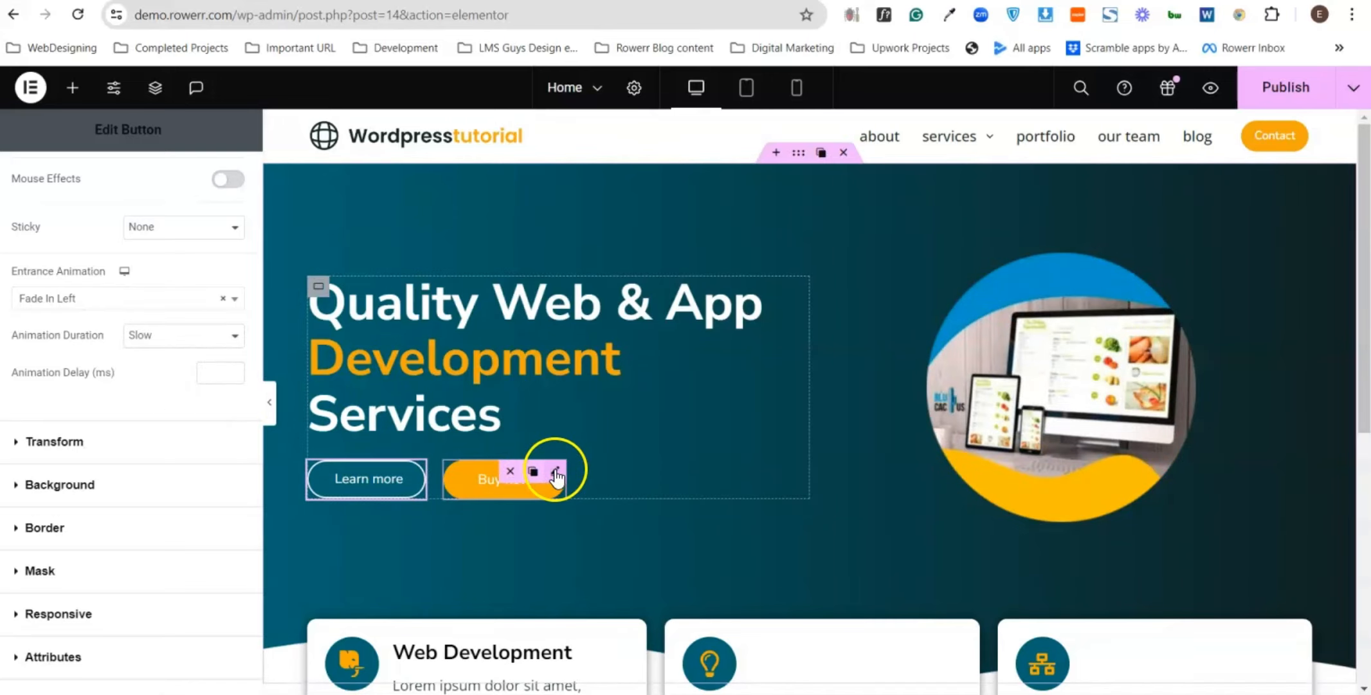
- Apply the Fade In Left entrance animation to the Buy now button
left_click(557, 472)
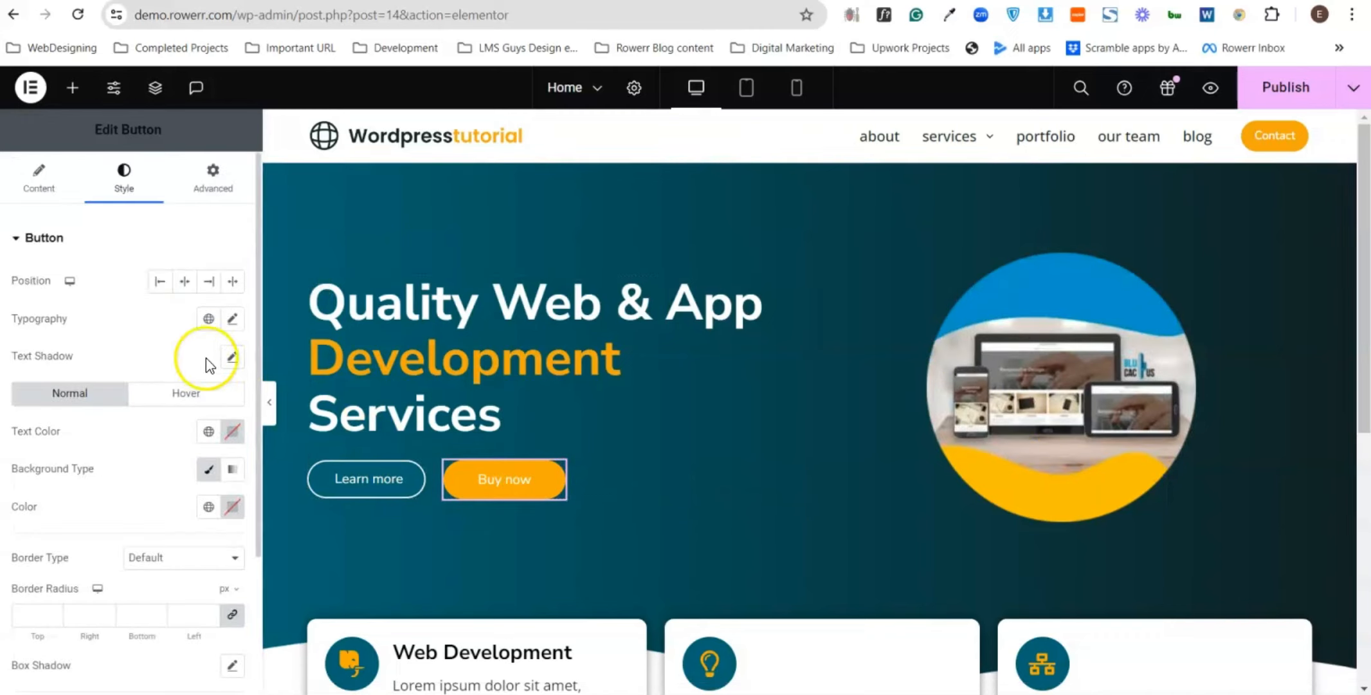
left_click(227, 201)
scroll(162, 303, "down", 5)
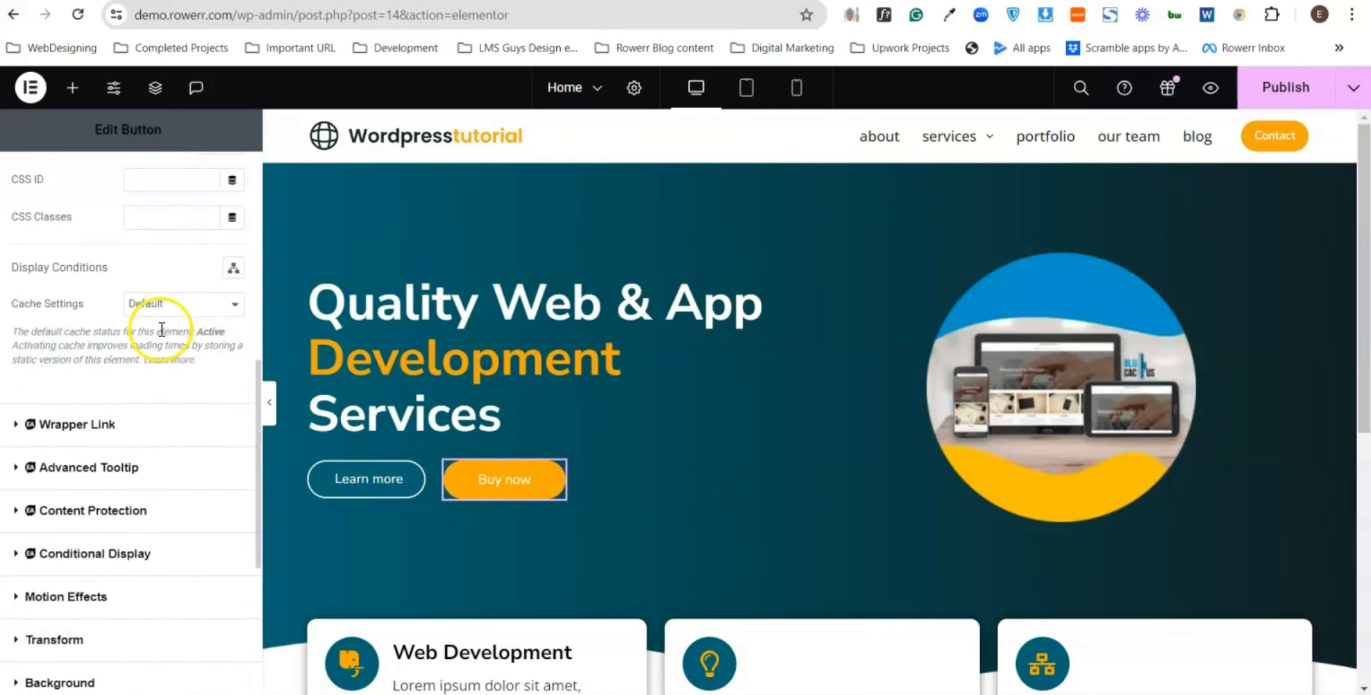
scroll(162, 329, "down", 3)
scroll(160, 336, "up", 4)
scroll(159, 337, "down", 6)
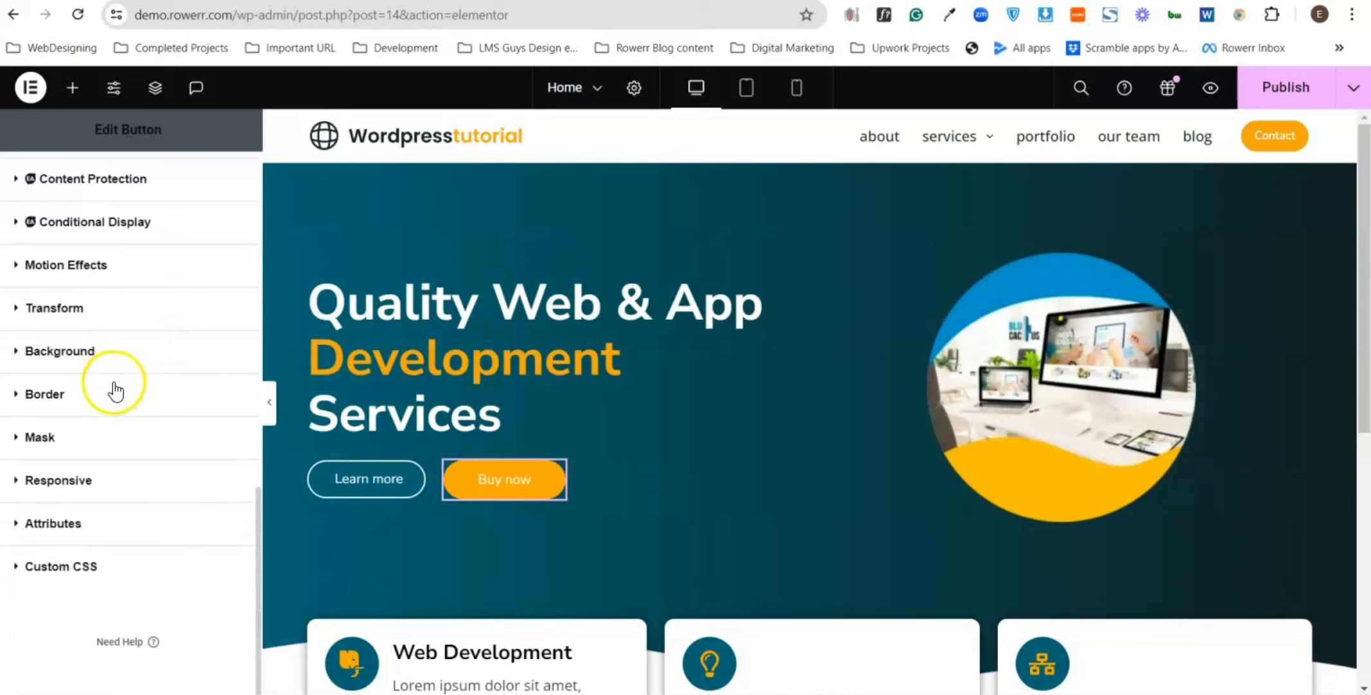
left_click(98, 267)
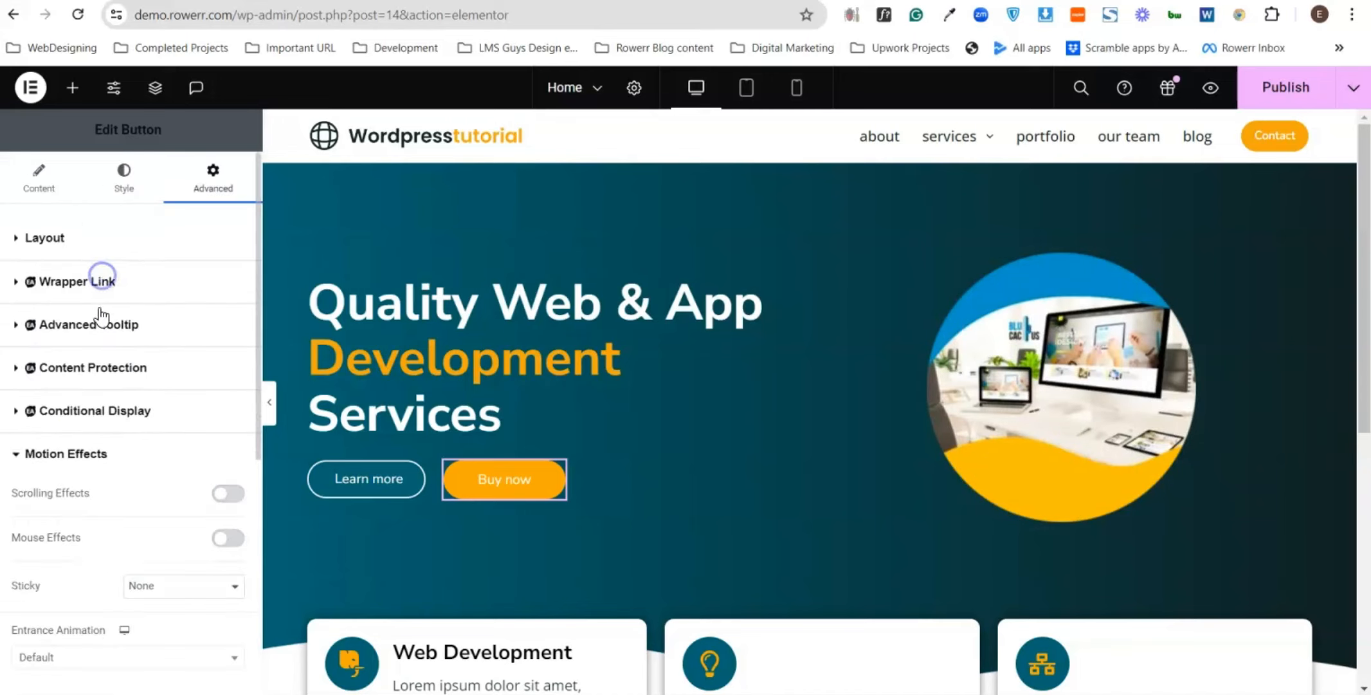
scroll(113, 324, "down", 5)
scroll(120, 302, "up", 2)
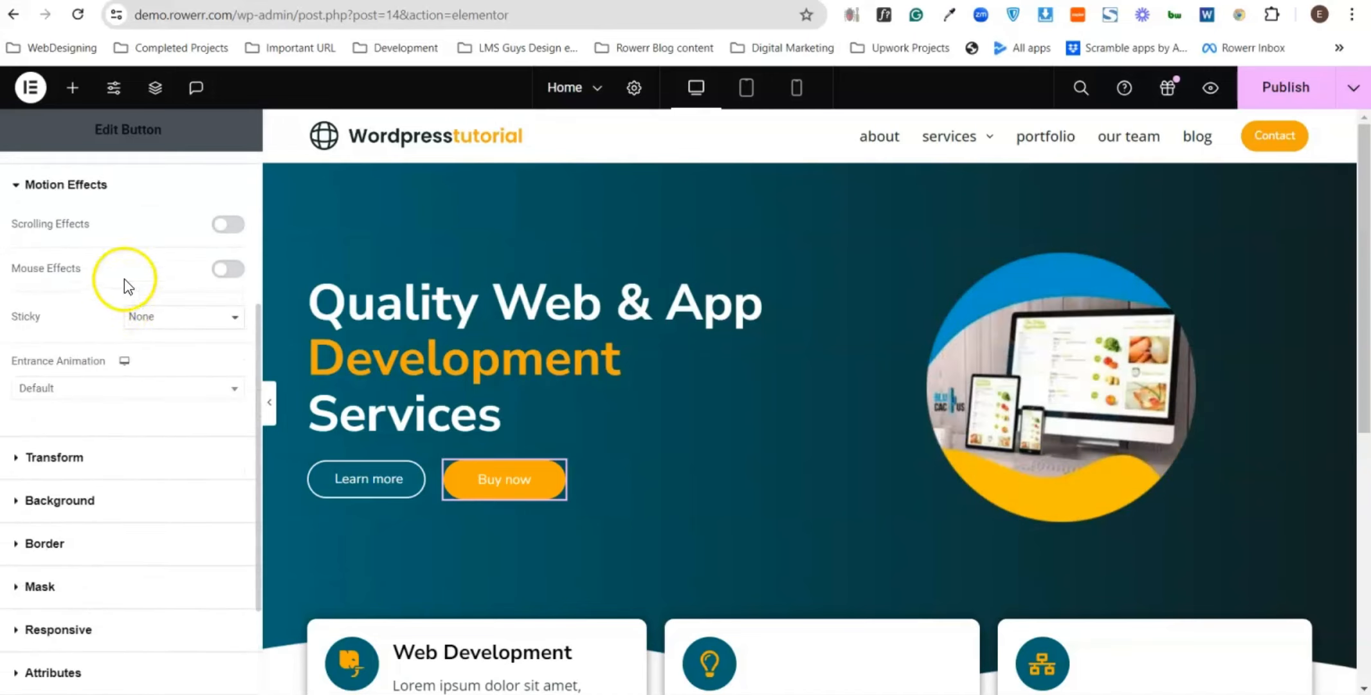
left_click(105, 391)
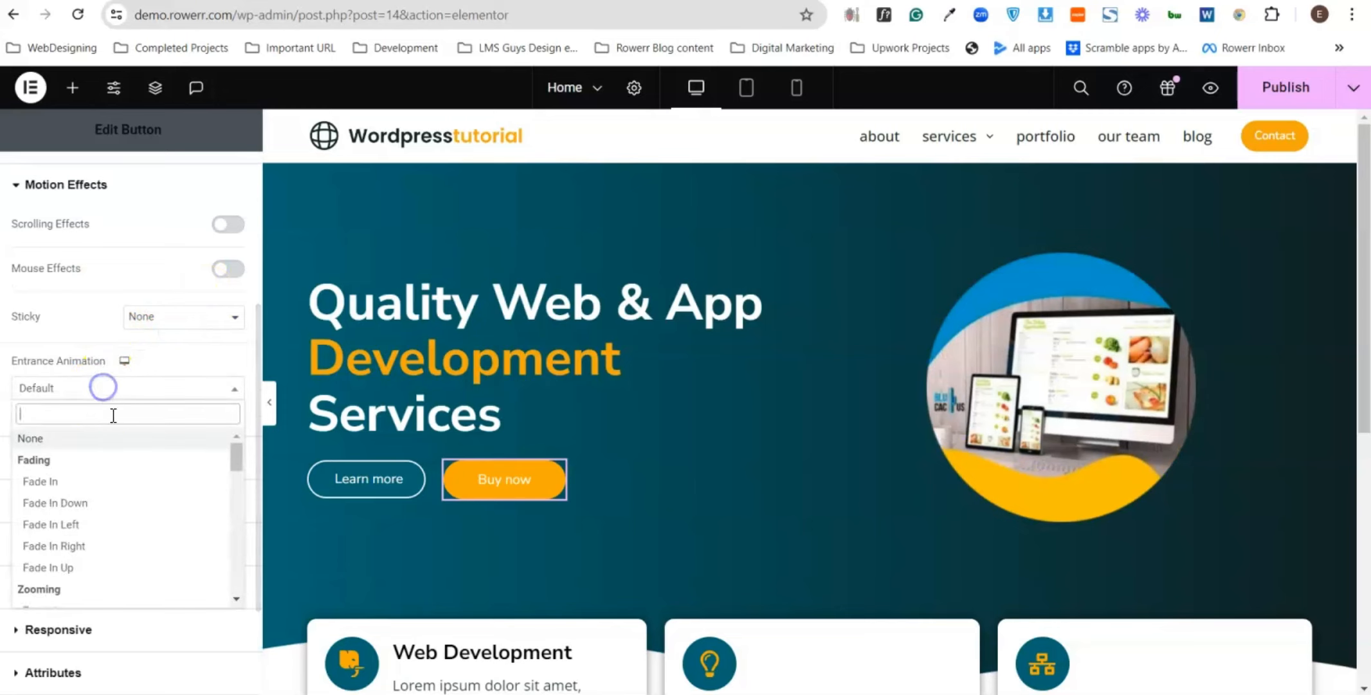
left_click(97, 524)
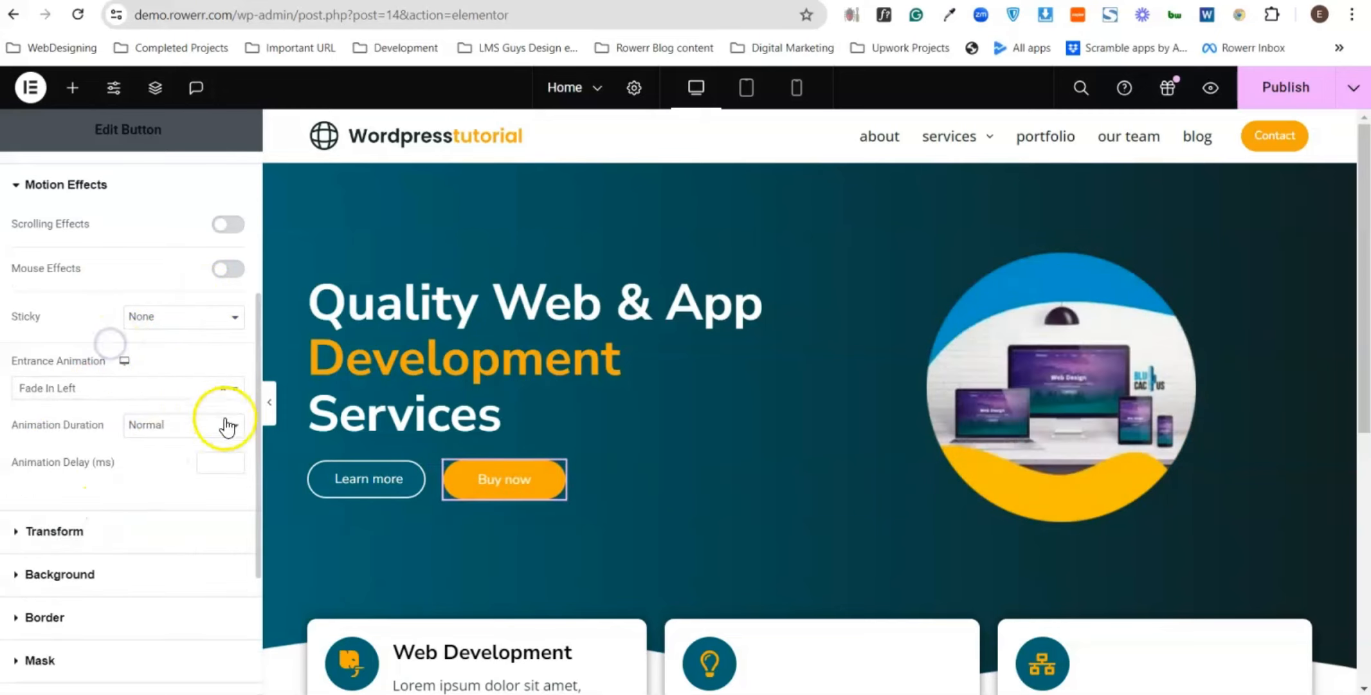
- Publish the page and preview the hero's entrance animations, then return to the editor
left_click(1274, 87)
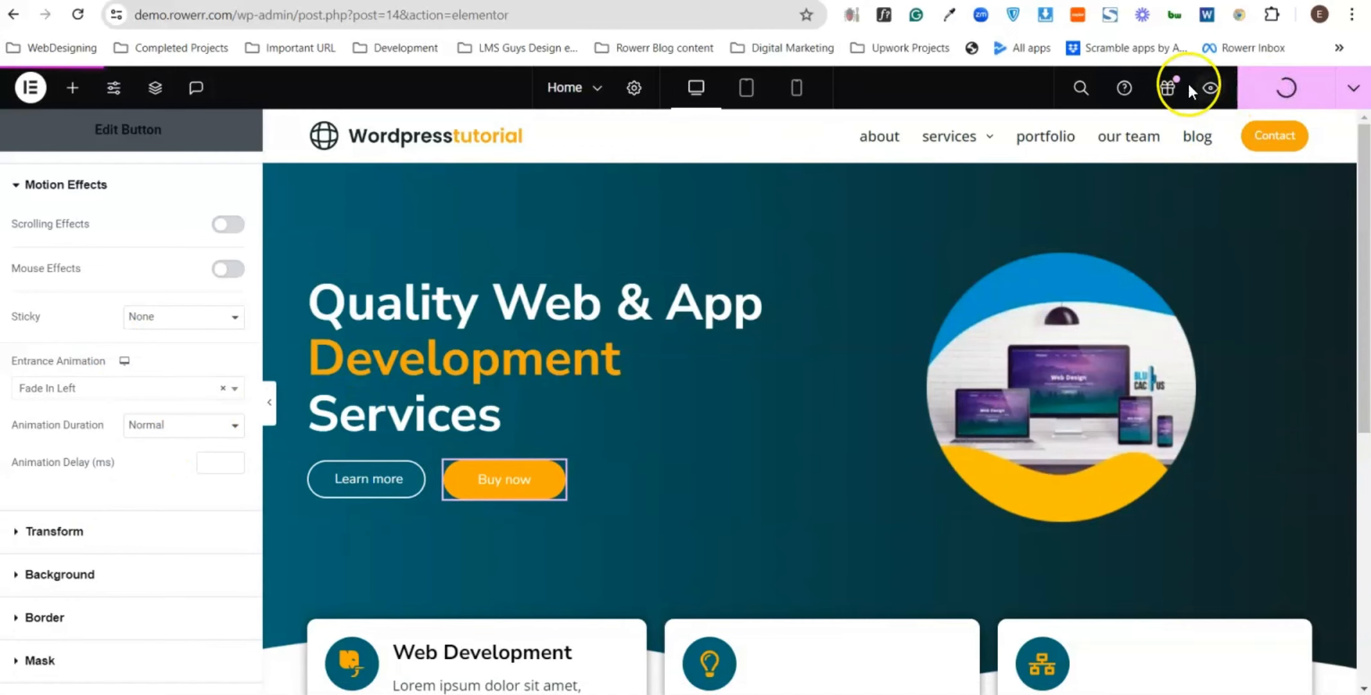
left_click(1210, 87)
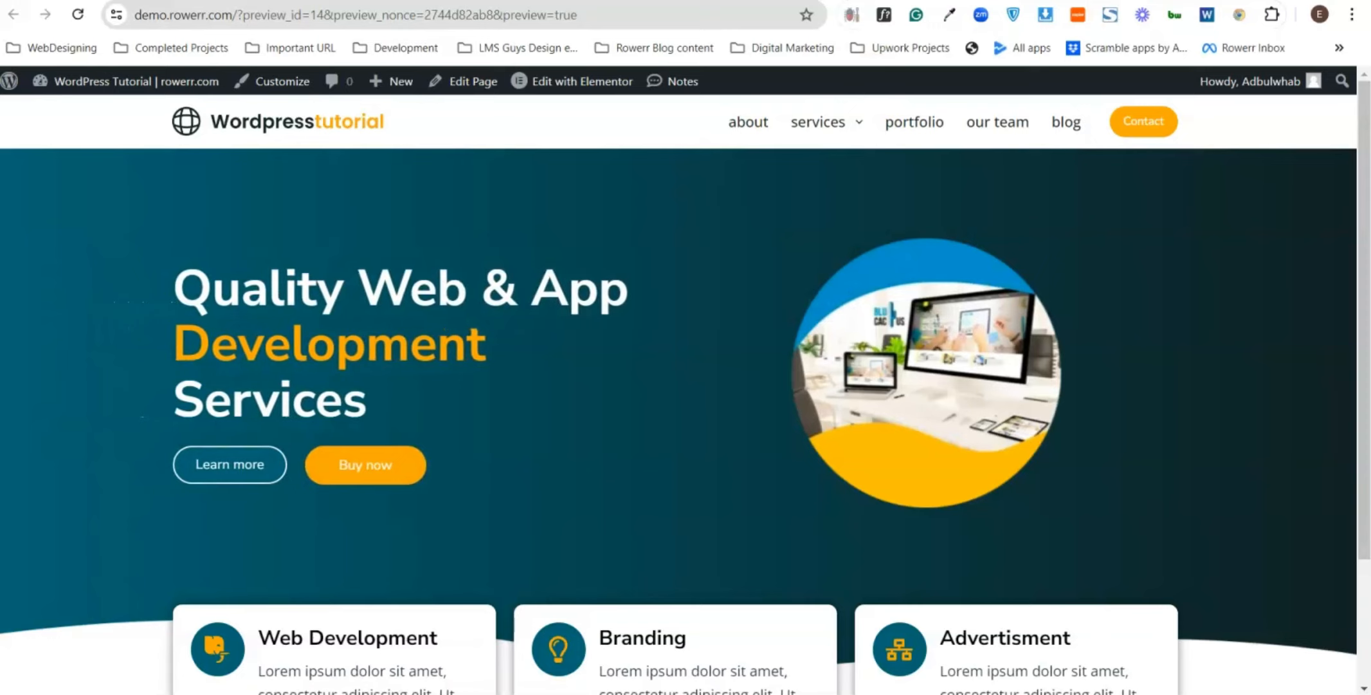
key("ctrl+w")
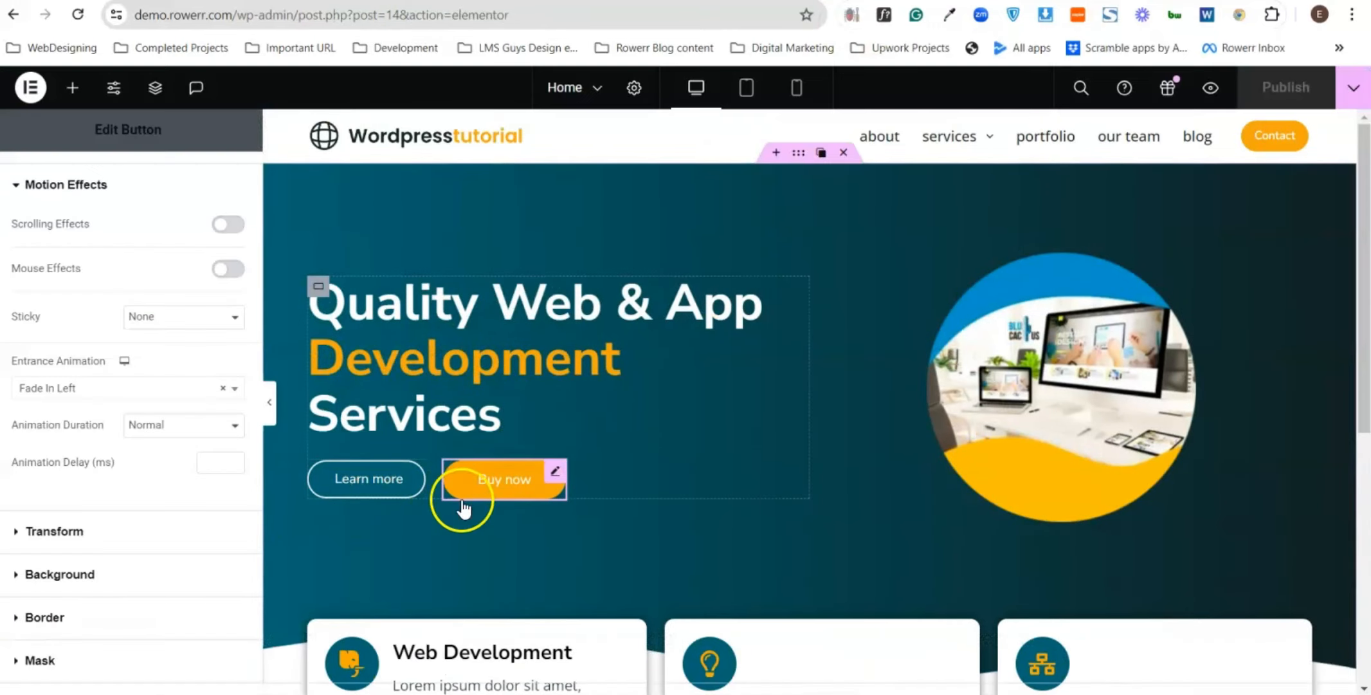
- Try a Slow animation duration on the Buy now button and check it in the preview of the published page
left_click(180, 443)
left_click(179, 438)
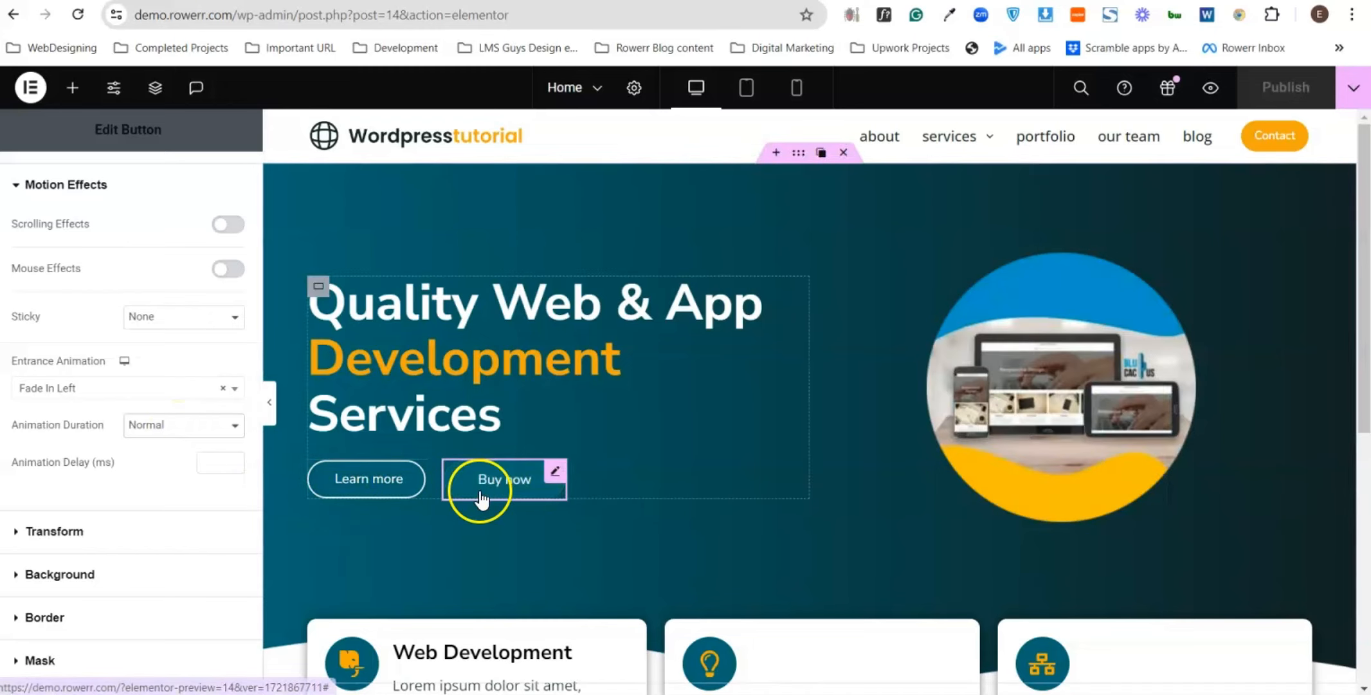
left_click(218, 436)
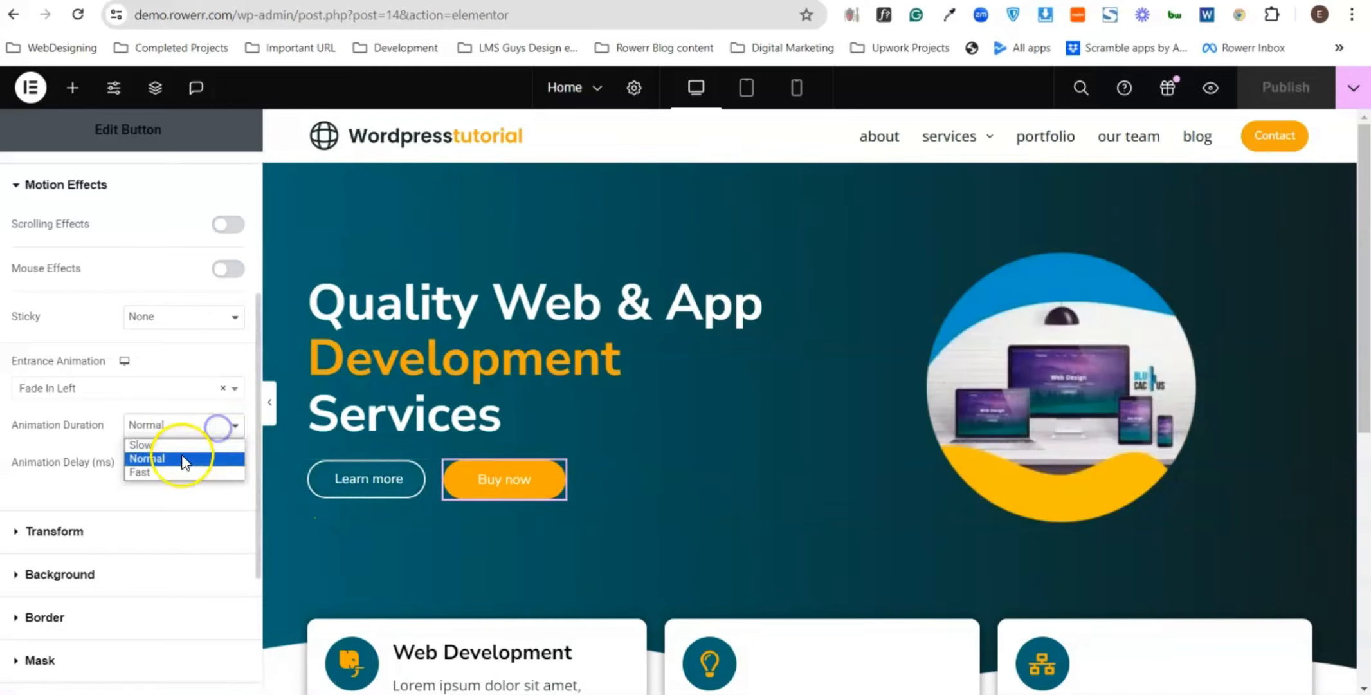
left_click(167, 445)
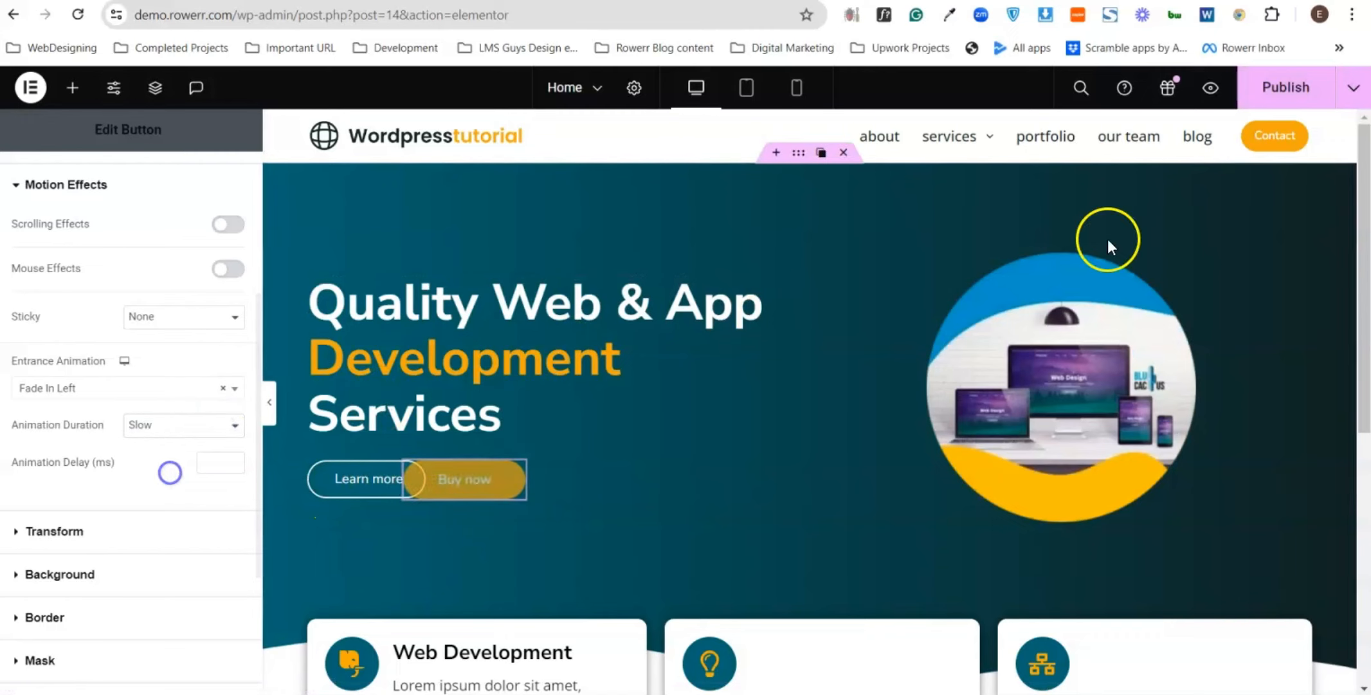
left_click(1302, 83)
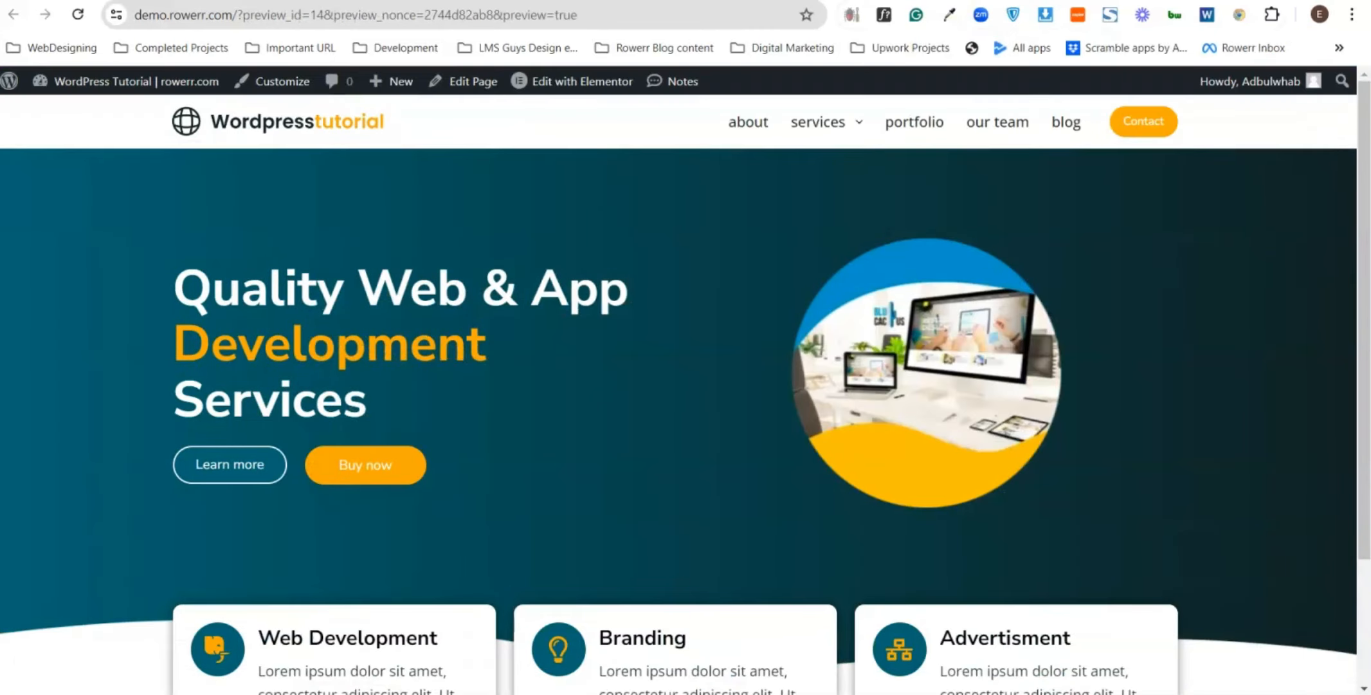
left_click(903, 147)
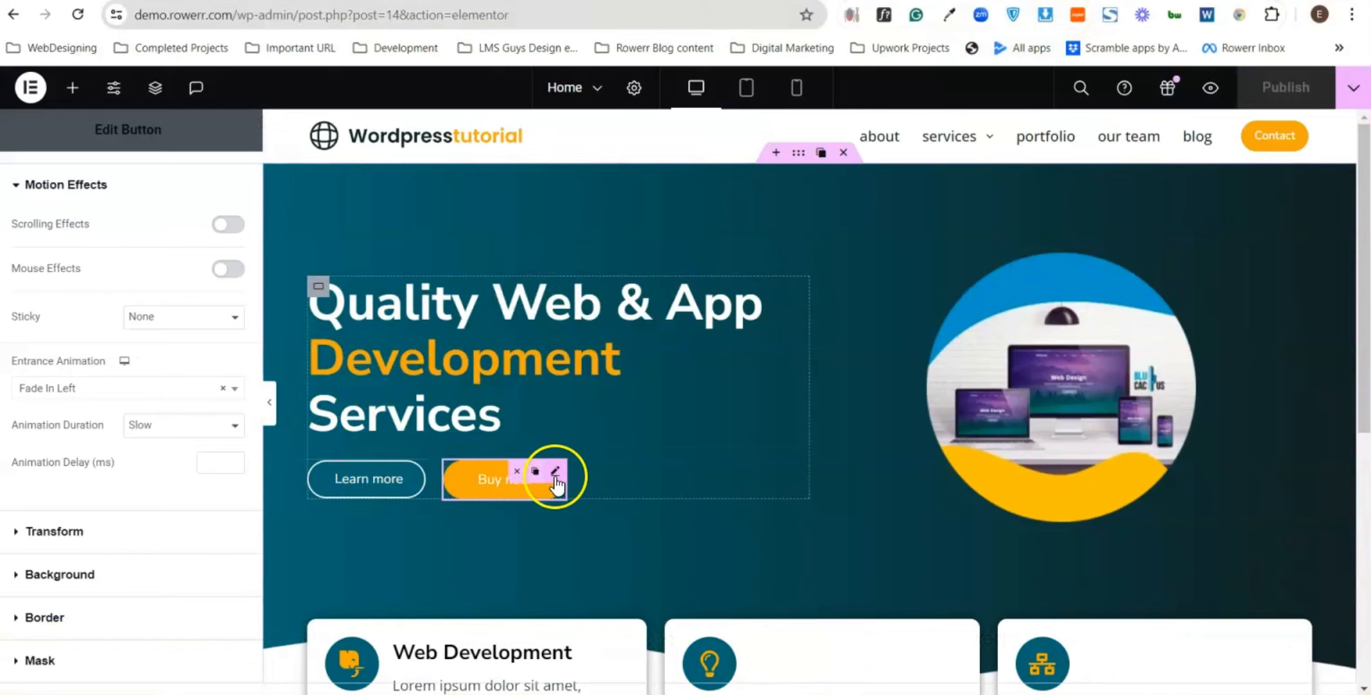
- Set the Buy now button's animation duration to Normal and publish the page, checking the result in the preview
left_click(219, 443)
left_click(162, 456)
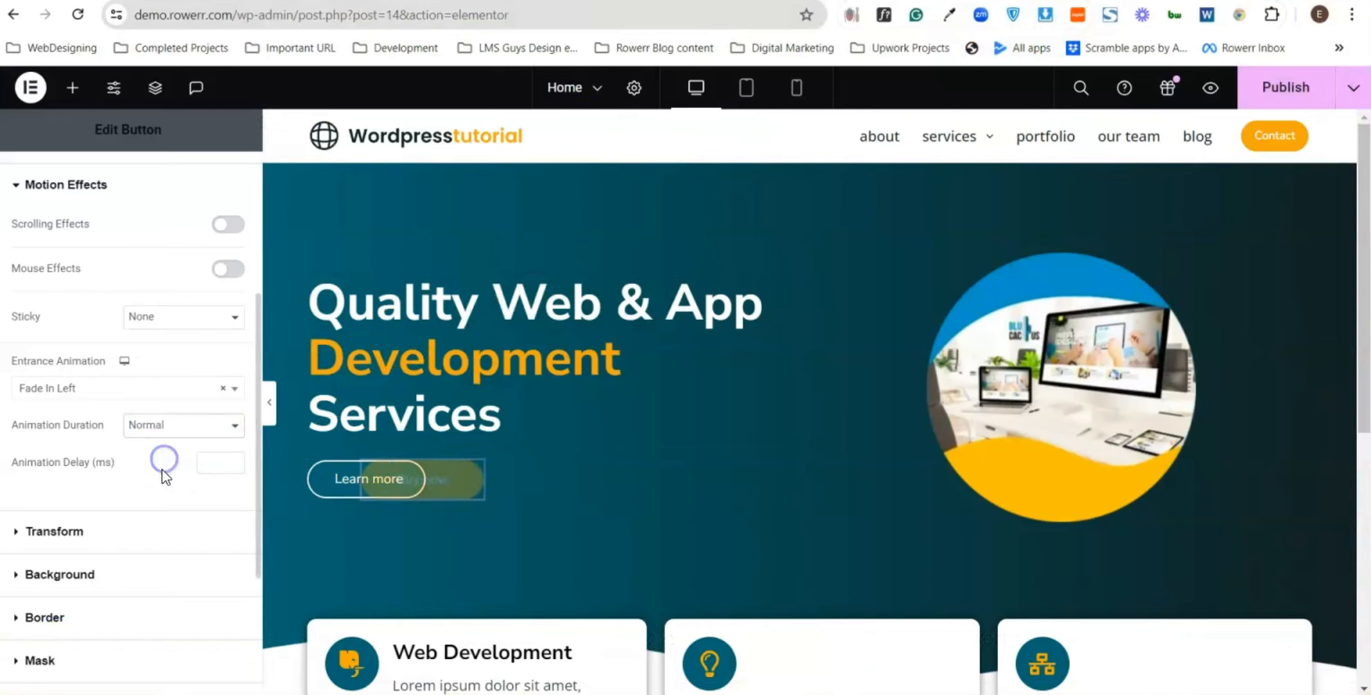
left_click(1282, 88)
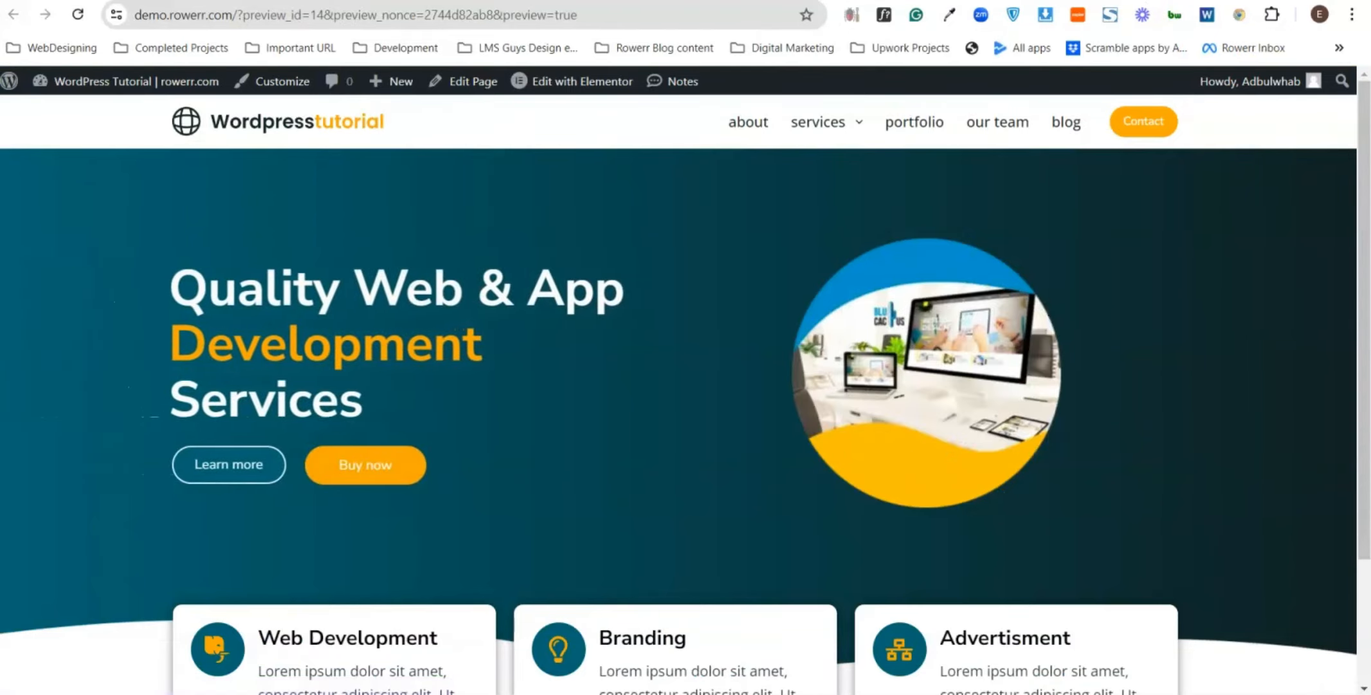
left_click(855, 1)
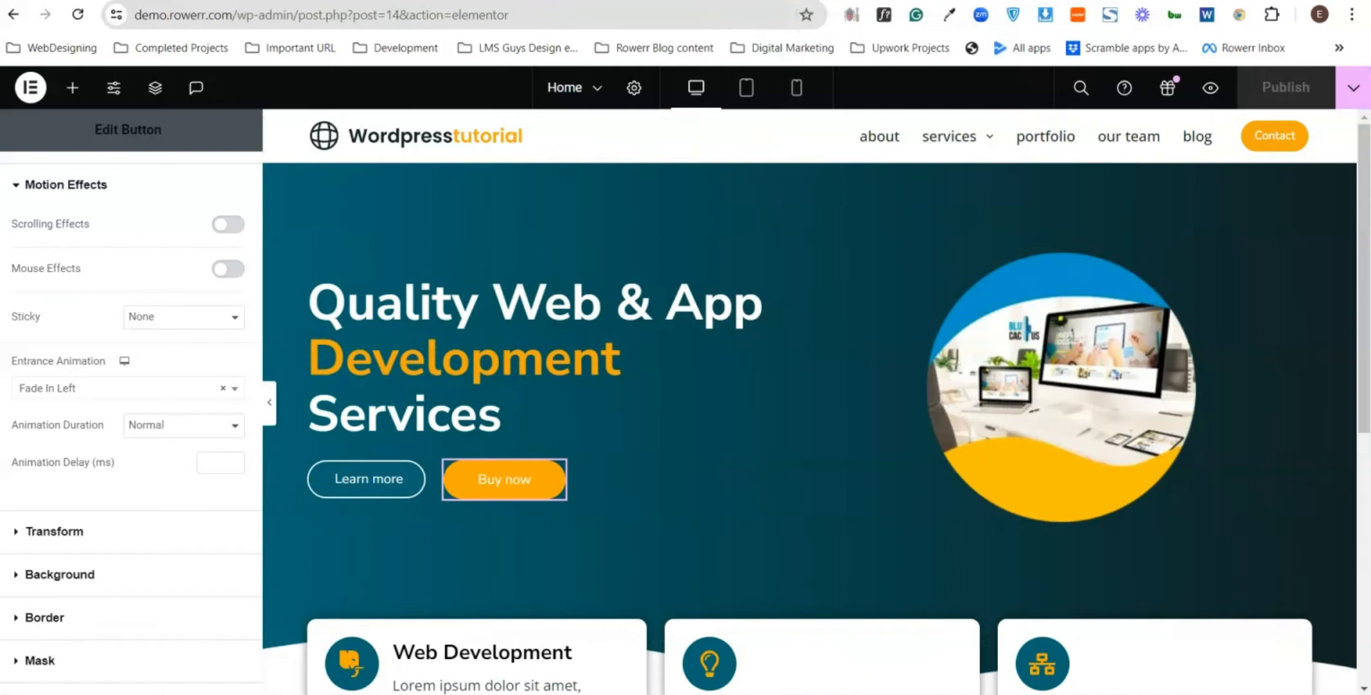
- Apply the Fade In Right entrance animation with Slow duration to the hero's image carousel
left_click(1244, 328)
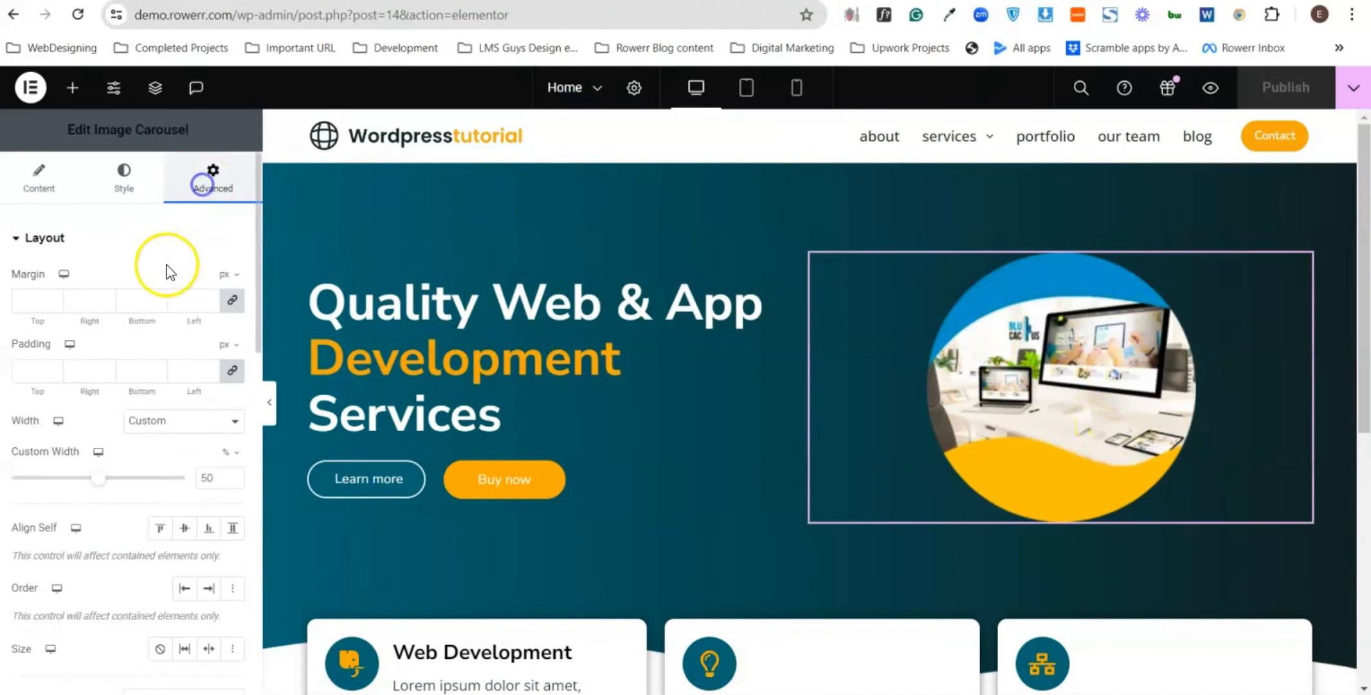
scroll(158, 292, "down", 5)
scroll(151, 315, "down", 8)
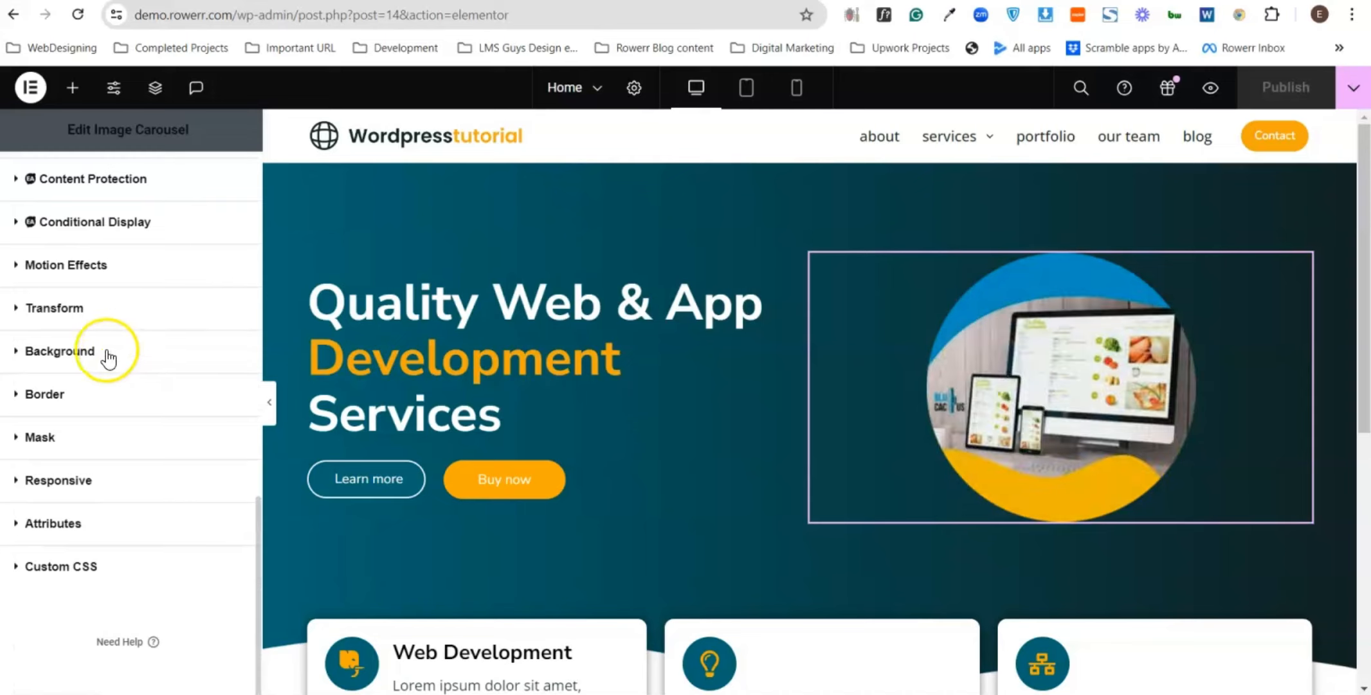
left_click(82, 270)
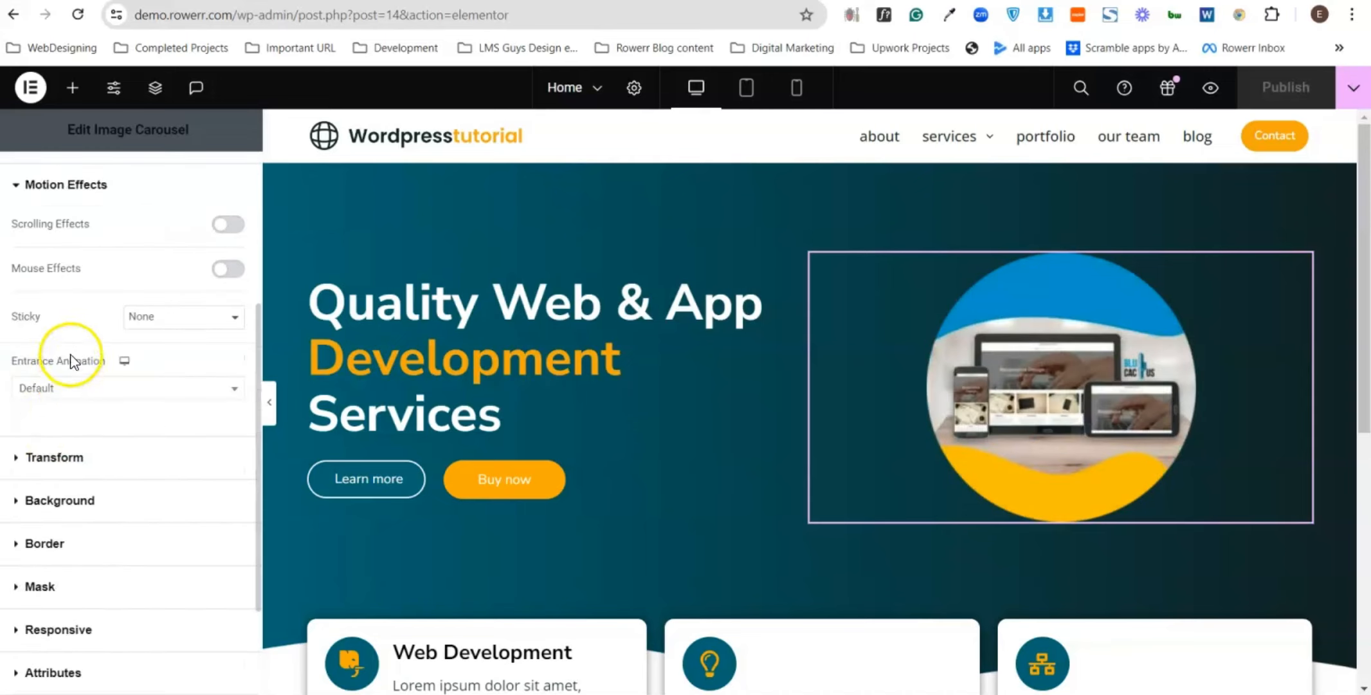
left_click(173, 398)
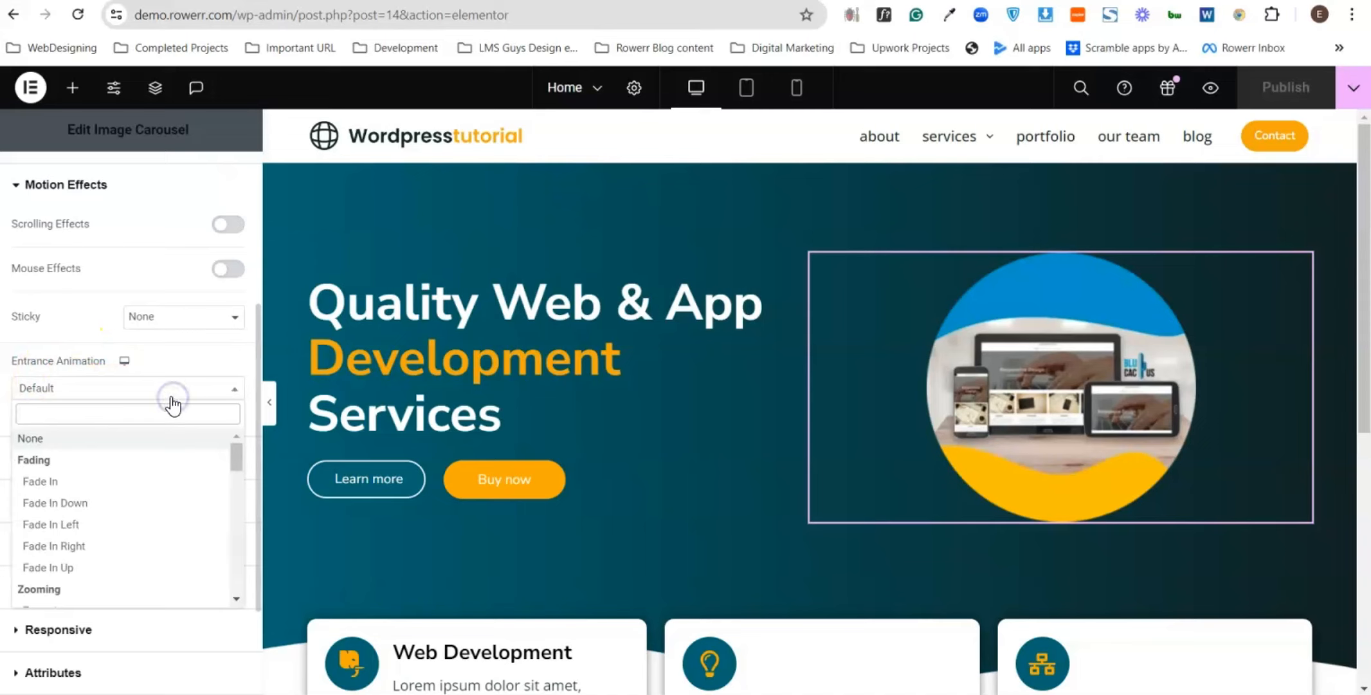
scroll(172, 403, "down", 3)
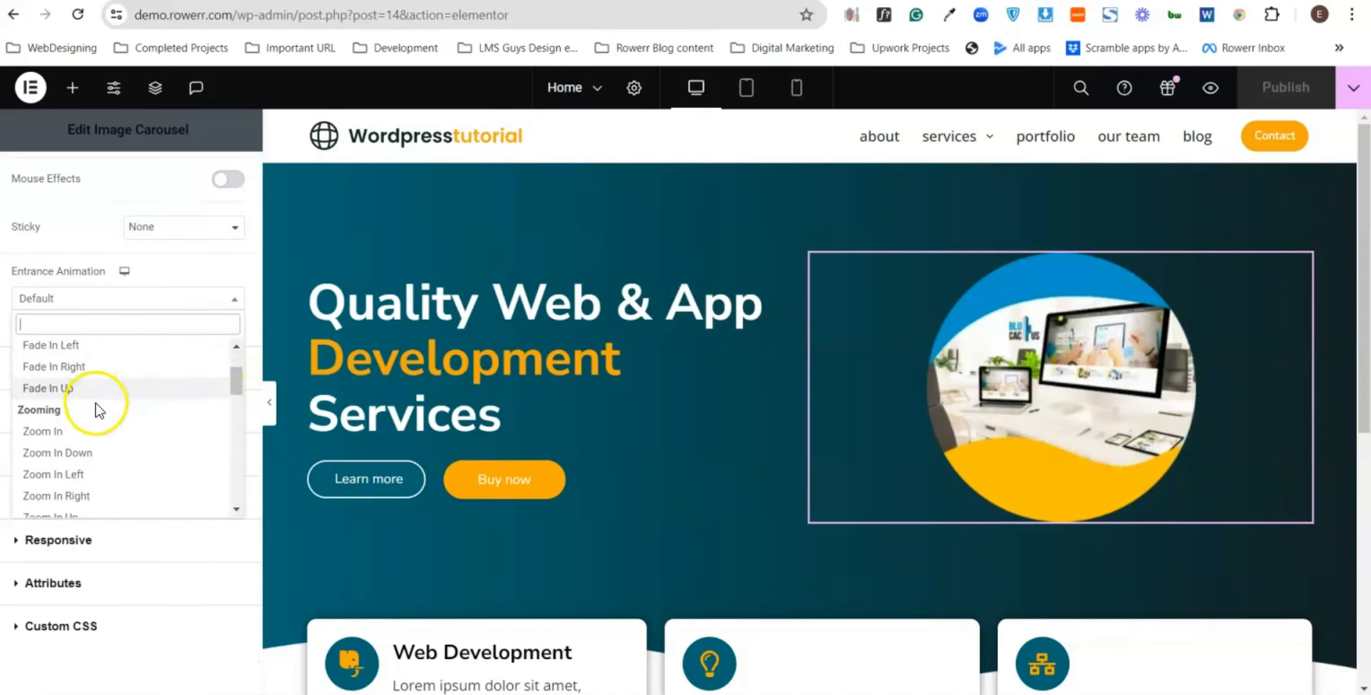
scroll(96, 410, "up", 3)
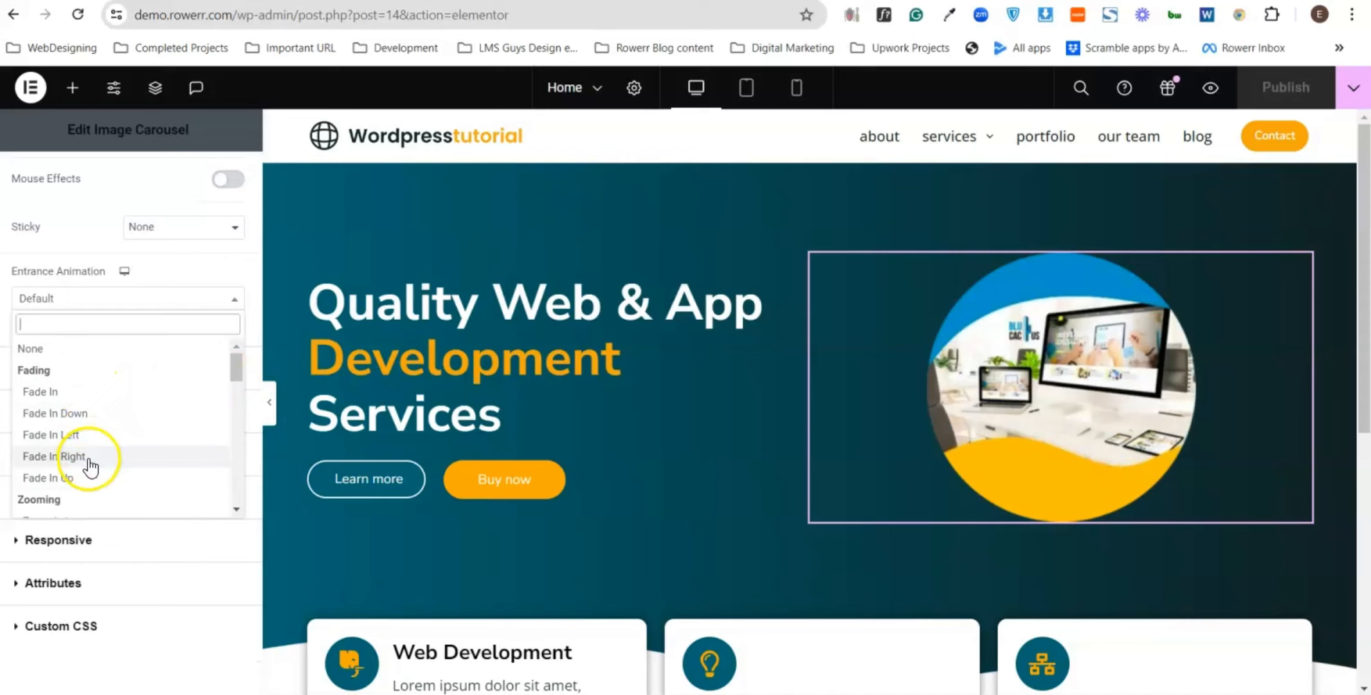
left_click(90, 460)
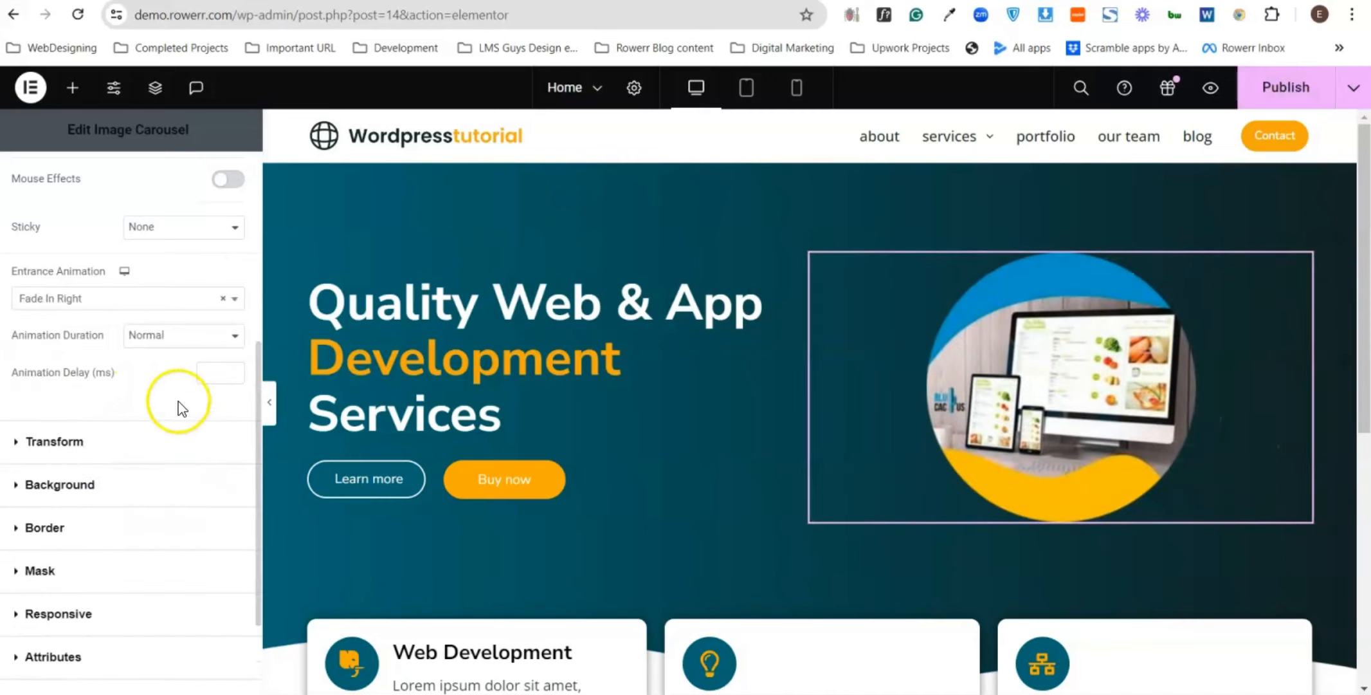
left_click(175, 335)
left_click(164, 353)
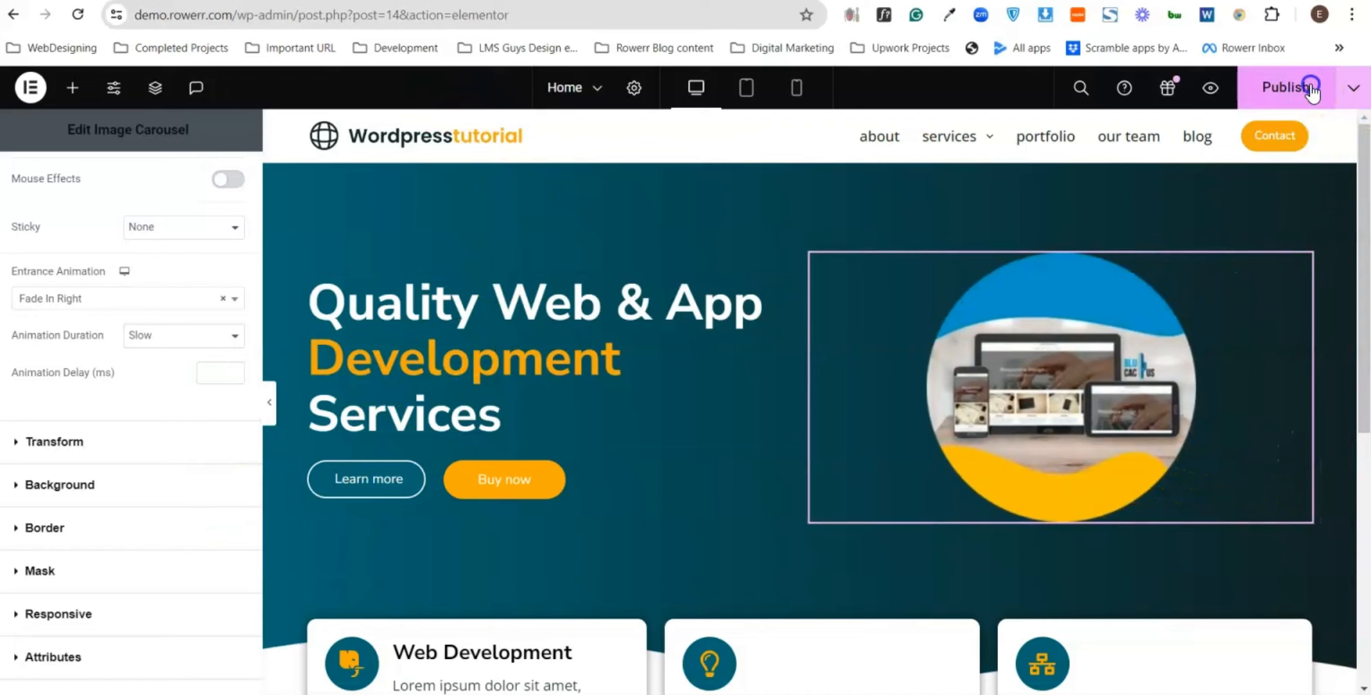
- Publish the page and check the carousel's entrance animation in the preview, then return to the editor
left_click(1093, 0)
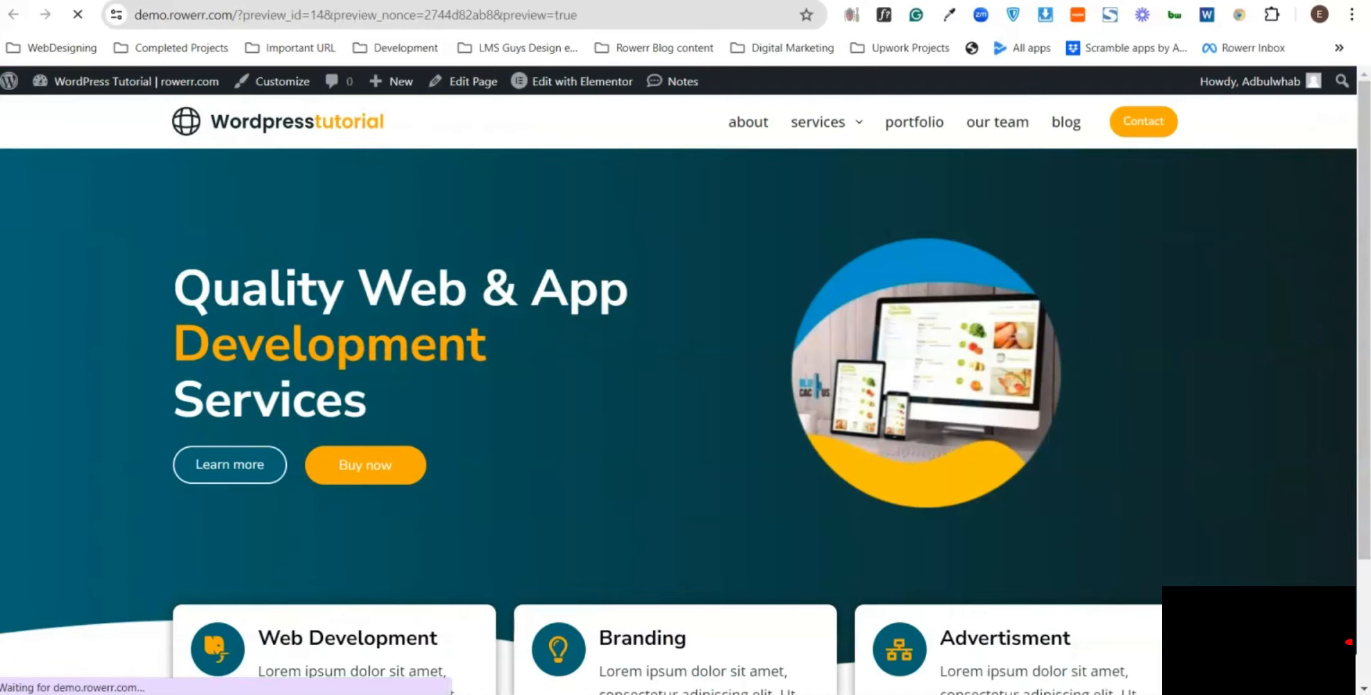
left_click(1049, 136)
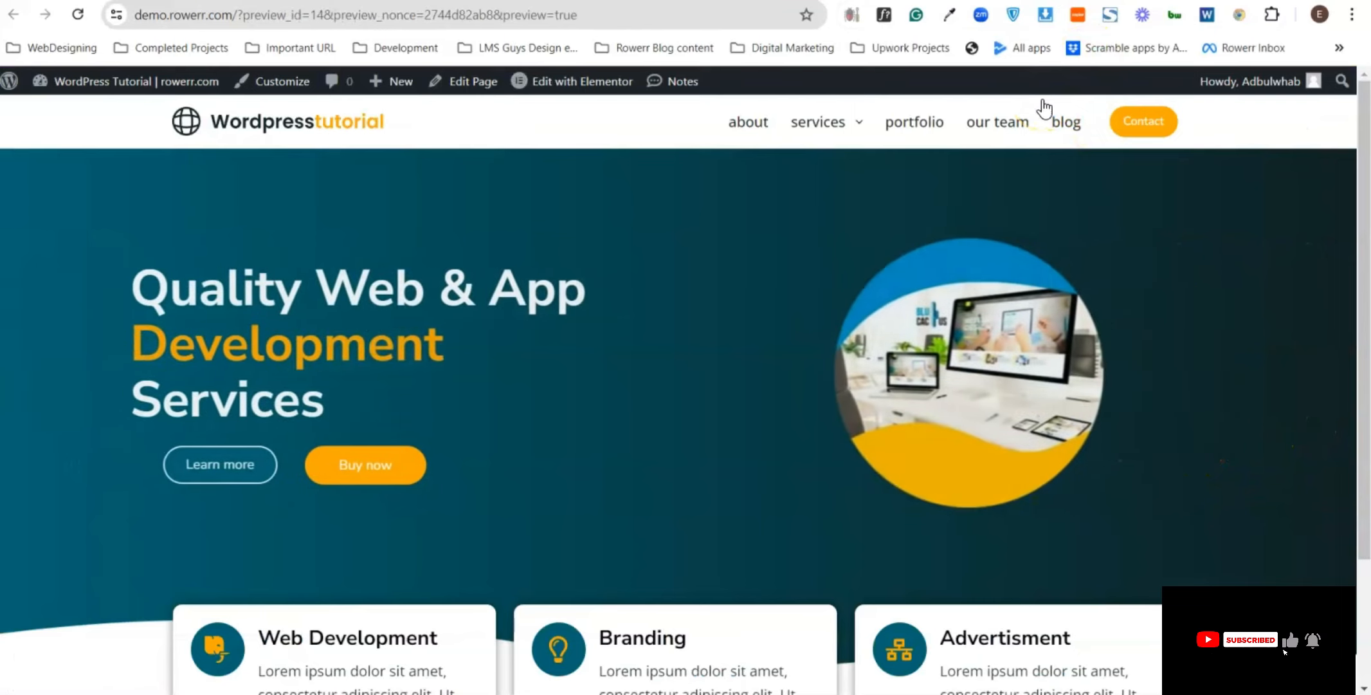
left_click(900, 181)
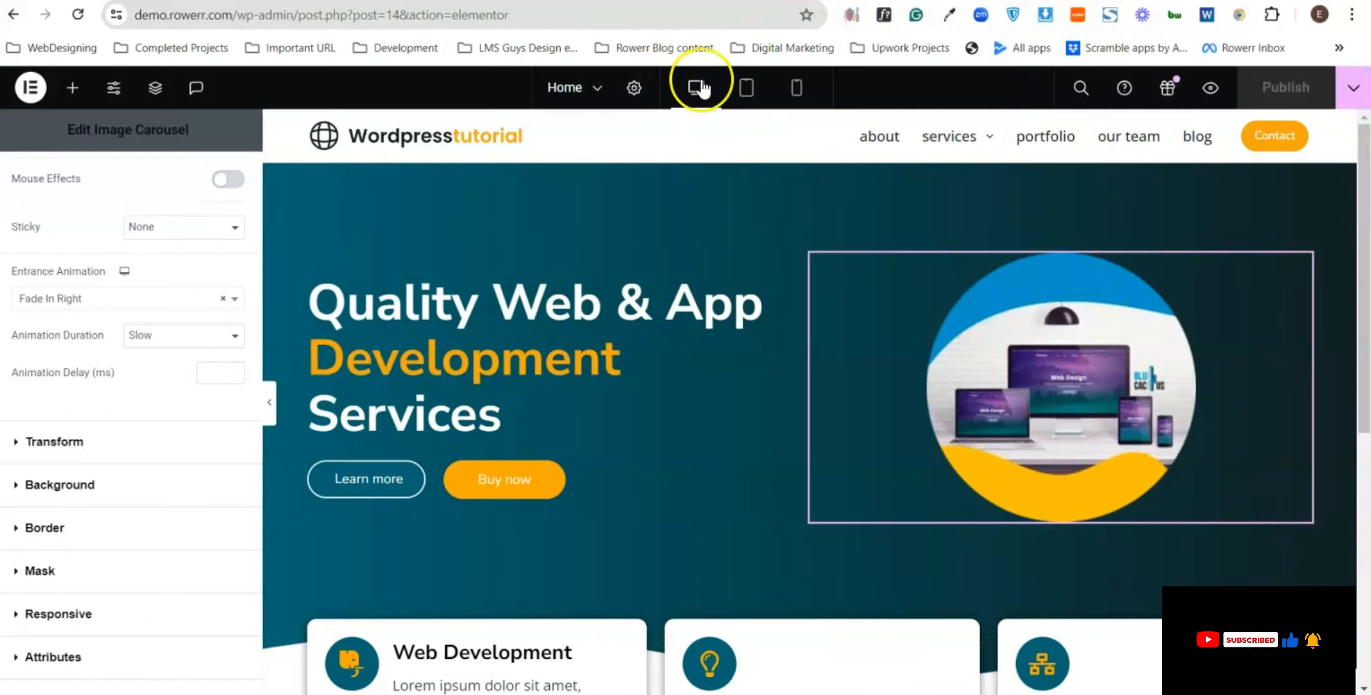
- Apply the Fade In Up entrance animation with Slow duration to the Web Development icon box
scroll(777, 344, "down", 5)
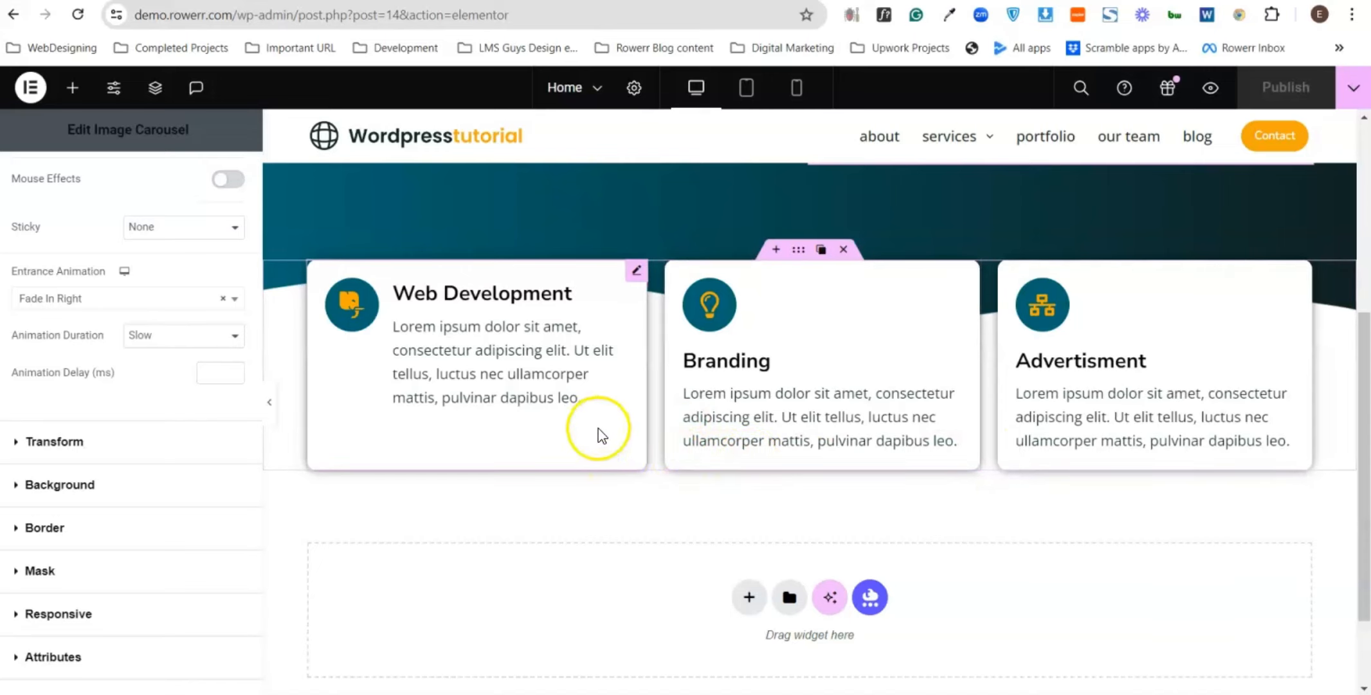
left_click(636, 270)
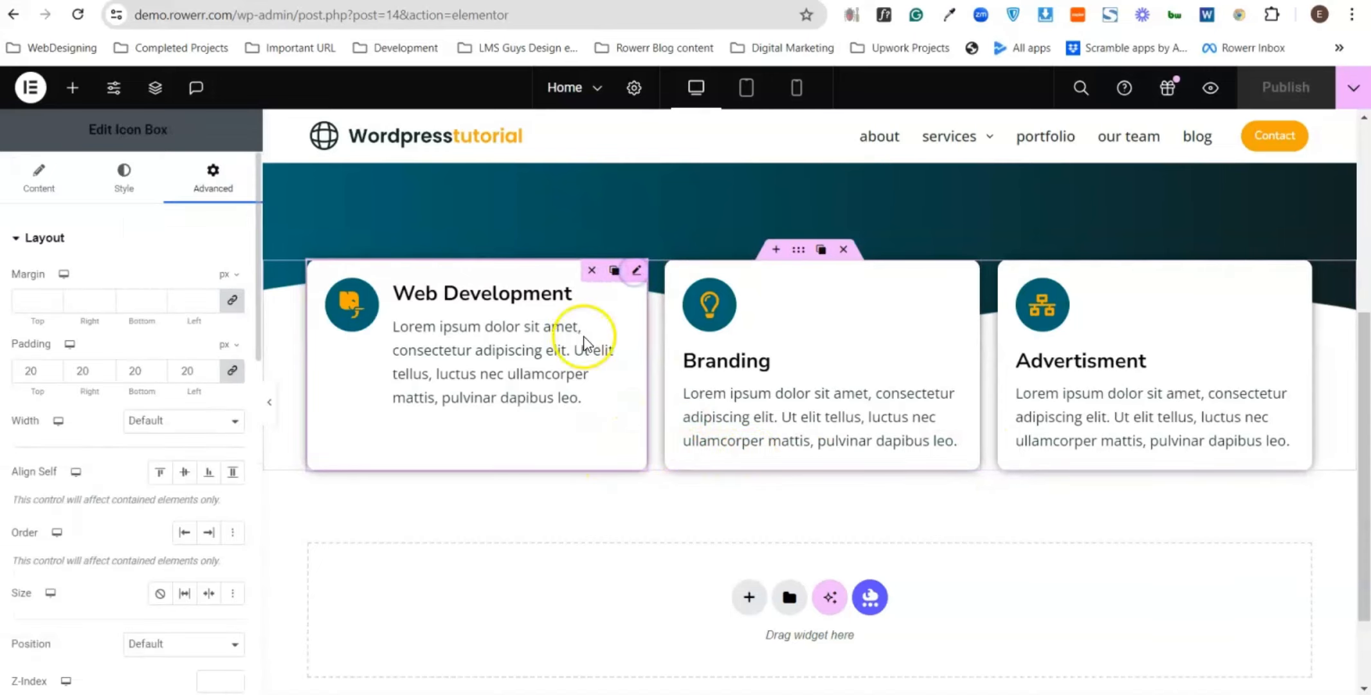
scroll(219, 270, "down", 6)
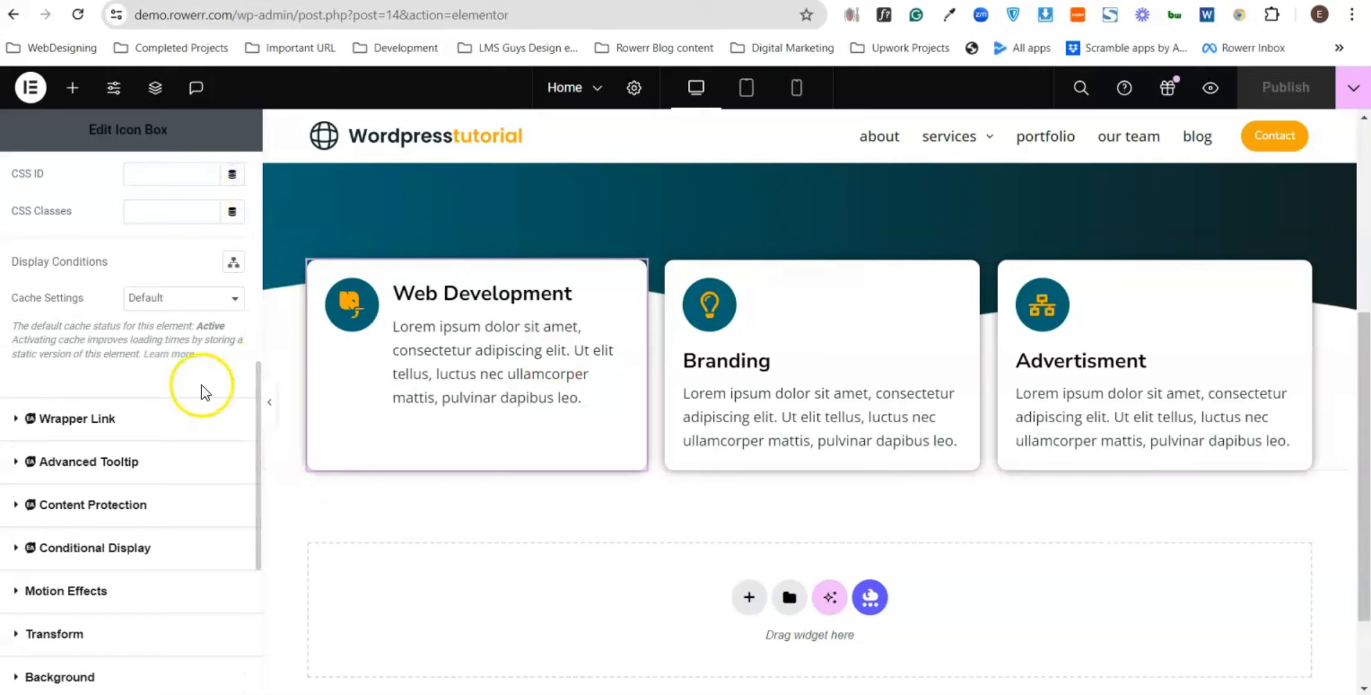
scroll(199, 386, "down", 5)
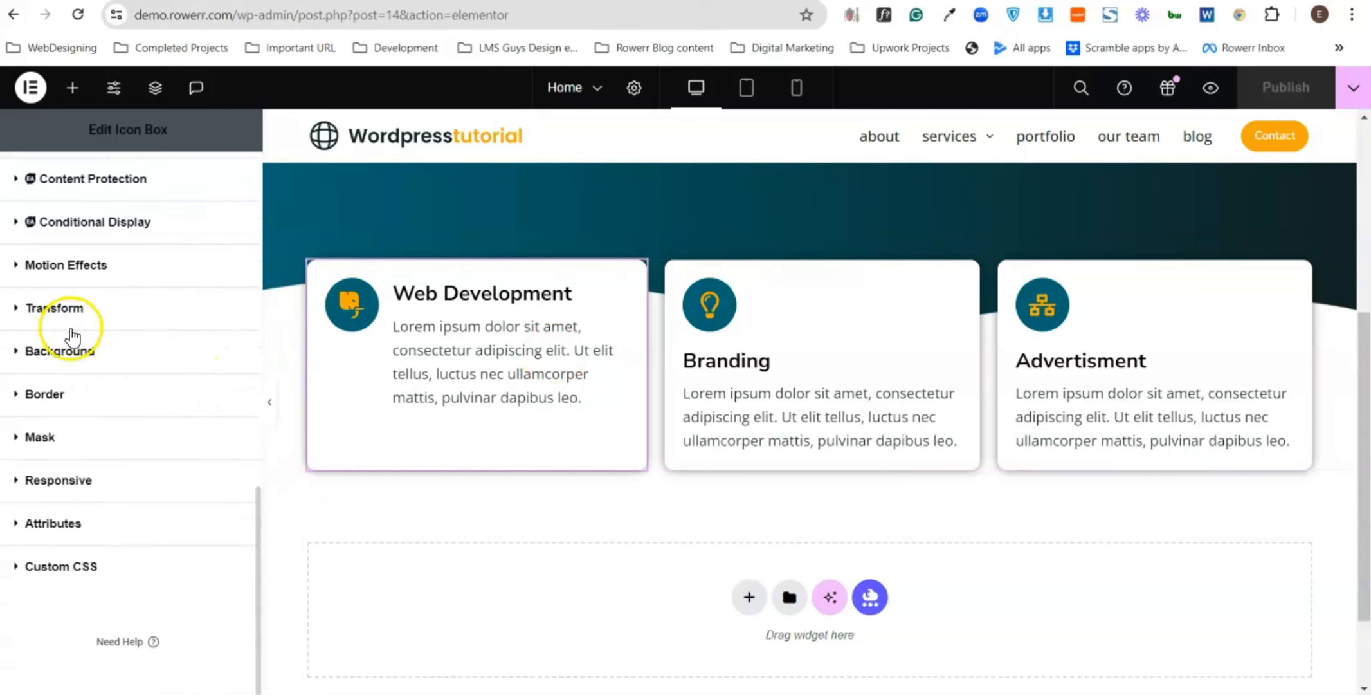
left_click(80, 262)
scroll(178, 322, "down", 5)
scroll(138, 306, "up", 1)
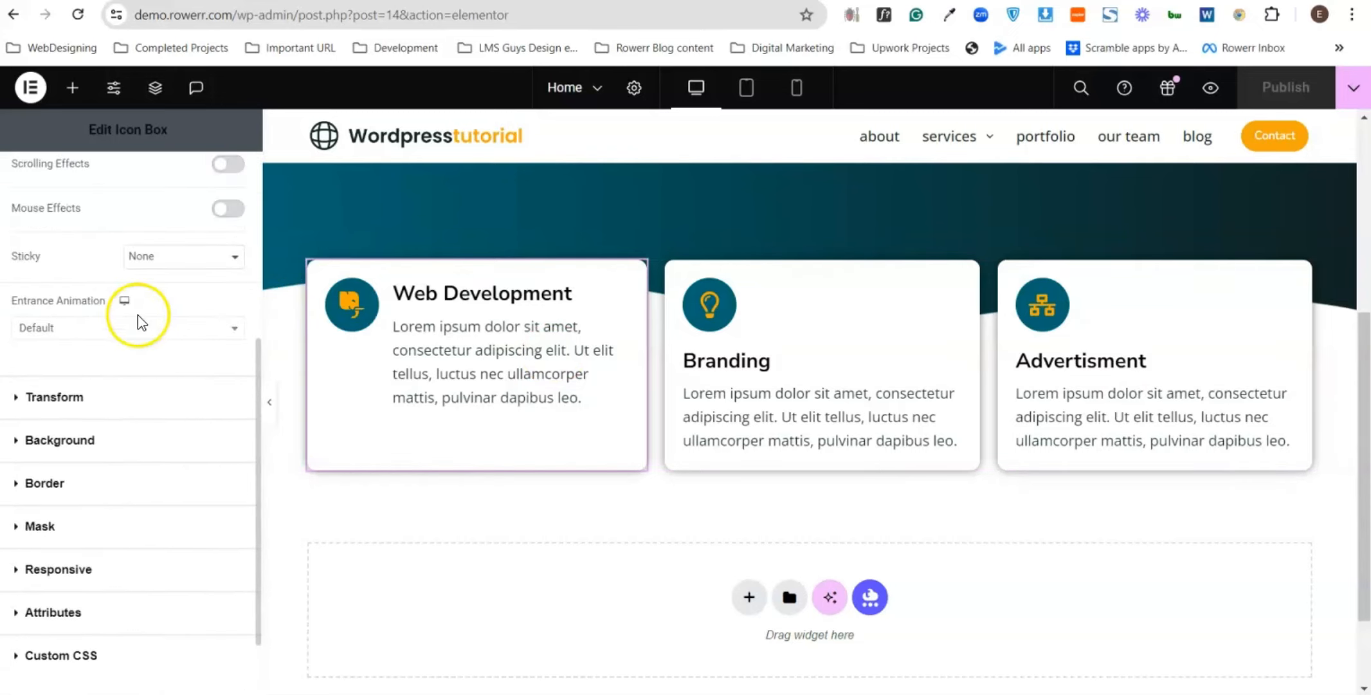
left_click(123, 329)
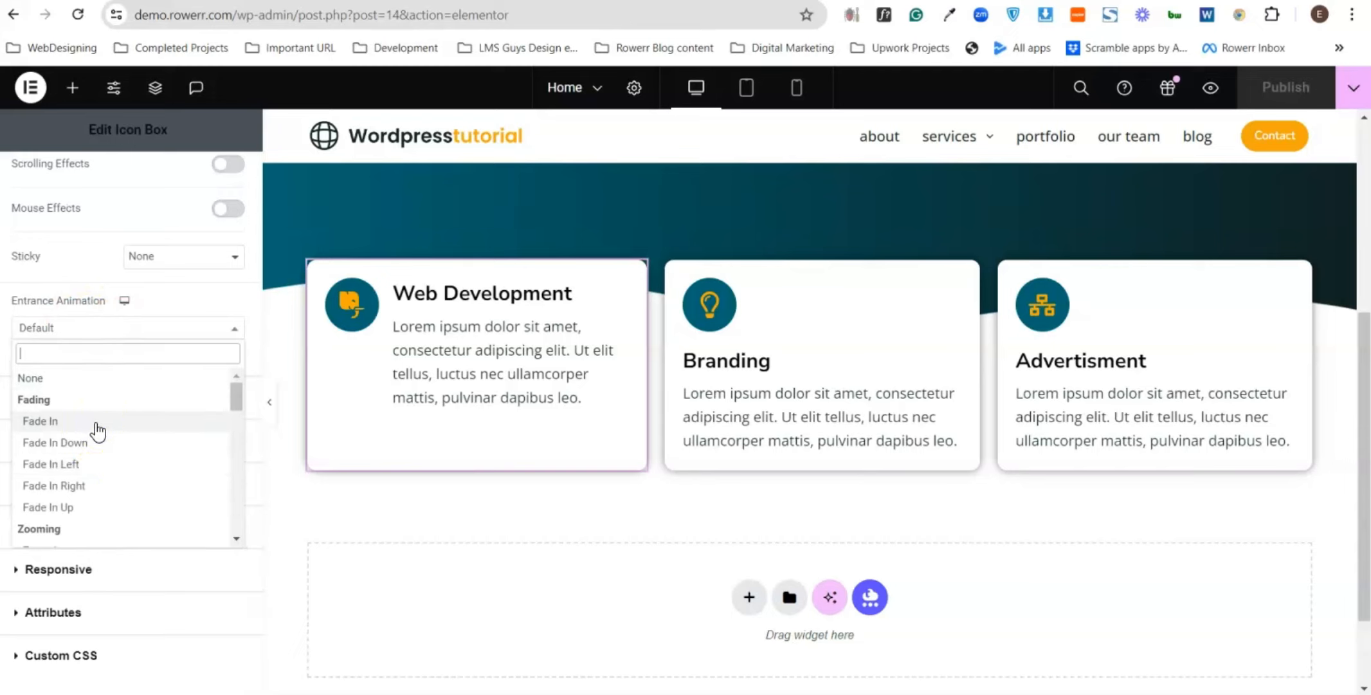
left_click(49, 518)
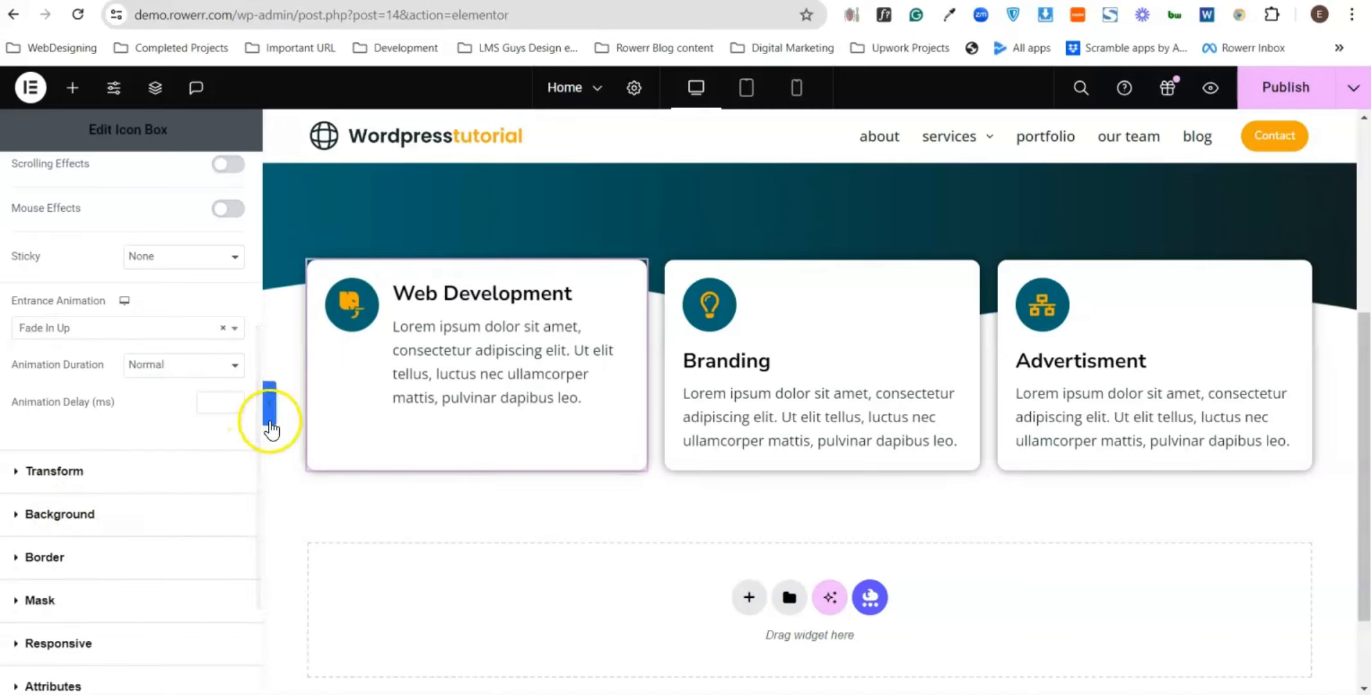
left_click(183, 369)
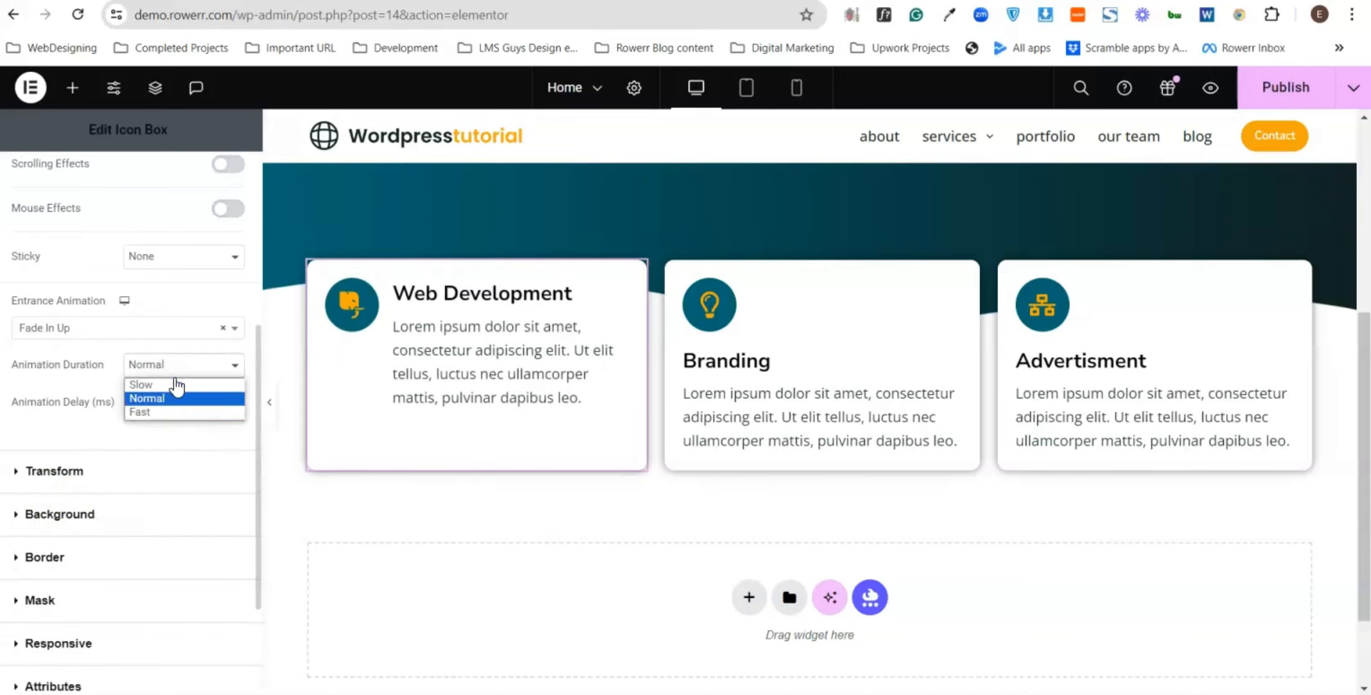
left_click(175, 384)
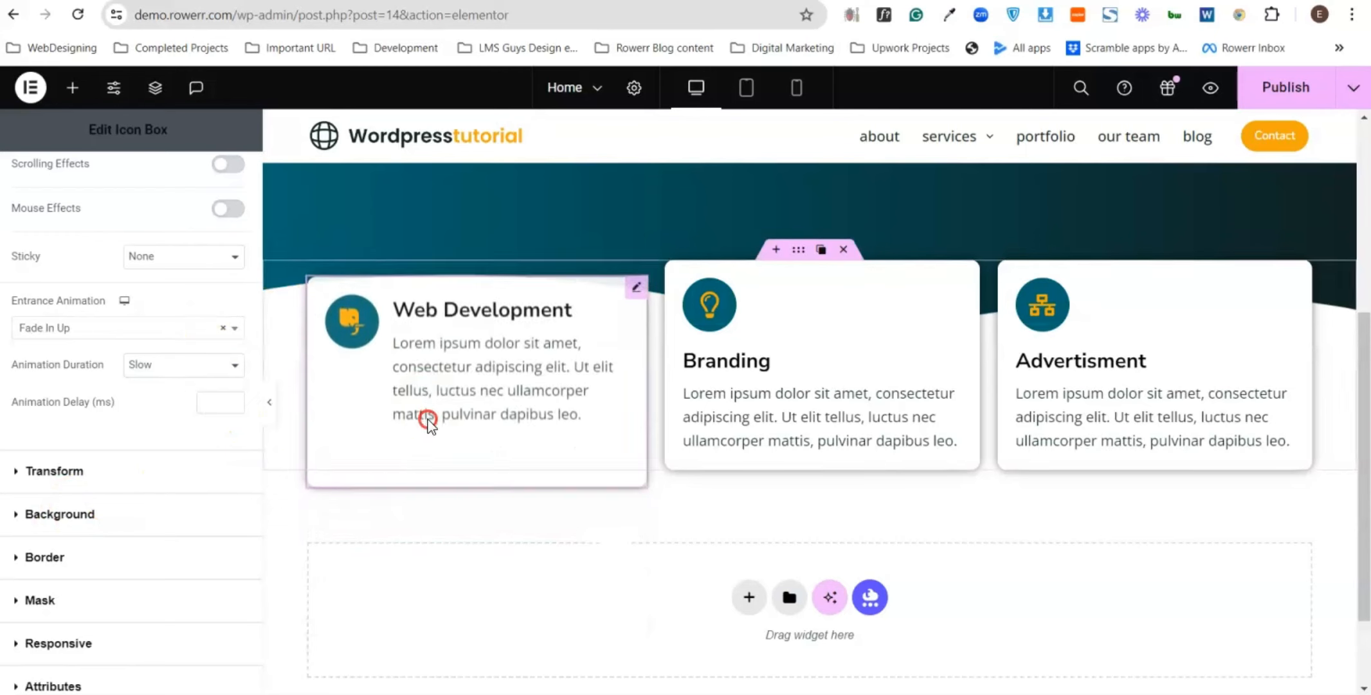
- Copy the Web Development icon box and paste its style onto the Branding and Advertisment boxes
right_click(428, 420)
left_click(463, 361)
left_click(888, 380)
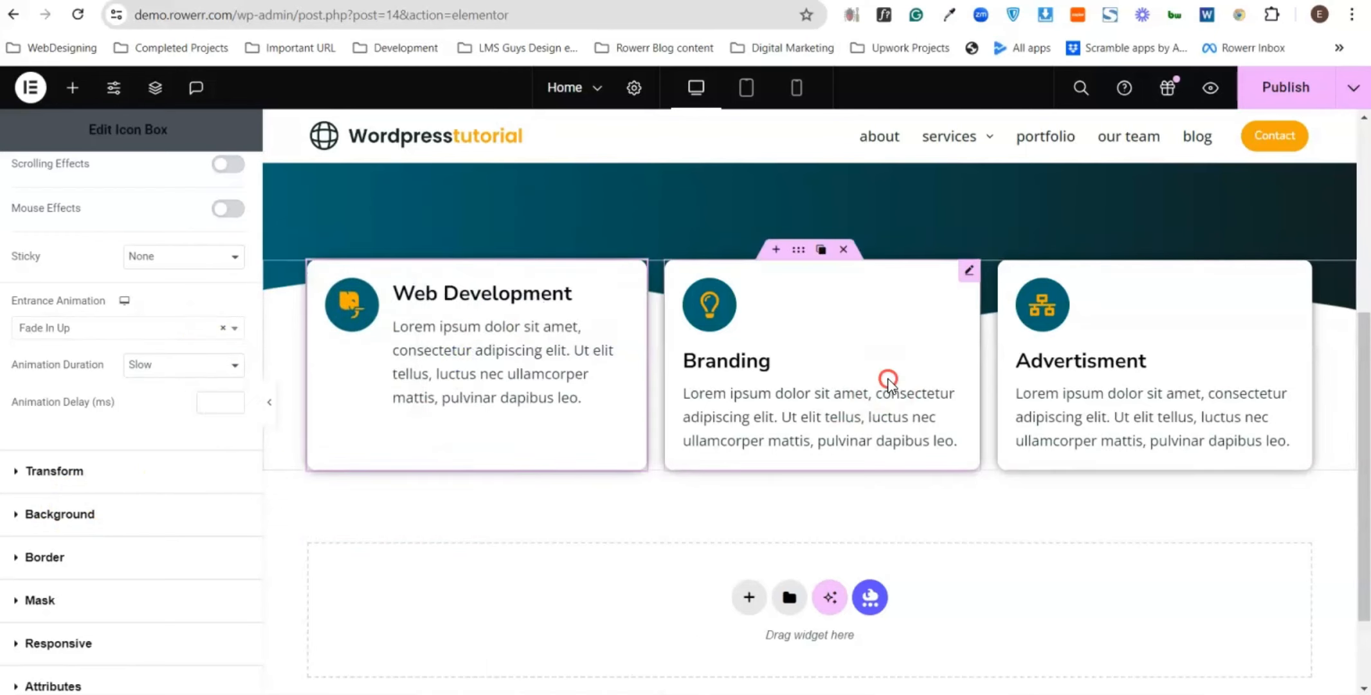
right_click(888, 380)
left_click(965, 432)
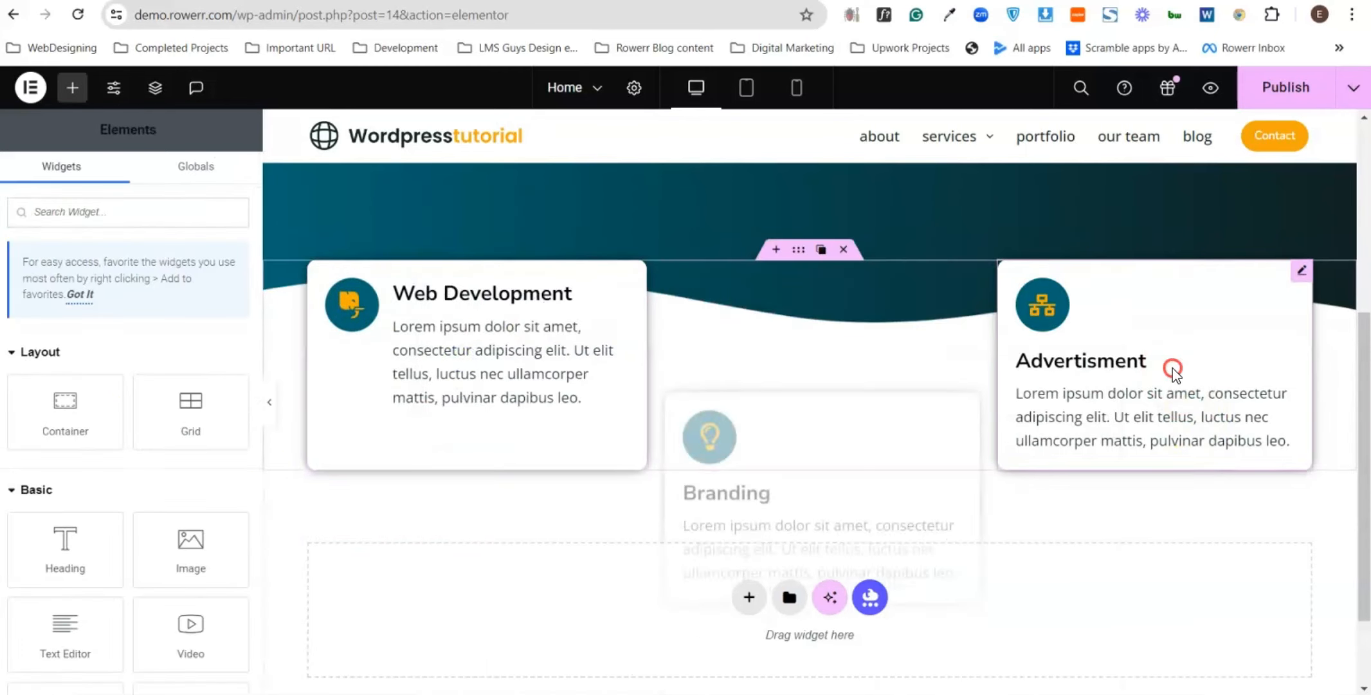
right_click(1172, 372)
left_click(1207, 435)
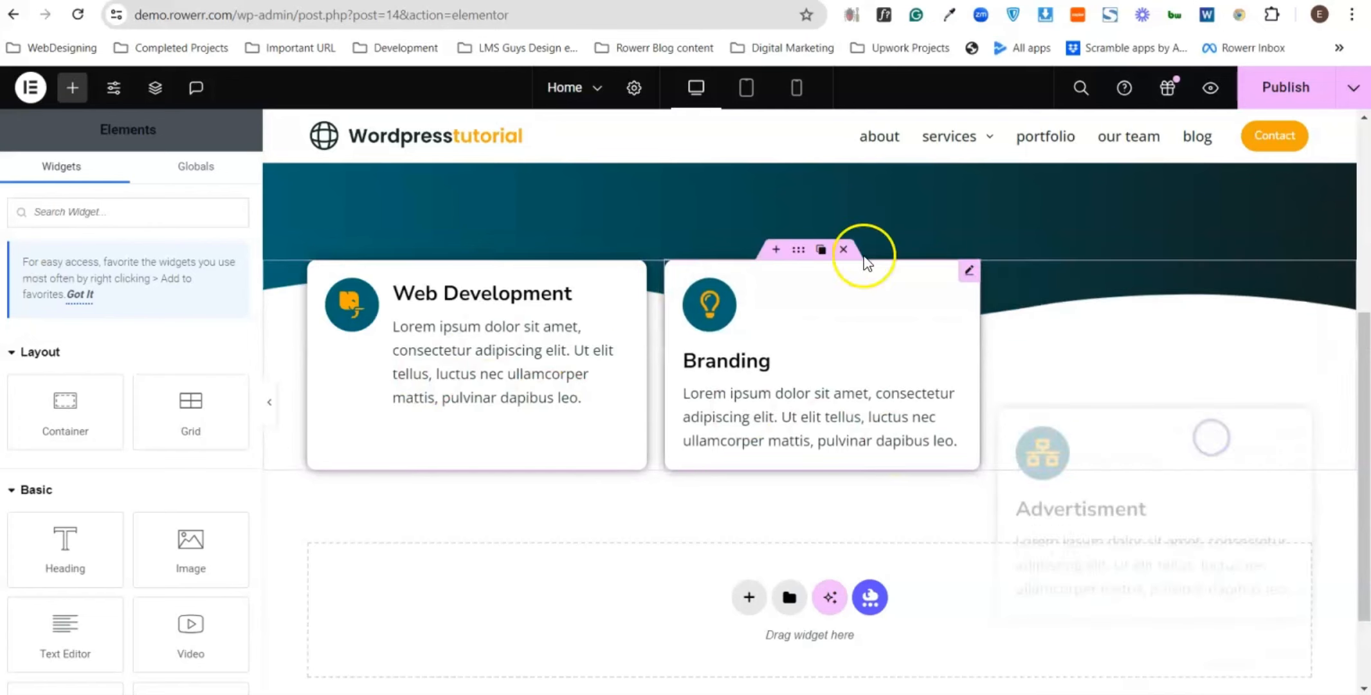
- Publish the page and check the three icon boxes' entrance animations in the preview, then return to the editor
left_click(1305, 87)
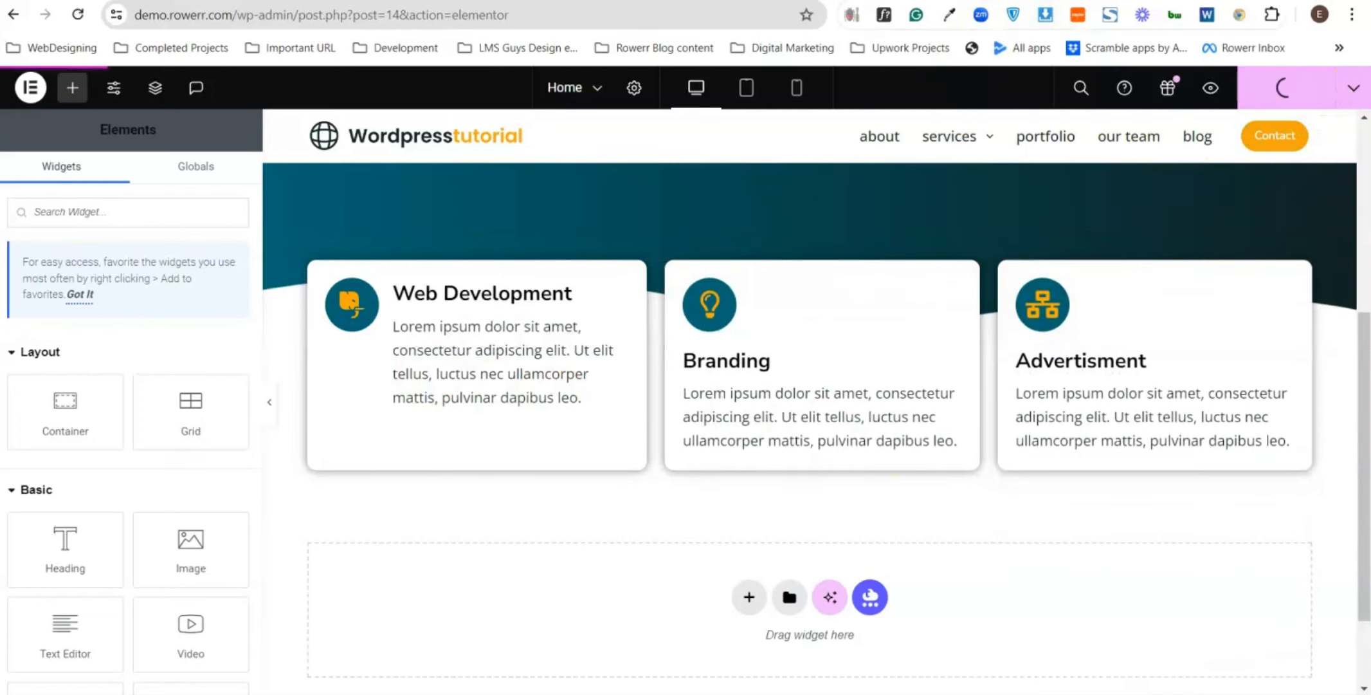
left_click(1042, 2)
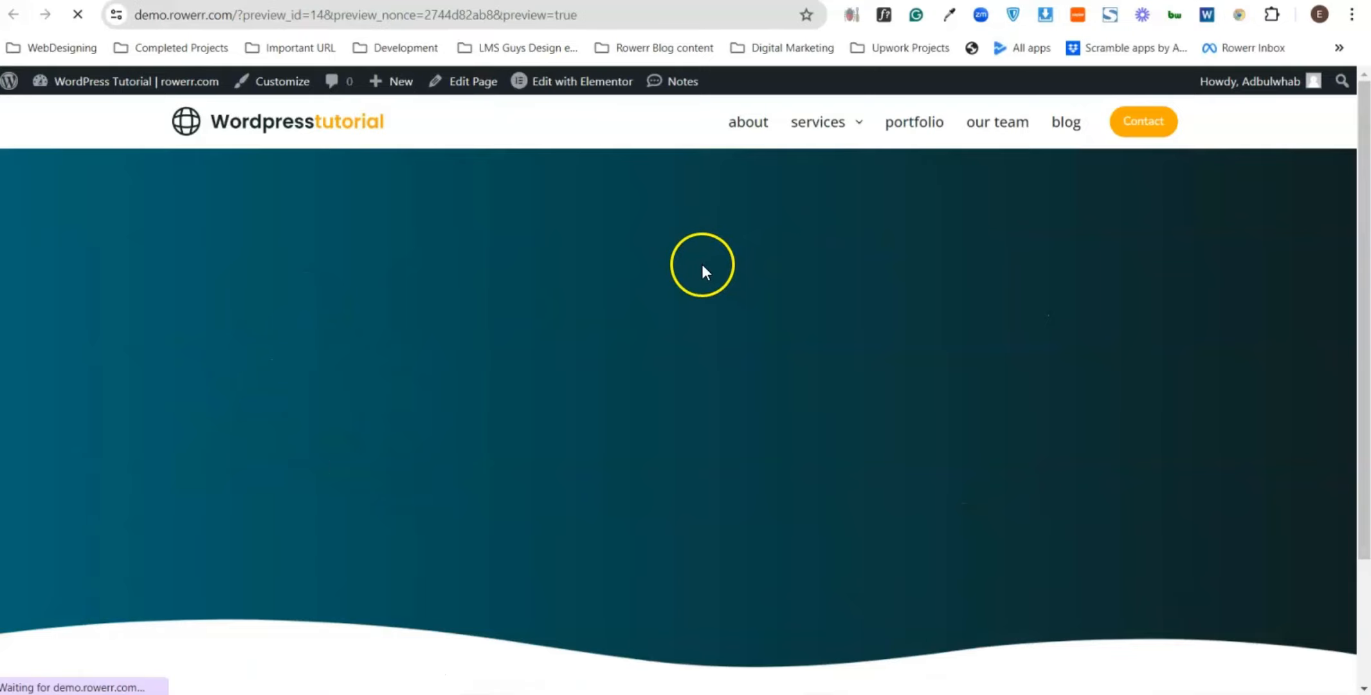
scroll(701, 266, "down", 3)
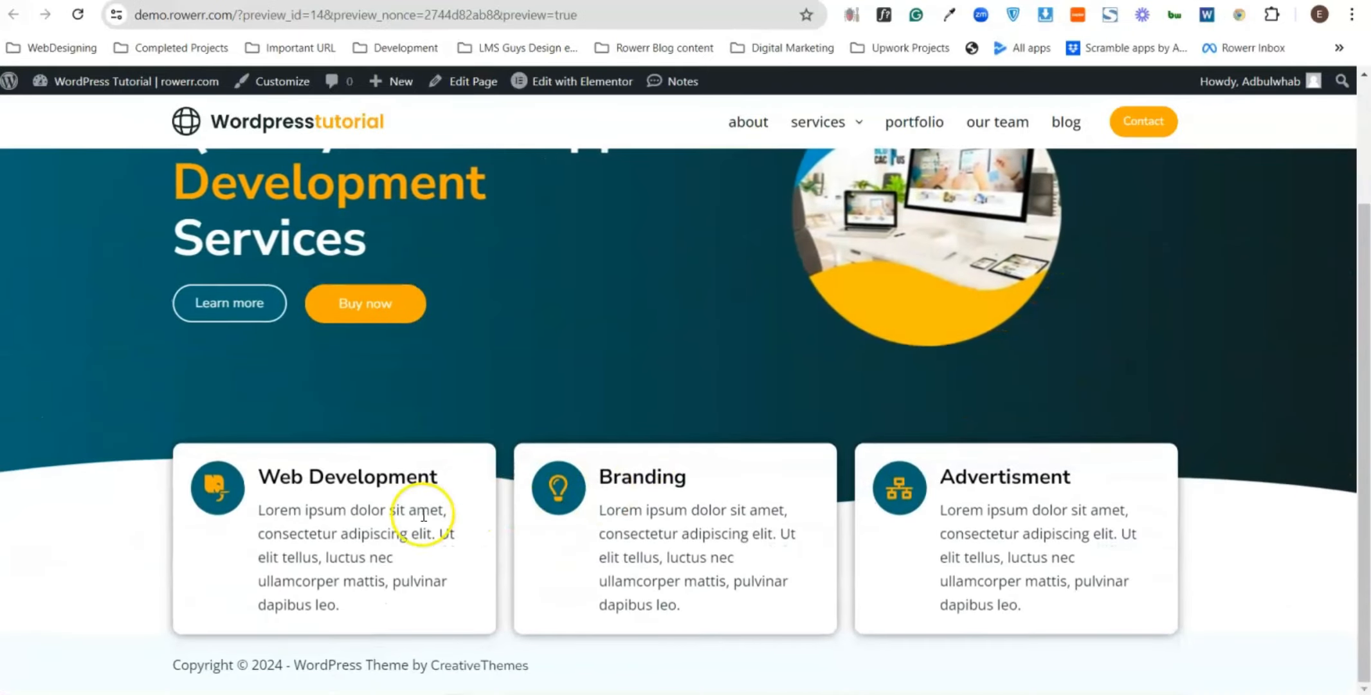
left_click(965, 1)
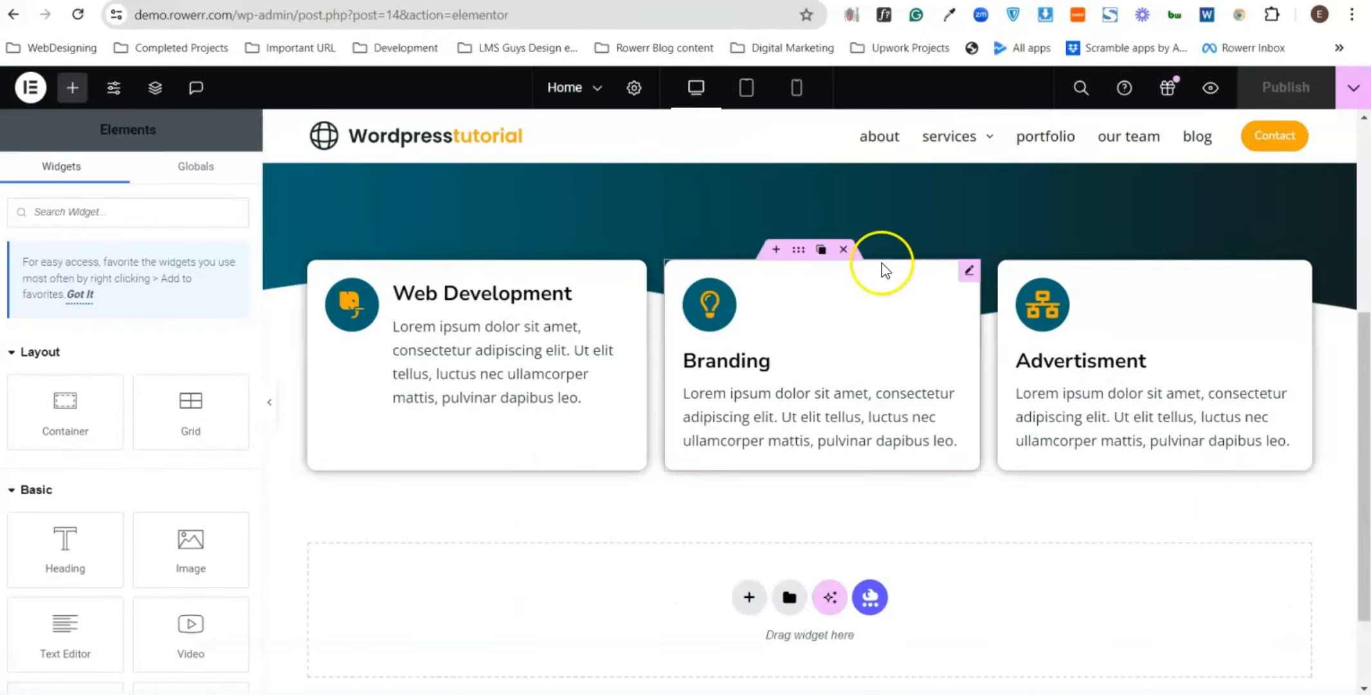
- Reload the editor and check the layout of the hero and the three service boxes
scroll(726, 398, "up", 4)
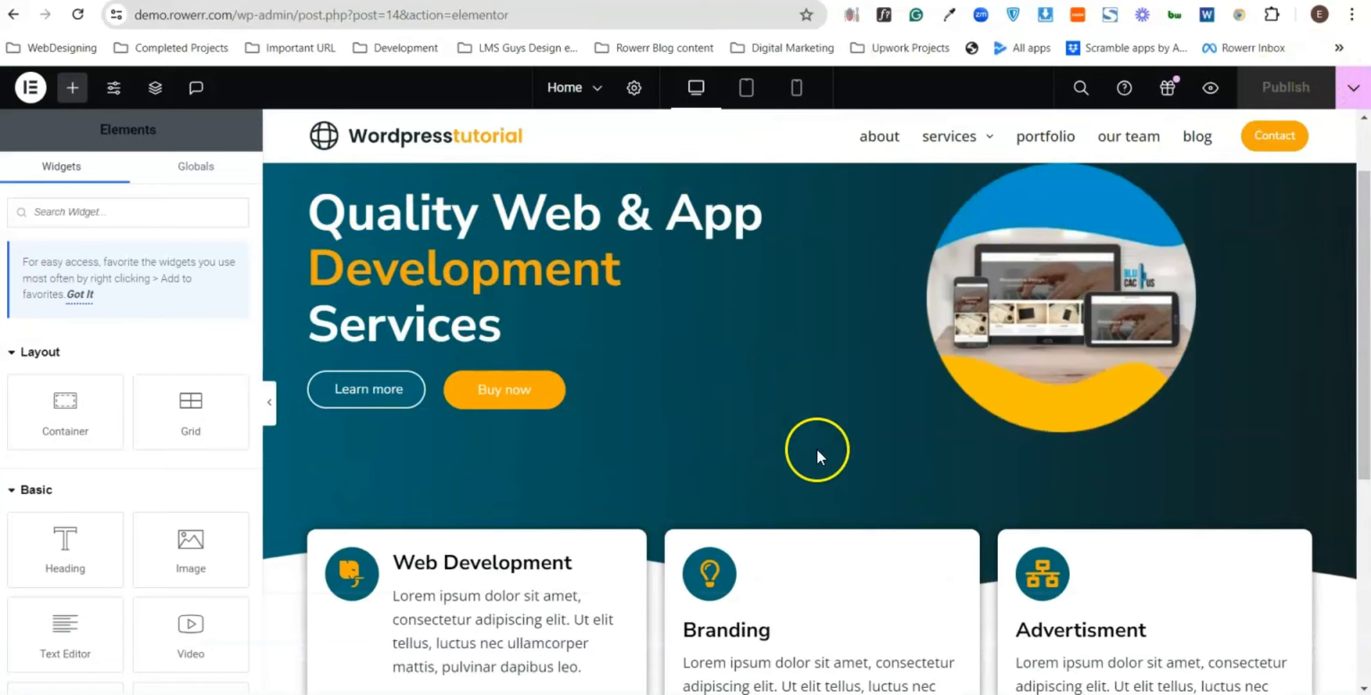
left_click(78, 17)
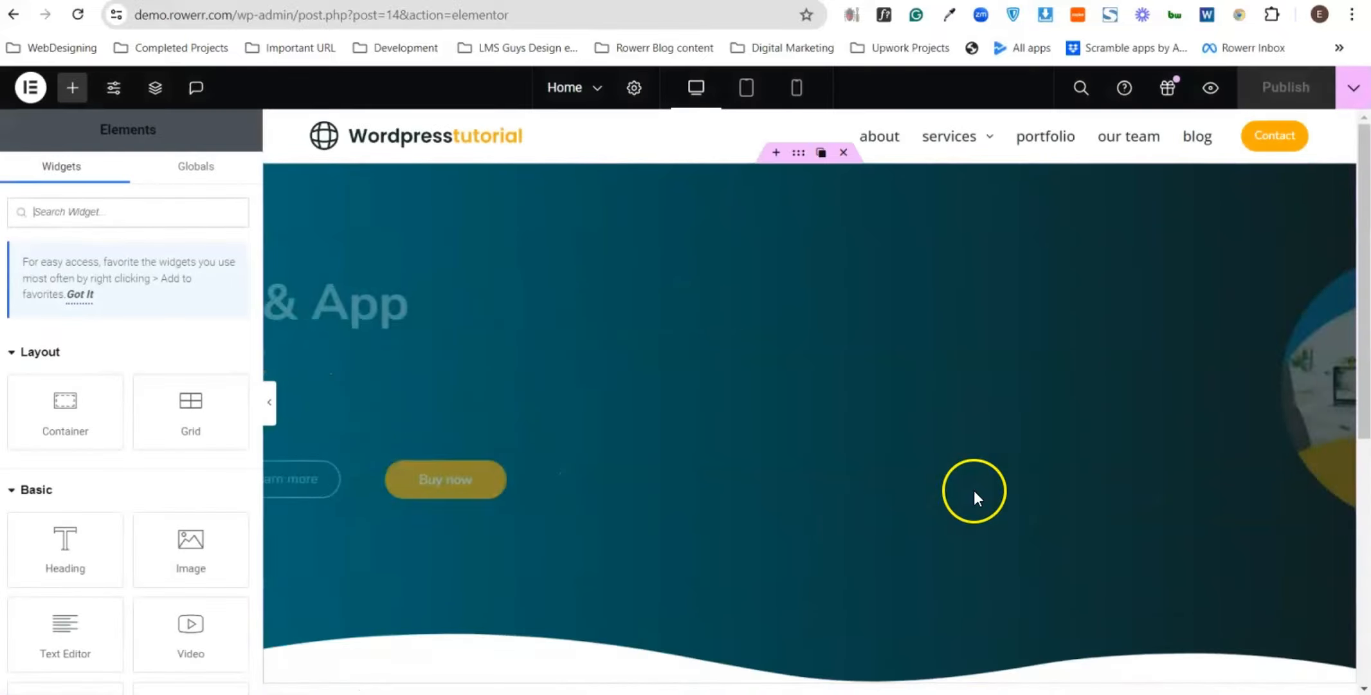
scroll(863, 444, "down", 6)
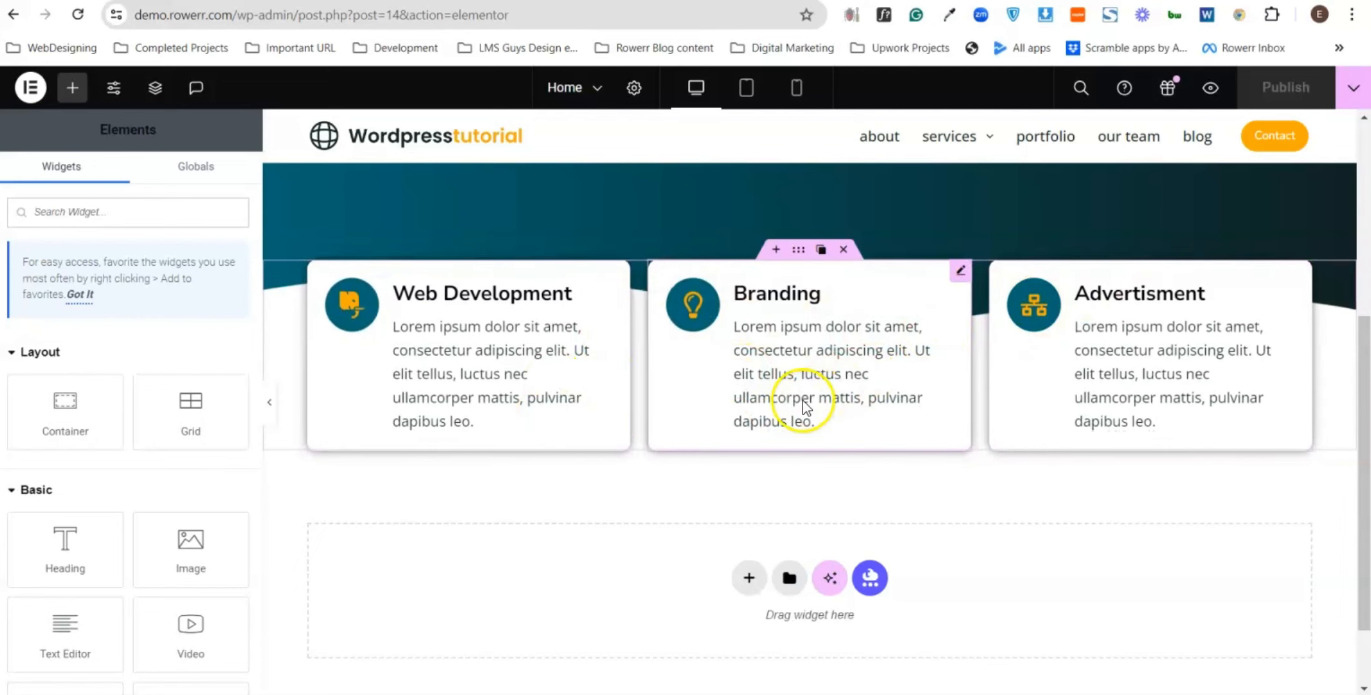
scroll(807, 409, "up", 2)
scroll(809, 405, "up", 2)
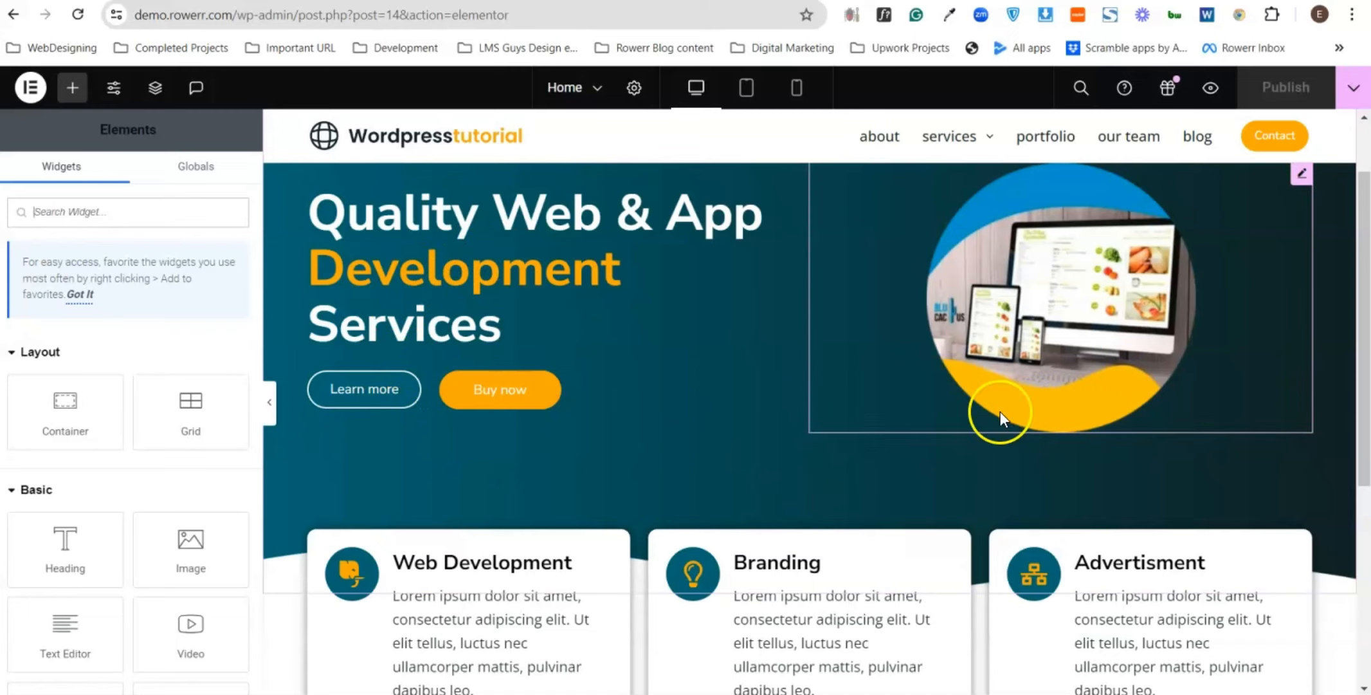
scroll(1001, 413, "up", 1)
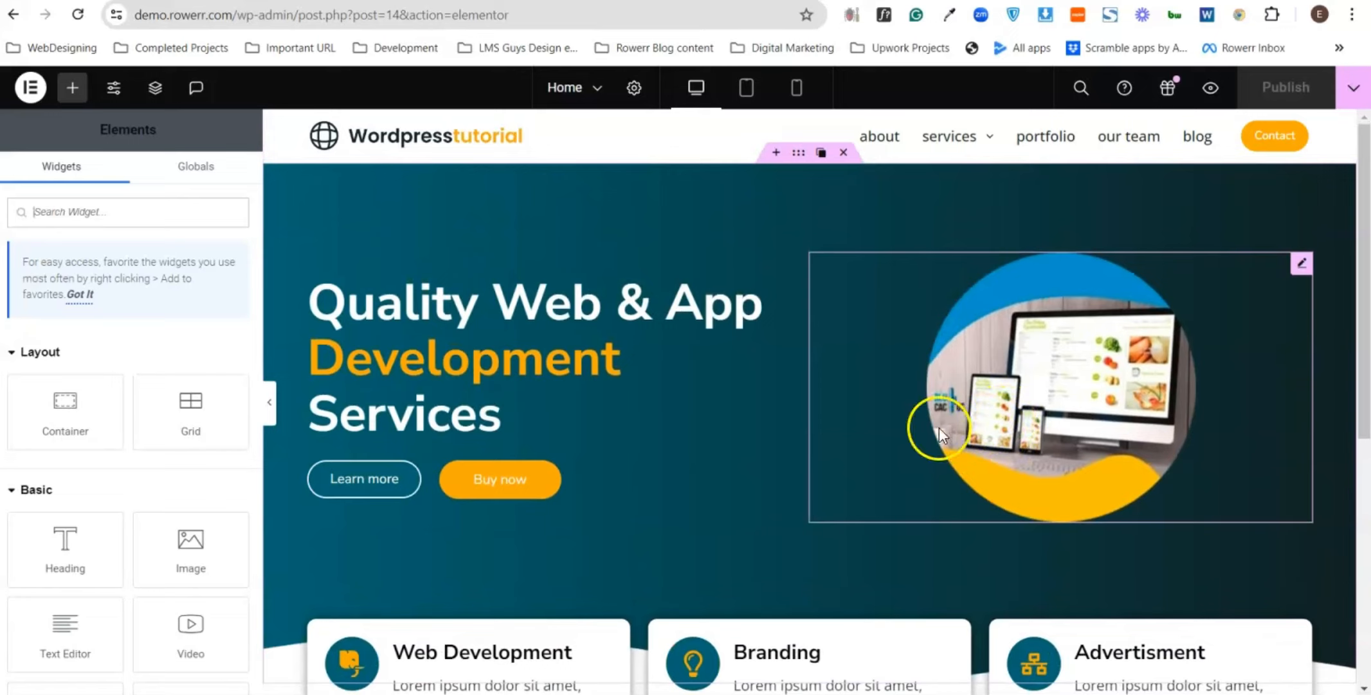
- Review the page in the desktop view and switch the editor to the tablet portrait view
left_click(696, 86)
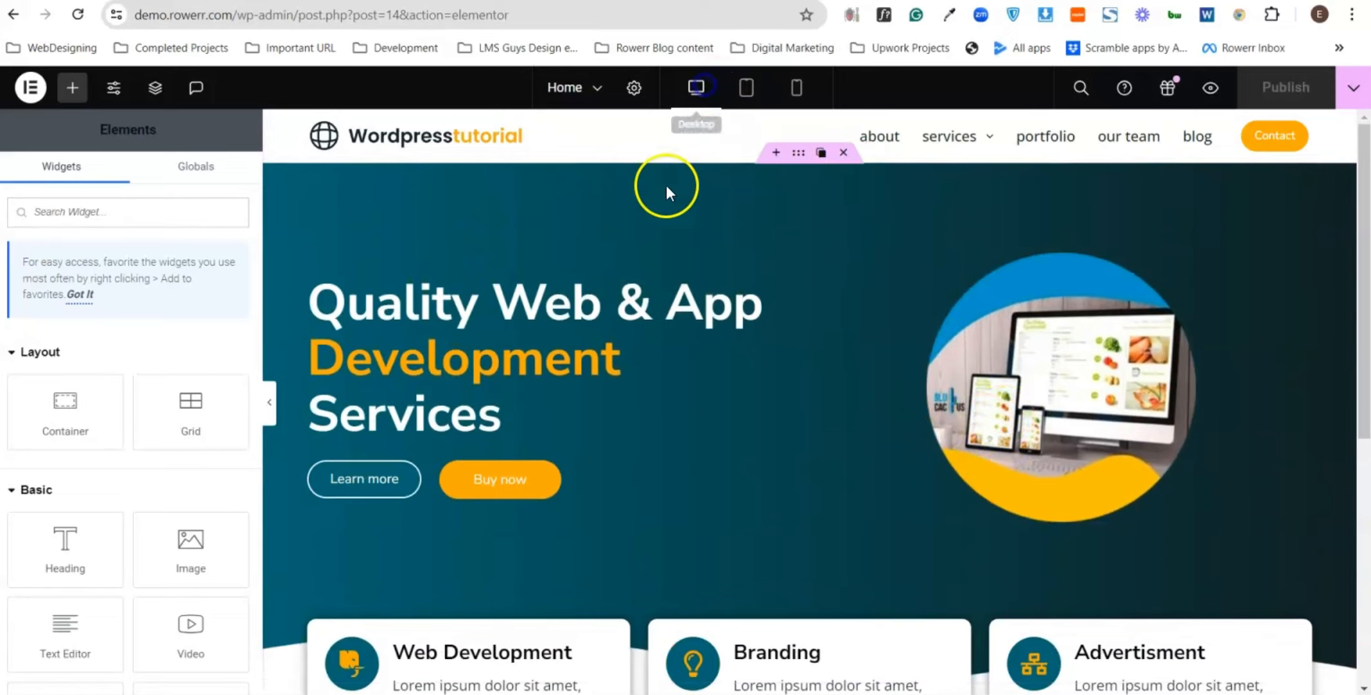
scroll(997, 280, "down", 5)
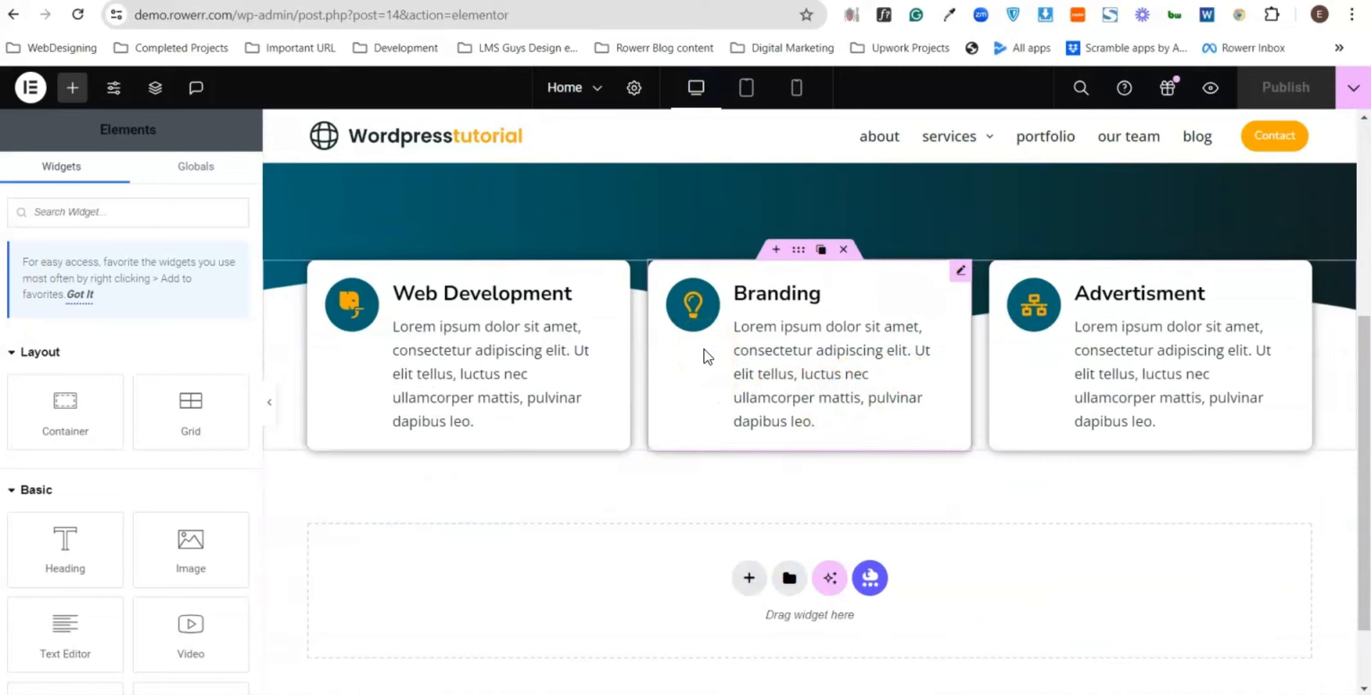
left_click(747, 89)
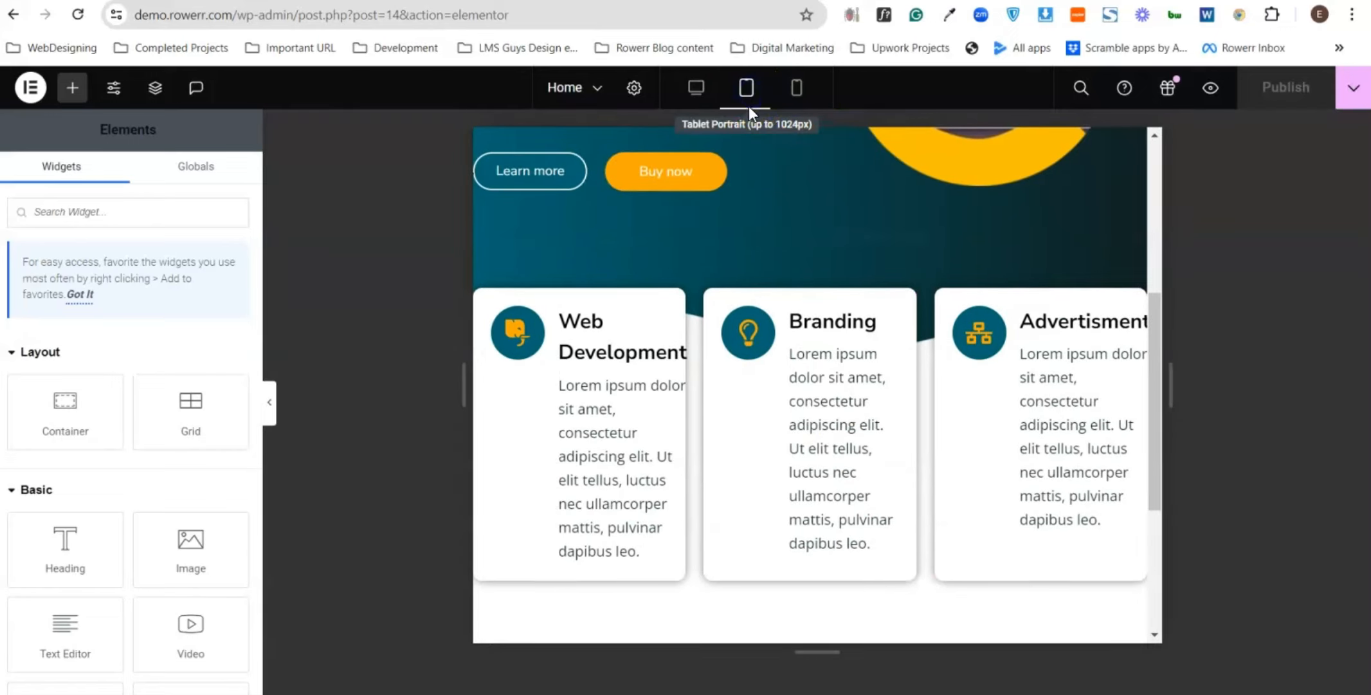
- Examine the hero and the three service boxes in the tablet portrait view for spacing and text overflow
scroll(754, 247, "up", 5)
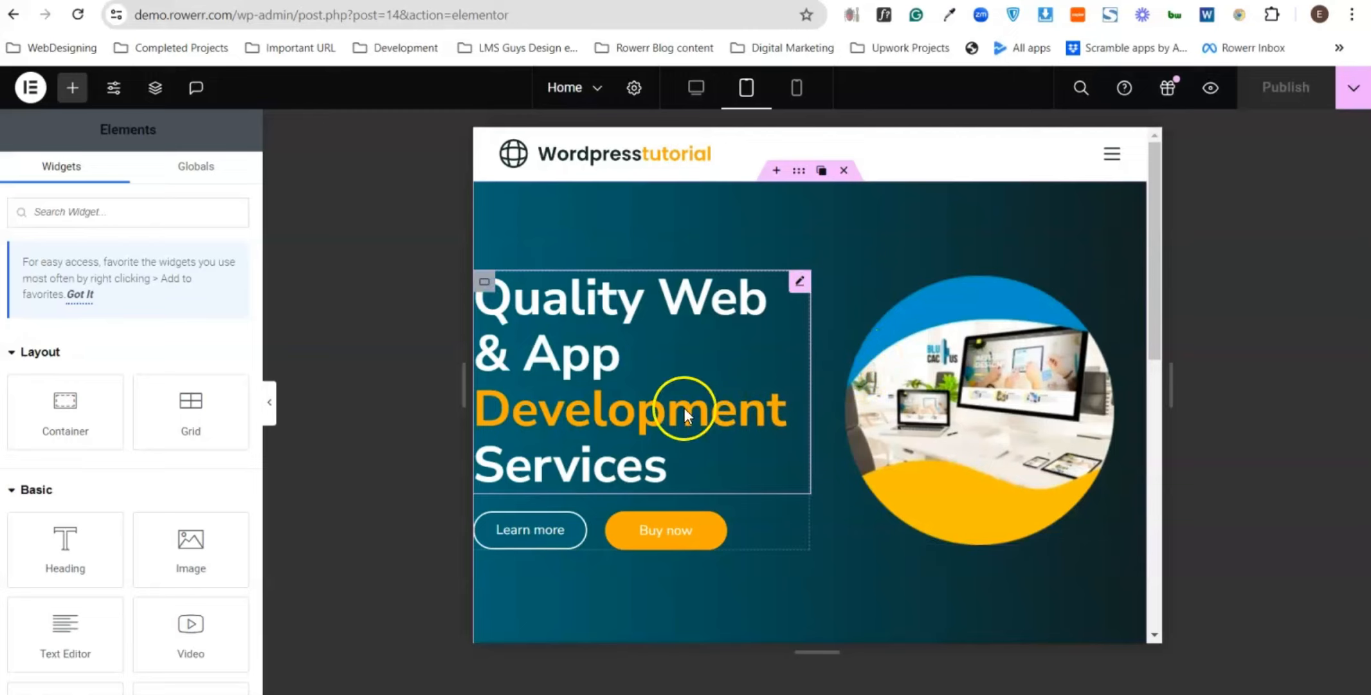
scroll(464, 444, "down", 5)
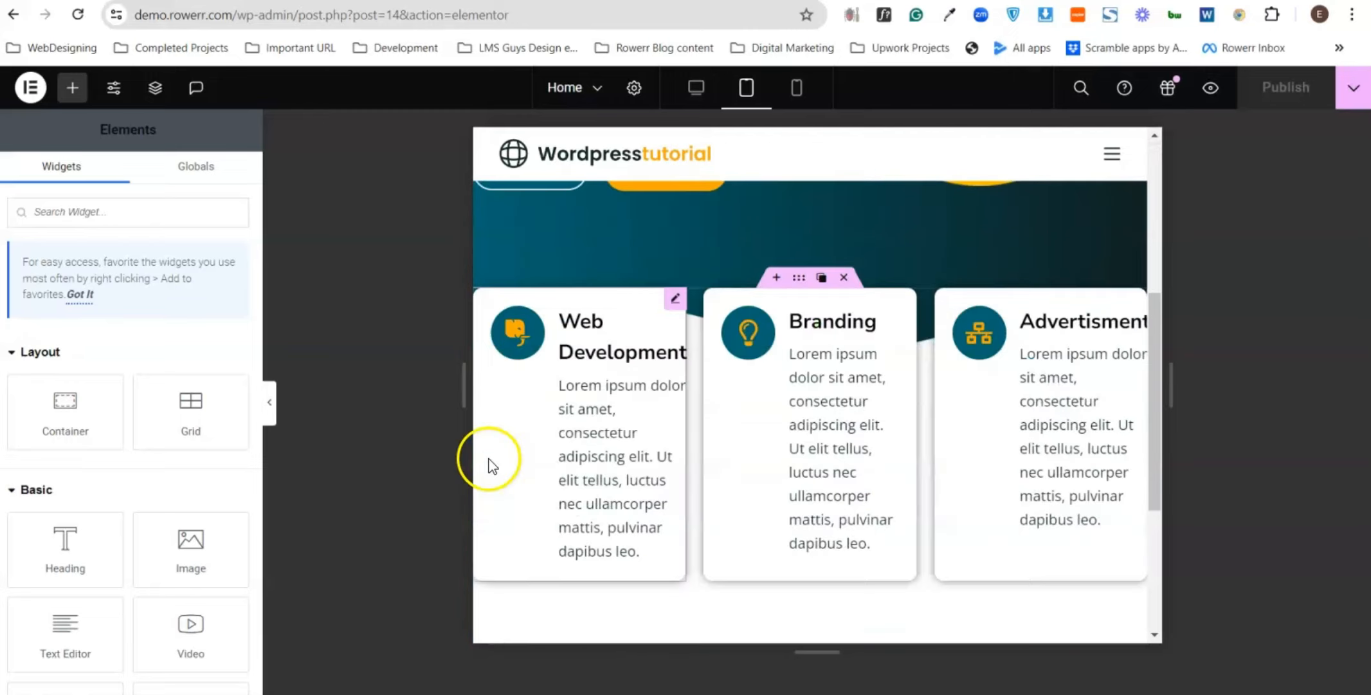
scroll(901, 437, "down", 1)
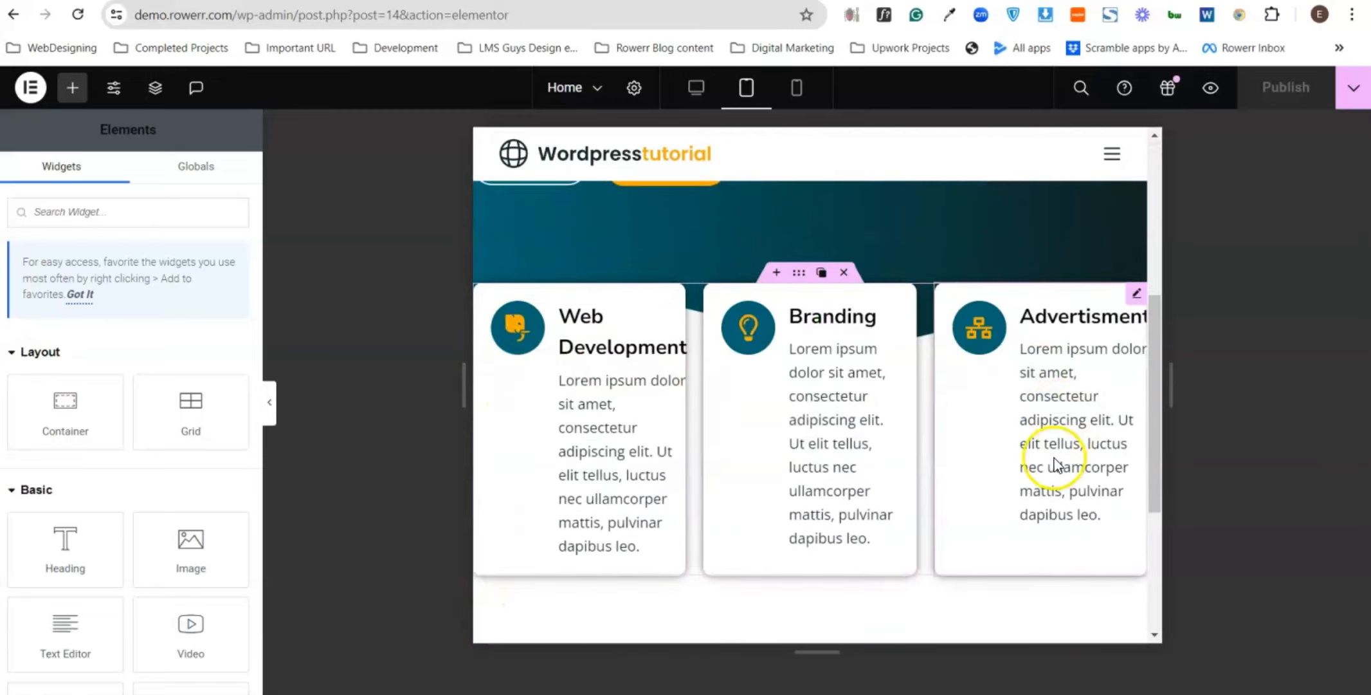
scroll(744, 367, "down", 2)
scroll(744, 356, "up", 7)
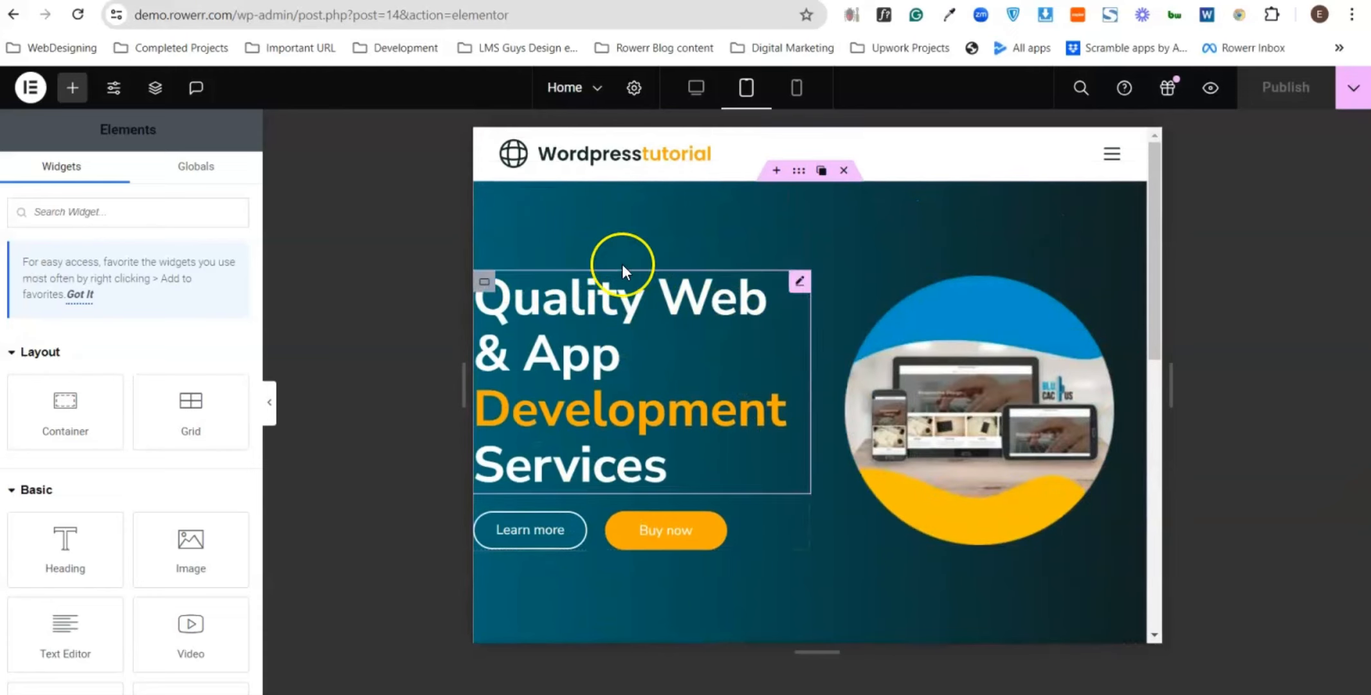
scroll(1015, 302, "down", 4)
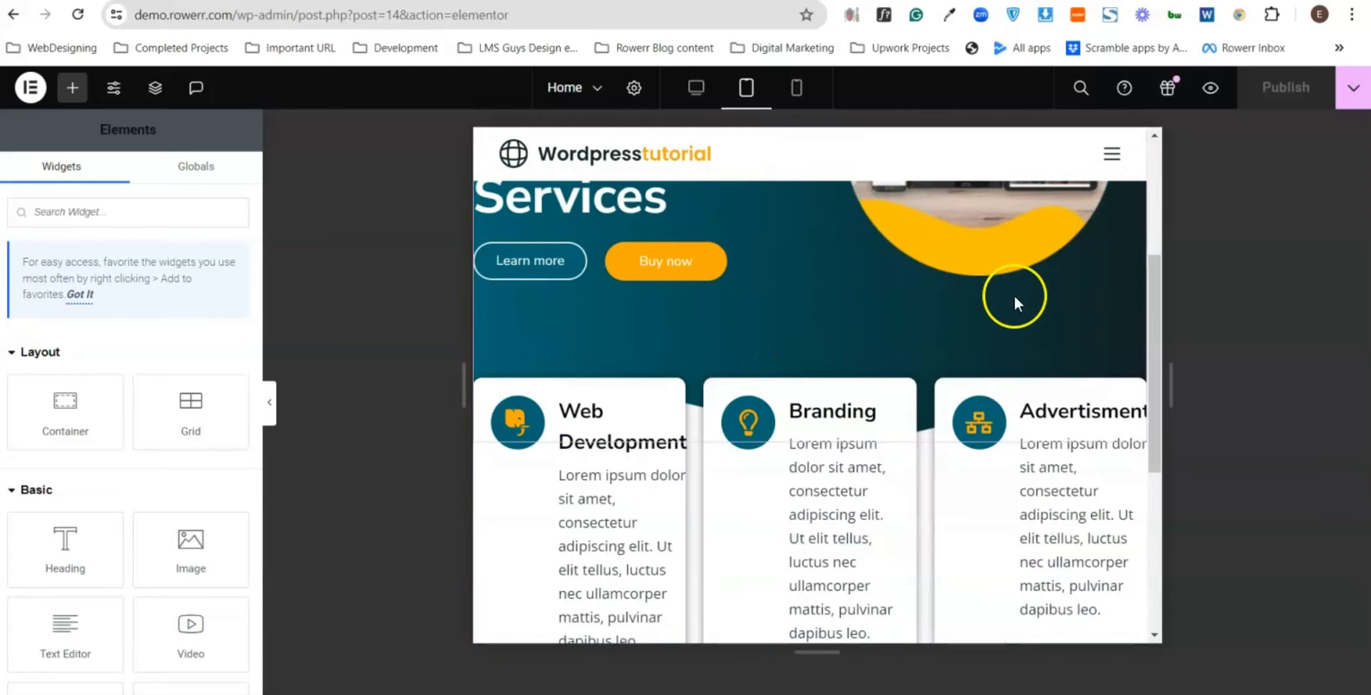
scroll(687, 335, "up", 4)
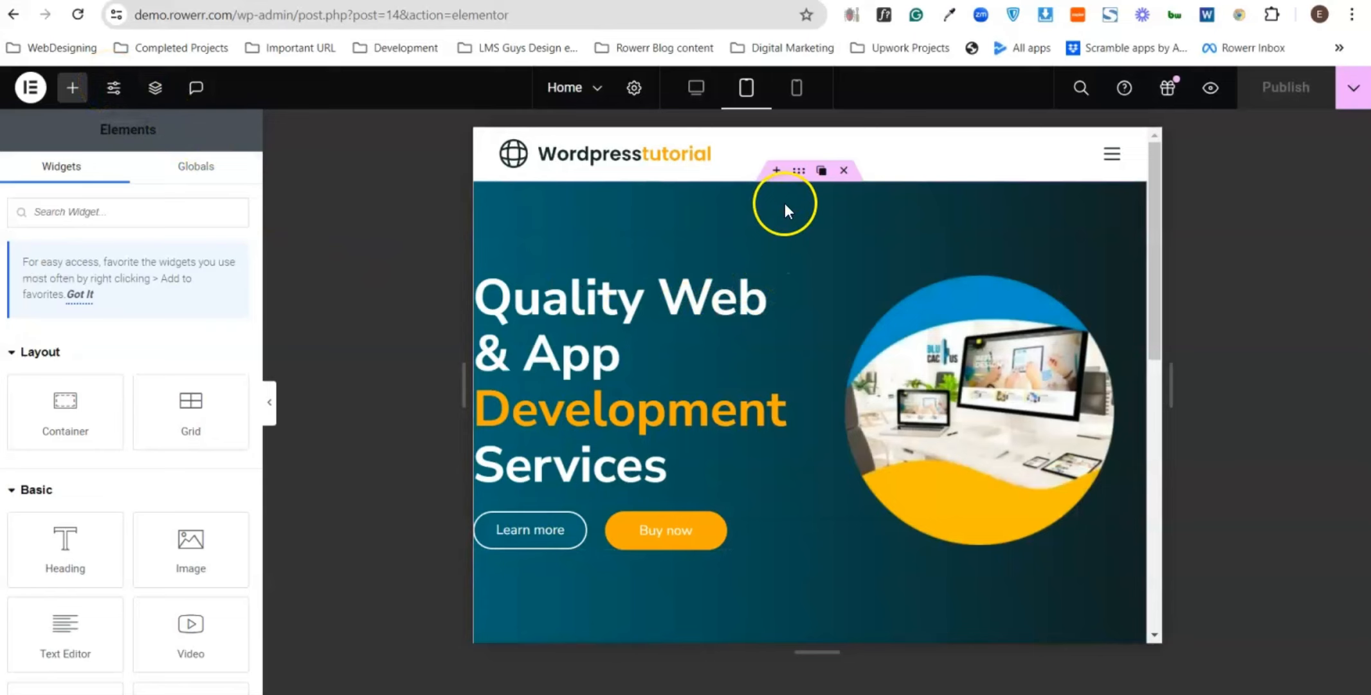
- Unlink the hero container's tablet padding values and set 100 px at the top and 180 px at the bottom
left_click(798, 172)
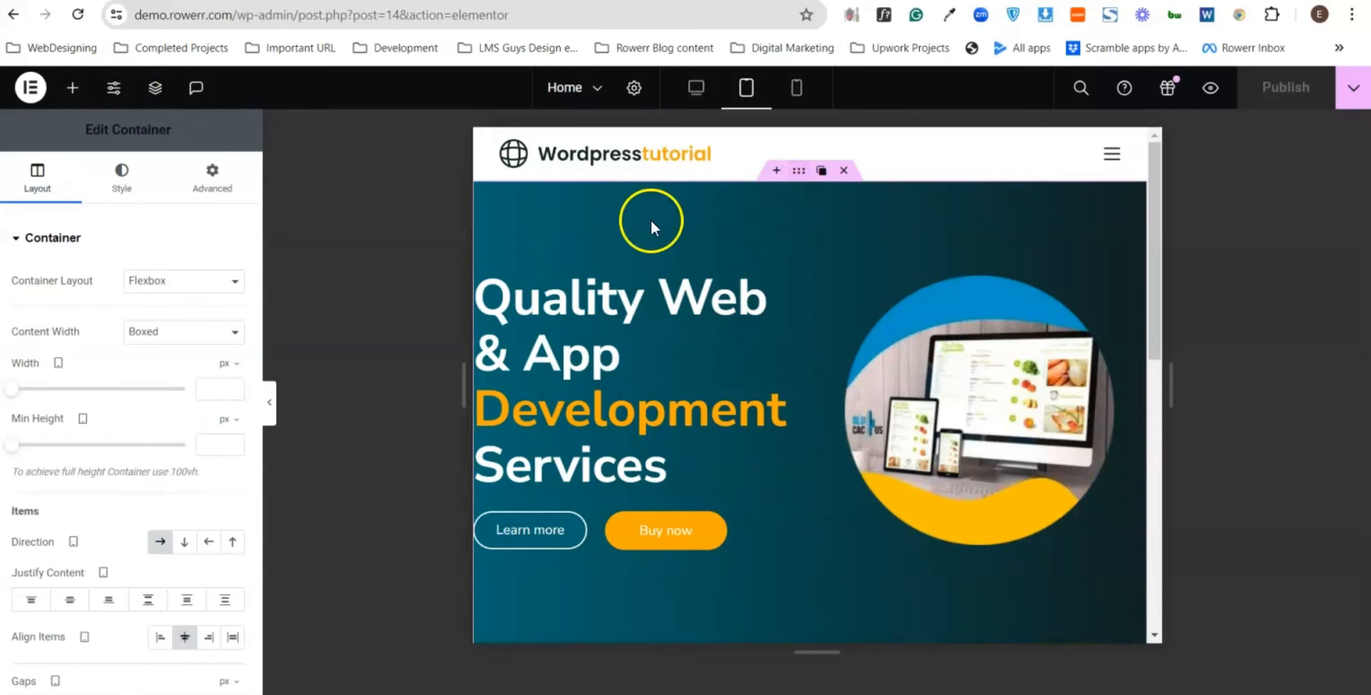
left_click(214, 183)
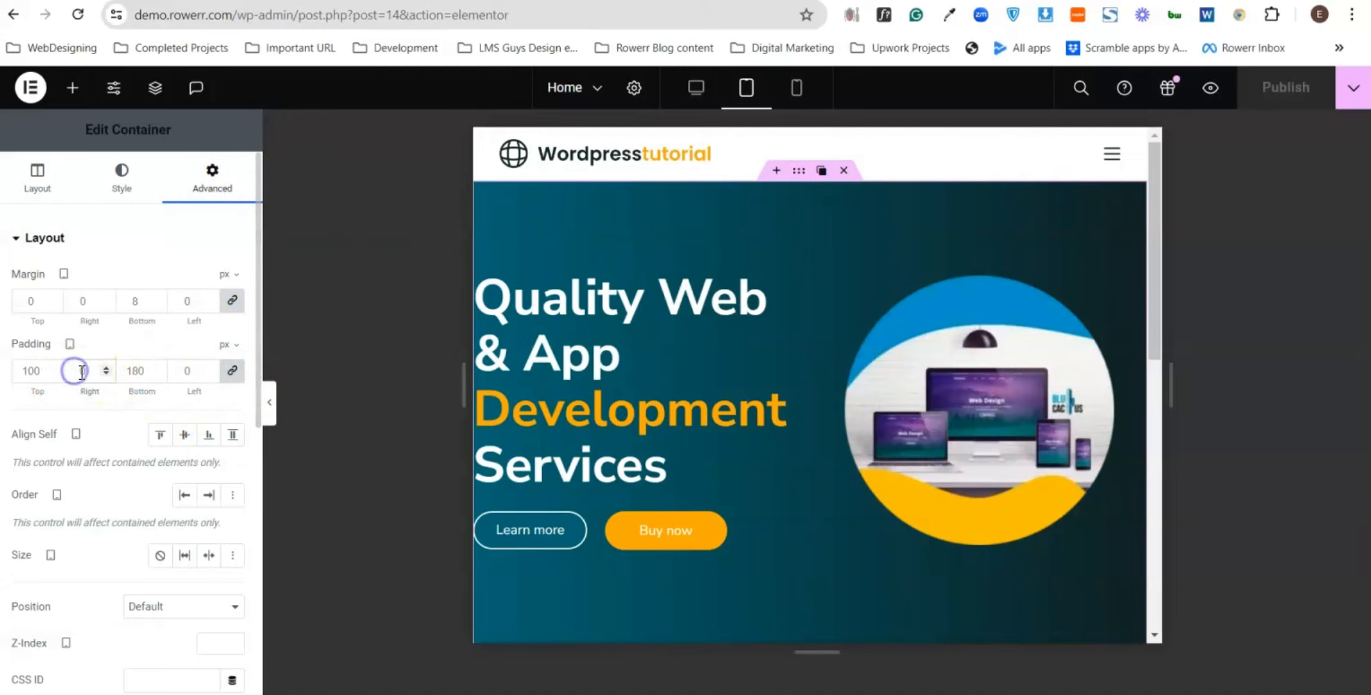
left_click(231, 374)
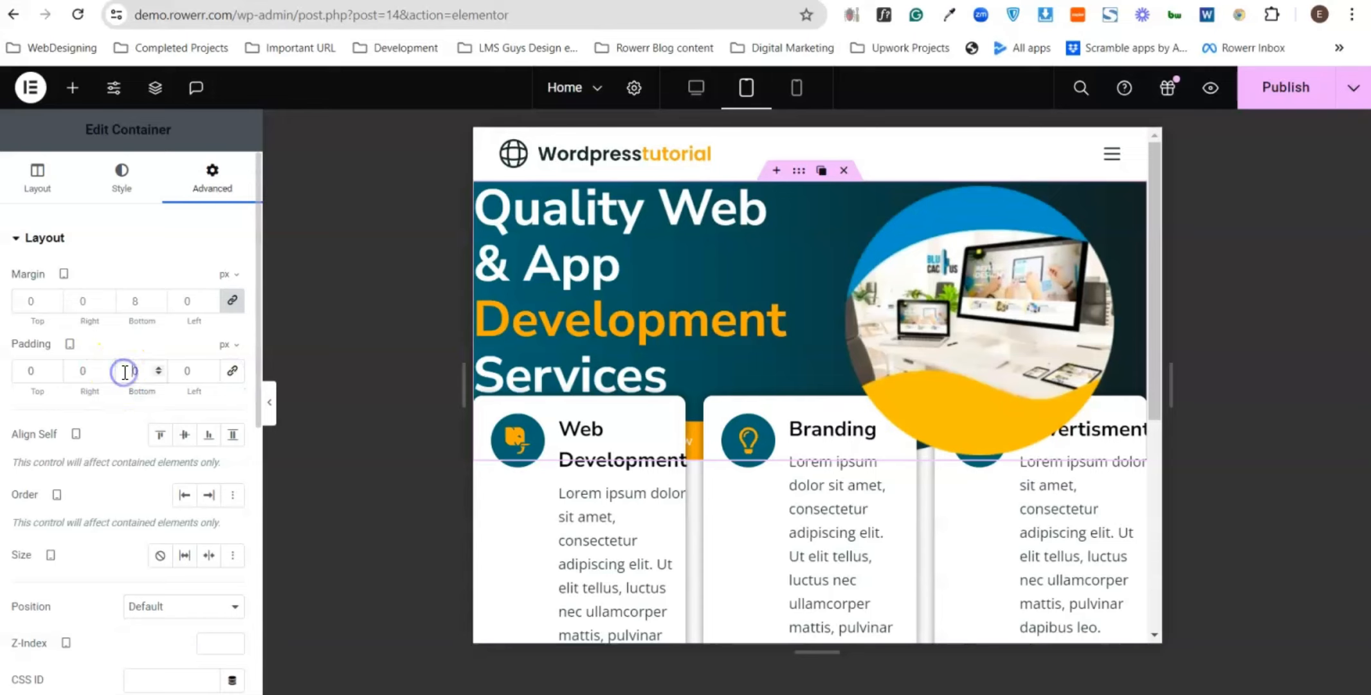
type("80")
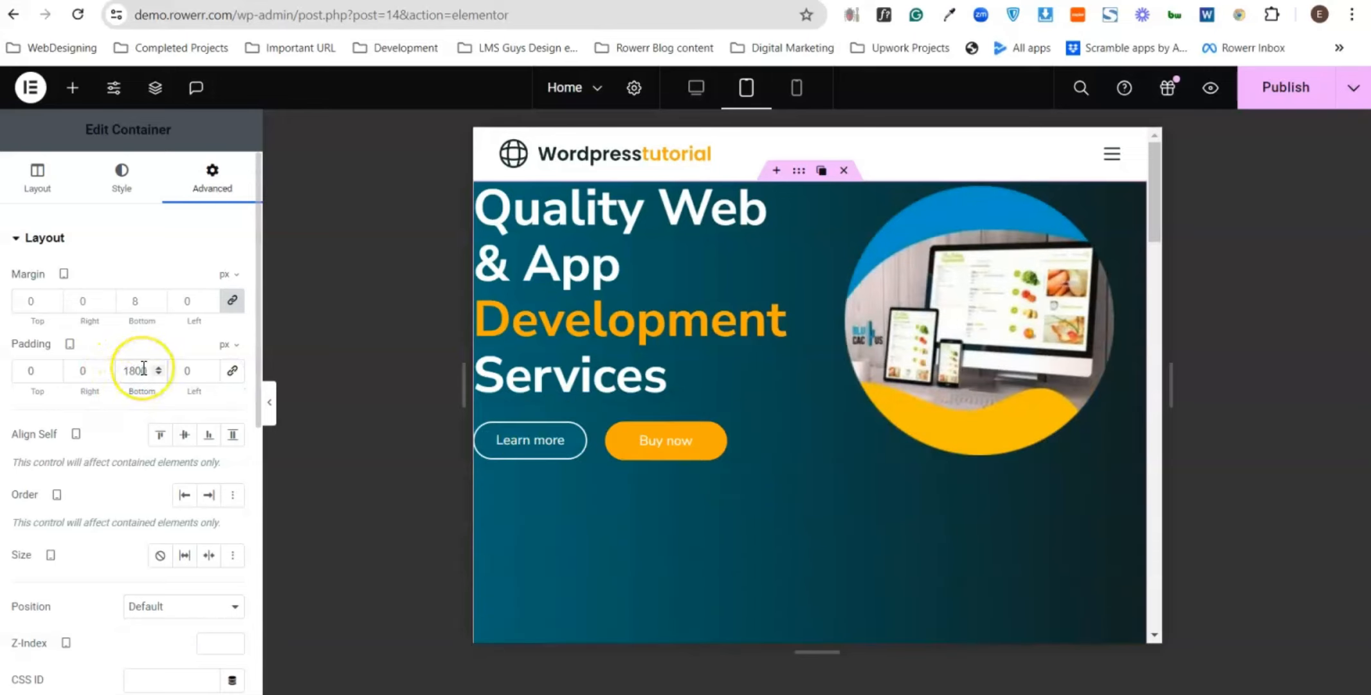
key("BackSpace")
left_click(29, 373)
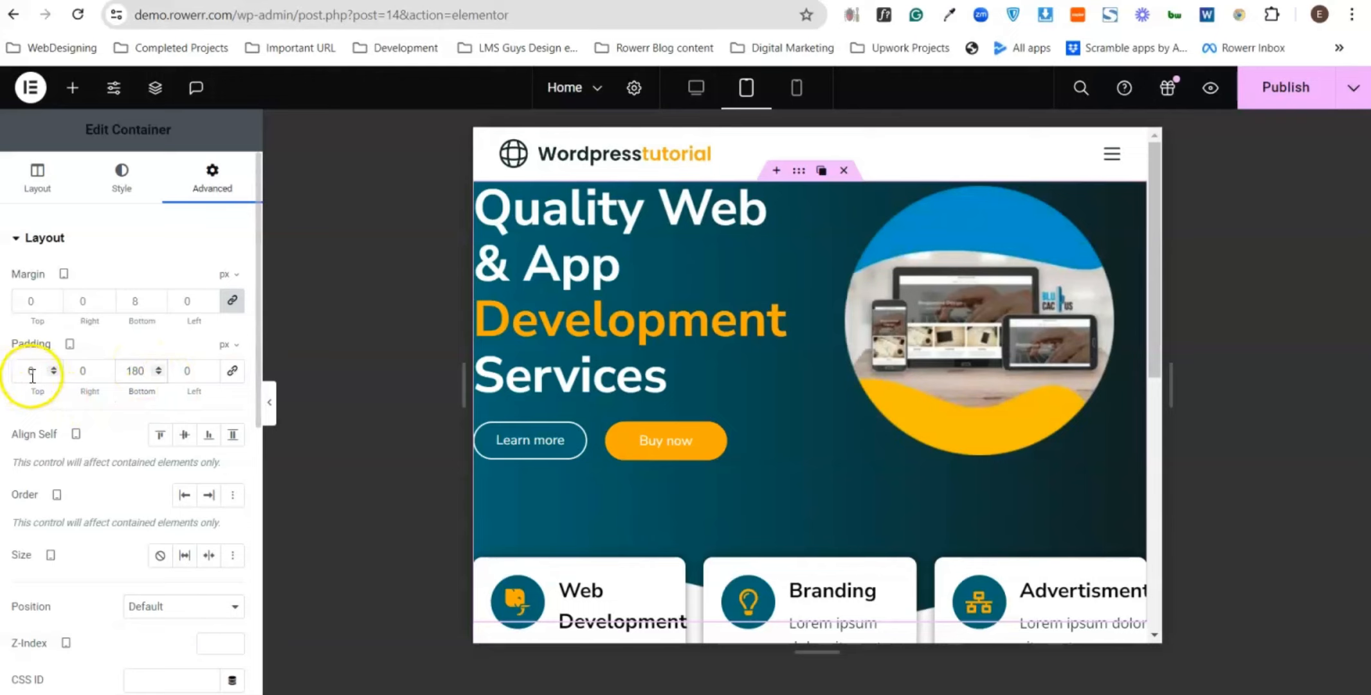
type("100")
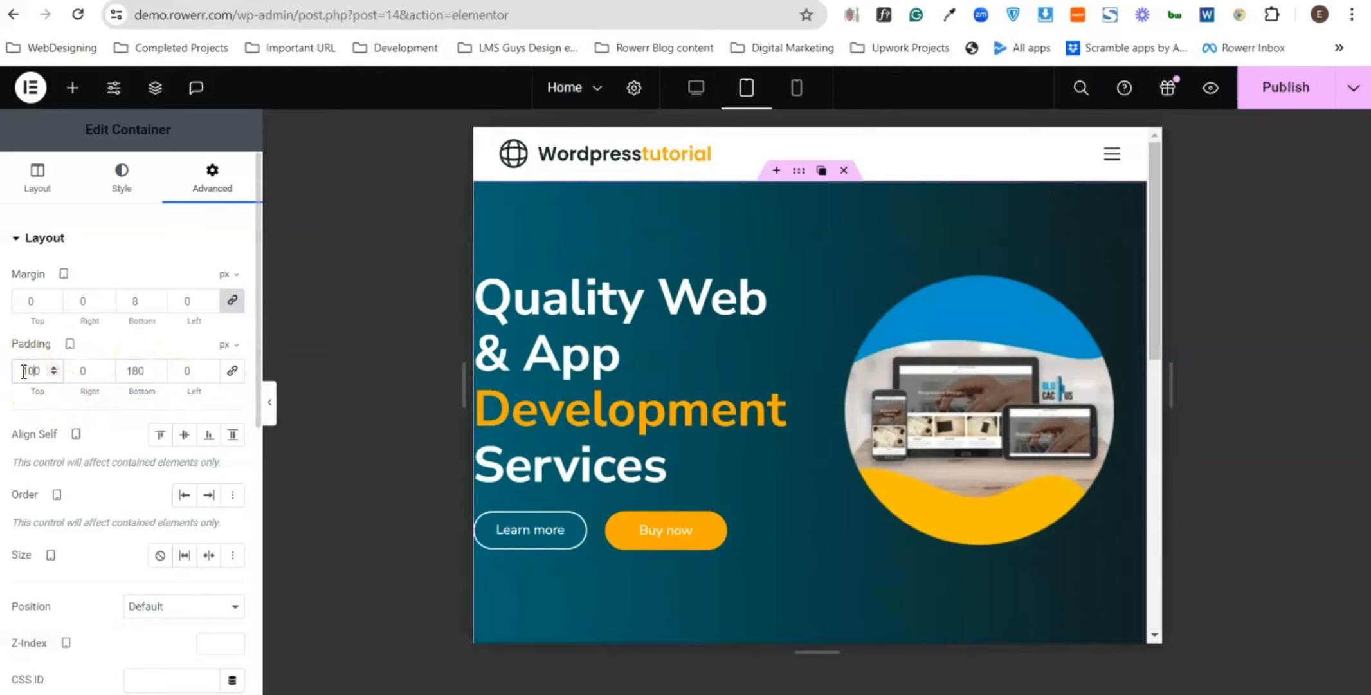
- Set the hero container's tablet padding to 10 px on the right and 20 px on the left
left_click(70, 376)
type("1")
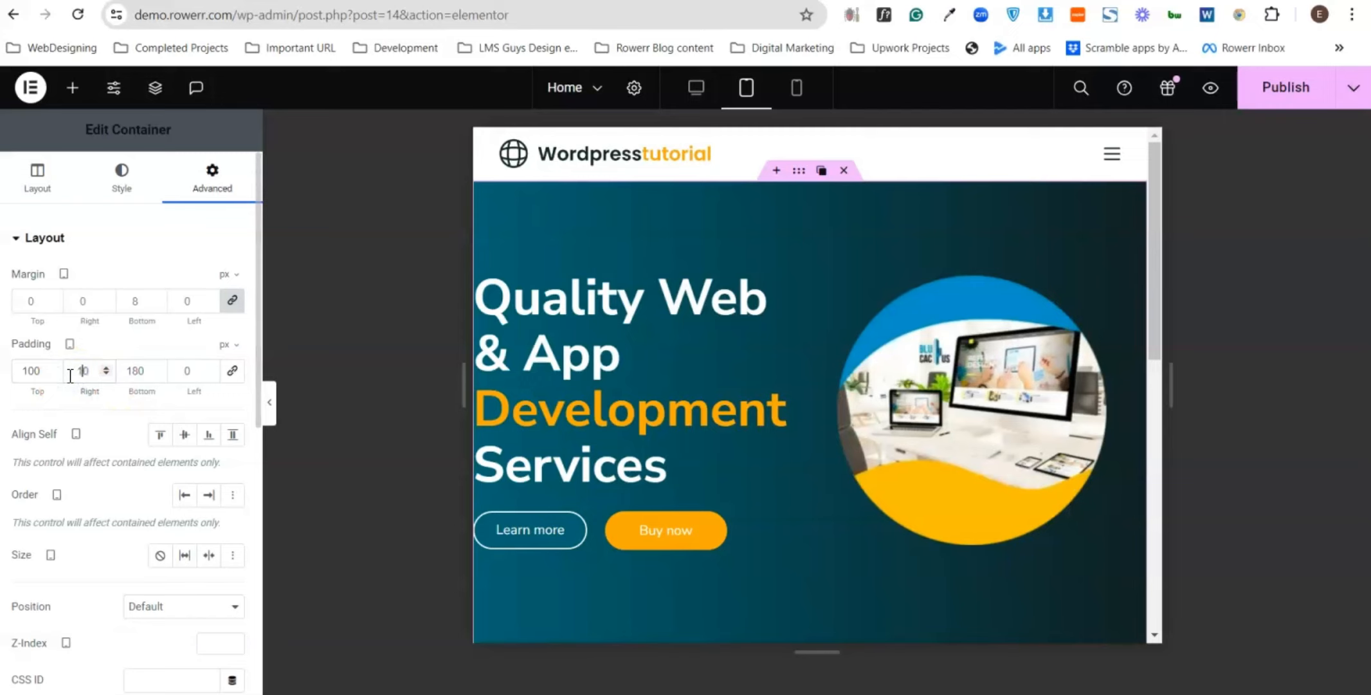
left_click(181, 364)
type("1")
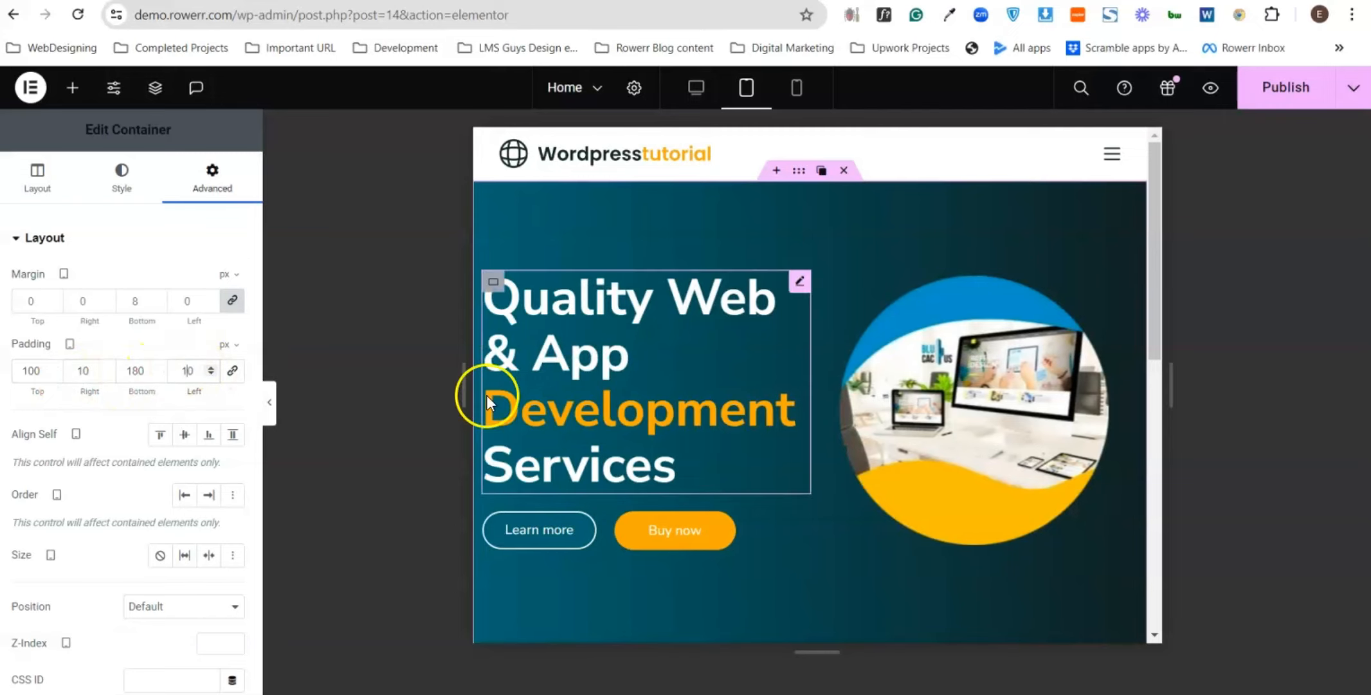
left_click(182, 371)
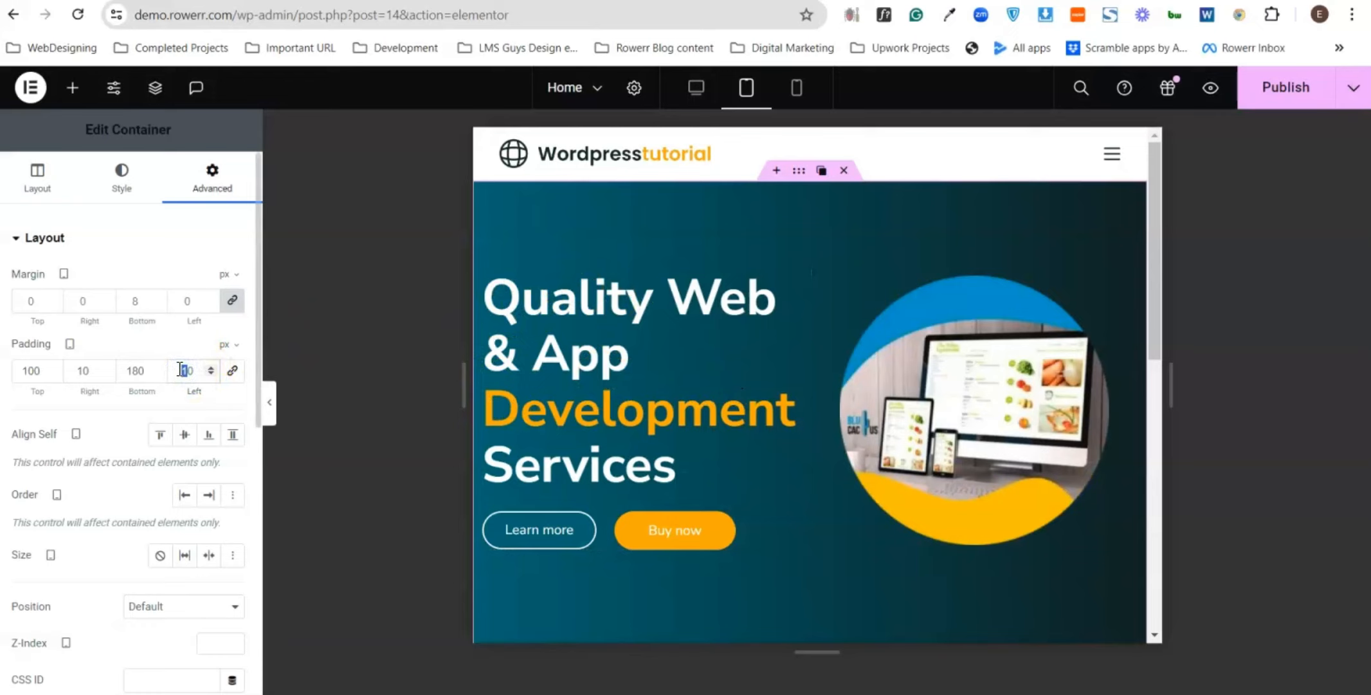
type("2")
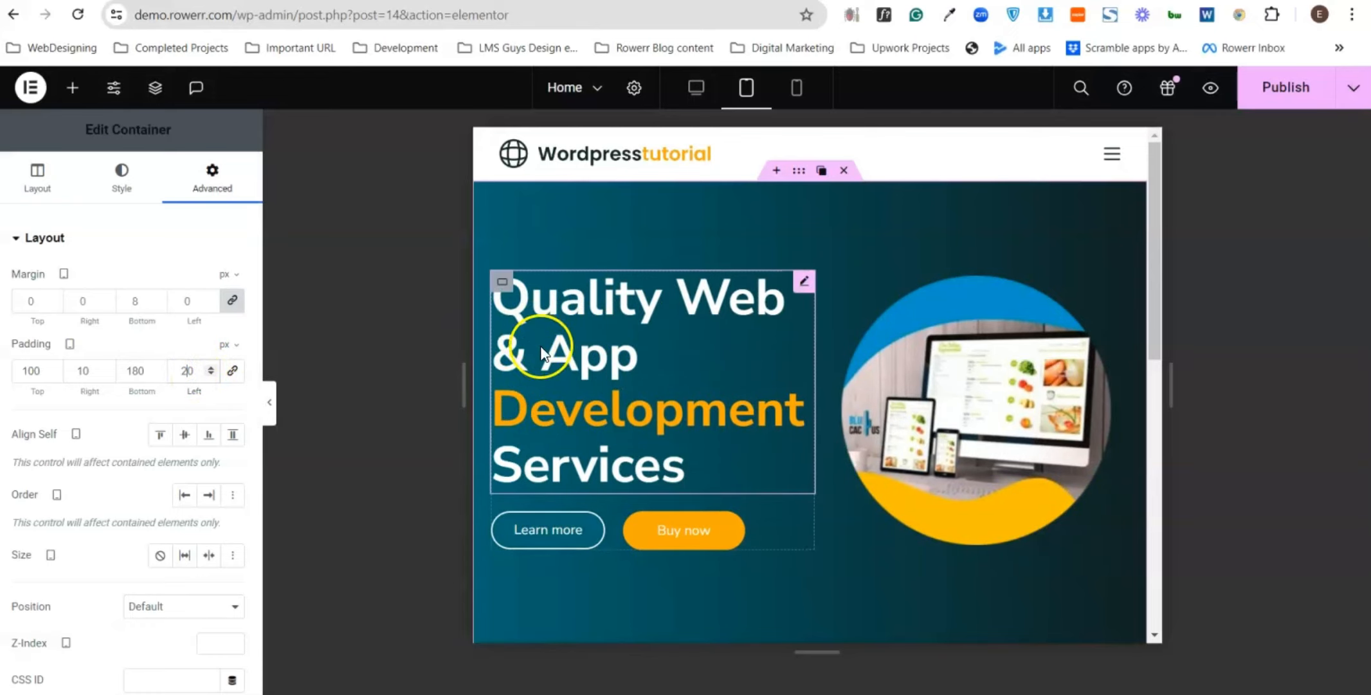
- Compare the hero's side spacing with the service boxes below it in the tablet layout
scroll(544, 356, "down", 4)
scroll(544, 348, "up", 3)
scroll(1025, 380, "down", 1)
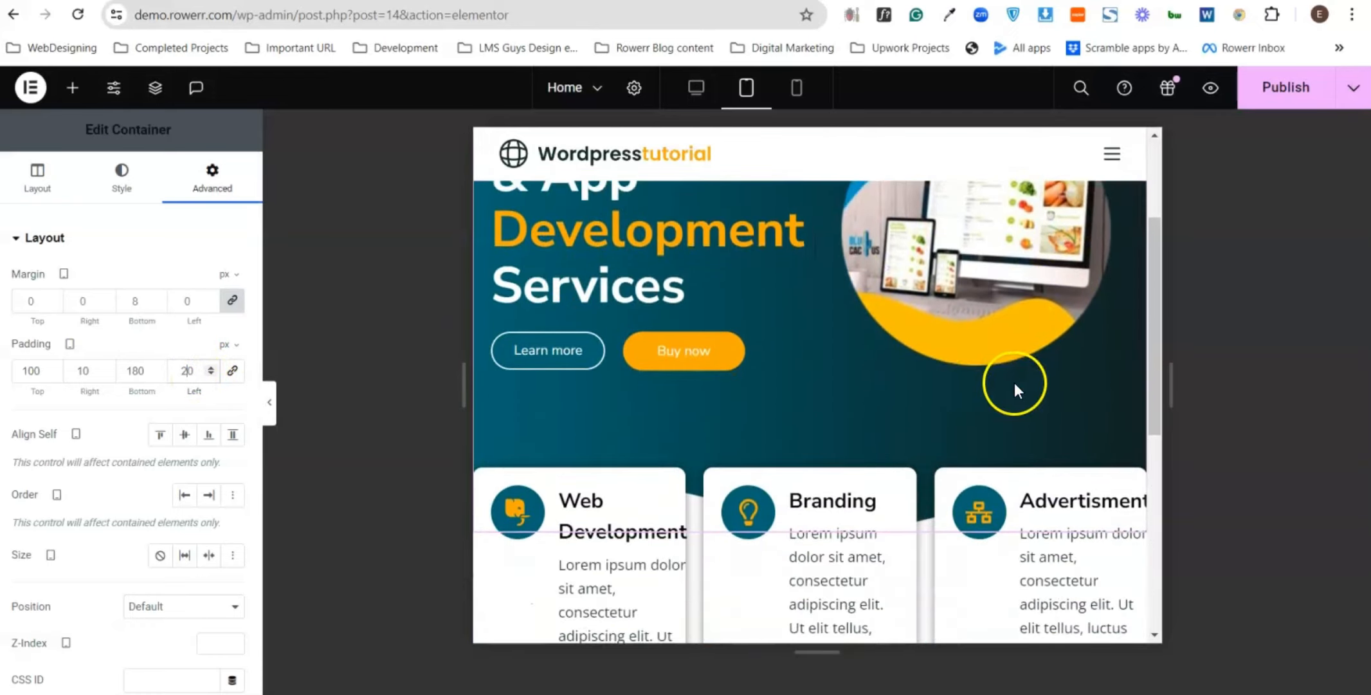
scroll(1014, 383, "up", 1)
scroll(796, 379, "down", 7)
scroll(744, 331, "up", 3)
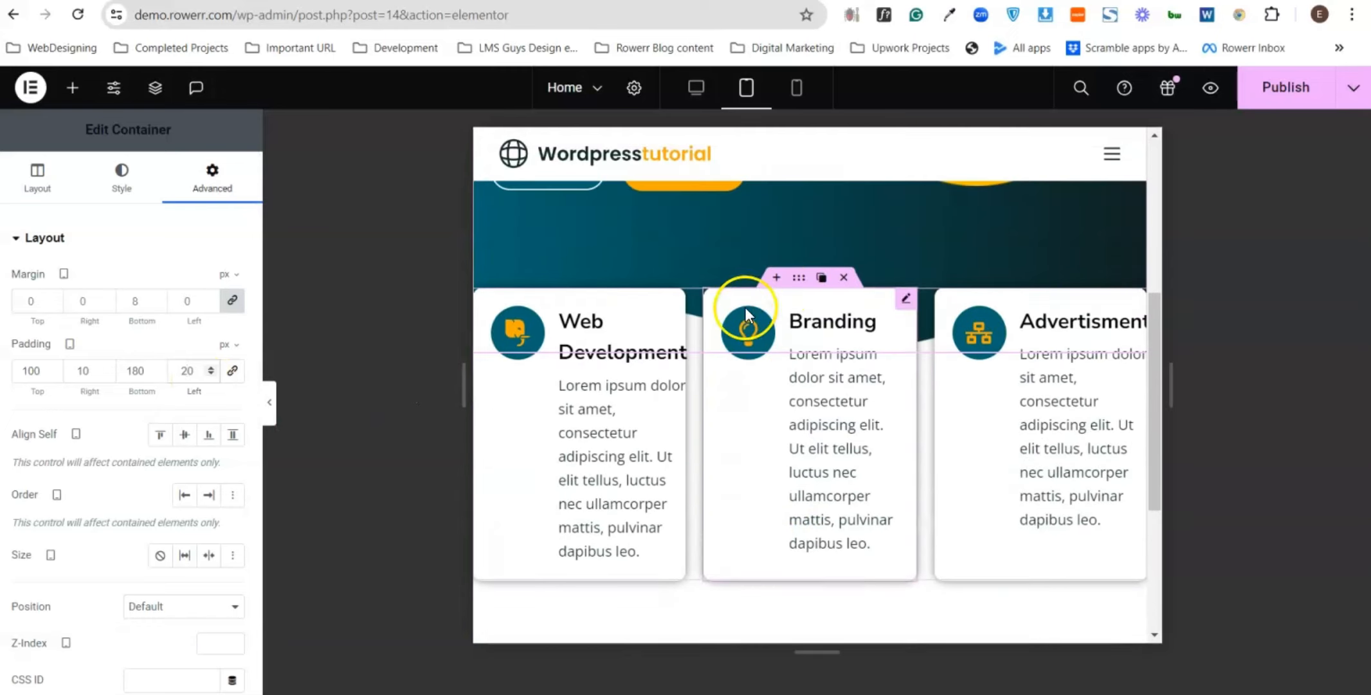
scroll(792, 289, "up", 2)
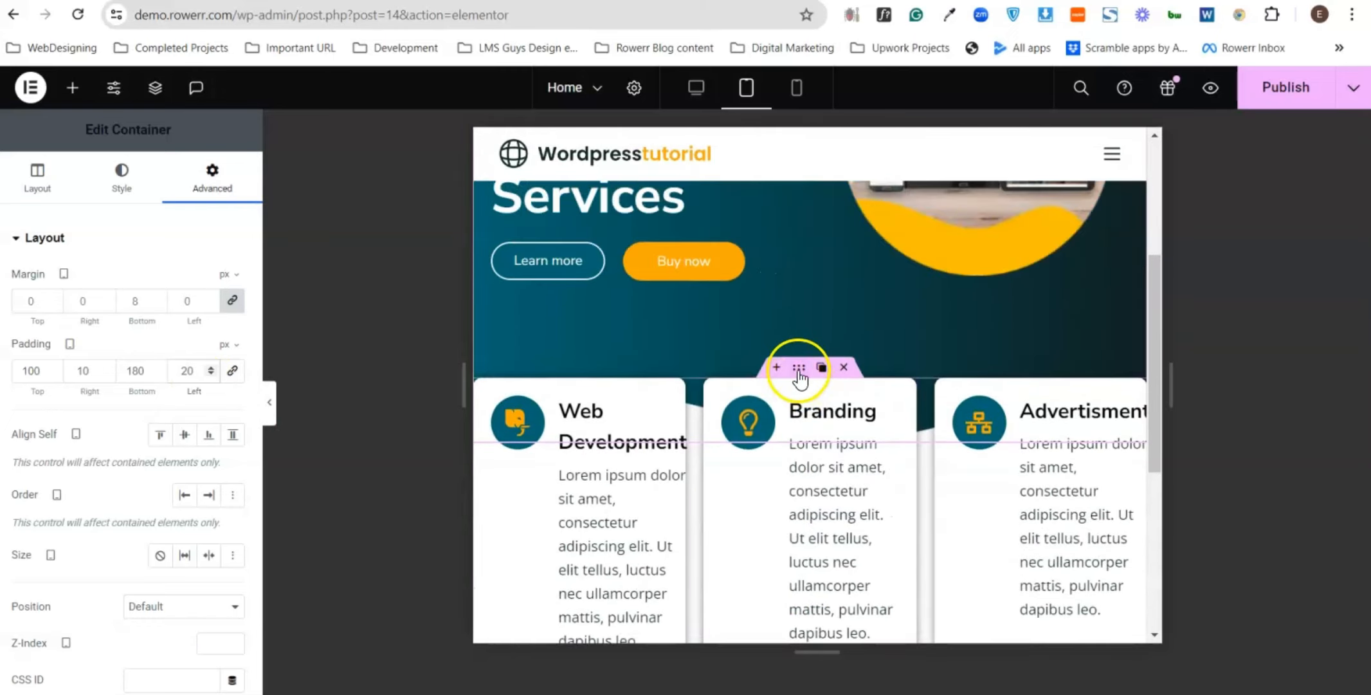
- Unlink the service boxes container's tablet padding, set 20 px right and left, and check the spacing against the hero
left_click(799, 368)
left_click(212, 177)
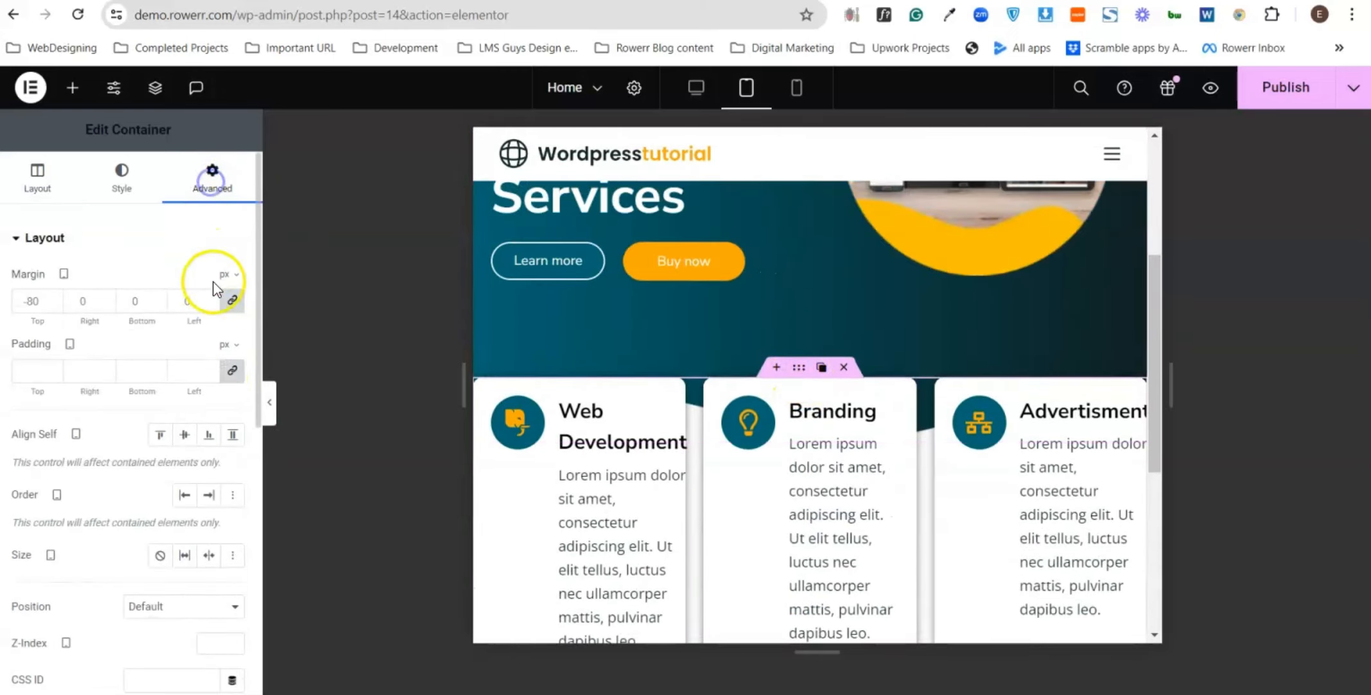
left_click(232, 370)
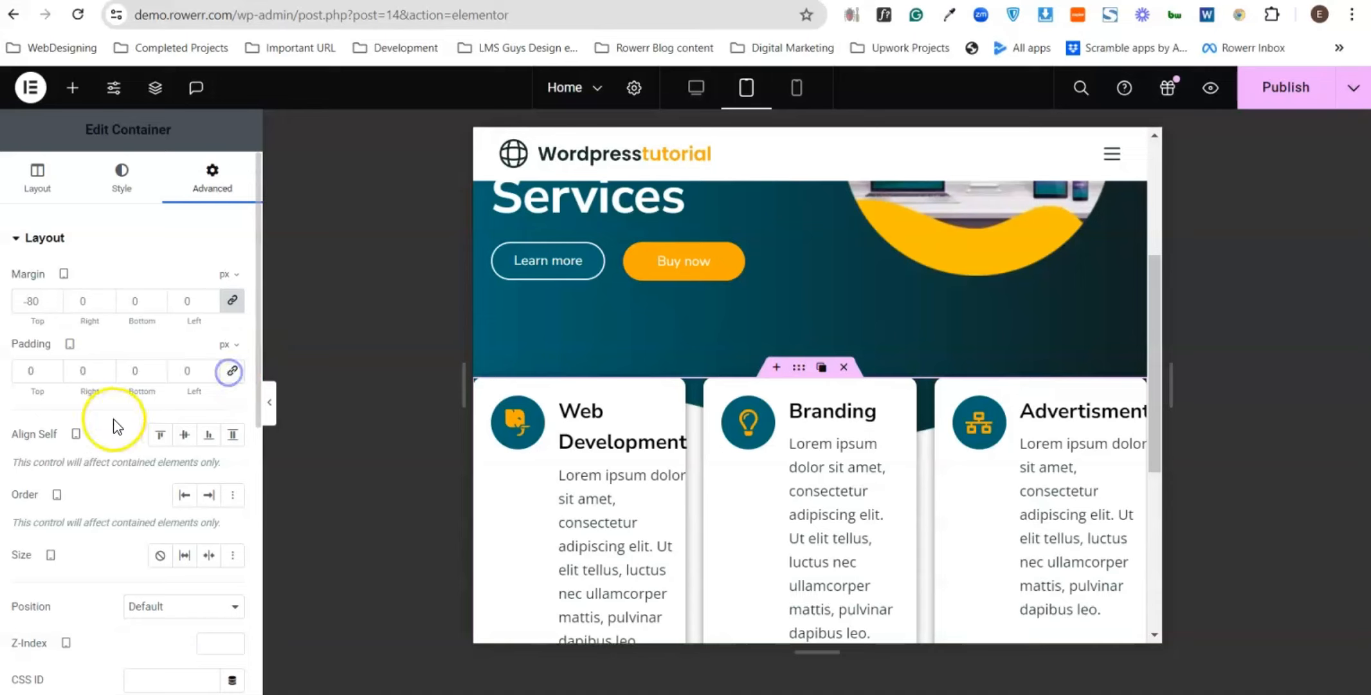
left_click(74, 369)
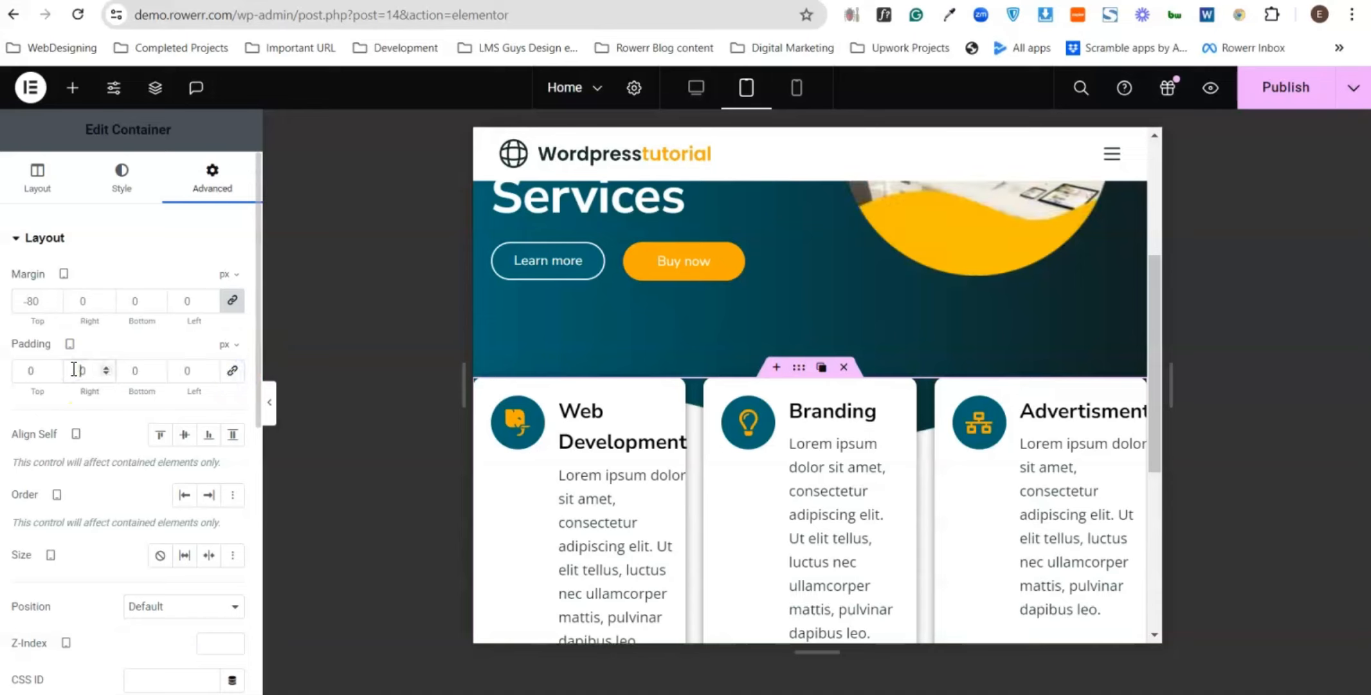
type("2")
left_click(143, 379)
type("2")
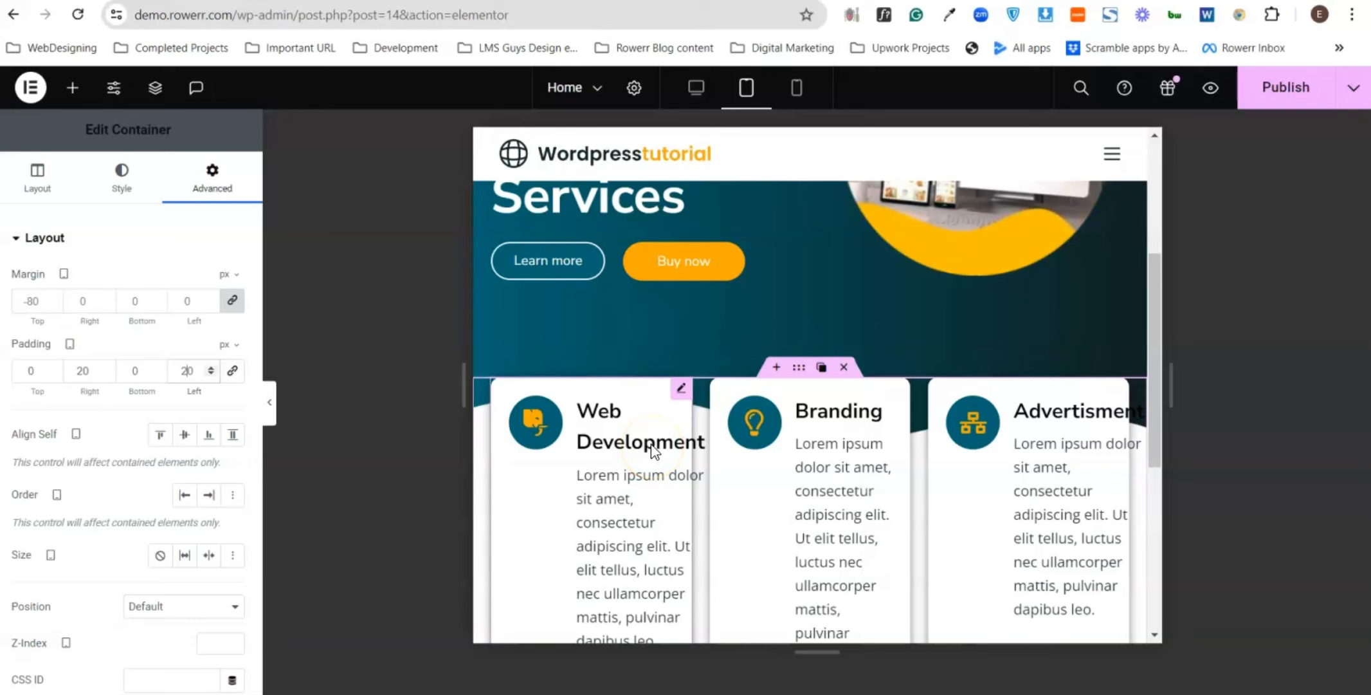
scroll(653, 450, "up", 4)
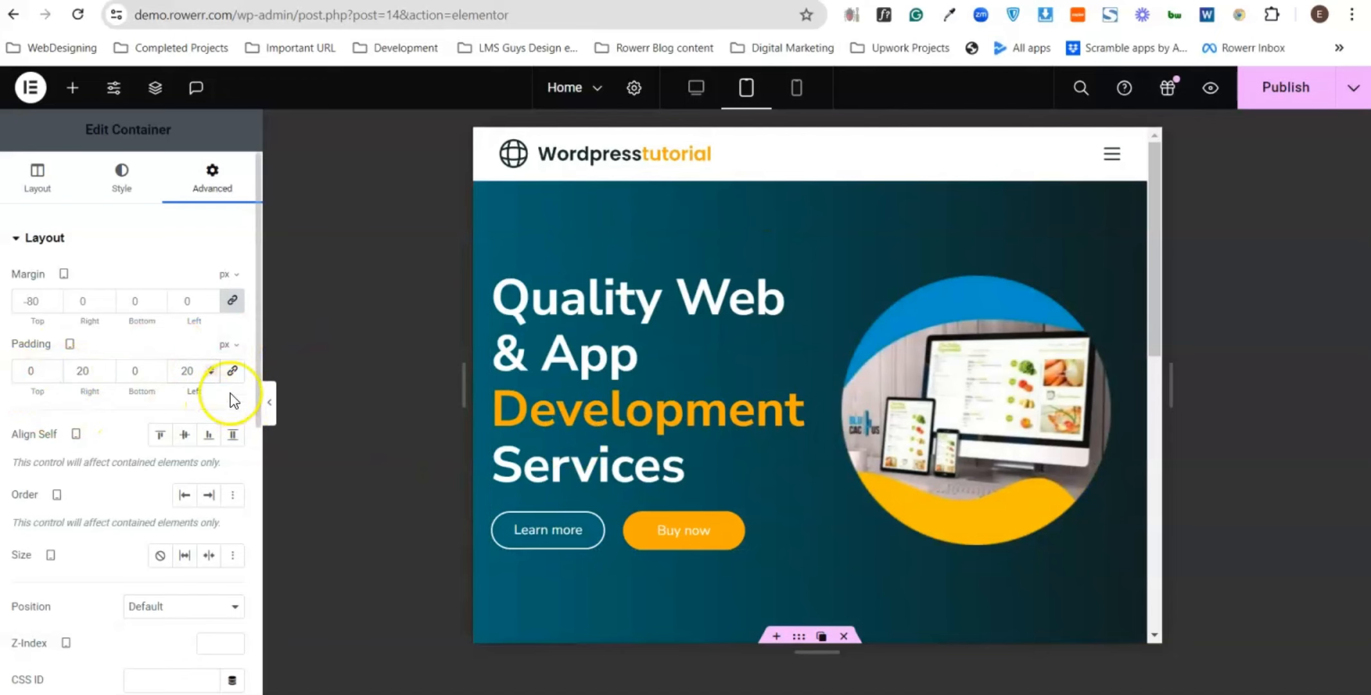
scroll(695, 339, "down", 5)
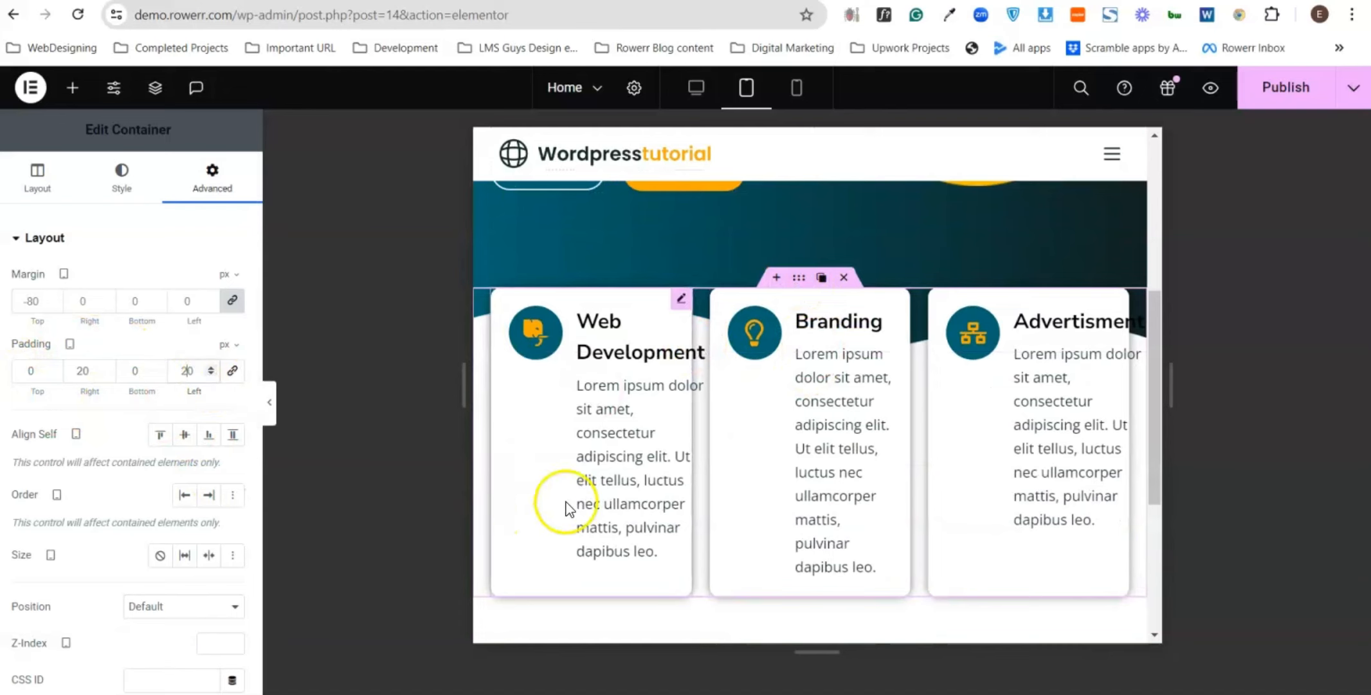
scroll(628, 496, "up", 4)
scroll(629, 492, "up", 2)
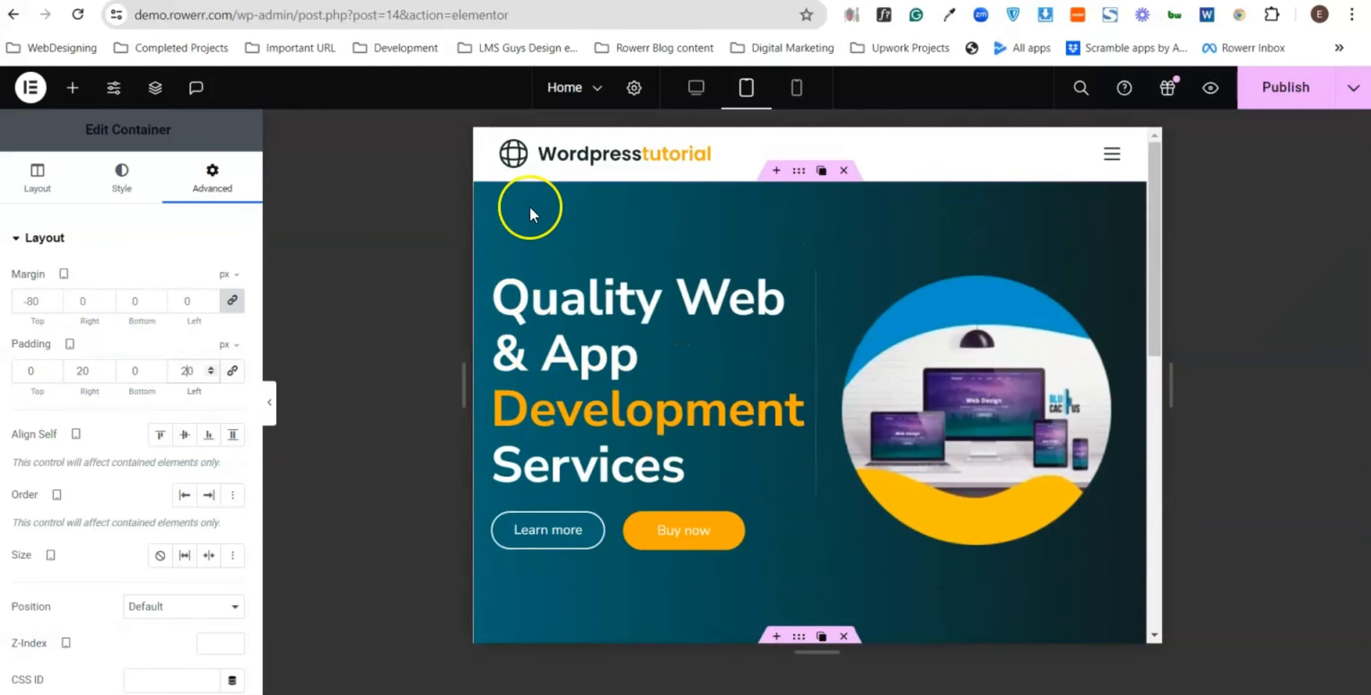
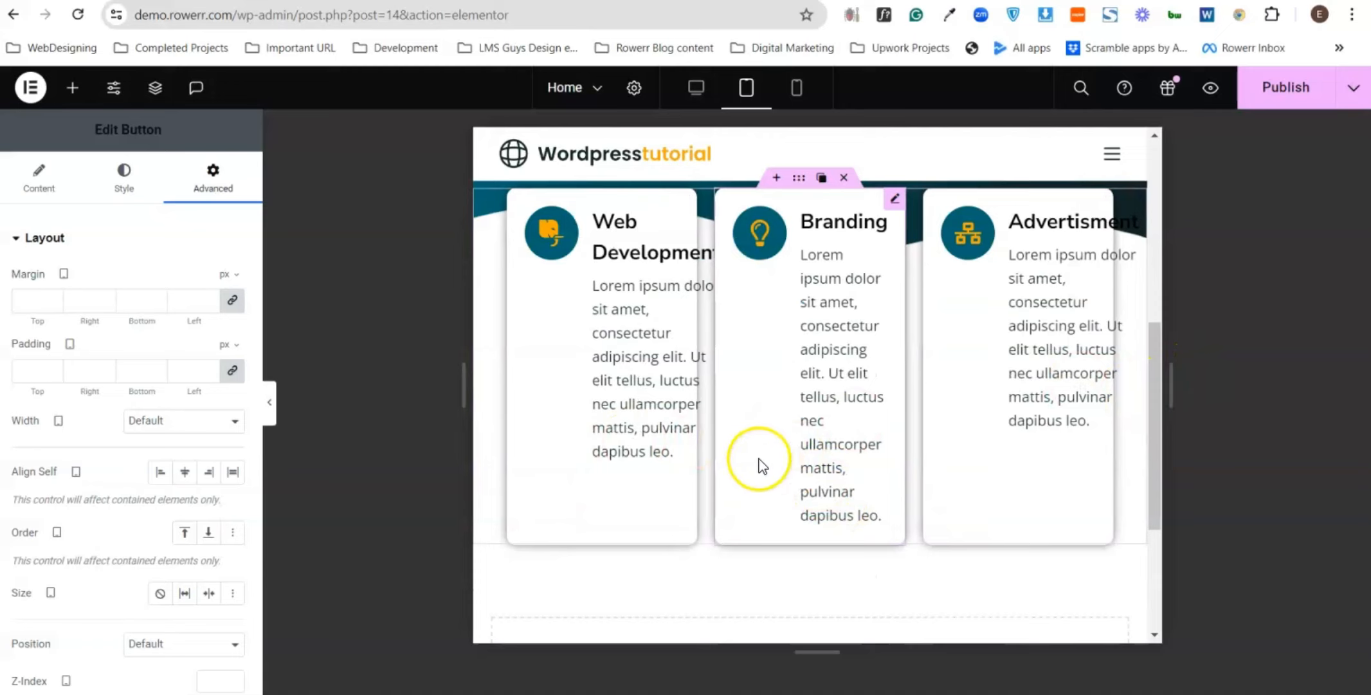
- Publish the page and review how the three service boxes fit in the tablet view
scroll(760, 459, "up", 1)
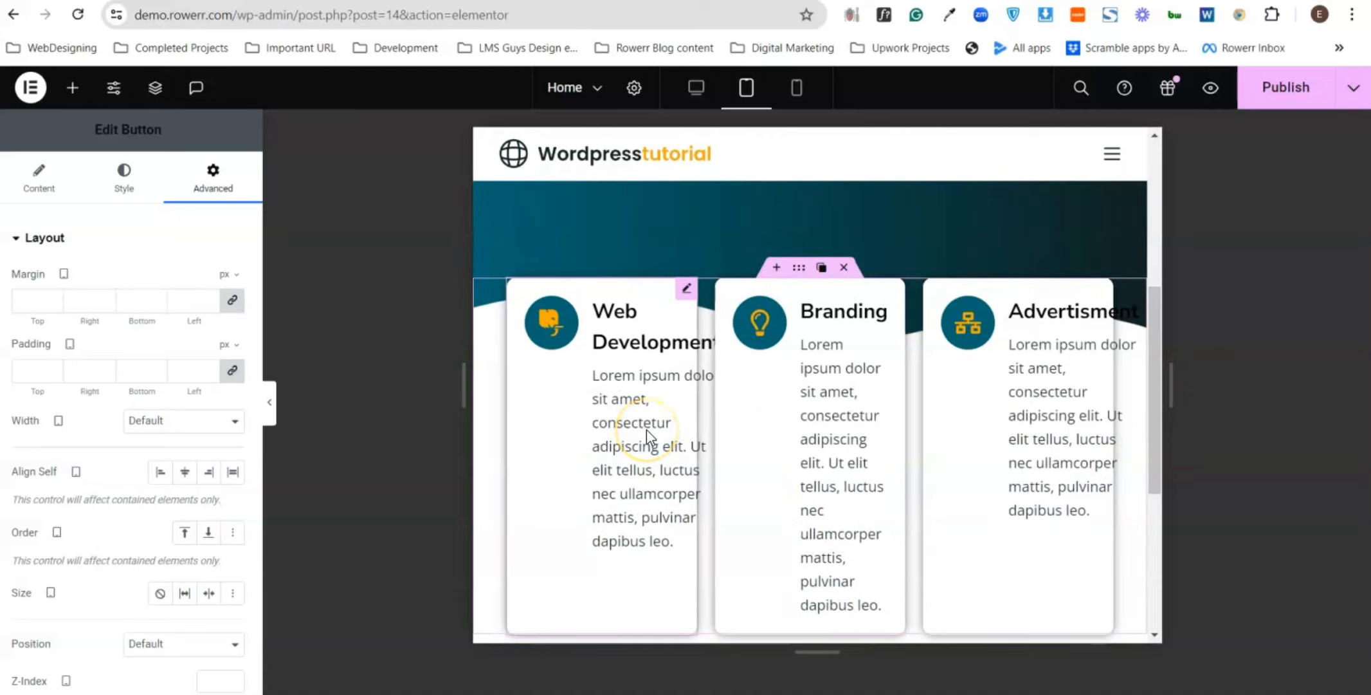
left_click(1273, 92)
scroll(978, 460, "up", 4)
scroll(978, 459, "down", 2)
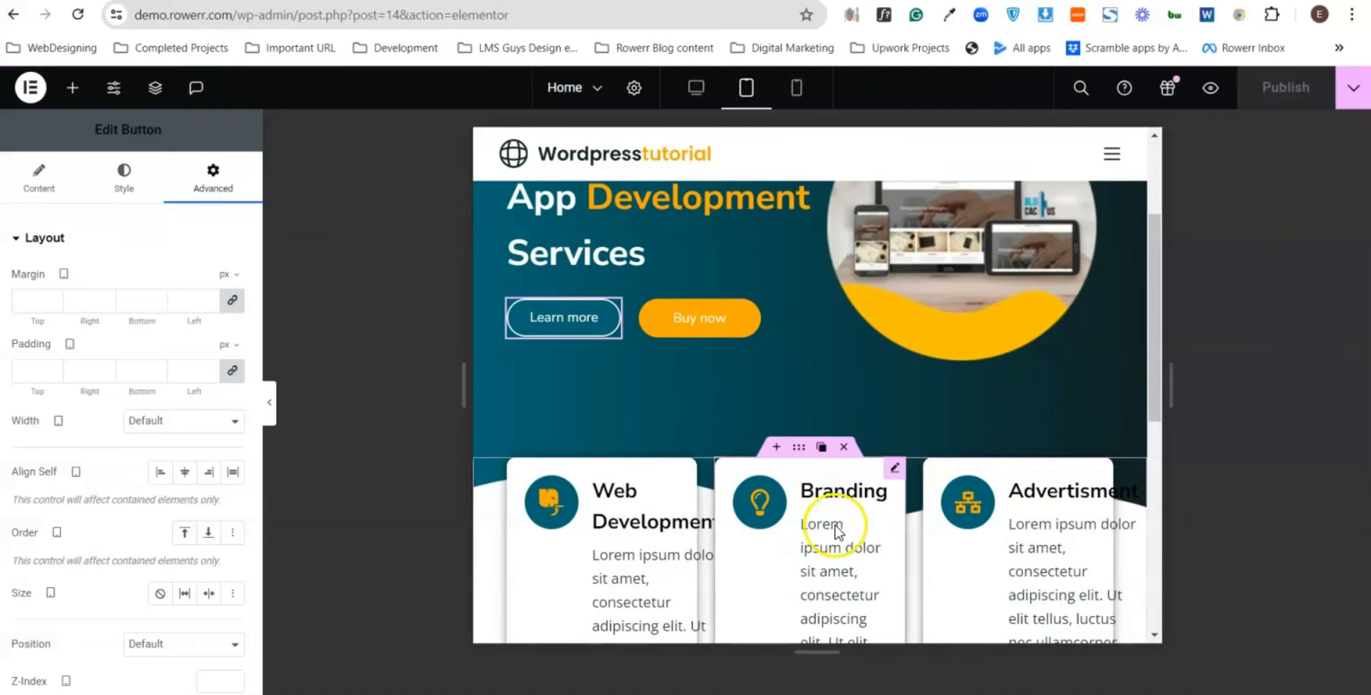
scroll(821, 523, "down", 3)
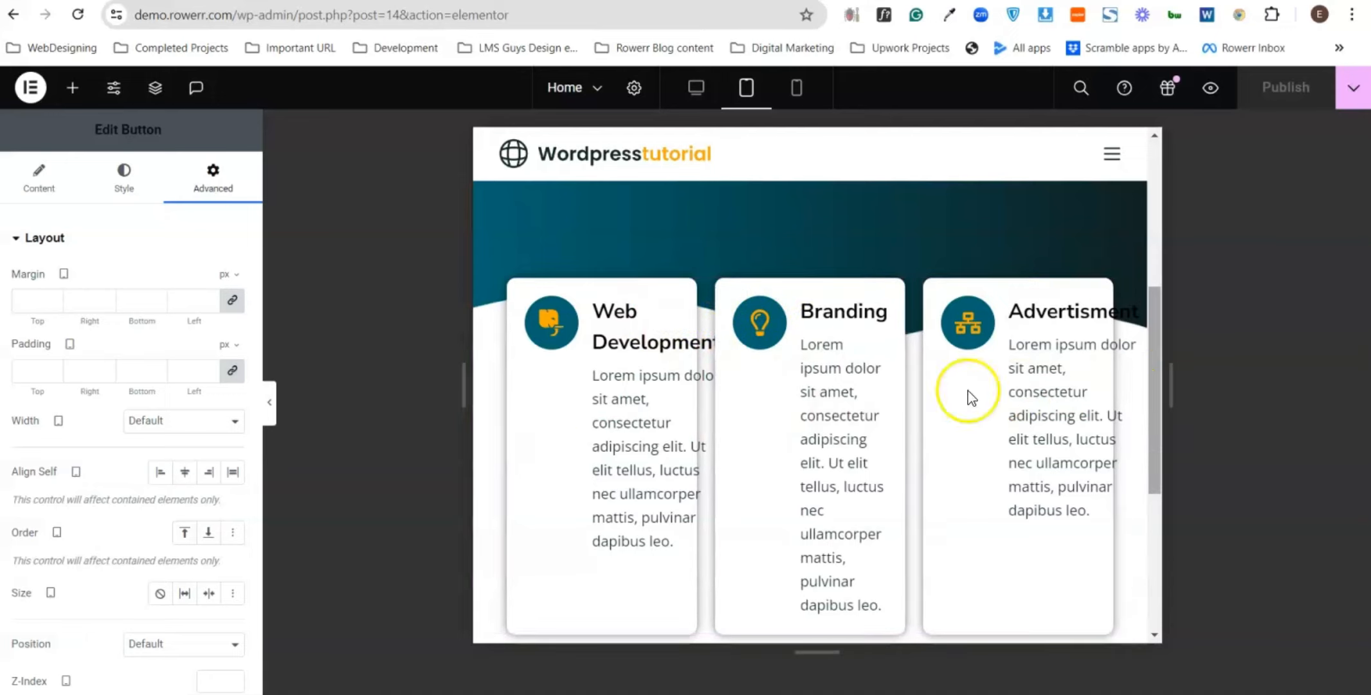
scroll(804, 411, "down", 4)
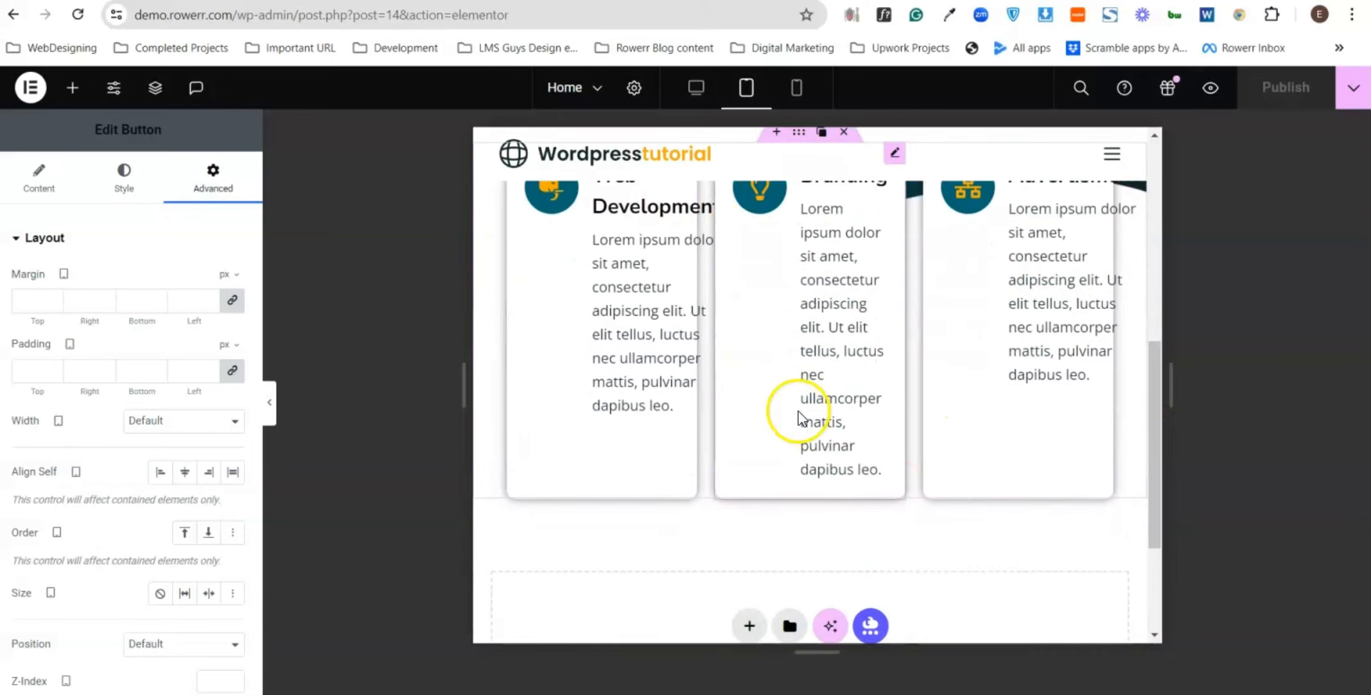
scroll(820, 411, "up", 5)
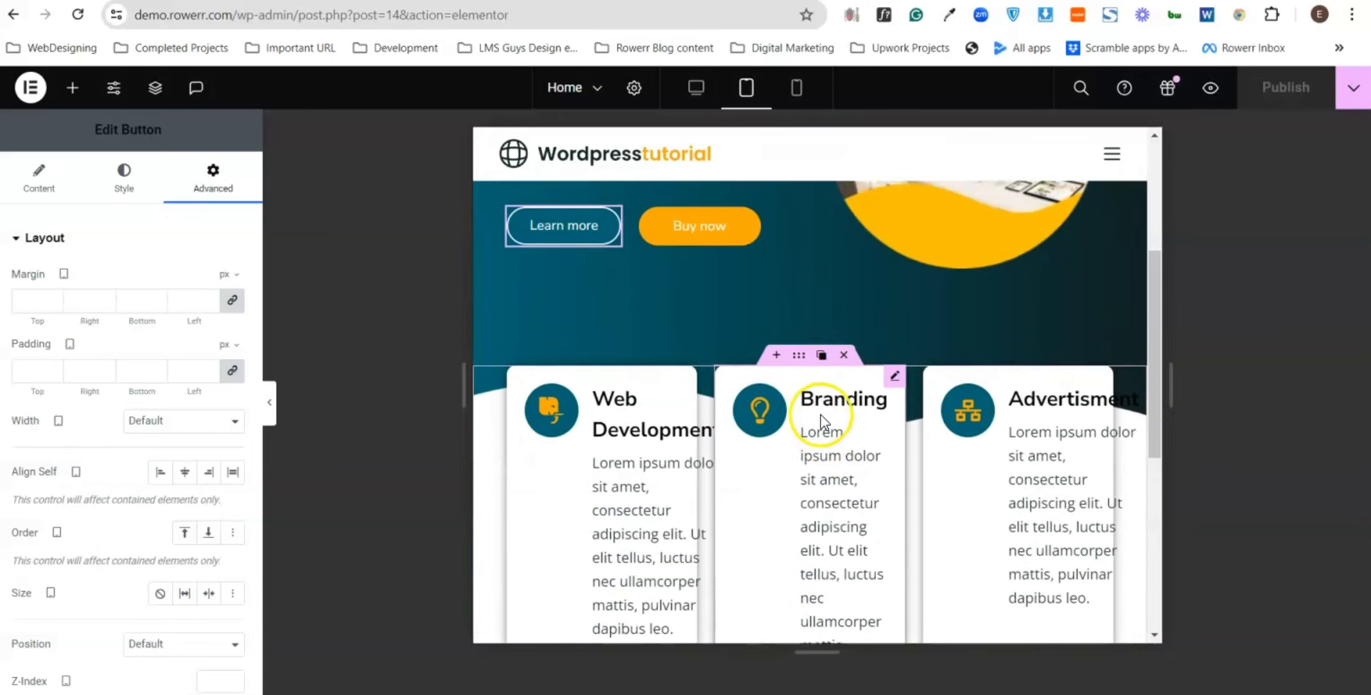
- Turn on wrapping for the service boxes container in the tablet layout and check how the boxes stack
left_click(799, 358)
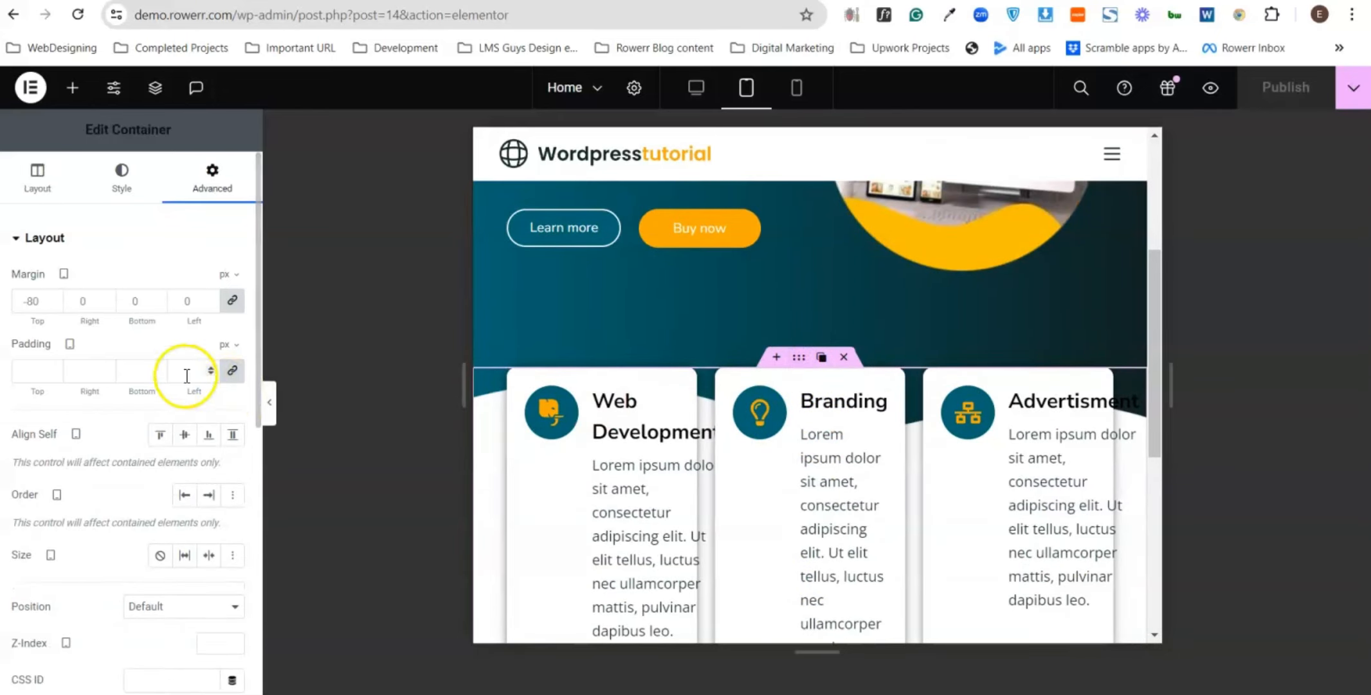
left_click(36, 173)
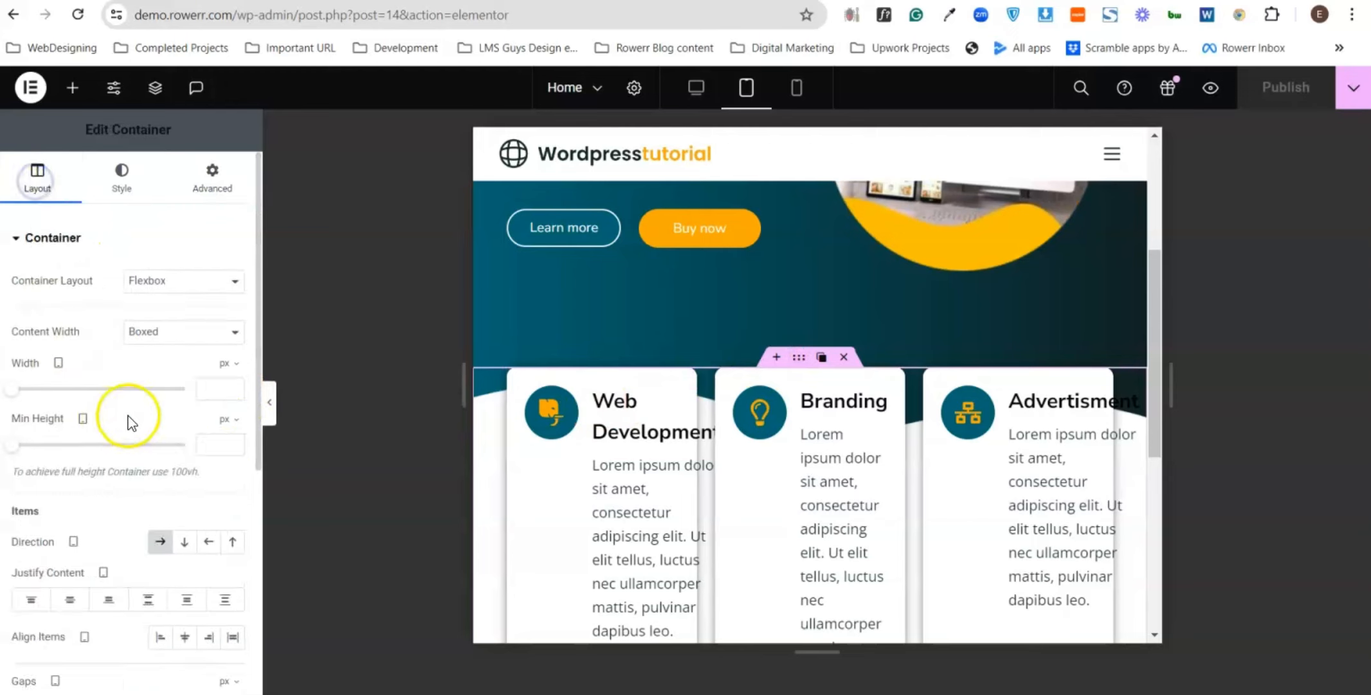
scroll(125, 412, "down", 4)
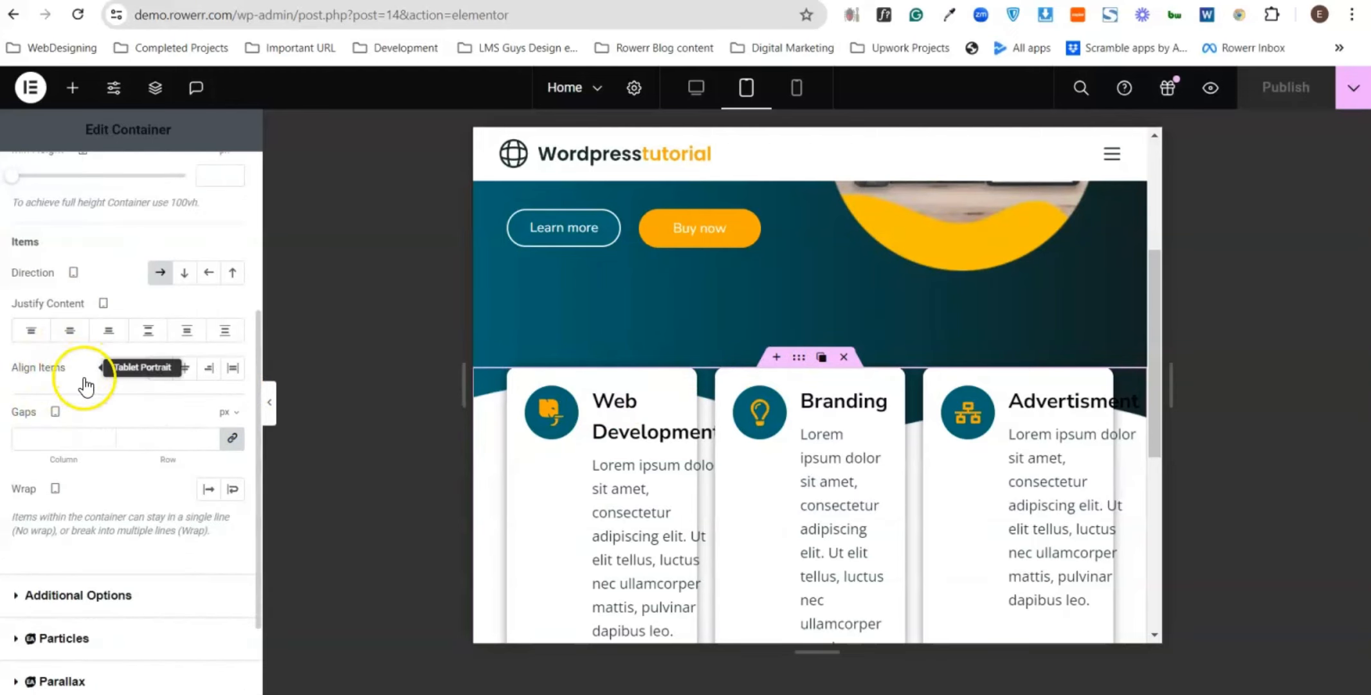
scroll(85, 386, "down", 2)
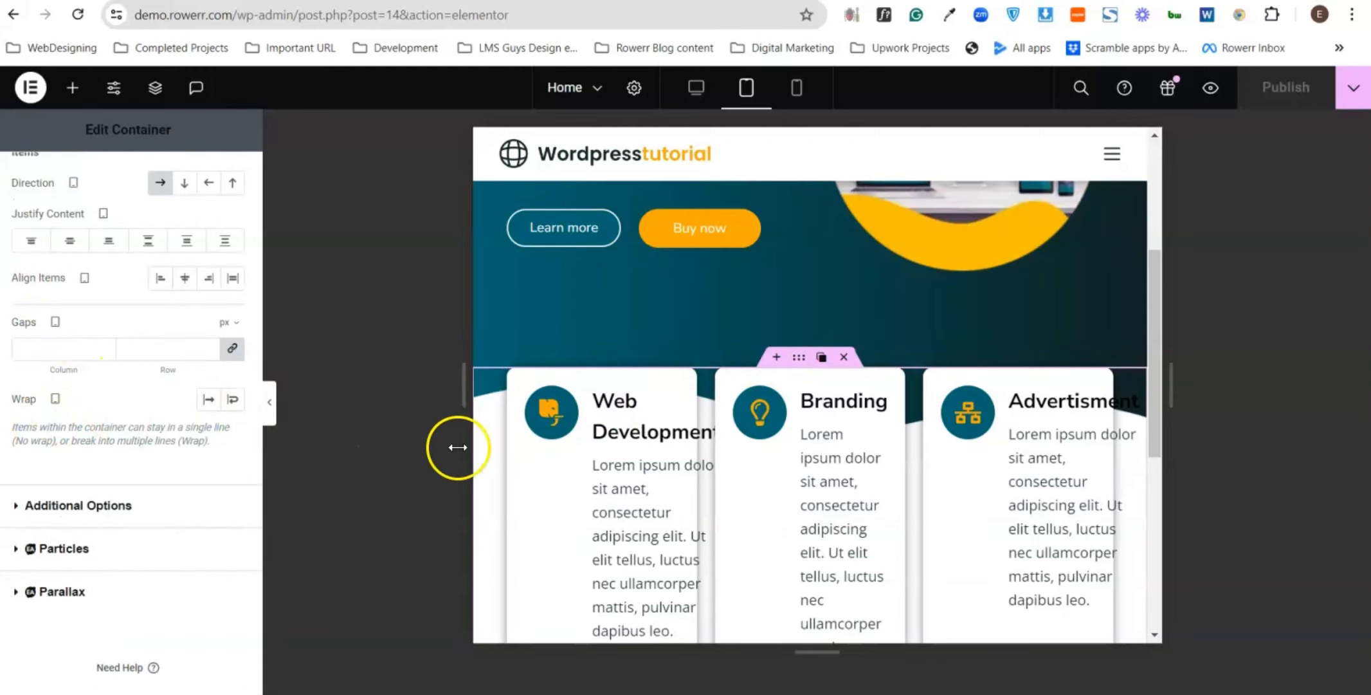
scroll(664, 276, "up", 2)
scroll(664, 277, "up", 2)
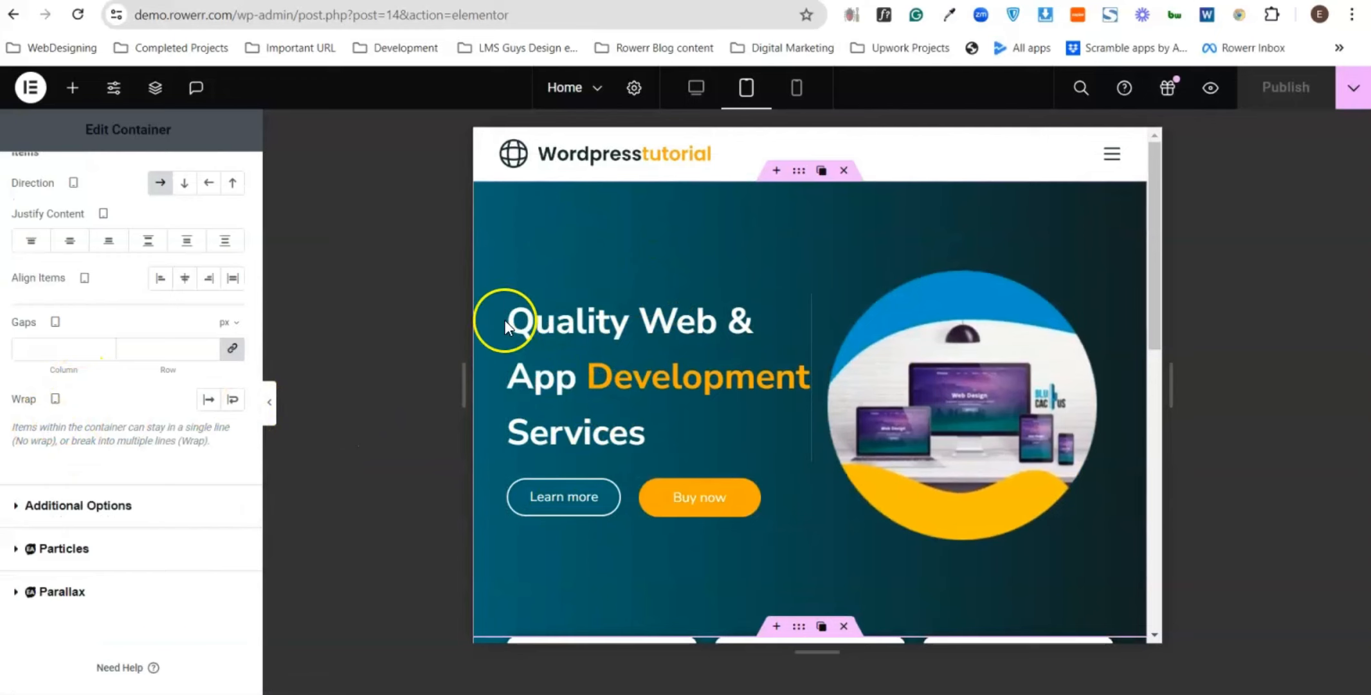
scroll(518, 399, "down", 5)
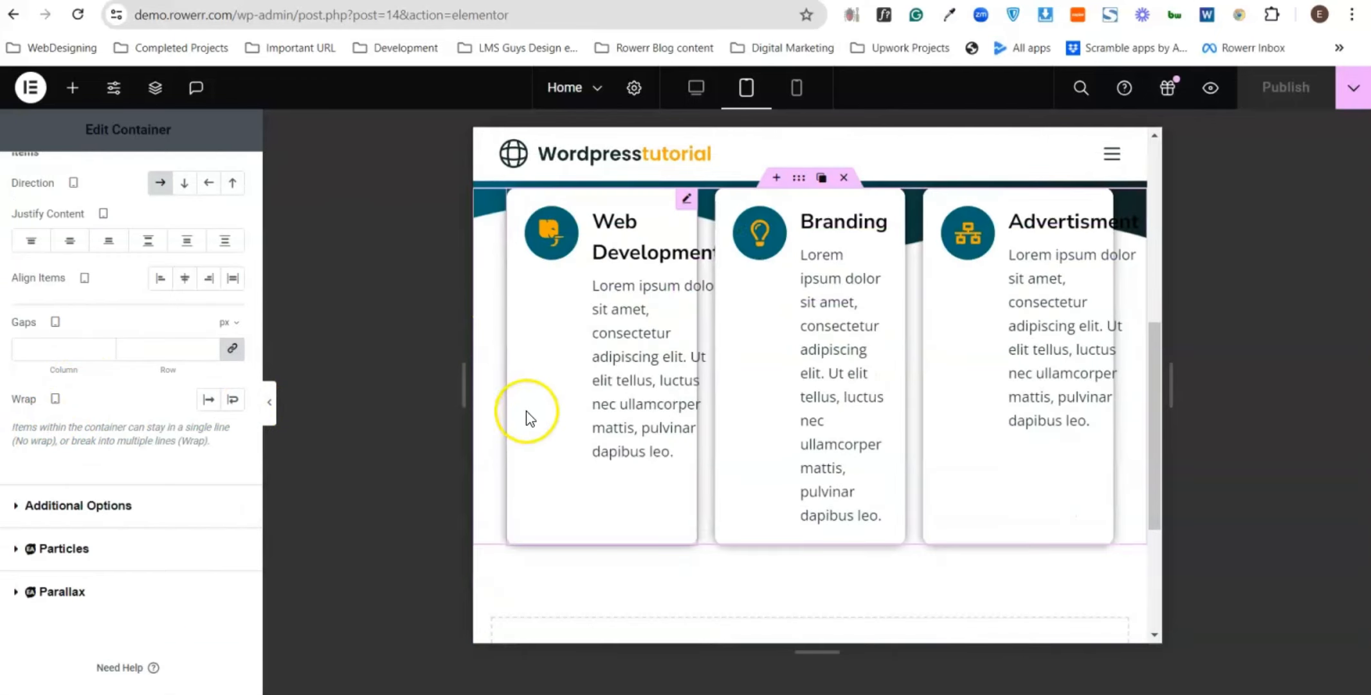
left_click(234, 399)
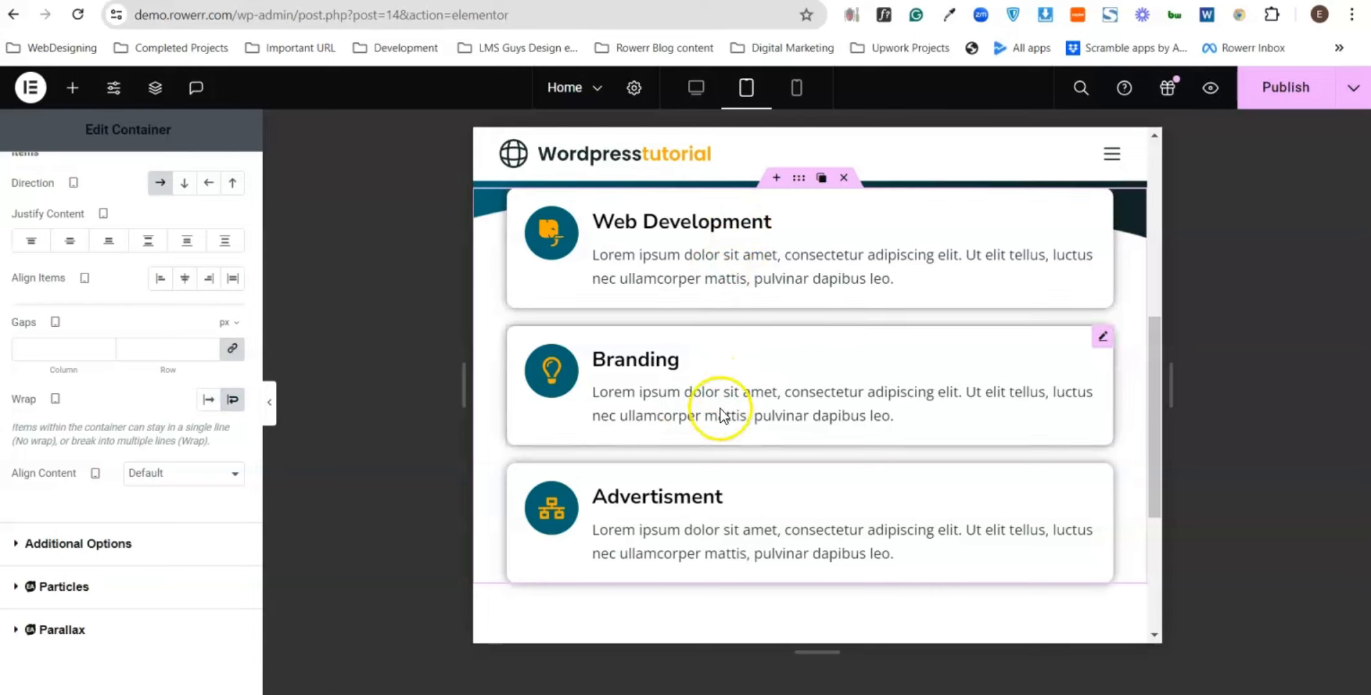
scroll(838, 438, "down", 3)
scroll(838, 418, "up", 5)
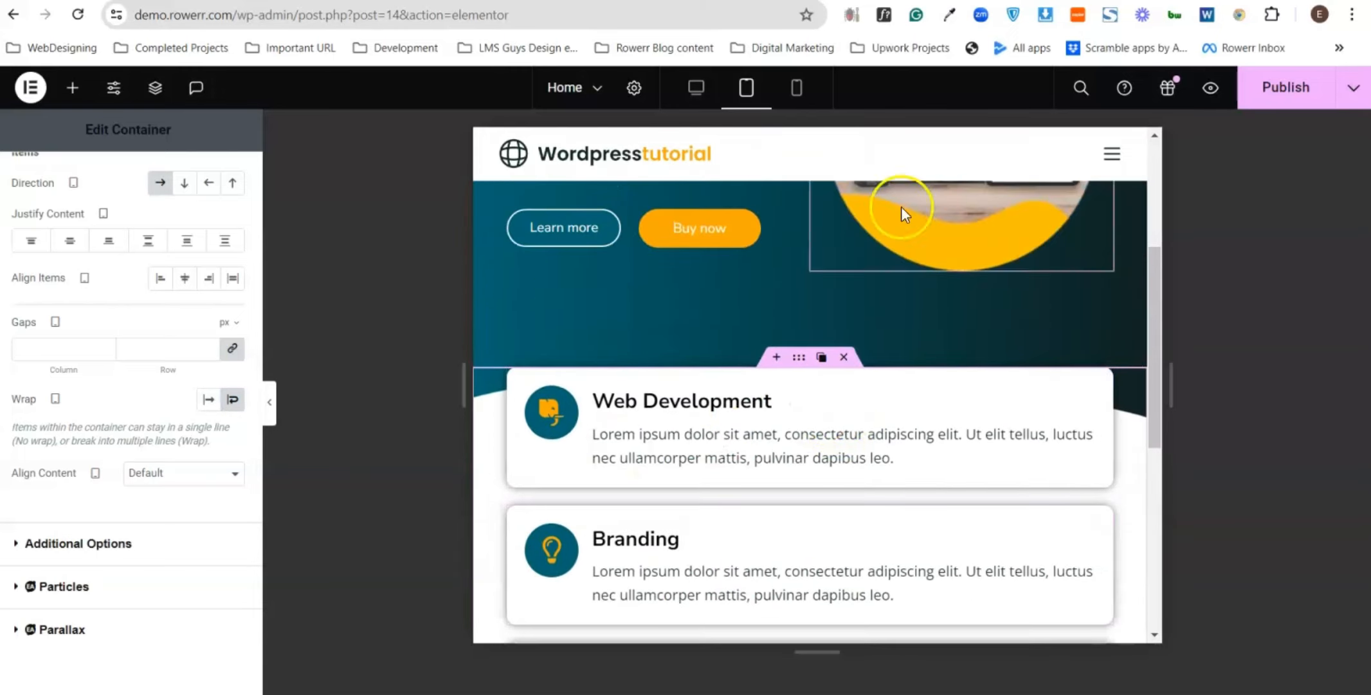
- Publish the page and review the wrapped service boxes against the hero section in tablet view
left_click(1285, 86)
scroll(695, 291, "down", 5)
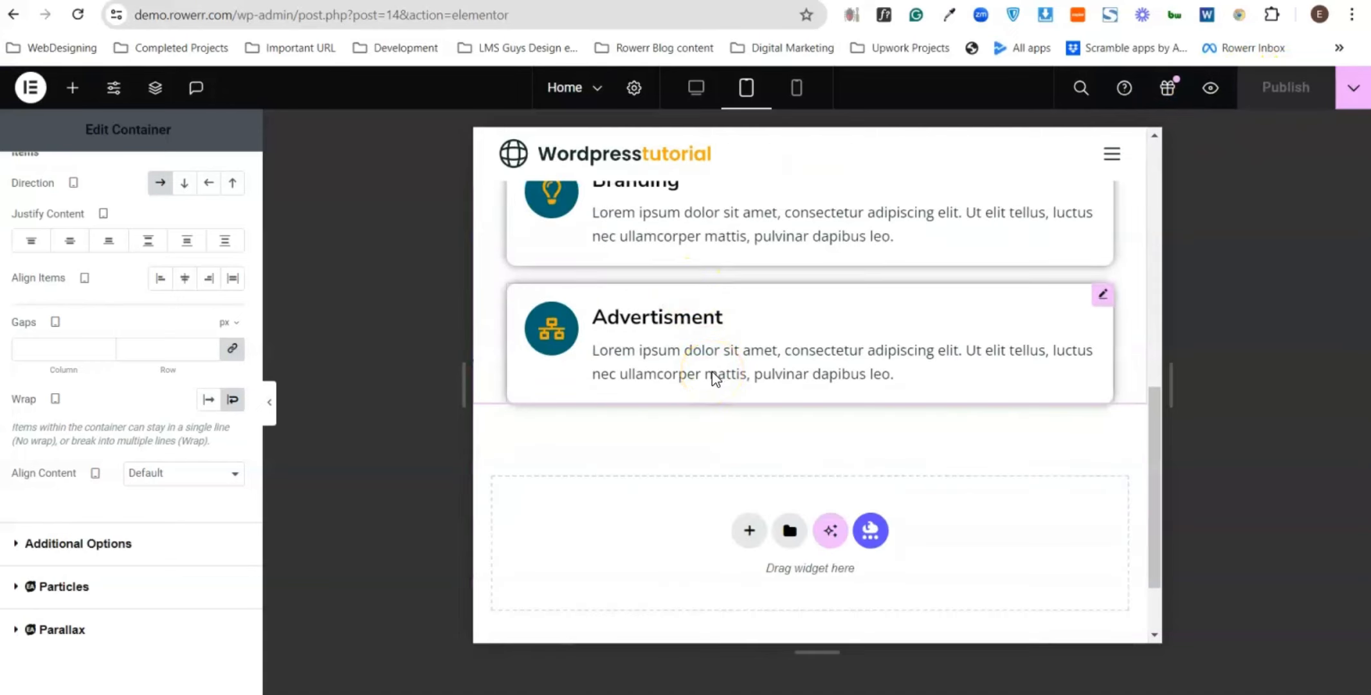
scroll(701, 376, "up", 5)
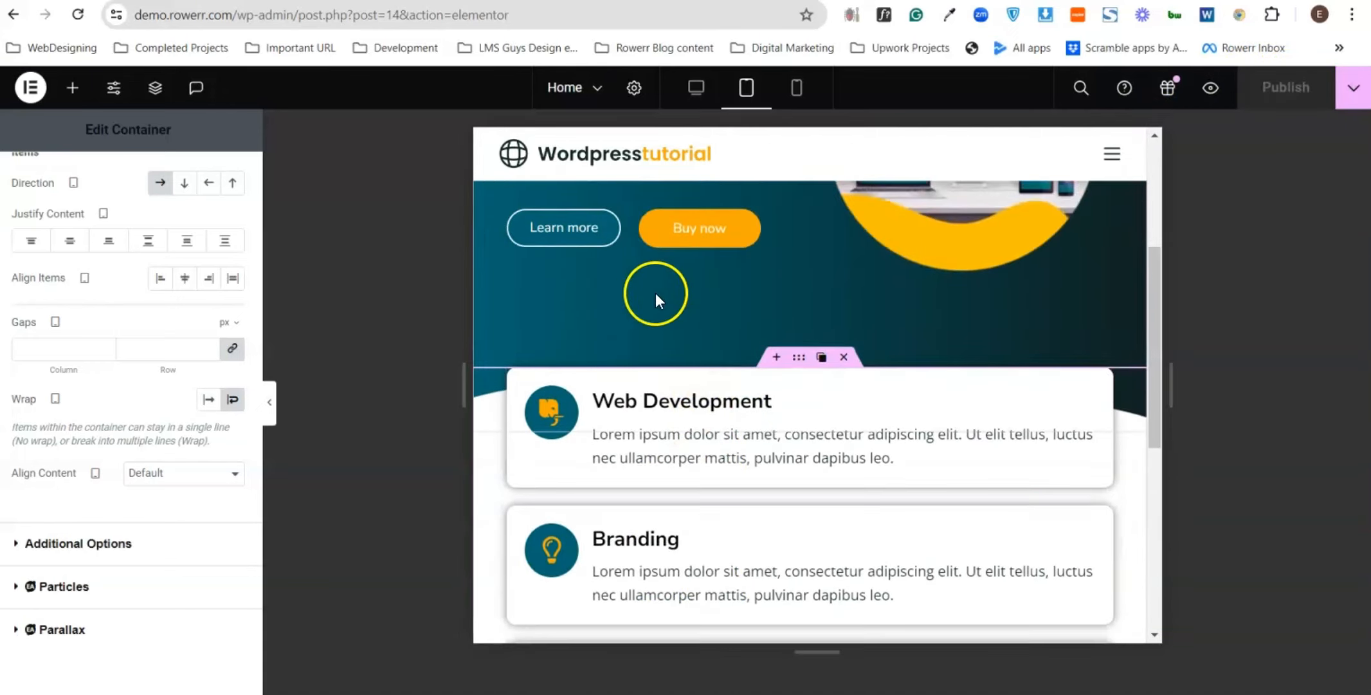
scroll(655, 299, "down", 2)
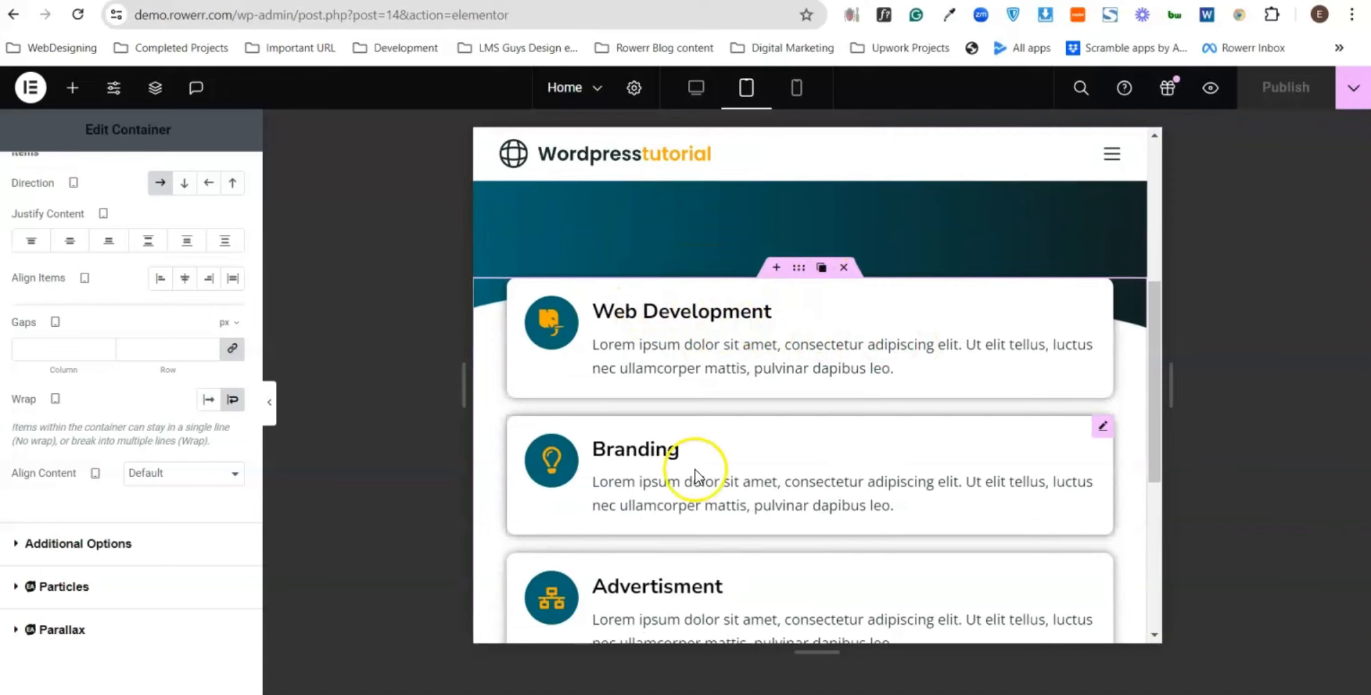
scroll(695, 476, "down", 5)
scroll(762, 526, "up", 4)
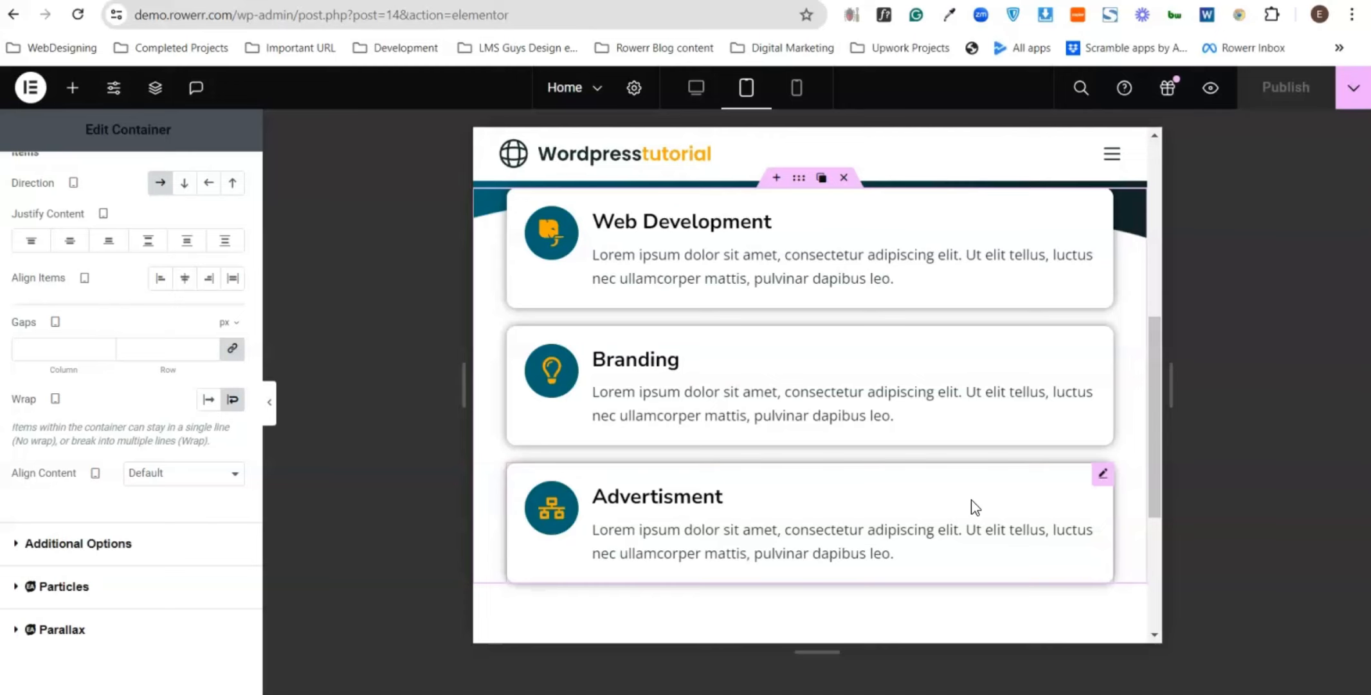
scroll(1019, 407, "up", 4)
scroll(937, 377, "down", 4)
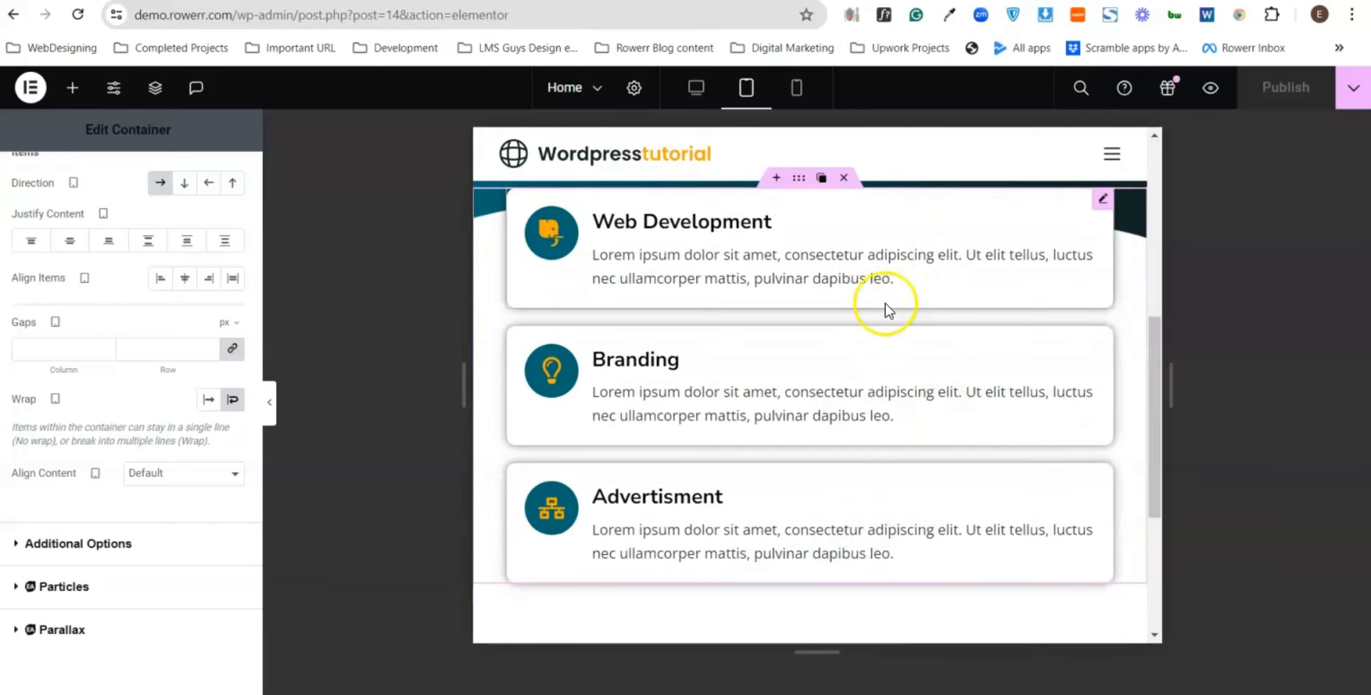
- Give the Web Development icon box a custom tablet width of 45%
scroll(907, 315, "up", 3)
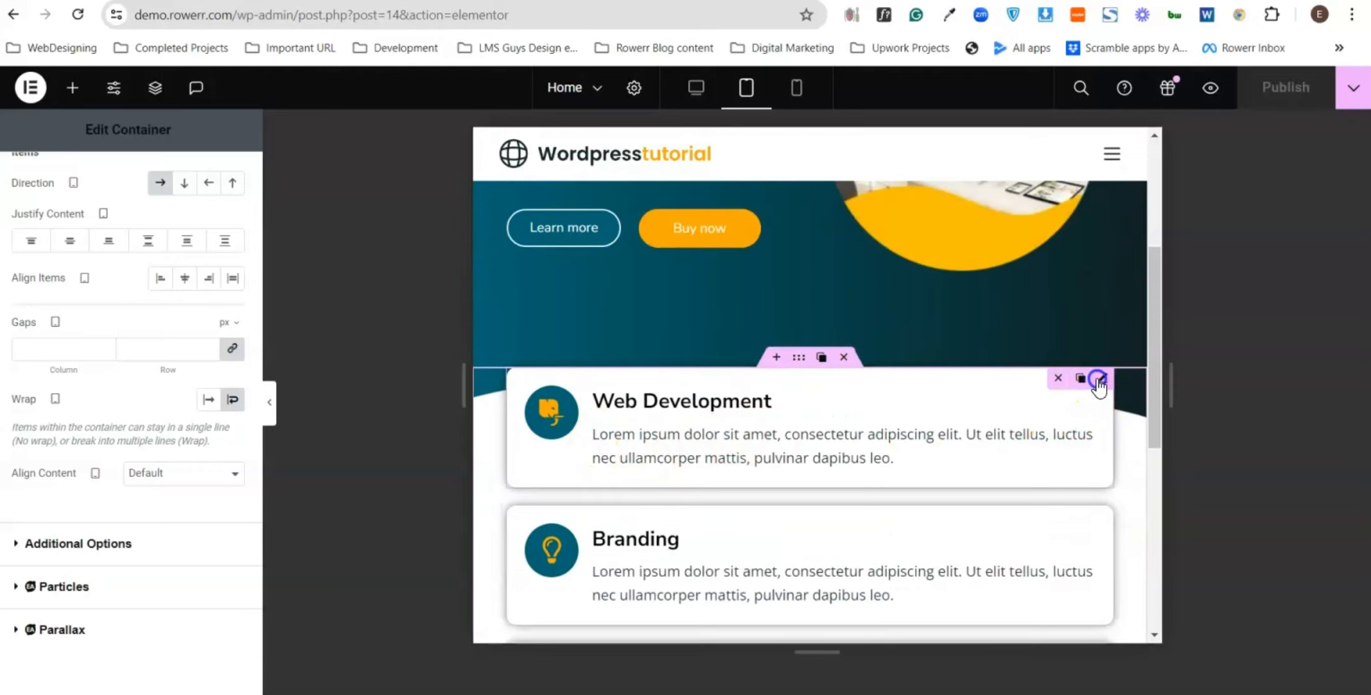
left_click(1099, 383)
left_click(194, 172)
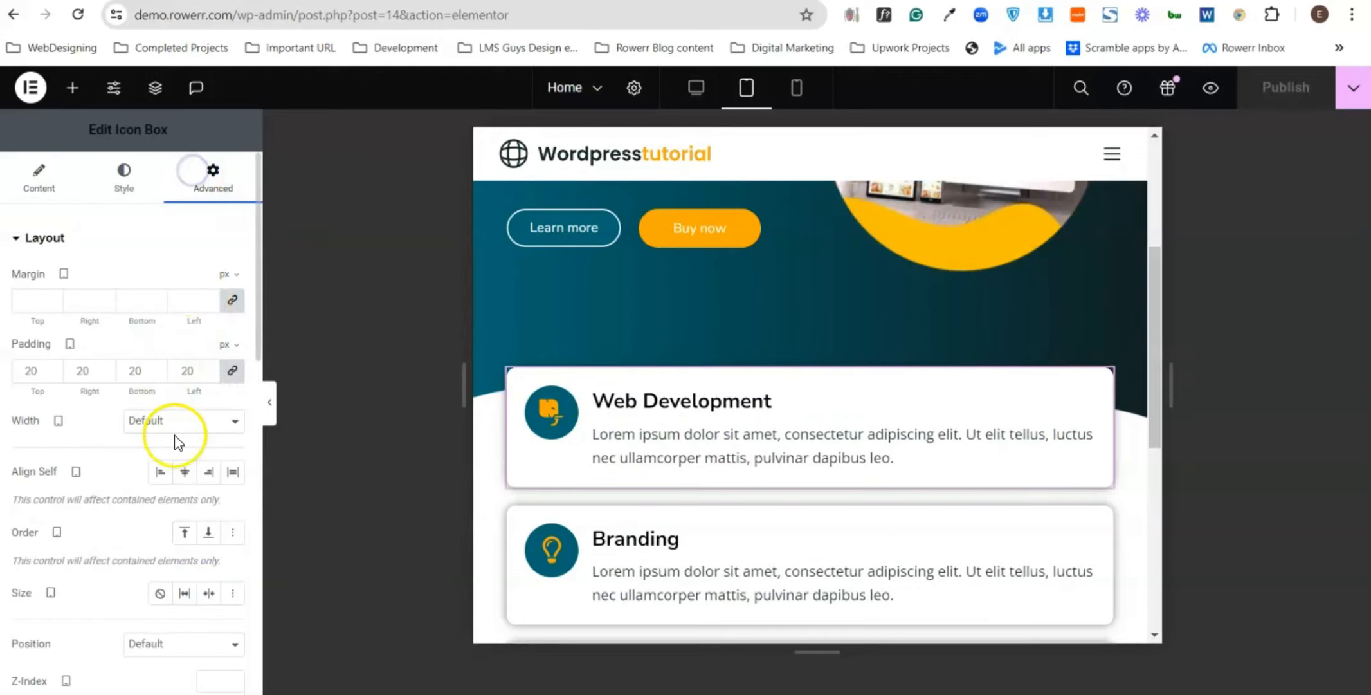
left_click(196, 421)
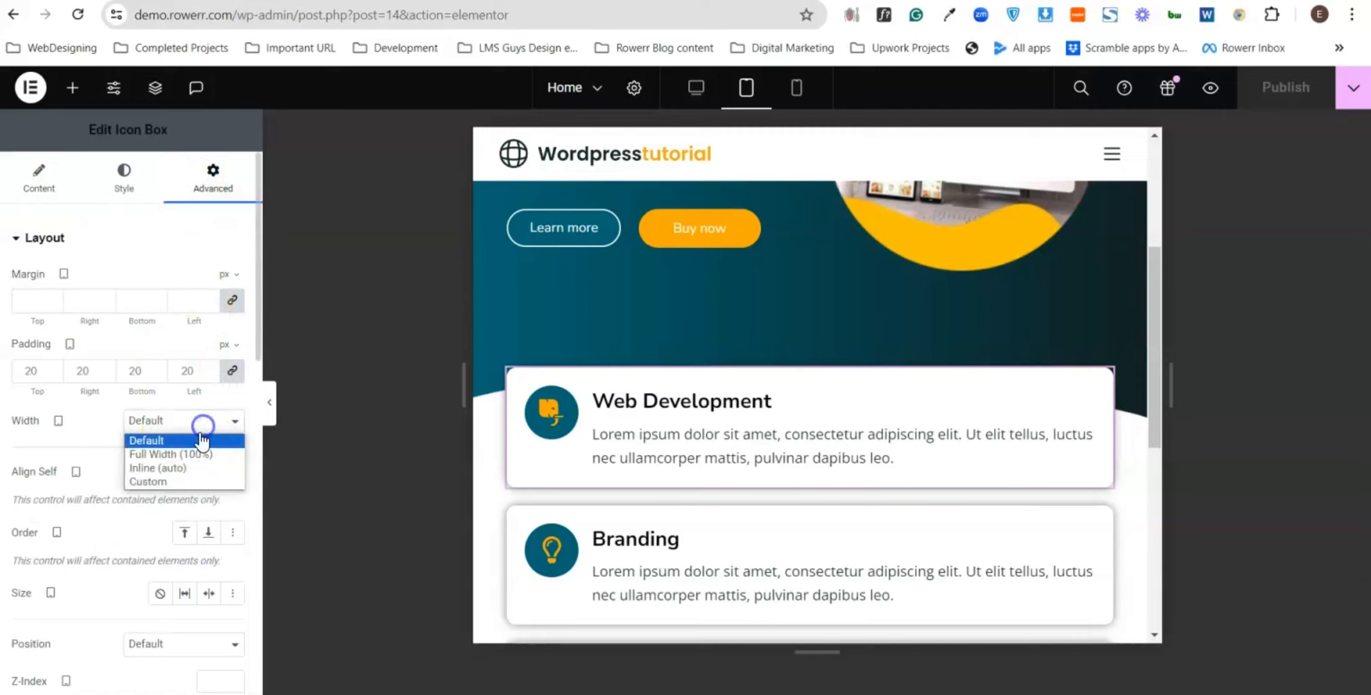
left_click(167, 476)
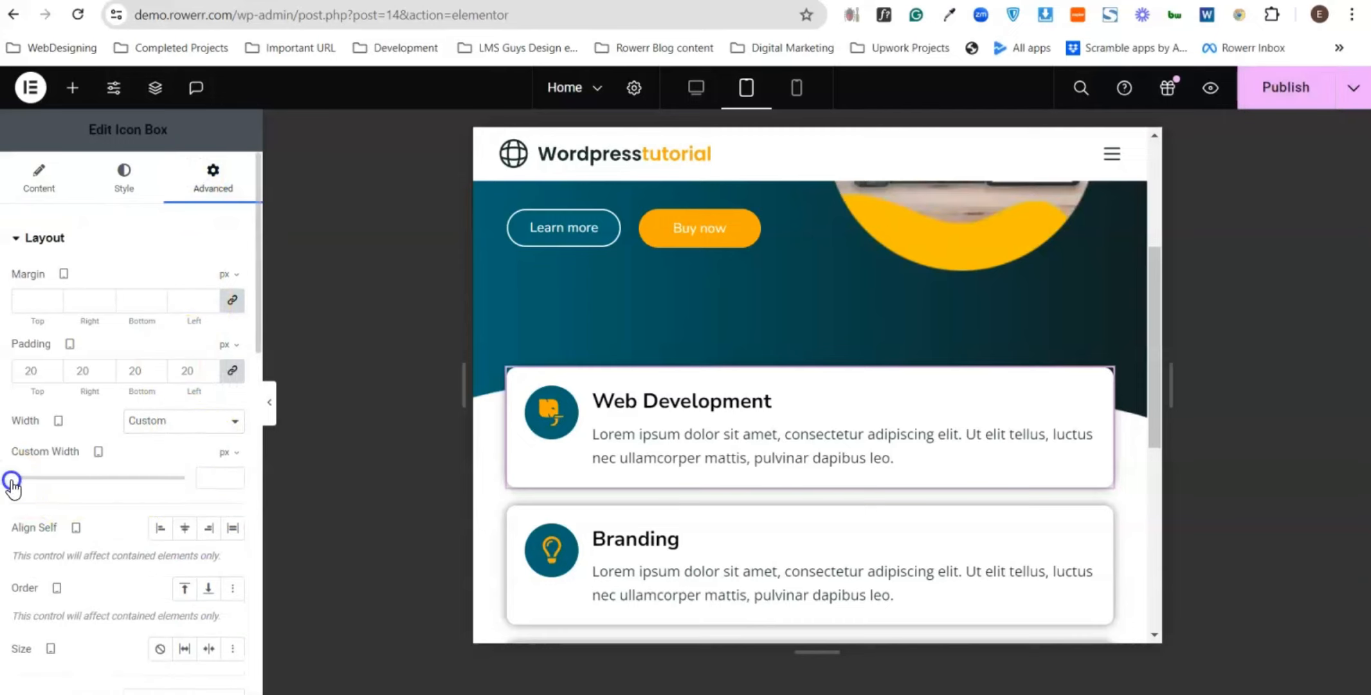
left_click_drag(12, 481, 48, 477)
double_click(210, 480)
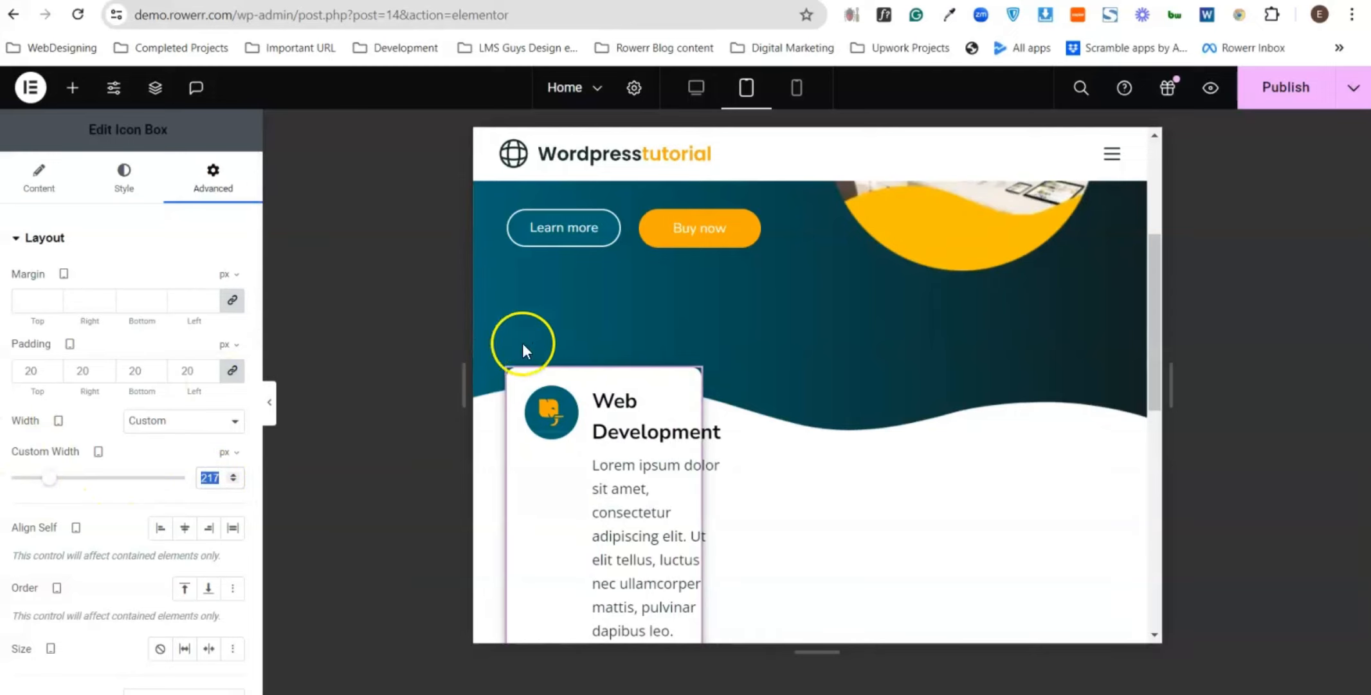
left_click(223, 451)
left_click(224, 478)
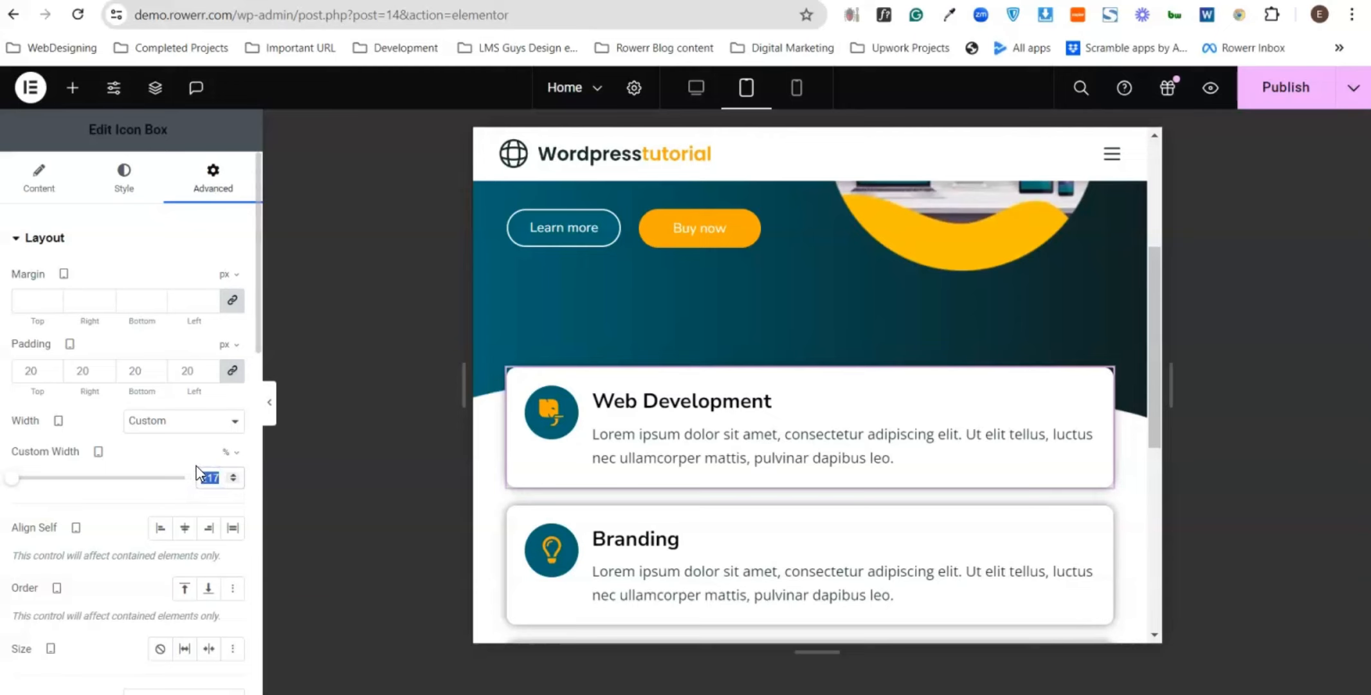
type("45")
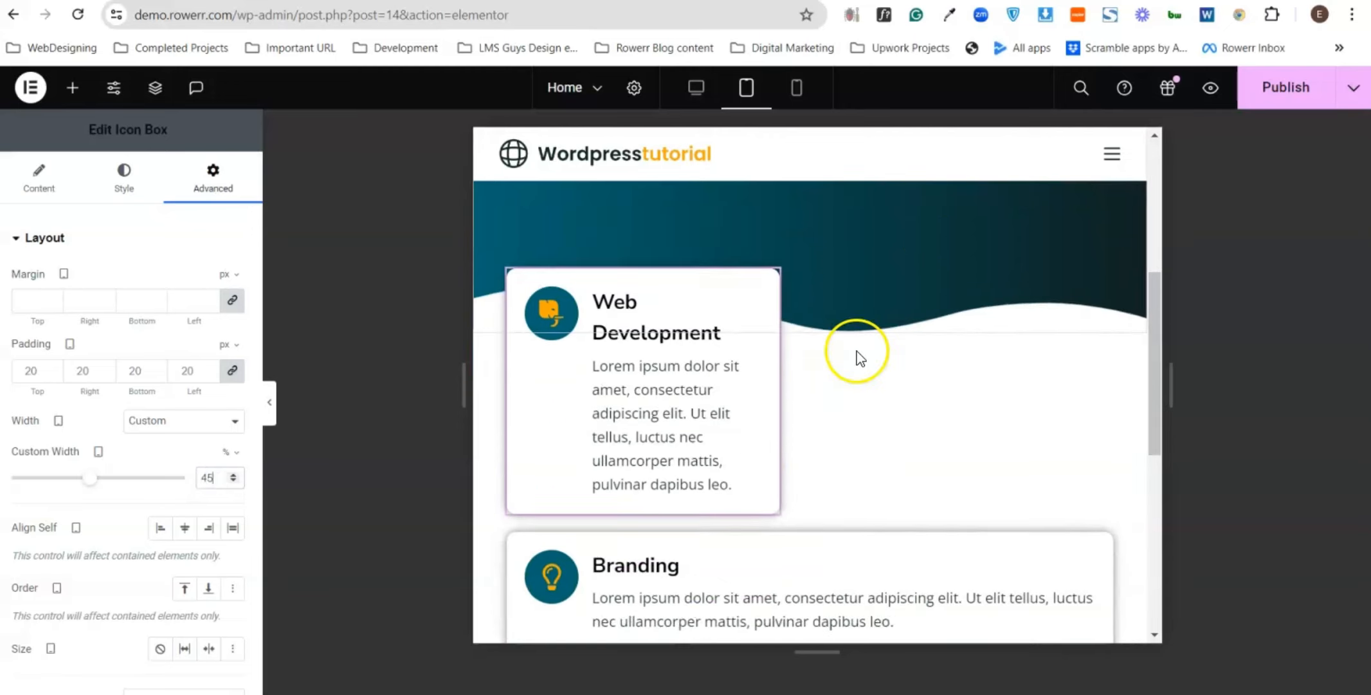
- Give the Branding icon box a custom tablet width of 45%
scroll(858, 359, "down", 1)
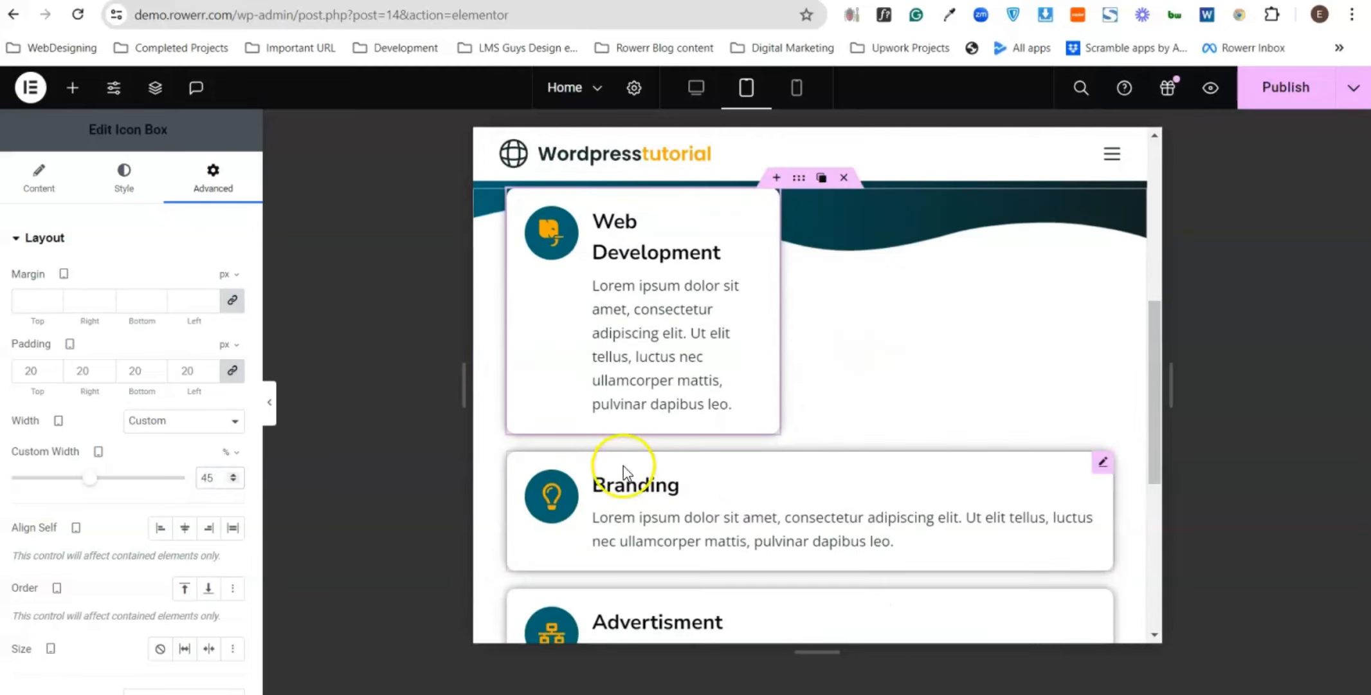
left_click(1104, 463)
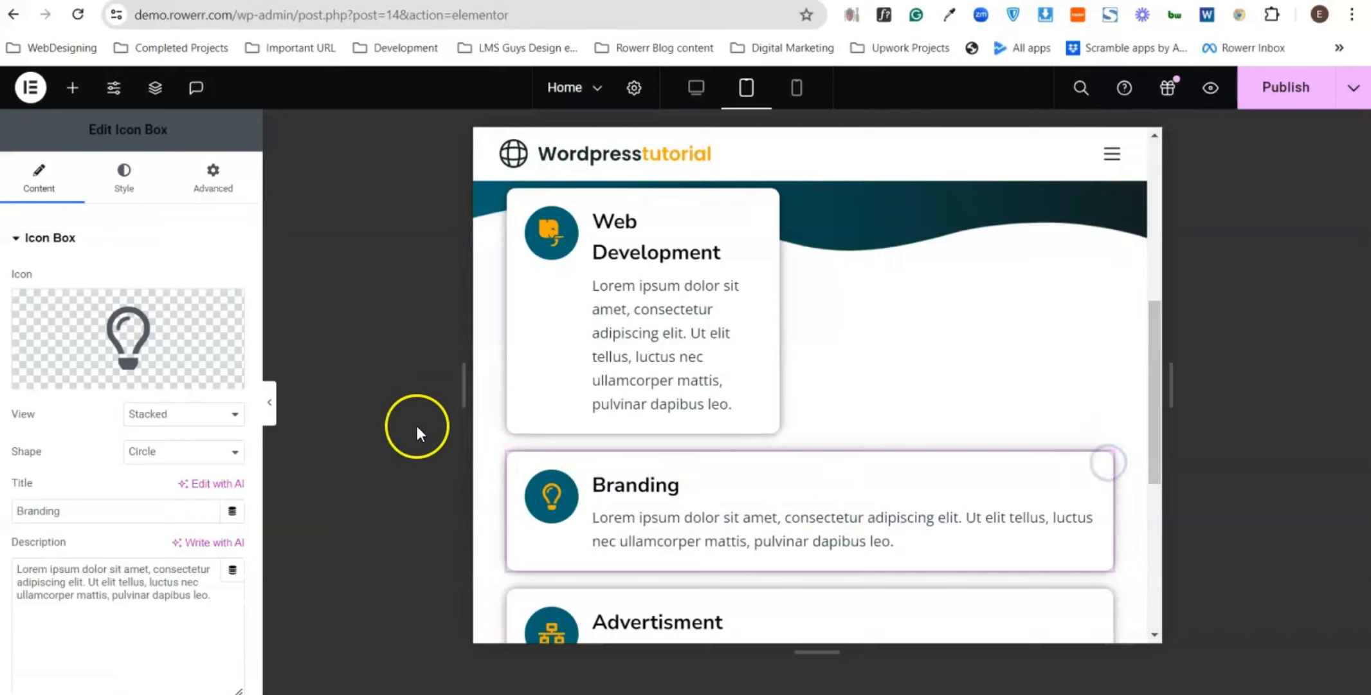
left_click(211, 184)
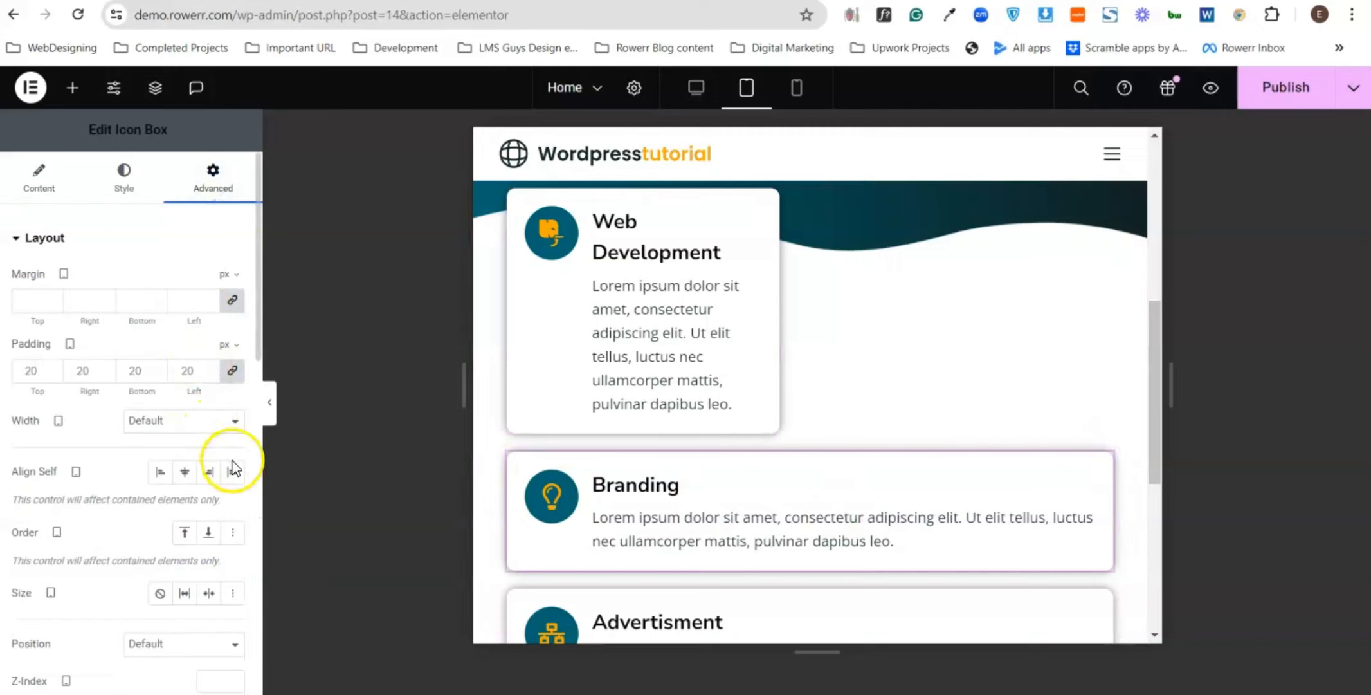
left_click(225, 422)
left_click(205, 480)
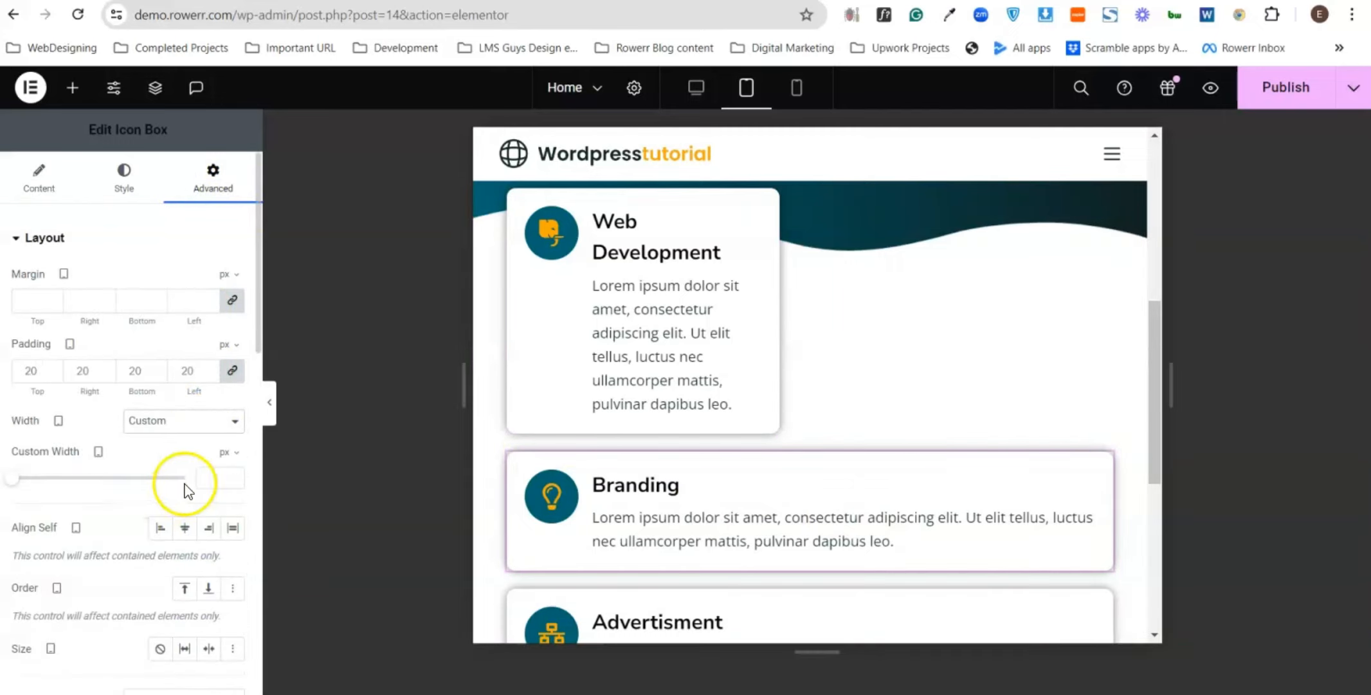
left_click(214, 478)
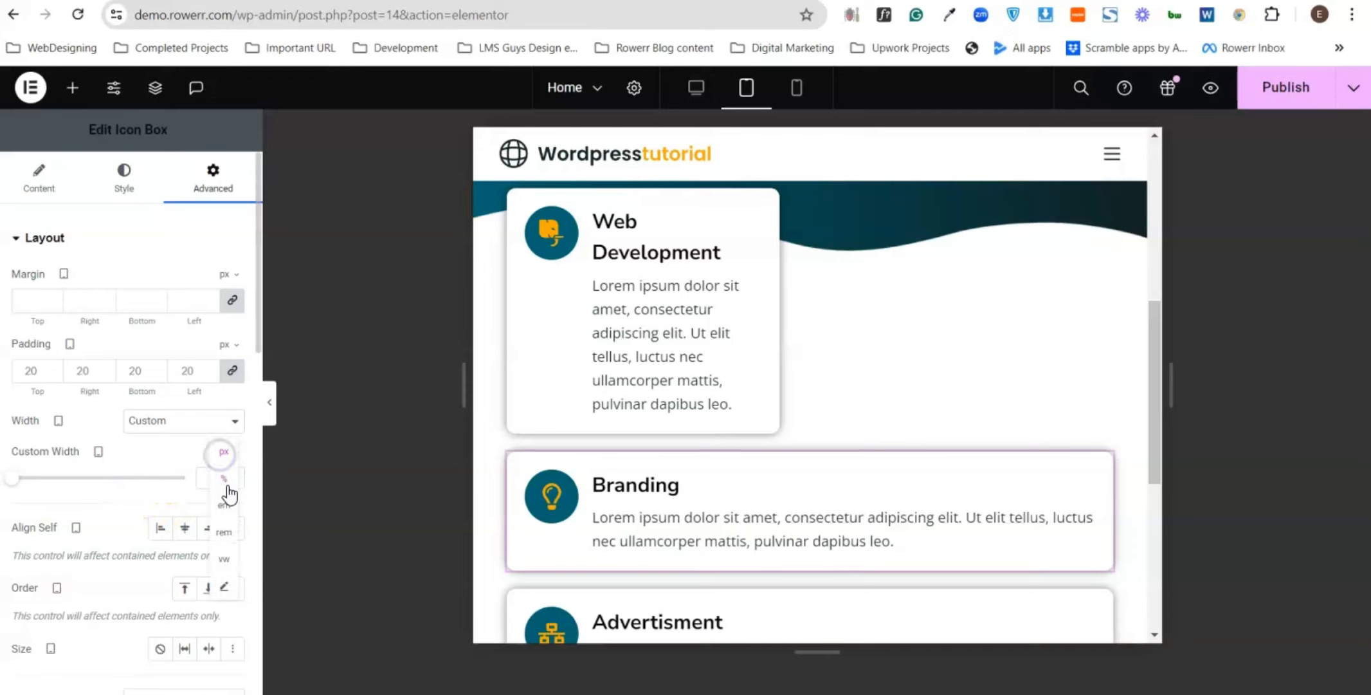
left_click(222, 487)
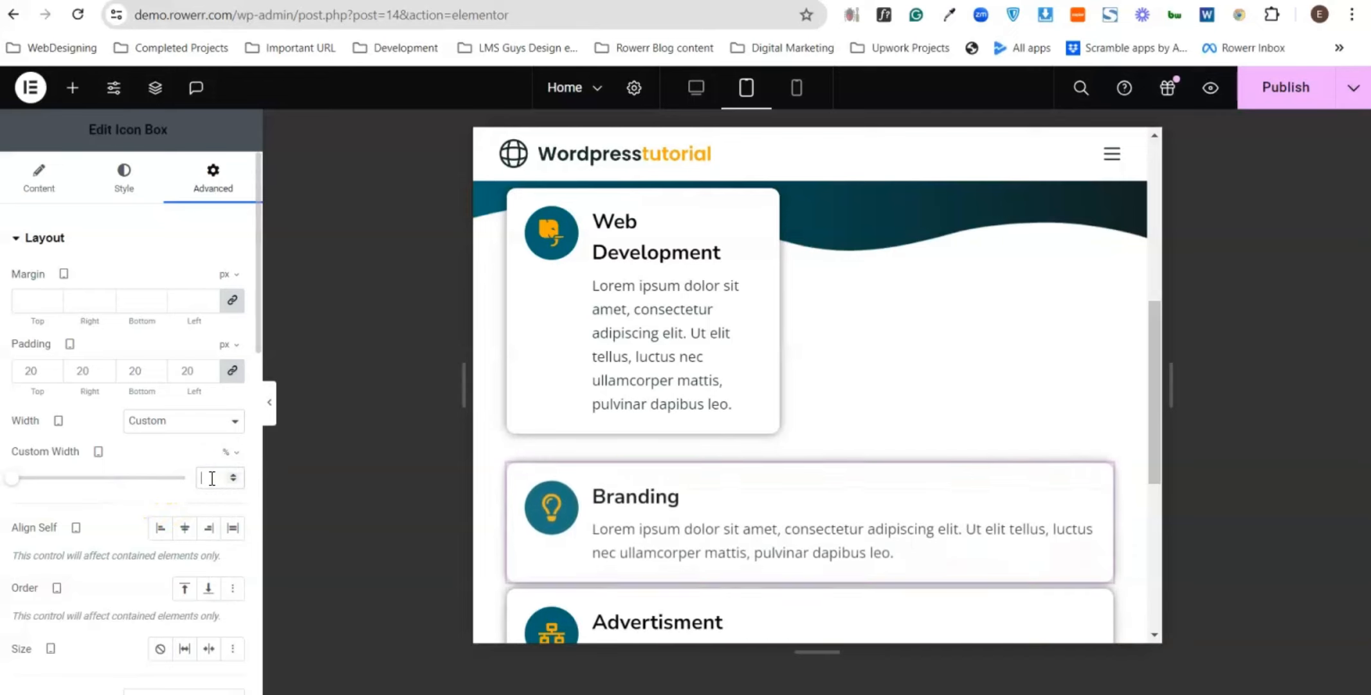
type("45")
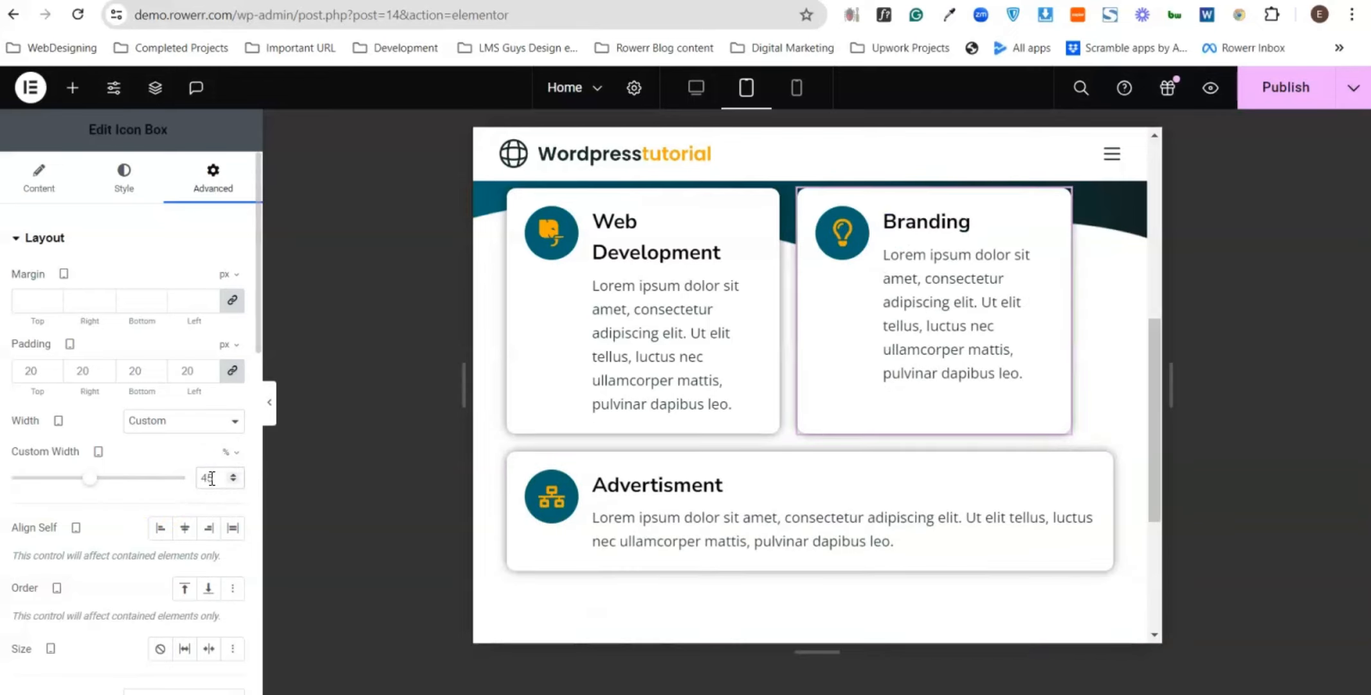
- Check the two-column box arrangement and set the Branding box's tablet size to Grow so it fills the row
scroll(798, 430, "up", 4)
scroll(798, 444, "down", 3)
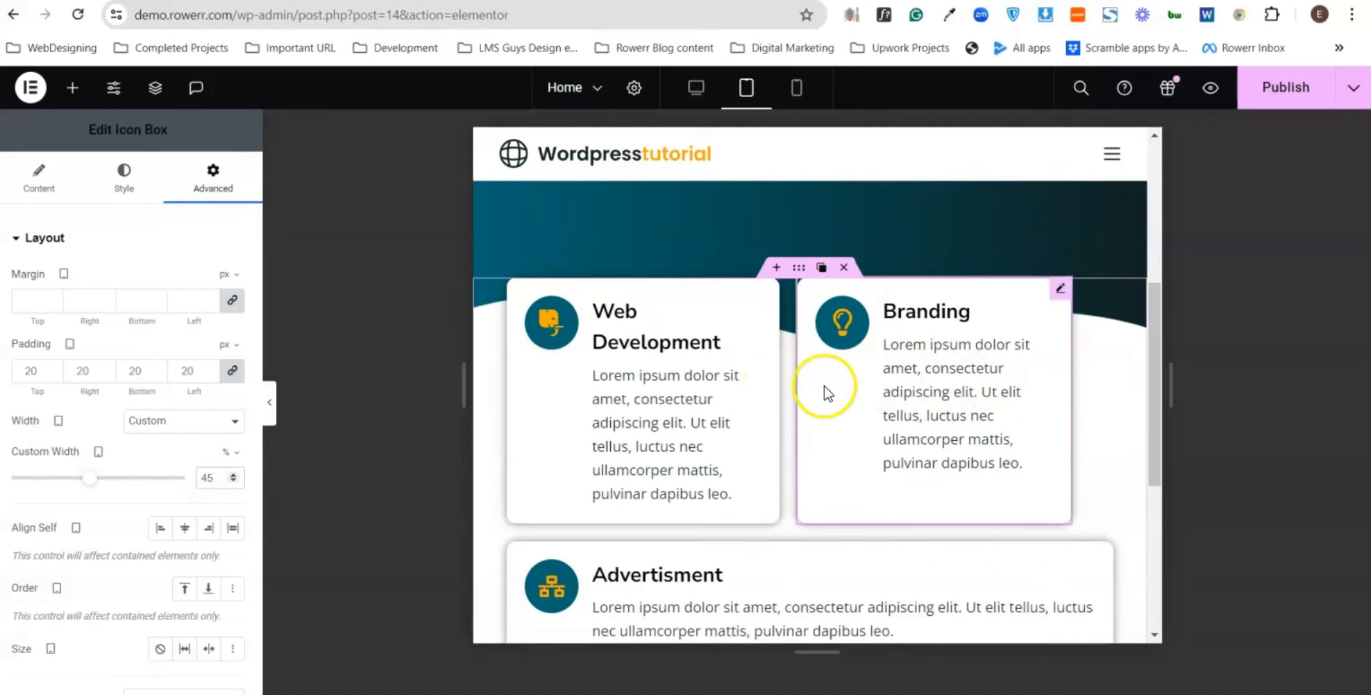
scroll(544, 576, "down", 3)
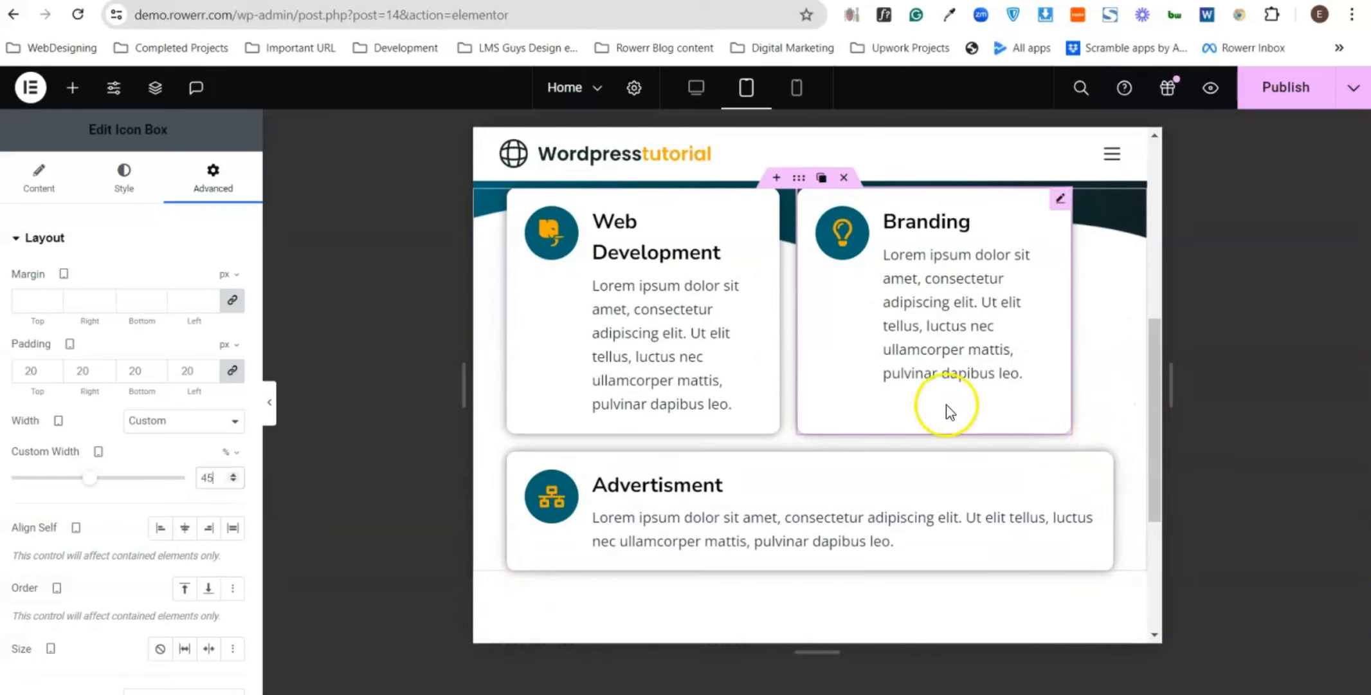
scroll(804, 411, "up", 3)
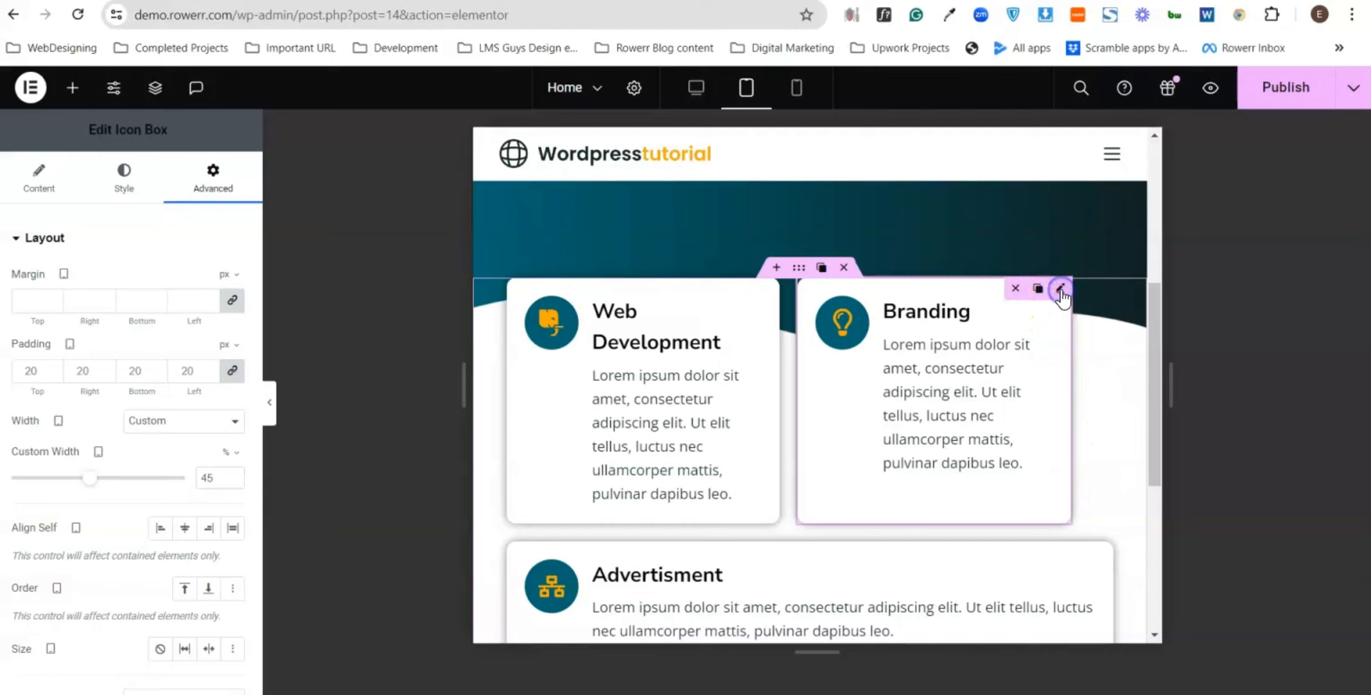
left_click(212, 178)
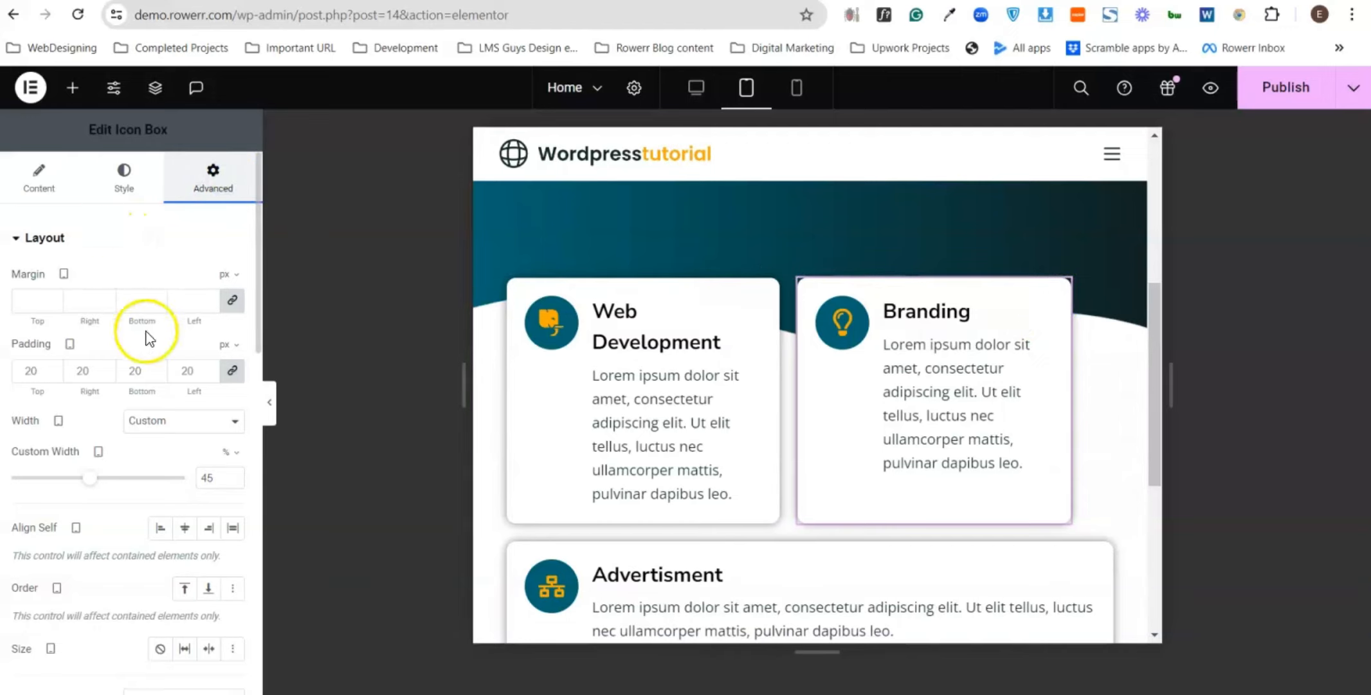
scroll(39, 251, "down", 3)
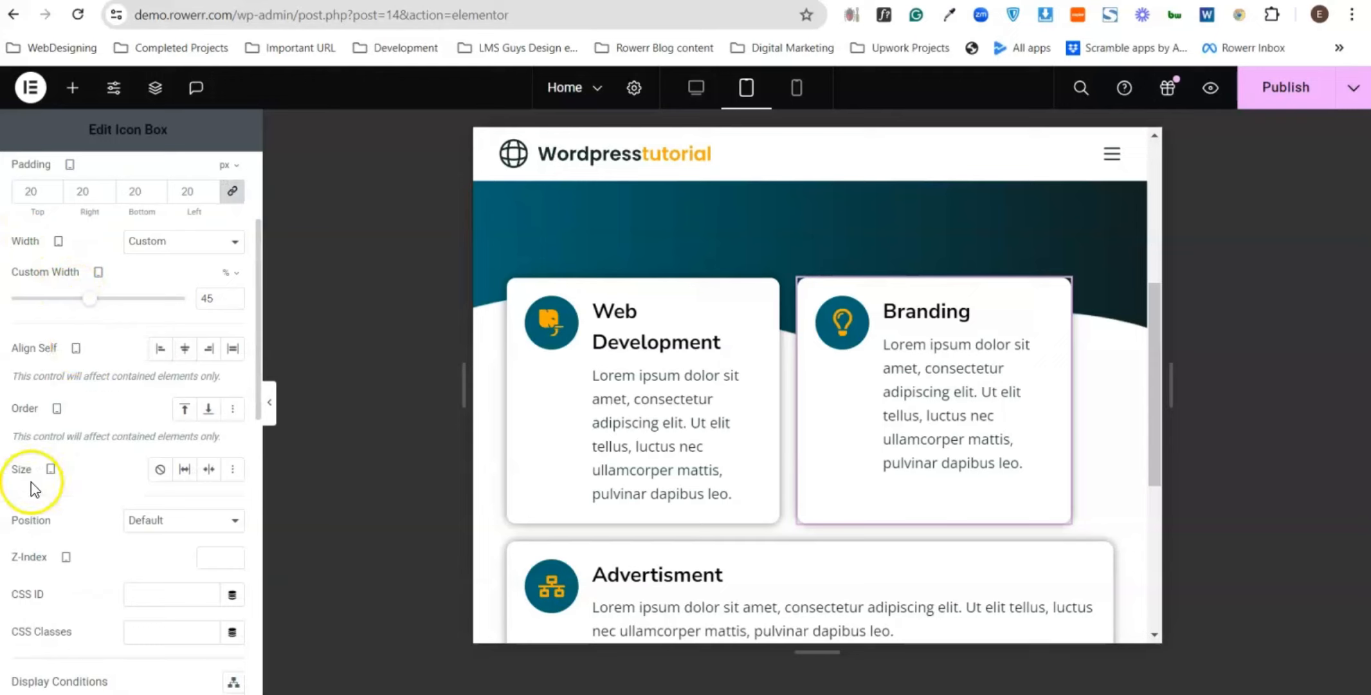
left_click(188, 473)
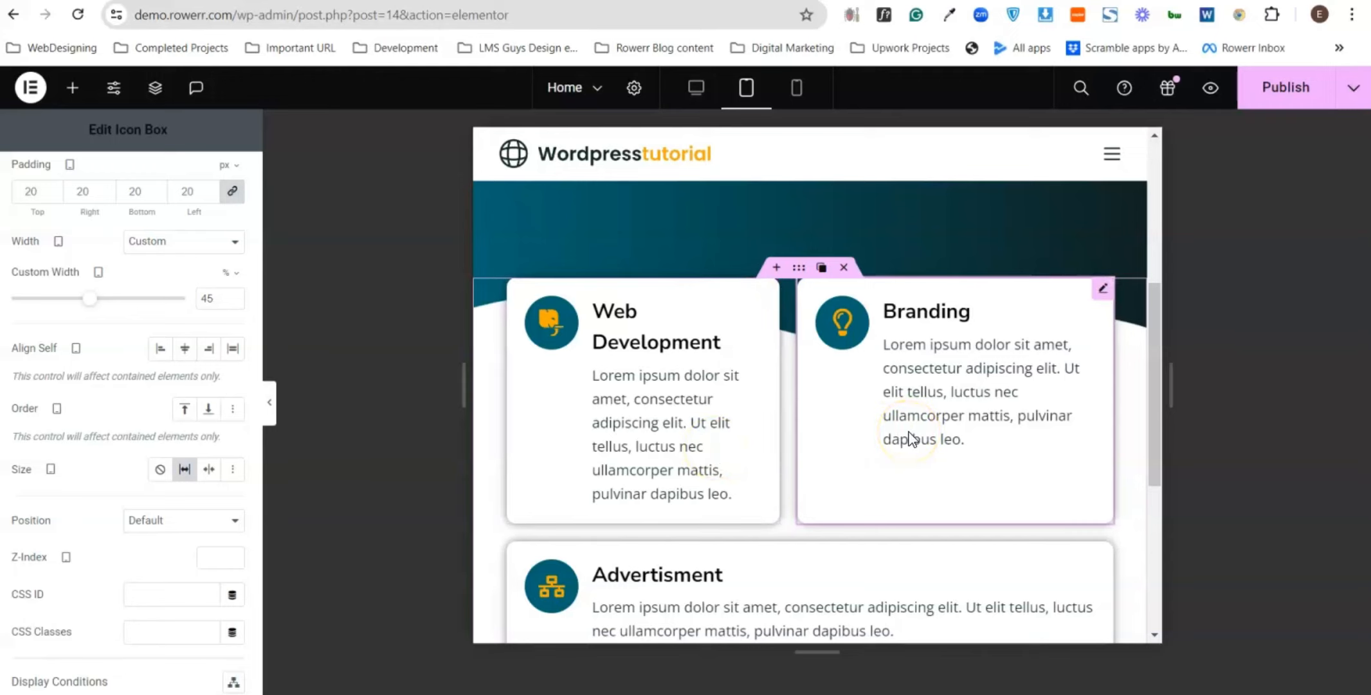
scroll(910, 440, "down", 2)
scroll(909, 437, "up", 2)
- Try the Grow size on the Web Development icon box for tablet, compare it with the Branding box, and clear it again
right_click(969, 402)
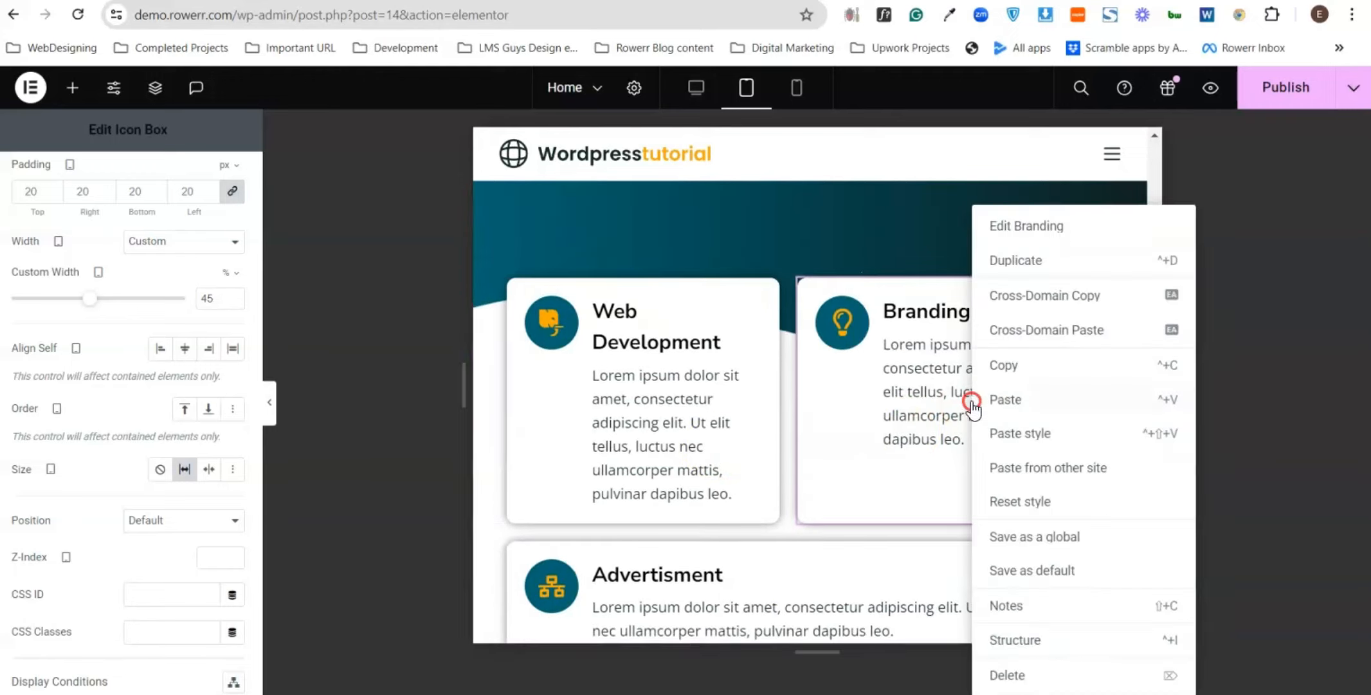
left_click(752, 405)
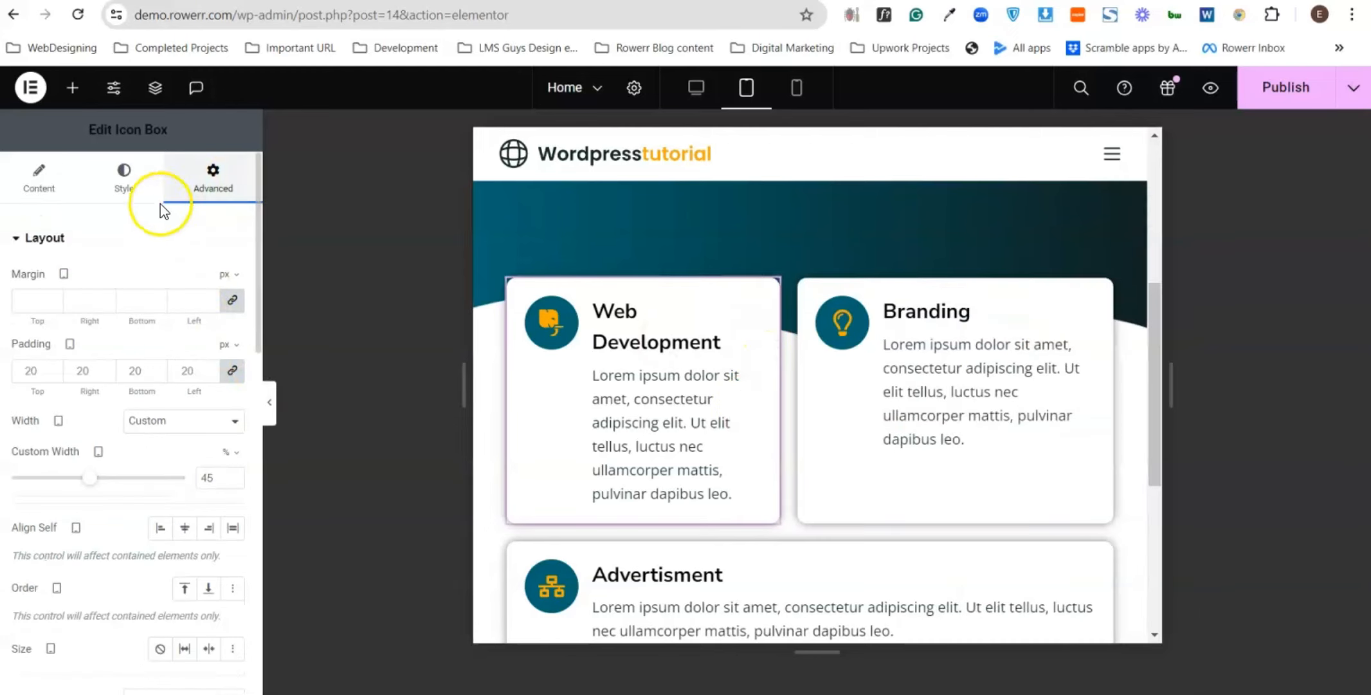
scroll(230, 514, "down", 4)
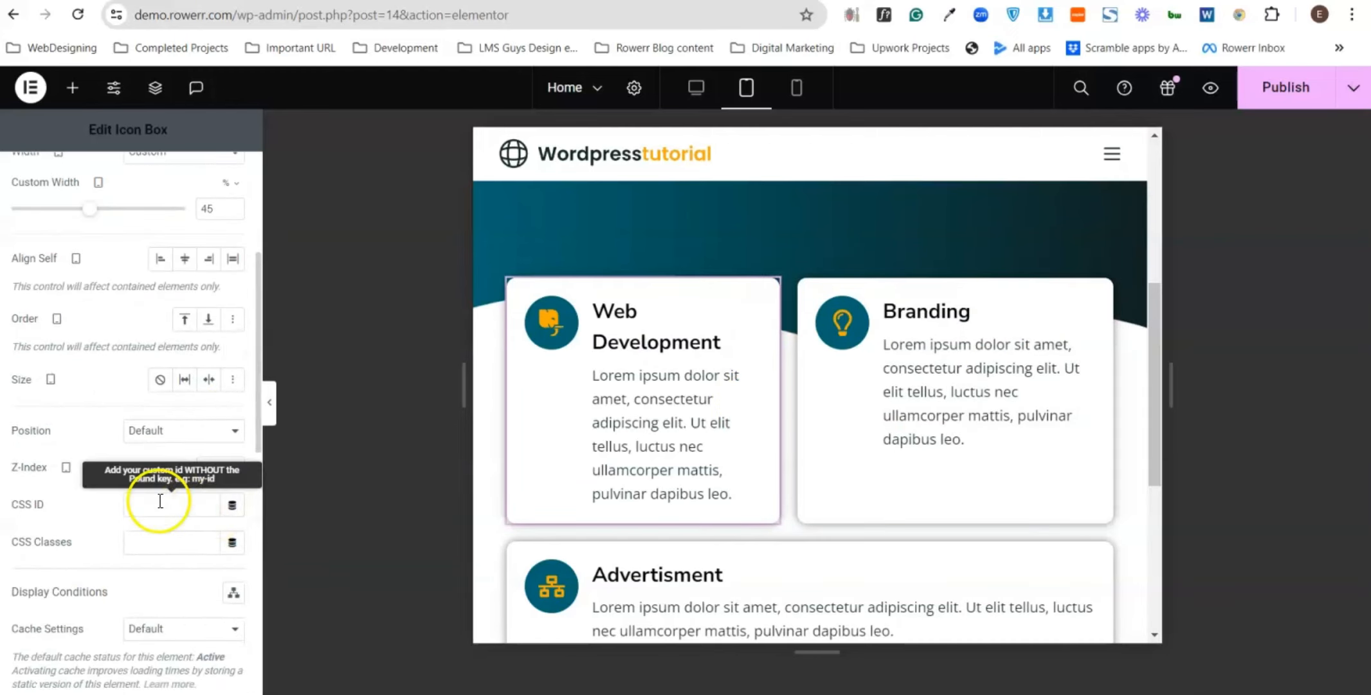
left_click(185, 380)
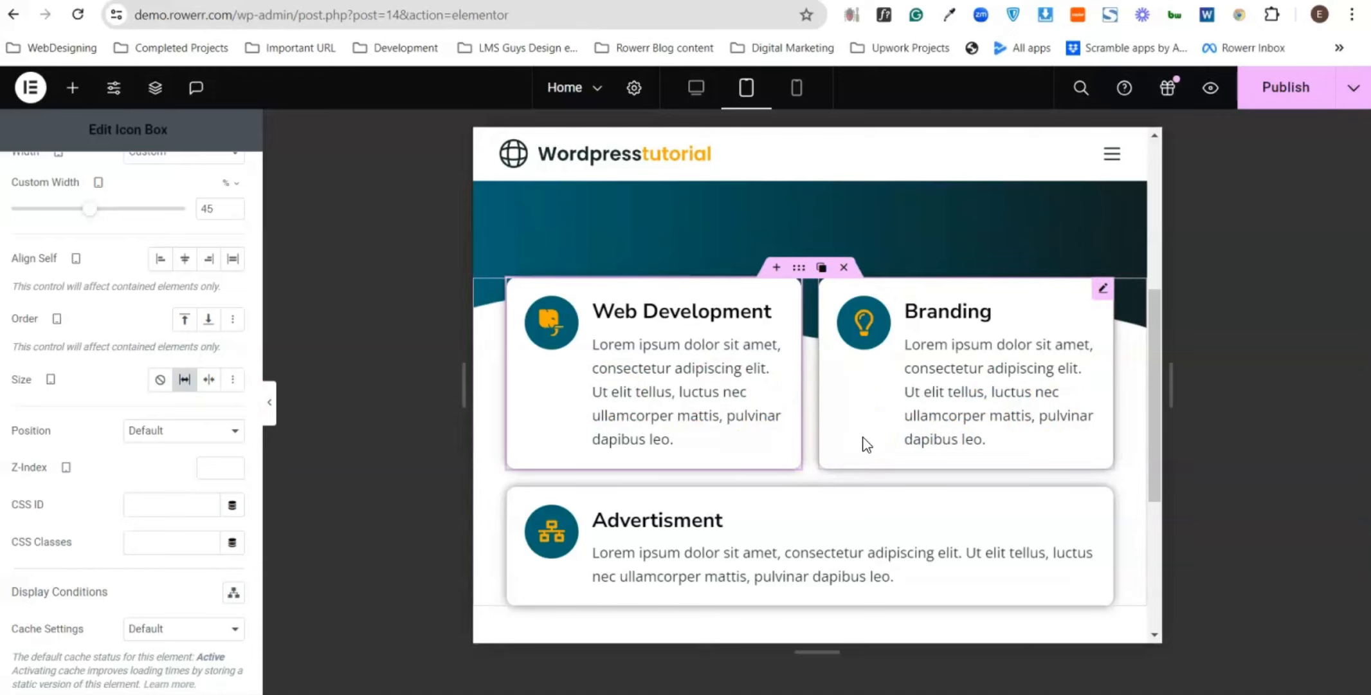
scroll(1007, 483, "down", 3)
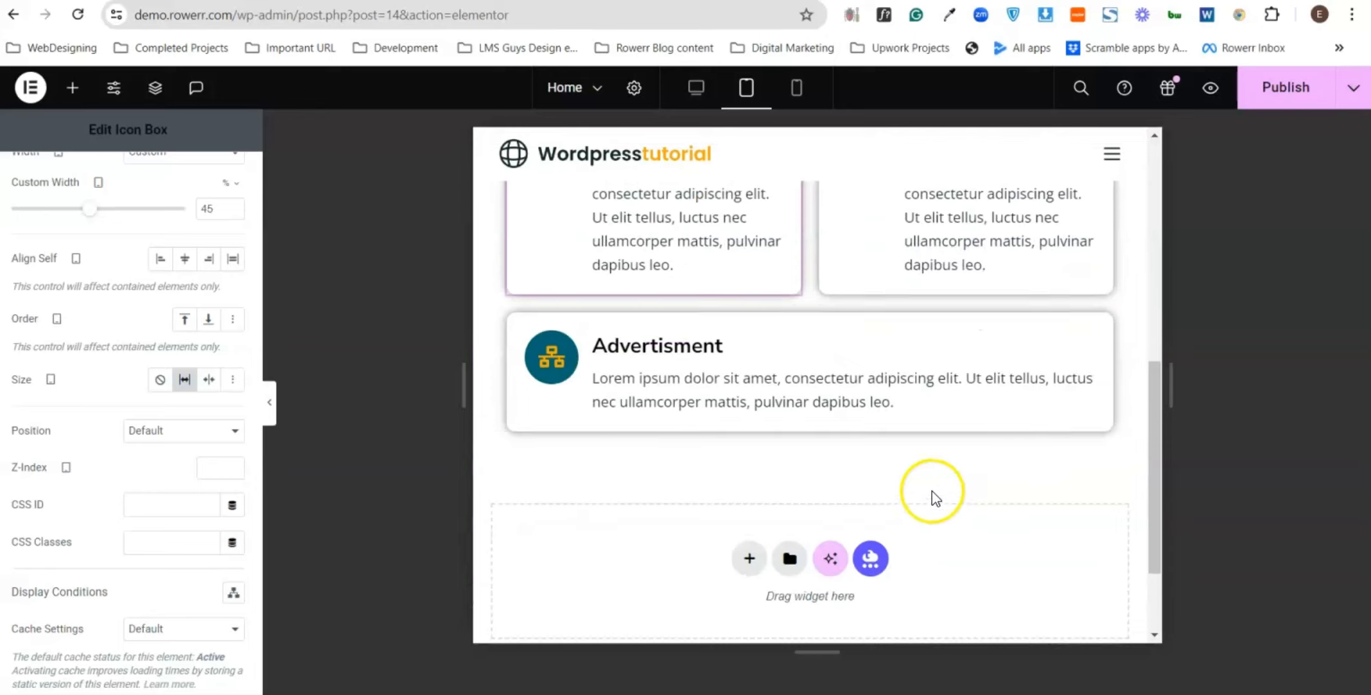
scroll(926, 486, "up", 4)
scroll(863, 412, "down", 1)
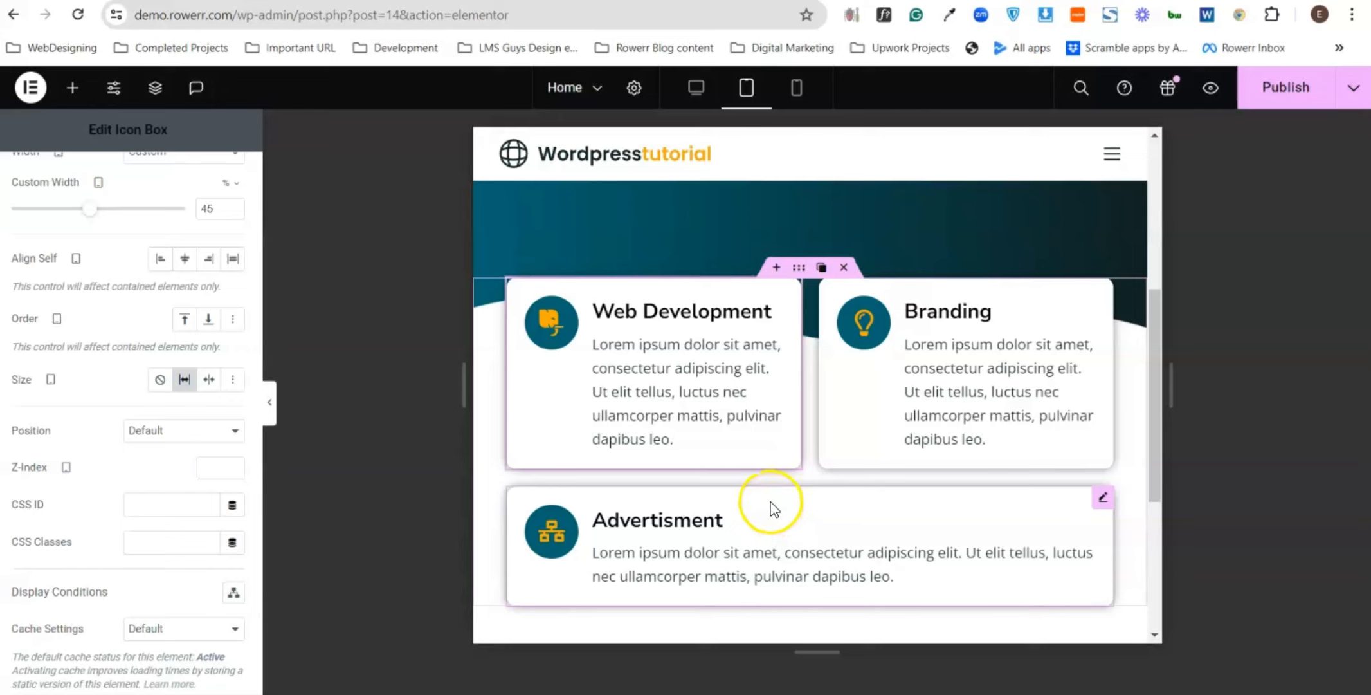
left_click(186, 378)
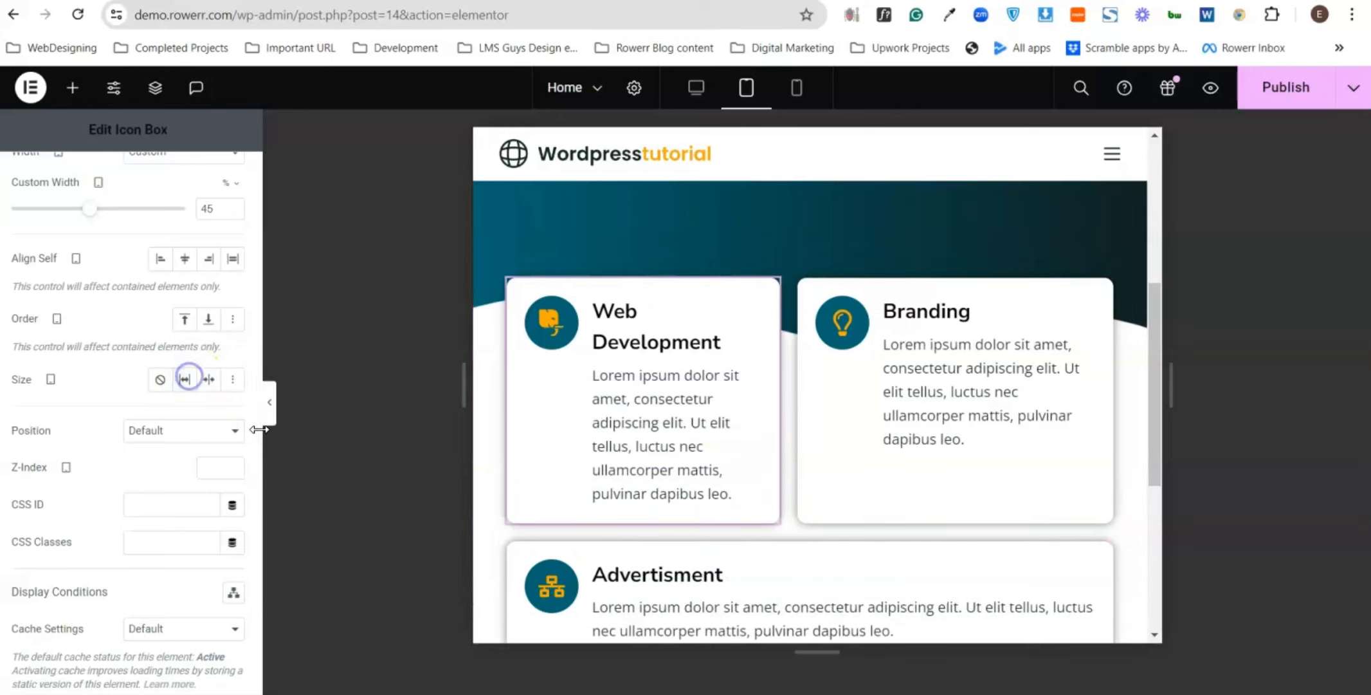
- Clear the Grow size from the Branding icon box in tablet view
left_click(996, 362)
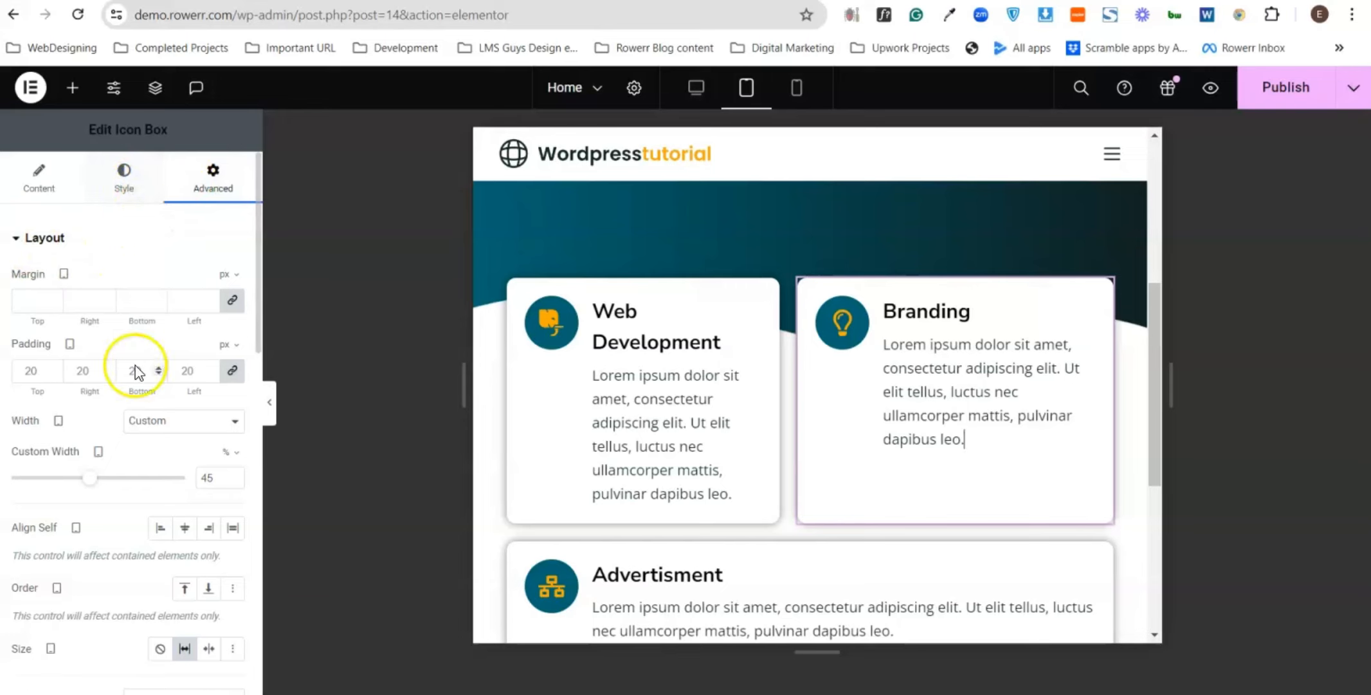
scroll(135, 372, "down", 4)
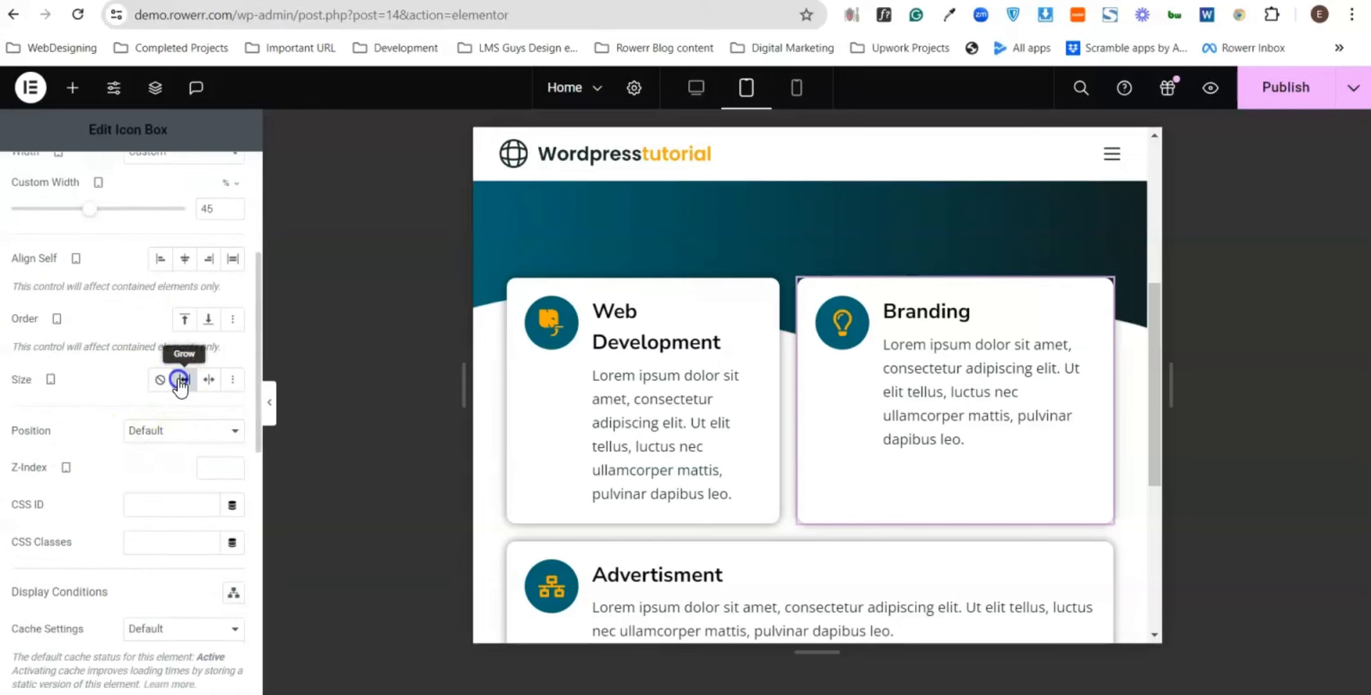
left_click(179, 380)
- Set the Web Development icon box's tablet width to Default
left_click(770, 294)
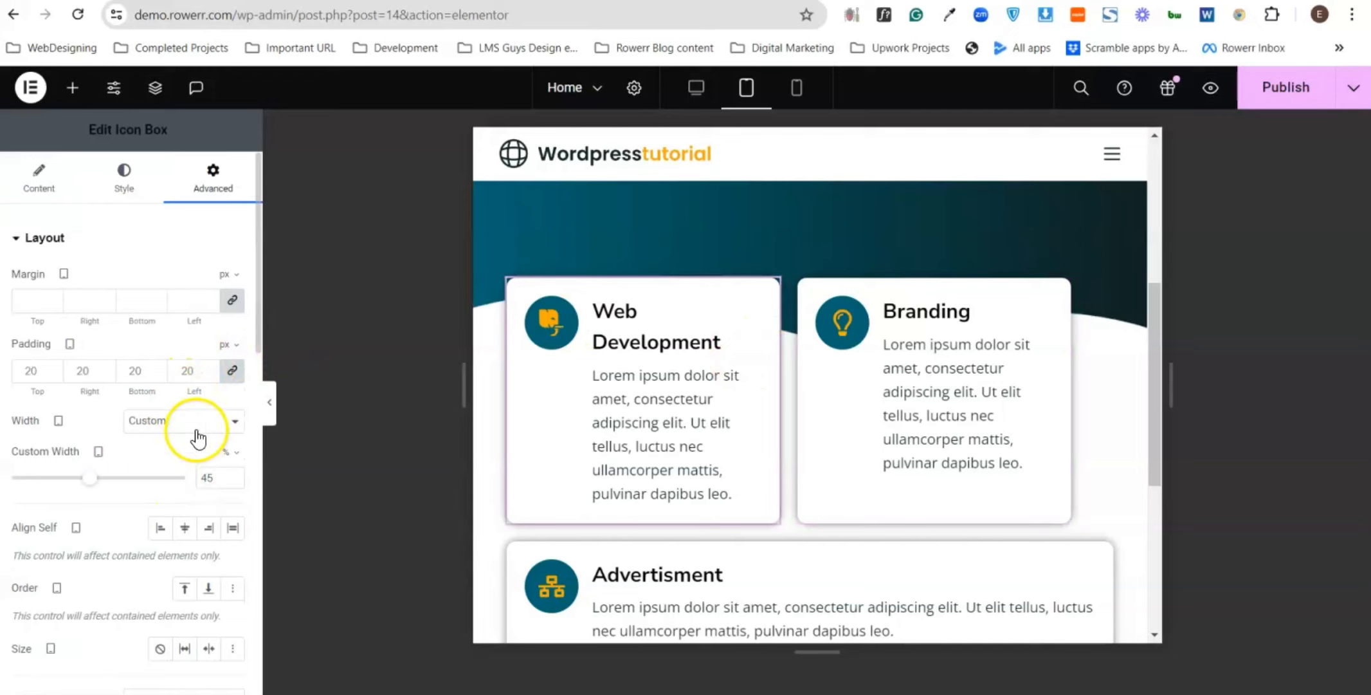
left_click(197, 432)
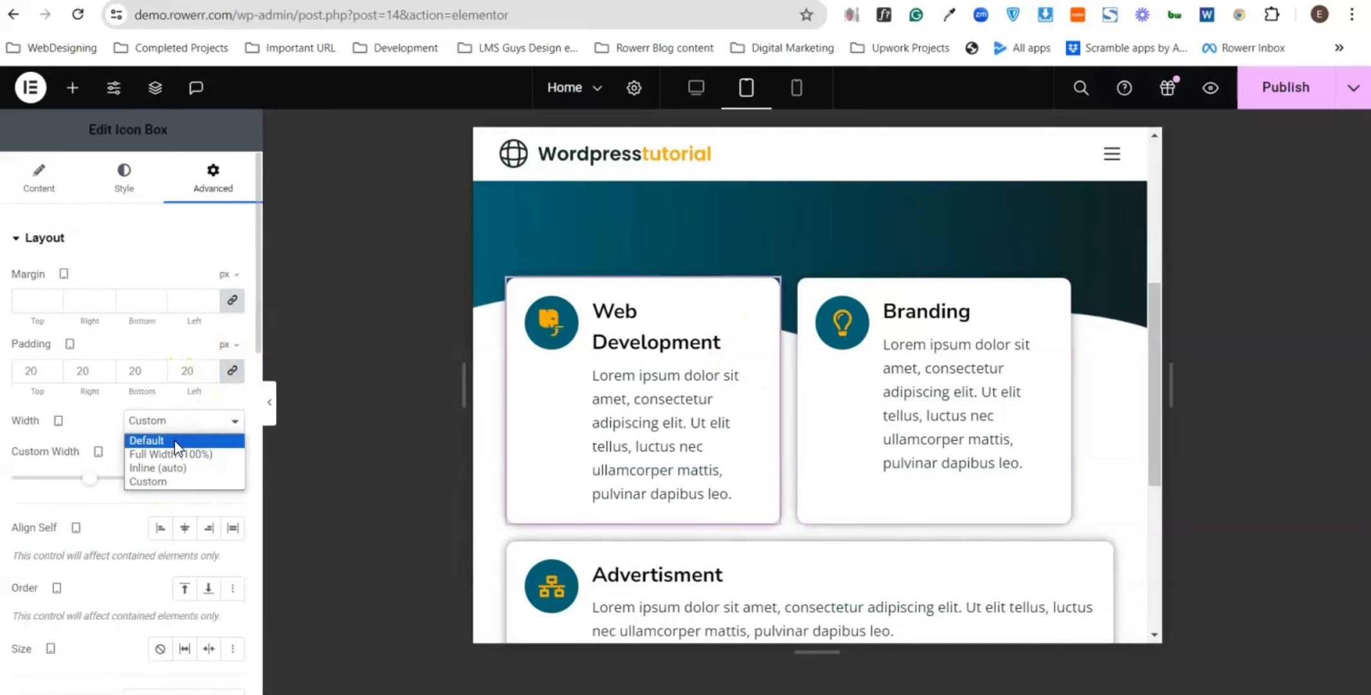
left_click(33, 447)
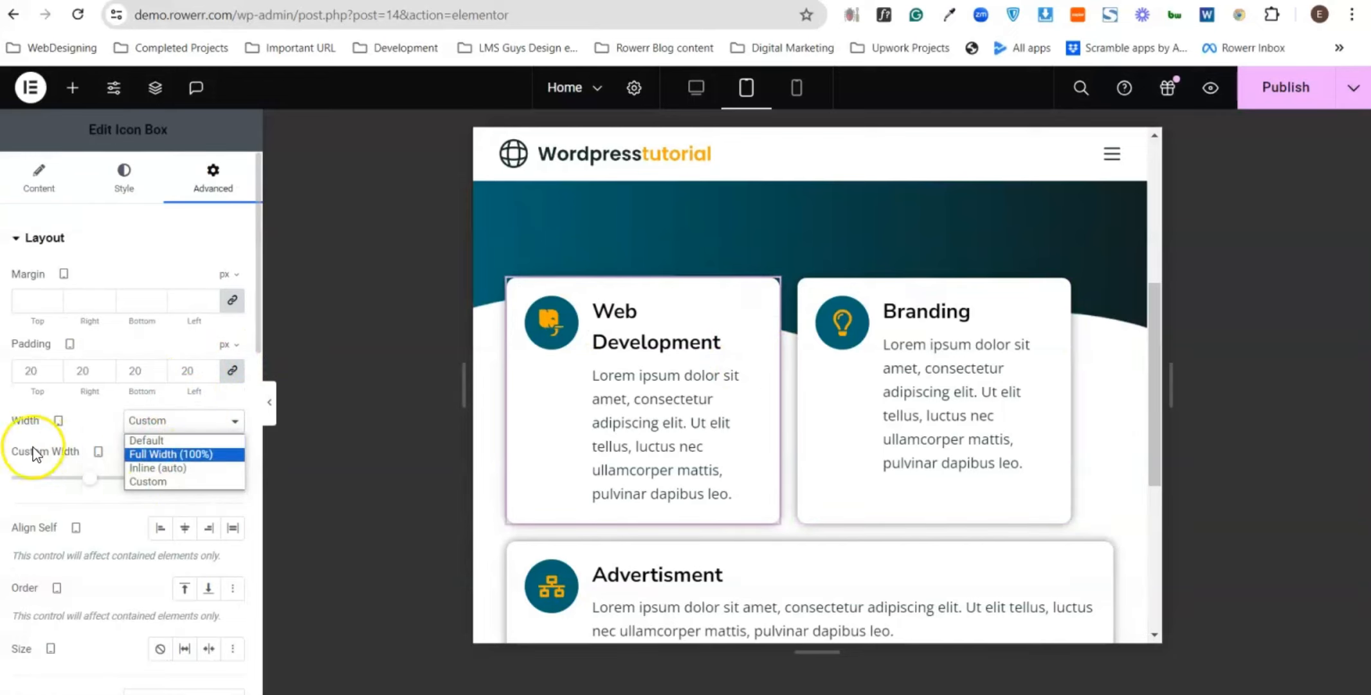
left_click(147, 440)
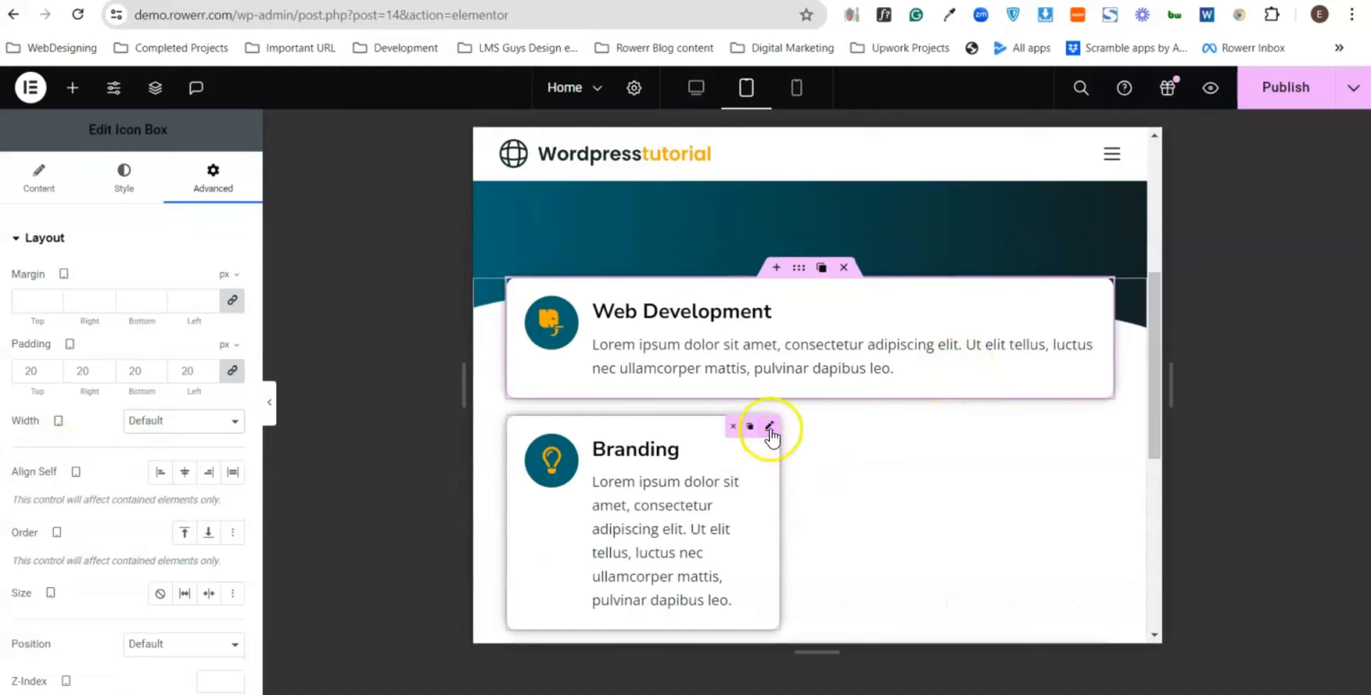
- Set the Branding icon box's tablet width to Default, publish the page and review the stacked boxes
left_click(768, 427)
left_click(219, 418)
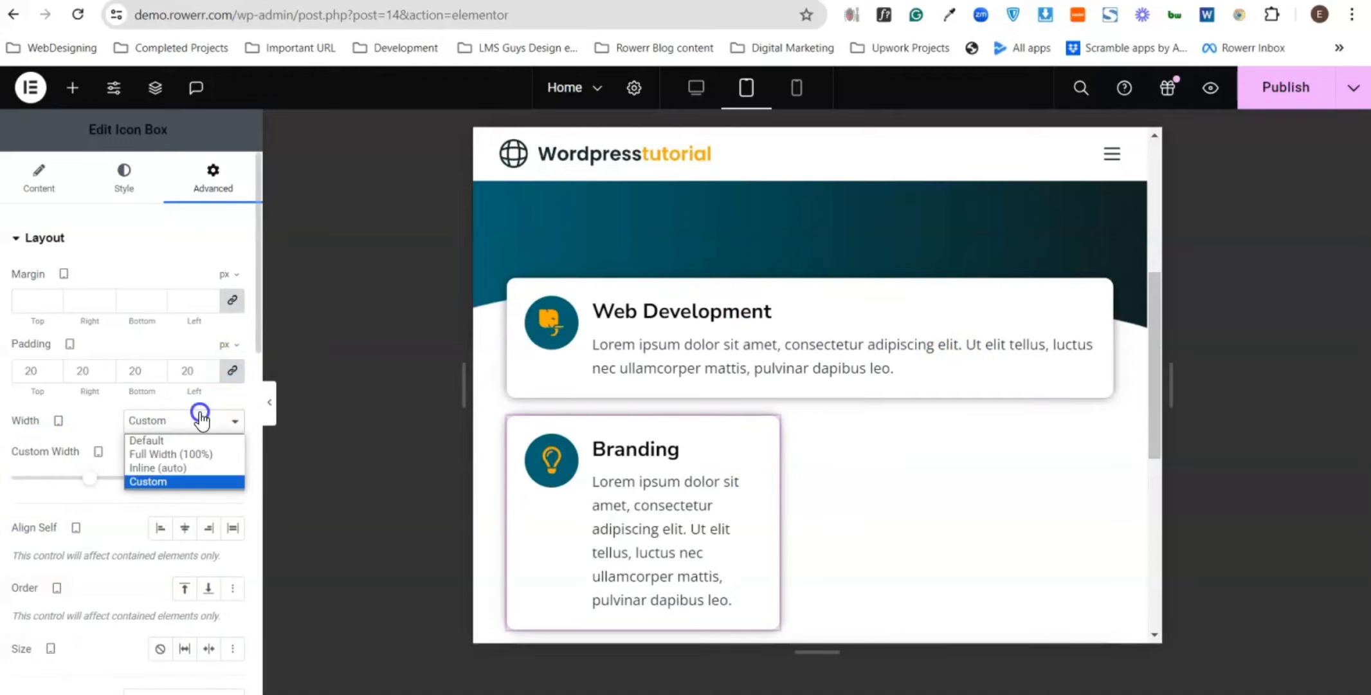
left_click(185, 443)
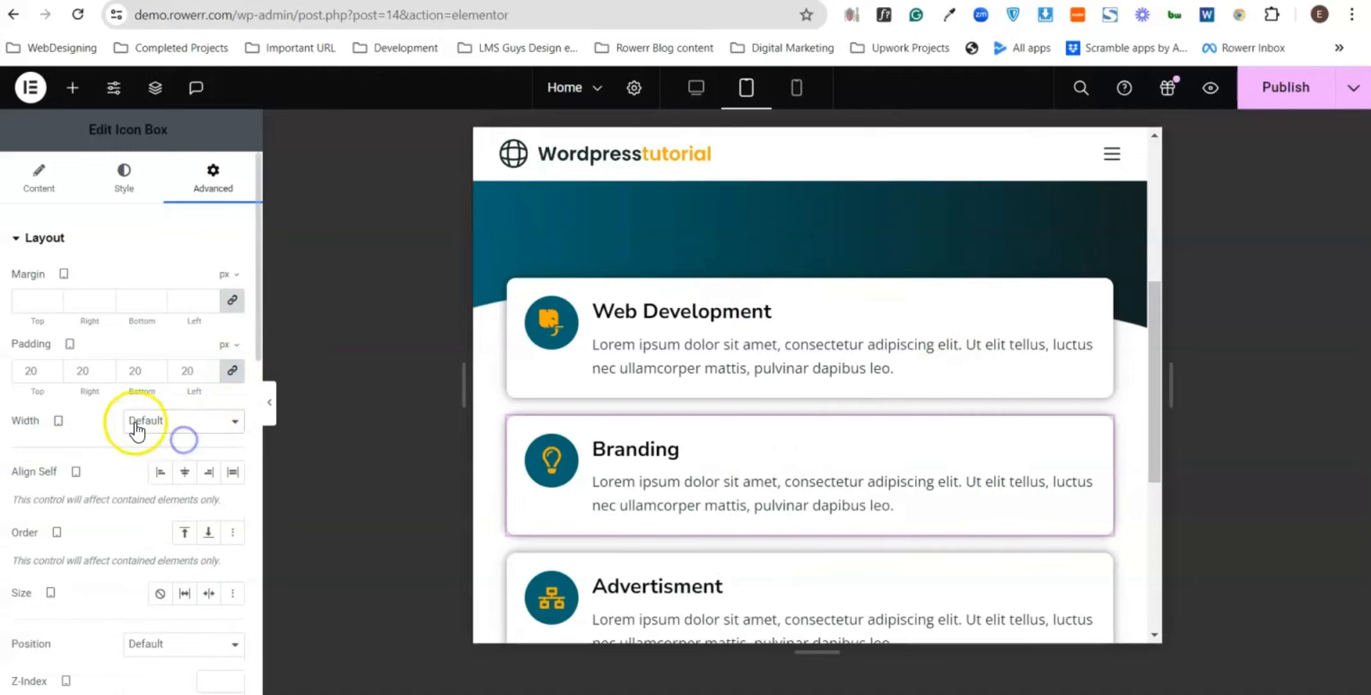
scroll(1025, 267, "down", 4)
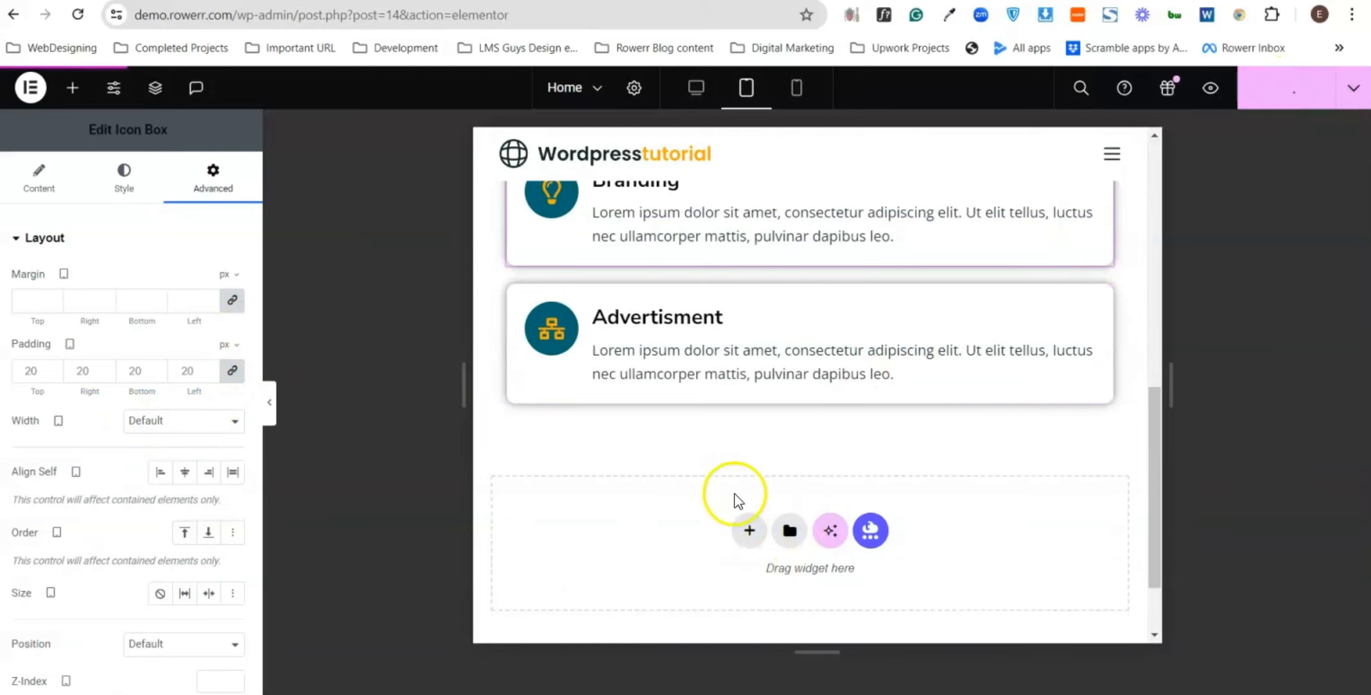
scroll(748, 447, "up", 5)
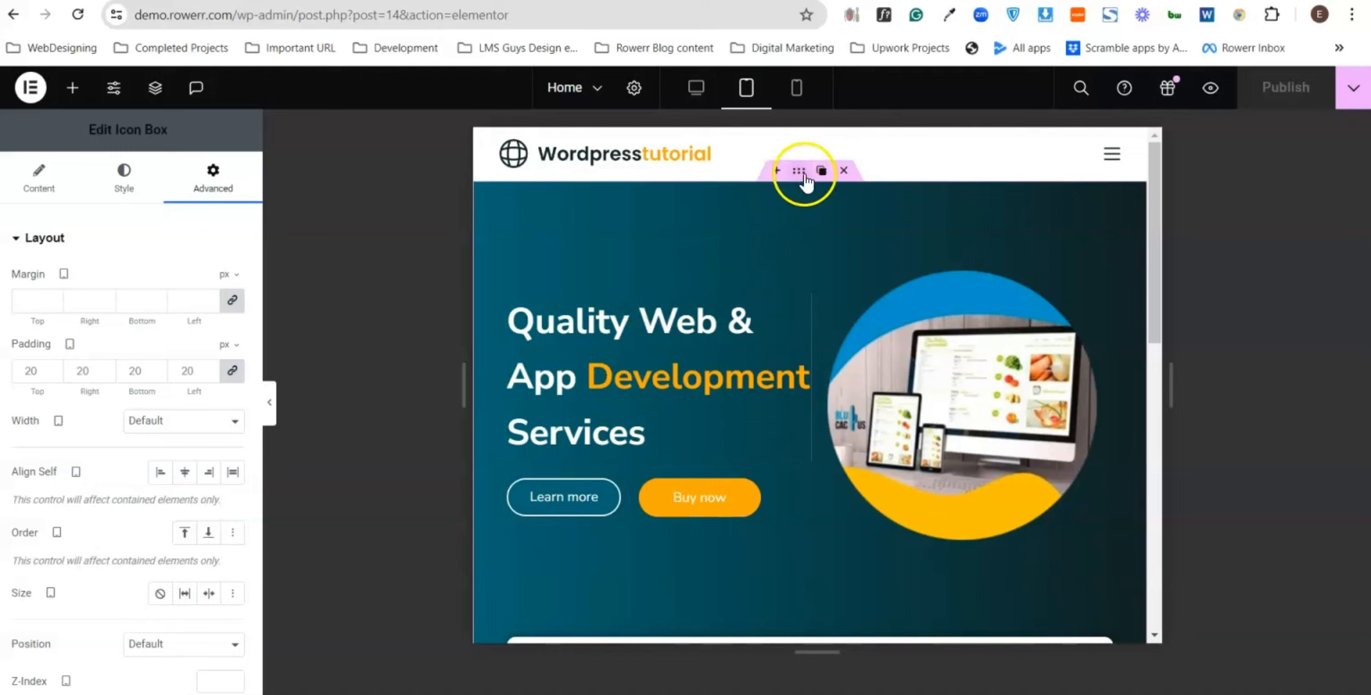
- Switch to the Mobile Portrait view and examine the hero heading, buttons, image and the stacked service boxes
left_click(796, 94)
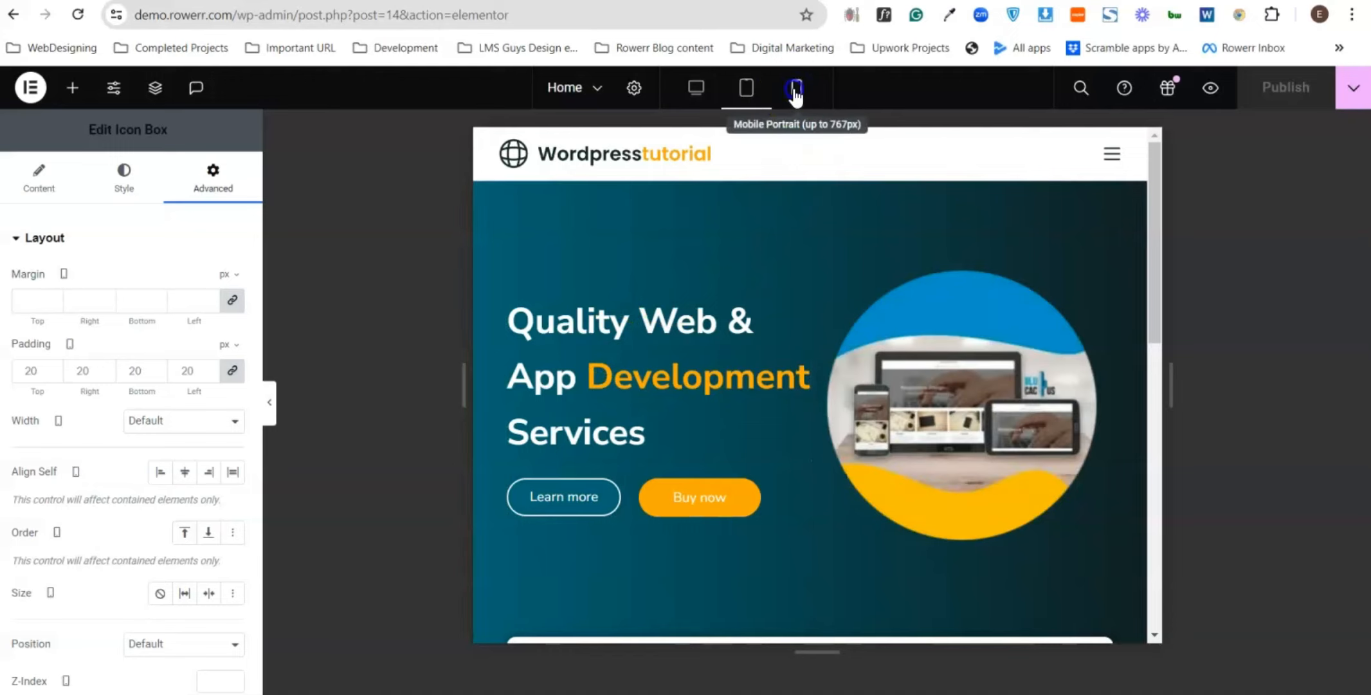
scroll(845, 289, "down", 8)
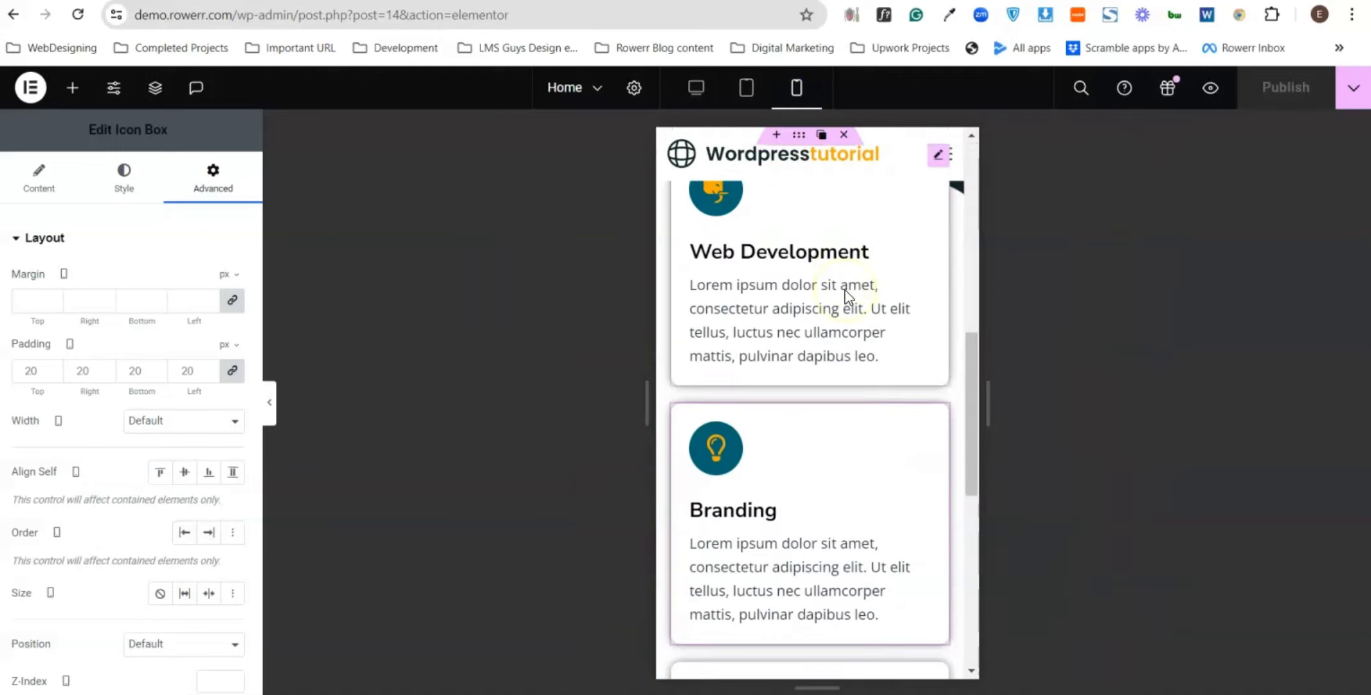
scroll(830, 302, "up", 5)
scroll(824, 310, "down", 8)
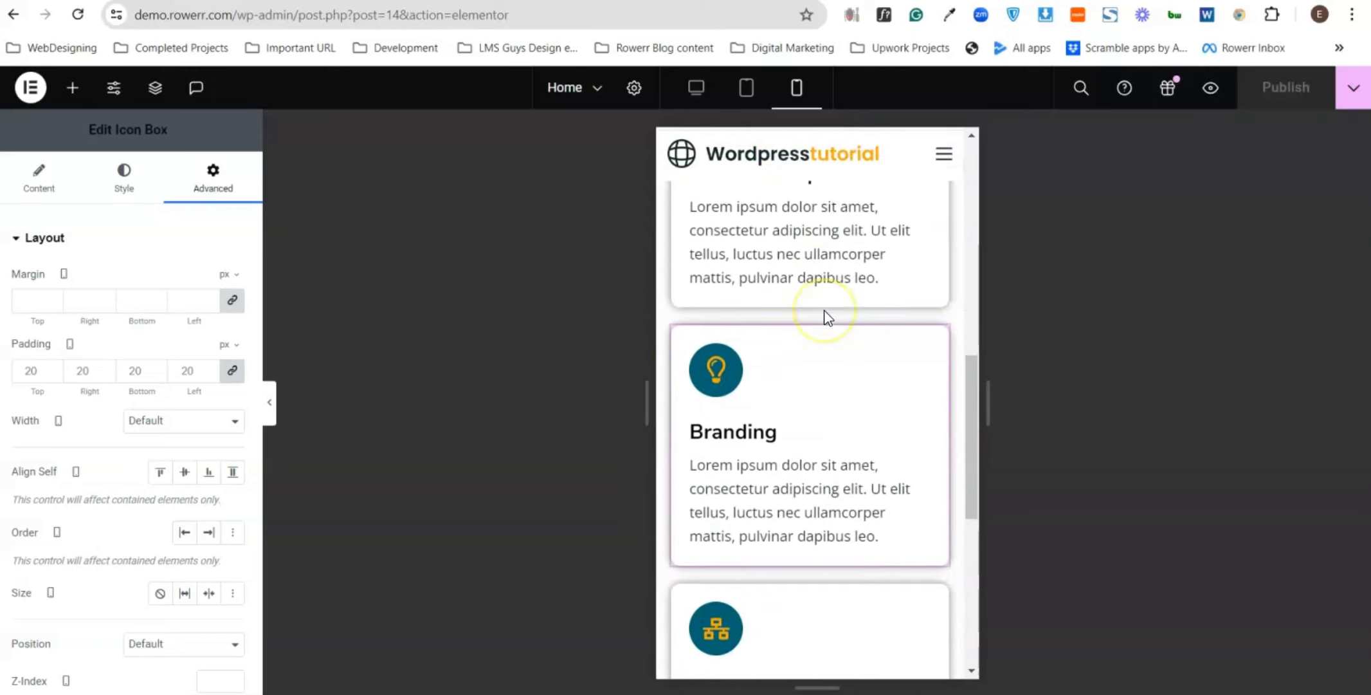
scroll(822, 310, "up", 8)
scroll(822, 310, "up", 5)
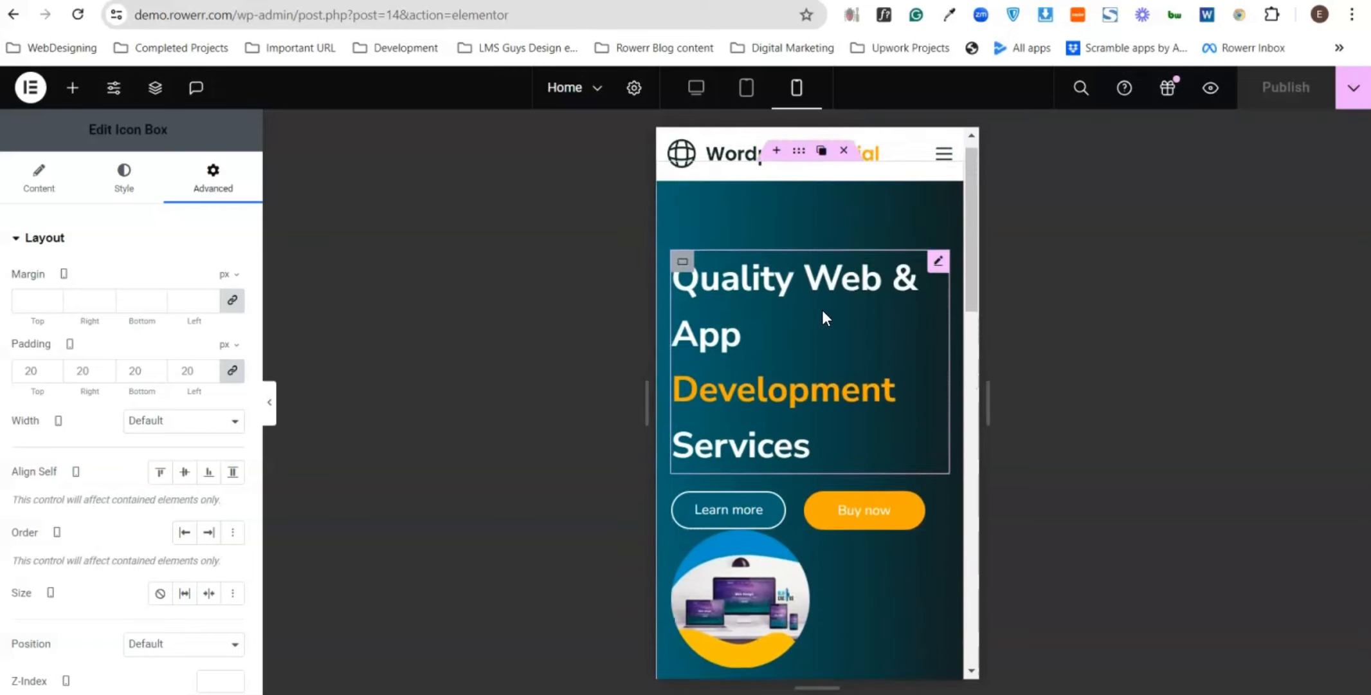
left_click(820, 296)
scroll(784, 360, "down", 3)
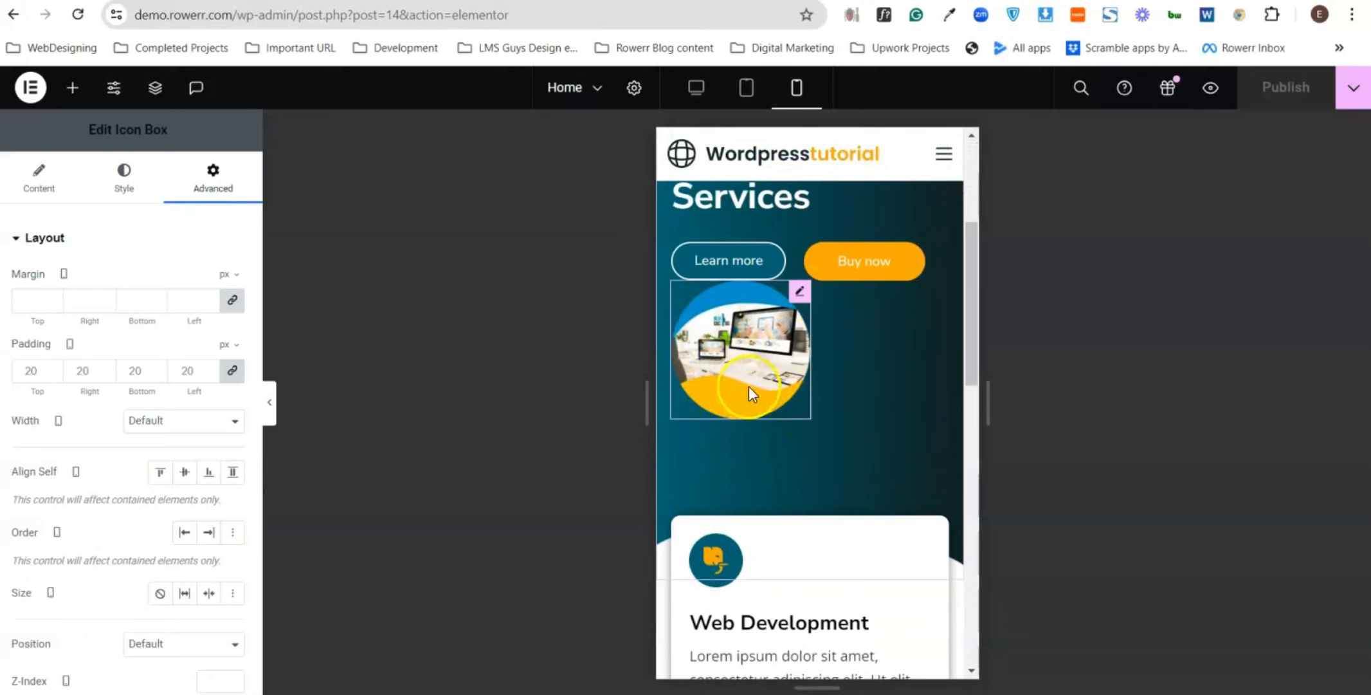
scroll(749, 383, "up", 4)
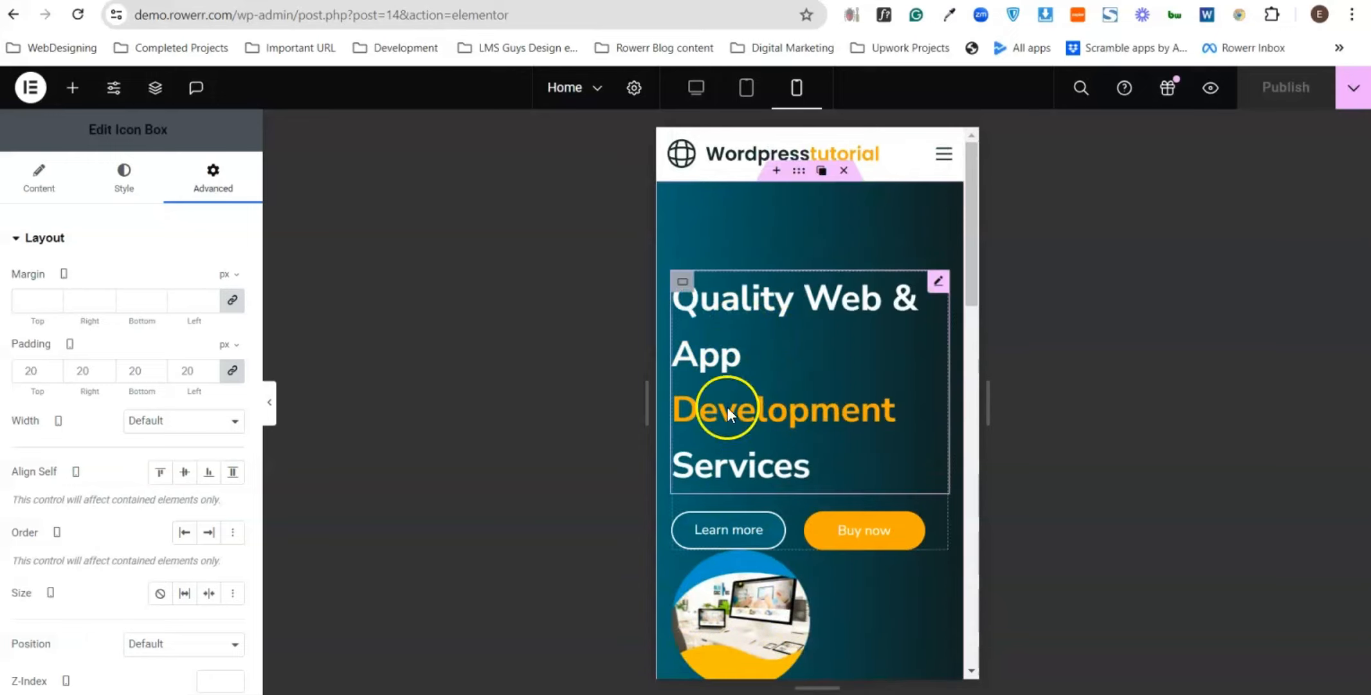
scroll(694, 594, "down", 2)
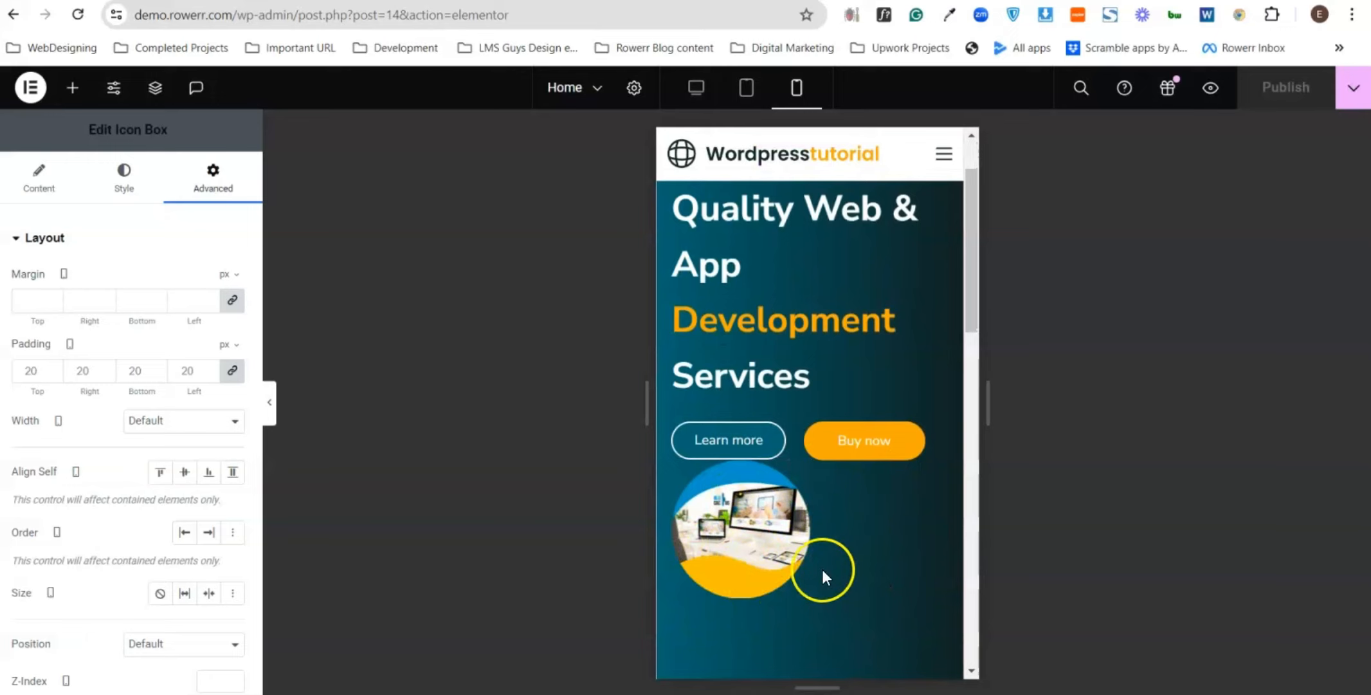
scroll(822, 569, "down", 7)
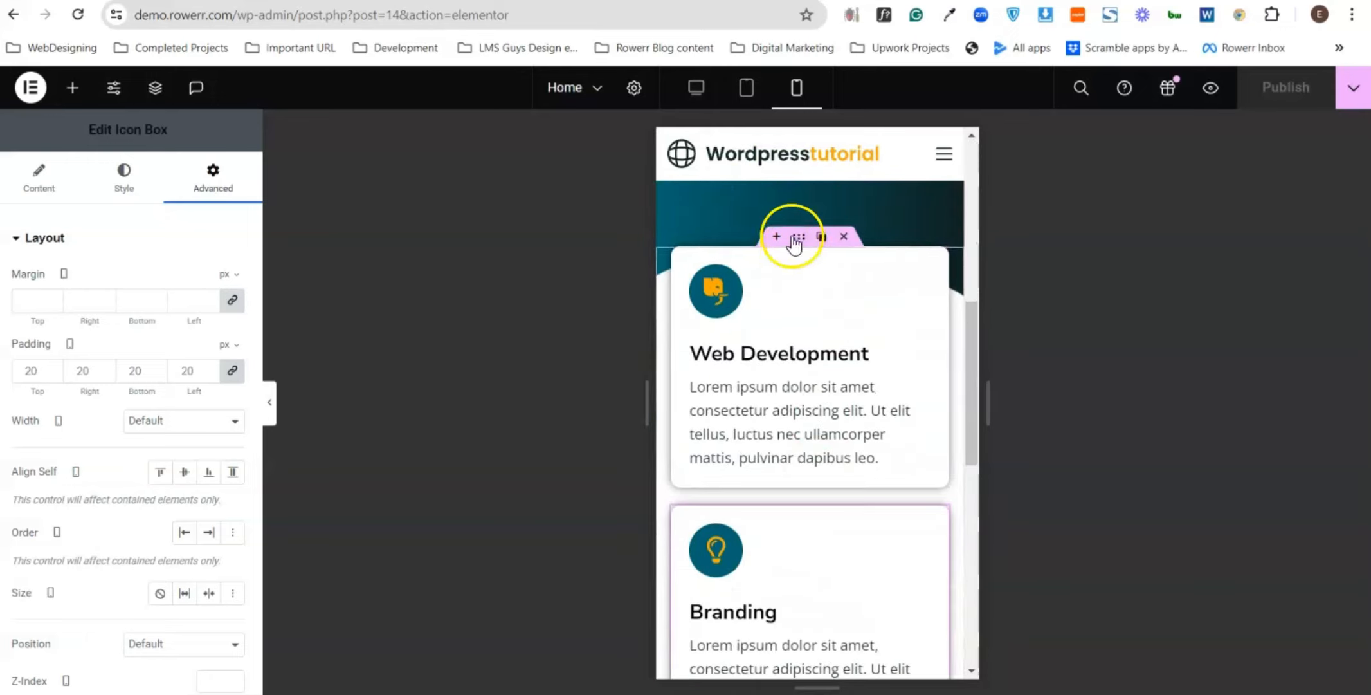
scroll(794, 353, "down", 4)
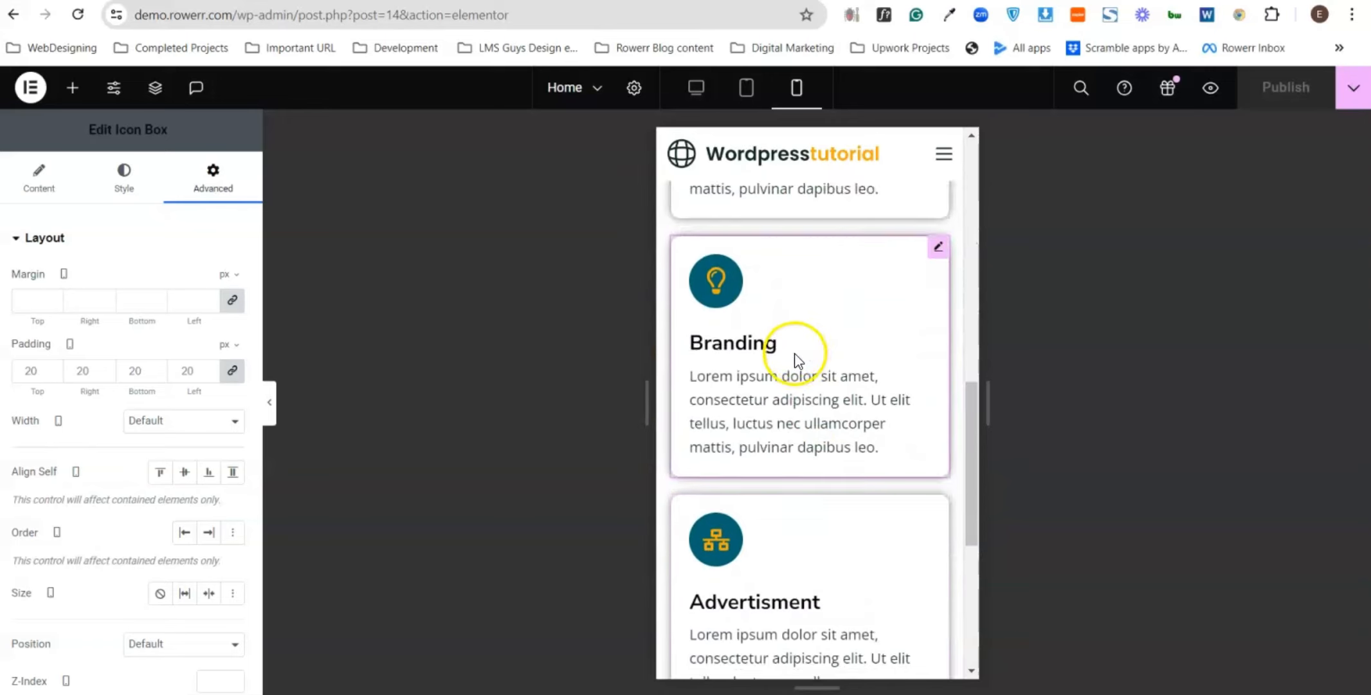
scroll(794, 355, "down", 6)
scroll(792, 361, "up", 4)
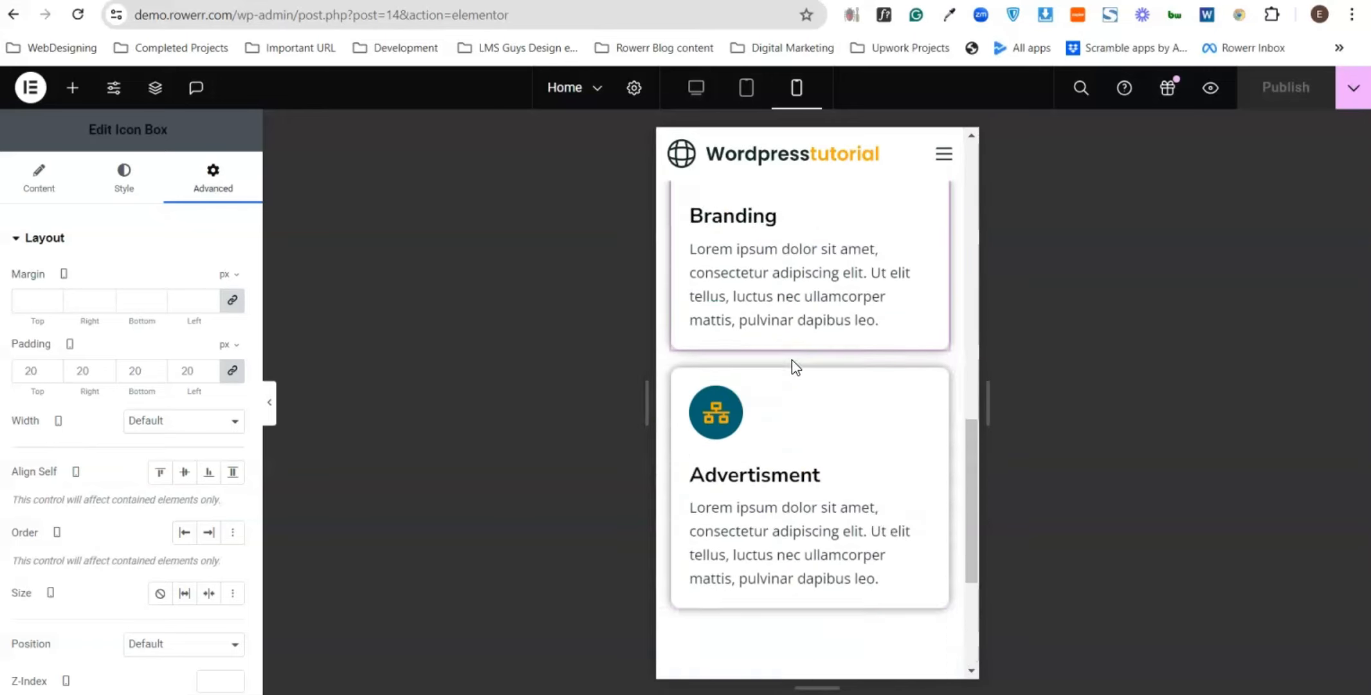
scroll(791, 360, "up", 7)
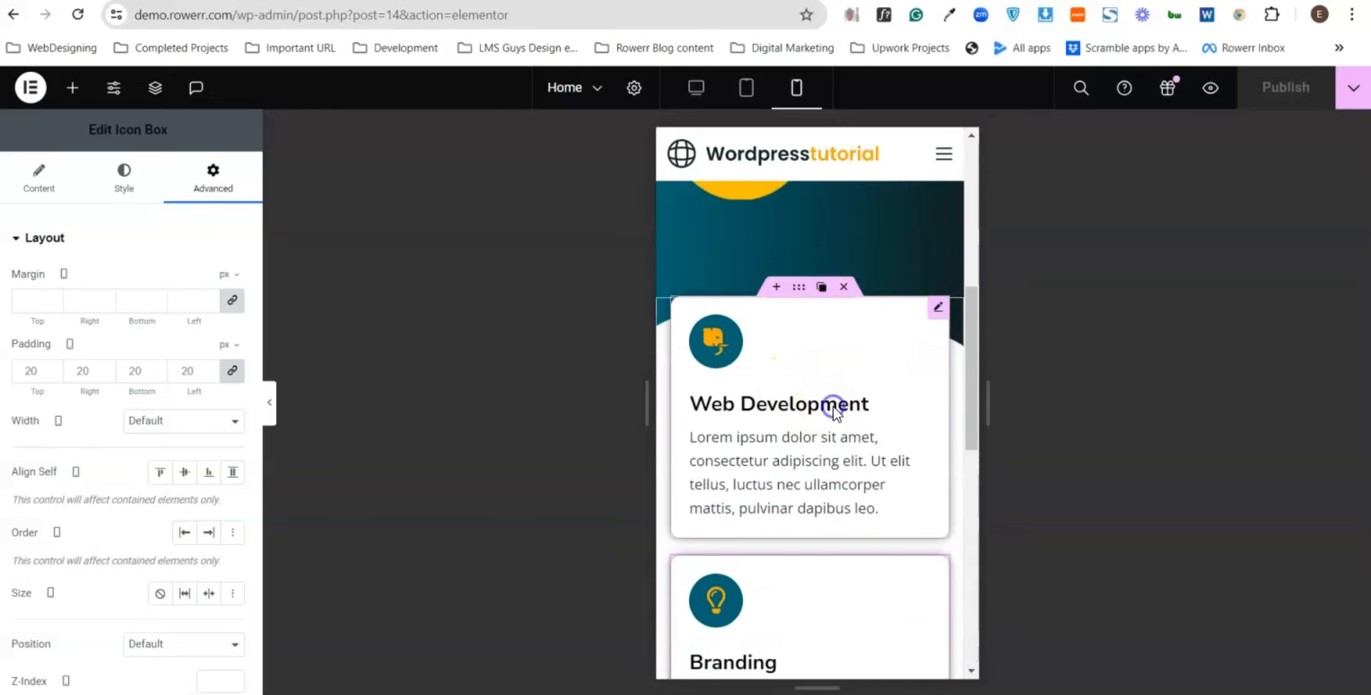
- Center the alignment of the Web Development icon box for mobile portrait
left_click(834, 405)
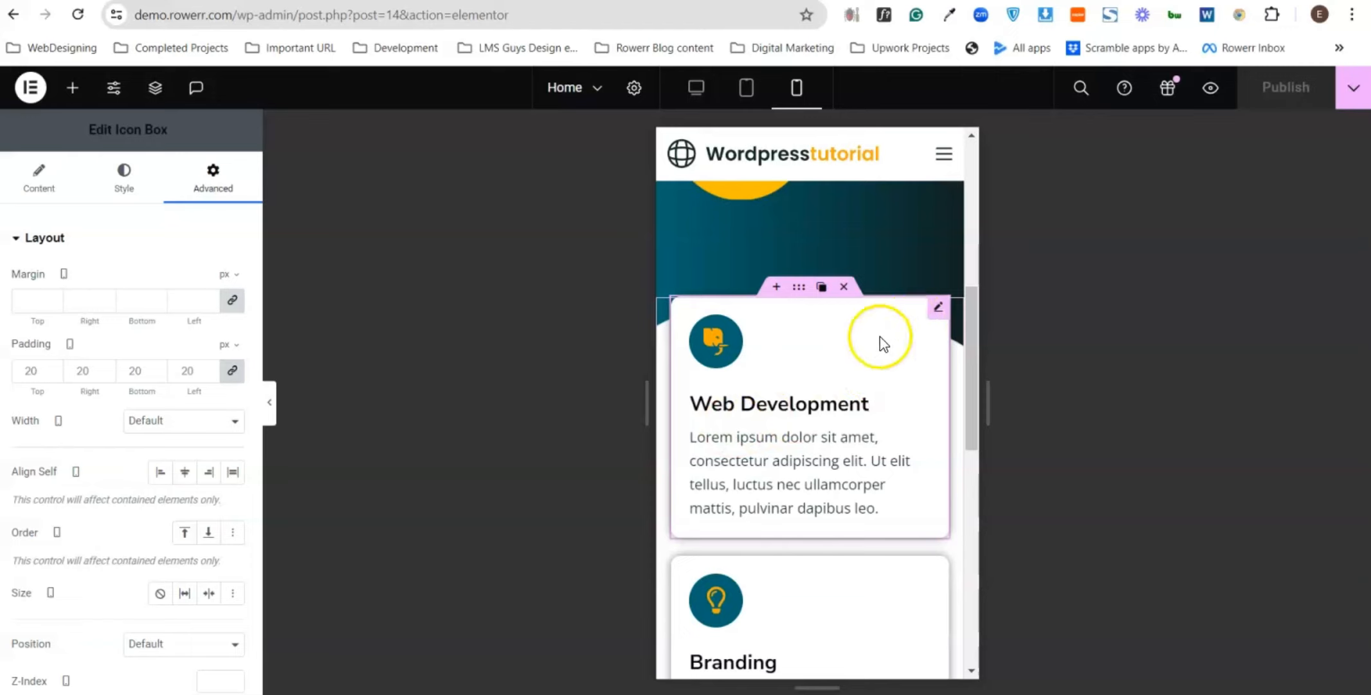
left_click(44, 190)
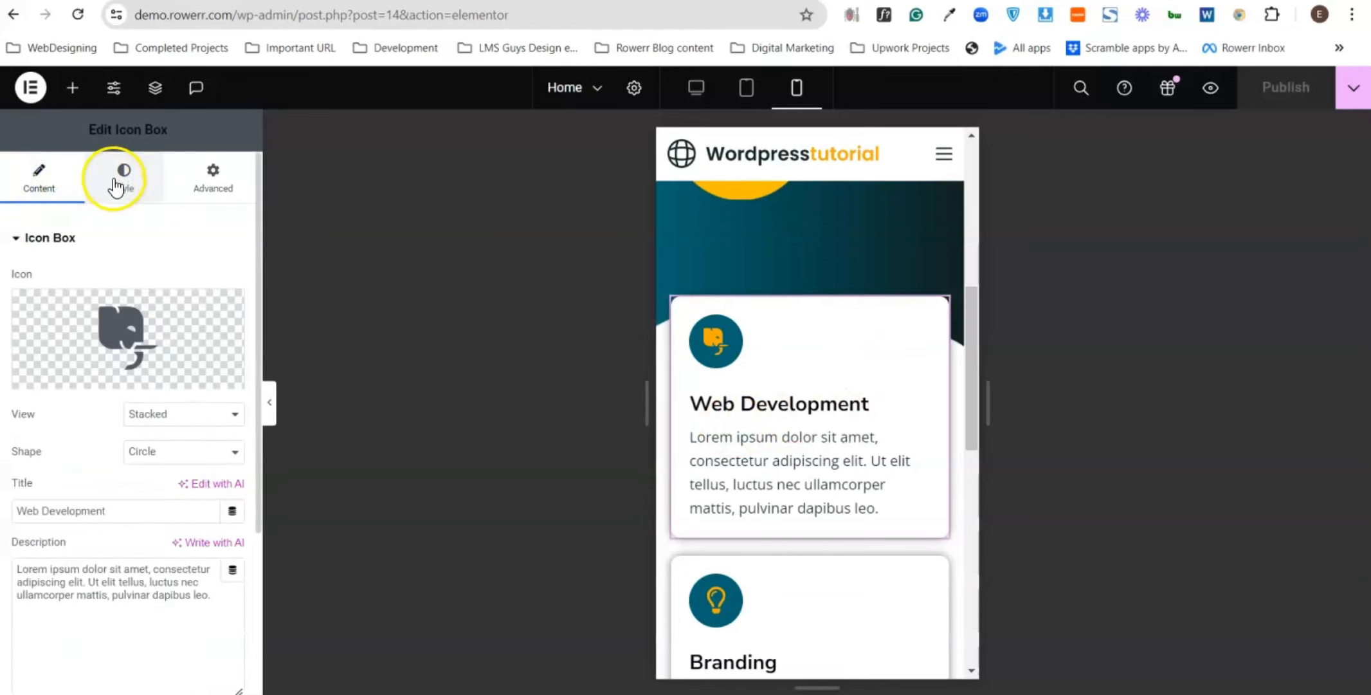
left_click(123, 180)
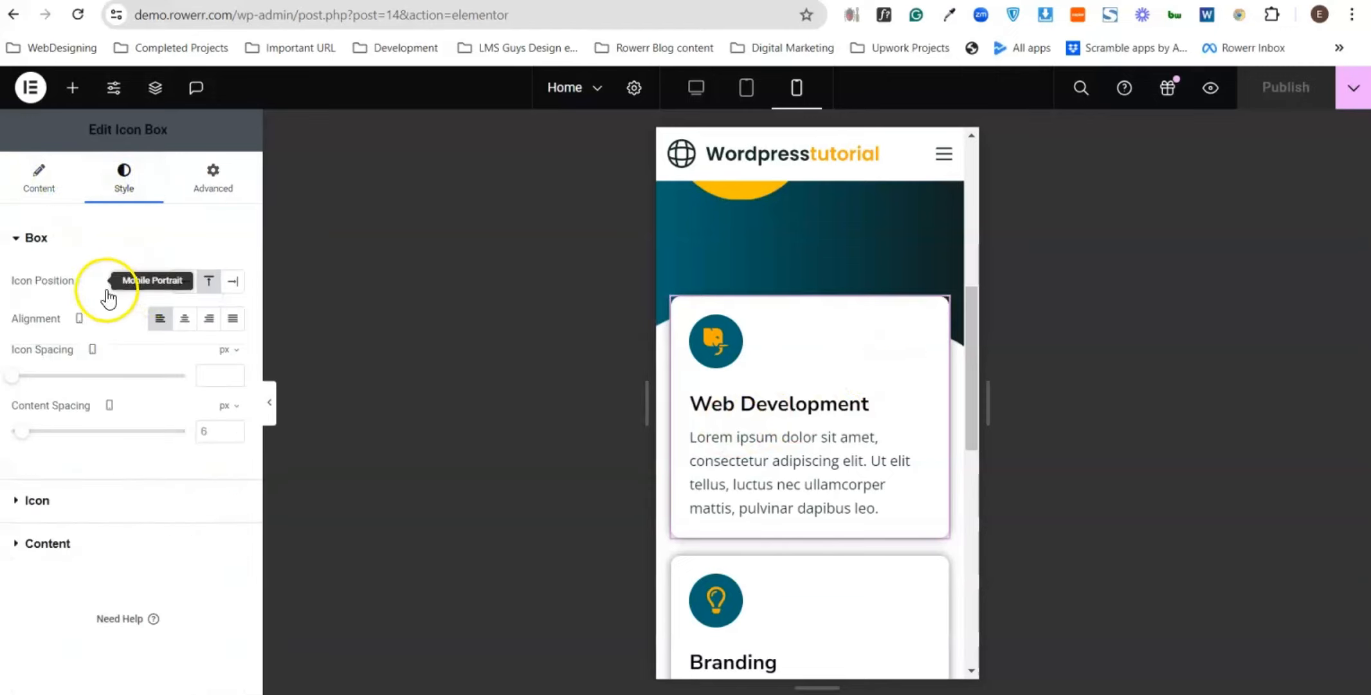
left_click(188, 320)
scroll(804, 454, "down", 1)
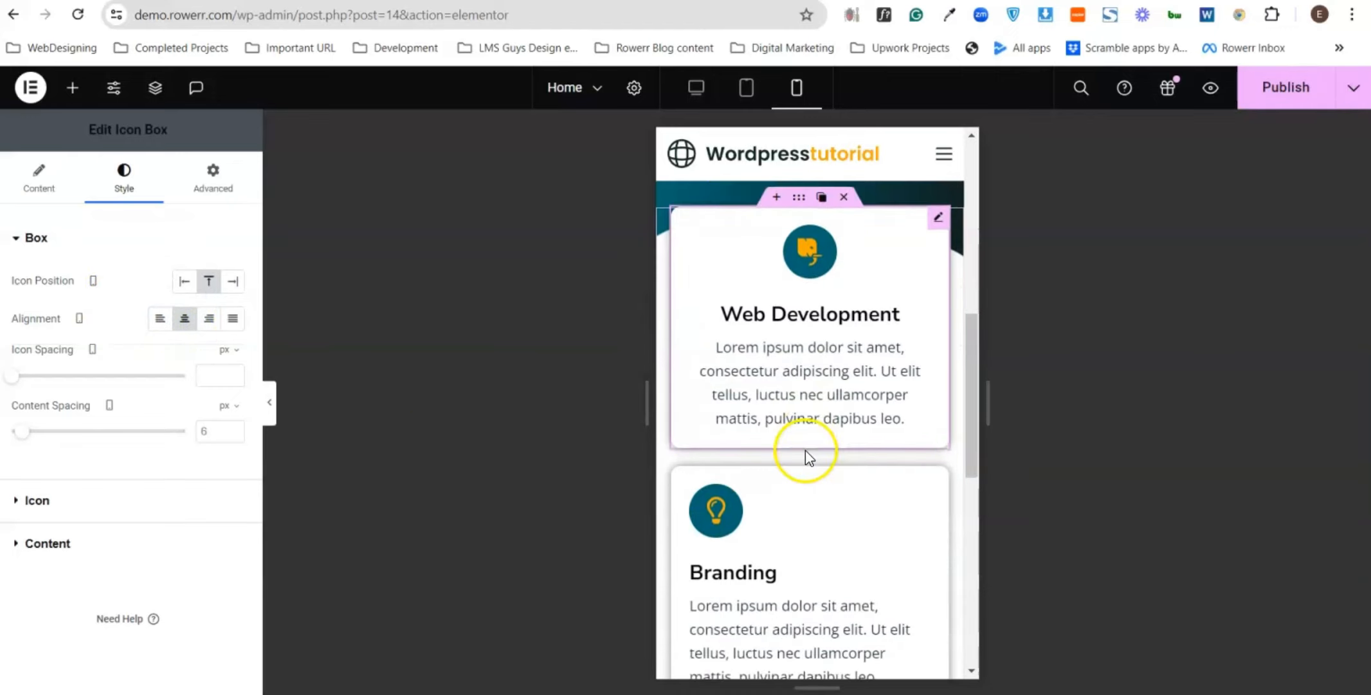
- Center the alignment of the Branding icon box for mobile portrait
right_click(813, 348)
left_click(769, 511)
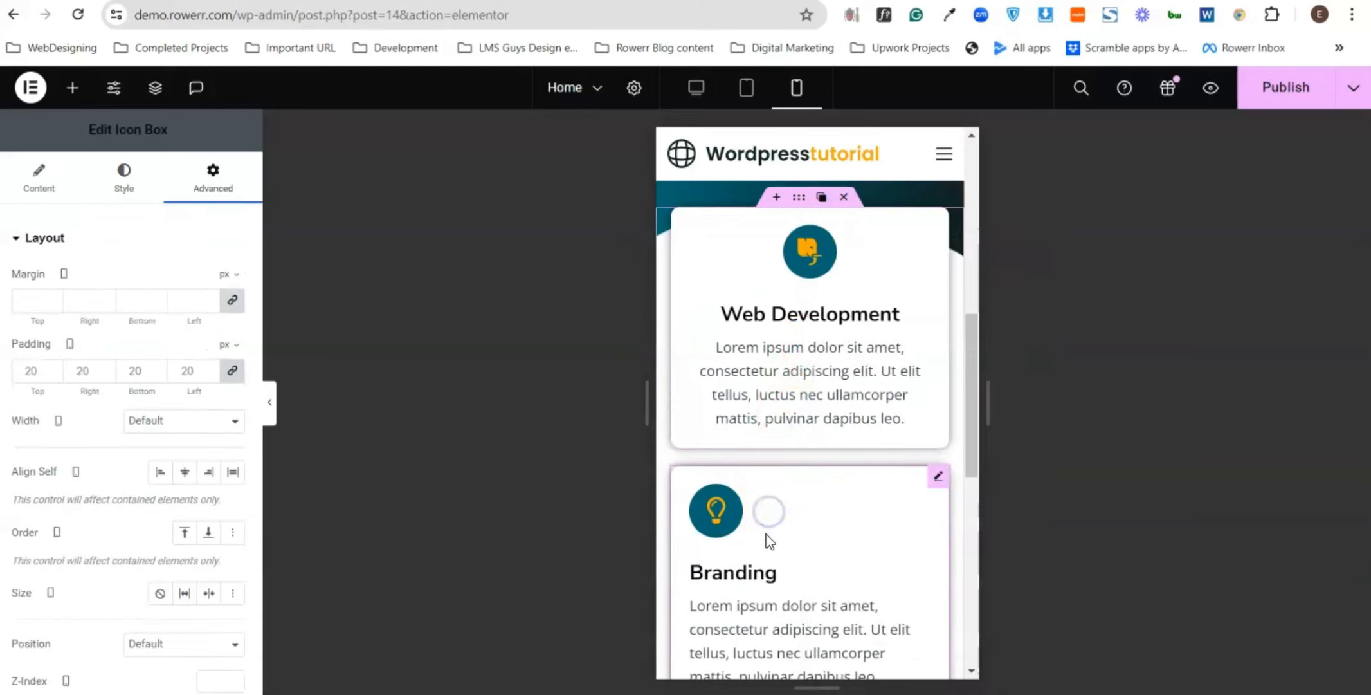
left_click(126, 183)
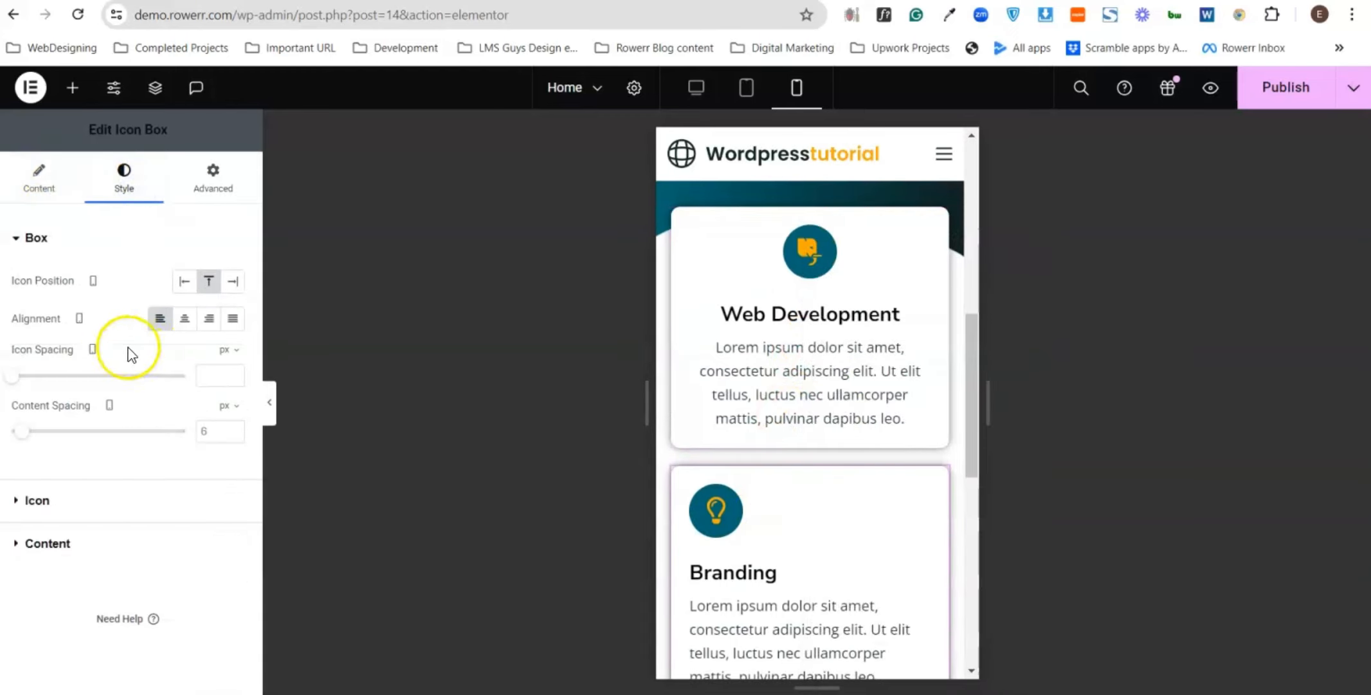
left_click(184, 318)
scroll(762, 547, "down", 3)
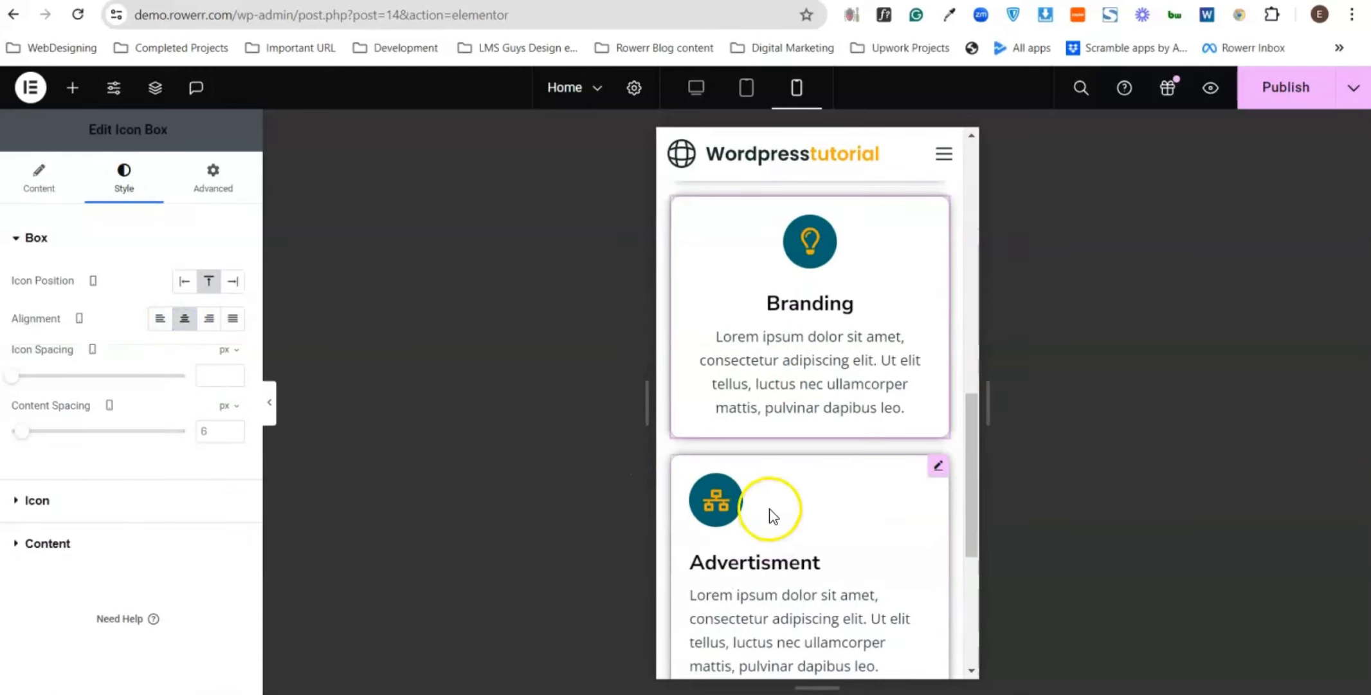
- Center the alignment of the Advertisment icon box for mobile portrait
scroll(779, 518, "down", 1)
left_click(781, 479)
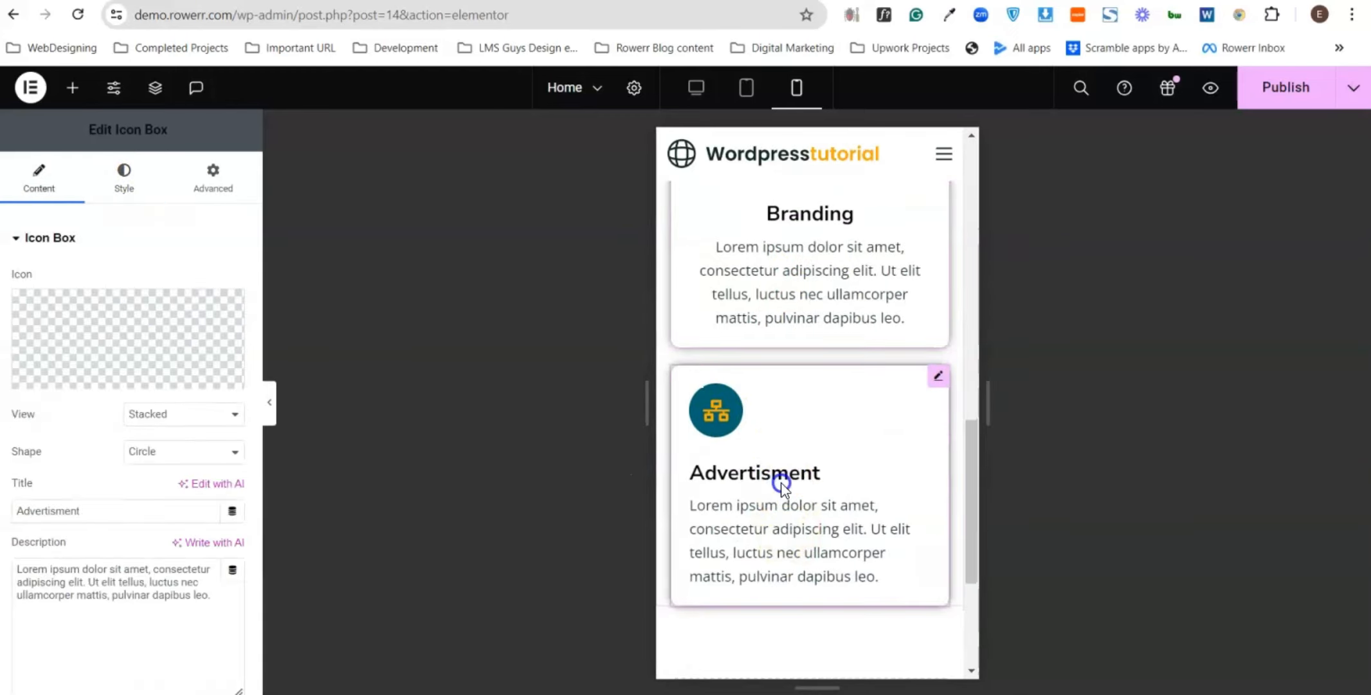
left_click(123, 187)
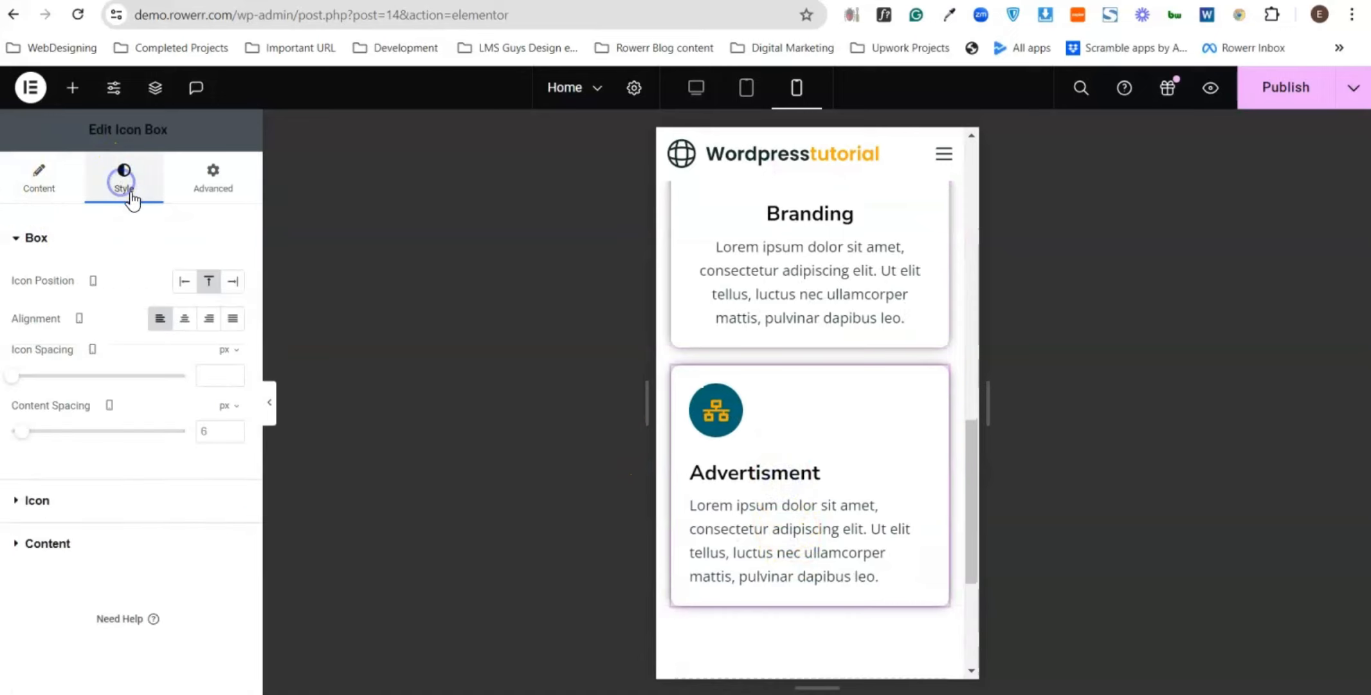
left_click(193, 326)
scroll(707, 450, "up", 6)
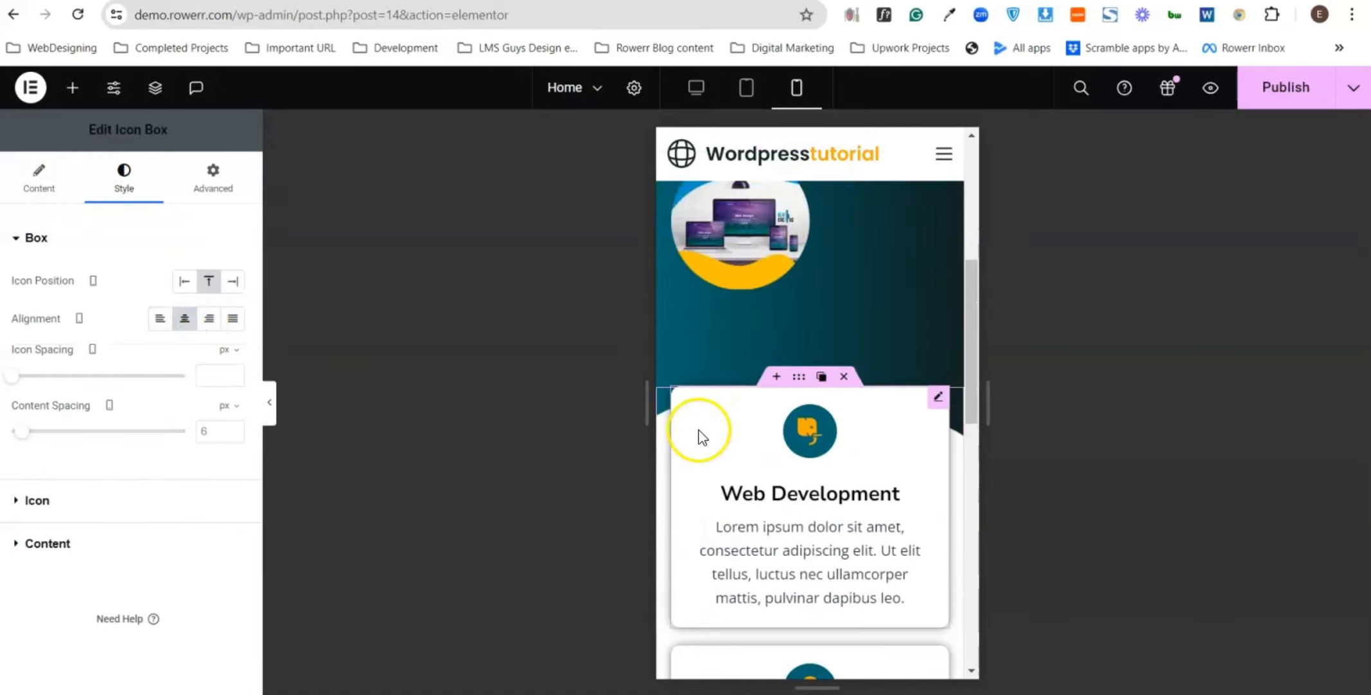
scroll(701, 437, "up", 4)
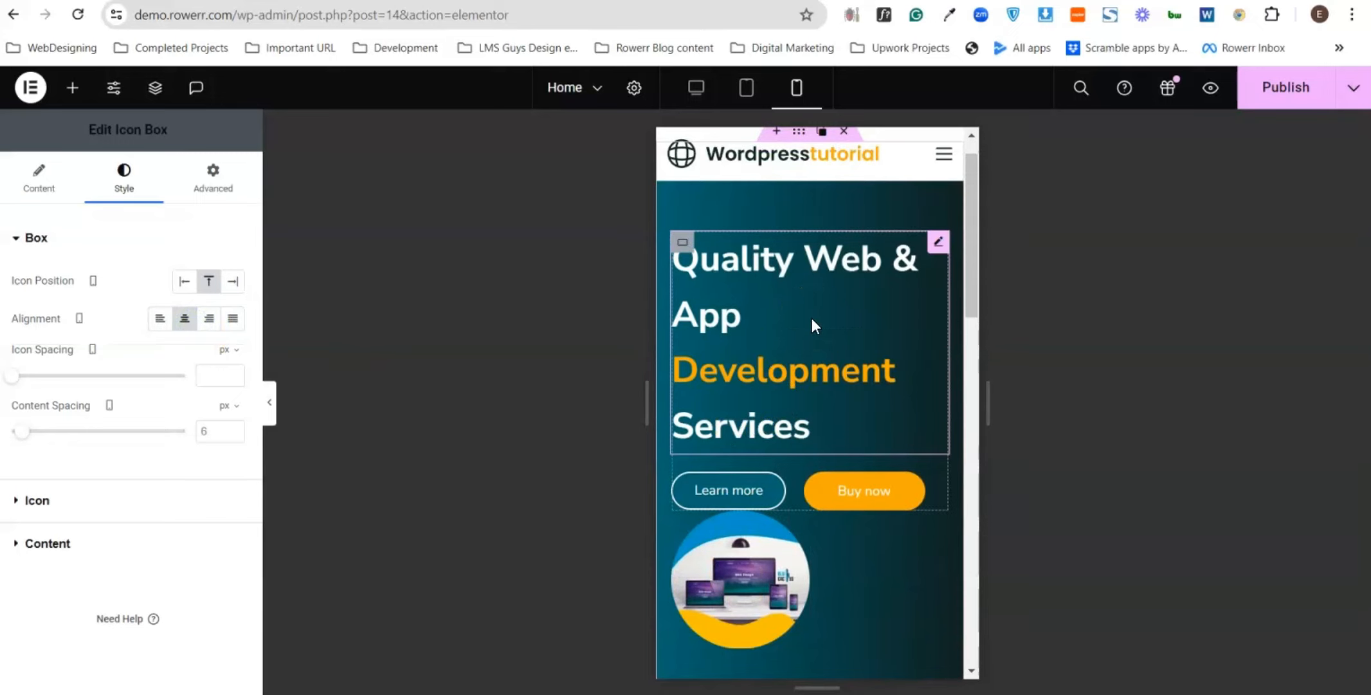
- Open the site-wide Layout settings and examine the content width, container padding and gaps for the mobile portrait view
left_click(793, 364)
left_click(858, 303)
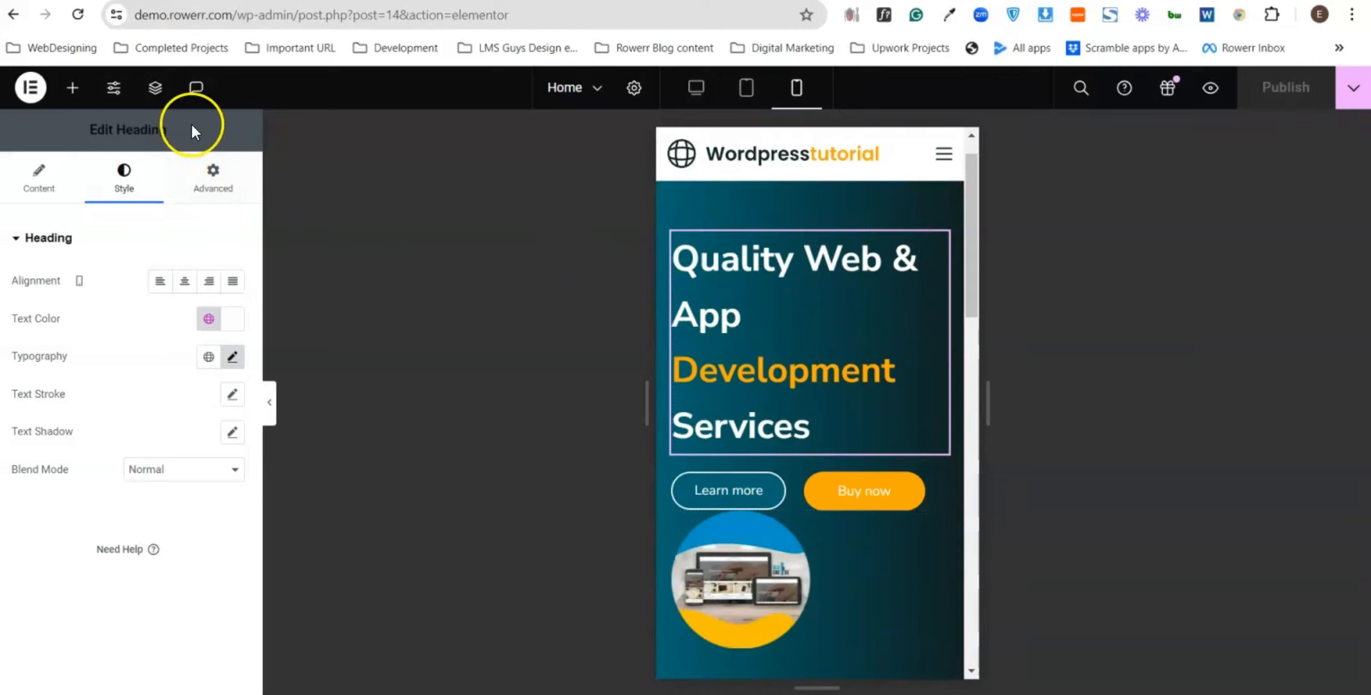
left_click(119, 103)
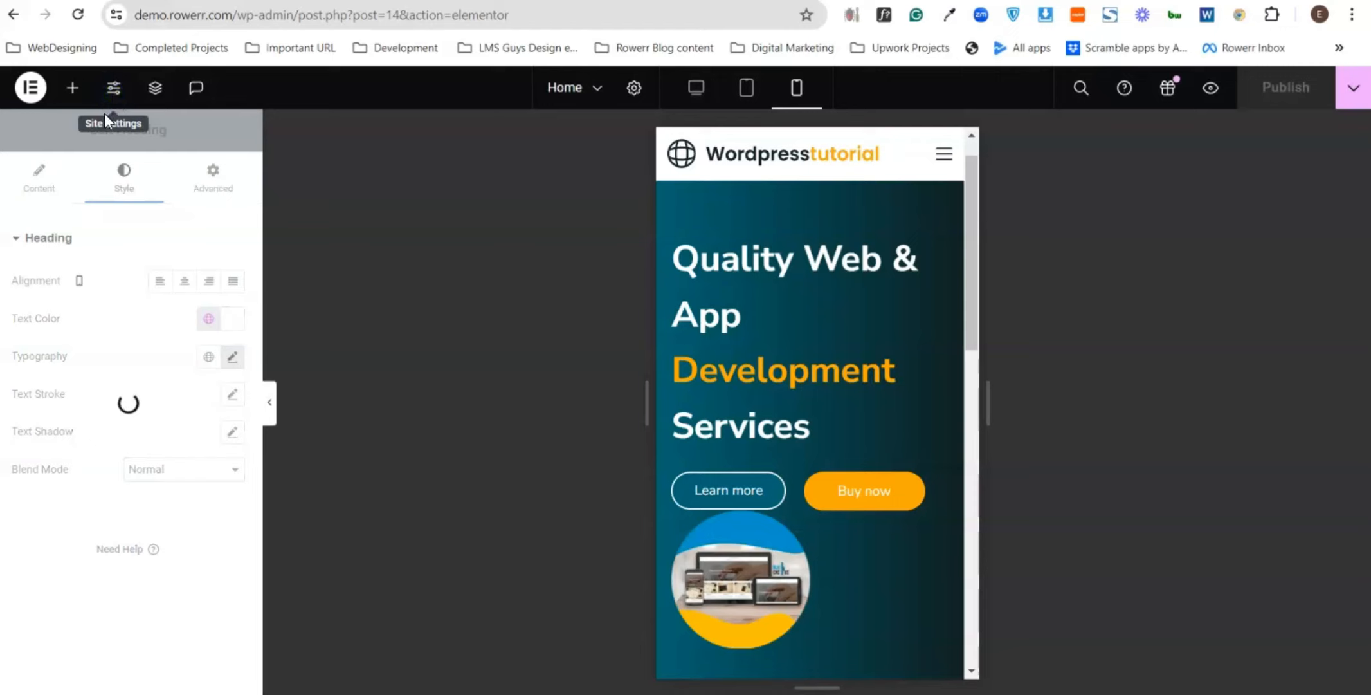
left_click(100, 115)
left_click(90, 349)
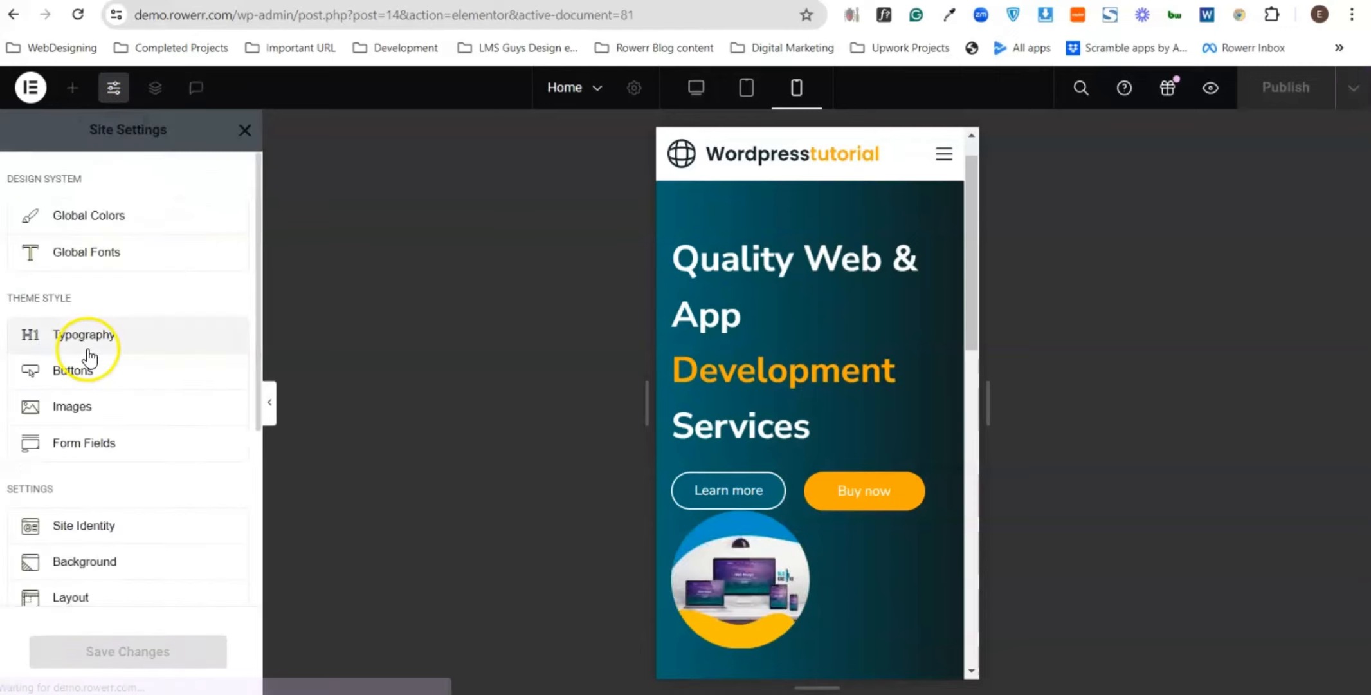
scroll(80, 466, "down", 3)
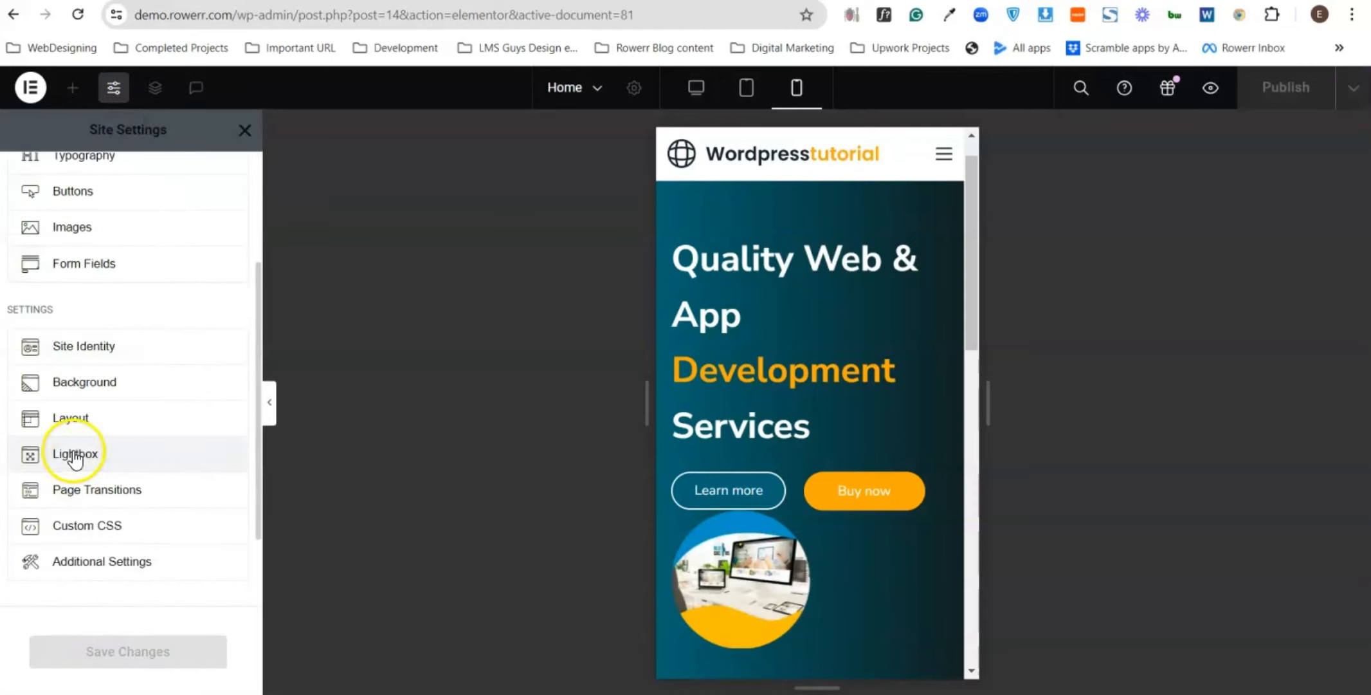
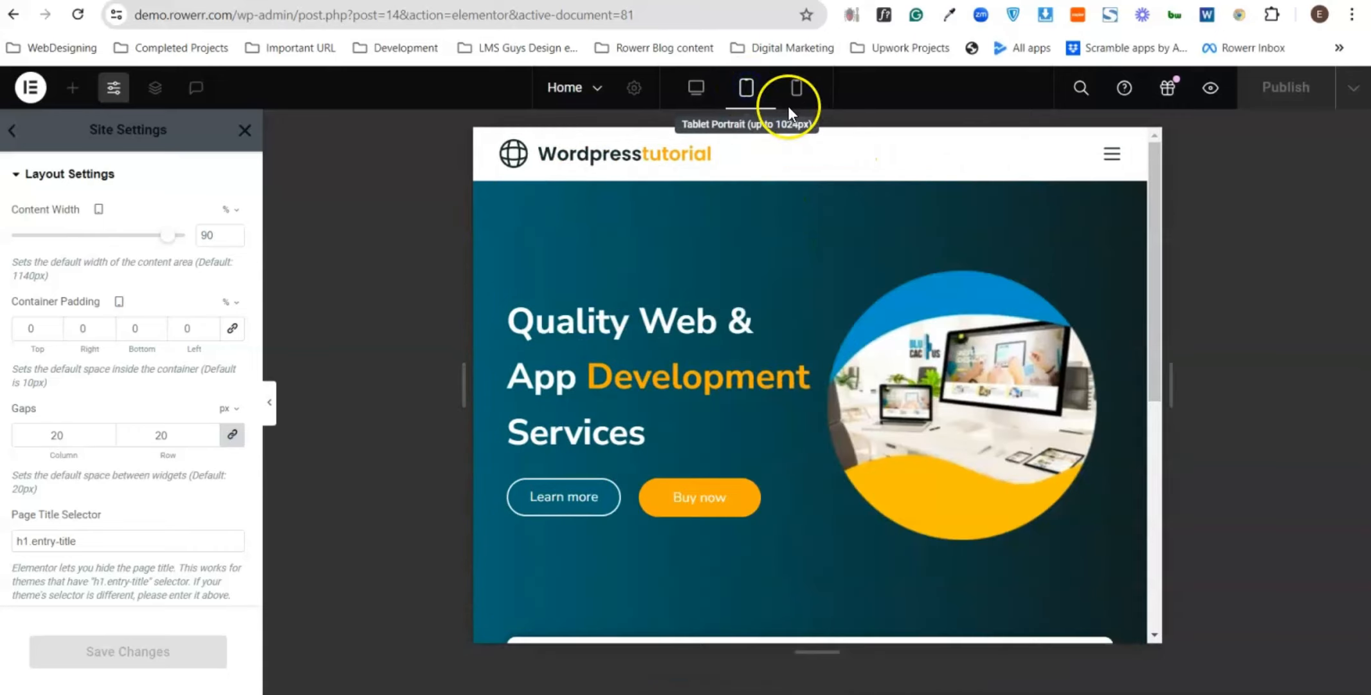
left_click(796, 88)
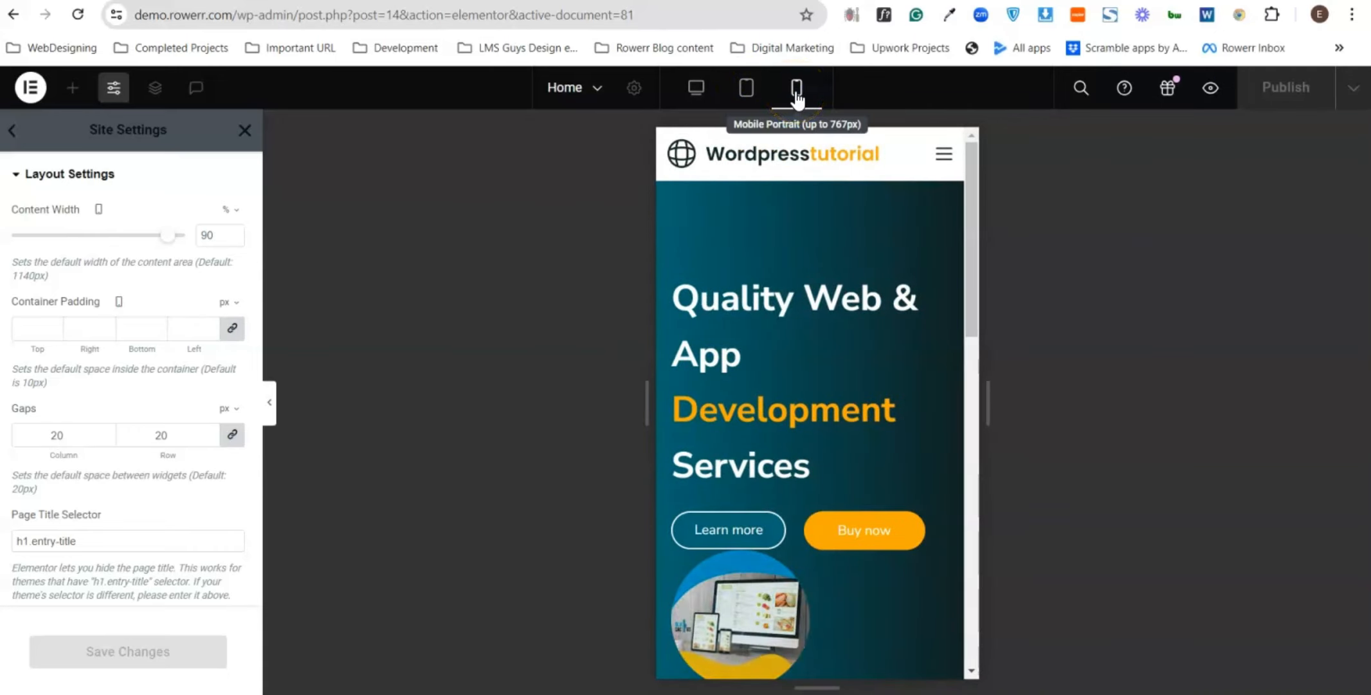
left_click(746, 94)
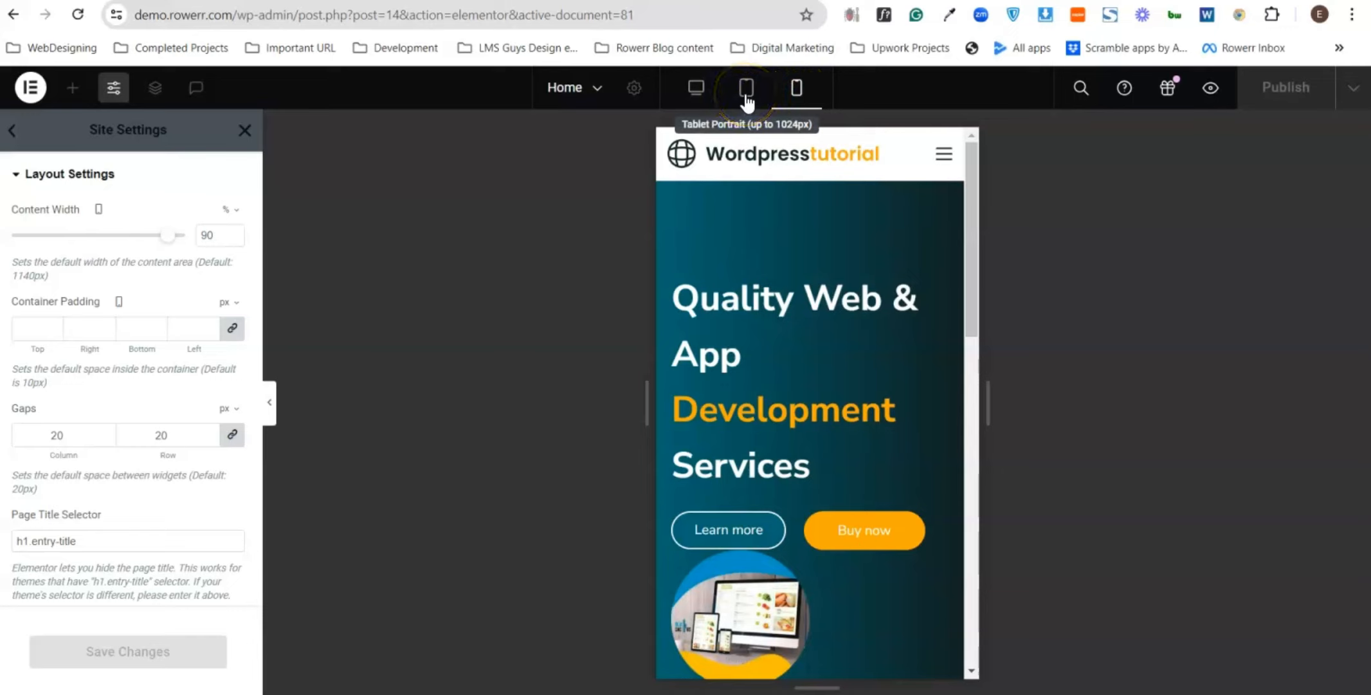
left_click(692, 94)
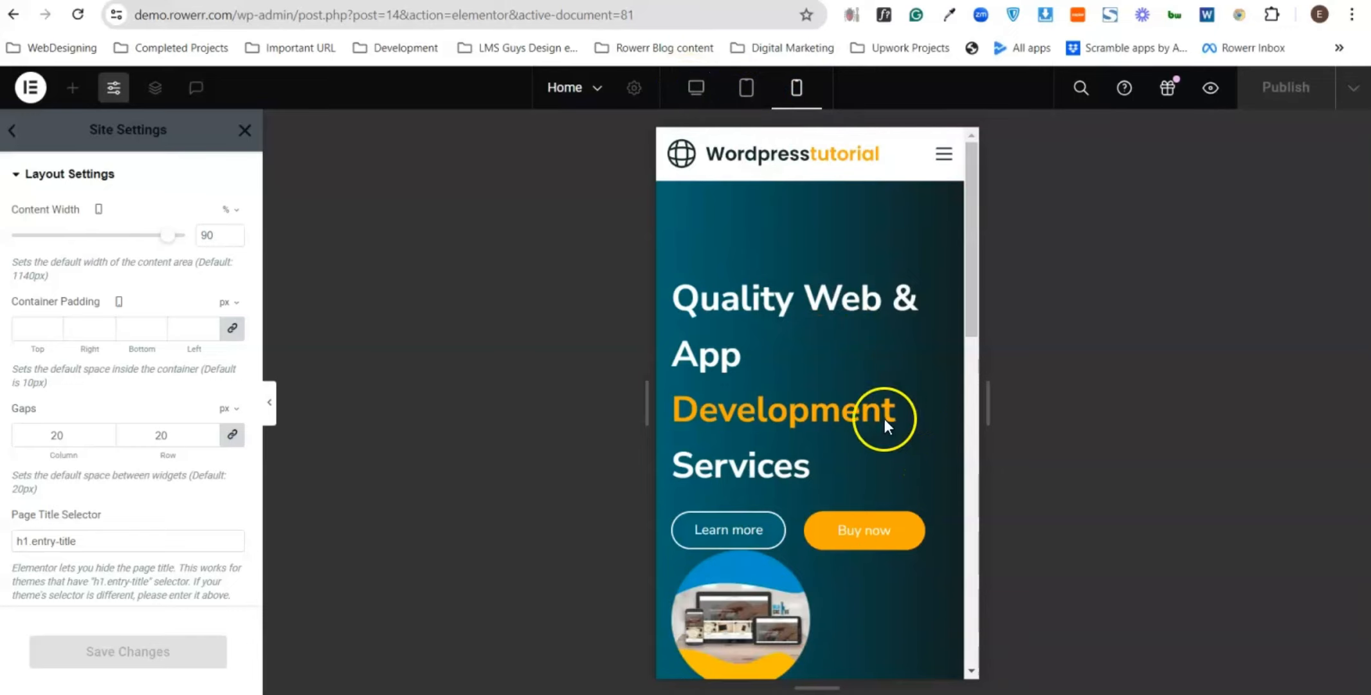
scroll(879, 418, "down", 2)
scroll(878, 422, "up", 2)
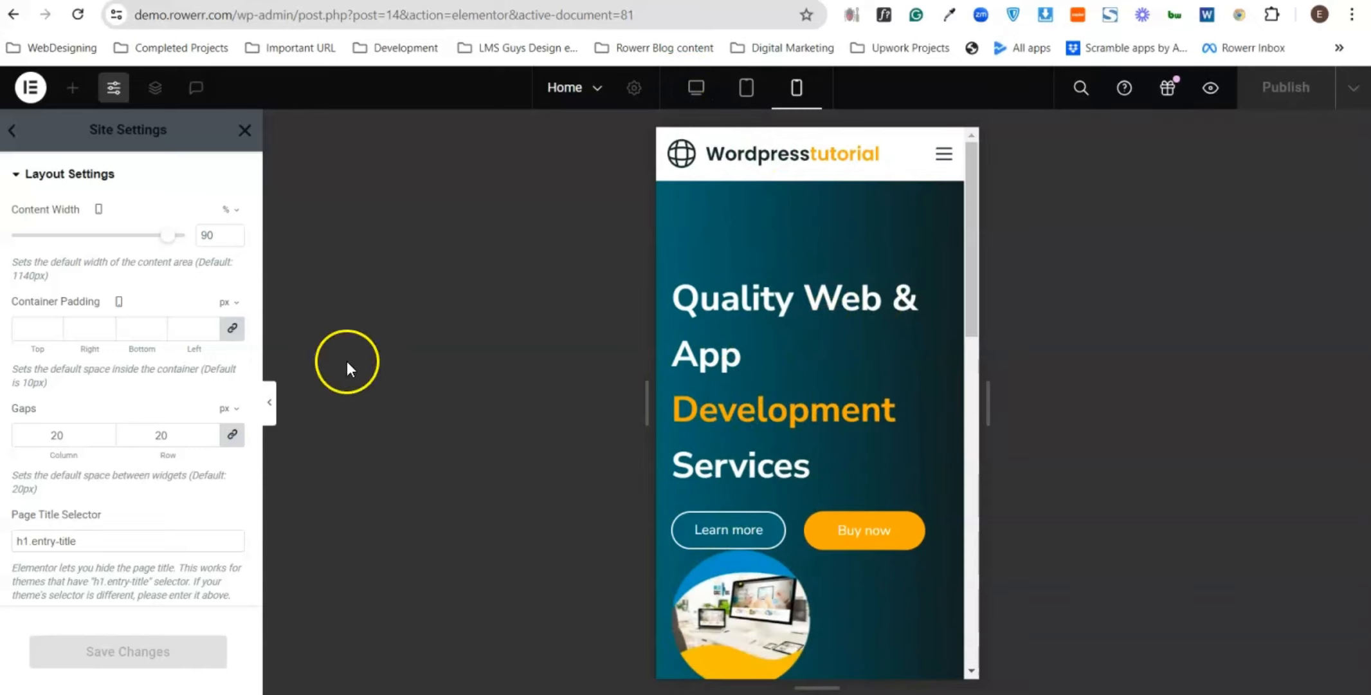
left_click(244, 131)
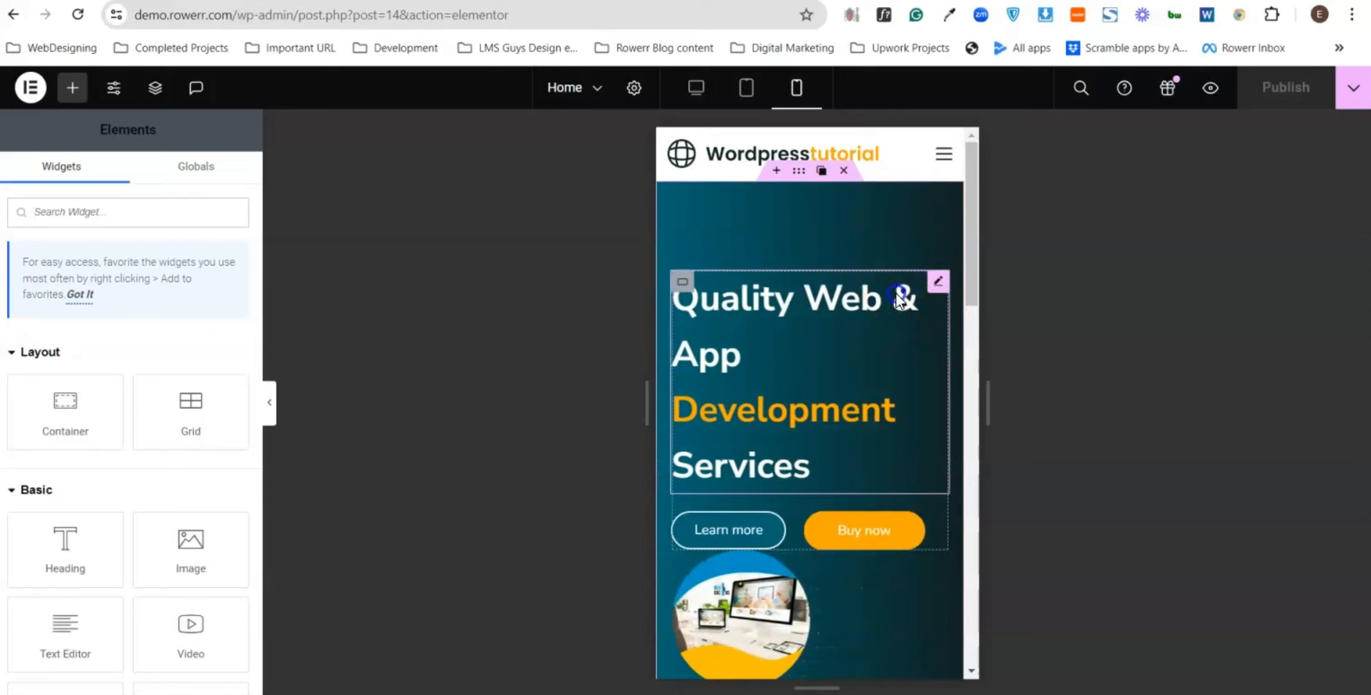
- Set the hero heading's typography size to 35 px for mobile portrait
left_click(899, 297)
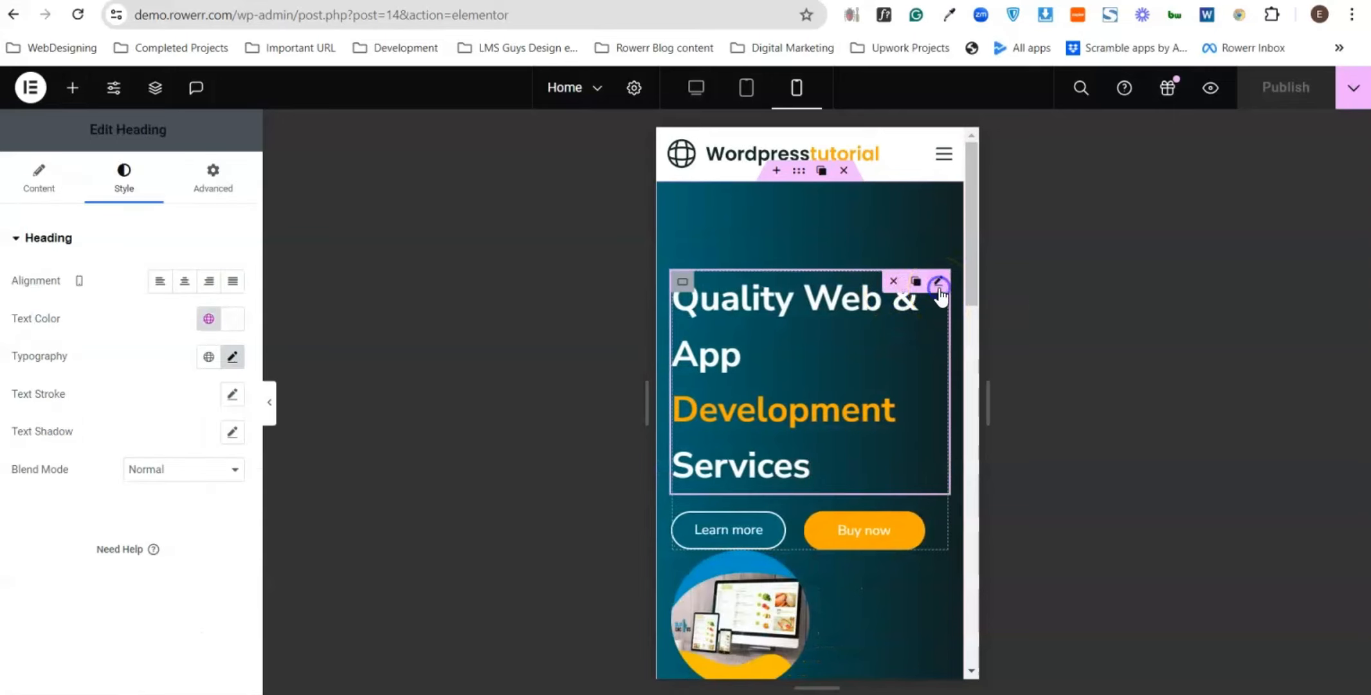
left_click(232, 357)
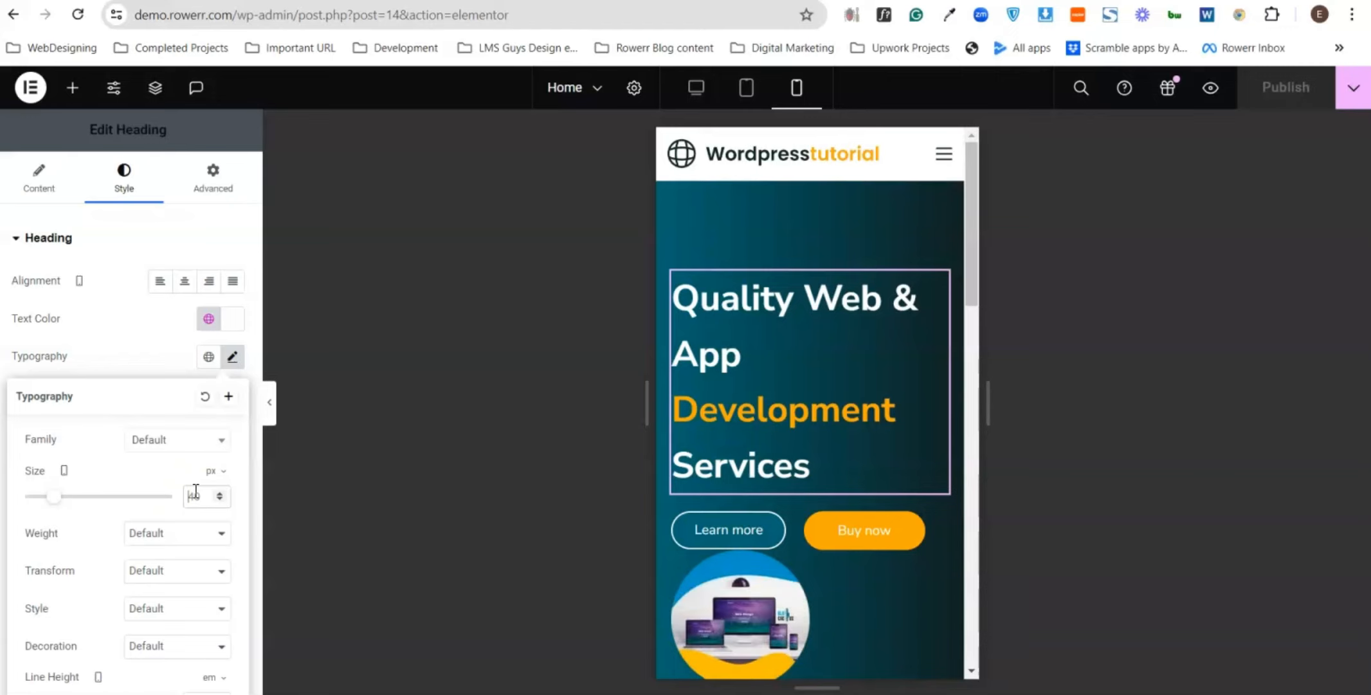
type("1")
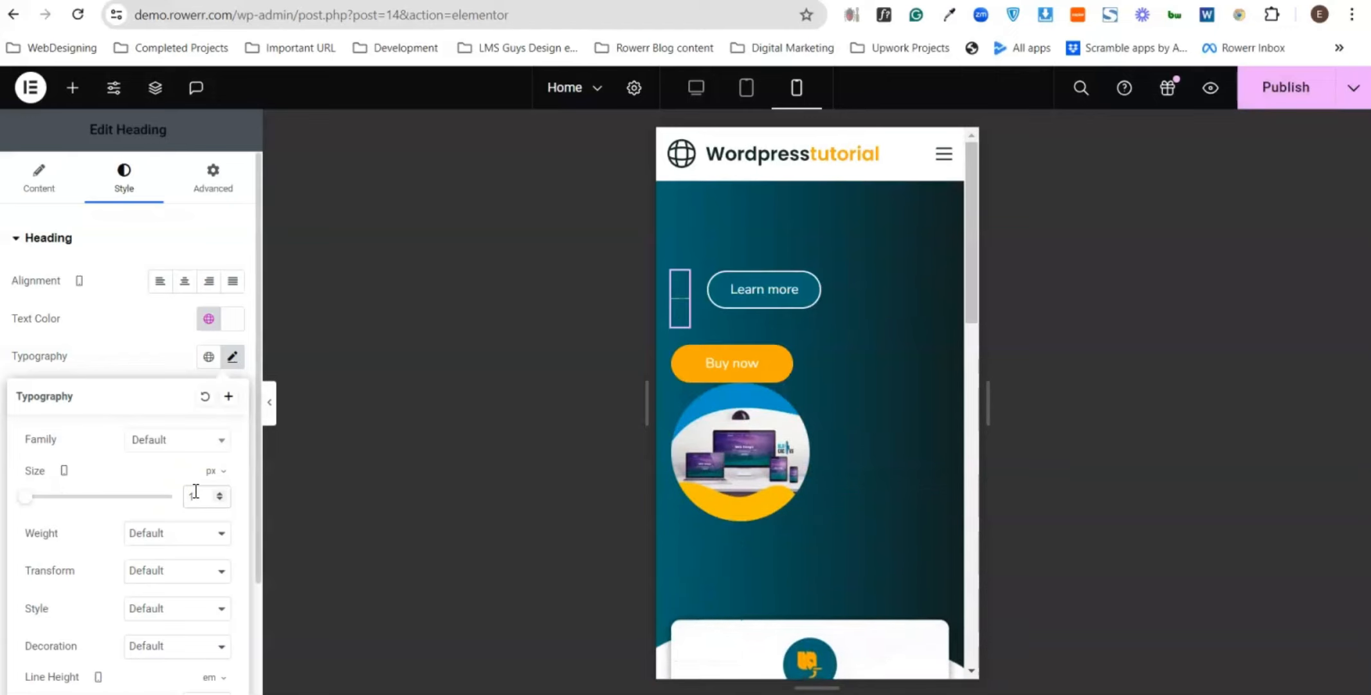
type("40")
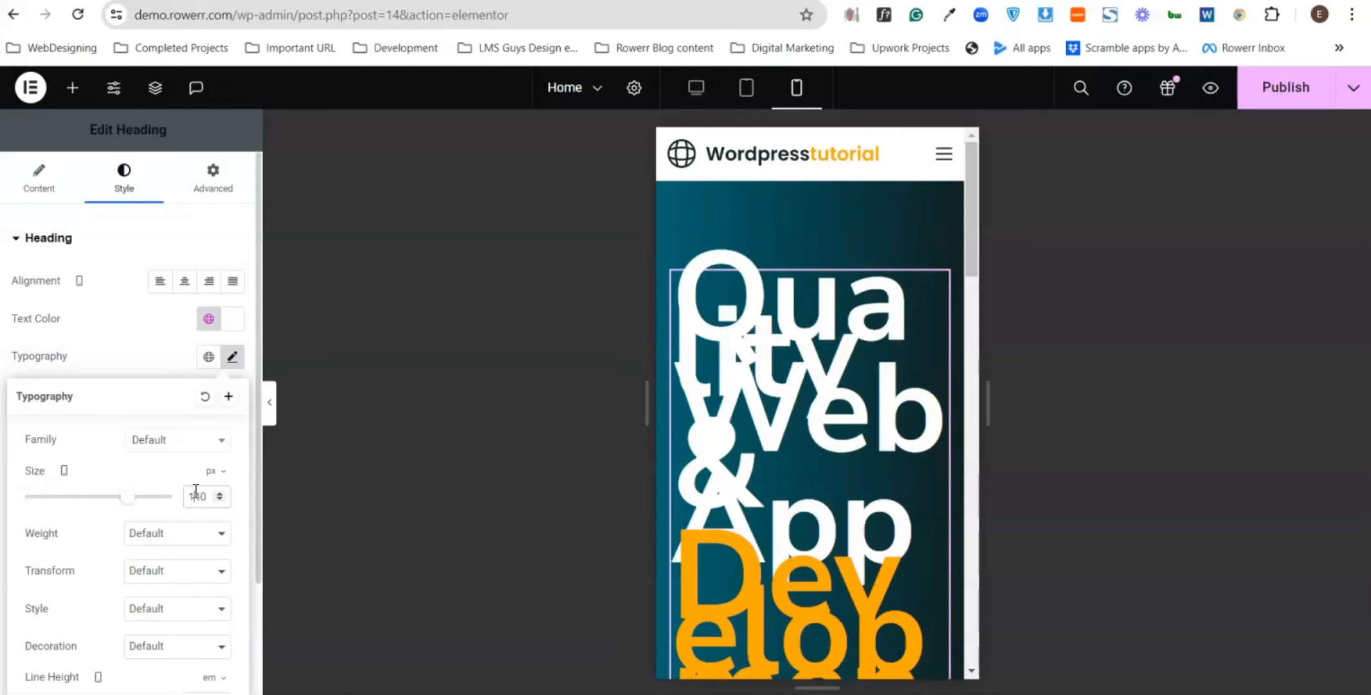
left_click(195, 490)
key("BackSpace")
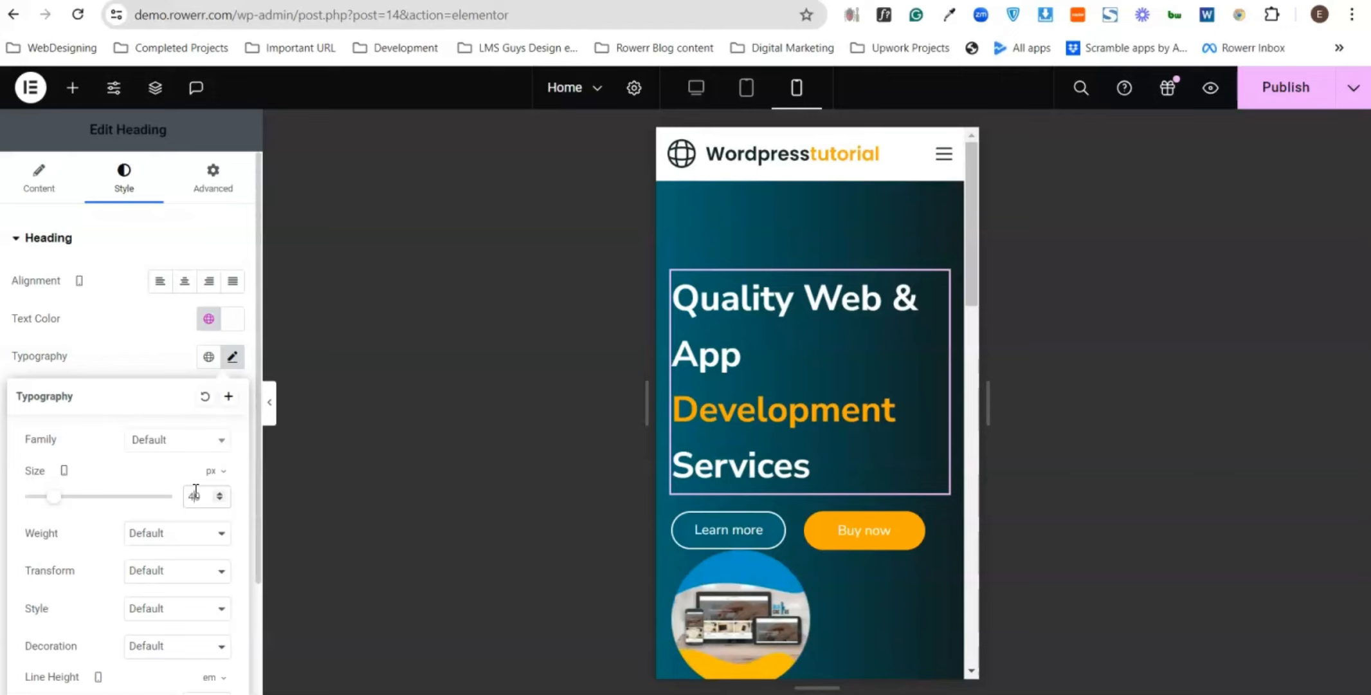
key("Down")
key("Down")
key("Down")
key("Down")
key("Down")
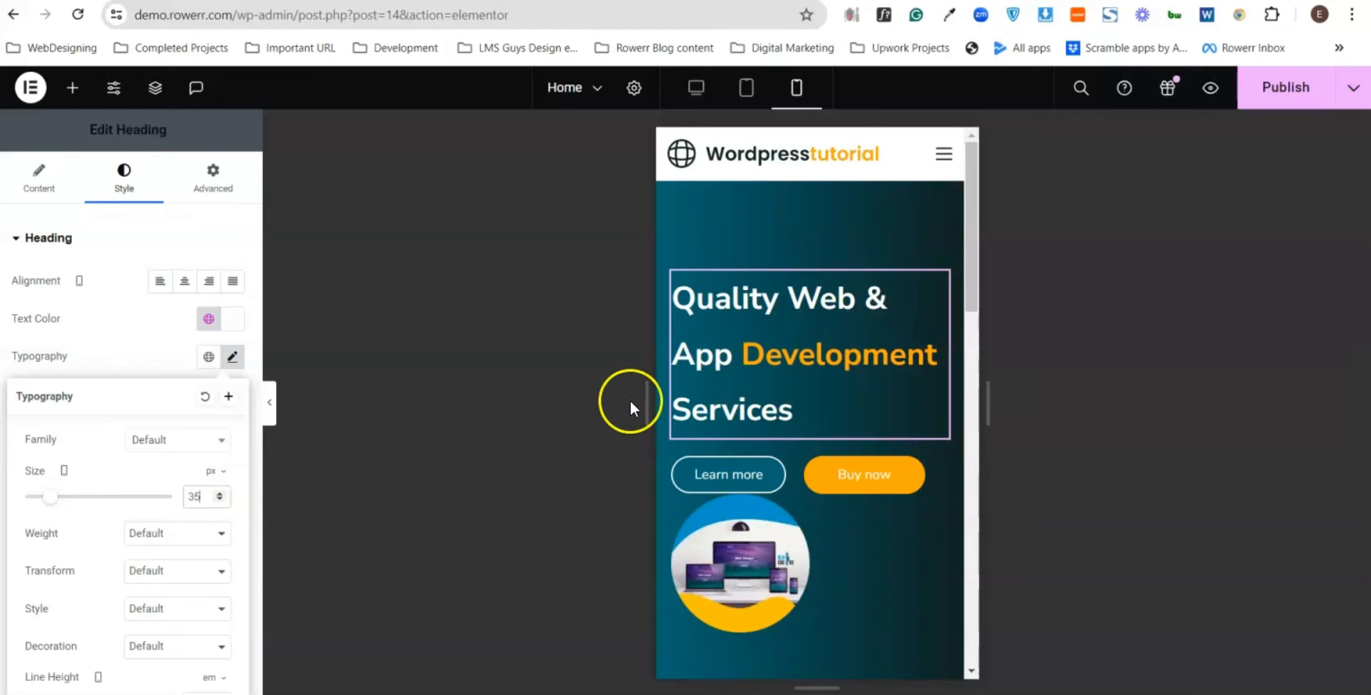
- Center the alignment of the hero heading for mobile portrait
left_click(779, 379)
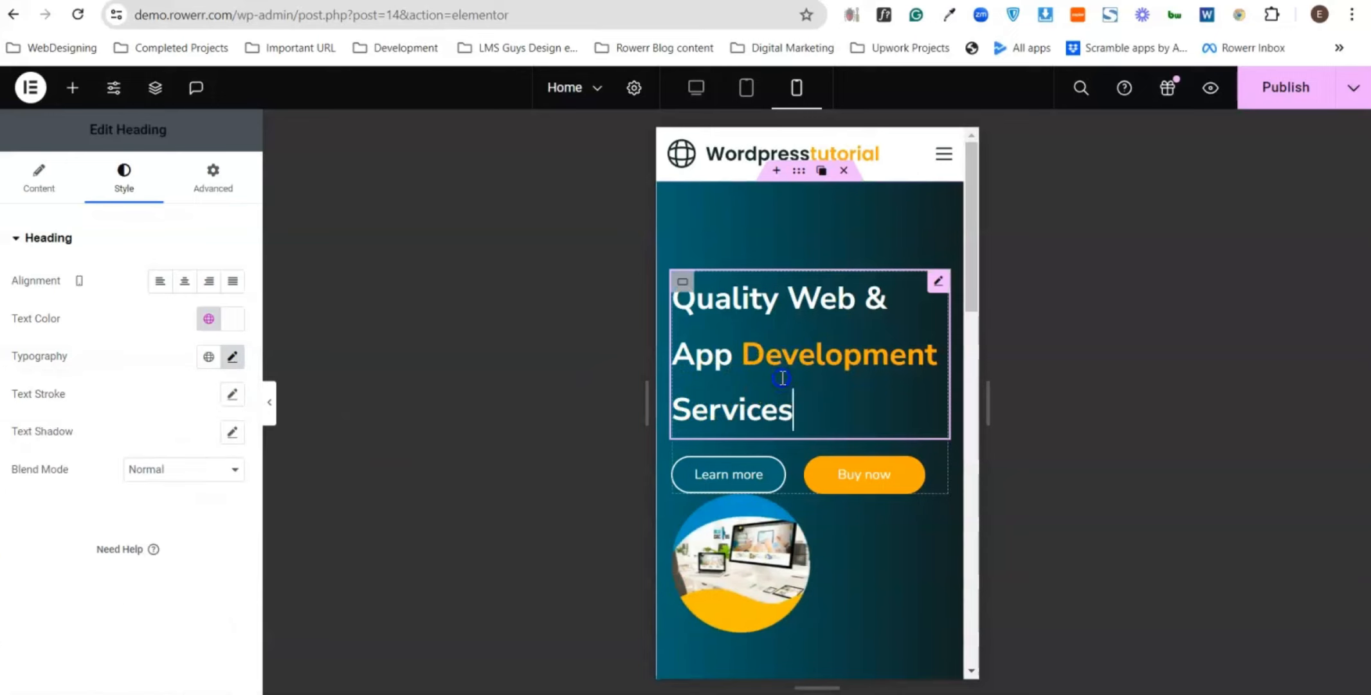
left_click(187, 283)
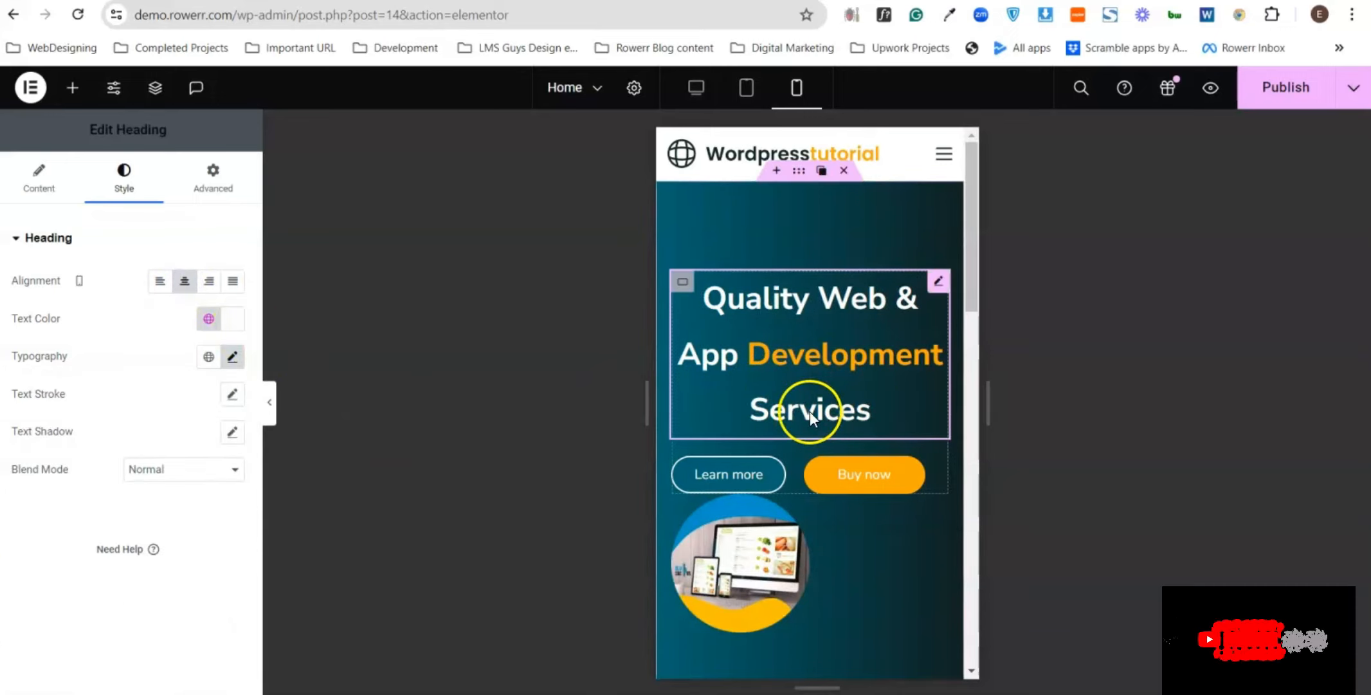
scroll(808, 415, "down", 2)
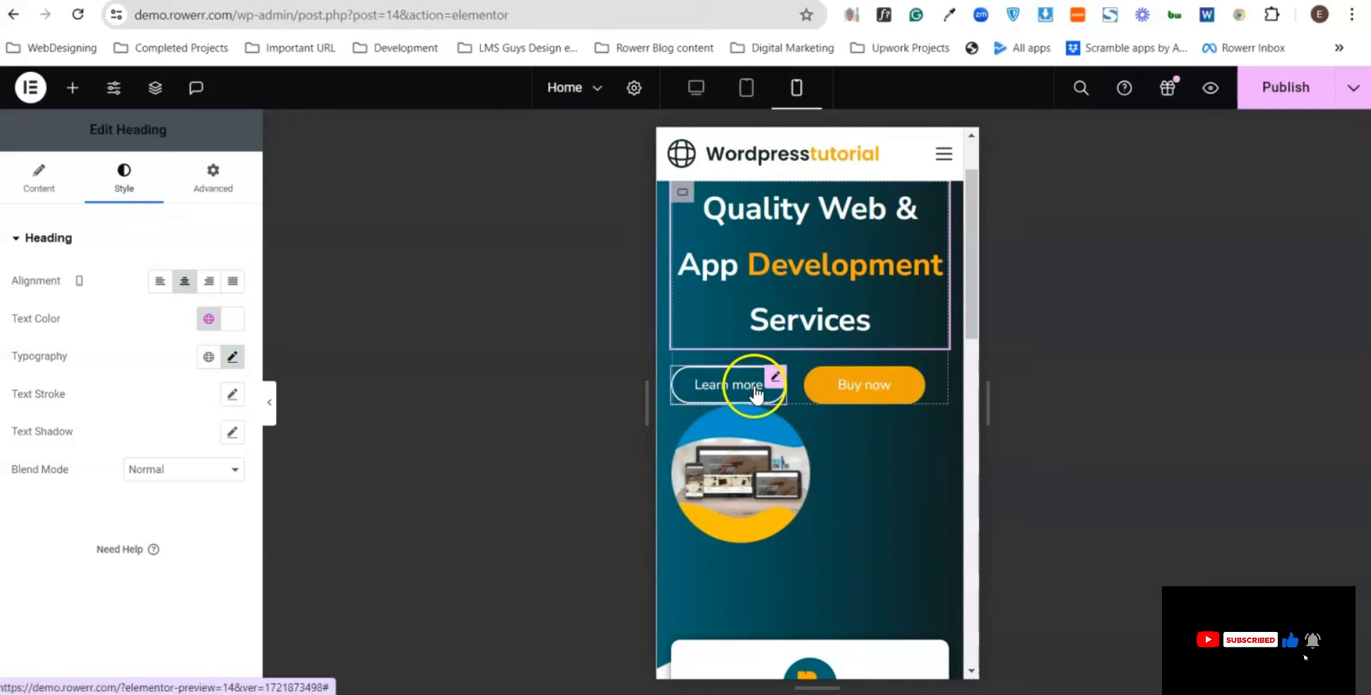
- Set the hero image carousel's custom width to 100% for mobile portrait
left_click(764, 479)
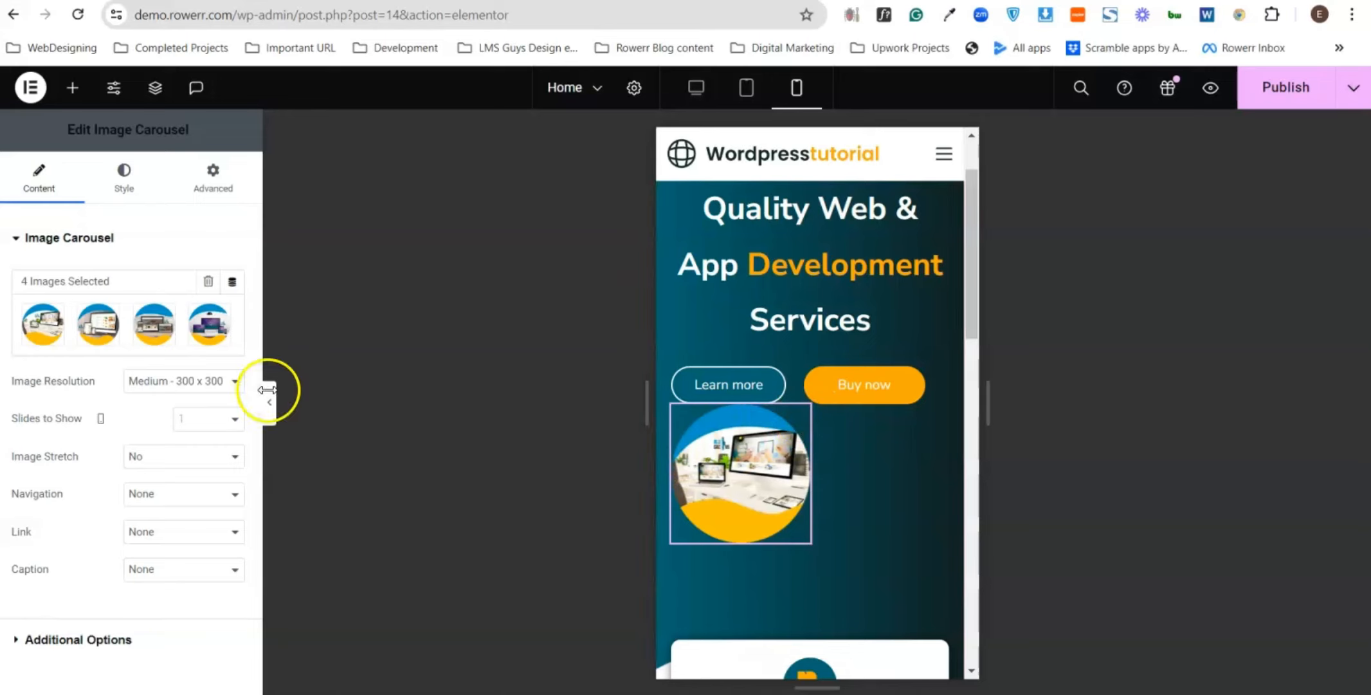
left_click(207, 187)
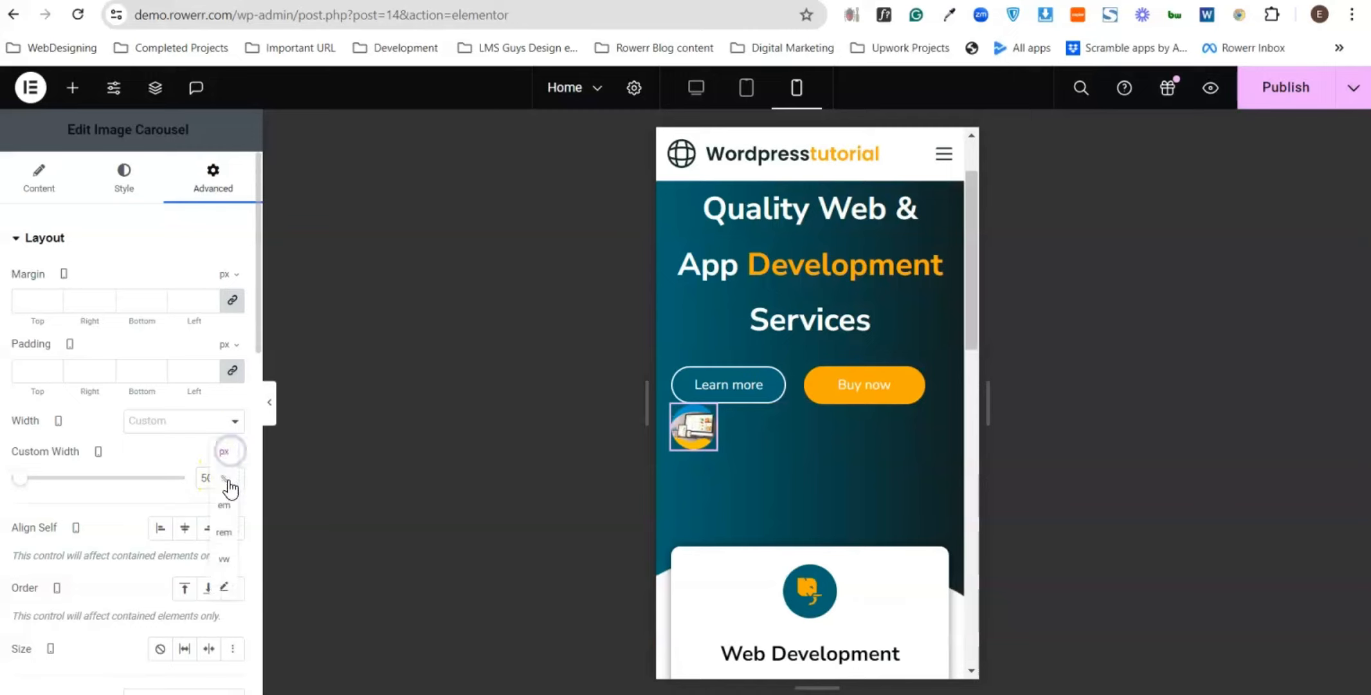
left_click(225, 478)
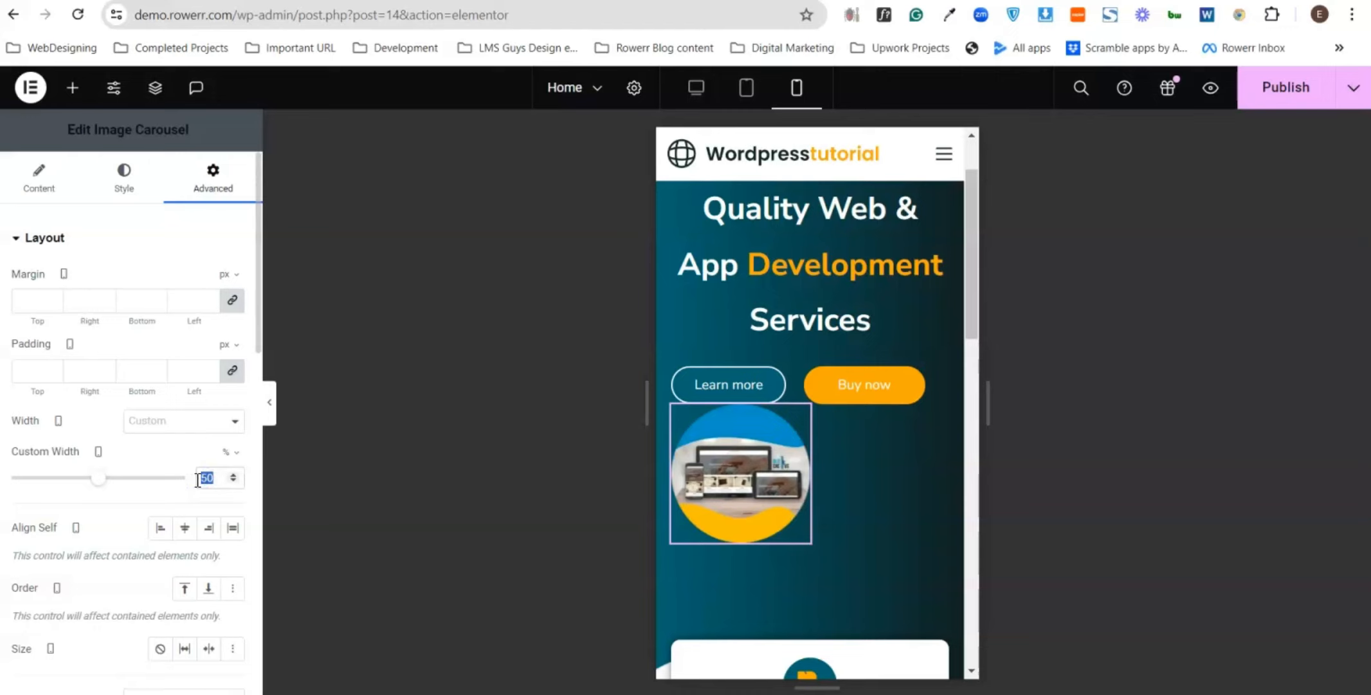
type("100")
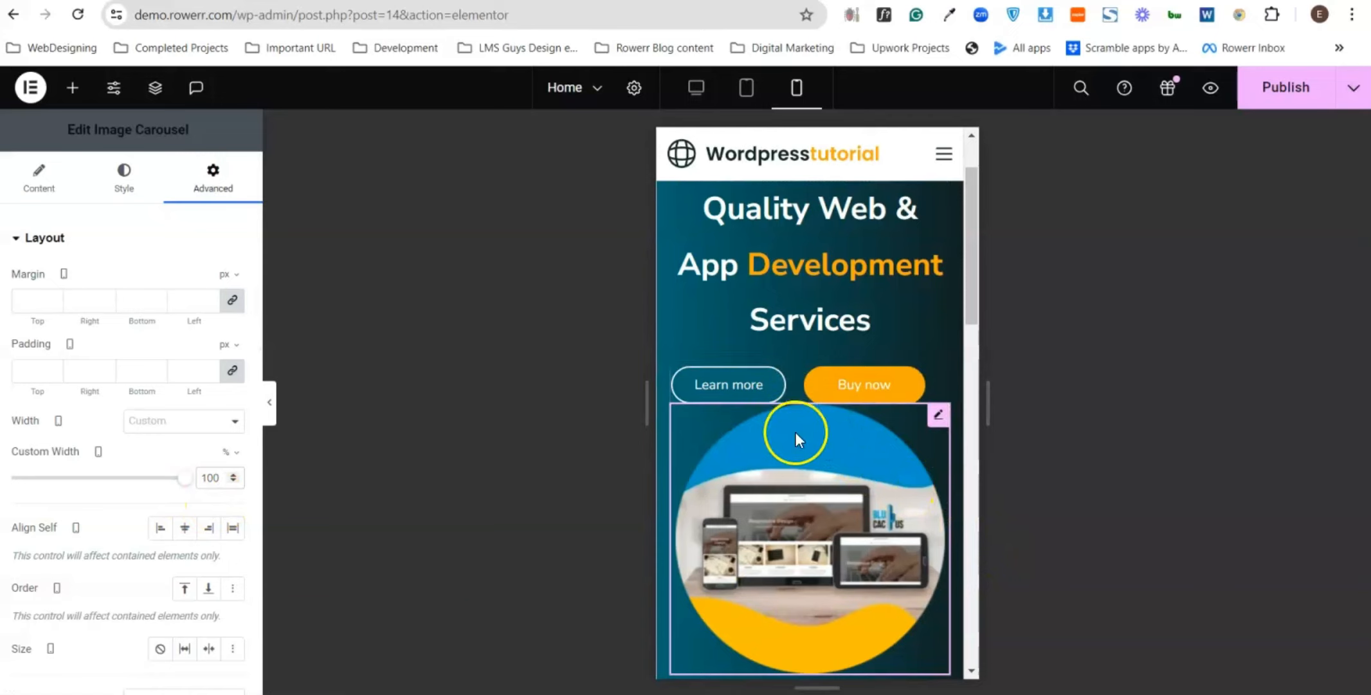
scroll(860, 467, "up", 2)
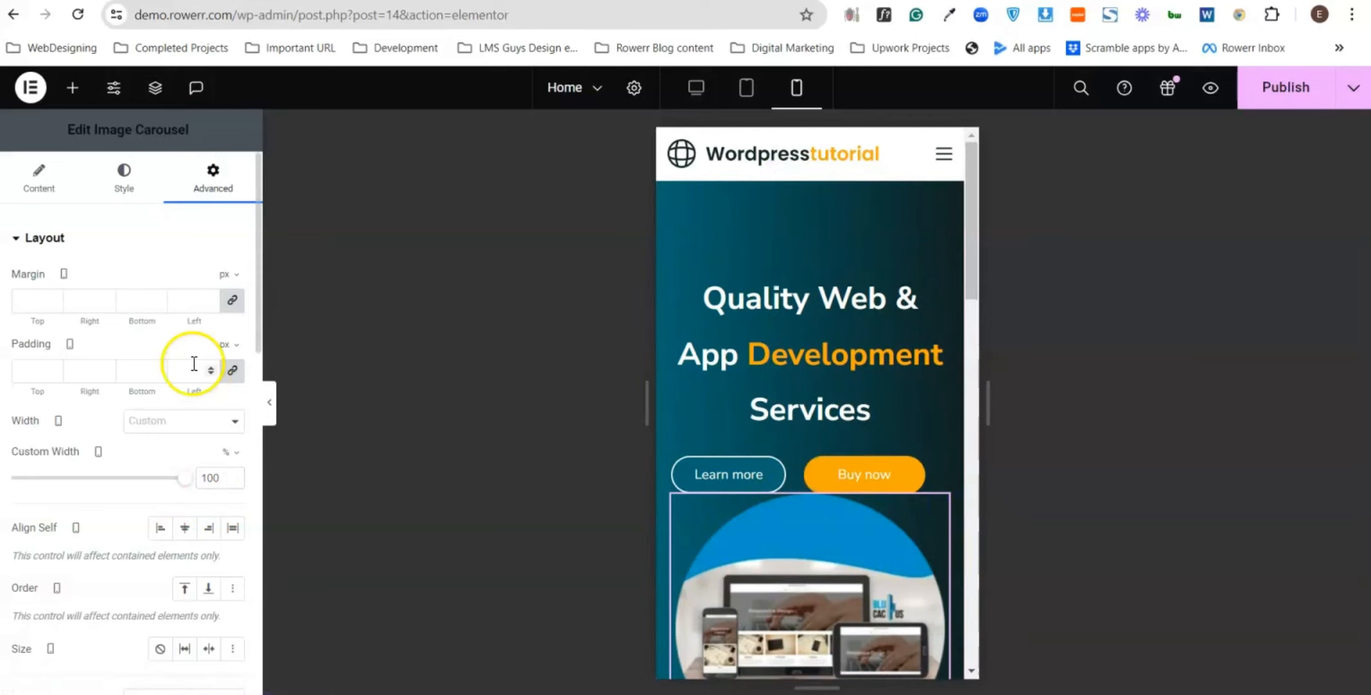
- Unlink the image carousel's padding values and set its top padding to 40 px for mobile portrait
left_click(231, 372)
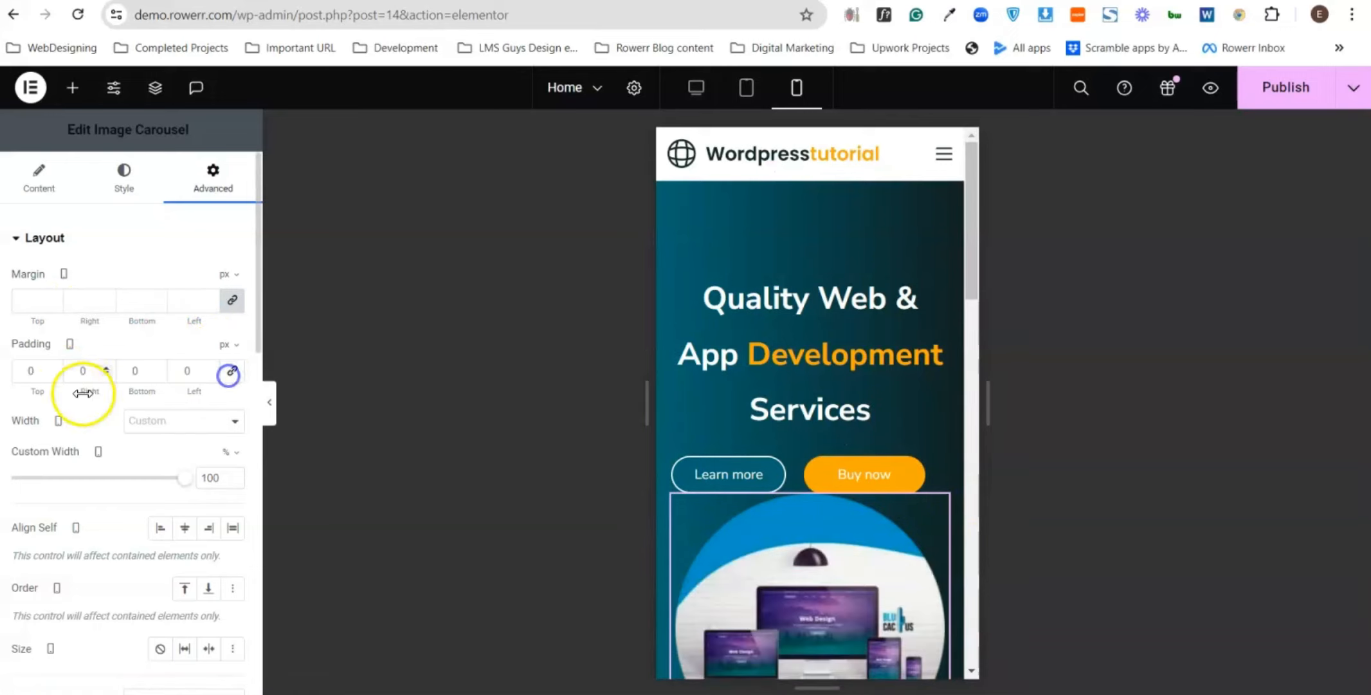
left_click(27, 372)
type("40")
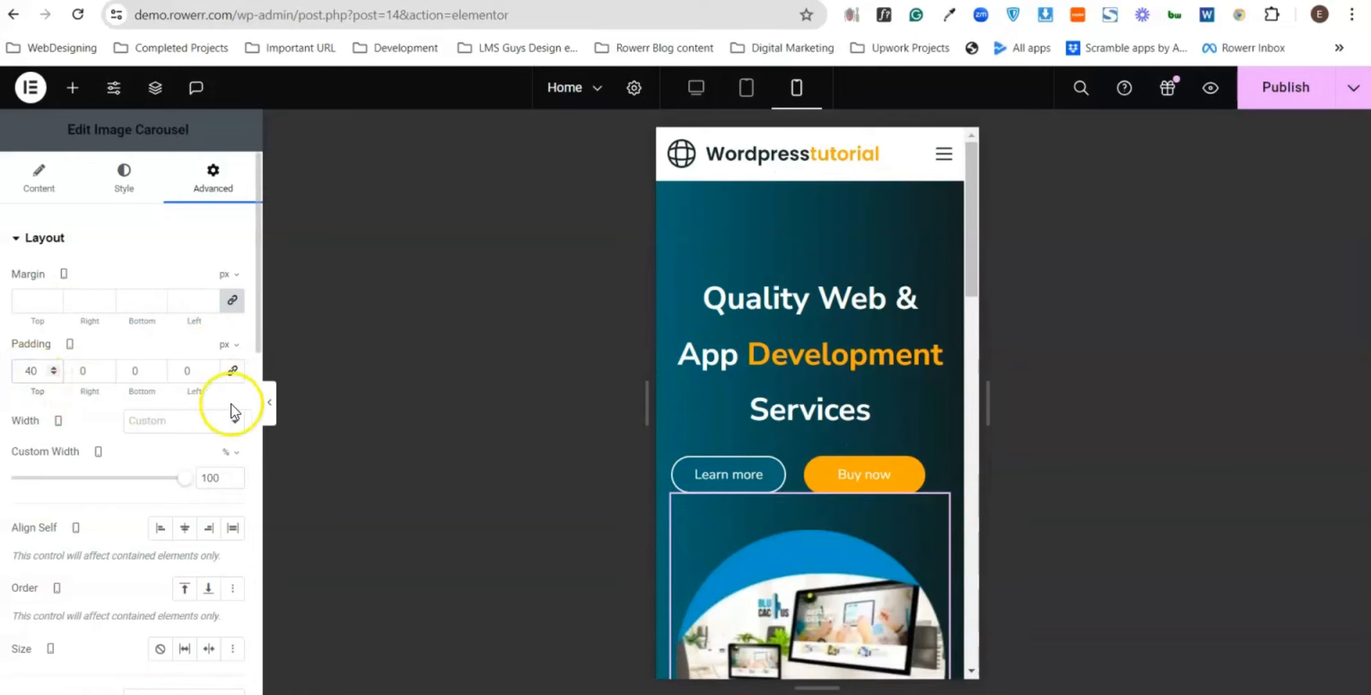
scroll(861, 385, "down", 4)
scroll(812, 373, "up", 3)
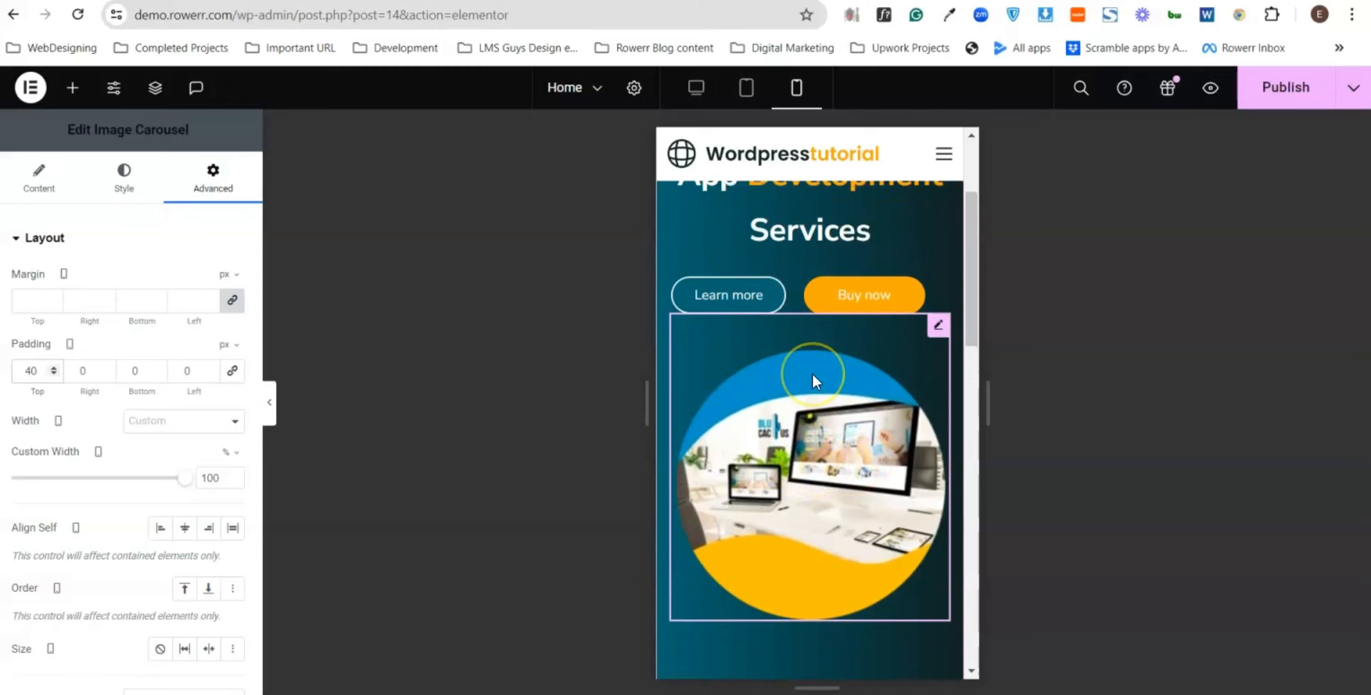
scroll(813, 372, "up", 2)
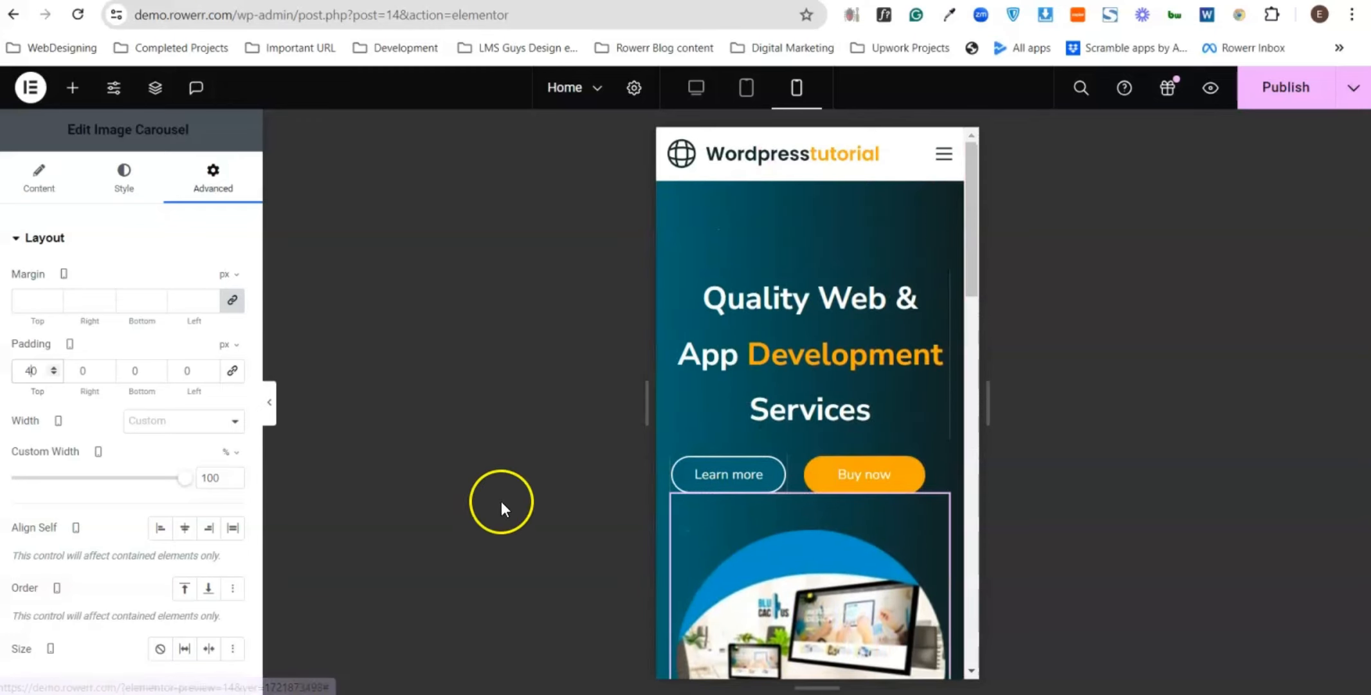
- Publish the page and review the hero heading, buttons and image carousel in the mobile view
left_click(1283, 87)
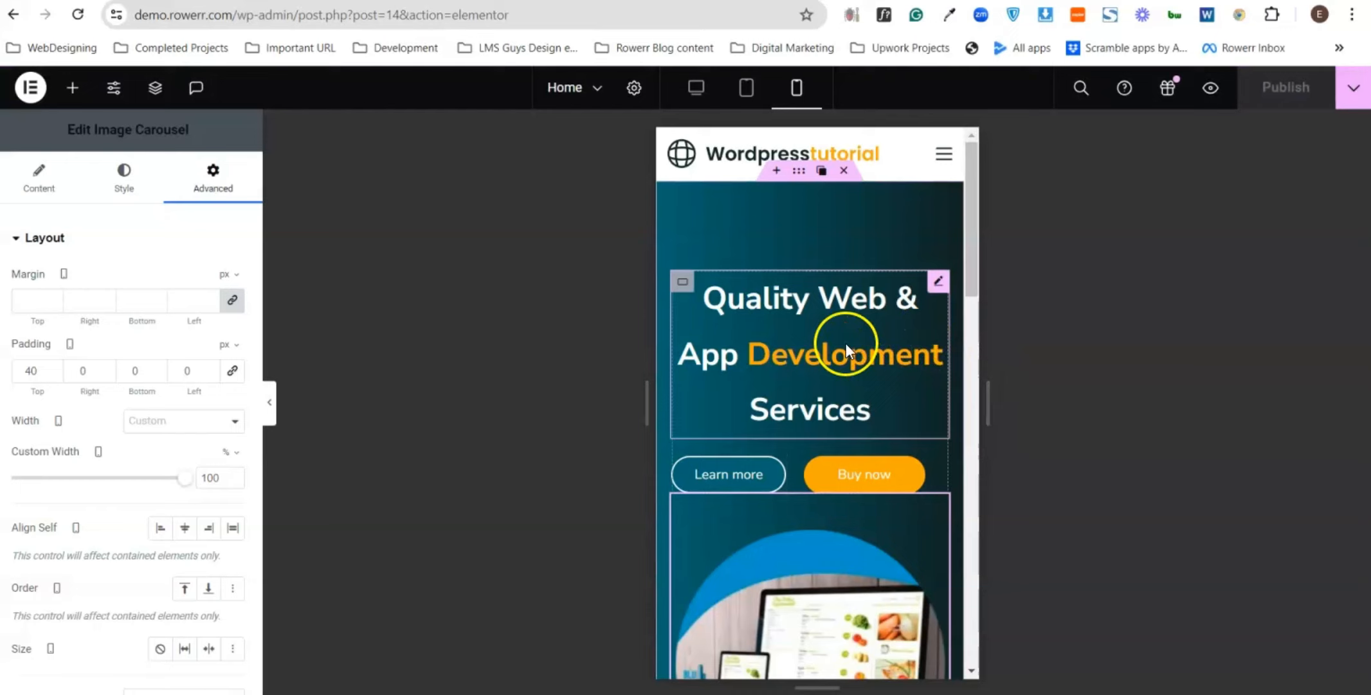
scroll(846, 348, "down", 5)
scroll(860, 367, "up", 3)
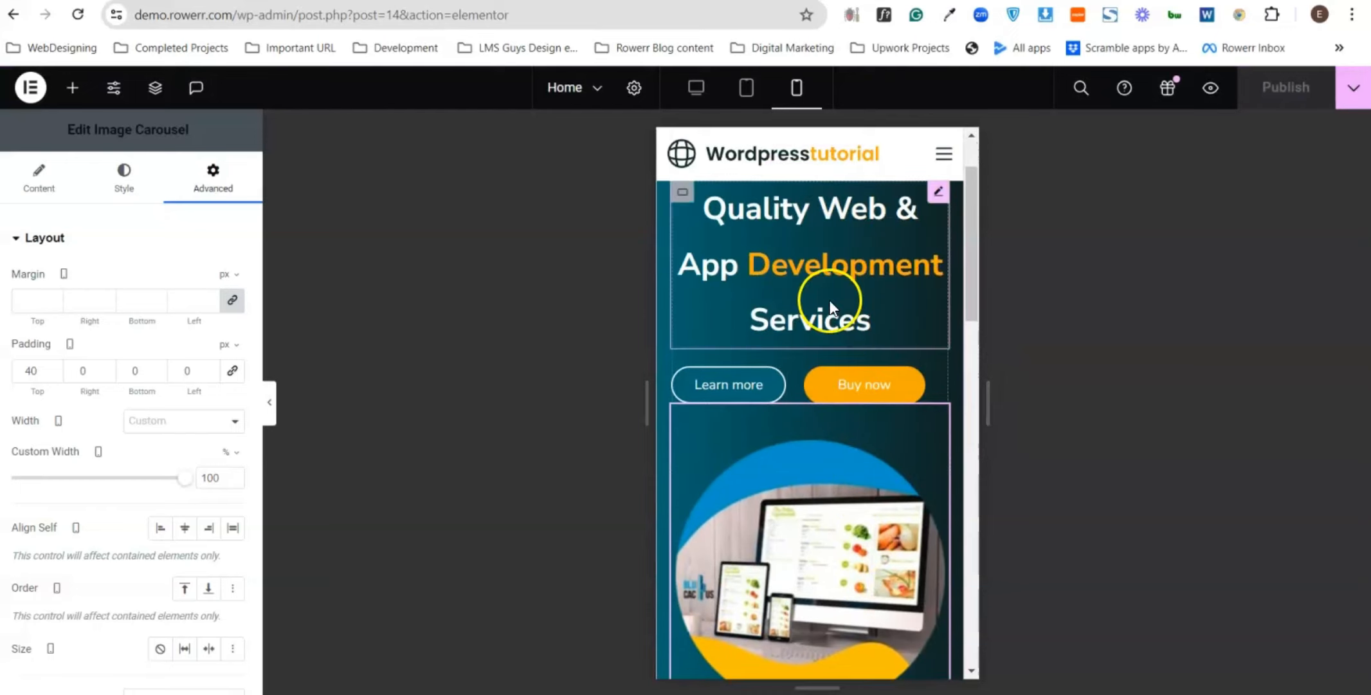
scroll(836, 463, "down", 3)
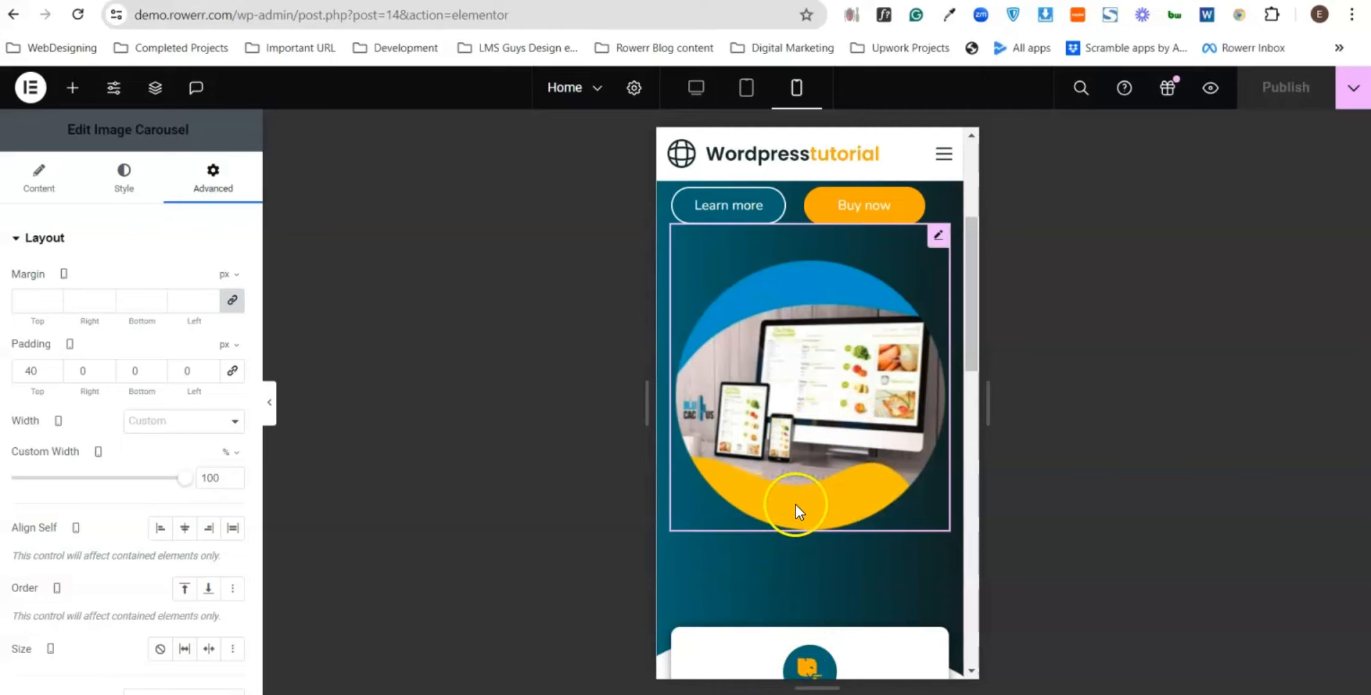
- Switch to the live page preview, open the browser's developer tools and turn on mobile device emulation
left_click(1047, 1)
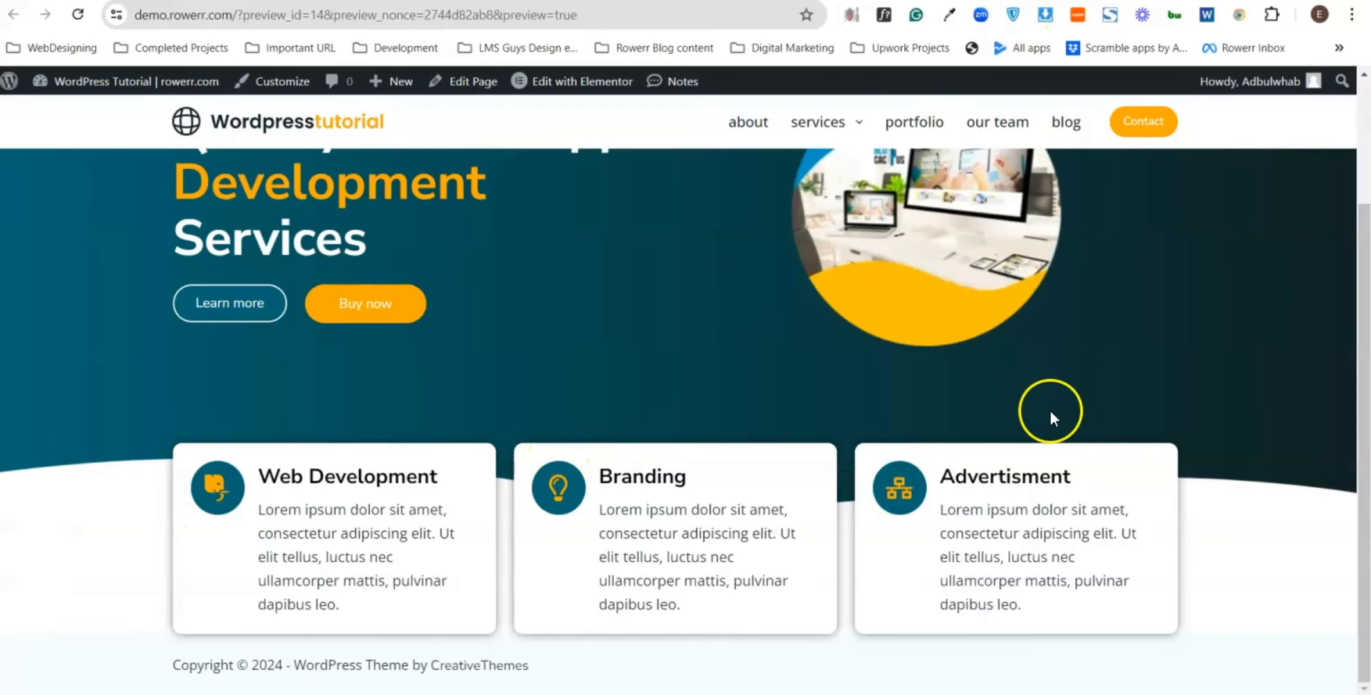
right_click(509, 291)
left_click(626, 638)
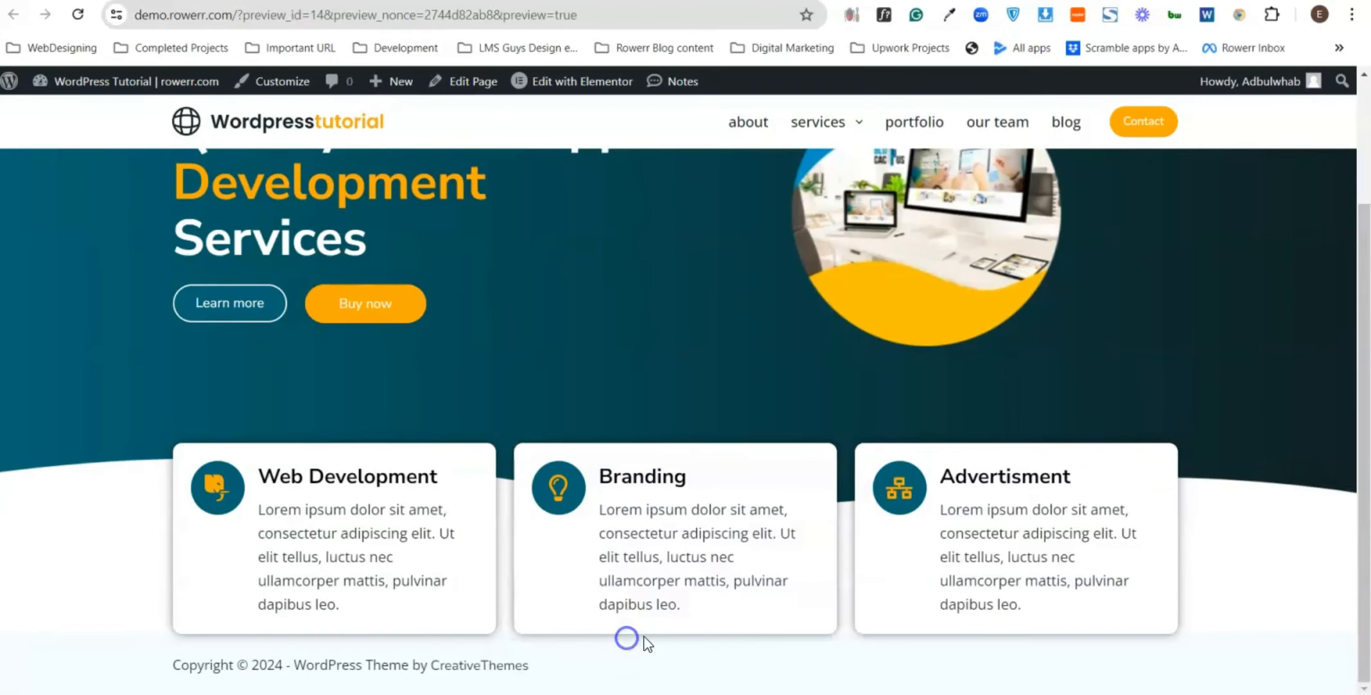
left_click(894, 78)
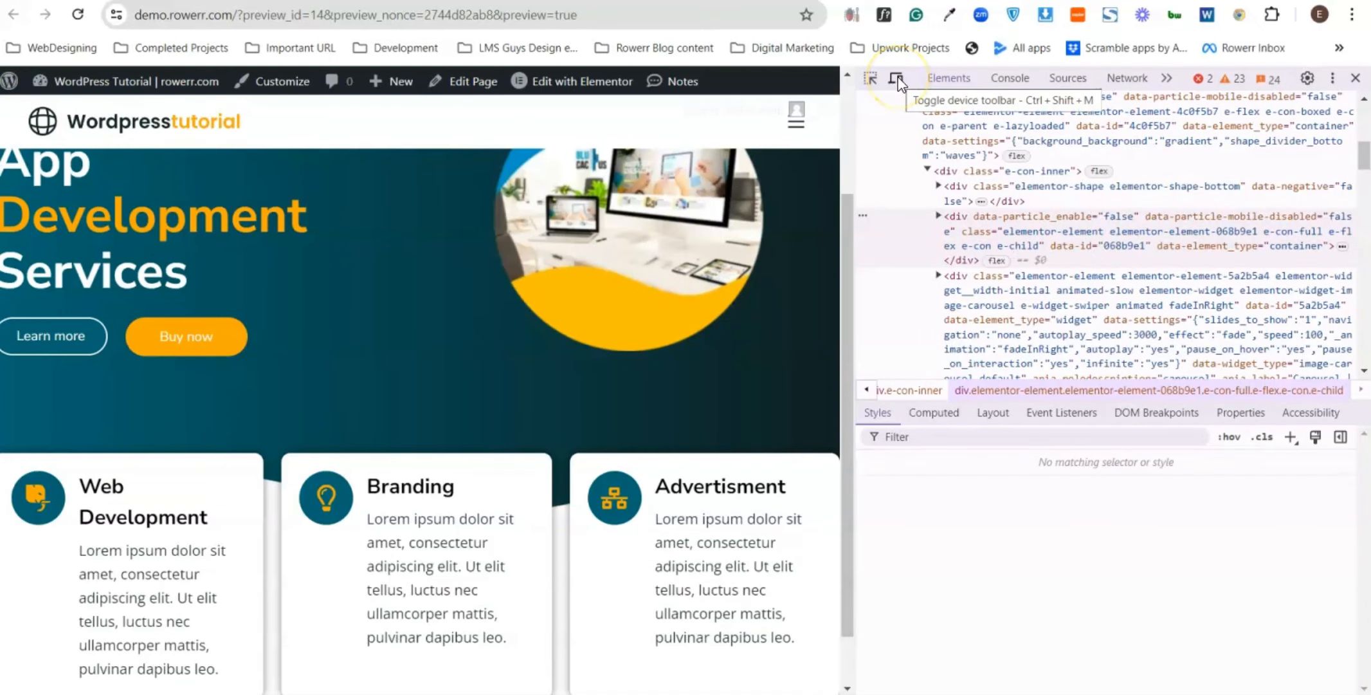
left_click(896, 79)
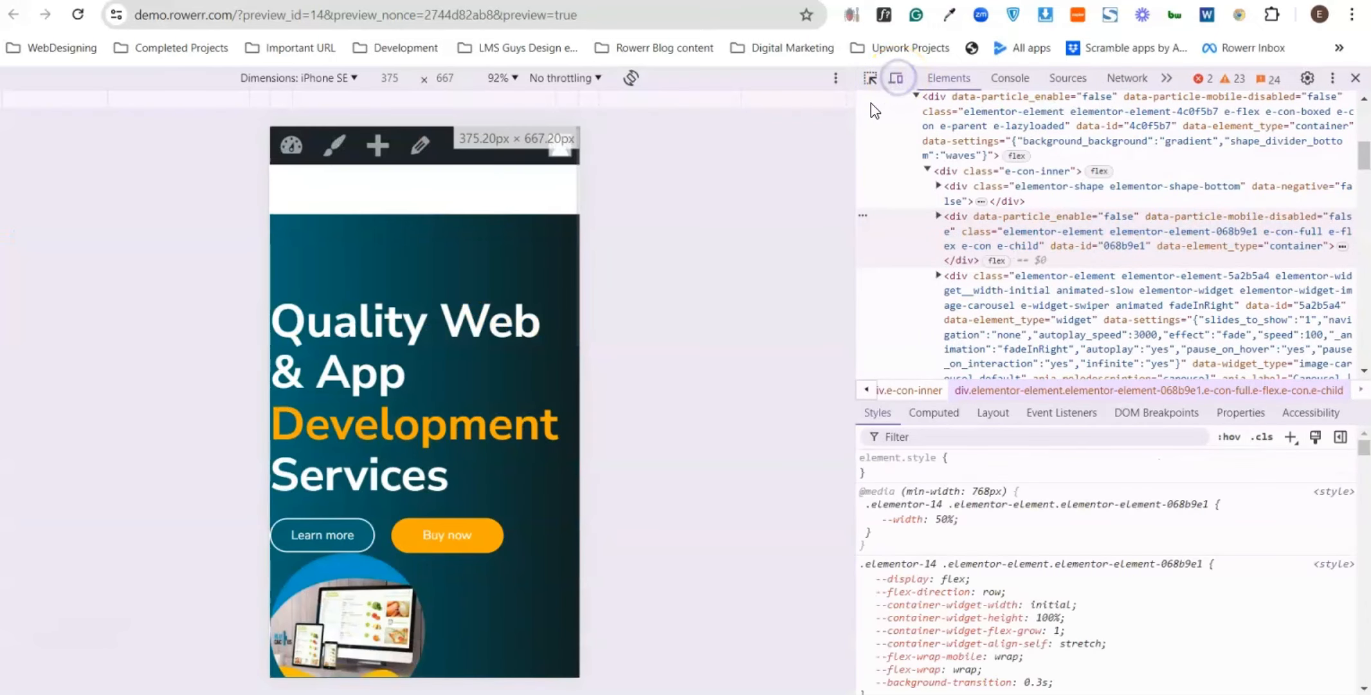
- Reload the emulated preview and check the hero heading, buttons and image carousel on the iPhone SE size
left_click(77, 15)
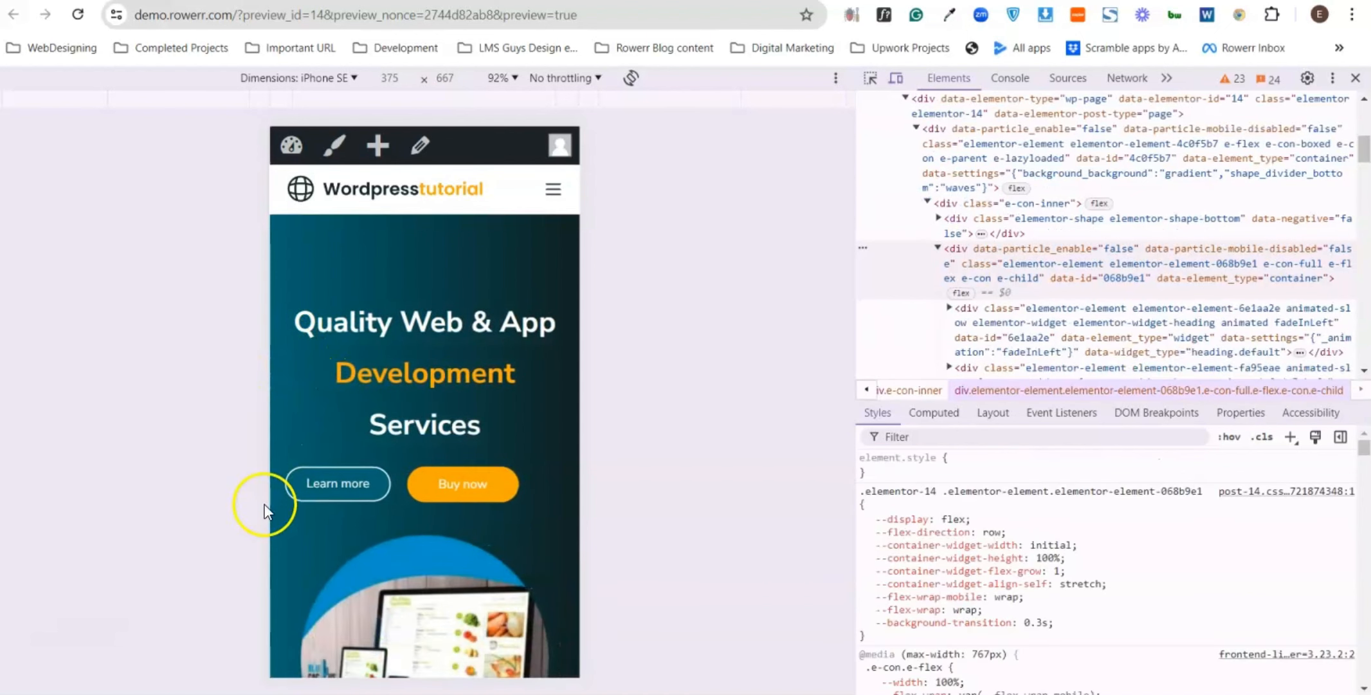
scroll(533, 335, "down", 2)
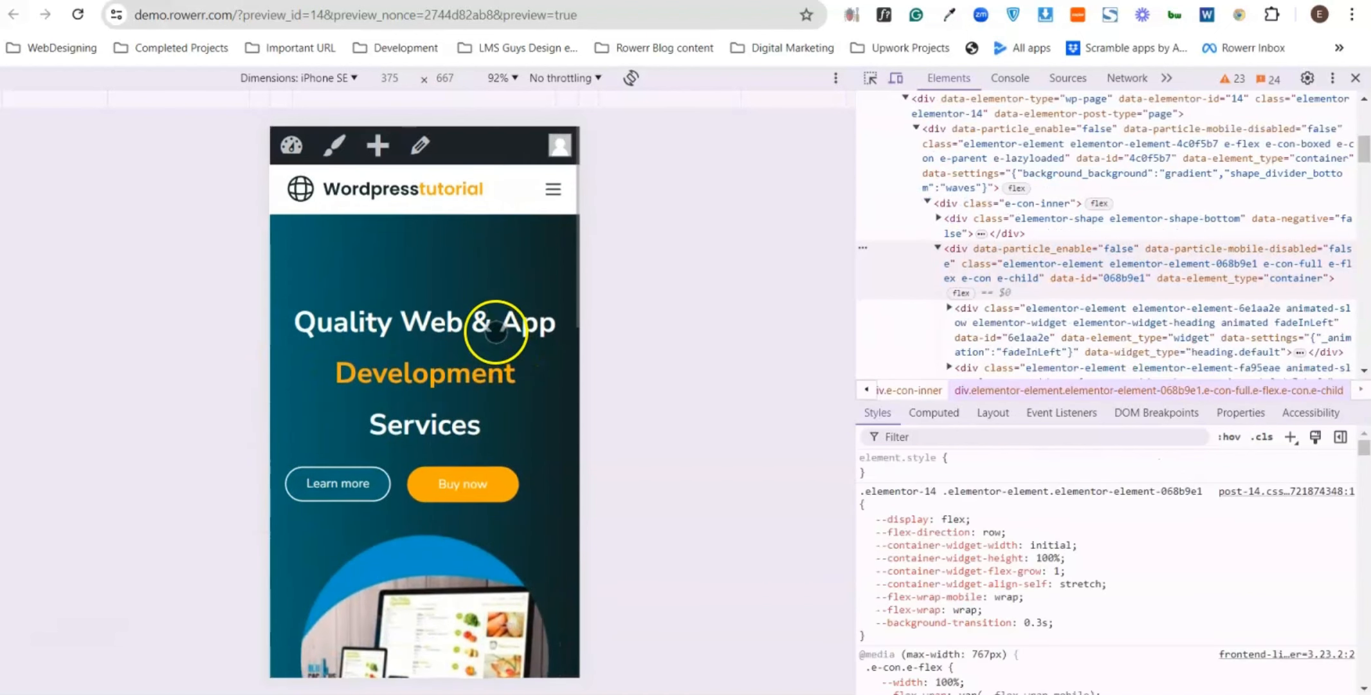
scroll(494, 332, "up", 2)
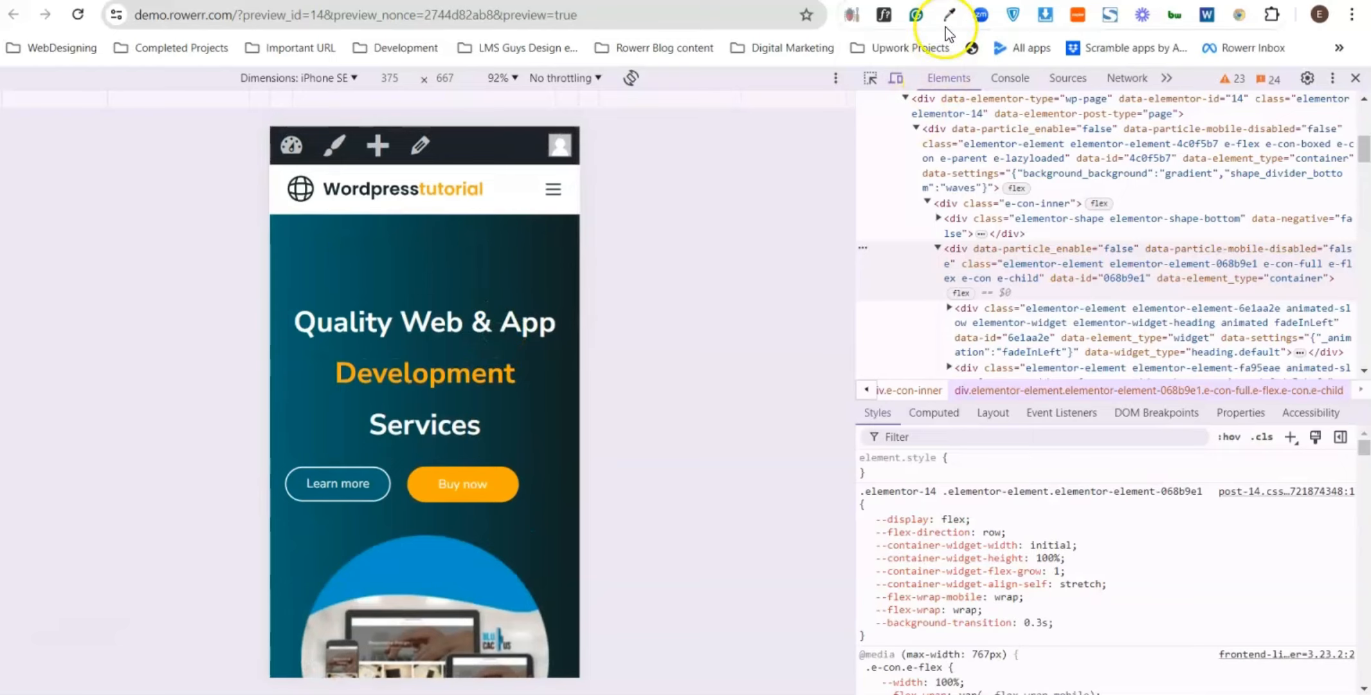
- Return to the Elementor editor and set the hero image carousel's order to Start for mobile portrait
left_click(958, 1)
scroll(788, 479, "up", 4)
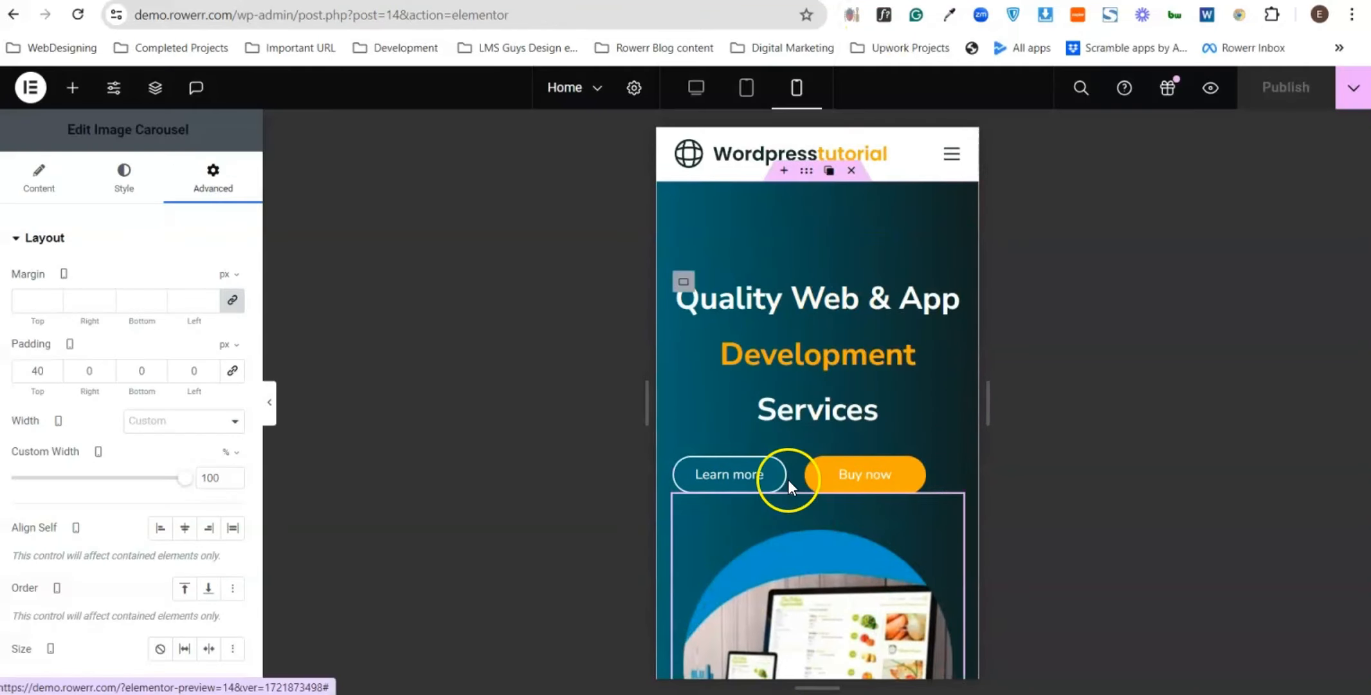
mouse_move(954, 507)
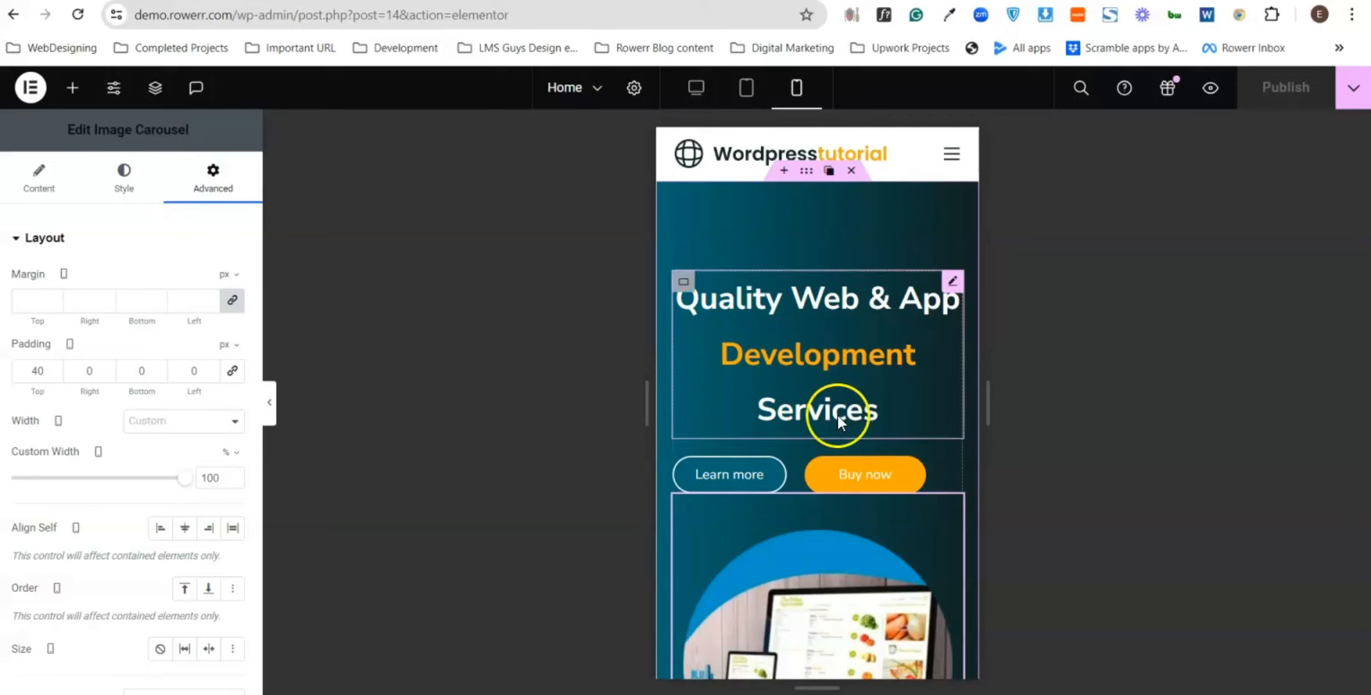
scroll(836, 417, "down", 3)
mouse_move(953, 326)
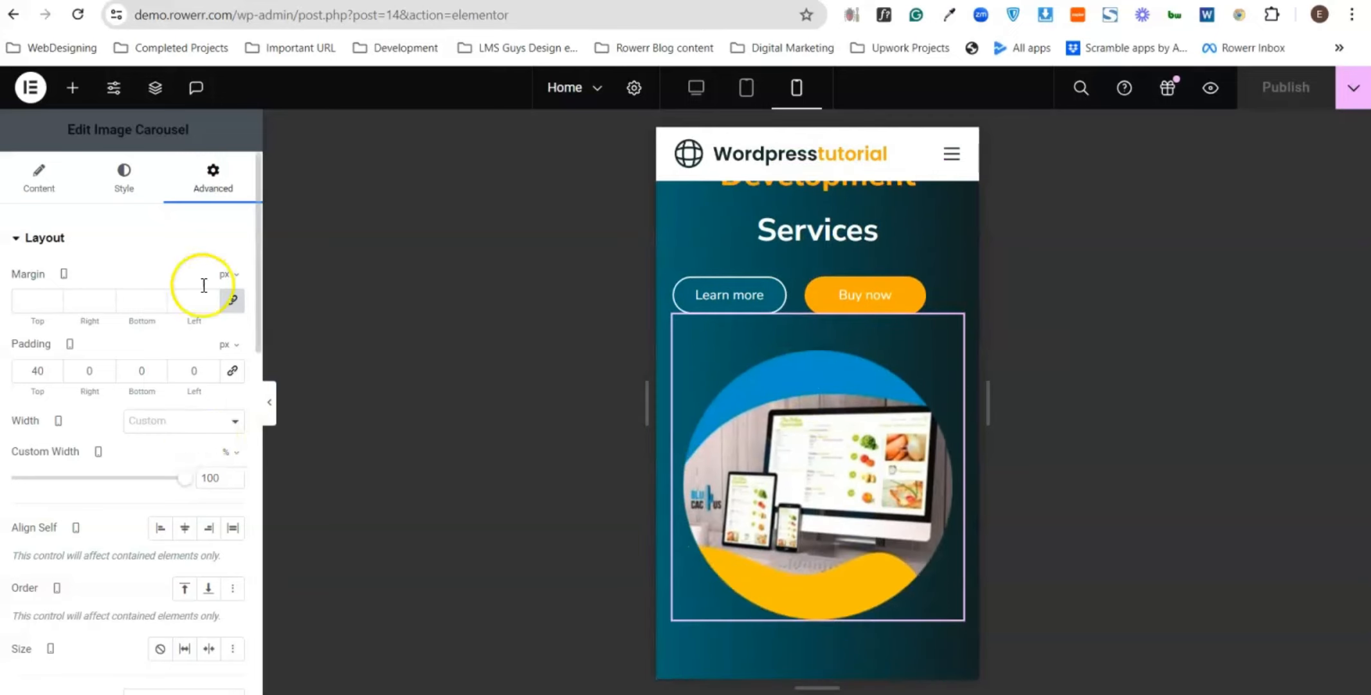
scroll(215, 321, "down", 2)
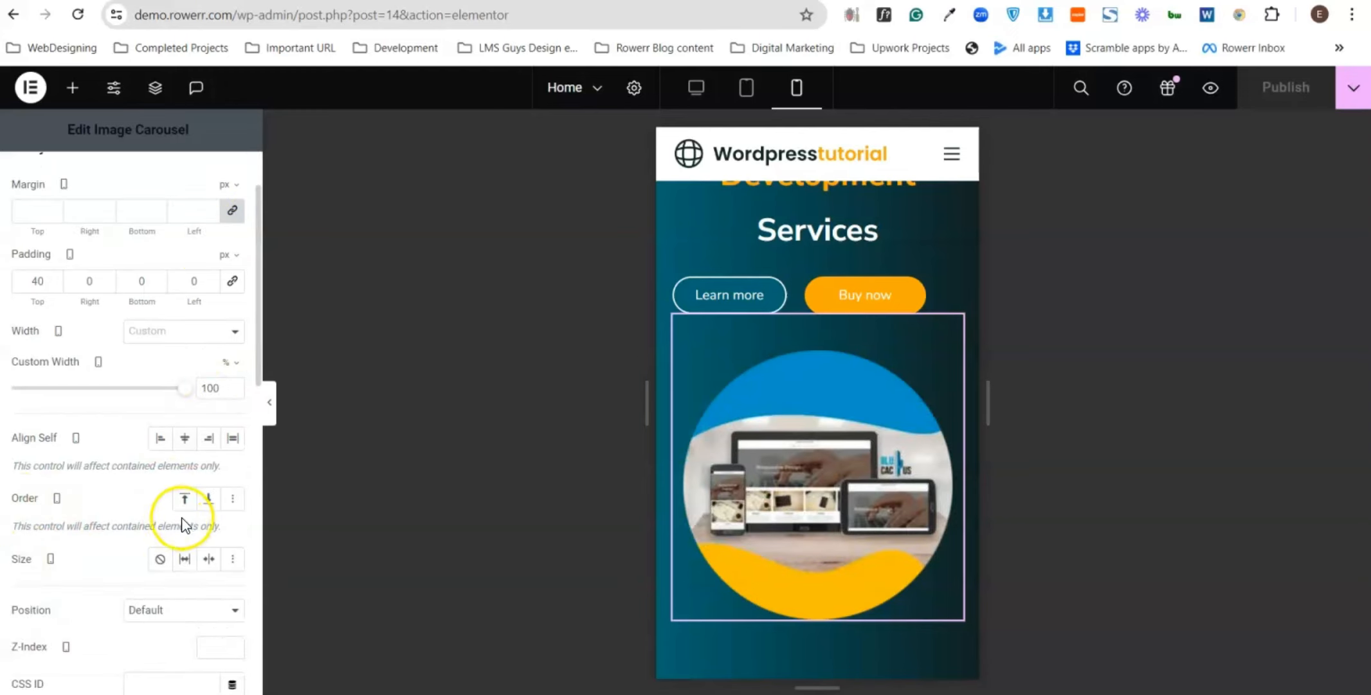
left_click(185, 498)
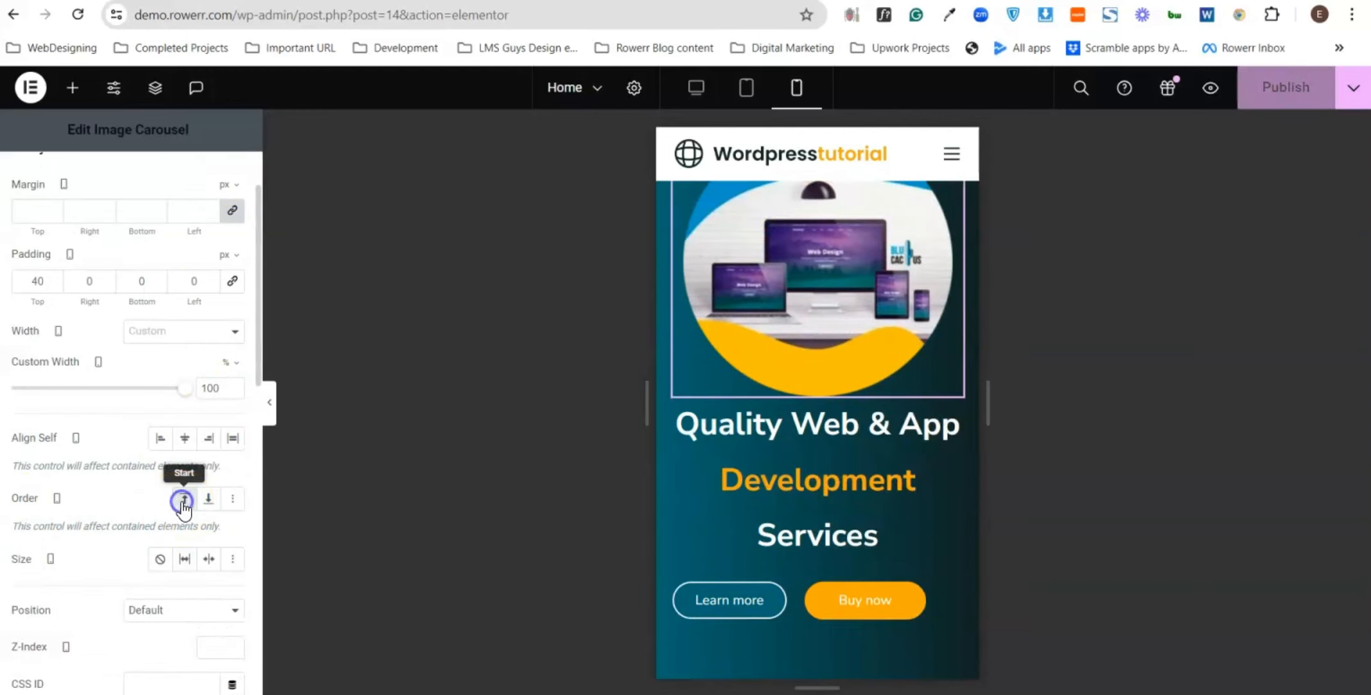
- Set the image carousel's top padding to 0 and bottom padding to 40 px for mobile portrait, and publish the page
scroll(835, 475, "up", 3)
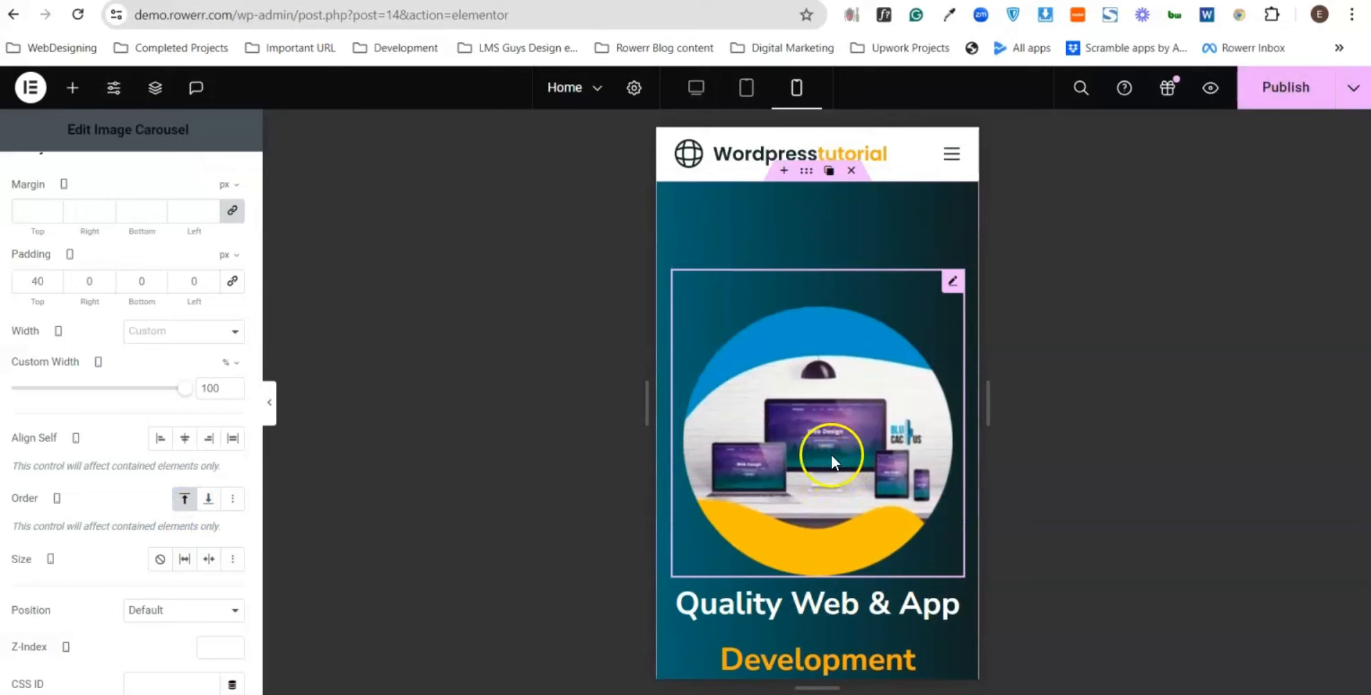
left_click(137, 287)
type("40")
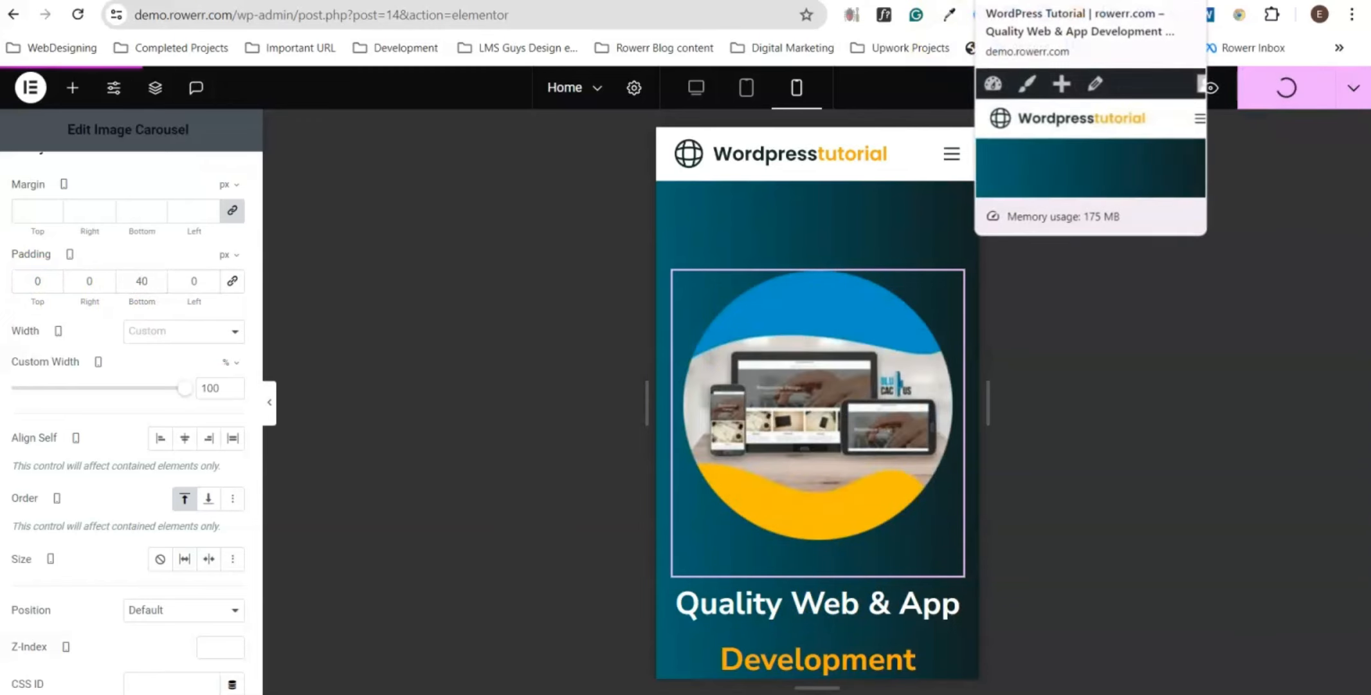
- Reload the emulated page preview and check the carousel's order and spacing above the hero heading and buttons
left_click(1003, 2)
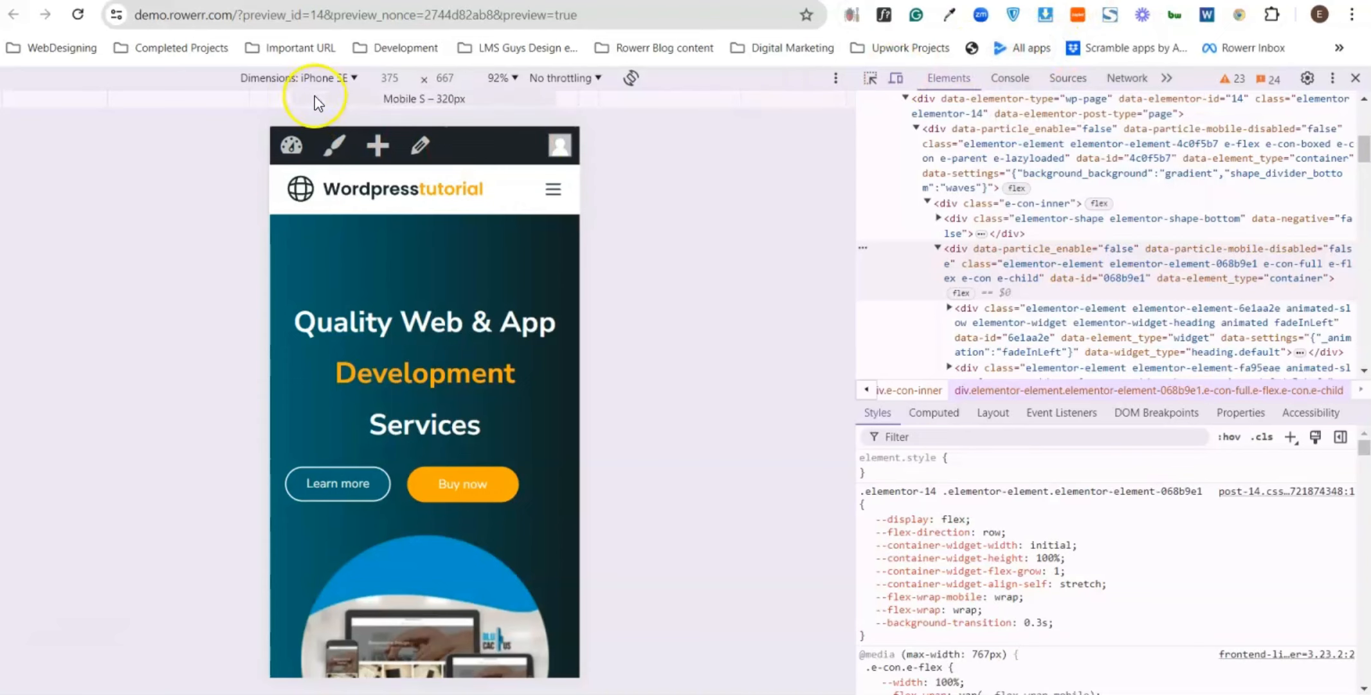
left_click(76, 15)
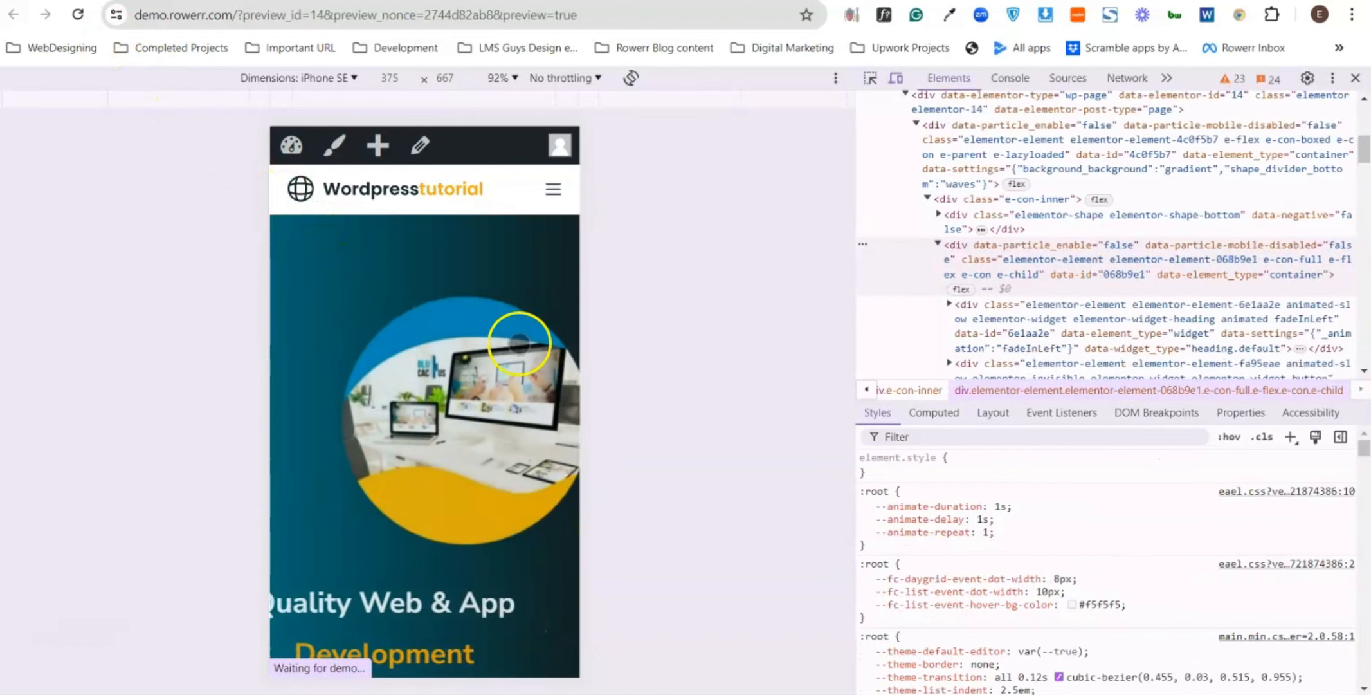
scroll(576, 342, "down", 1)
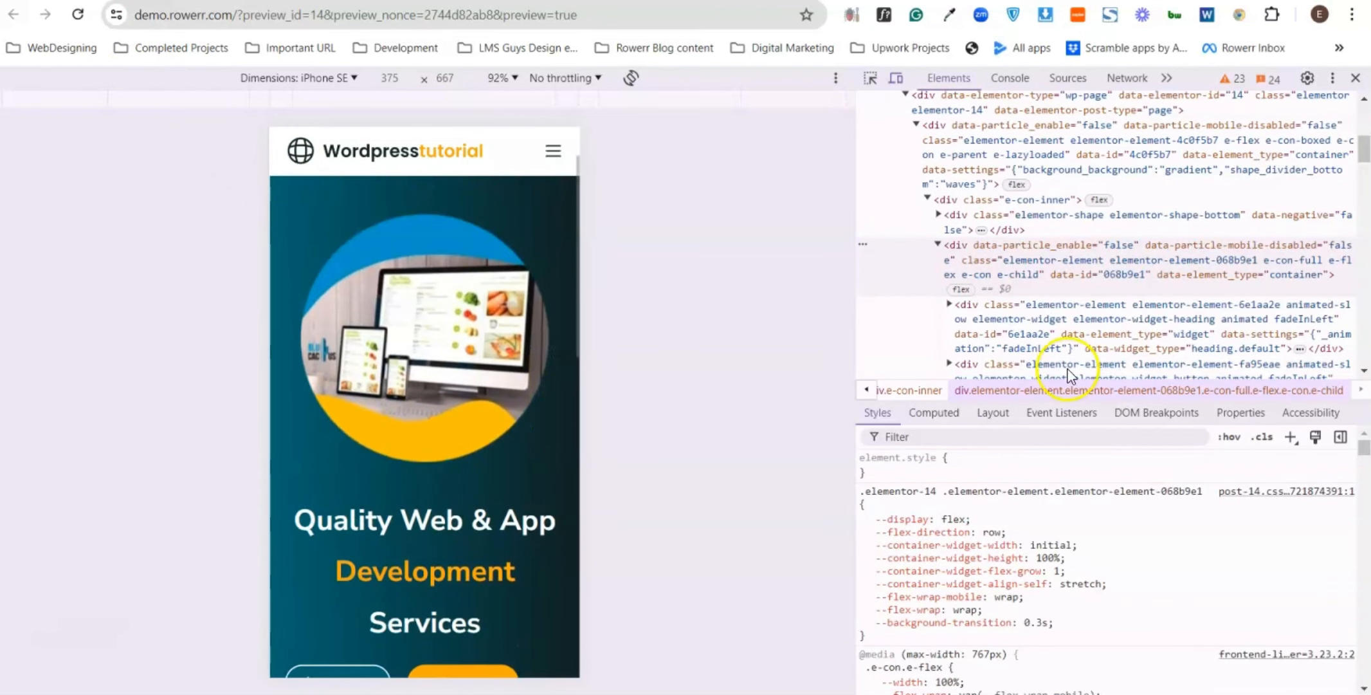
scroll(1213, 168, "down", 1)
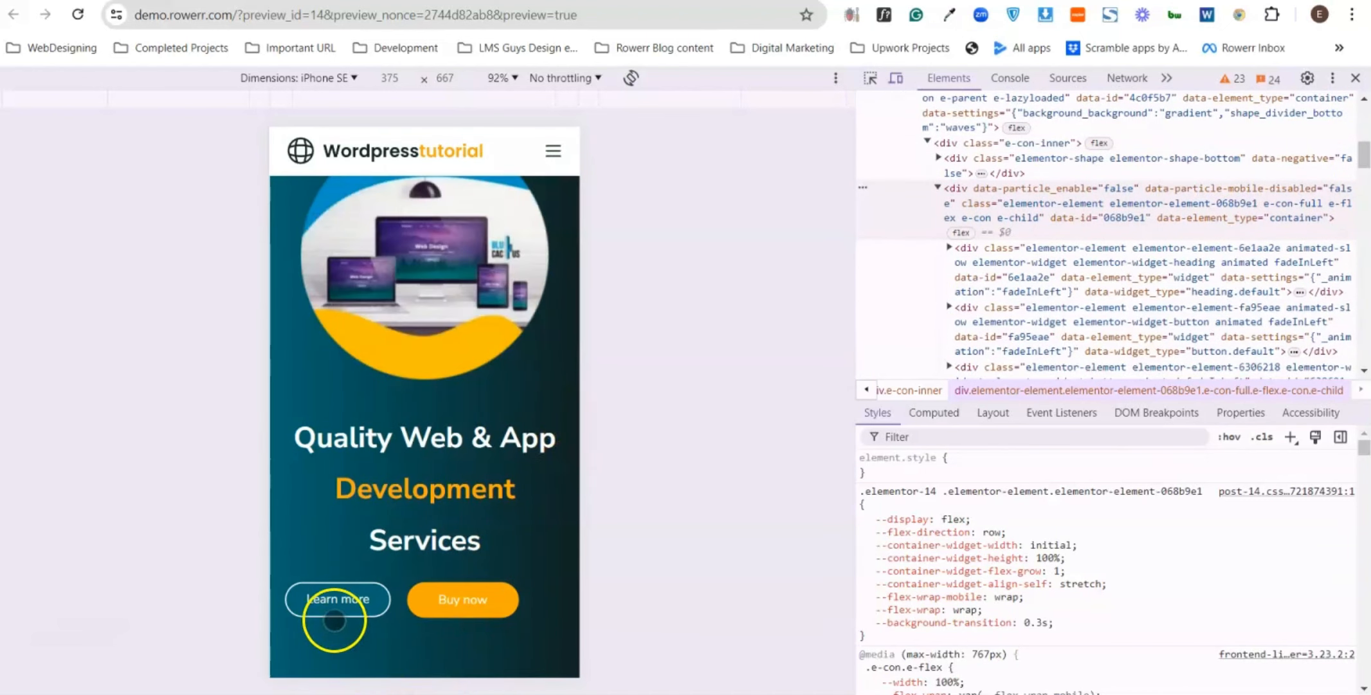
scroll(459, 596, "up", 3)
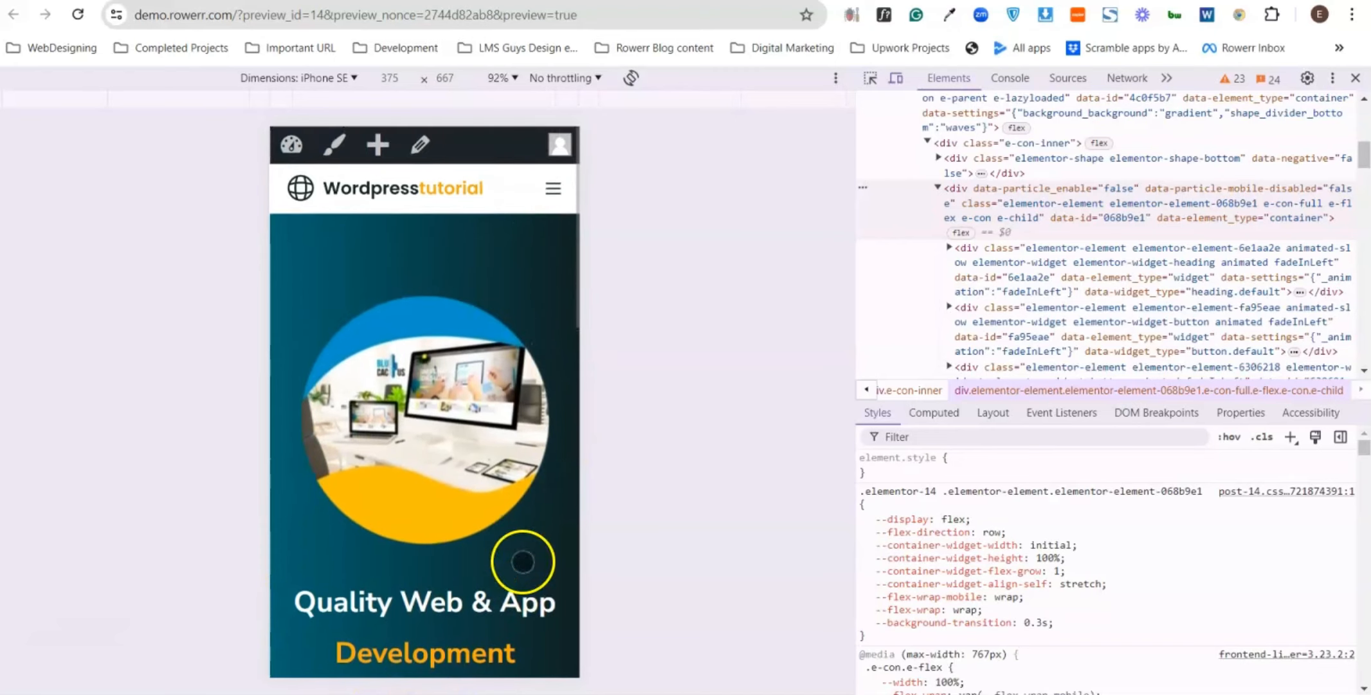
- Return to the editor and check the hero's outer container layout settings, especially its mobile portrait item alignment
key("ctrl+shift+Tab")
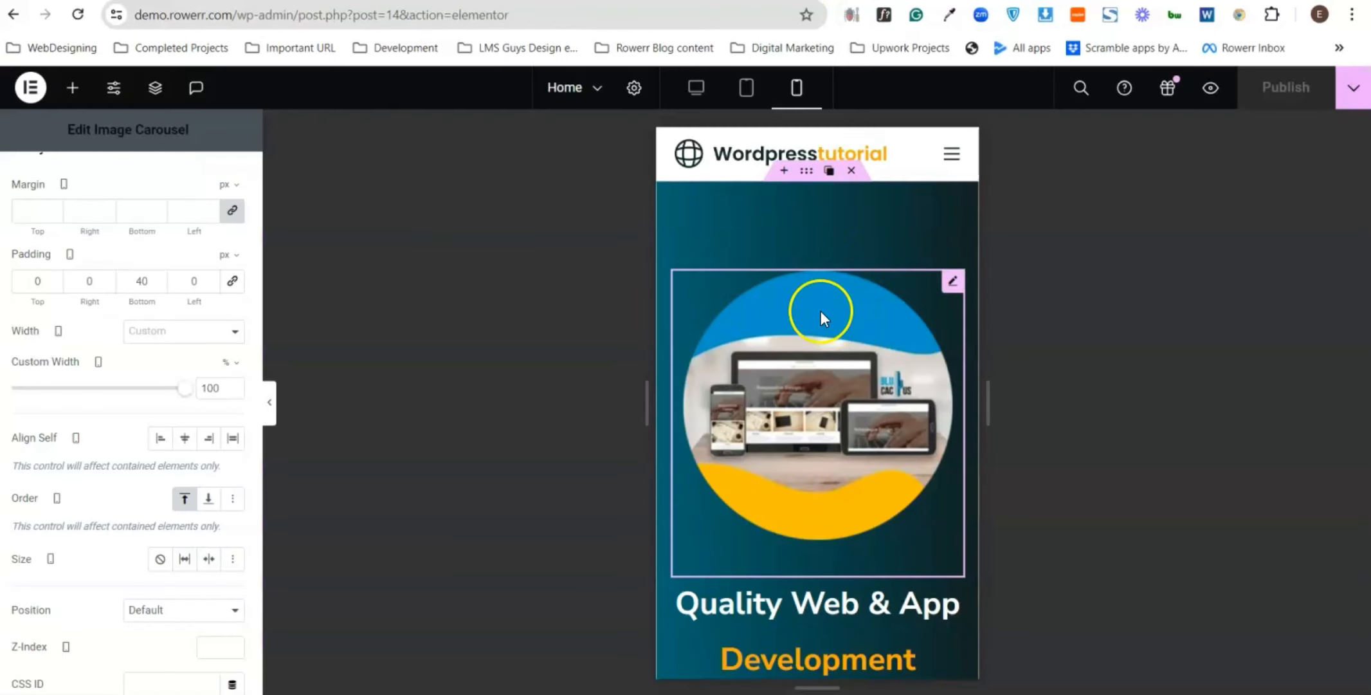
scroll(815, 246, "down", 3)
scroll(816, 271, "up", 3)
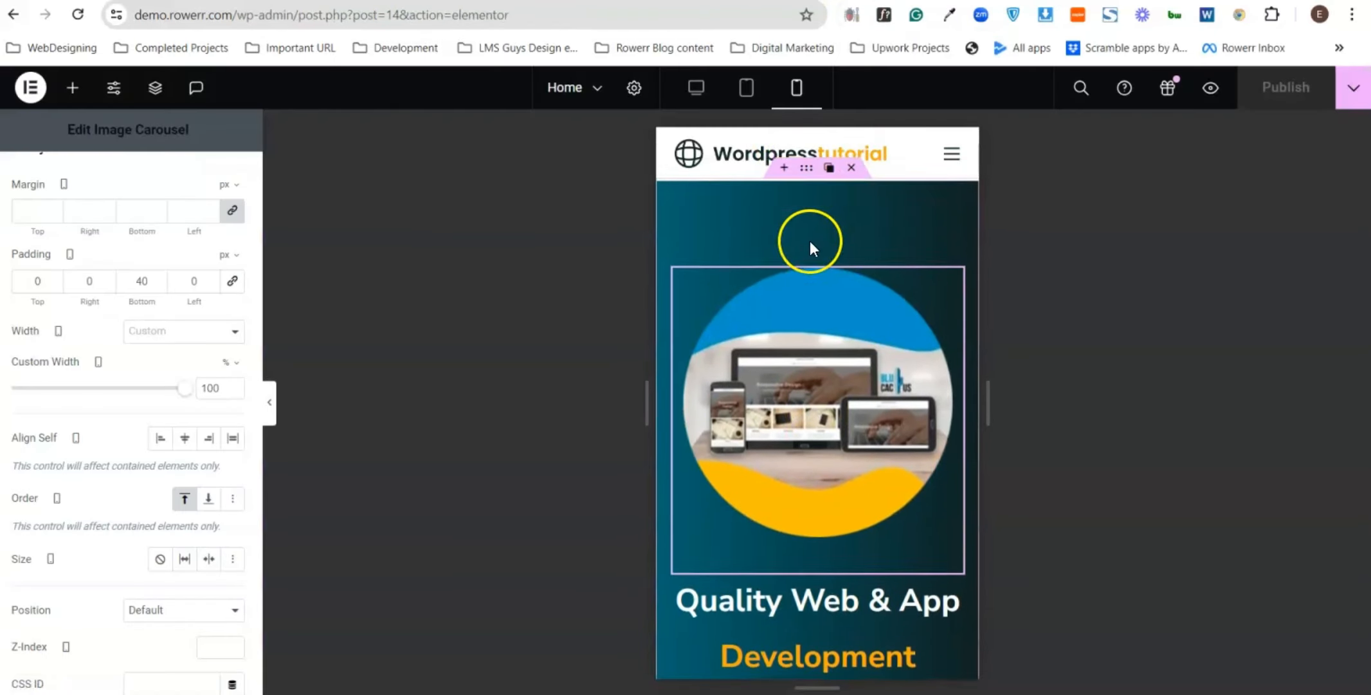
left_click(807, 171)
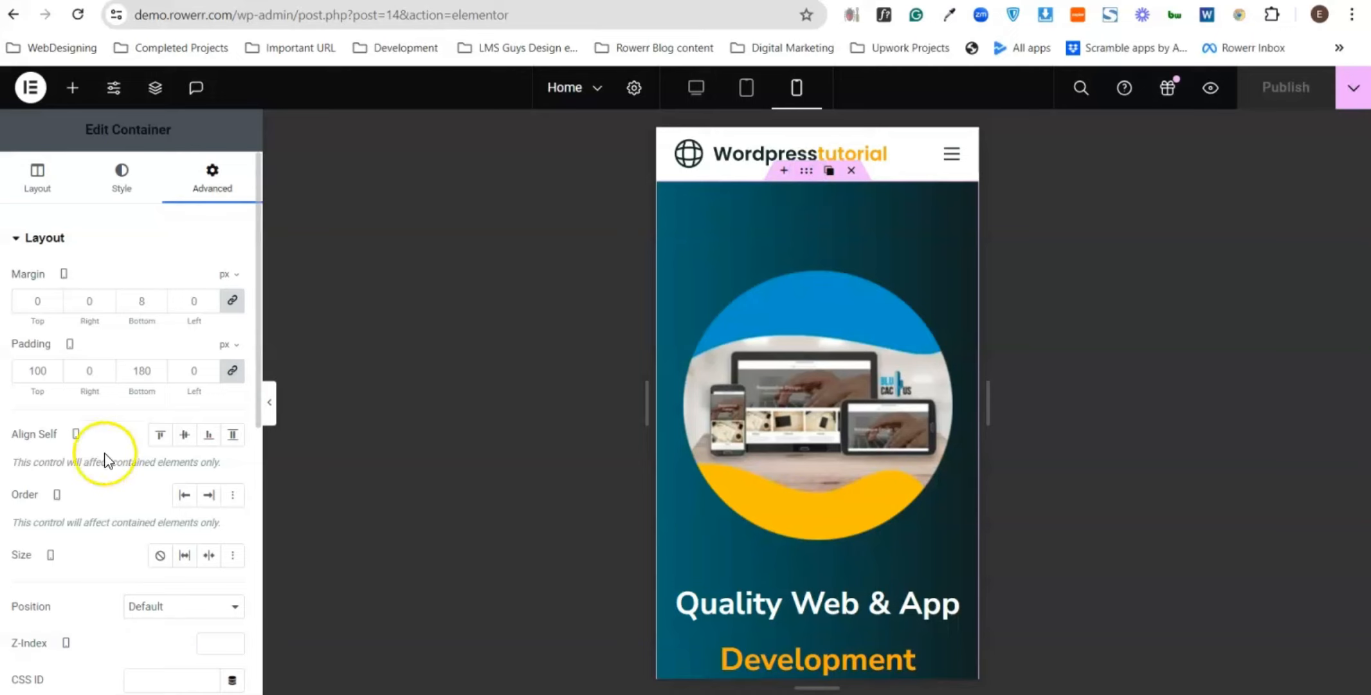
left_click(30, 189)
scroll(86, 431, "down", 2)
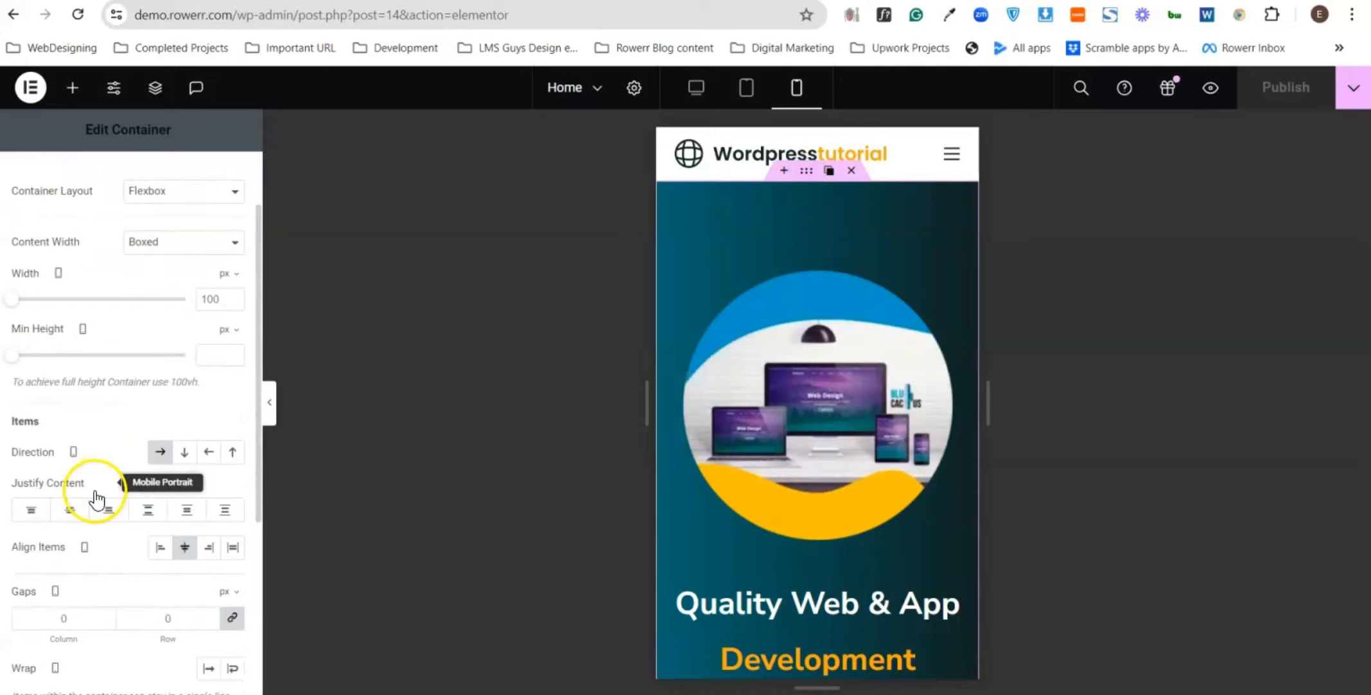
left_click(186, 557)
scroll(765, 537, "down", 3)
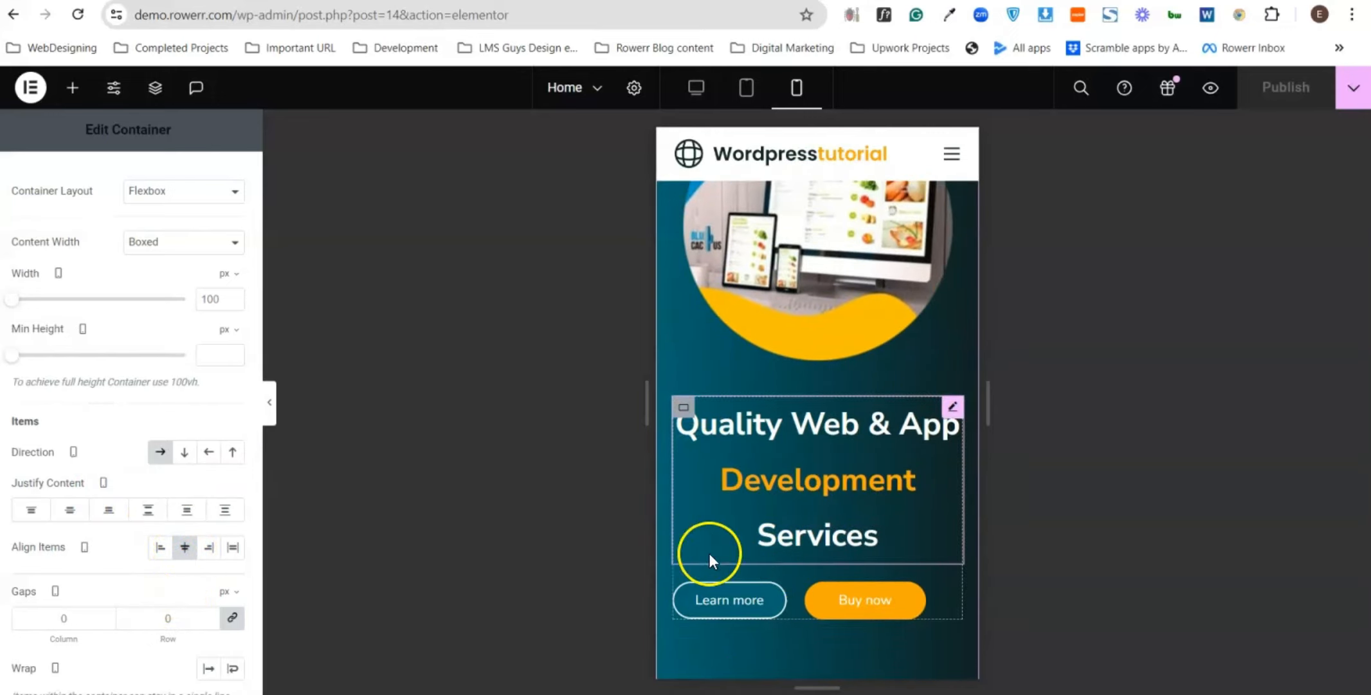
- Try centering the aligned items of the inner container that holds the hero heading and buttons for mobile portrait
left_click(684, 407)
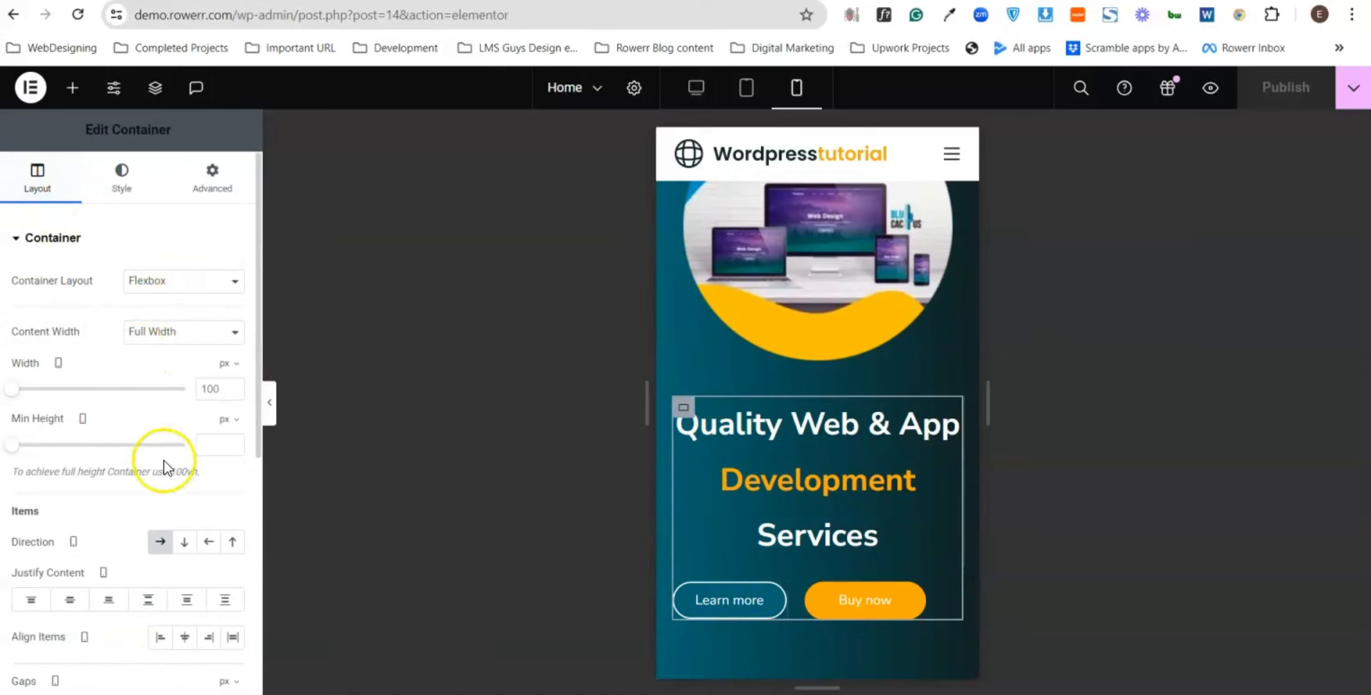
scroll(180, 488, "down", 1)
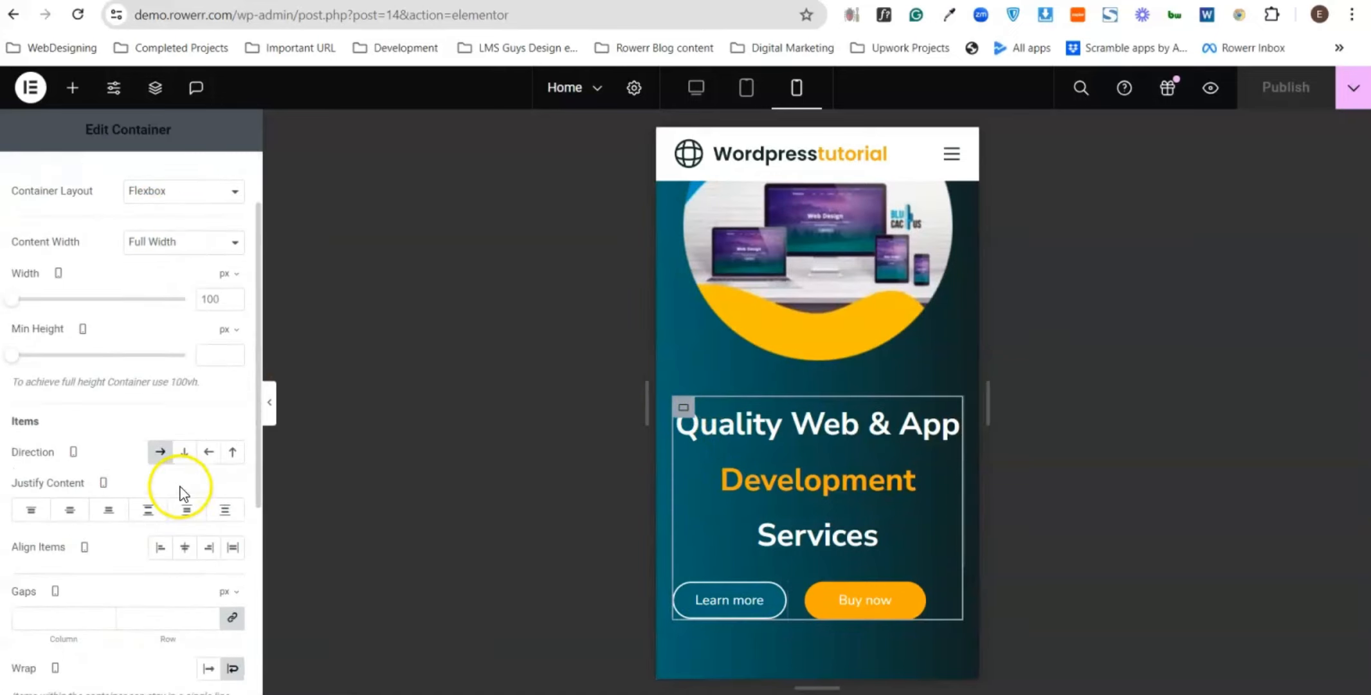
left_click(186, 550)
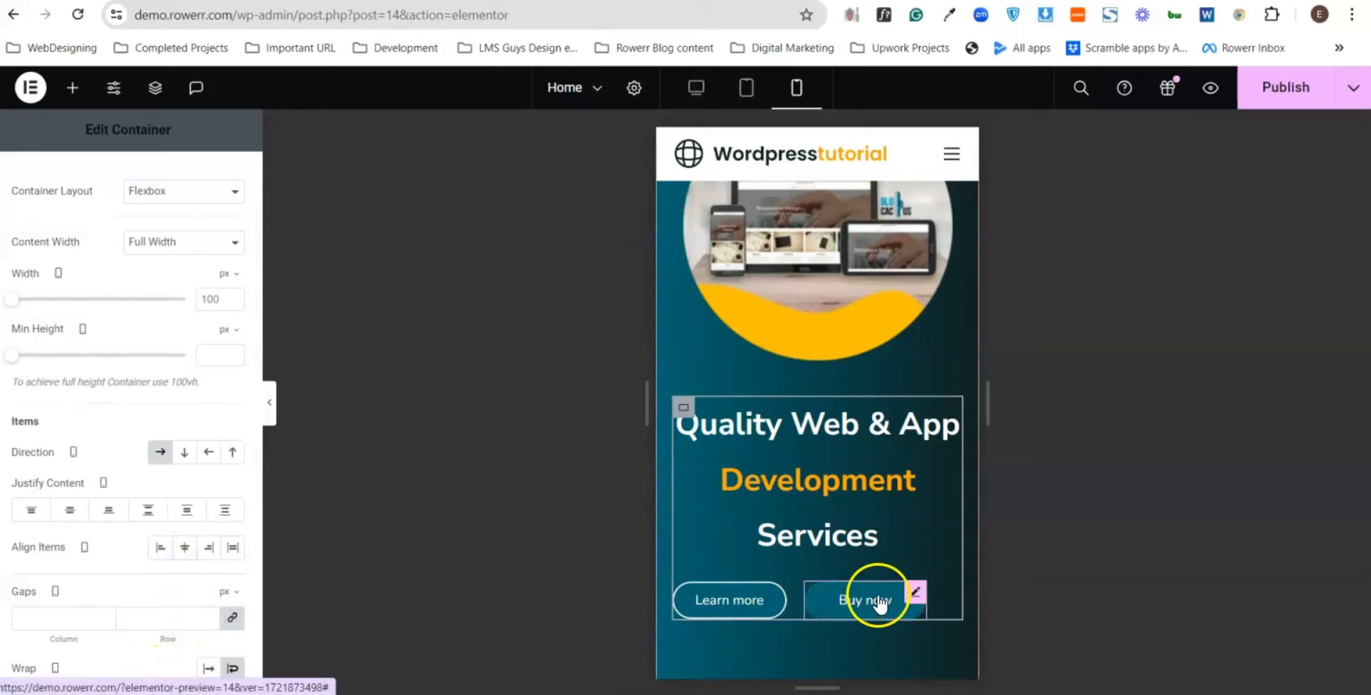
- Check the style and advanced layout options of the Buy now and Learn more buttons for mobile portrait
left_click(913, 592)
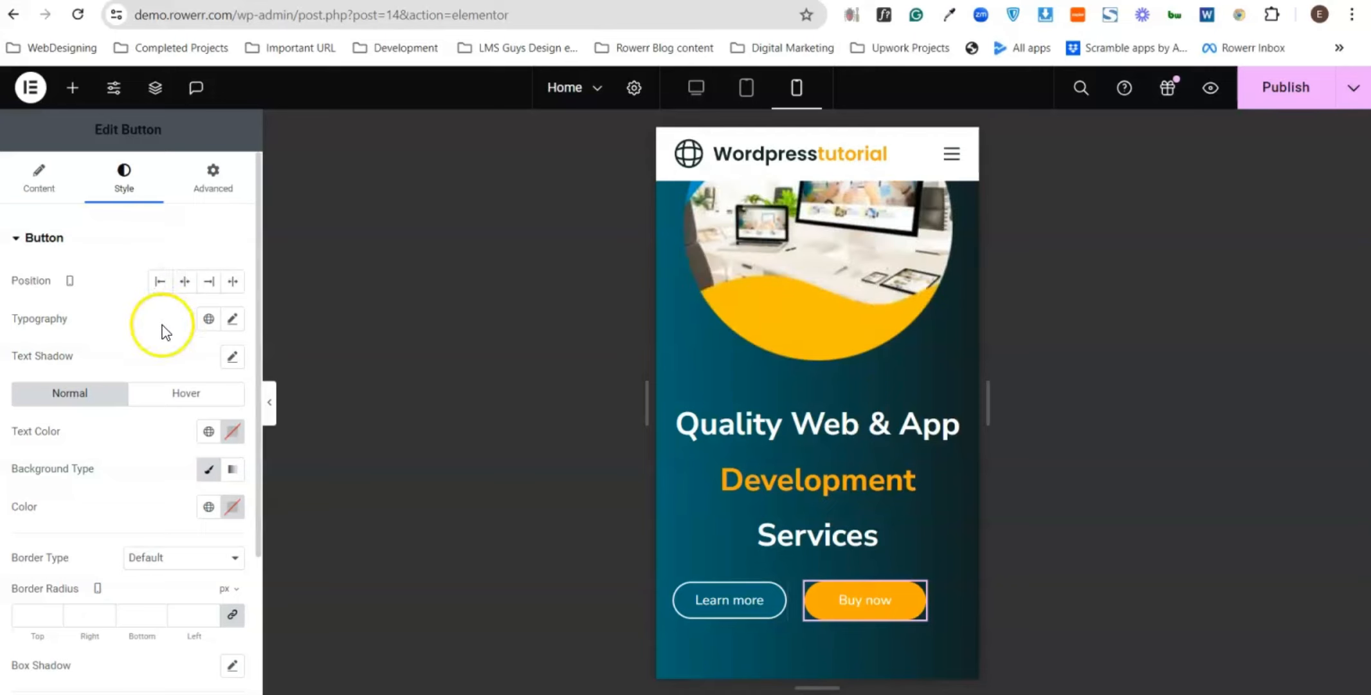
left_click(694, 623)
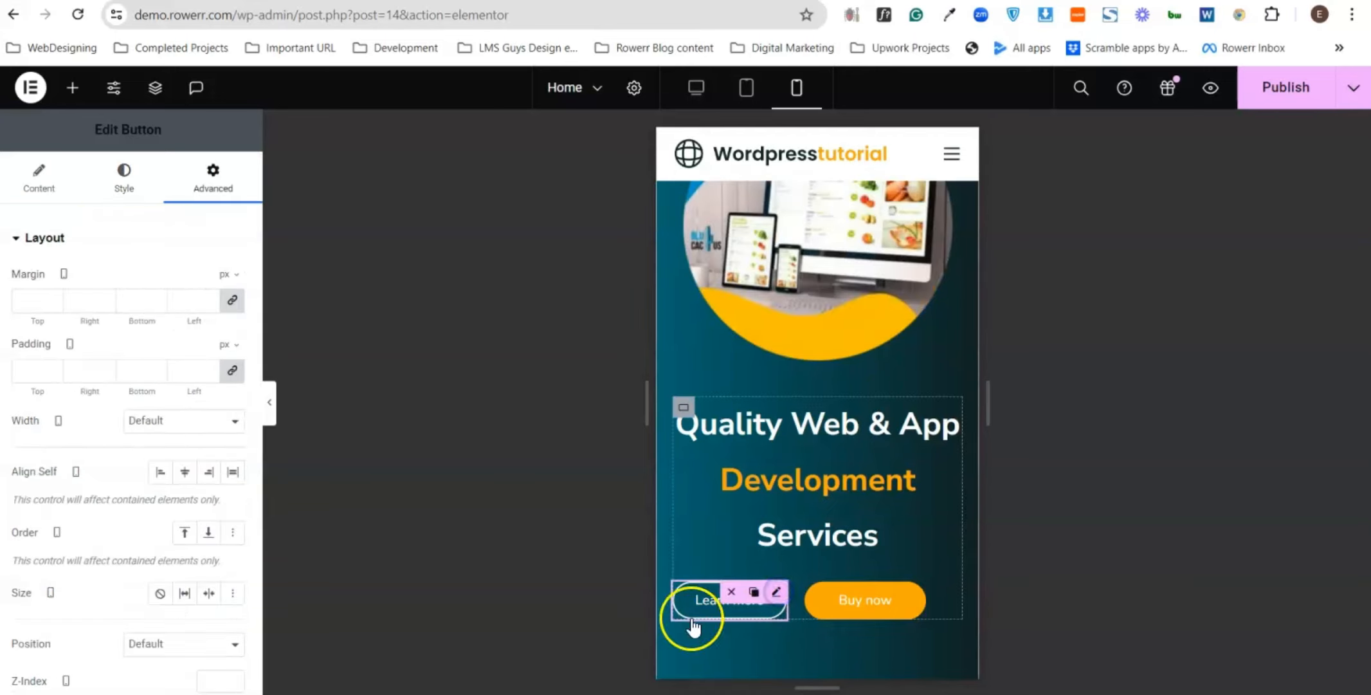
left_click(505, 484)
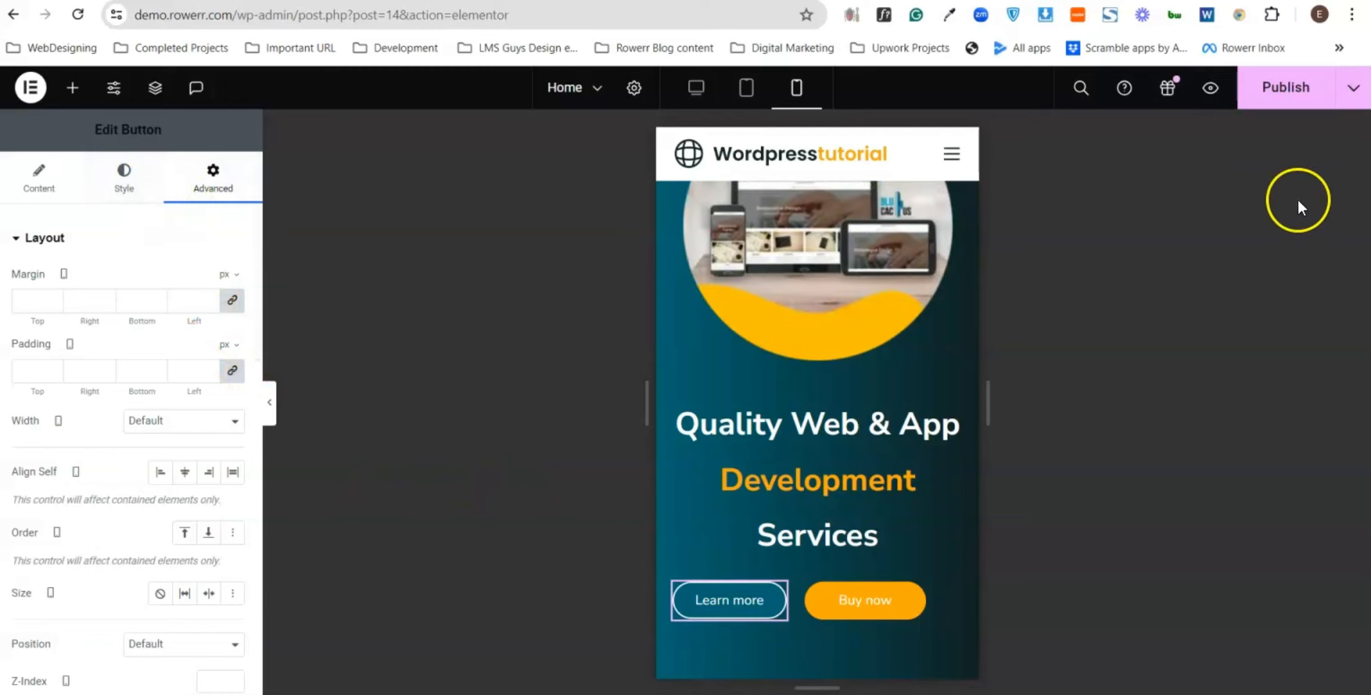
- Publish the page and check the hero buttons in the emulated mobile preview
left_click(1292, 96)
left_click(1233, 163)
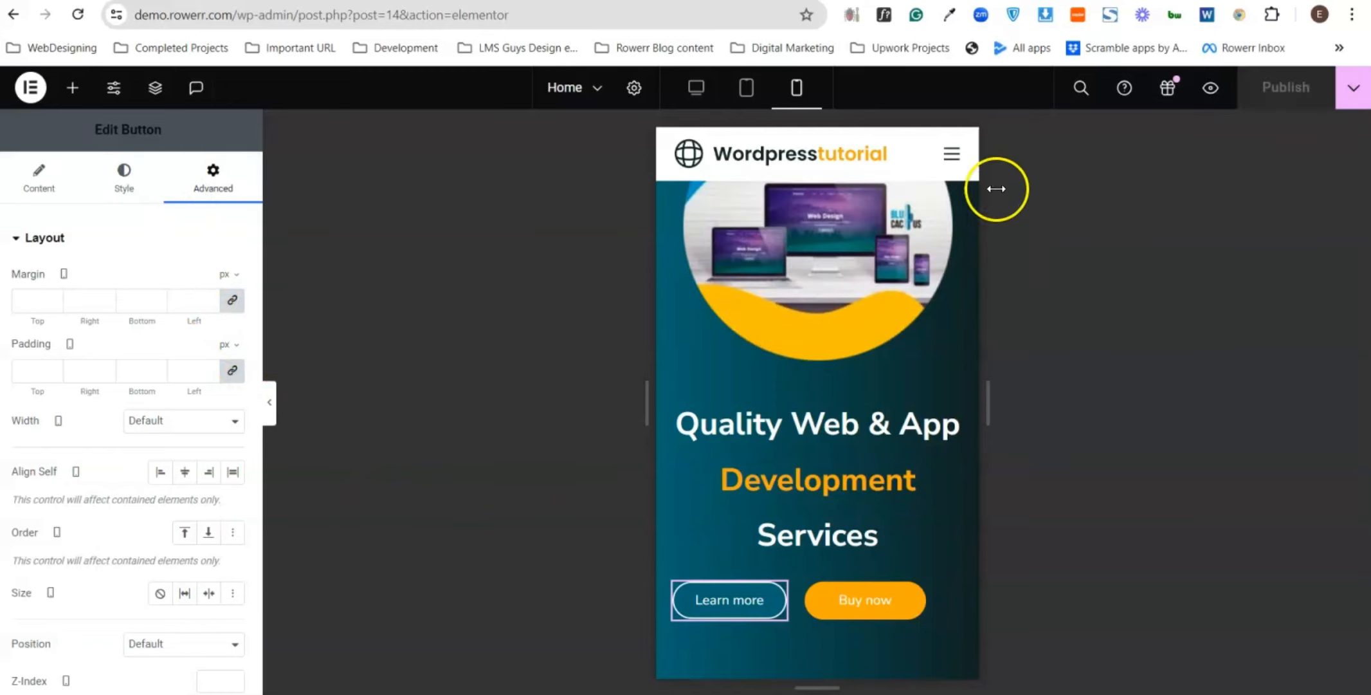
left_click(994, 1)
scroll(435, 362, "down", 1)
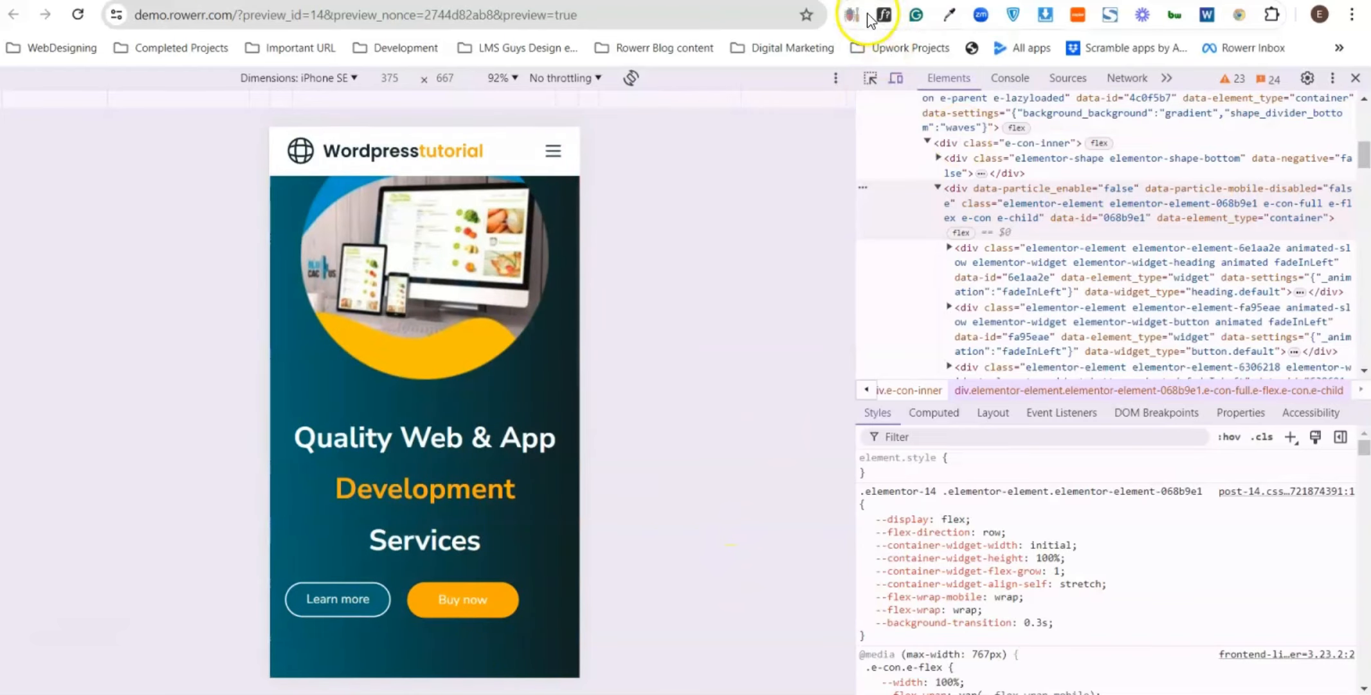
- Return to the editor and try Full Width (100%) as the mobile portrait width of the Learn more and Buy now buttons
left_click(888, 0)
left_click(751, 0)
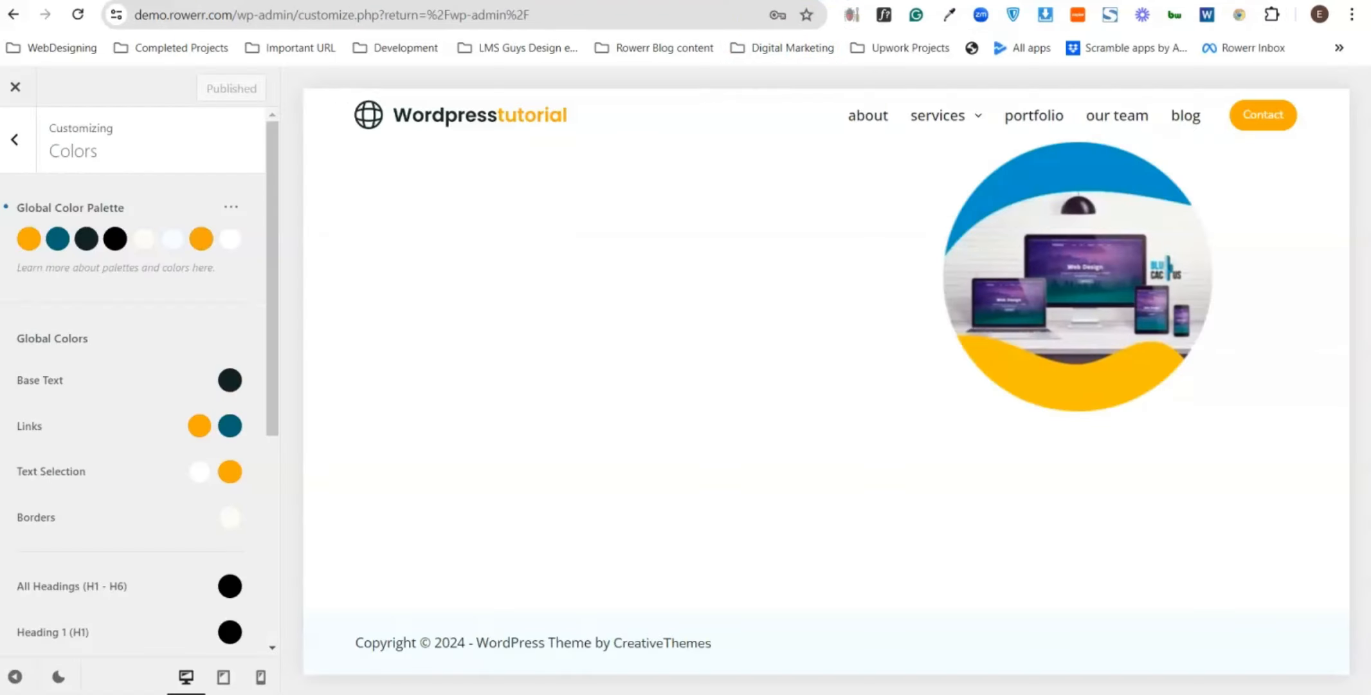
left_click(887, 1)
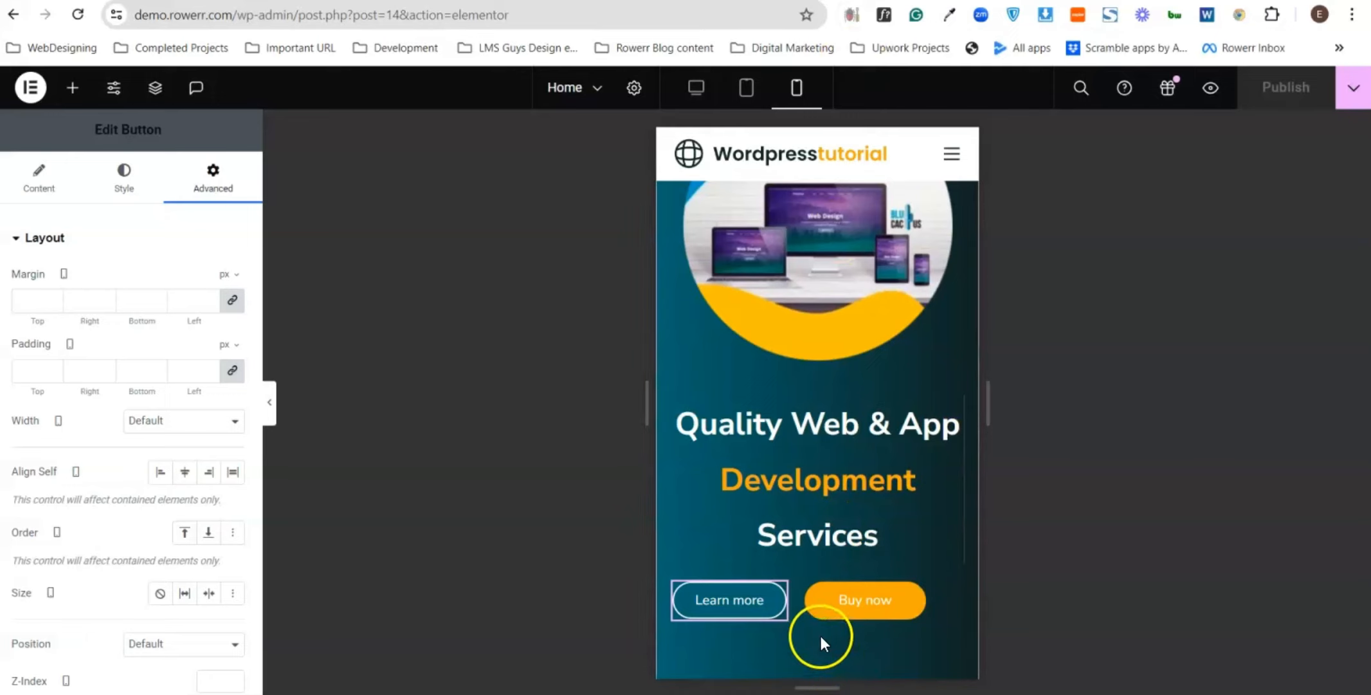
mouse_move(775, 599)
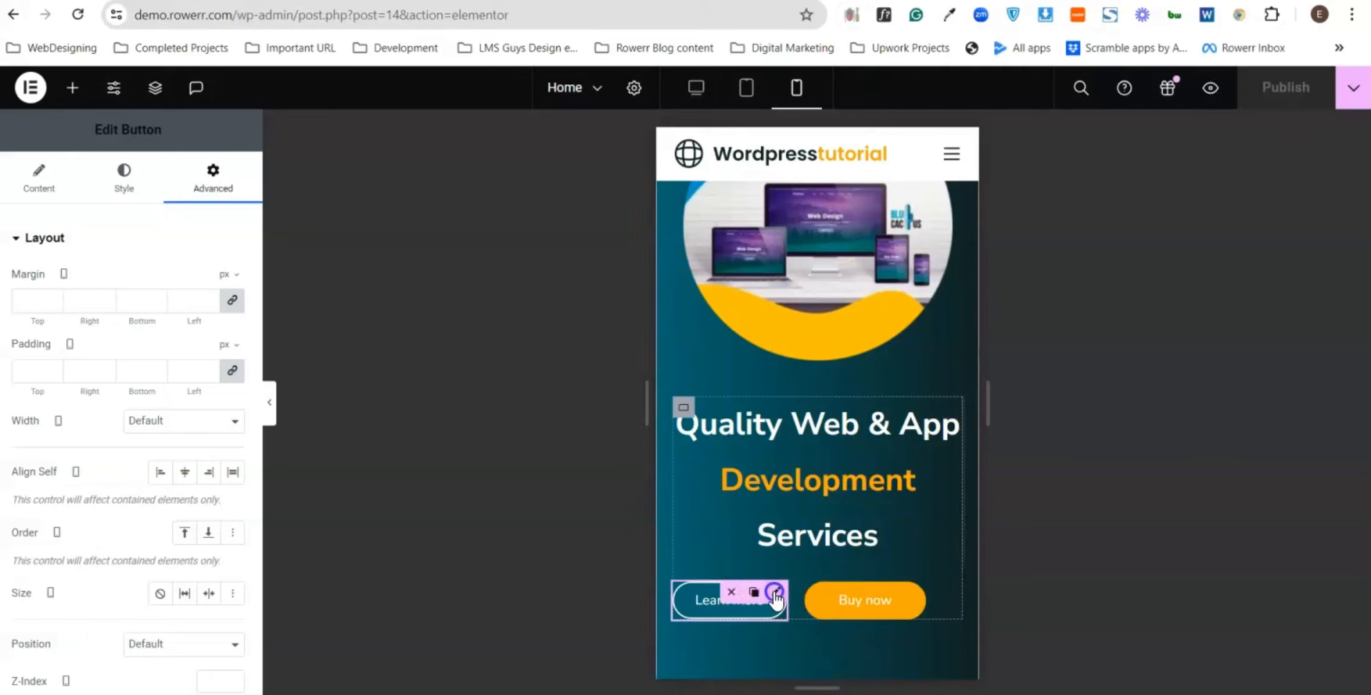
left_click(163, 421)
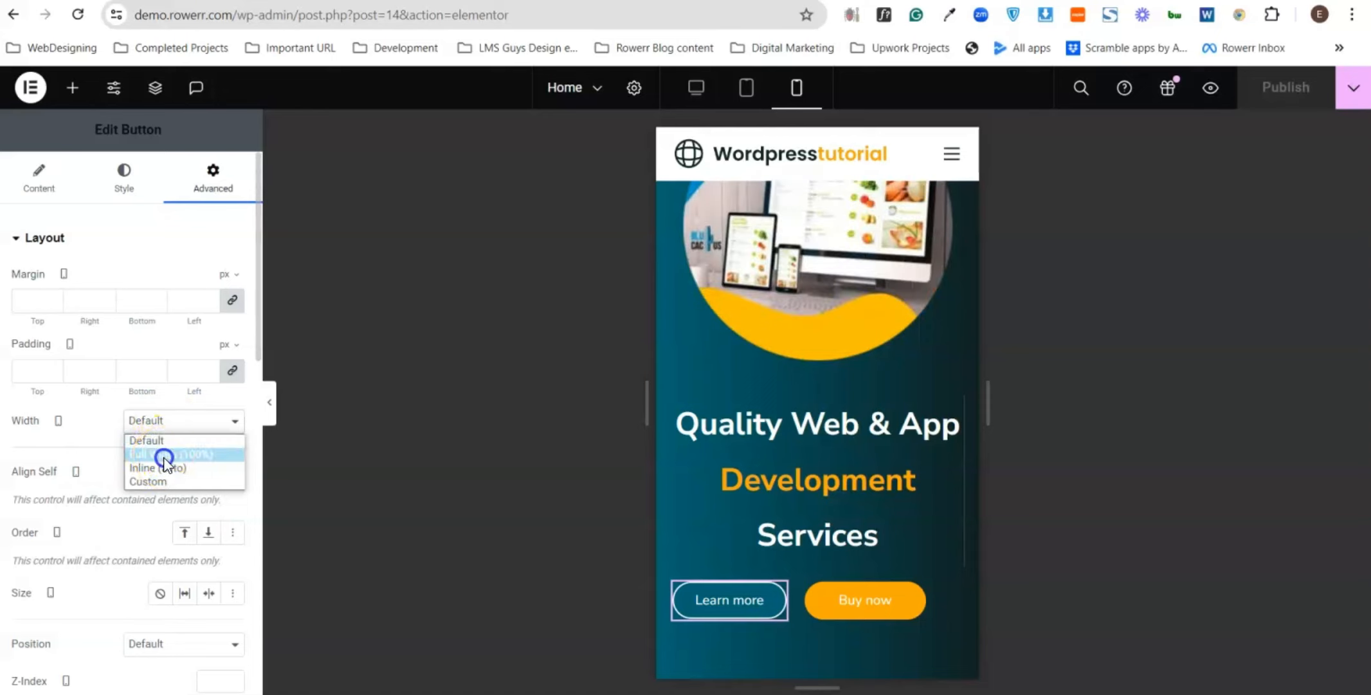
left_click(163, 454)
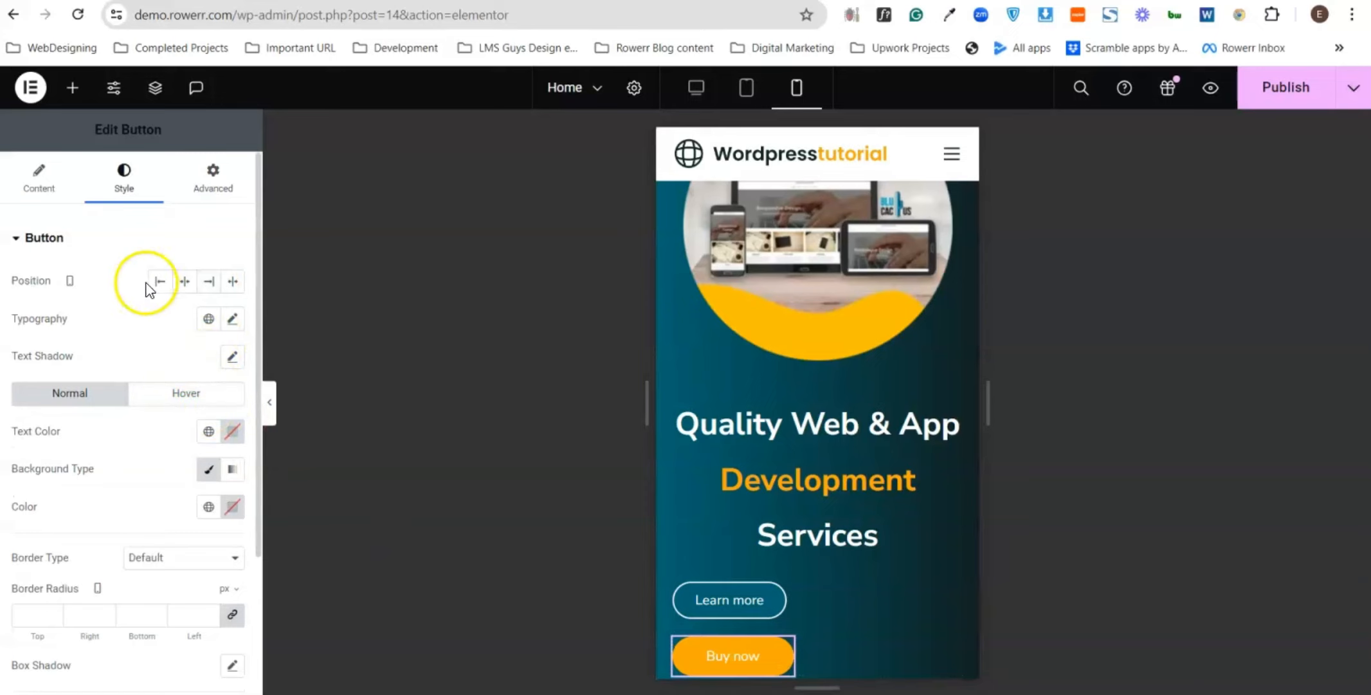
left_click(212, 180)
left_click(207, 431)
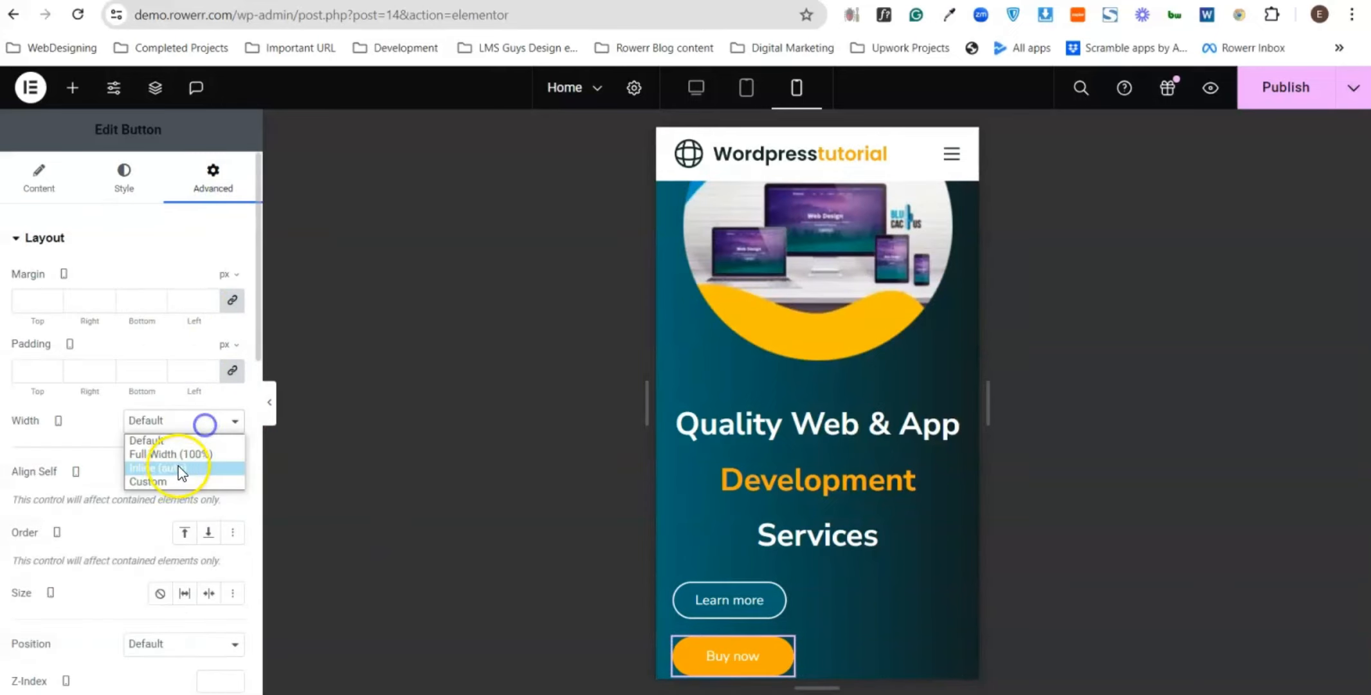
left_click(163, 454)
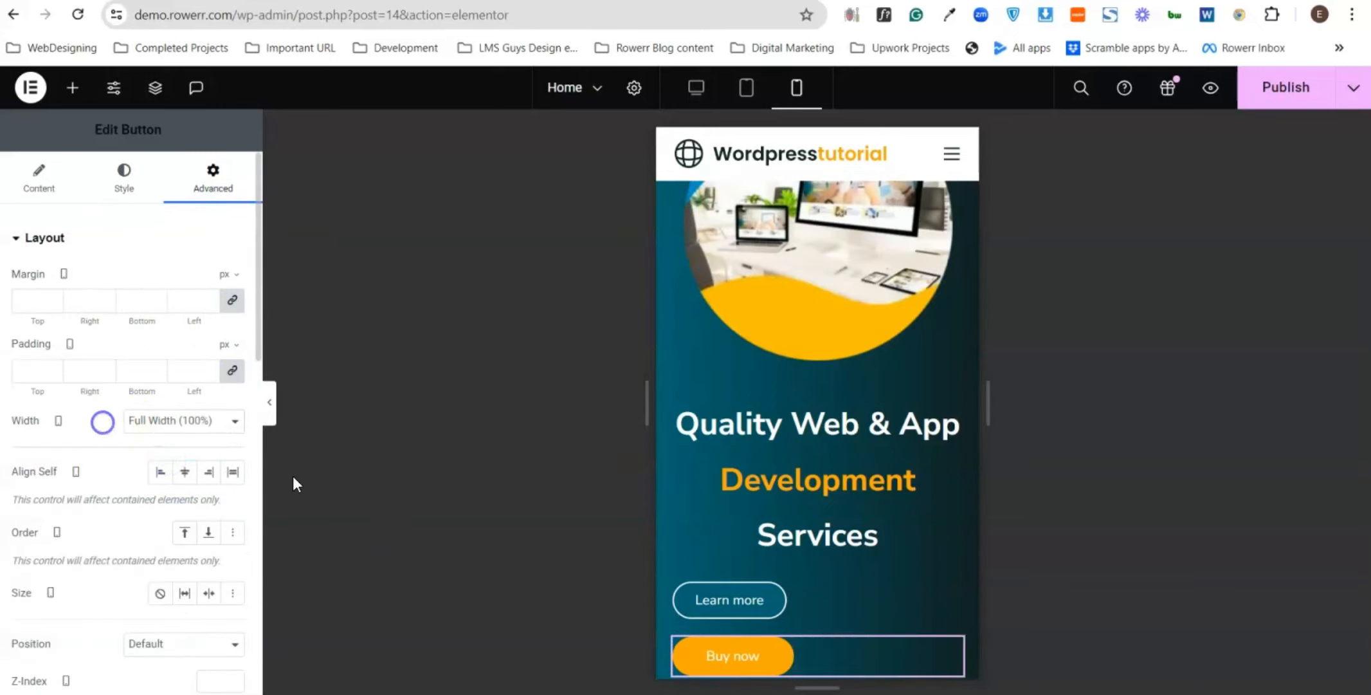
- Try centering the position of the Learn more and Buy now buttons for mobile portrait
left_click(849, 604)
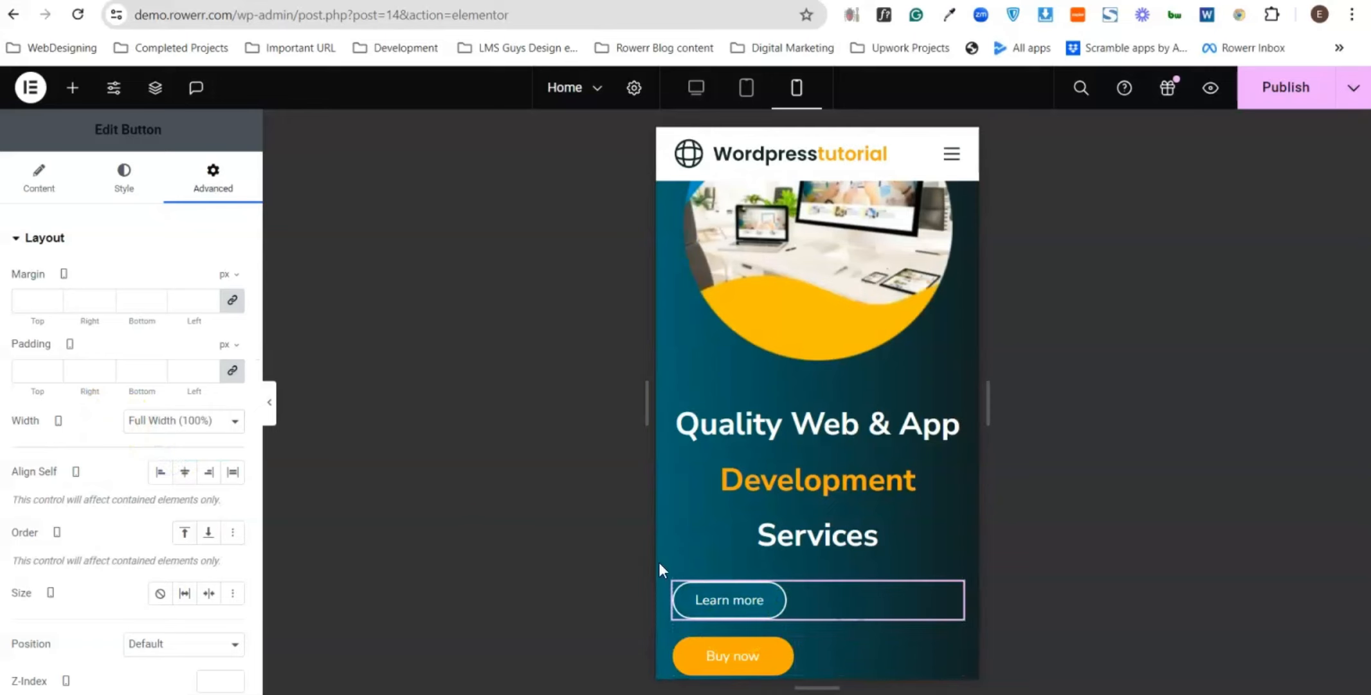
left_click(62, 182)
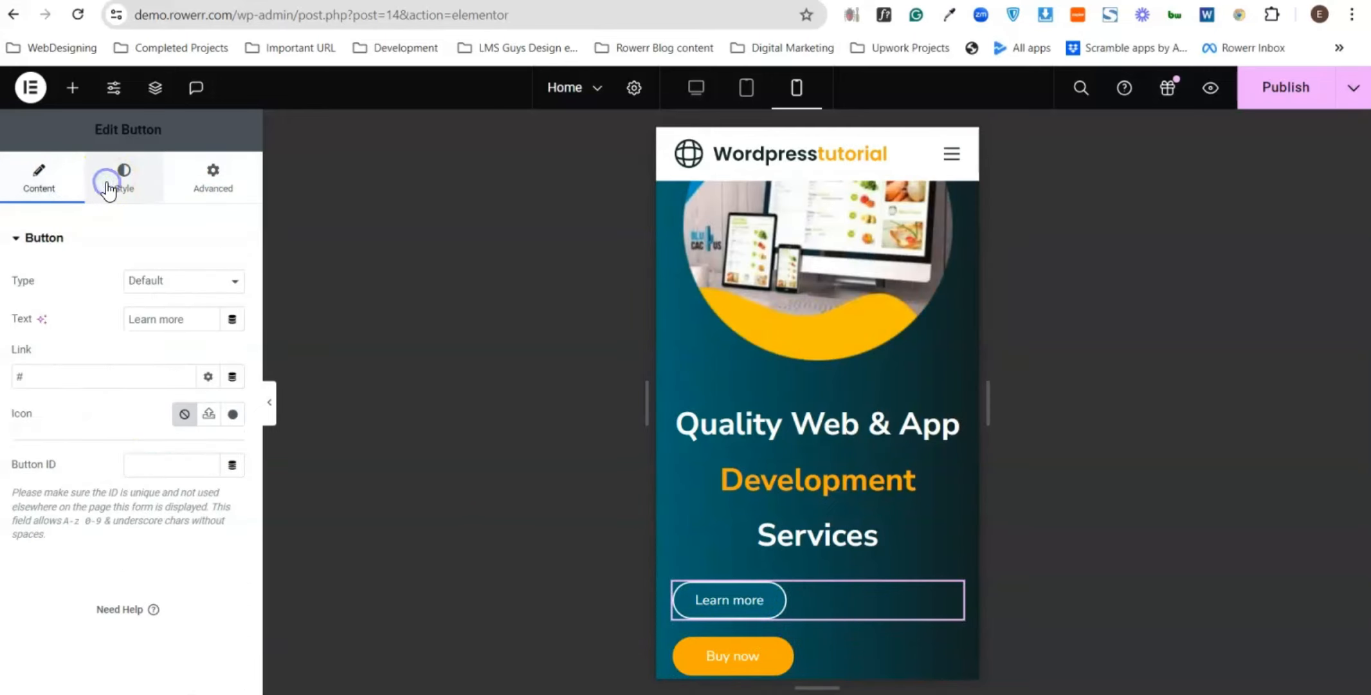
left_click(108, 186)
left_click(184, 283)
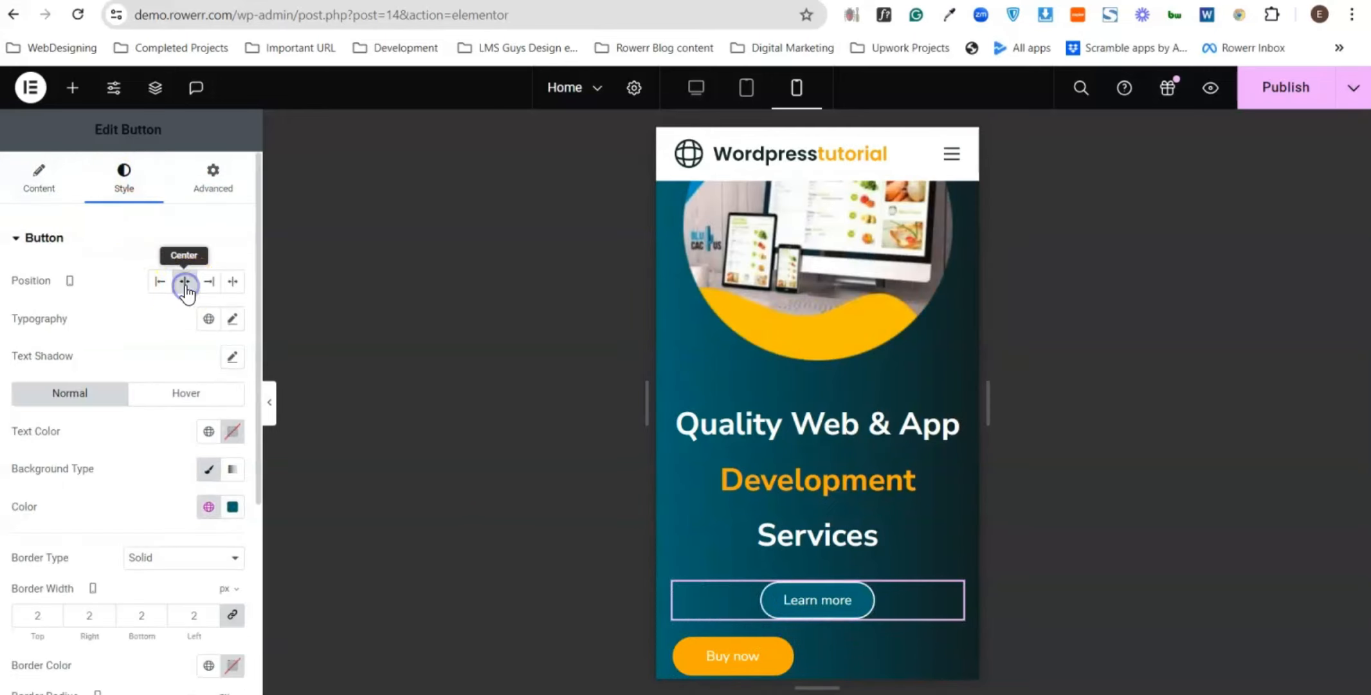
left_click(824, 648)
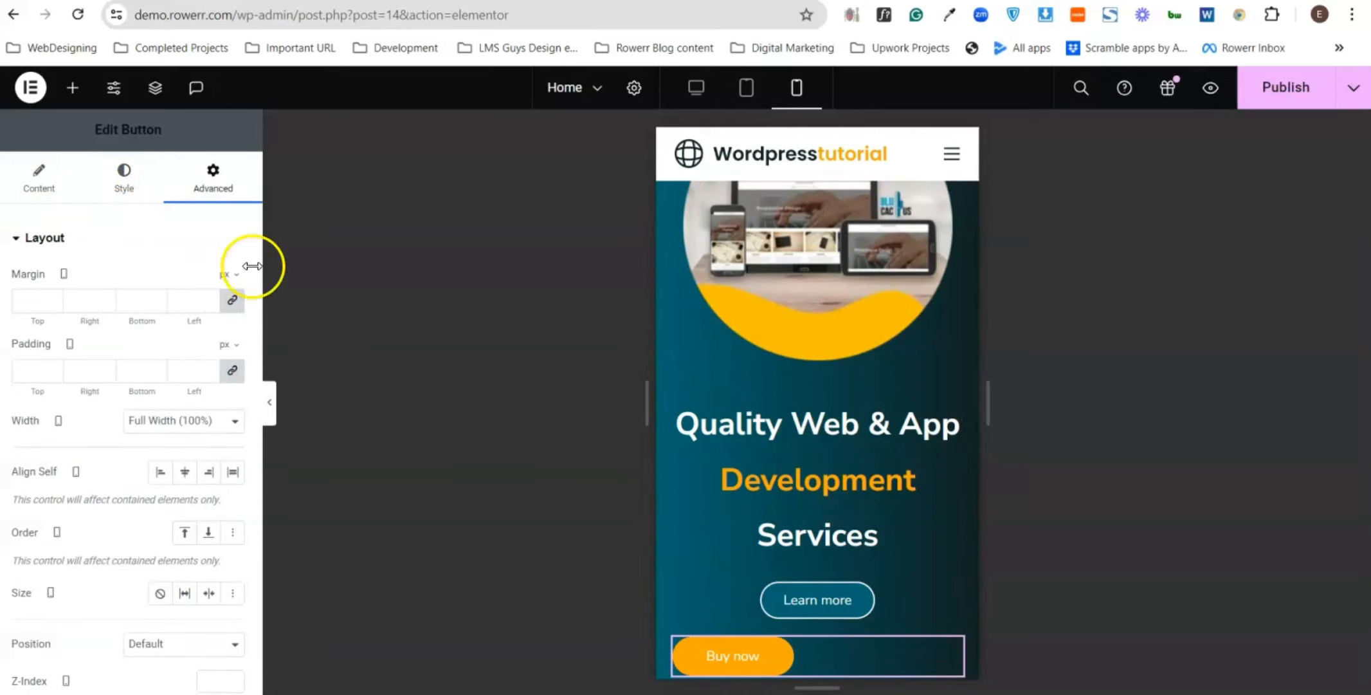
left_click(124, 177)
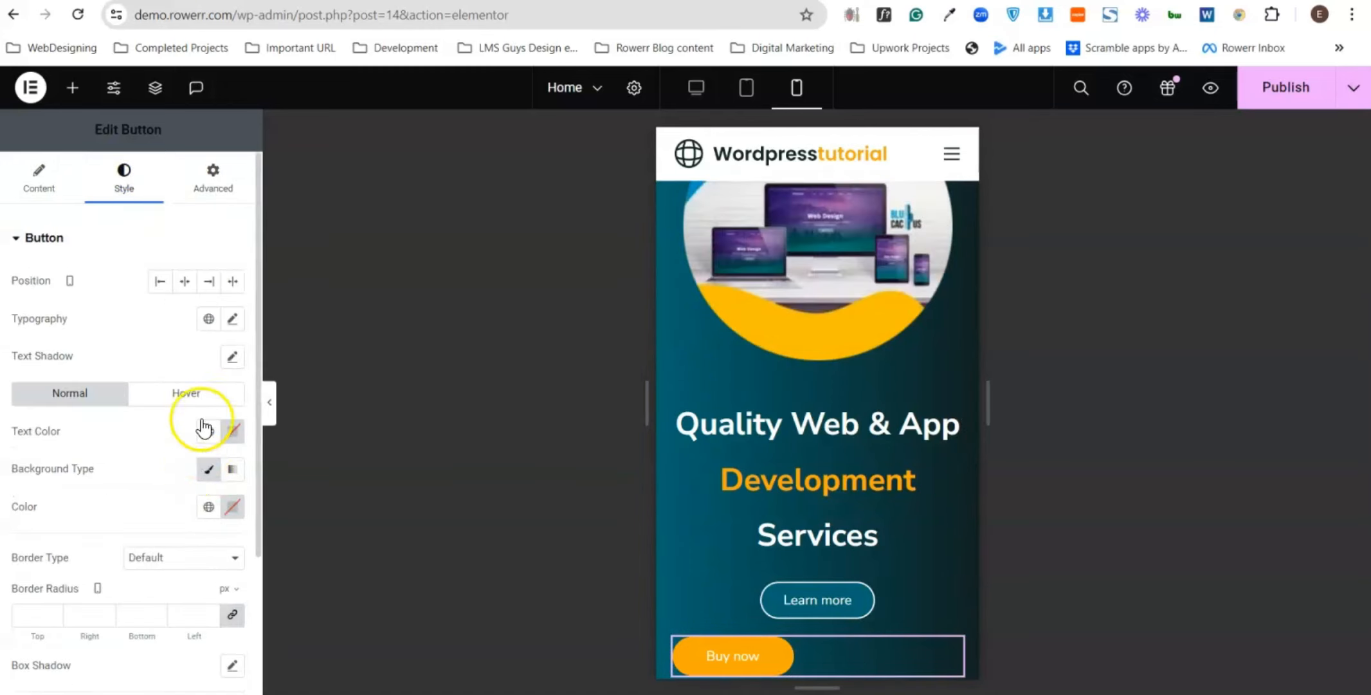
left_click(184, 282)
scroll(644, 463, "down", 3)
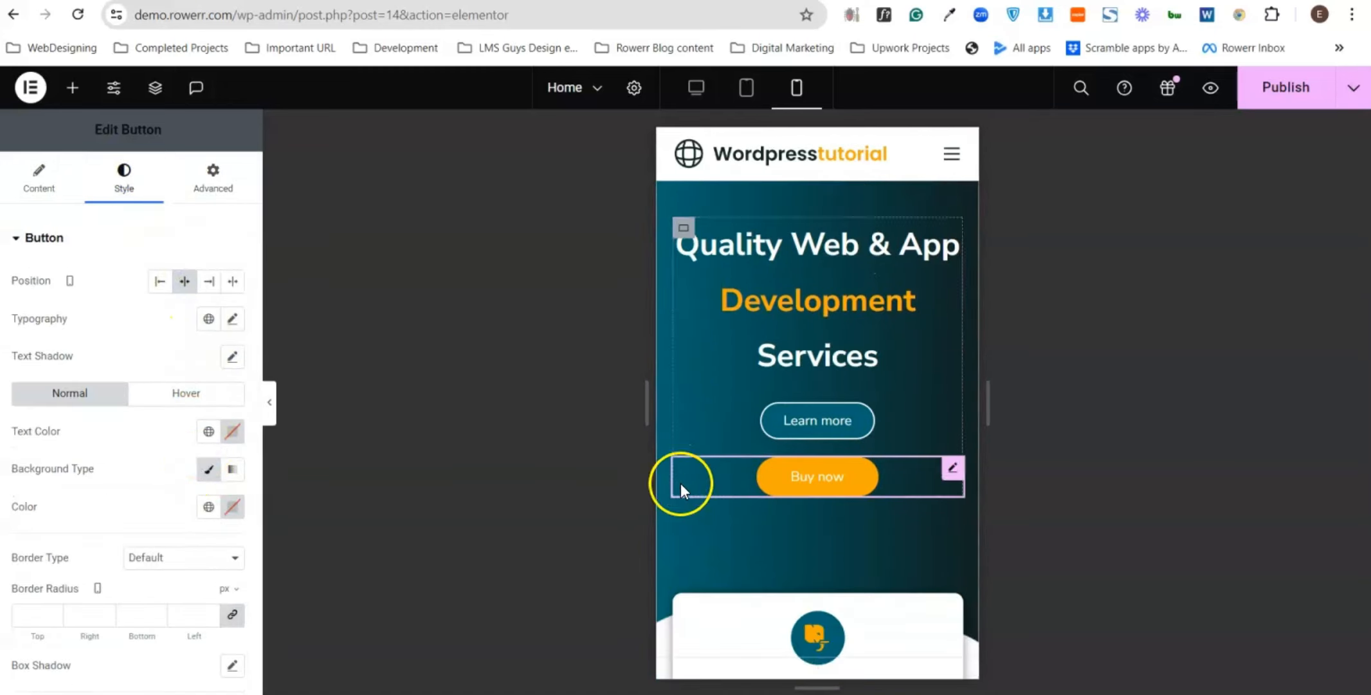
- Publish the page and check the hero buttons' stacking and centering in the emulated mobile preview
left_click(1286, 109)
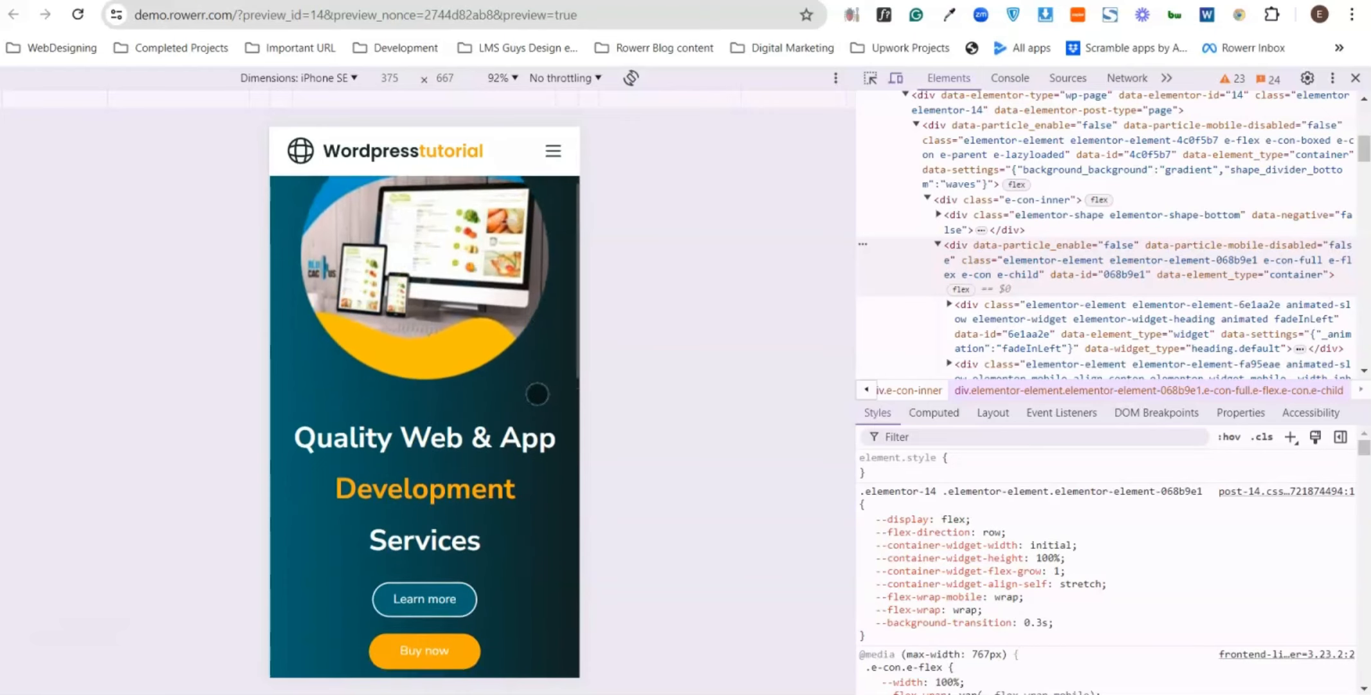
left_click_drag(541, 394, 494, 440)
scroll(494, 440, "down", 1)
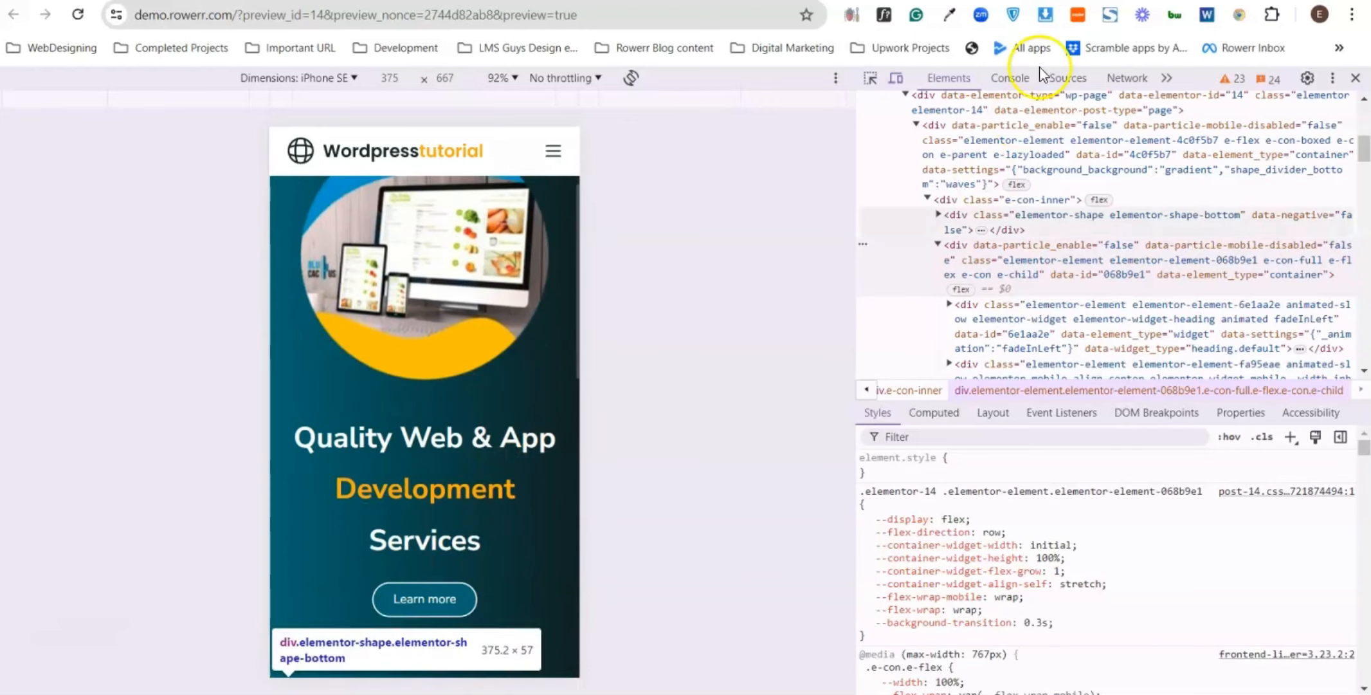
- Return to the editor and undo the centering and full-width changes on the two hero buttons
left_click(1029, 2)
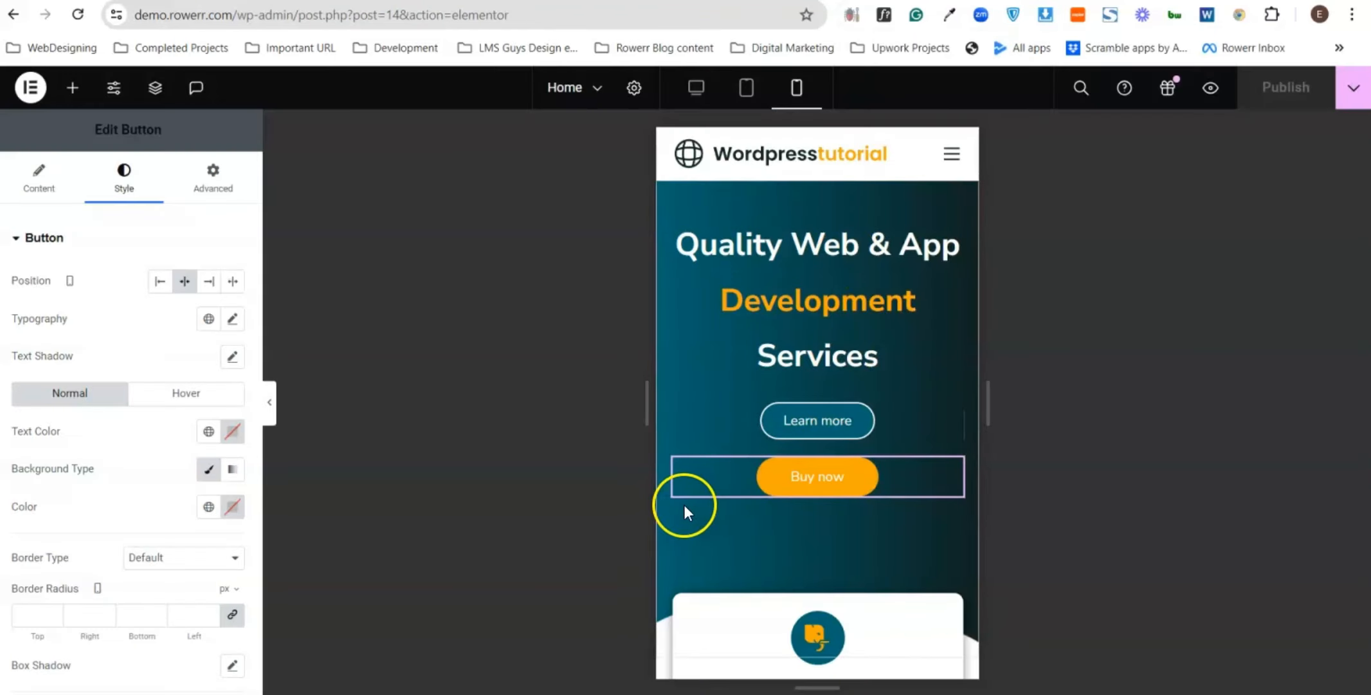
key("ctrl+z")
key("ctrl+z")
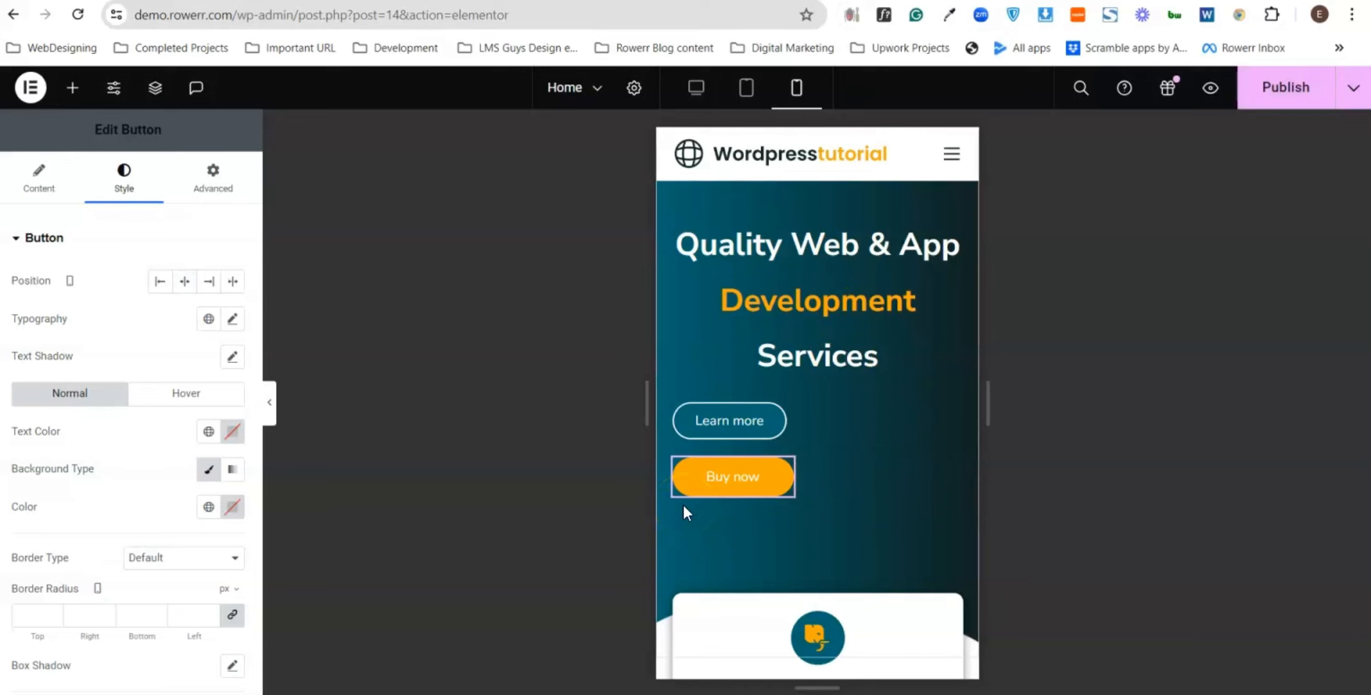
key("ctrl+z")
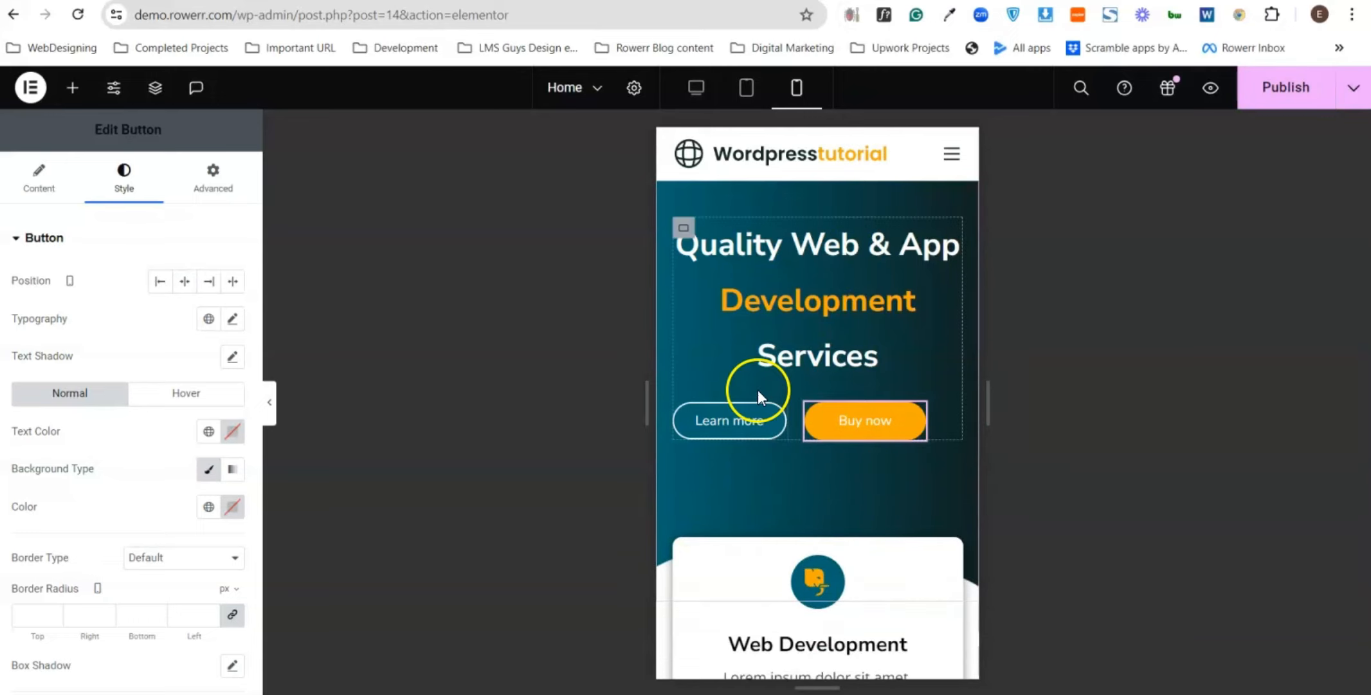
- Try the Thumbnail - 150 x 150 image resolution on the hero's image carousel
scroll(774, 415, "up", 5)
left_click(896, 323)
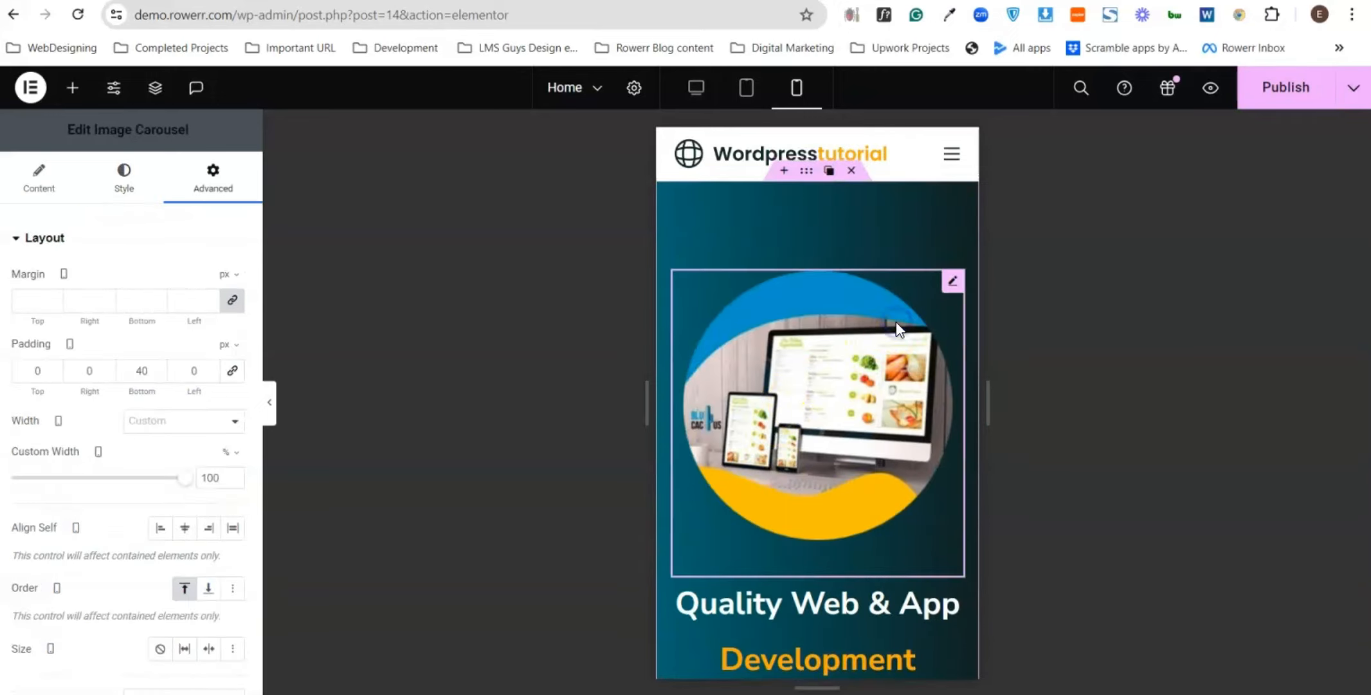
left_click(124, 177)
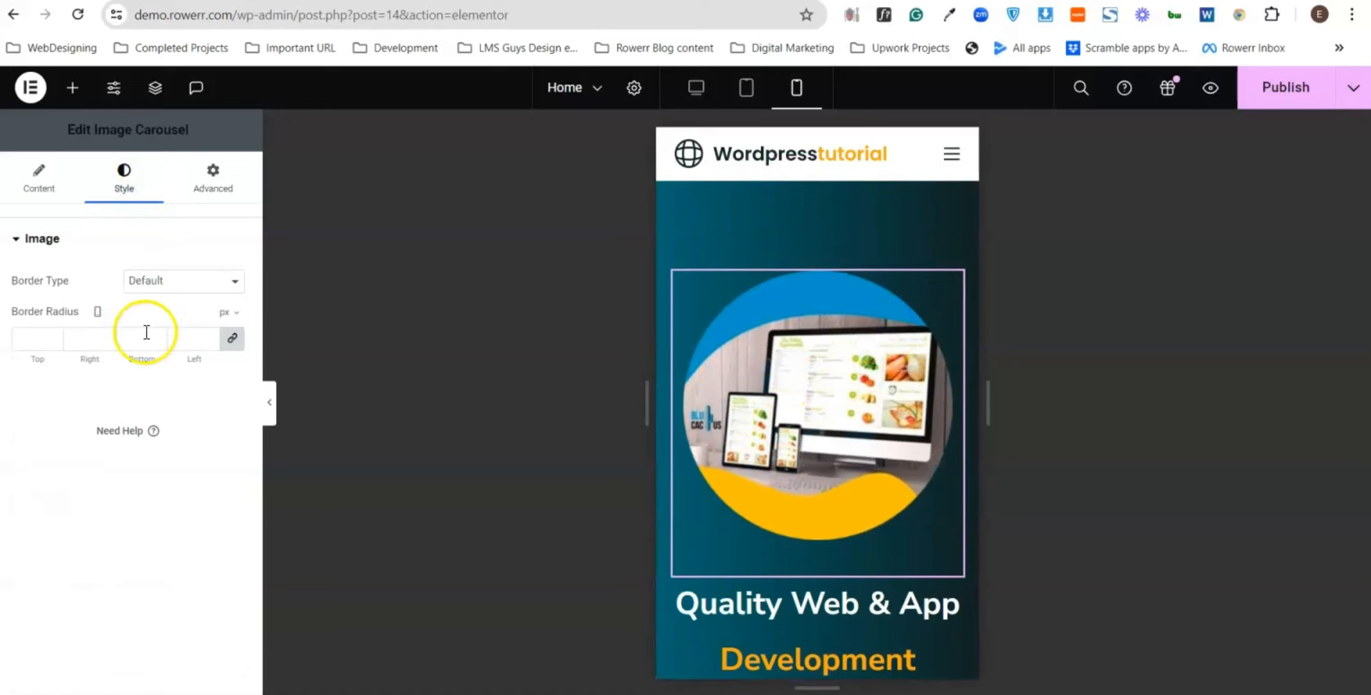
left_click(55, 190)
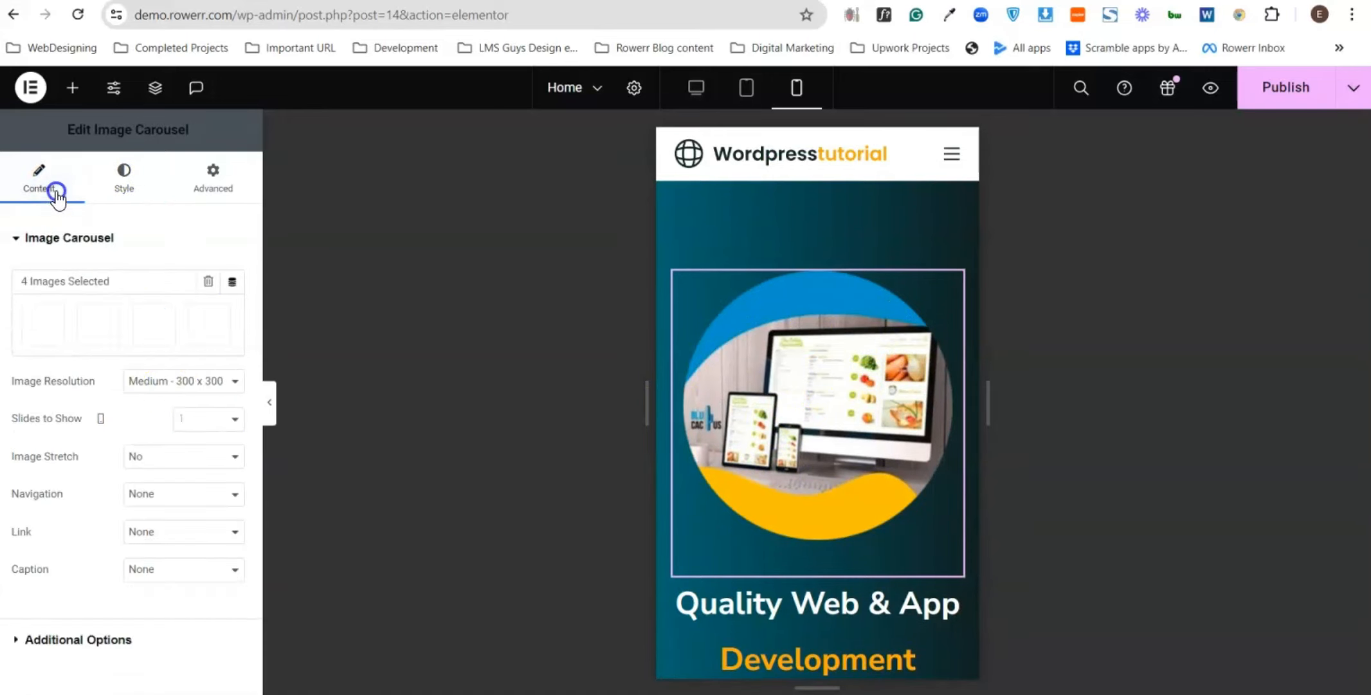
left_click(184, 383)
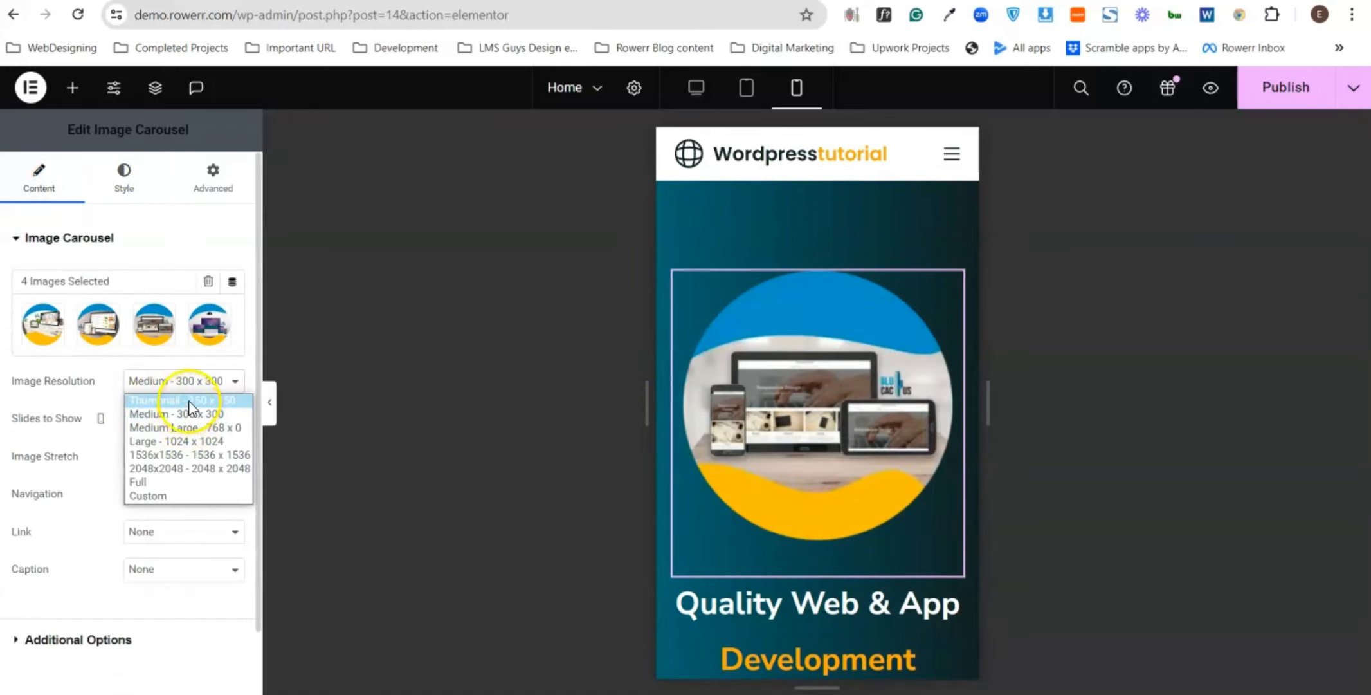
left_click(186, 400)
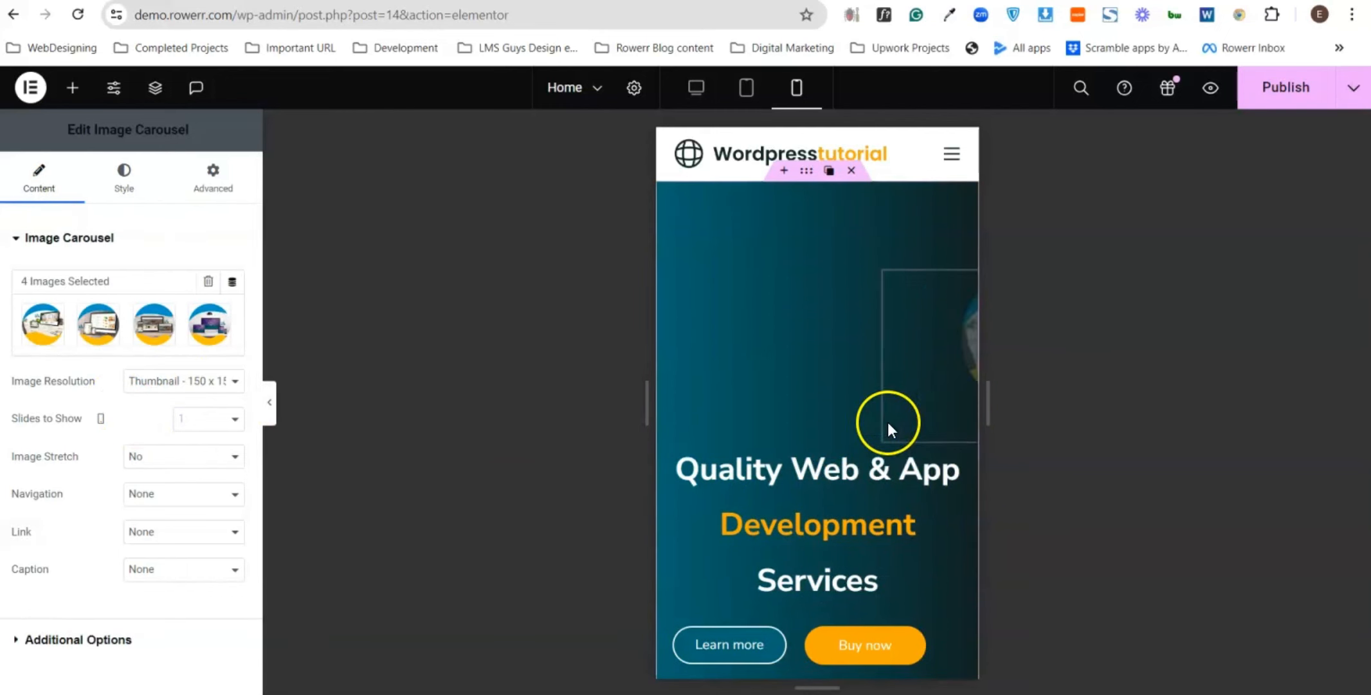
- Publish the page and reload the emulated mobile preview to check the size of the hero carousel image
left_click(1286, 88)
key("ctrl+Tab")
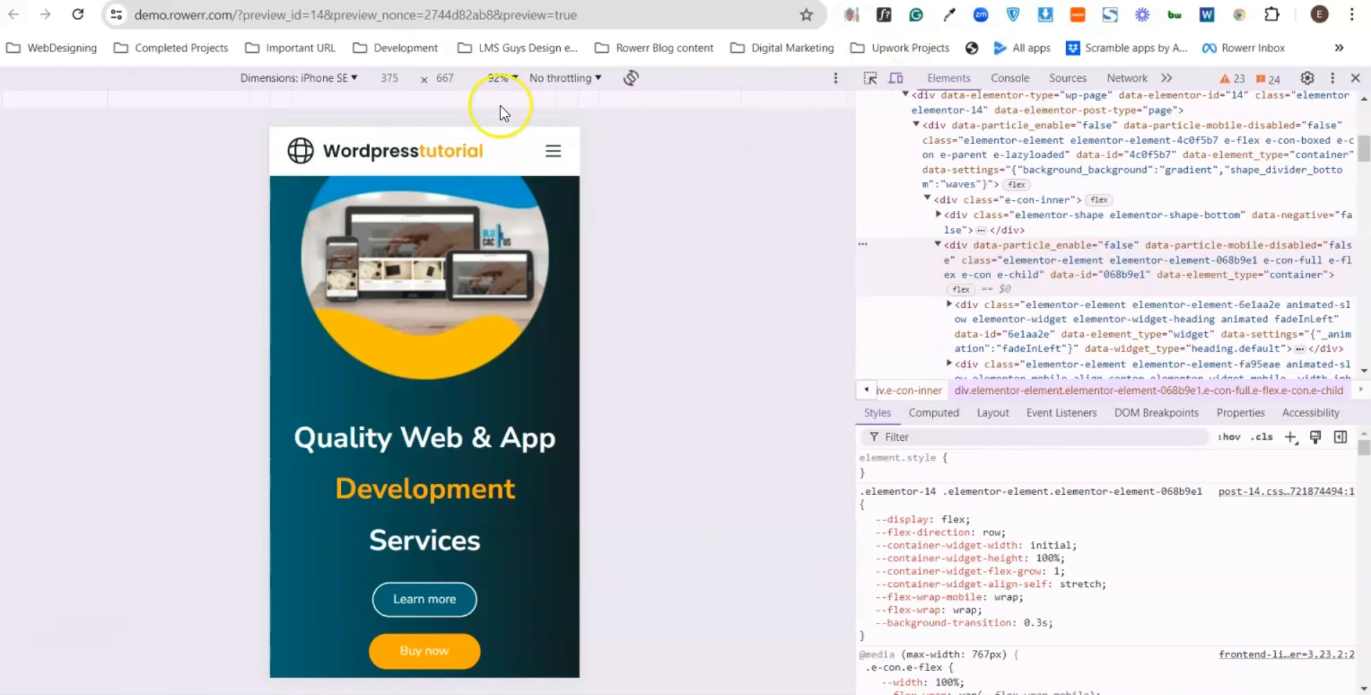
left_click(77, 16)
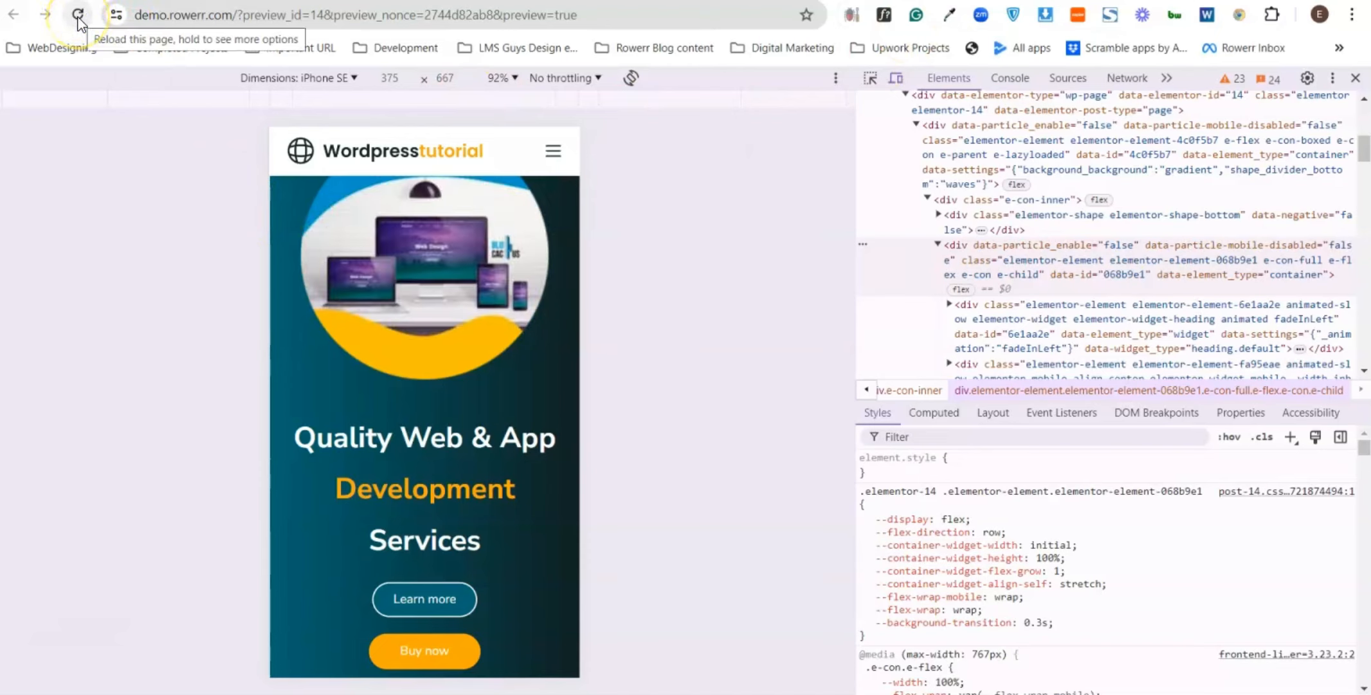
left_click(78, 15)
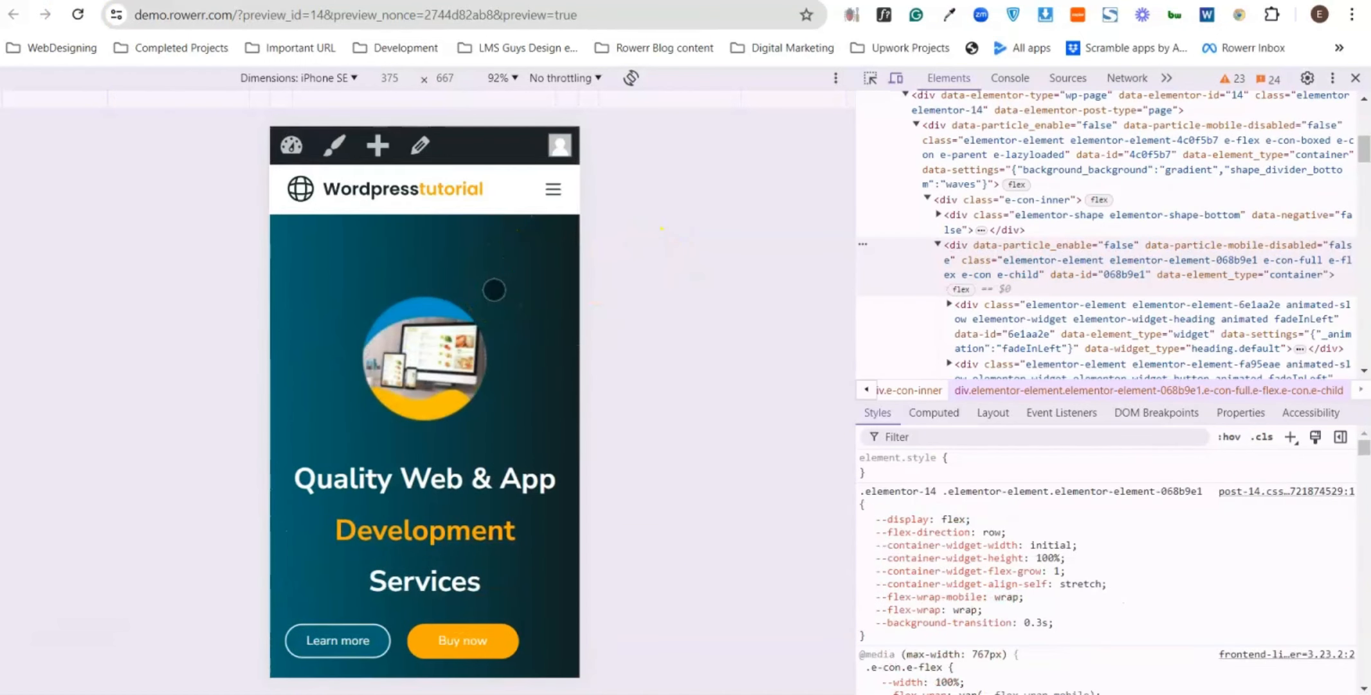
scroll(494, 289, "down", 1)
scroll(494, 289, "up", 1)
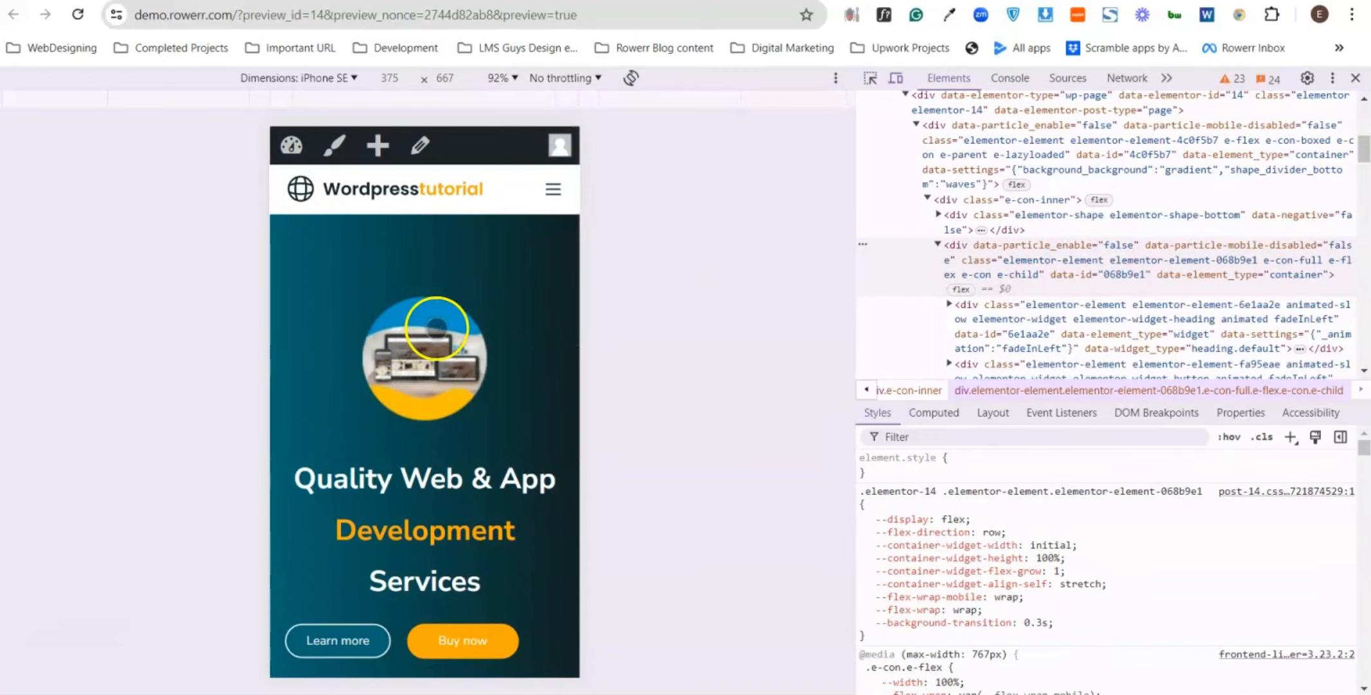
- Return to the editor, set the hero carousel's image resolution to Medium - 300 x 300, and publish the page
left_click(970, 1)
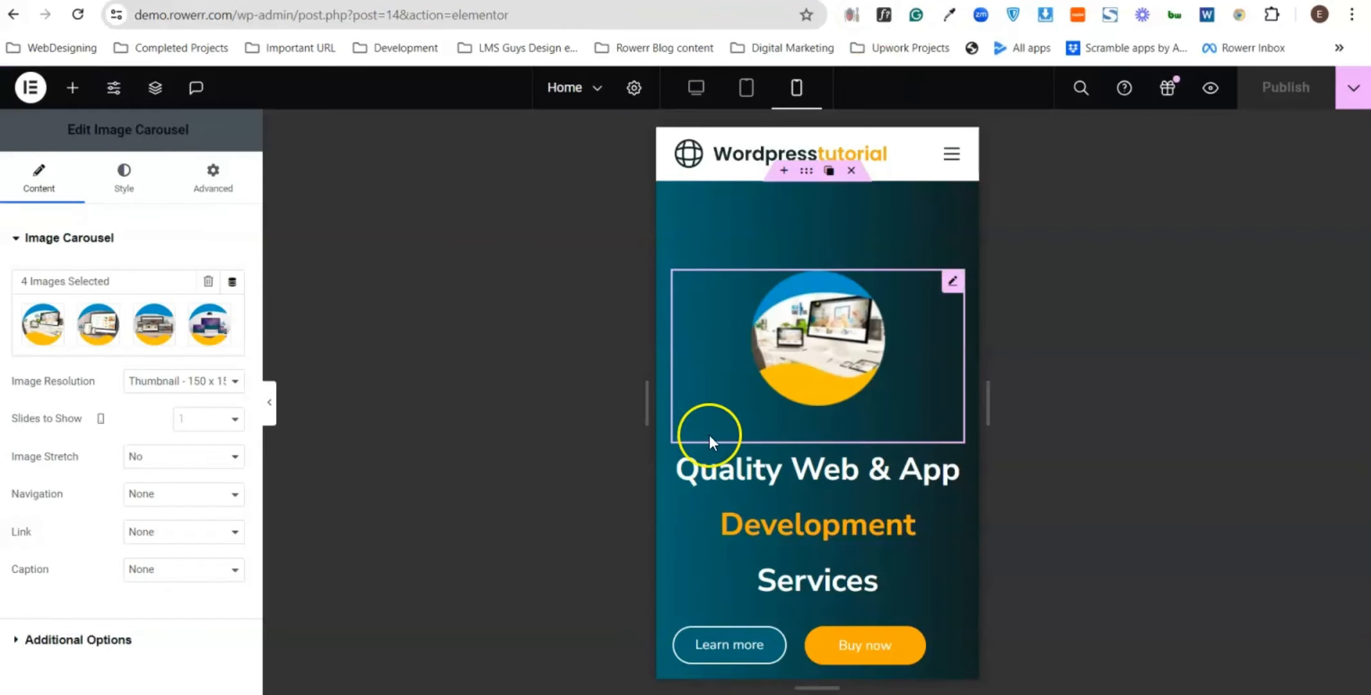
left_click(183, 378)
left_click(163, 417)
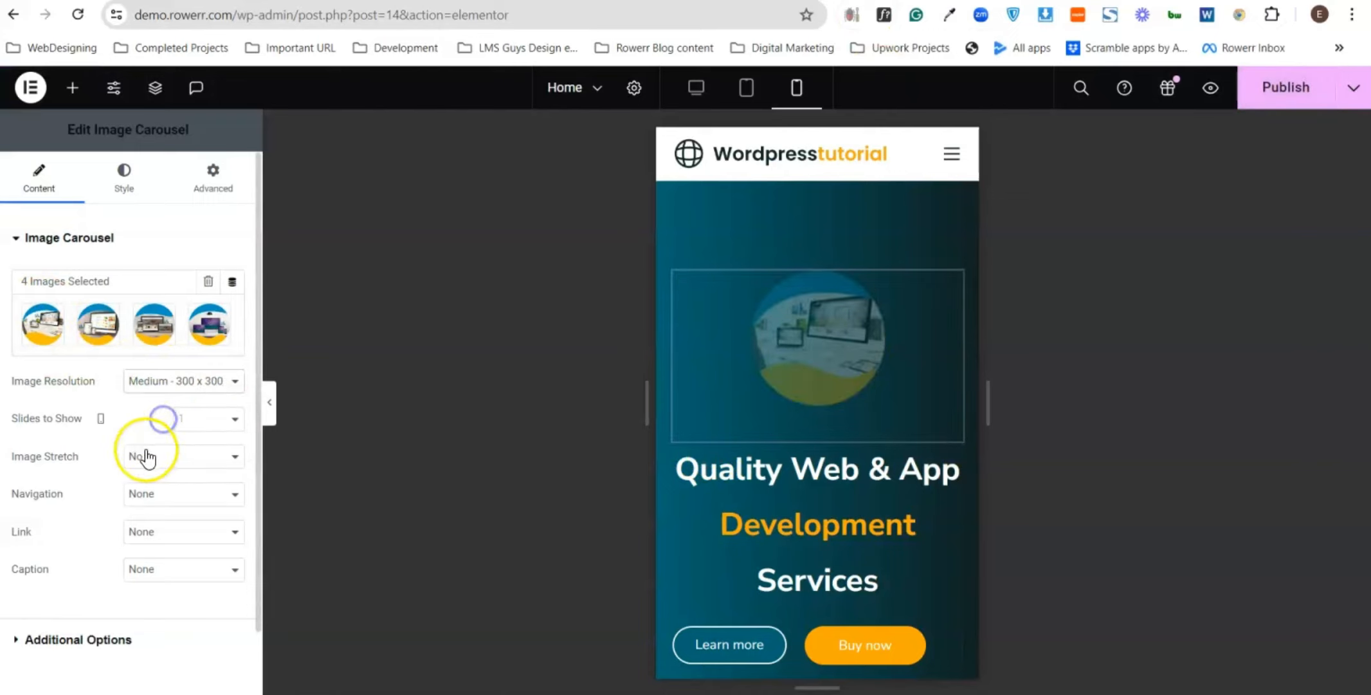
left_click(1279, 93)
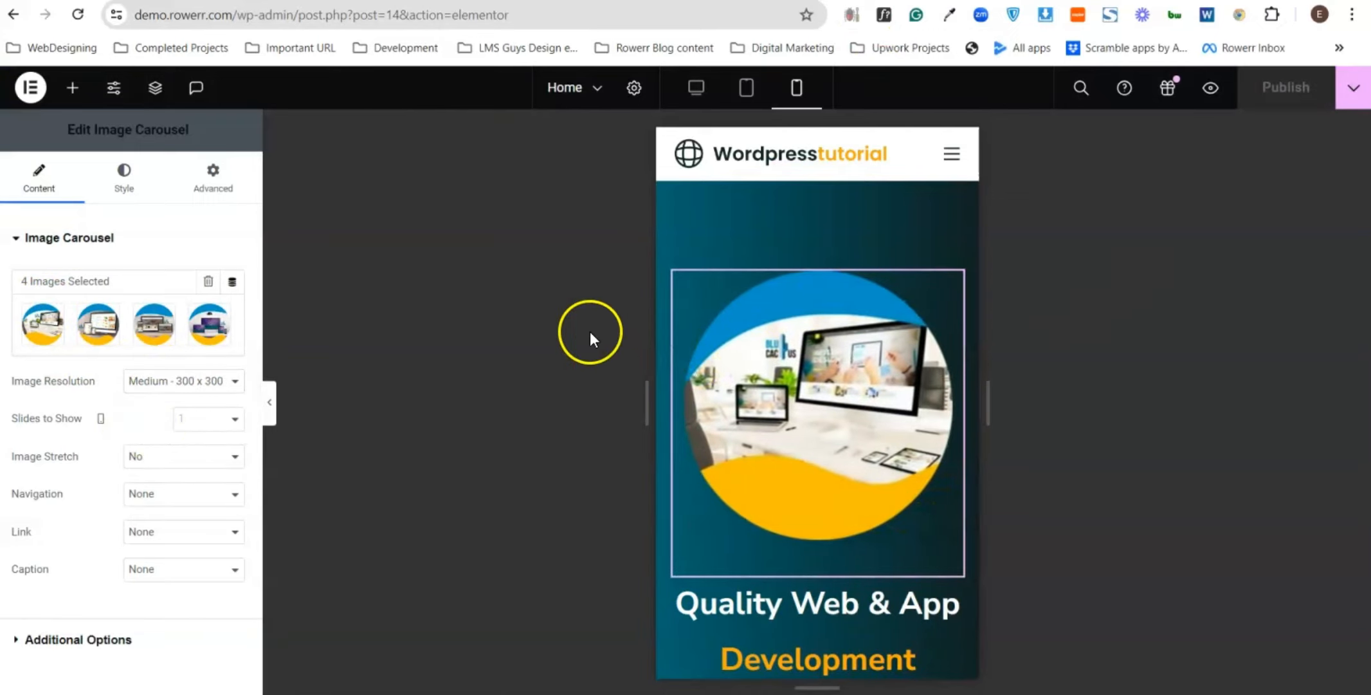
- Switch the editor to desktop view and look over the hero and the three service boxes
left_click(698, 89)
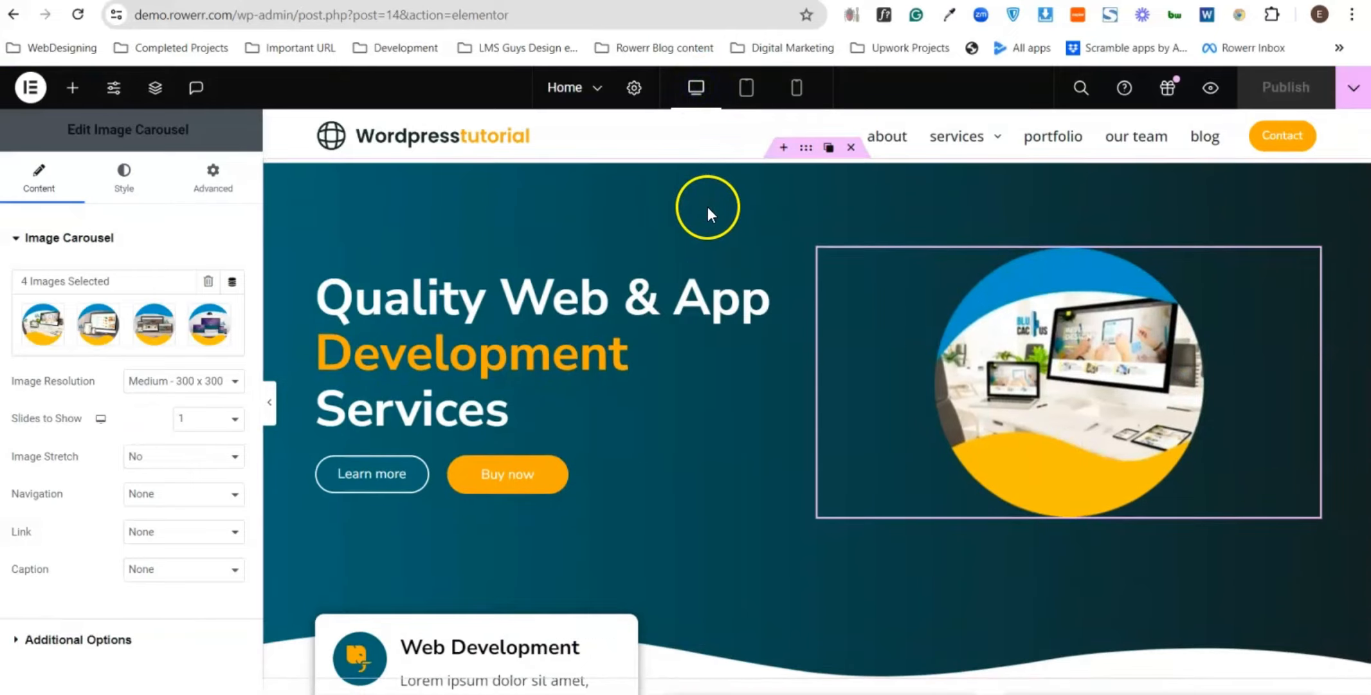
scroll(704, 213, "down", 4)
scroll(680, 221, "down", 3)
scroll(842, 437, "up", 5)
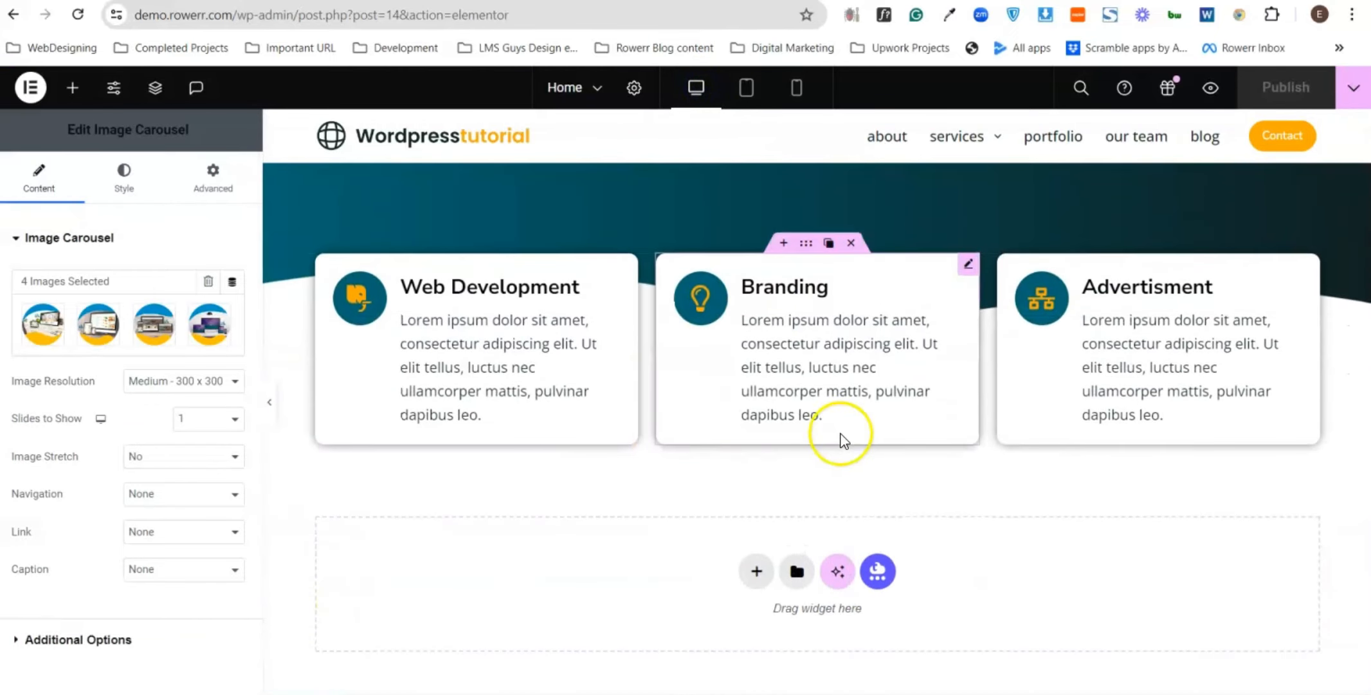
- Go to the preview page, close the developer tools, and reload it to check the desktop layout
left_click(373, 1)
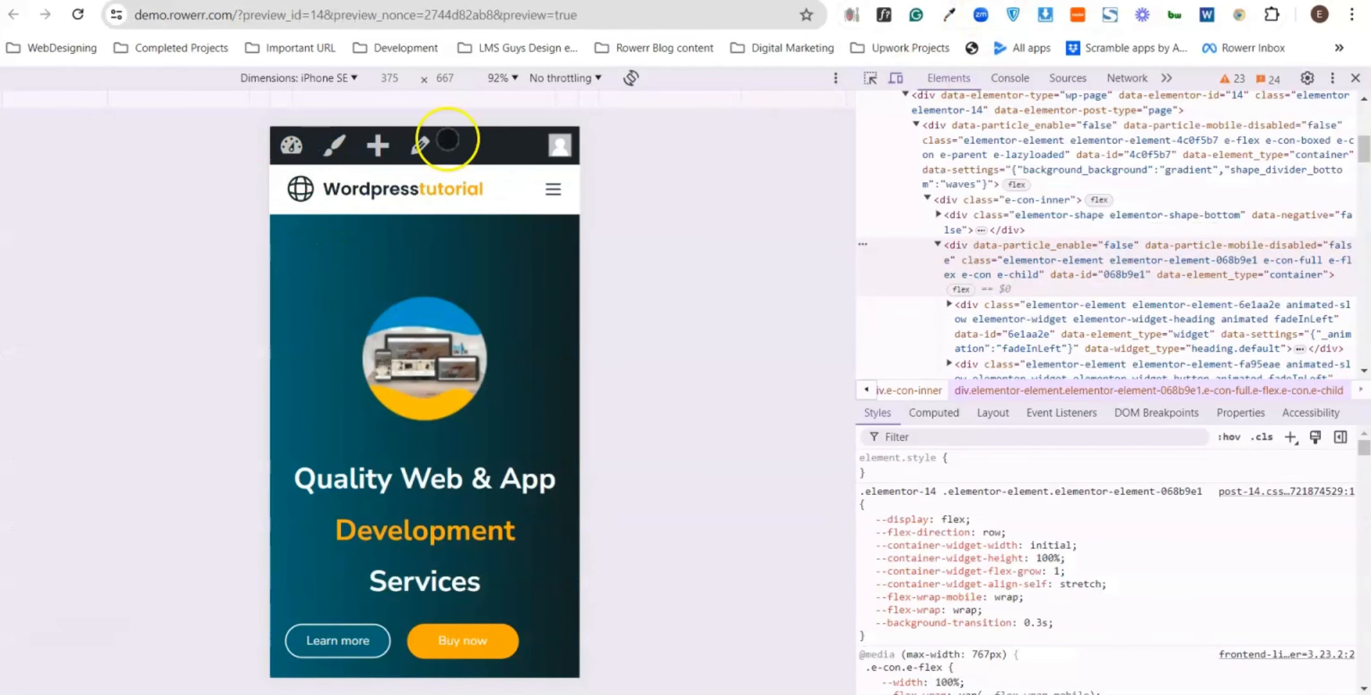
left_click(1355, 77)
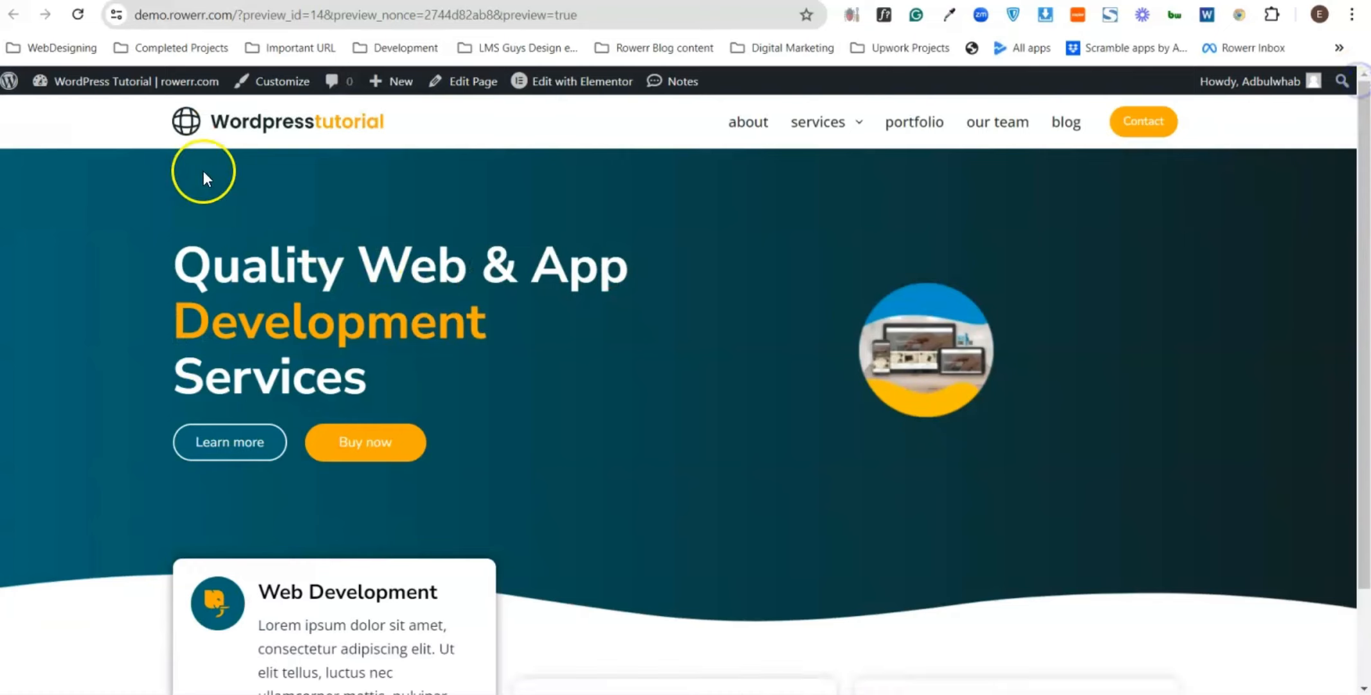
left_click(75, 14)
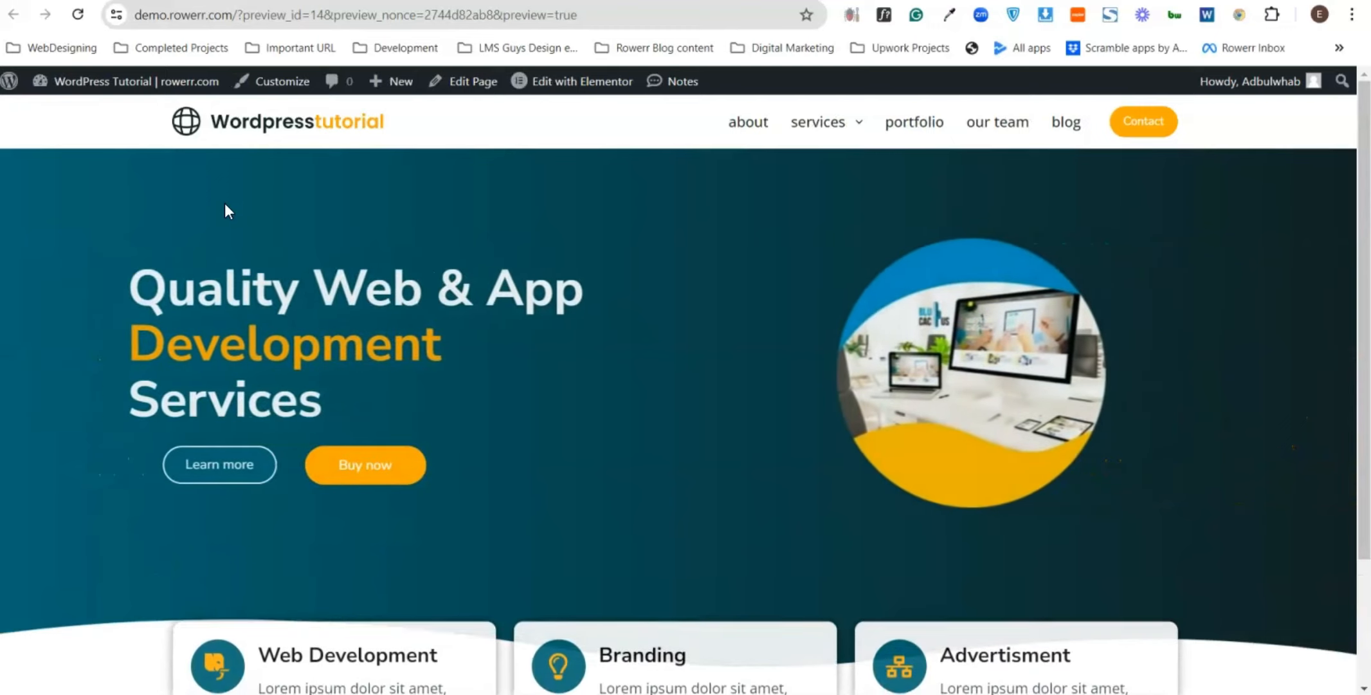
- Look over the hero and service boxes on the home page's desktop preview
scroll(296, 202, "down", 3)
scroll(351, 225, "up", 3)
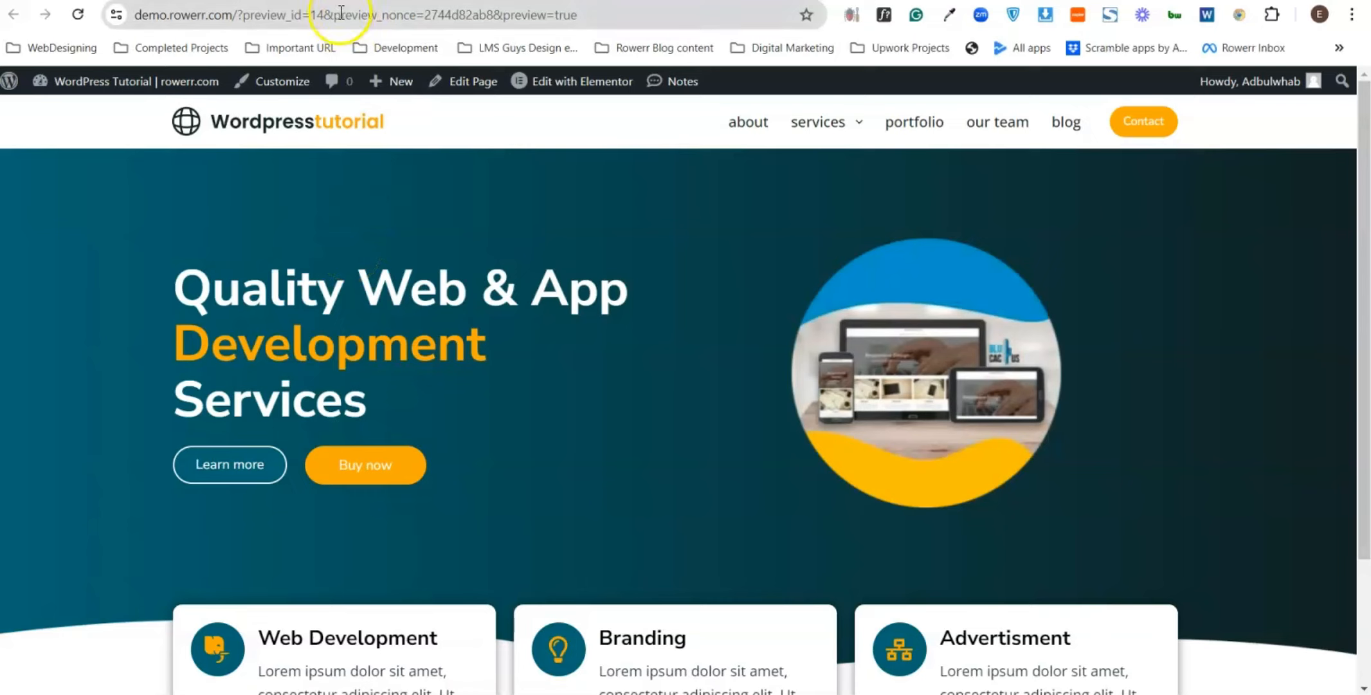
scroll(512, 284, "down", 1)
scroll(512, 285, "down", 3)
scroll(582, 414, "up", 4)
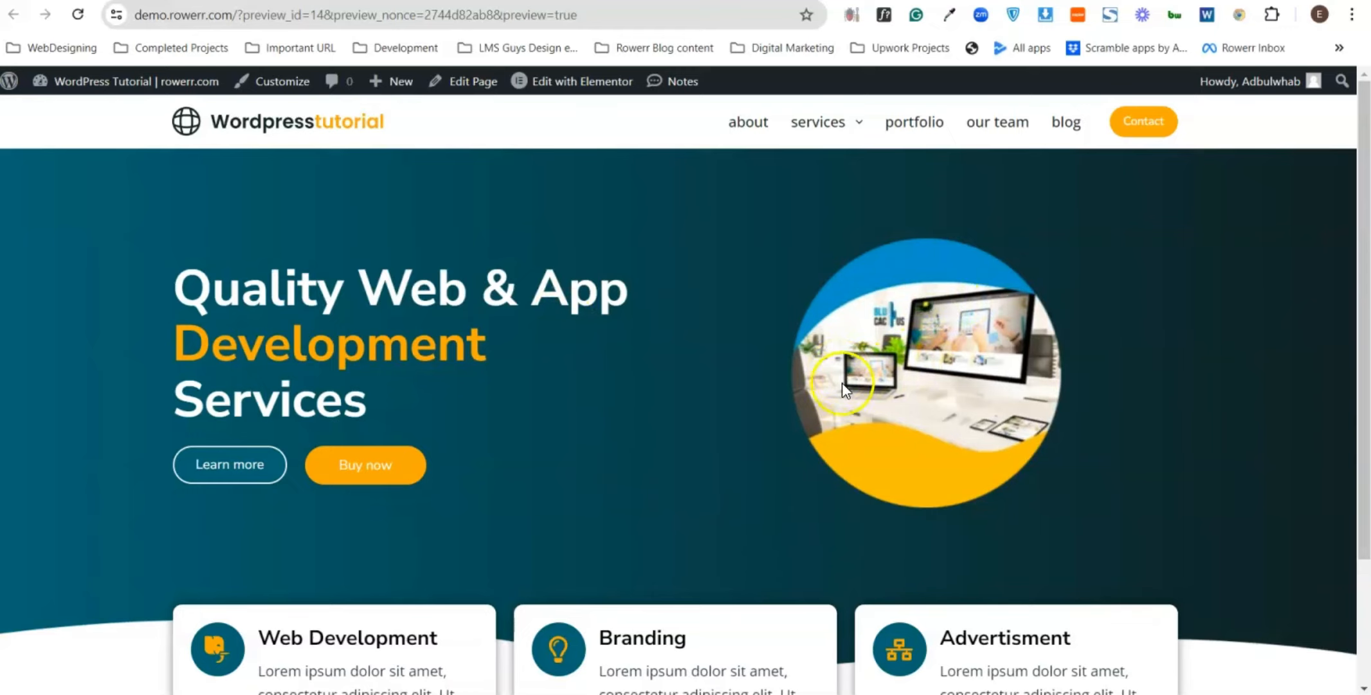
- Return to the Elementor editor and add a single-column flexbox container with downward direction below the three service boxes
key("ctrl+shift+Tab")
key("ctrl+shift+Tab")
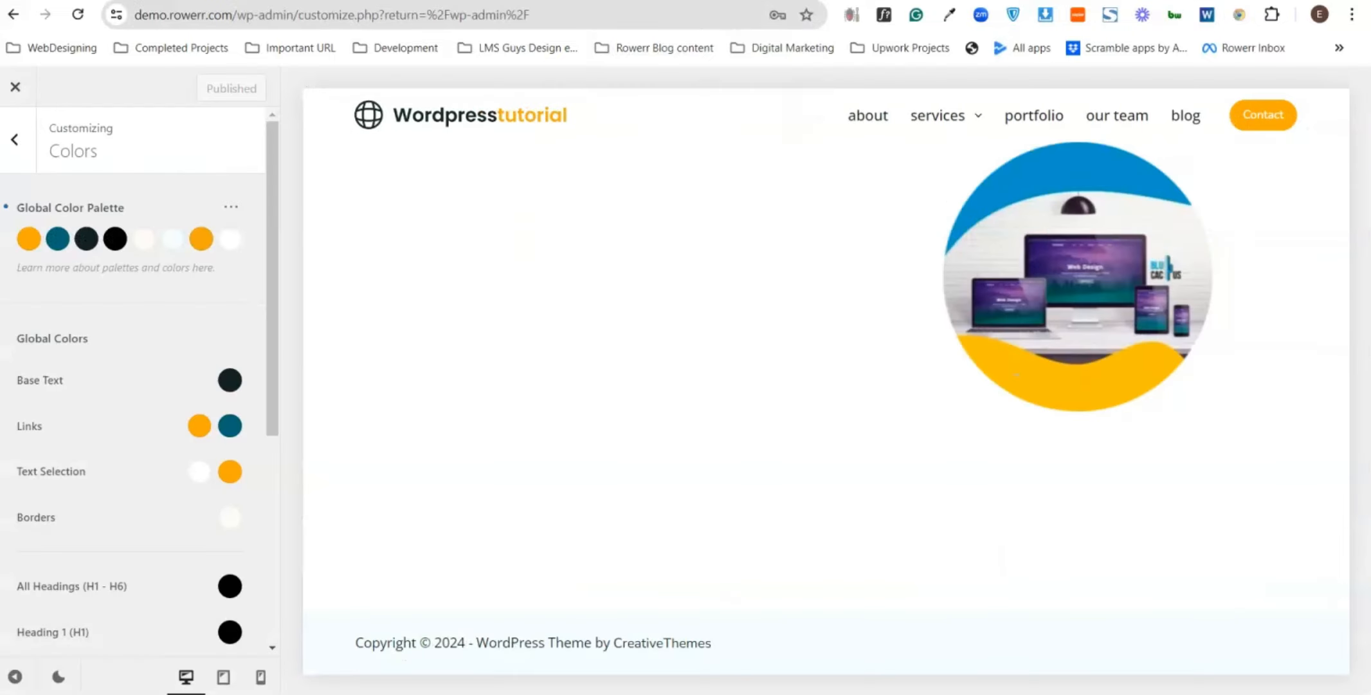
key("ctrl+Tab")
scroll(885, 382, "down", 4)
left_click(741, 487)
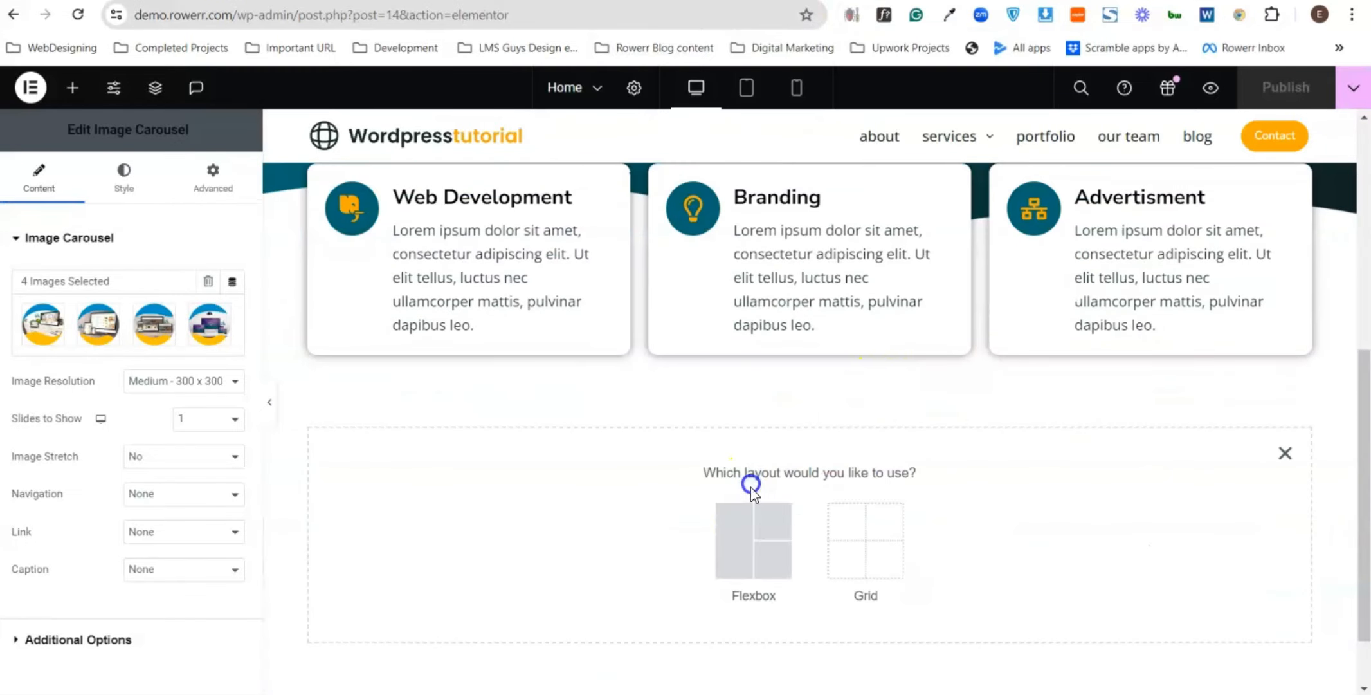
left_click(752, 537)
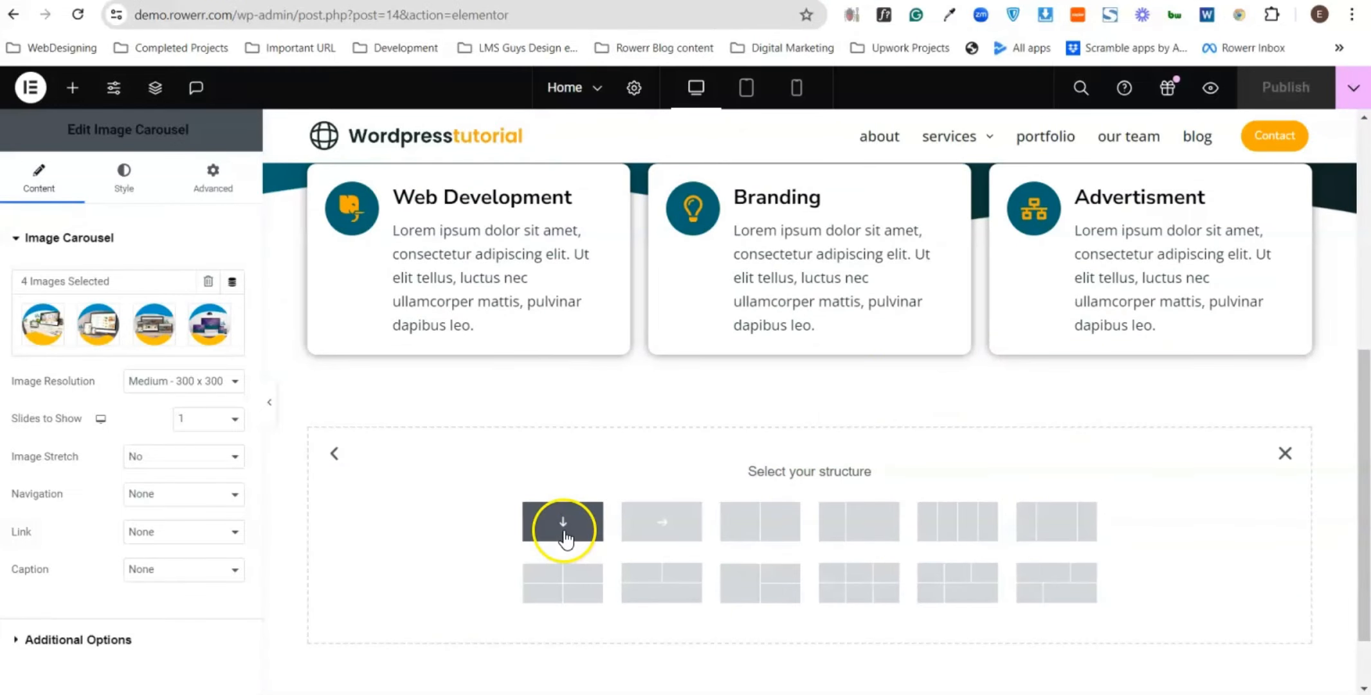
left_click(566, 527)
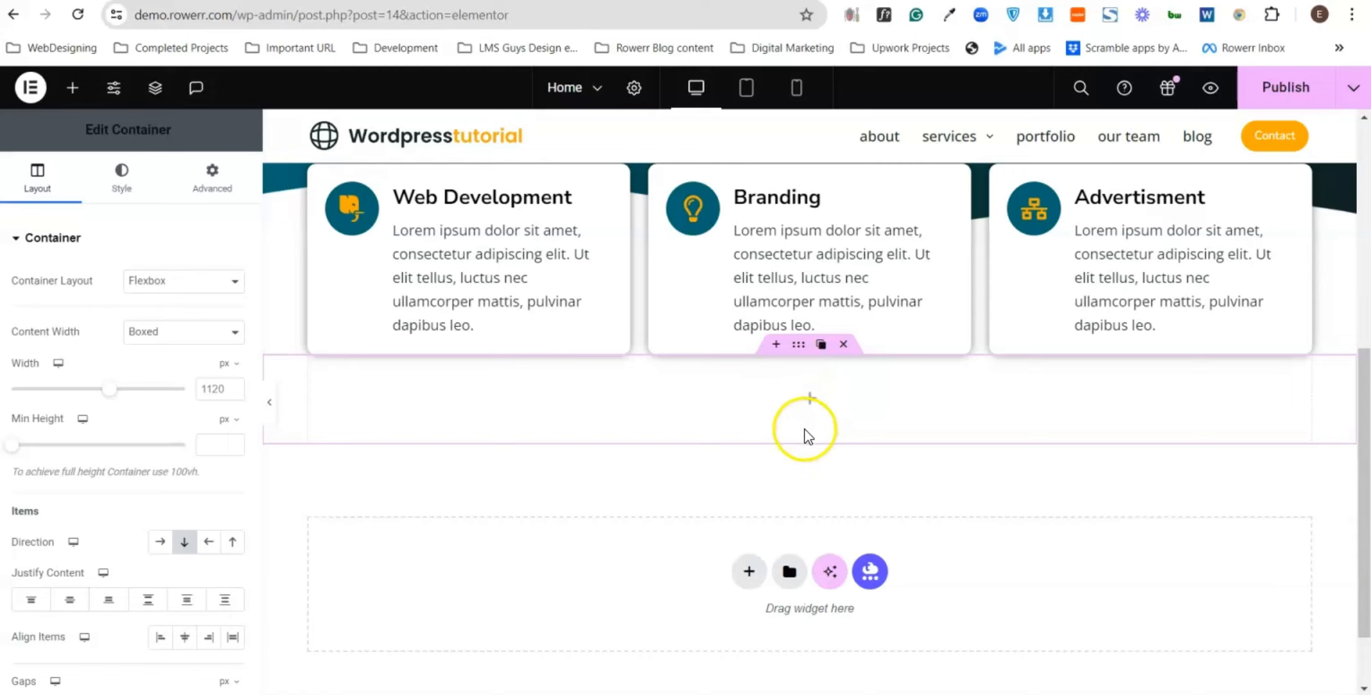
scroll(808, 437, "up", 5)
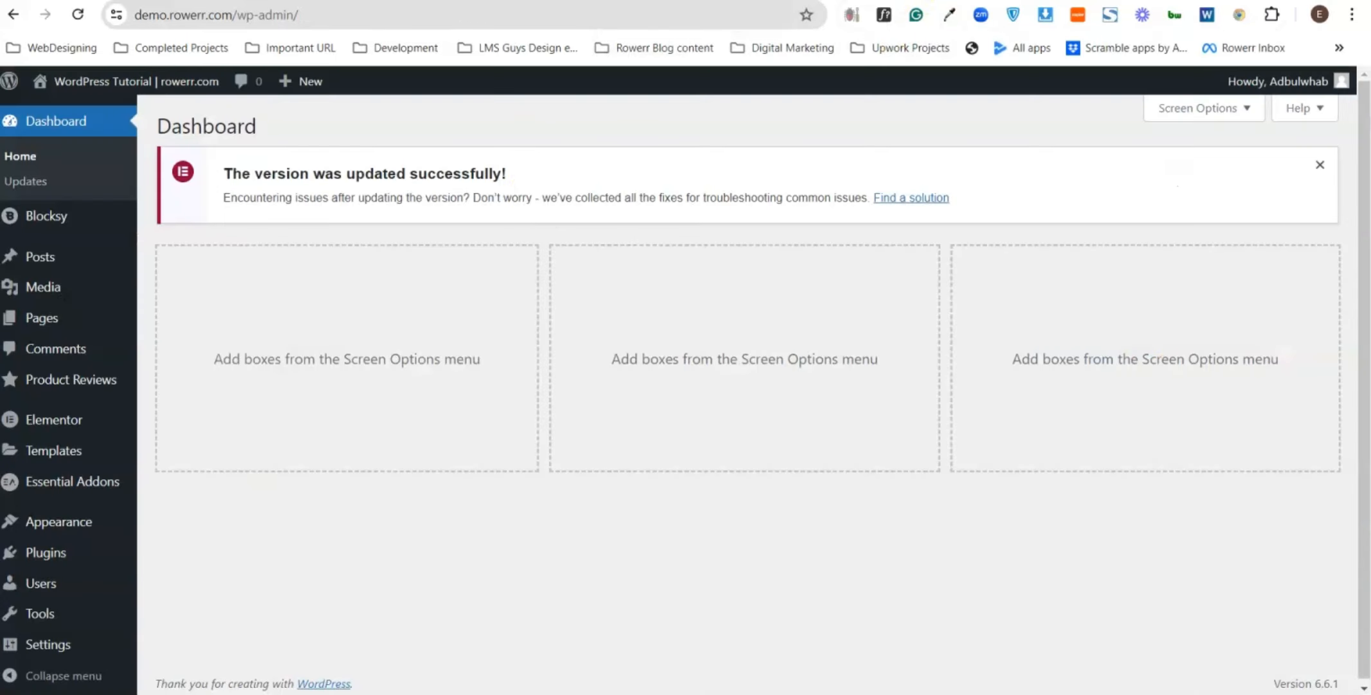
- Go to the WordPress page list and view the CONTAINER FLEX GROW page in its own browser tab
left_click(56, 317)
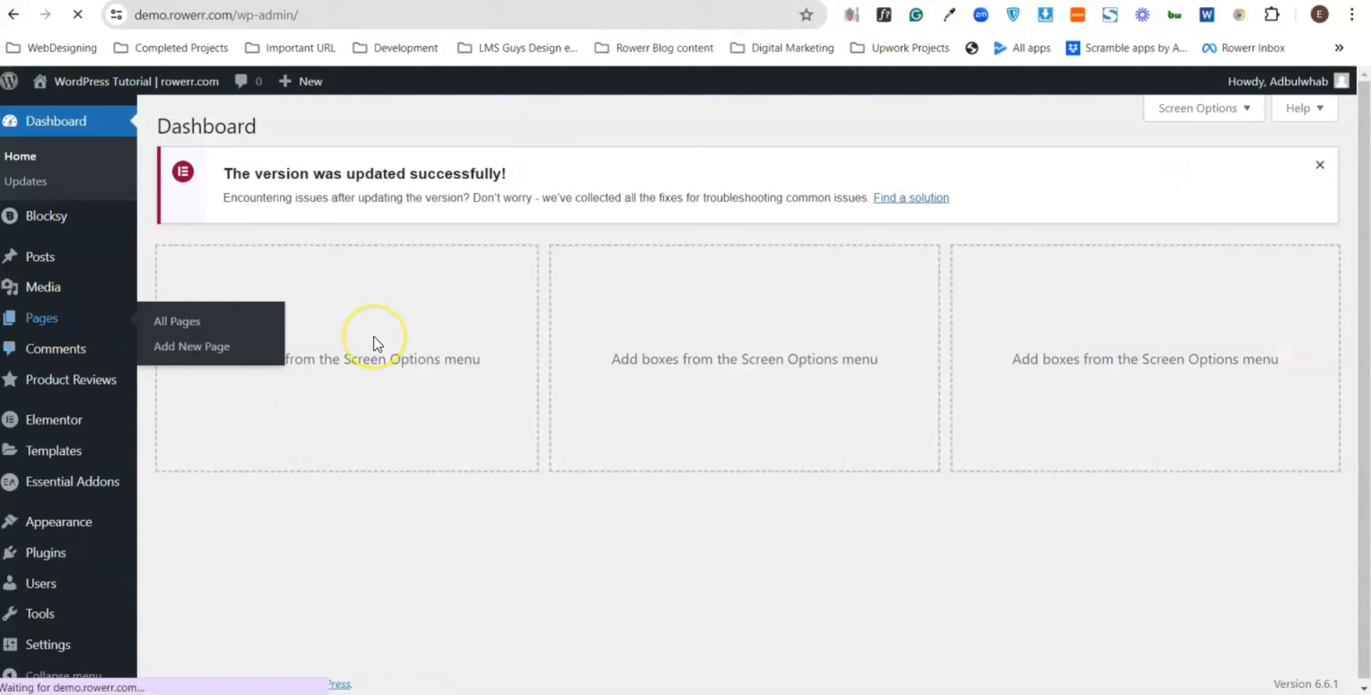
scroll(386, 444, "down", 2)
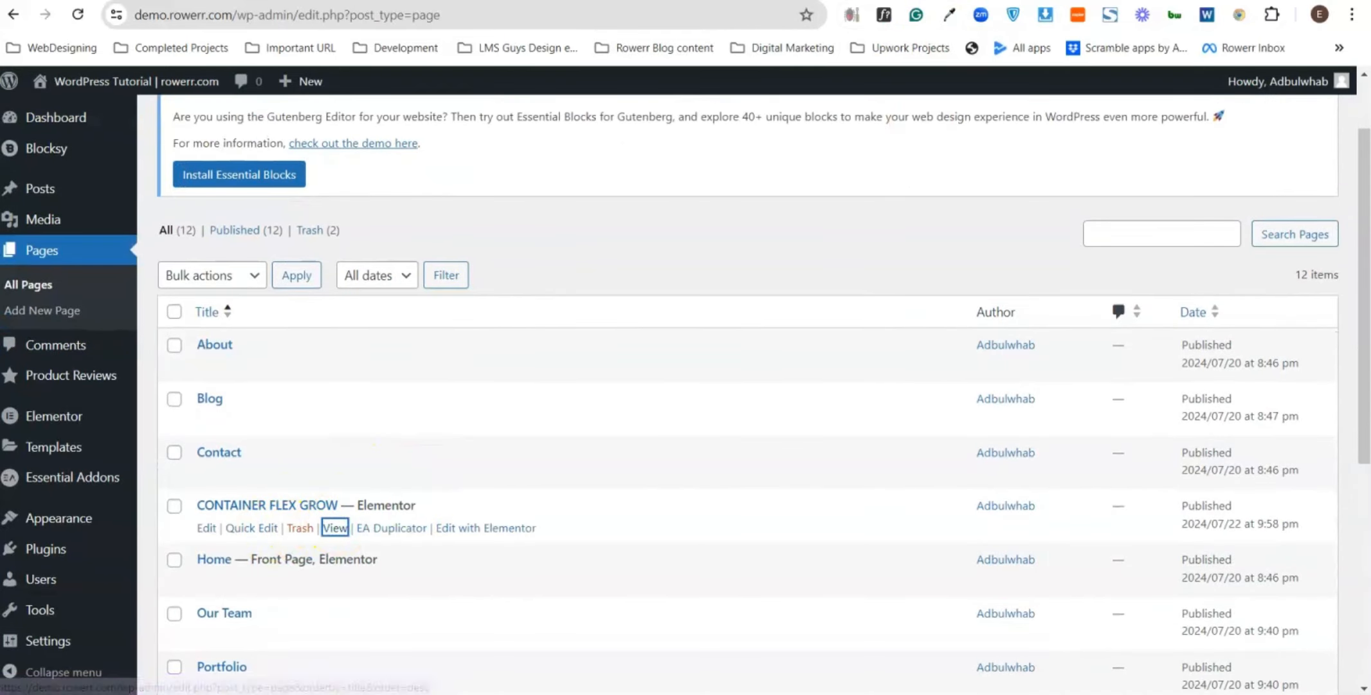
key("ctrl+Tab")
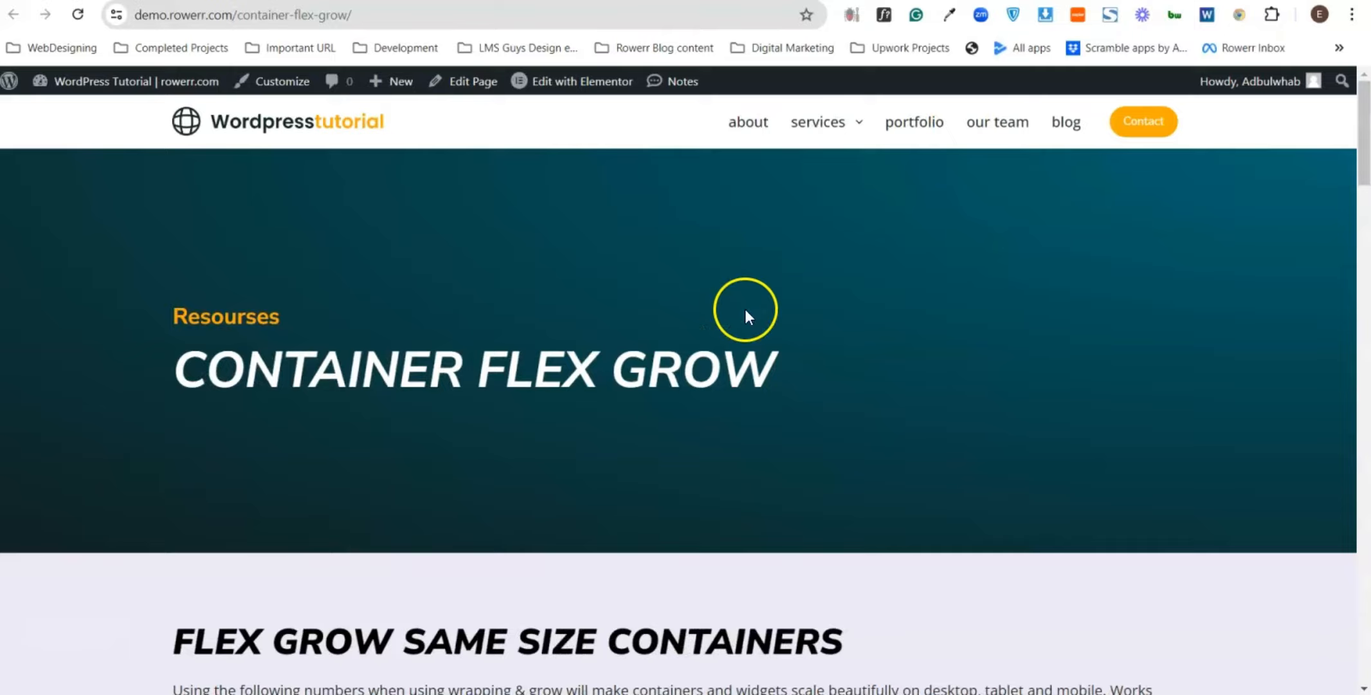
- Examine the column layouts, width percentages and card sections on the CONTAINER FLEX GROW page
scroll(364, 306, "down", 6)
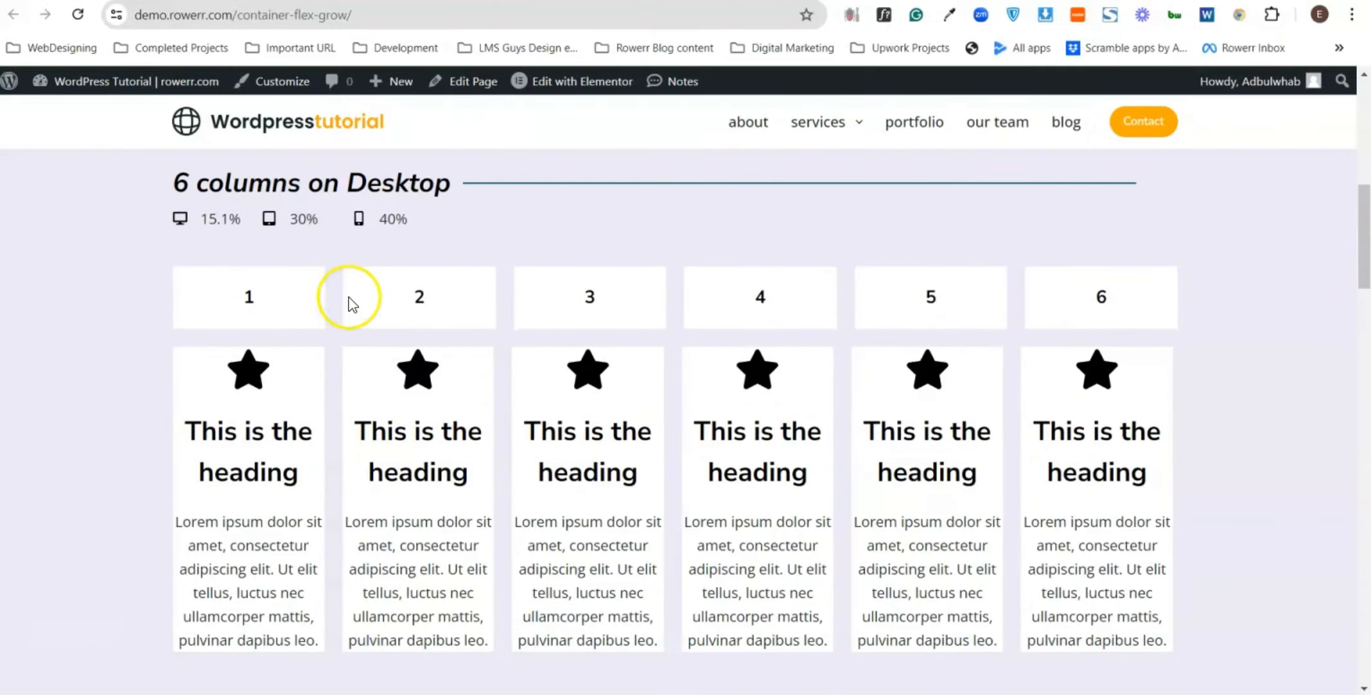
scroll(350, 297, "down", 10)
scroll(560, 398, "down", 14)
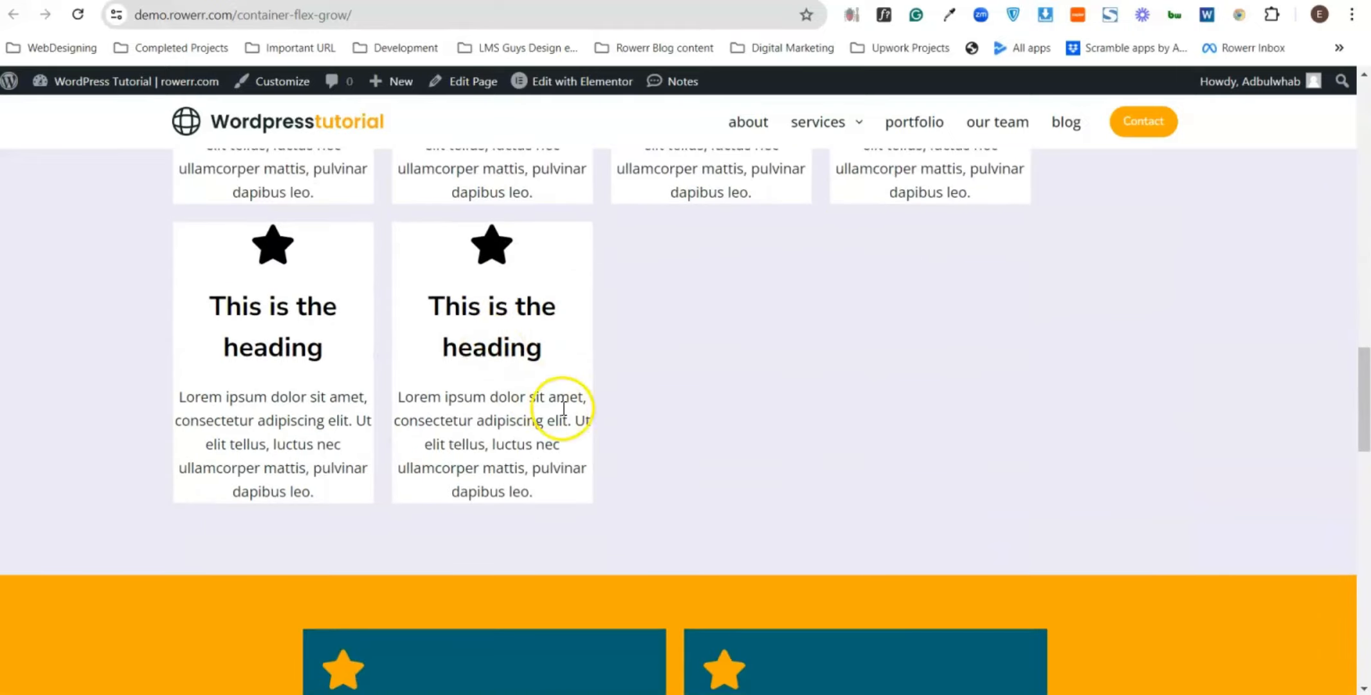
scroll(533, 396, "down", 5)
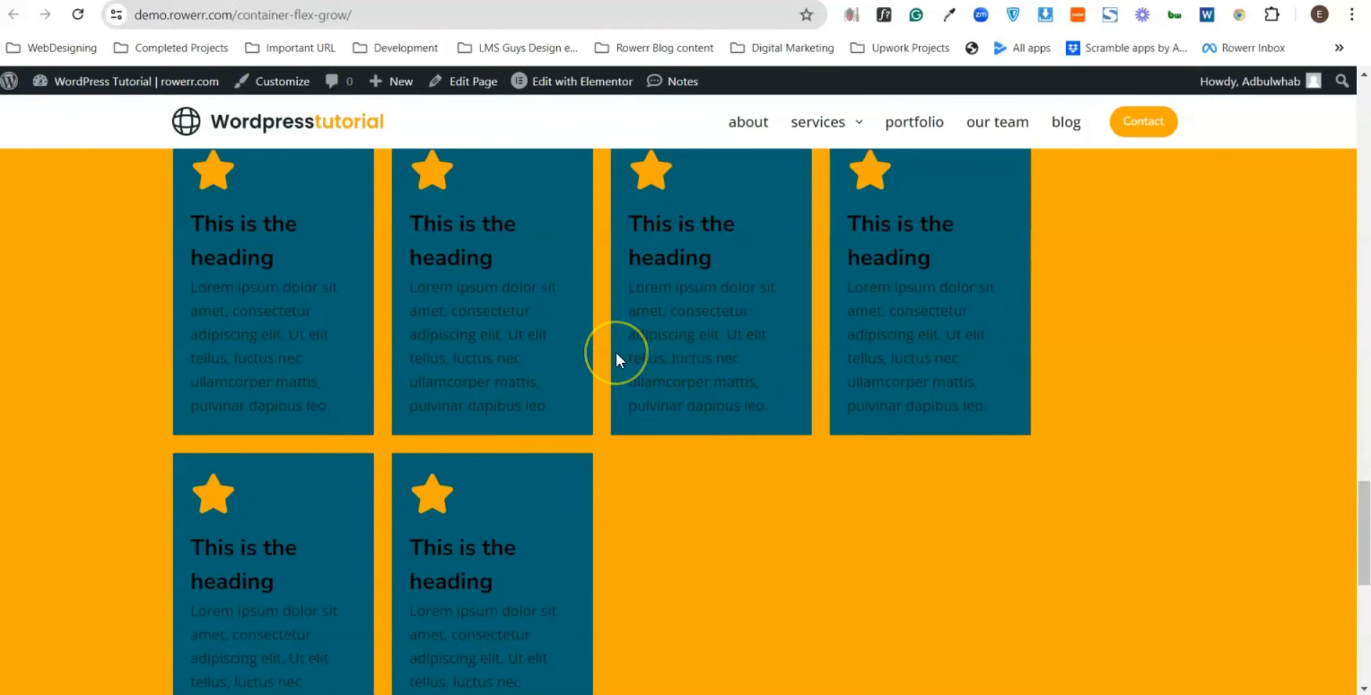
scroll(611, 341, "up", 3)
scroll(475, 517, "up", 6)
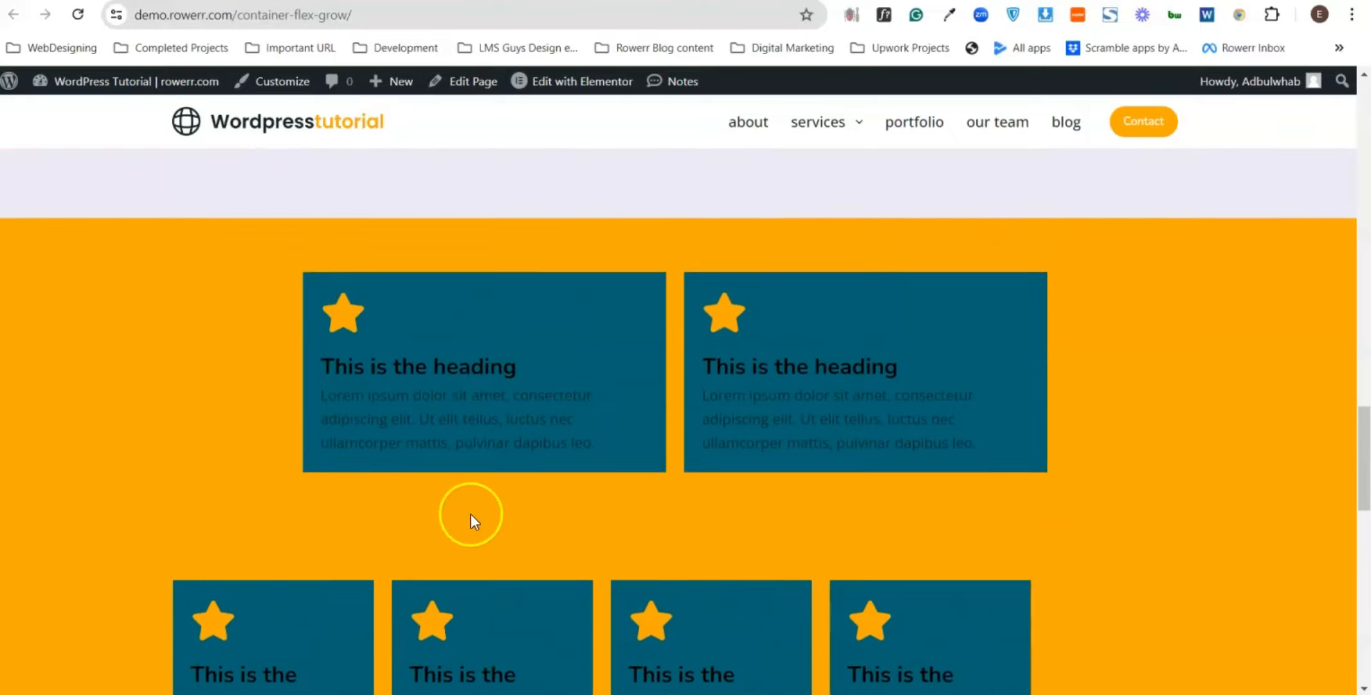
scroll(772, 539, "down", 4)
scroll(765, 514, "up", 8)
scroll(766, 515, "up", 5)
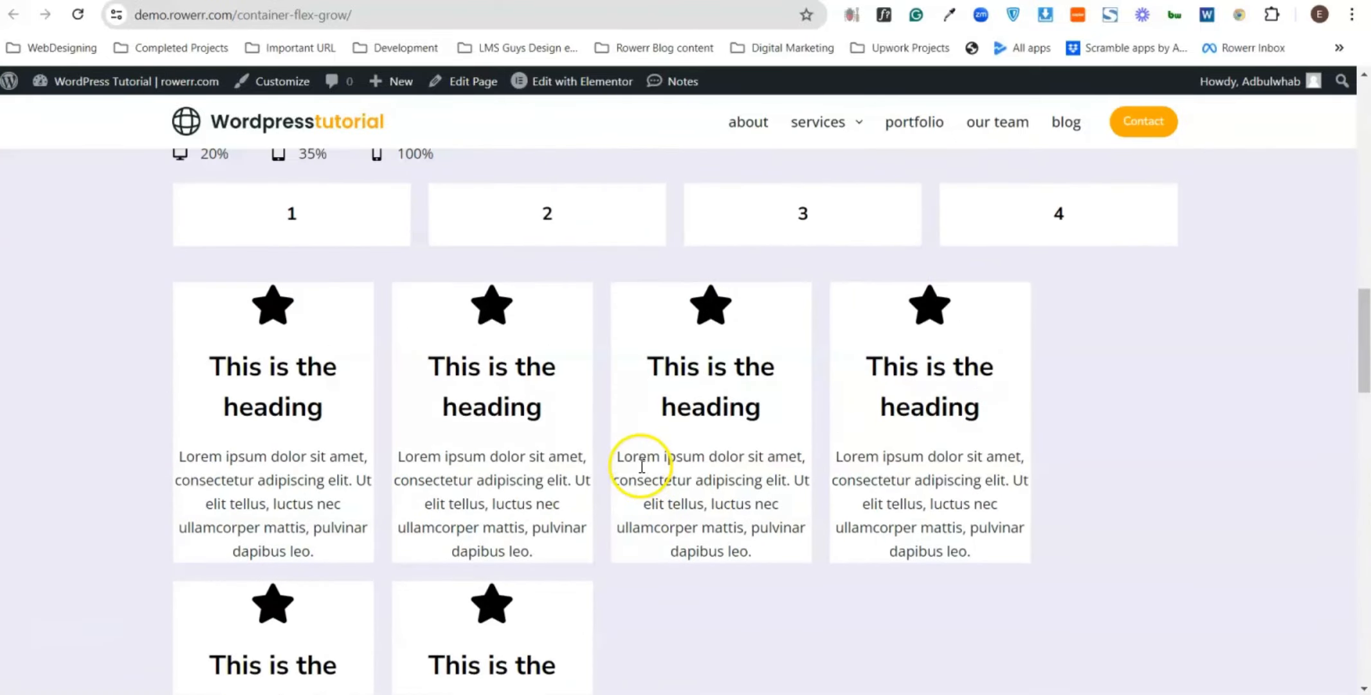
scroll(633, 459, "down", 2)
scroll(658, 428, "down", 3)
scroll(662, 421, "up", 15)
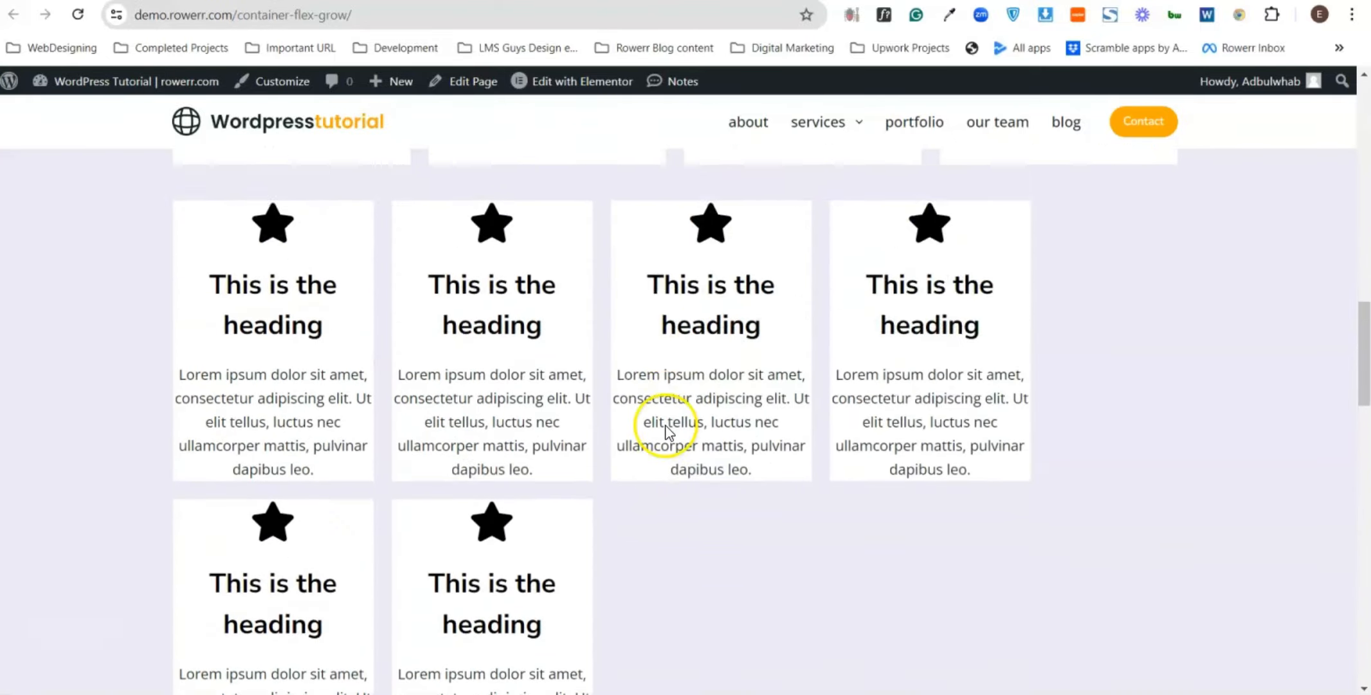
scroll(803, 498, "up", 3)
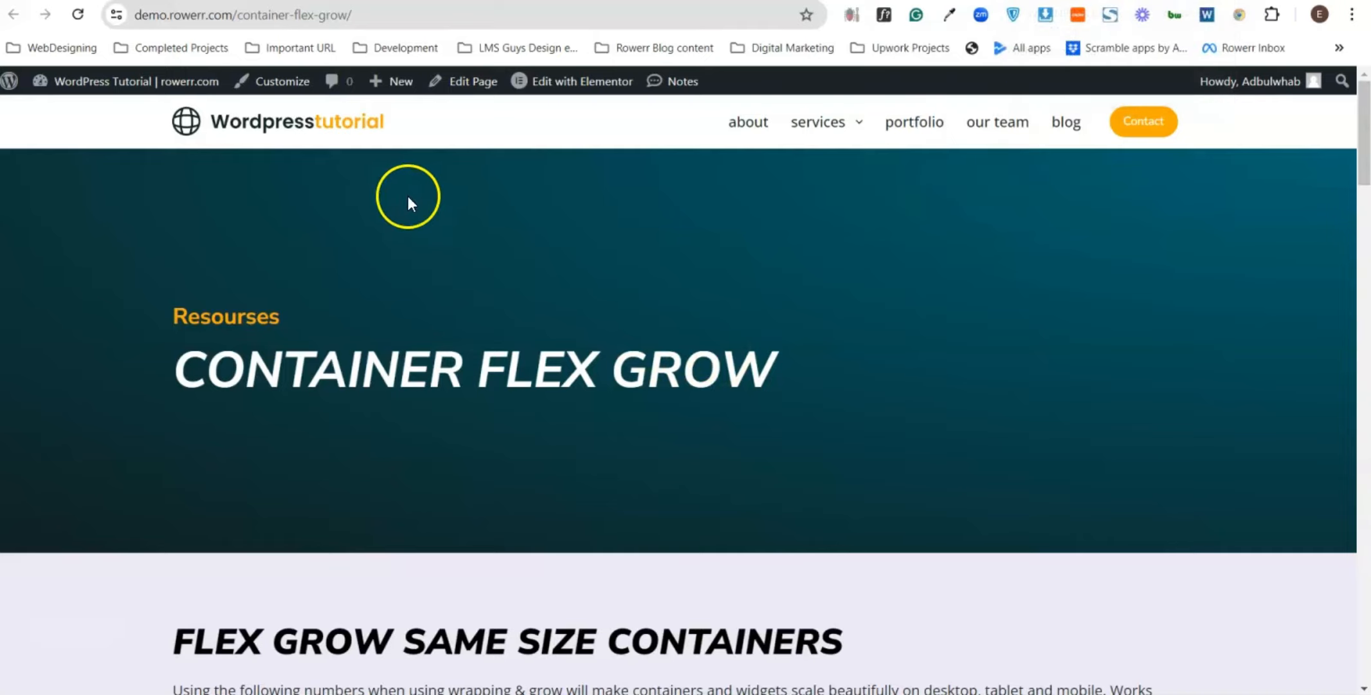
left_click_drag(409, 197, 730, 488)
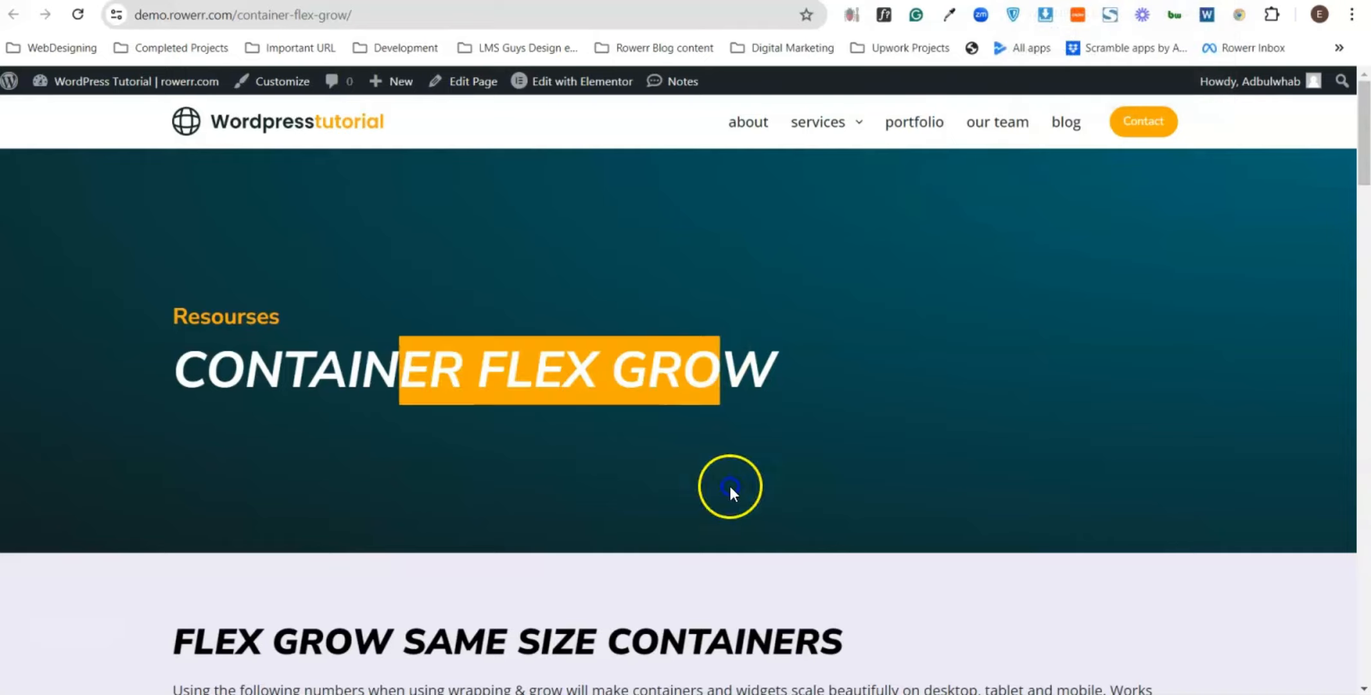
left_click(527, 388)
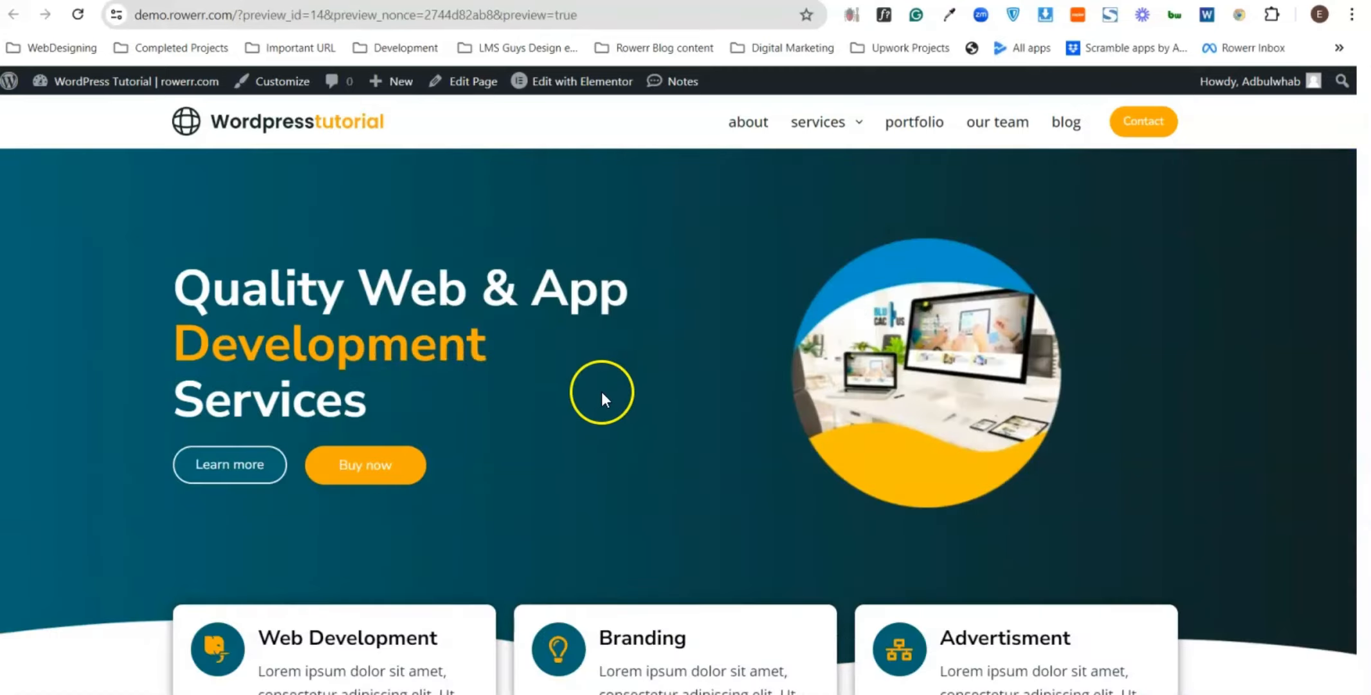
- Compare the home page preview with the hero and 6-column section of the CONTAINER FLEX GROW page
scroll(530, 364, "down", 3)
scroll(536, 360, "up", 3)
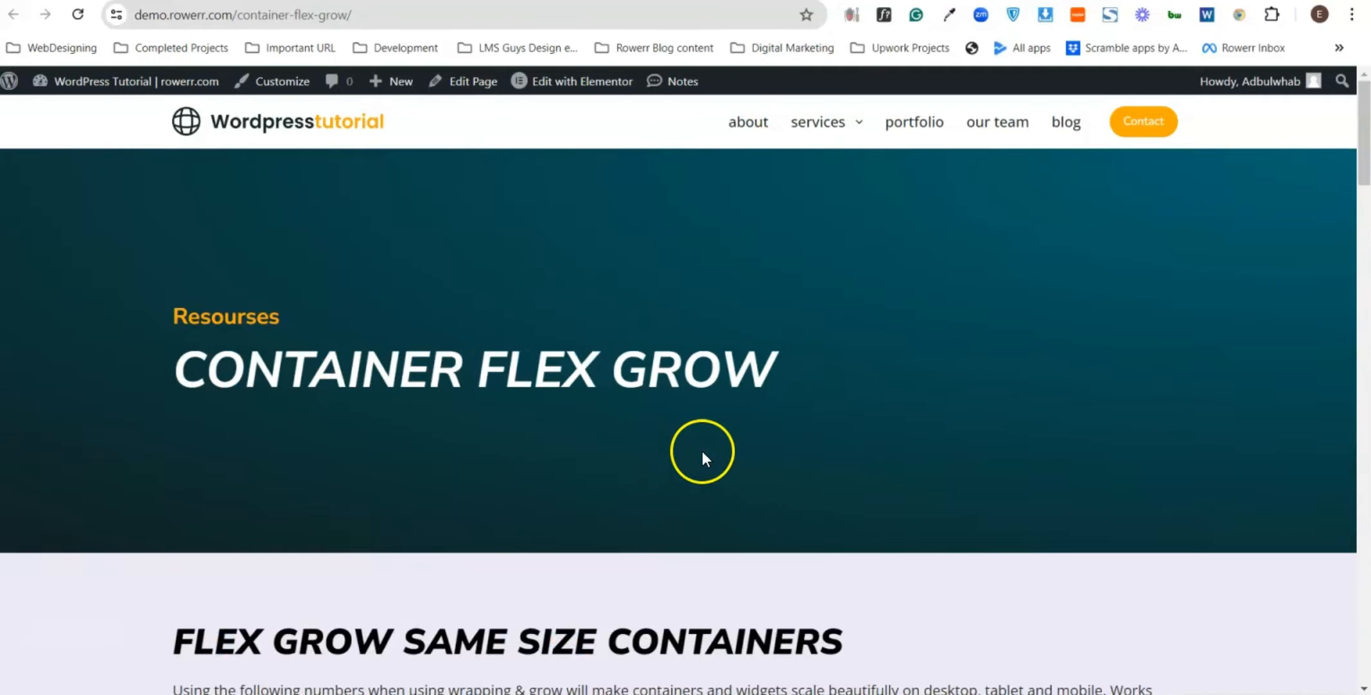
scroll(704, 452, "down", 8)
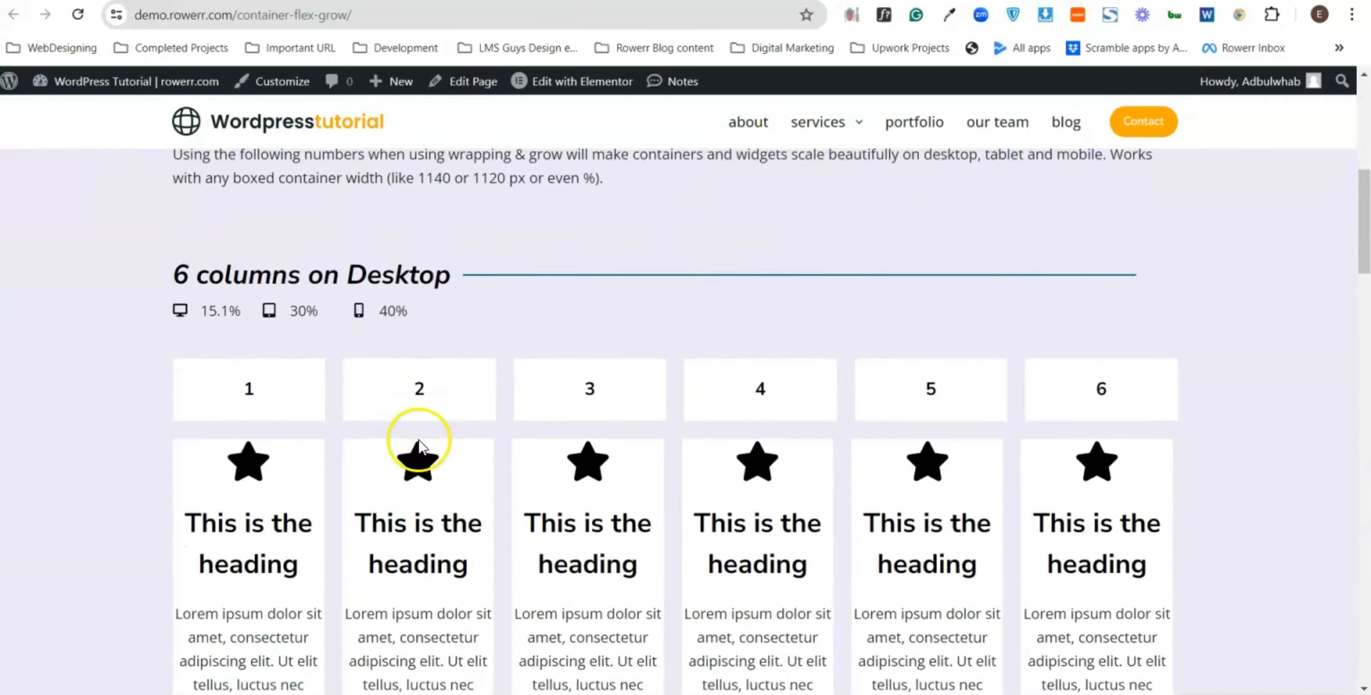
scroll(443, 472, "down", 4)
scroll(465, 476, "up", 10)
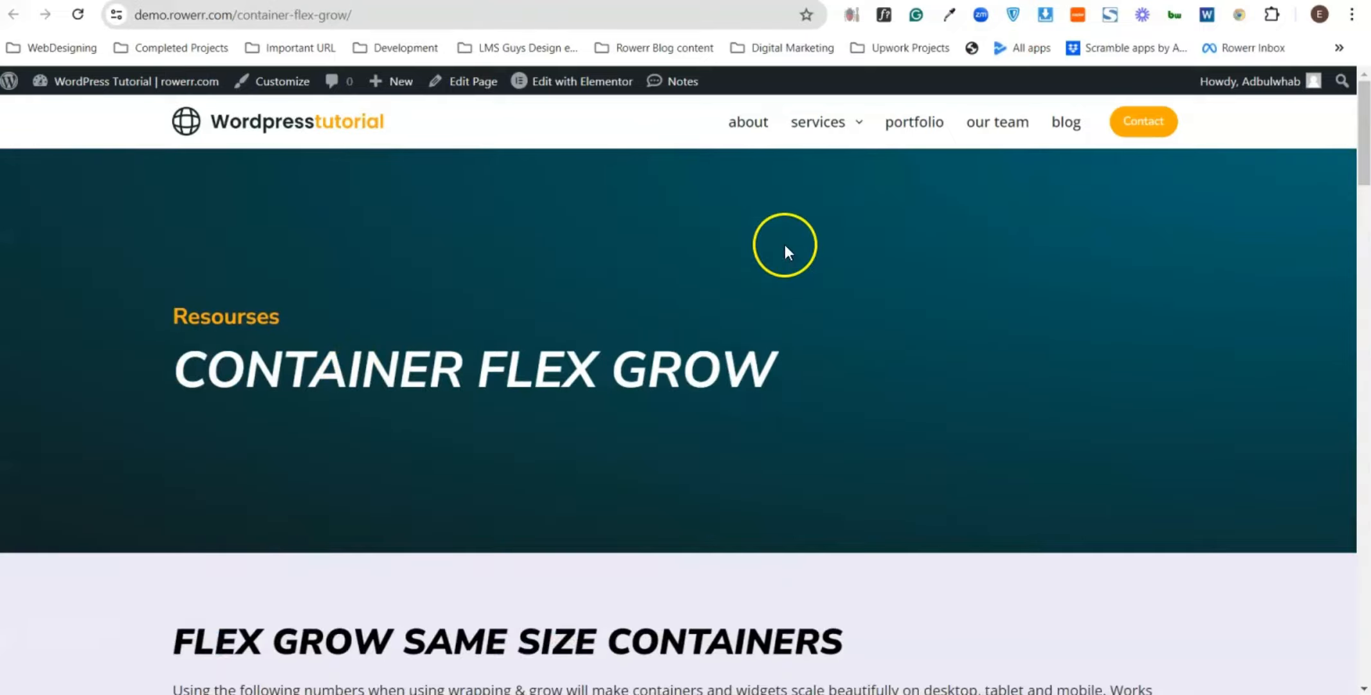
scroll(746, 321, "down", 10)
scroll(715, 390, "up", 7)
scroll(715, 389, "up", 5)
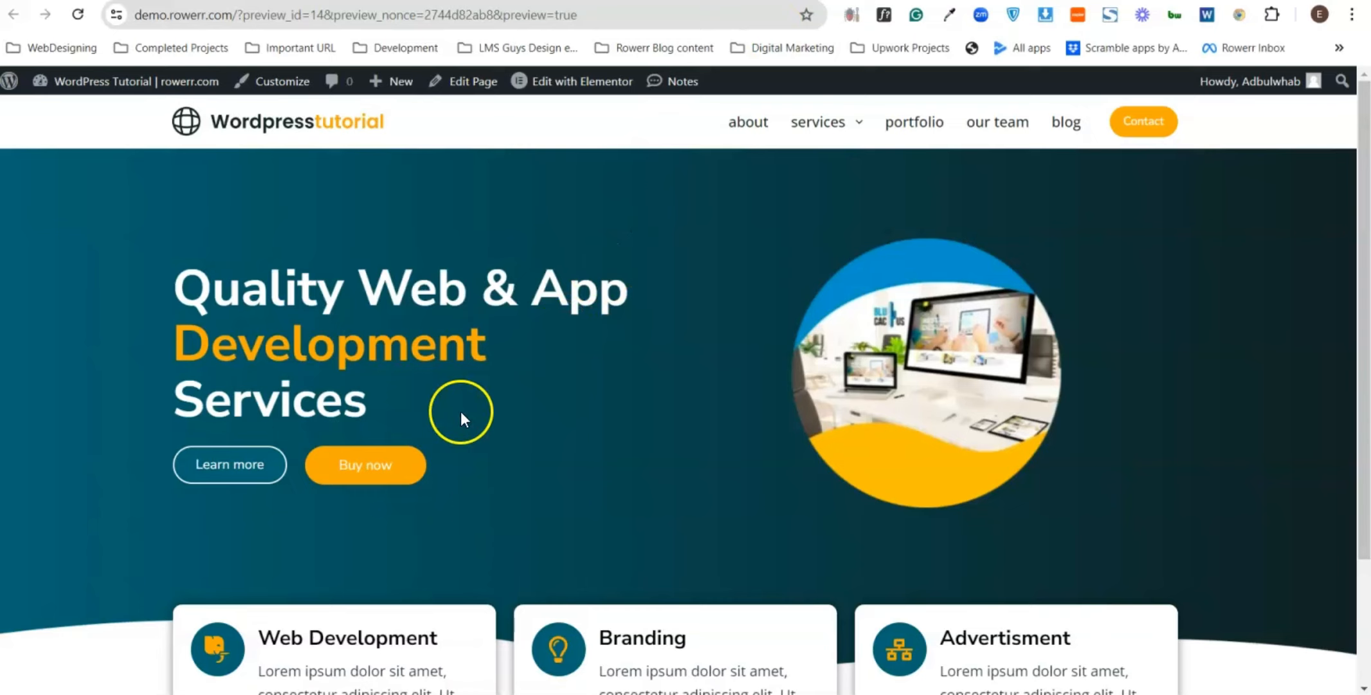
scroll(939, 501, "down", 3)
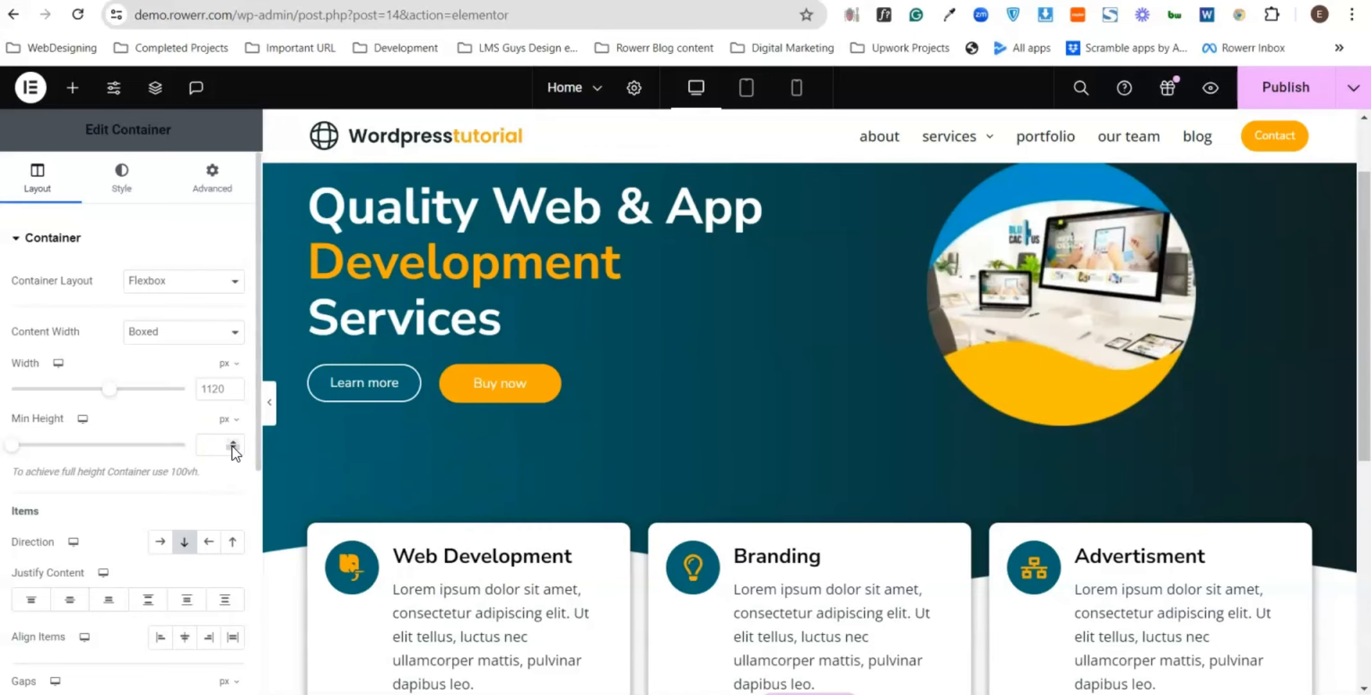
- Back in the editor, review the new container's layout settings, including Container Layout, Content Width and Justify Content
scroll(357, 331, "down", 4)
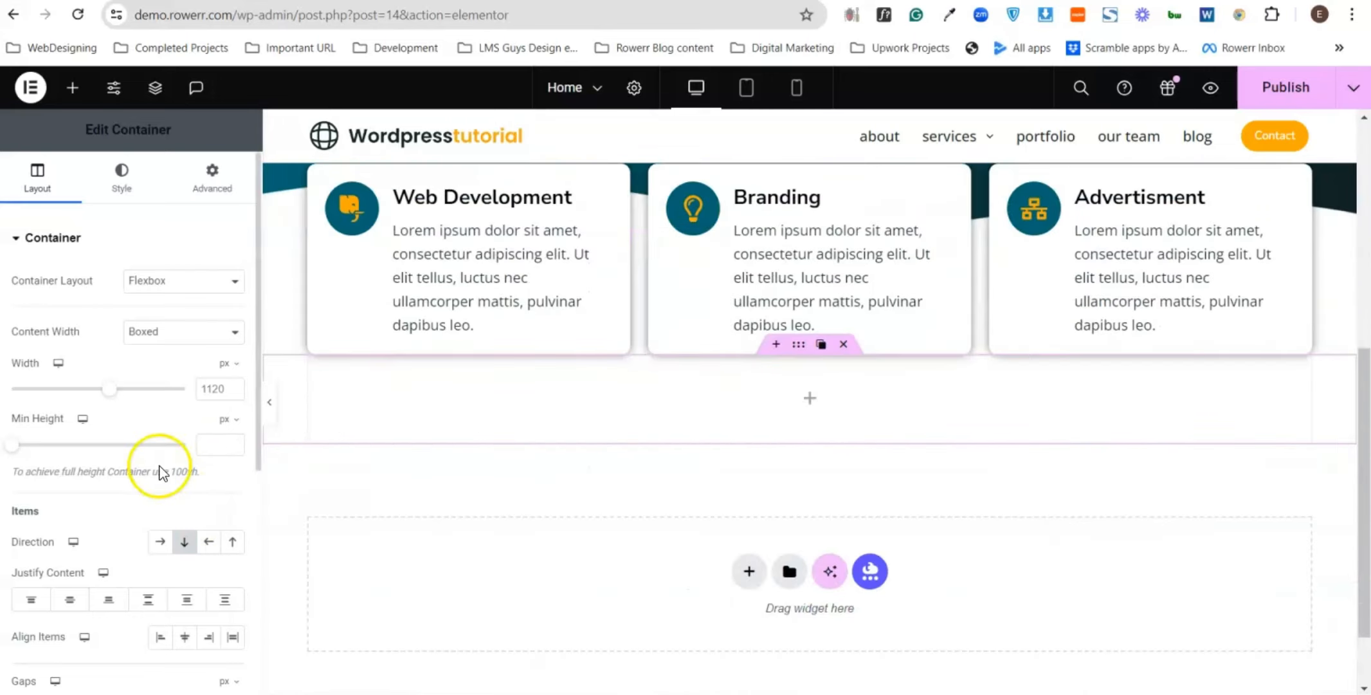
left_click(122, 178)
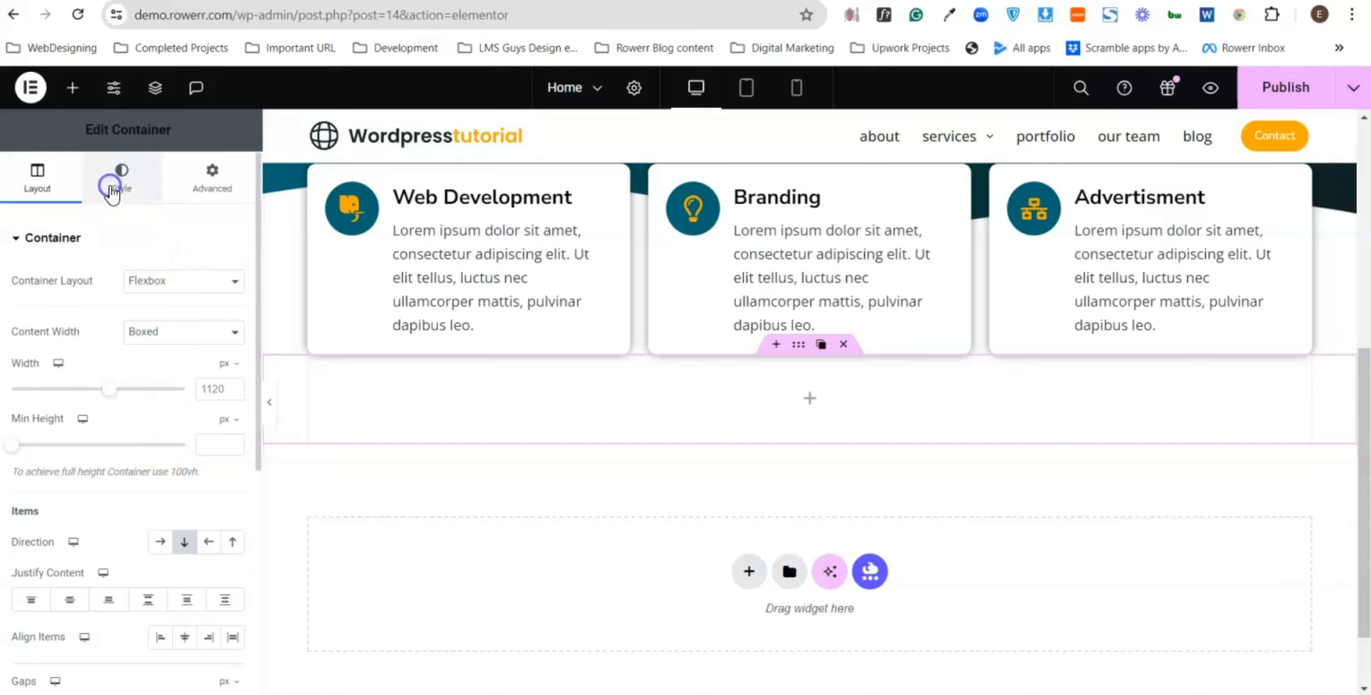
left_click(29, 188)
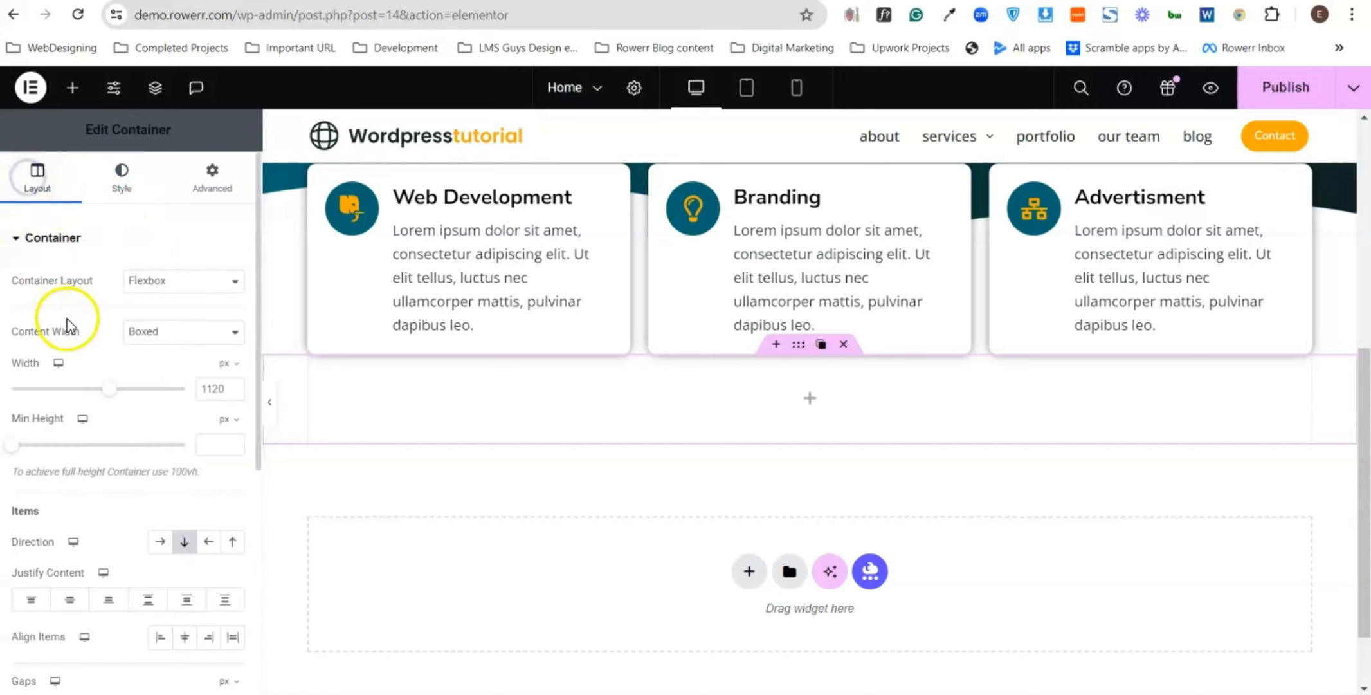
left_click_drag(17, 287, 74, 283)
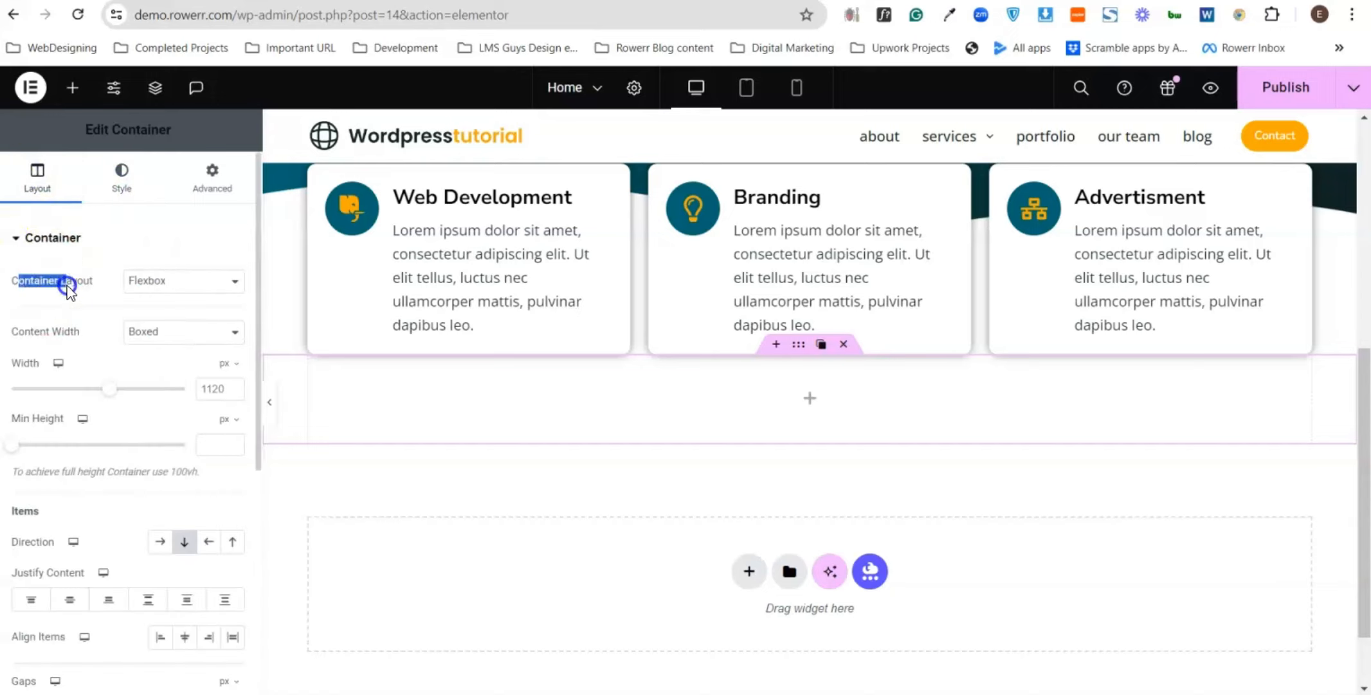
left_click(189, 288)
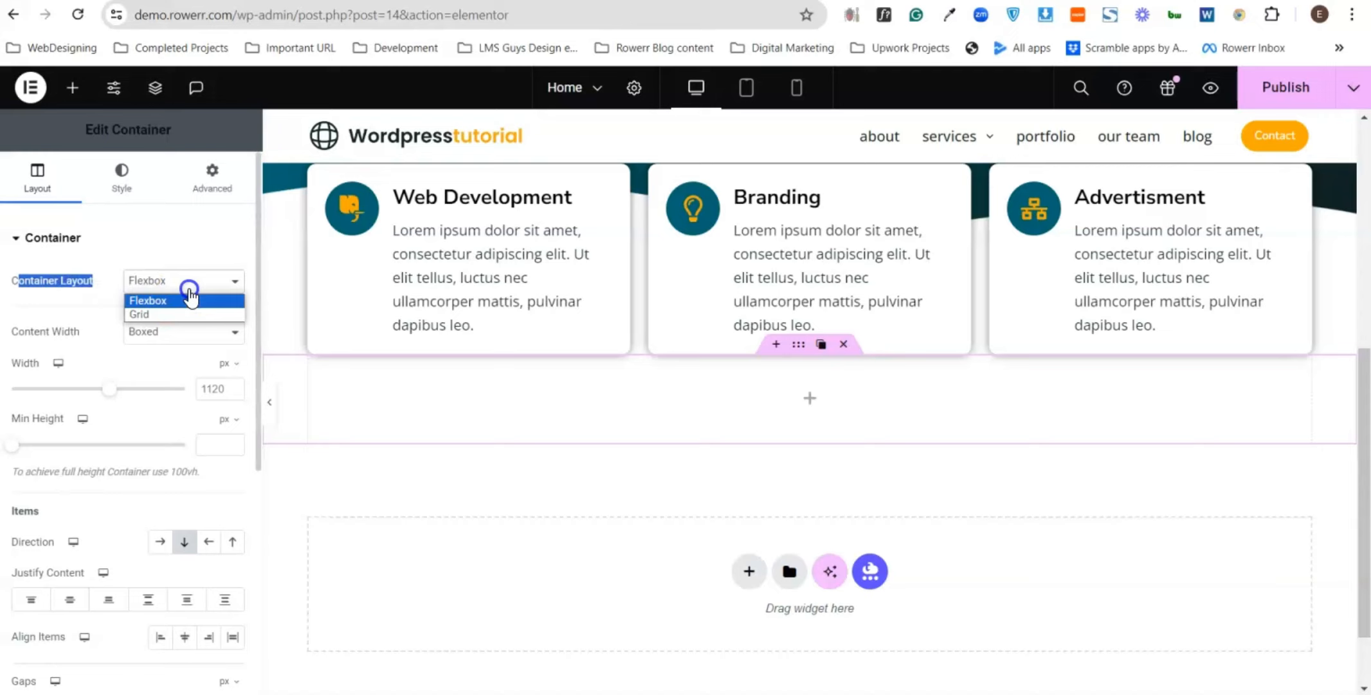
left_click(91, 294)
left_click_drag(12, 330, 100, 339)
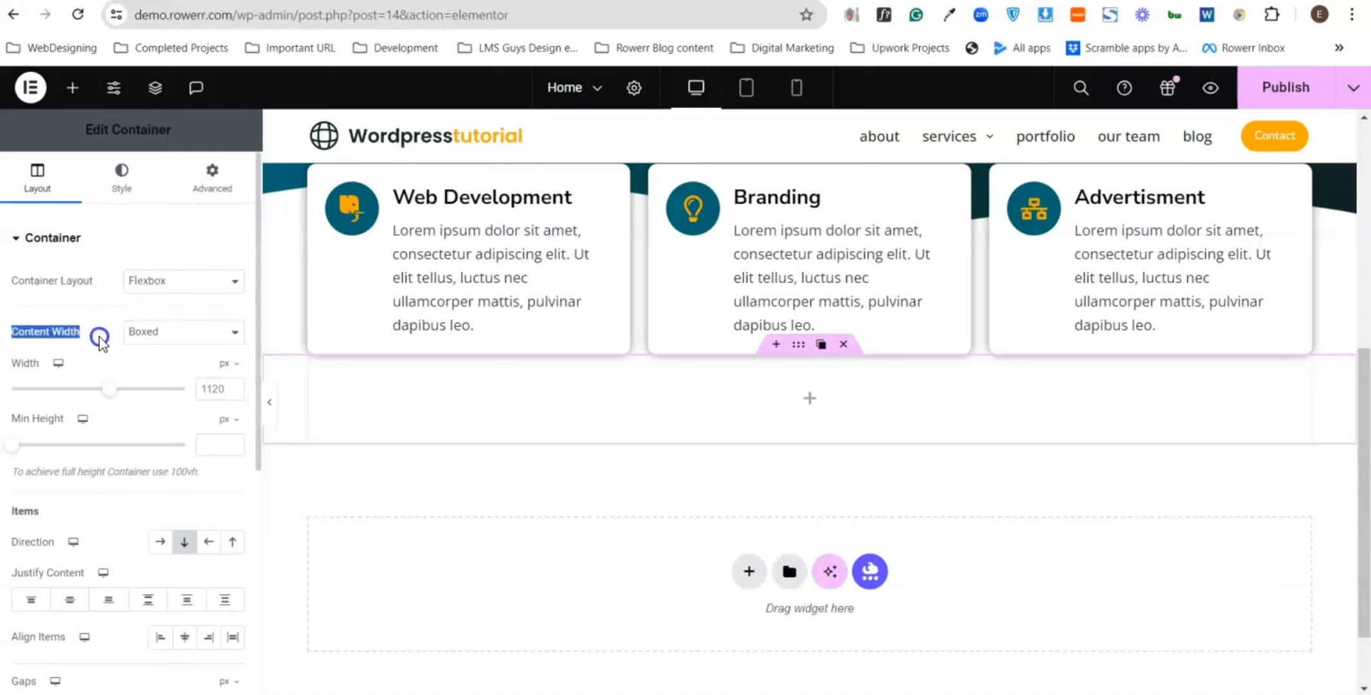
left_click(184, 332)
left_click(31, 331)
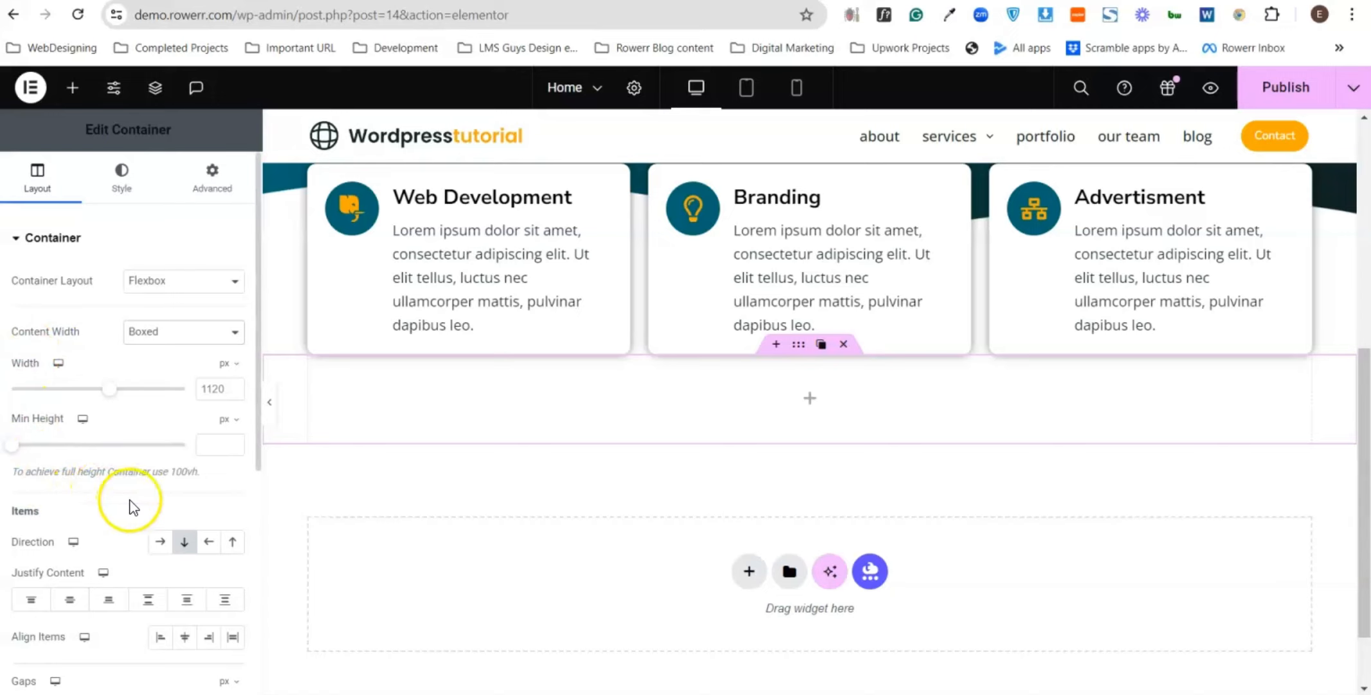
scroll(90, 540, "down", 1)
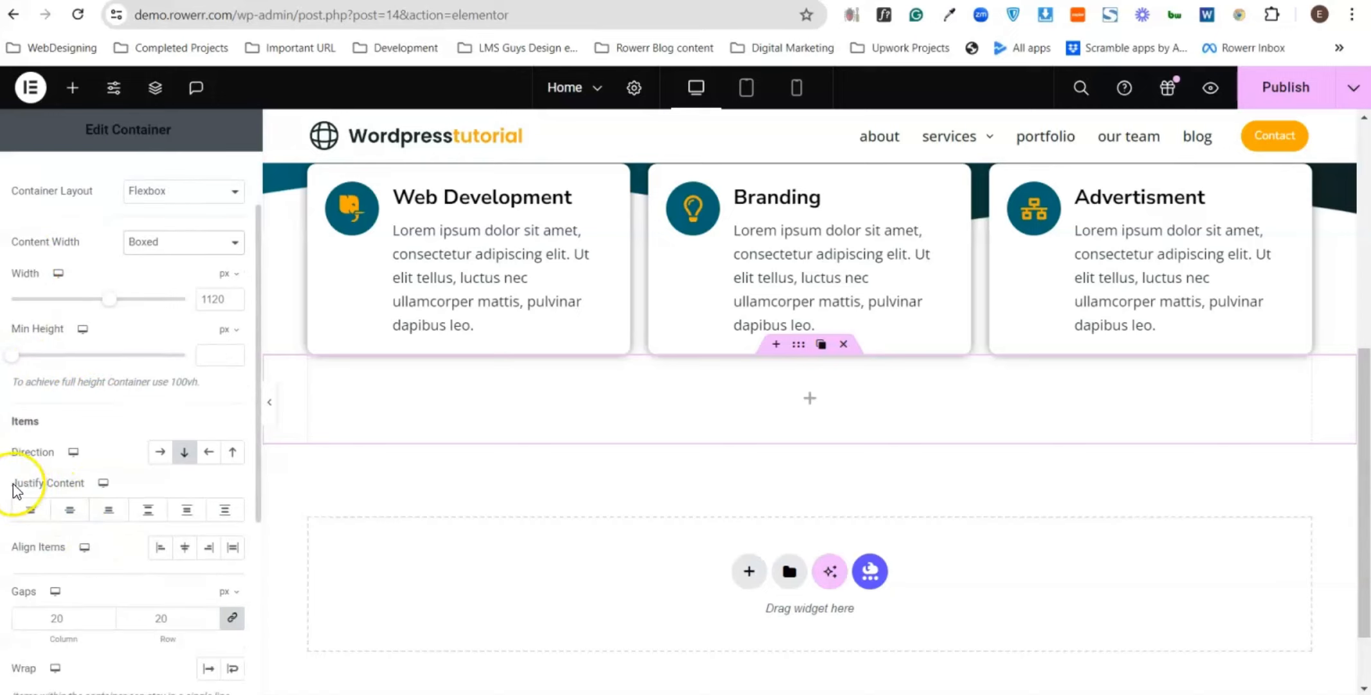
left_click_drag(12, 484, 84, 482)
scroll(31, 270, "up", 1)
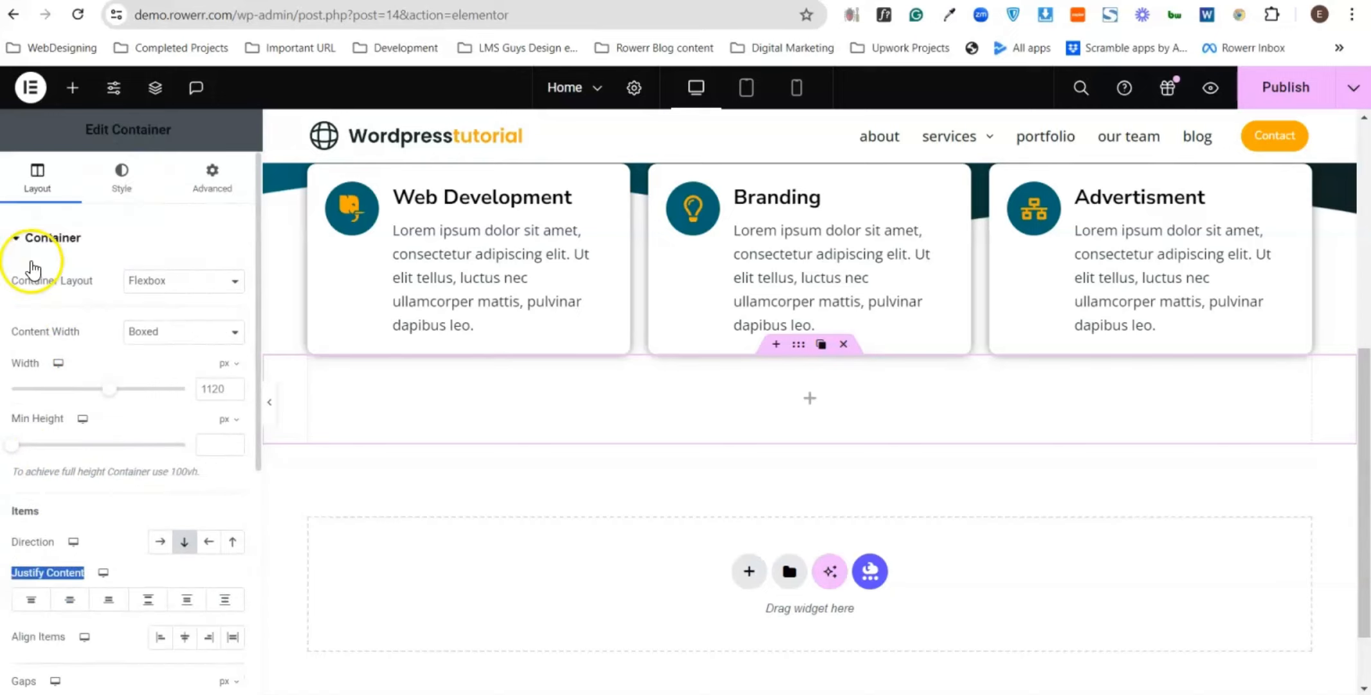
- Review the new container's style settings, including the Background and Background Overlay type options
left_click(121, 188)
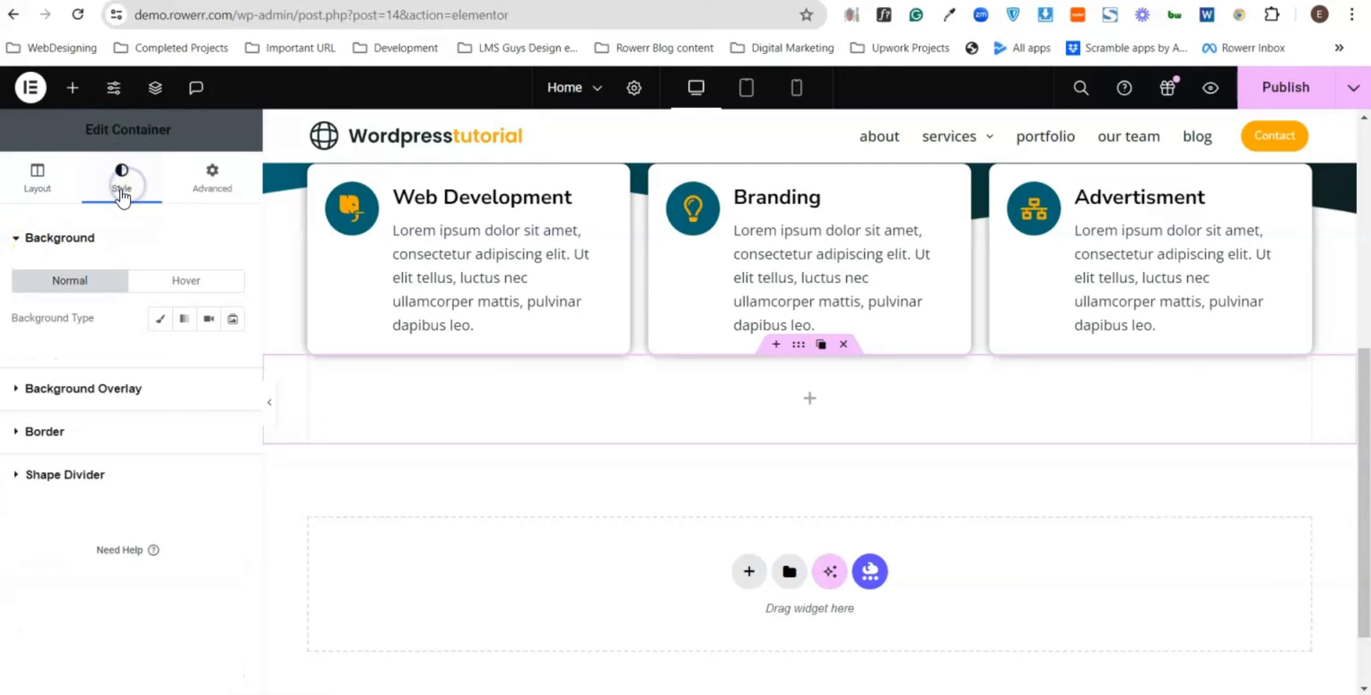
left_click(76, 394)
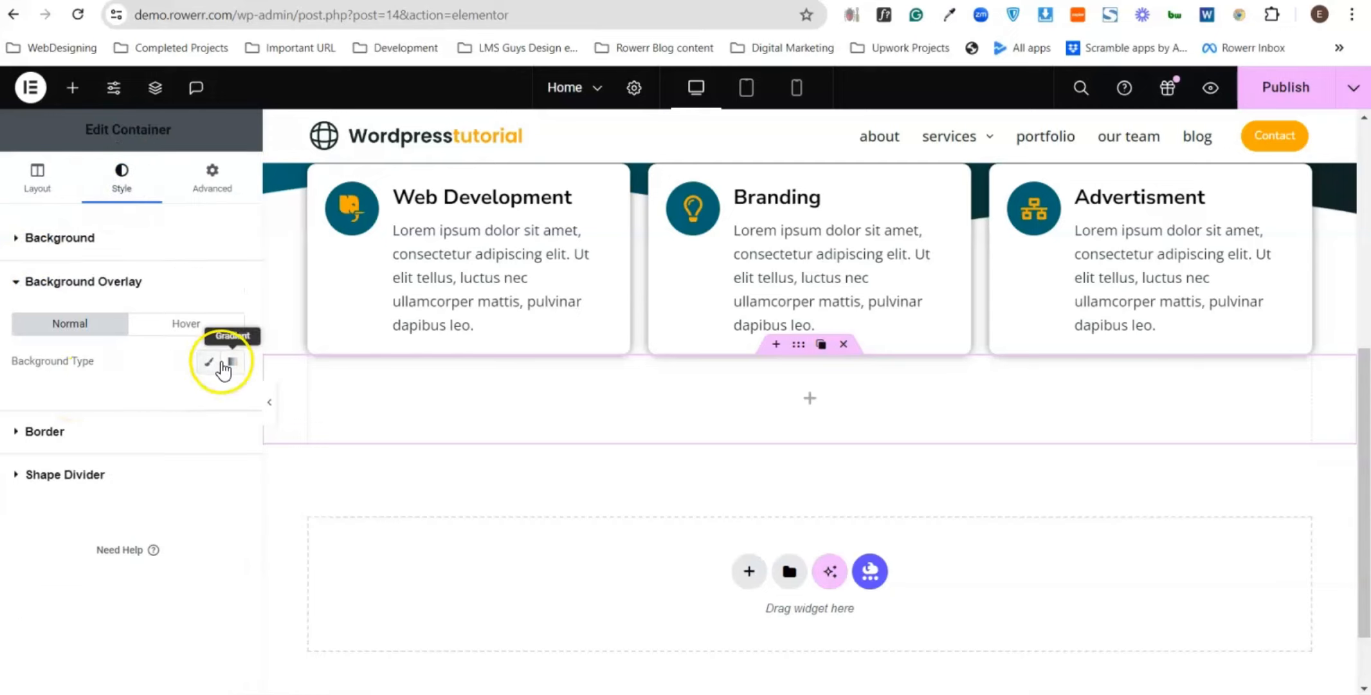
left_click(54, 283)
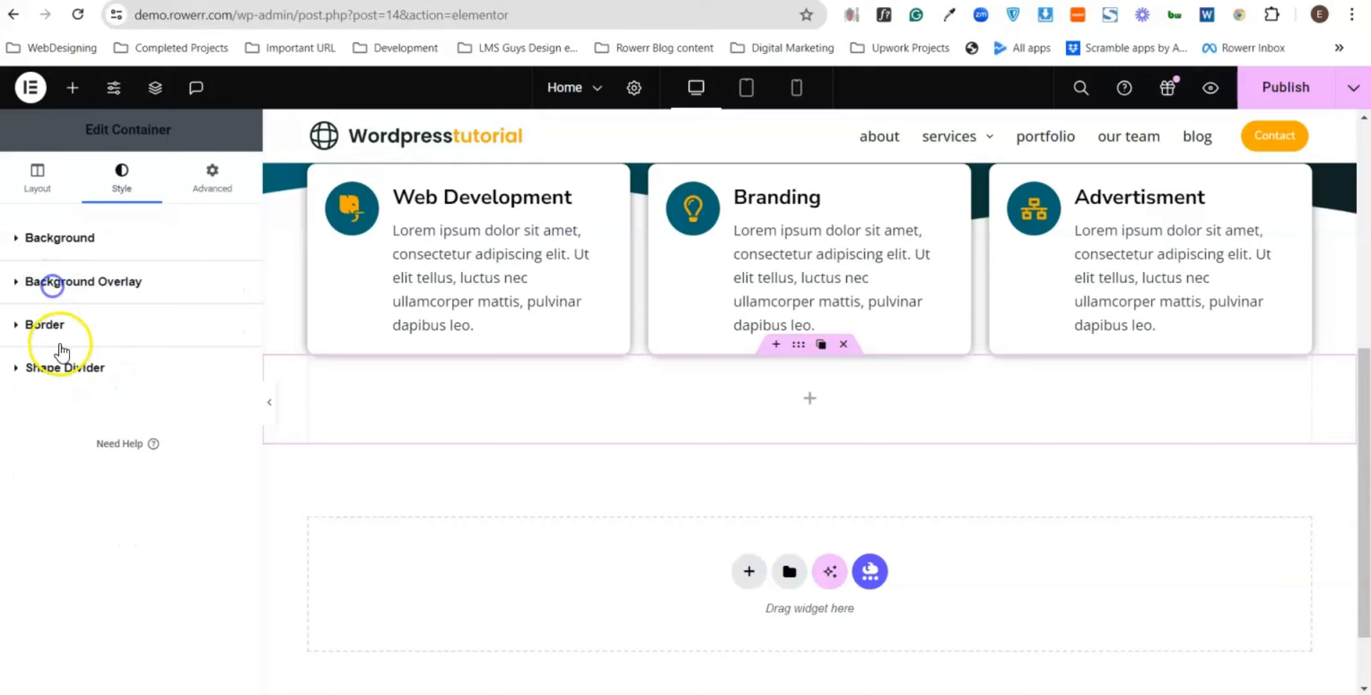
left_click(57, 295)
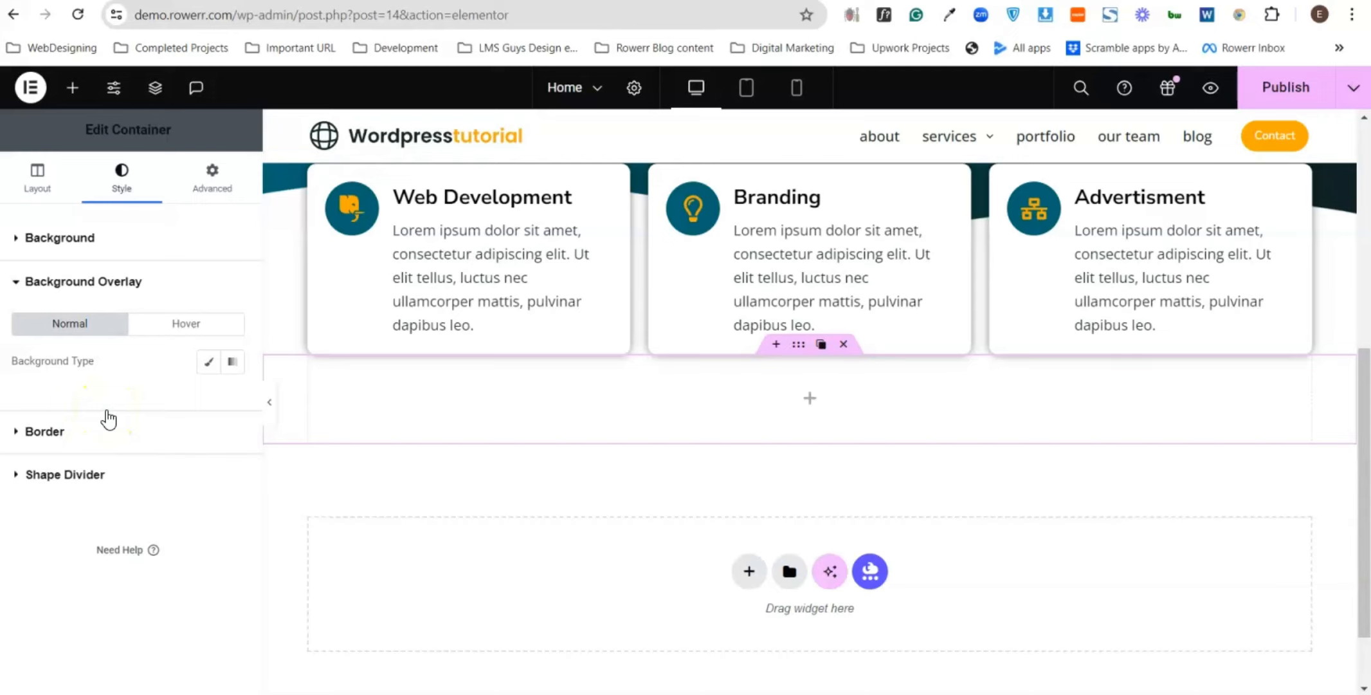
- Look over the home page's hero and service boxes in the editor, and switch to the page's preview tab
scroll(708, 553, "down", 2)
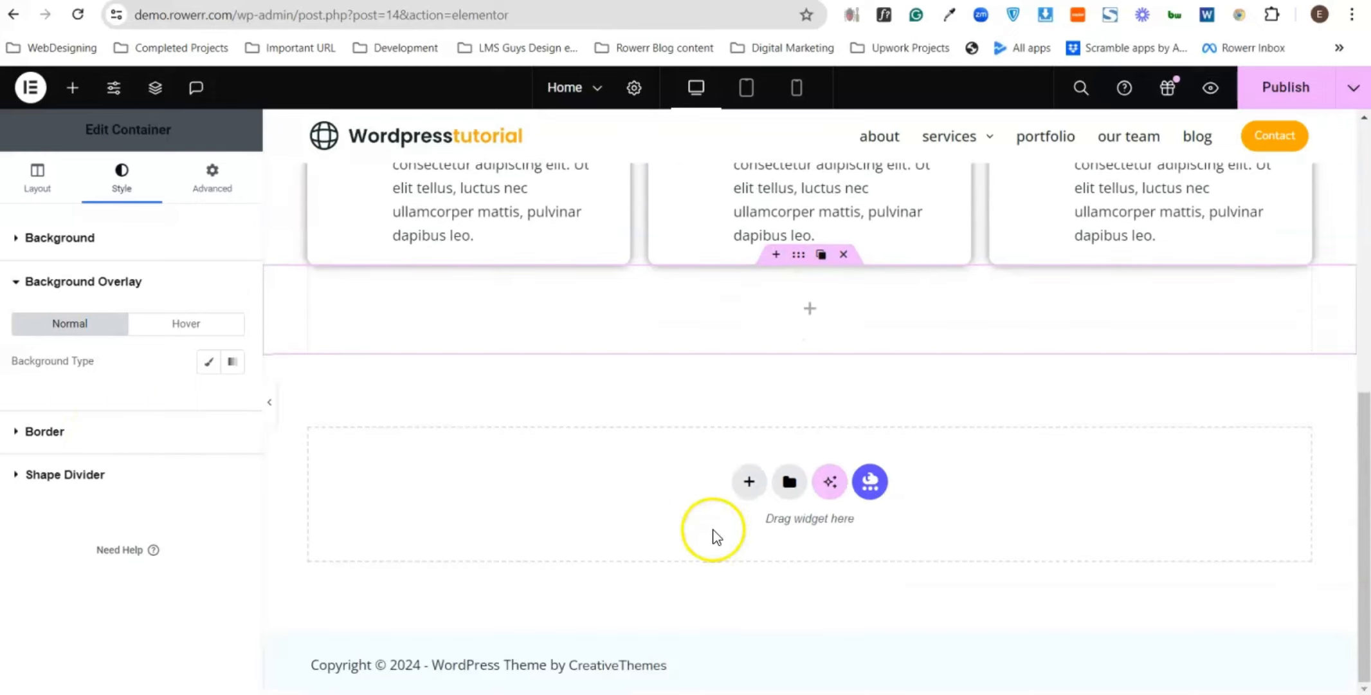
scroll(712, 531, "up", 8)
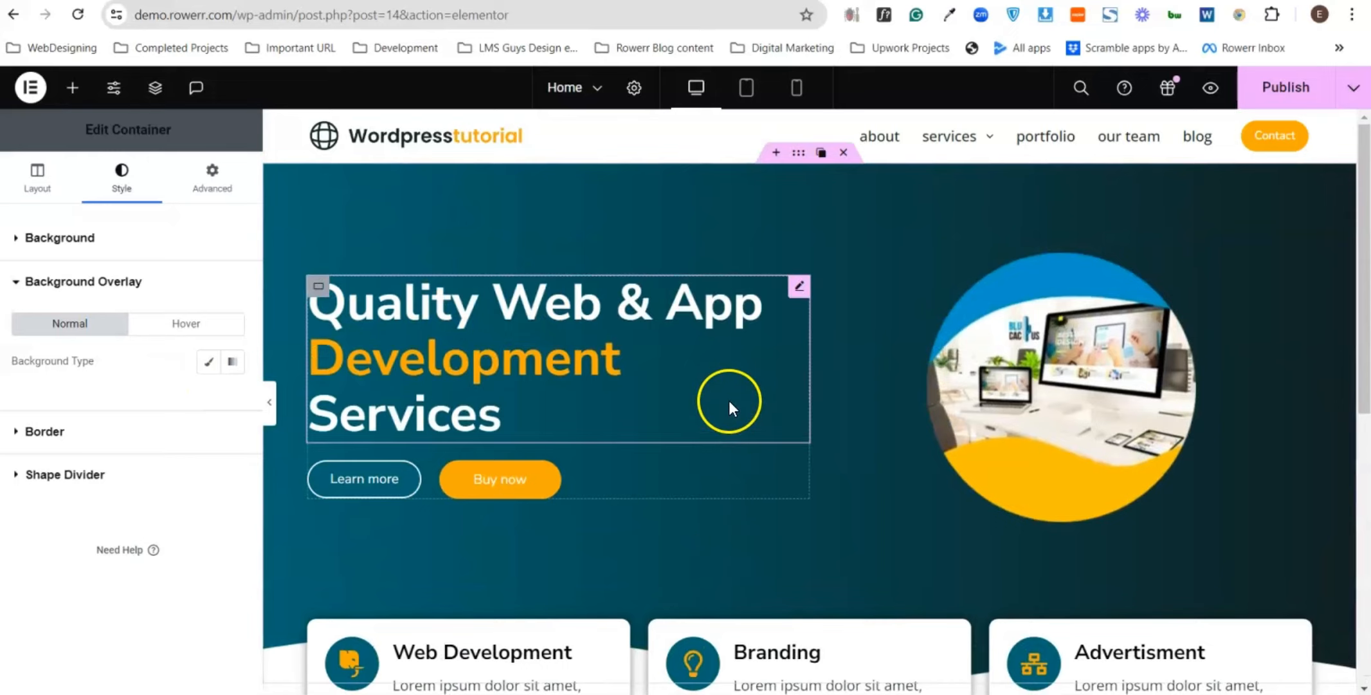
scroll(729, 400, "down", 3)
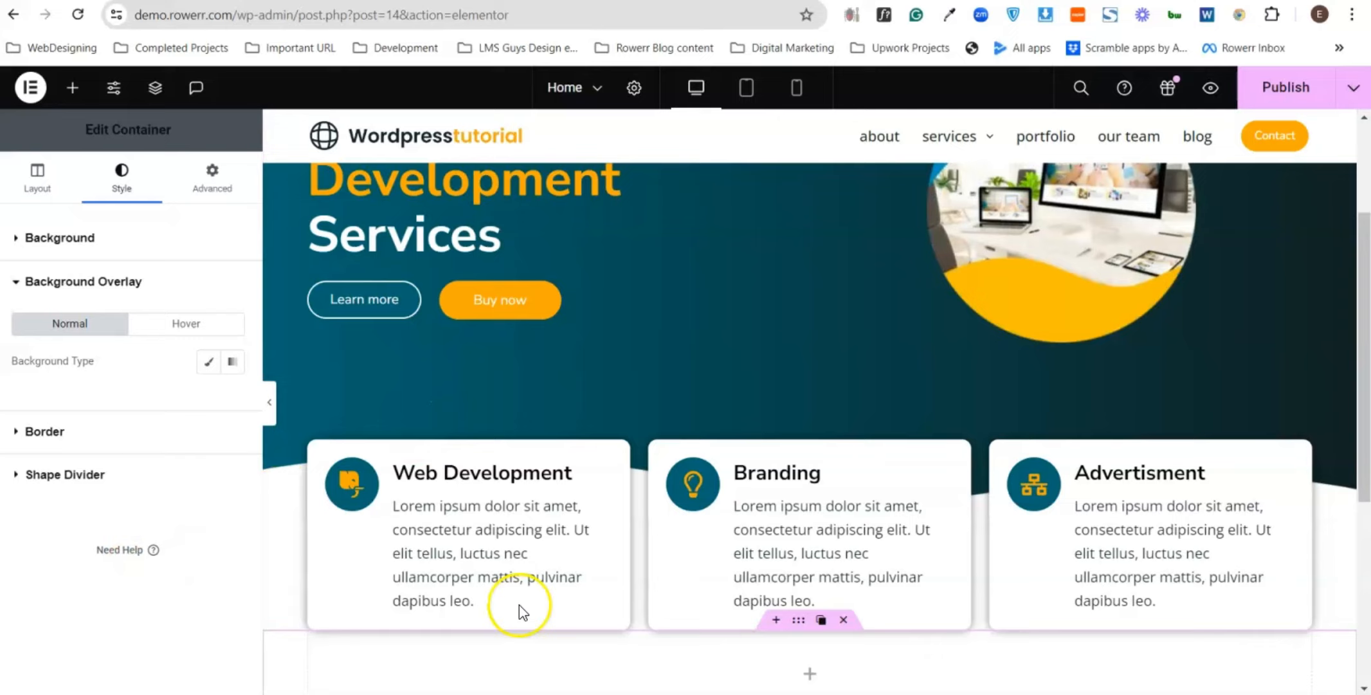
key("ctrl+Tab")
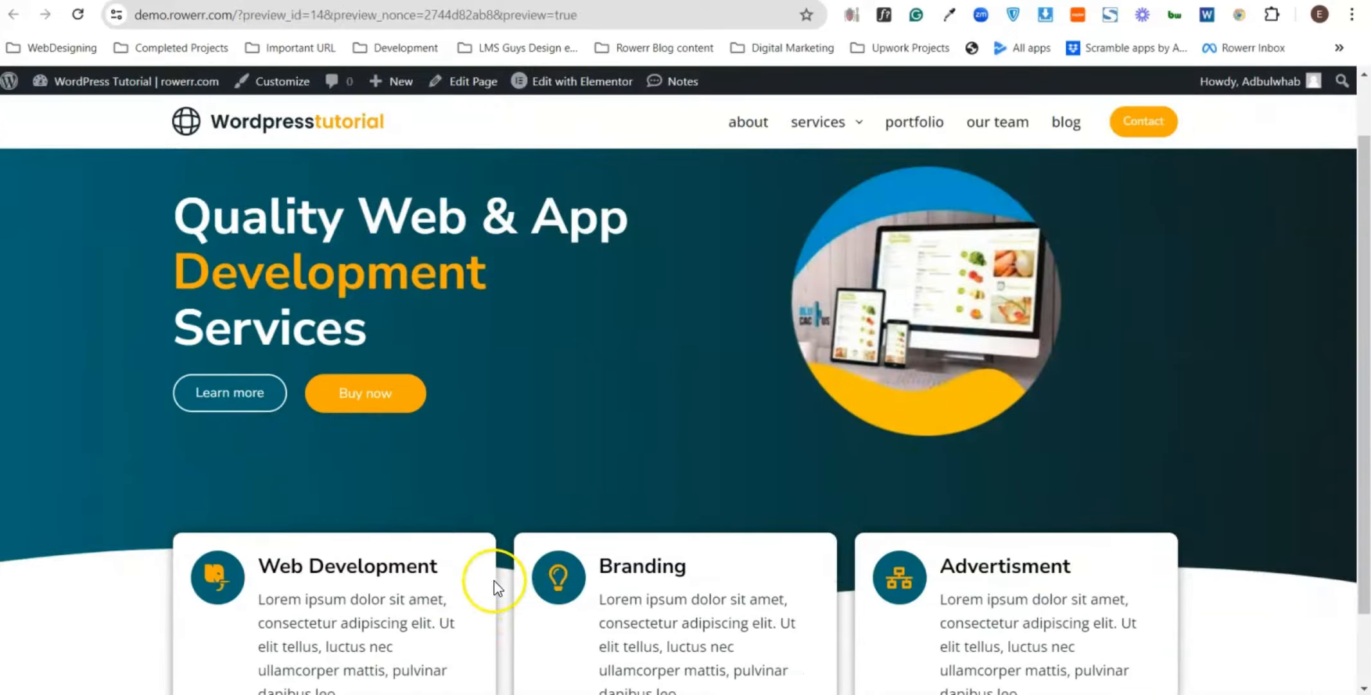